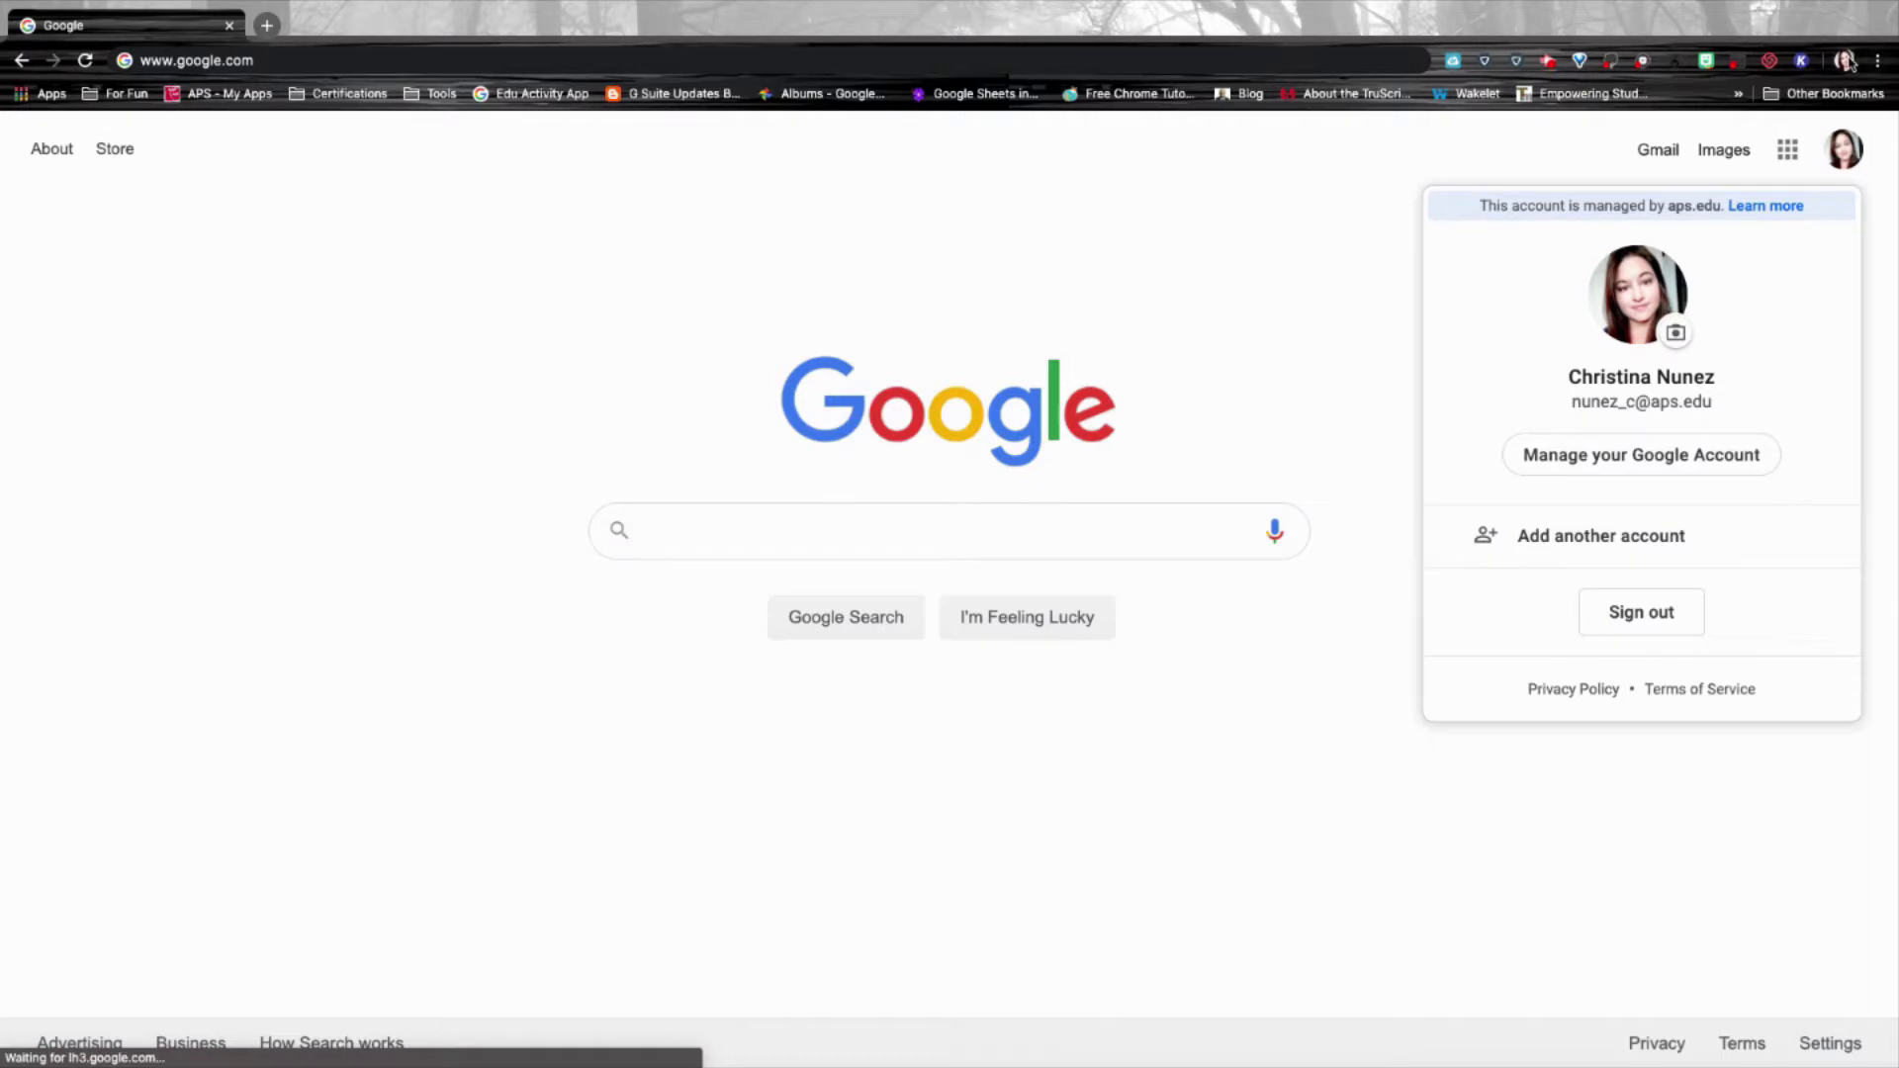
Close the account info panel and check the browser profile and options menus.
left_click(1560, 144)
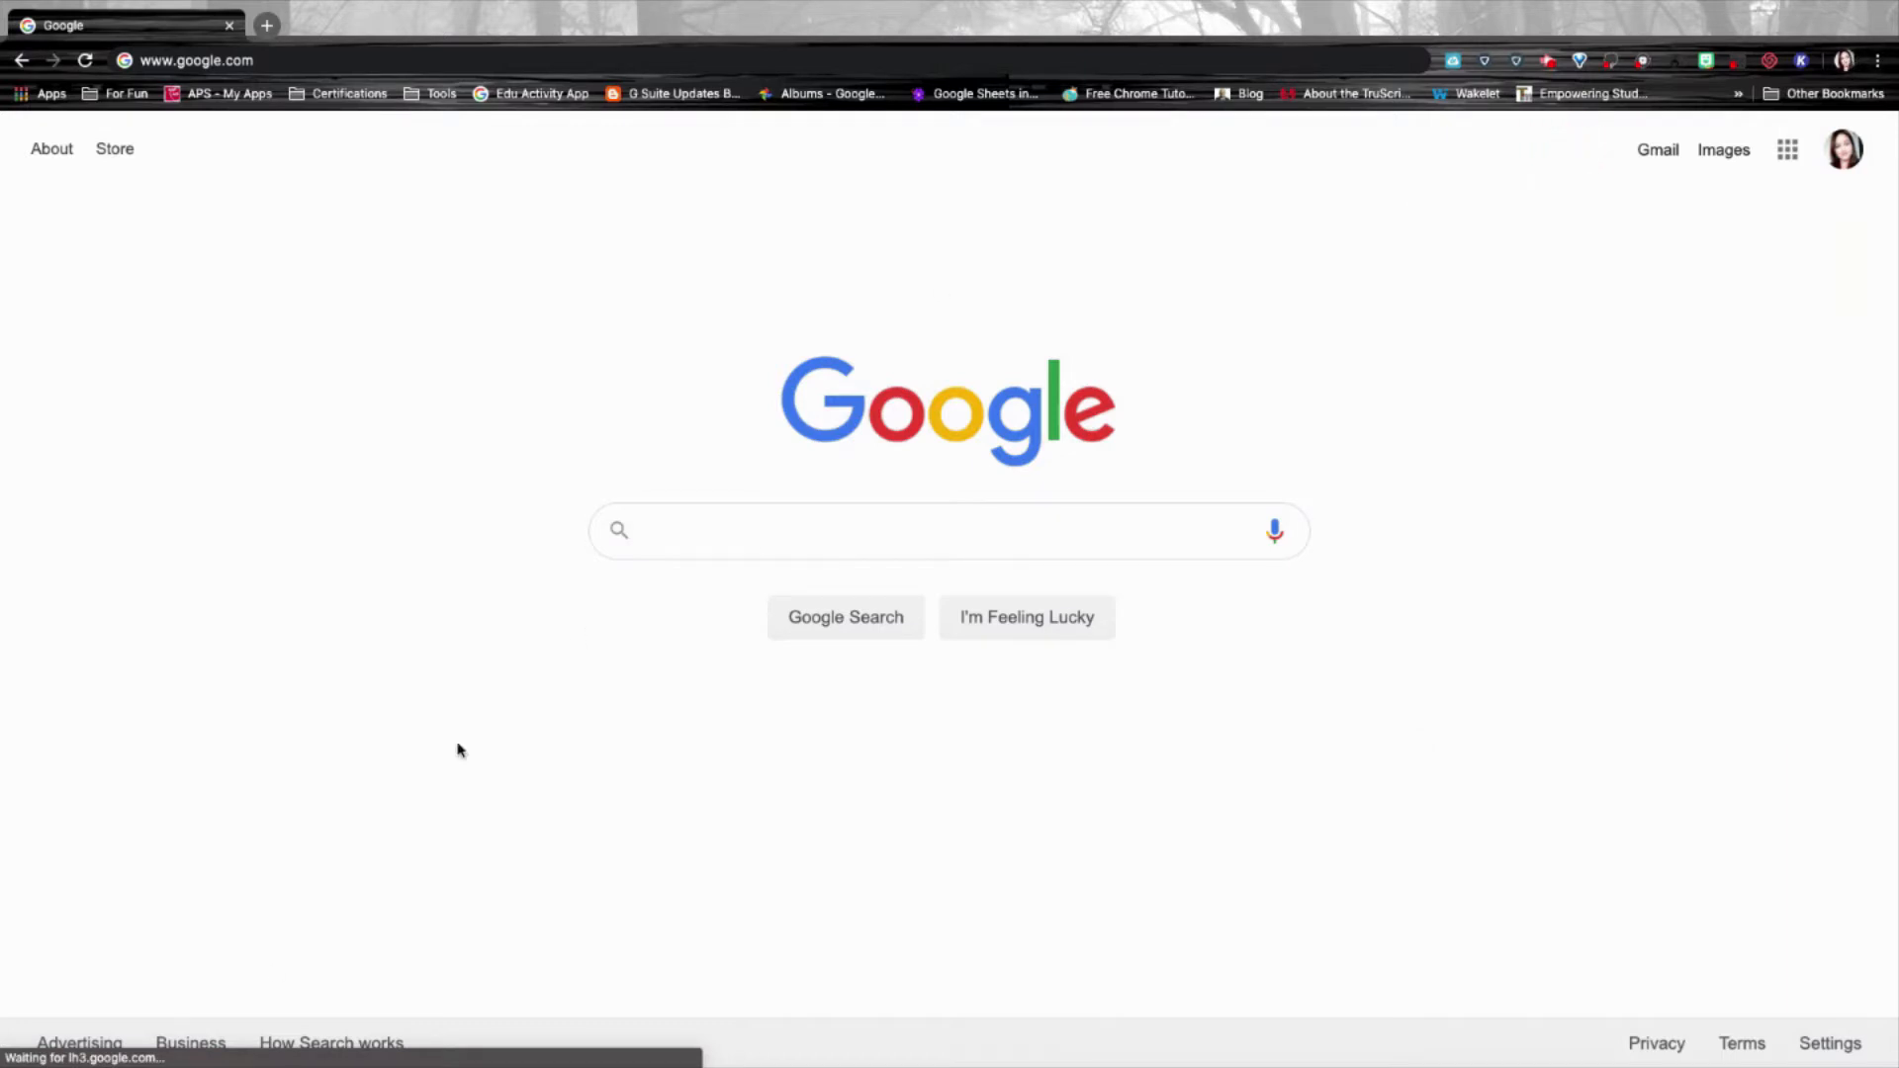
mouse_move(111, 1060)
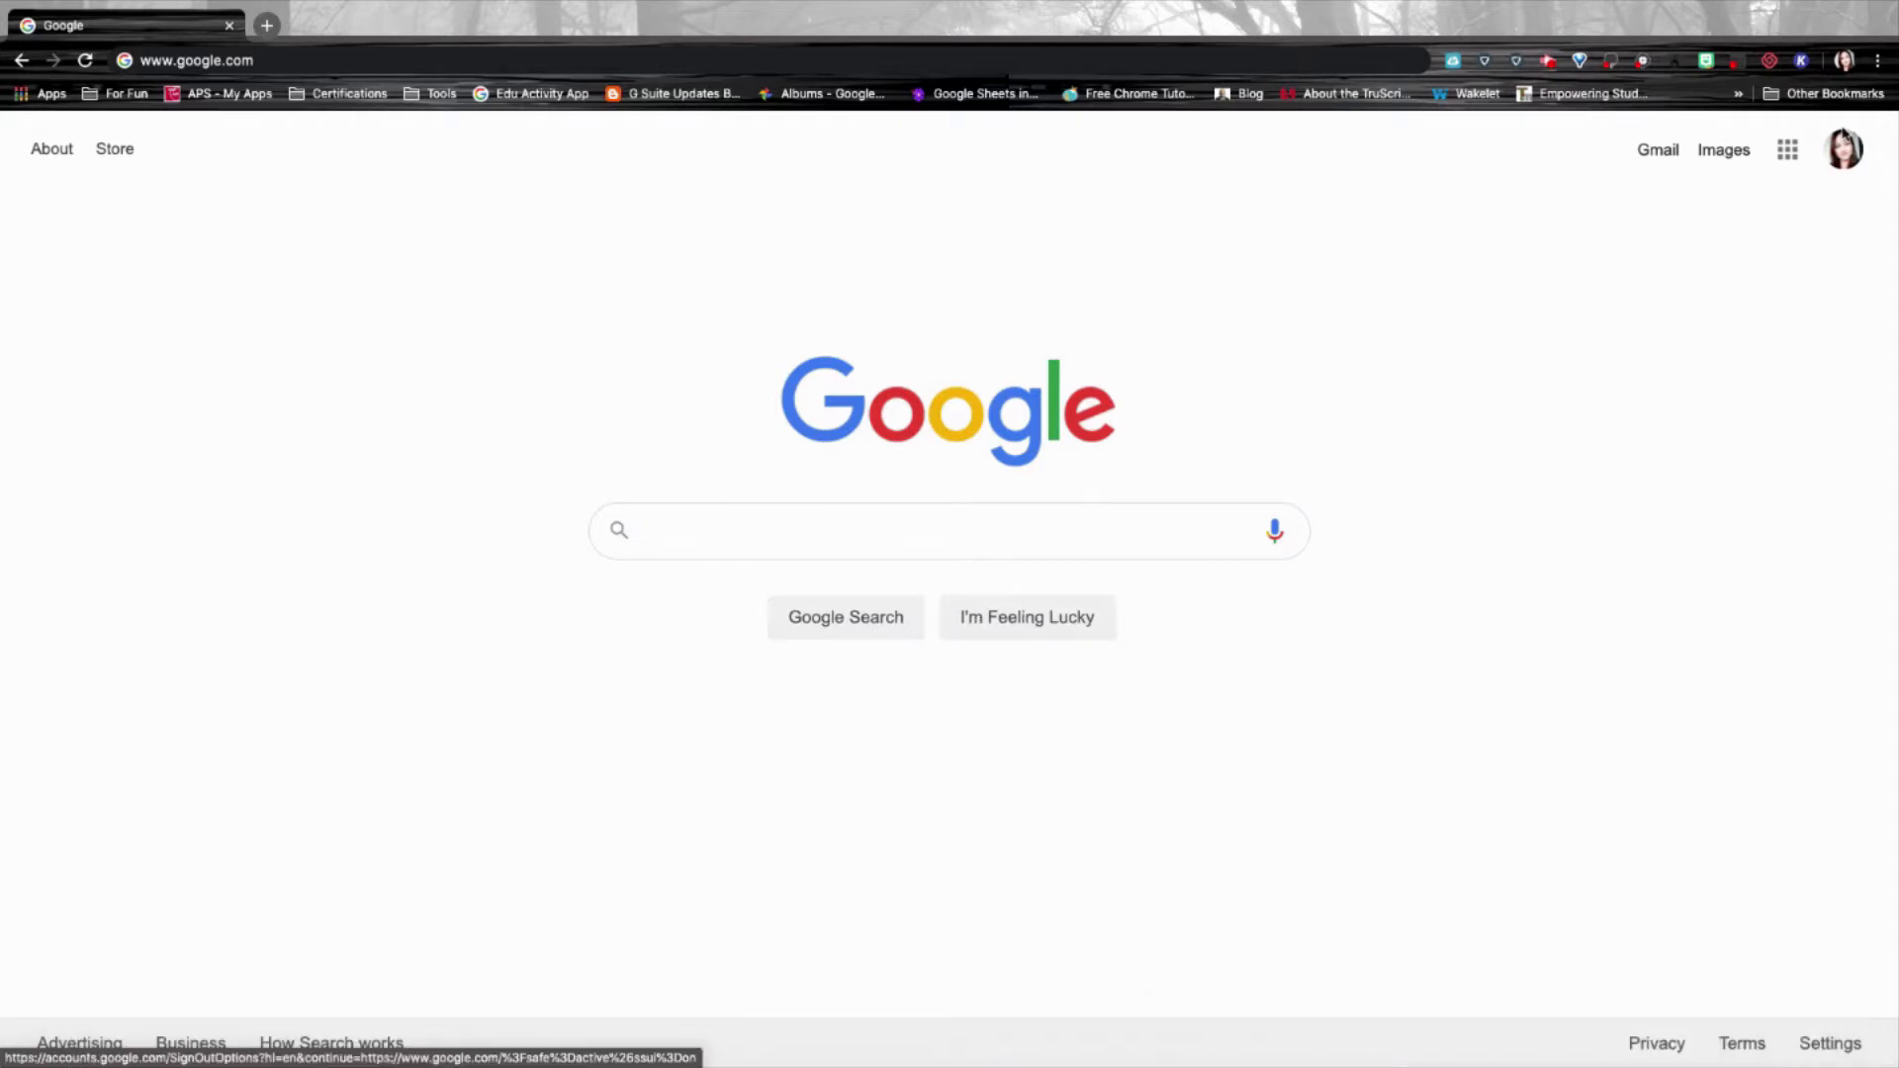
left_click(1846, 60)
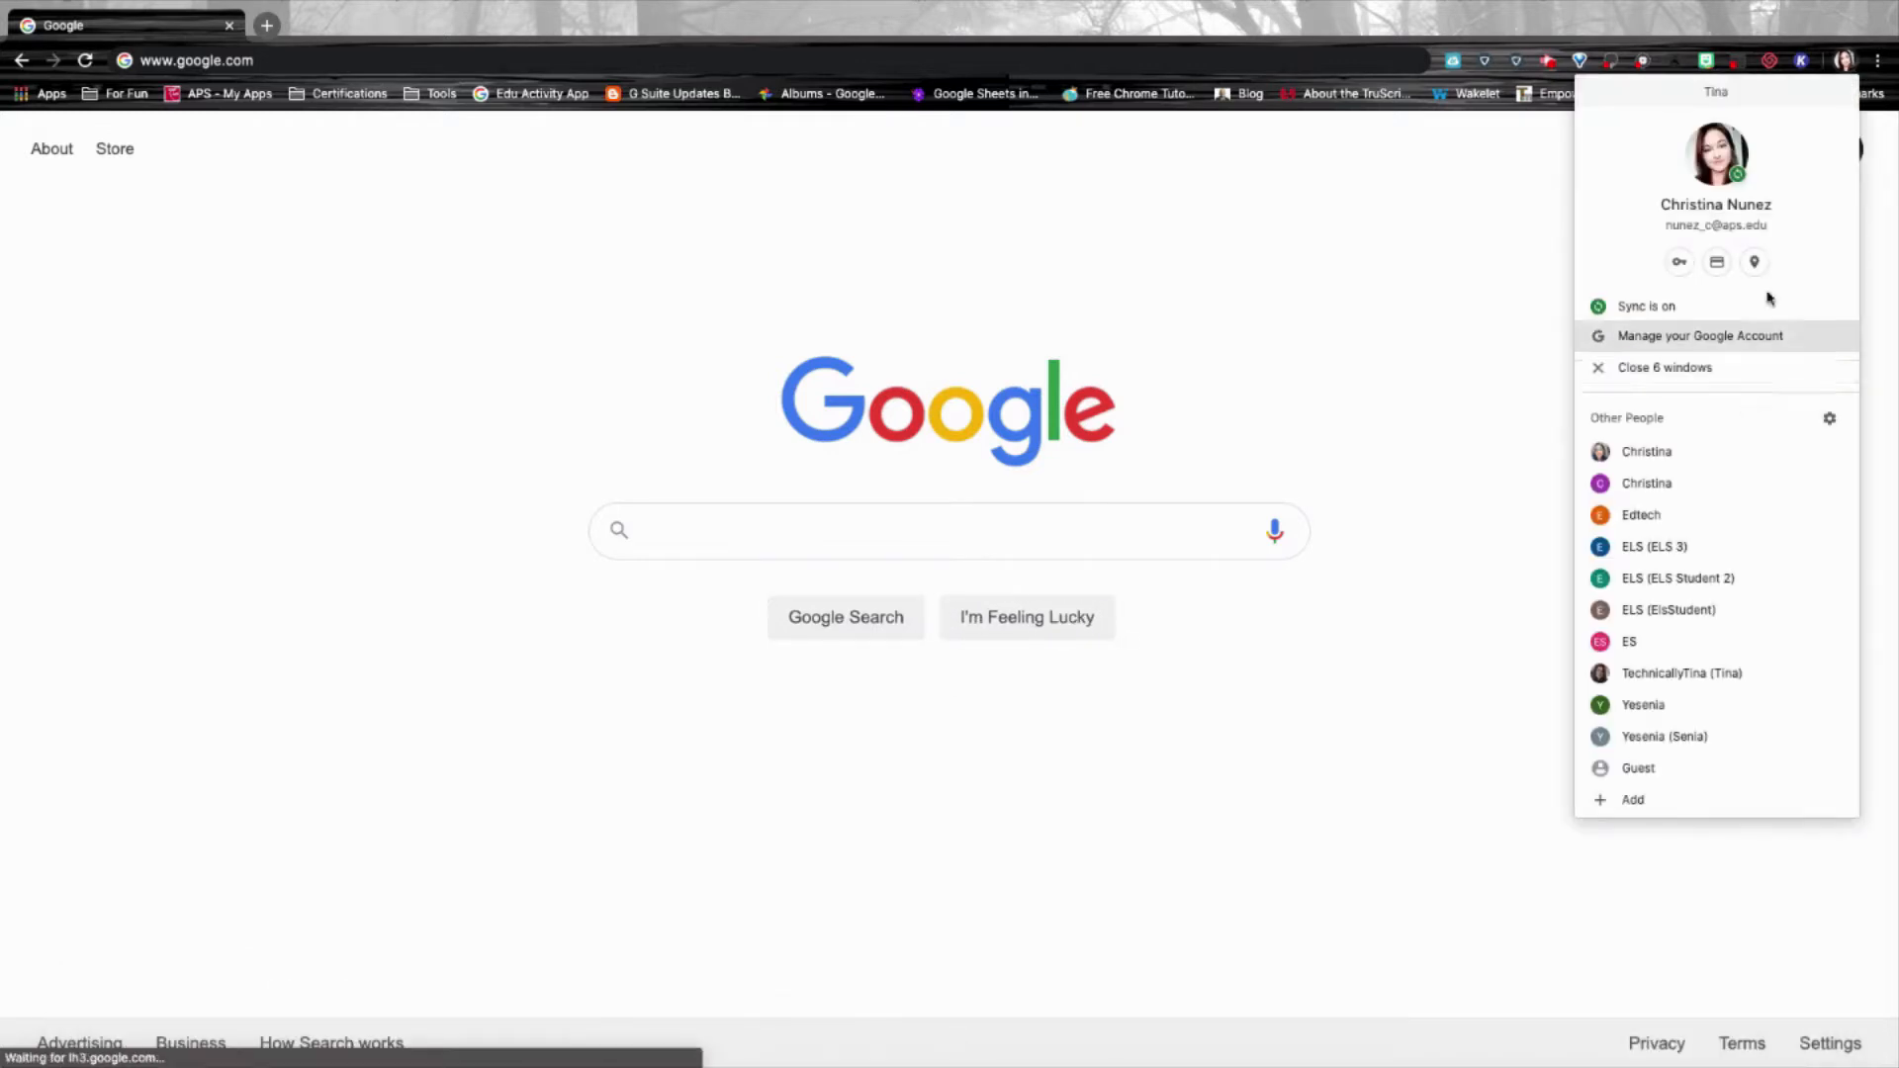
left_click(1893, 203)
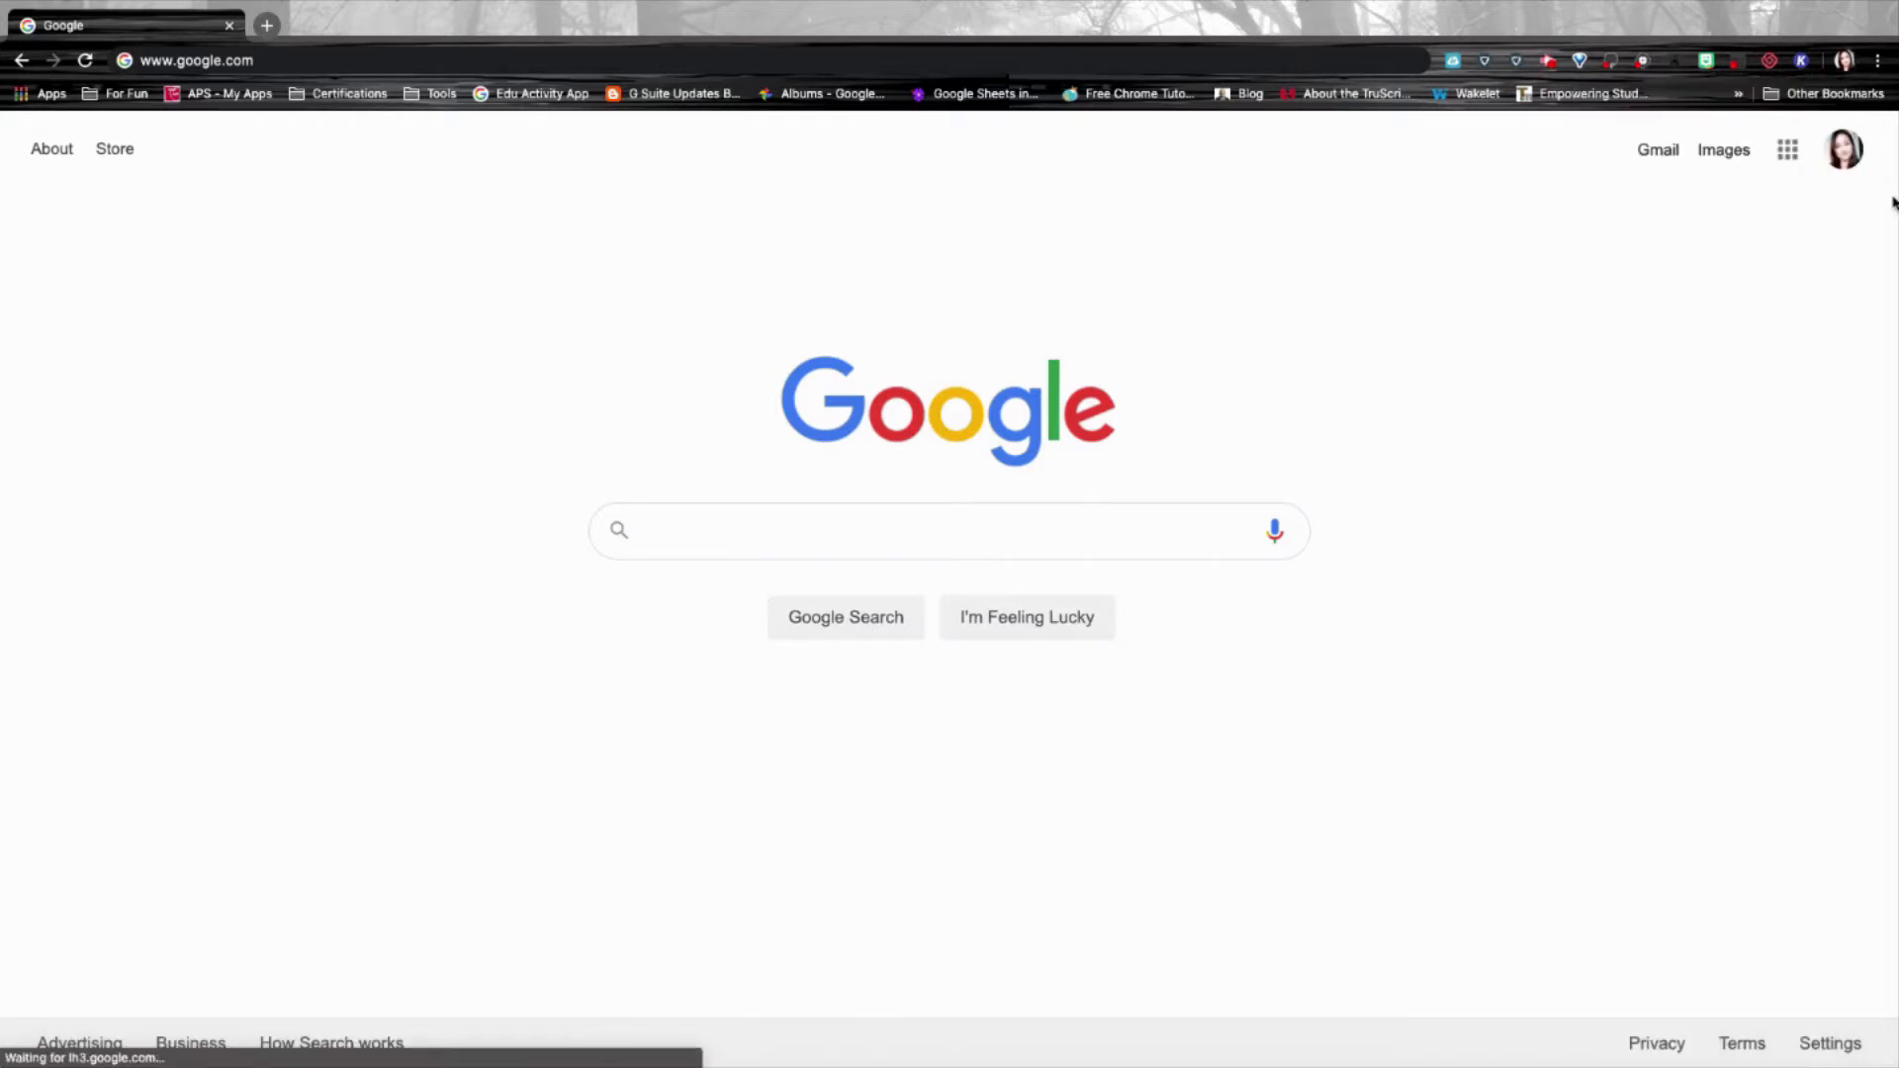
left_click(1882, 66)
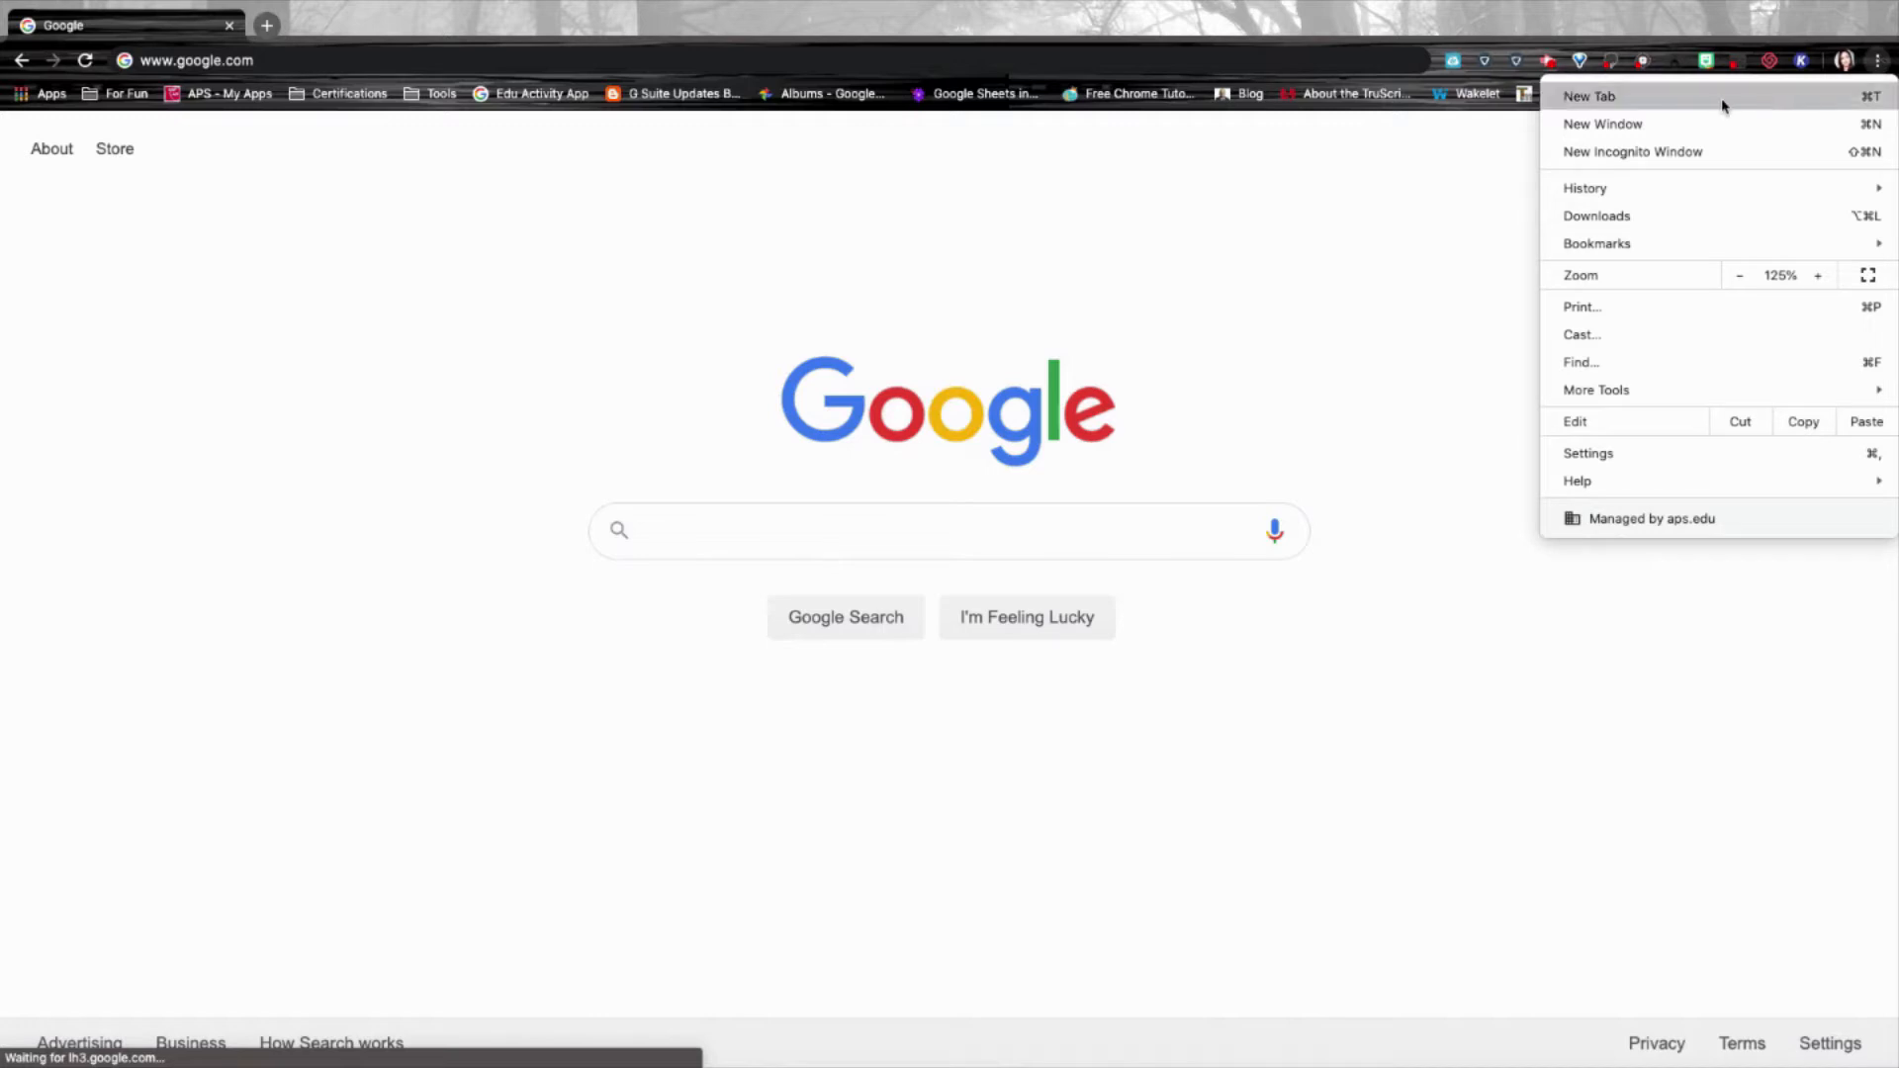
left_click(1880, 65)
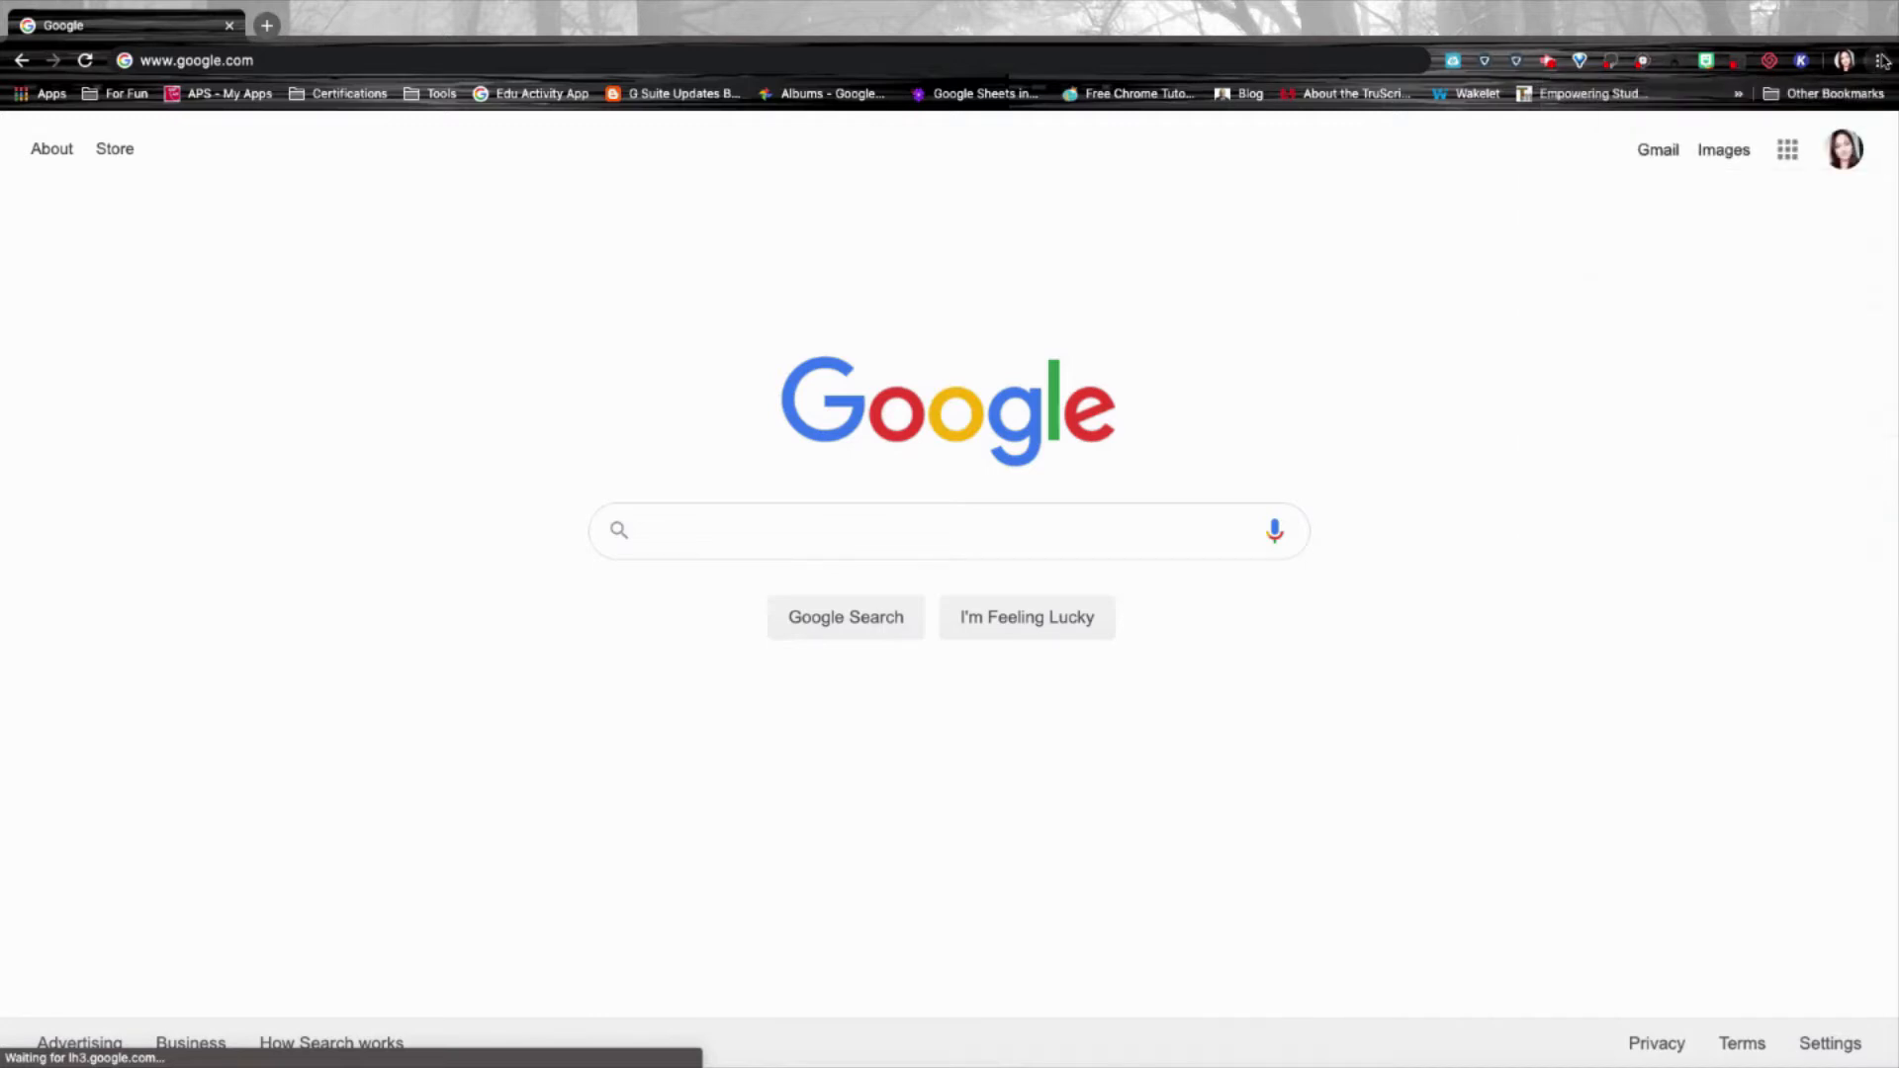
Open Google Sheets from the apps grid, browse the Template gallery, and return home.
left_click(1789, 153)
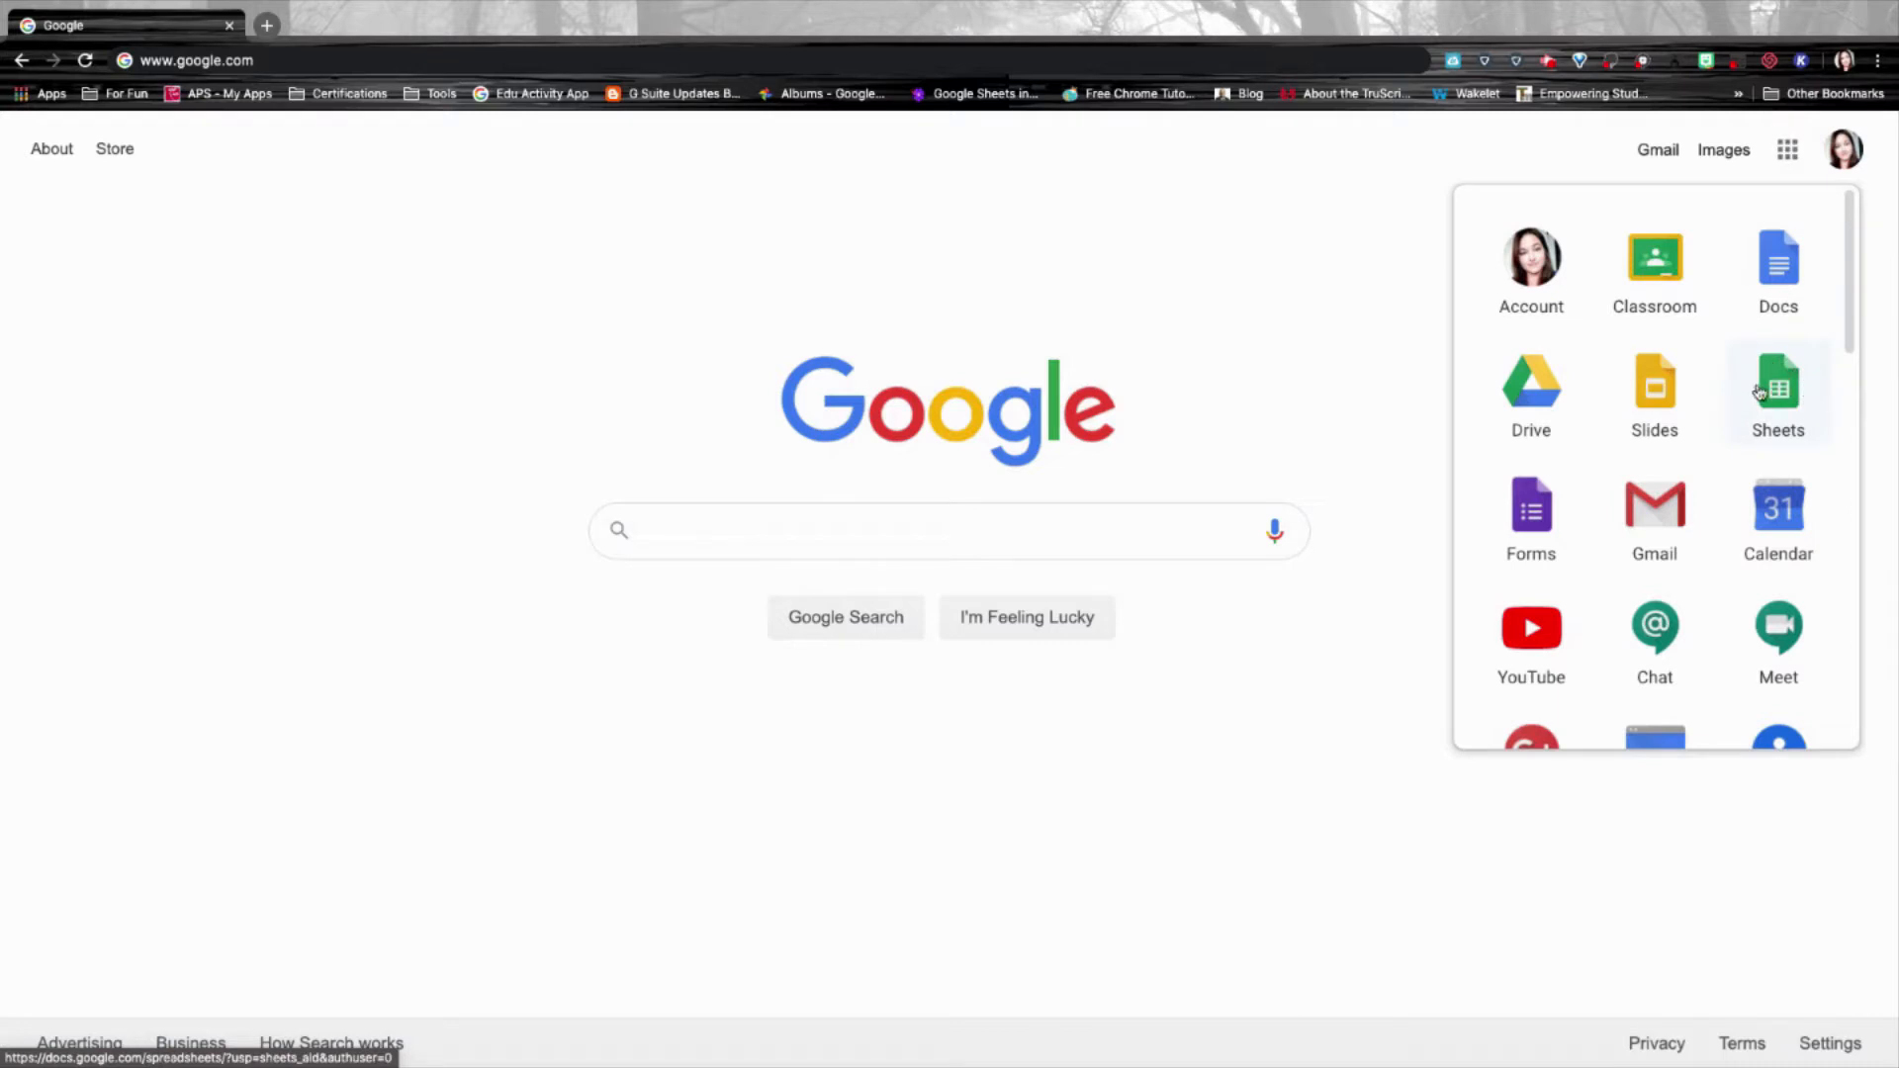
left_click(1787, 417)
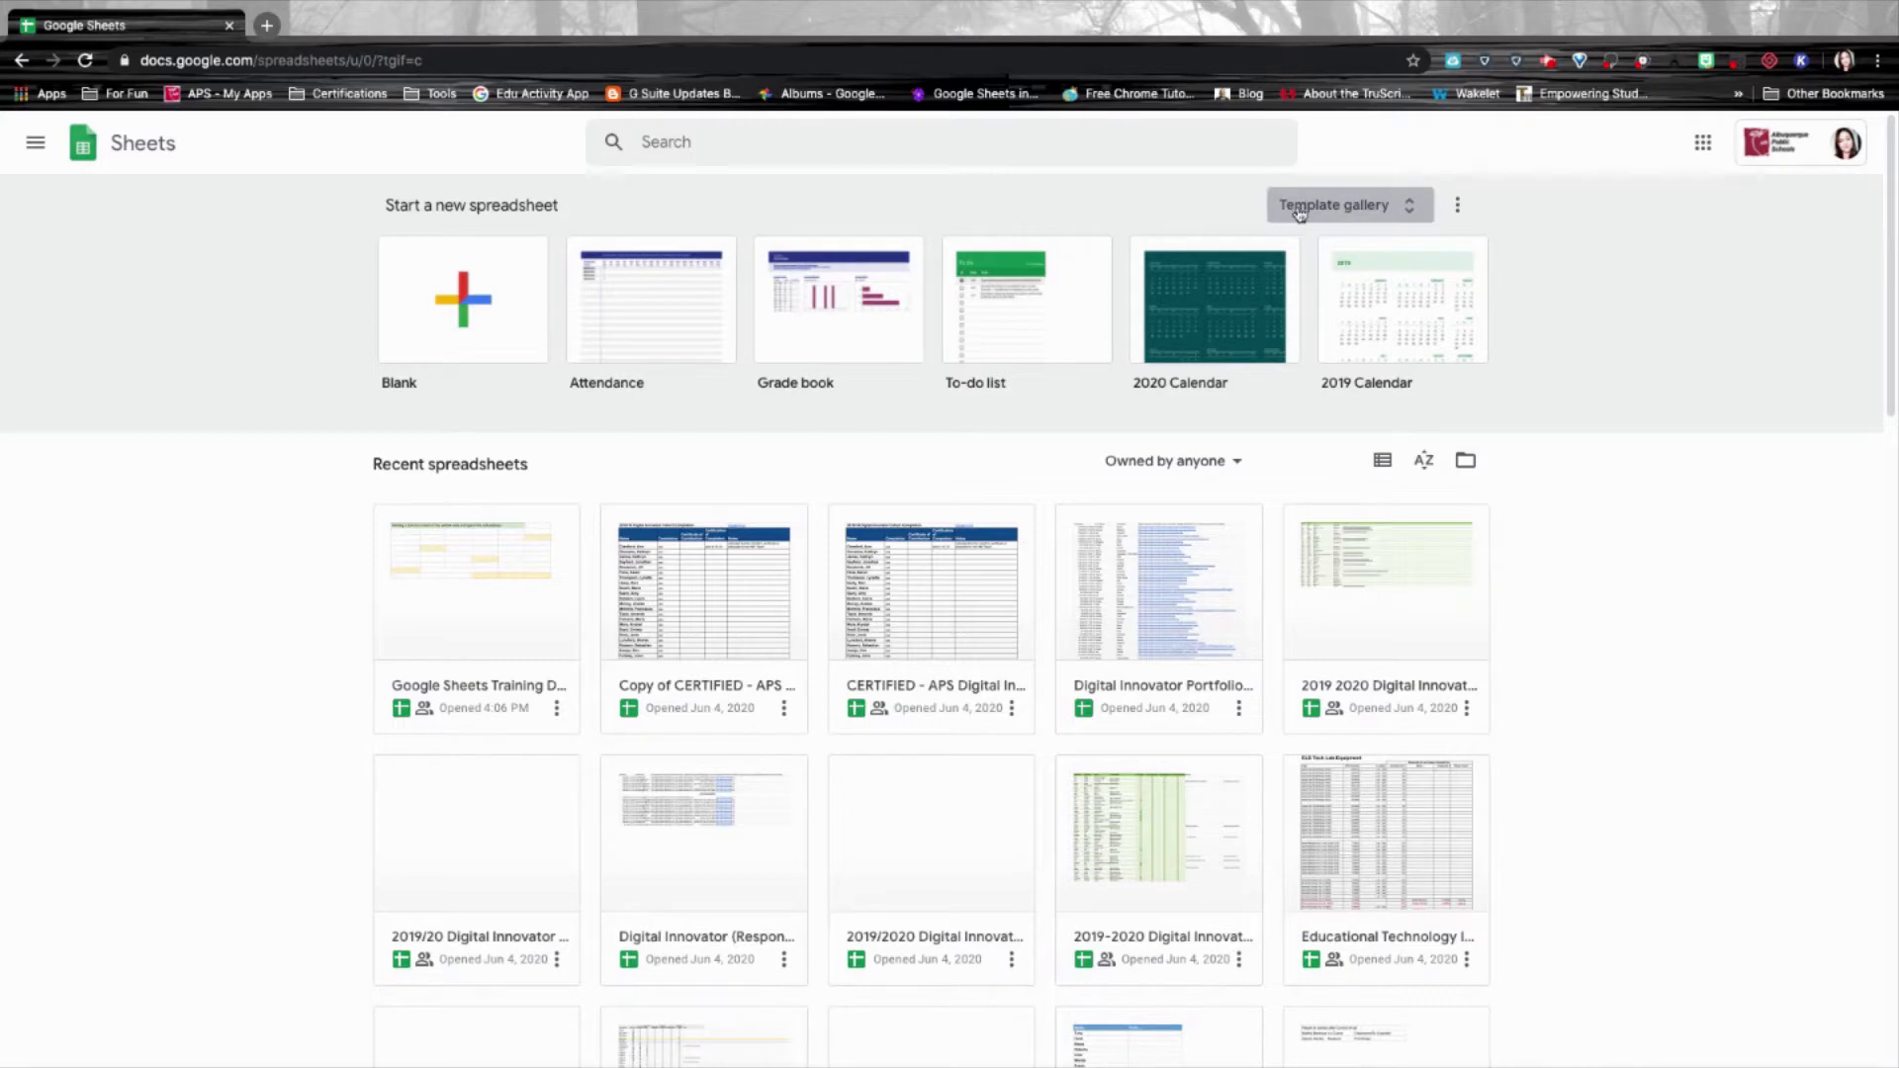
left_click(1356, 211)
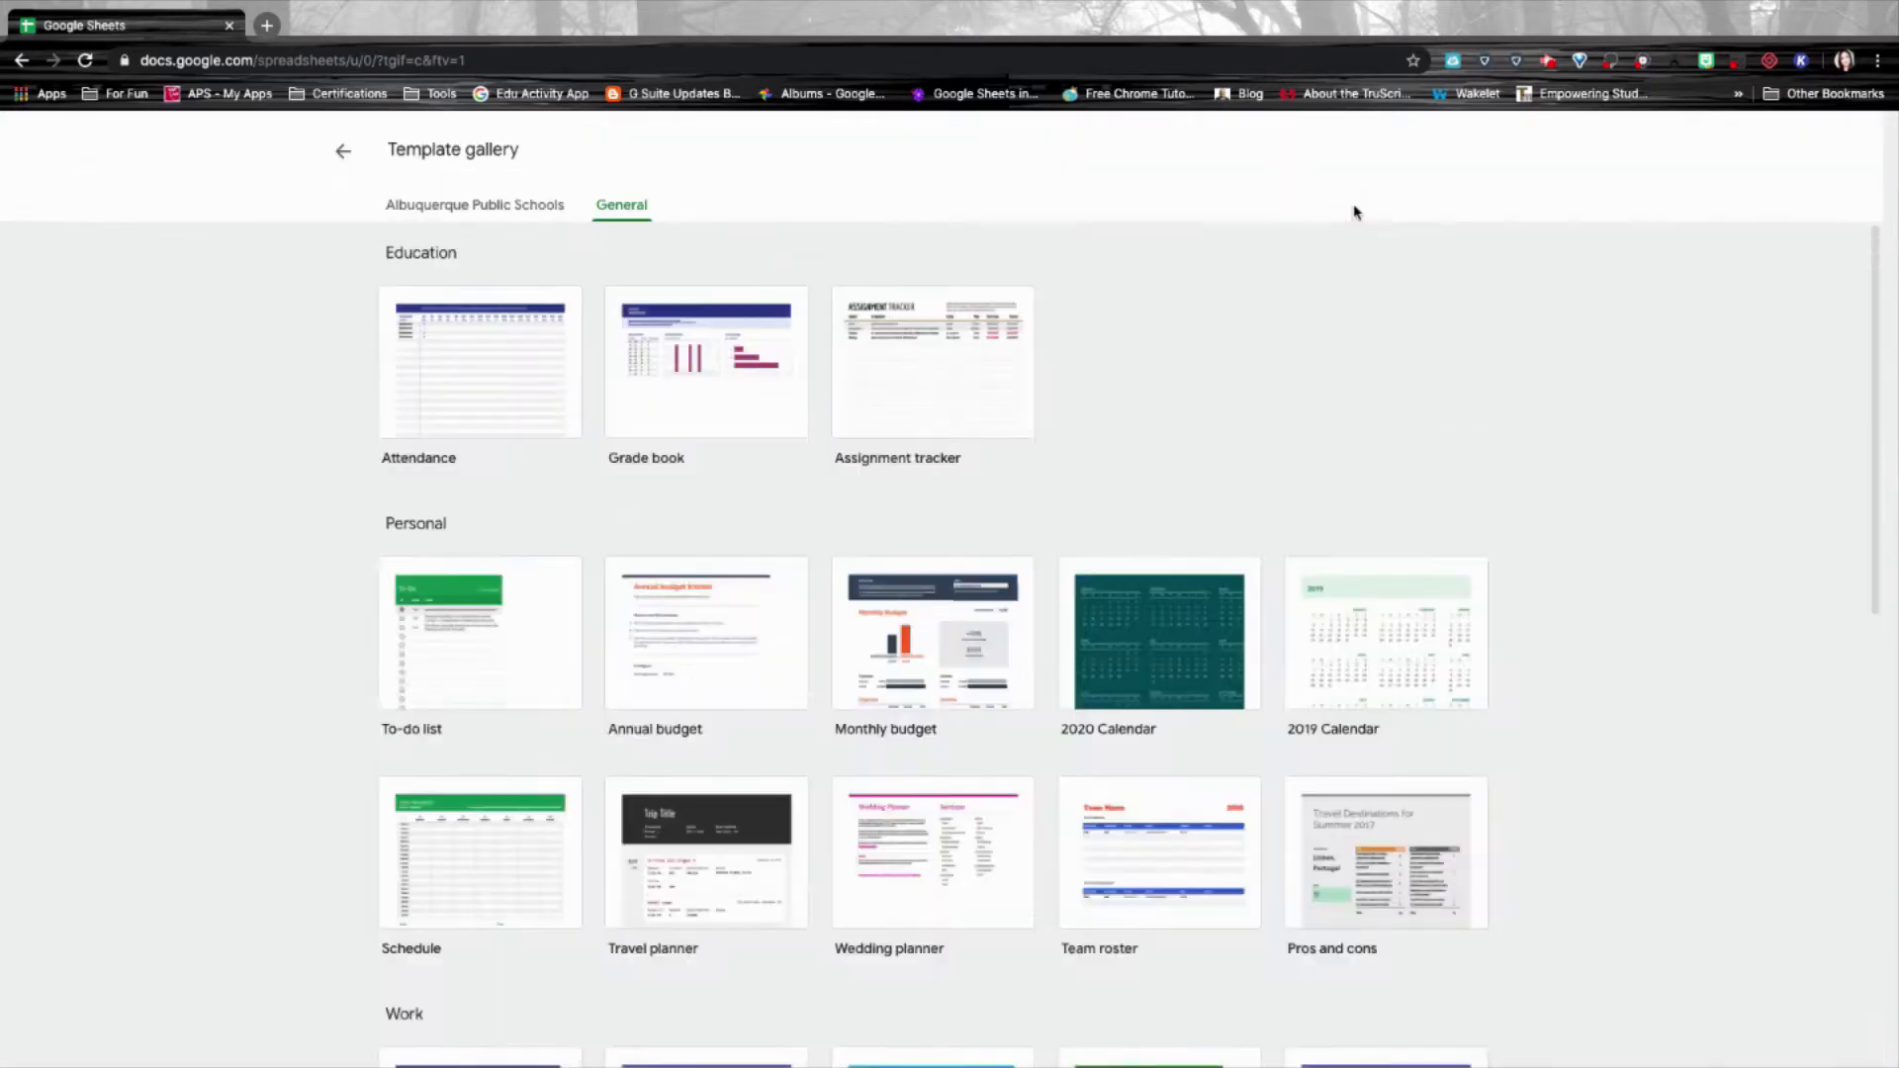
scroll(999, 554, "down", 8)
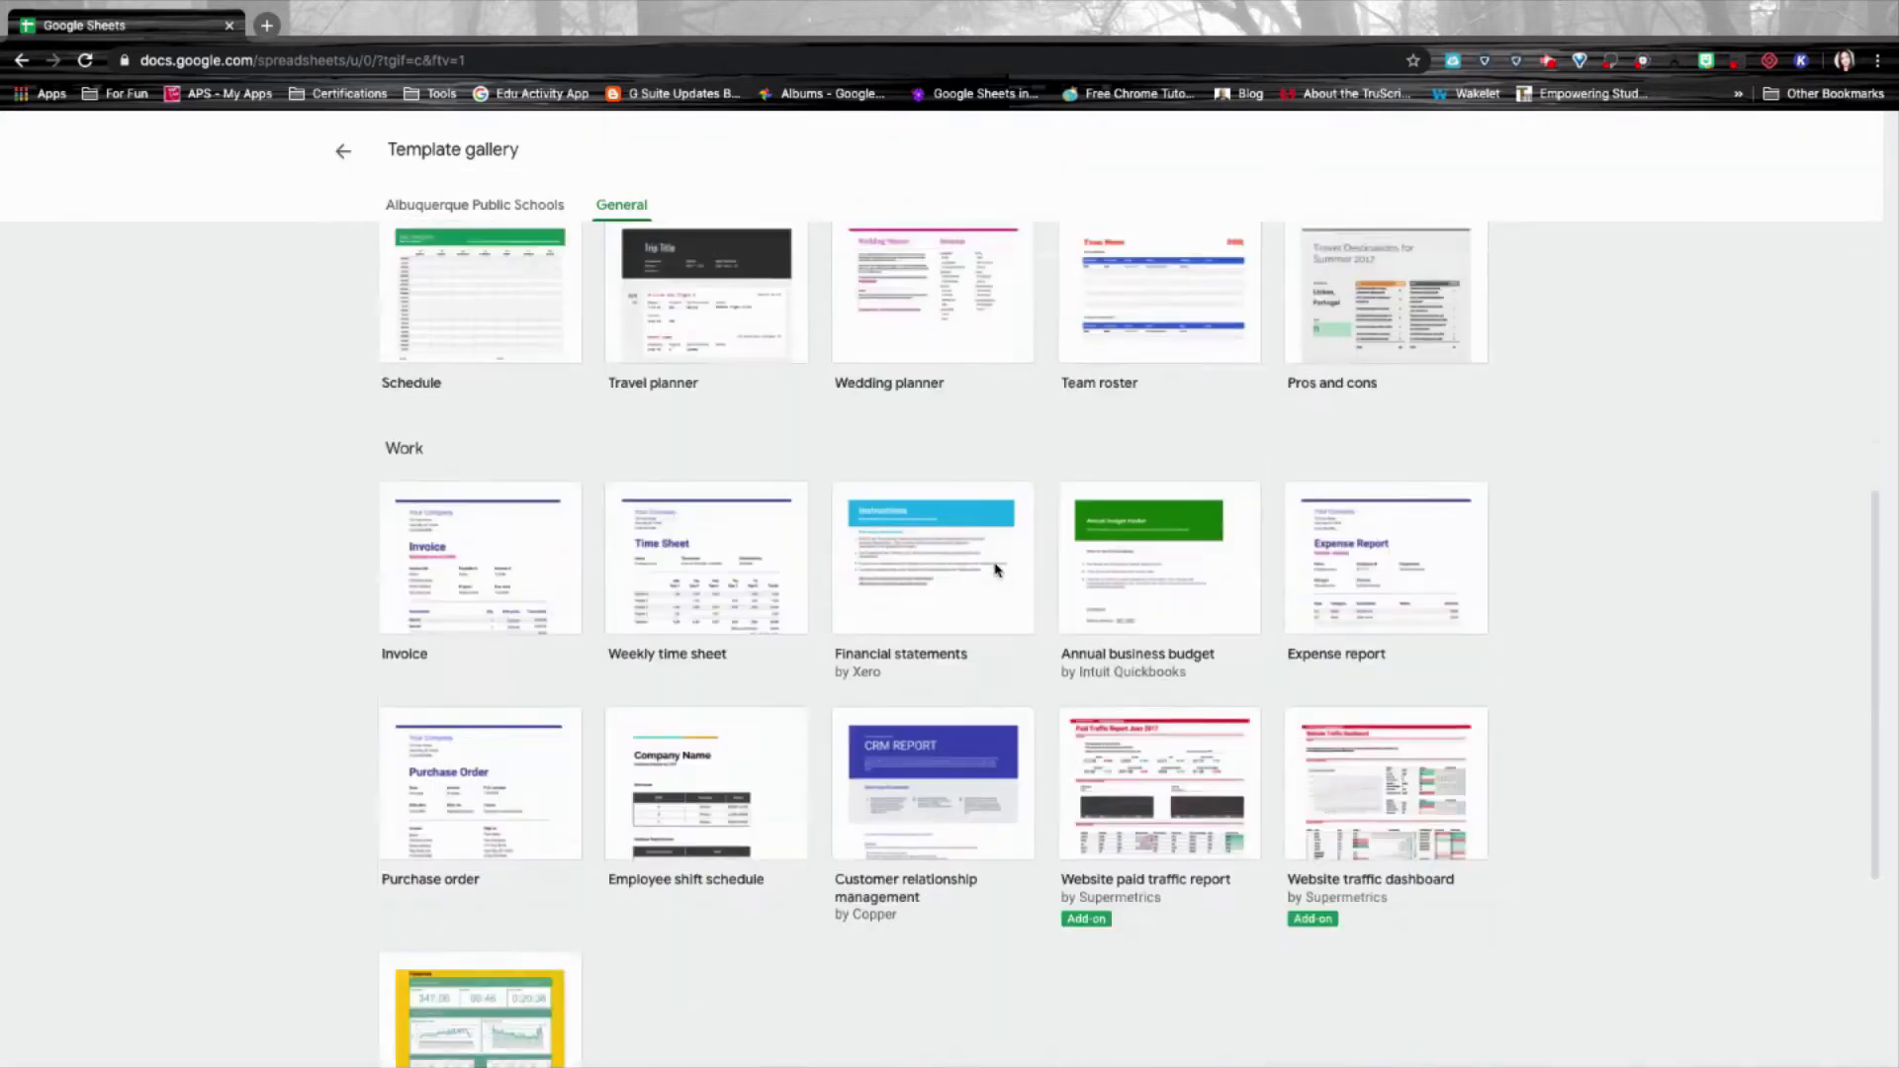
left_click(348, 153)
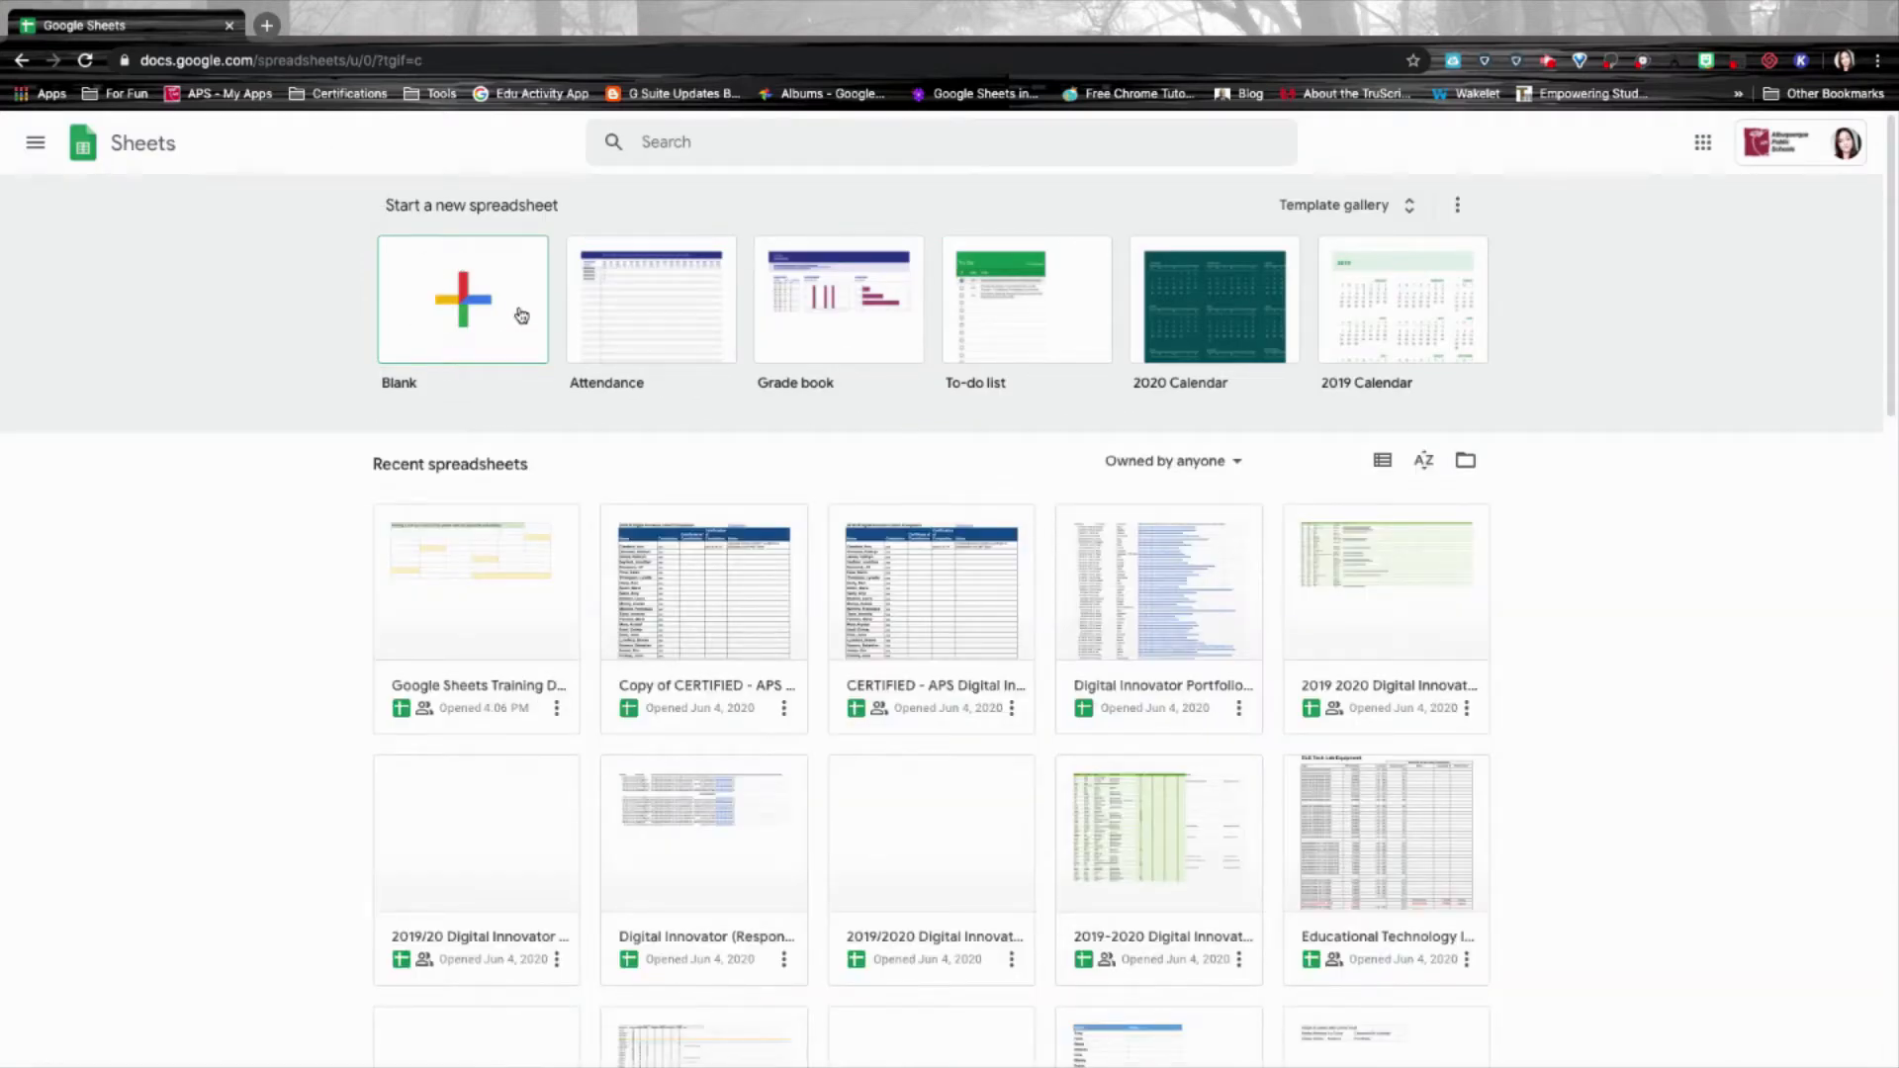
Load sheets.google.com in a new browser tab.
left_click(266, 27)
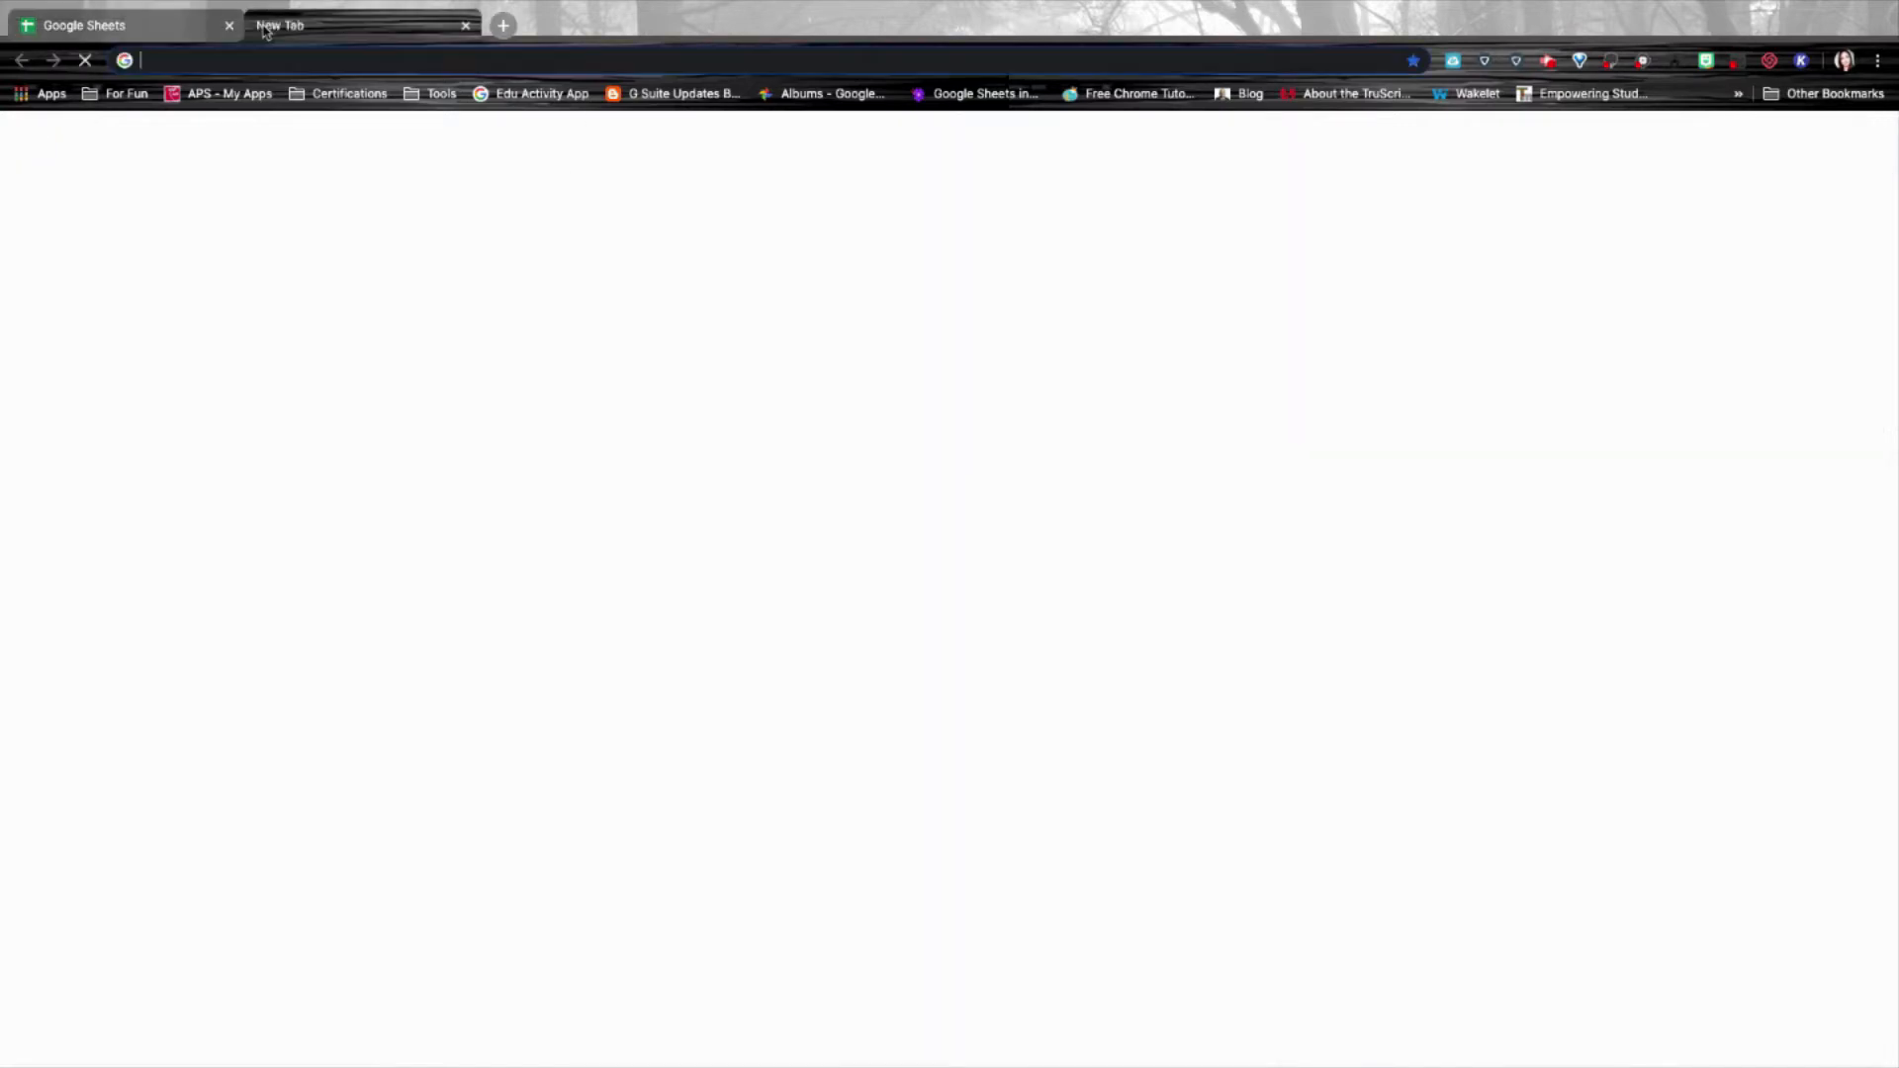
type("sheets.google.com")
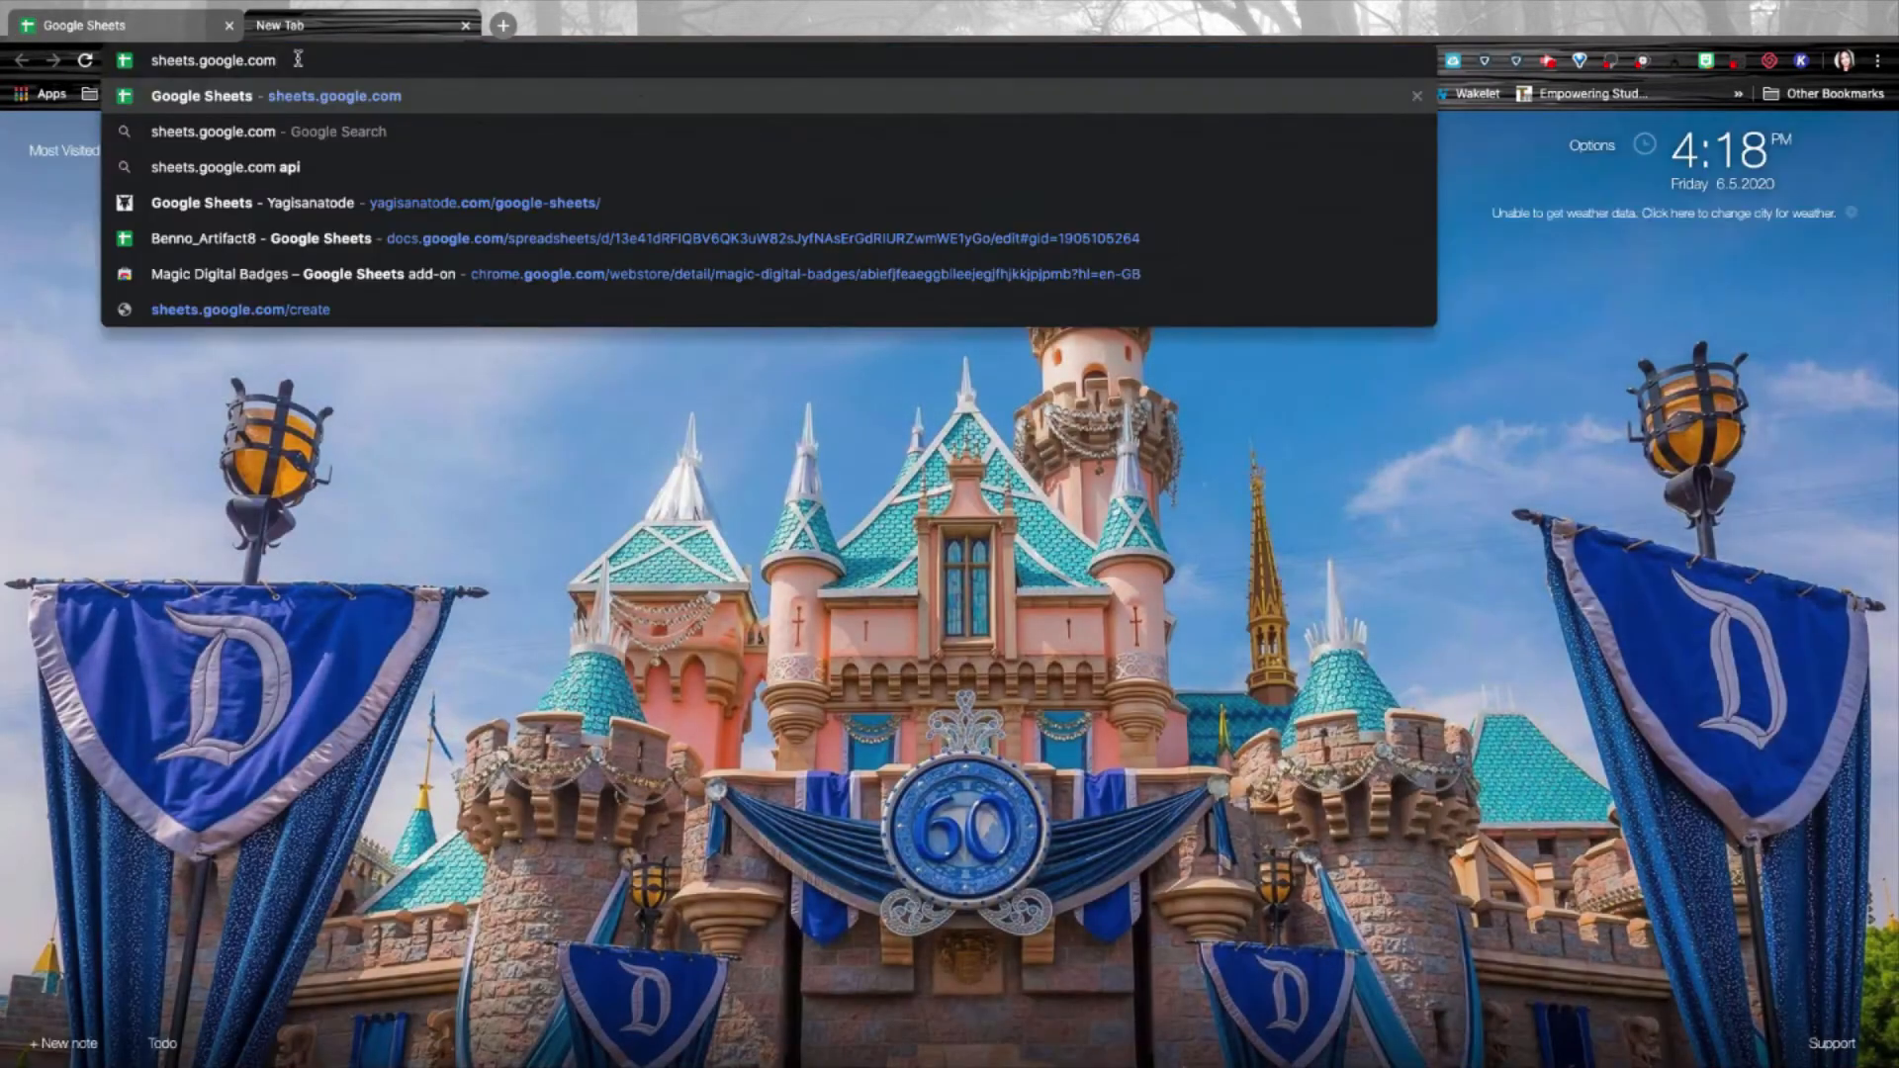
key("Return")
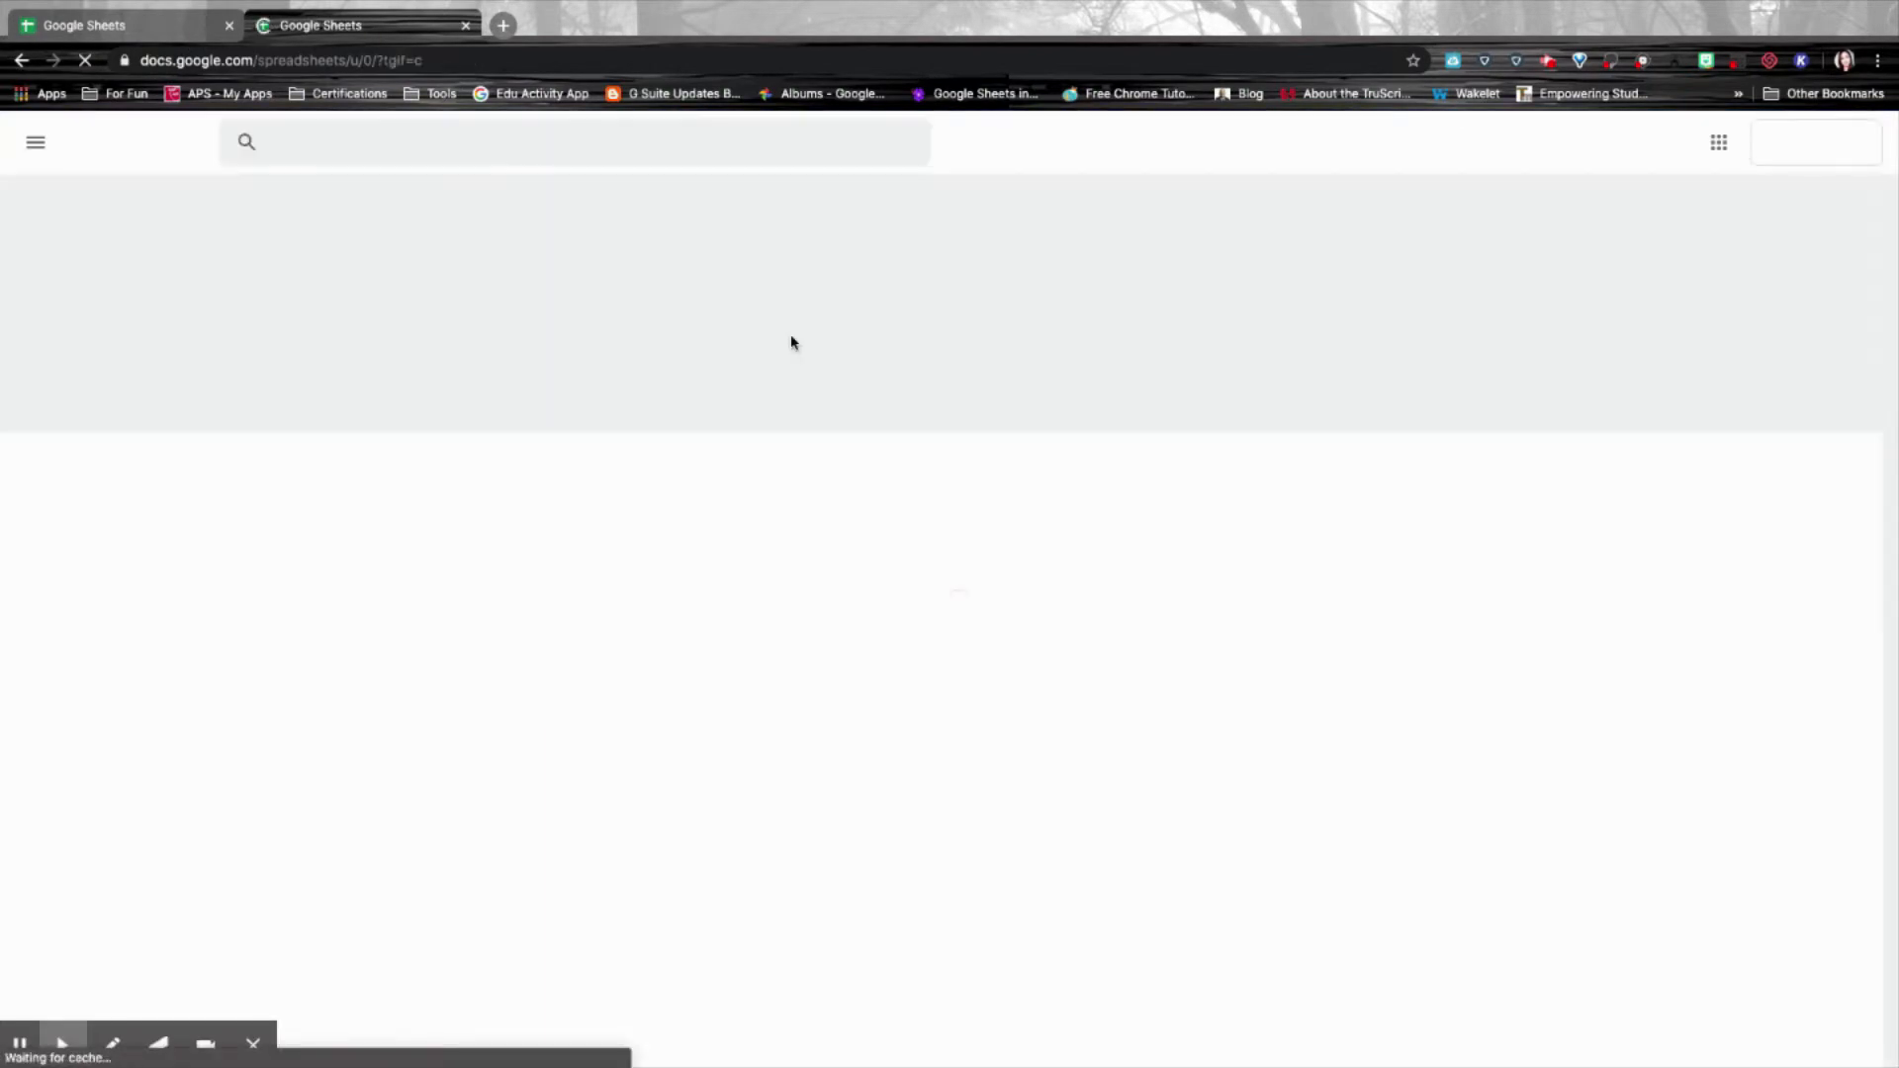
mouse_move(815, 6)
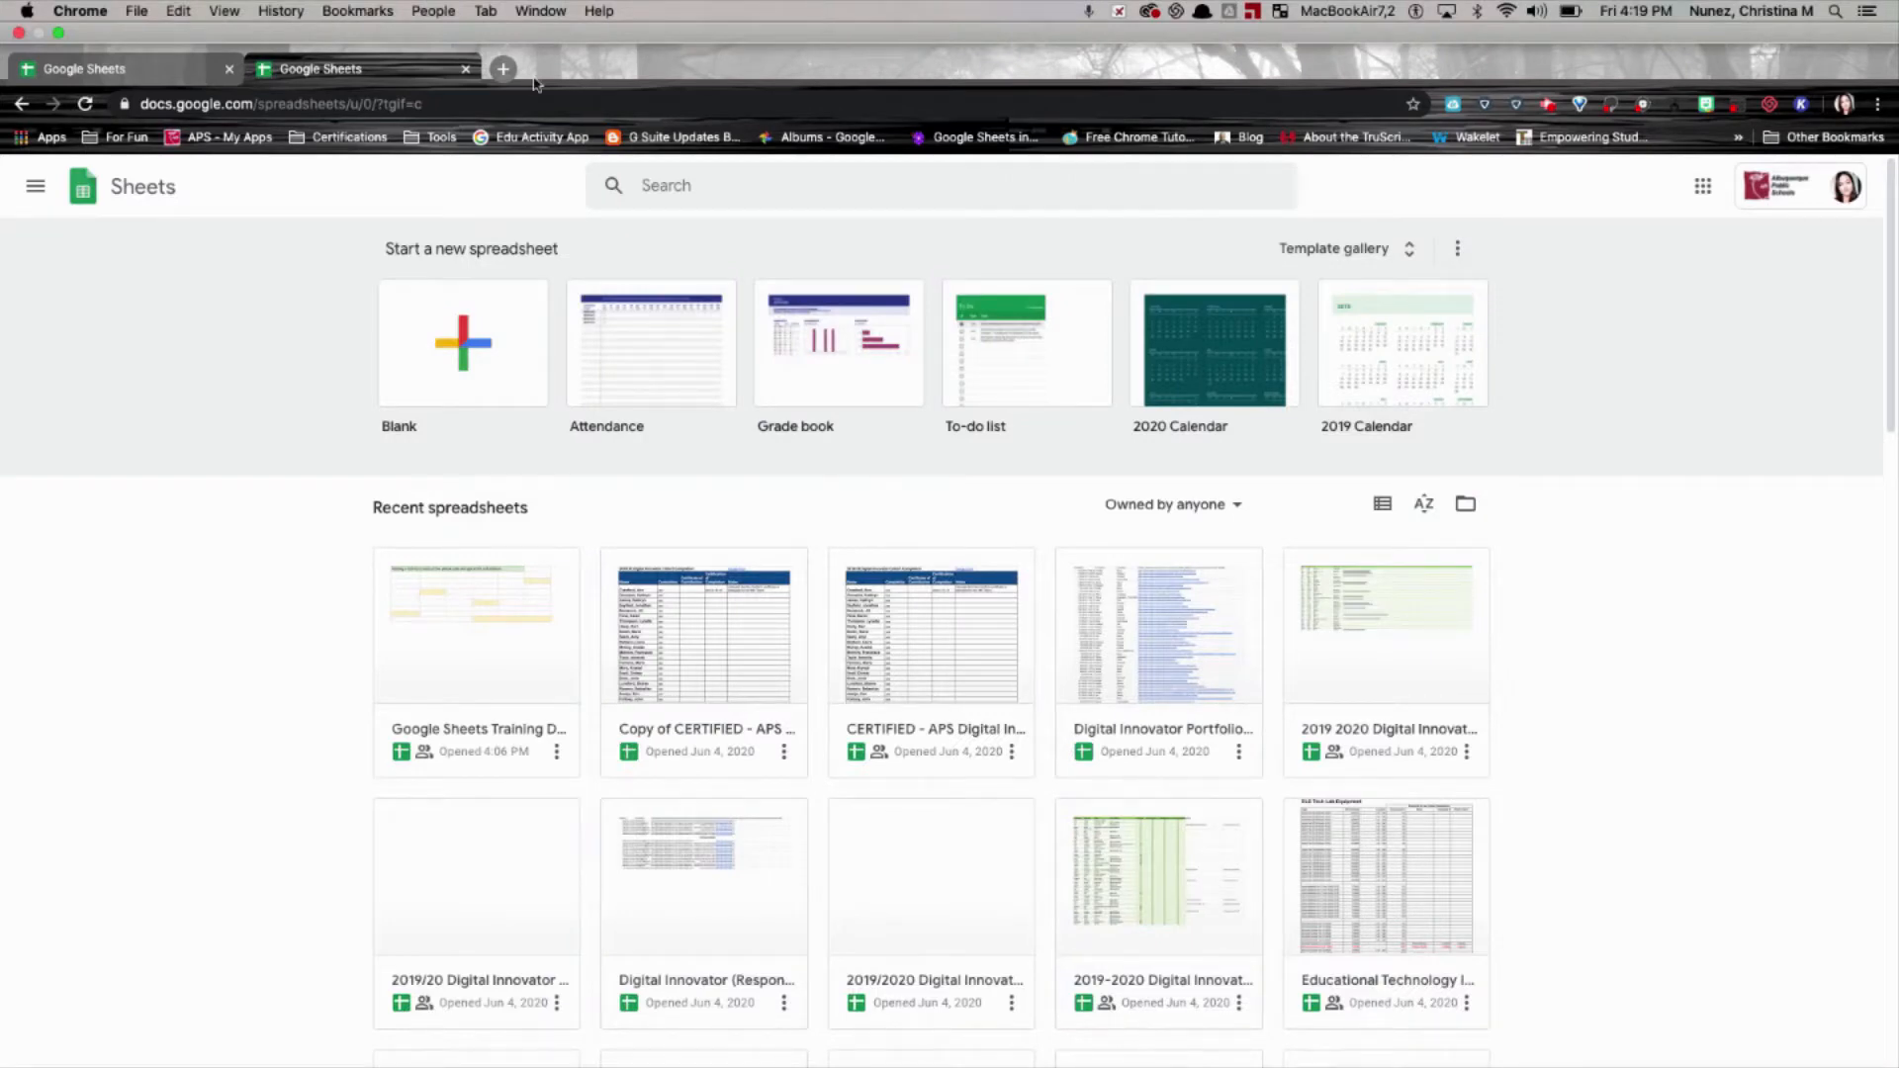
Load Google Drive in a new tab and explore the New > Google Sheets options.
left_click(500, 69)
type("drive.google.com")
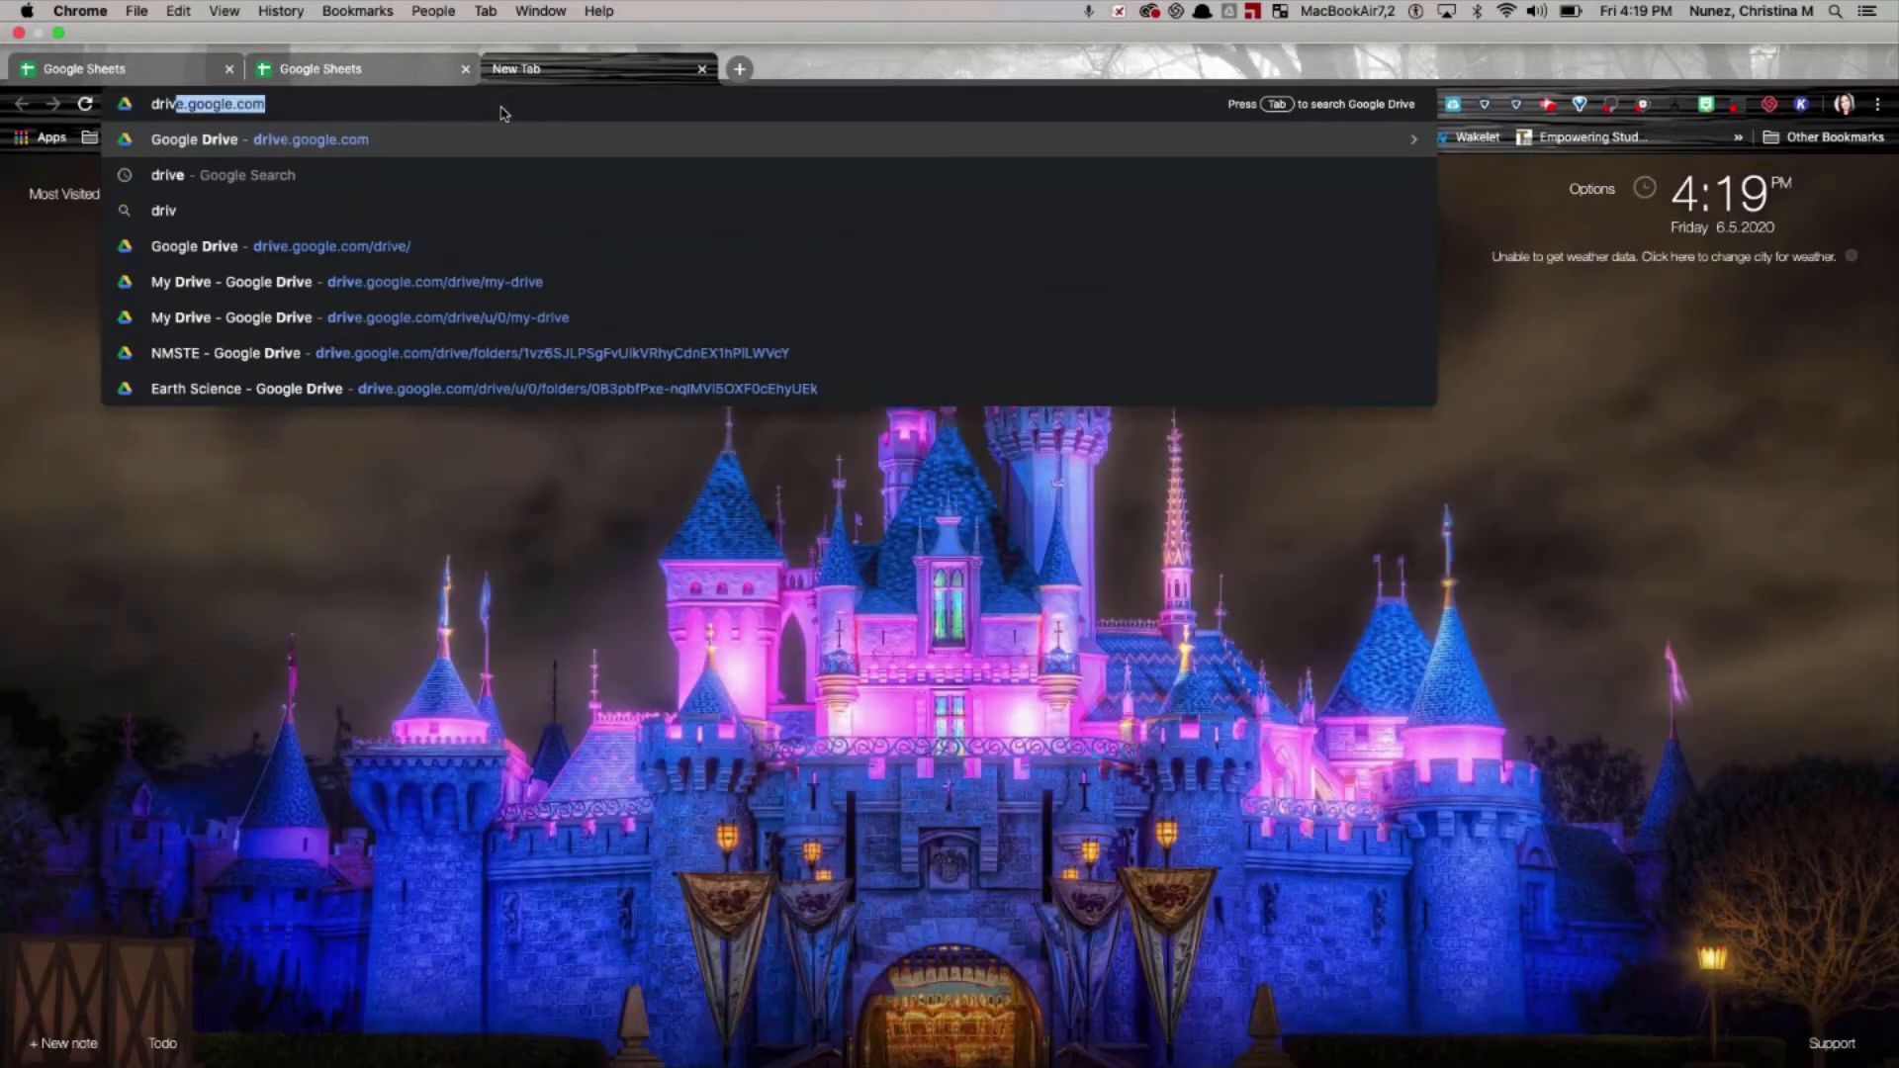
key("Return")
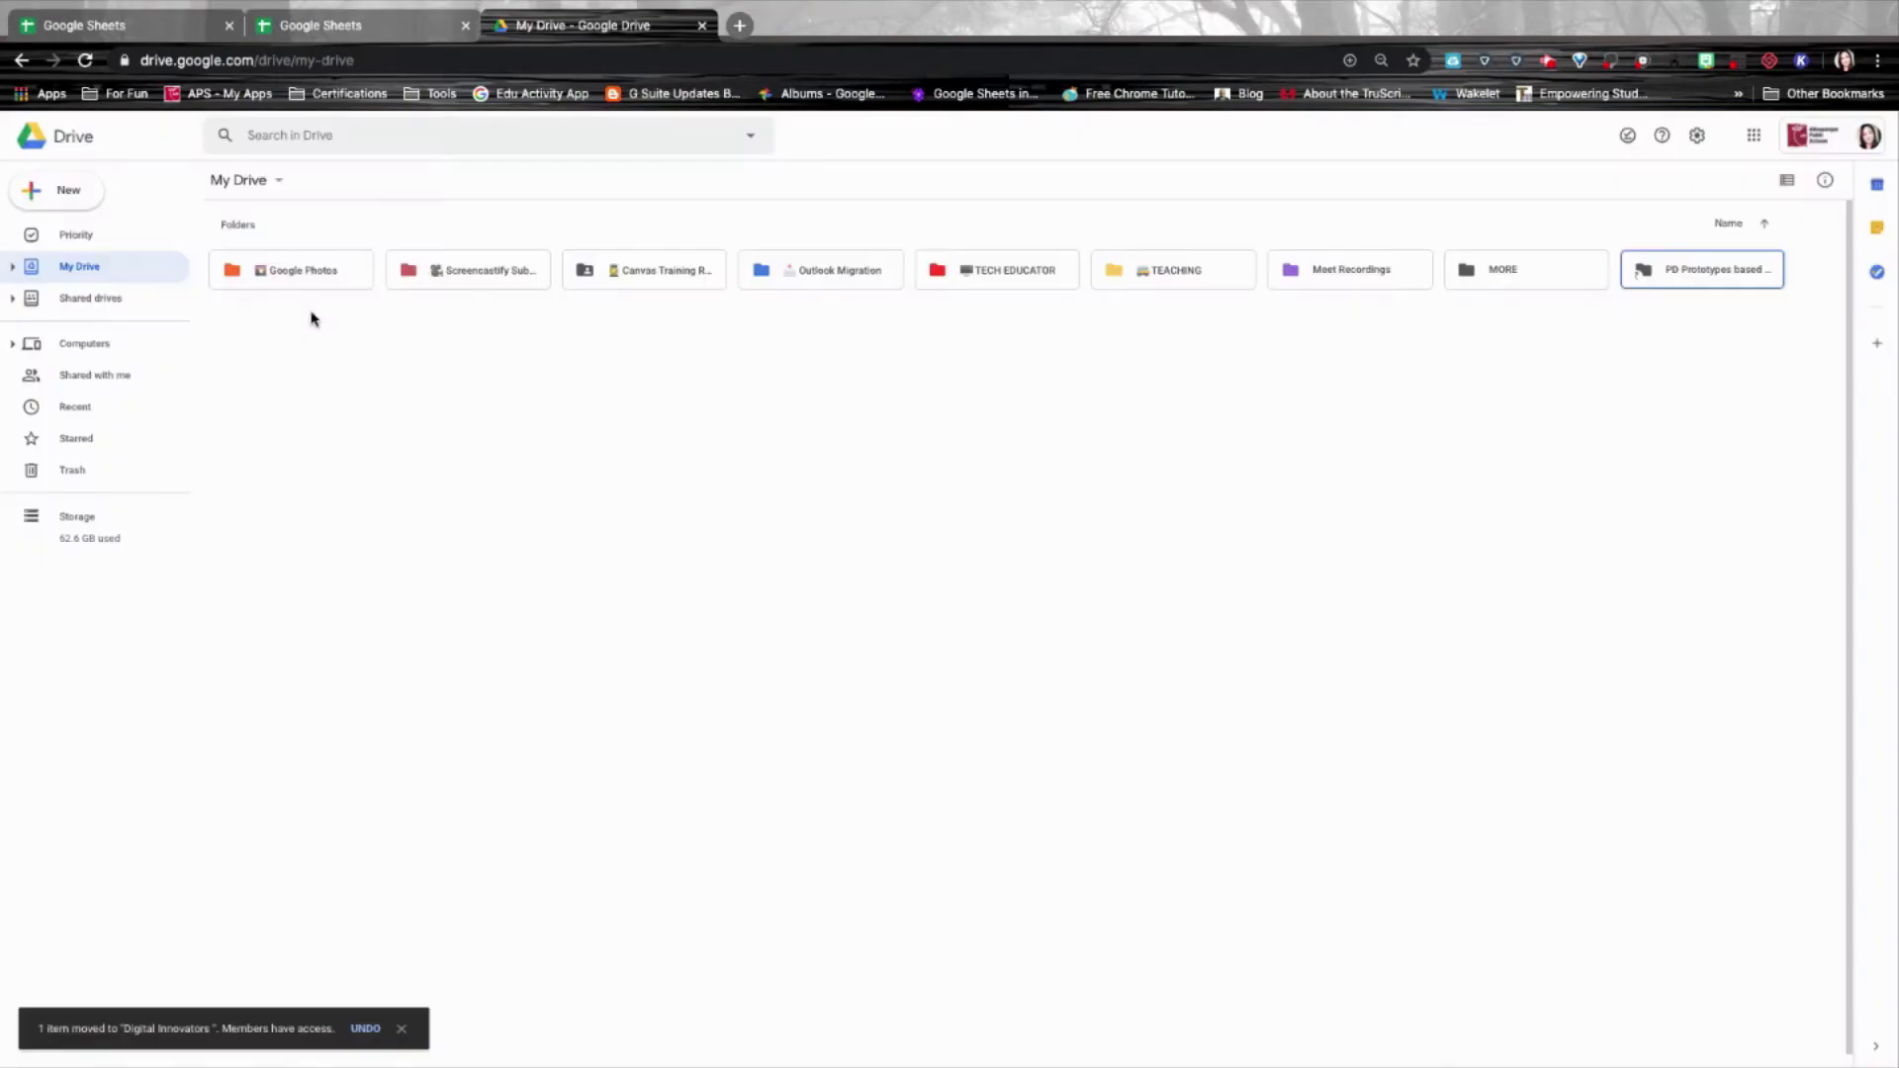
left_click(58, 190)
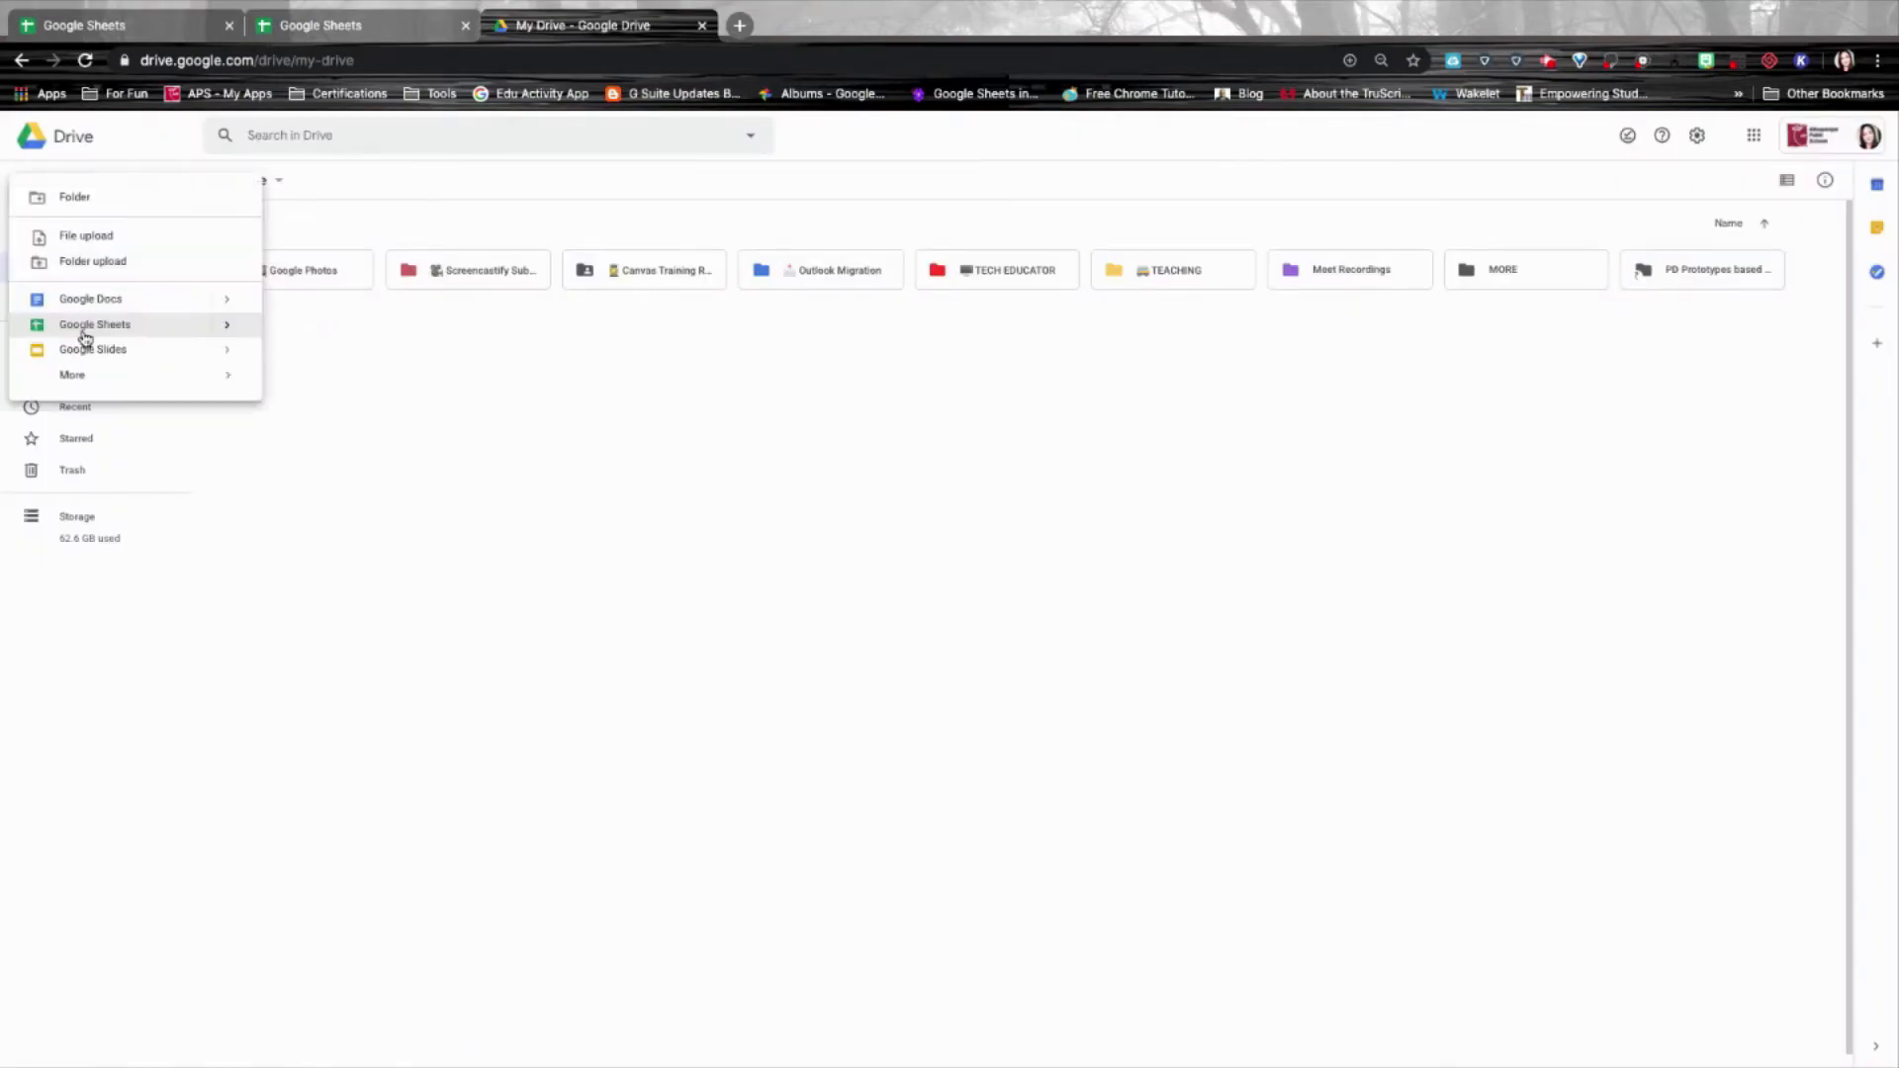
mouse_move(227, 326)
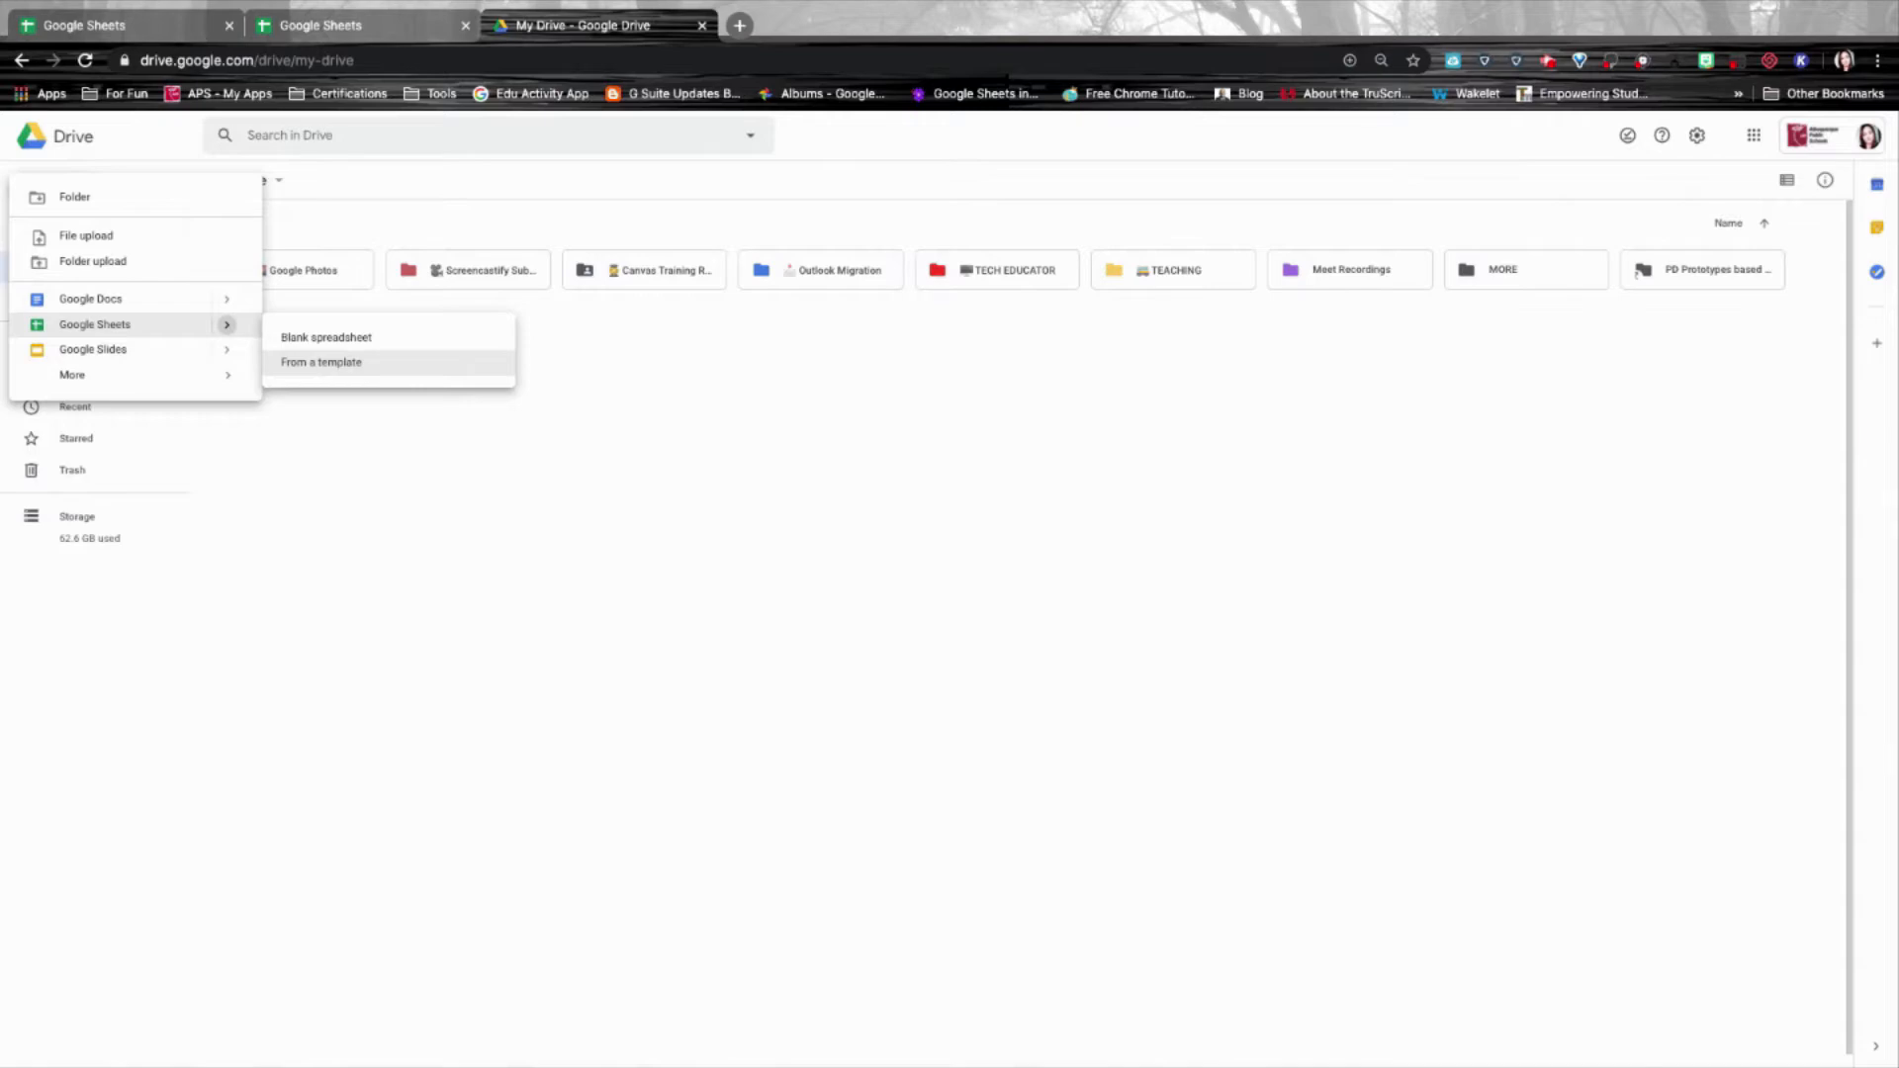
Go to sheets.new in another new tab for a fresh spreadsheet.
left_click(738, 26)
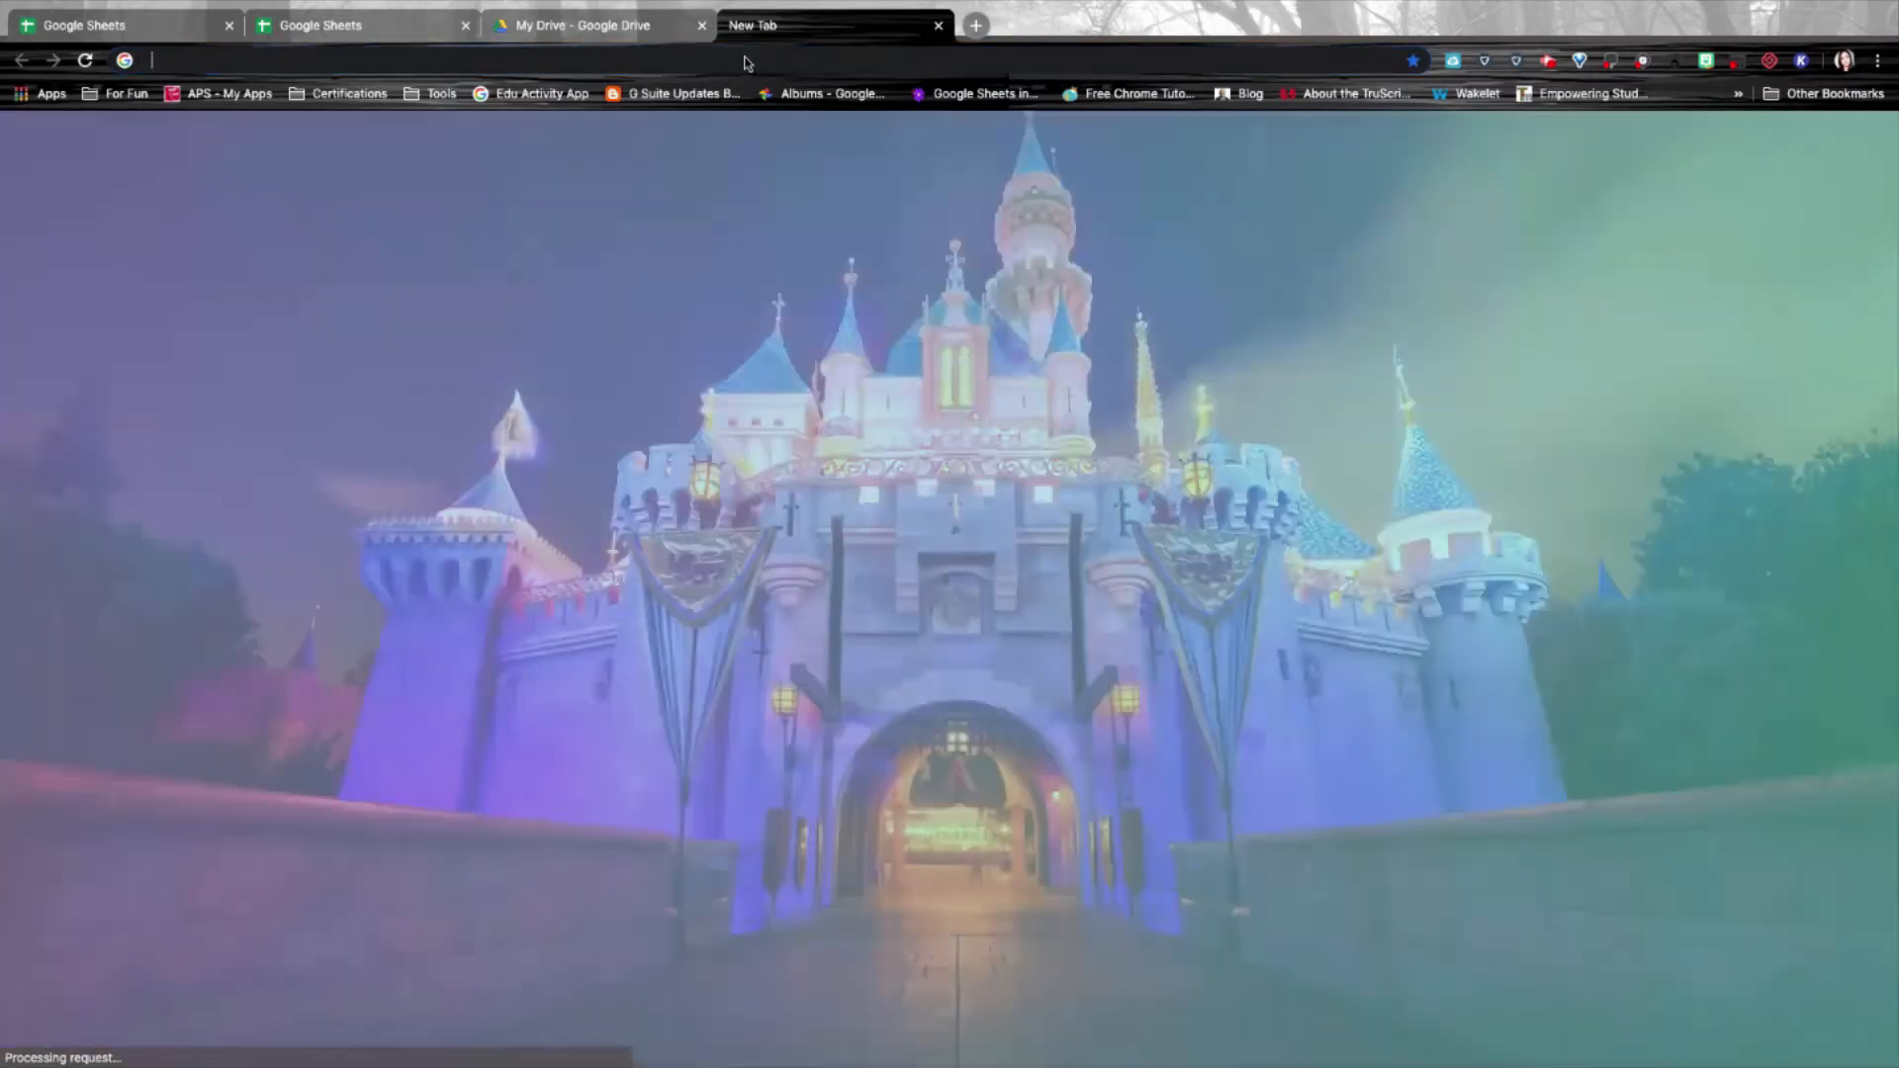
left_click(747, 62)
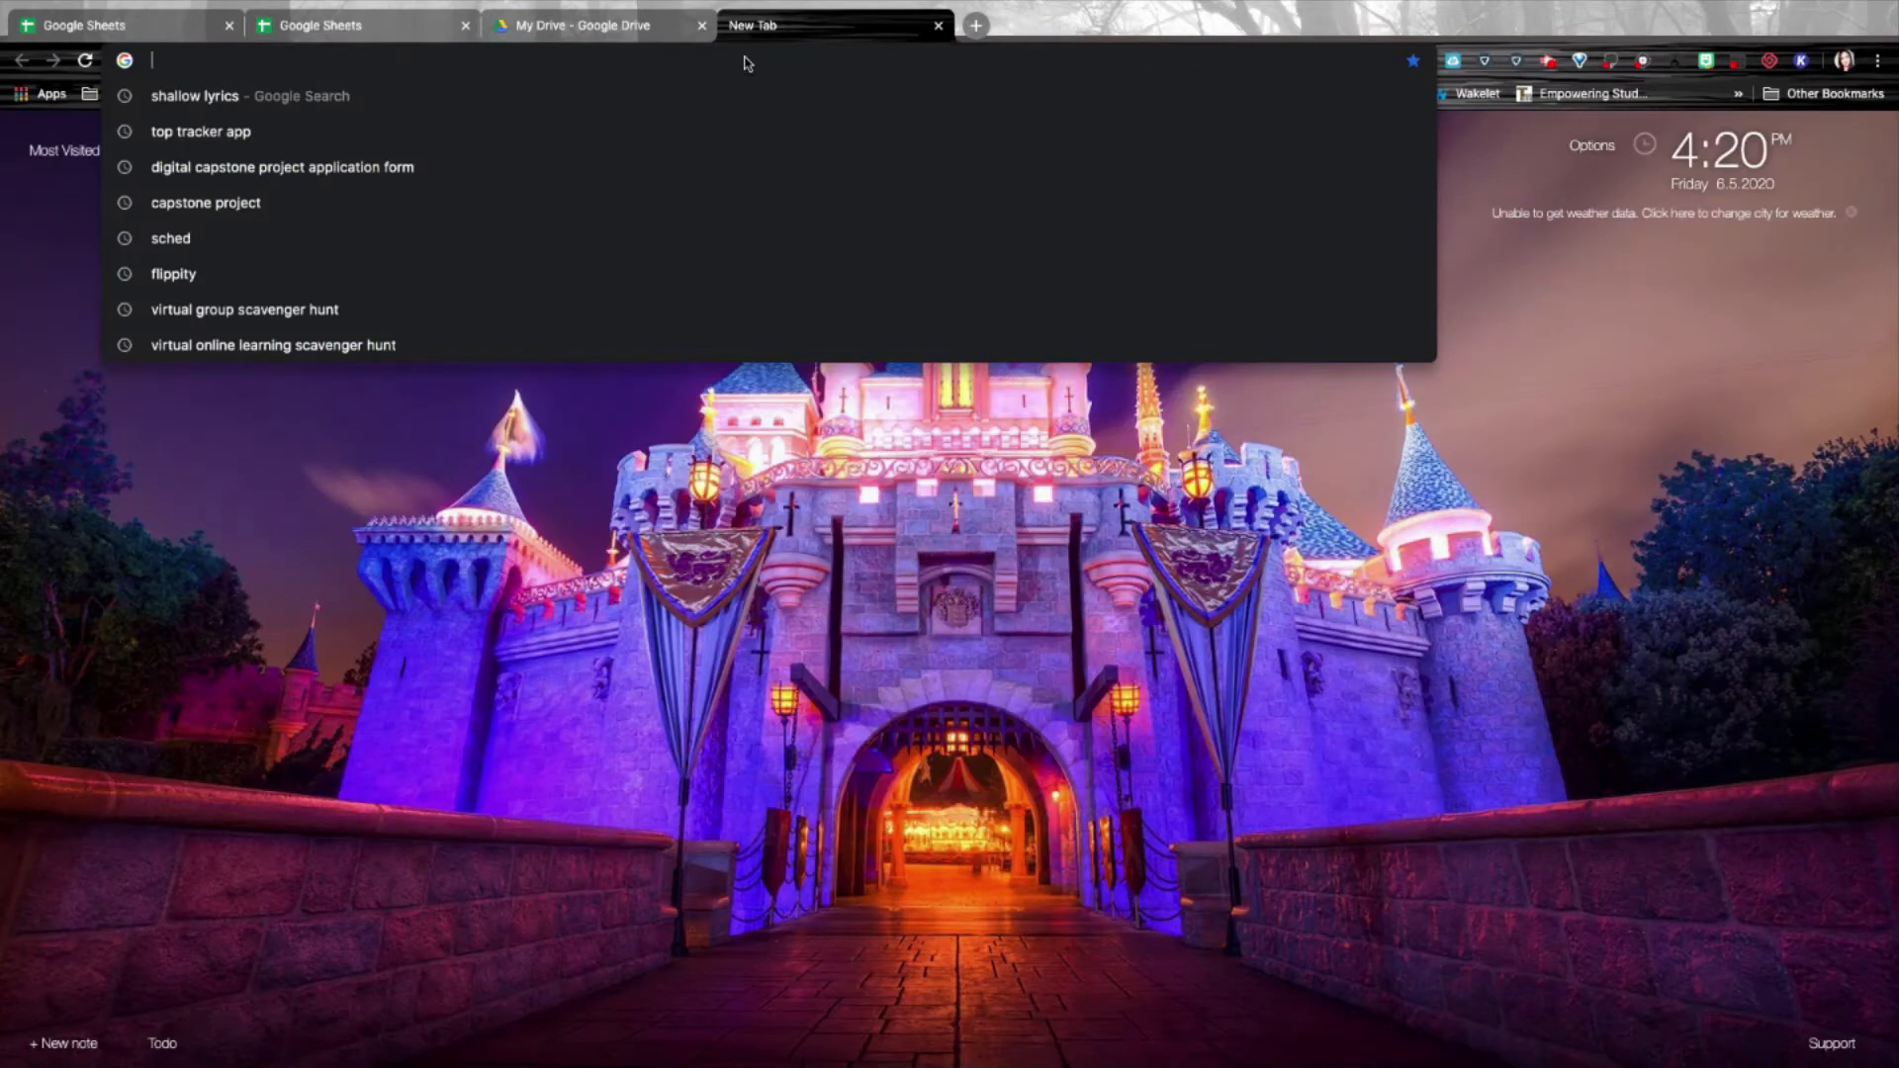
type("sheets.ne")
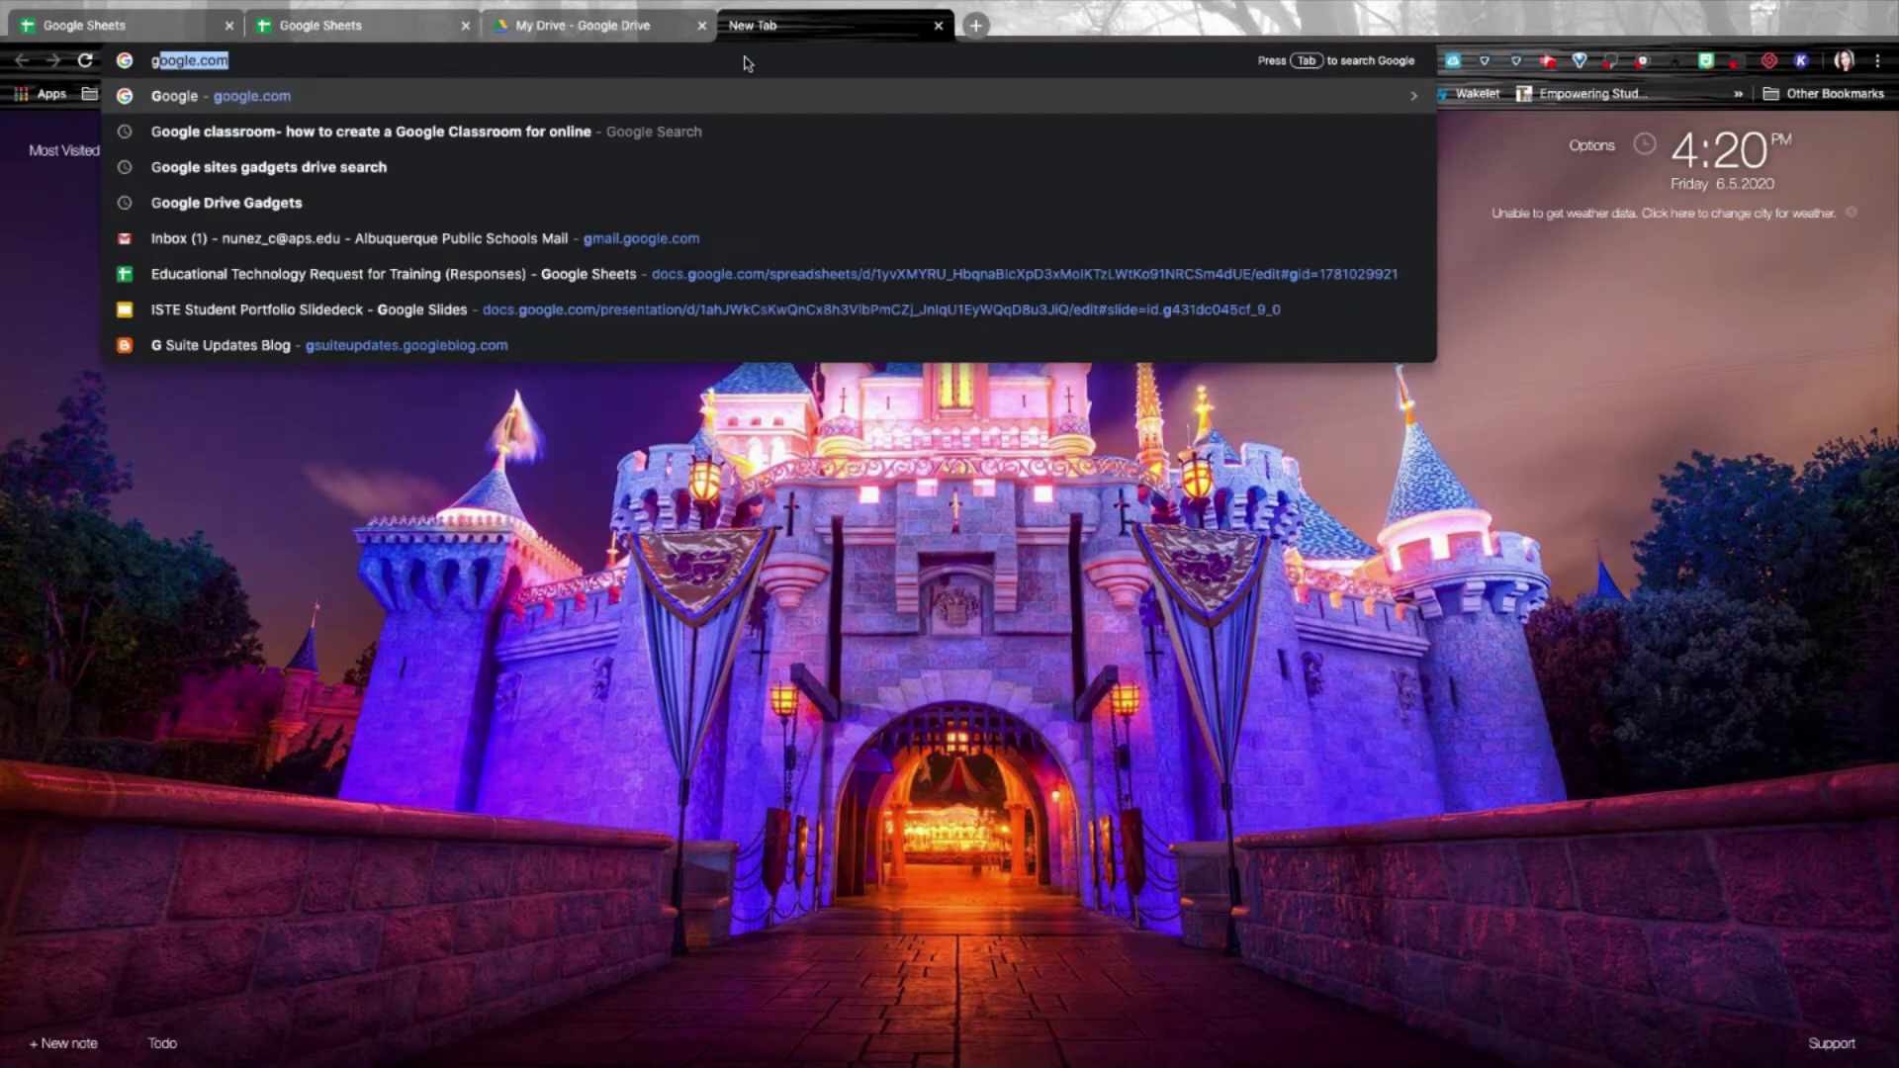
key("Return")
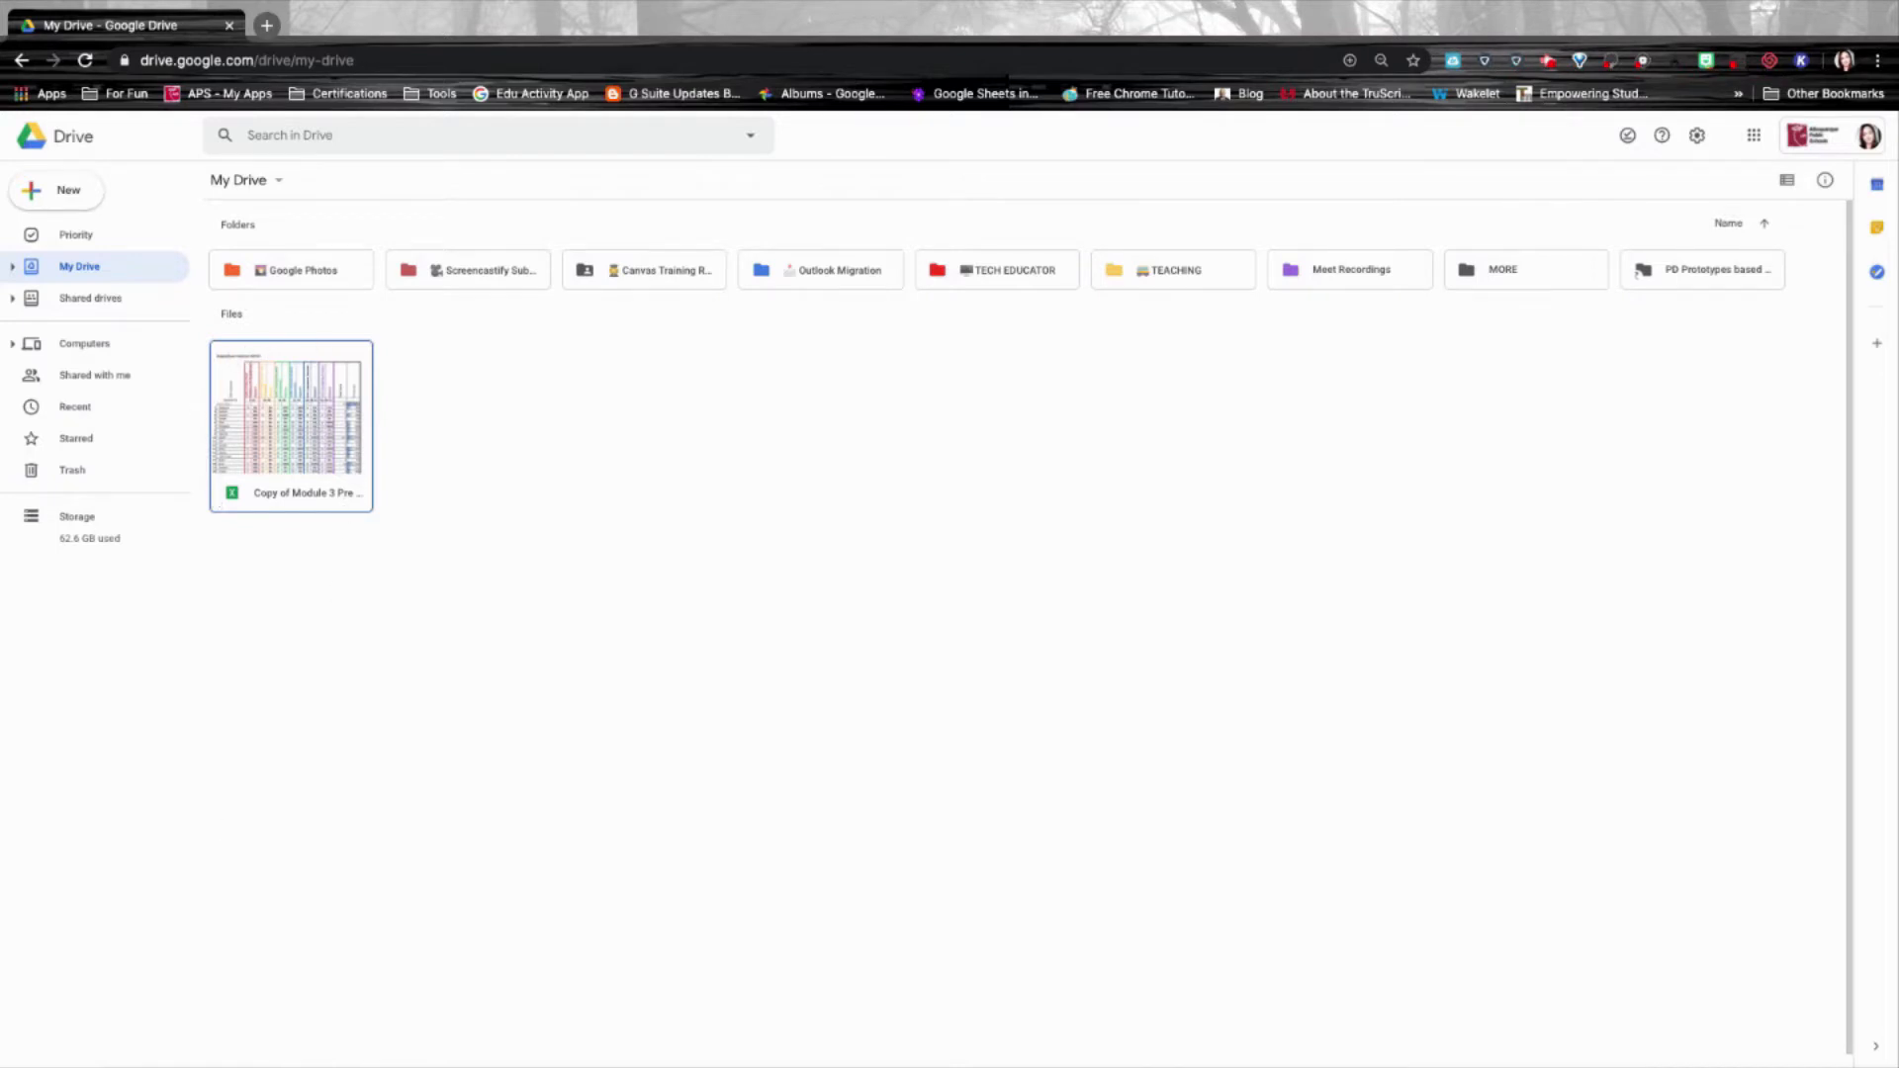
Open the copied Module 3 .xlsx workbook in Google Sheets and dismiss the unsupported-features notice.
double_click(314, 416)
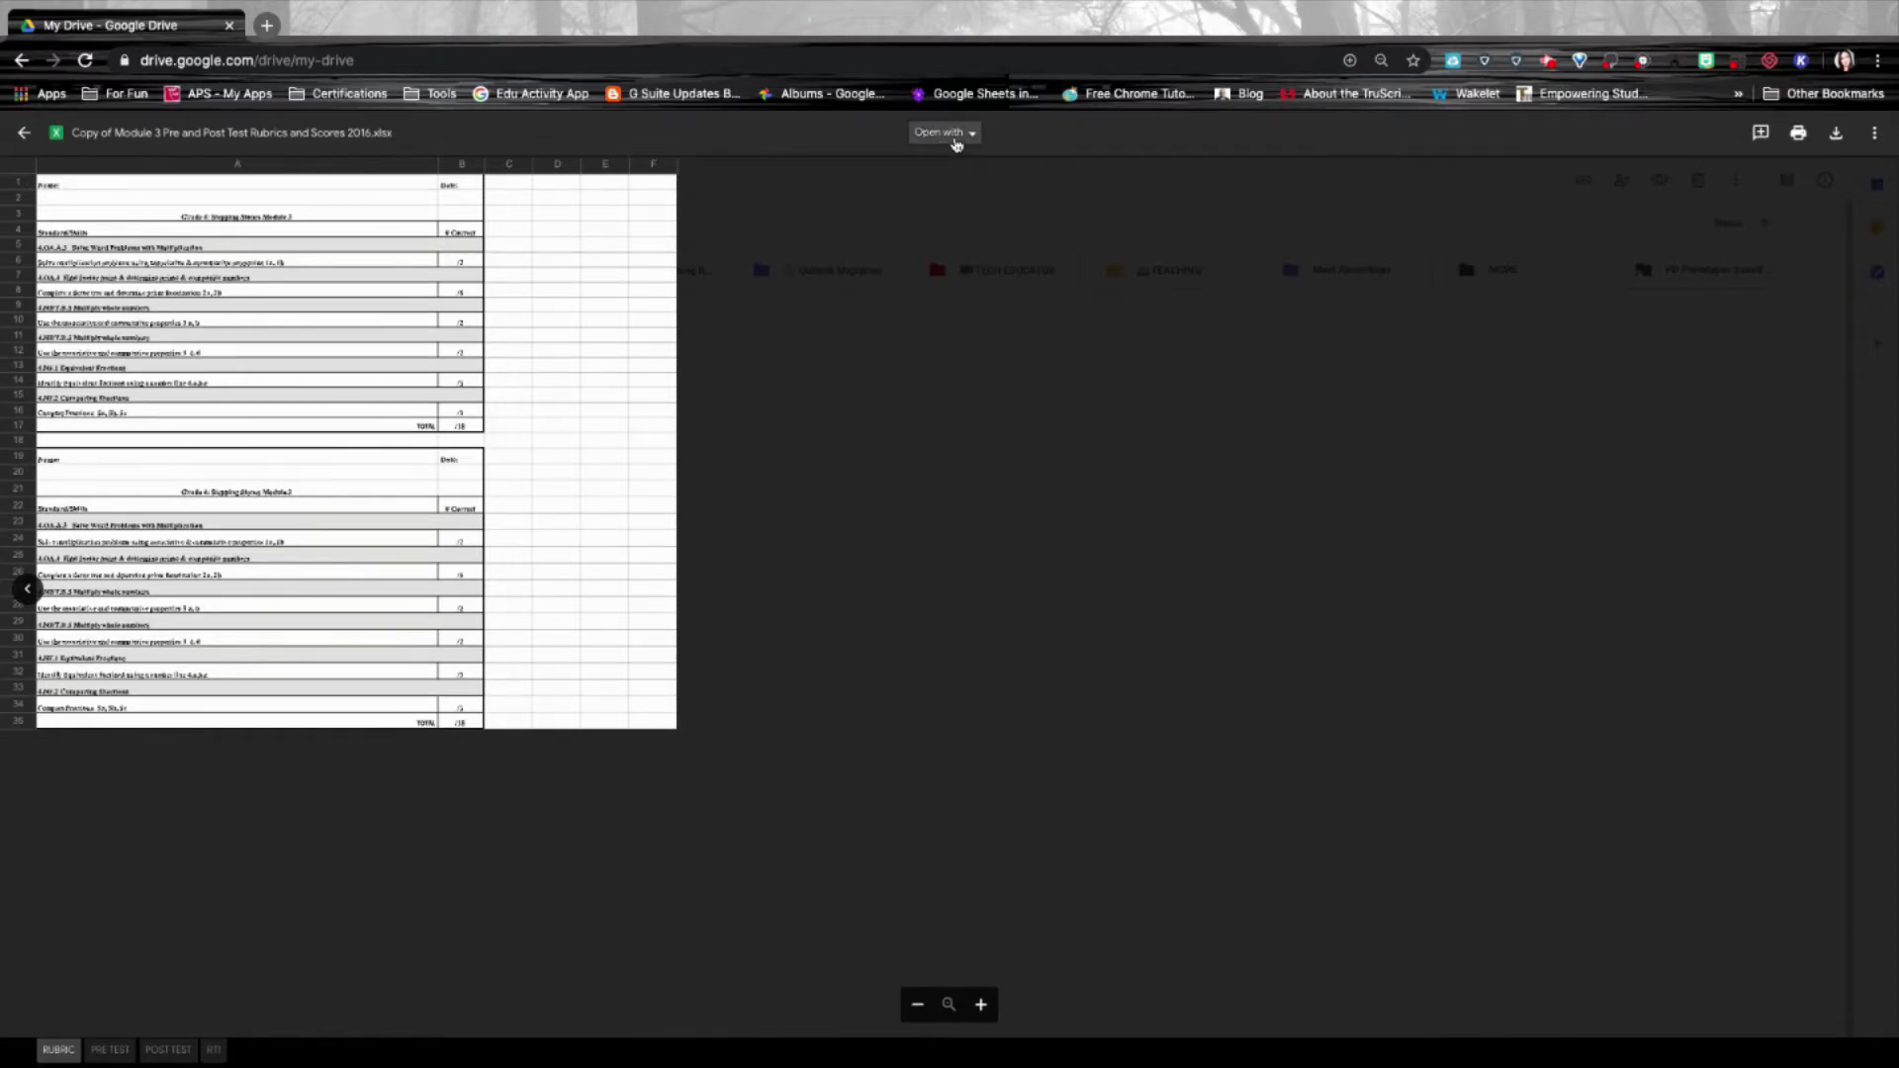
left_click(957, 145)
left_click(973, 193)
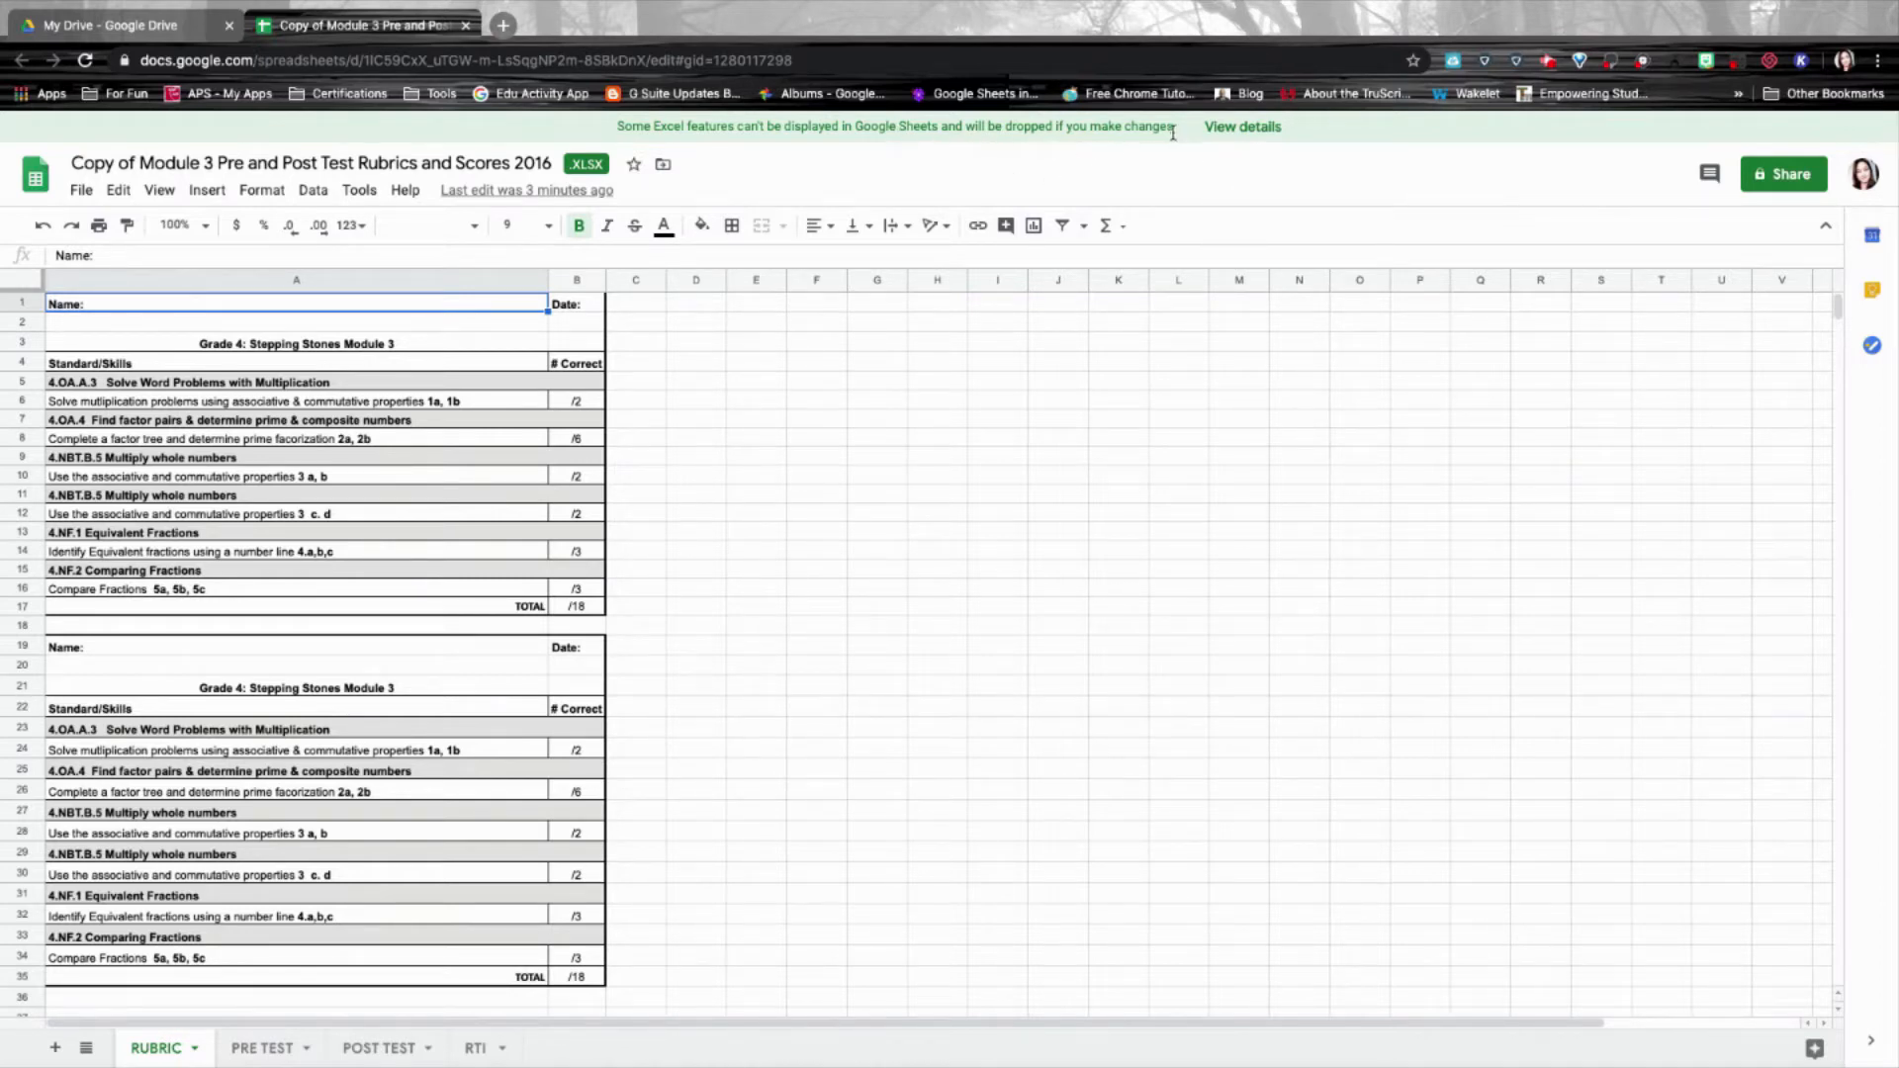
left_click(1248, 131)
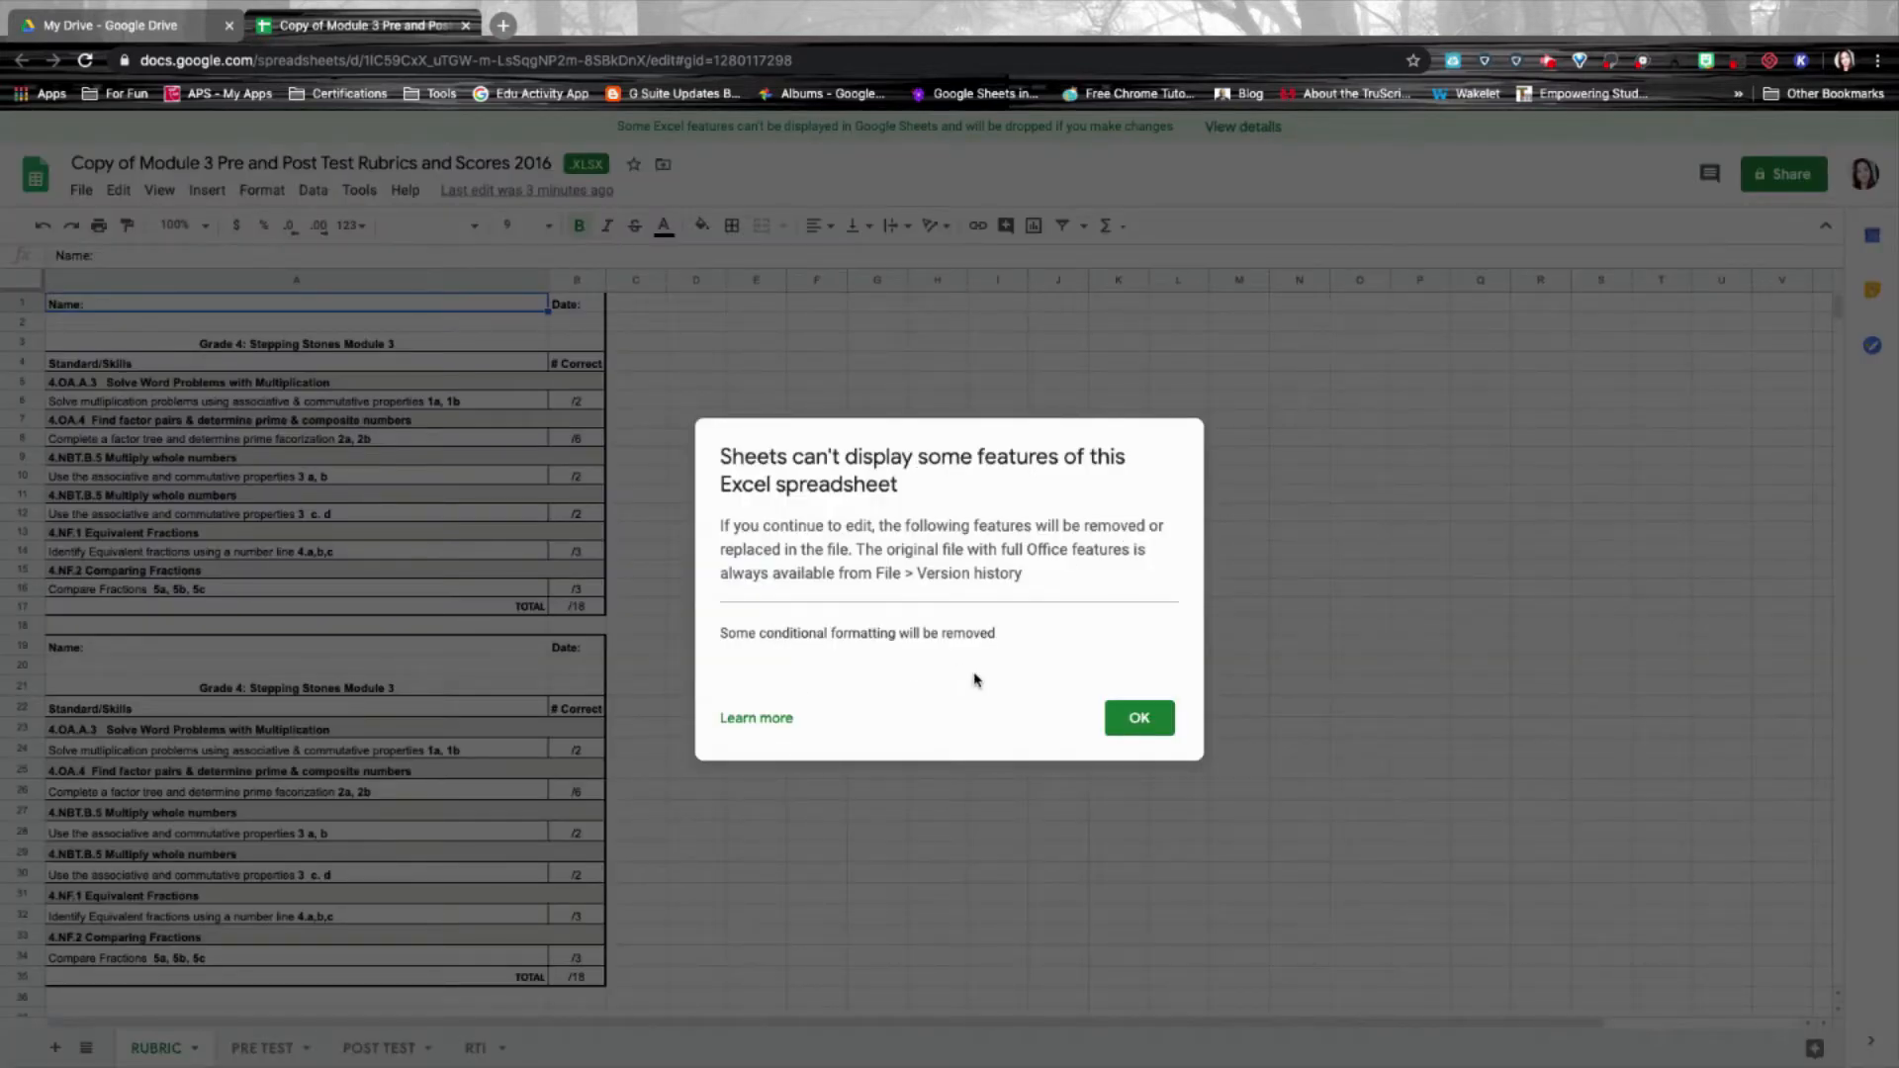
left_click(1138, 738)
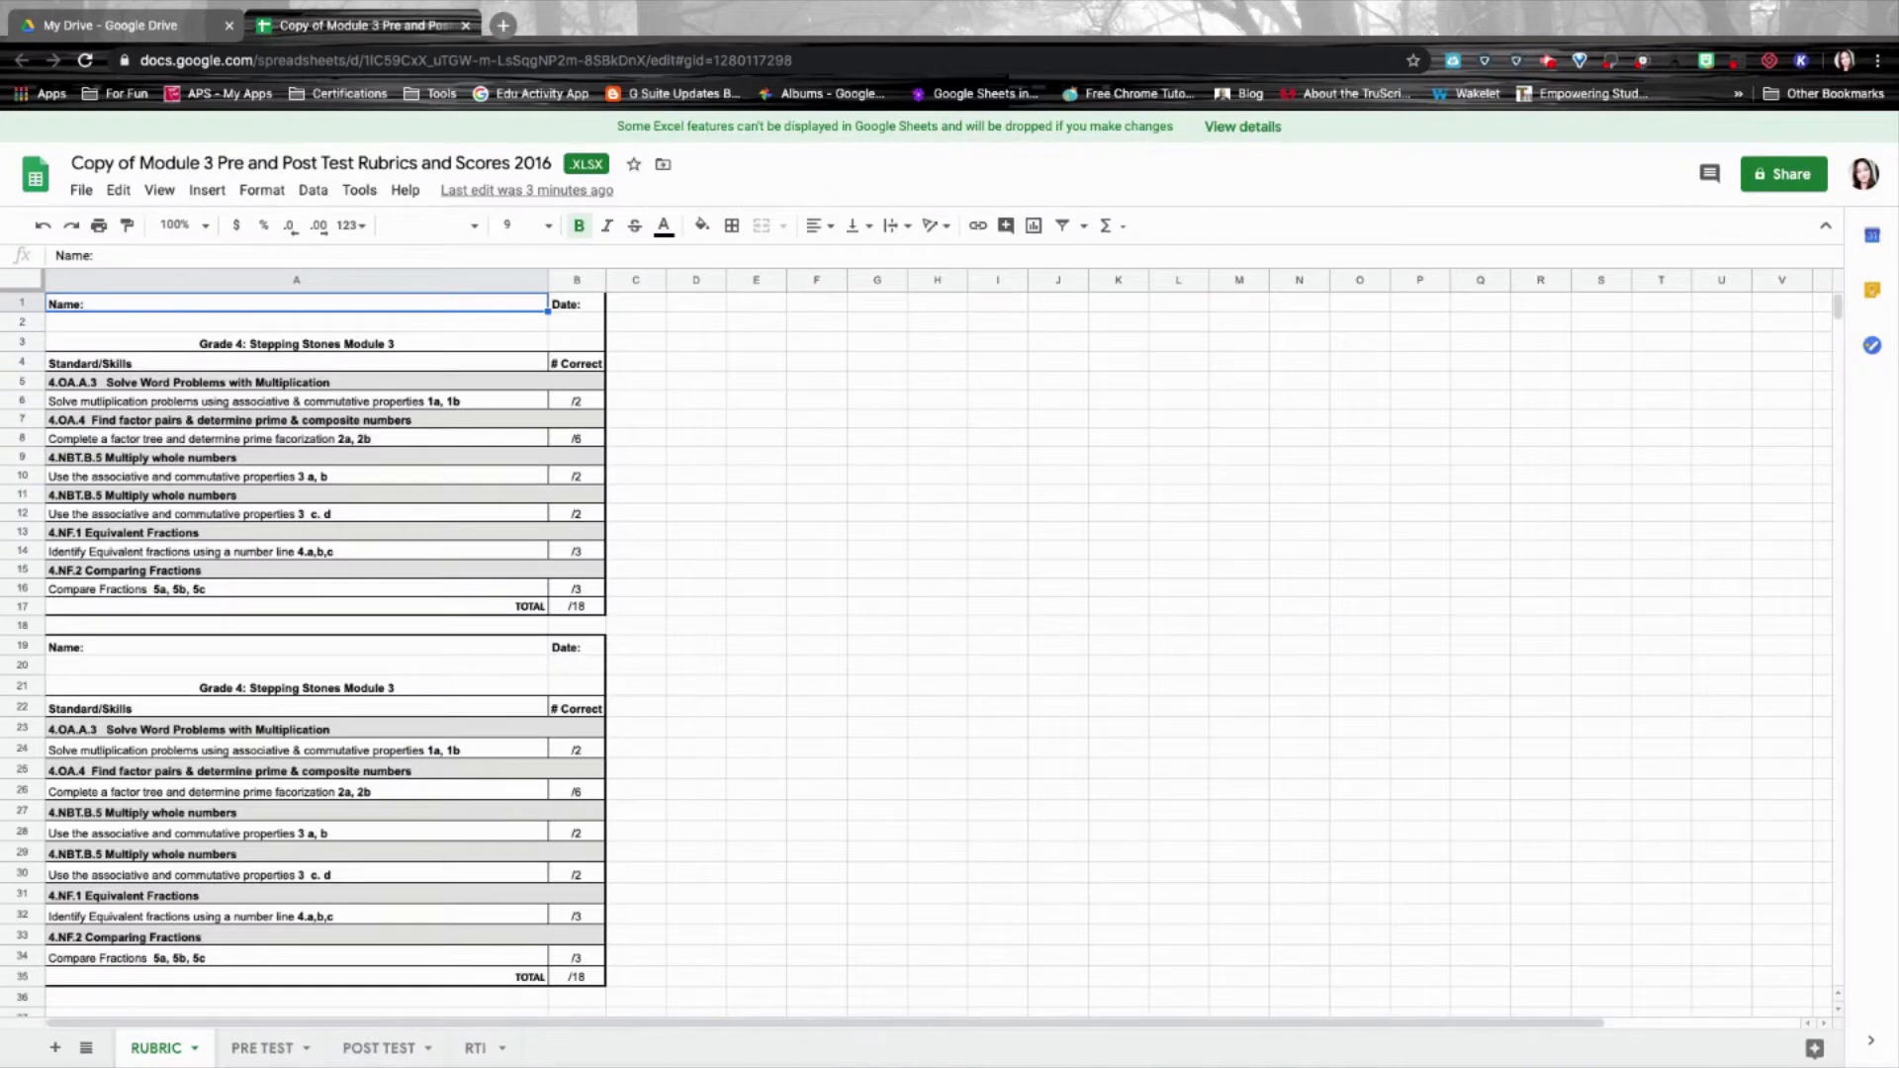
Save the workbook as a Google Sheets file, then select the original Excel copy.
left_click(81, 190)
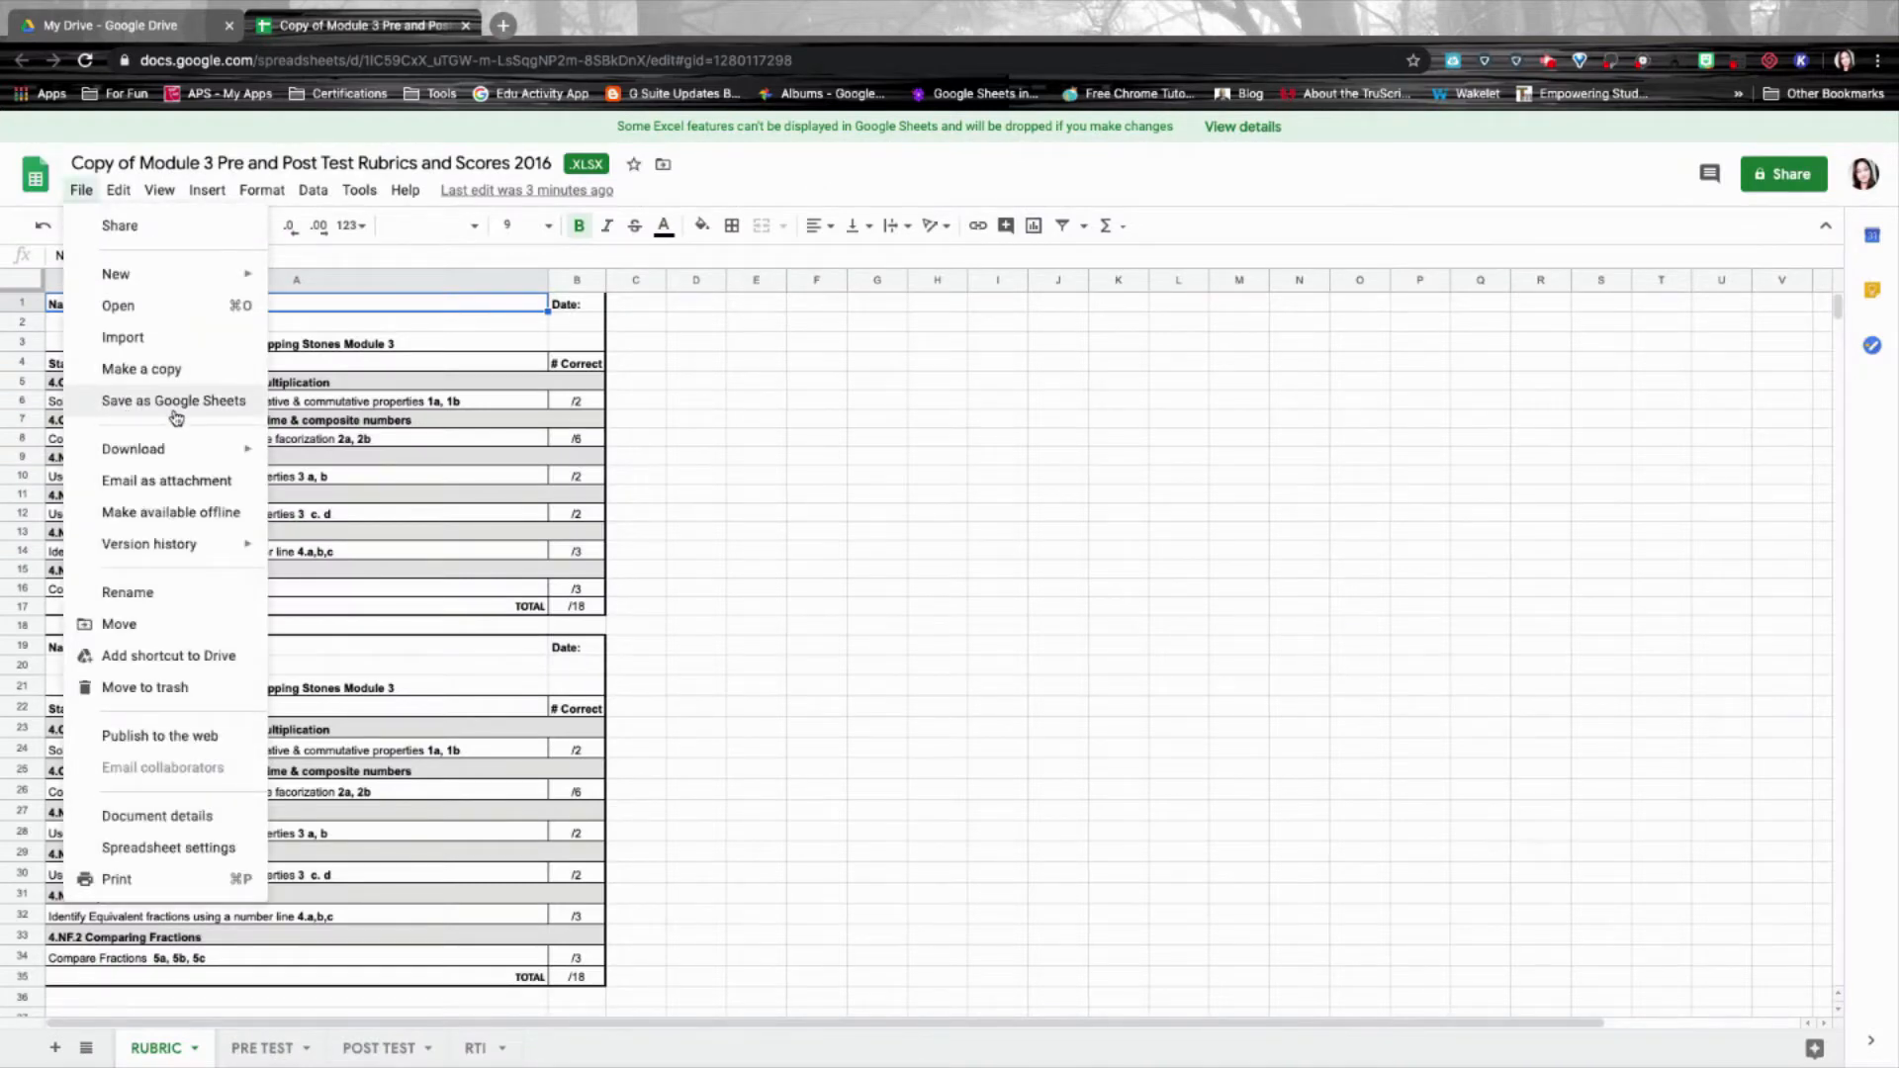
left_click(173, 401)
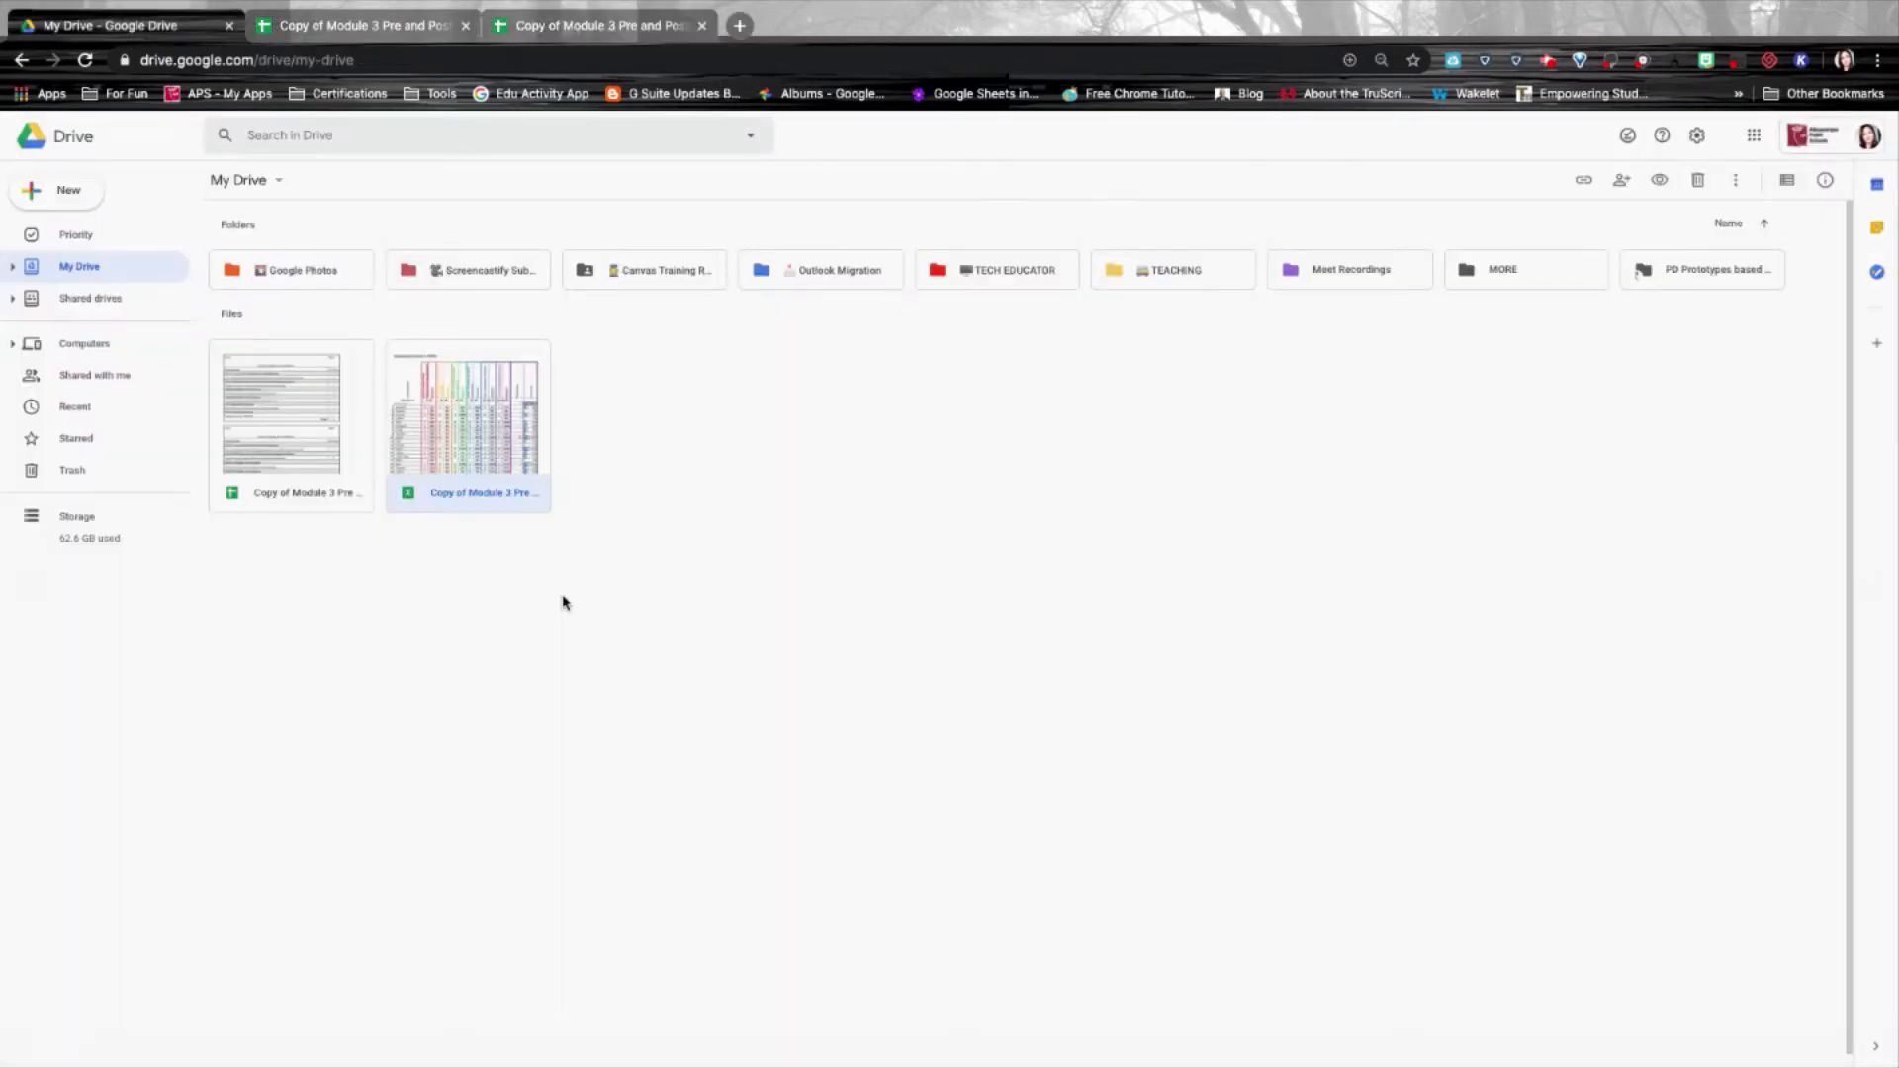
left_click(414, 494)
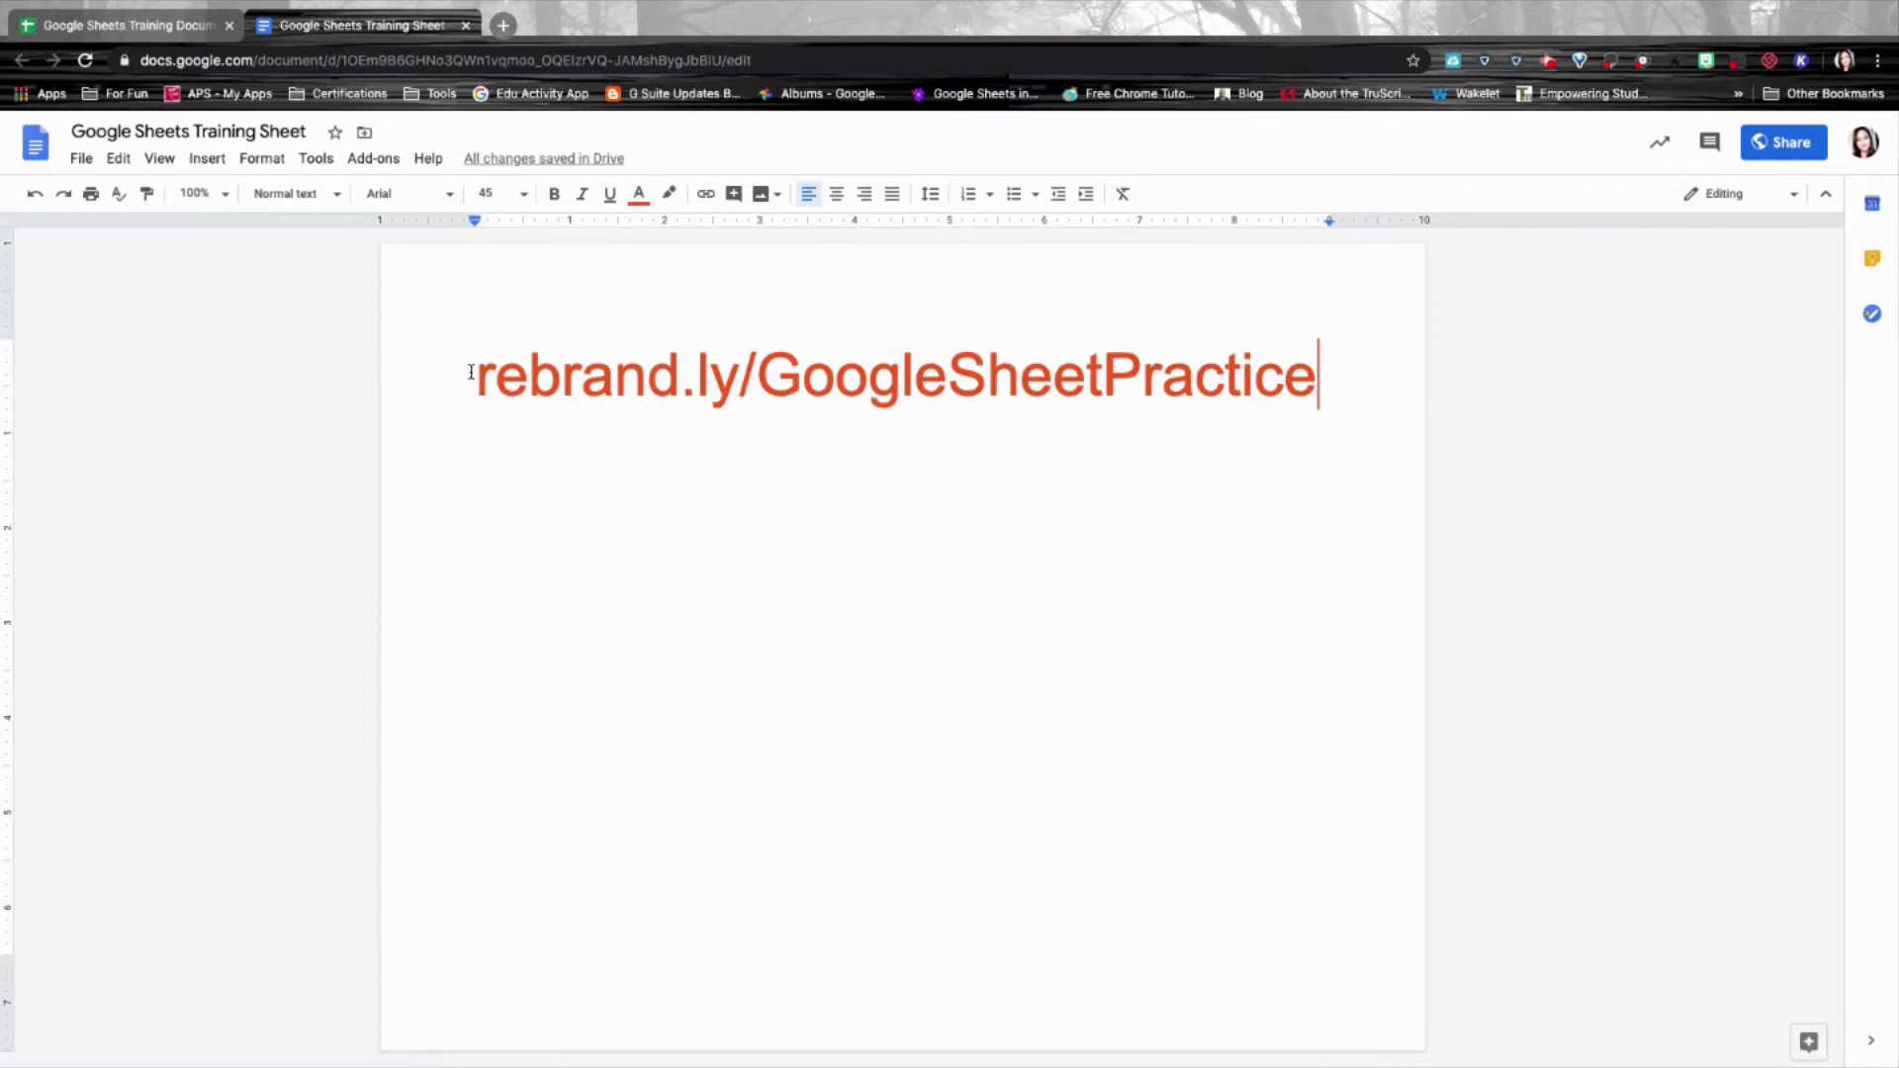
left_click_drag(472, 374, 1326, 394)
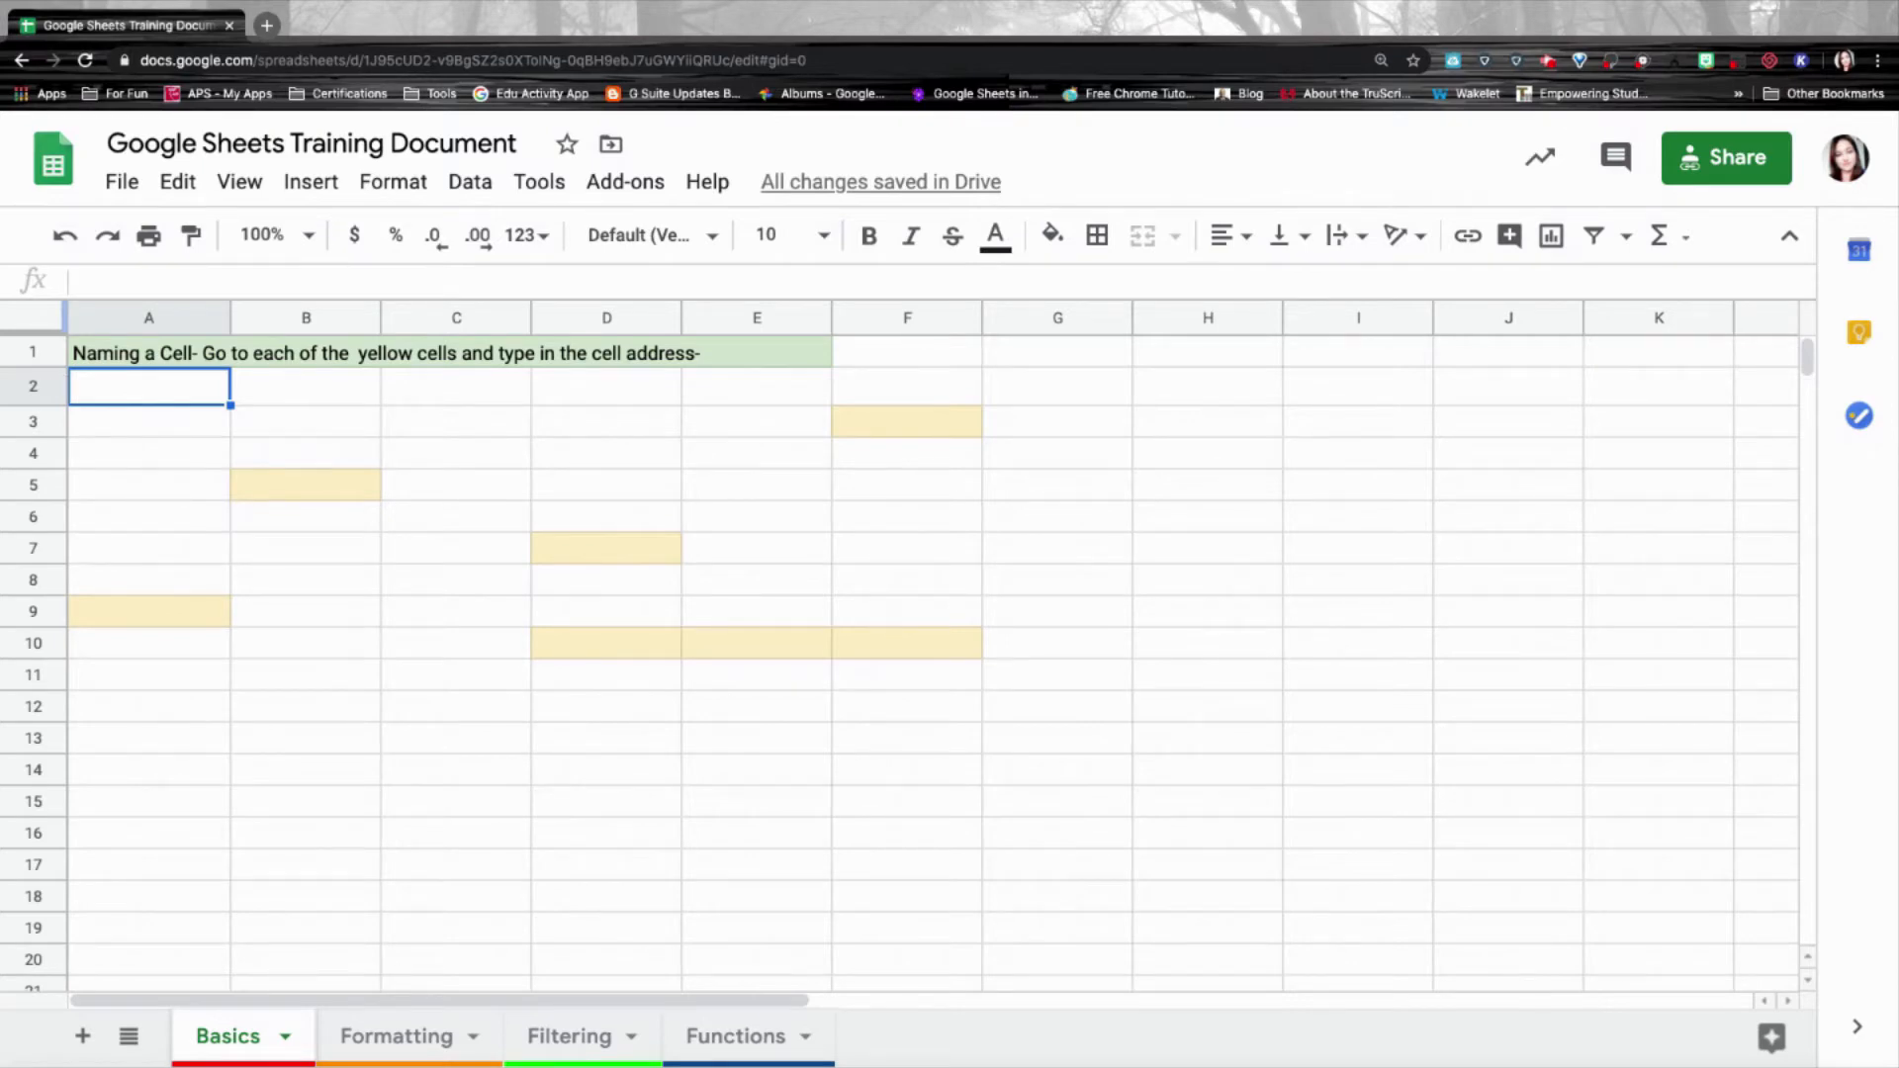
Select row 2 and column A, then label yellow cells A9, B5, D7, F3 with their addresses.
left_click(32, 388)
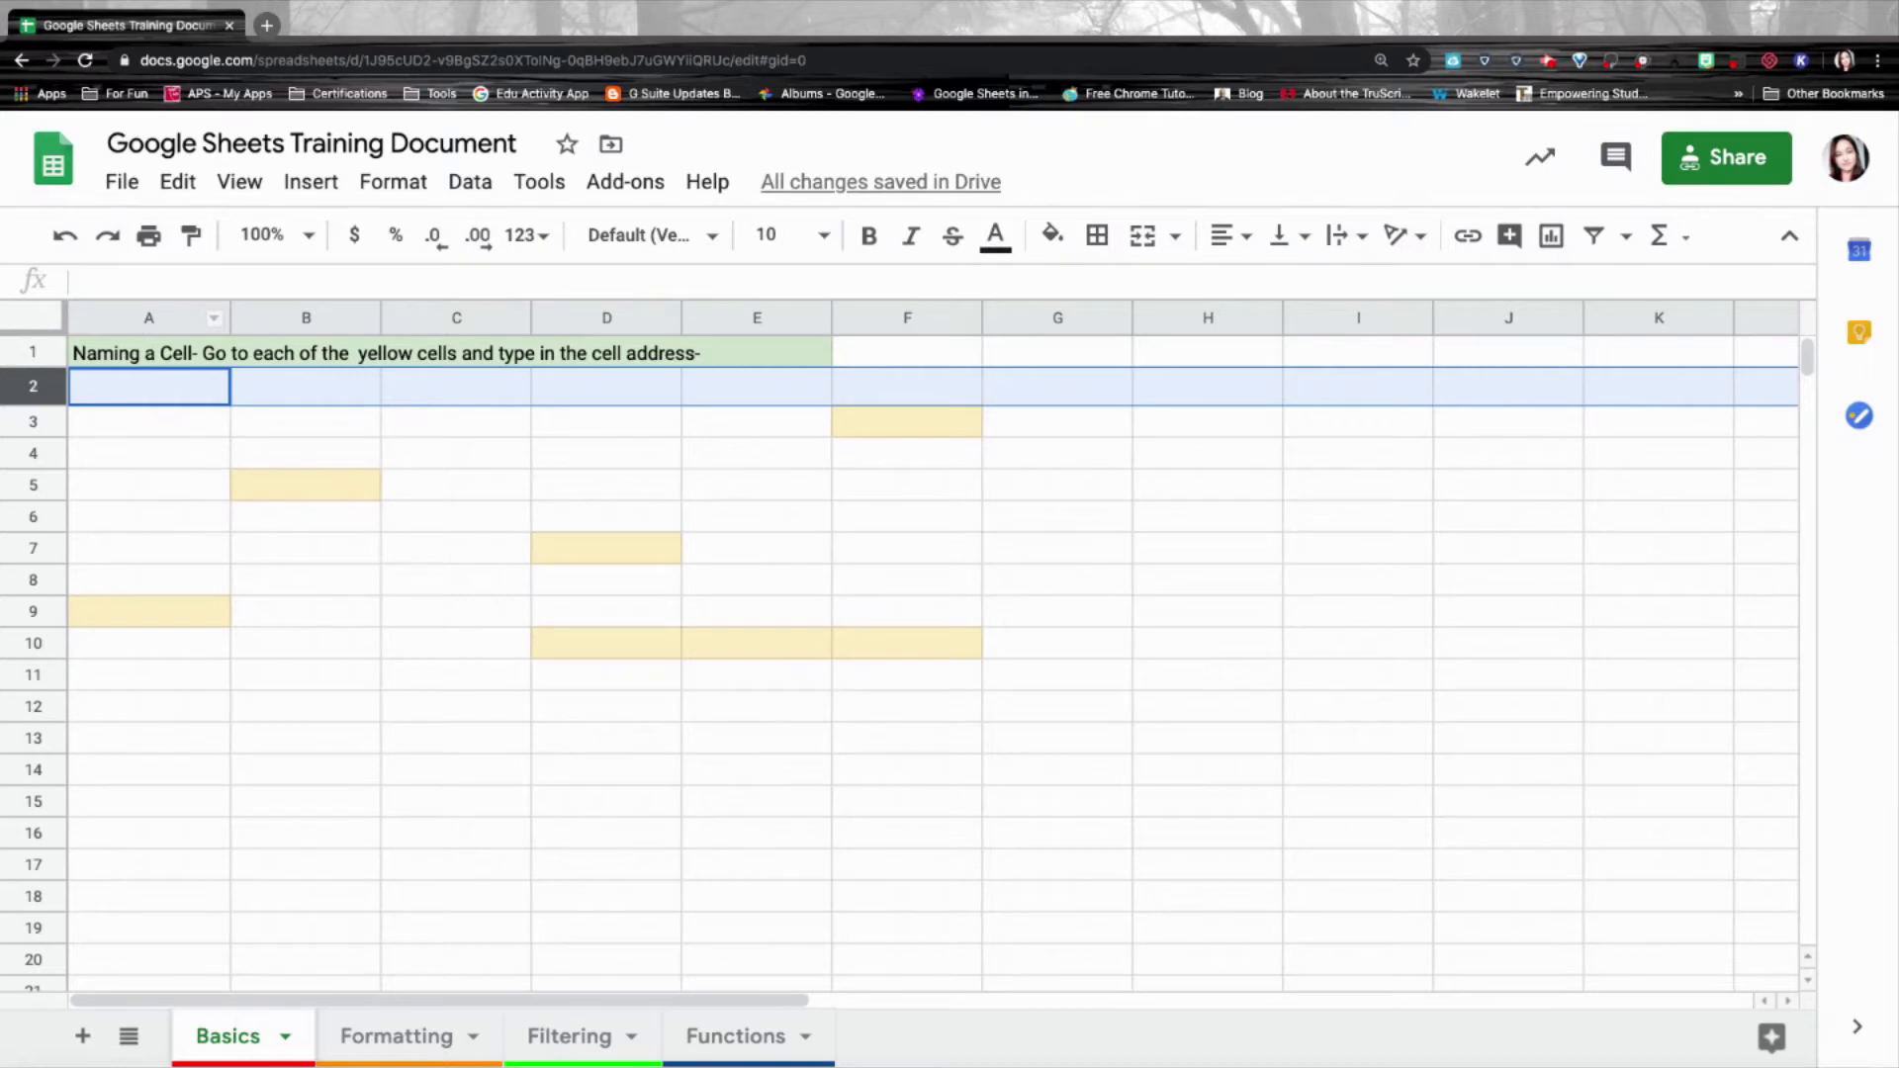
left_click(149, 317)
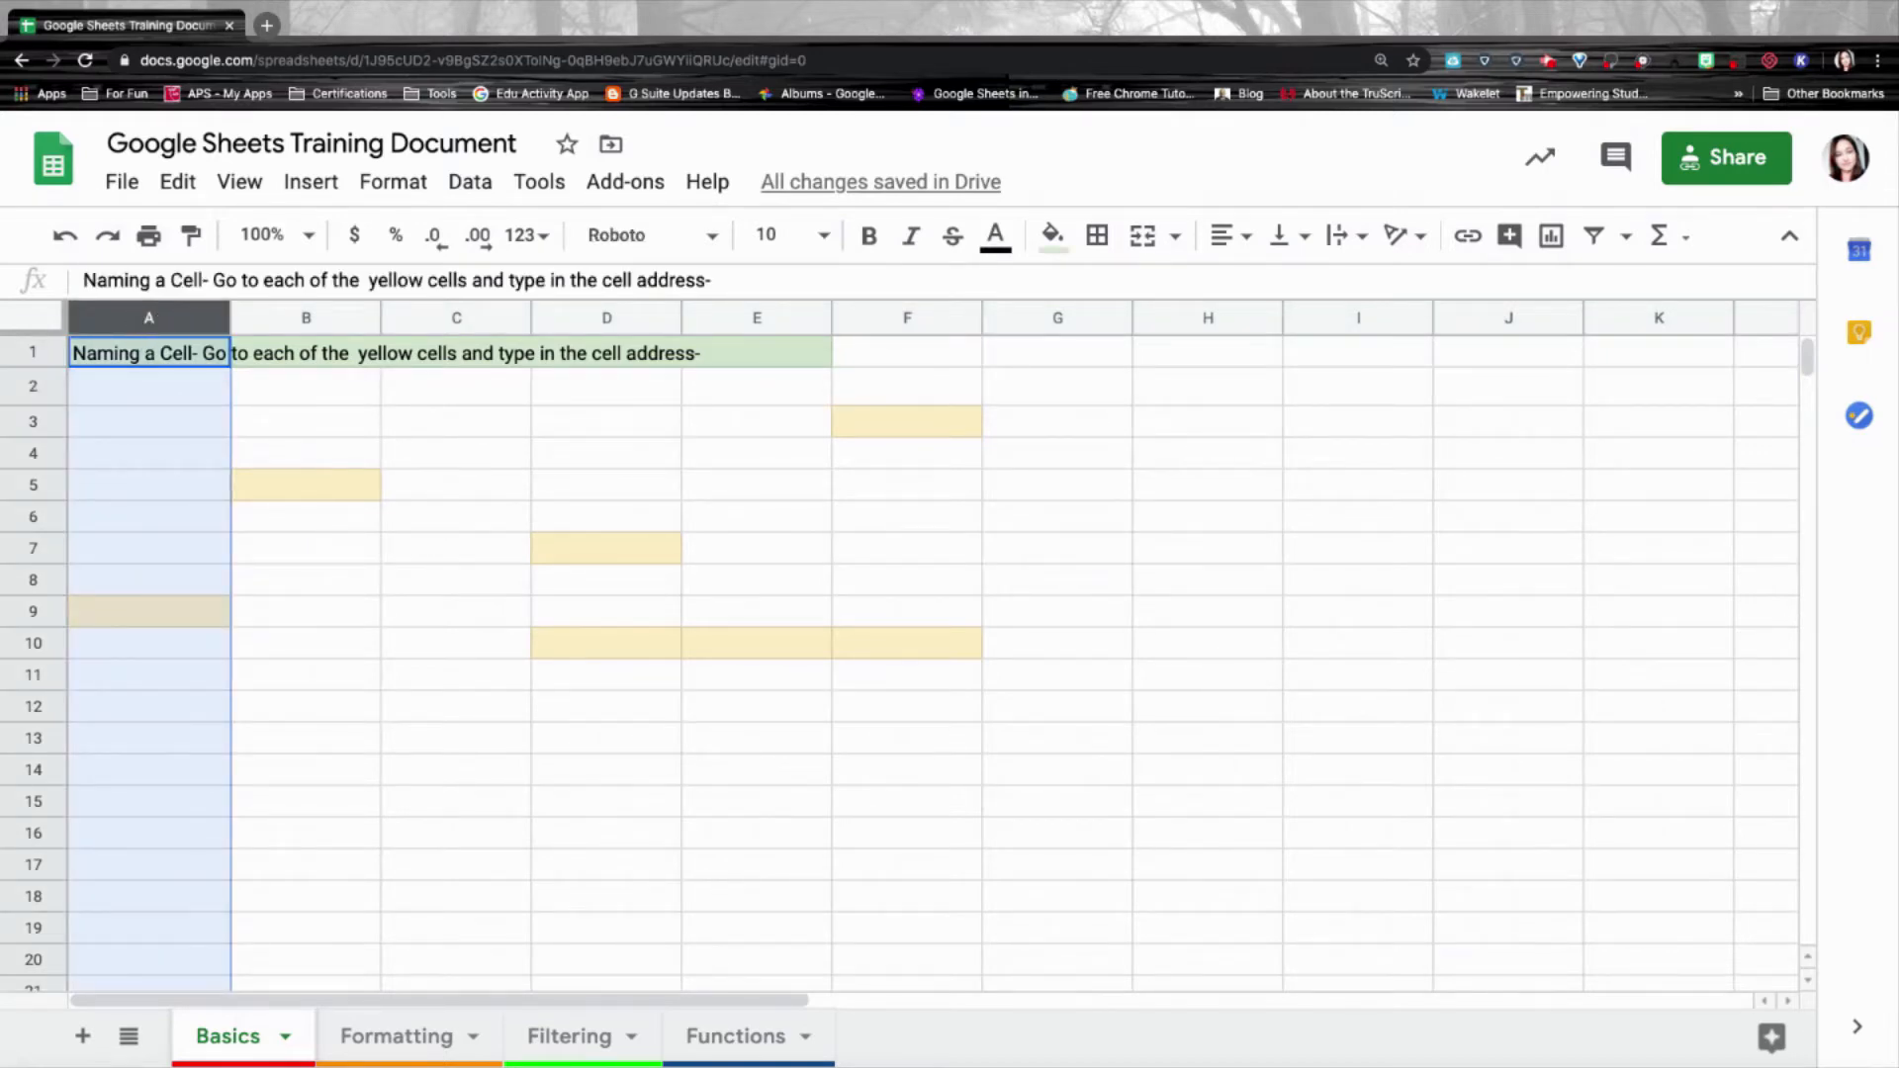
left_click(178, 396)
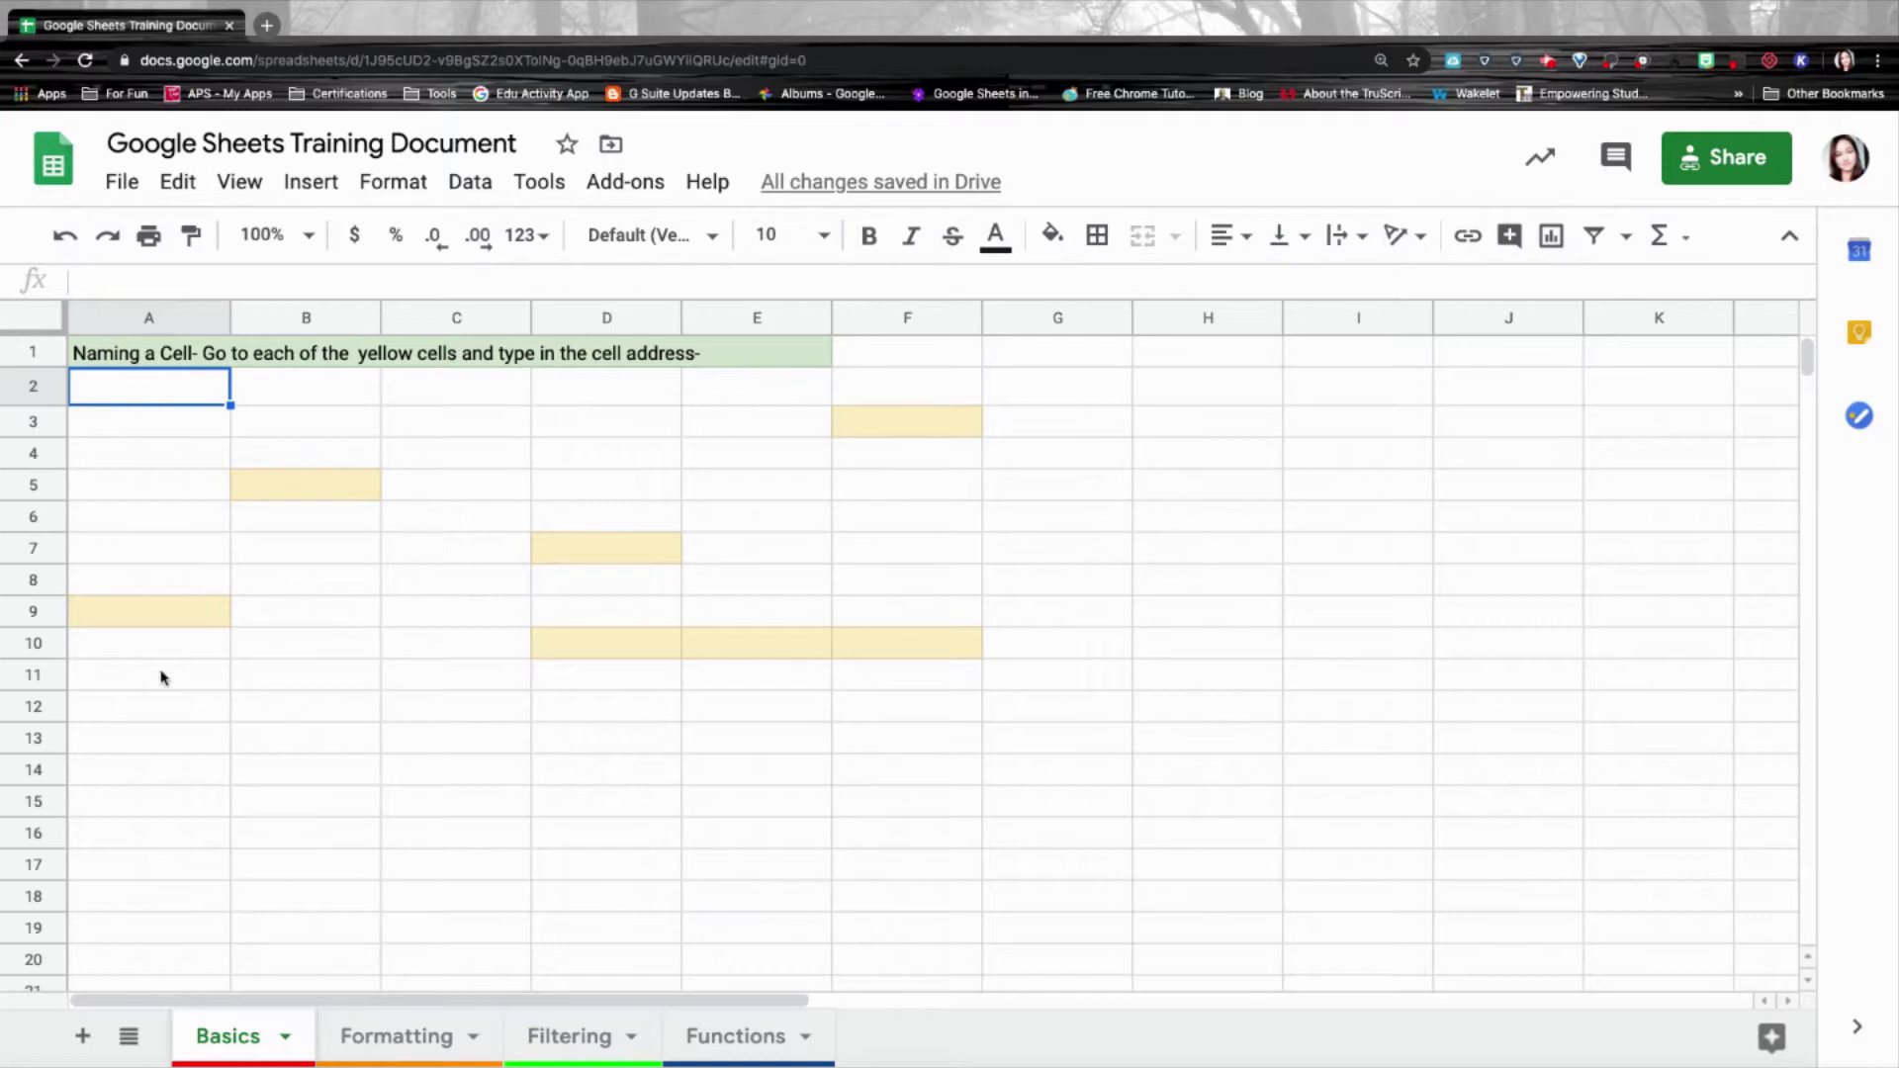
left_click(181, 624)
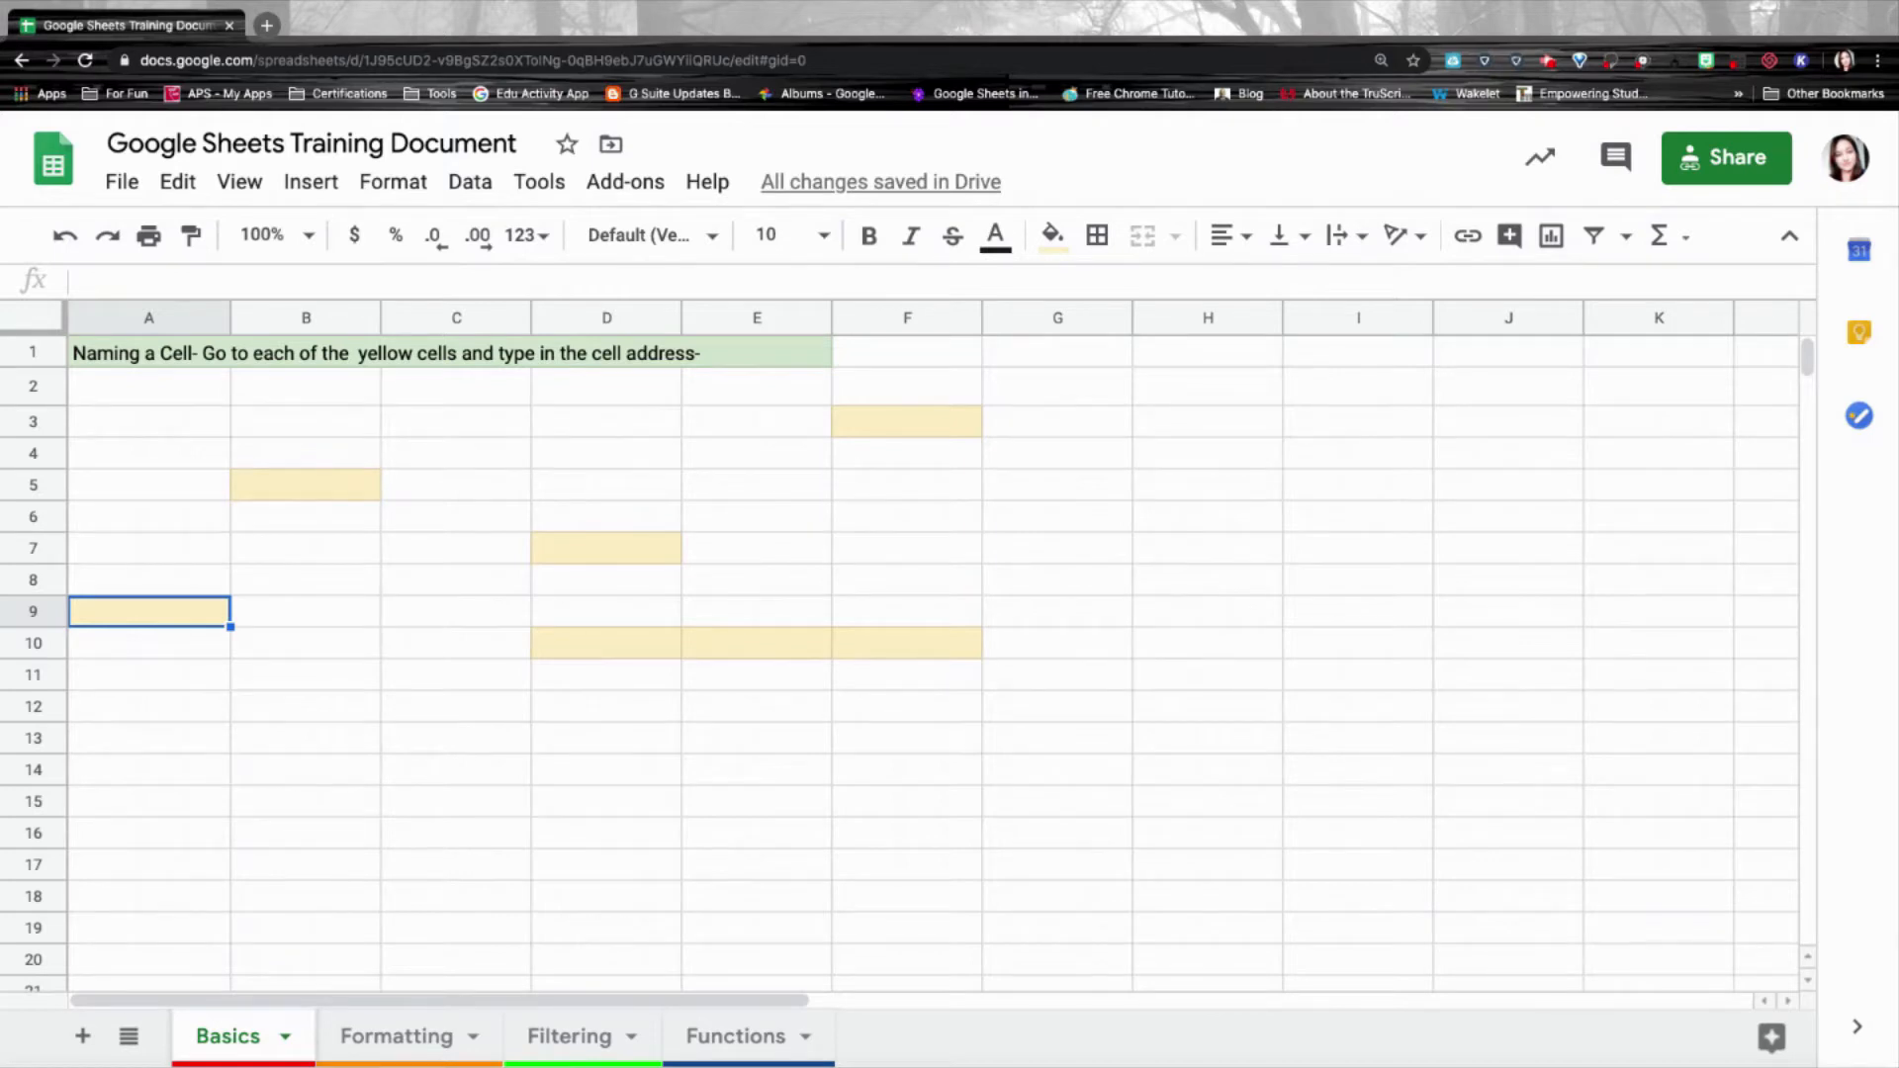
type("A9")
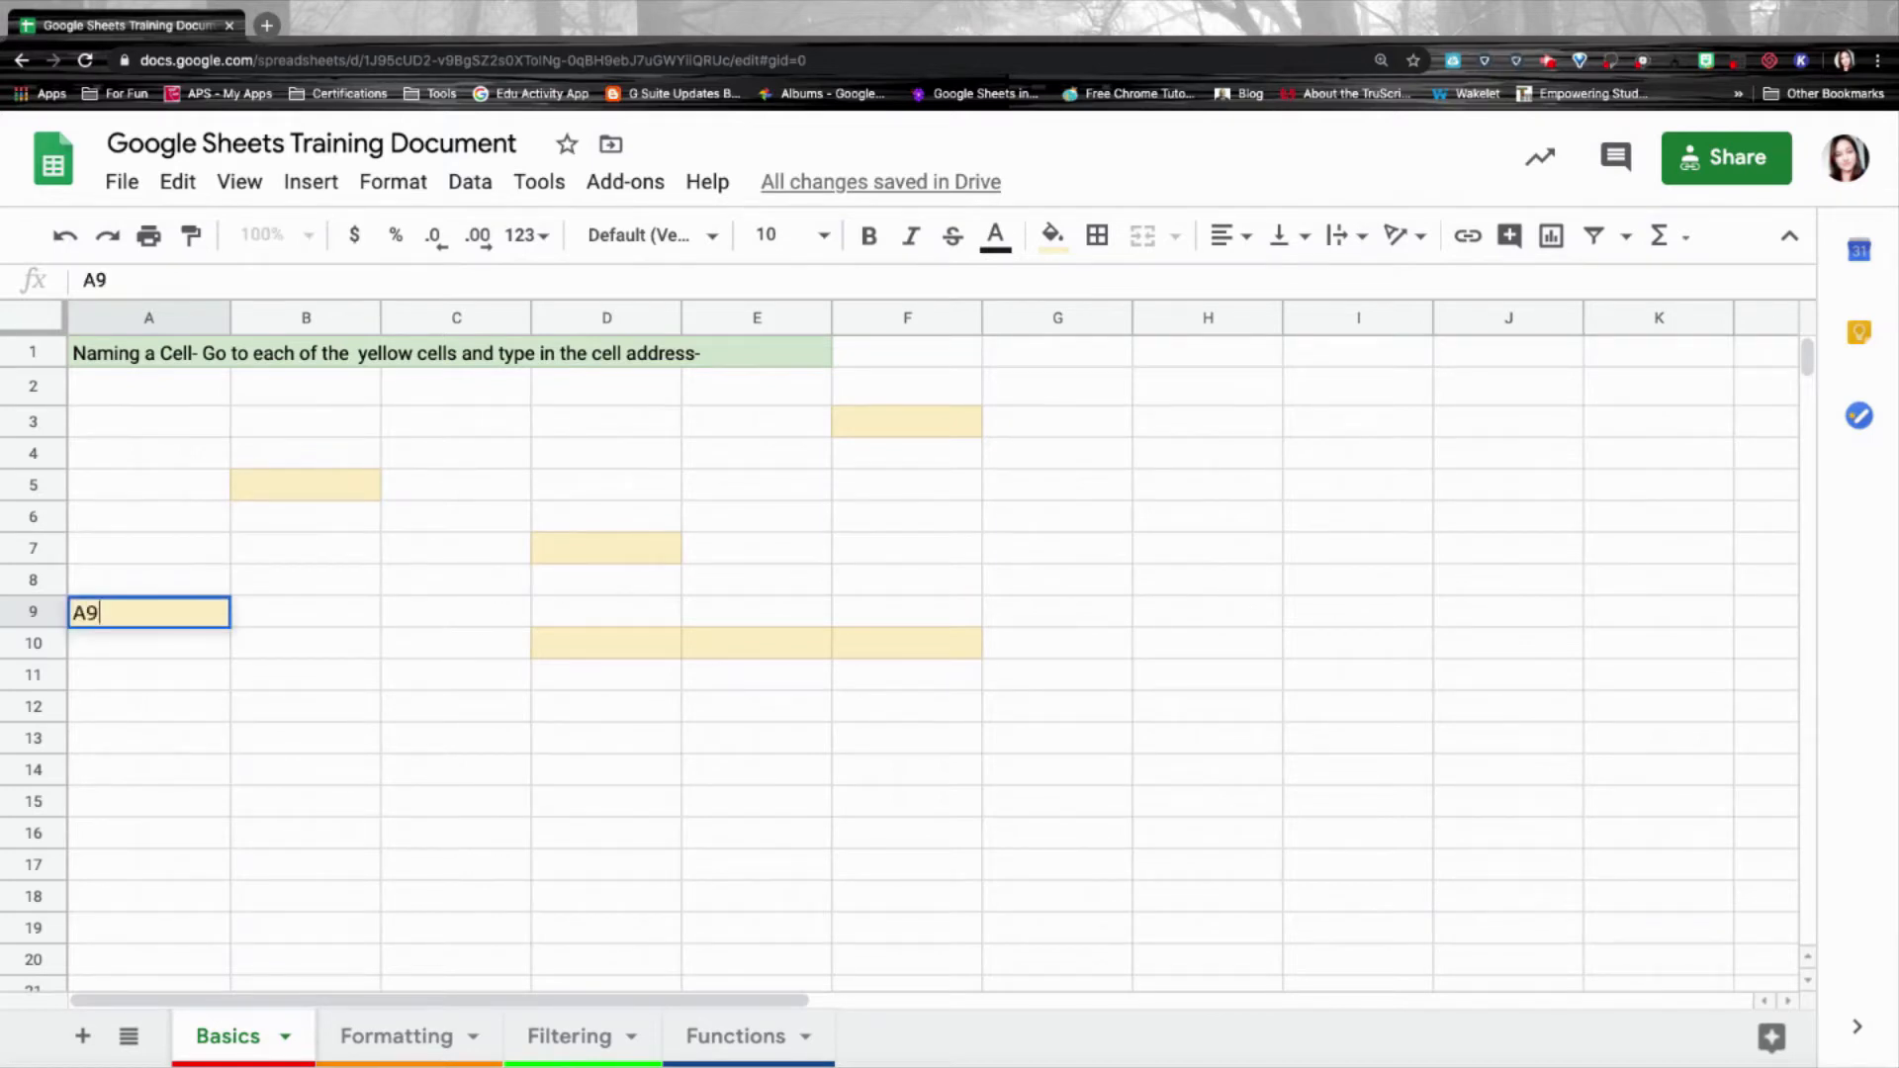
left_click(342, 489)
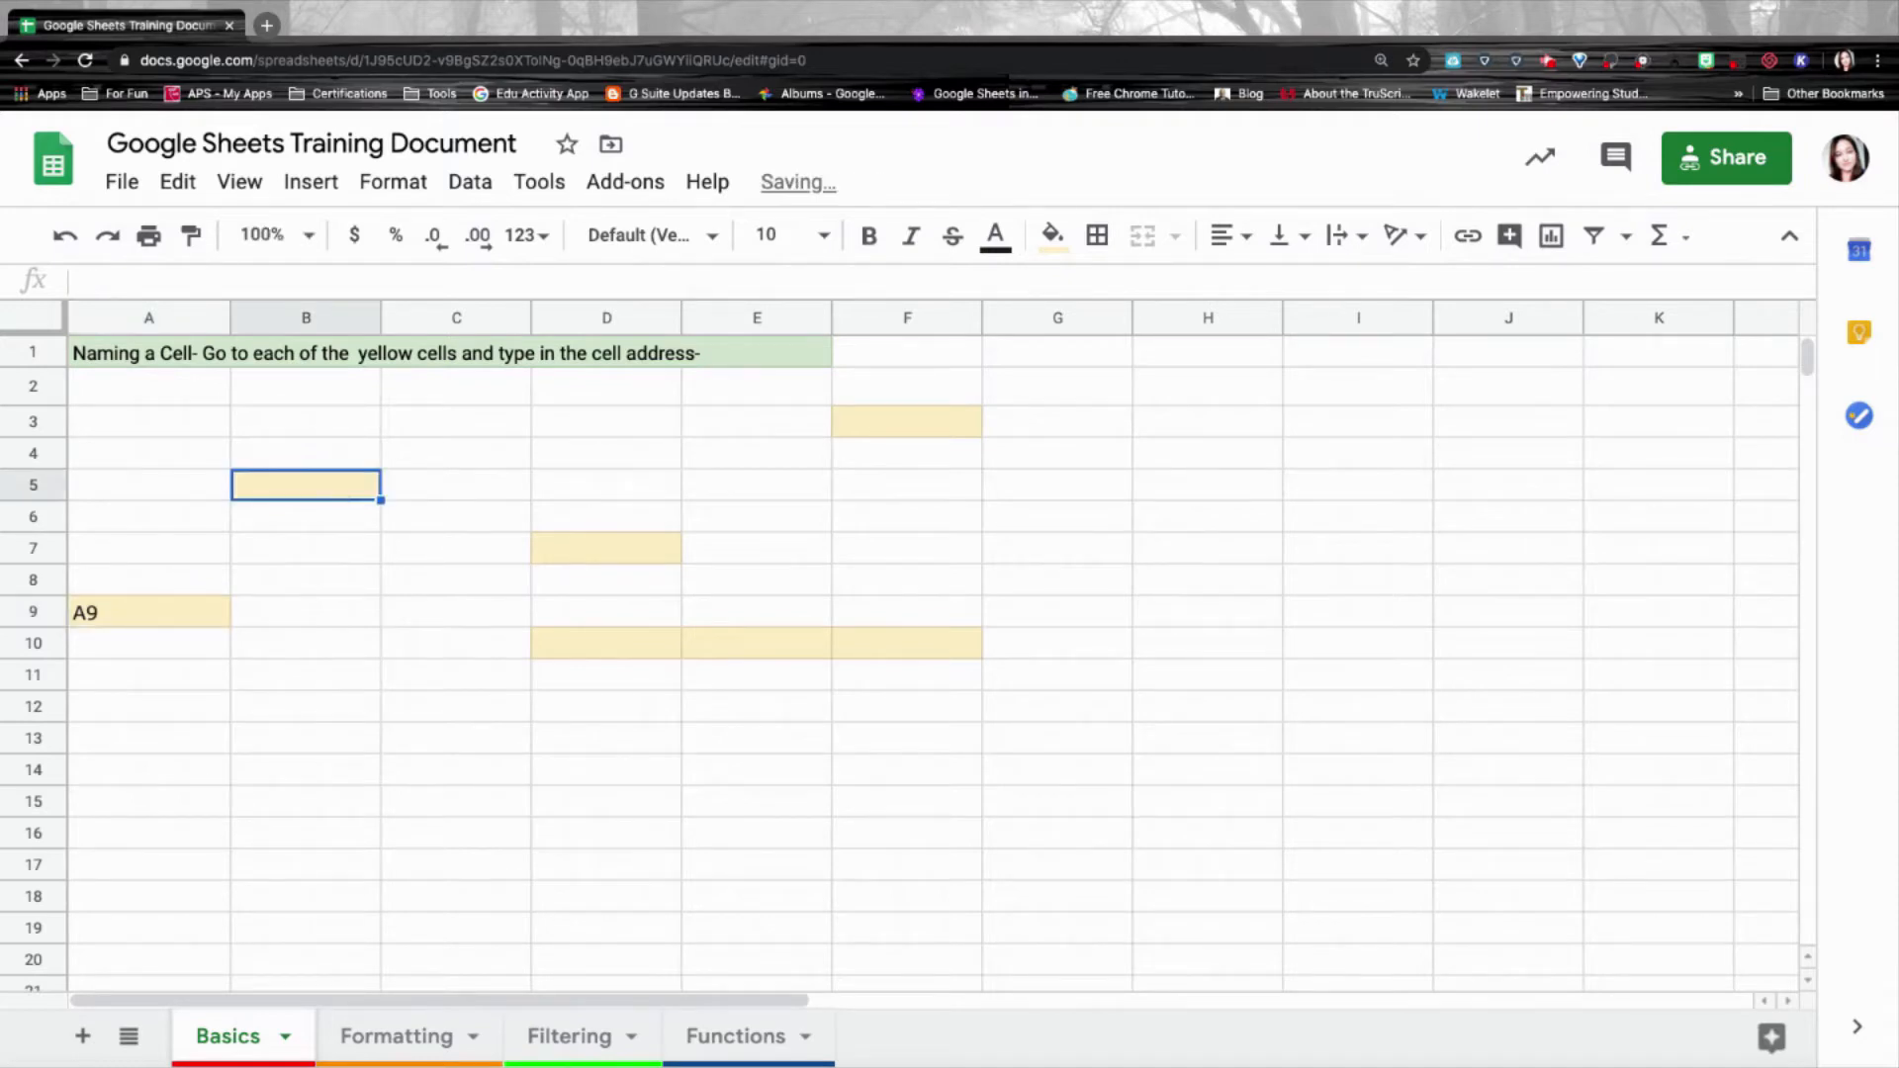
type("B5")
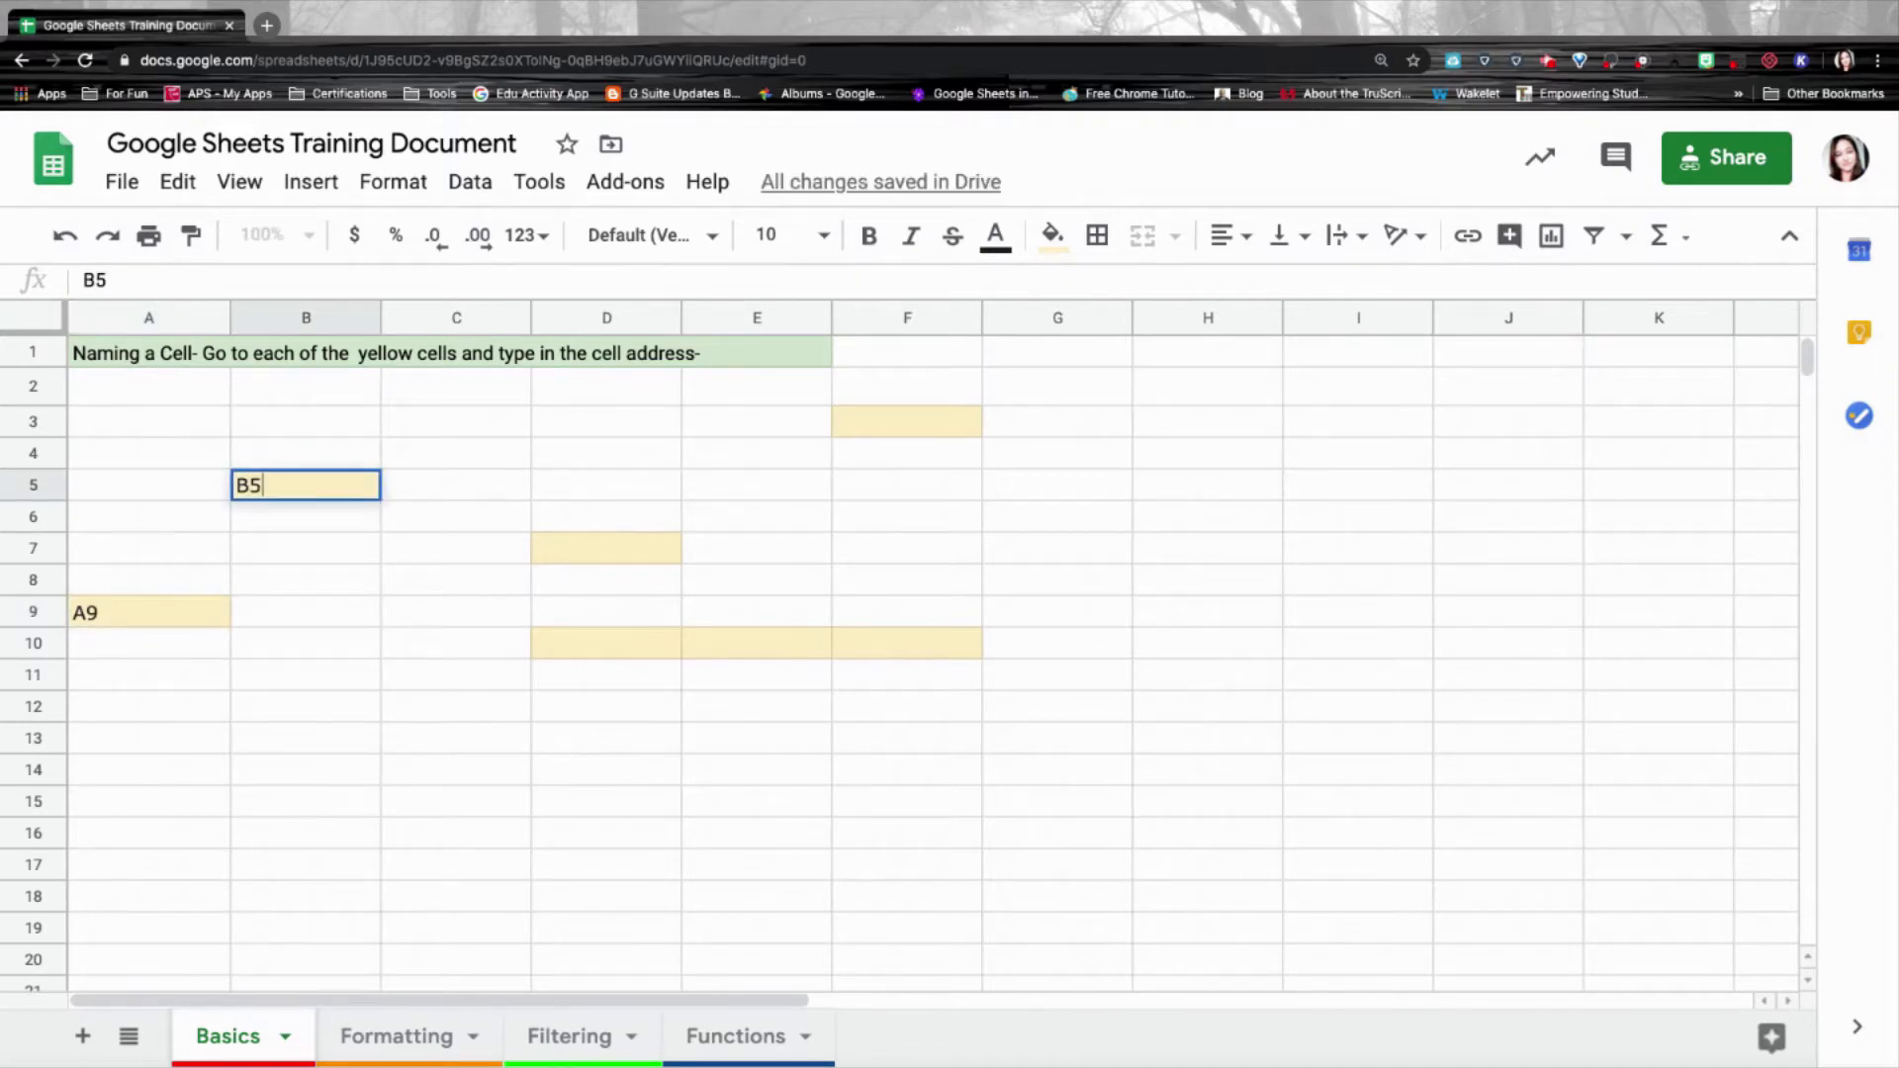
left_click(636, 552)
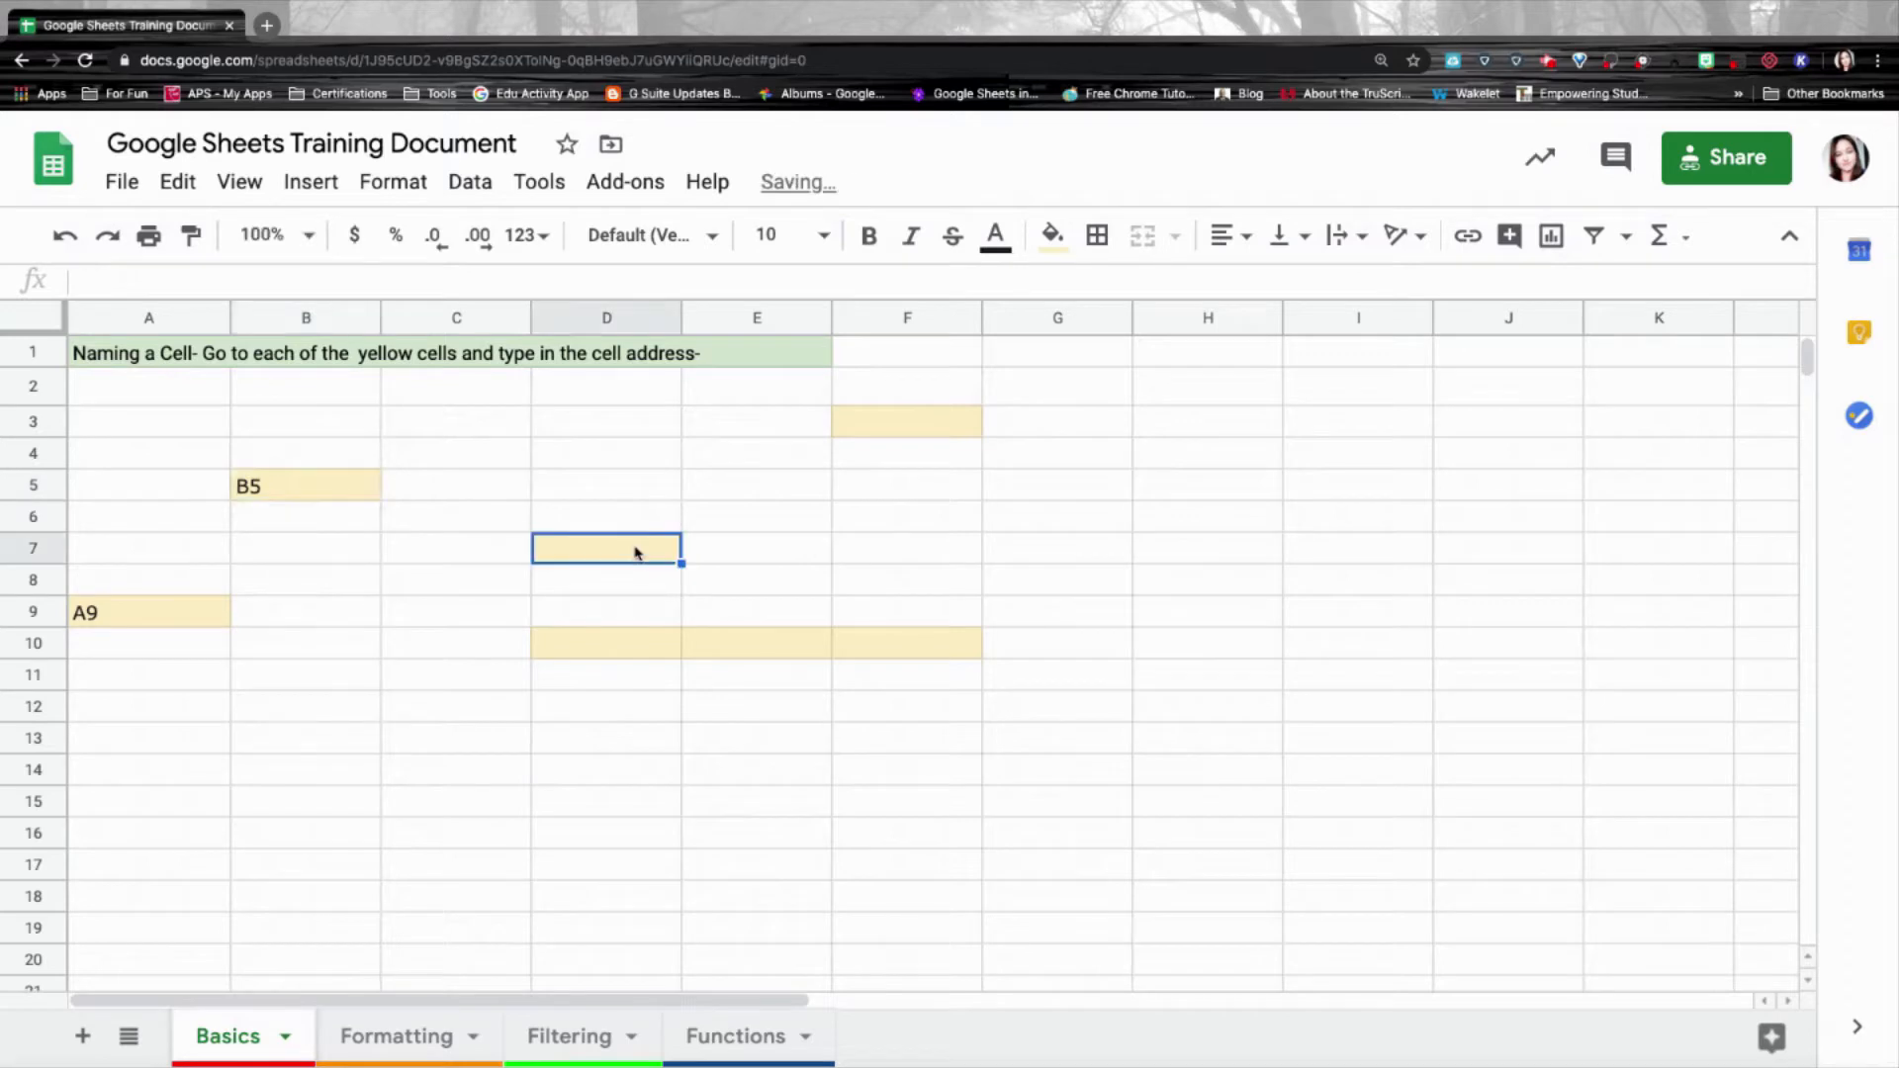
type("D7")
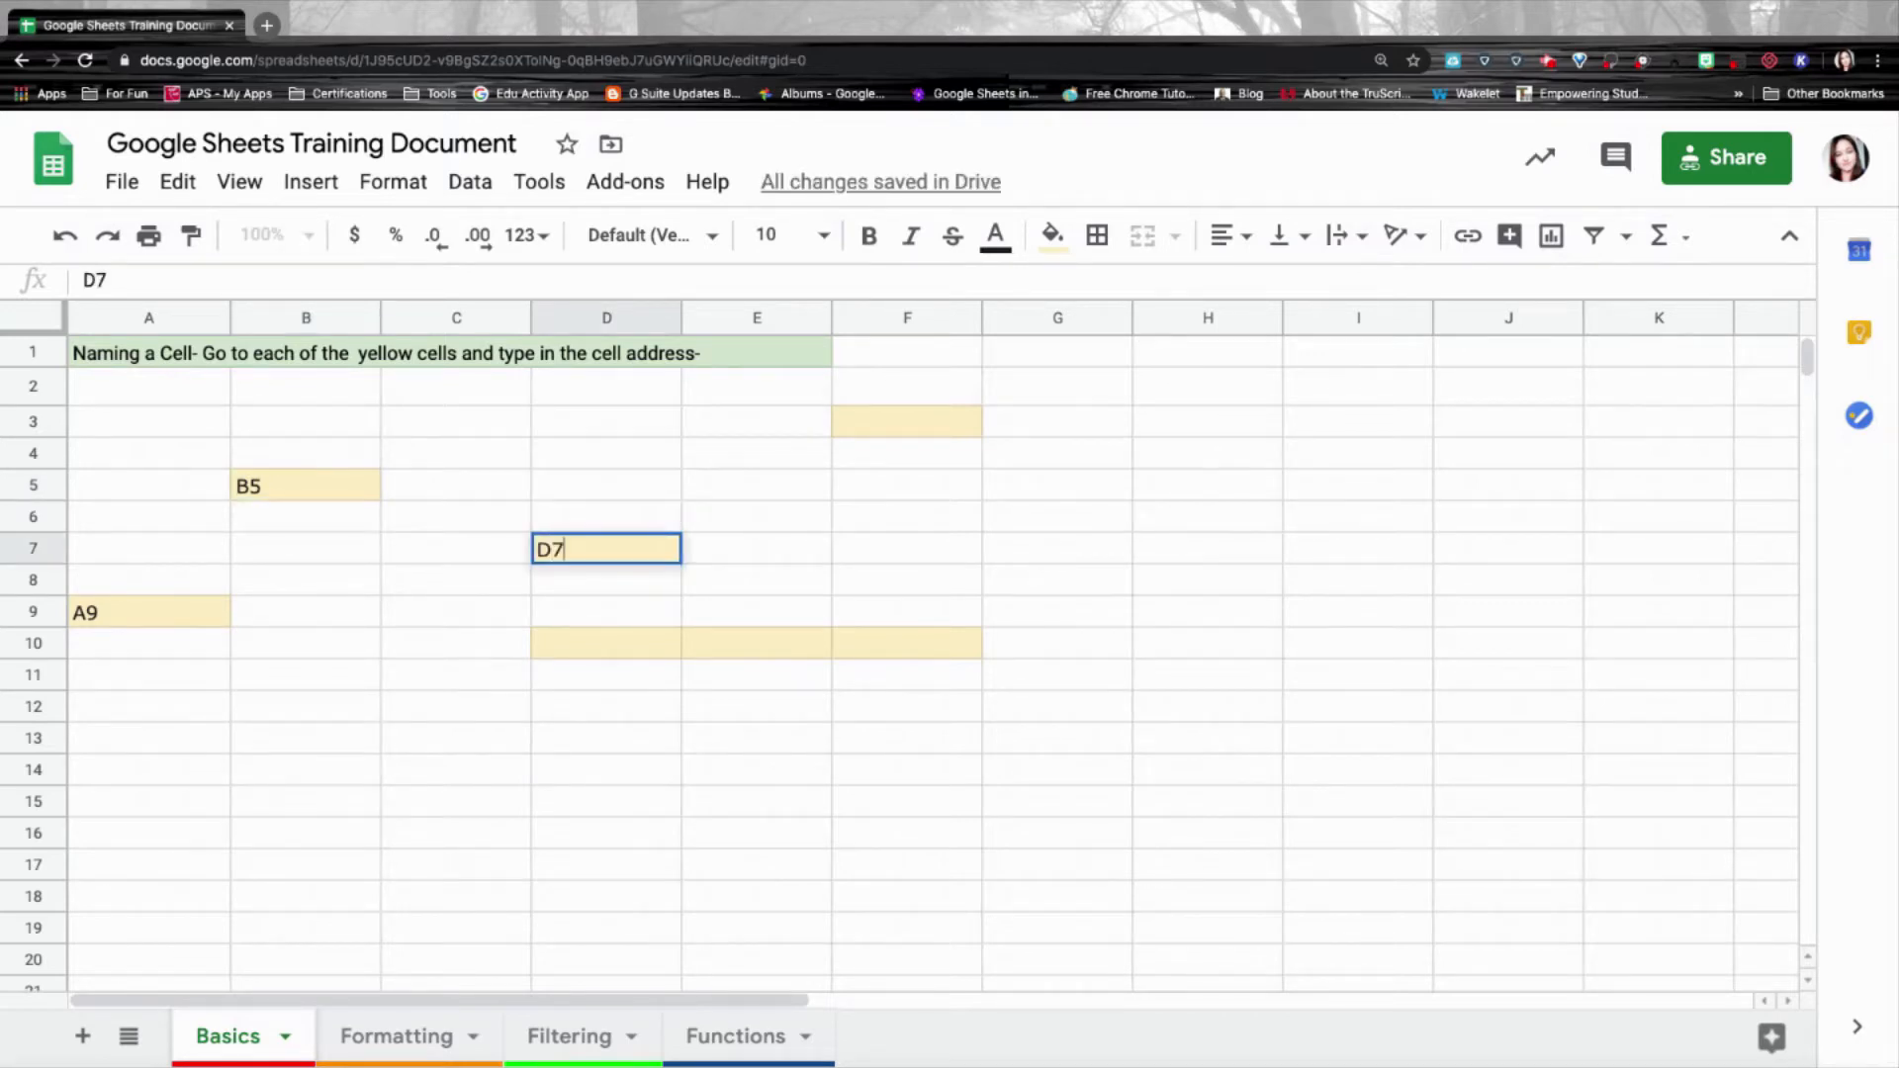
left_click(915, 426)
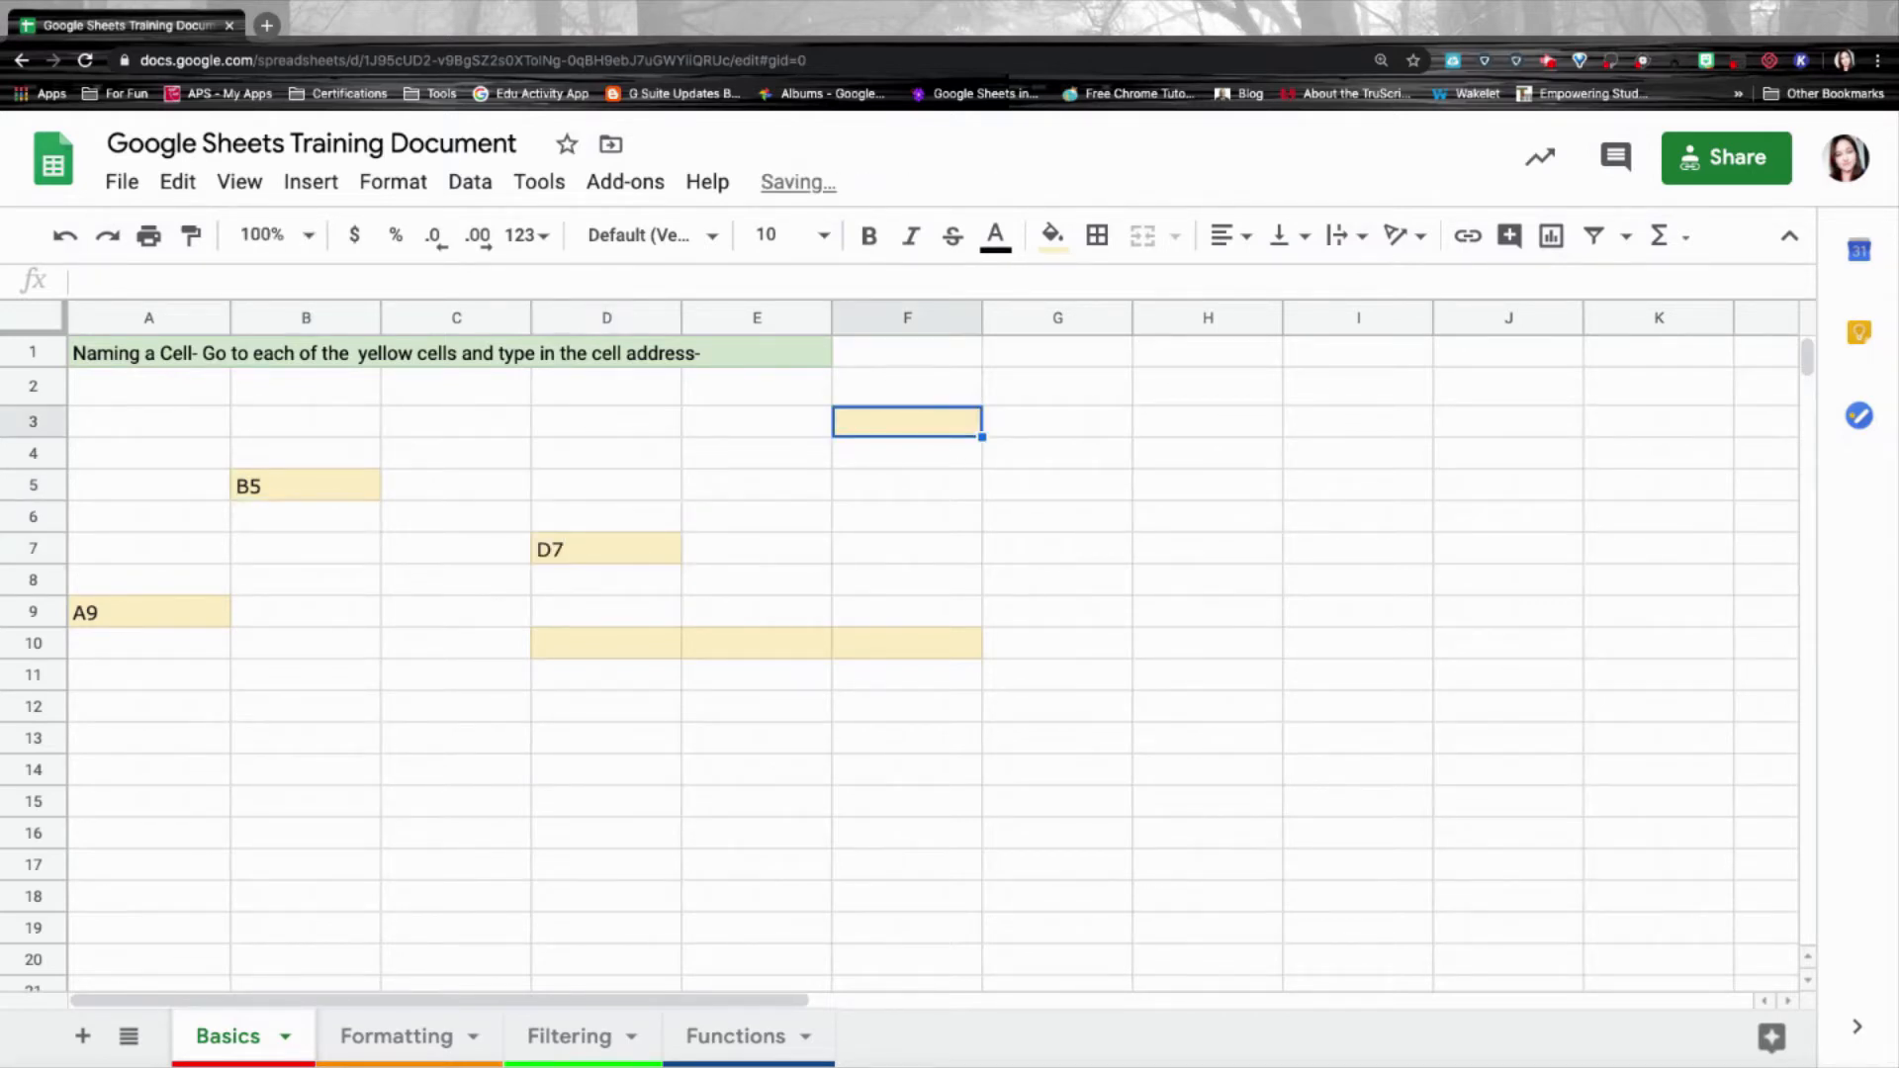
type("F3")
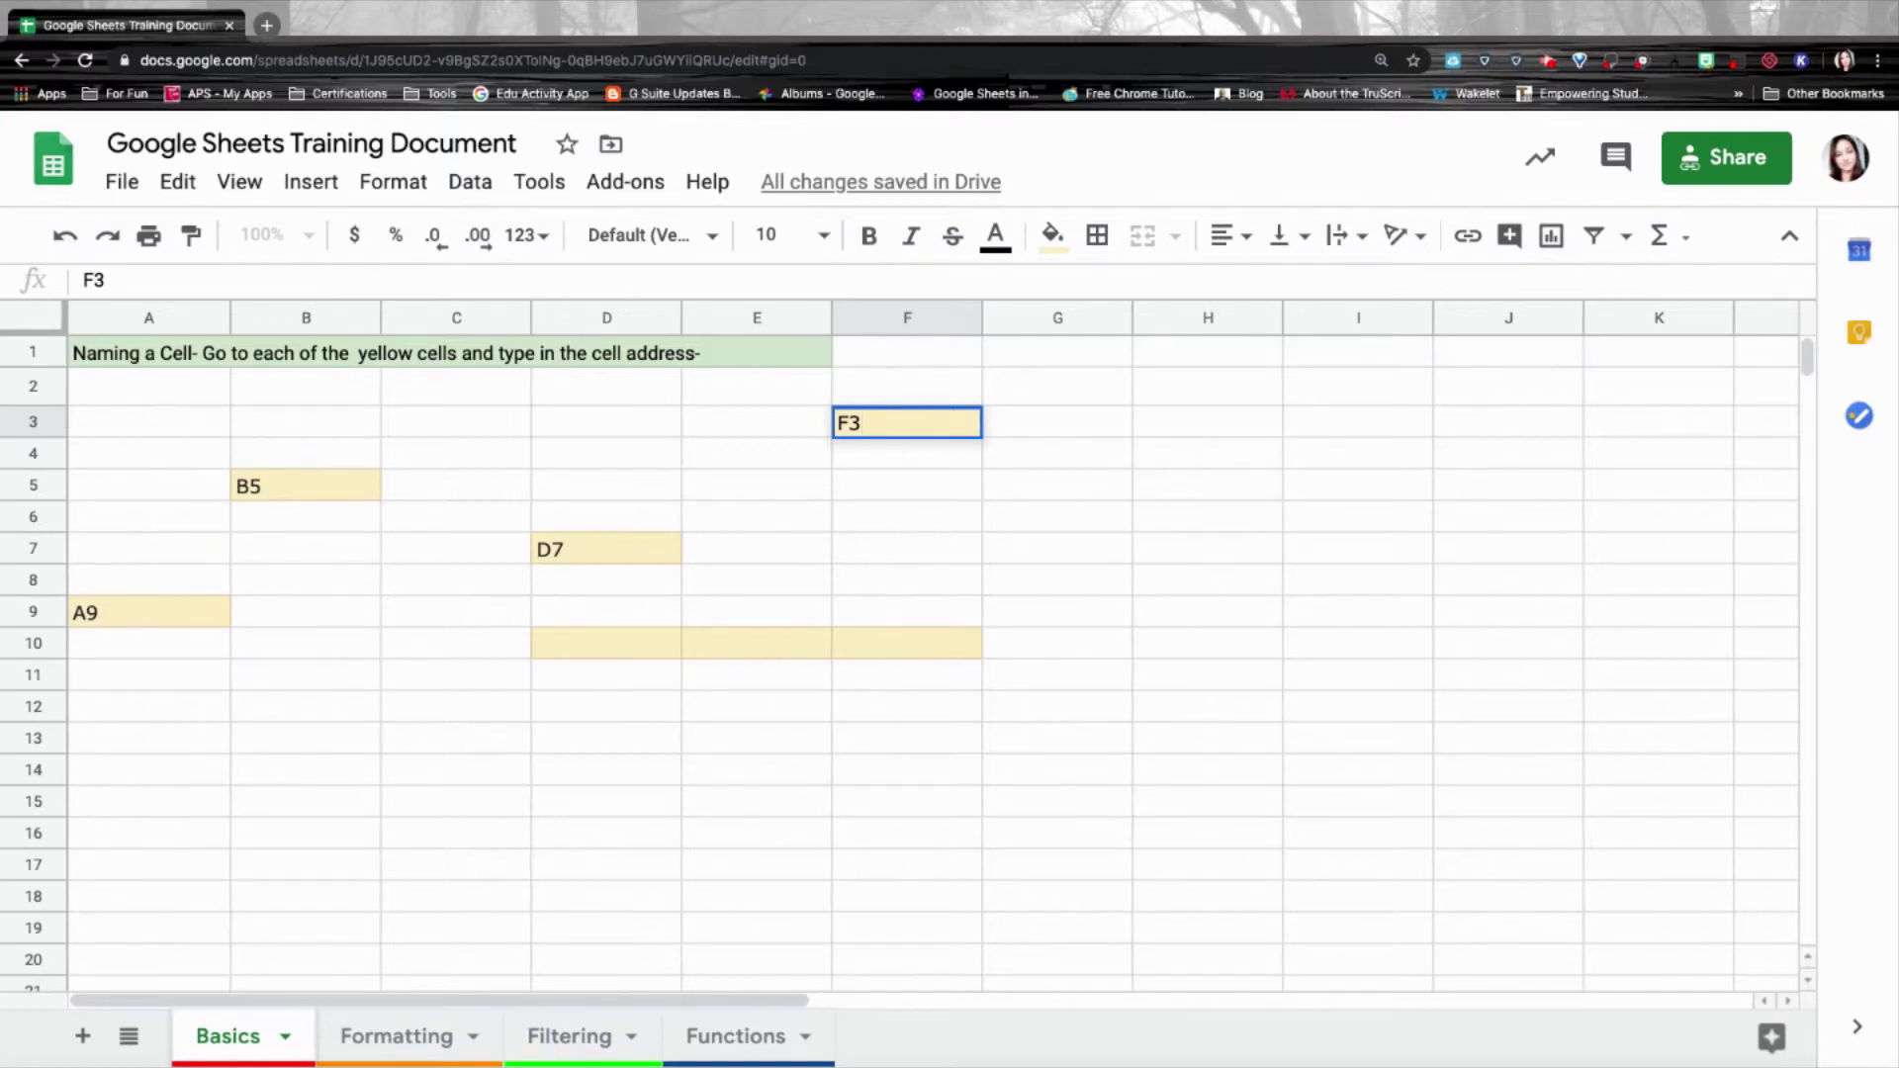
Label D10, E10, F10 with their addresses, enter D10:F10 in E11, and a first name in A2.
left_click(613, 639)
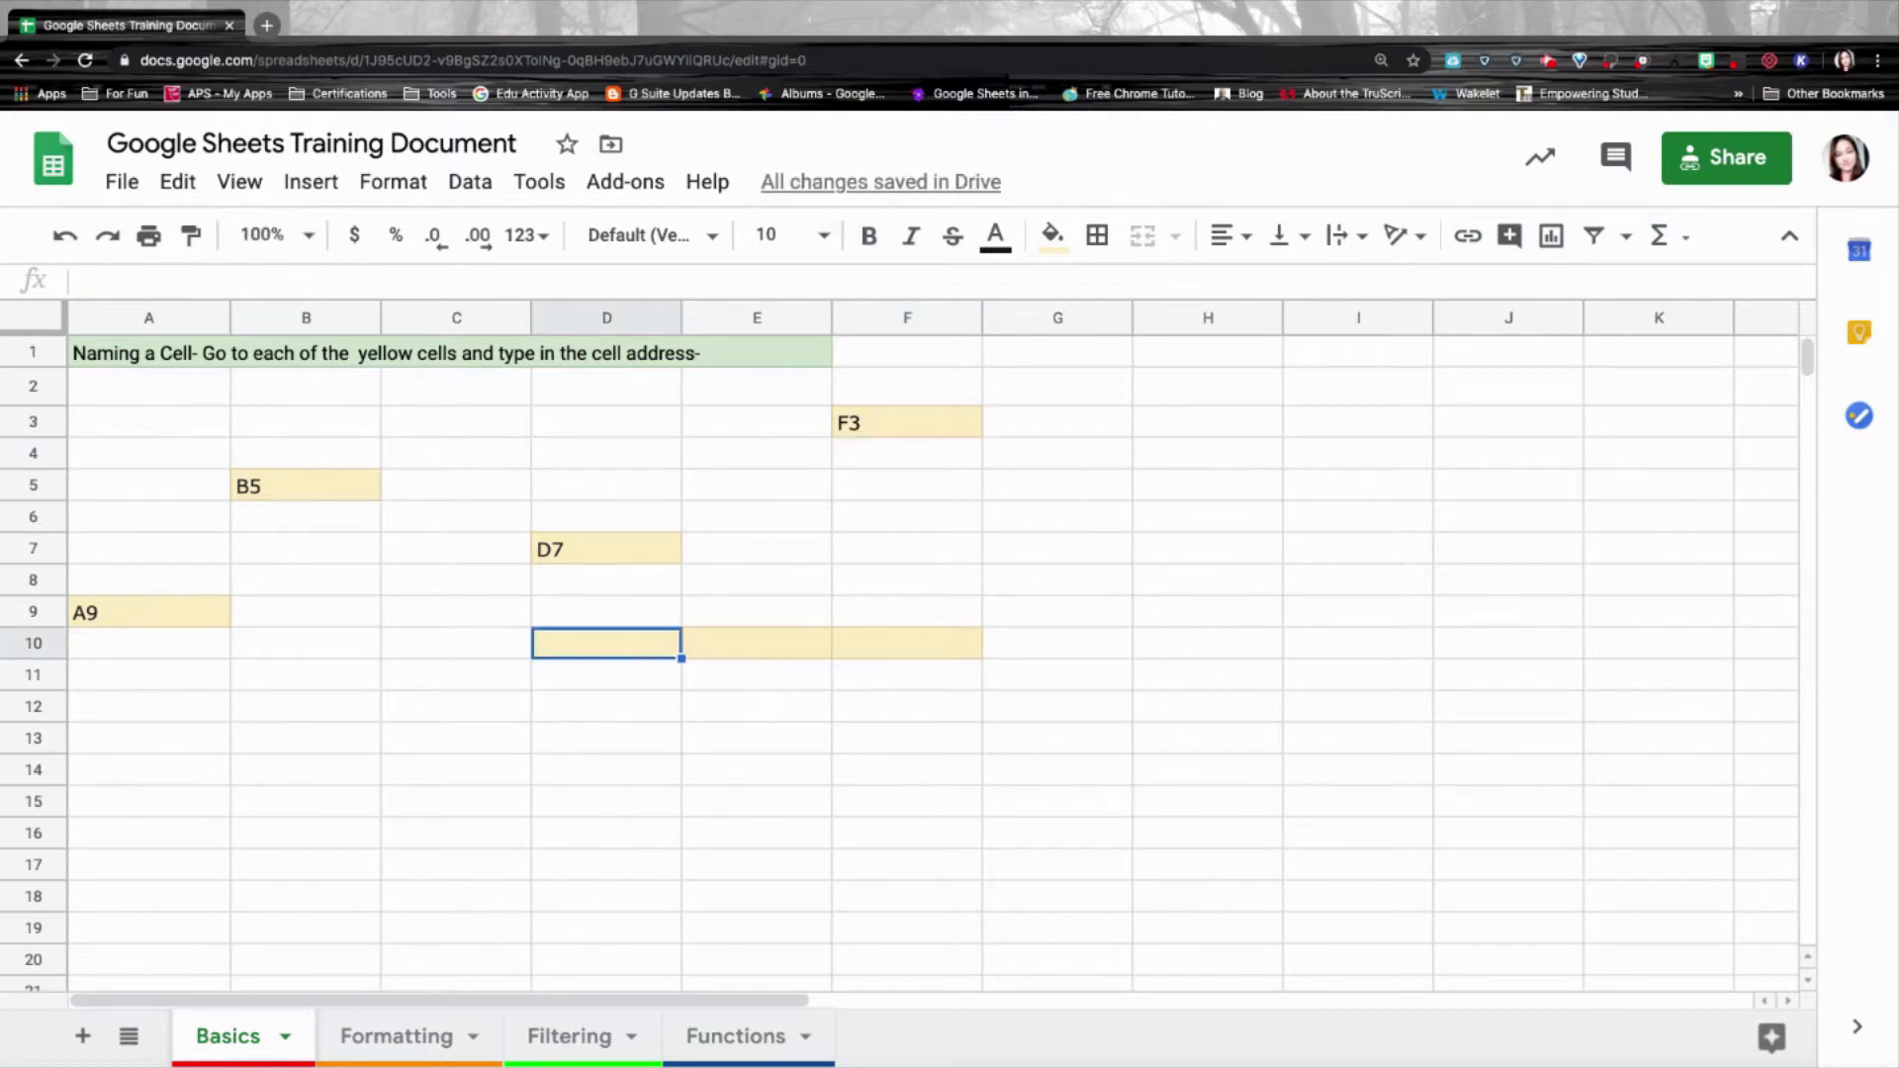
type("D10")
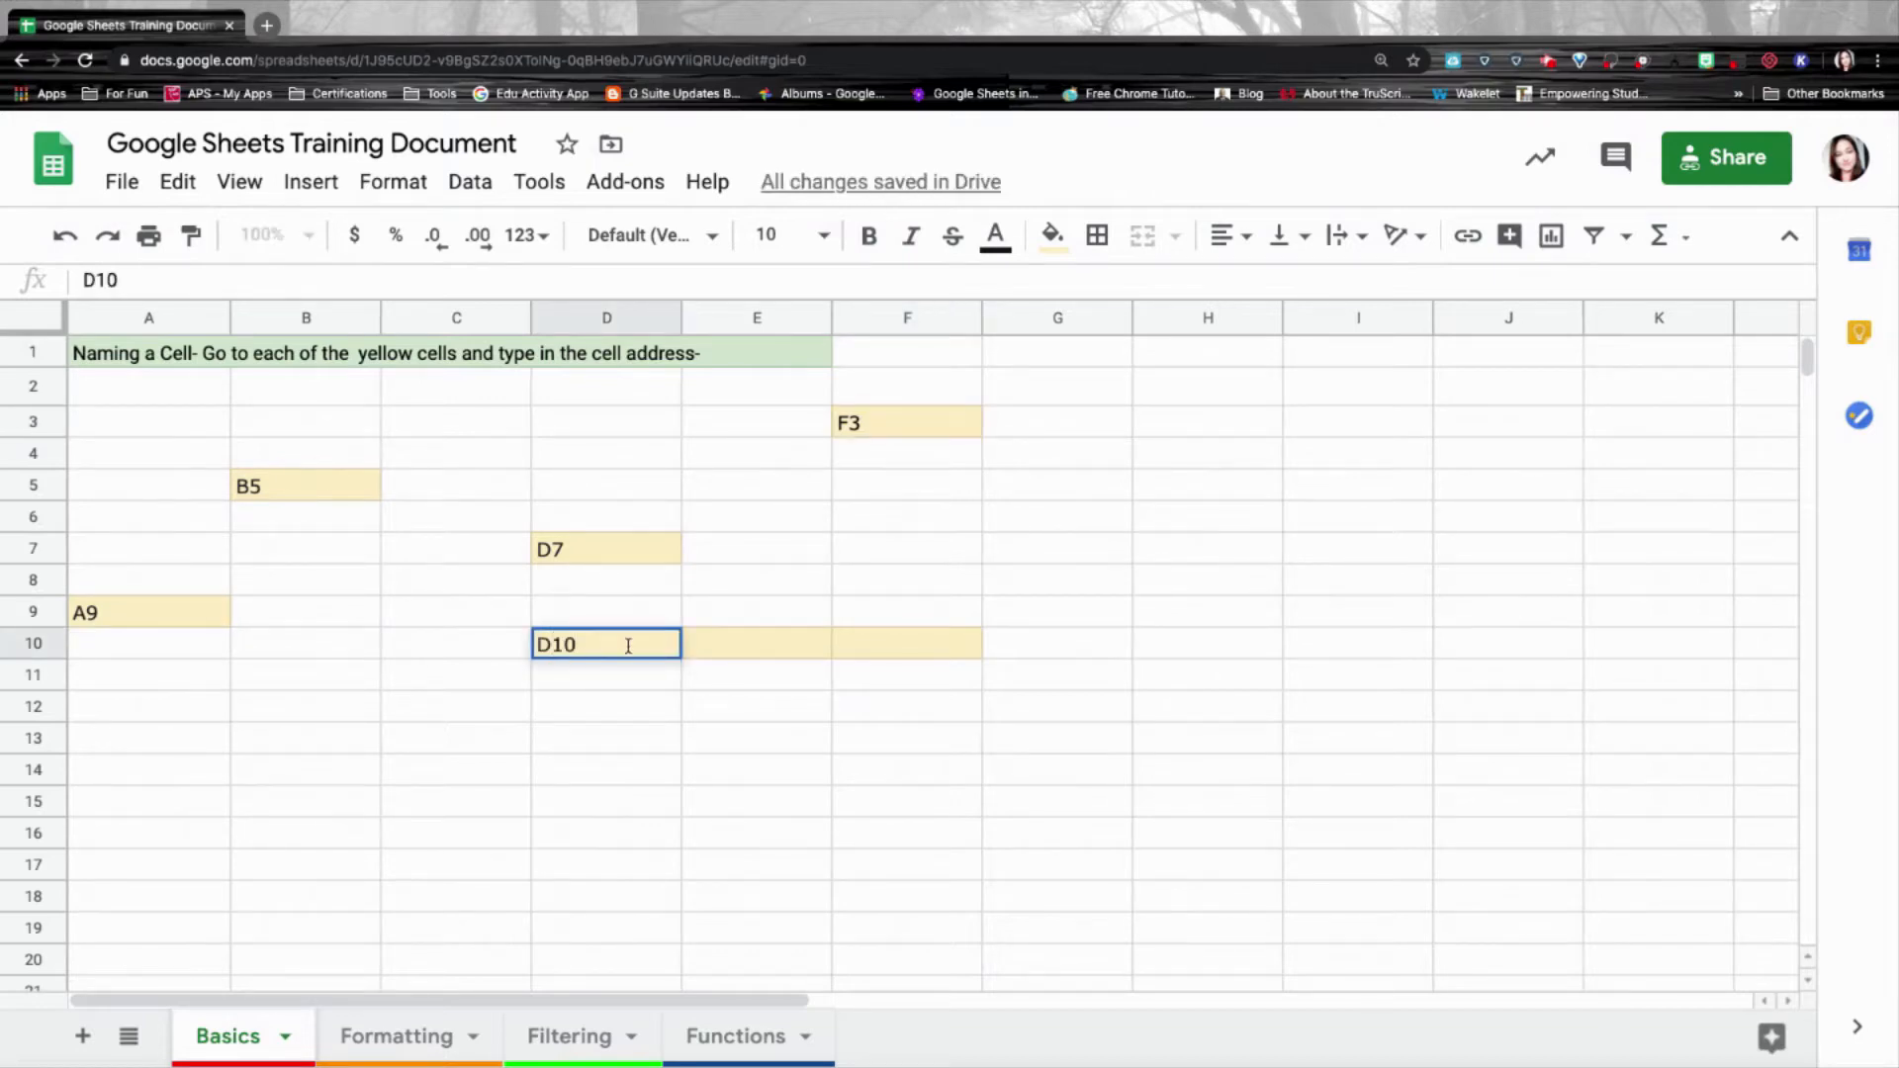
left_click(738, 643)
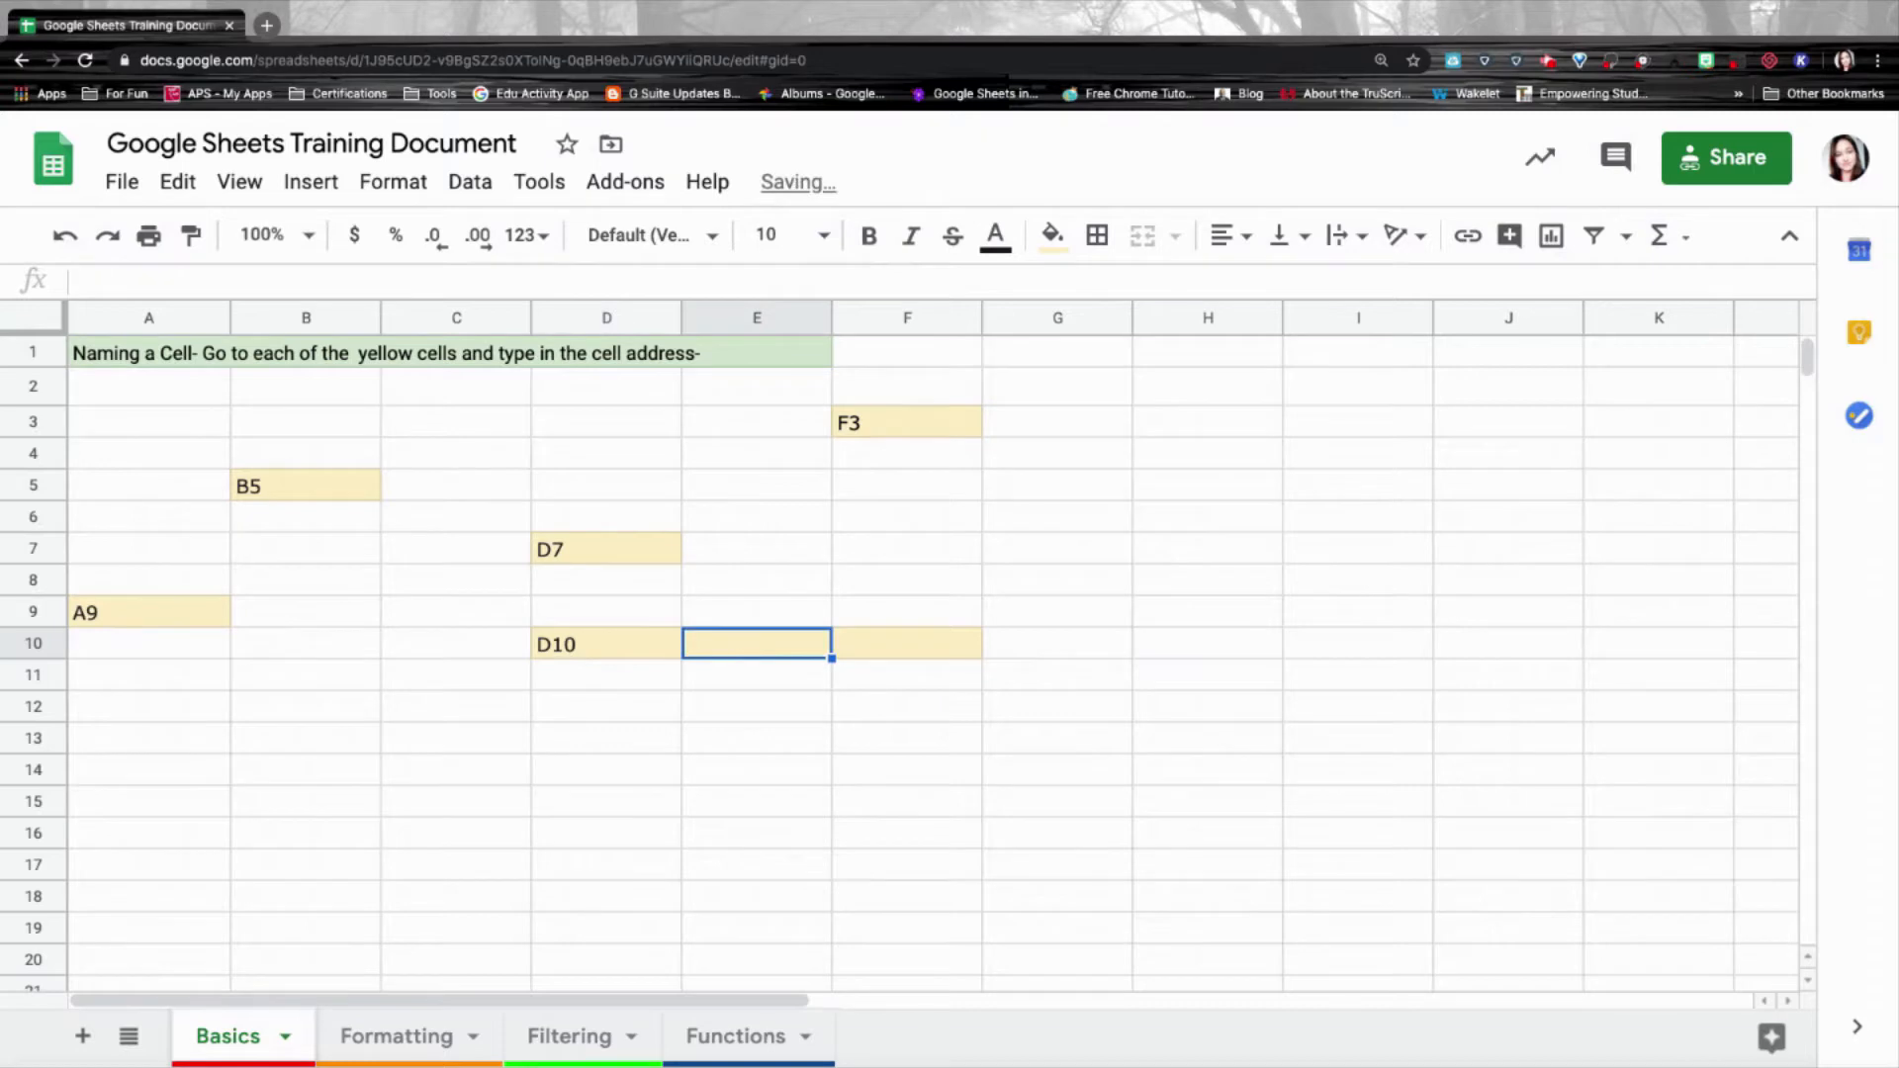
type("E10")
key("Tab")
type("F10")
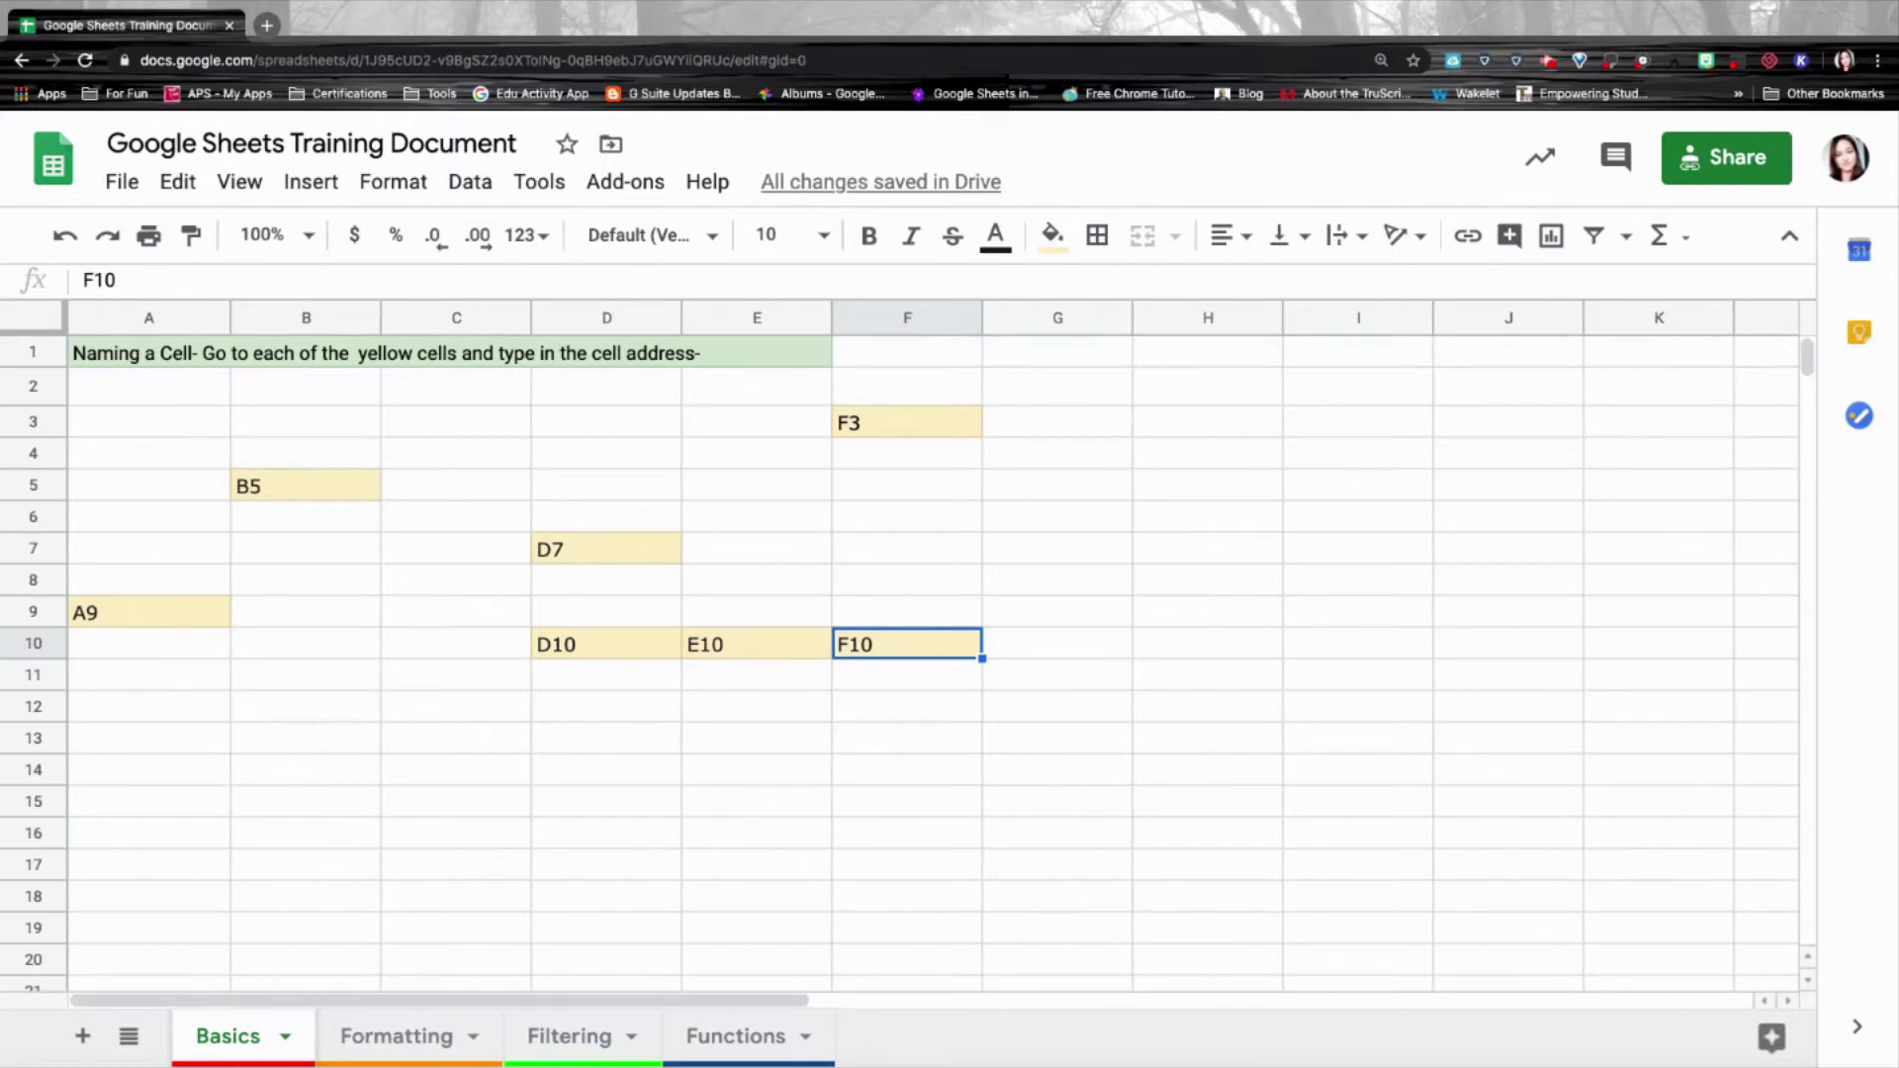
left_click(773, 678)
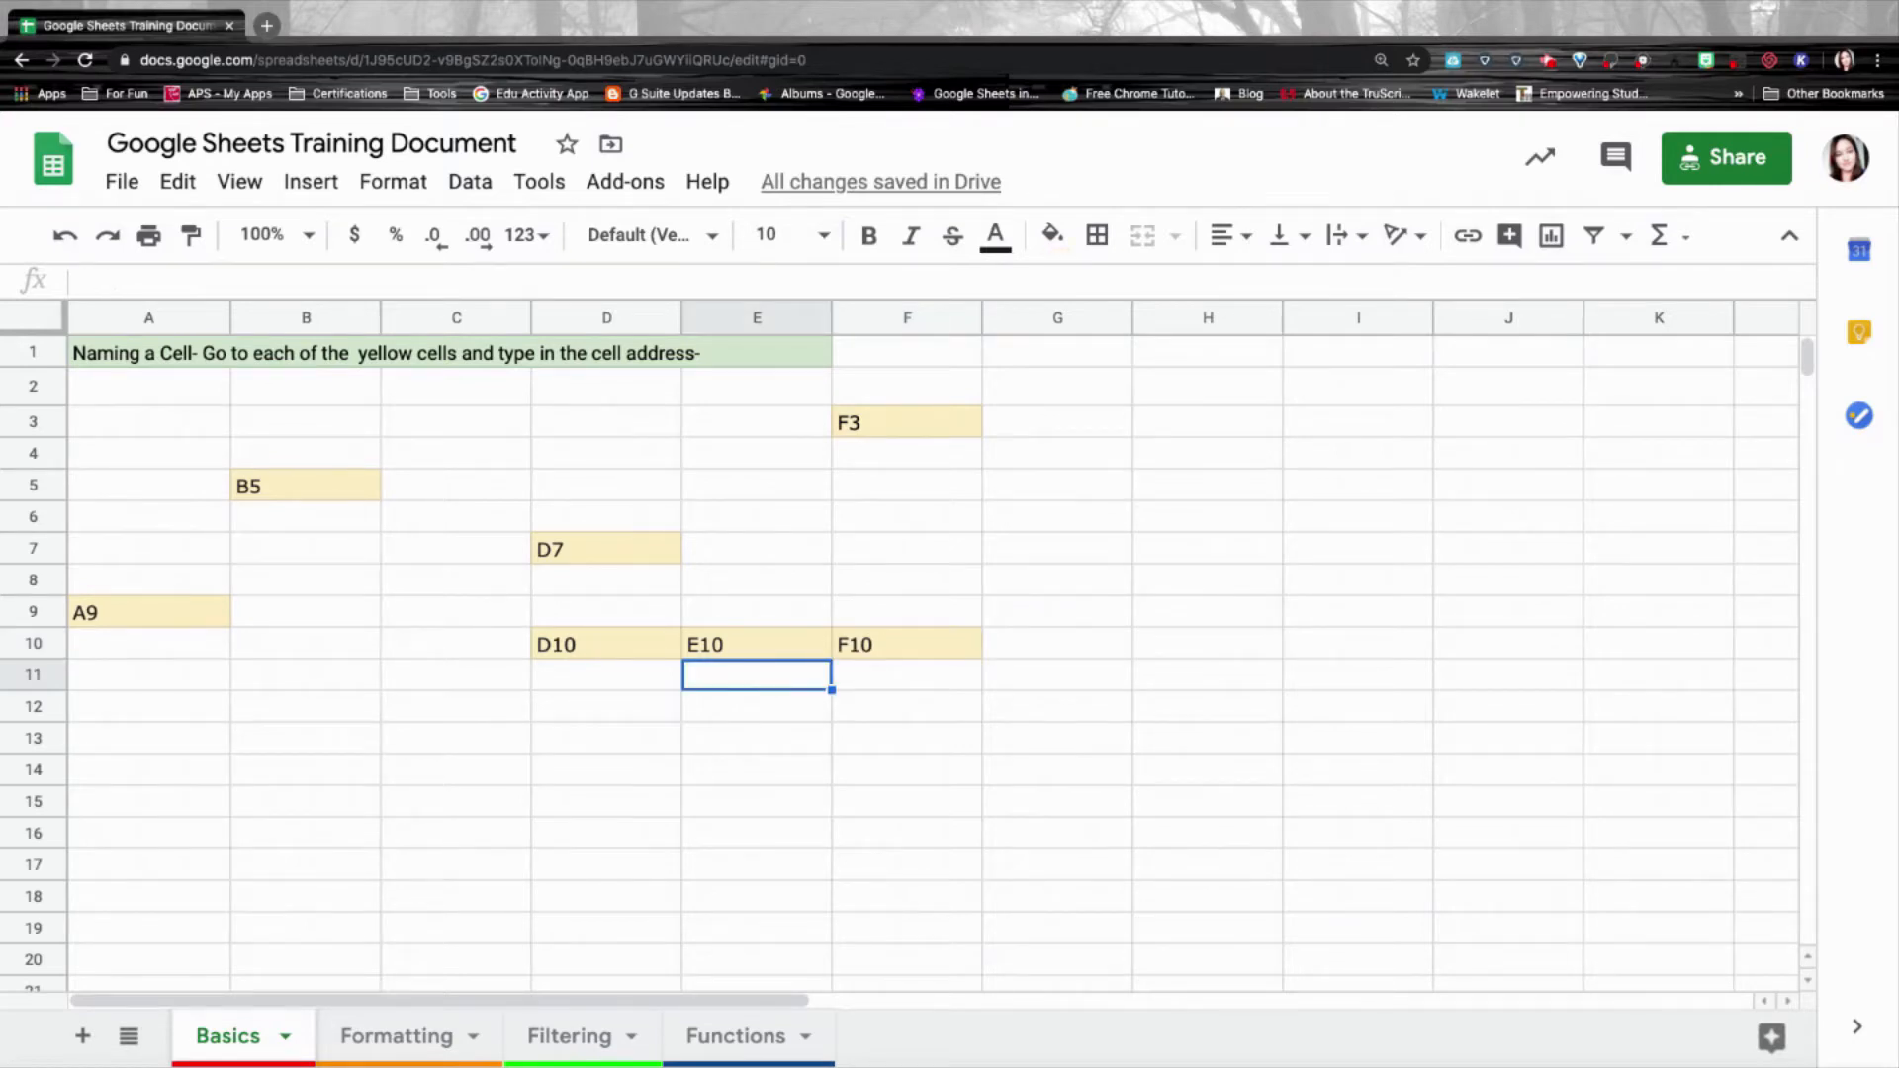
type("D10:F10")
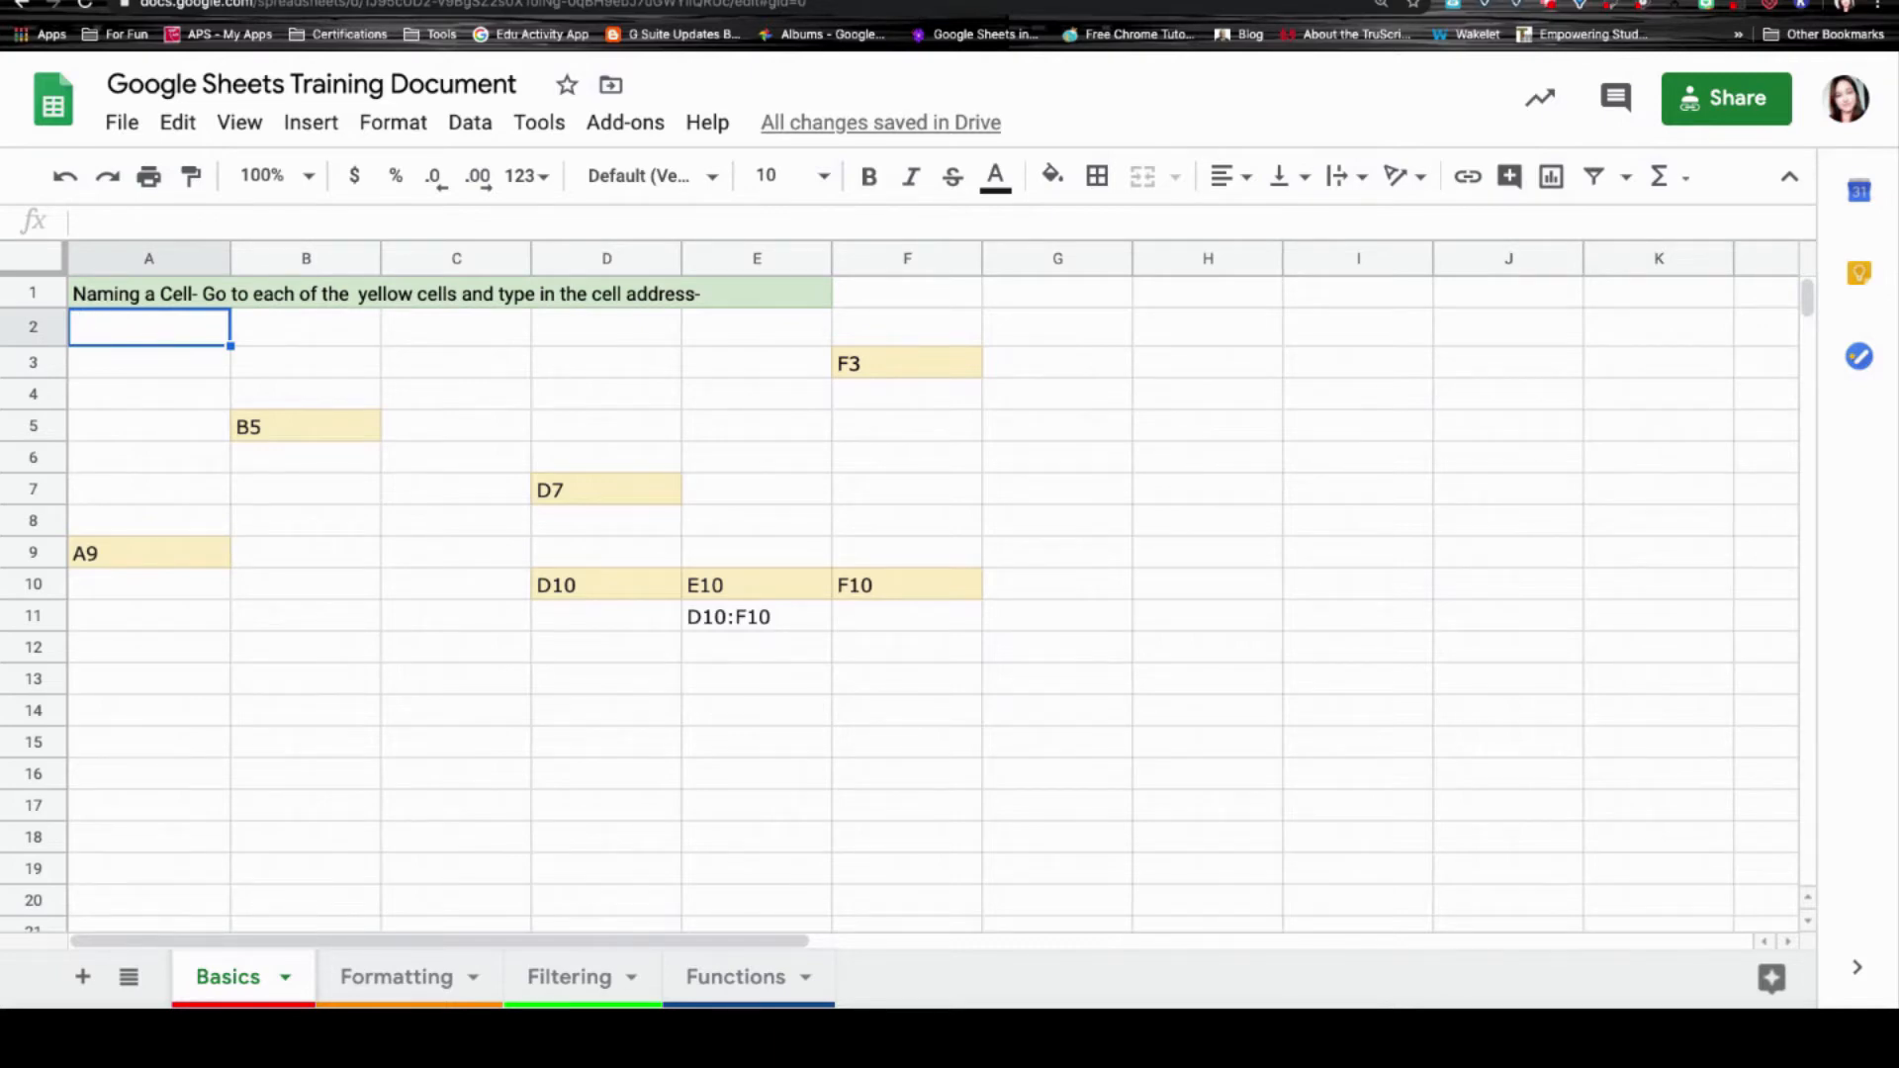
type("Tina")
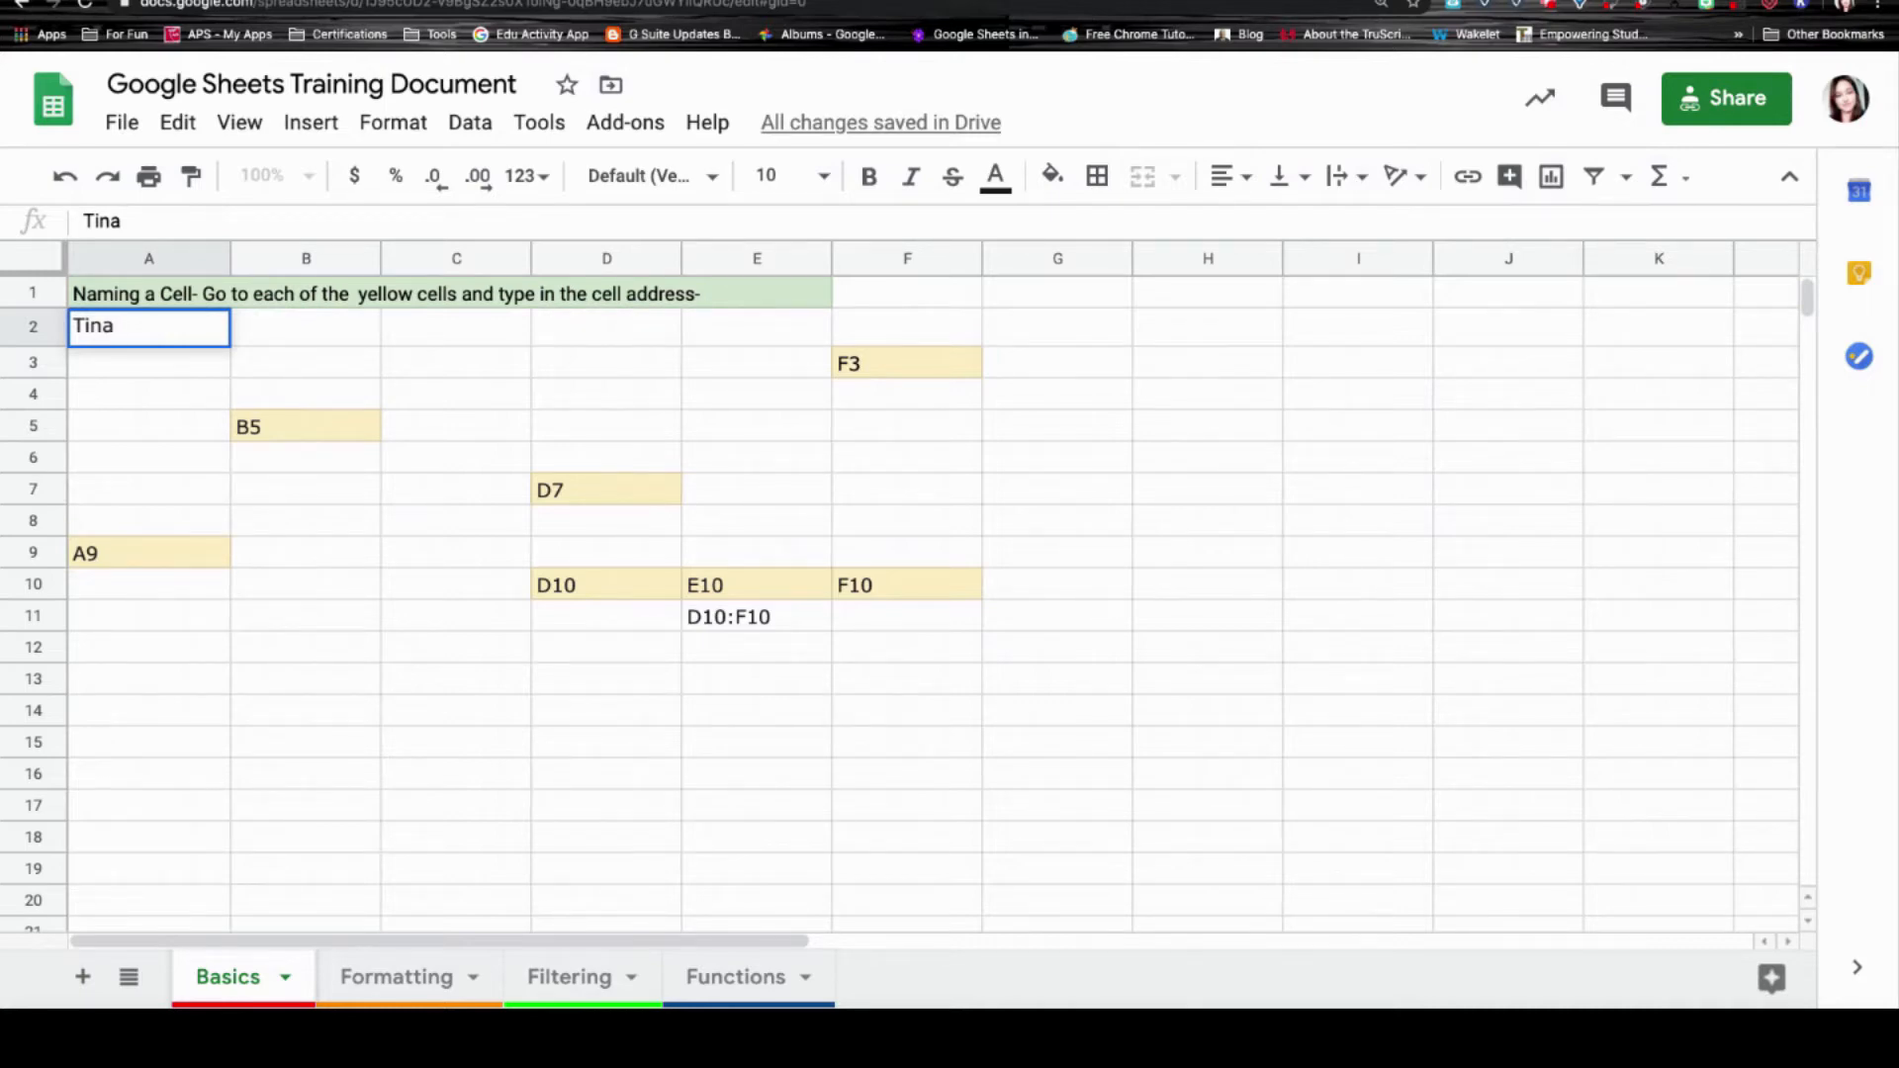
key("Return")
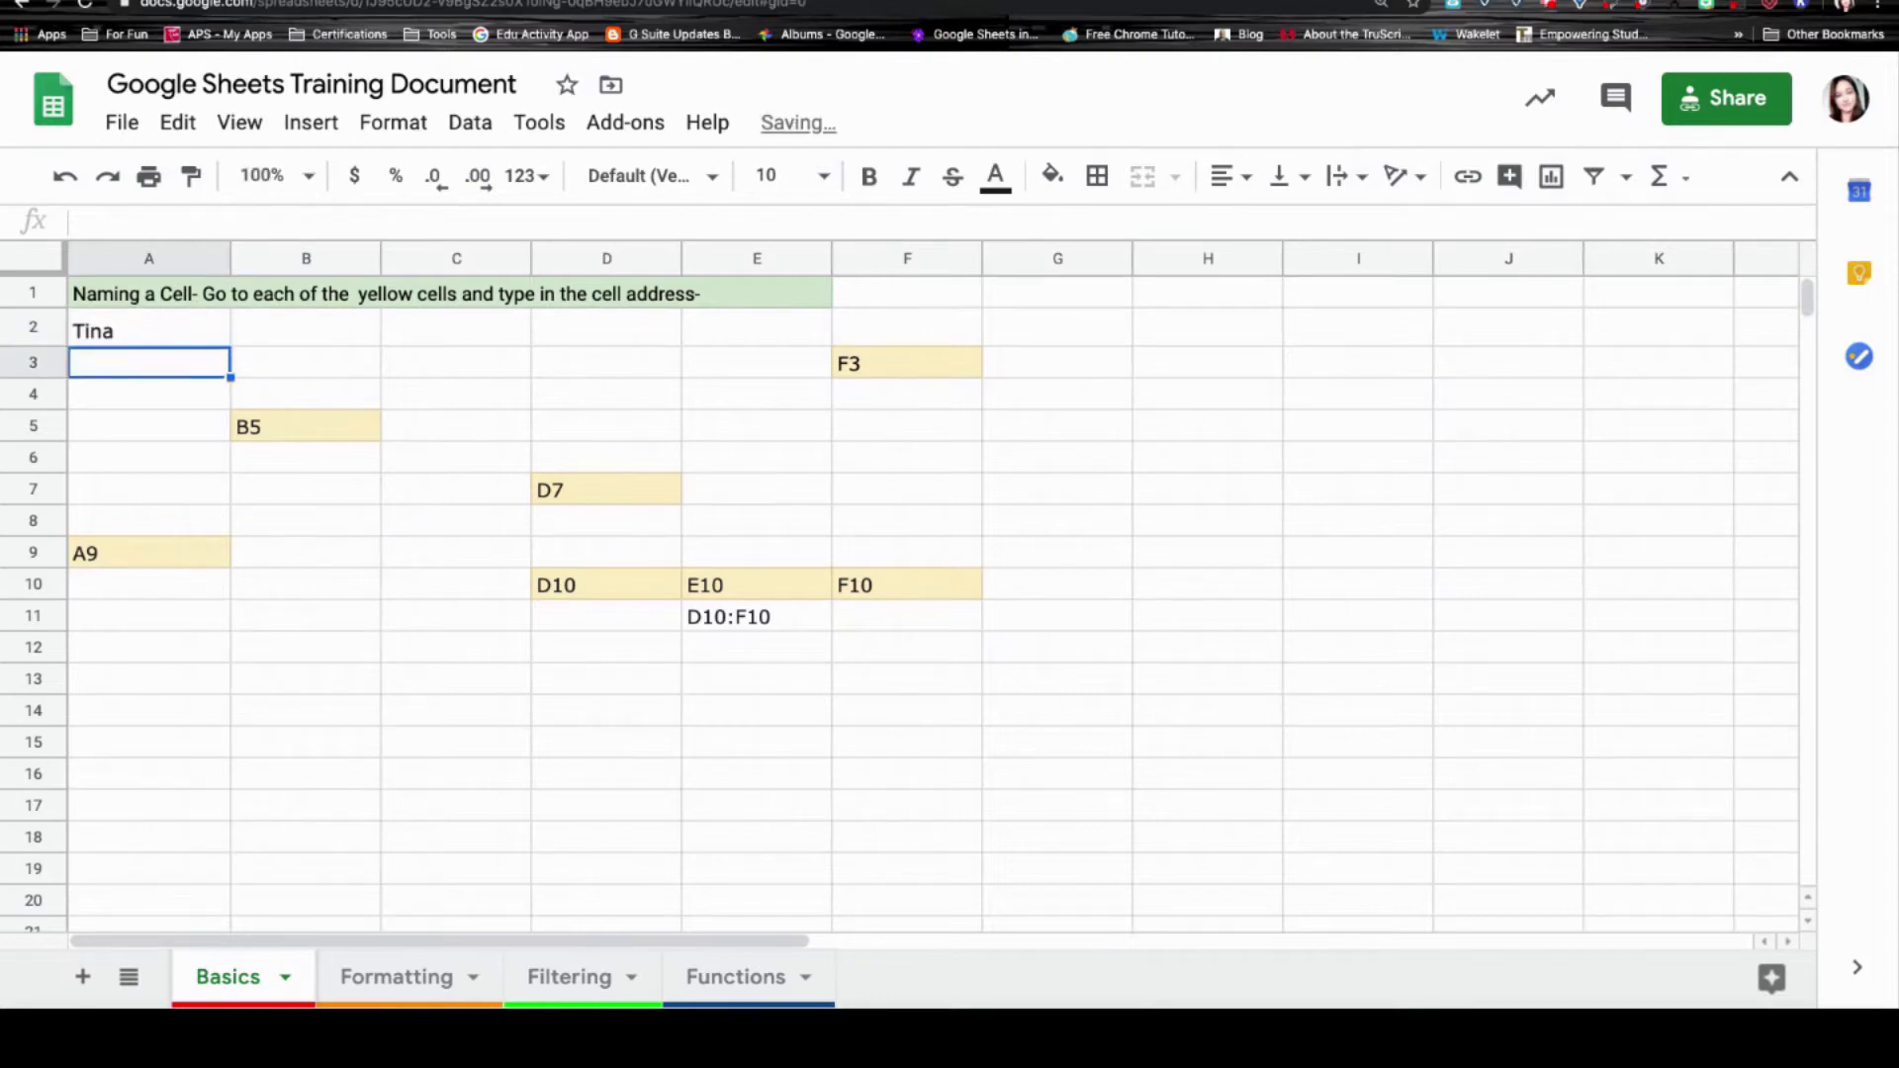
left_click(148, 328)
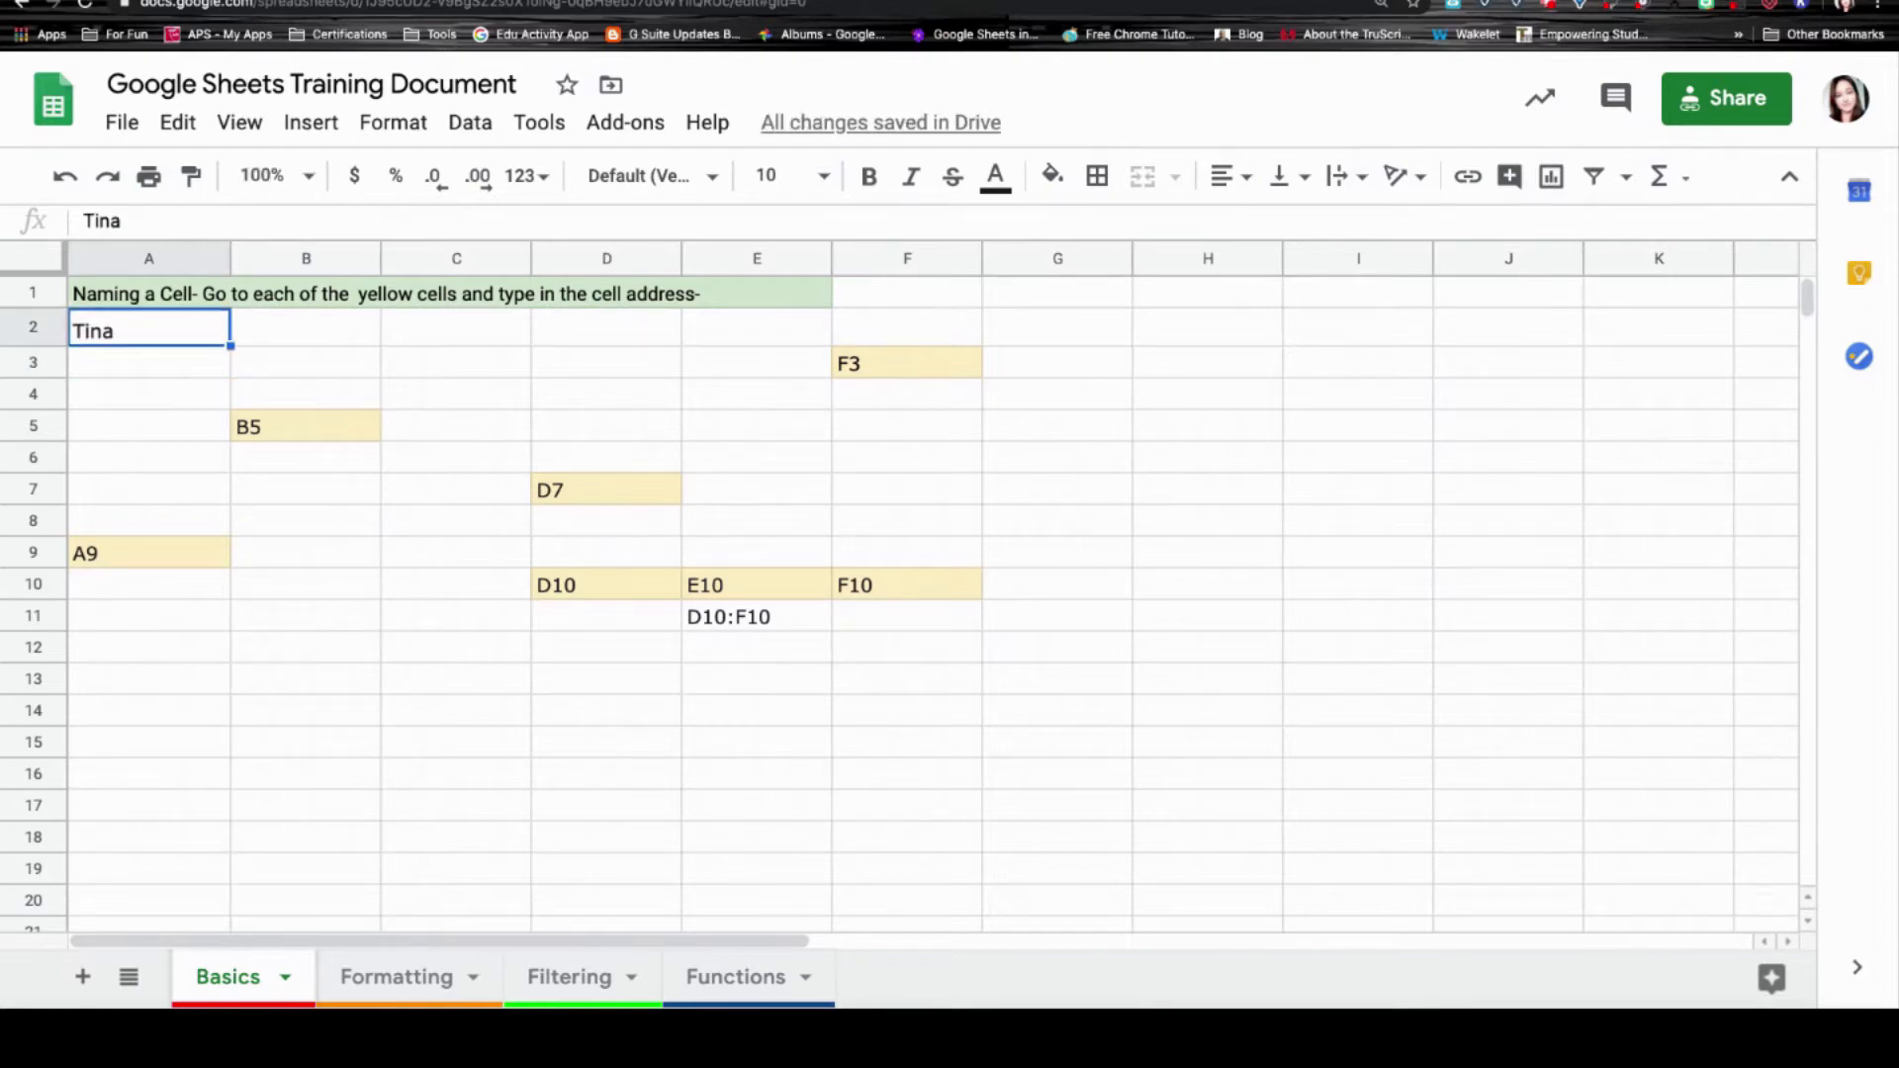
left_click(306, 328)
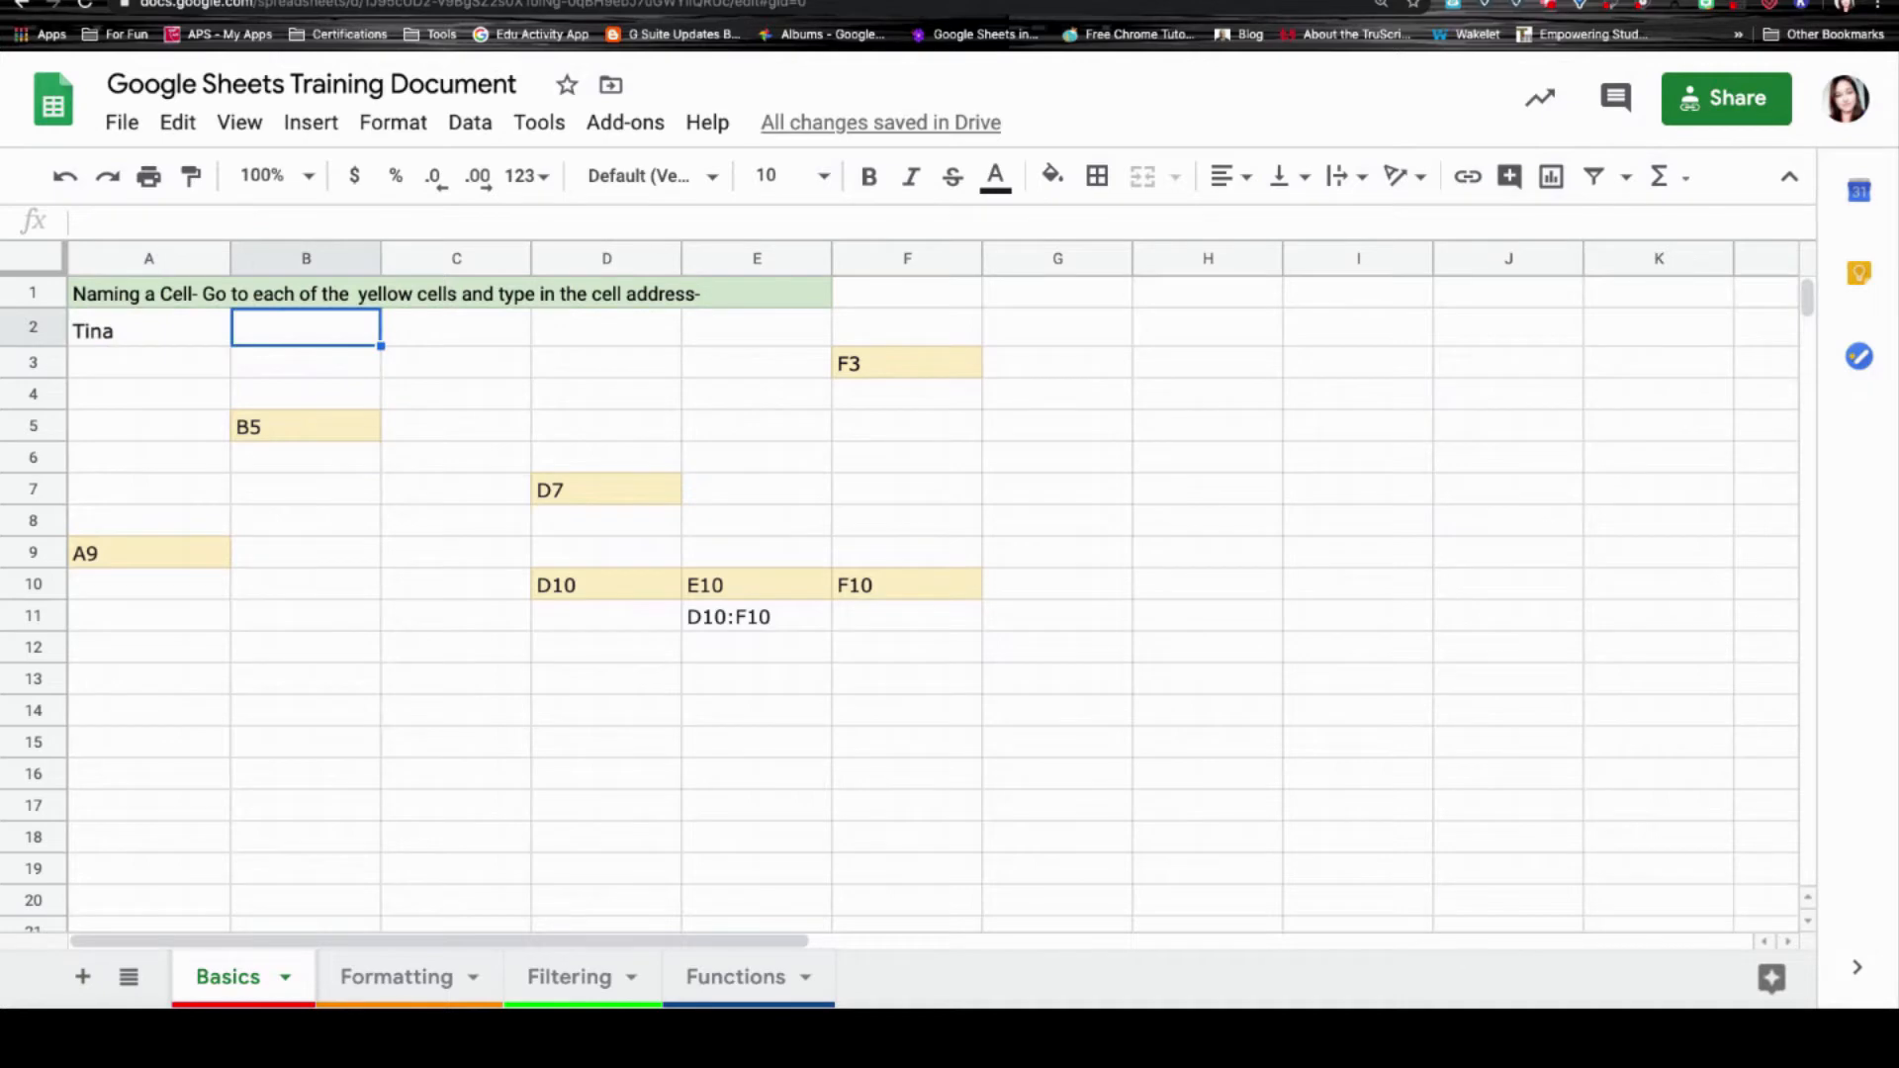
left_click(149, 328)
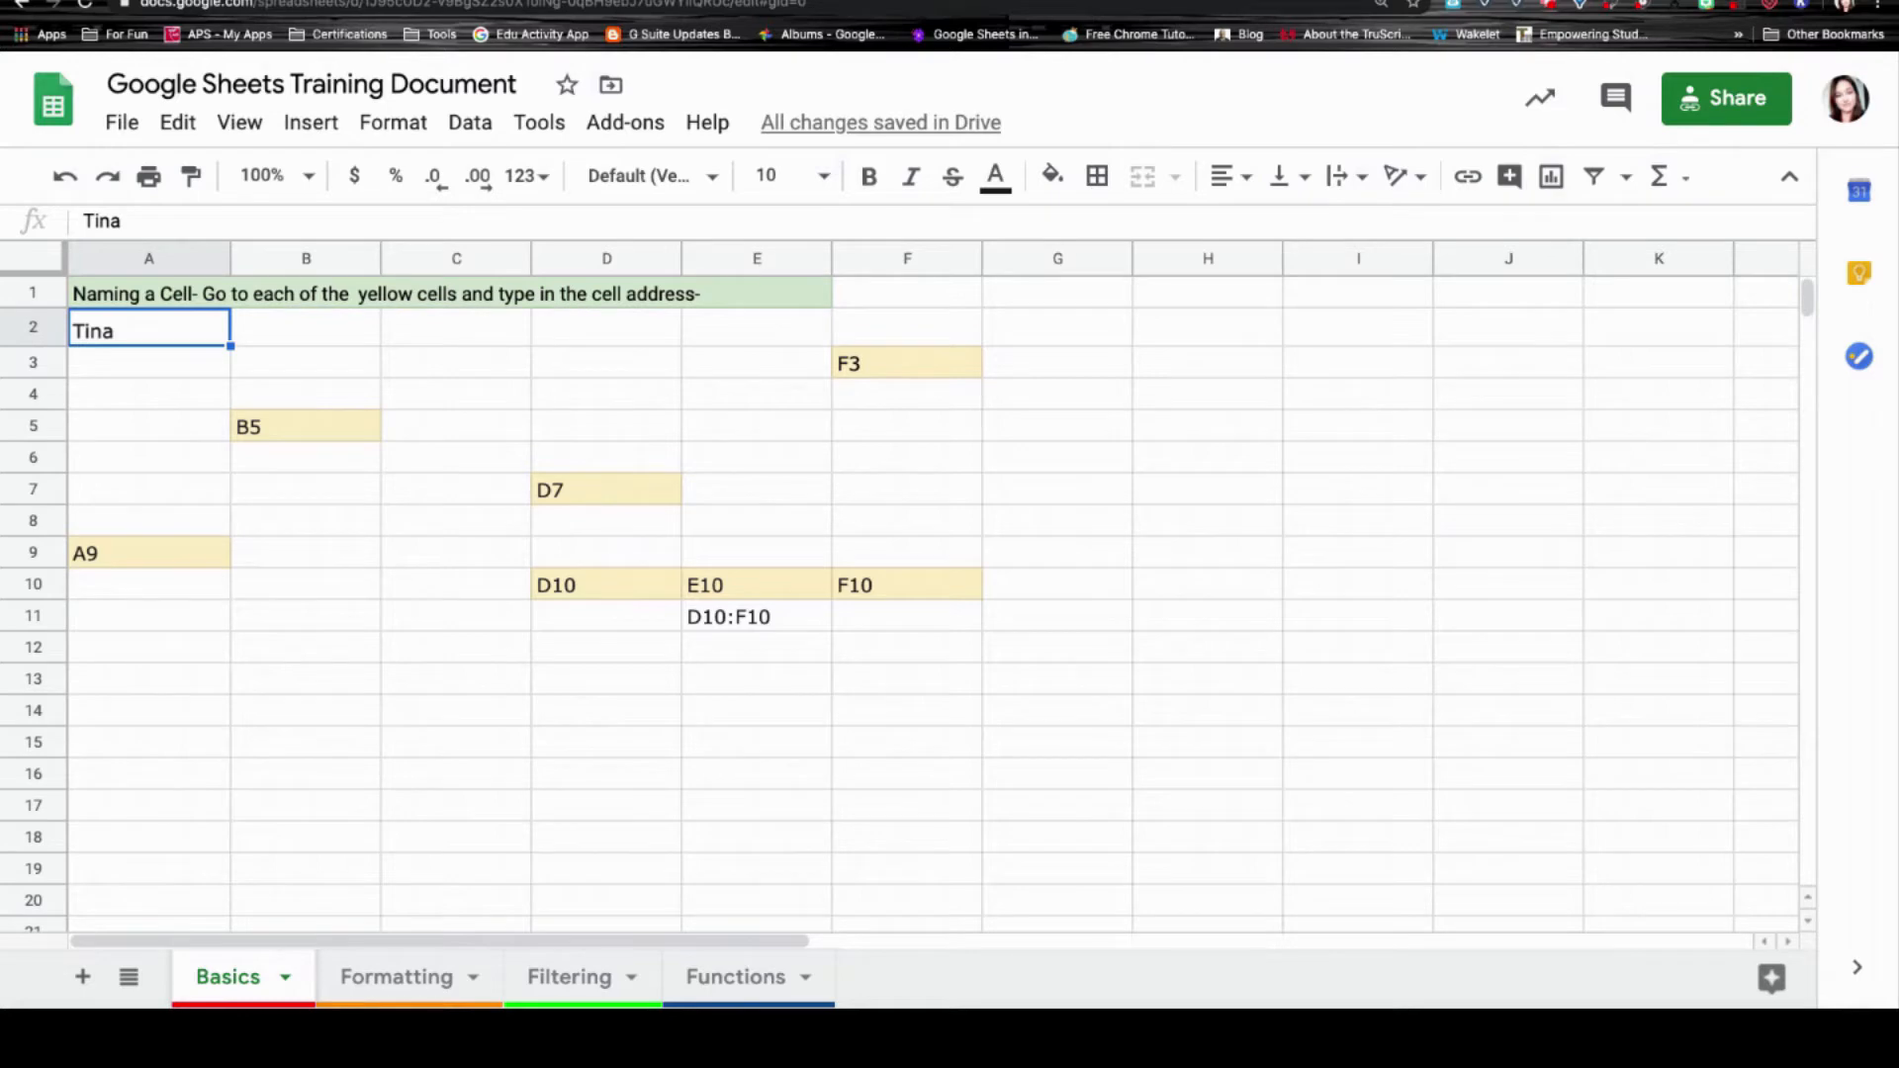
key("Right")
key("Left")
key("Down")
key("Up")
left_click(470, 369)
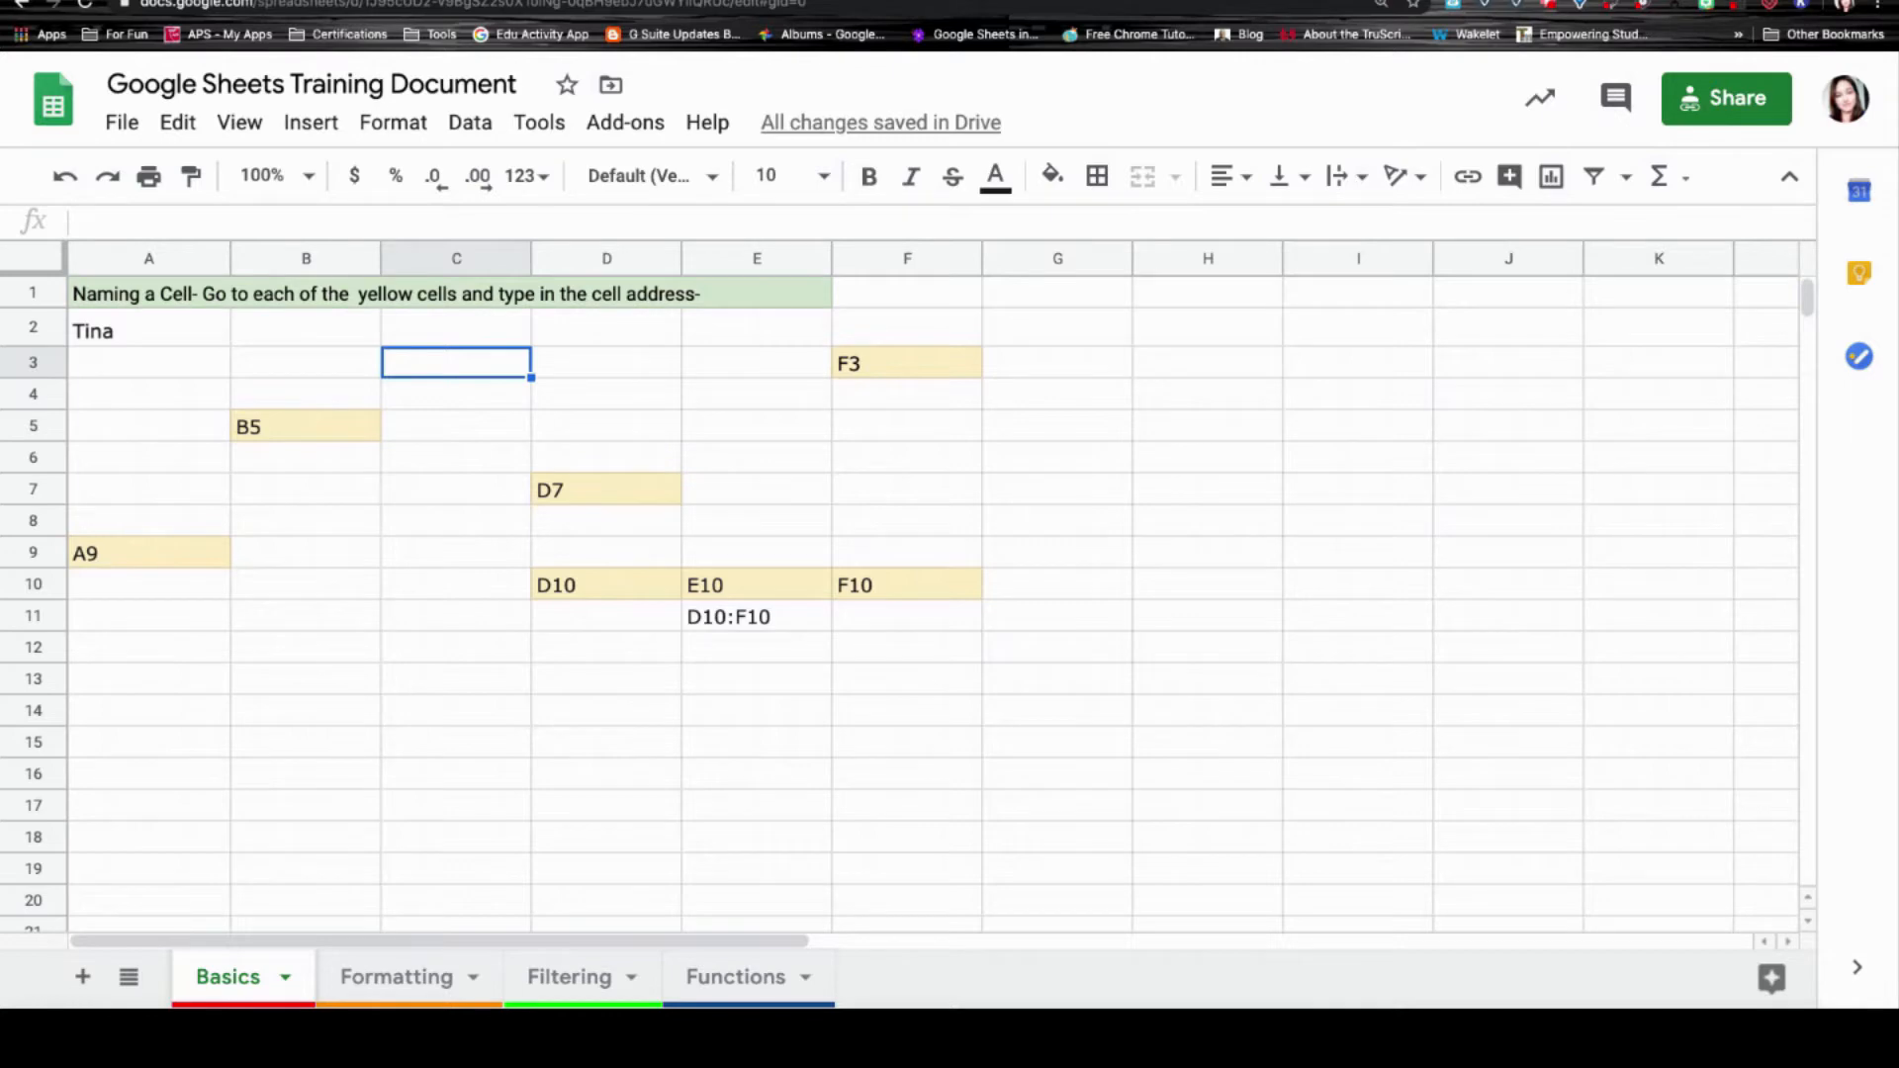
left_click(139, 324)
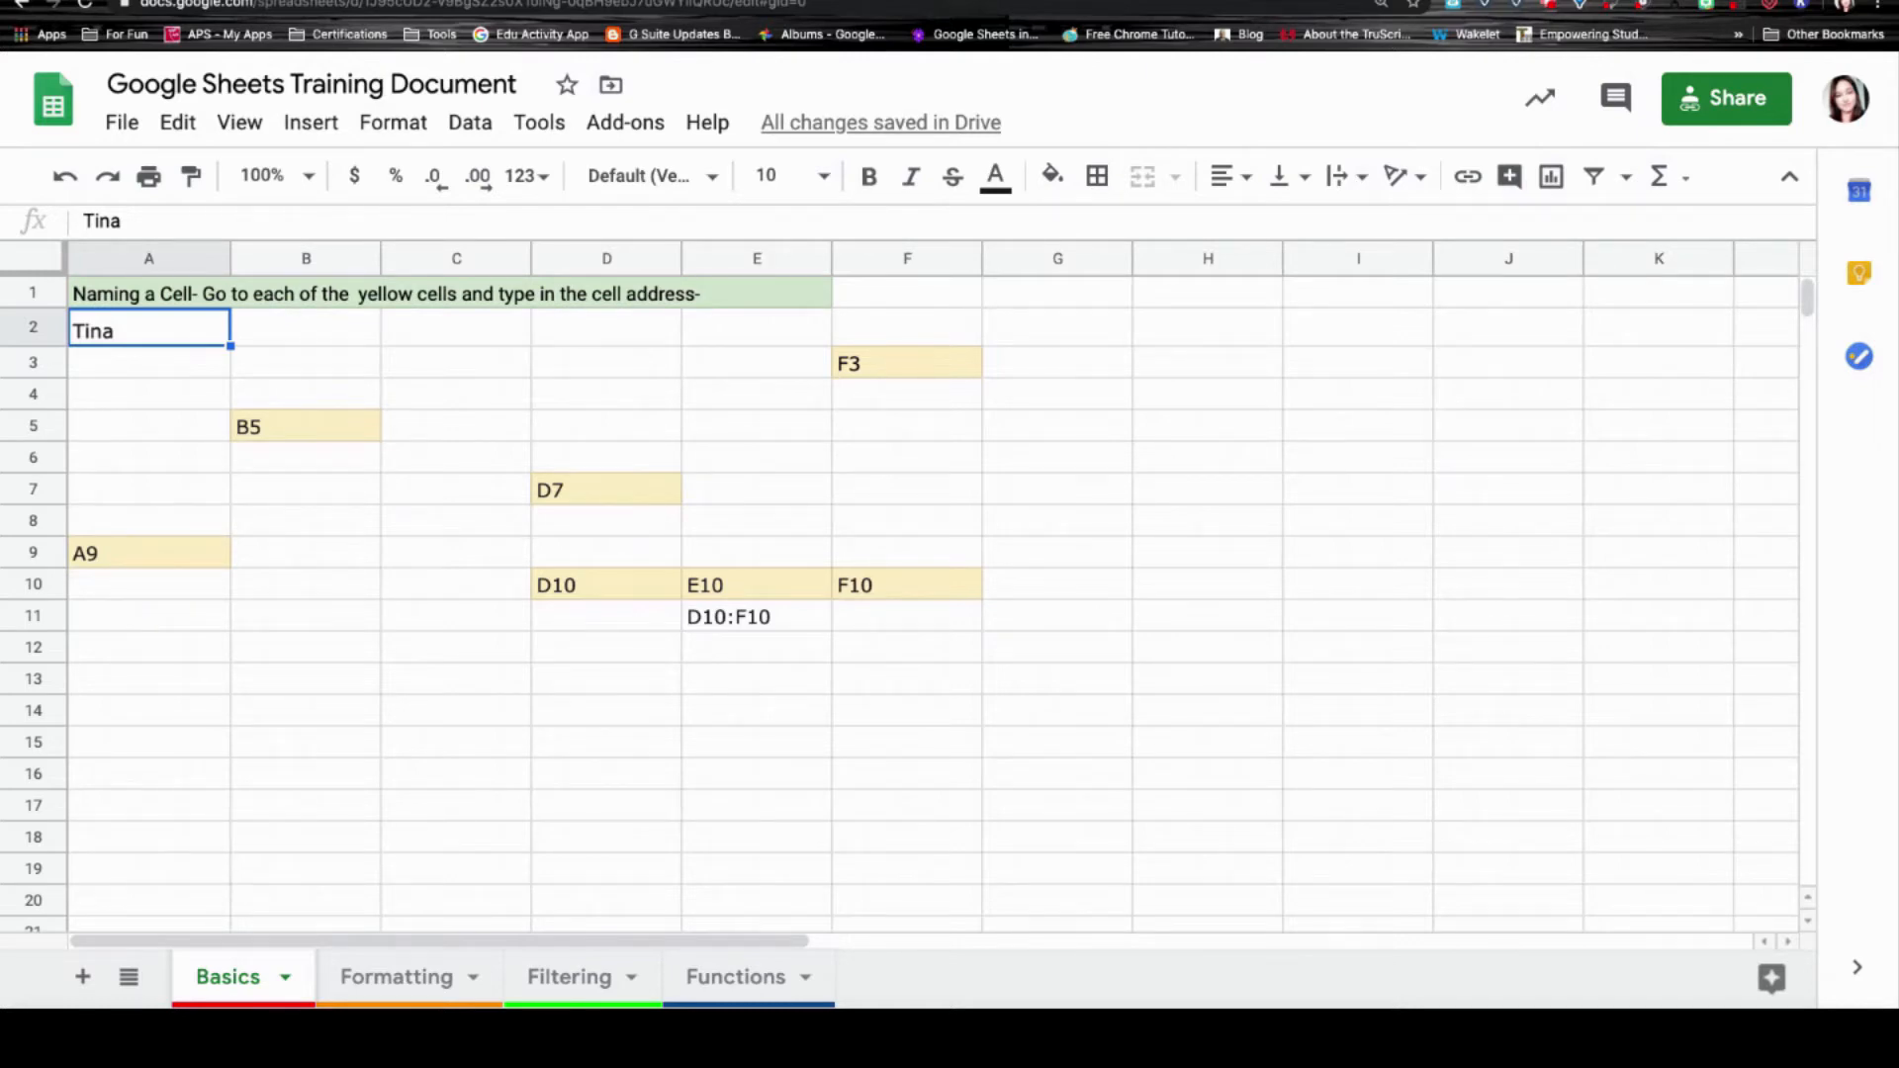
left_click(321, 327)
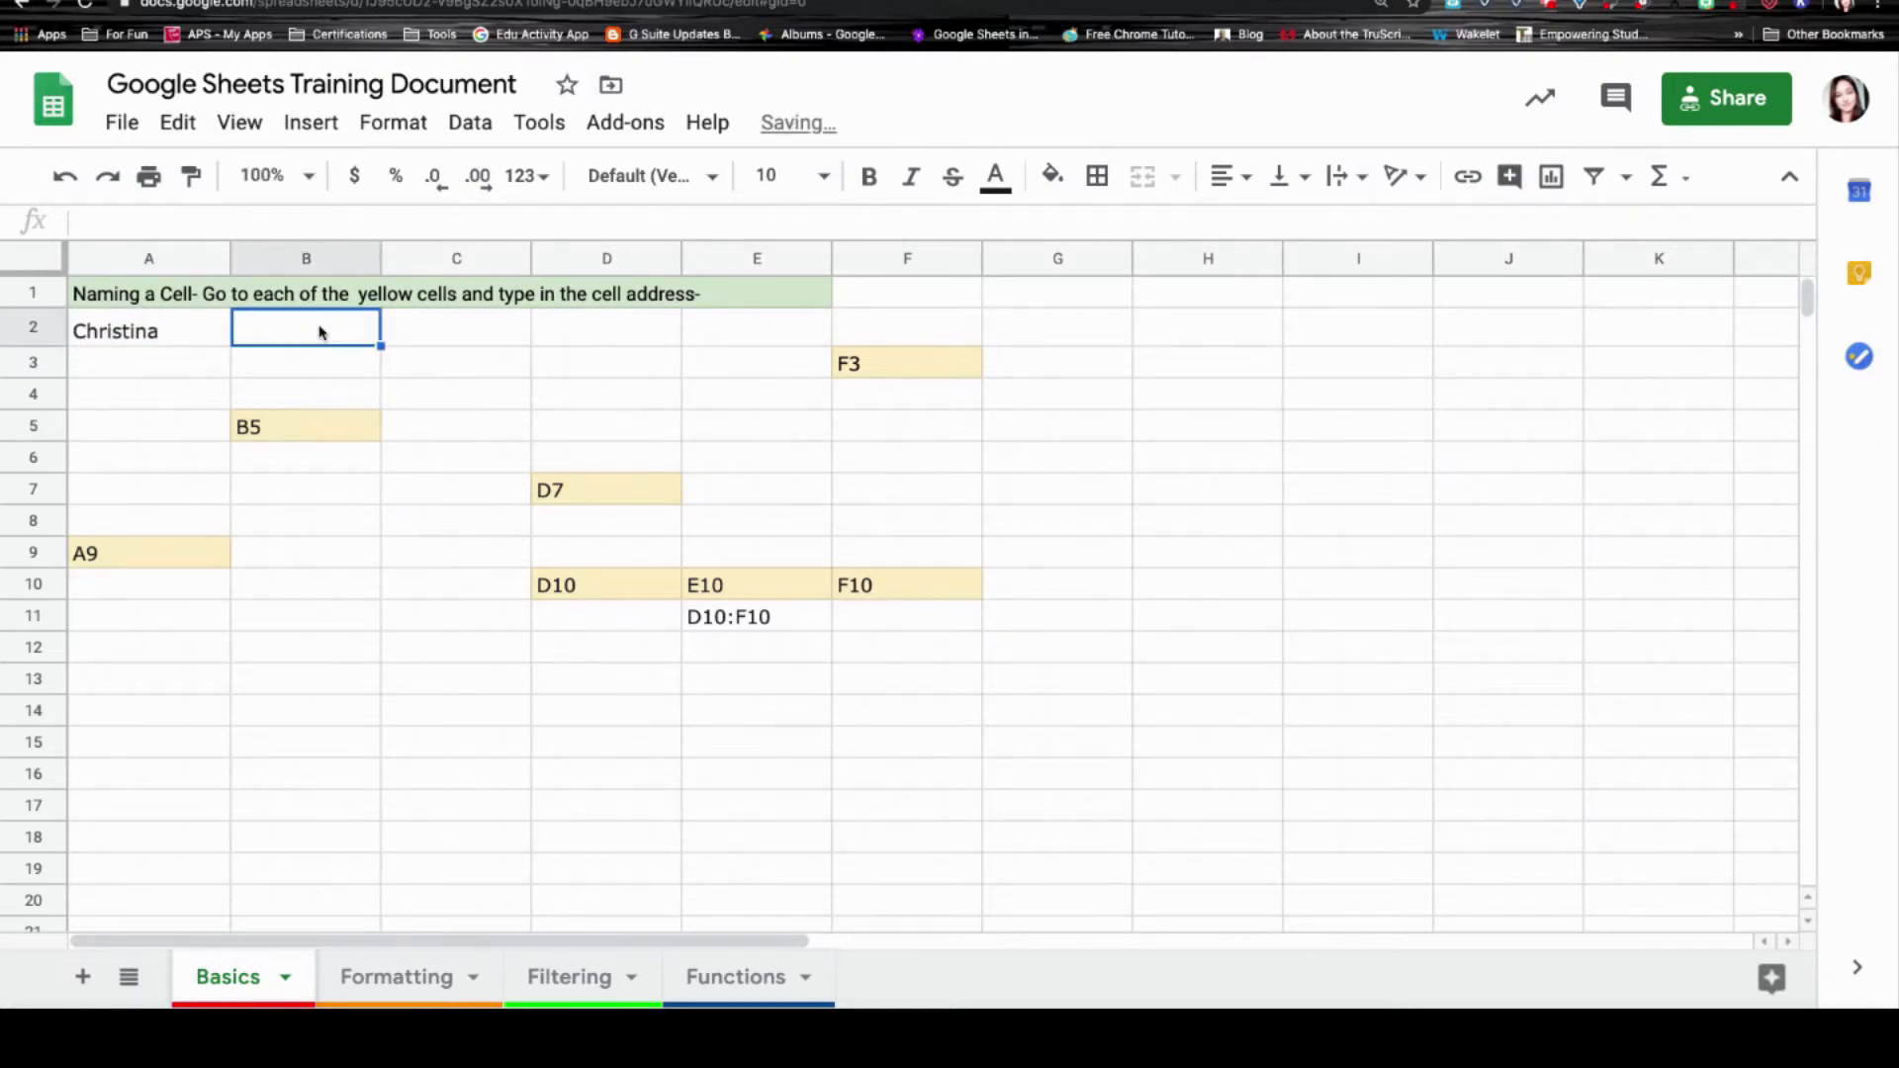
left_click(173, 329)
double_click(174, 330)
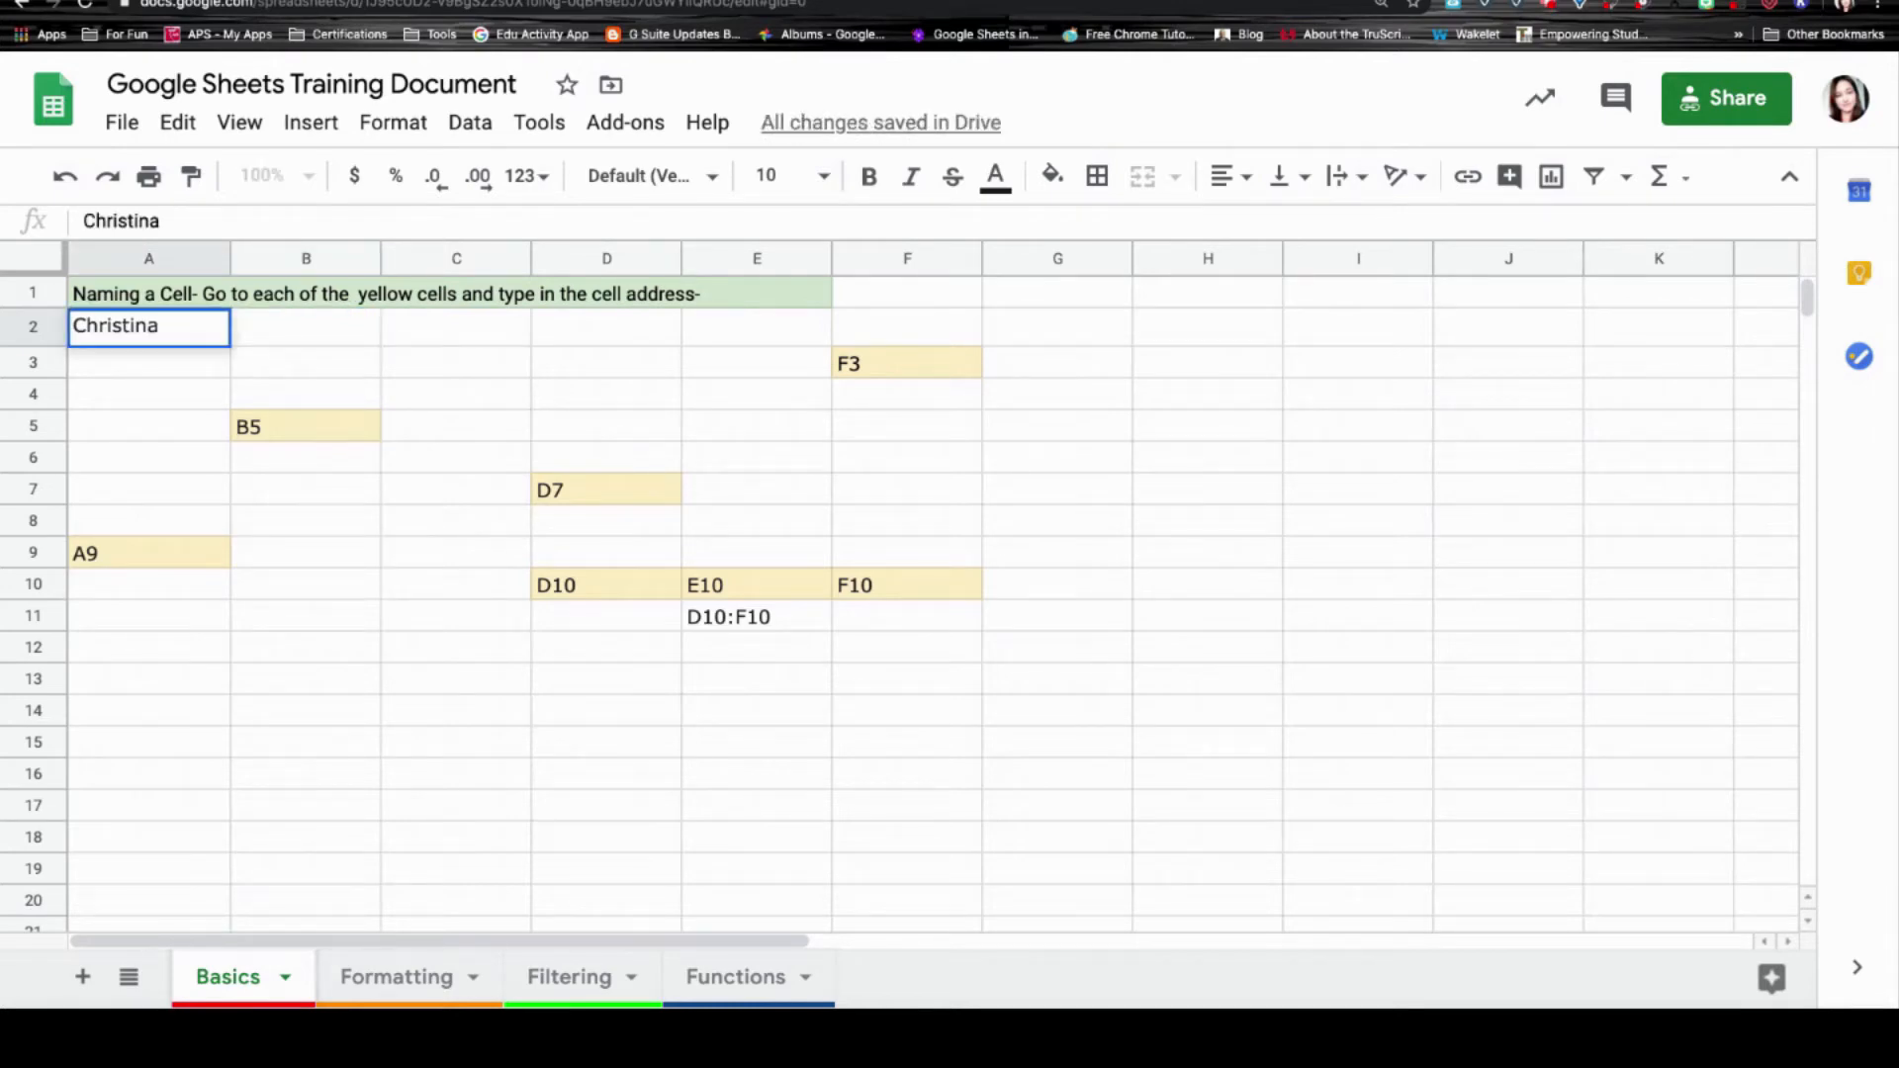
key("Escape")
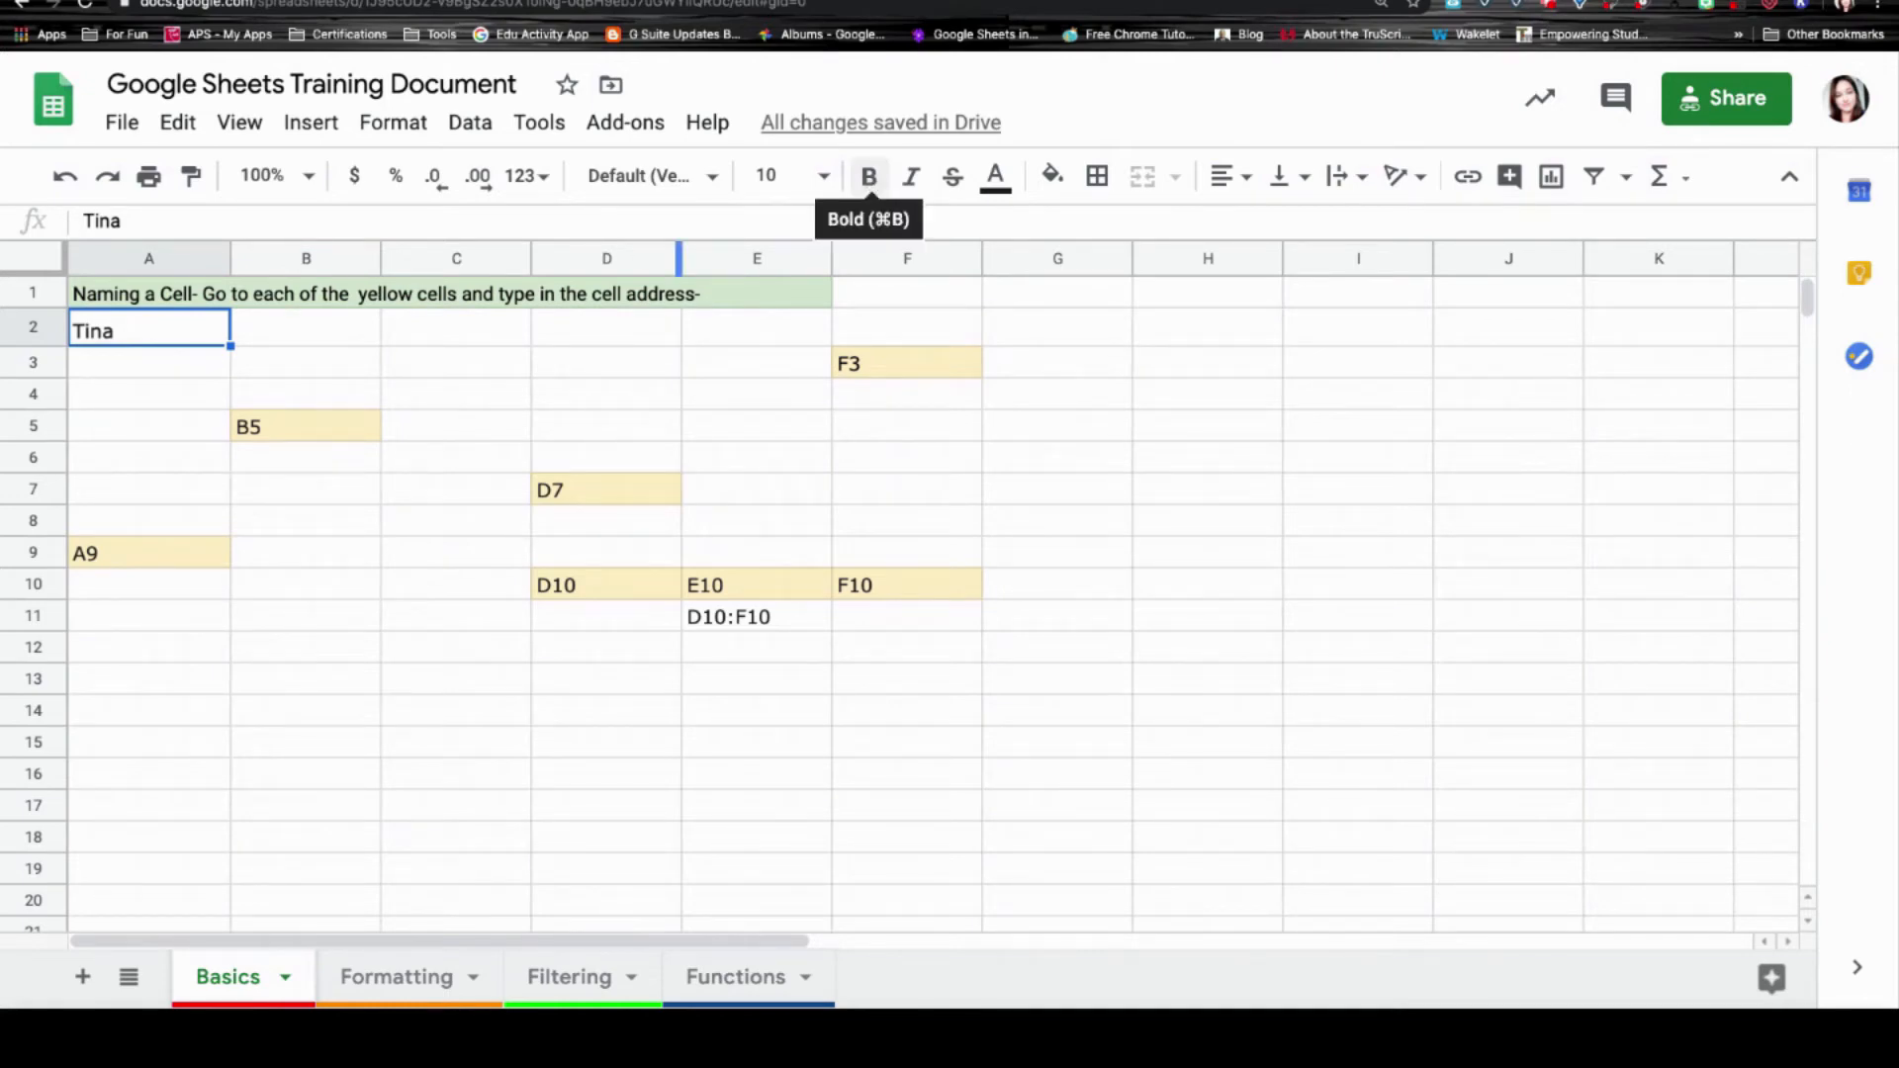
Make the name in A2 bold, struck through, red, and in the Satisfy font.
left_click(871, 183)
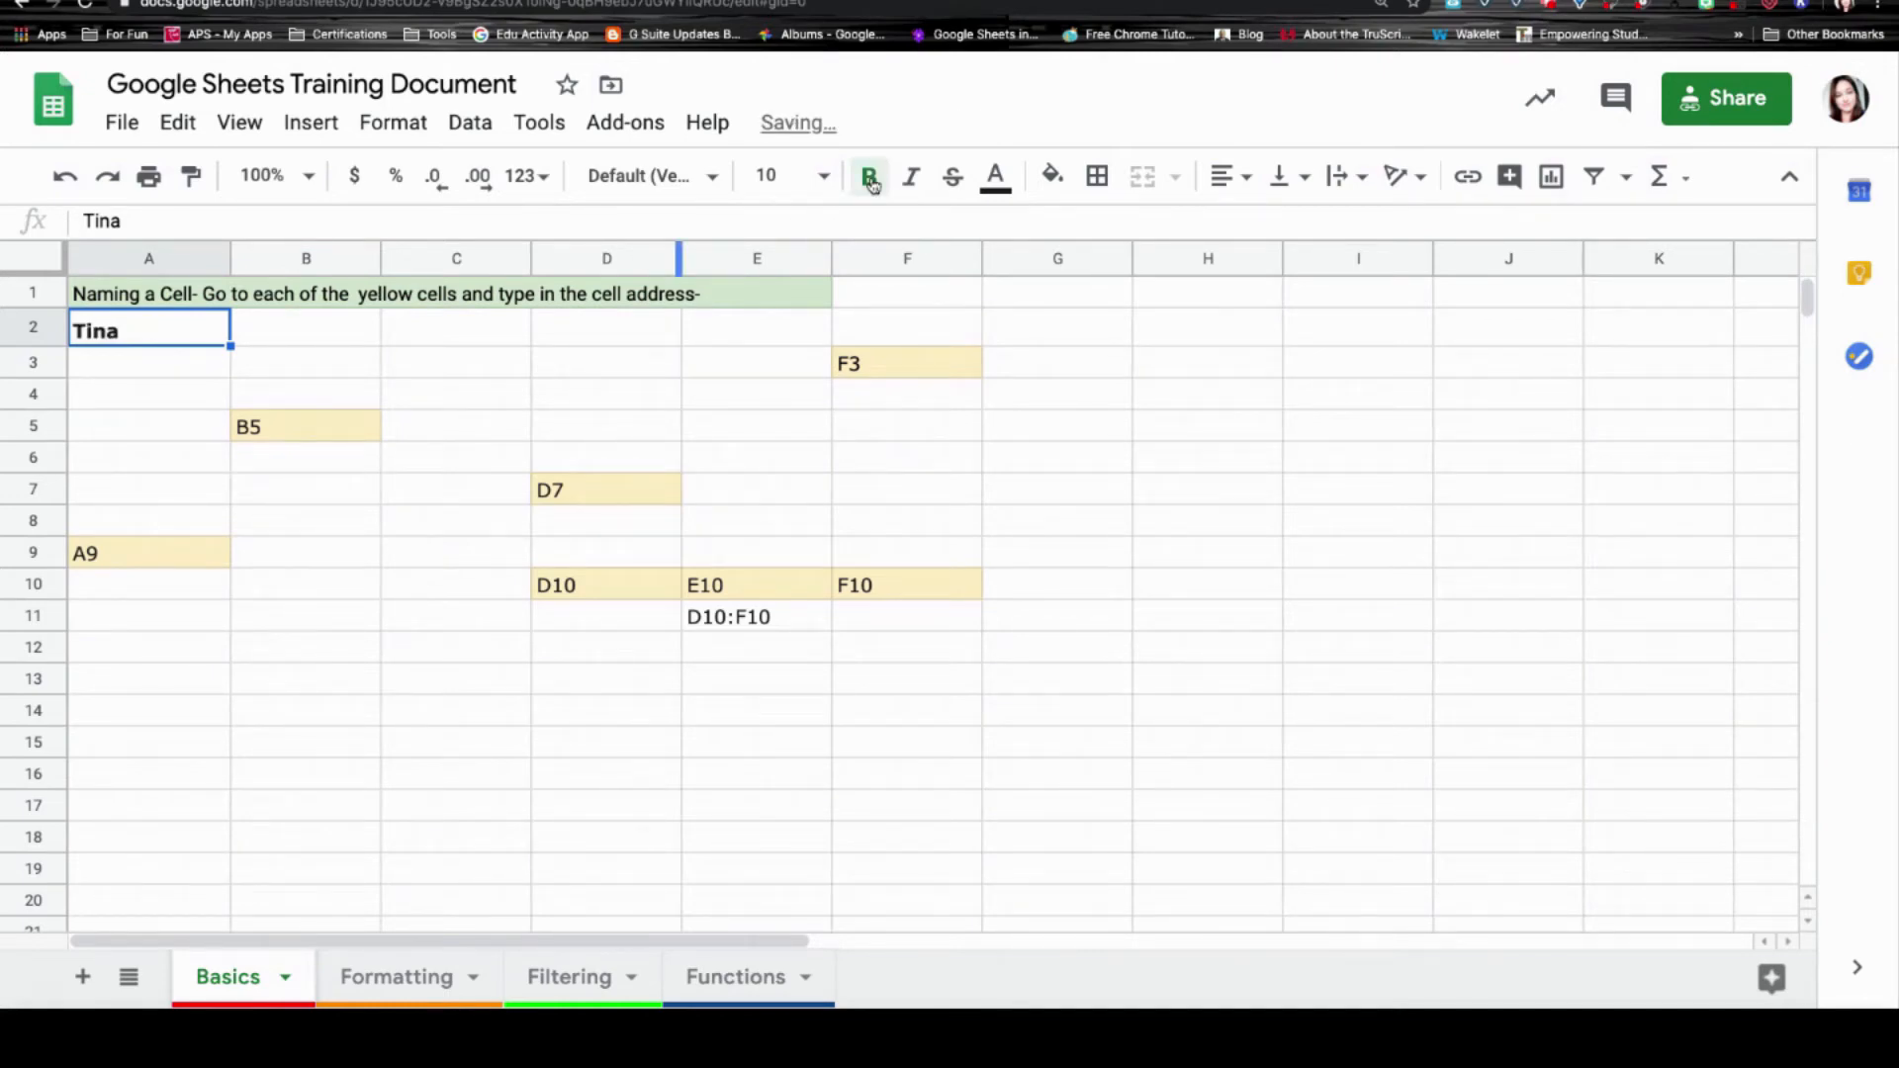
left_click(952, 177)
left_click(996, 178)
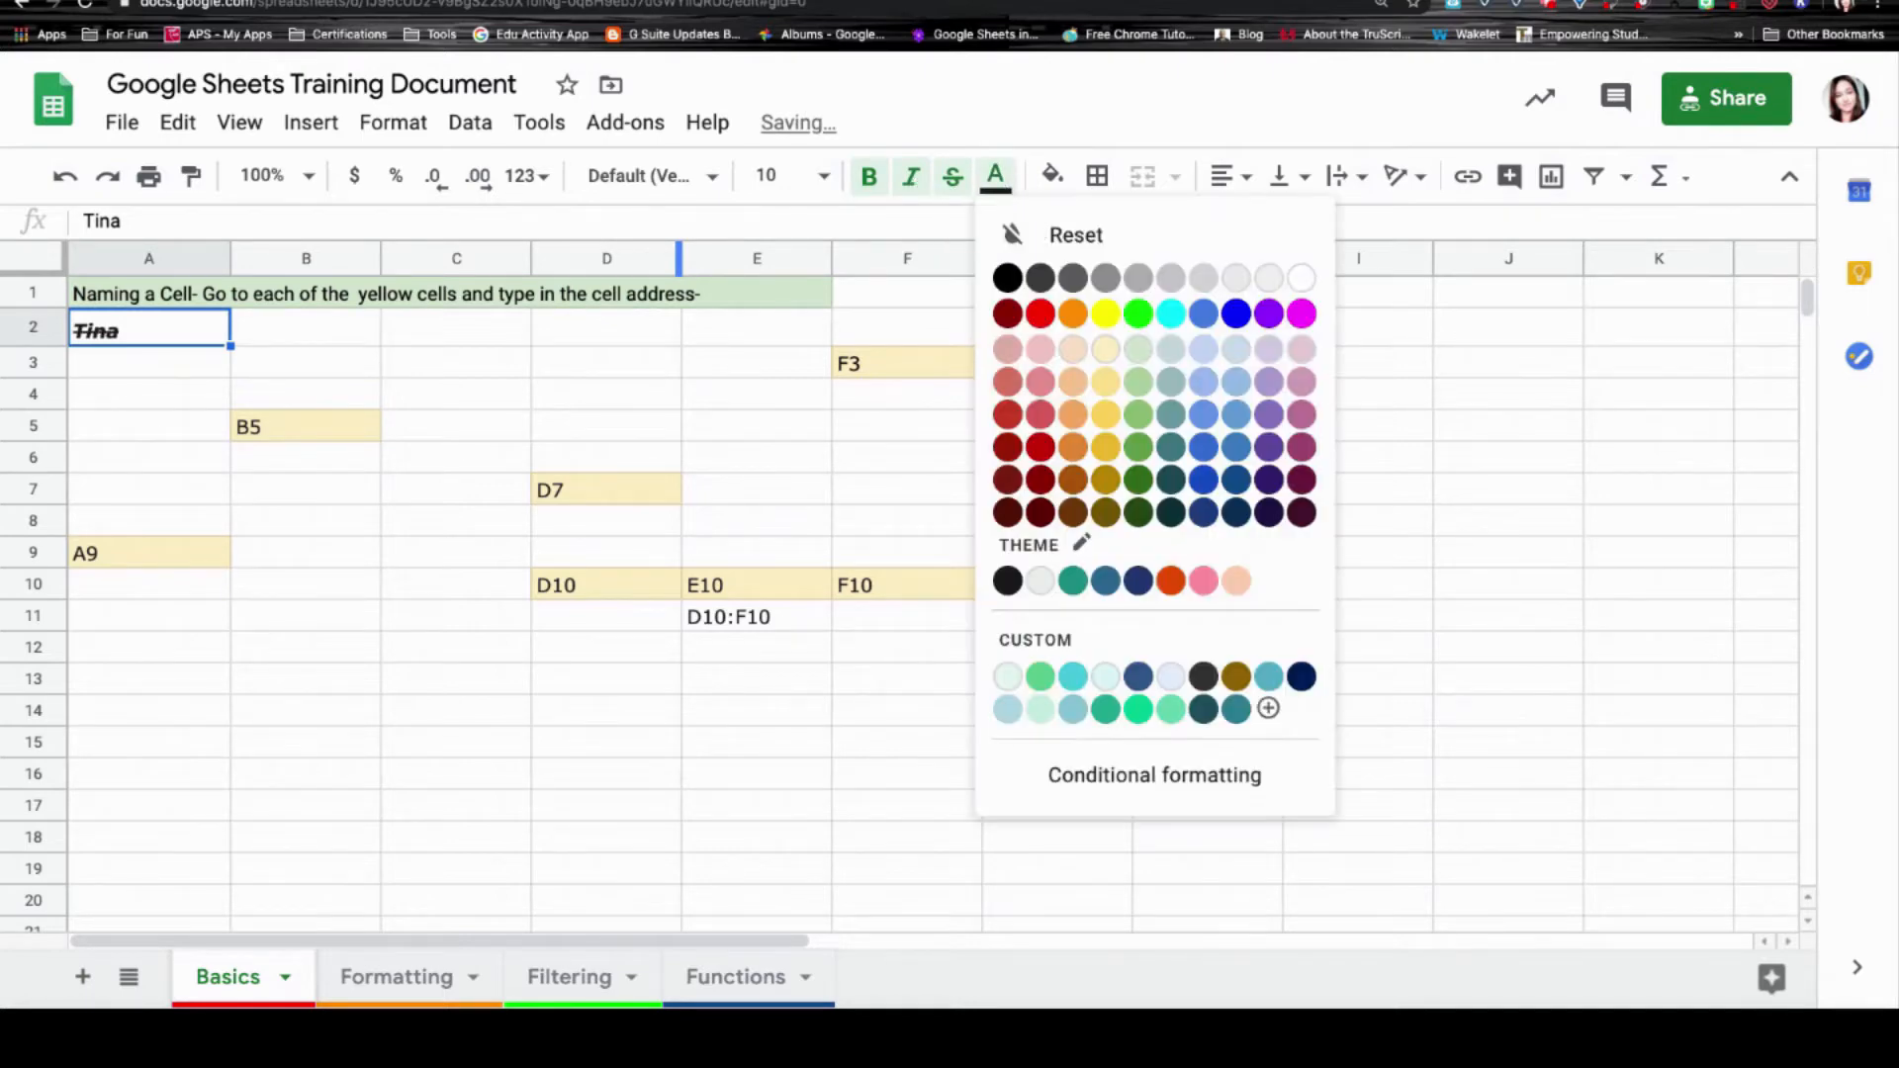
left_click(1040, 316)
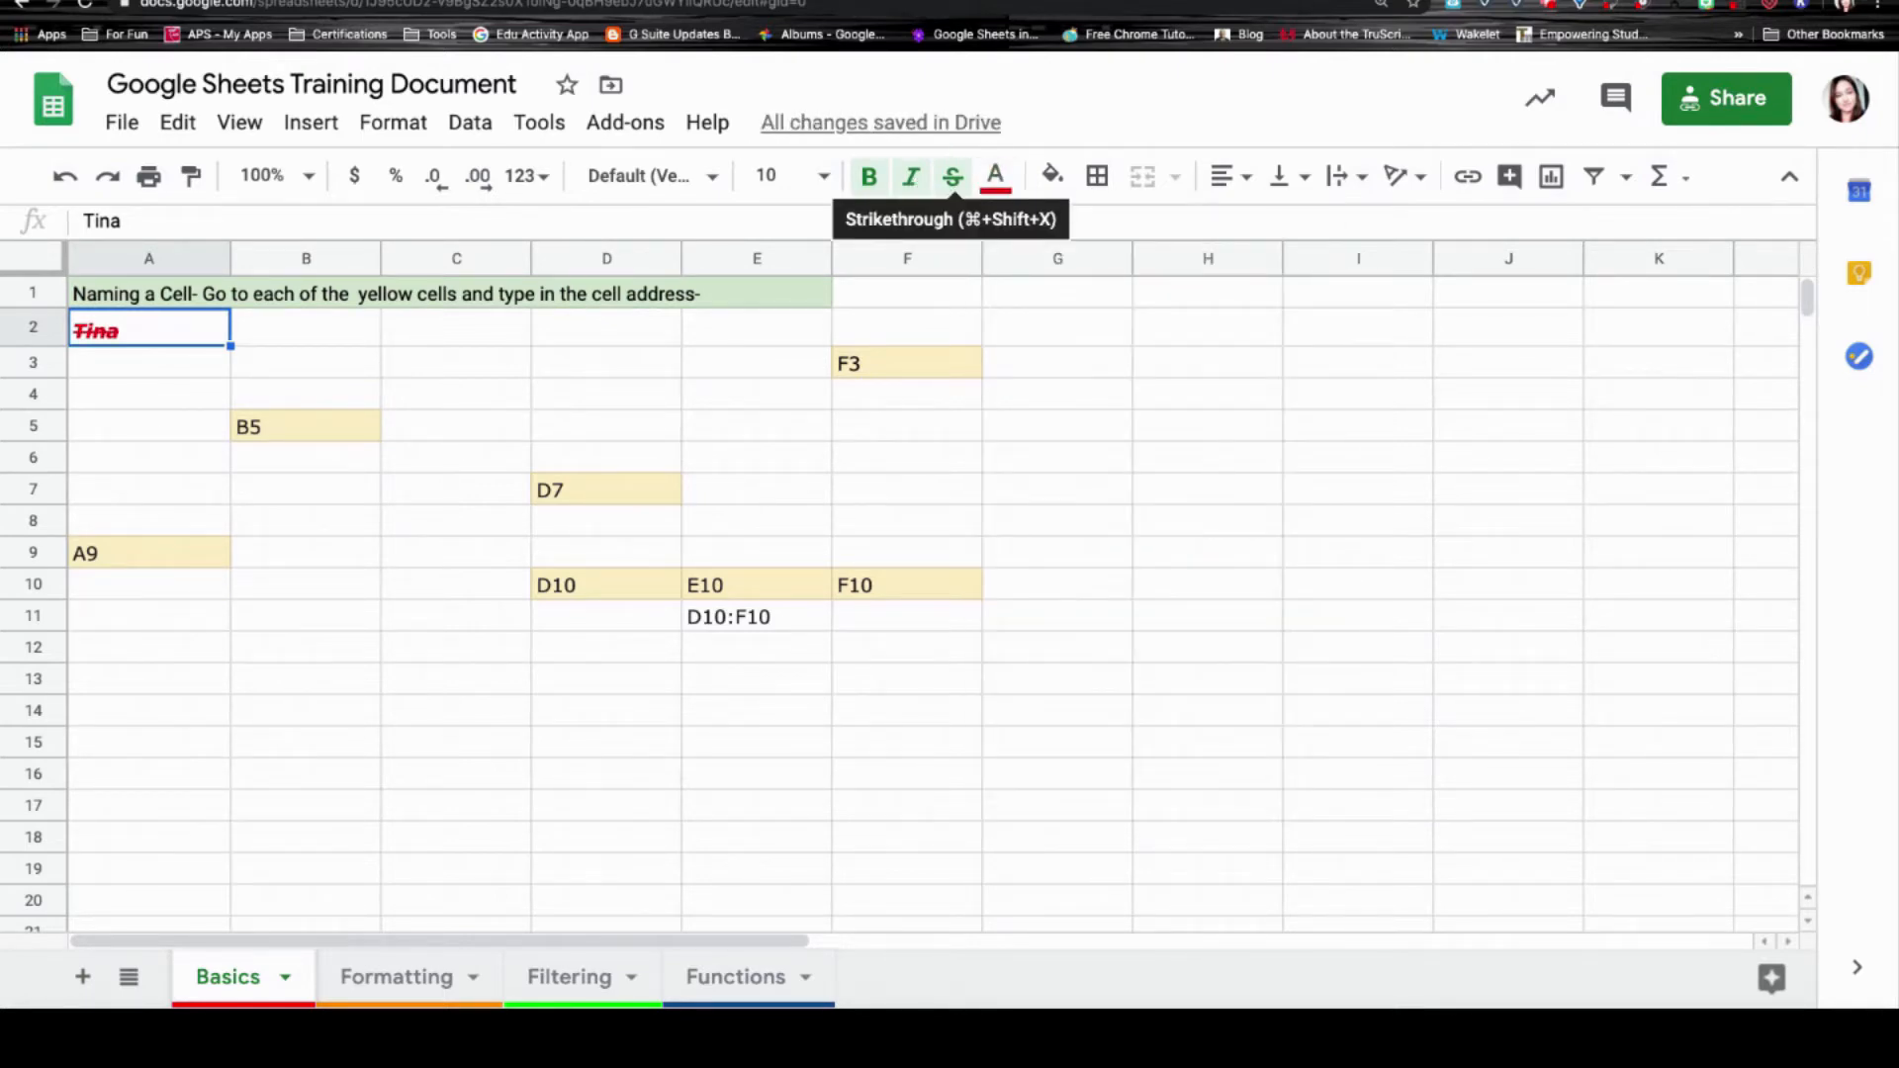
left_click(645, 176)
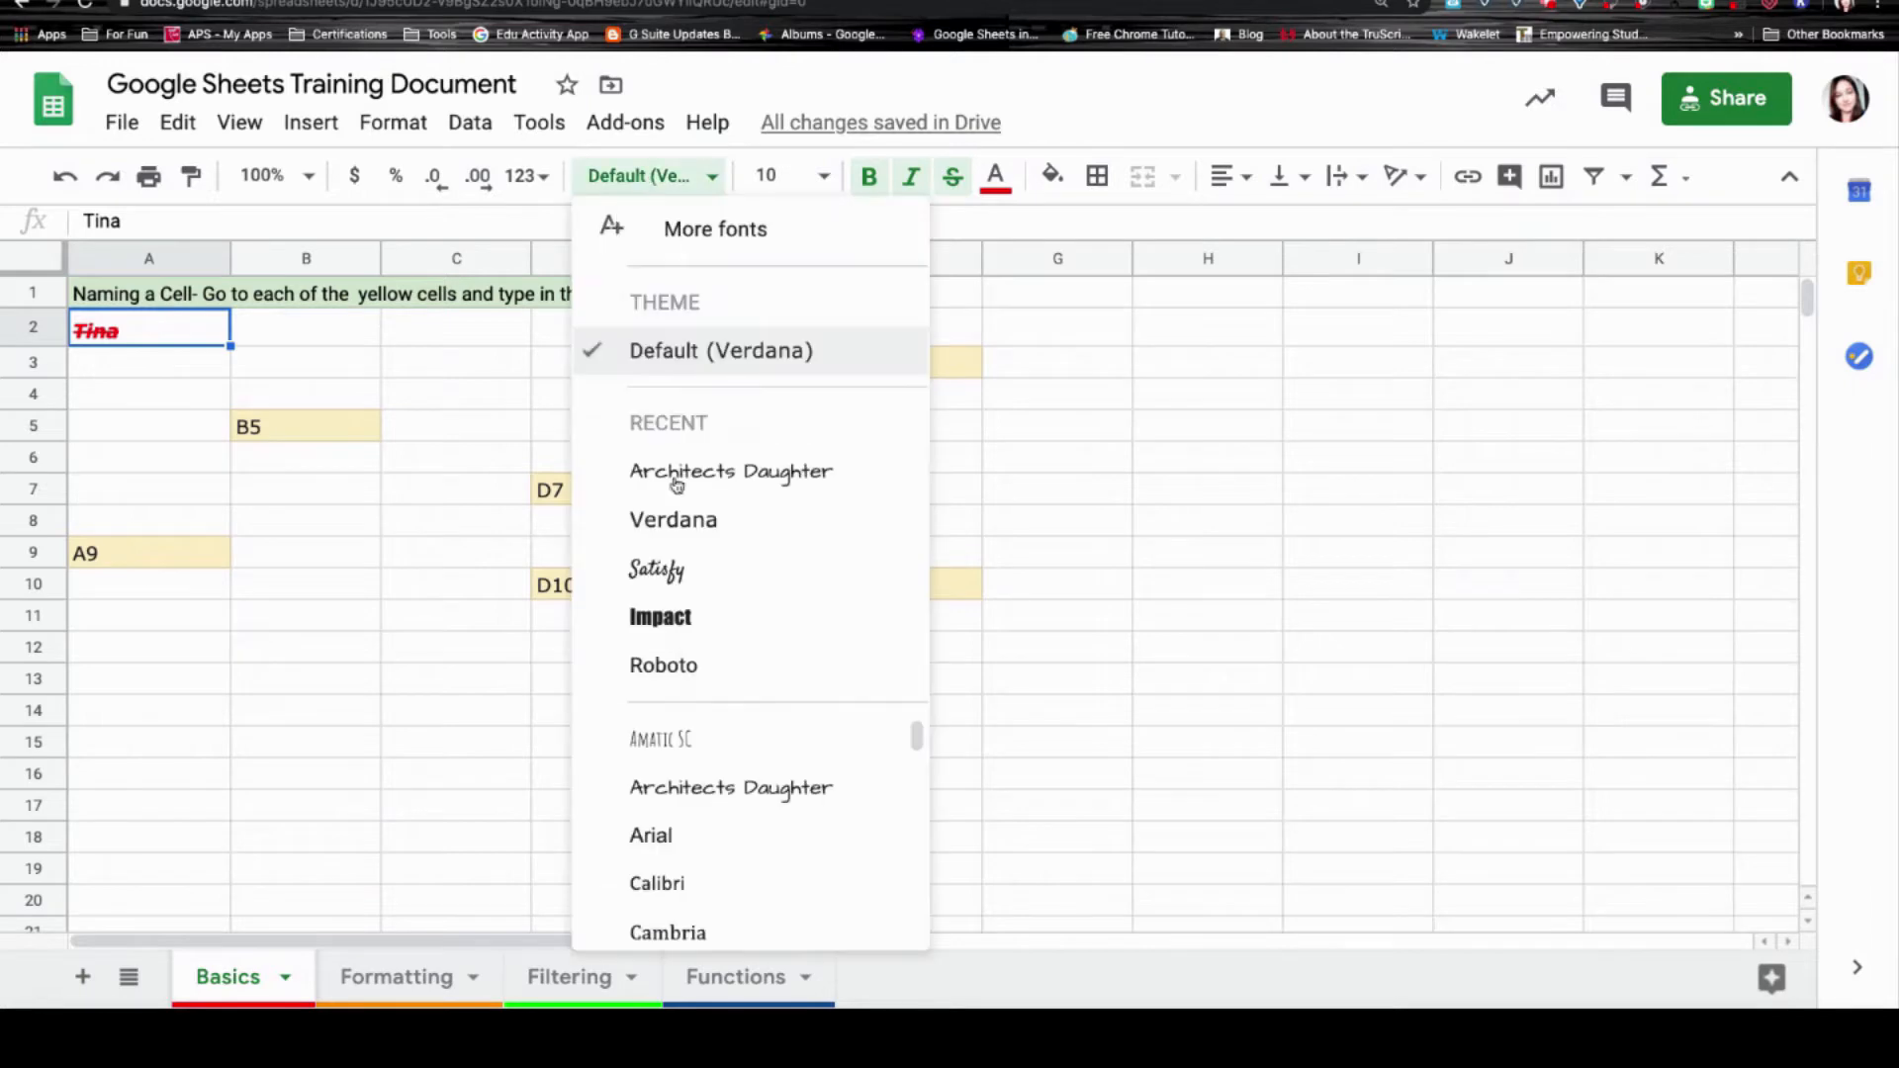
left_click(656, 569)
Set A2's font size to 14, then clear all formatting from it.
left_click(826, 177)
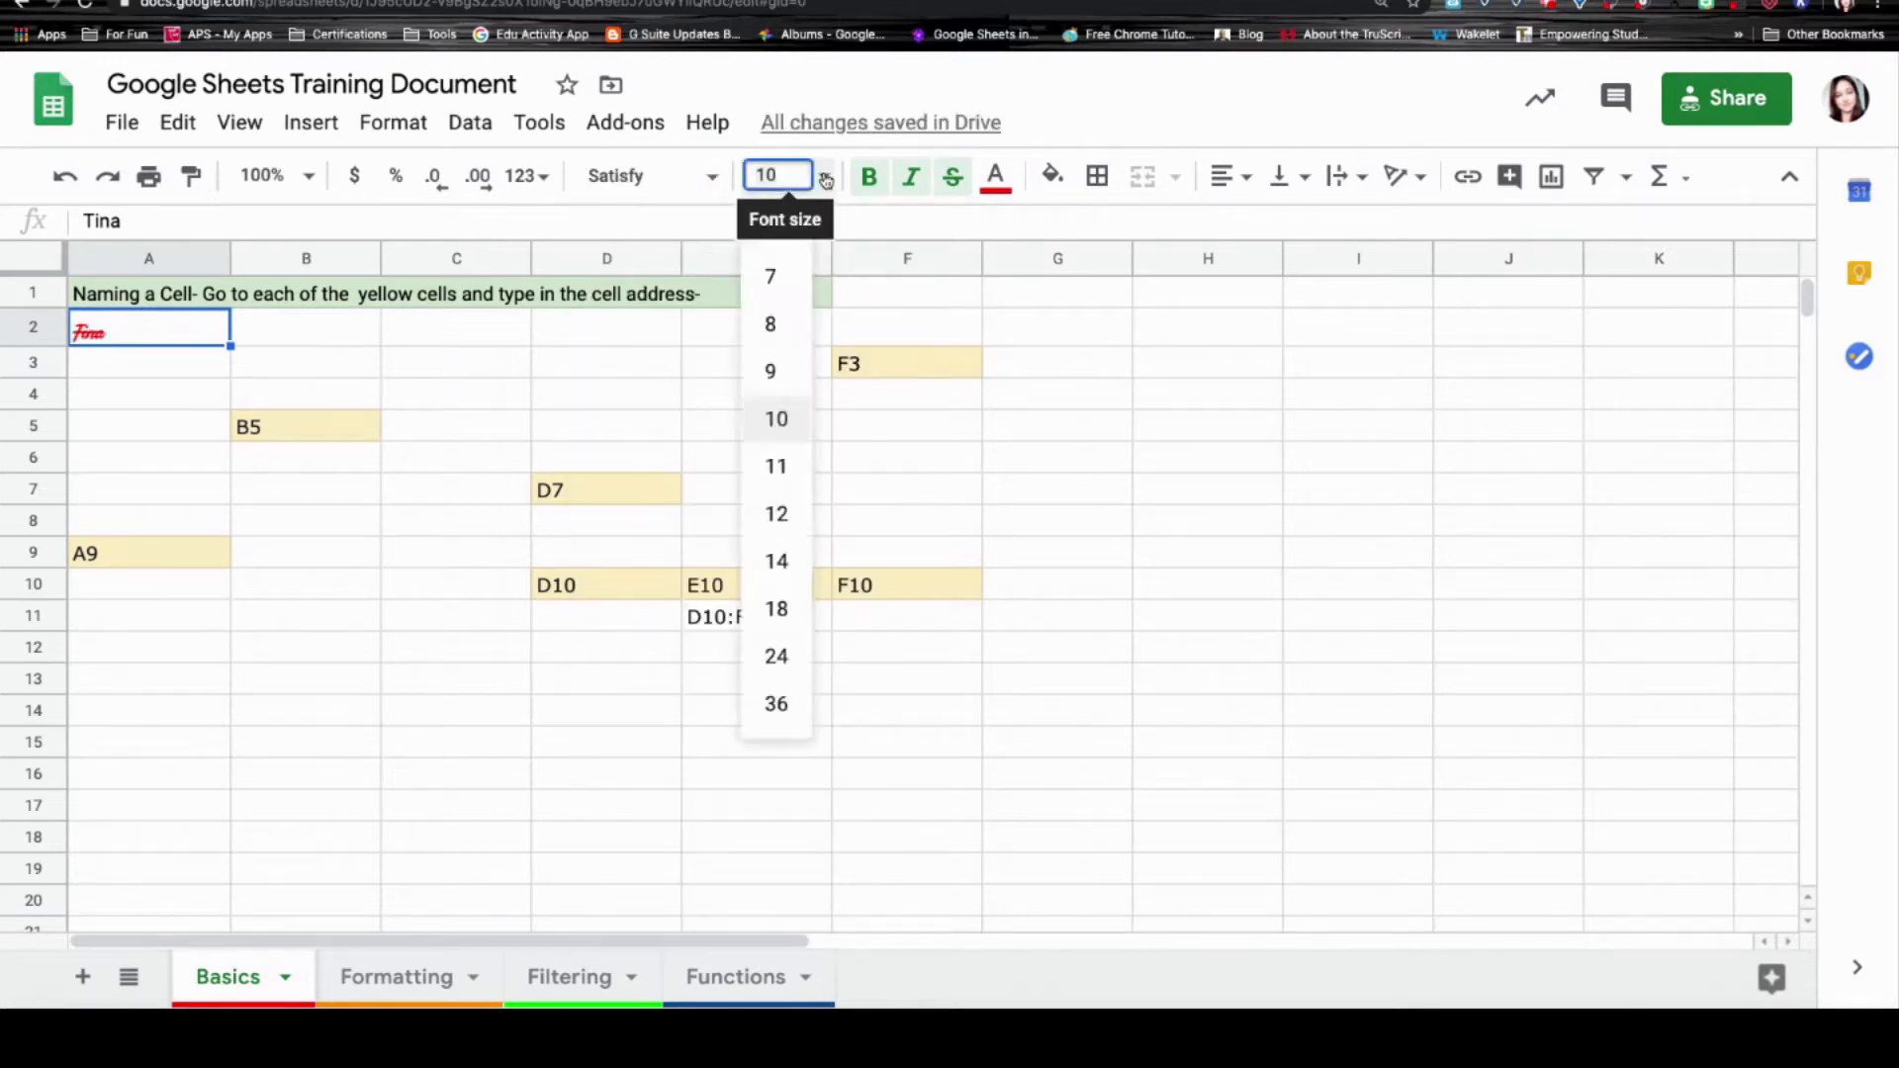
left_click(777, 560)
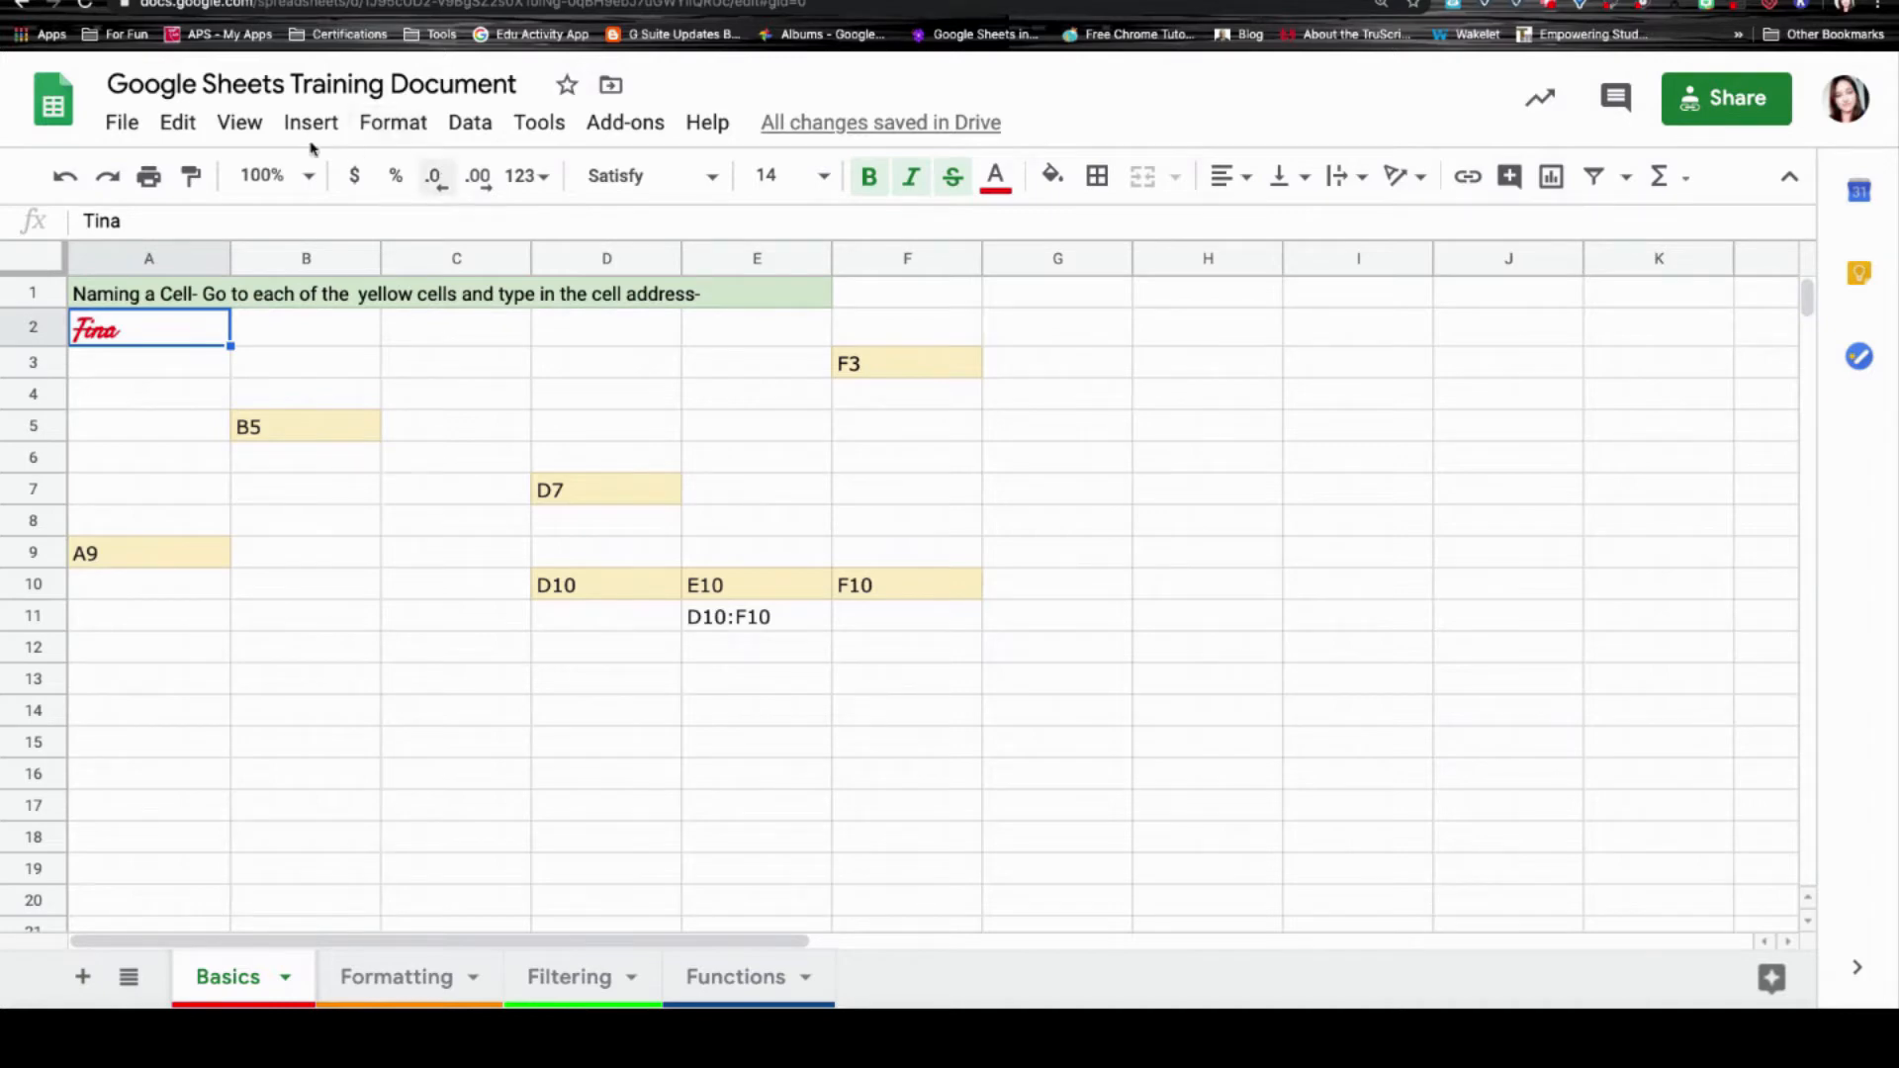
left_click(394, 131)
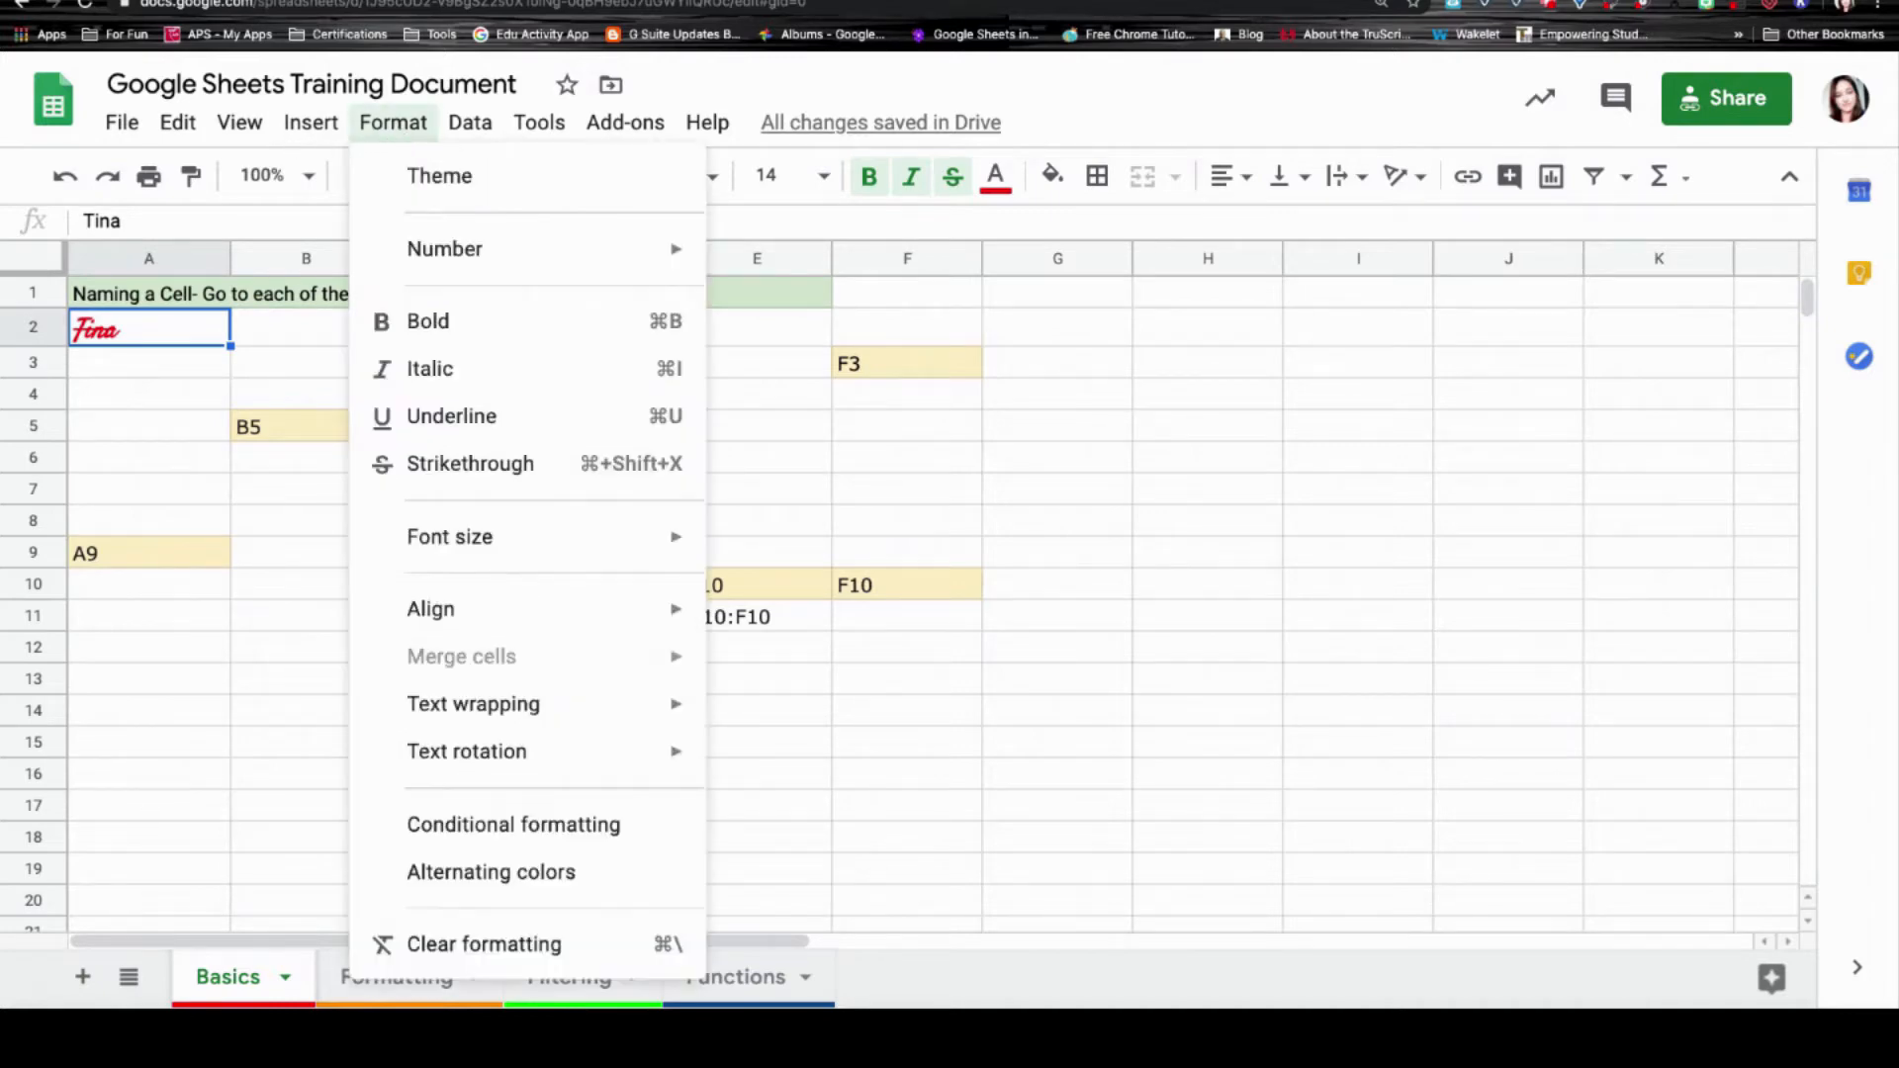
left_click(440, 944)
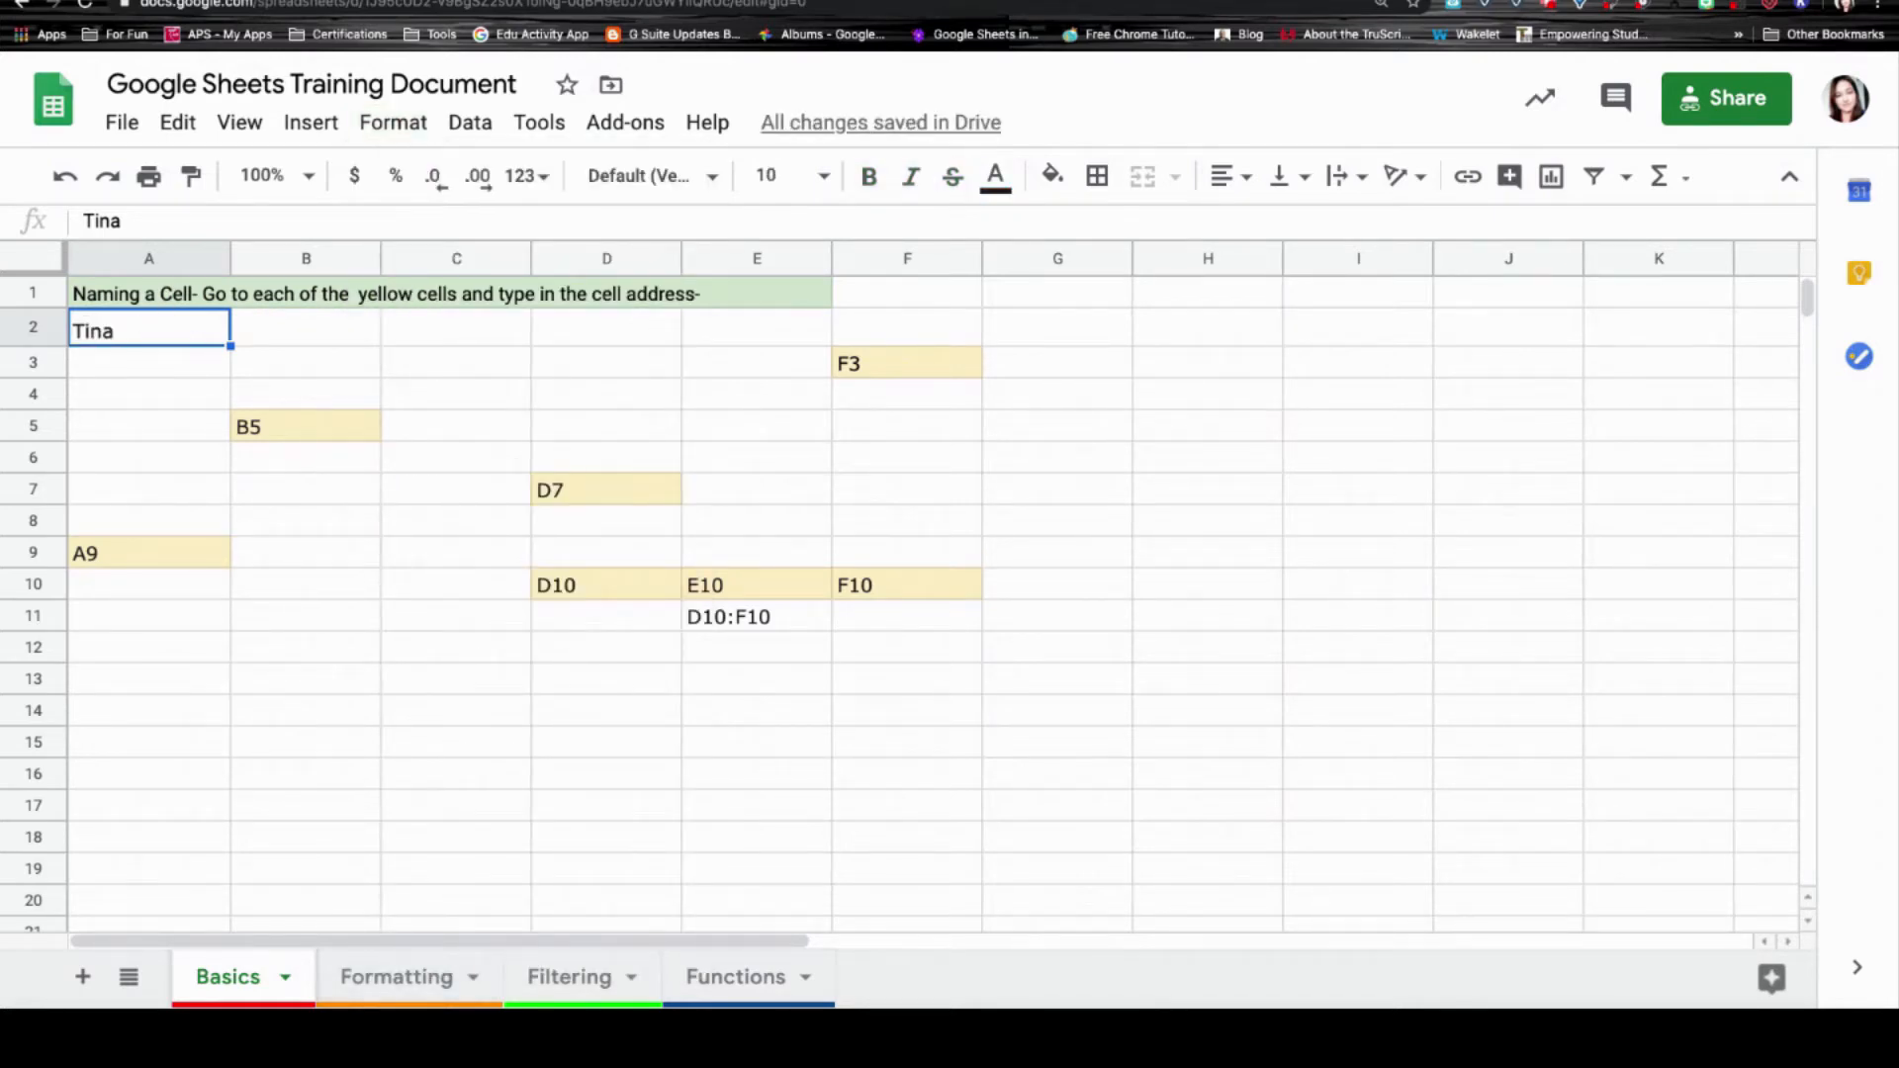
double_click(150, 332)
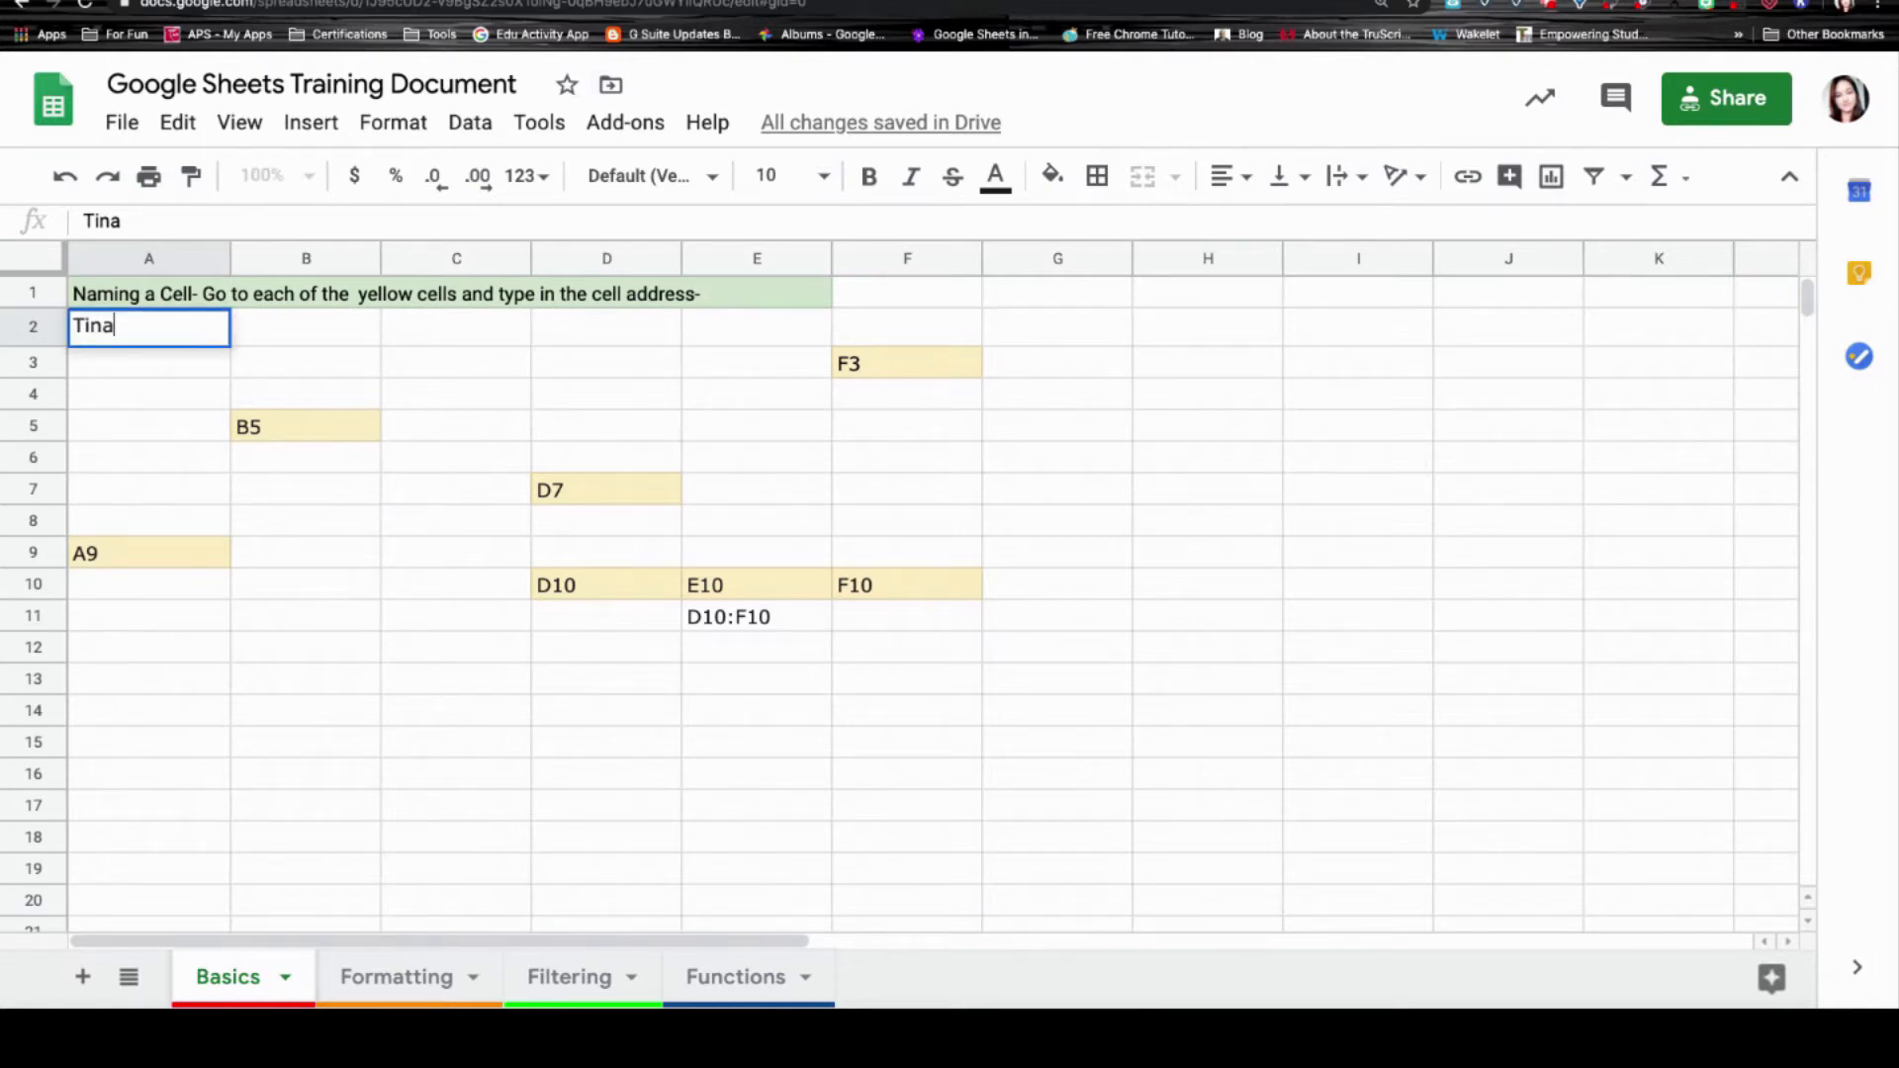
key("alt+Return")
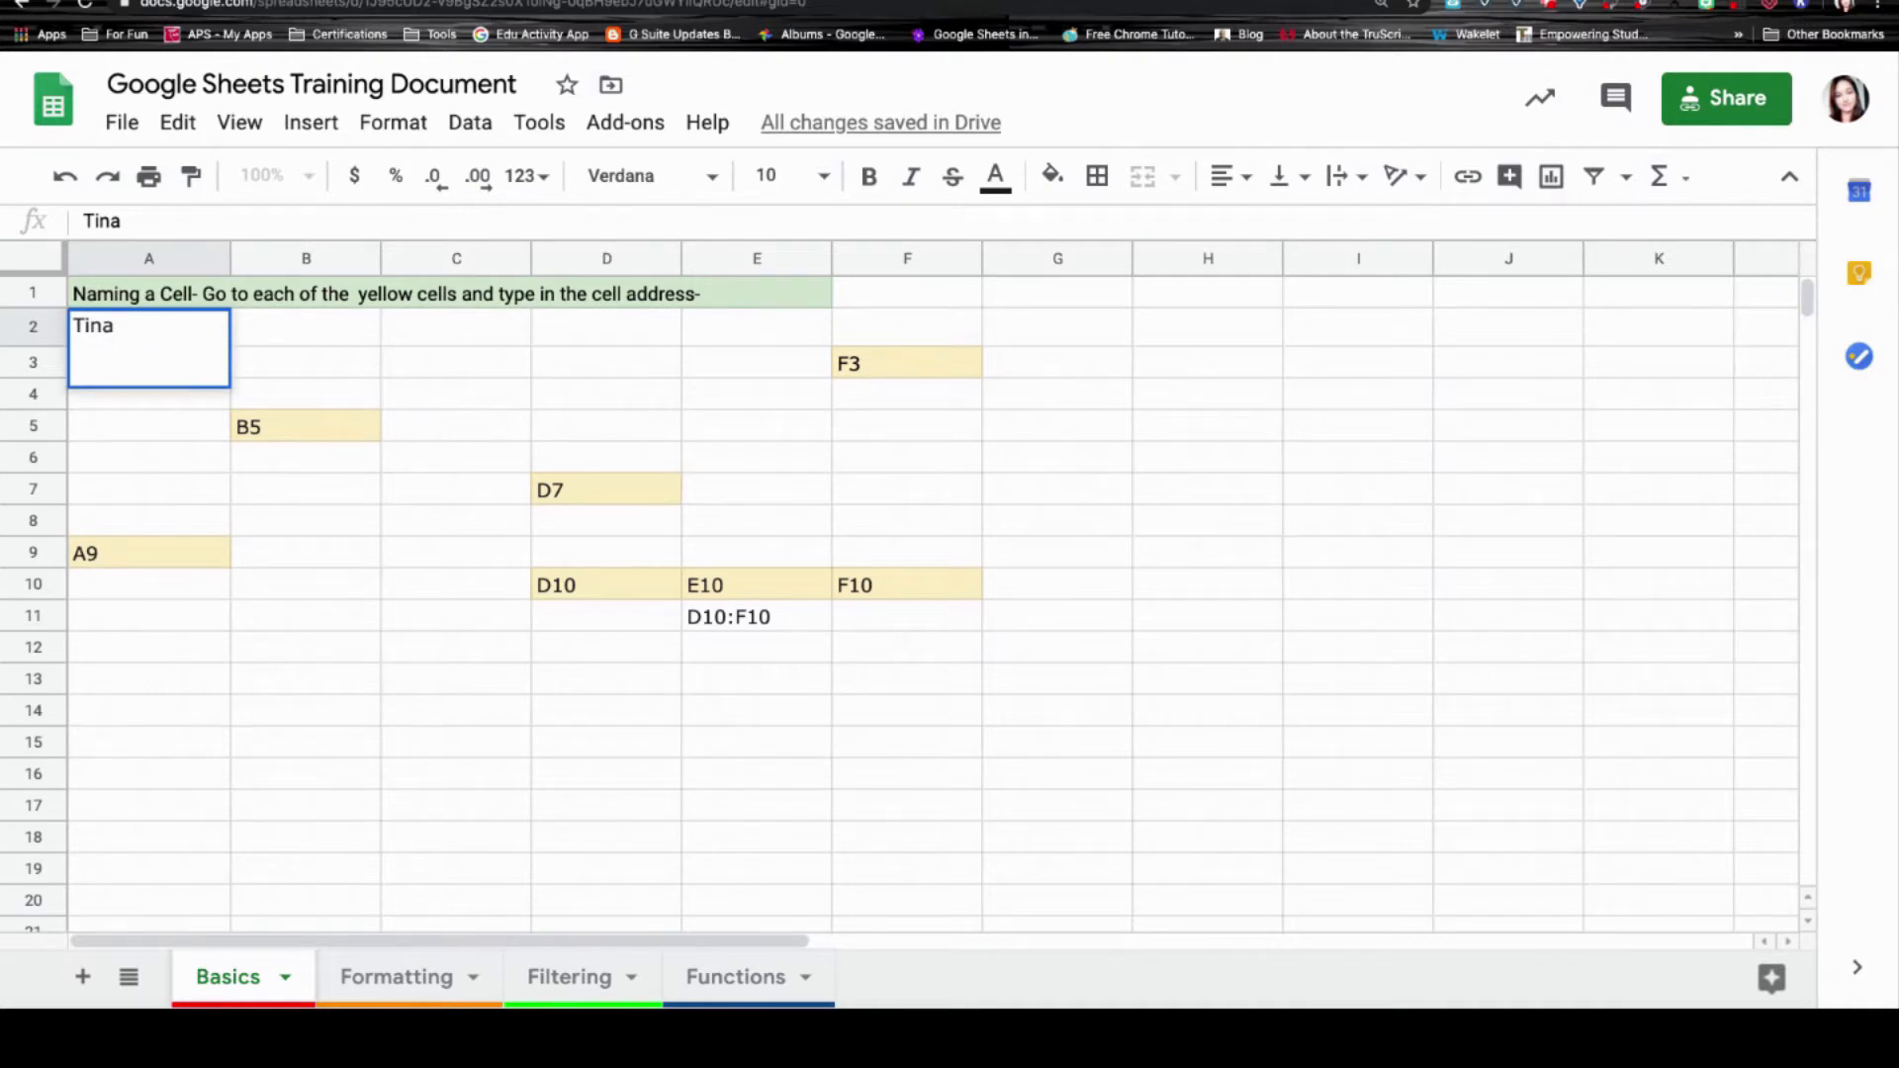
key("alt+Return")
key("alt+Return")
key("alt+Return")
key("alt+Return")
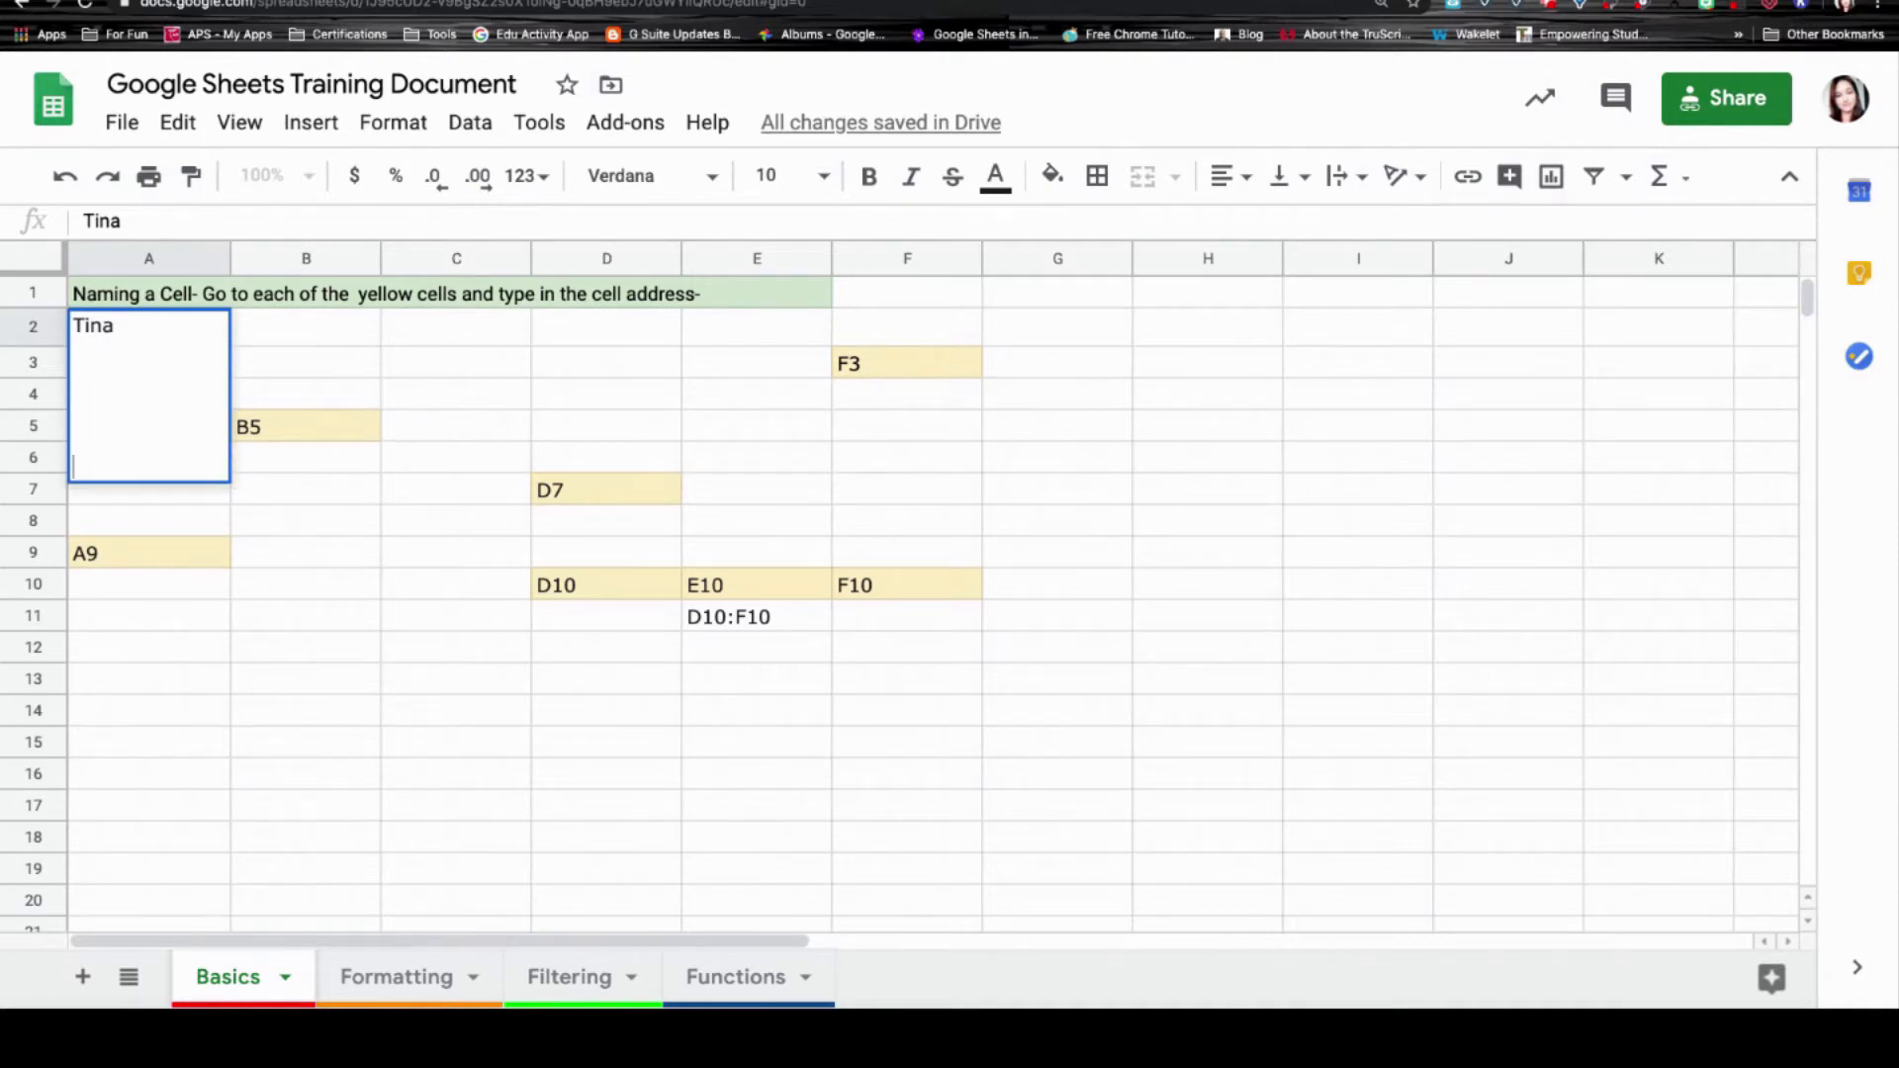
key("Return")
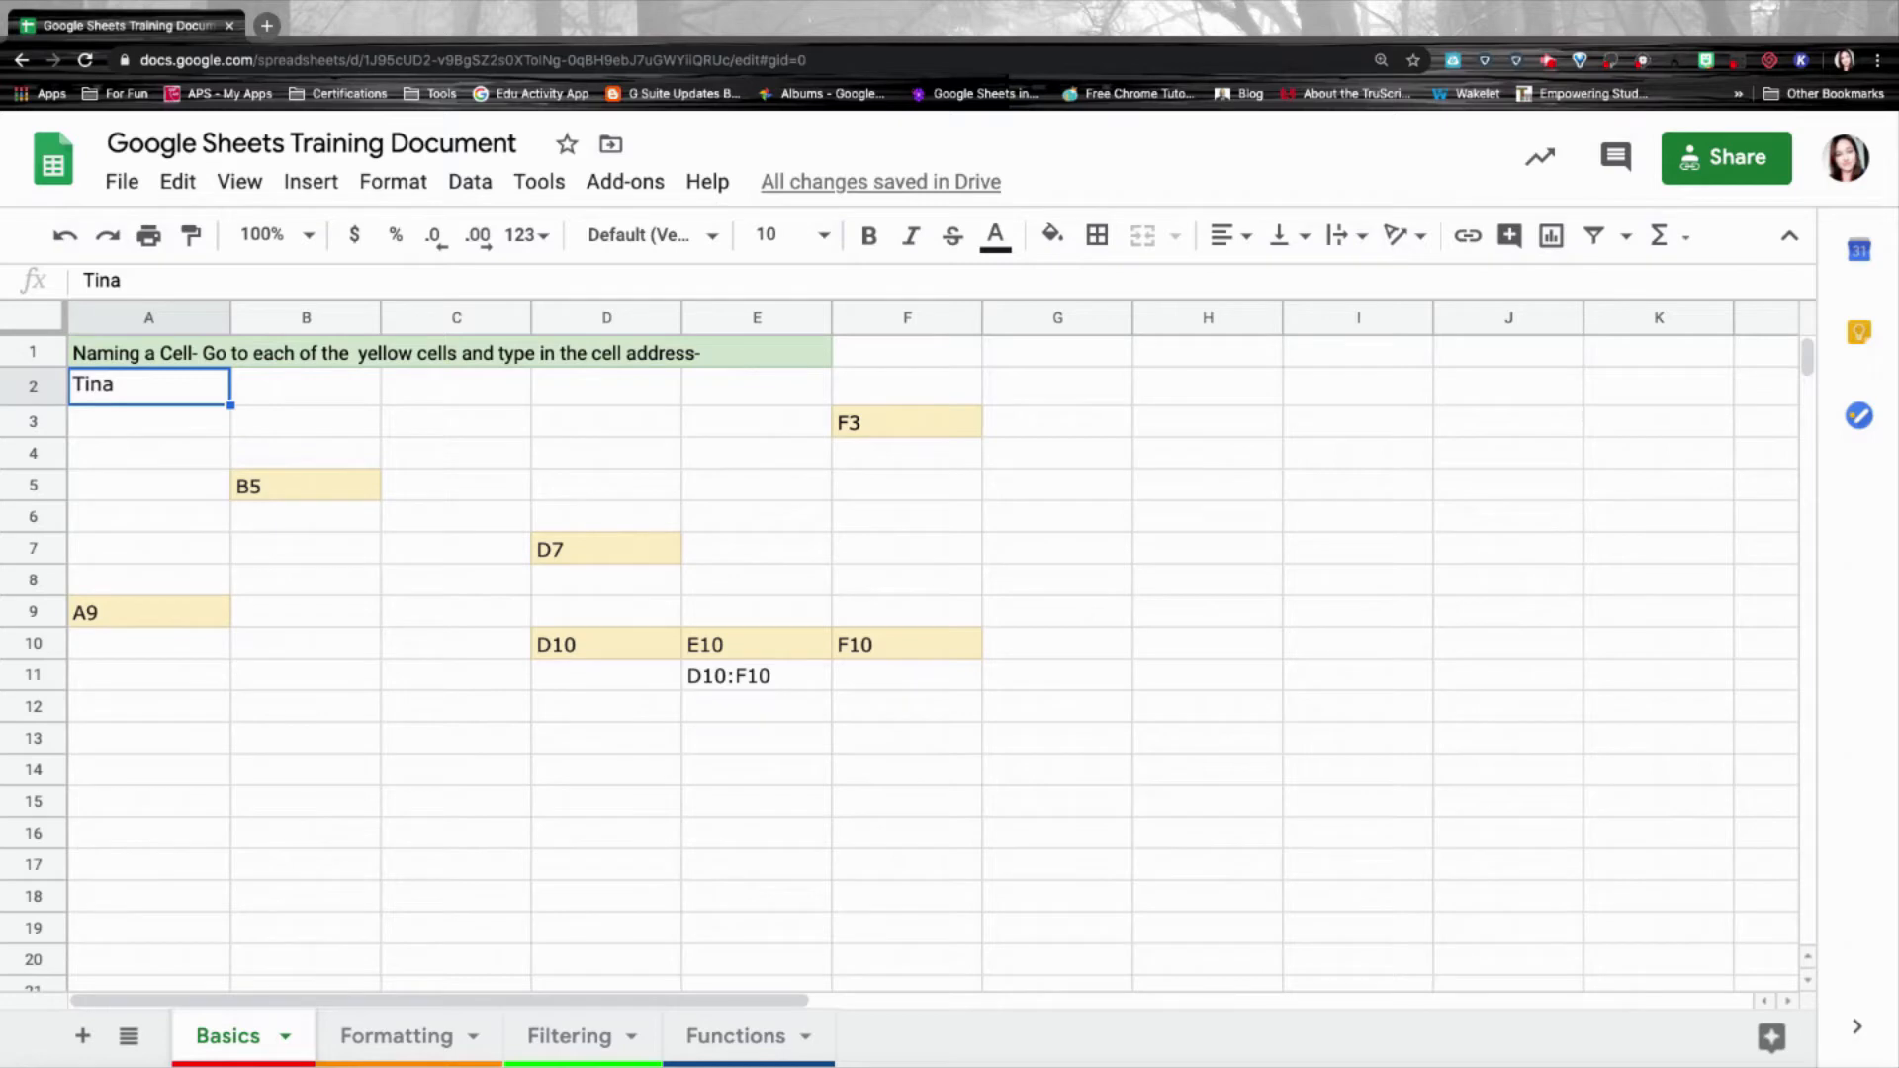
left_click(27, 389)
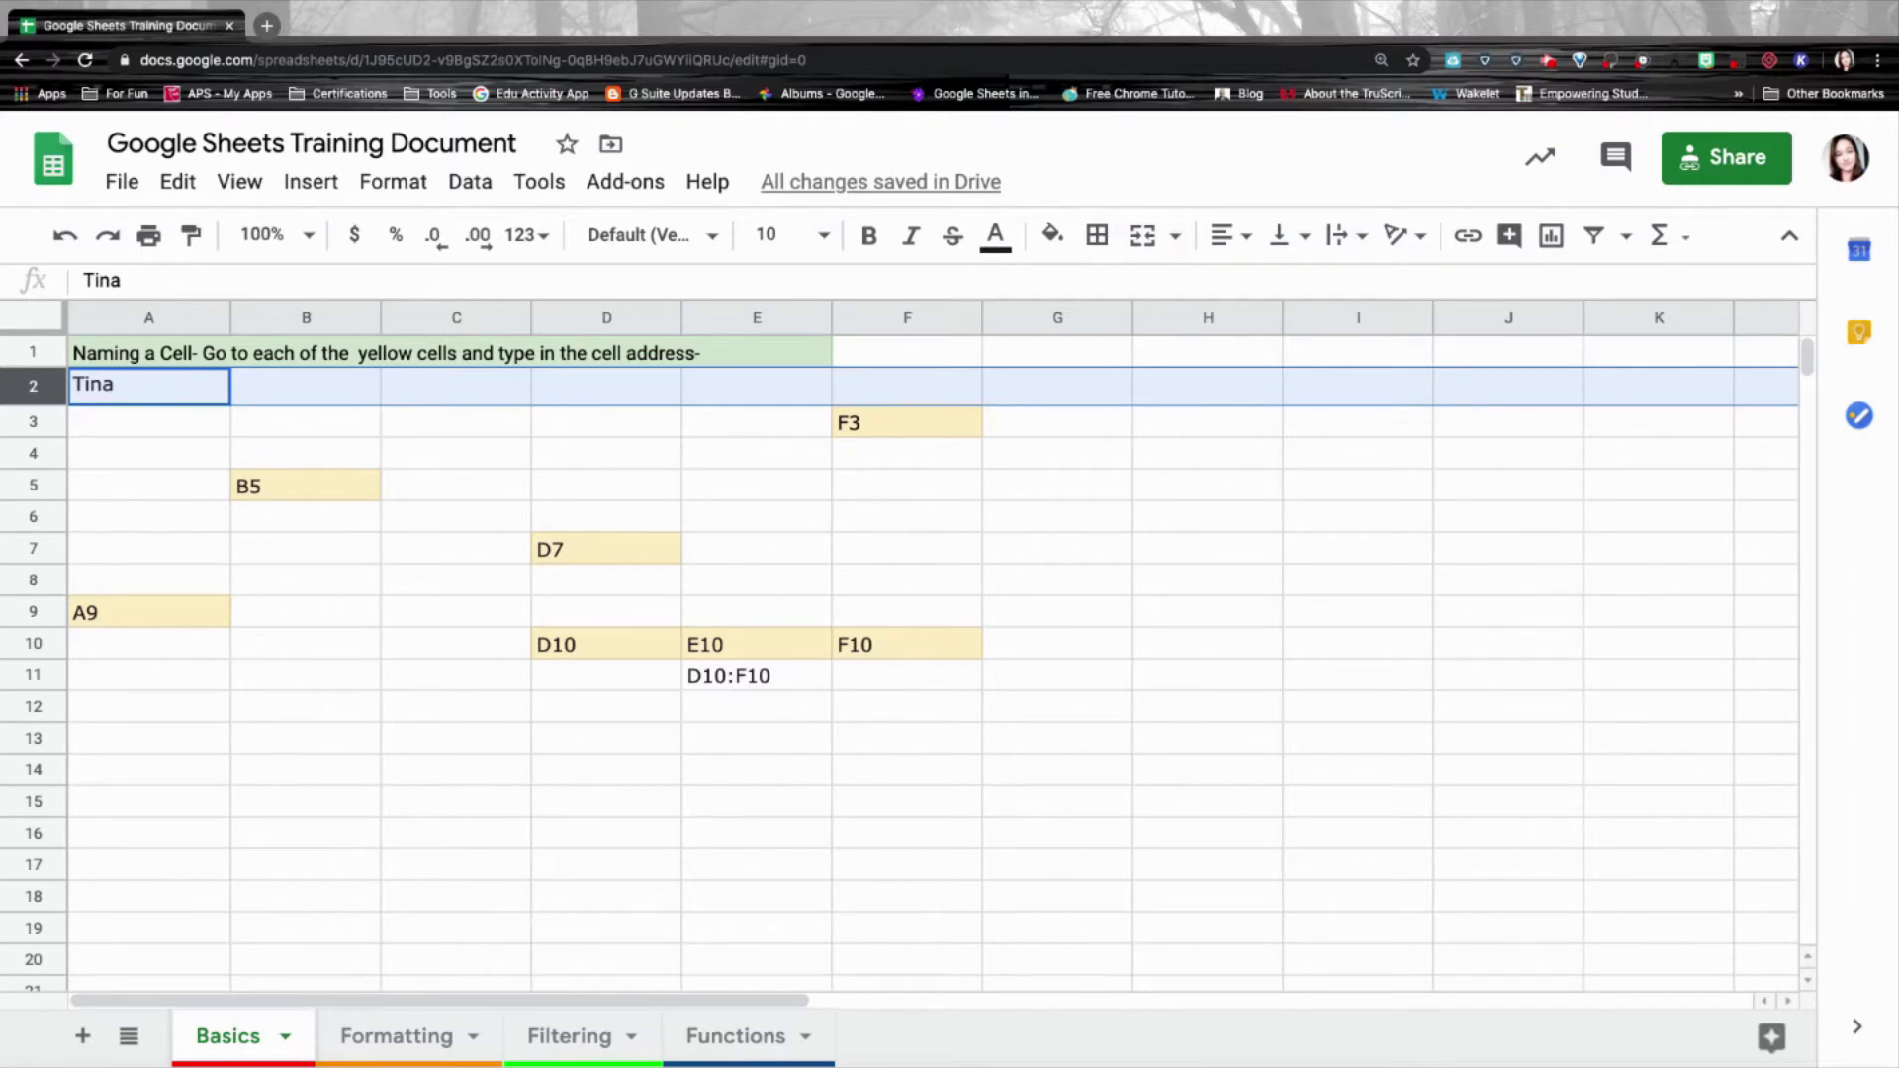
Select row 4 and add further rows to the selection.
left_click(36, 453)
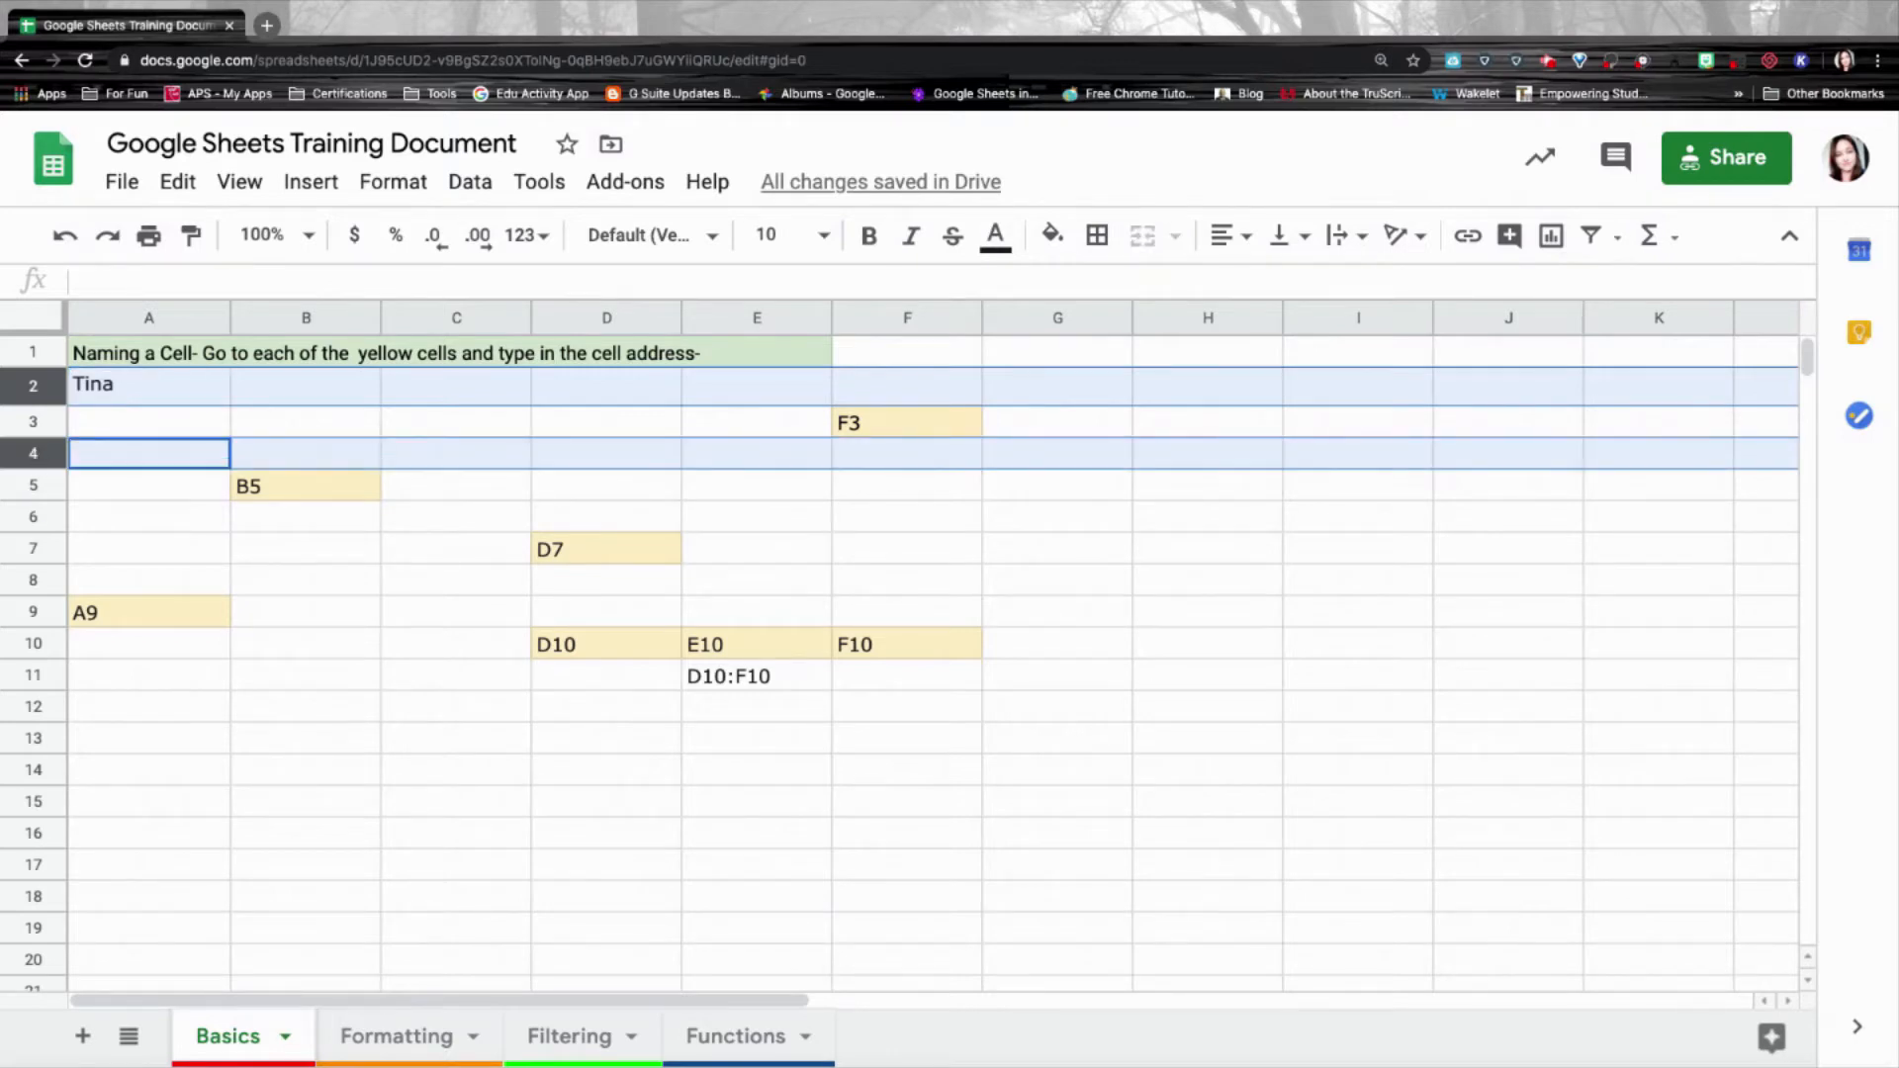
left_click(37, 548, "ctrl")
left_click(42, 643, "ctrl")
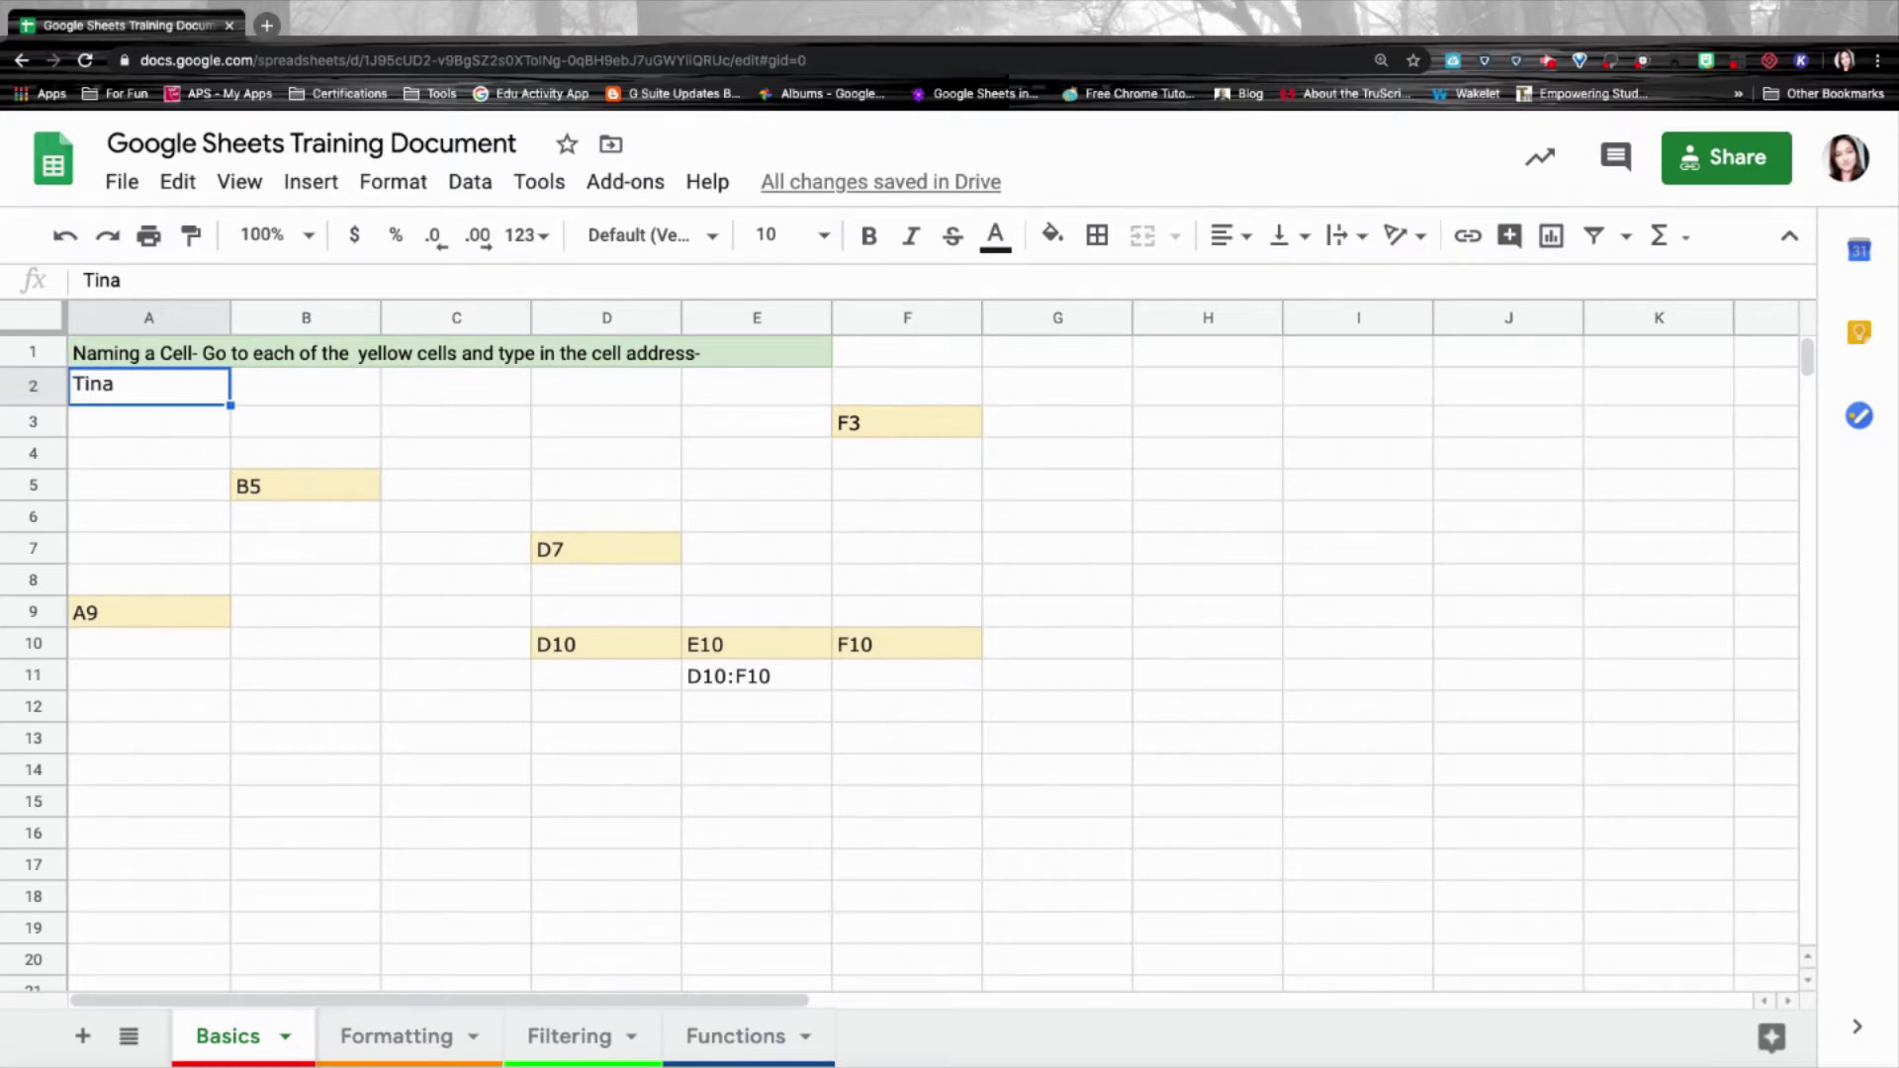
Select rows 2 through 9, then move row 2 down to row 6.
left_click(34, 387)
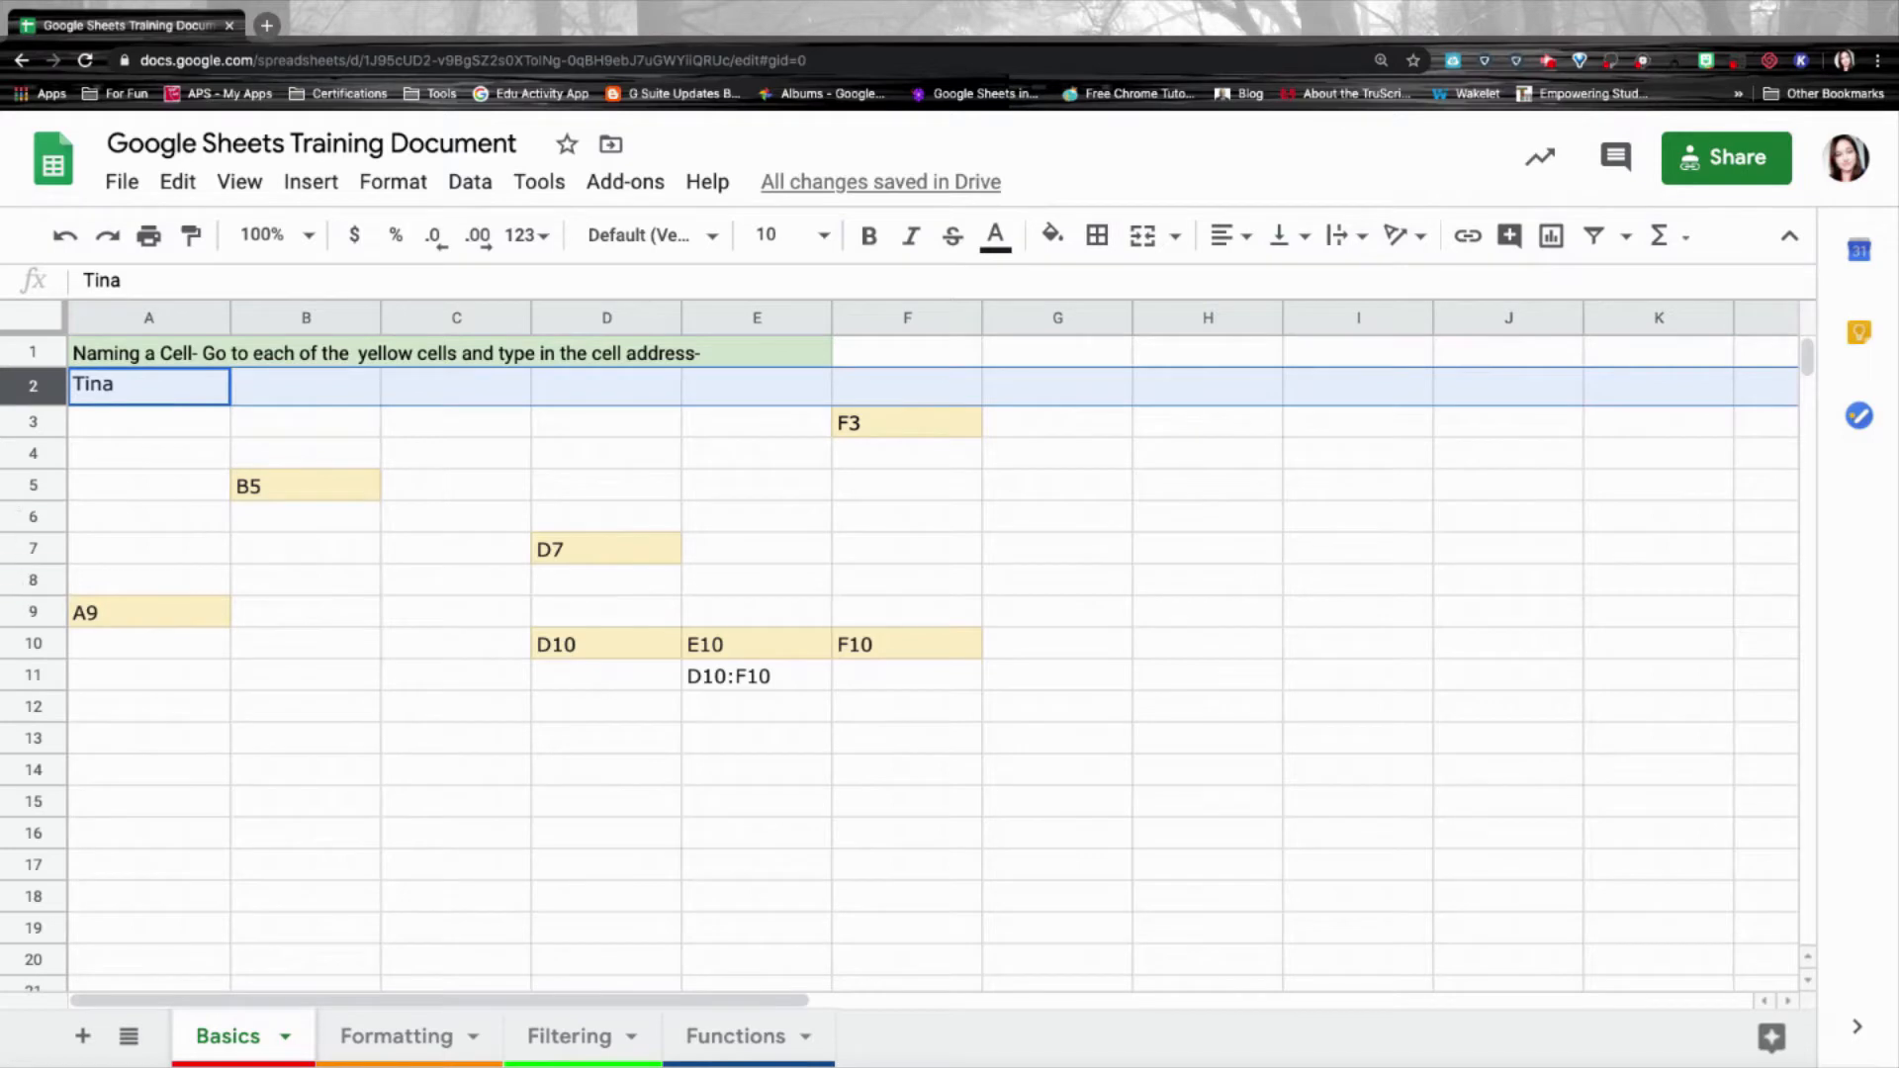
left_click(27, 609, "shift")
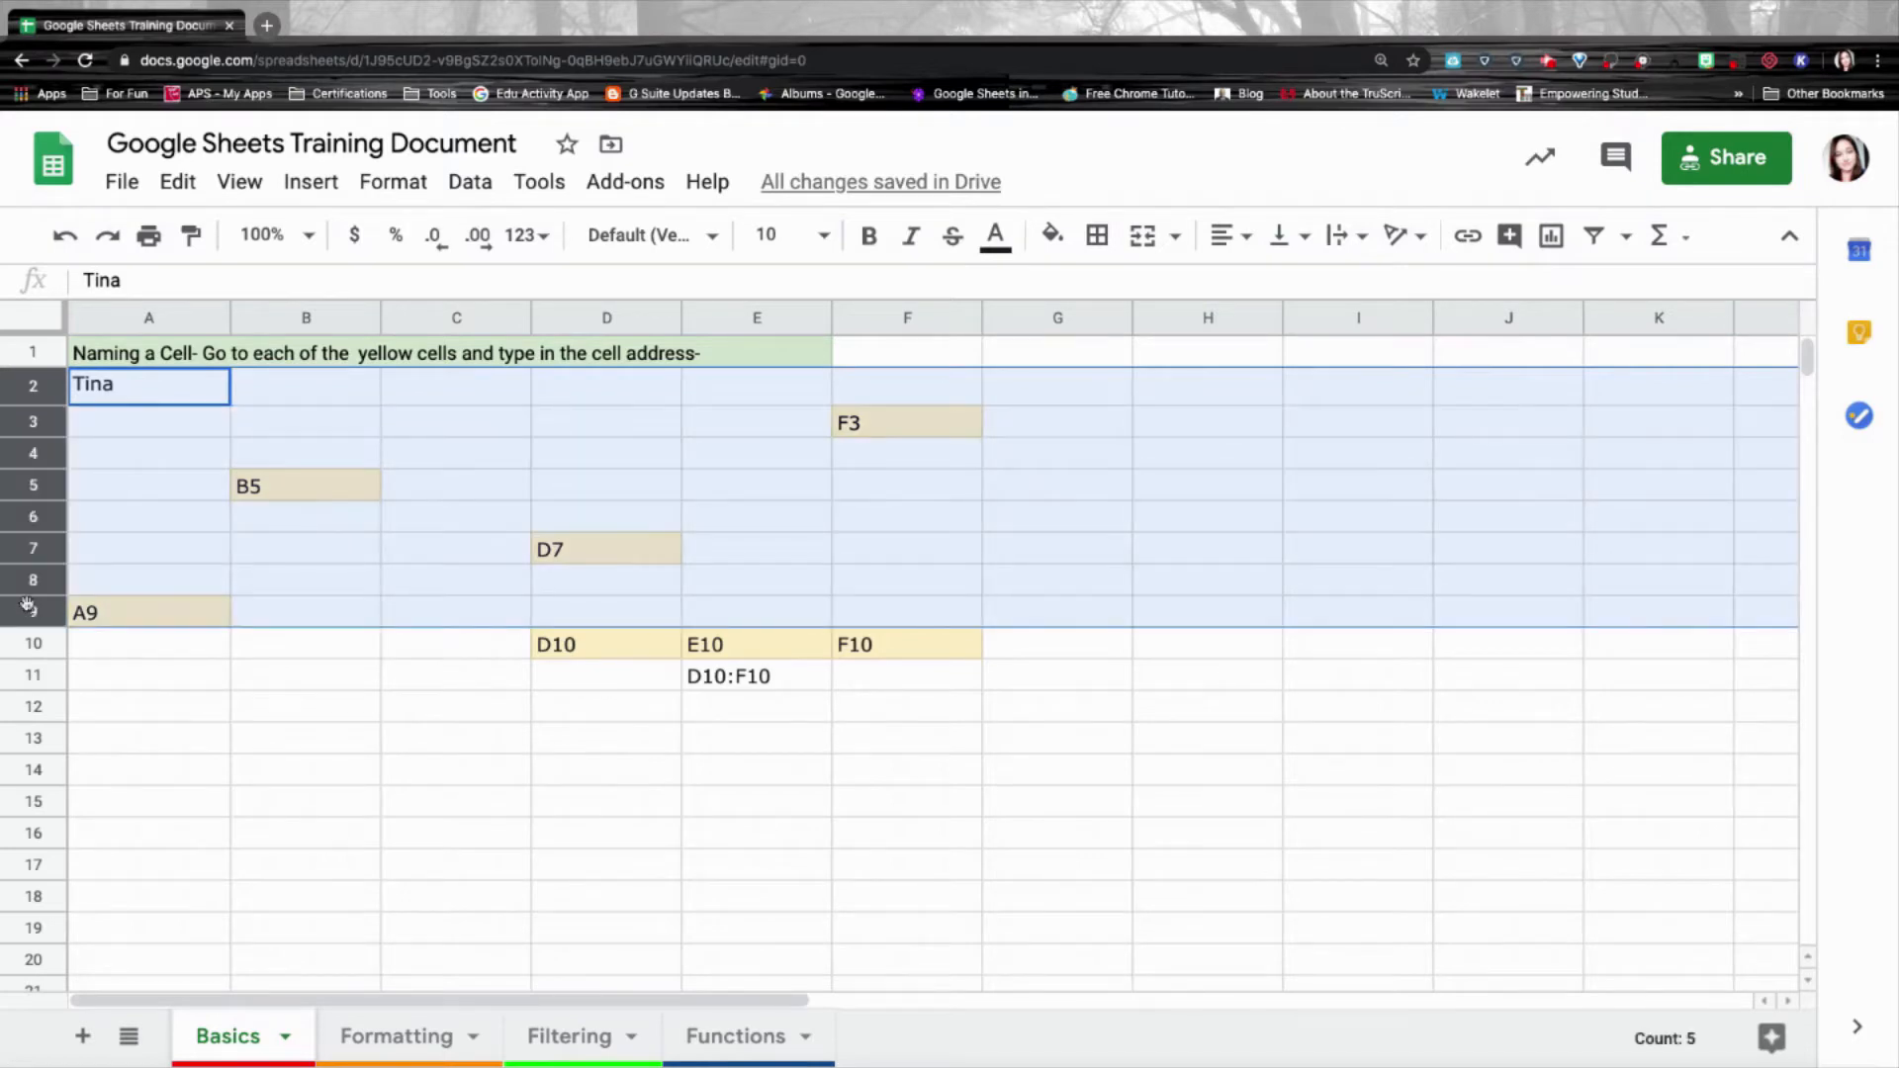
left_click(33, 387)
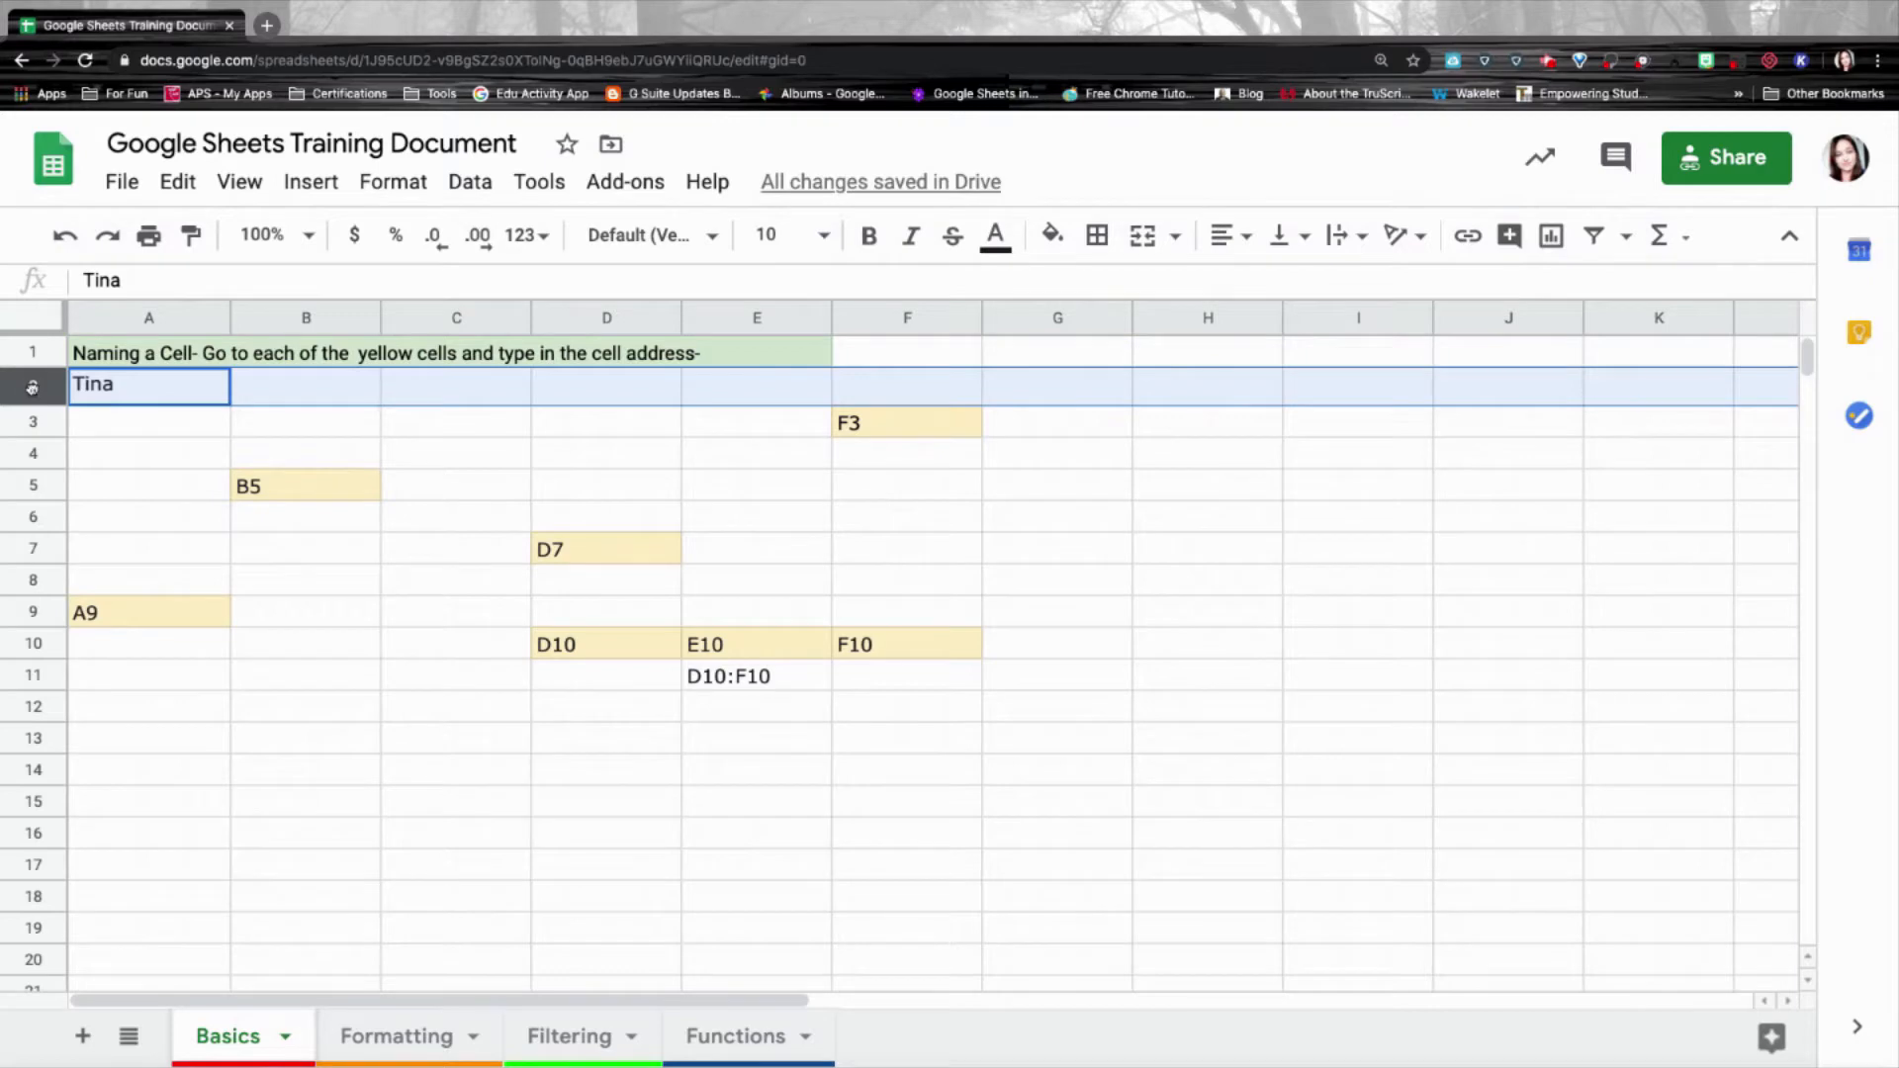
left_click_drag(31, 387, 35, 518)
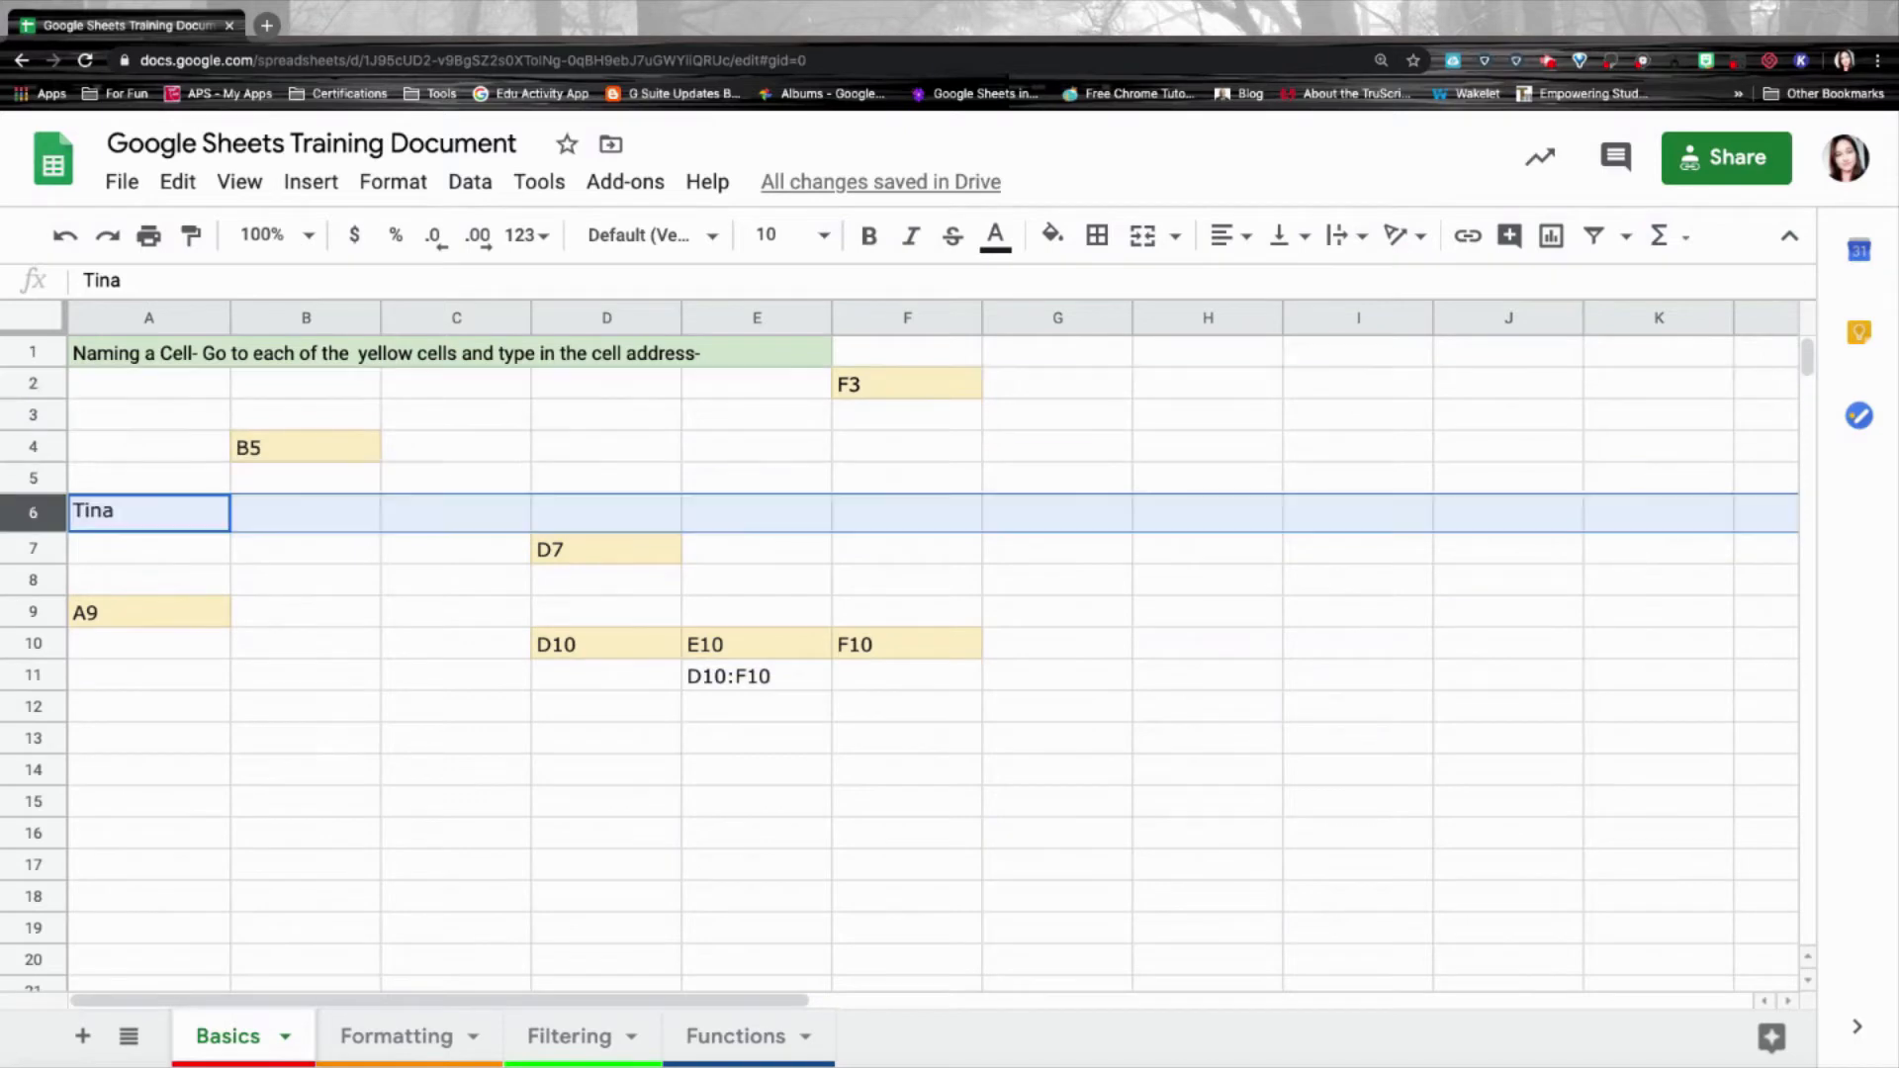
right_click(40, 513)
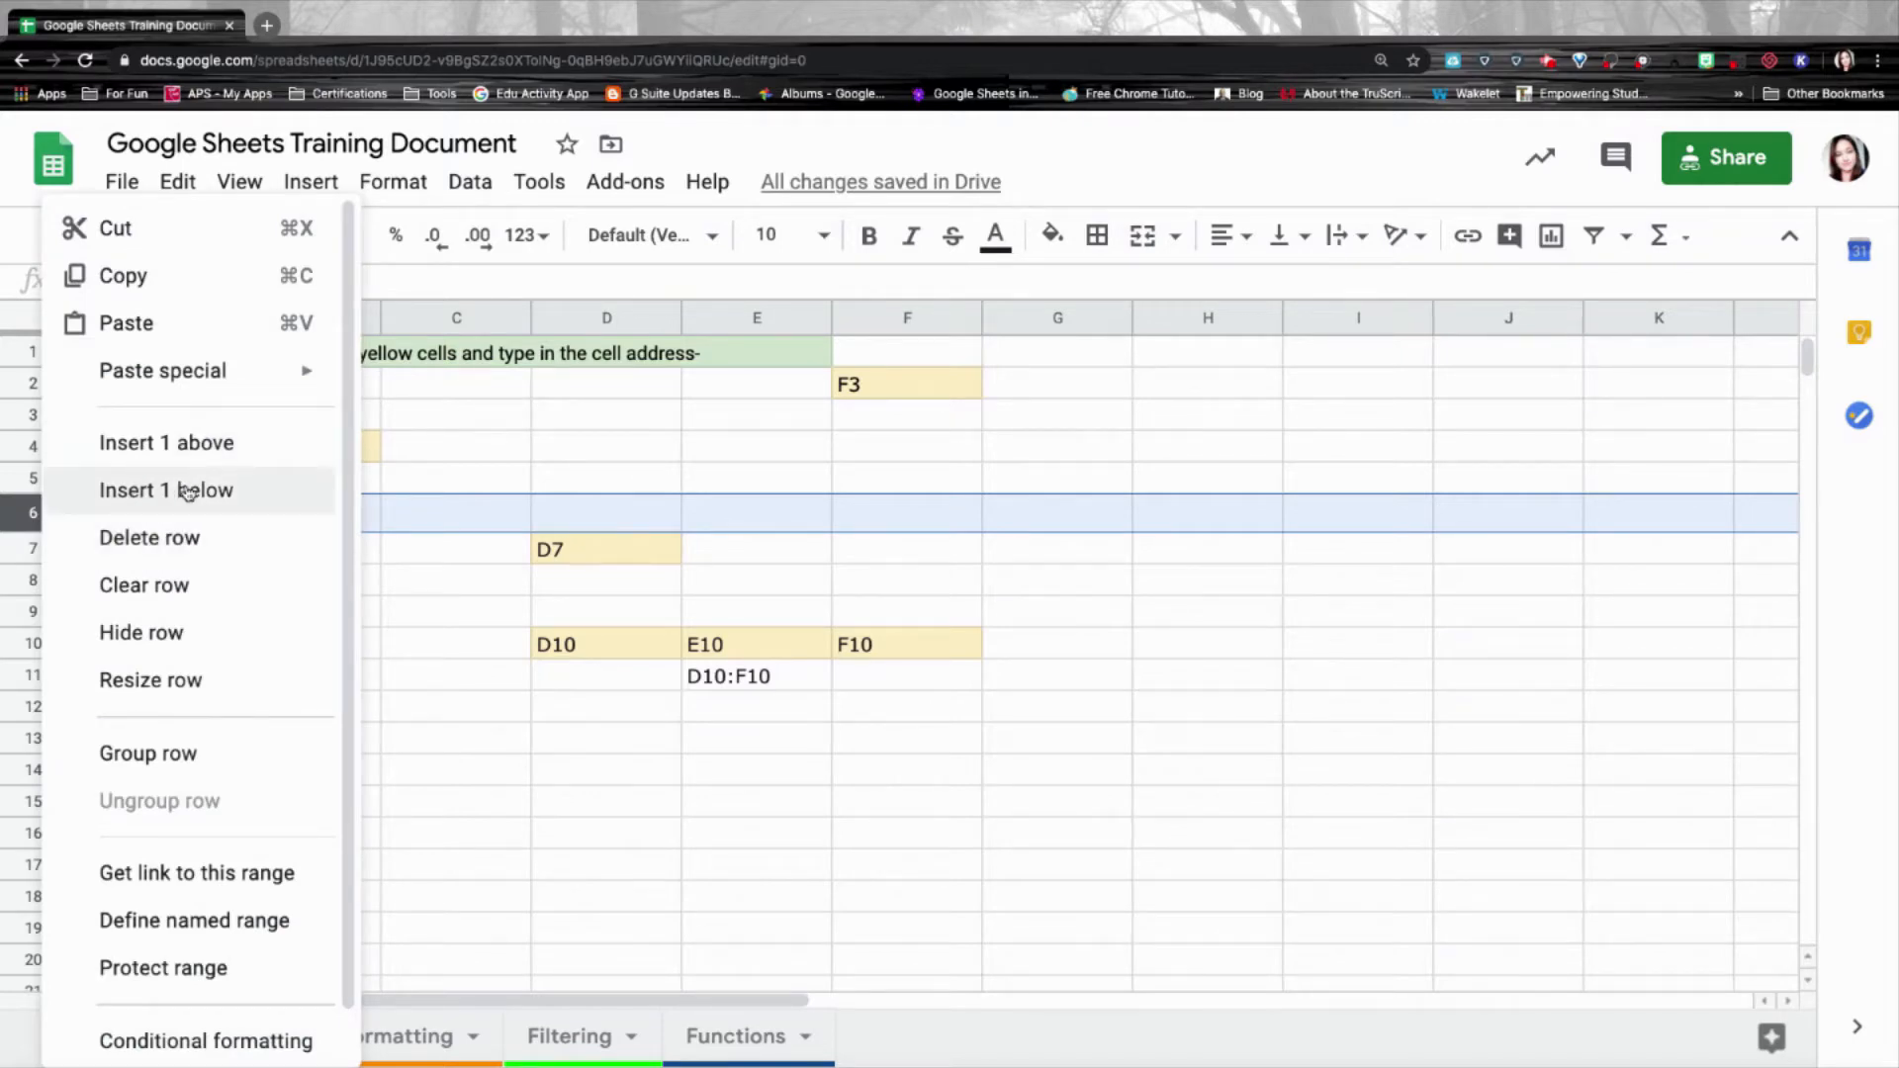
left_click(182, 444)
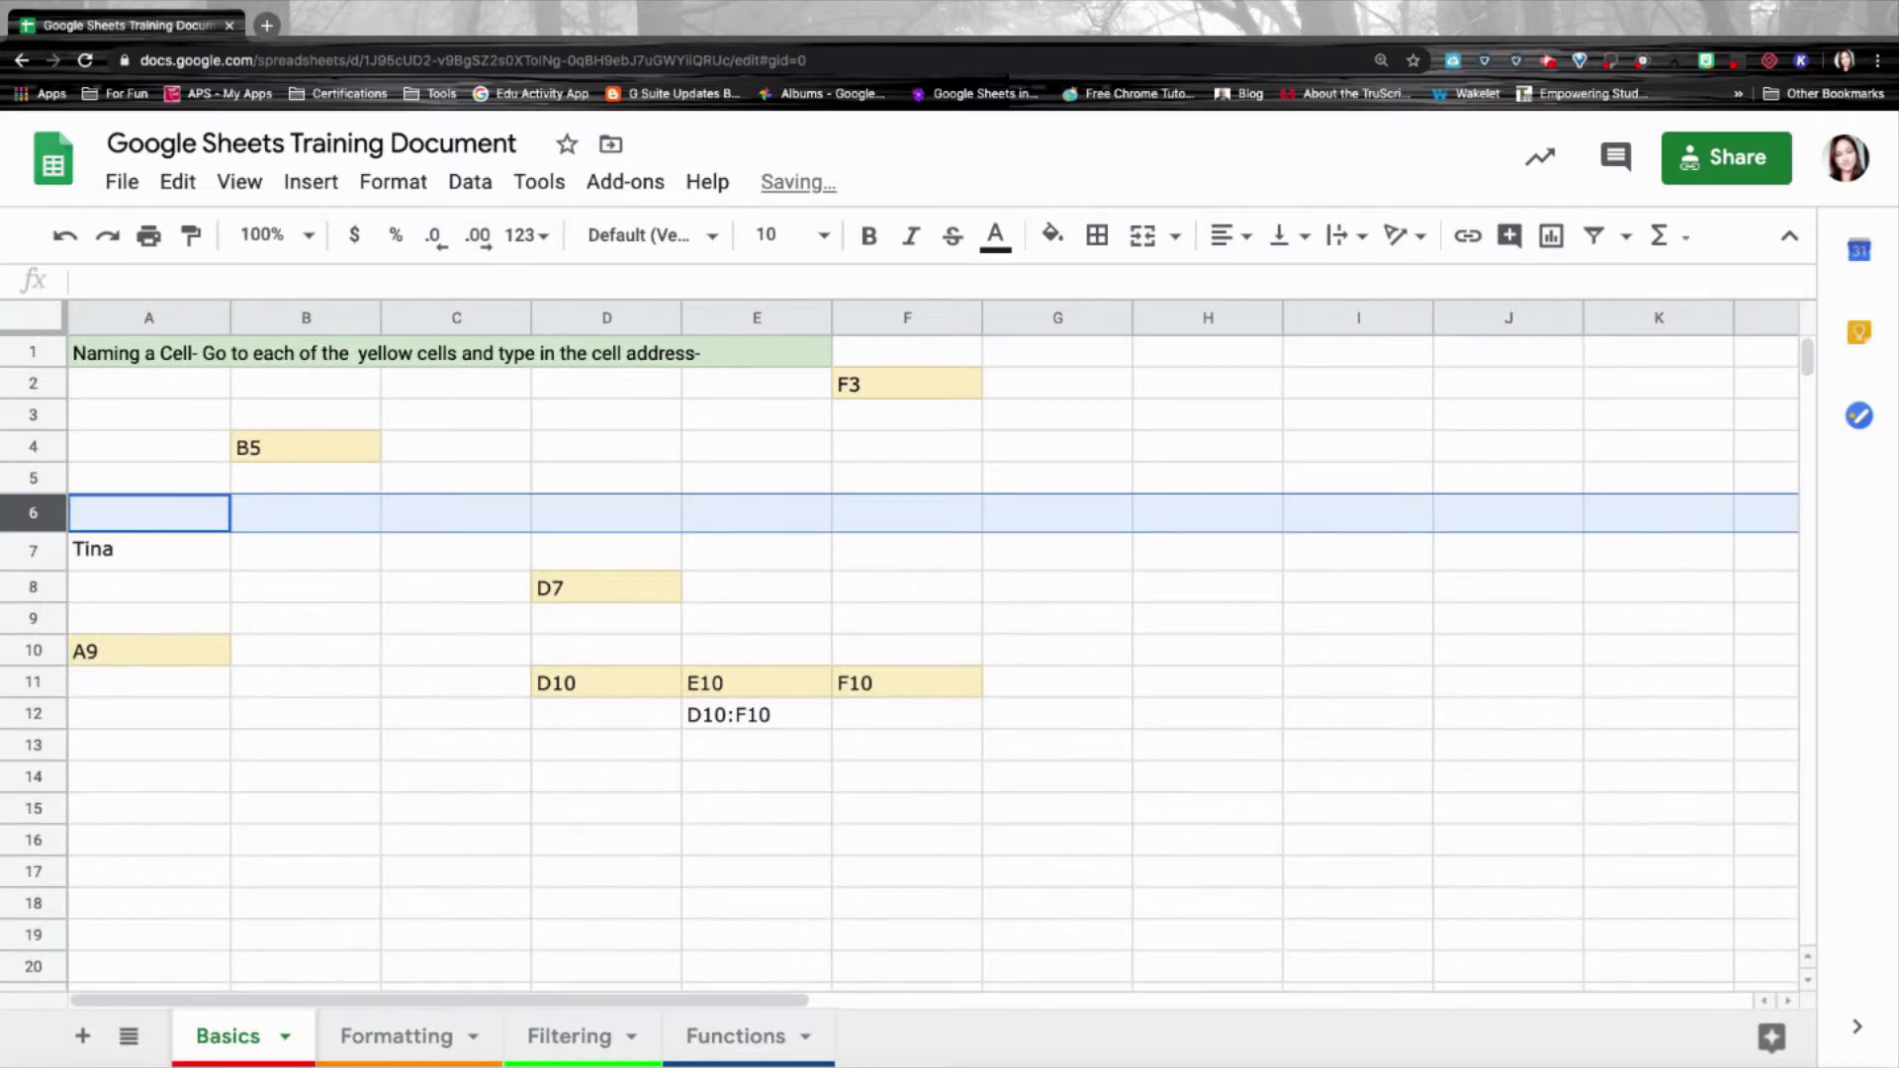
right_click(51, 514)
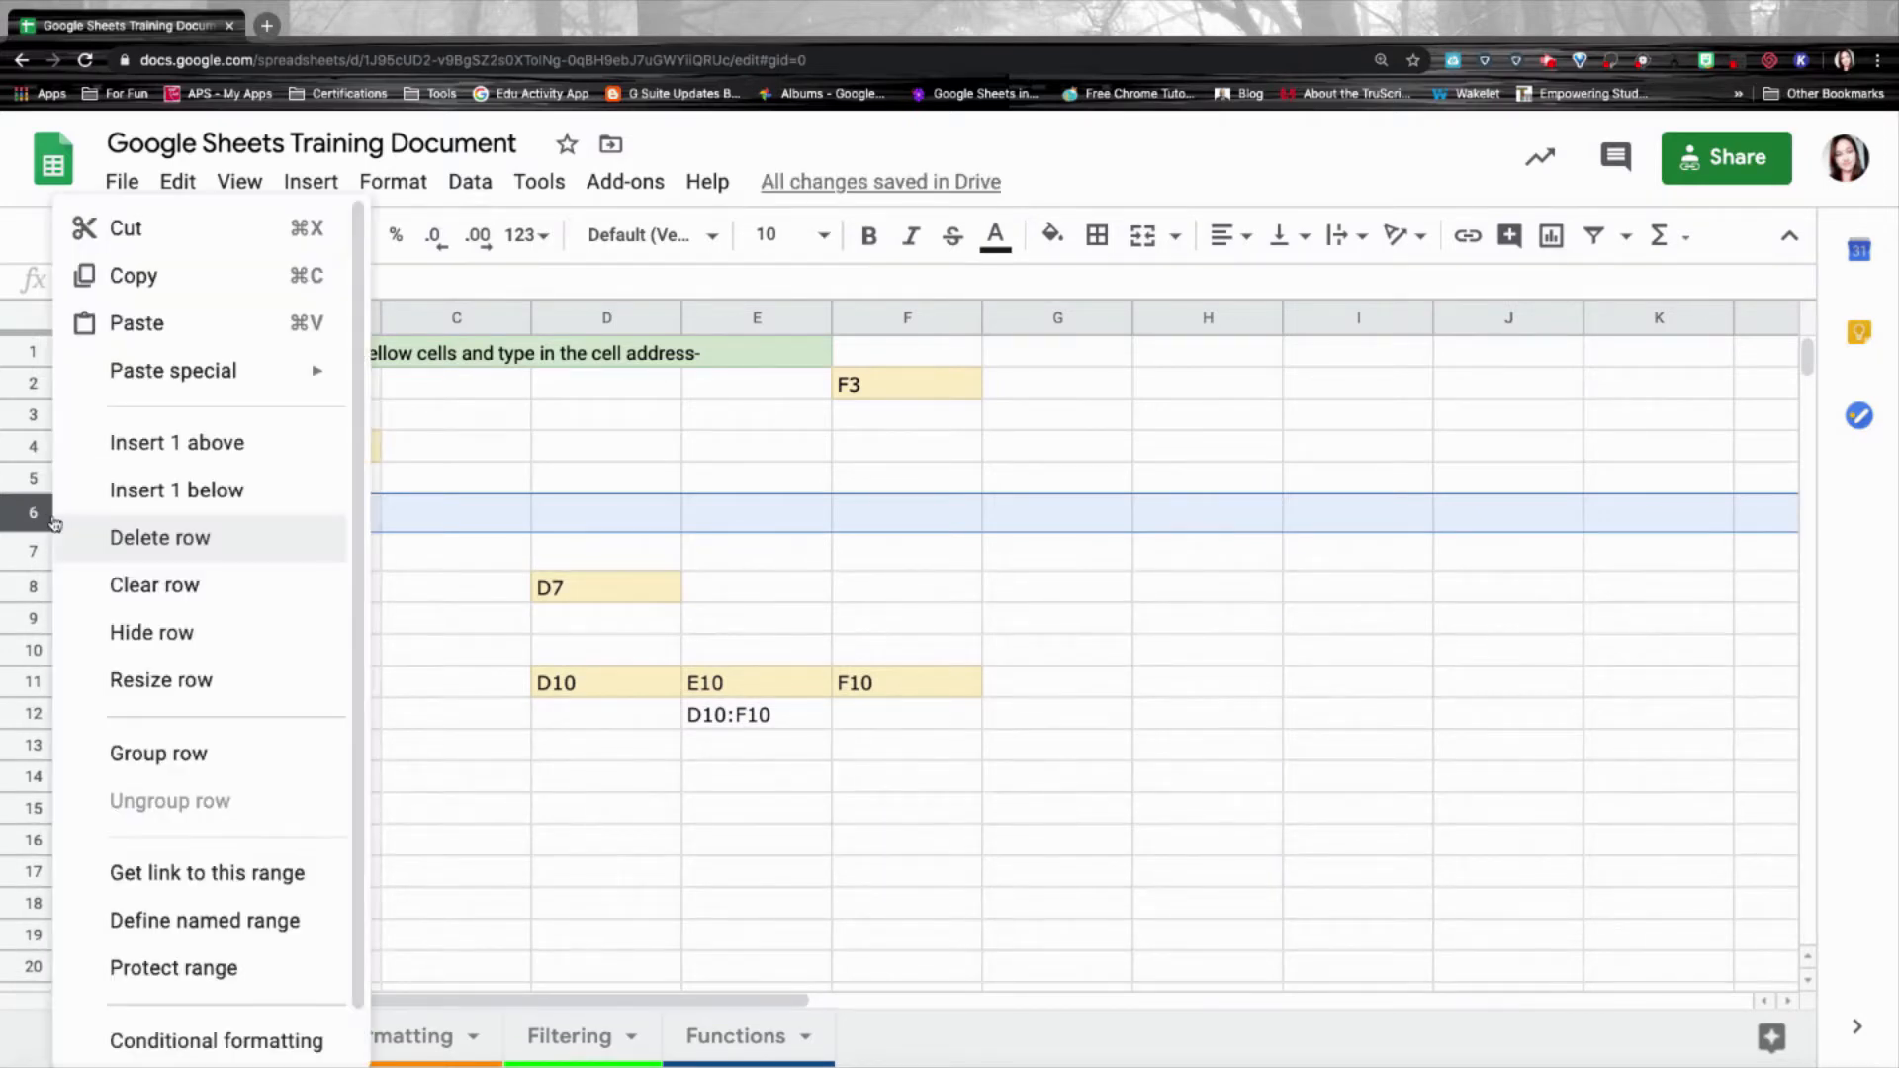
left_click(147, 540)
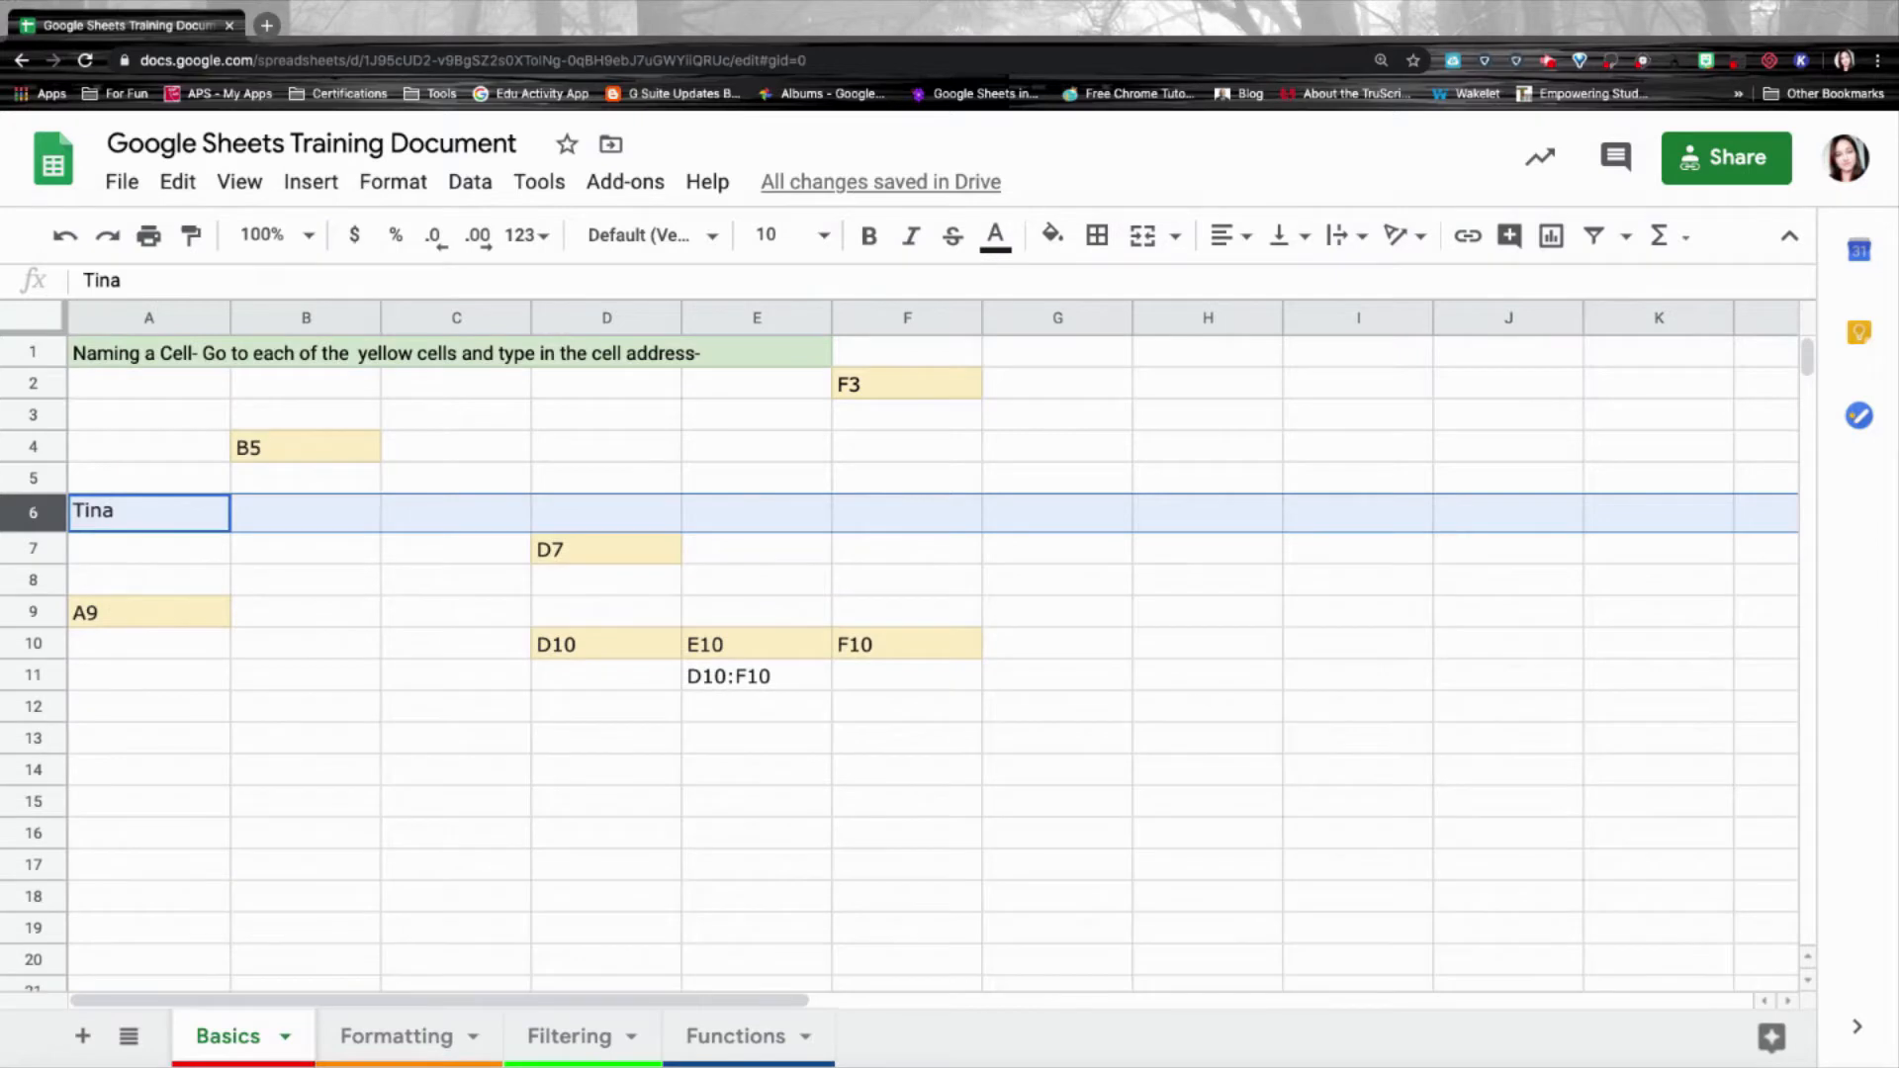
left_click(178, 182)
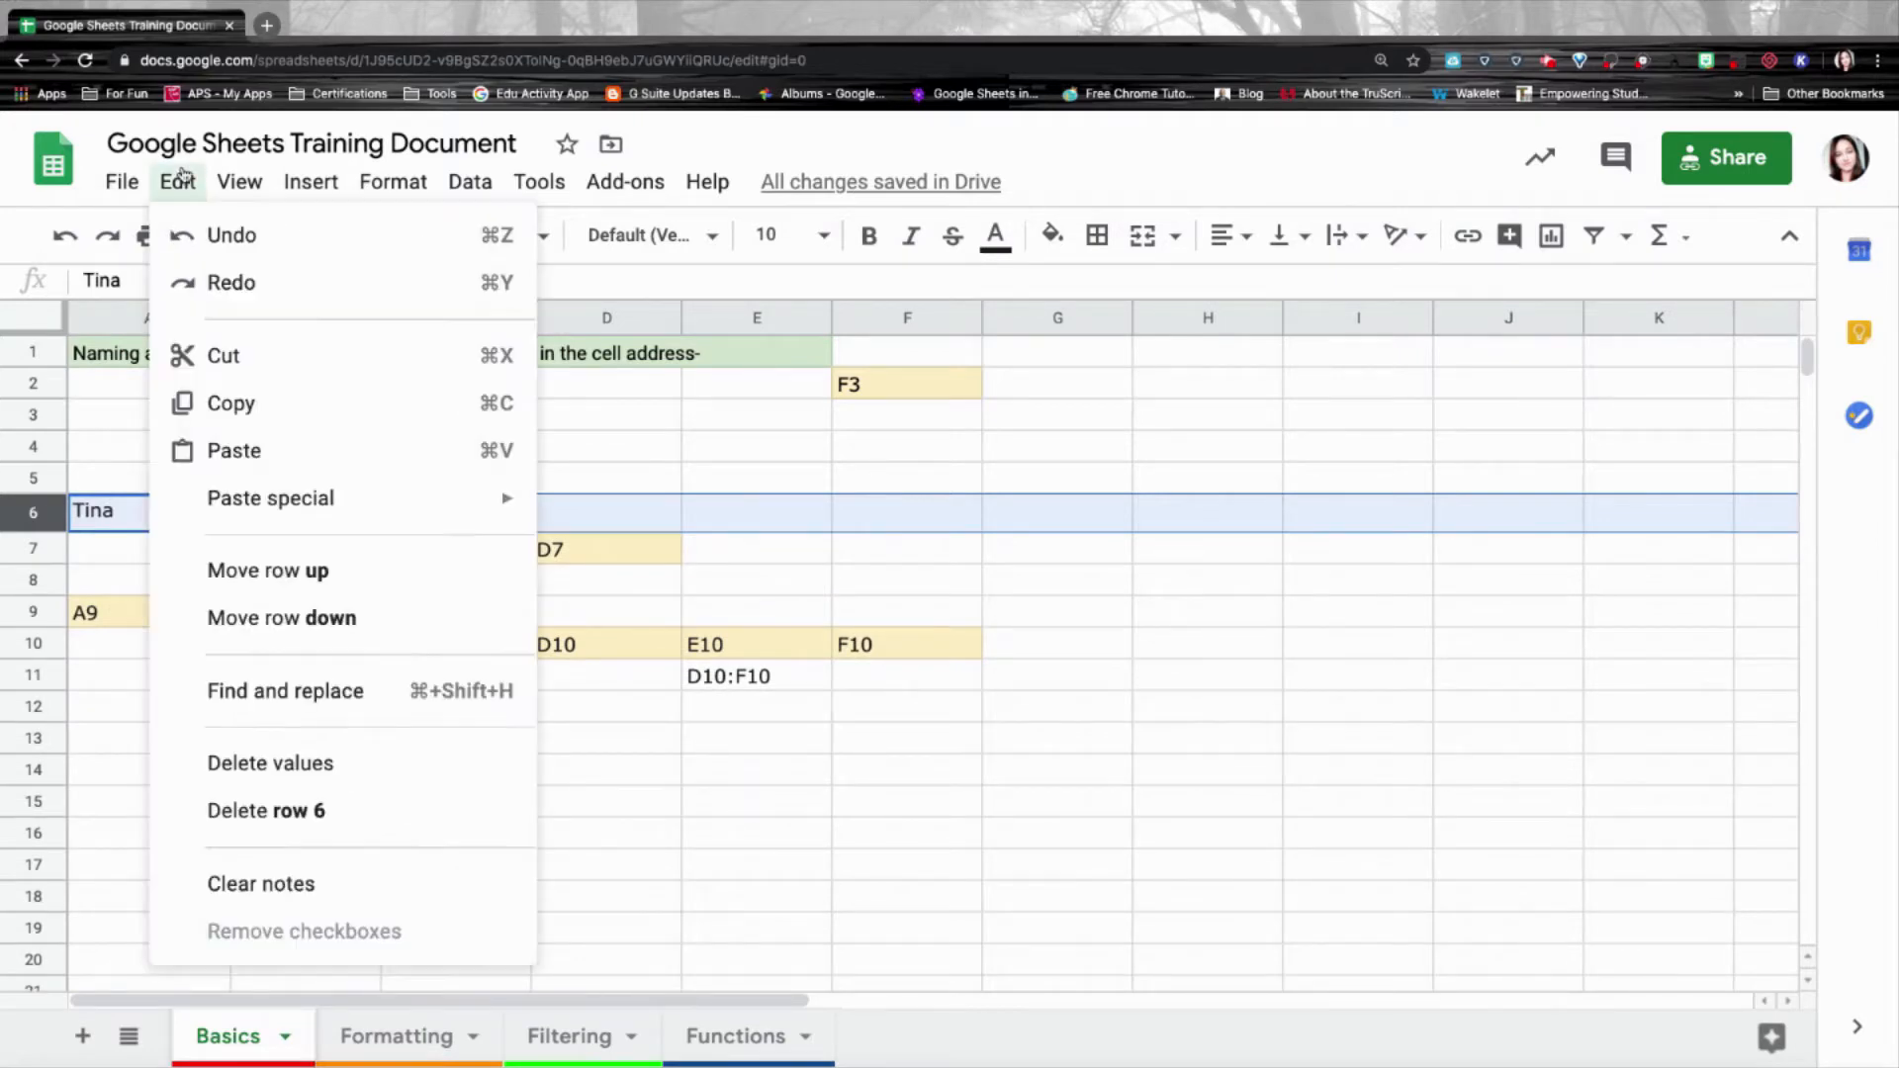
left_click(311, 181)
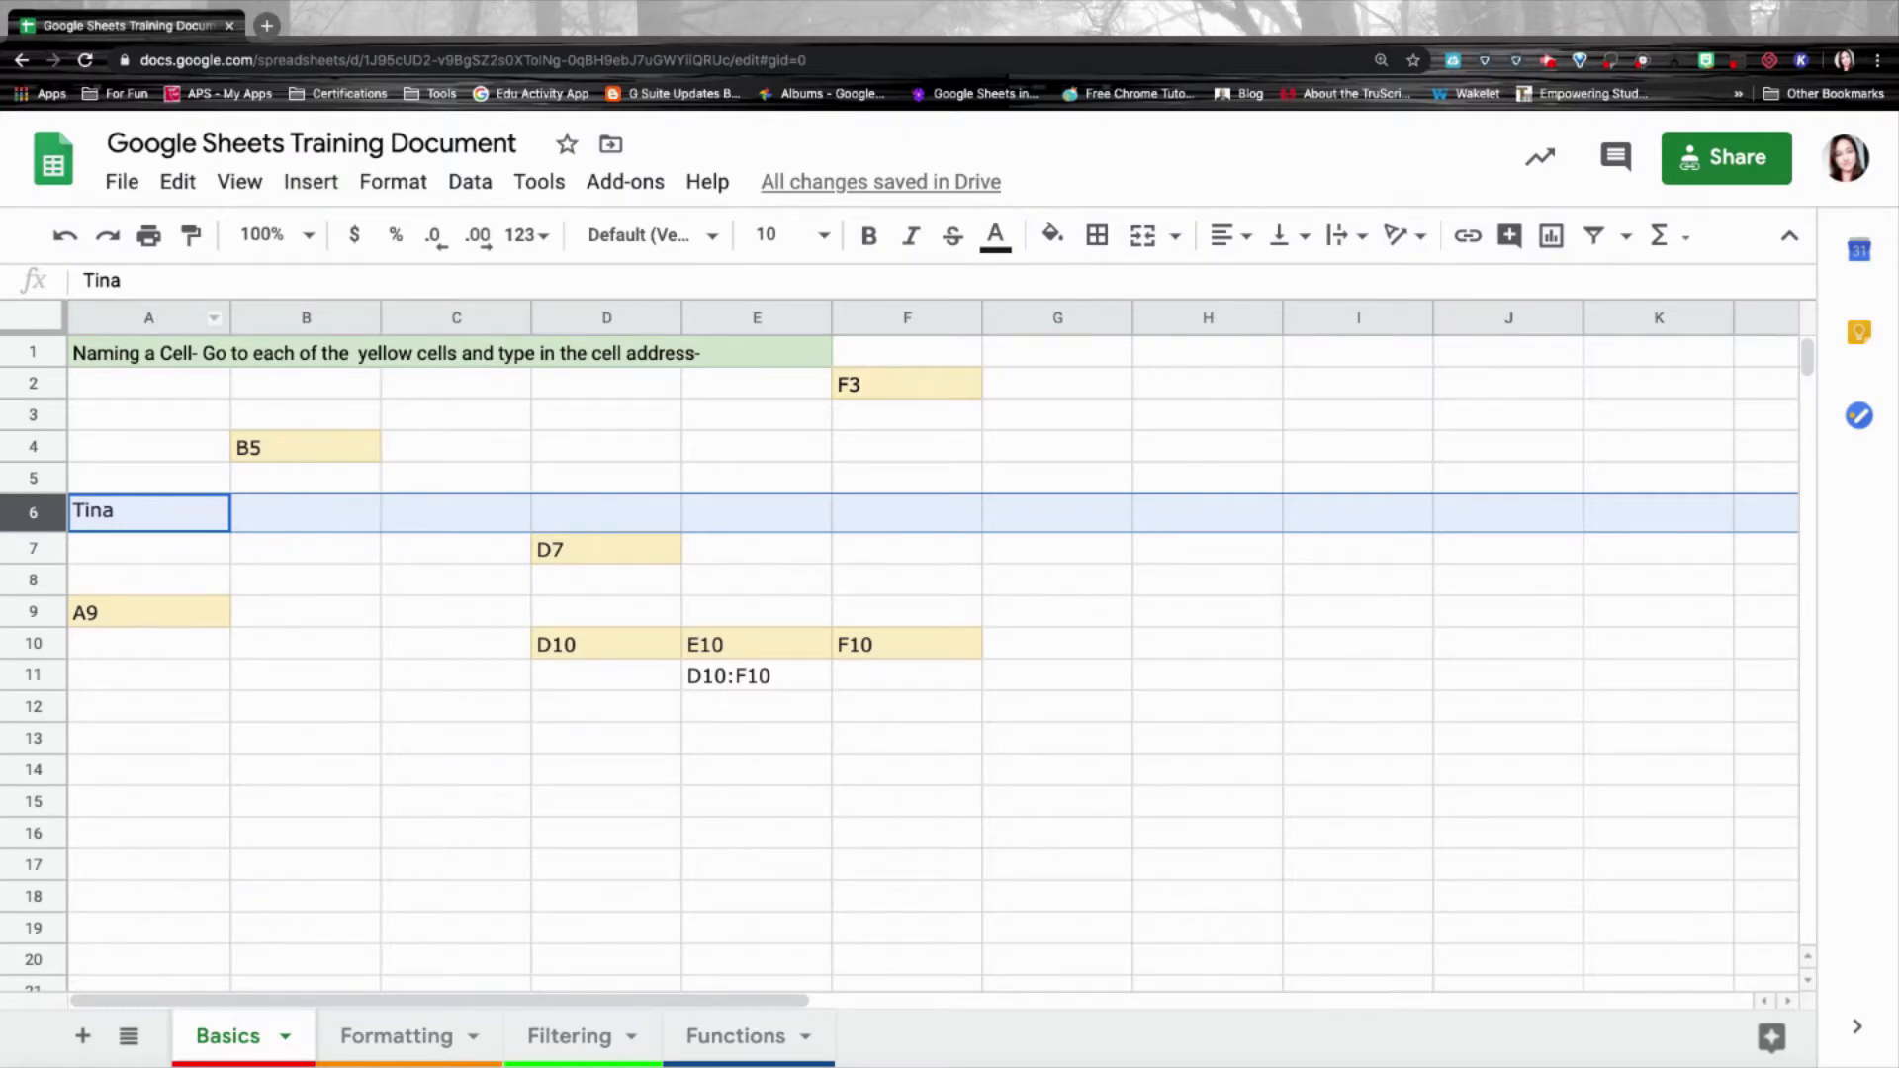
Select column A, try dragging it past column B, and open its context menu.
left_click(157, 318)
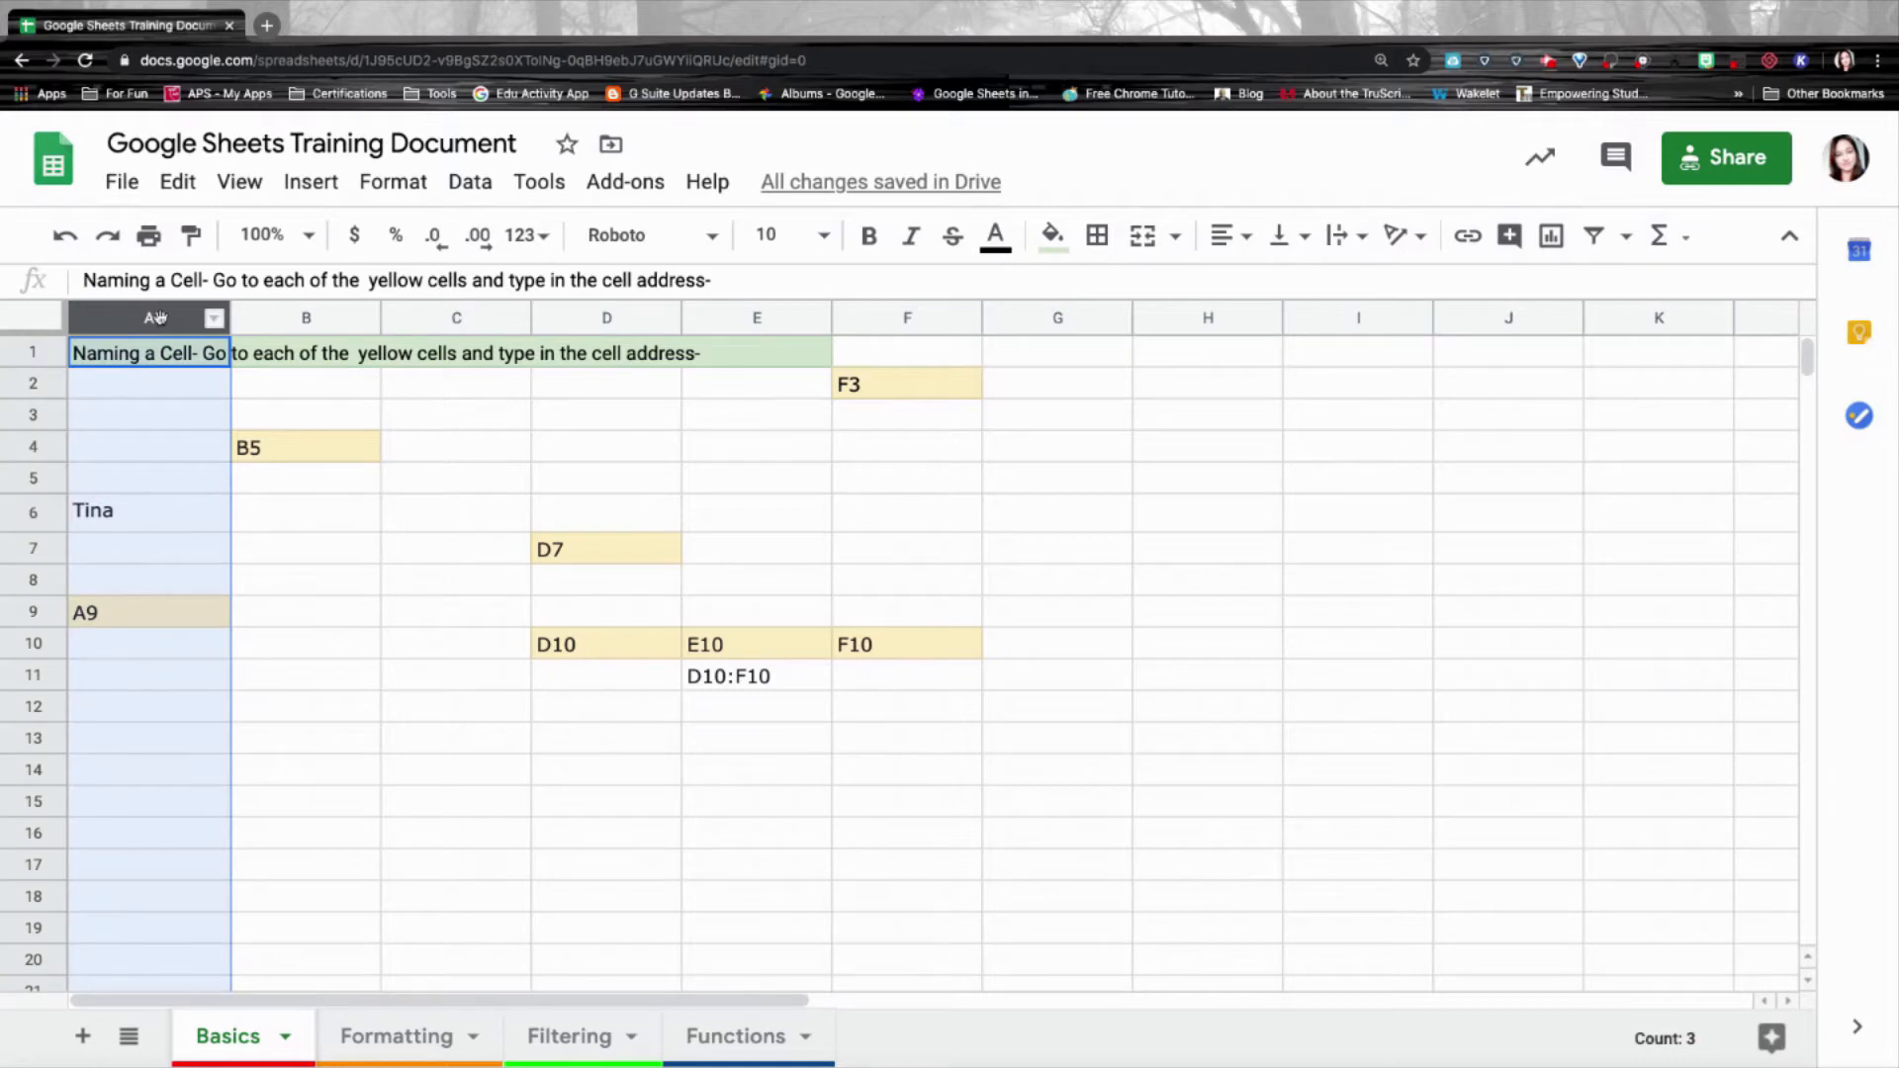
mouse_move(160, 317)
left_mouse_down()
mouse_move(305, 312)
mouse_move(186, 315)
left_mouse_up()
right_click(185, 315)
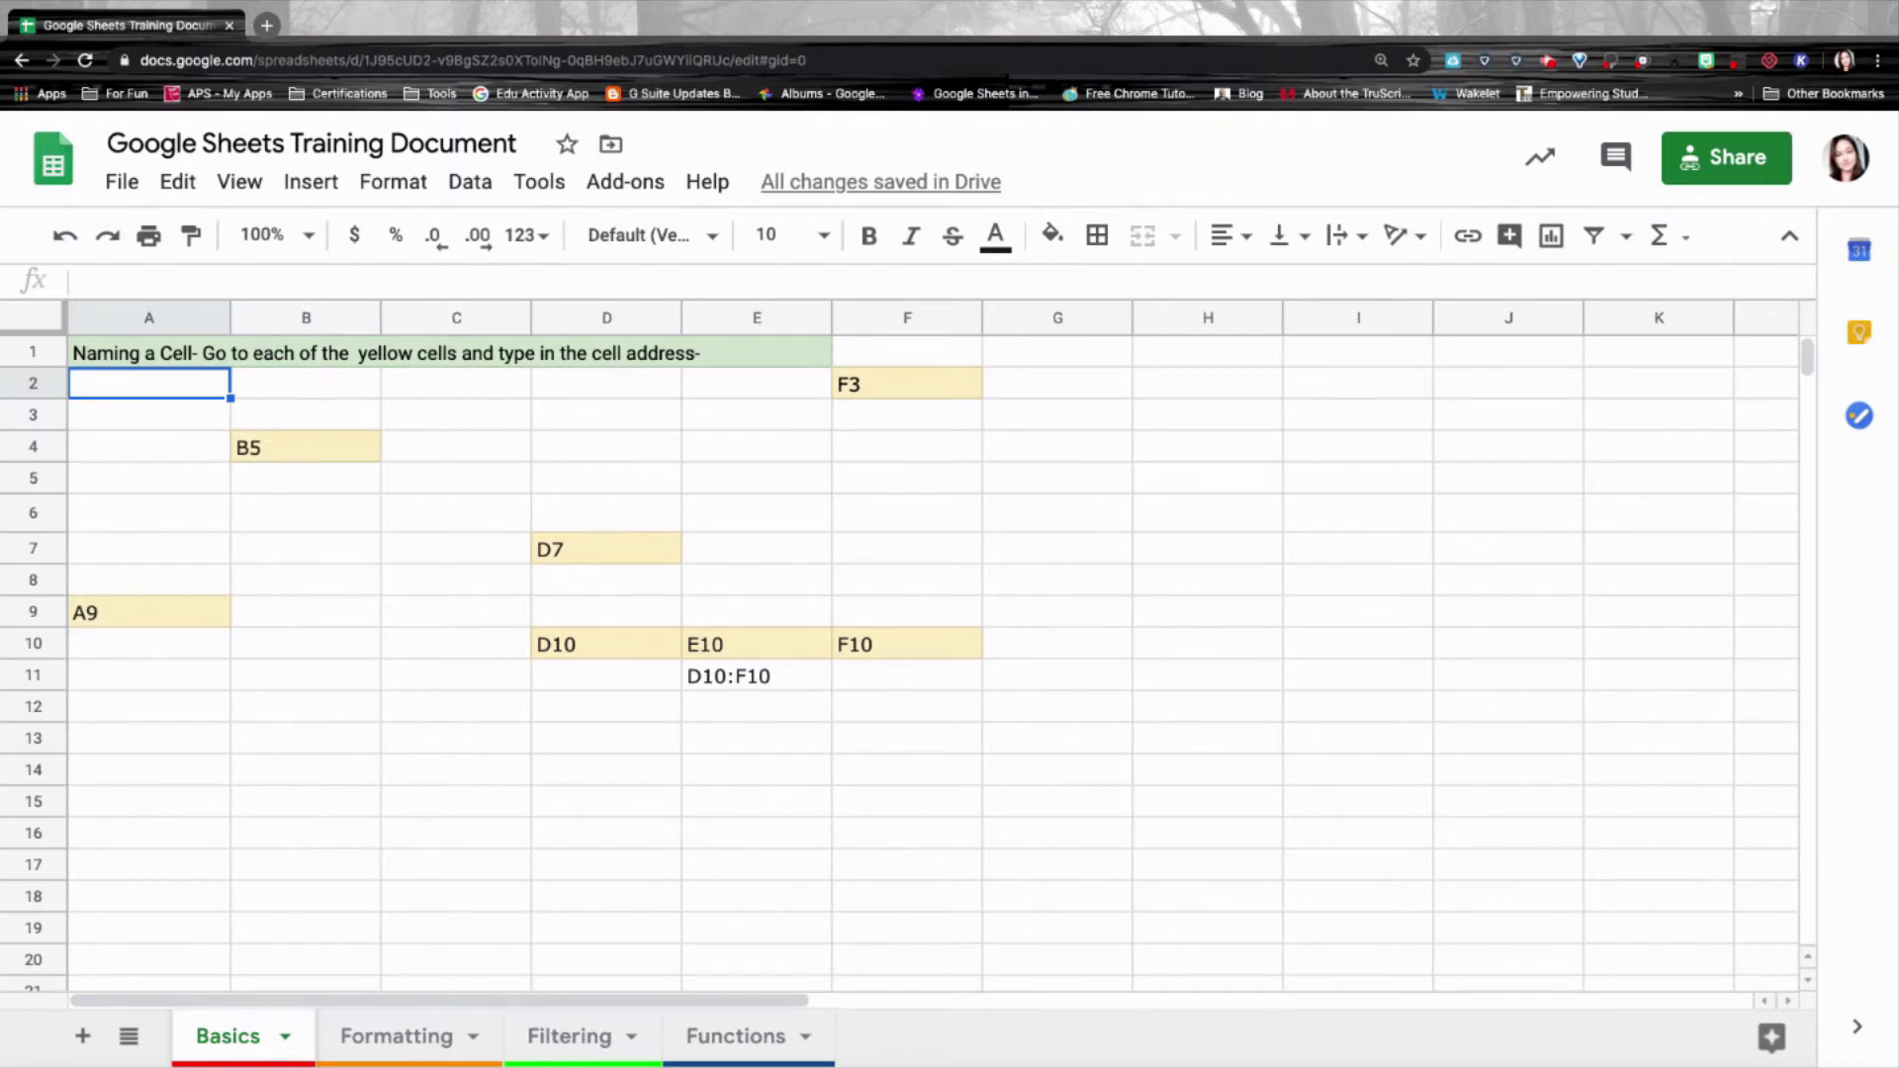
Re-enter the first name in A2, paste a copy into C2, view paste options, then undo.
type("Tina")
key("ctrl+c")
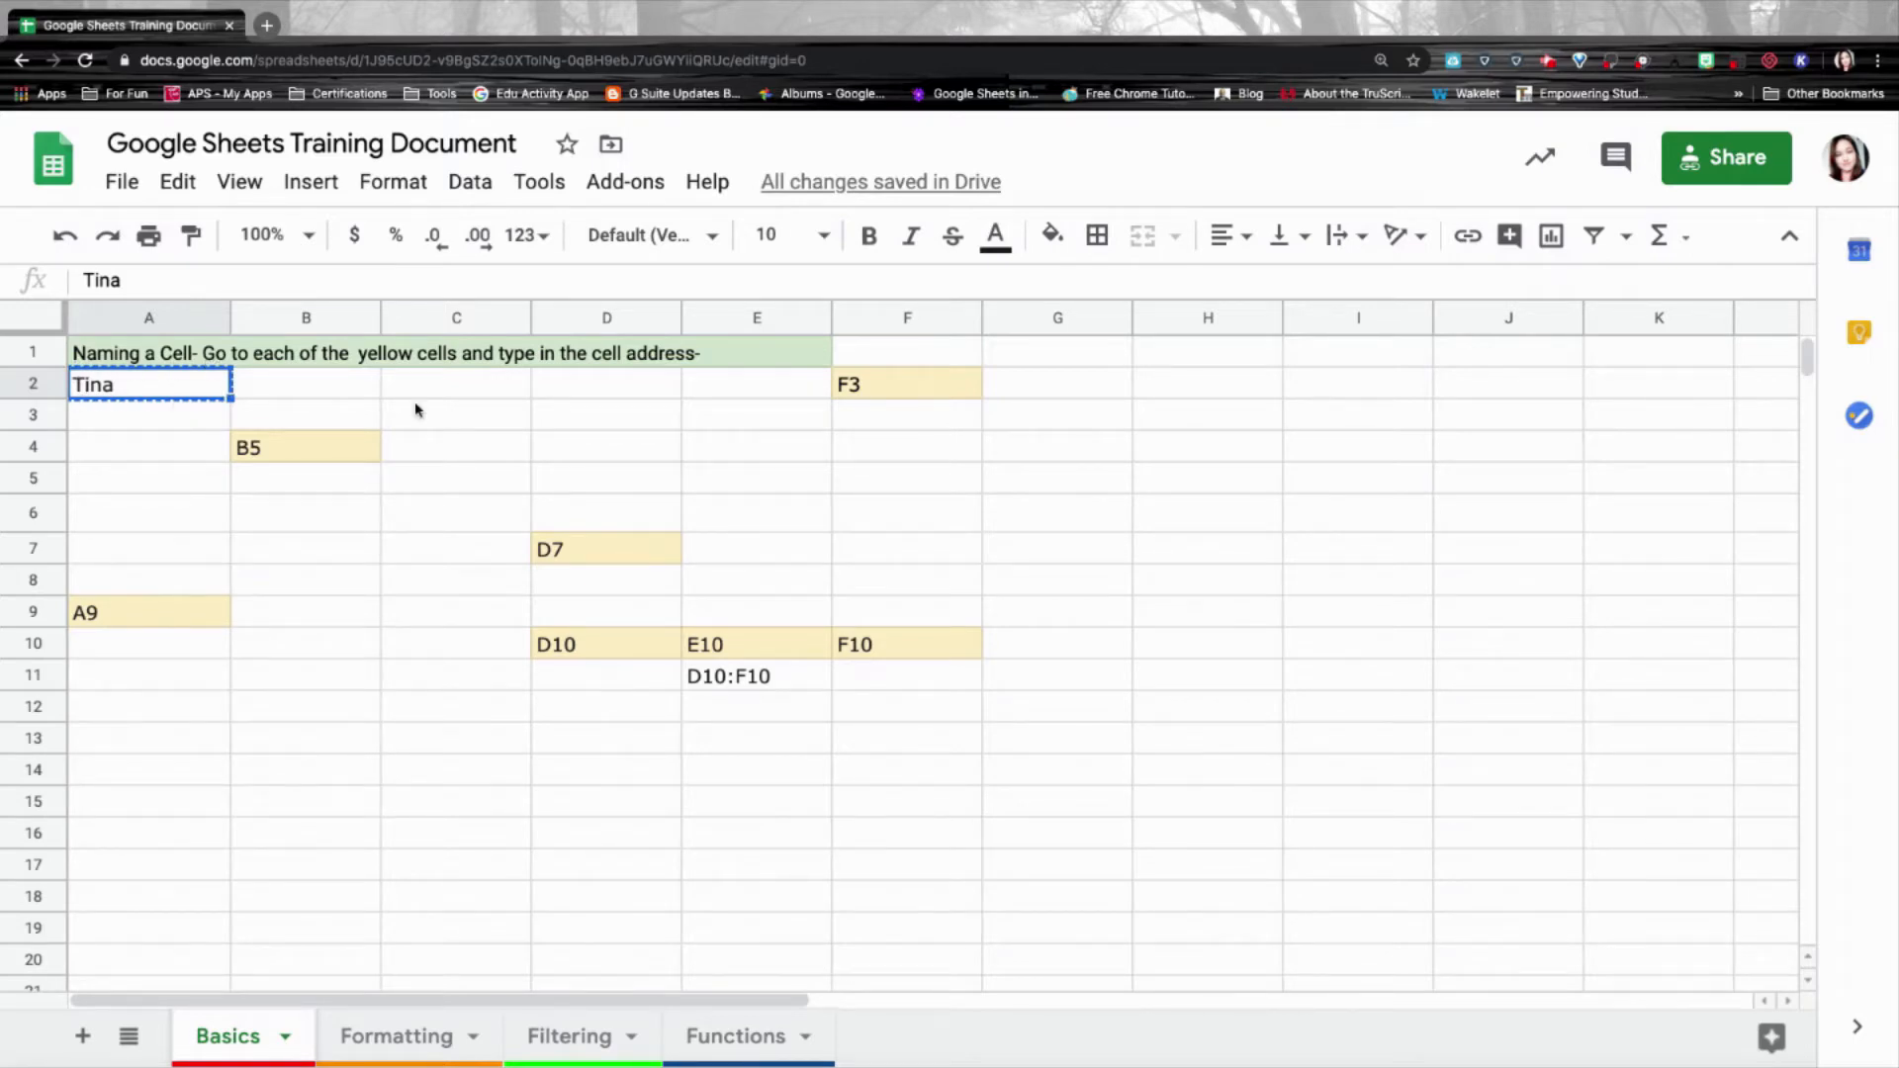
left_click(451, 385)
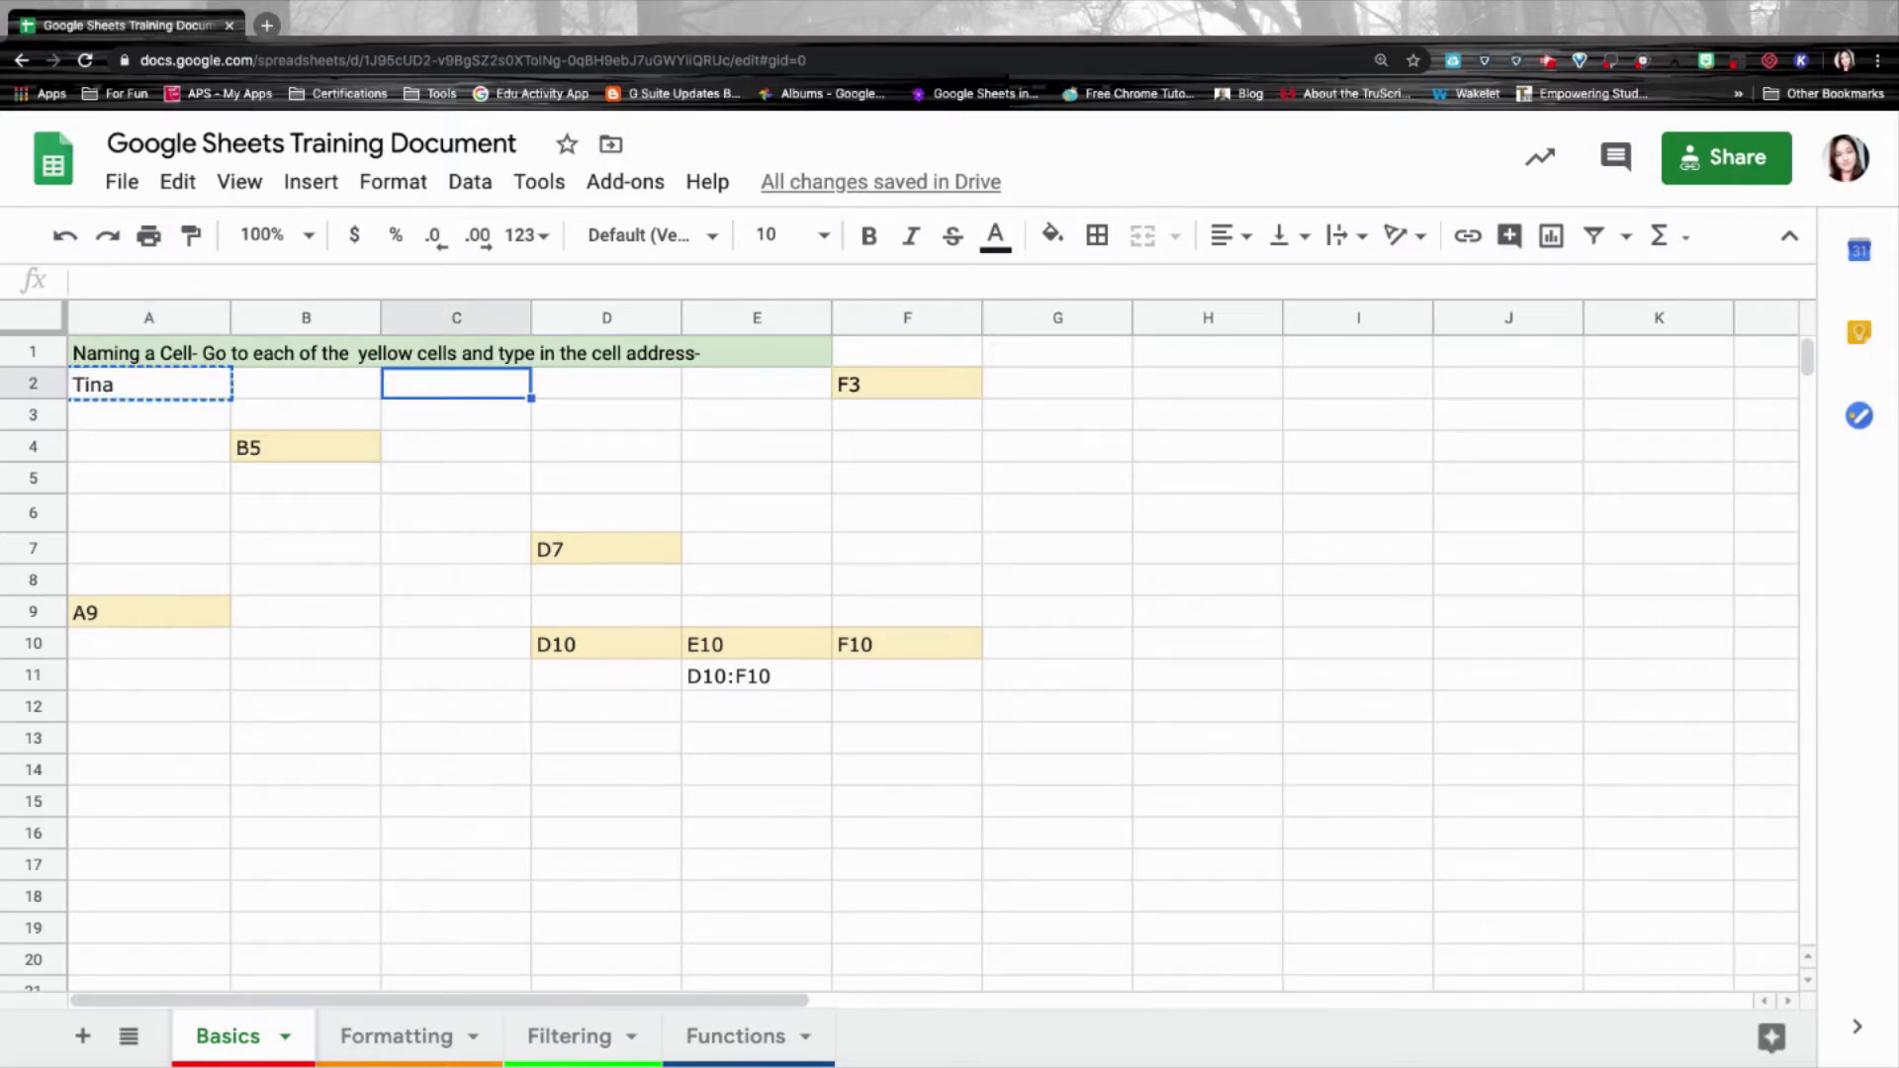
key("ctrl+v")
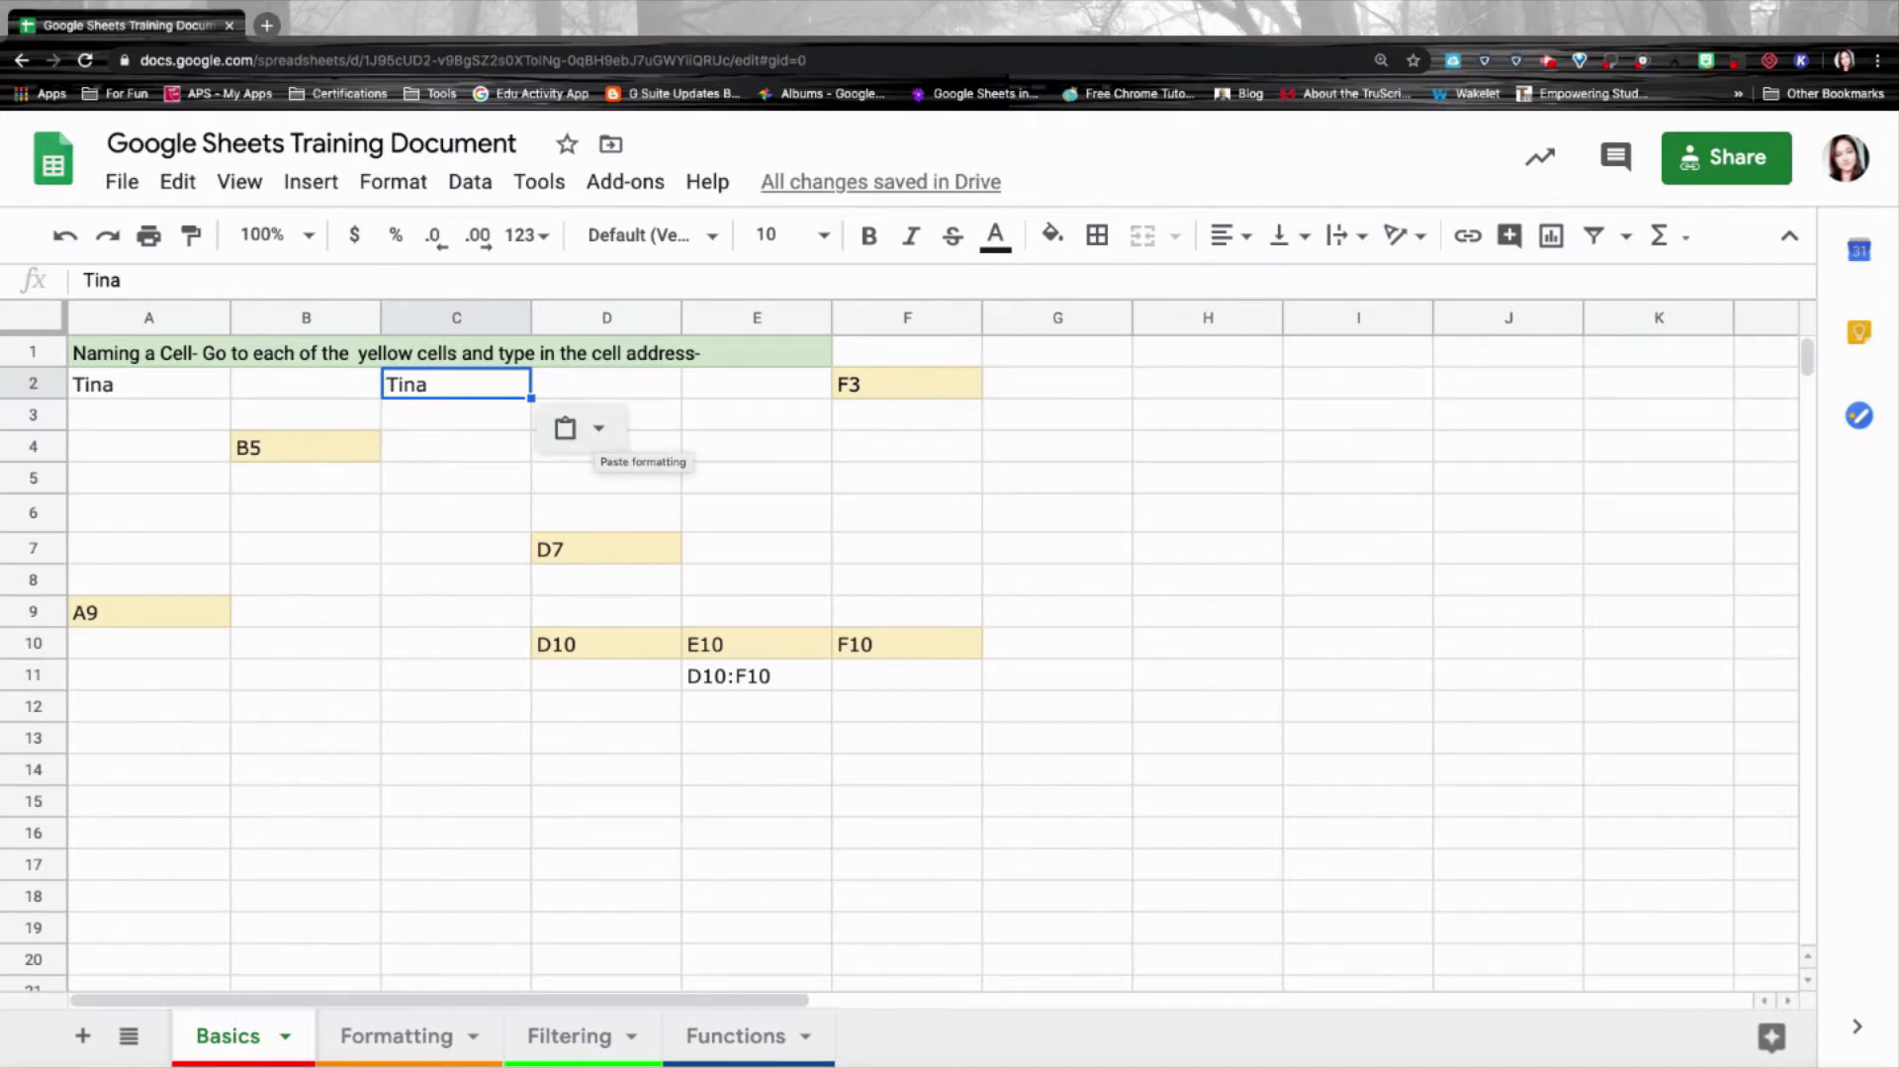
left_click(598, 429)
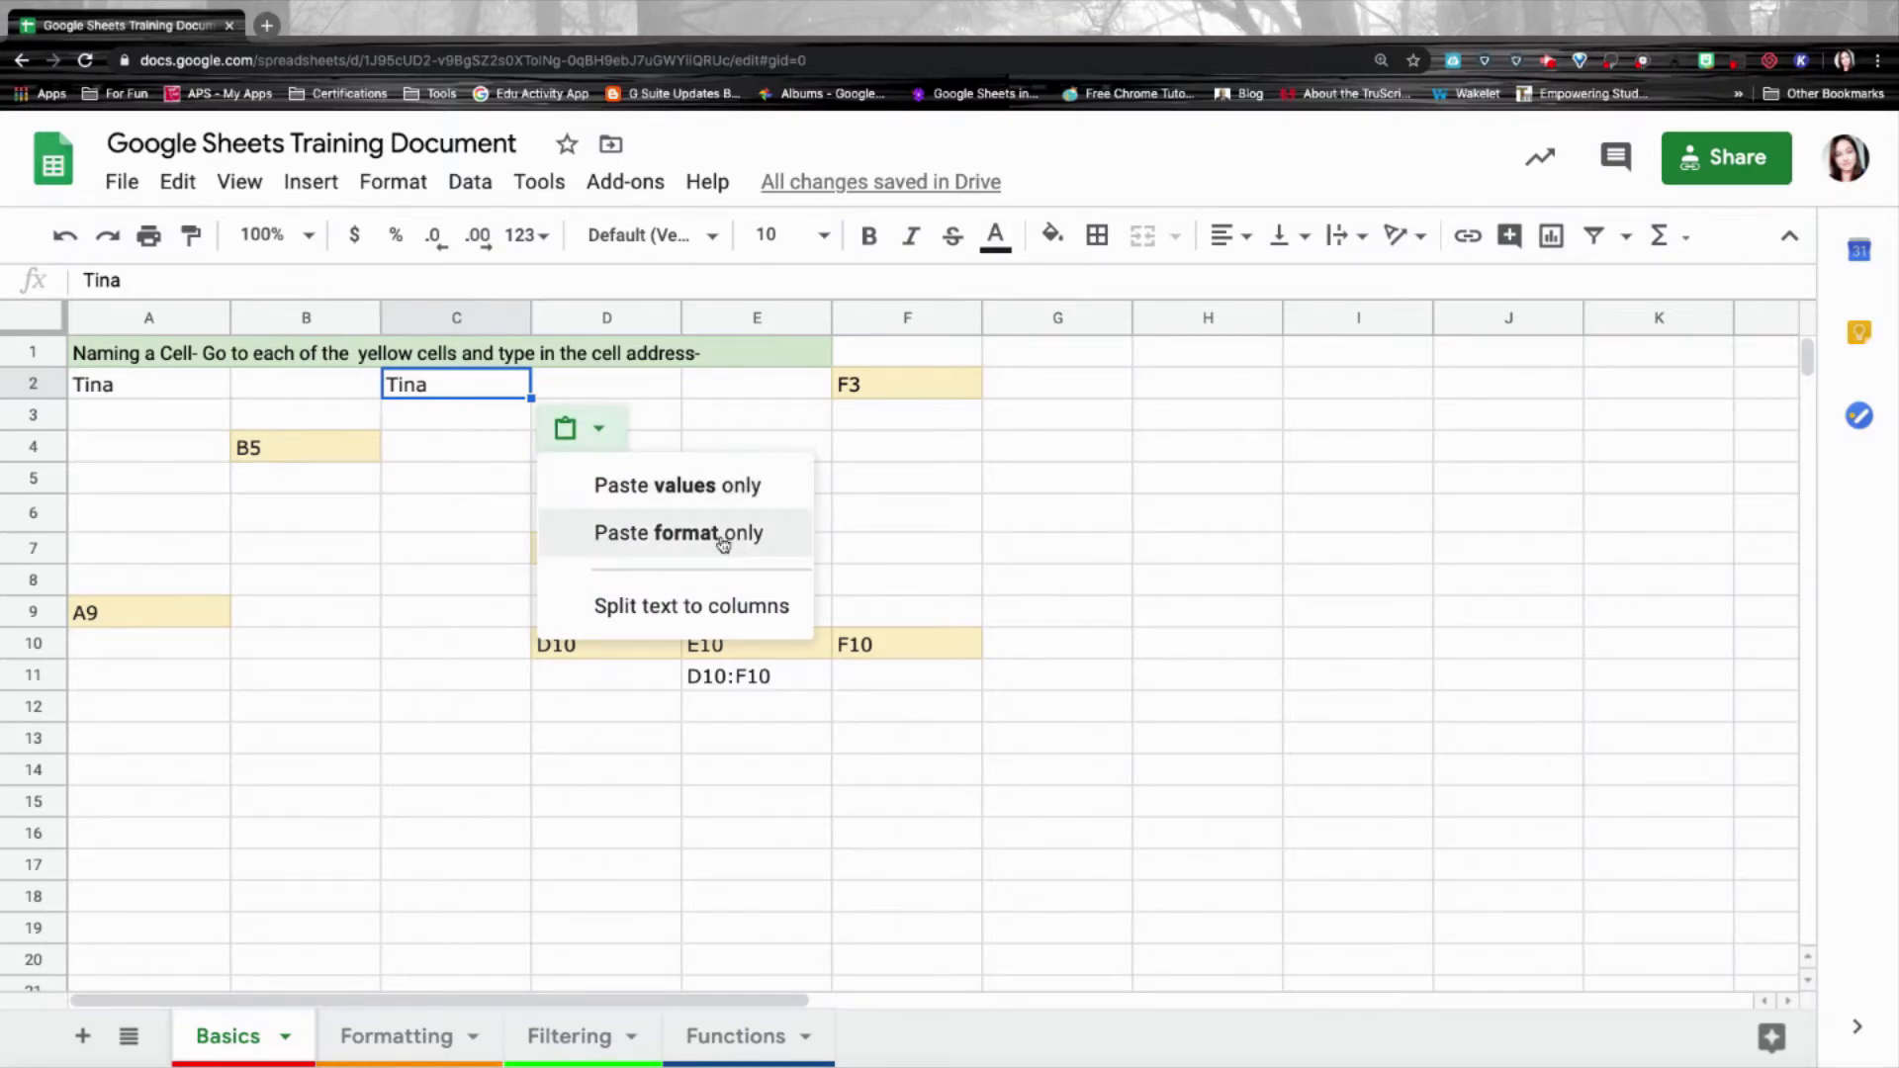
key("ctrl+z")
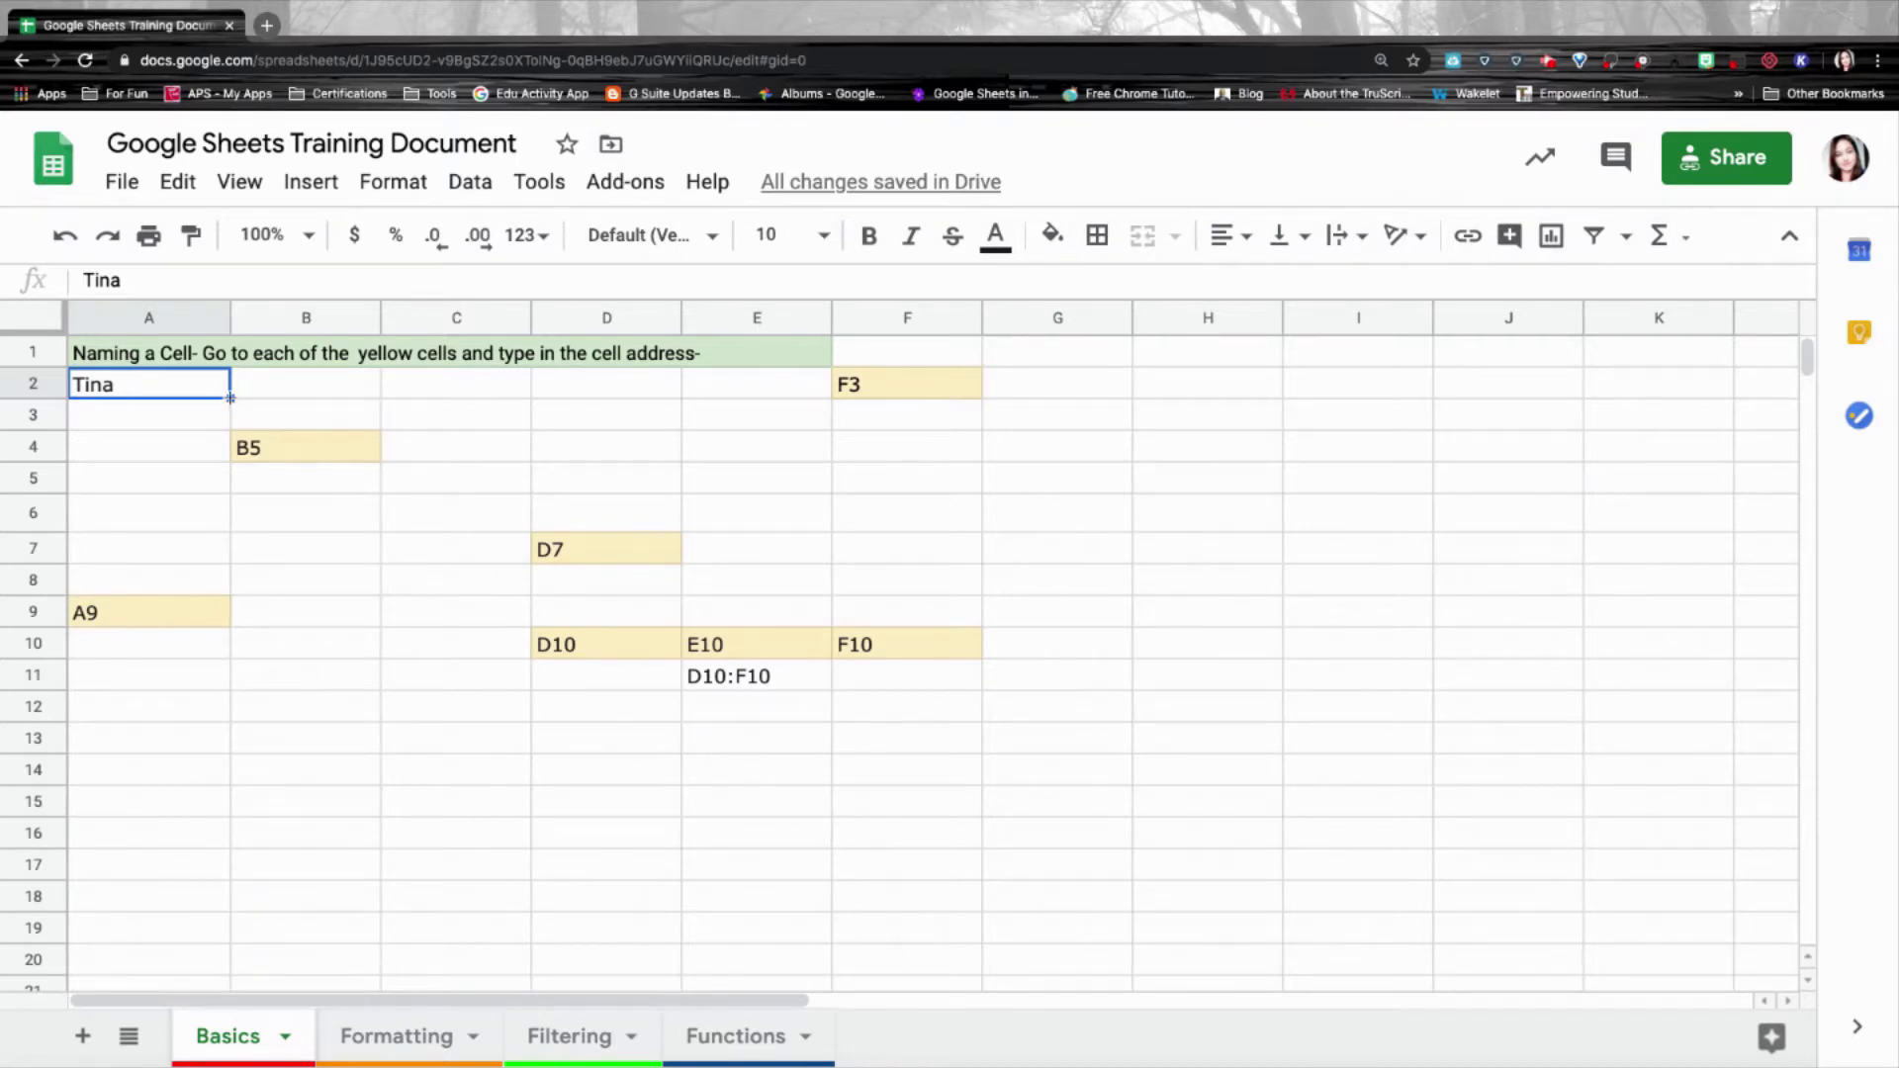
Fill the name from A2 across B2:E2 and down A3:A8 with the fill handle.
left_click_drag(231, 398, 758, 387)
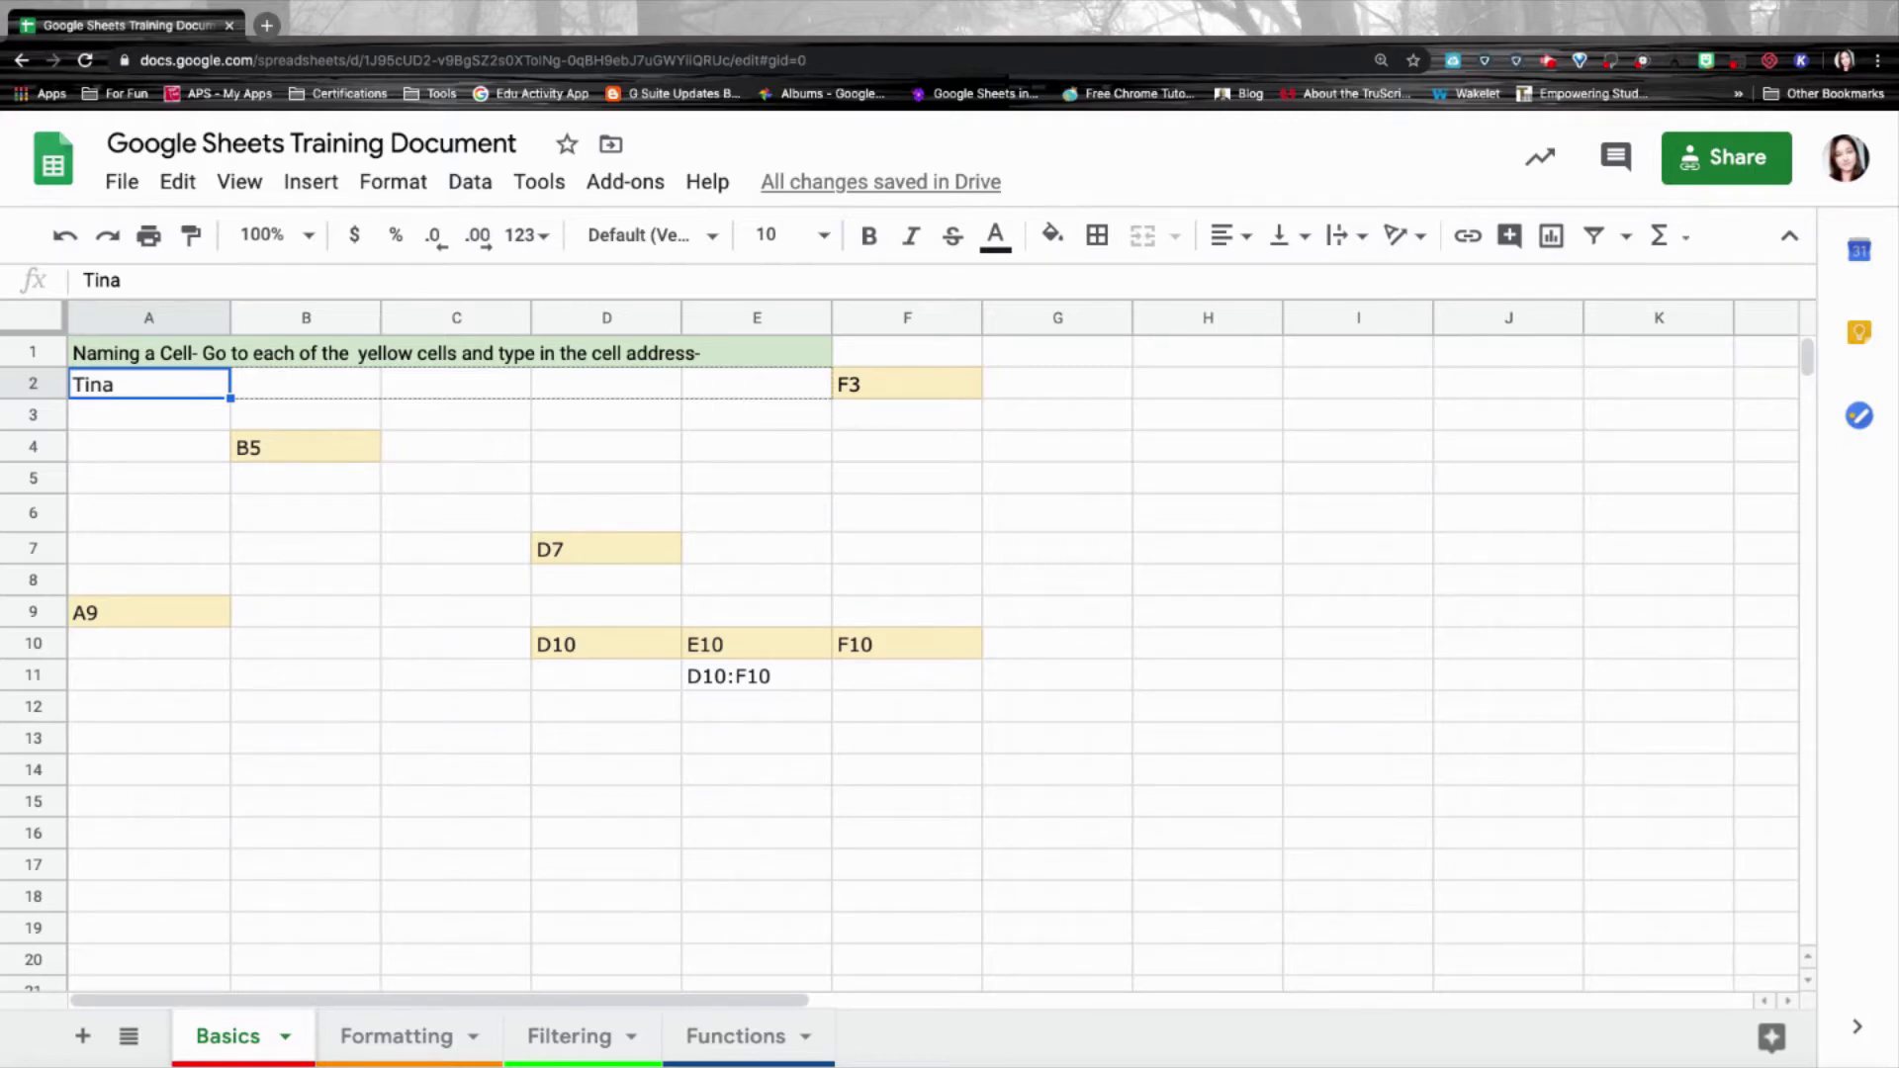
left_click_drag(761, 391, 758, 389)
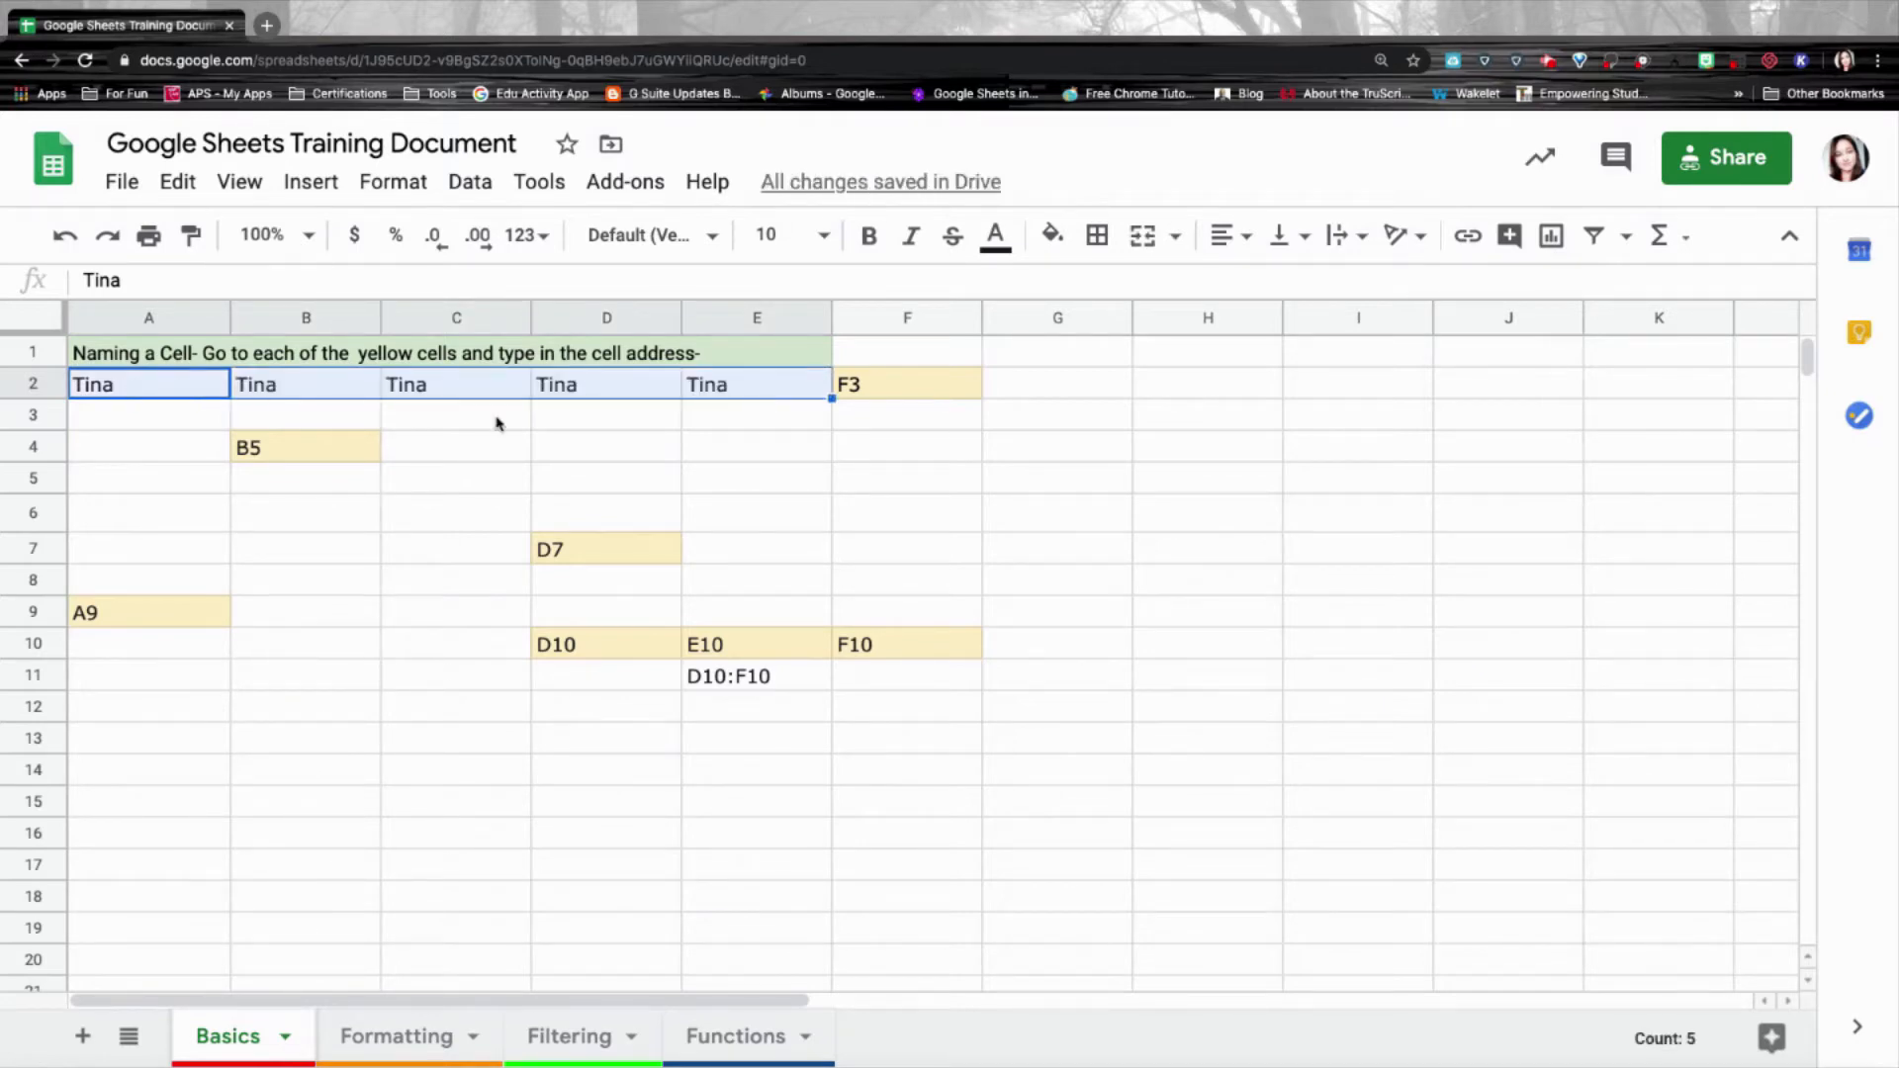
left_click(228, 394)
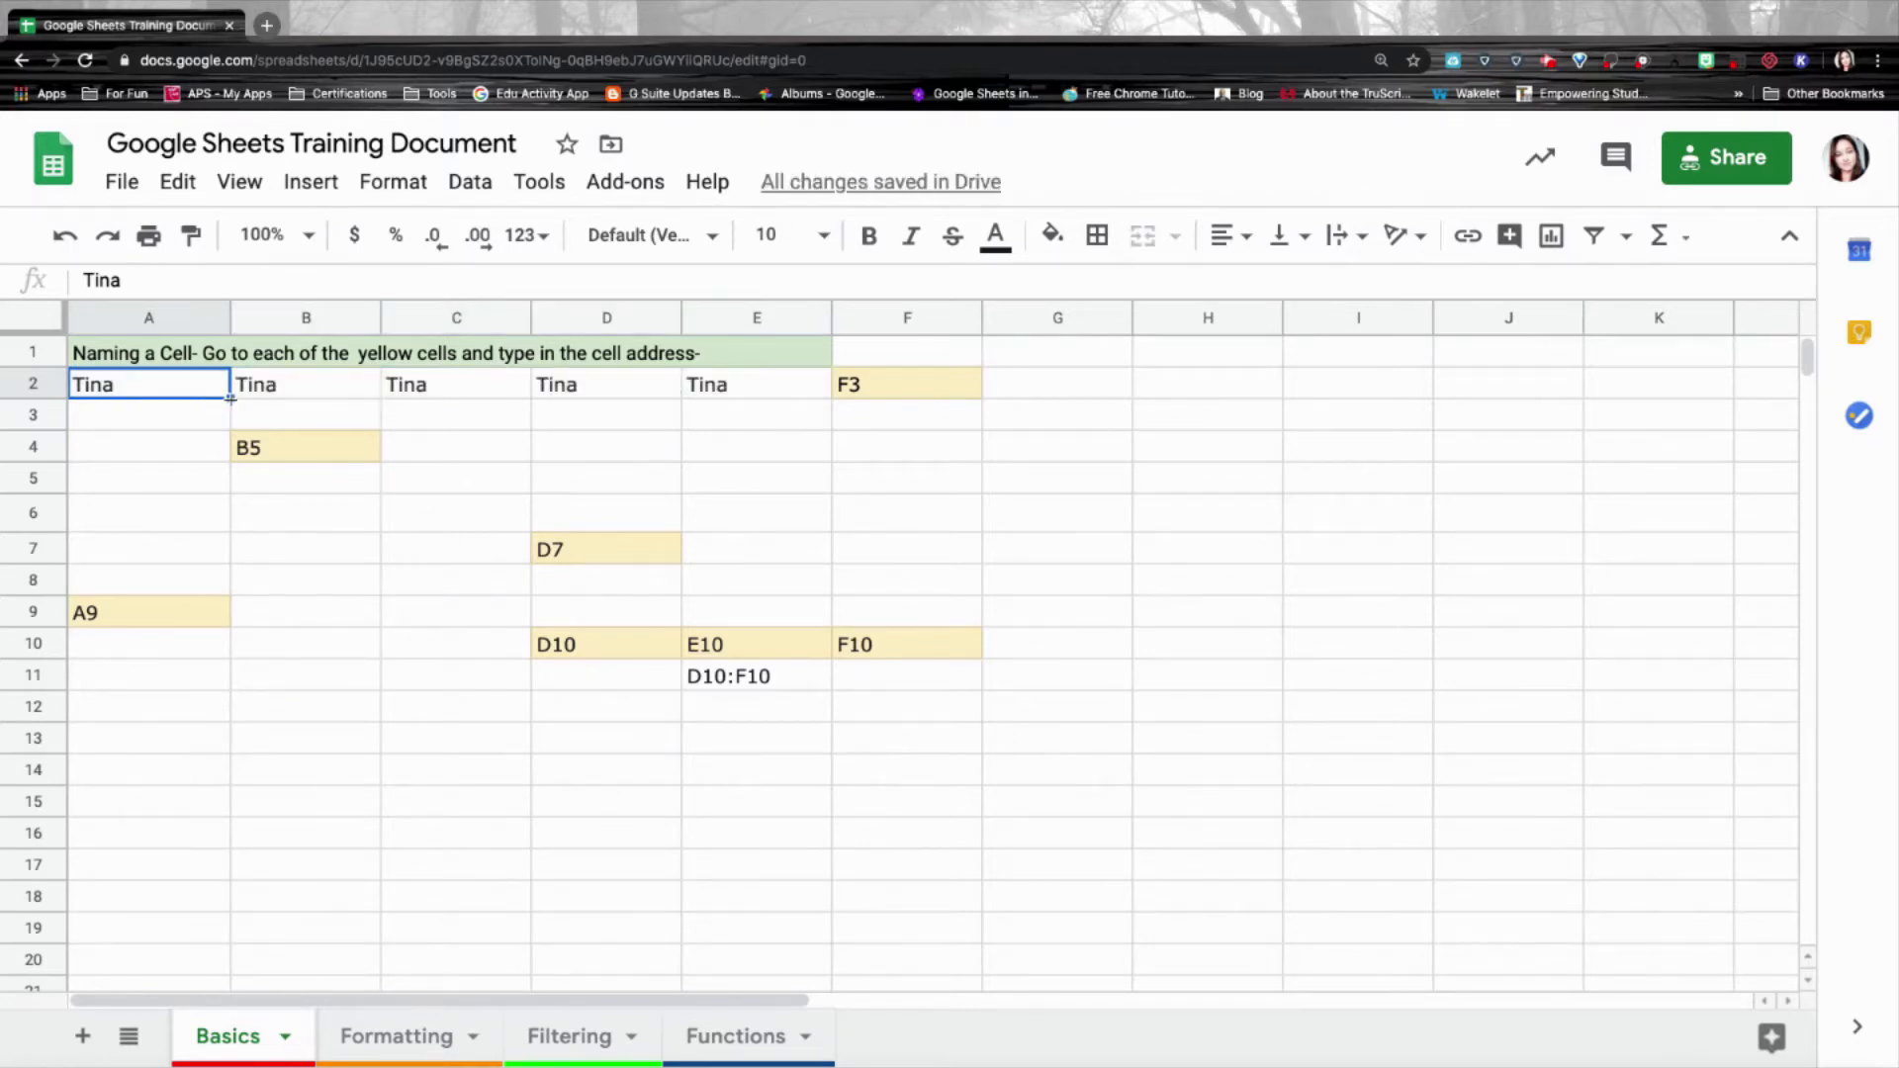
left_click_drag(230, 398, 219, 591)
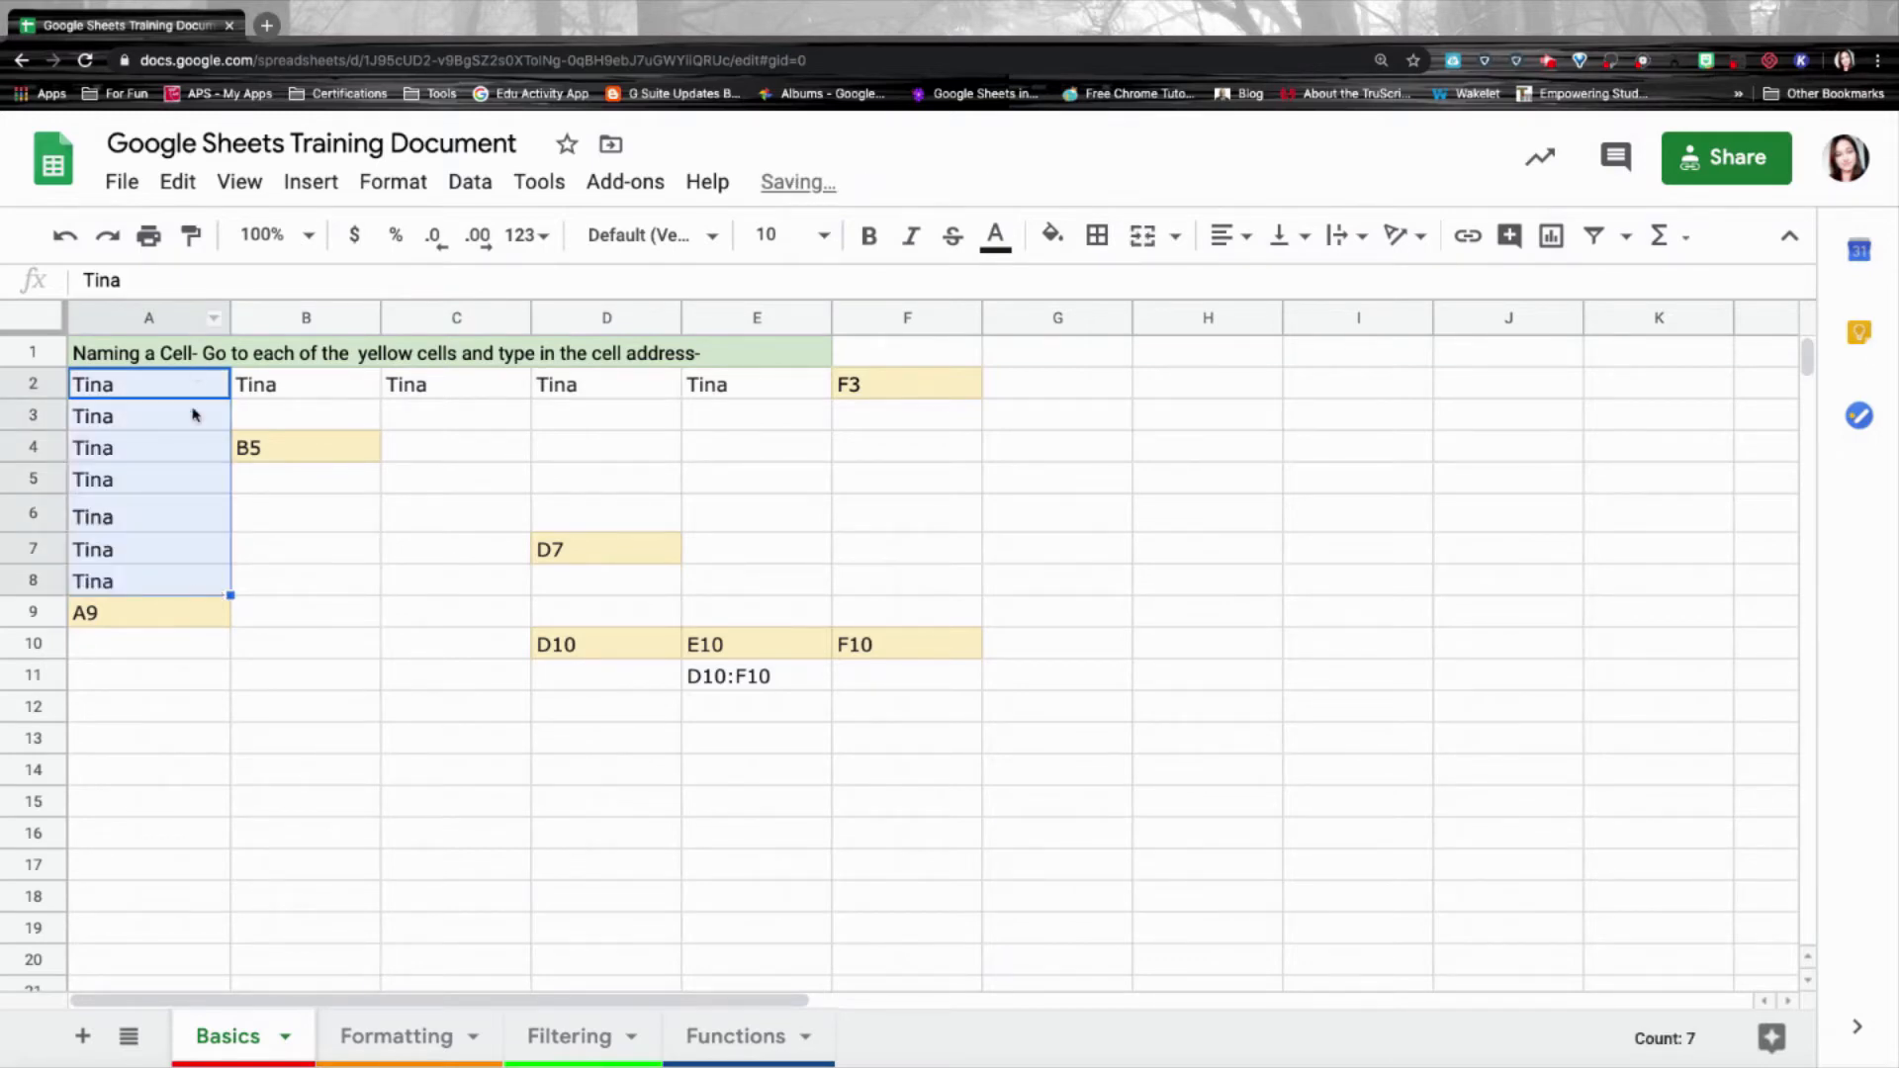
left_click(188, 676)
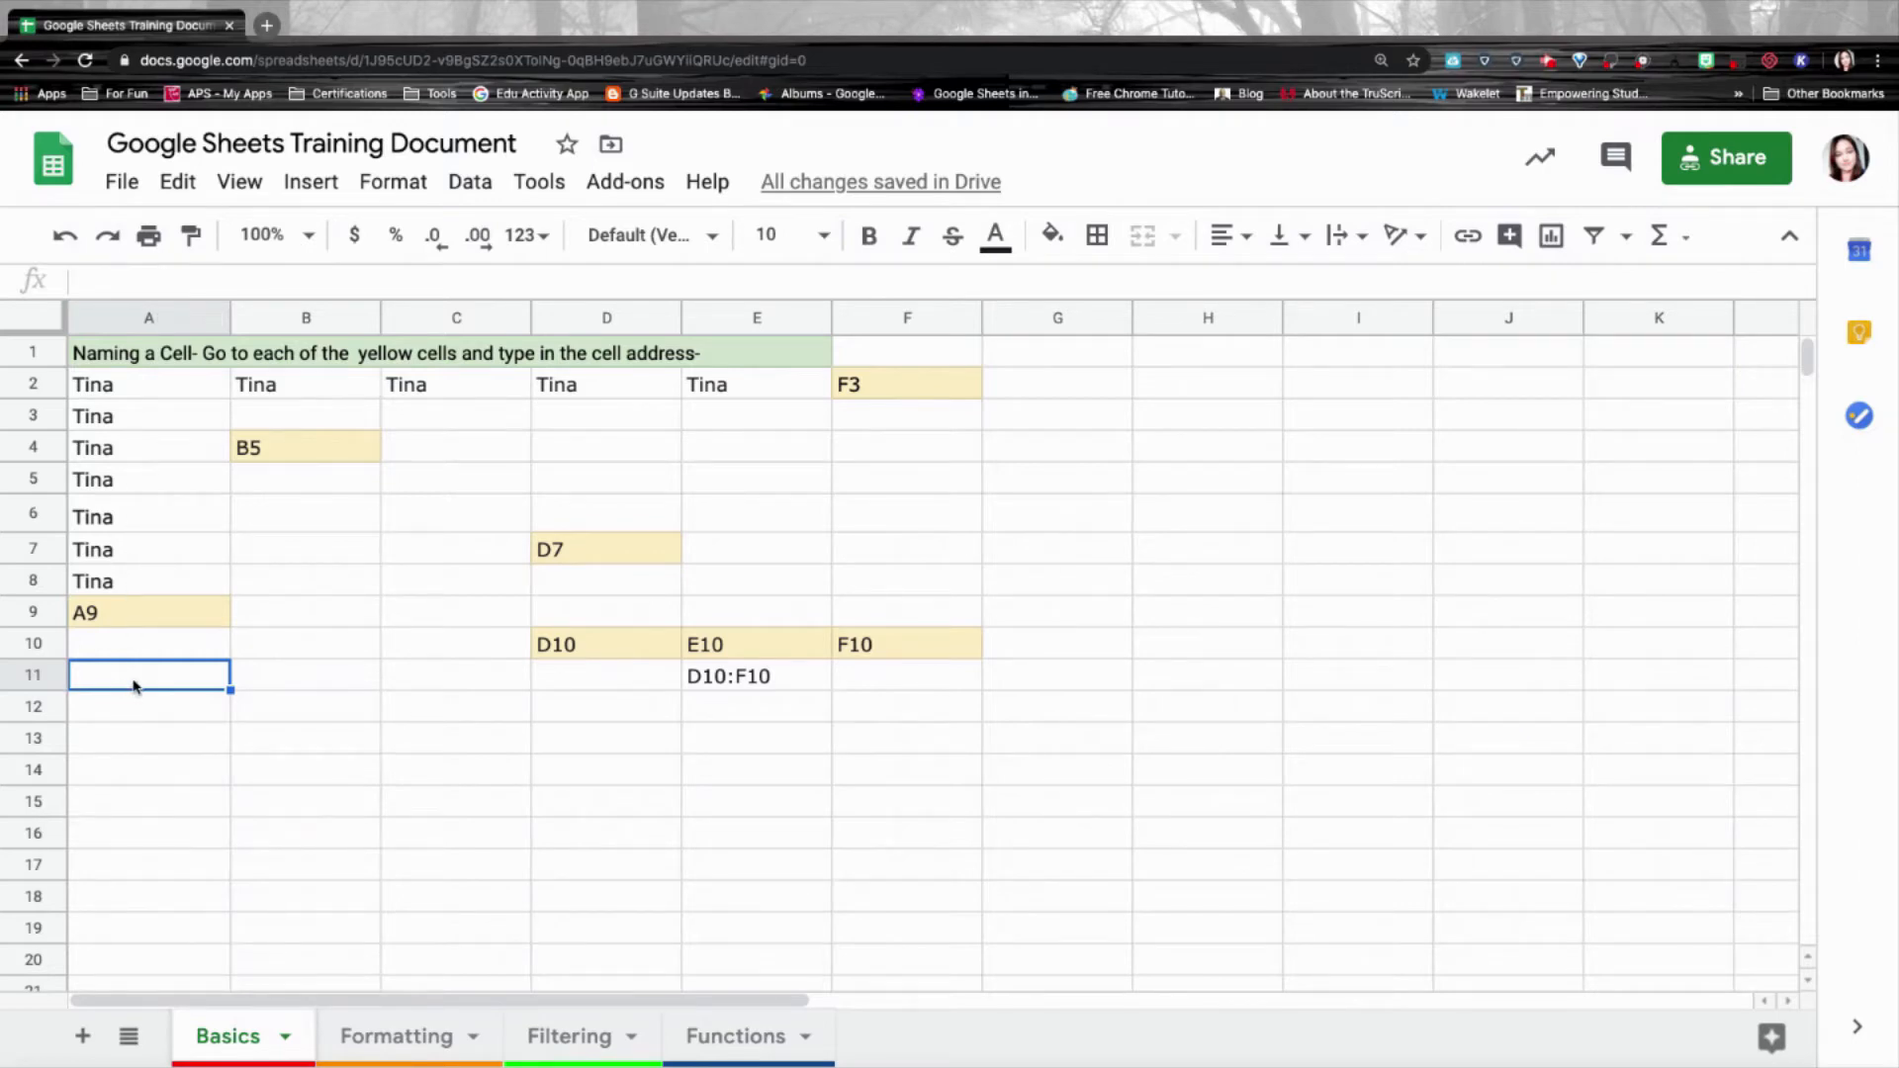
Fill A11:A20 with successive weekdays starting from Monday.
type("Monday")
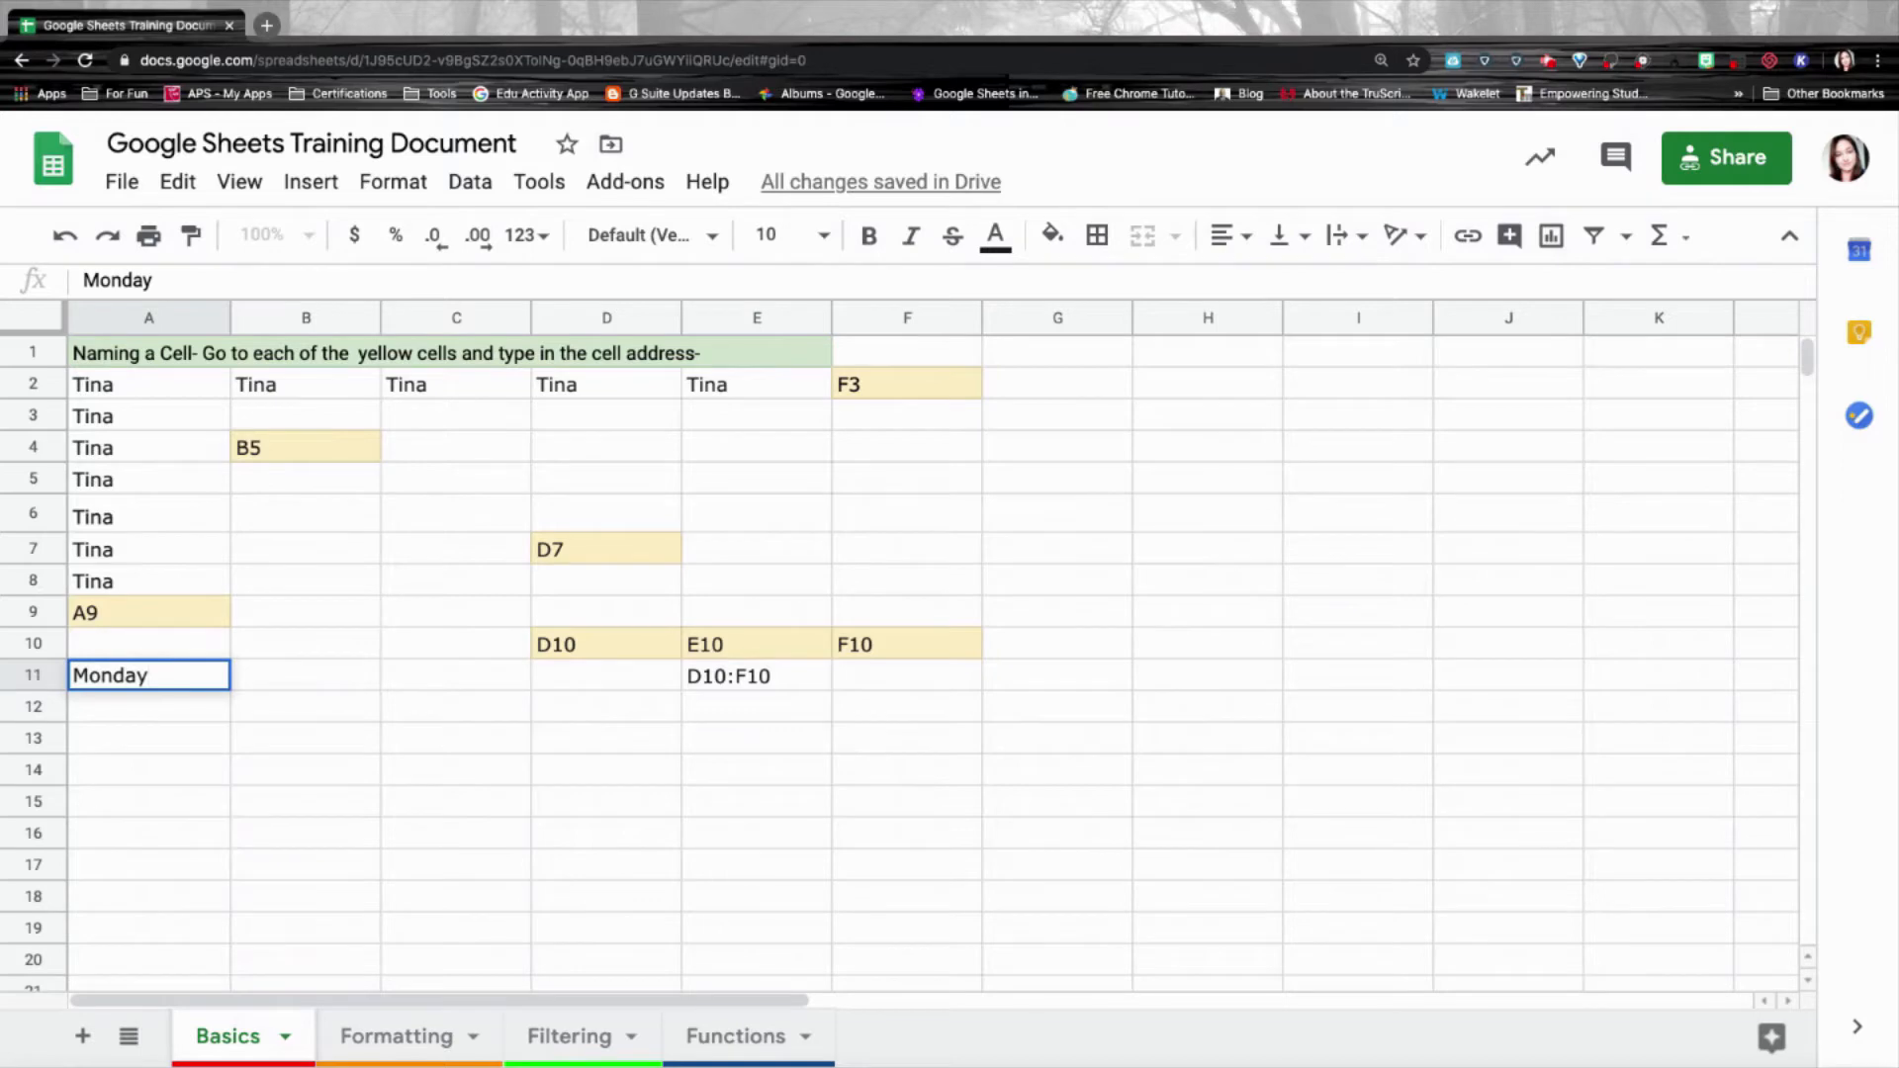
key("Tab")
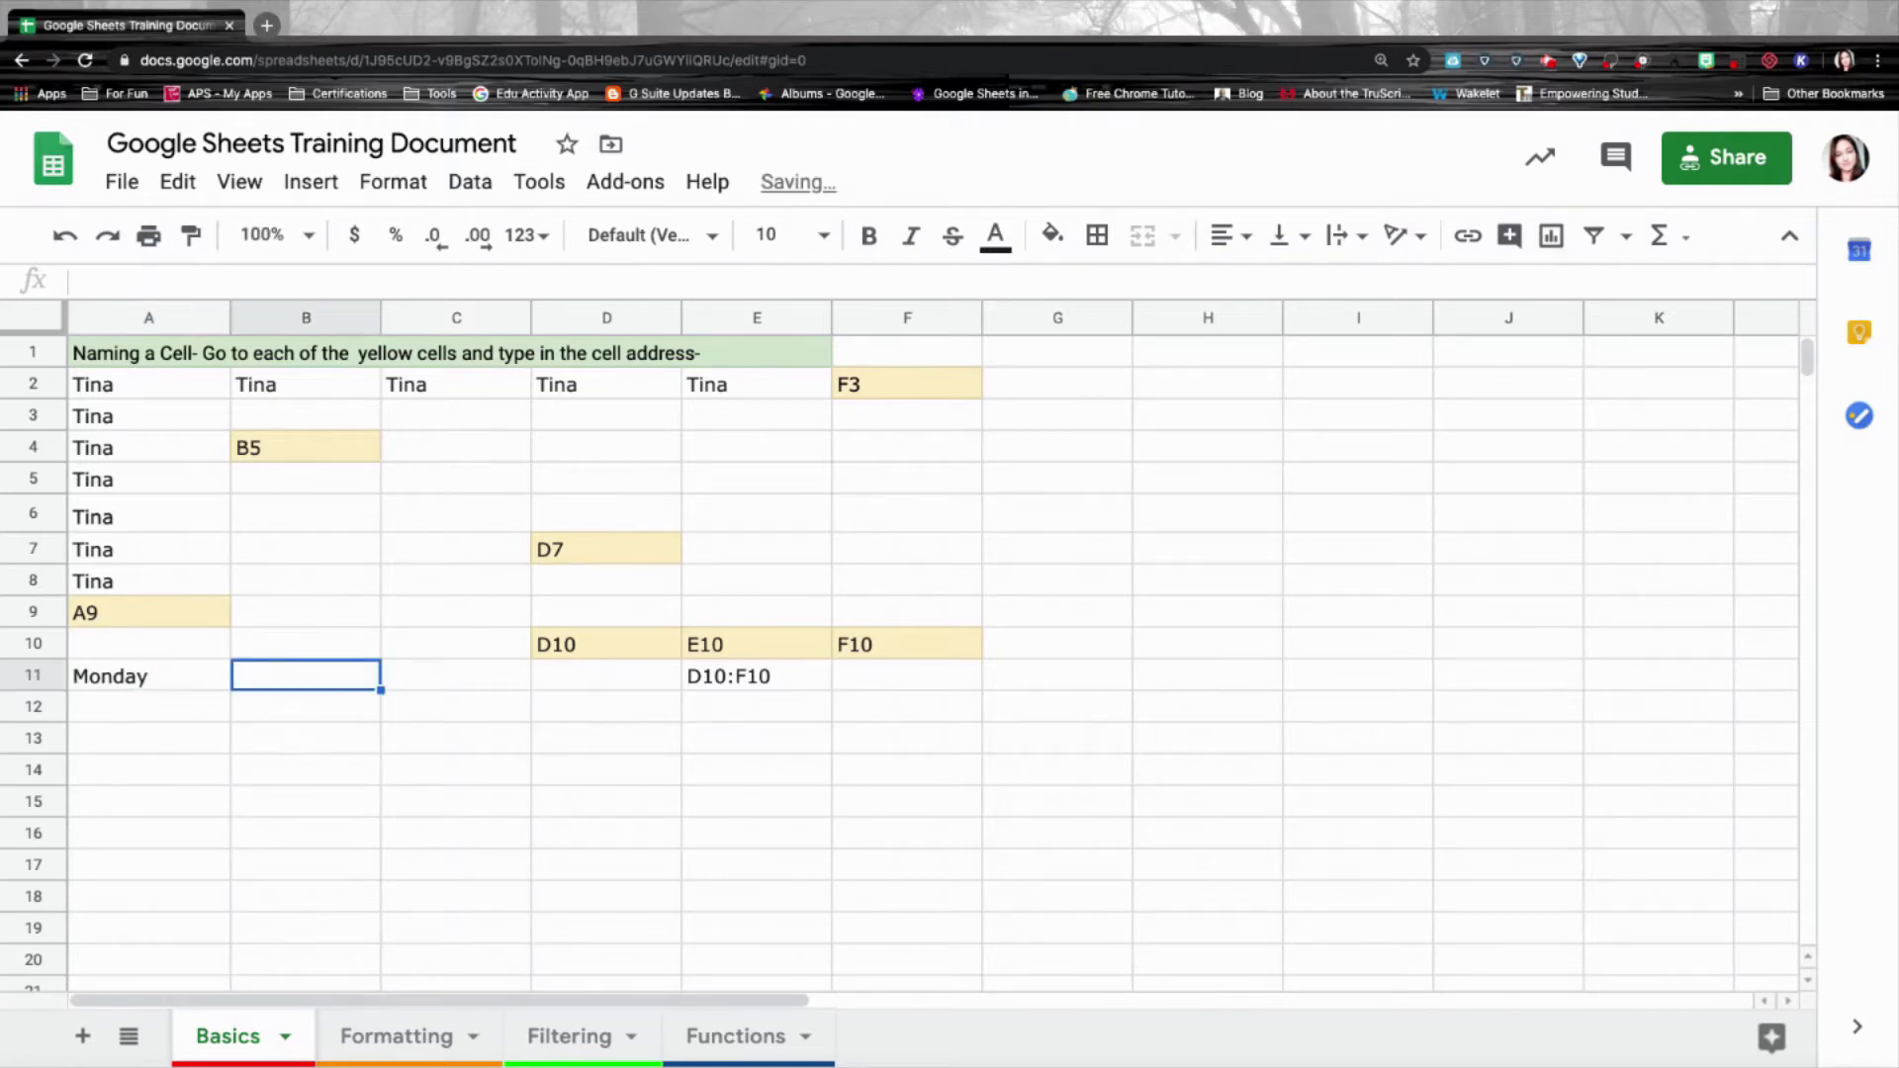
key("Left")
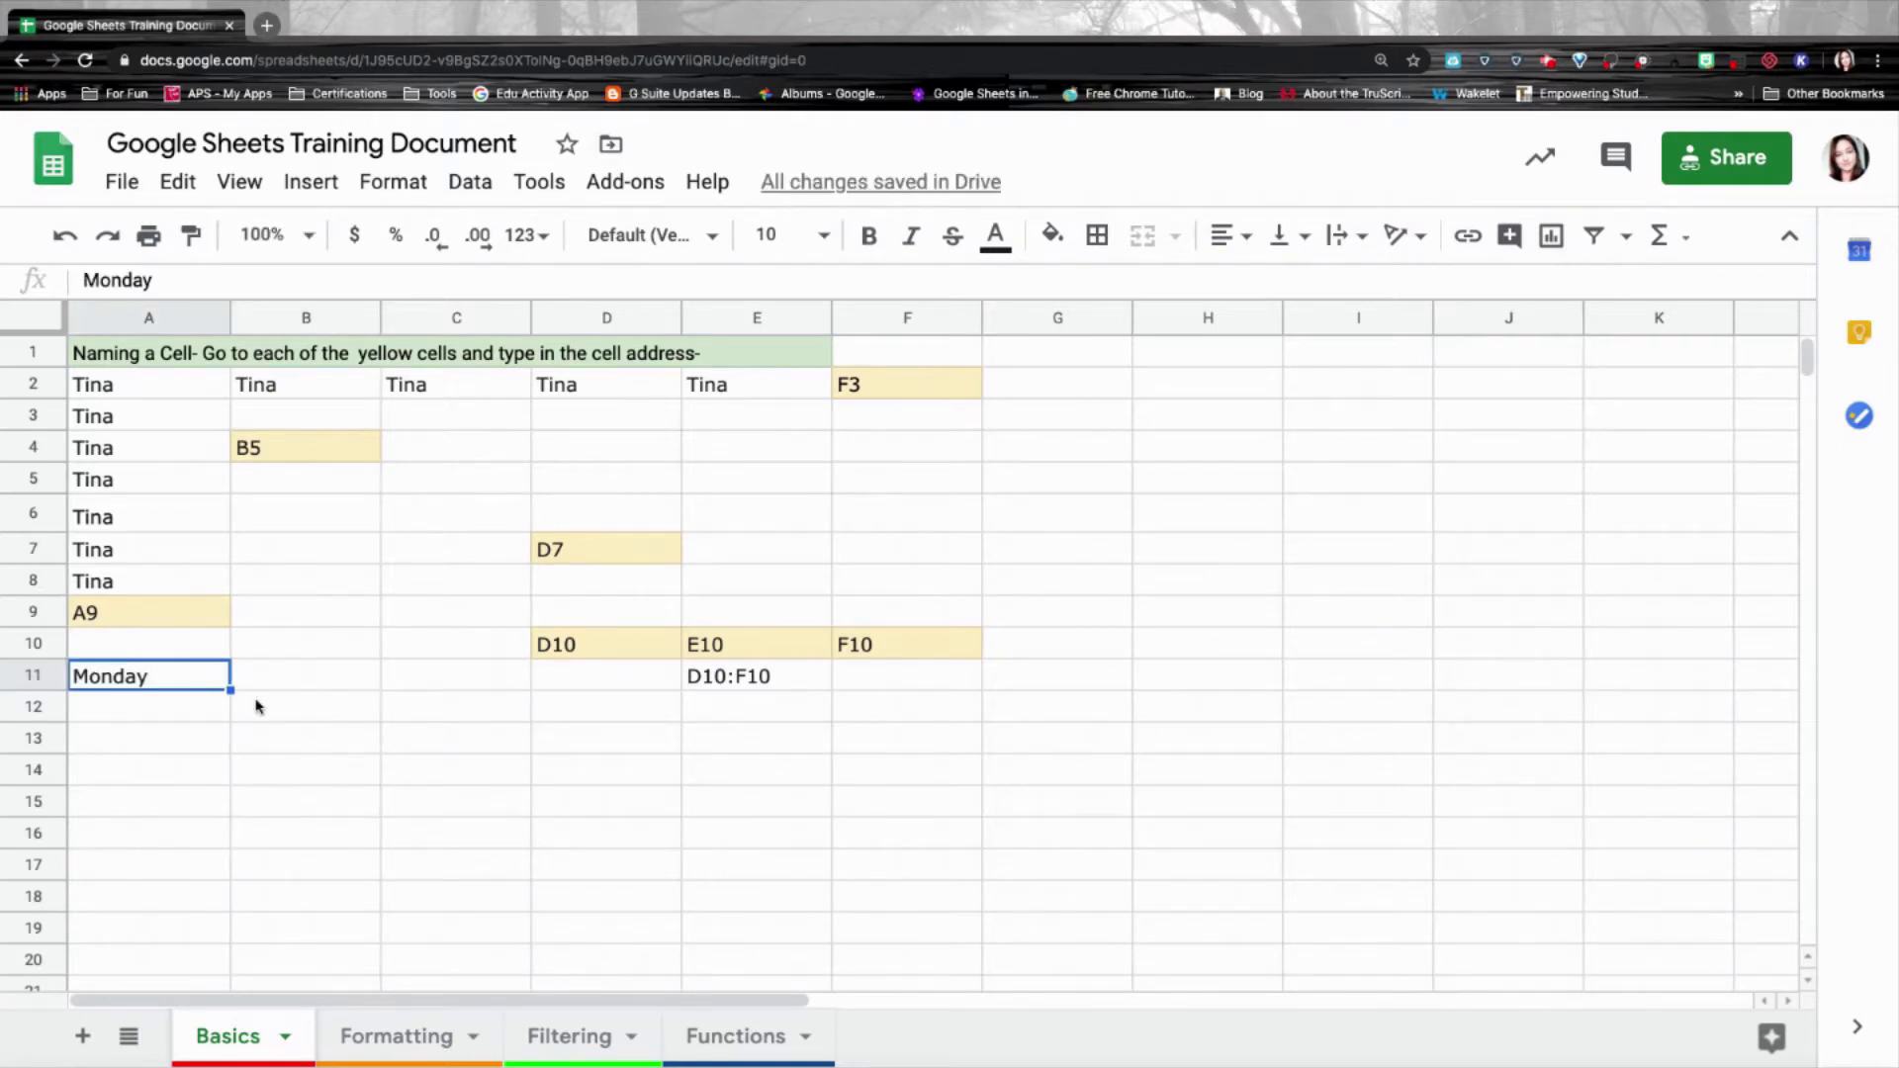
left_click_drag(231, 690, 203, 965)
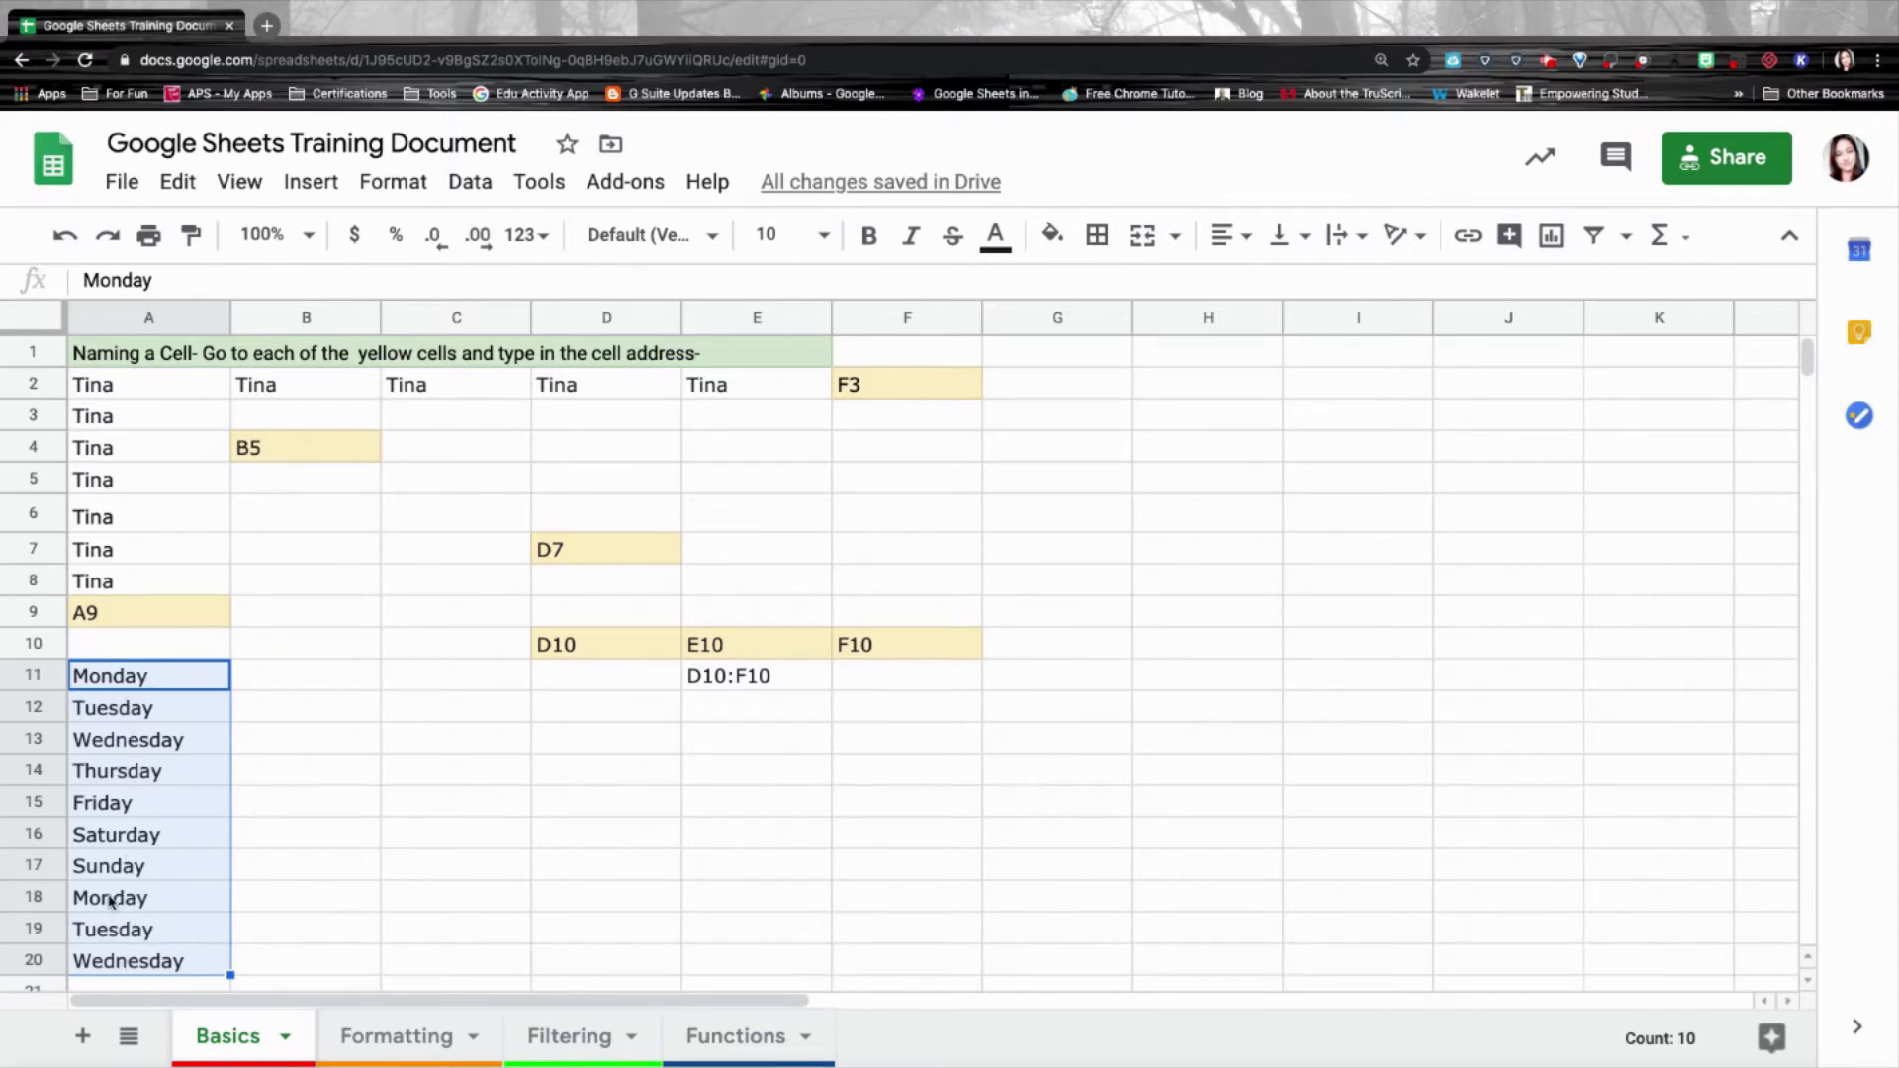
Fill B11:B20 with months from January and C11:C20 with Student 1 to Student 10.
left_click(318, 683)
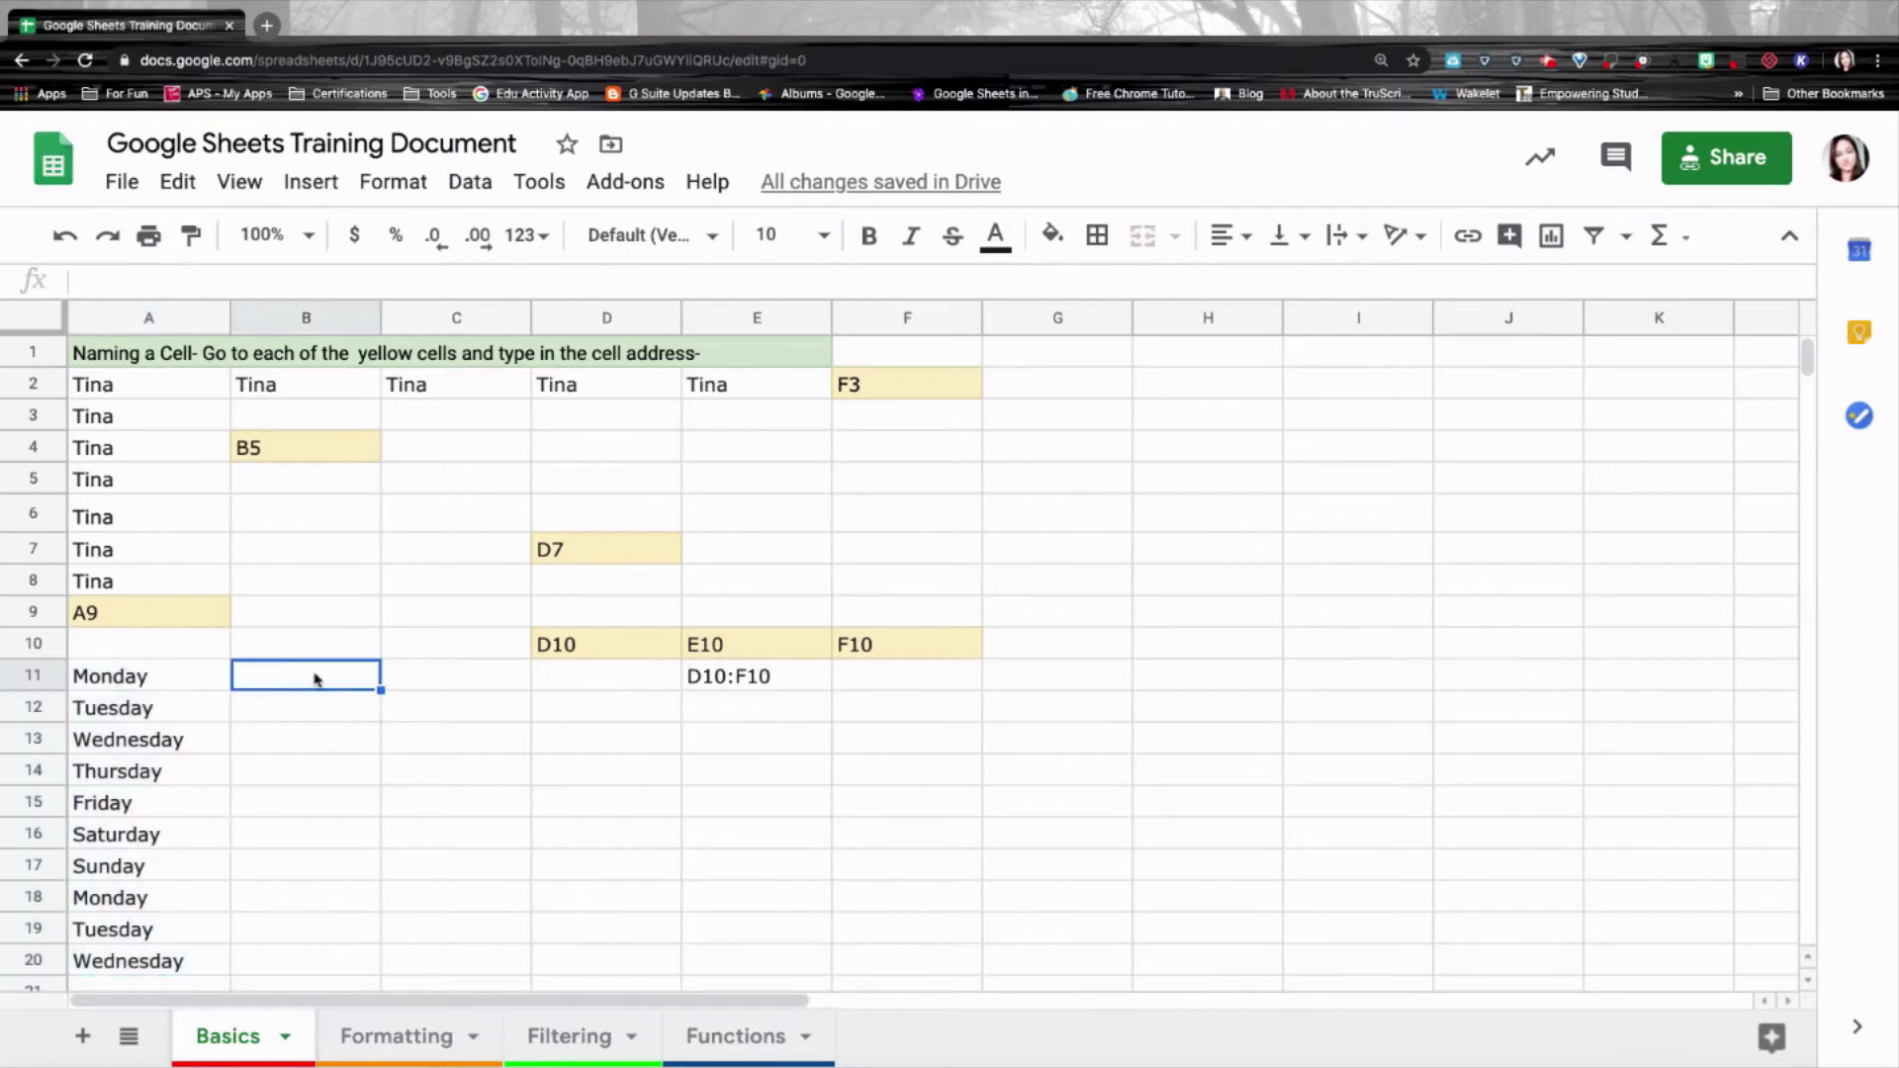
key("ctrl+v")
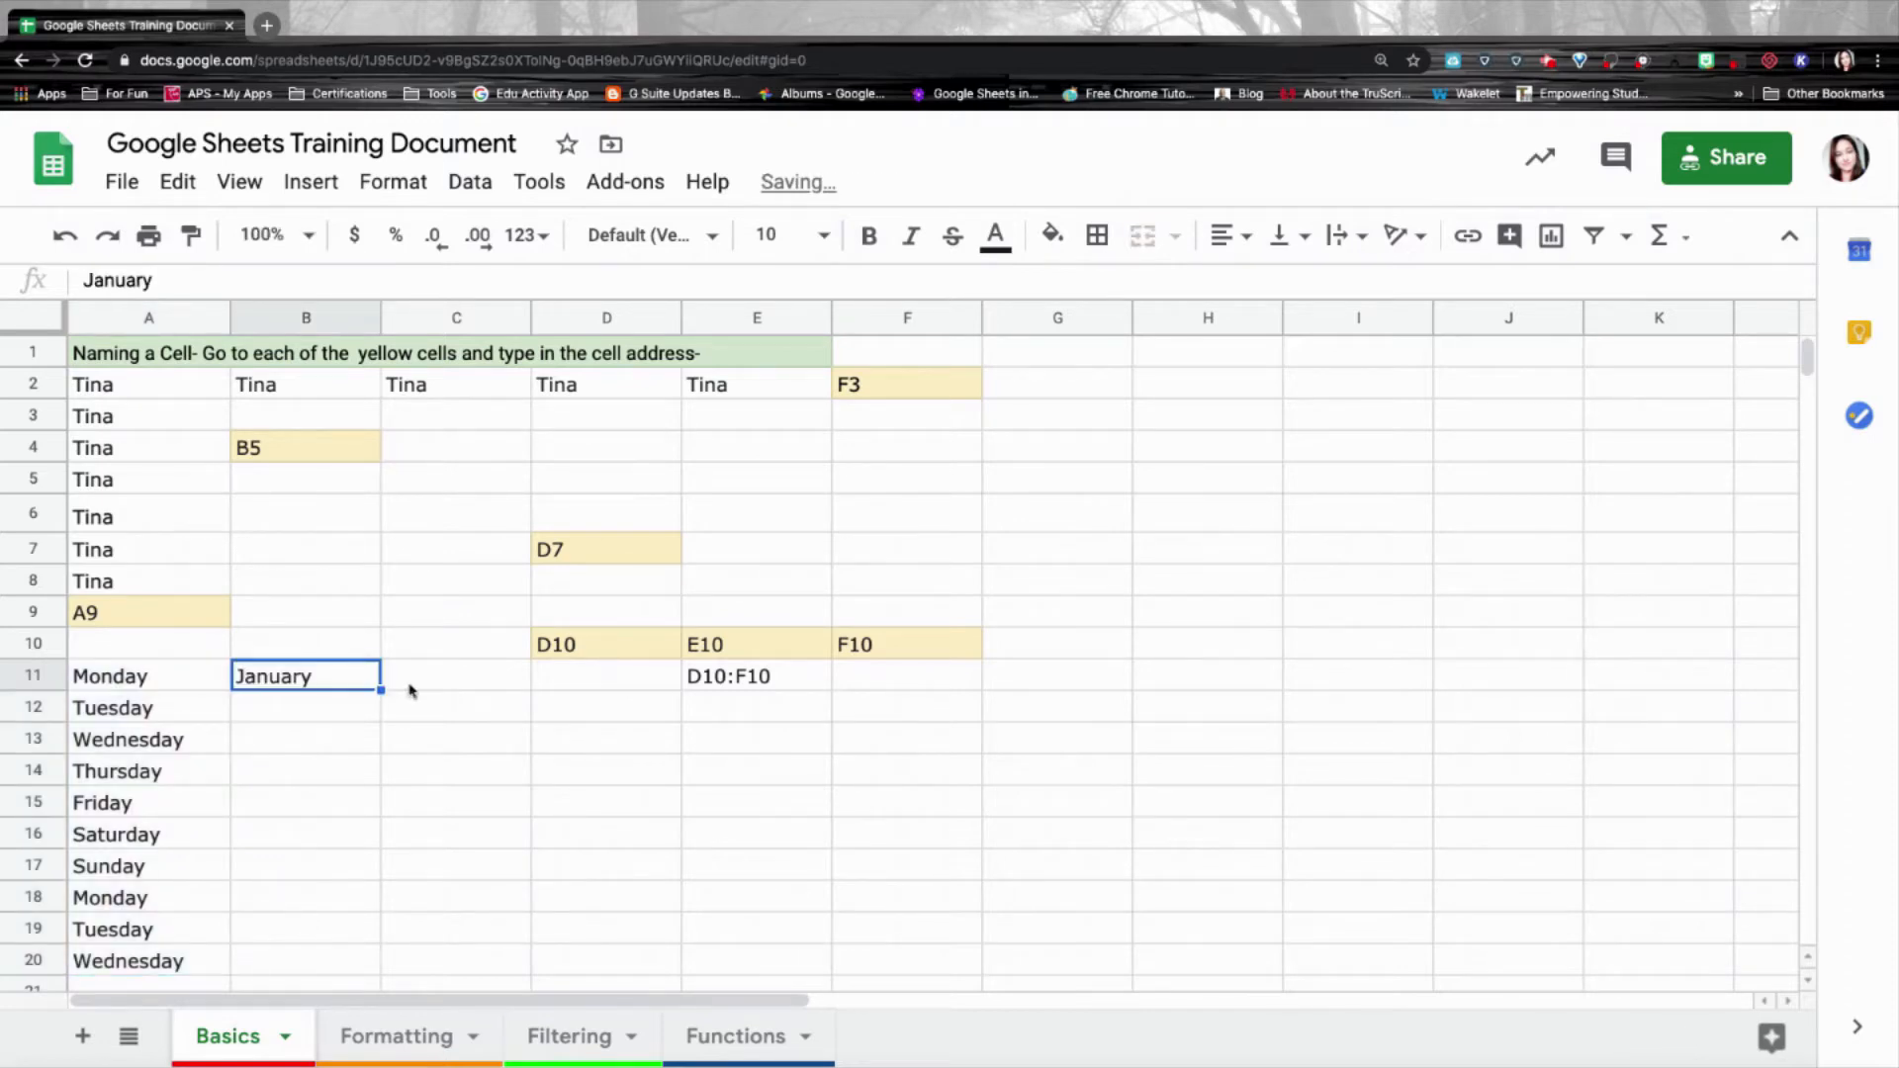
left_click_drag(380, 690, 358, 963)
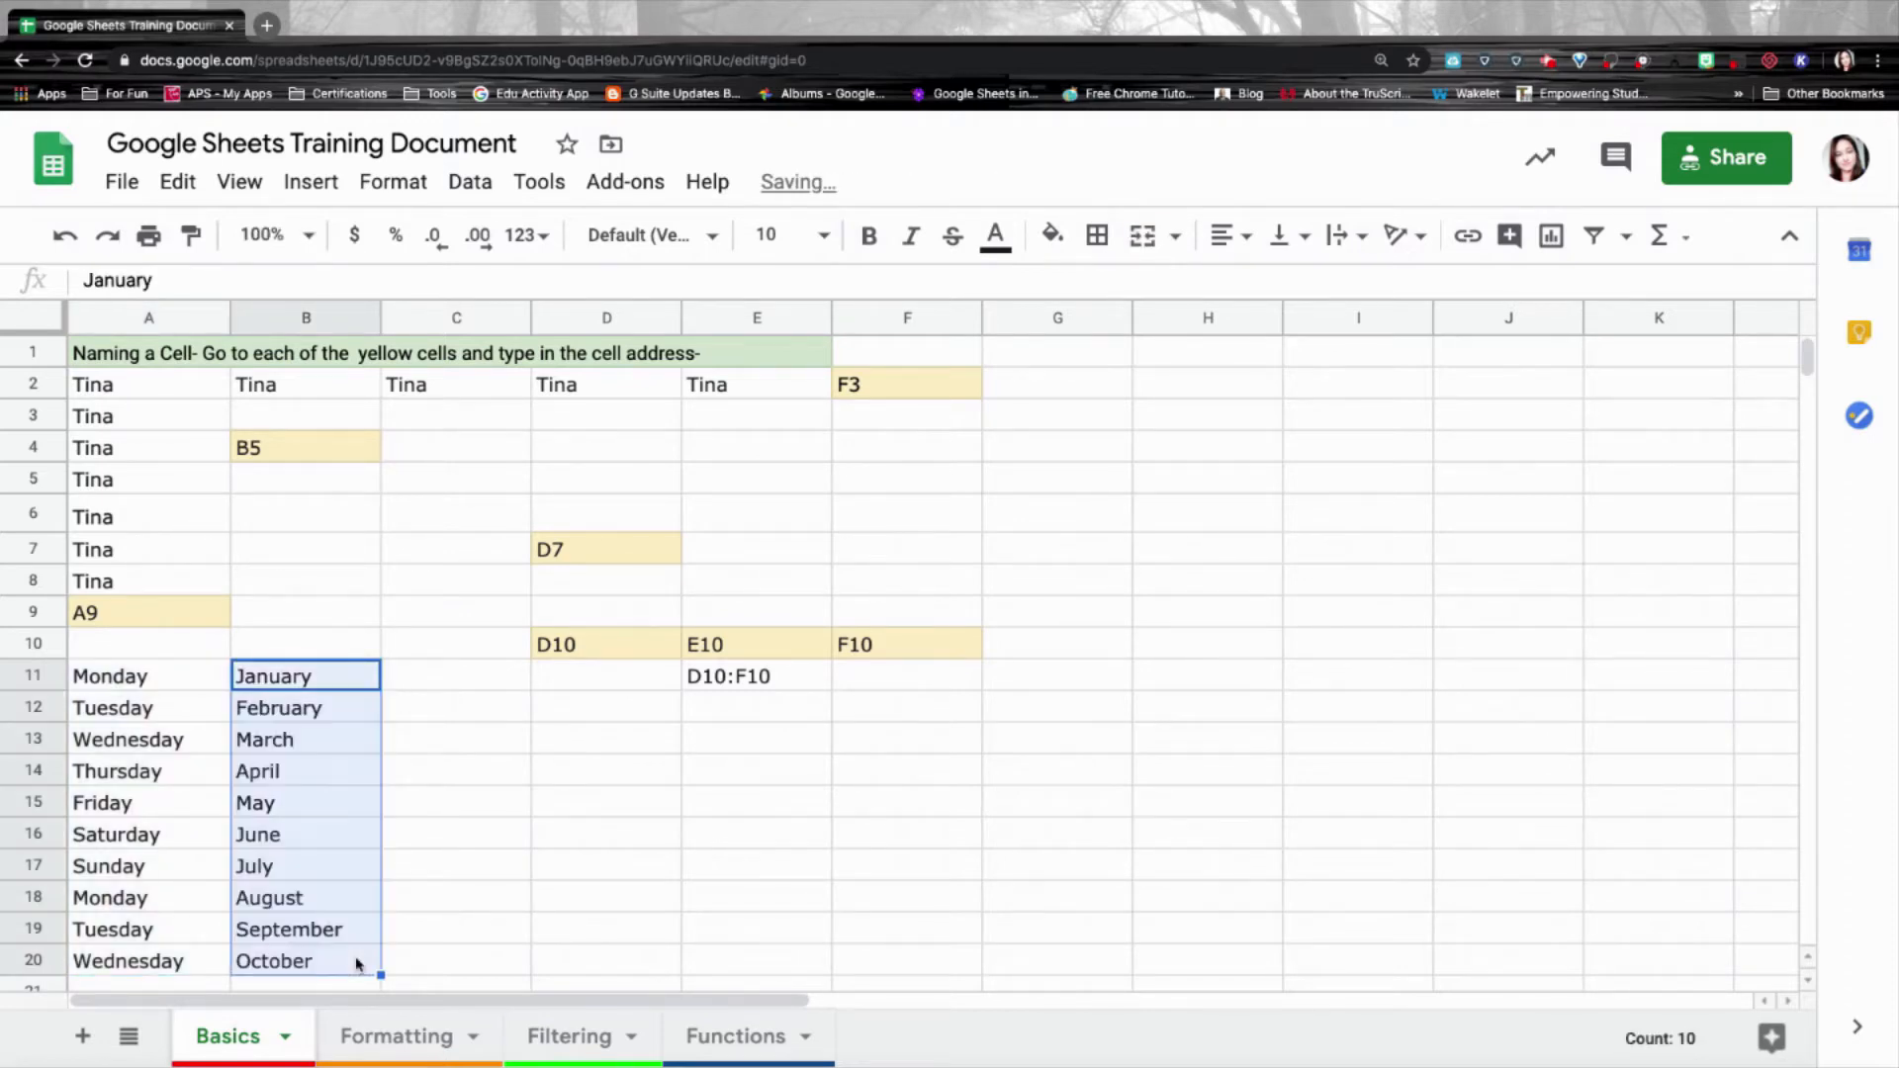
key("Right")
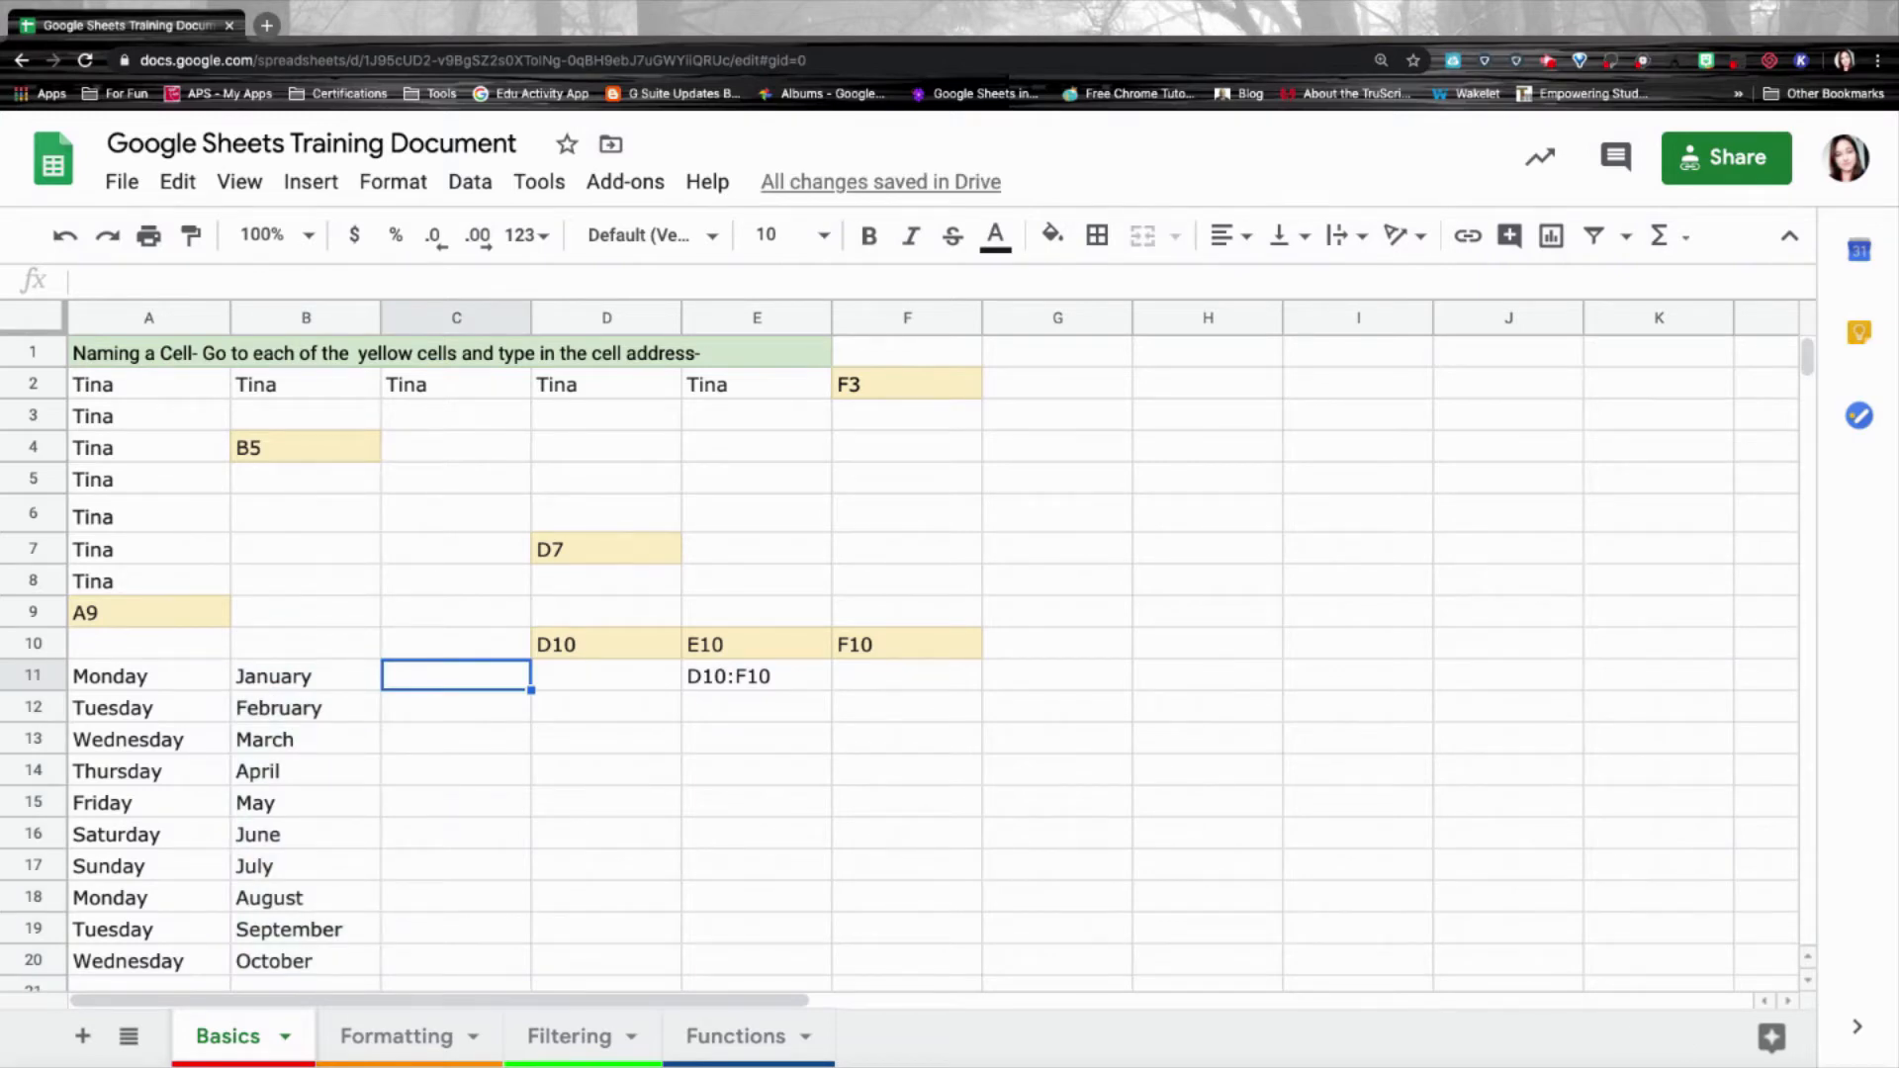
type("Student ")
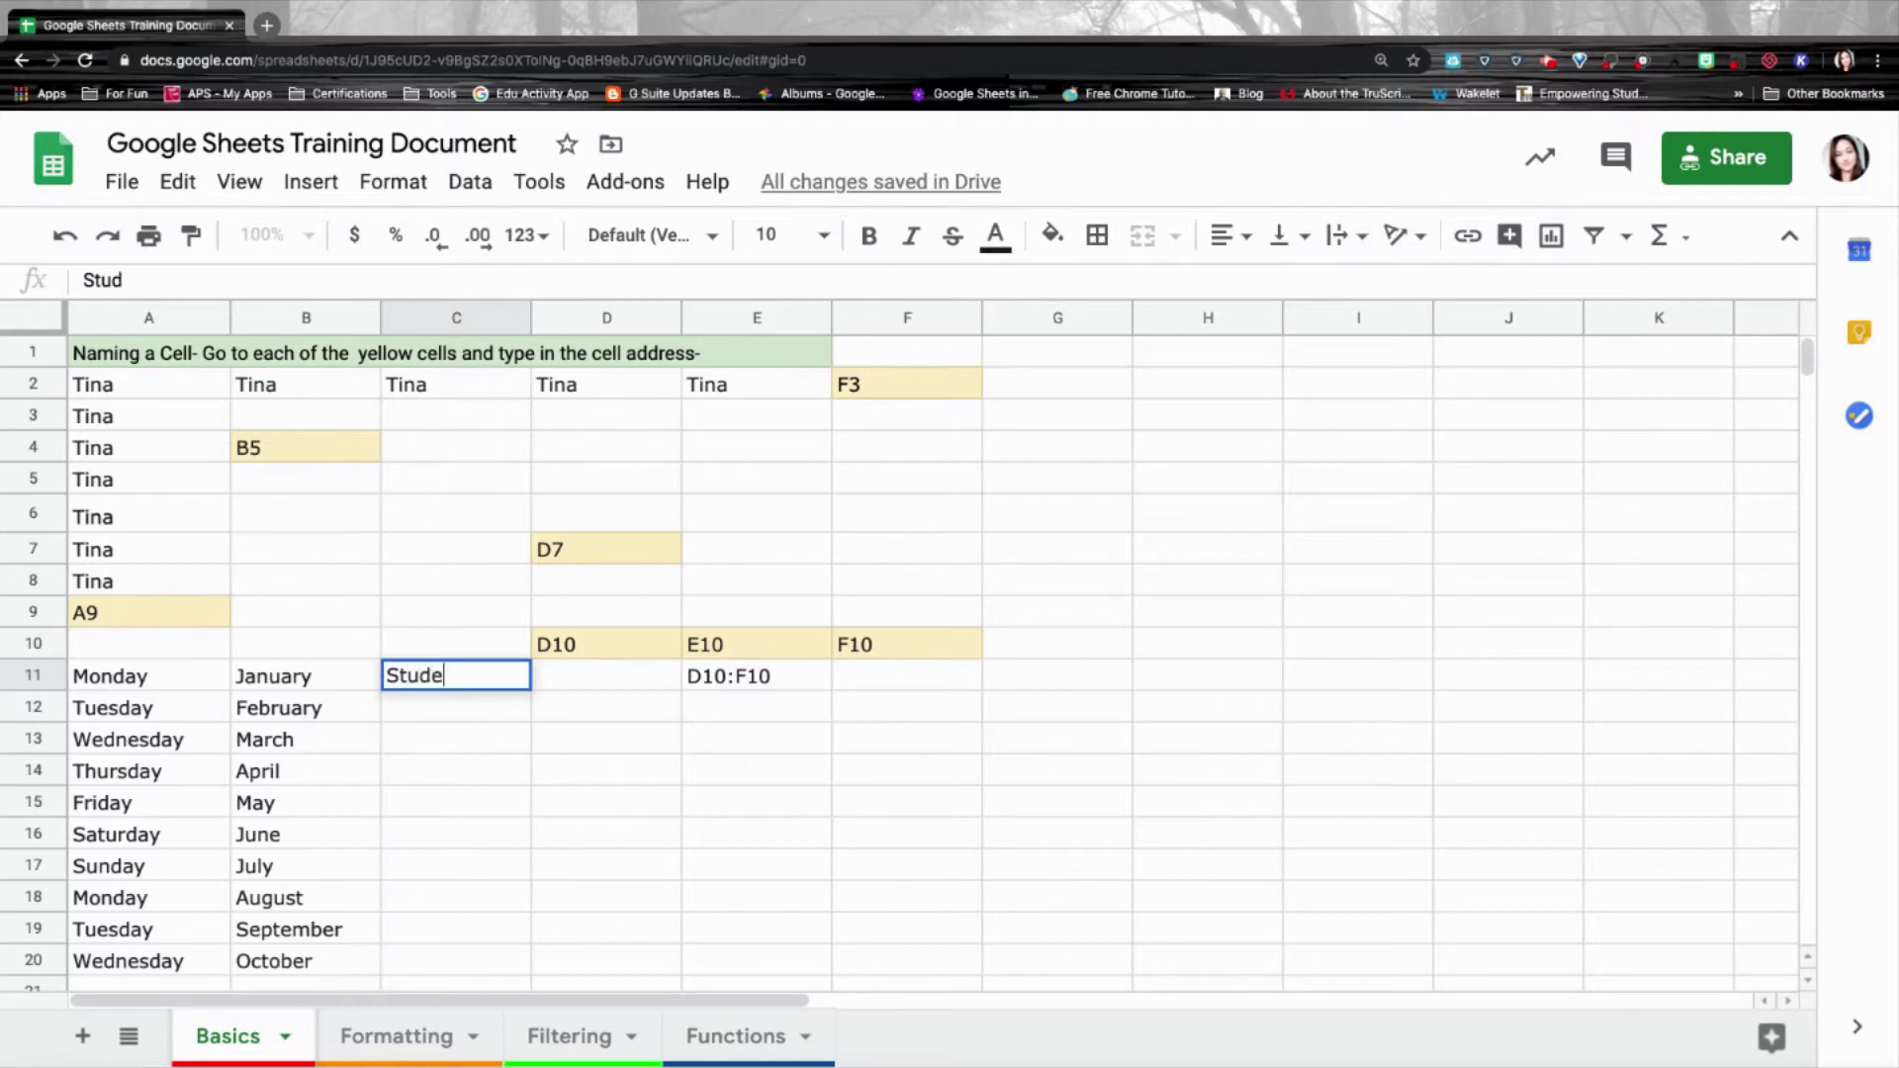
type("1")
left_click_drag(531, 689, 503, 961)
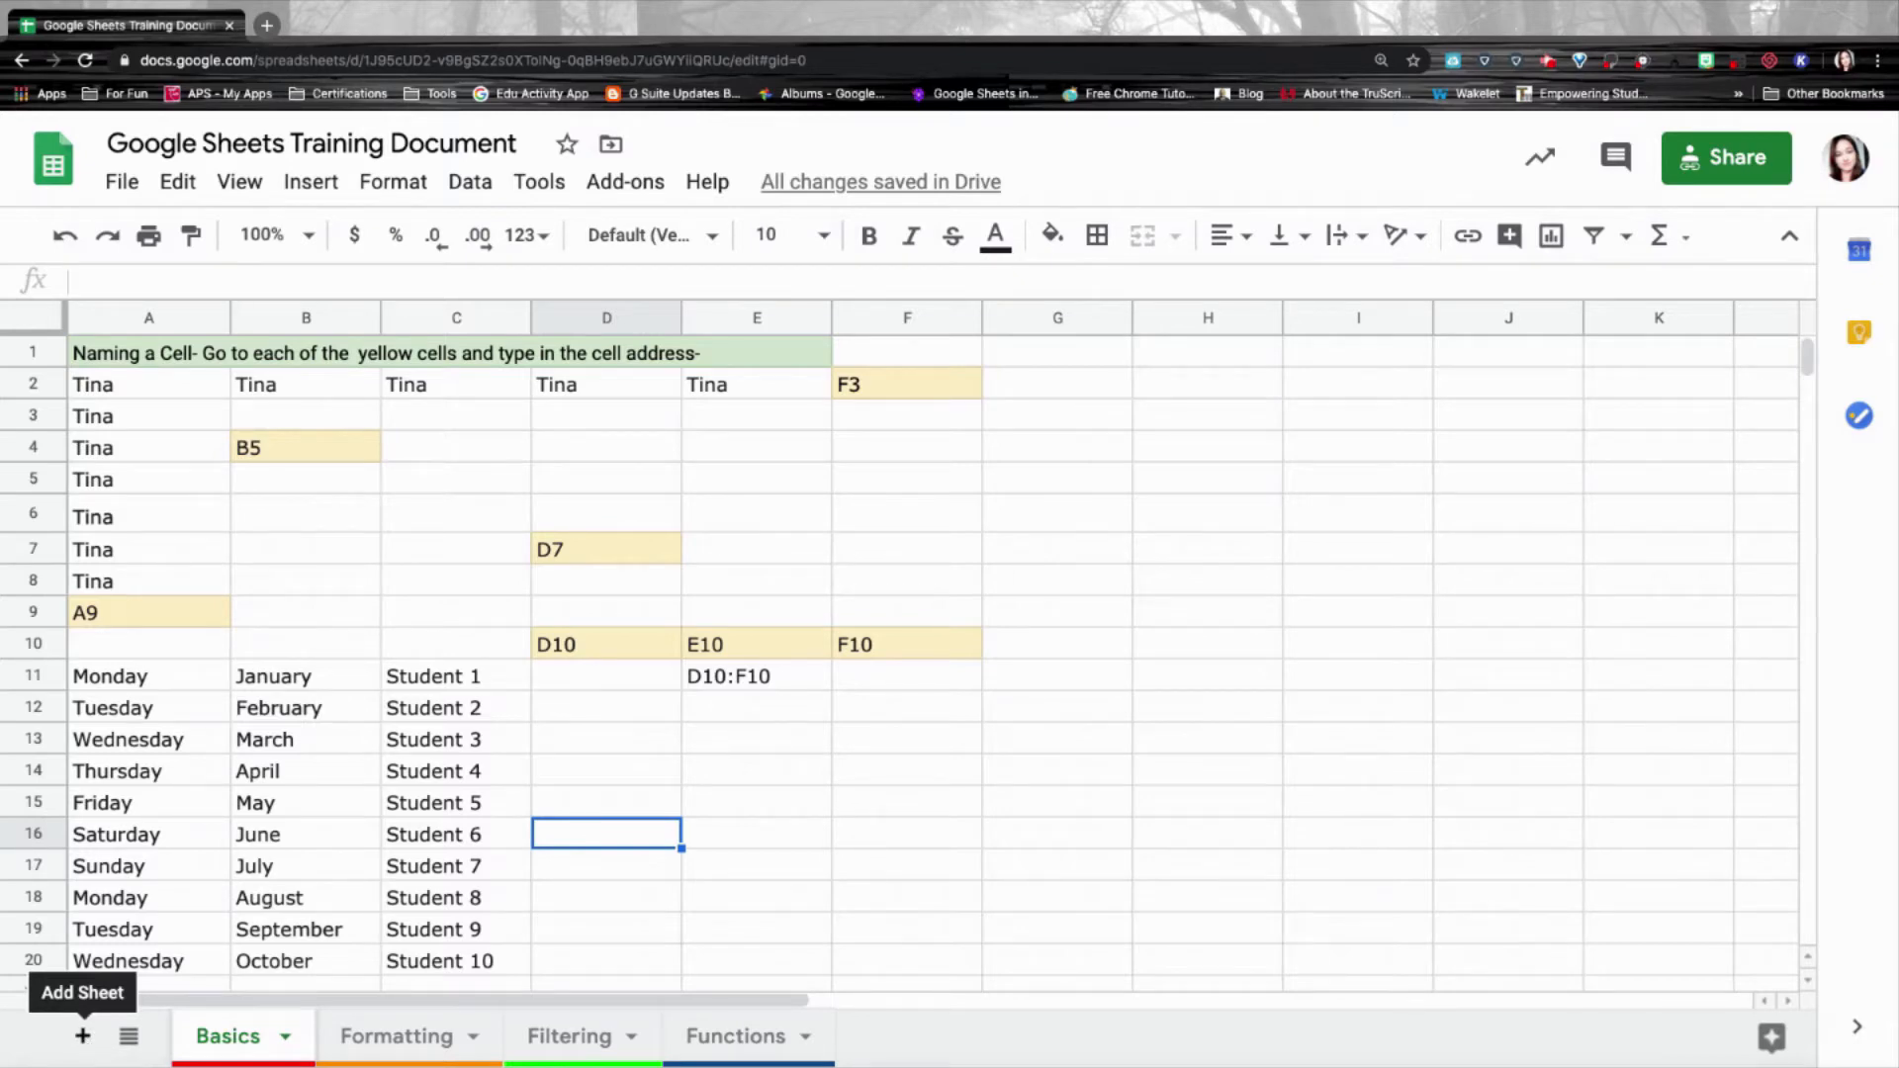
Add a new blank sheet, Sheet8, and duplicate it.
left_click(83, 1038)
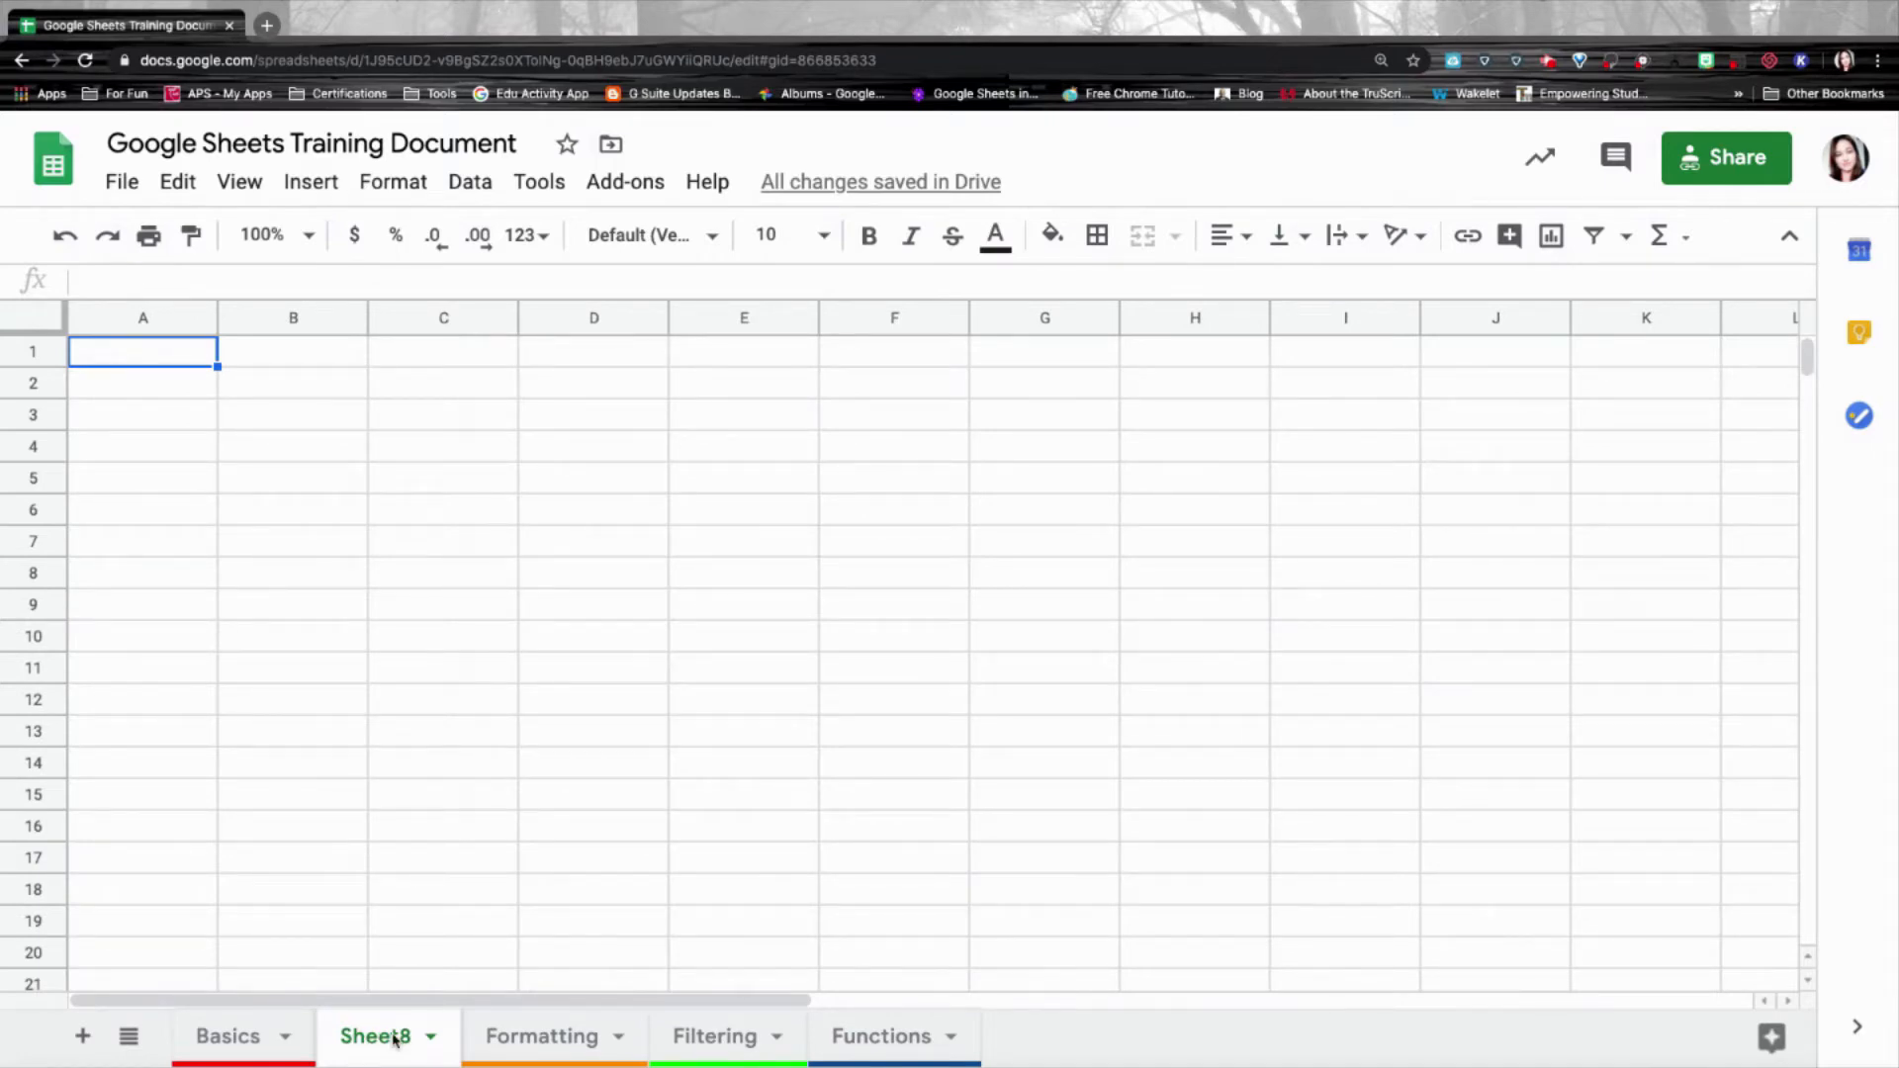
left_click(431, 1039)
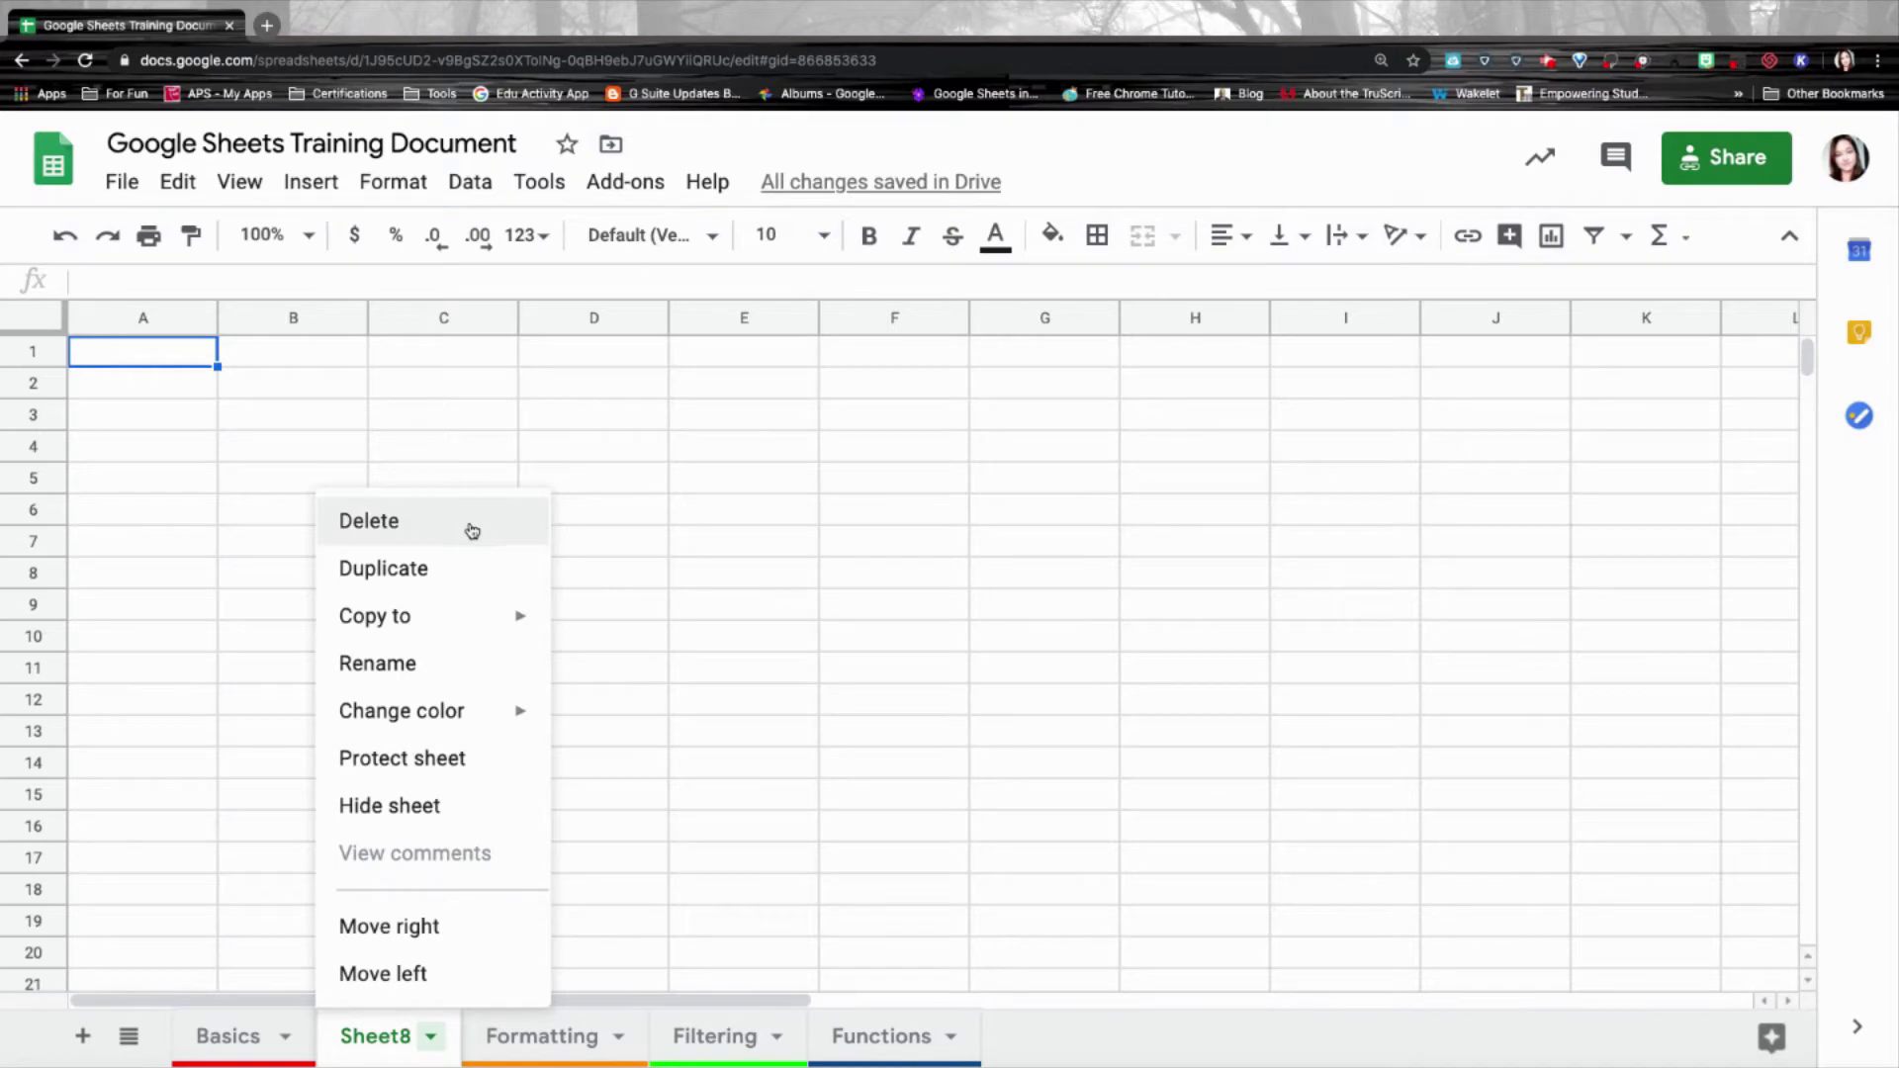
left_click(454, 569)
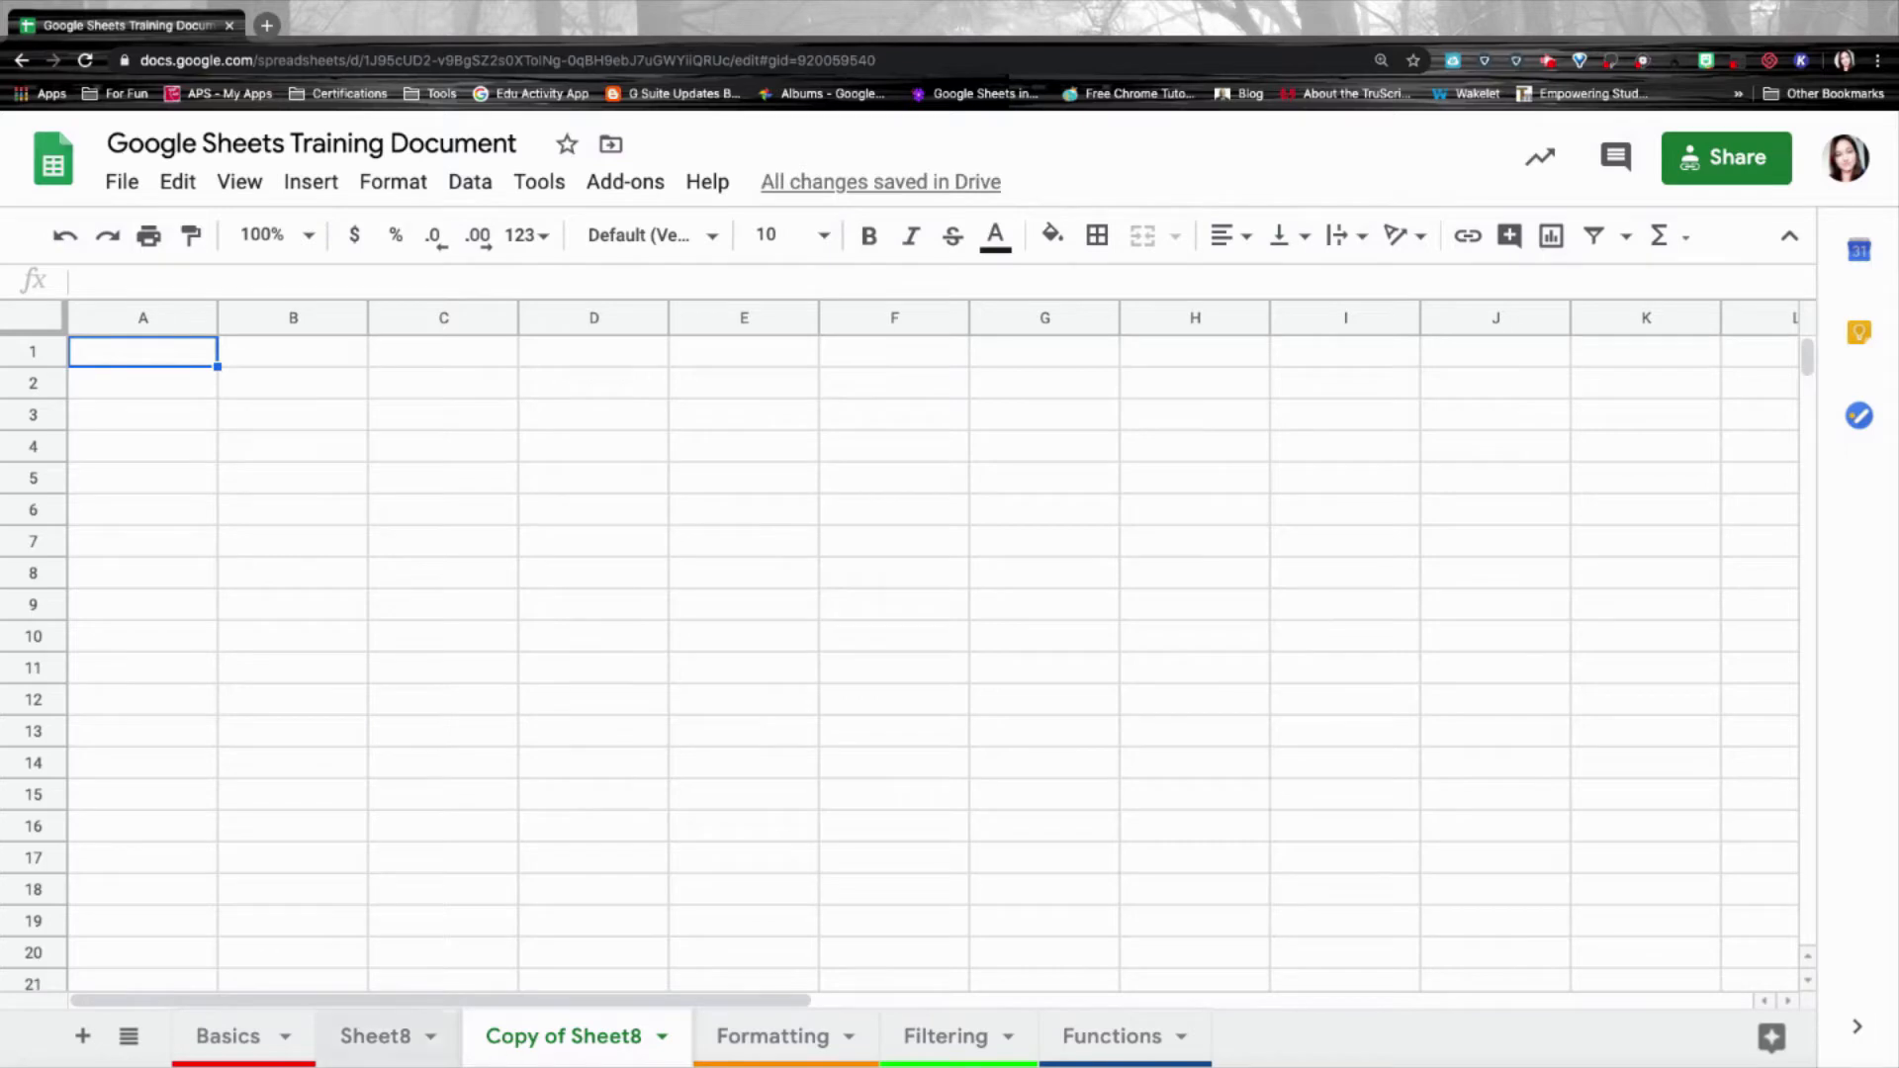
Rename Sheet8 to Test and give its tab a magenta colour.
left_click(431, 1036)
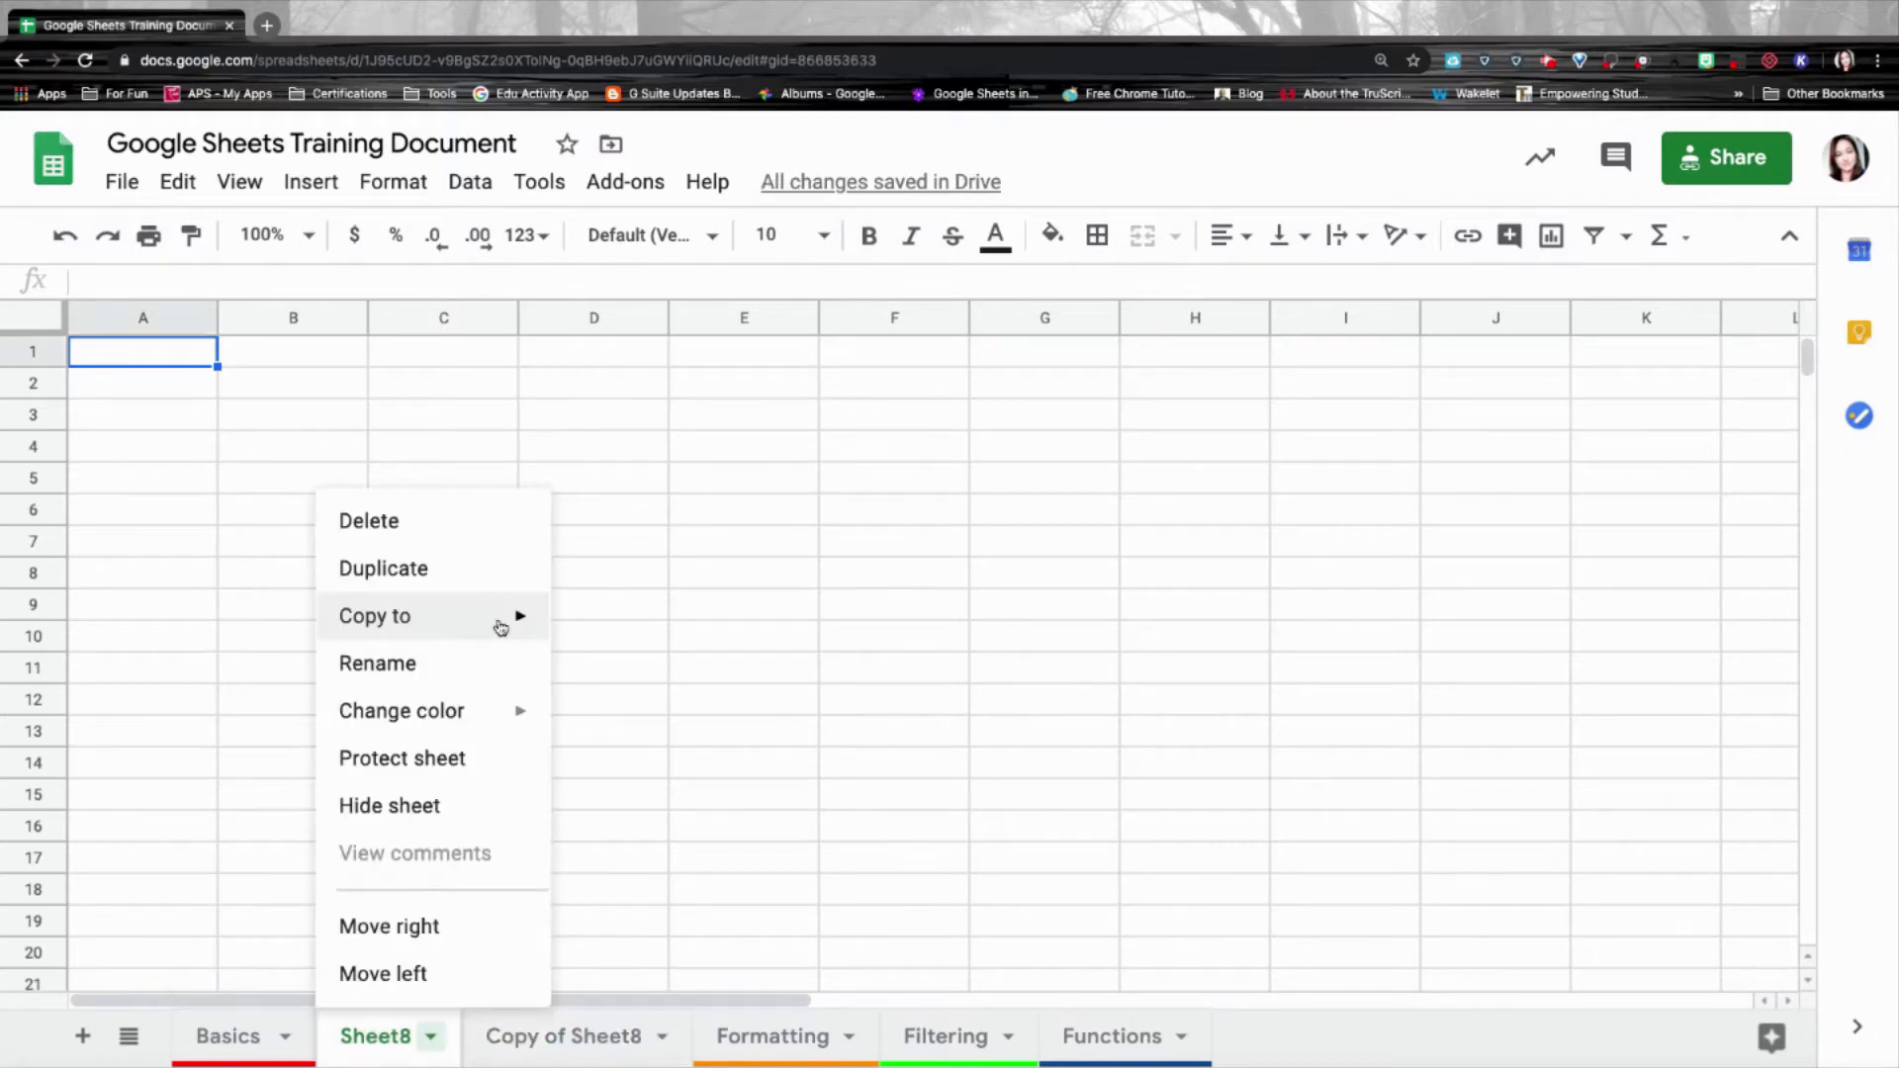
mouse_move(500, 625)
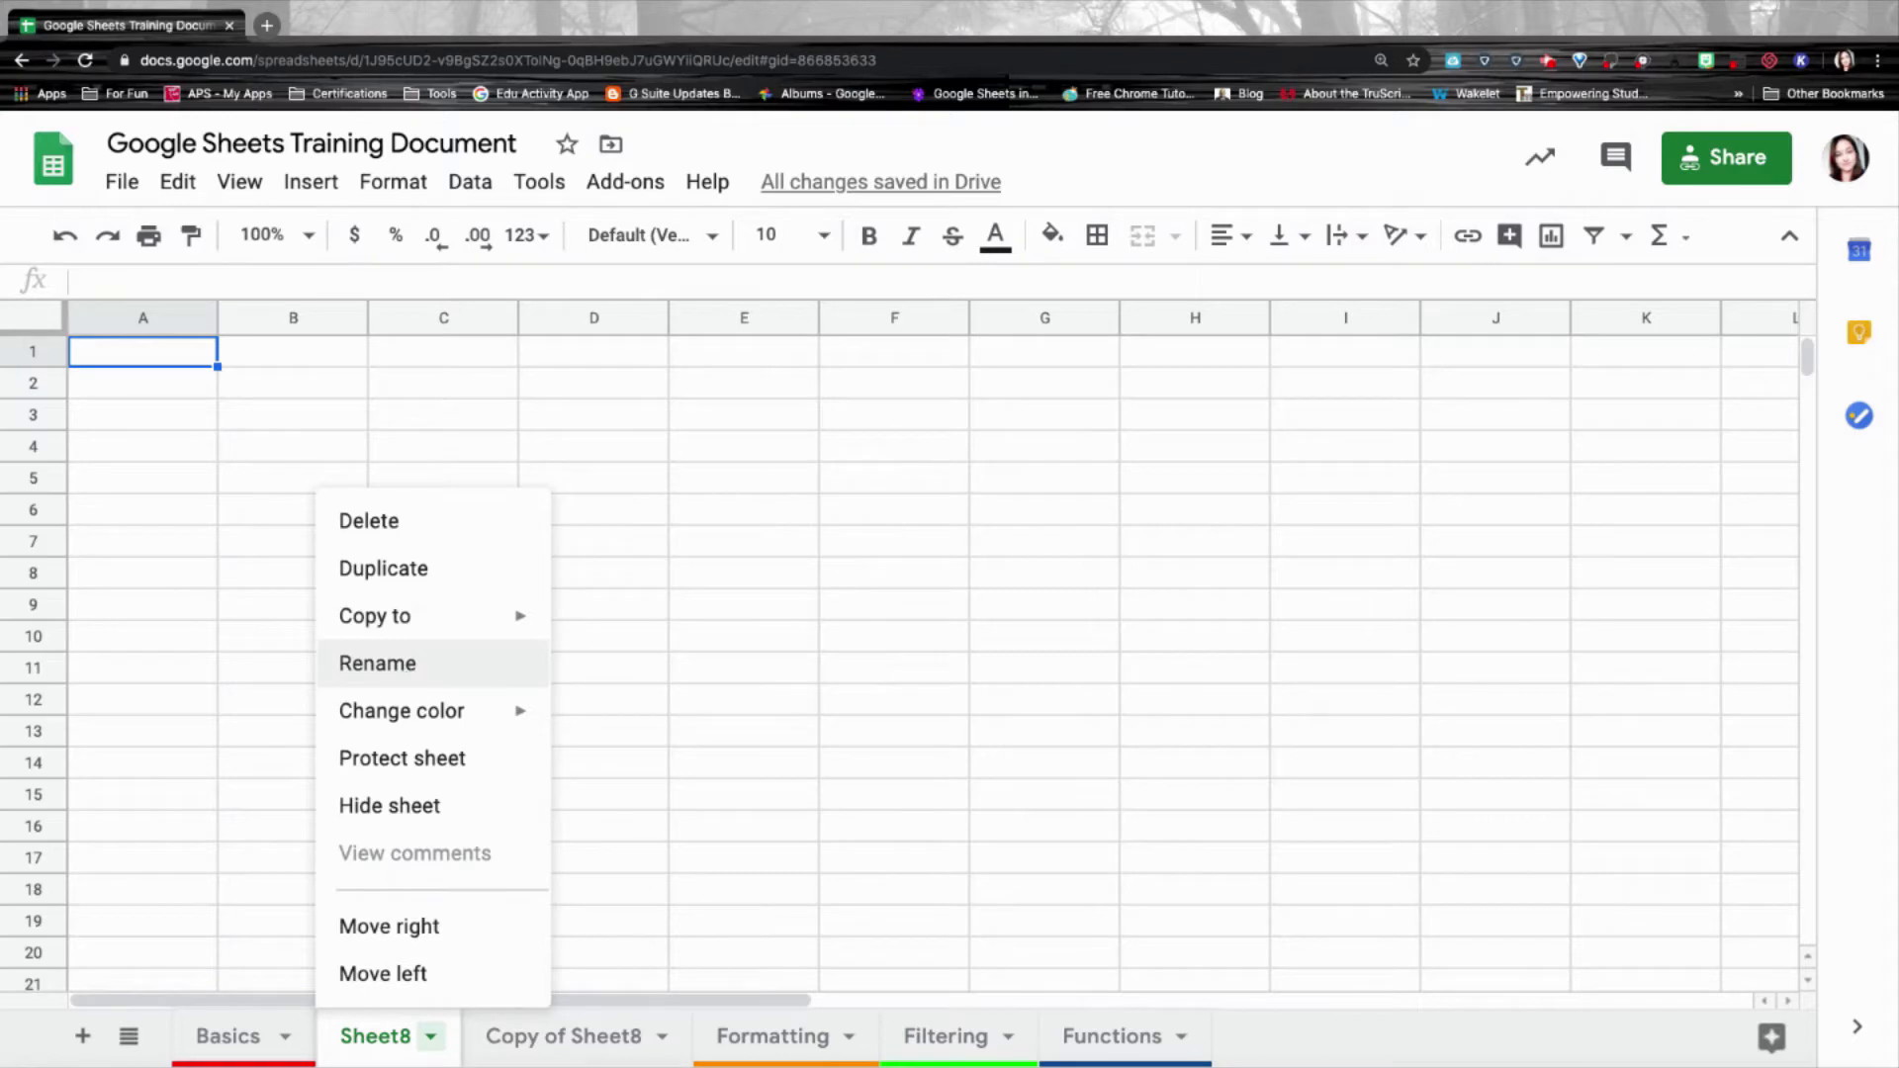
left_click(411, 671)
type("Test")
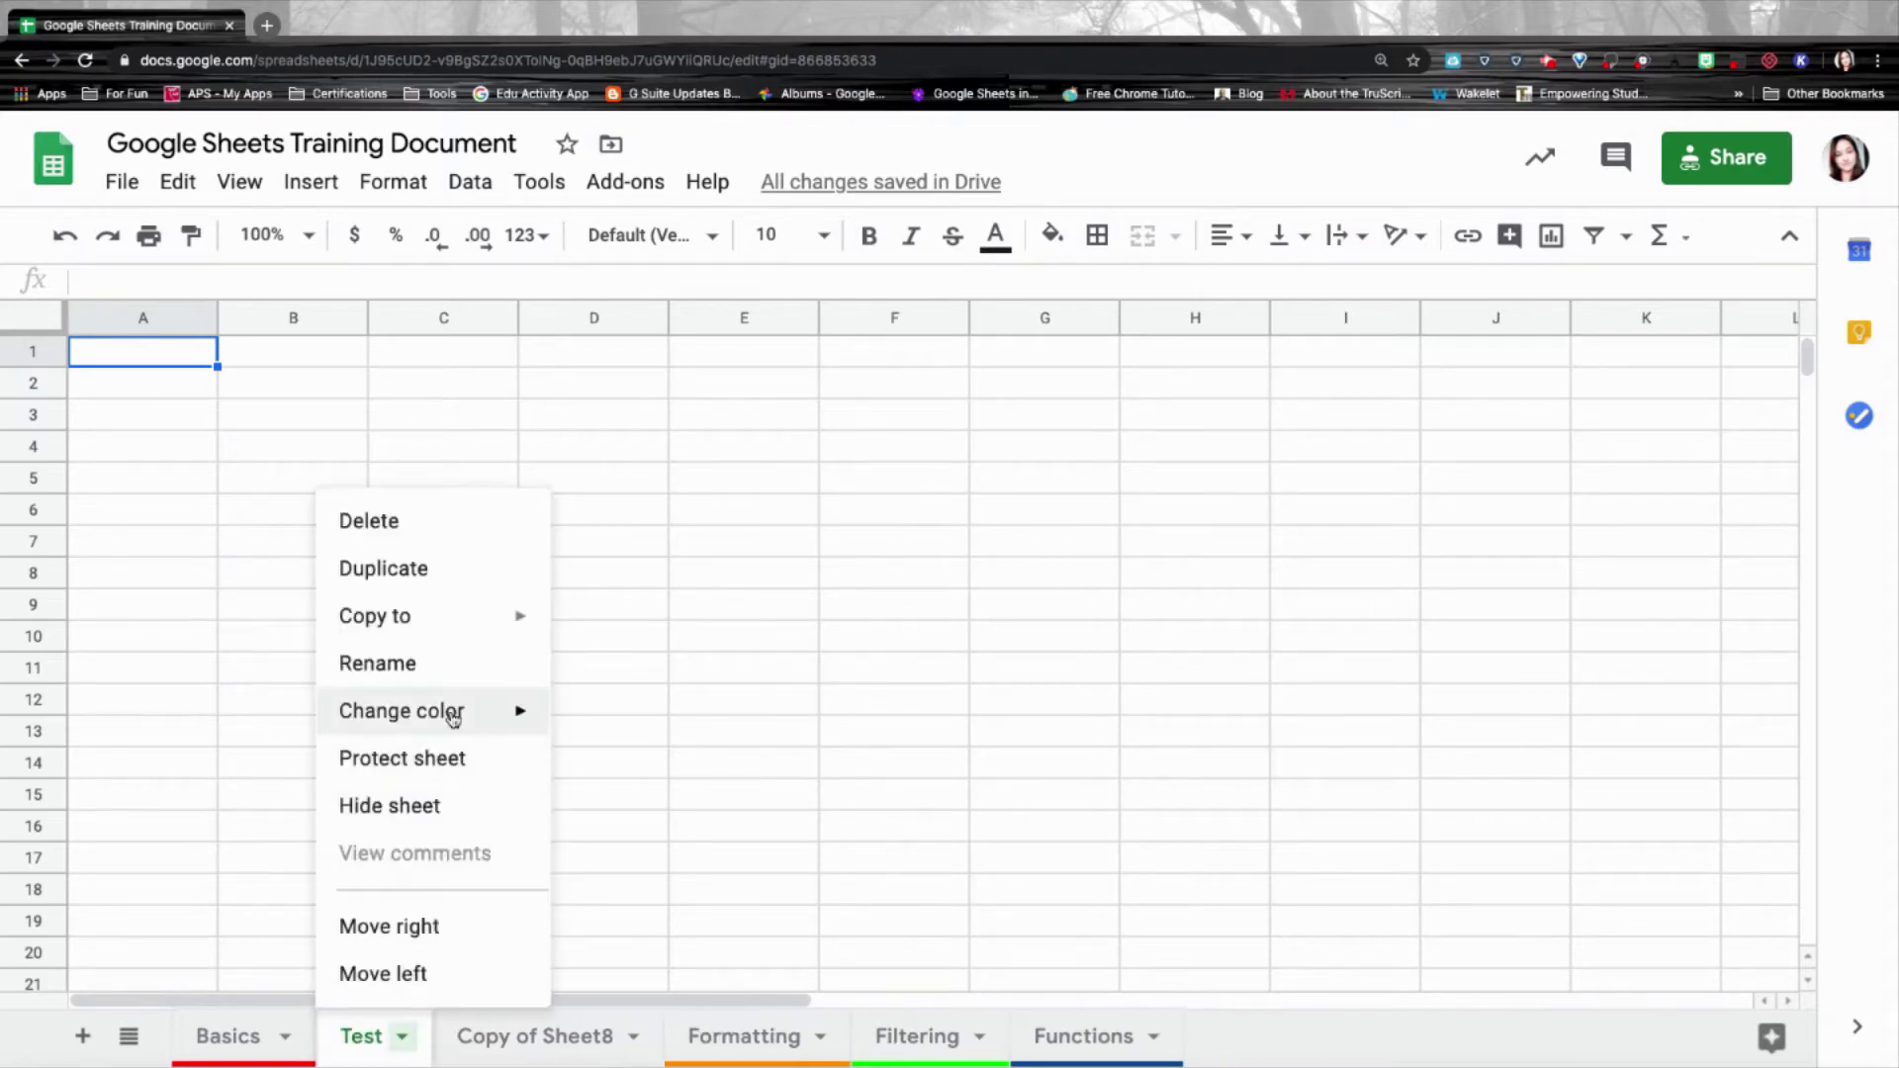
mouse_move(453, 718)
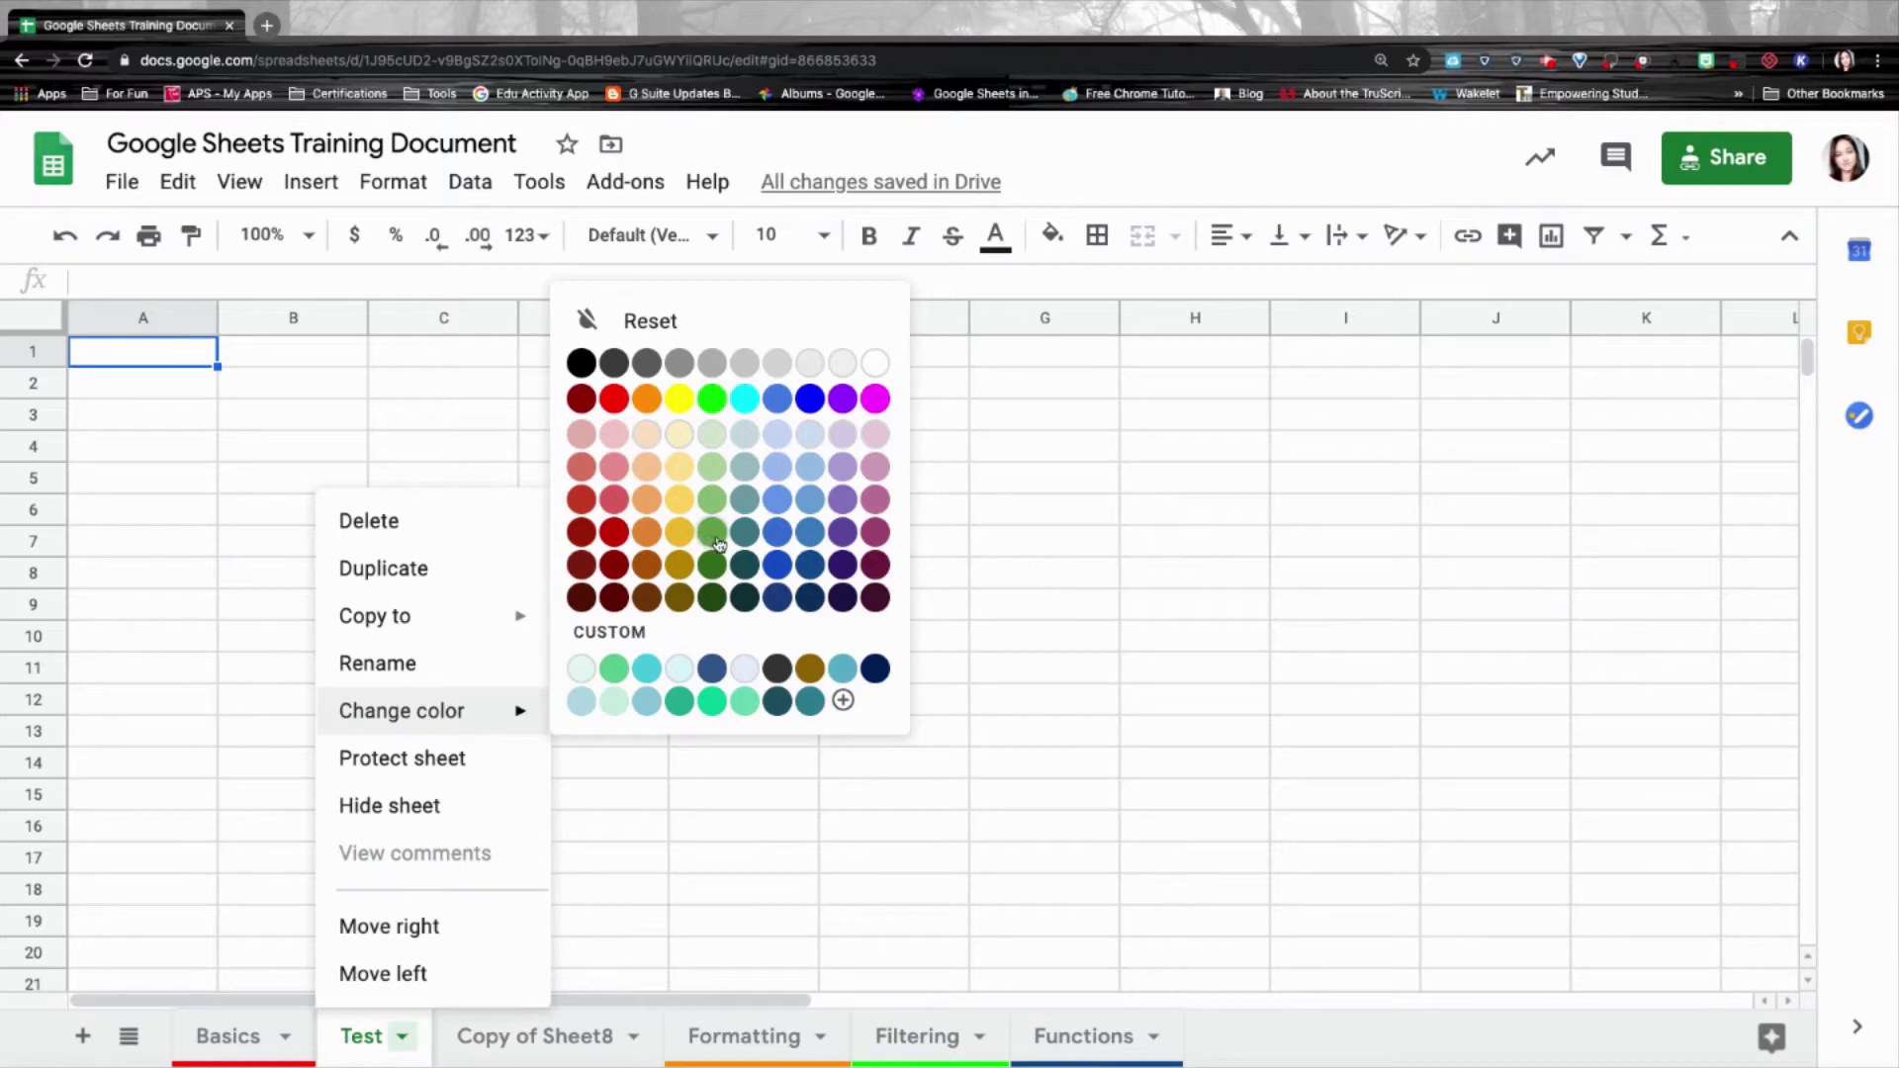
left_click(875, 531)
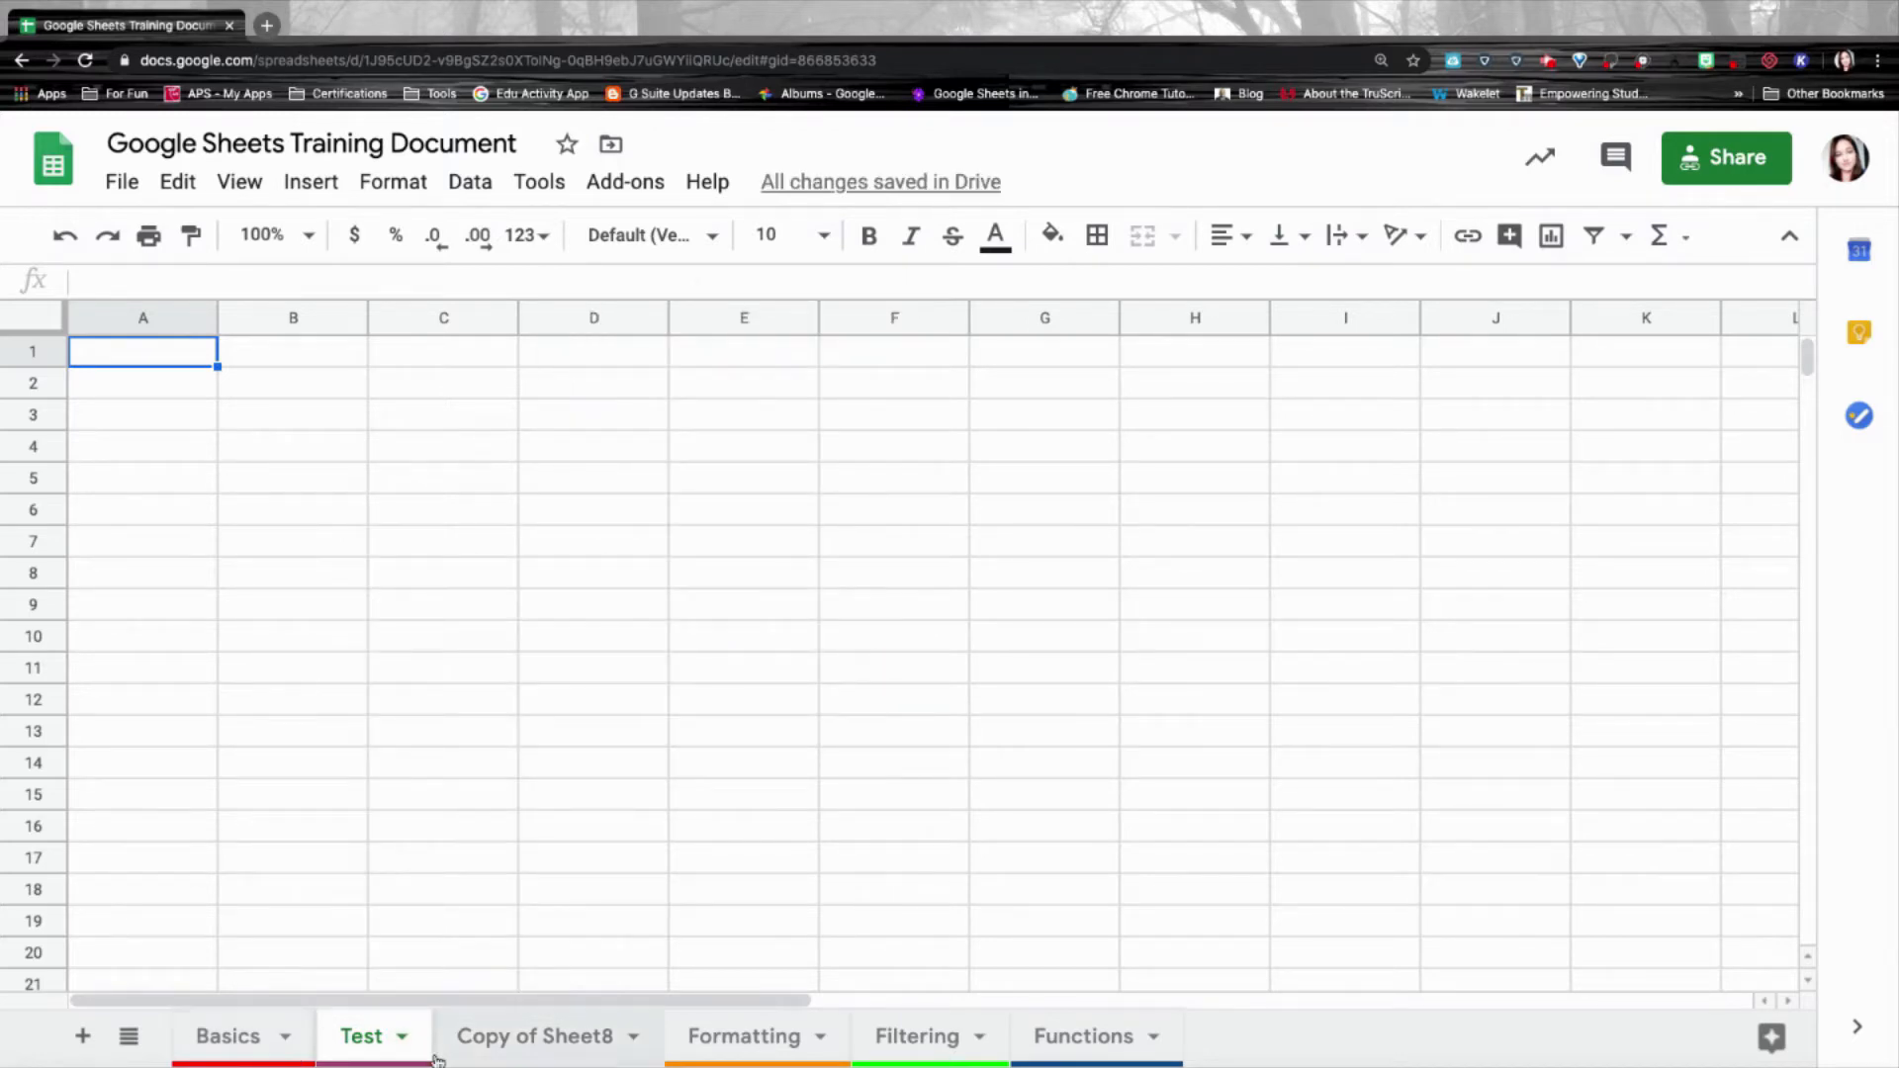
left_click(403, 1036)
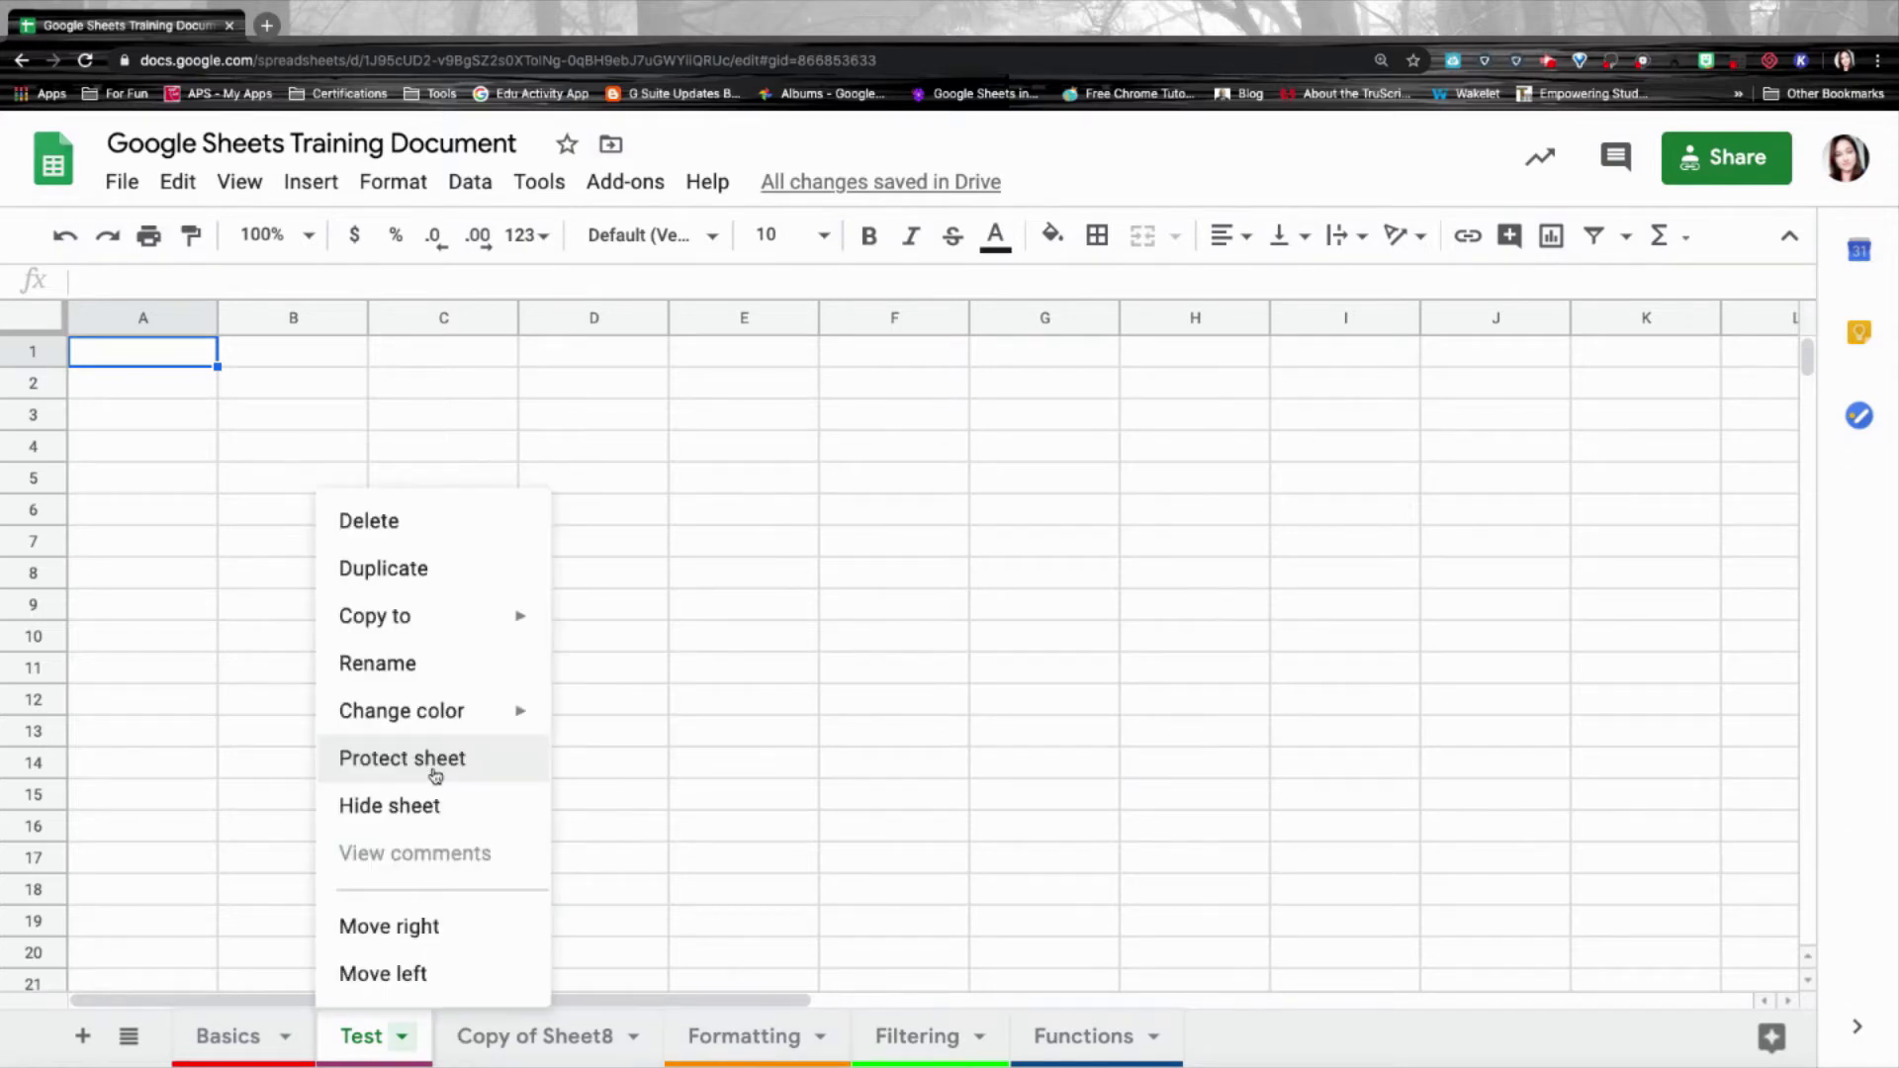
Protect the Test sheet and go to setting its editing permissions.
left_click(401, 758)
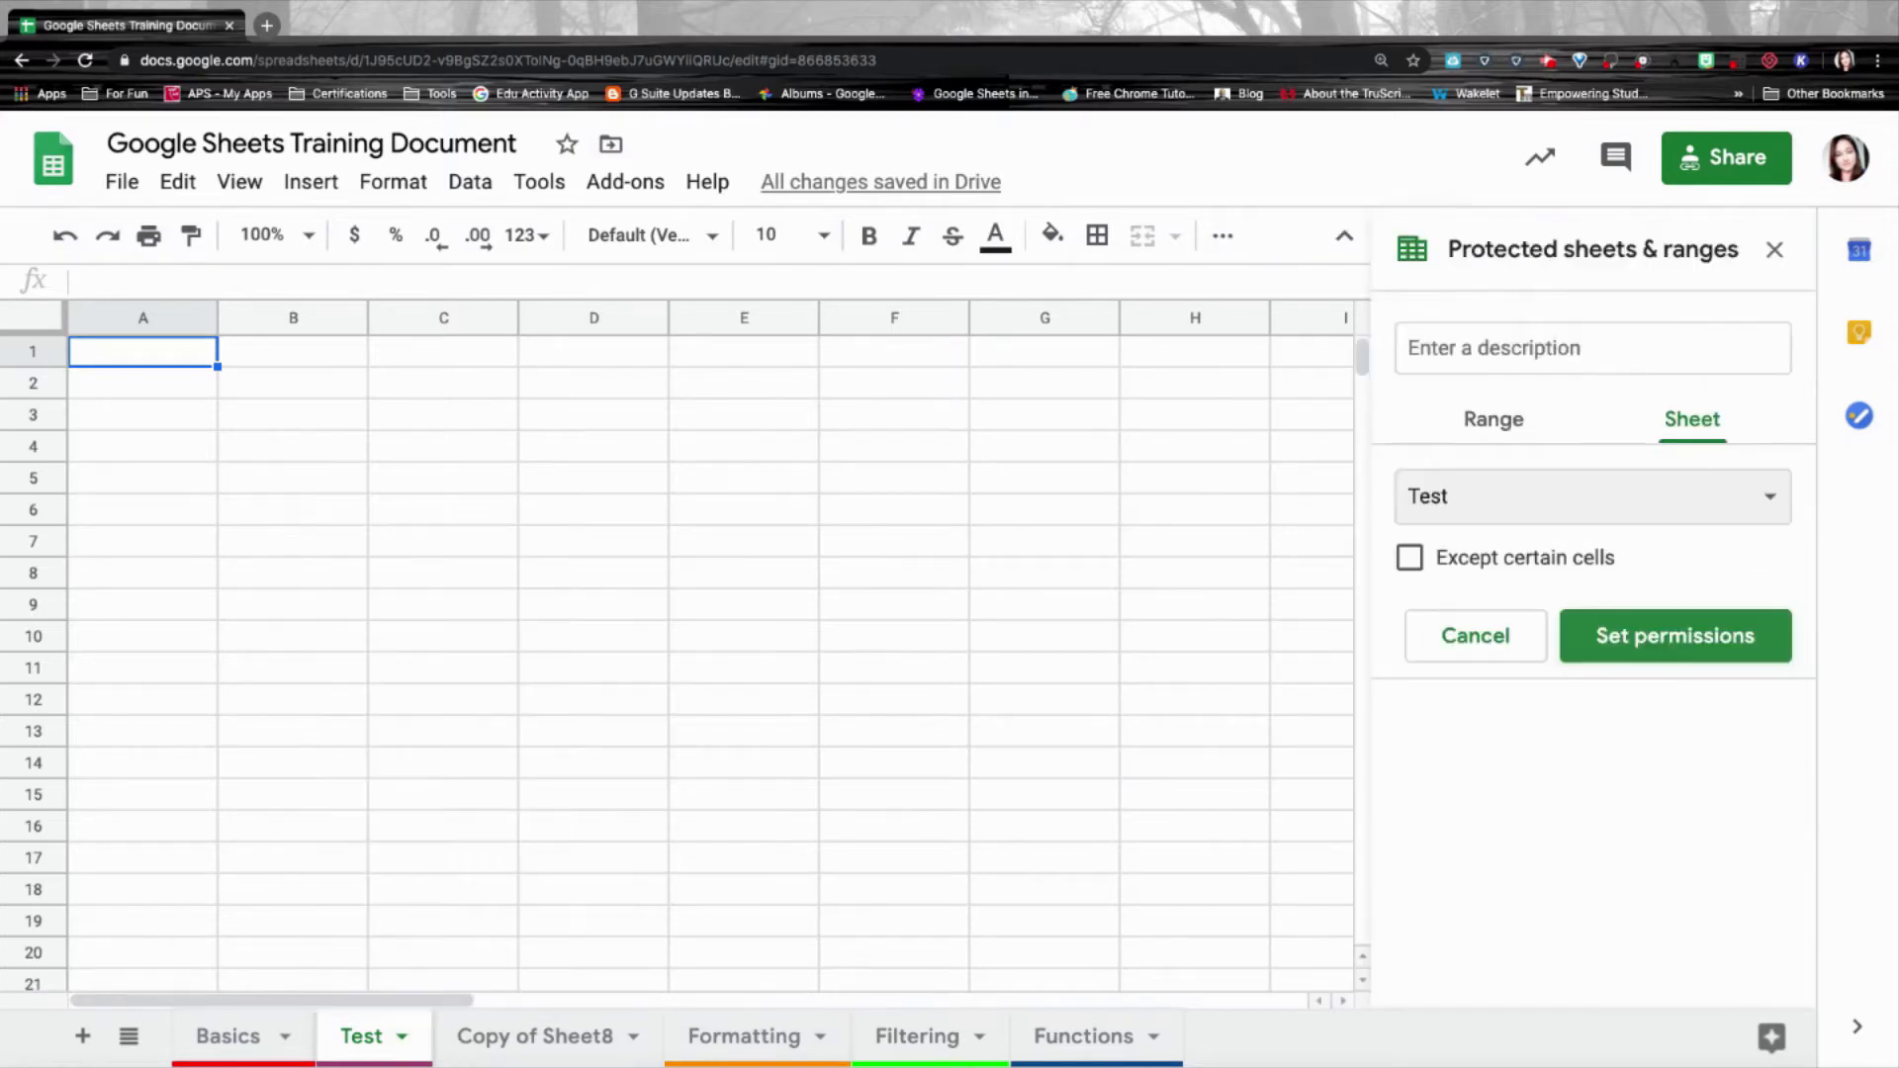
left_click(1659, 653)
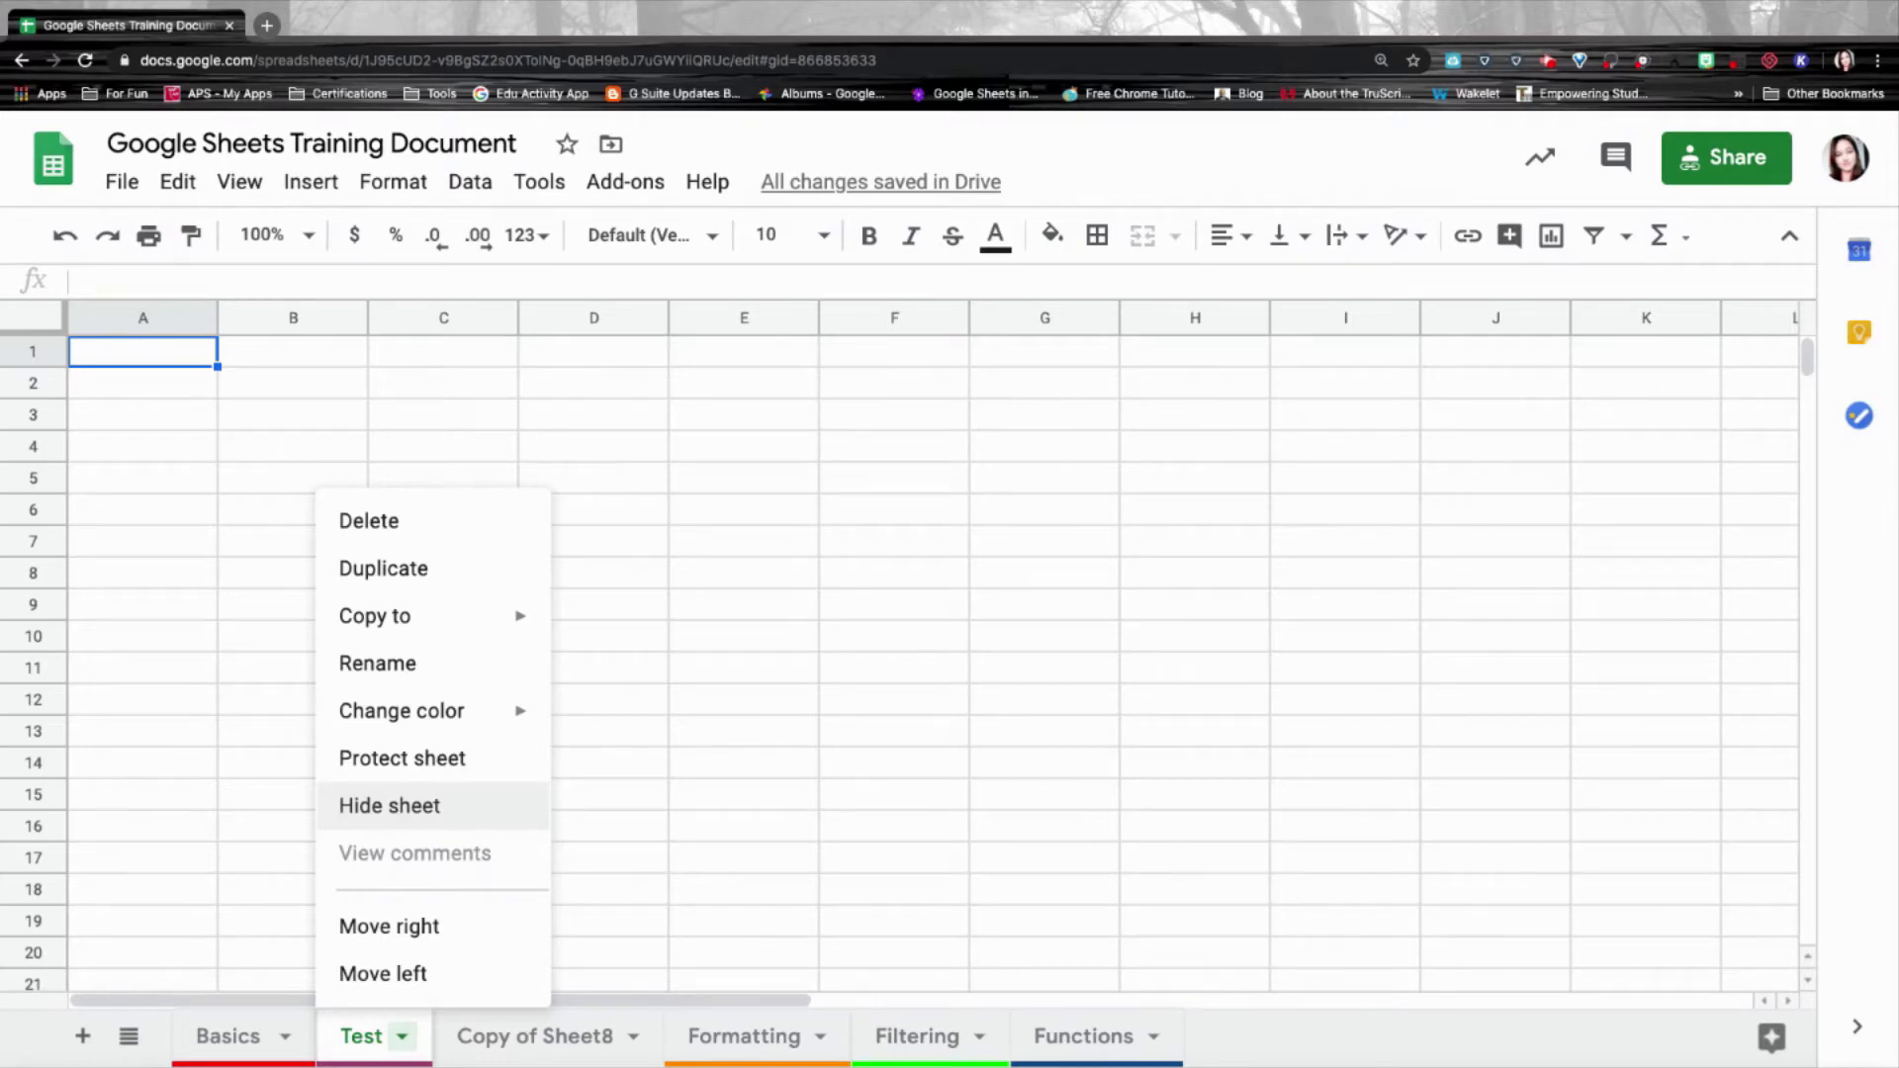
Hide the Test sheet, then unhide it from the hidden sheets list.
left_click(401, 817)
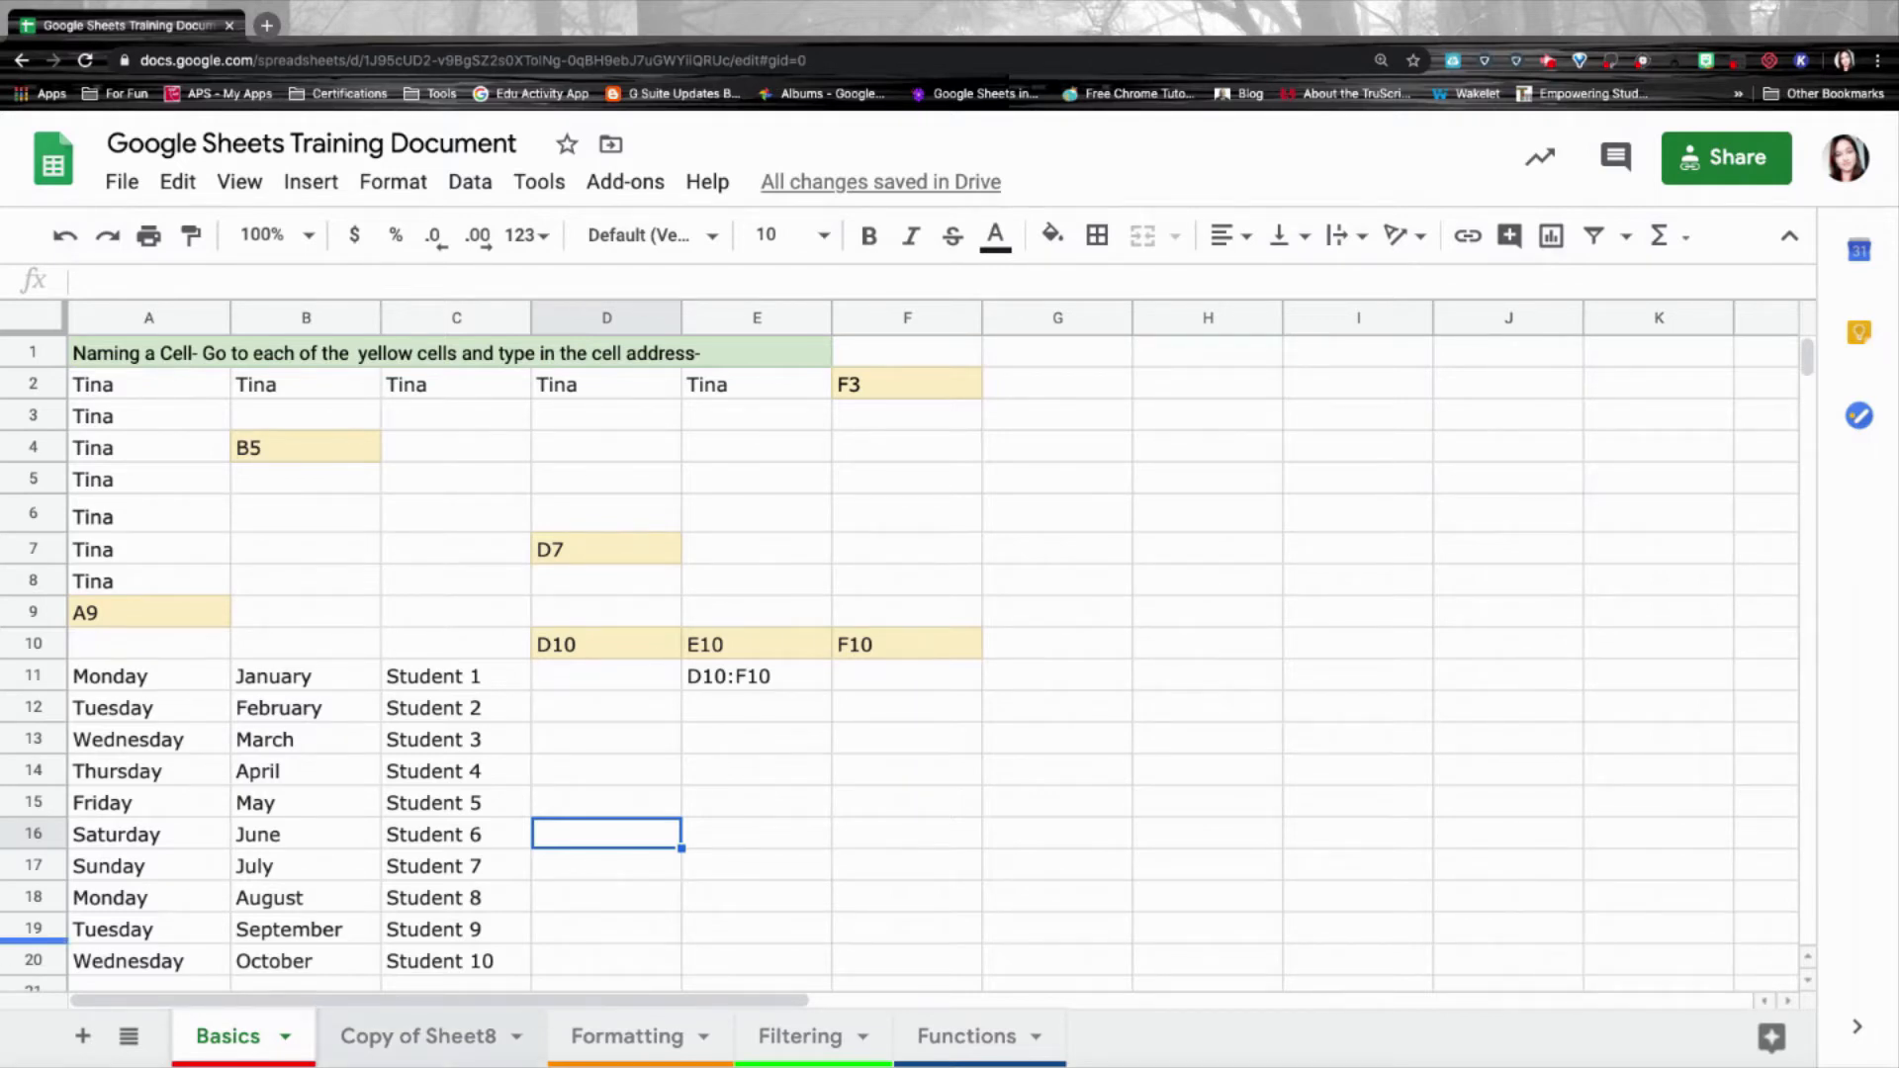
left_click(242, 181)
mouse_move(294, 551)
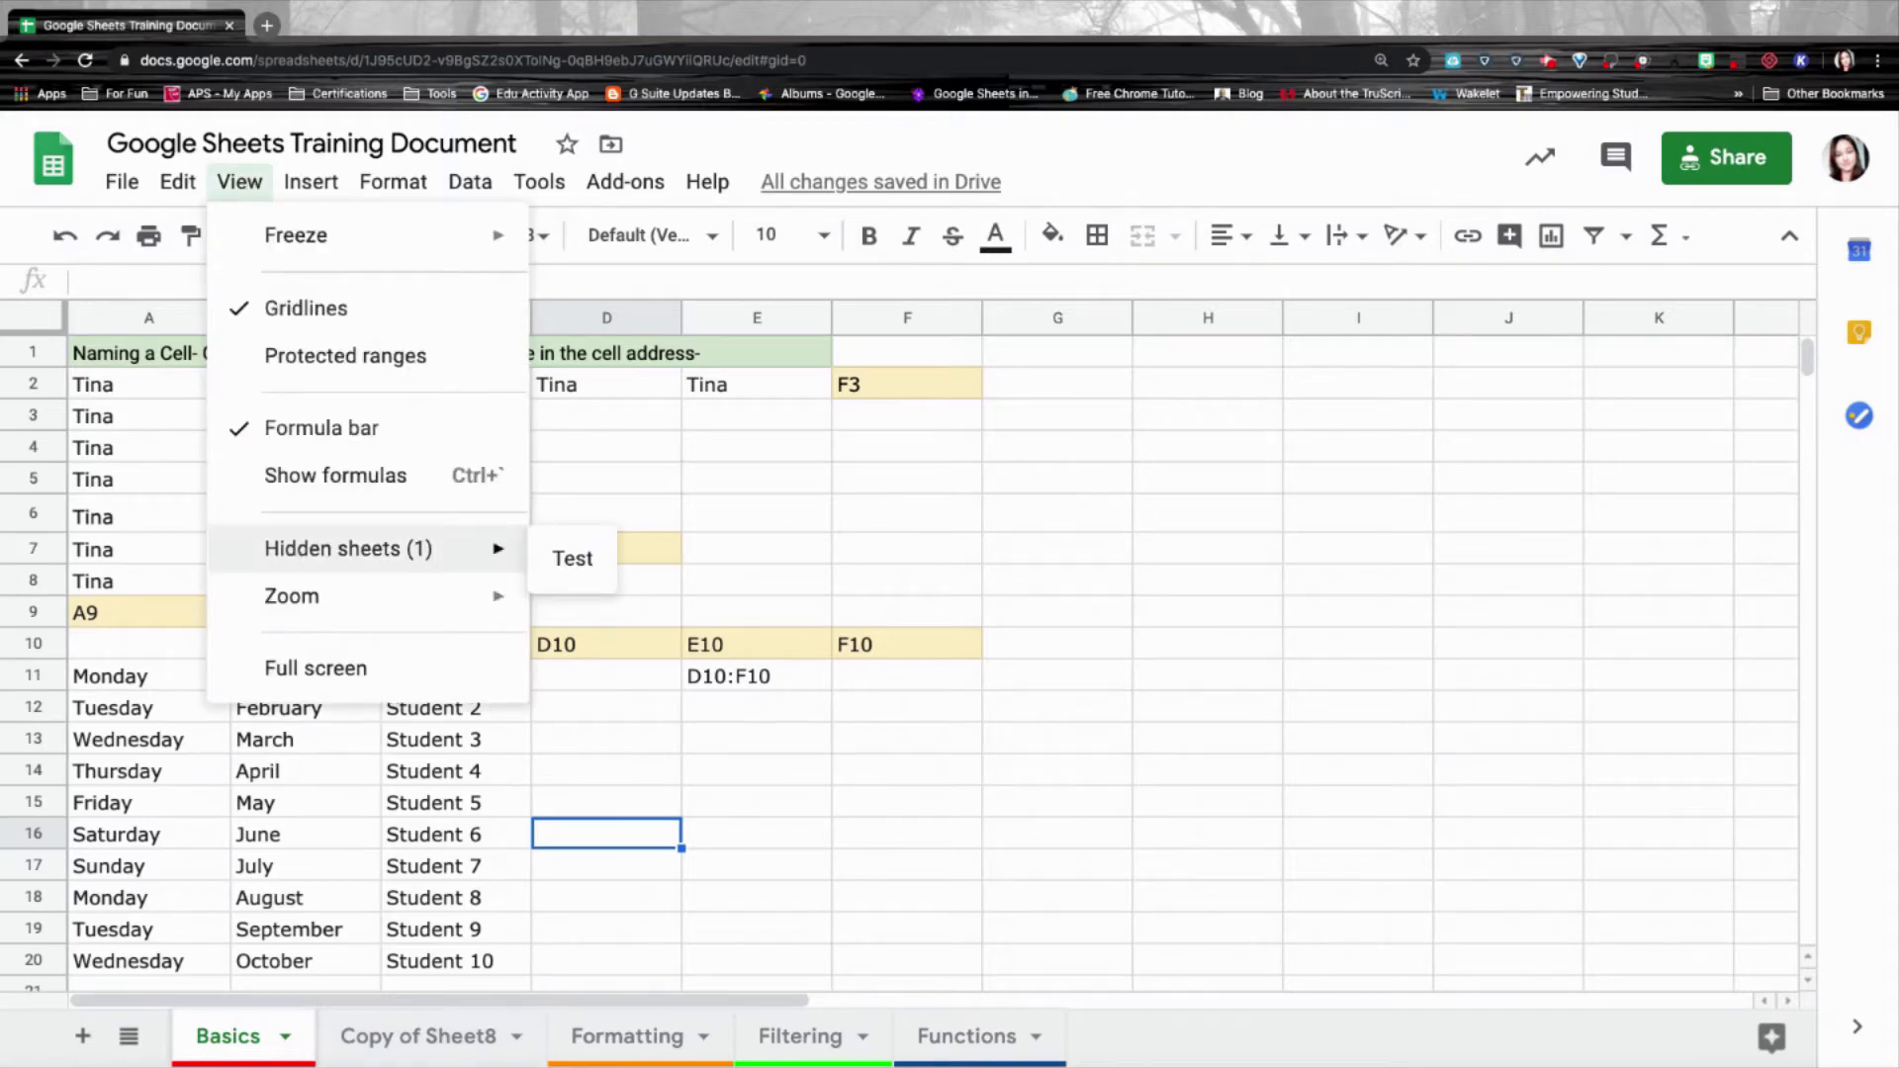
left_click(579, 560)
Move the Test sheet one place right, drag it beside Basics, and list all sheets.
left_click(402, 1035)
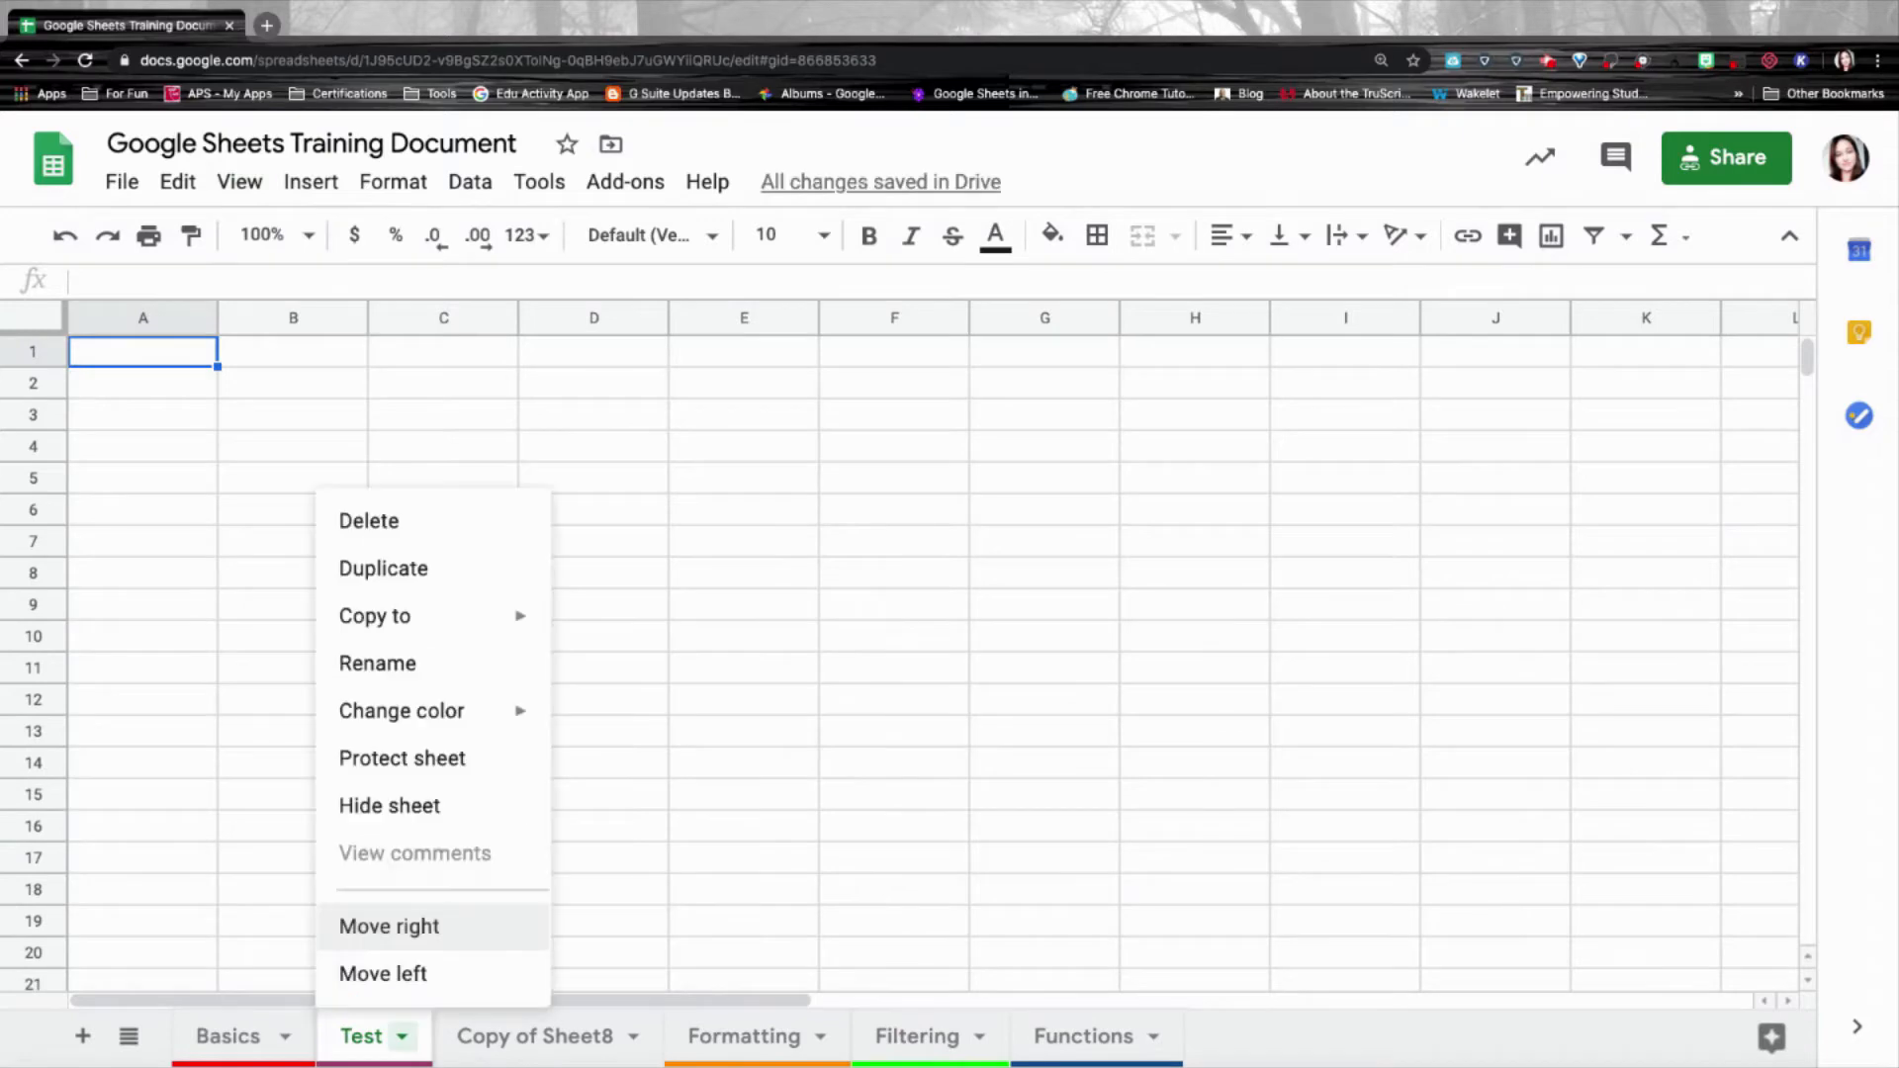
left_click(426, 935)
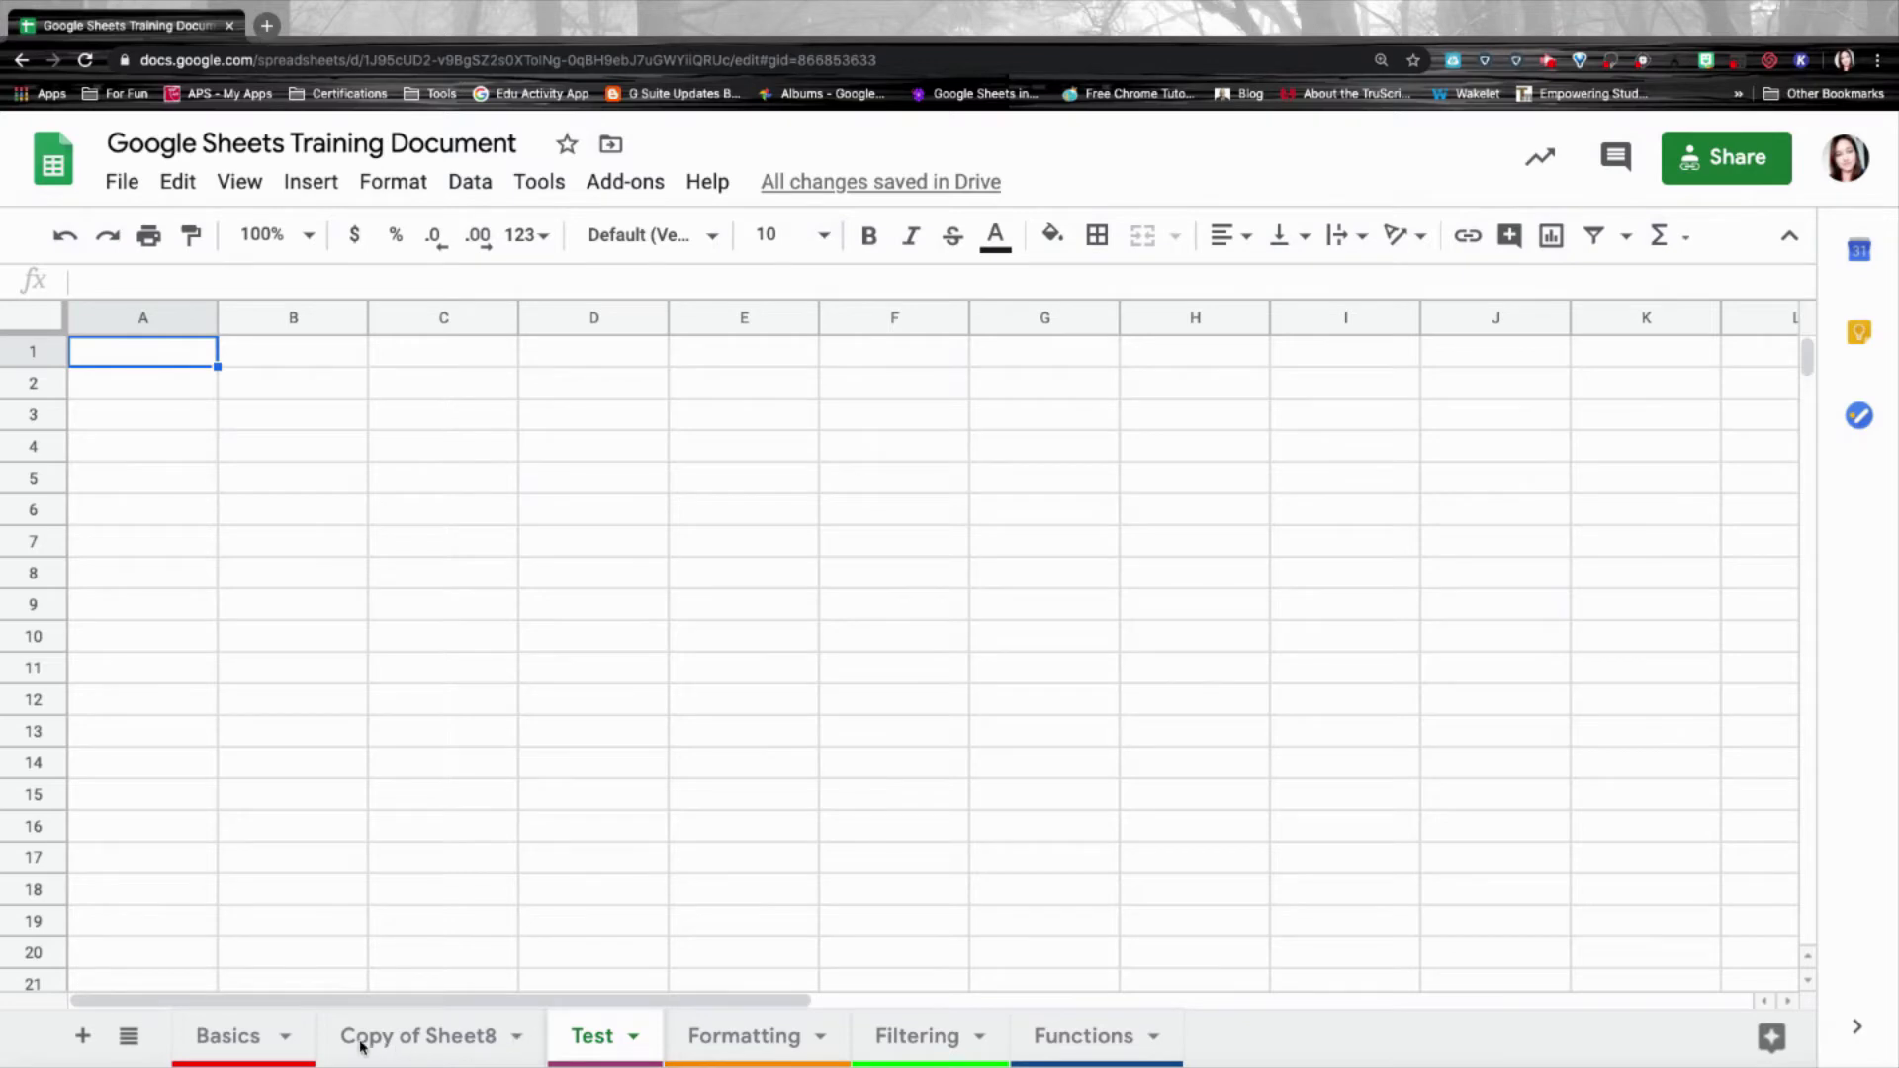
left_click_drag(361, 1046, 350, 1048)
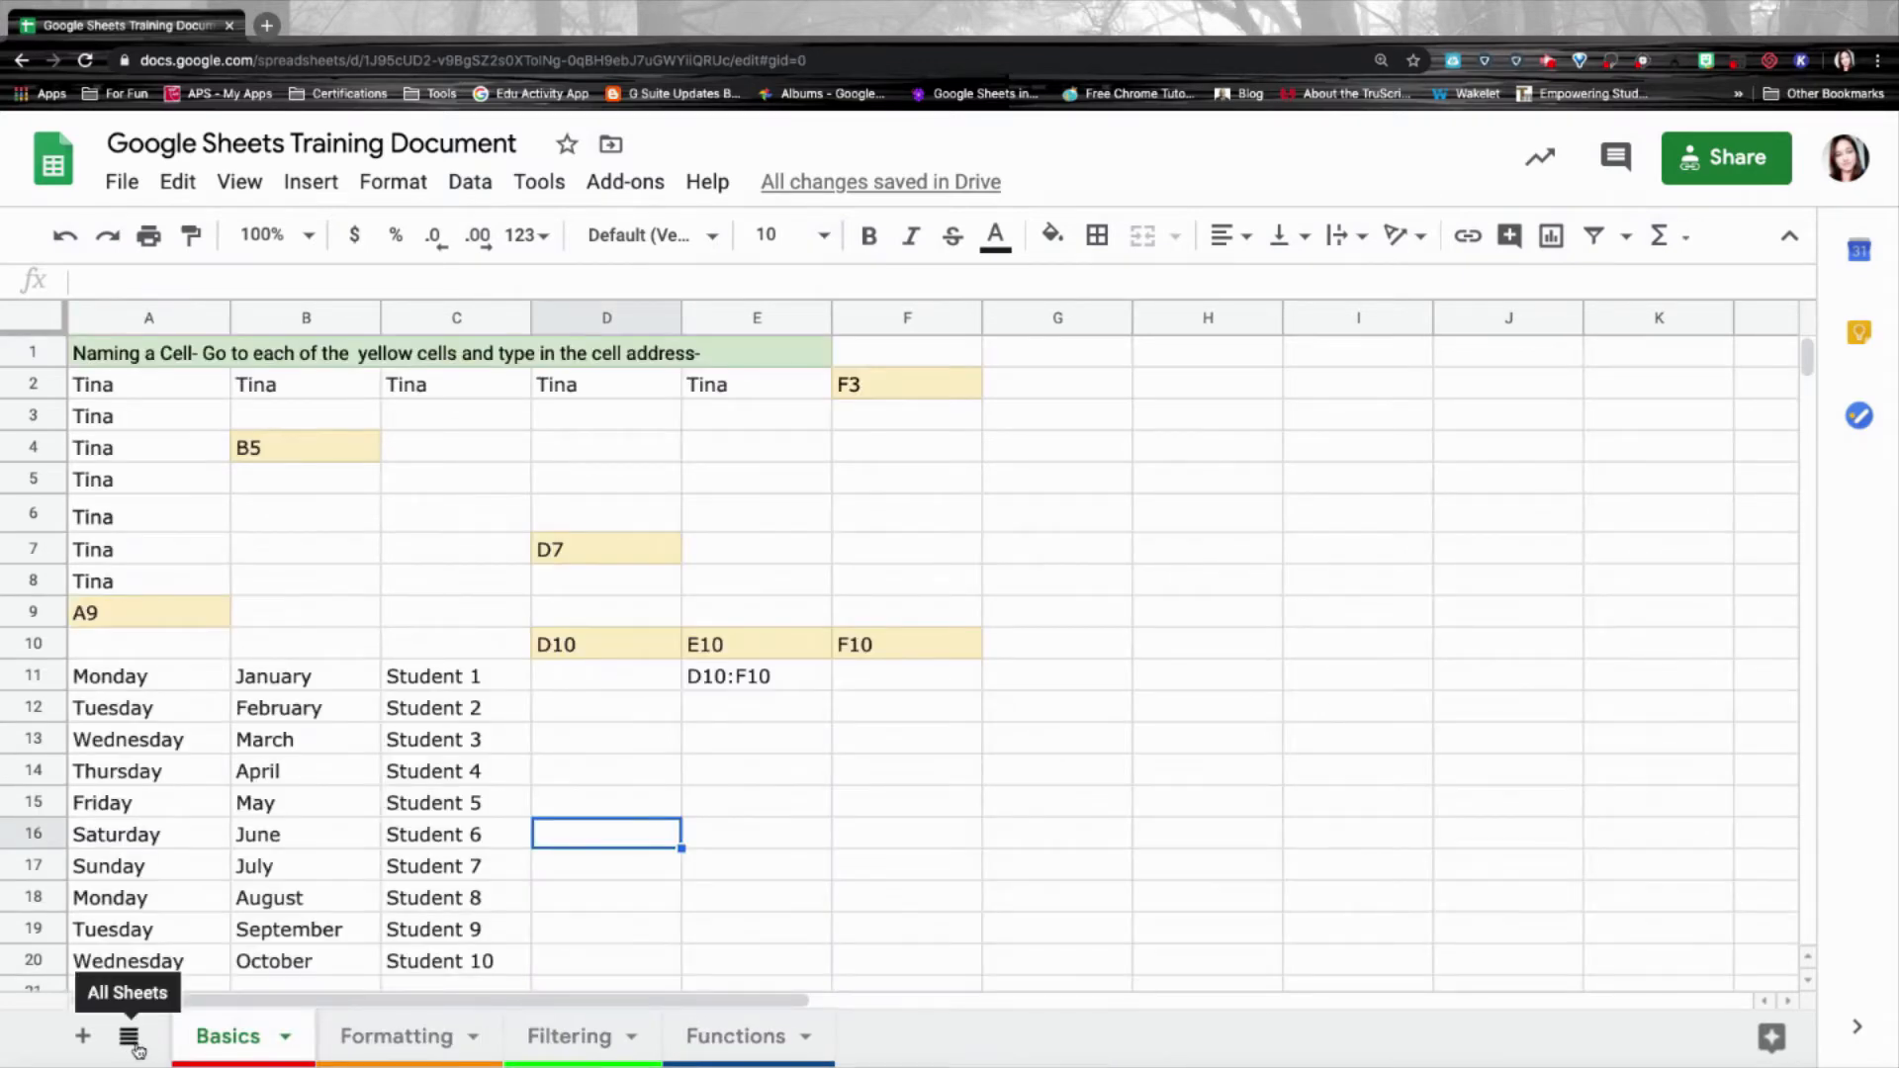
left_click(132, 1041)
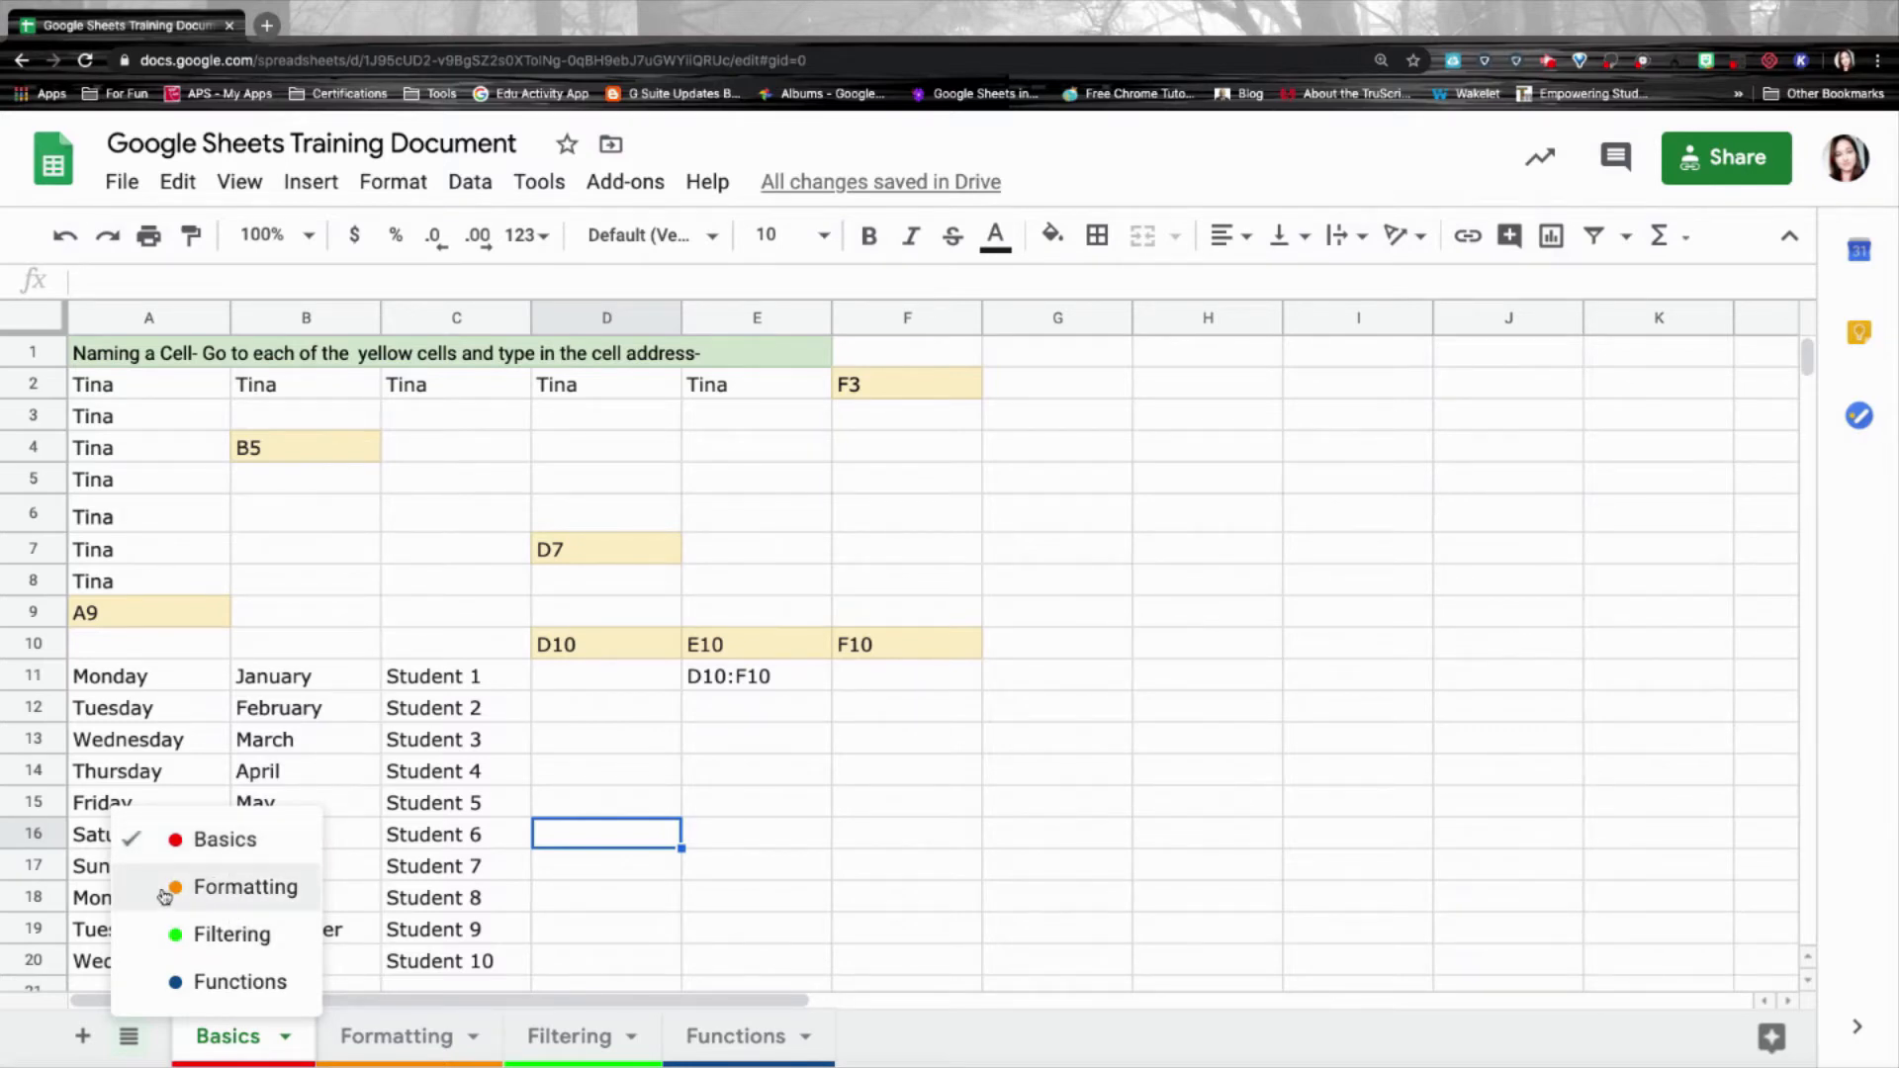
Switch to the Formatting sheet and scroll through its creature names and descriptions.
left_click(222, 891)
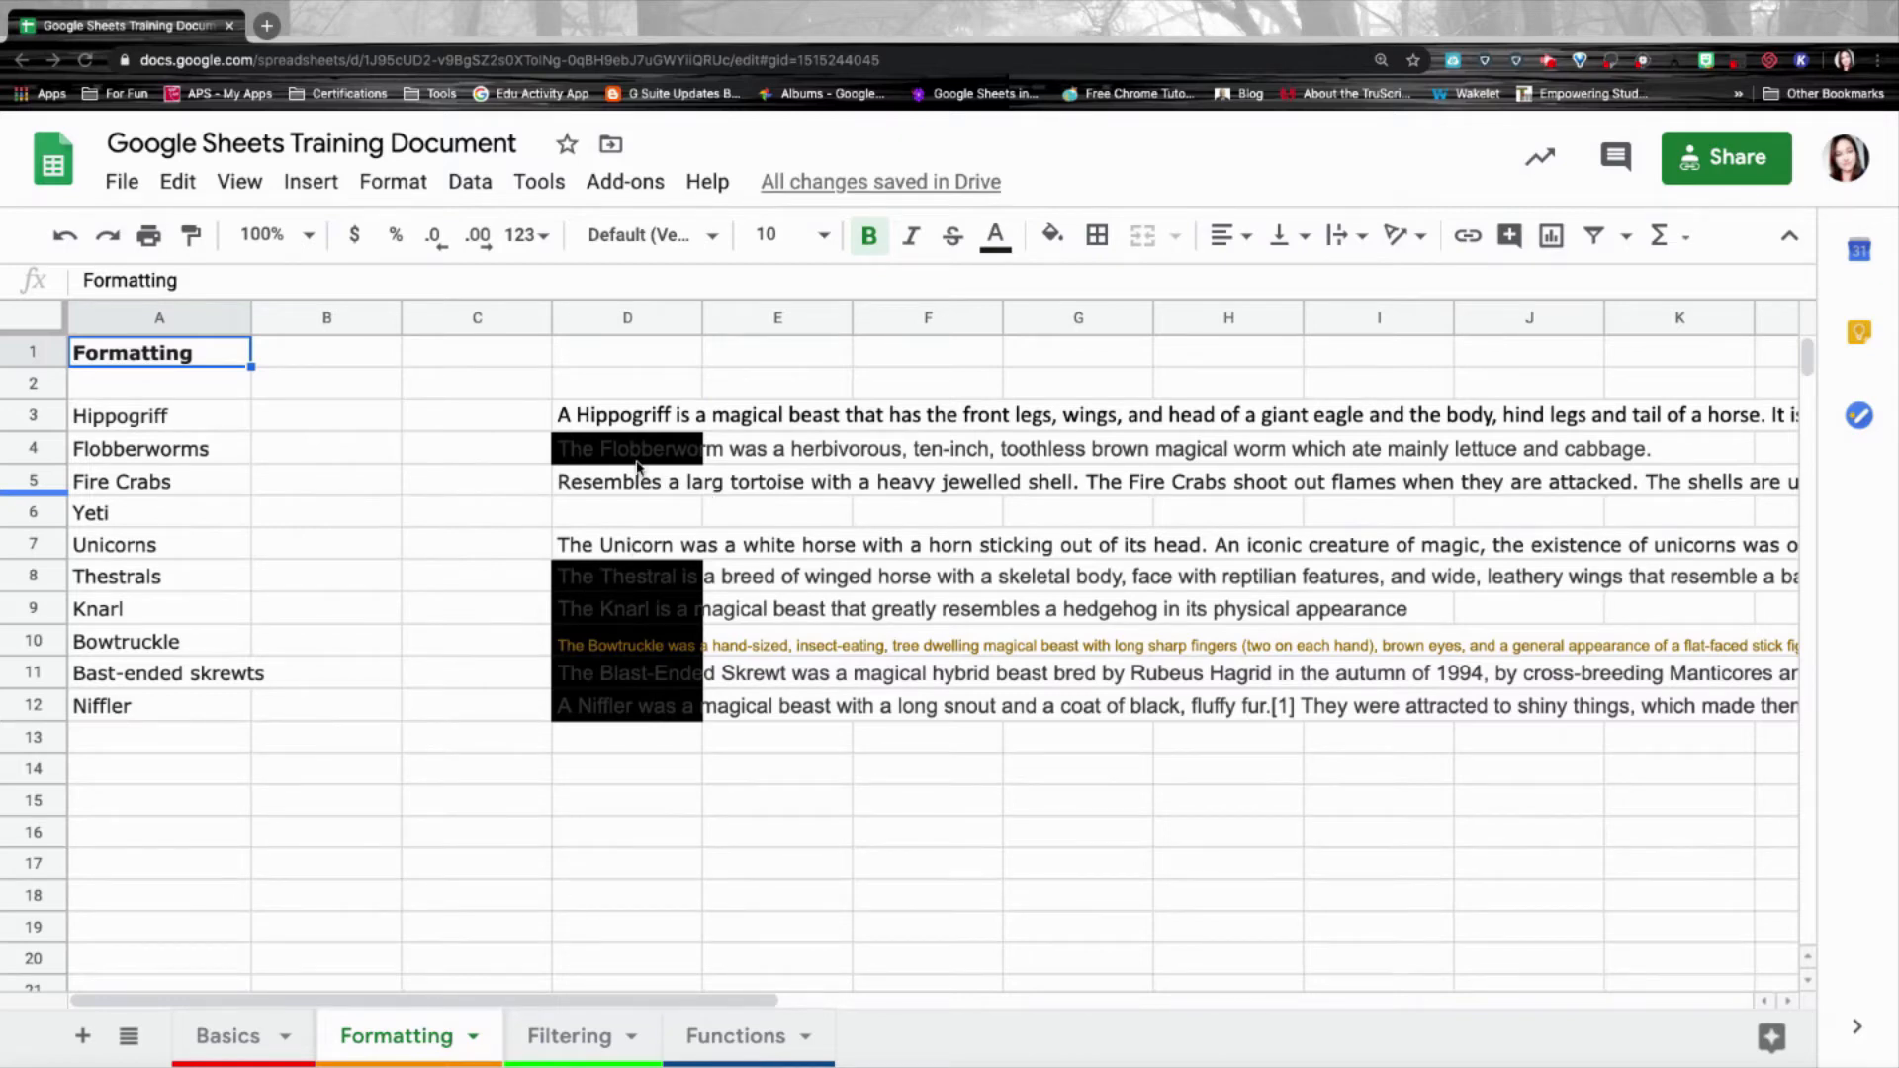
scroll(636, 466, "down", 3)
scroll(636, 466, "up", 3)
scroll(578, 647, "down", 3)
scroll(578, 647, "down", 2)
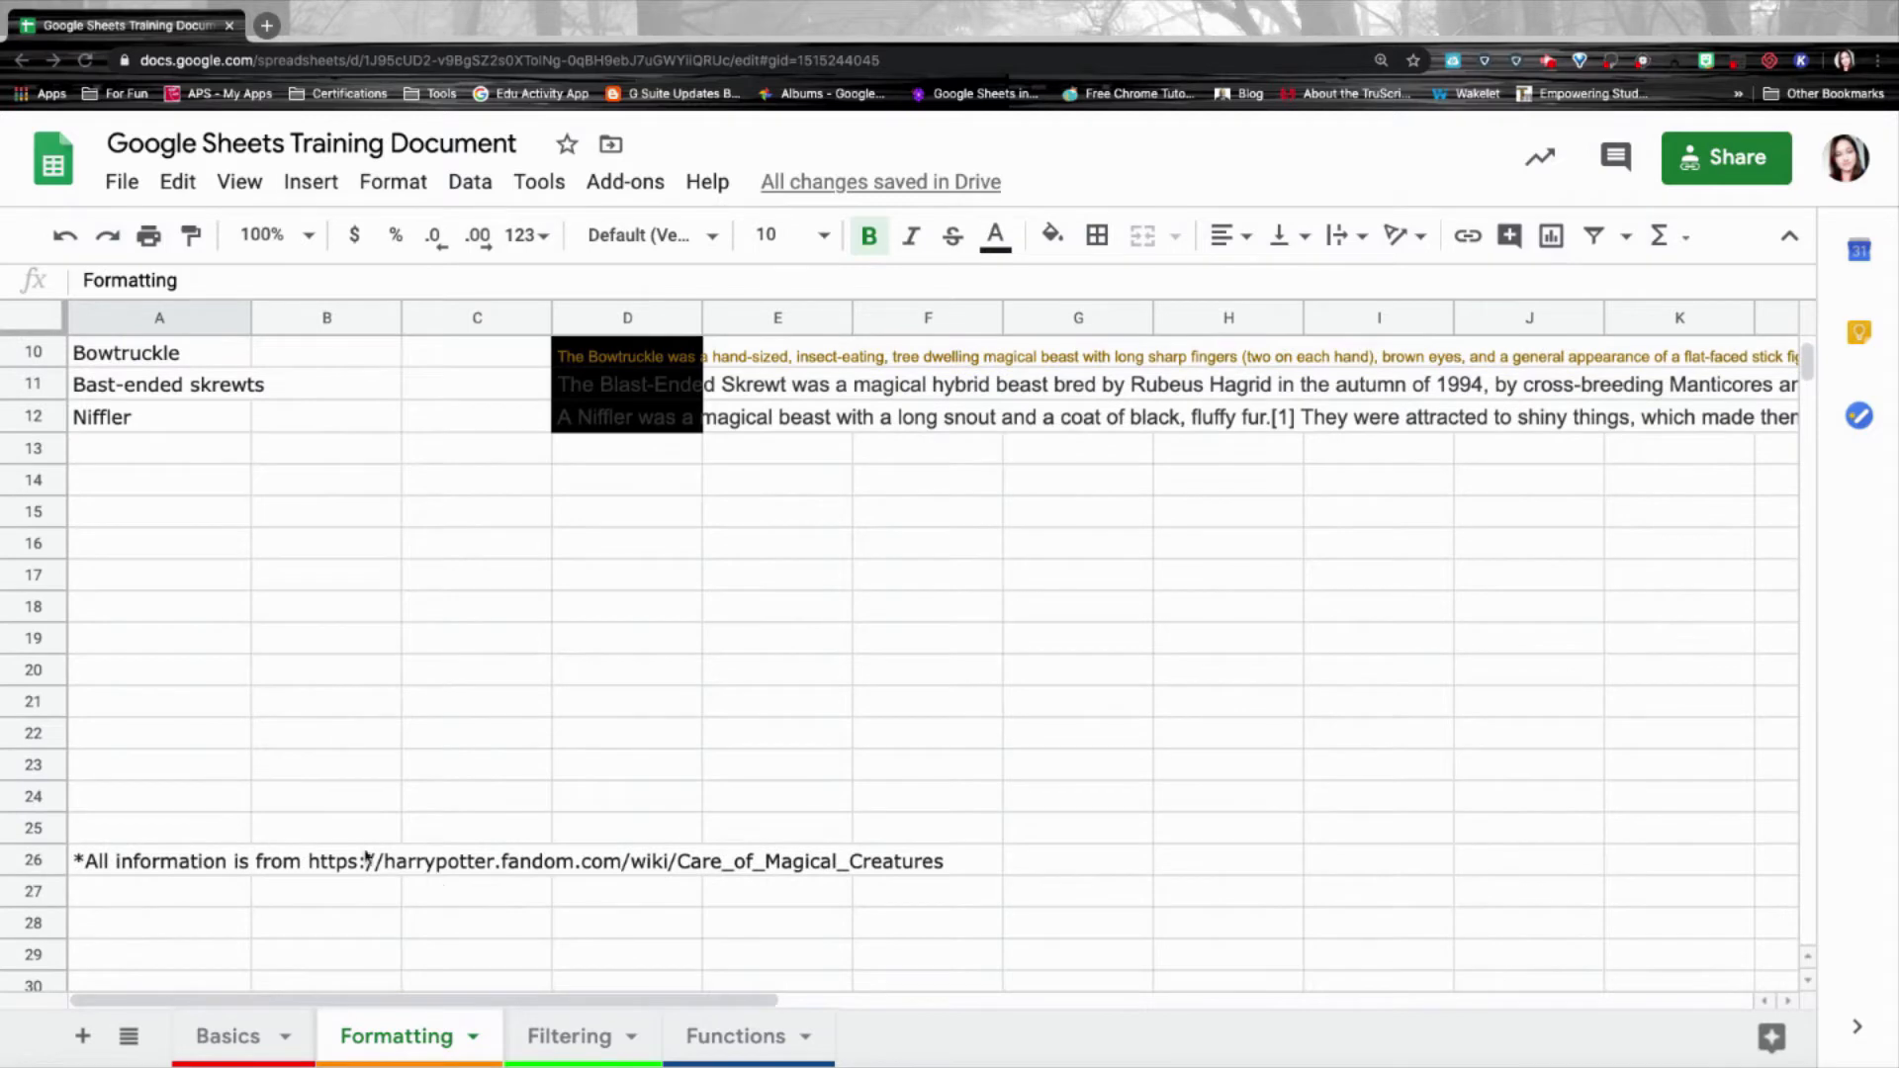
scroll(401, 859, "up", 5)
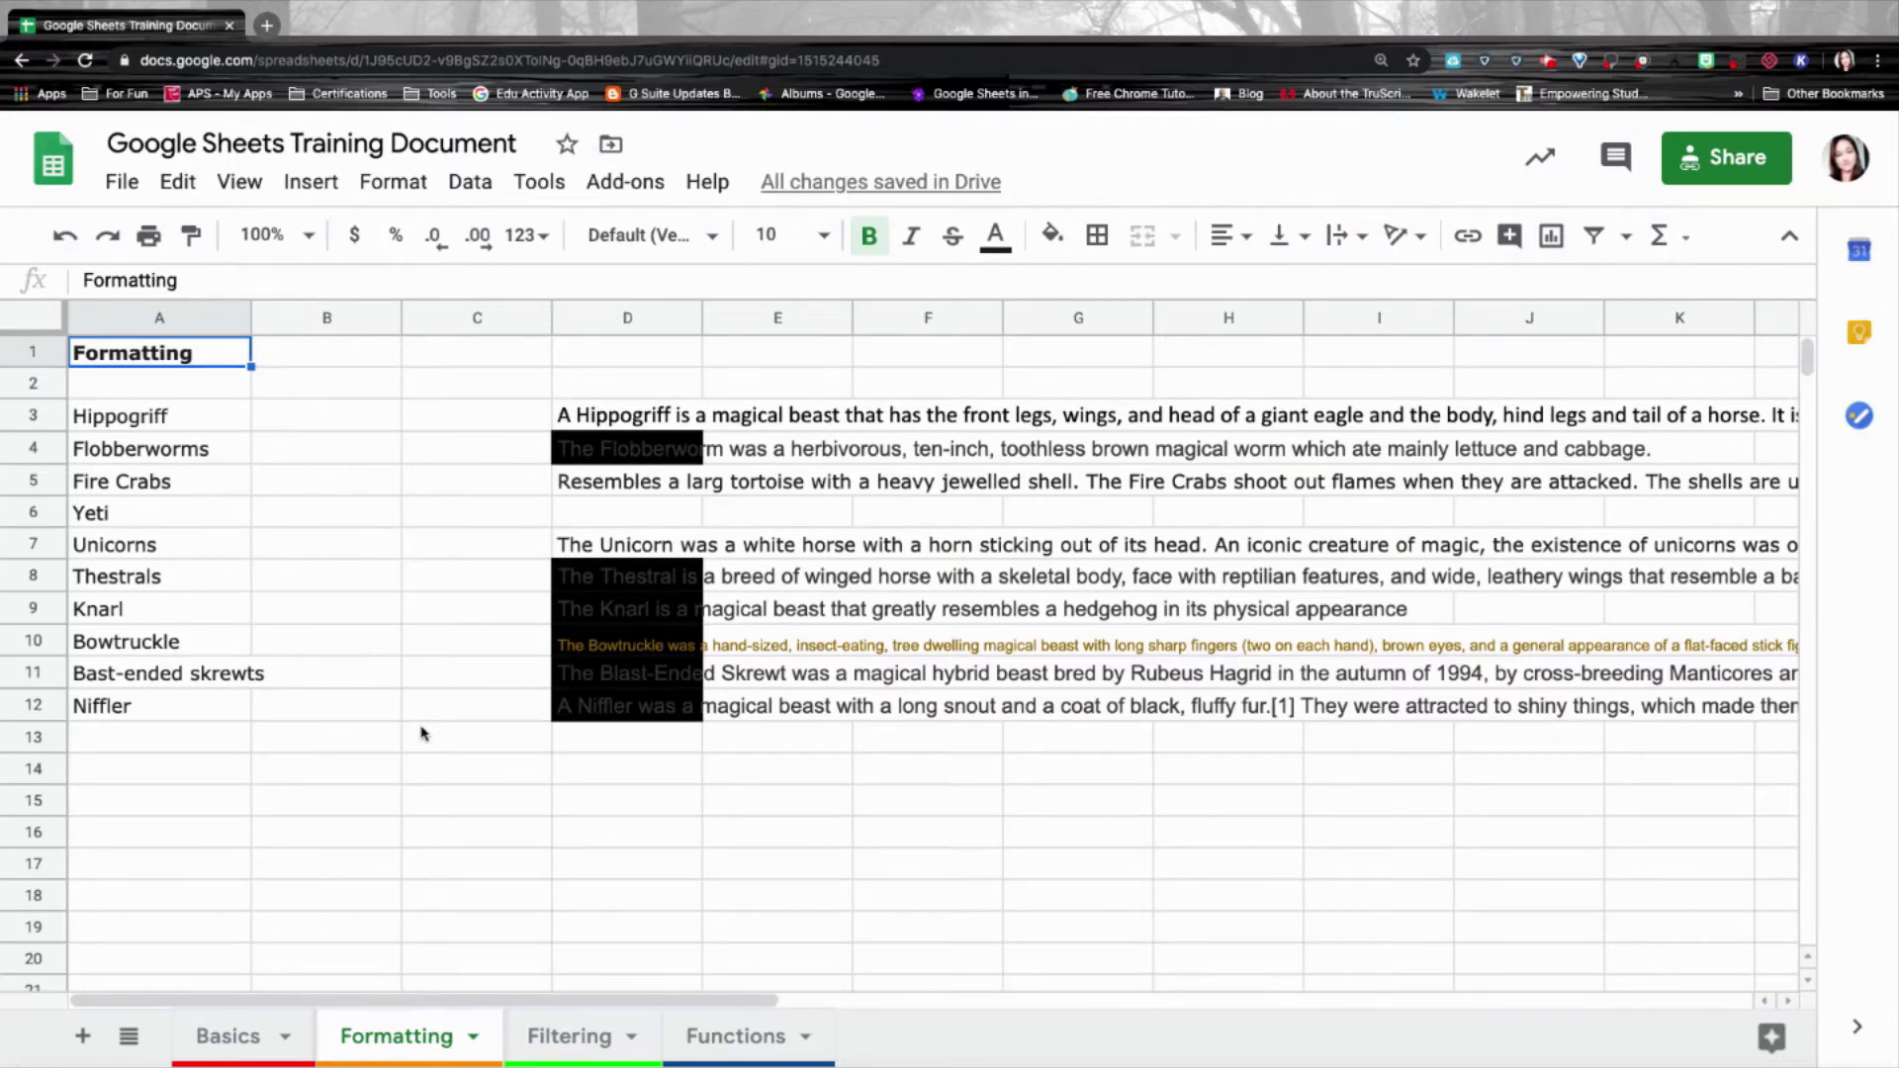
Select the Hippogriff description in D3 and look at its text wrapping options.
left_click(194, 420)
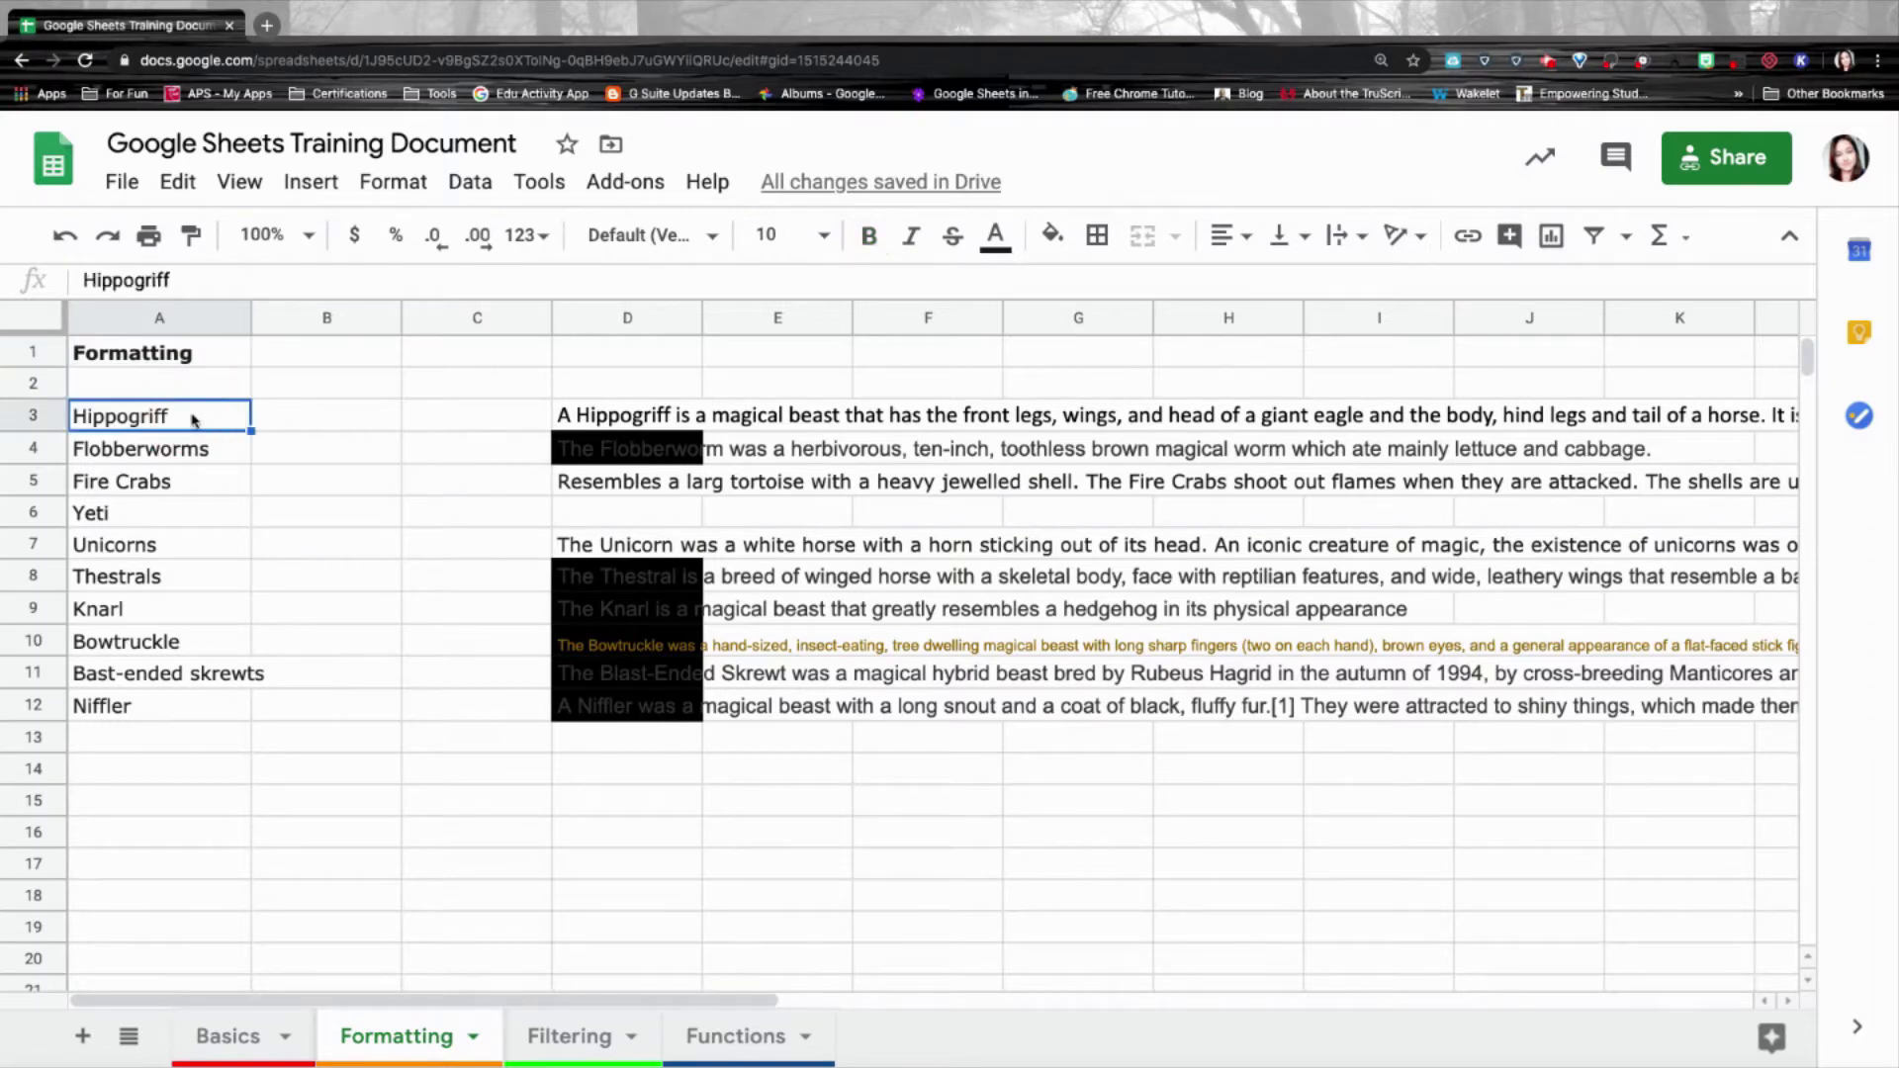
left_click(677, 417)
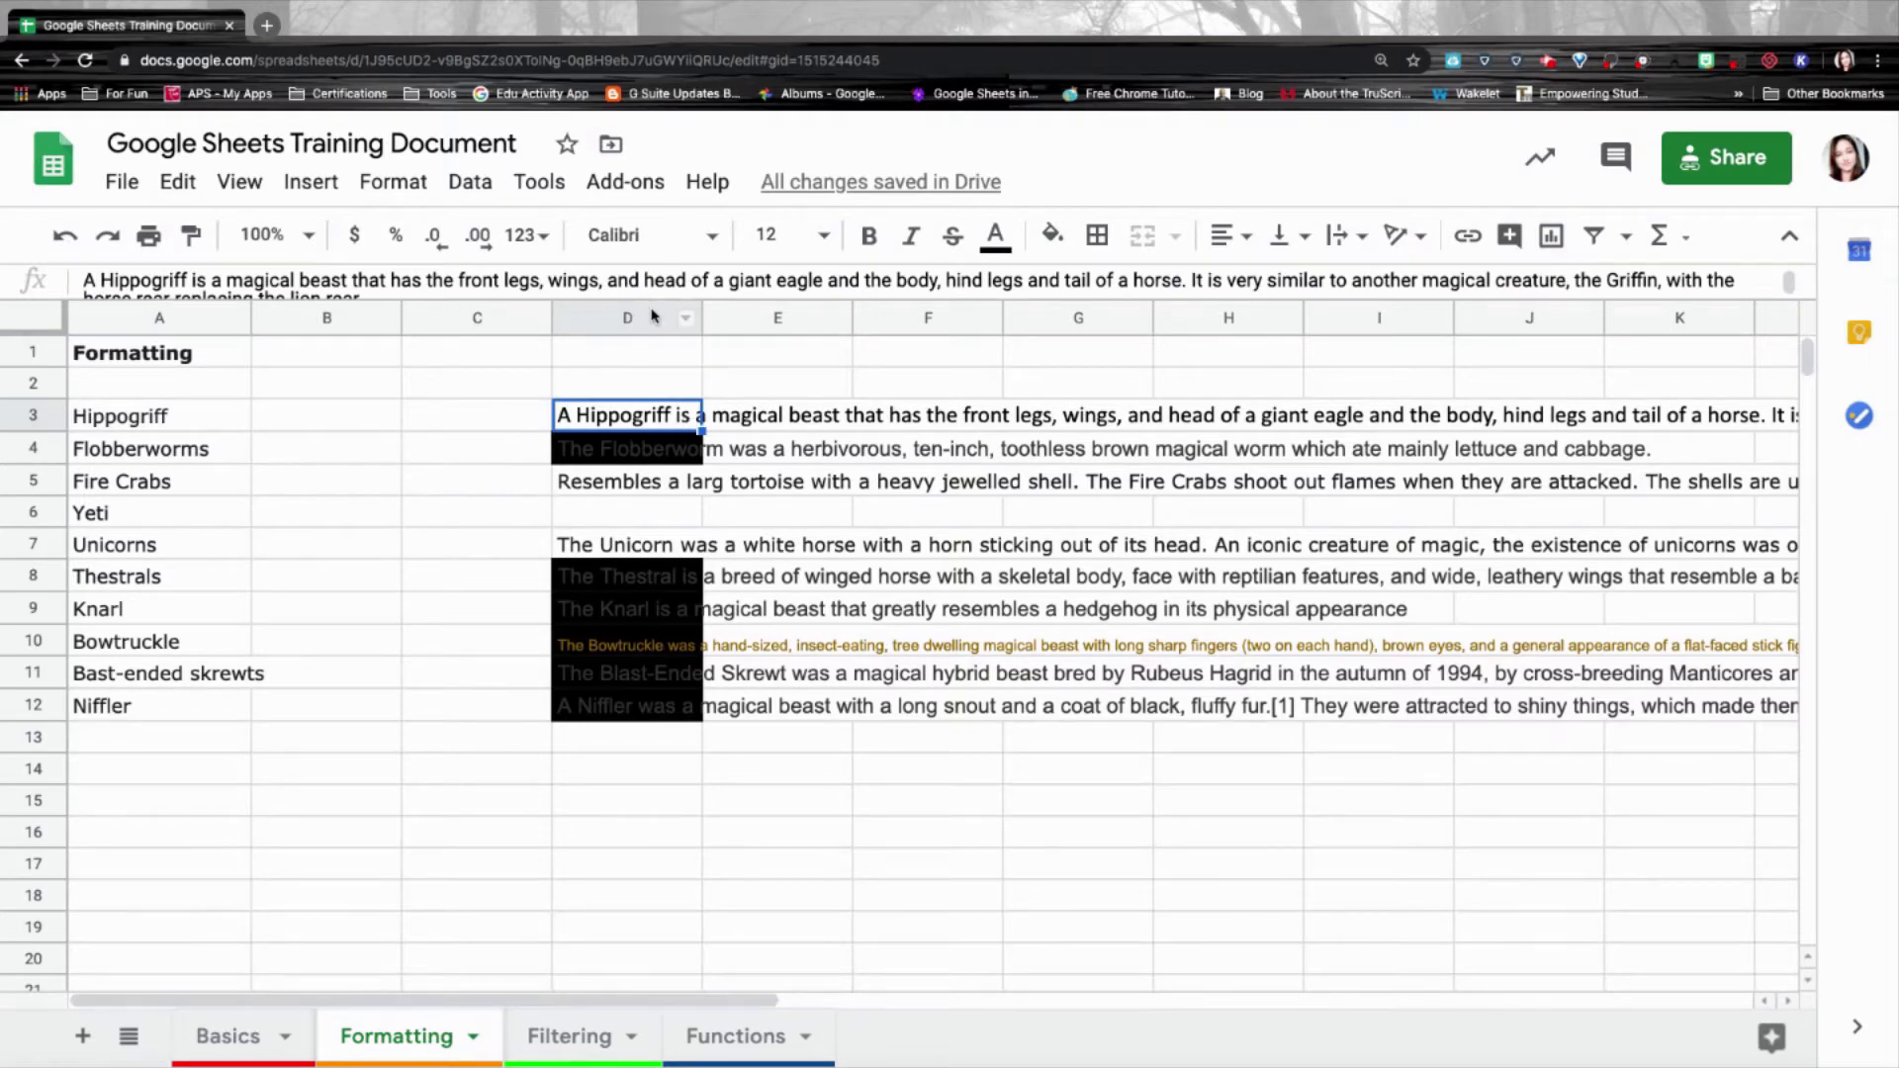
left_click(645, 425)
scroll(733, 448, "right", 10)
scroll(733, 447, "right", 9)
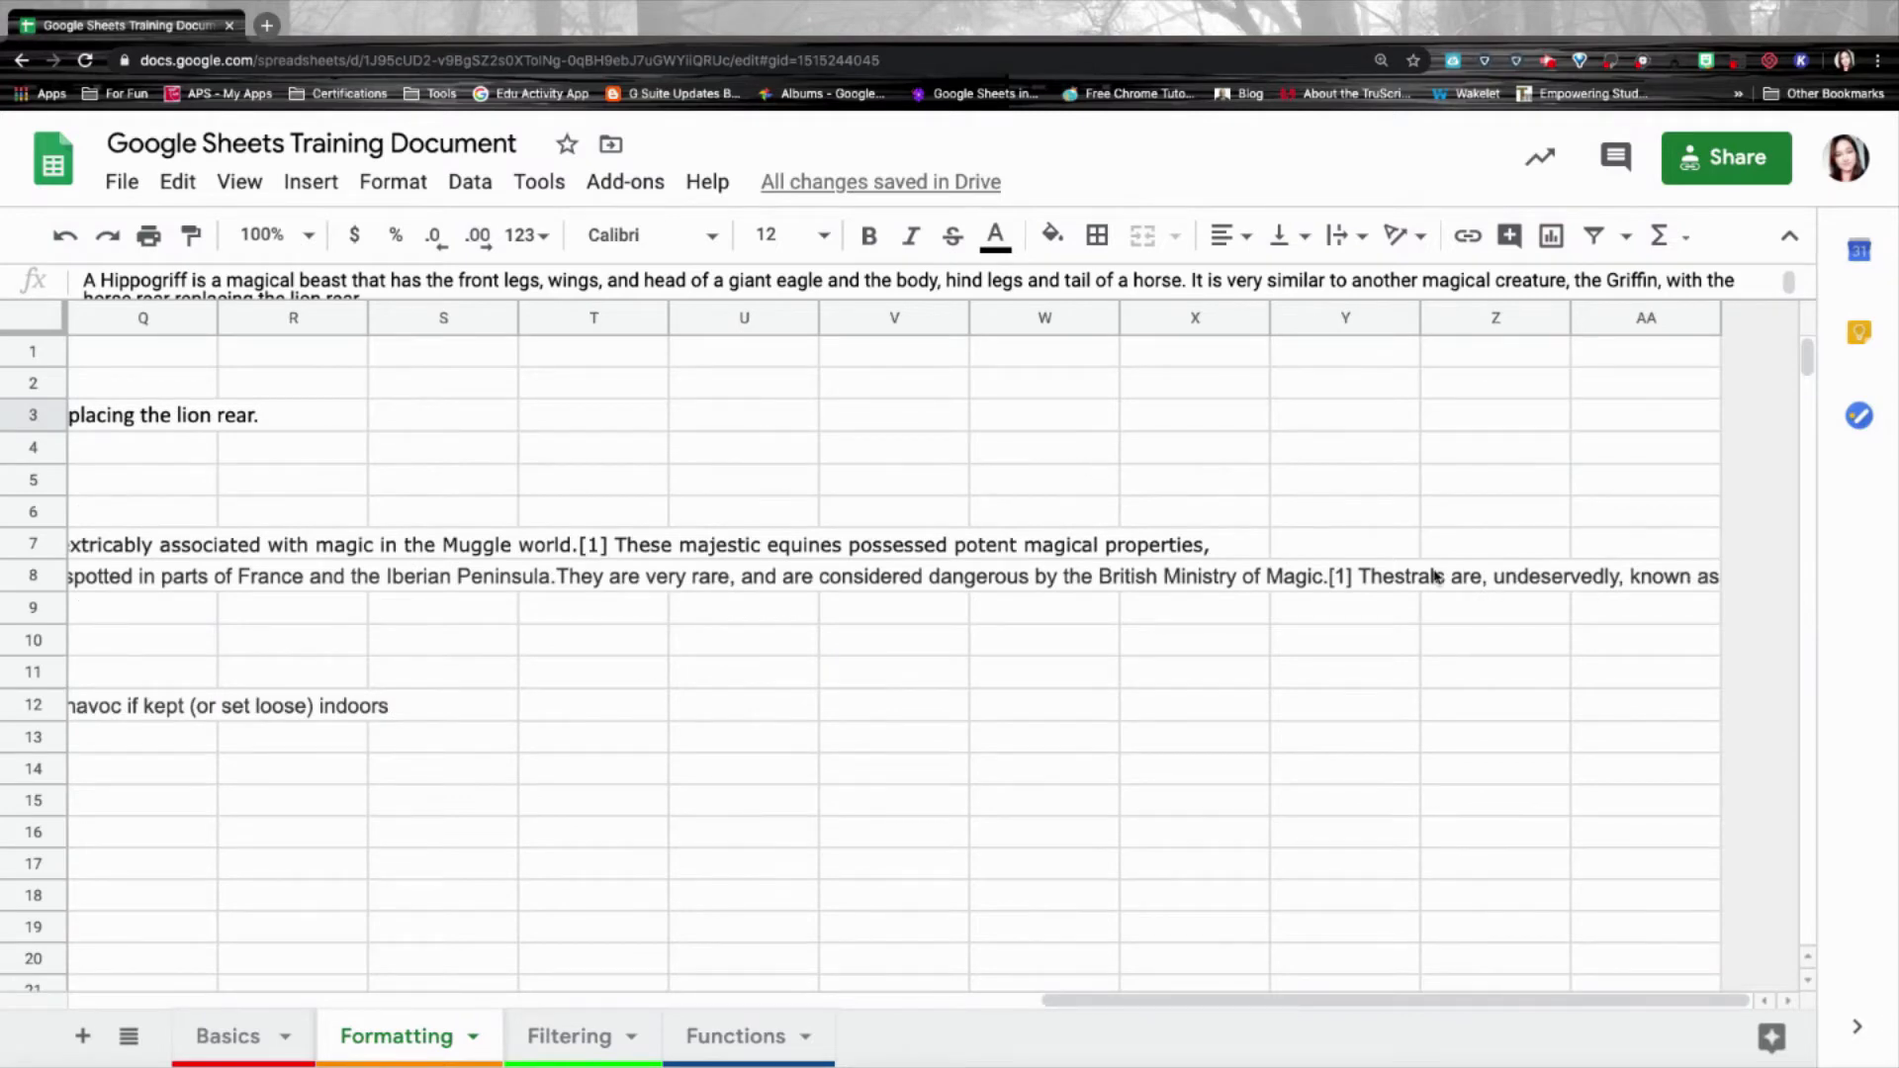
scroll(625, 428, "left", 19)
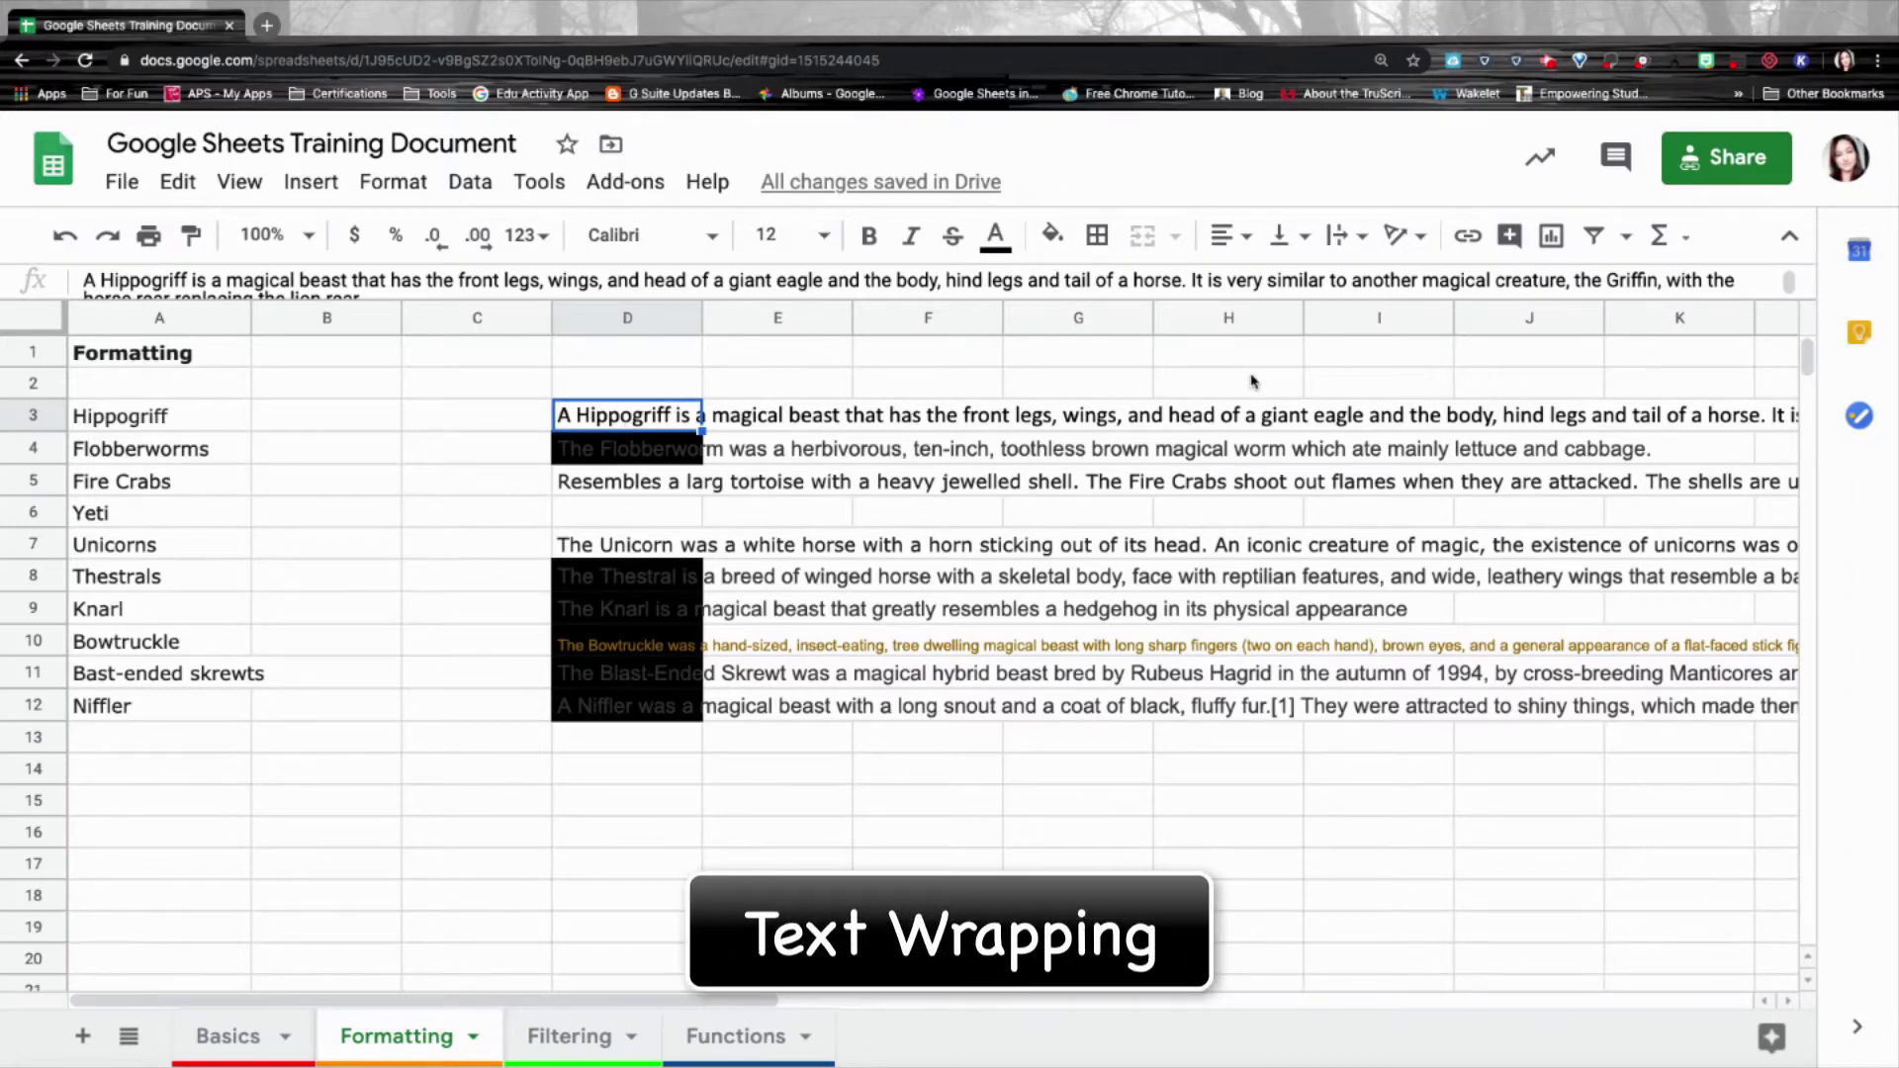
left_click(1363, 241)
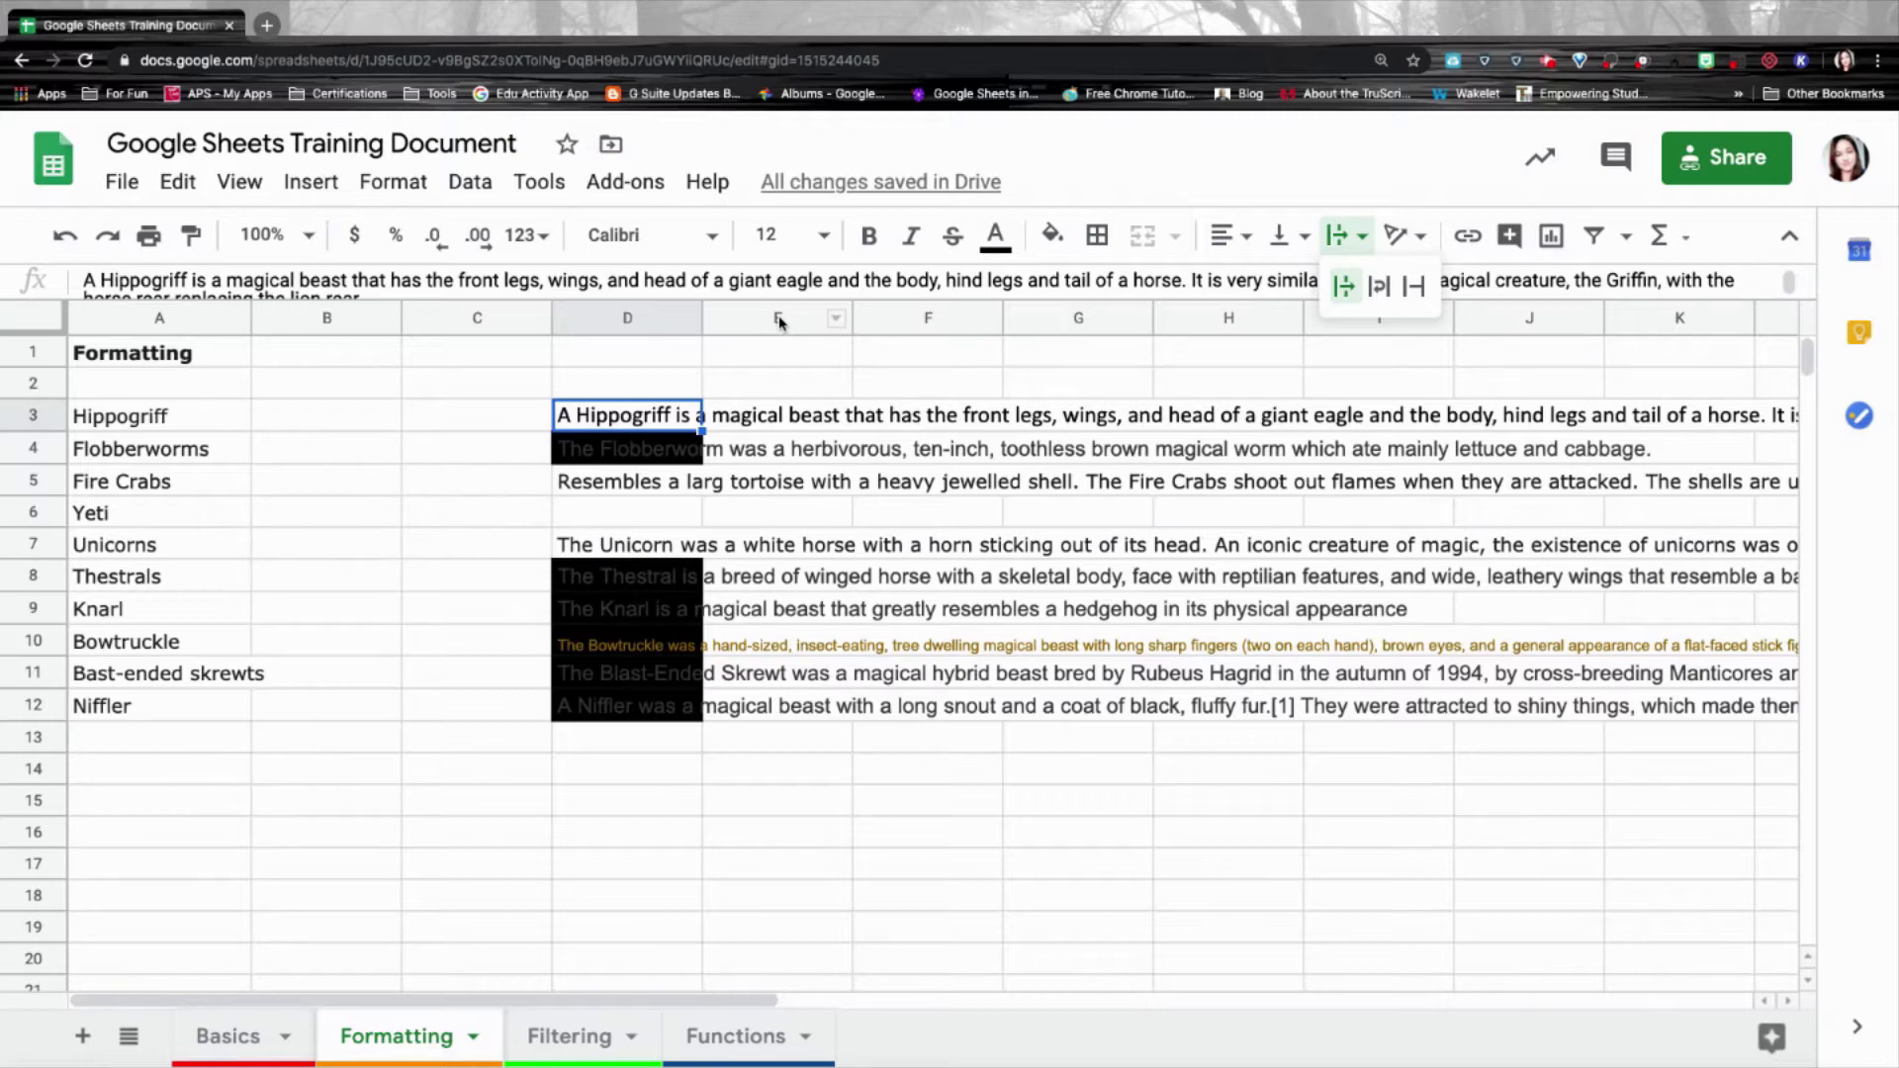
Enter 'Test' in E3 to check the overflow, then delete it.
left_click(778, 416)
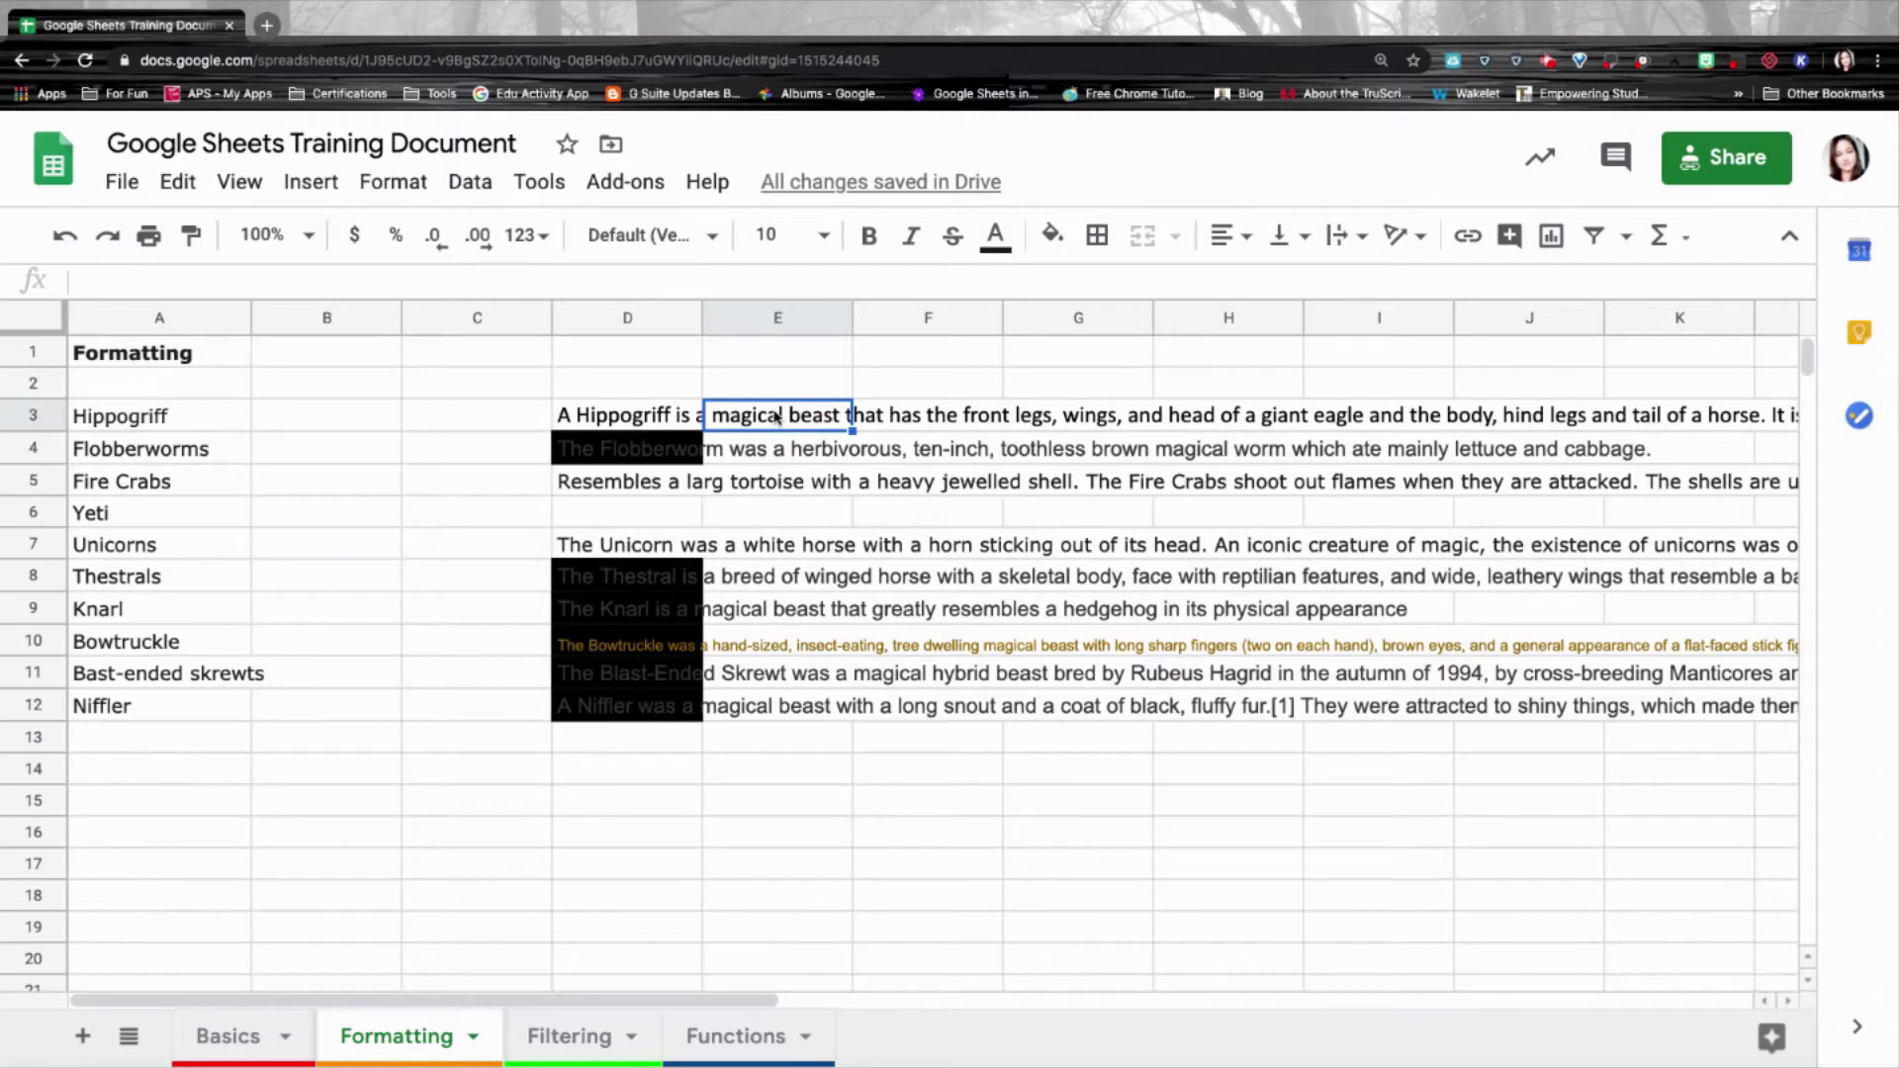
type("Test")
key("Return")
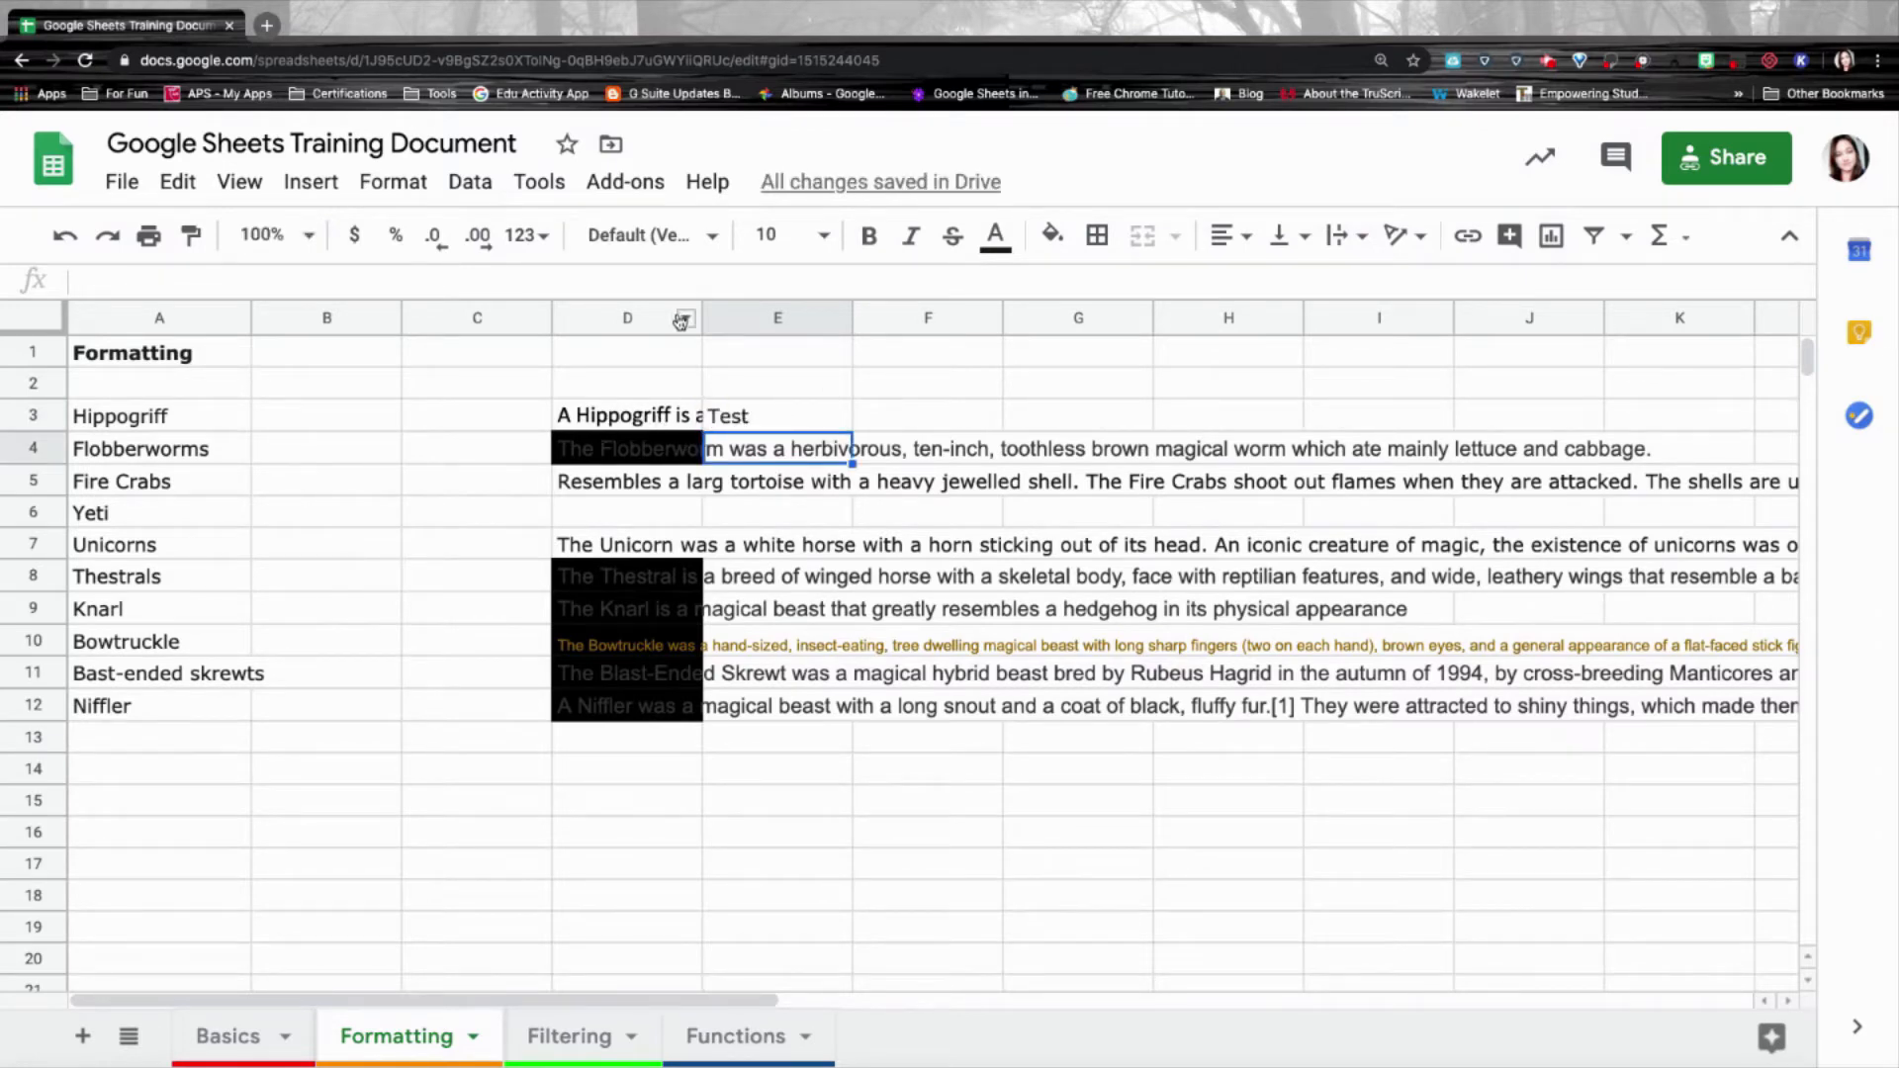
left_click(743, 418)
key("Delete")
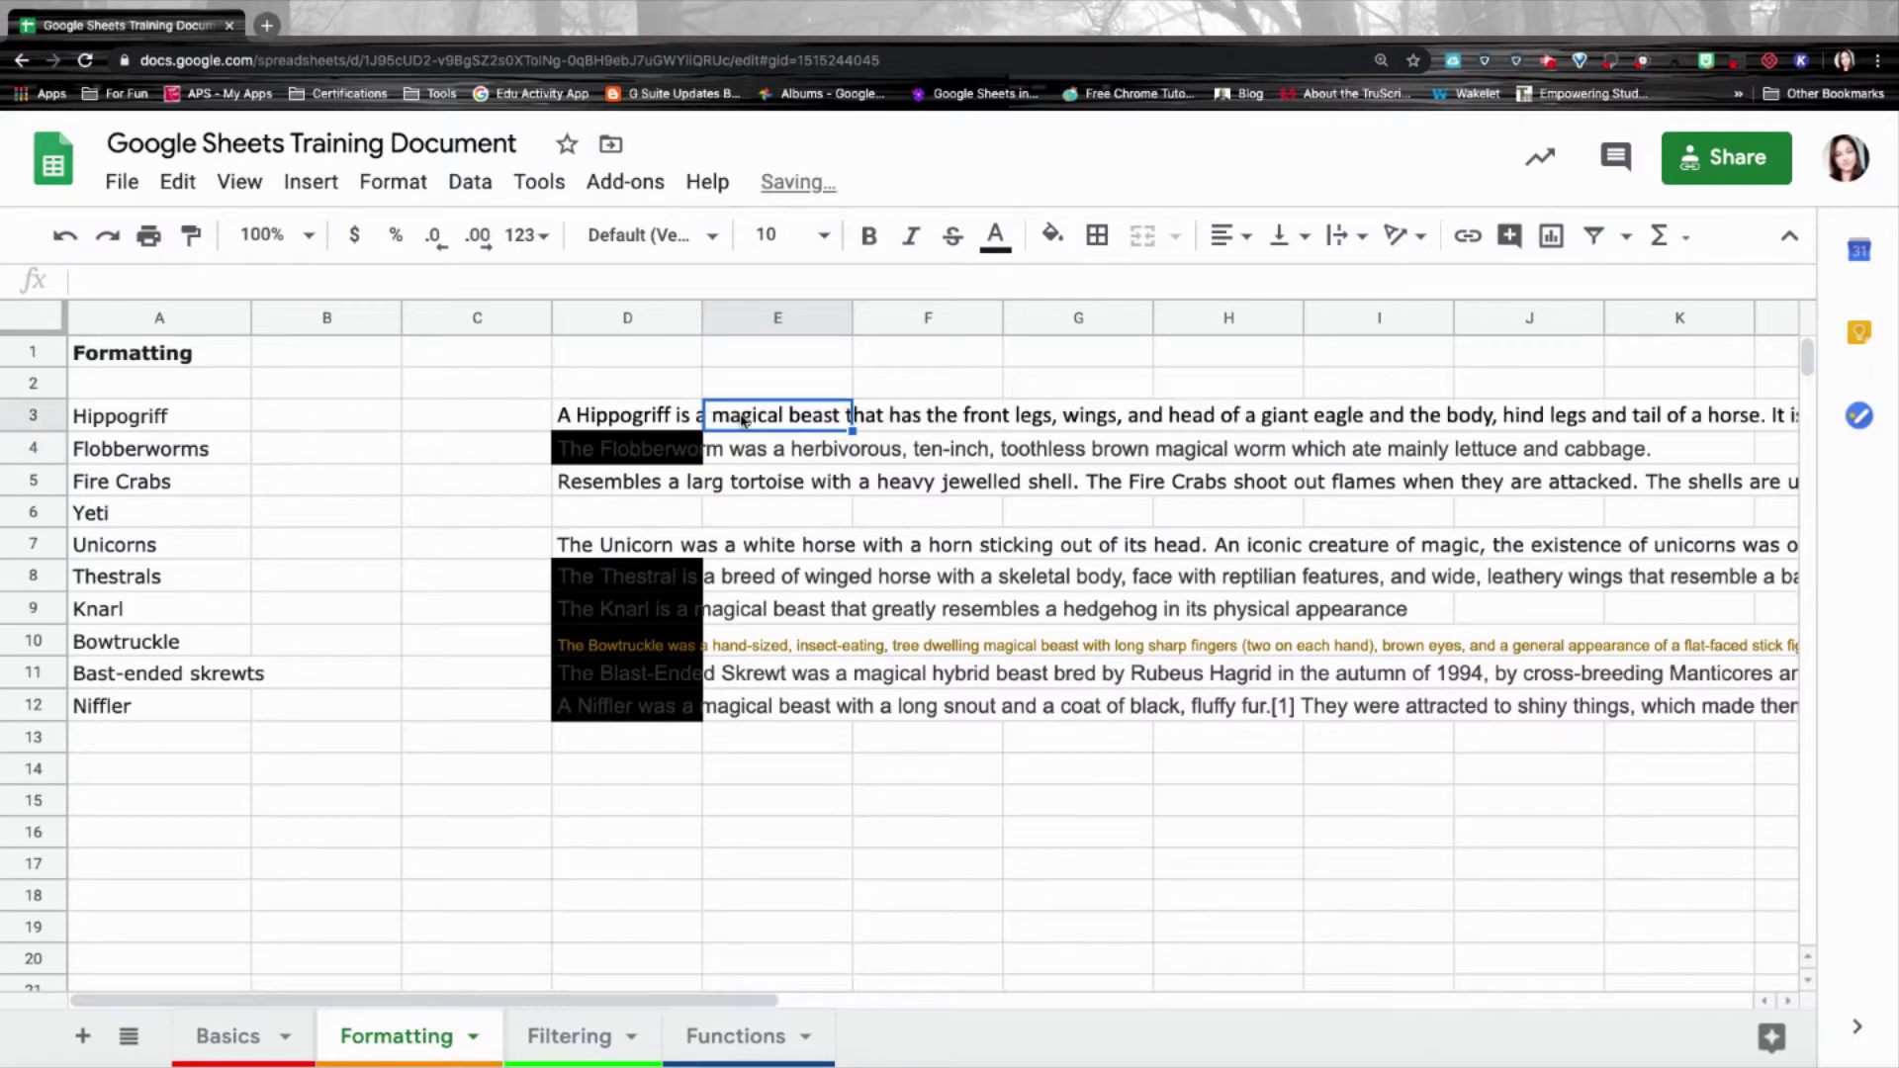
Set D3's text wrapping to Clip, then change it to Wrap.
left_click(650, 416)
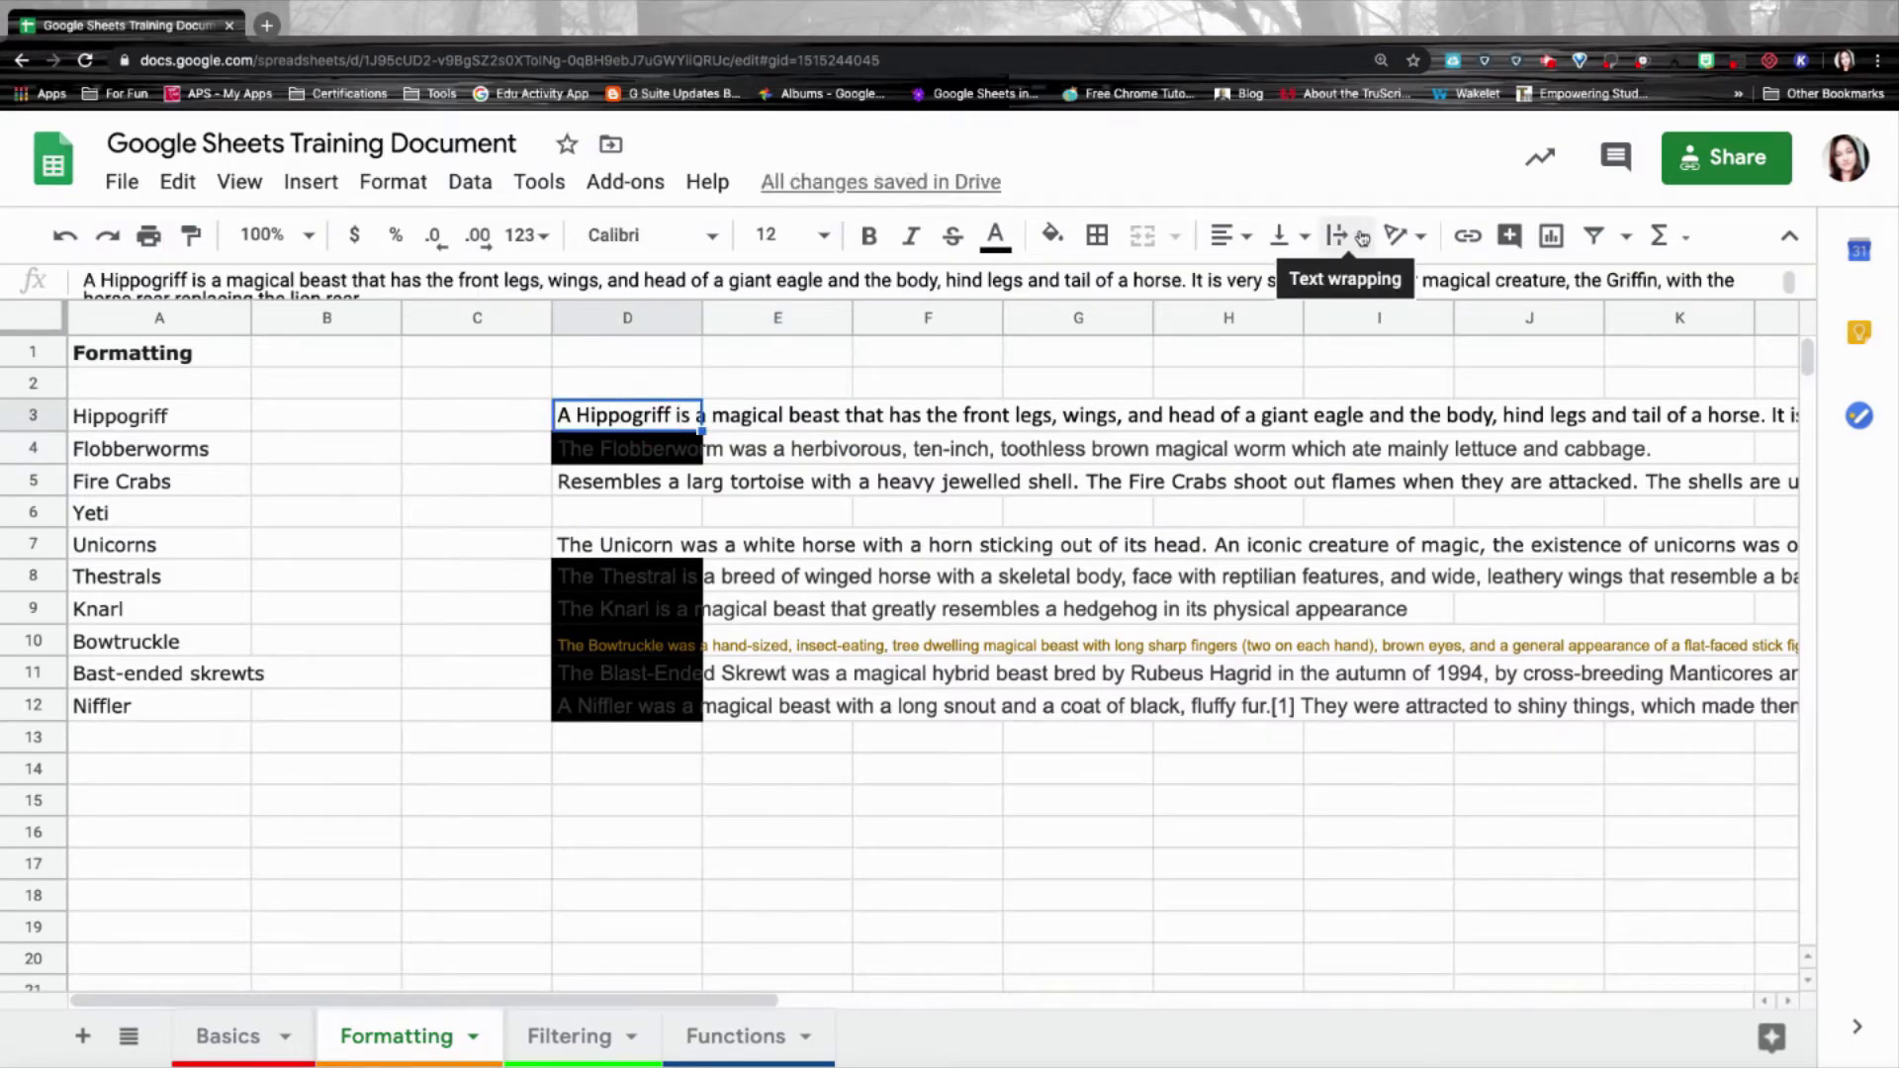
left_click(1346, 237)
left_click(1417, 289)
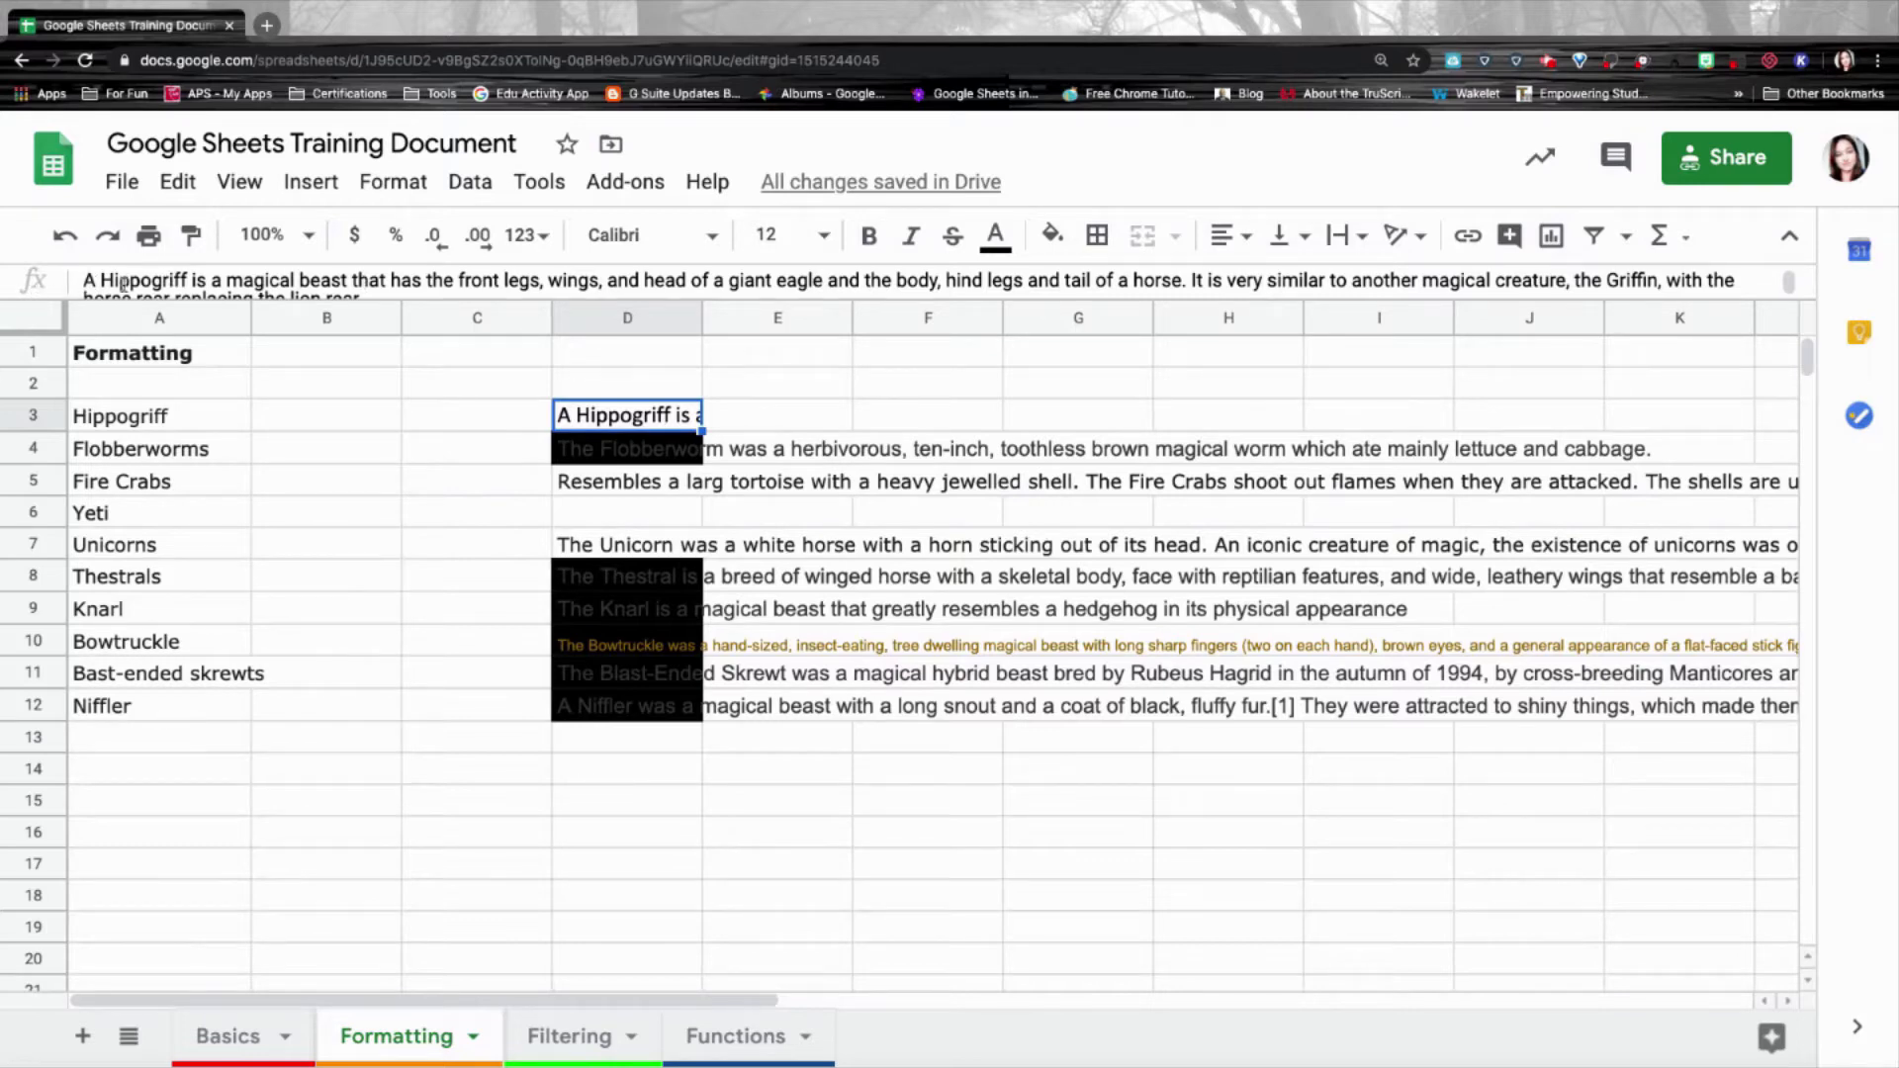
left_click_drag(94, 280, 363, 288)
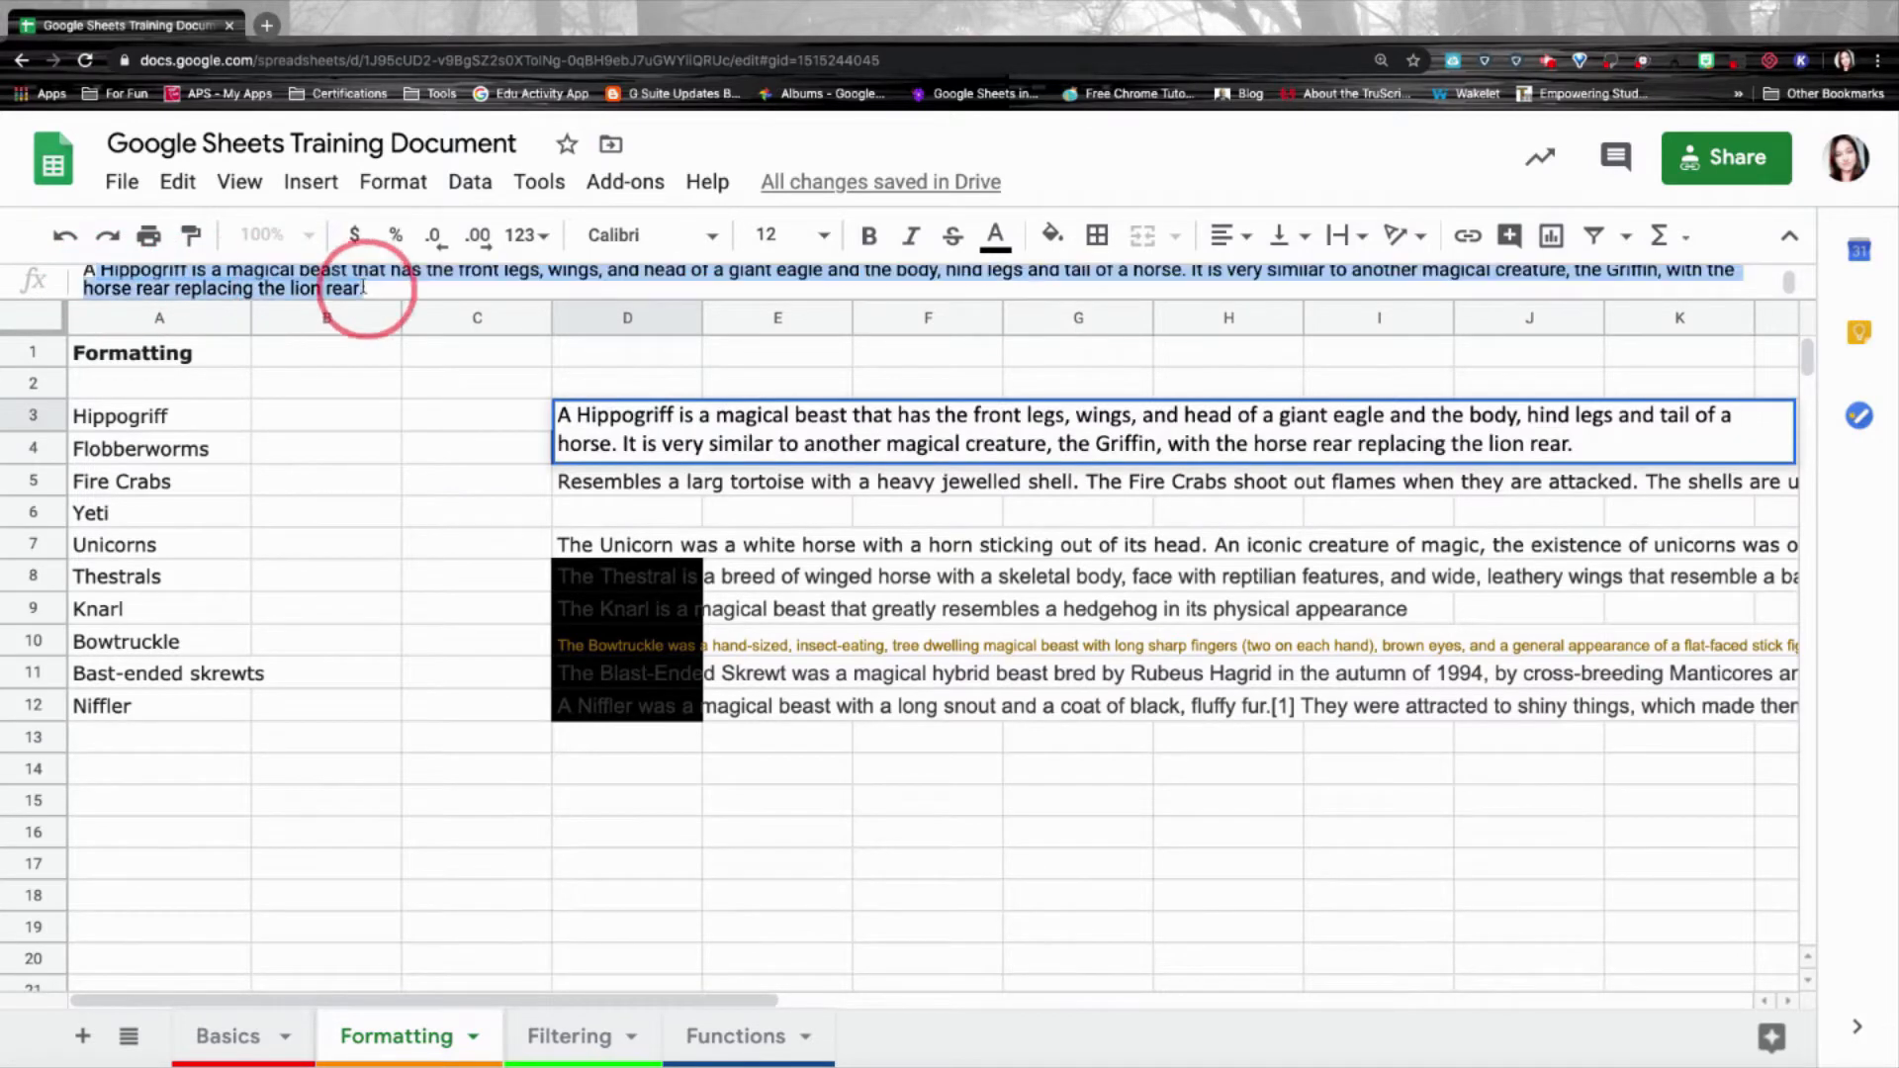
left_click(633, 444)
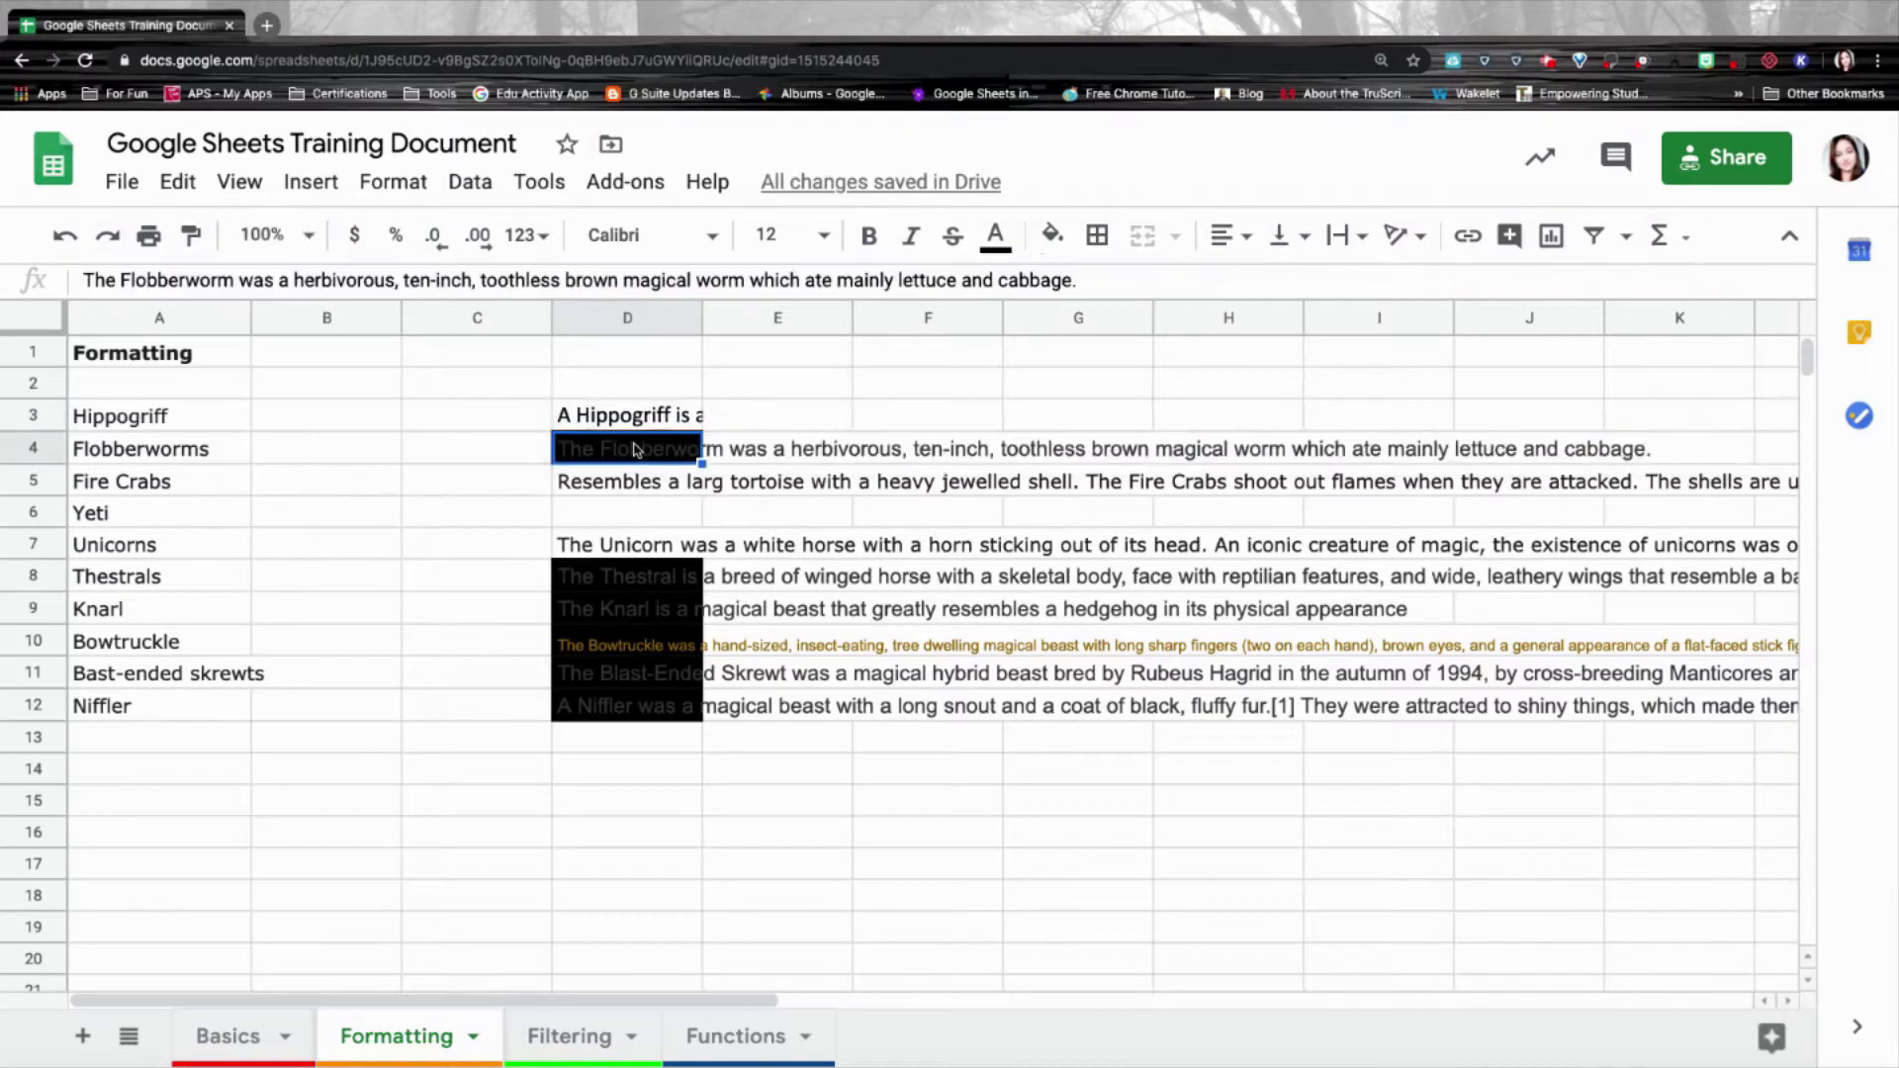
left_click(695, 426)
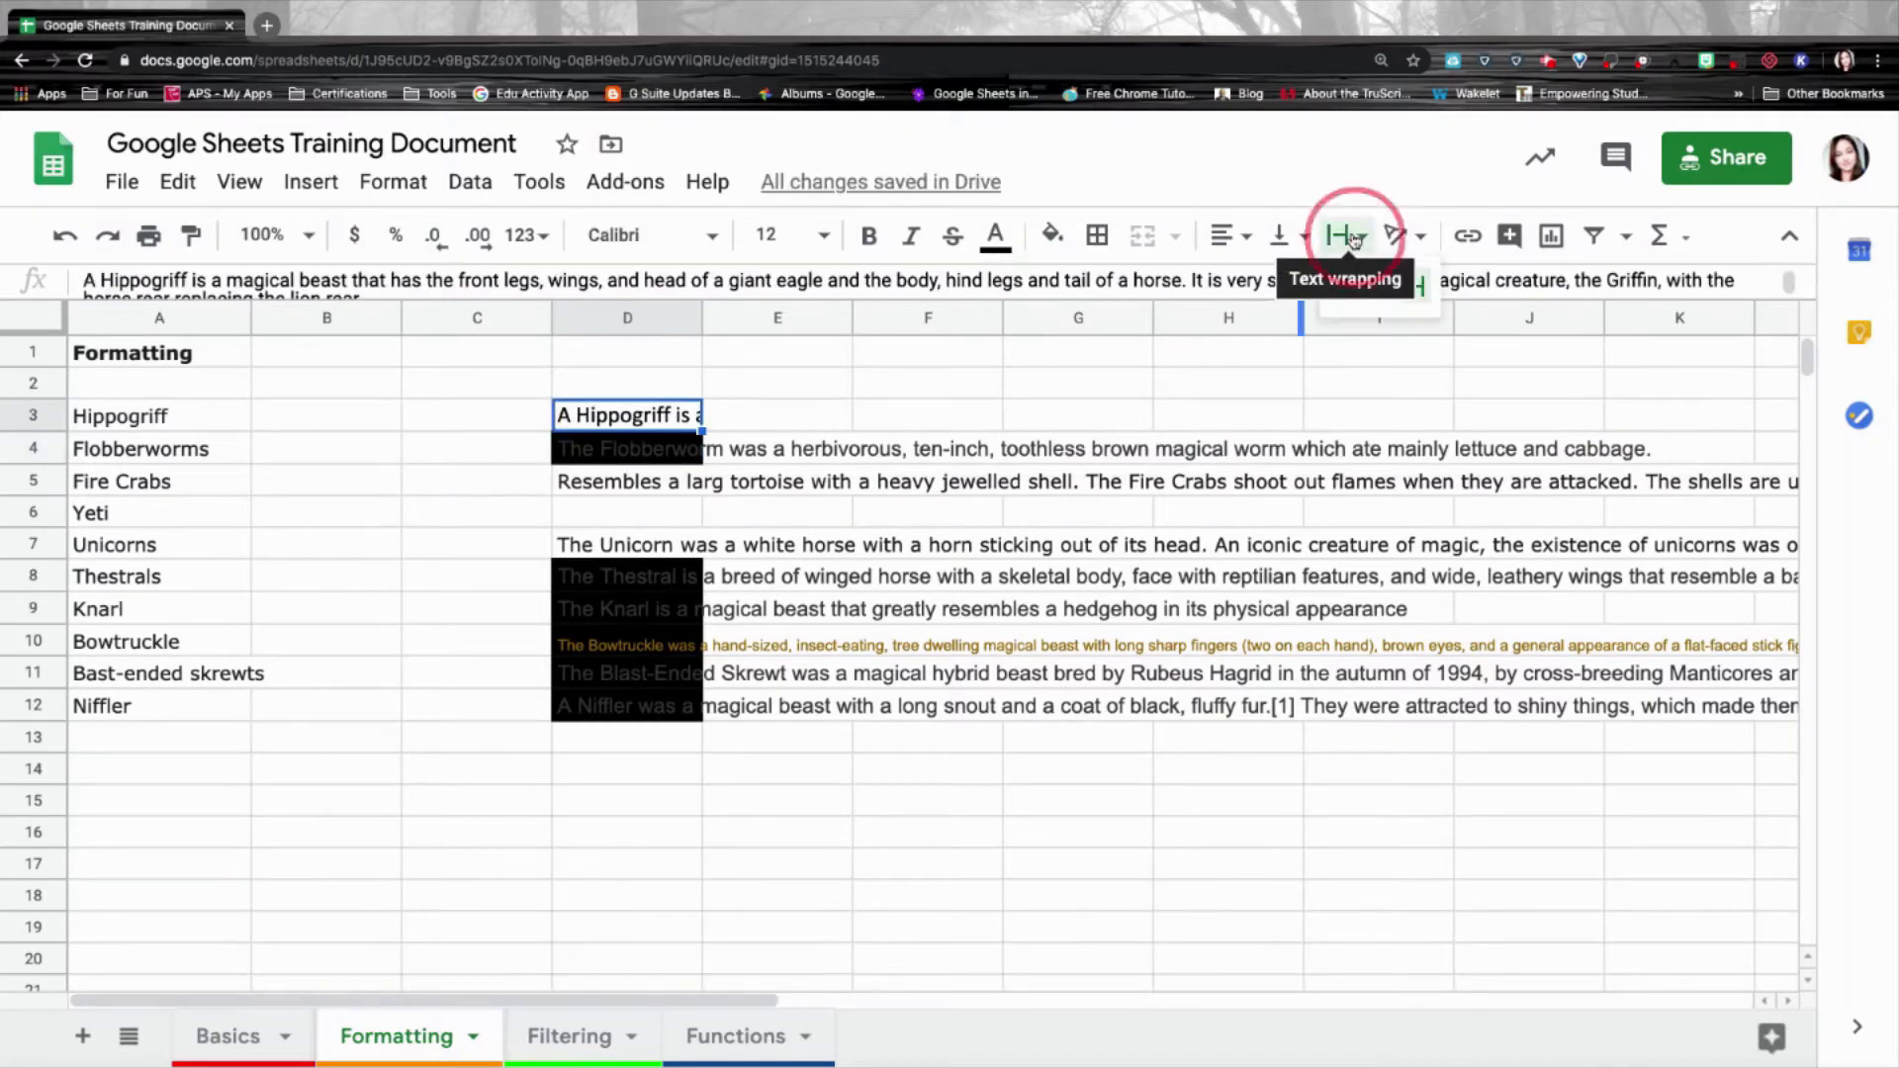
left_click(1354, 237)
left_click(1377, 287)
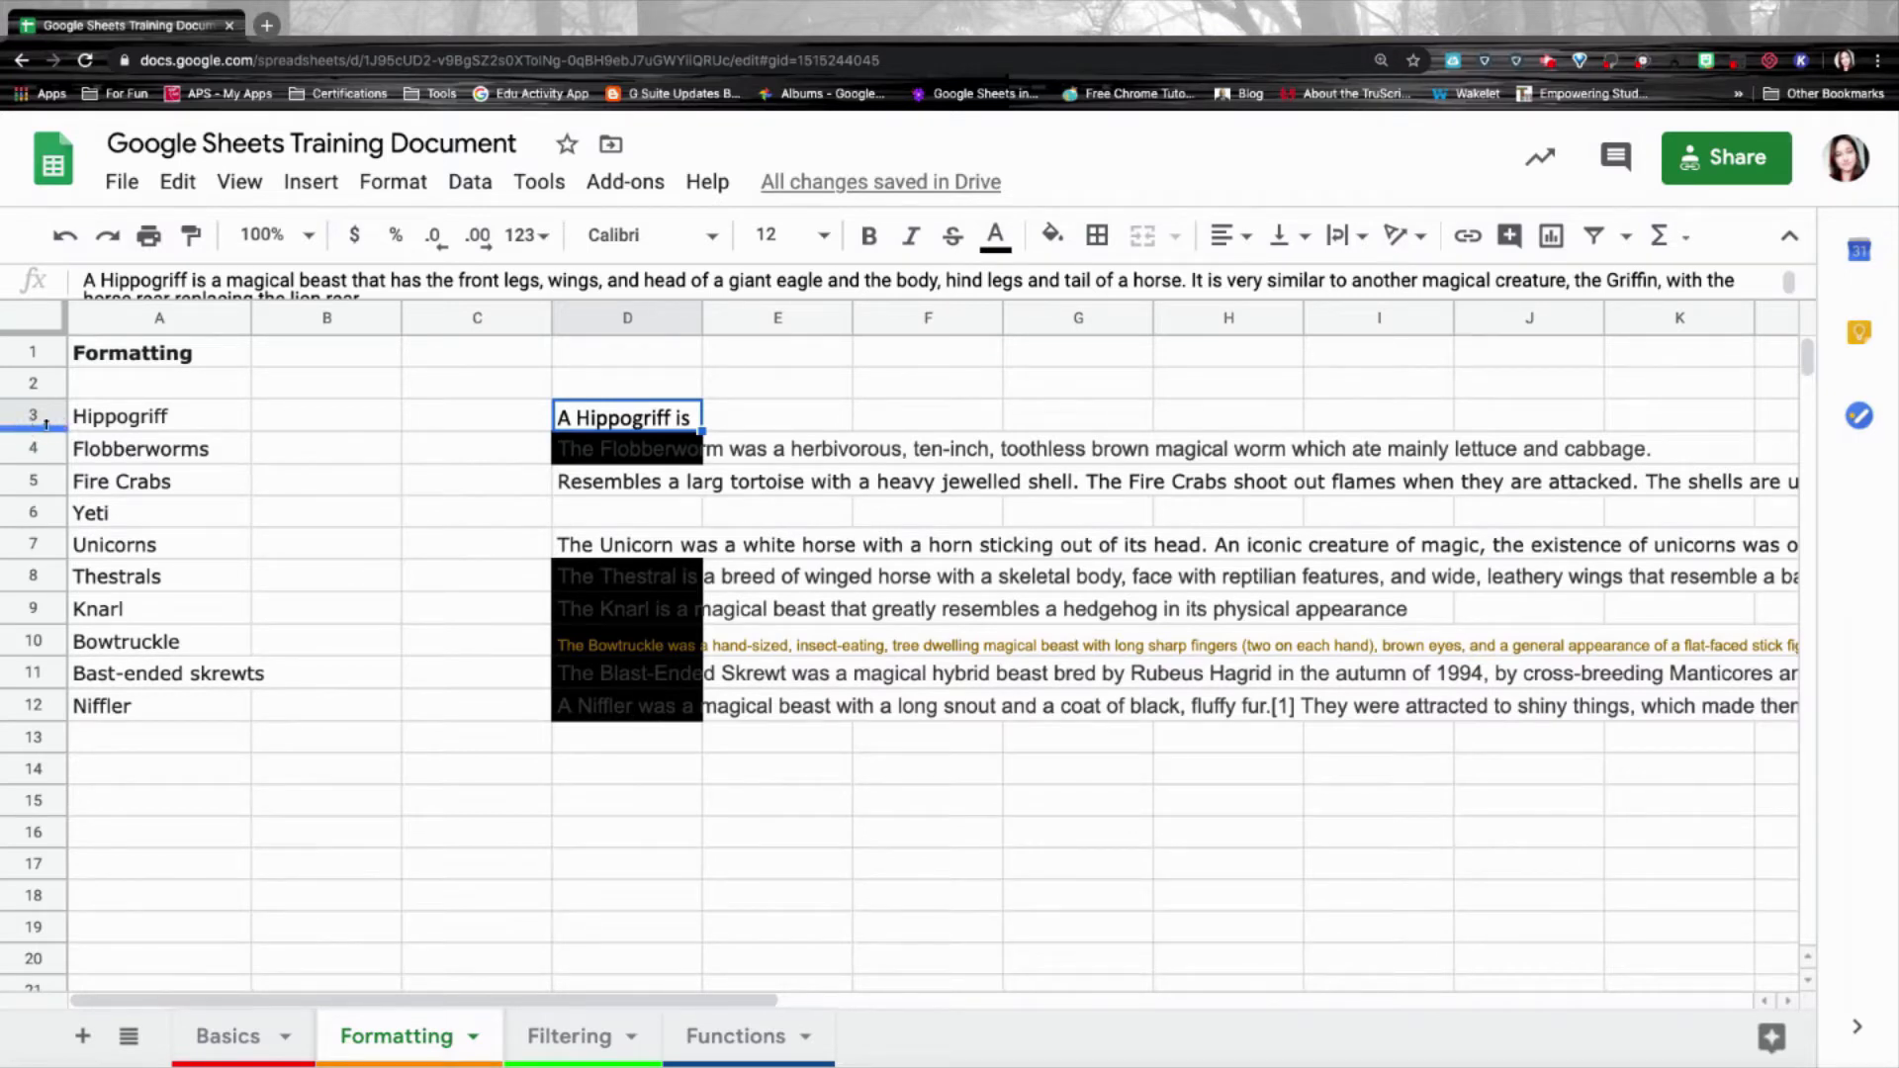
Make row 3 taller, widen column D to about column J, then shorten row 3 to fit.
left_click_drag(47, 429, 45, 532)
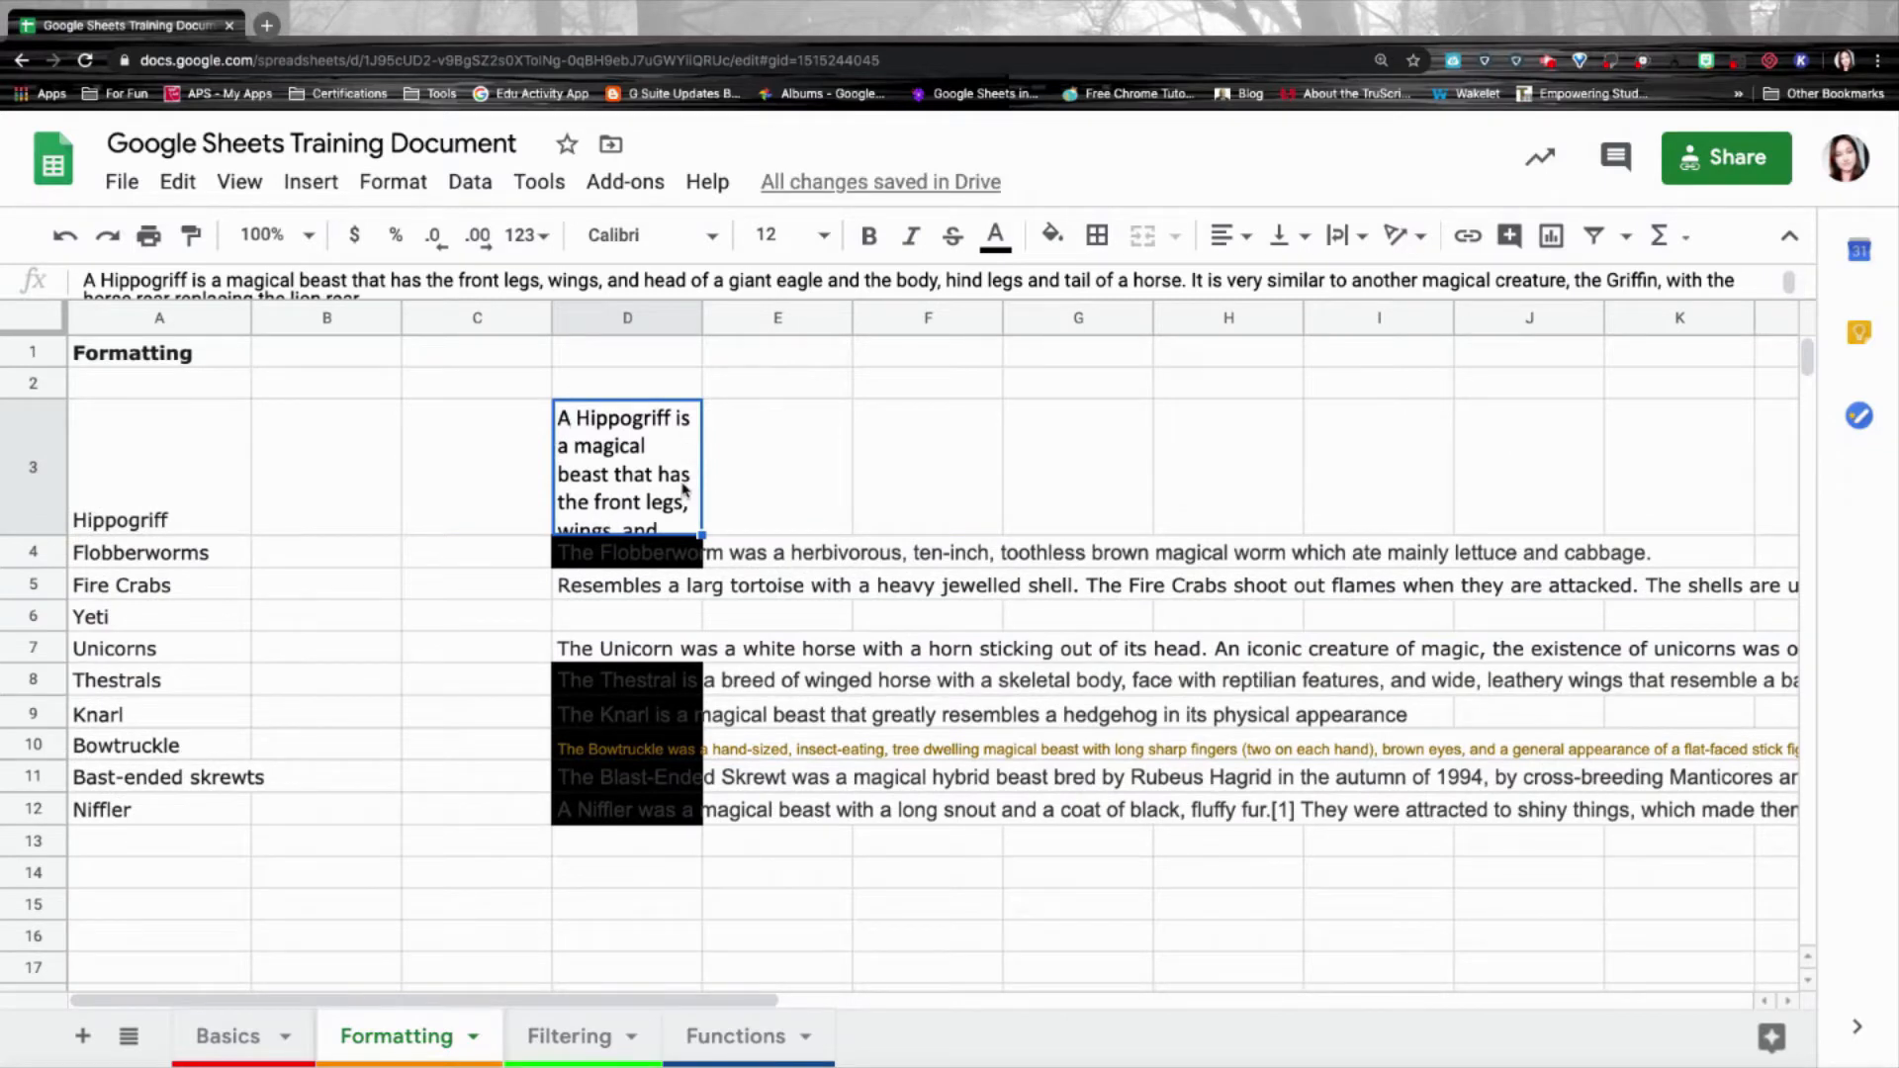
left_click_drag(44, 535, 41, 689)
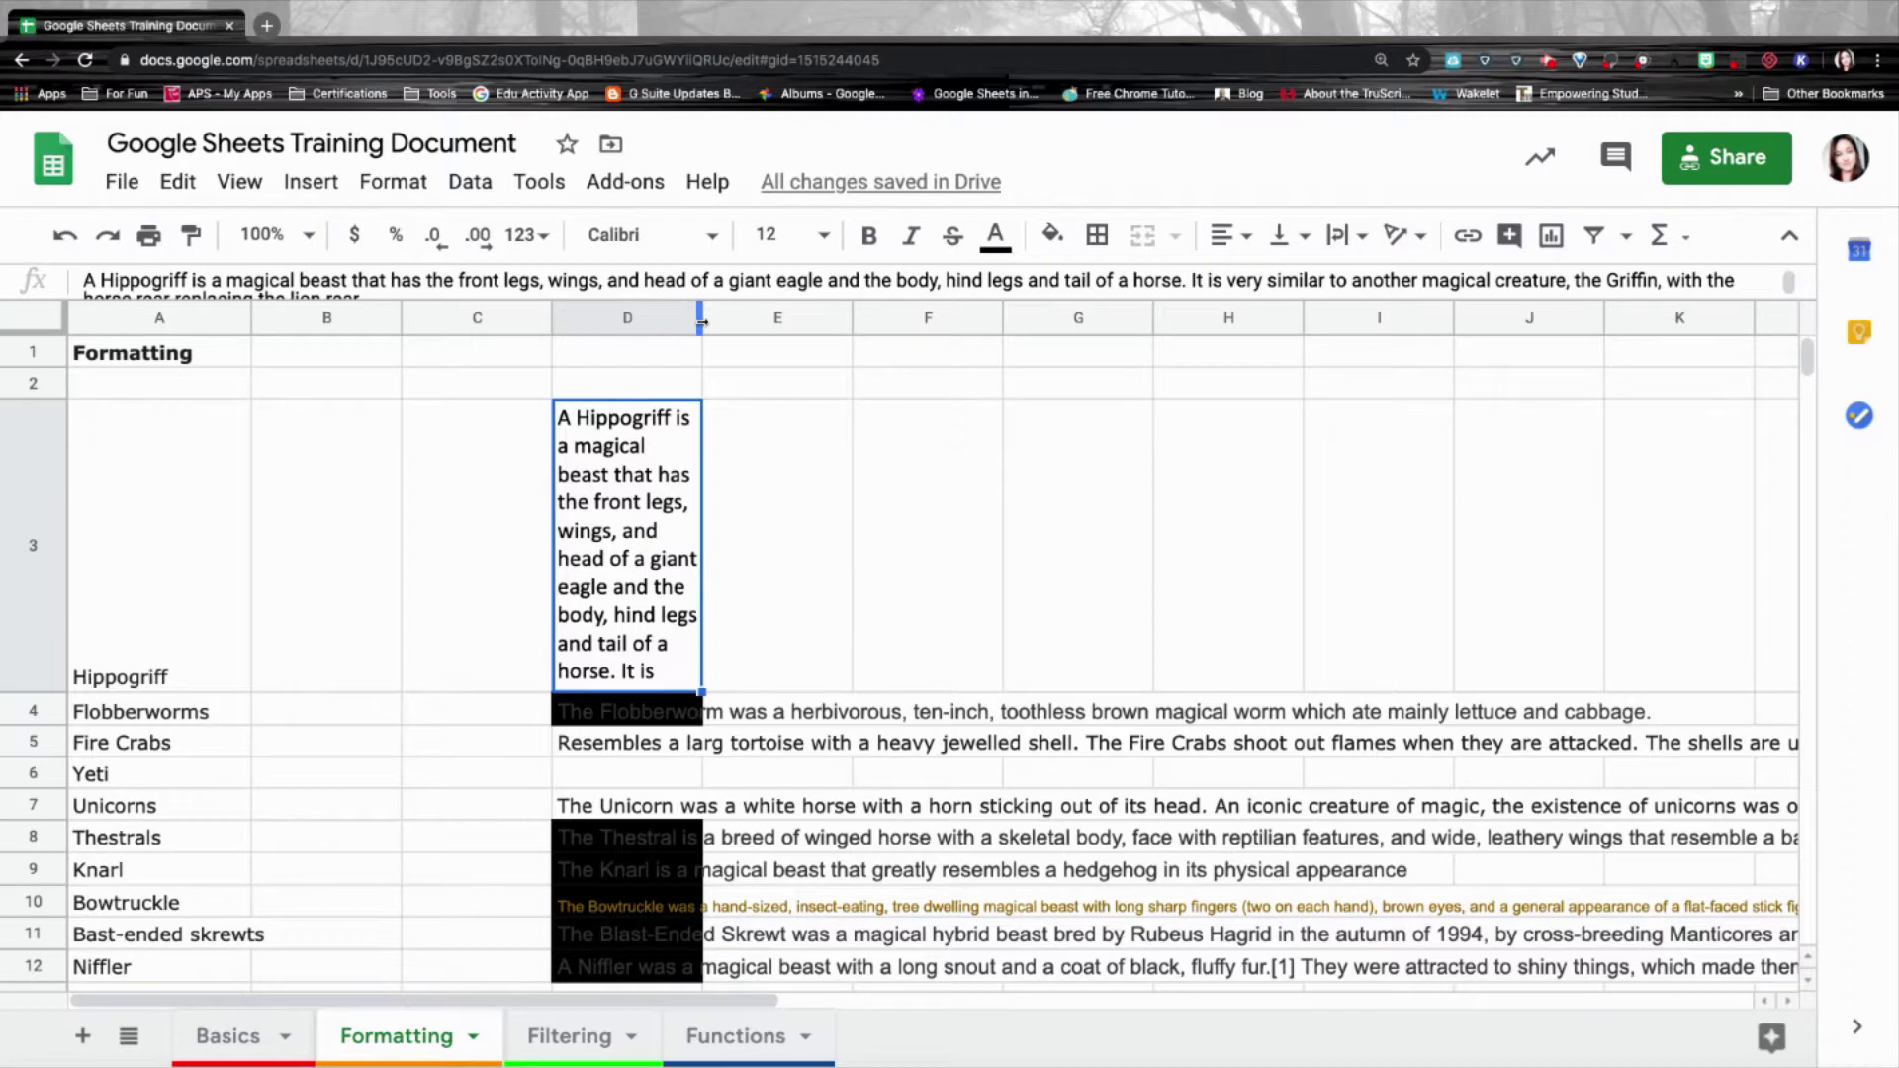
left_click_drag(701, 323, 1665, 420)
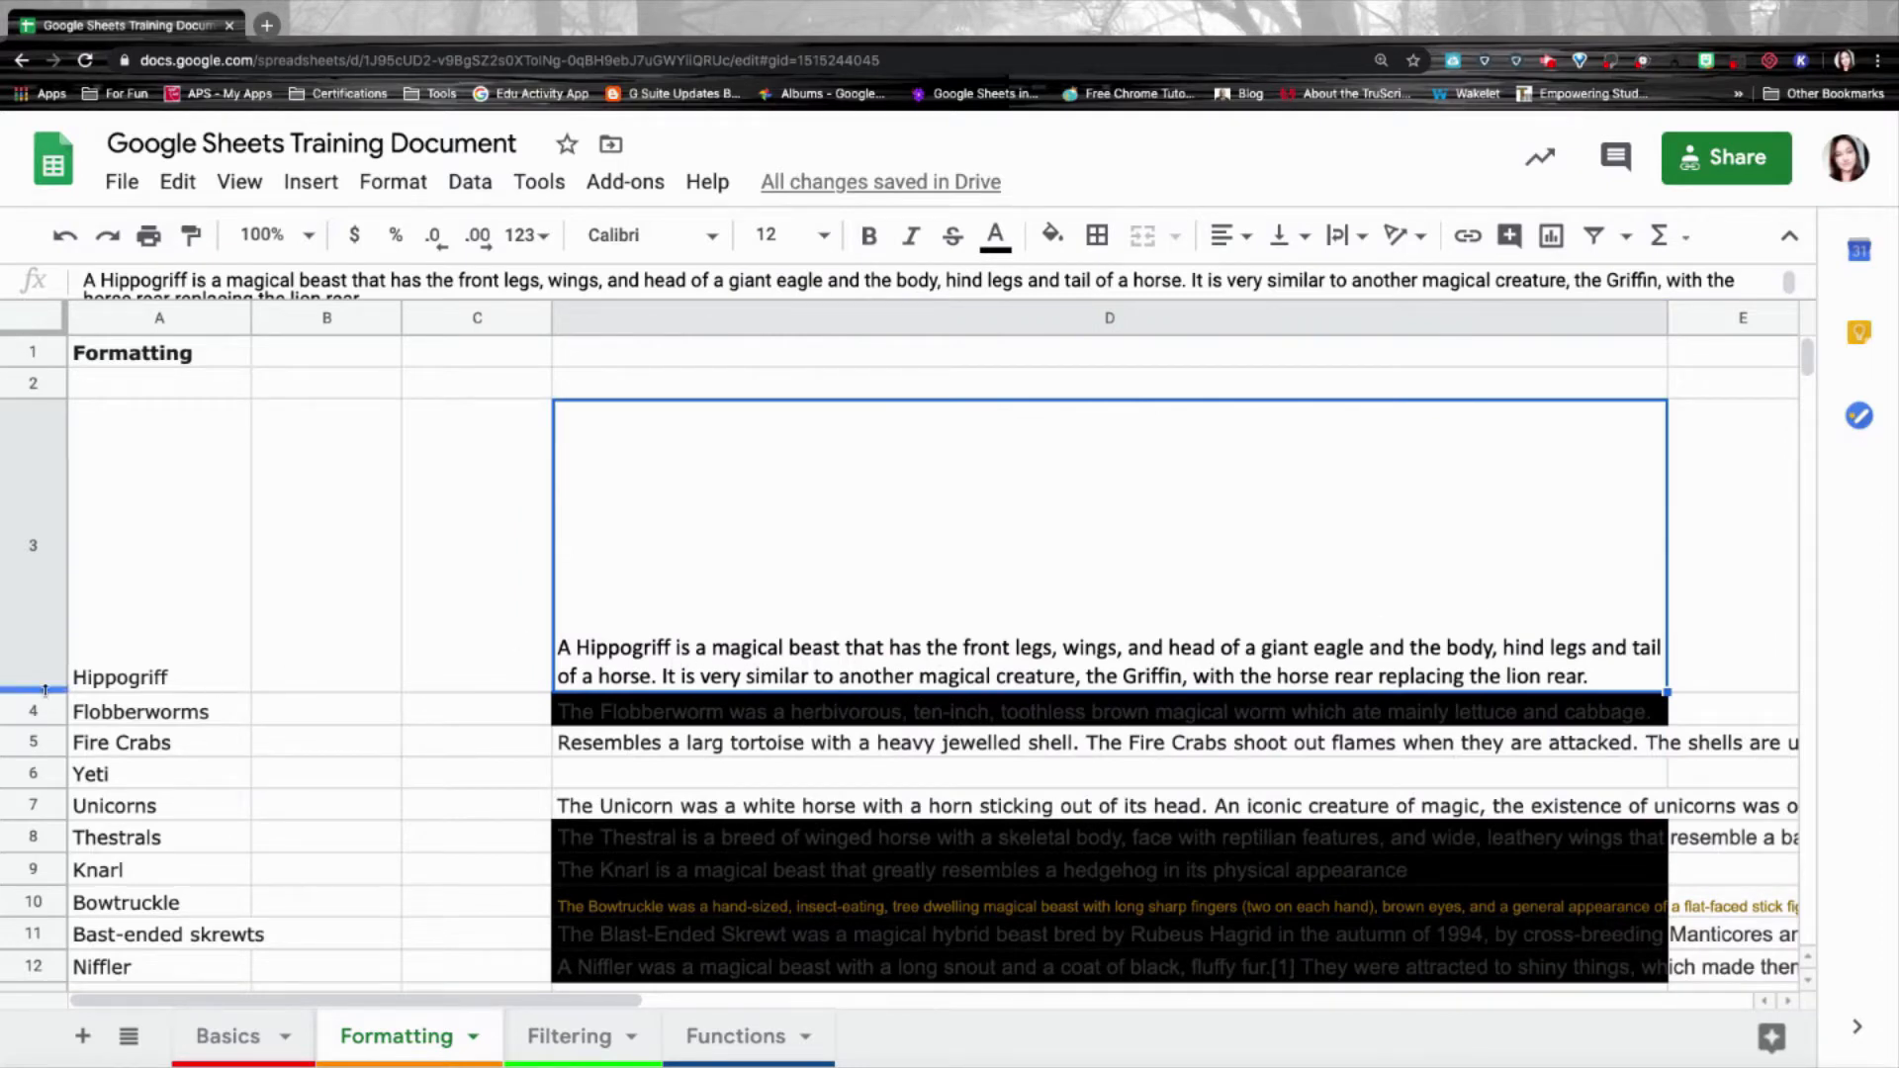
left_click_drag(44, 691, 52, 498)
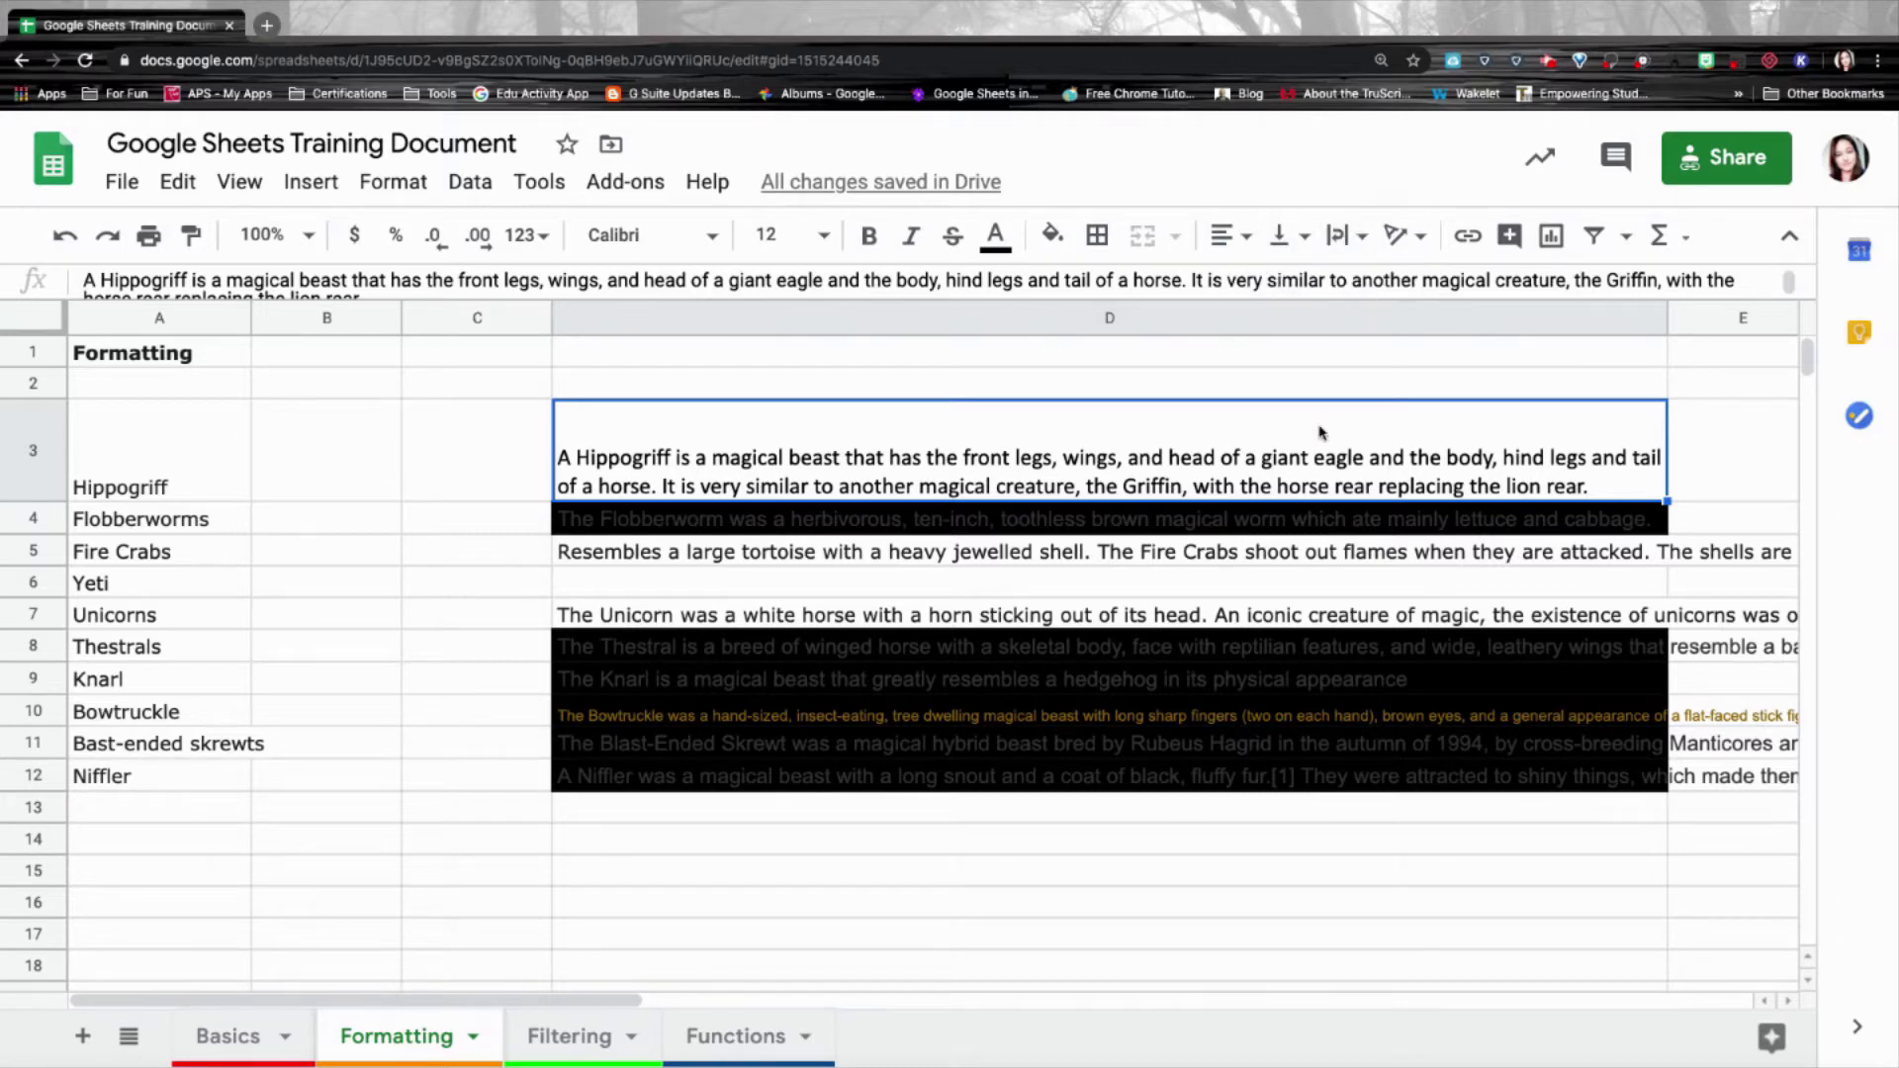
Try top, middle and bottom vertical alignment on D3, settling on top.
left_click(1284, 235)
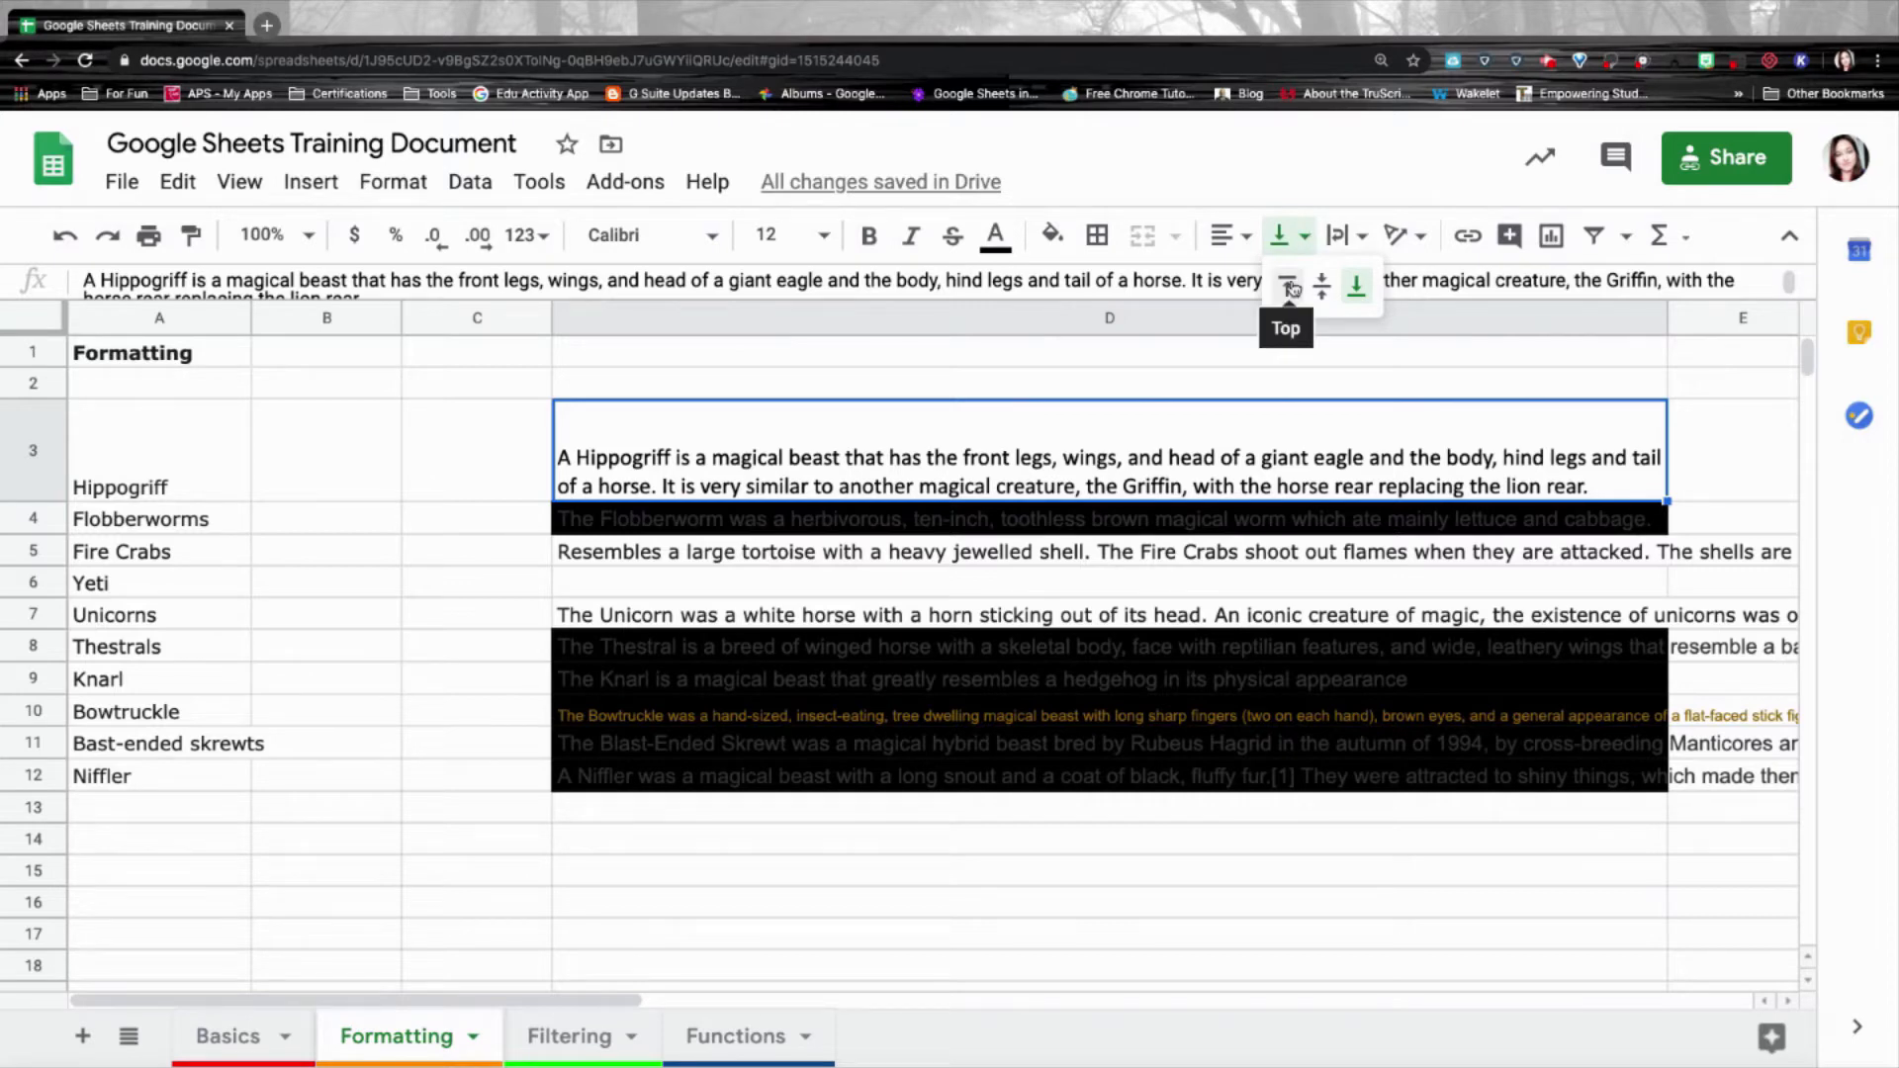
left_click(1289, 287)
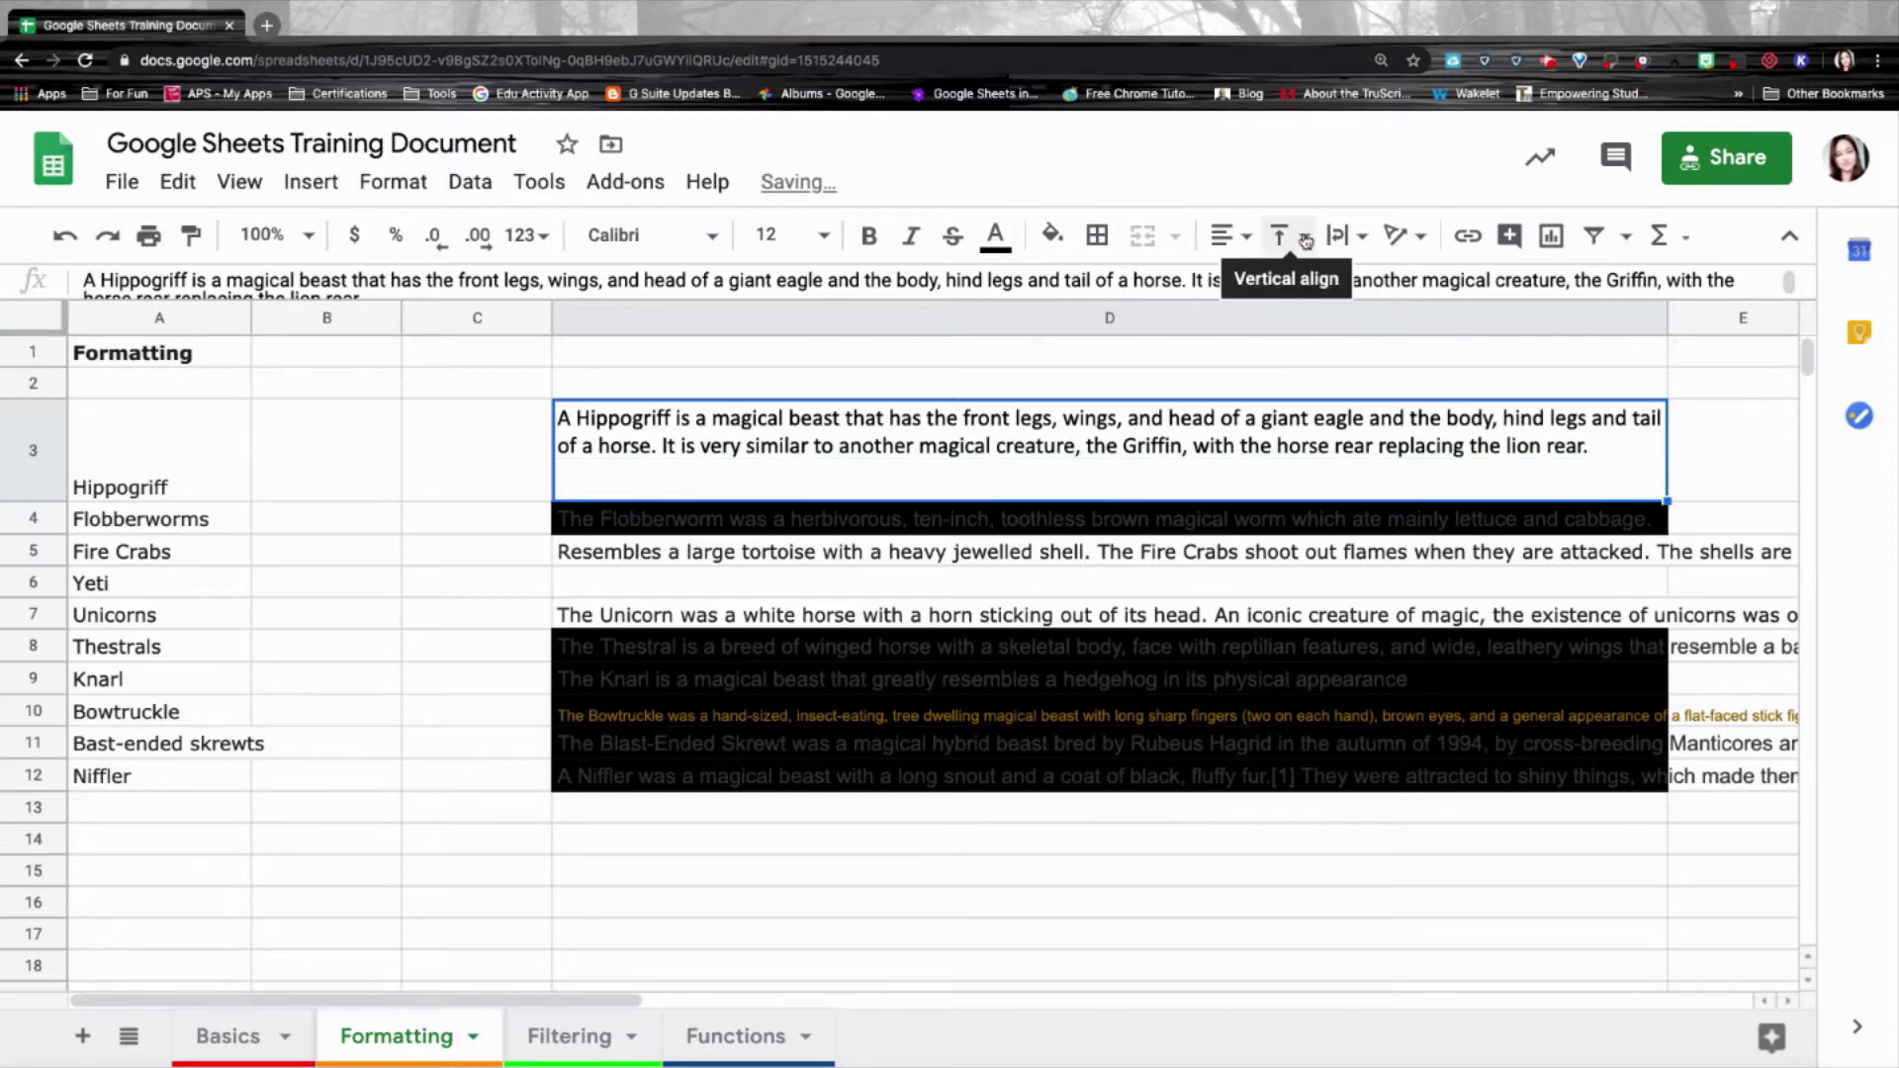
left_click(1306, 240)
left_click(1322, 286)
left_click(1306, 235)
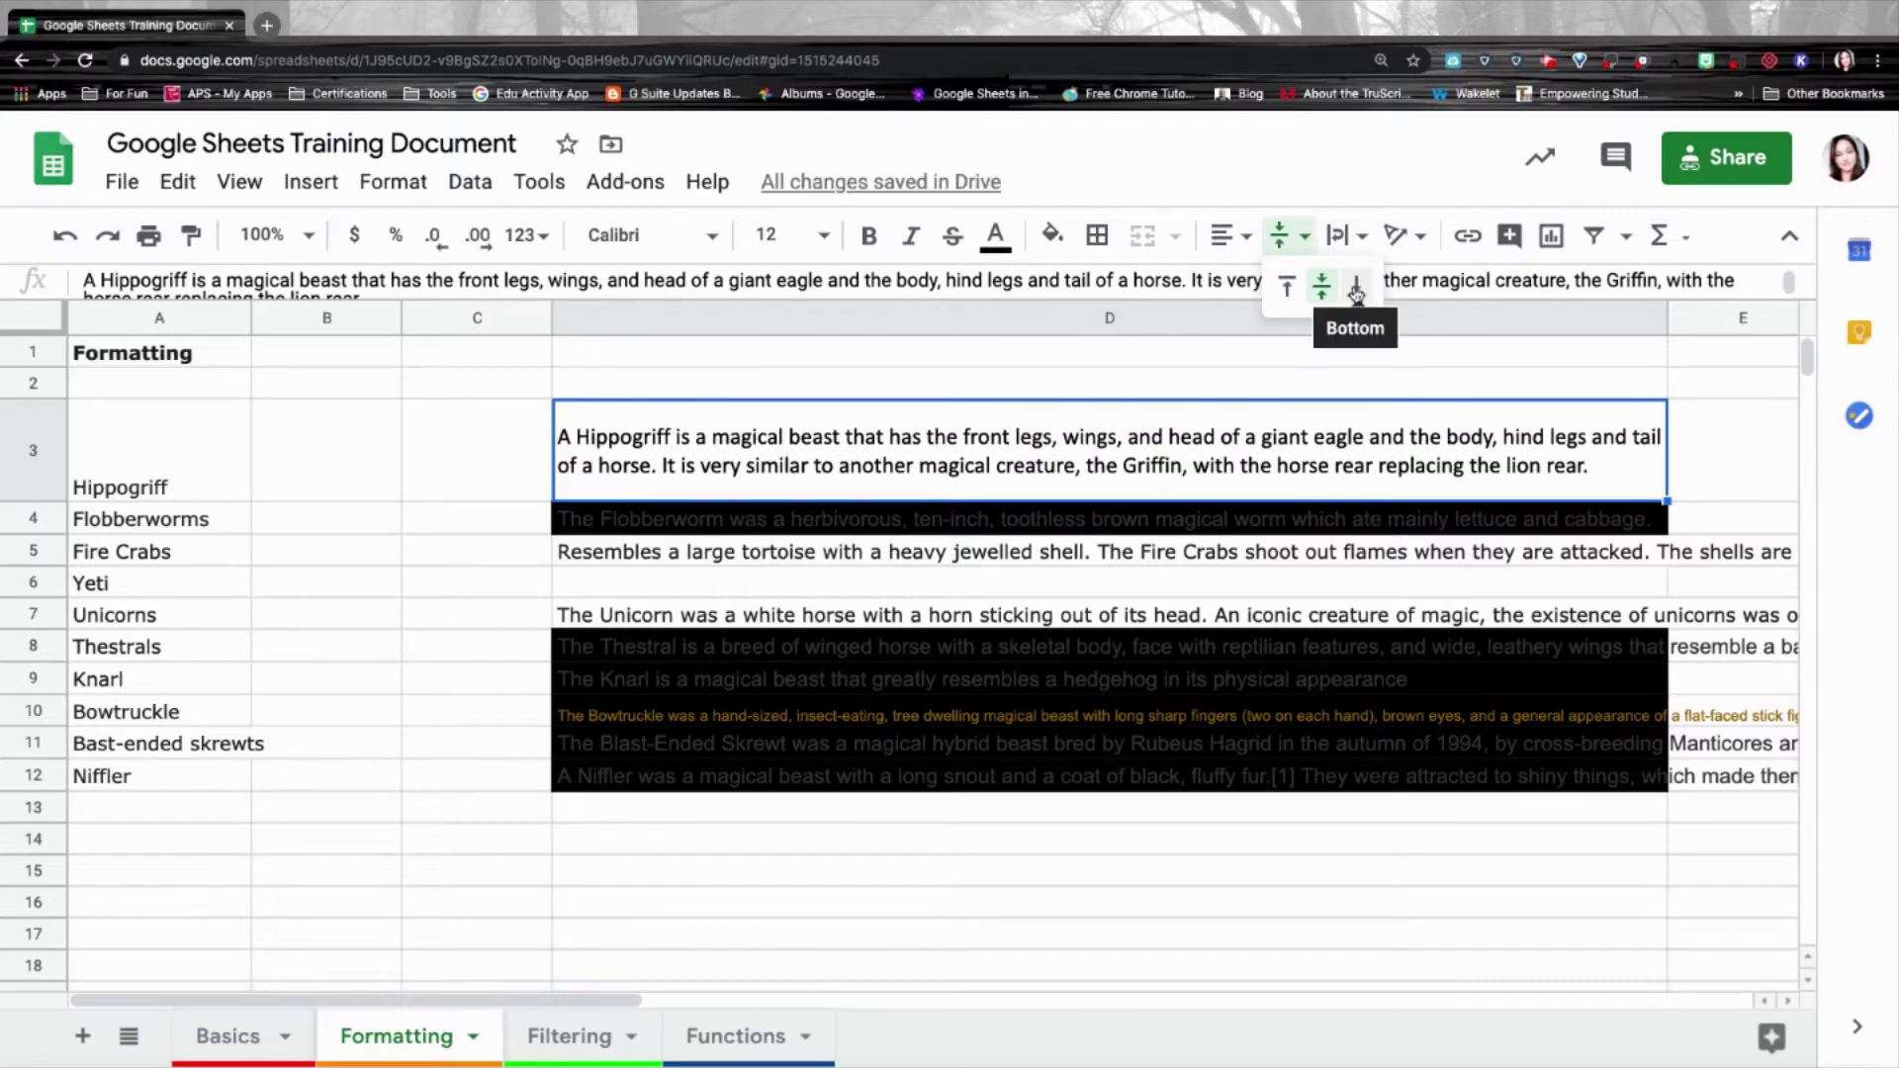
left_click(1355, 289)
left_click(1295, 243)
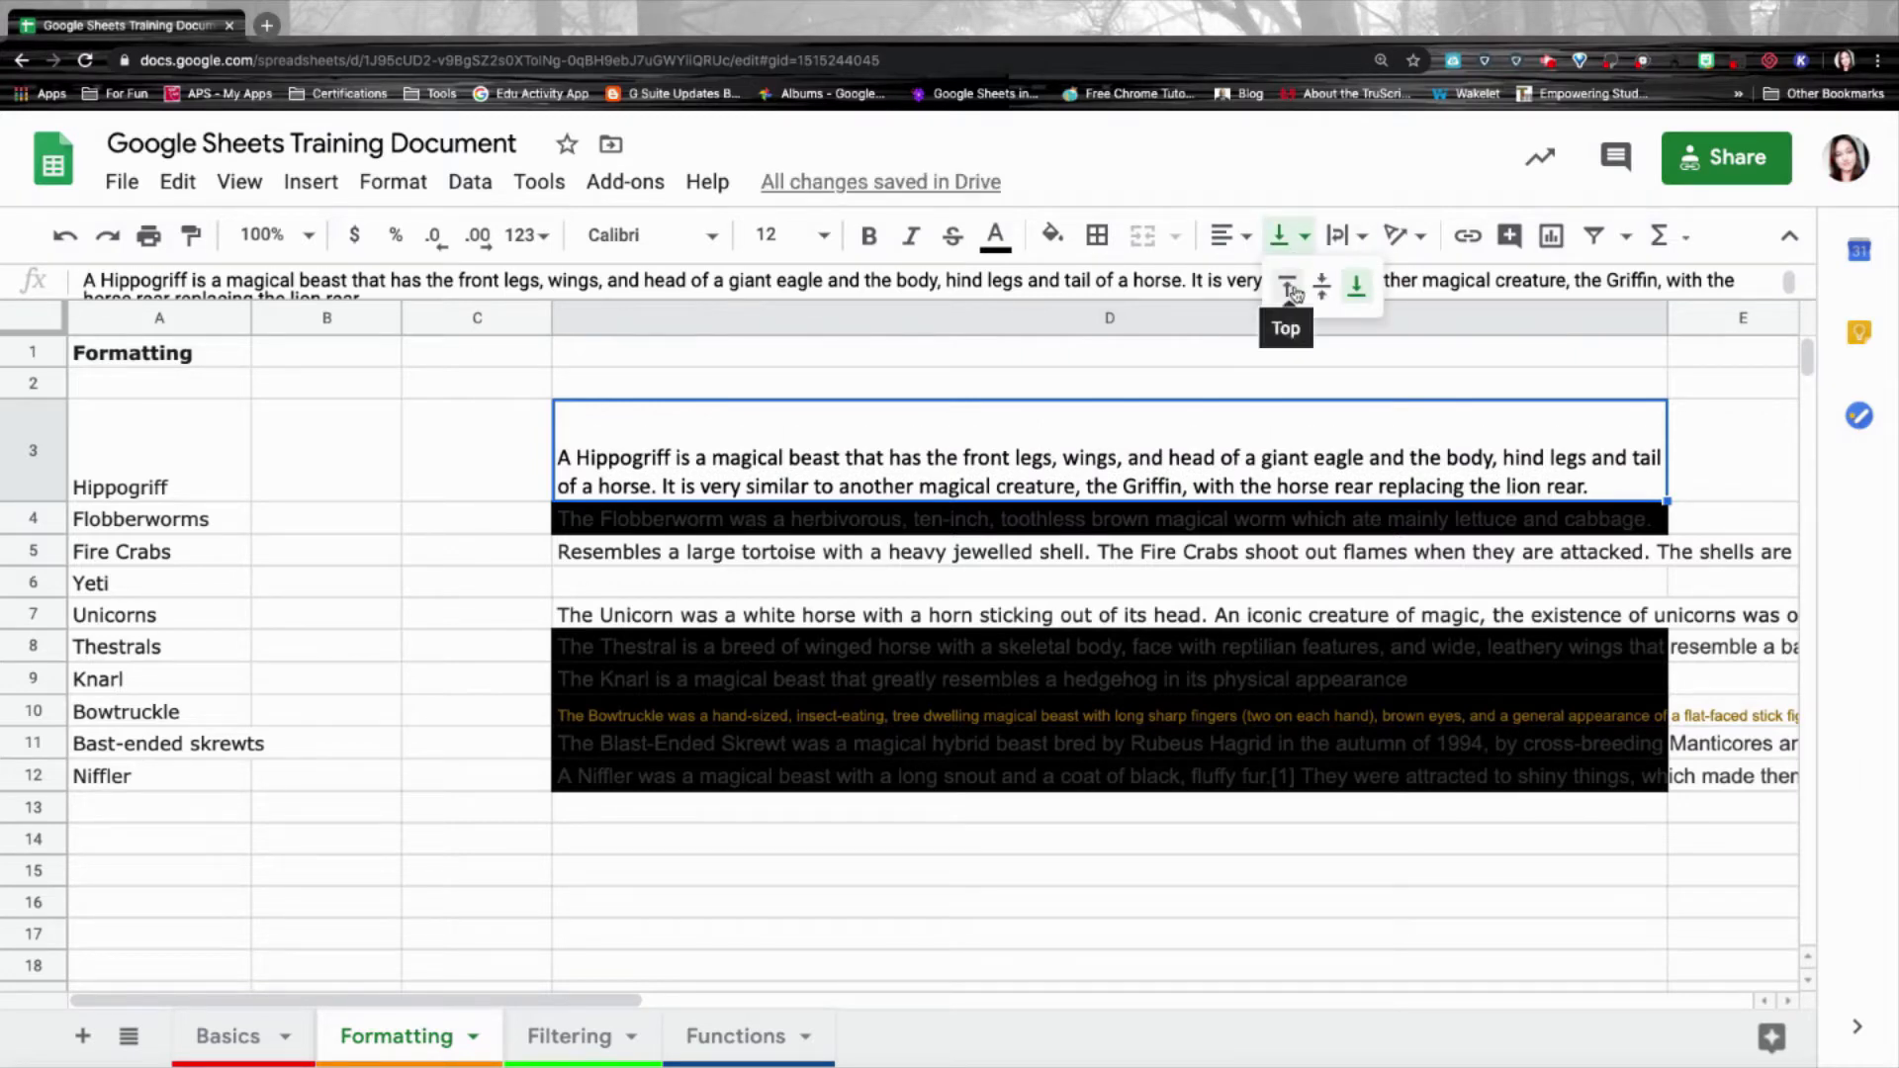
left_click(1290, 288)
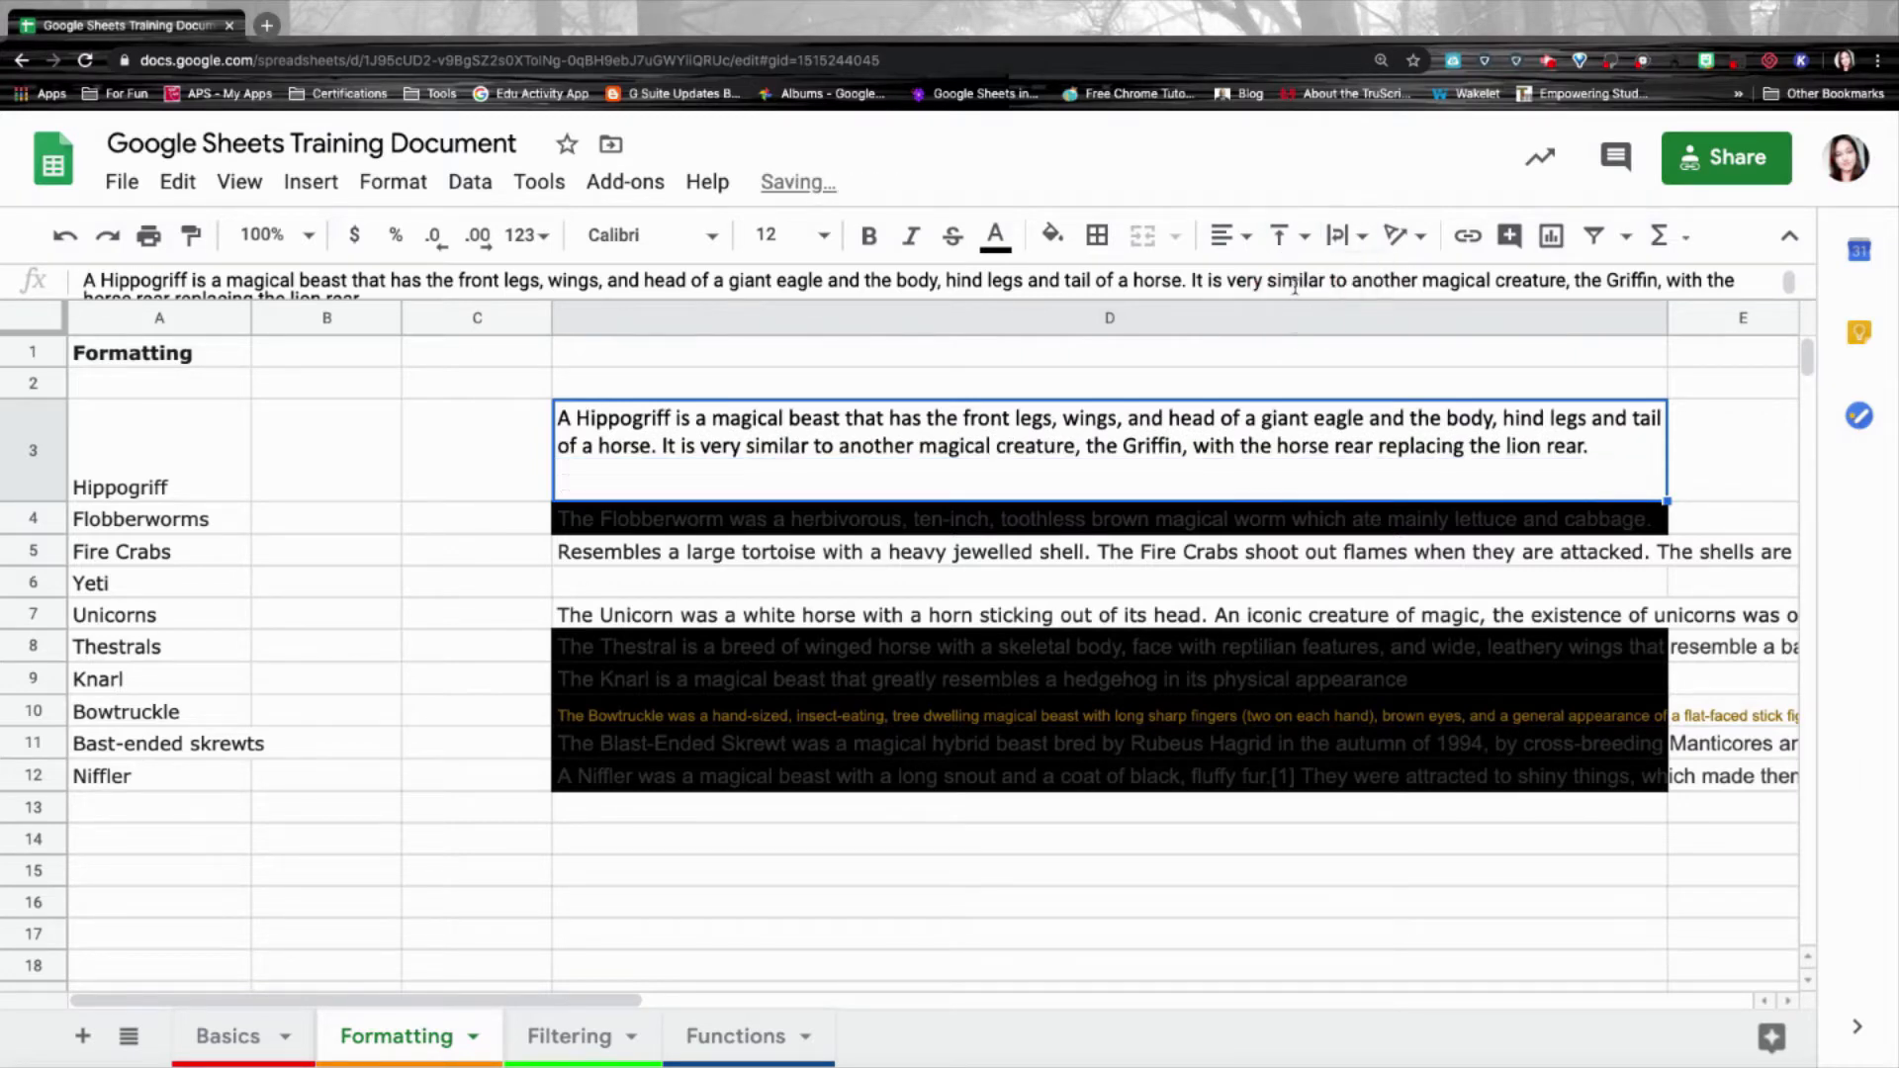
Left-align the Hippogriff description in D3 after trying right alignment.
left_click(1244, 238)
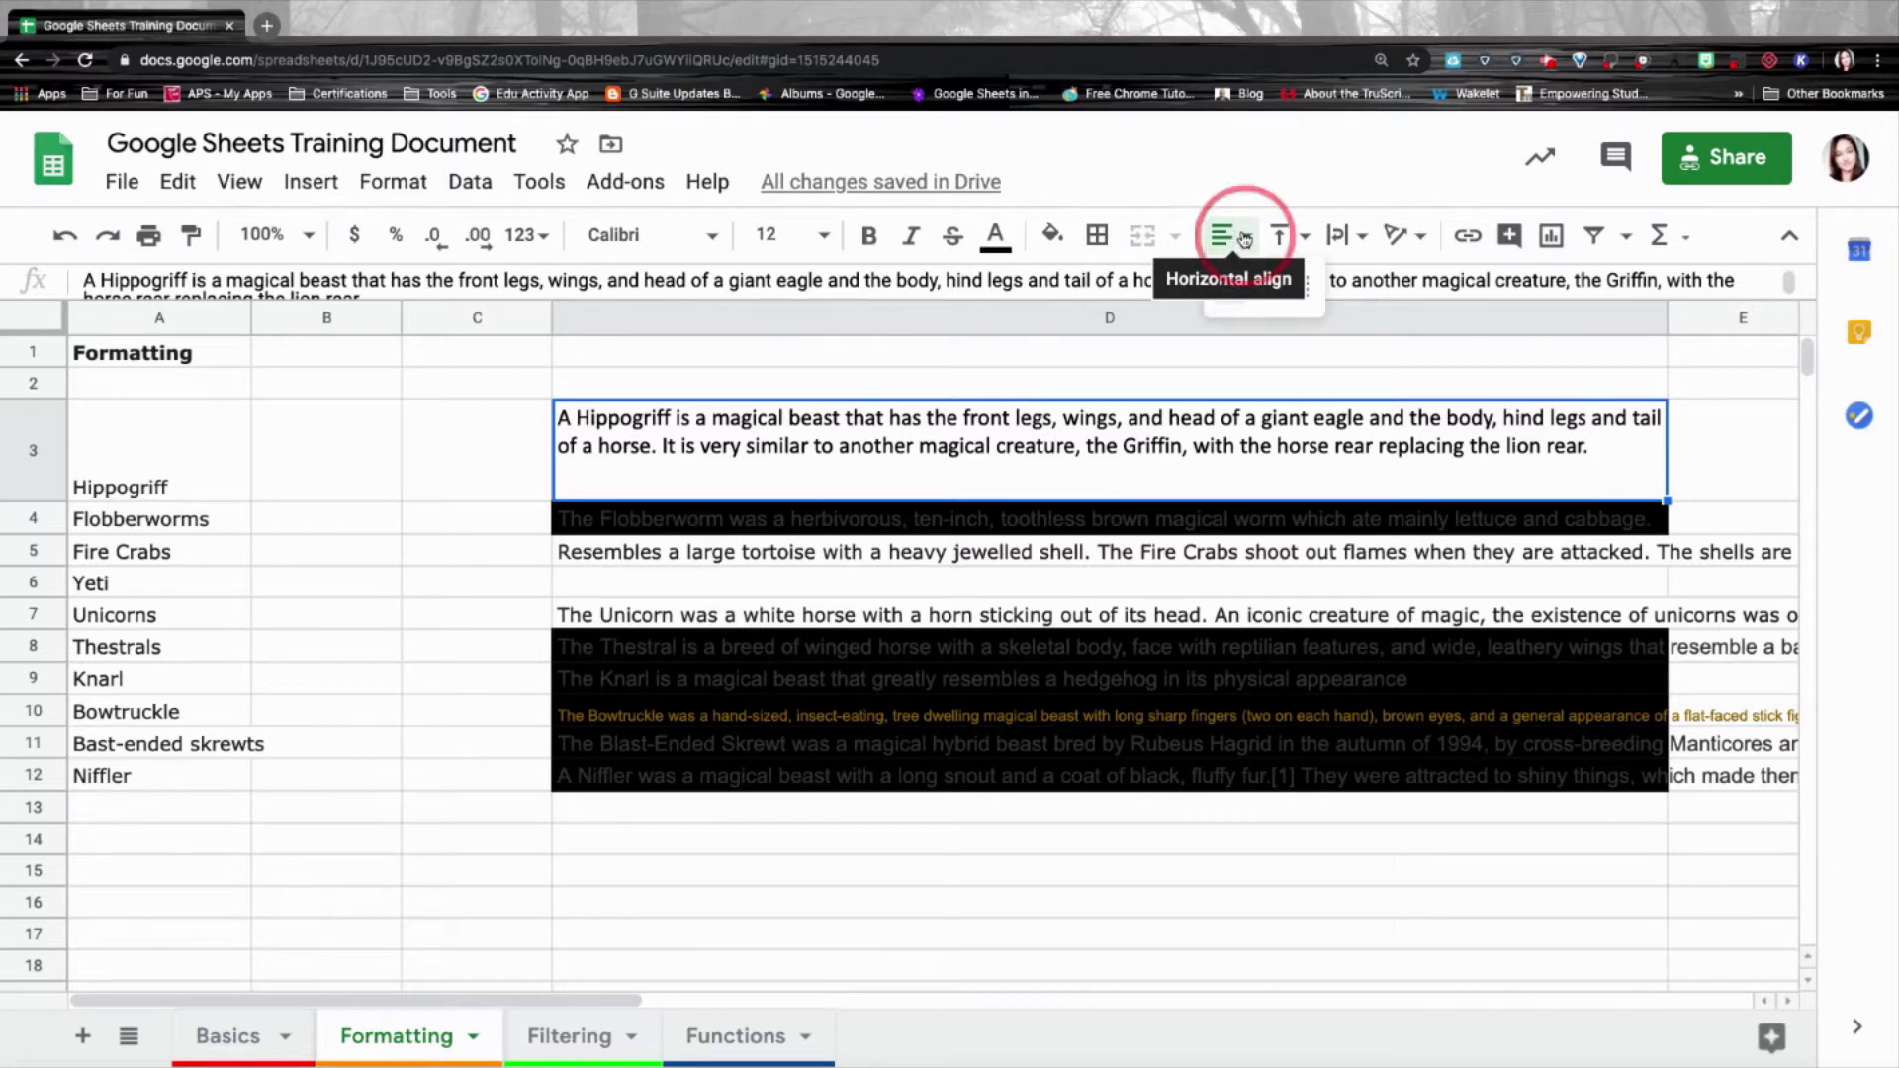
left_click(1298, 286)
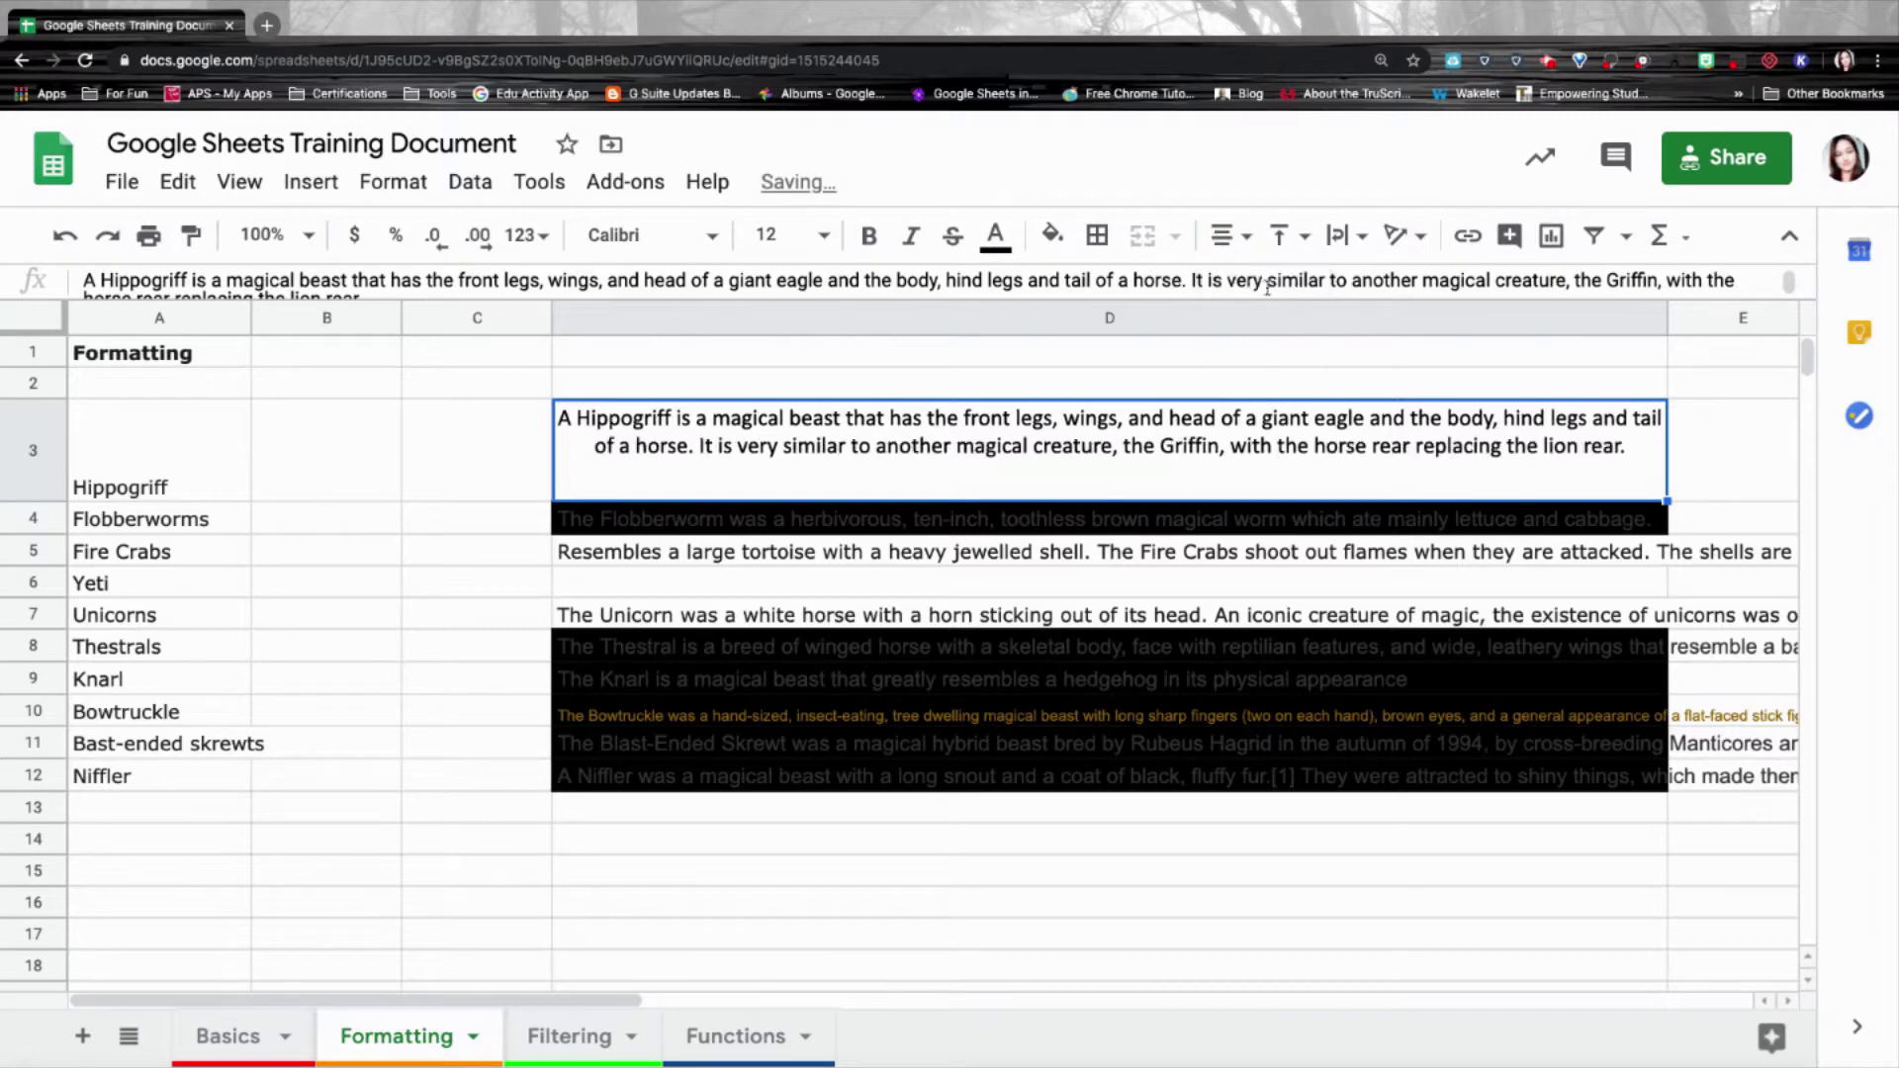
left_click(1230, 236)
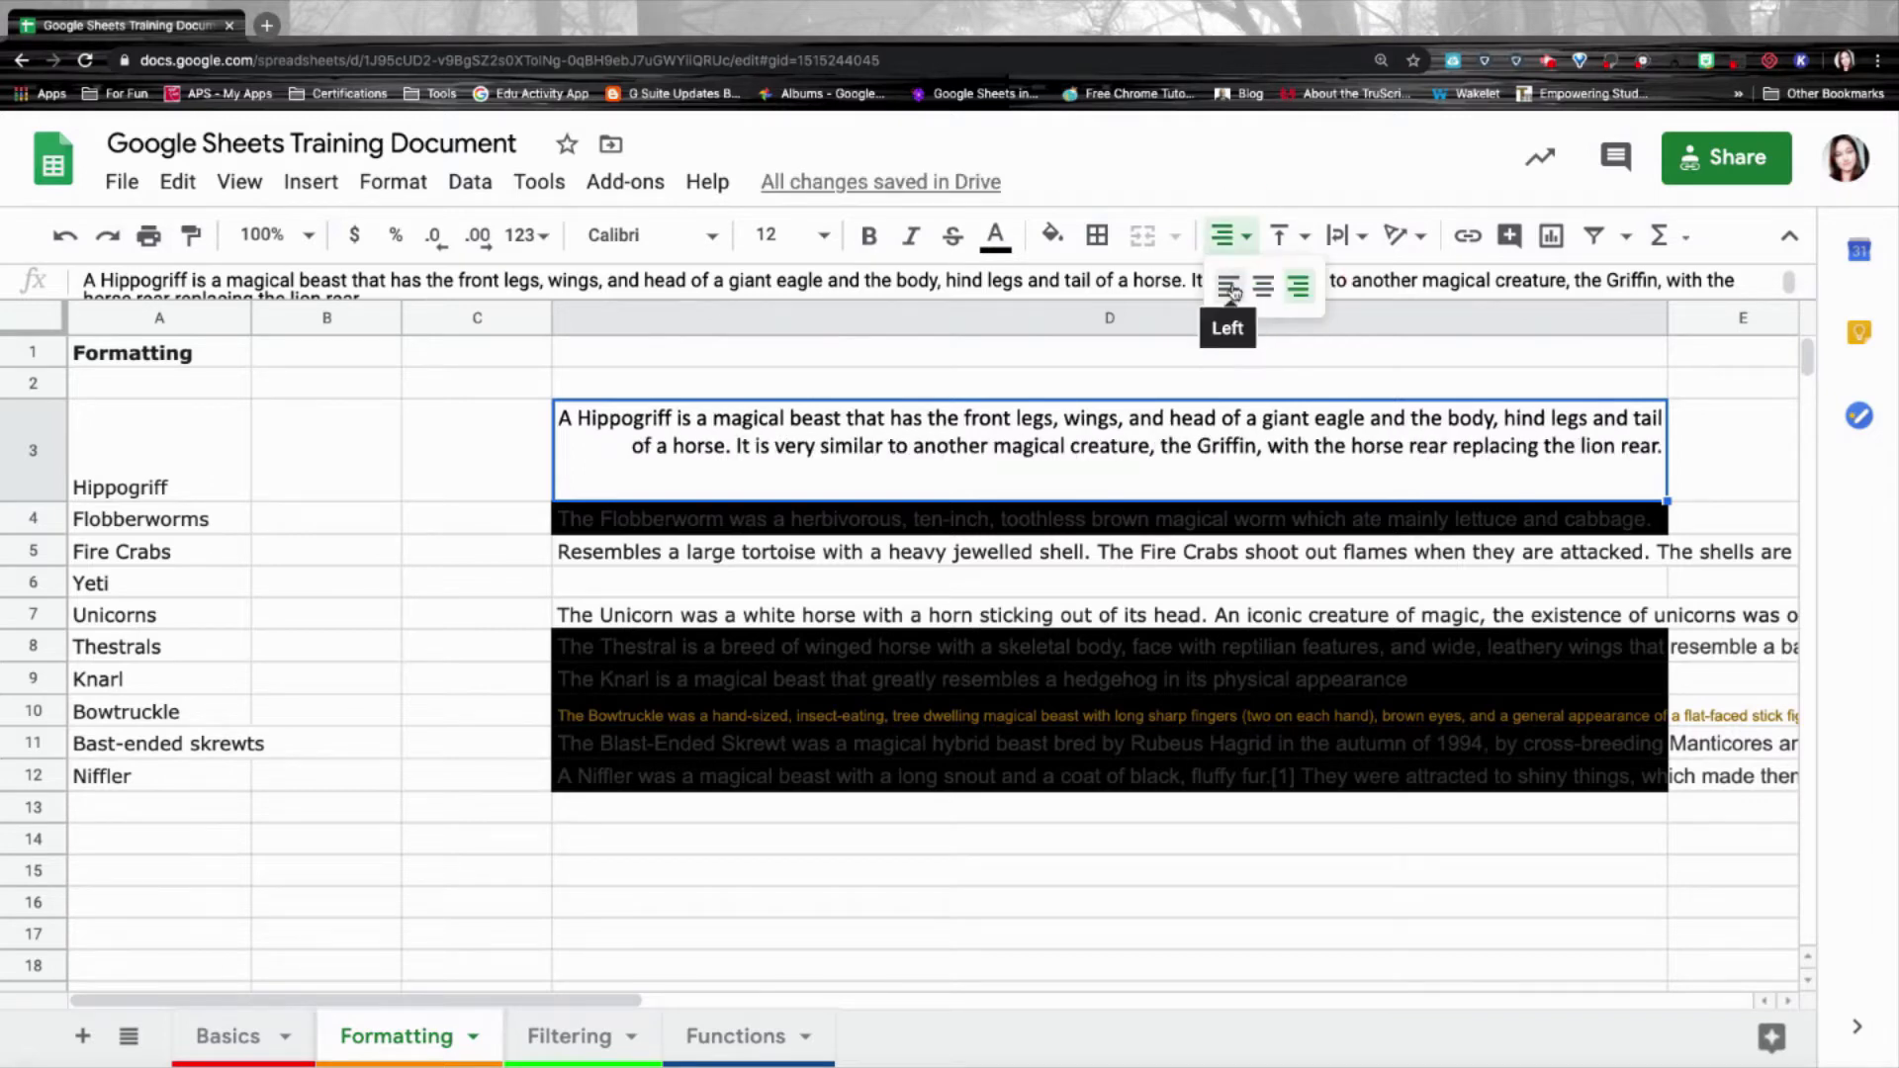
left_click(1232, 285)
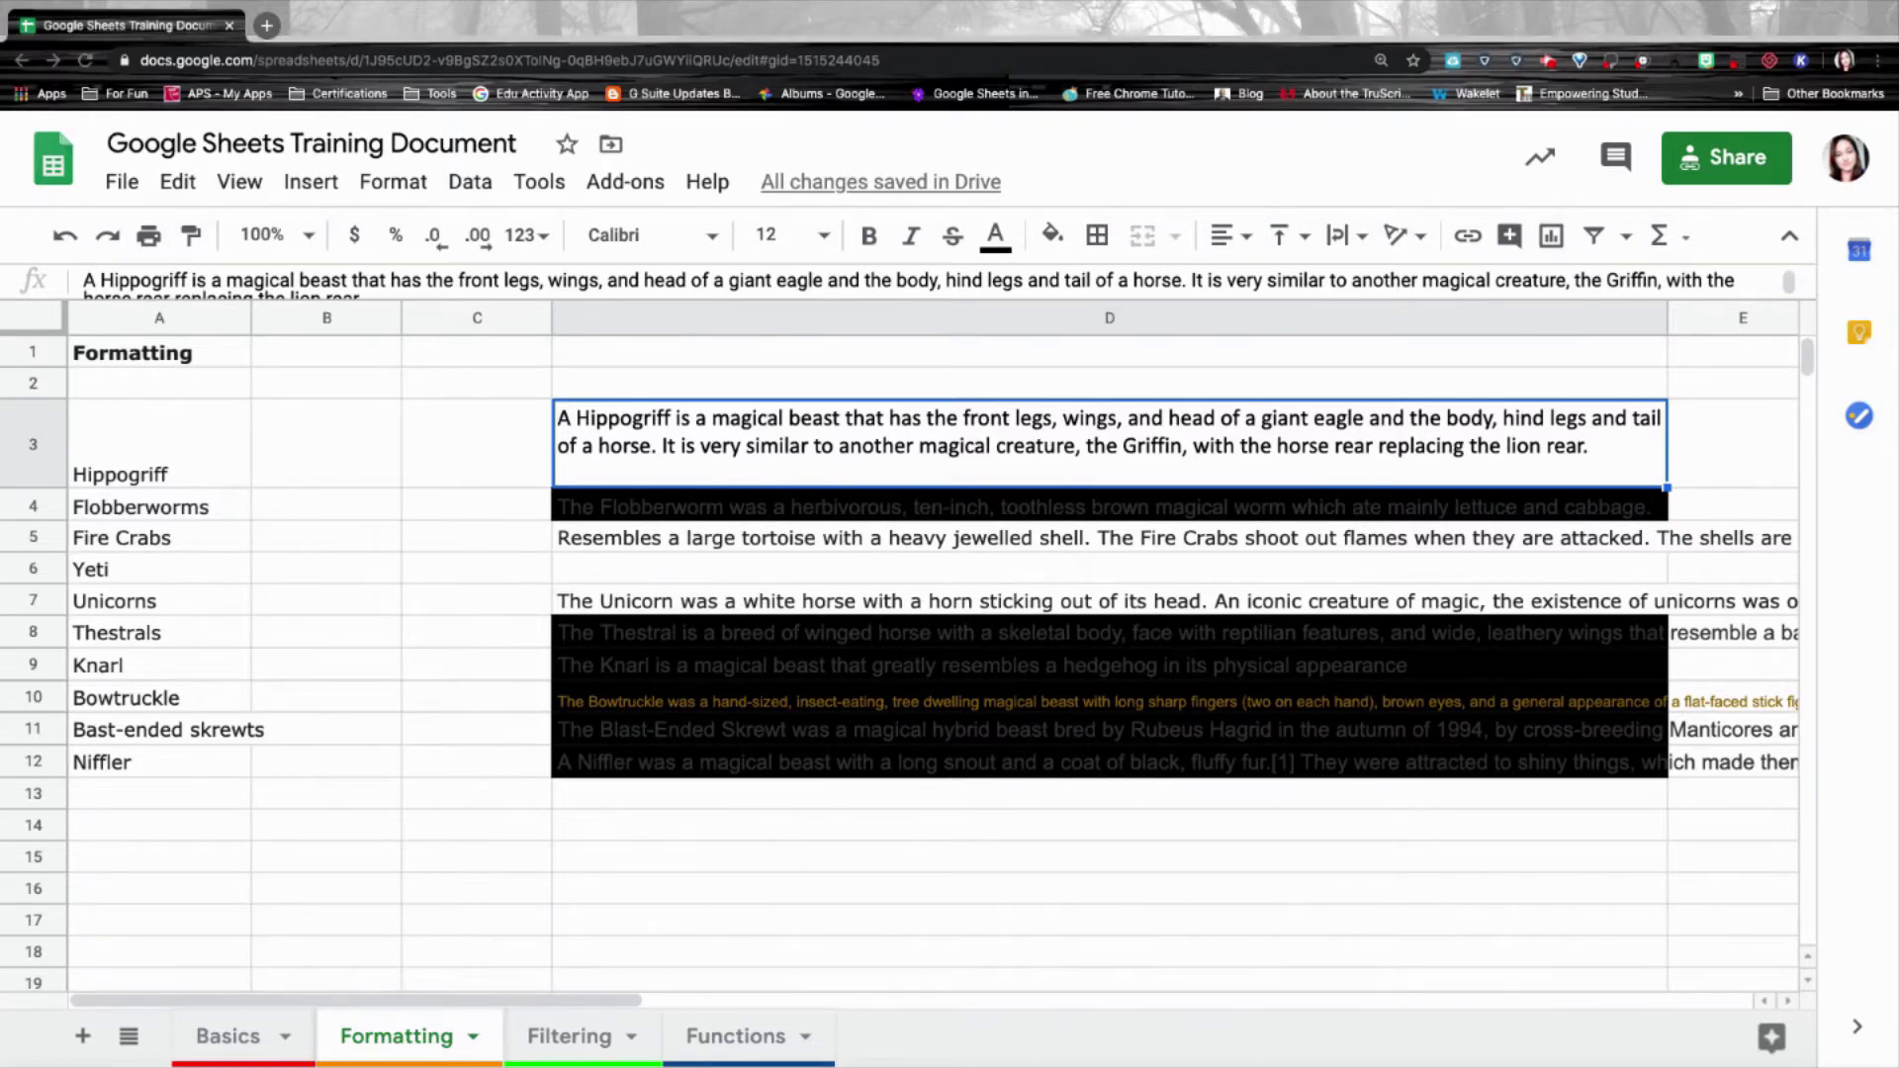
Paint D3's formatting onto D4 and compare the two cells.
left_click(190, 235)
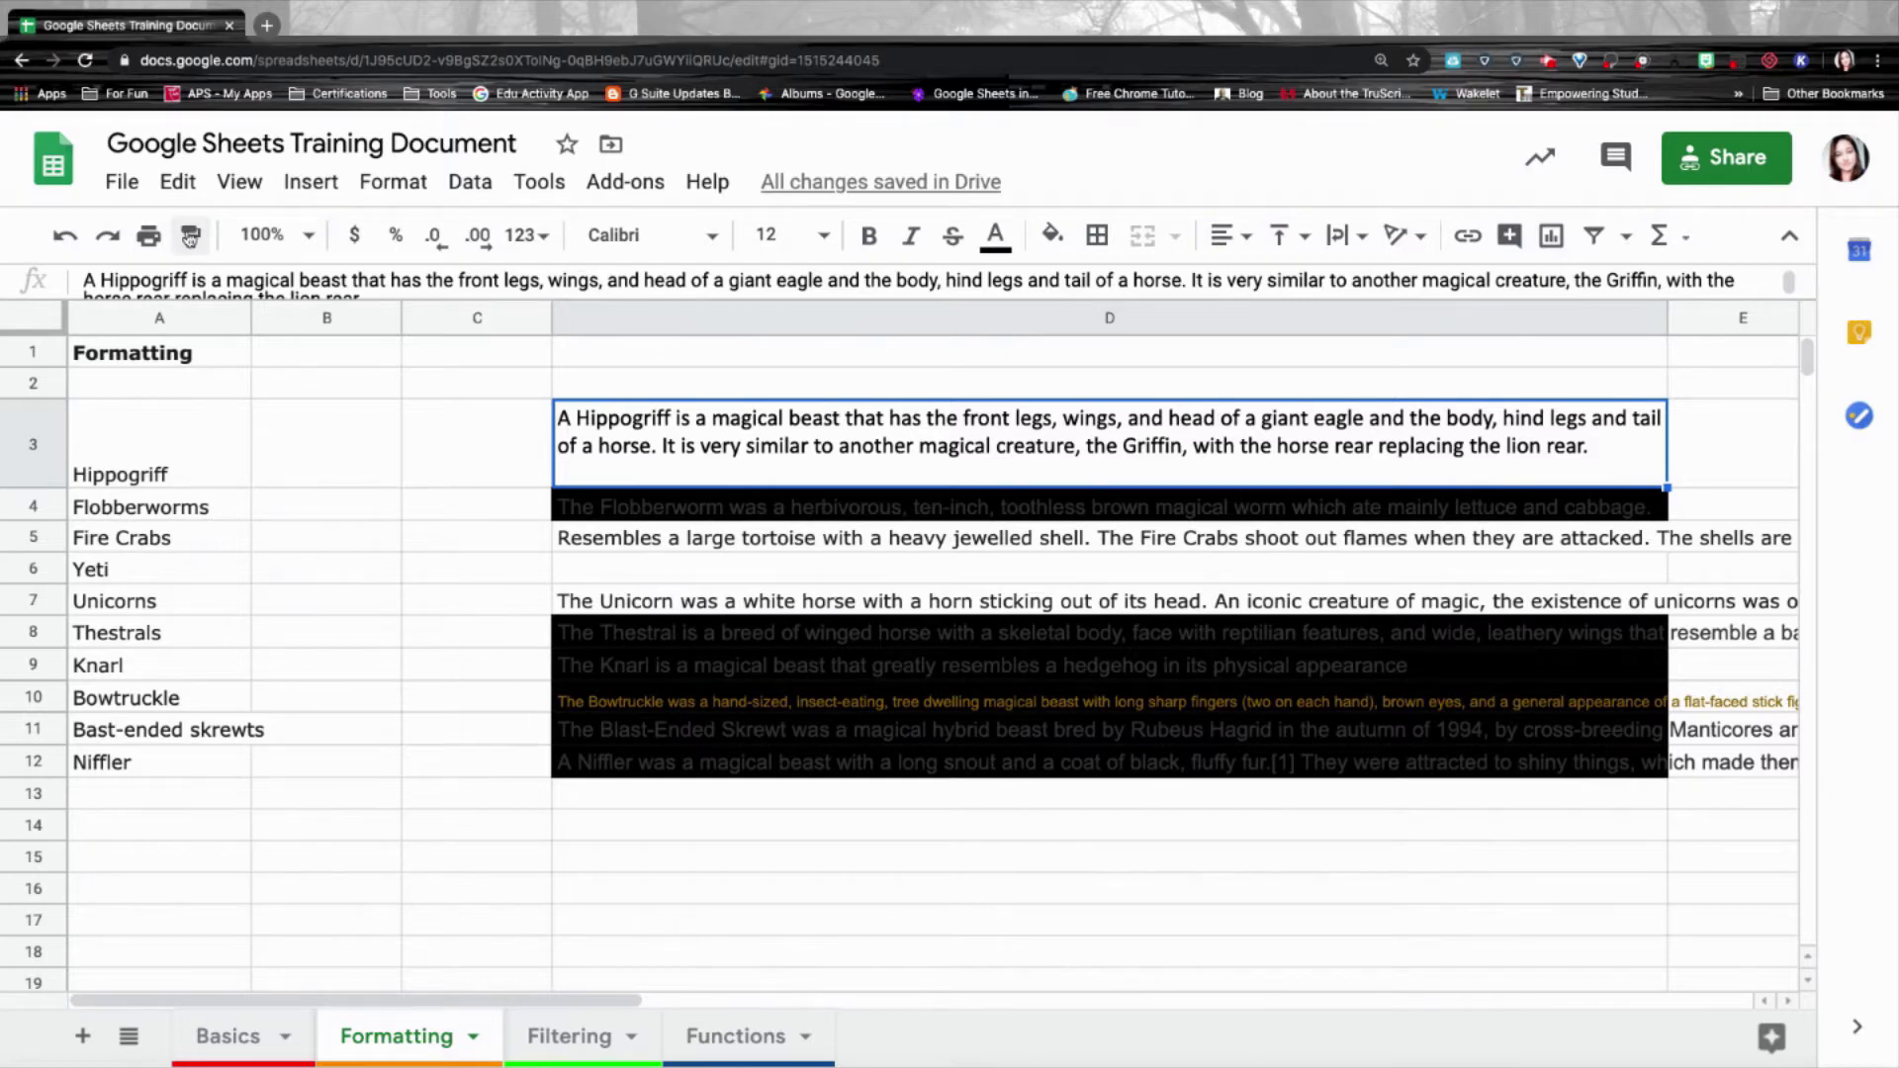
left_click(193, 240)
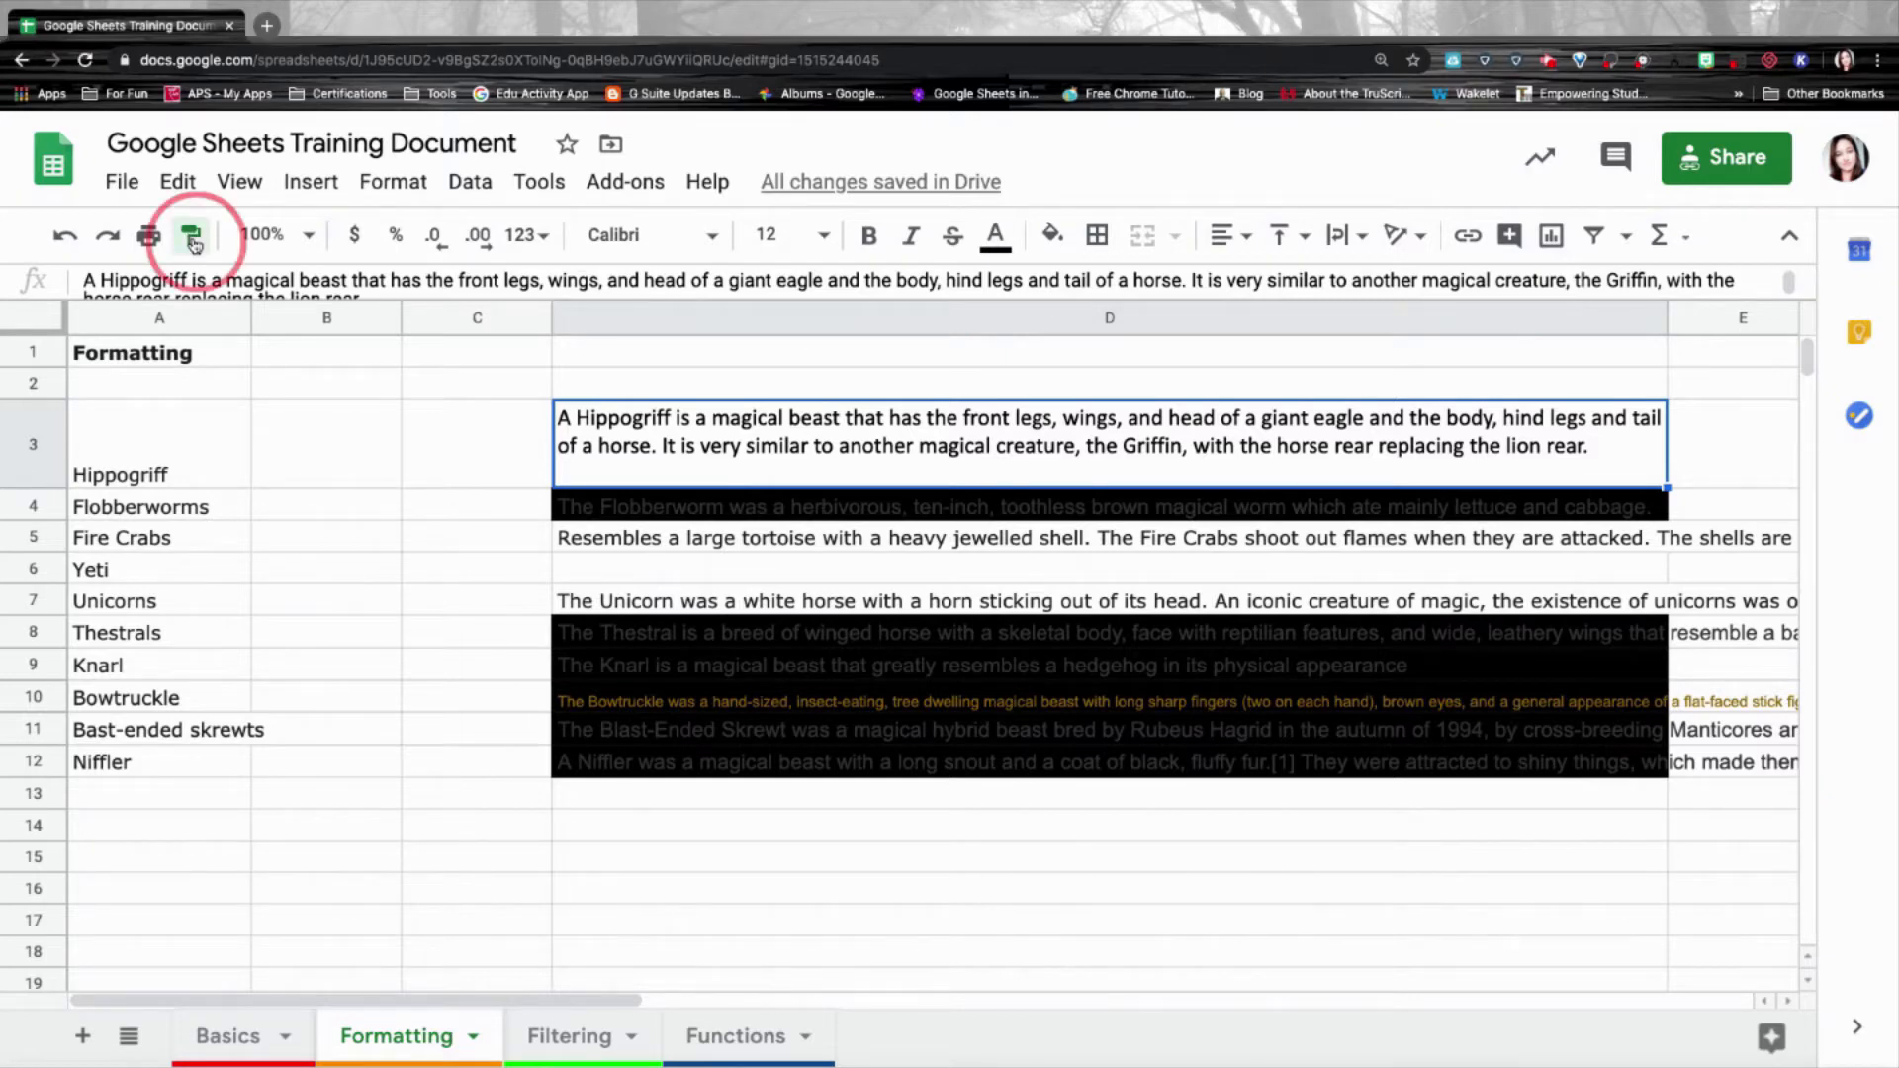
left_click(590, 511)
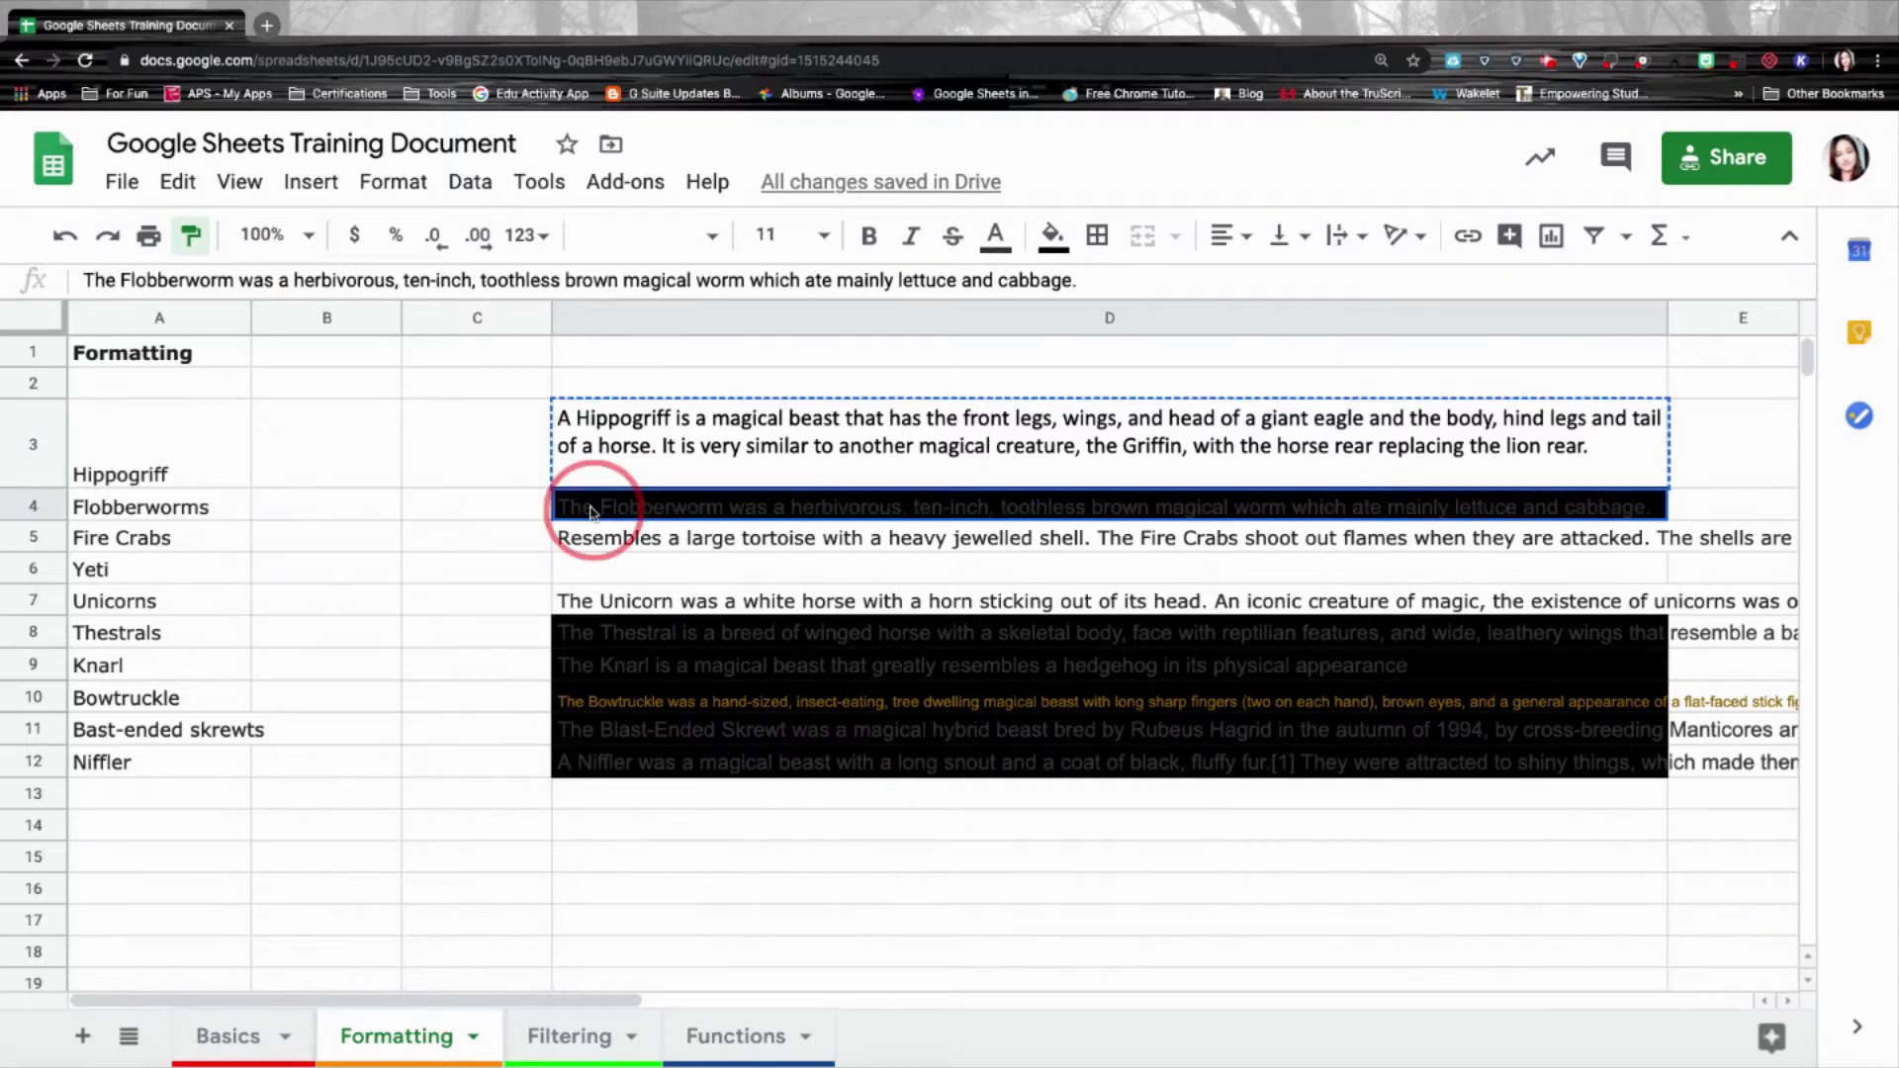
left_click(658, 436)
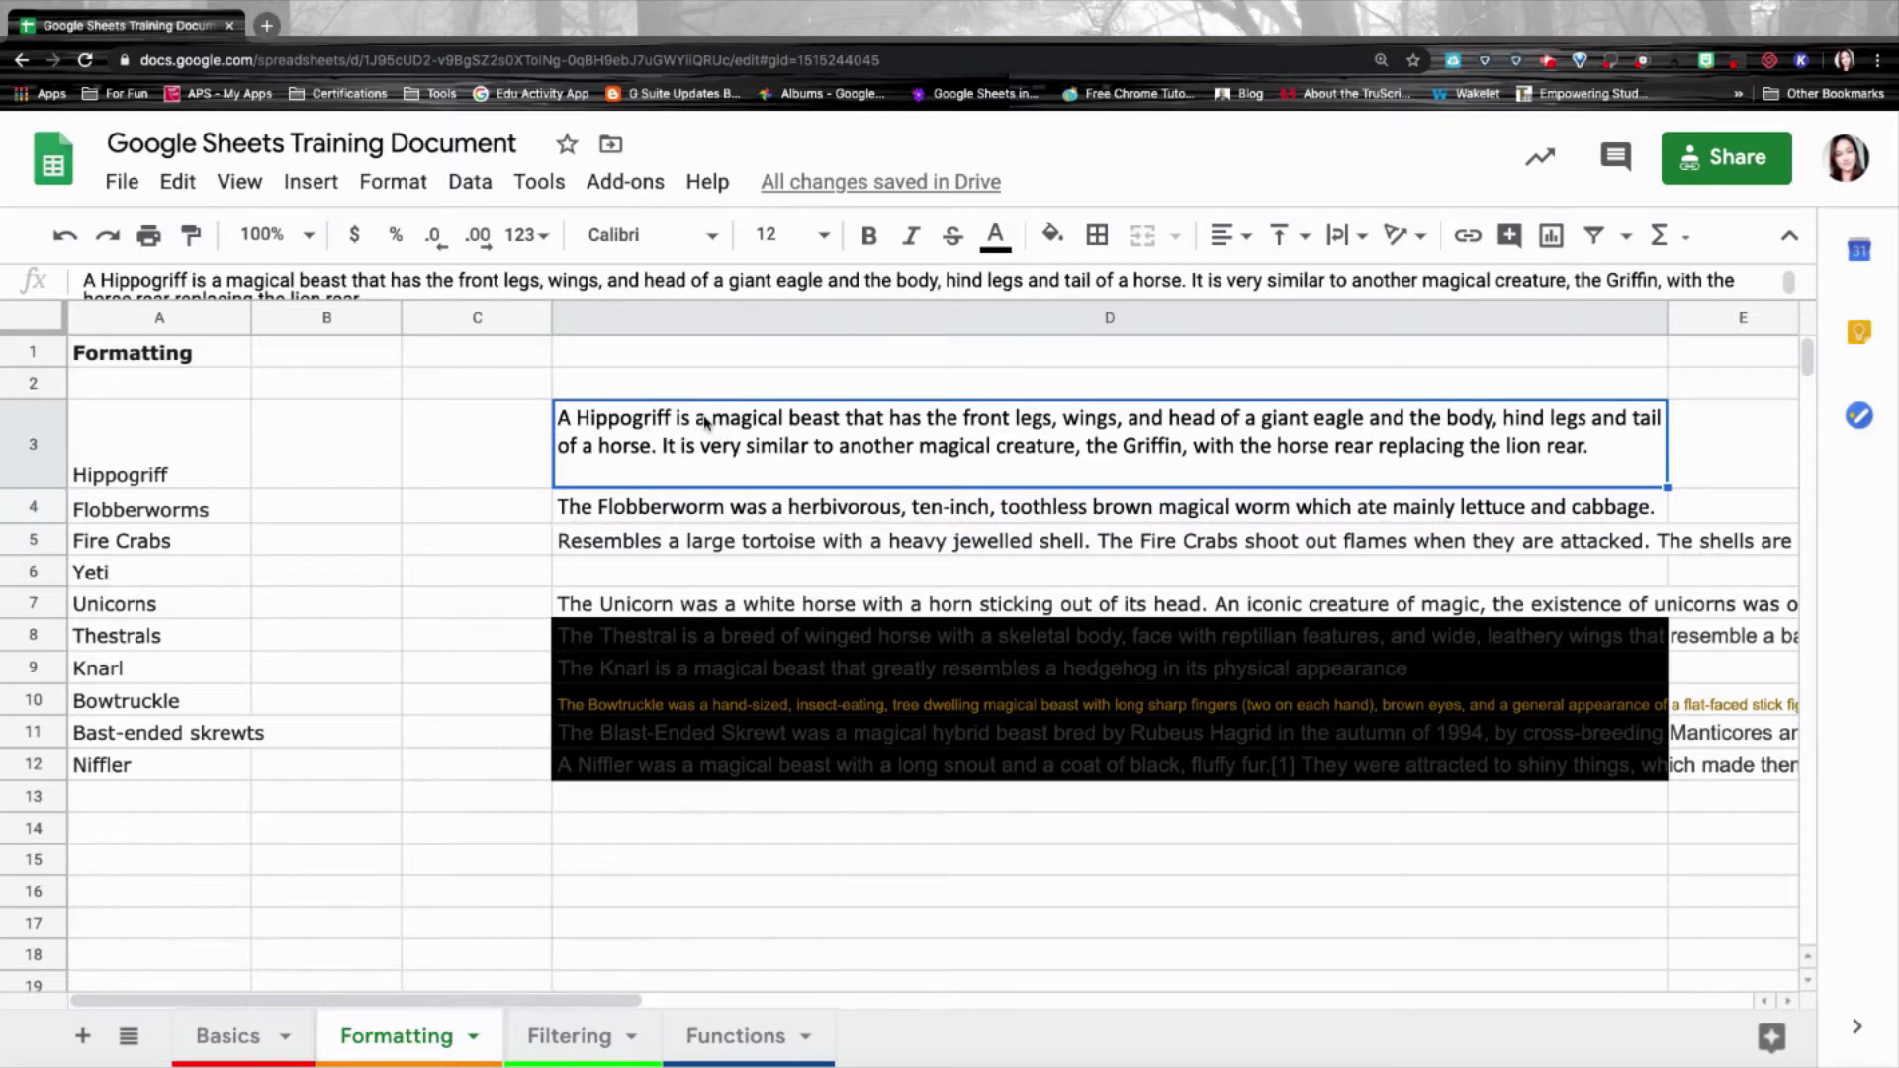
left_click(706, 511)
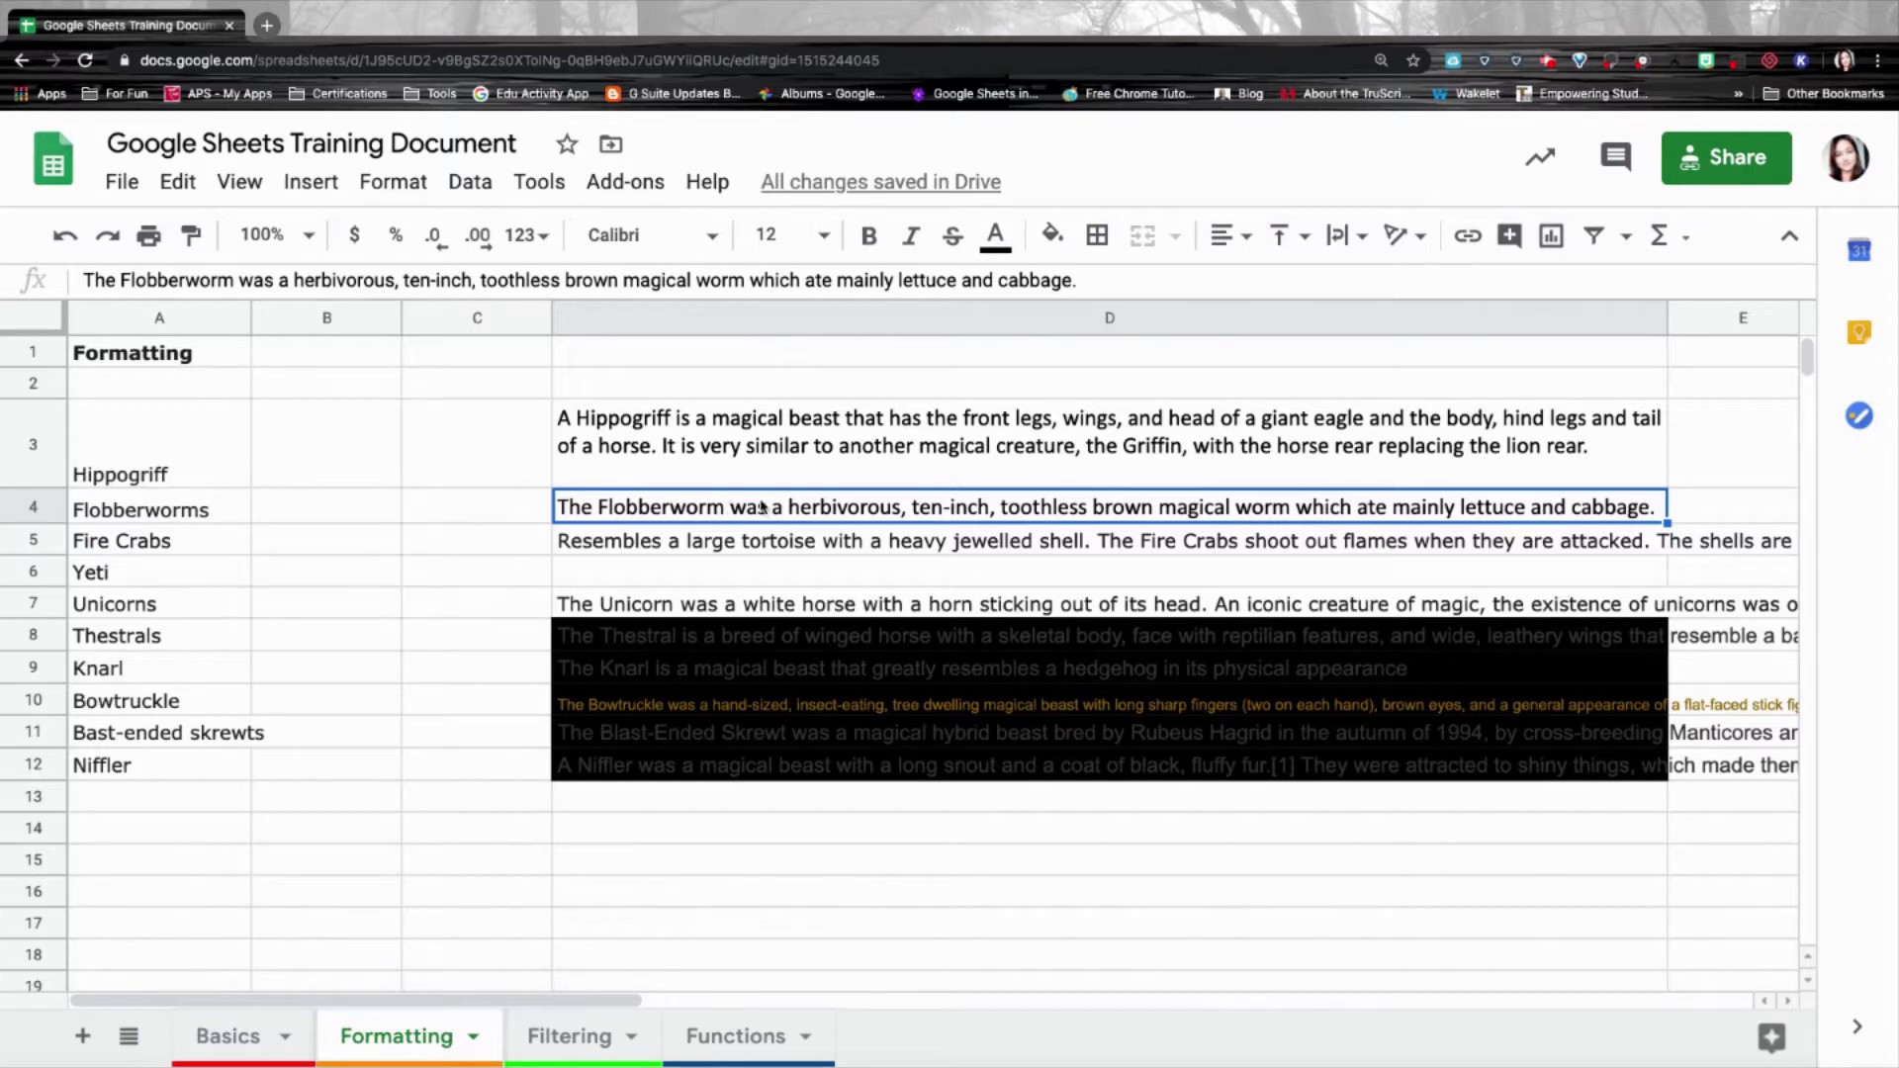
Paint D3's formatting across D4 through D12 and check the result.
left_click(753, 447)
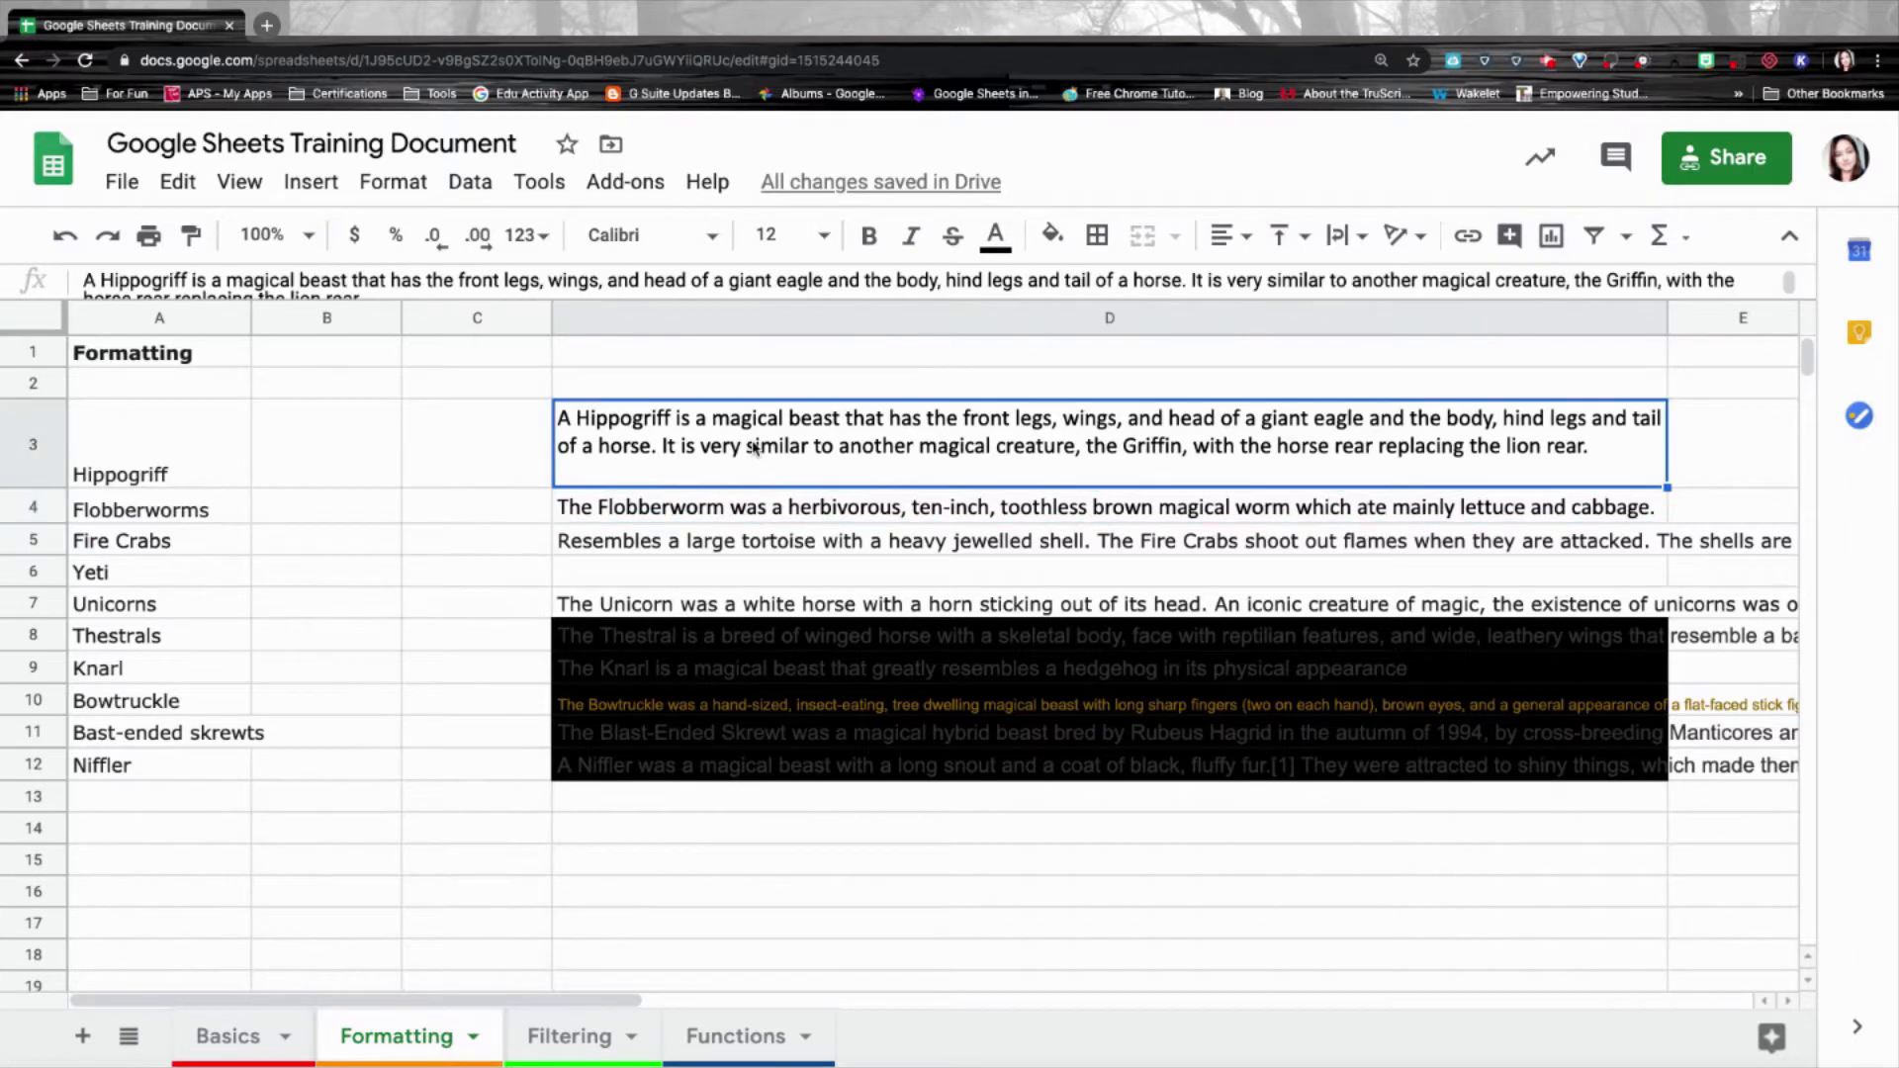
left_click(191, 238)
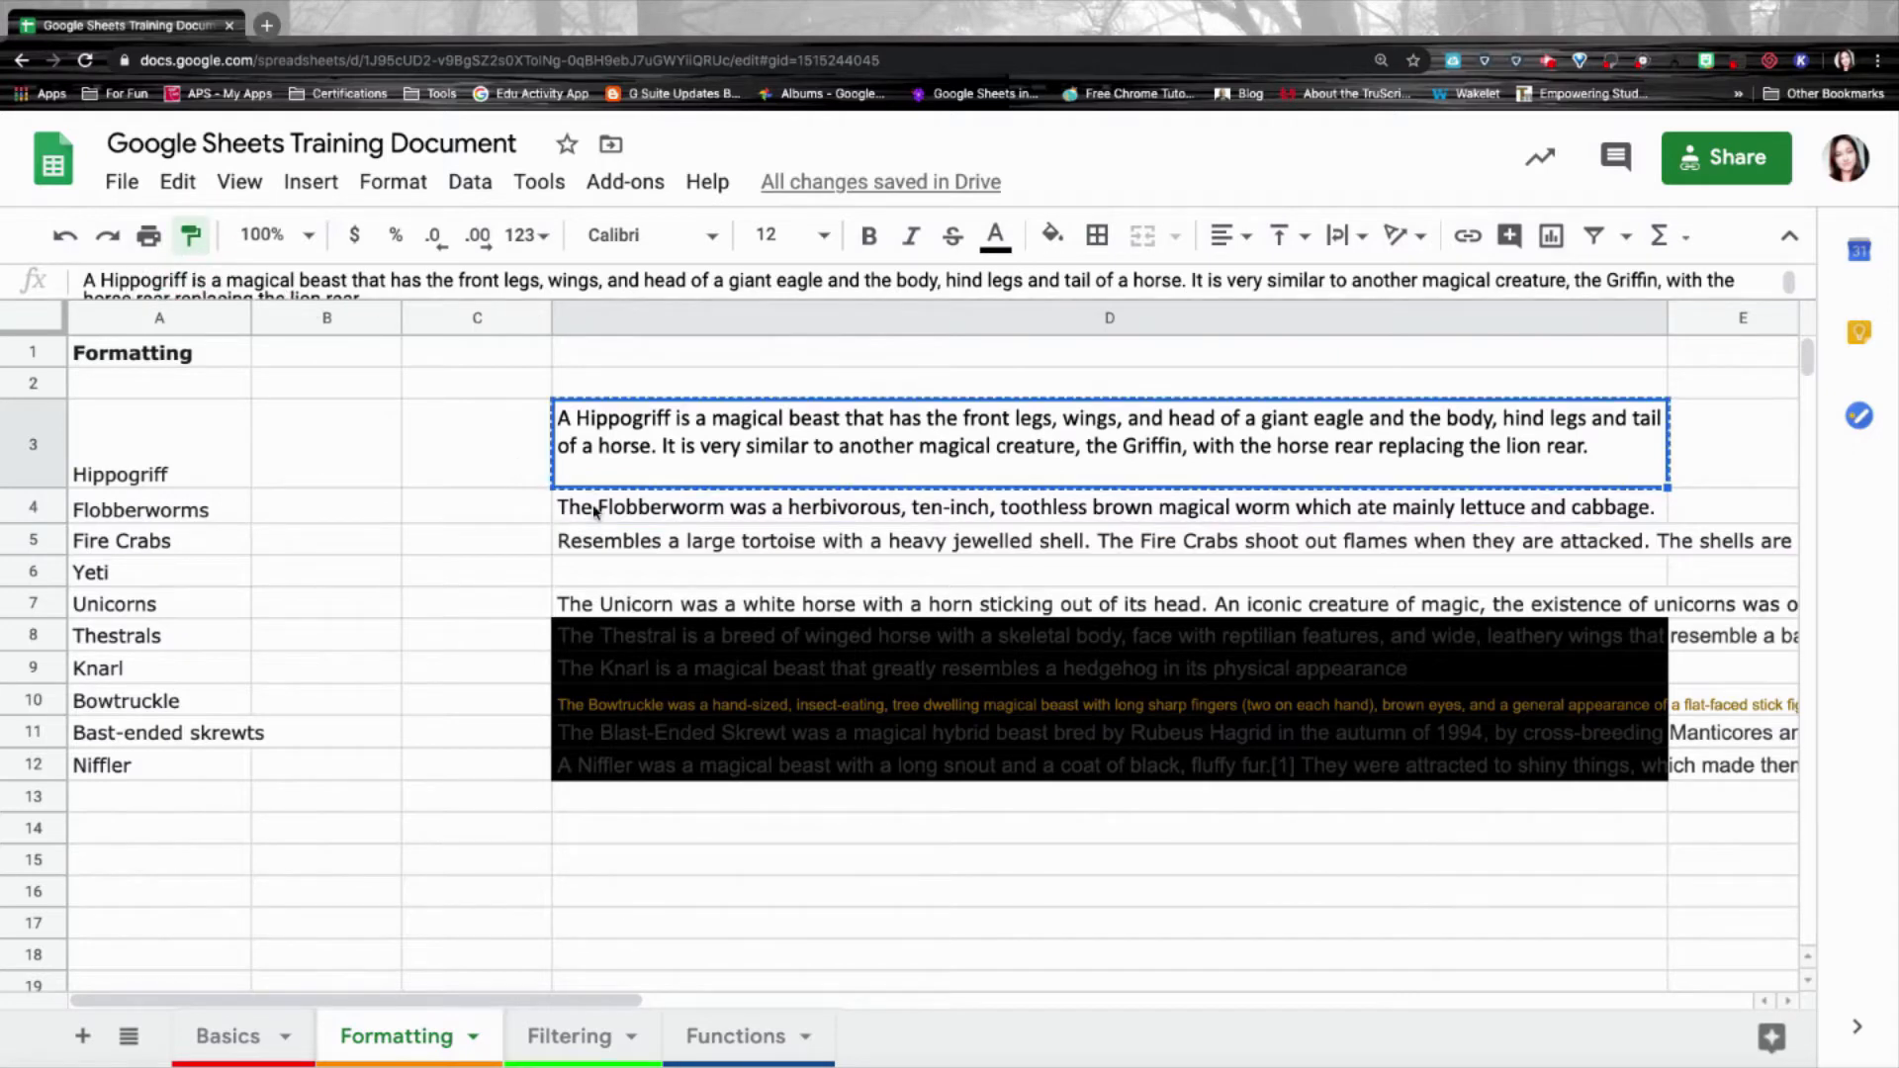
left_click_drag(593, 510, 584, 783)
scroll(829, 690, "down", 5)
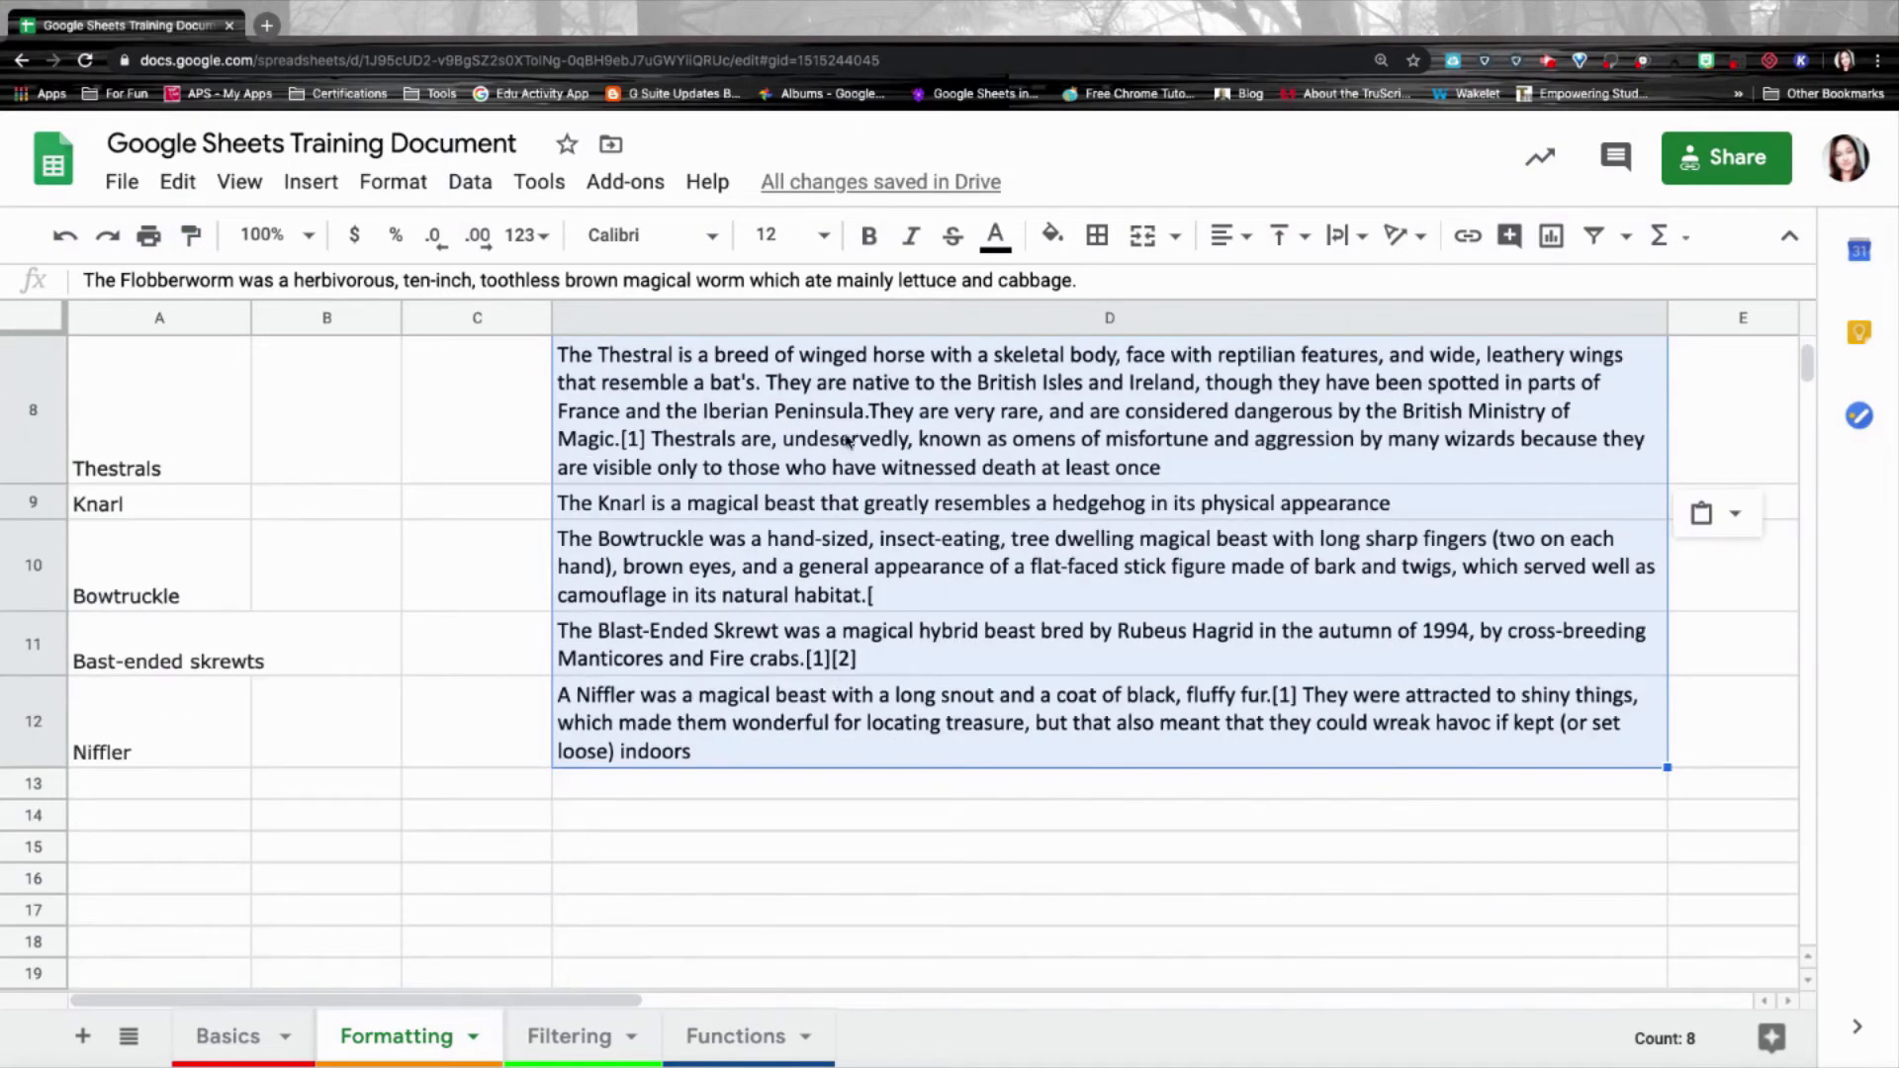
scroll(848, 440, "up", 5)
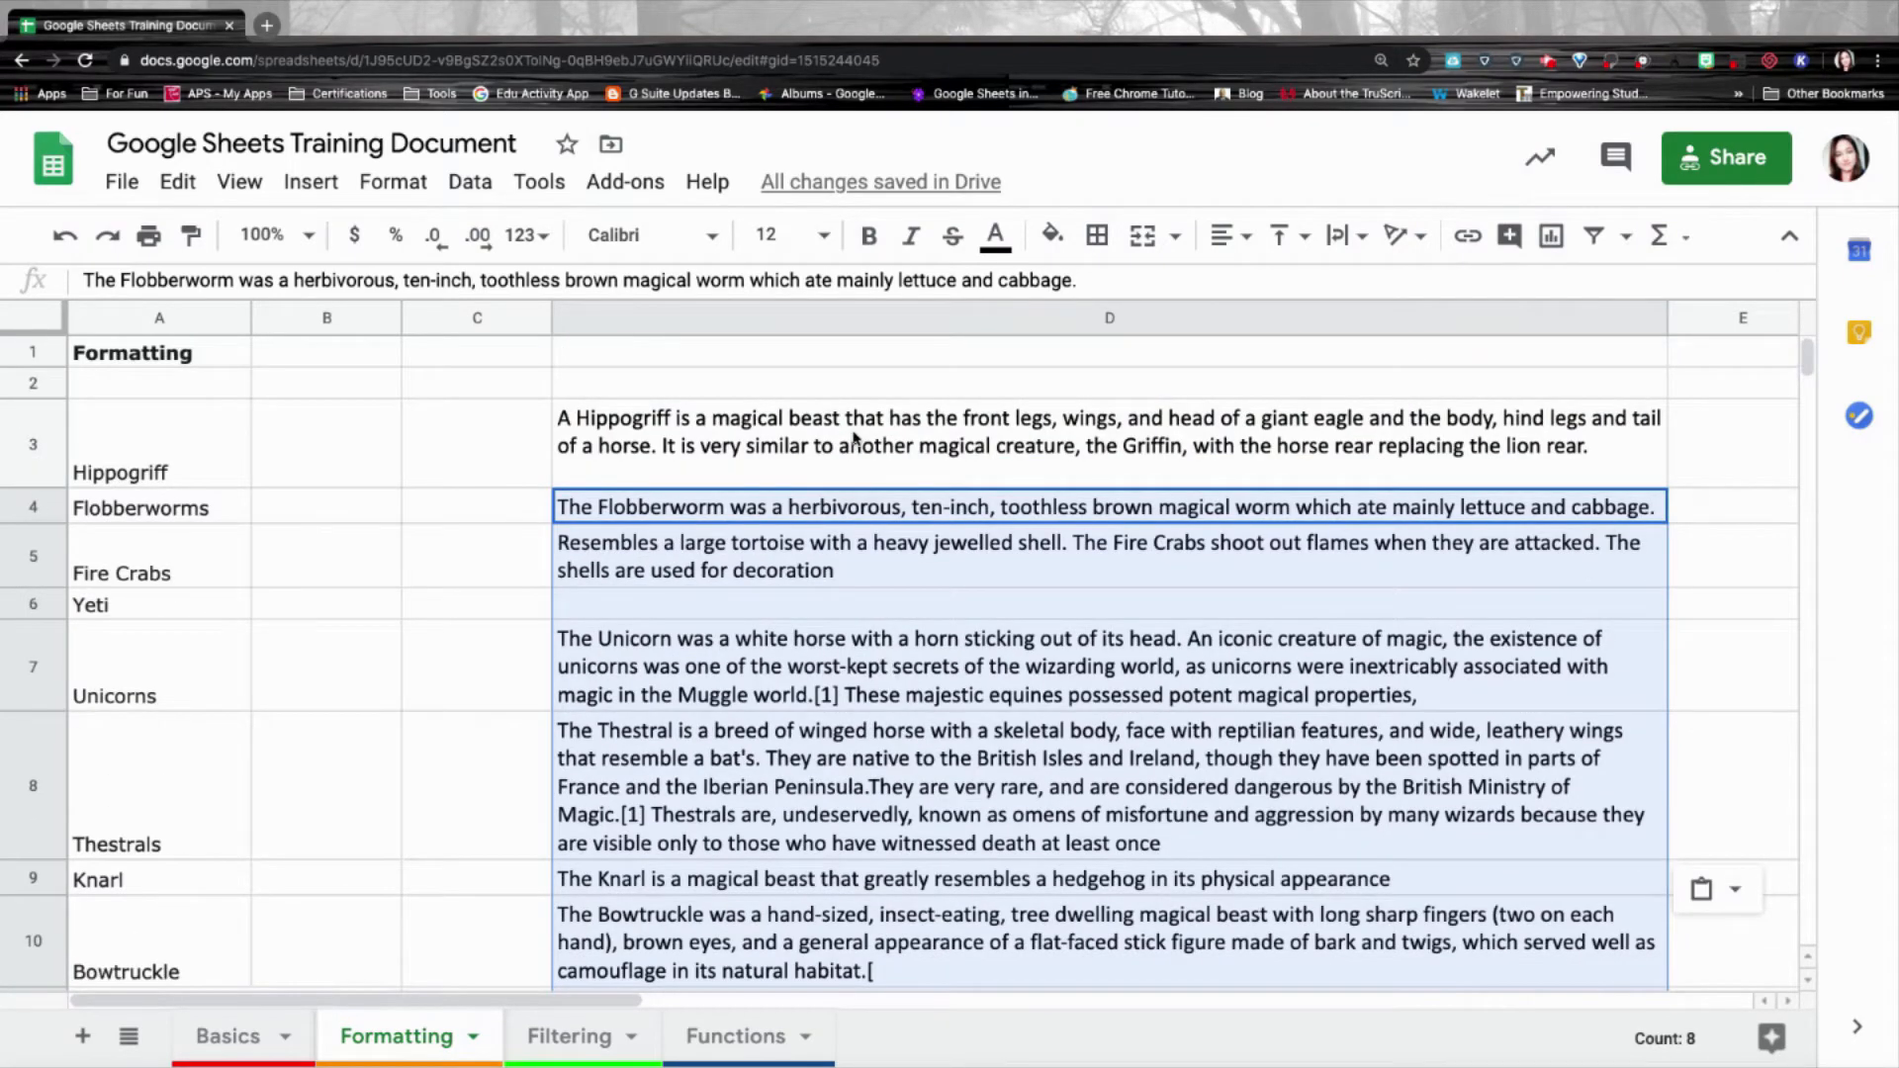
left_click(861, 438)
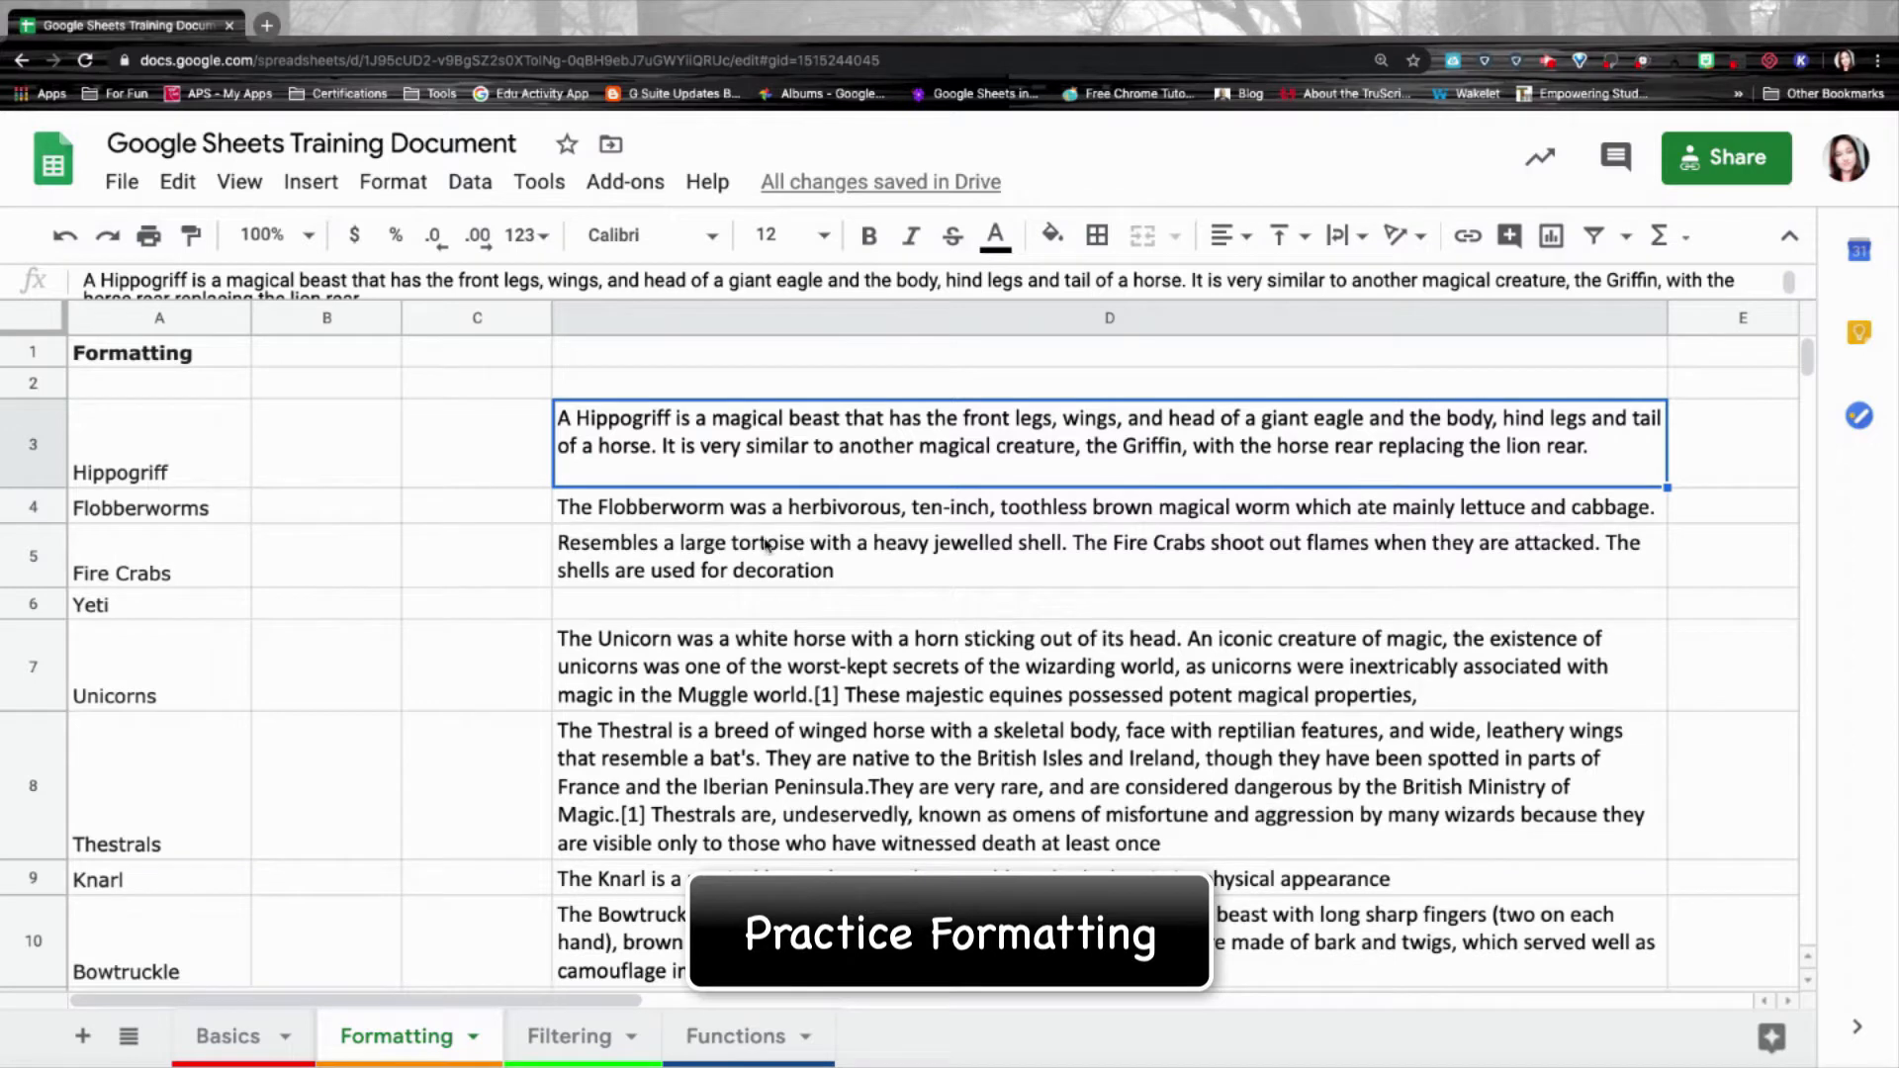
Make the Hippogriff name in A3 bold, 12-pt Architects Daughter, centred both ways.
left_click(191, 436)
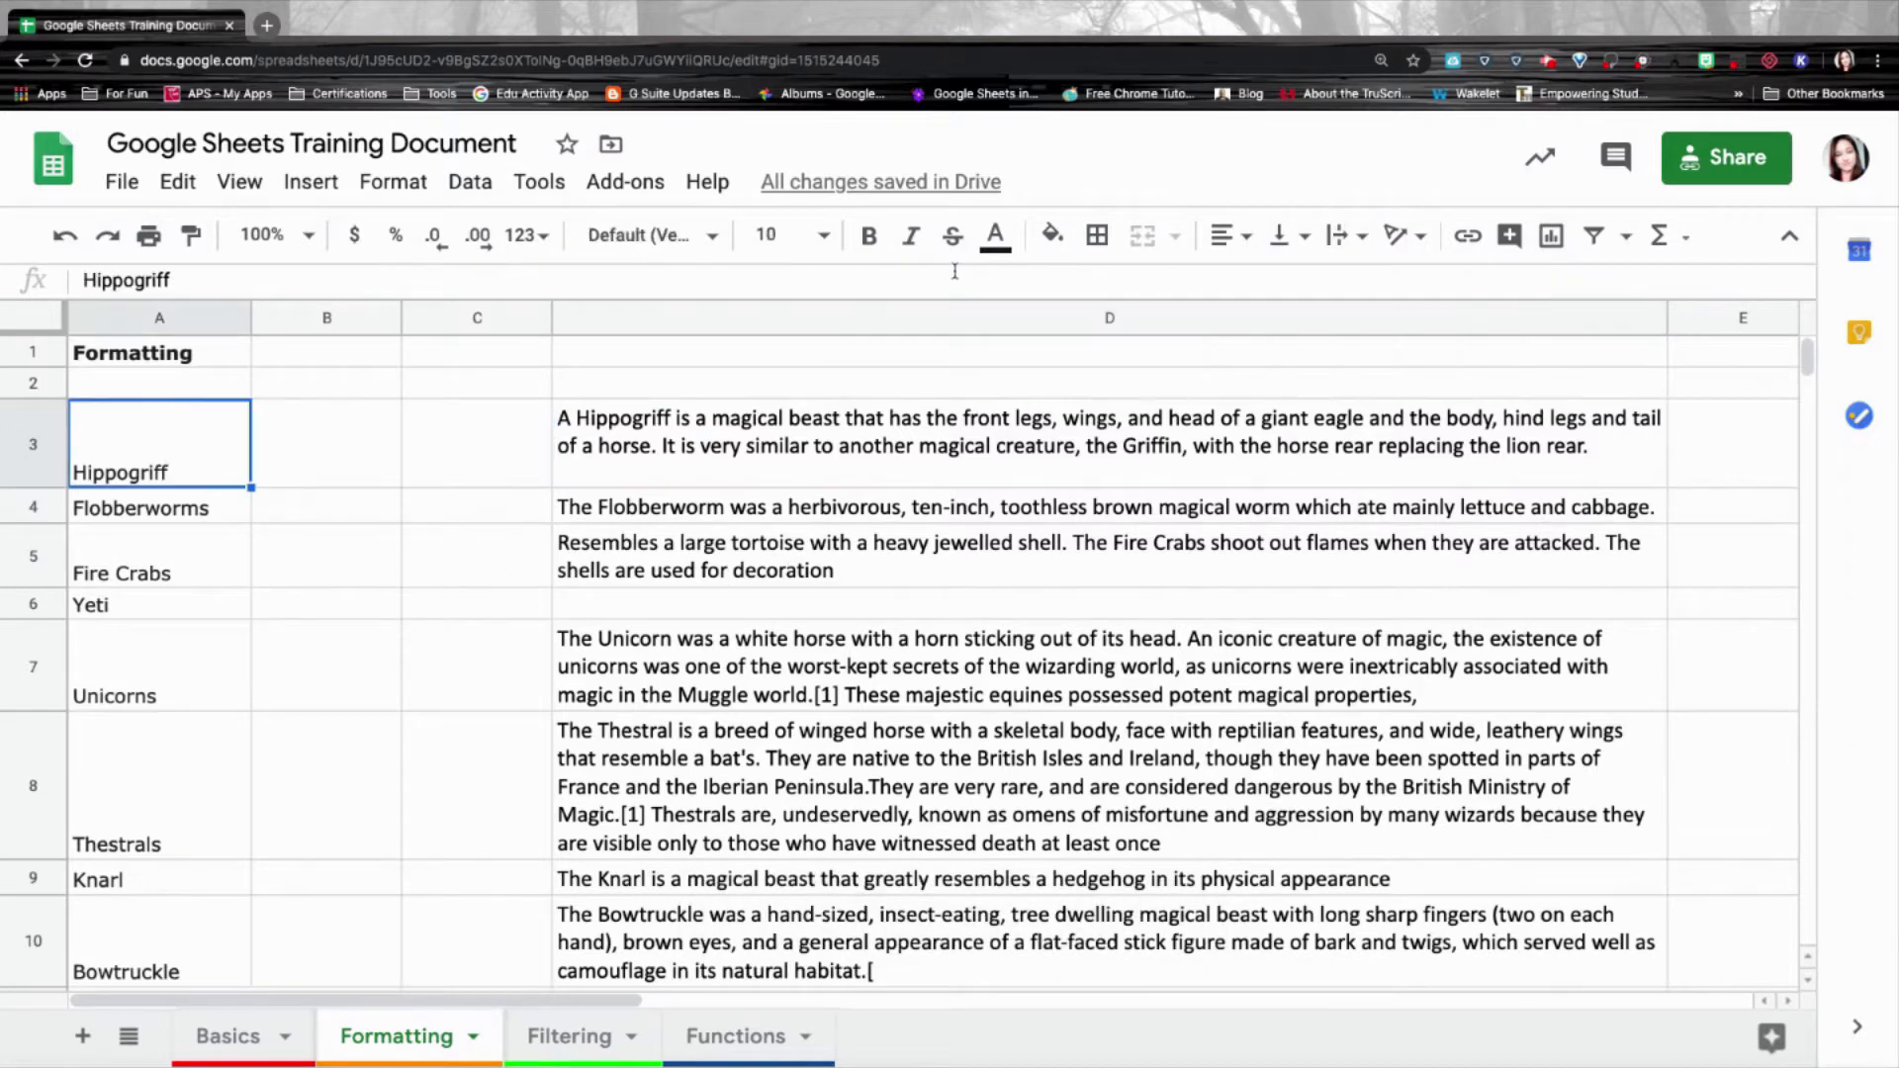
left_click(869, 237)
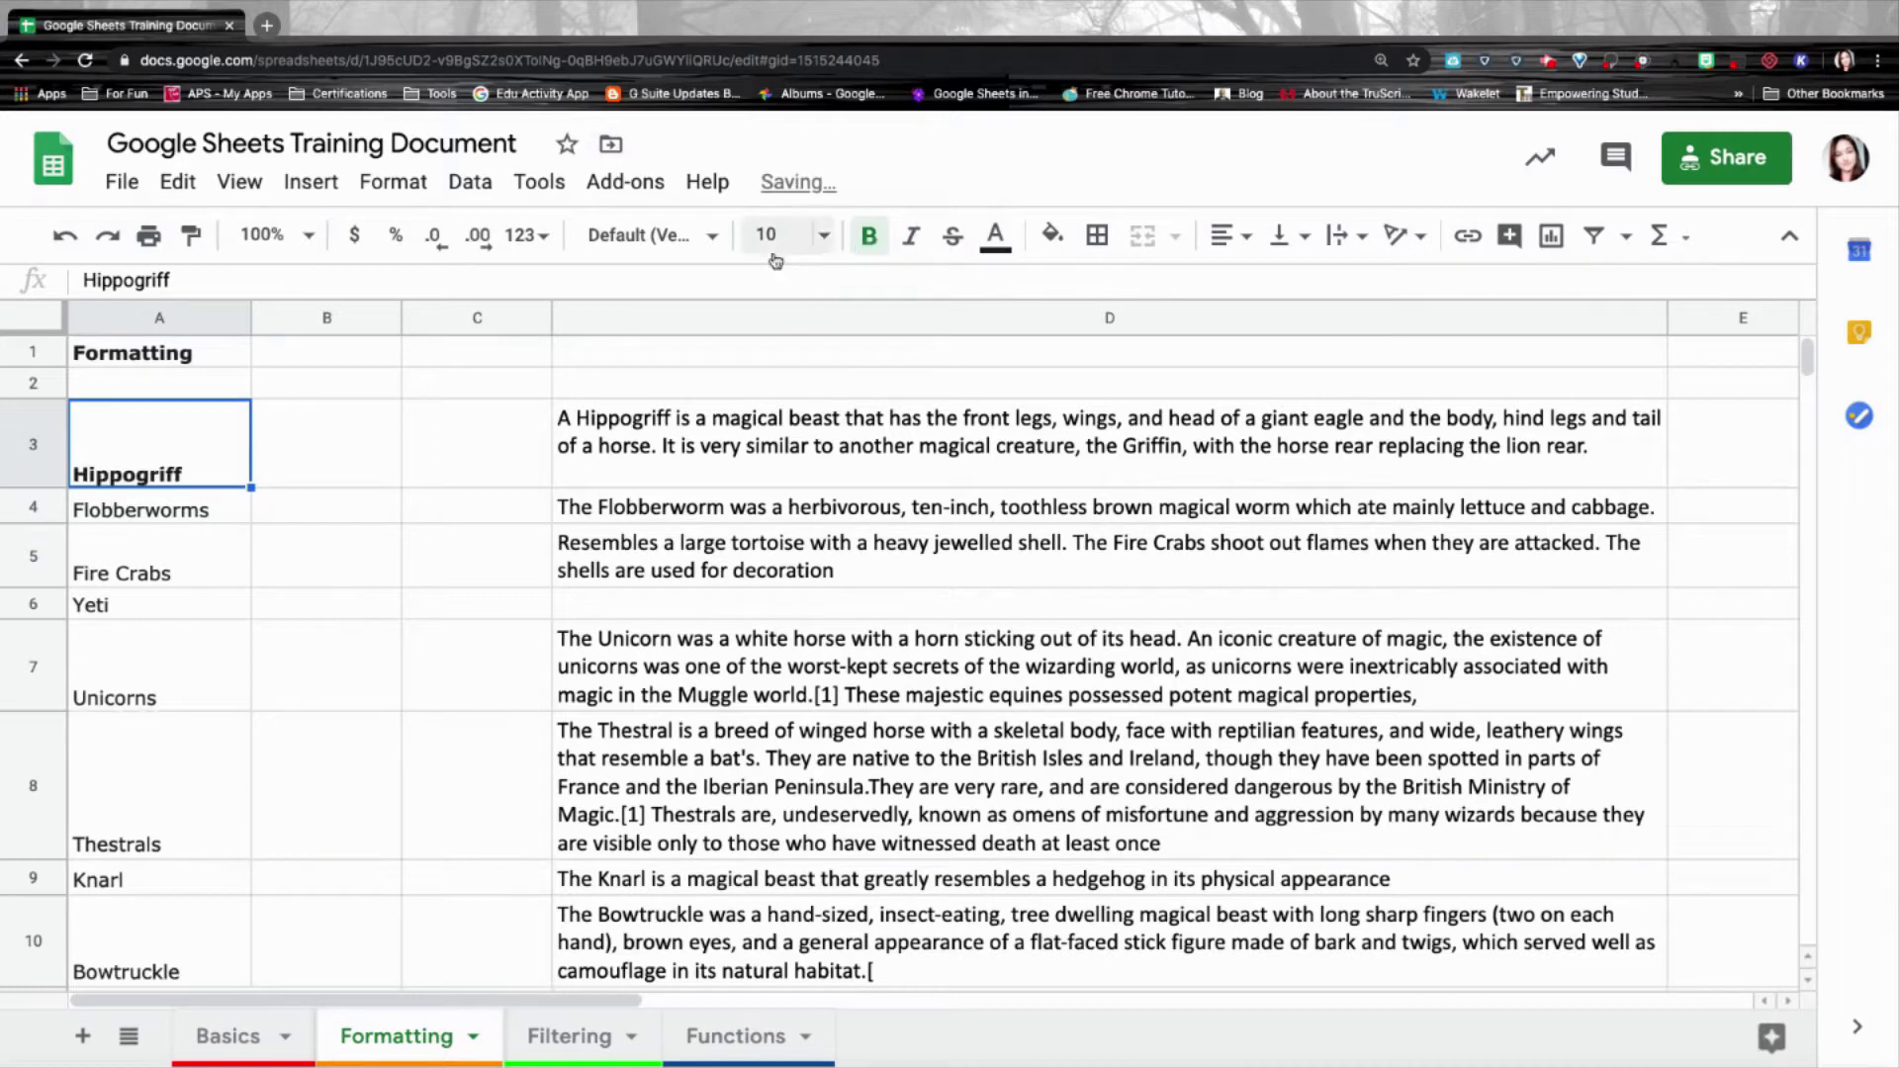
left_click(704, 240)
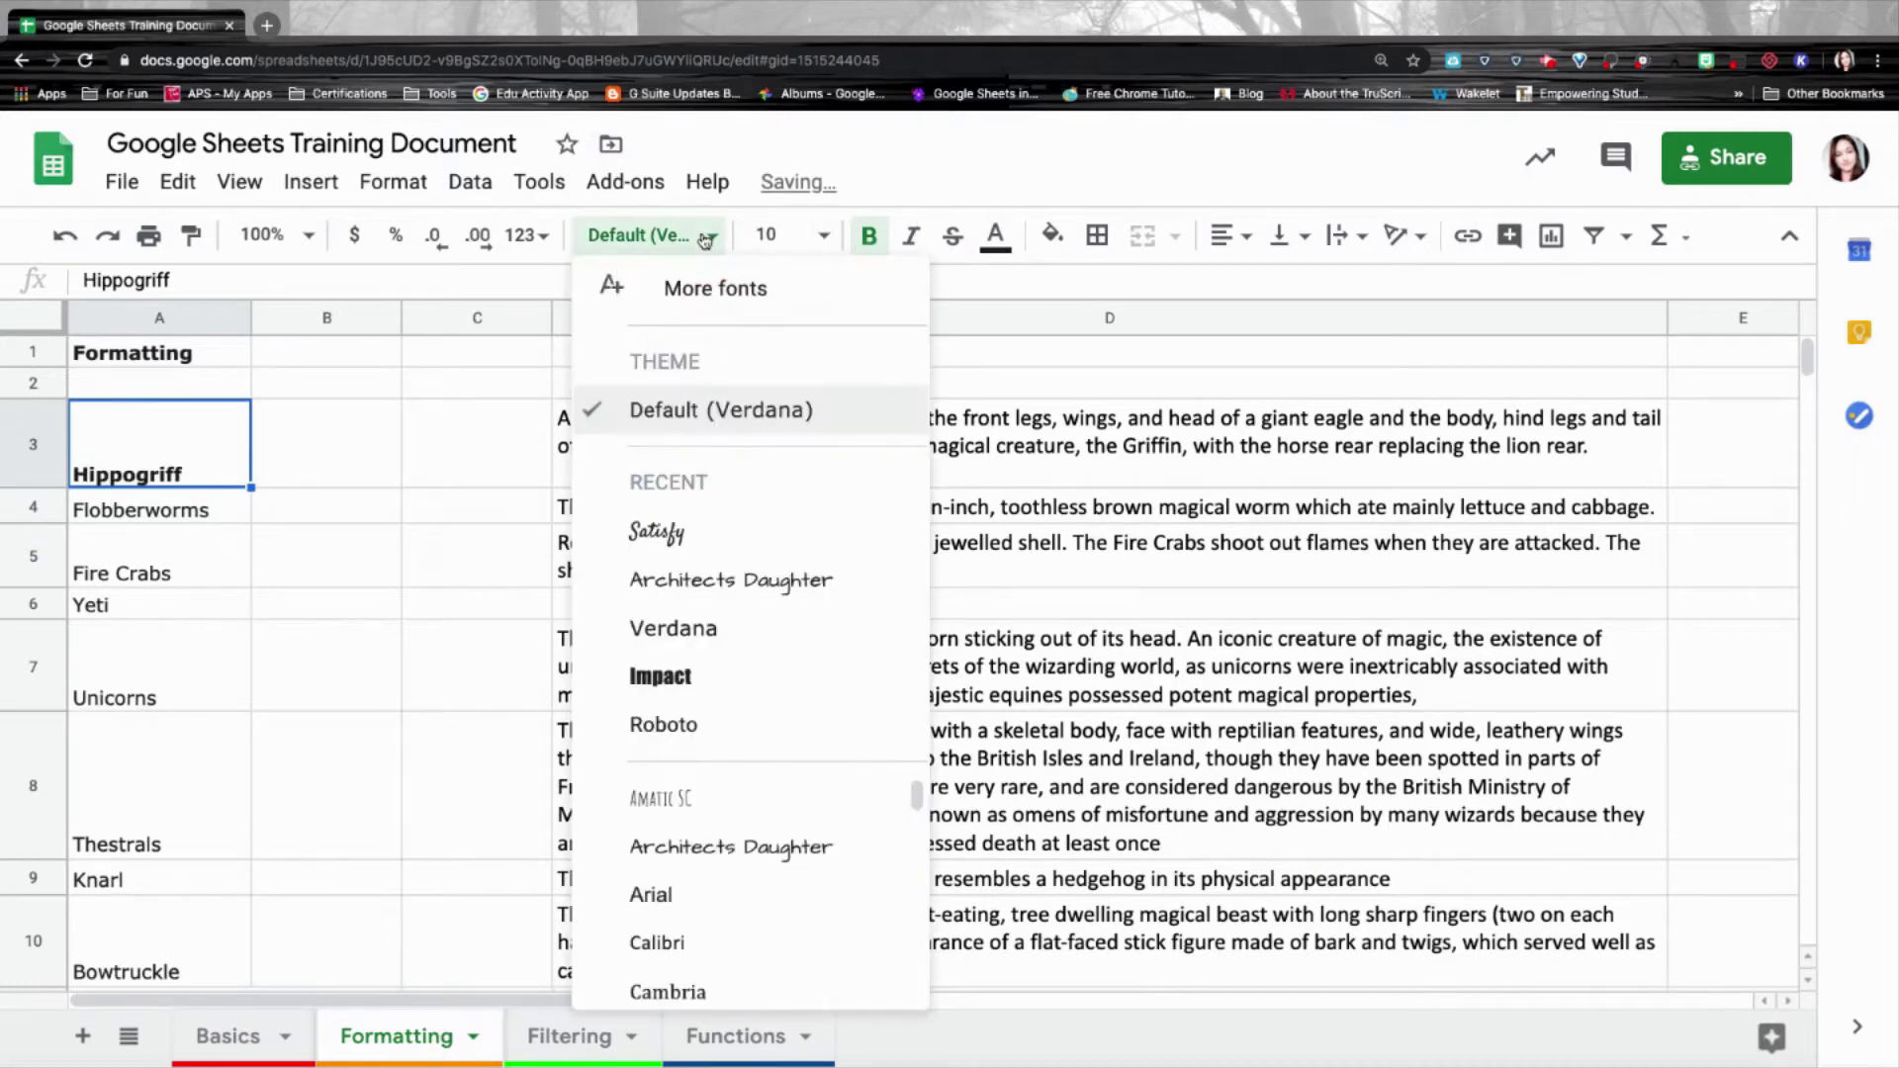
left_click(703, 585)
left_click(824, 238)
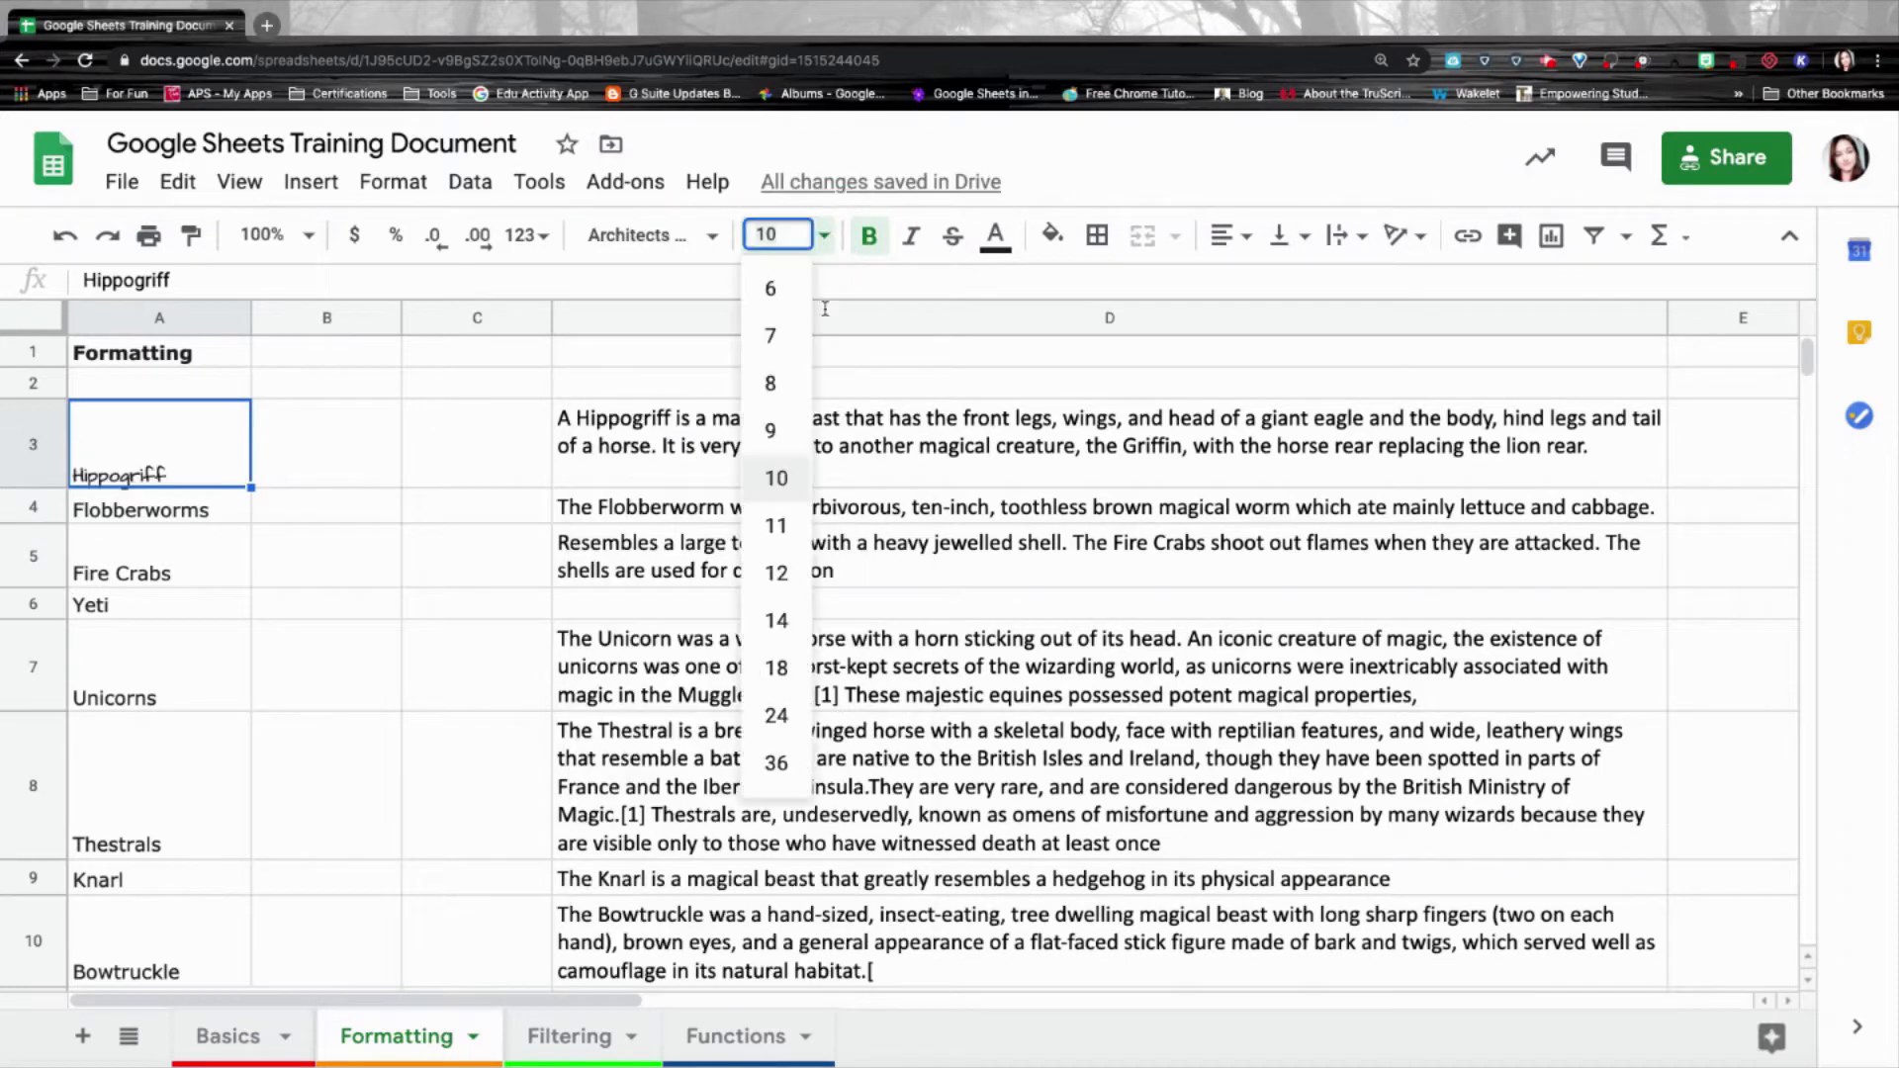
left_click(778, 572)
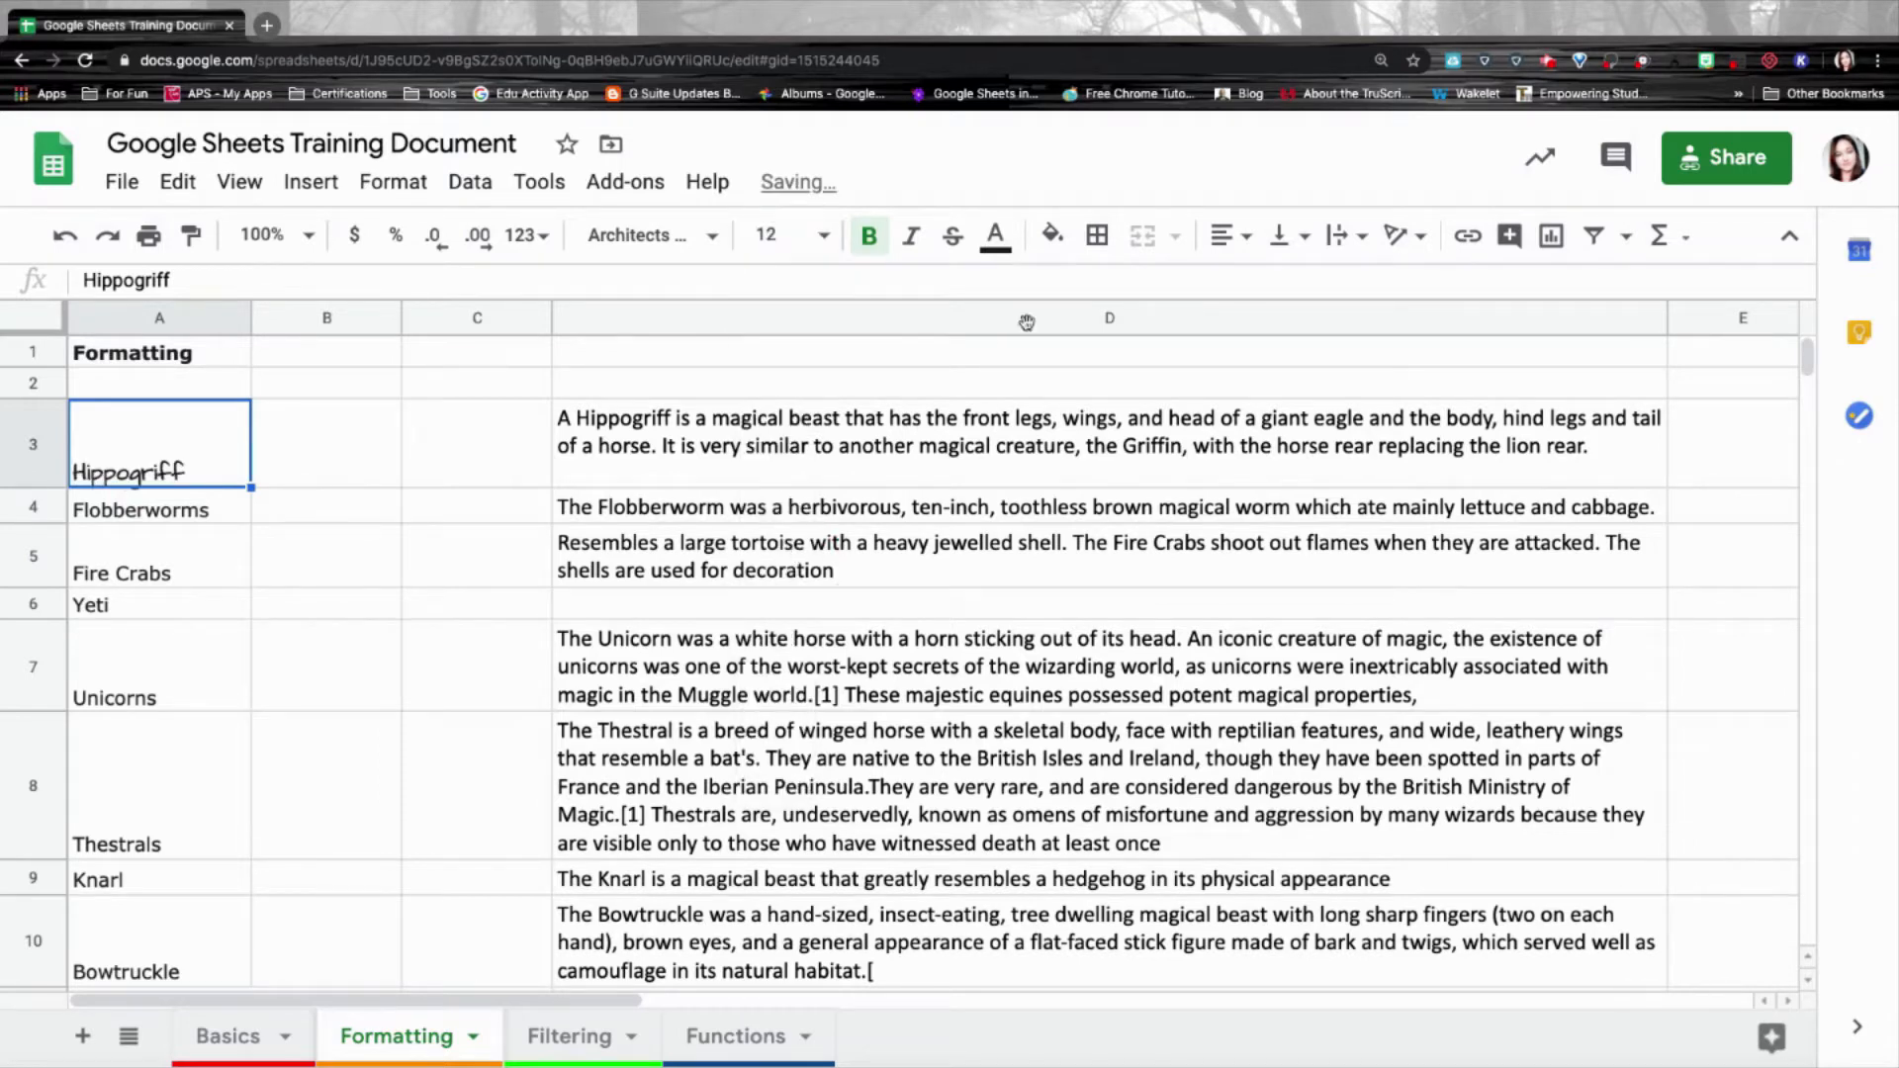
left_click(1285, 243)
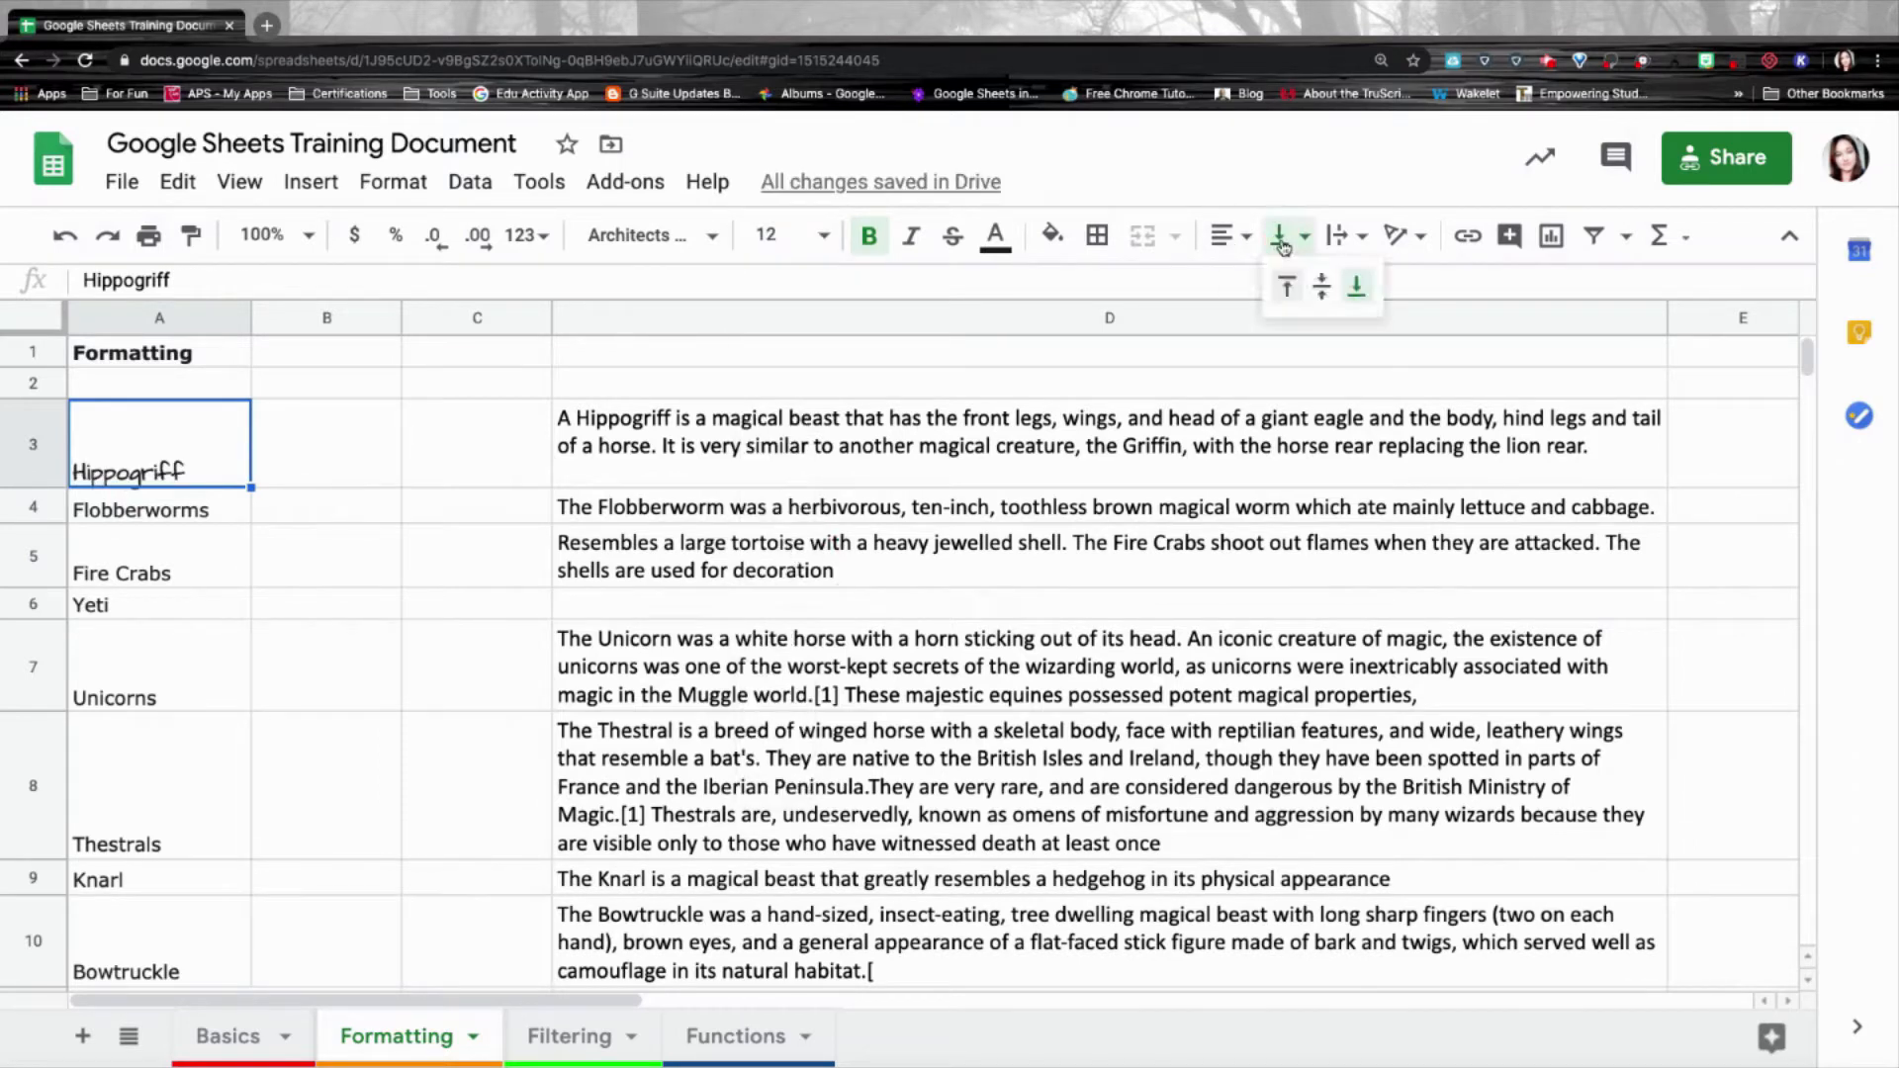
left_click(1323, 284)
key("ctrl+shift+e")
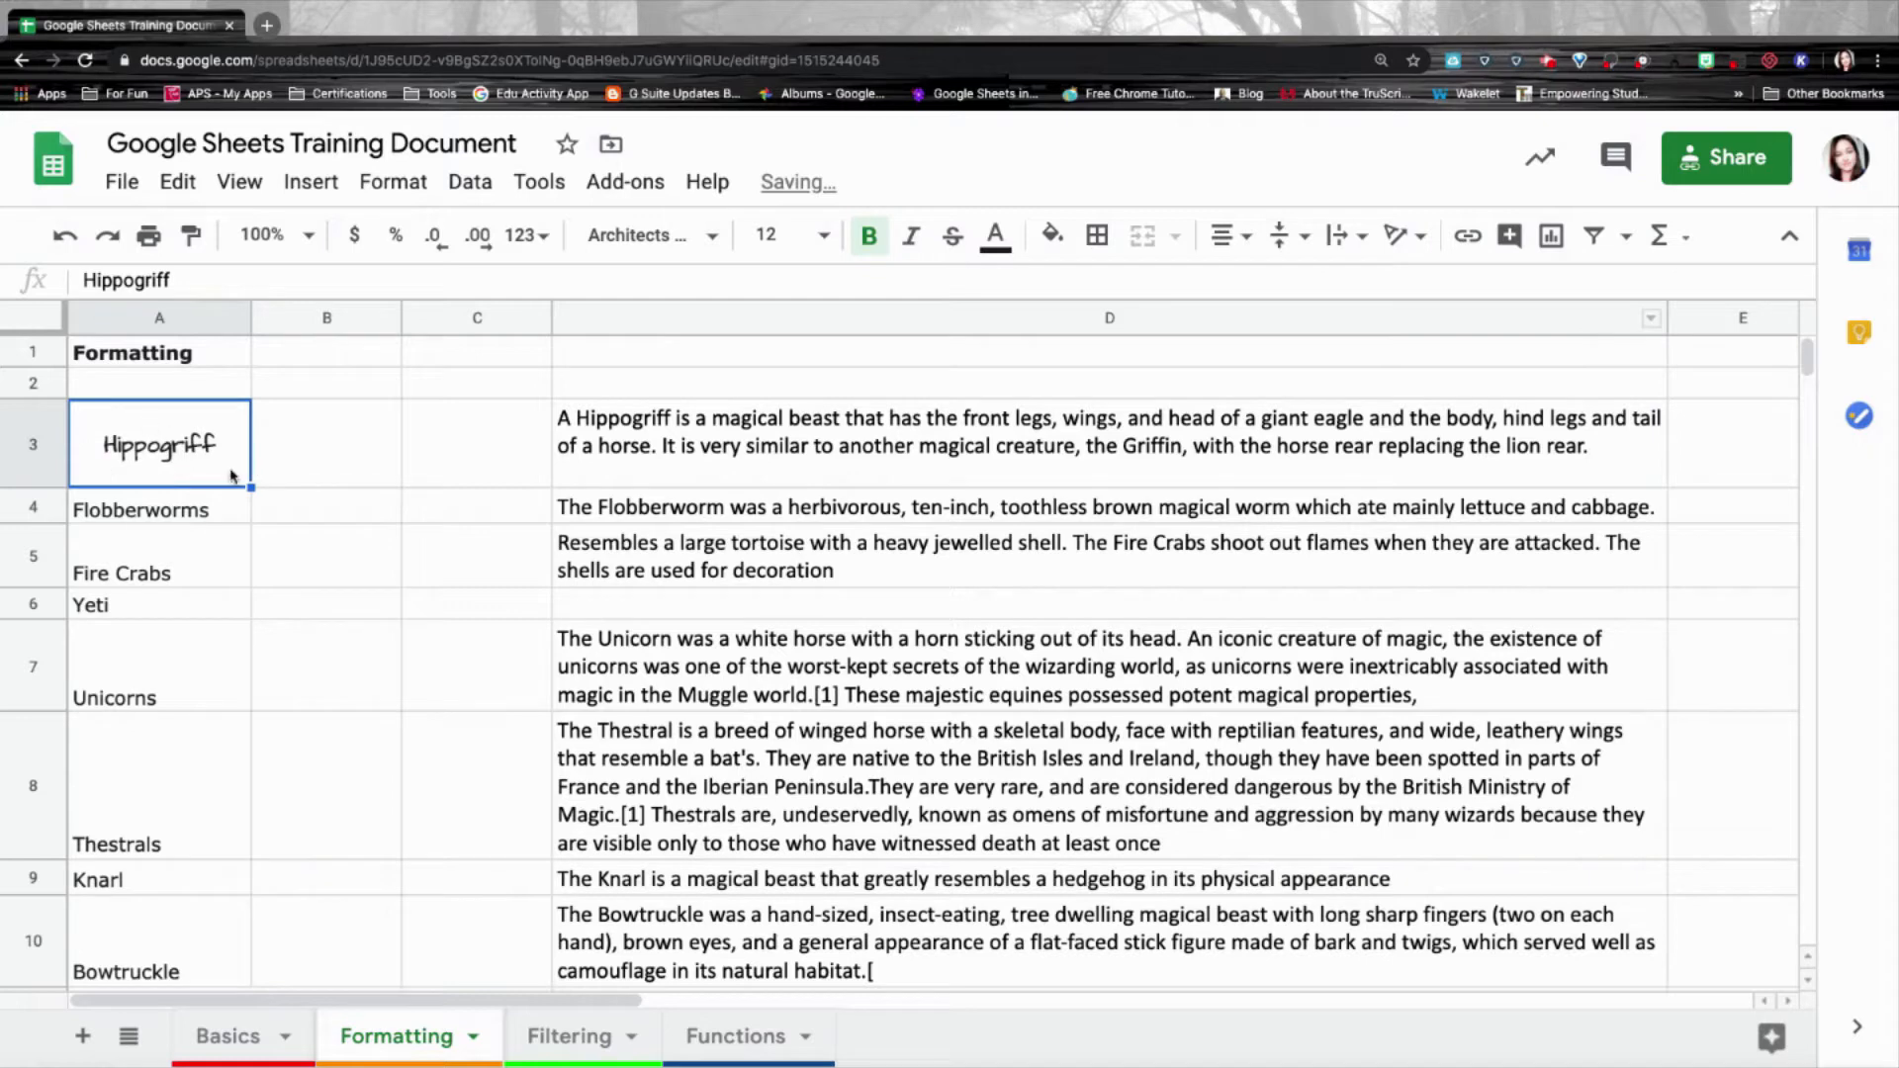
Paint A3's formatting onto A4:A12 and correct A11 to 'Blast-ended skrewts'.
left_click(192, 238)
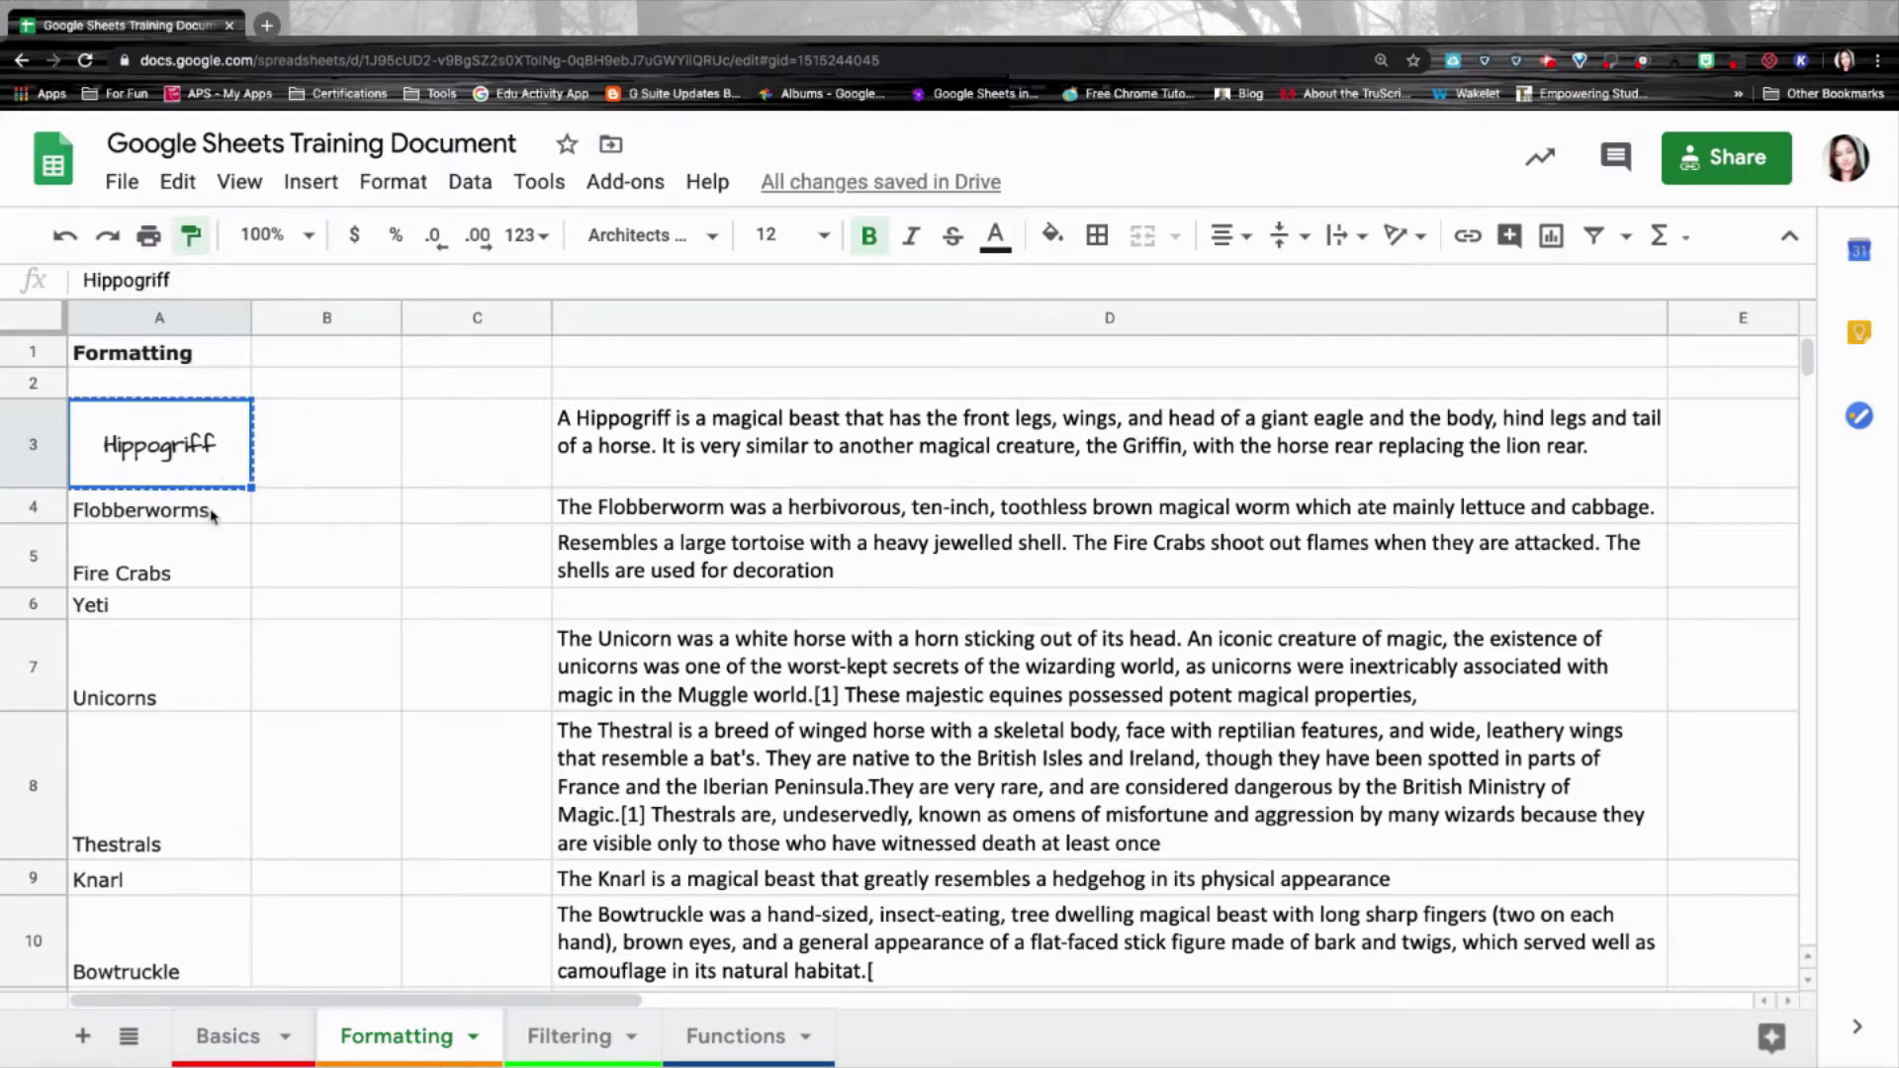
mouse_move(208, 510)
left_mouse_down()
mouse_move(171, 886)
mouse_move(183, 870)
mouse_move(146, 794)
left_mouse_up()
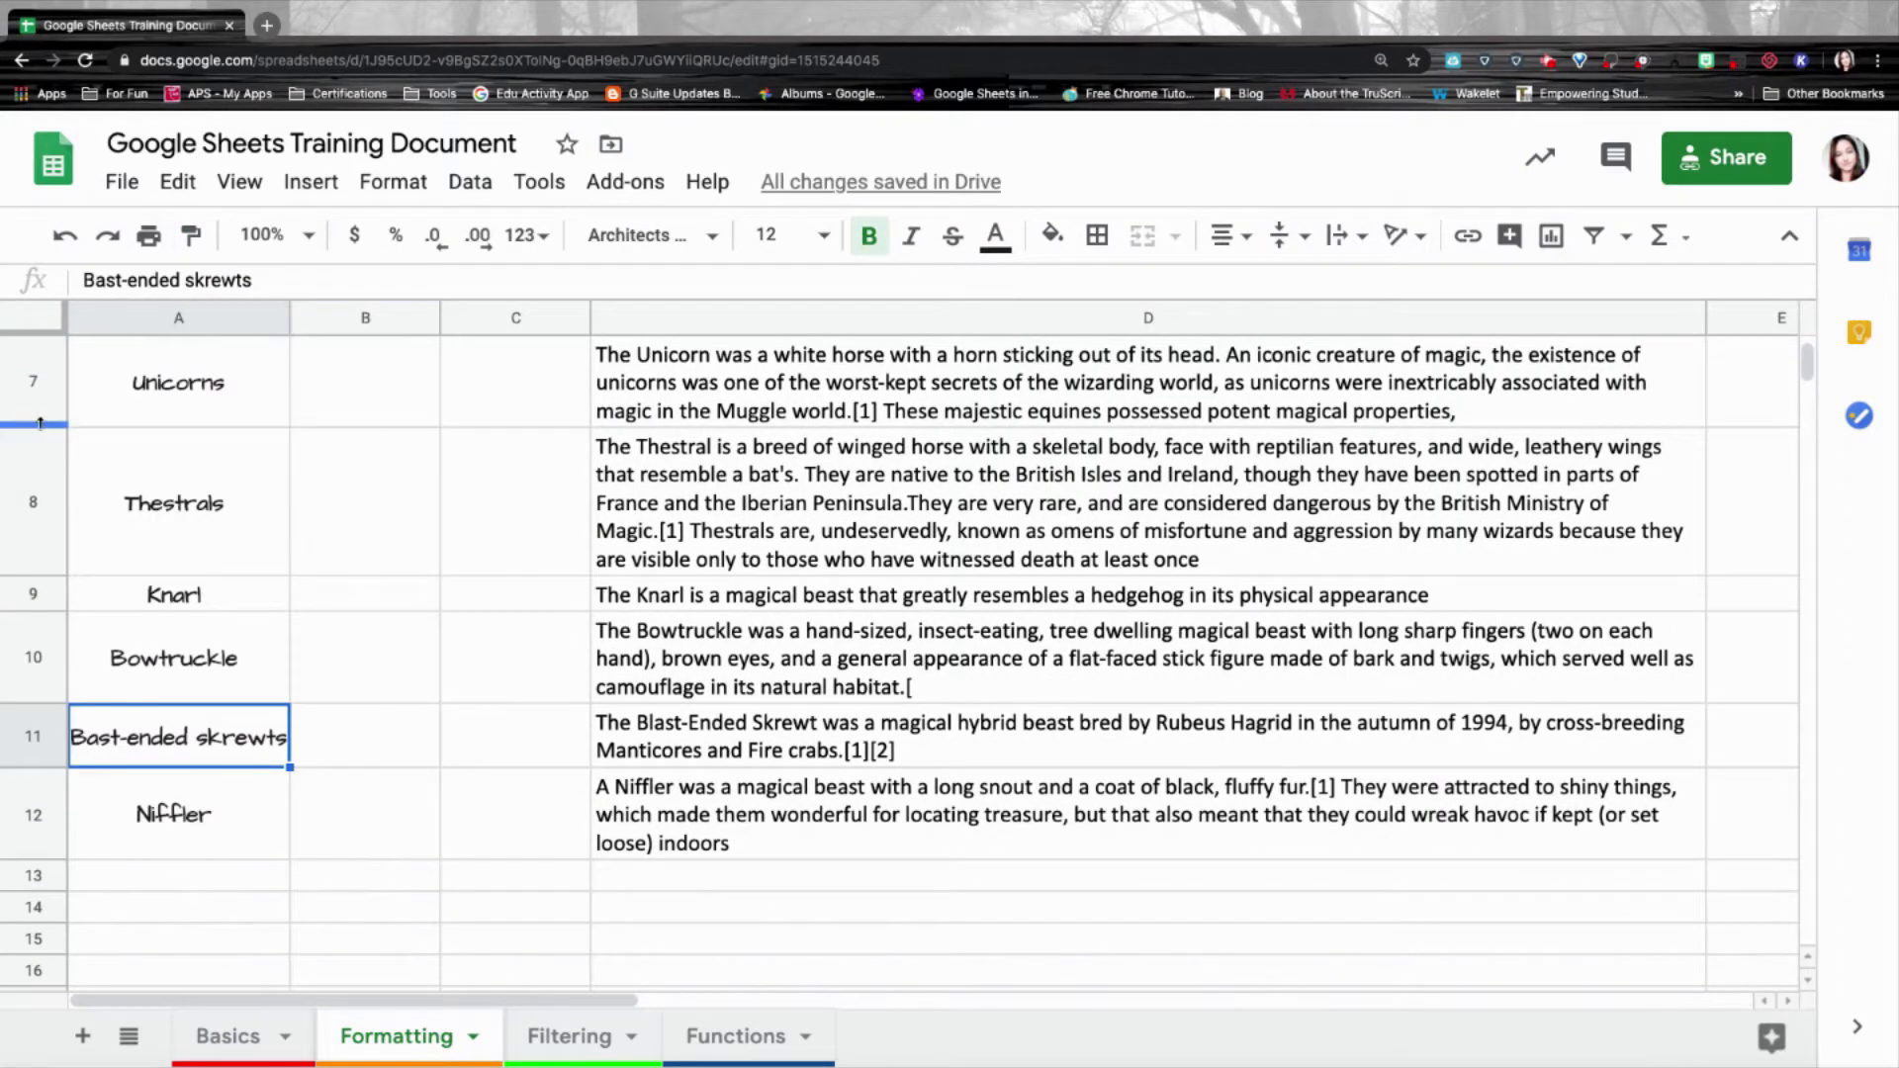
type("l")
key("Return")
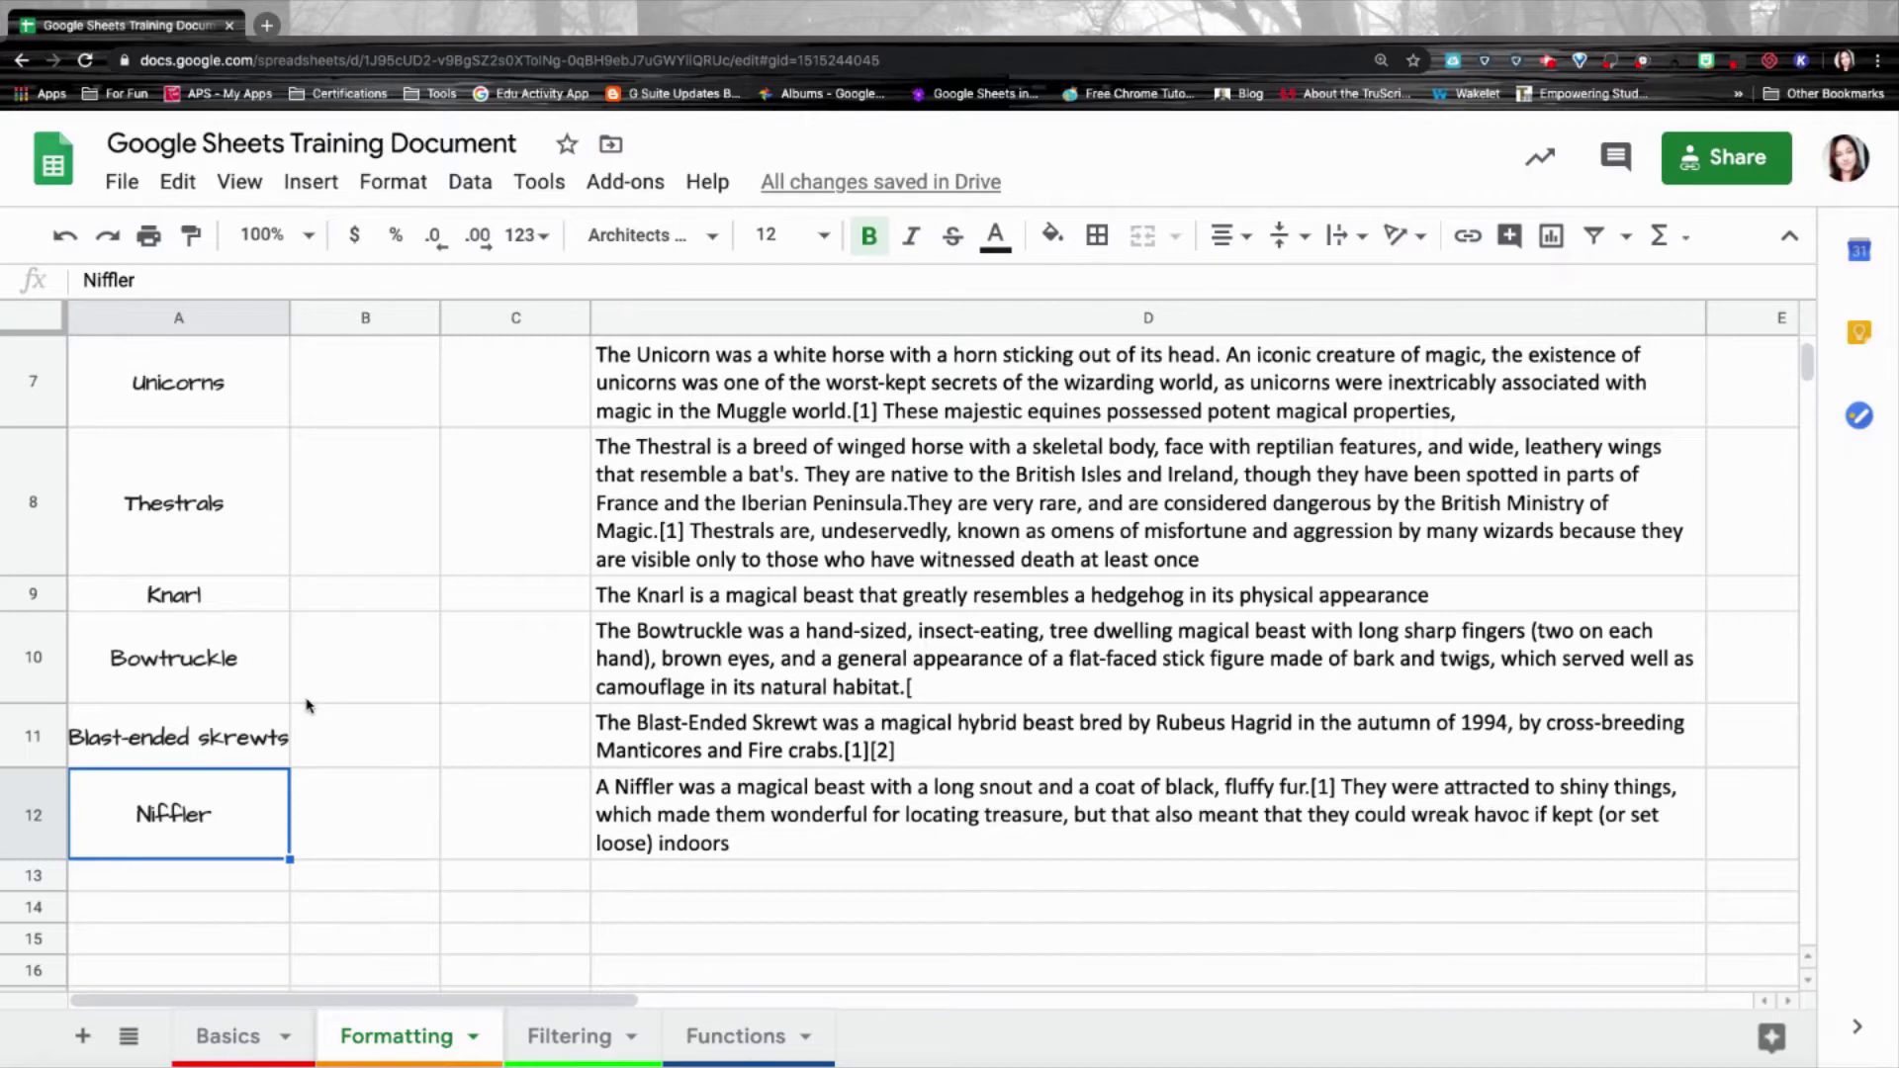
key("ctrl+Home")
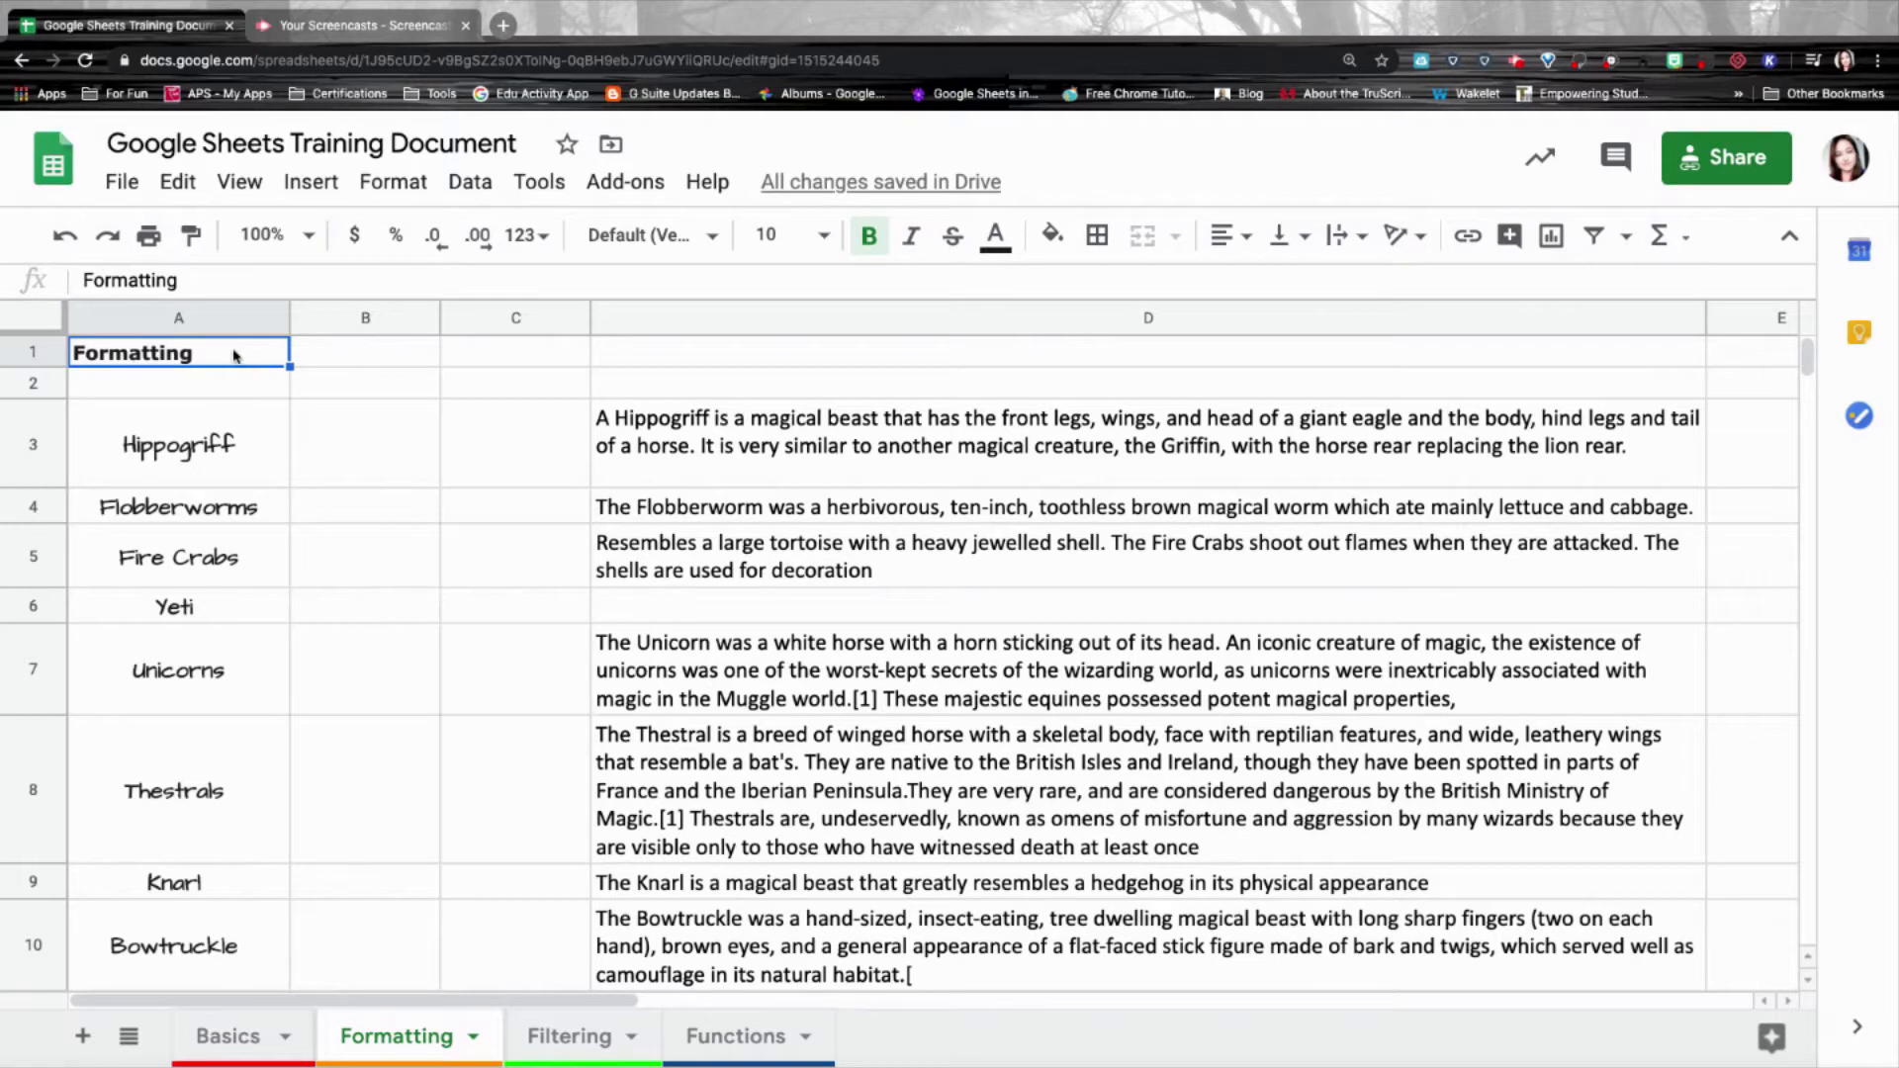
Select the creature table and give it a thick dark red outer border.
left_click_drag(234, 355, 931, 829)
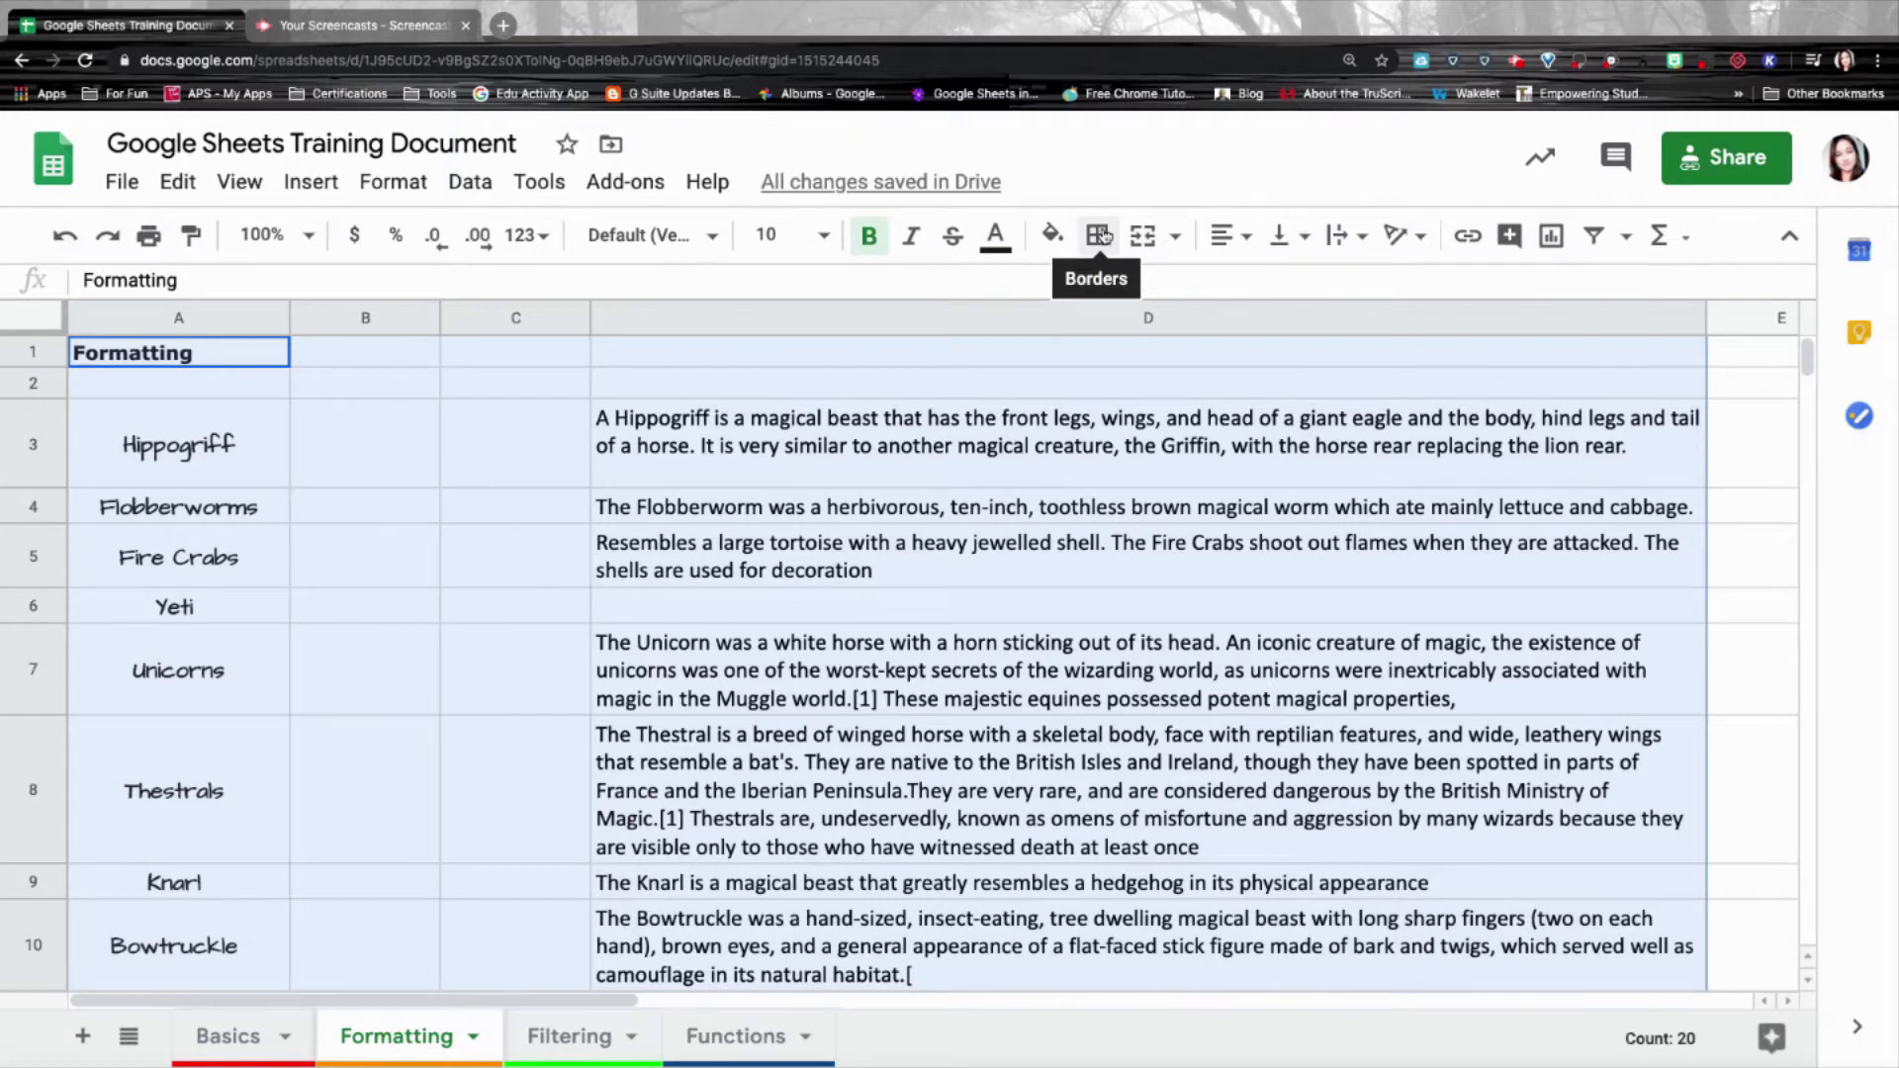
left_click(1103, 235)
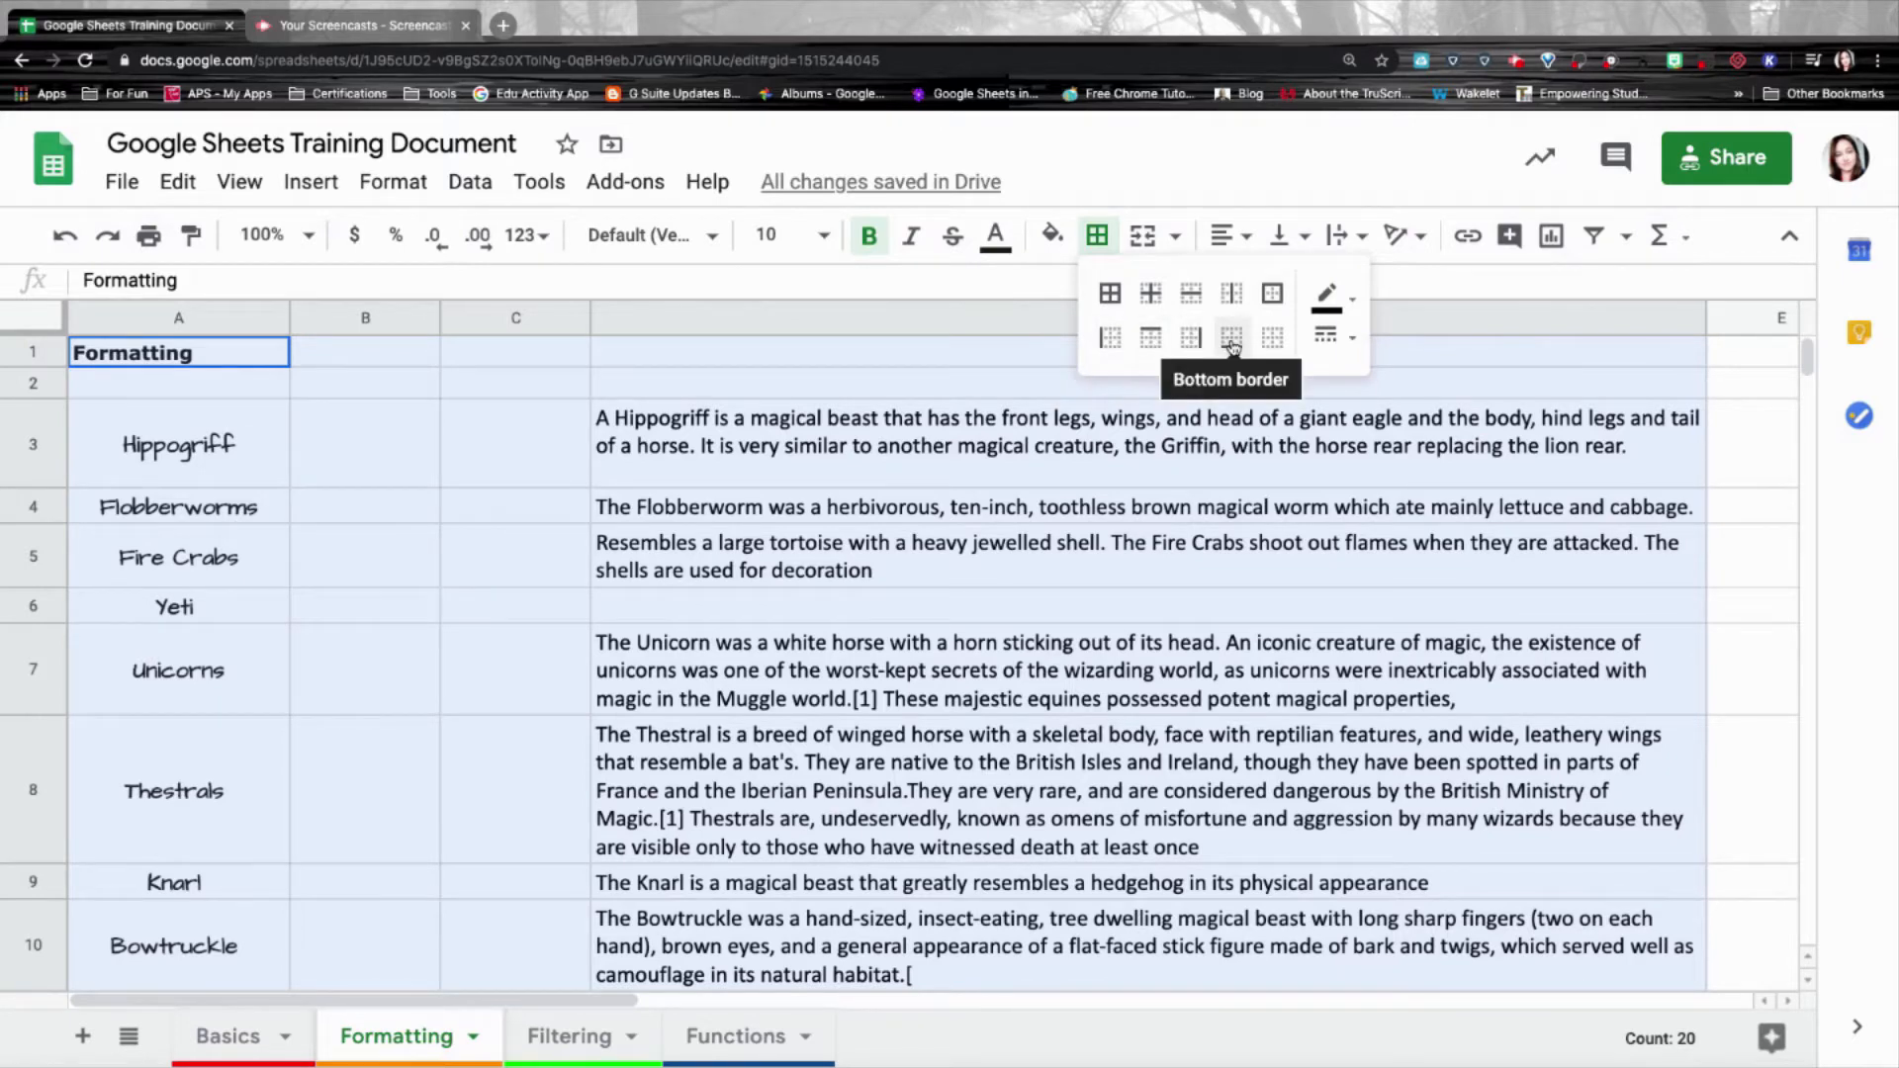
left_click(1330, 300)
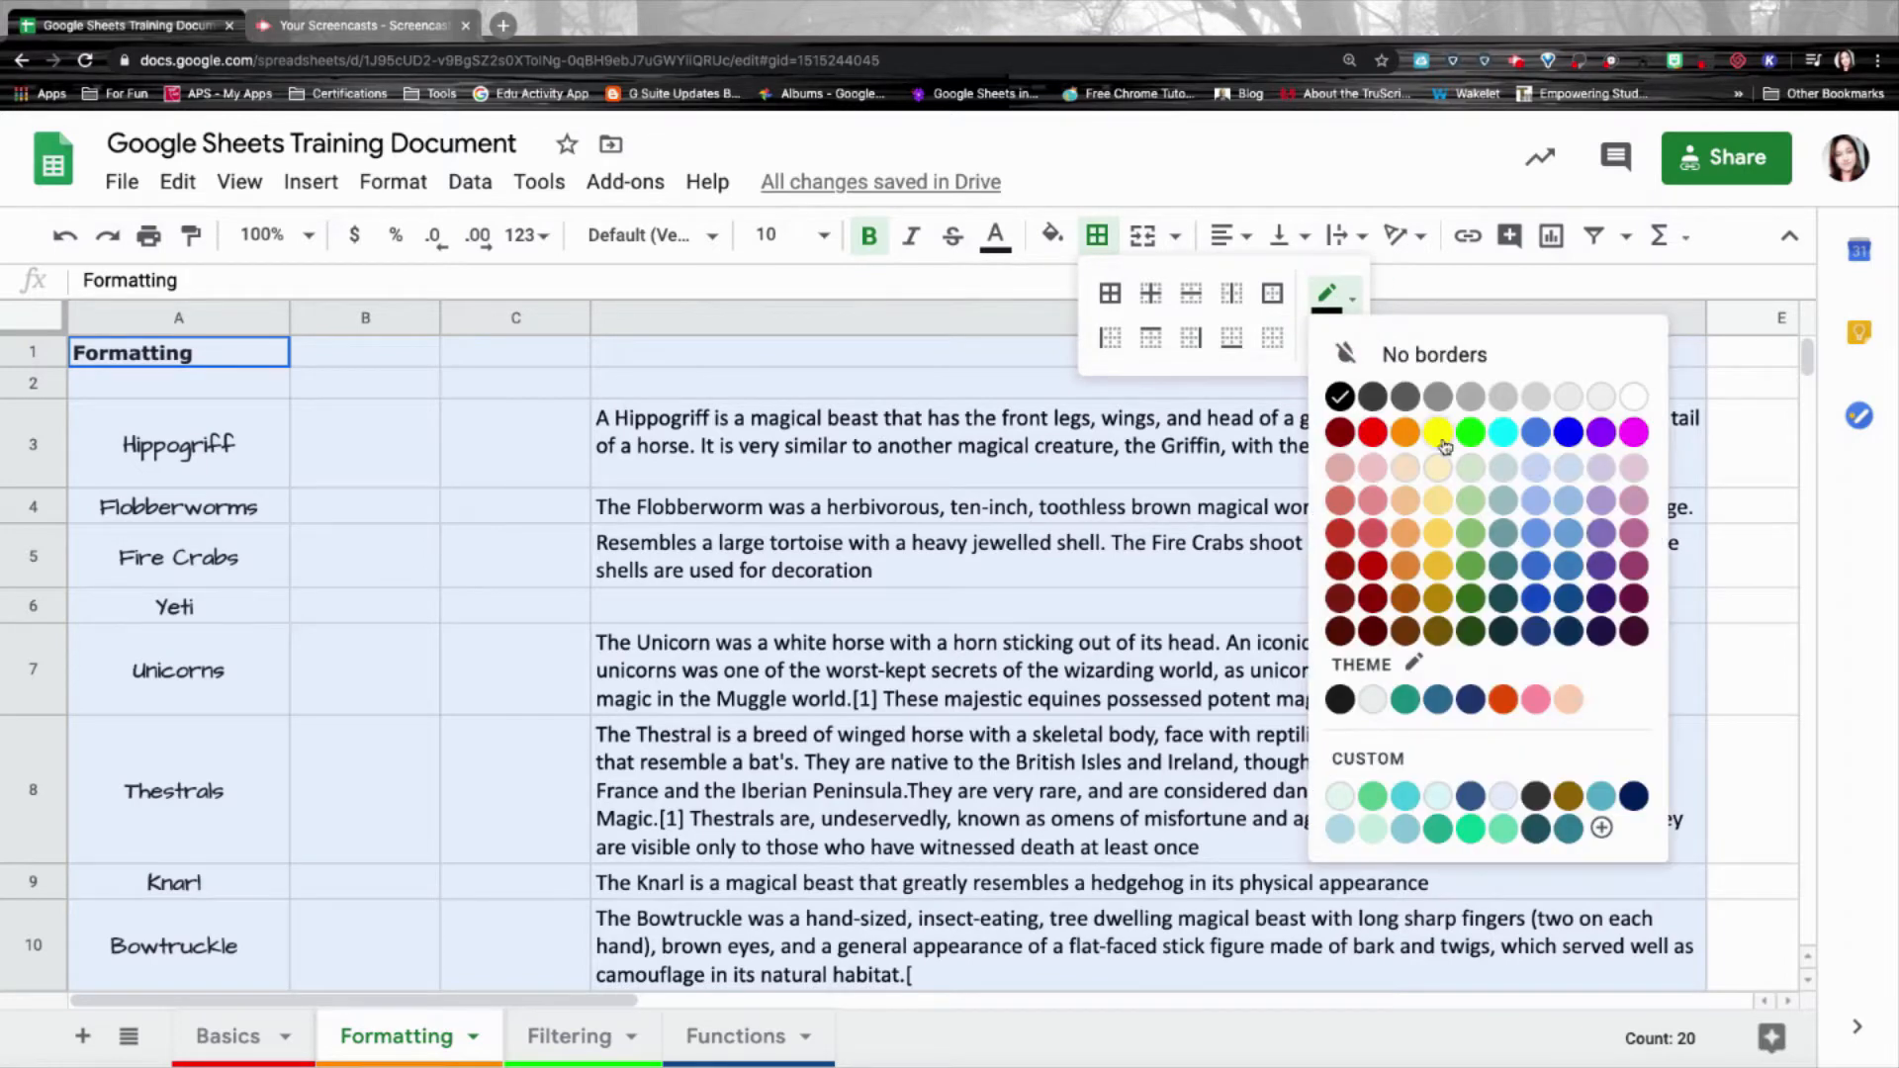
left_click(1348, 351)
left_click(1333, 341)
left_click(1343, 295)
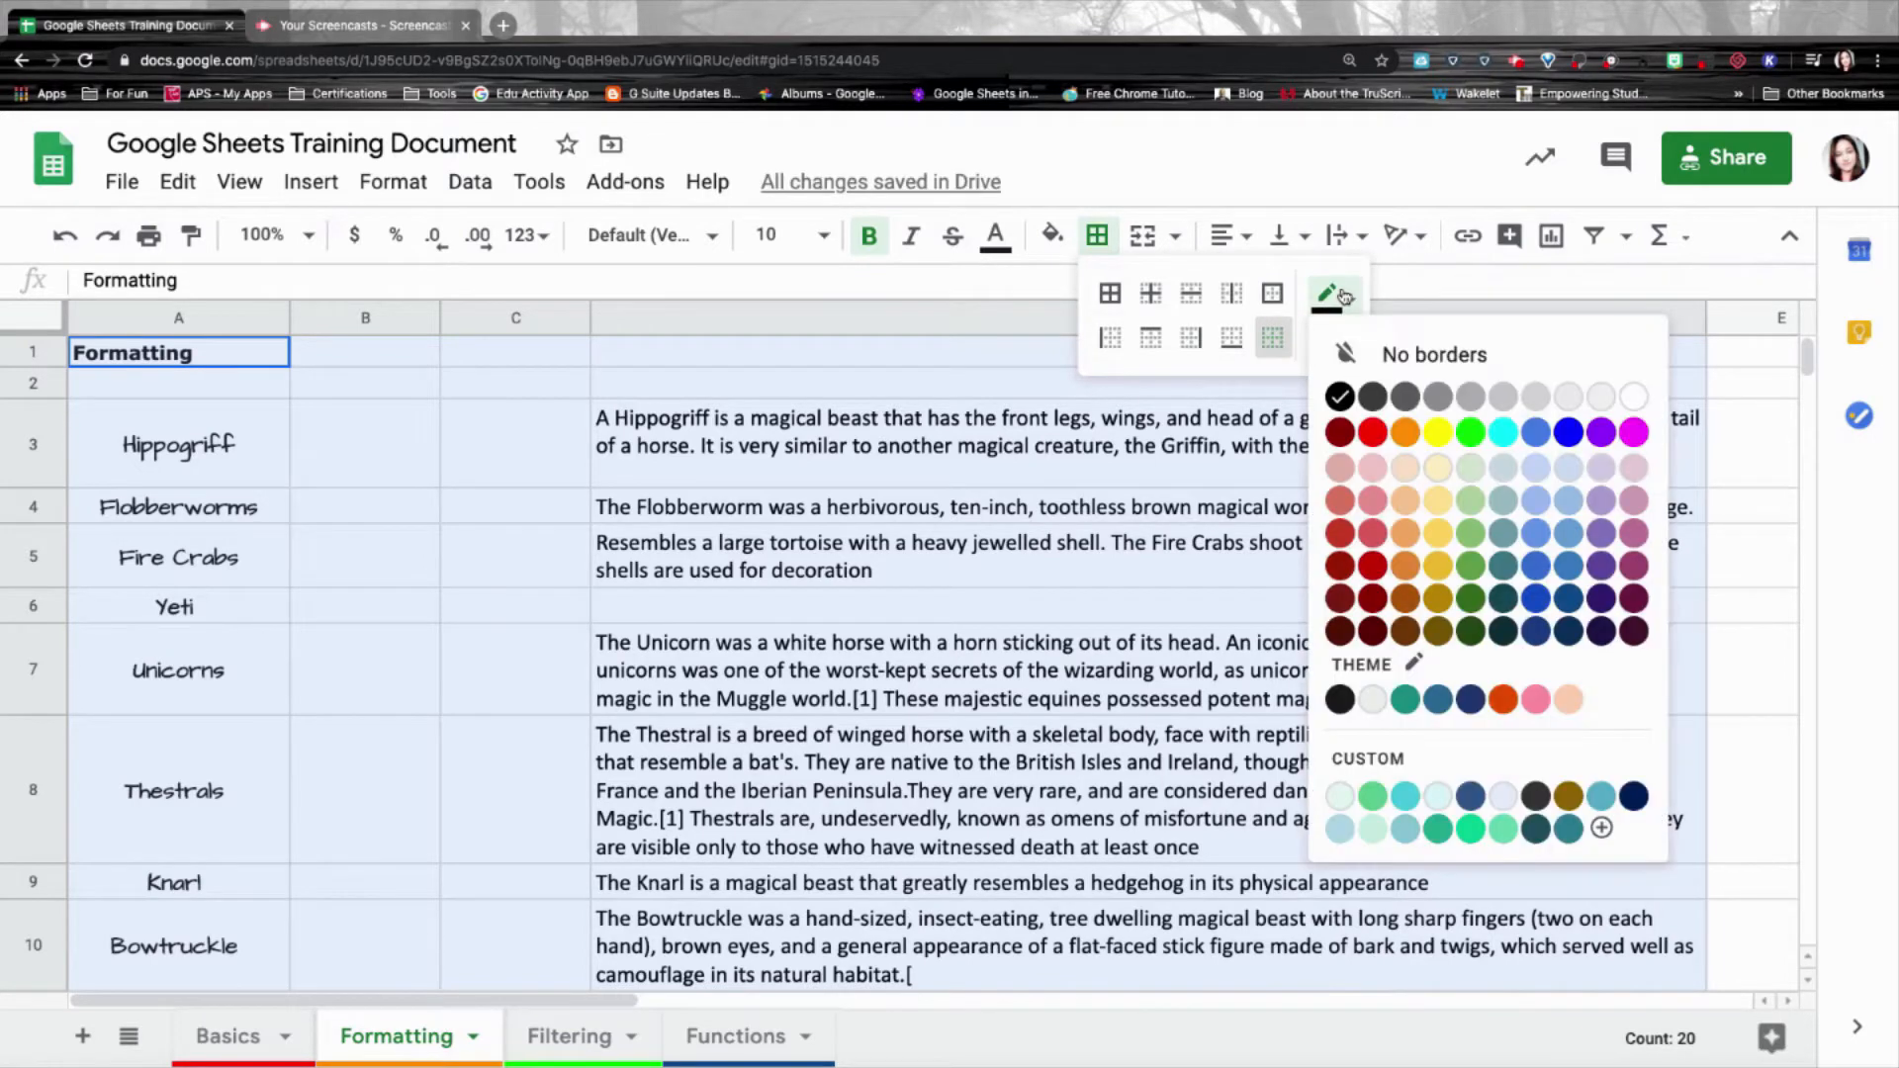
left_click(1346, 296)
left_click(1346, 296)
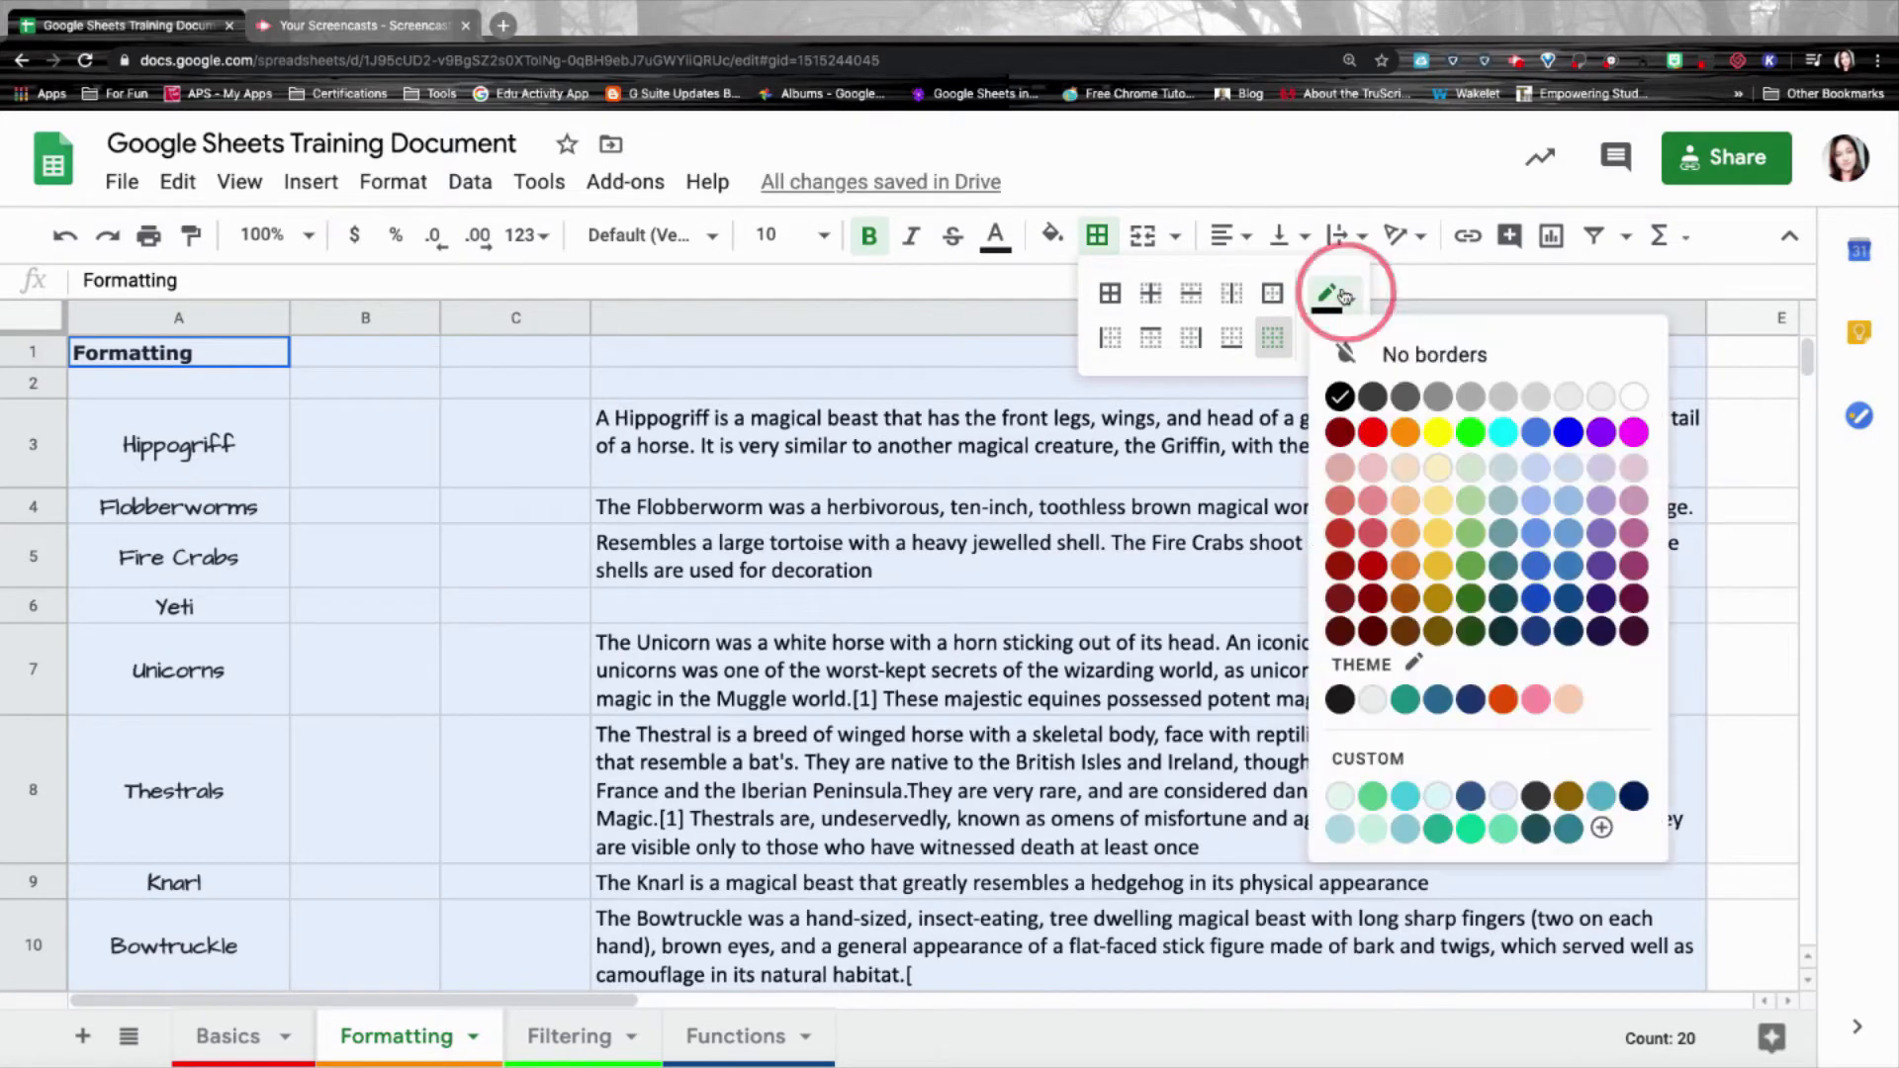
left_click(1339, 433)
left_click(1337, 341)
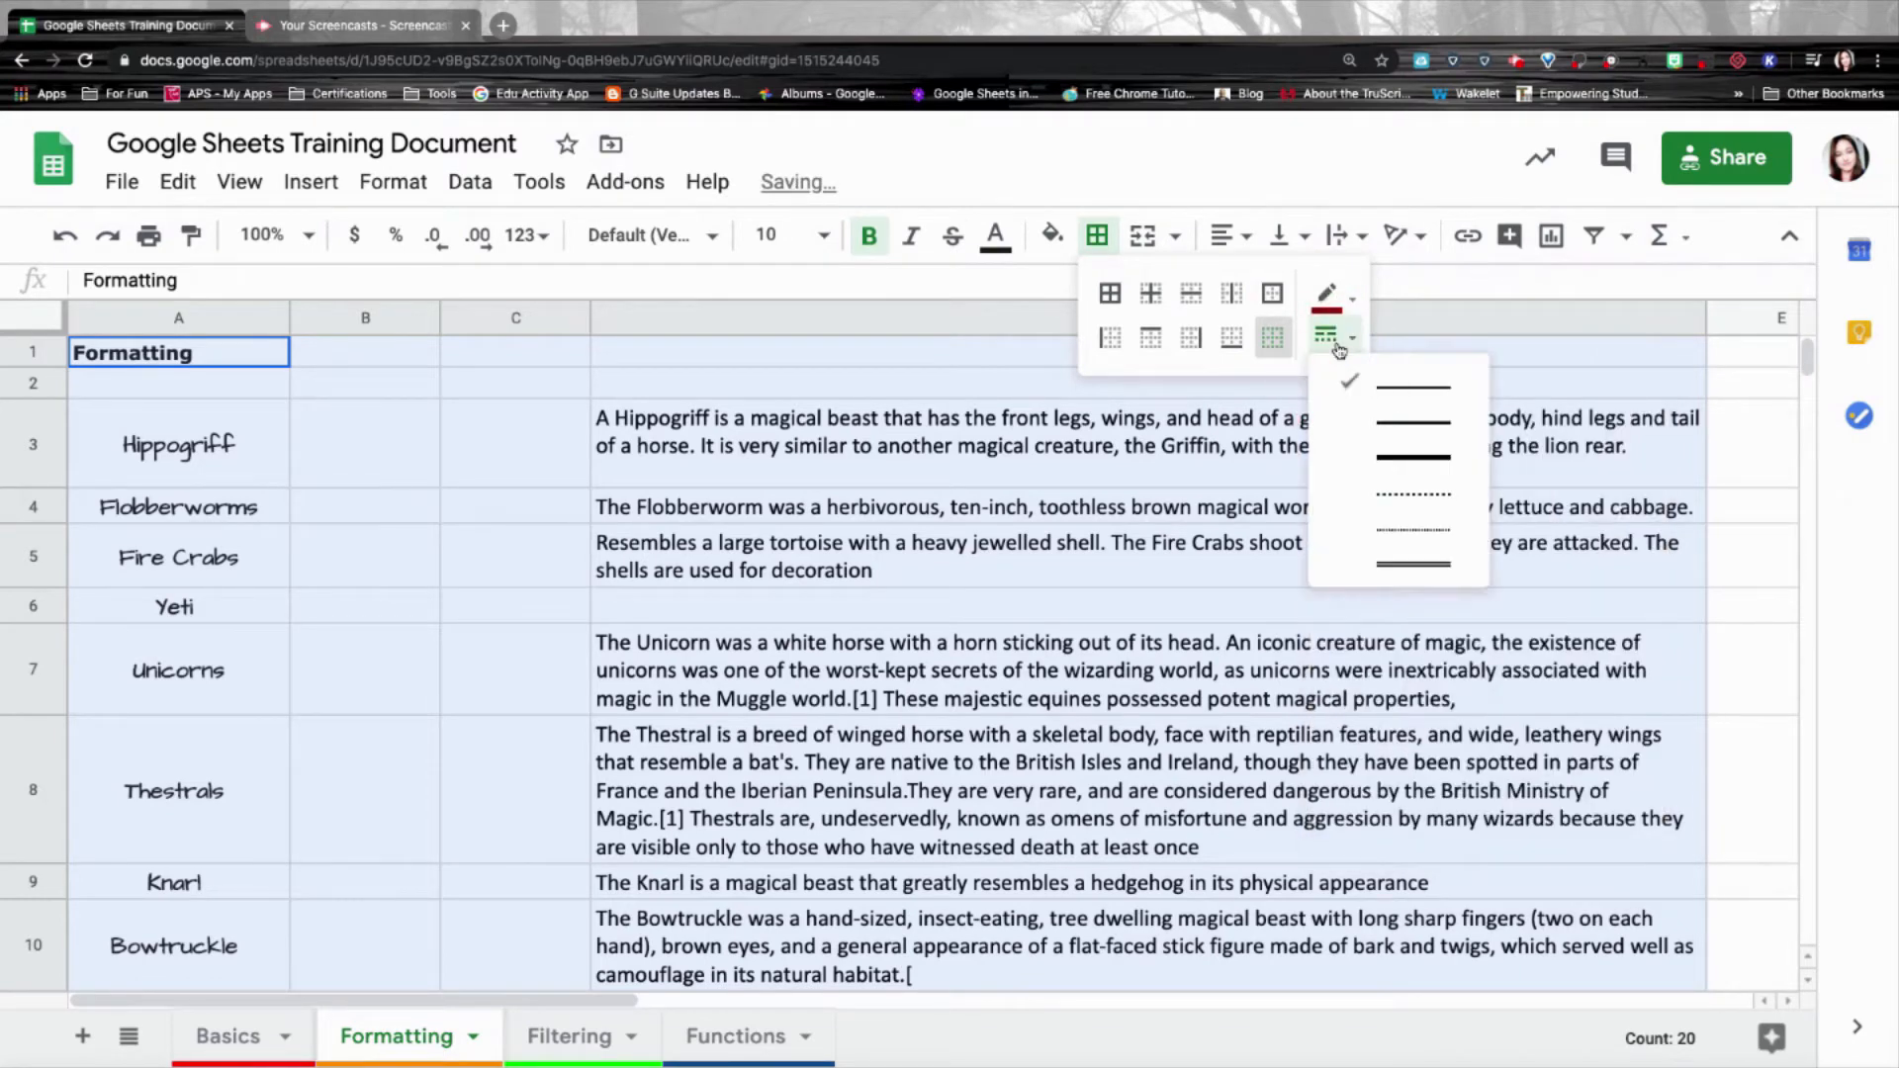
left_click(1382, 456)
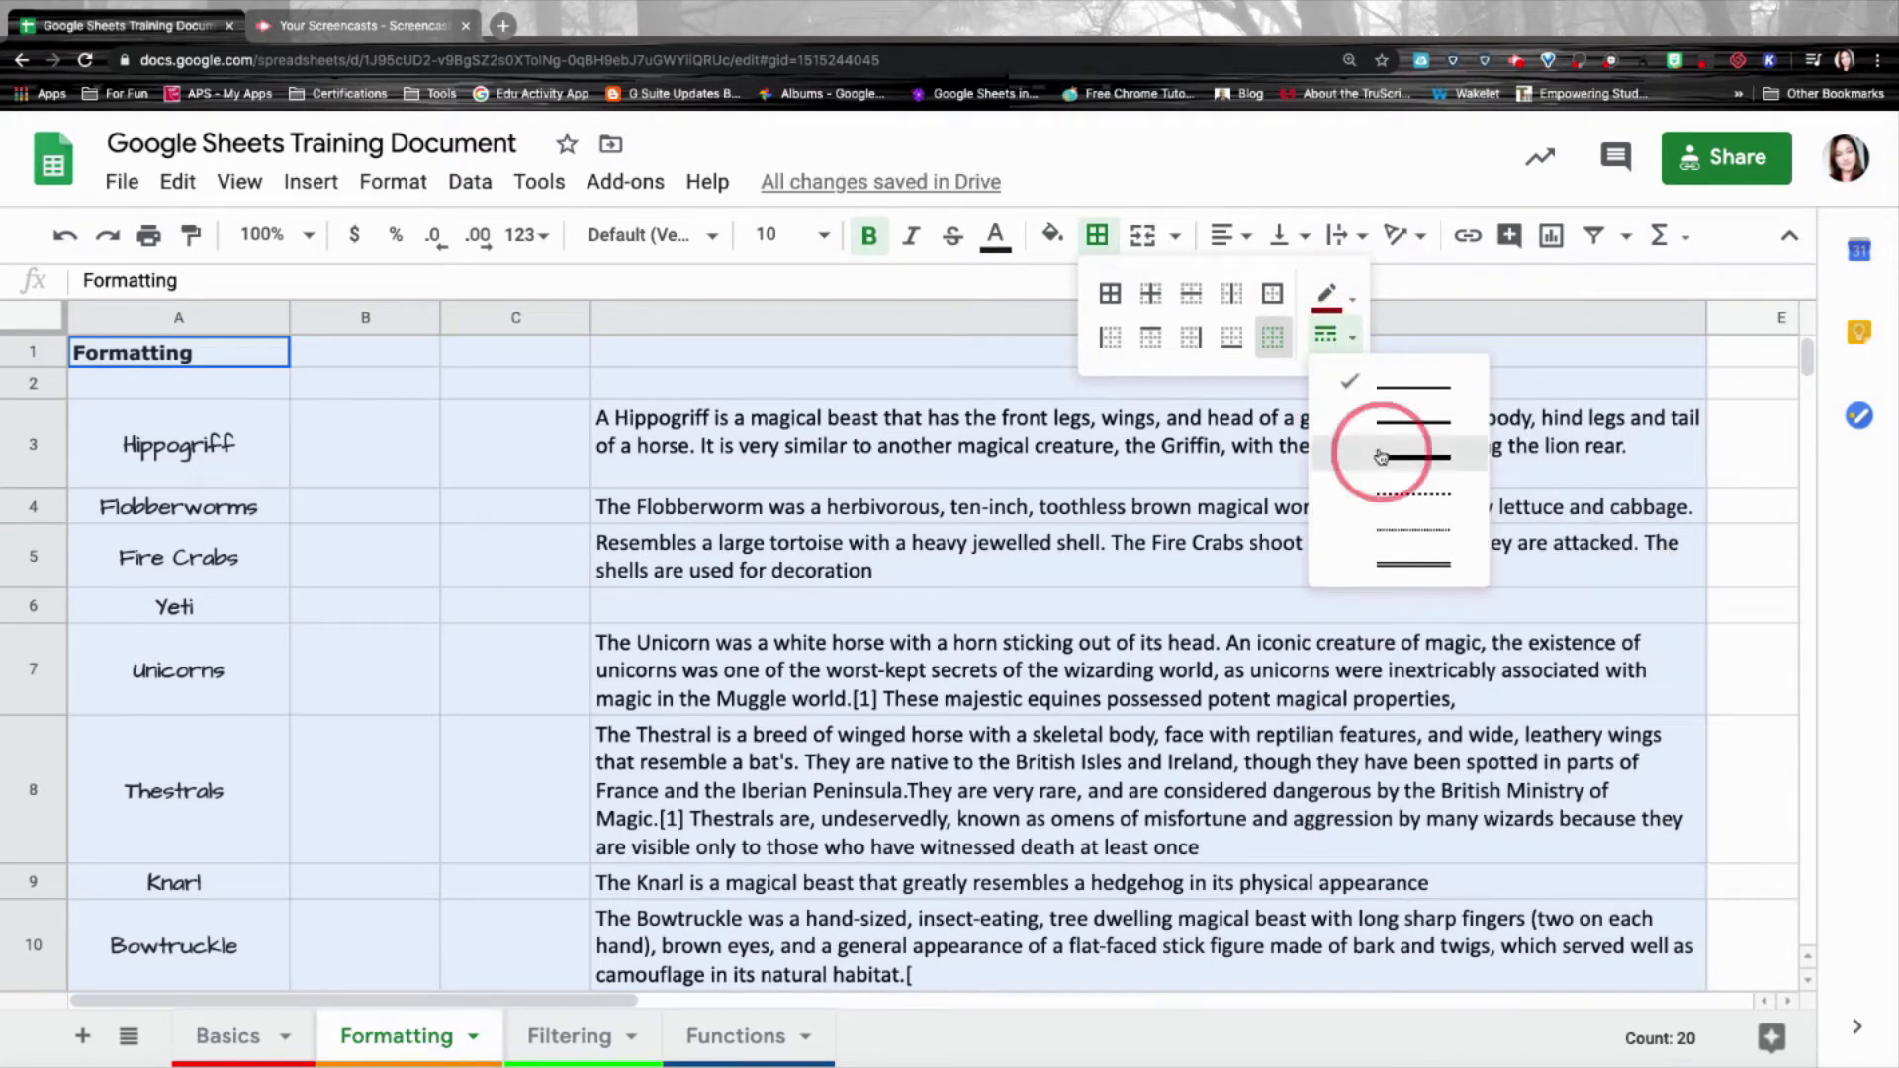
left_click(1286, 298)
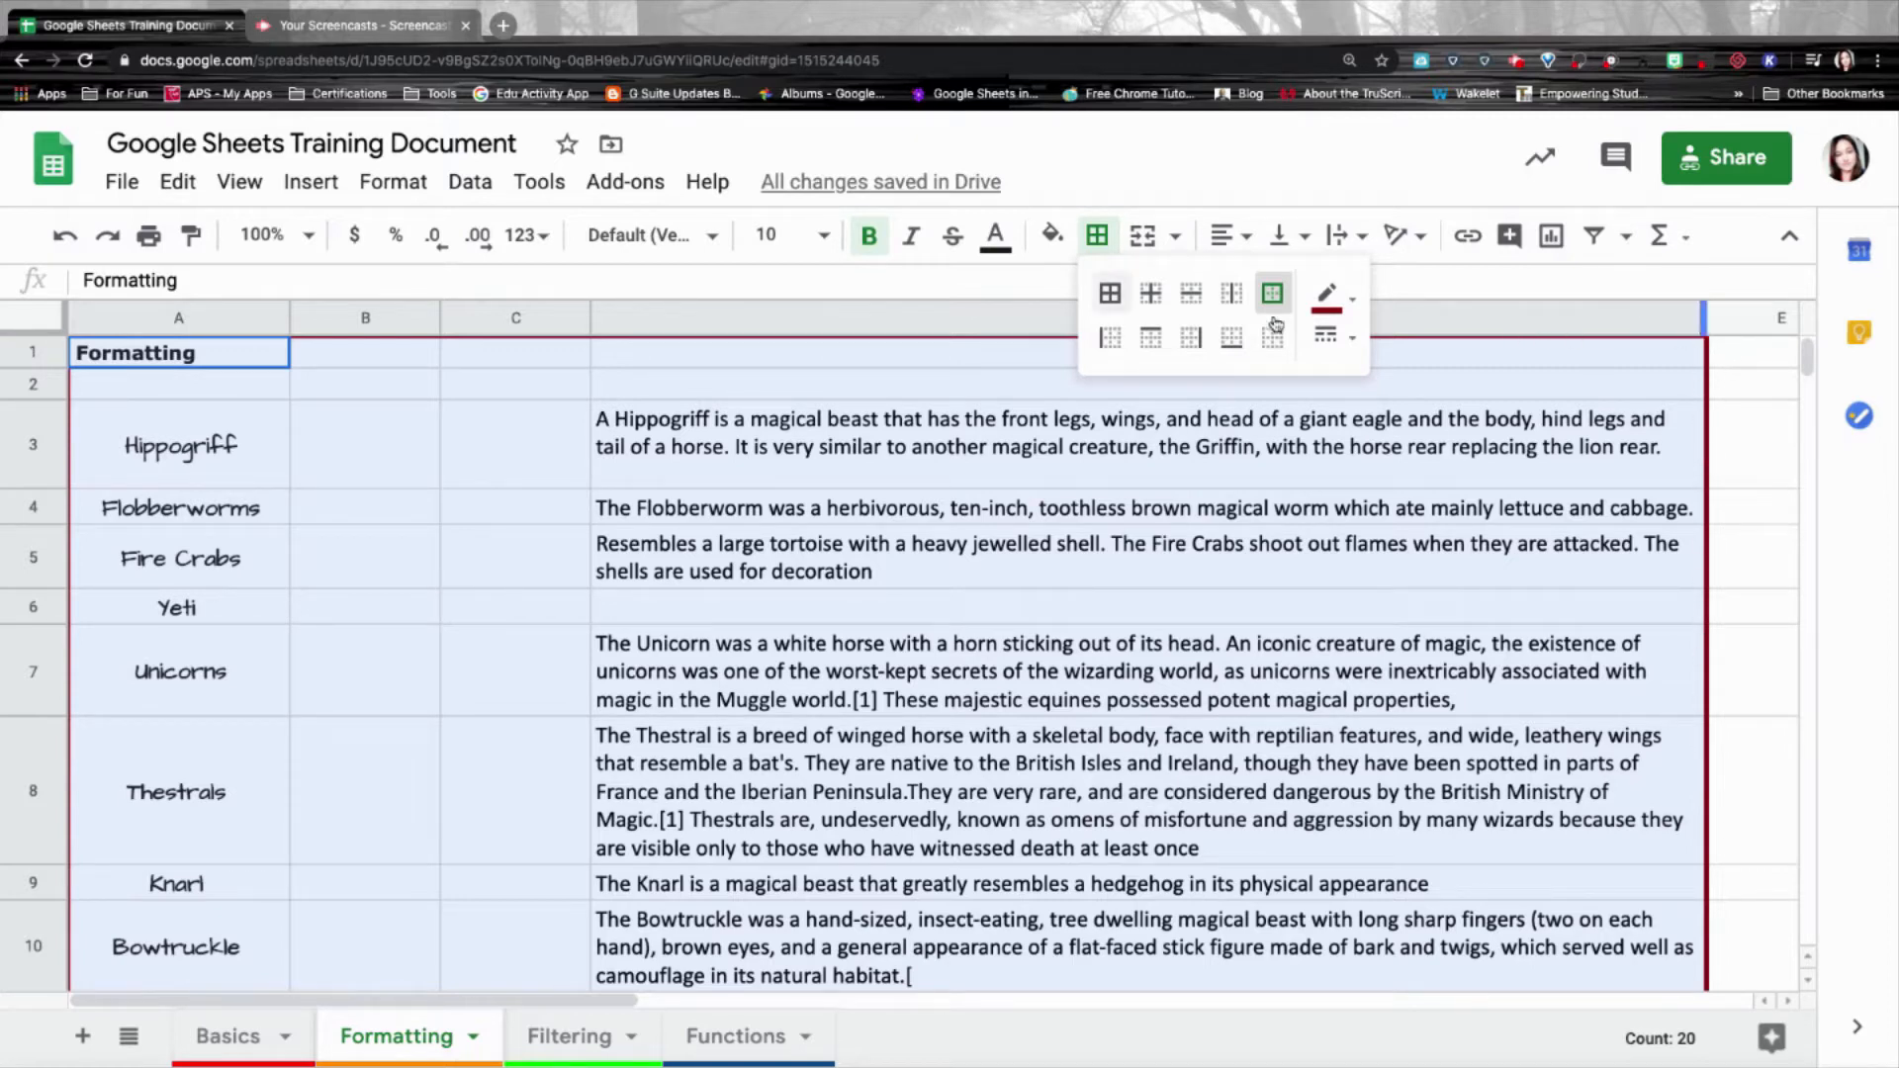
Add thin solid grey inner borders between every row and column of the table.
left_click(1347, 307)
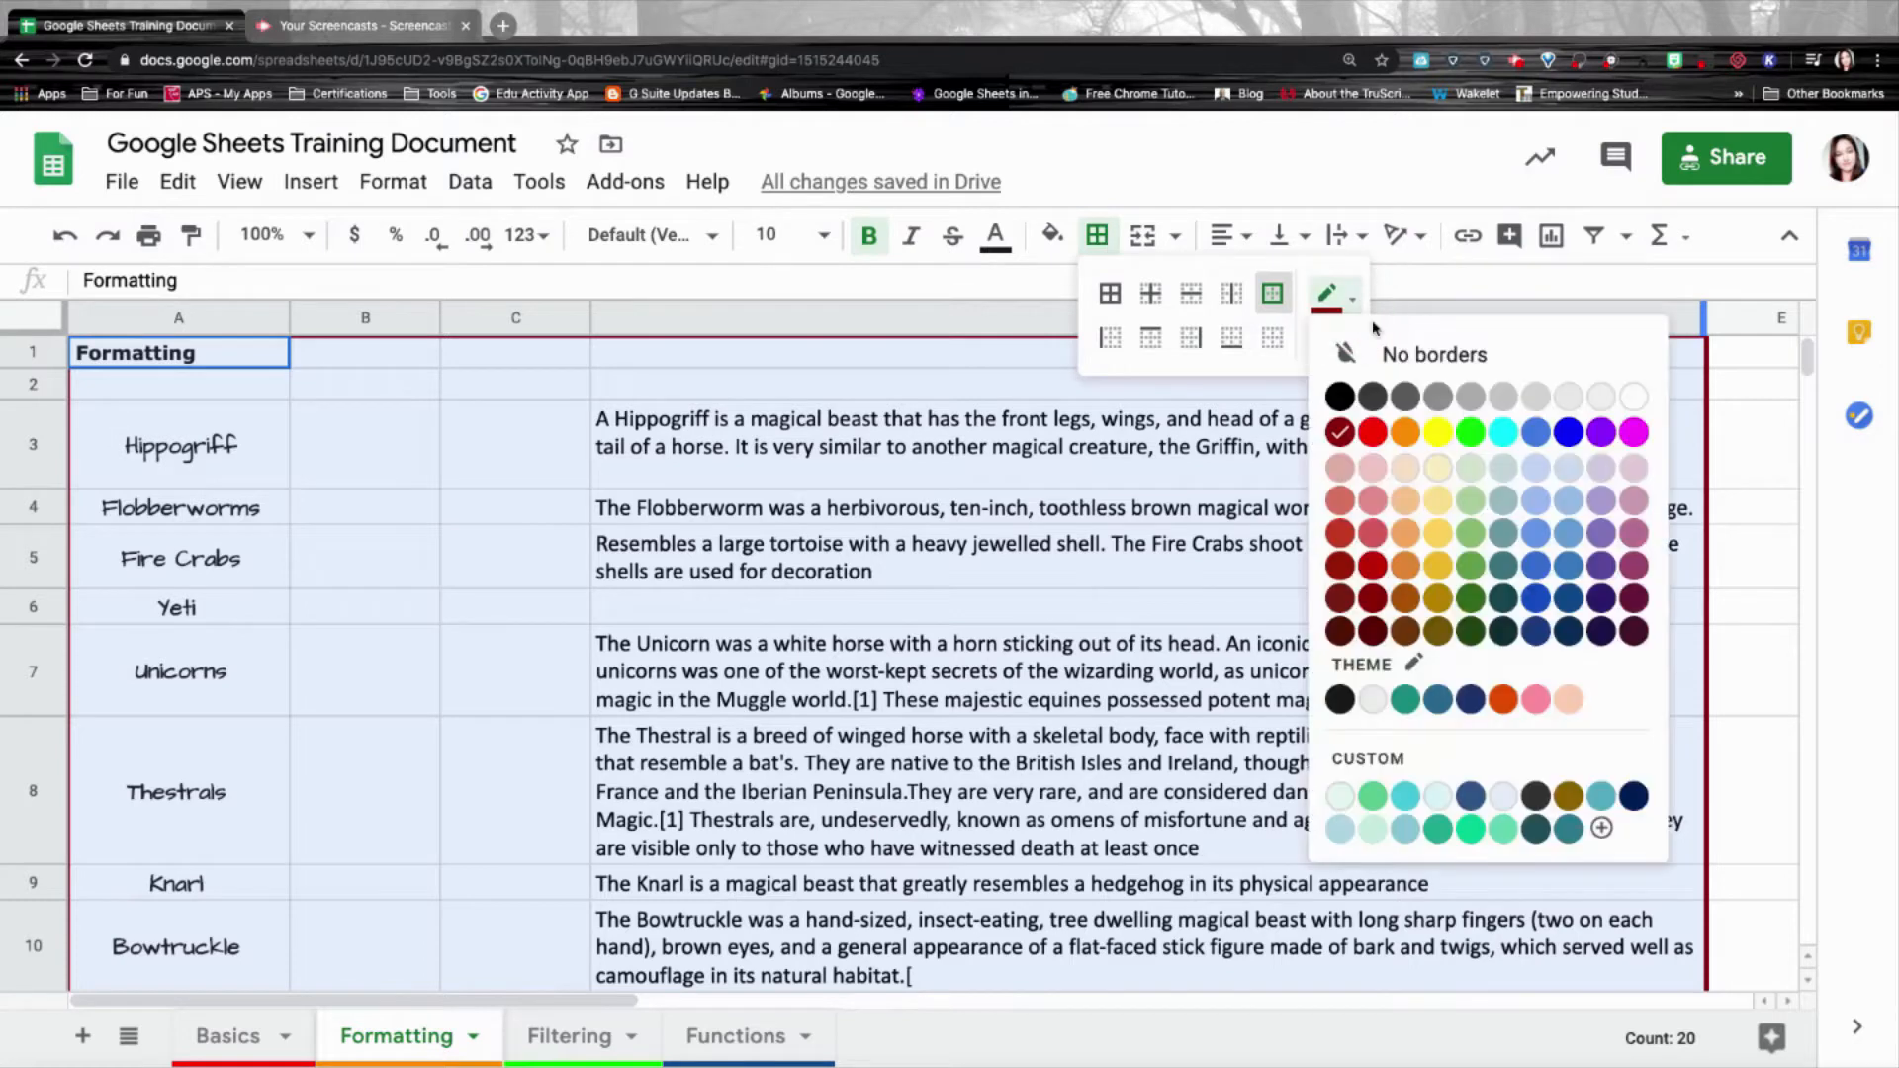
left_click(1470, 398)
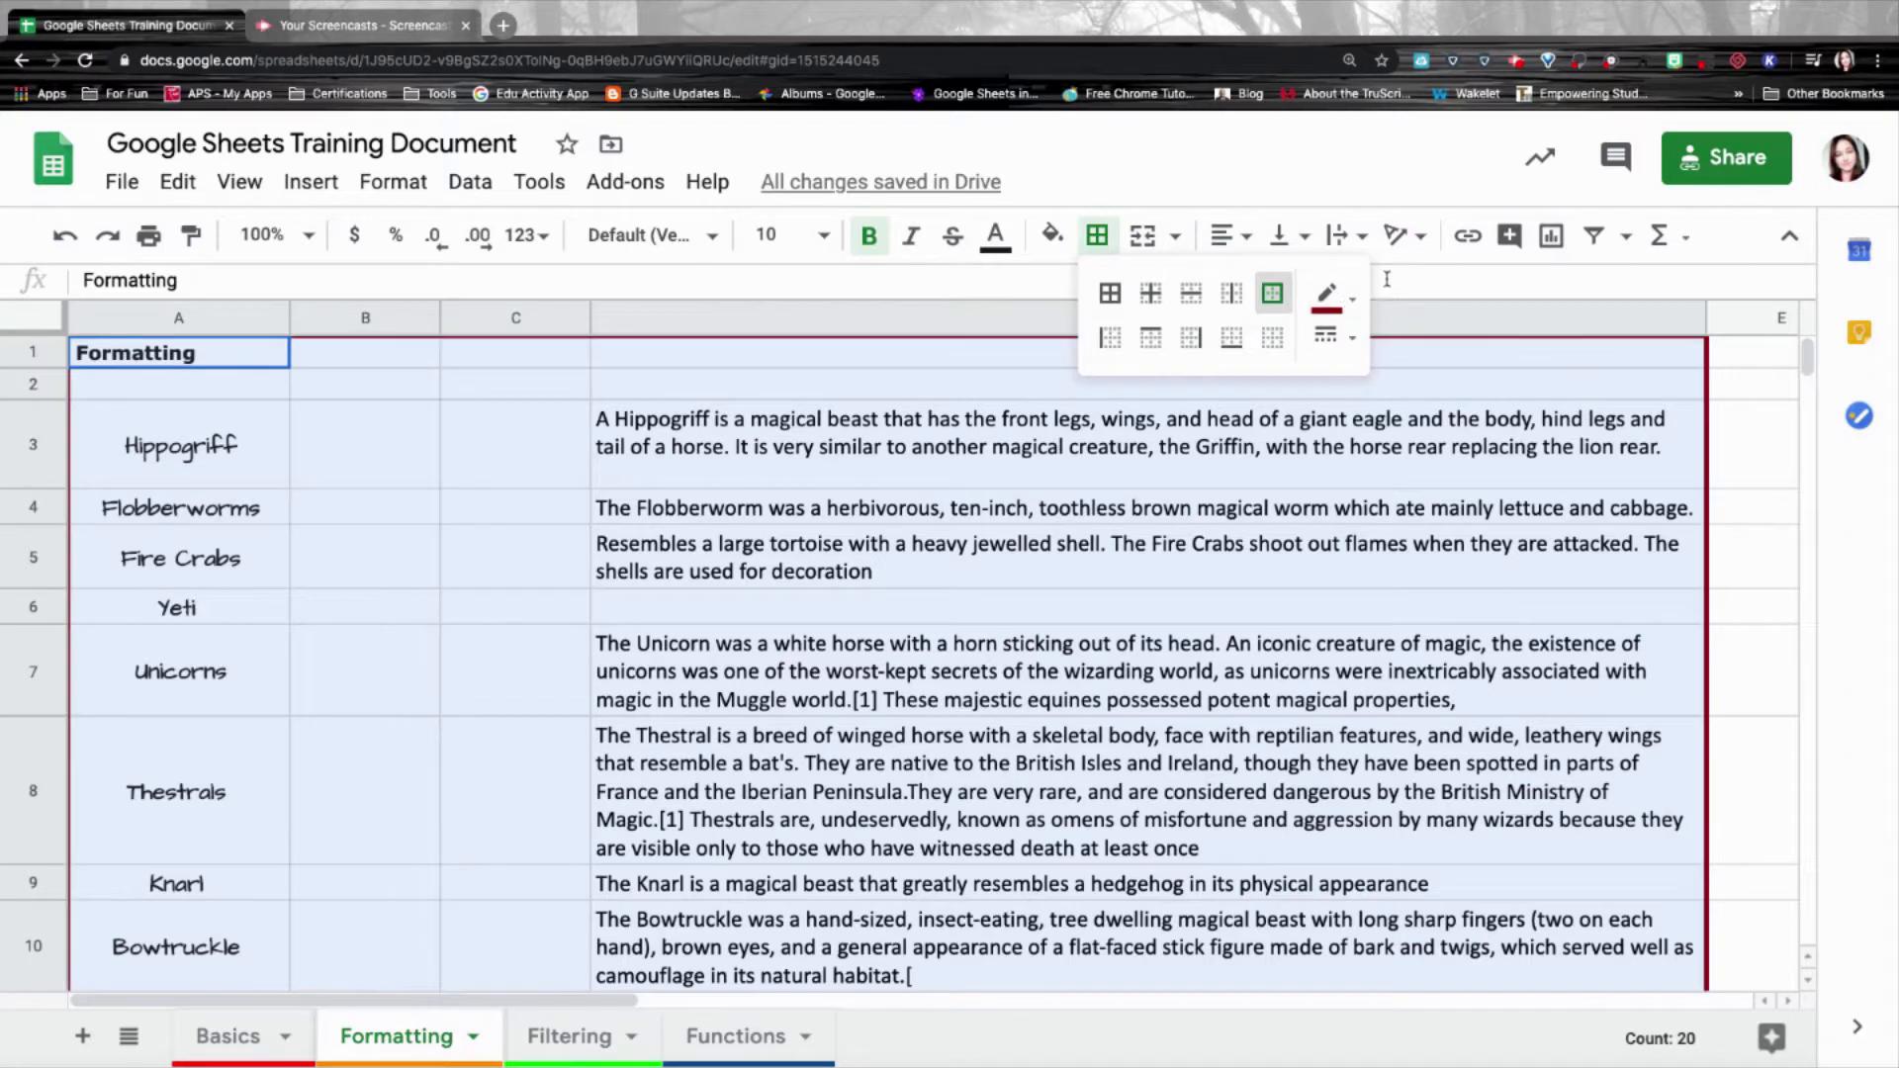
left_click(1390, 280)
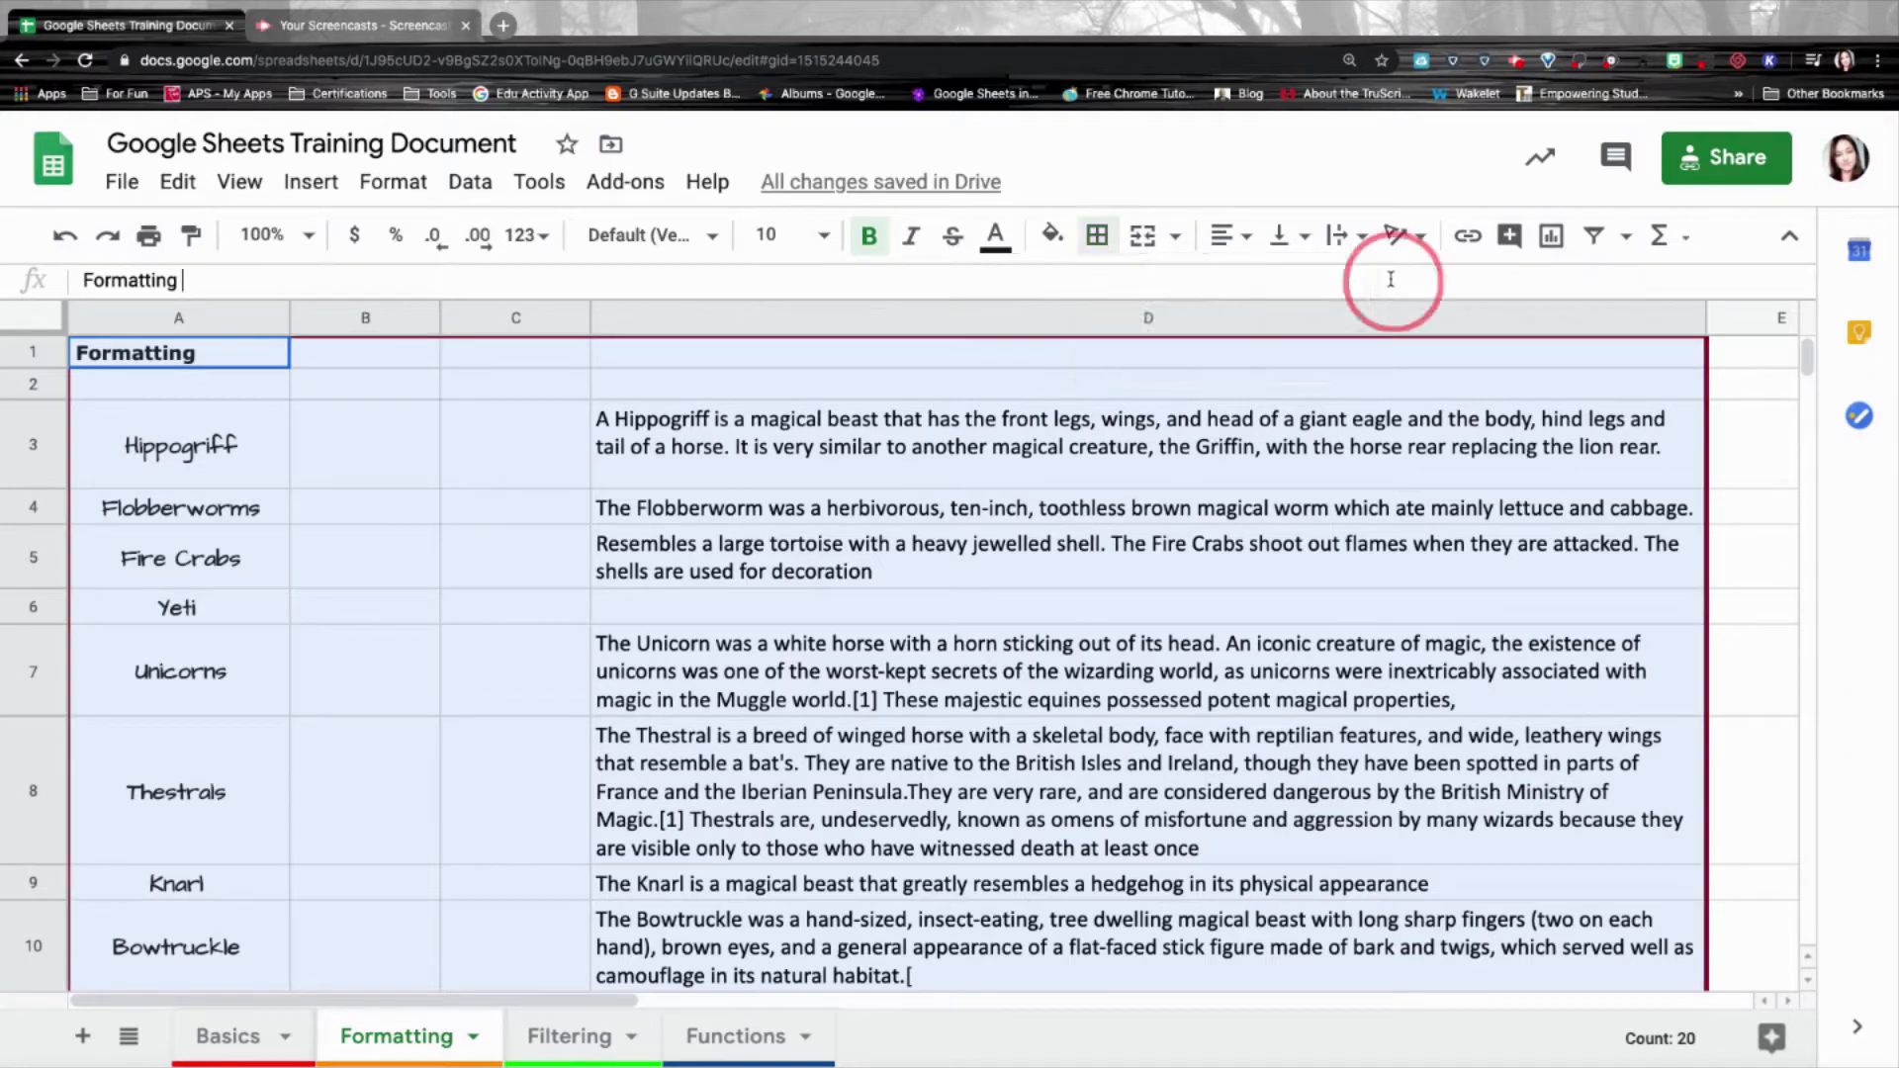
left_click(1098, 238)
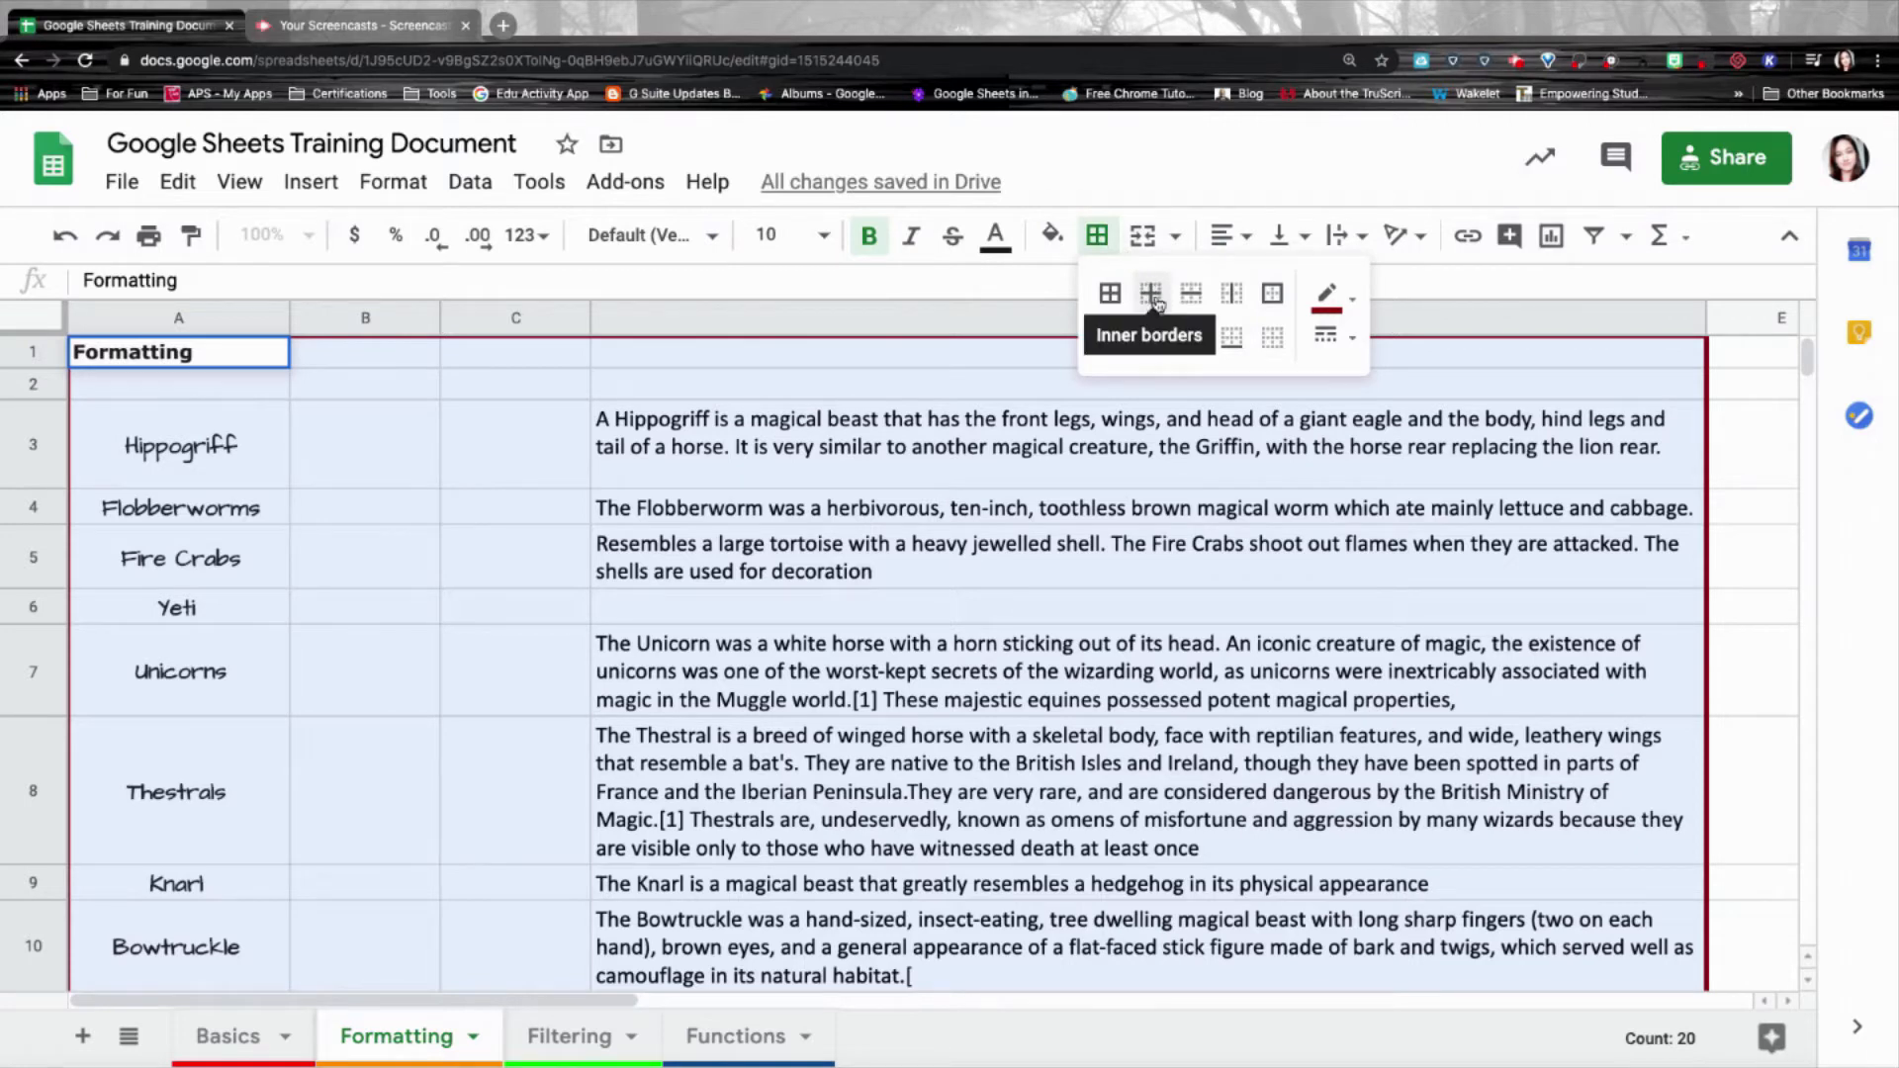
left_click(1331, 297)
left_click(1430, 406)
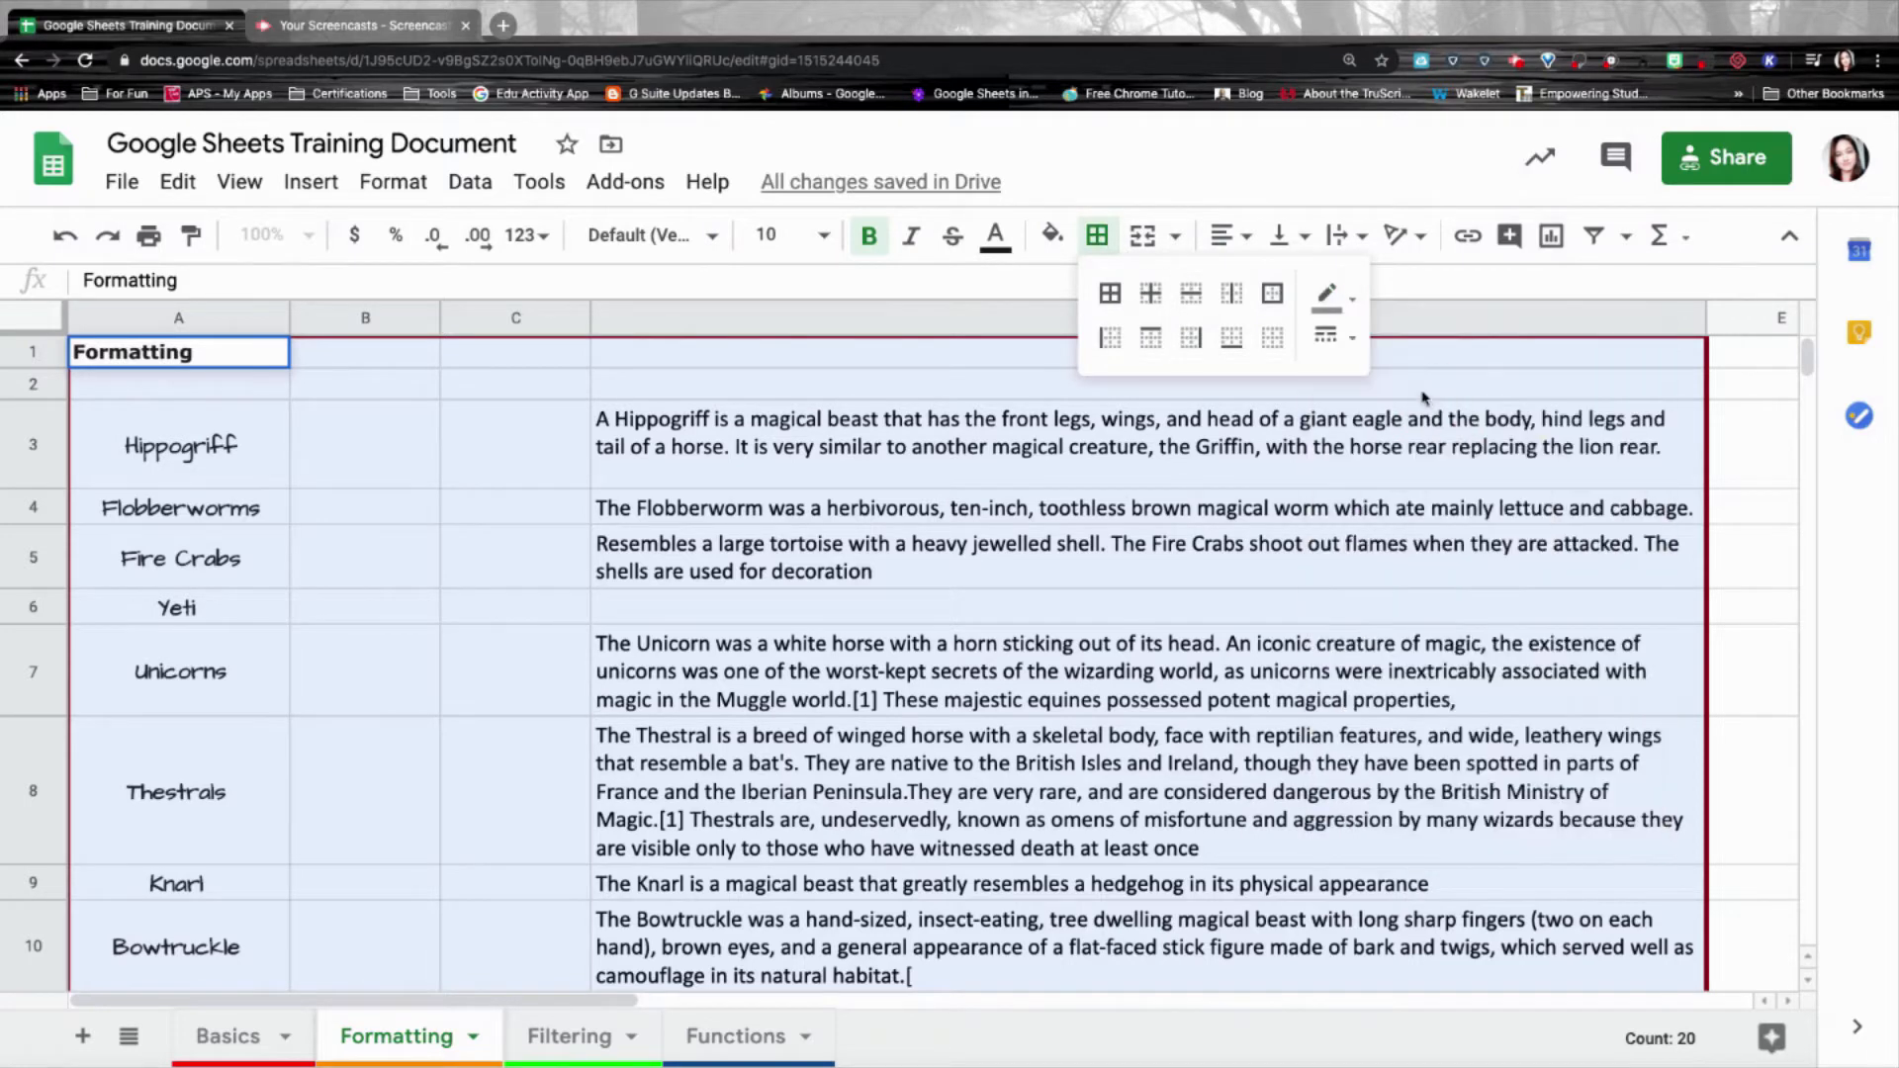
left_click(1338, 340)
left_click(1385, 389)
left_click(1151, 294)
left_click(1009, 433)
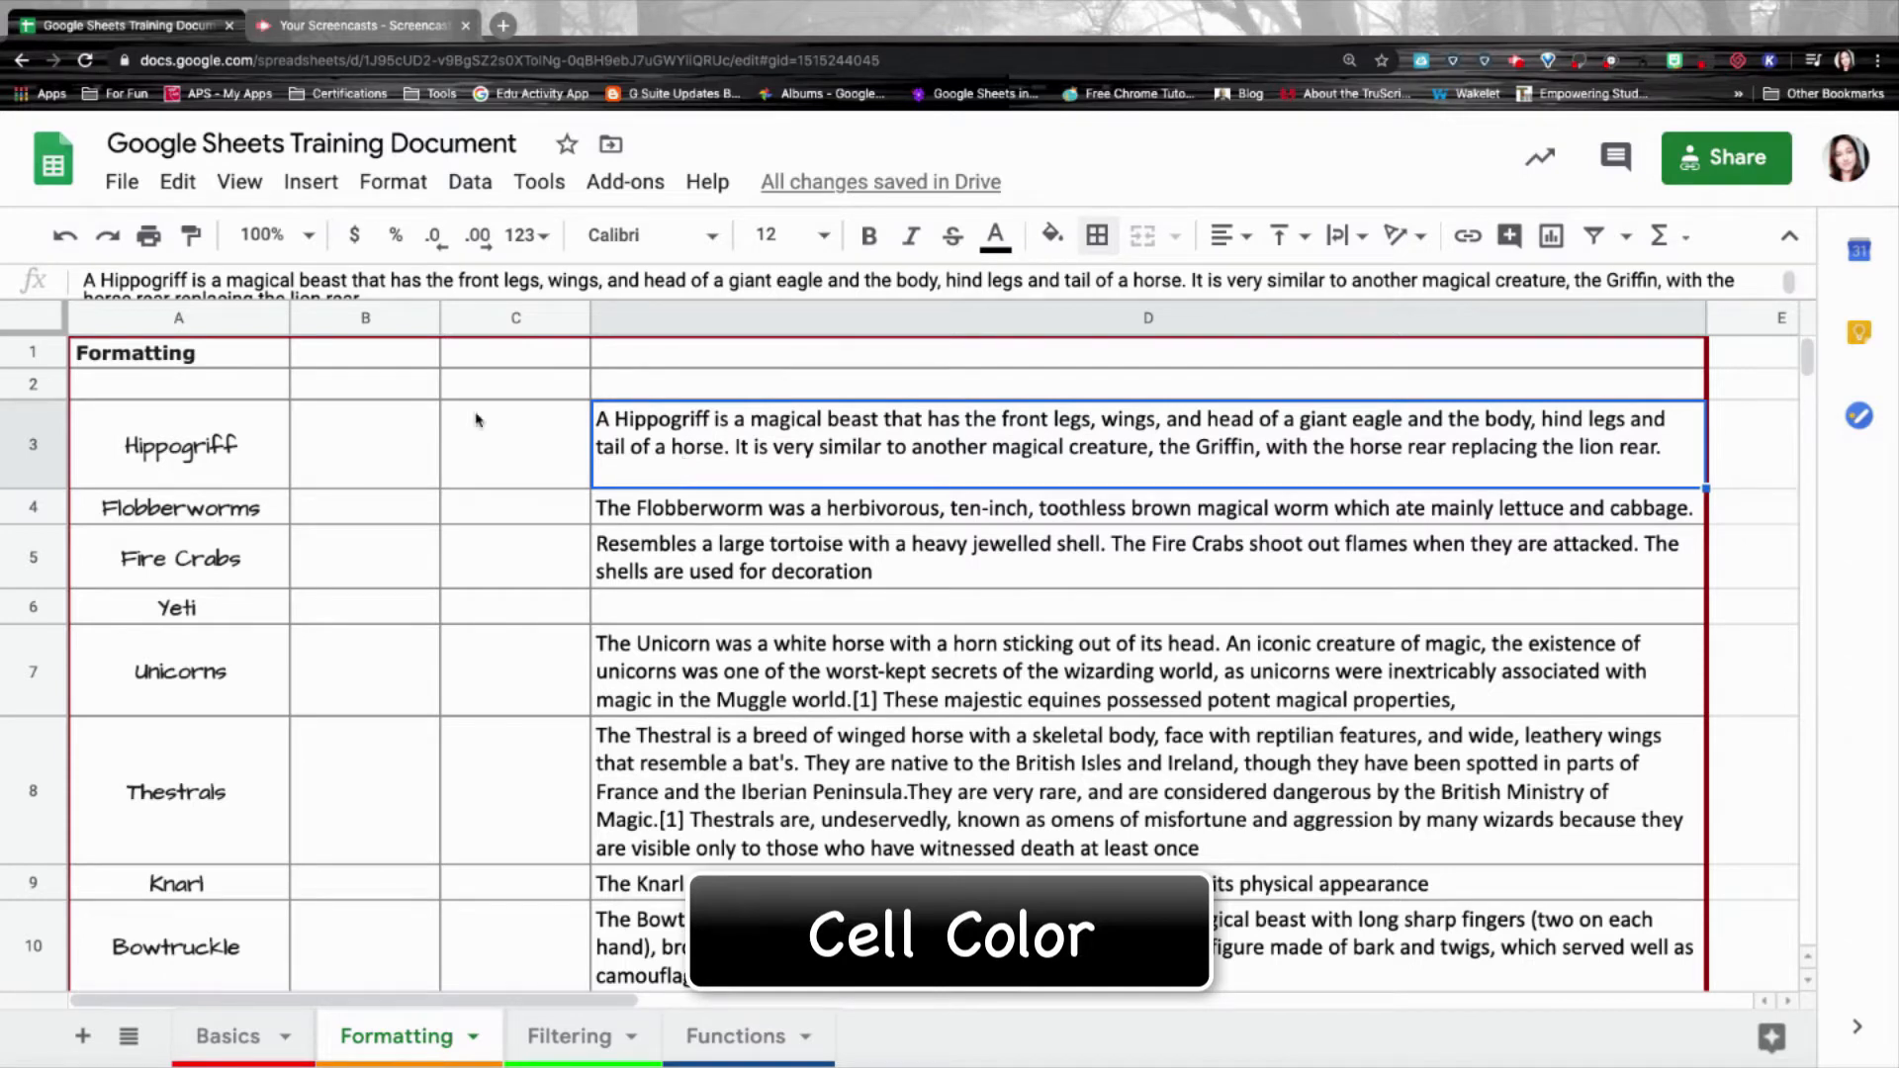
Fill the Hippogriff name cell A3 with light grey.
left_click(199, 440)
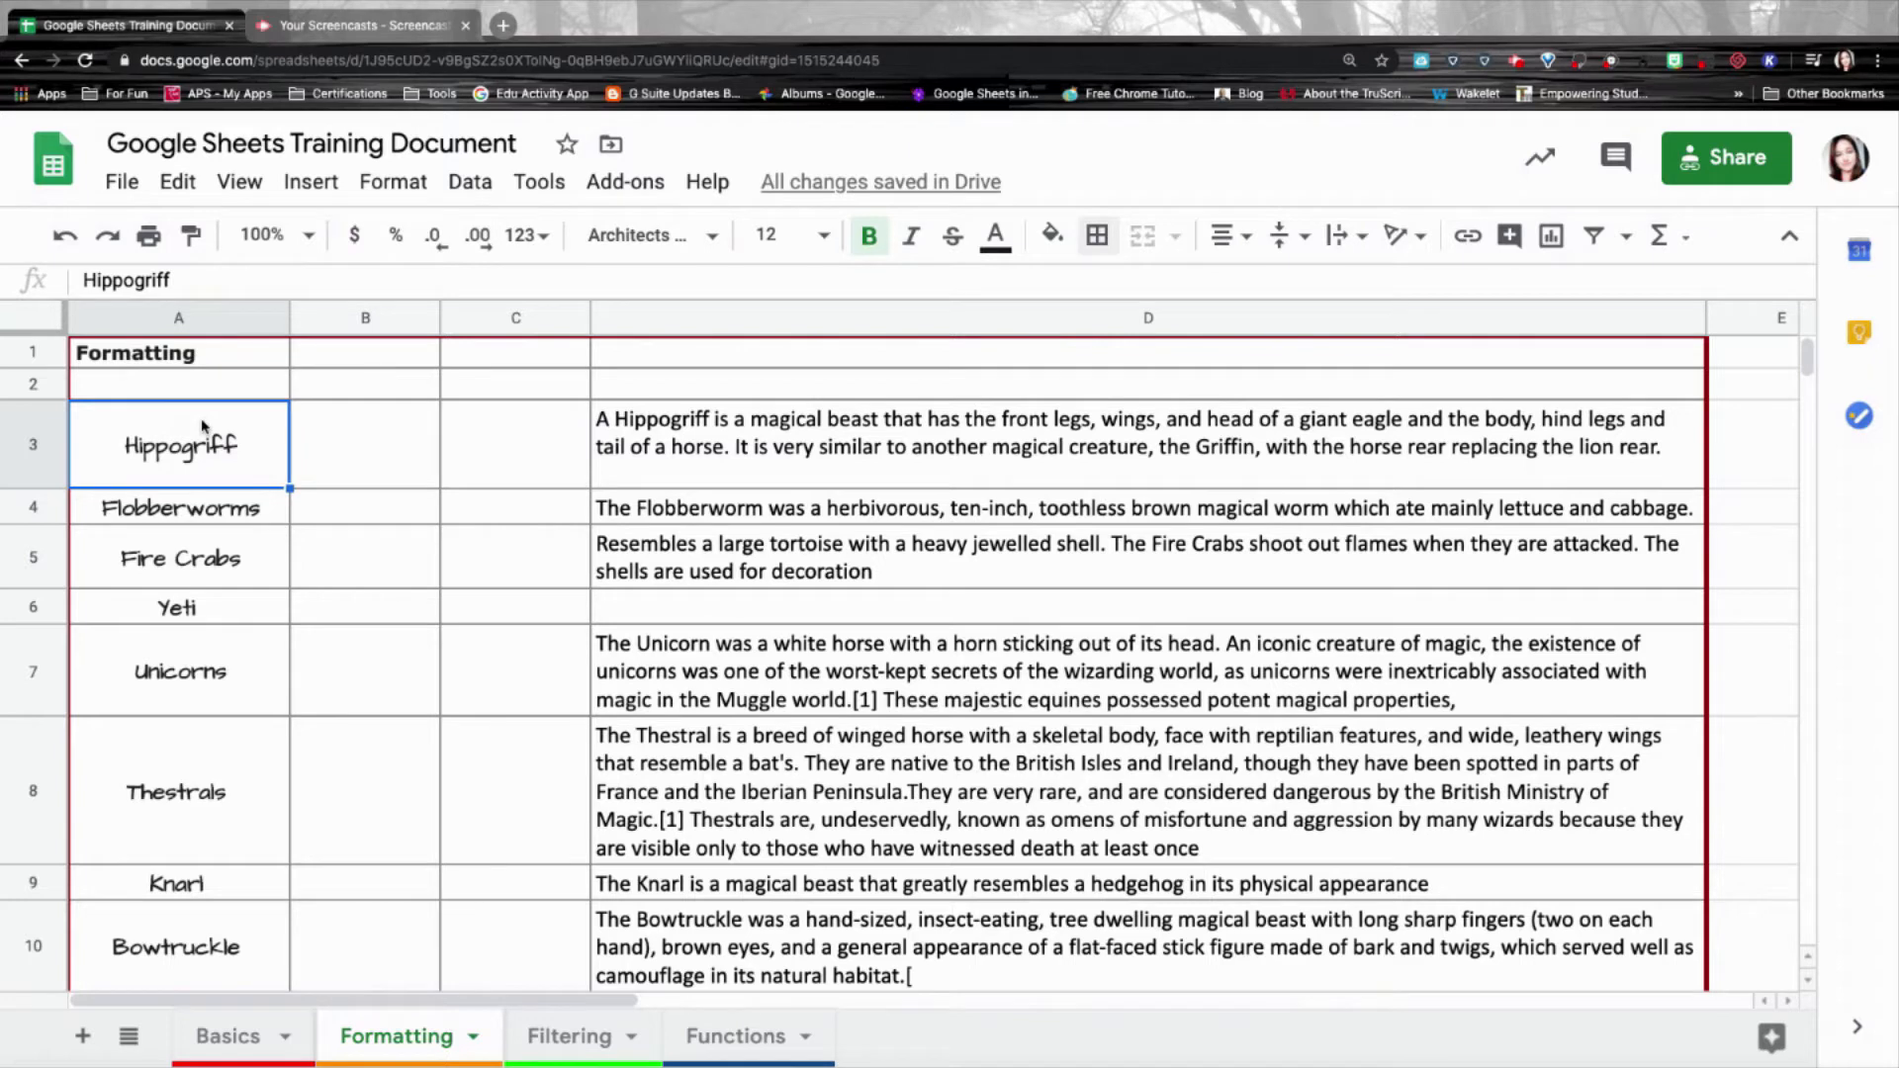
left_click(1057, 233)
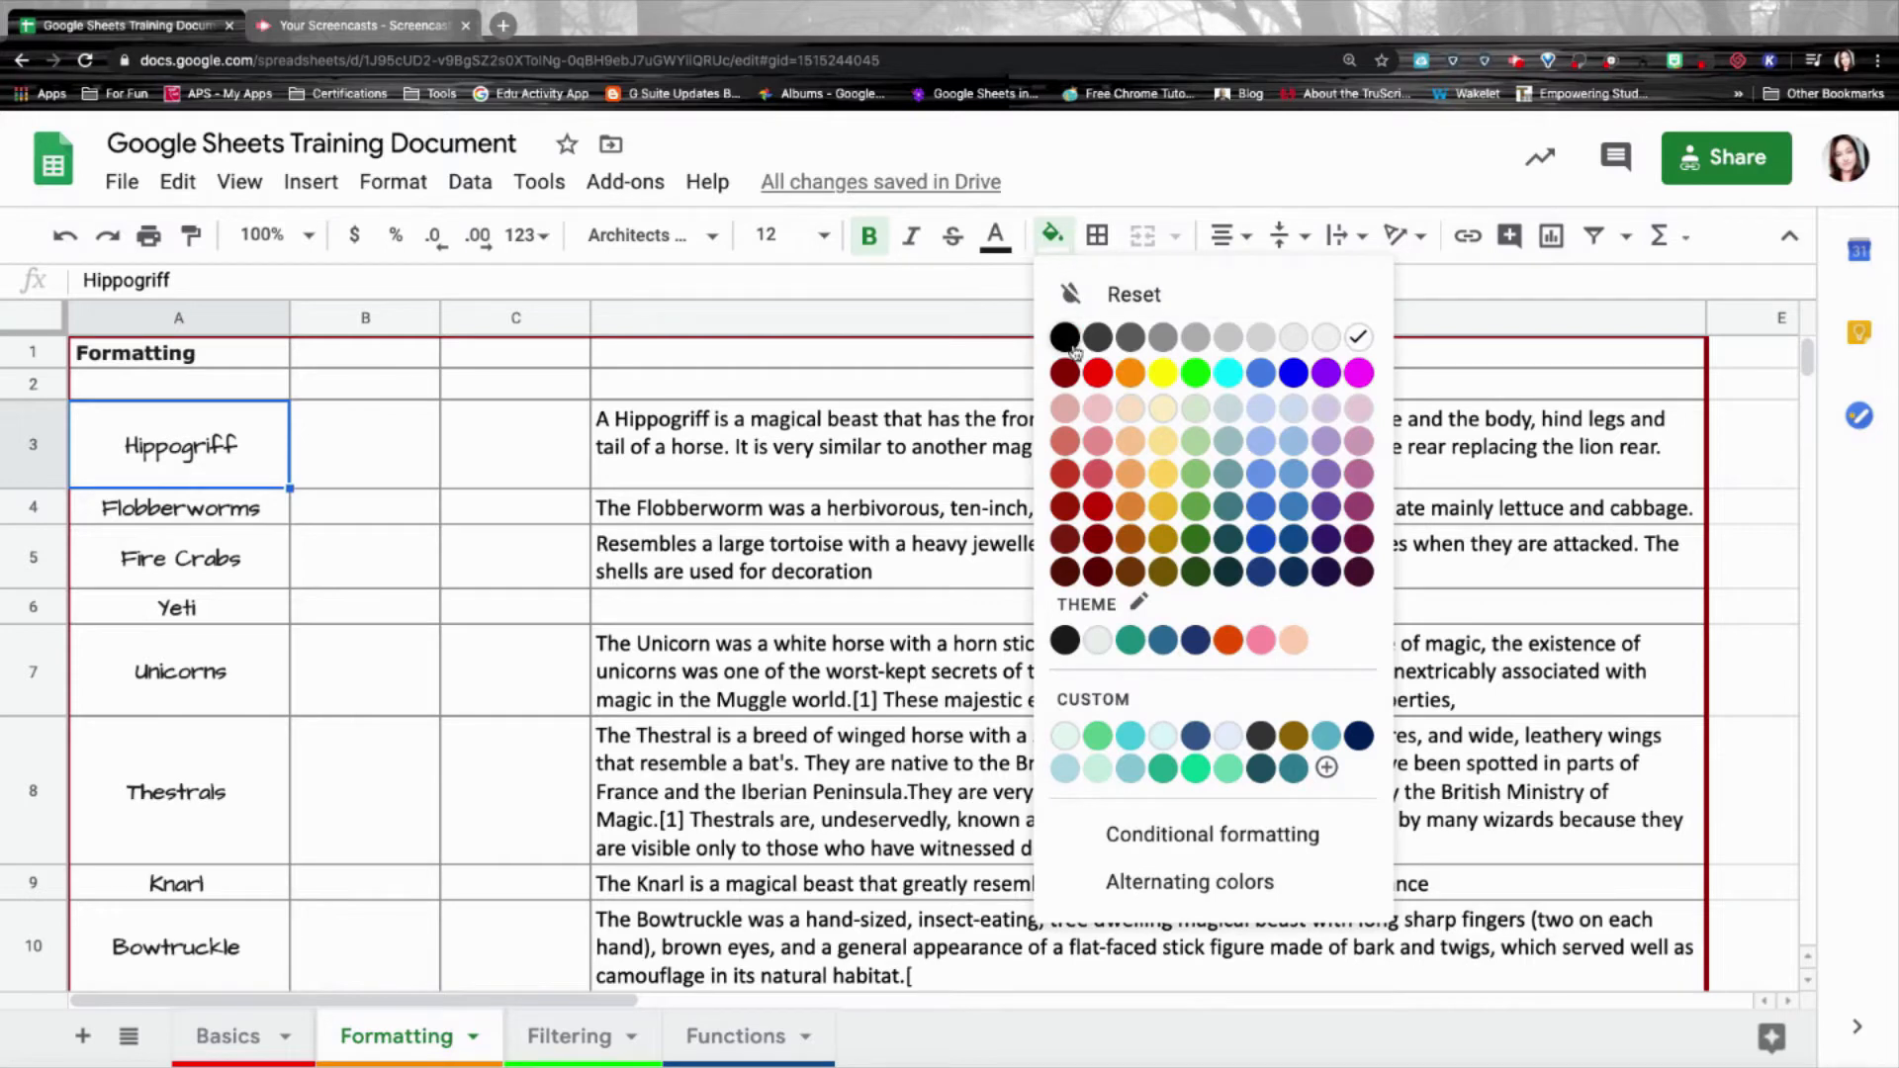
left_click(1228, 337)
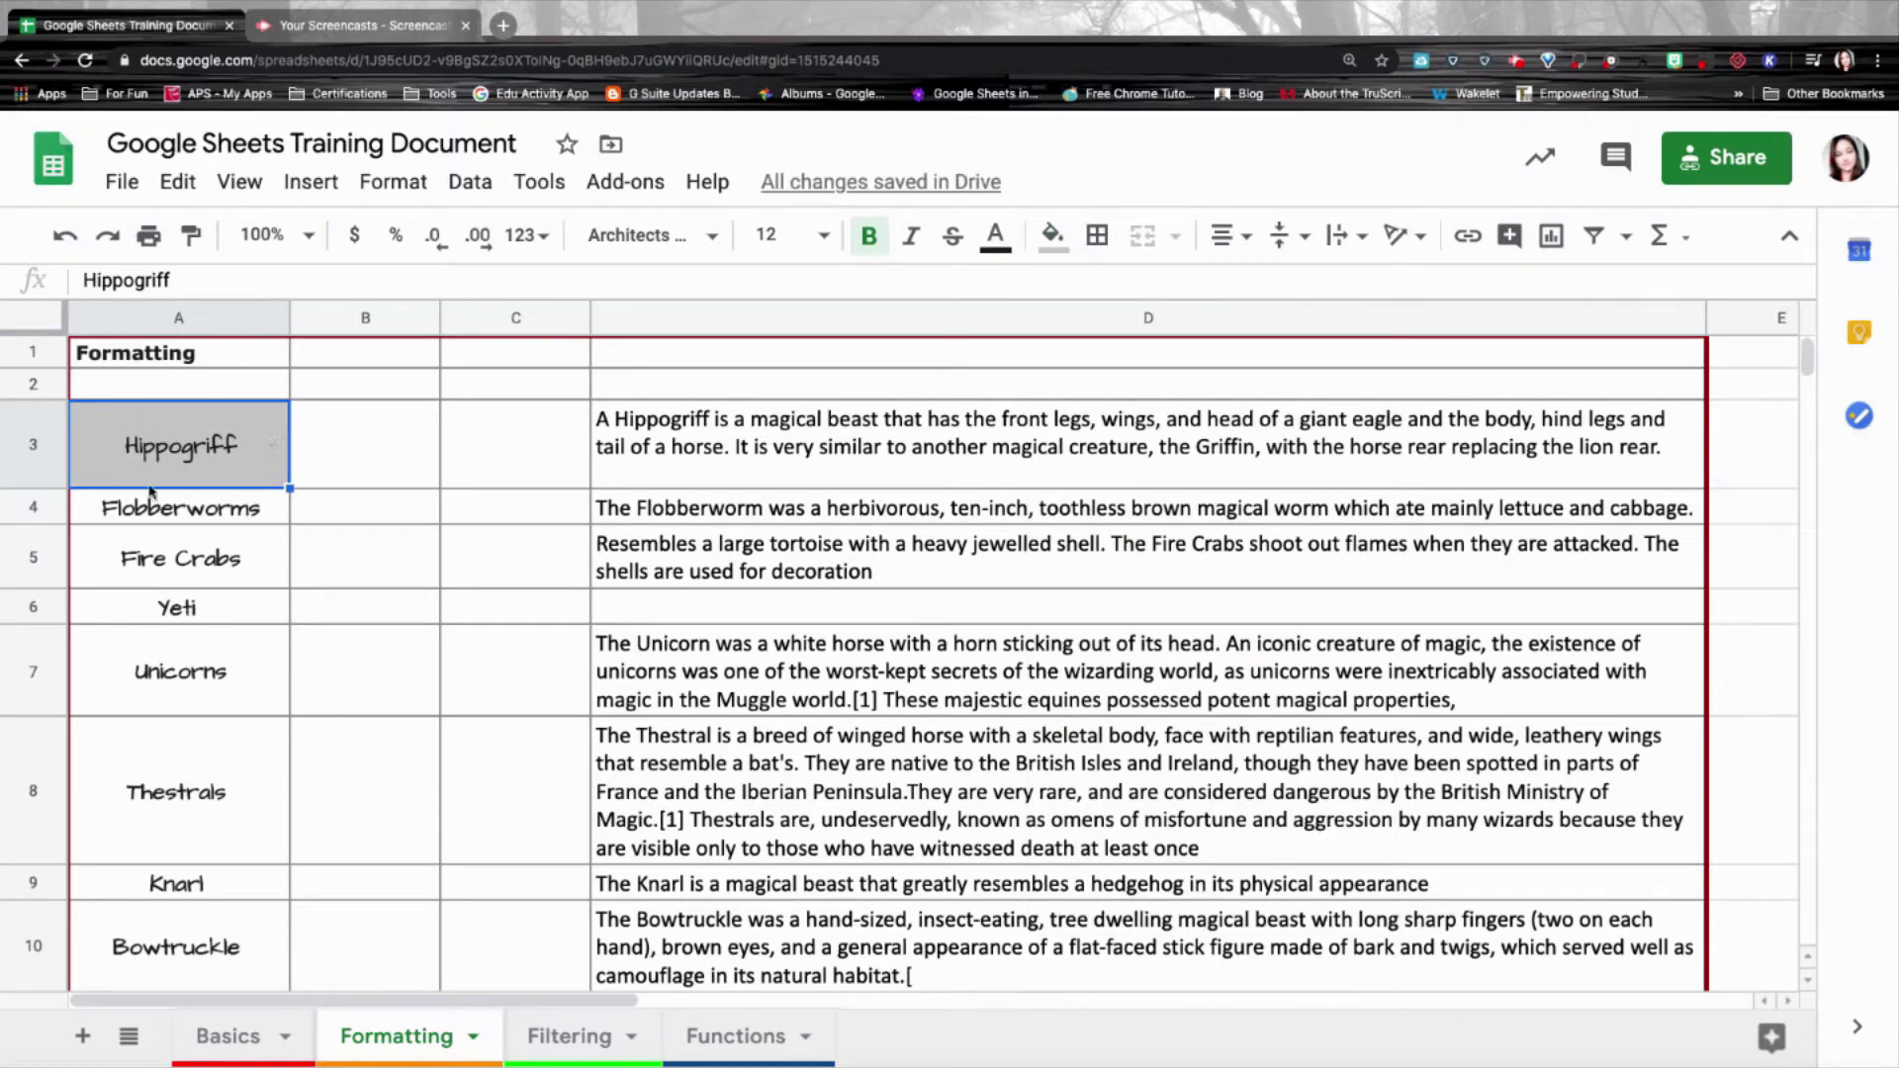
Copy A3's grey fill down the creature names through Niffler in A12 with Paint format.
left_click(263, 515)
left_click(264, 559)
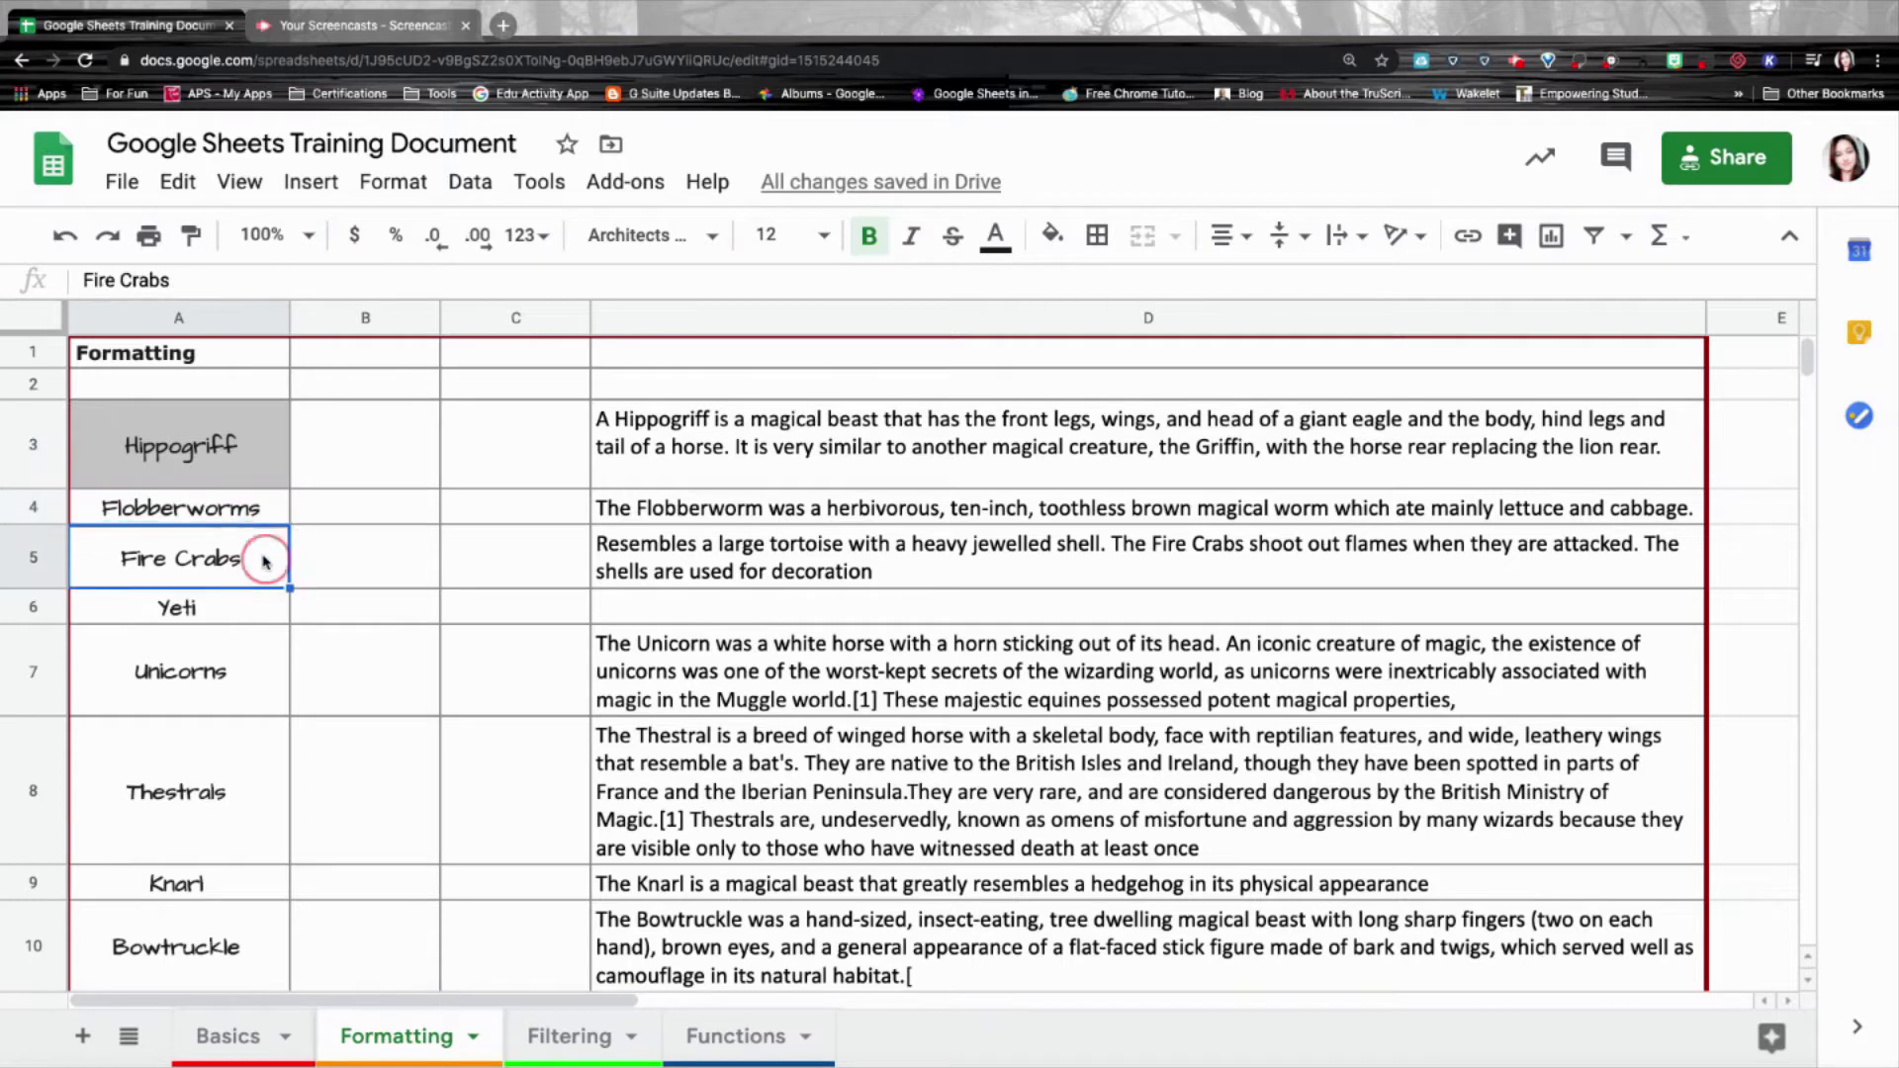
left_click(263, 615)
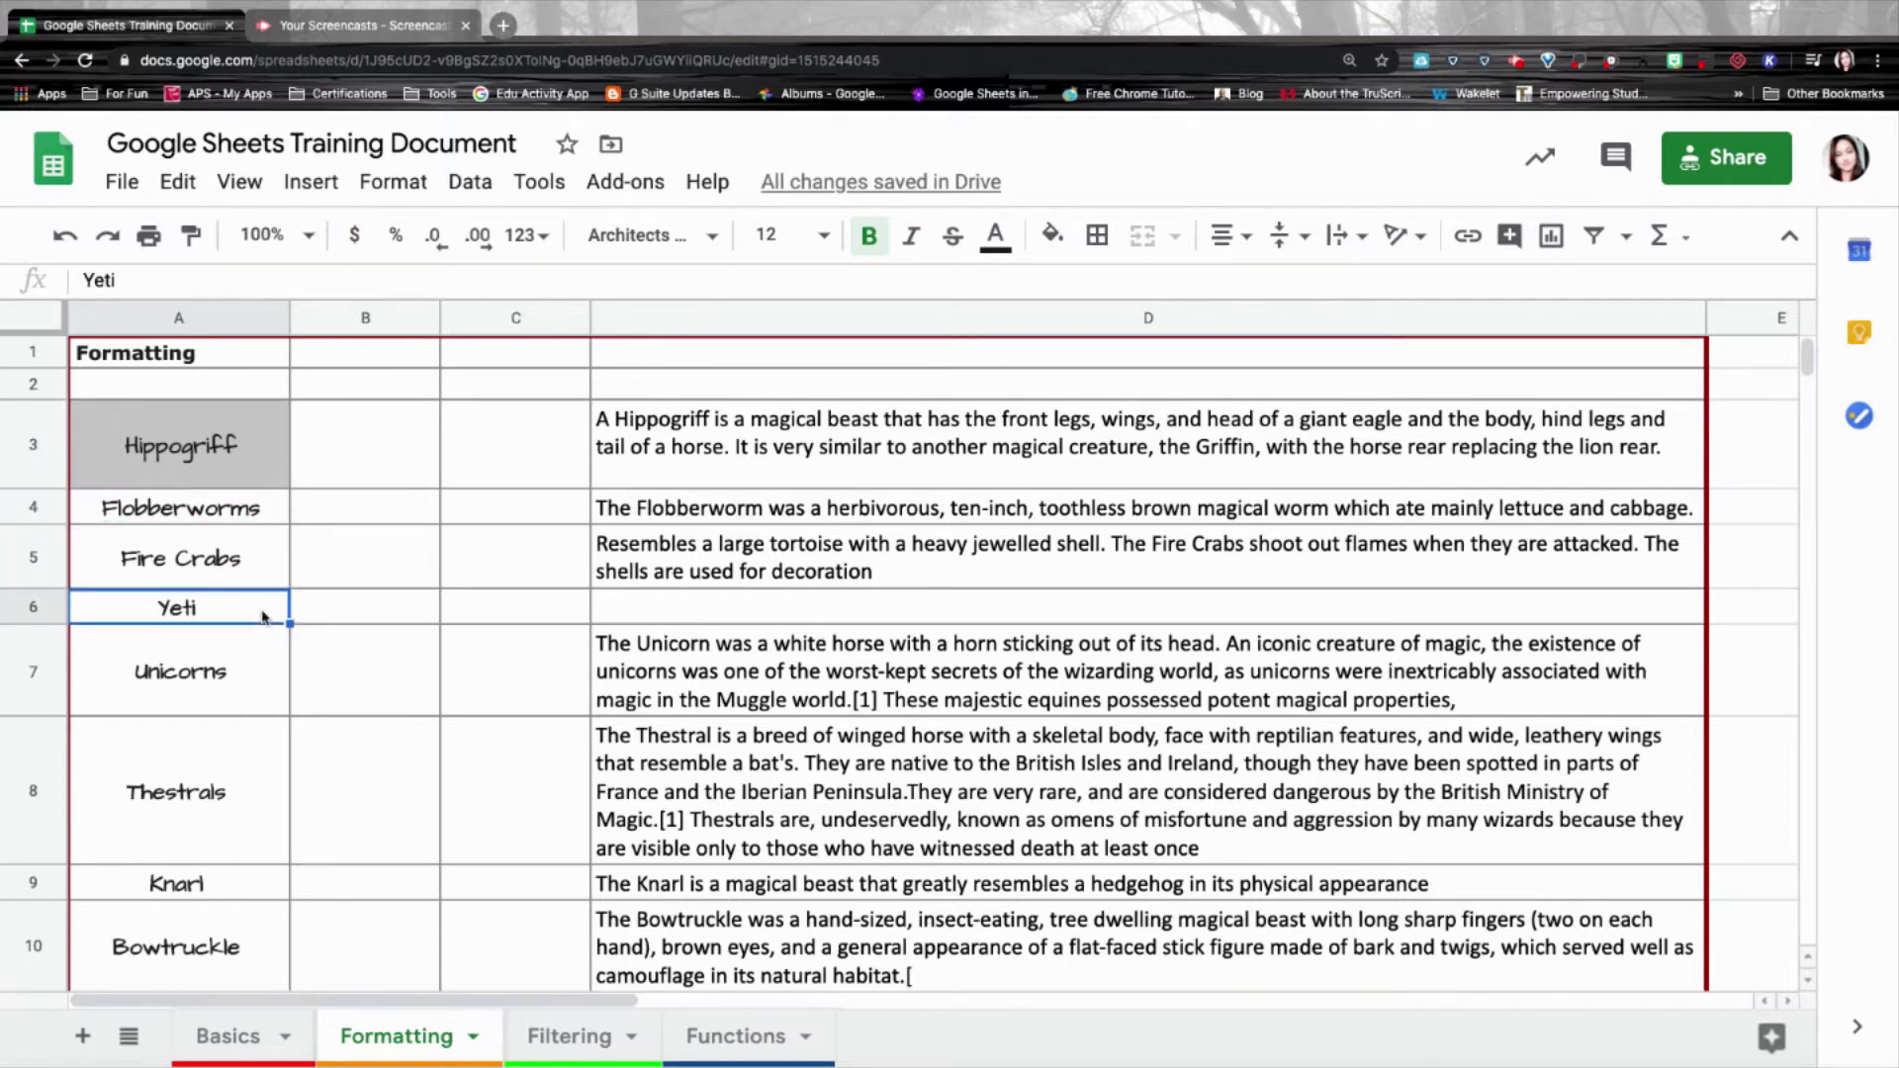
left_click(265, 430)
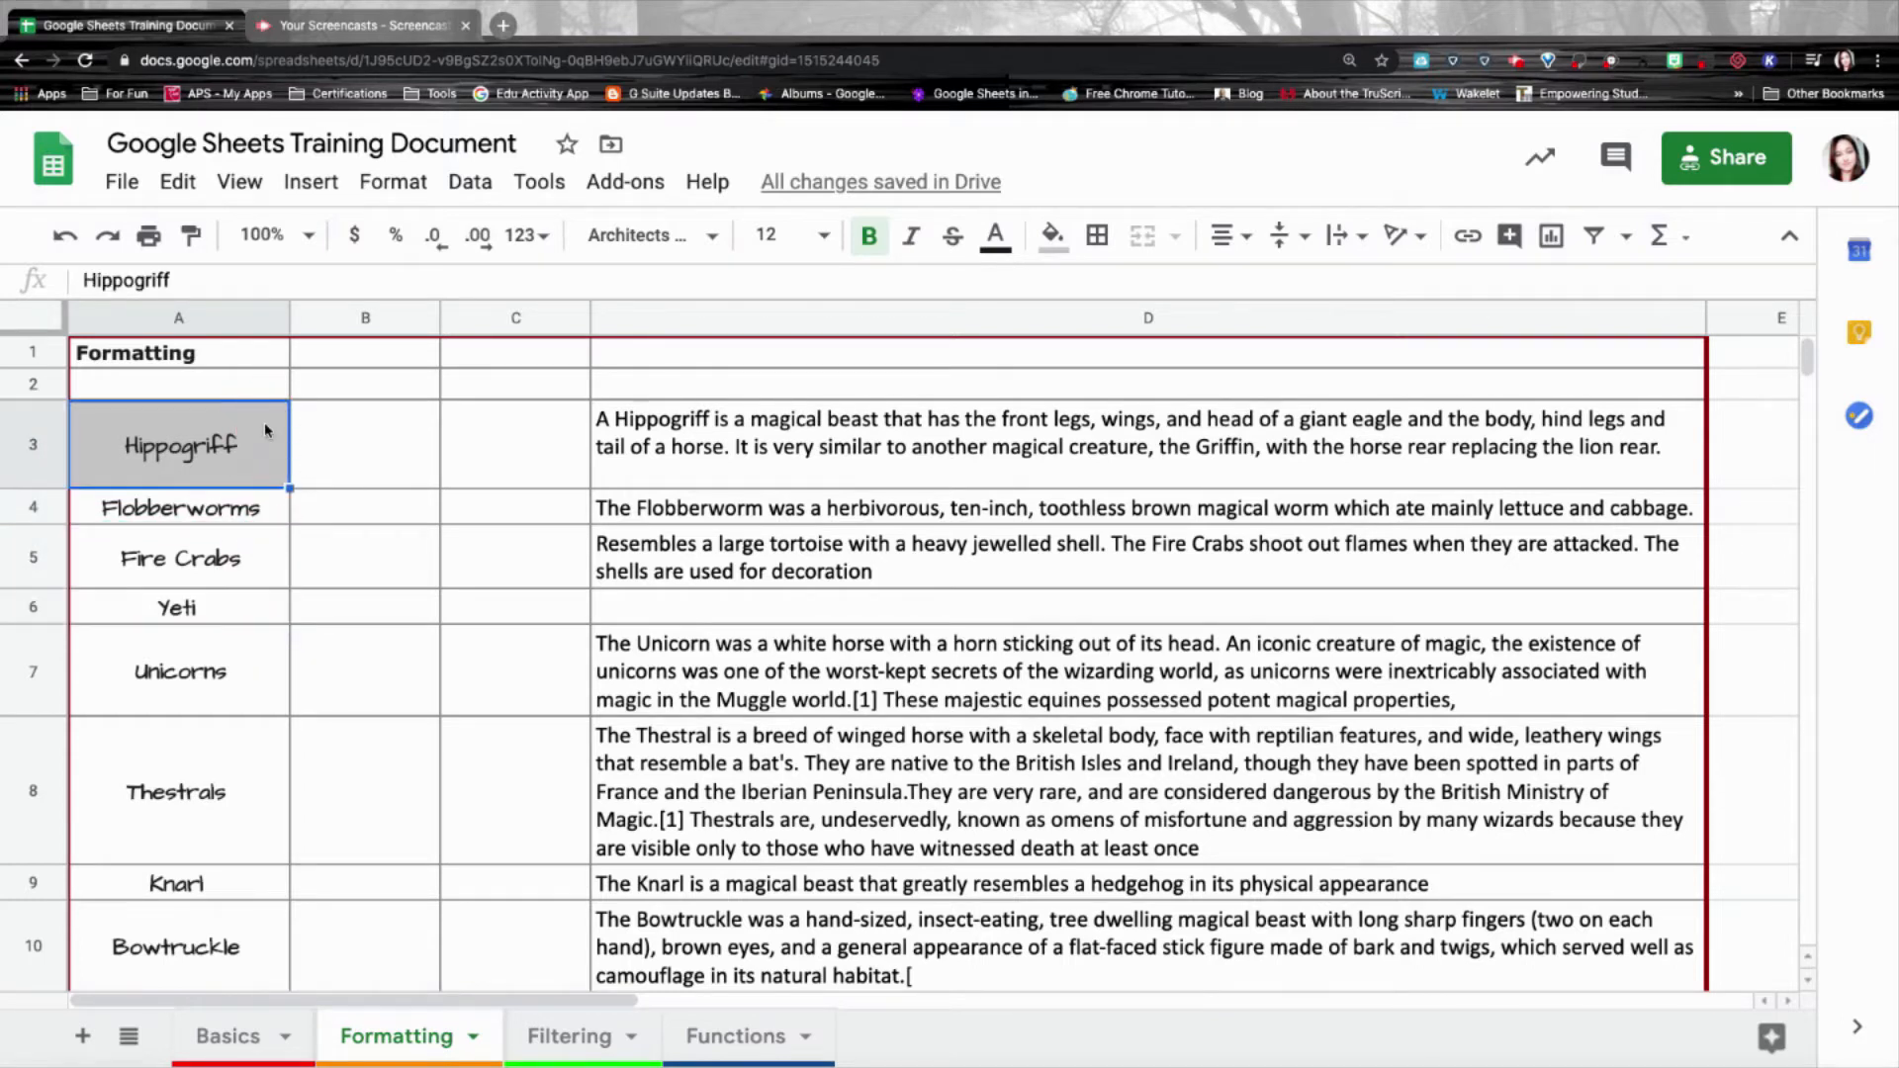
left_click(194, 236)
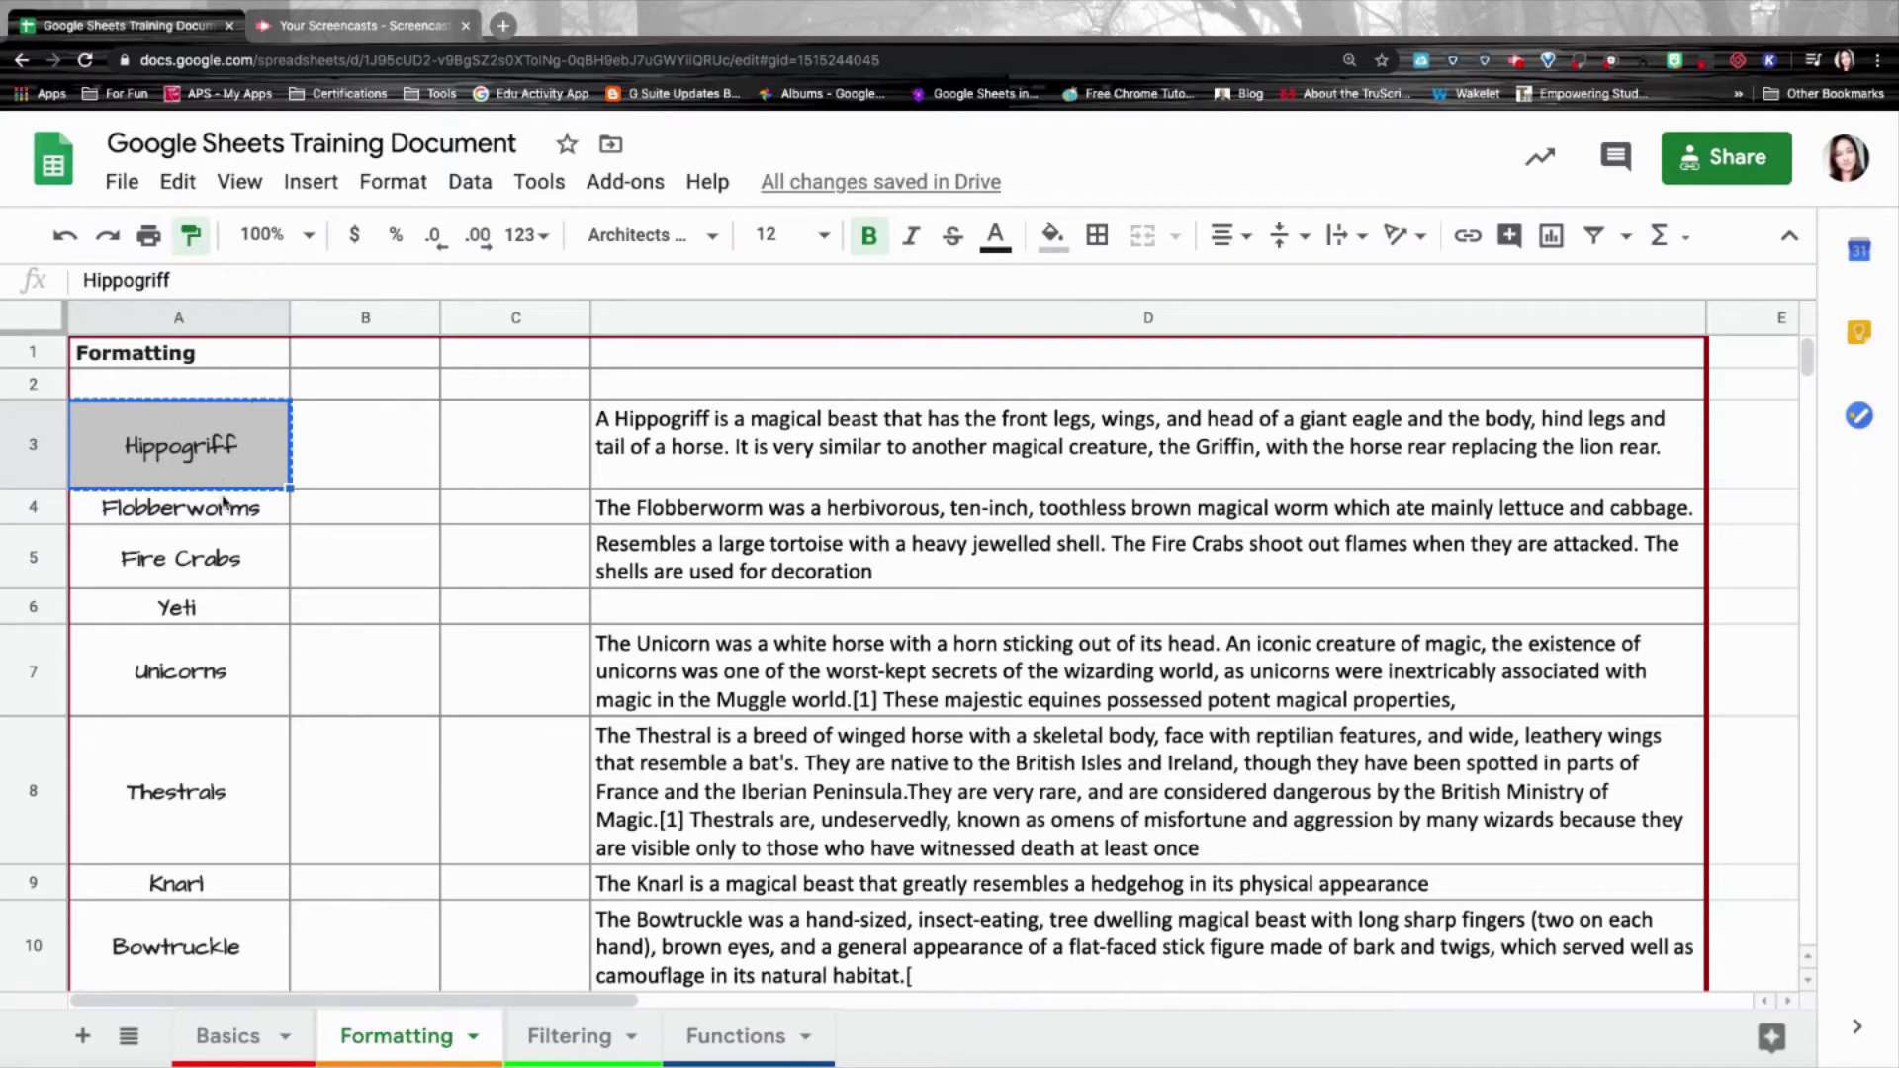
mouse_move(222, 514)
left_mouse_down()
mouse_move(242, 503)
mouse_move(254, 904)
mouse_move(188, 903)
mouse_move(185, 936)
left_mouse_up()
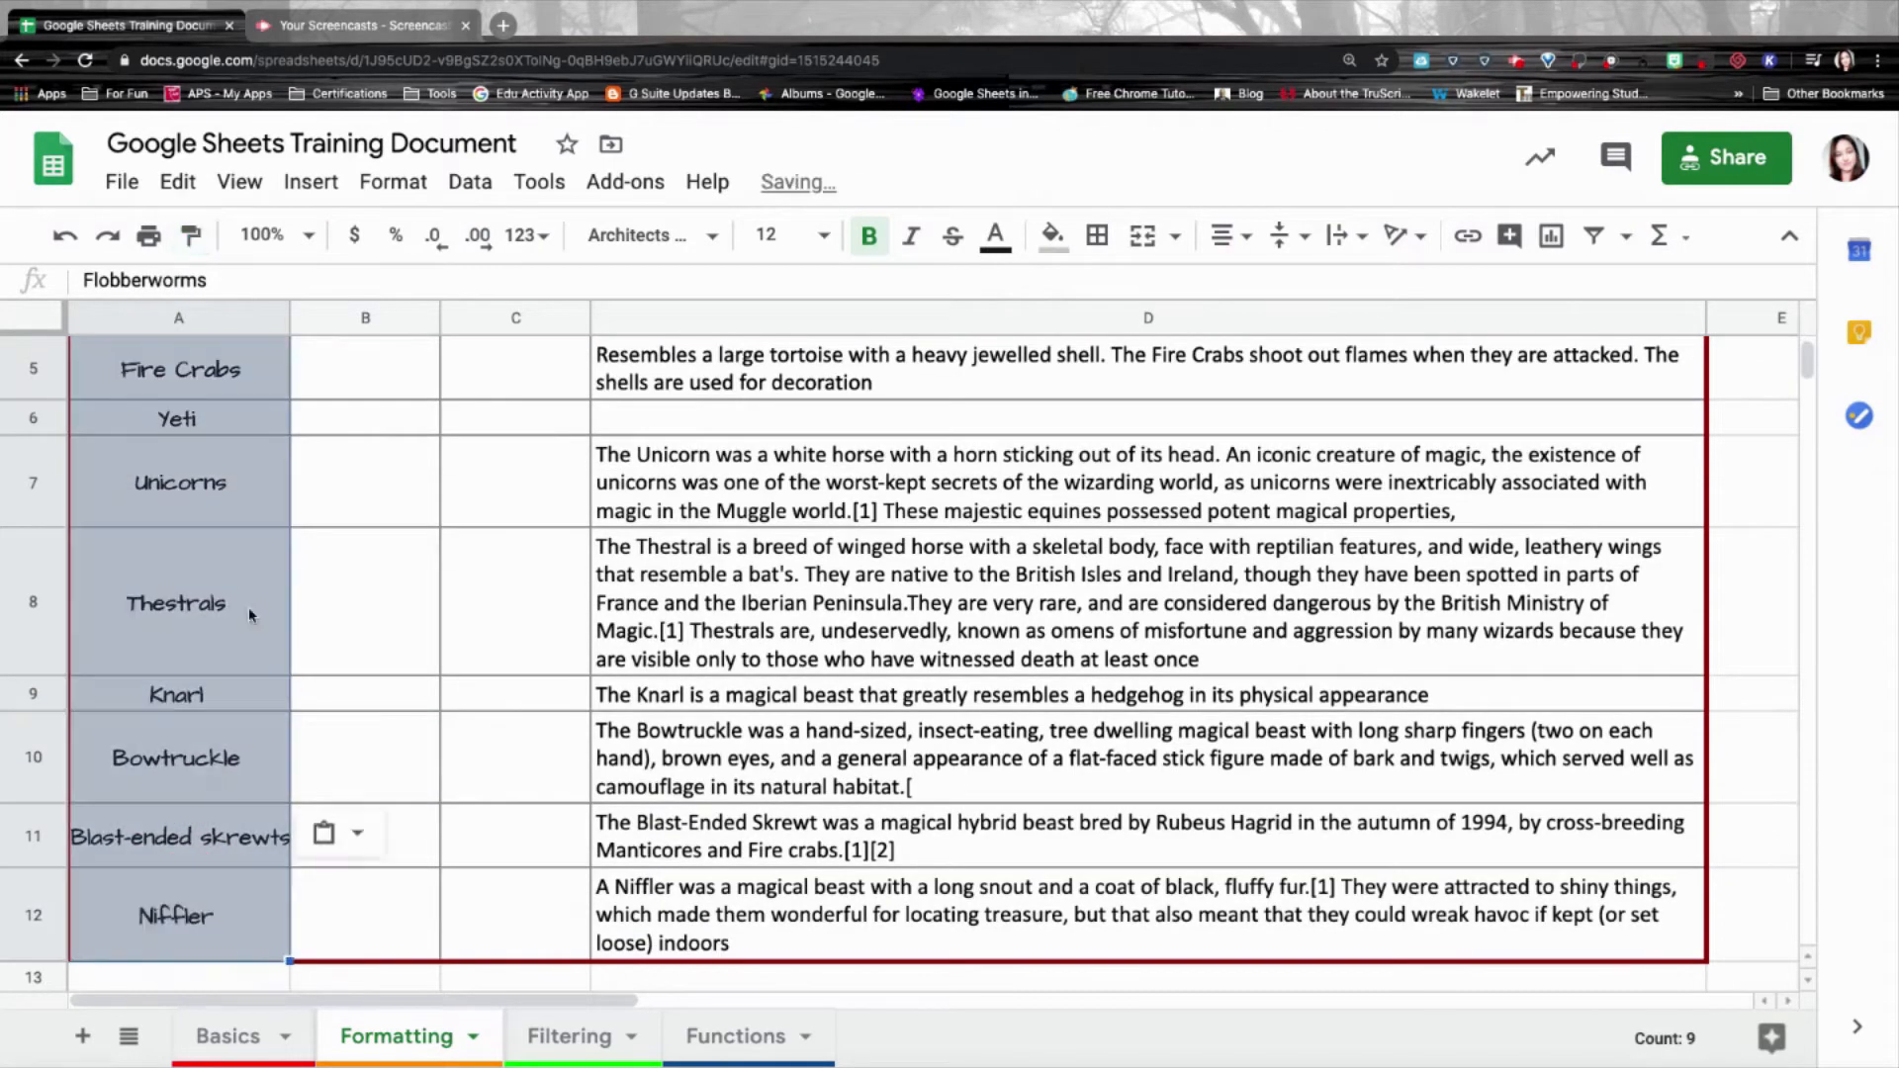
scroll(247, 594, "up", 3)
left_click(238, 444)
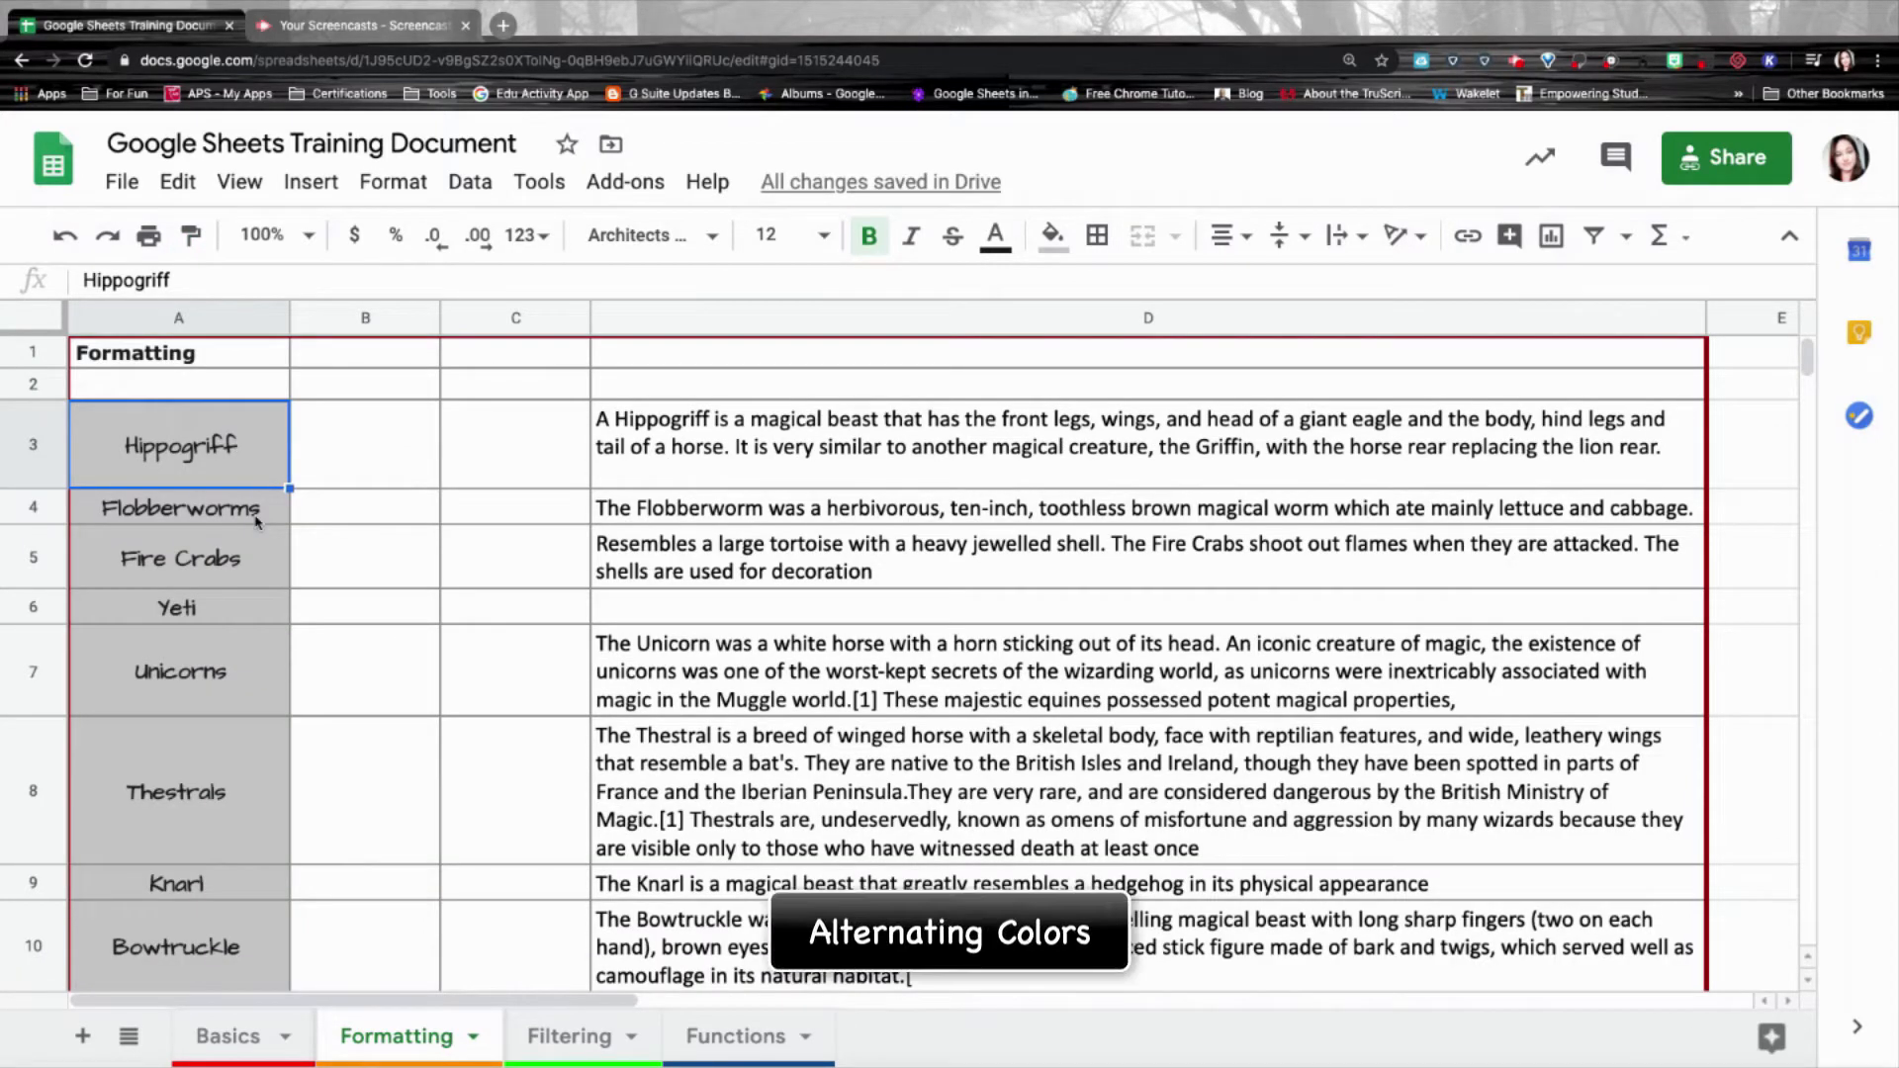
Clear all borders from the creature table range A1:D12.
left_click(247, 356)
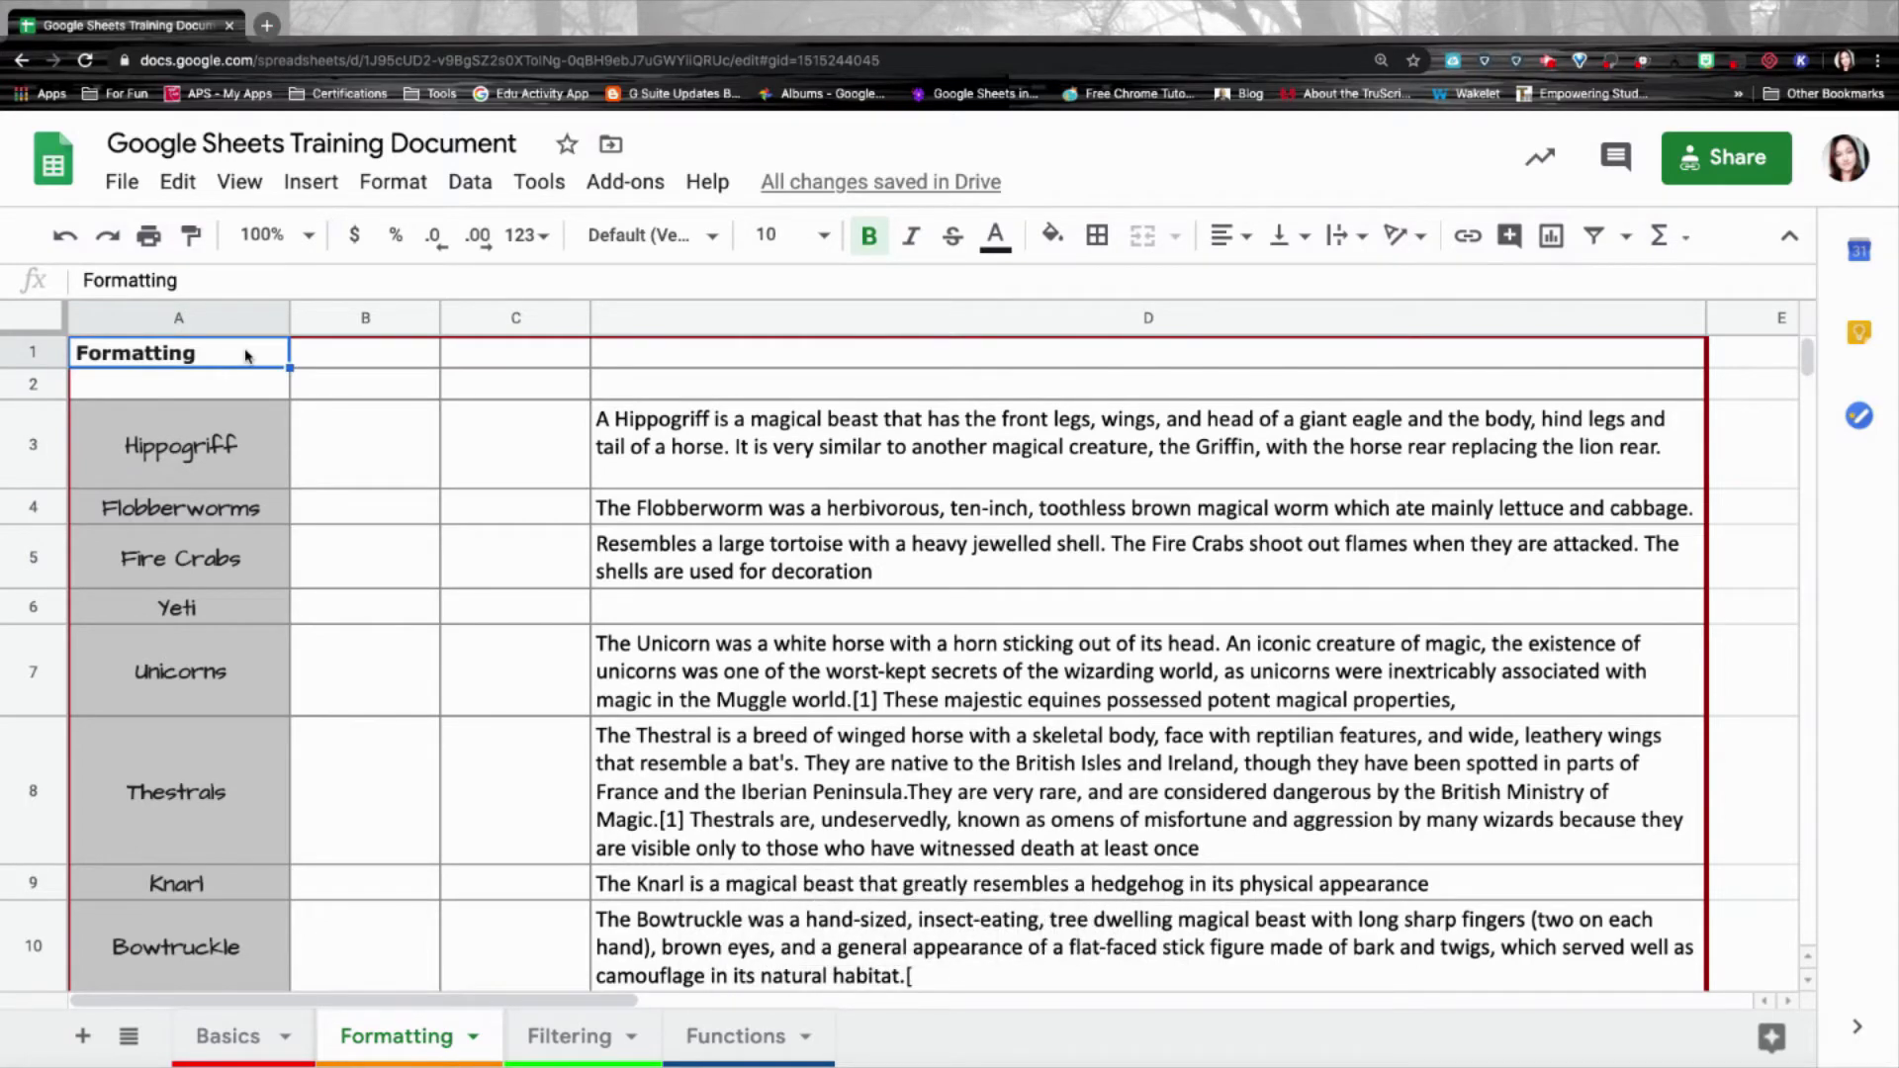
scroll(388, 452, "down", 5)
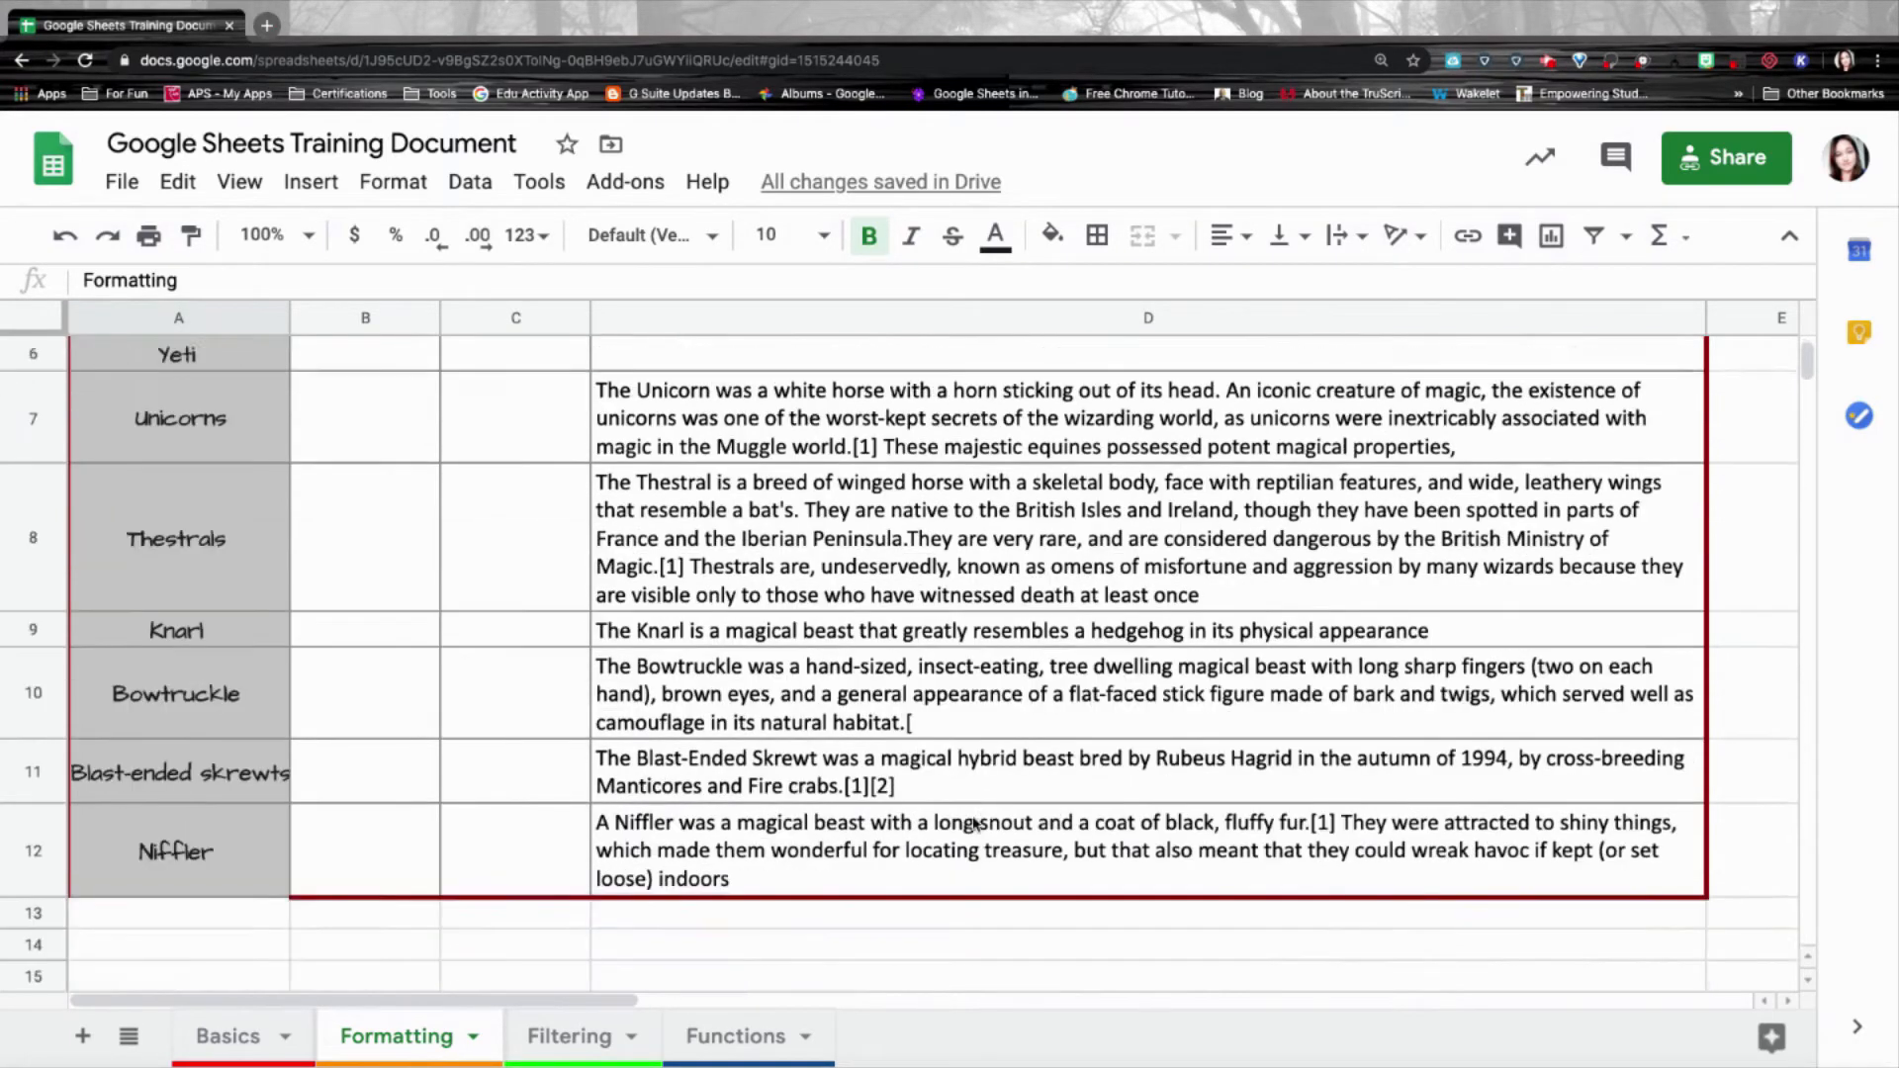
left_click_drag(1326, 838, 178, 321)
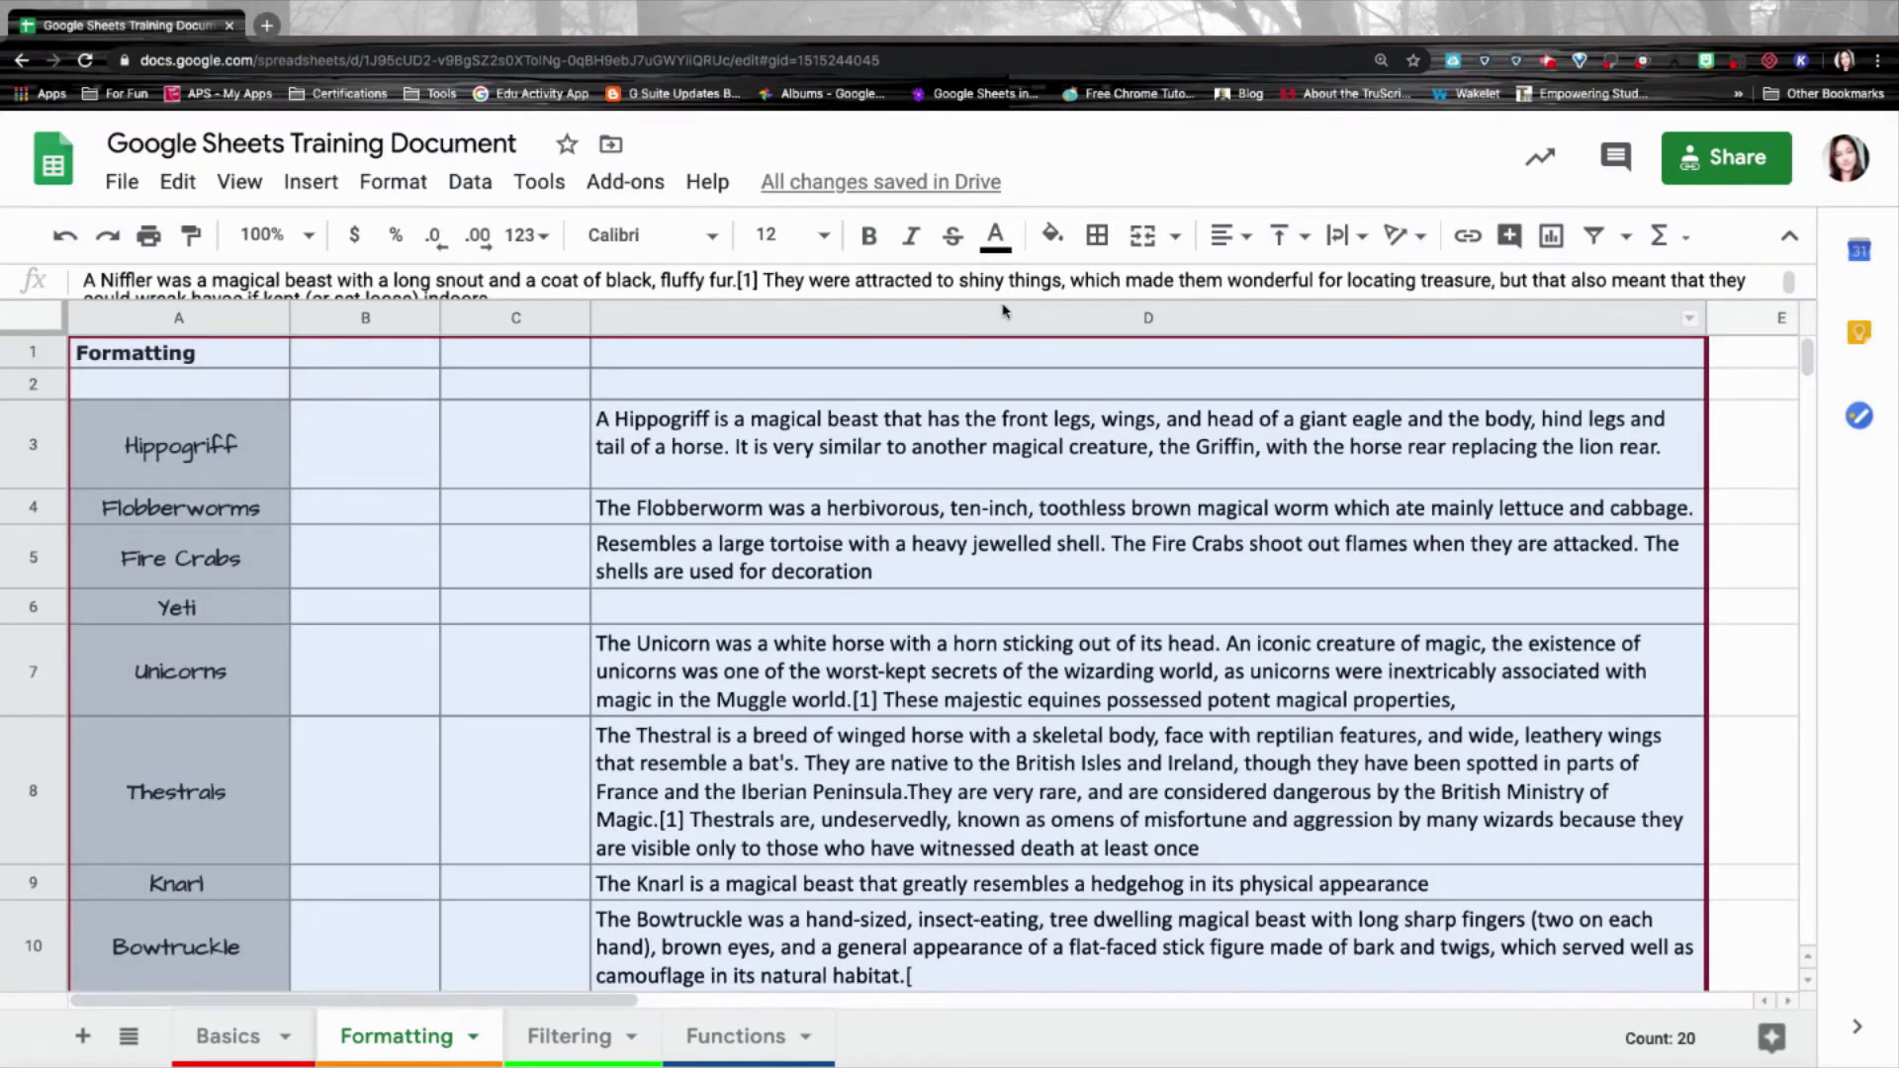
left_click(1096, 238)
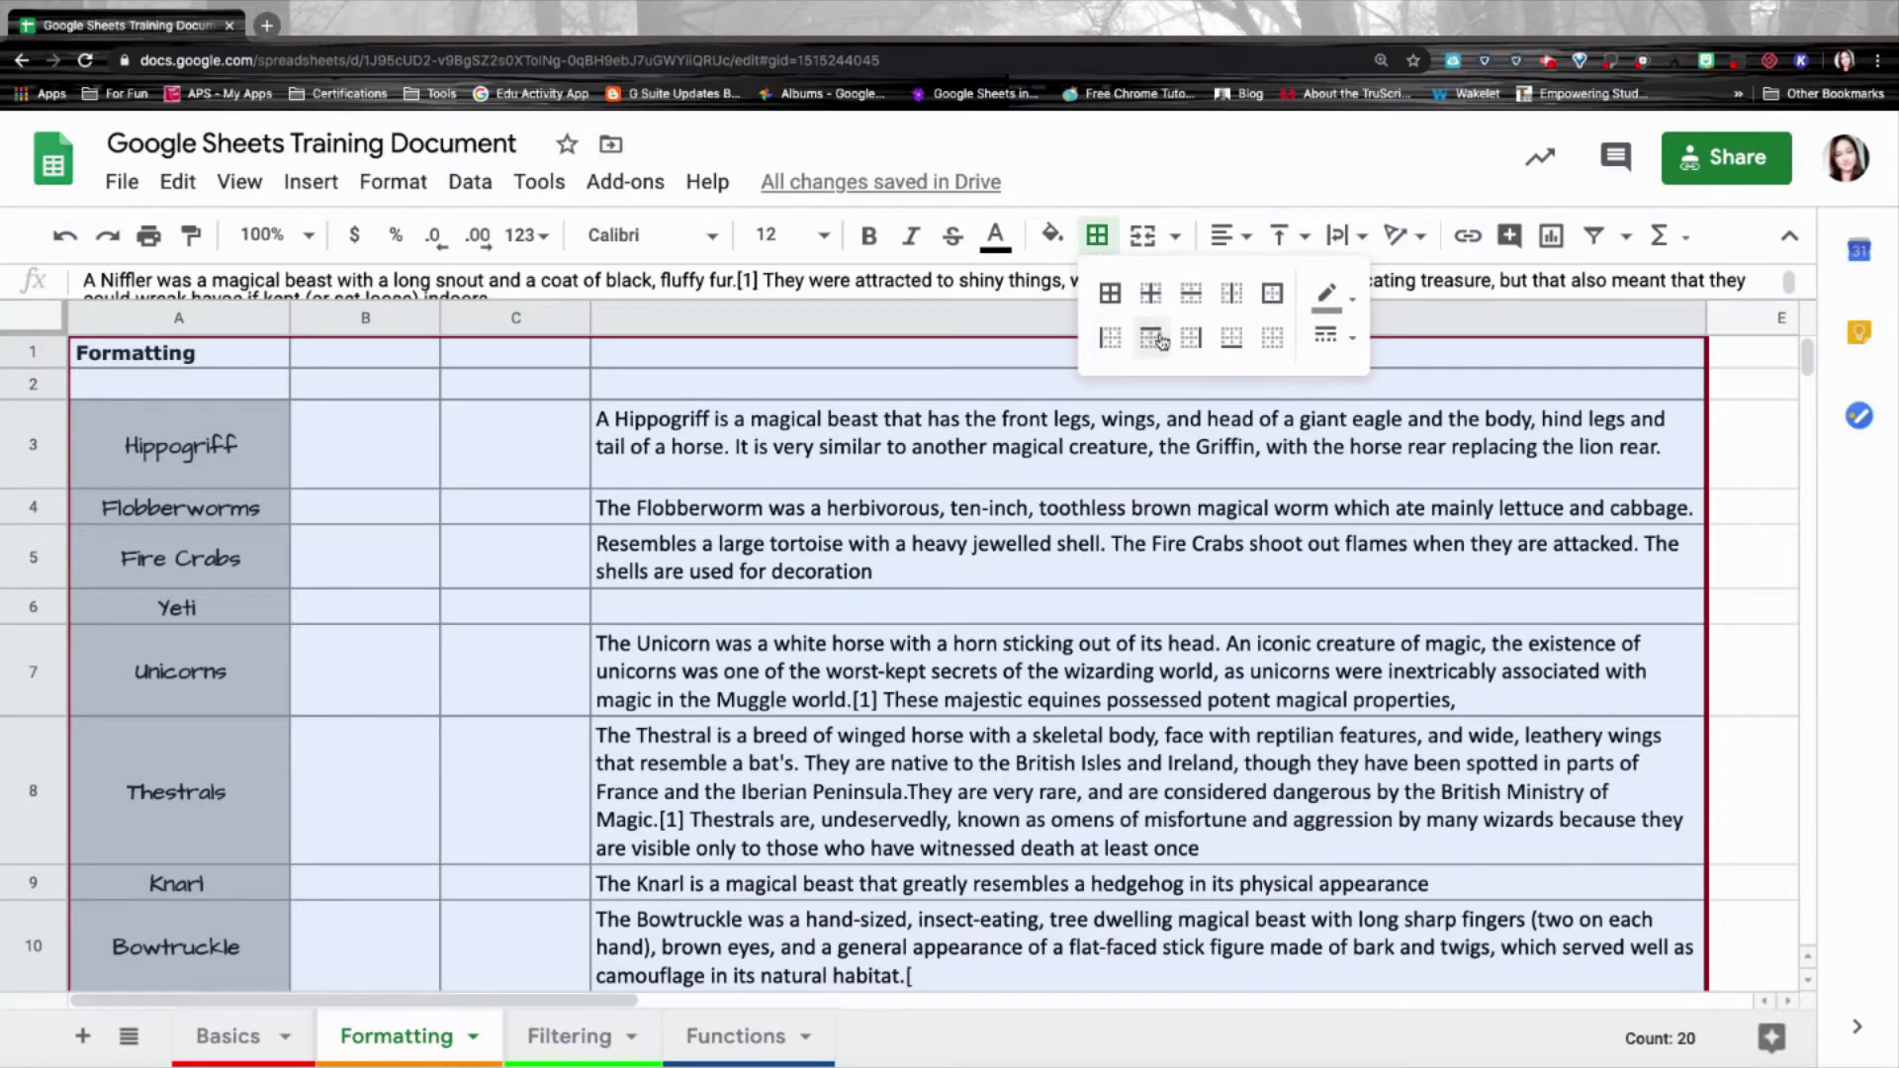
left_click(1275, 341)
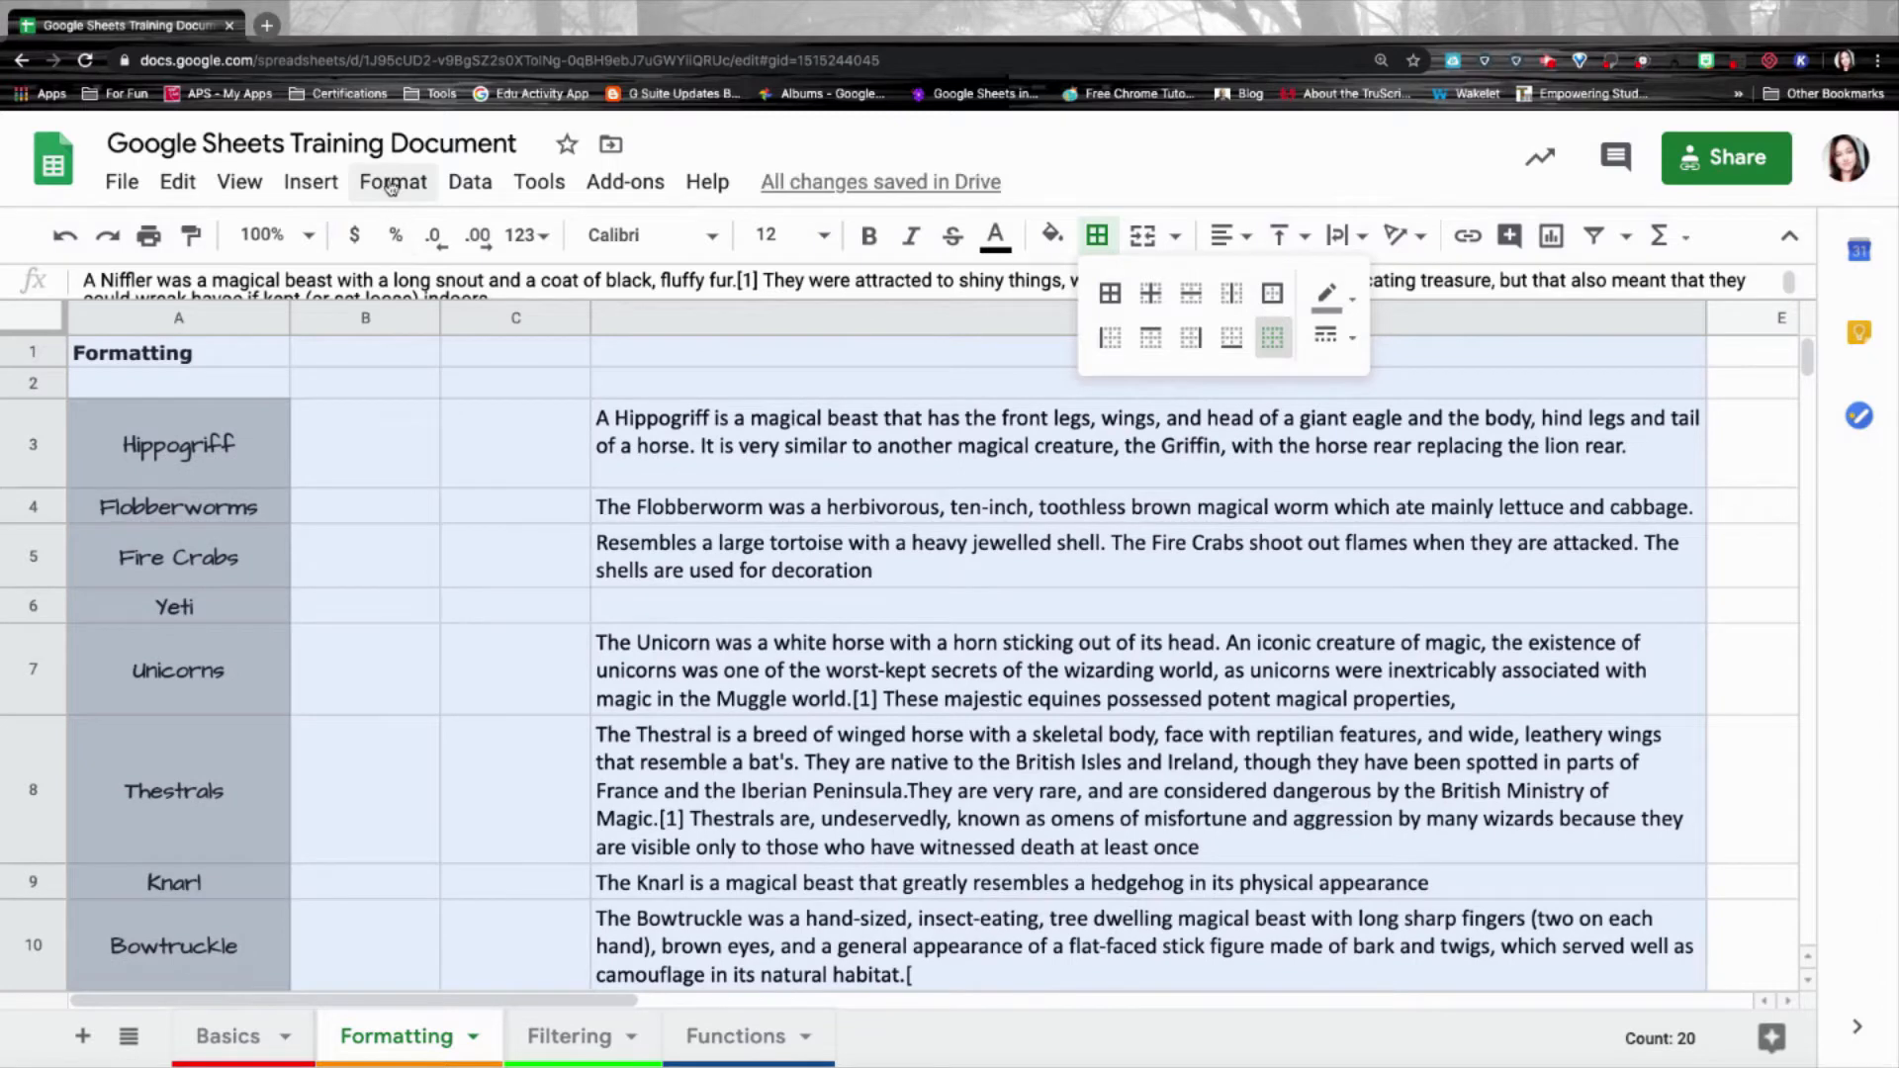
Apply alternating colours to the table from the Format menu.
left_click(391, 185)
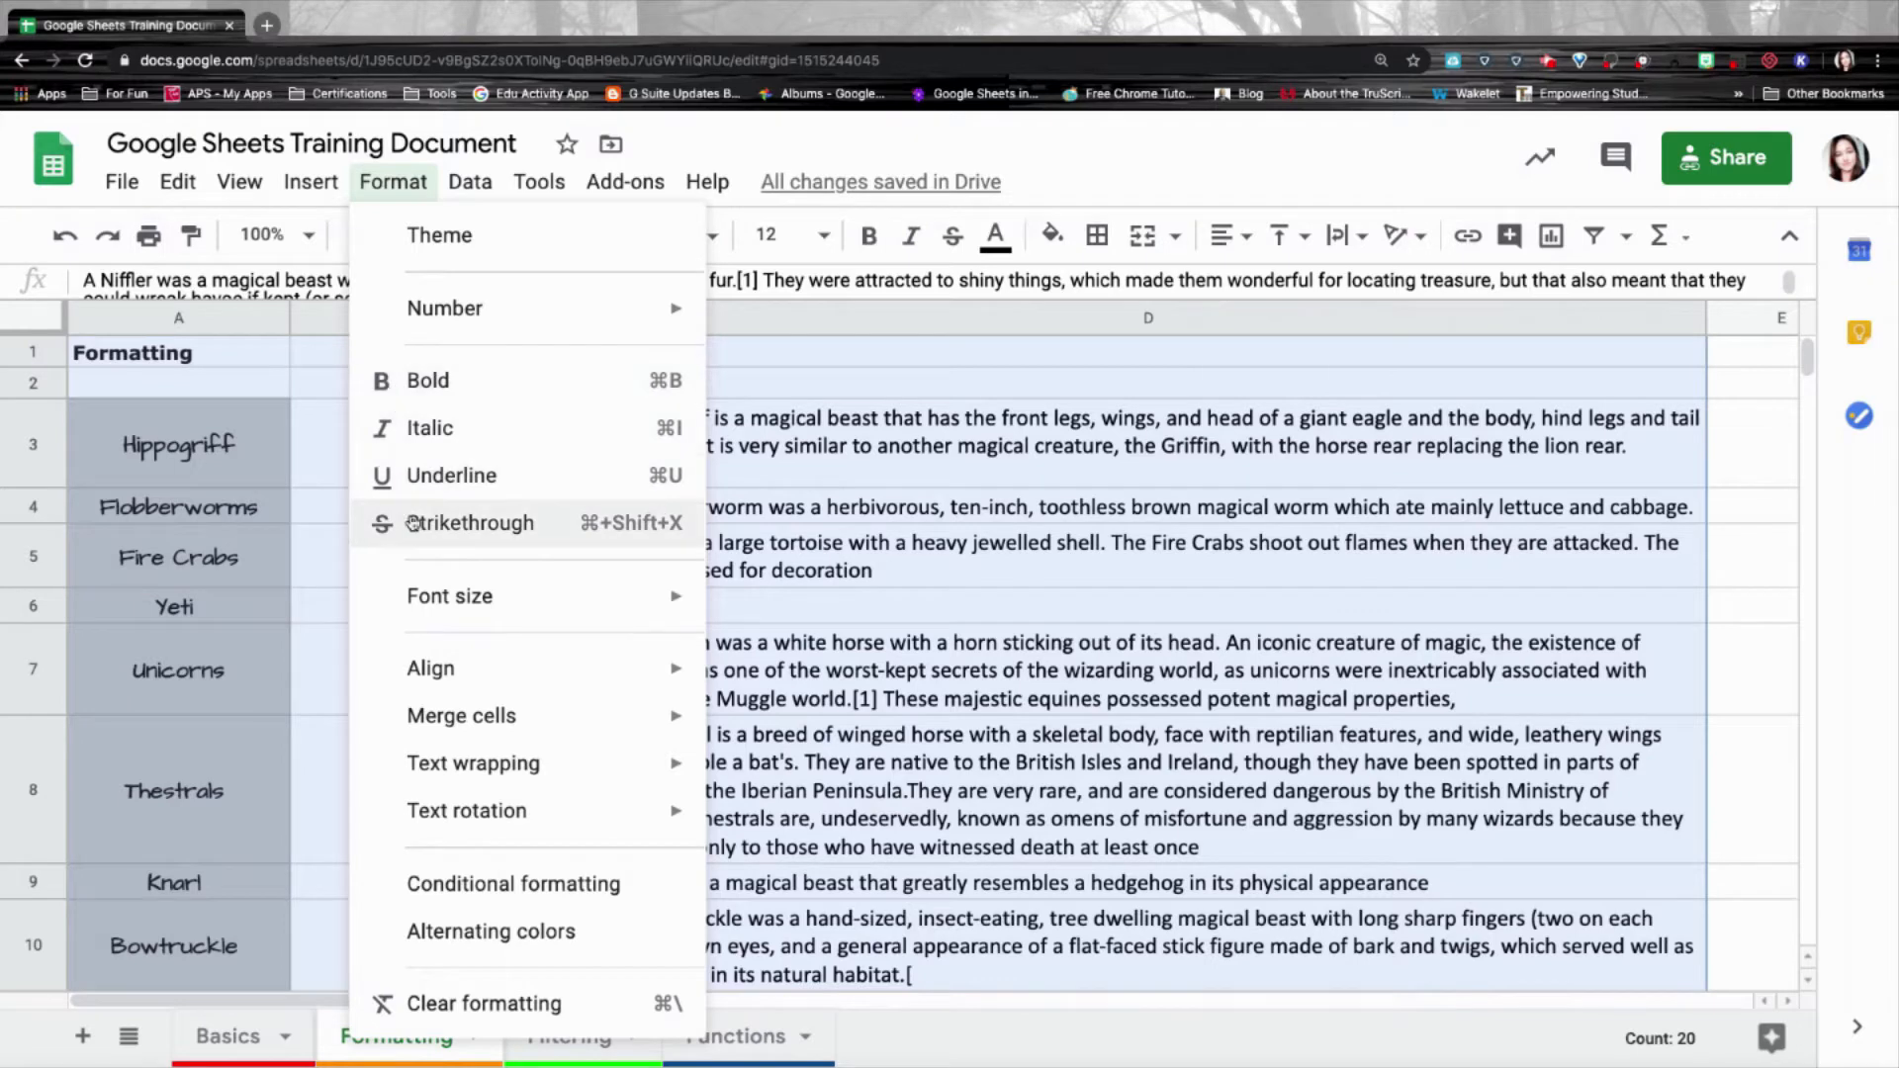
mouse_move(432, 662)
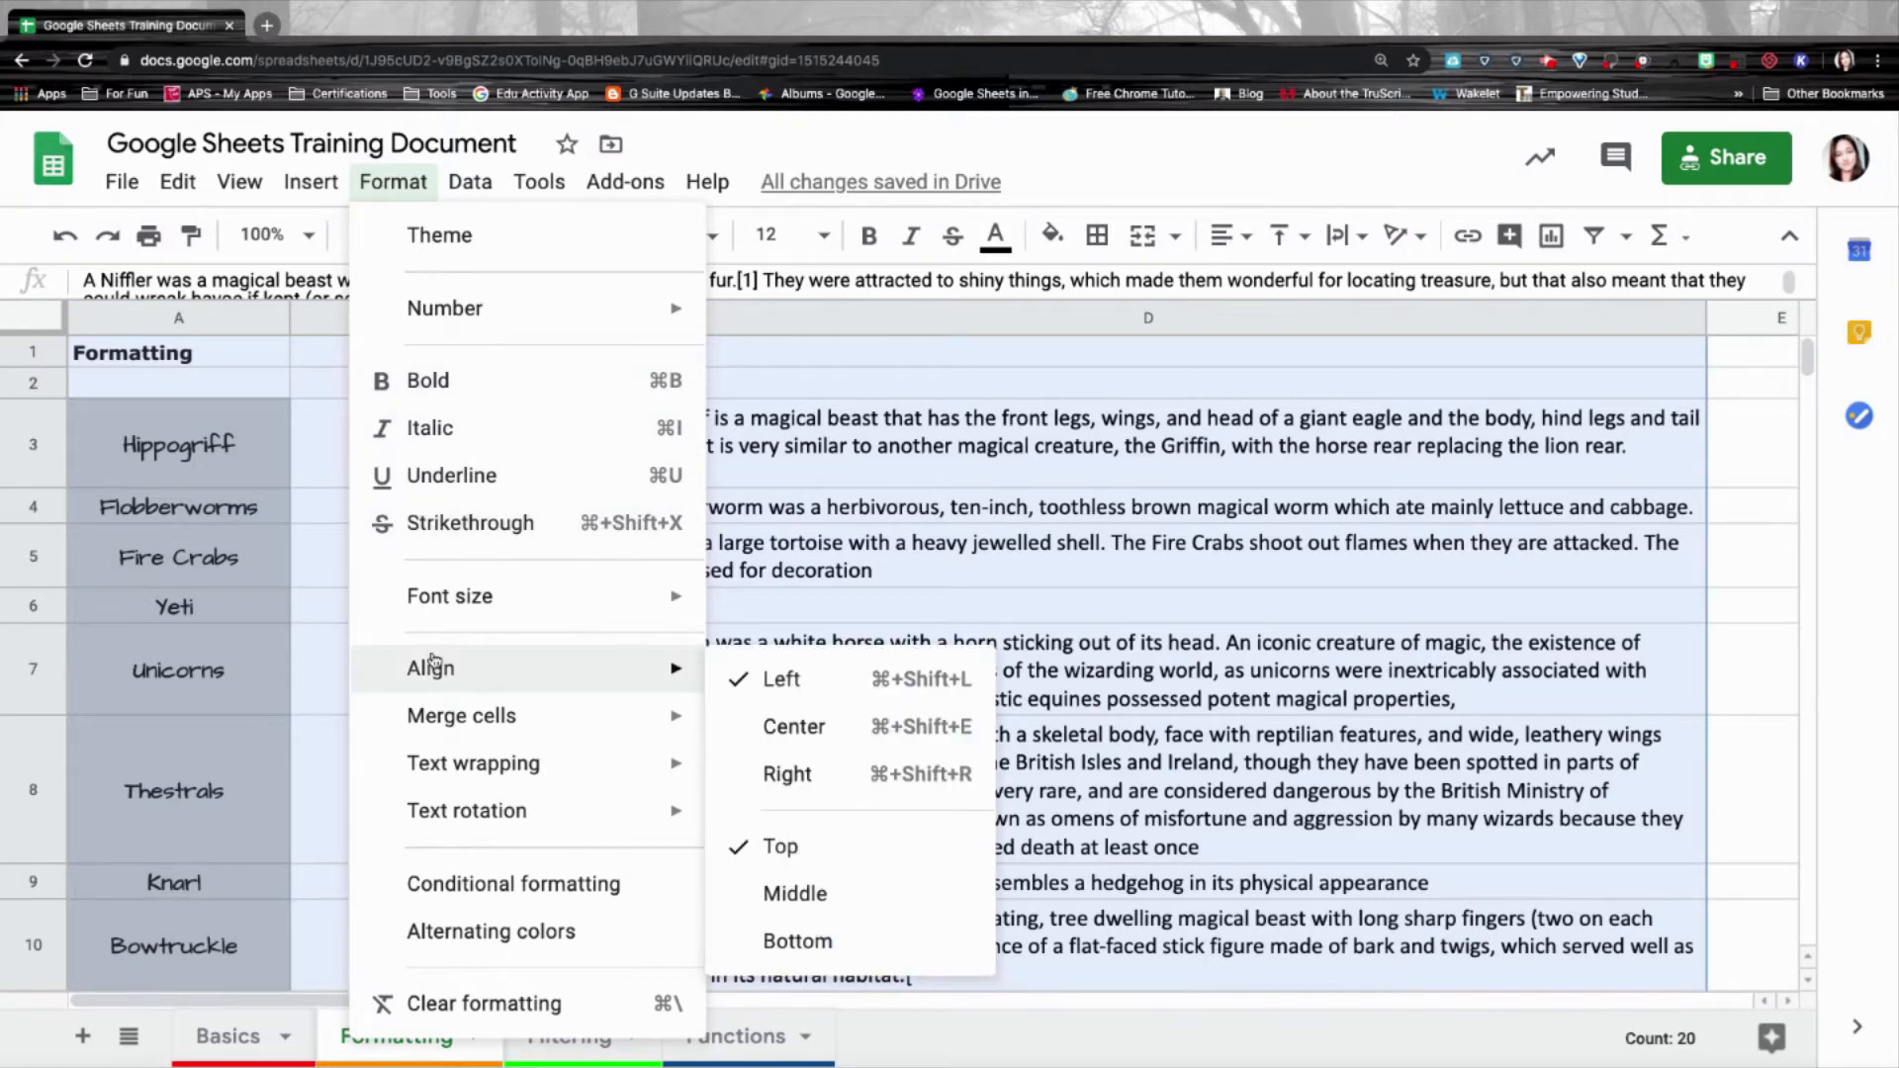
mouse_move(442, 776)
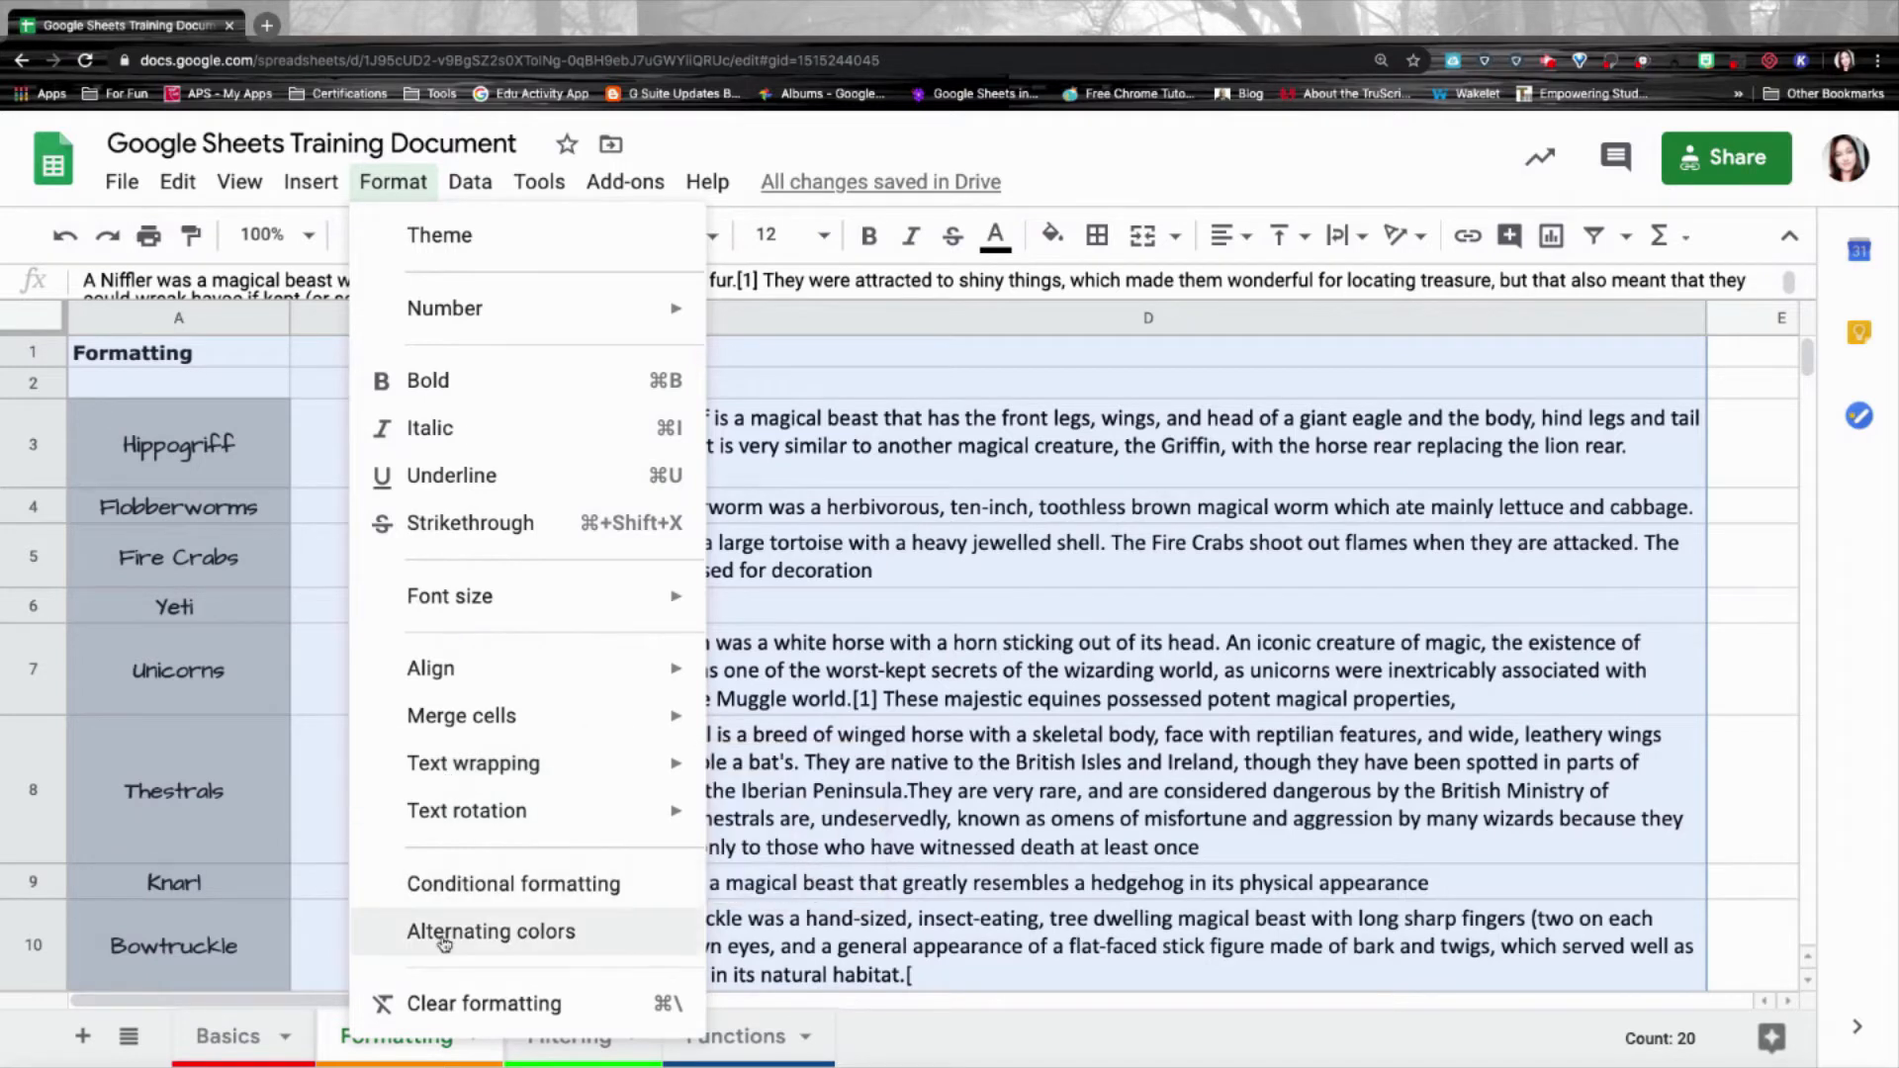
left_click(521, 941)
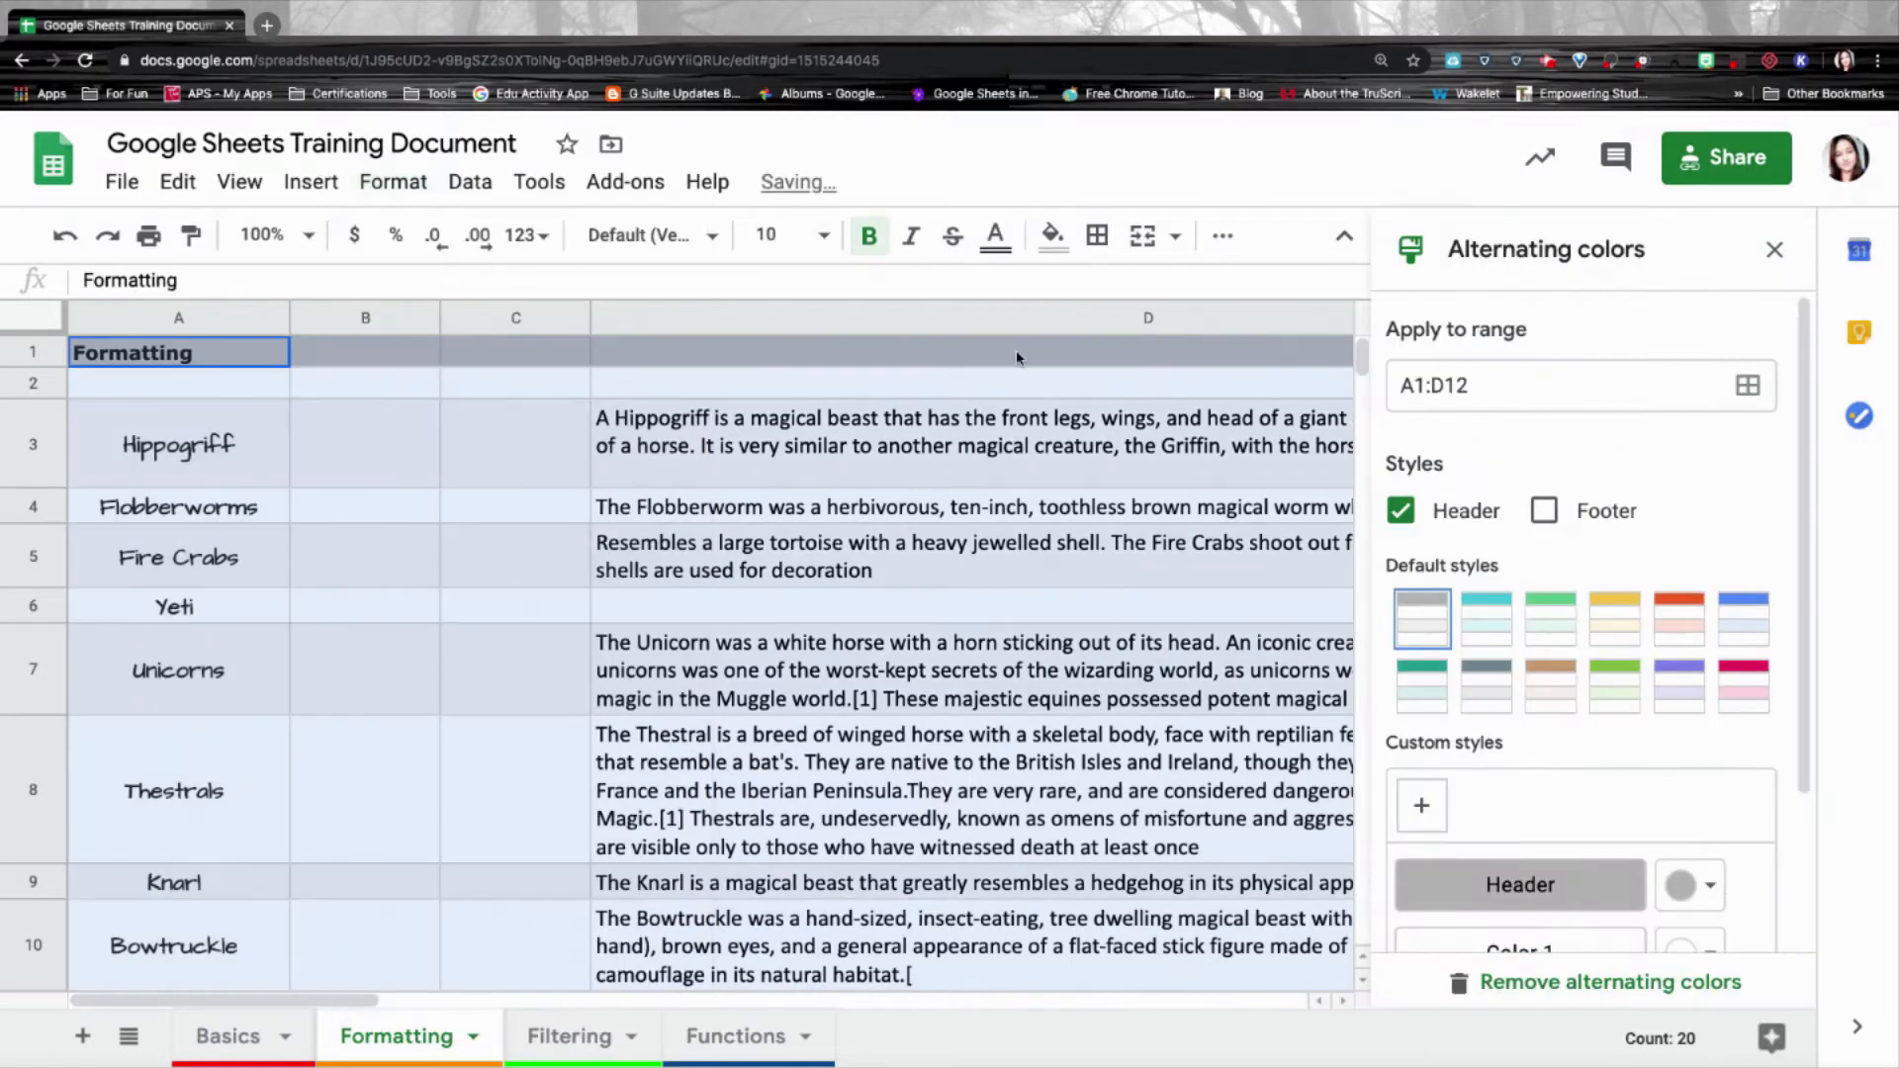
Reopen the alternating colours settings, leave Footer off, and choose the teal default style.
left_click(1066, 238)
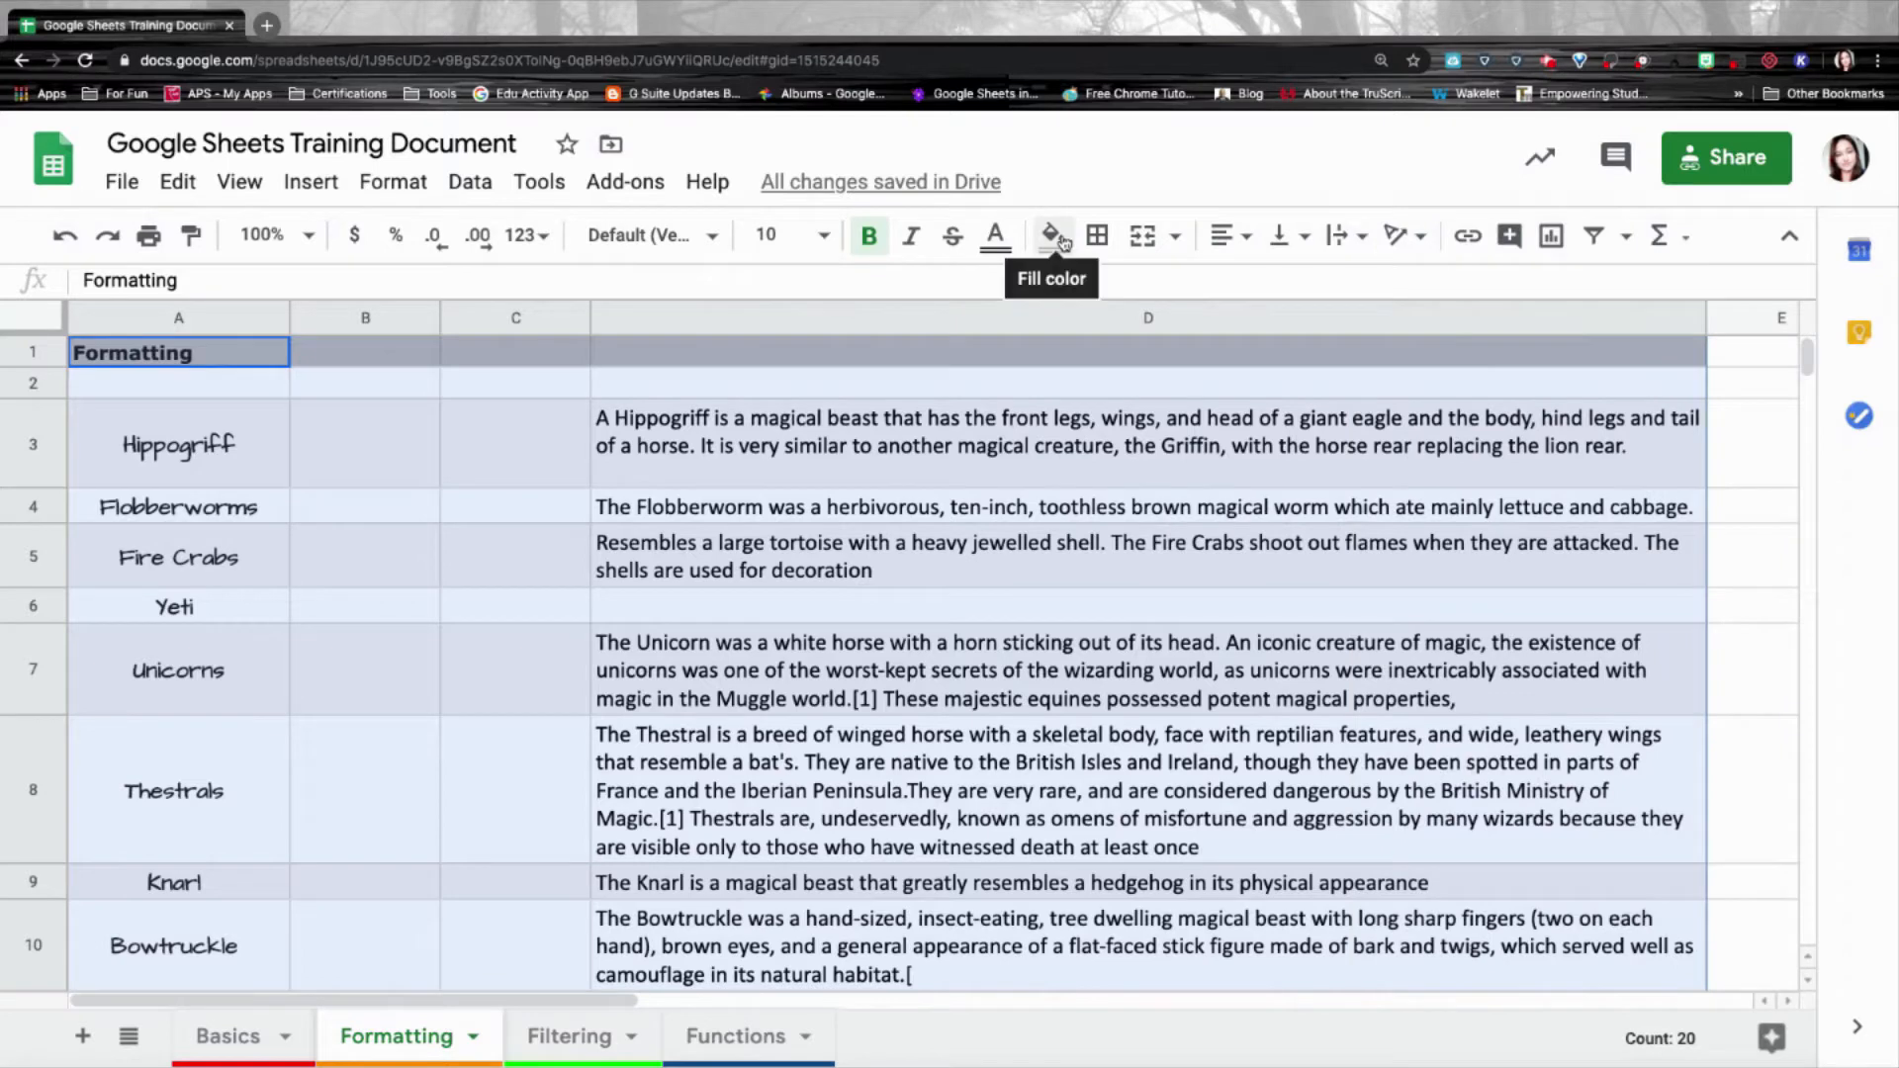
left_click(1061, 242)
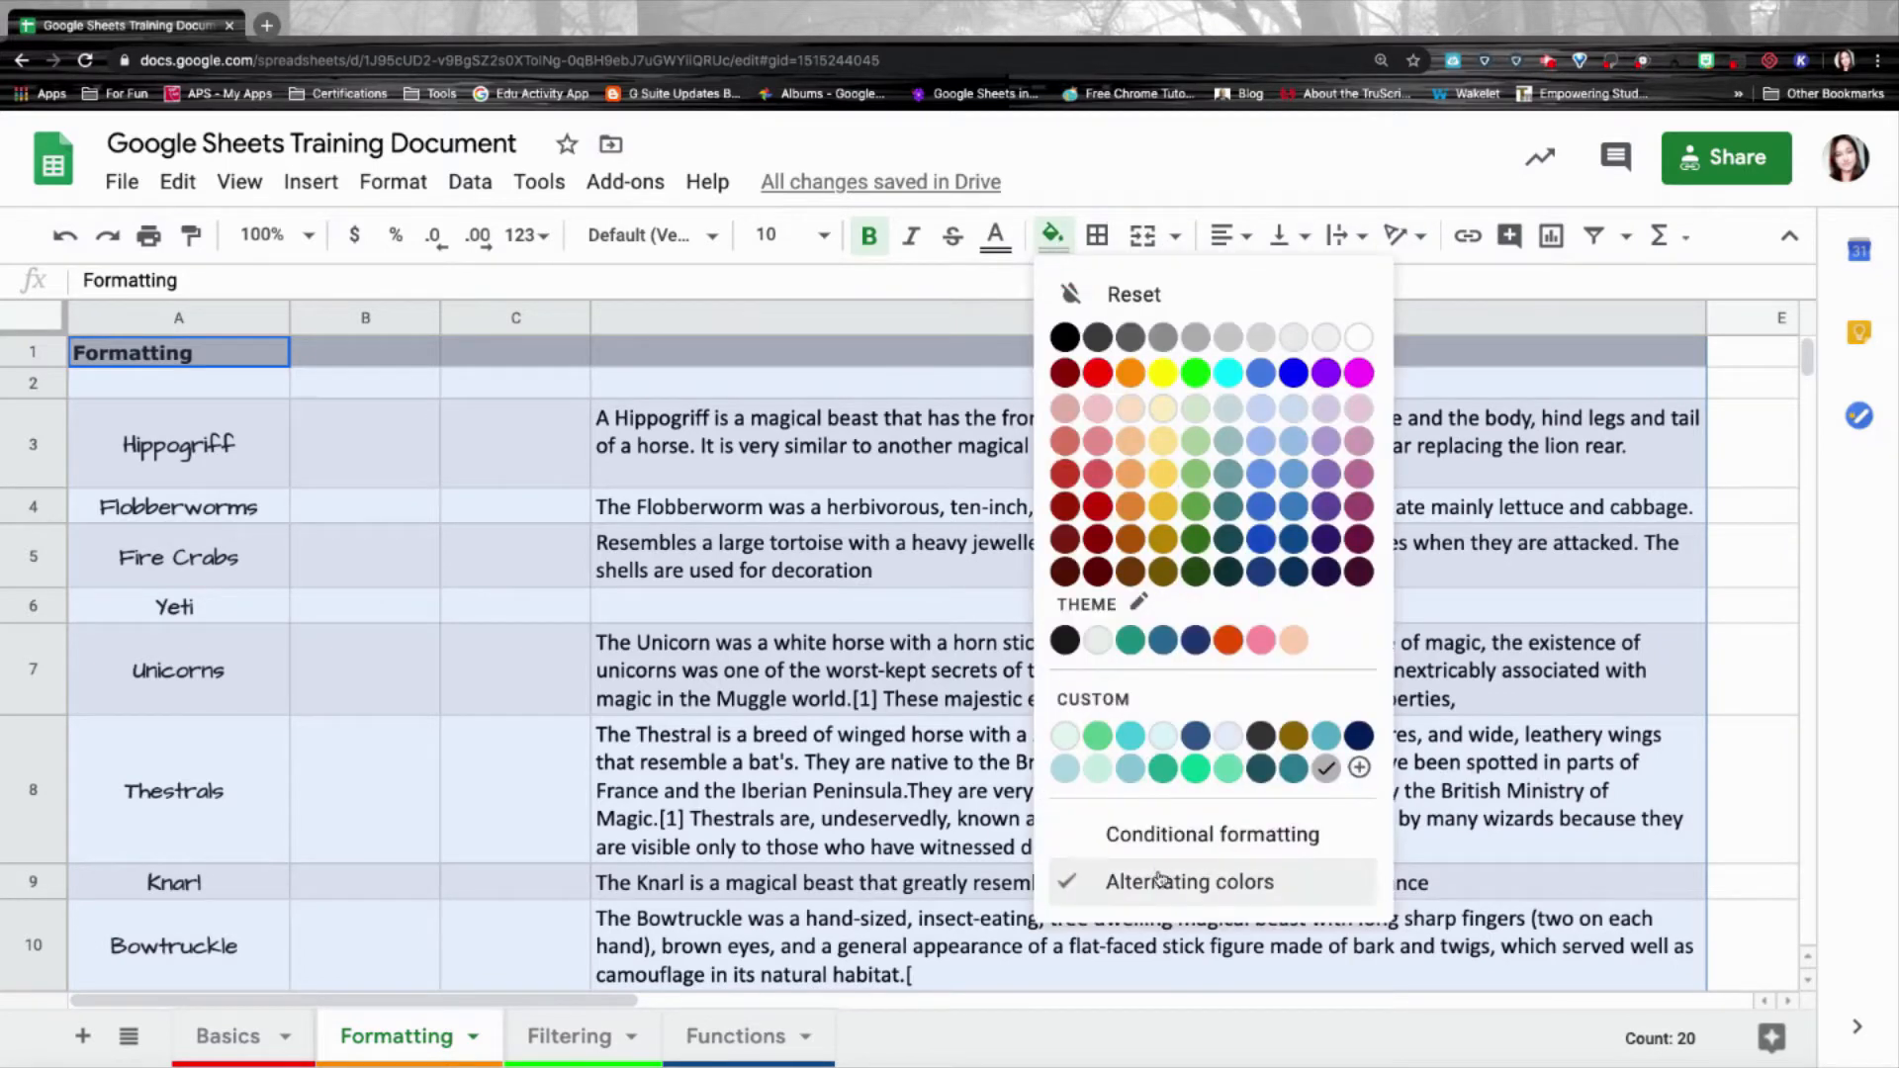
left_click(1202, 890)
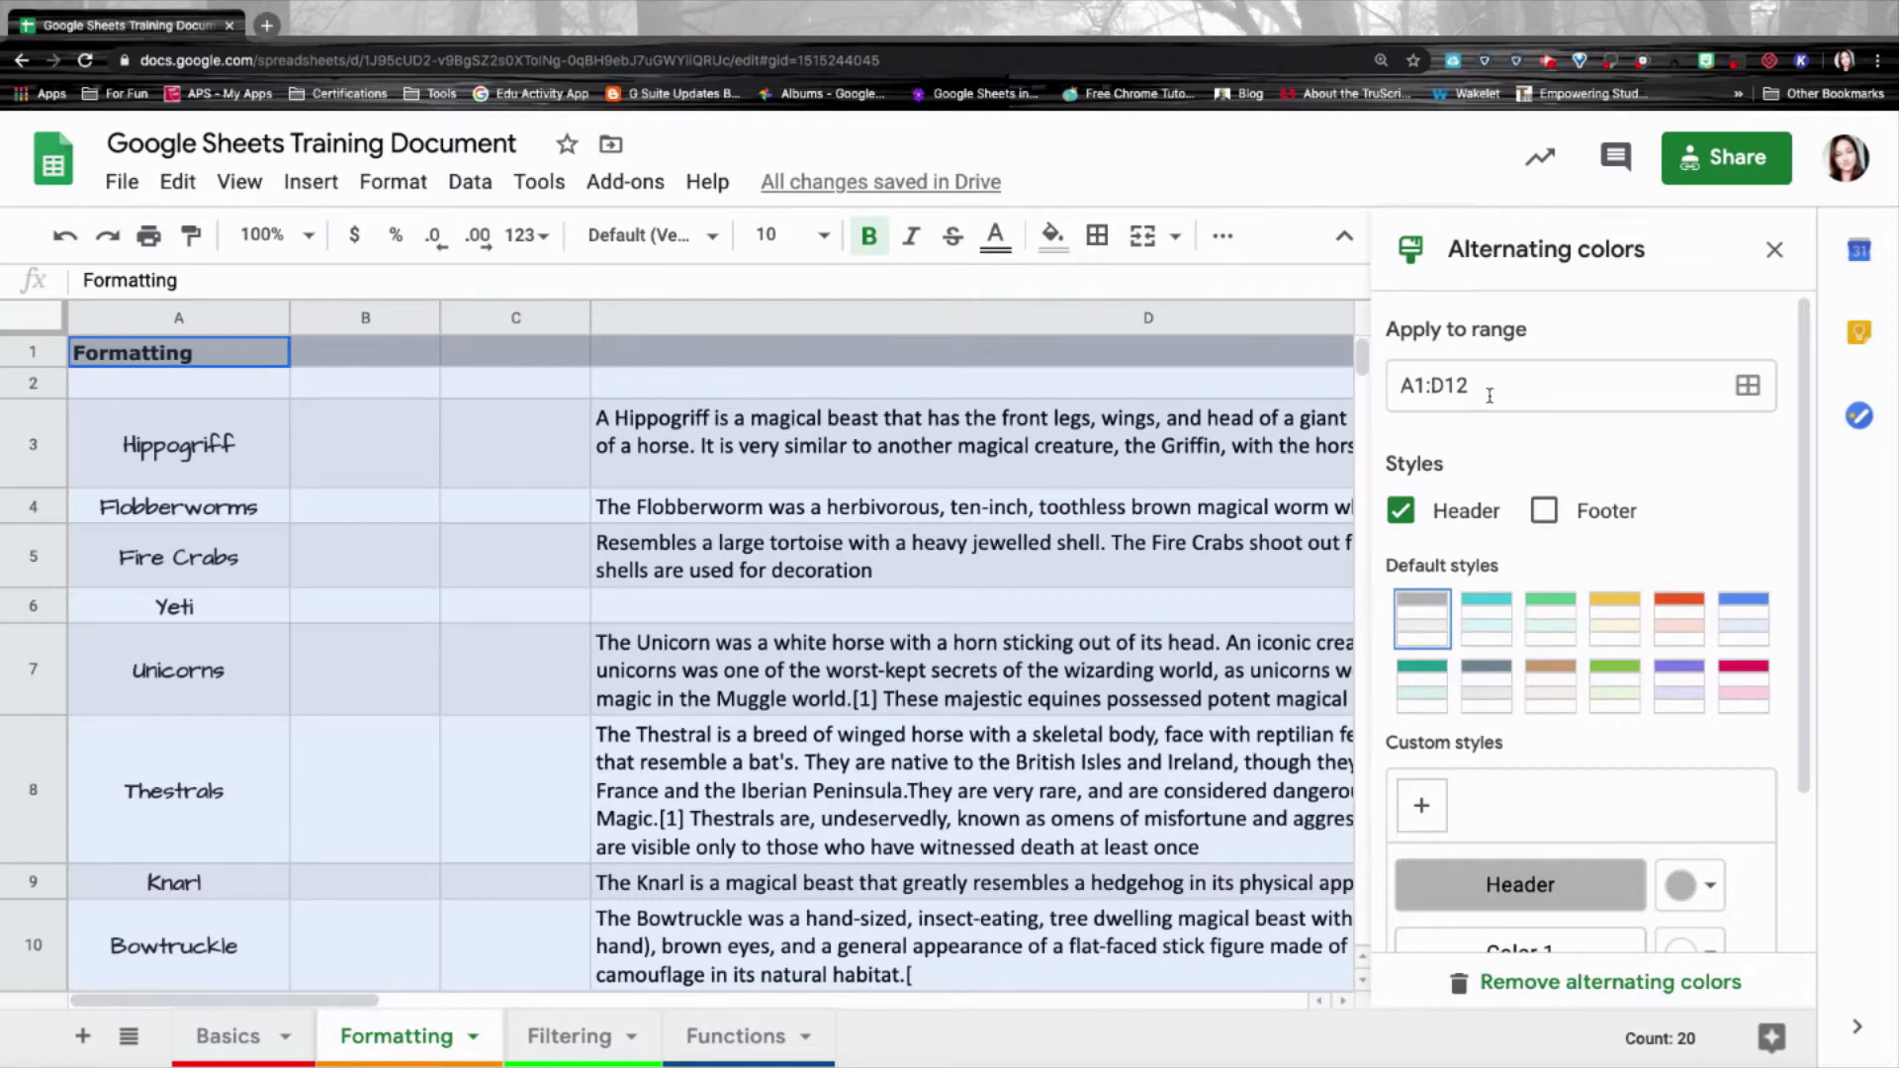
scroll(1562, 474, "down", 1)
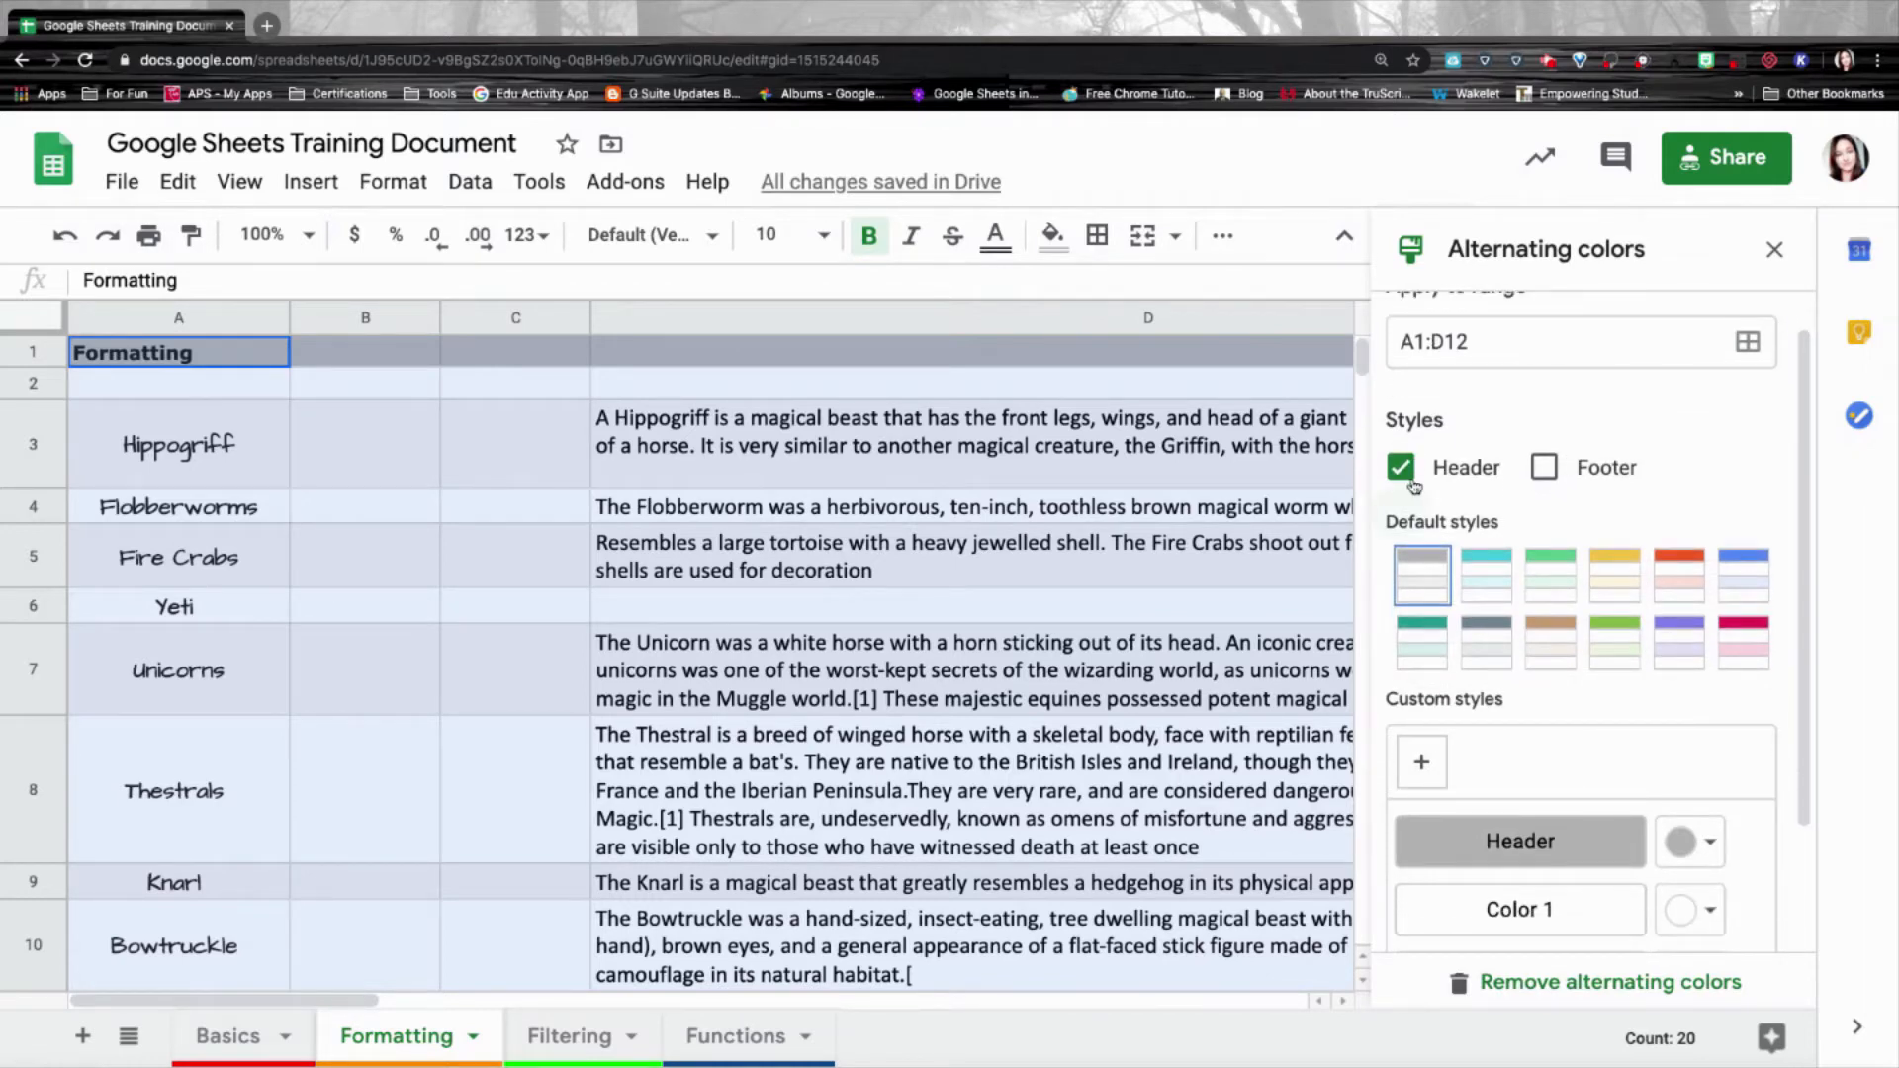
left_click(1546, 470)
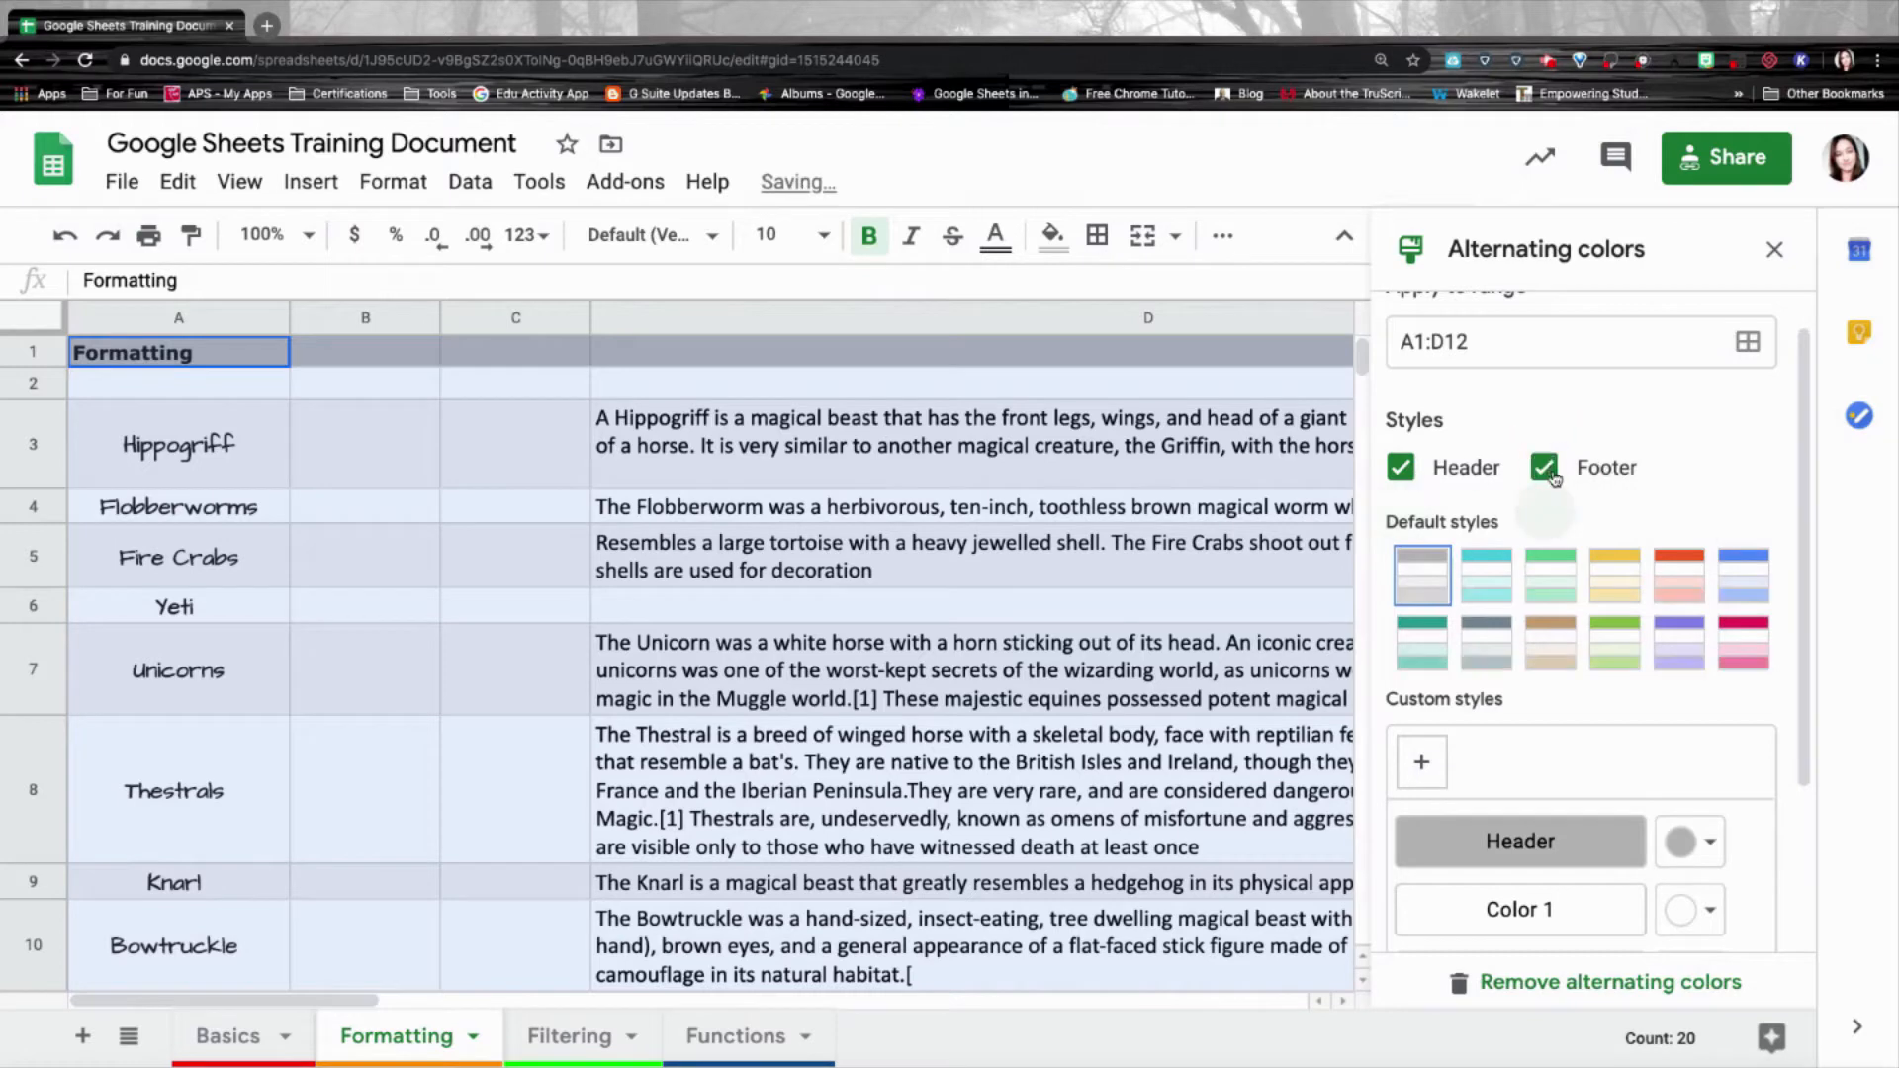
left_click(1548, 467)
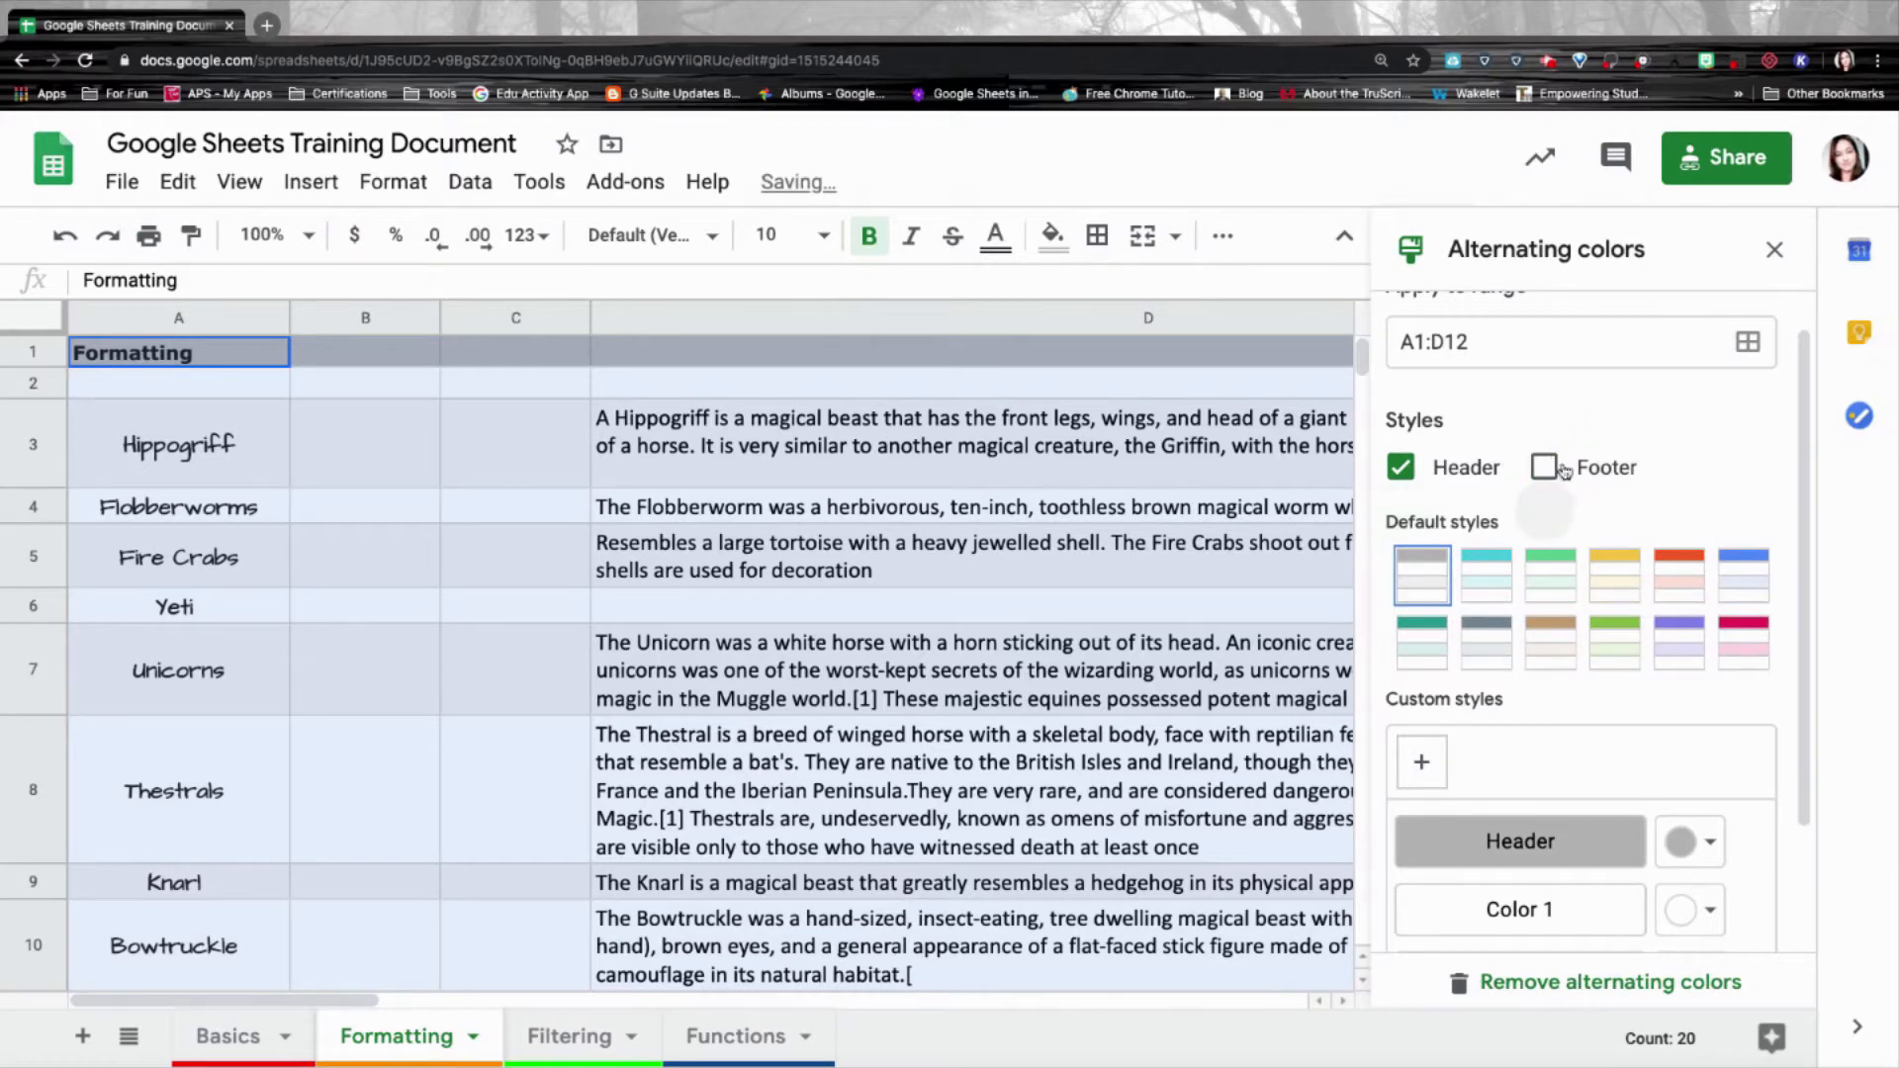
scroll(1563, 471, "down", 1)
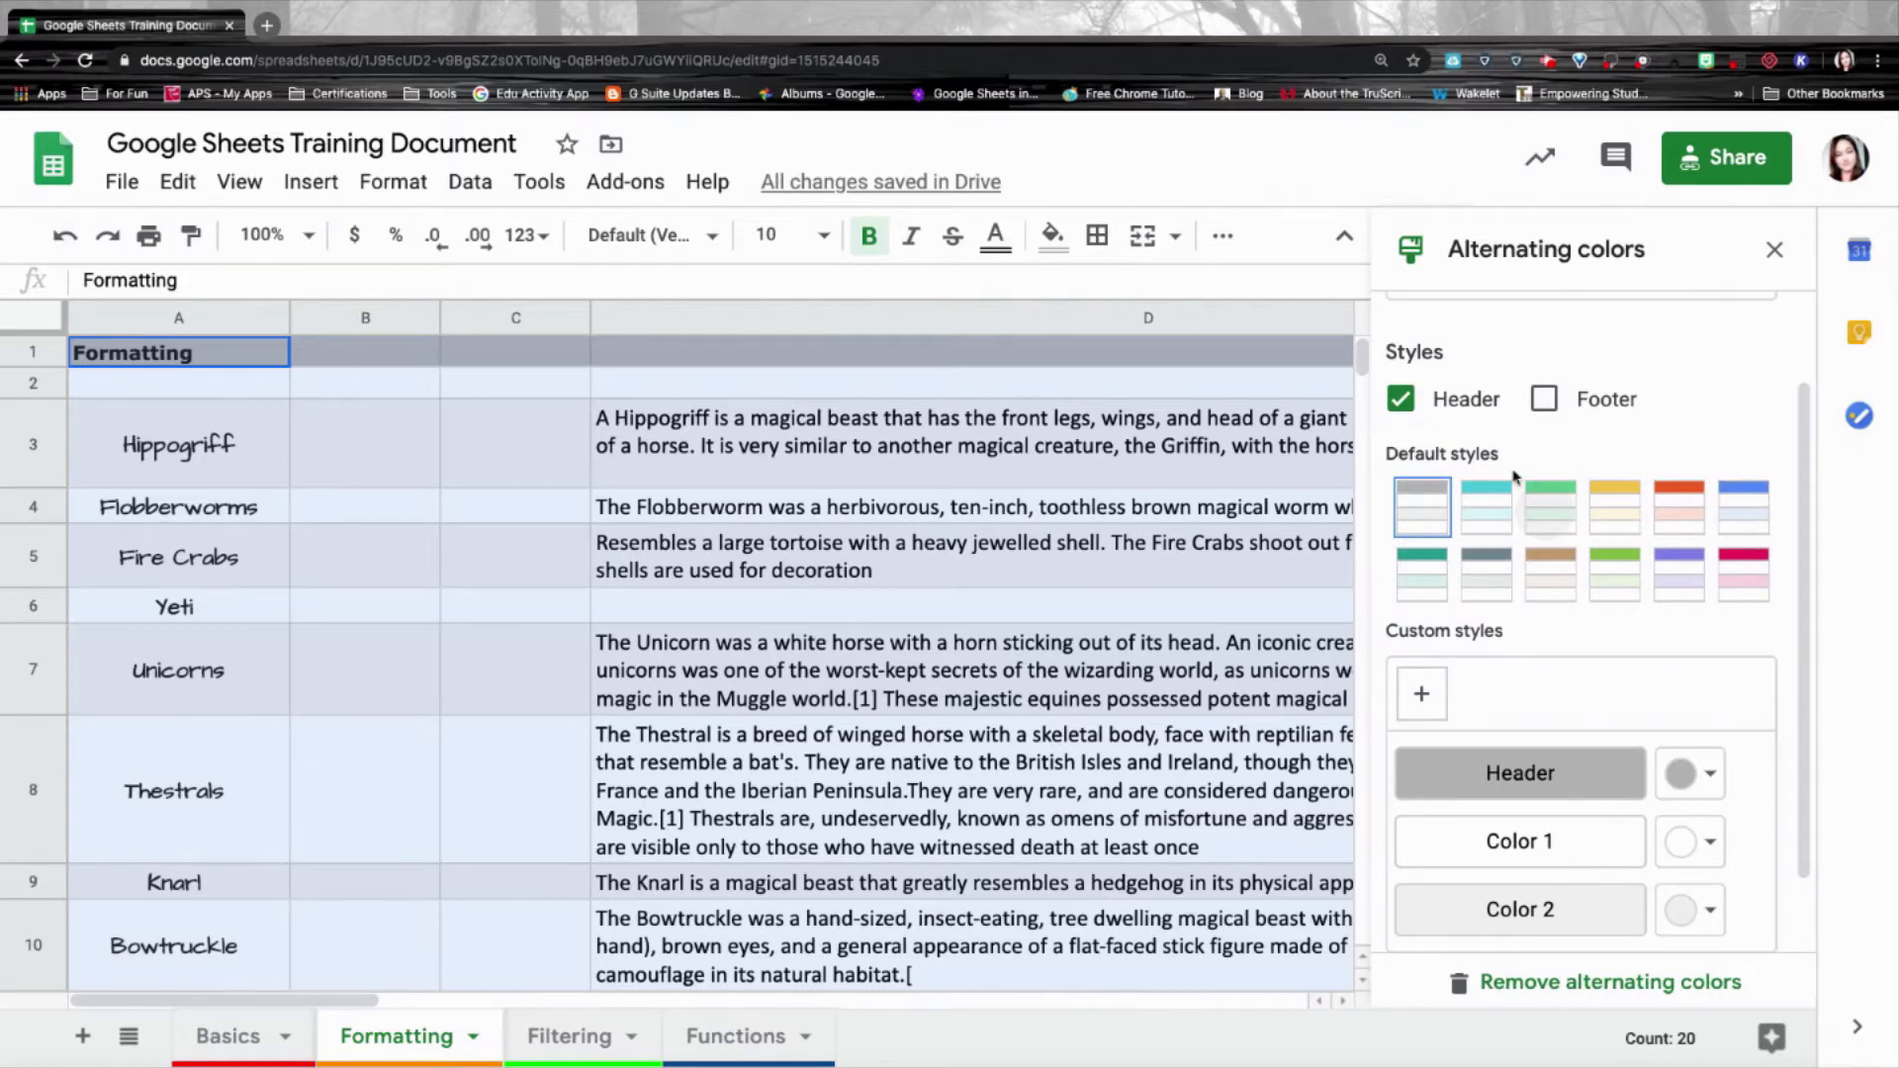
left_click(1437, 580)
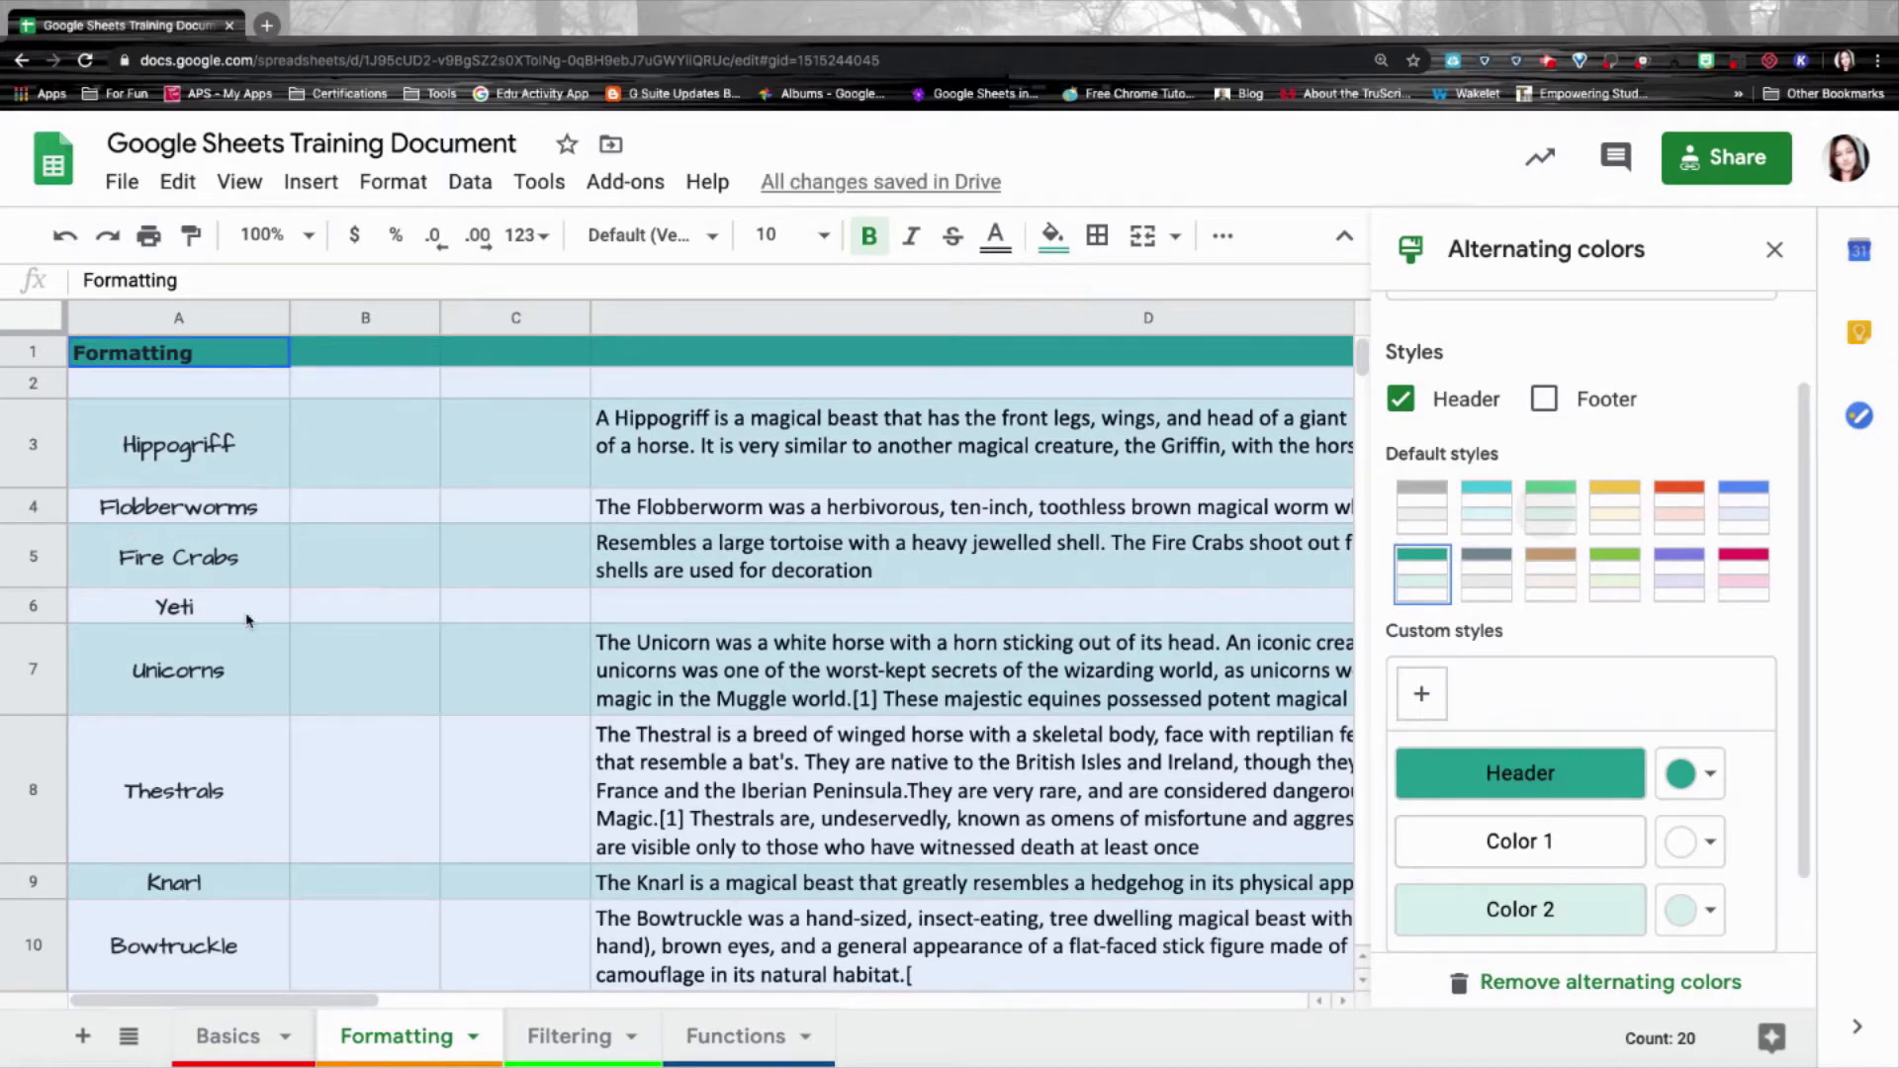
Keep the teal header colour unchanged and finish with Done.
scroll(1687, 754, "down", 1)
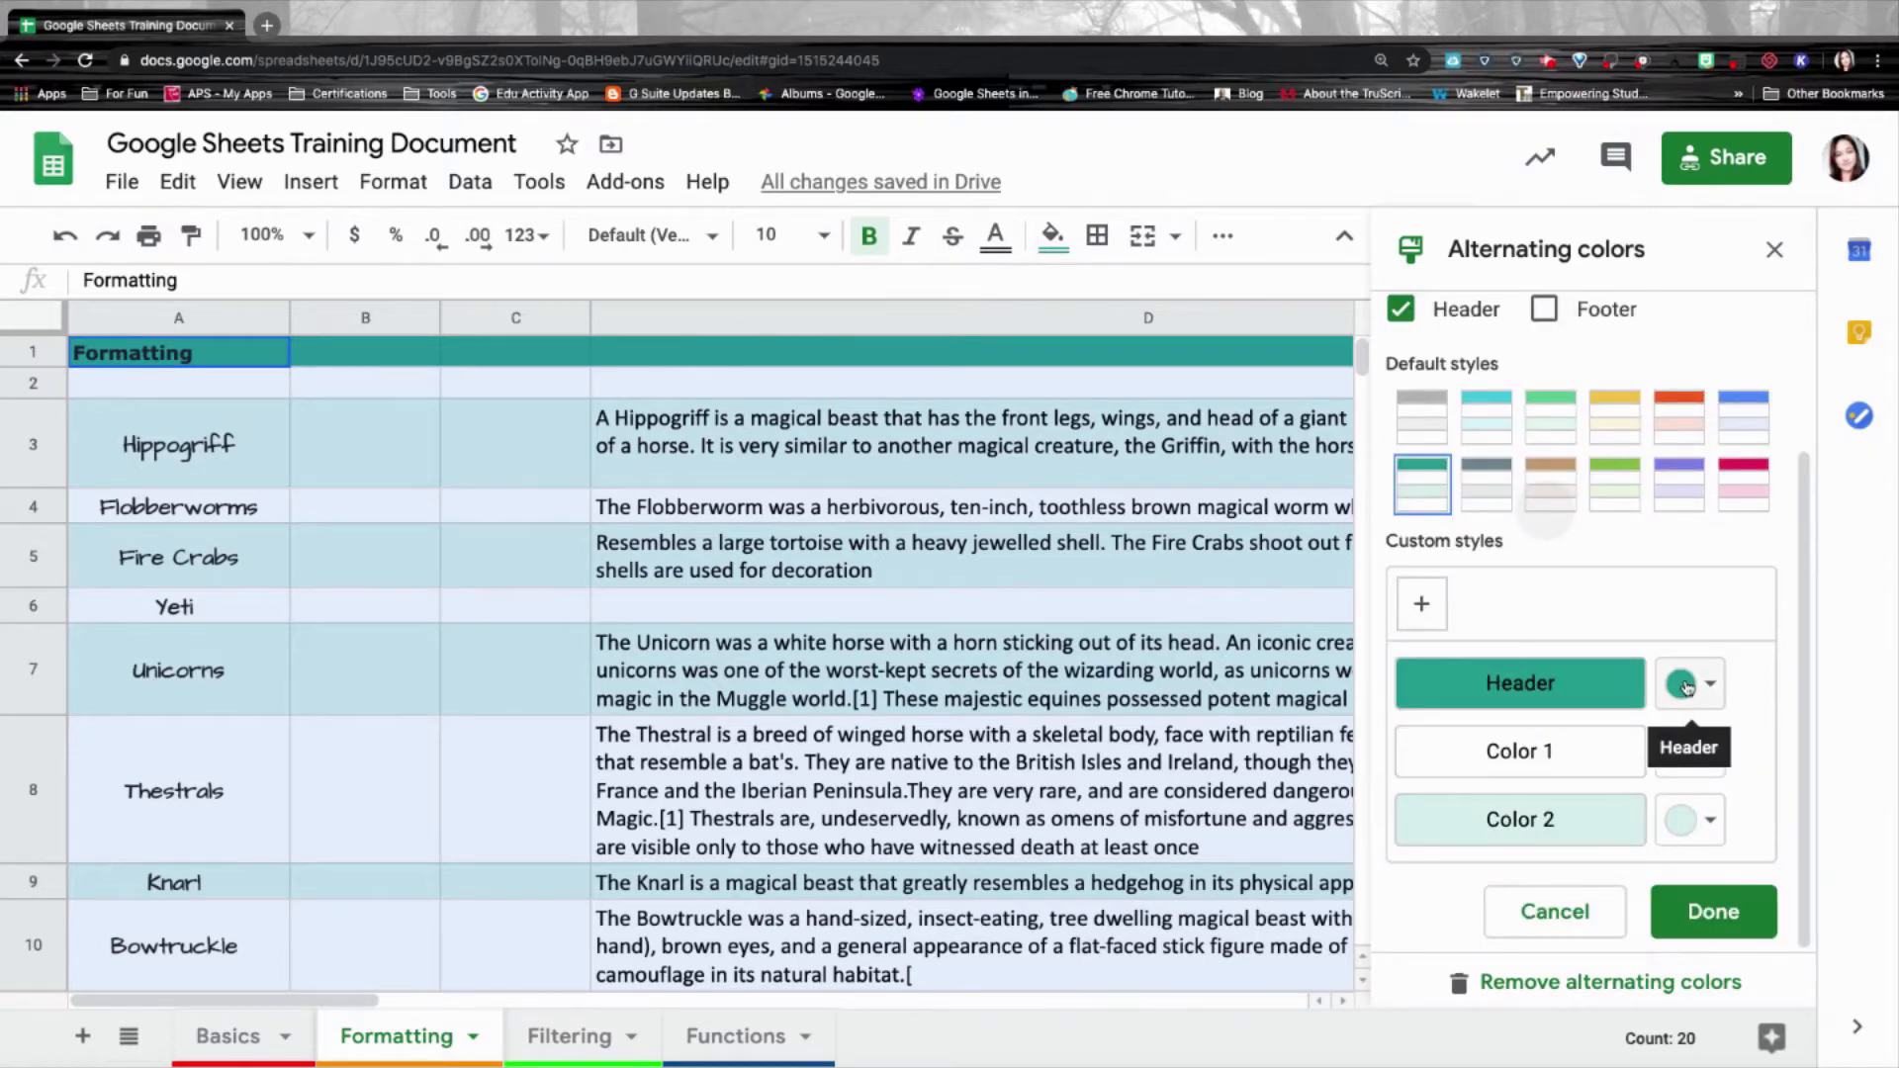
left_click(1686, 686)
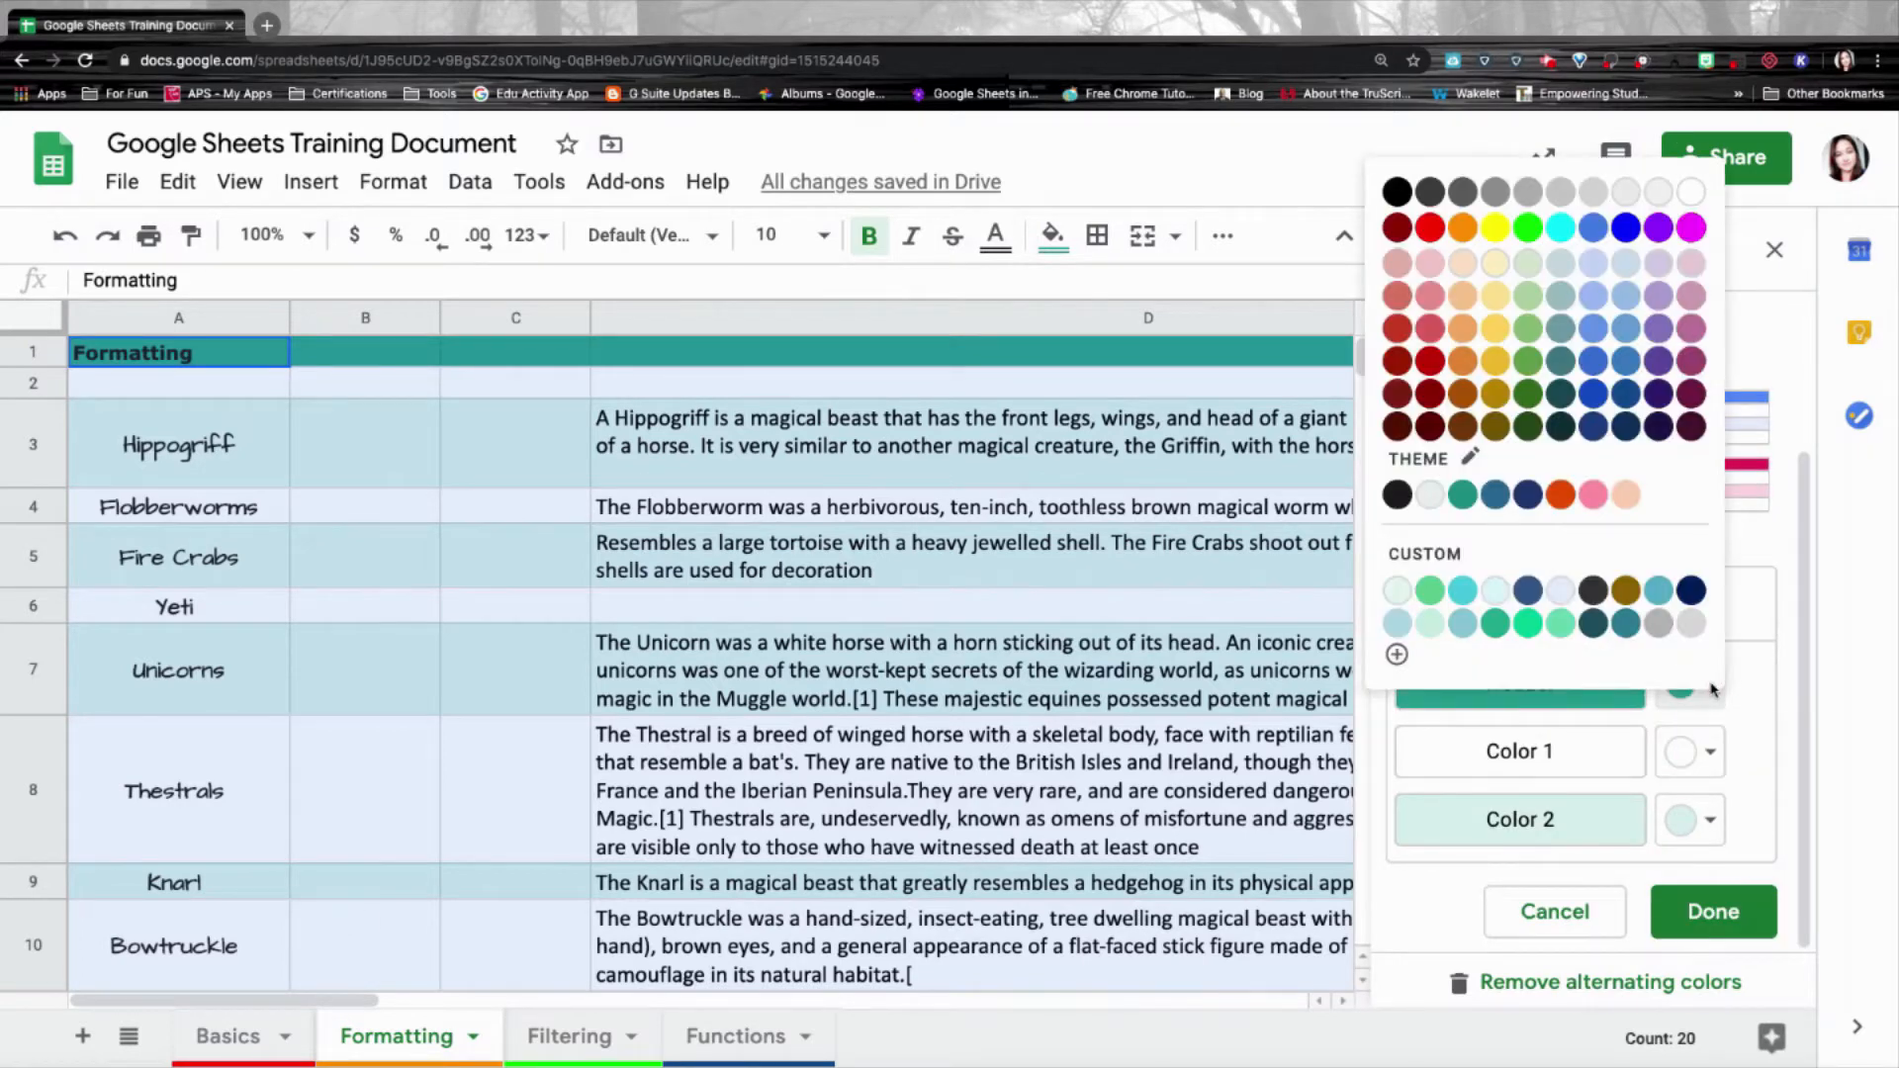
left_click(1780, 665)
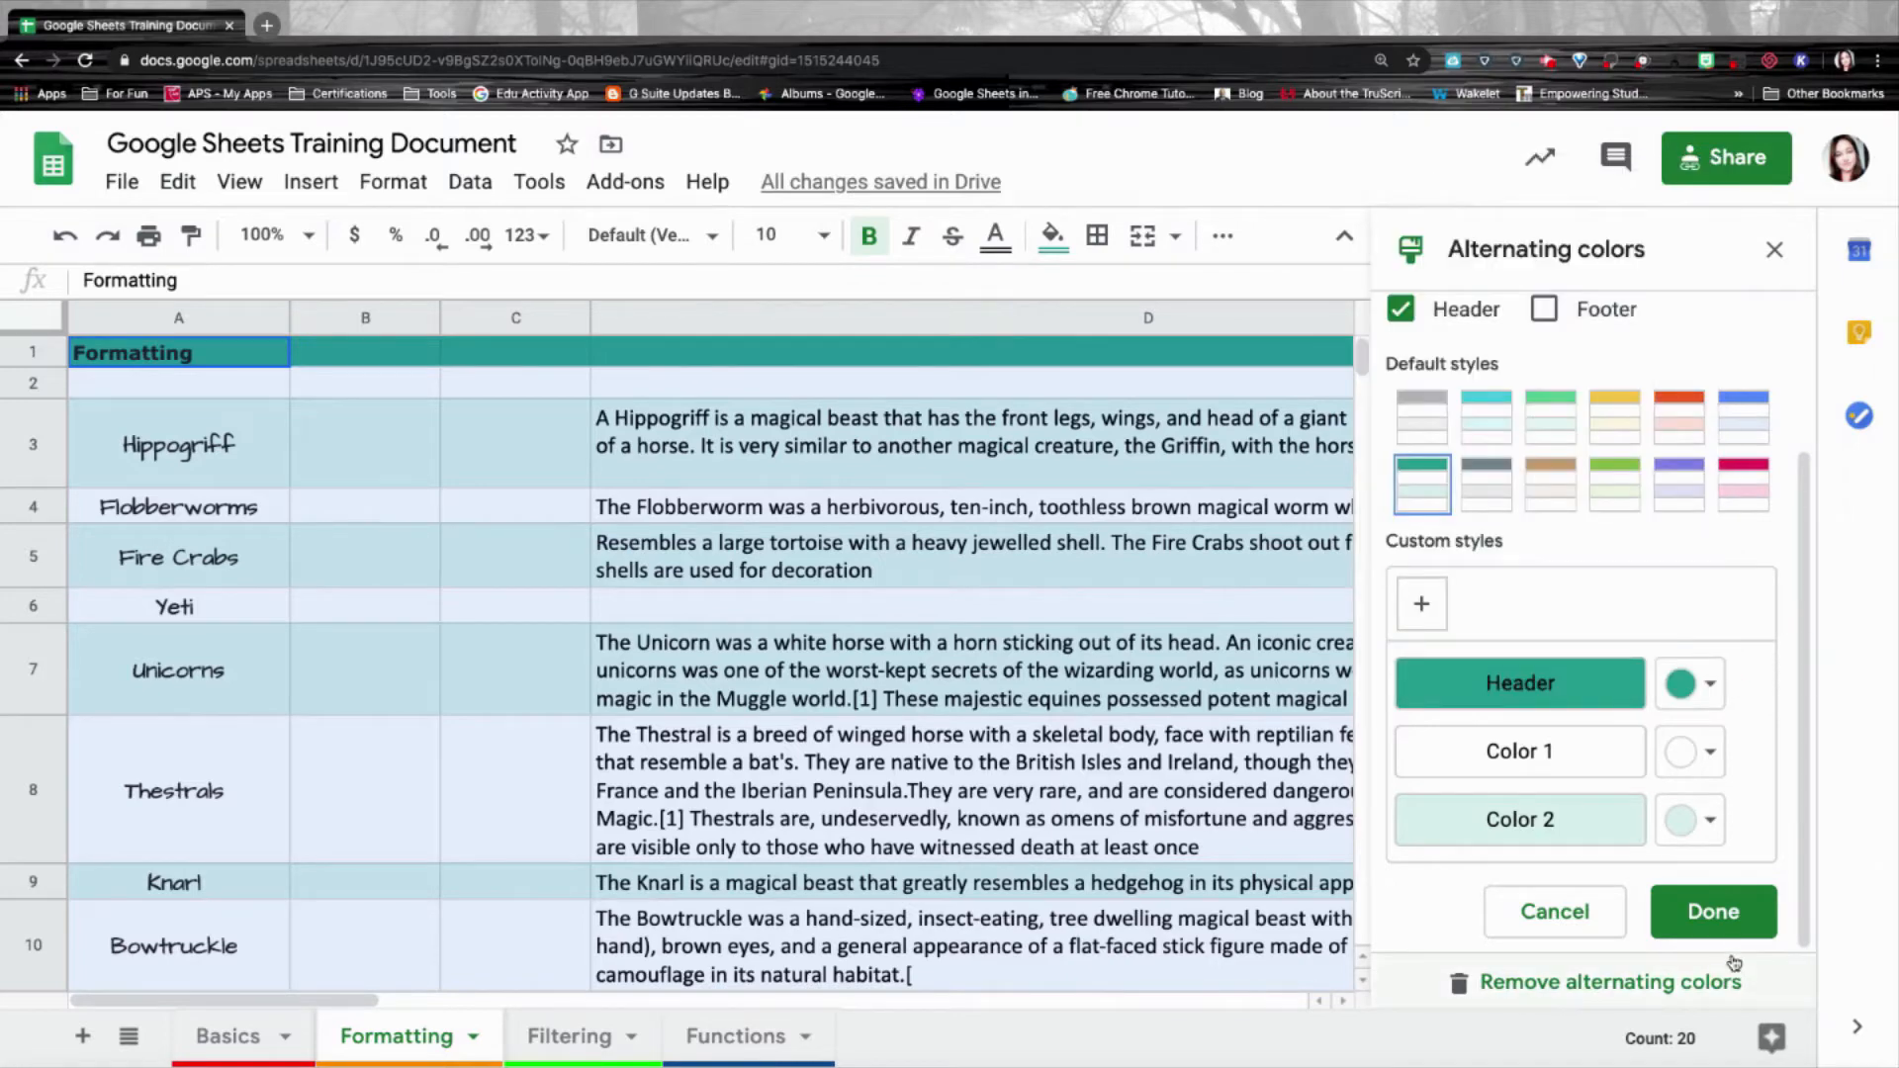
left_click(1722, 923)
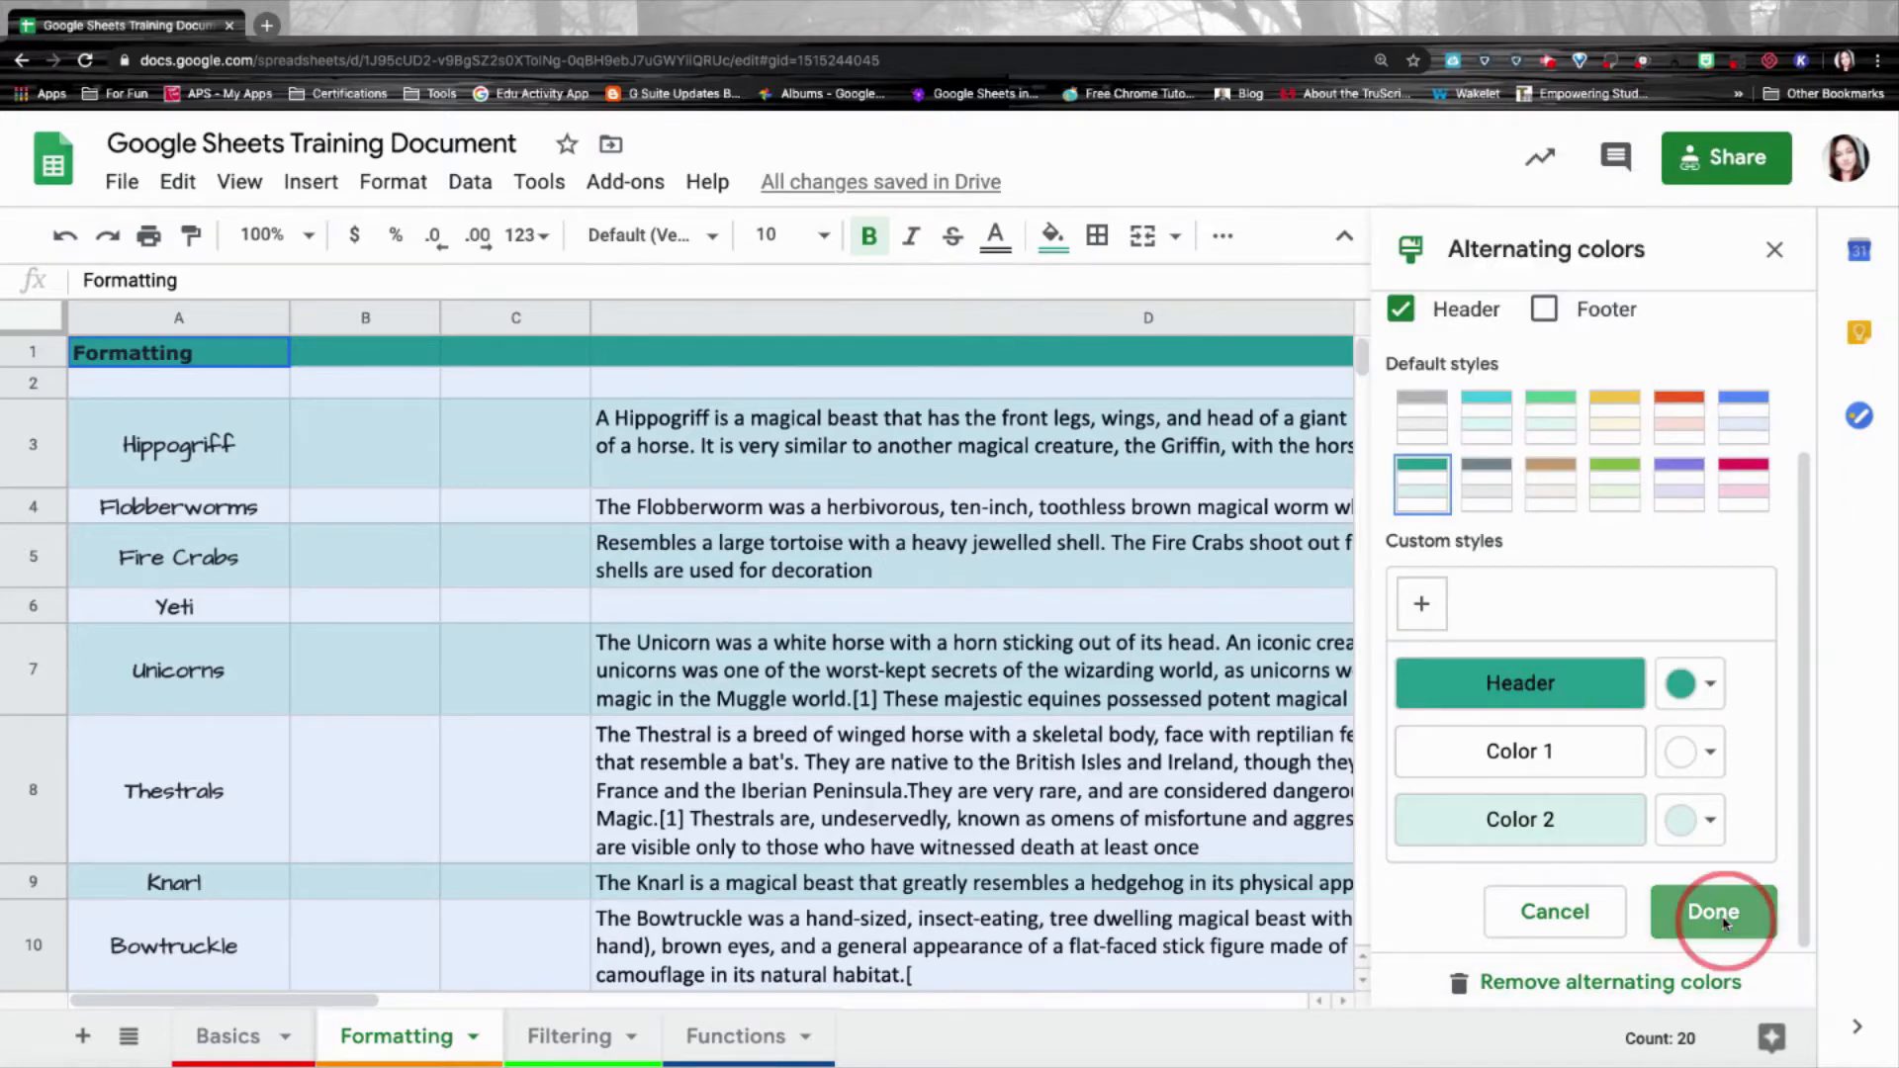
left_click(1616, 645)
Select cell B3 beside Hippogriff for its picture.
scroll(1617, 645, "down", 5)
scroll(1616, 645, "up", 5)
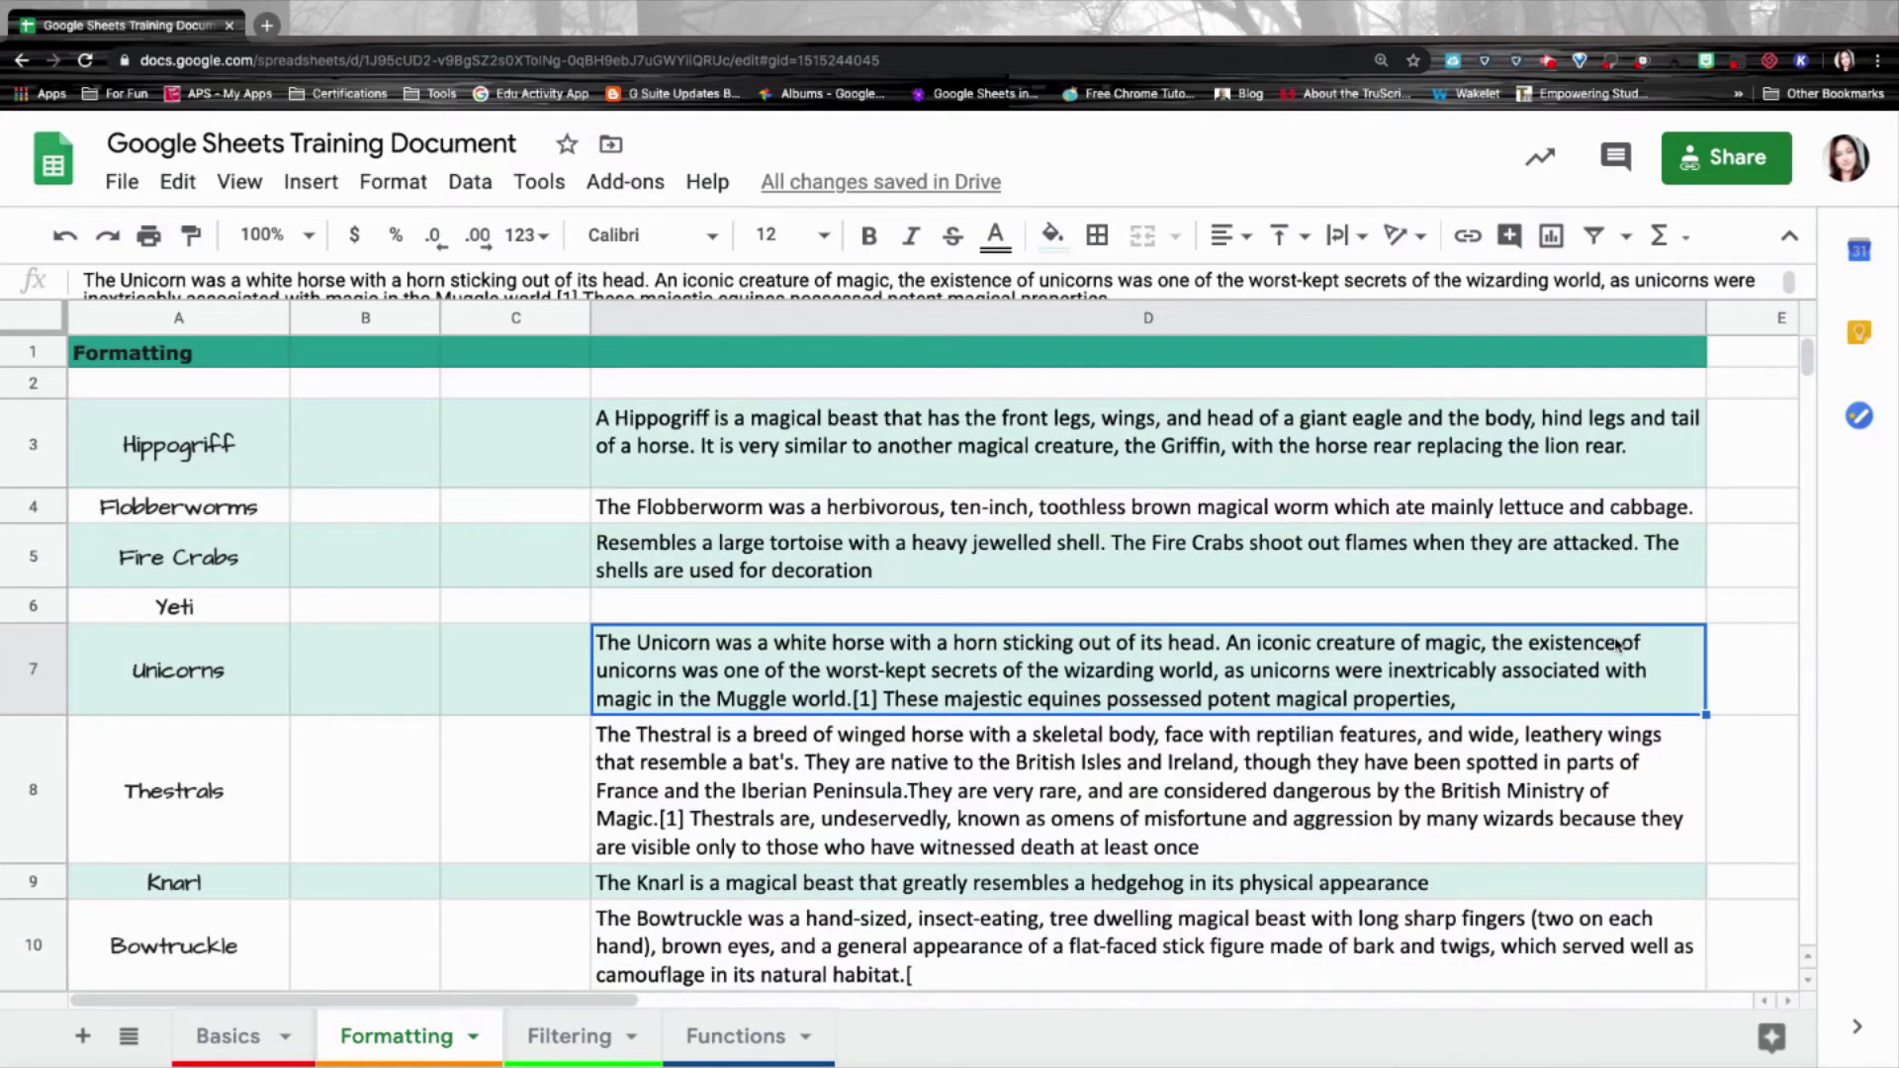
left_click(337, 477)
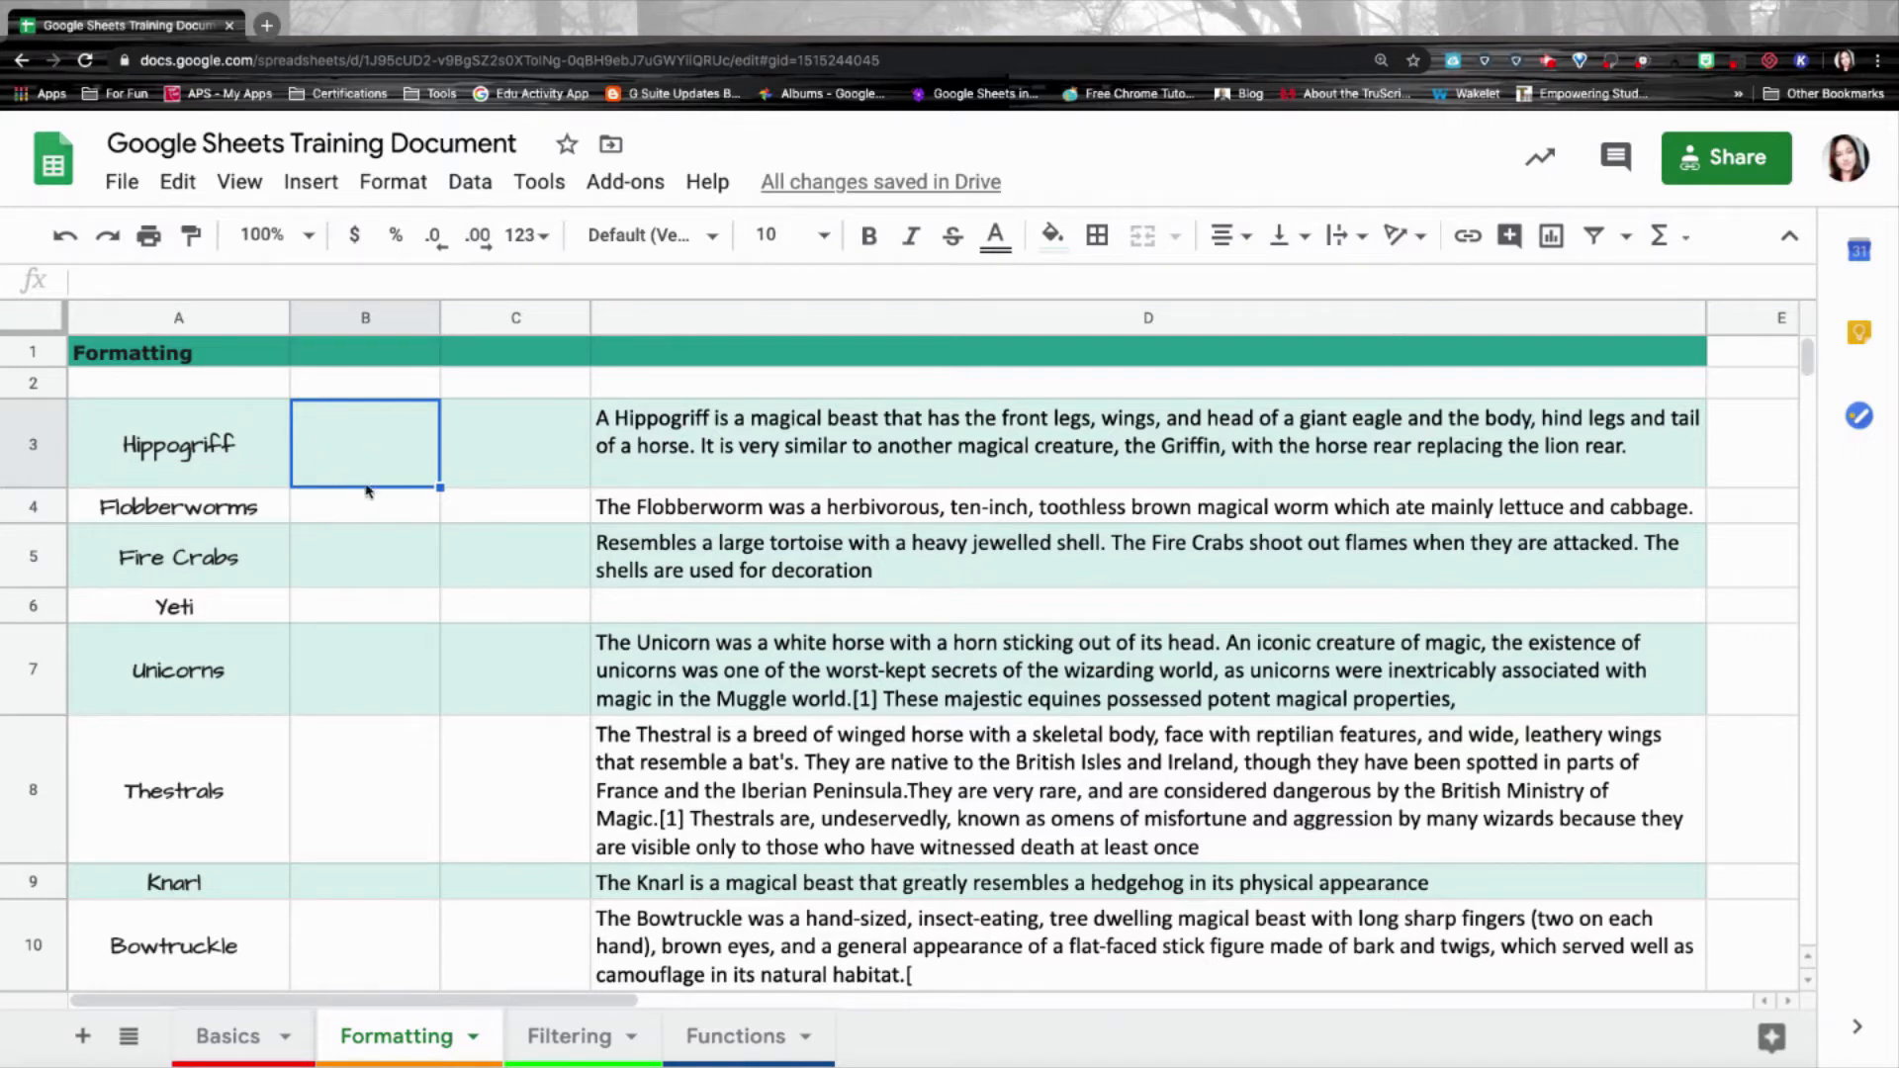
Insert a golden bird picture into B3 as an in-cell image from a 'Hippogriff' Google image search.
left_click(313, 185)
scroll(337, 257, "up", 1)
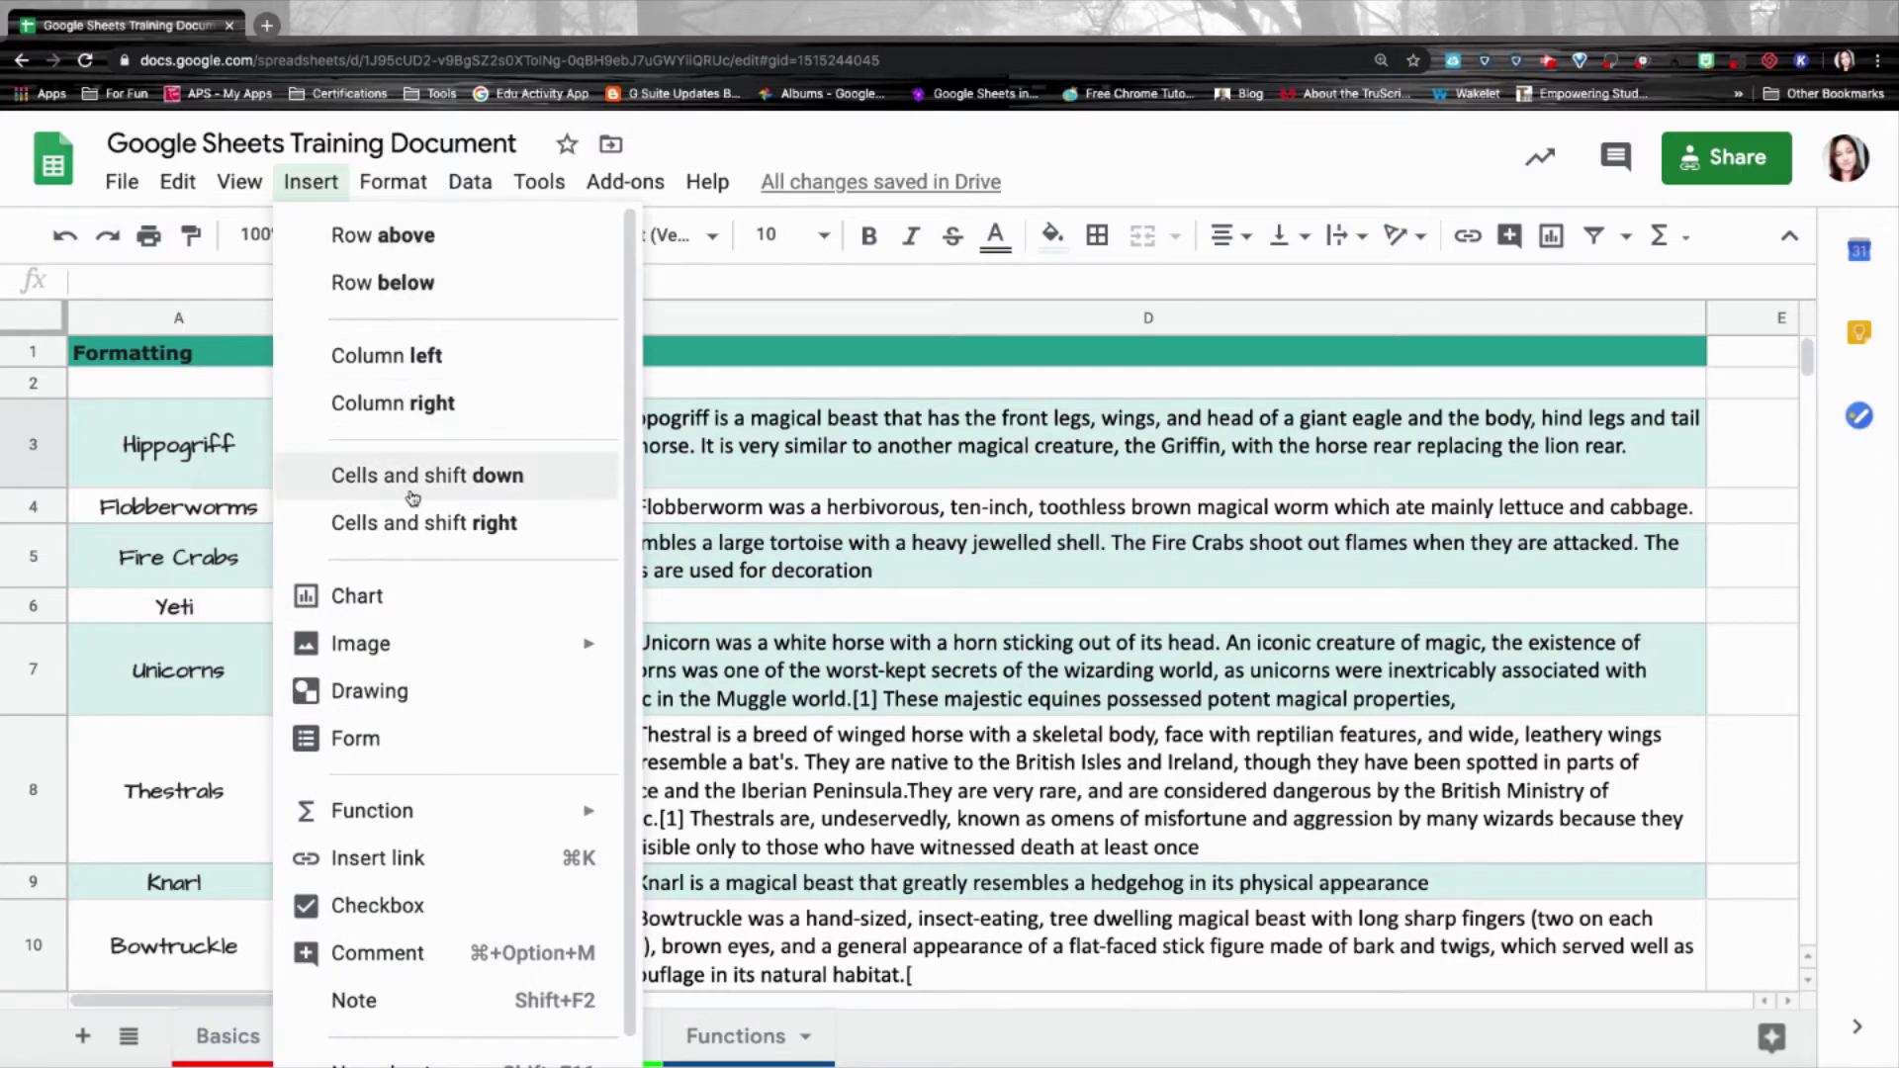
scroll(425, 593, "down", 1)
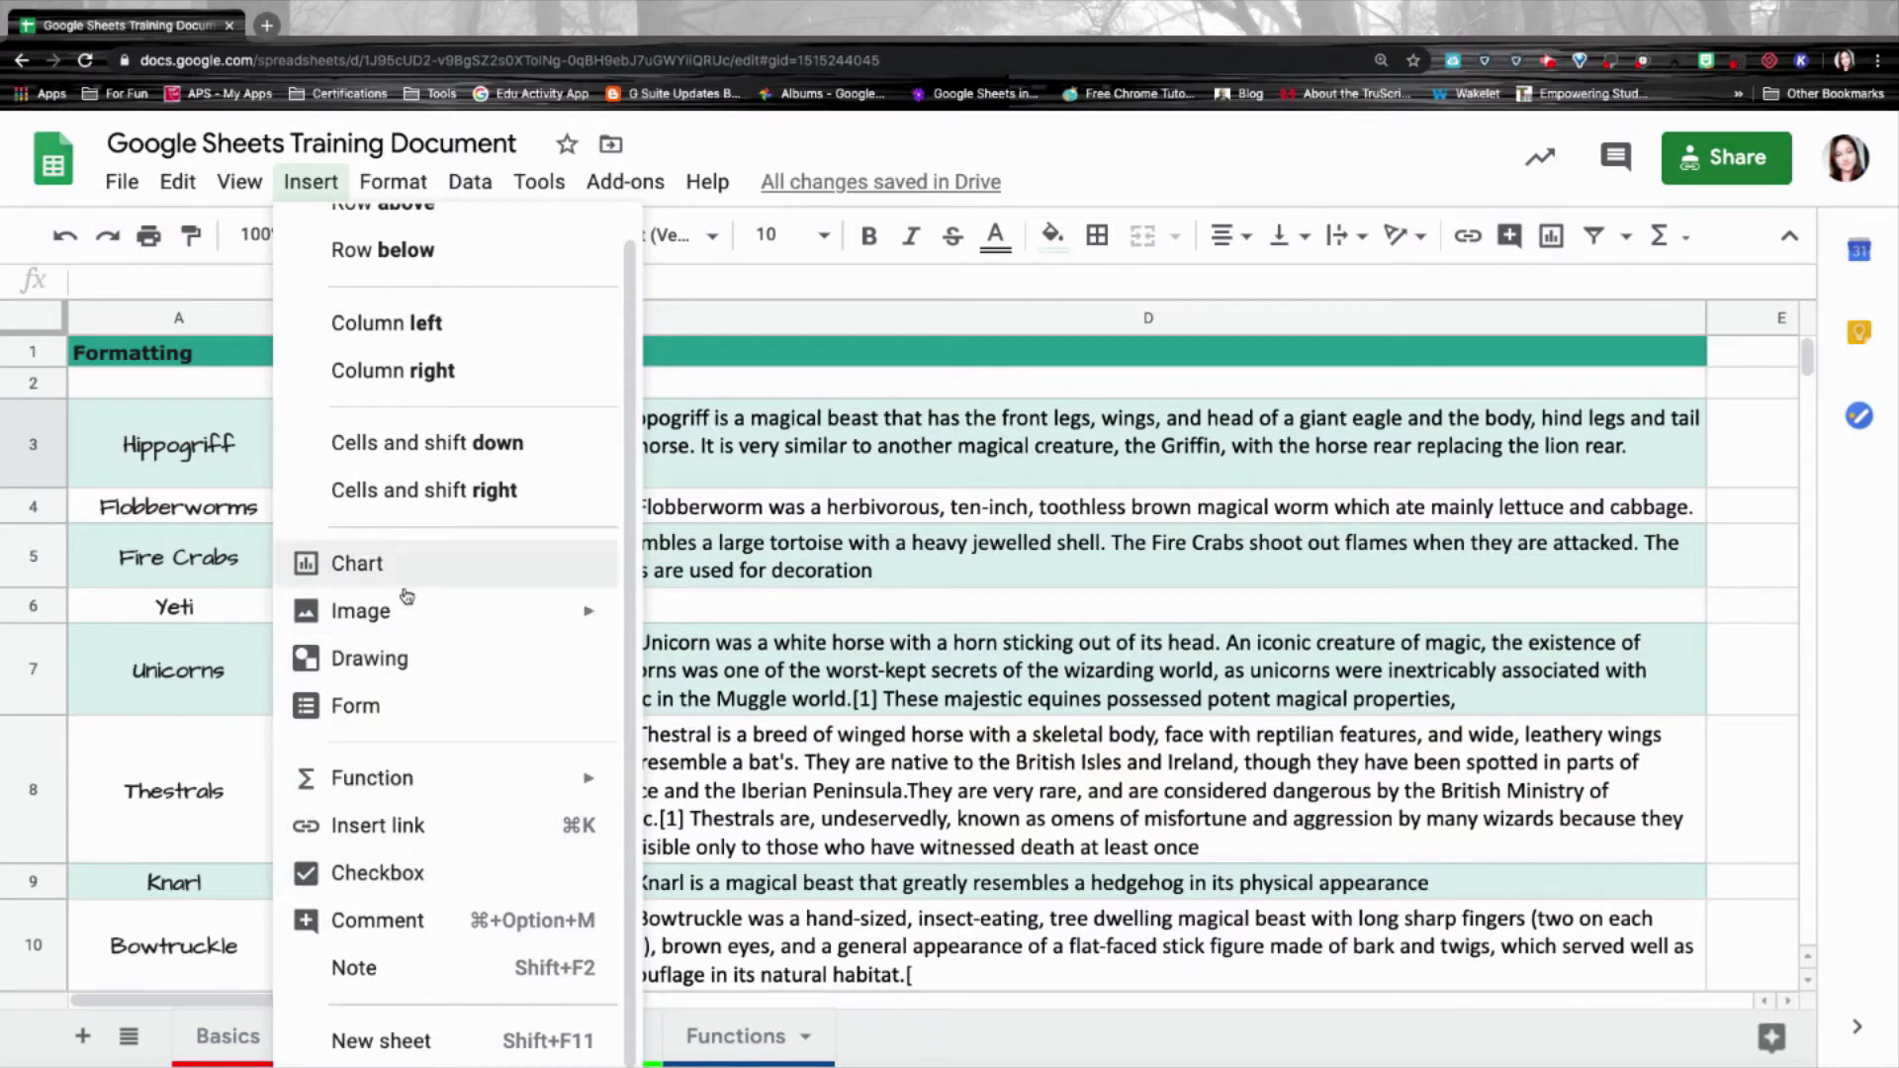
mouse_move(410, 616)
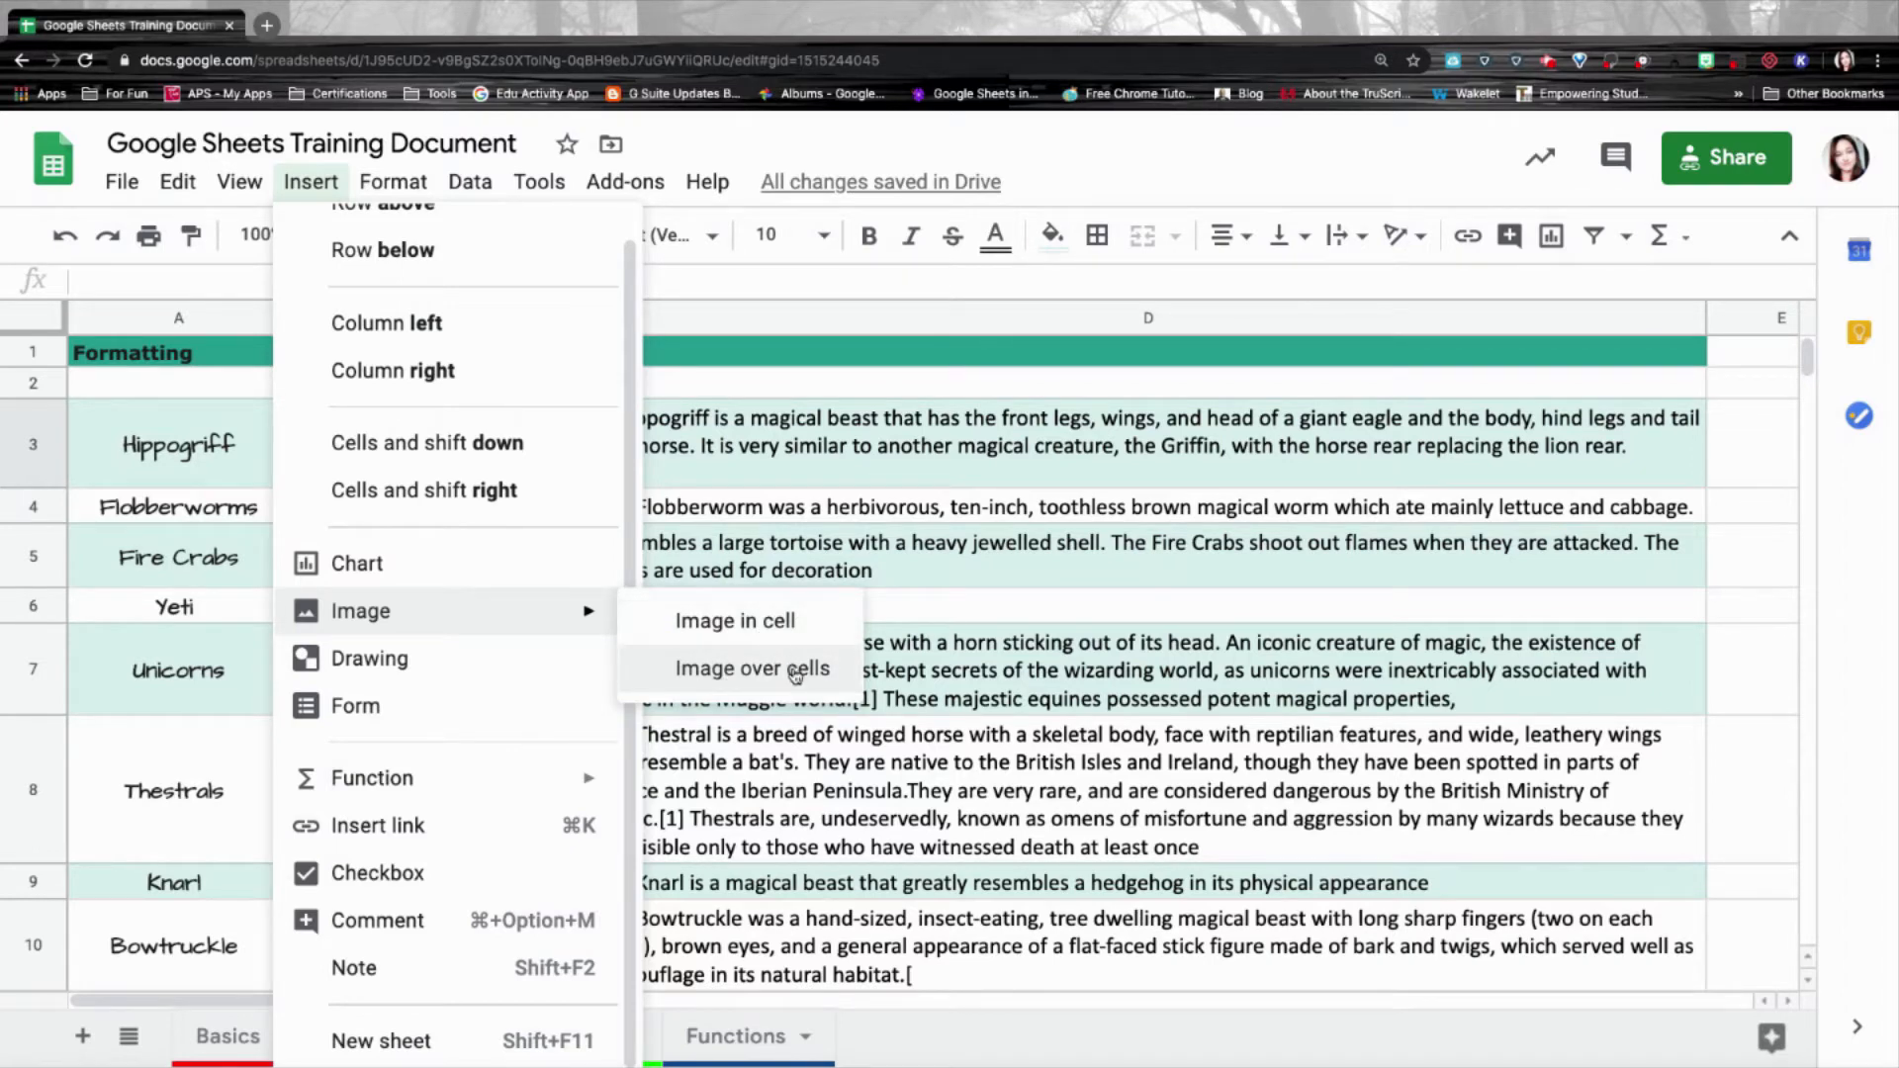
left_click(801, 633)
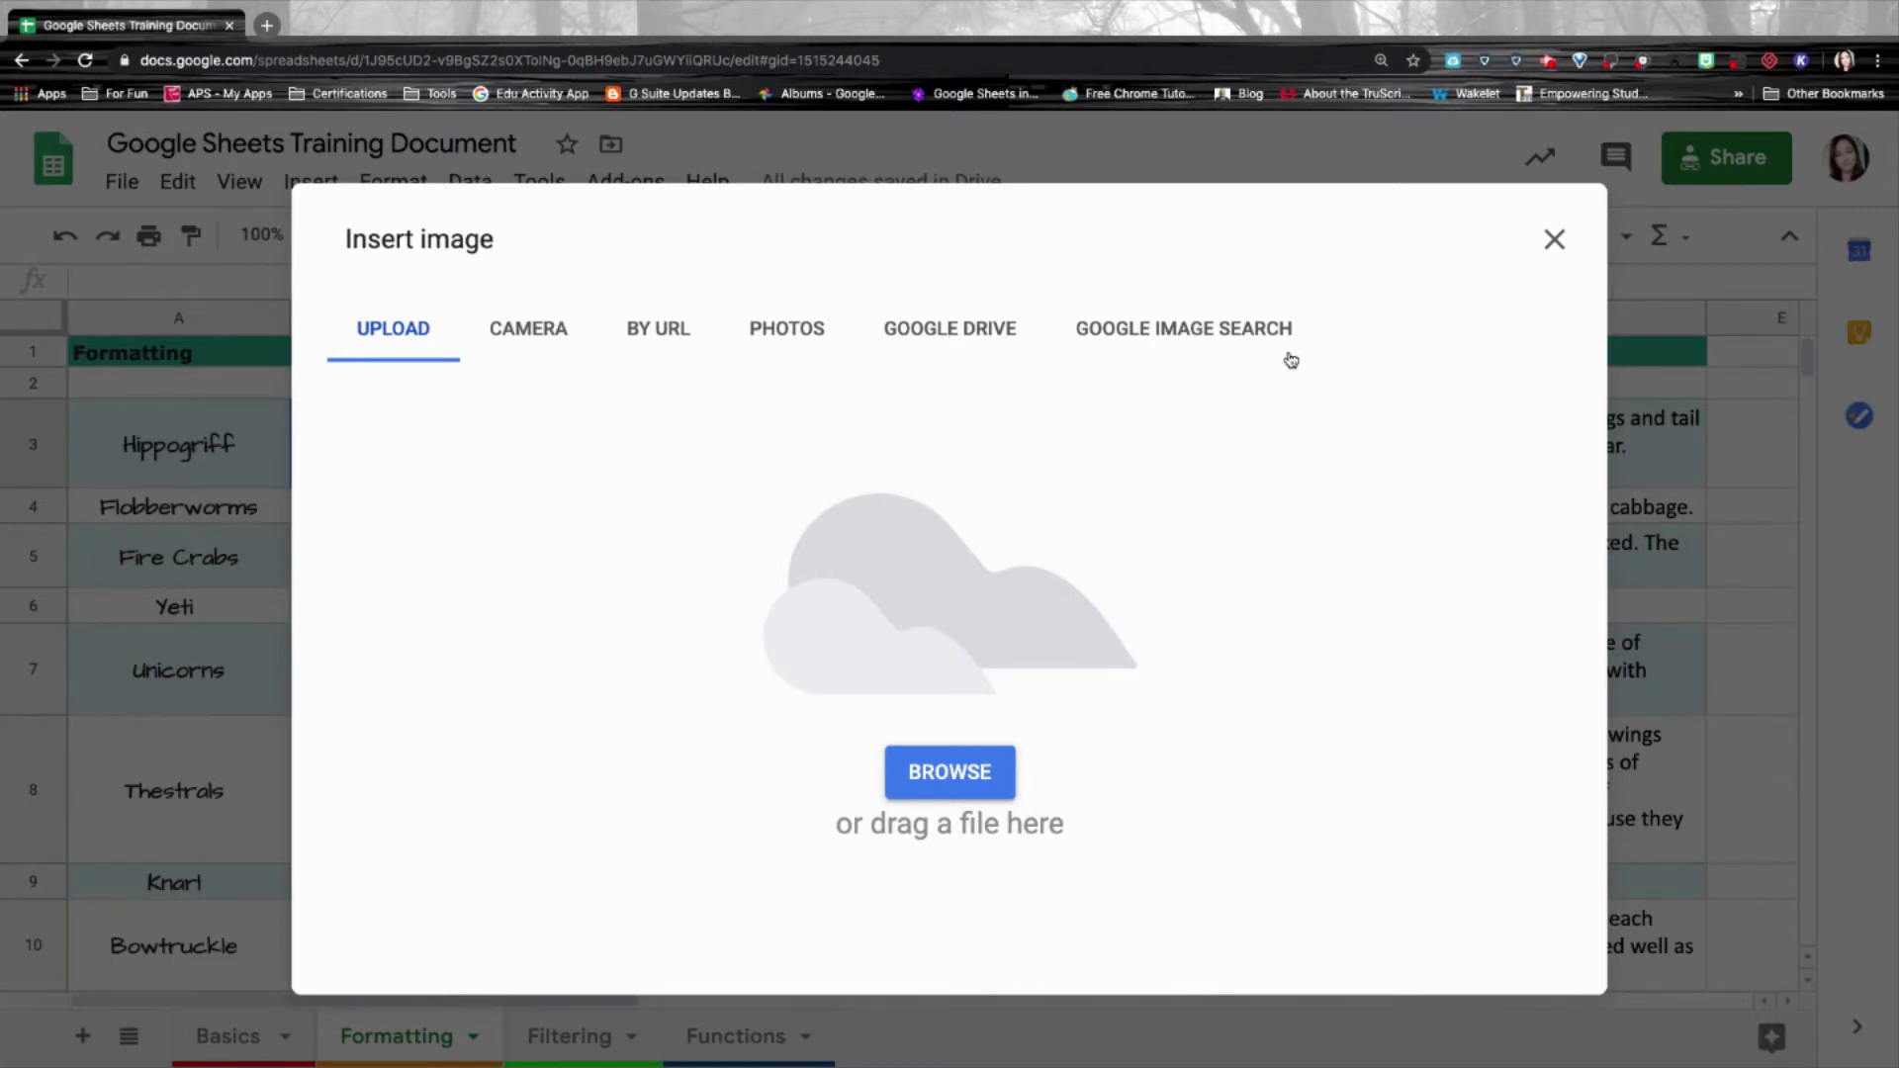
left_click(1163, 331)
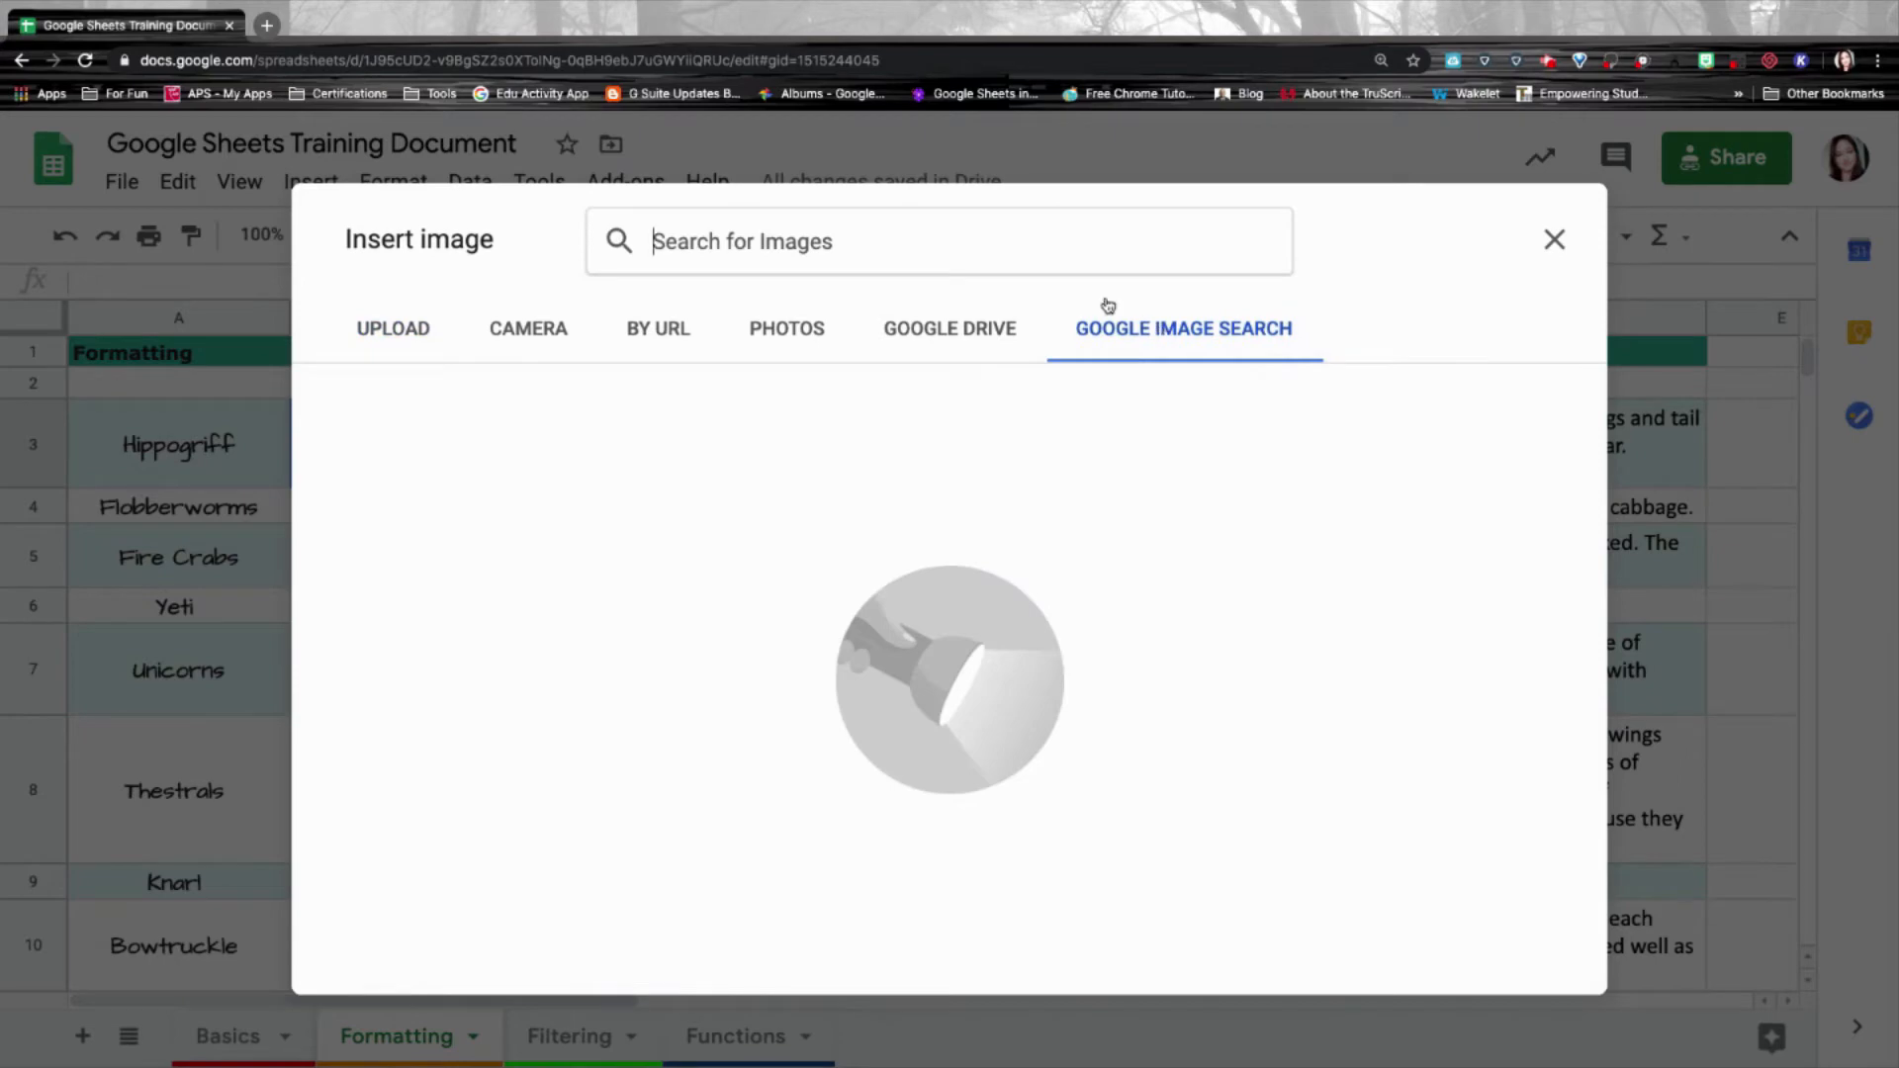
type("Hippogriff")
key("Return")
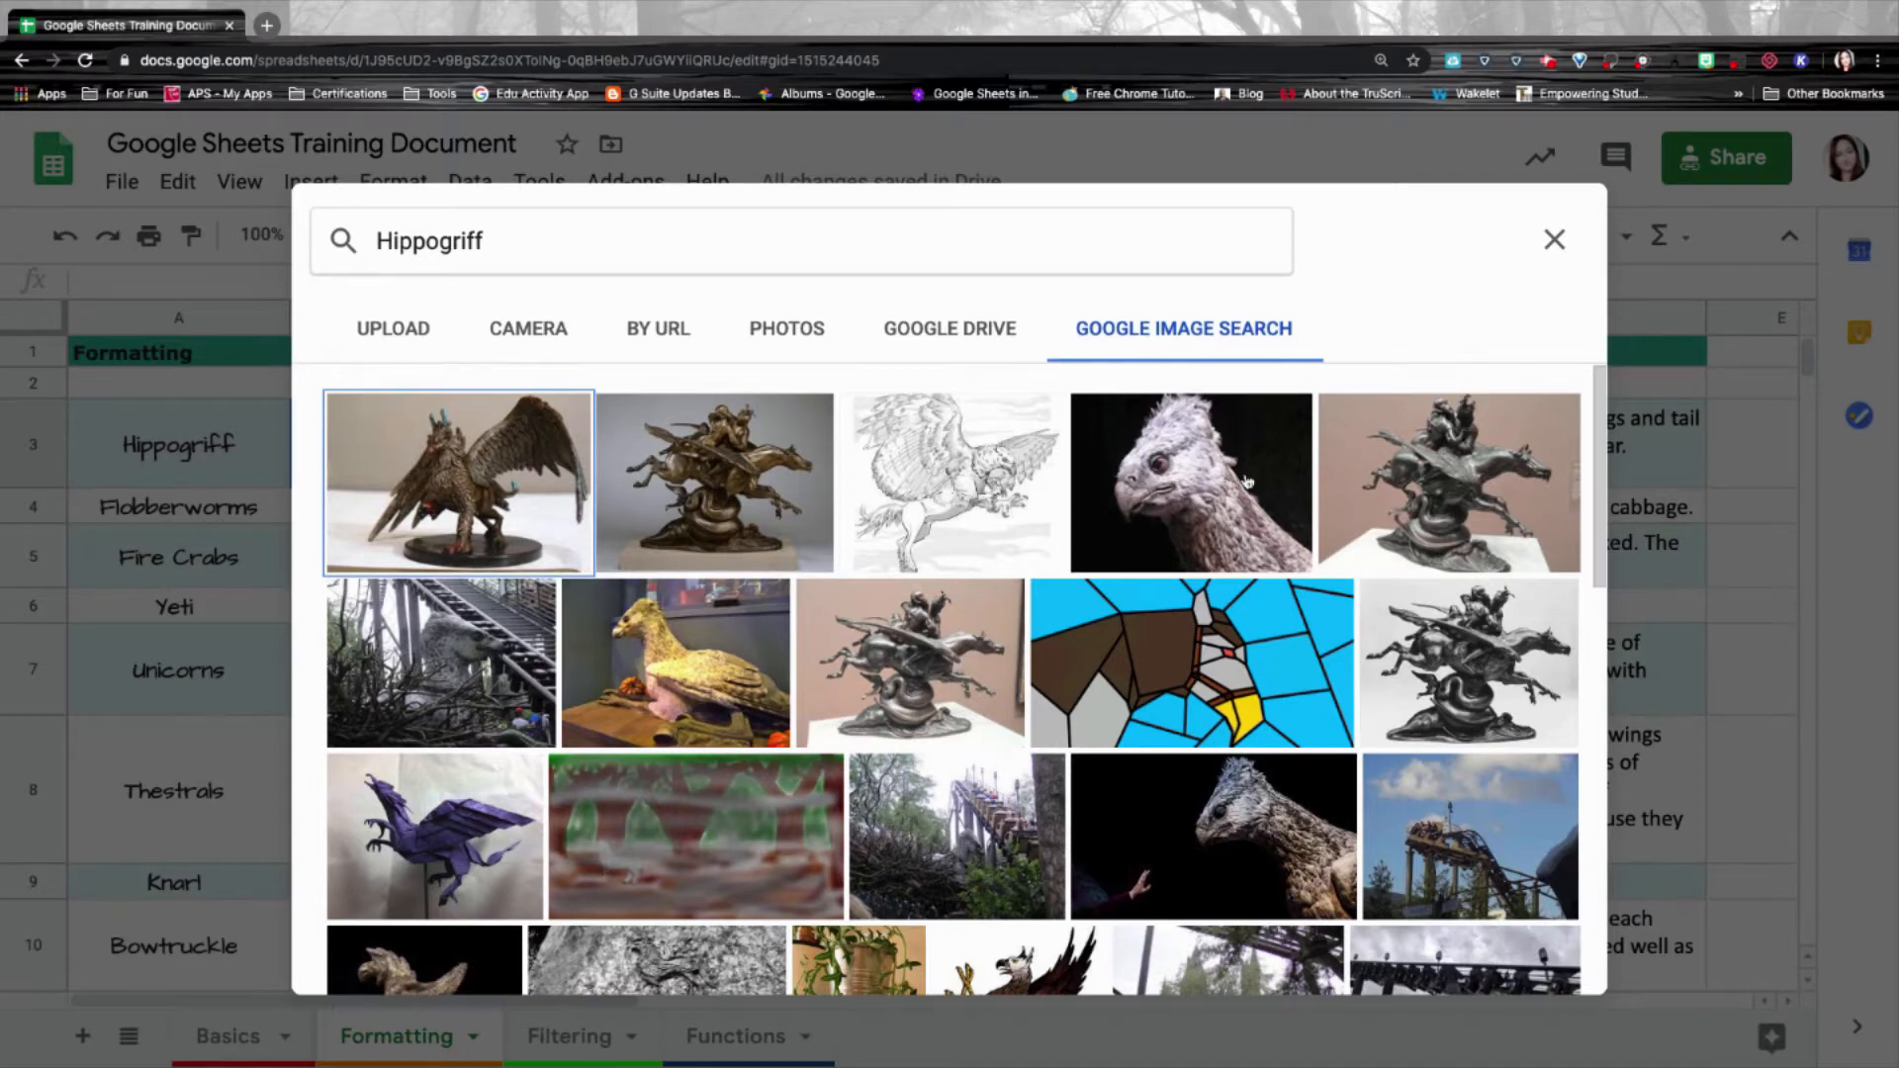
left_click(703, 617)
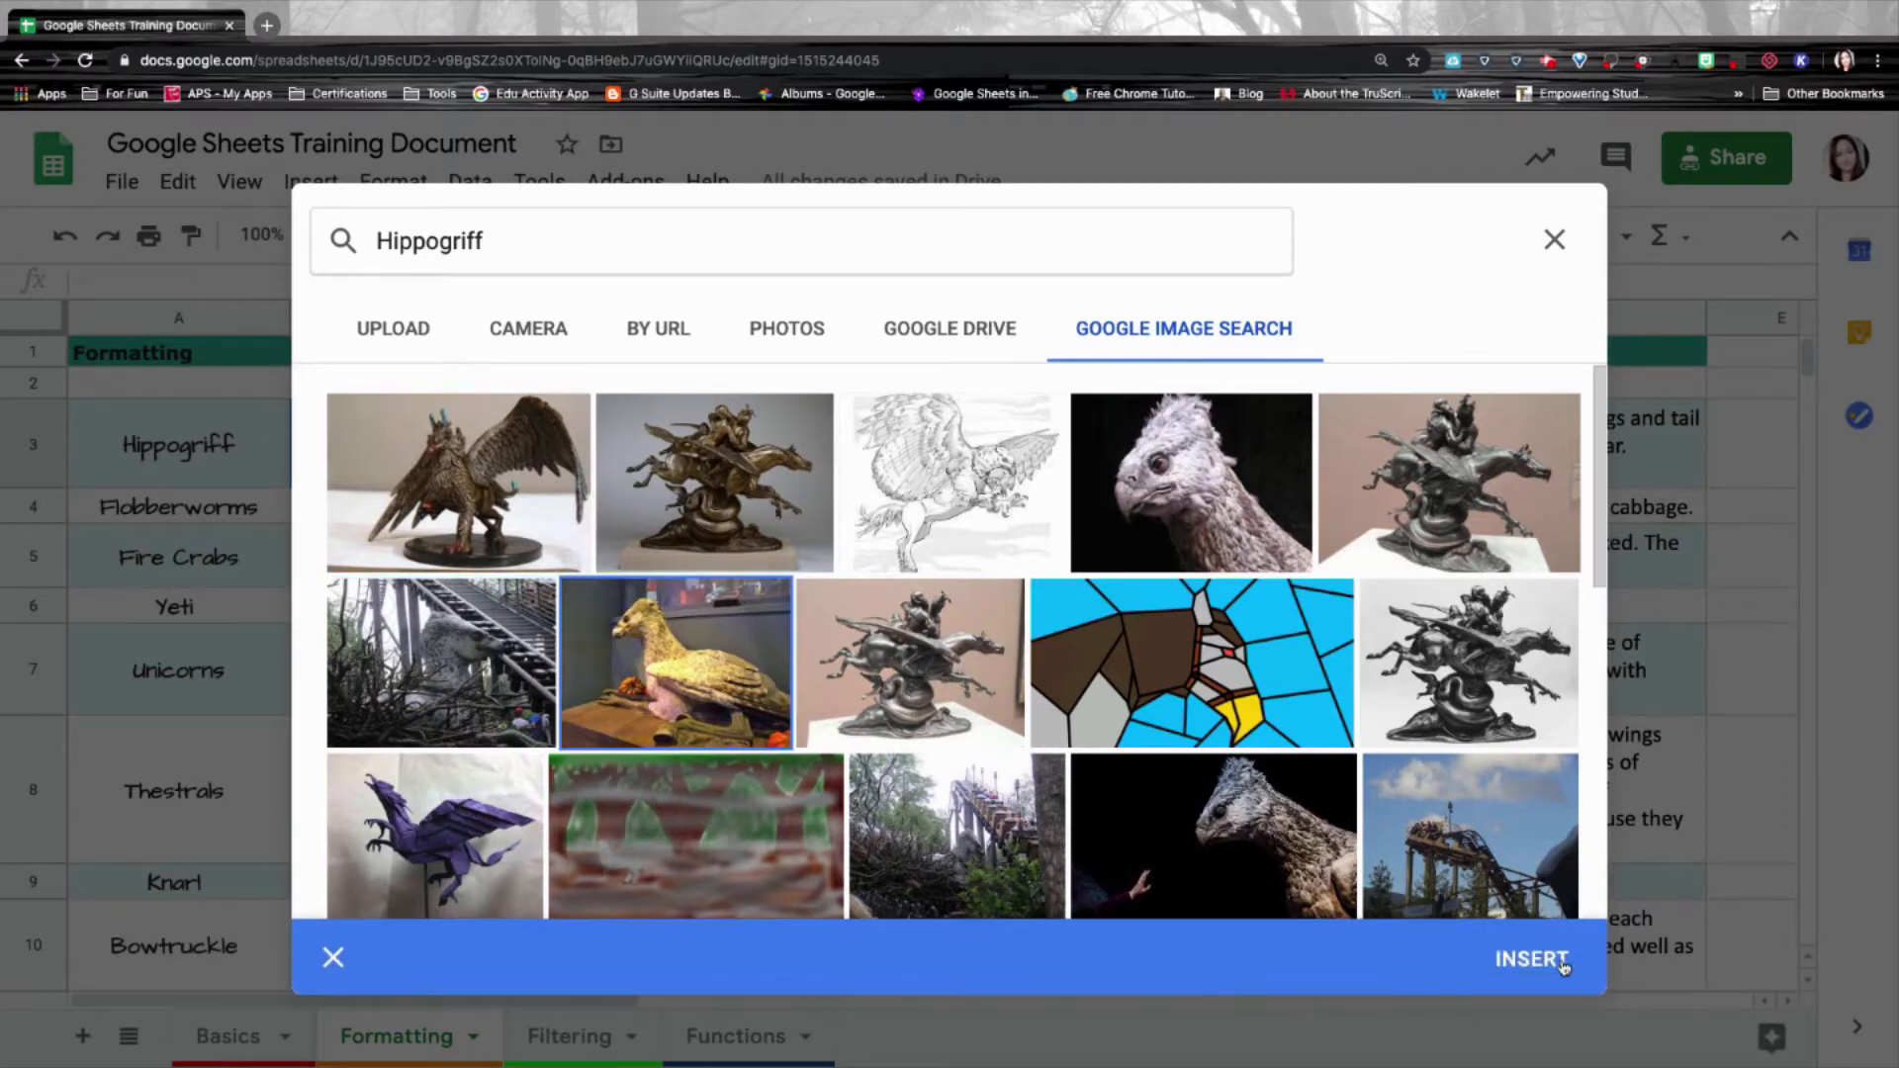
left_click(1561, 964)
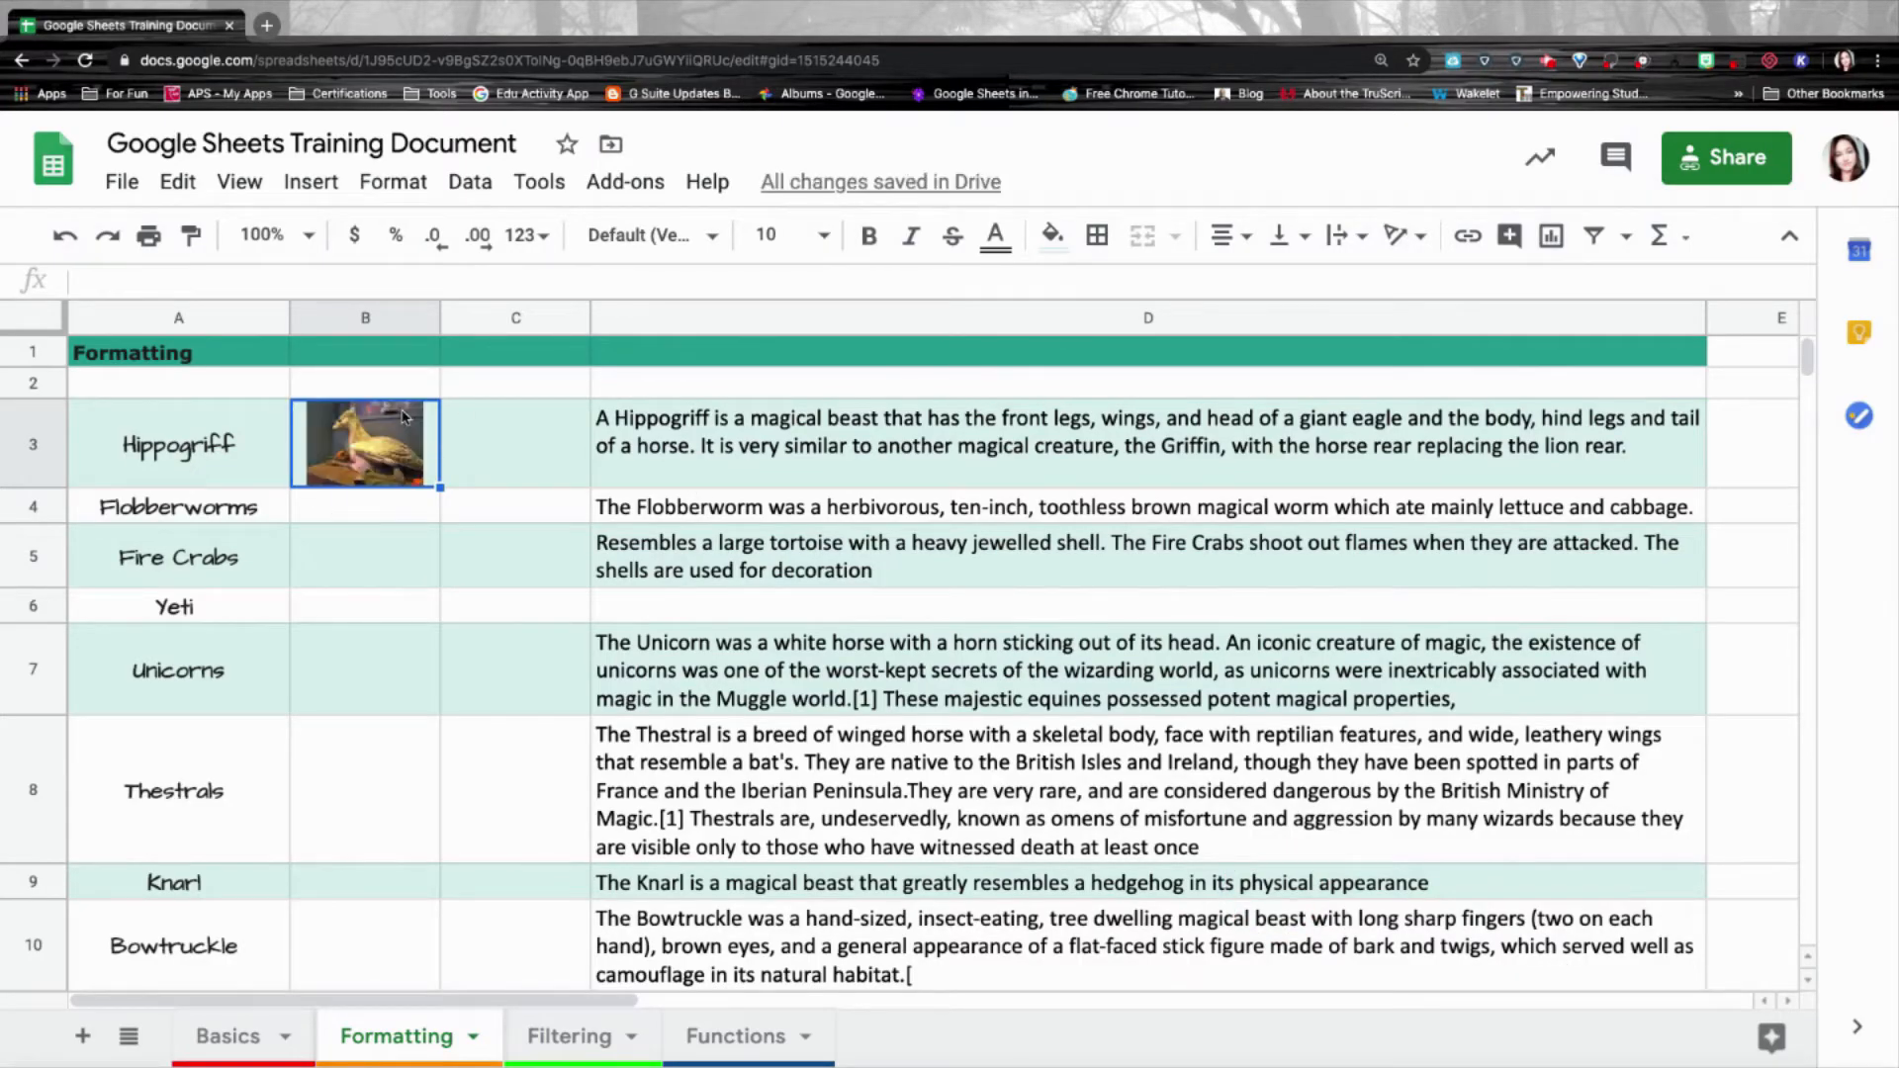
Resize rows 3–12 to a height of 65 pixels.
left_click(365, 508)
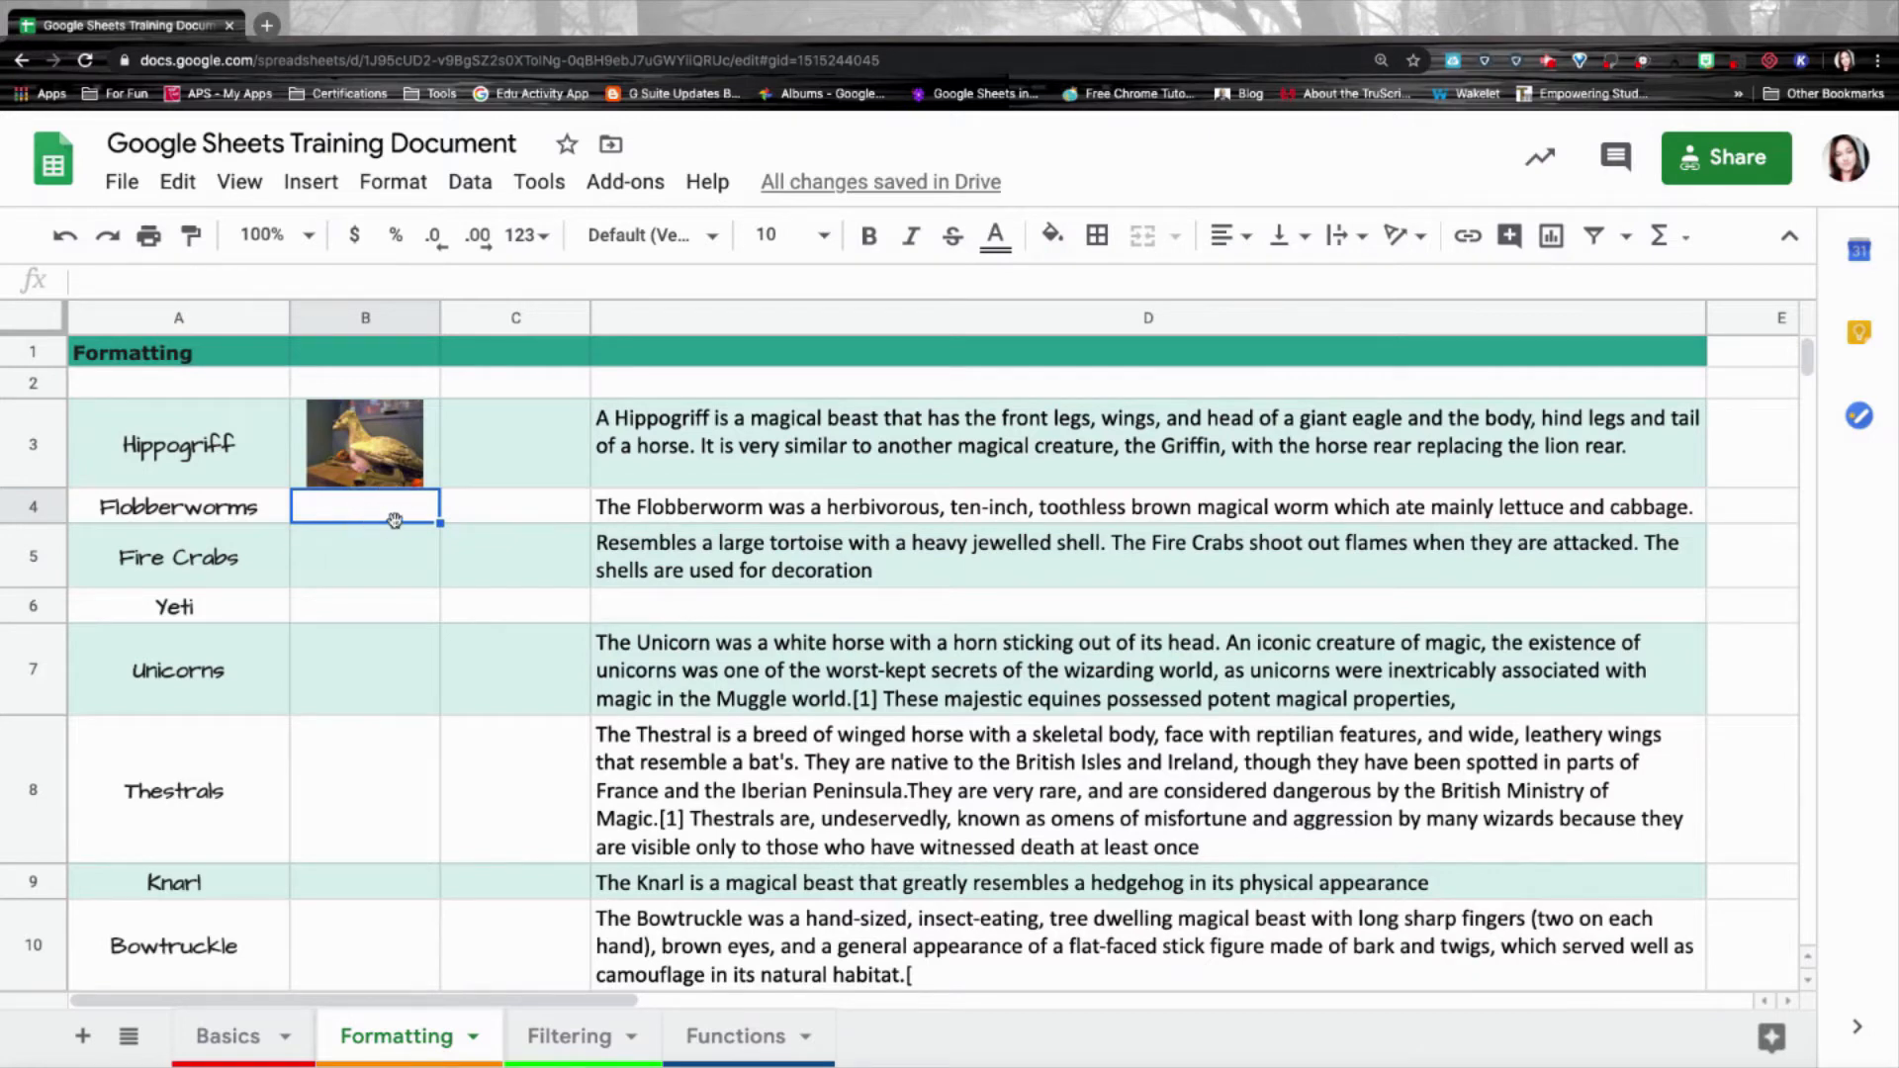
left_click(38, 435)
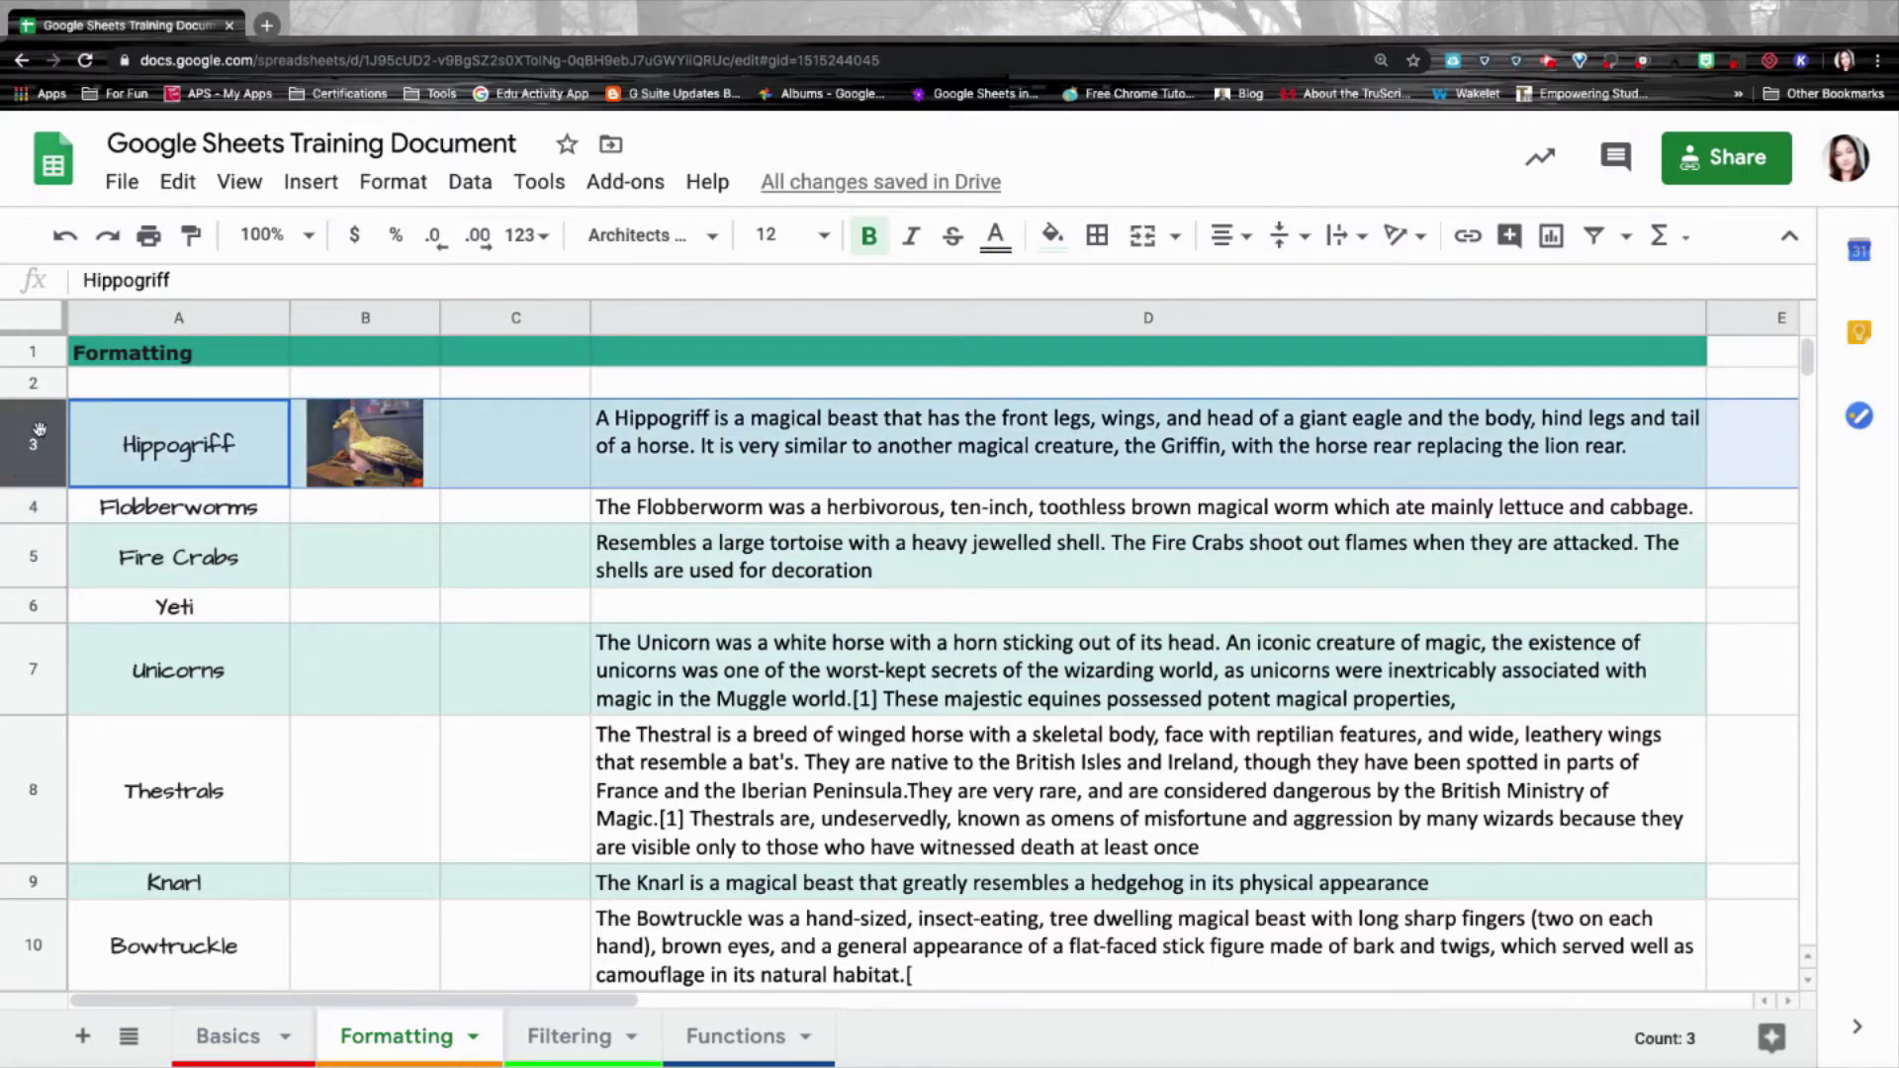
key("super+shift+Down")
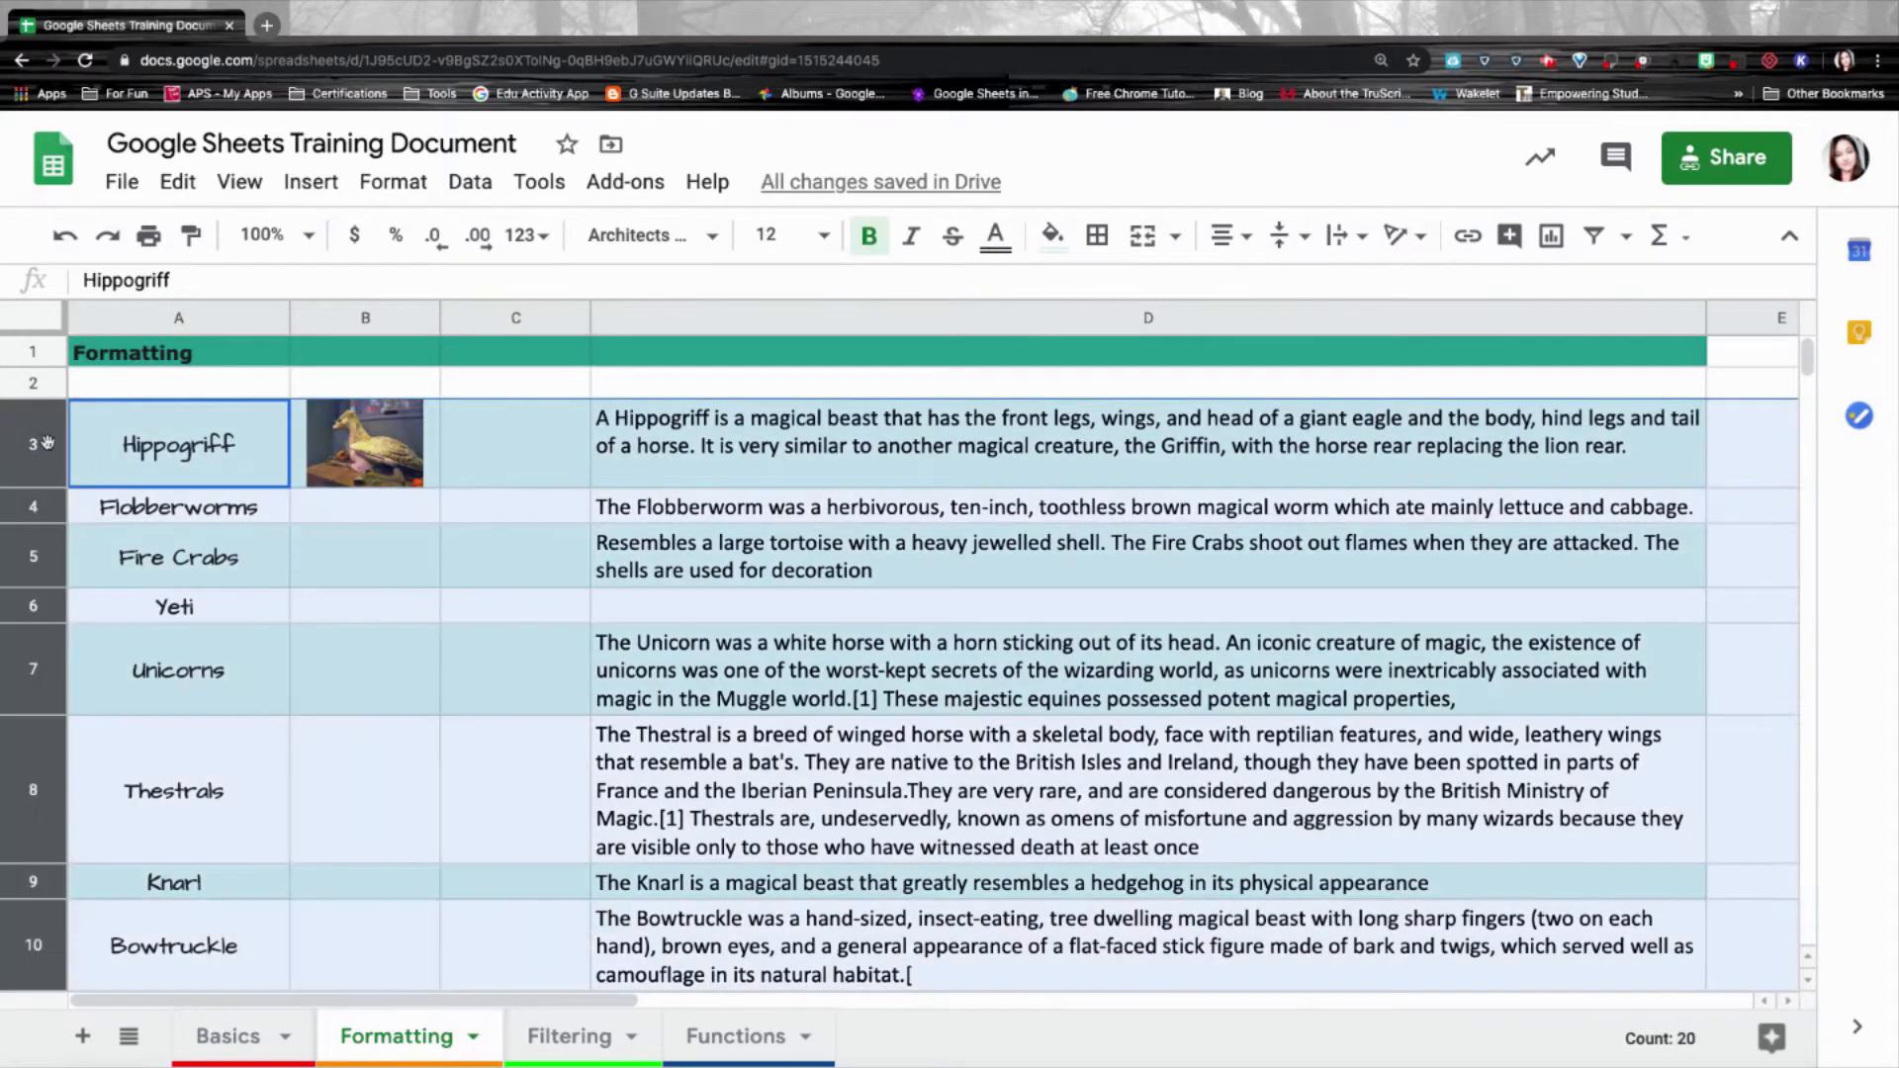
right_click(38, 445)
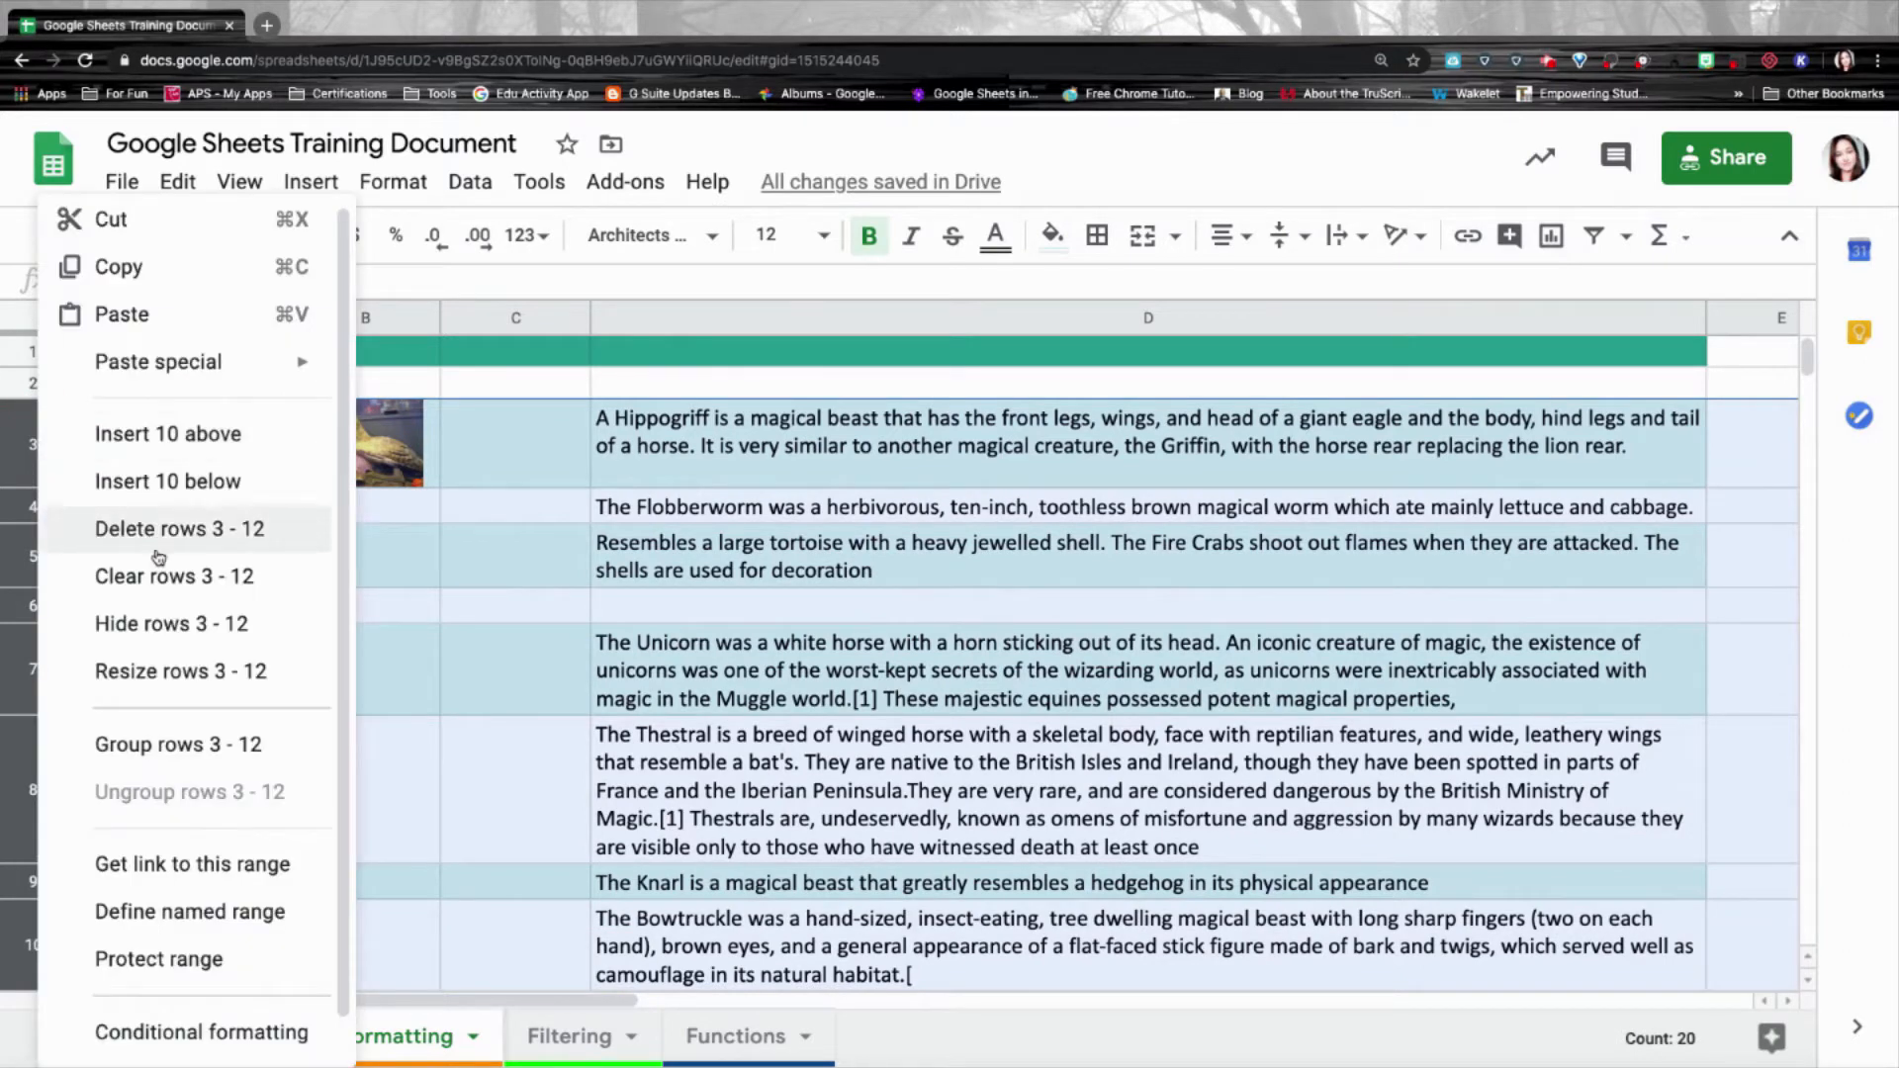
left_click(155, 676)
left_click(799, 510)
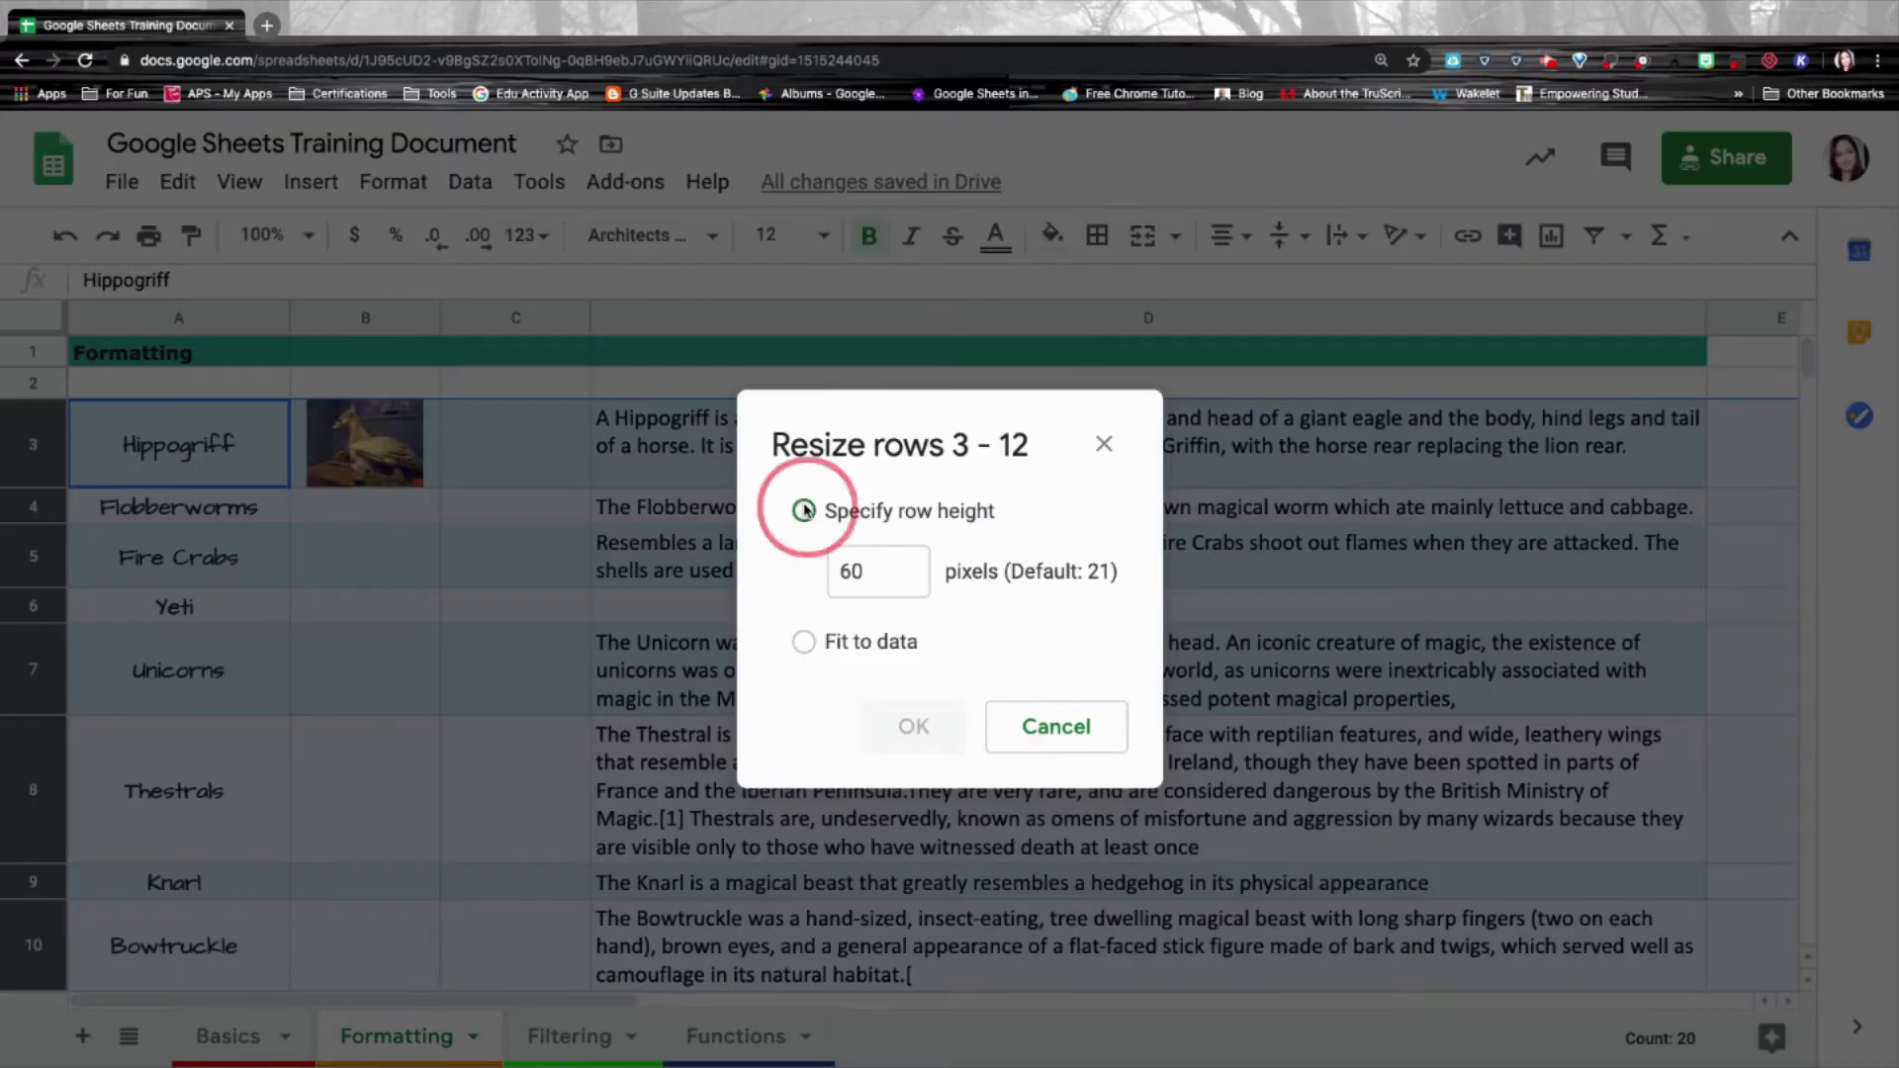
double_click(835, 572)
type("65")
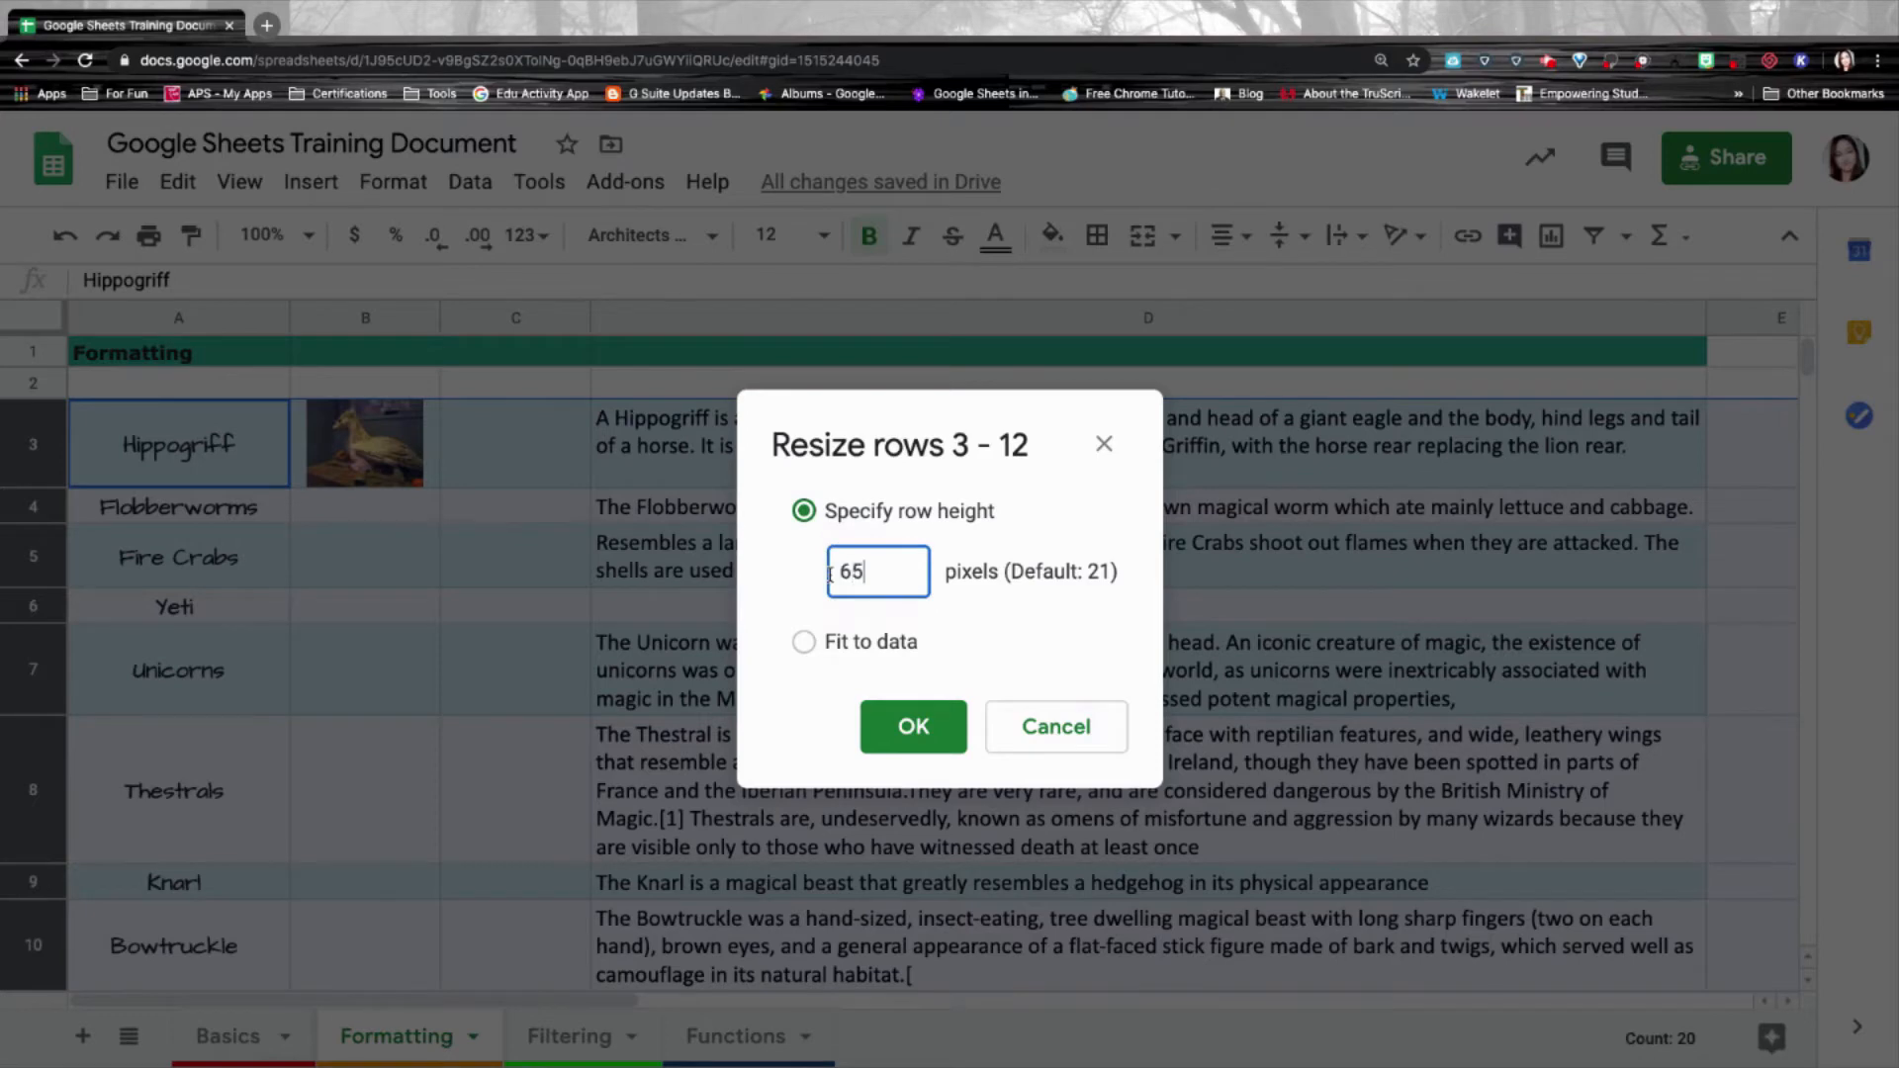
key("Return")
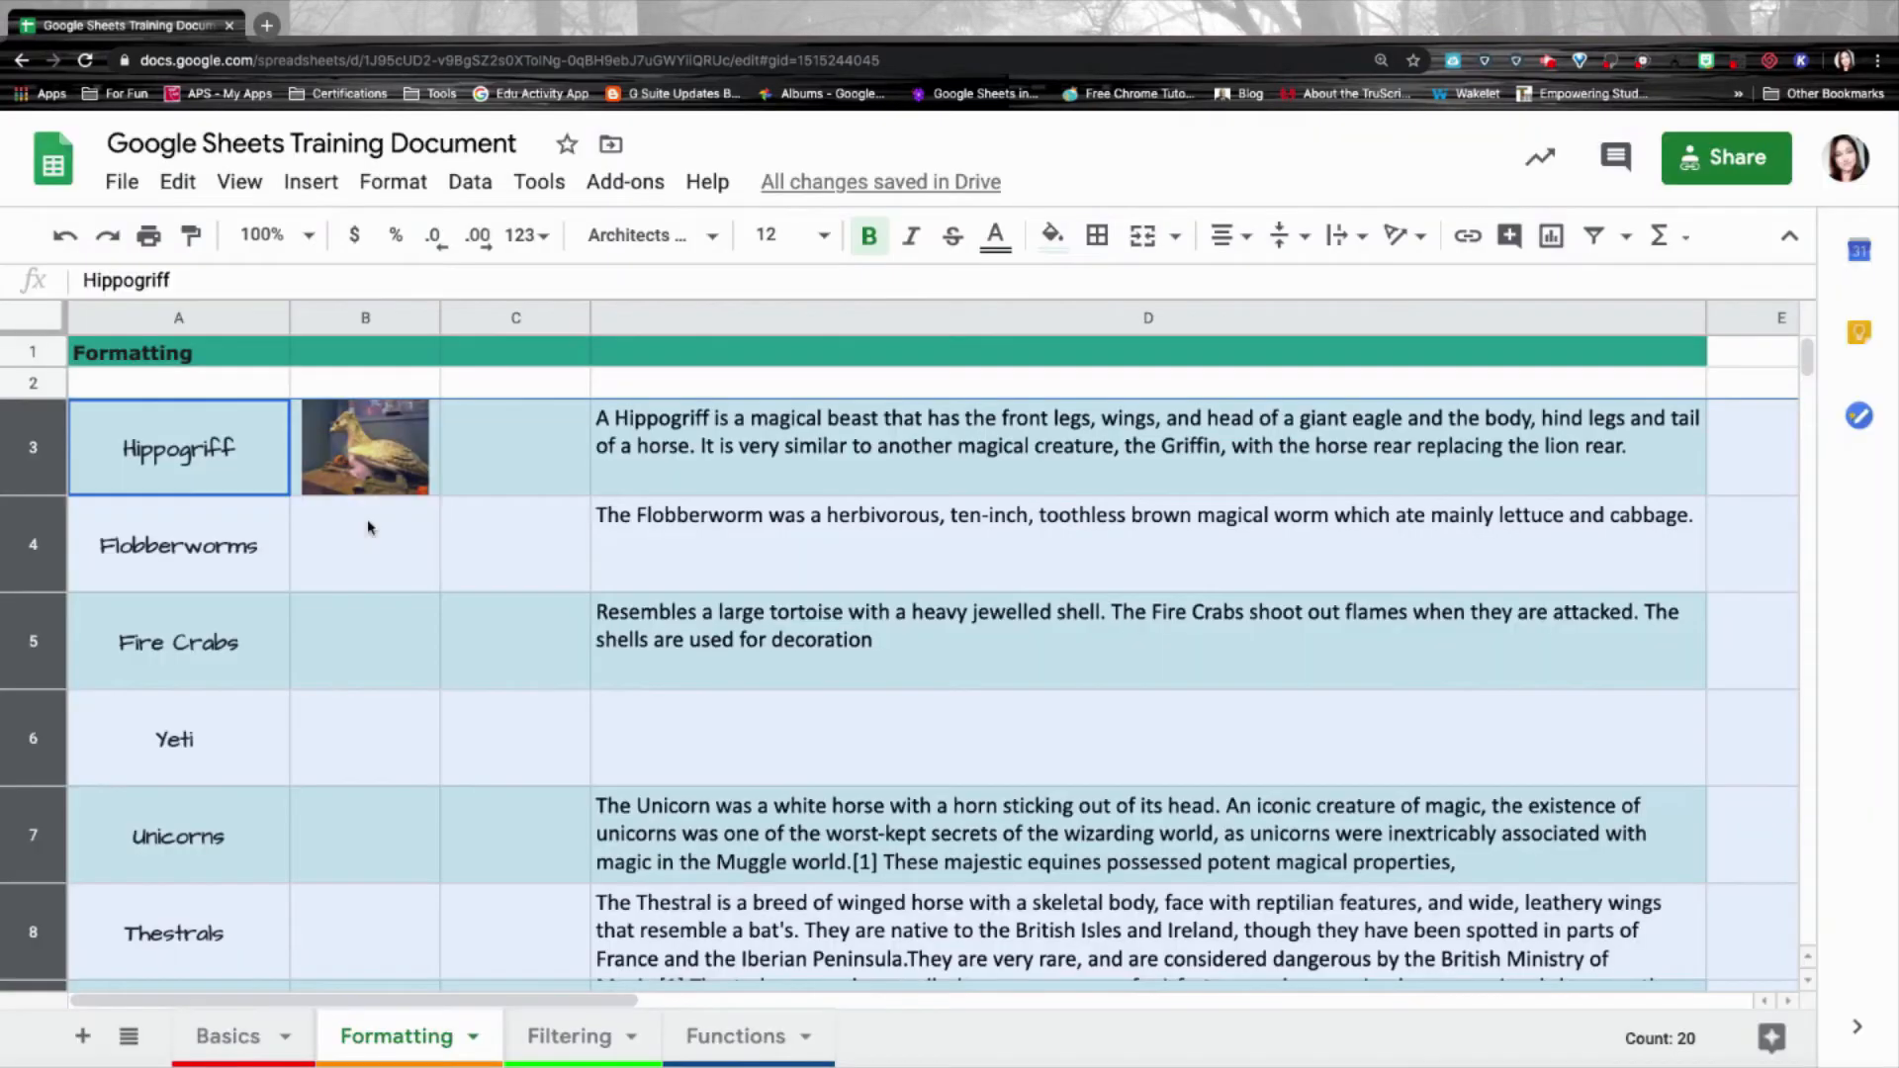
Move down column B to select the Yeti picture cell B6.
left_click(365, 531)
left_click(365, 656)
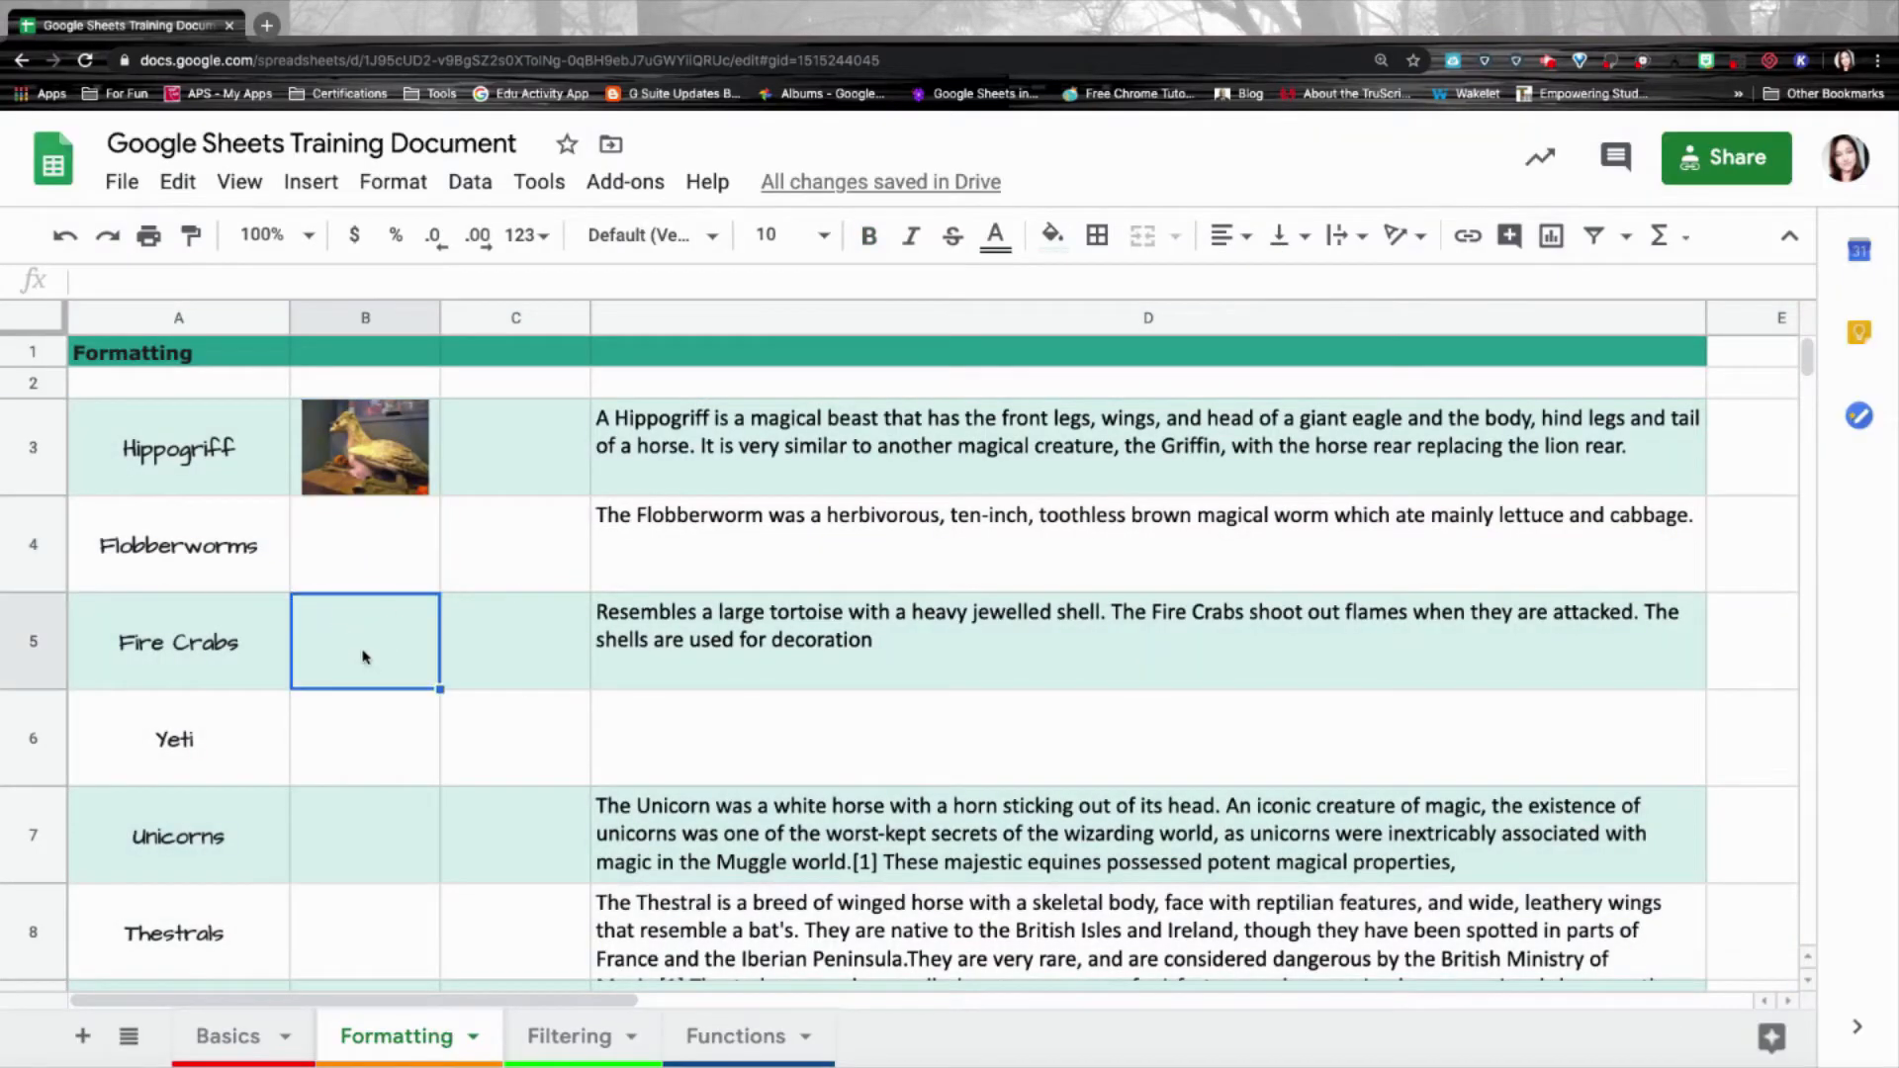
left_click(365, 749)
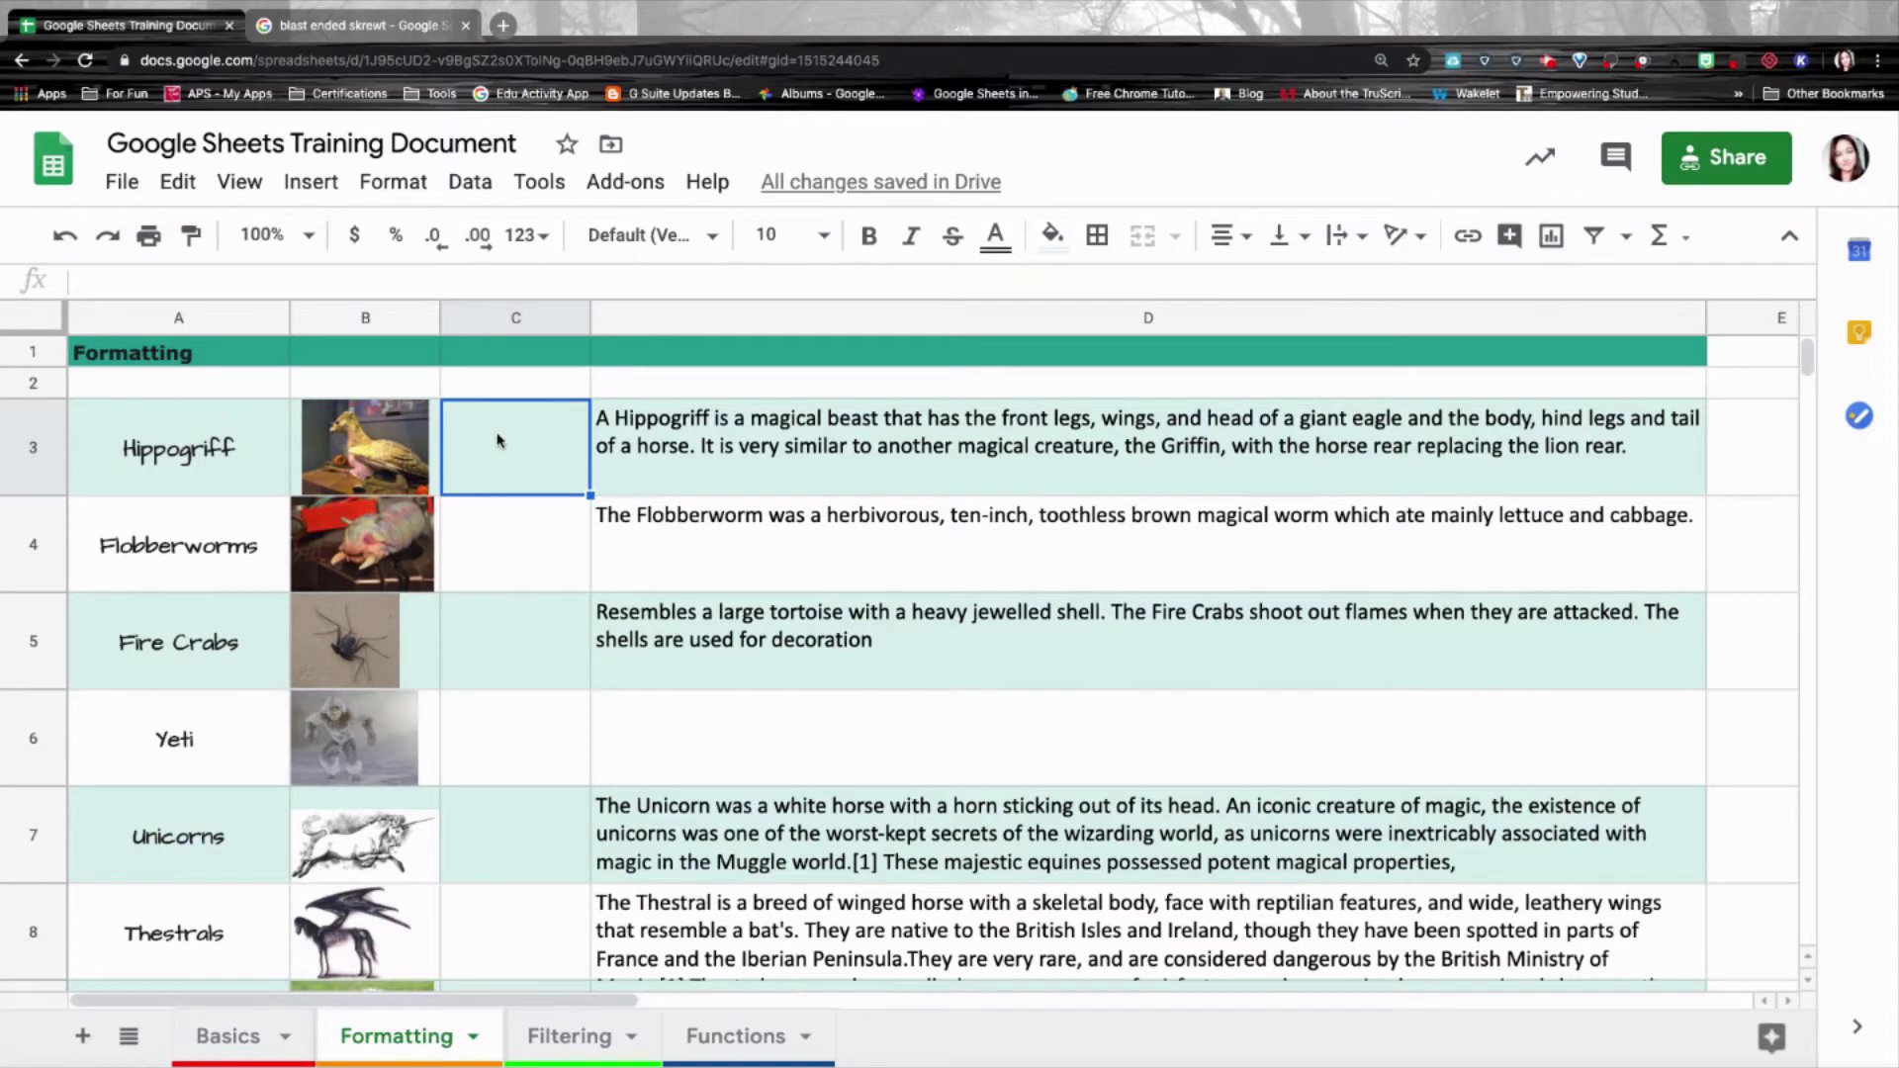
left_click_drag(498, 441, 475, 847)
scroll(475, 594, "up", 5)
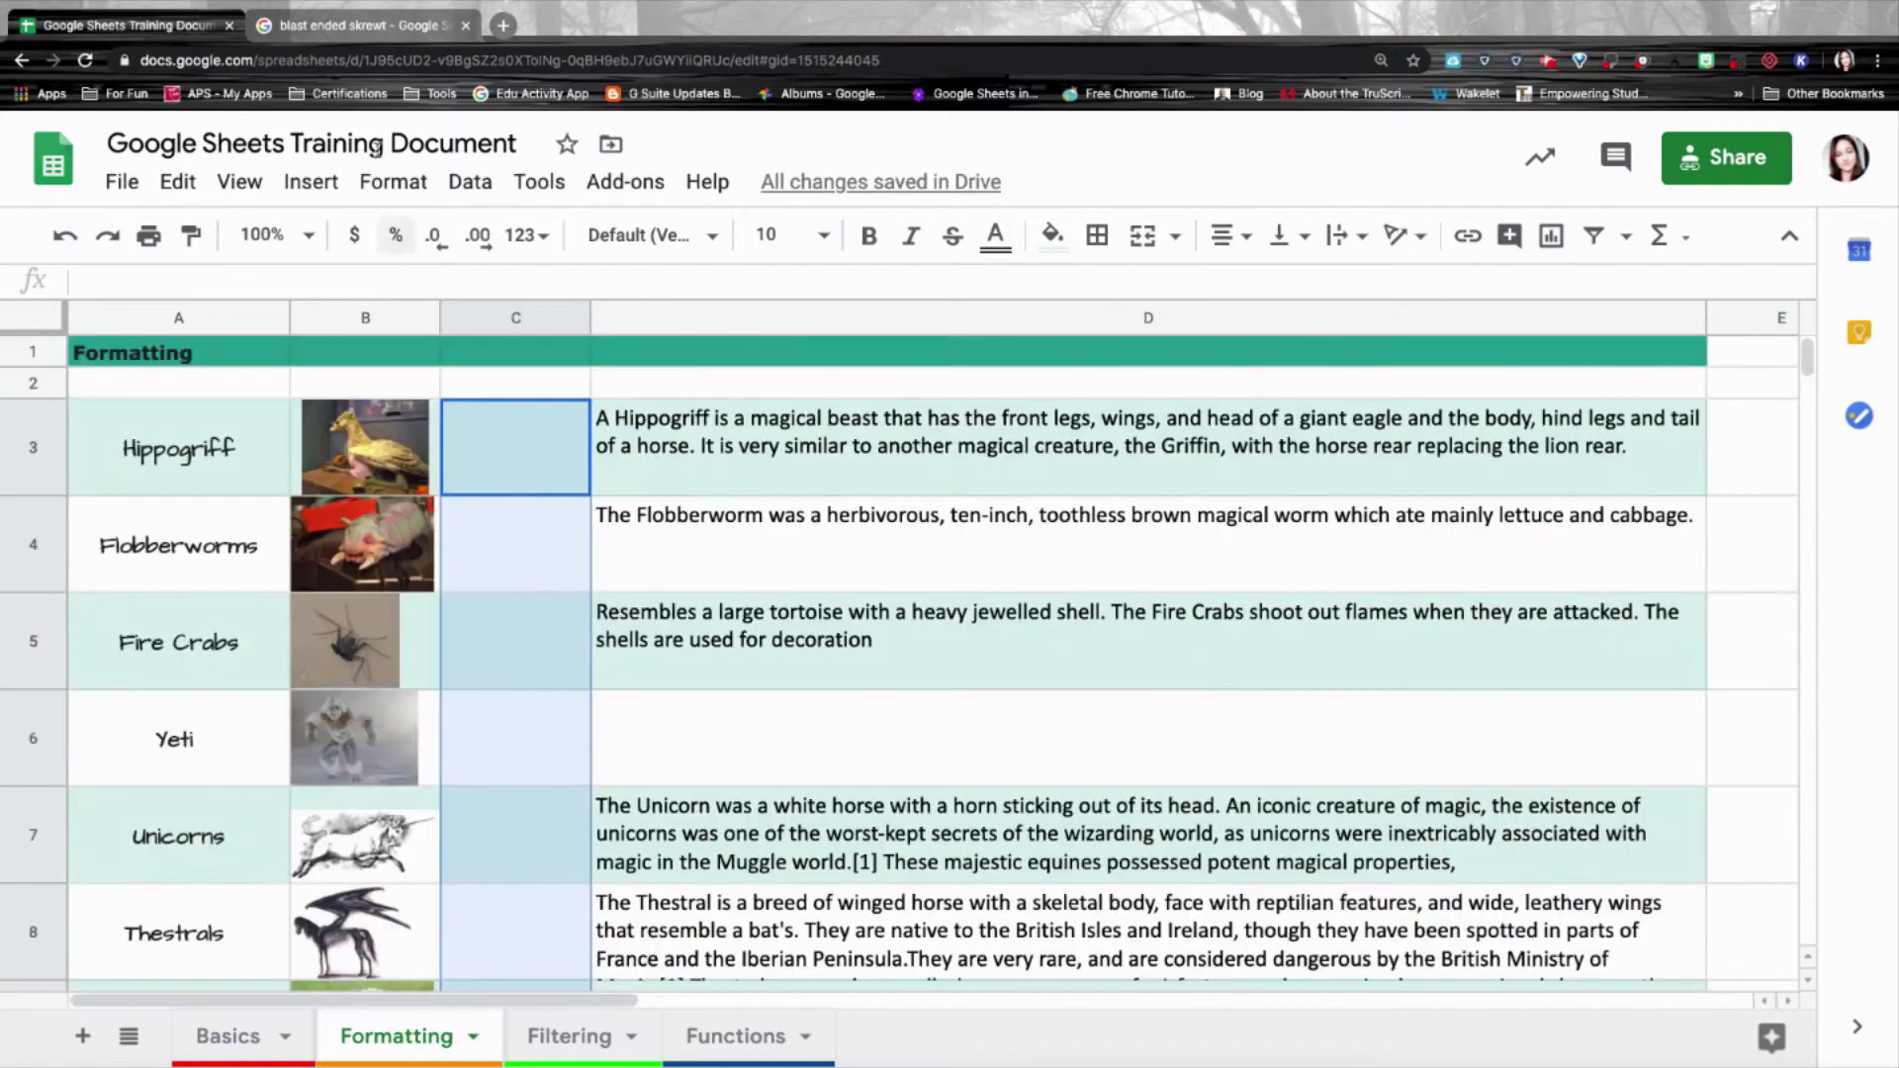
left_click(312, 181)
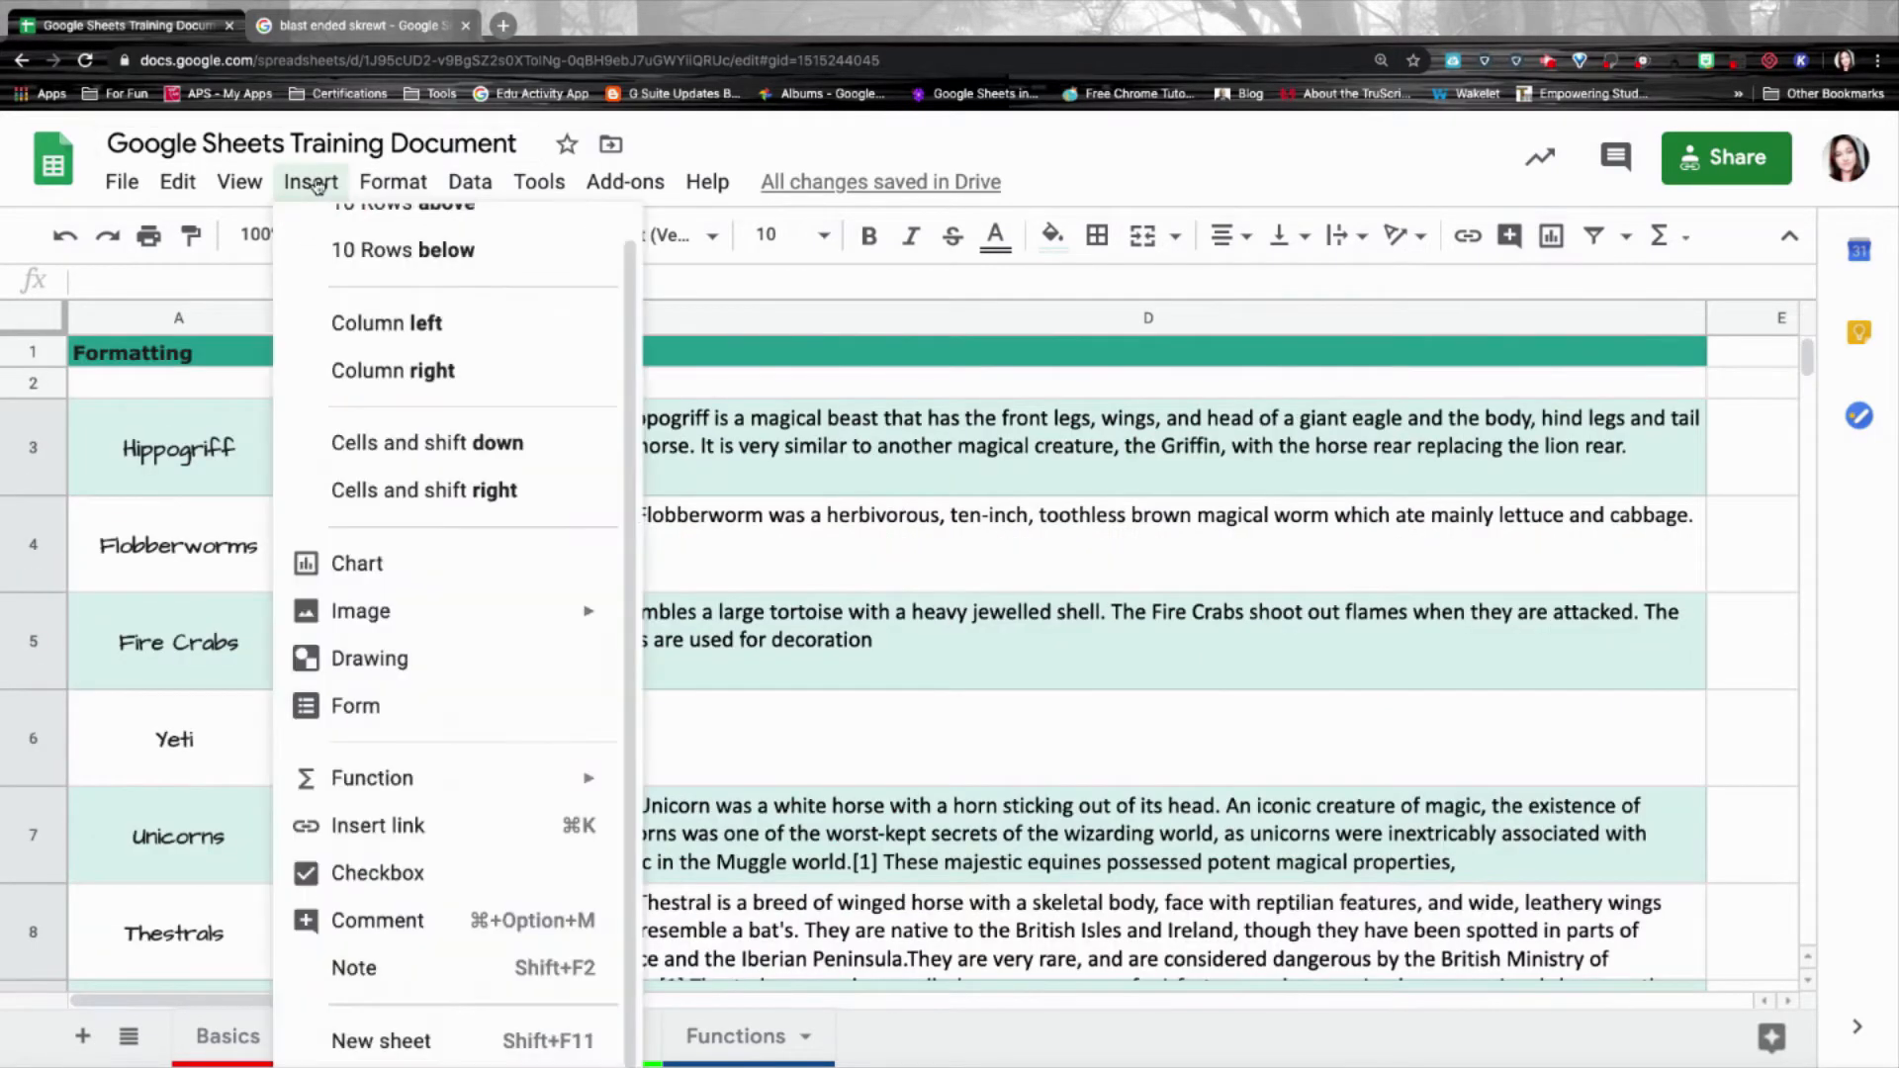
left_click(455, 874)
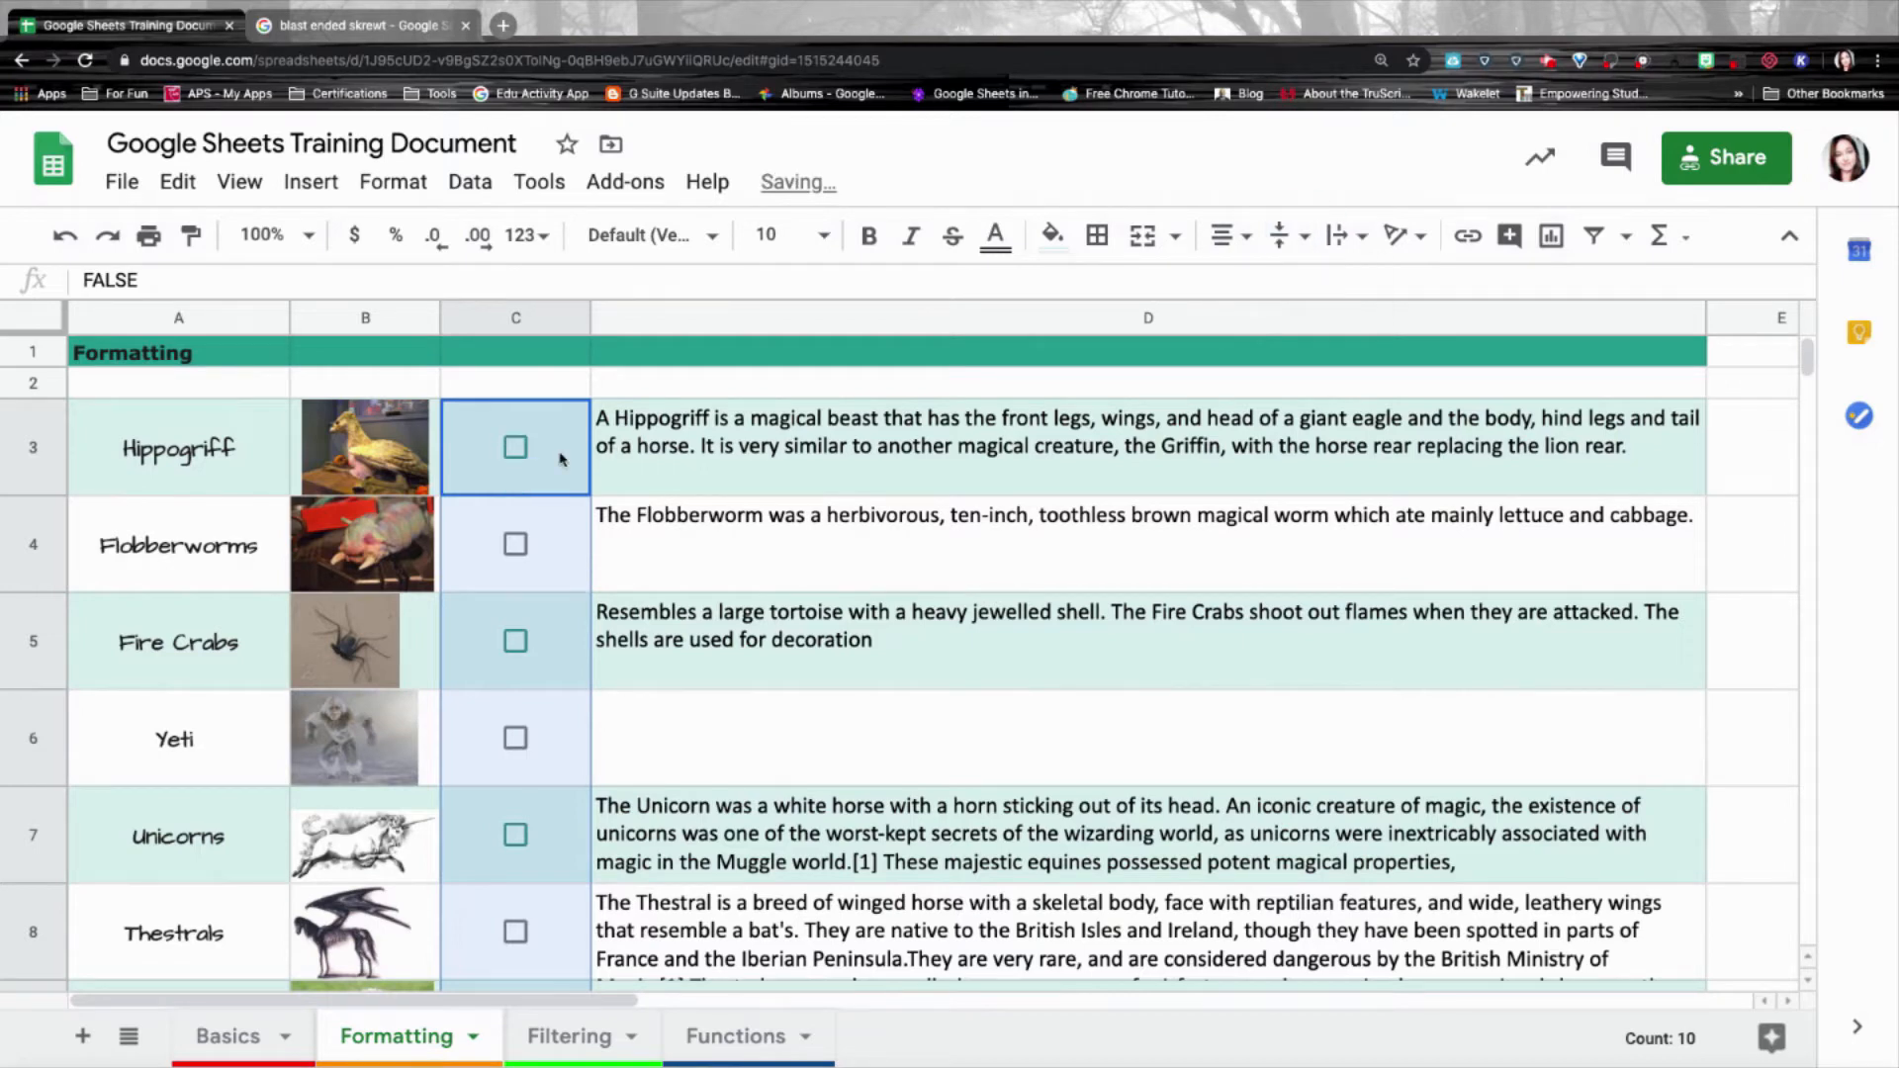
left_click(560, 455)
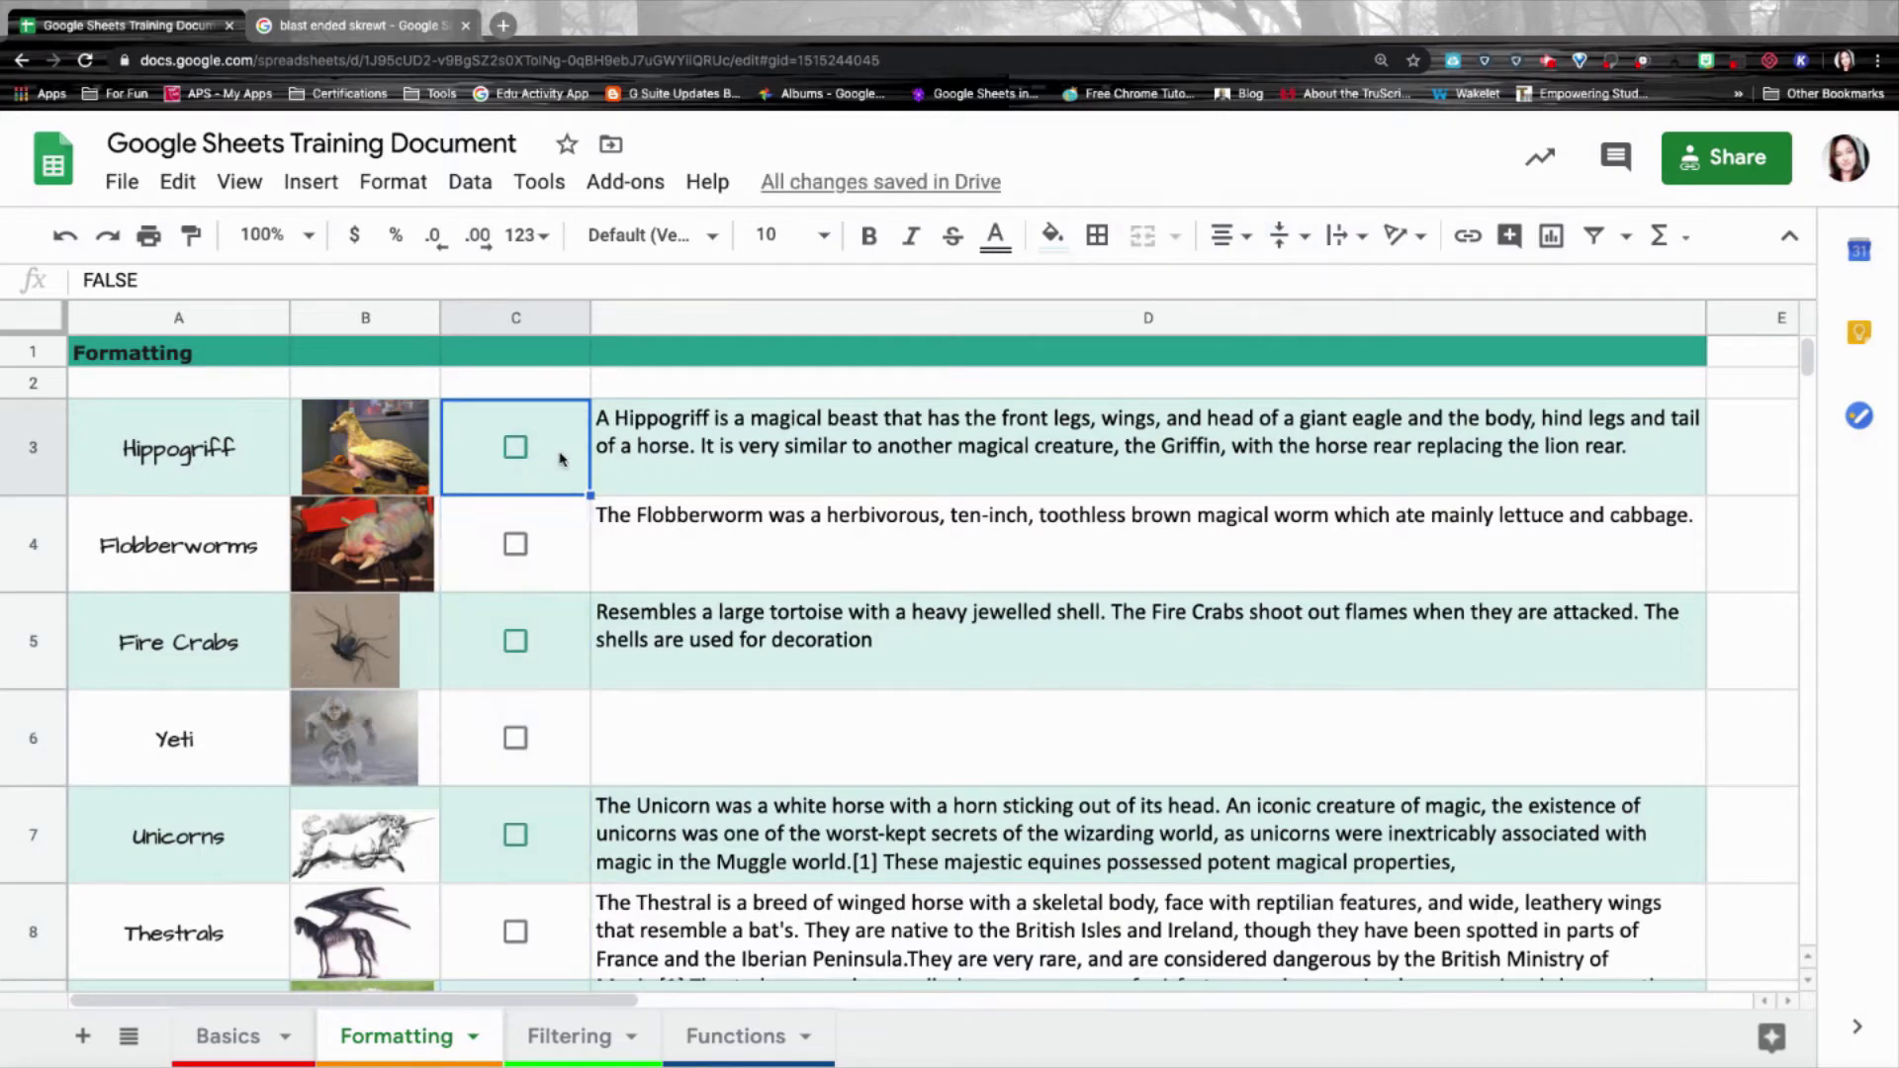
left_click(514, 450)
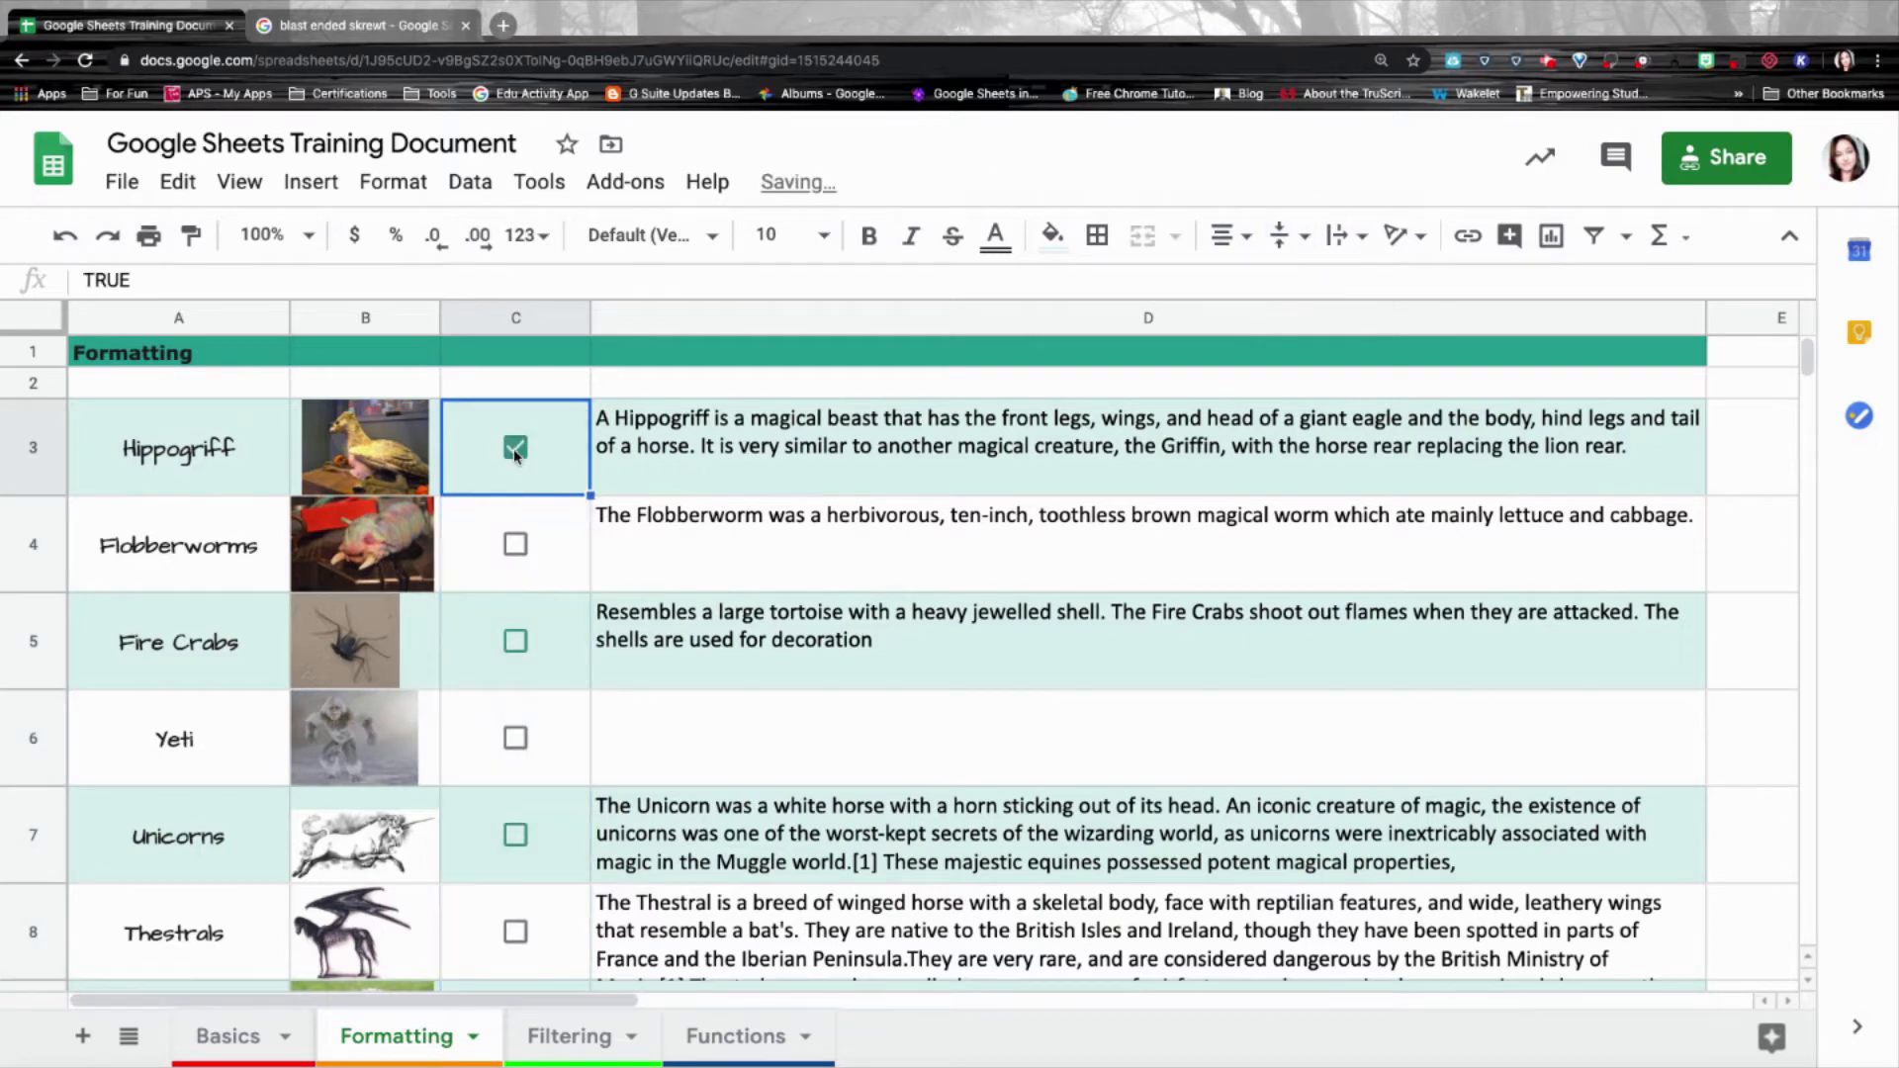
left_click(516, 546)
left_click(514, 642)
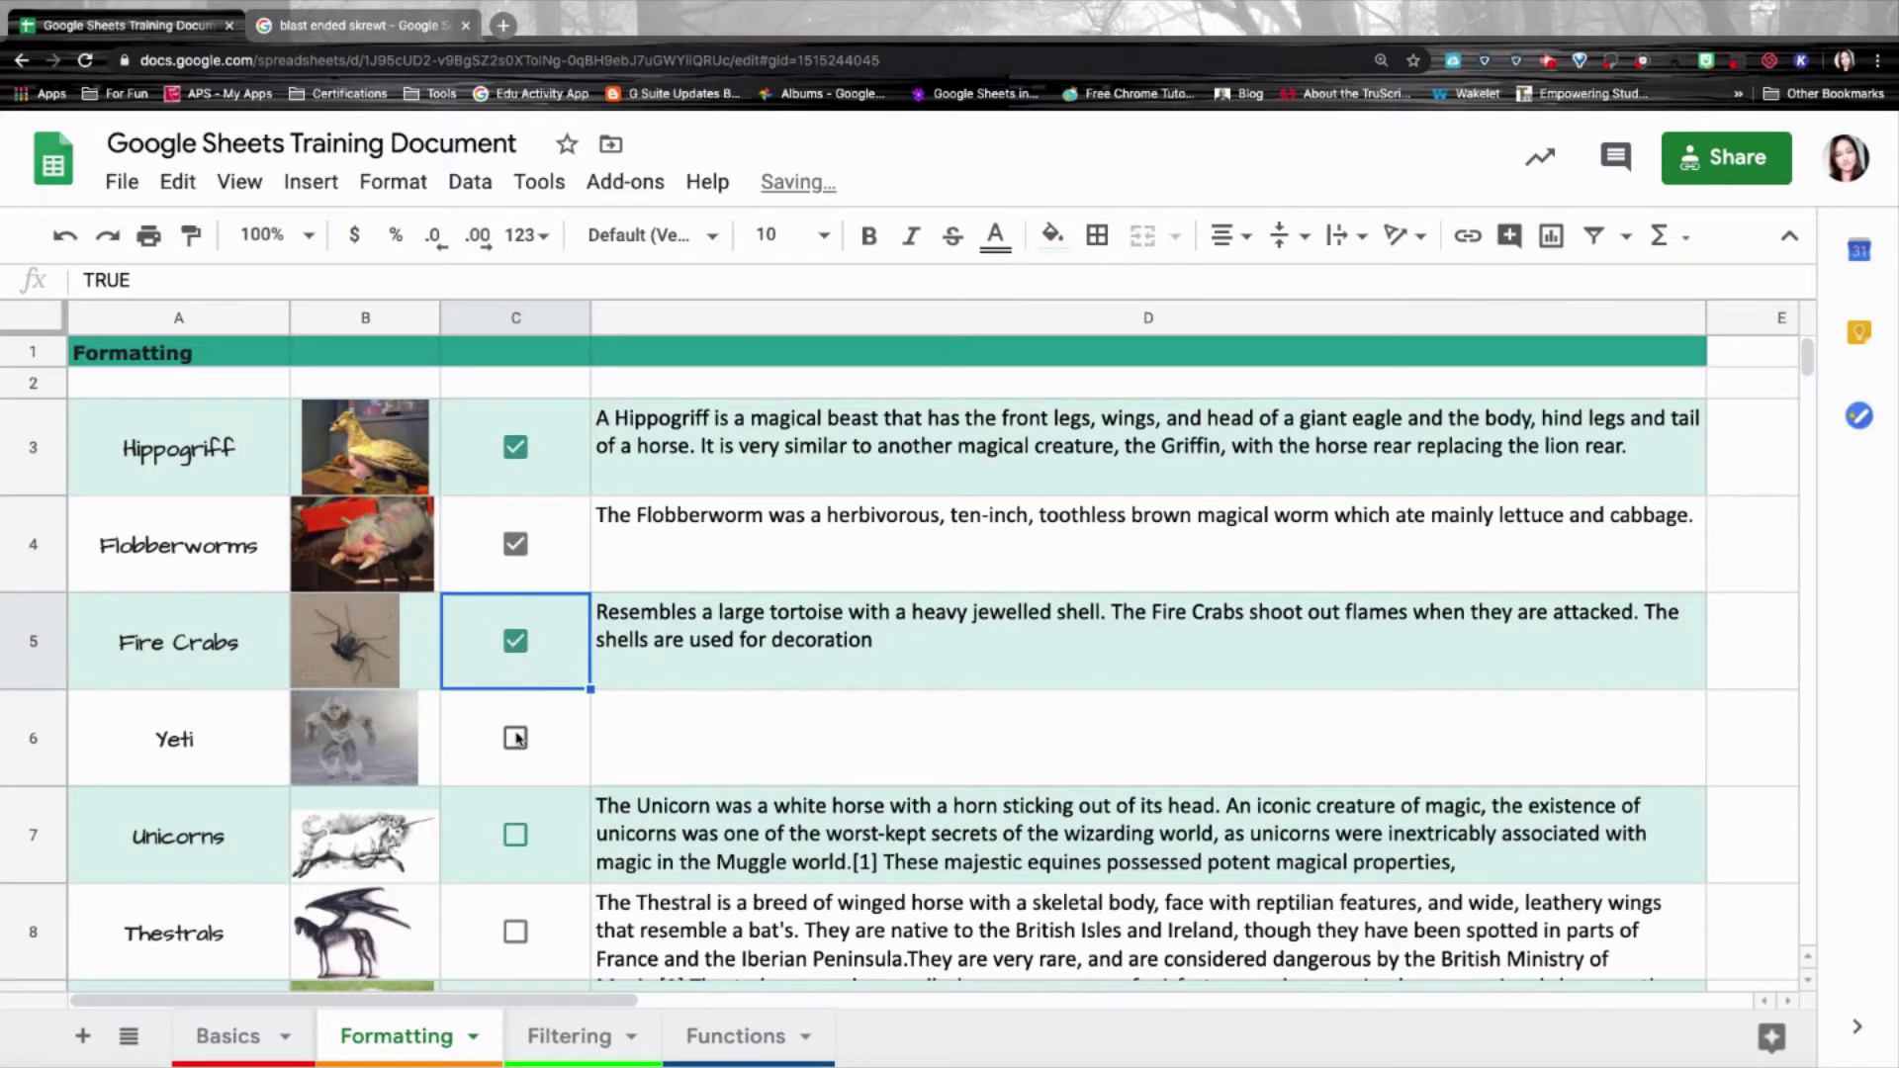
left_click(514, 739)
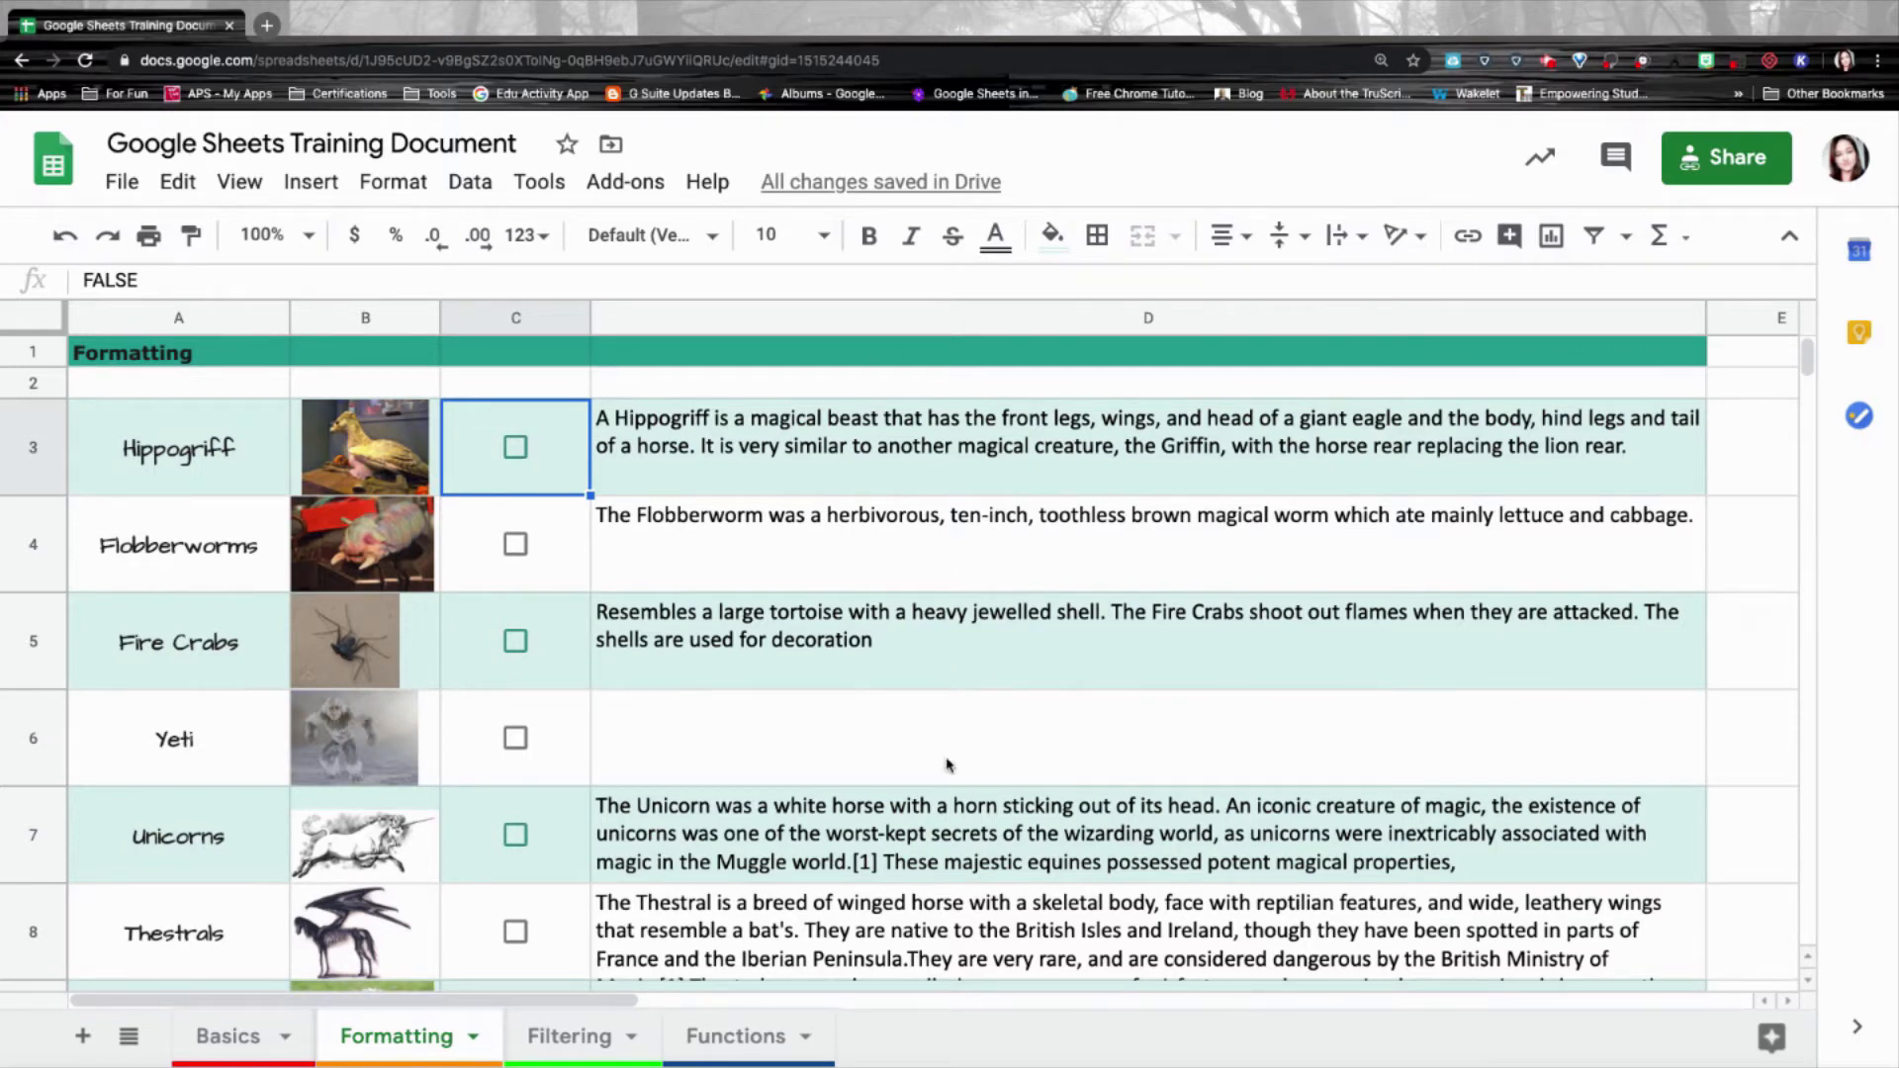
left_click(900, 744)
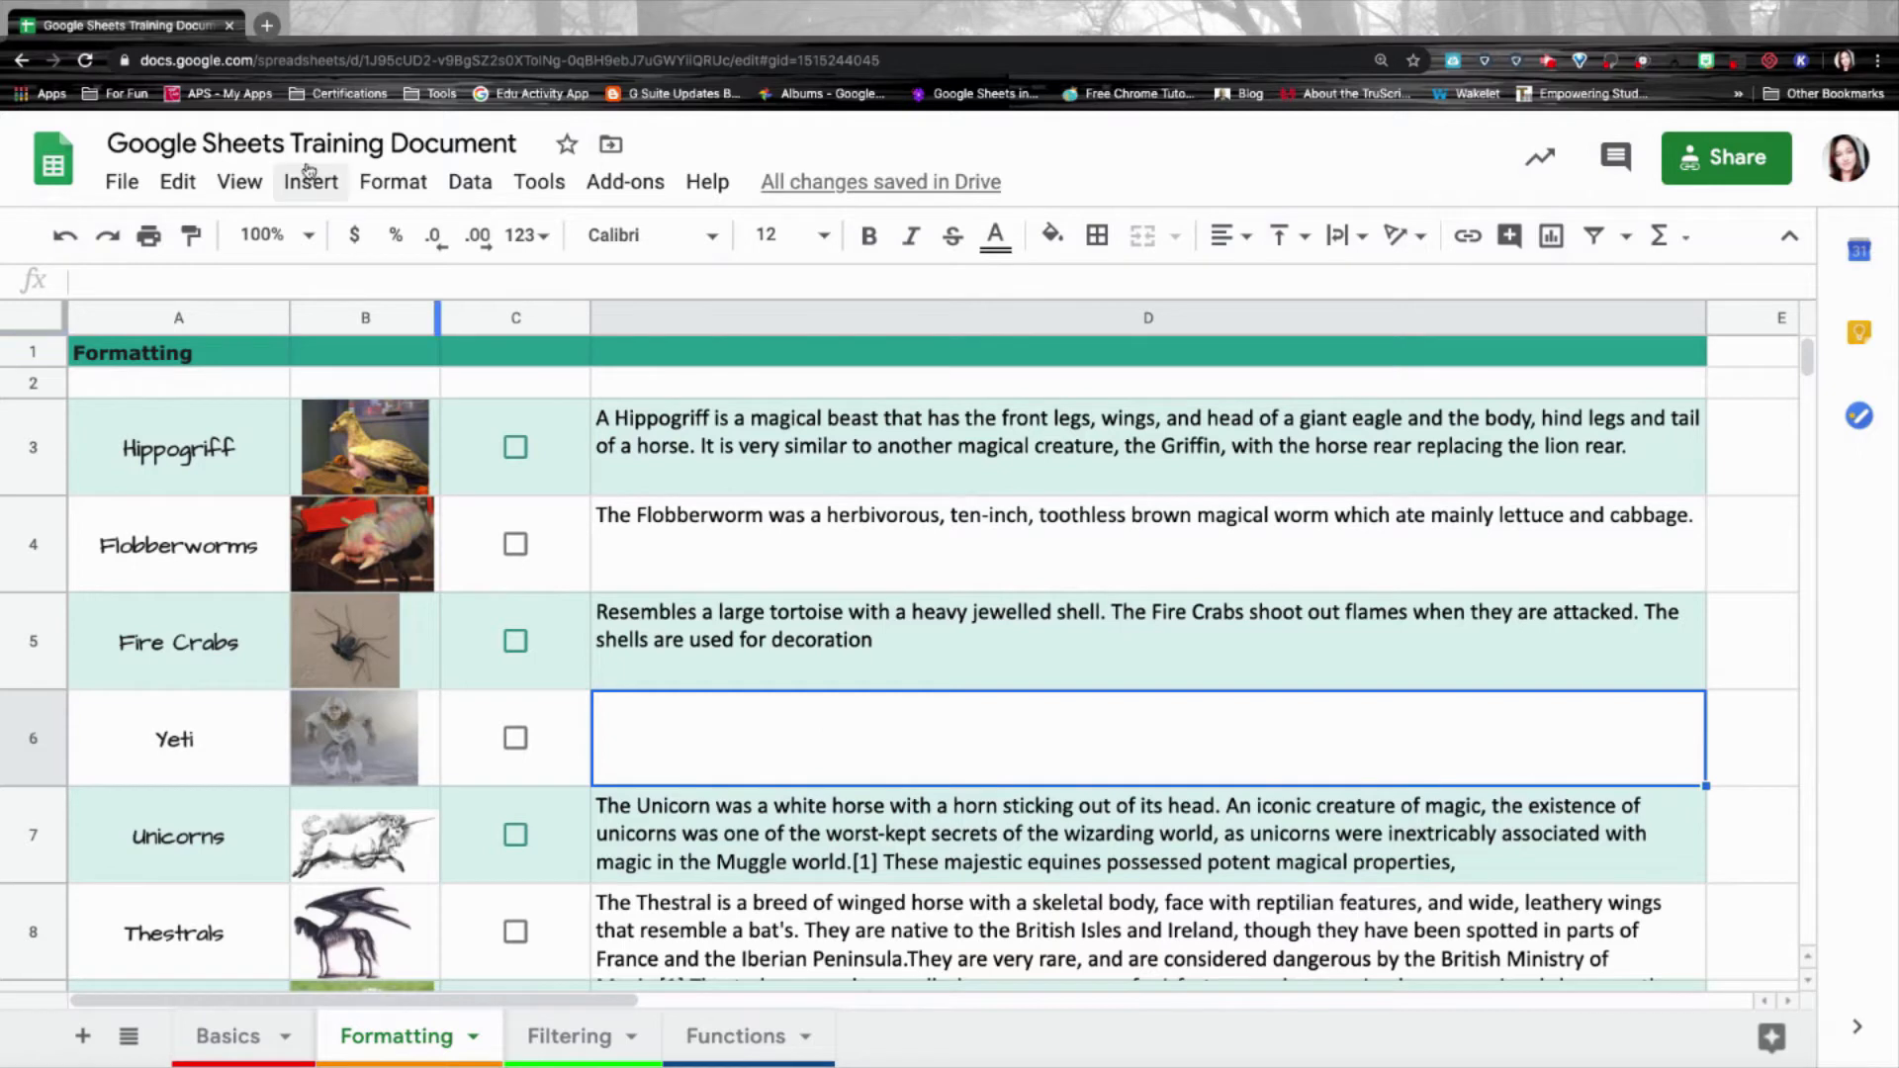
Link D6's text 'Harry Potter Fandom site- Yeti' to the pasted Yeti wiki URL.
left_click(266, 23)
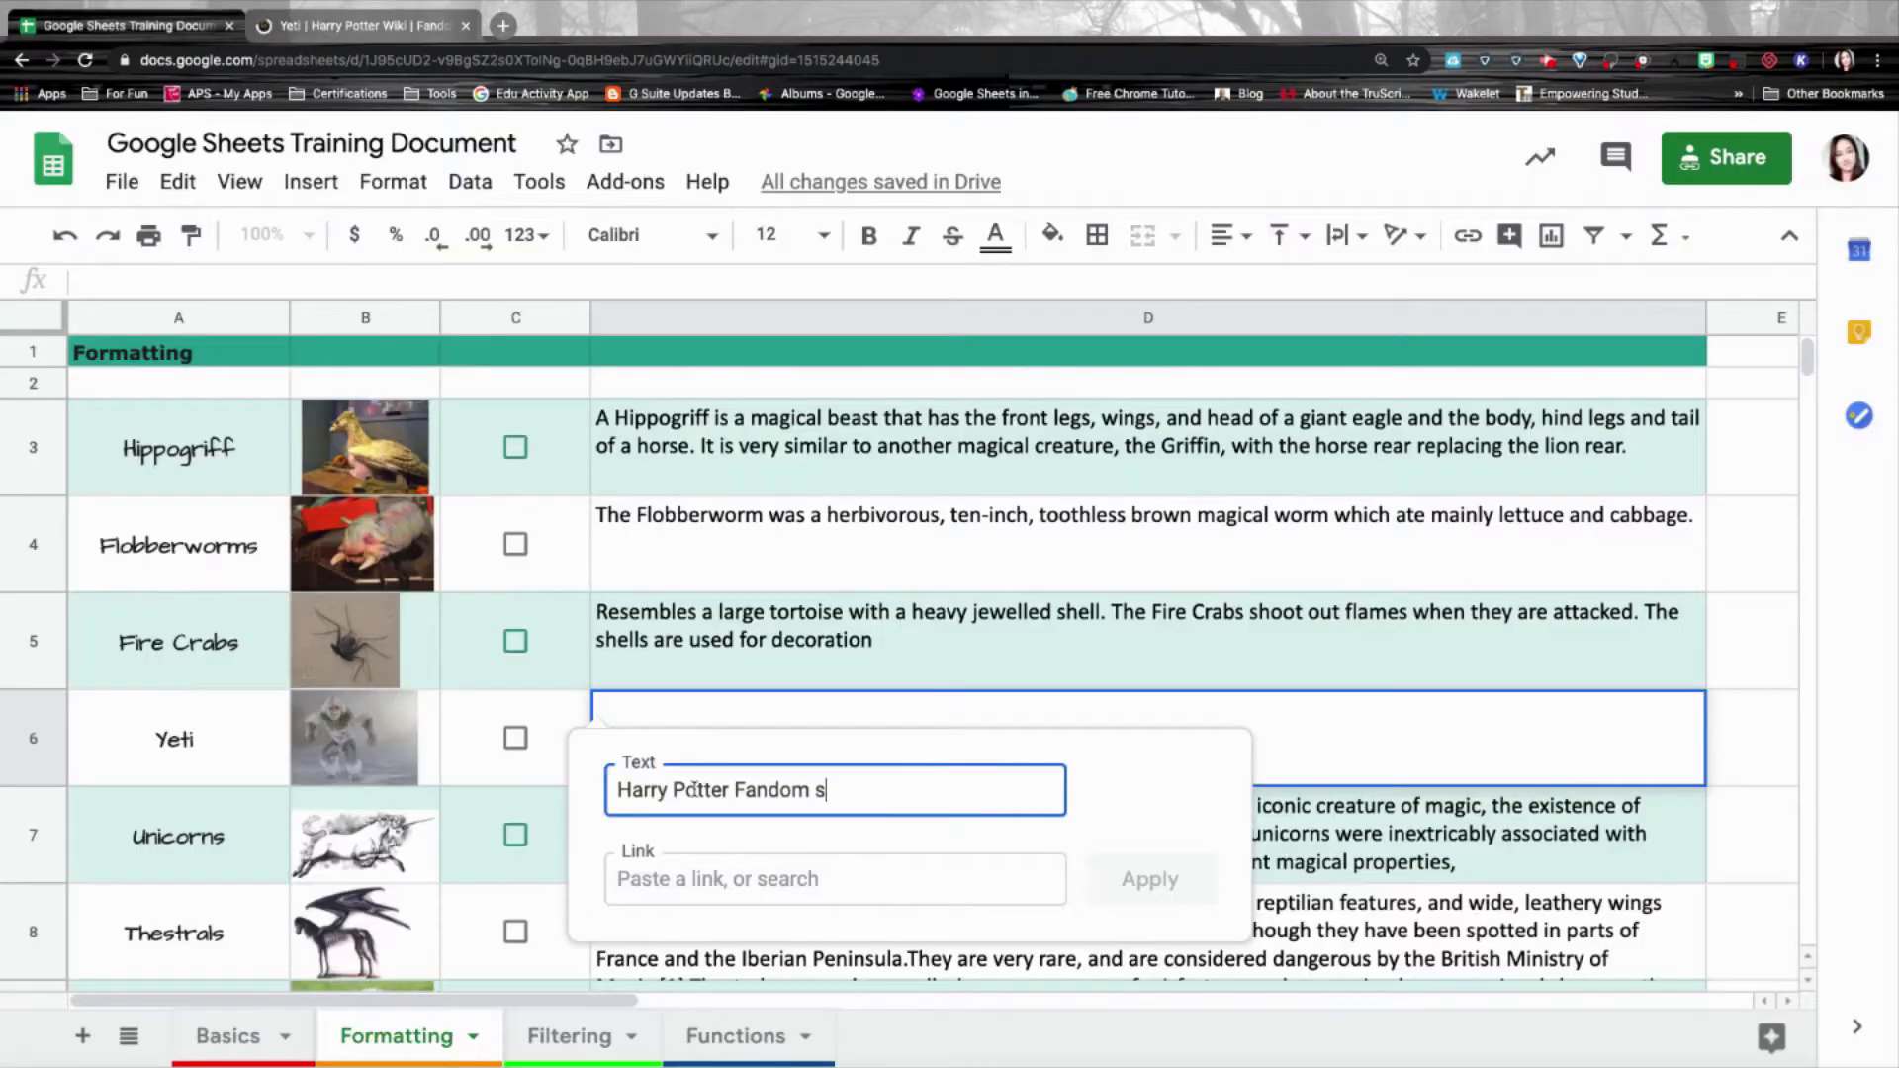
type("ite- Yeti")
left_click(752, 878)
key("ctrl+v")
left_click(1148, 879)
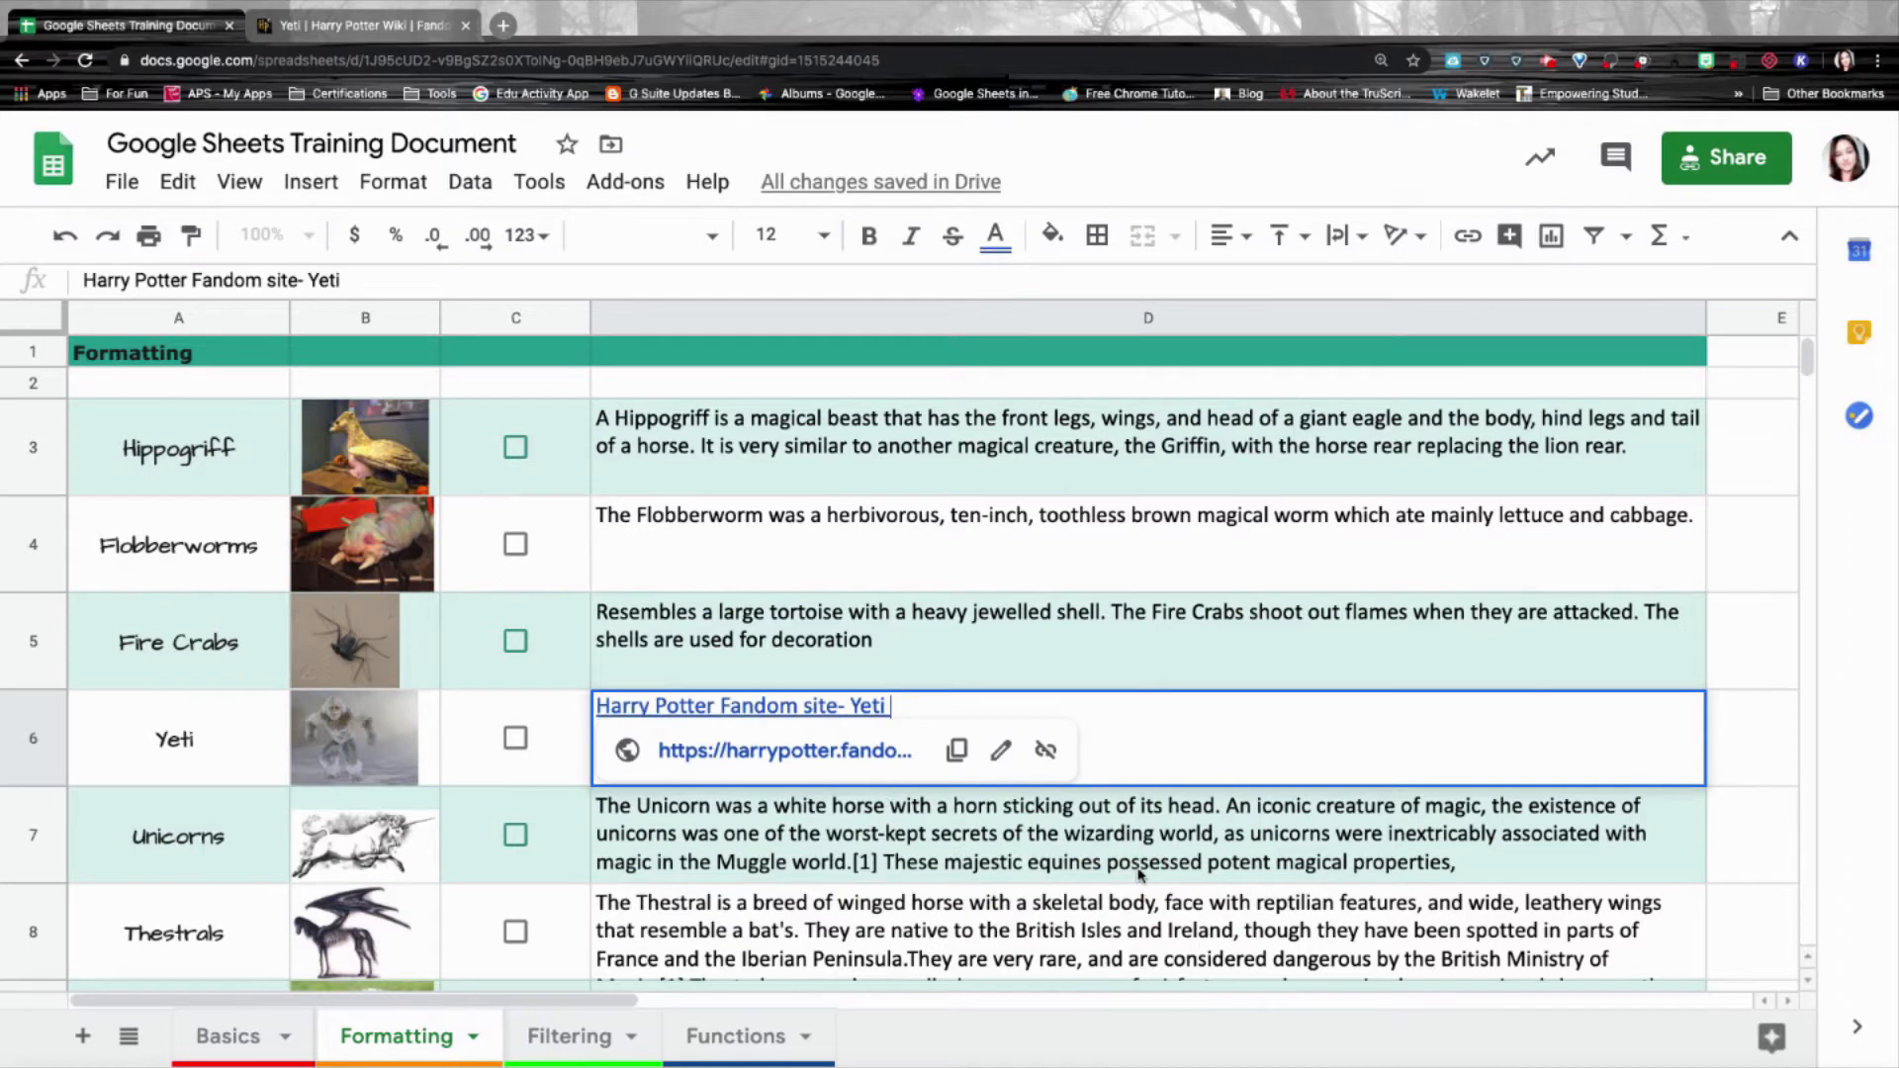
Check the new link's preview to confirm it points to the Yeti wiki page.
left_click(954, 704)
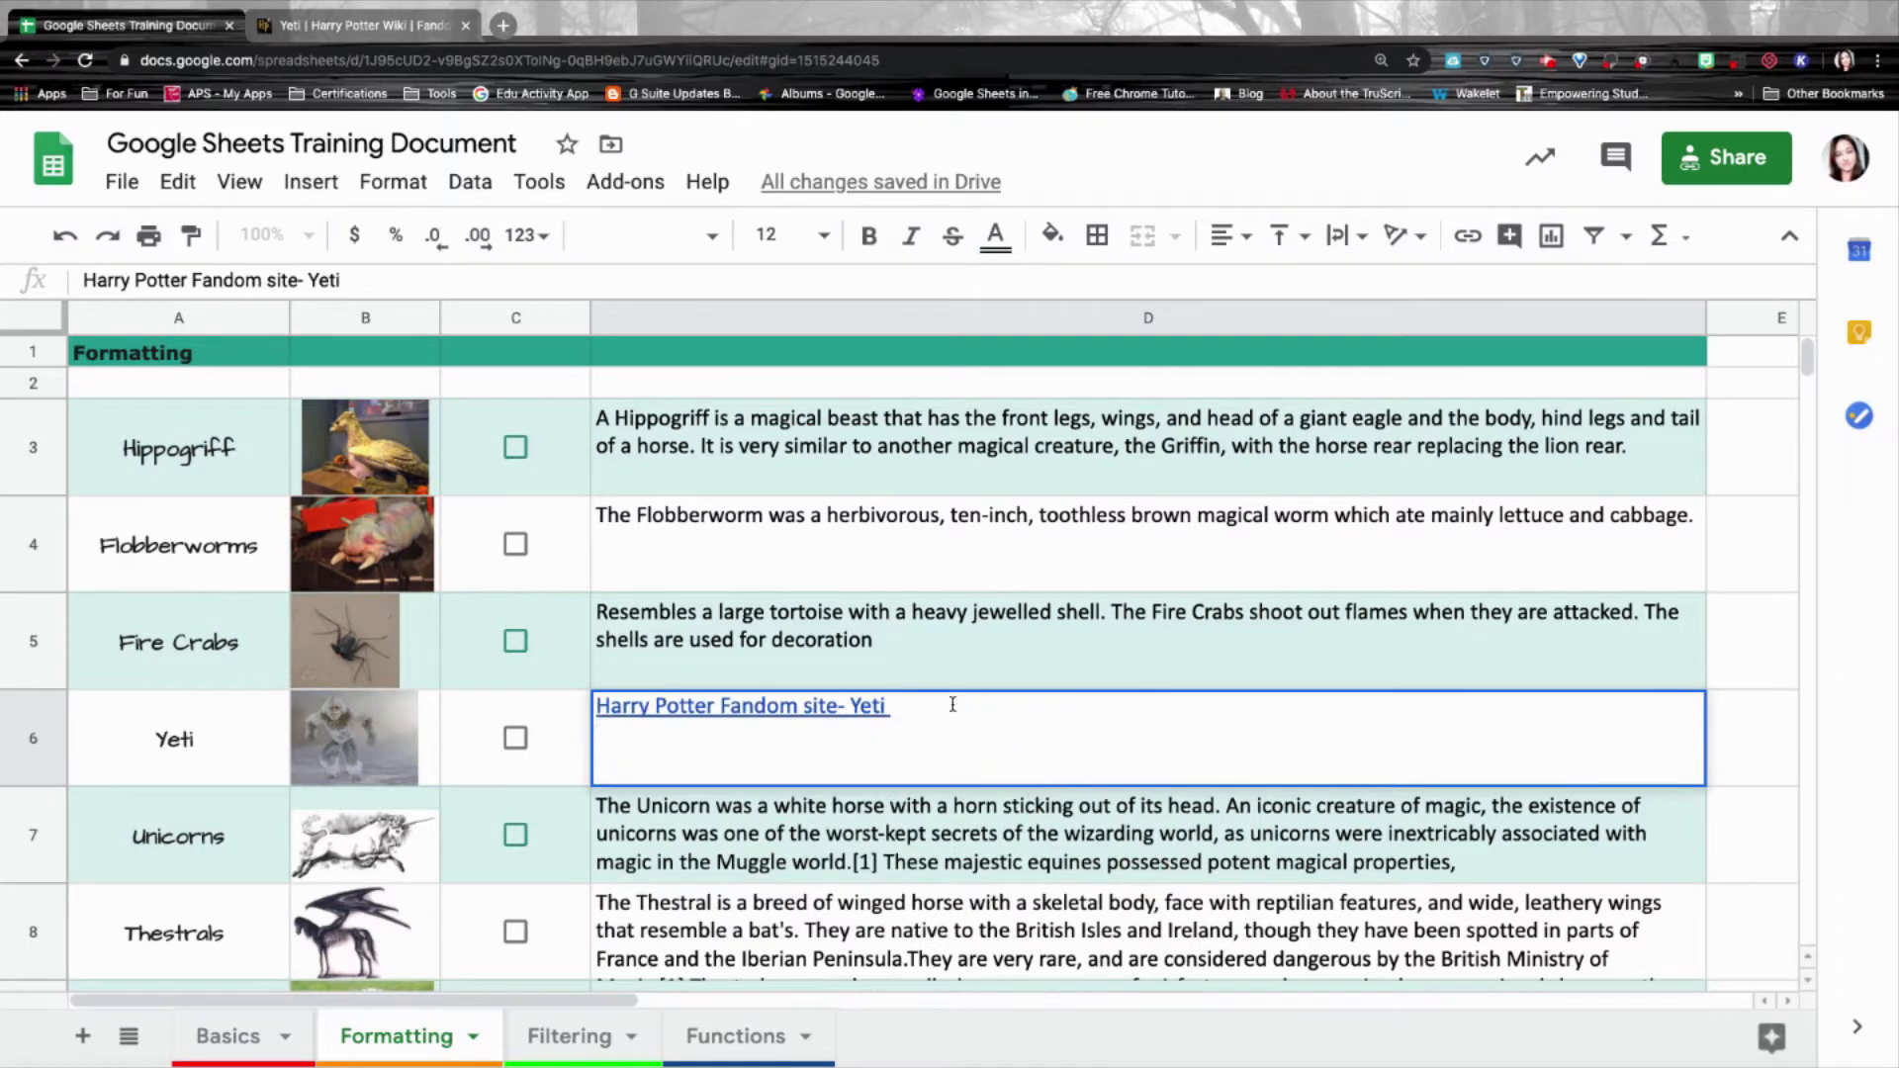
left_click(742, 704)
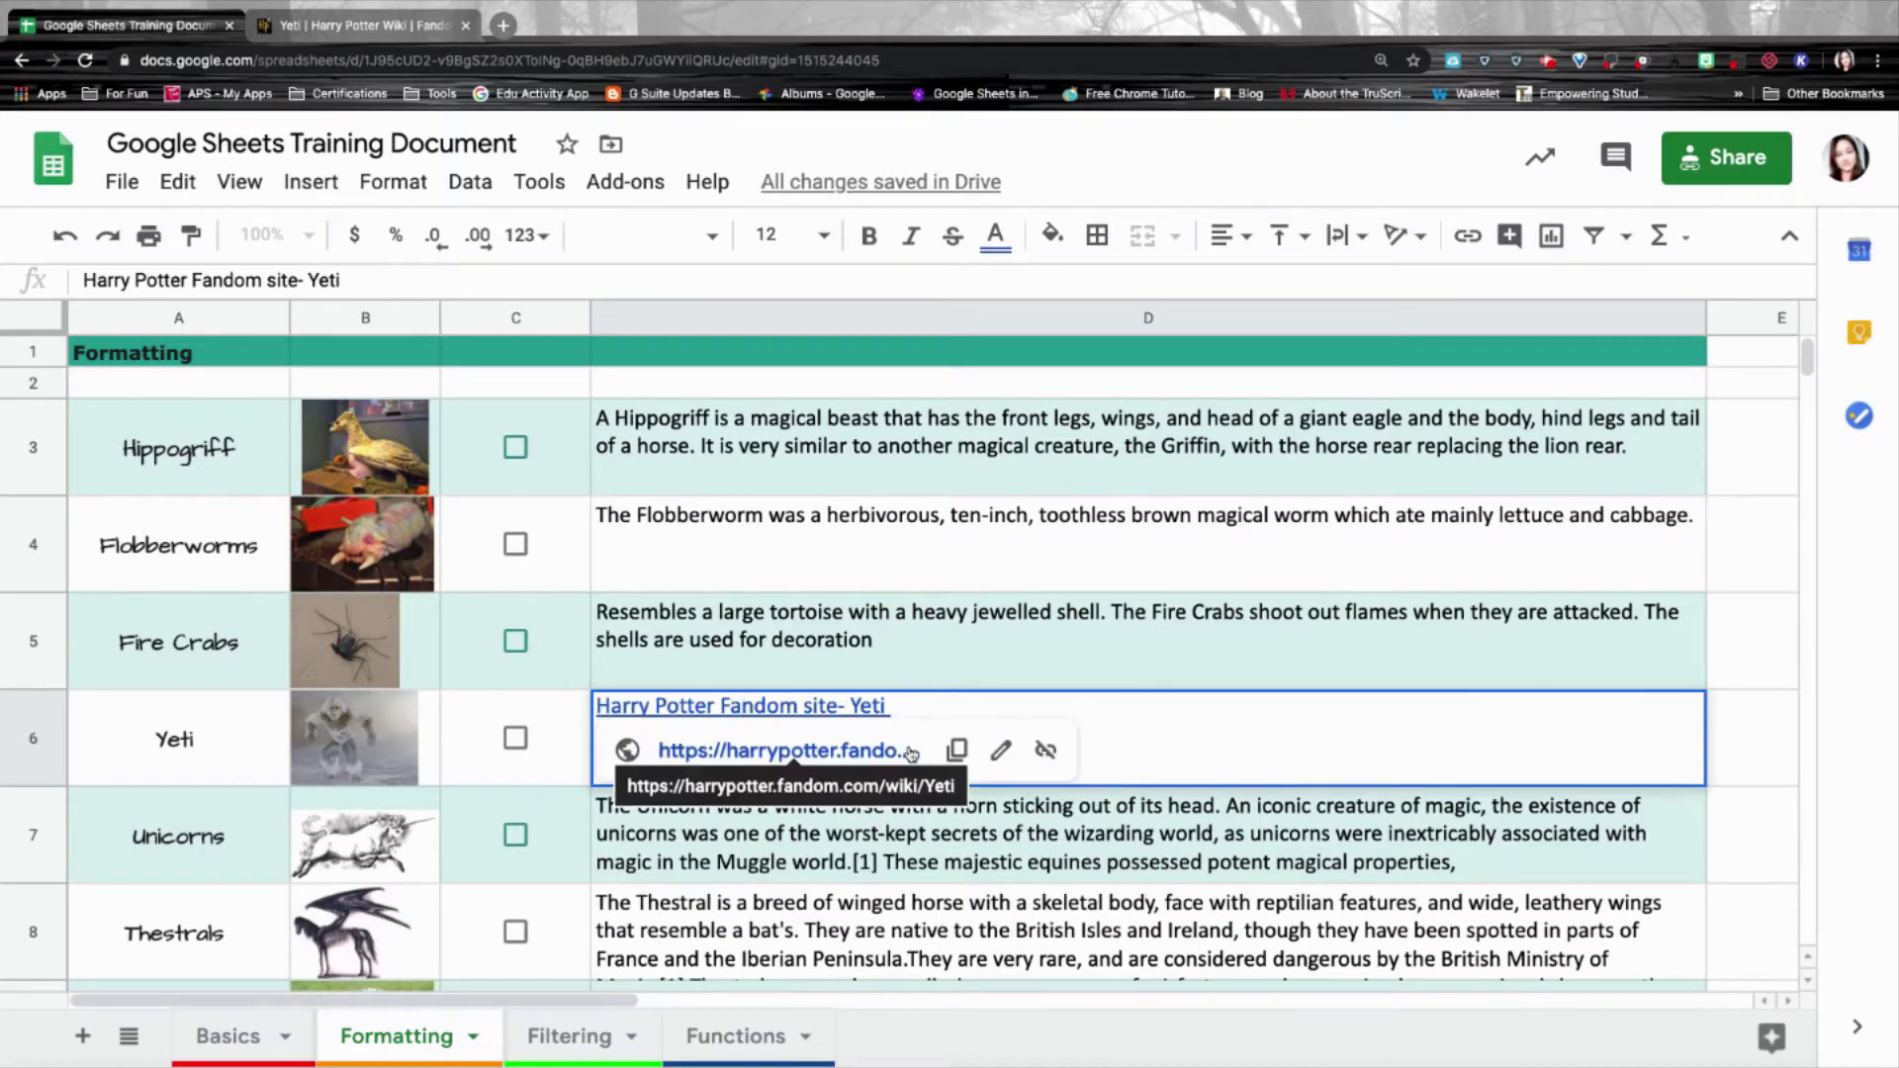
left_click(918, 703)
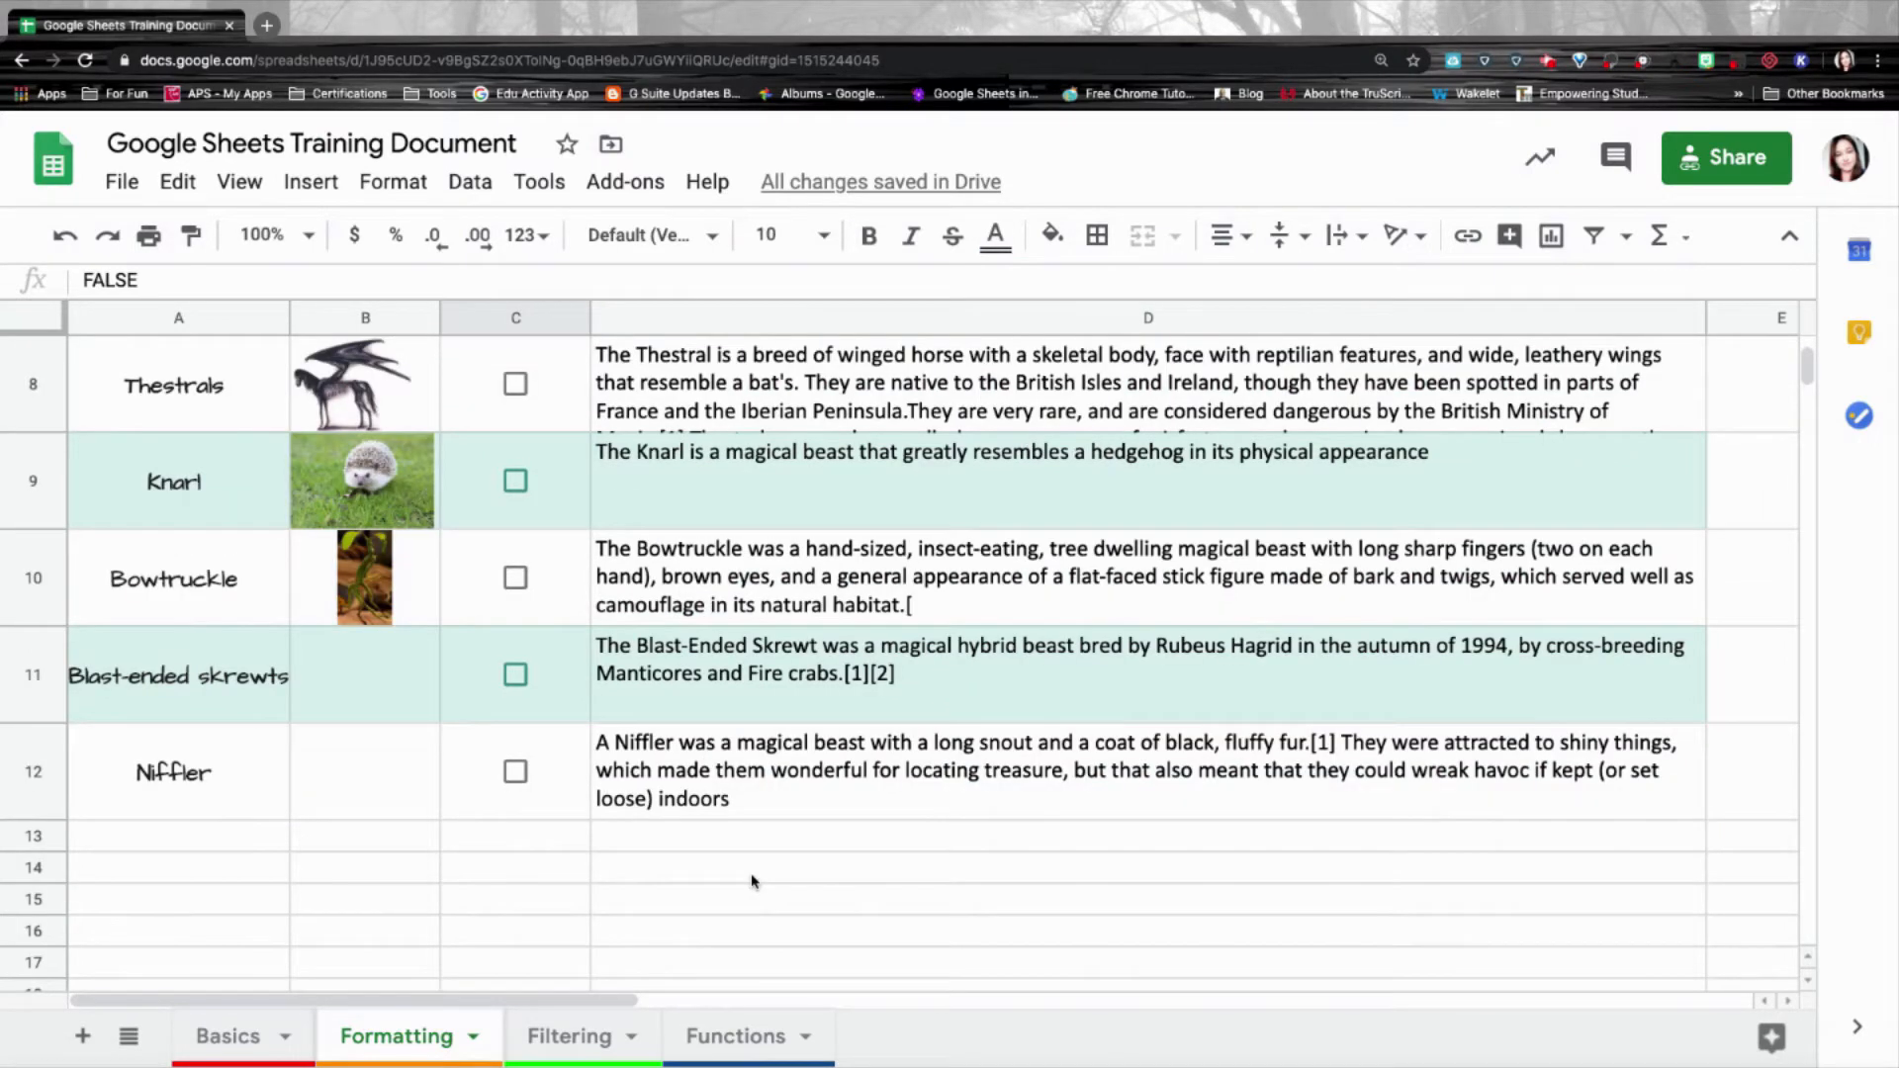
Start a comment on B11 and paste the question about a Blast-Ended Skrewt picture.
left_click(346, 651)
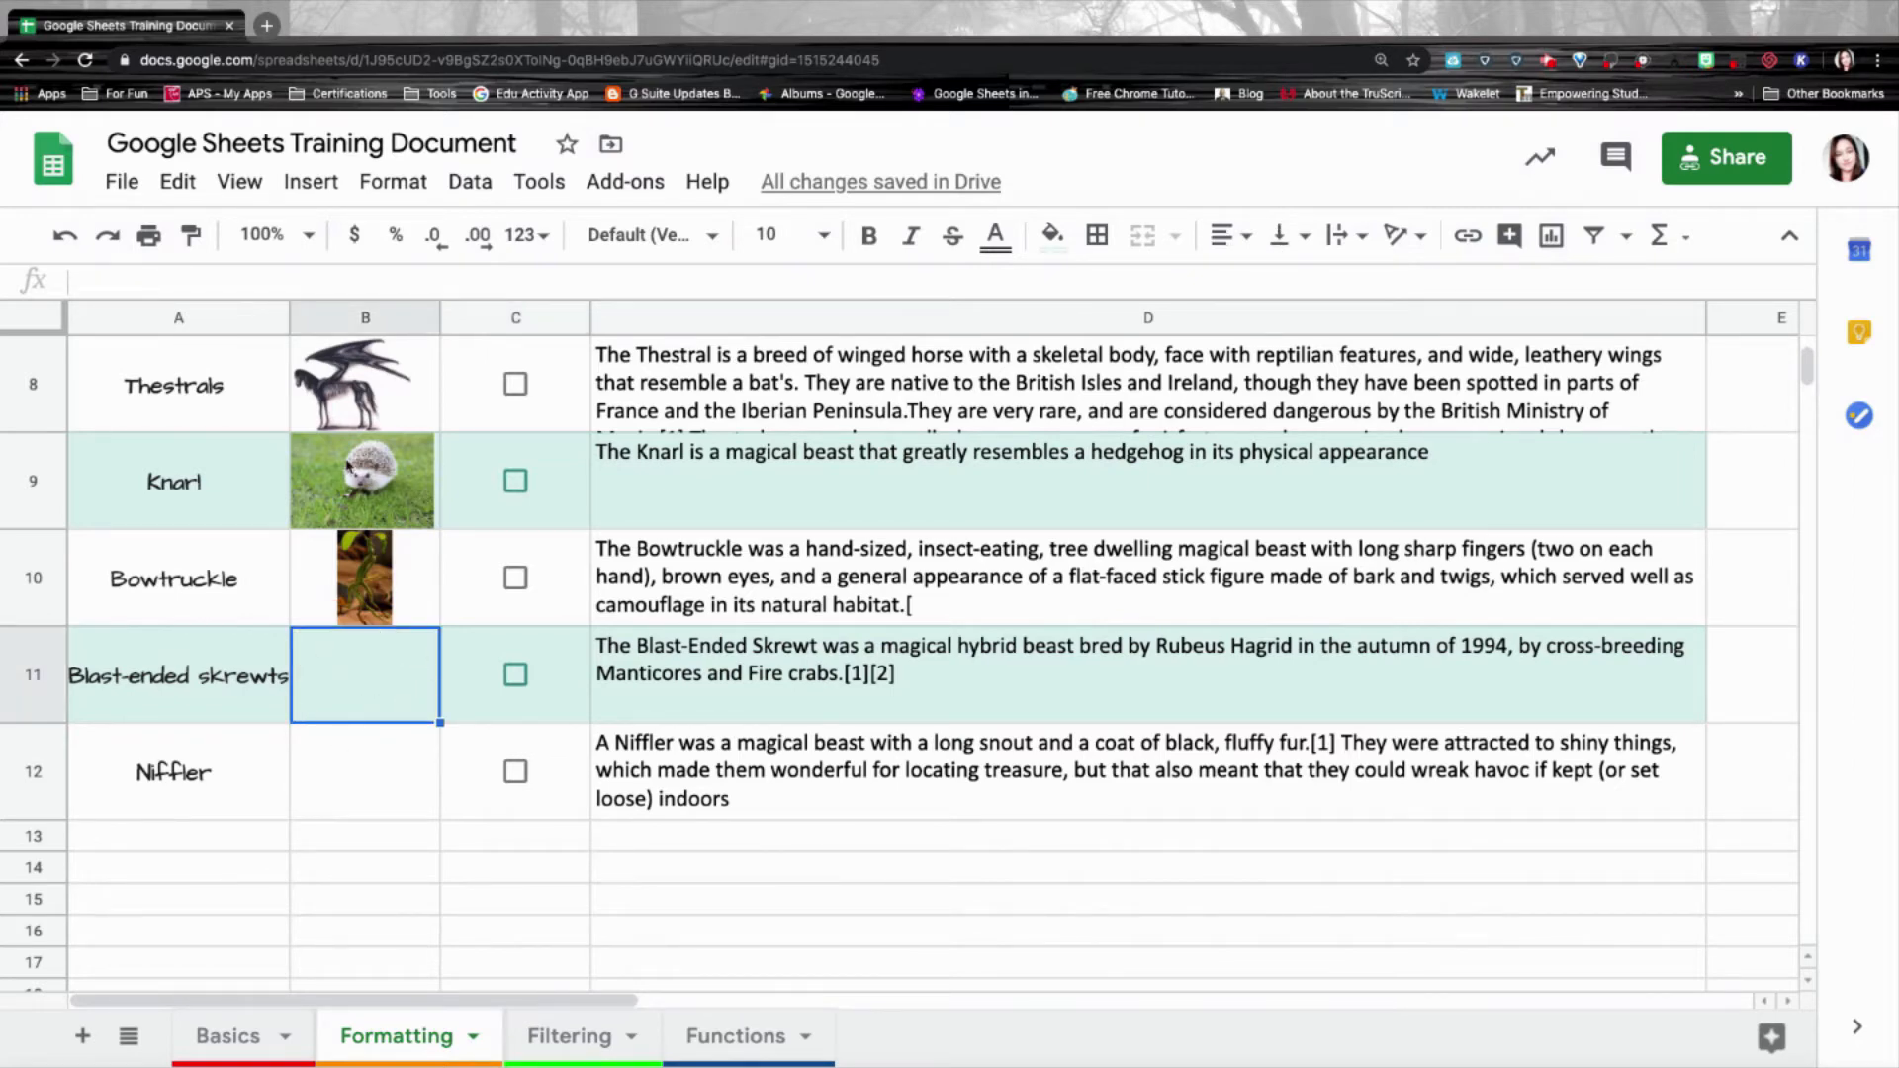
left_click(310, 183)
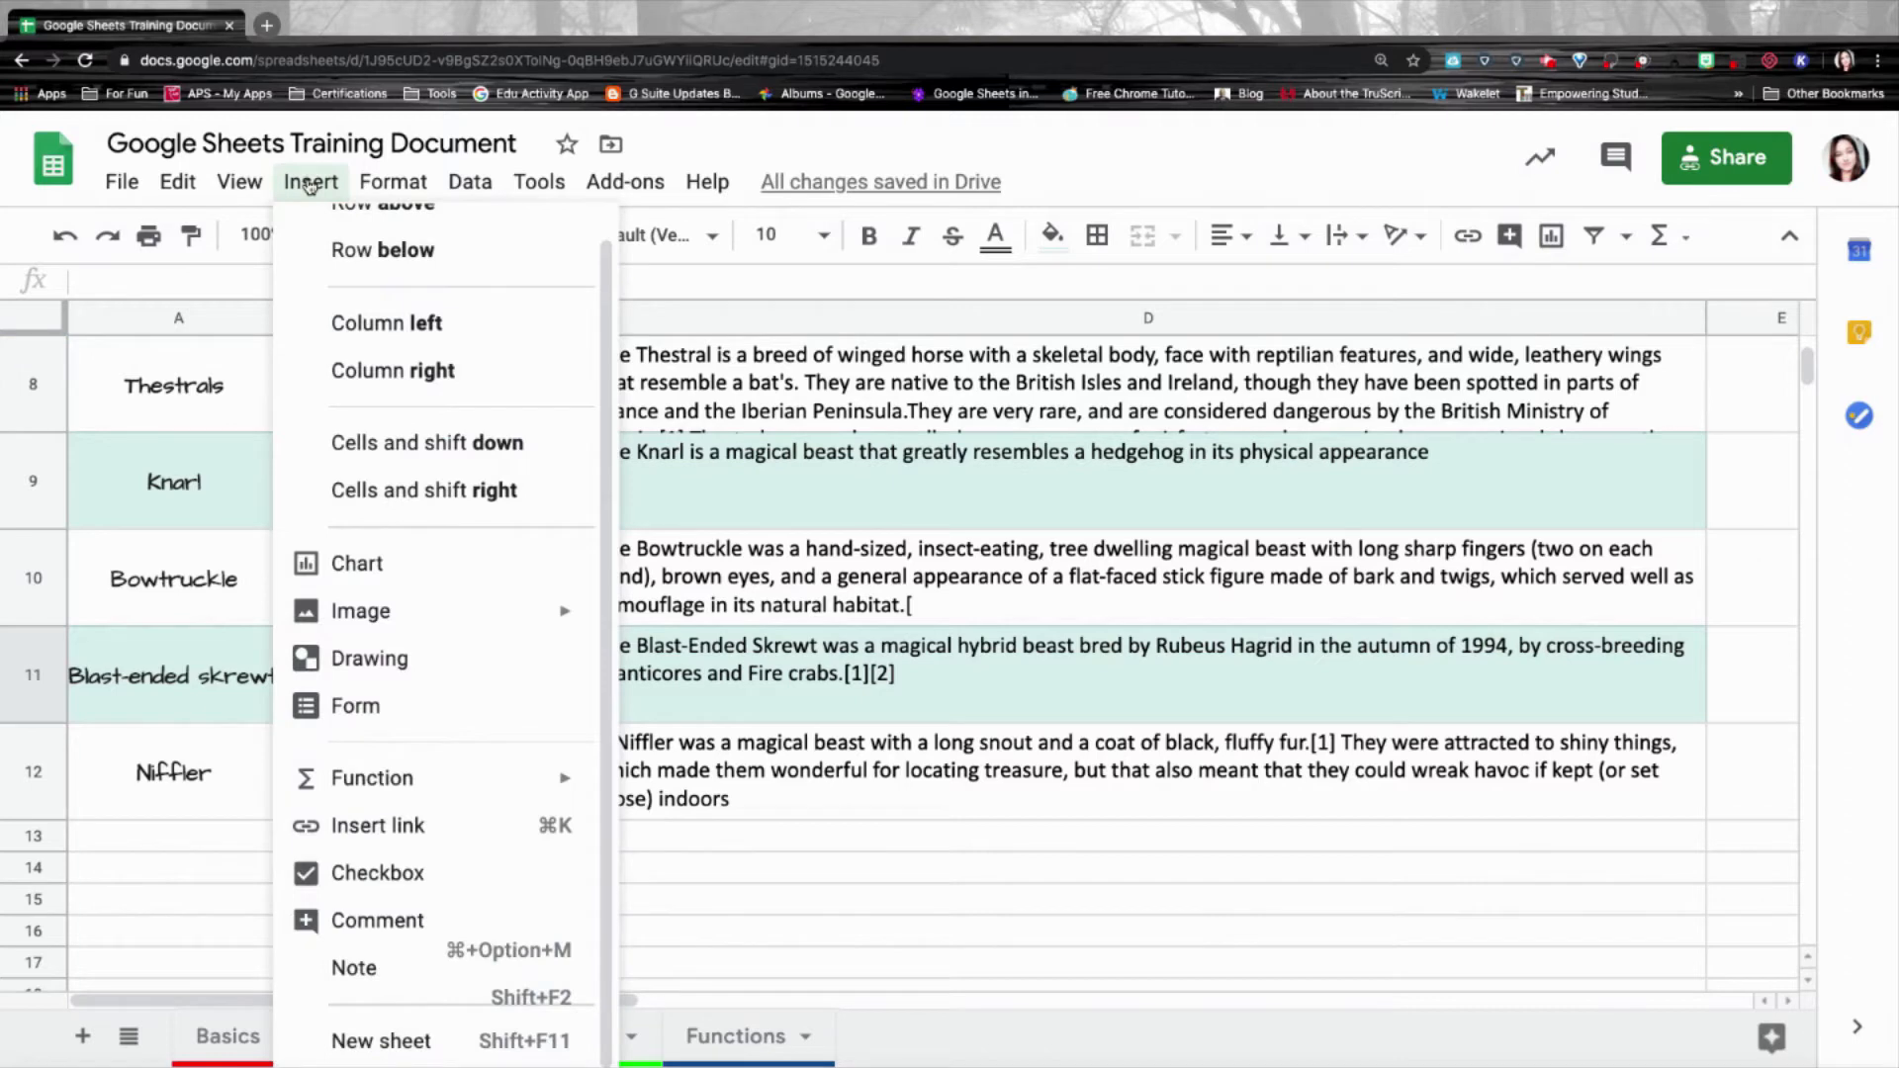
left_click(297, 918)
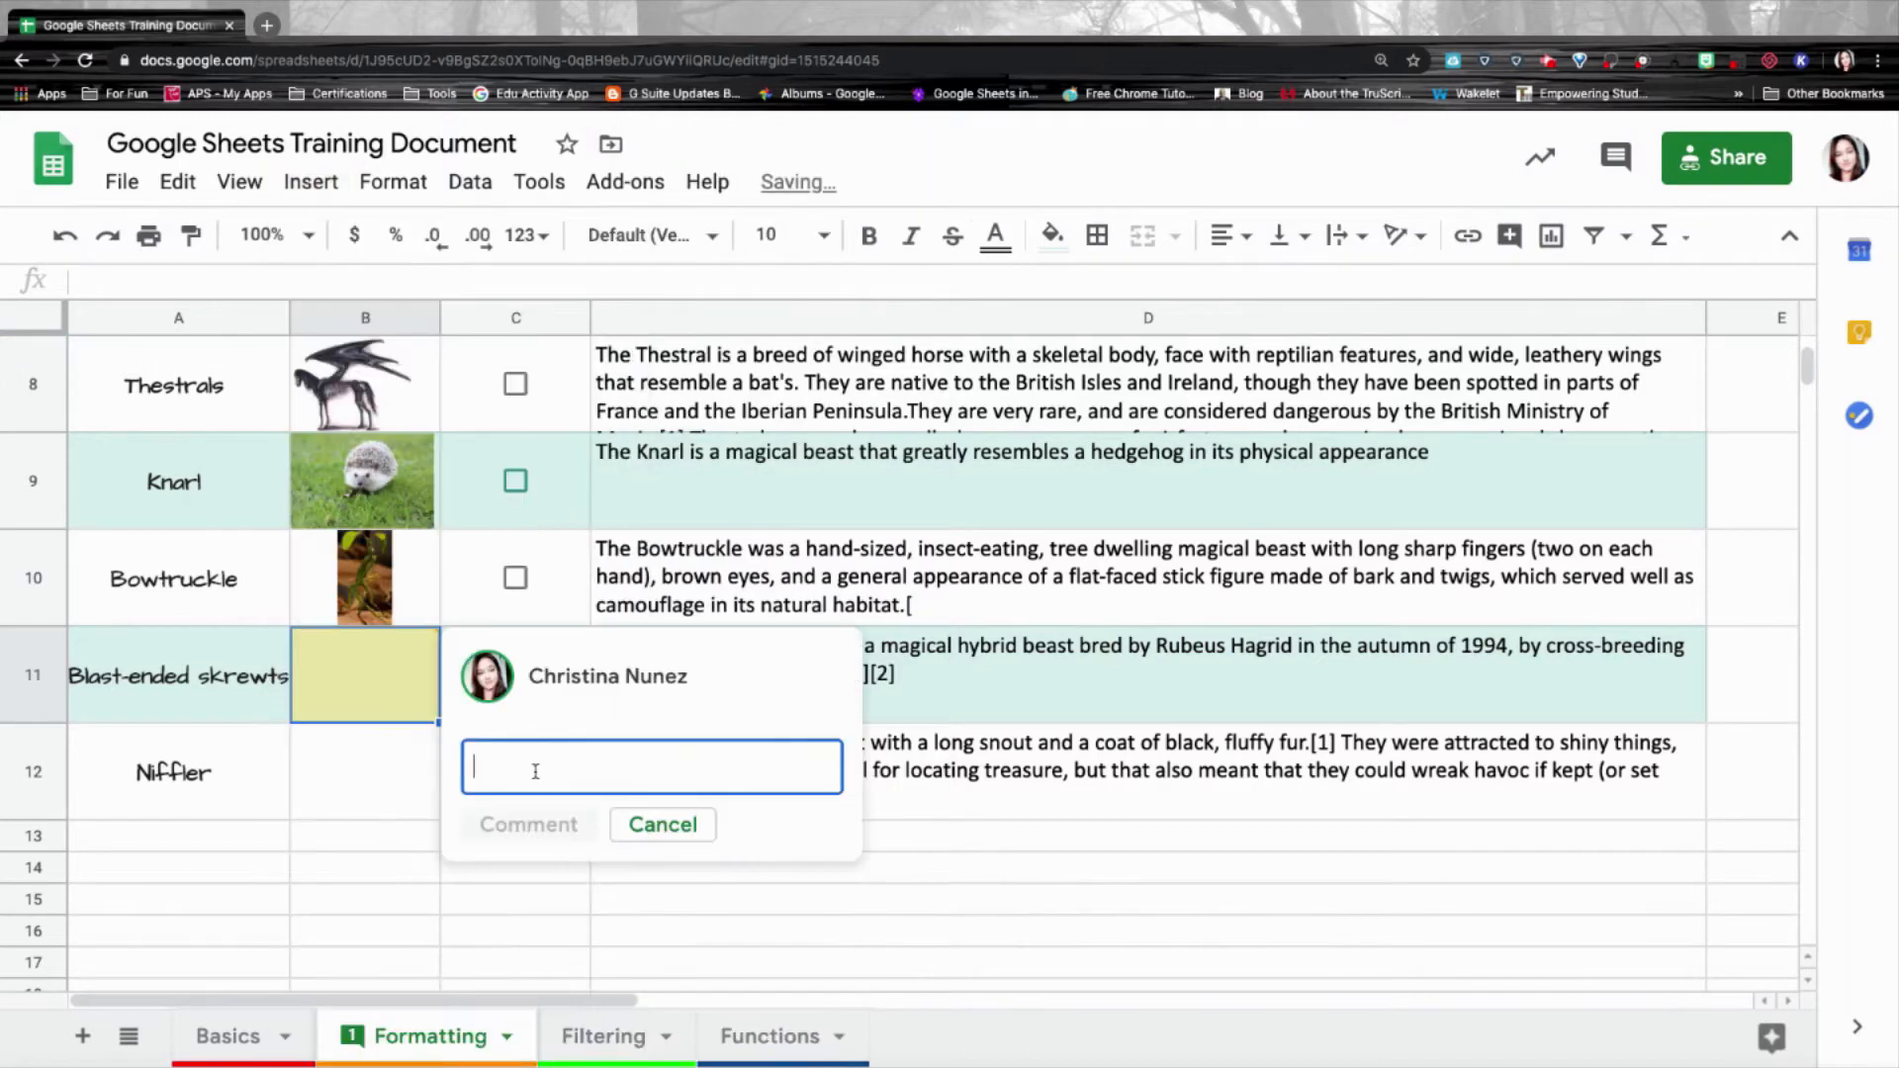
left_click(529, 772)
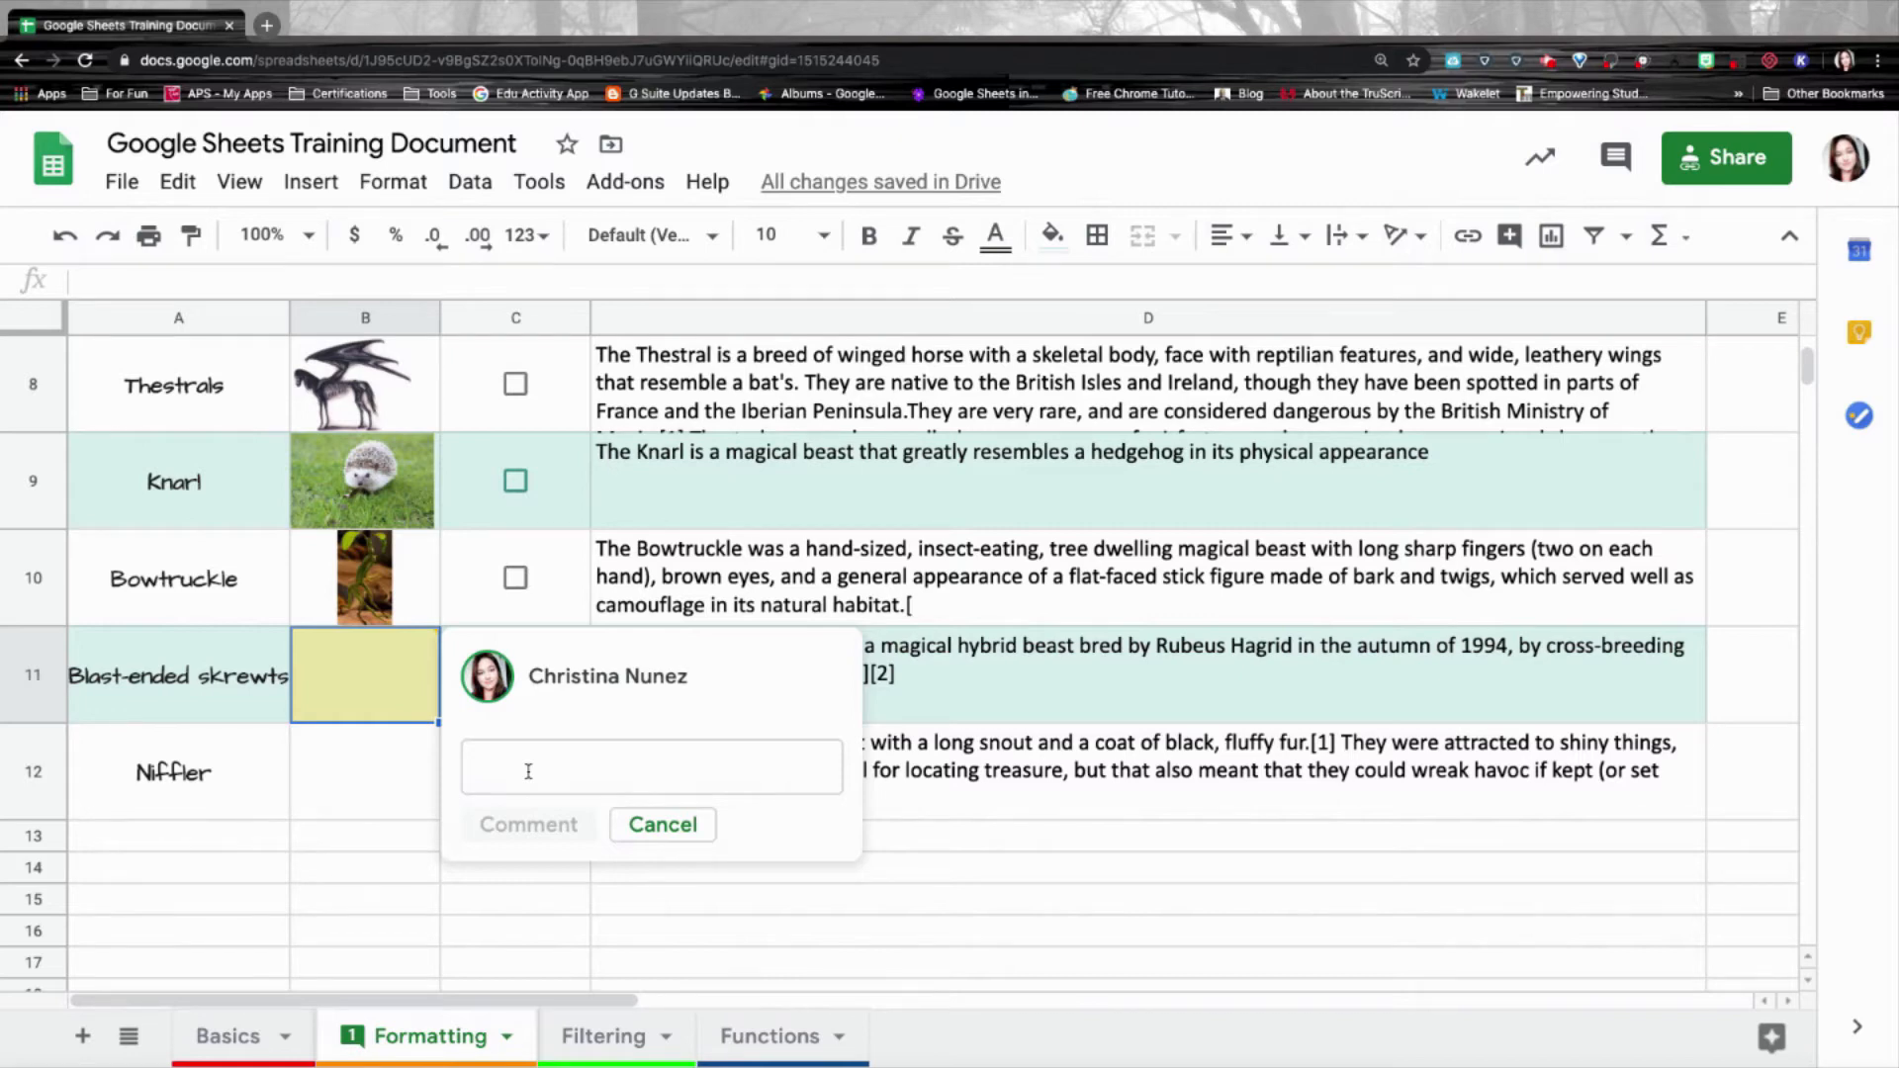
left_click(530, 771)
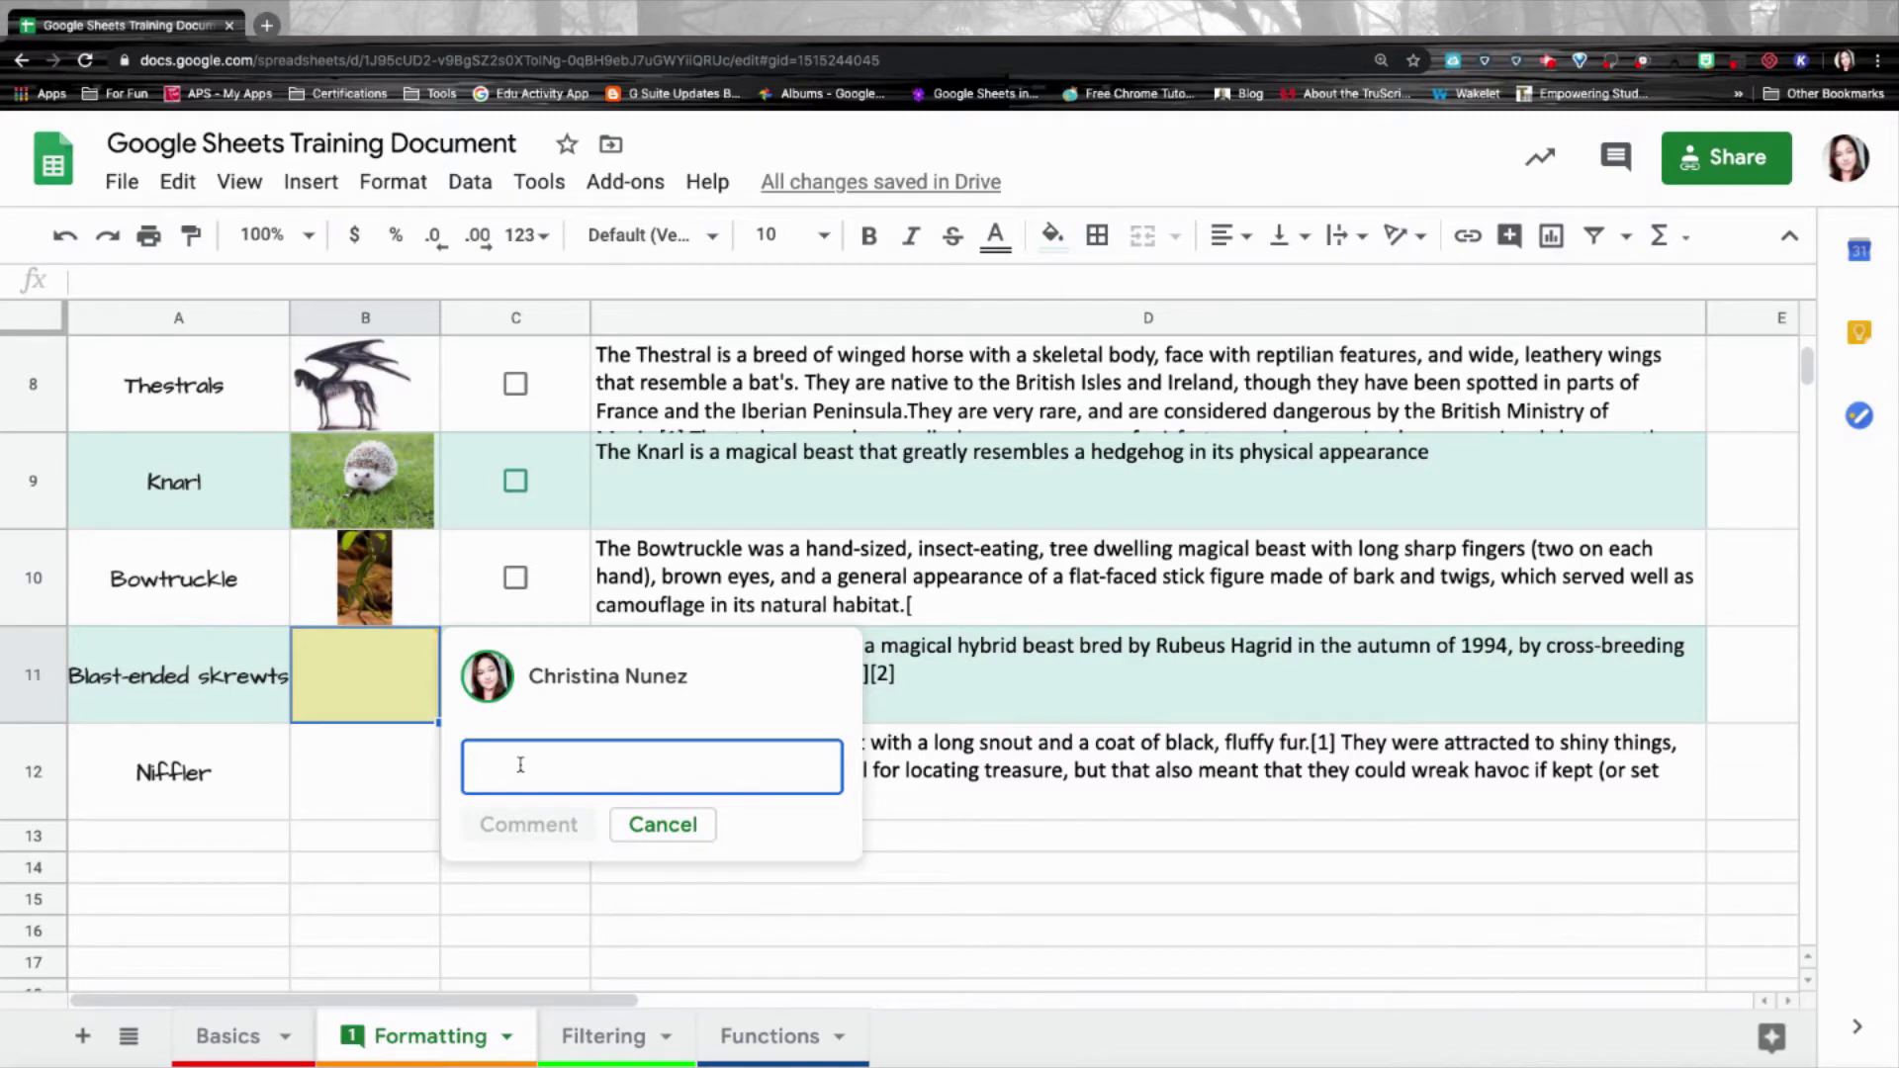
type("Did anyone find a picture of the Blast-Ended Skrewt?")
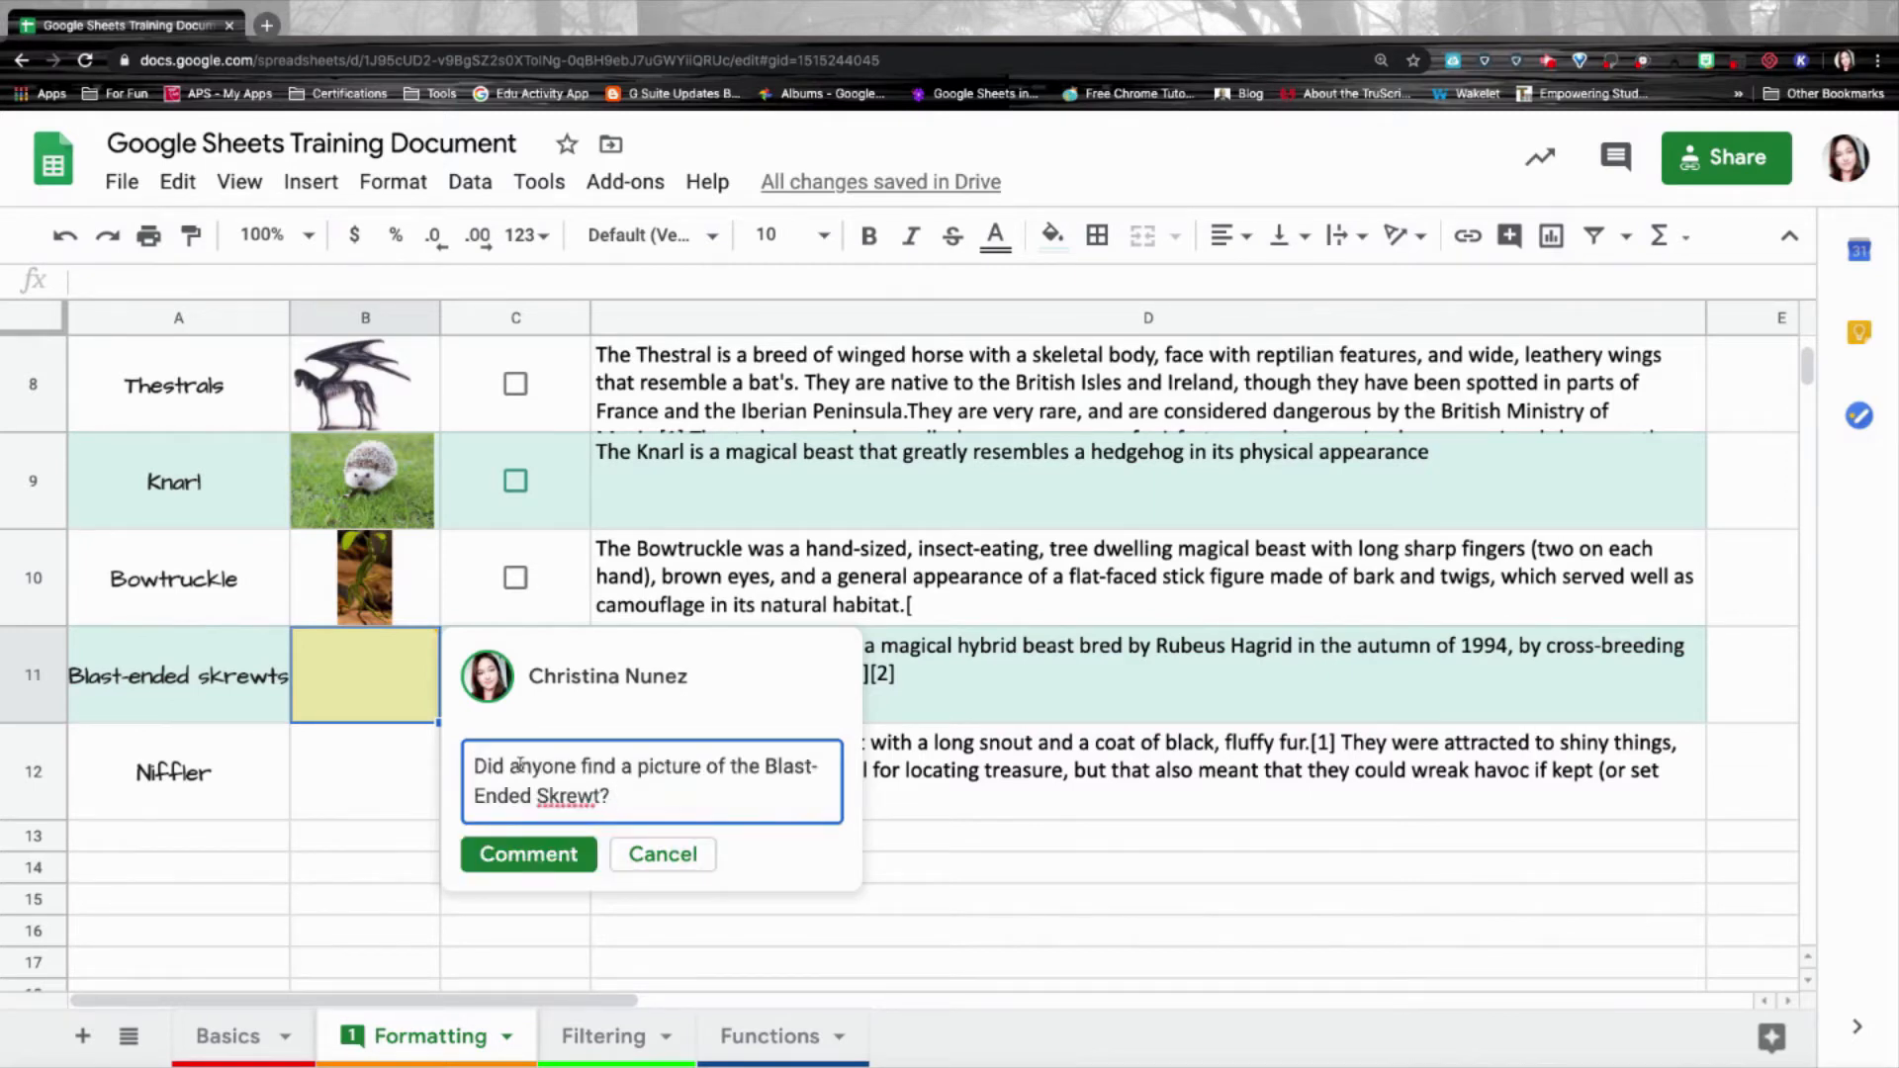
Mention a collaborator, add 'I thought you had drawn a picture?', and post it unassigned.
type("@")
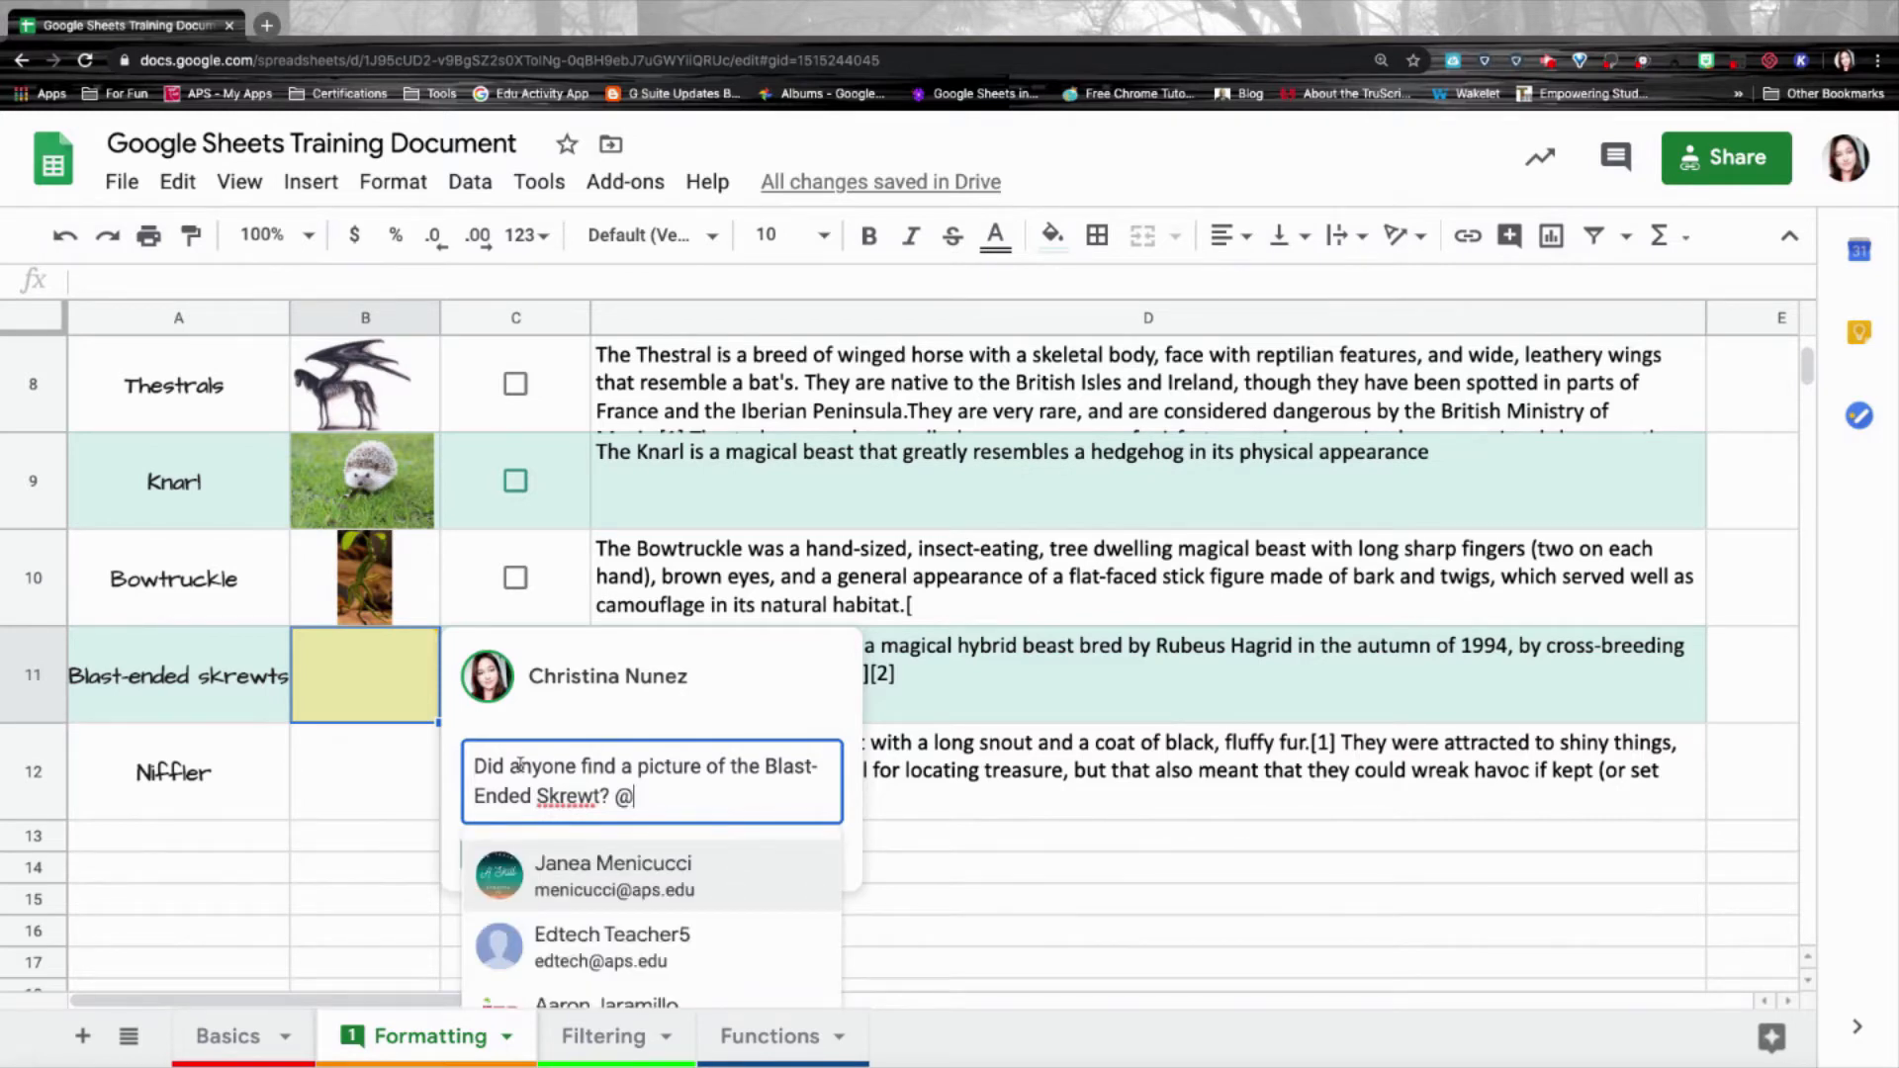
type("technical")
left_click(547, 875)
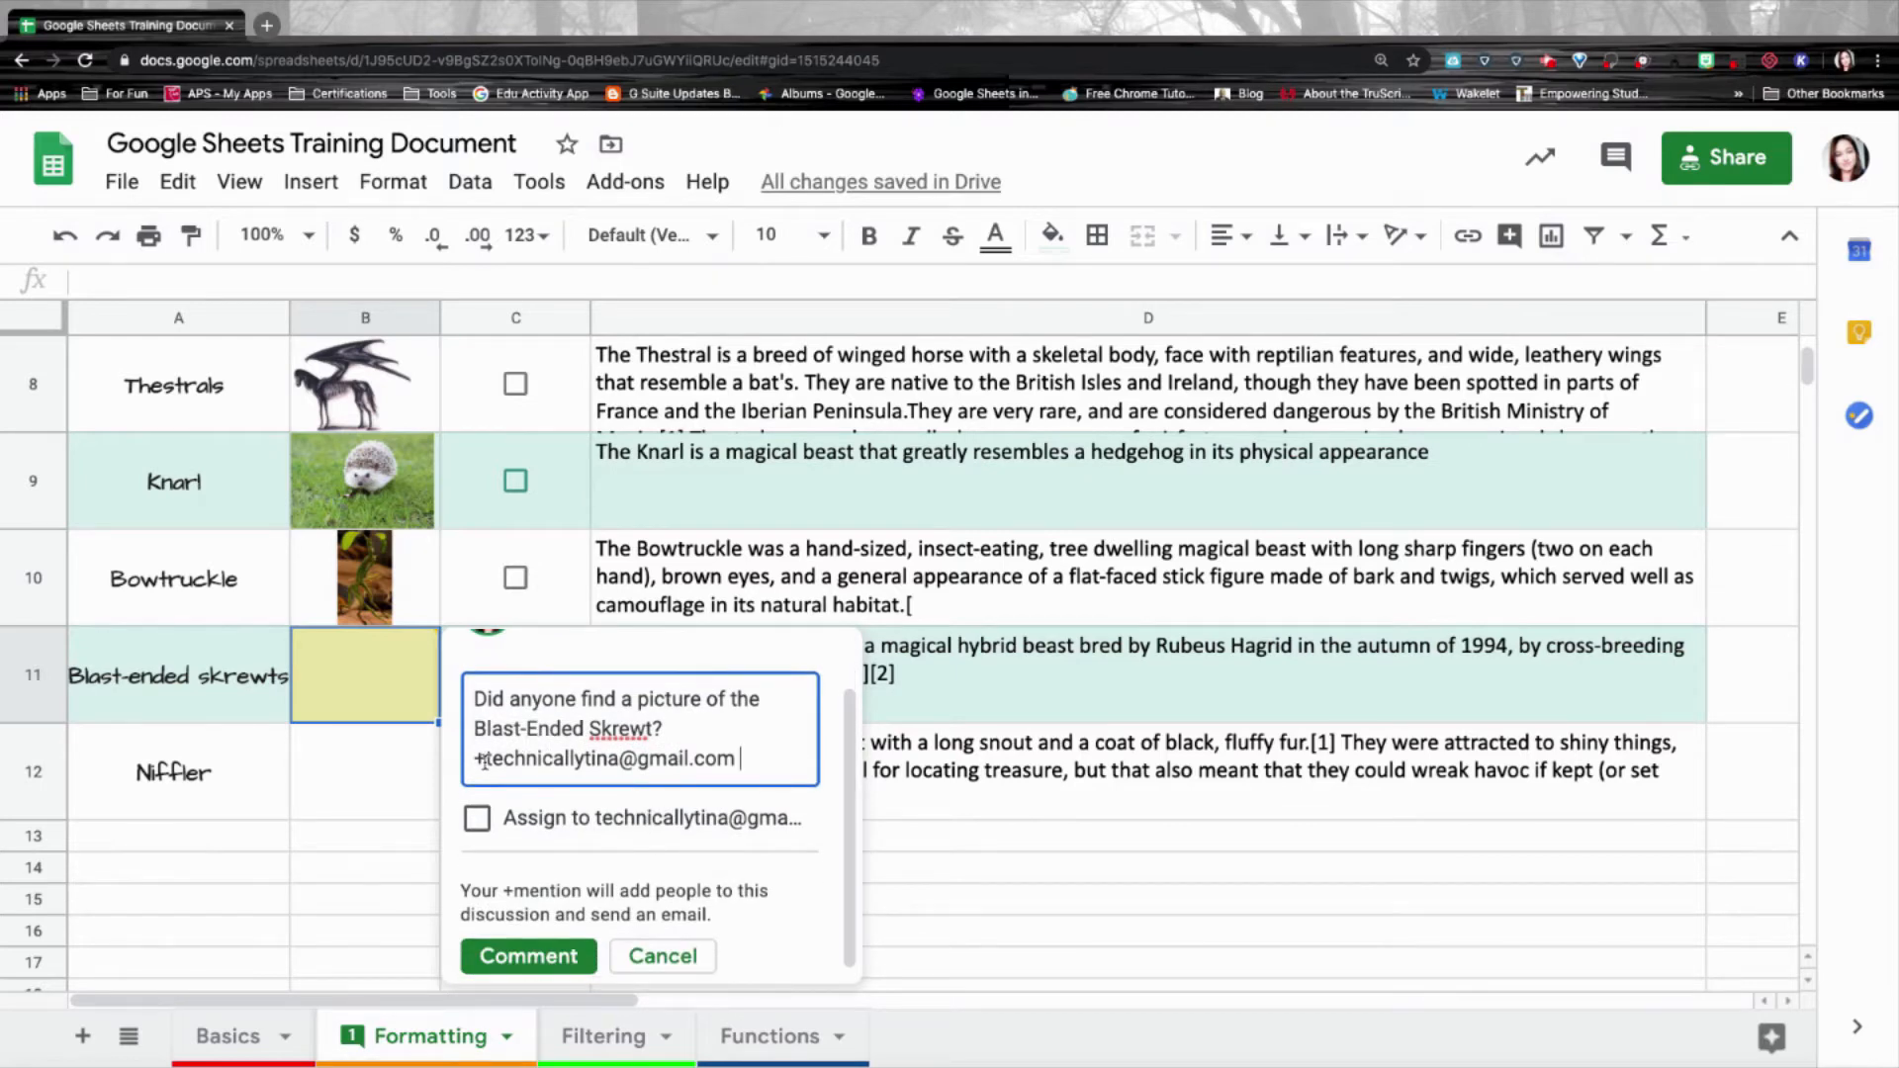
type("I thought you had drawn a picture?")
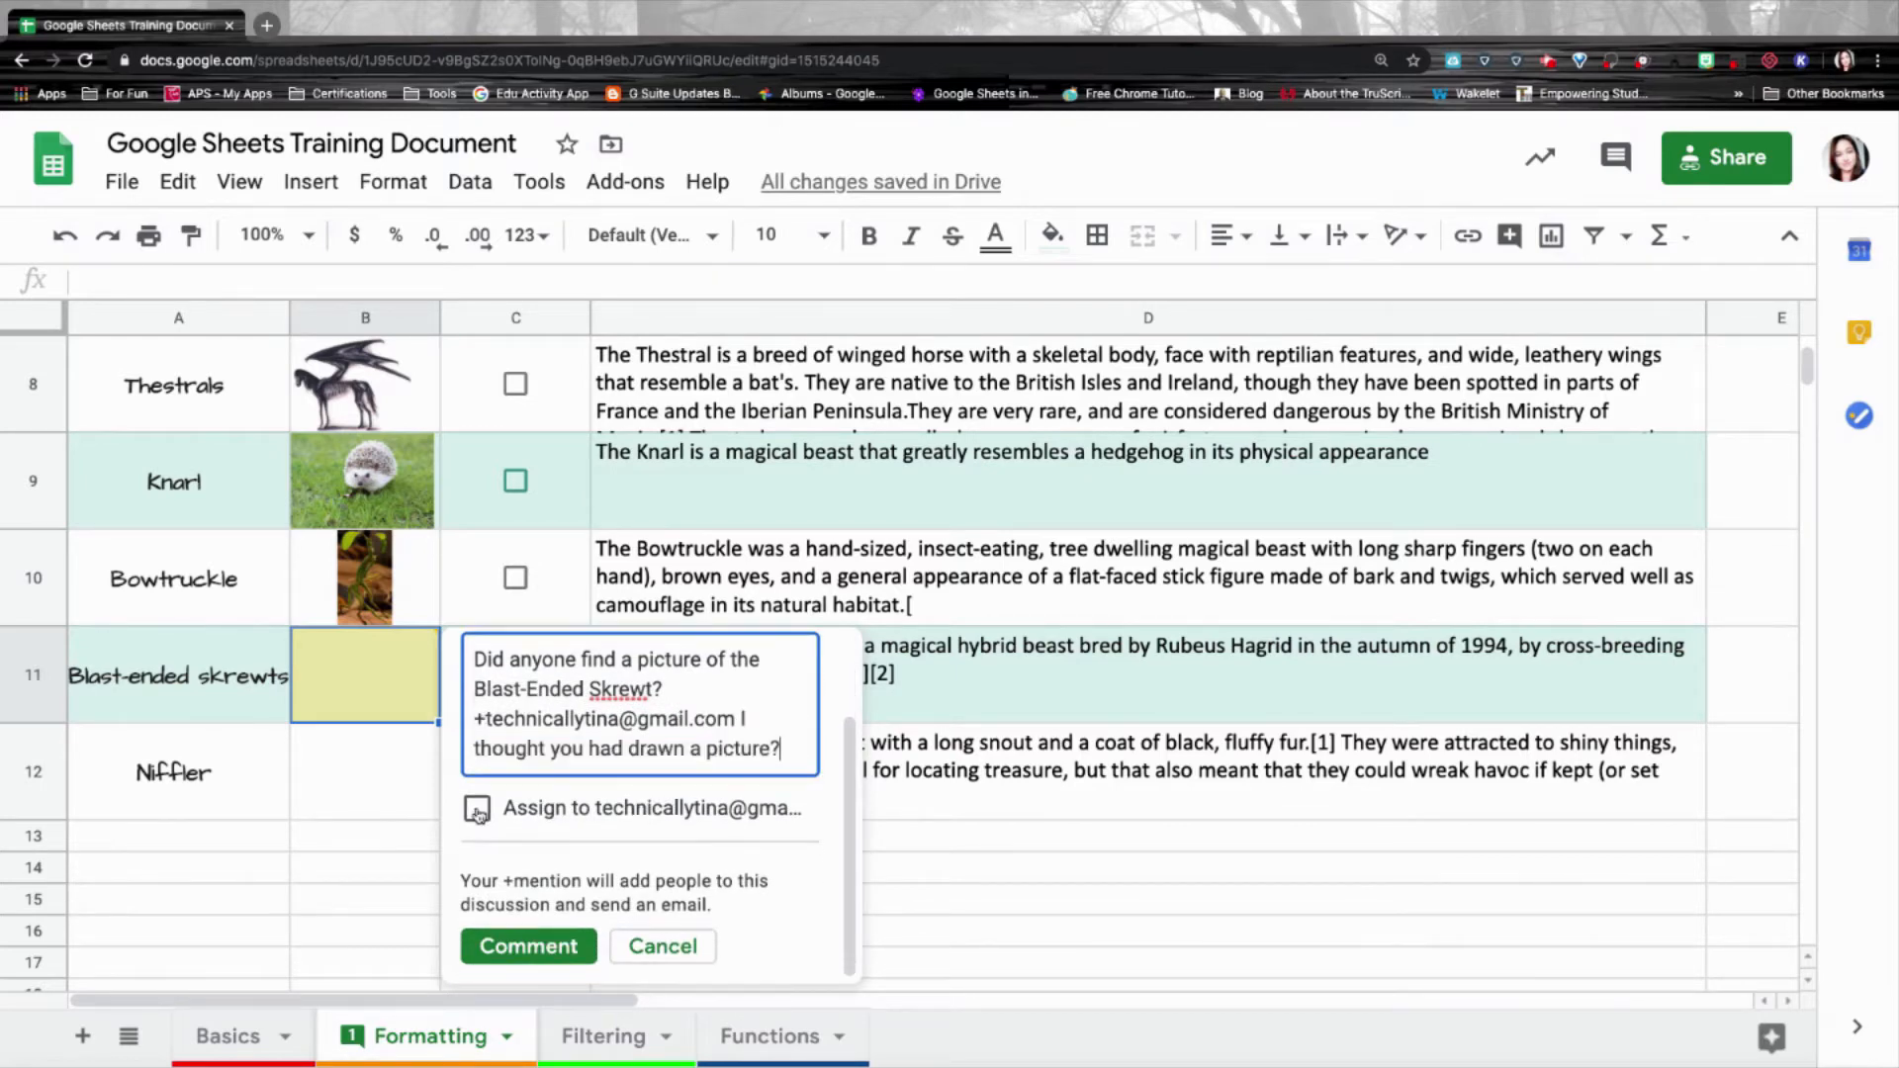
left_click(477, 811)
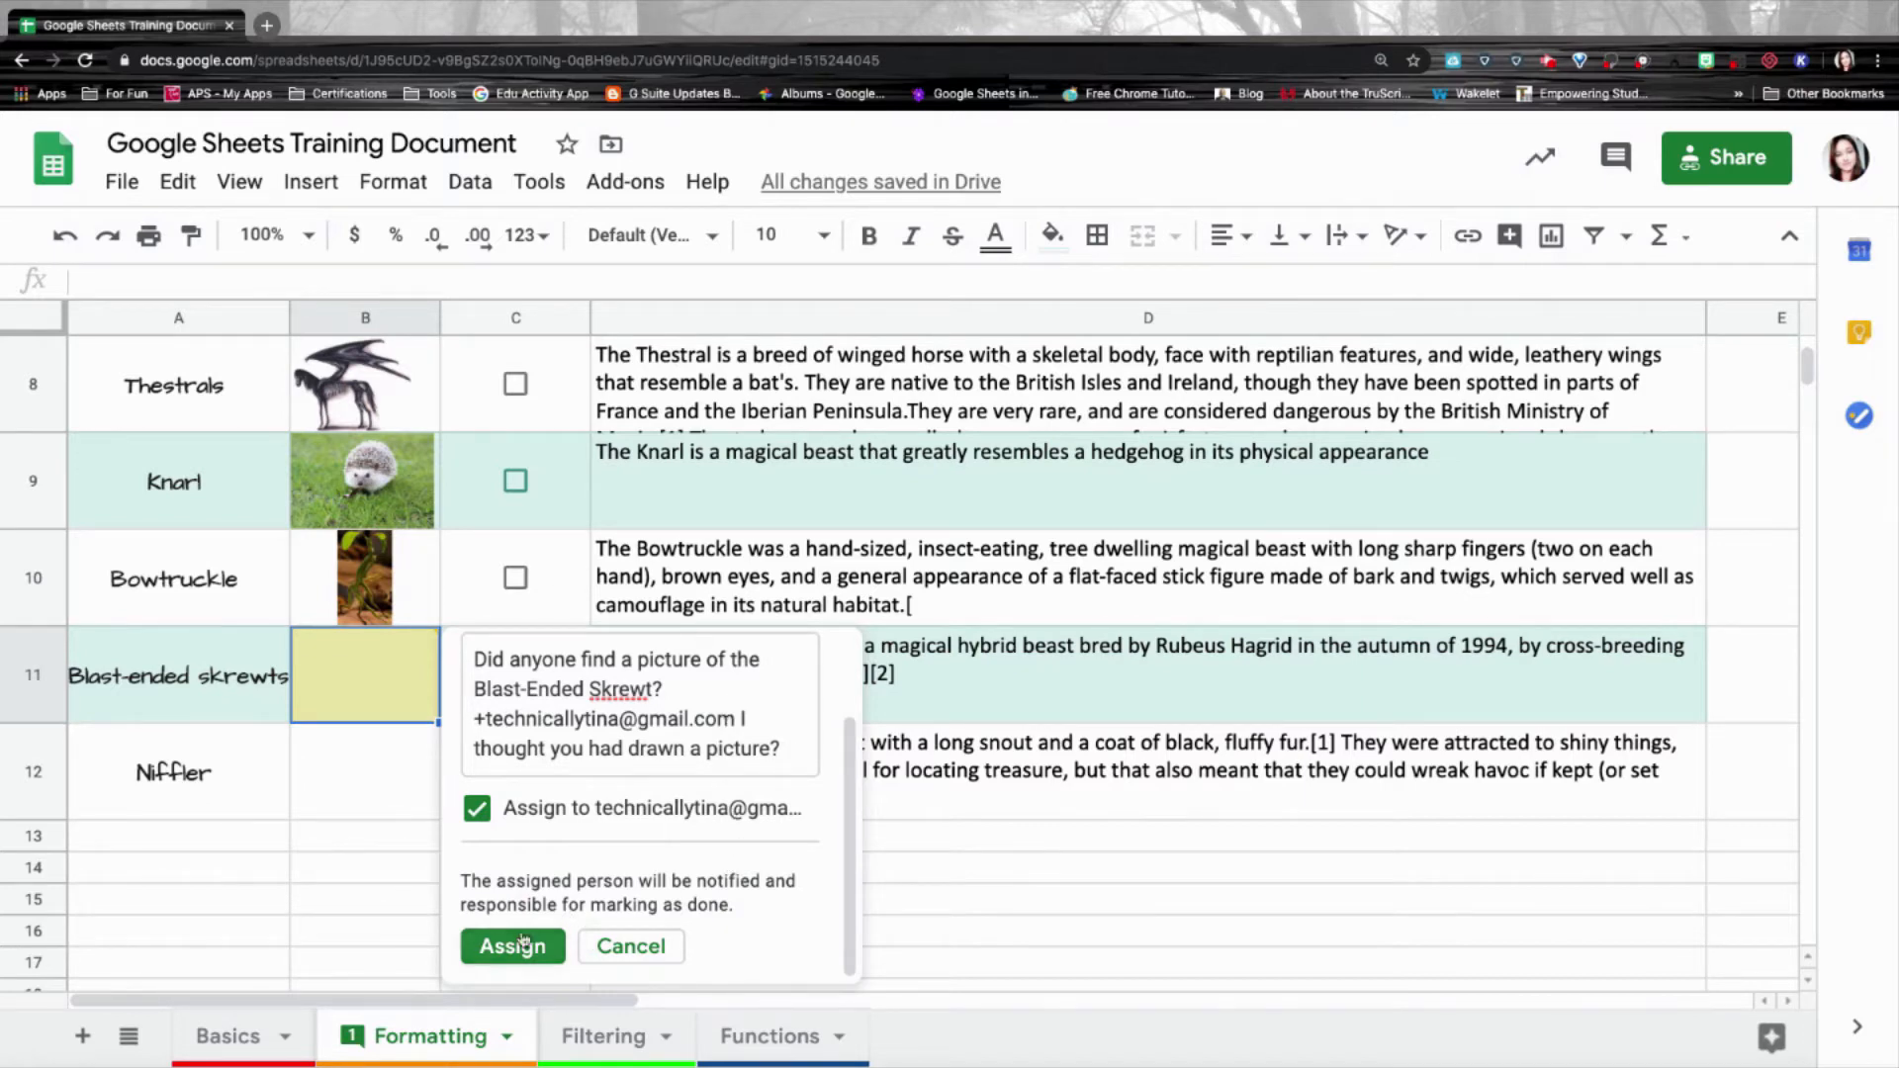
left_click(476, 810)
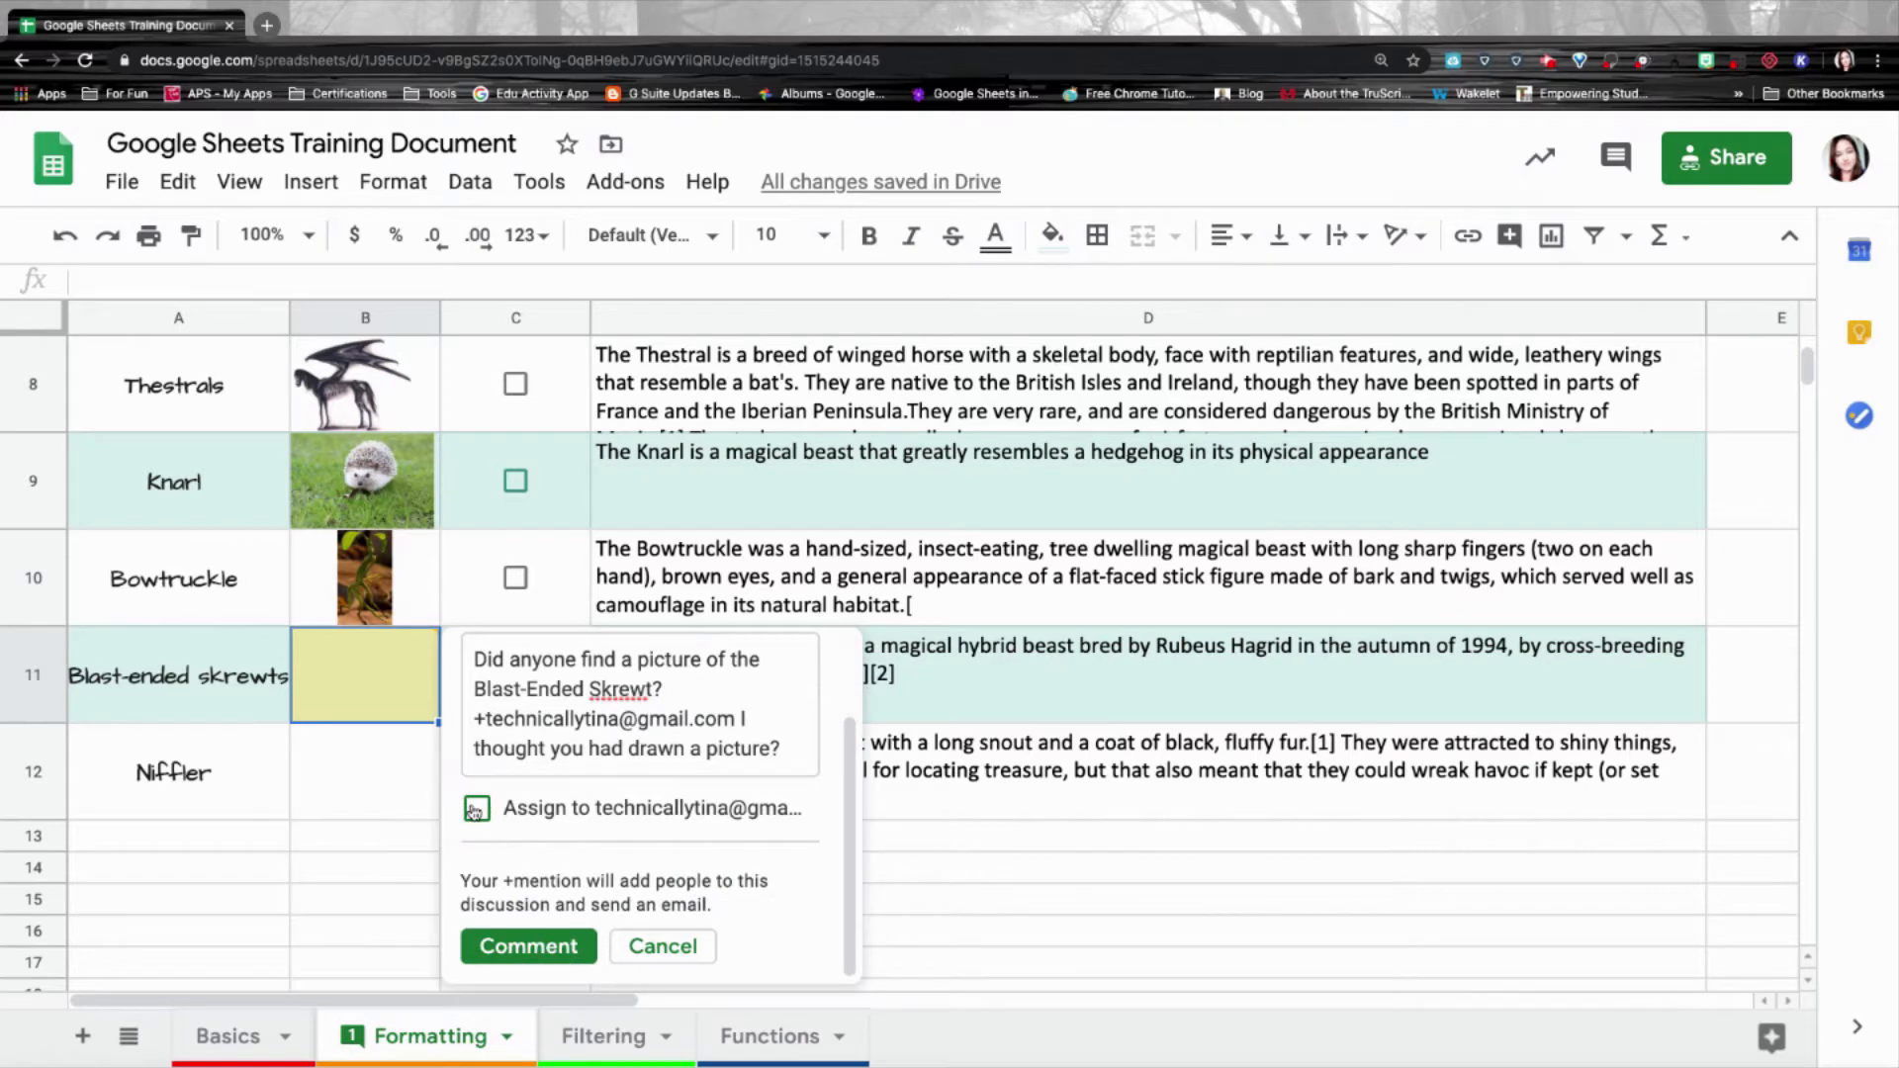
left_click(529, 947)
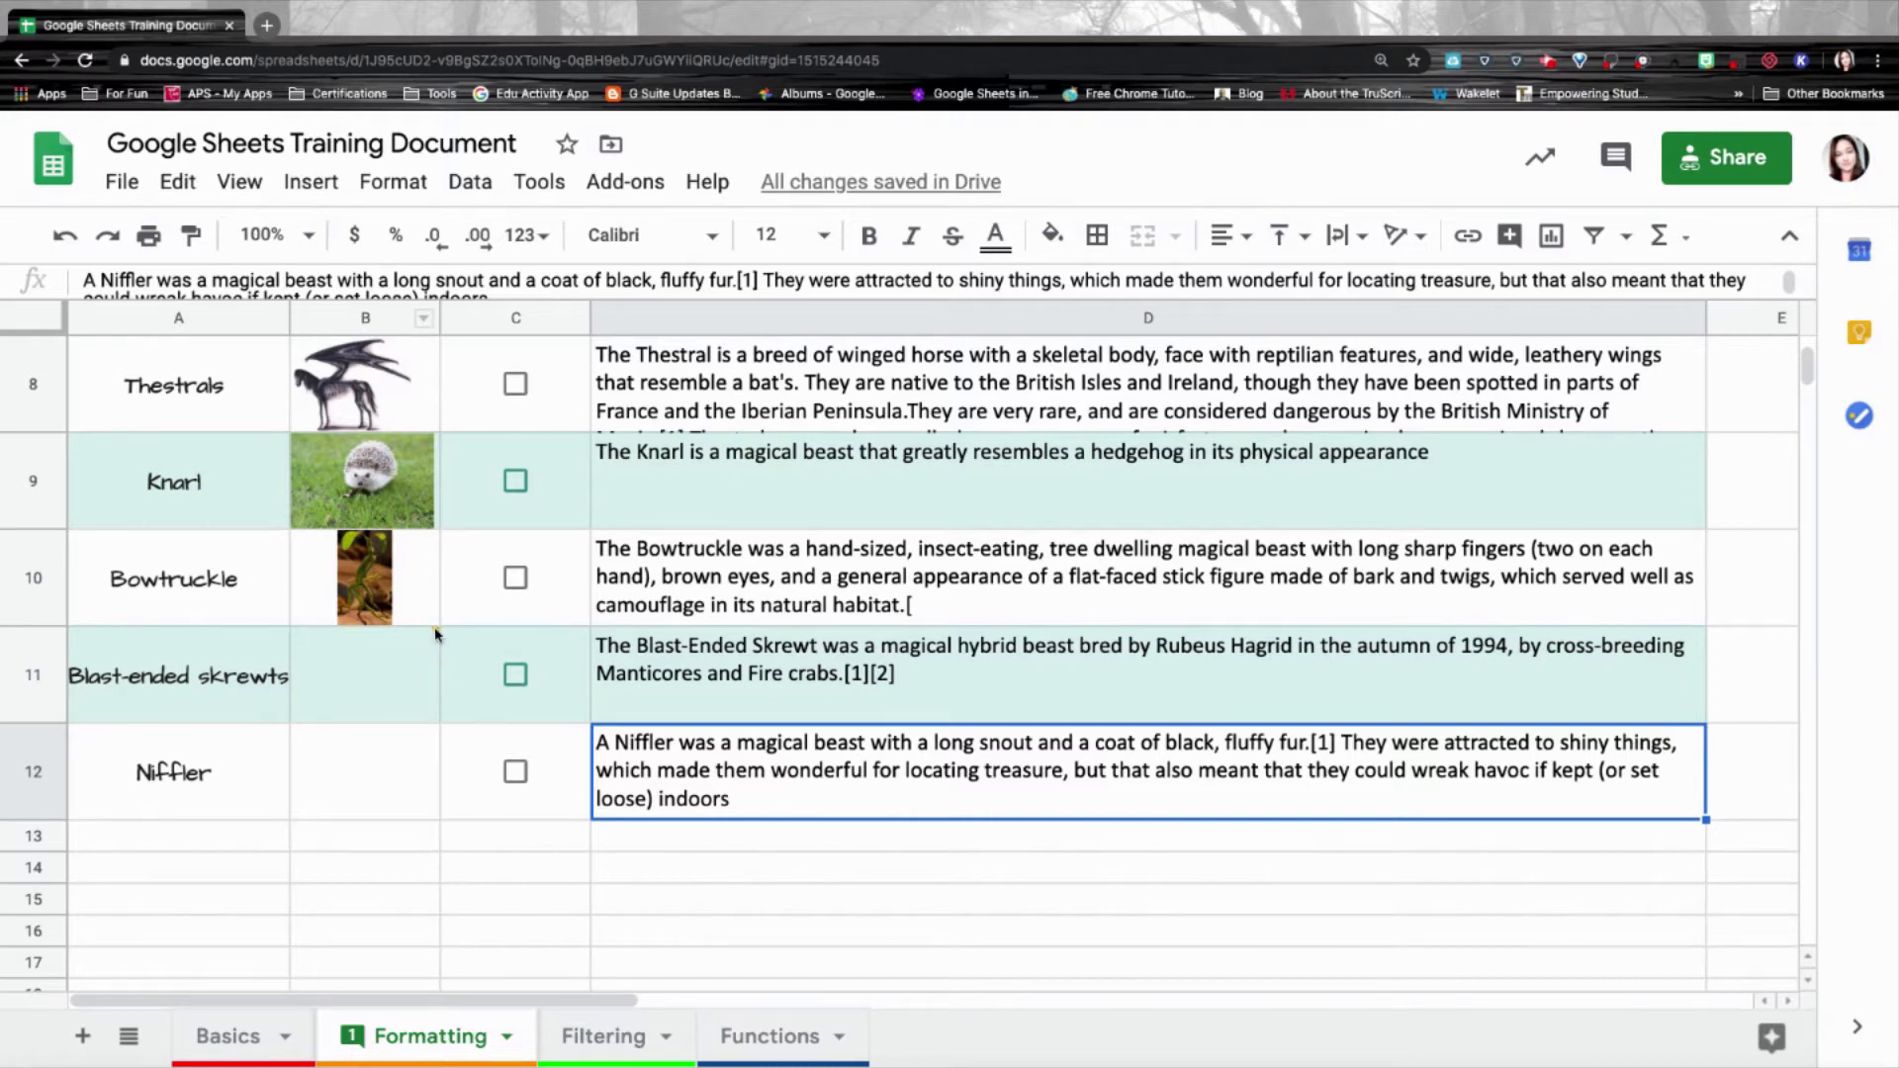
Open the comment history panel from the icon beside Share.
mouse_move(435, 634)
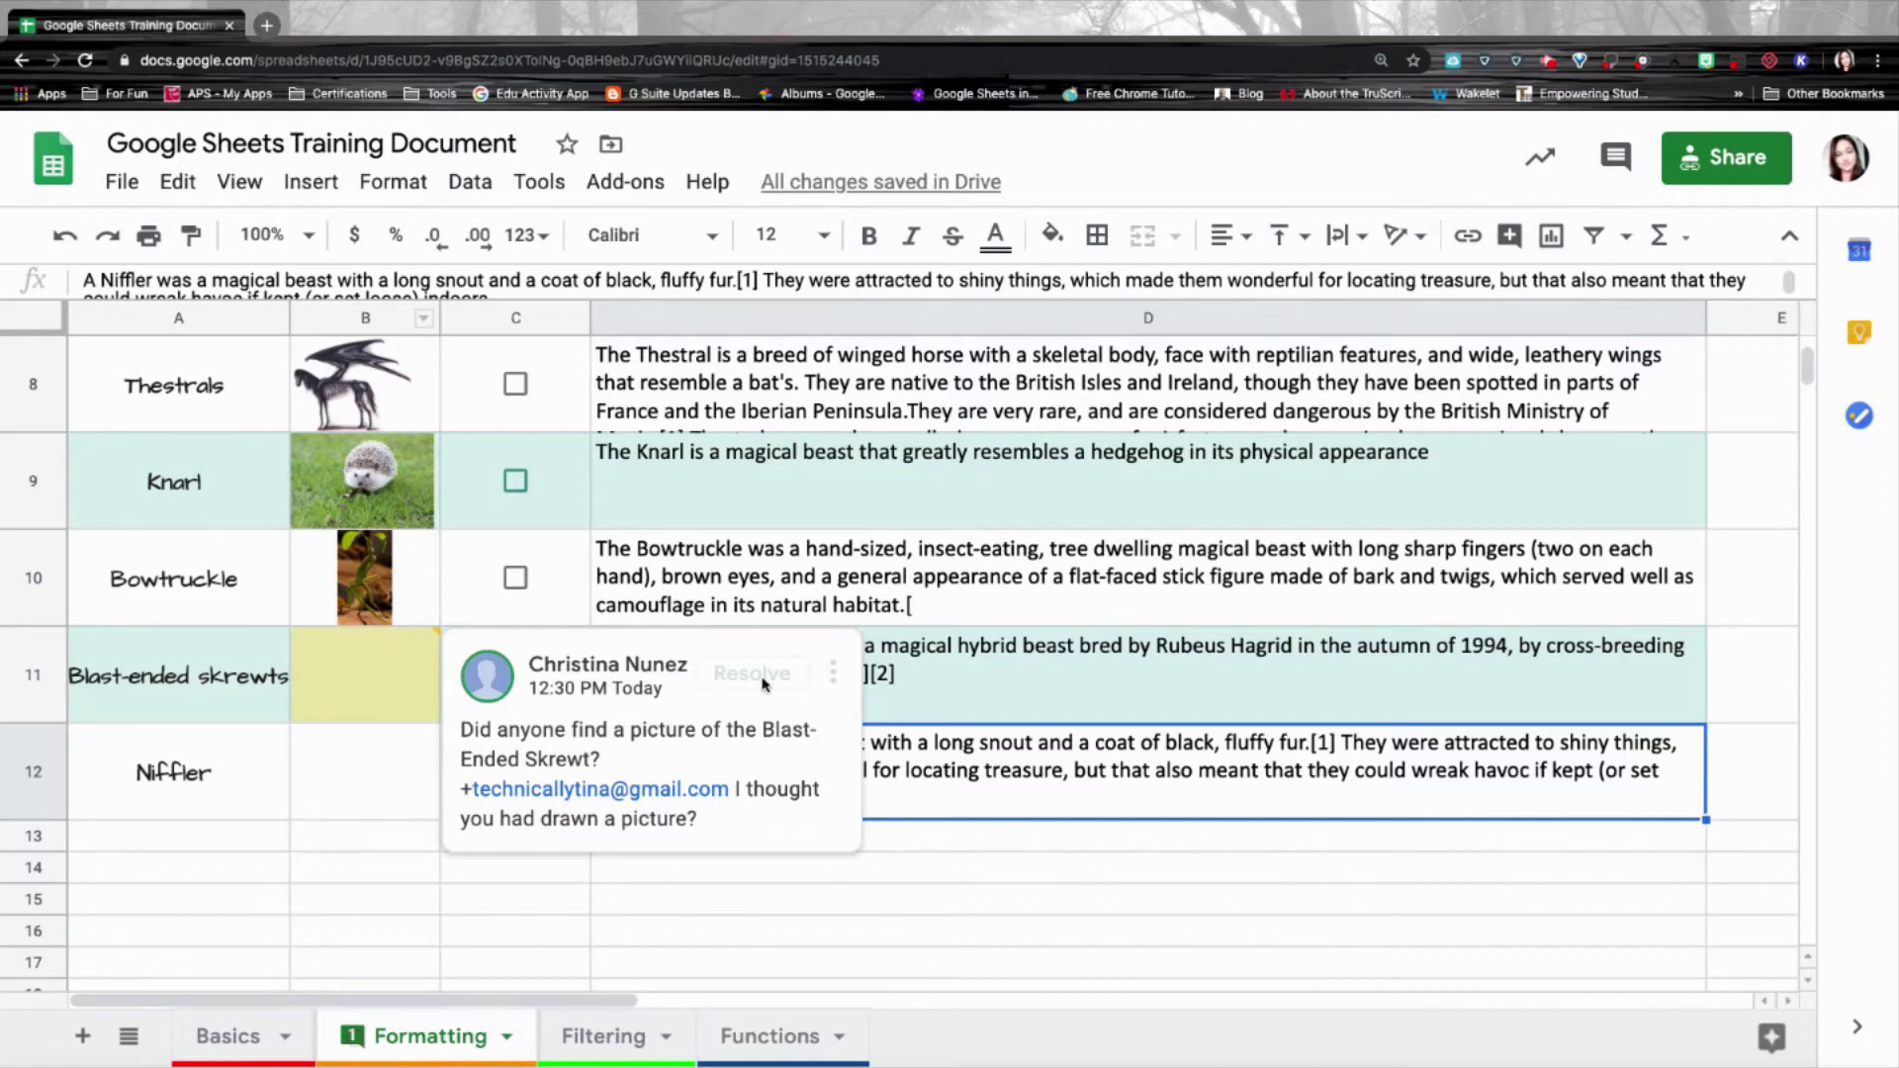
left_click(1618, 164)
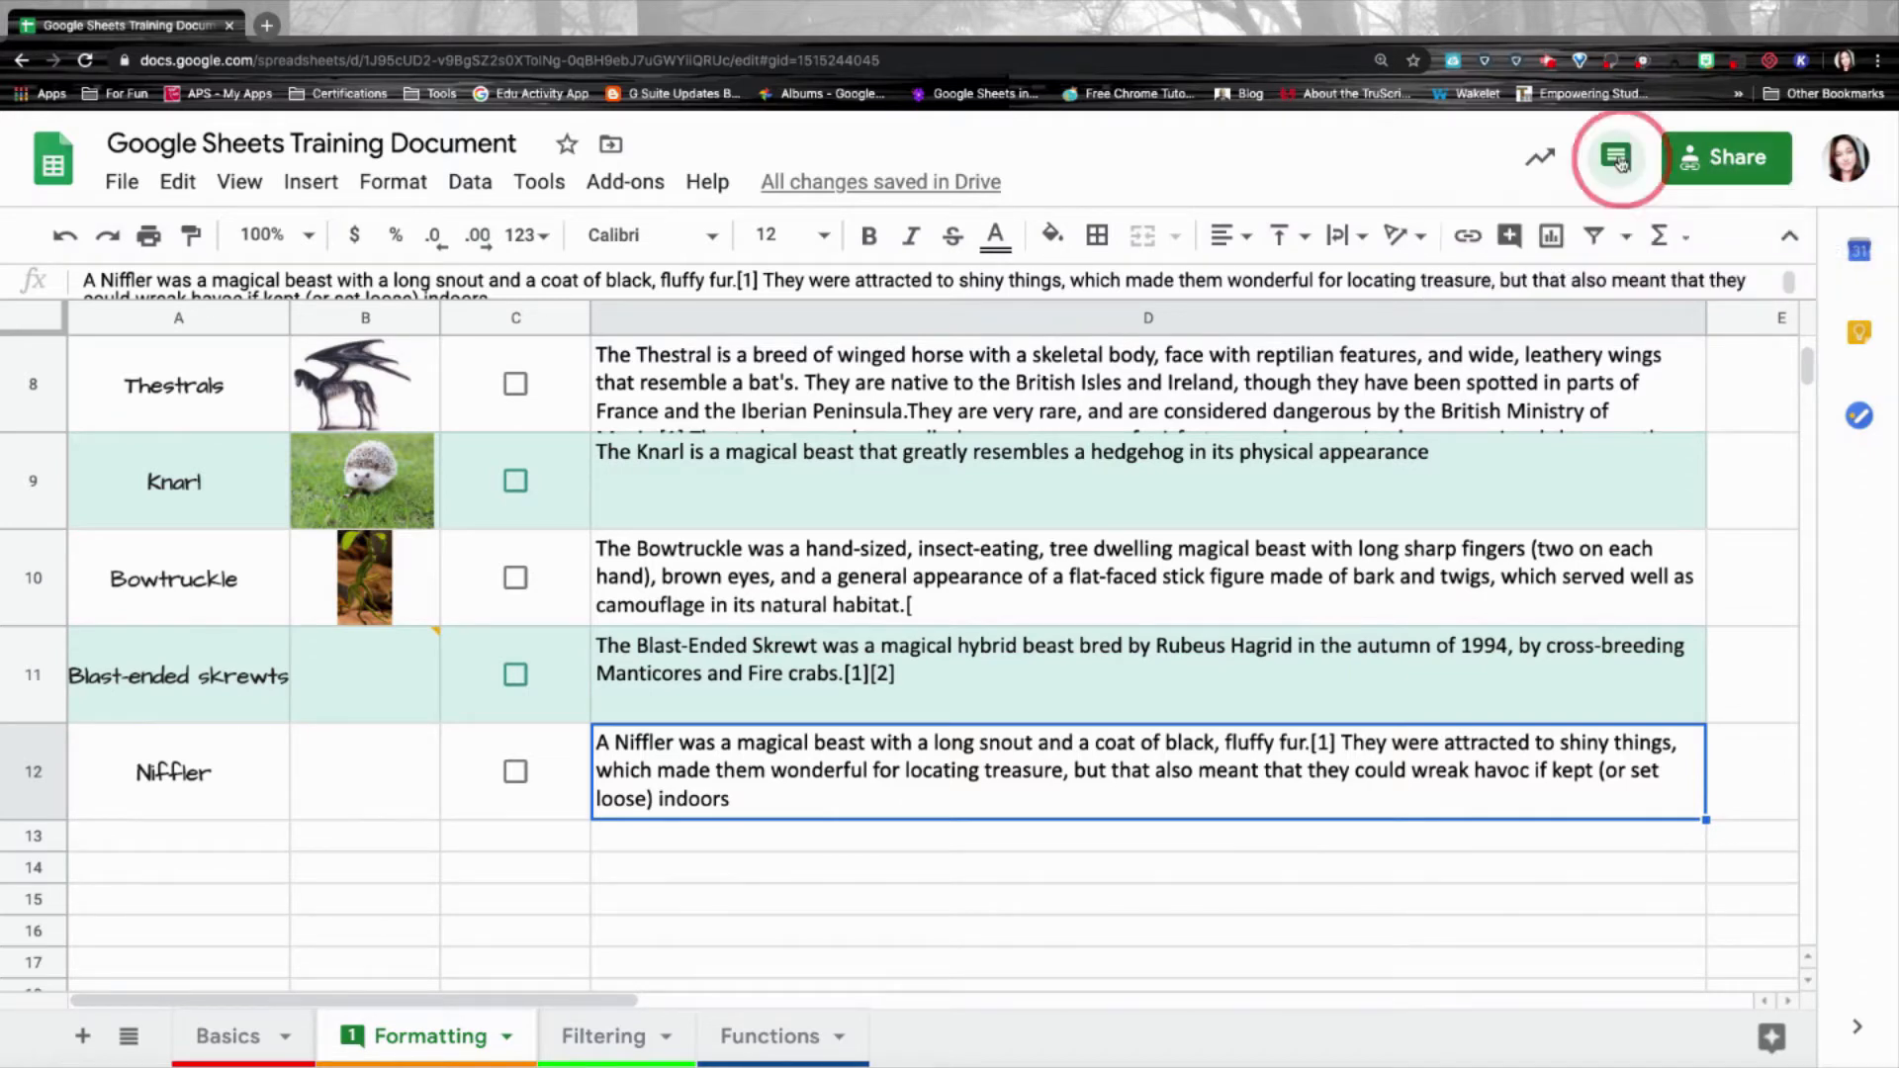
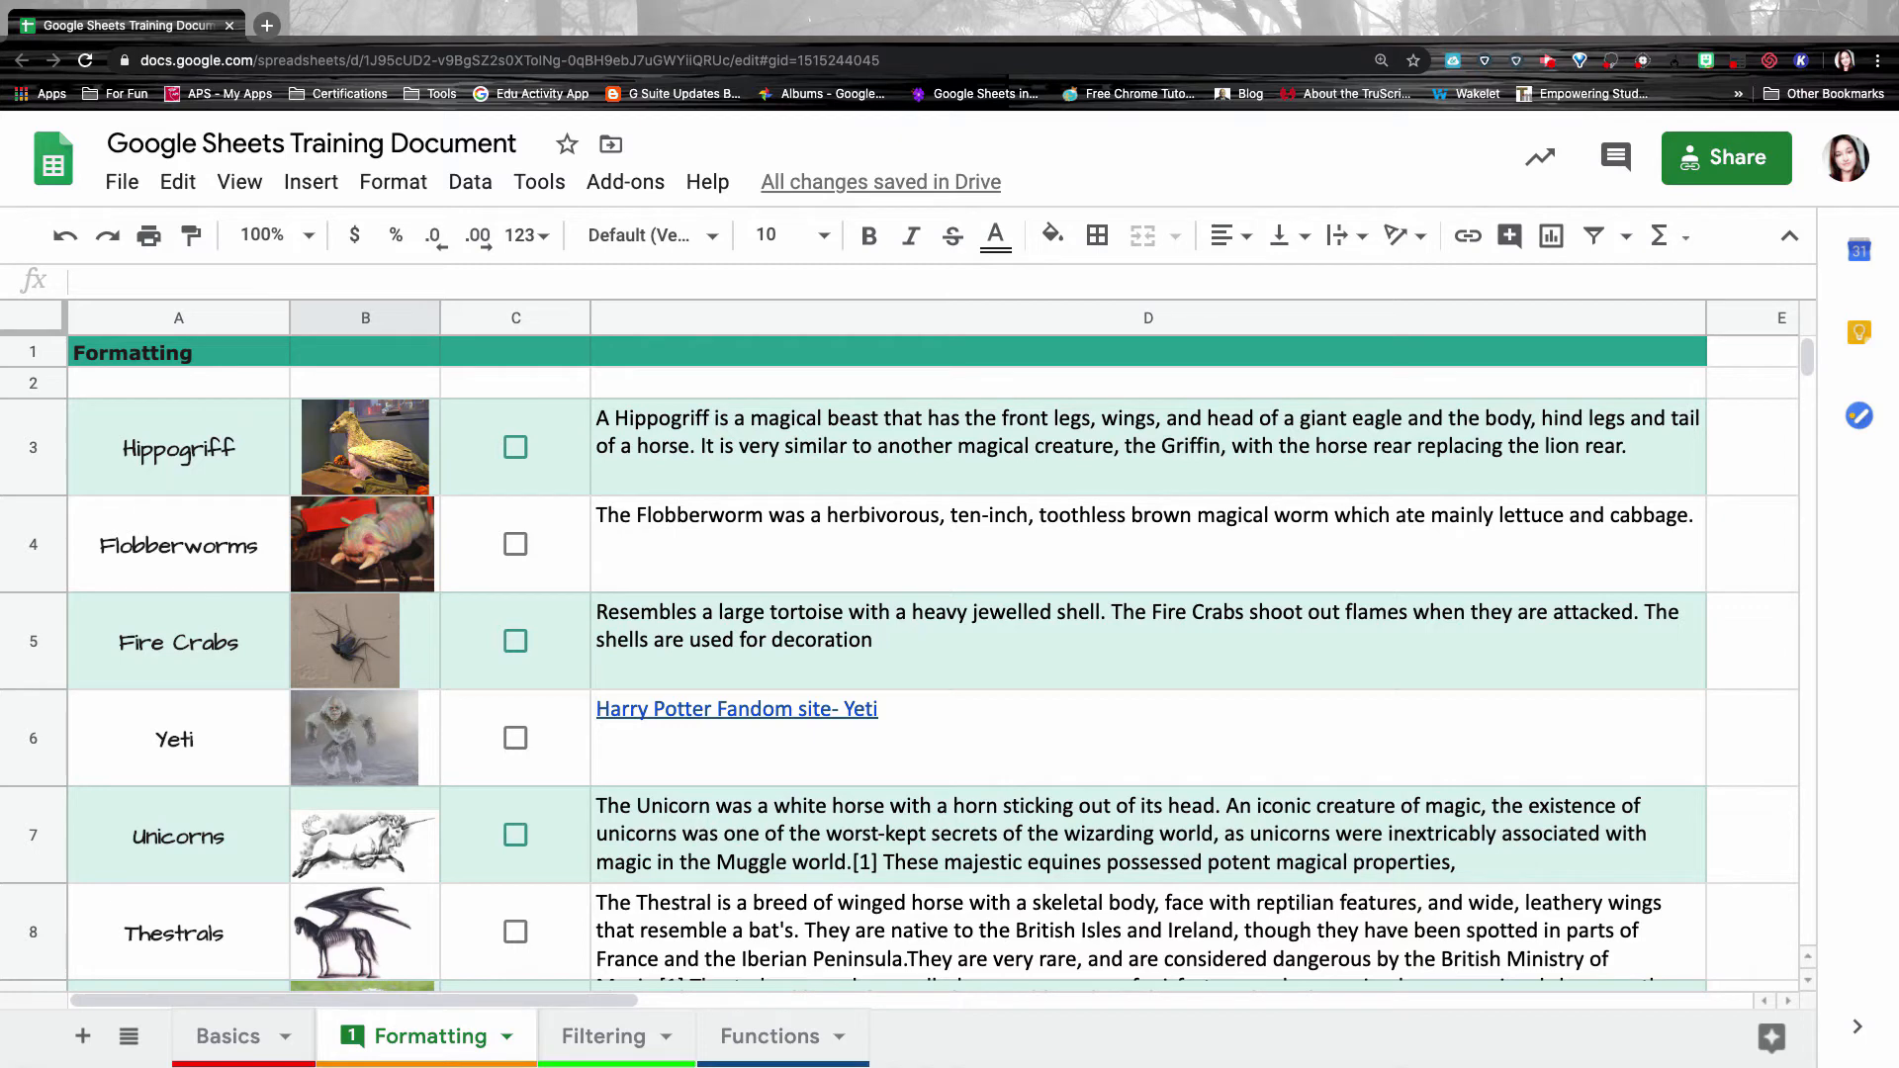
Add the collaborator's second account as a recipient in the spreadsheet's sharing dialog.
left_click(1770, 173)
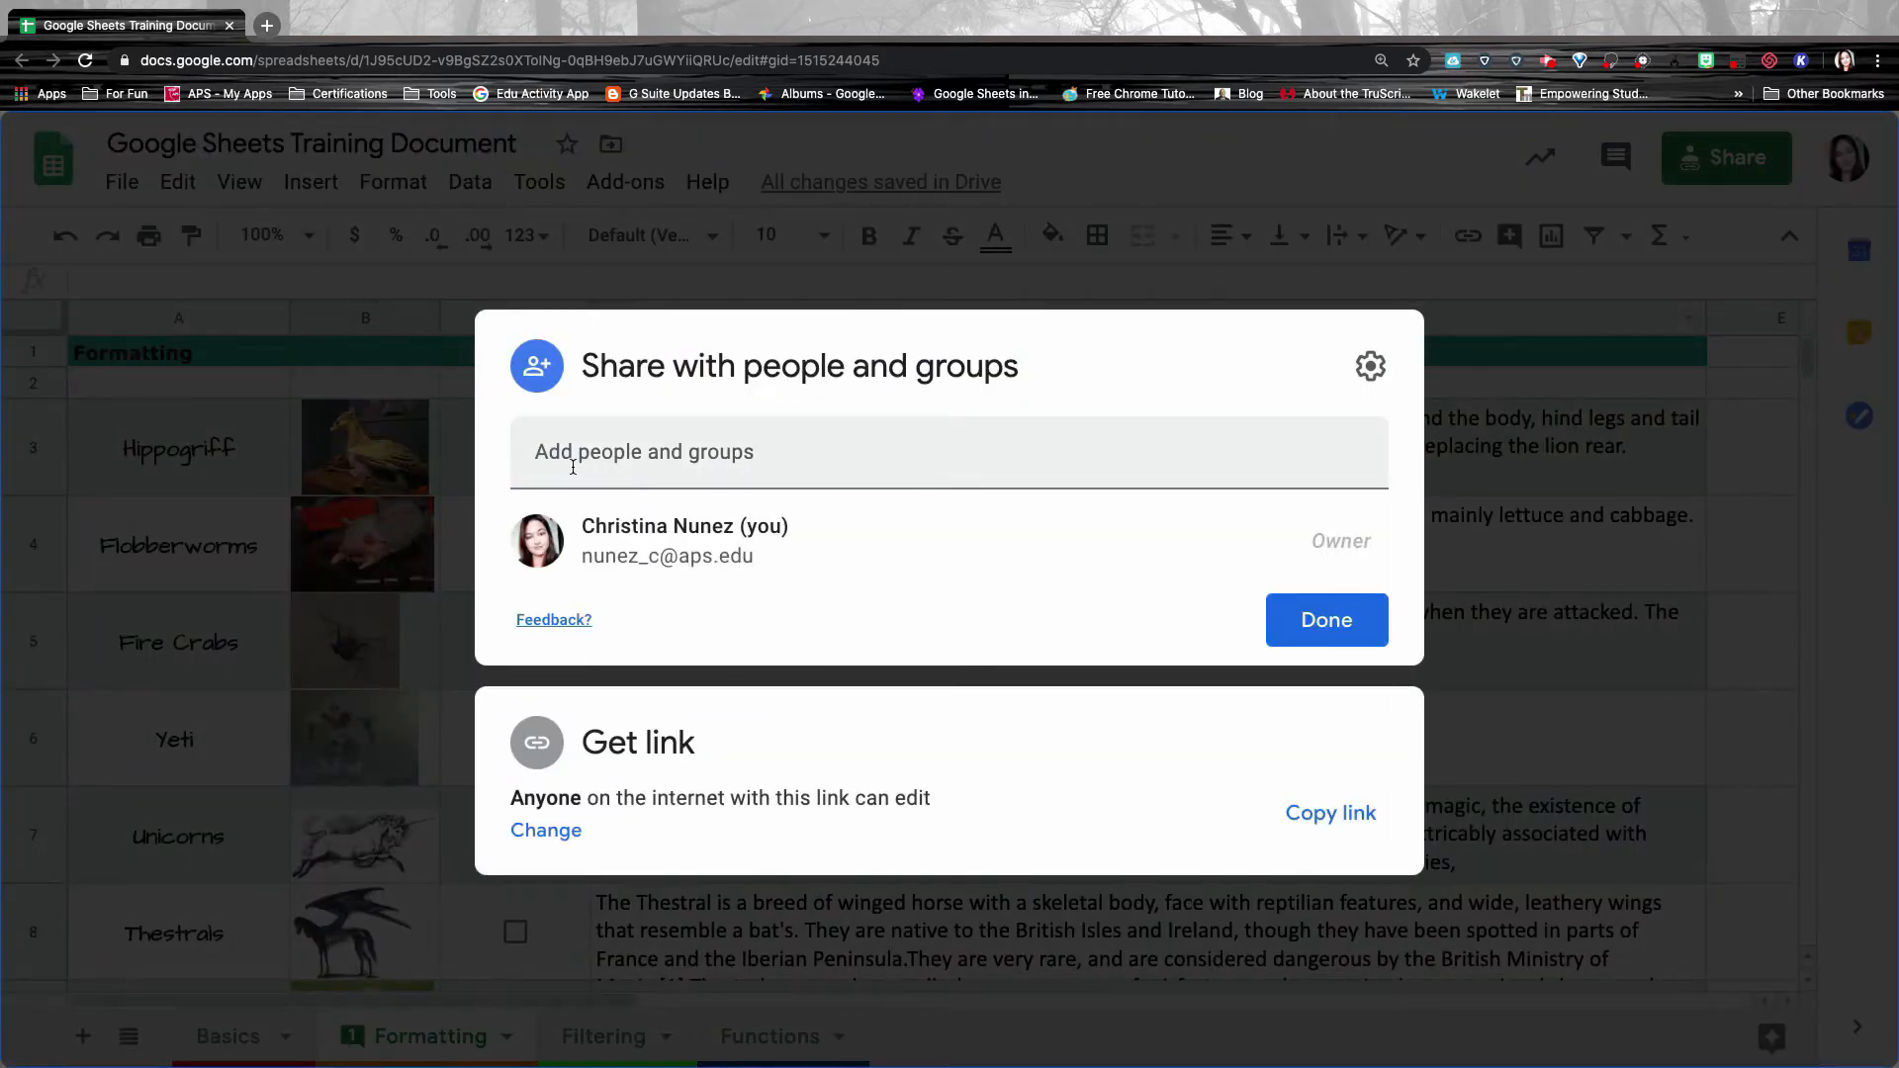
left_click(535, 455)
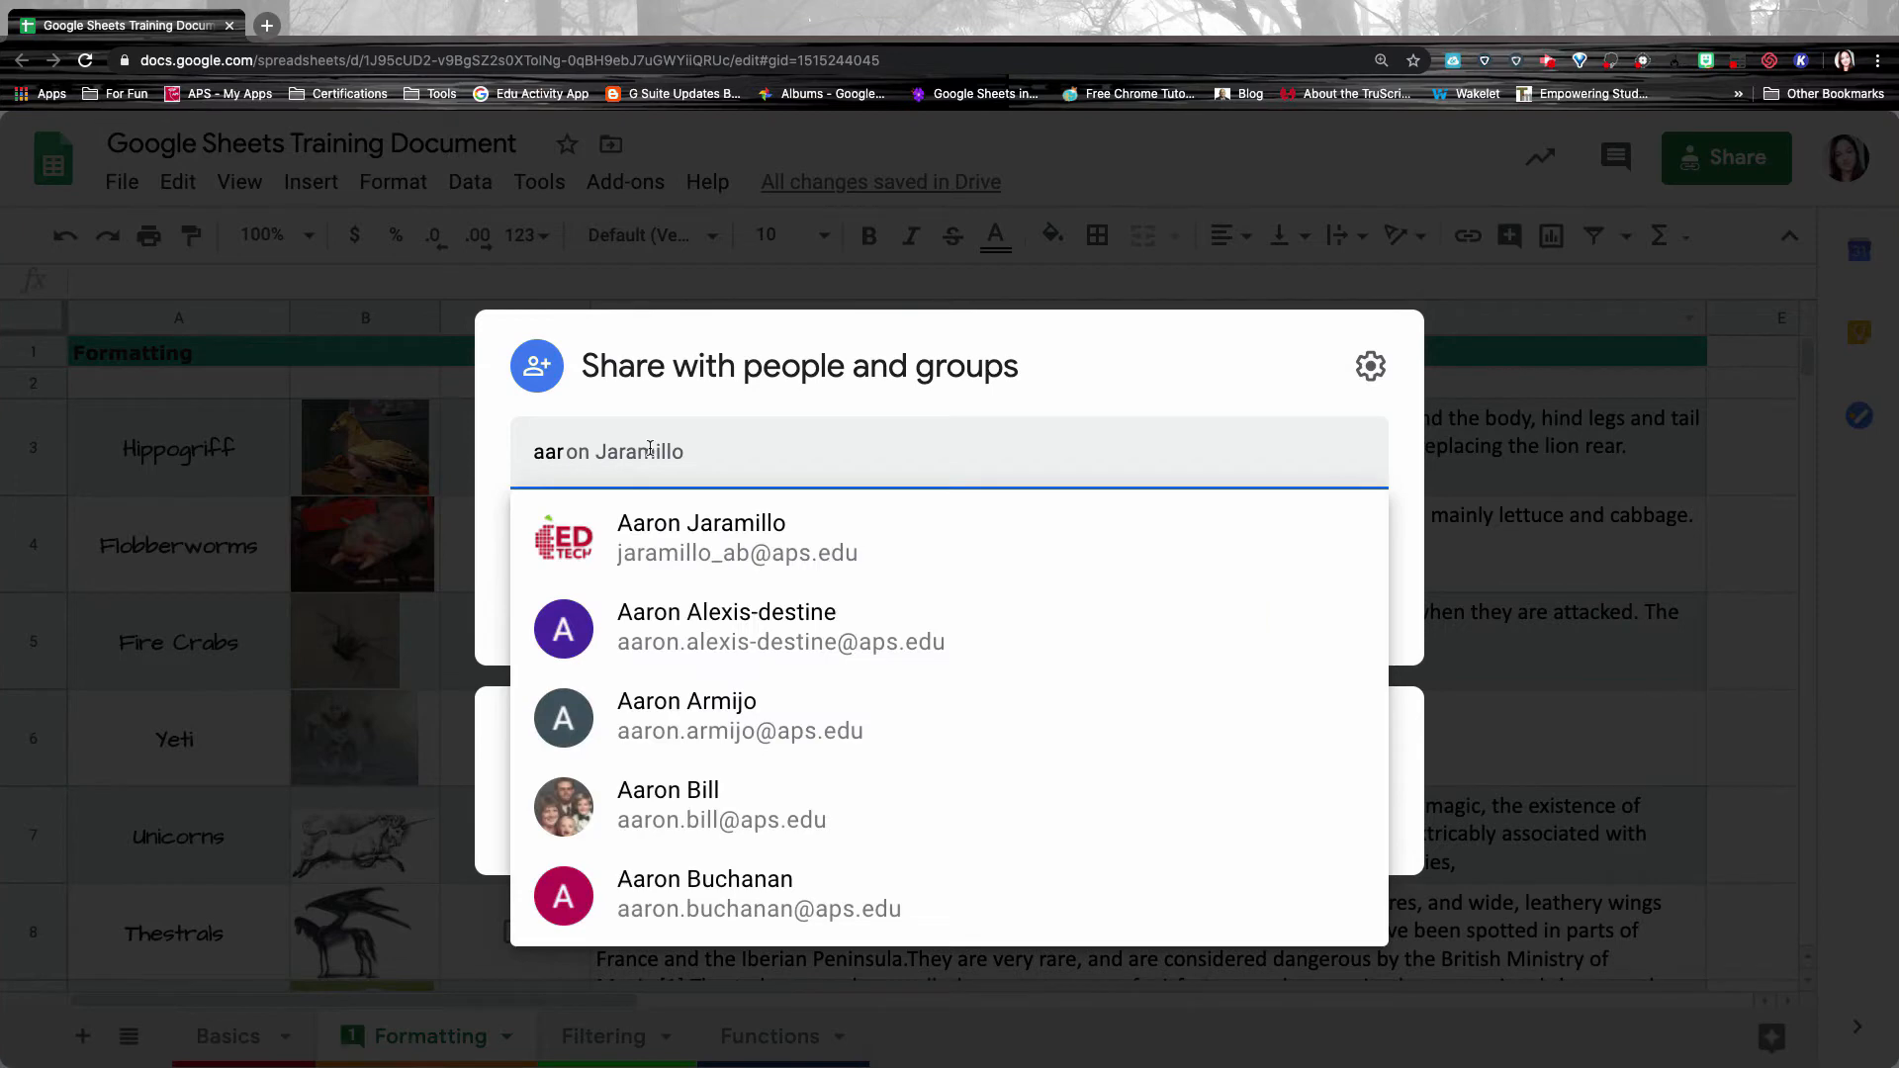
left_click(568, 451)
left_click_drag(570, 451, 504, 448)
type("tech")
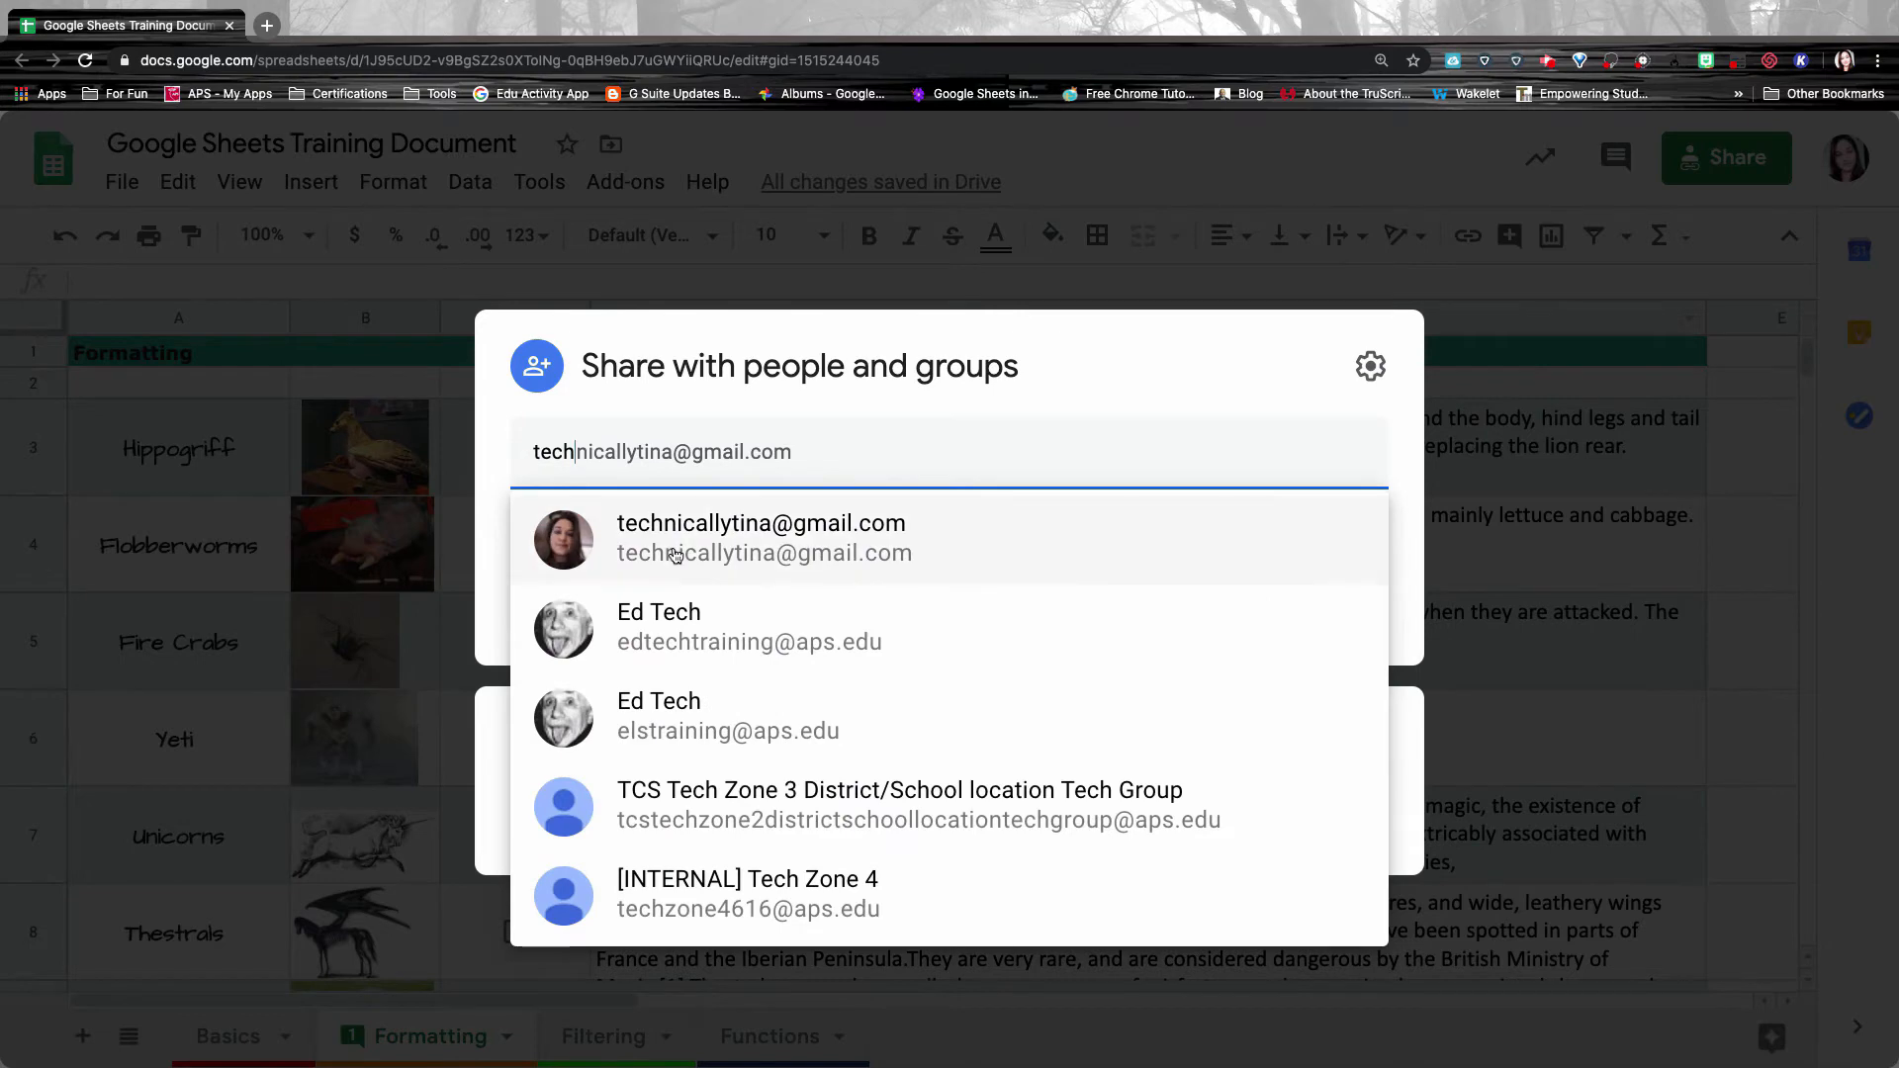
left_click(673, 554)
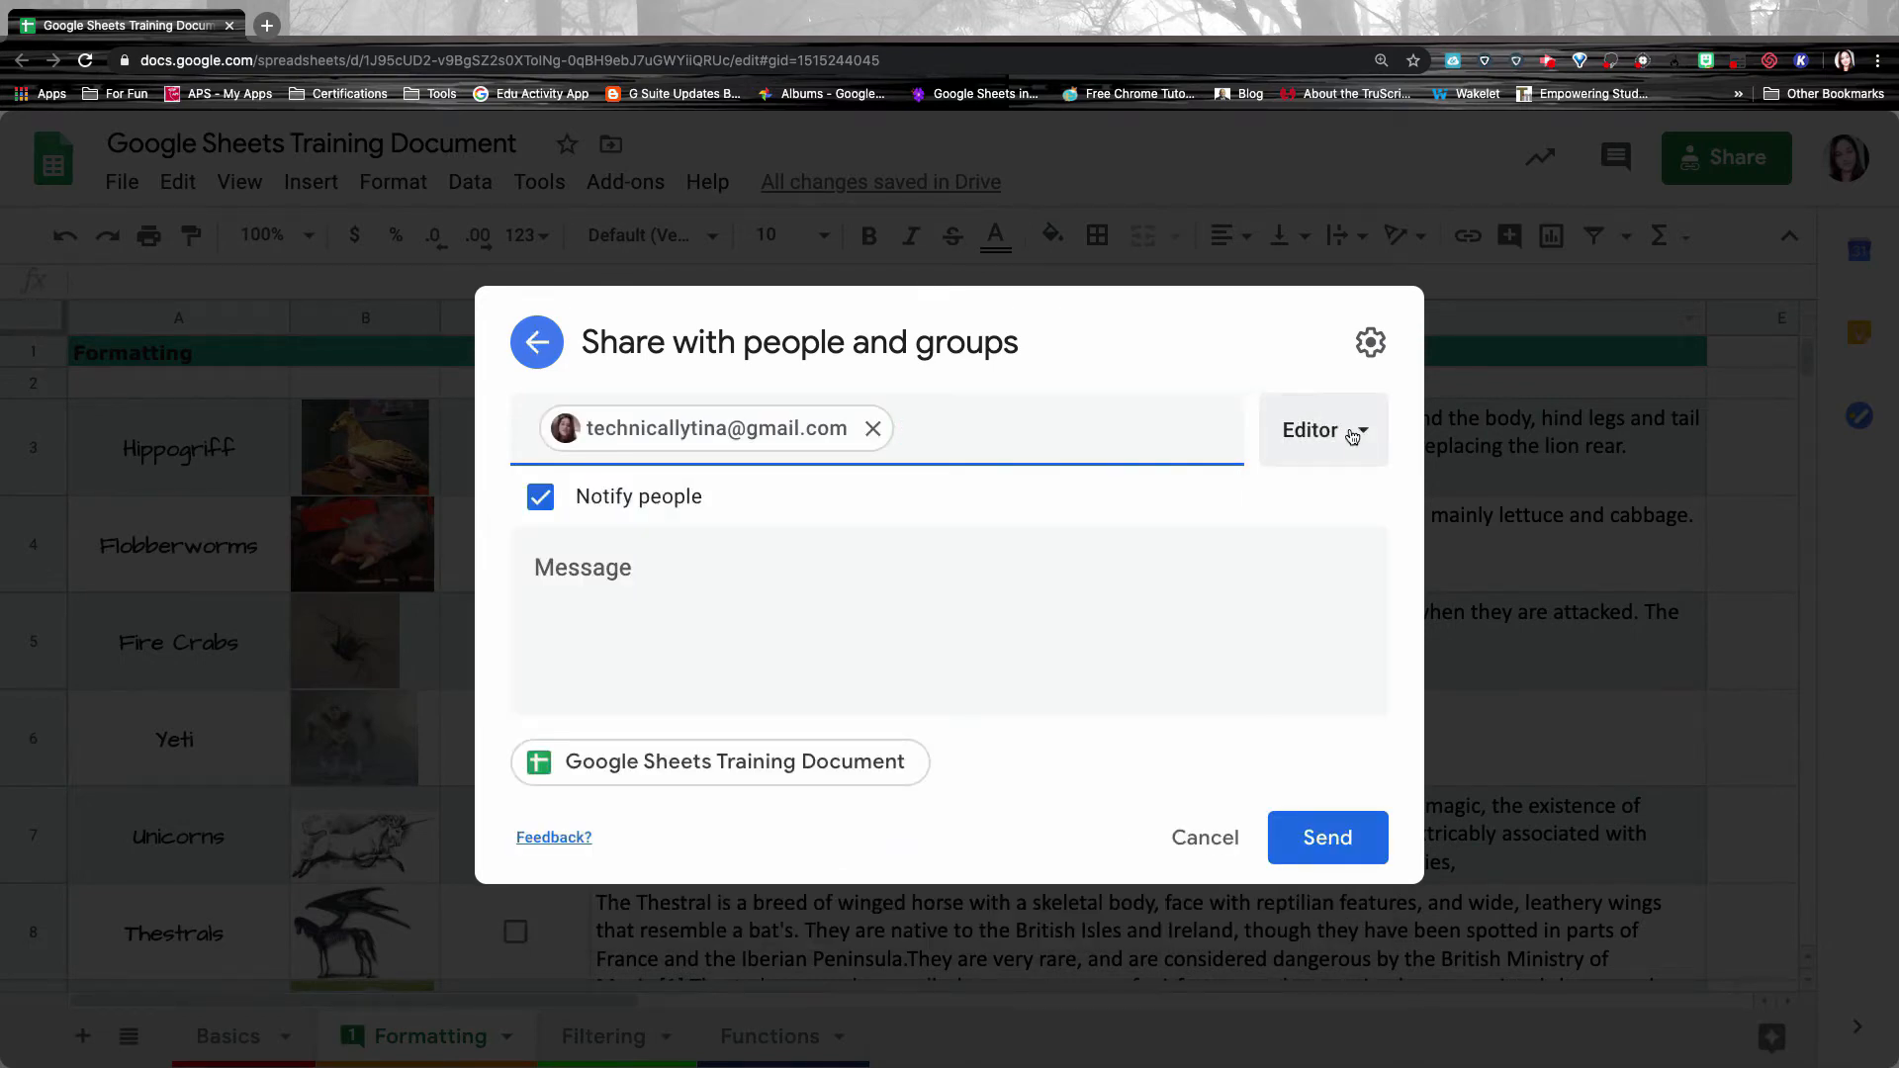
Keep Editor access, add the message 'Here is the Google Sheet', turn off notifications, and share.
left_click(1352, 437)
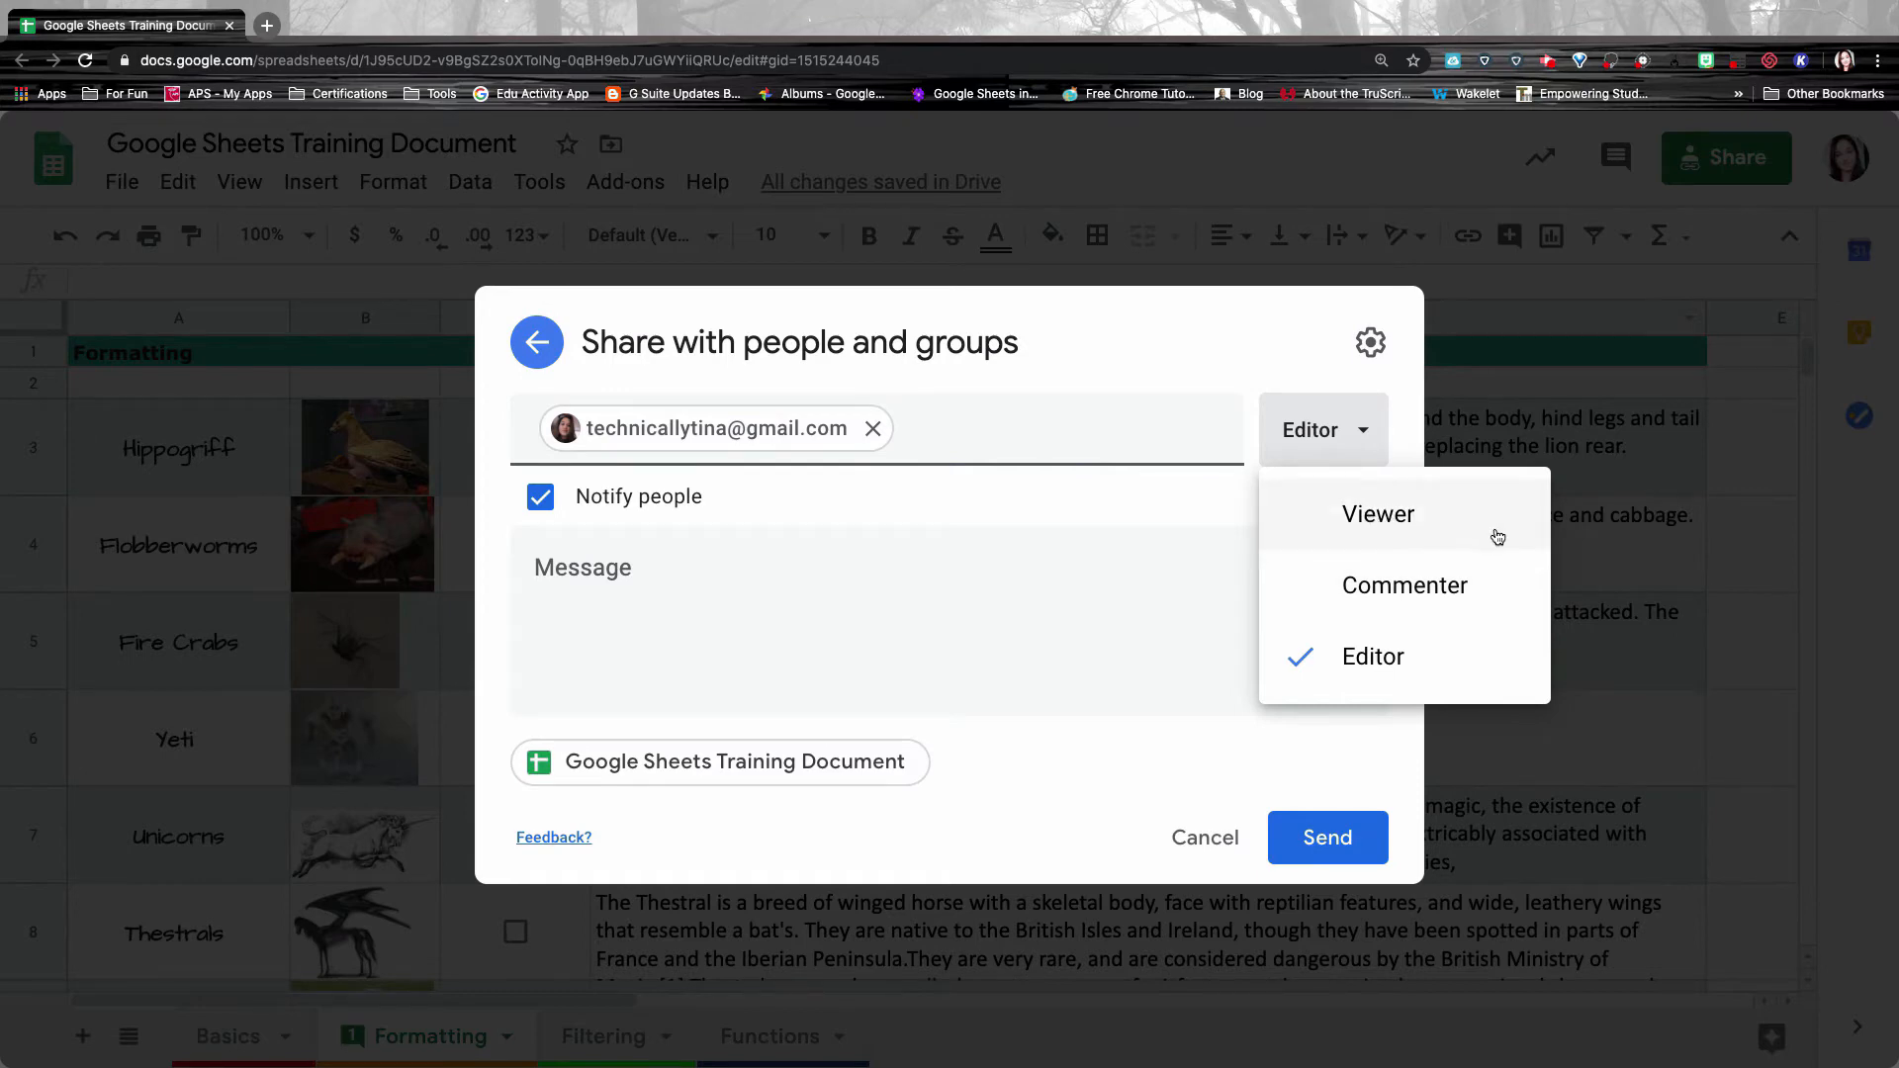
left_click(756, 595)
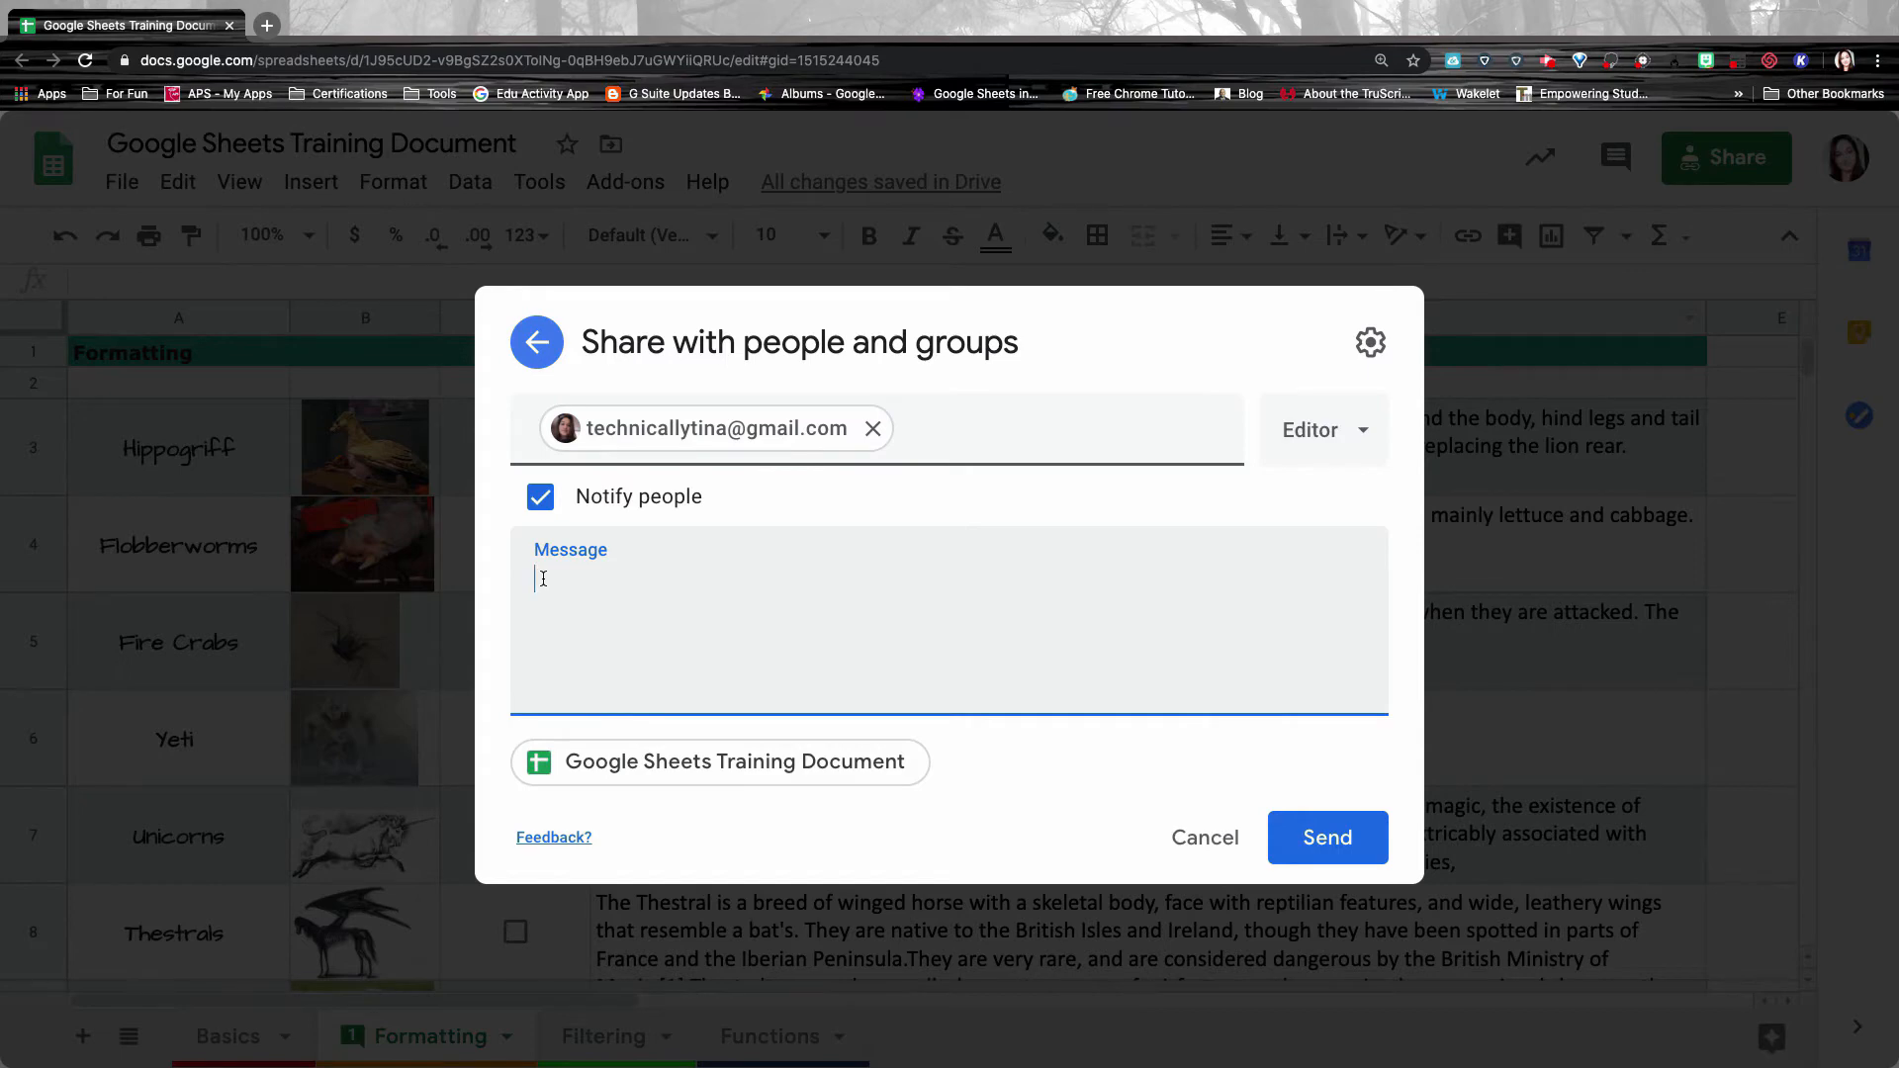
type("Here is the Google Sheet")
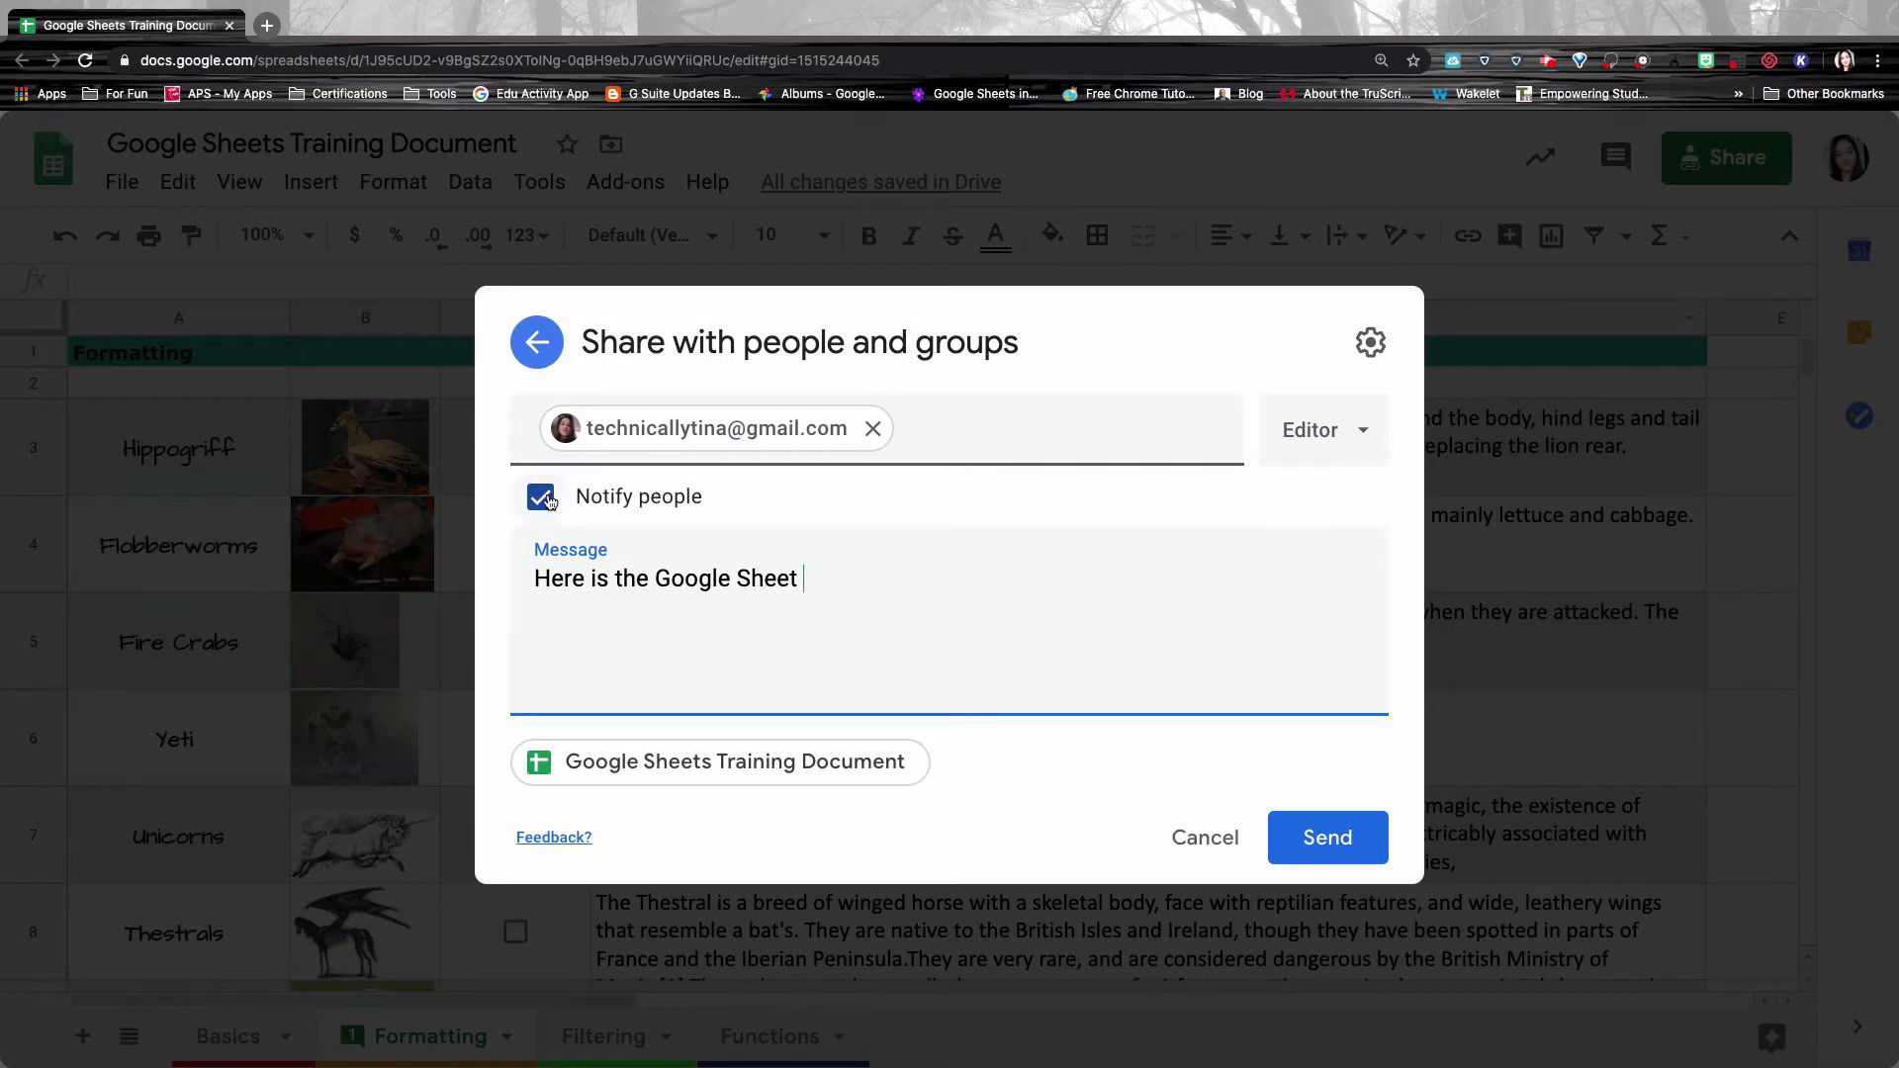
left_click(549, 501)
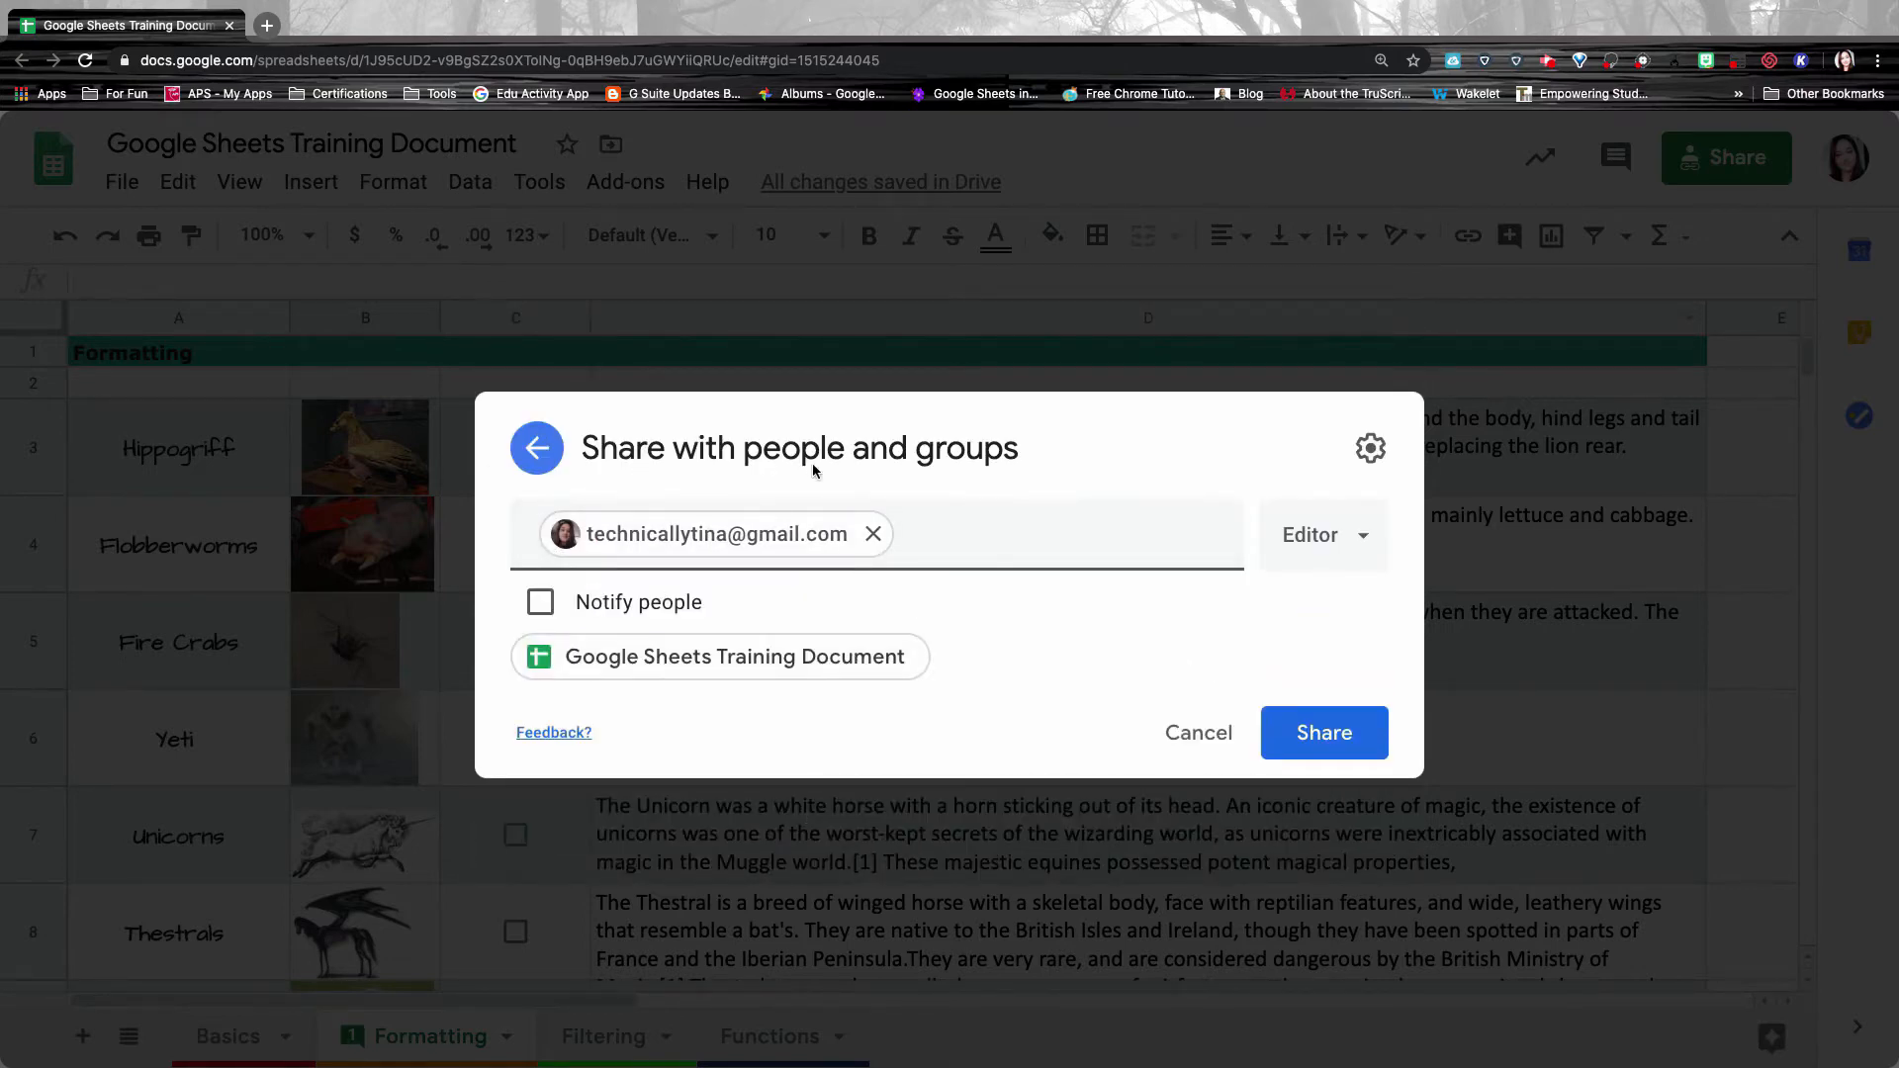
left_click(1345, 734)
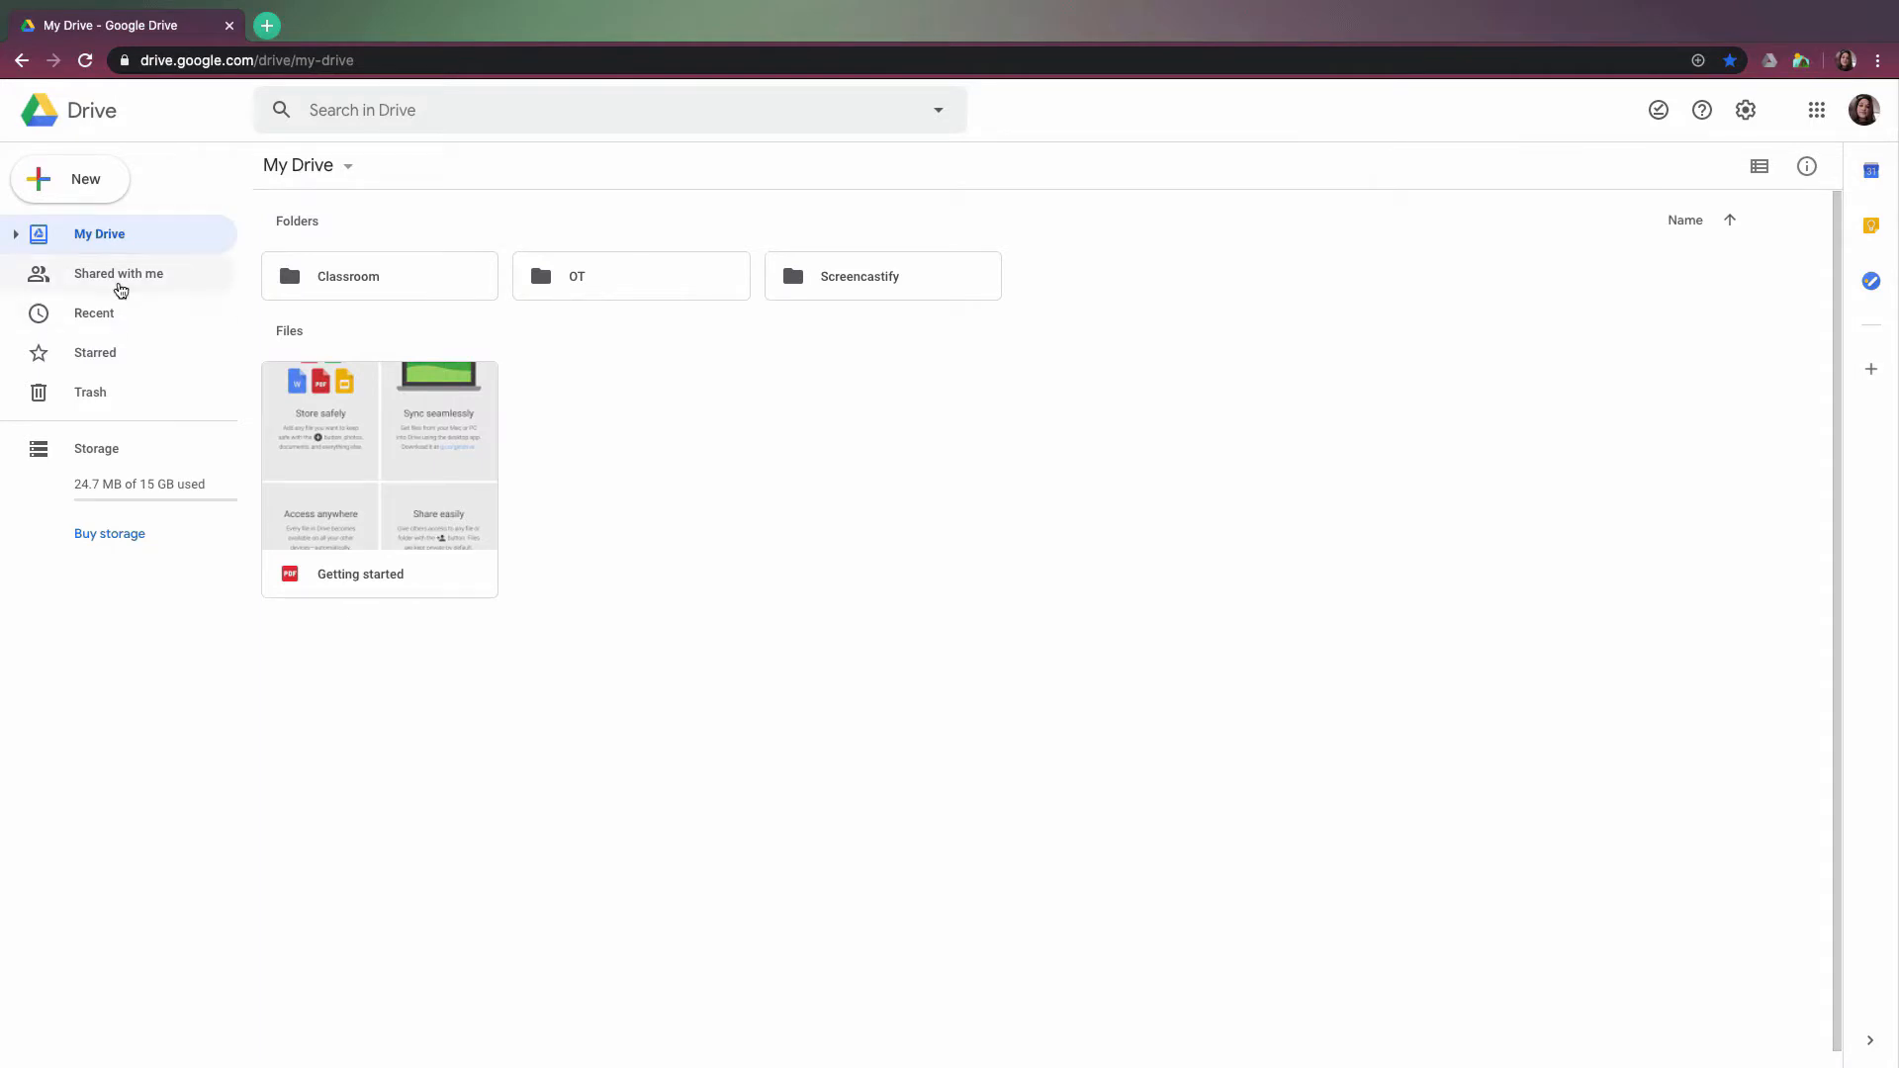
Open the Google Sheets Training Document from Drive's Shared with me list.
left_click(156, 281)
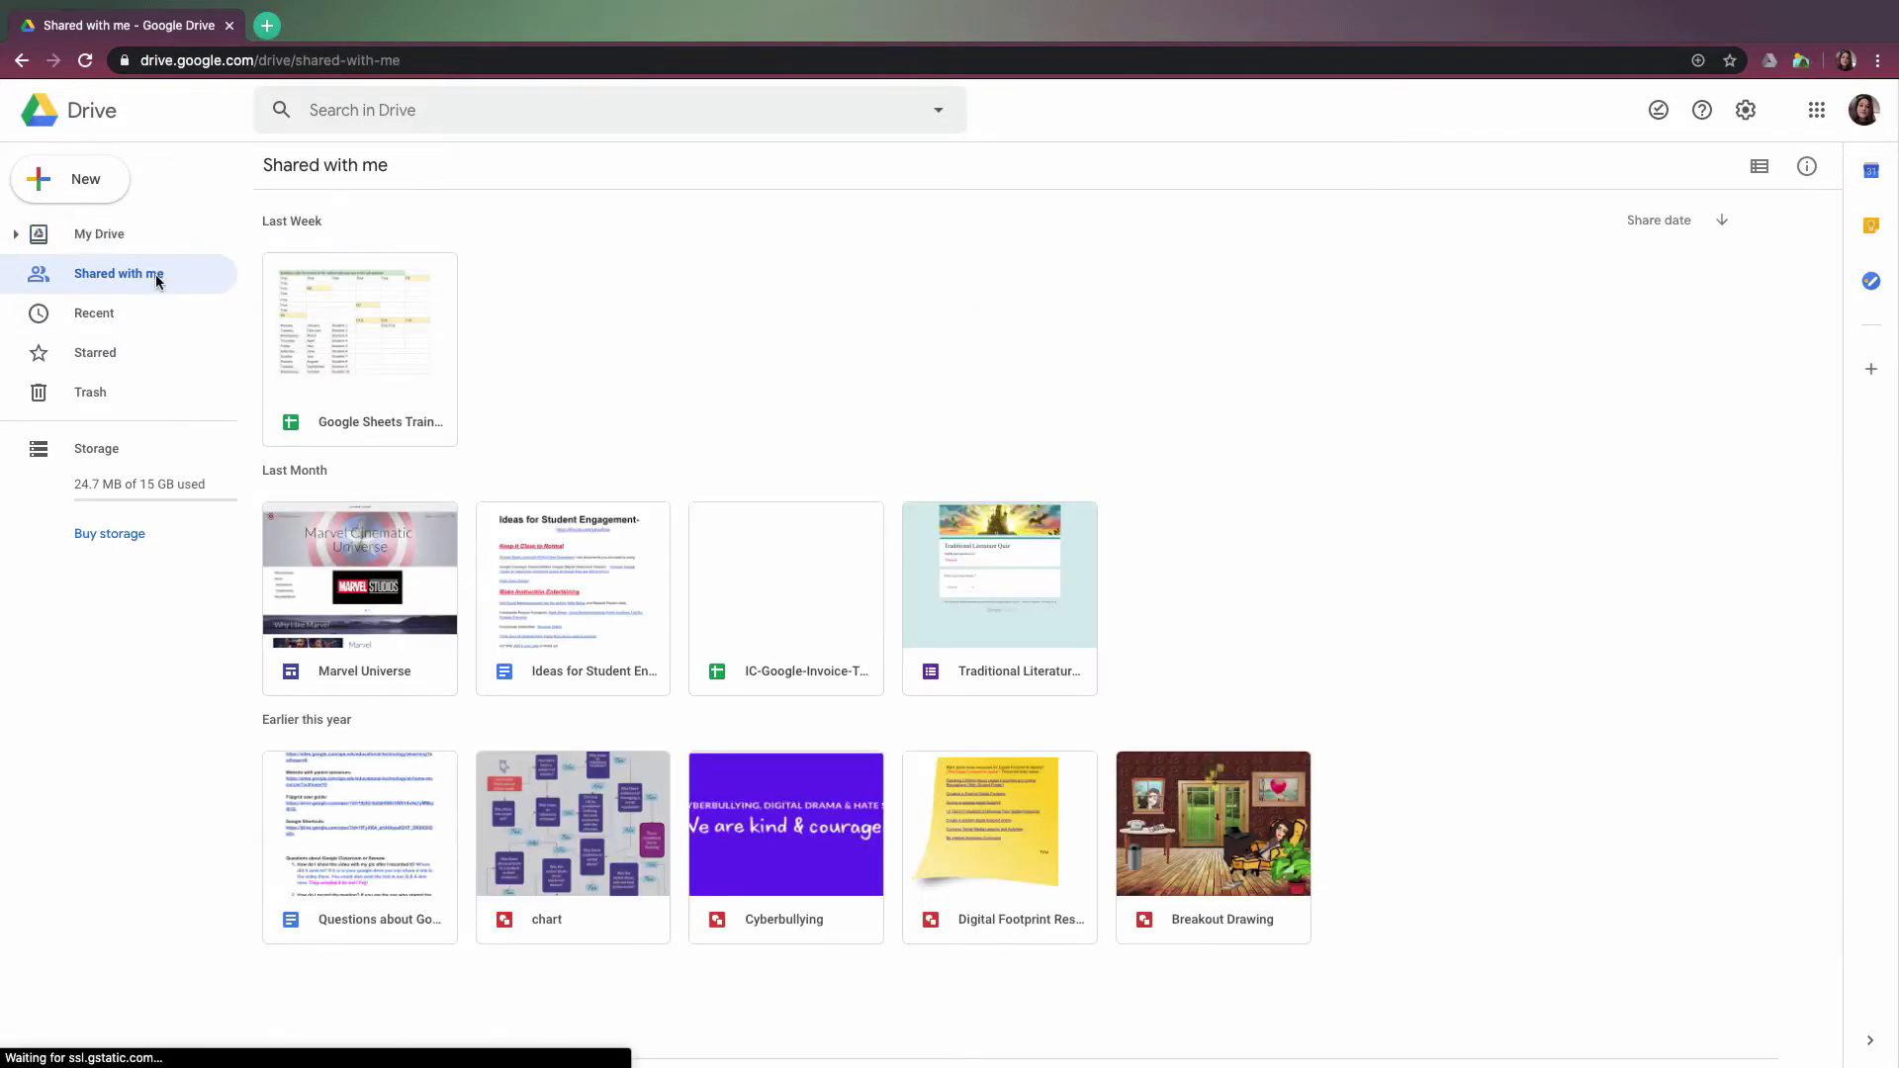
double_click(377, 343)
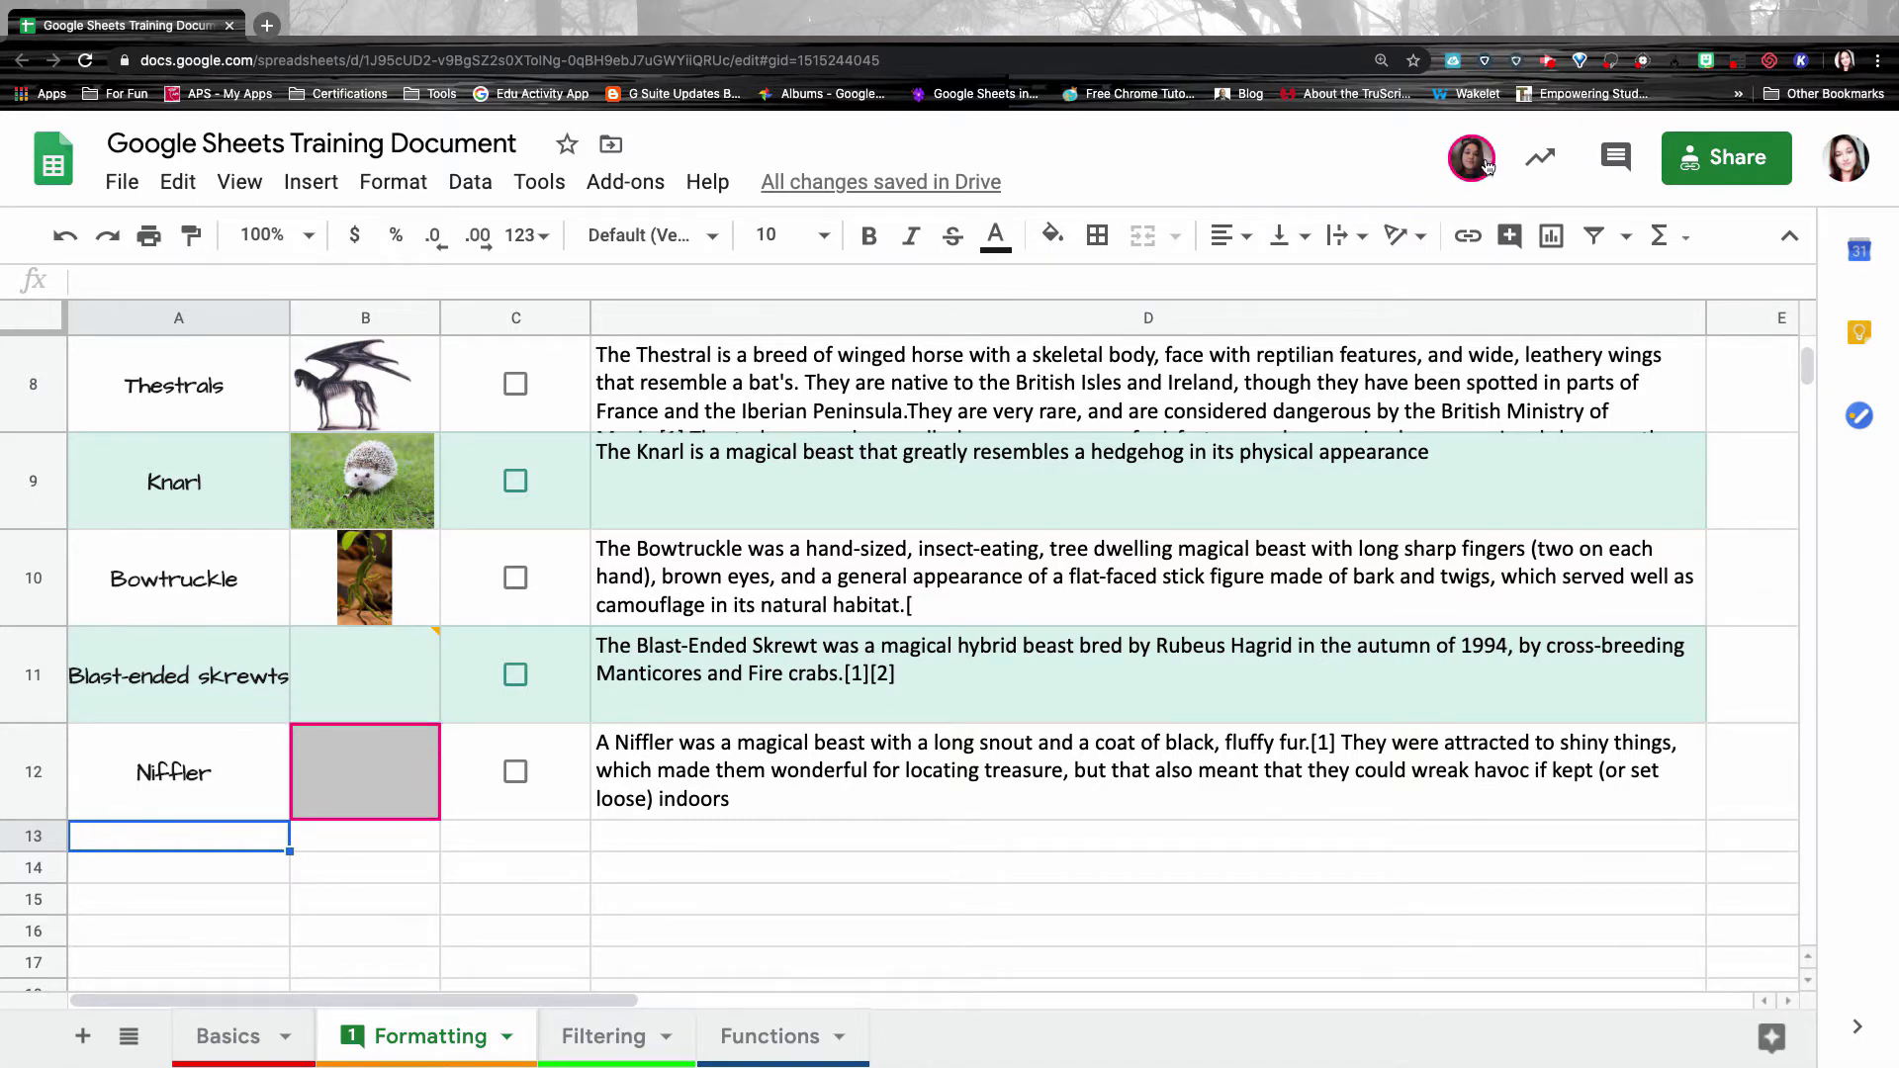
Commit the 'I couldn't find a…' note in B12 and return to the top of Formatting.
mouse_move(1476, 158)
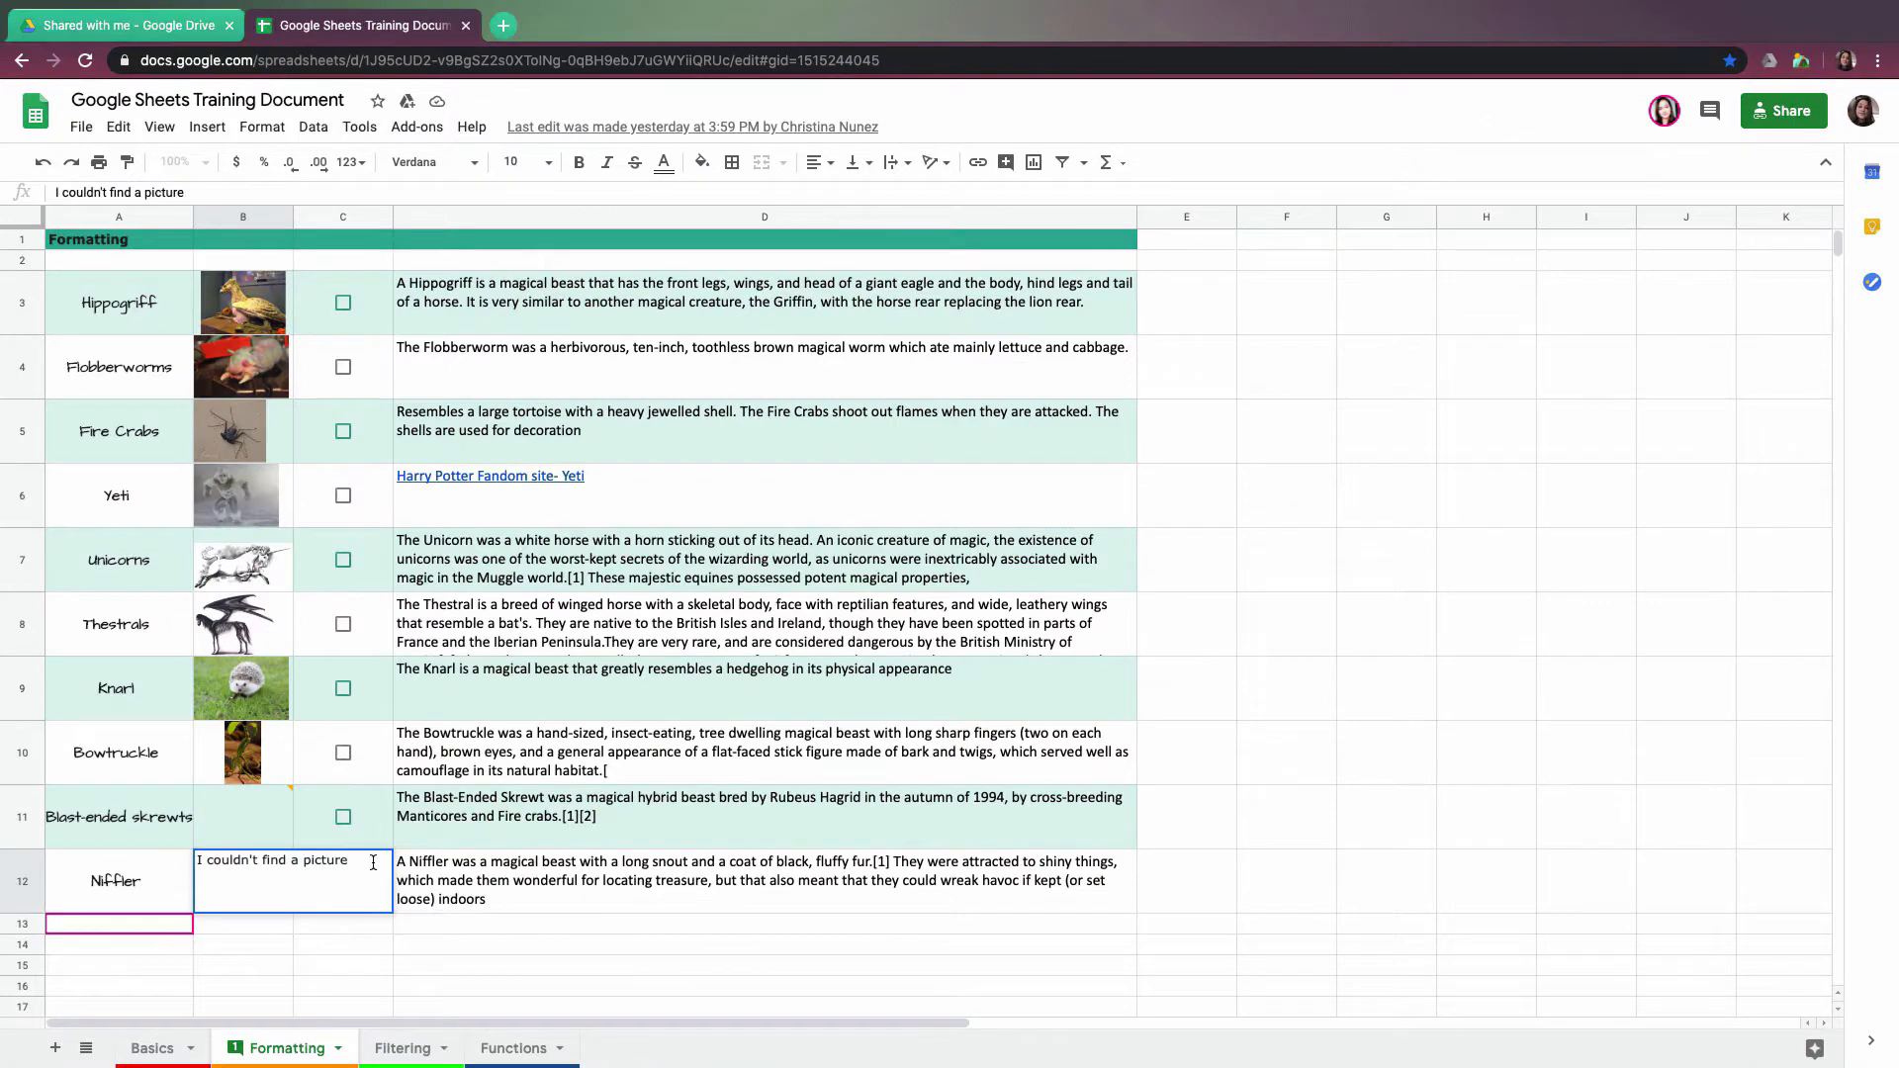
key("Return")
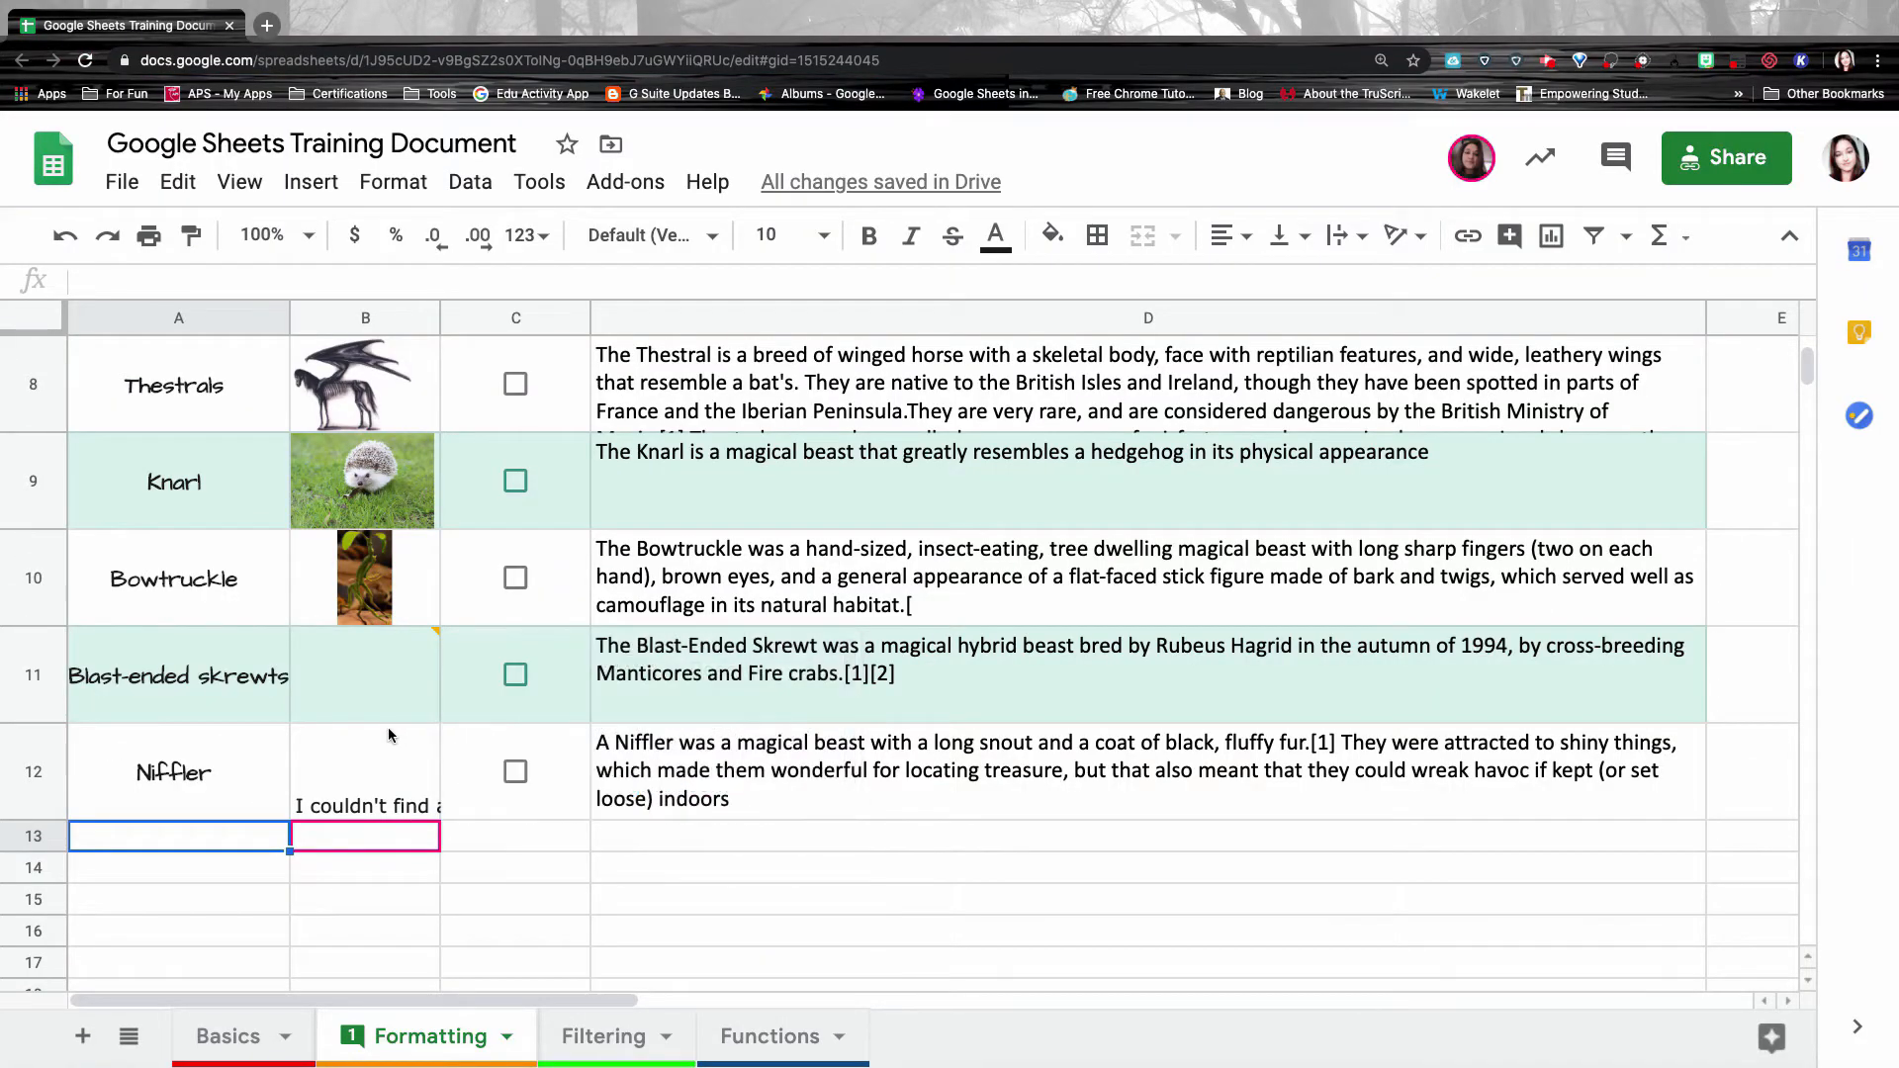
scroll(681, 591, "up", 5)
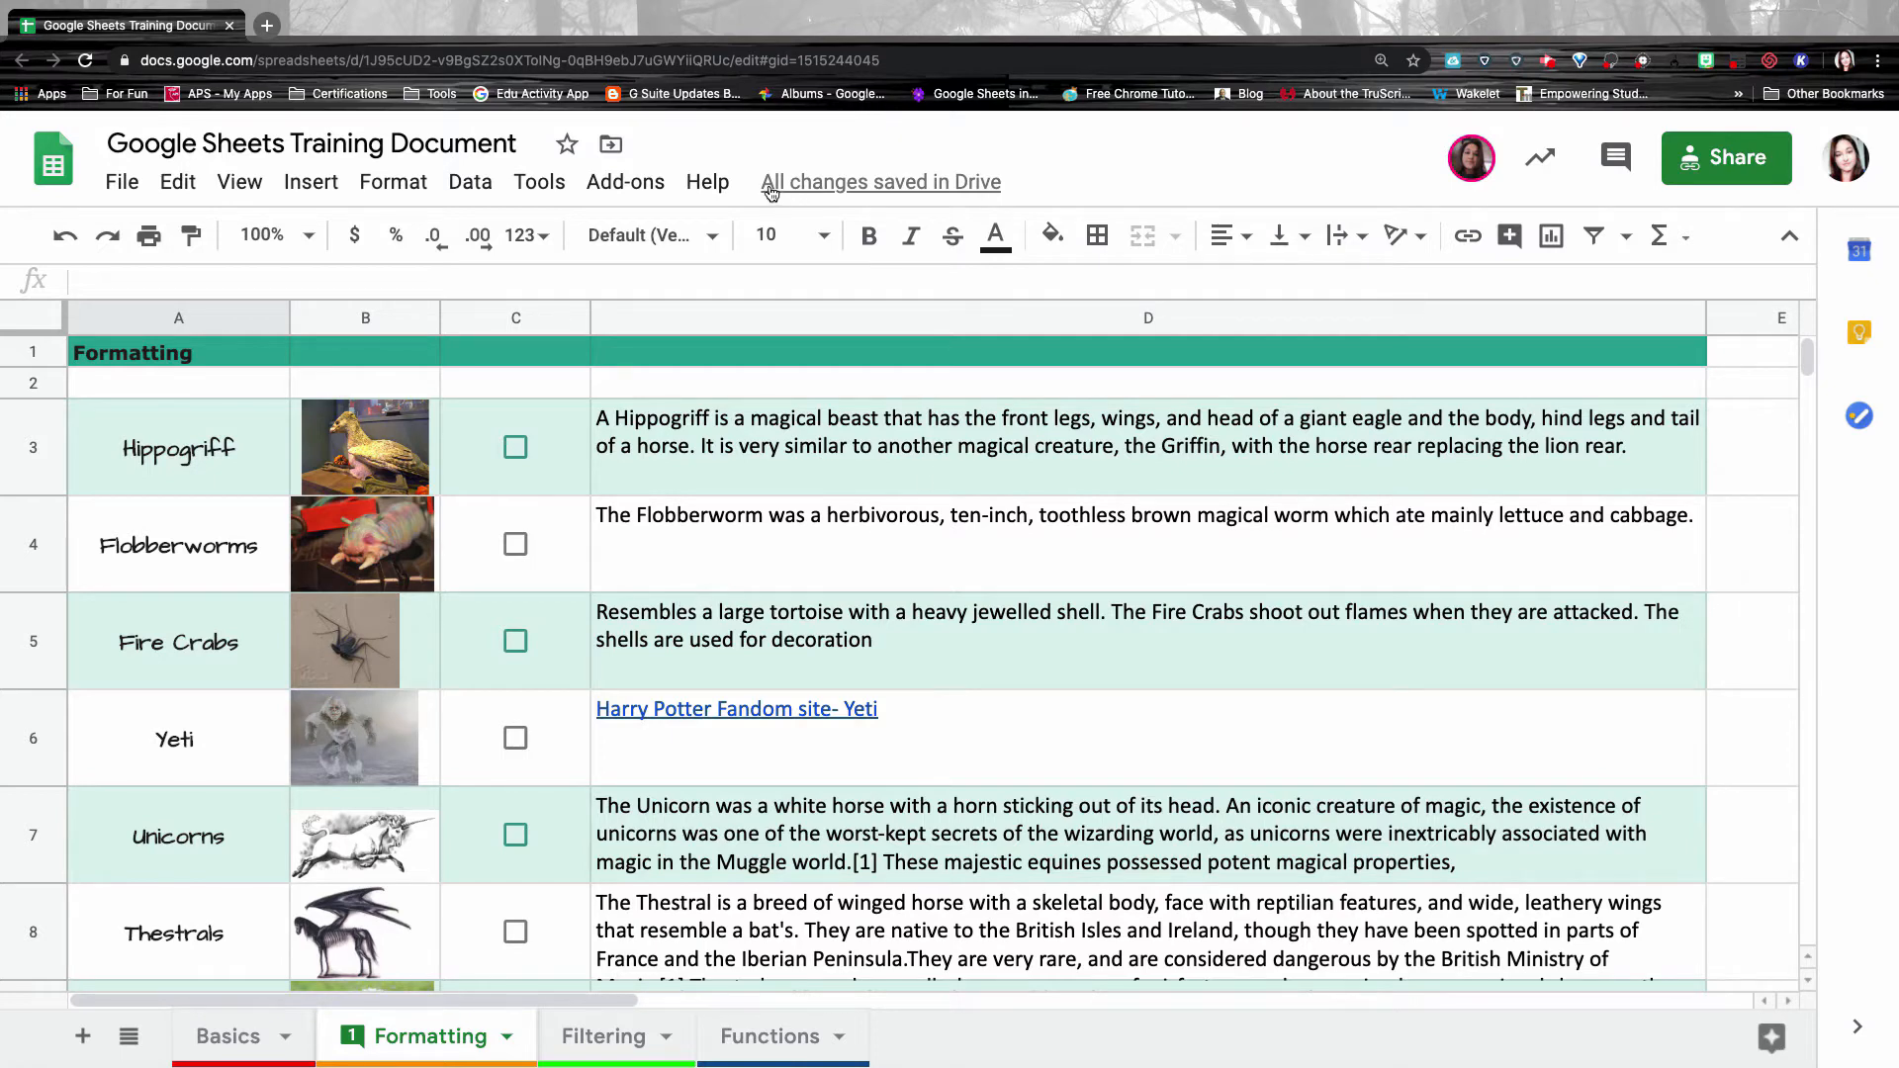
mouse_move(771, 189)
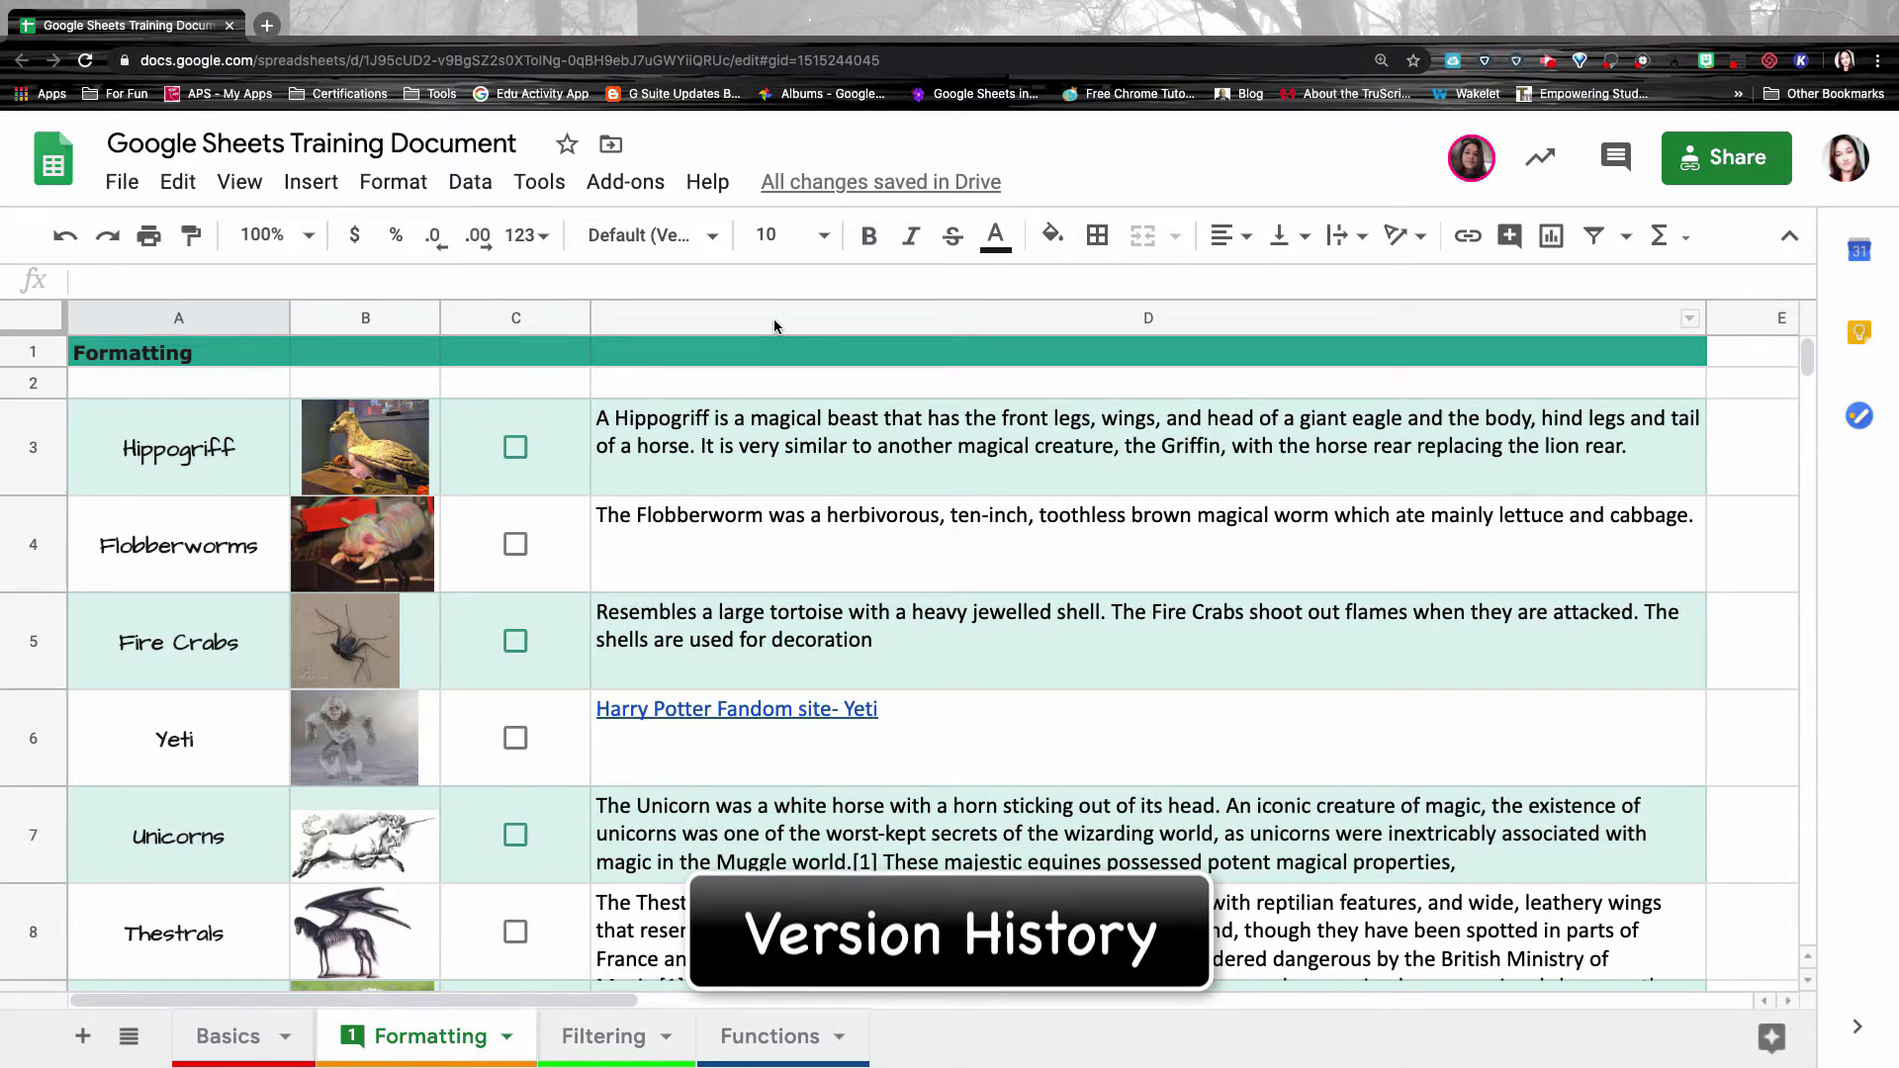
left_click(123, 183)
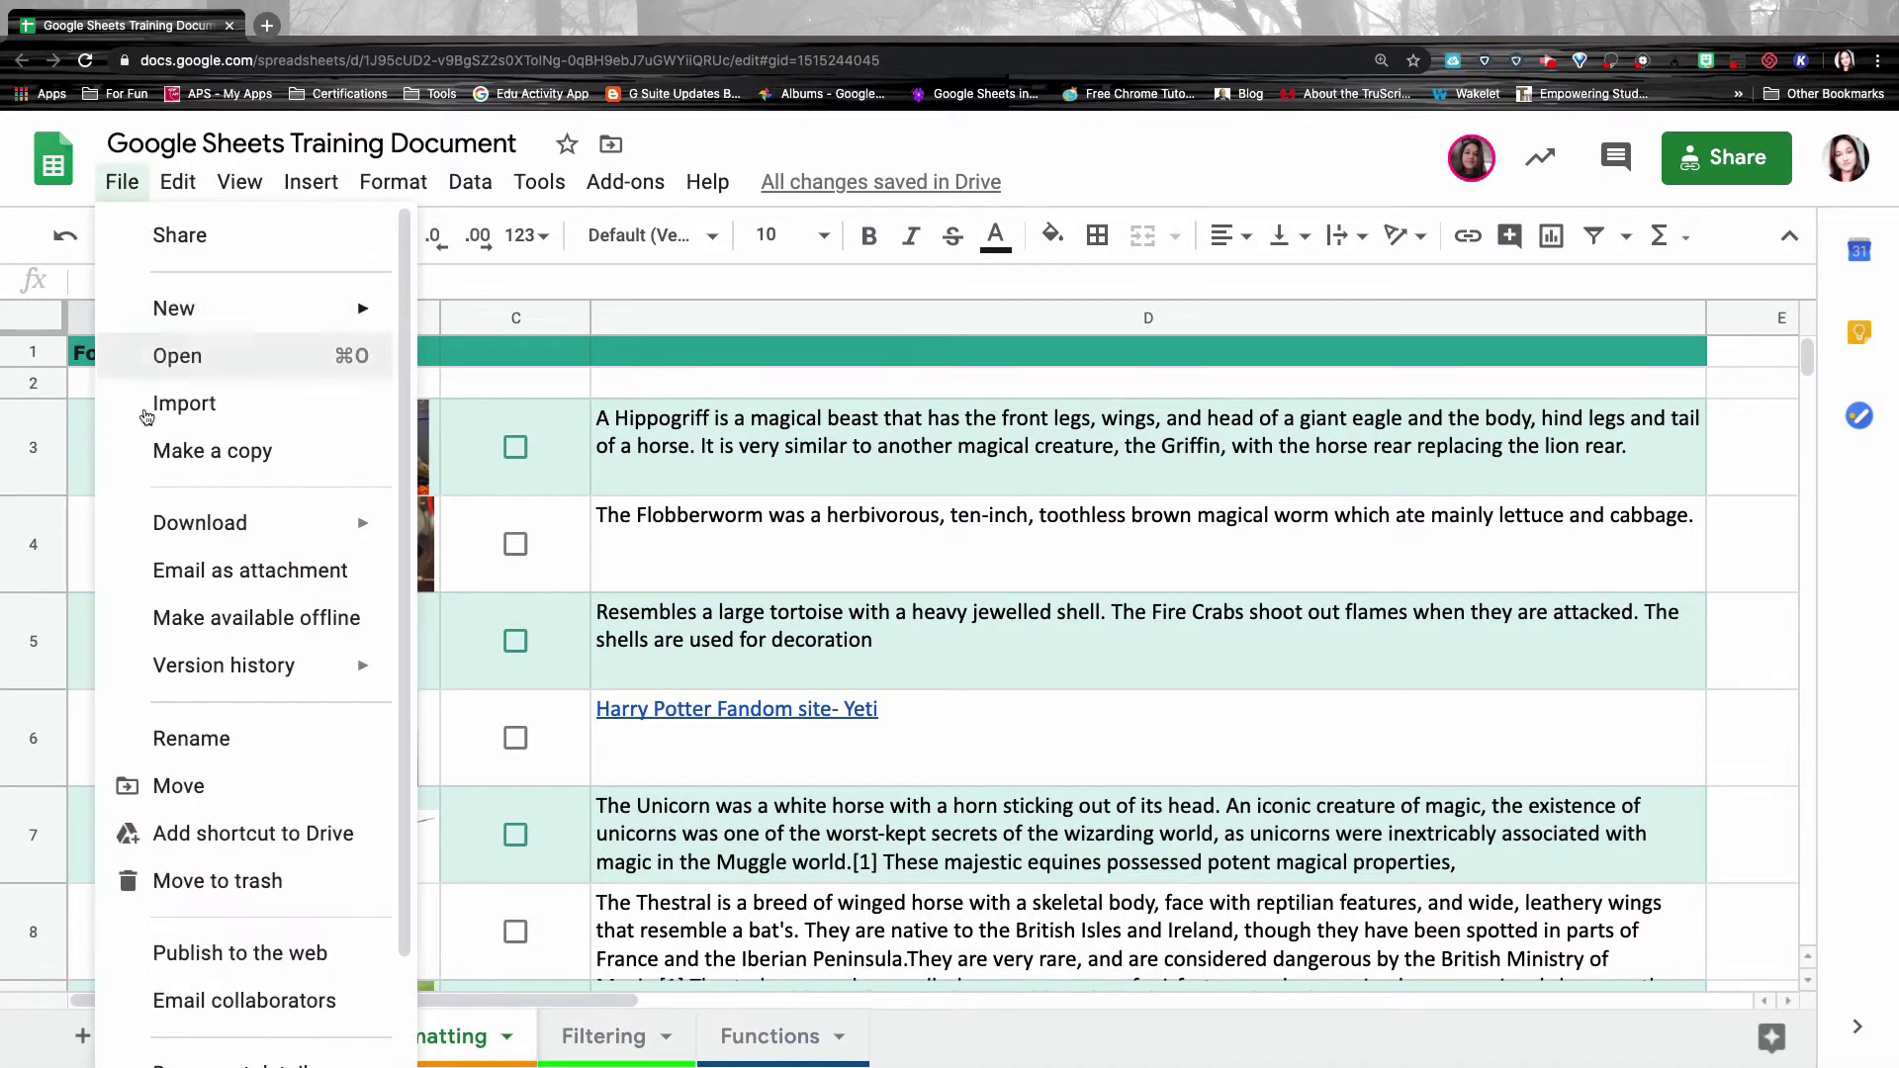
mouse_move(316, 666)
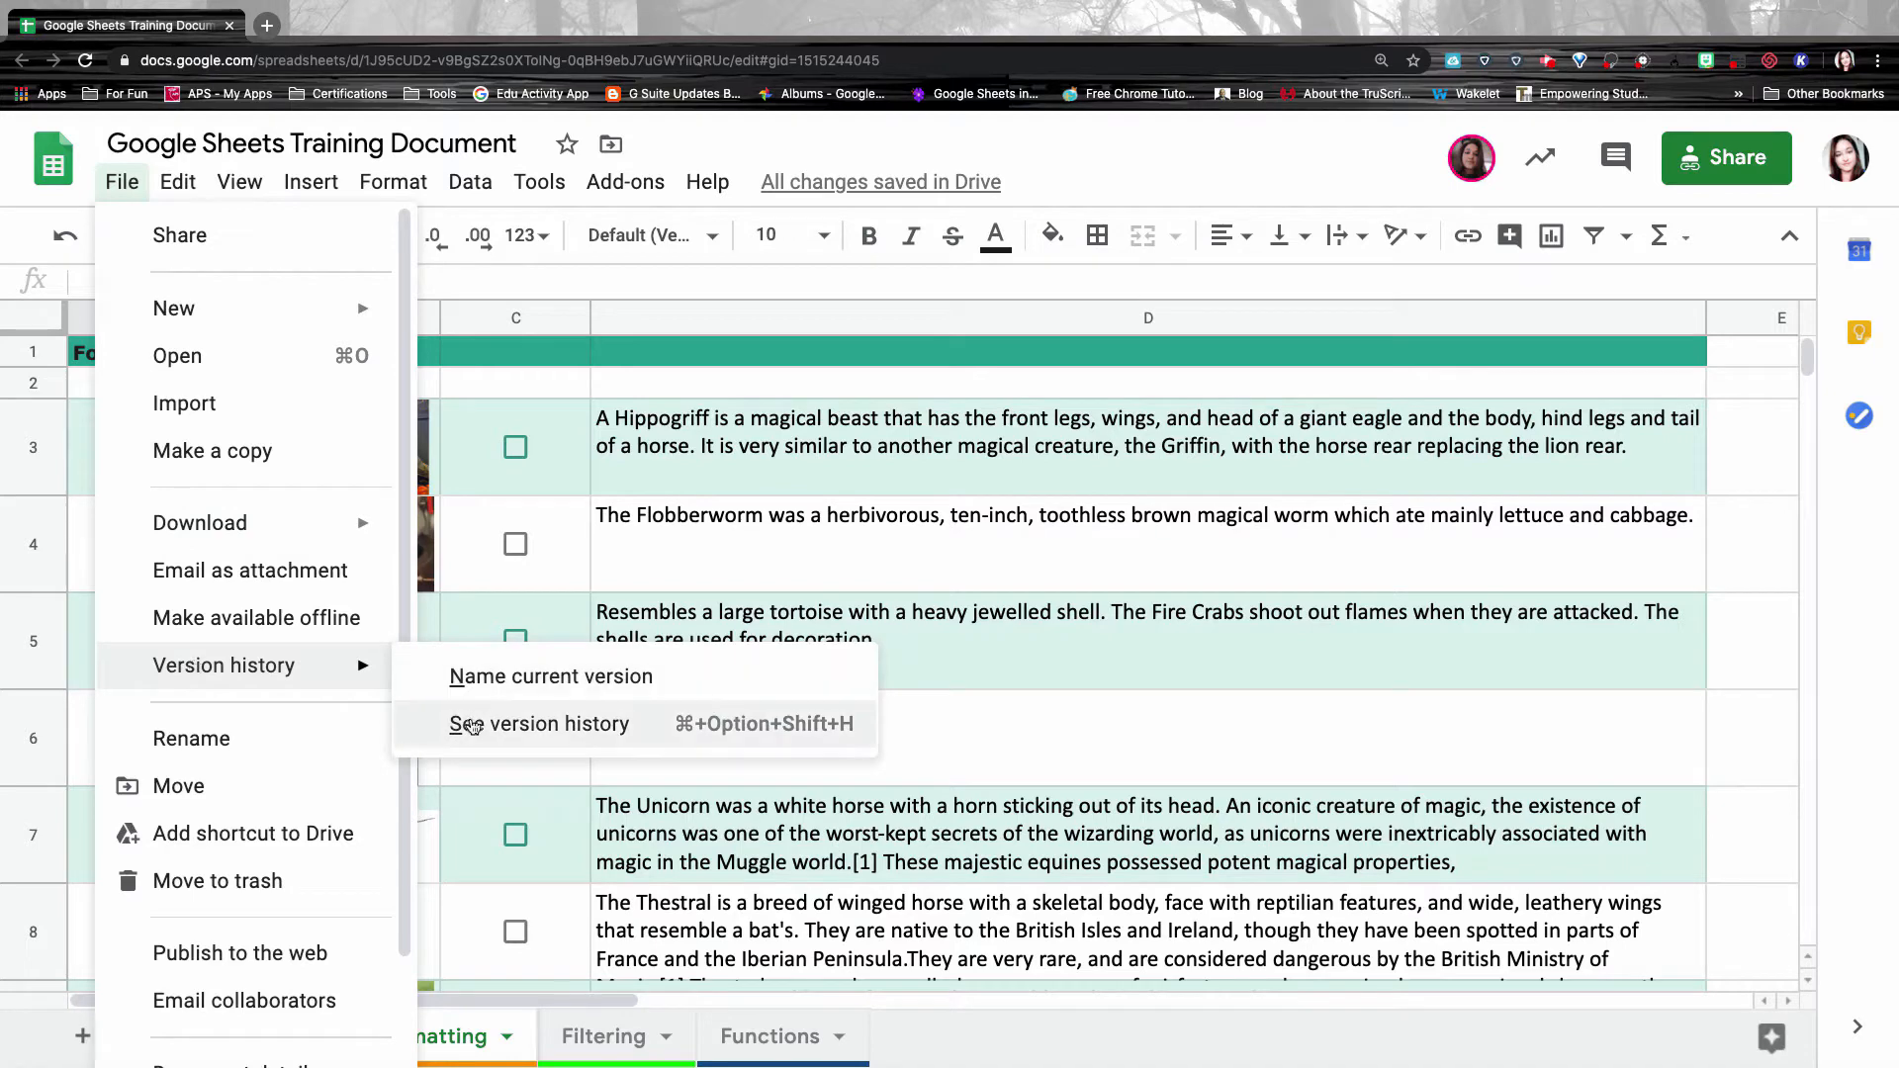
left_click(550, 730)
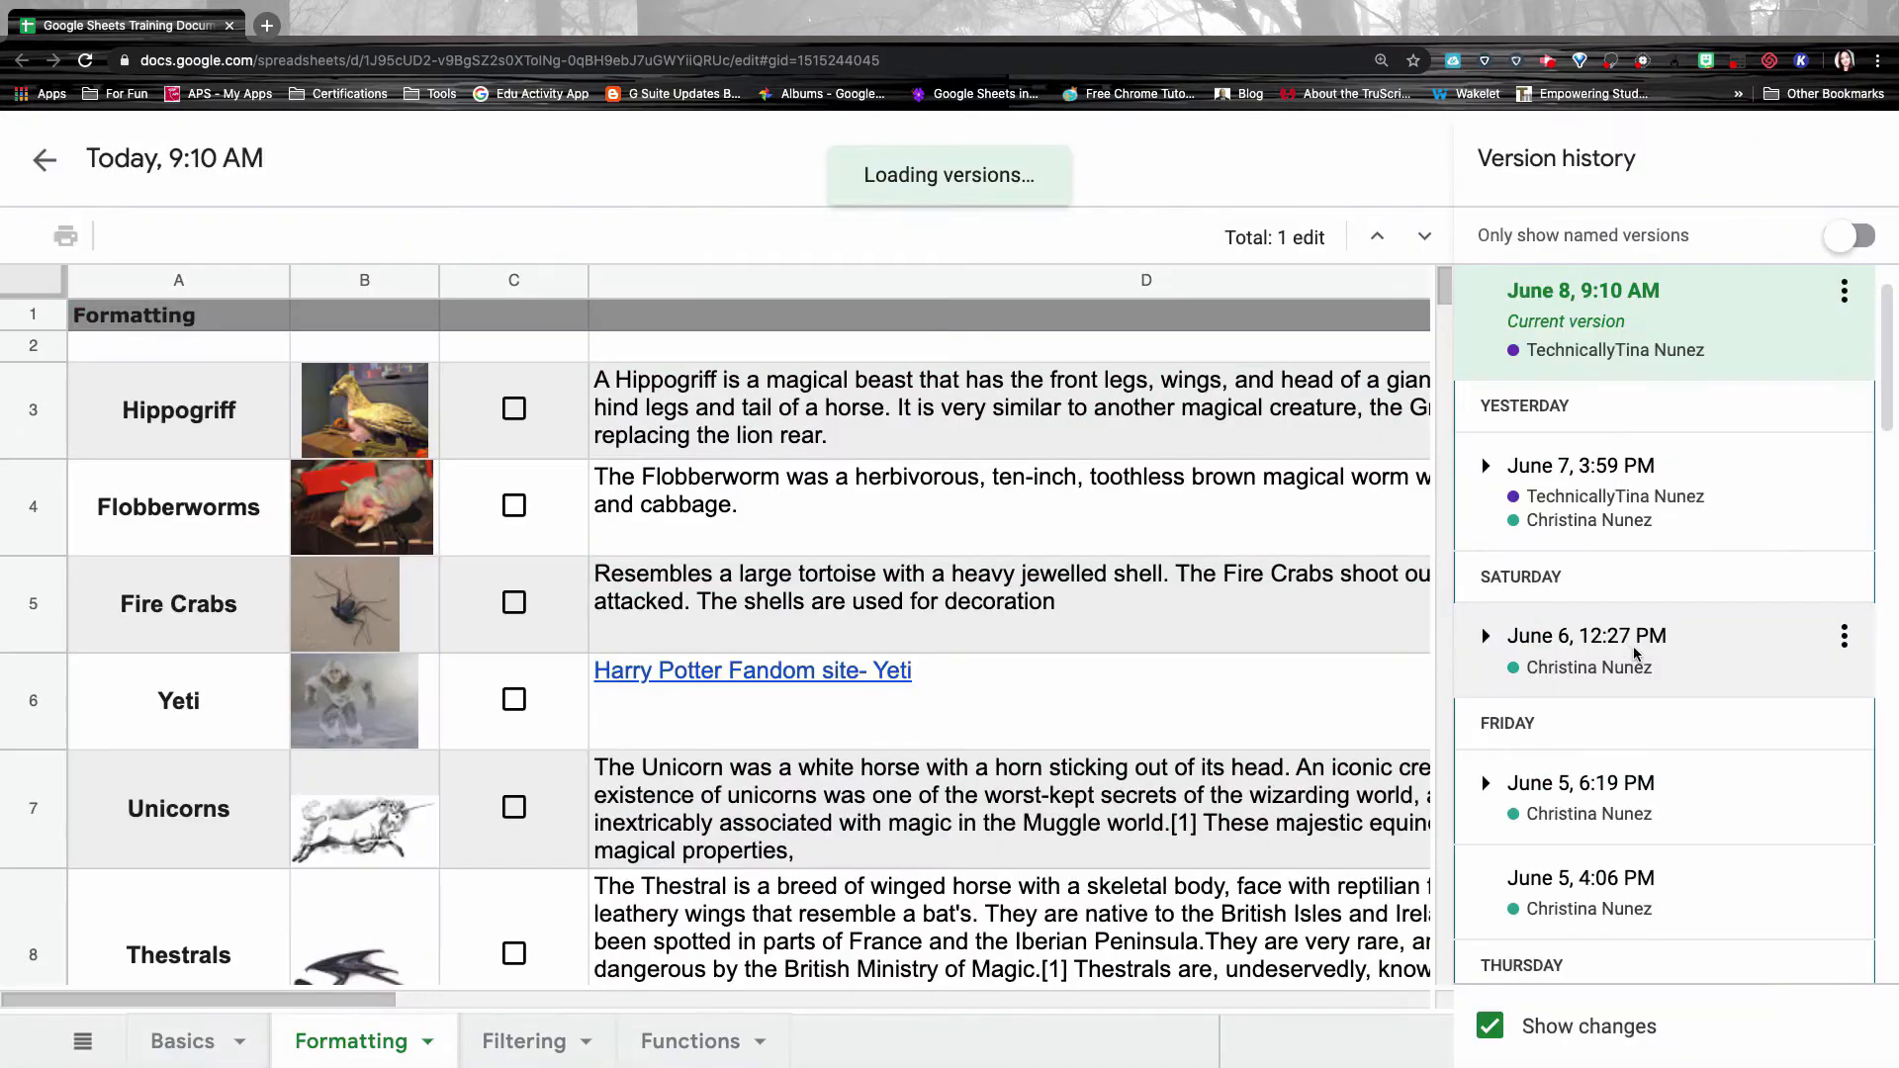
scroll(1690, 729, "down", 1)
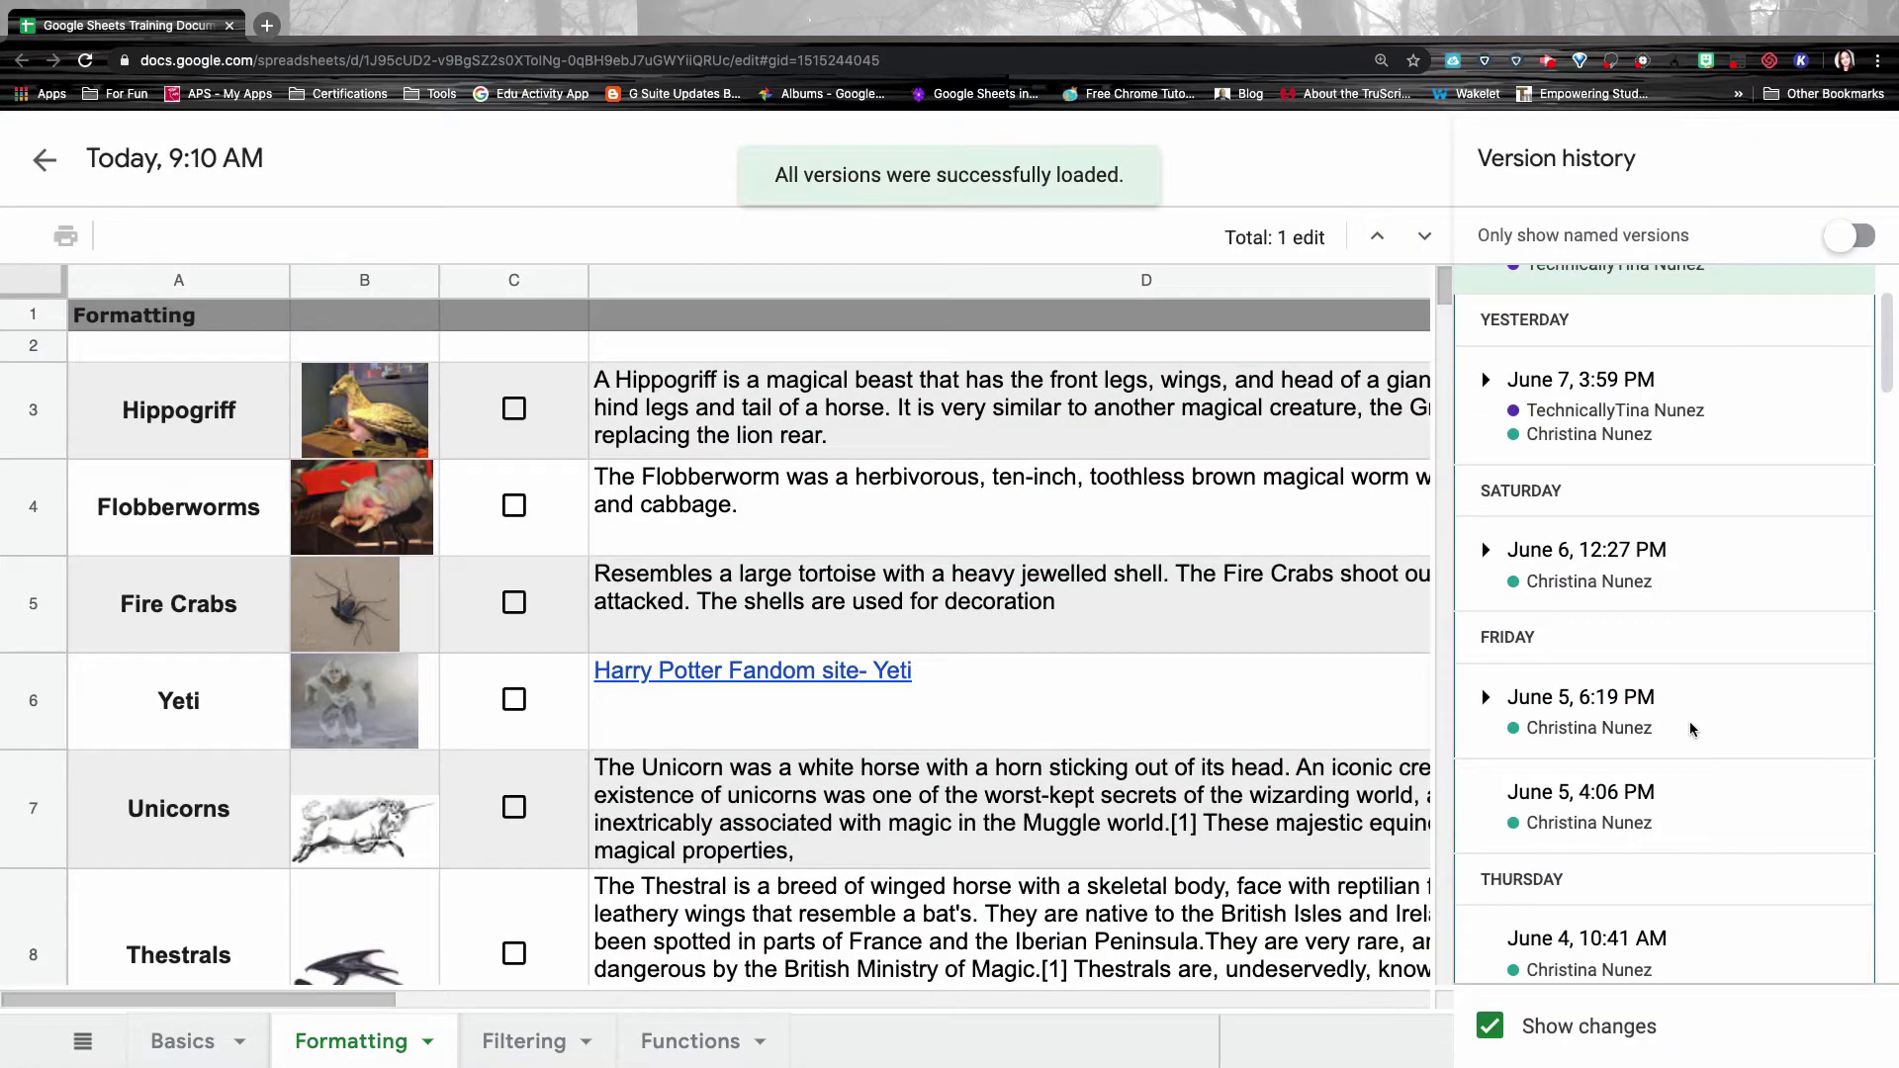
scroll(1689, 729, "down", 4)
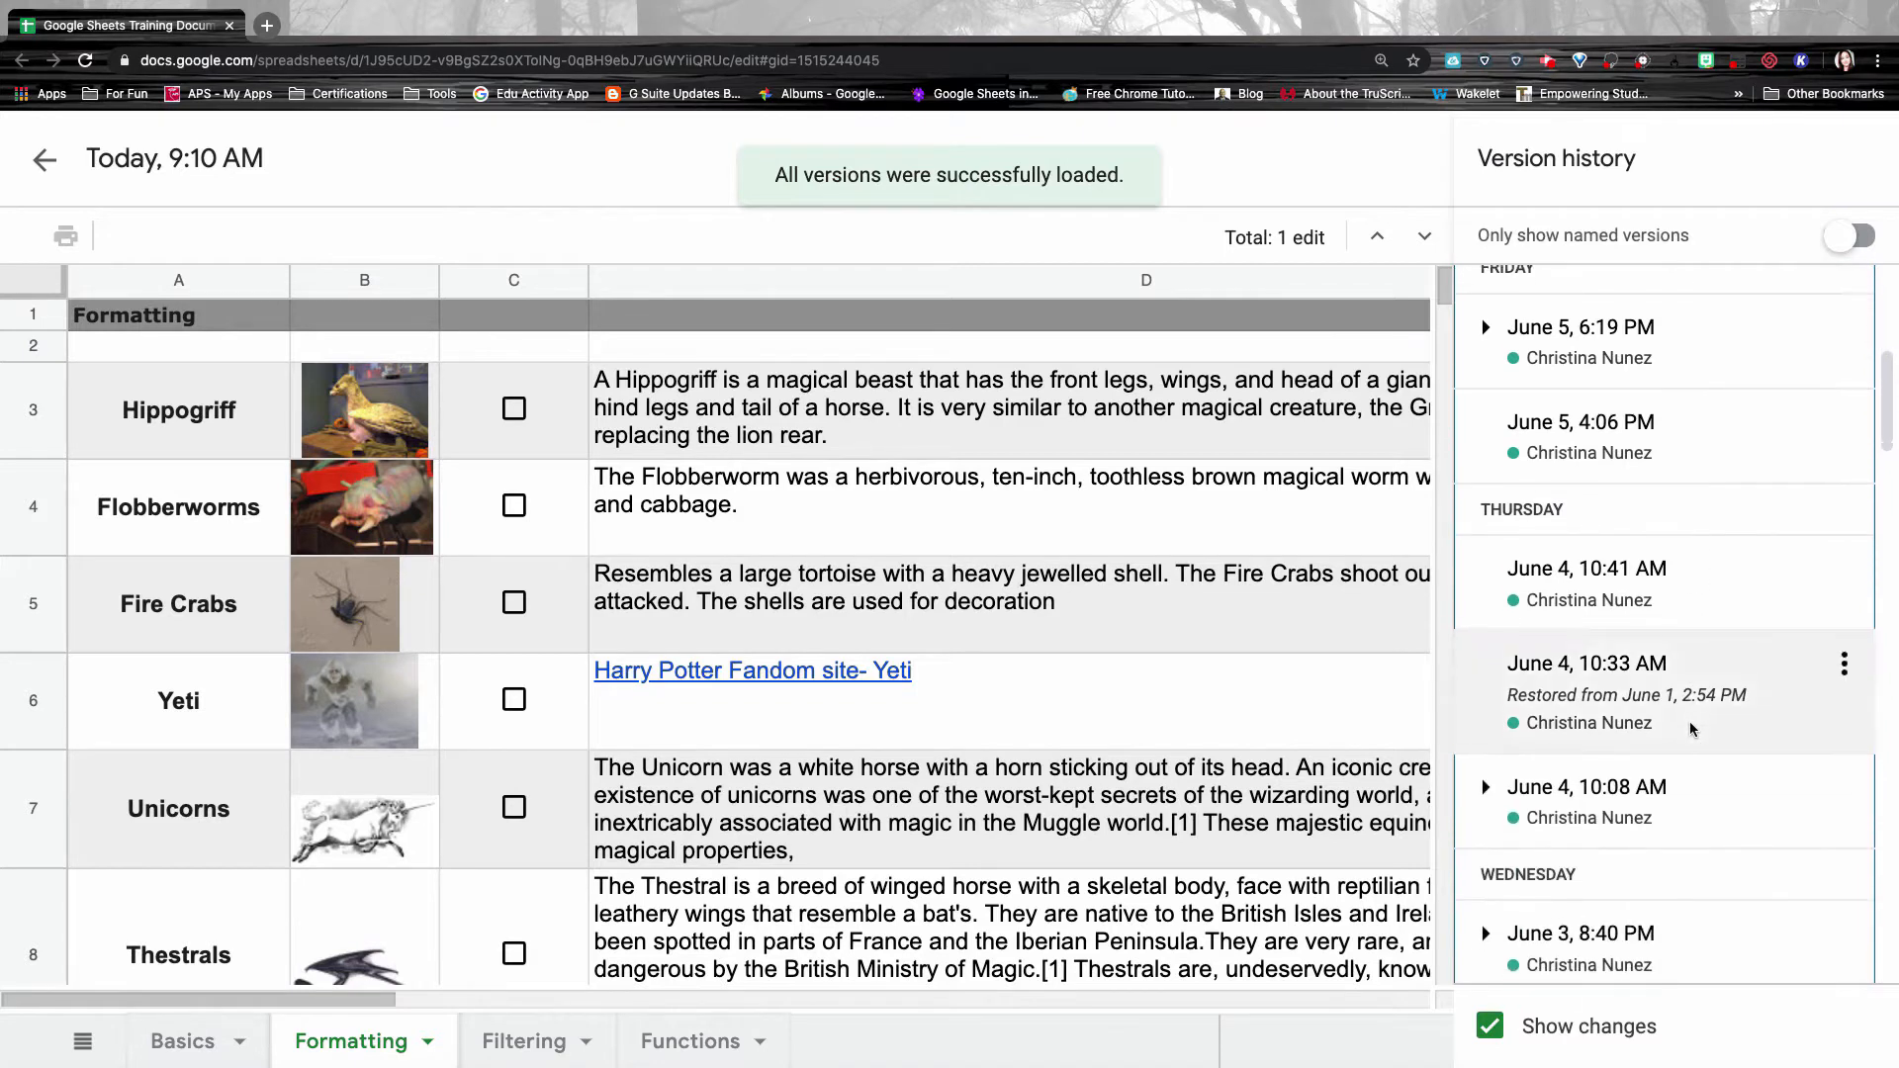
scroll(1690, 729, "down", 2)
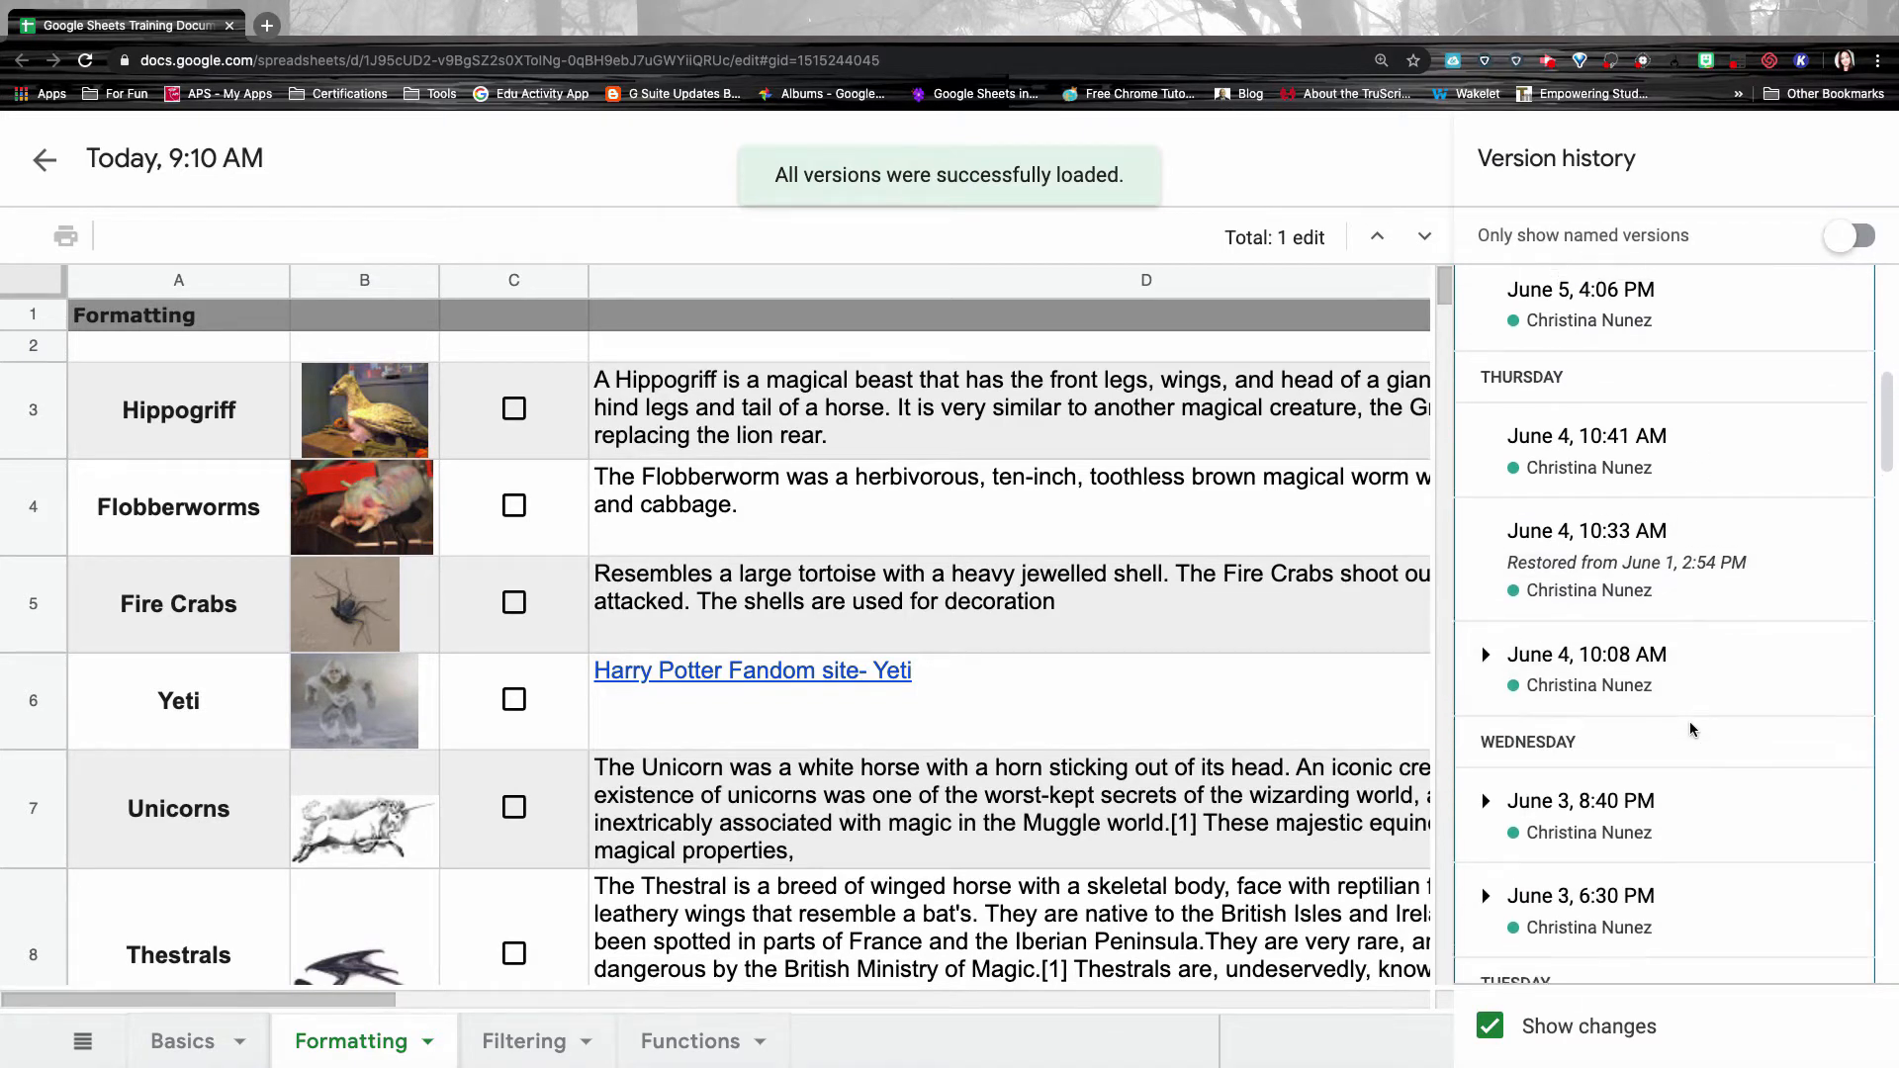
scroll(1690, 729, "up", 7)
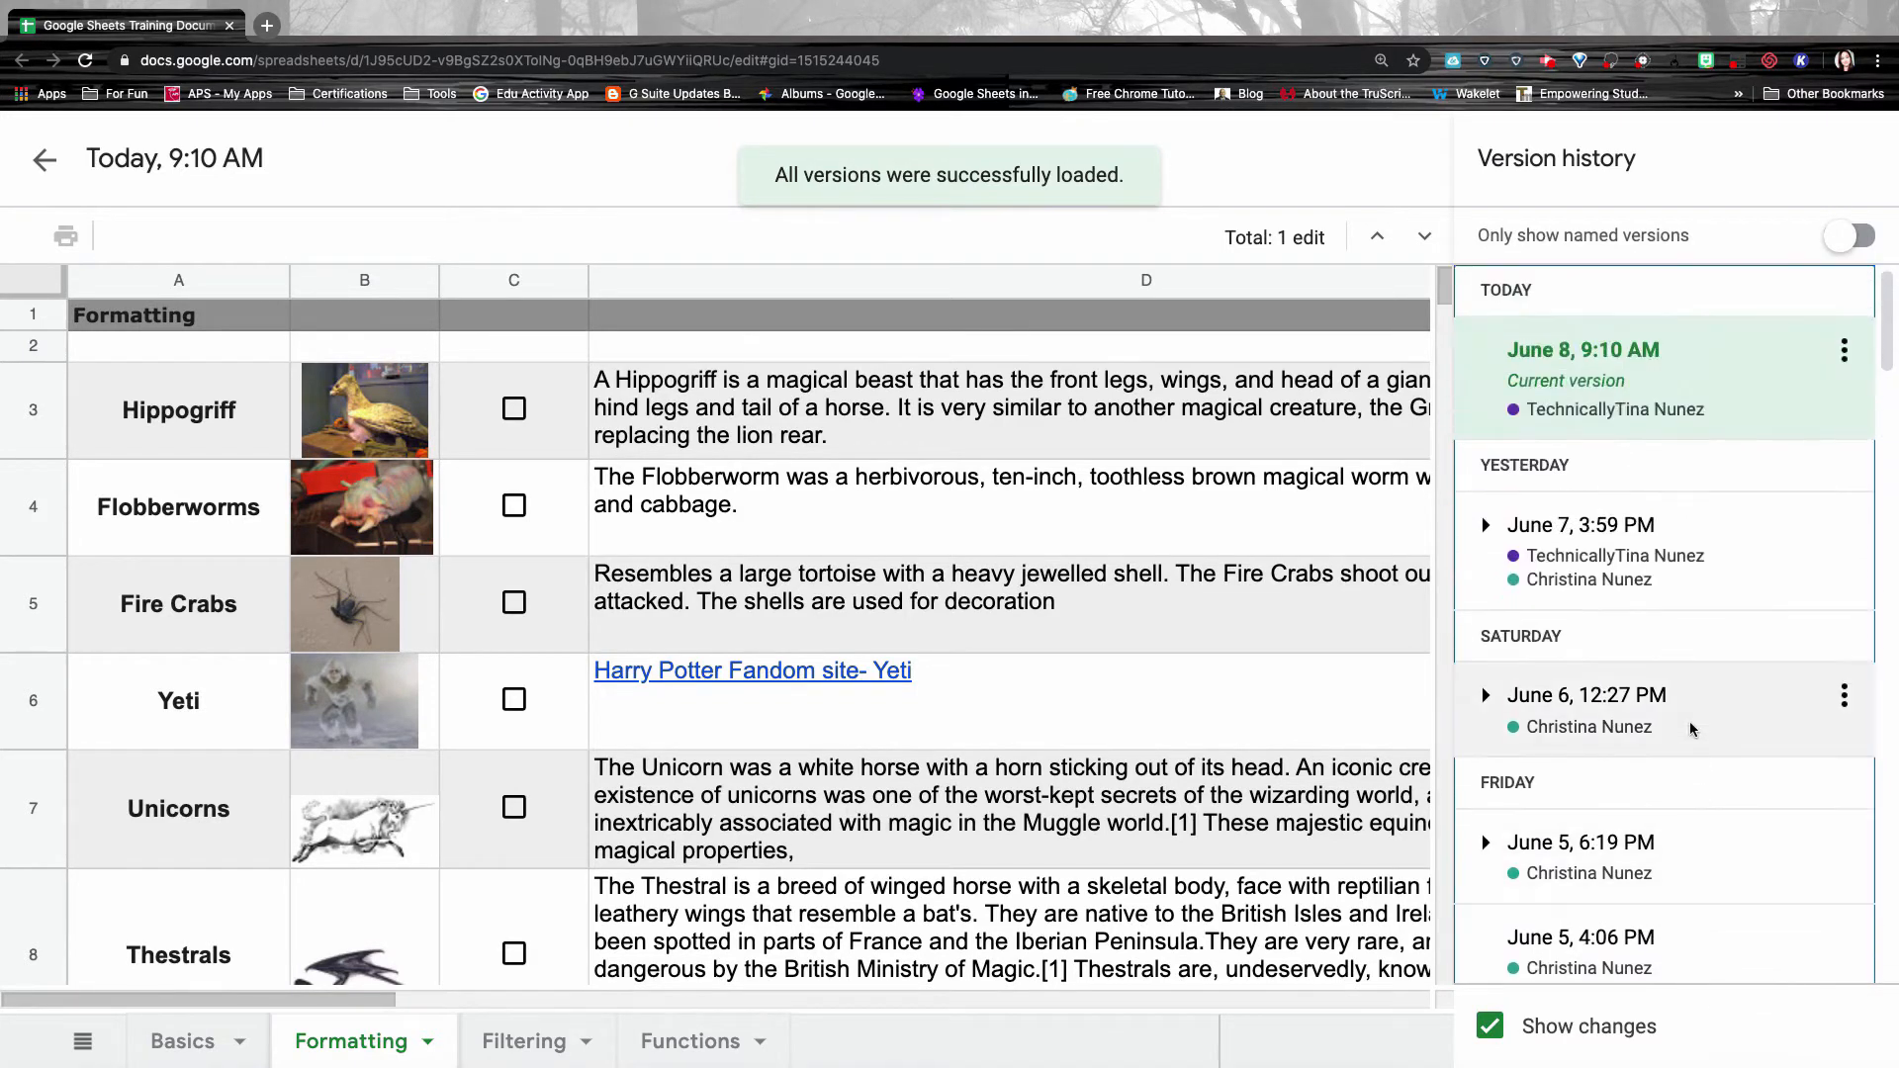
scroll(1689, 729, "down", 1)
scroll(1687, 713, "up", 1)
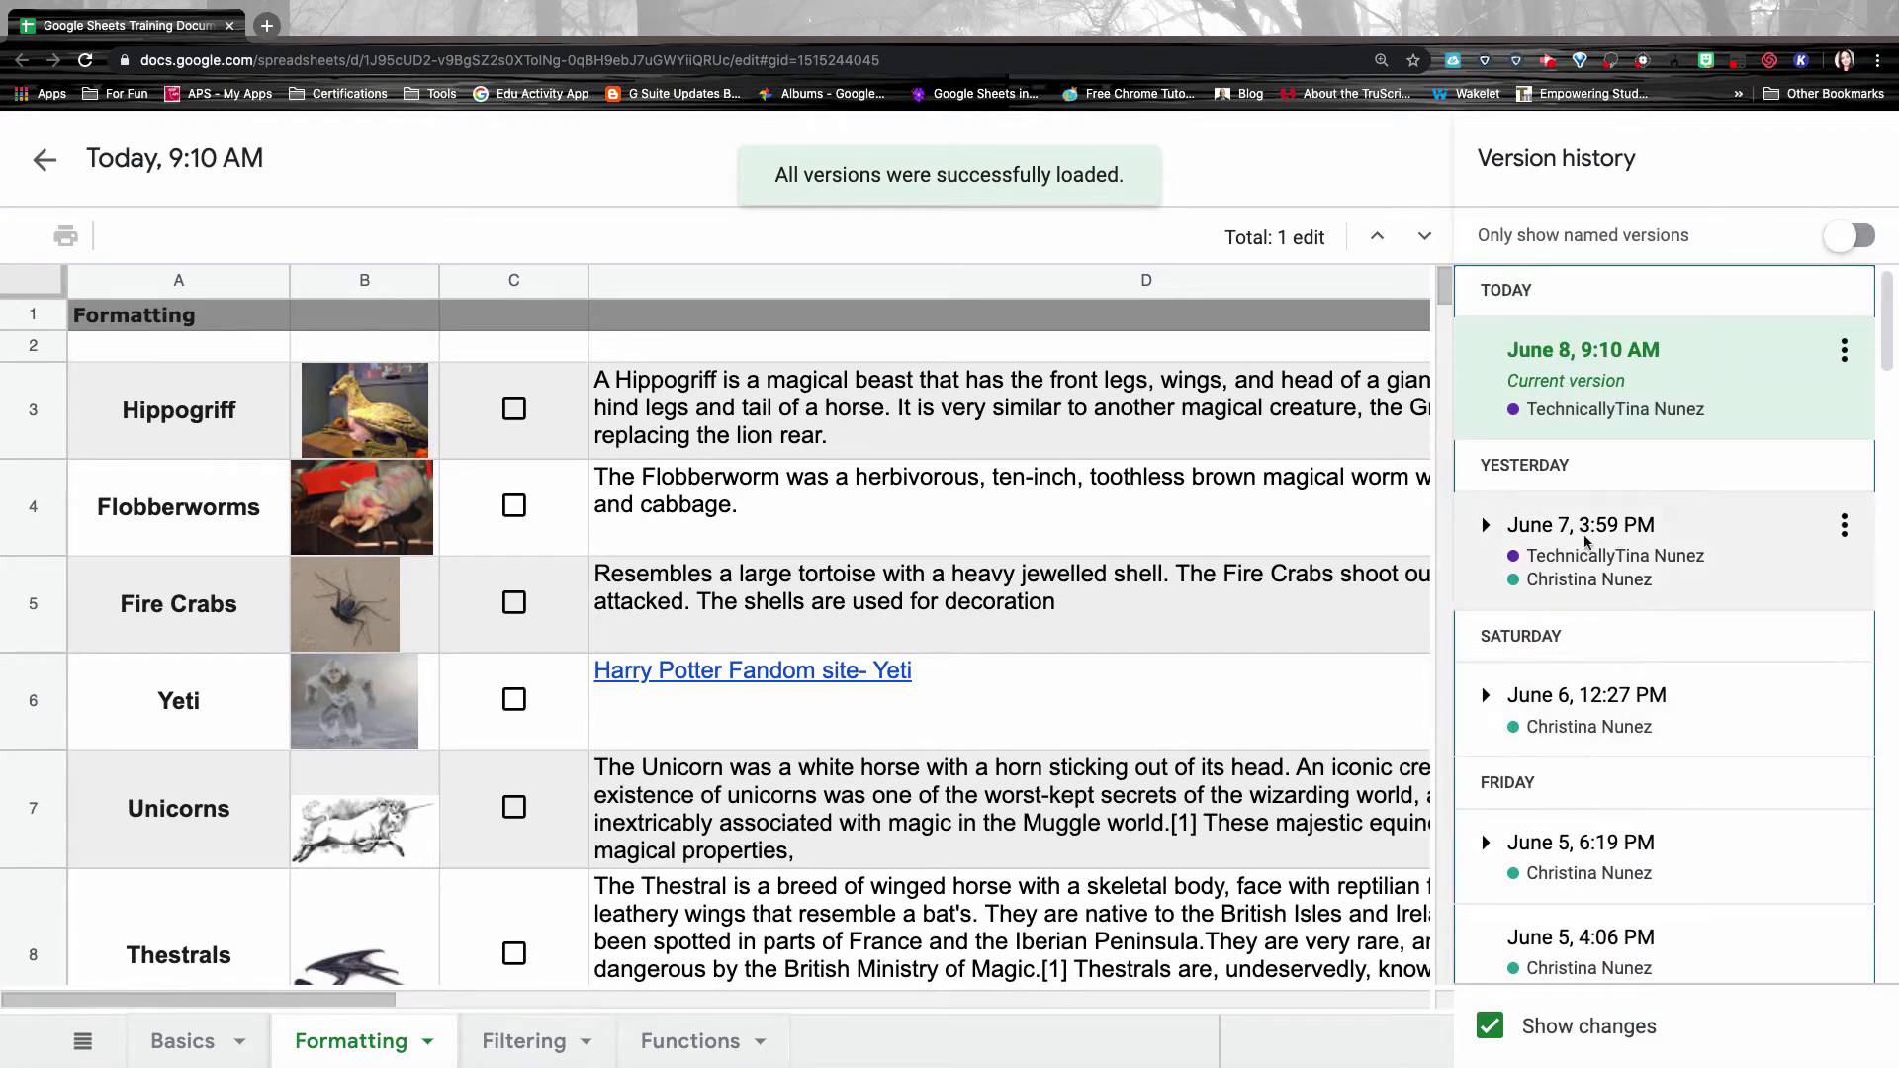
left_click(1487, 527)
left_click(1504, 653)
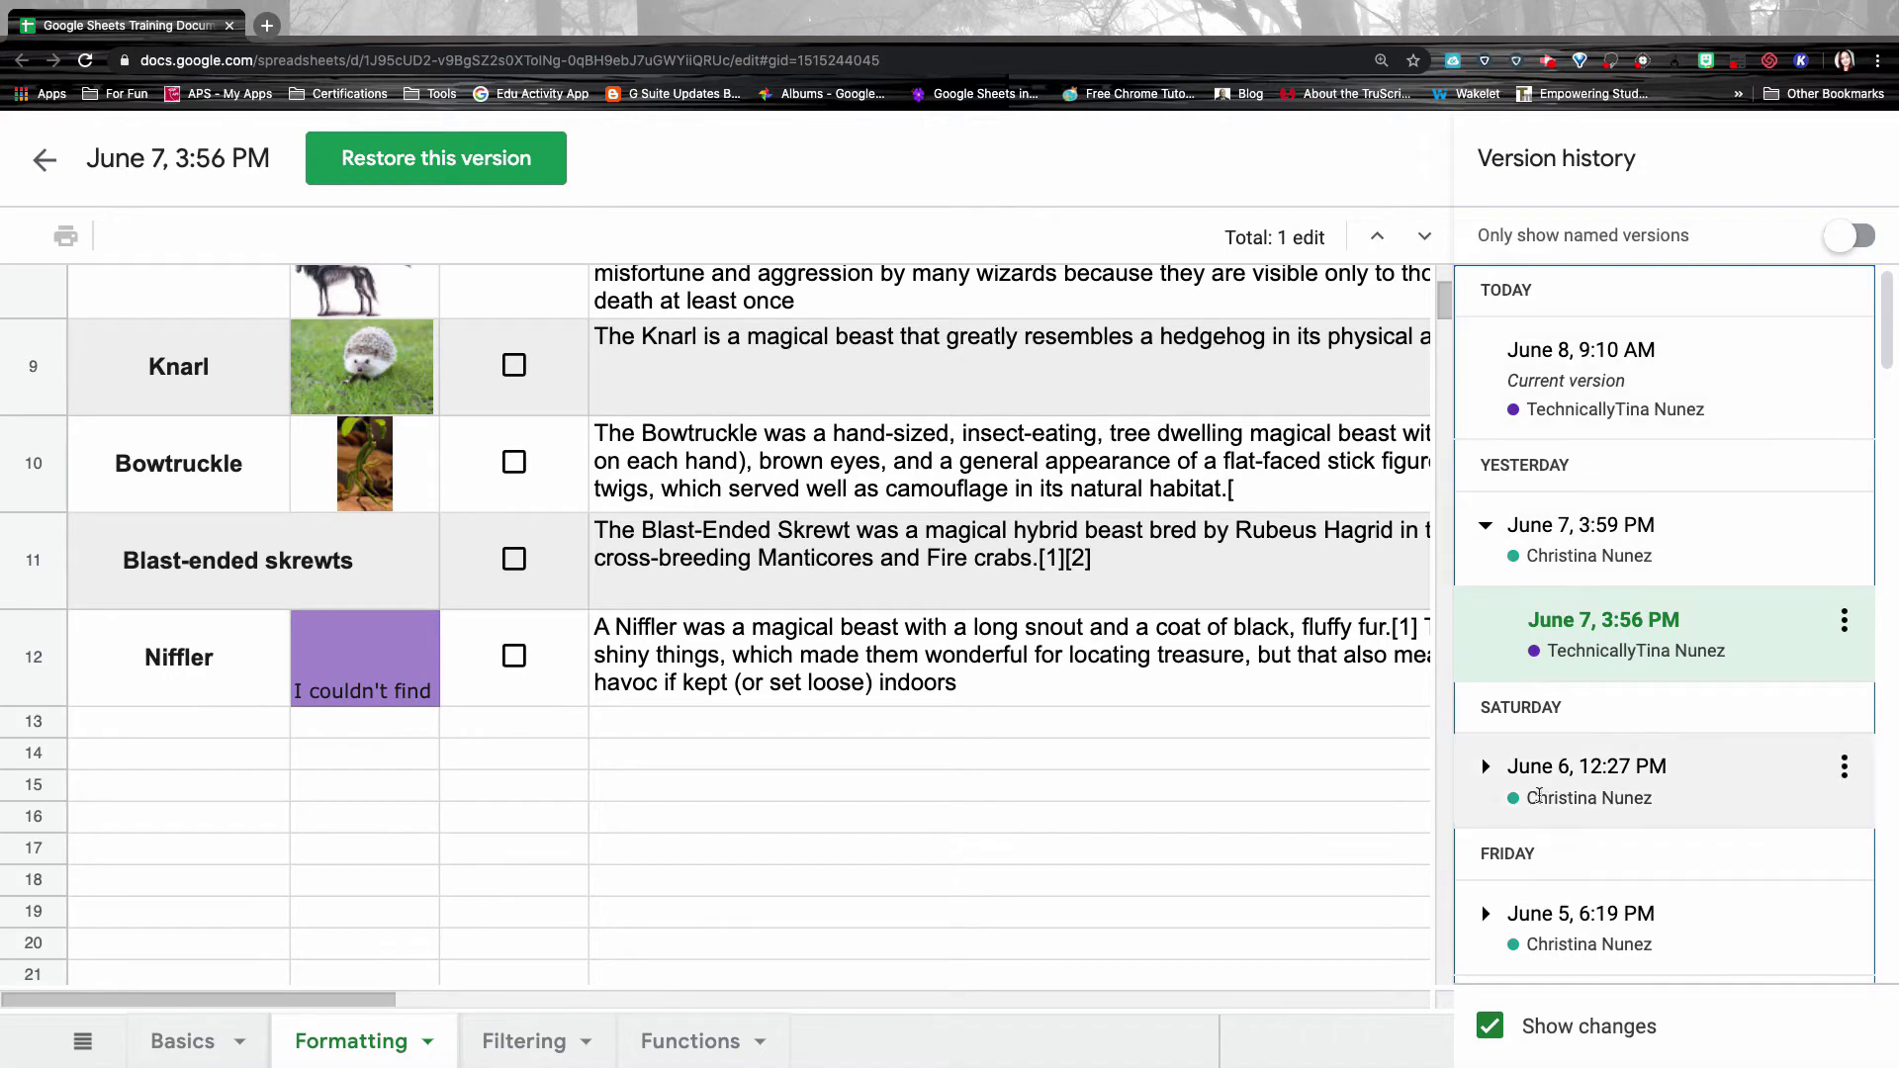
left_click(1540, 794)
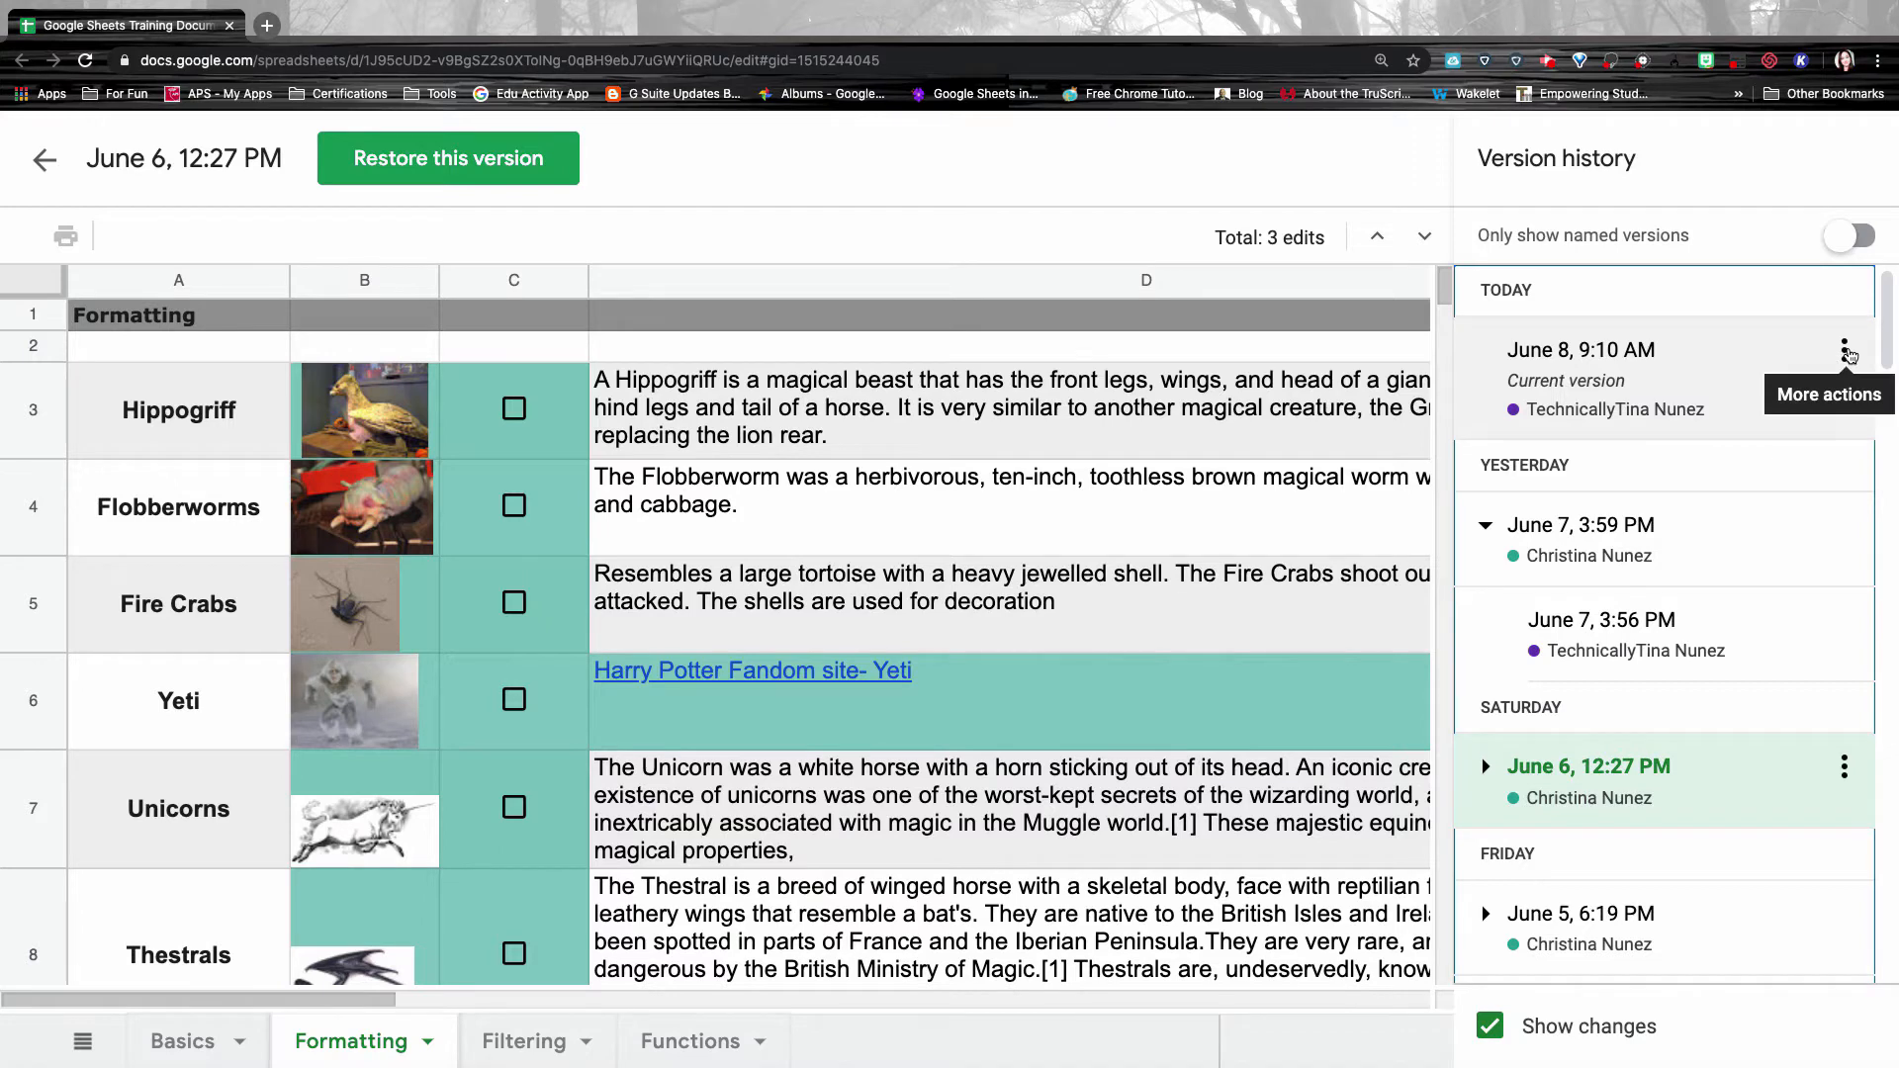
left_click(1846, 352)
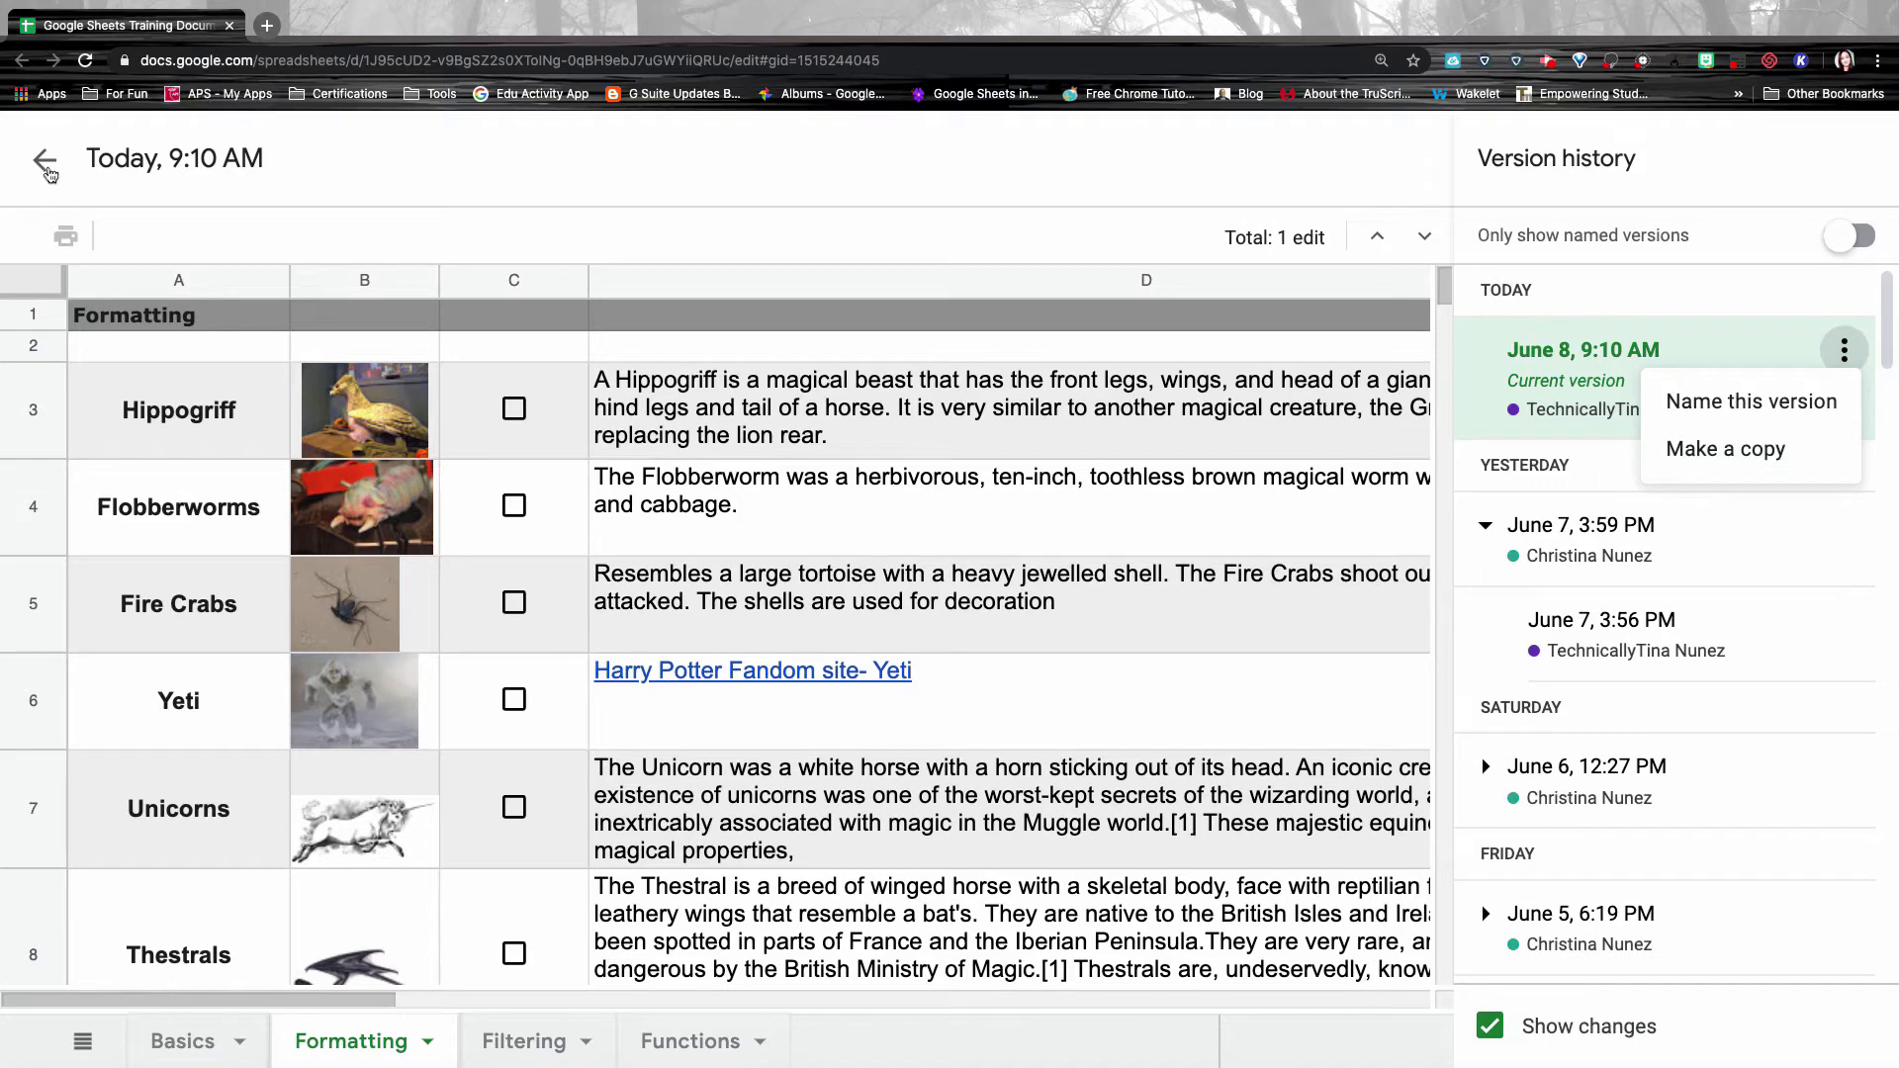
left_click(44, 172)
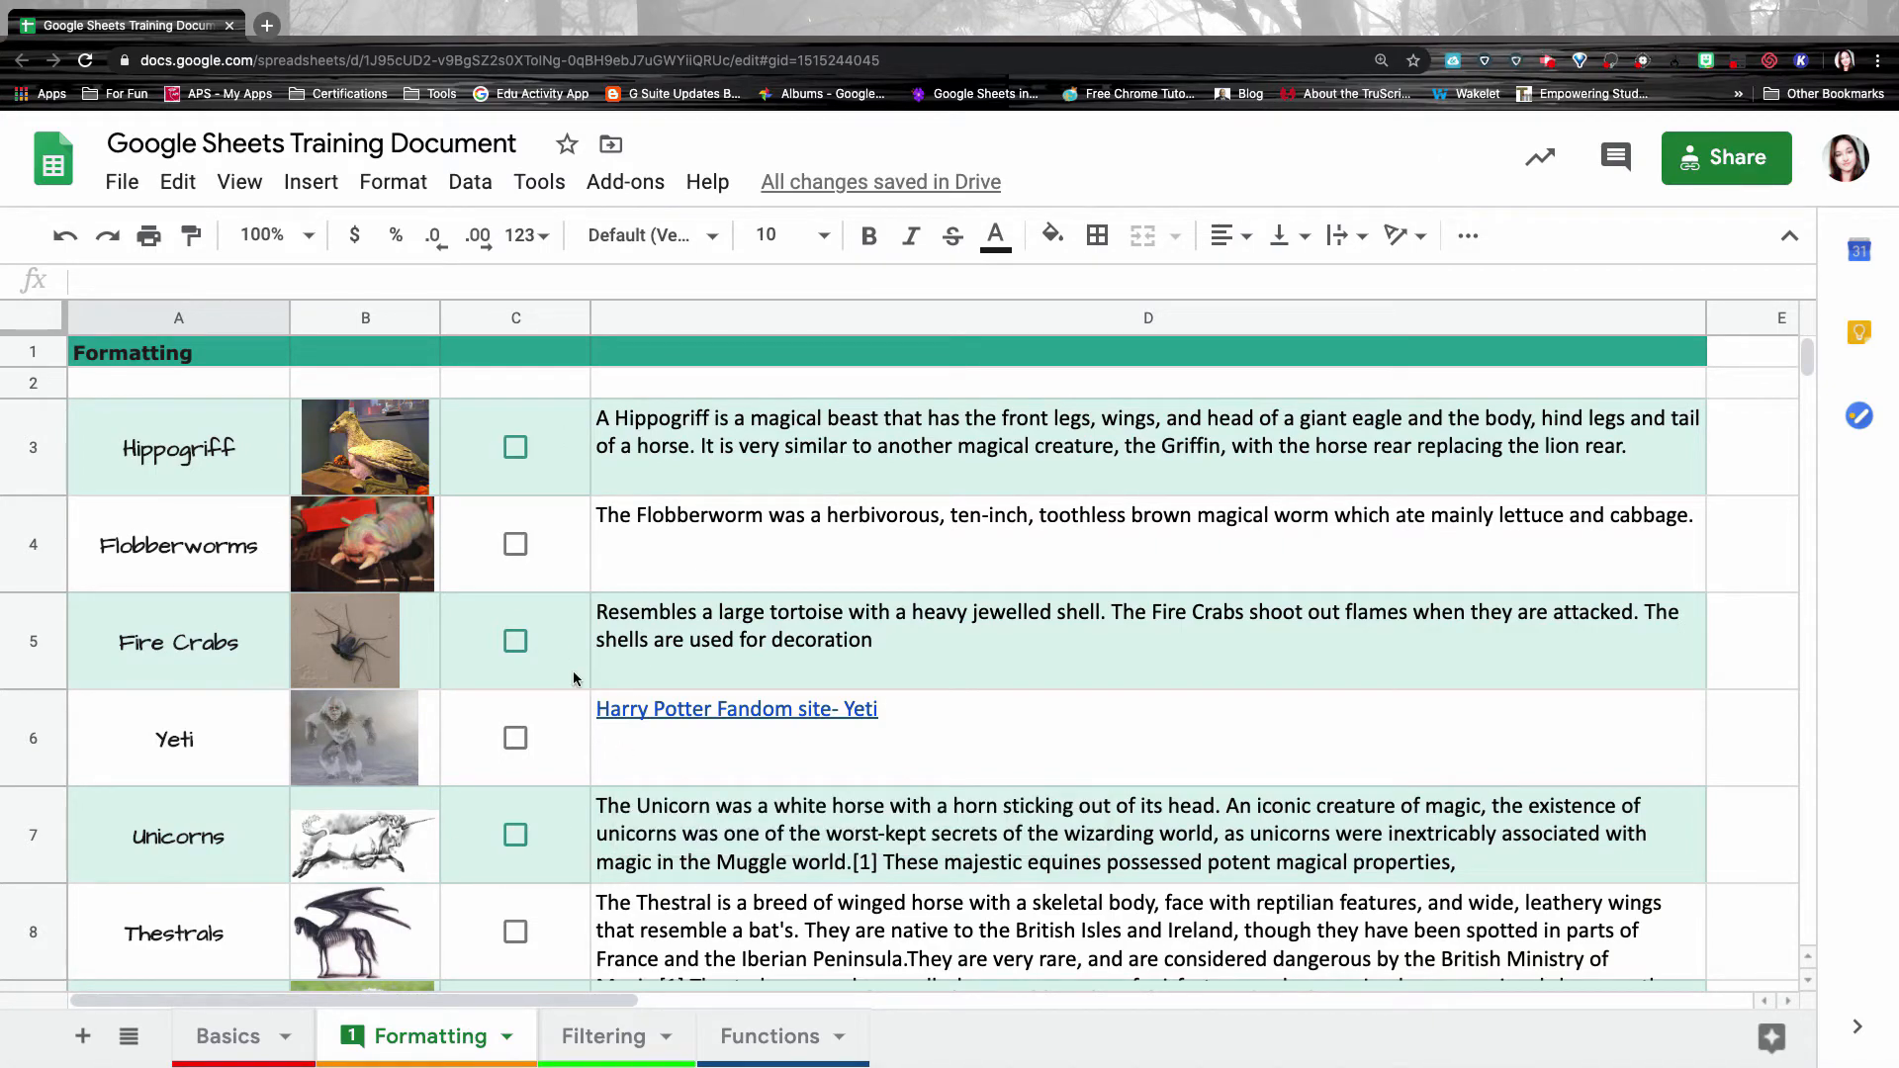
Switch to the Filtering sheet with the student grade table.
scroll(573, 679, "down", 10)
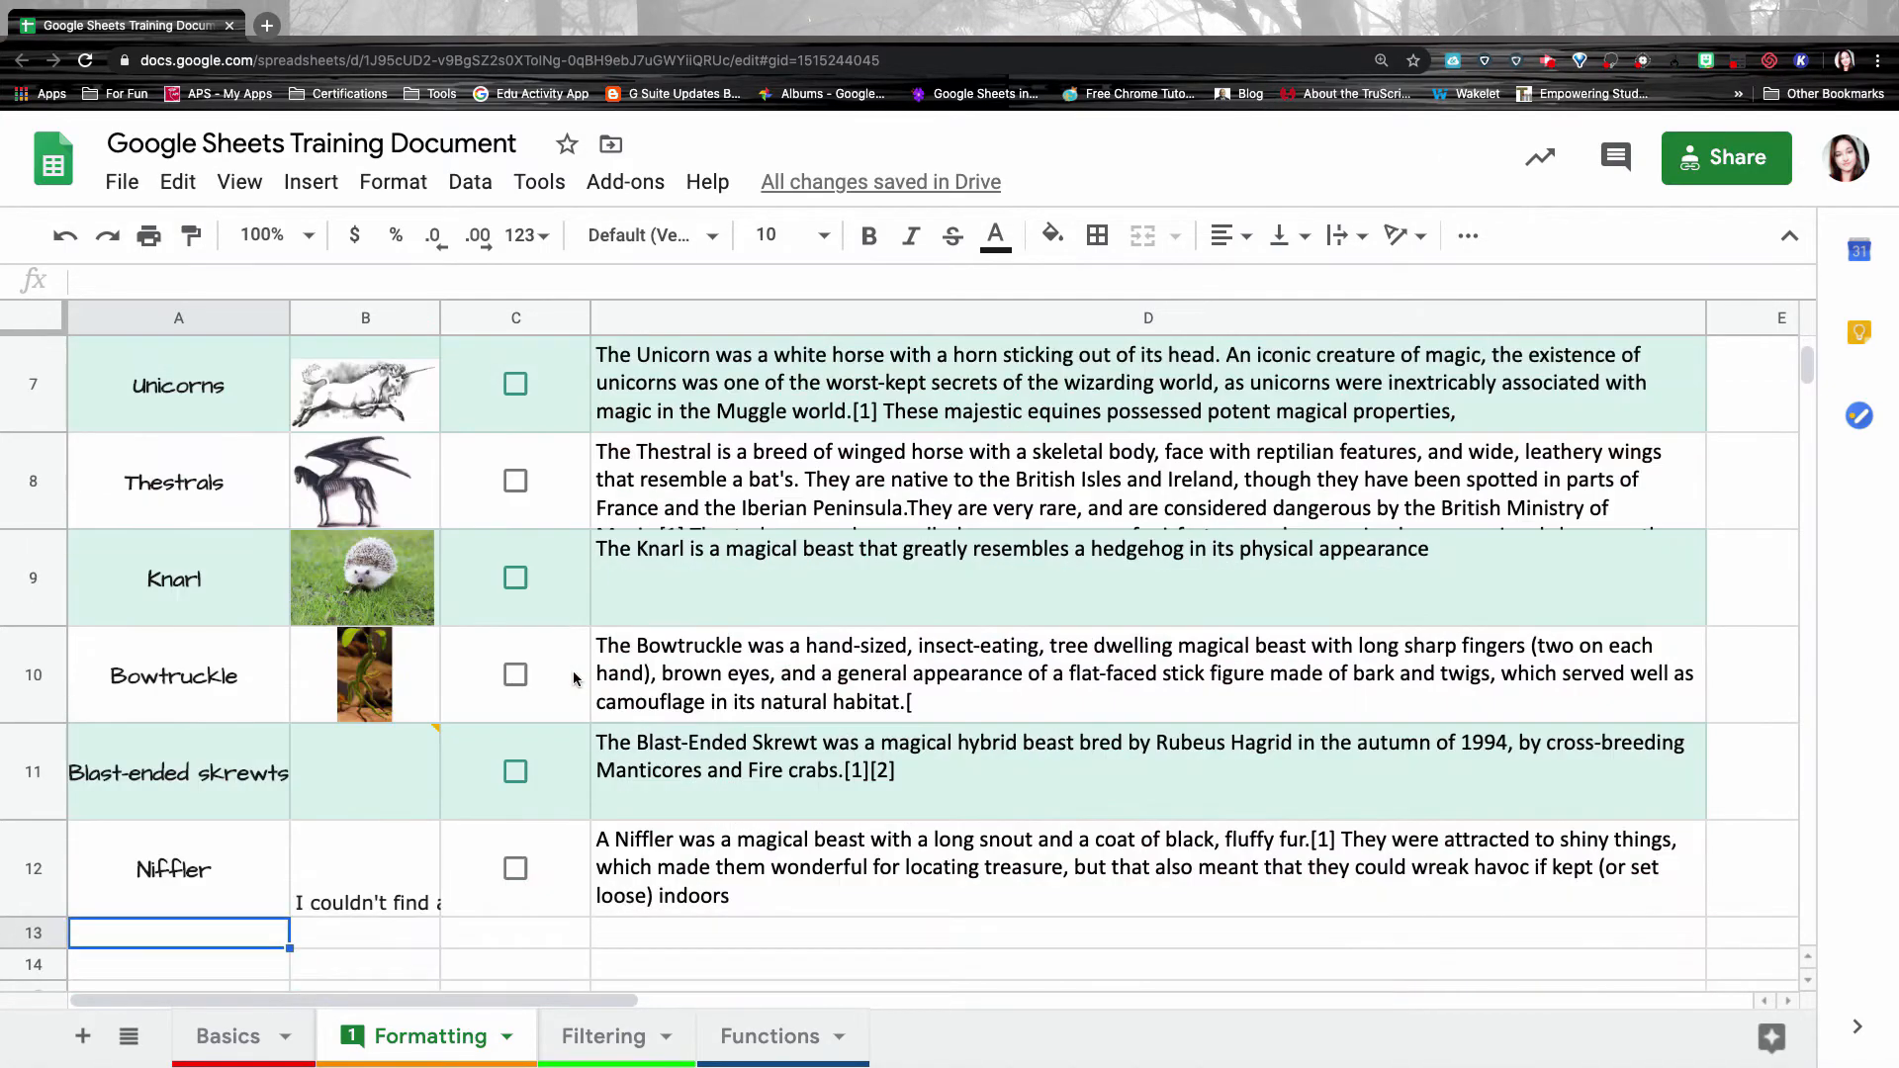
scroll(573, 678, "up", 10)
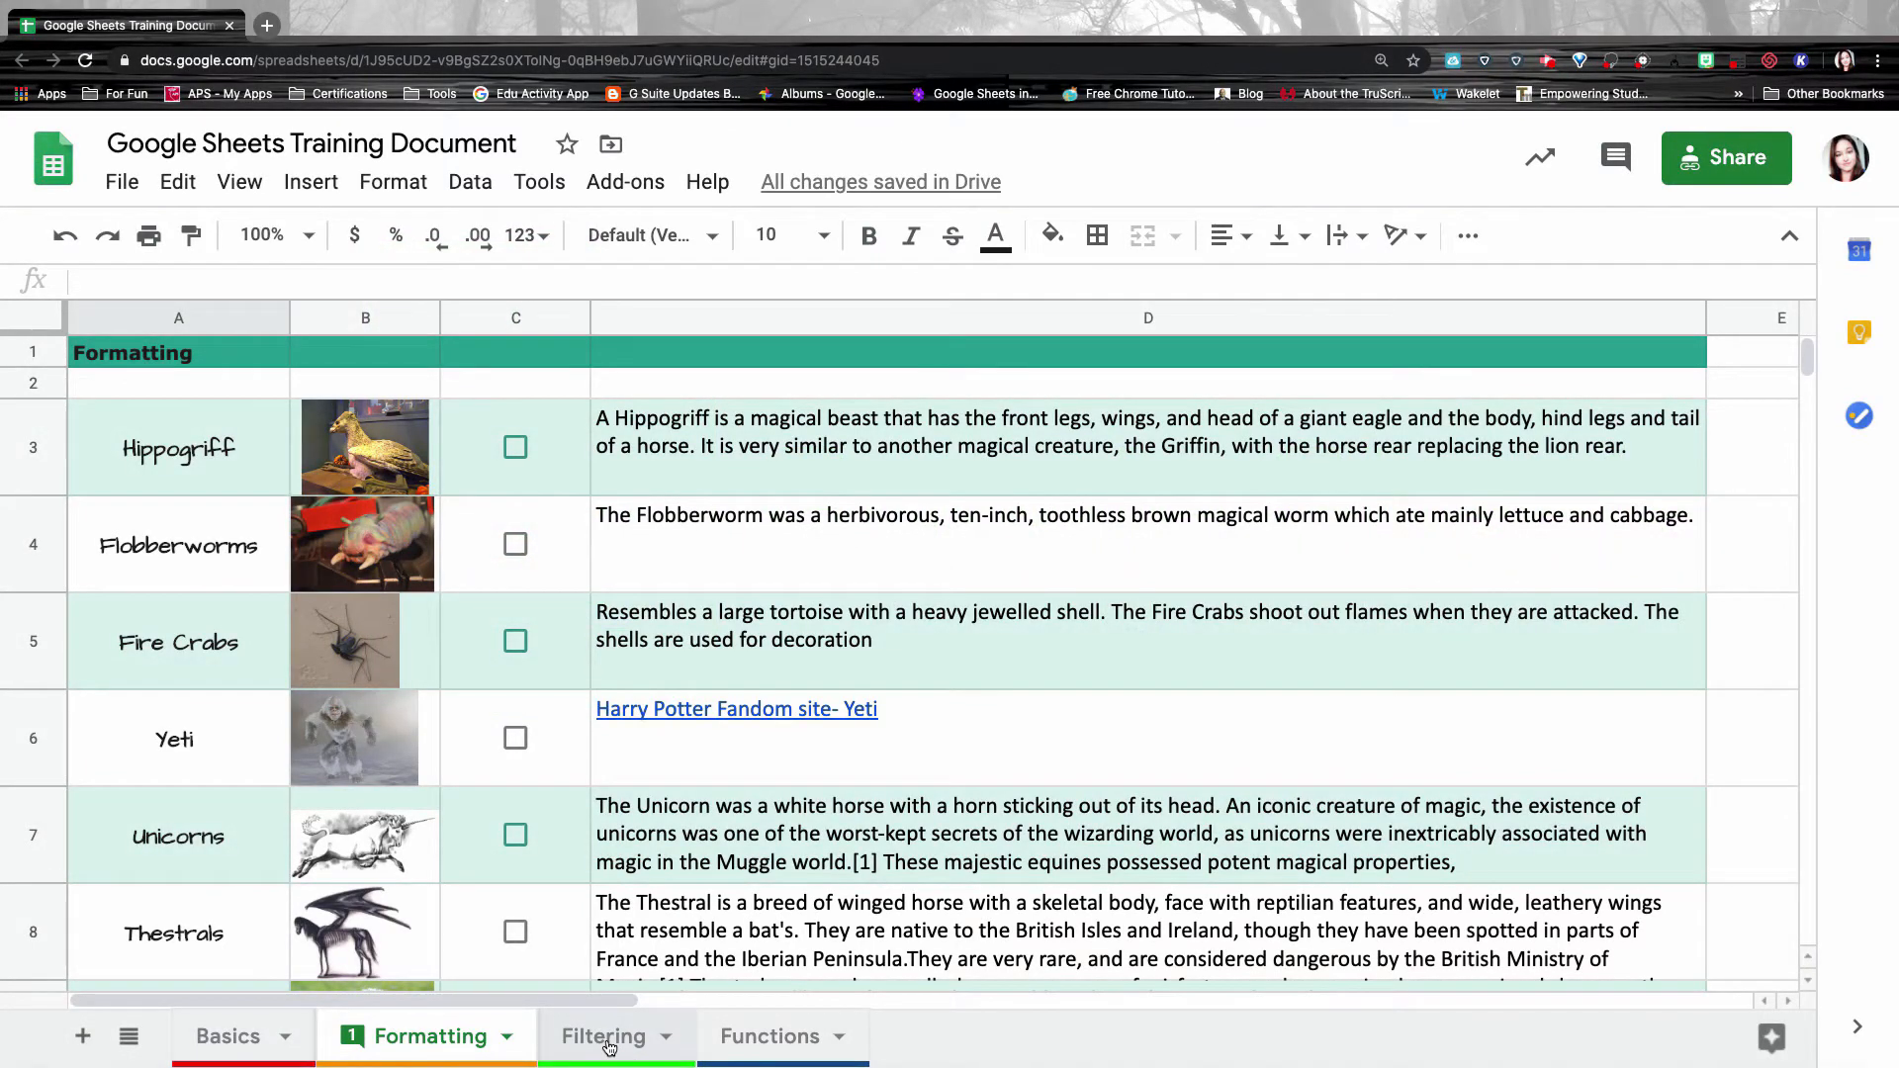
left_click(606, 1036)
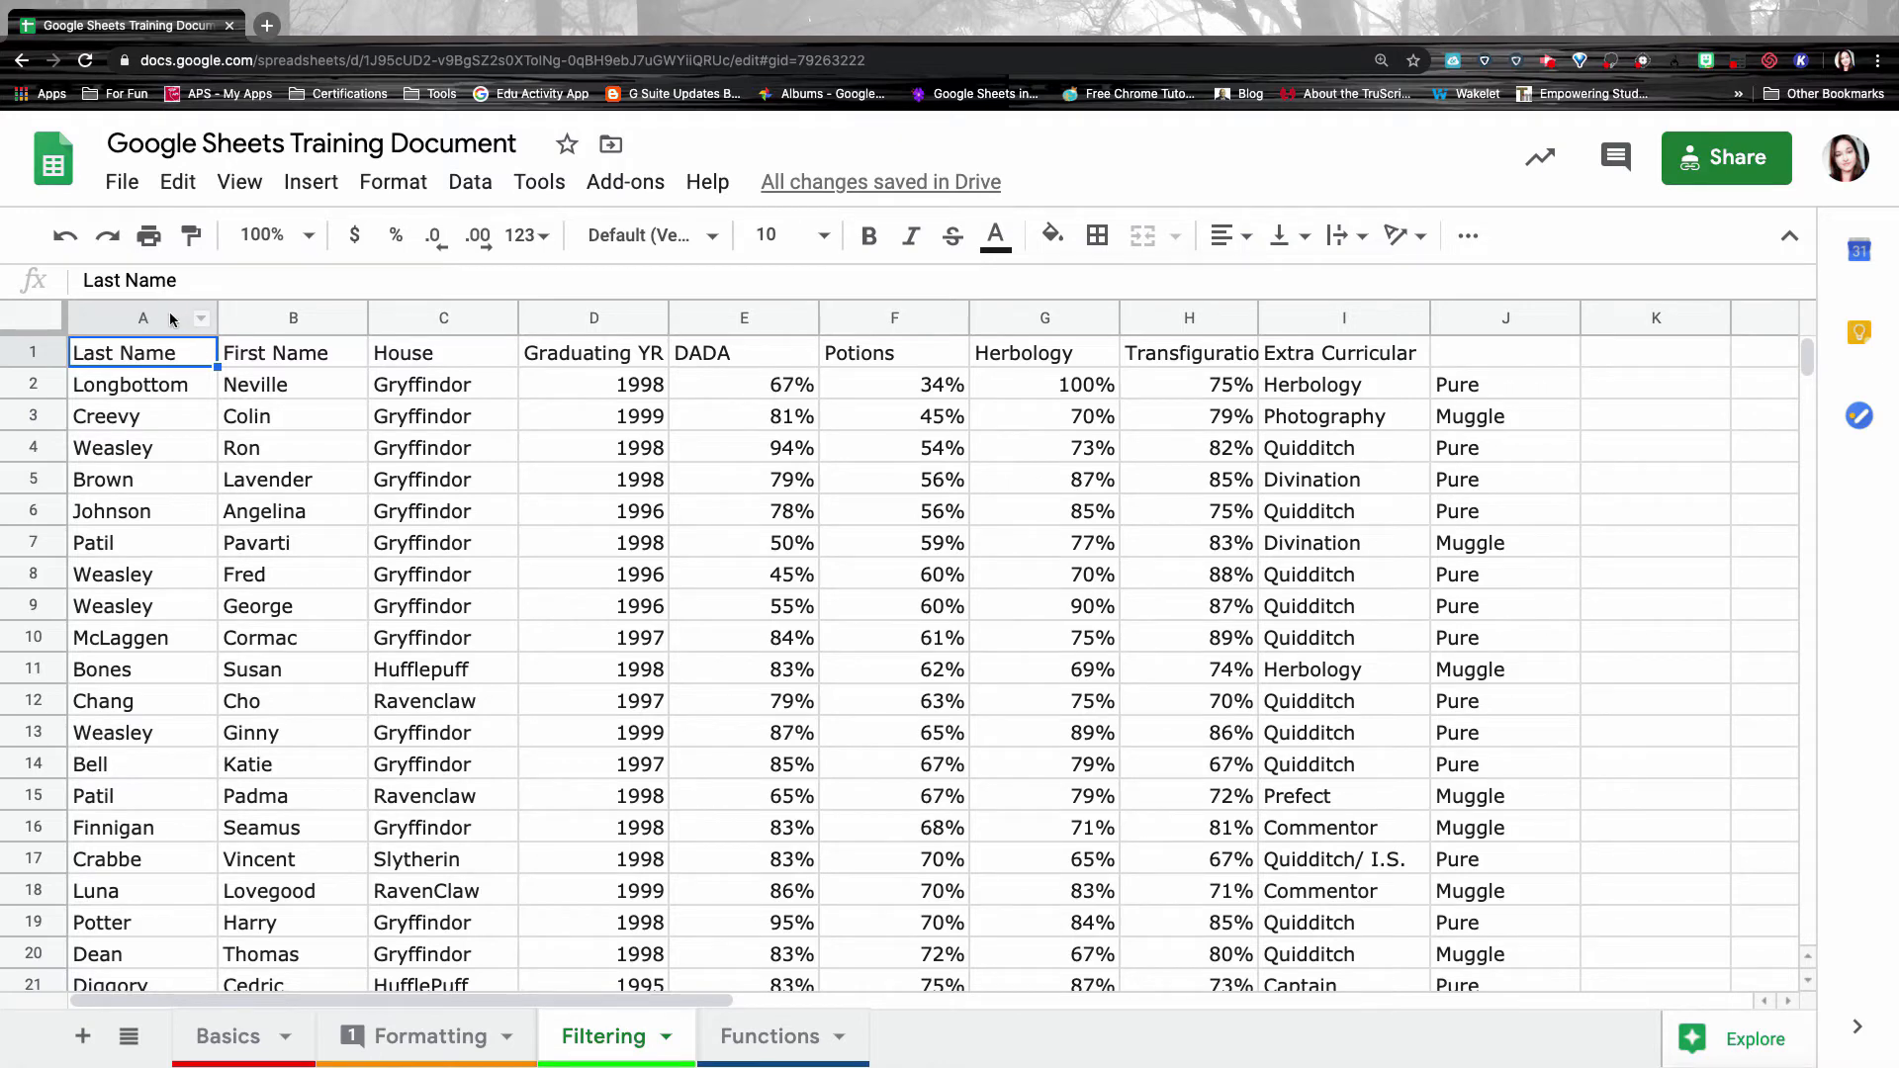
left_click(149, 317)
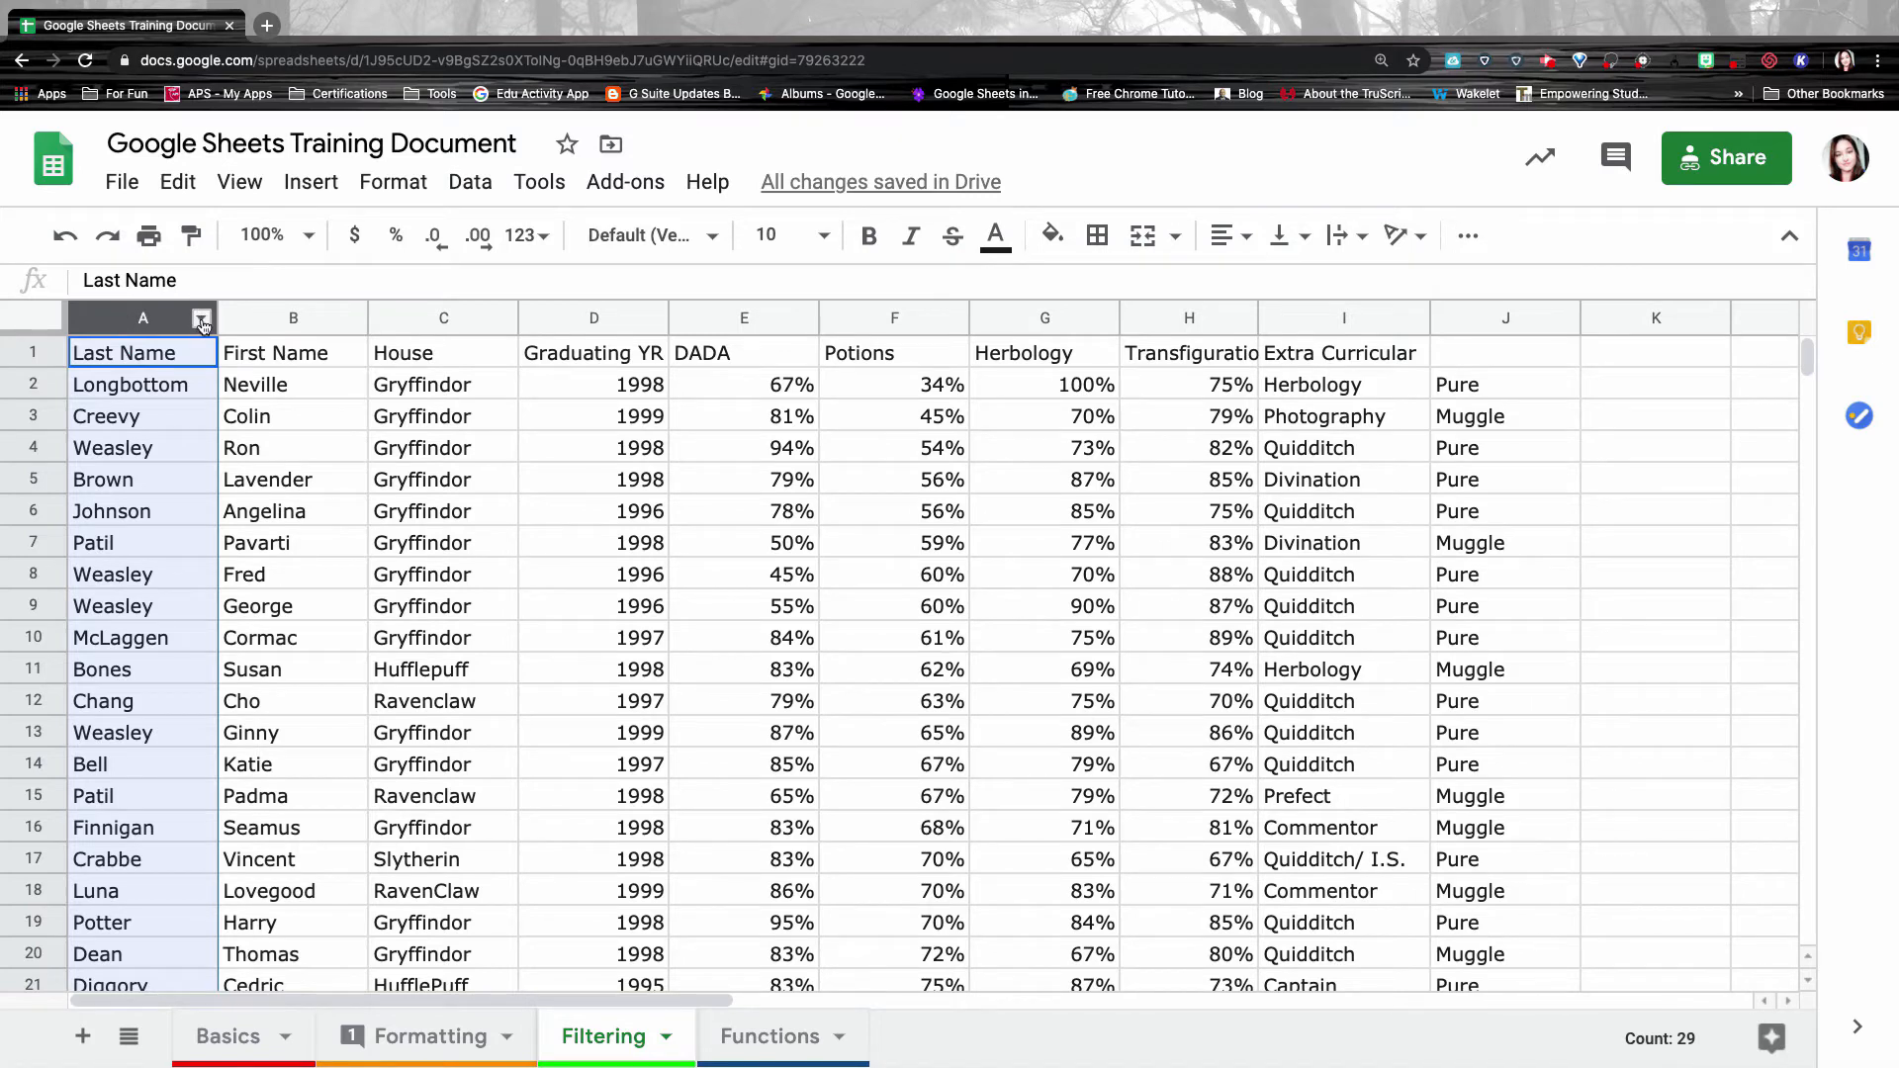
left_click(202, 319)
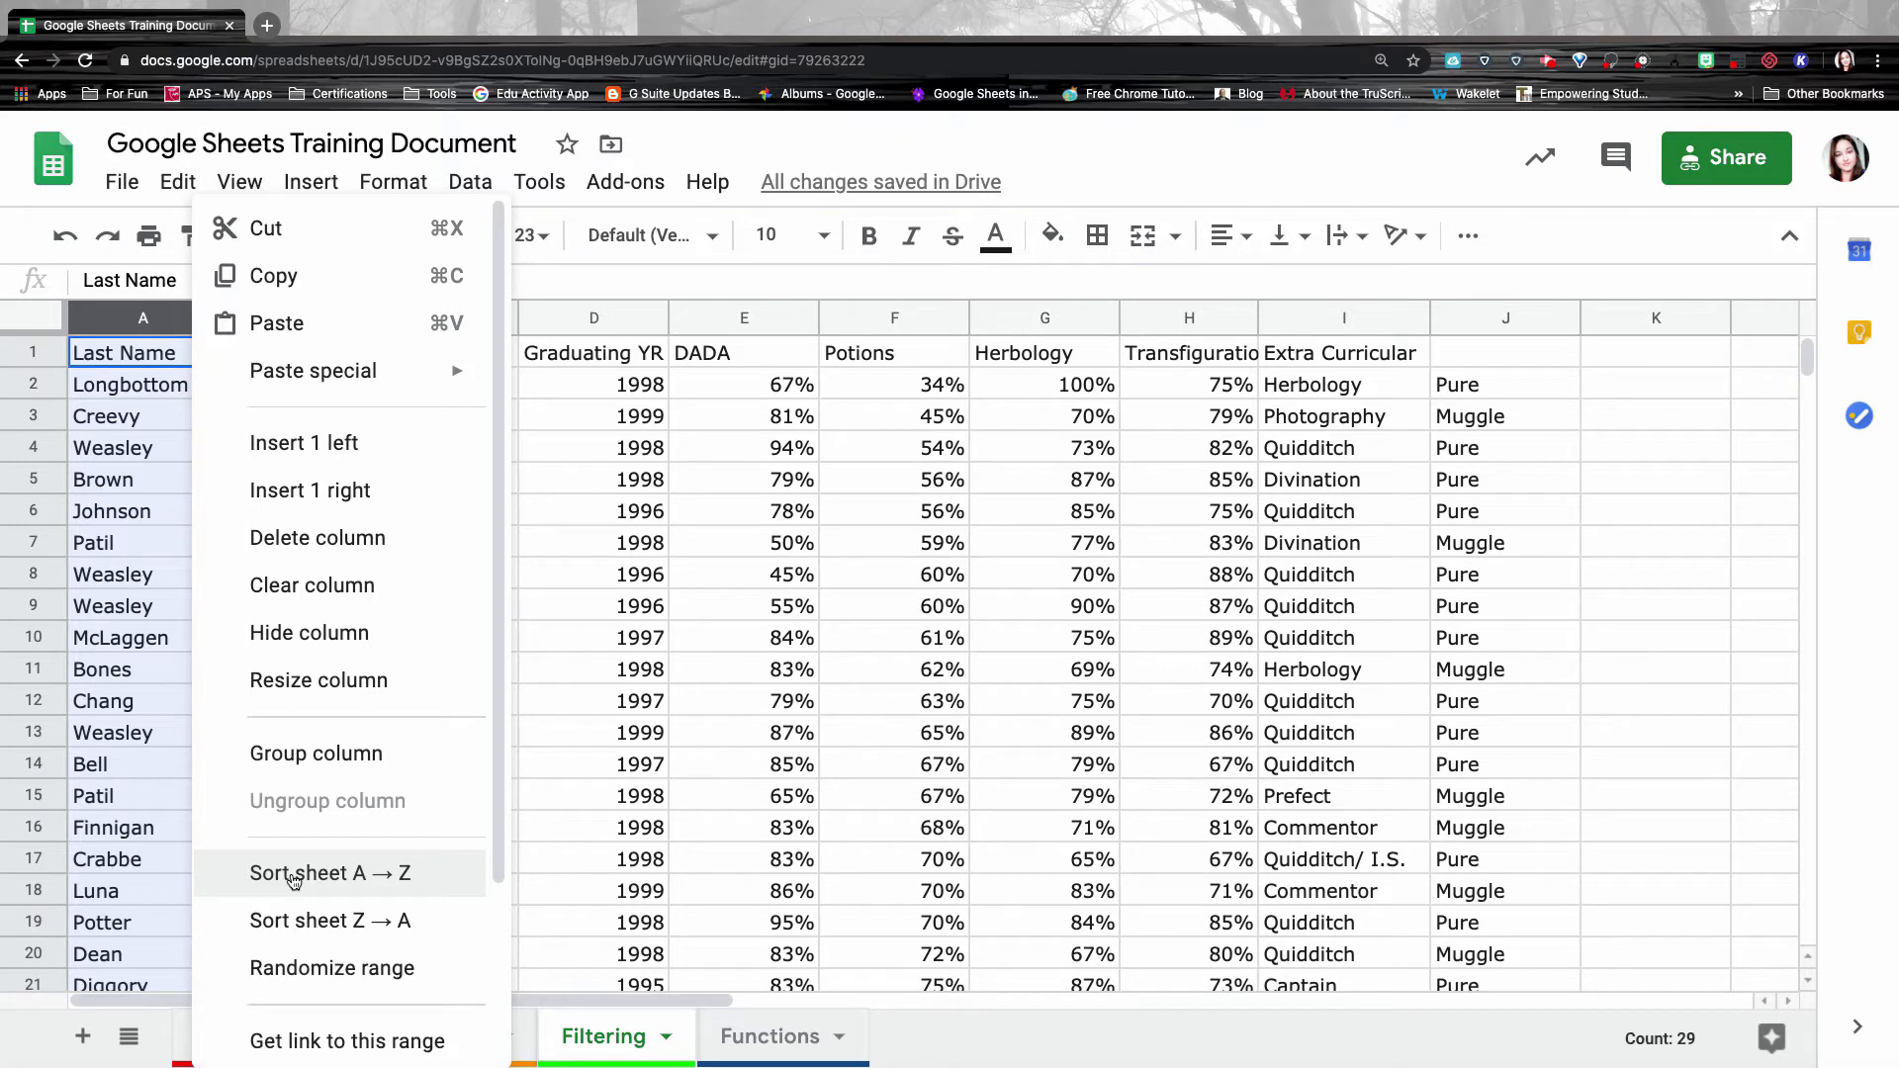
left_click(98, 391)
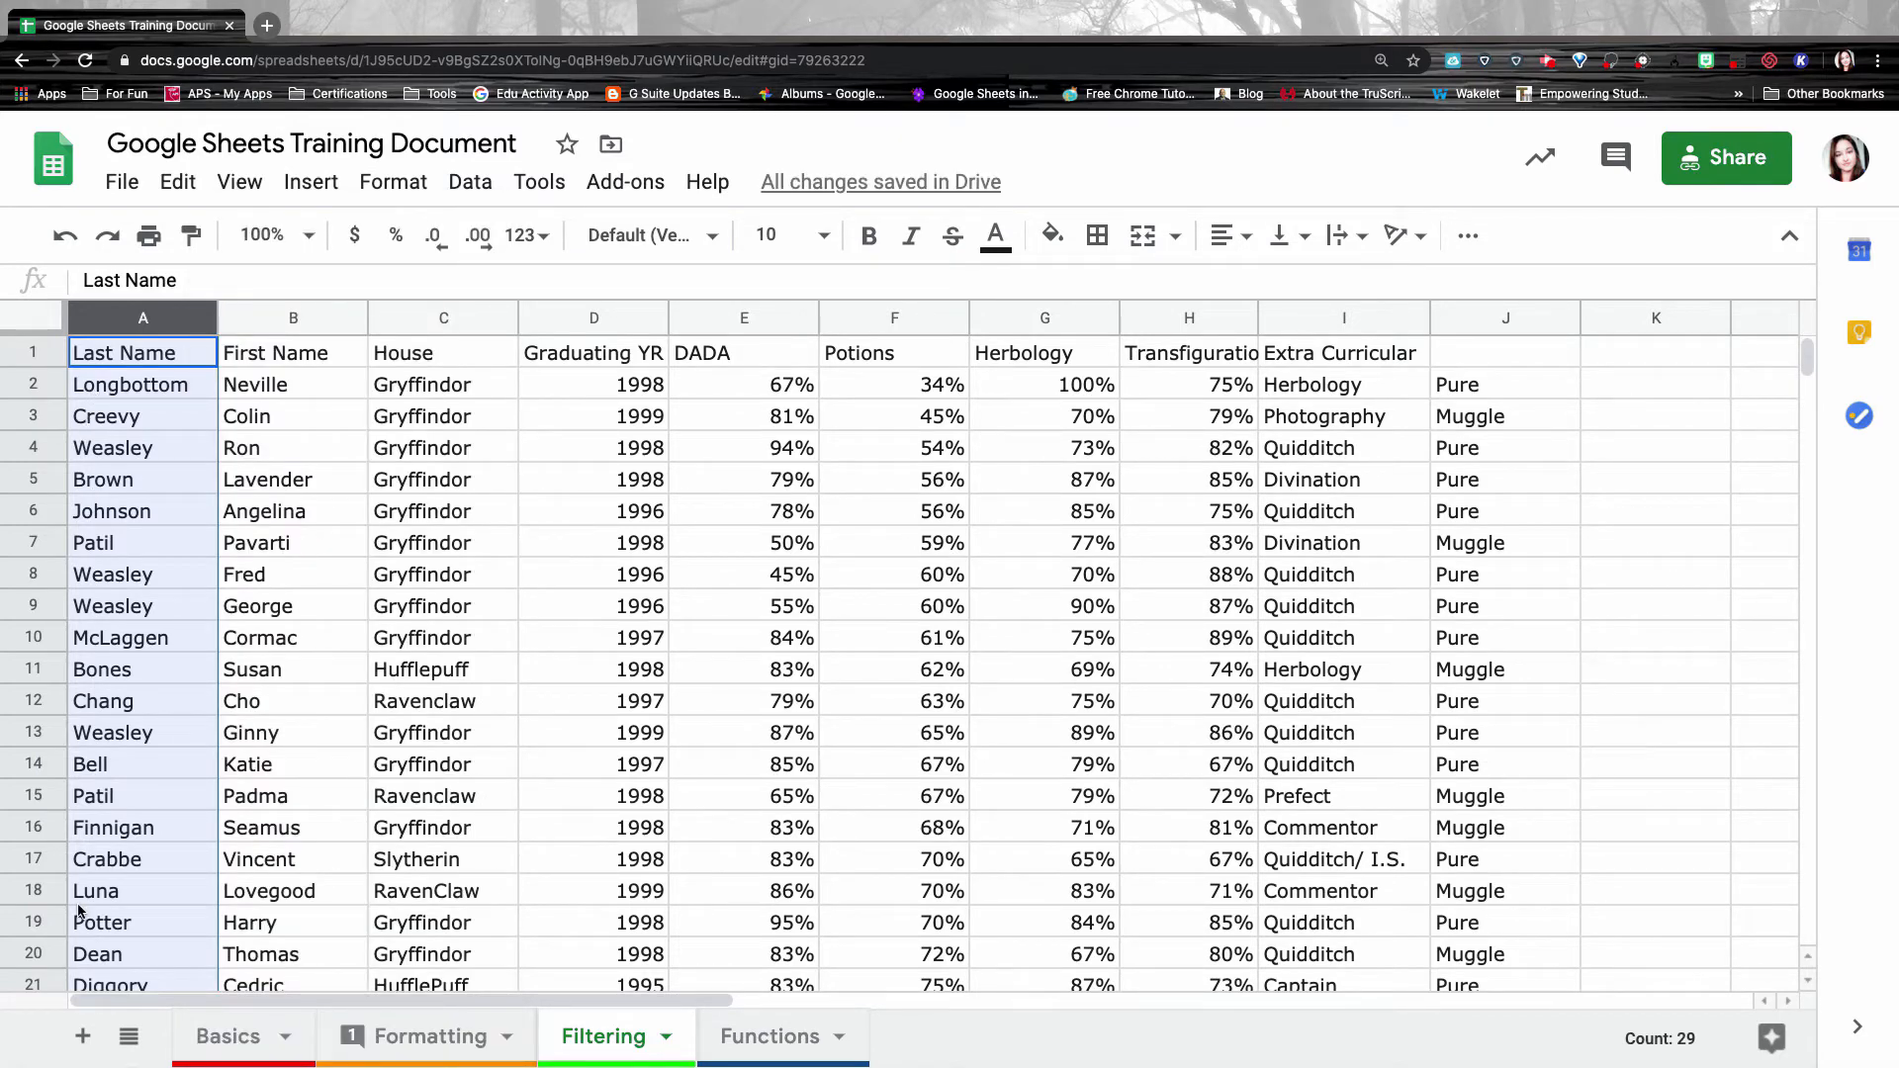
mouse_move(202, 324)
left_click(203, 323)
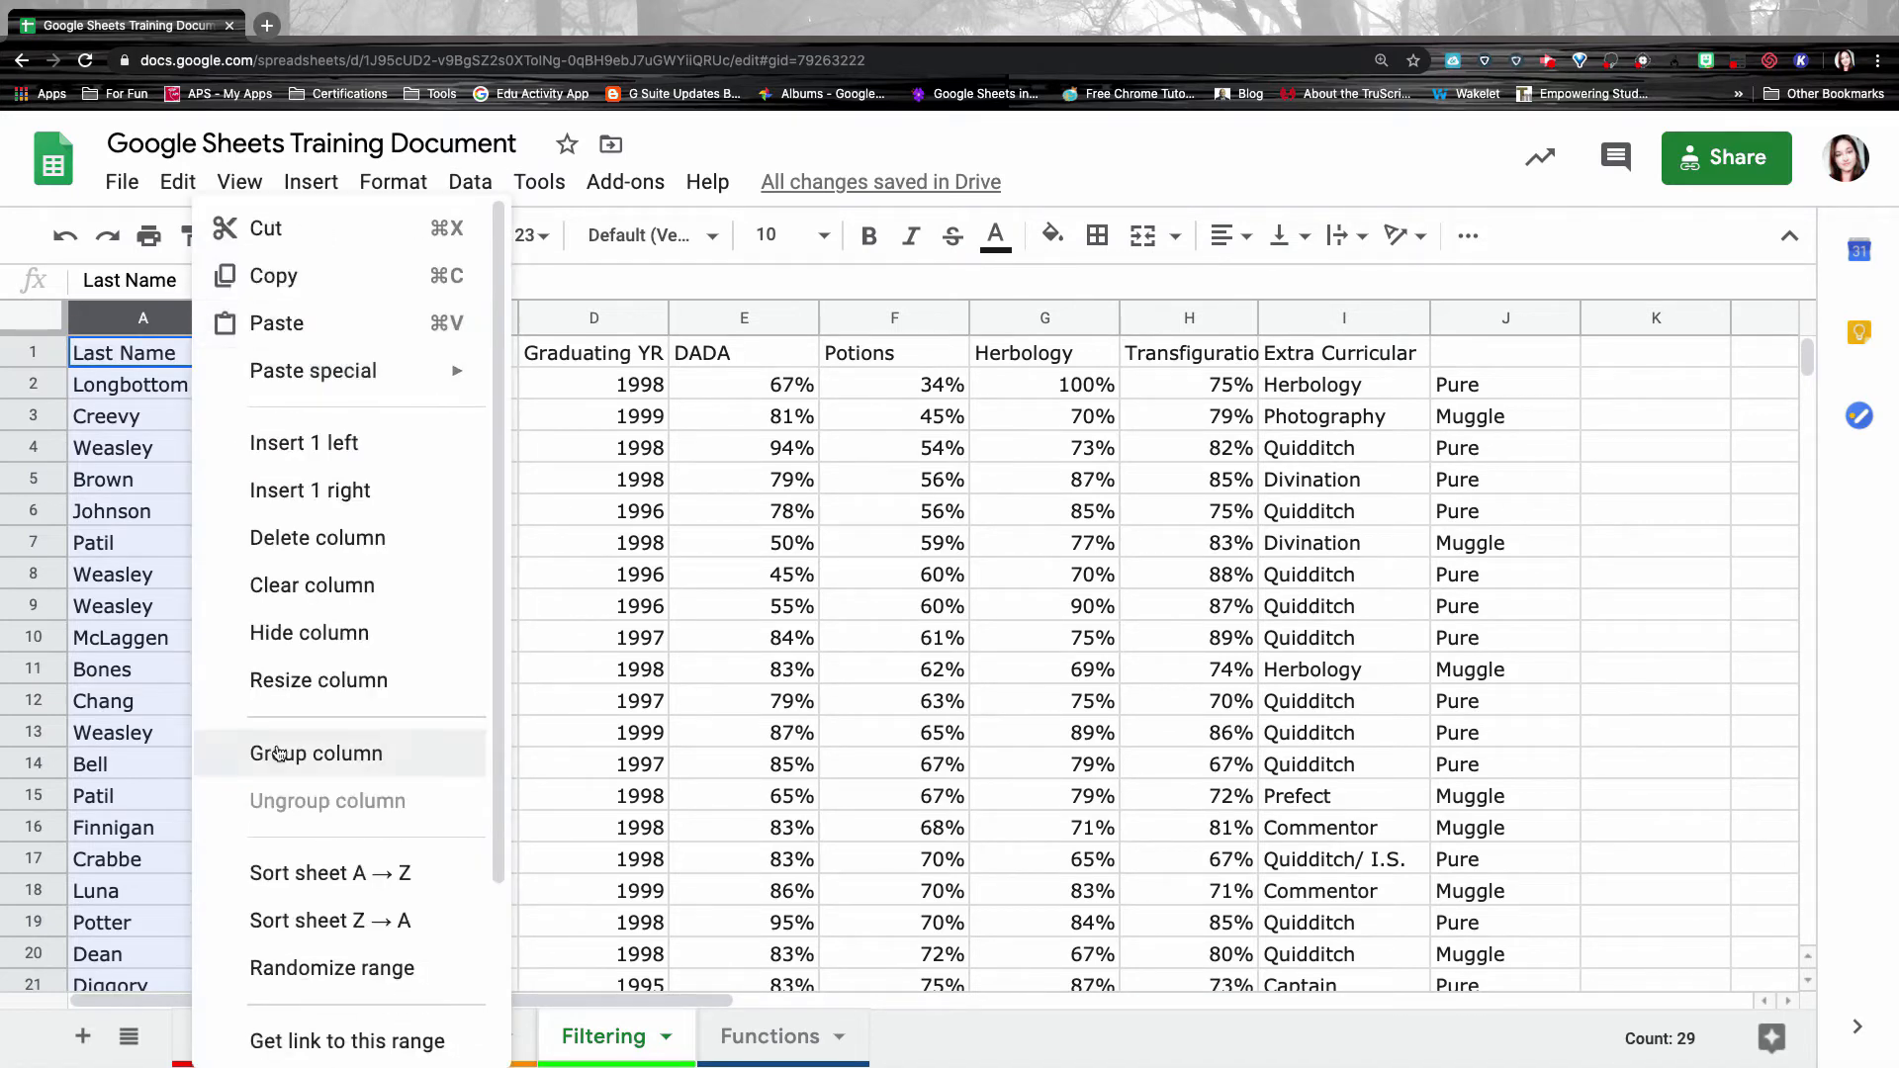
left_click(297, 873)
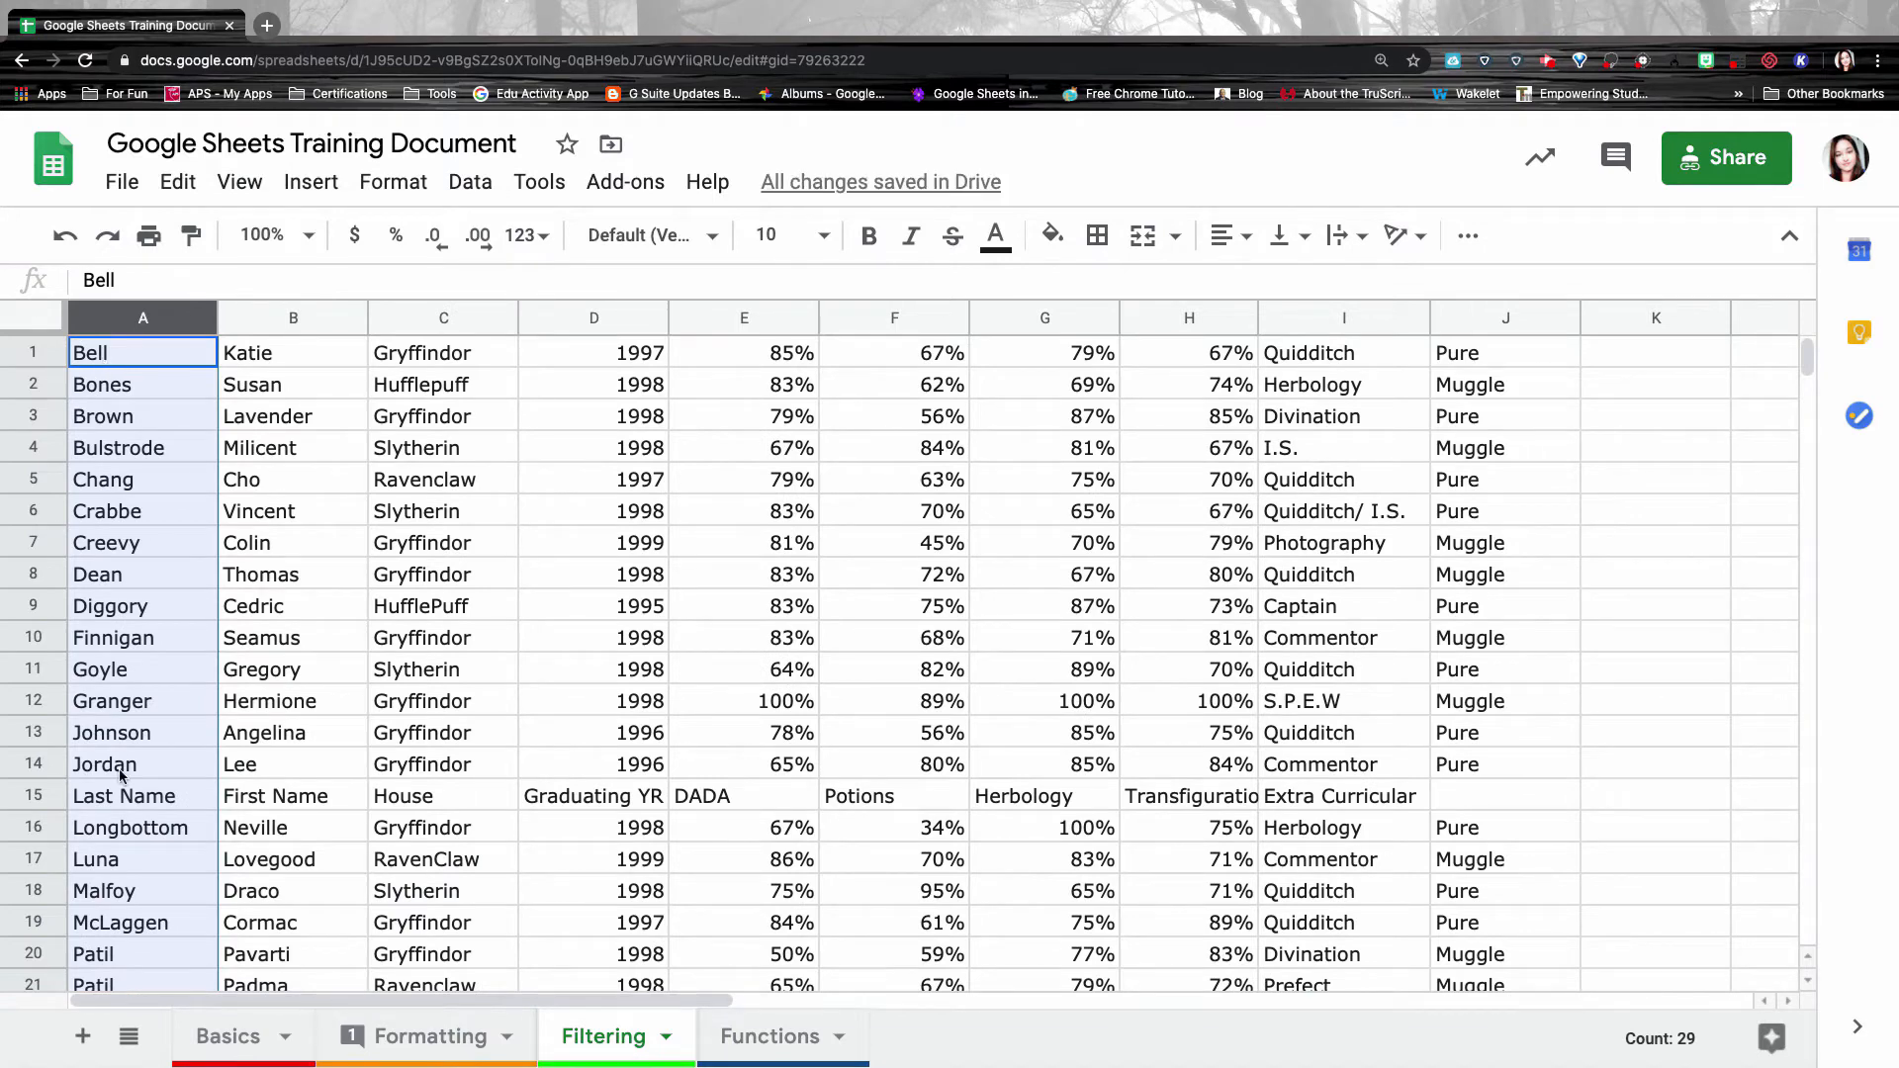
left_click(168, 811)
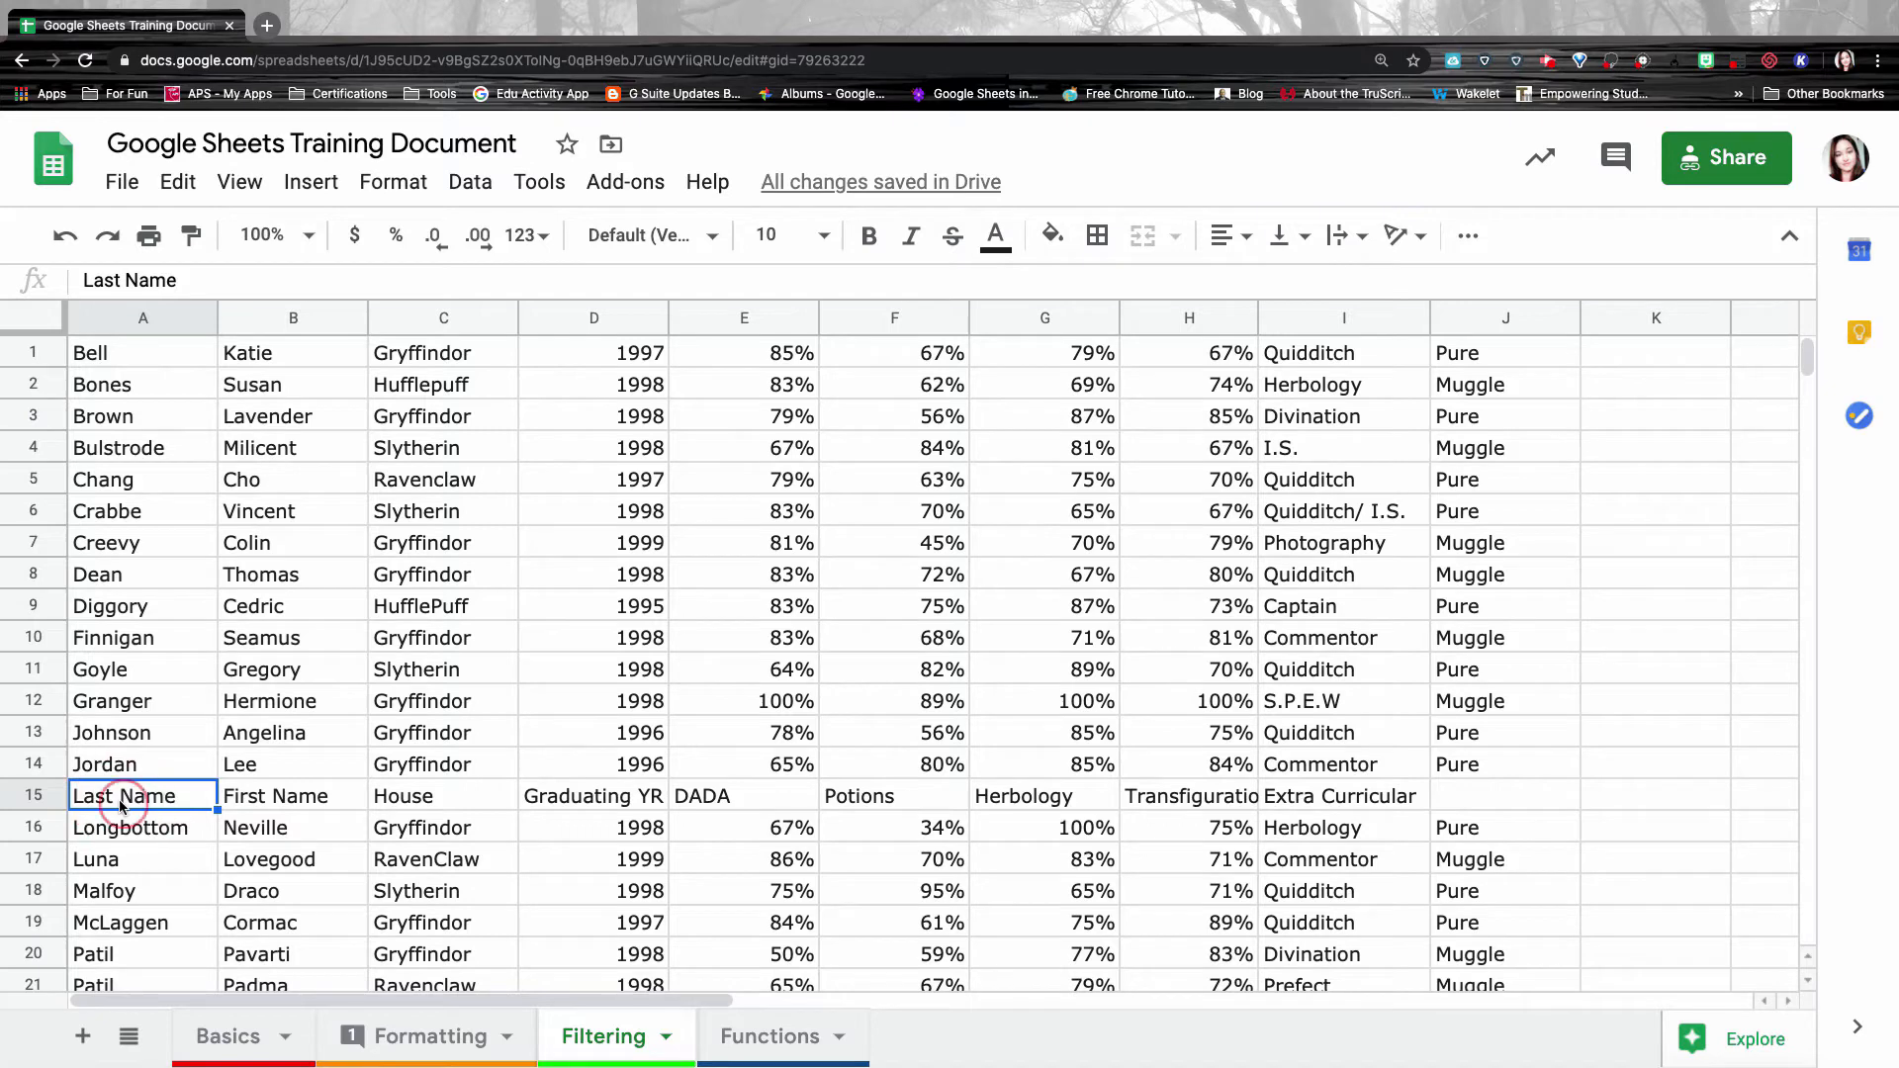
left_click(288, 817)
left_click(336, 805)
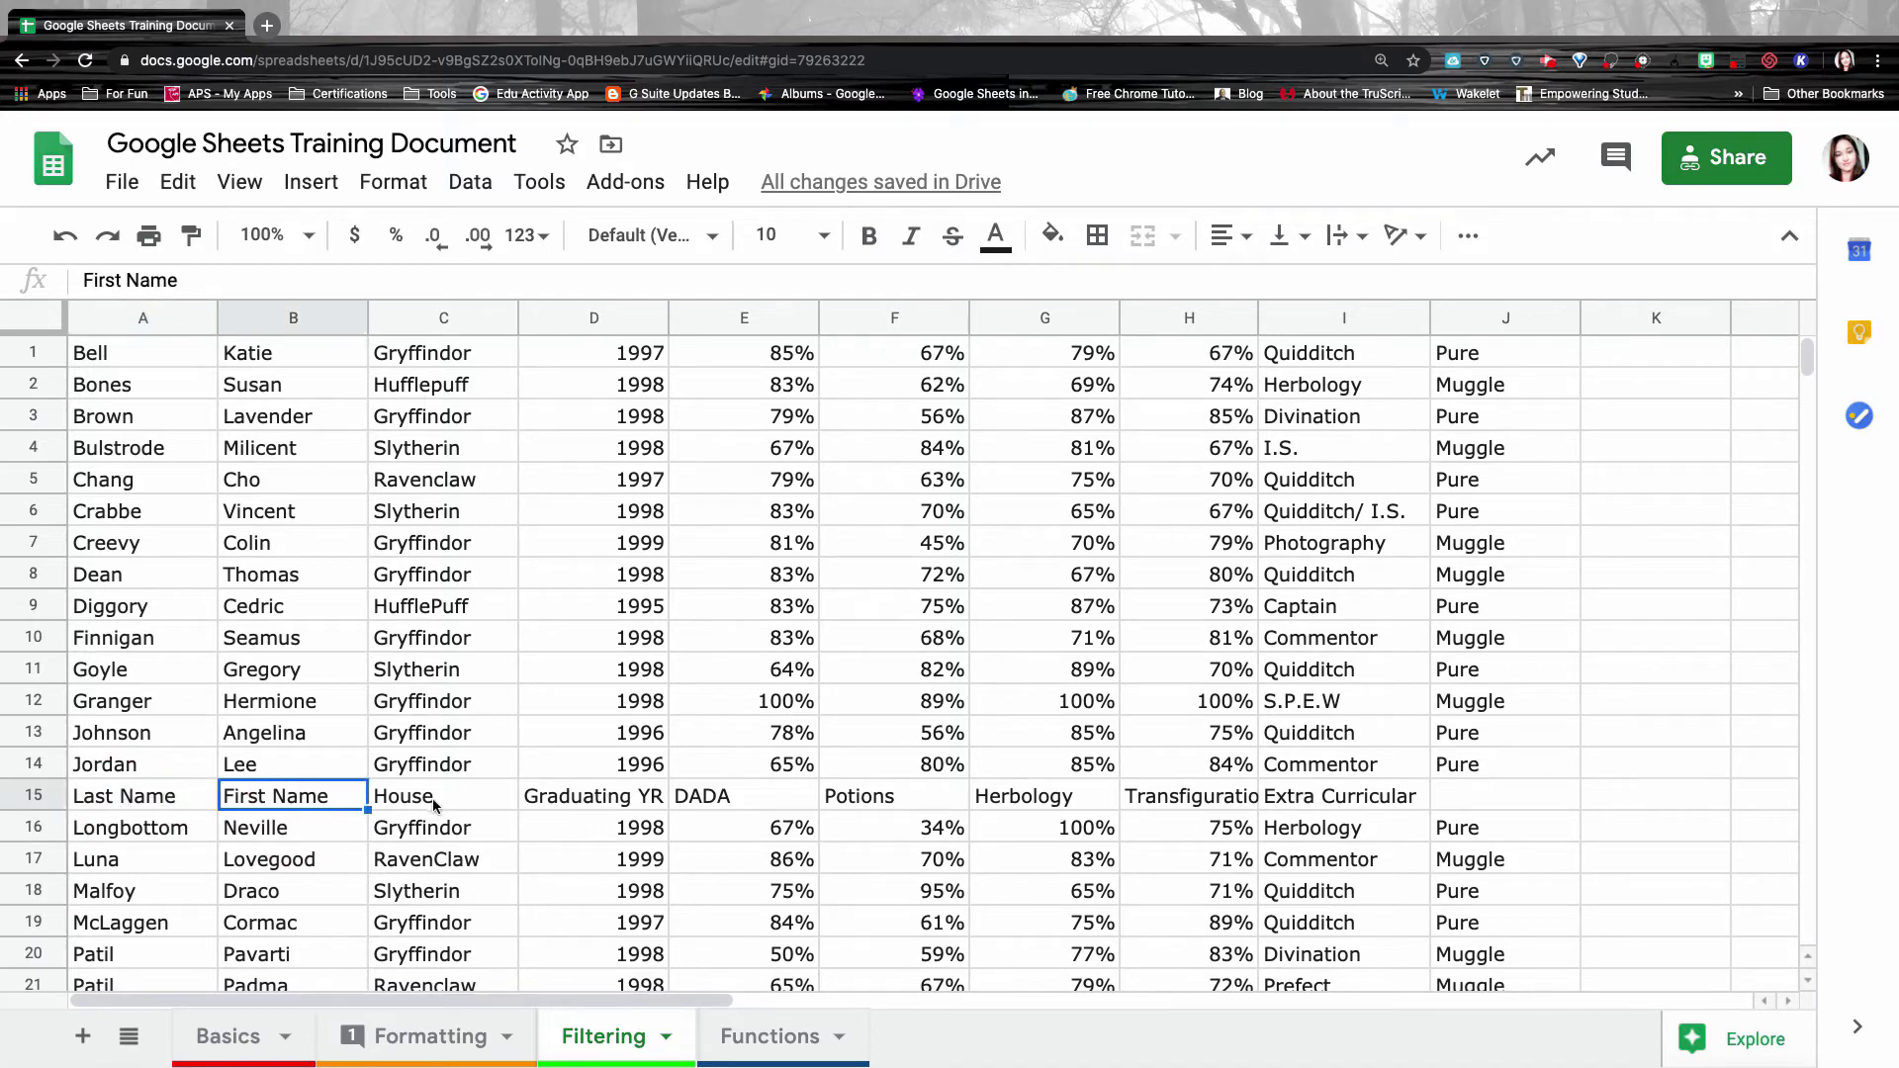
key("Right")
key("Right")
key("Right")
key("Right")
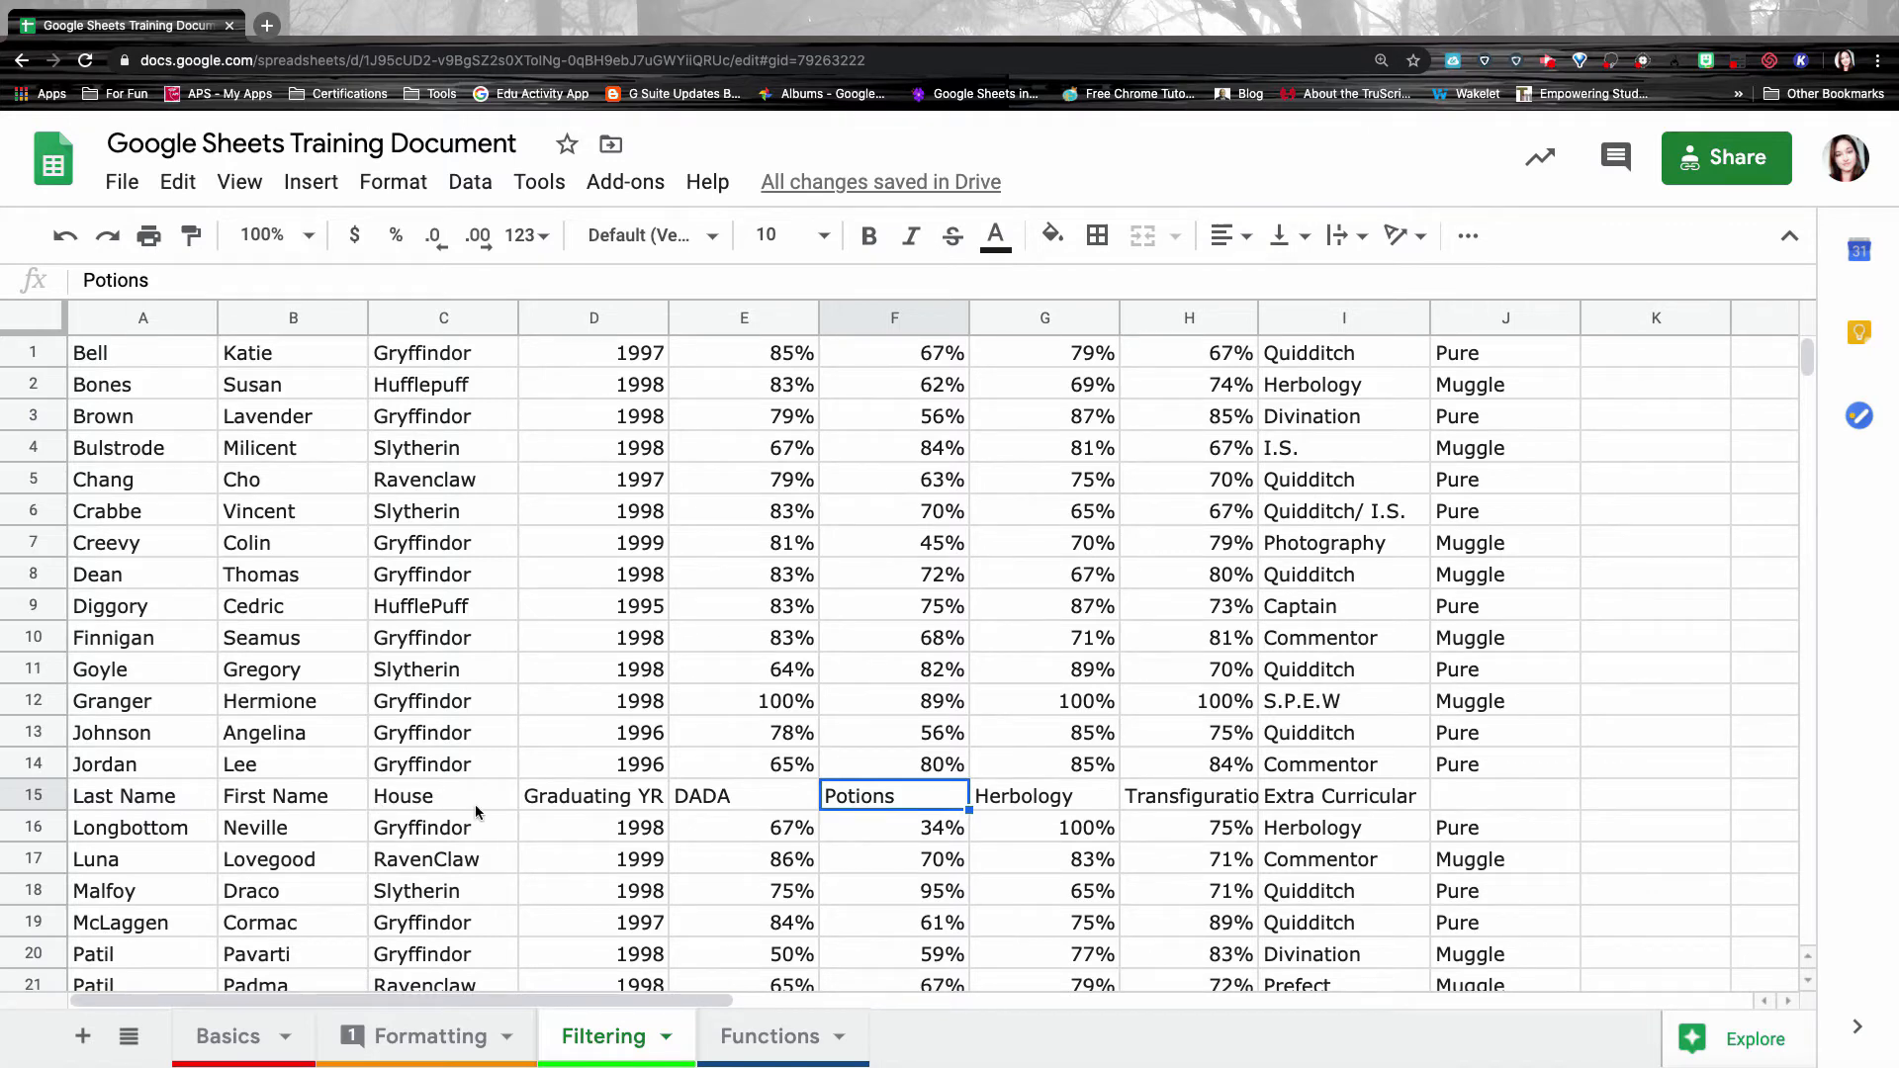
left_click(61, 236)
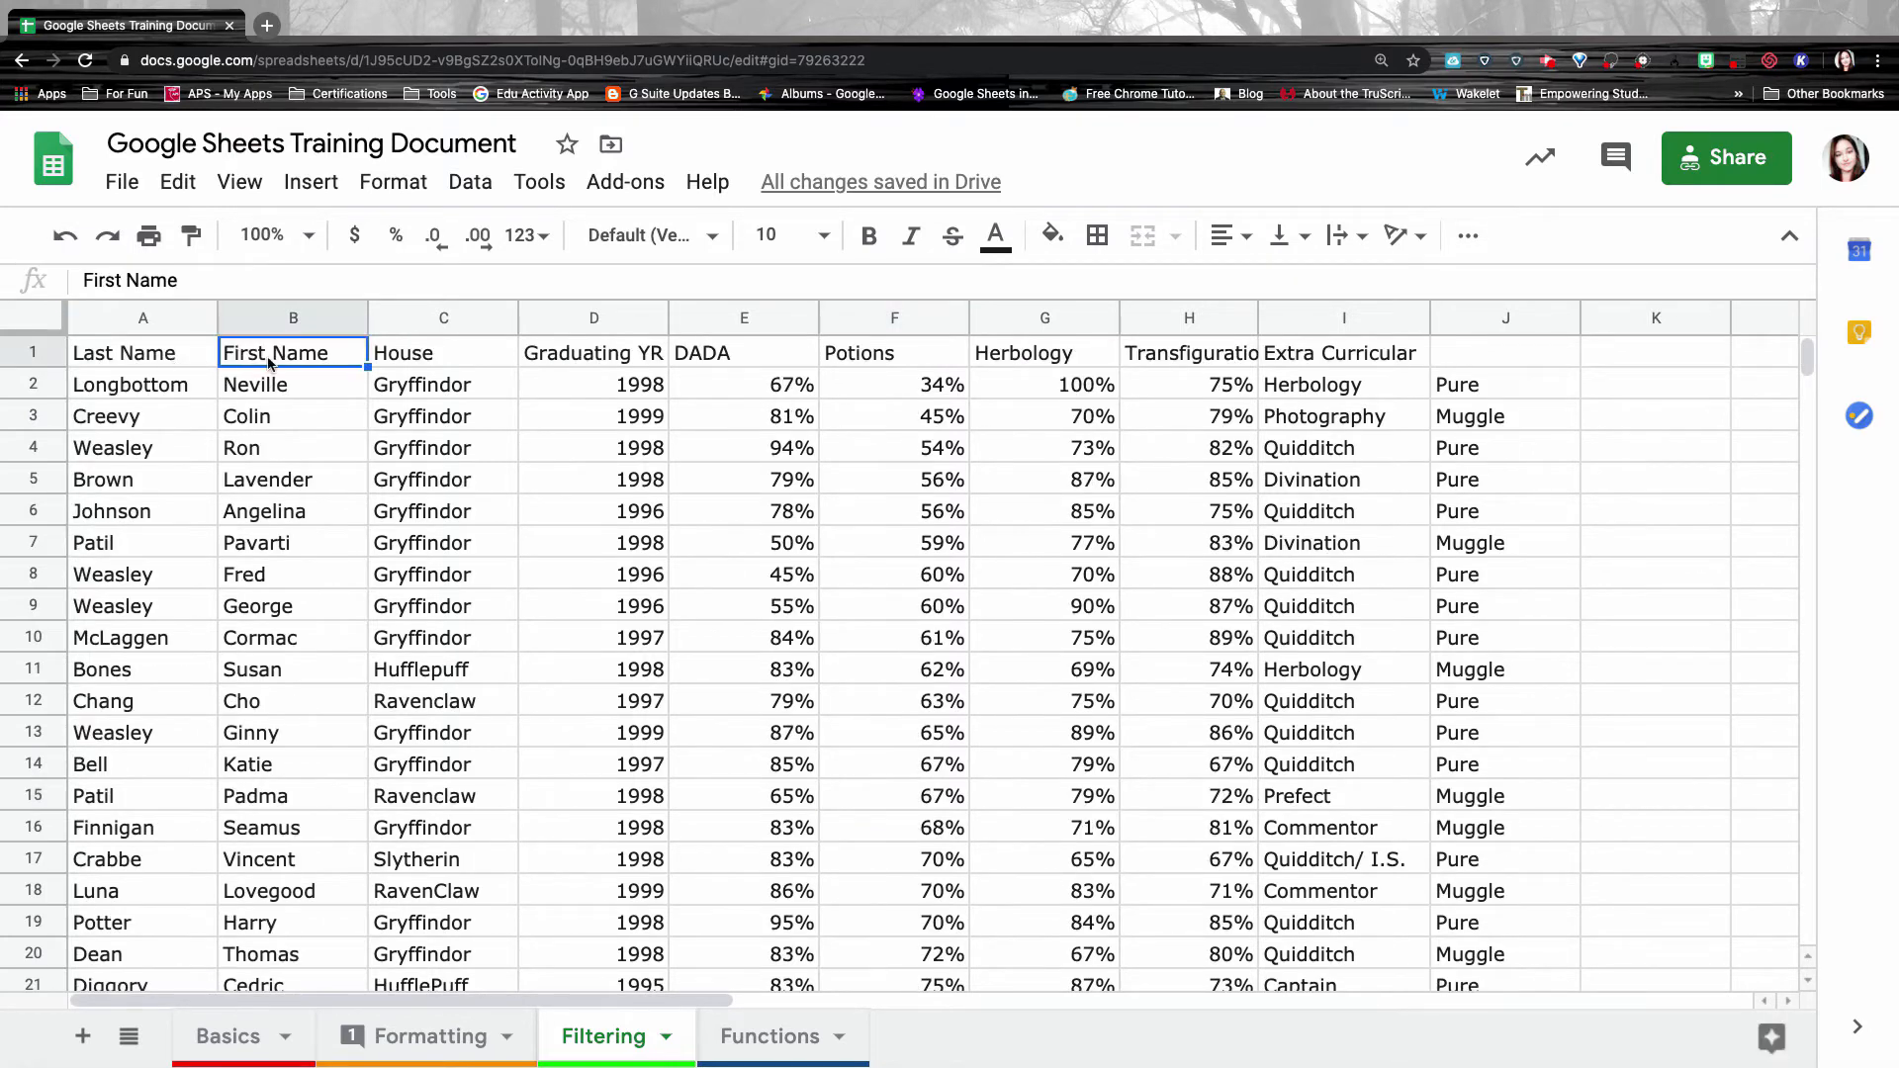
left_click(33, 356)
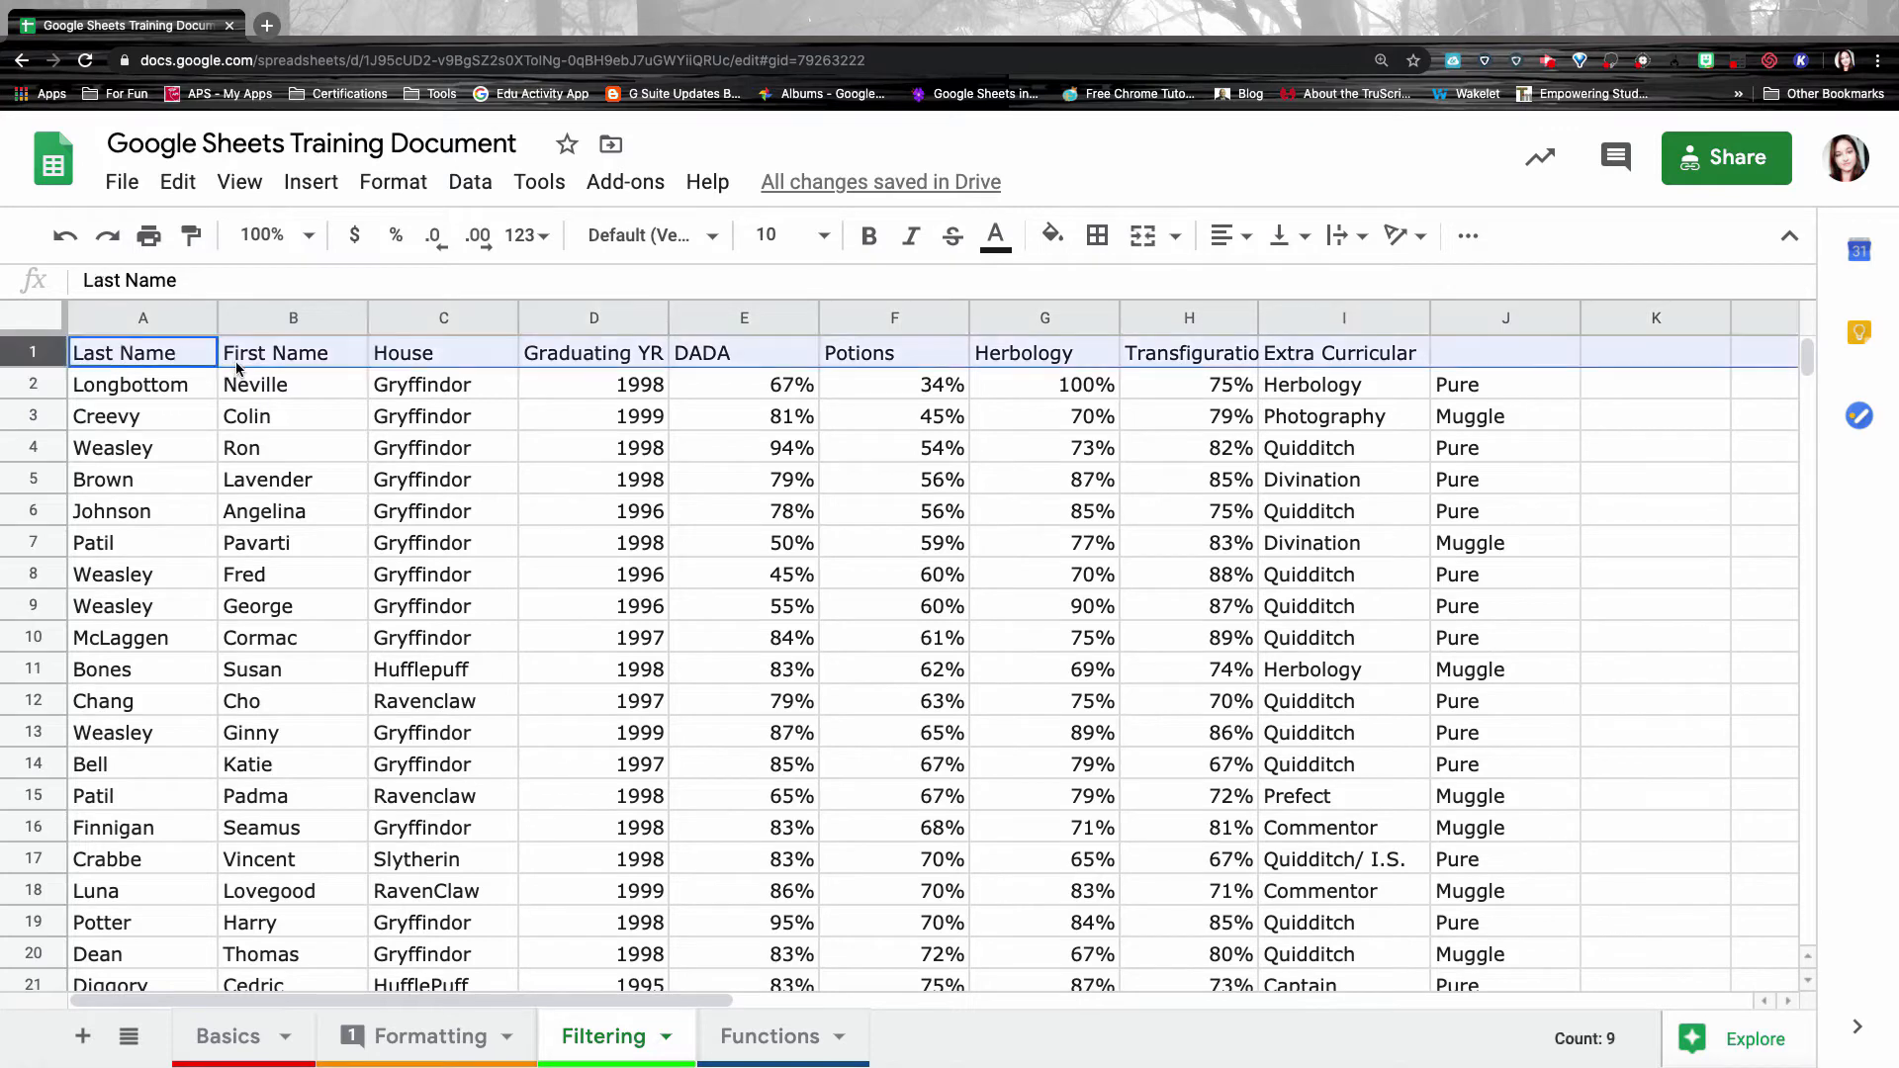
Freeze row 1 on the Filtering sheet and scroll to confirm the headers stay visible.
left_click(238, 185)
mouse_move(267, 247)
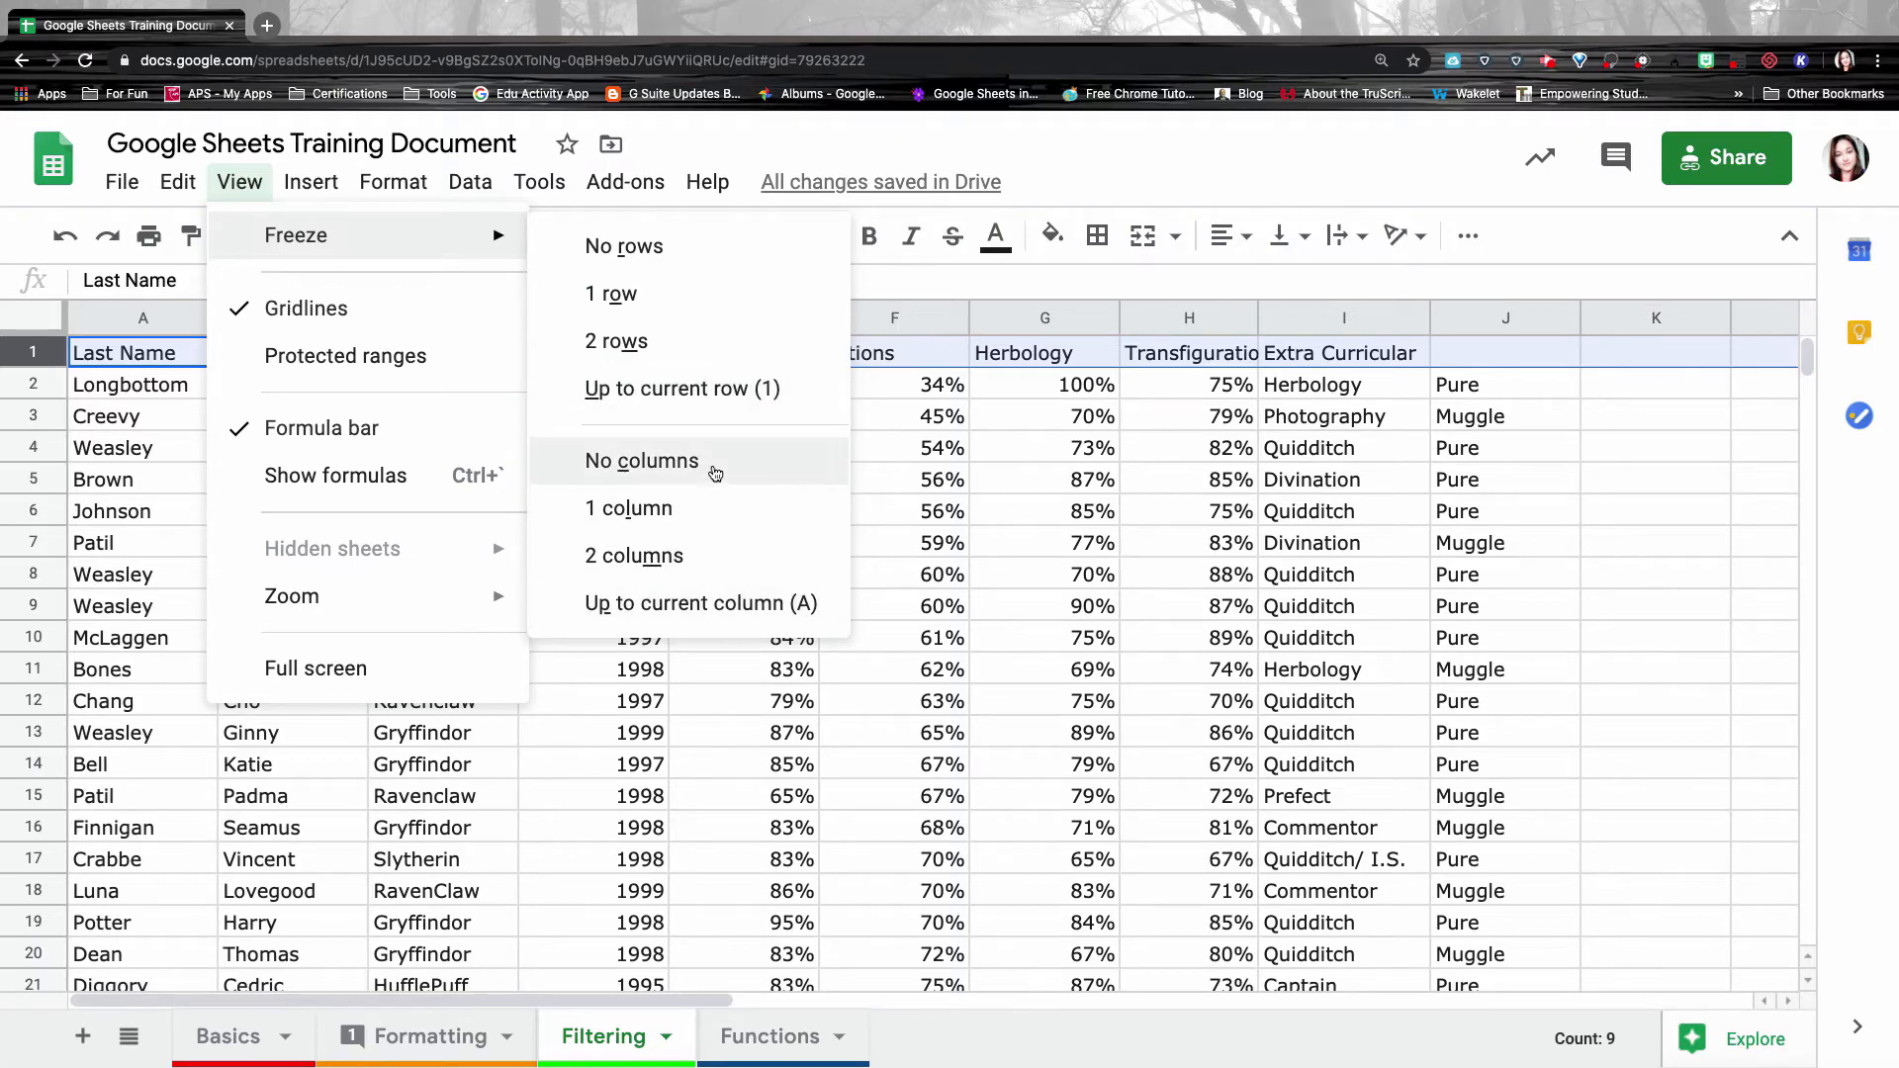
left_click(658, 297)
left_click(153, 385)
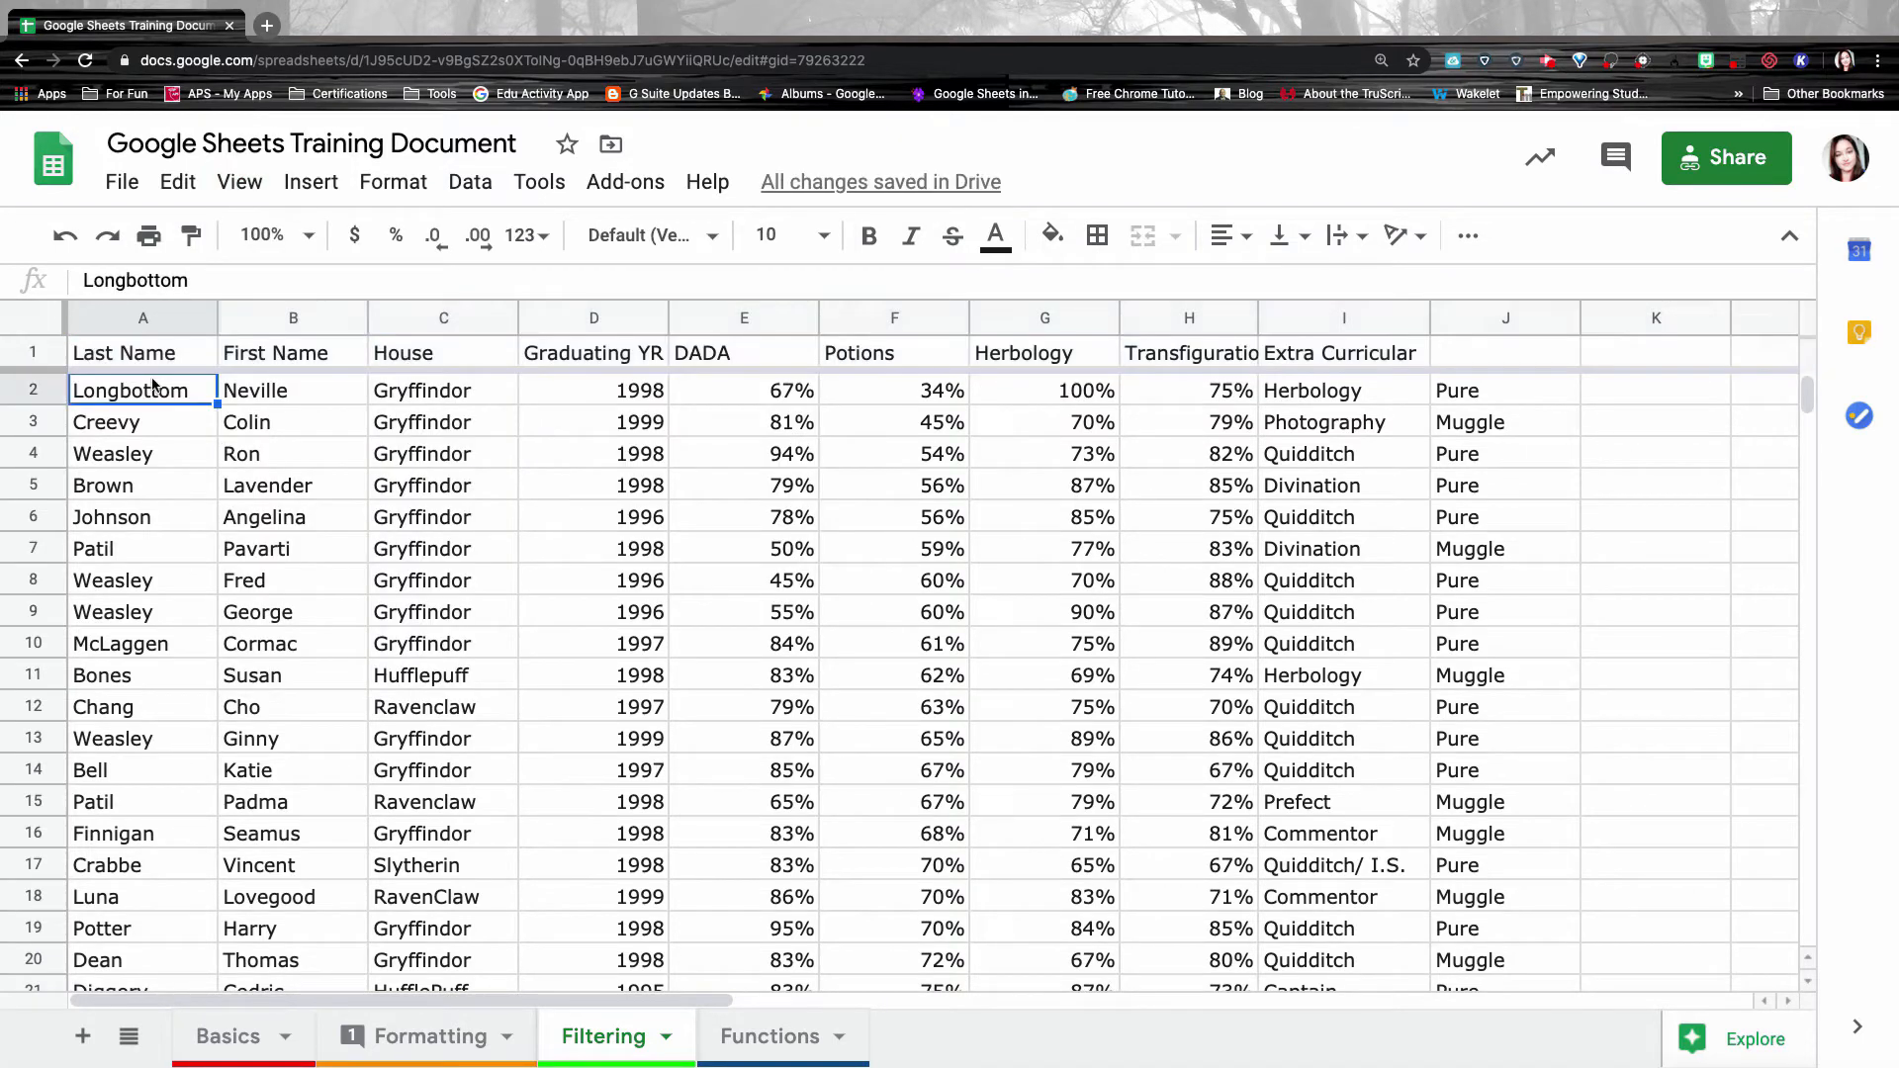
scroll(205, 522, "down", 3)
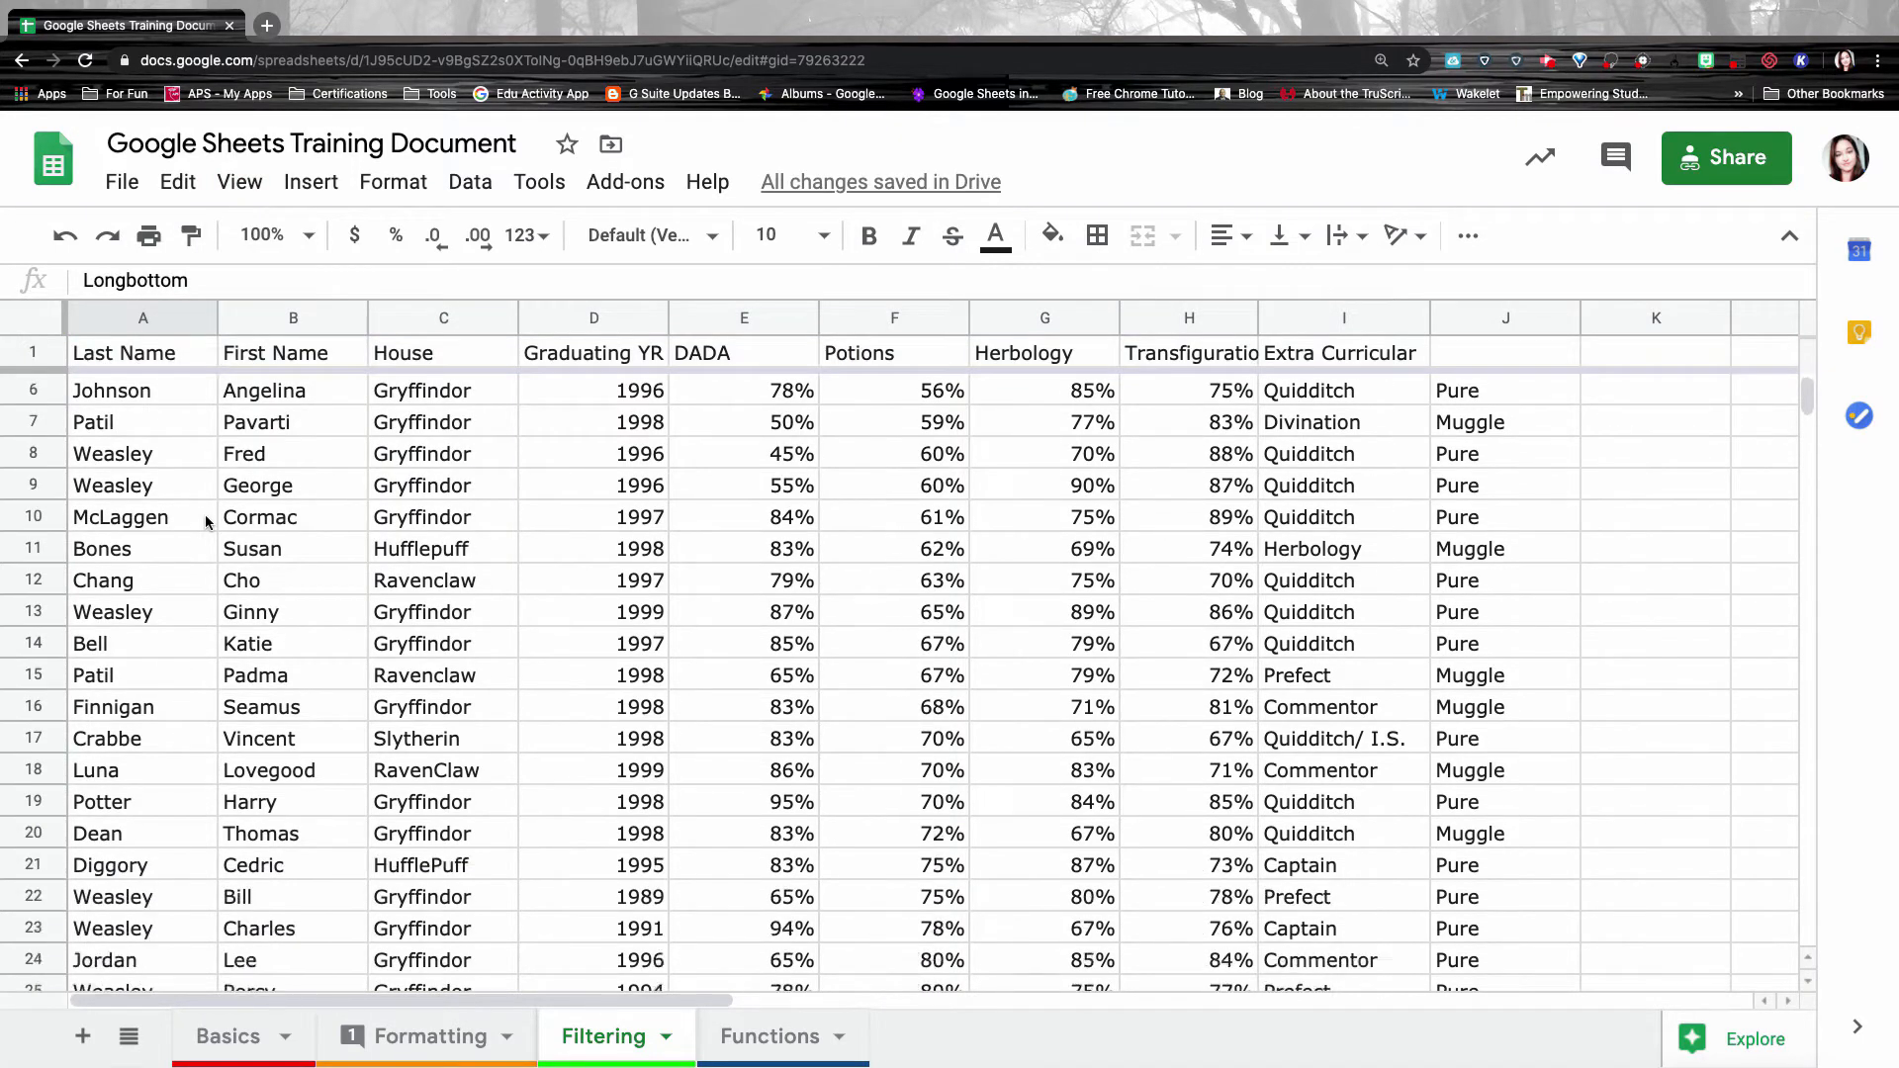
scroll(204, 522, "down", 8)
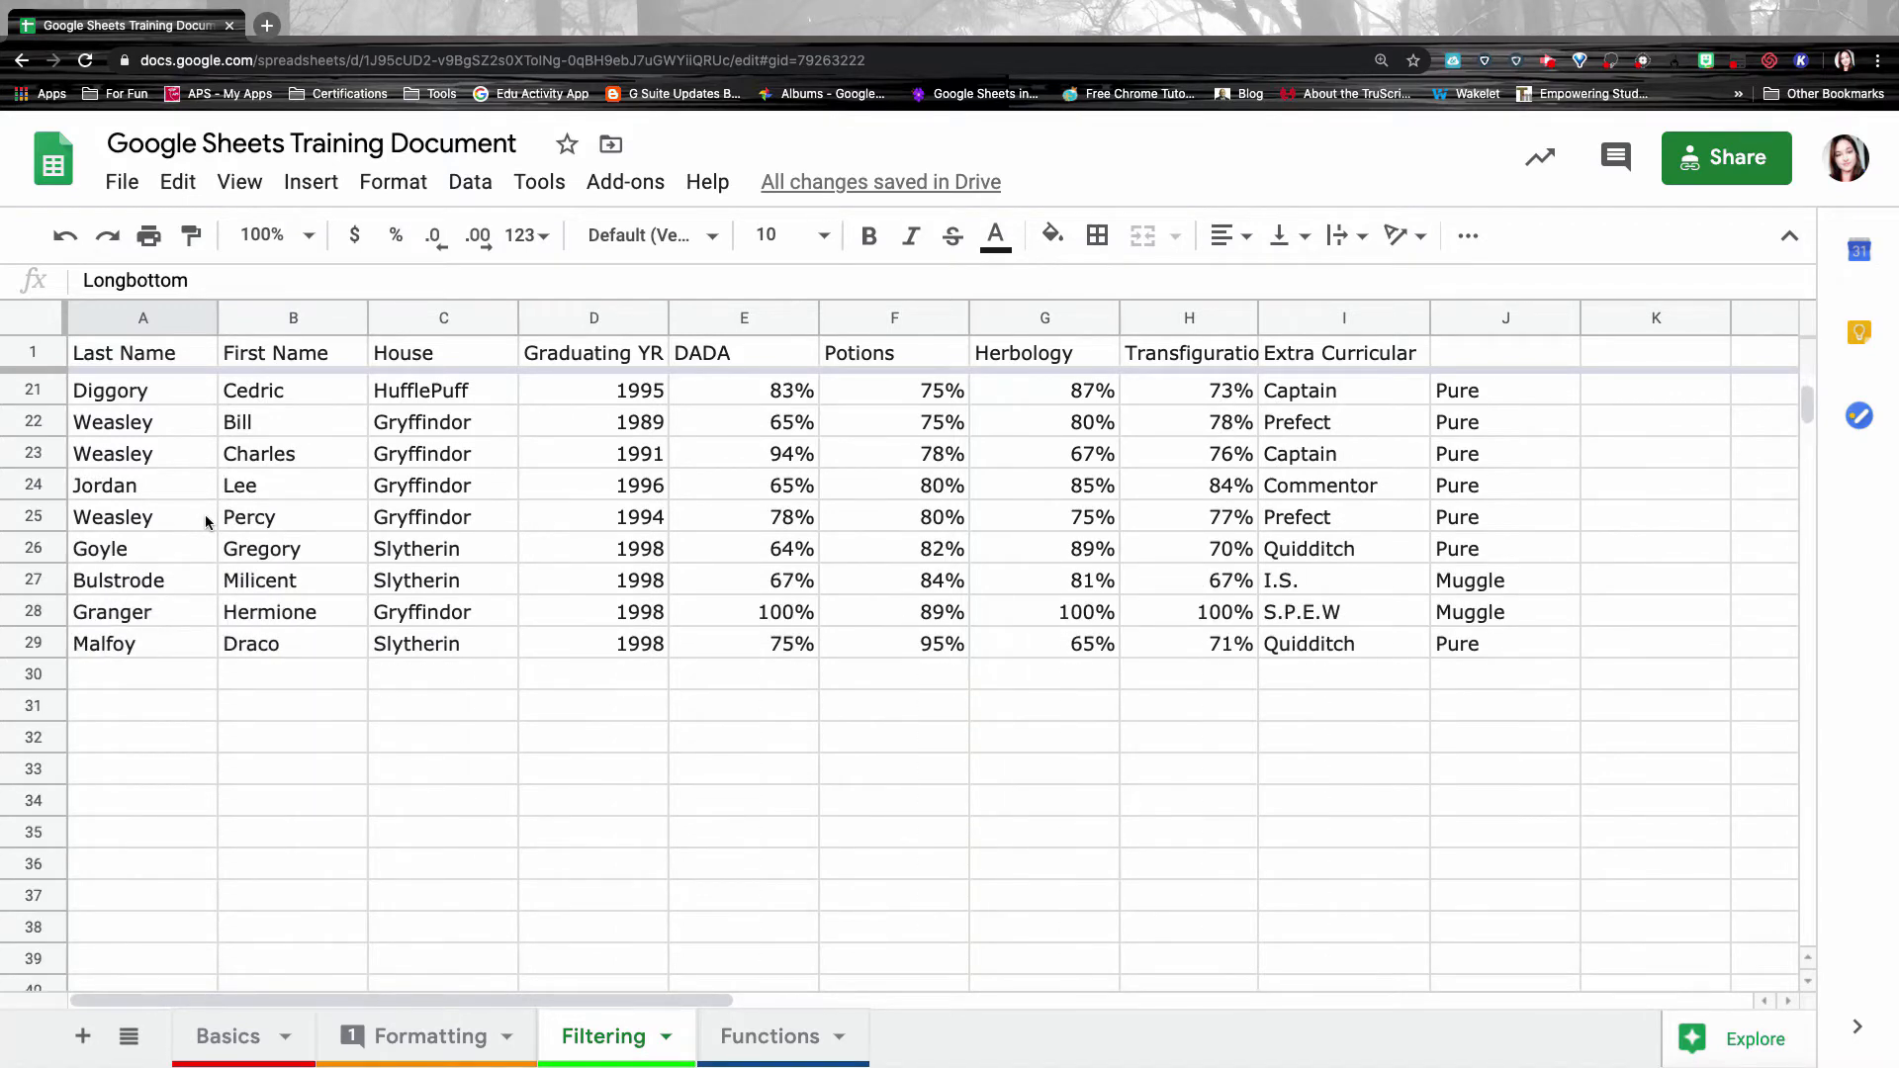
scroll(205, 521, "down", 2)
Sort the sheet A→Z by Last Name, with Bell first, then select table columns A through J.
scroll(205, 522, "up", 6)
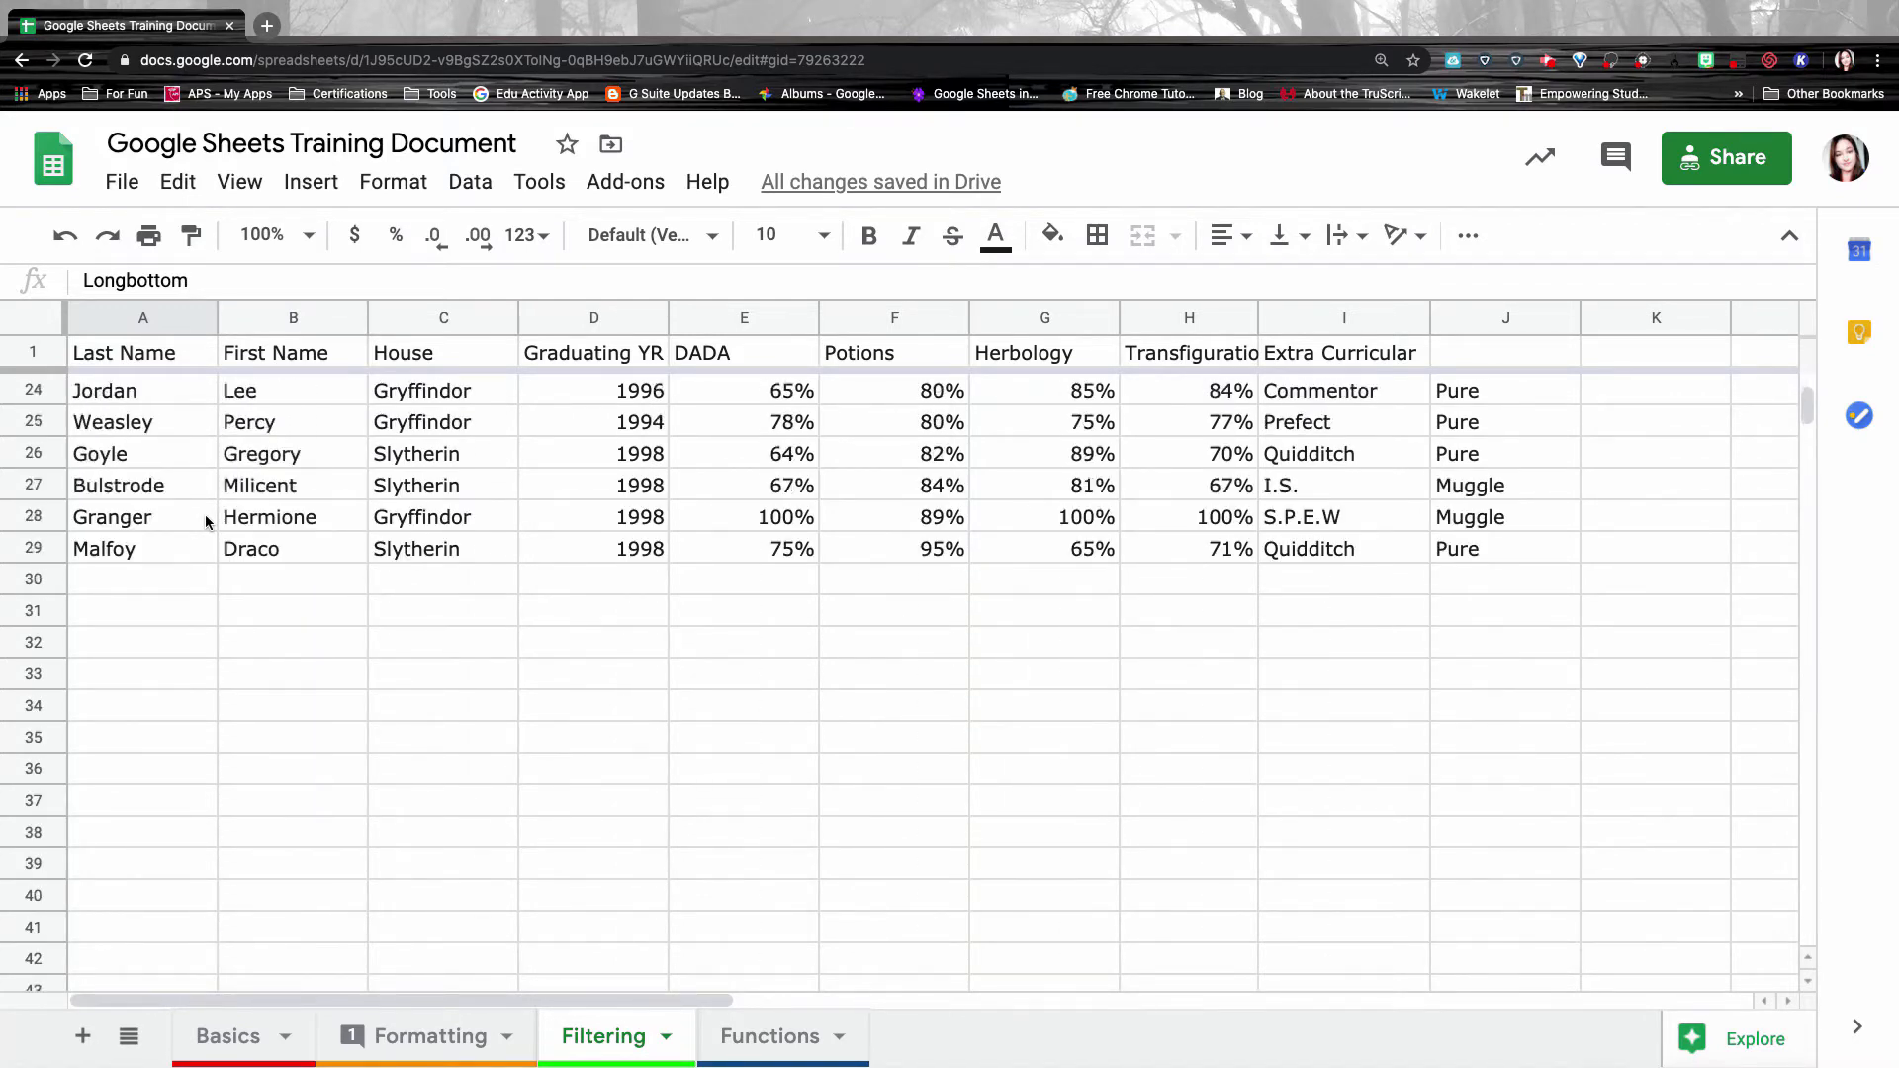
scroll(205, 521, "up", 3)
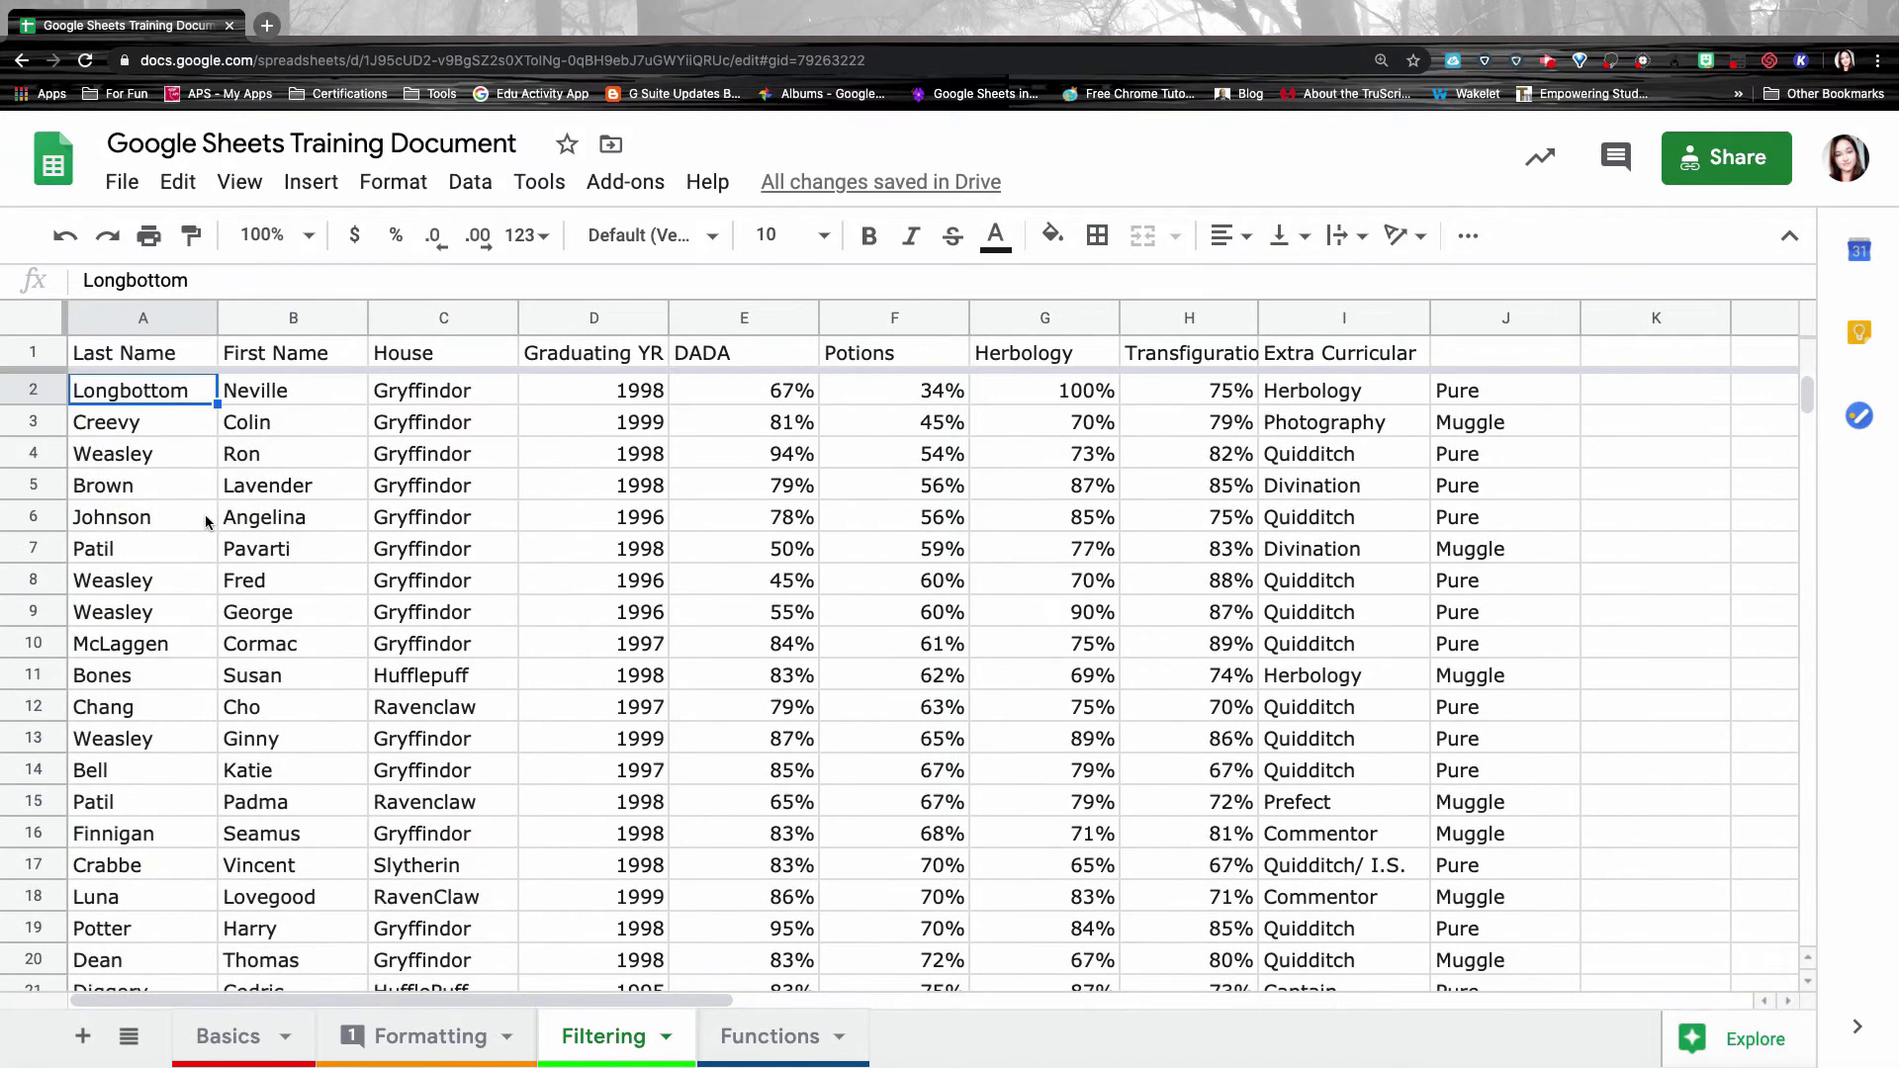
left_click(144, 319)
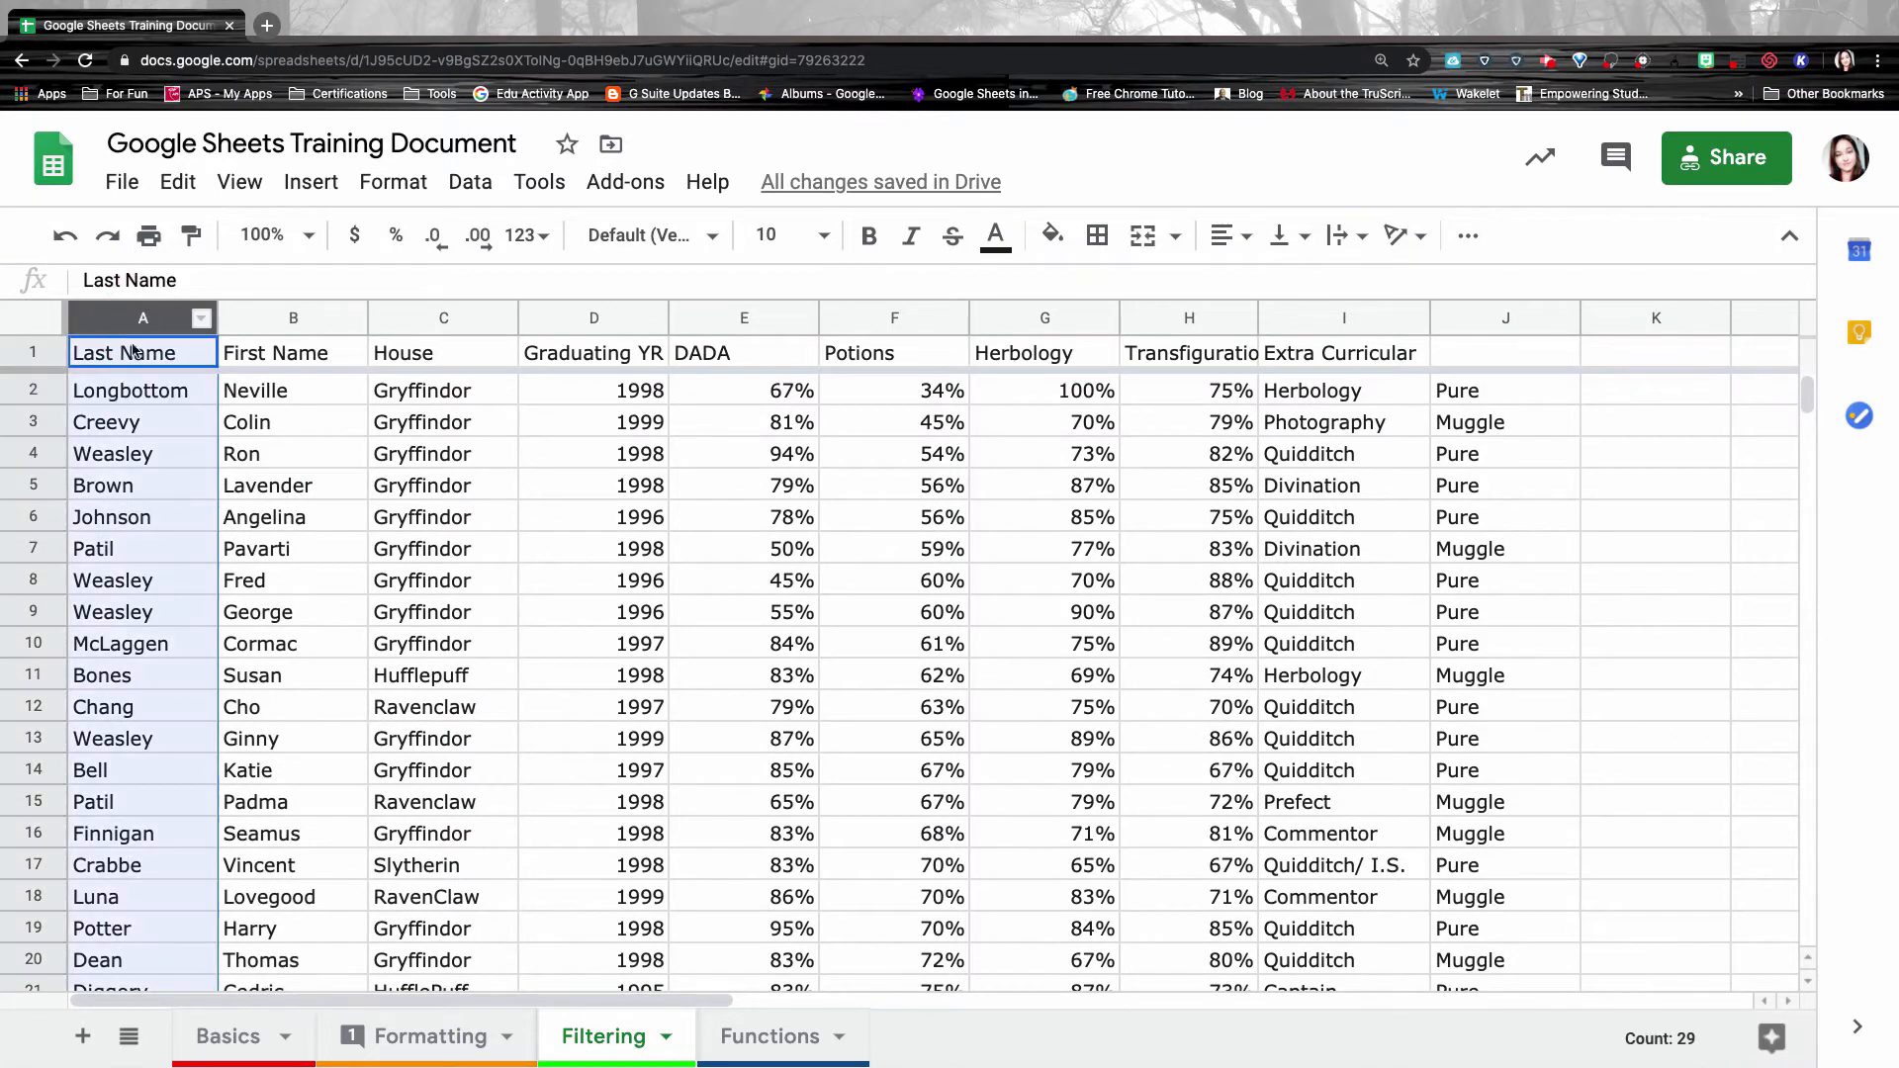
right_click(148, 316)
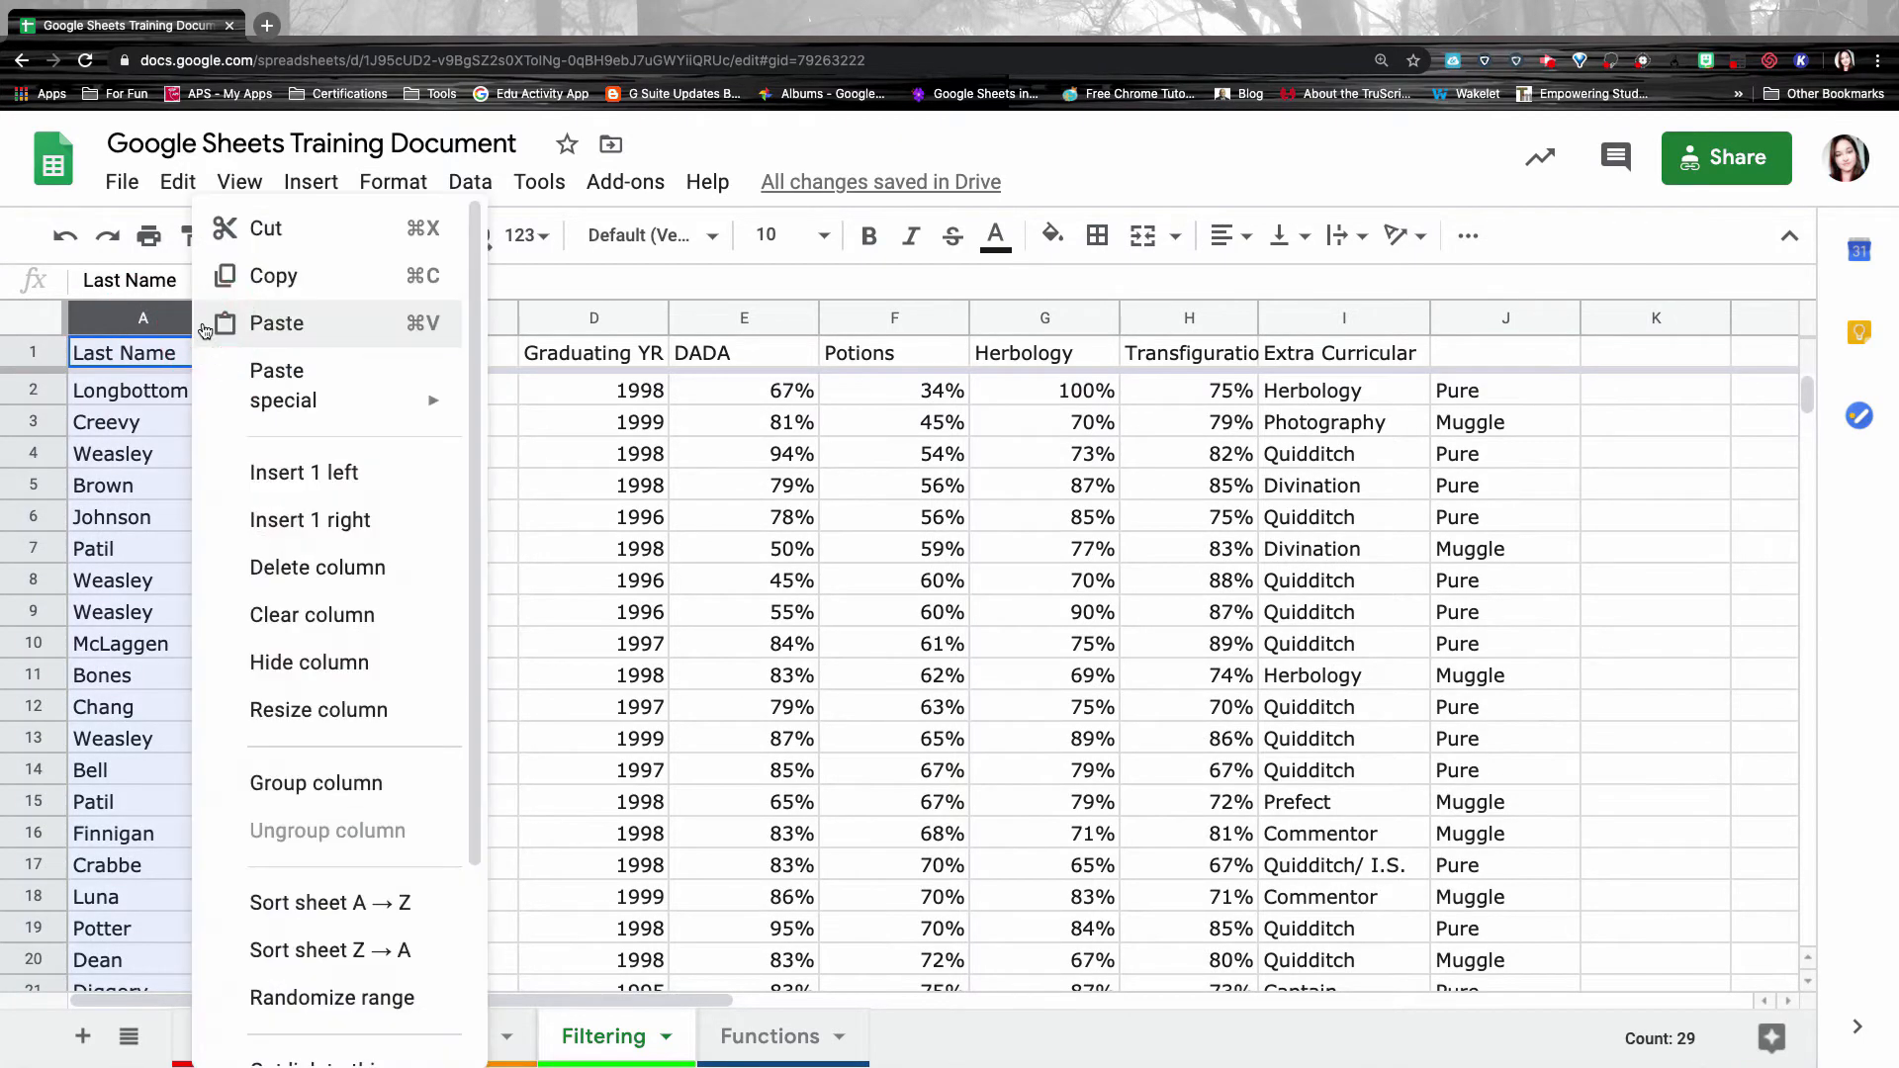
left_click(332, 889)
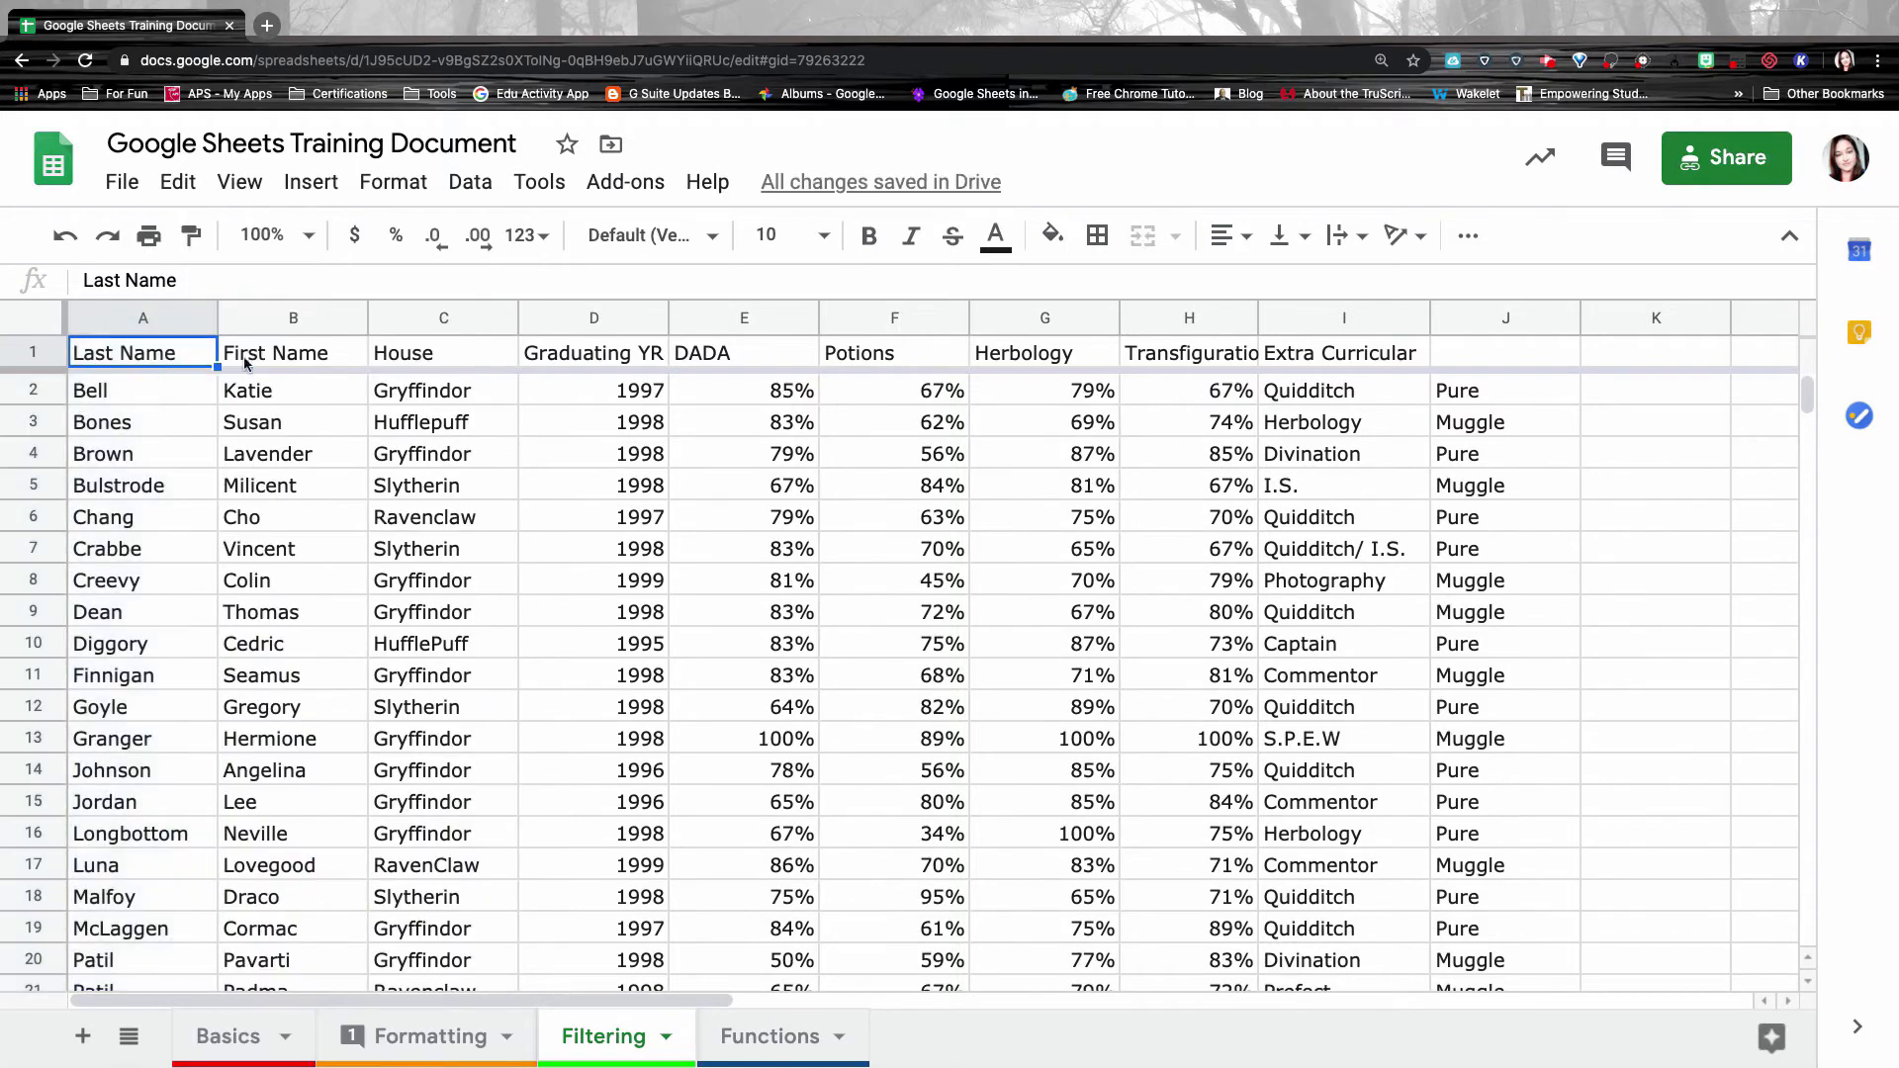
scroll(150, 483, "down", 6)
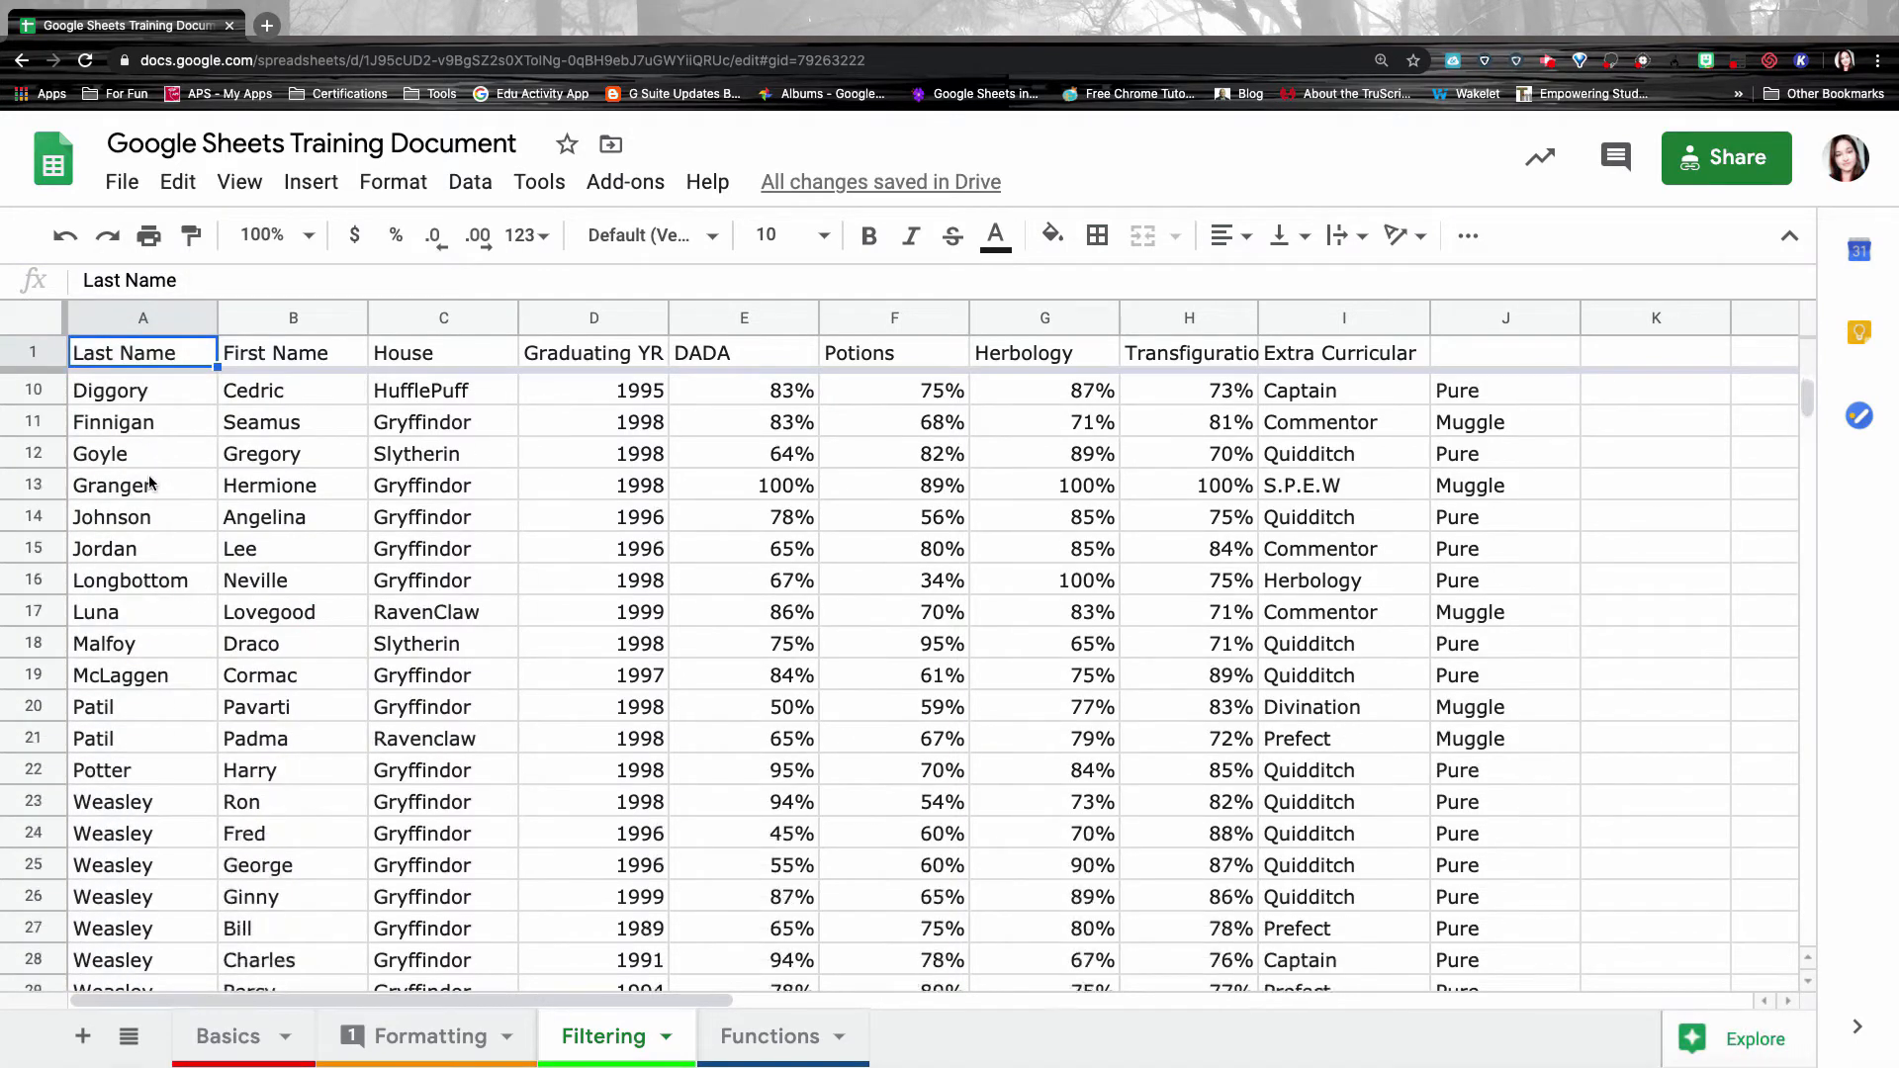
scroll(247, 464, "up", 6)
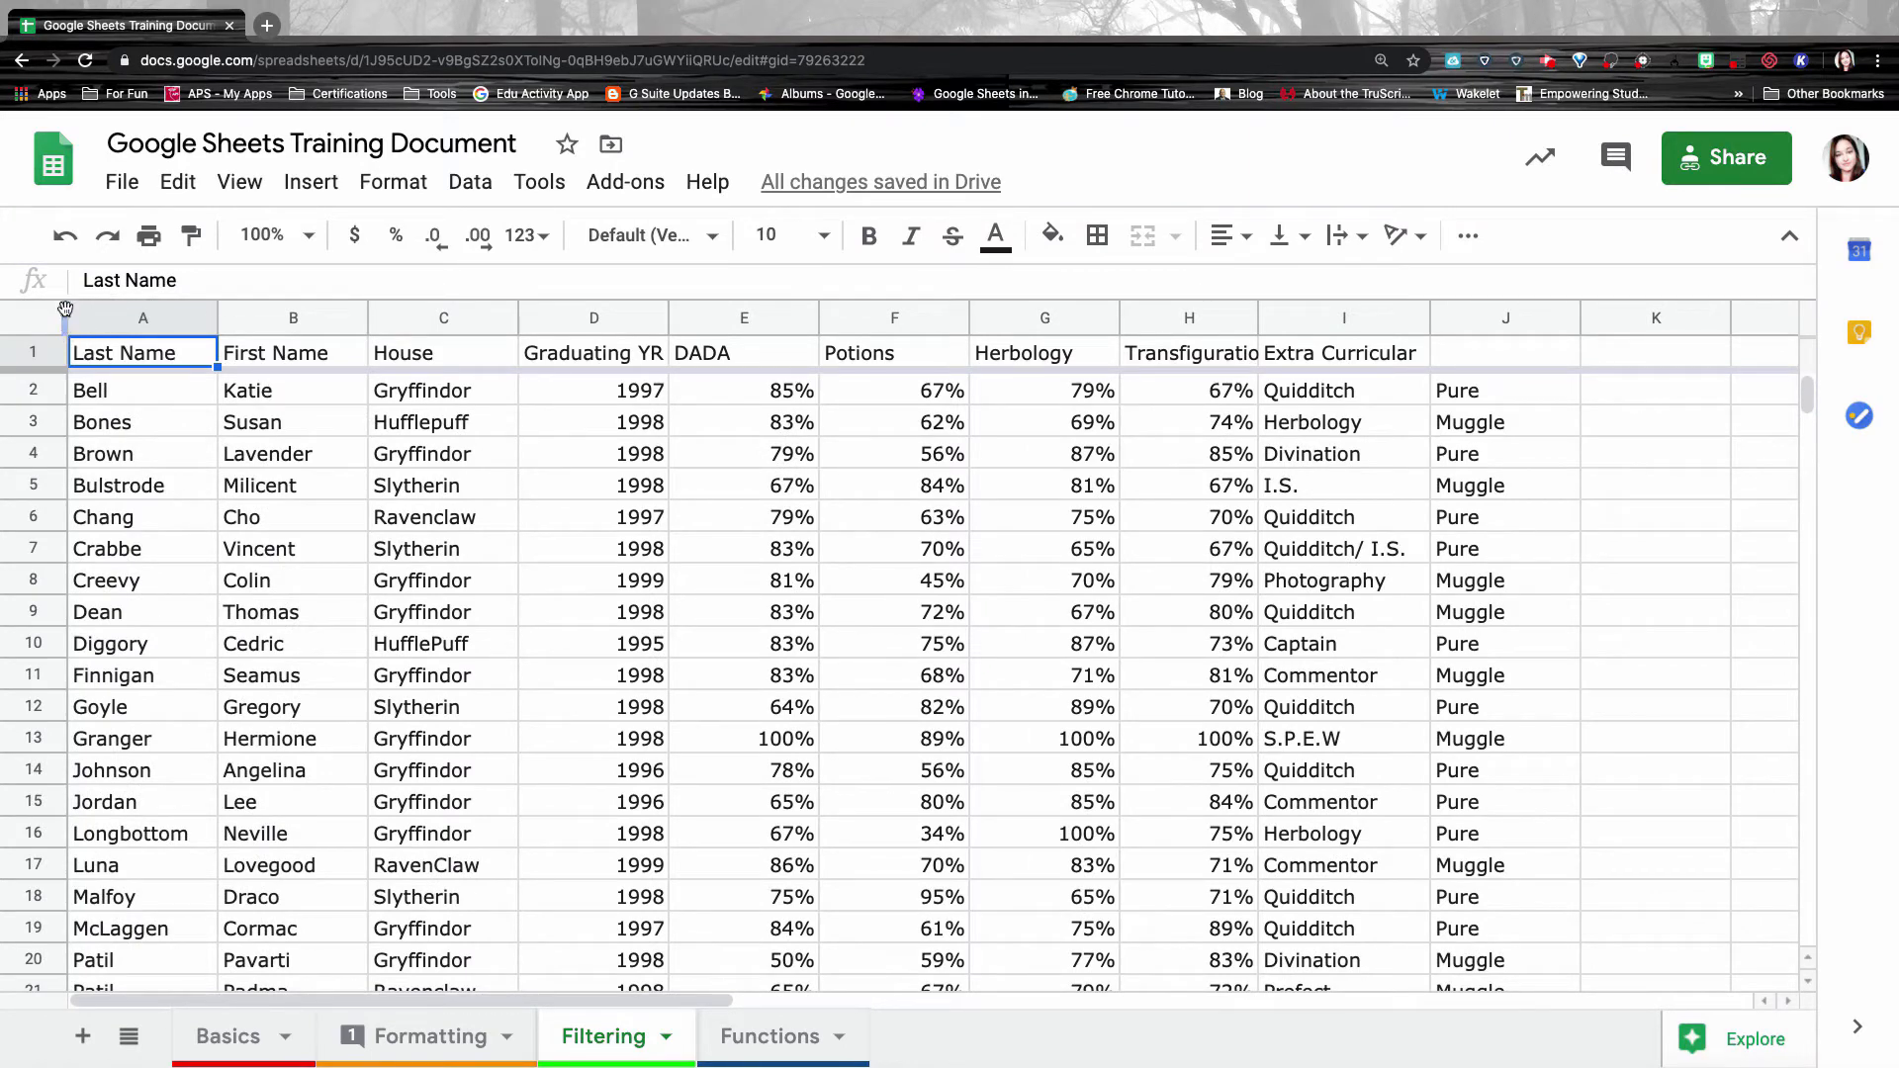
left_click_drag(64, 322, 1493, 342)
Sort the range, which has a header row, by Last Name A→Z, then House A→Z.
left_click(472, 181)
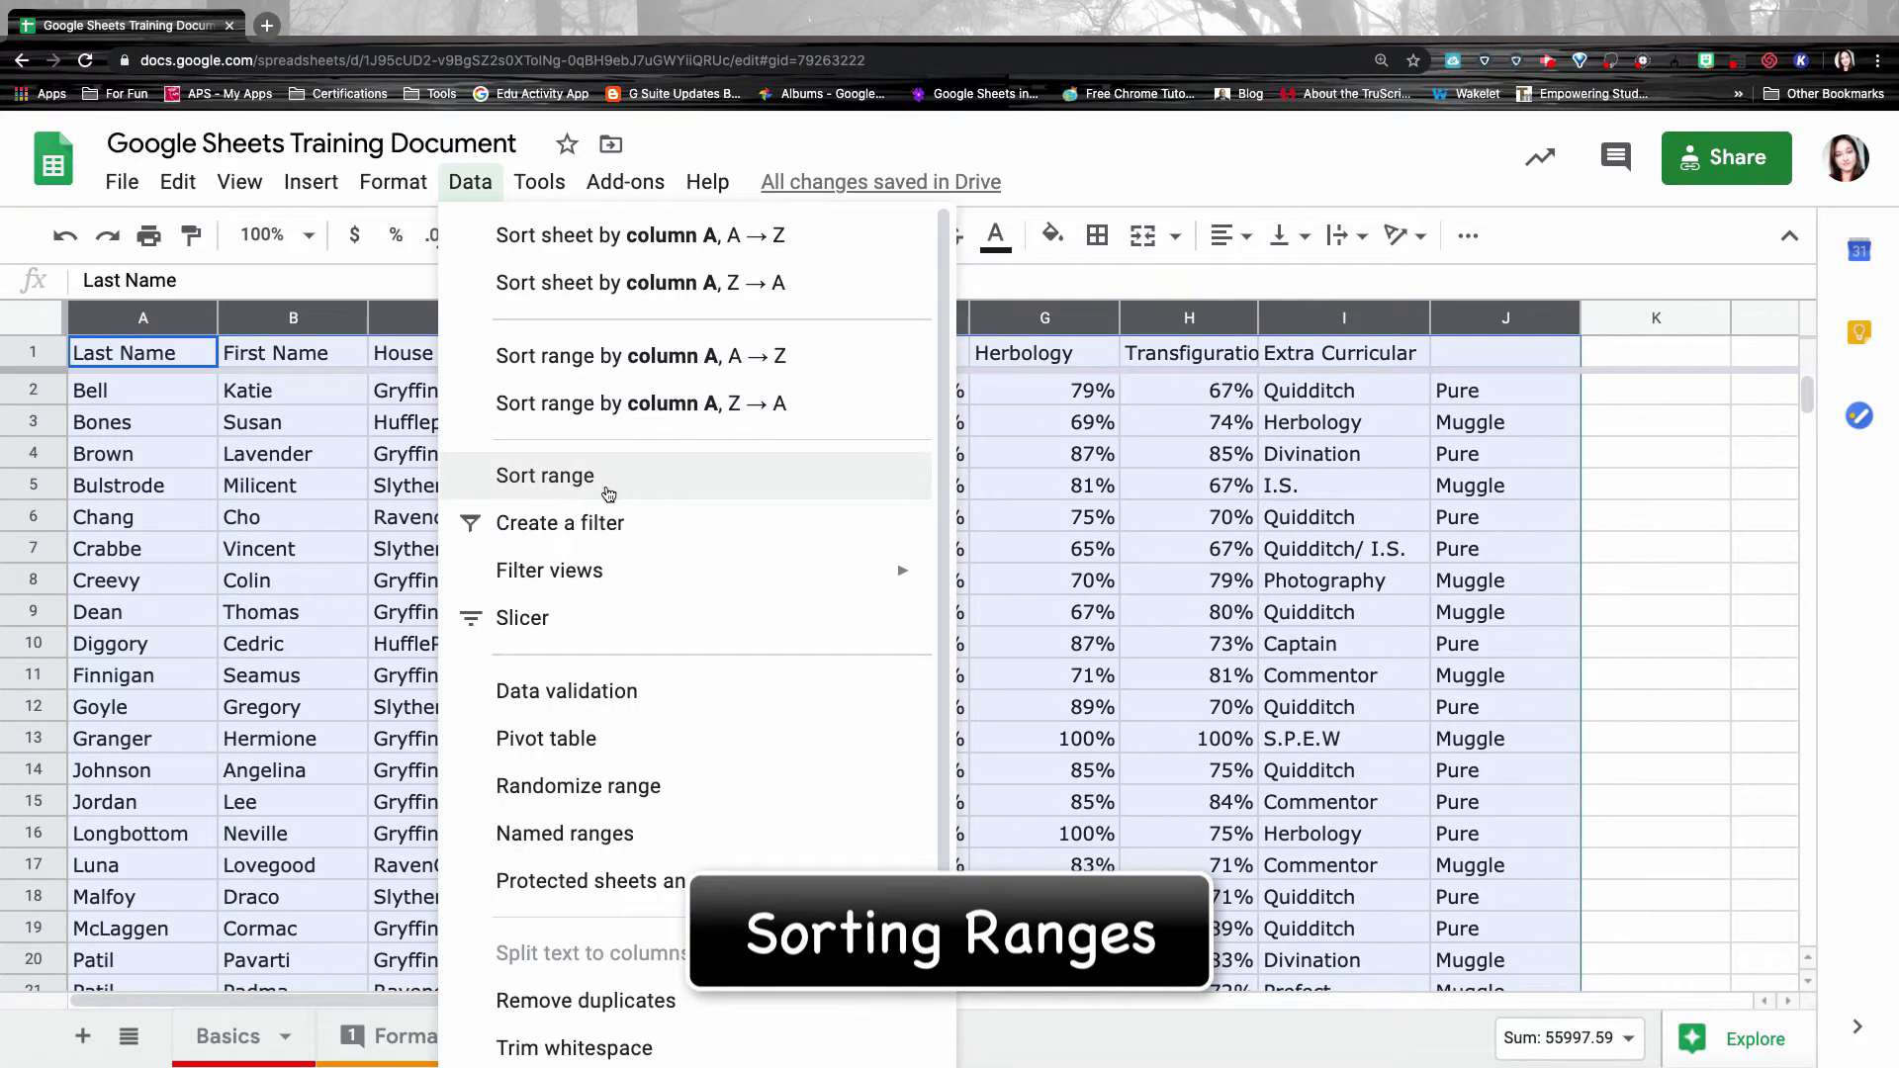
left_click(605, 492)
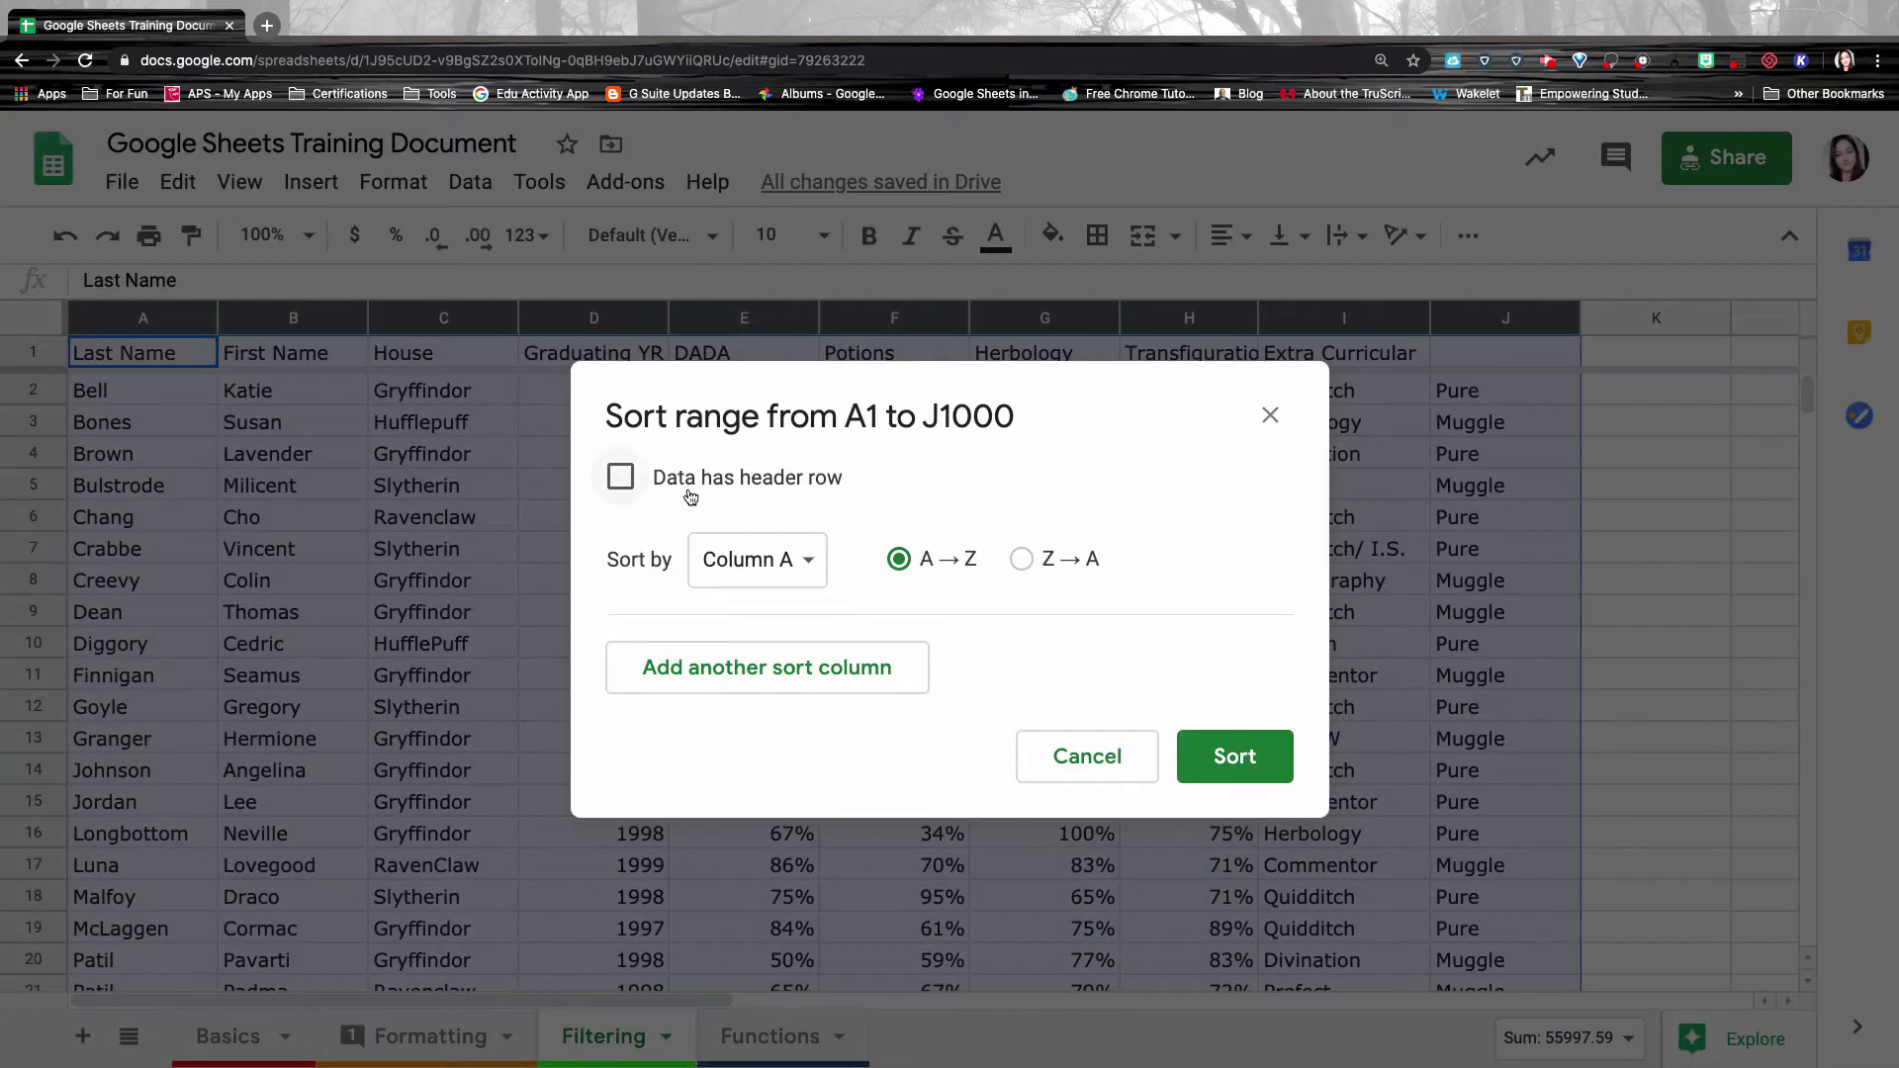
left_click(621, 476)
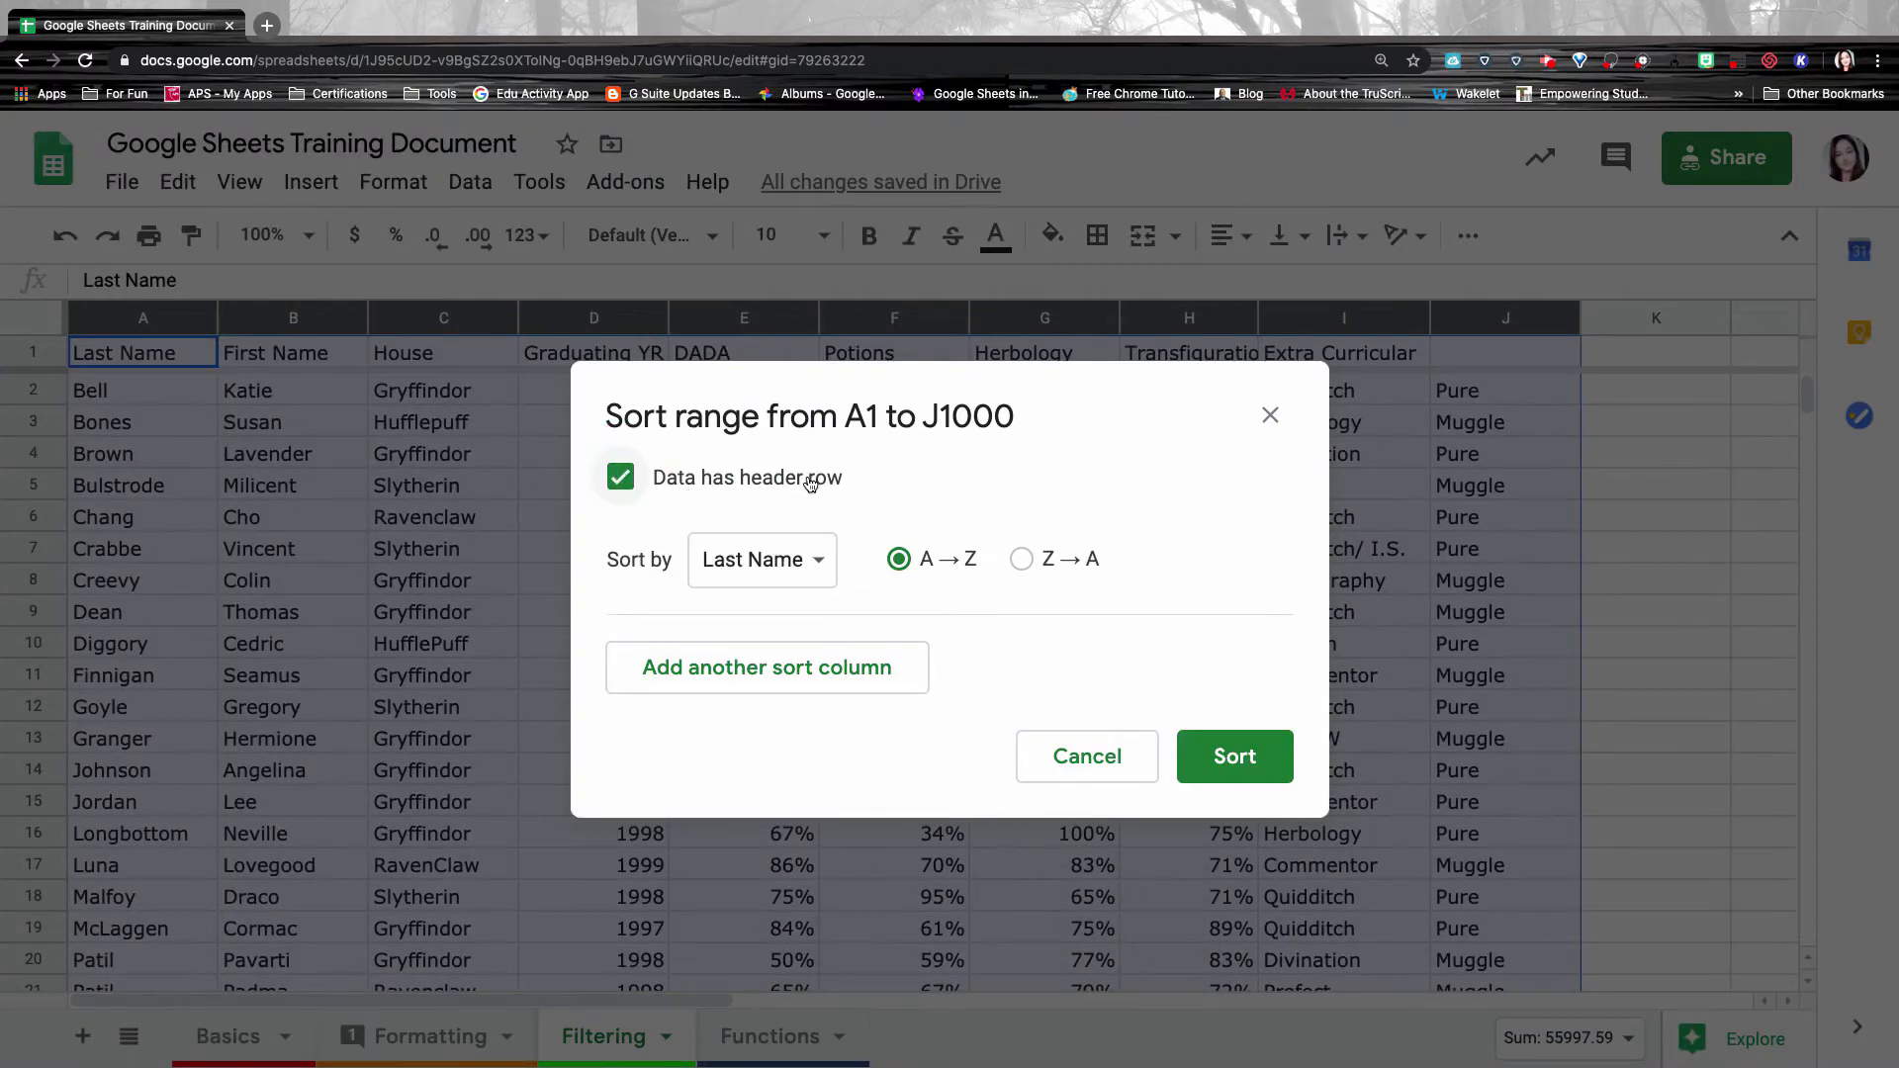
left_click(817, 569)
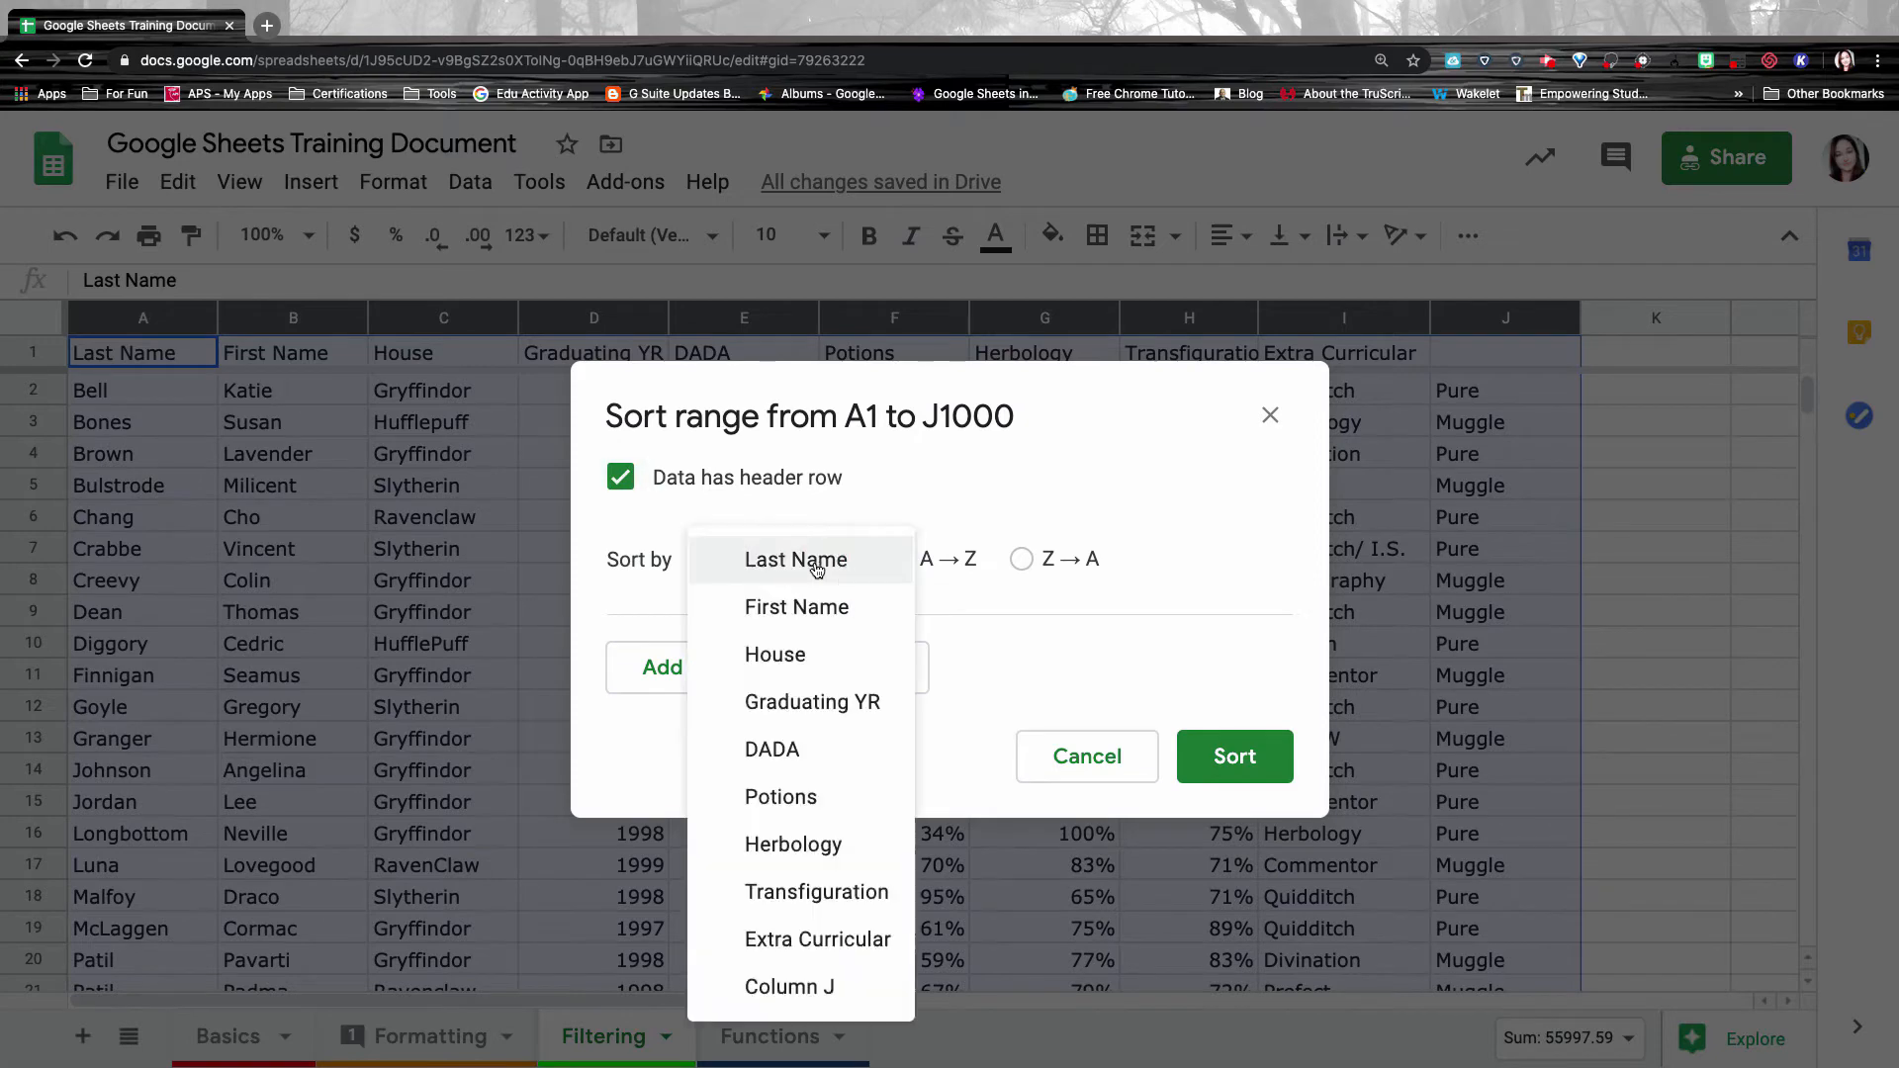
left_click(799, 562)
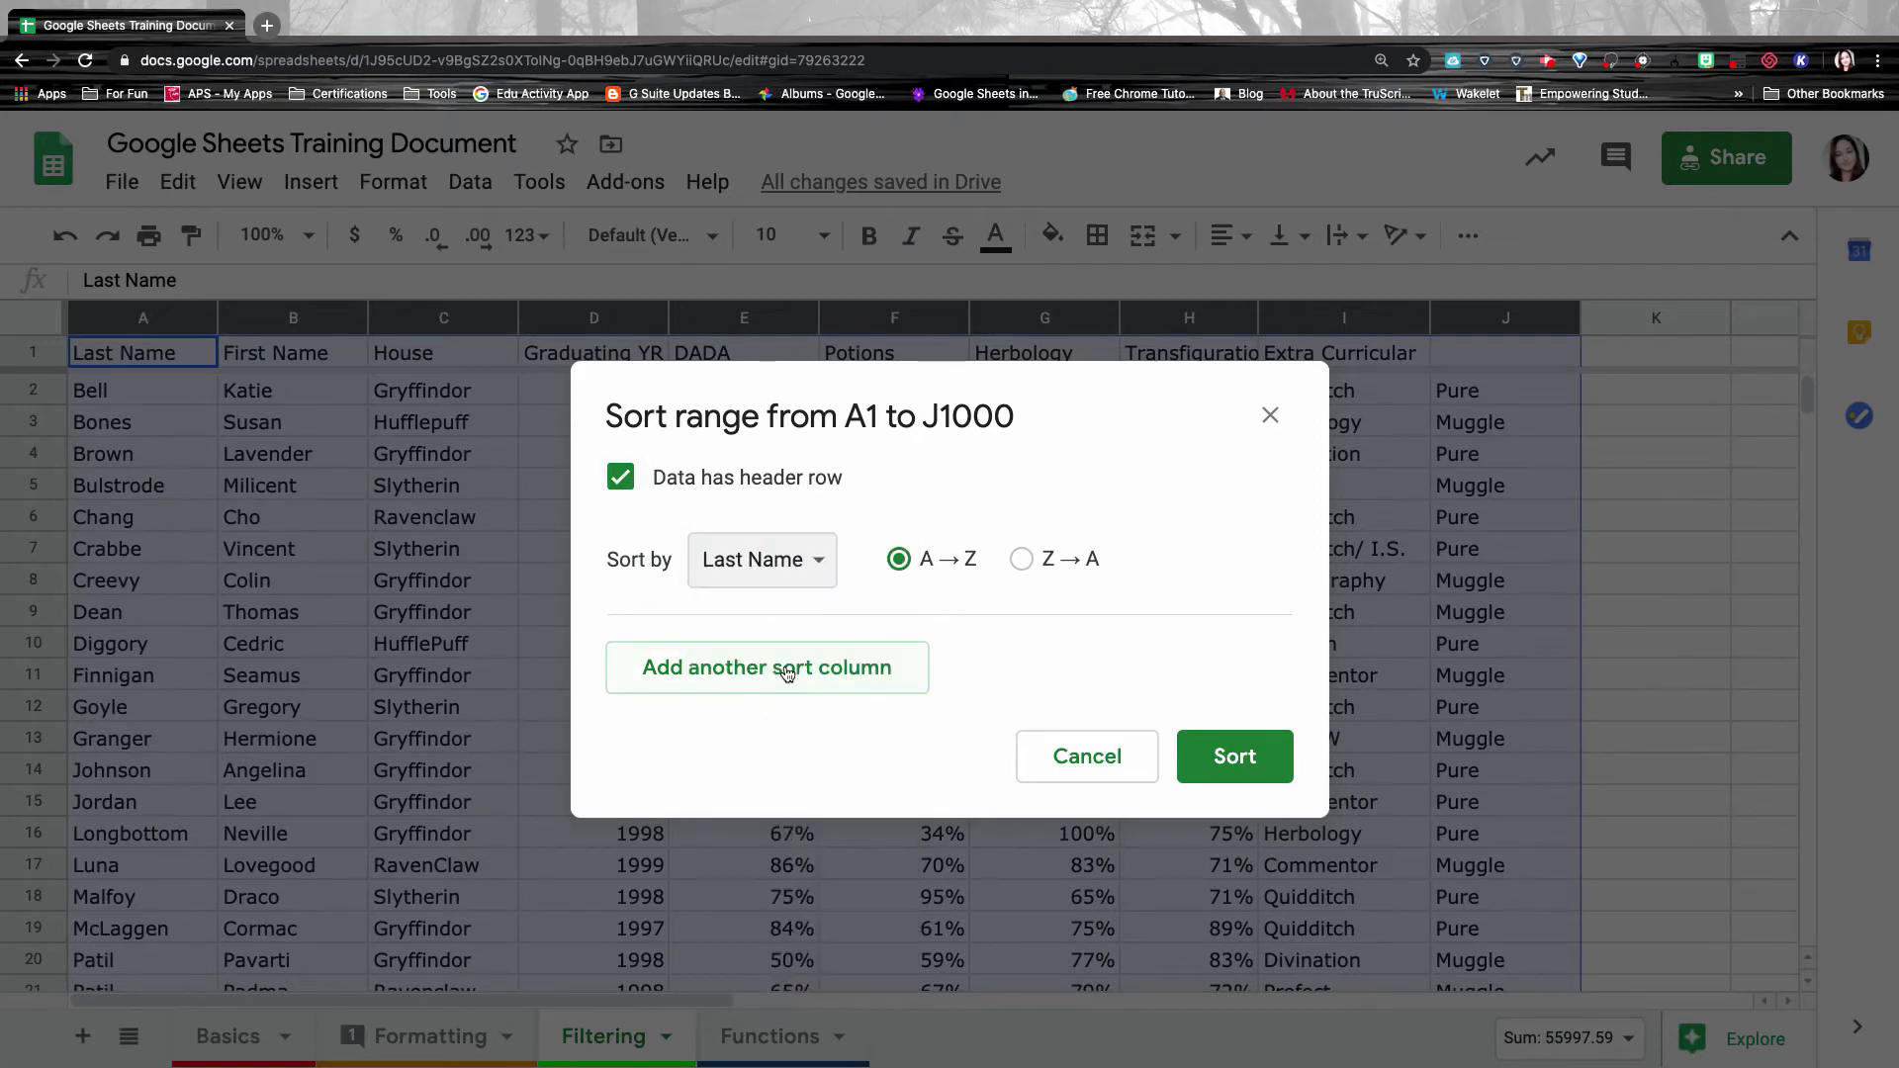
left_click(789, 672)
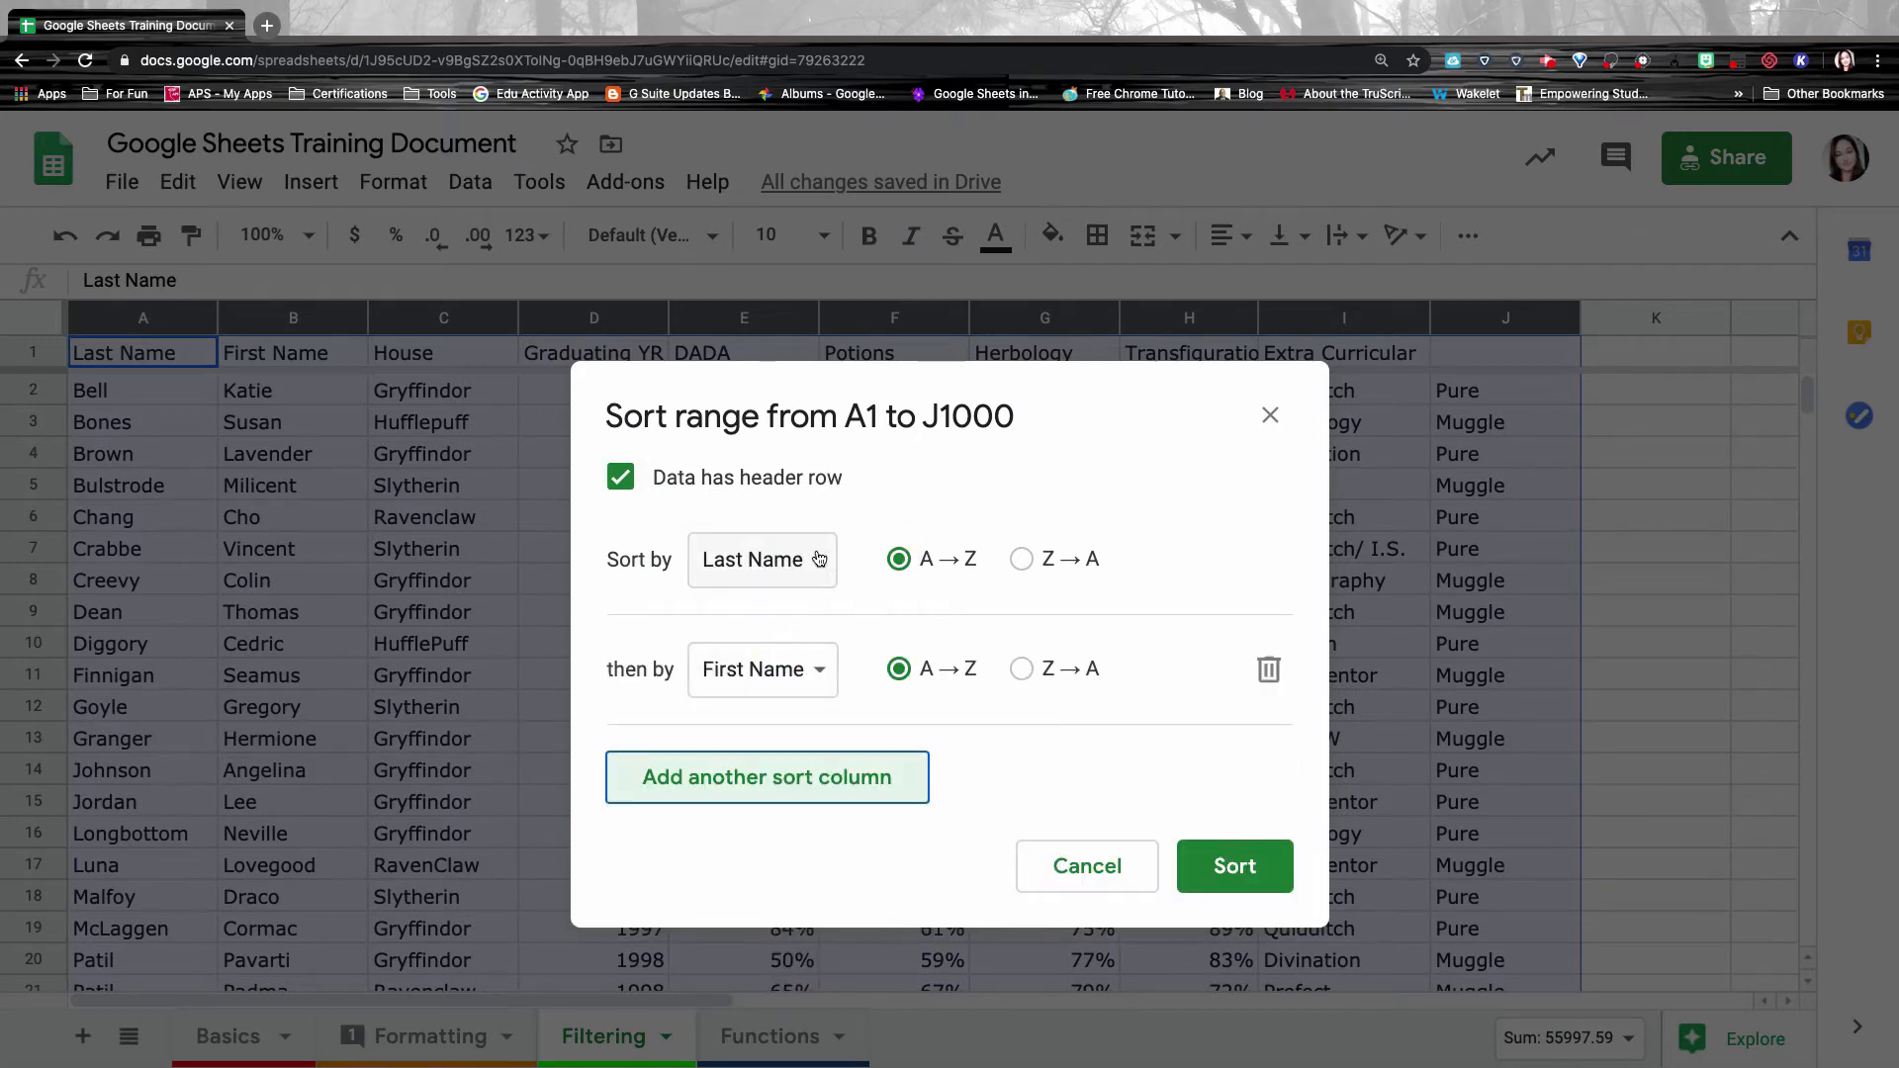
left_click(829, 678)
left_click(831, 712)
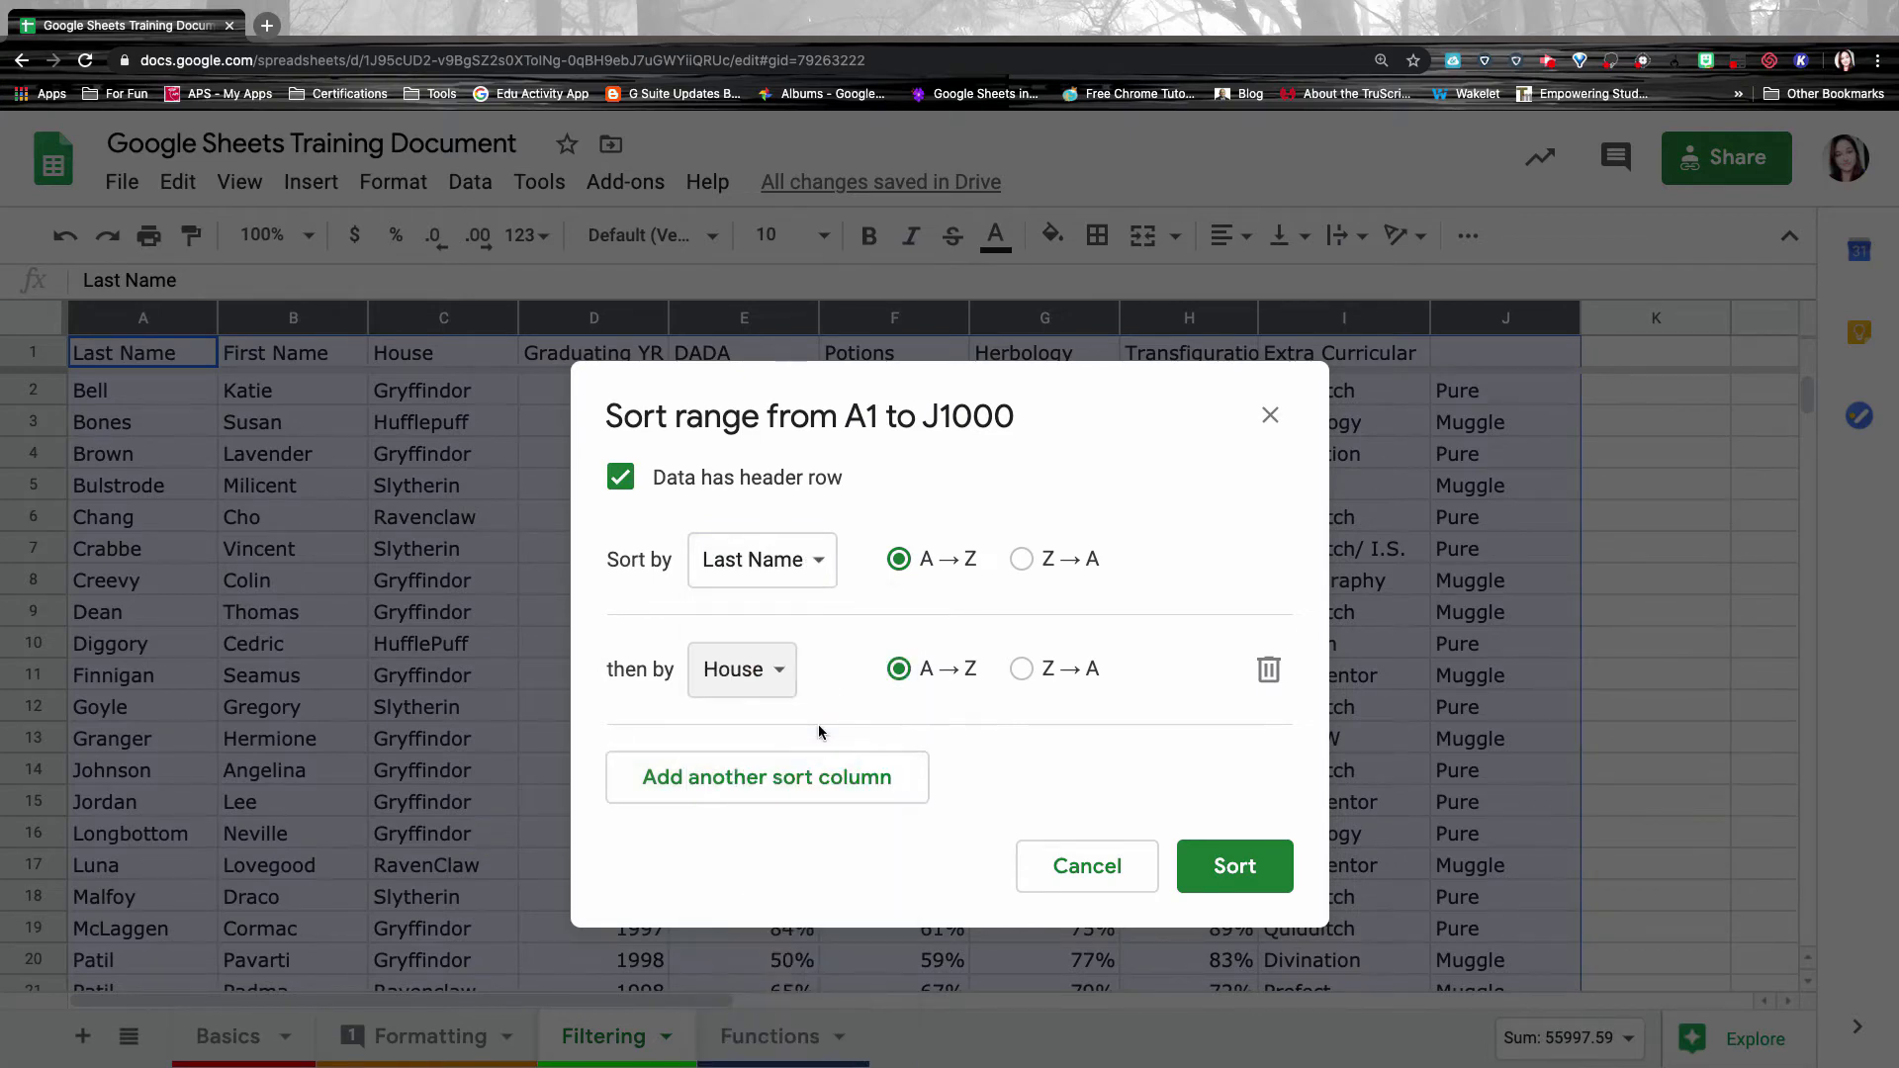
left_click(1243, 867)
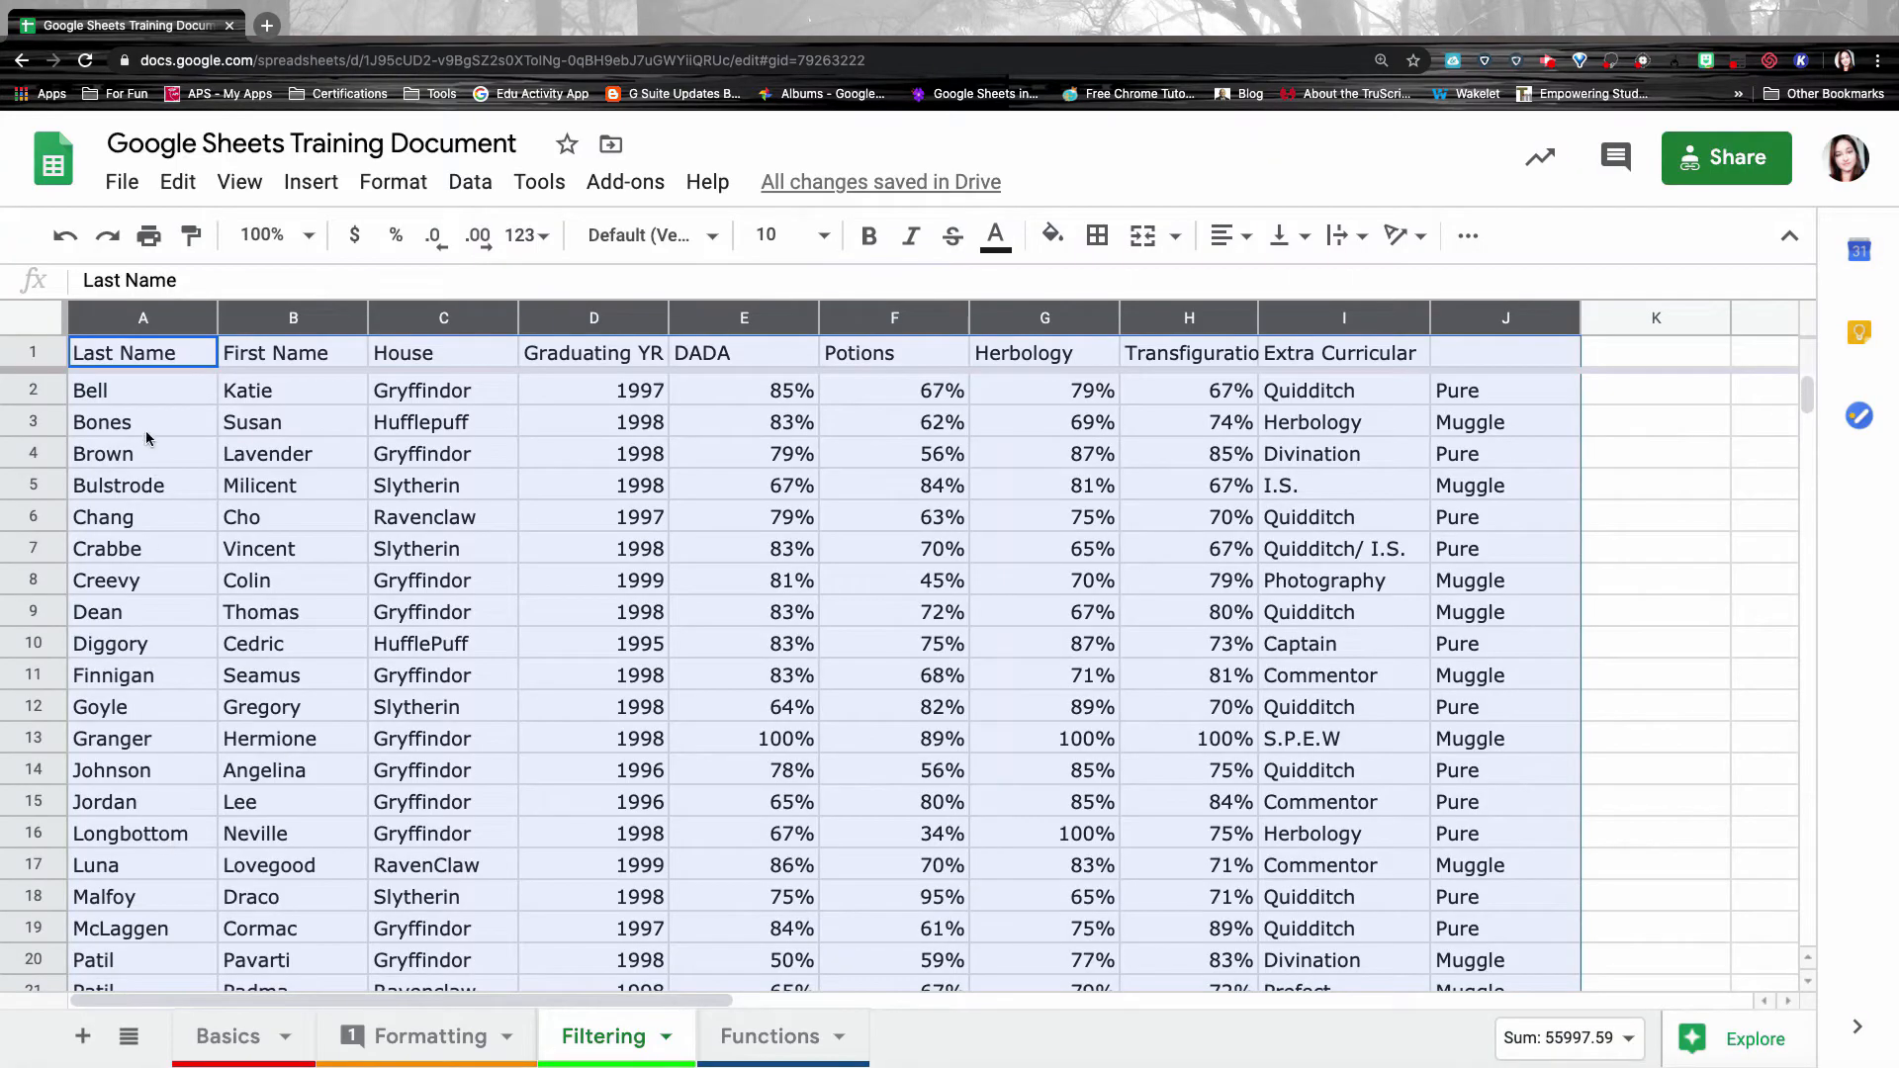
scroll(494, 546, "down", 5)
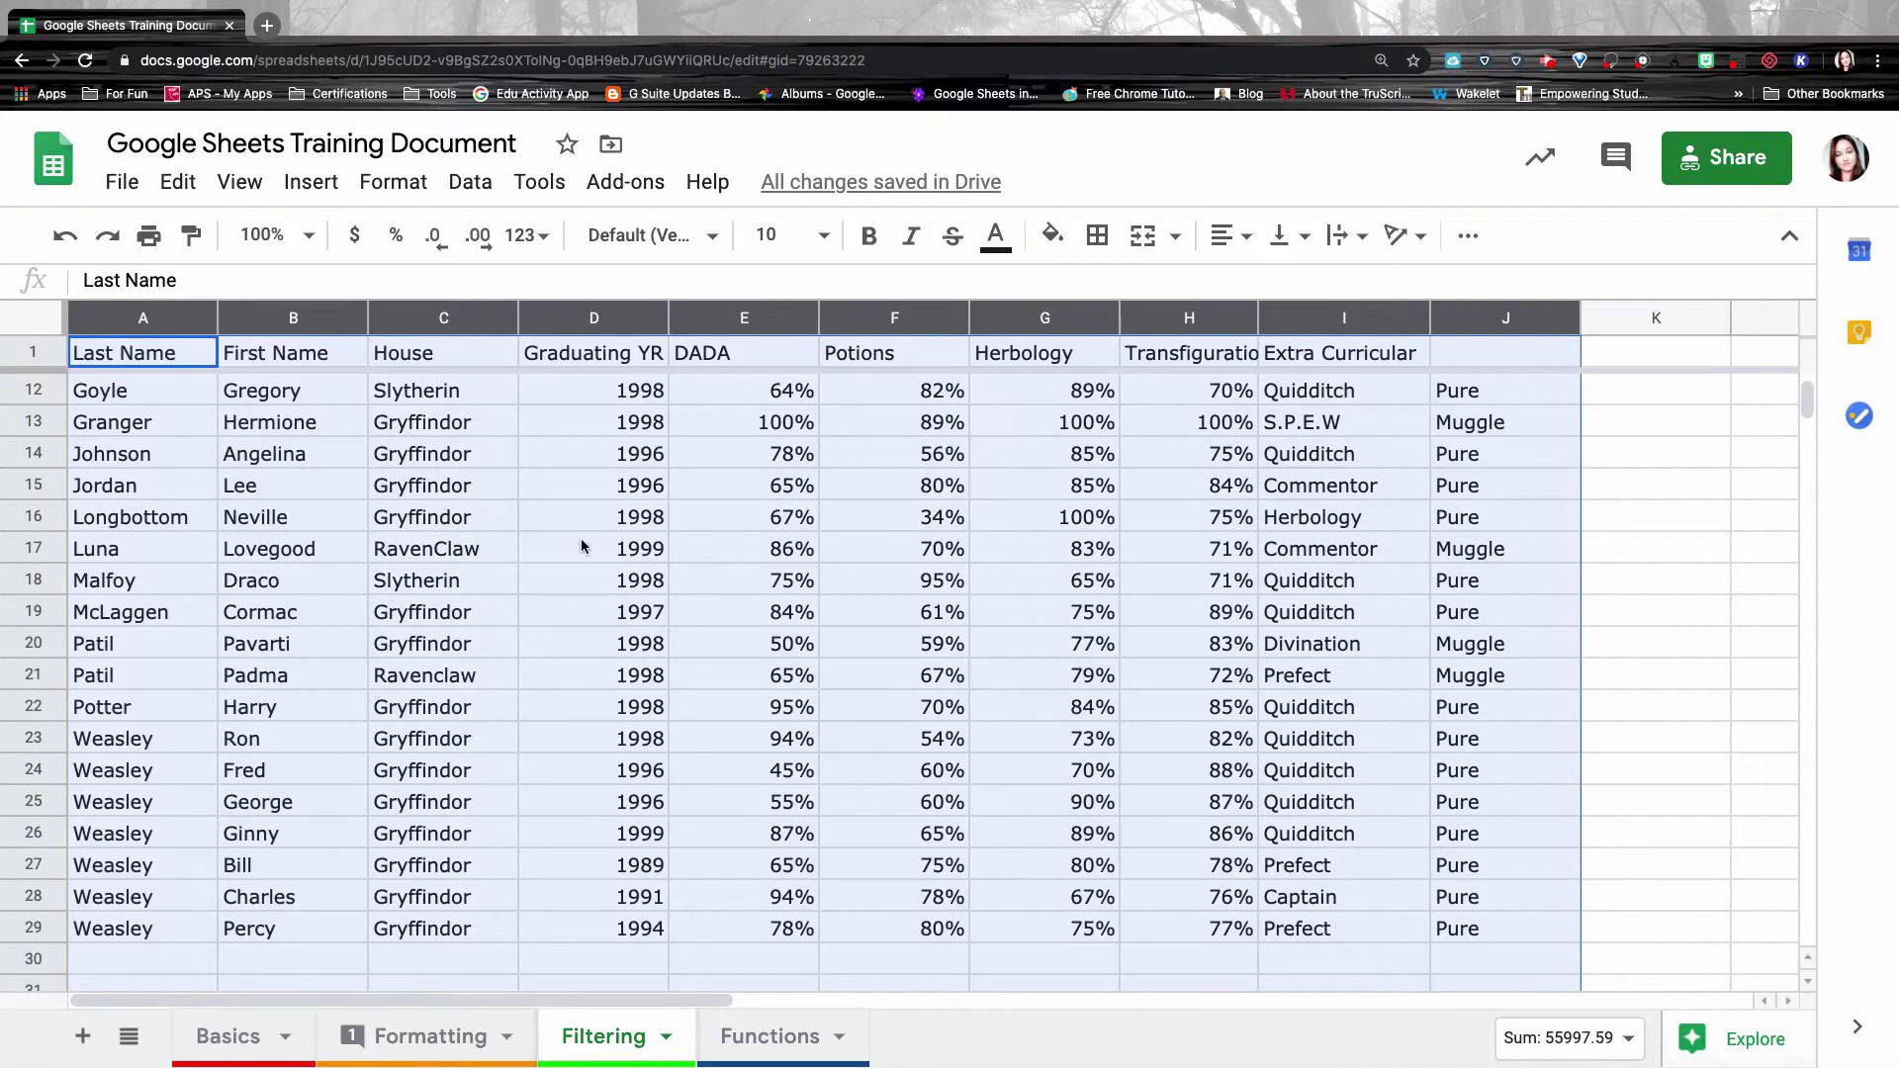
scroll(457, 714, "up", 5)
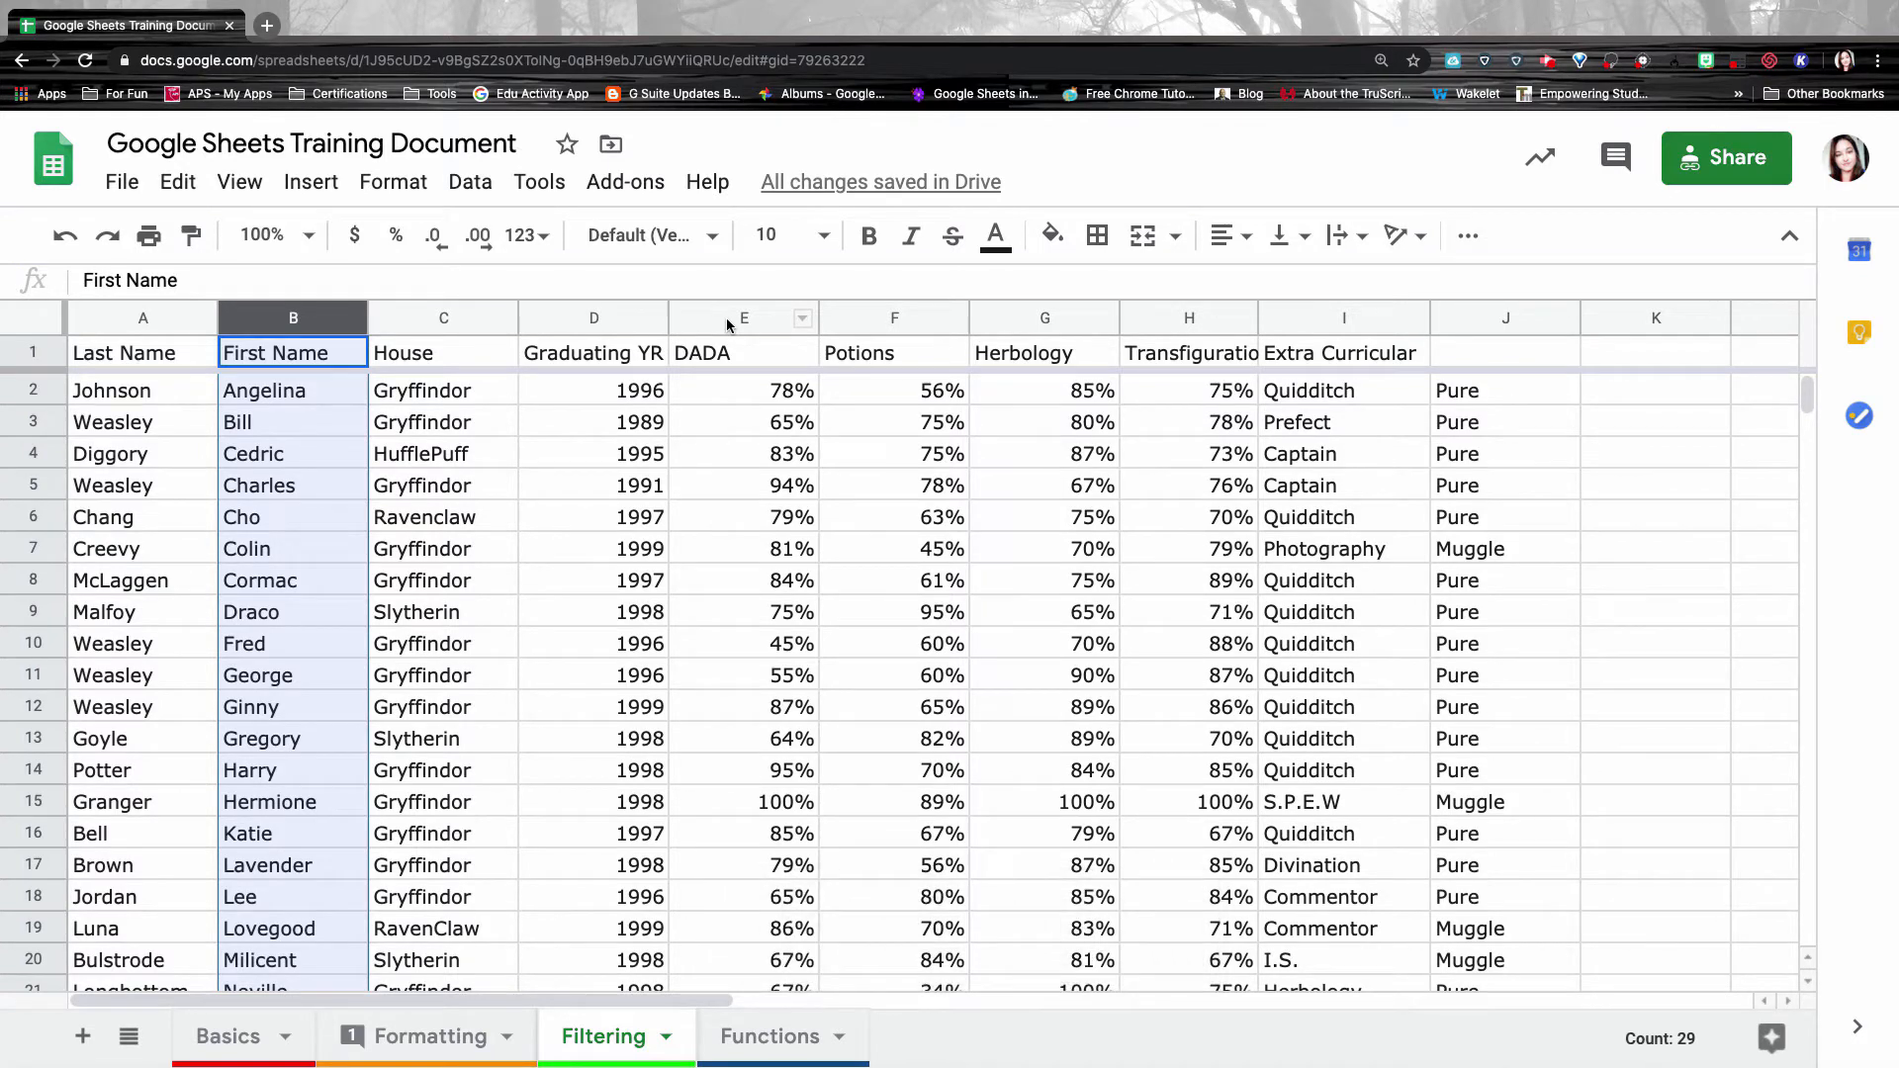
Start a conditional formatting rule on the DADA column E1:E1000.
left_click(728, 318)
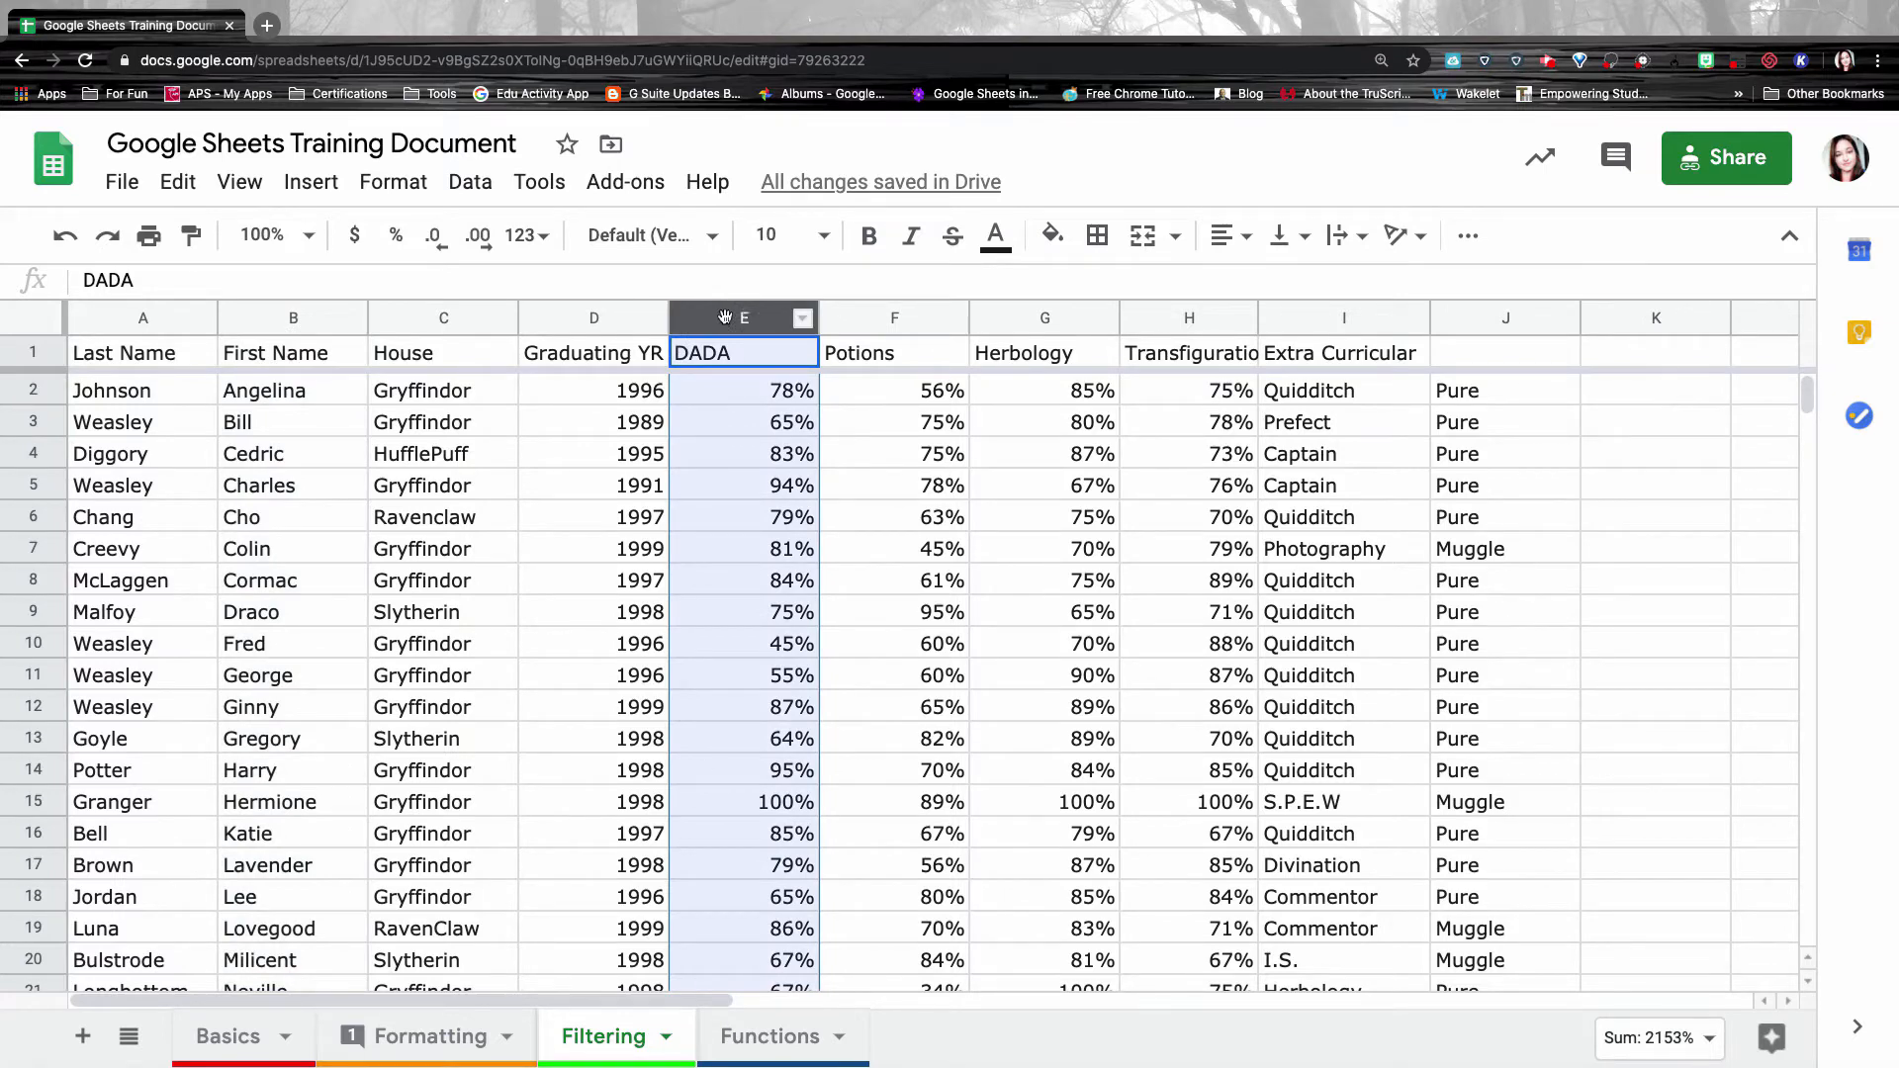
left_click(385, 184)
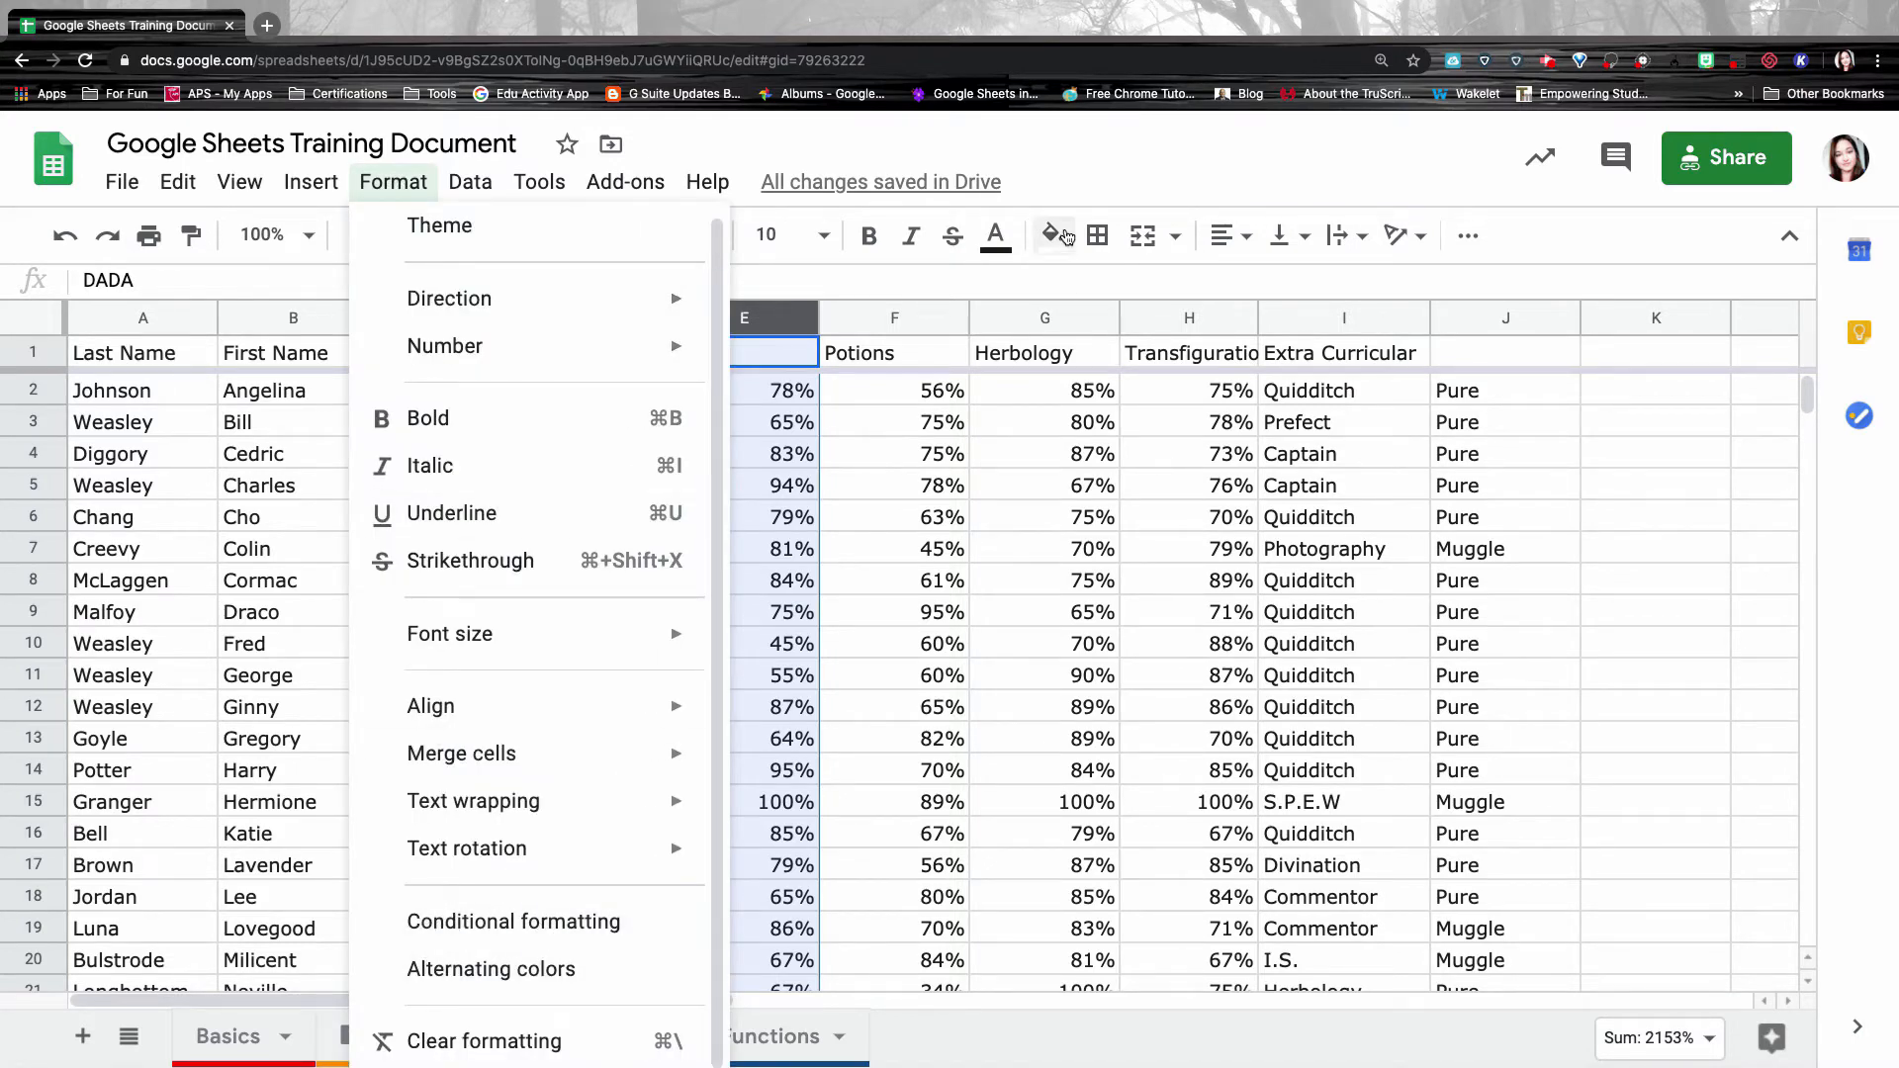
left_click(1066, 237)
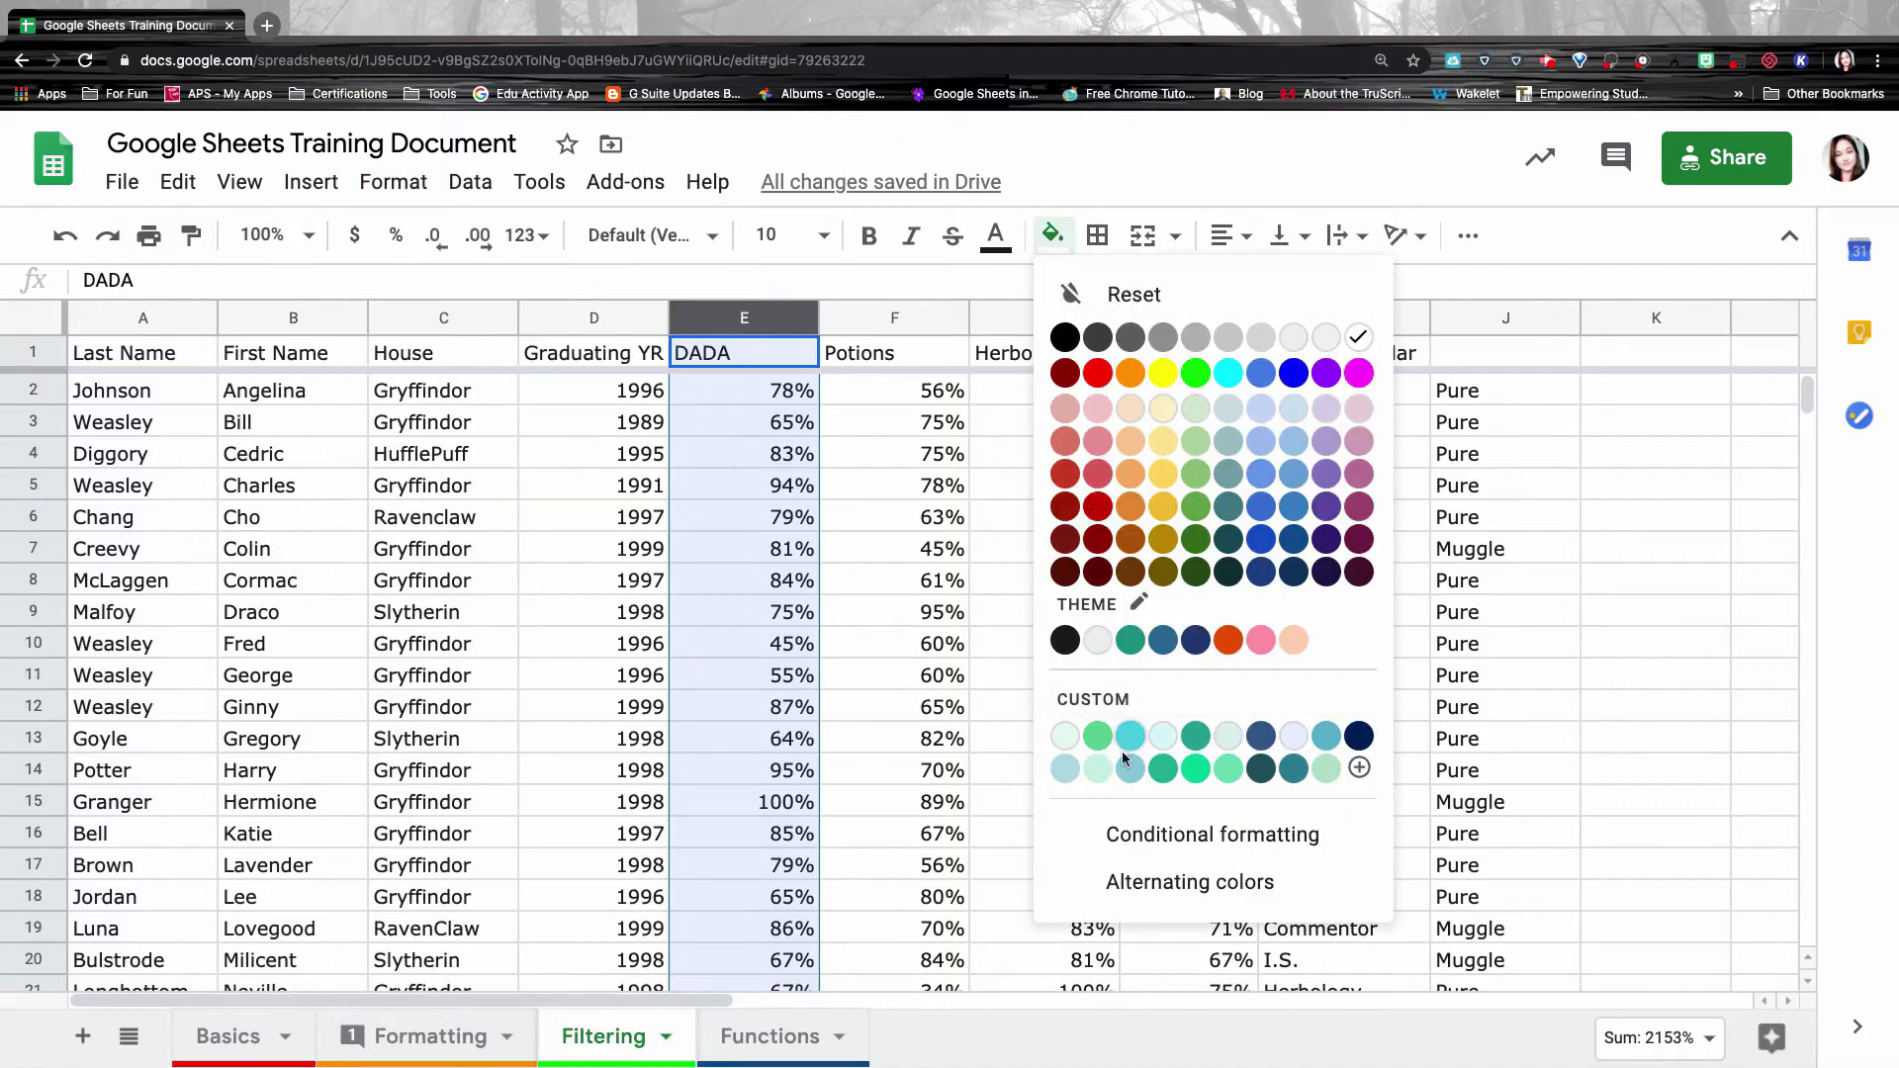
left_click(1235, 839)
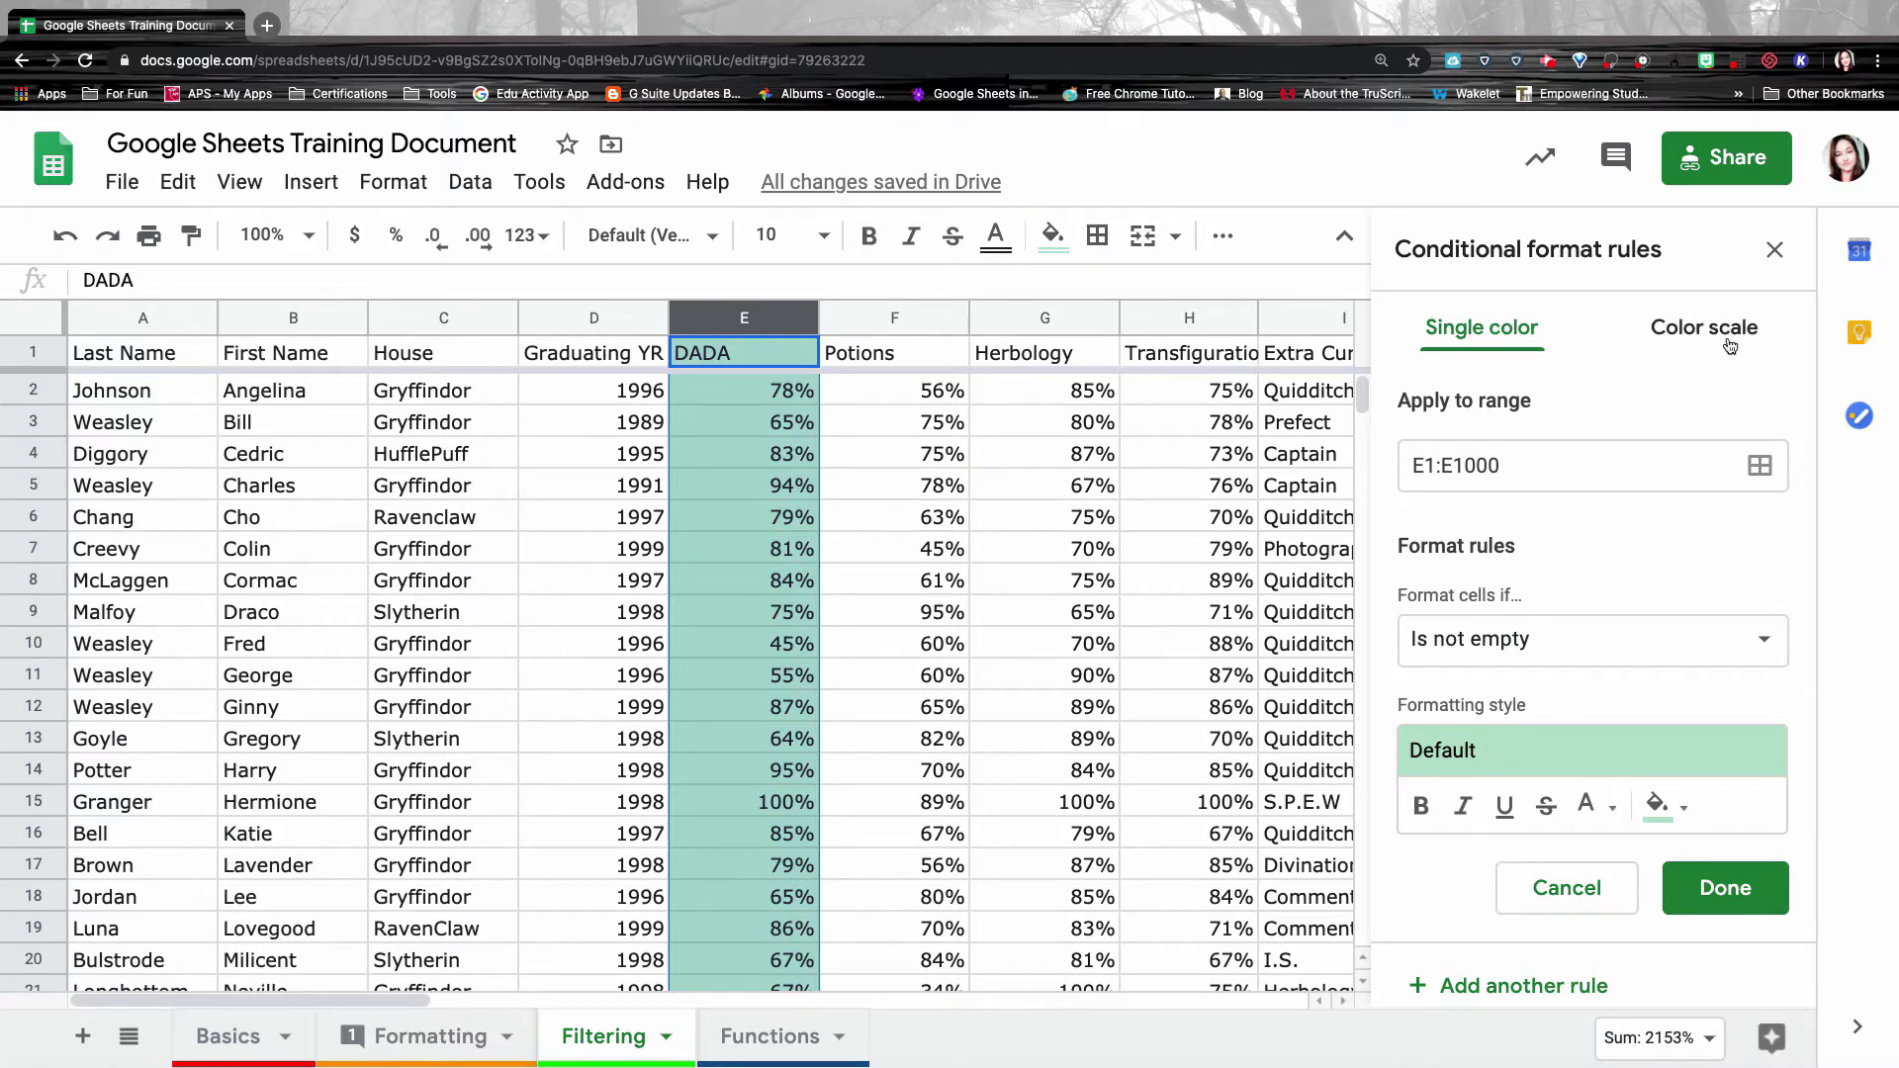
Look over the Format cells if conditions, then change the DADA rule to a color scale.
left_click(1530, 648)
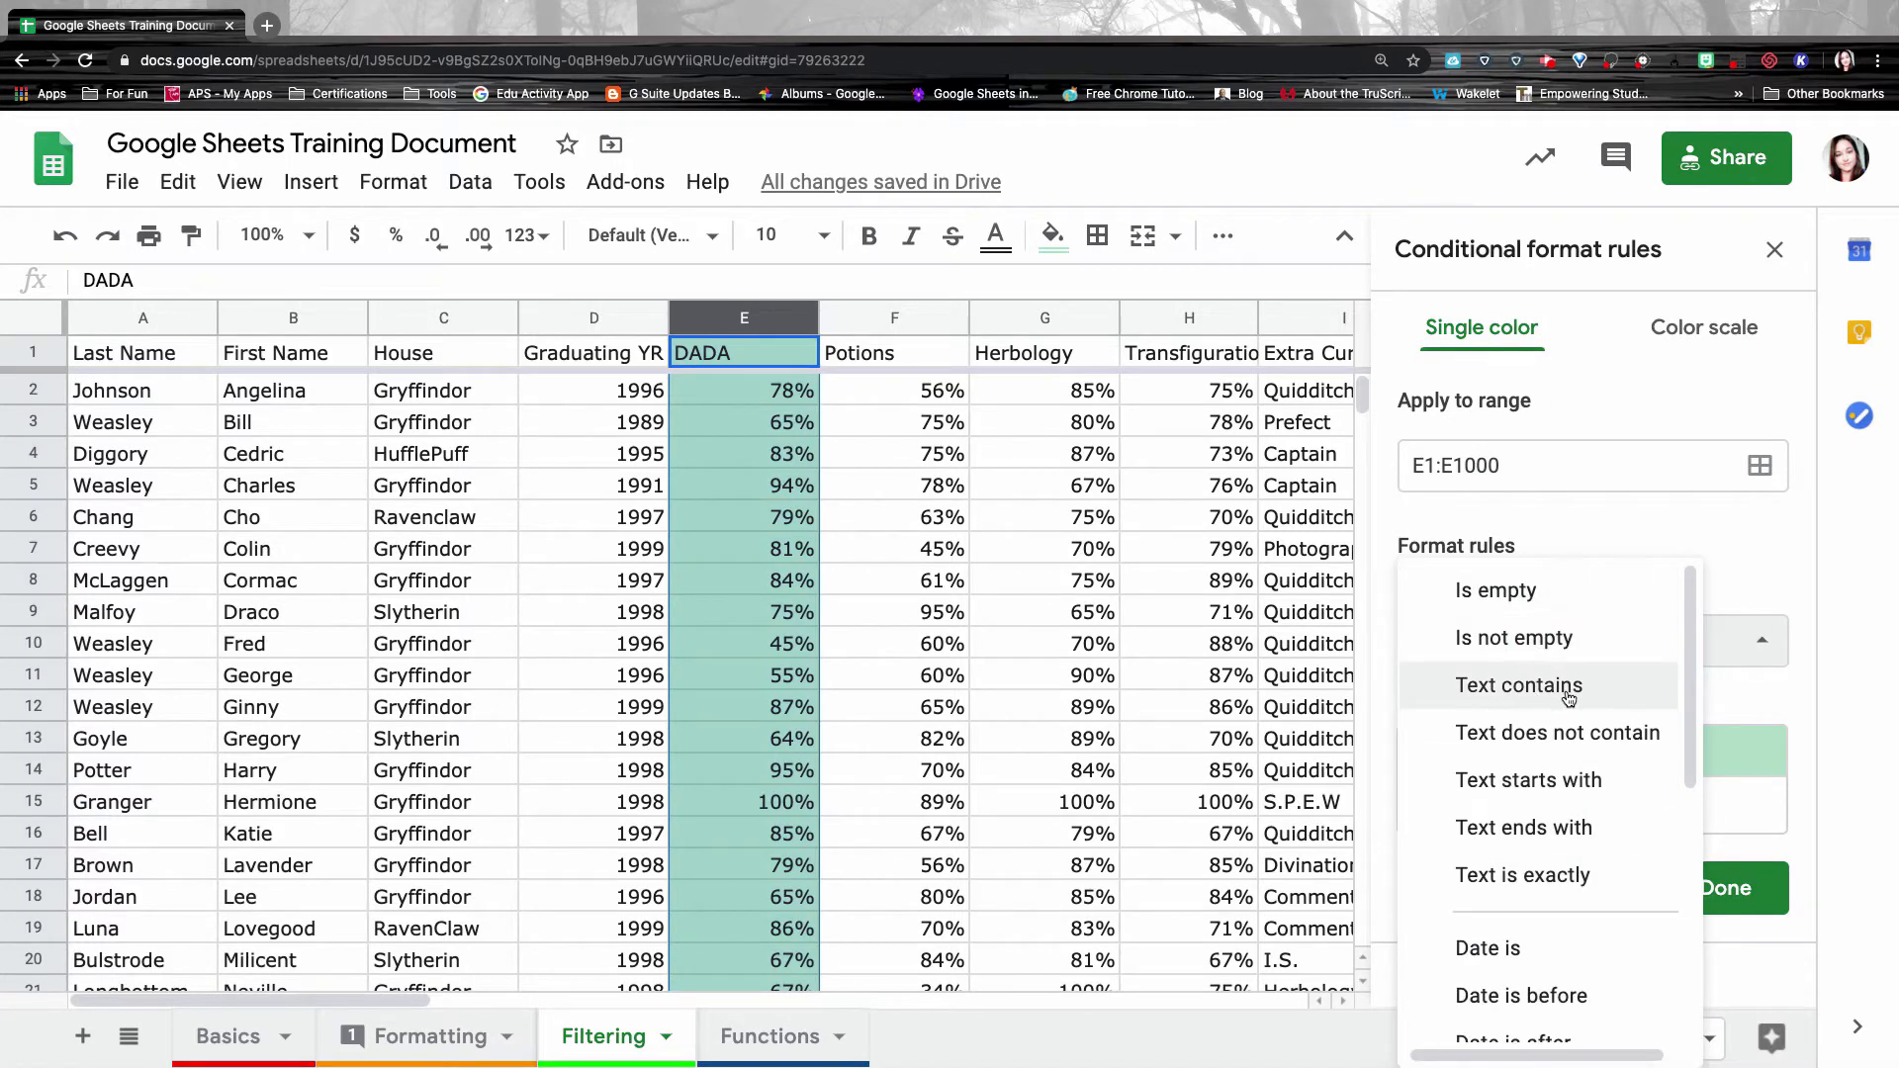
scroll(1573, 786, "down", 3)
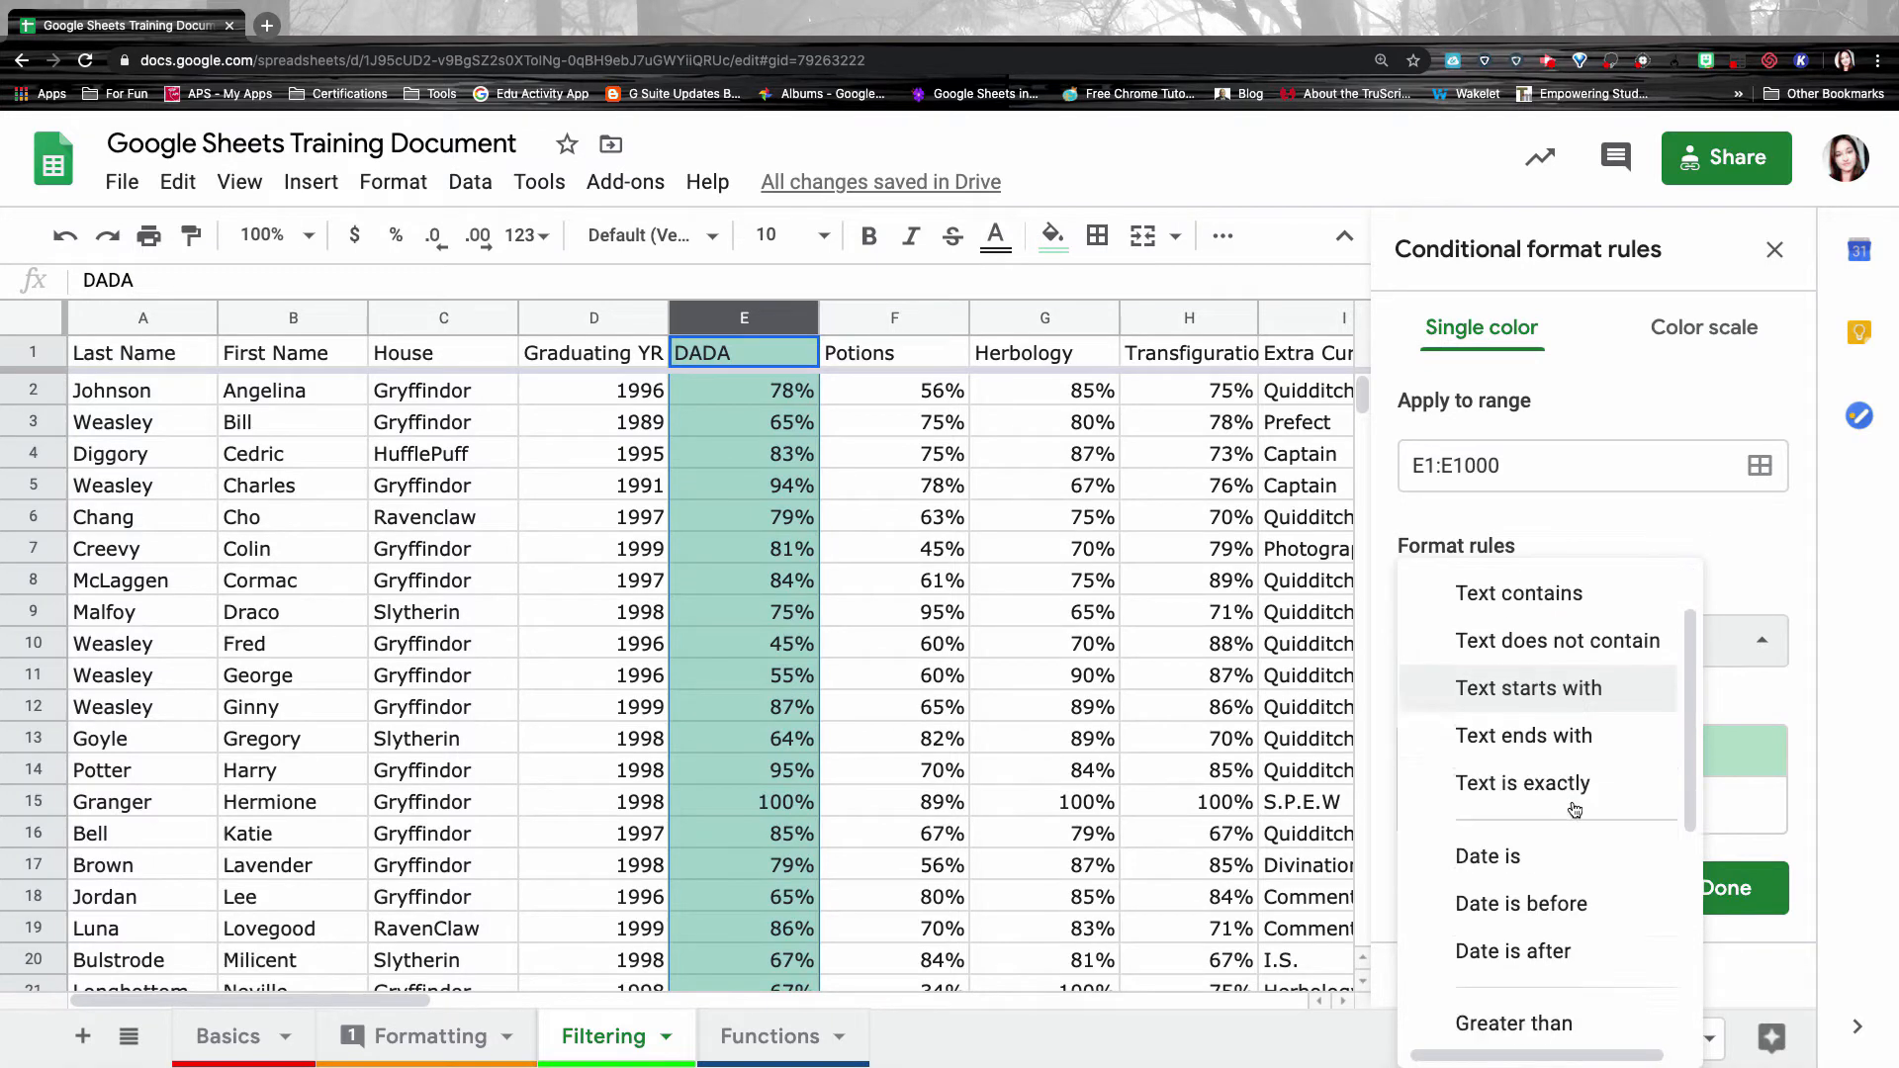
scroll(1583, 826, "down", 2)
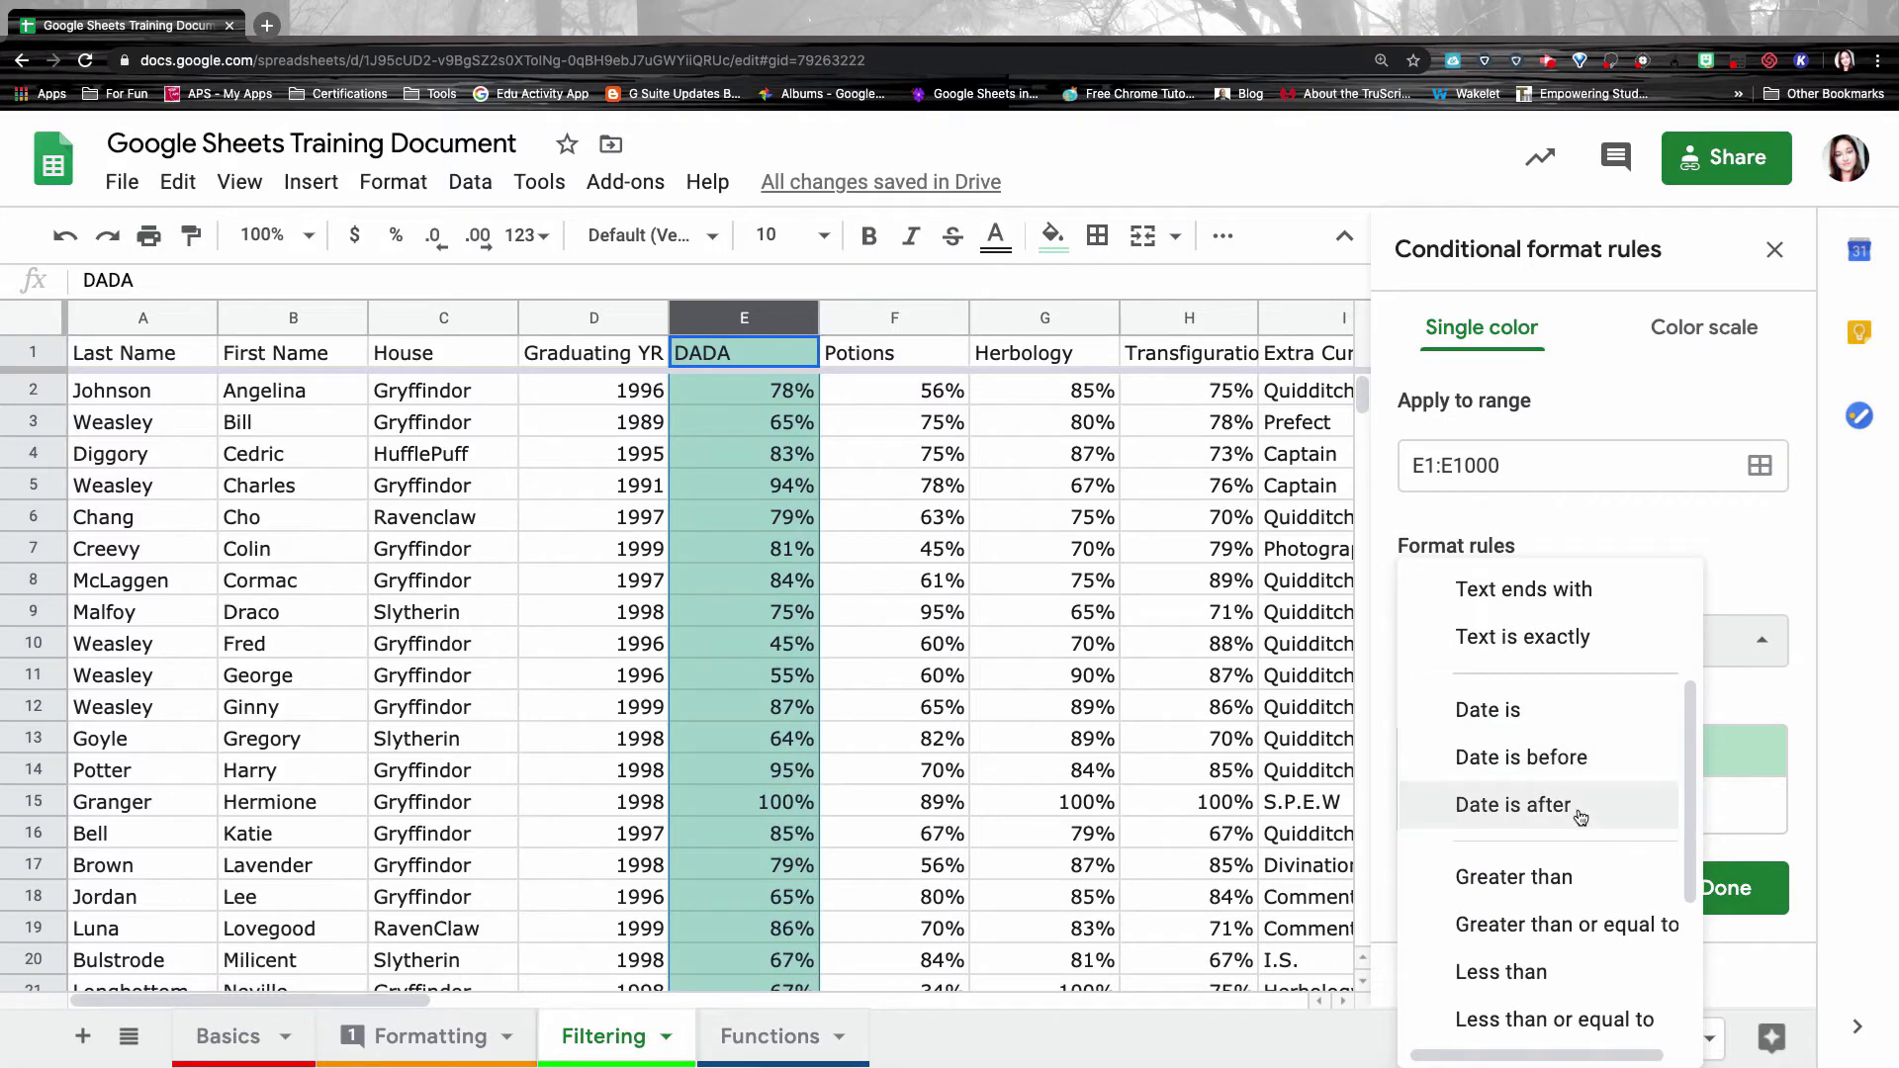
scroll(1578, 821, "down", 3)
scroll(1579, 836, "down", 3)
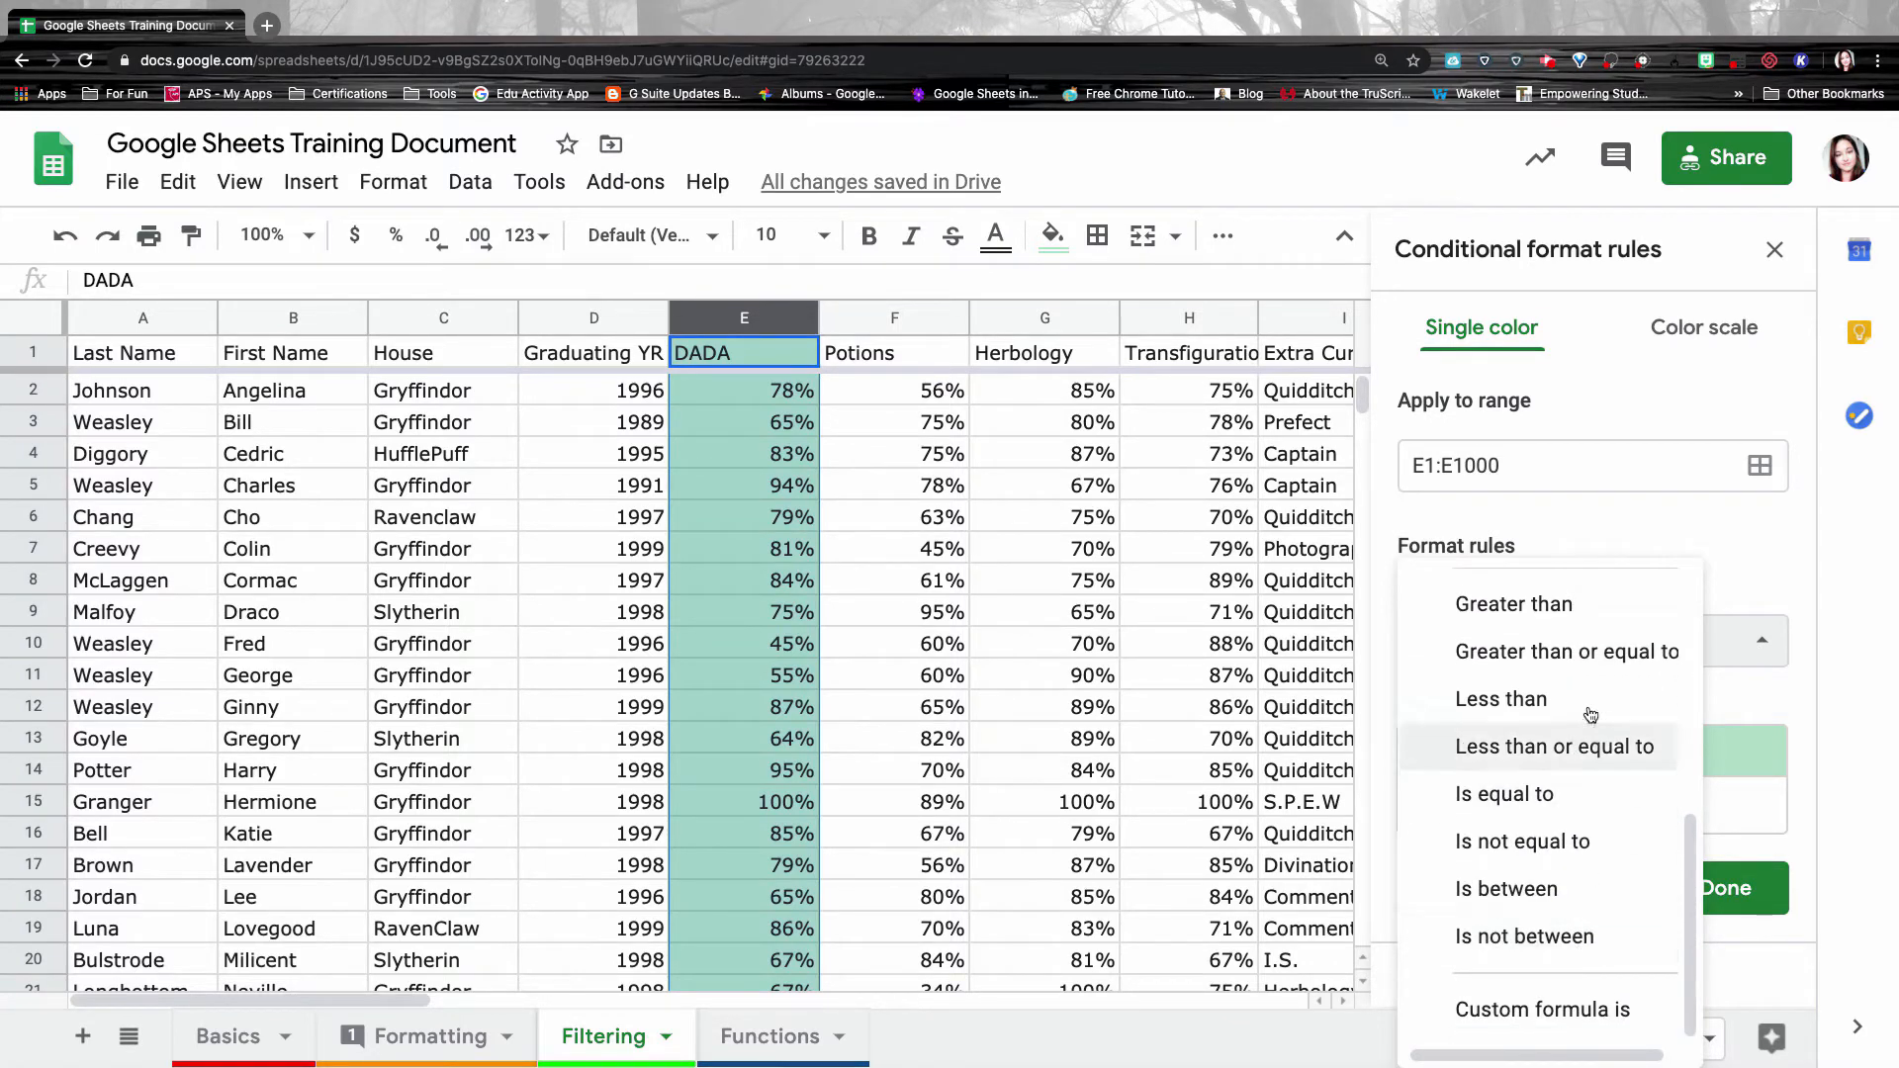
left_click(1592, 518)
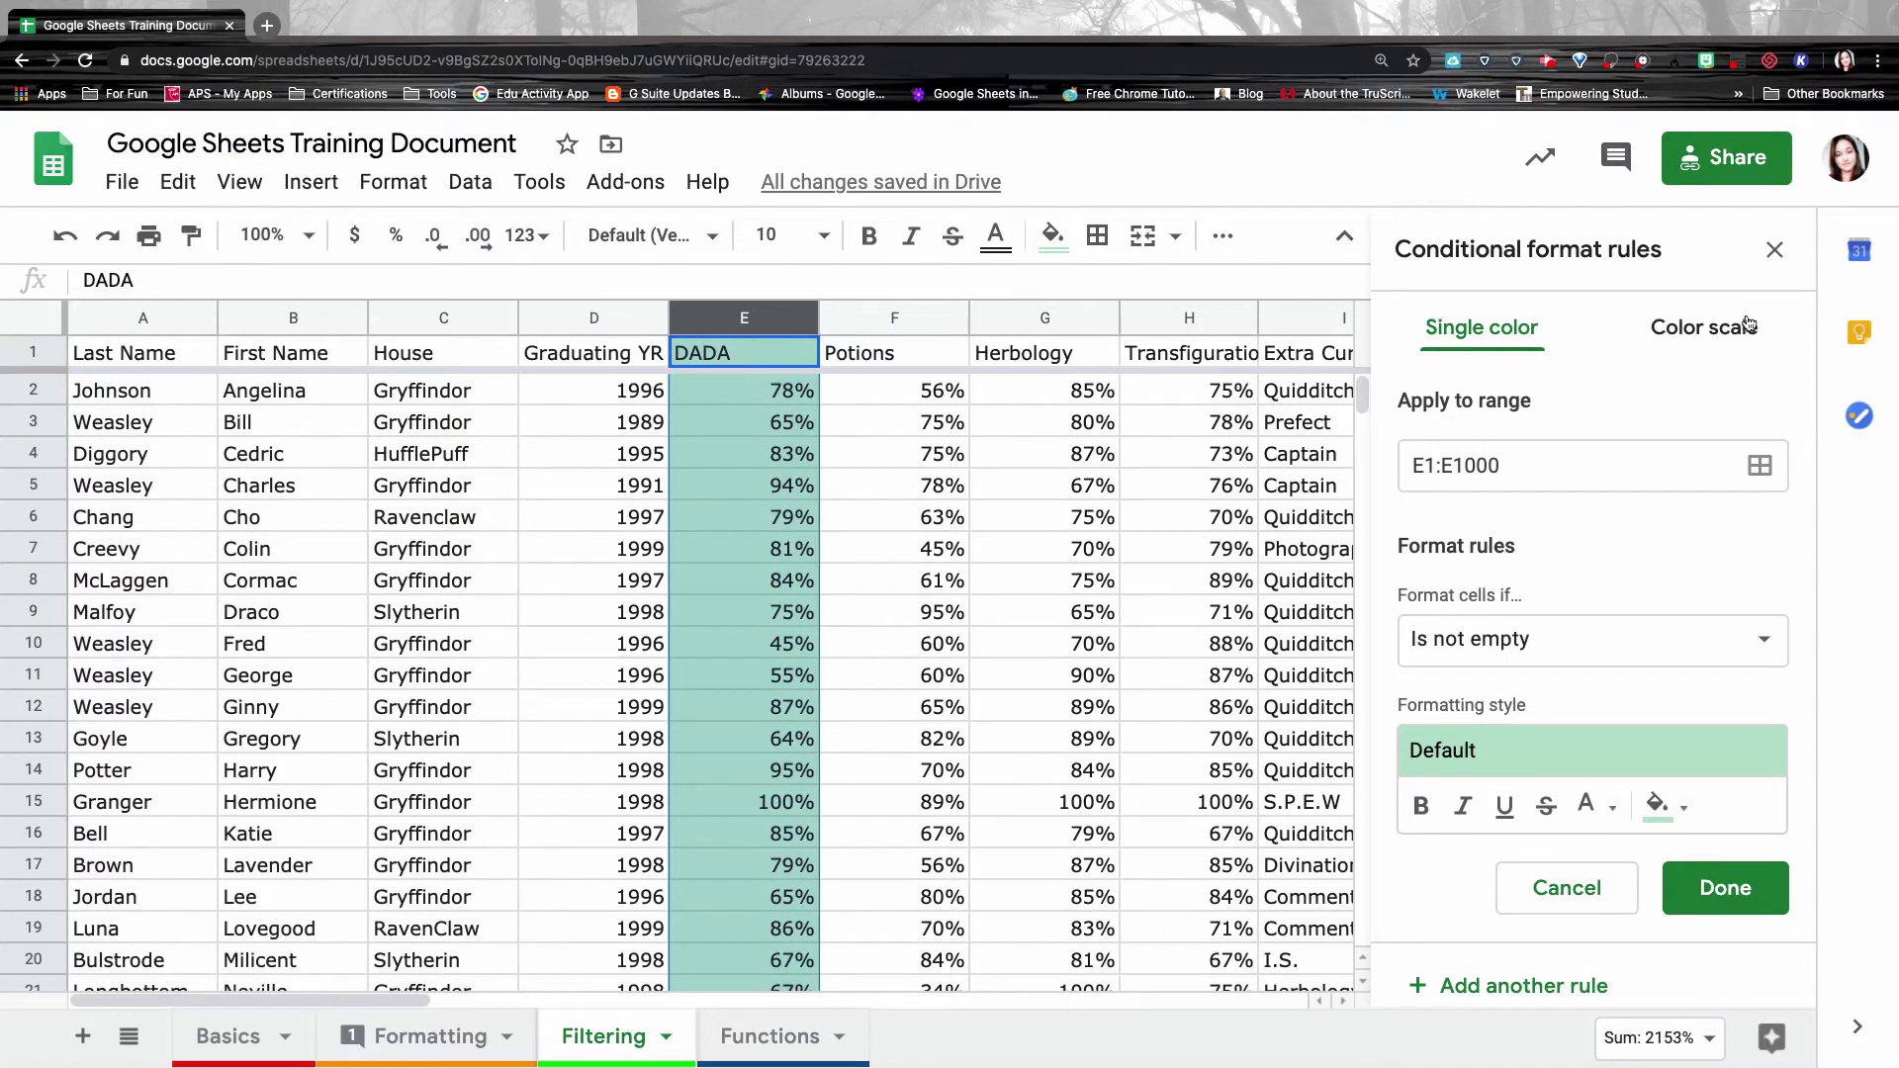
left_click(1680, 332)
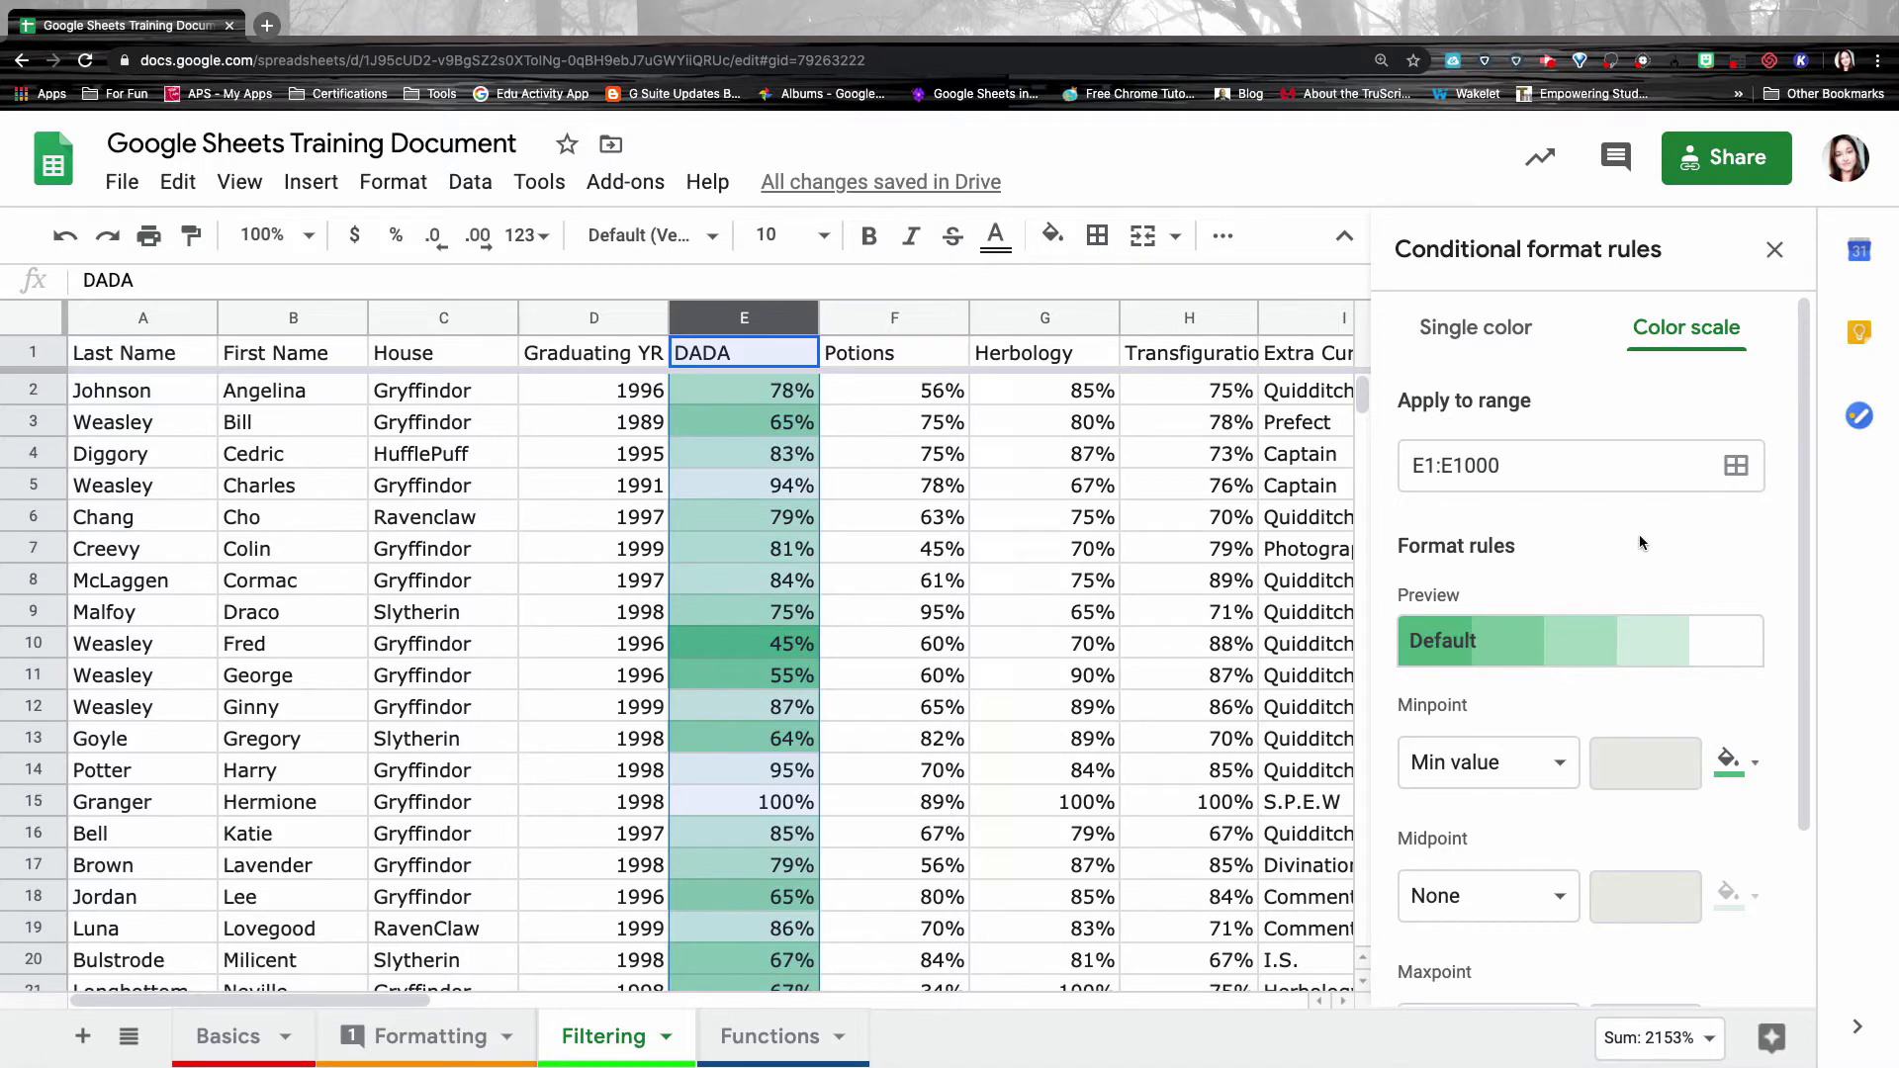
Set the color scale minpoint to 0 percent light red and midpoint to 50 percent light orange.
scroll(1673, 617, "down", 3)
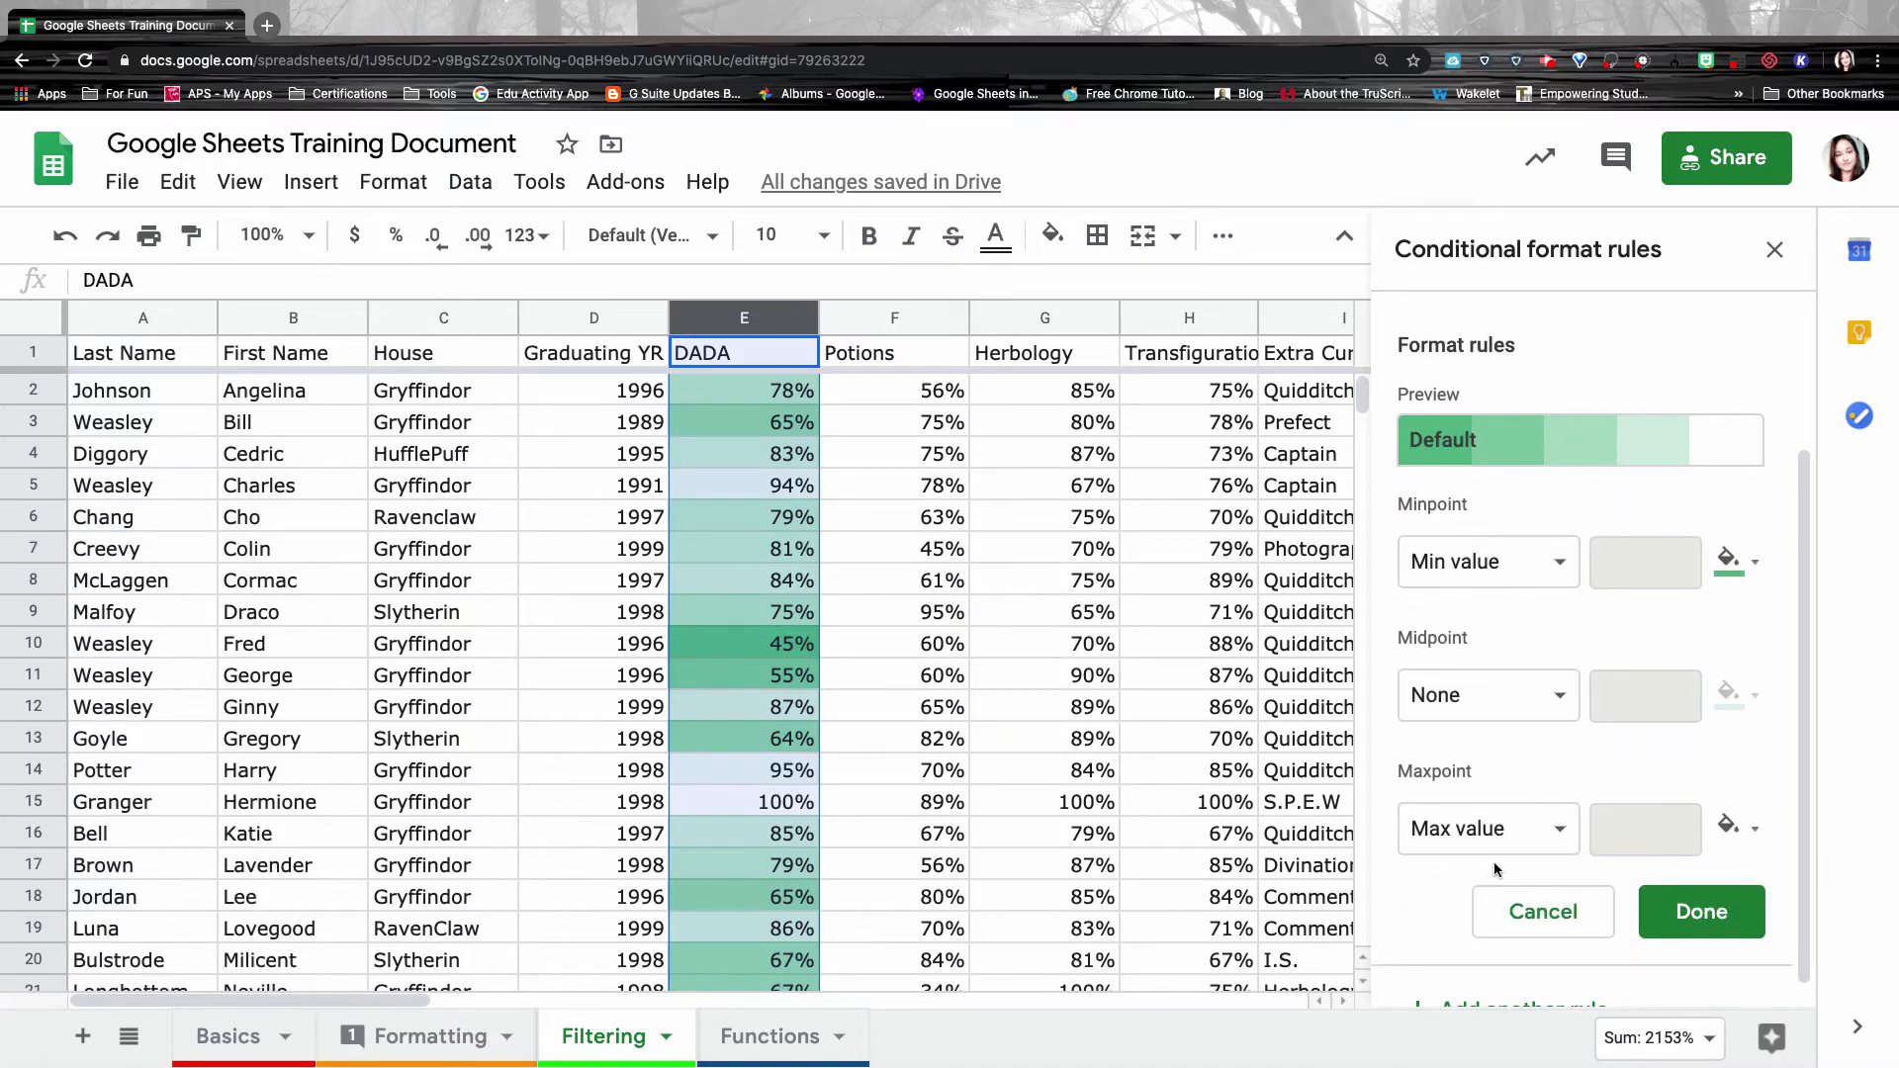
left_click(1523, 561)
left_click(1517, 663)
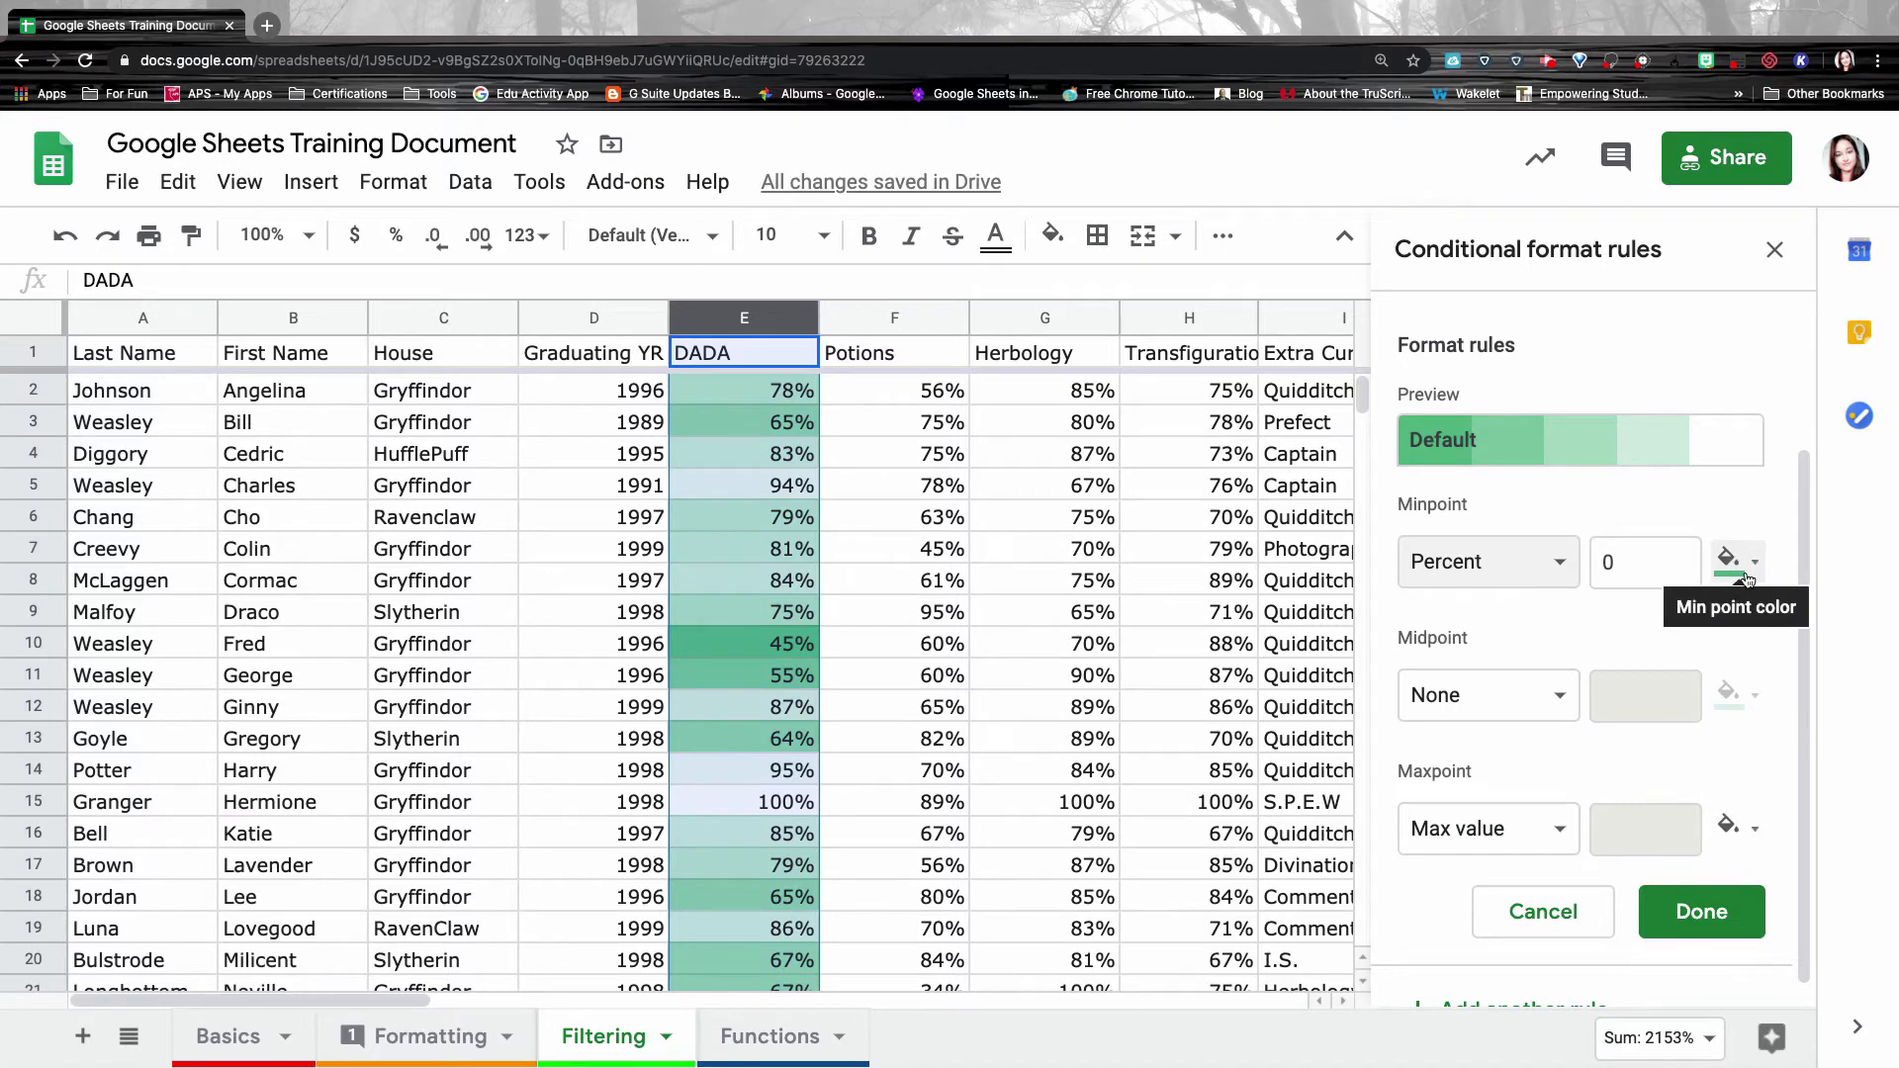
left_click(1748, 579)
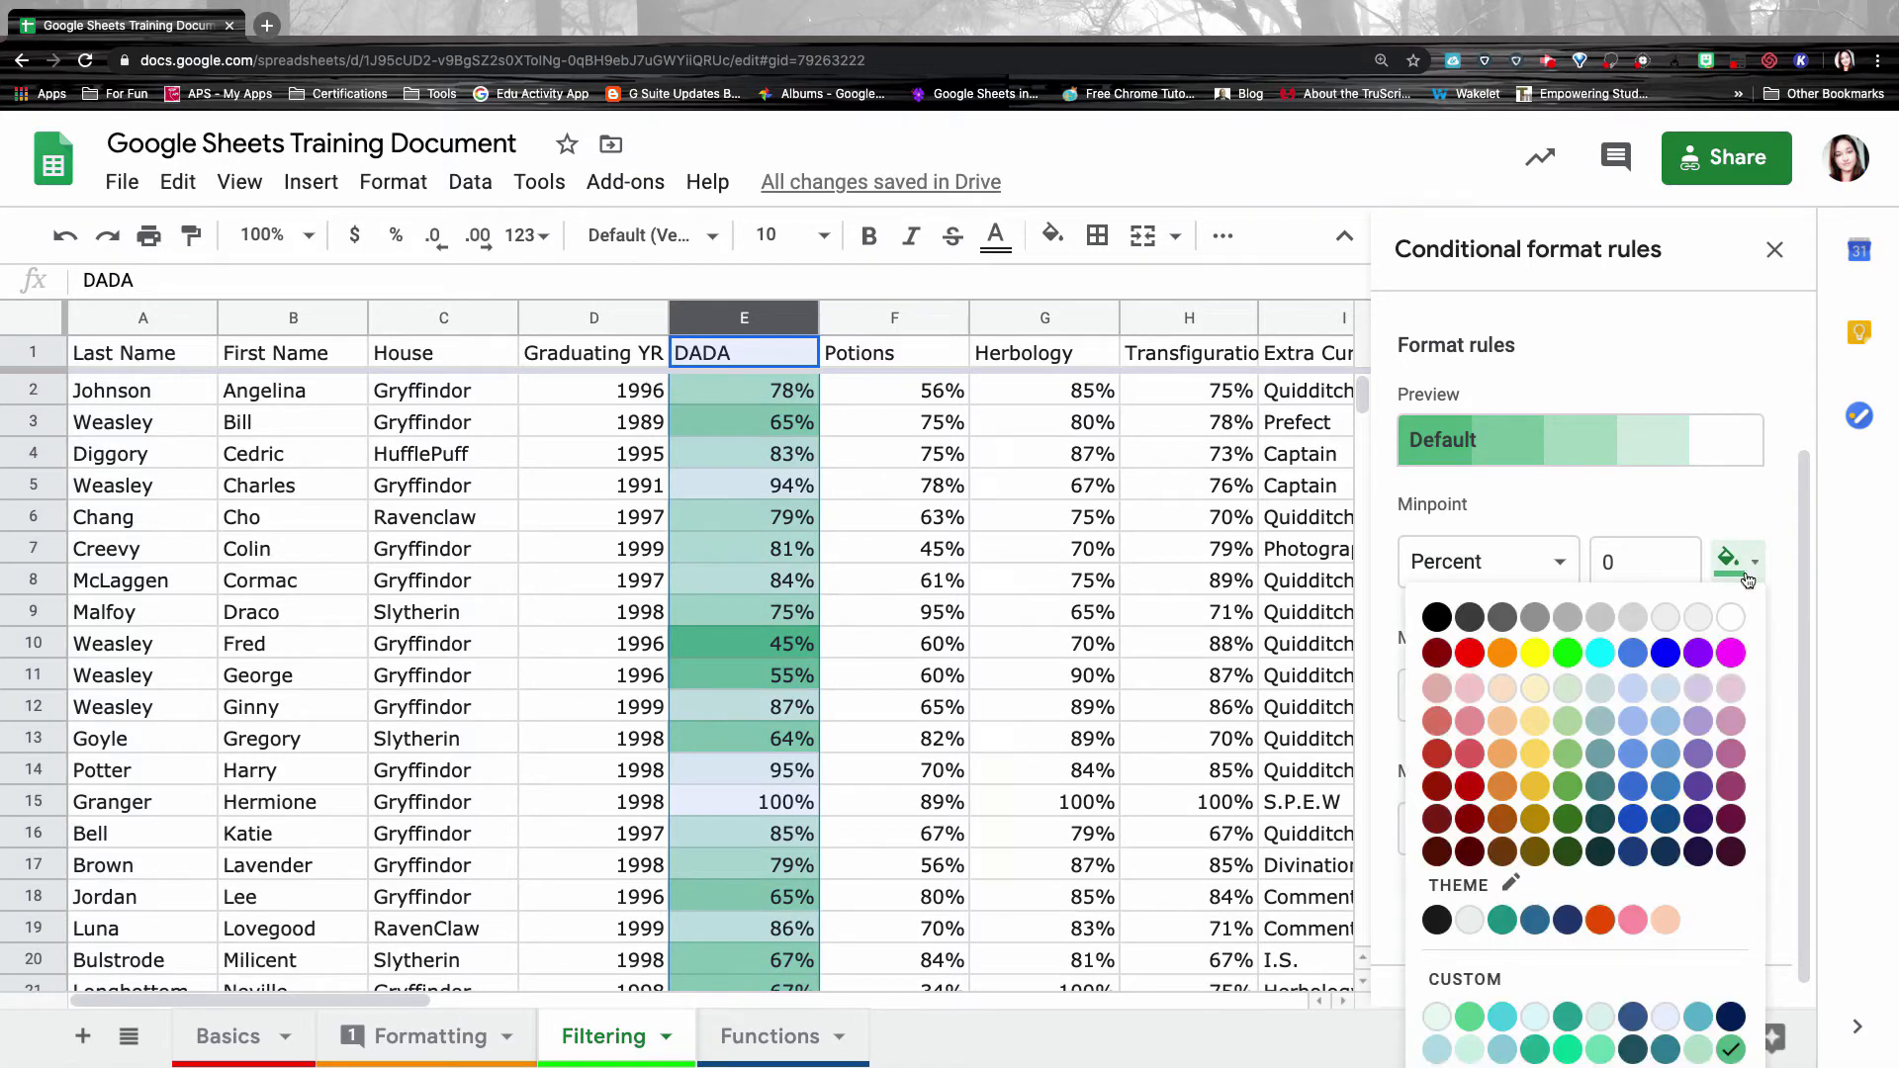
left_click(1472, 721)
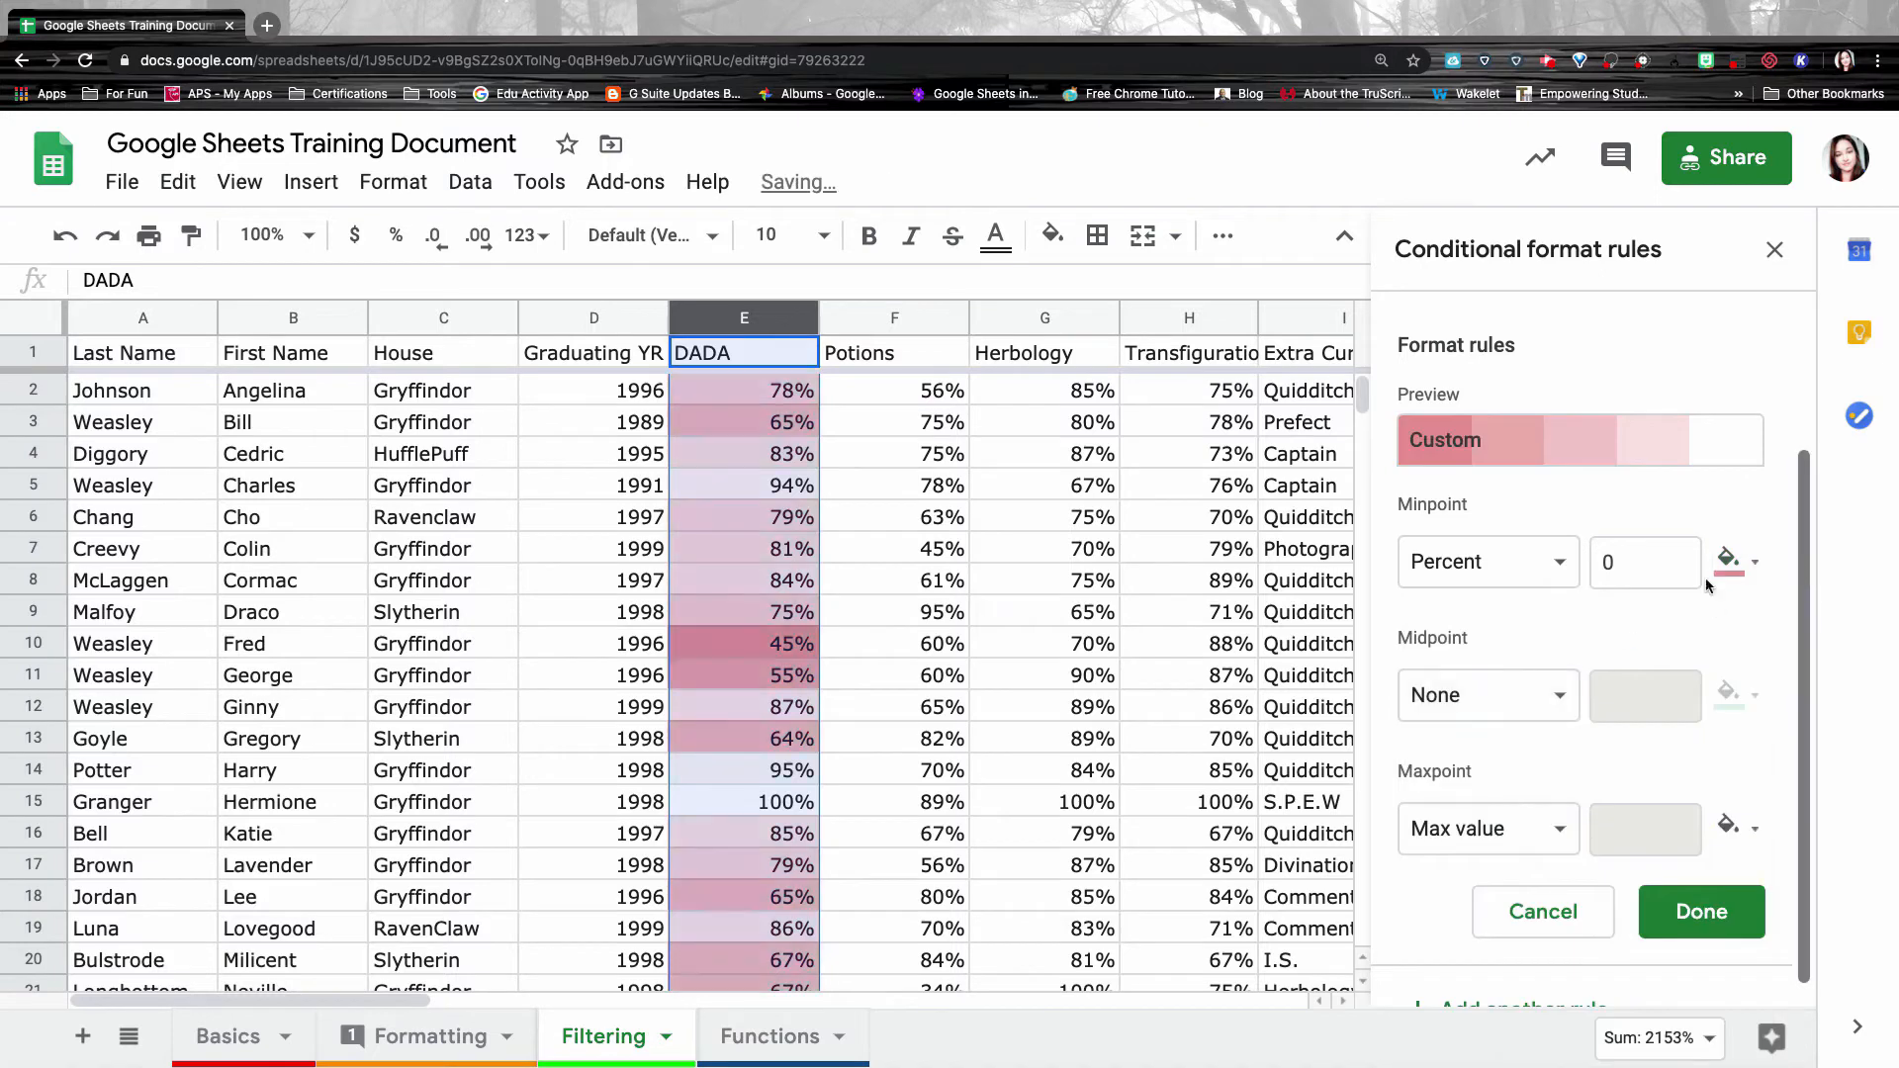
left_click(1484, 696)
left_click(1526, 816)
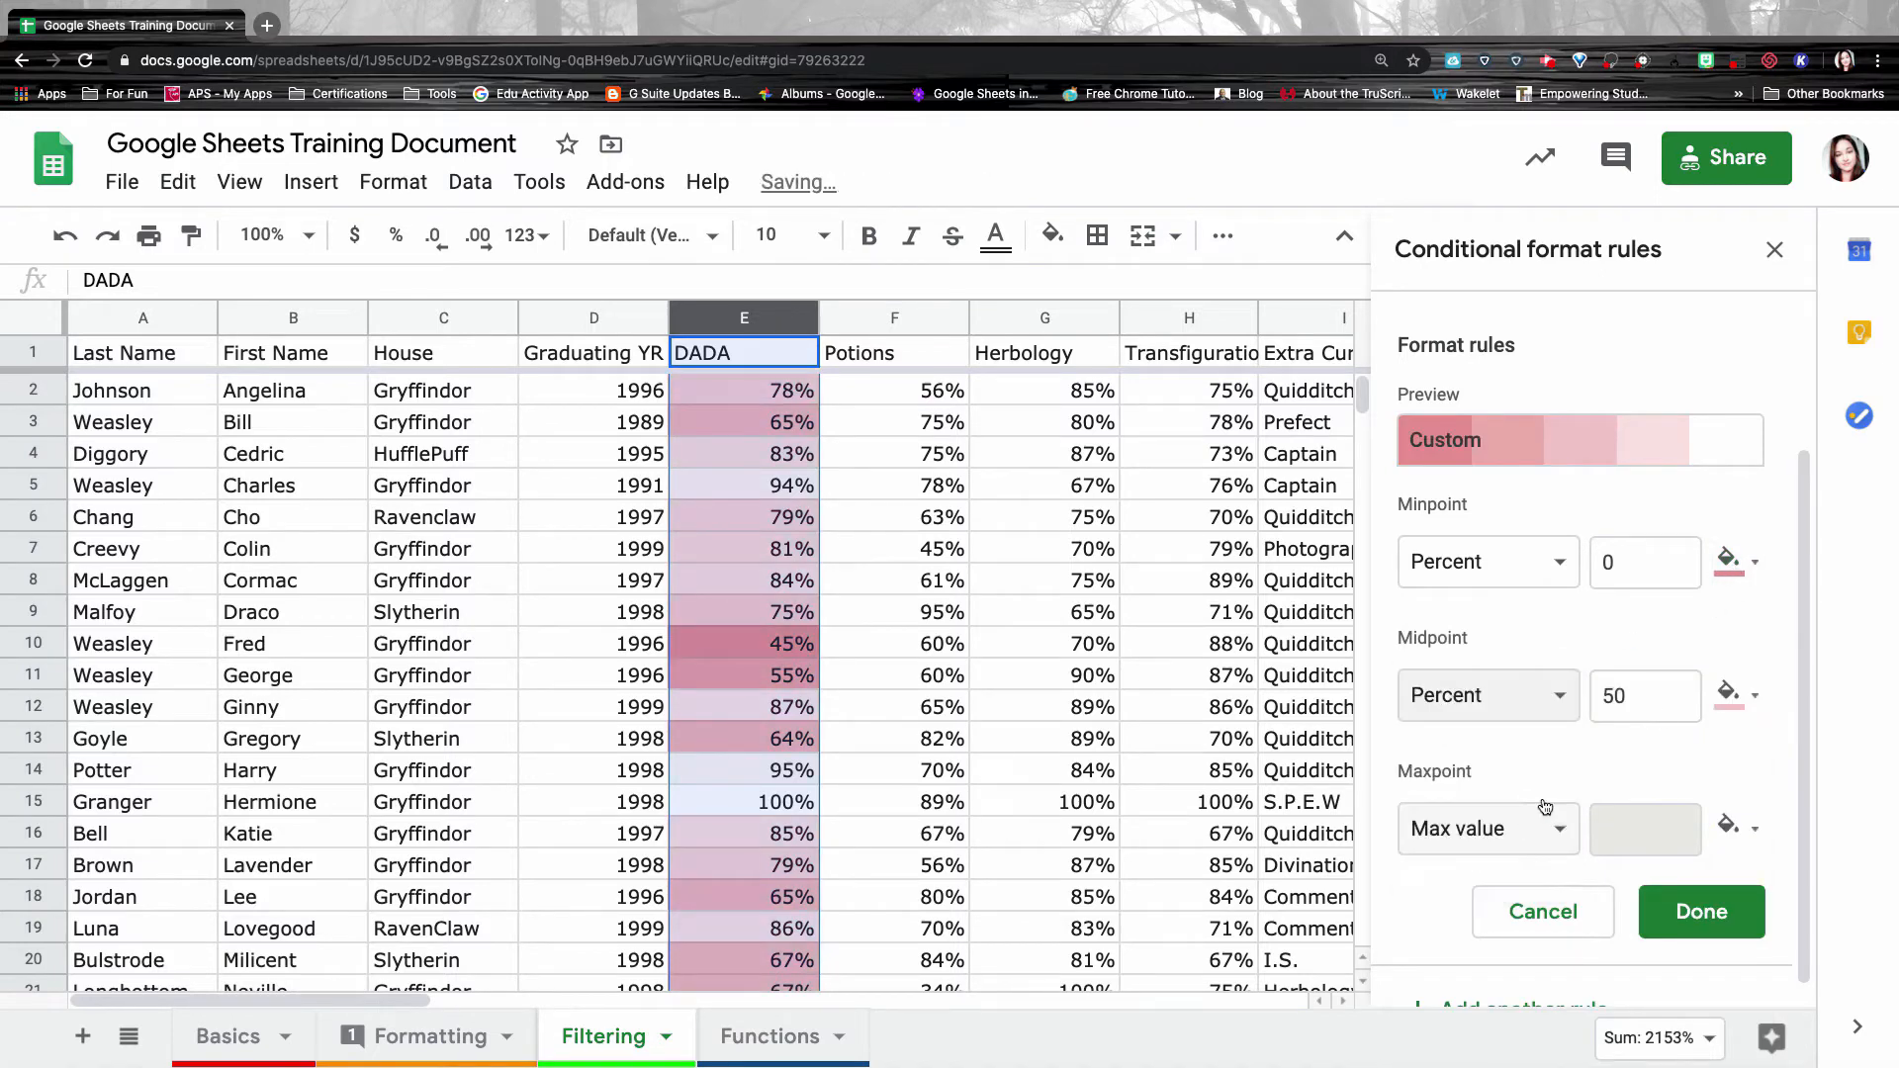
left_click(1756, 695)
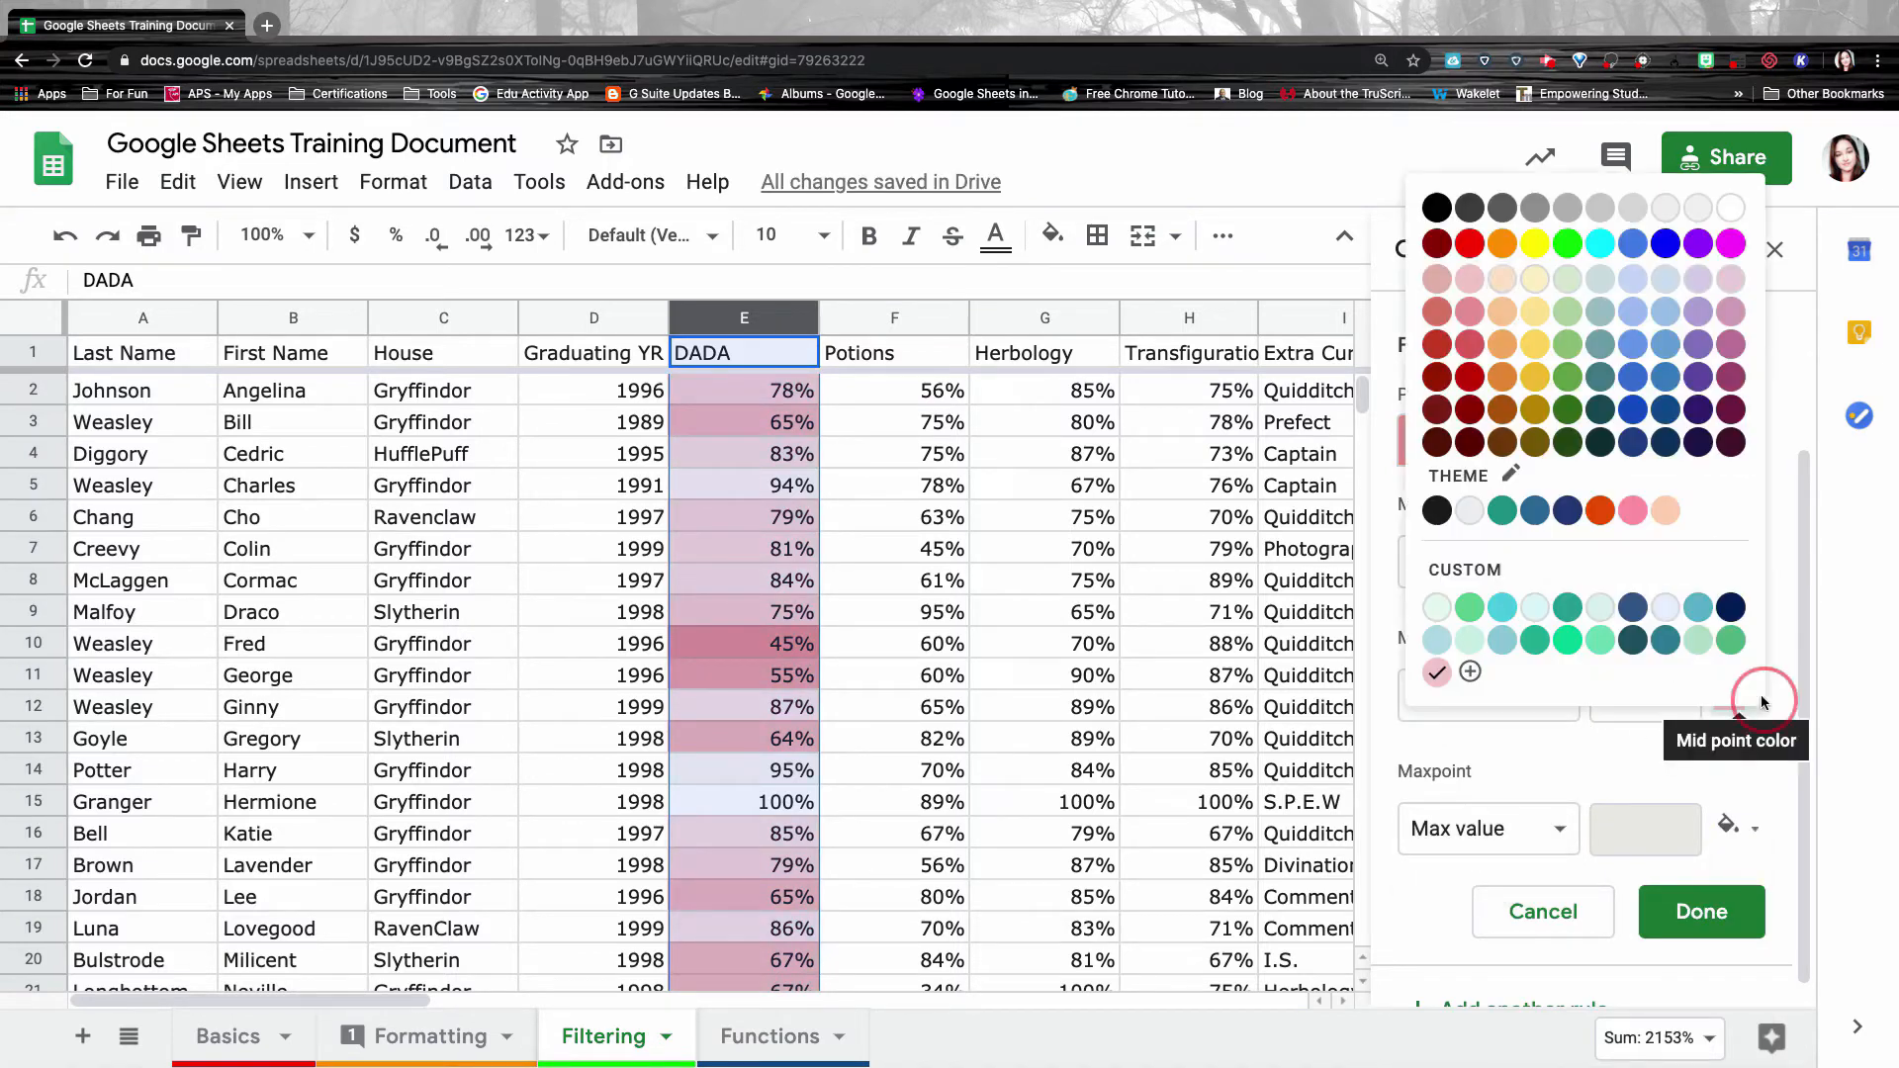
left_click(1501, 282)
Set the maxpoint to 100 percent green, apply the rule, and close the rules panel.
left_click(1545, 834)
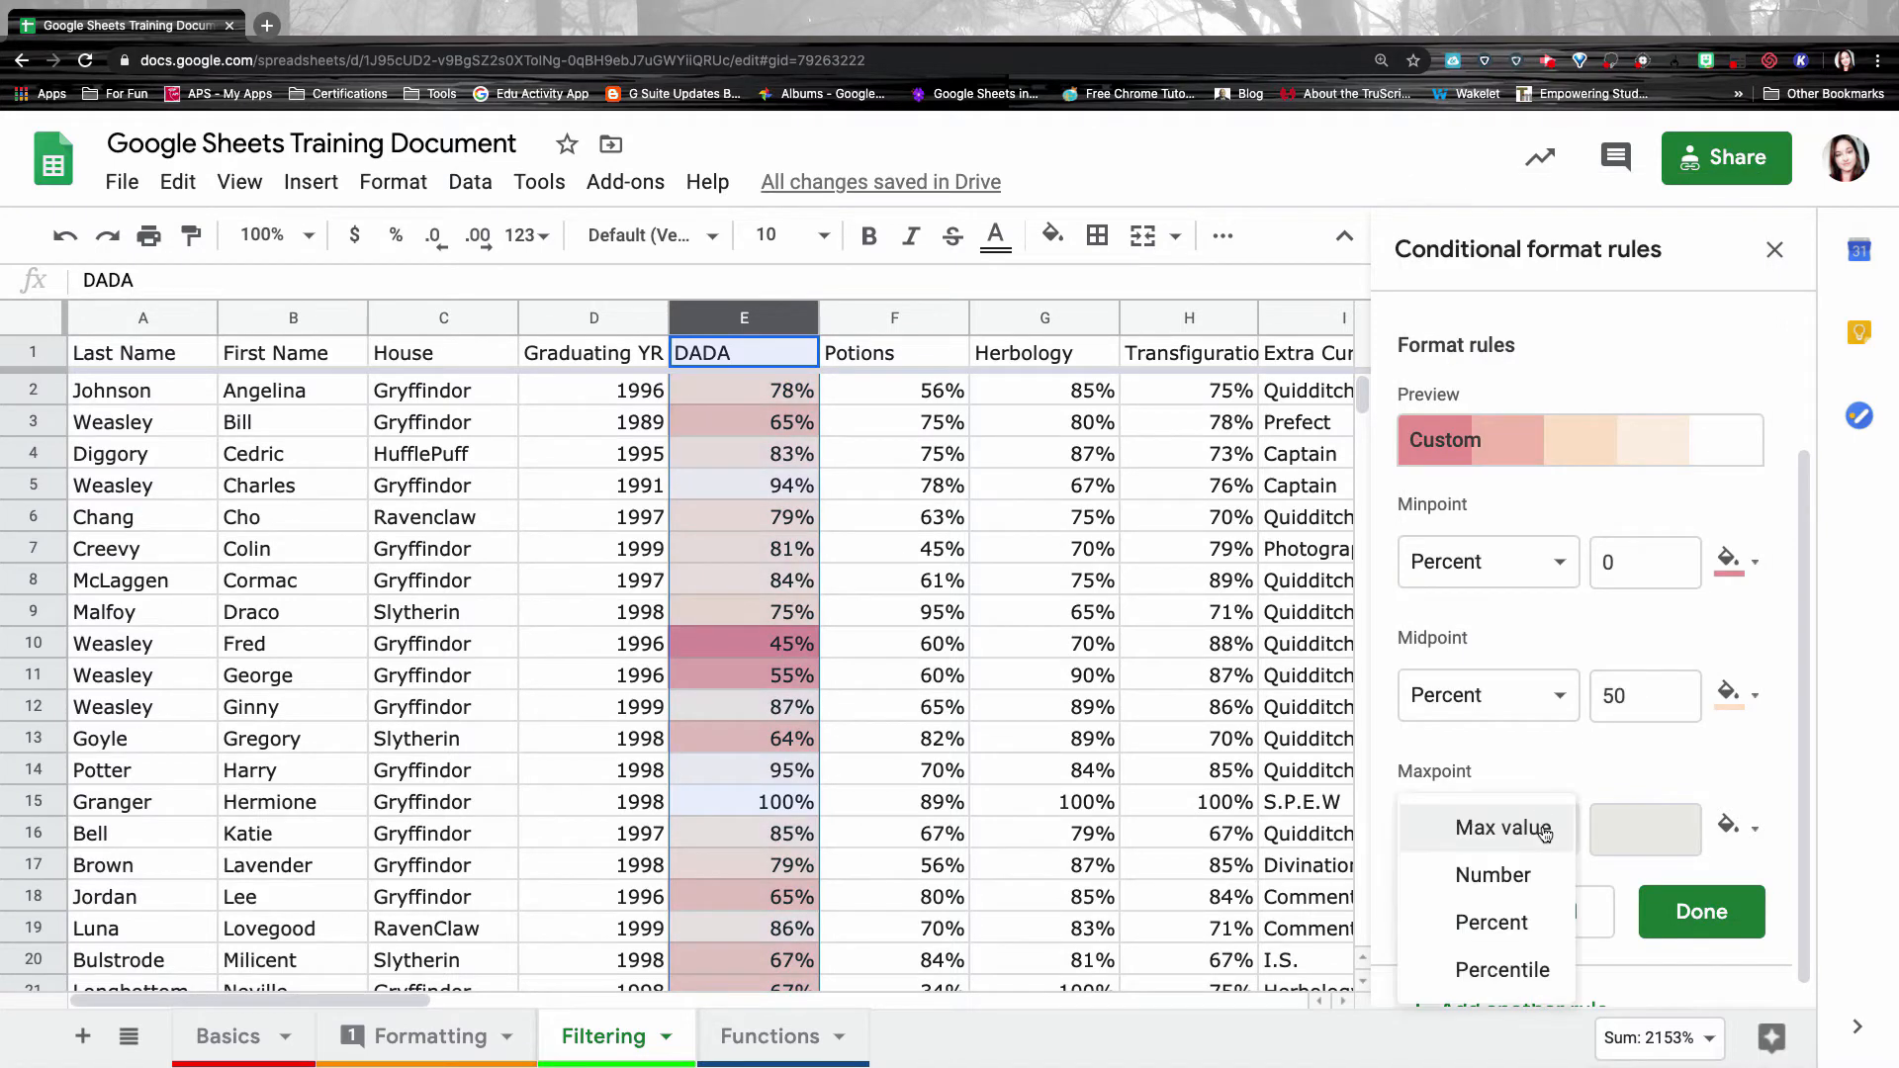
left_click(1533, 920)
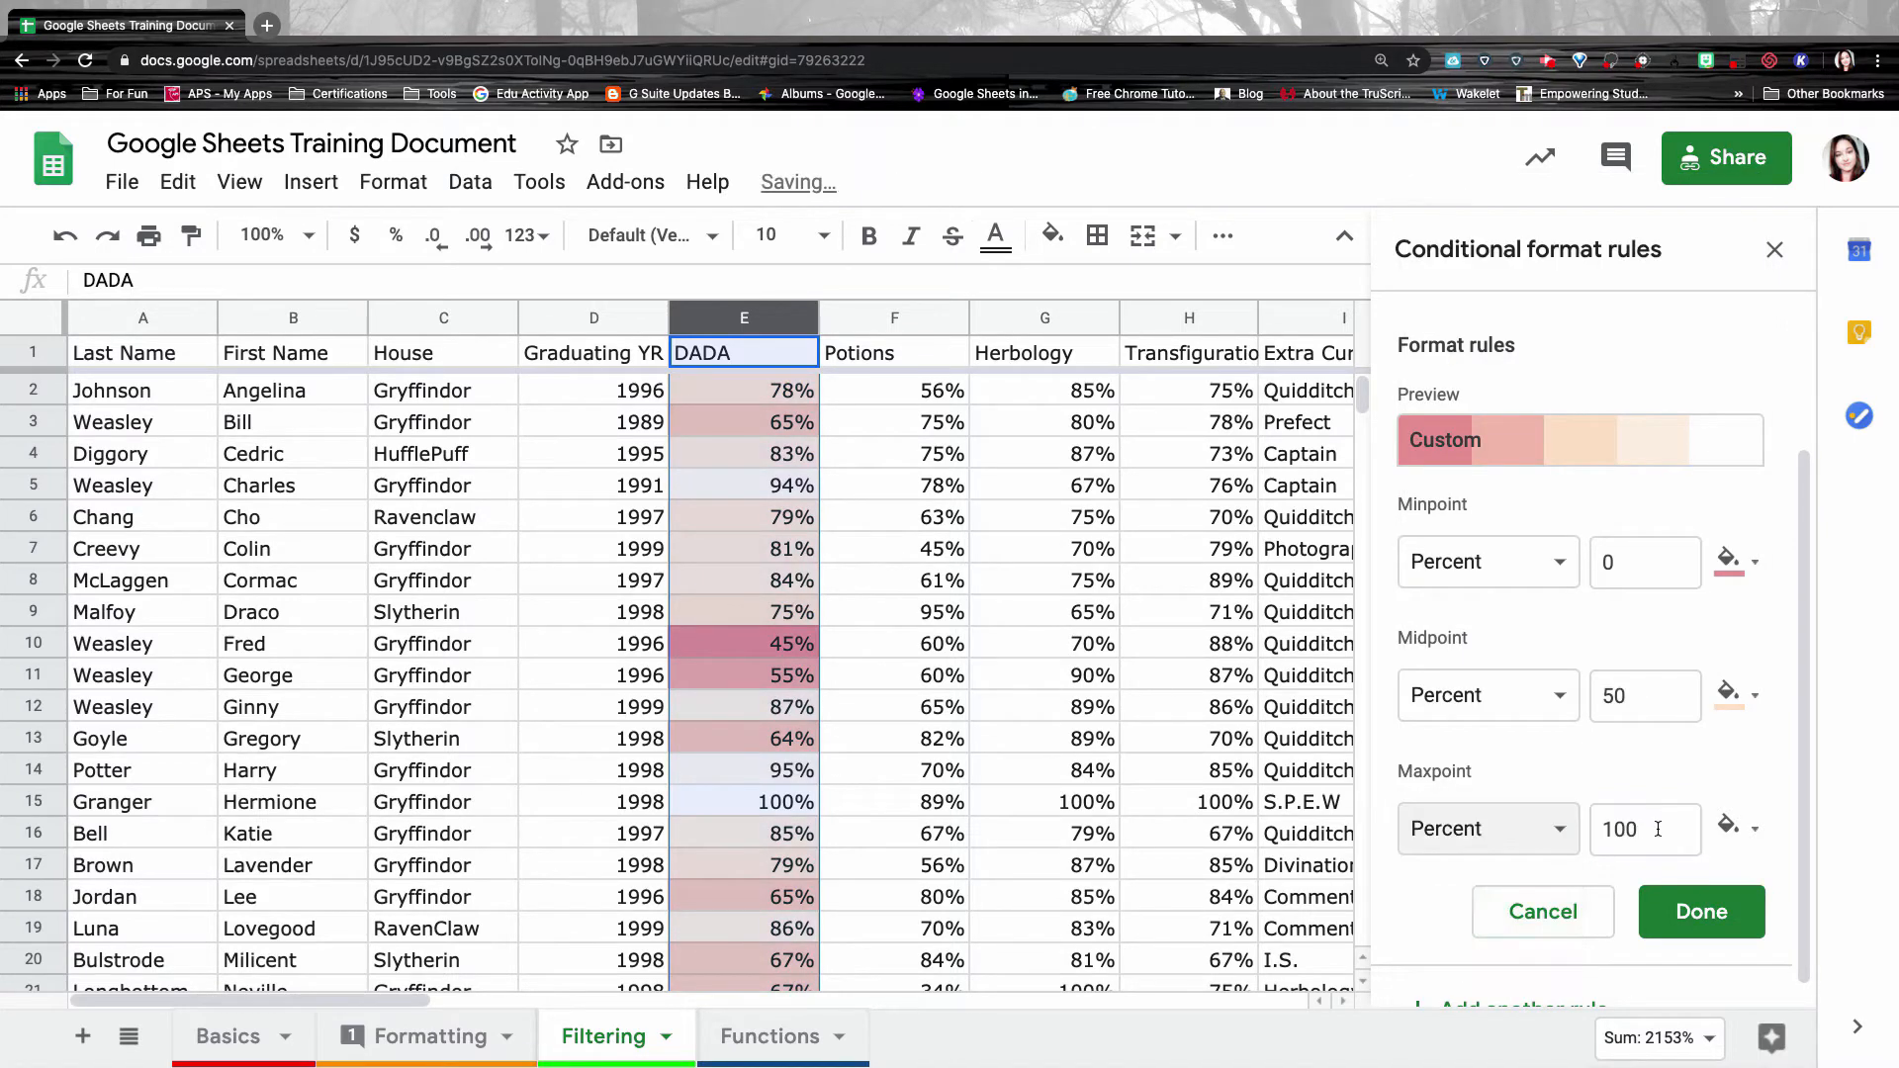
left_click(1756, 835)
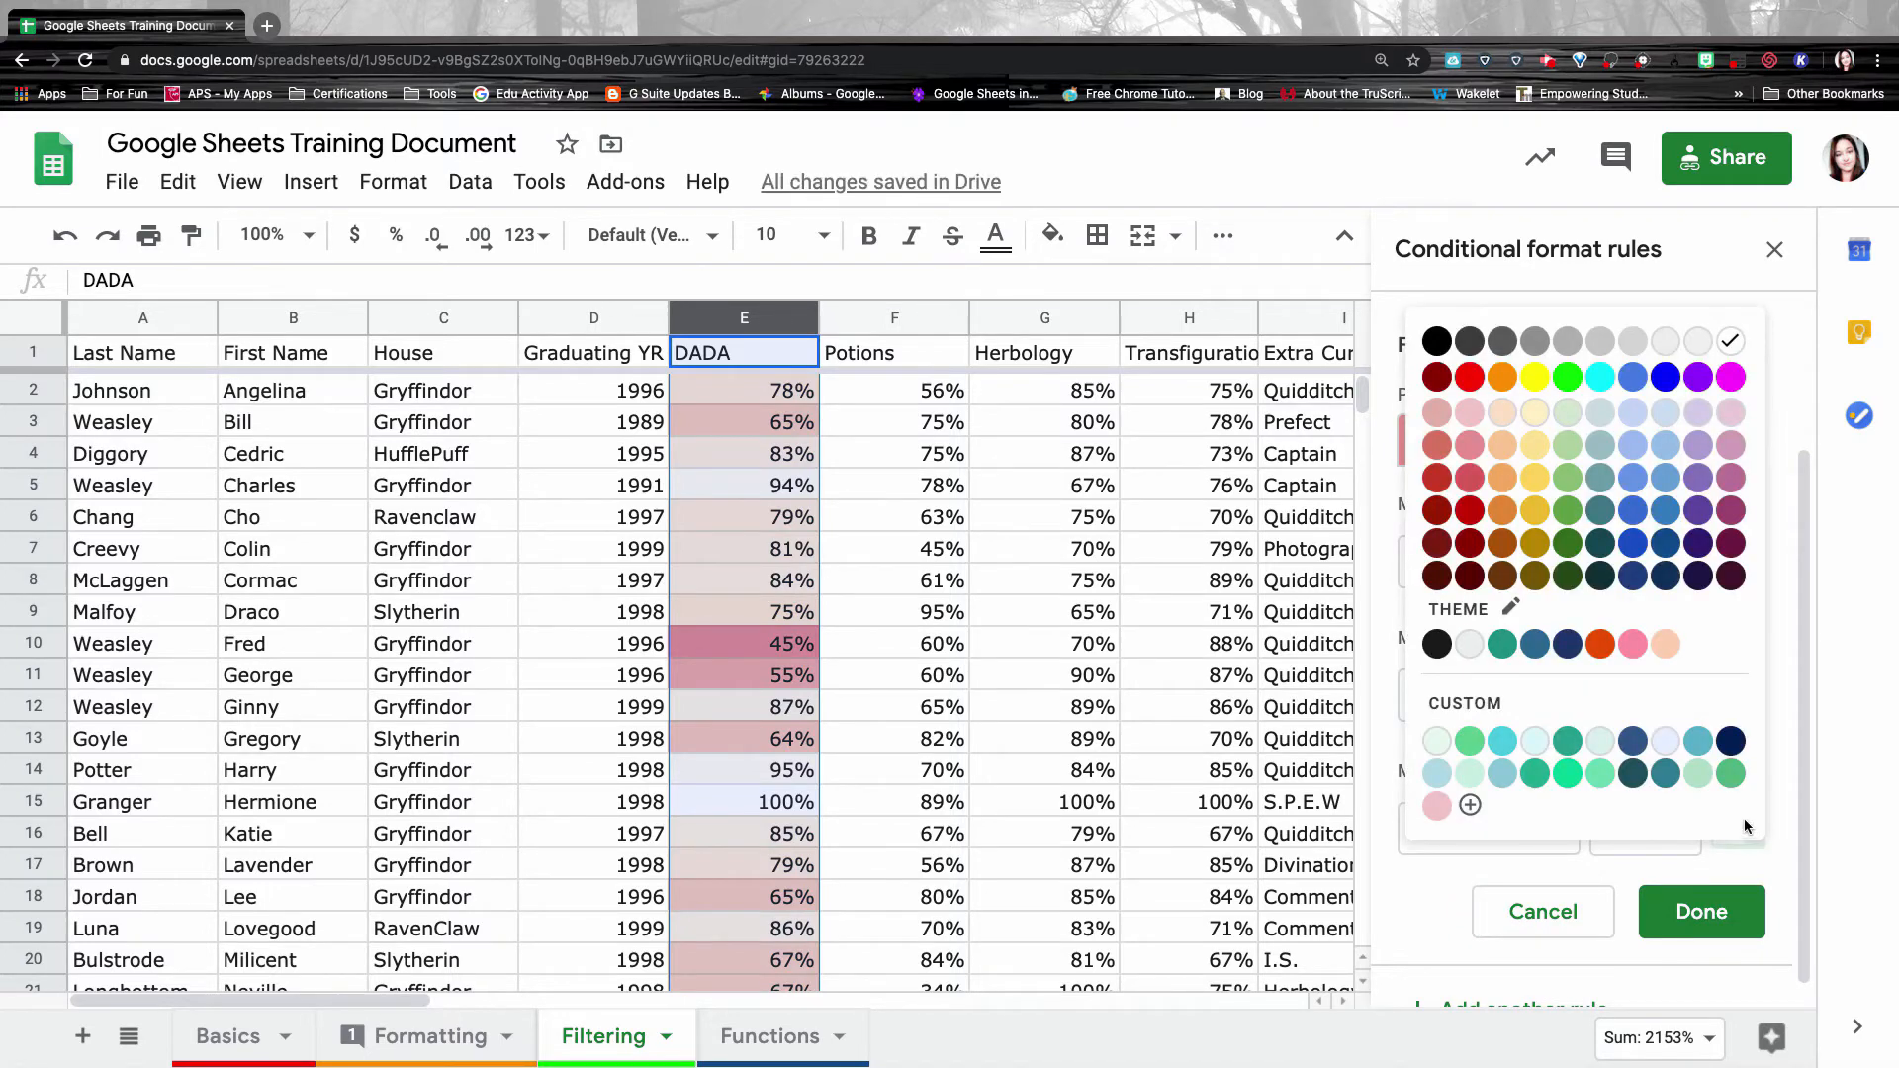
left_click(1567, 445)
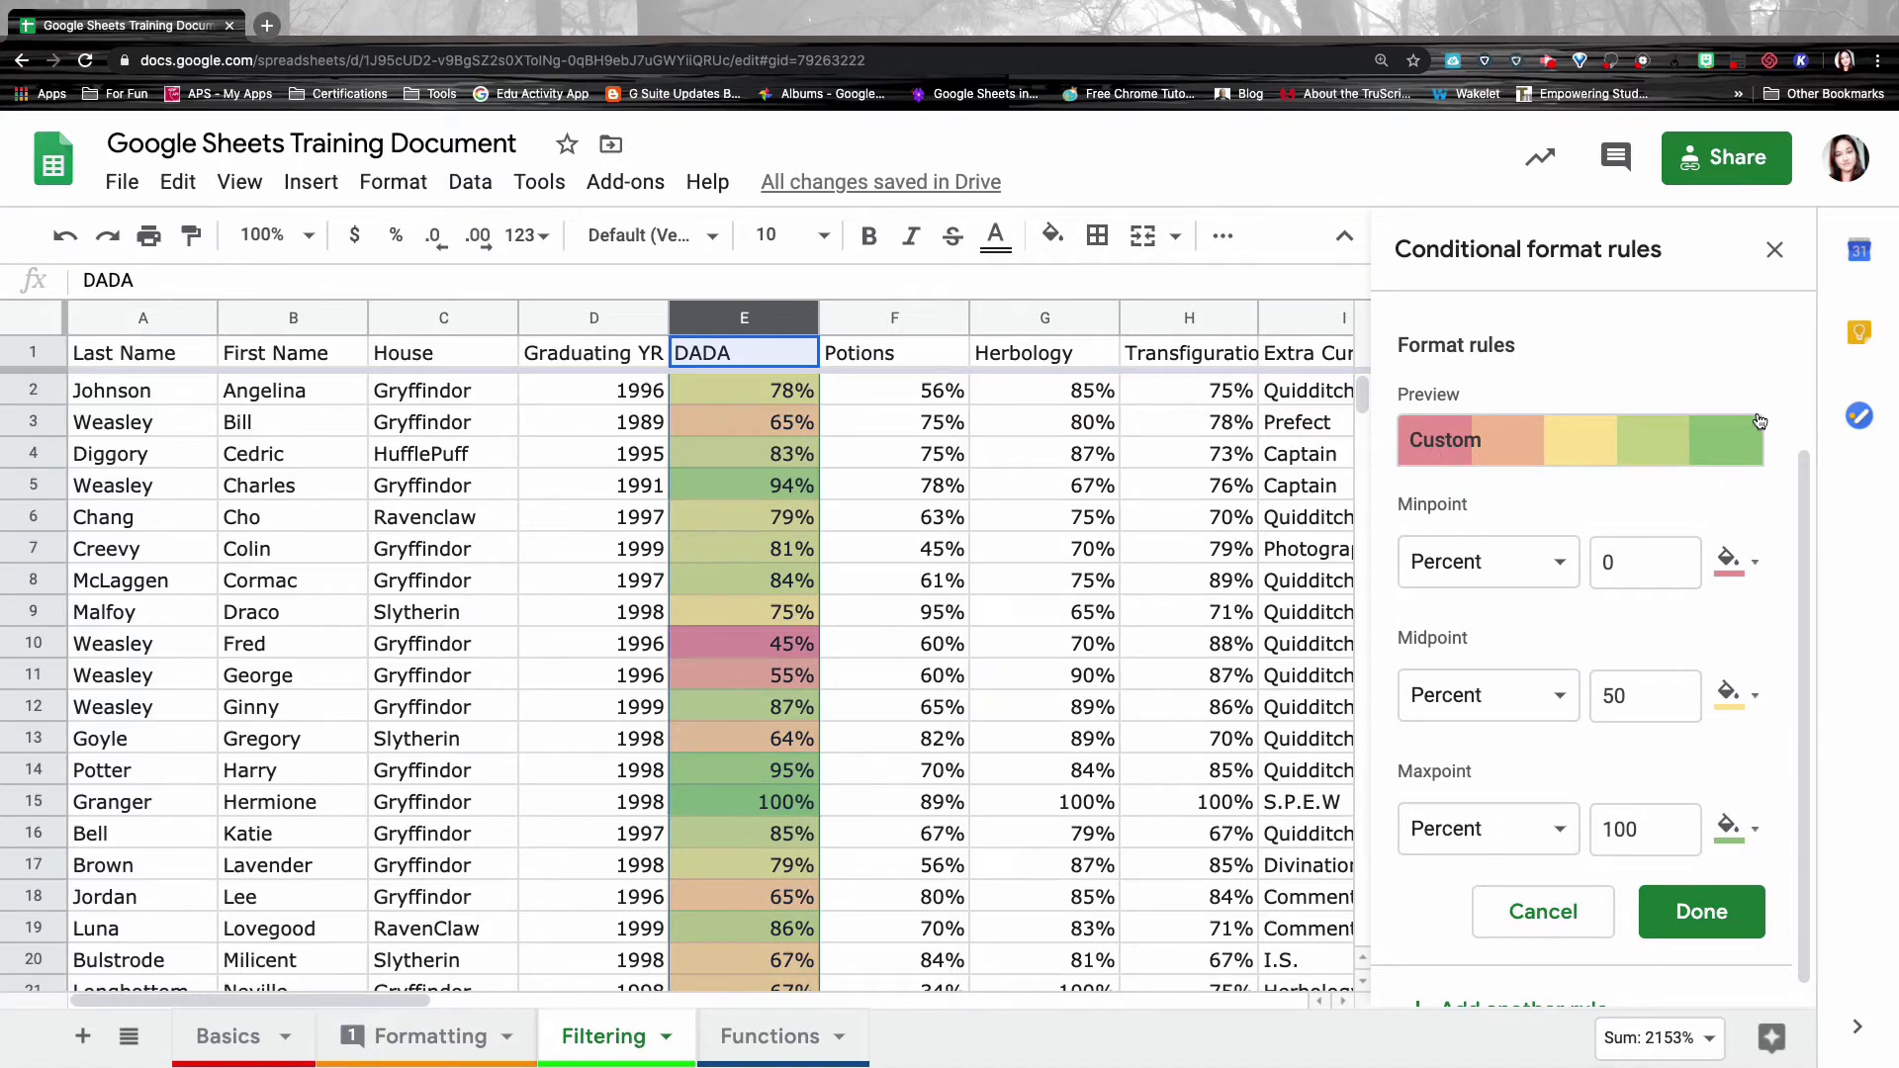
scroll(1746, 574, "down", 1)
left_click(1732, 895)
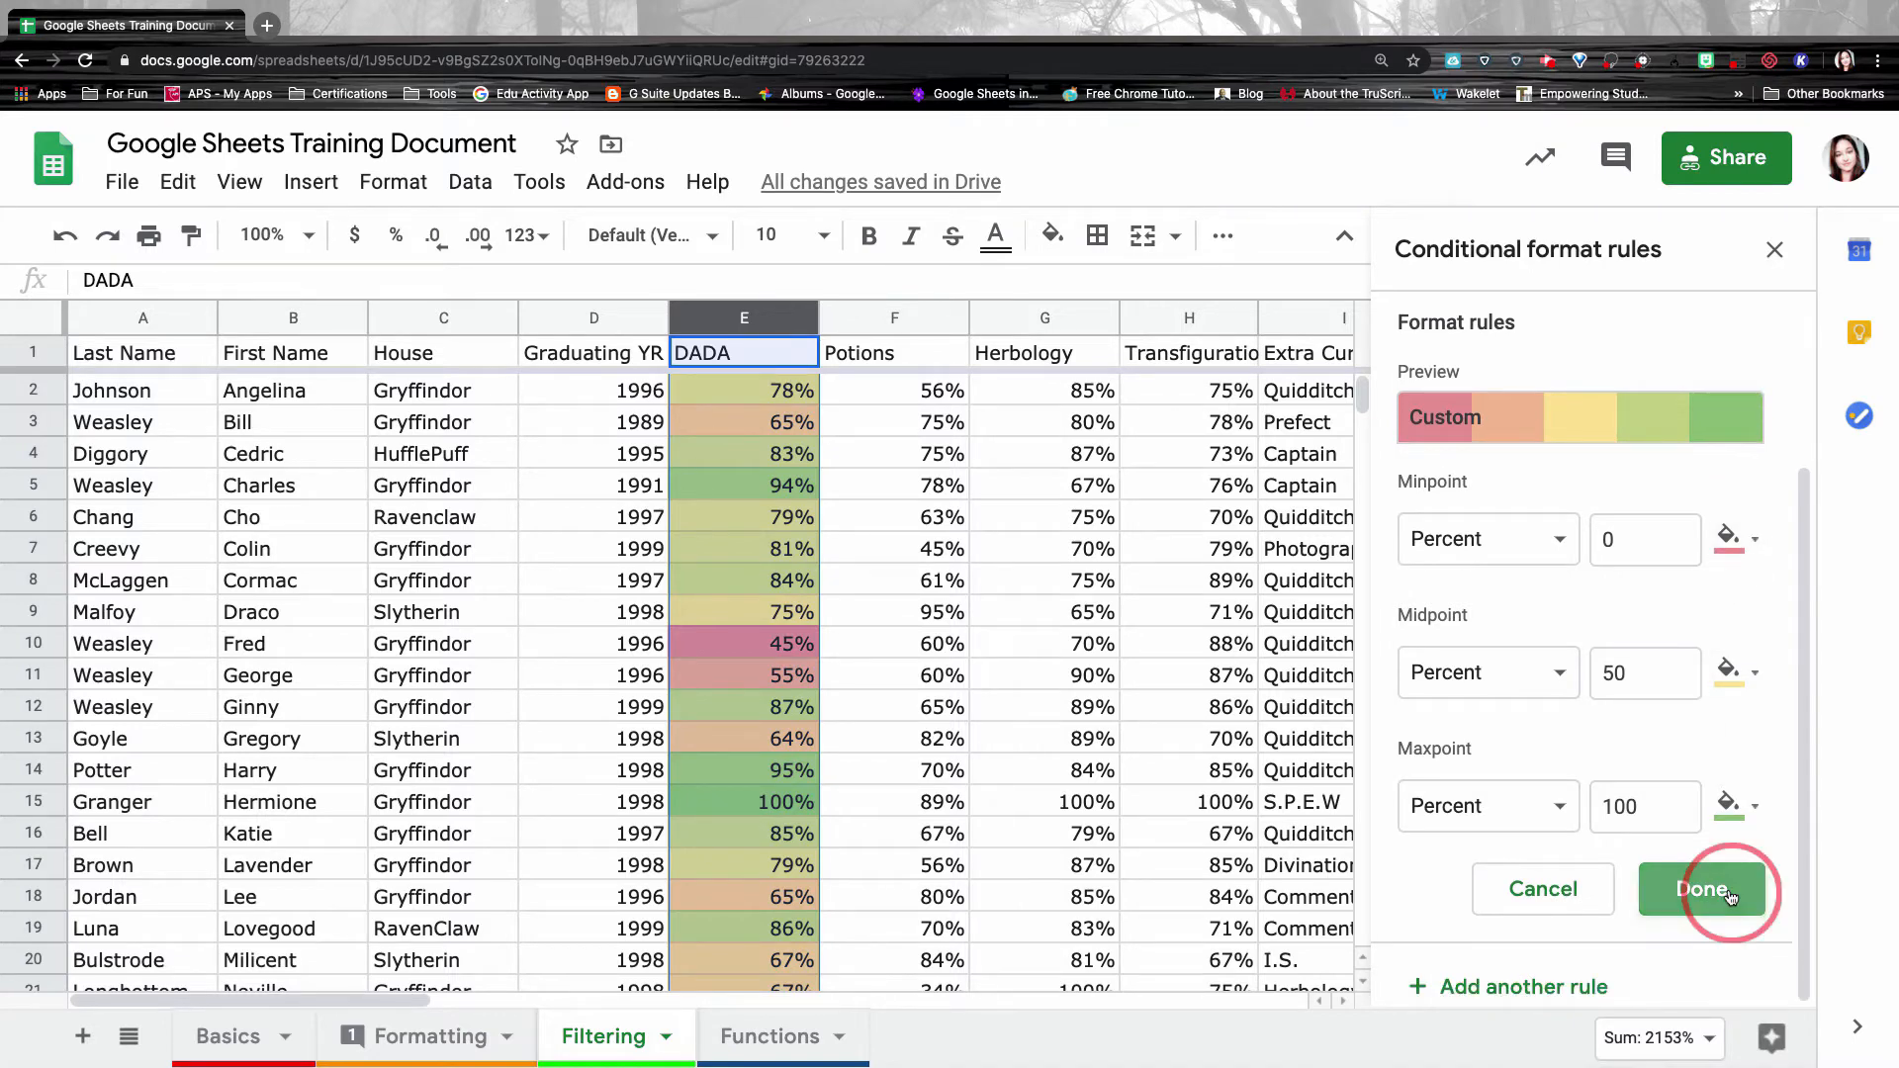
left_click(1778, 249)
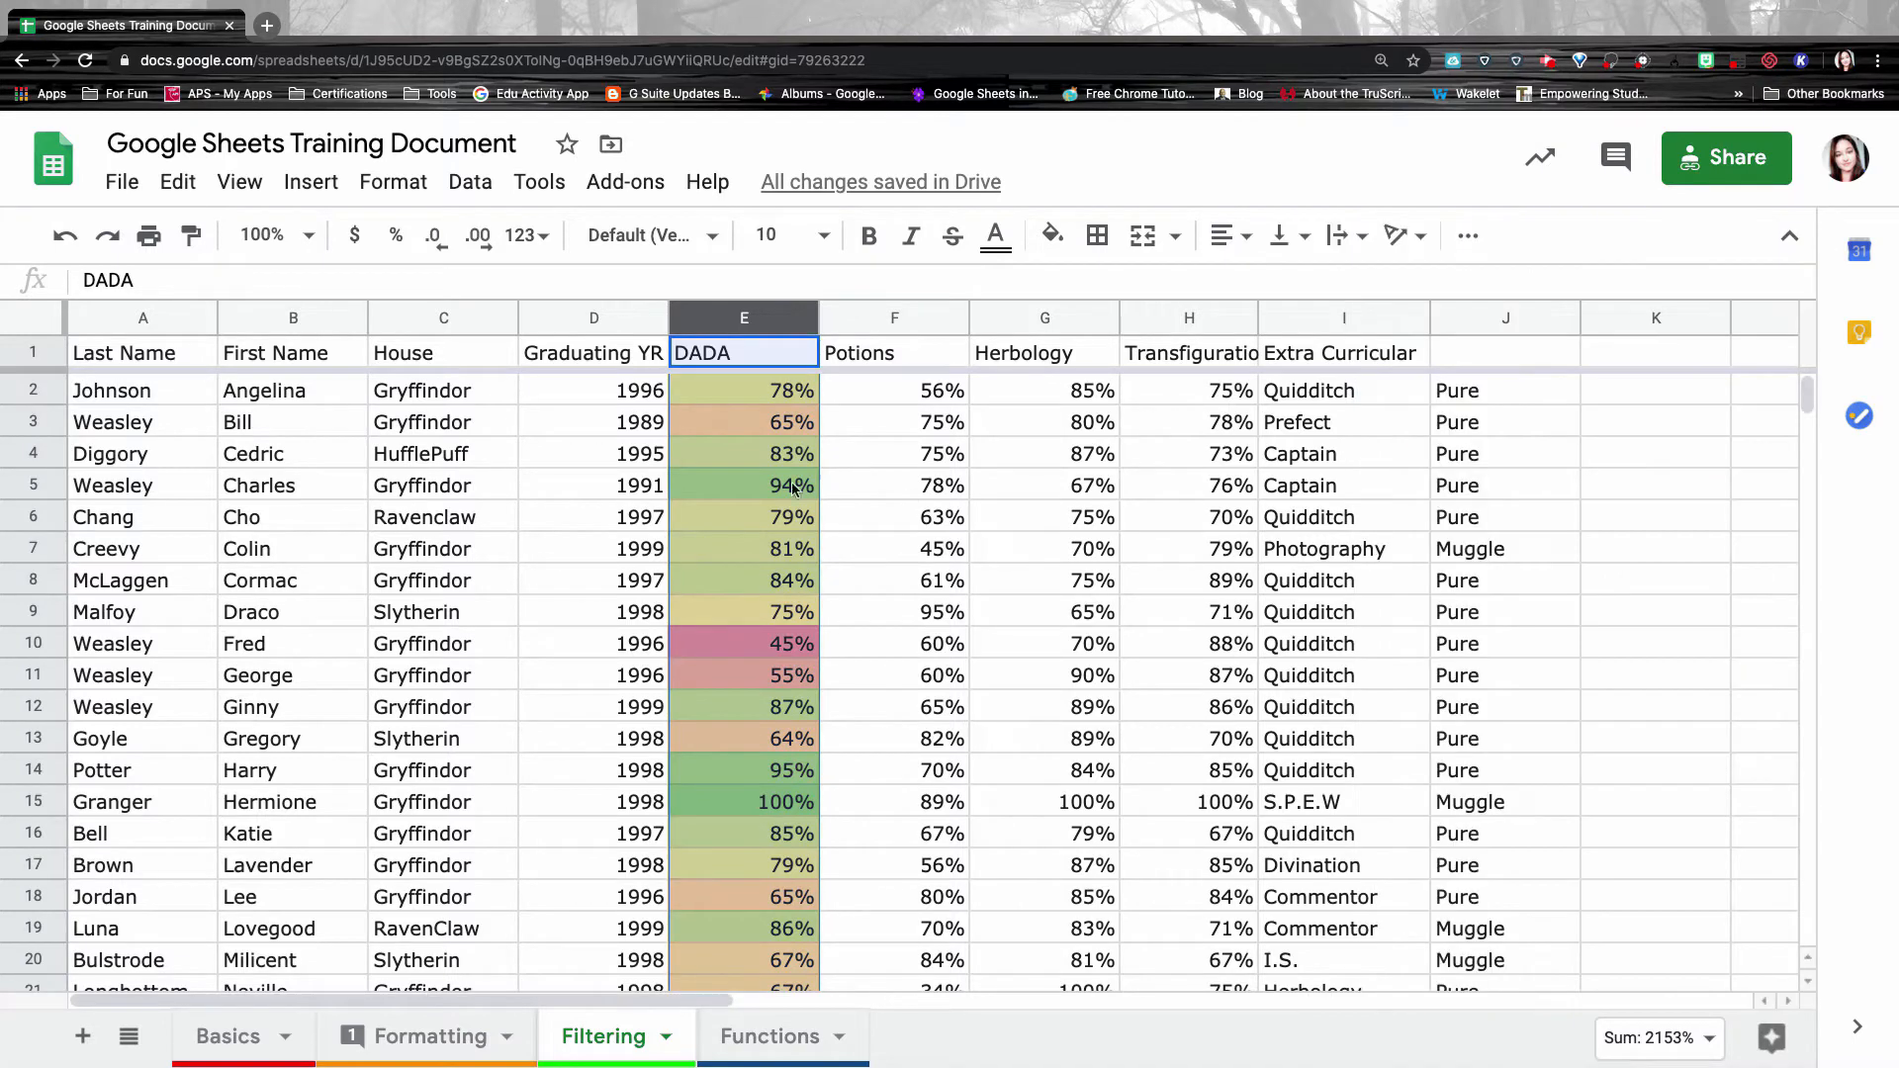
Sort the sheet by the DADA column Z→A so the 100% student comes first.
left_click(781, 484)
scroll(726, 780, "down", 1)
scroll(726, 786, "down", 4)
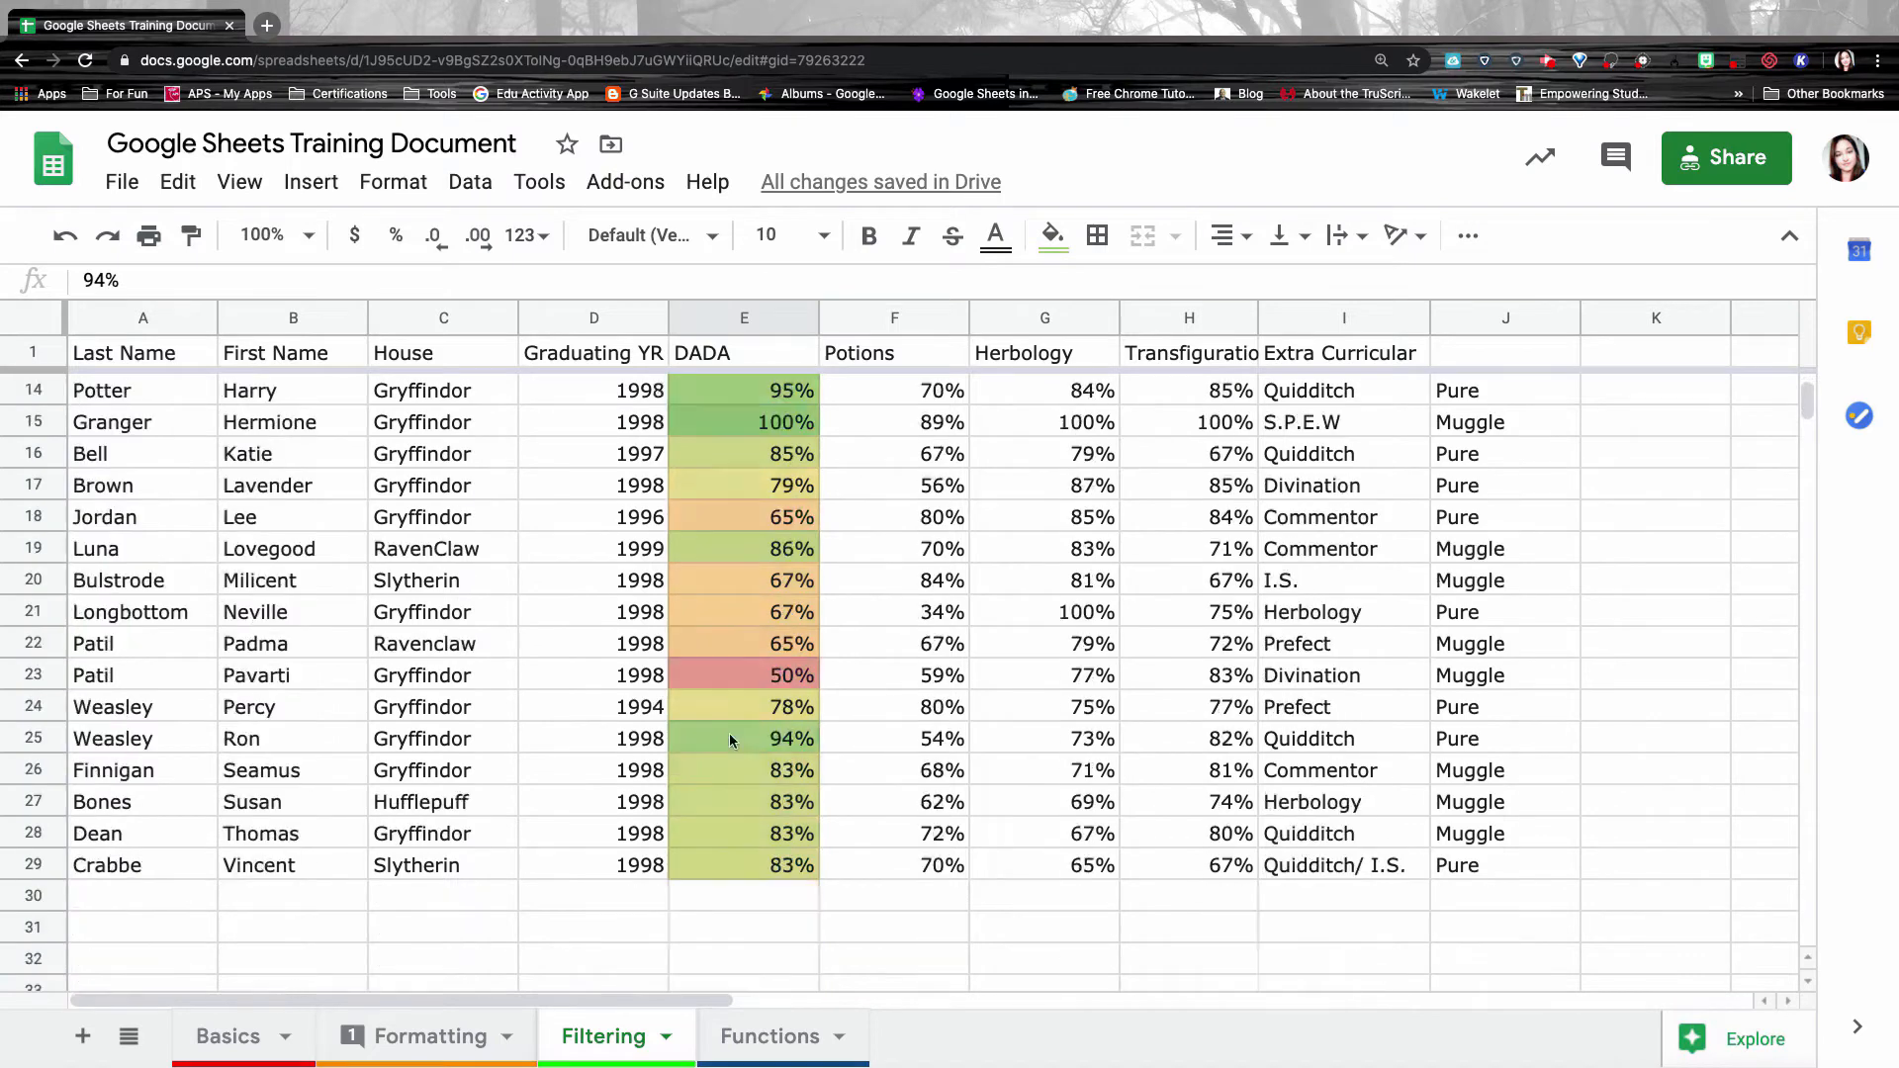
scroll(772, 650, "up", 4)
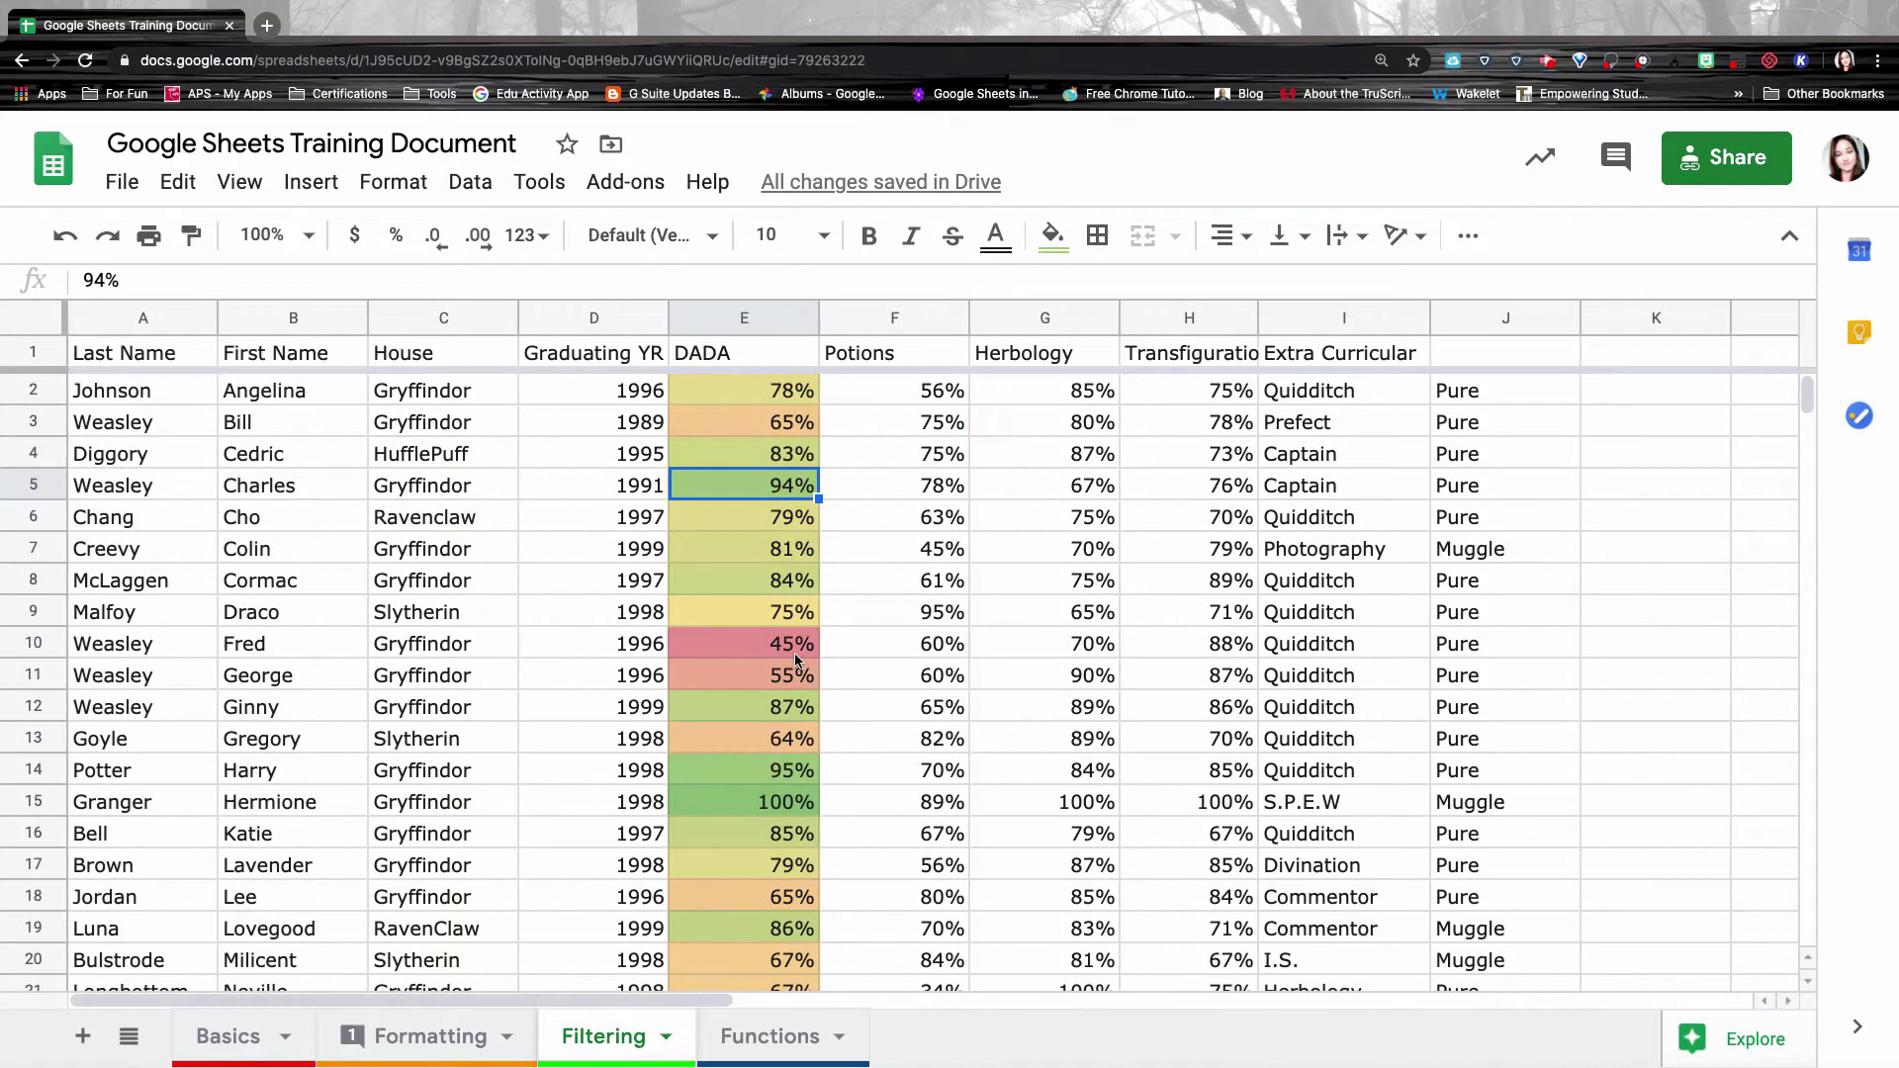
mouse_move(802, 324)
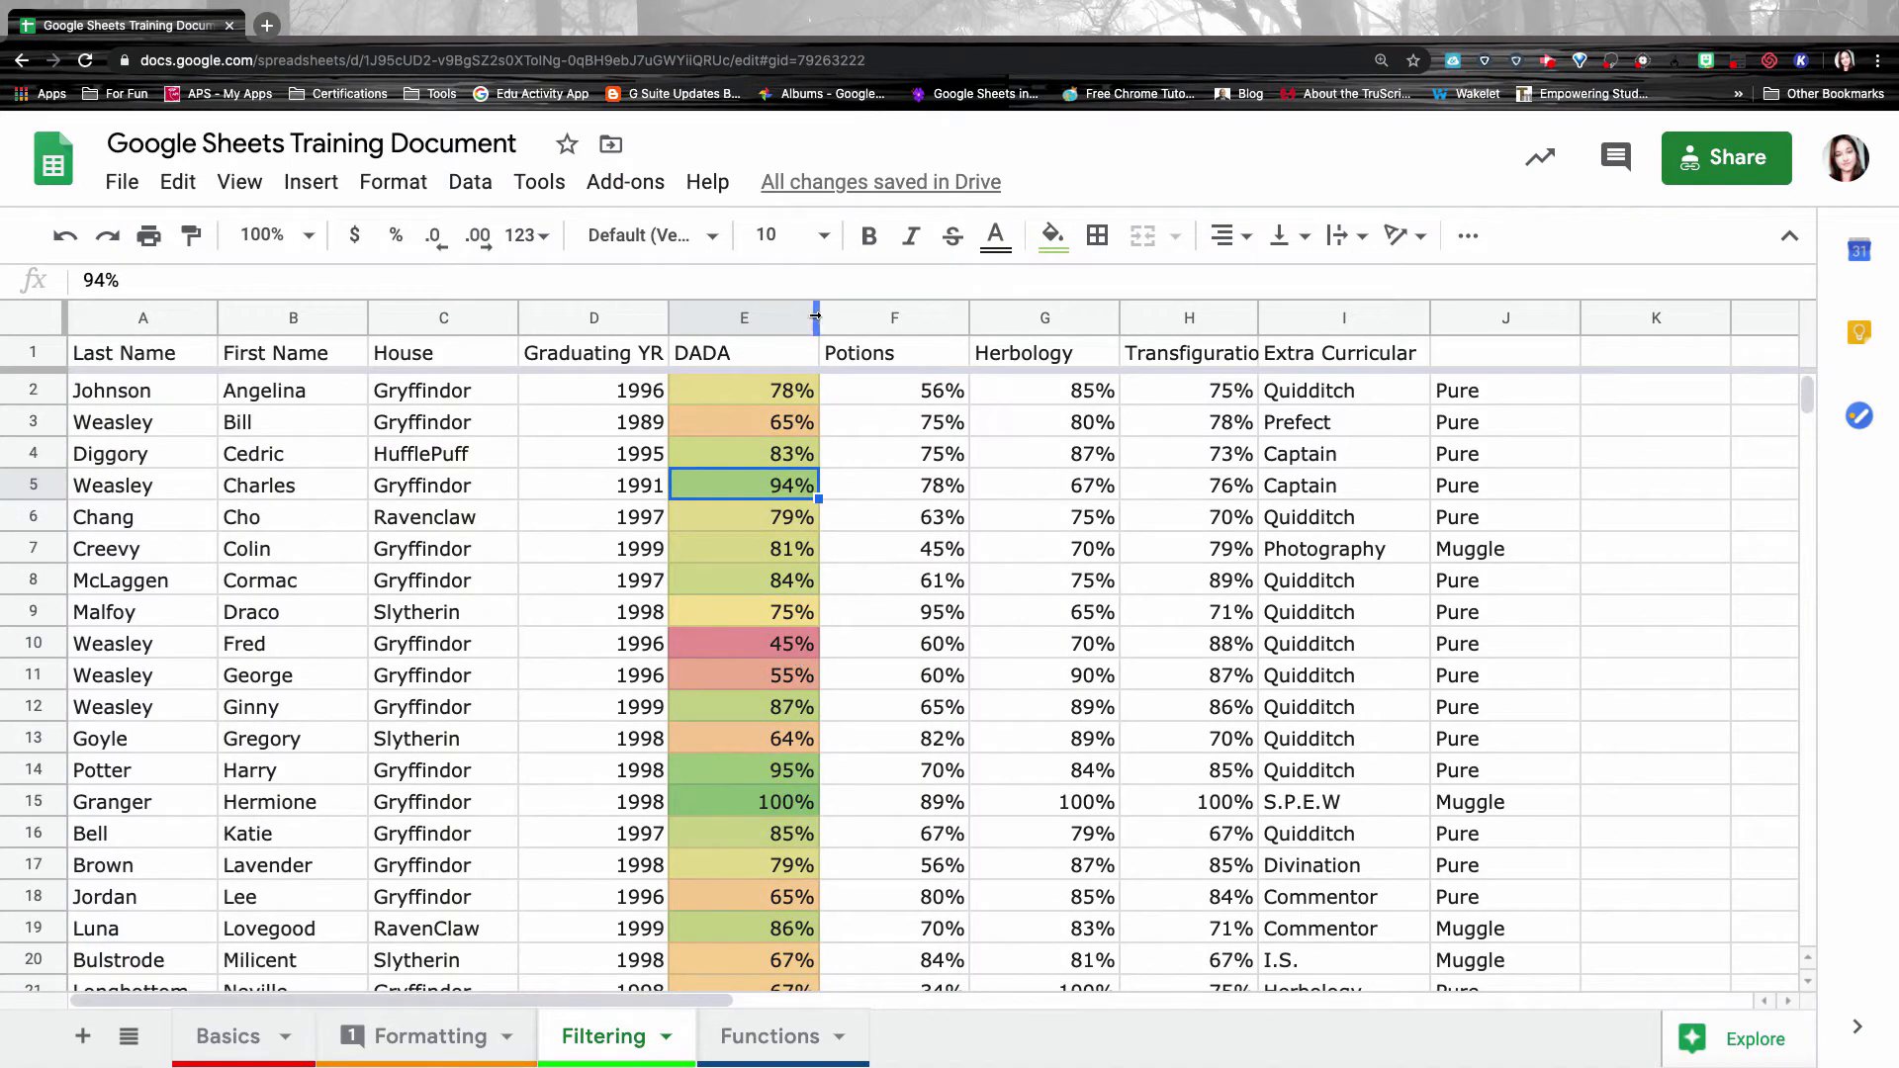
left_click(745, 320)
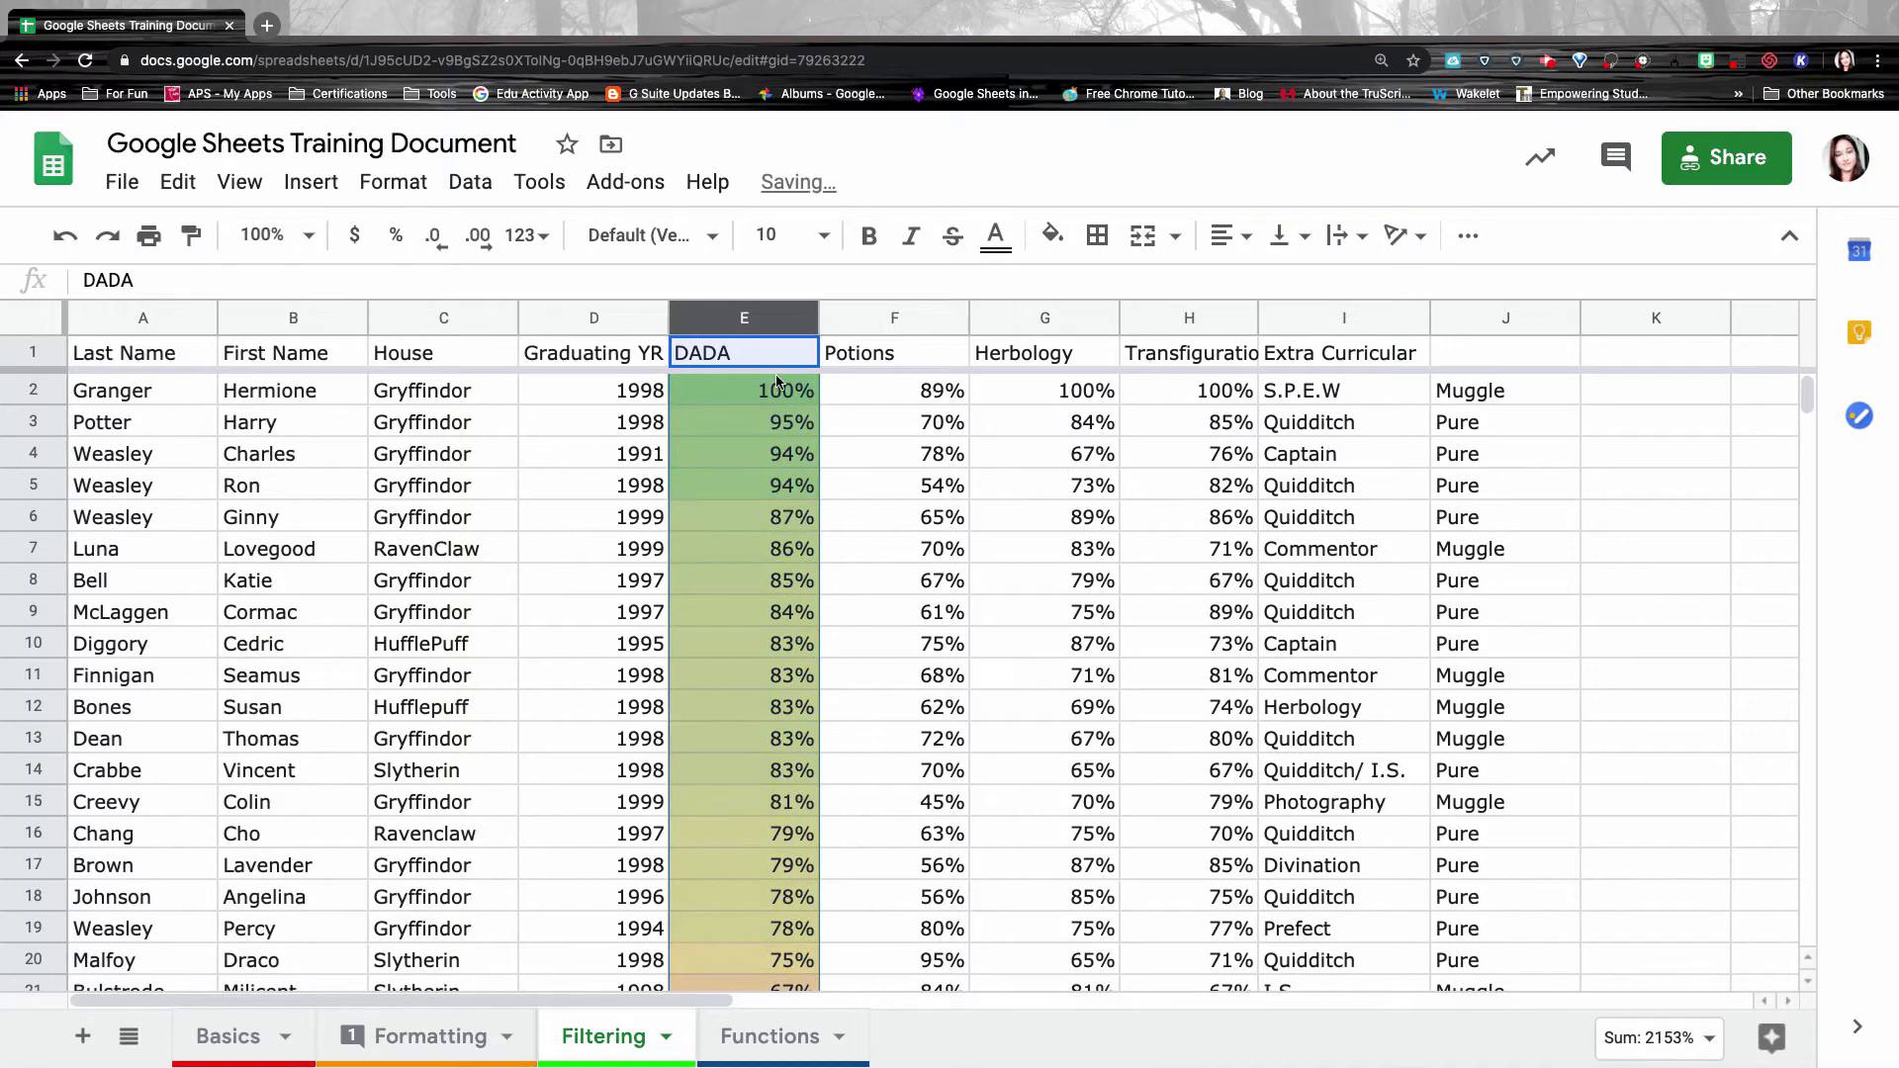
left_click(776, 358)
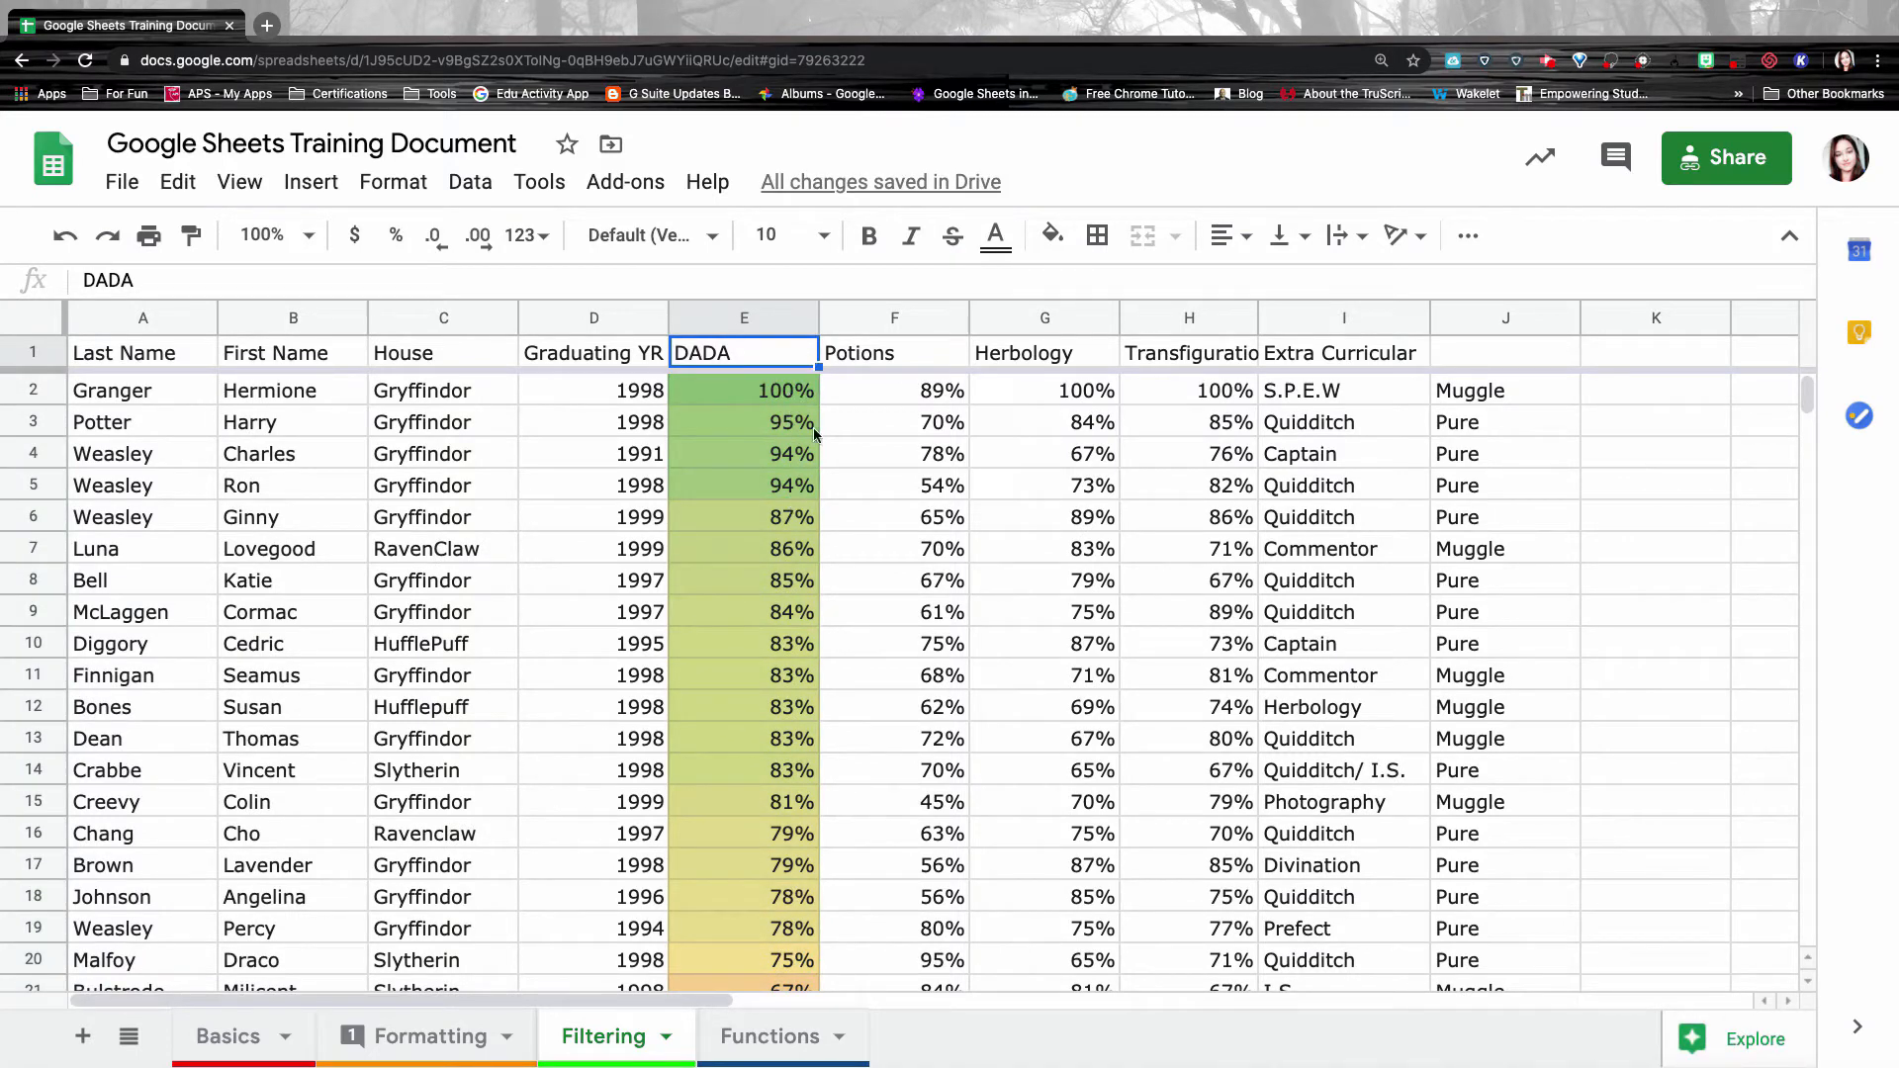
Select header row 1 and bring up the View > Freeze options for rows and columns.
scroll(802, 502, "down", 1)
scroll(801, 501, "down", 6)
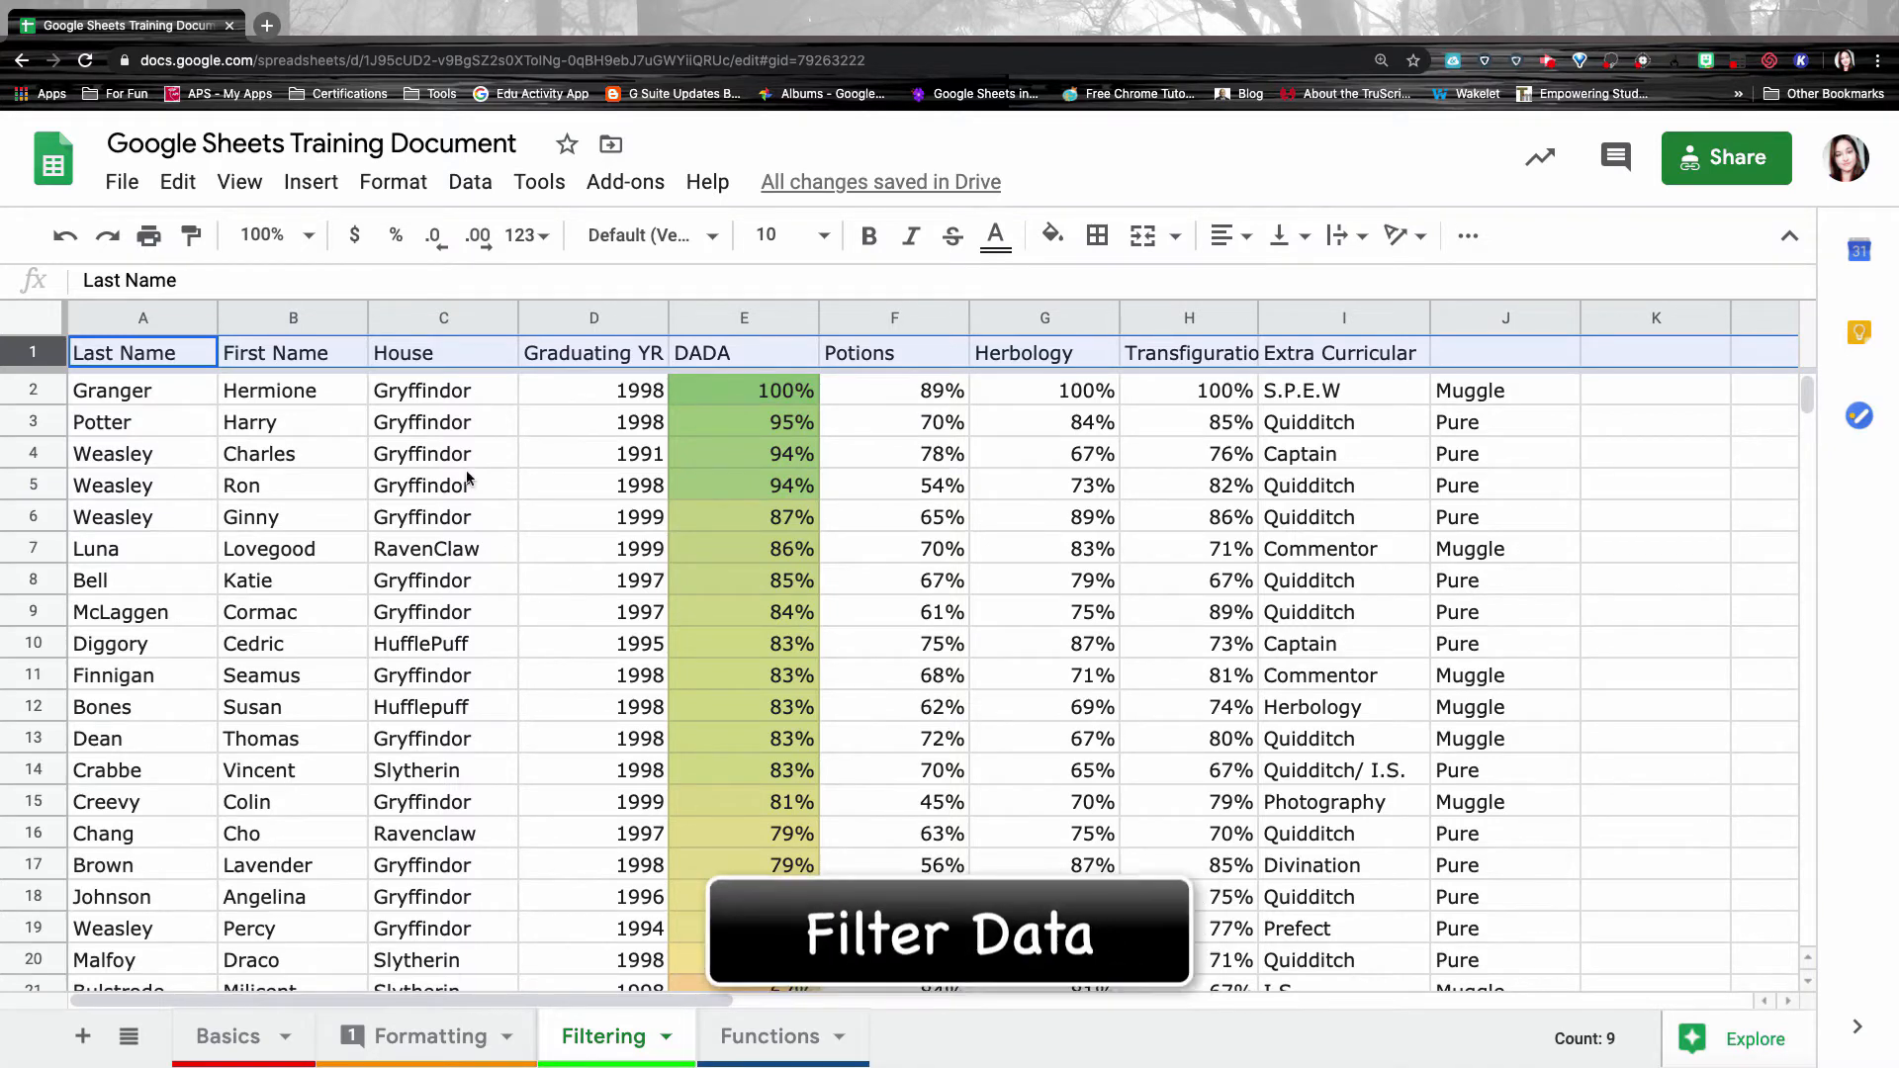
left_click(38, 353)
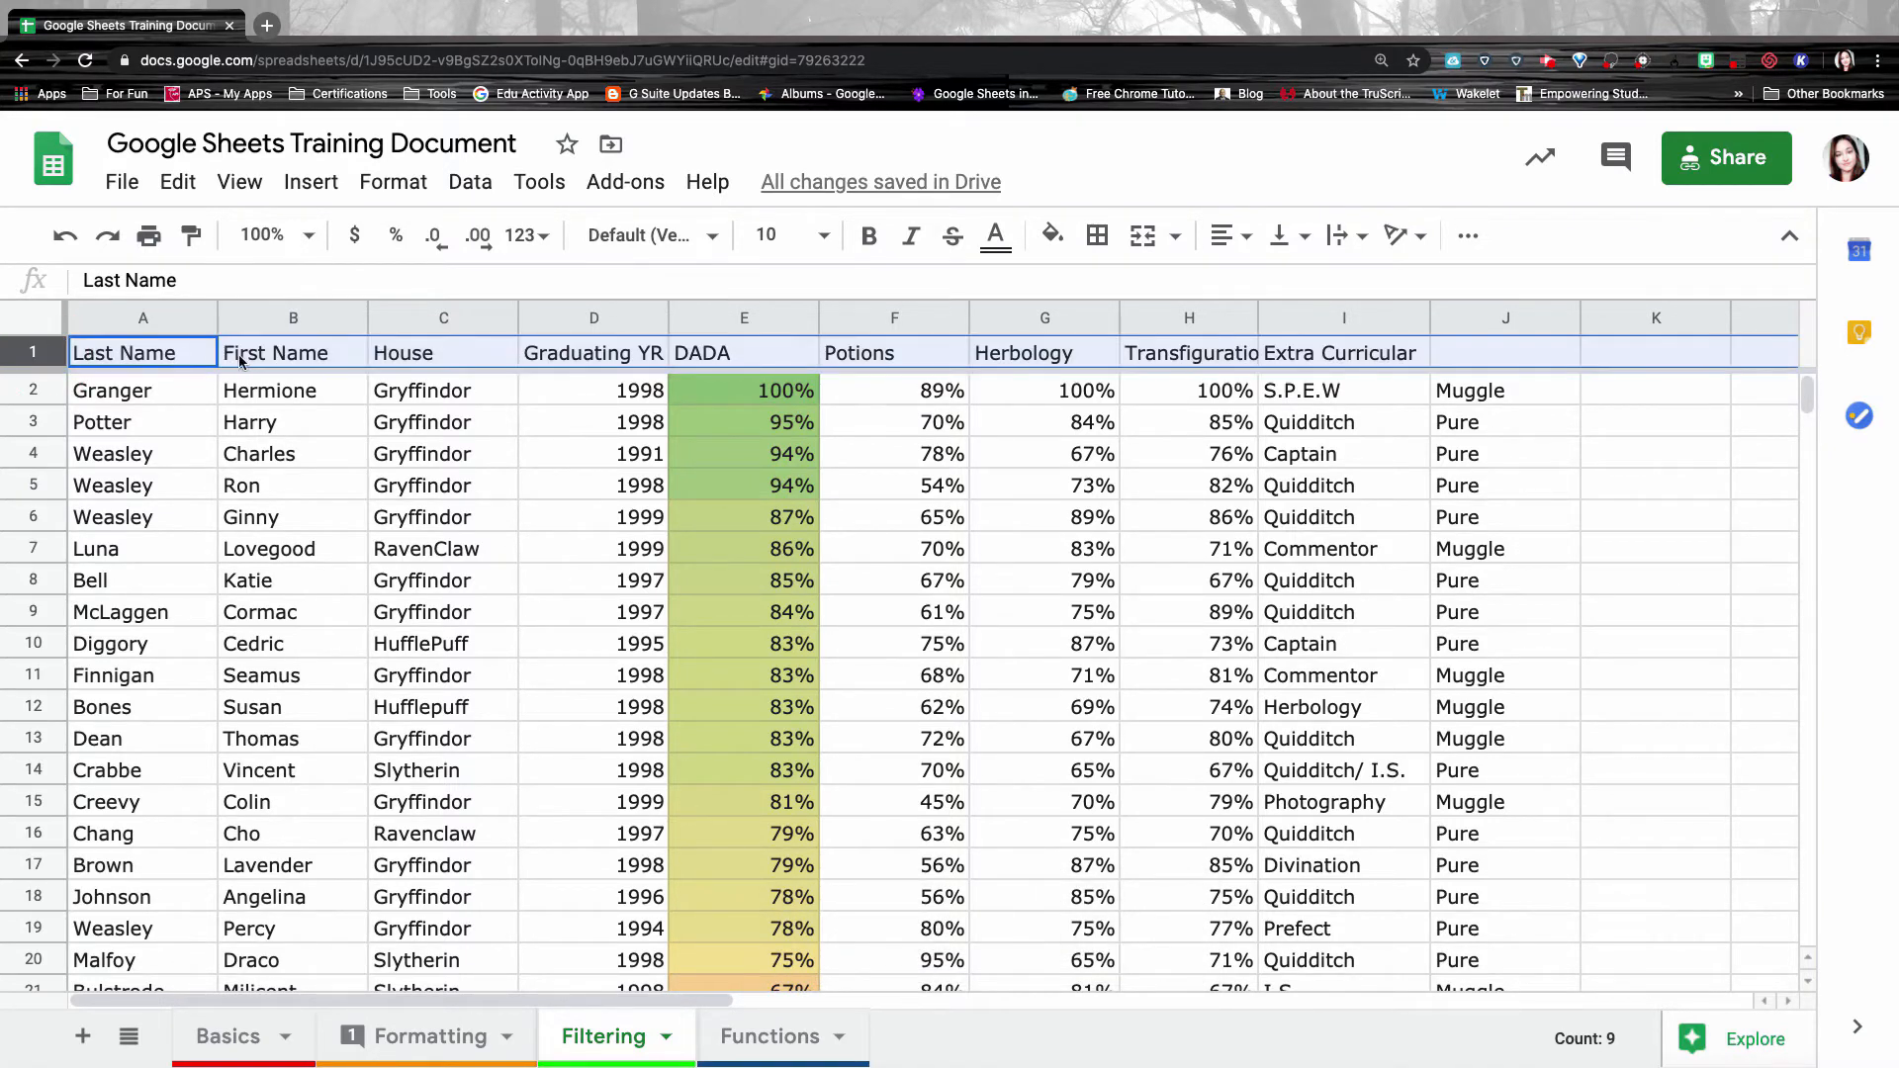
left_click(243, 186)
mouse_move(261, 248)
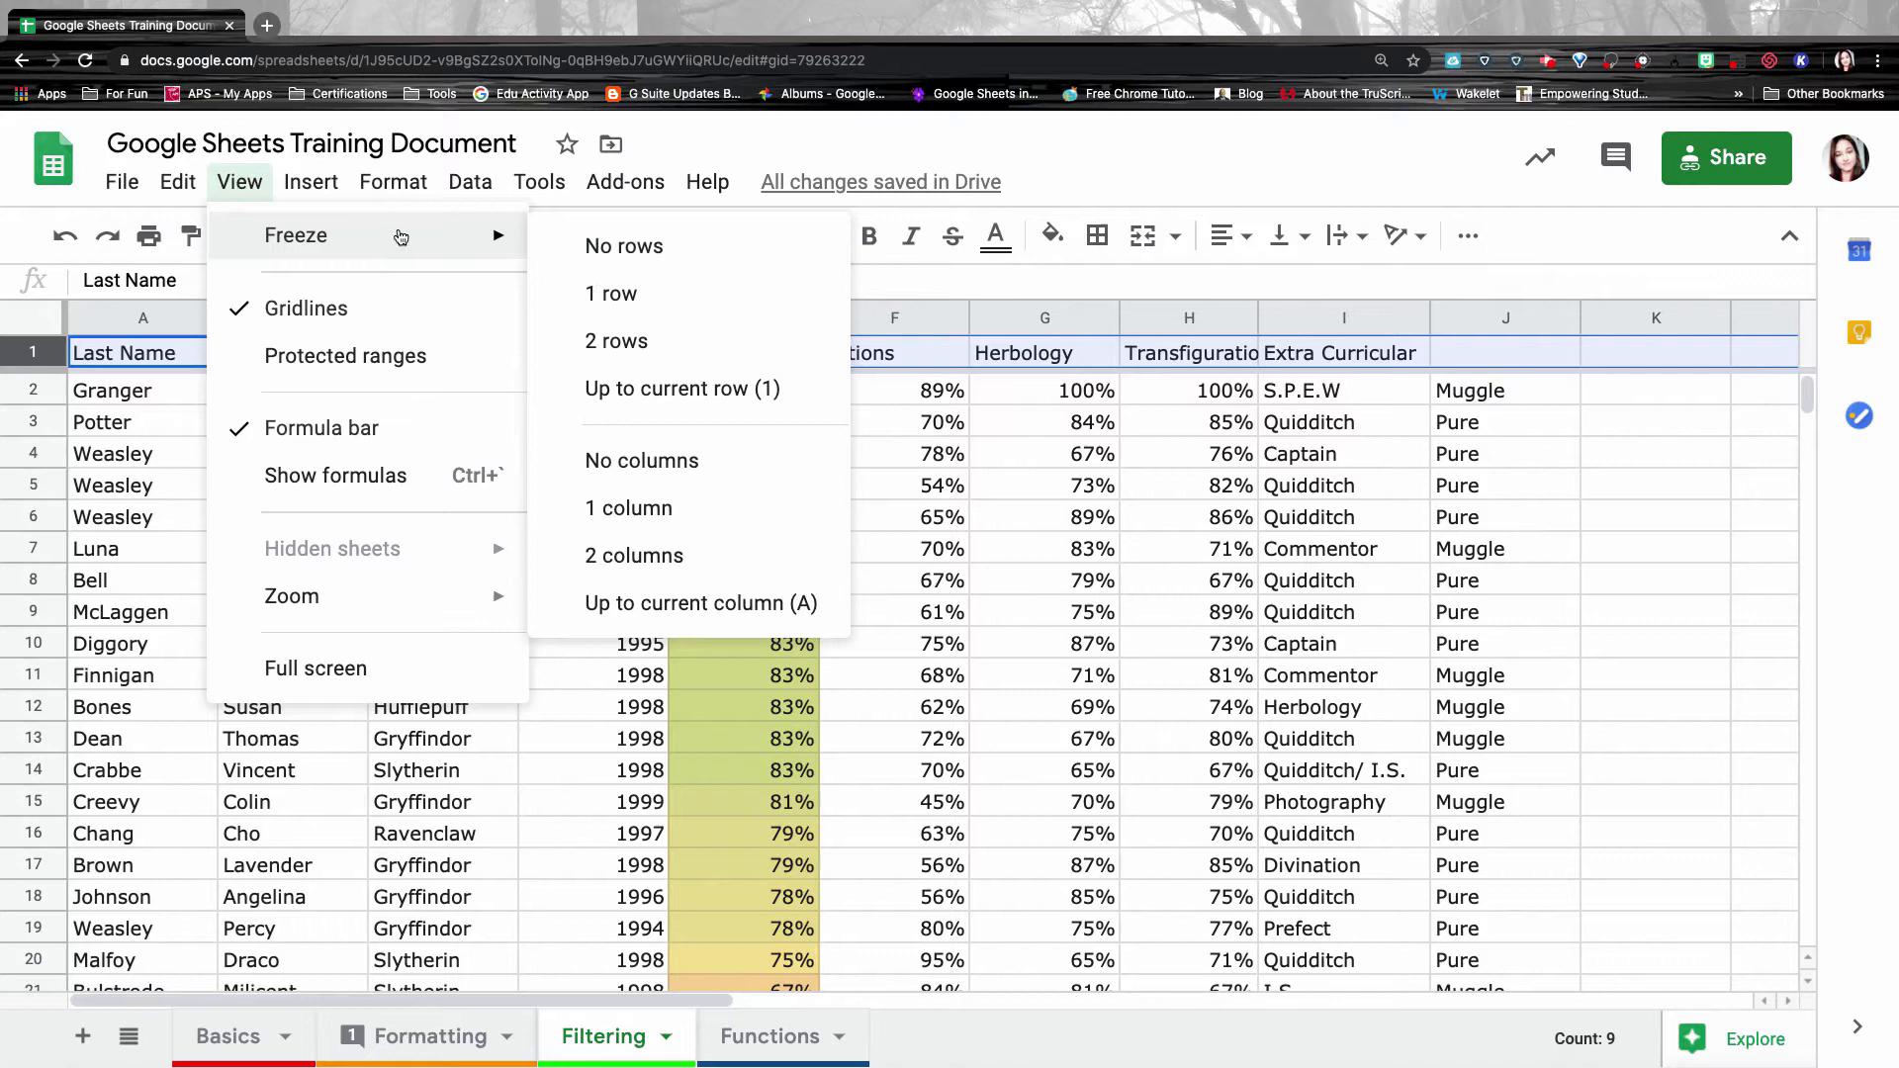
Create a filter on the student table from the toolbar's extra commands, then select cell A2.
left_click(248, 179)
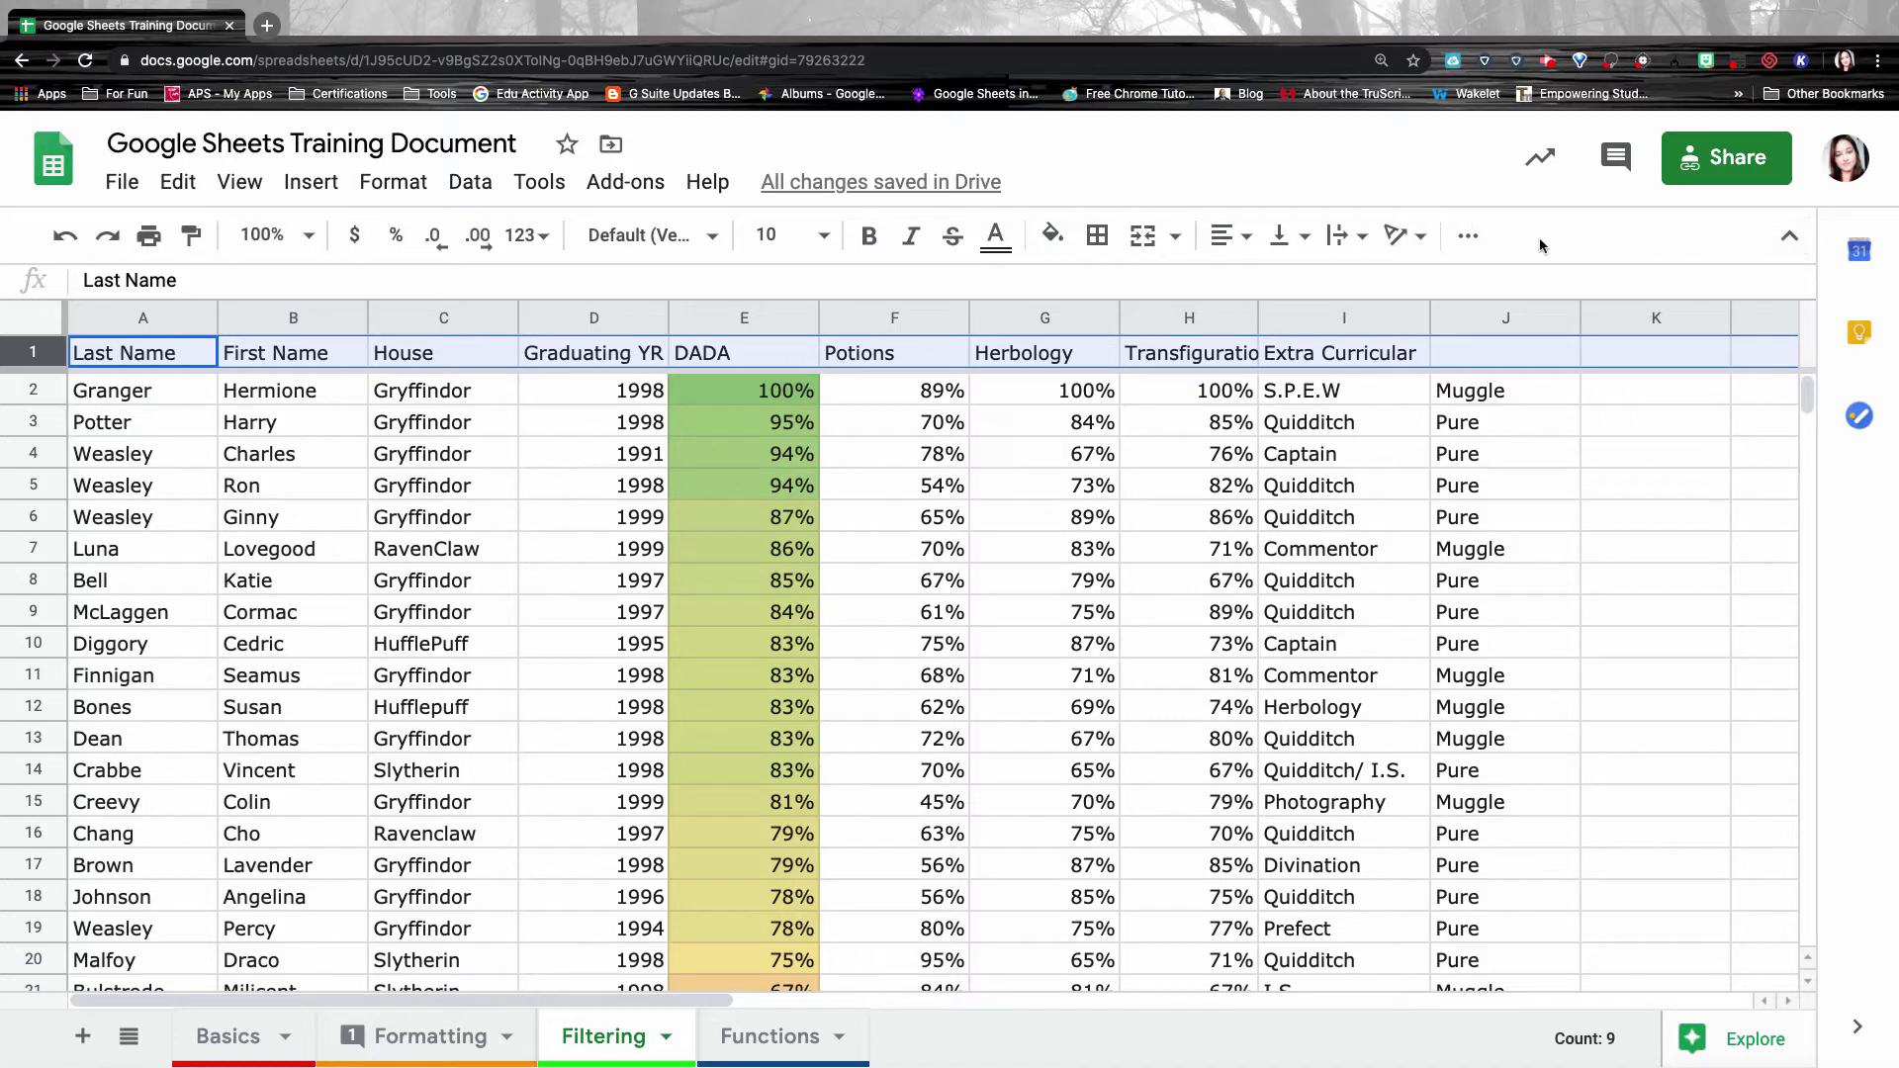
left_click(1468, 239)
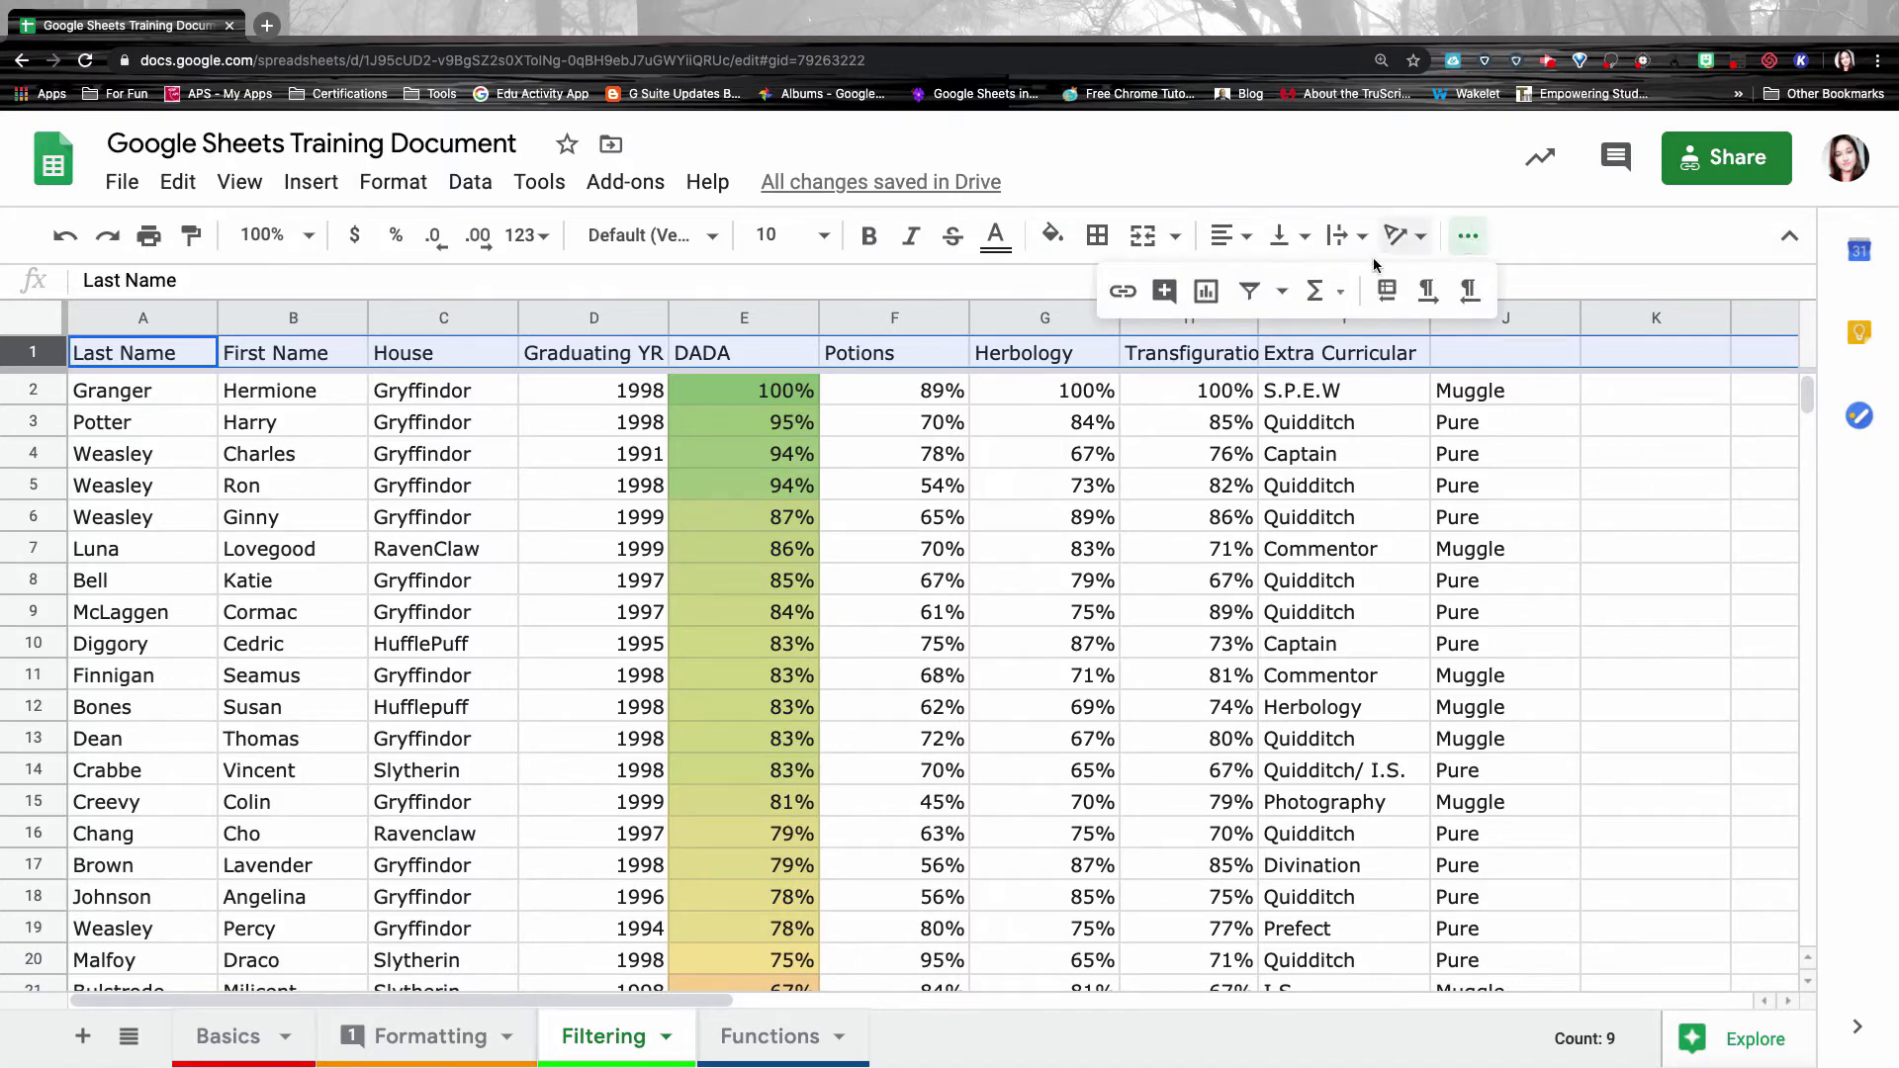
left_click(1250, 295)
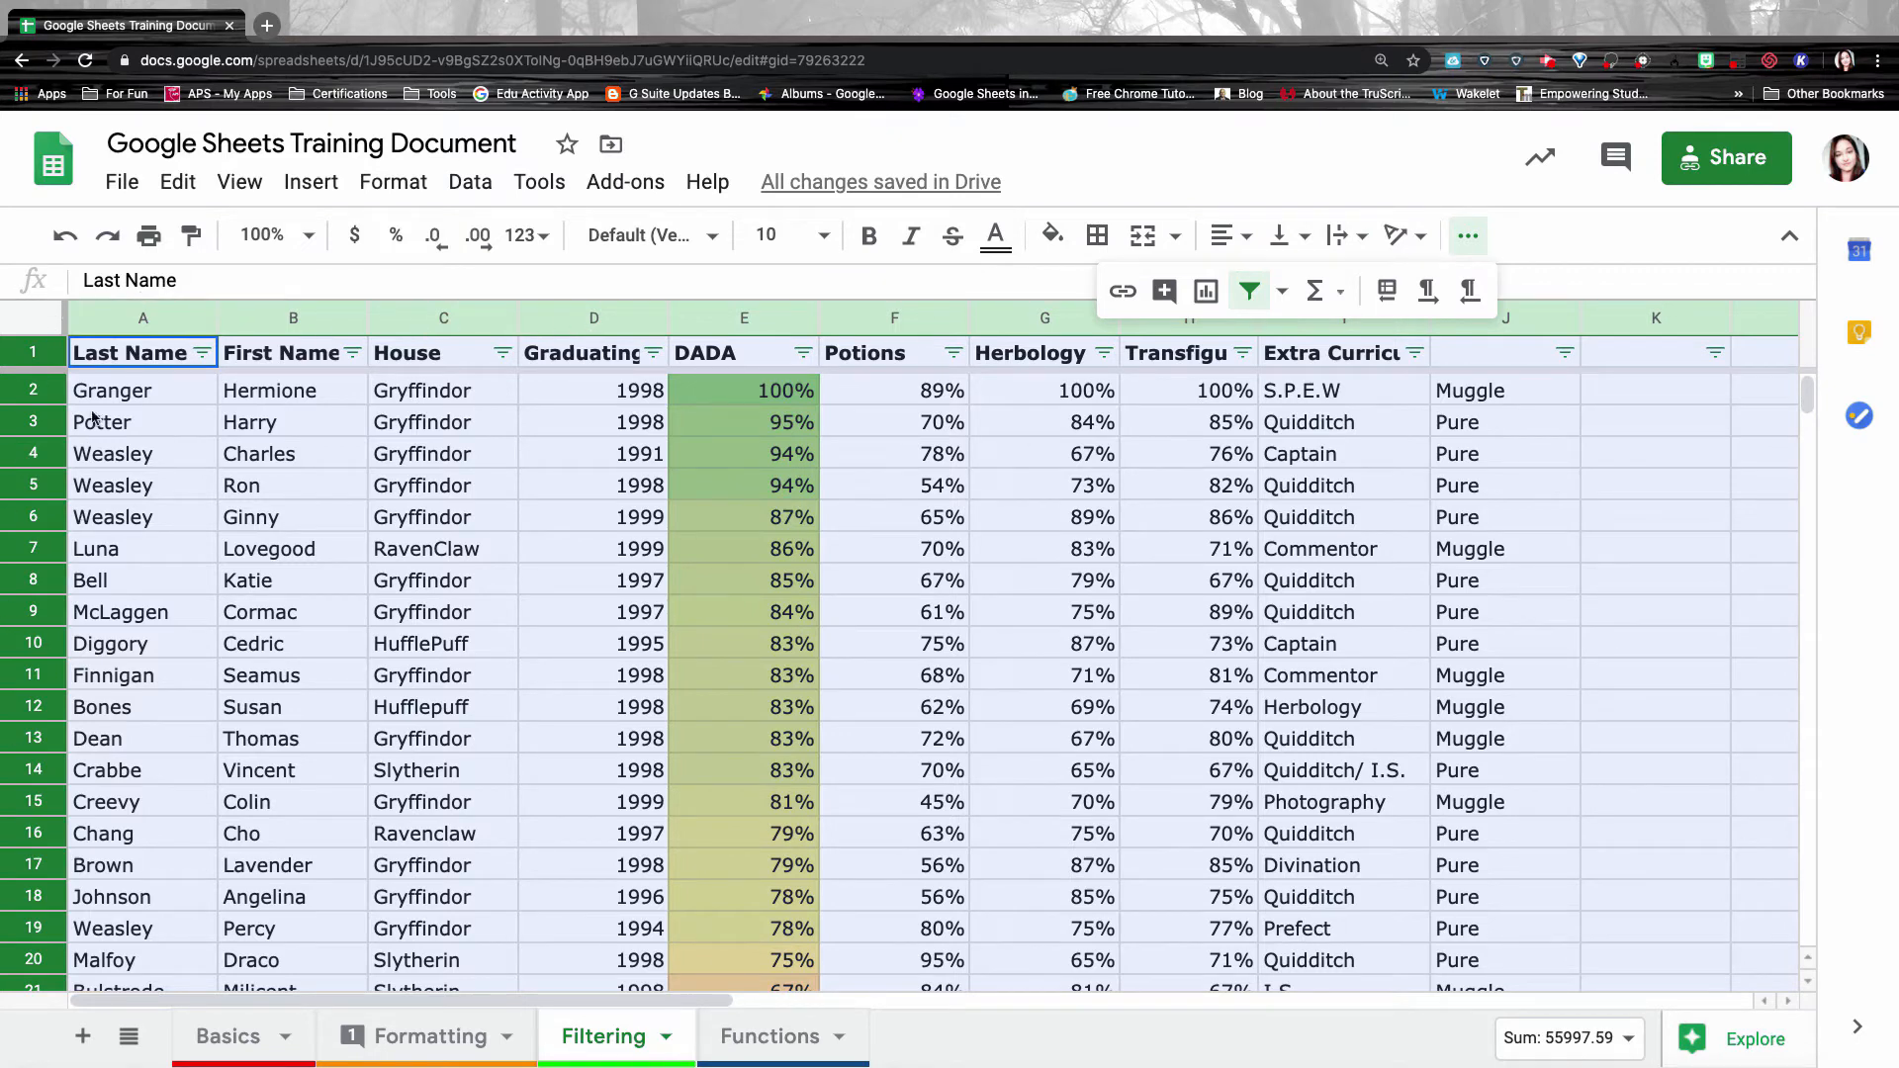
left_click(117, 397)
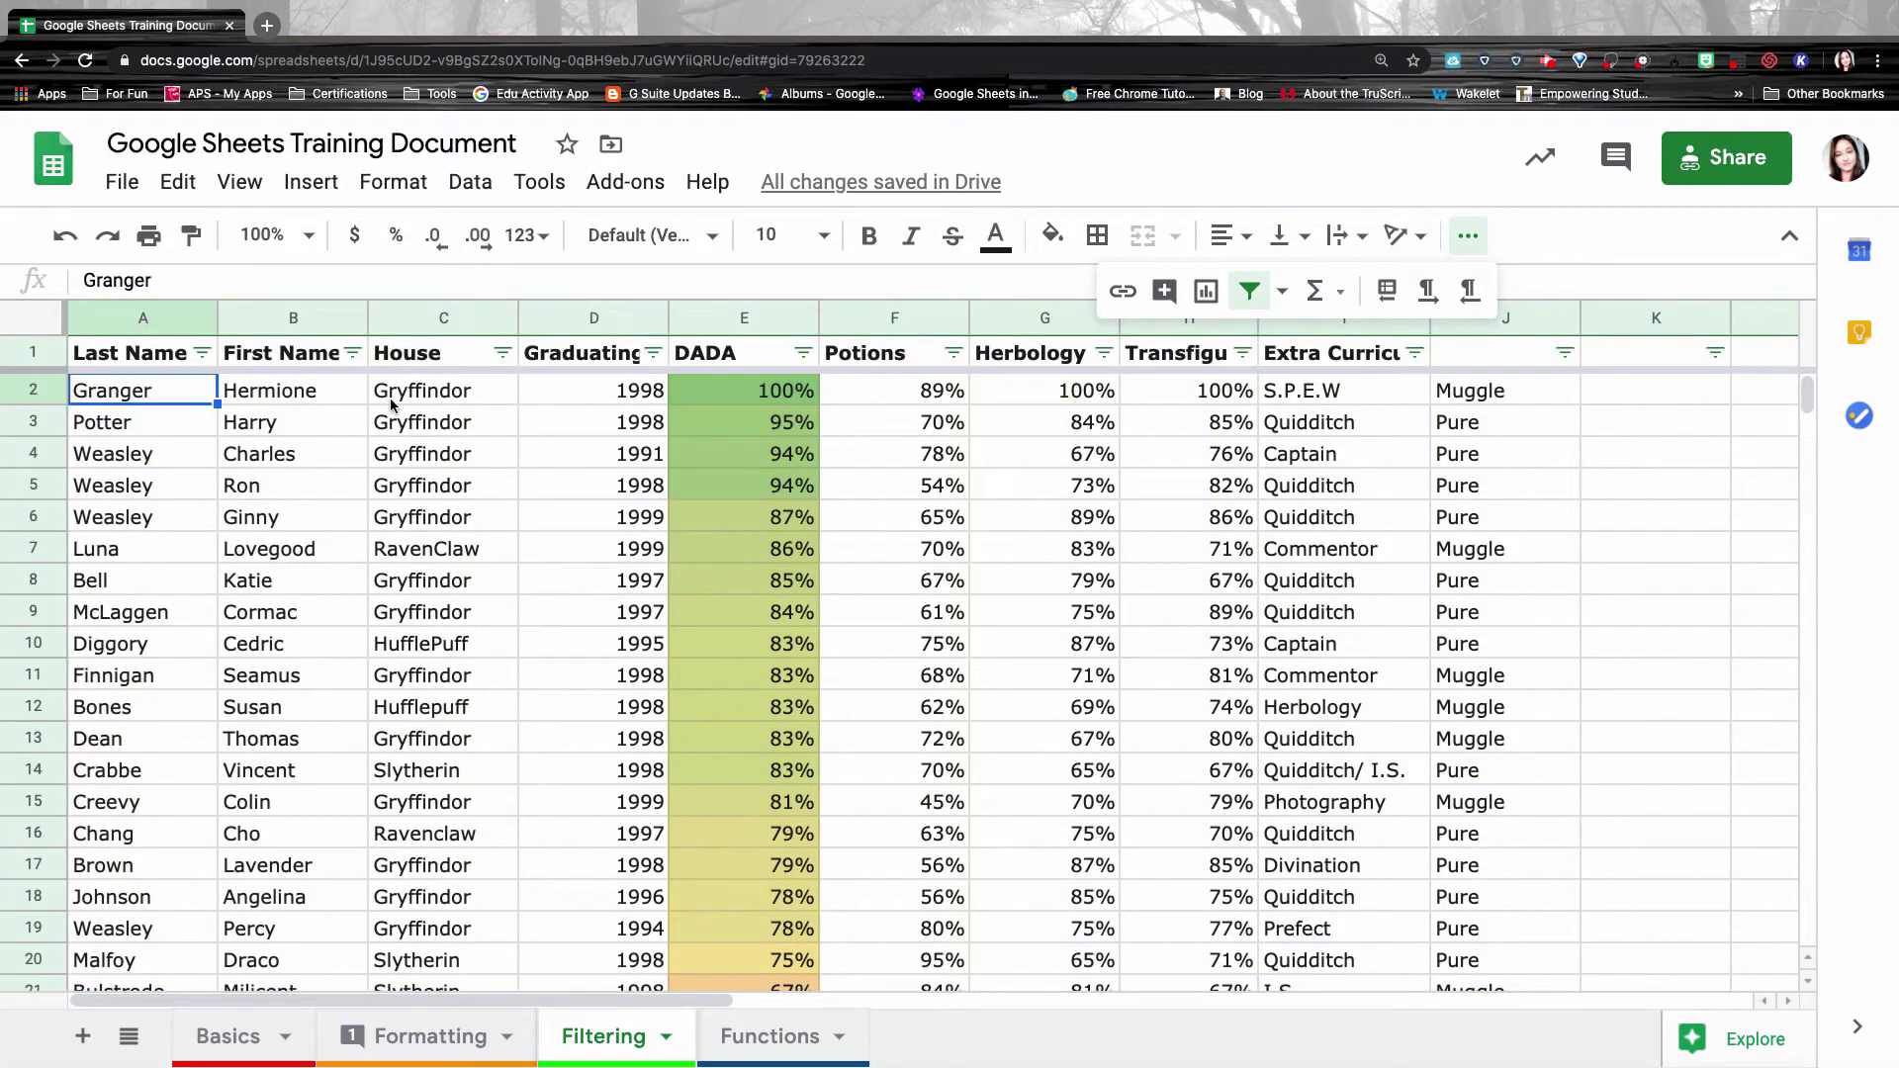
left_click(1468, 236)
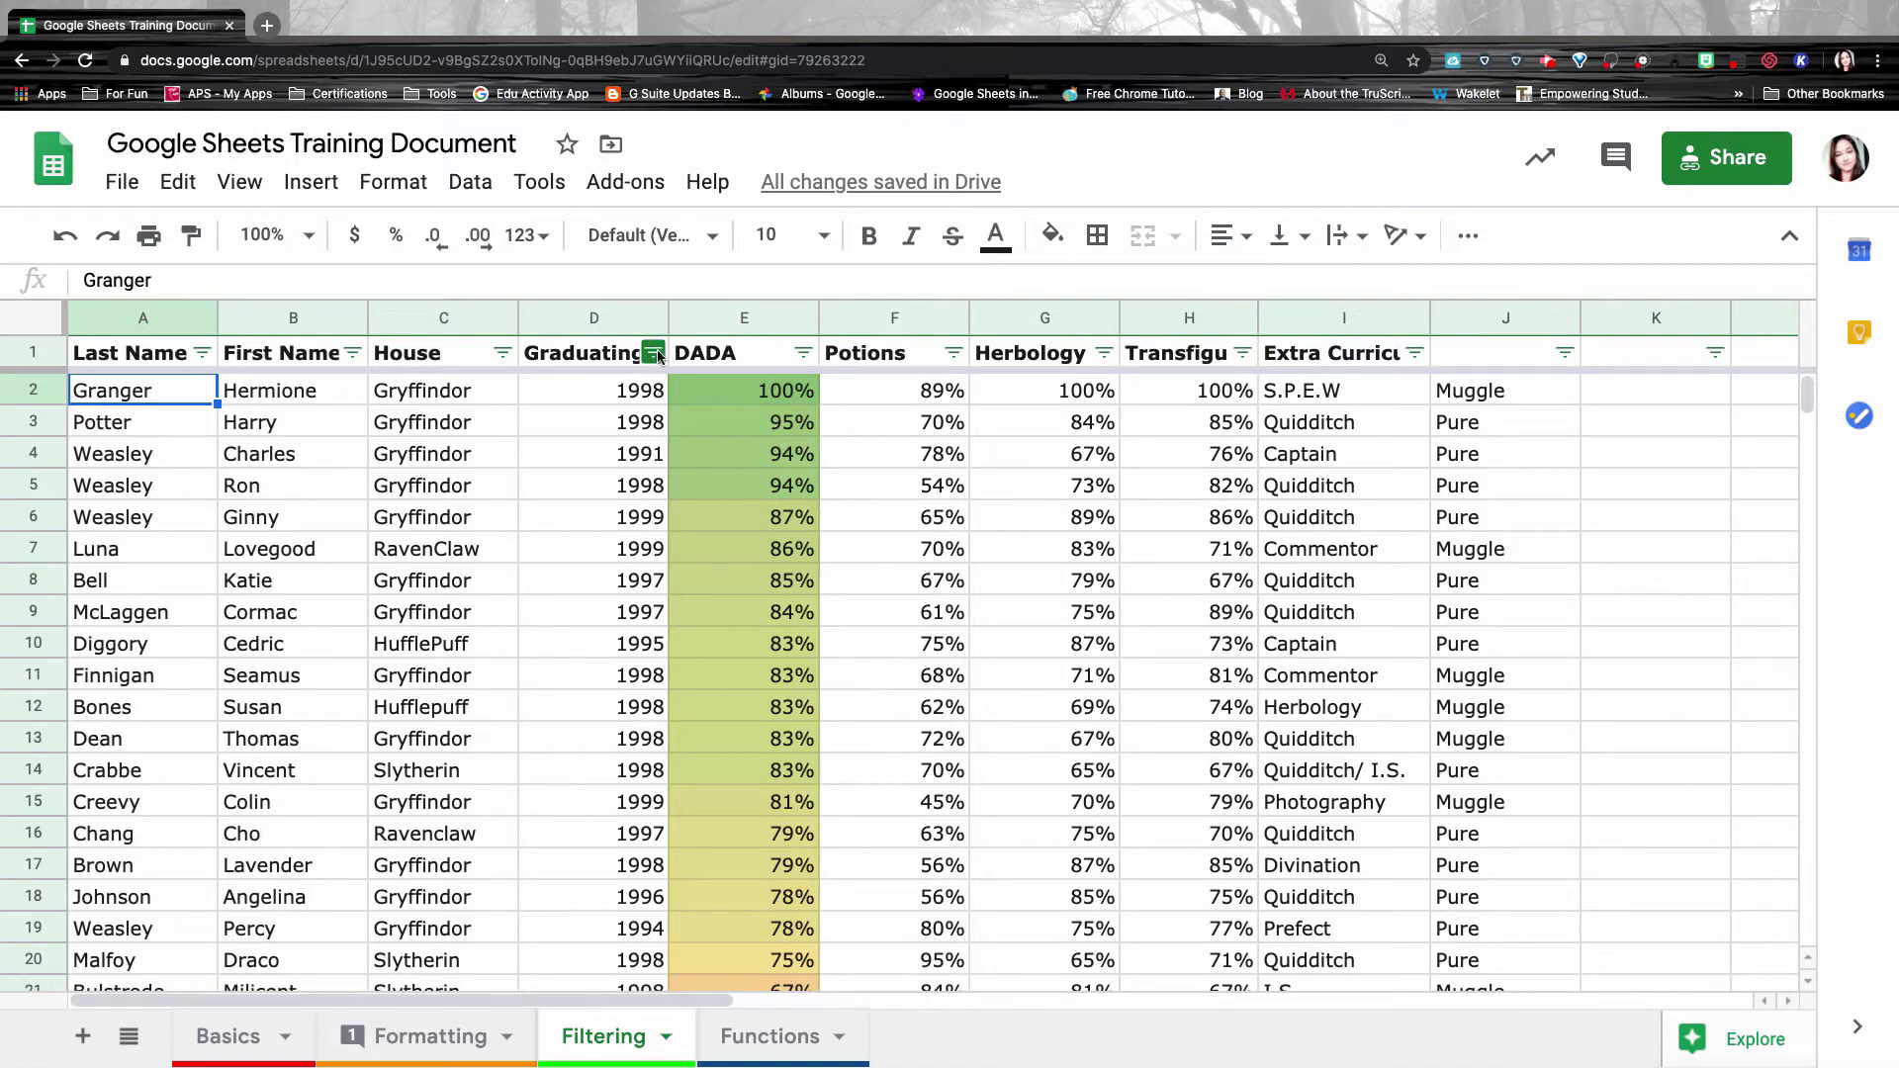
Open the House column filter and look through the filter-by-condition options without setting one.
left_click(503, 355)
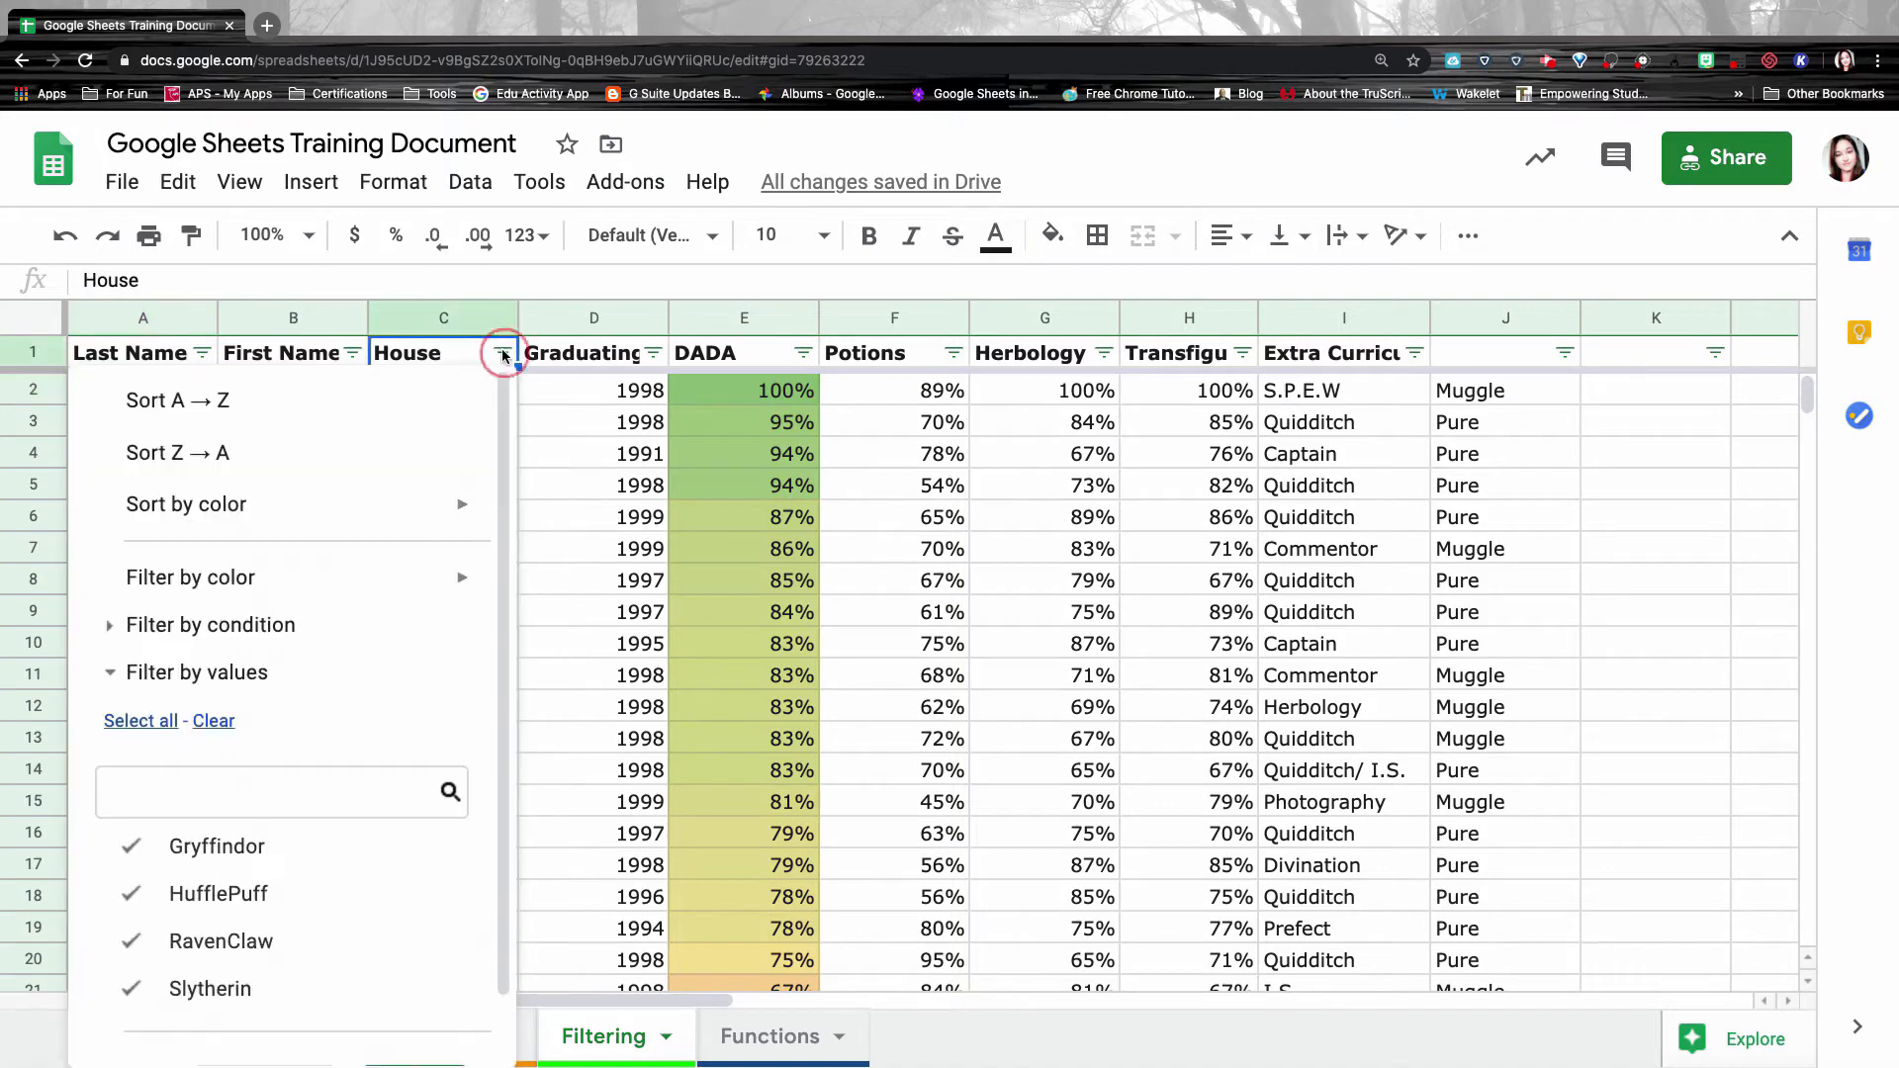
scroll(218, 550, "down", 1)
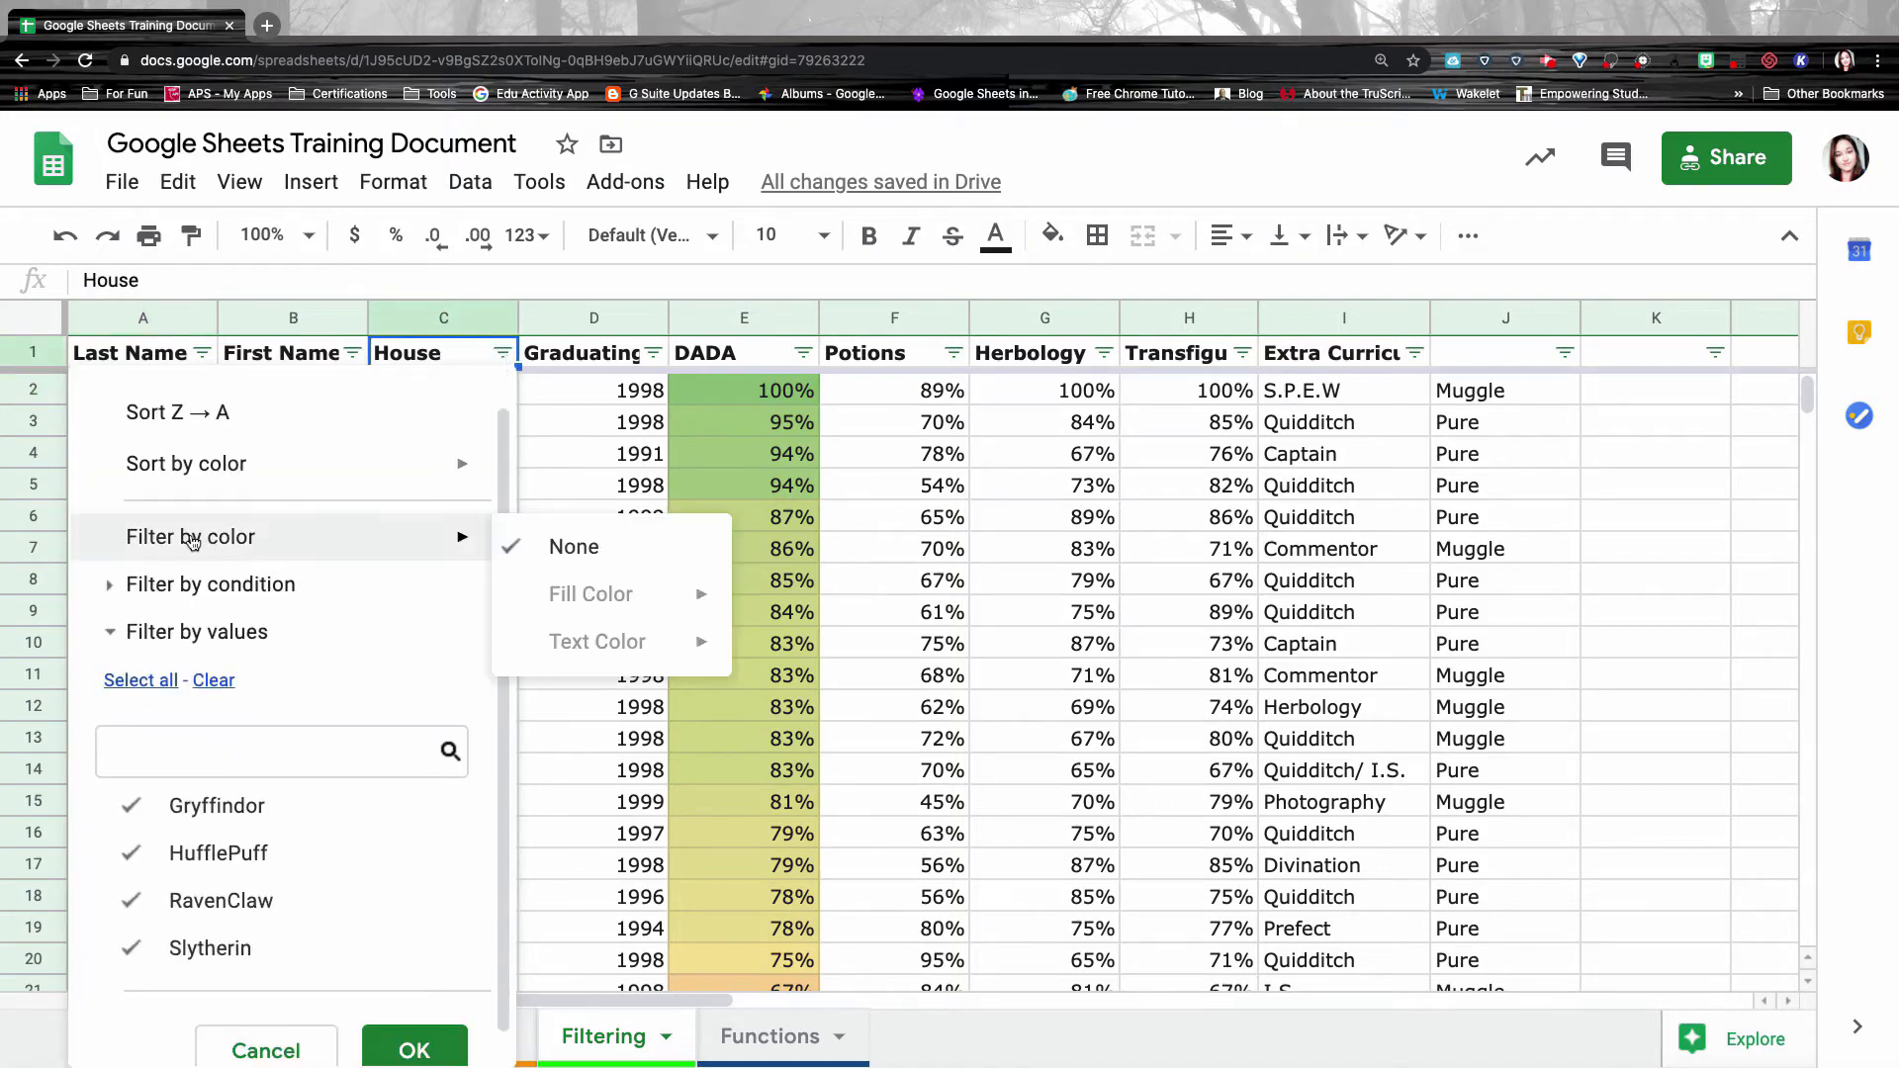
scroll(202, 651, "down", 1)
mouse_move(227, 521)
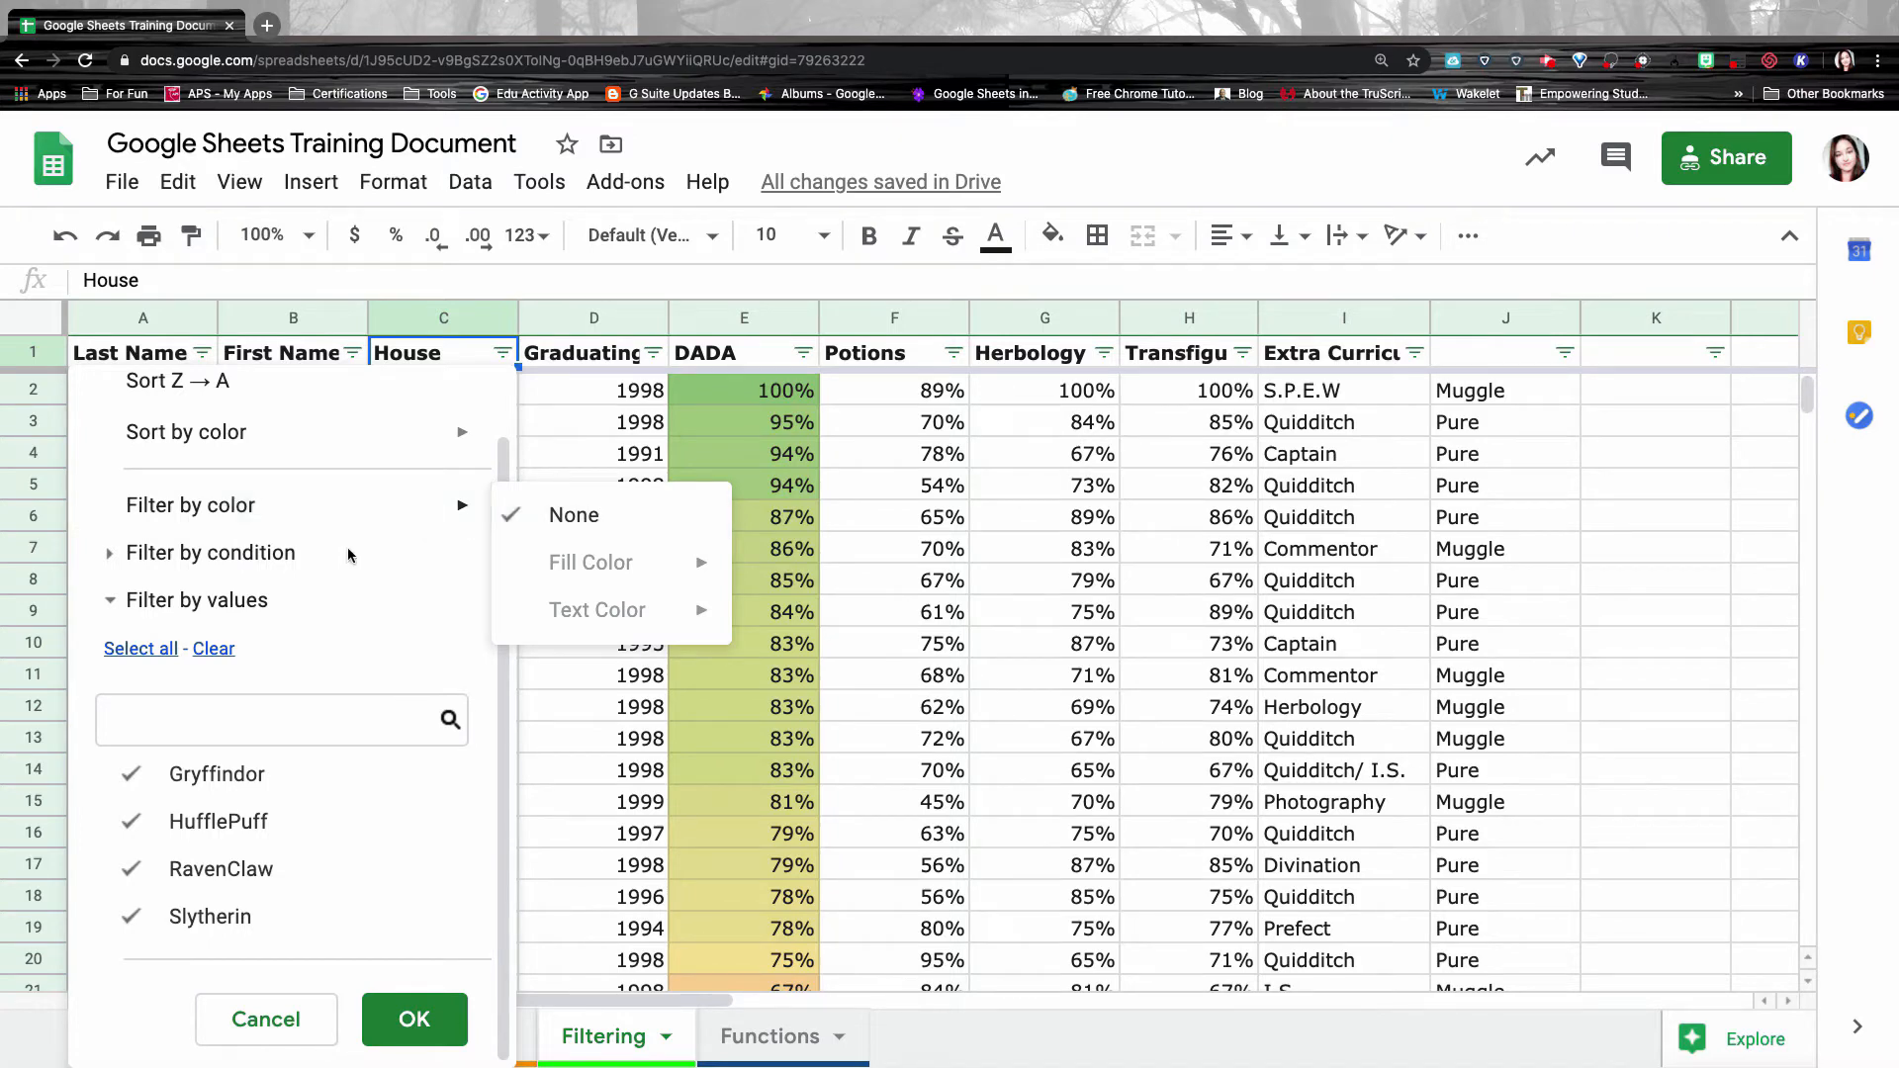
left_click(111, 553)
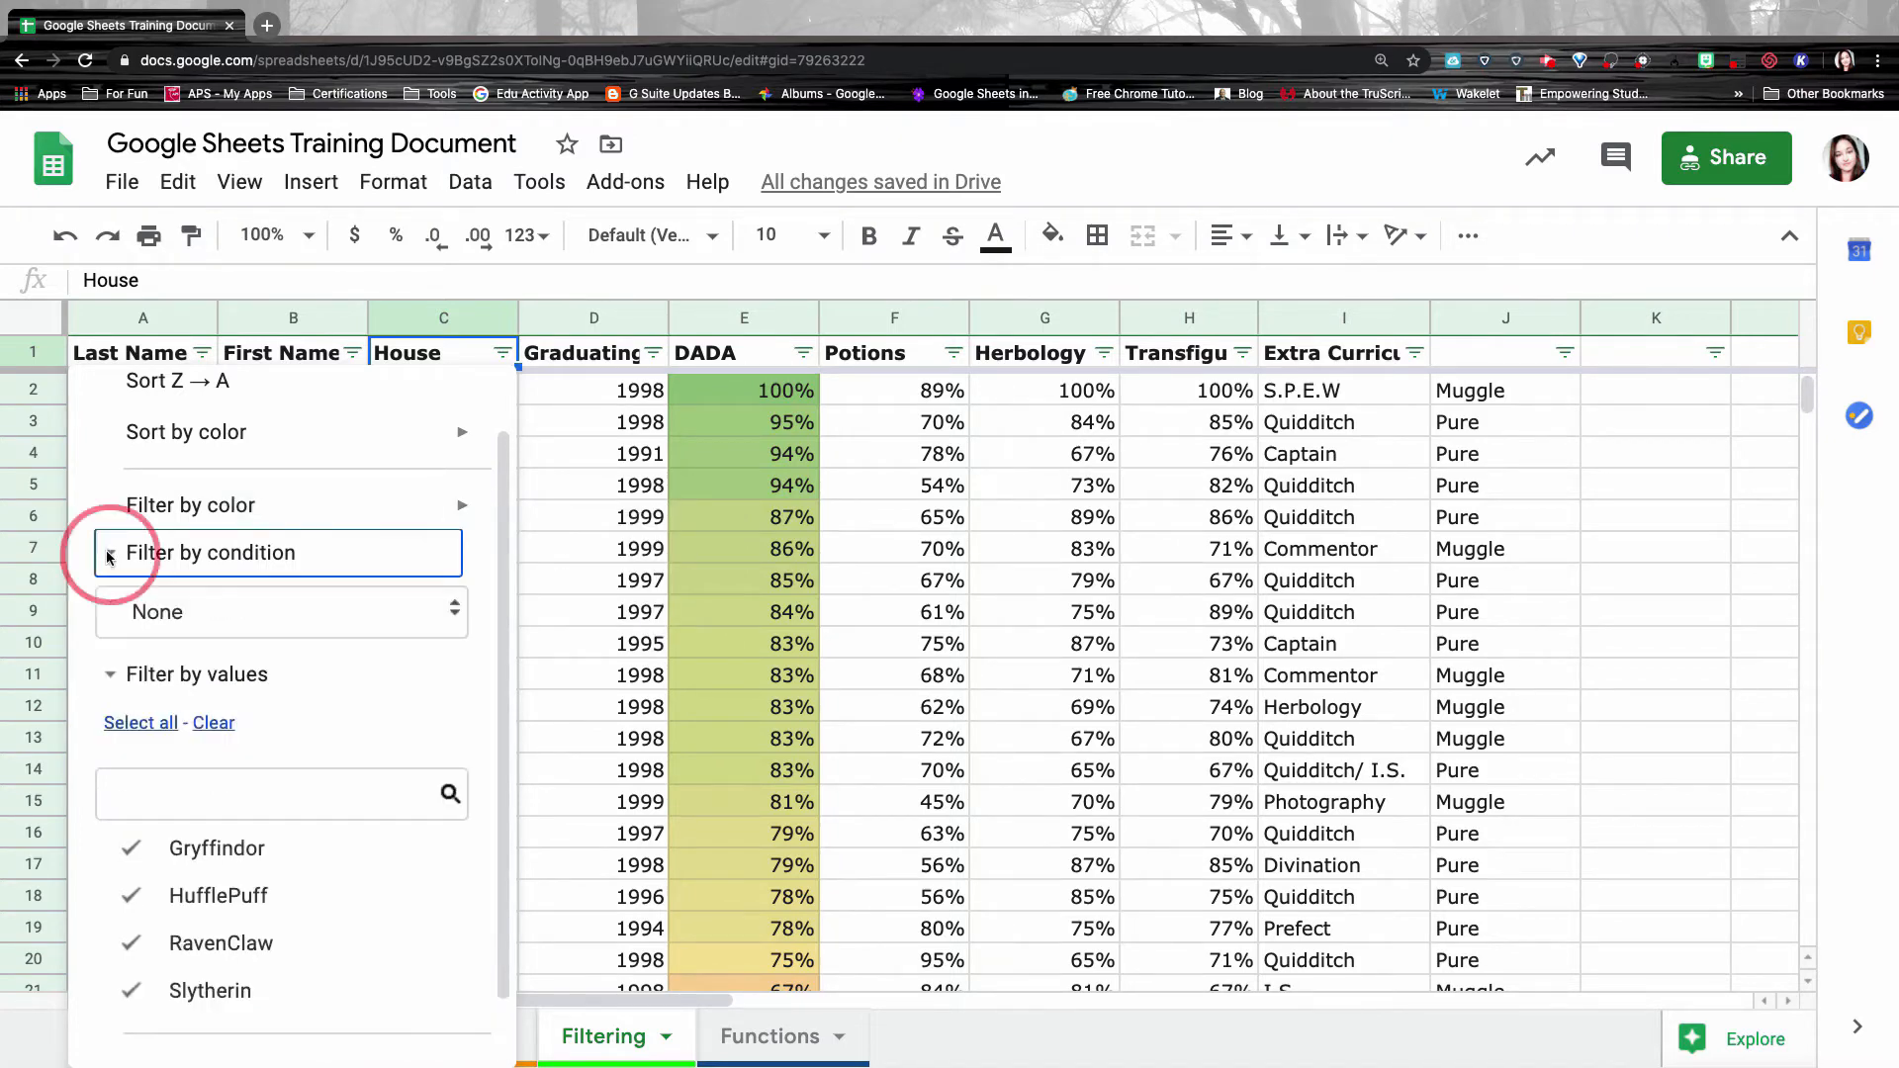
left_click(214, 616)
scroll(213, 836, "down", 3)
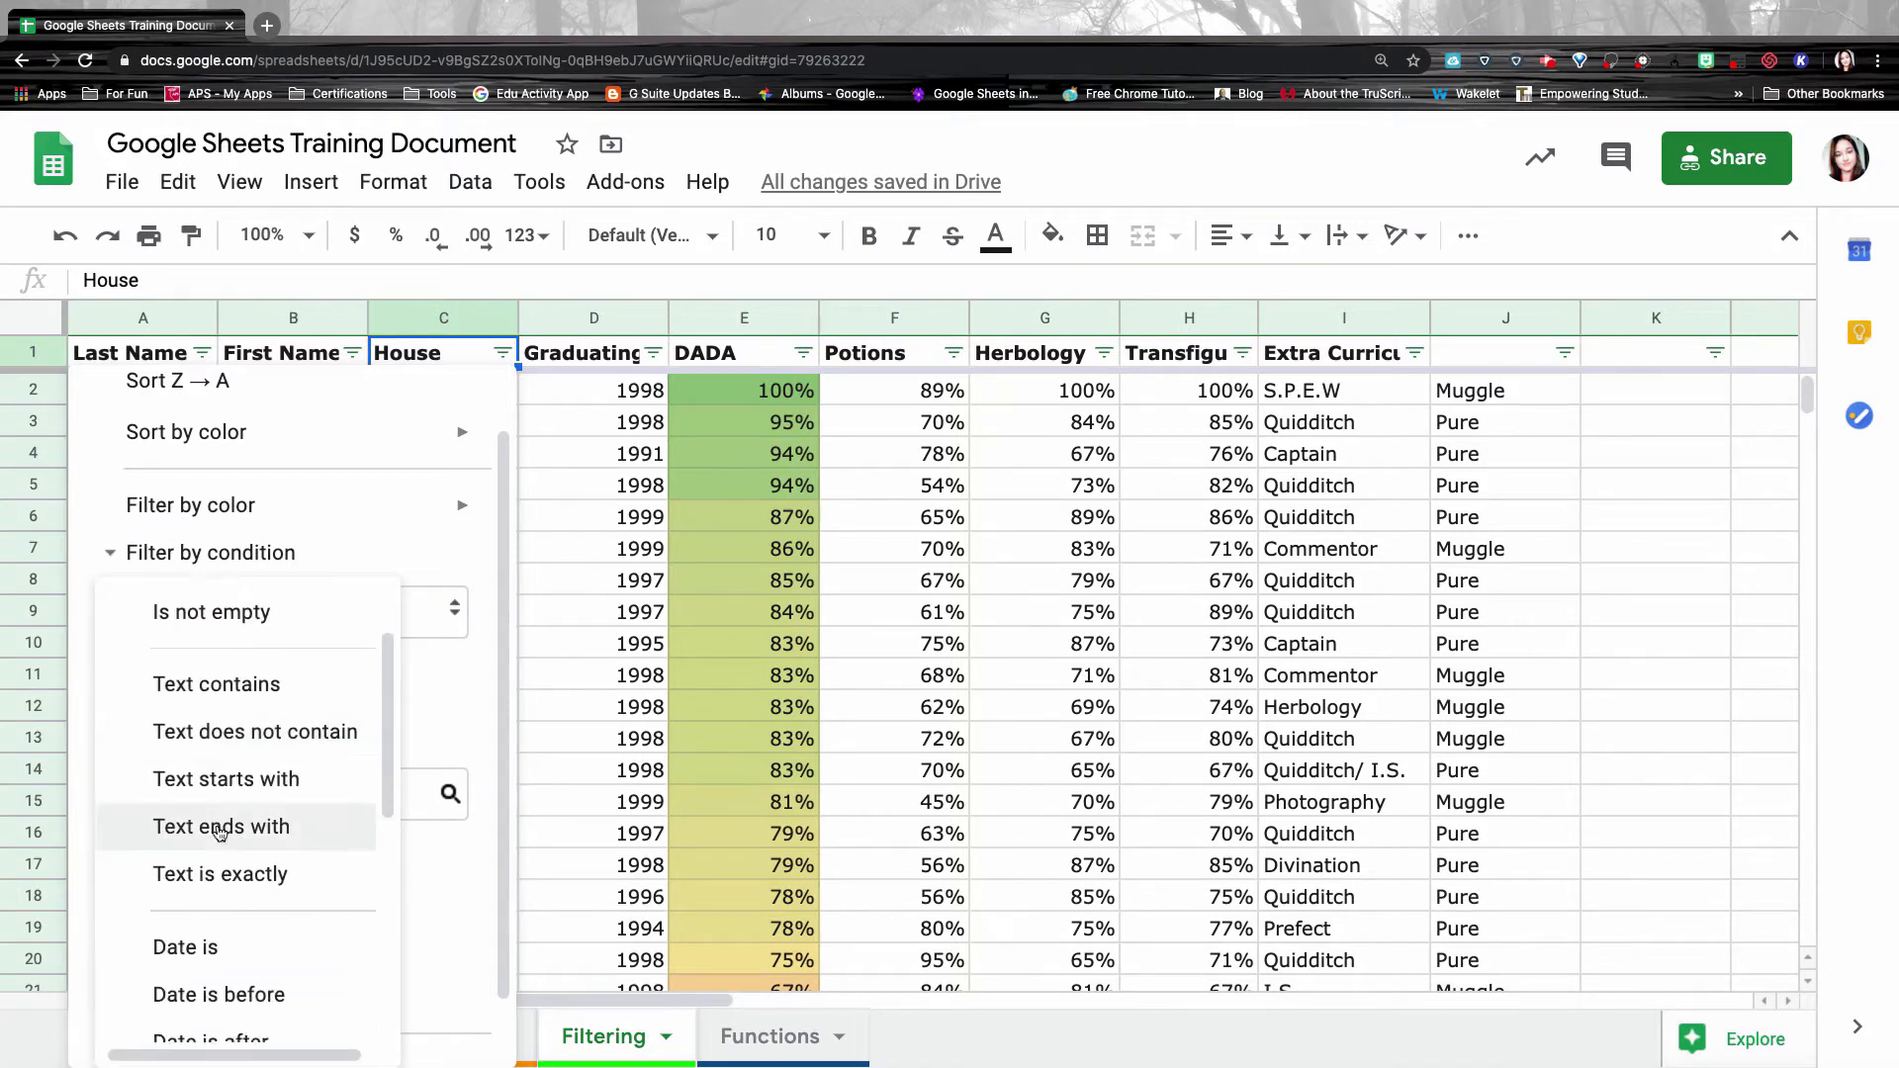
scroll(215, 834, "down", 3)
scroll(214, 834, "up", 6)
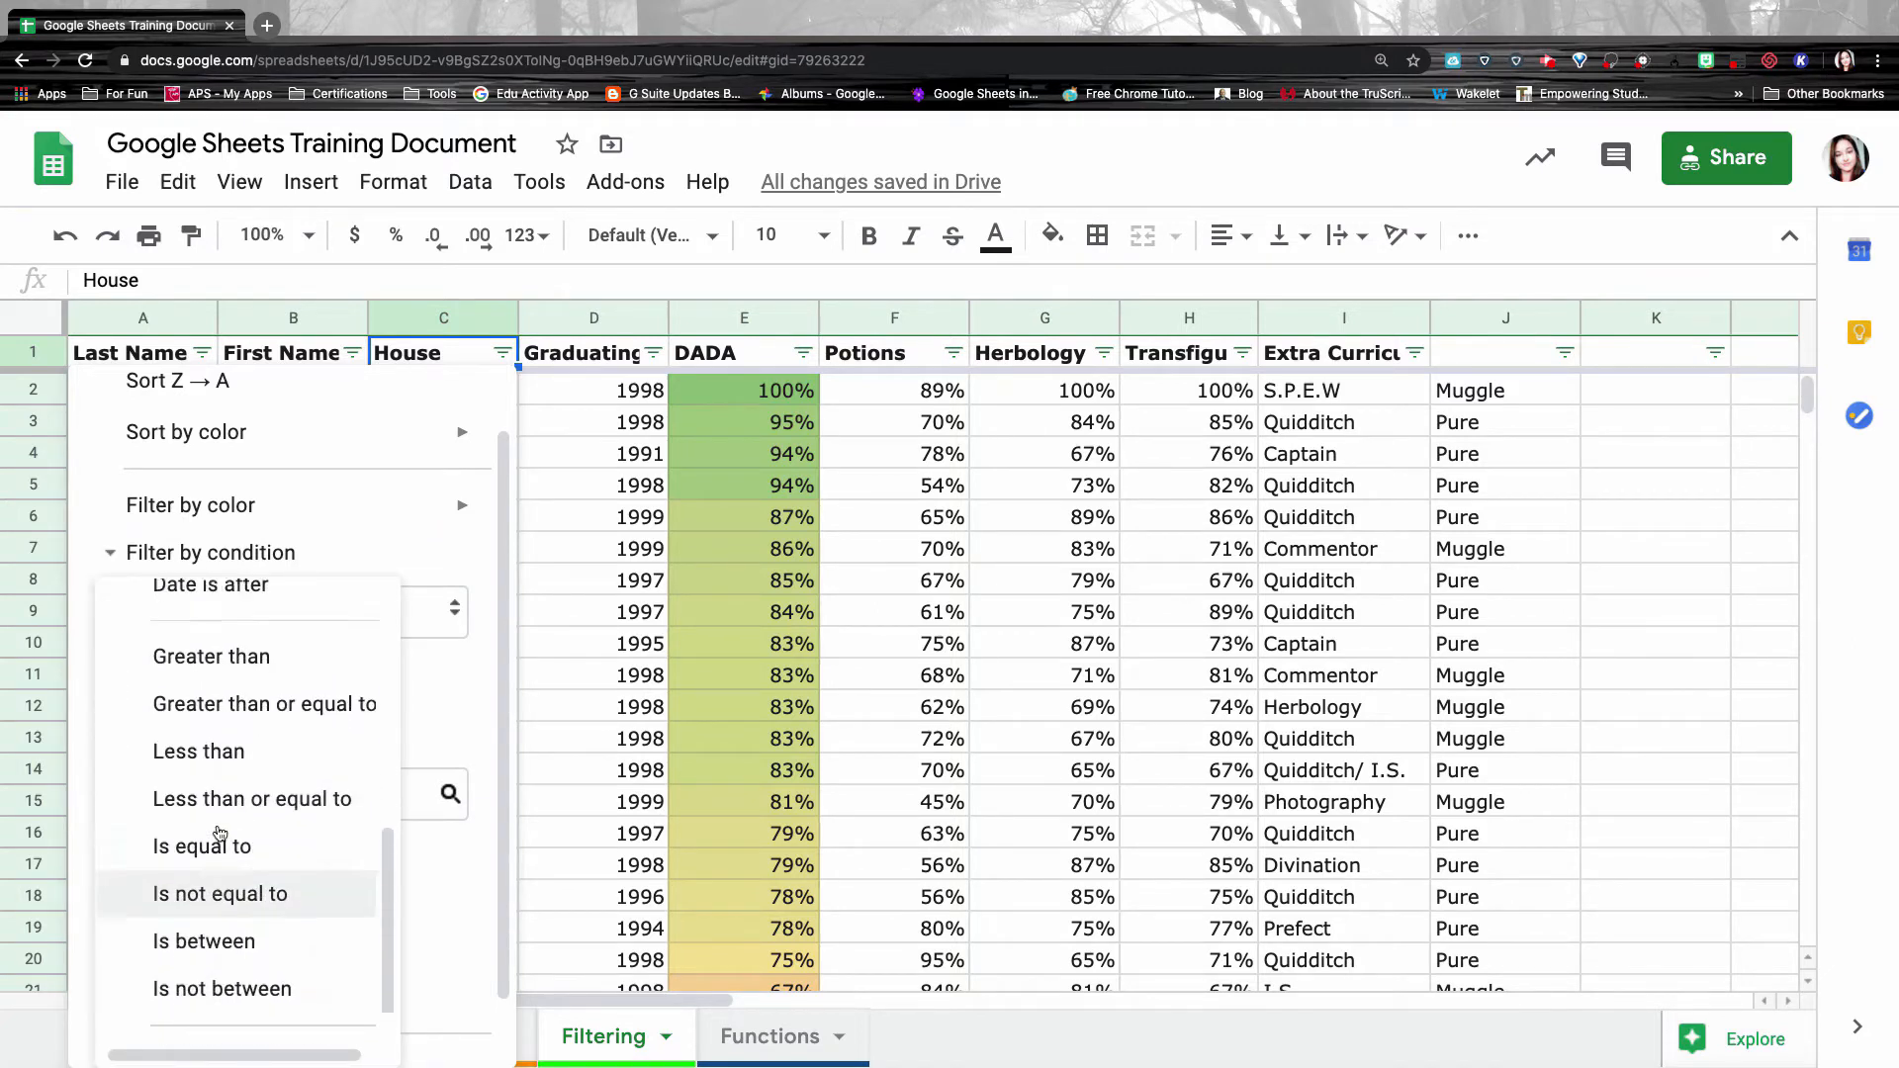
left_click(198, 610)
left_click(111, 547)
left_click(111, 597)
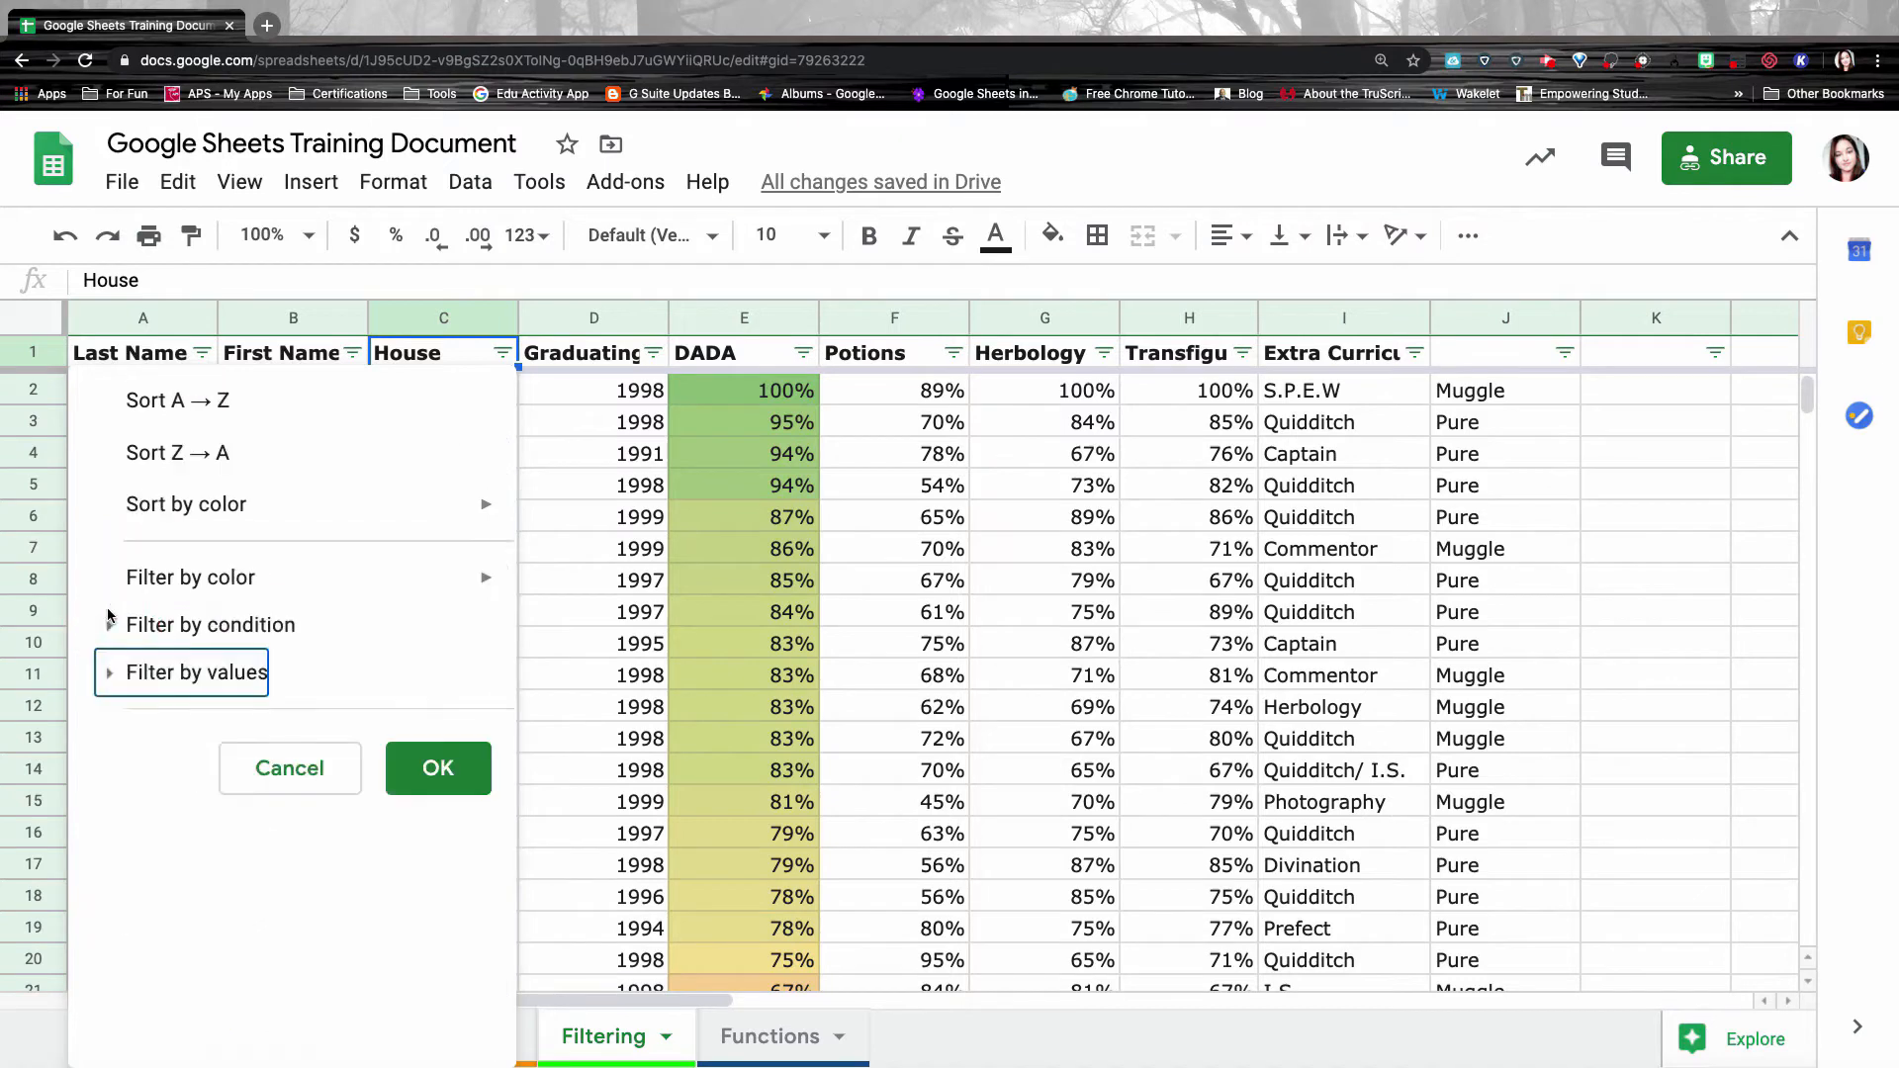
Filter the House column by values to show Gryffindor only.
left_click(111, 675)
scroll(246, 721, "down", 1)
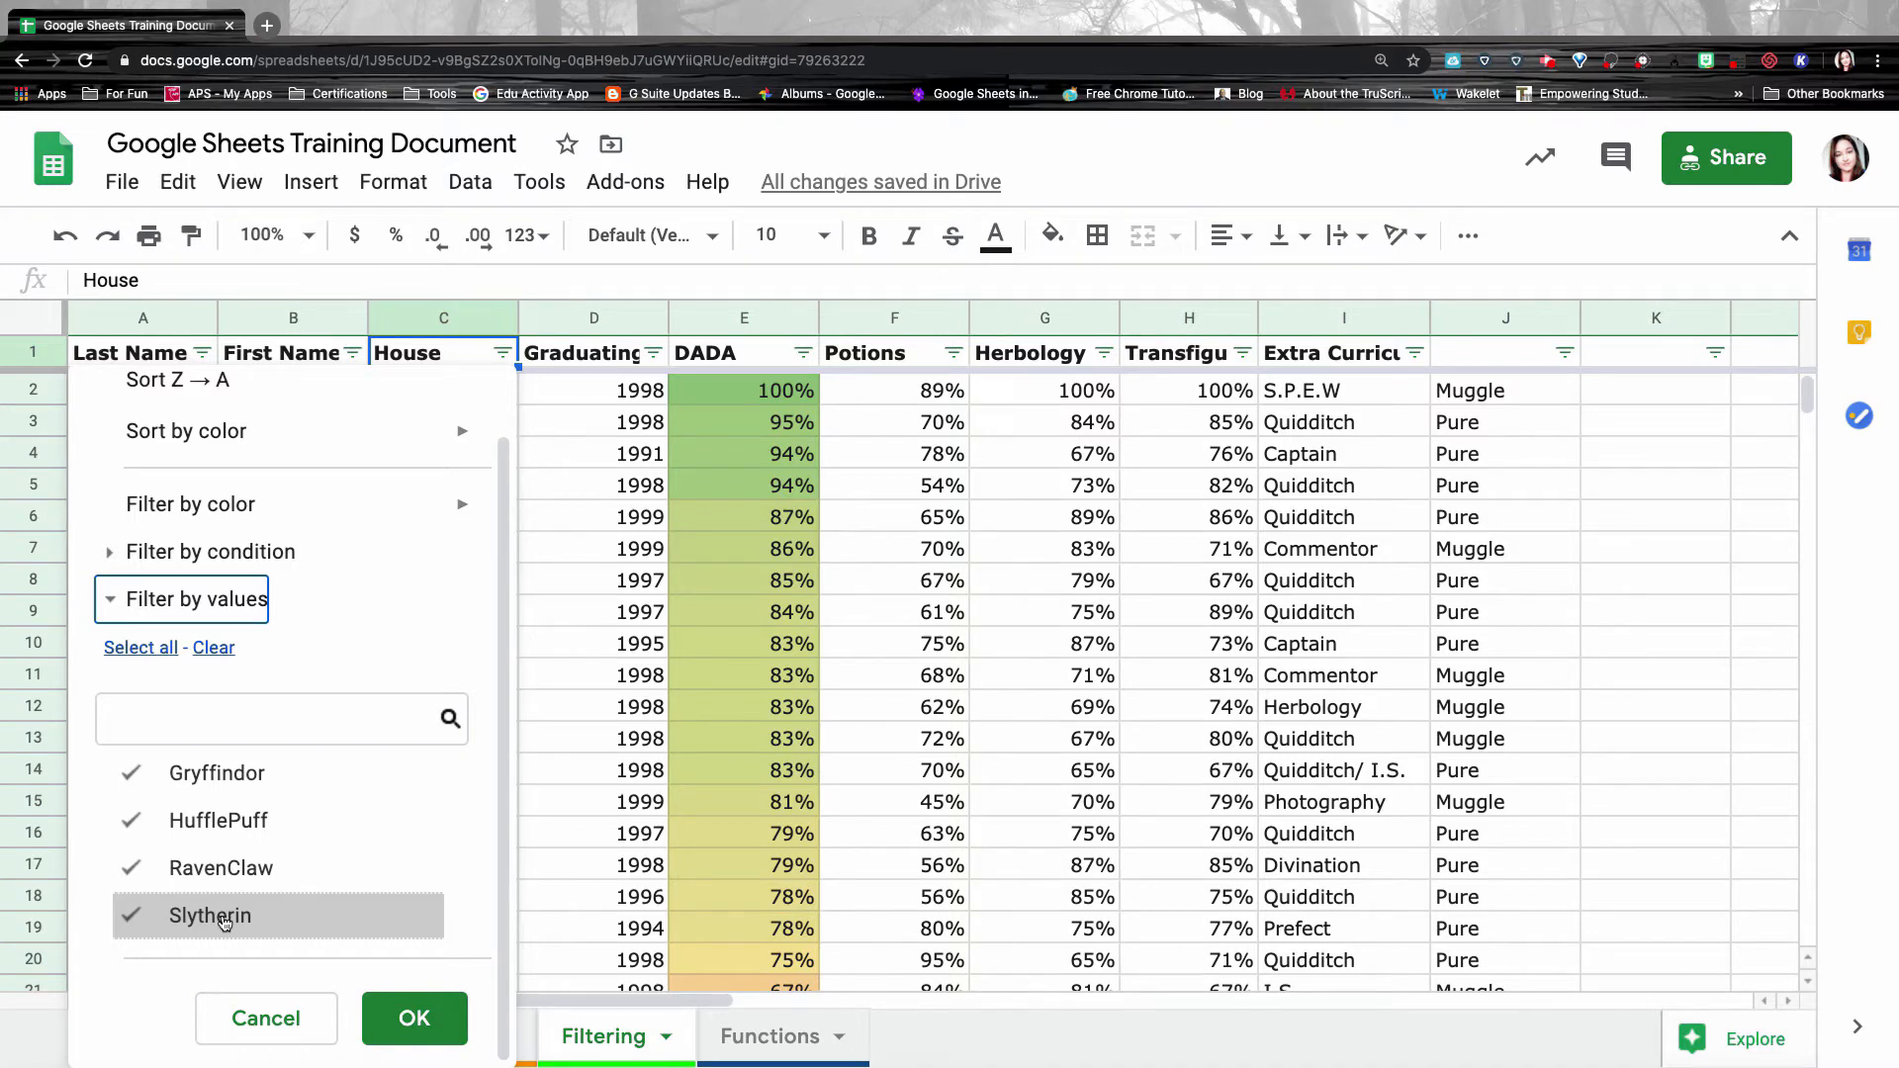
left_click(218, 651)
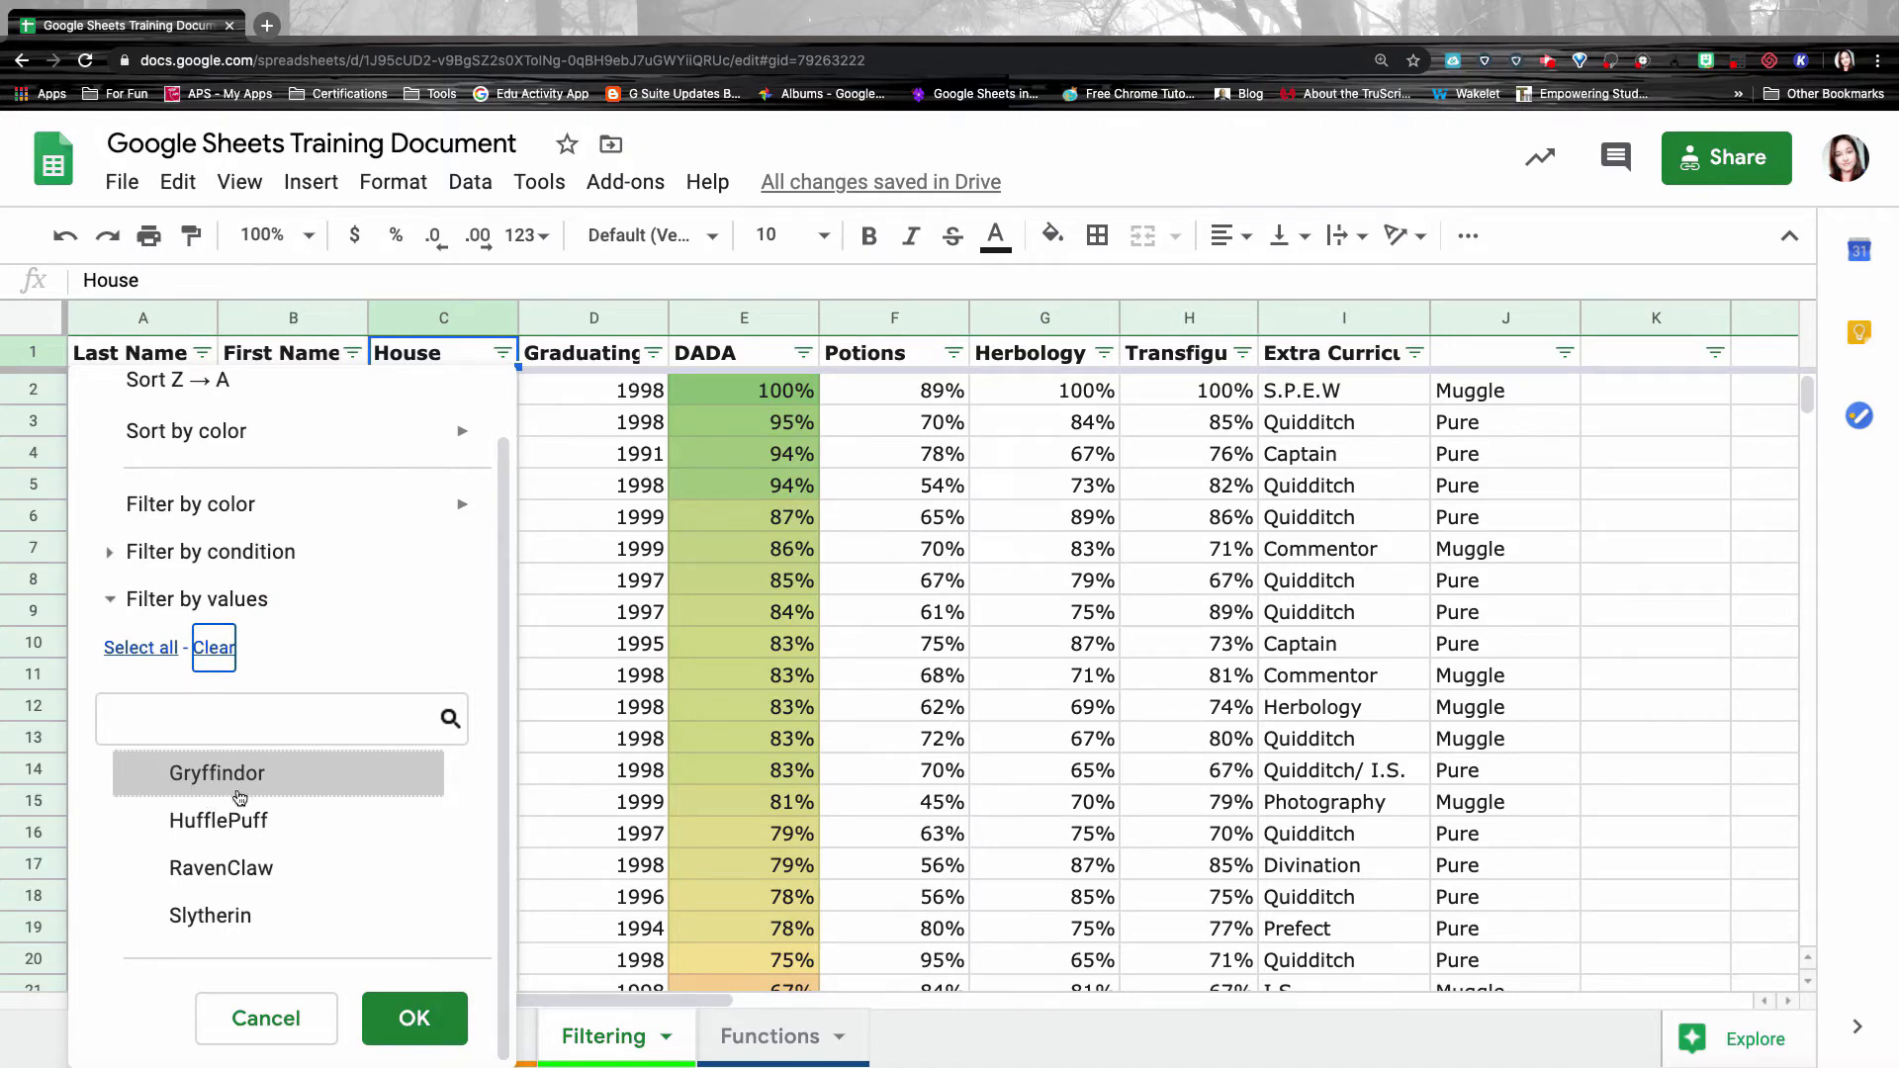
left_click(167, 785)
left_click(415, 1029)
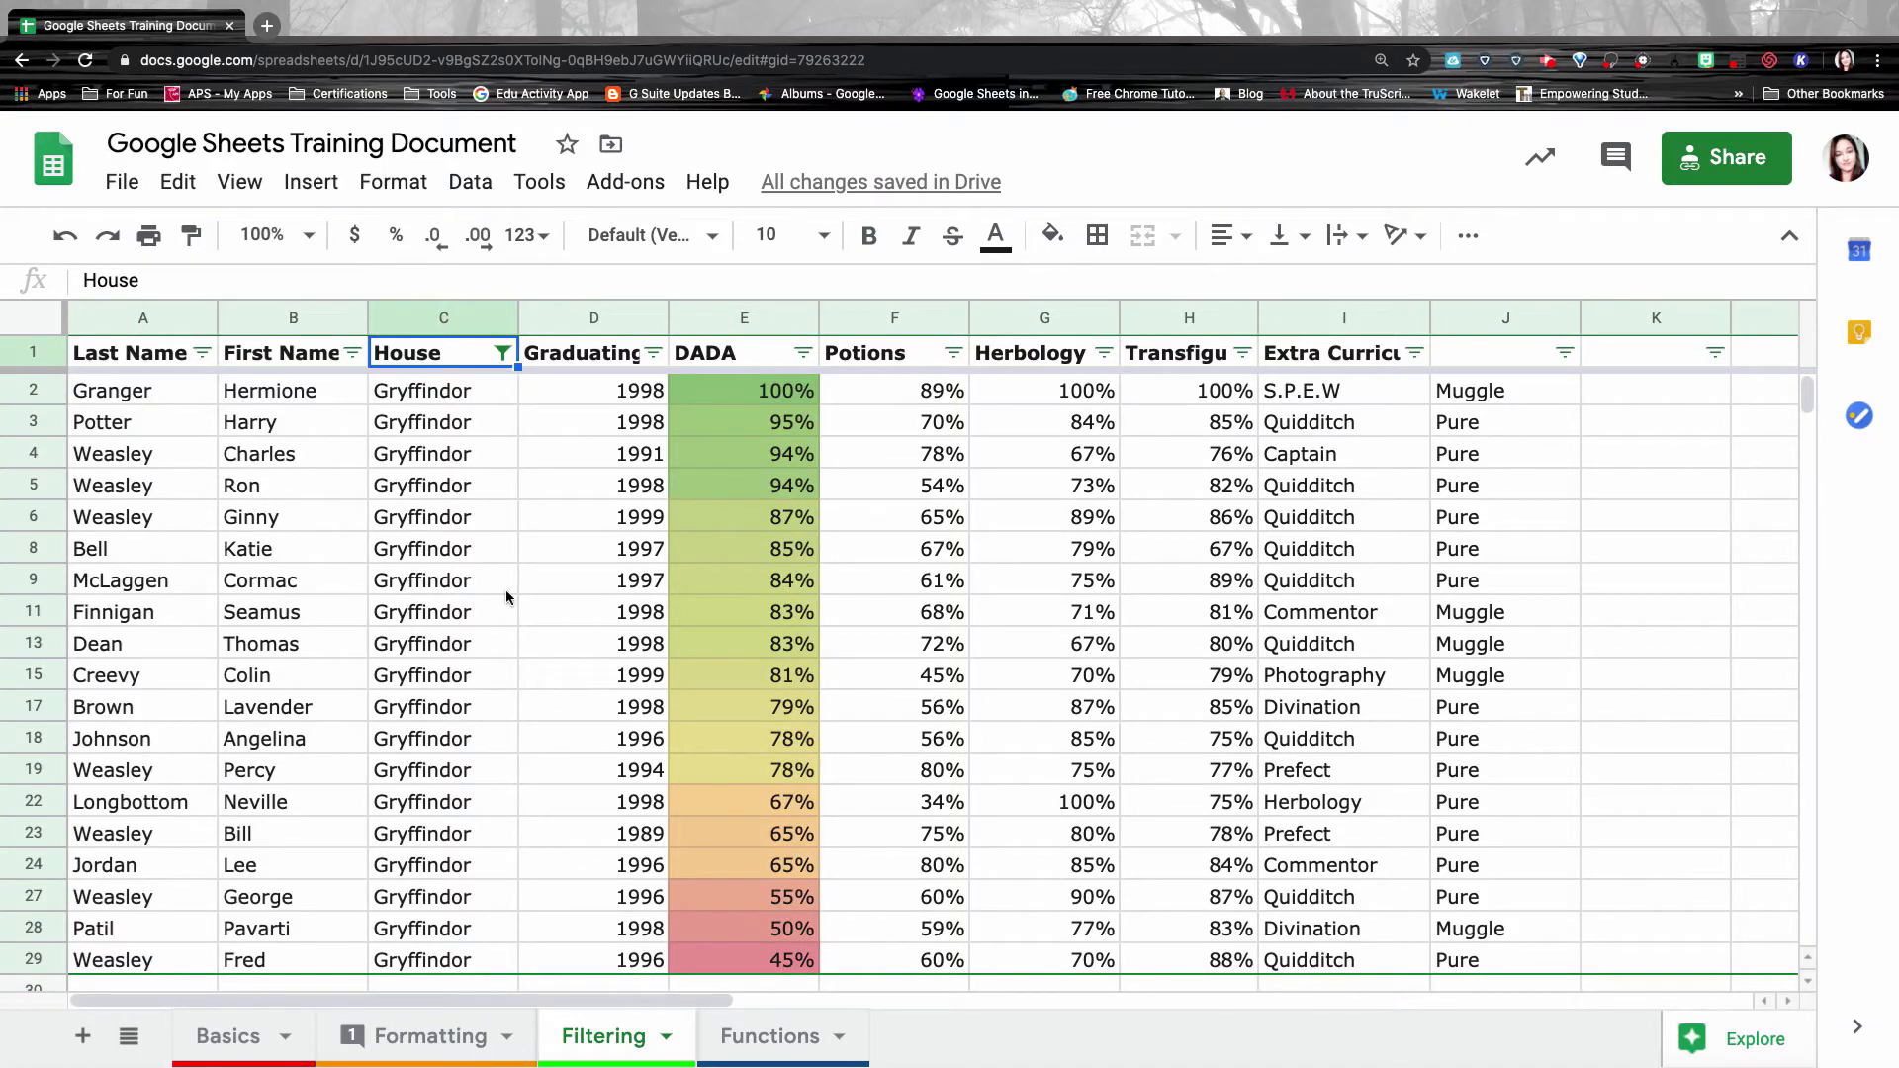
Switch the House filter from Gryffindor to Ravenclaw only.
scroll(507, 593, "down", 2)
scroll(507, 590, "down", 5)
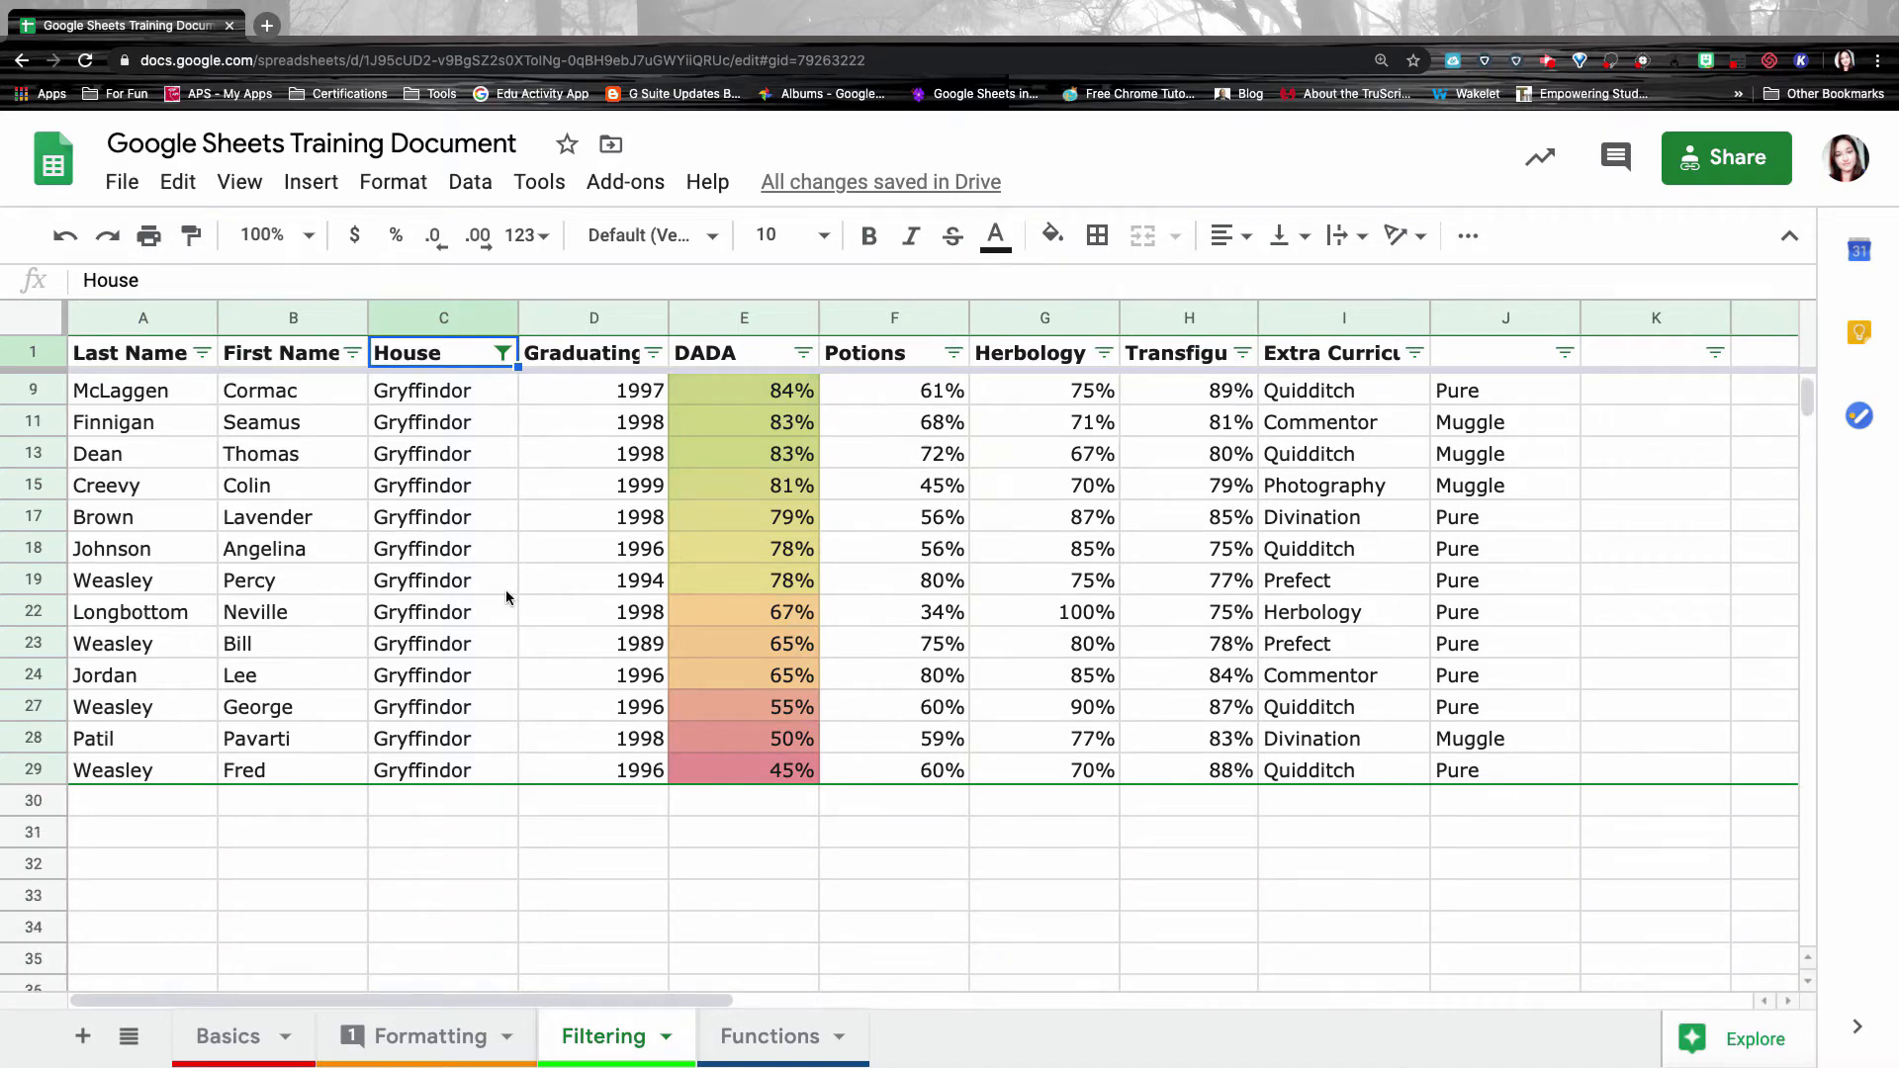
scroll(506, 590, "up", 5)
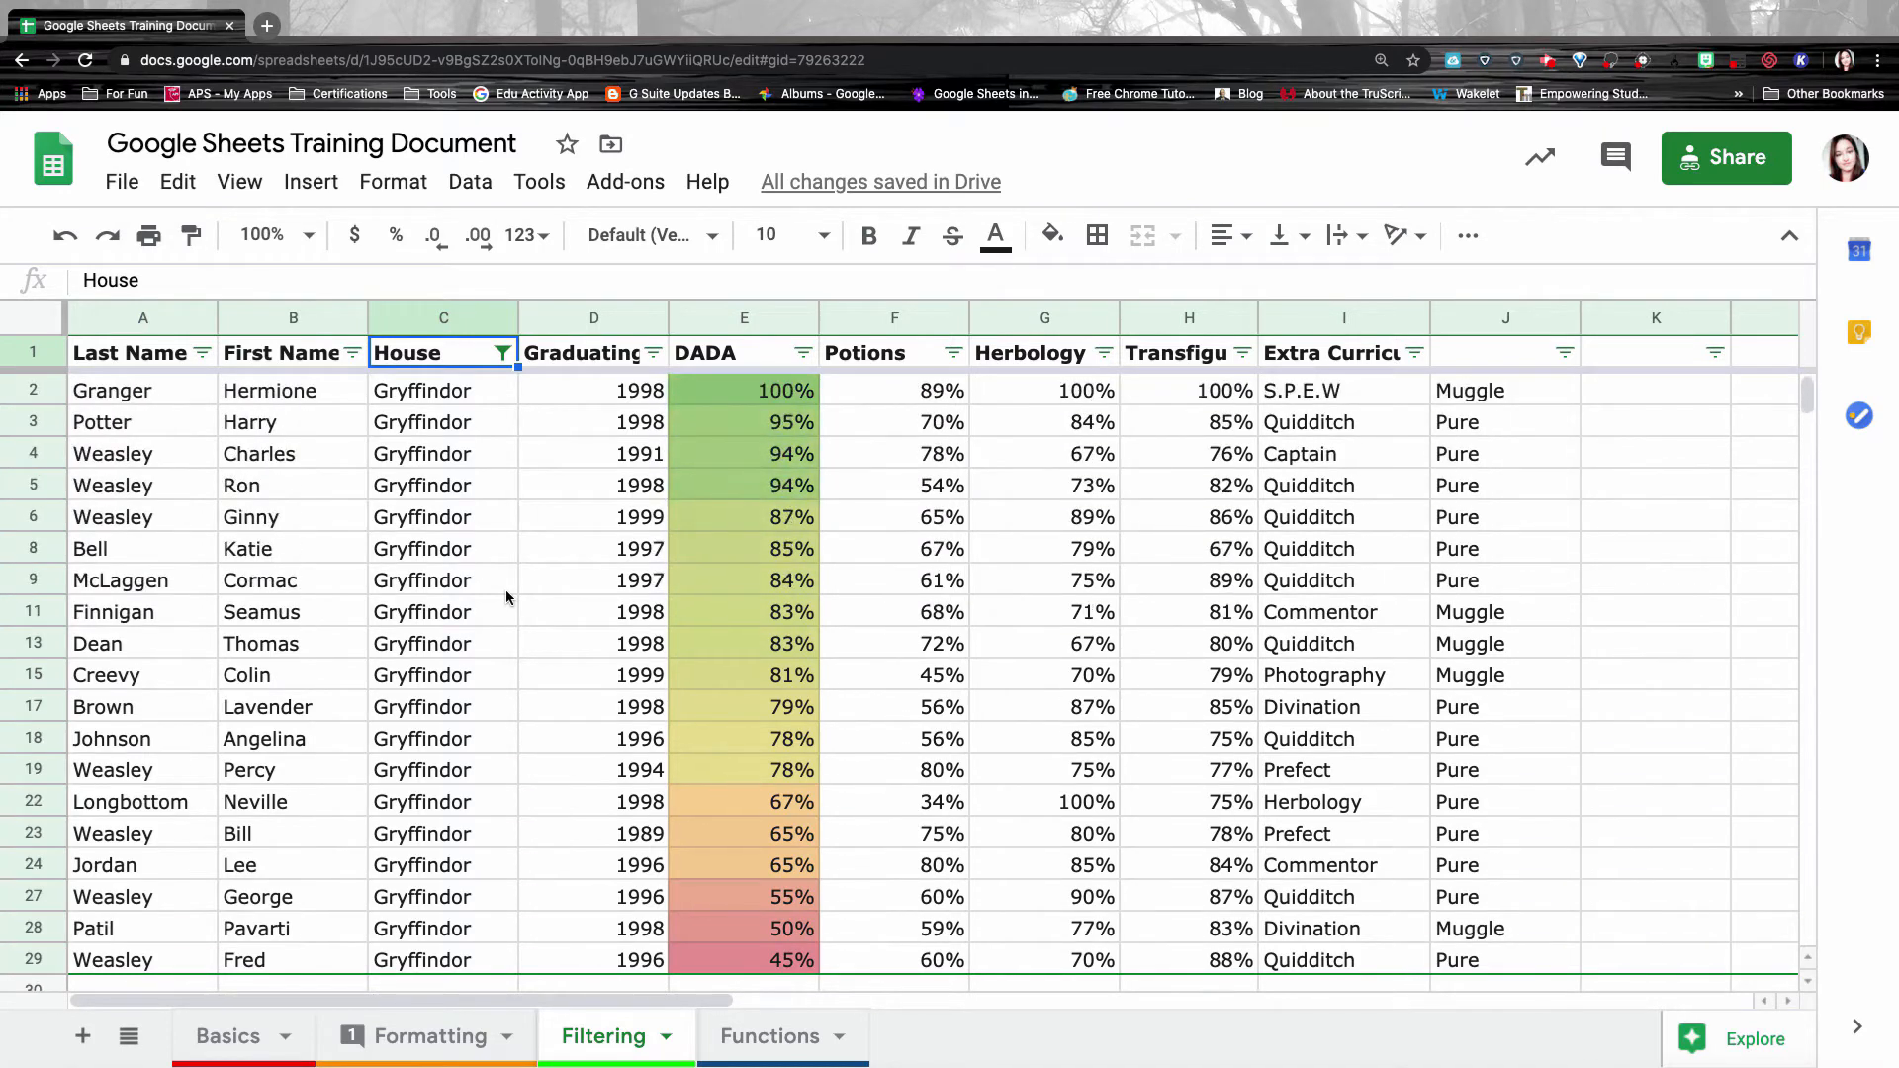
left_click(502, 353)
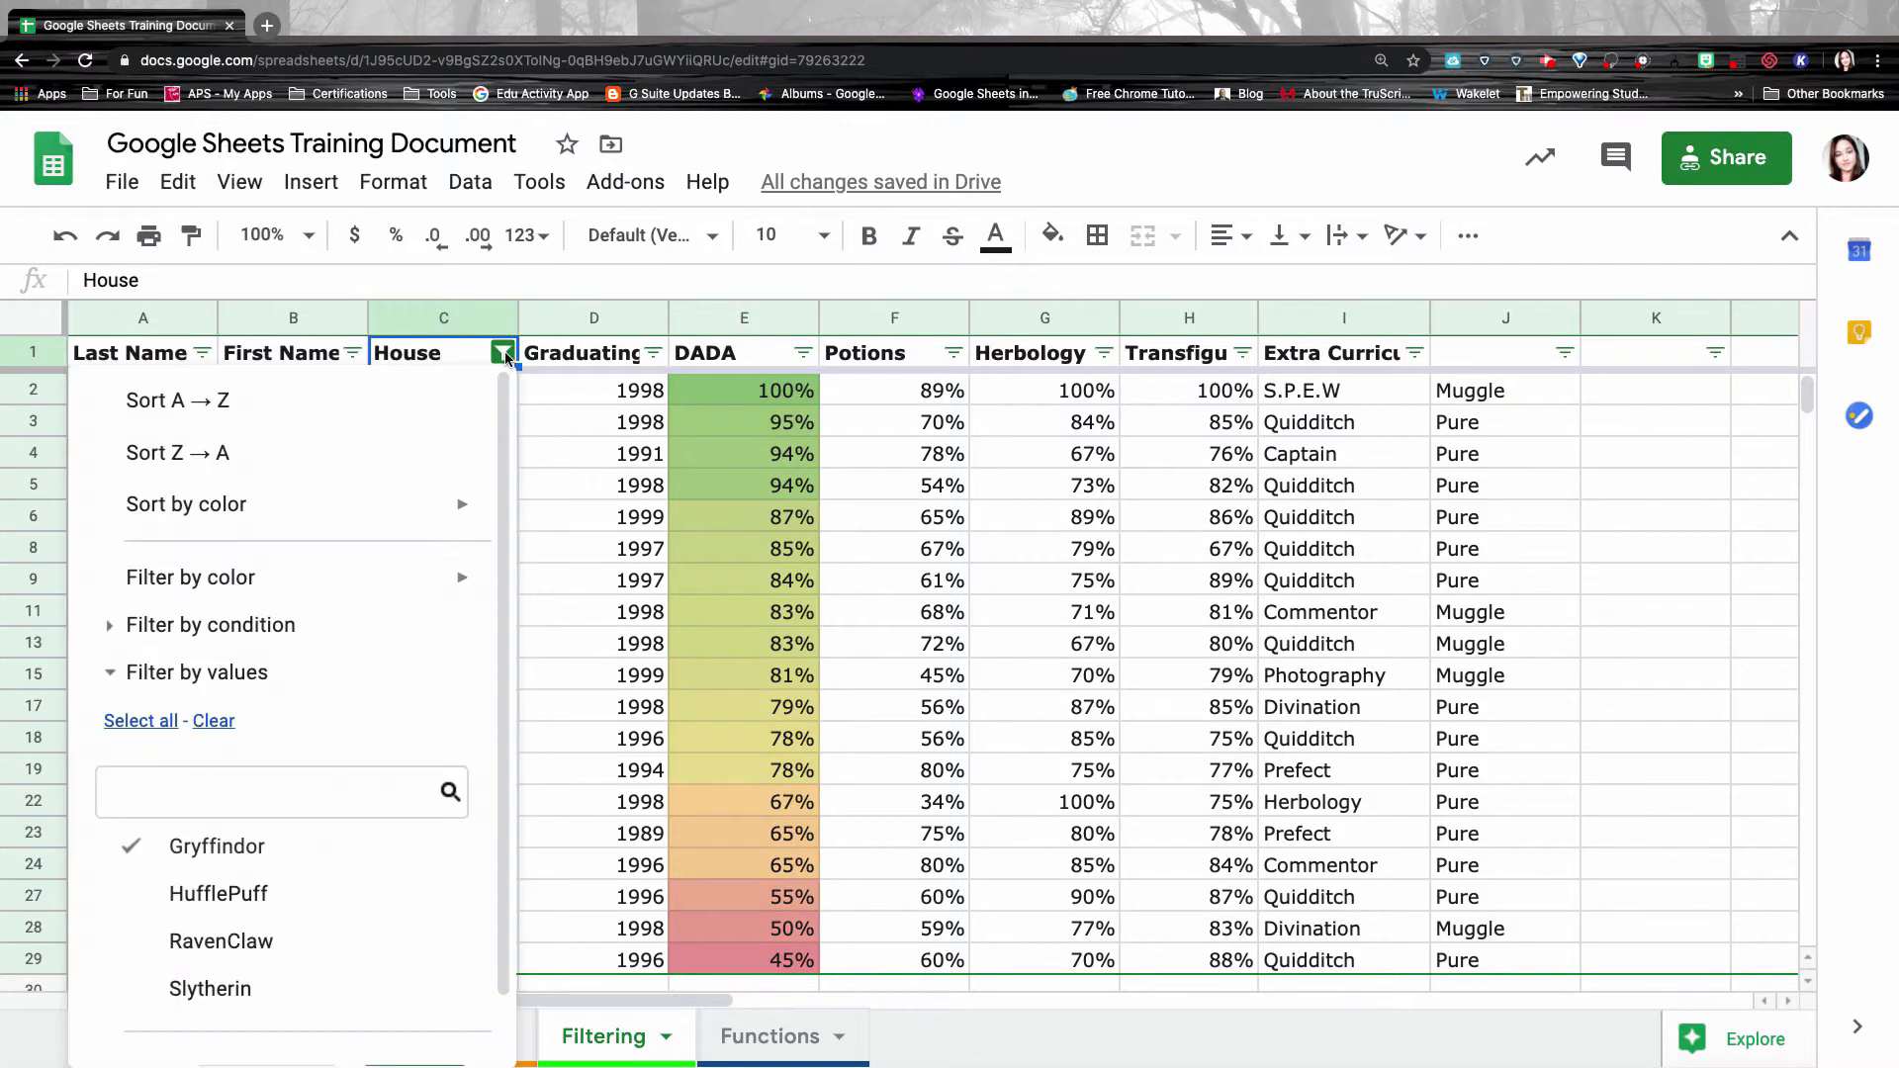
left_click(134, 846)
left_click(140, 941)
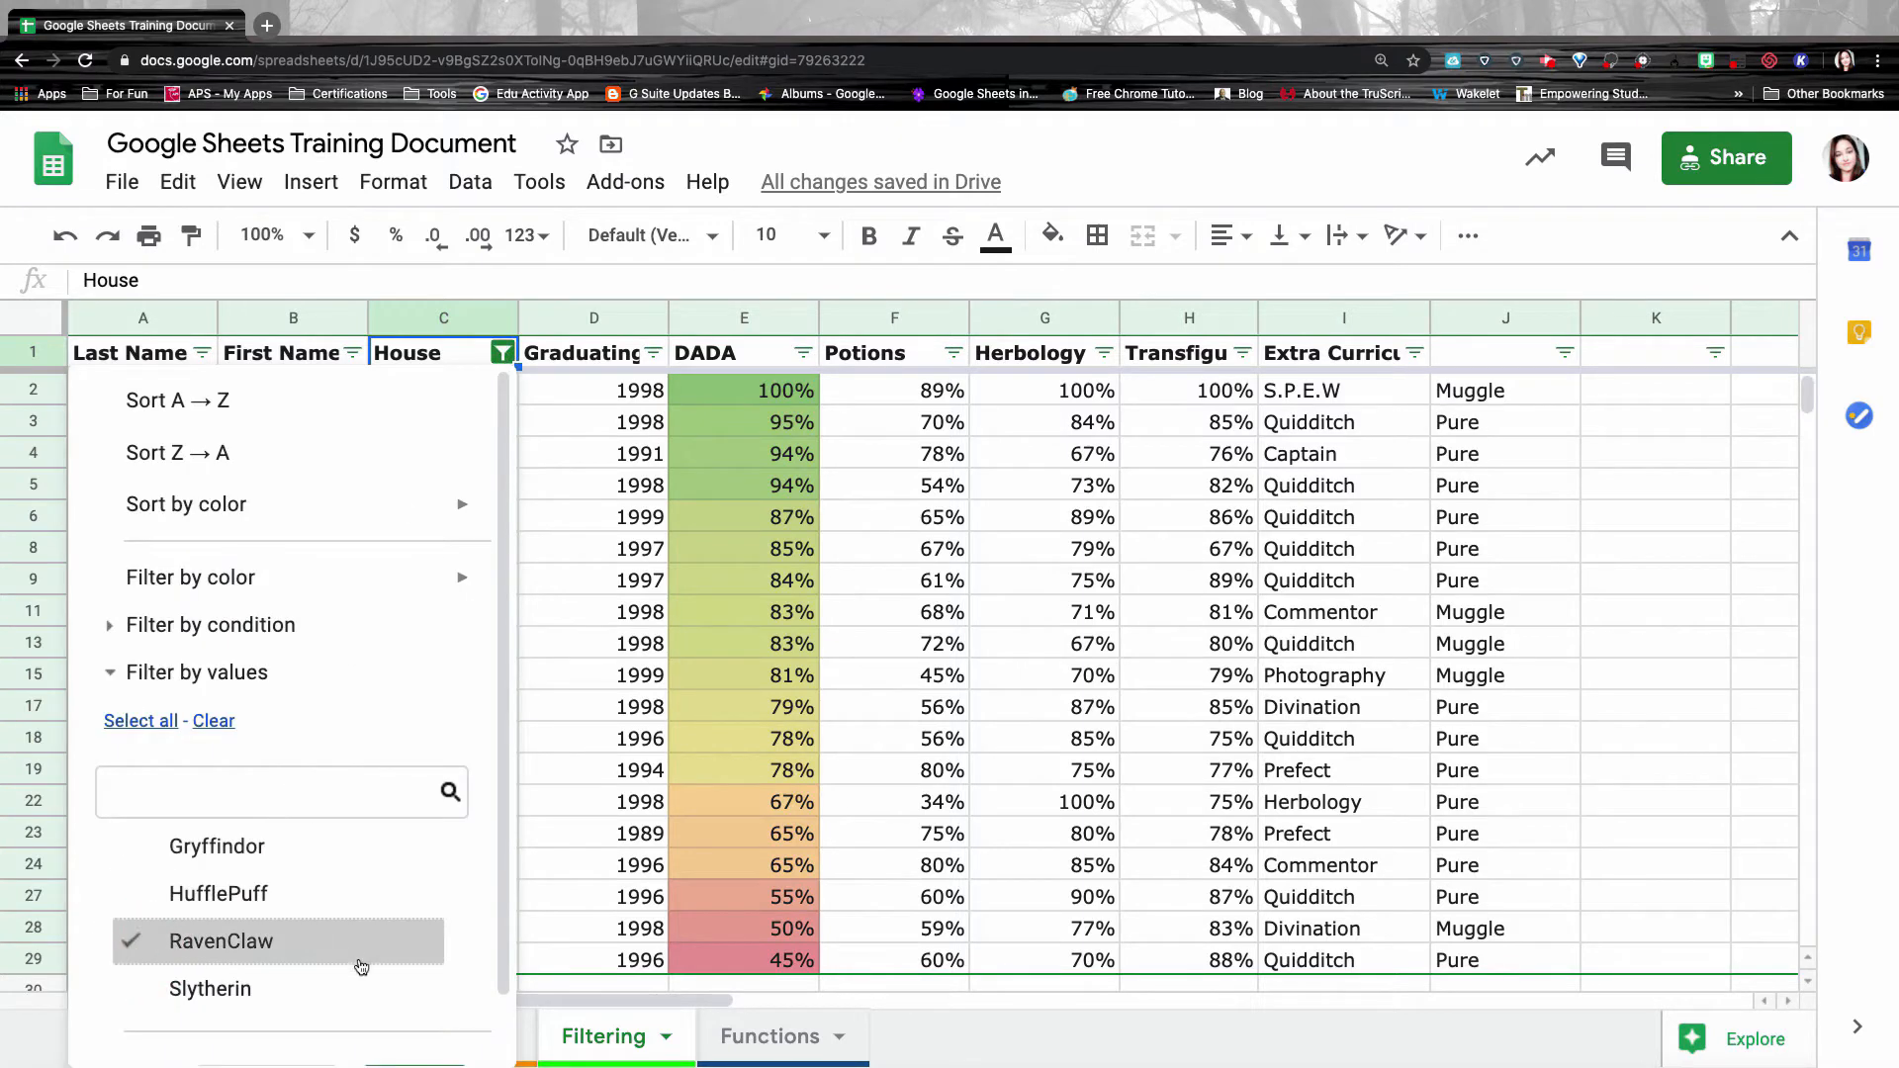
scroll(360, 967, "down", 1)
left_click(415, 1017)
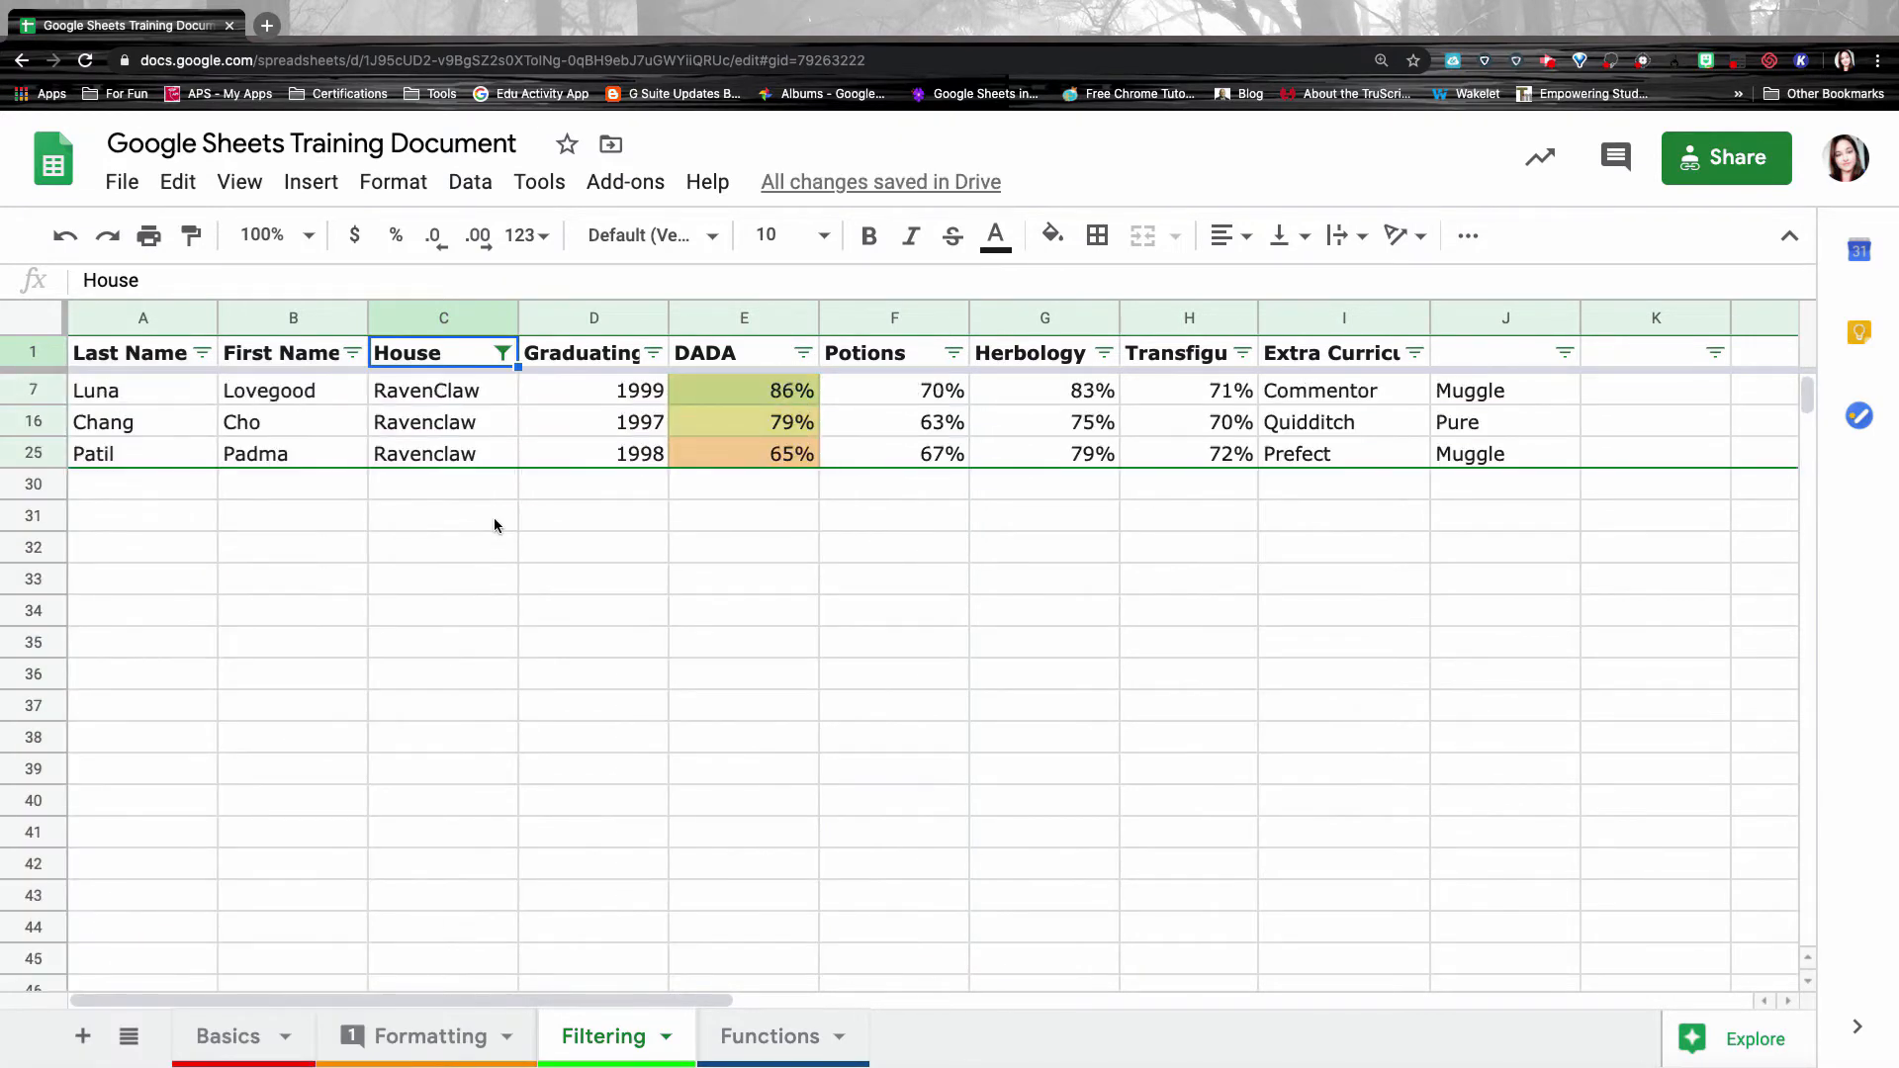
Add Hufflepuff to the House filter alongside Ravenclaw.
left_click(504, 354)
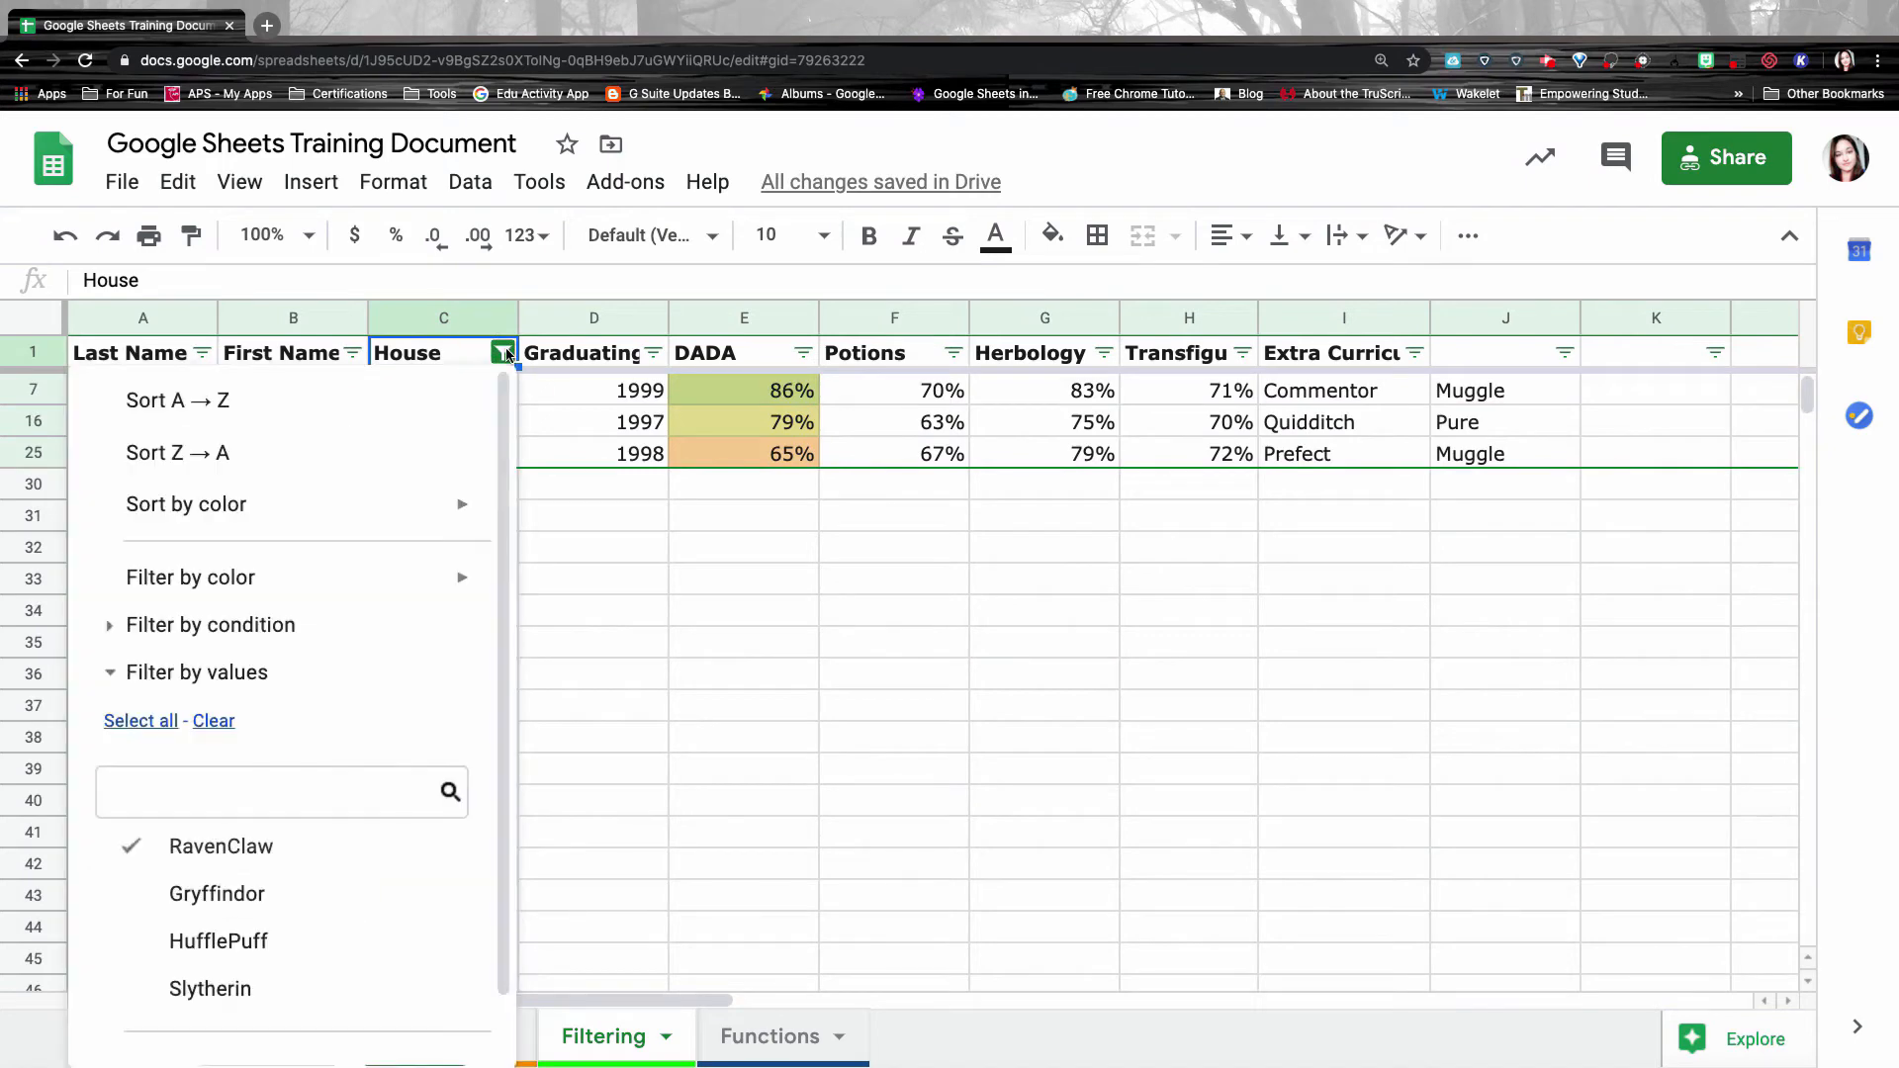
left_click(212, 941)
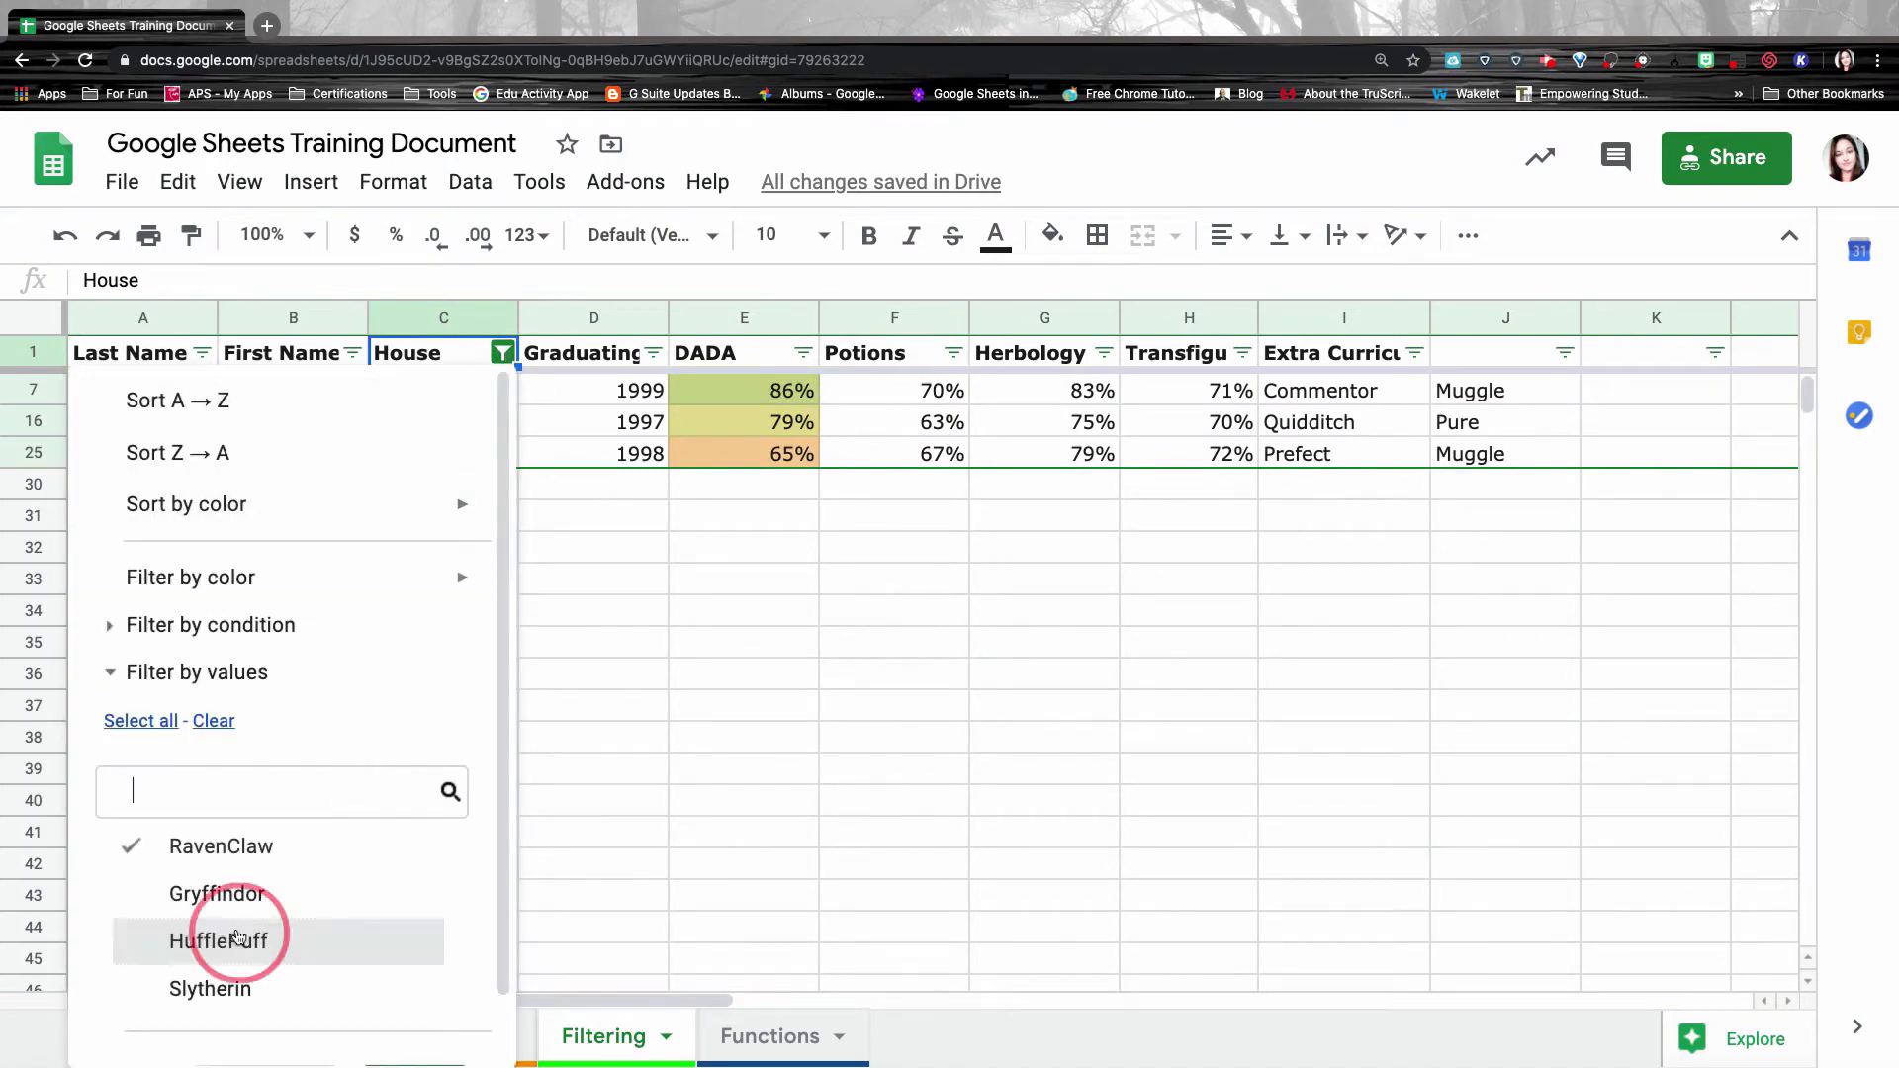
scroll(420, 880, "down", 2)
left_click(441, 1035)
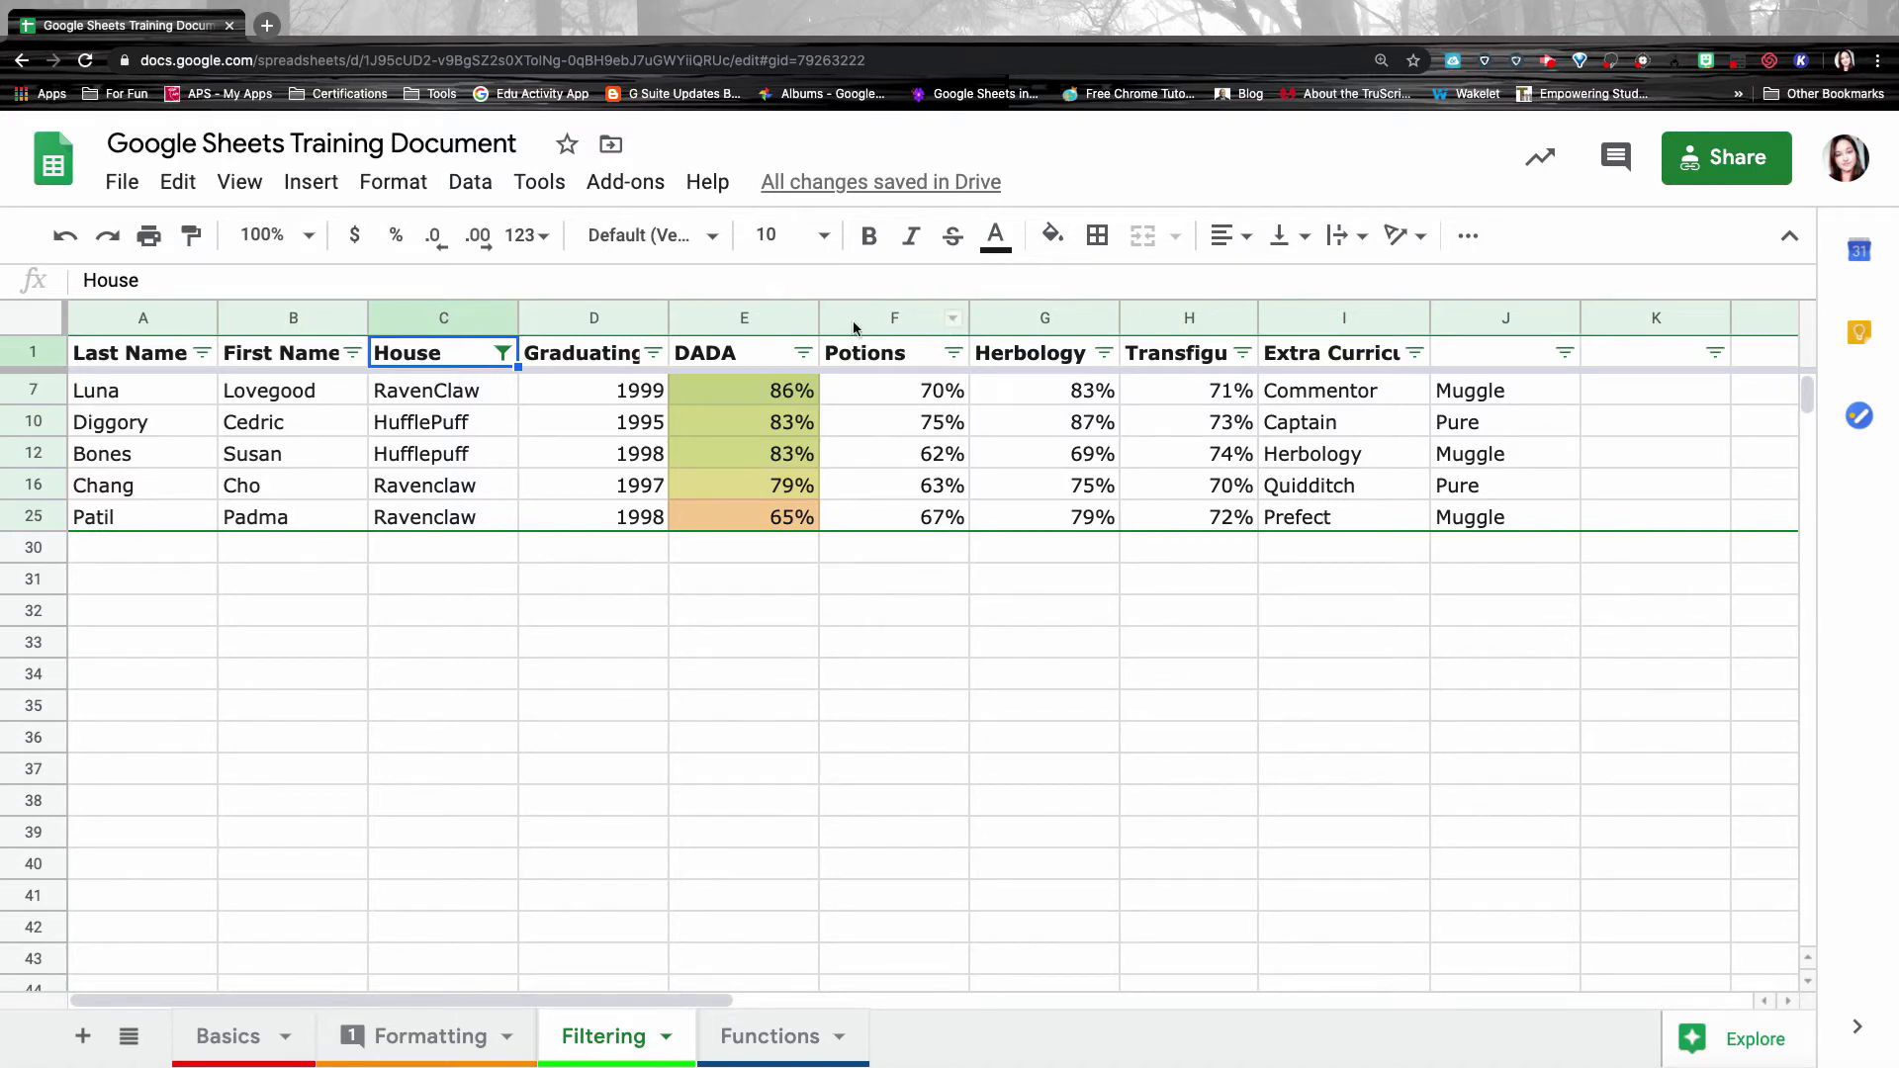
Filter the DADA column to exclude the 65% and 79% scores.
left_click(805, 354)
scroll(525, 801, "down", 1)
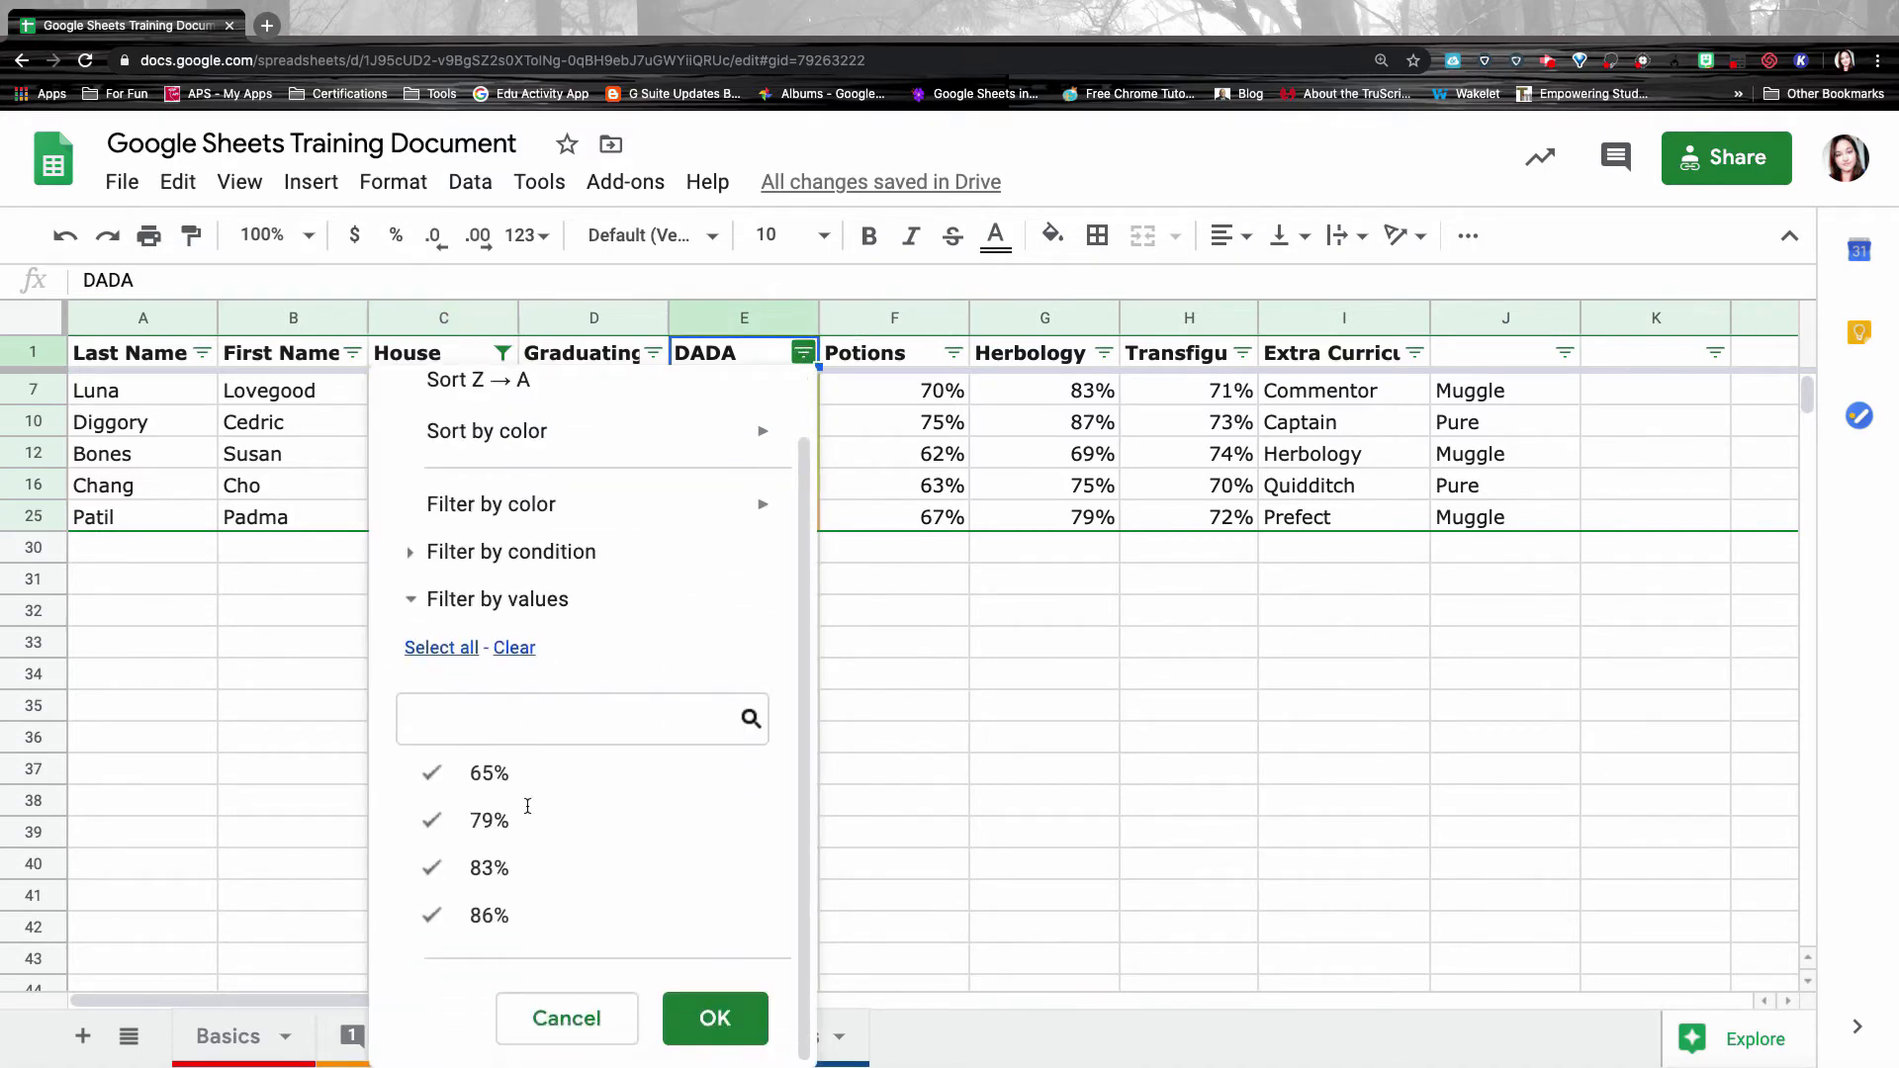
left_click(434, 785)
left_click(433, 820)
left_click(715, 1018)
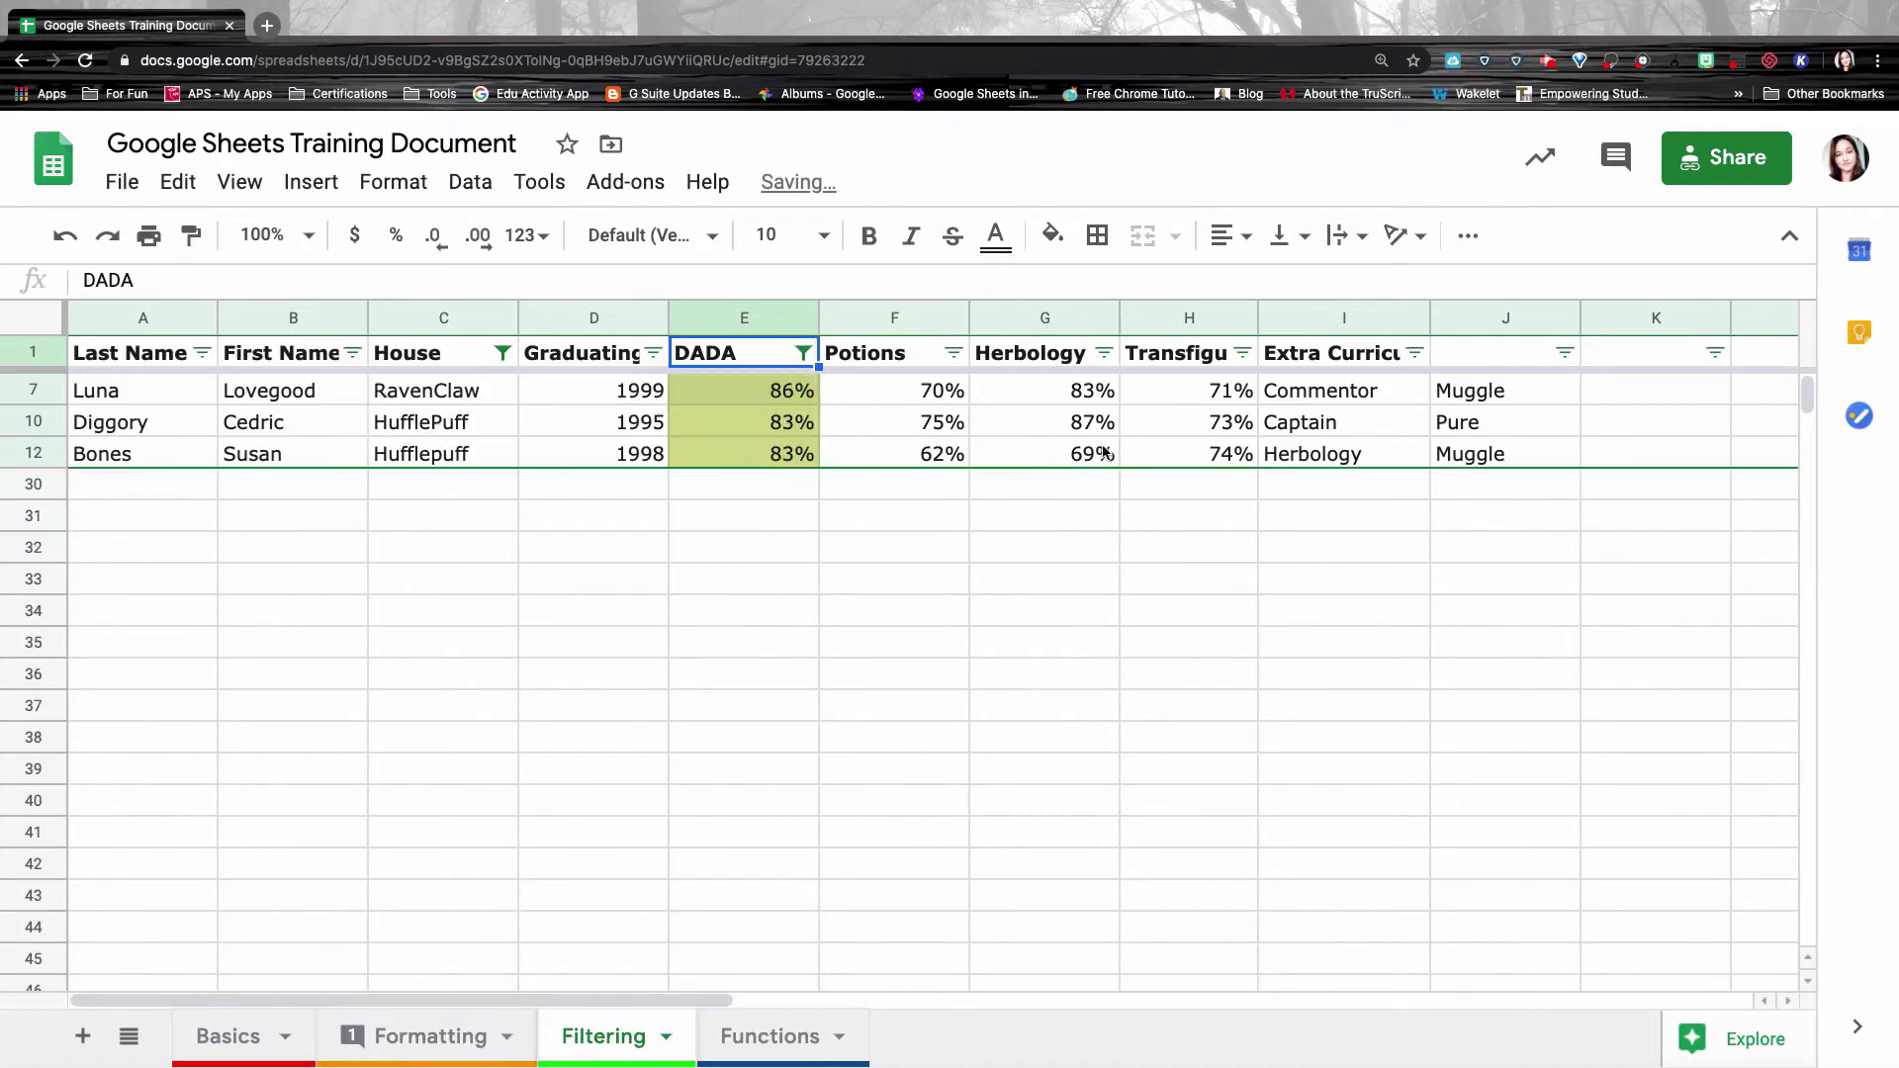
Reopen the DADA filter and select all values again.
left_click(805, 361)
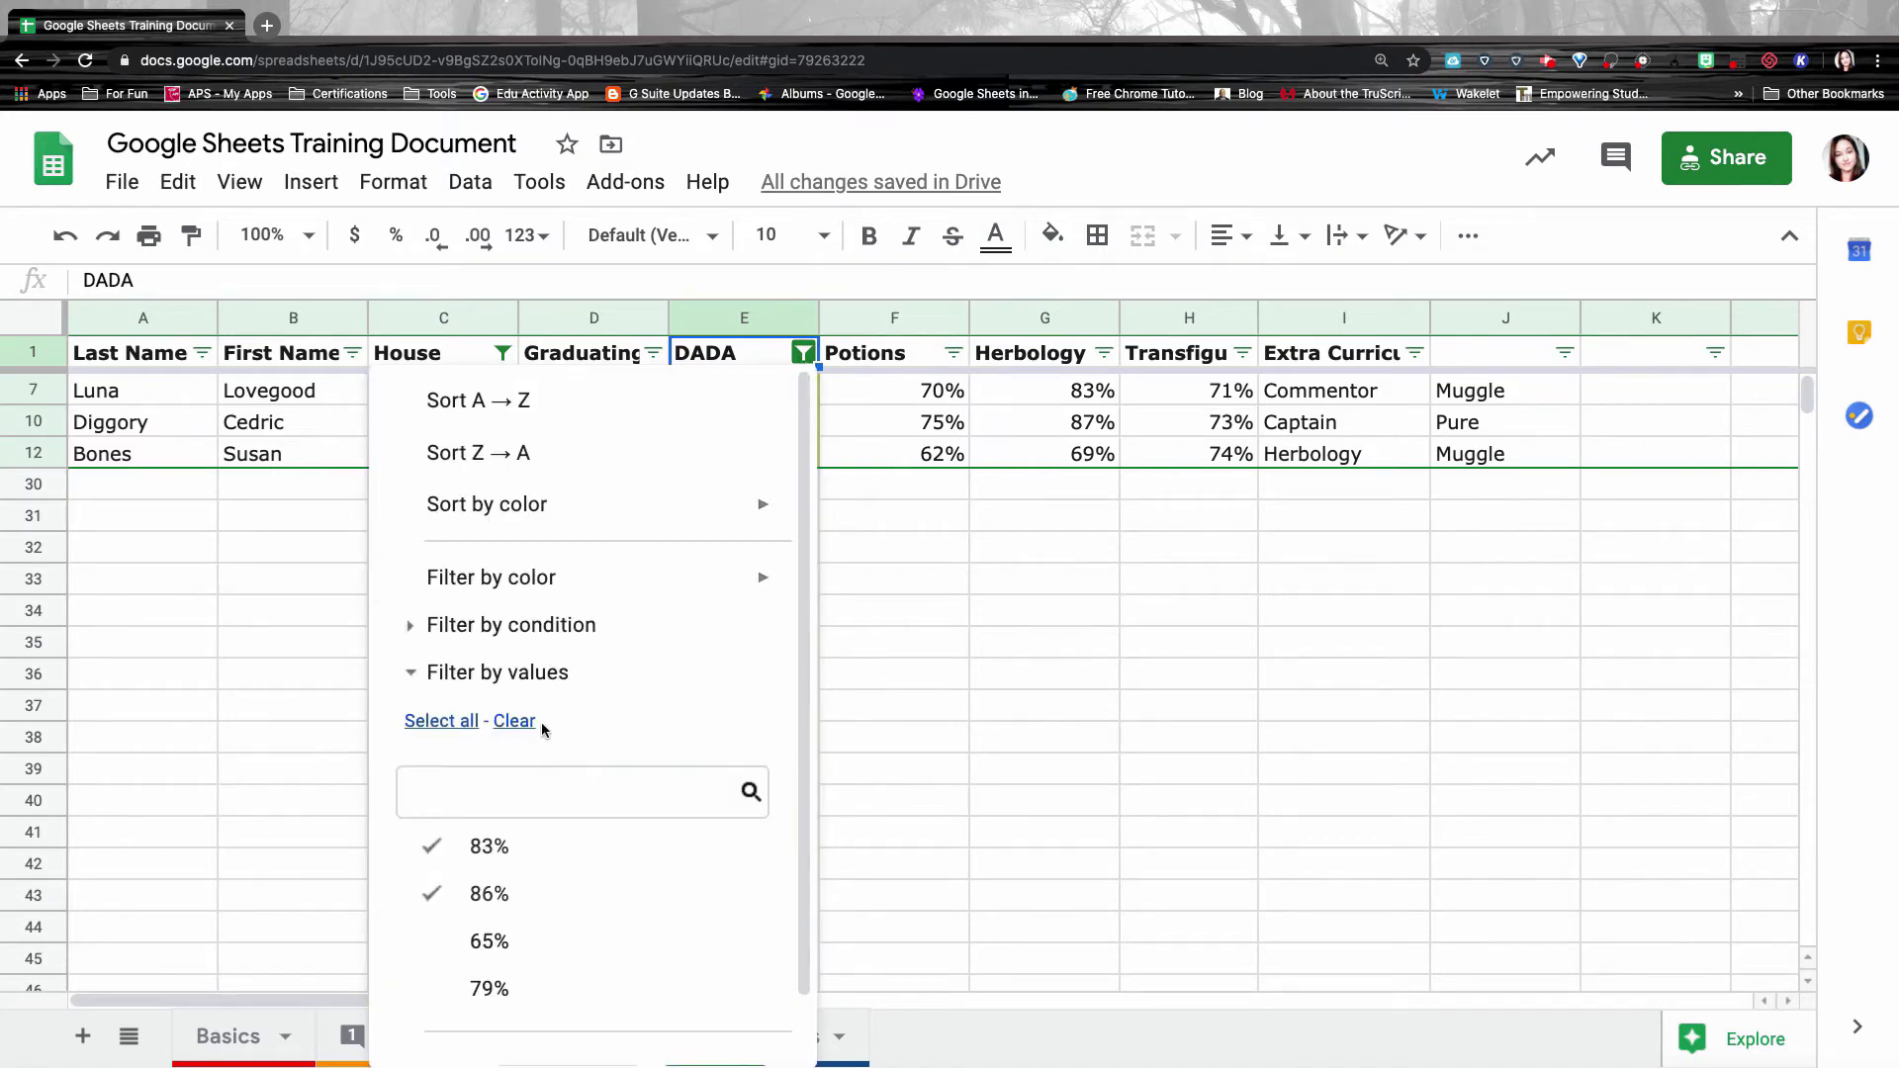
left_click(444, 723)
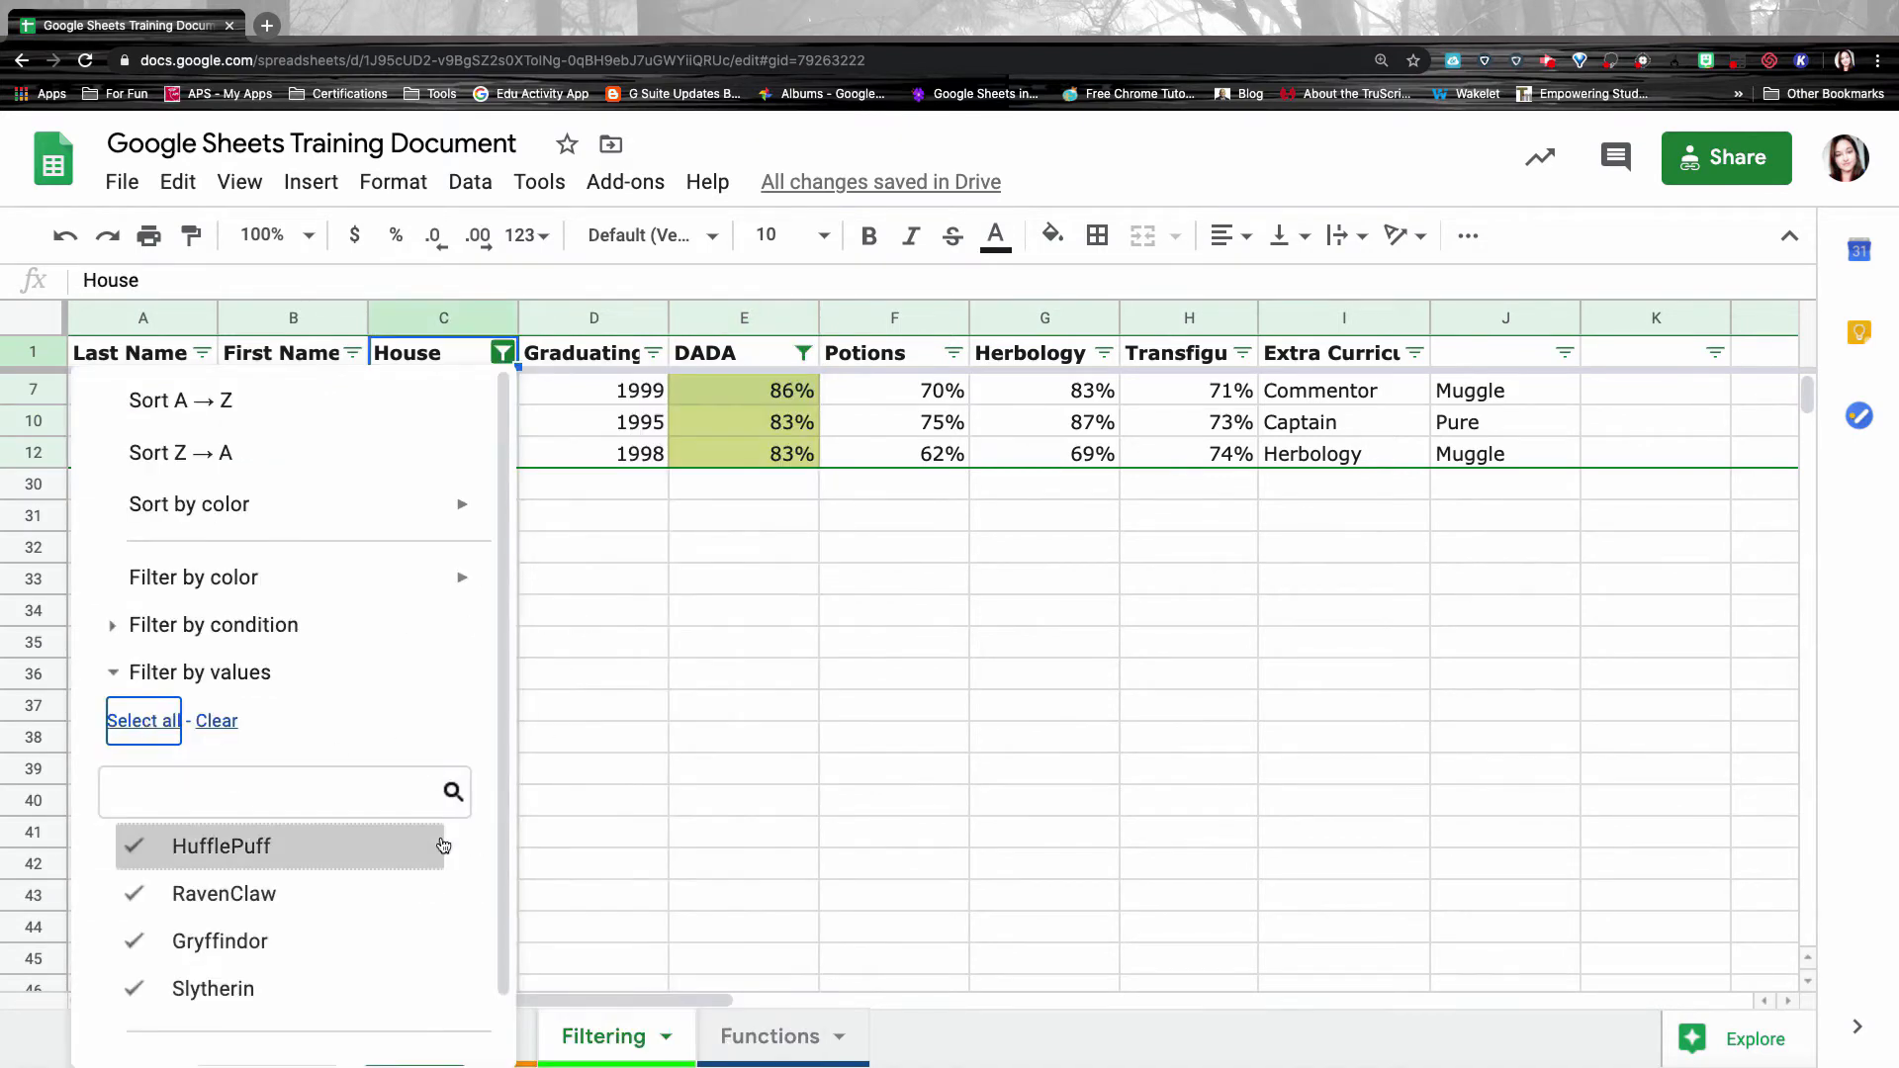
scroll(443, 846, "down", 1)
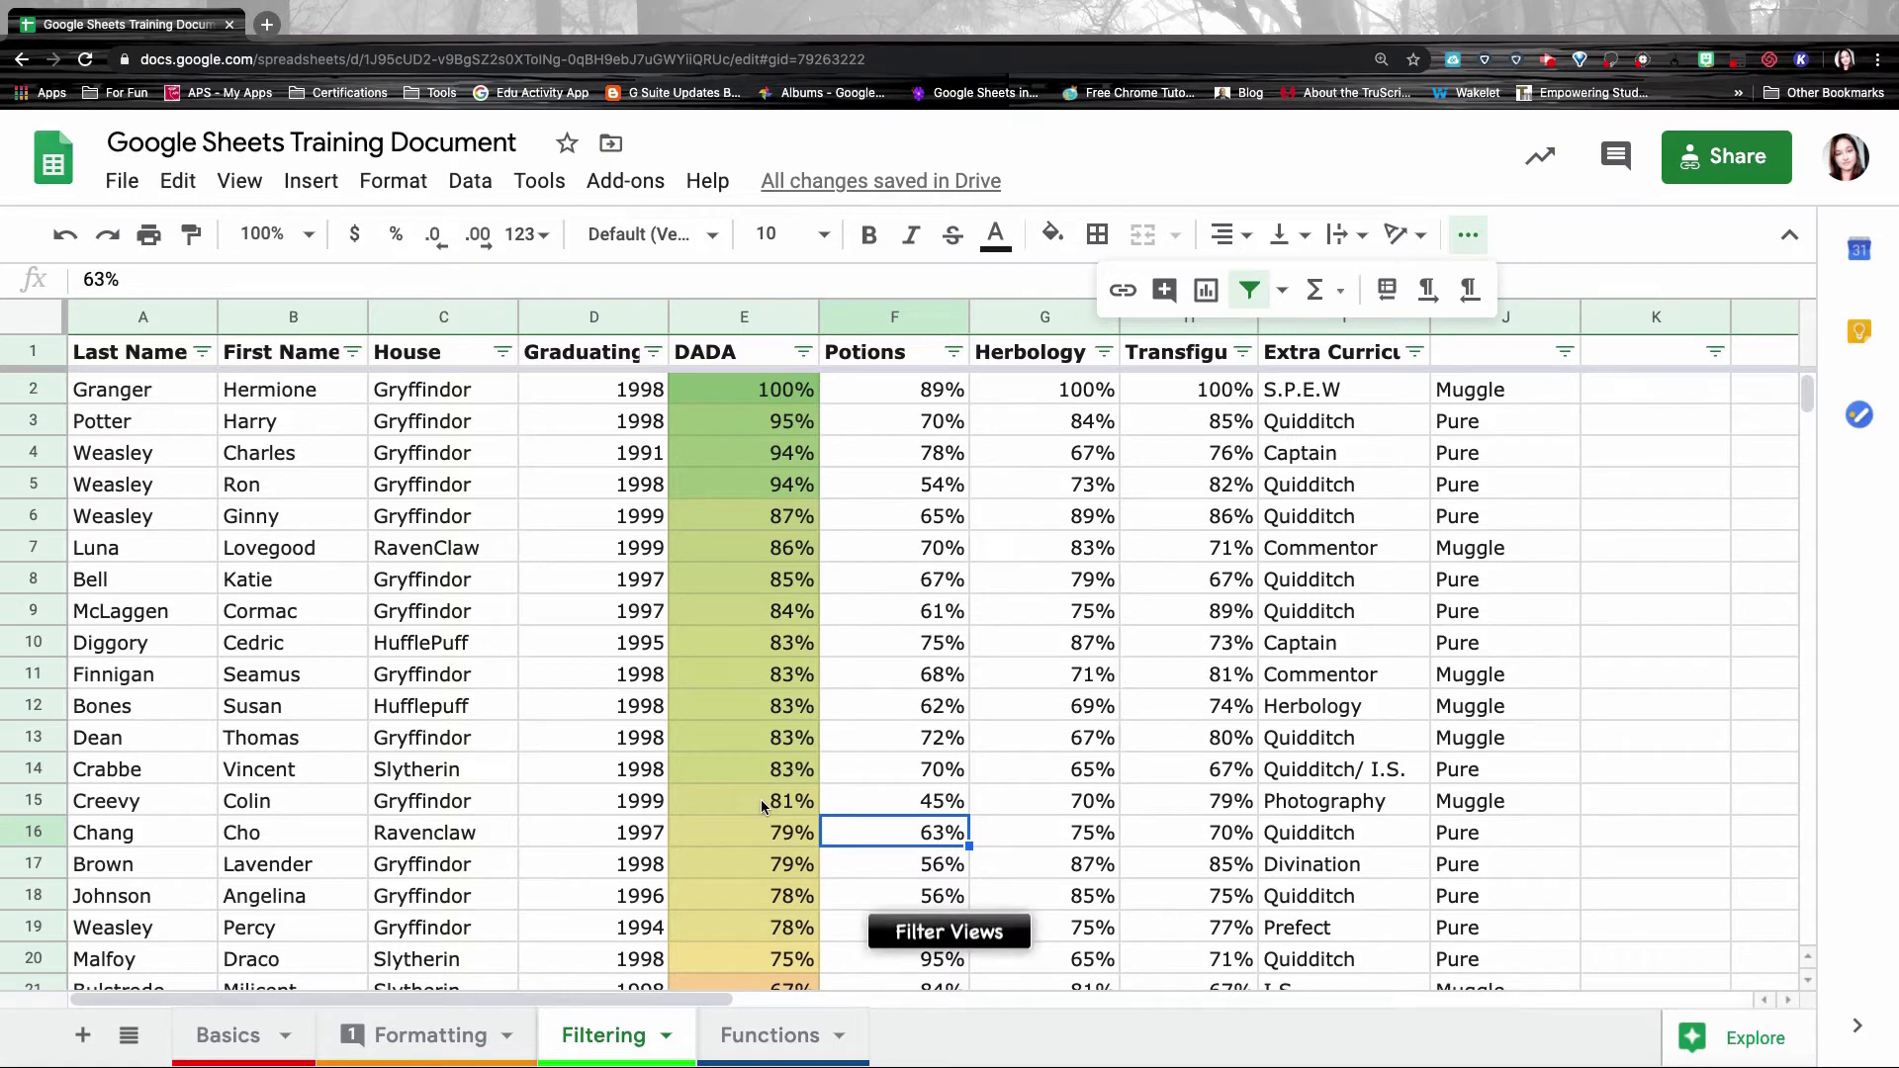
left_click(1285, 287)
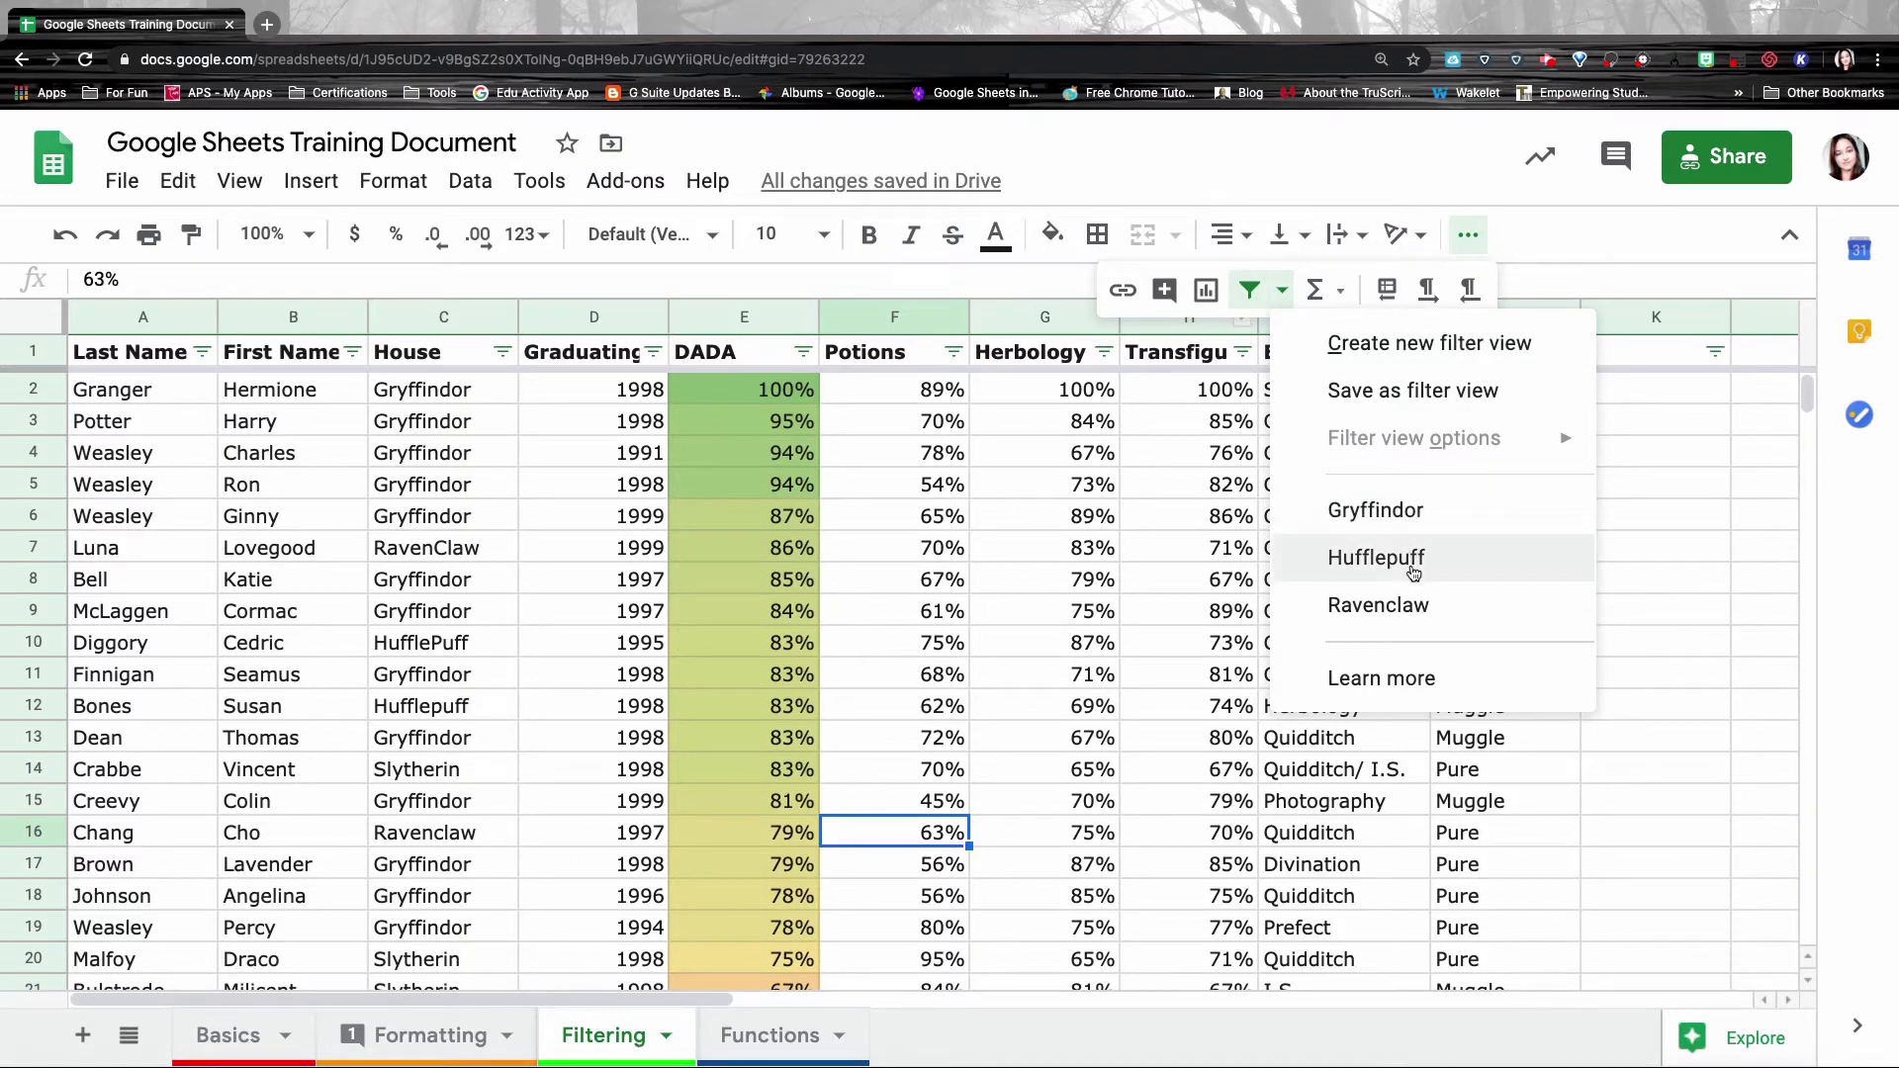
left_click(1418, 527)
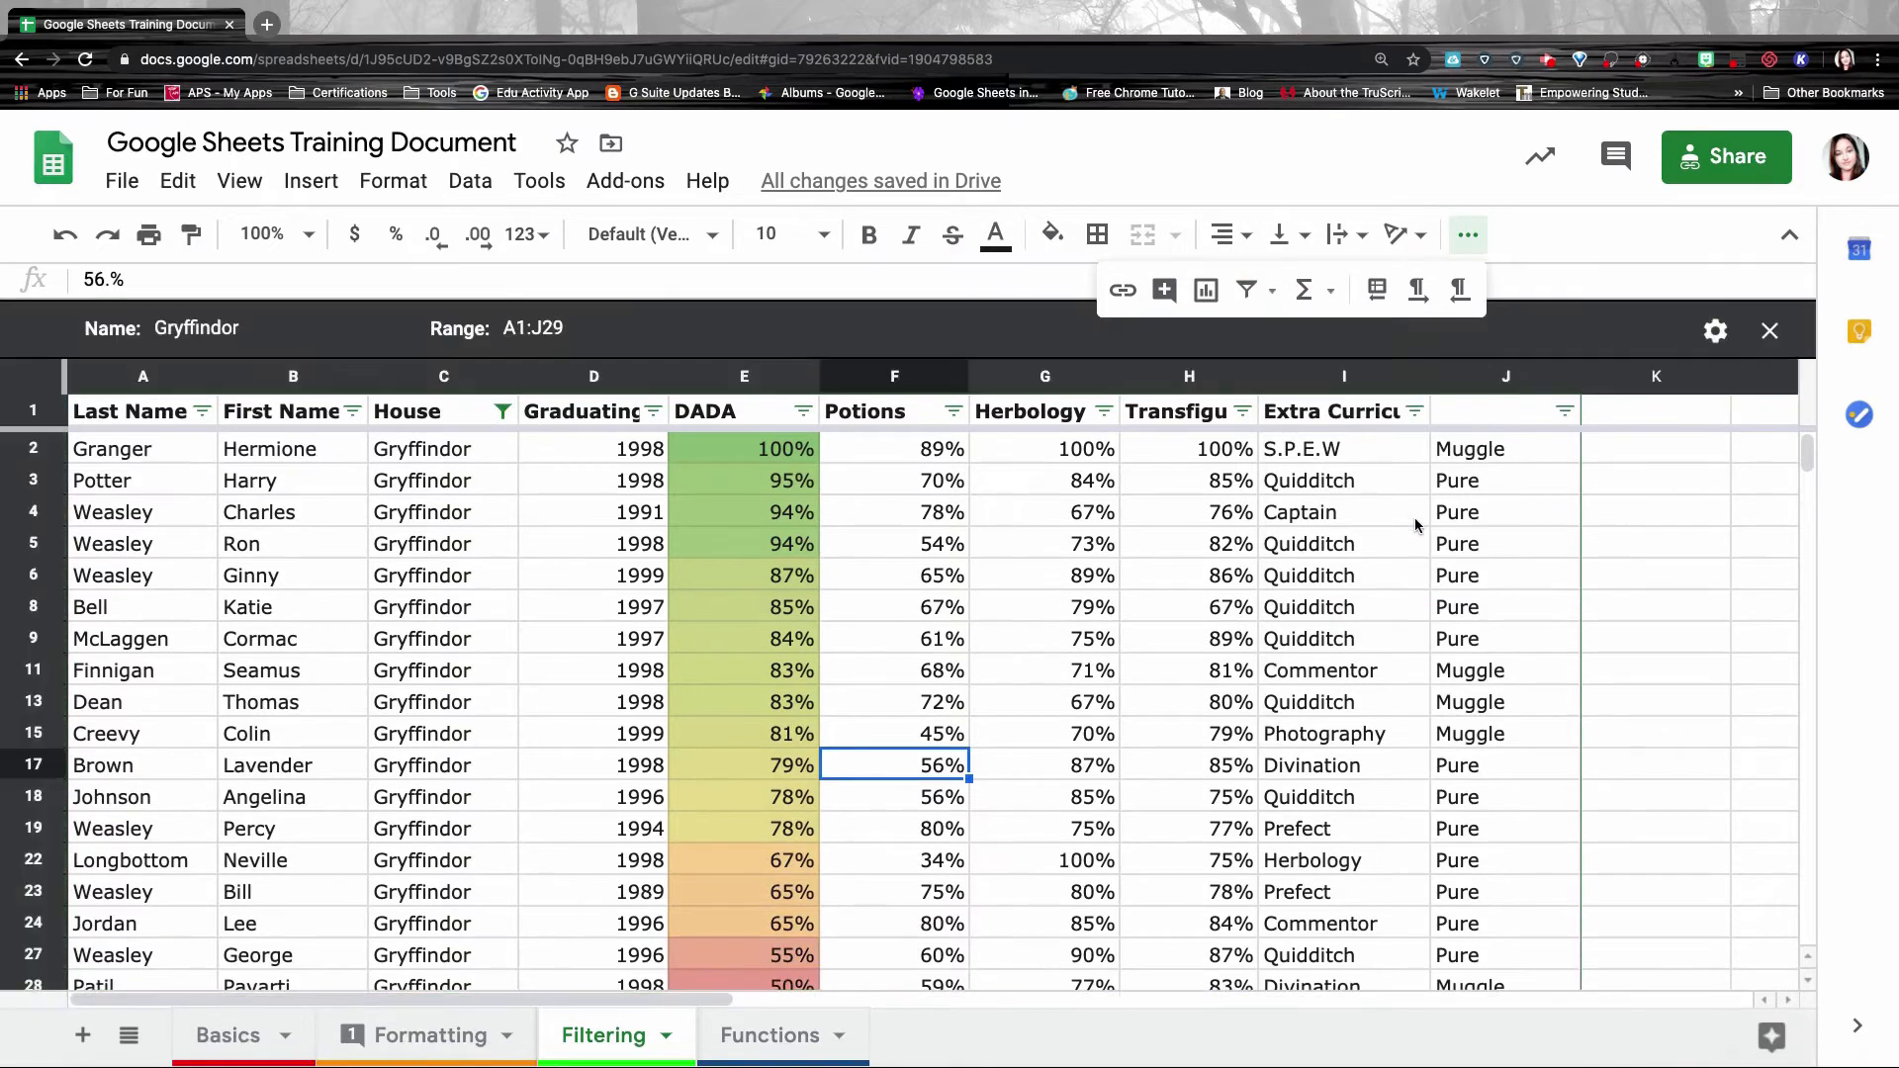
left_click(1271, 290)
left_click(1345, 564)
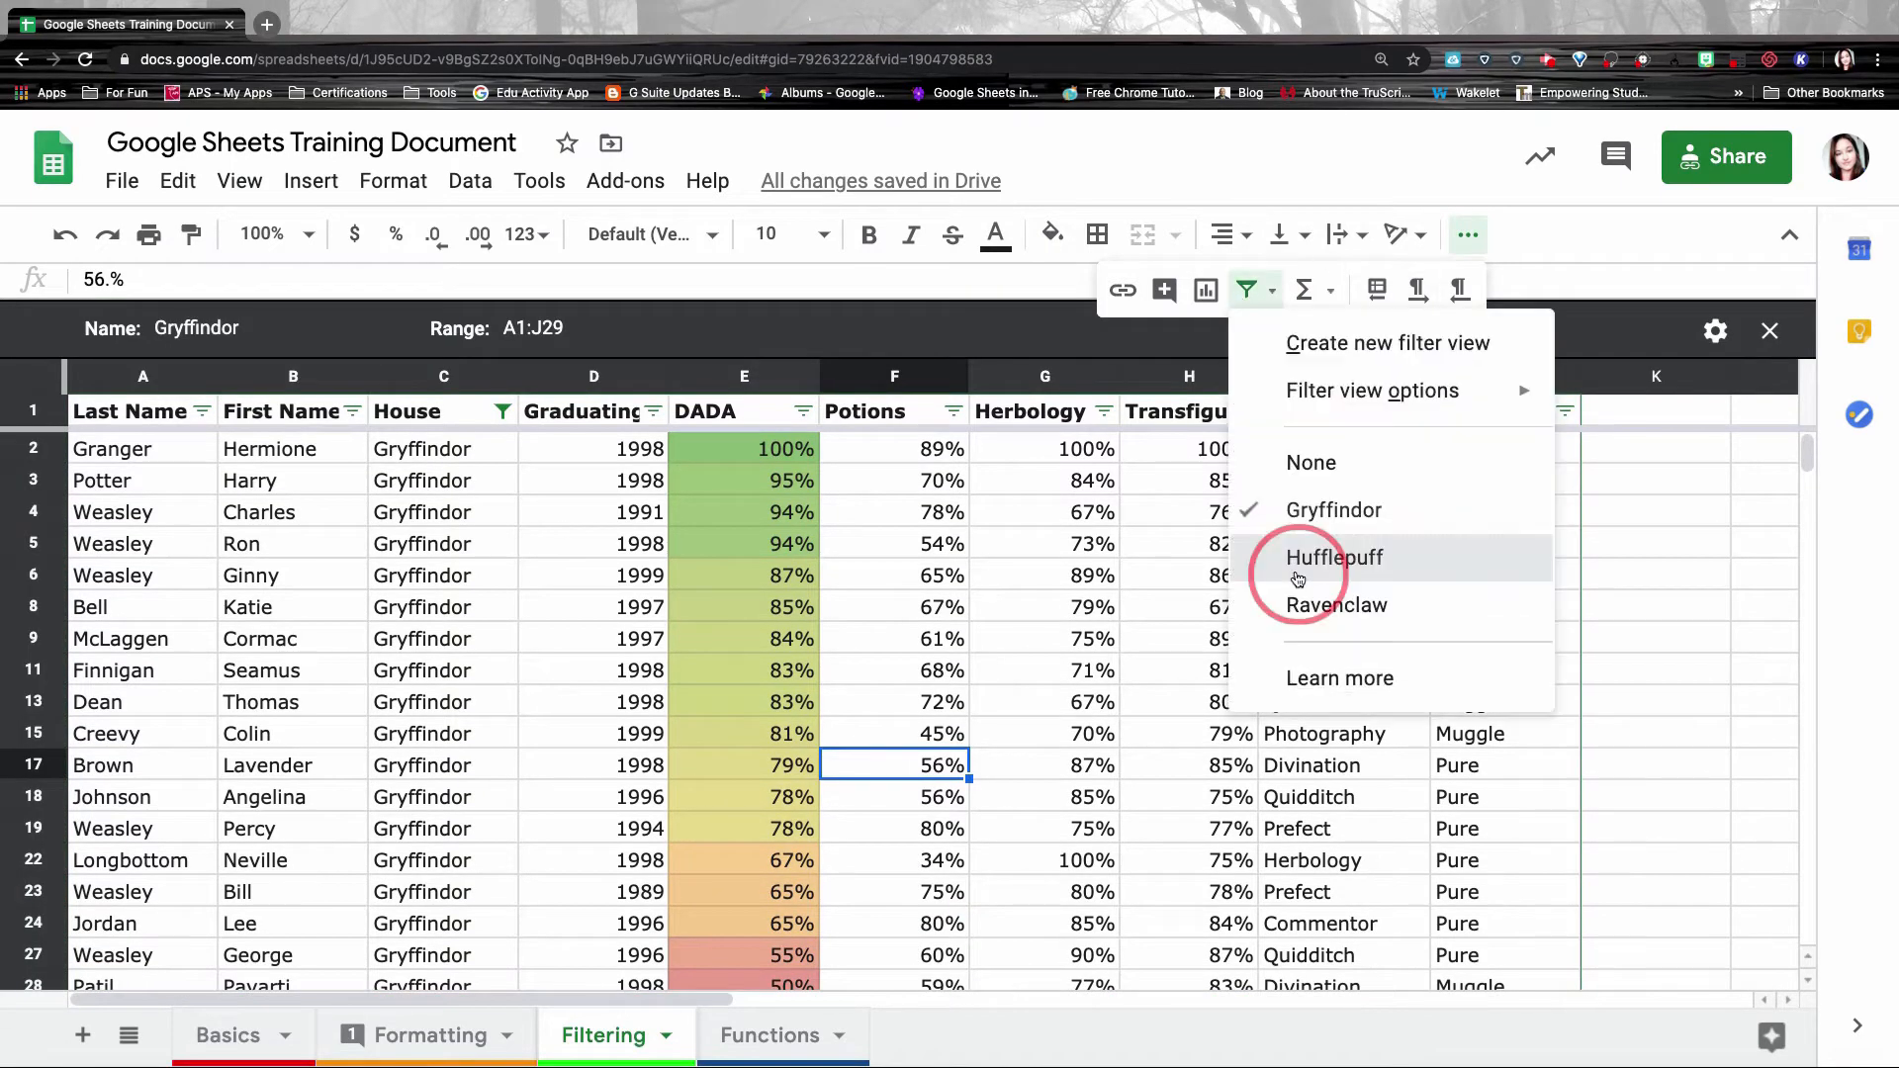
left_click(1271, 290)
left_click(1296, 603)
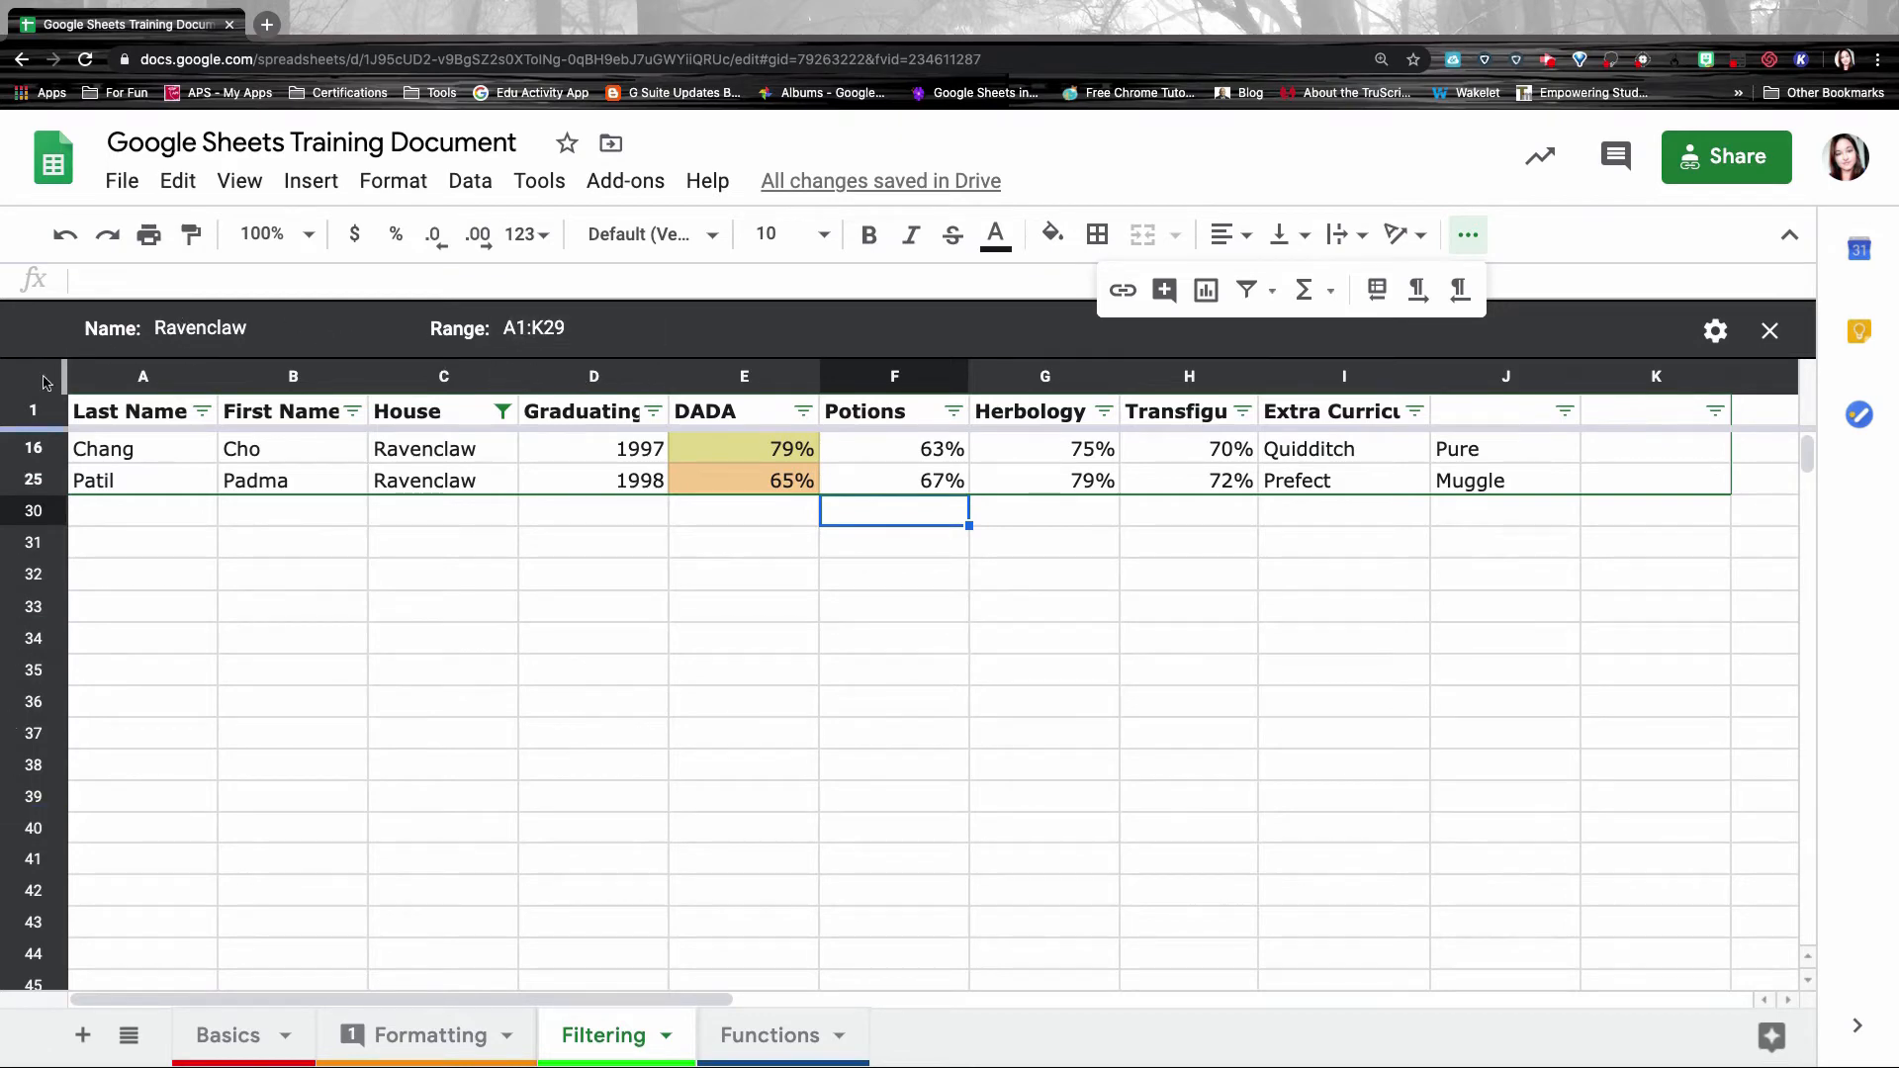
left_click(1771, 333)
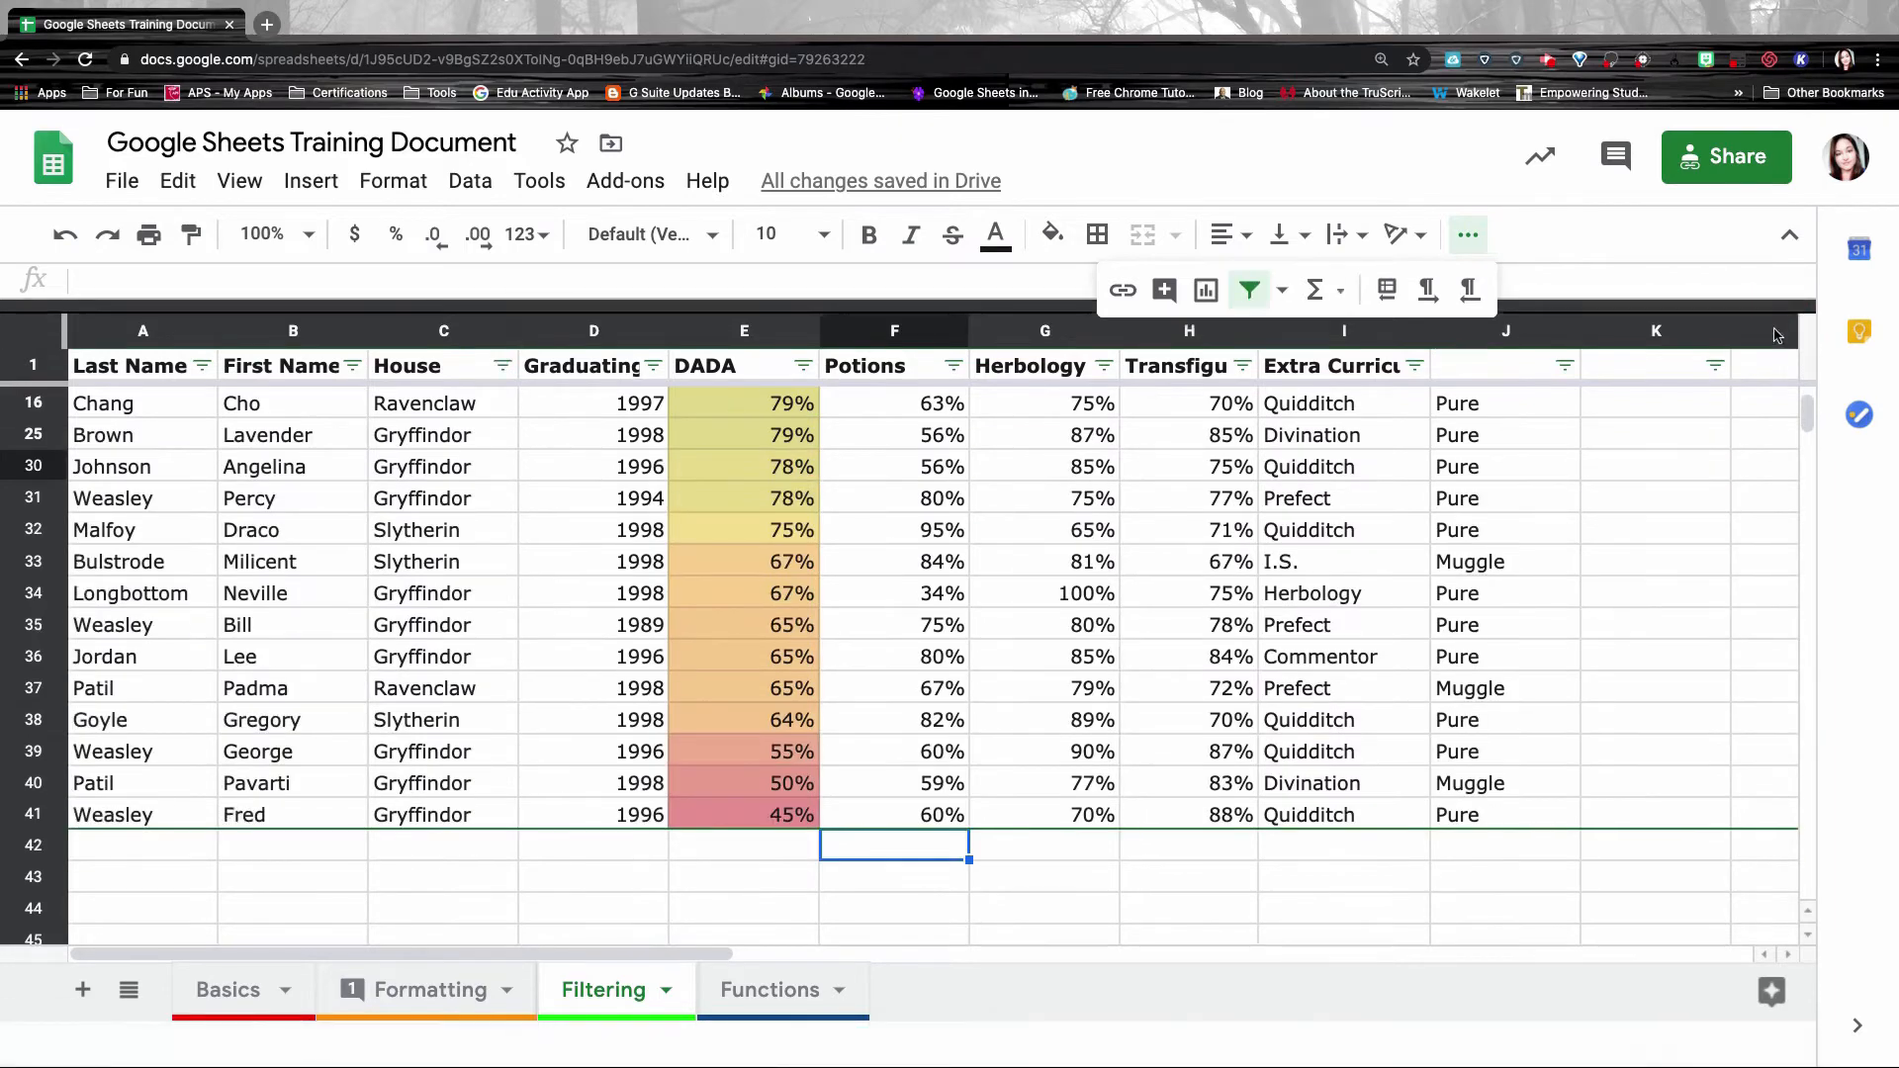
scroll(1142, 551, "up", 5)
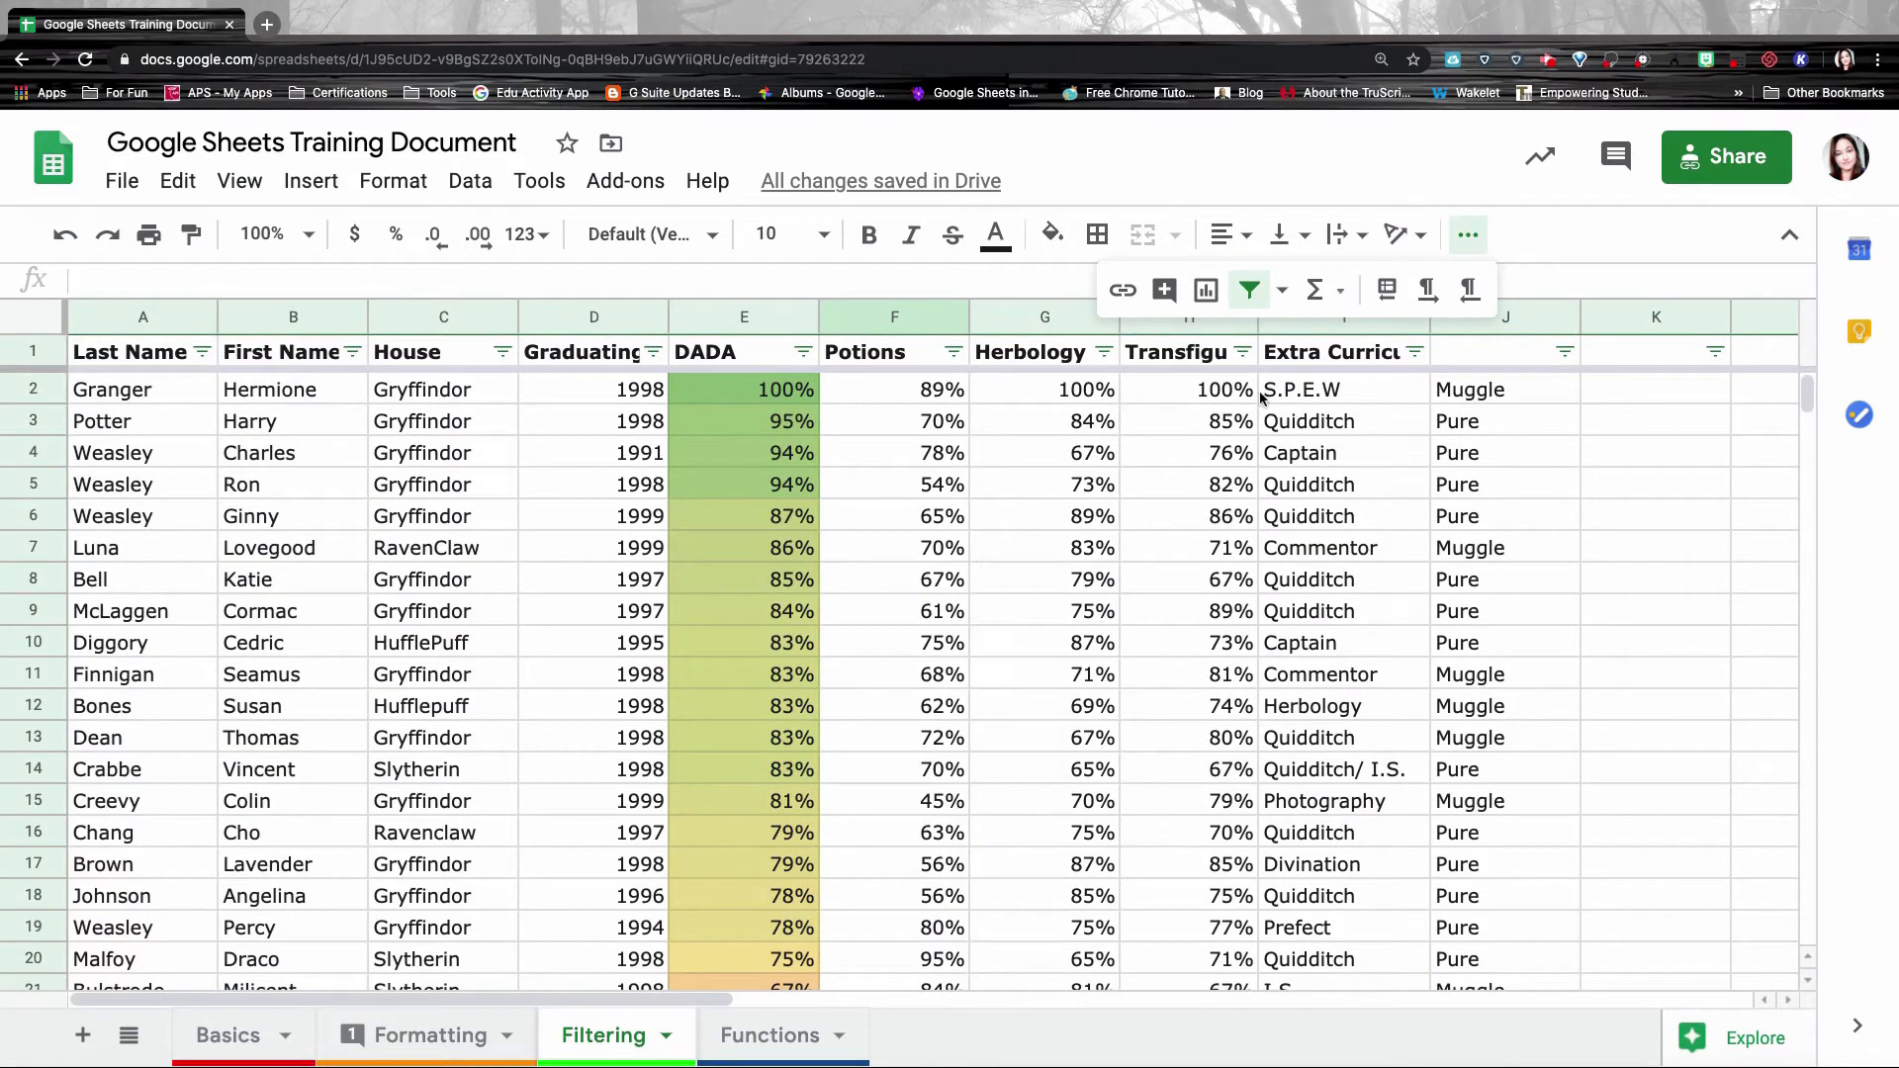
Create a new filter view with House filtered to Slytherin only.
left_click(1282, 289)
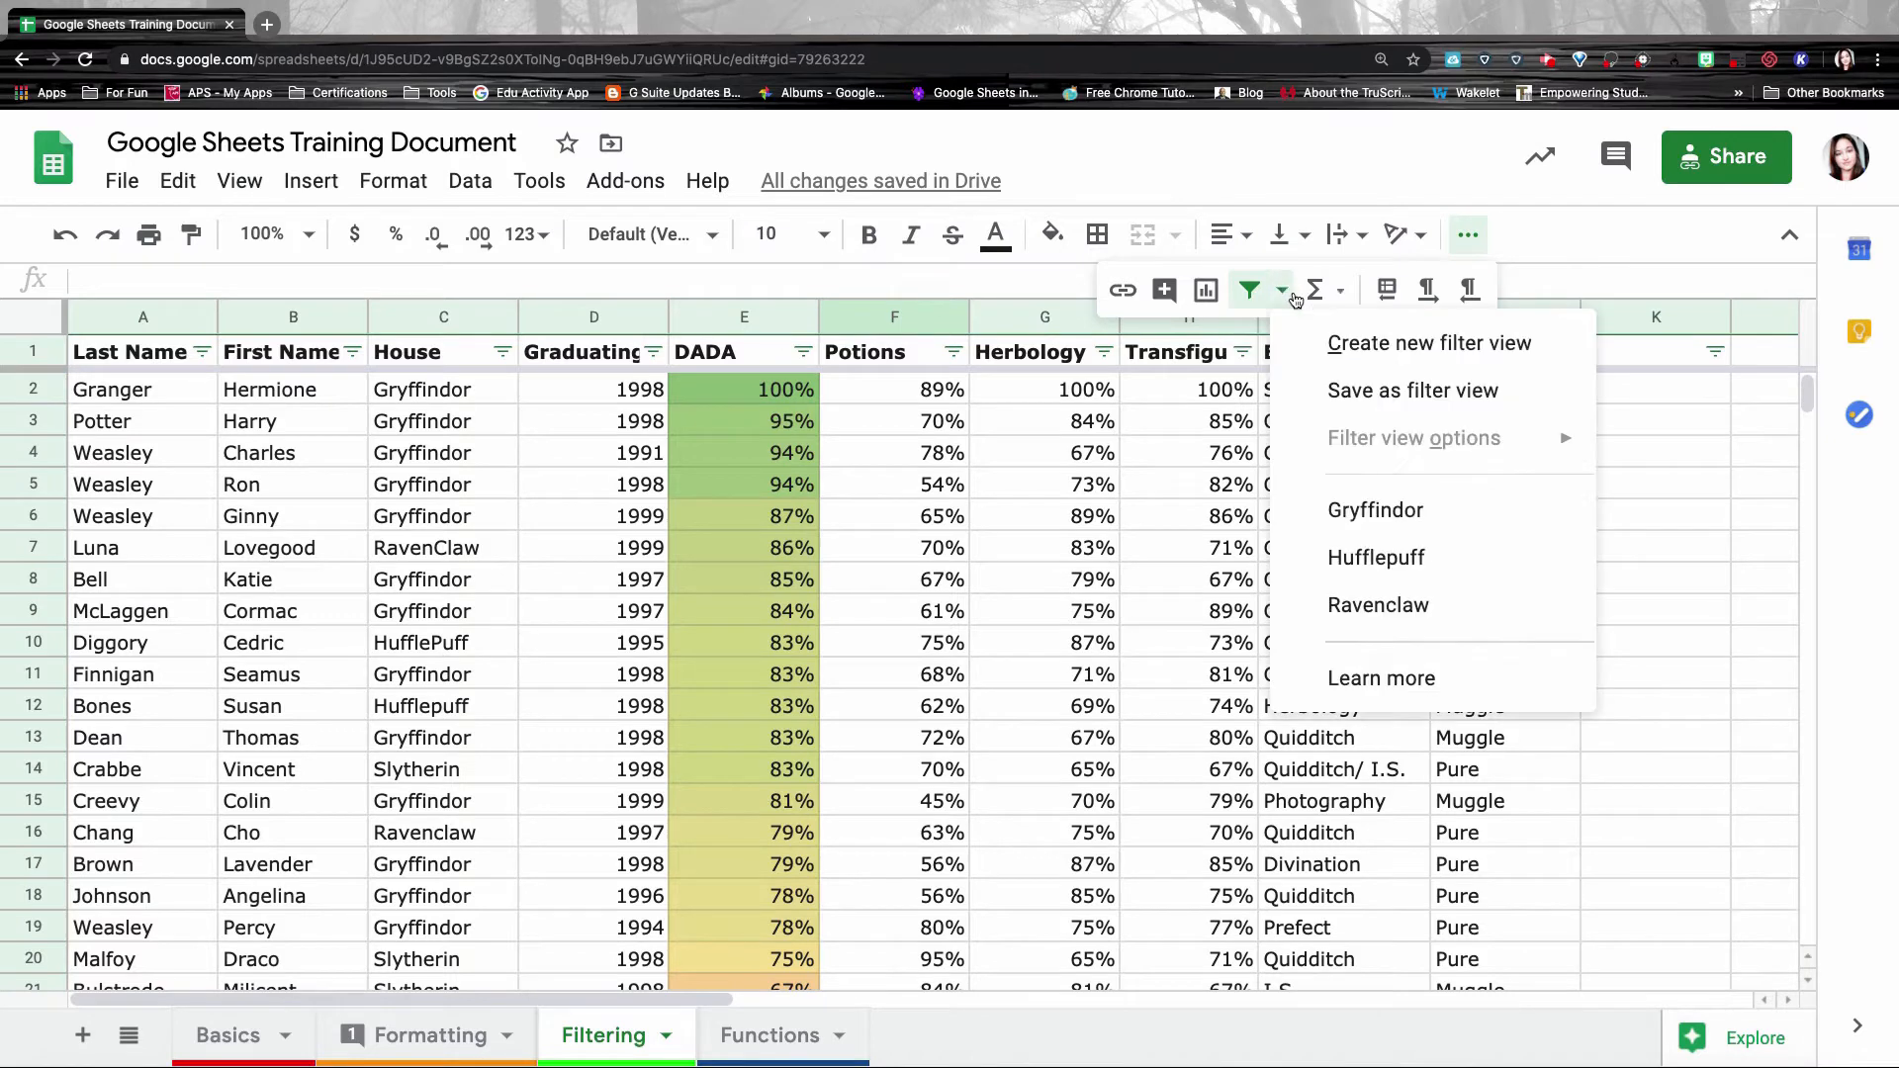
left_click(1368, 362)
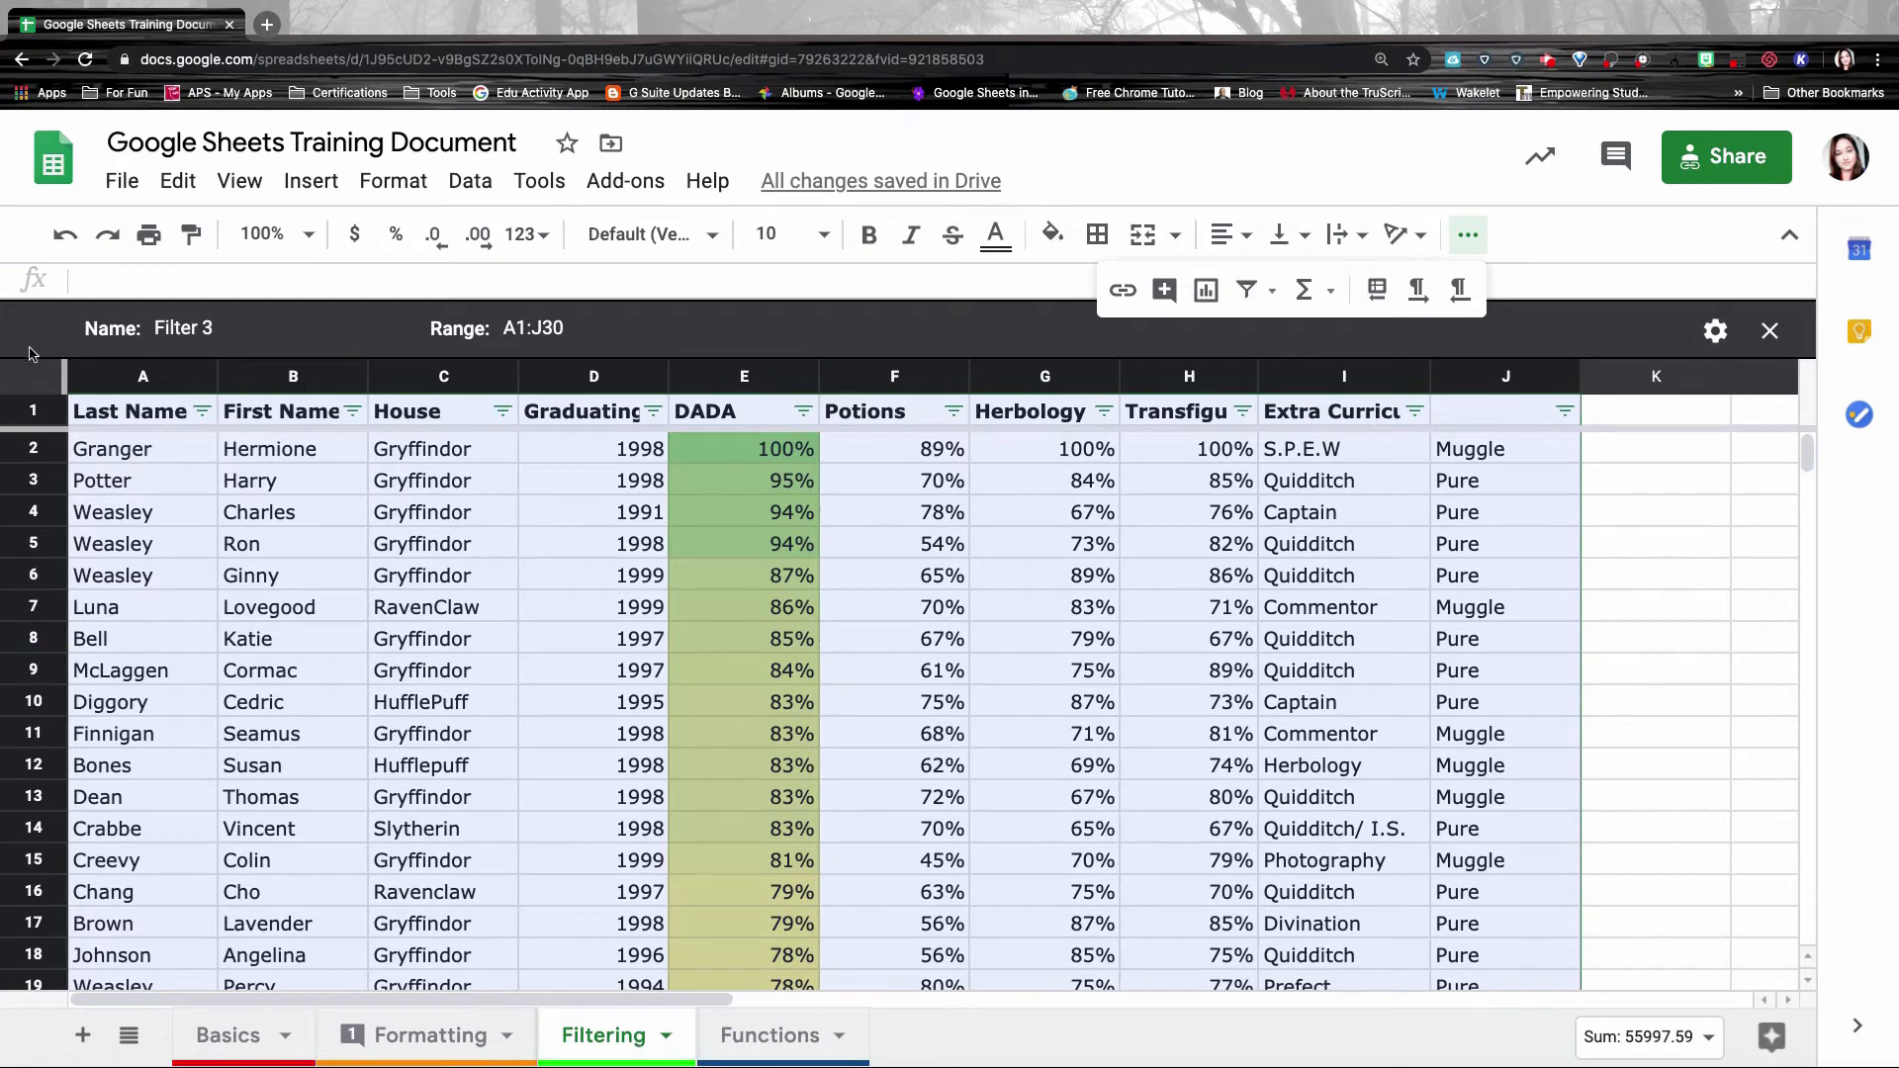
left_click(504, 411)
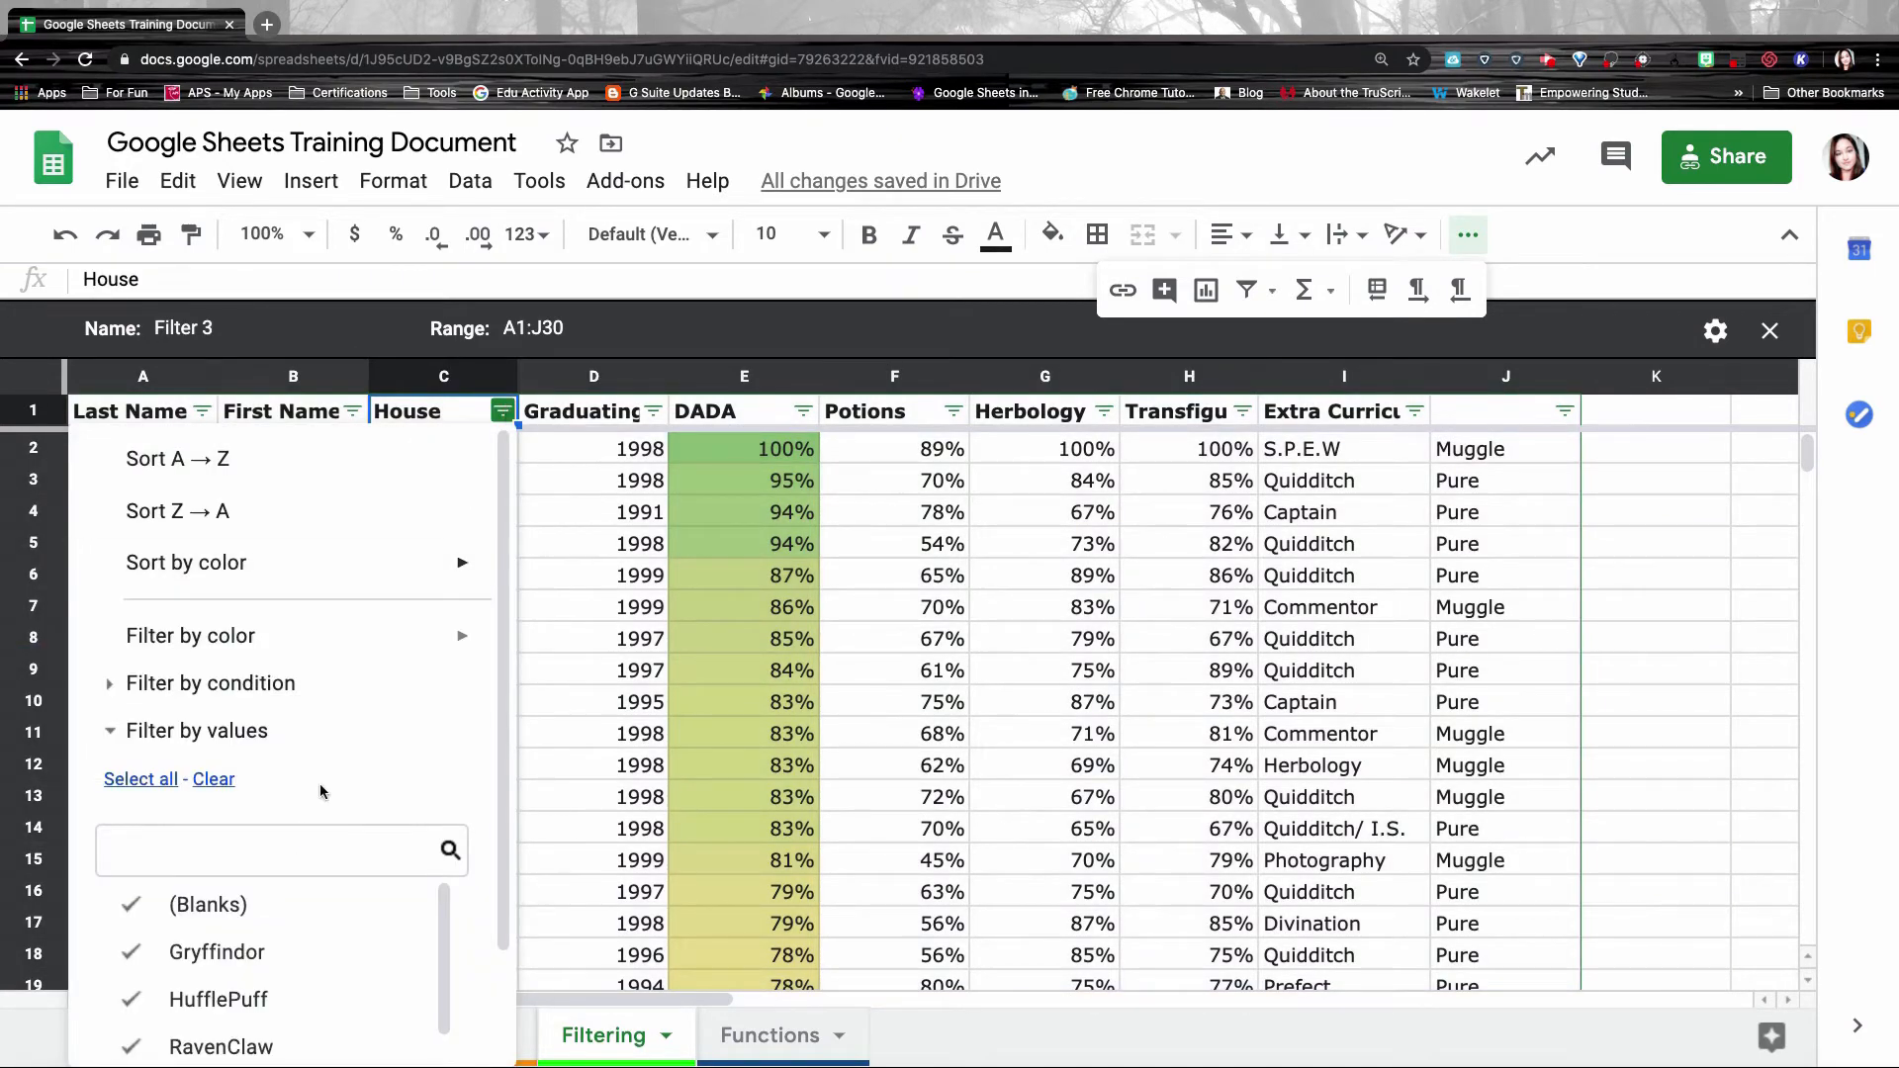
scroll(193, 657, "down", 2)
scroll(220, 944, "down", 1)
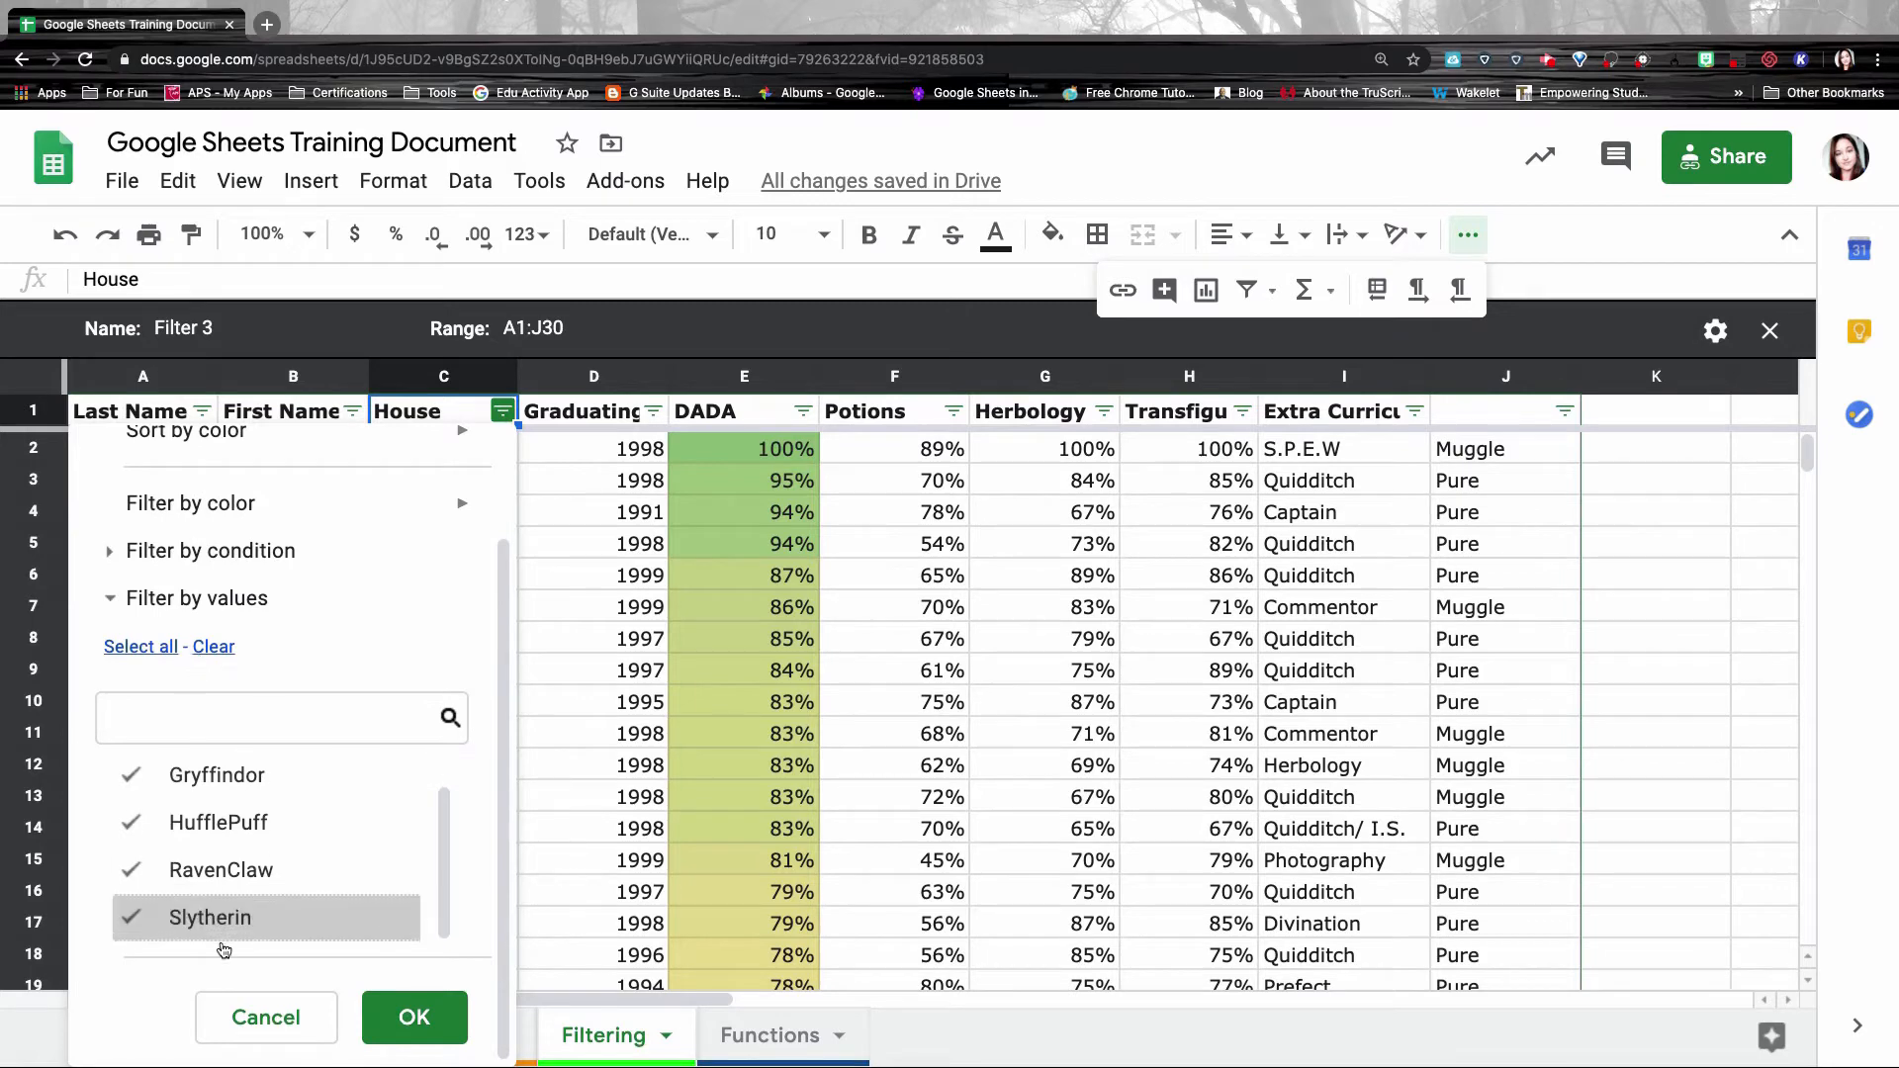
left_click(120, 873)
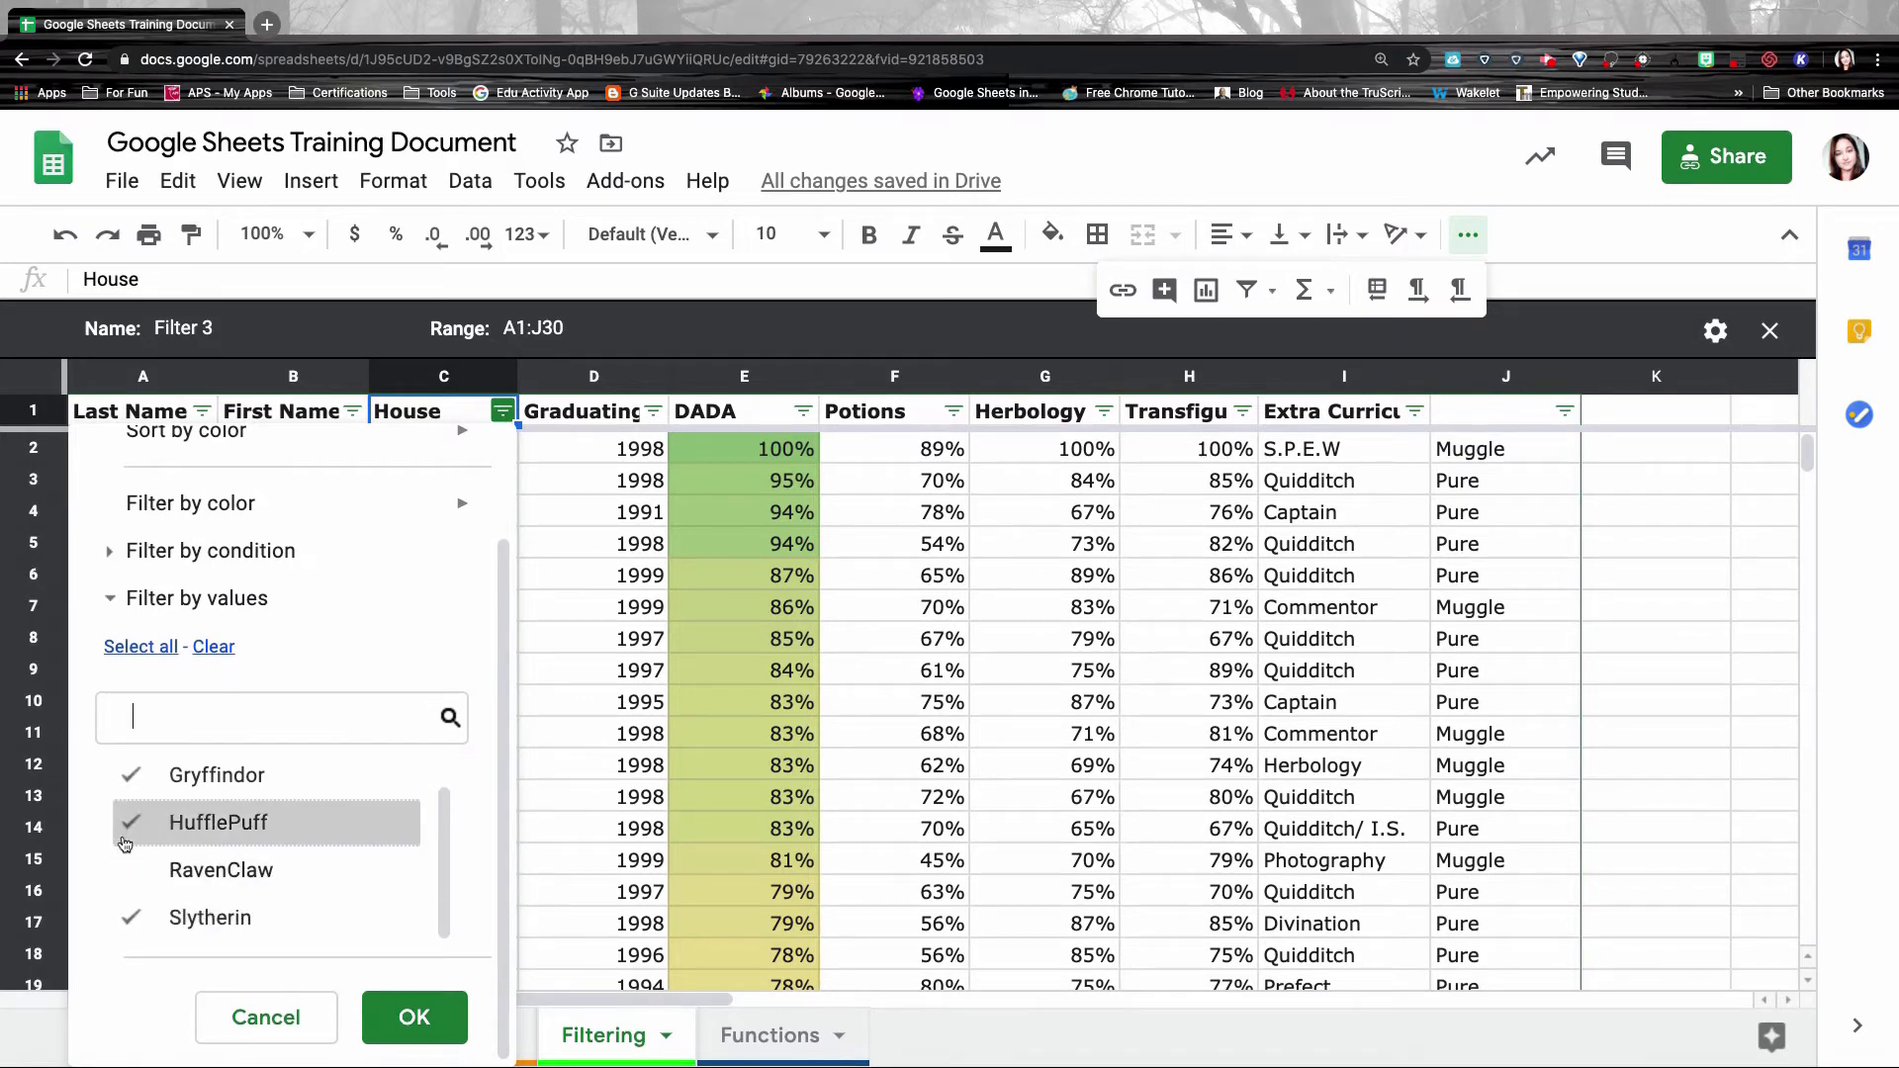
left_click(121, 825)
left_click(120, 777)
left_click(415, 1019)
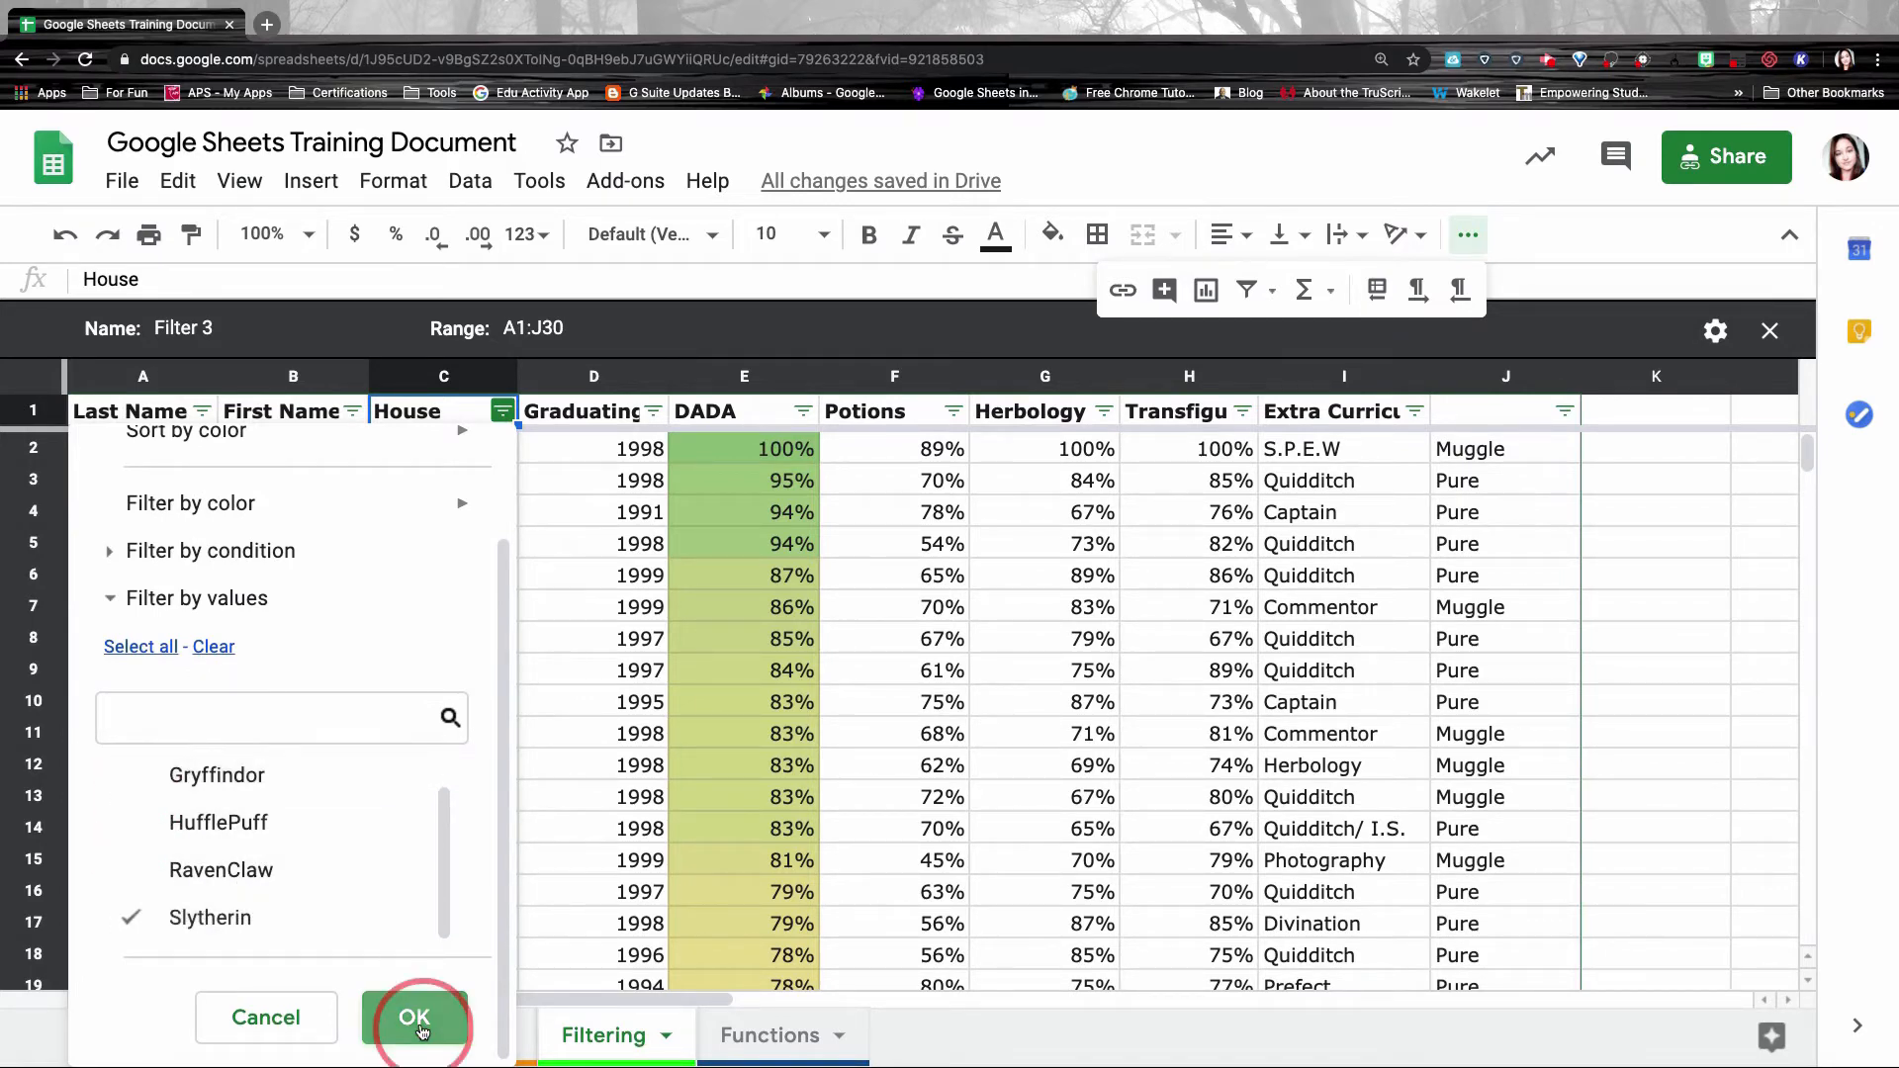
Rename the filter view from Filter 3 to 'Slytherin' and exit it.
left_click(186, 322)
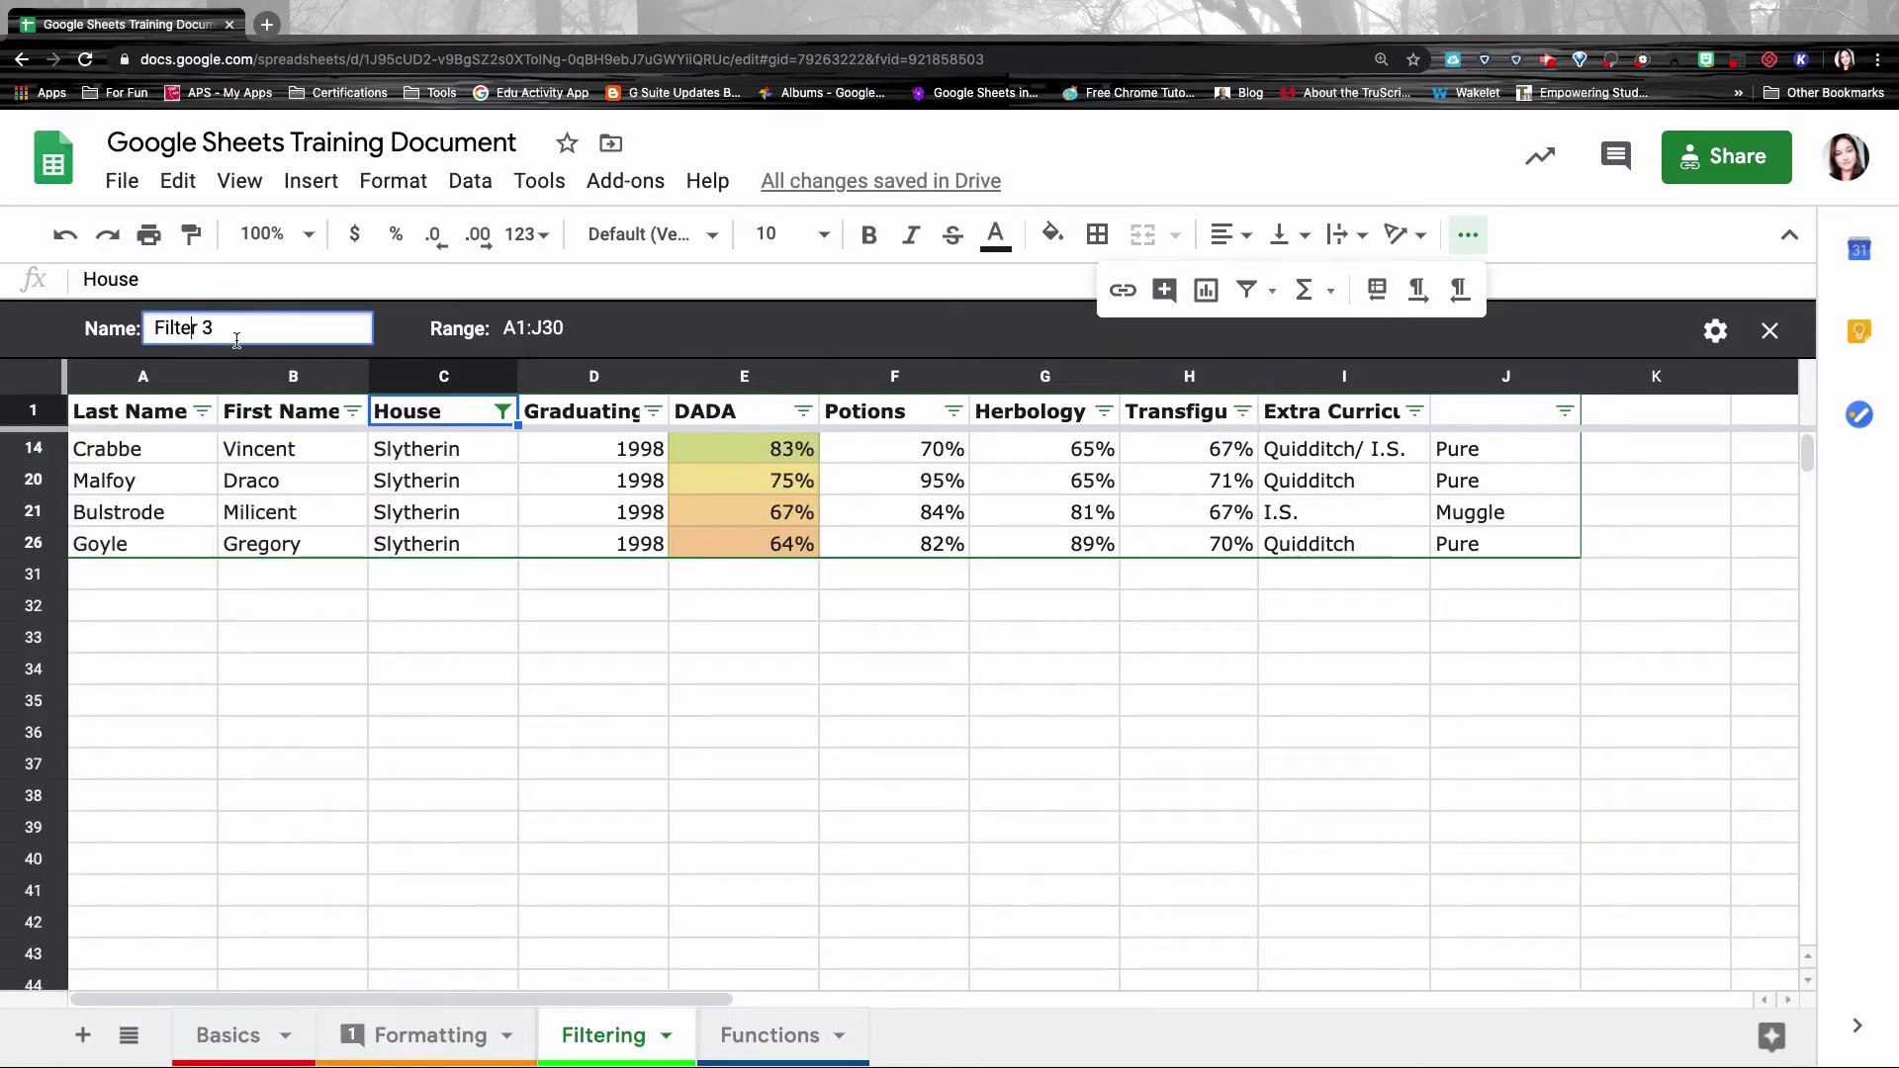
left_click_drag(246, 324, 150, 327)
type("Slytherin")
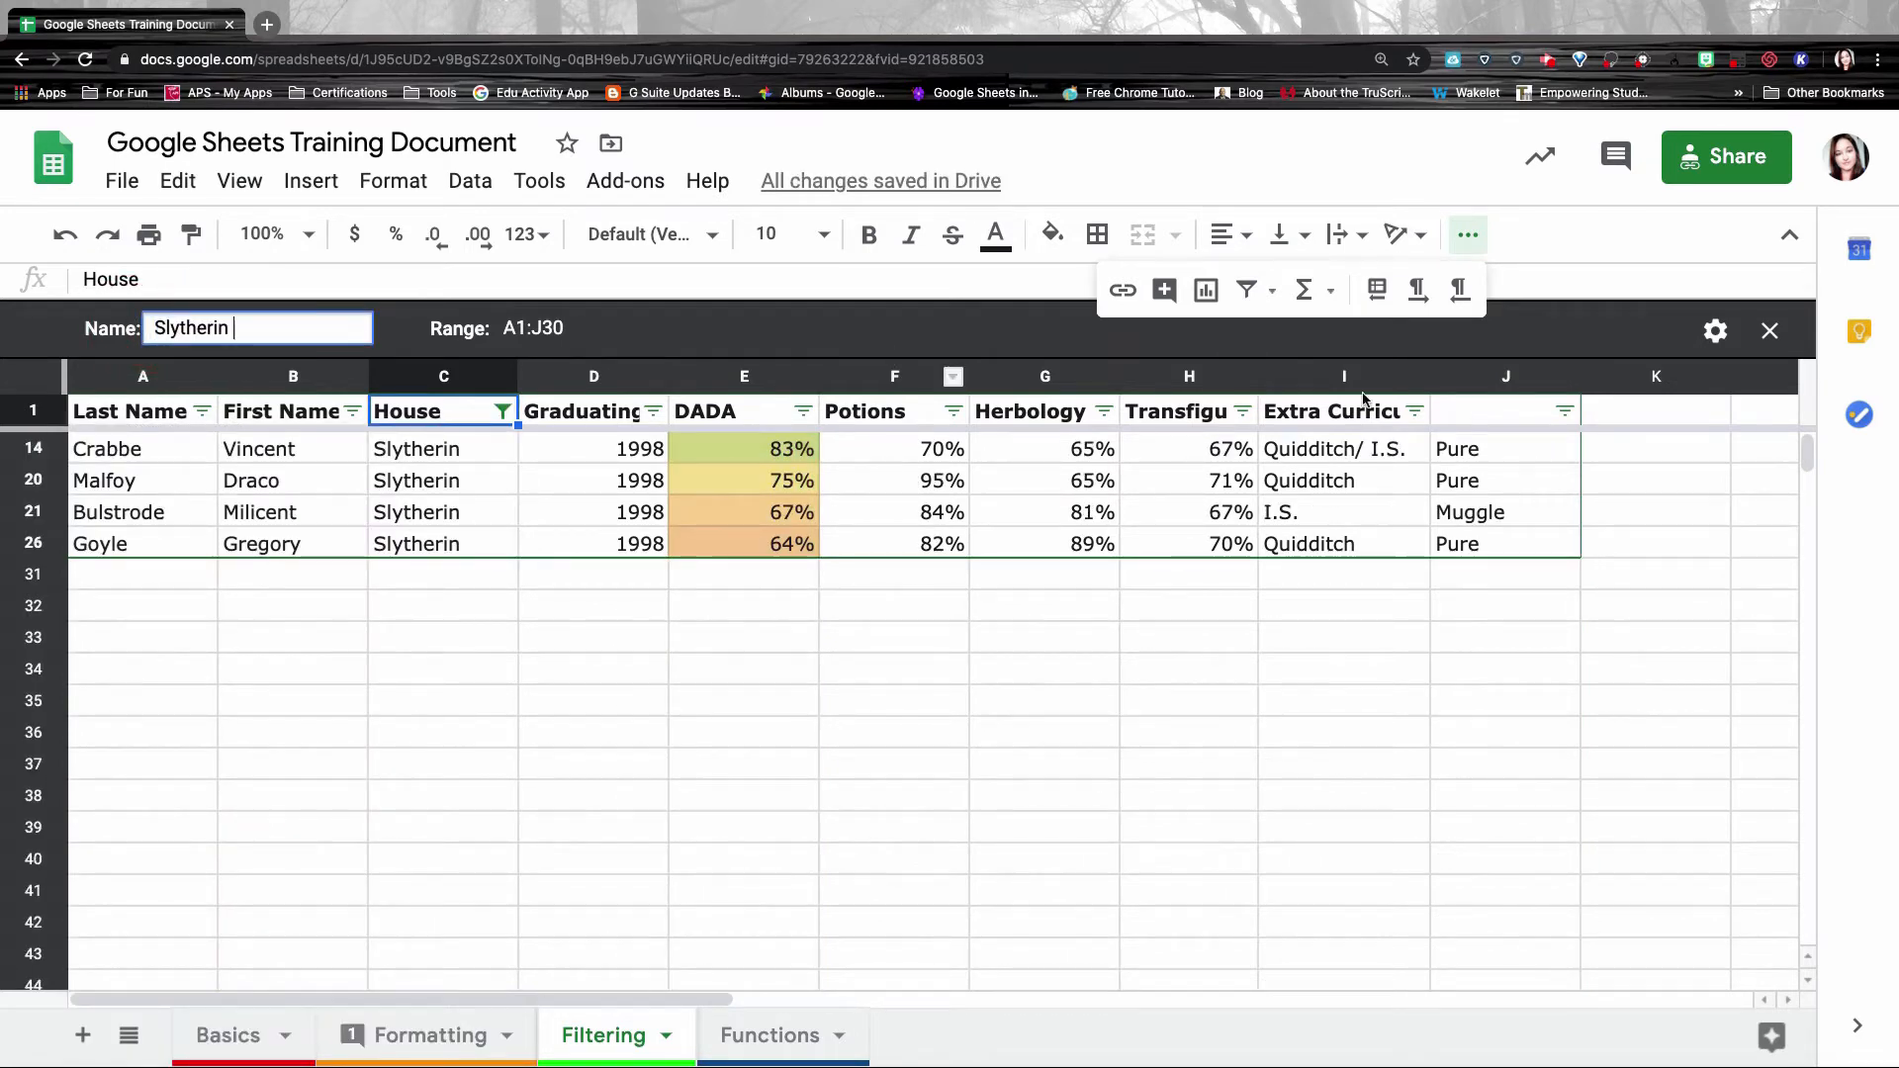
left_click(1716, 330)
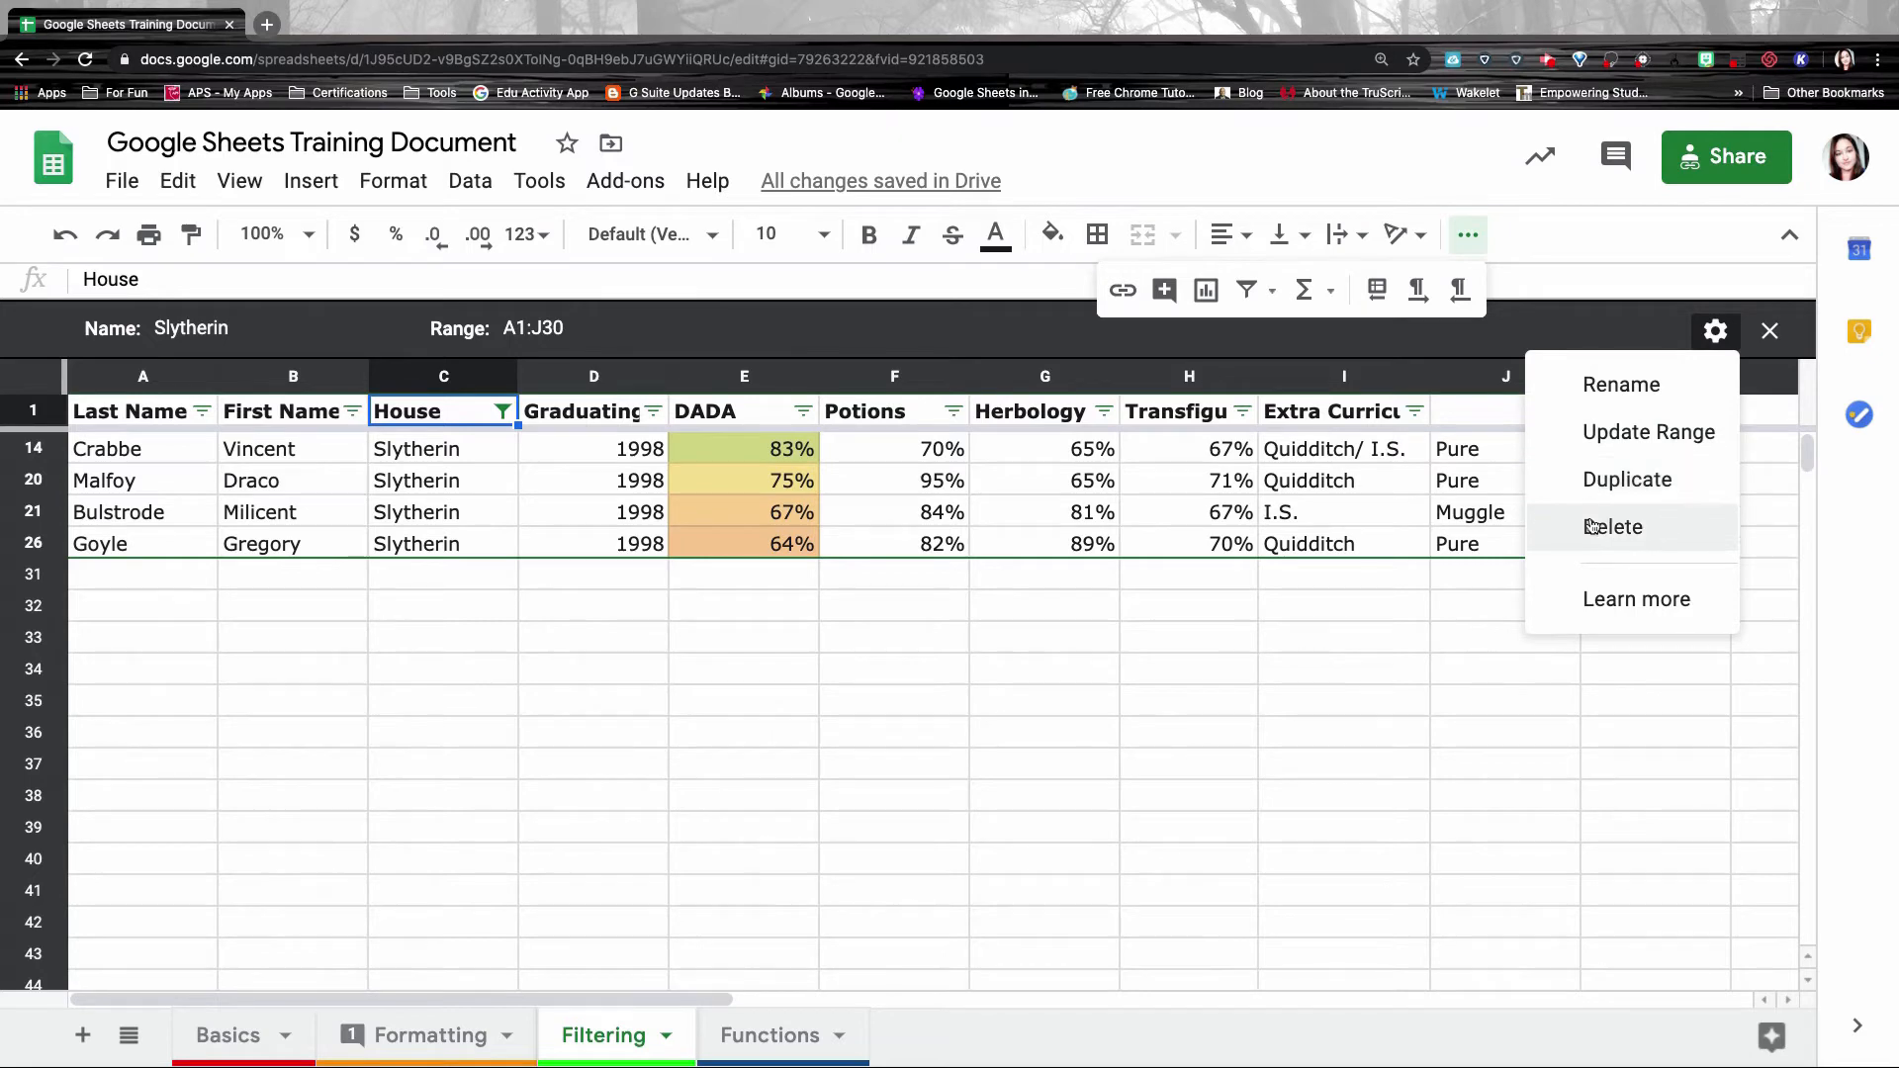
left_click(1771, 331)
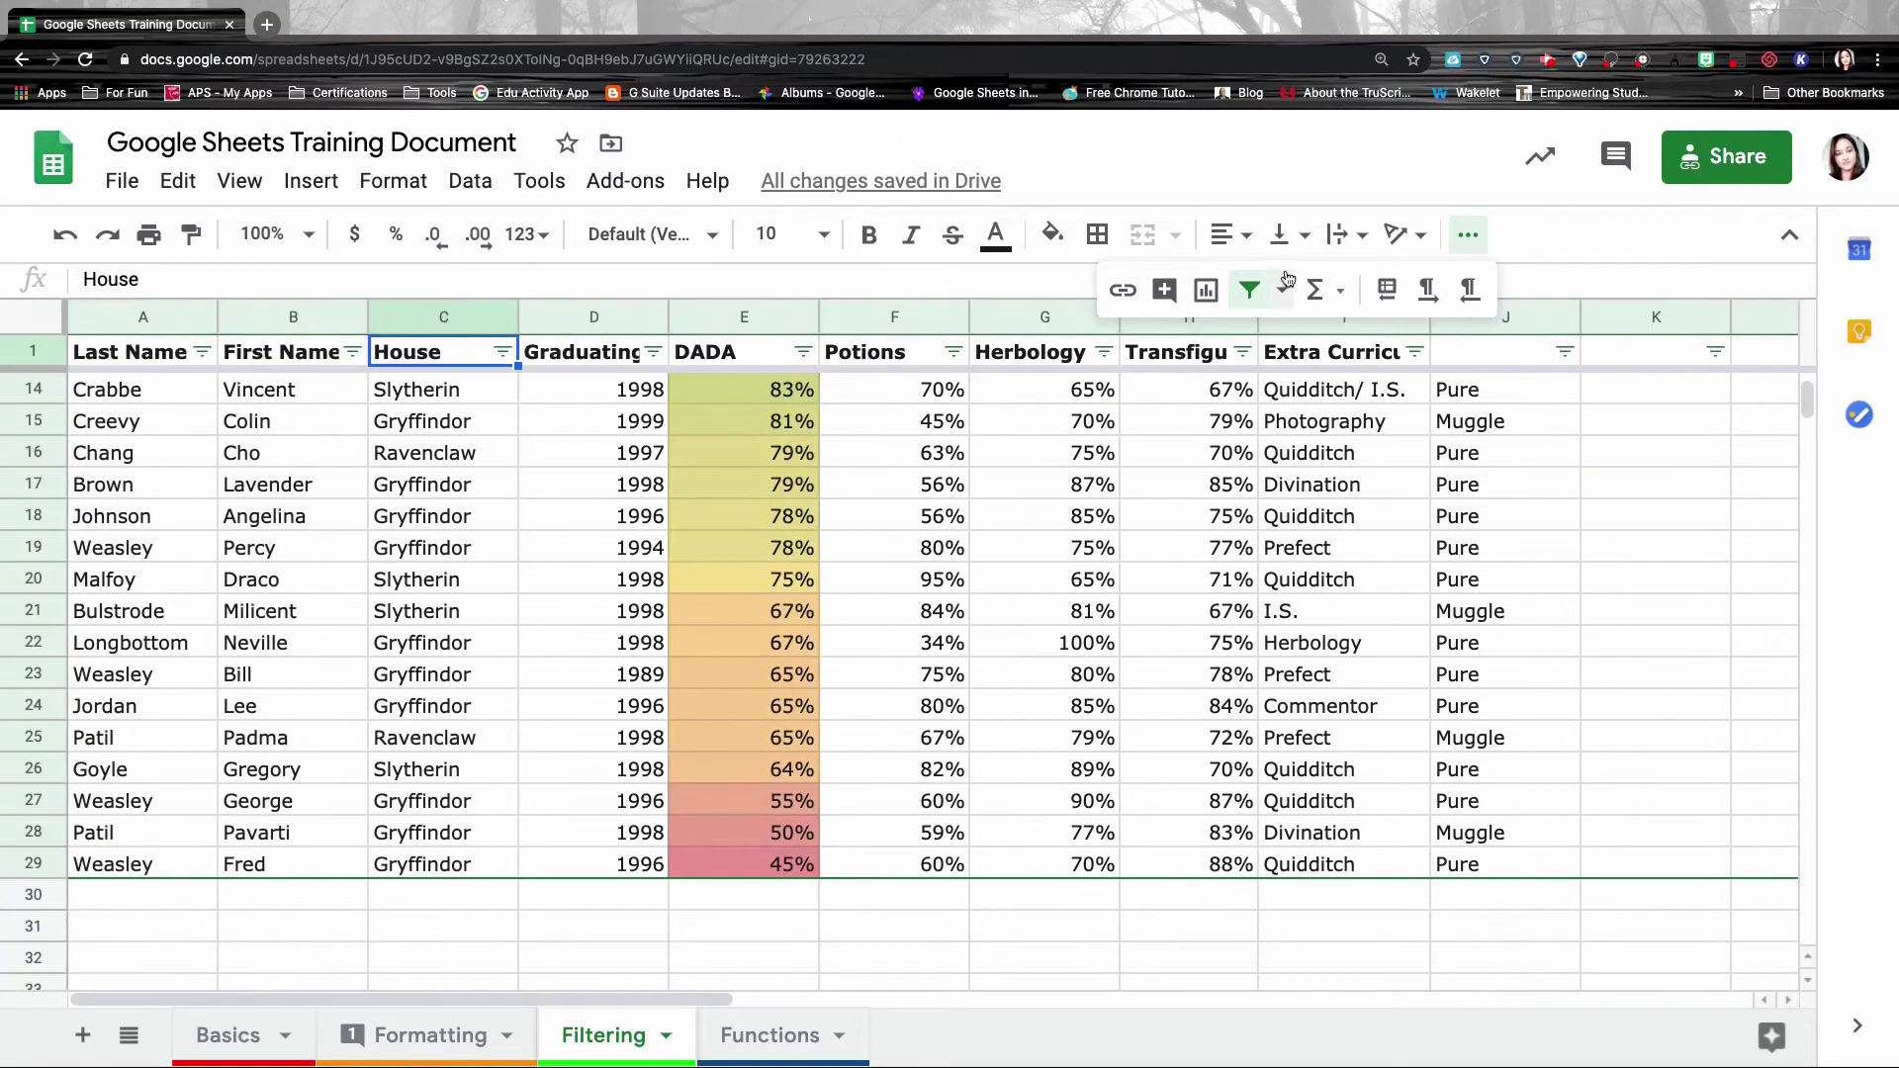
Check the saved filter views and Data menu, then select a block of the table's data cells.
left_click(1284, 290)
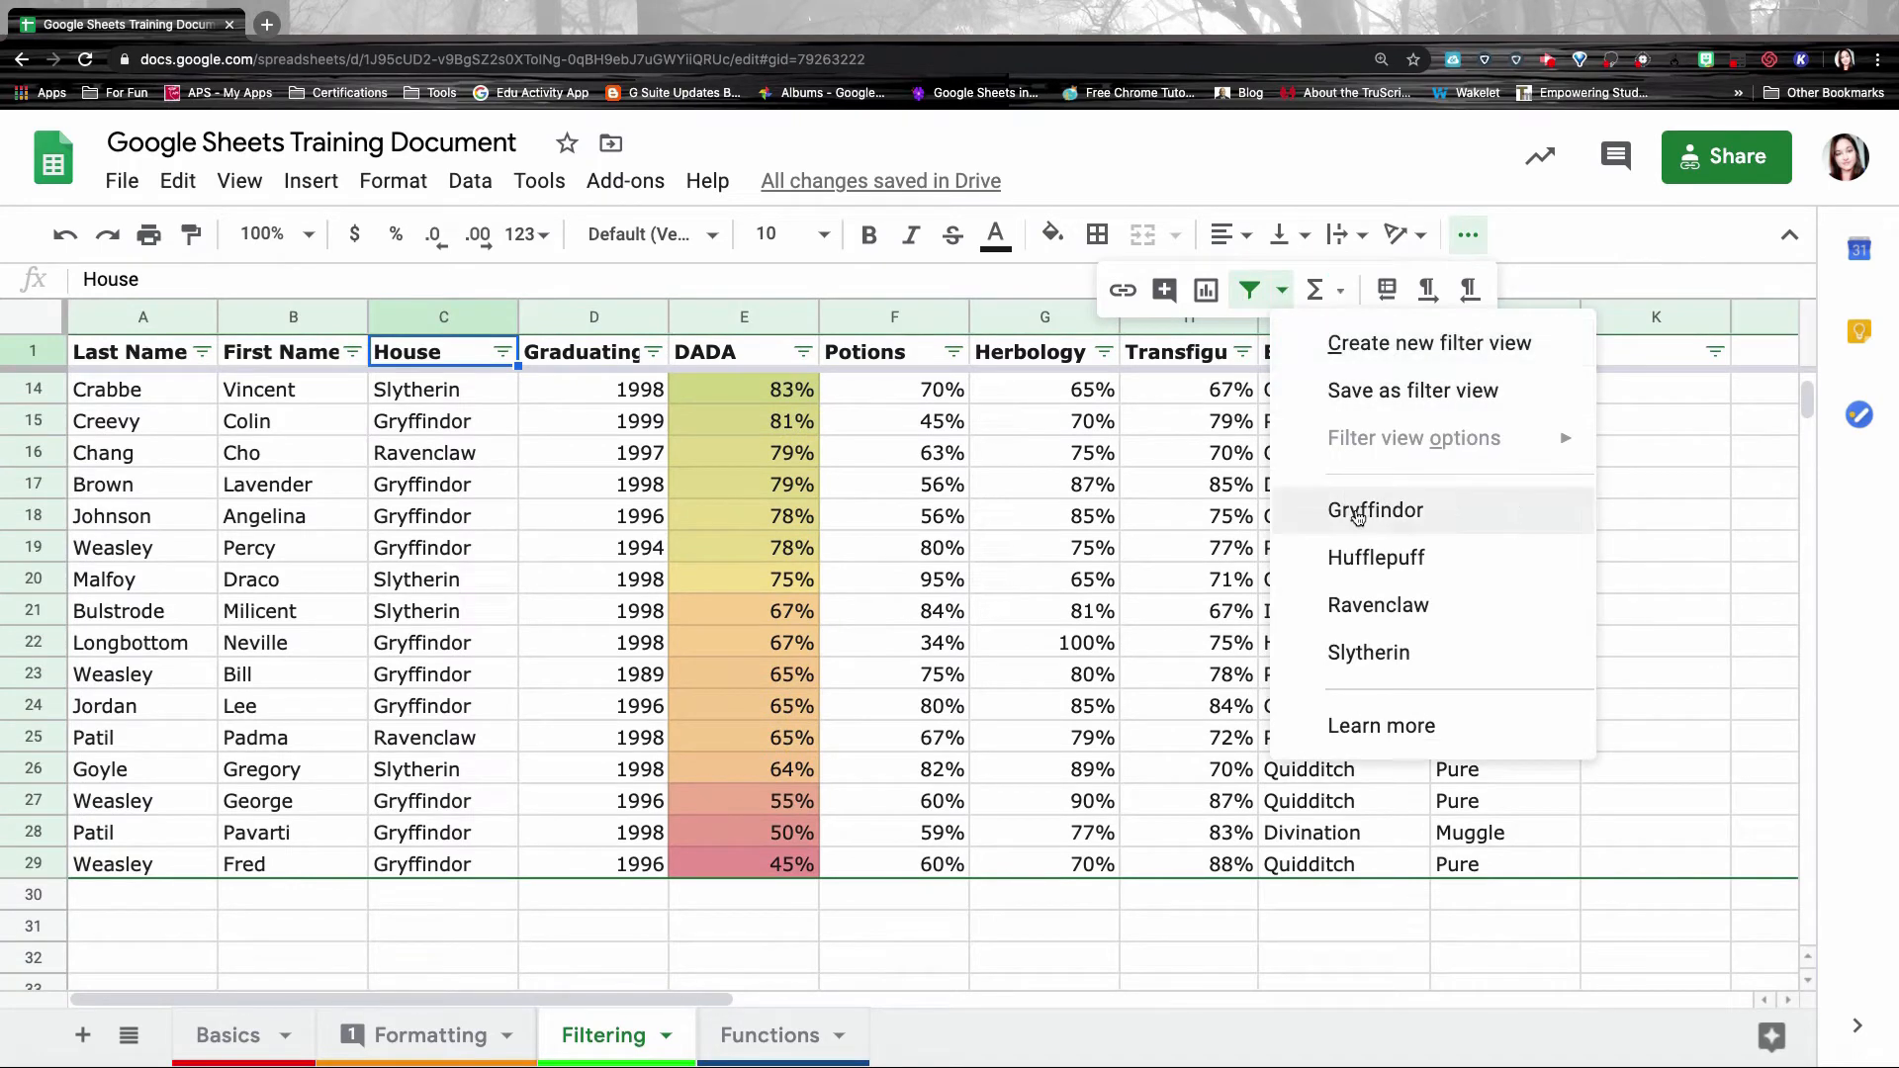
left_click(471, 182)
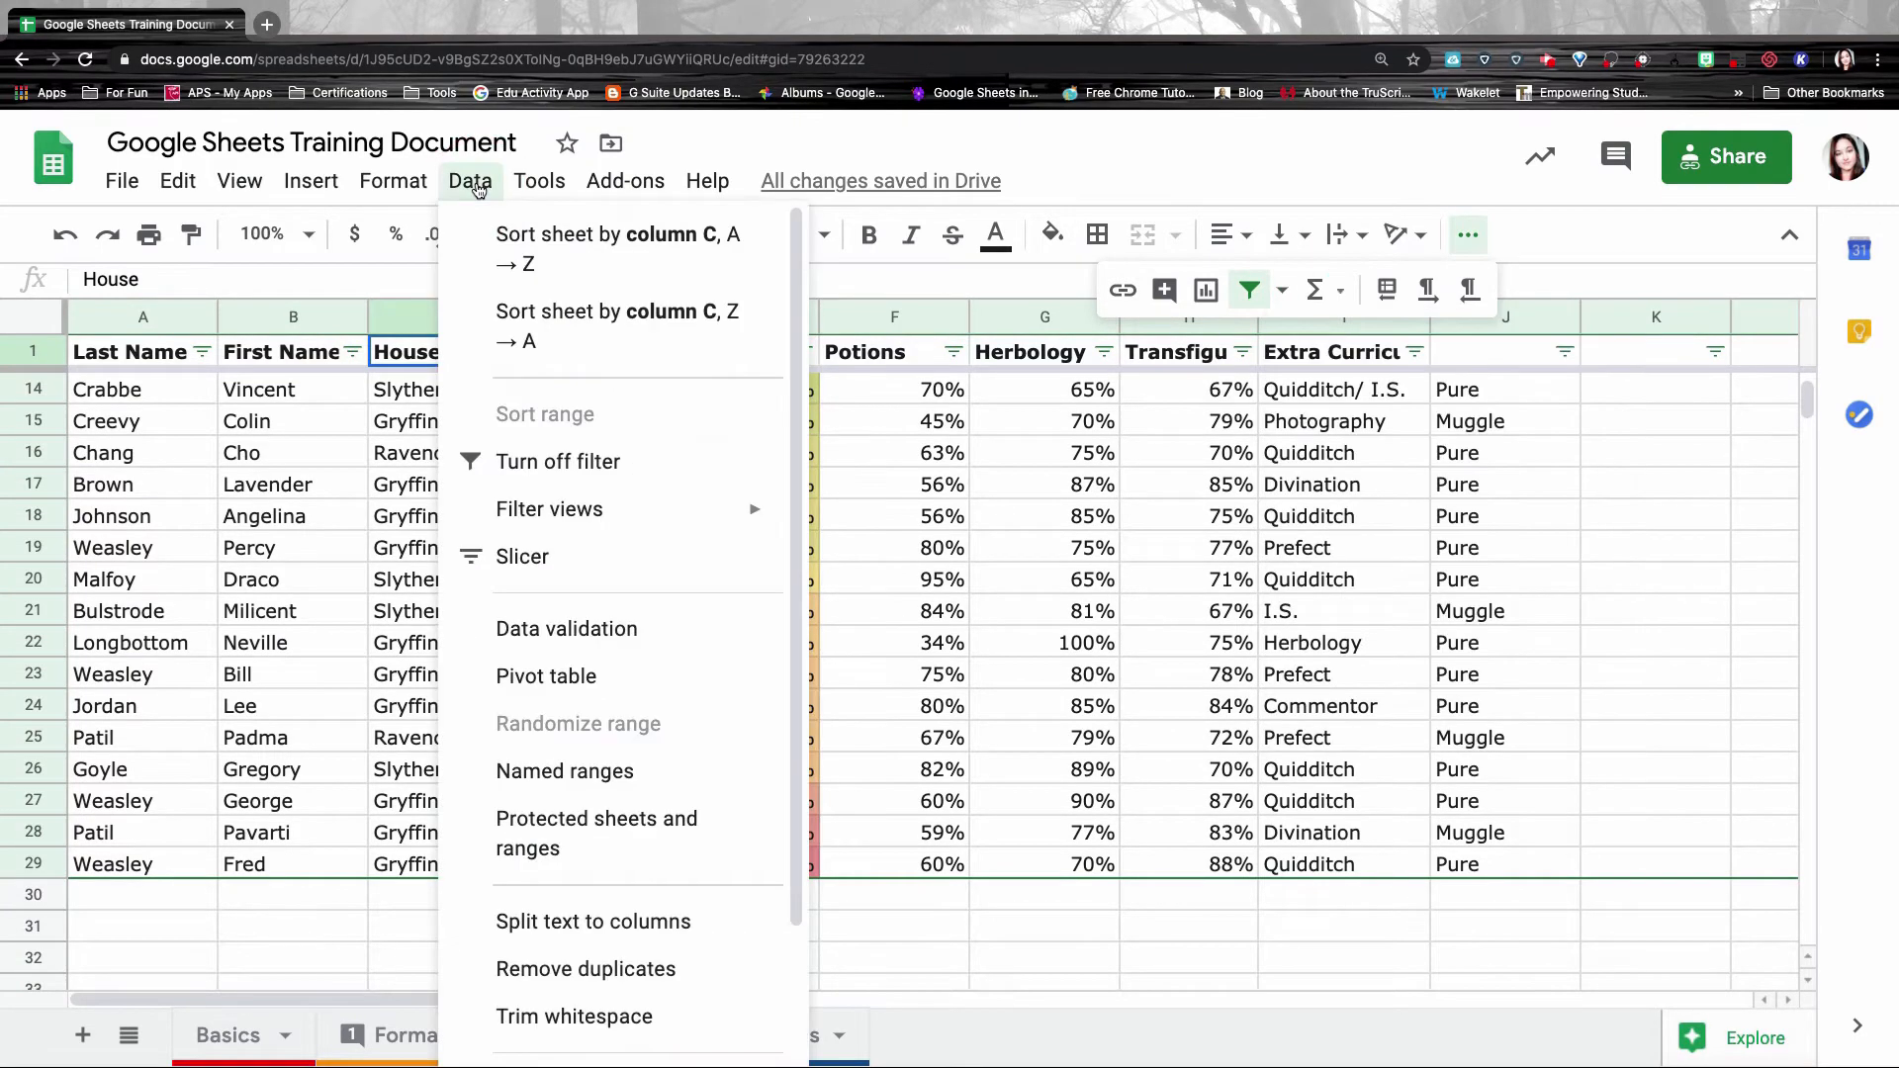
mouse_move(633, 450)
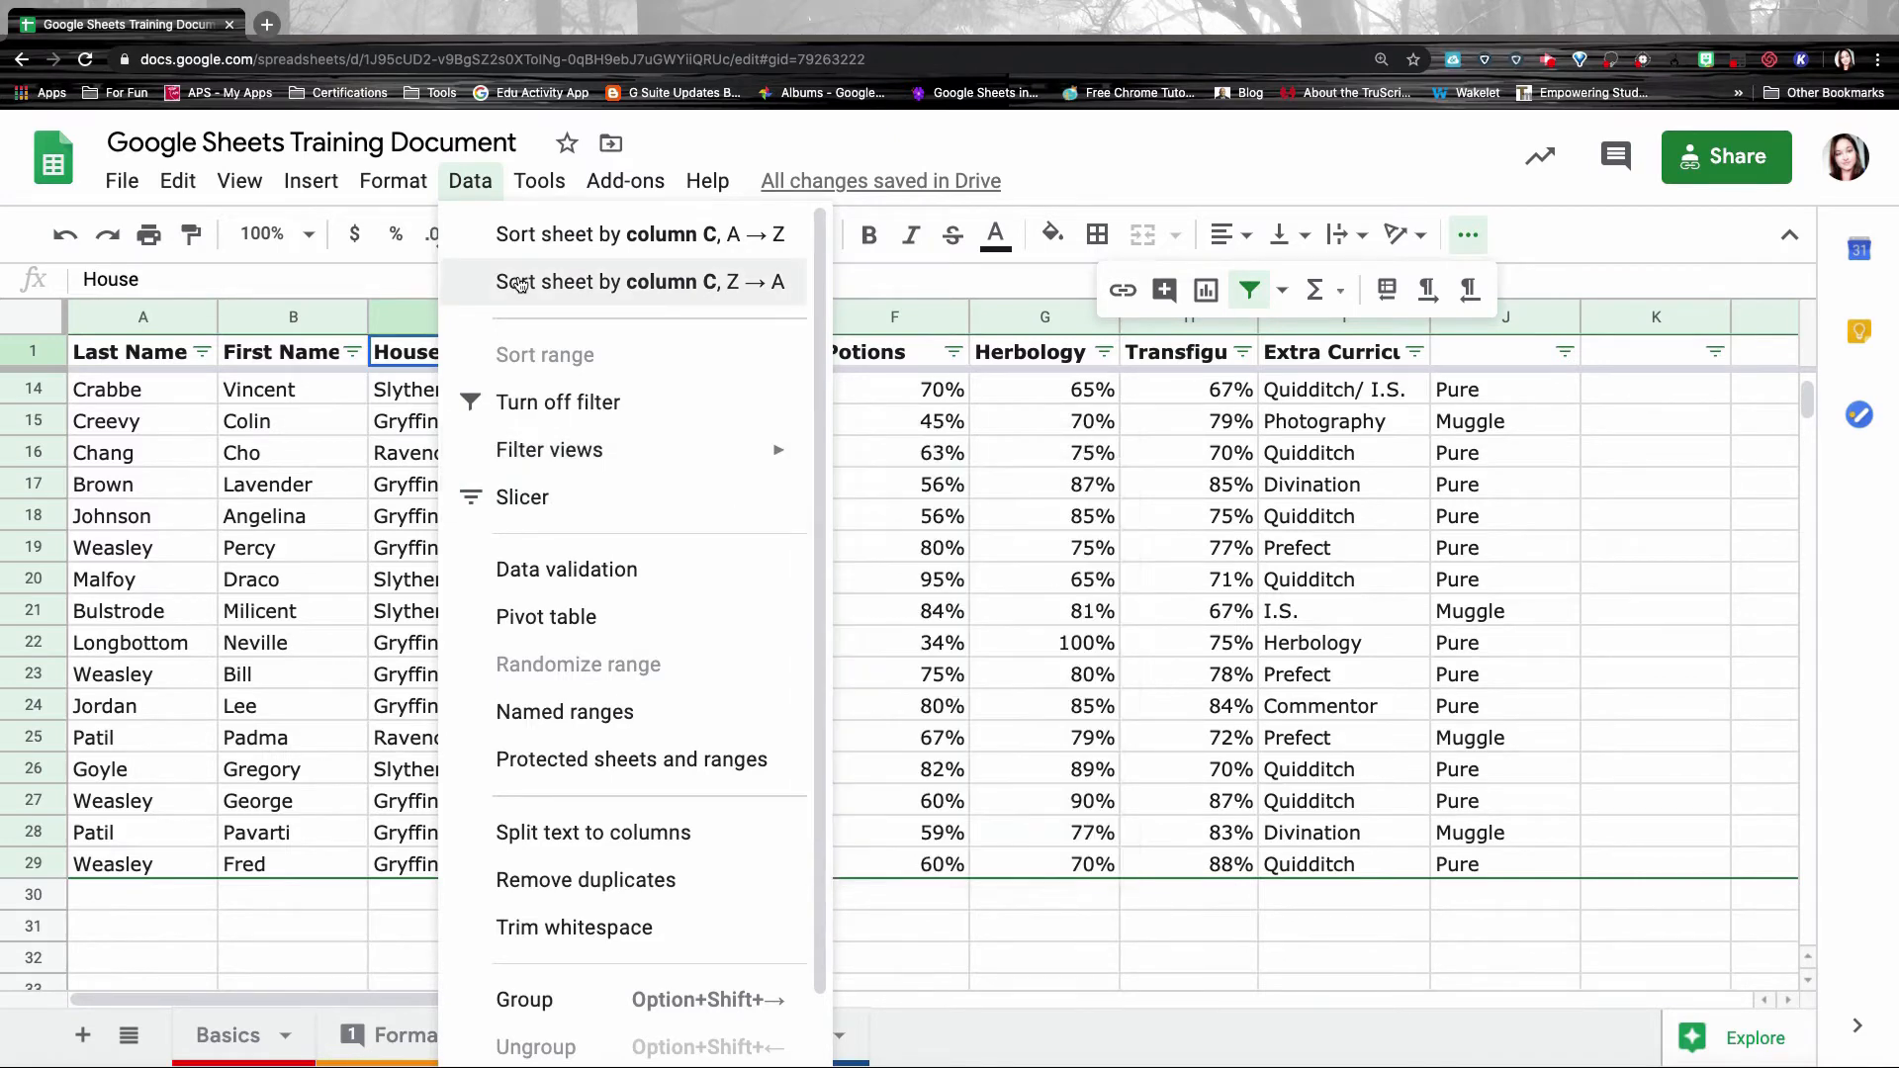
left_click(471, 182)
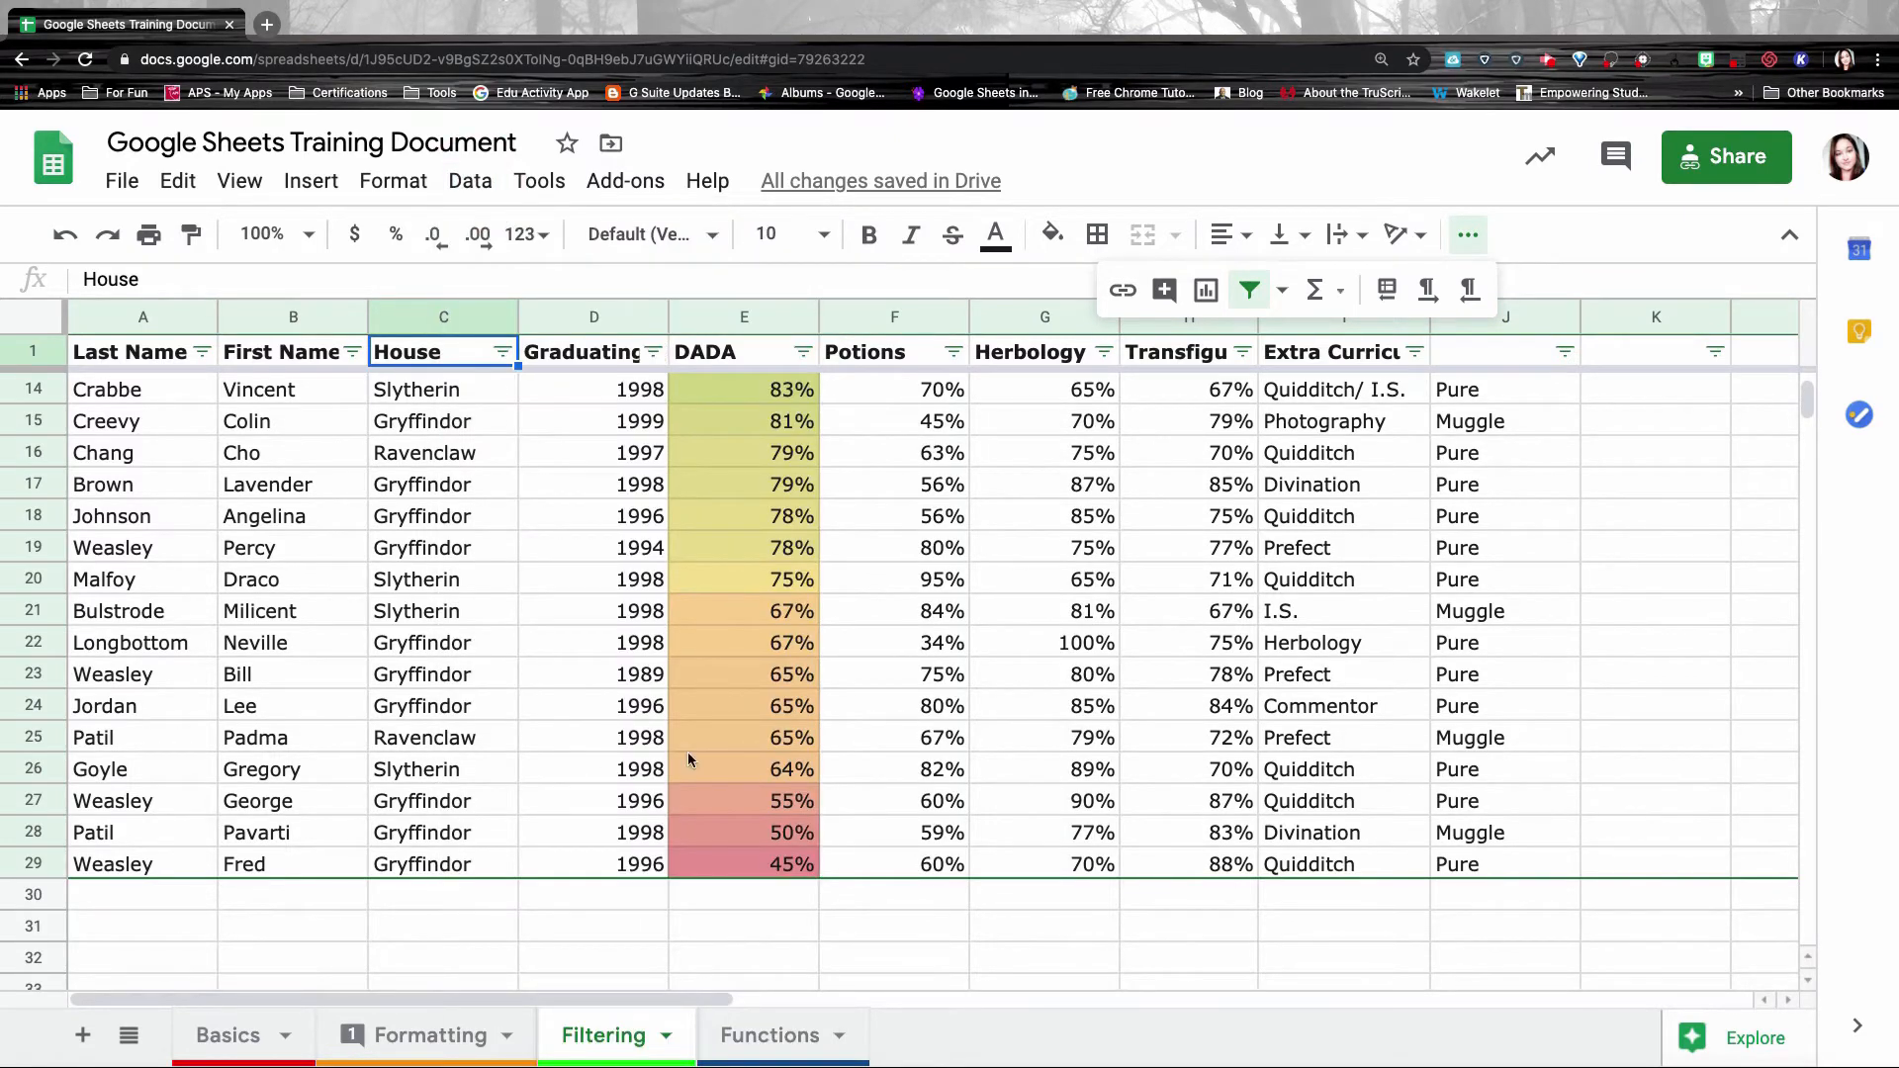
scroll(1049, 539, "up", 5)
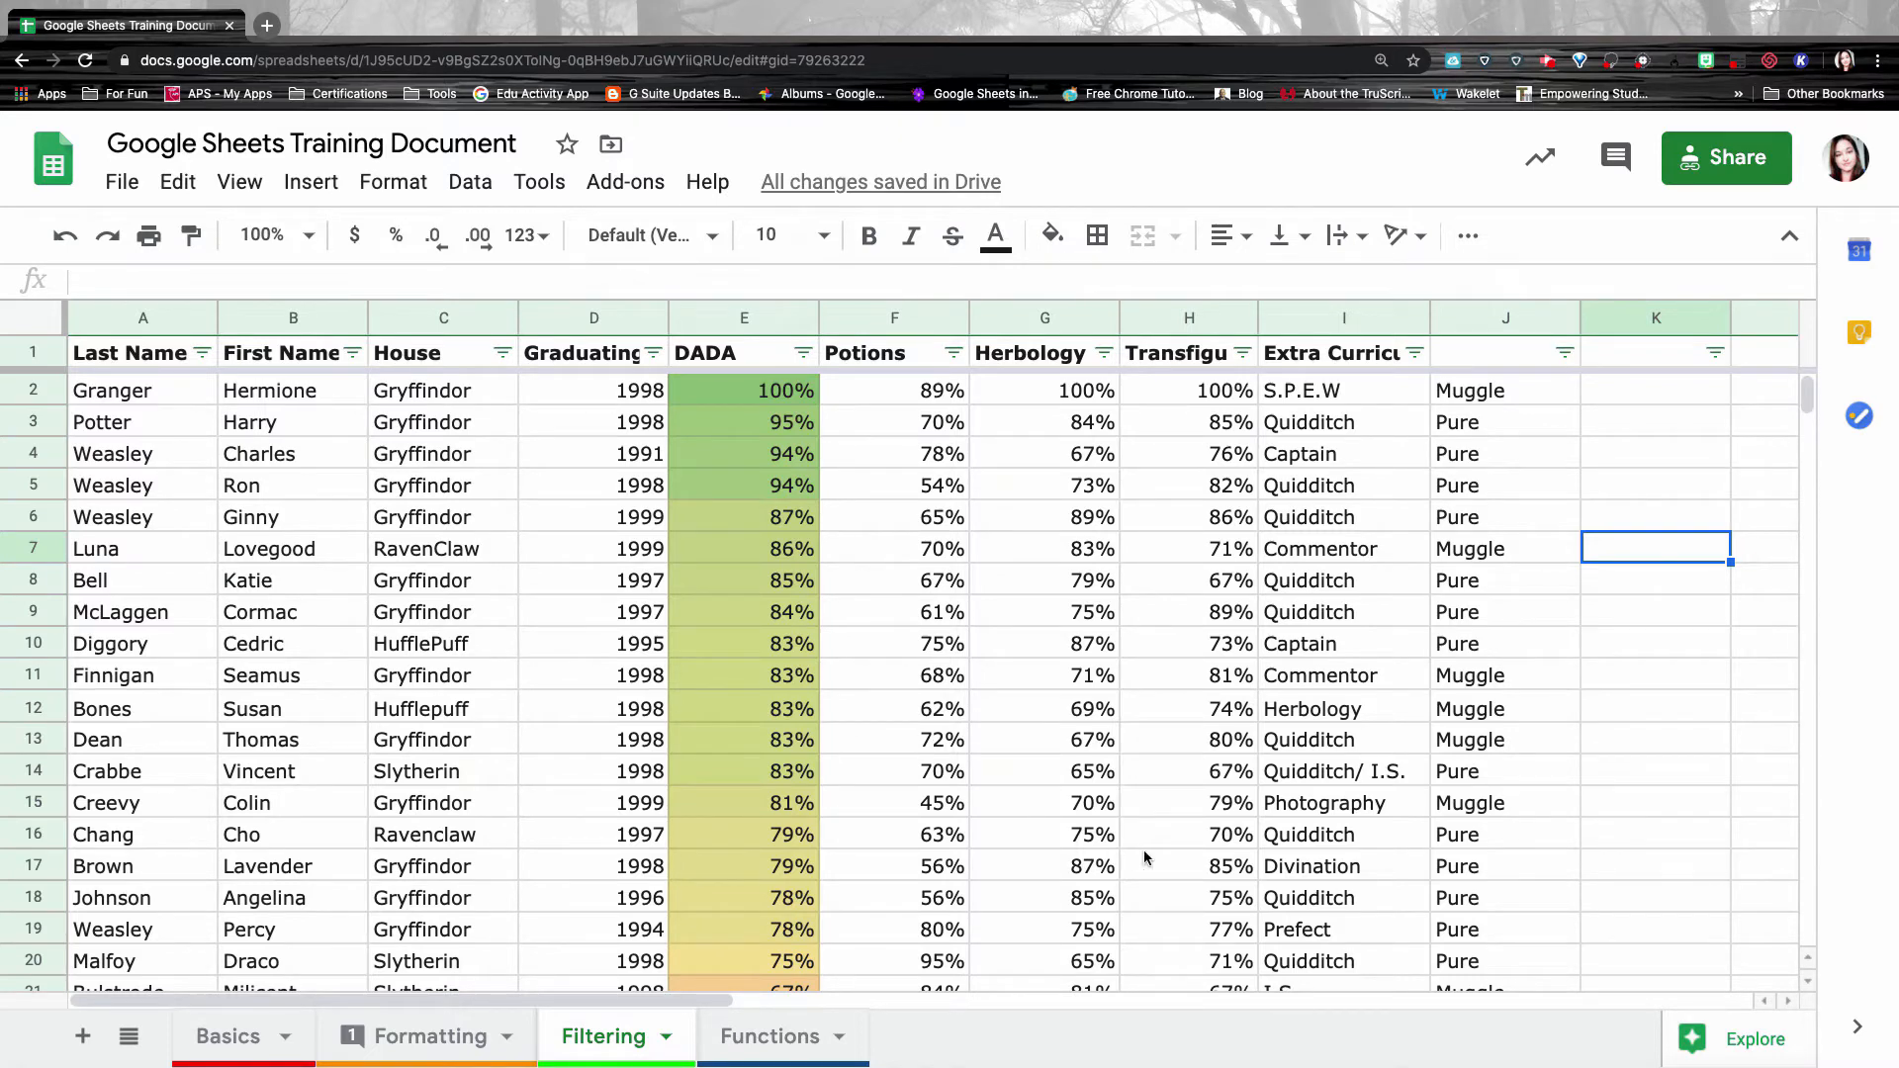
scroll(1144, 856, "down", 5)
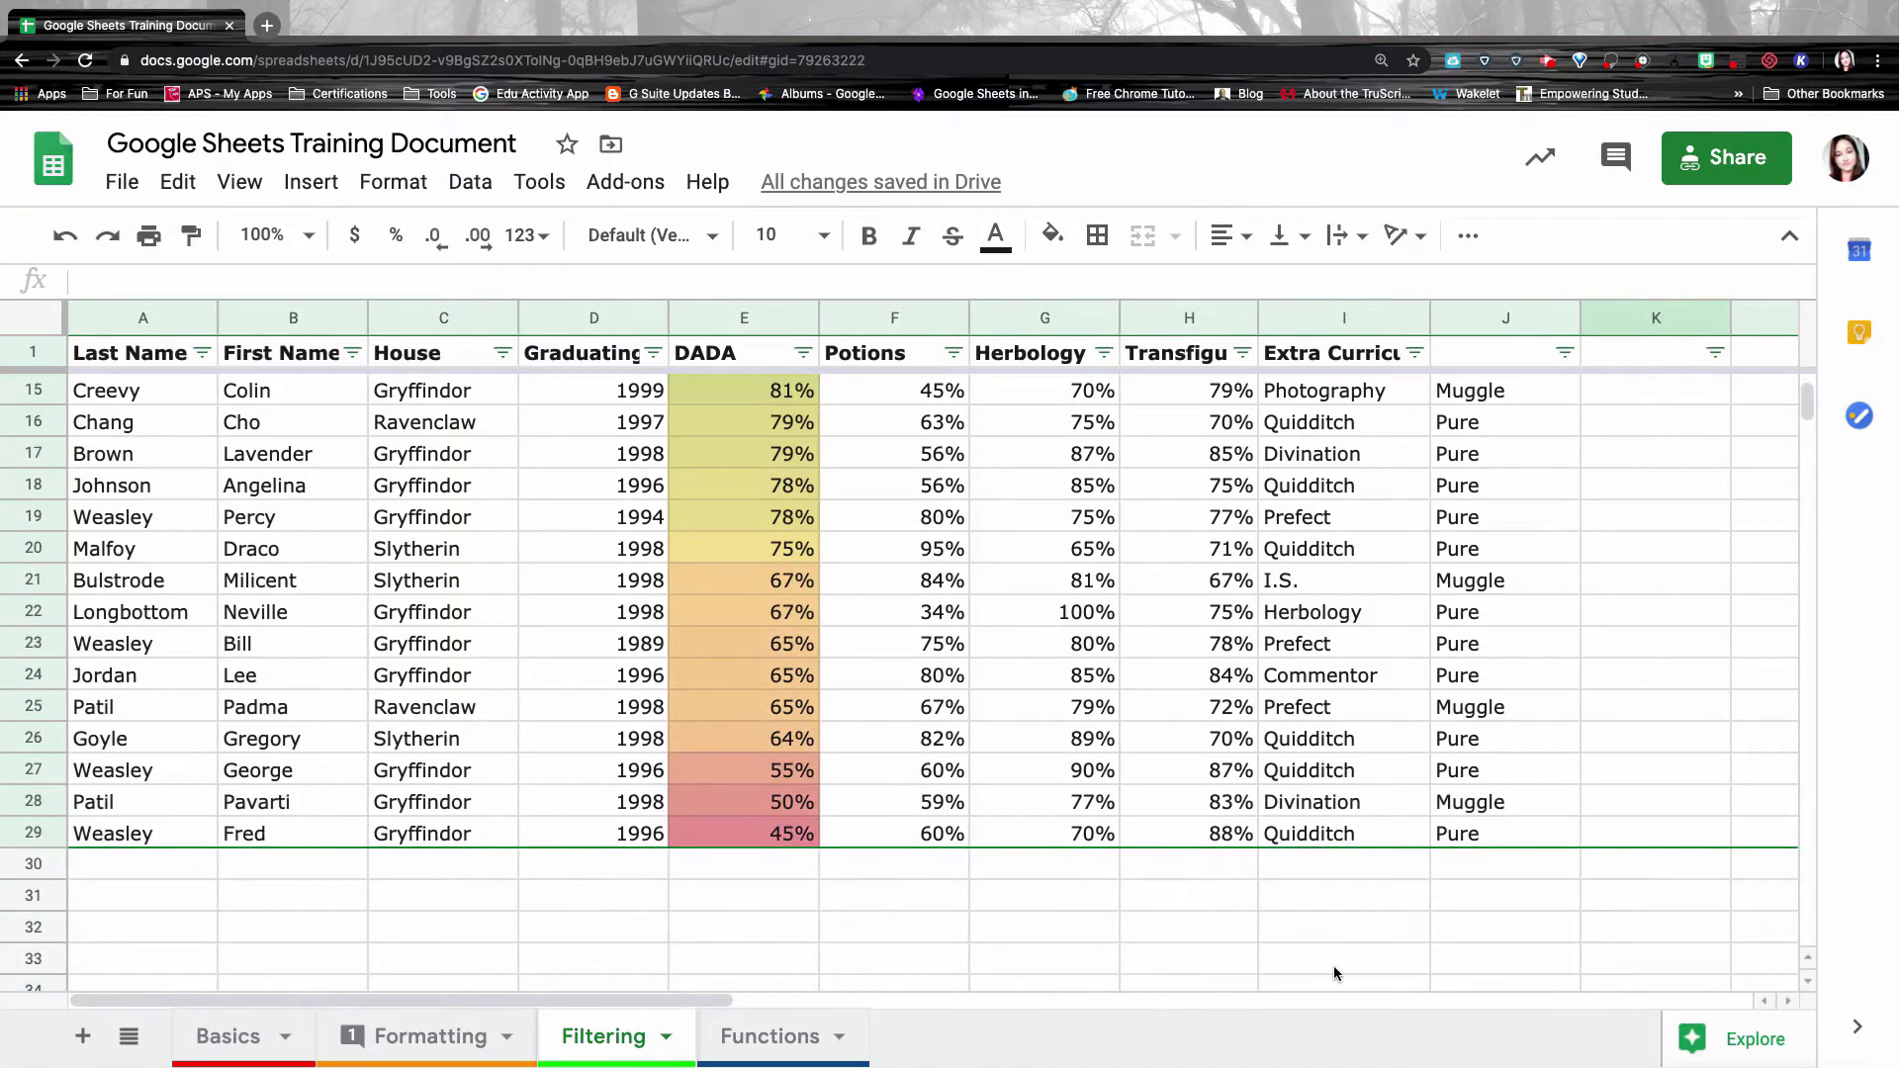
left_click_drag(1456, 841, 118, 389)
Add a slicer filtering by House and drag it off the table to the right.
left_click(473, 181)
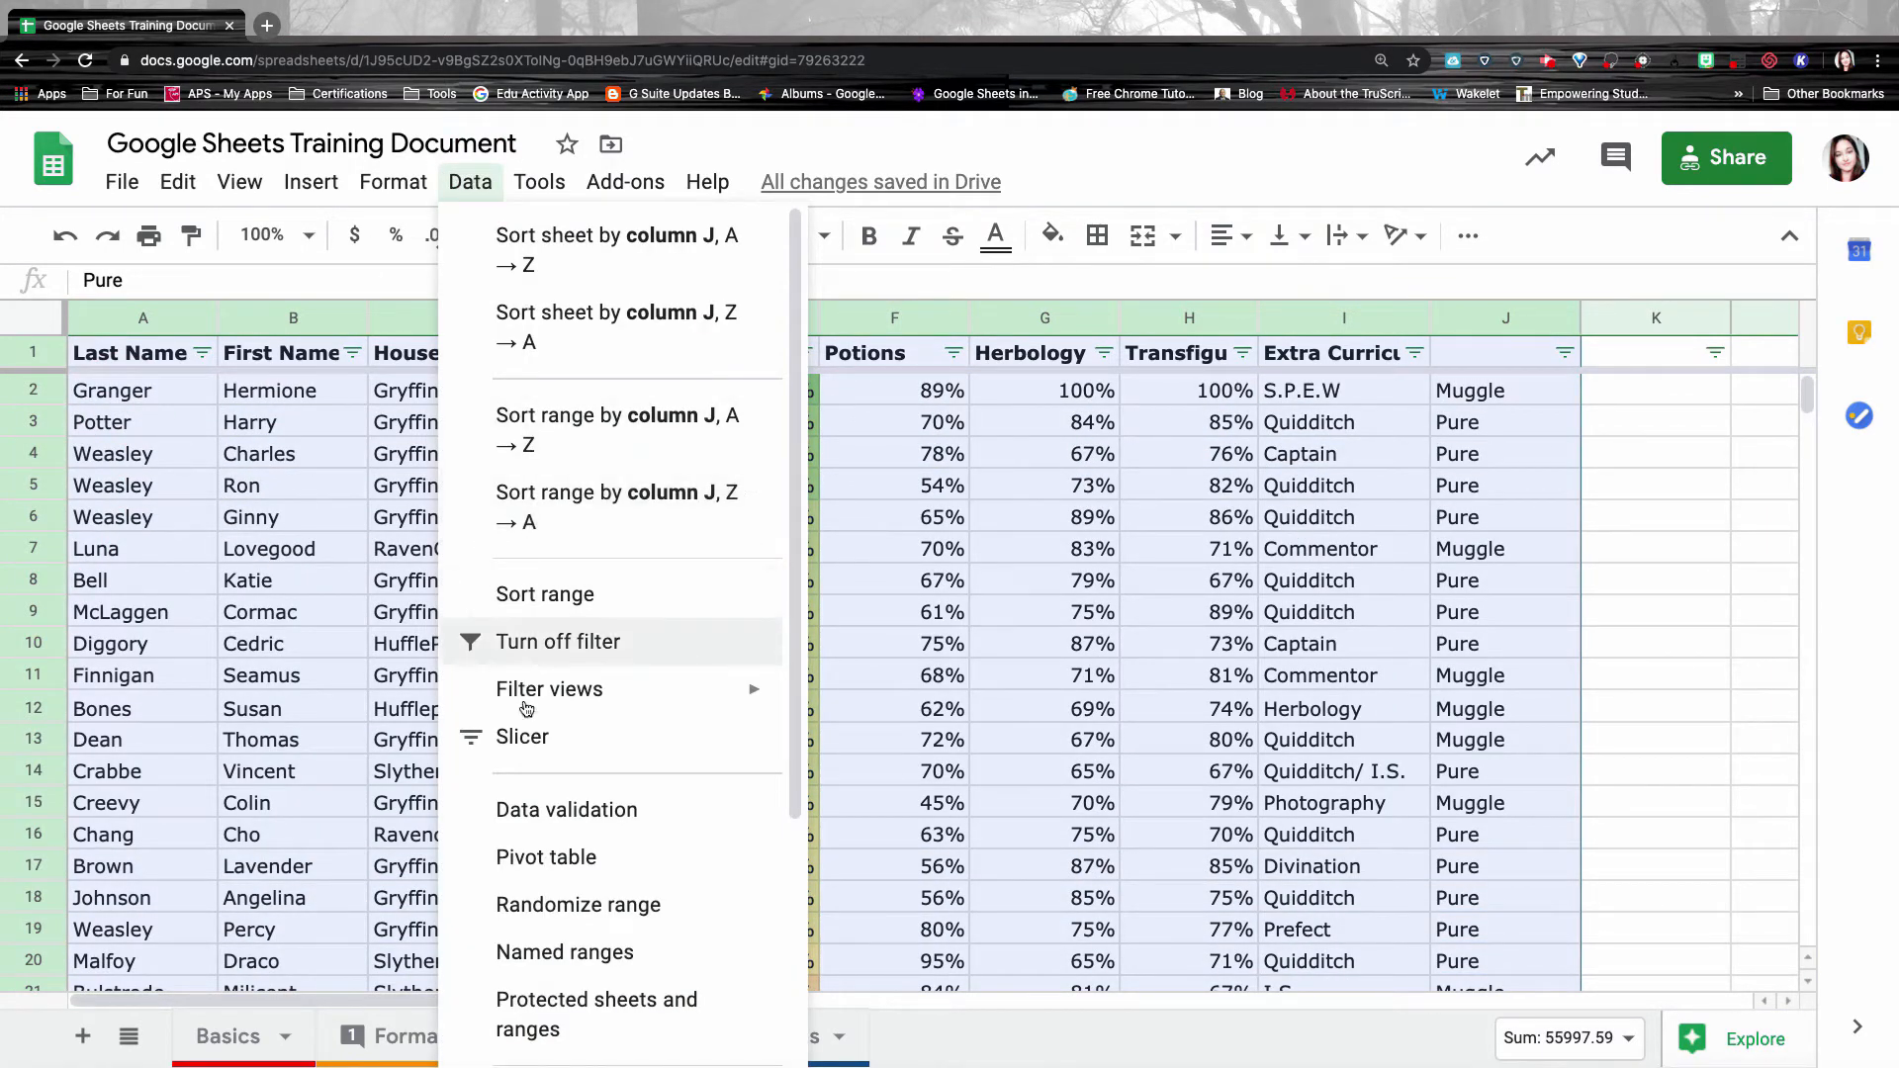
left_click(531, 639)
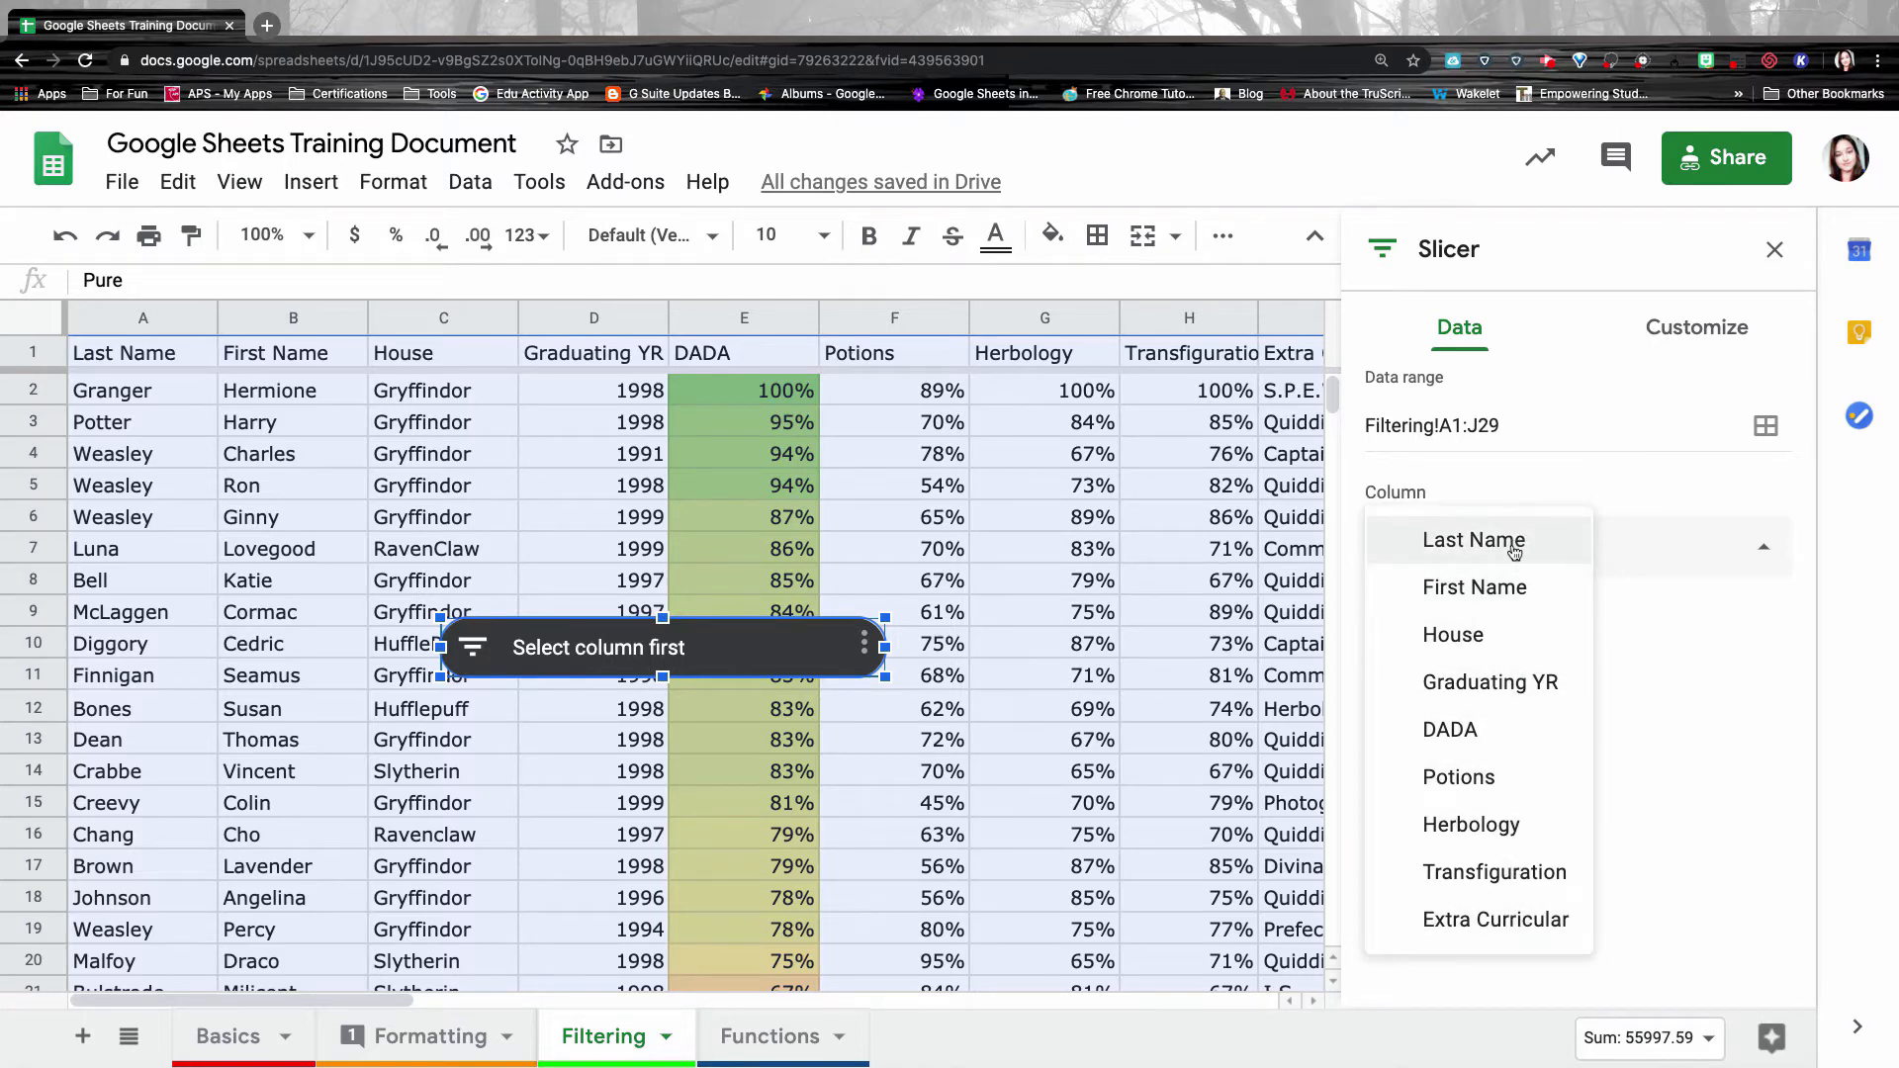
left_click(1489, 641)
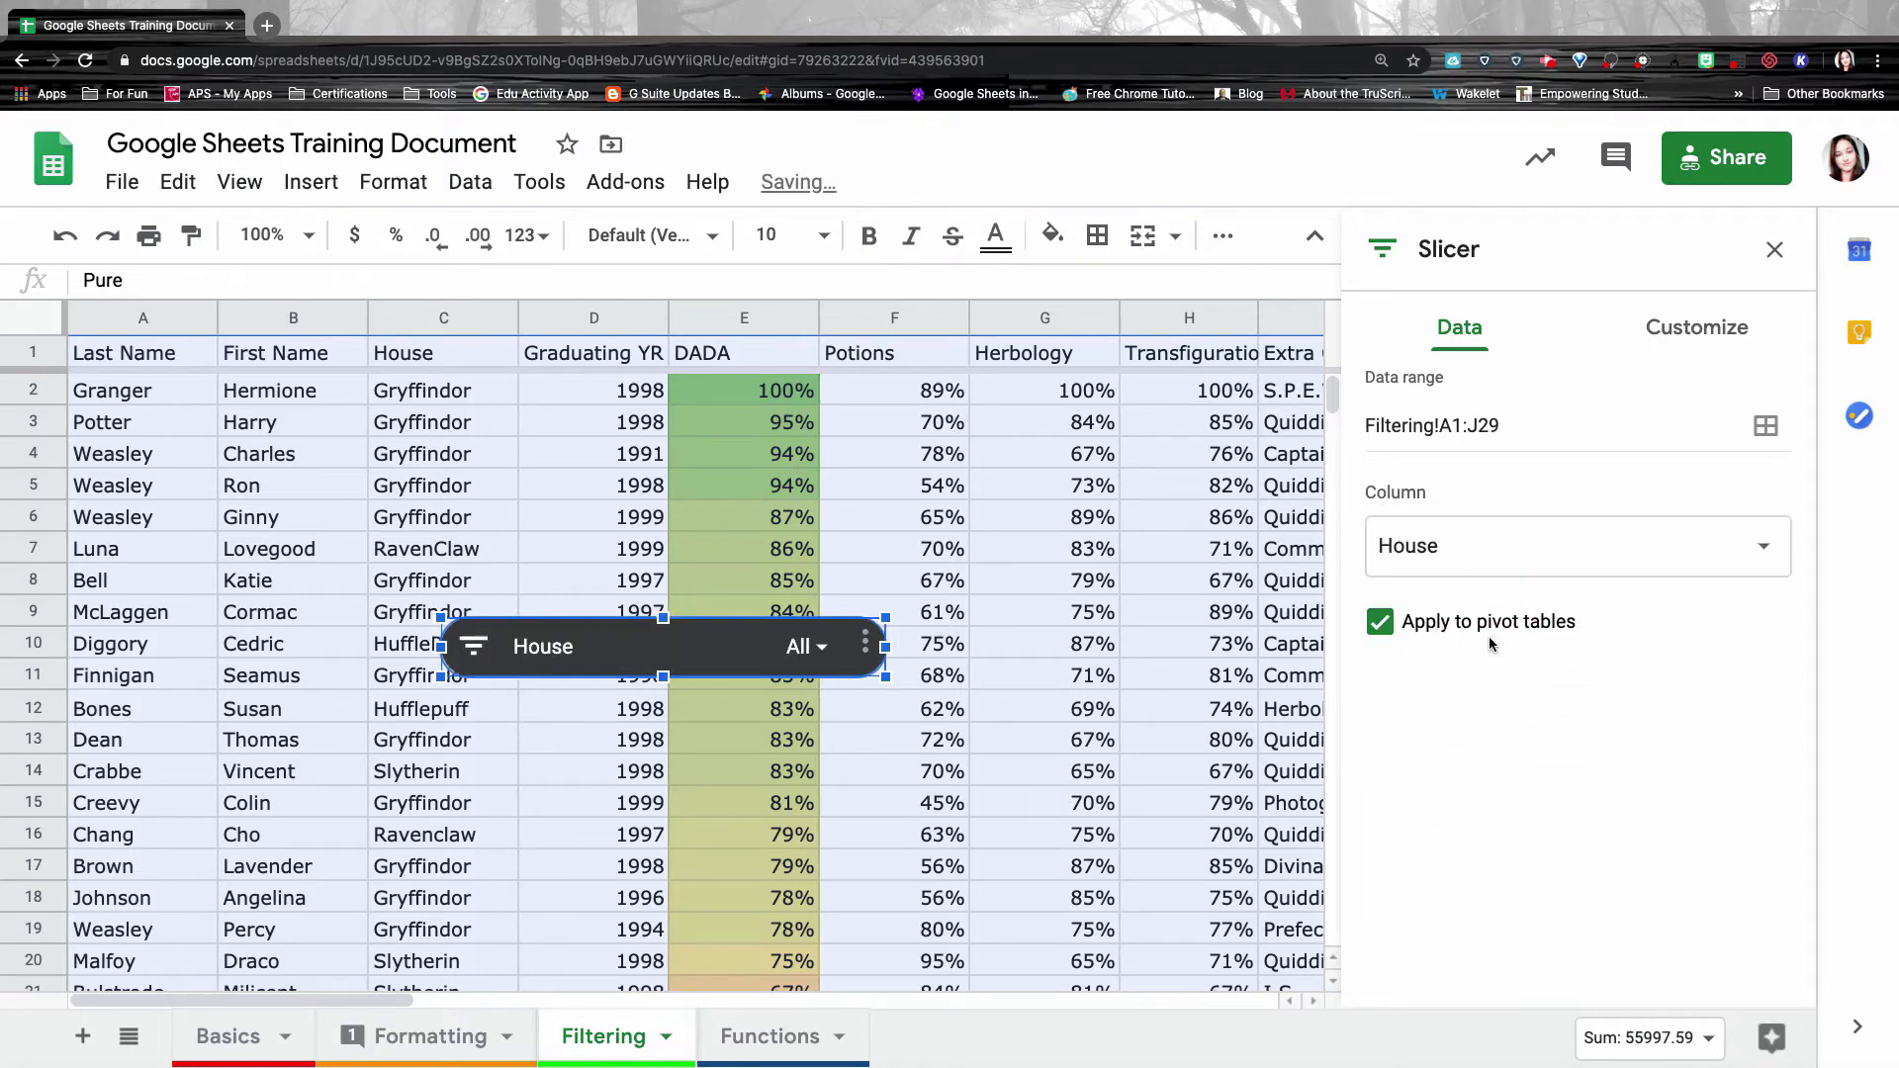
left_click(1722, 328)
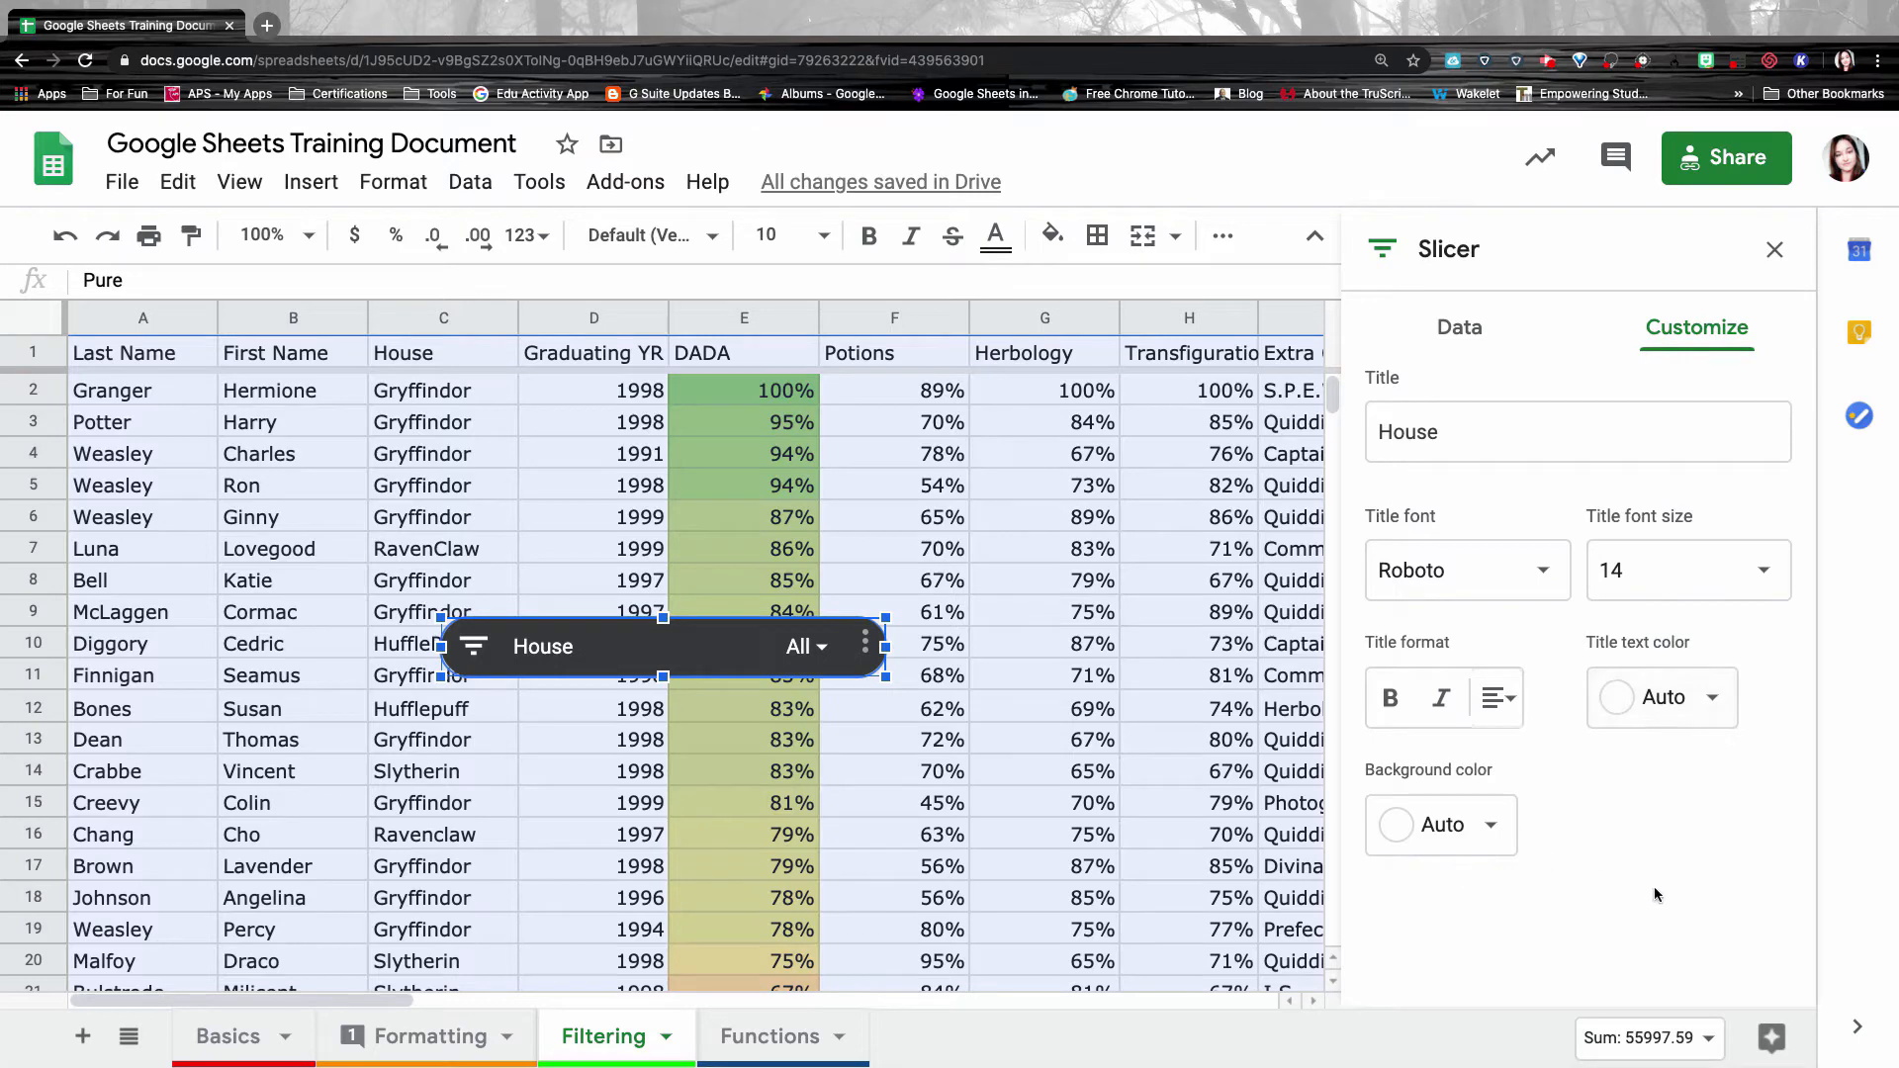
left_click(1776, 254)
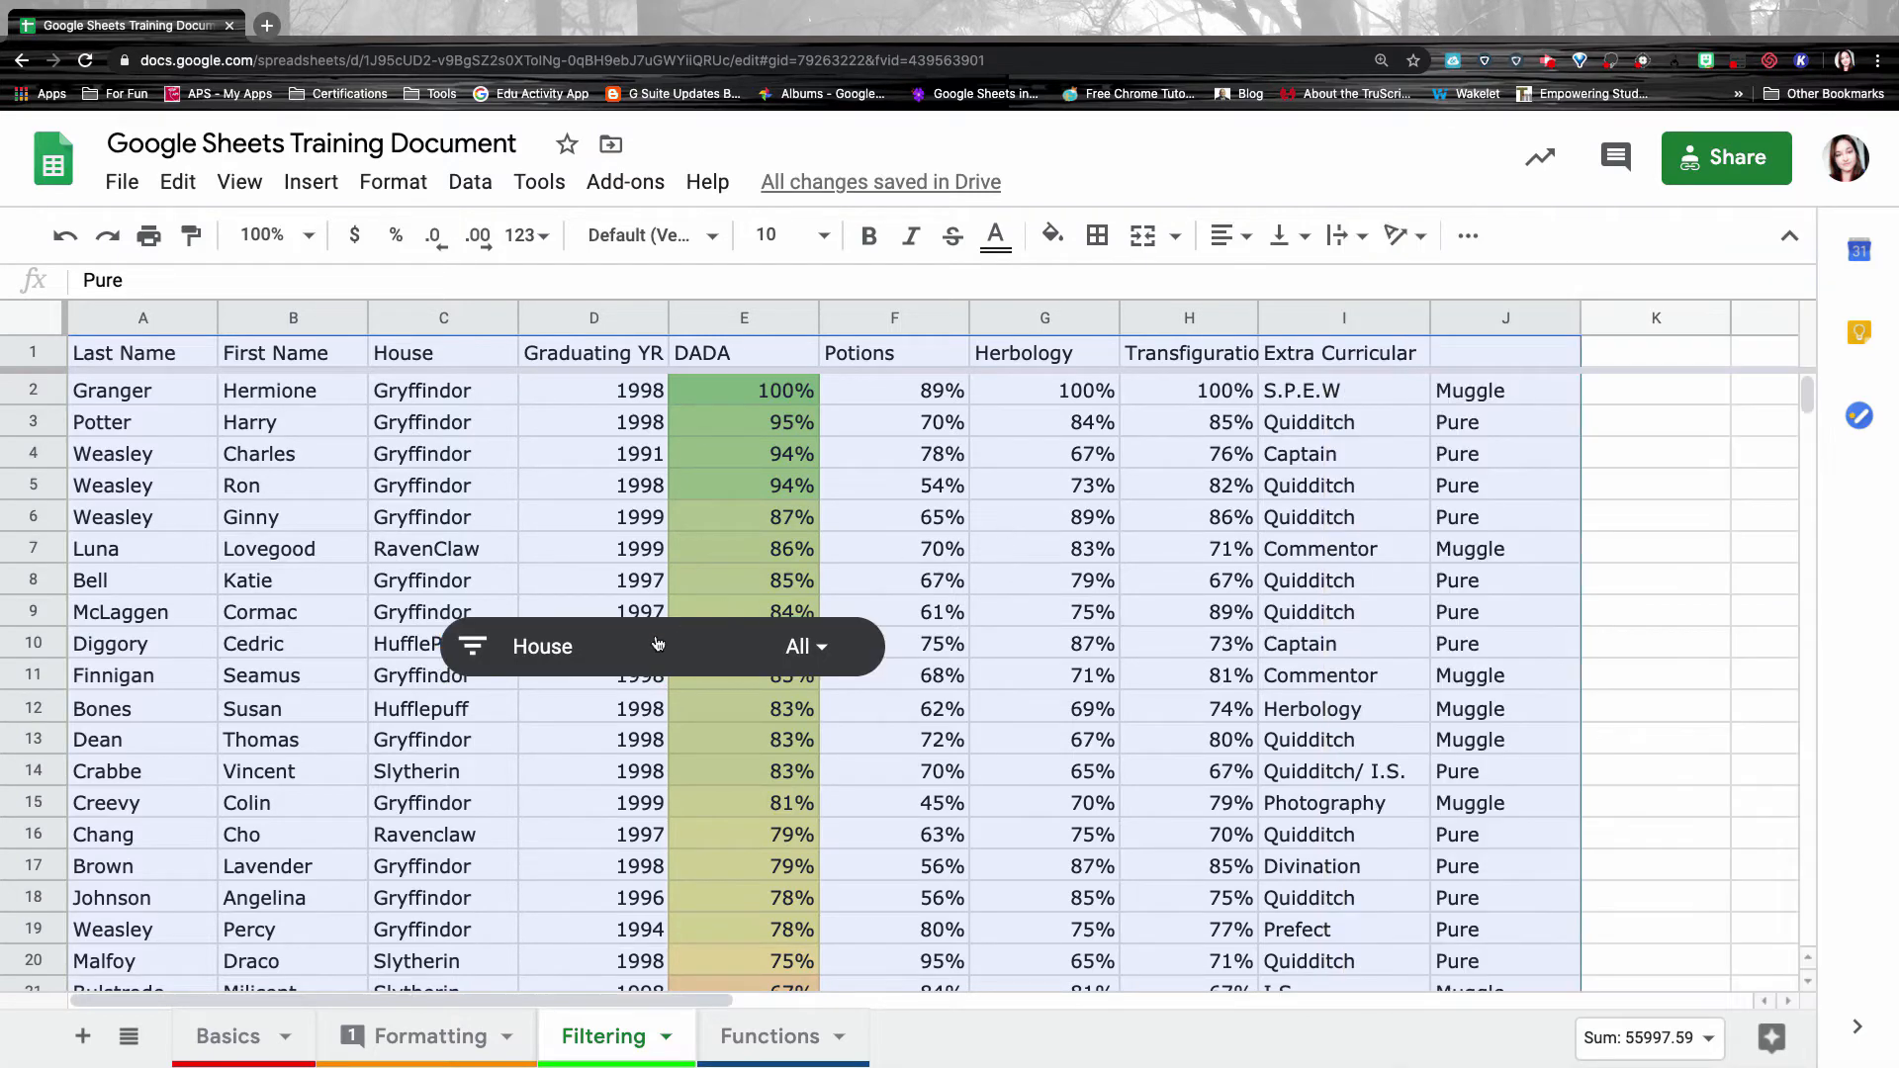
left_click_drag(653, 629, 1348, 396)
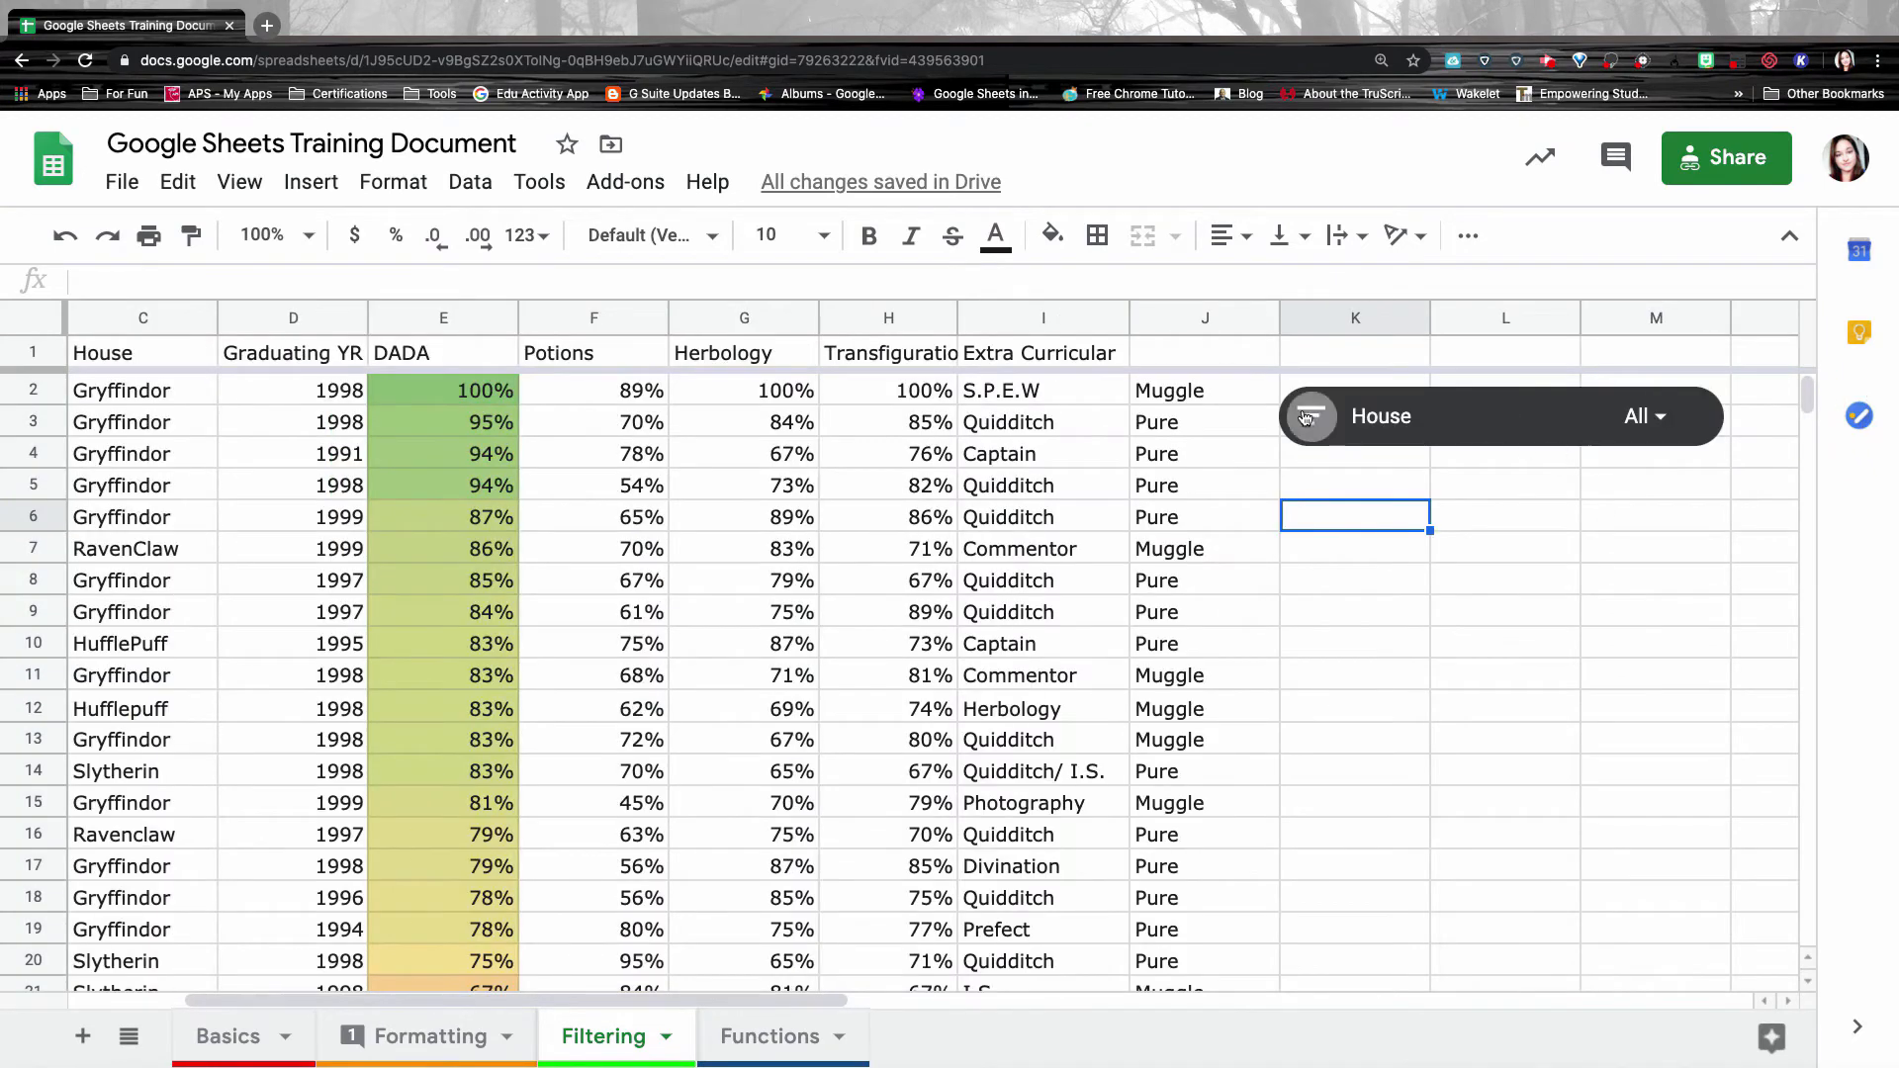
Filter the House slicer to Slytherin only by unchecking Gryffindor, Hufflepuff and Ravenclaw.
left_click(1308, 416)
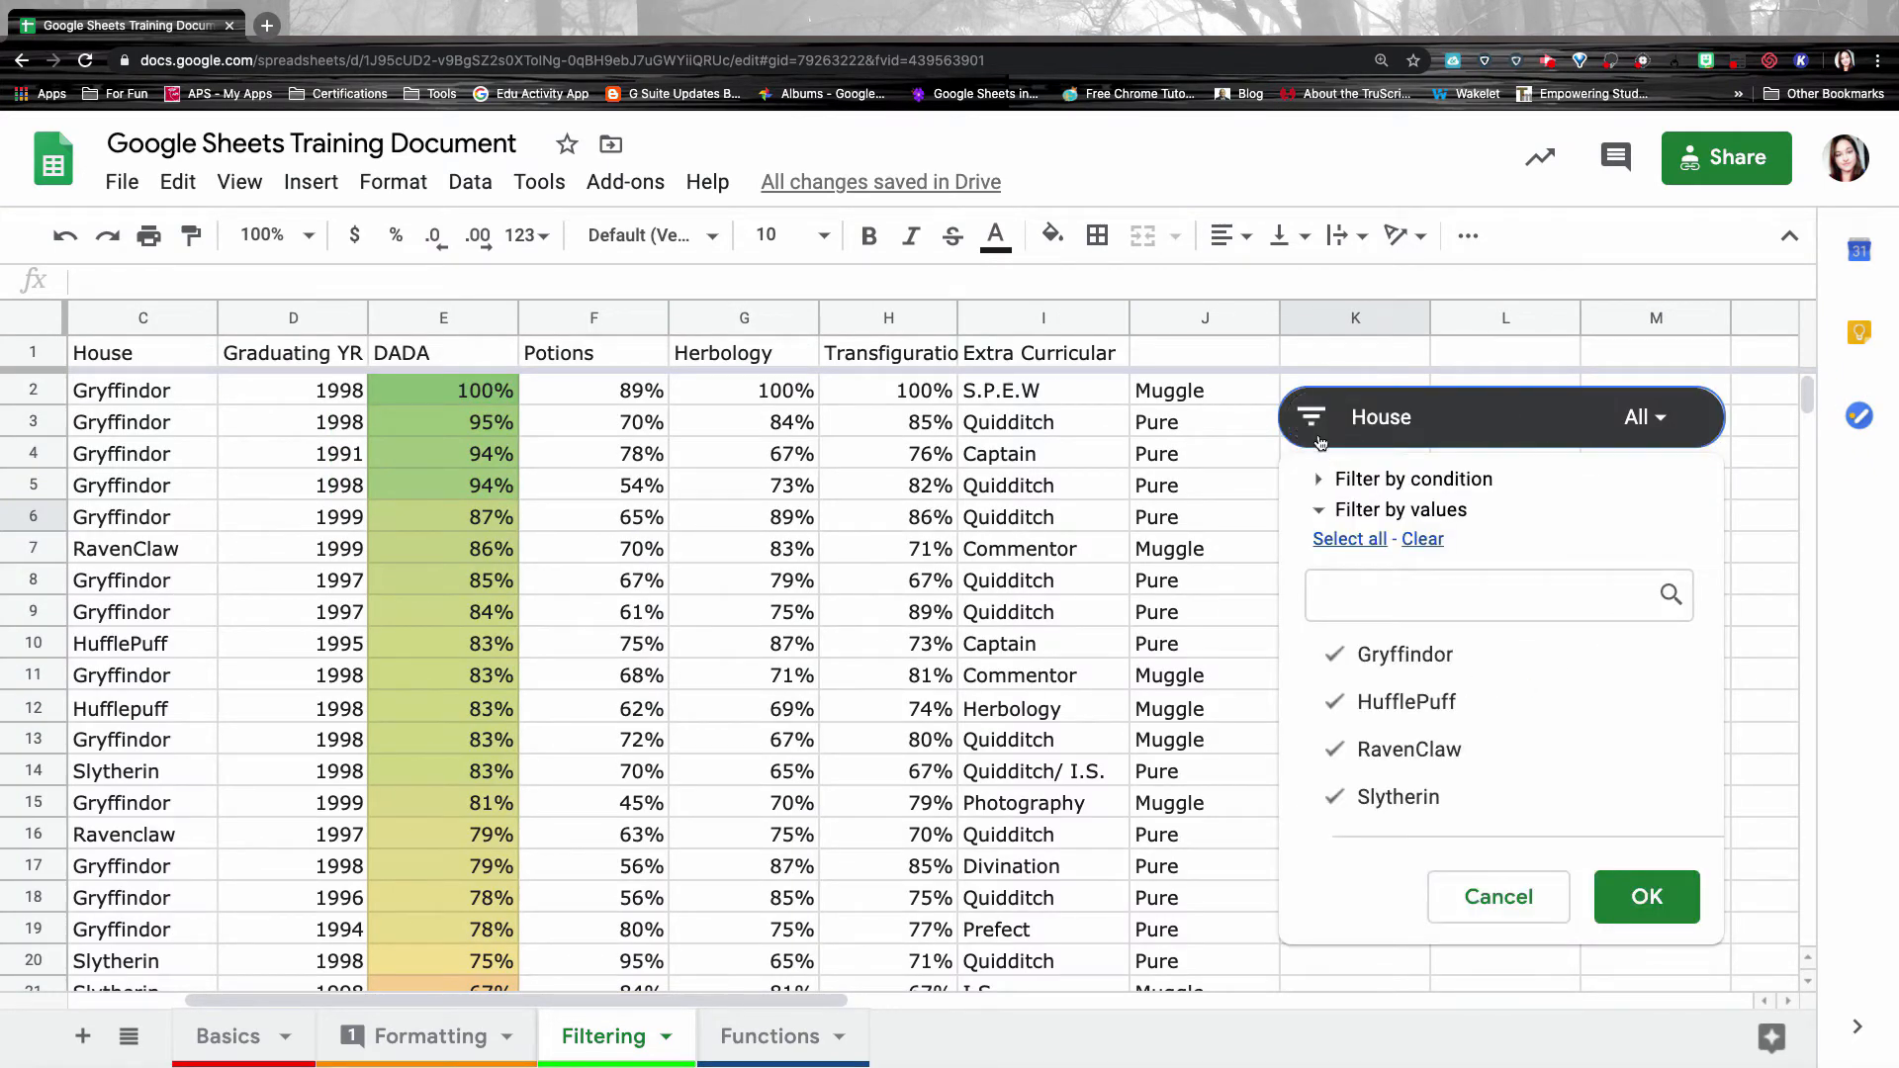
left_click(1648, 419)
left_click(1660, 424)
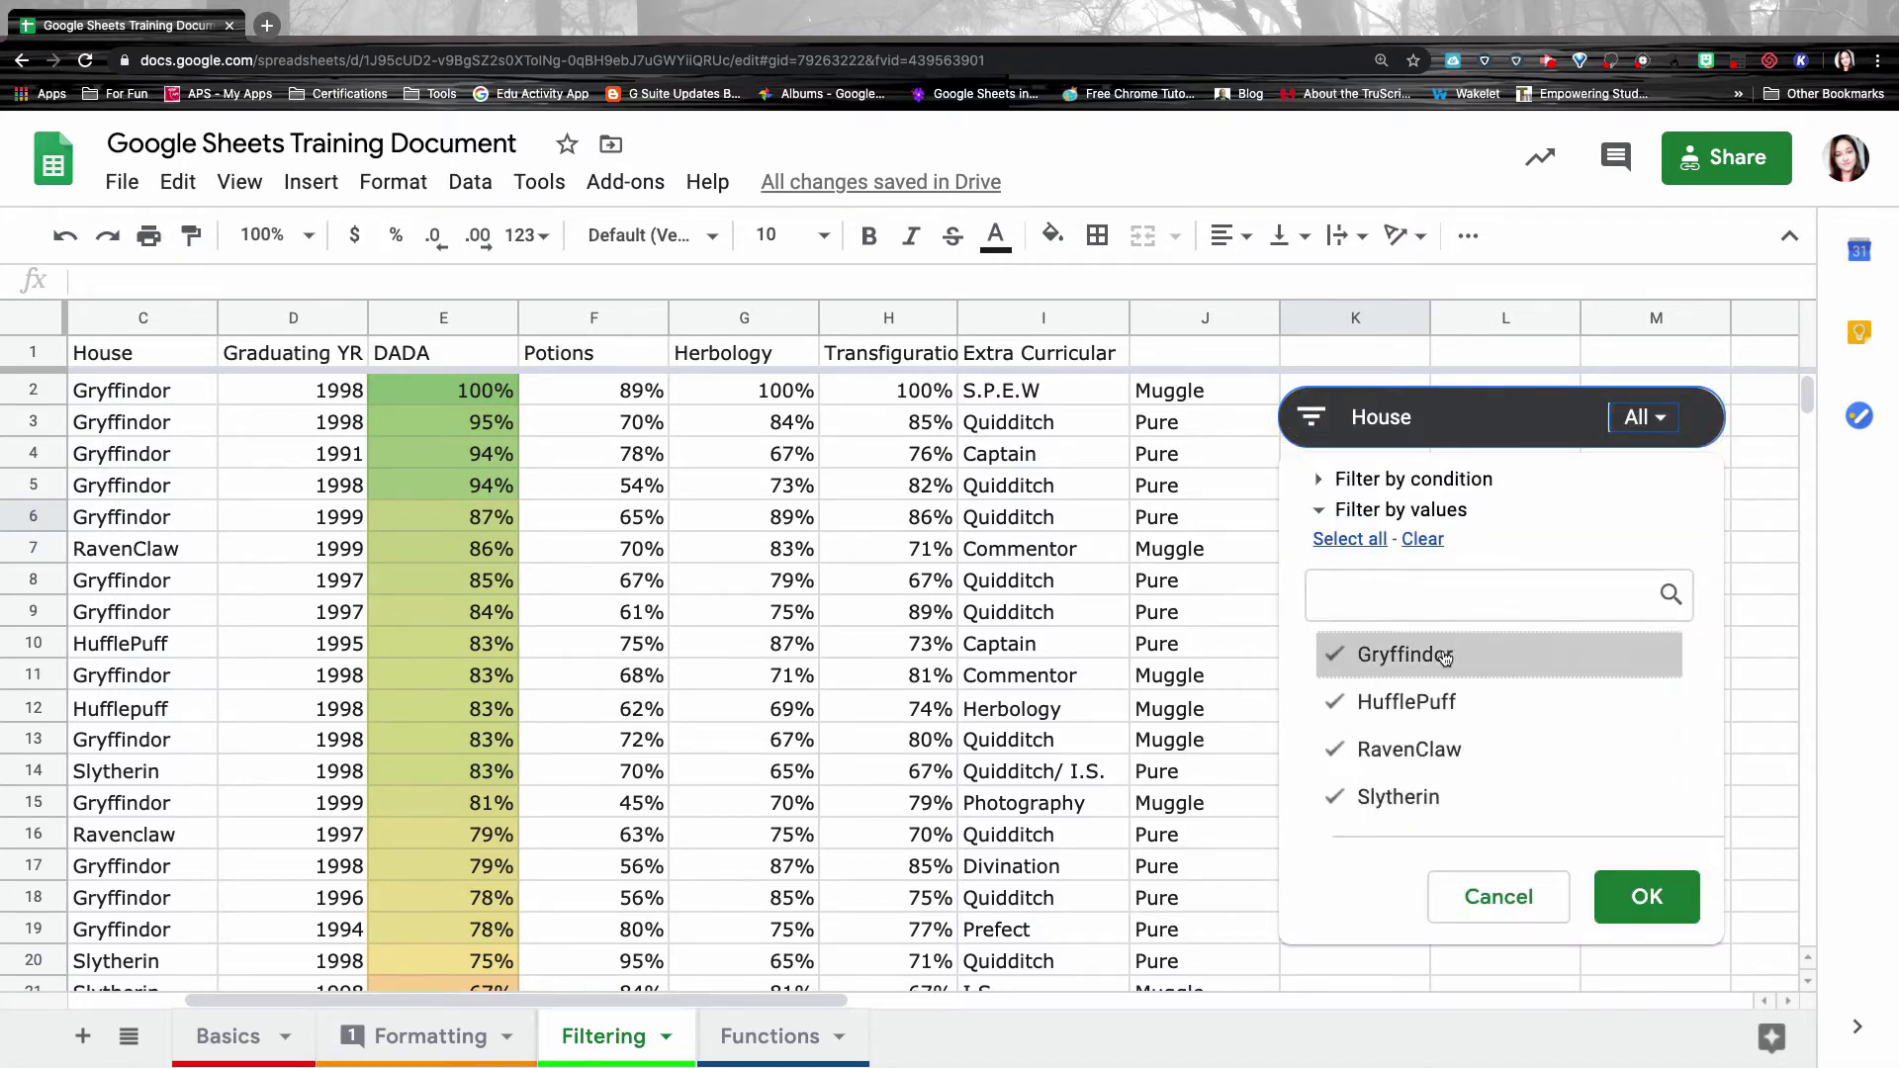
left_click(1346, 663)
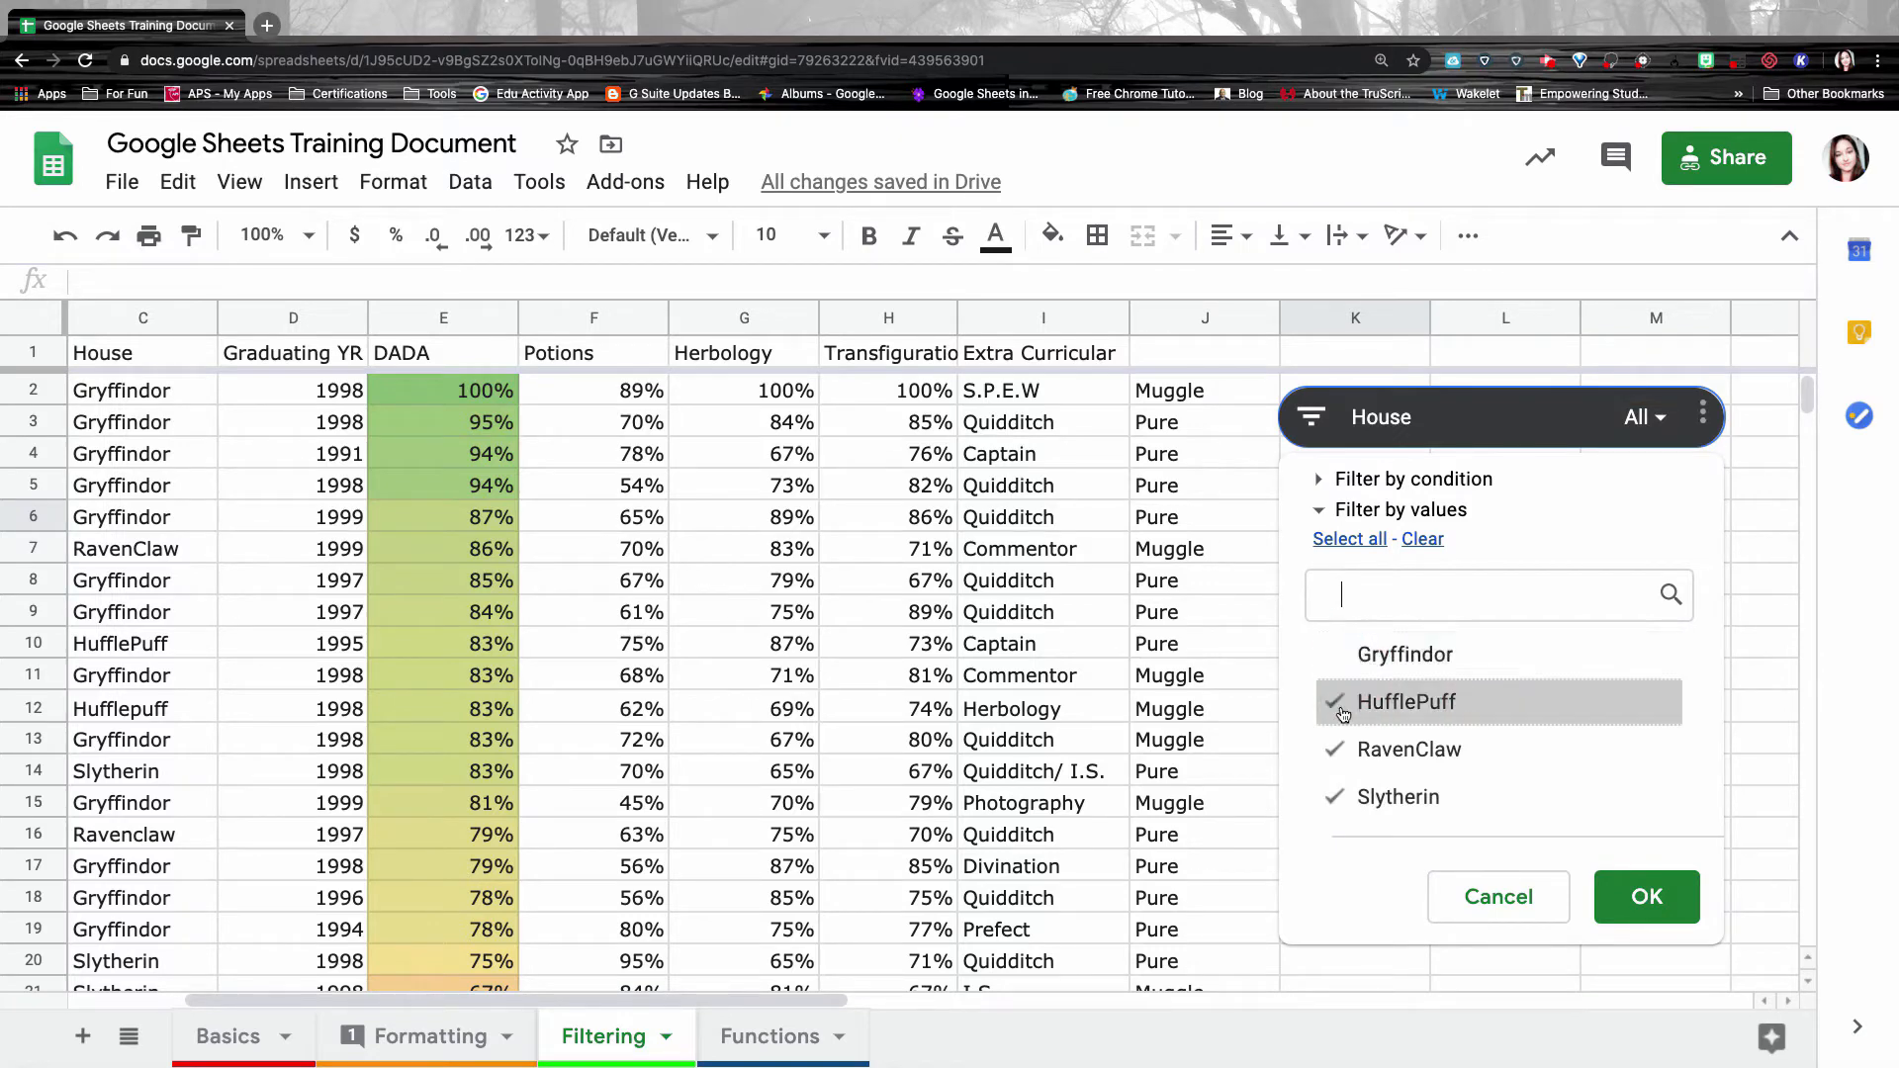
left_click(1347, 706)
left_click(1346, 754)
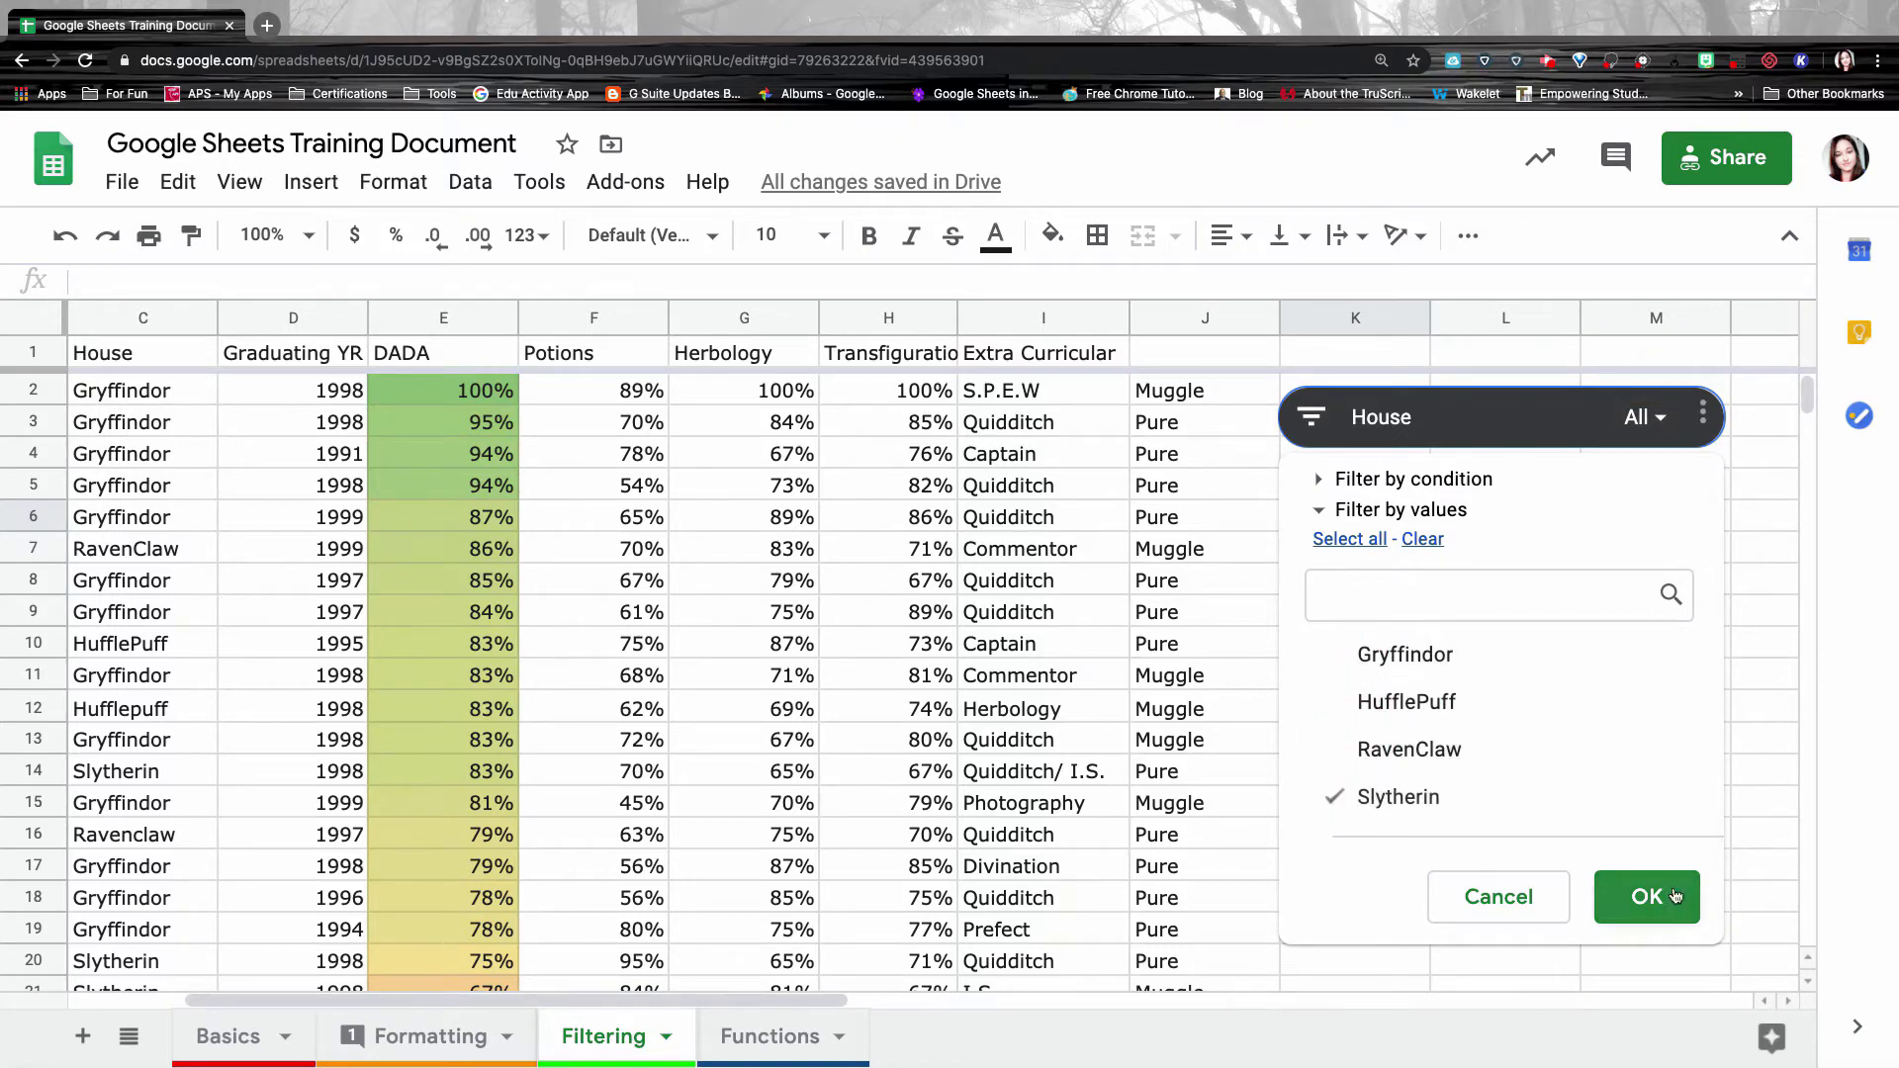
left_click(1645, 896)
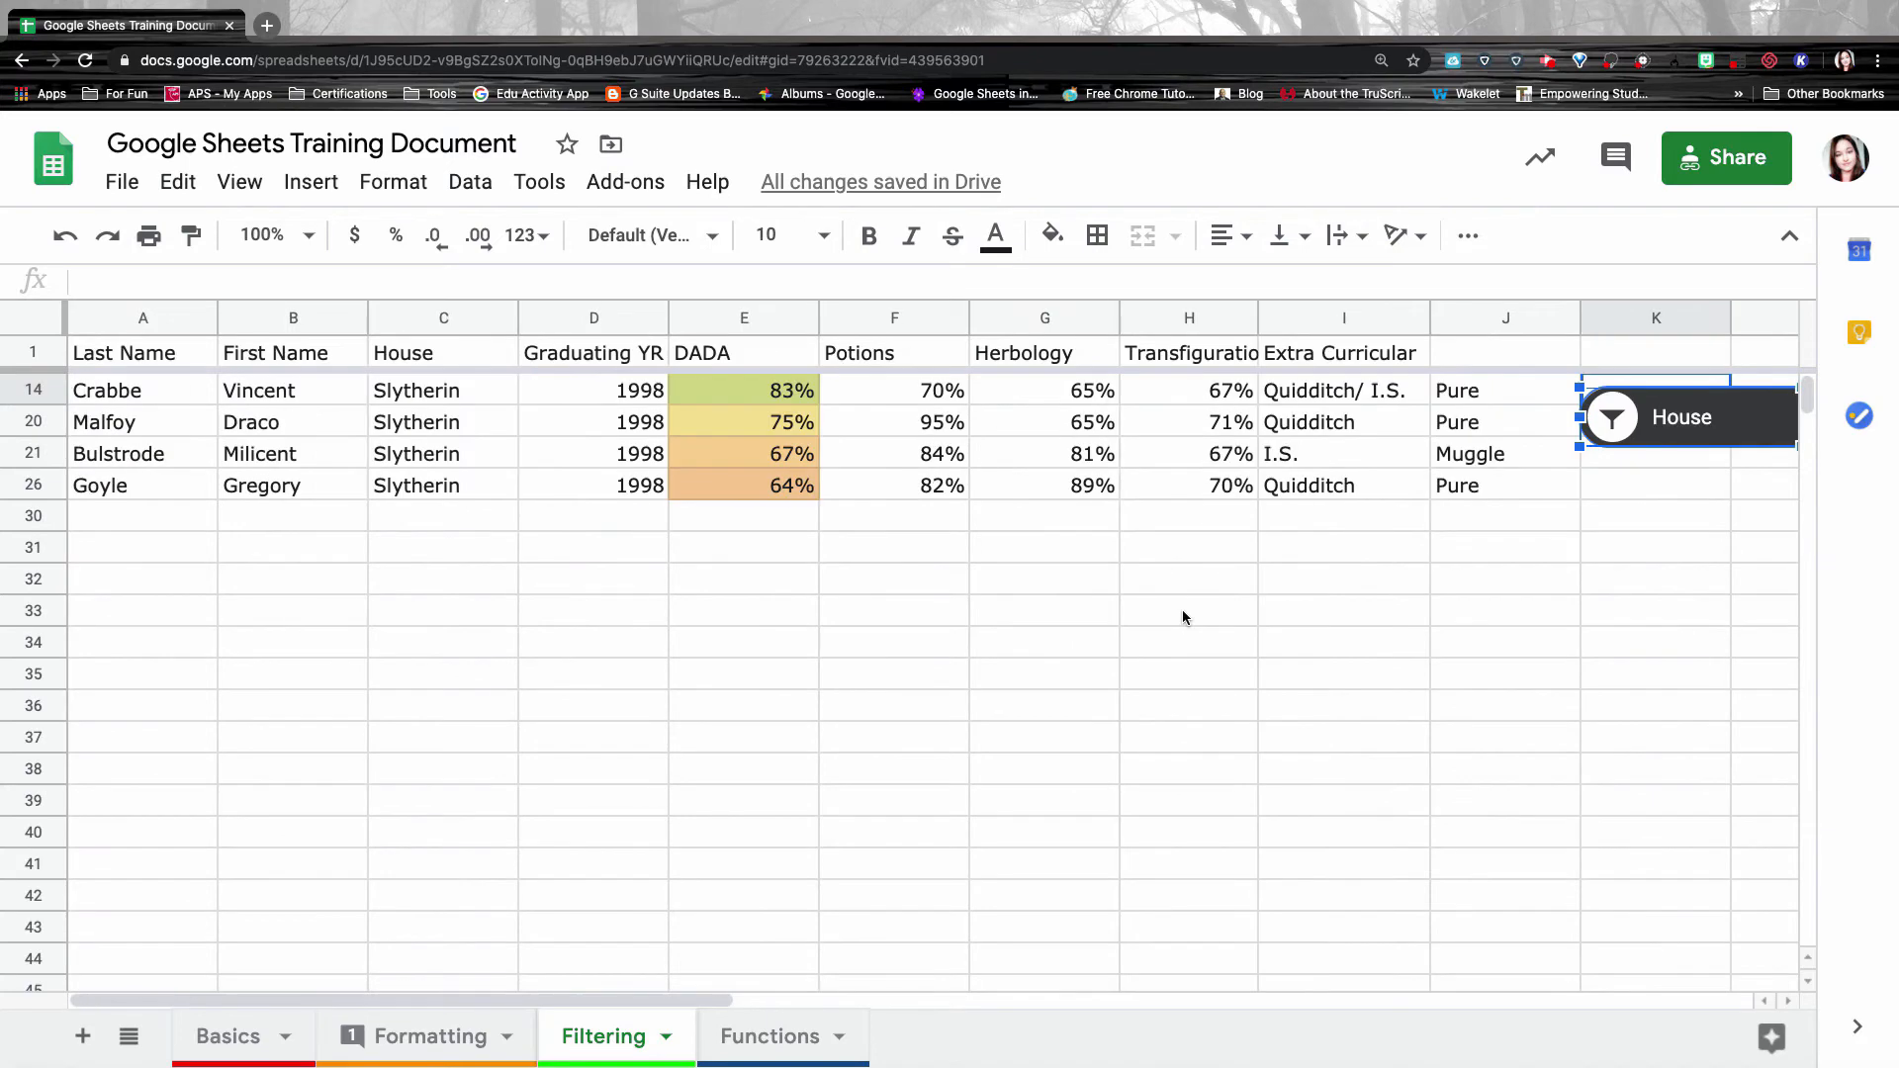
Delete the House slicer from its options menu, clearing its filter.
scroll(1168, 564, "right", 3)
left_click(1325, 478)
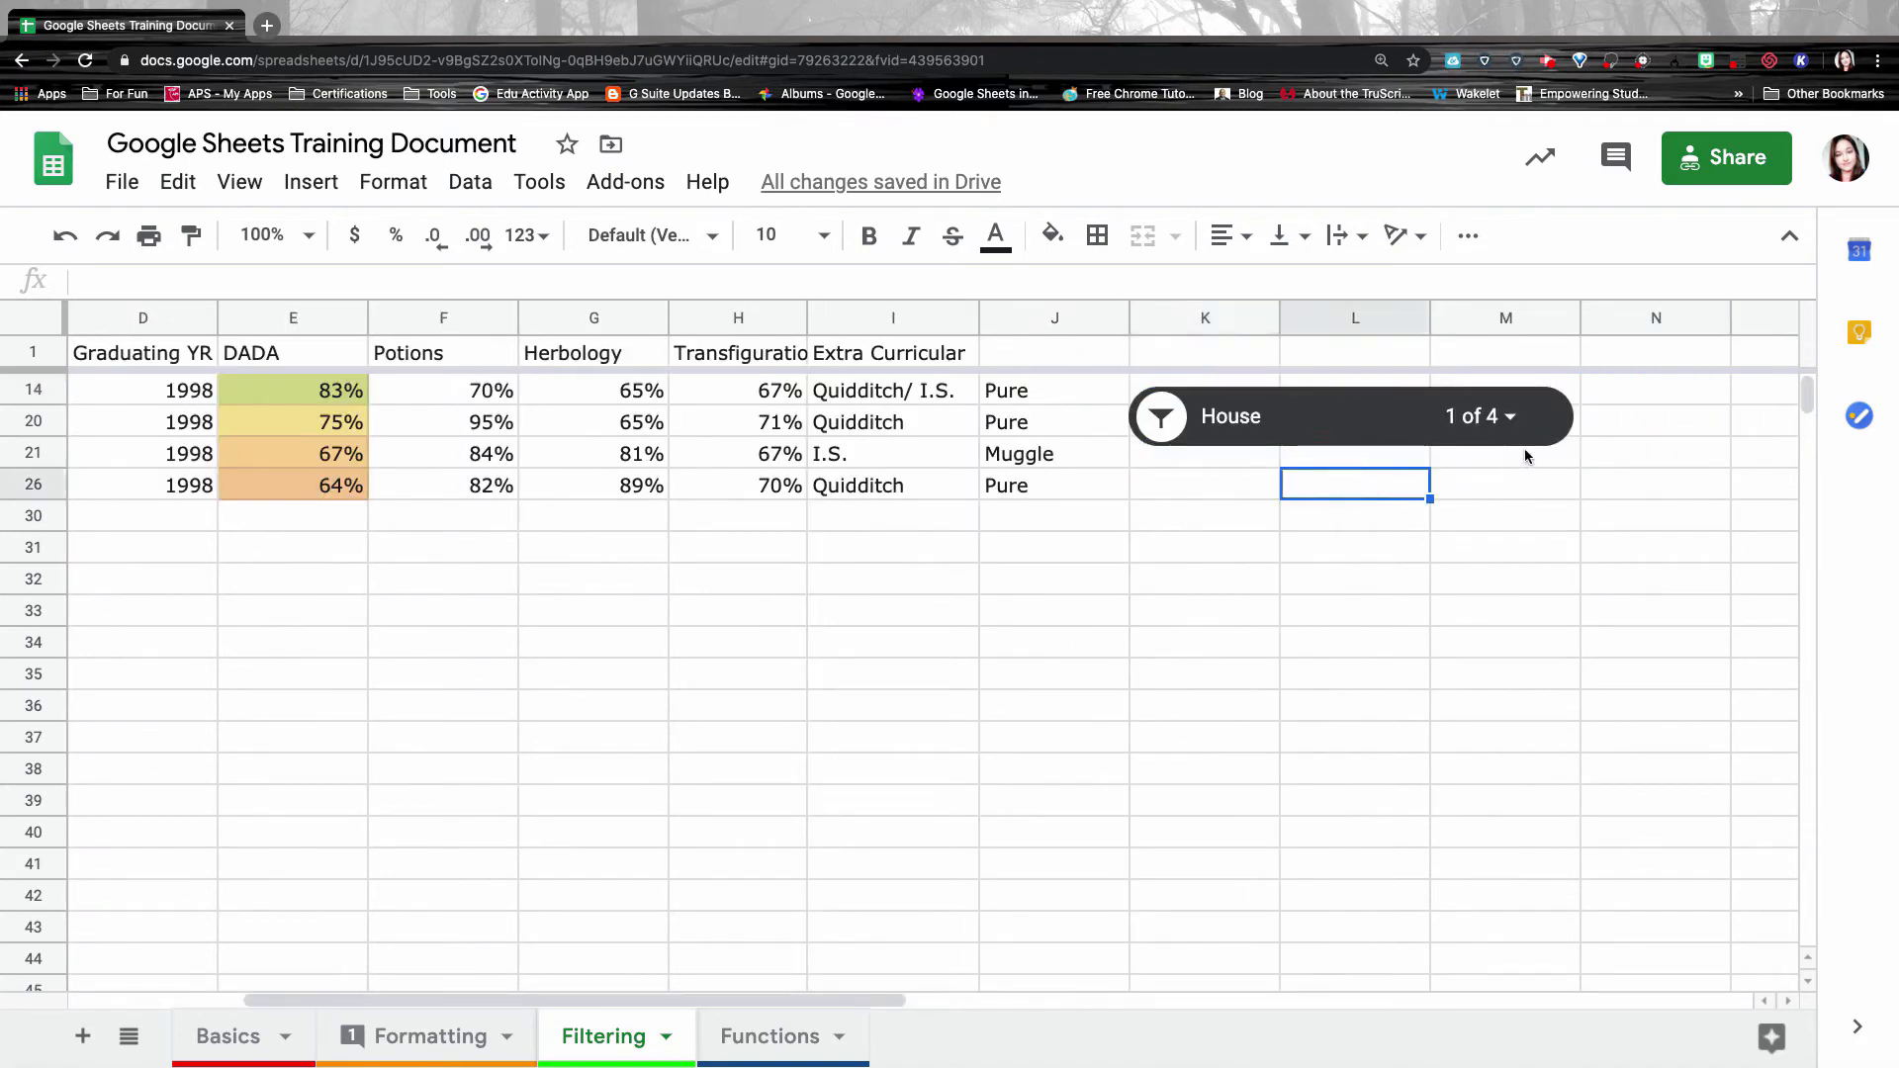
left_click(1549, 419)
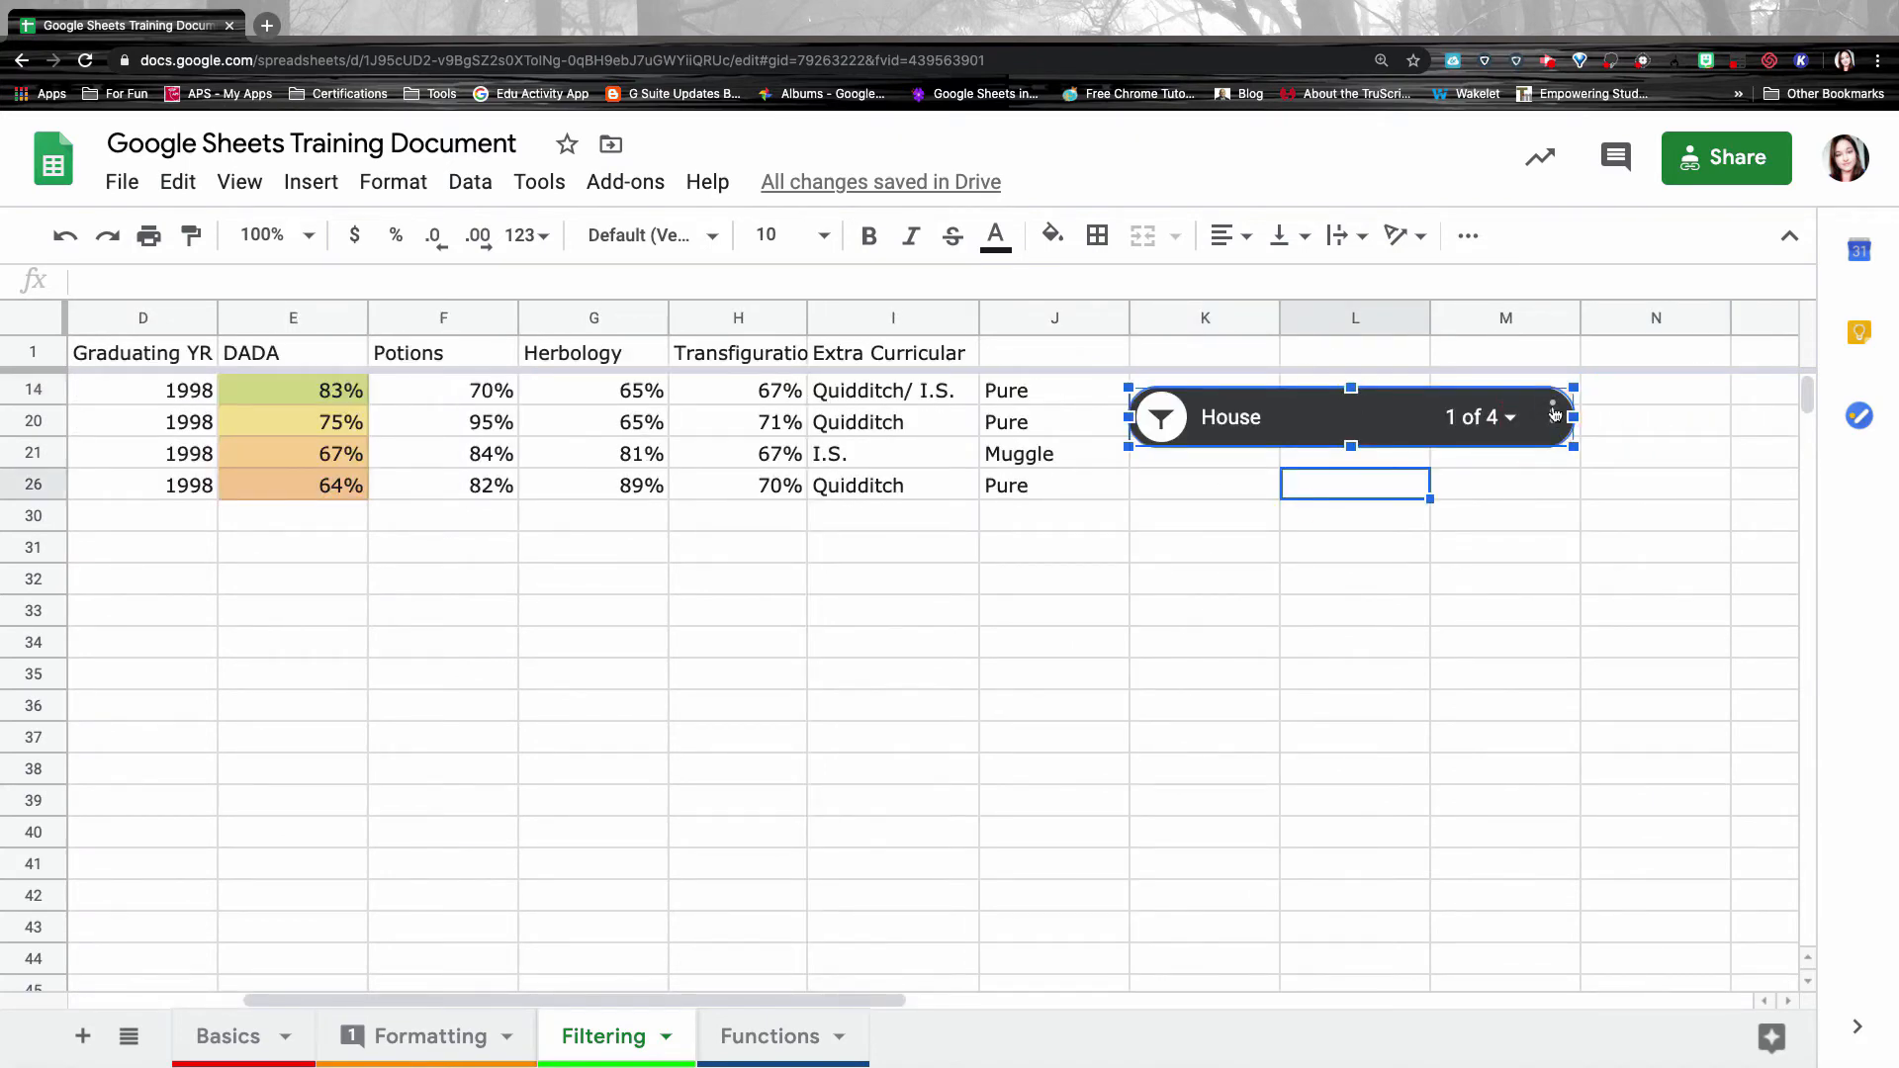
left_click(1553, 419)
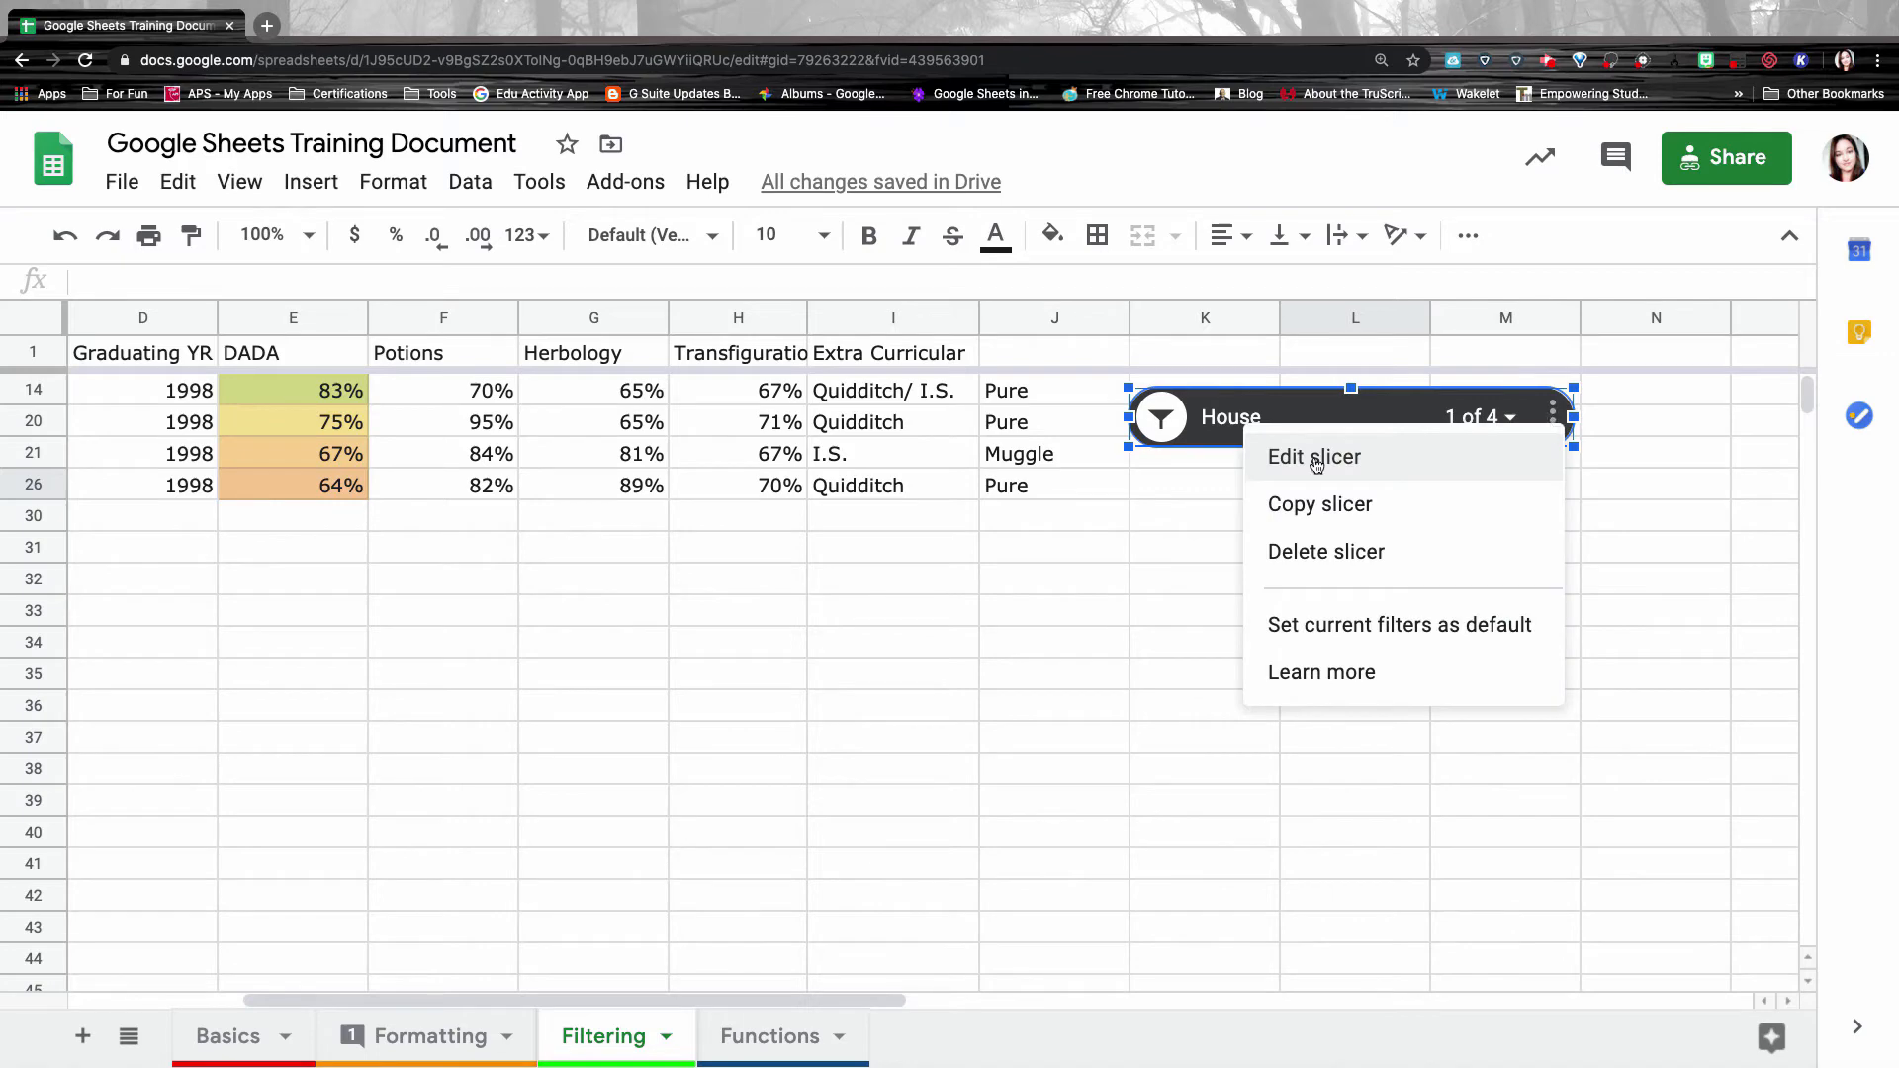
left_click(1326, 553)
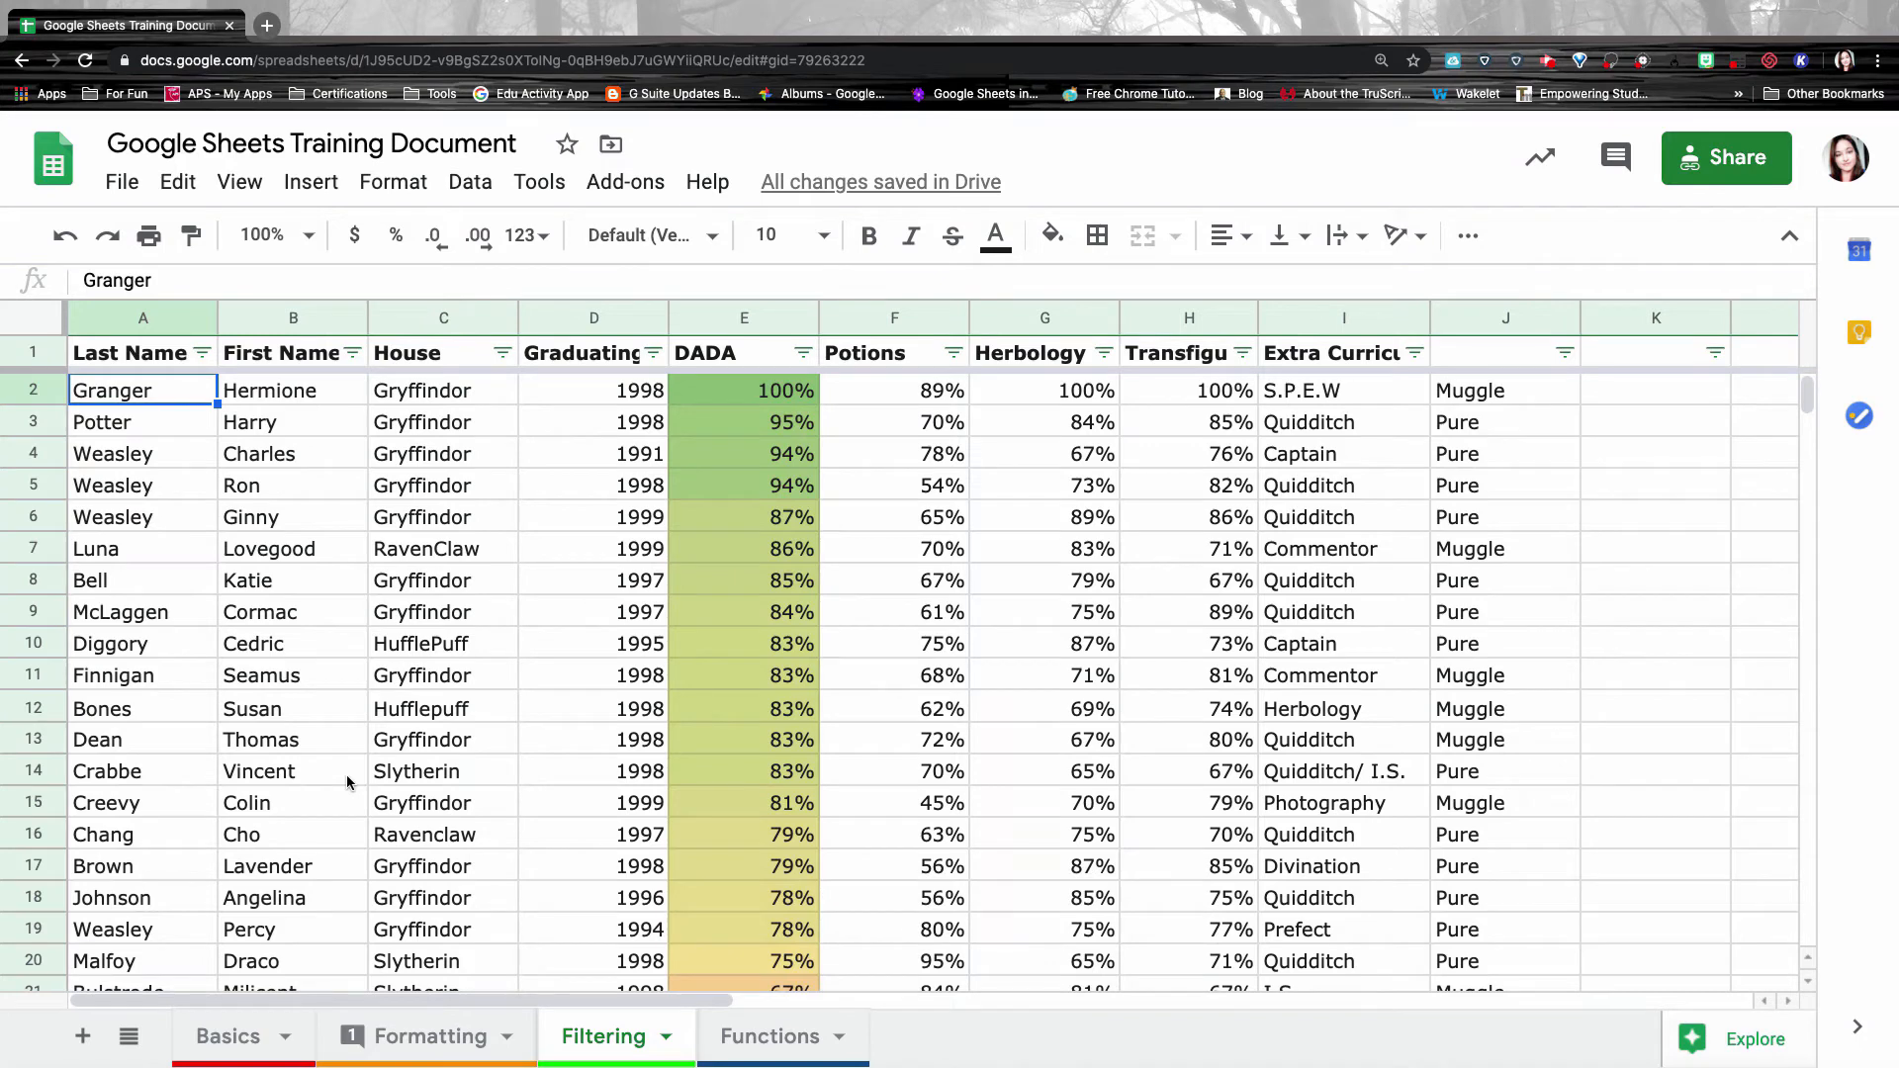
Create a pivot table from the student data on a new sheet.
left_click(470, 184)
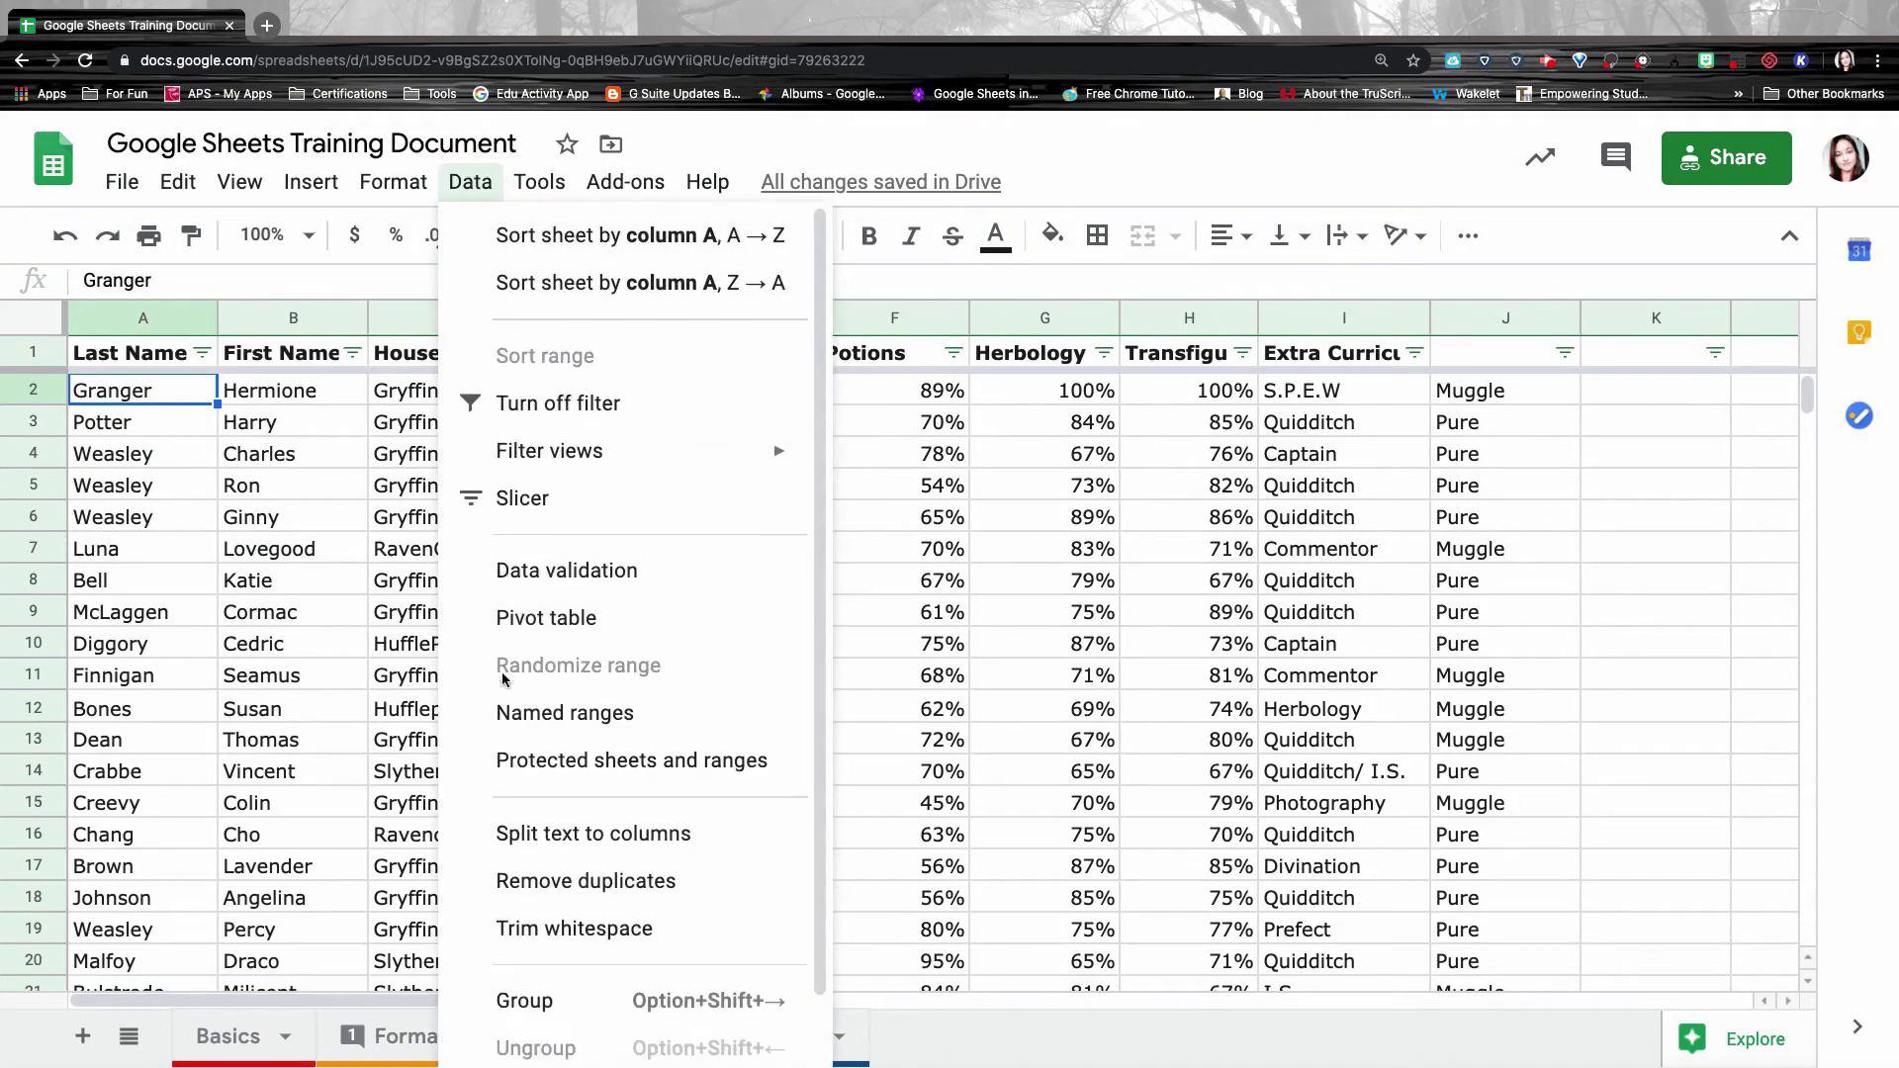
left_click(518, 621)
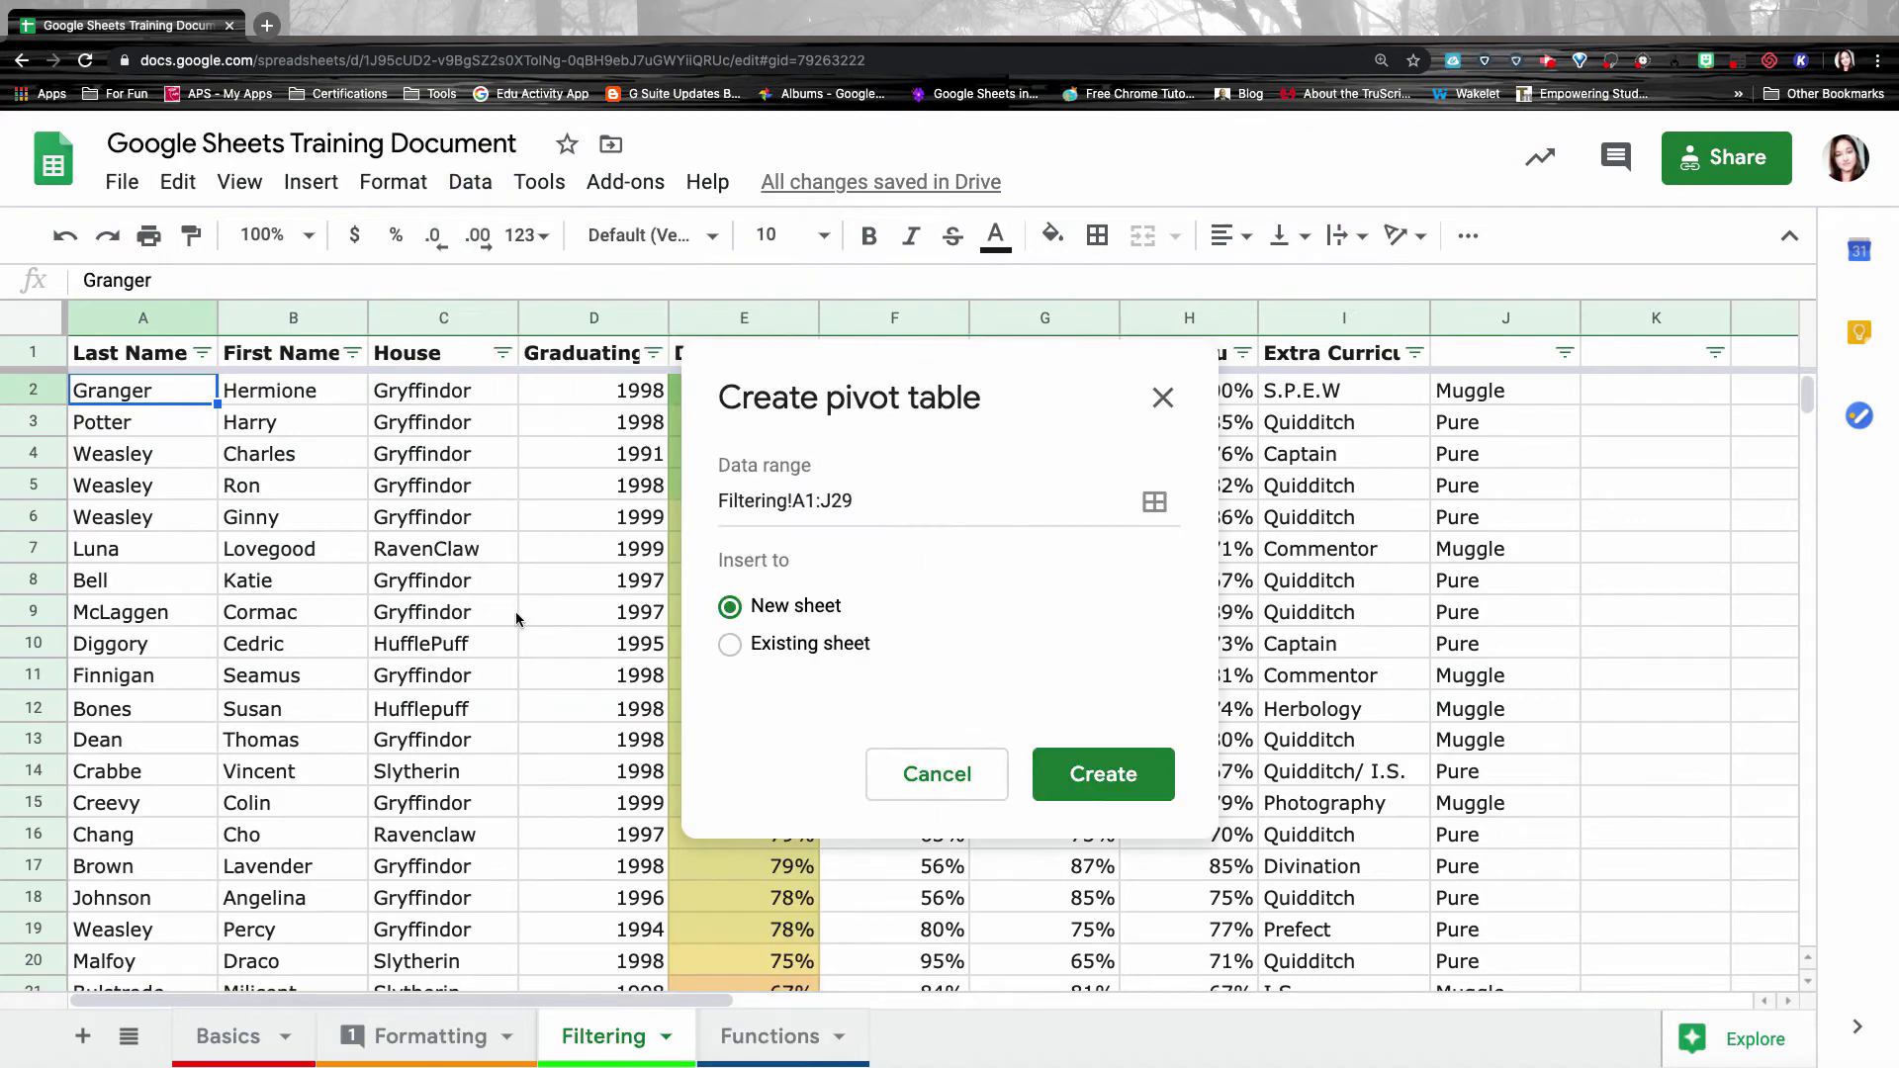
left_click(1103, 774)
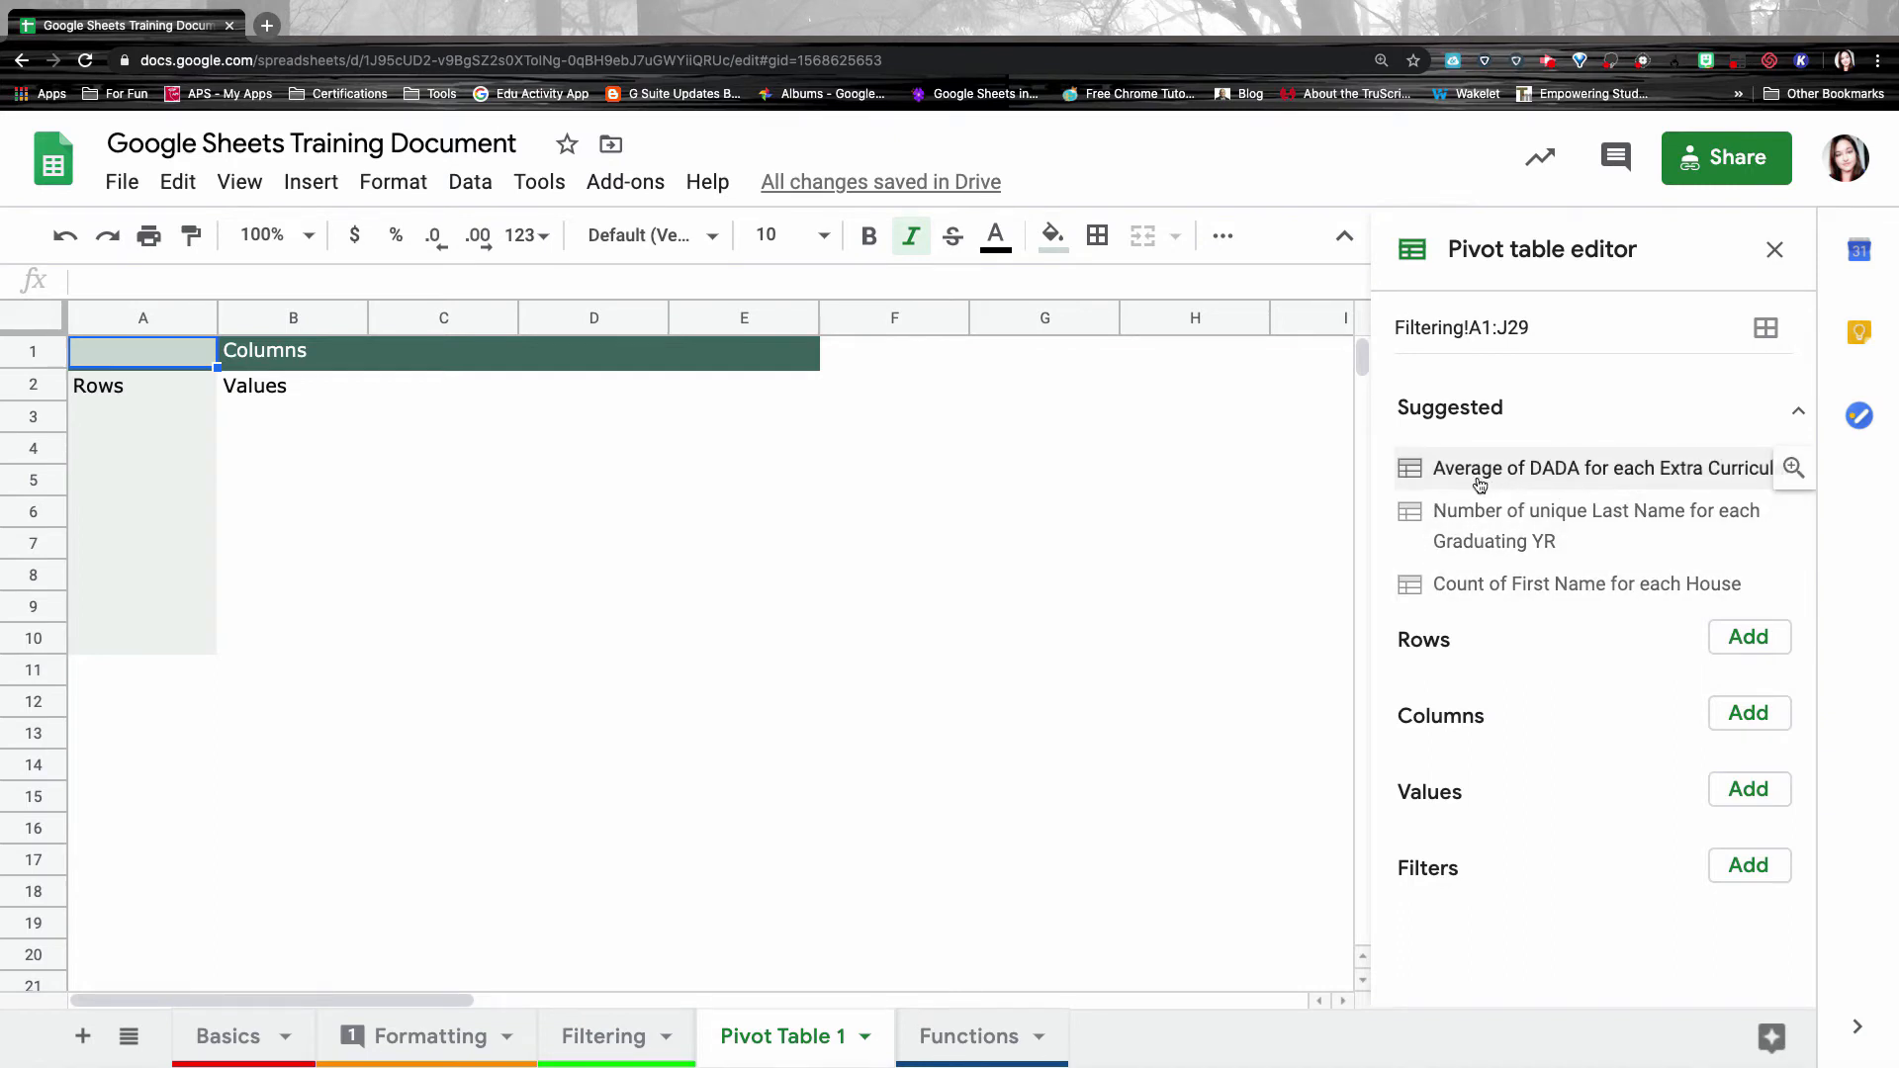
Try suggested pivots like Average of DADA per Extra Curricular and Count of First Name per House, undoing them.
left_click(1580, 478)
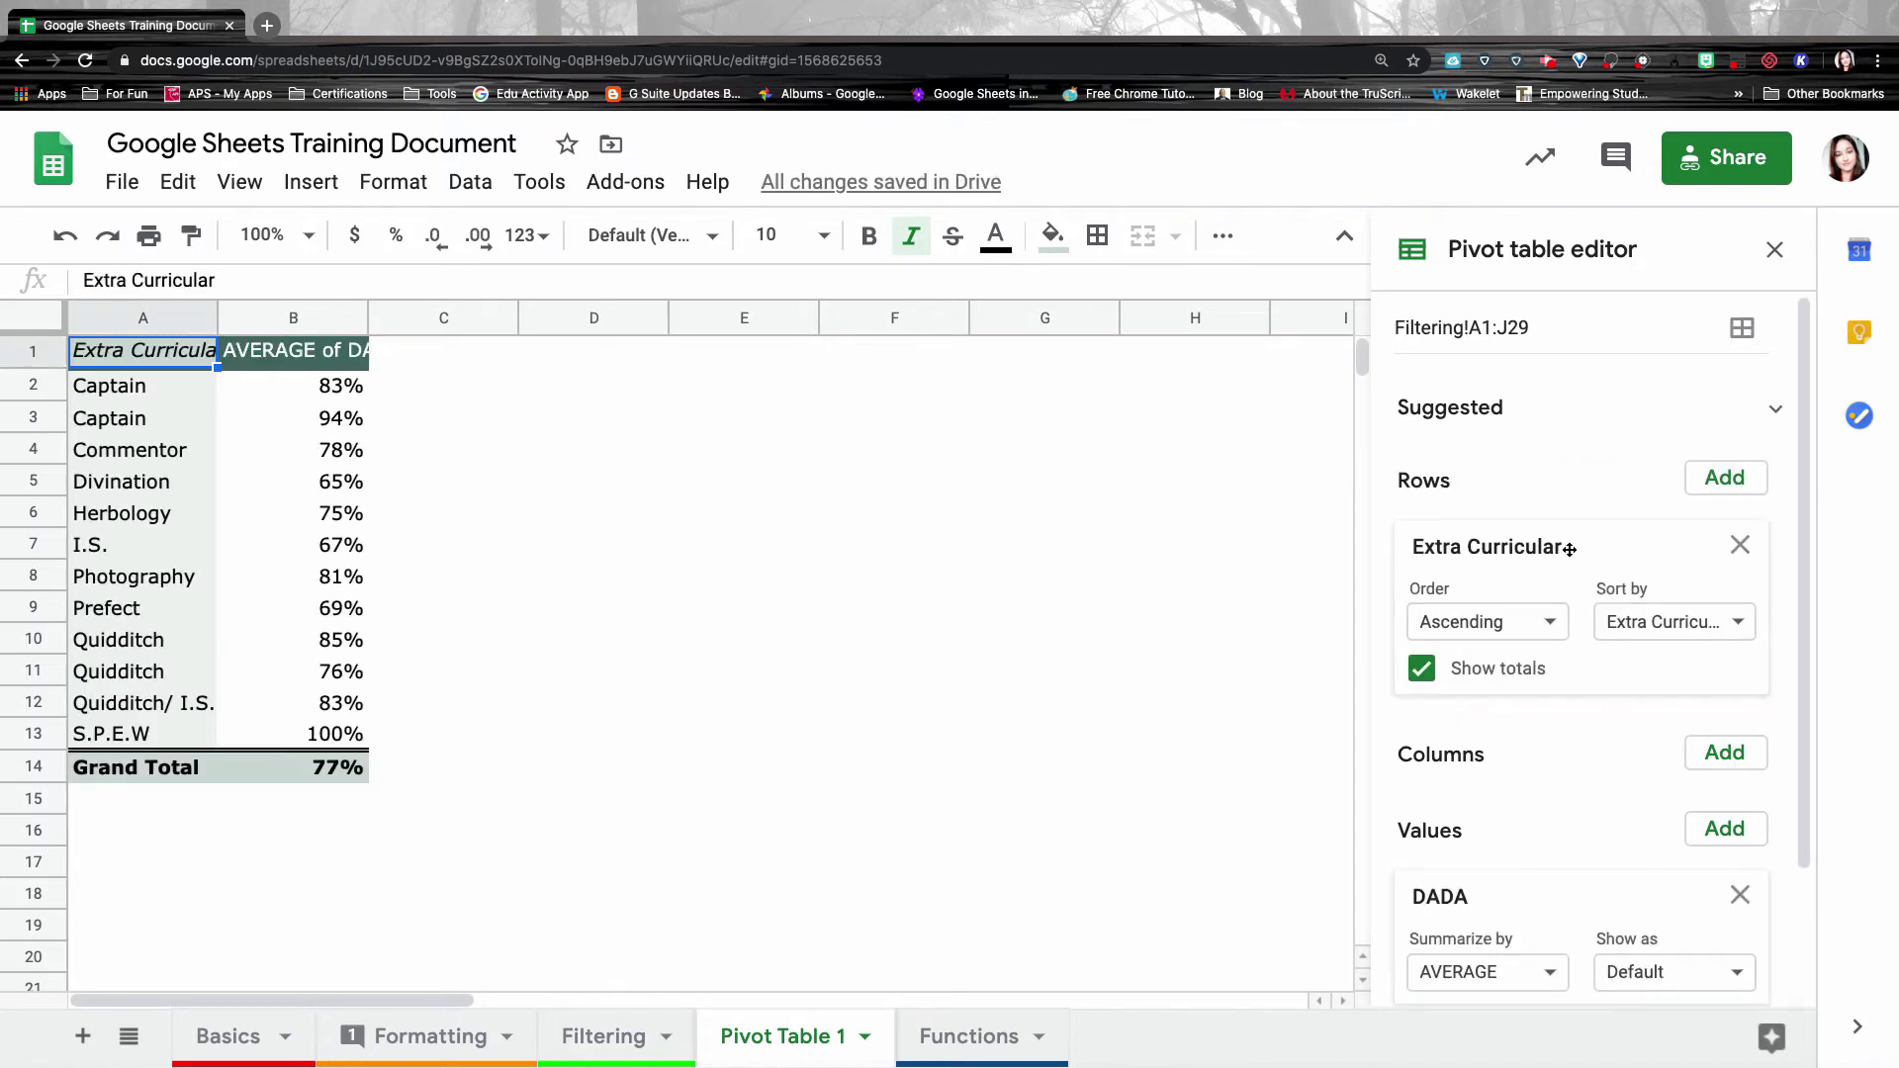
scroll(1570, 549, "down", 3)
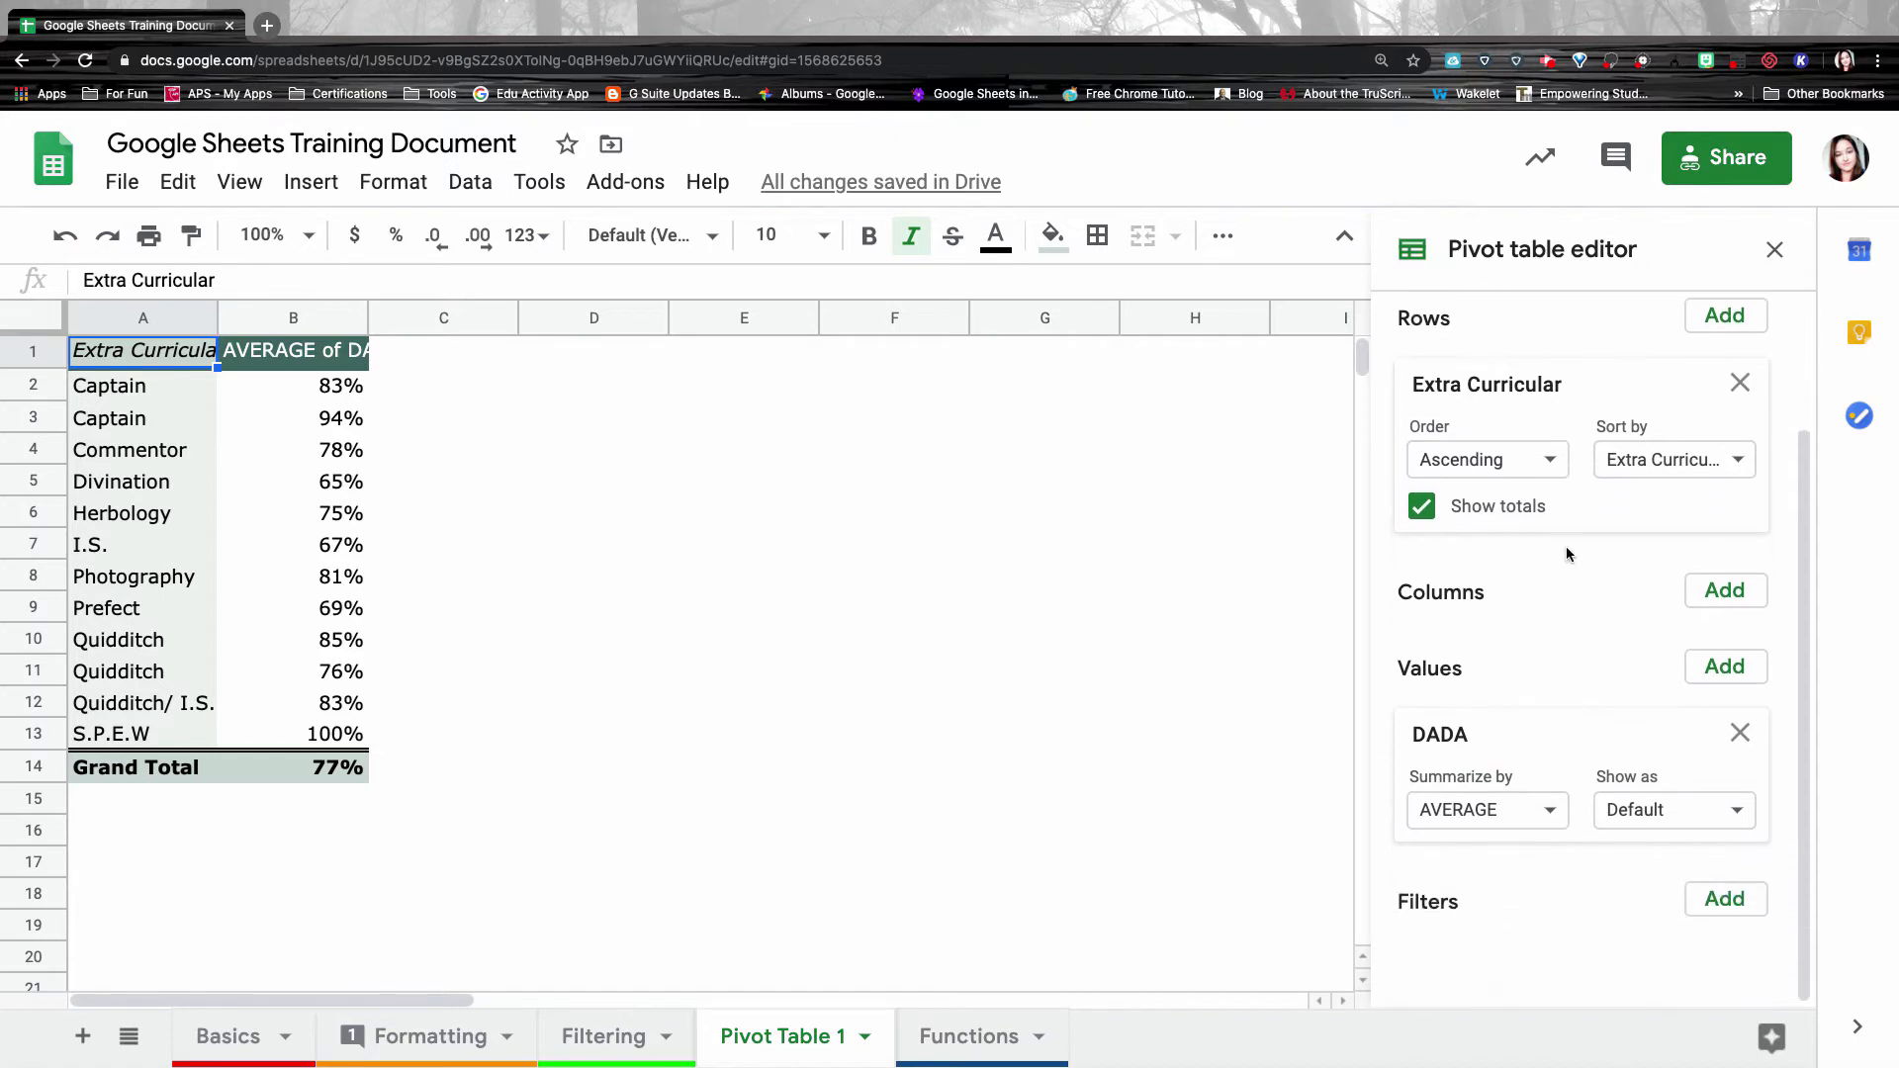
scroll(1567, 552, "up", 3)
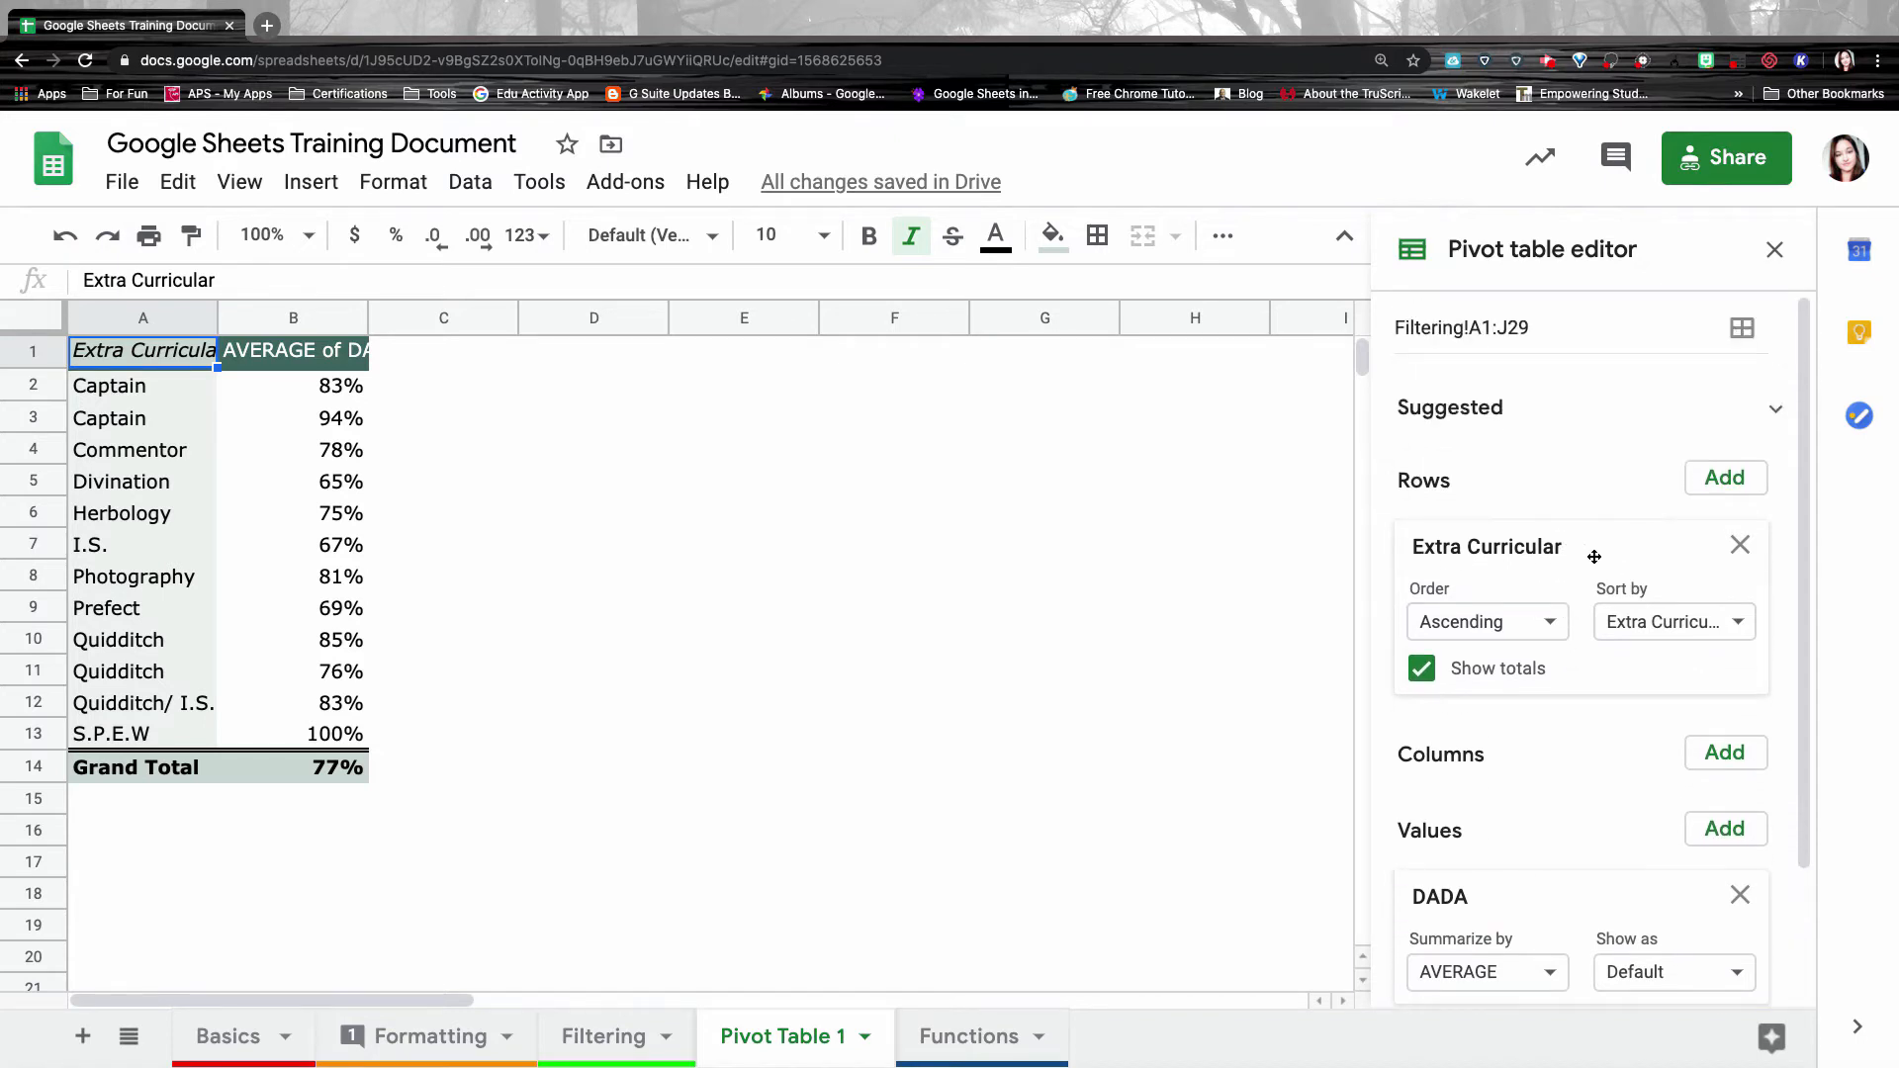
scroll(1598, 742, "down", 3)
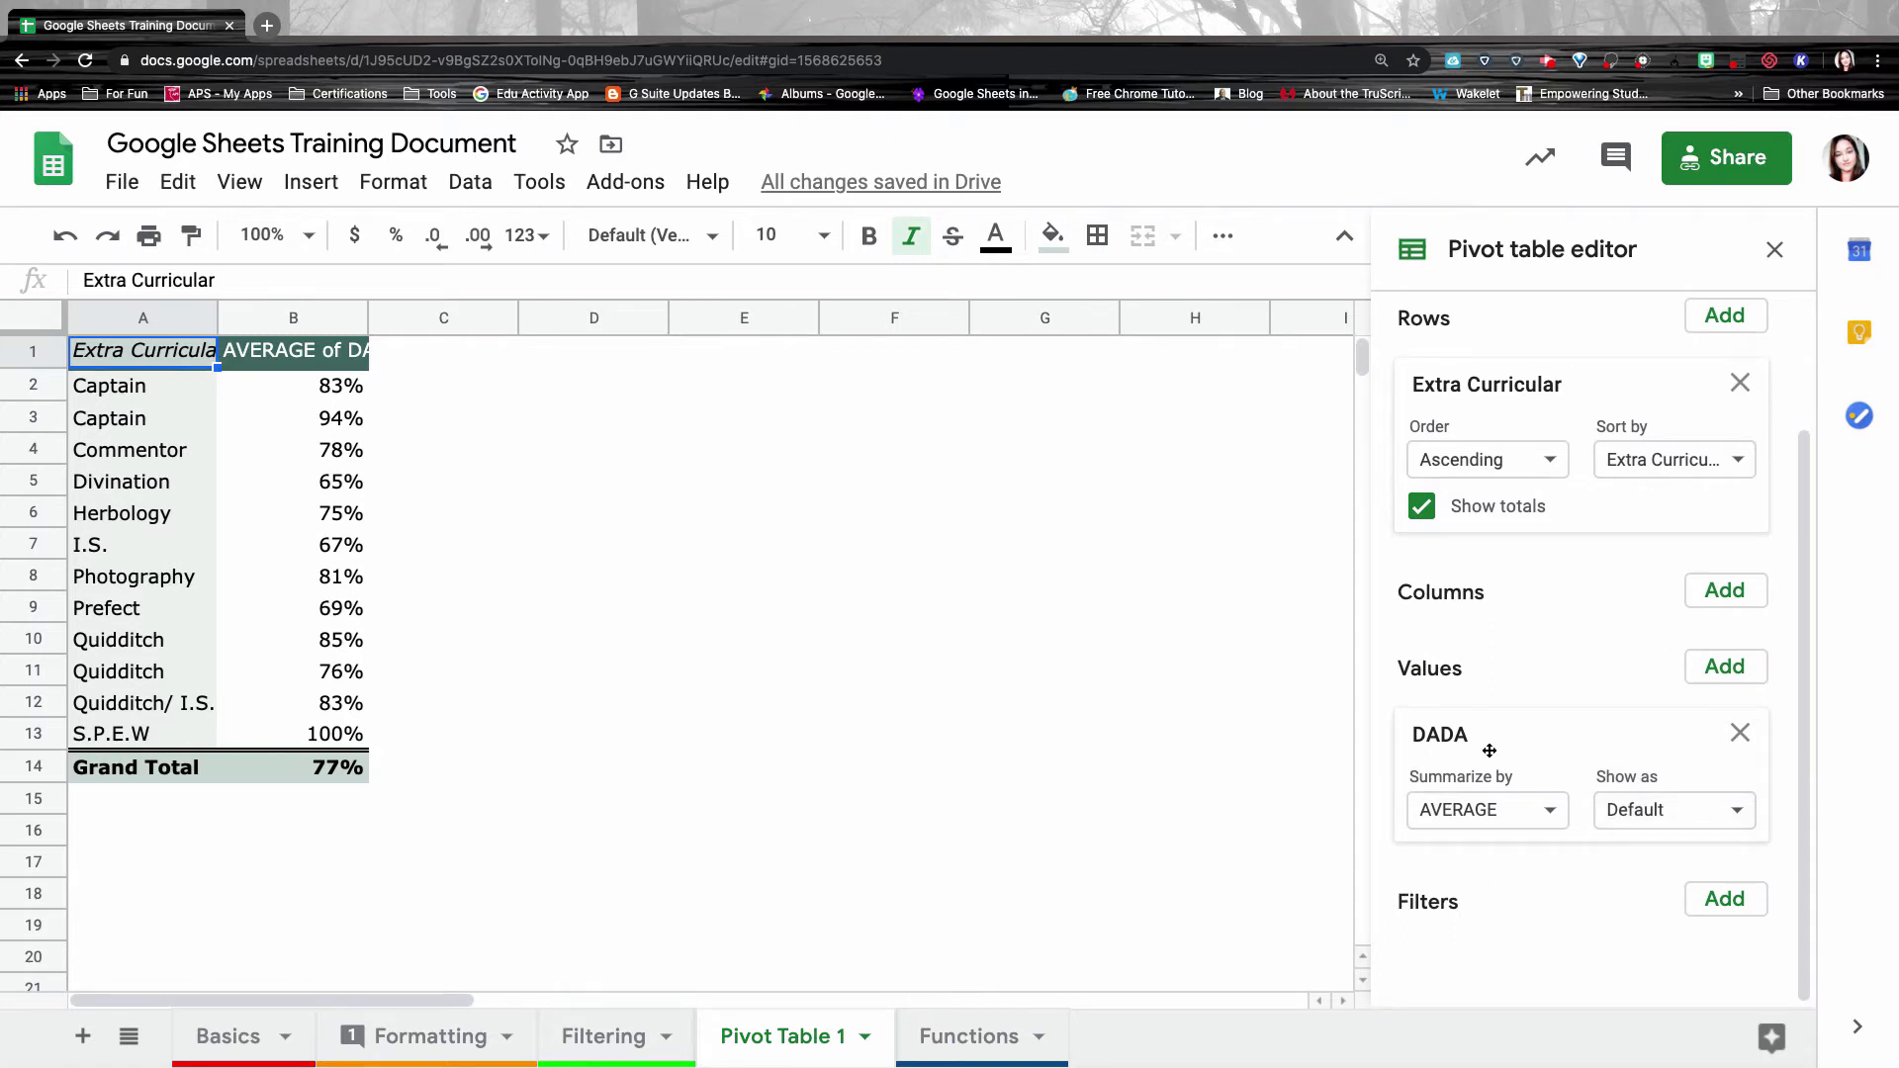
scroll(1713, 789, "up", 3)
left_click(65, 237)
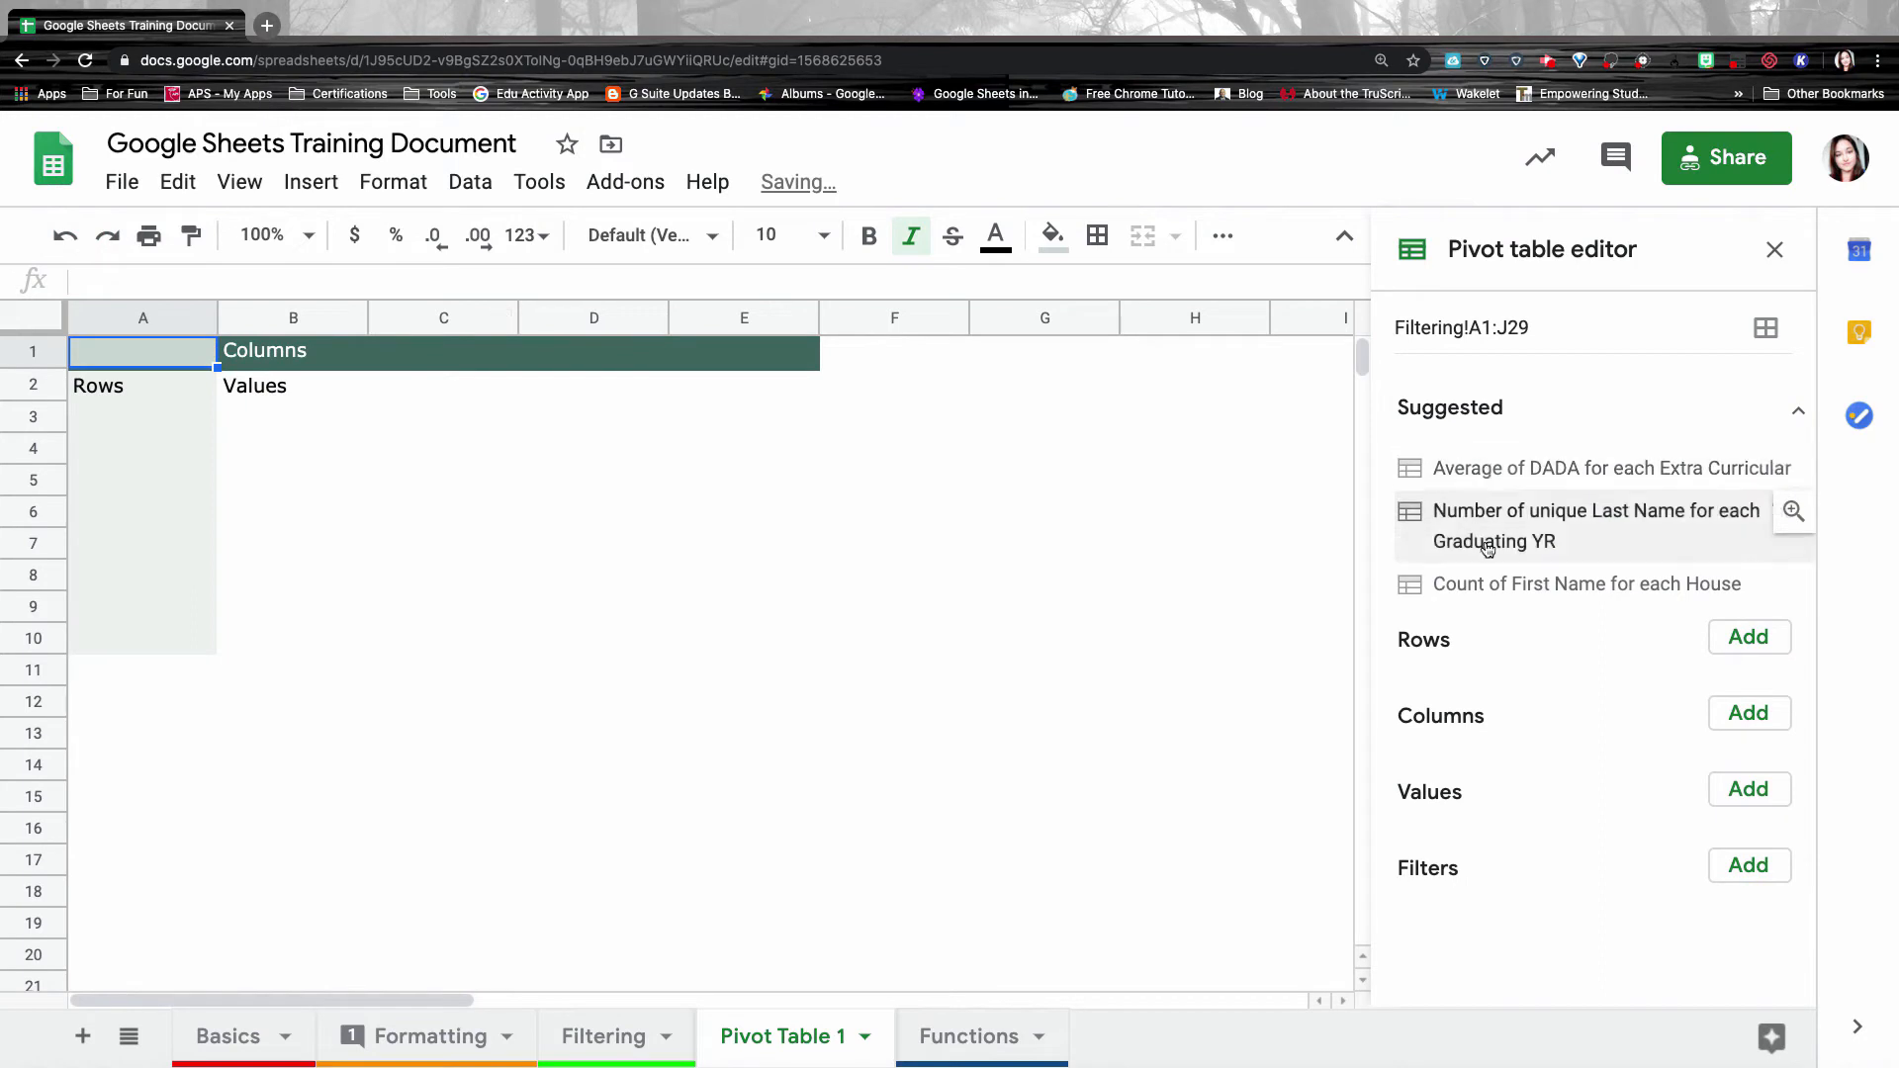
left_click(1490, 544)
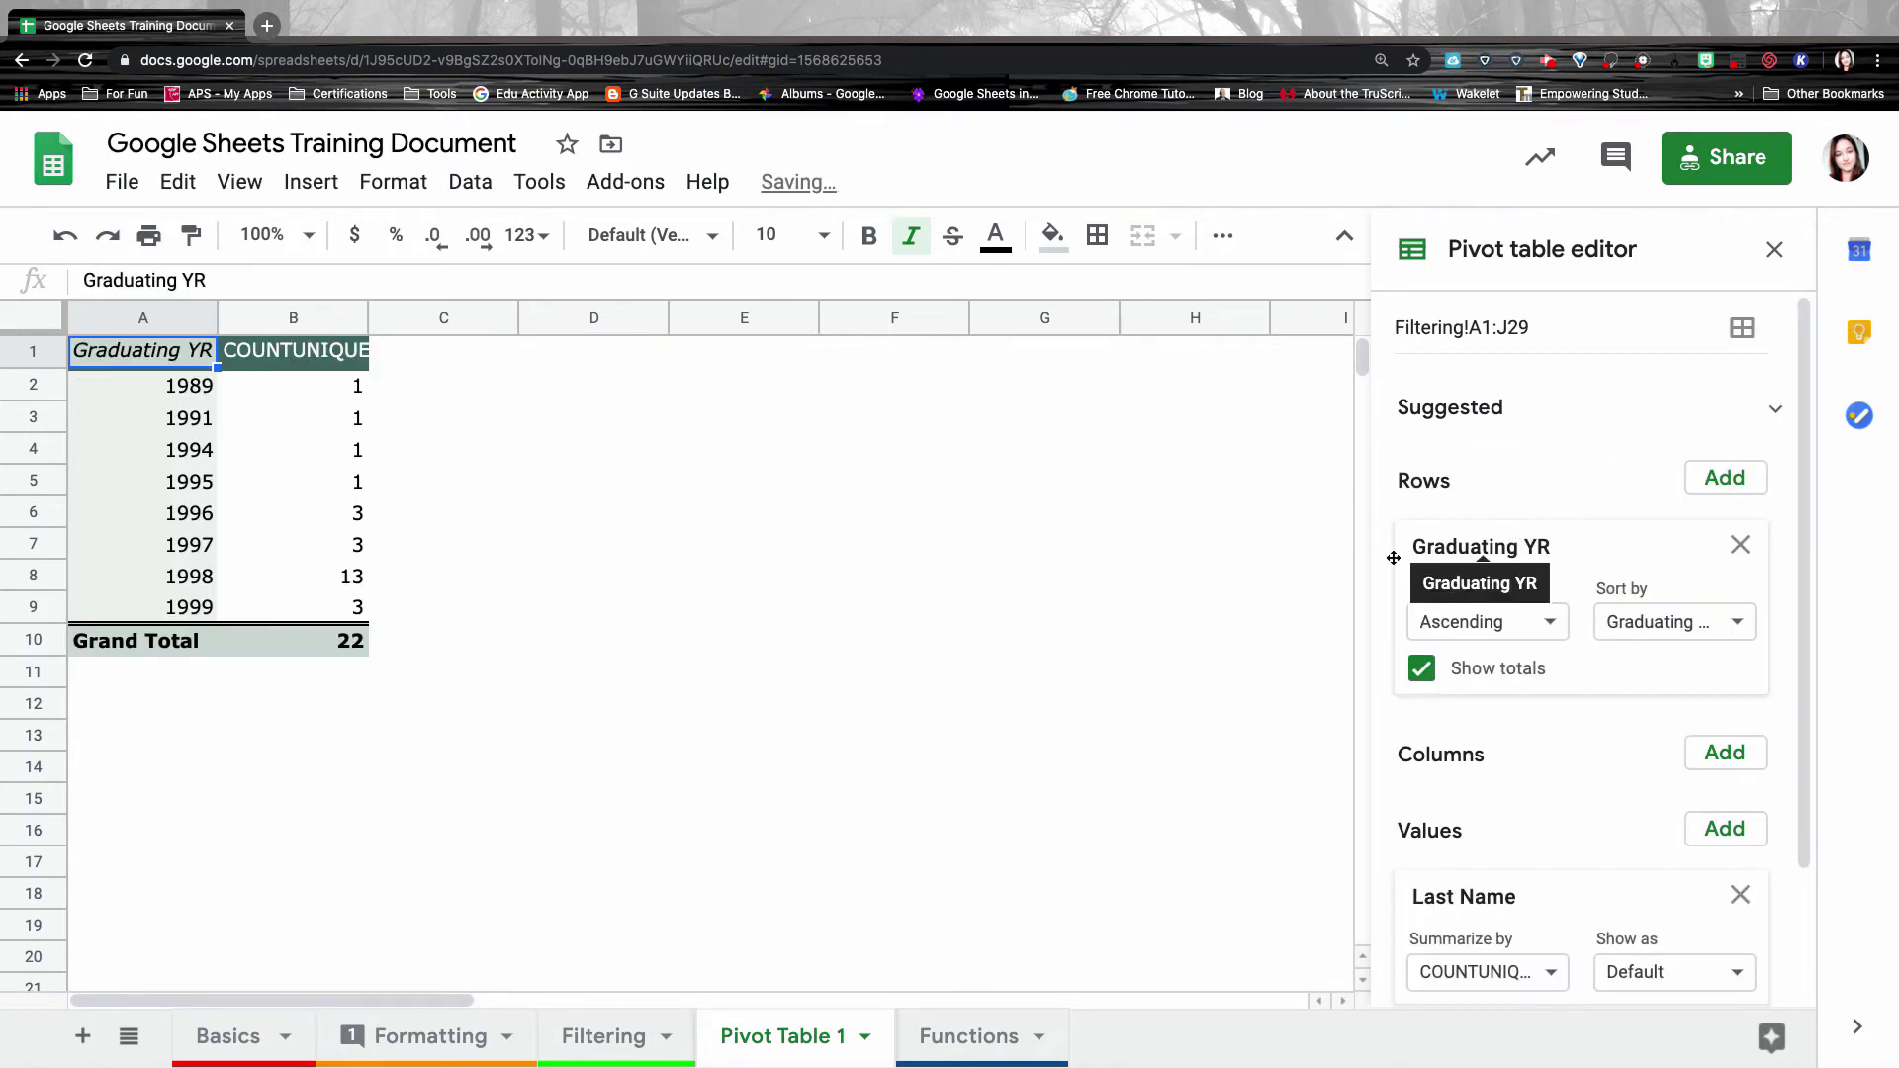
left_click(1774, 409)
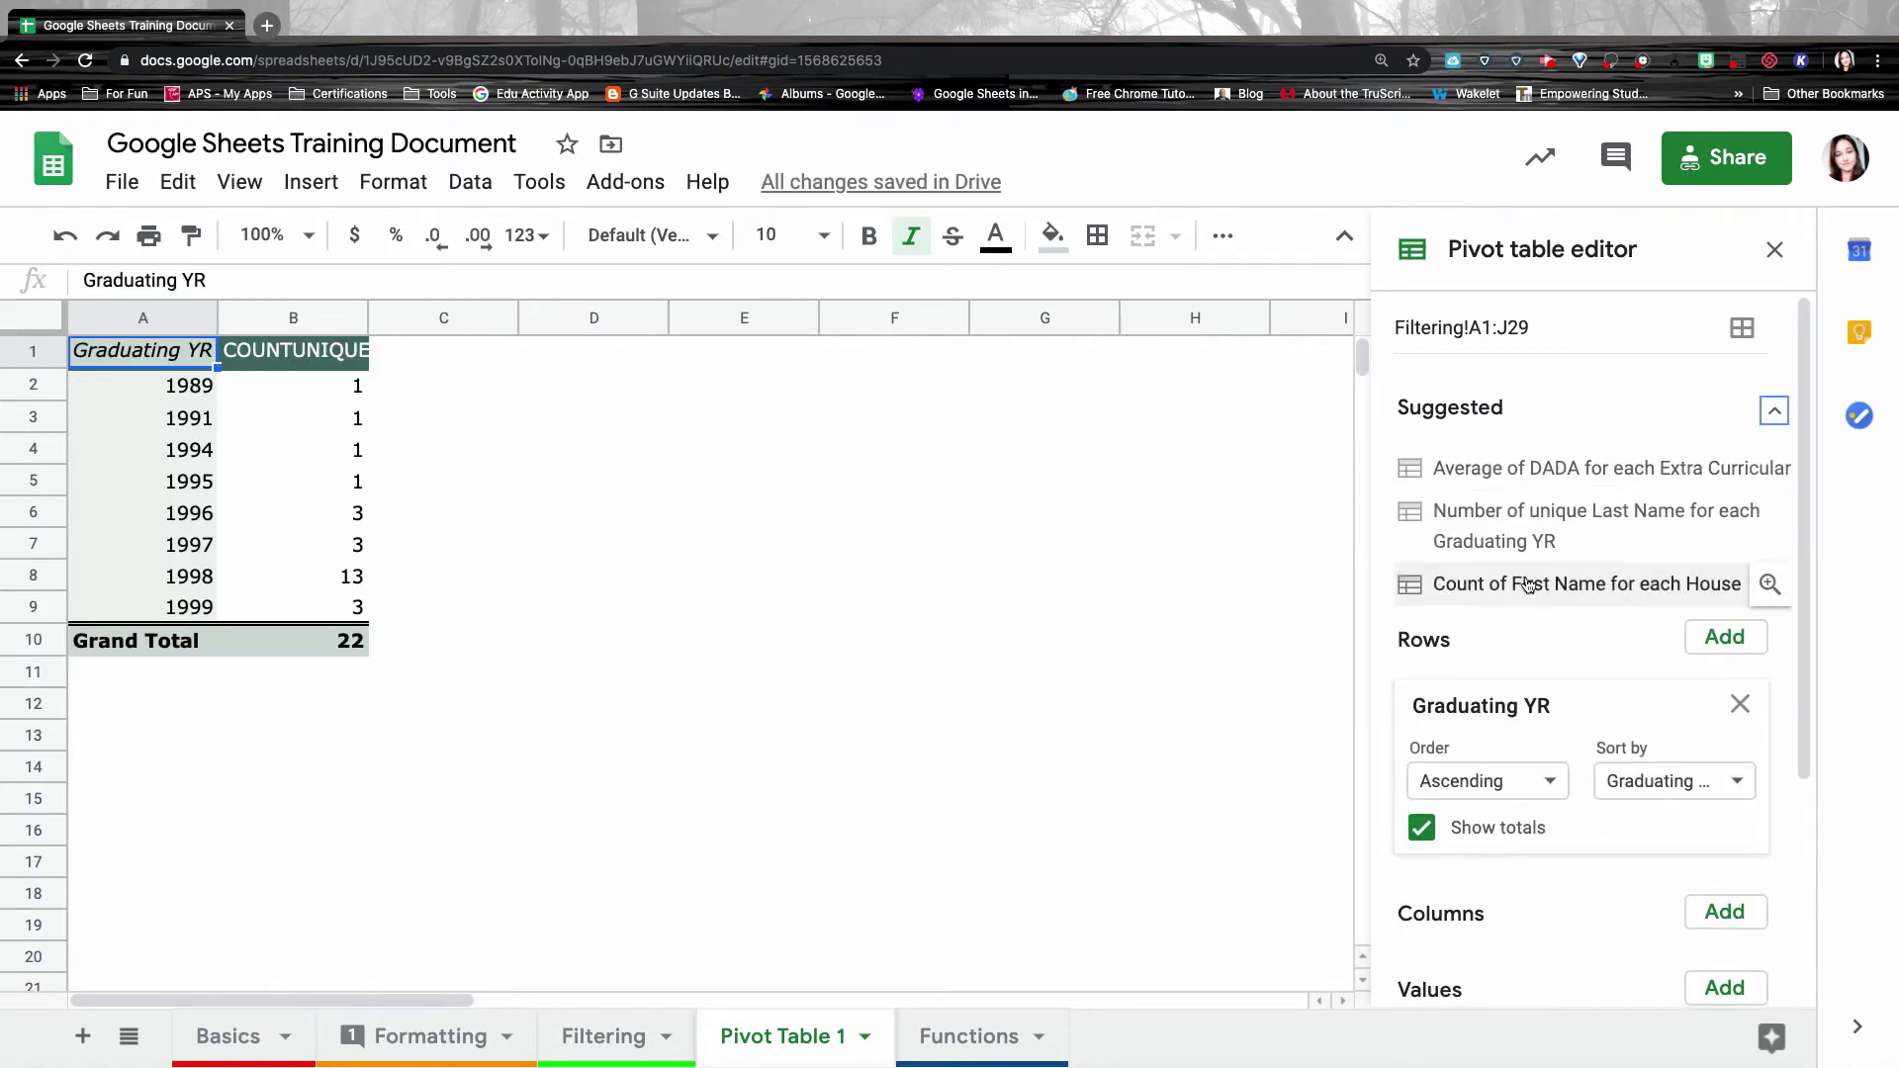
left_click(1639, 584)
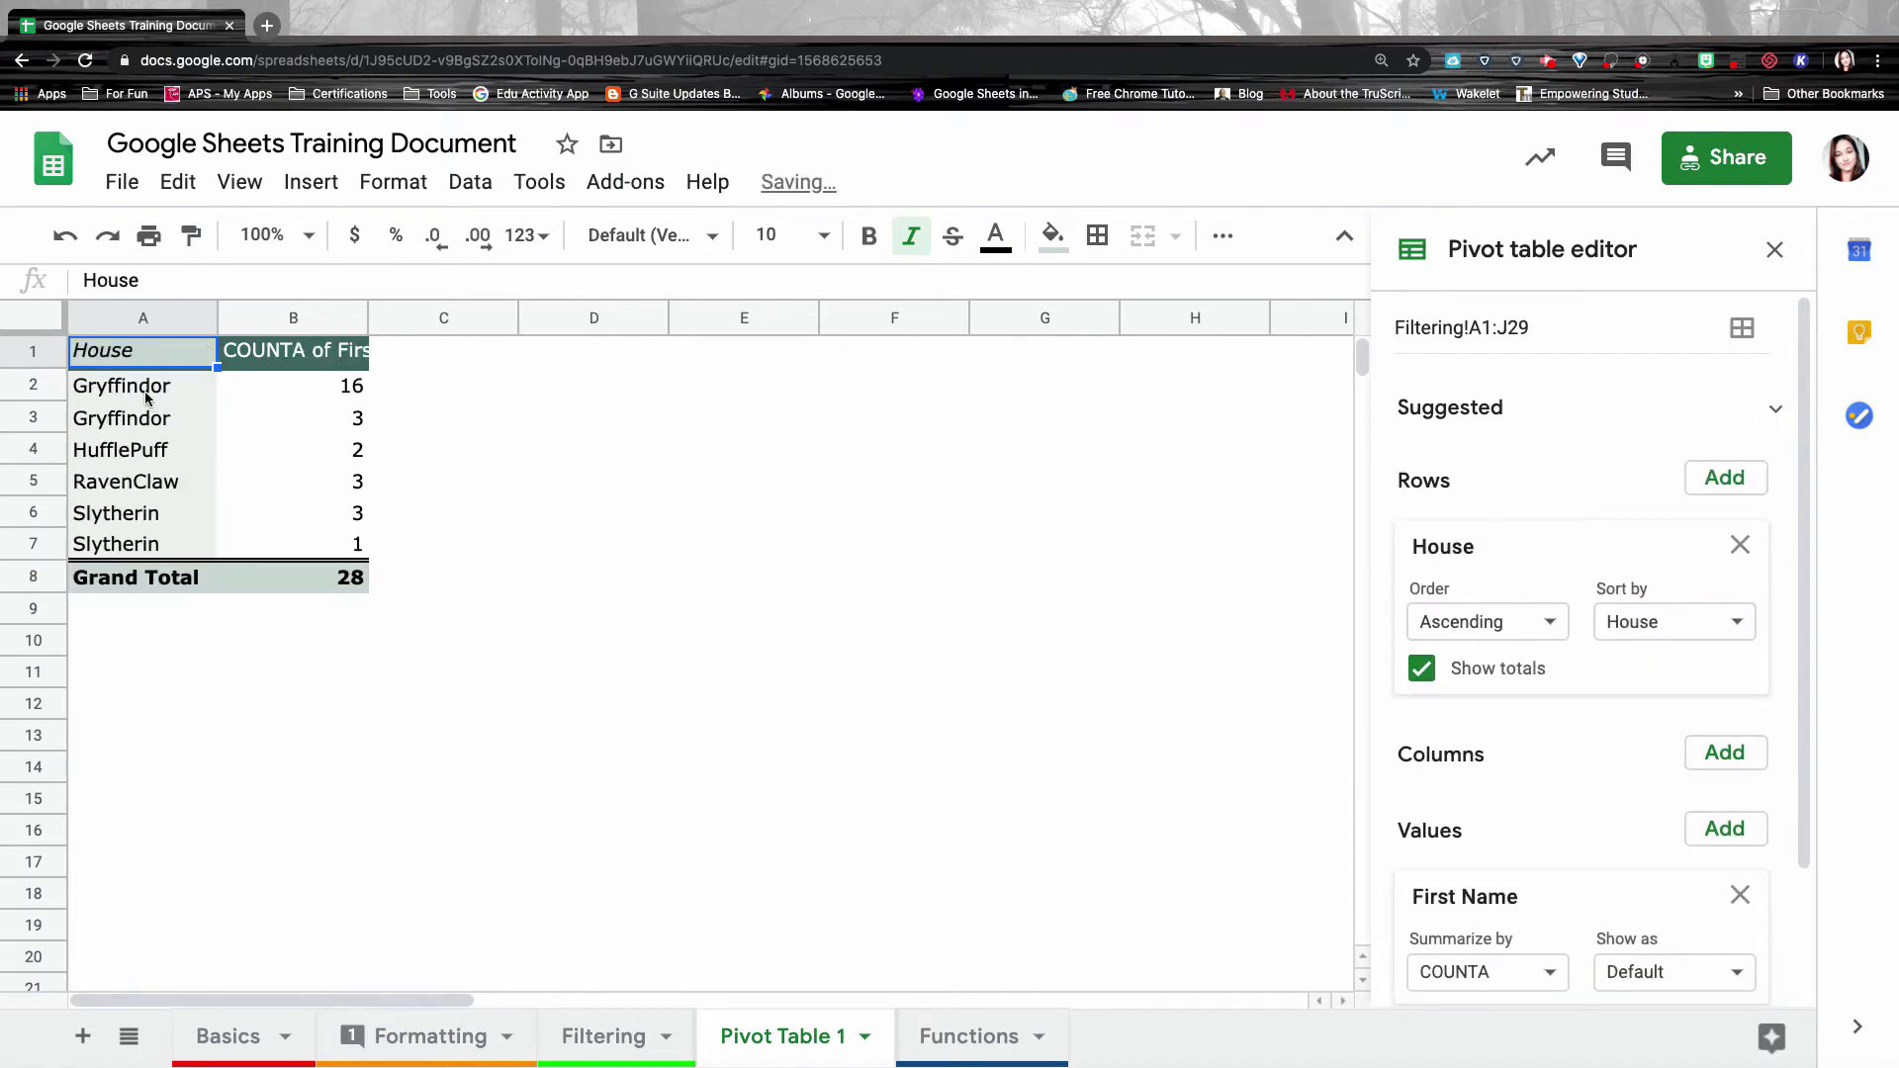
key("ctrl+z")
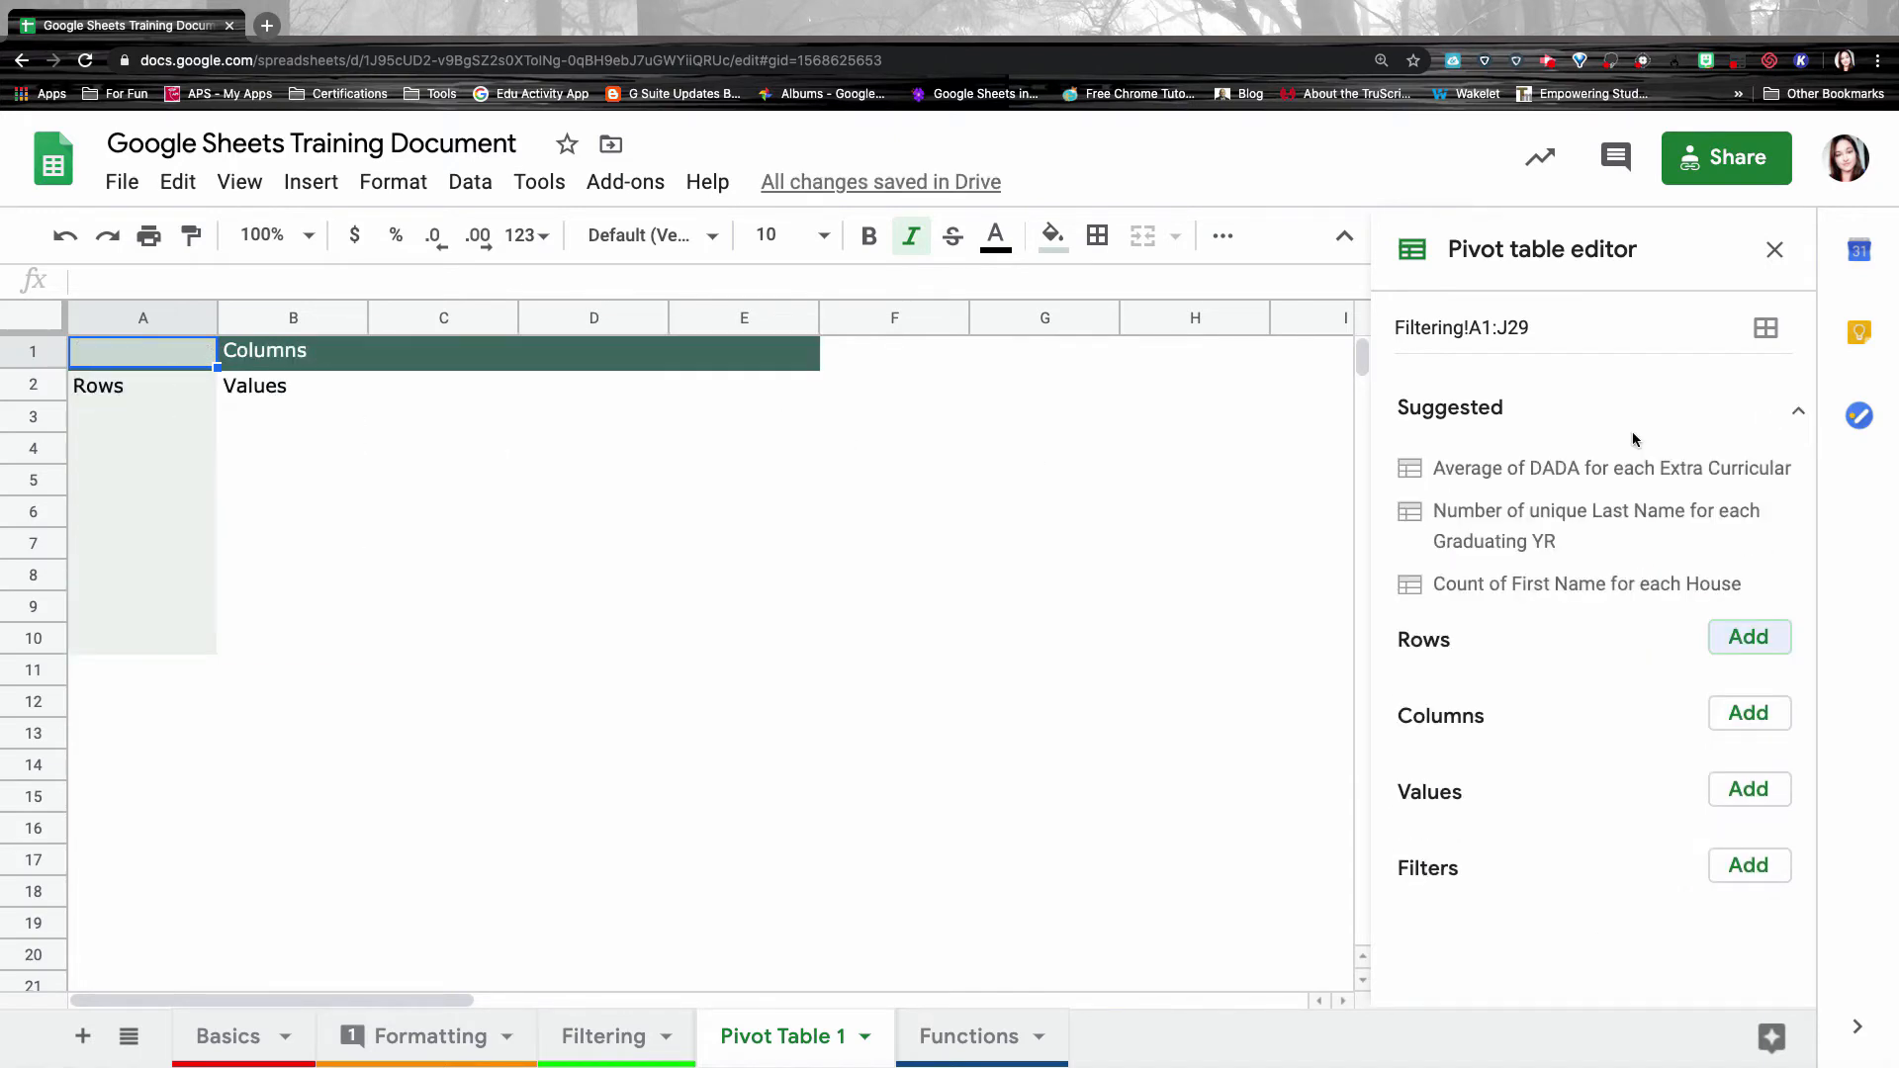
Set the pivot rows to House and the values to a count of Extra Curricular.
left_click(1748, 638)
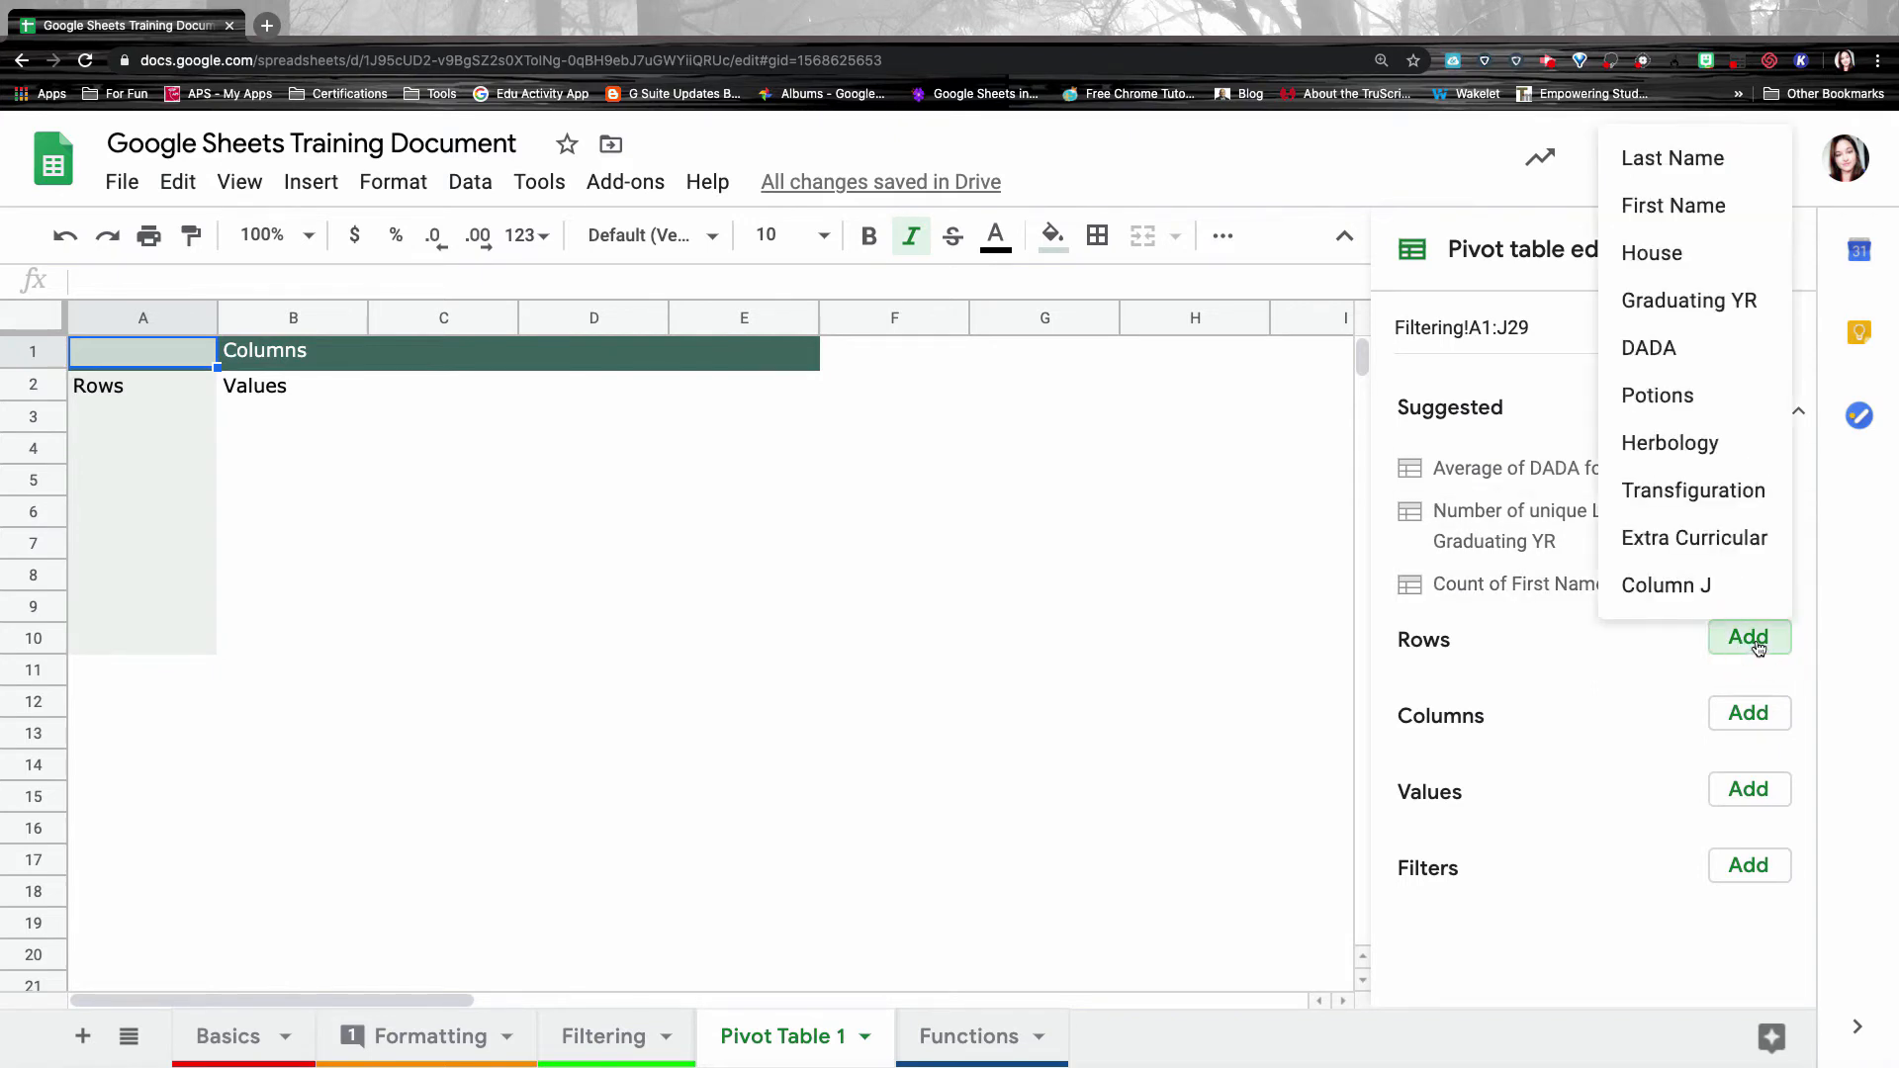
left_click(1650, 256)
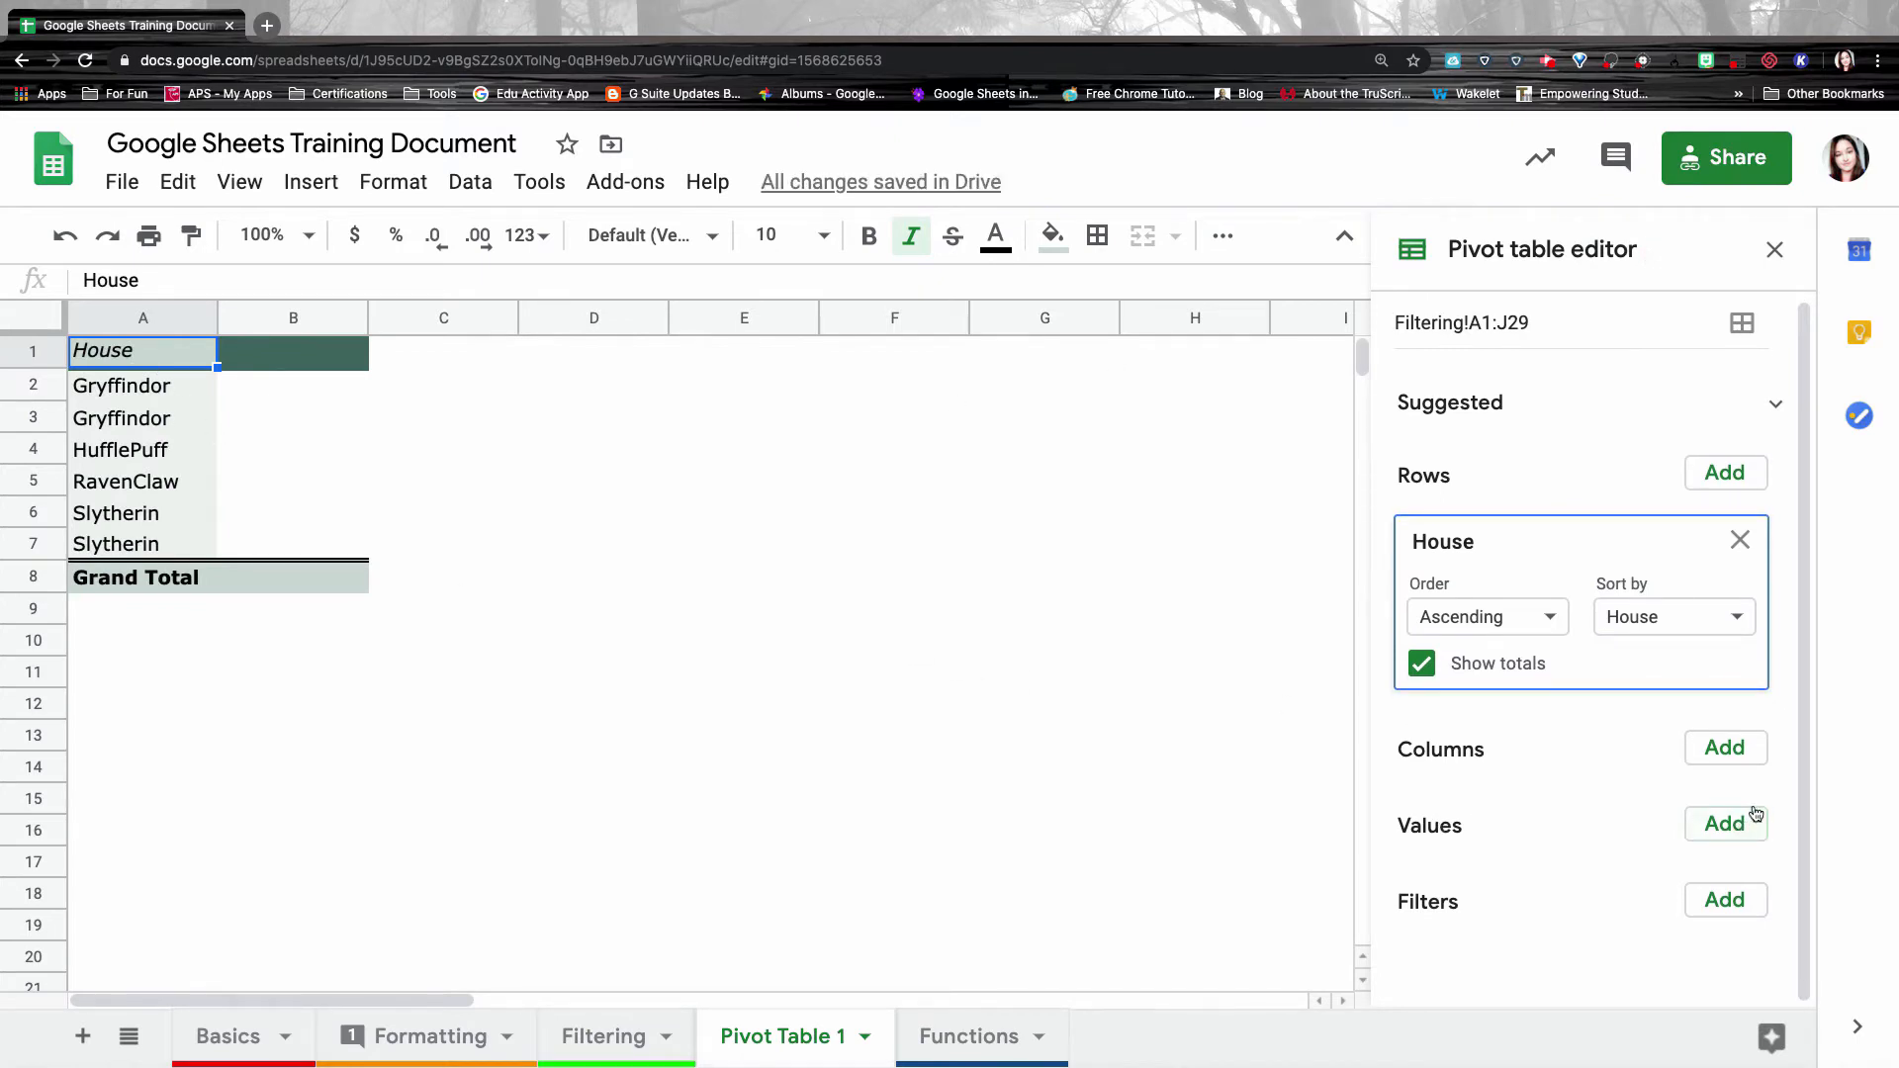
left_click(1727, 825)
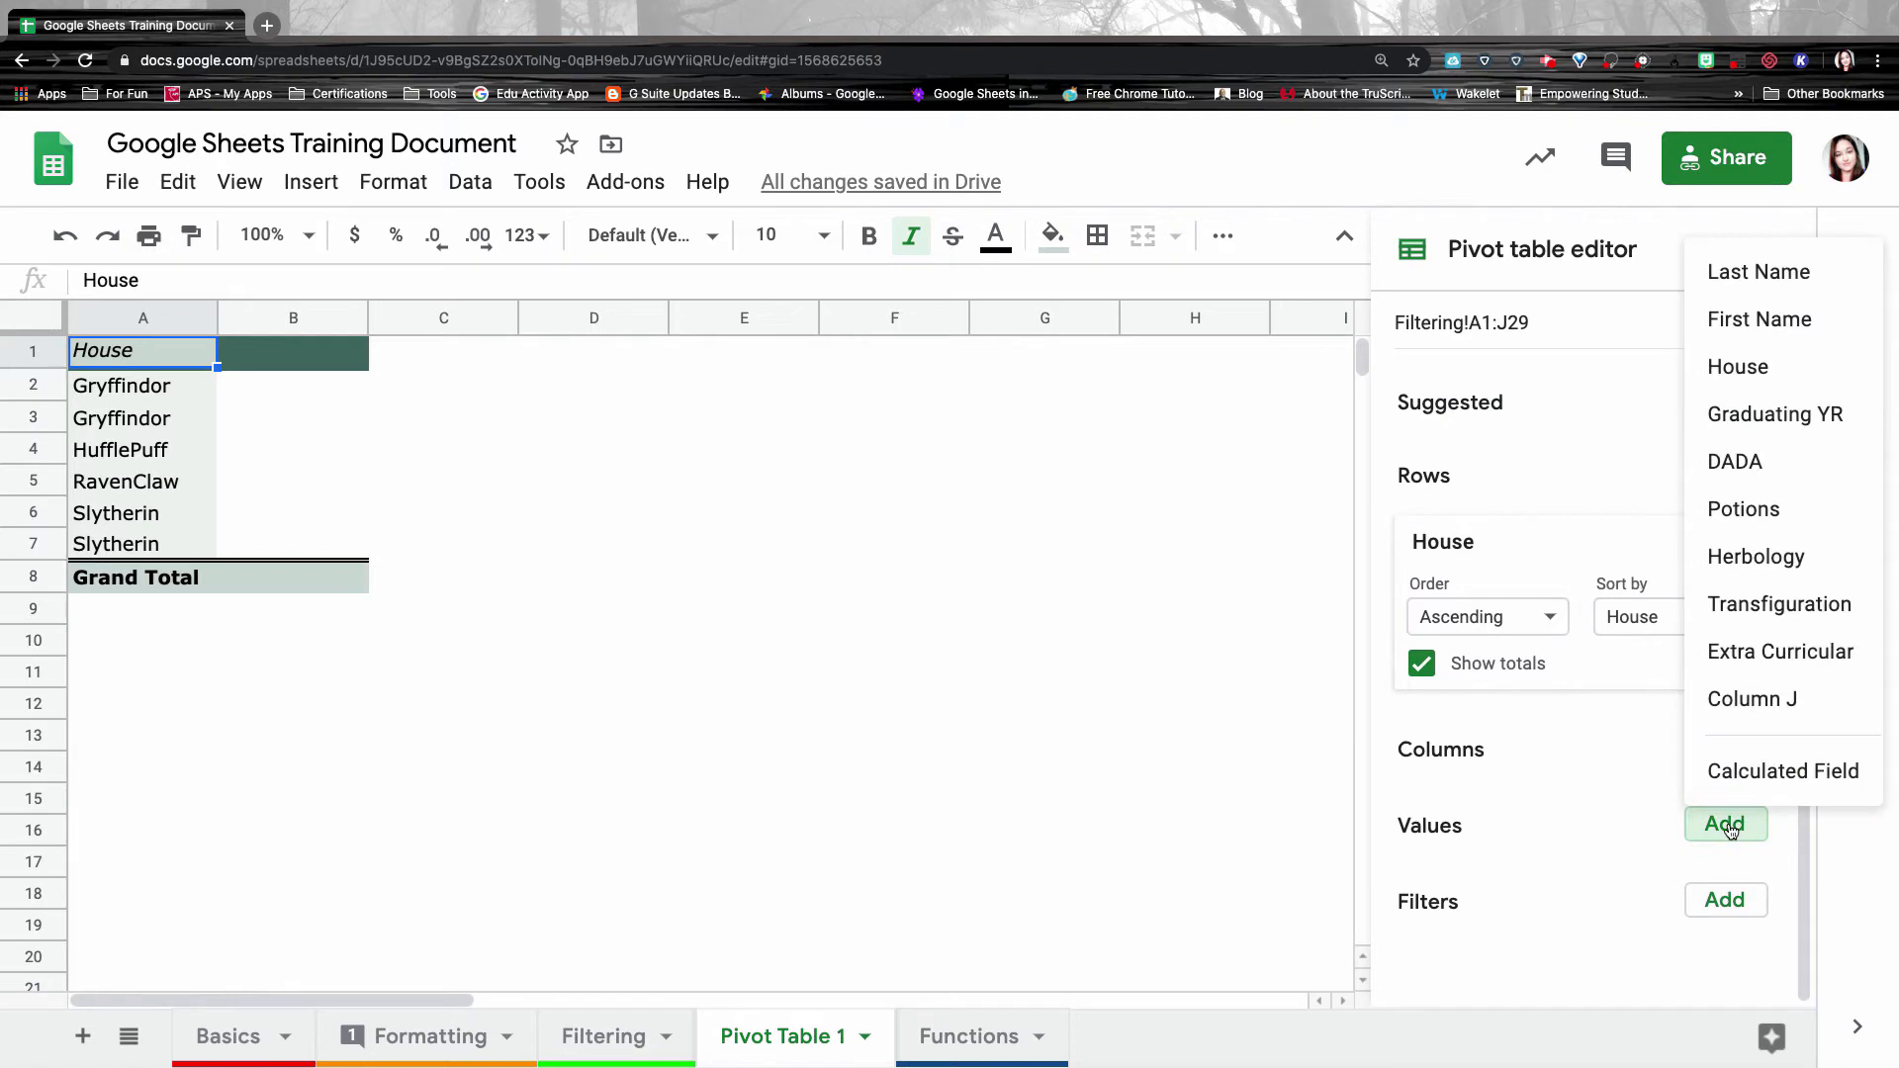
left_click(1709, 654)
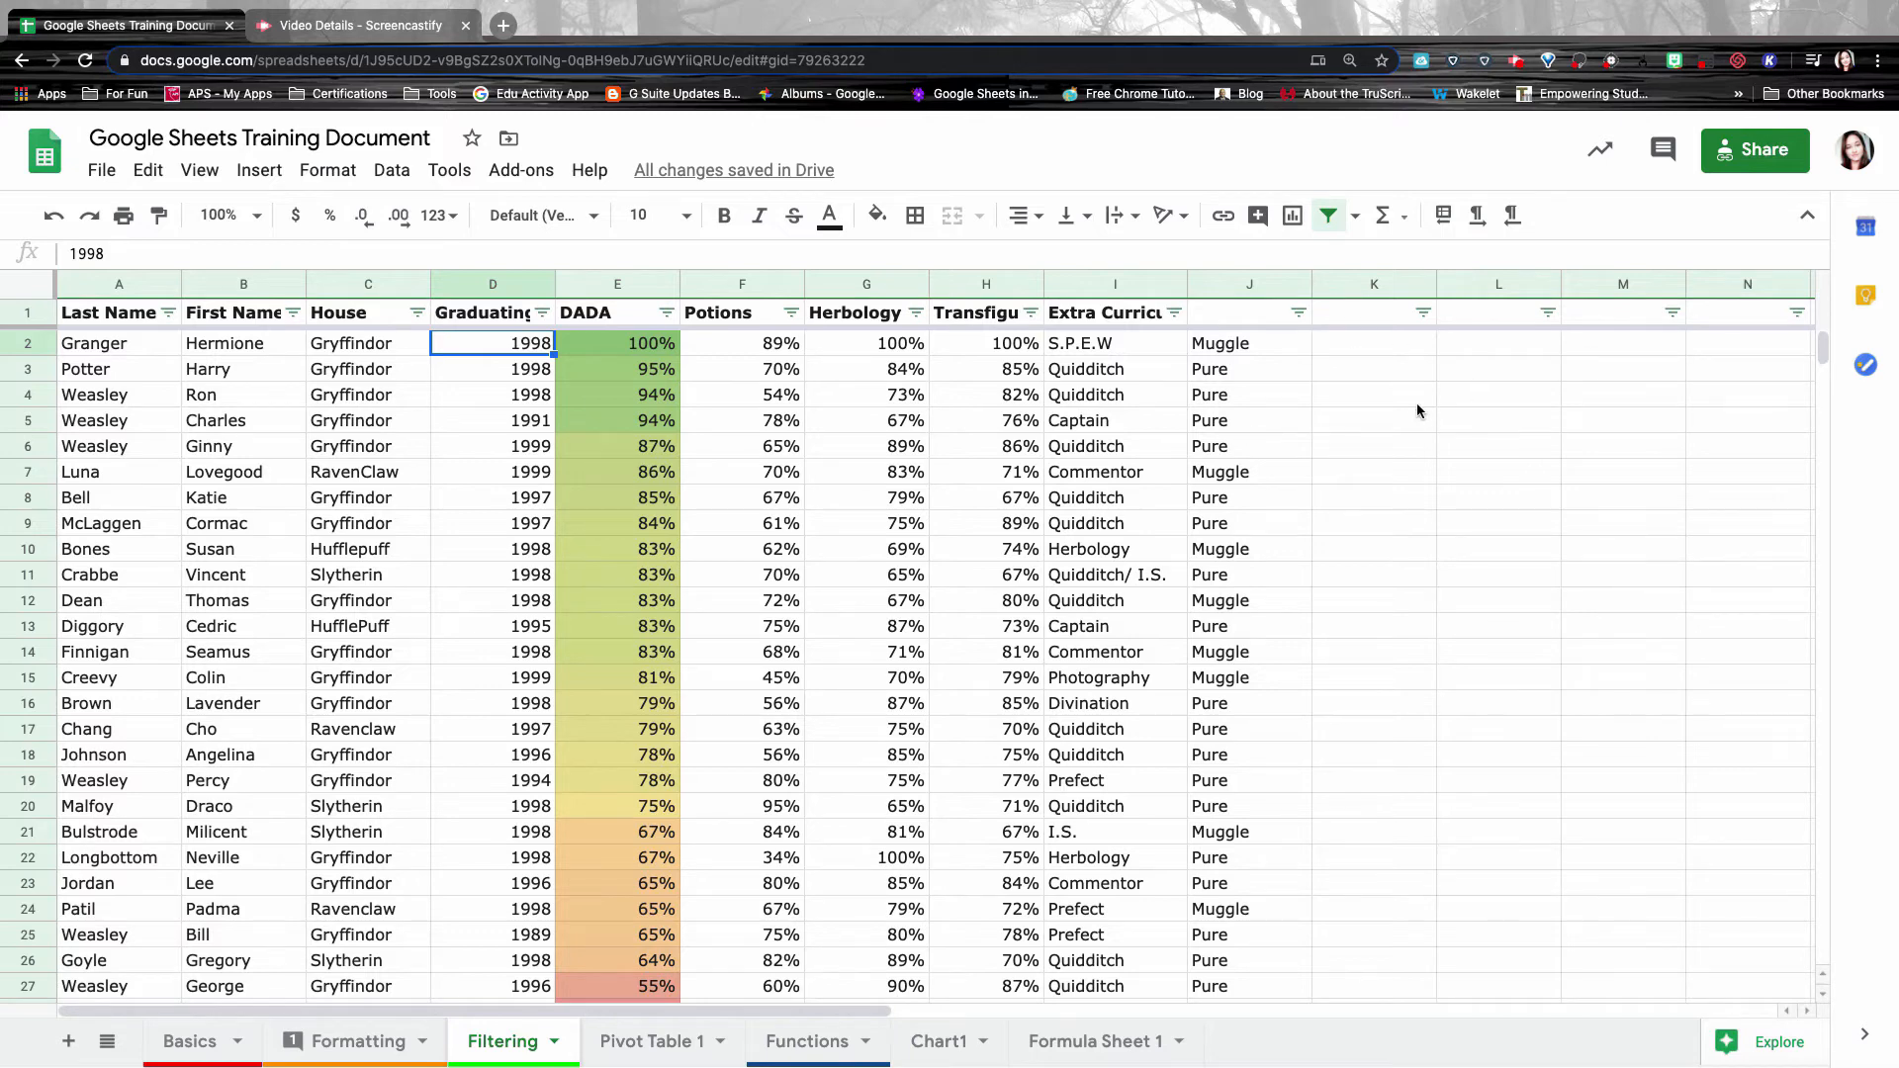
Add a 'Wand' header in K1 and open data validation for the Wand cells below it.
left_click(1384, 316)
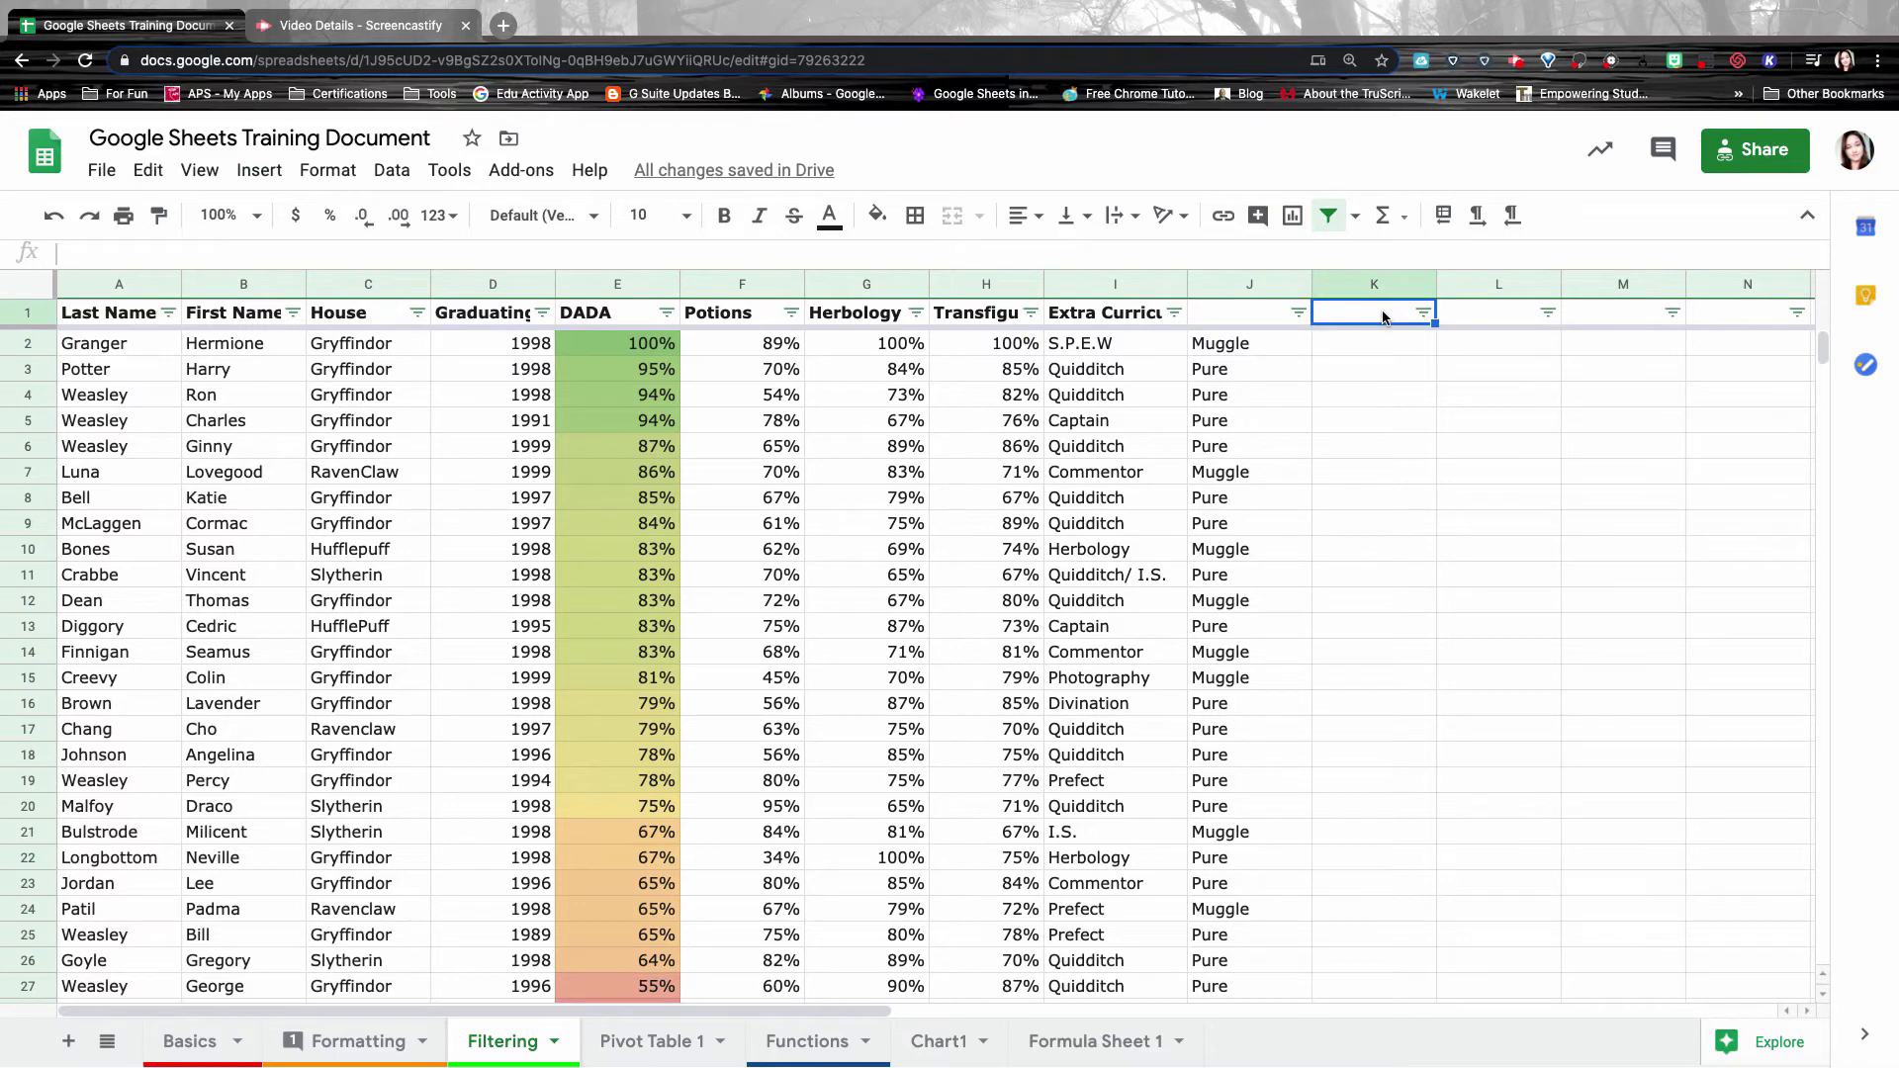
type("Wand")
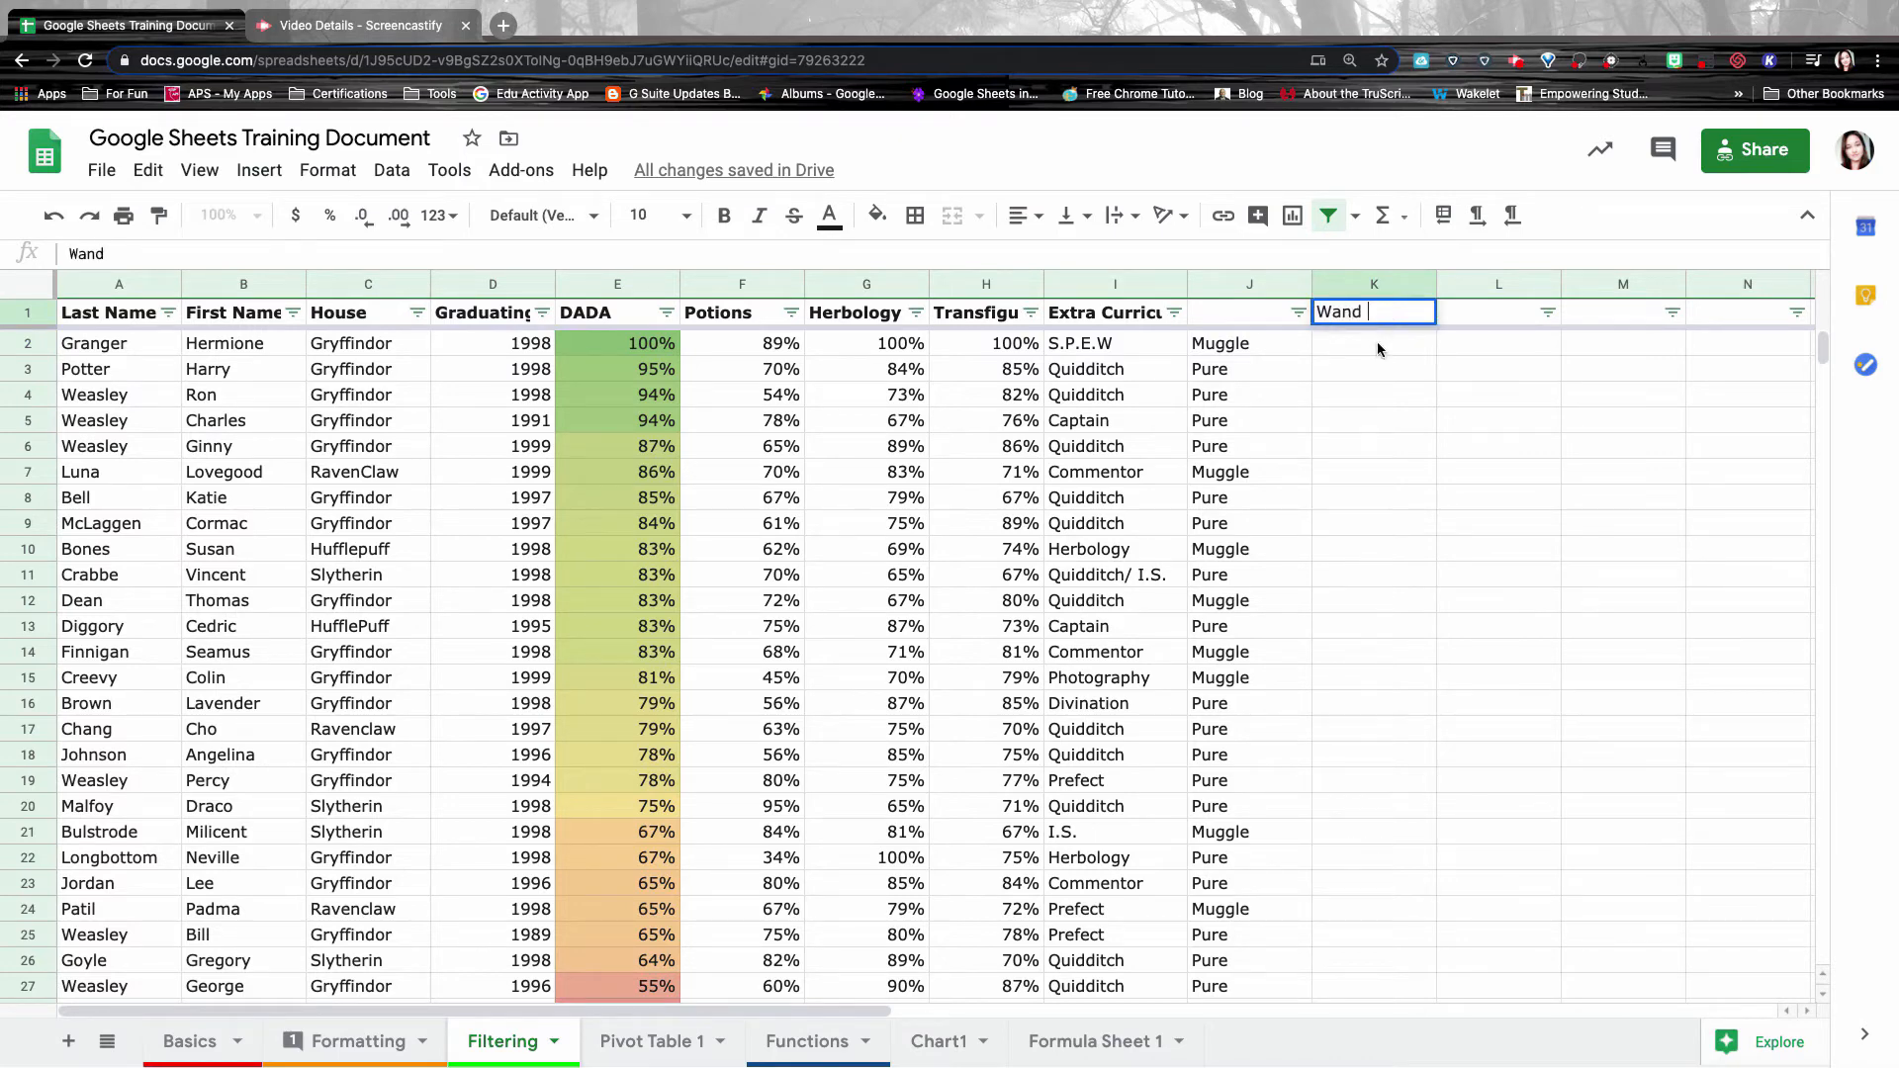
left_click(1378, 348)
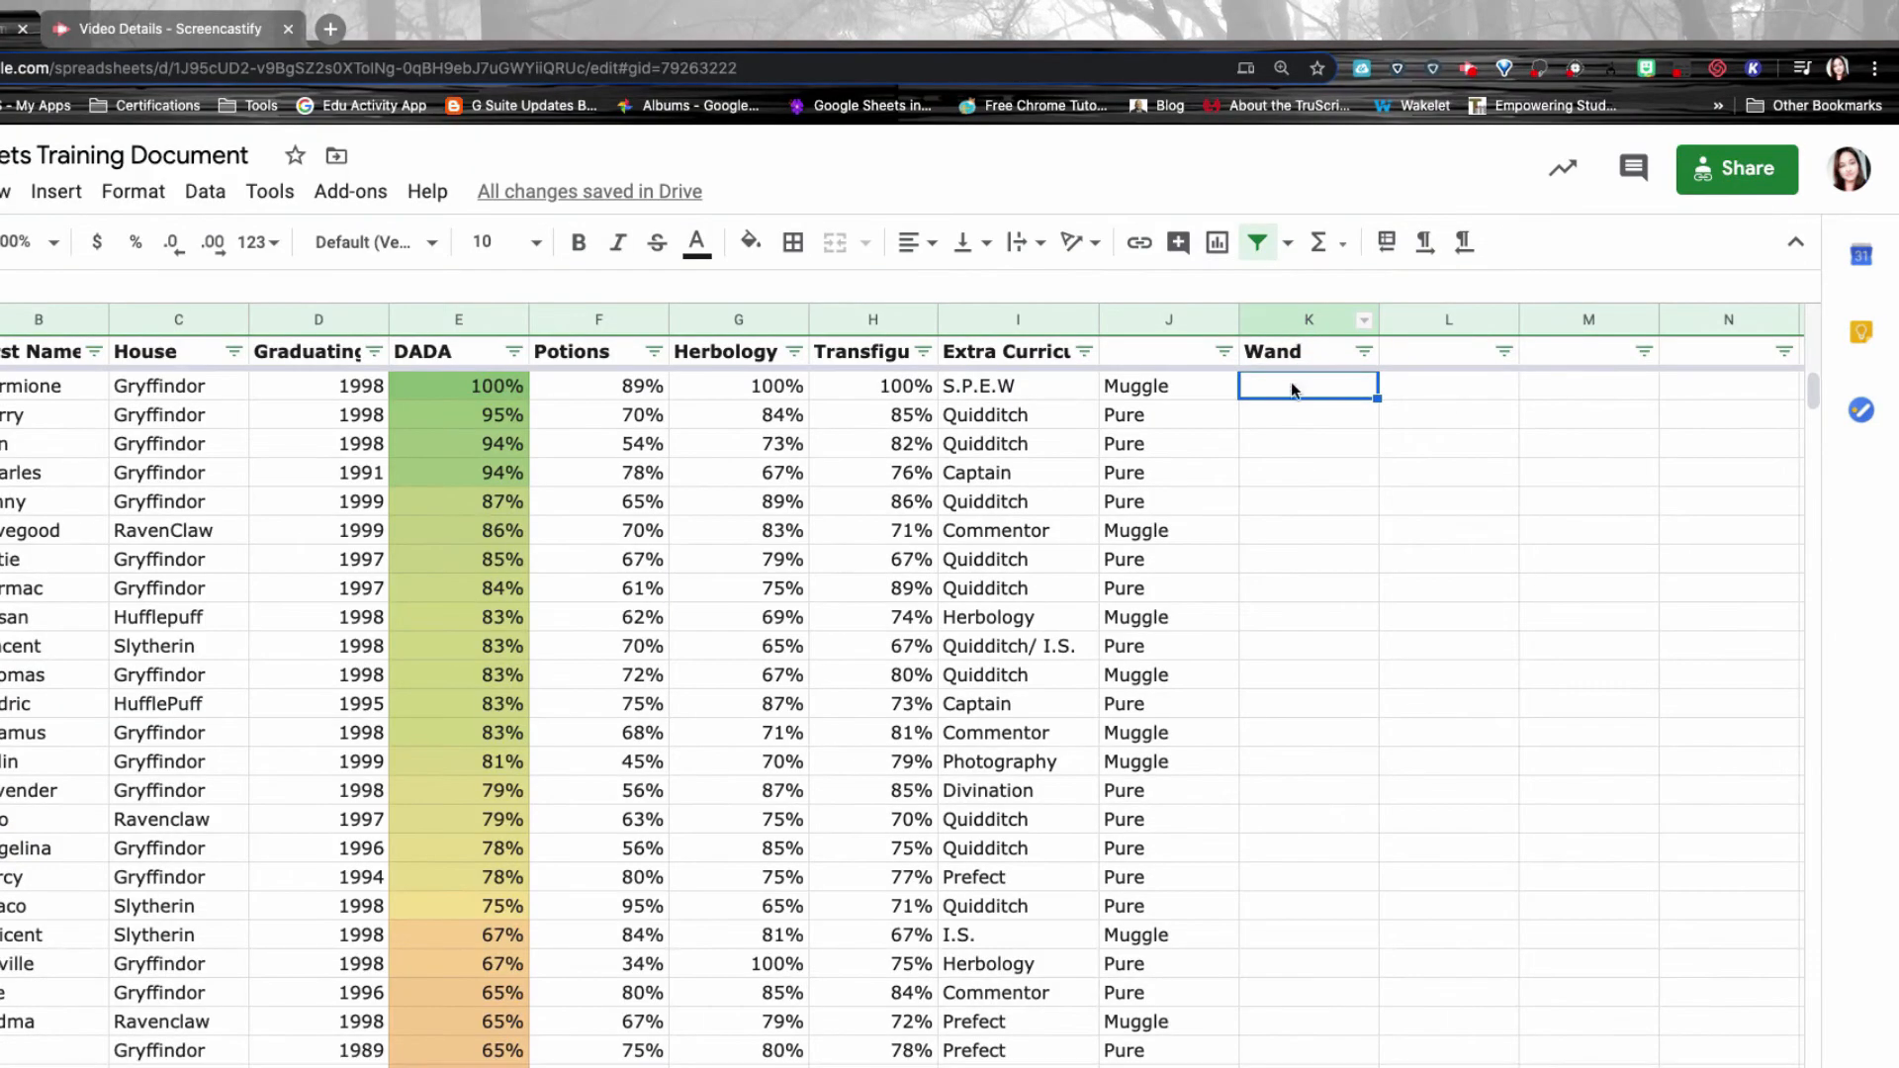
key("super+shift+Down")
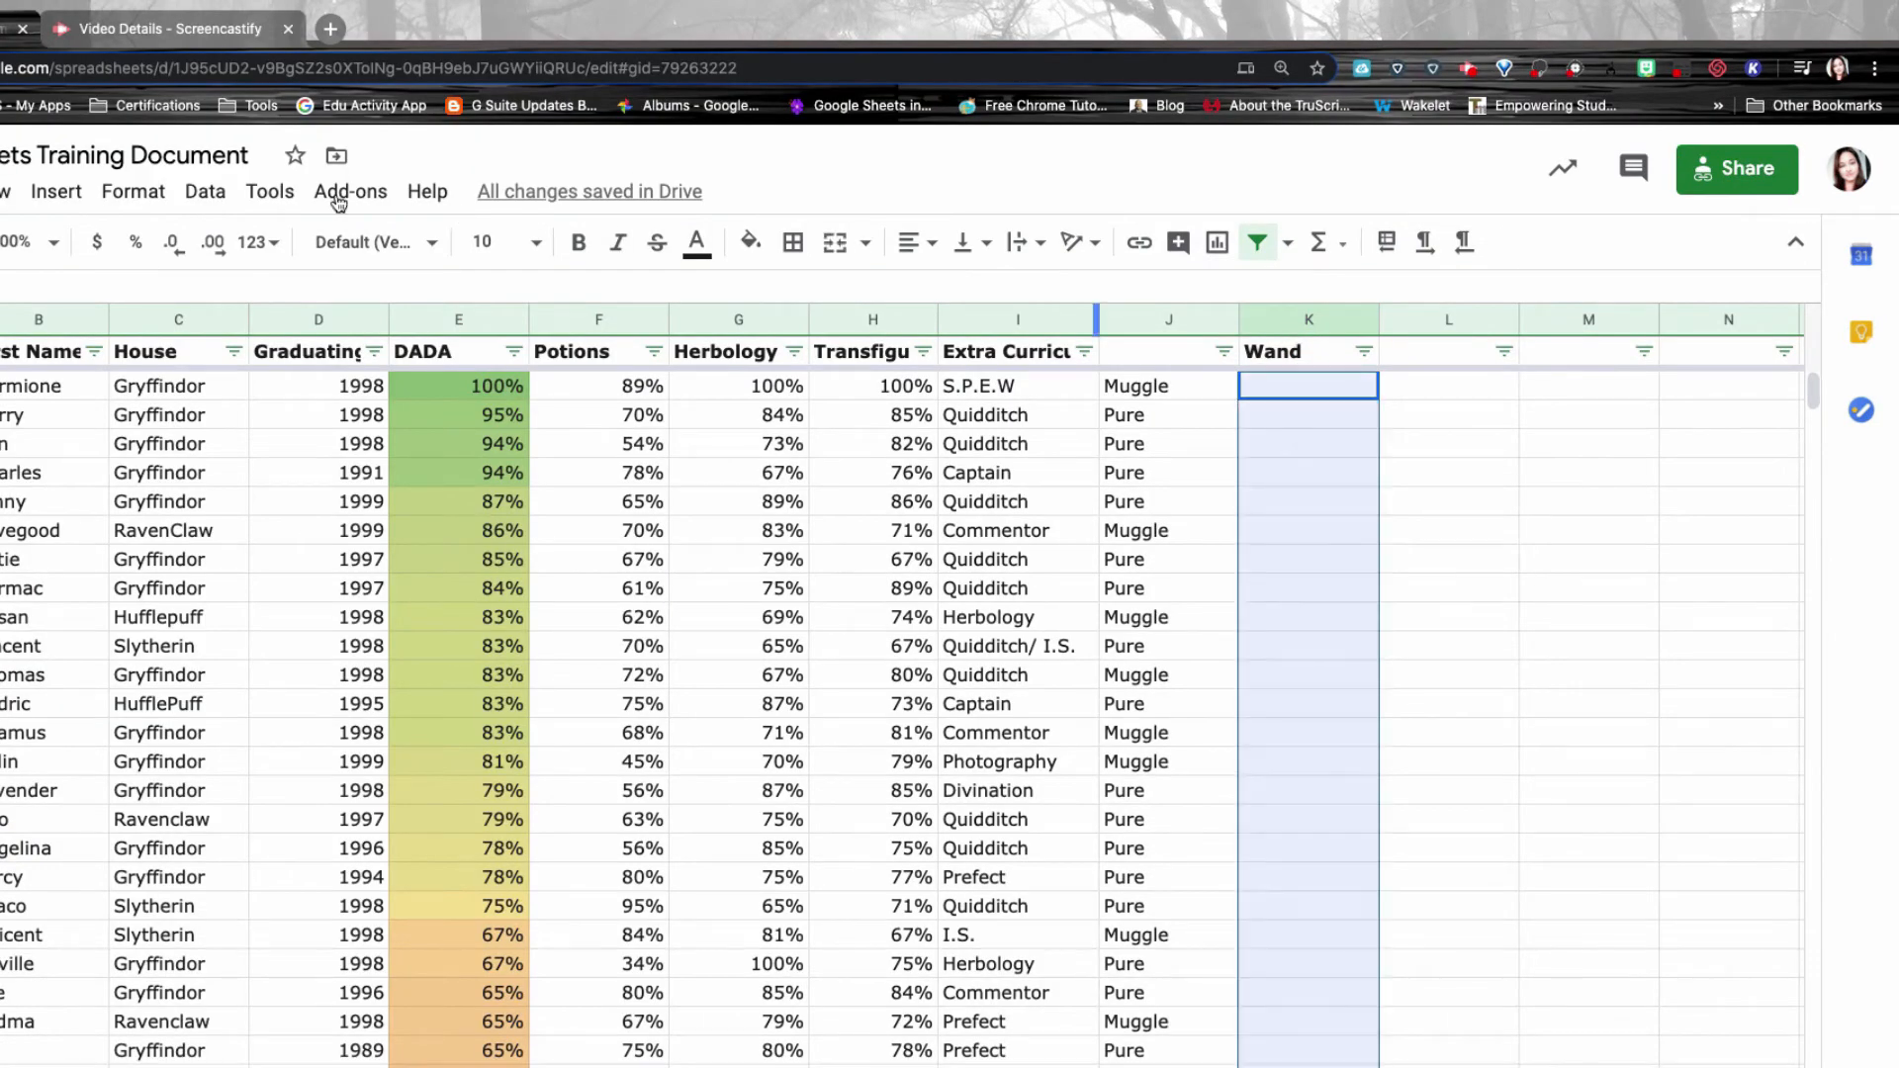
left_click(210, 193)
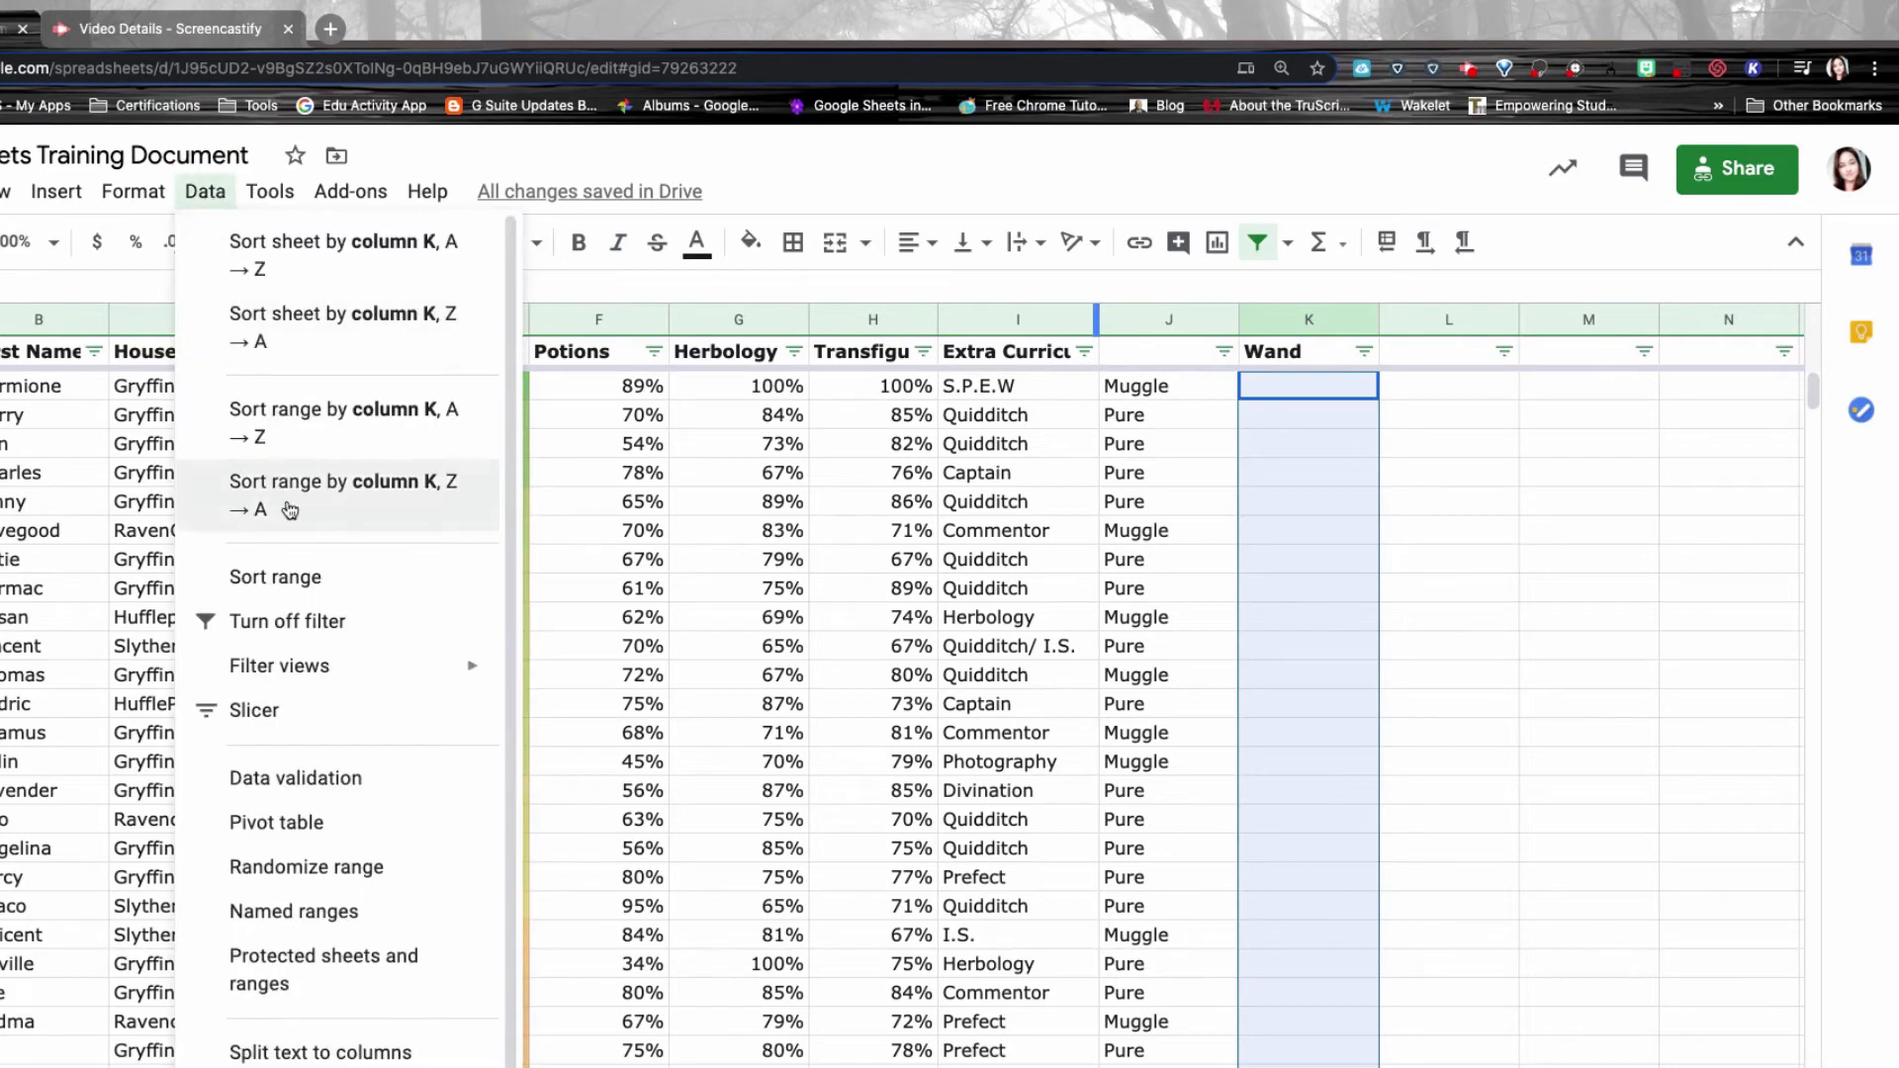
left_click(306, 664)
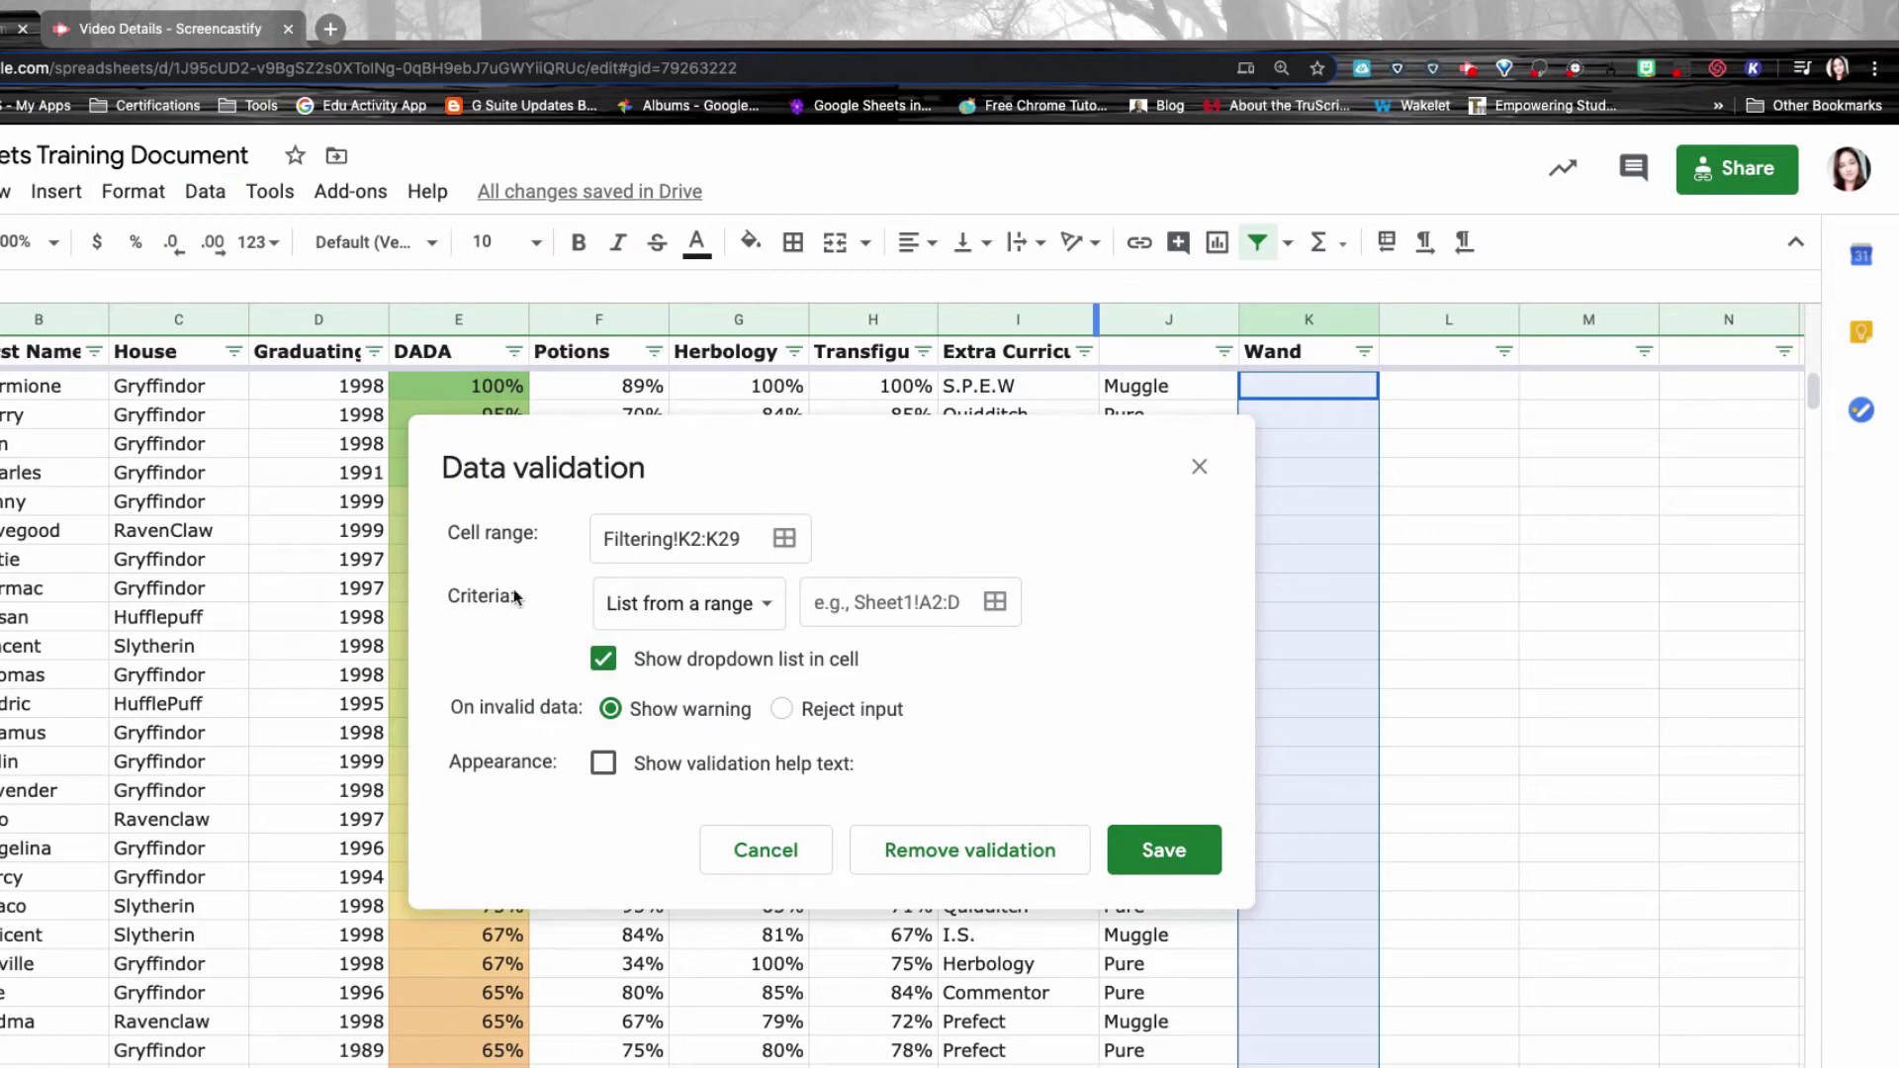
Try the list-from-range and number criteria, viewing the number and text condition options.
left_click(682, 618)
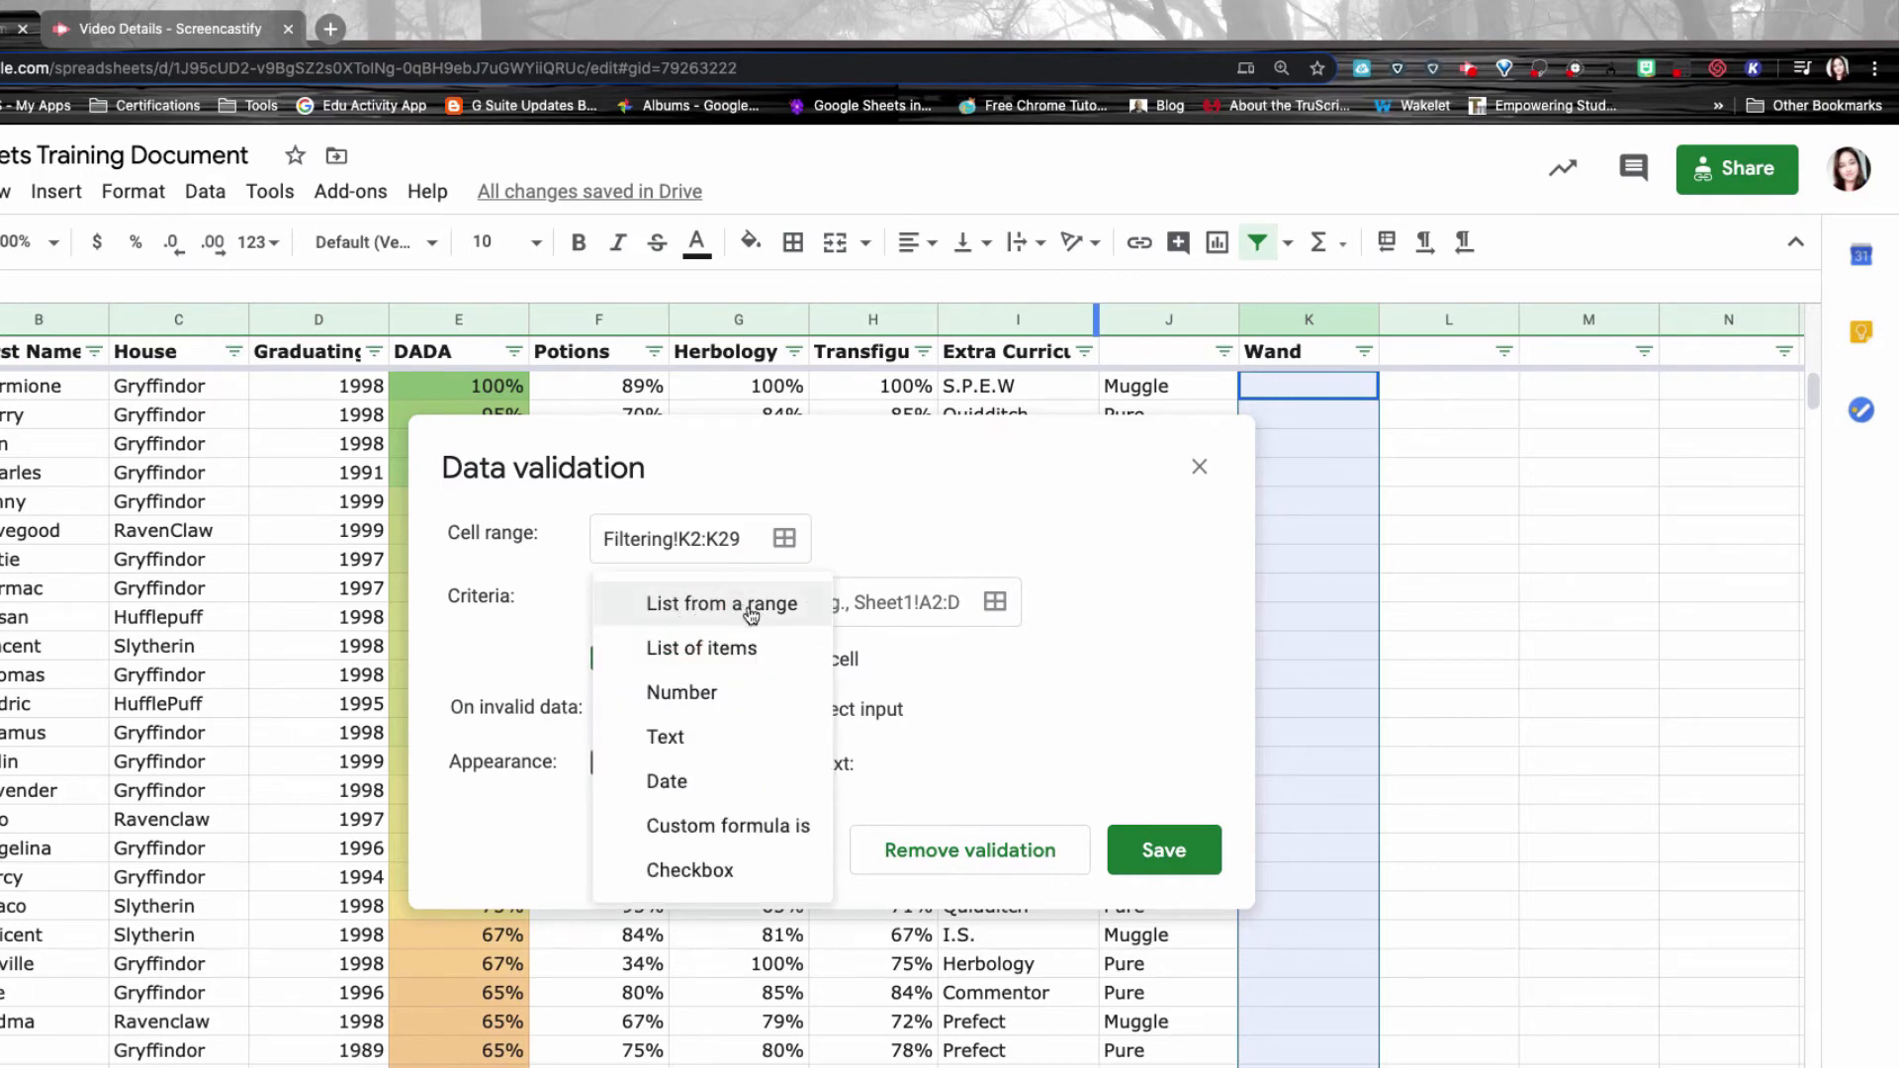
left_click(704, 605)
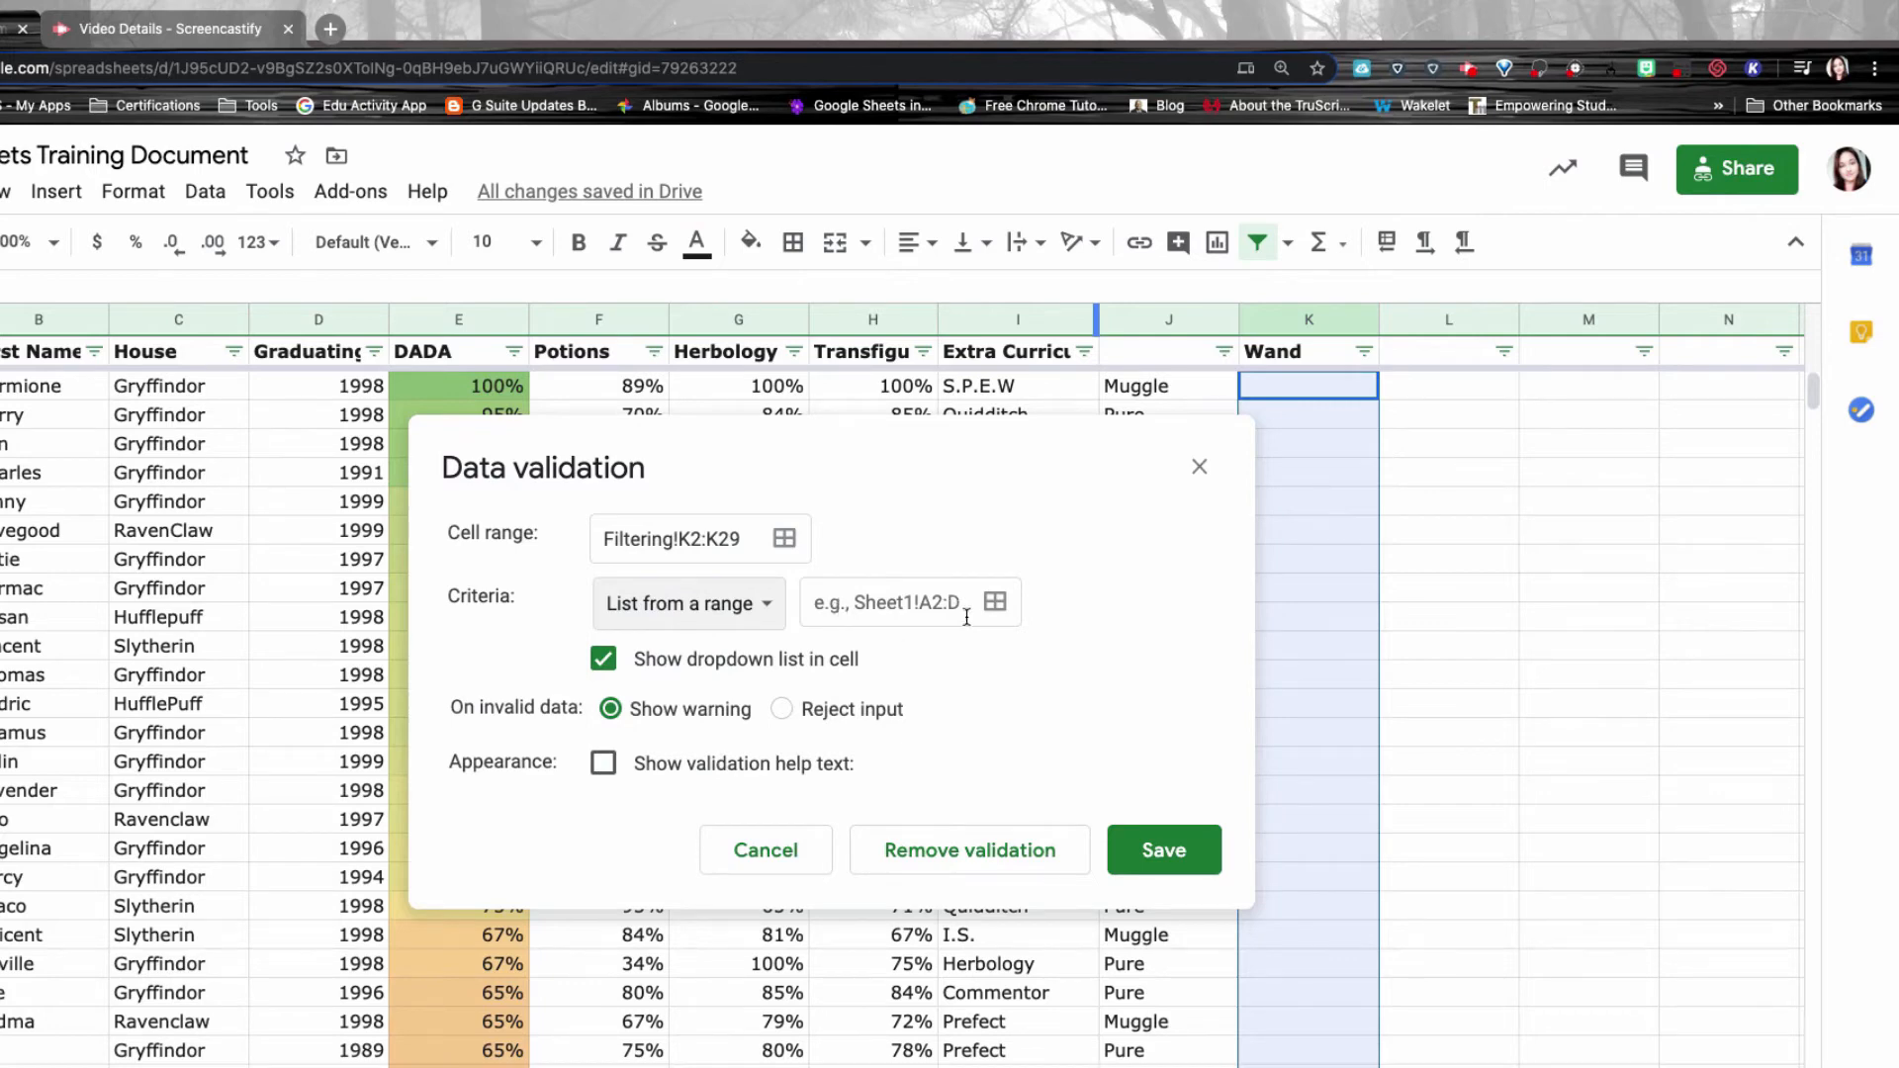
left_click(719, 607)
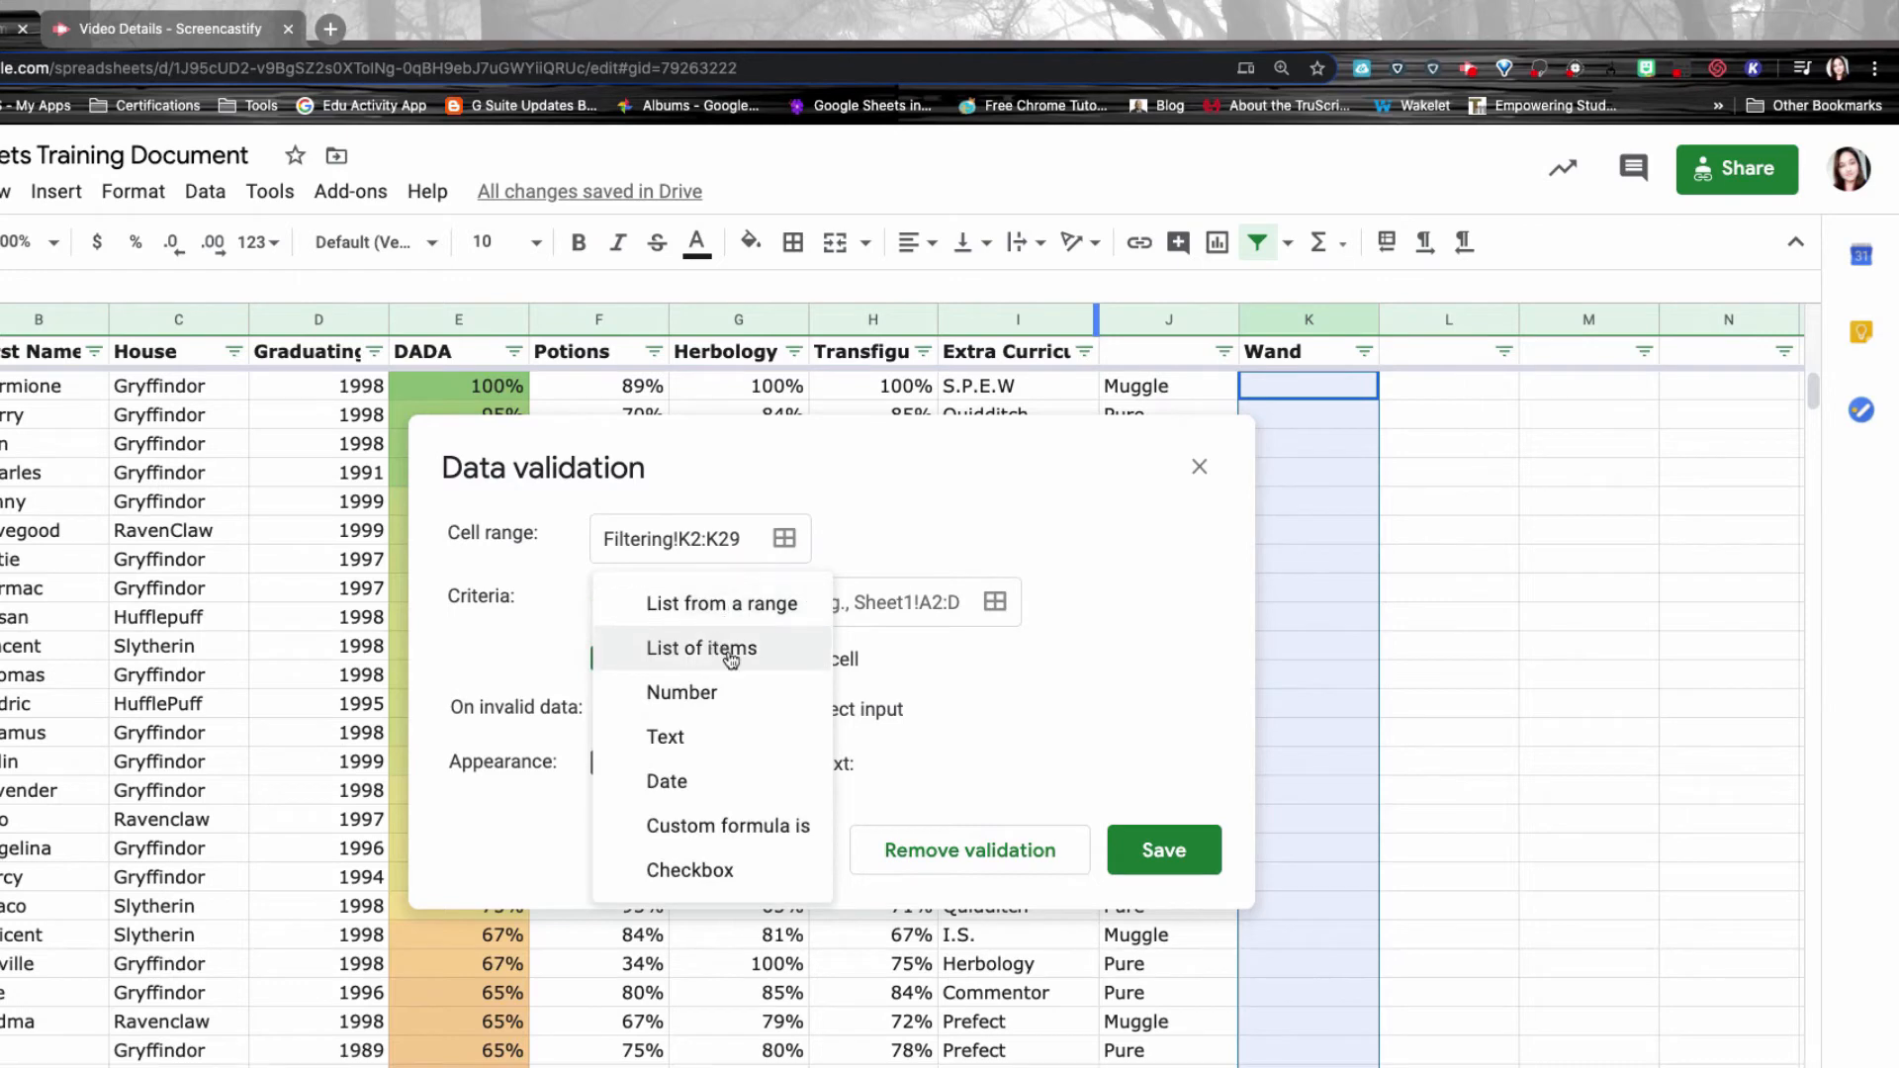
left_click(725, 690)
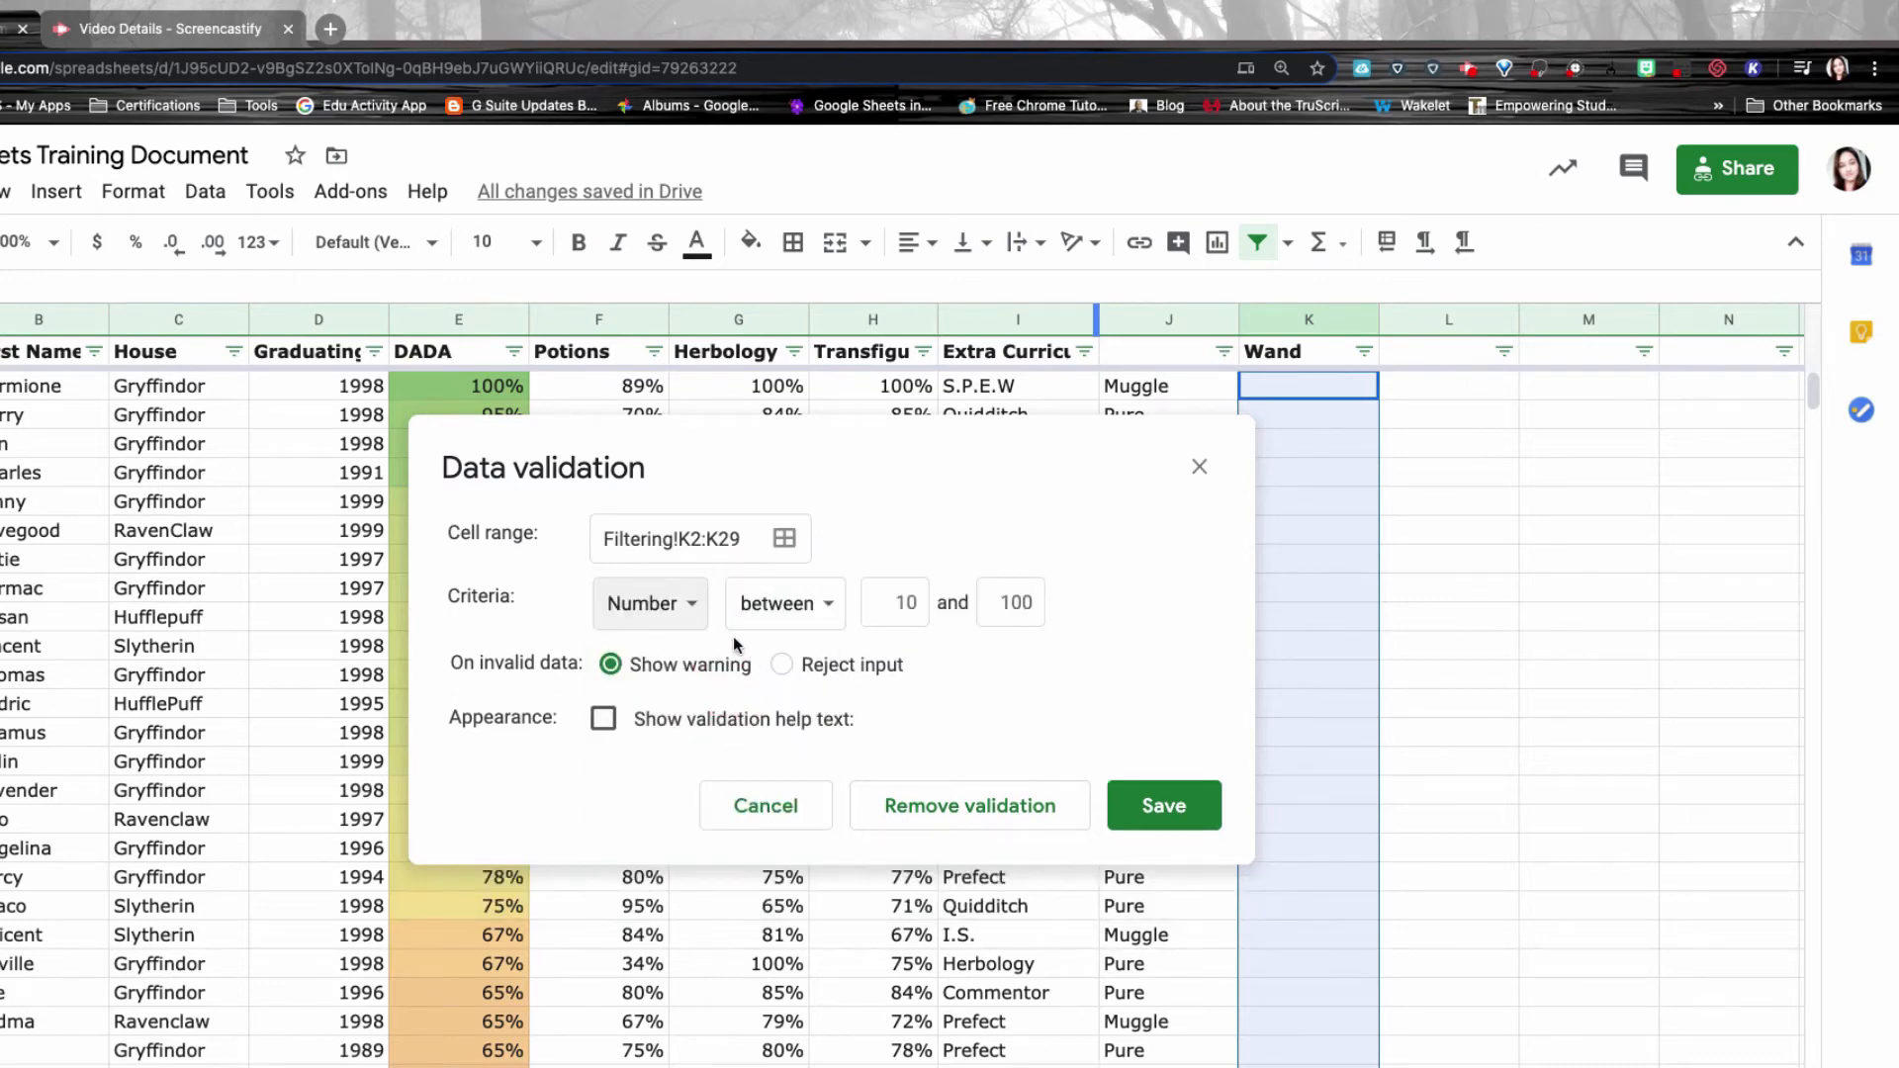
left_click(799, 627)
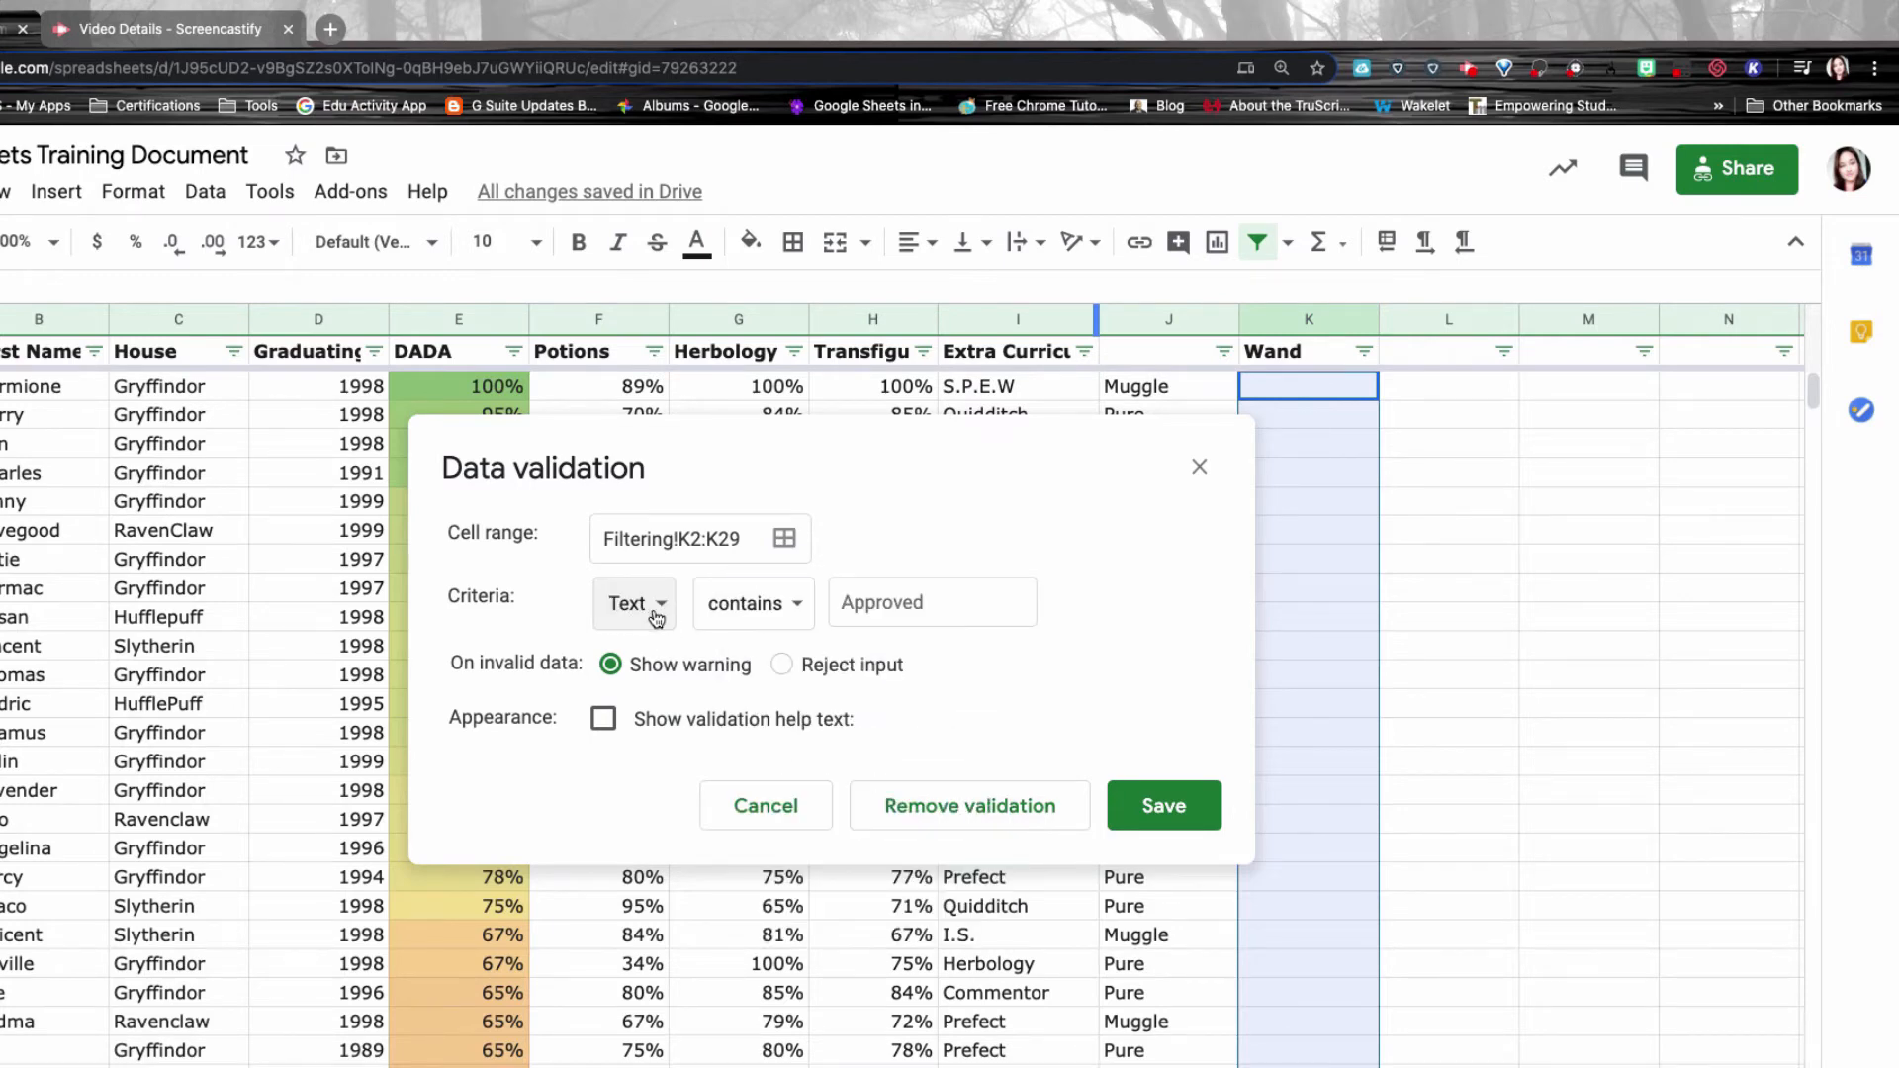
left_click(761, 619)
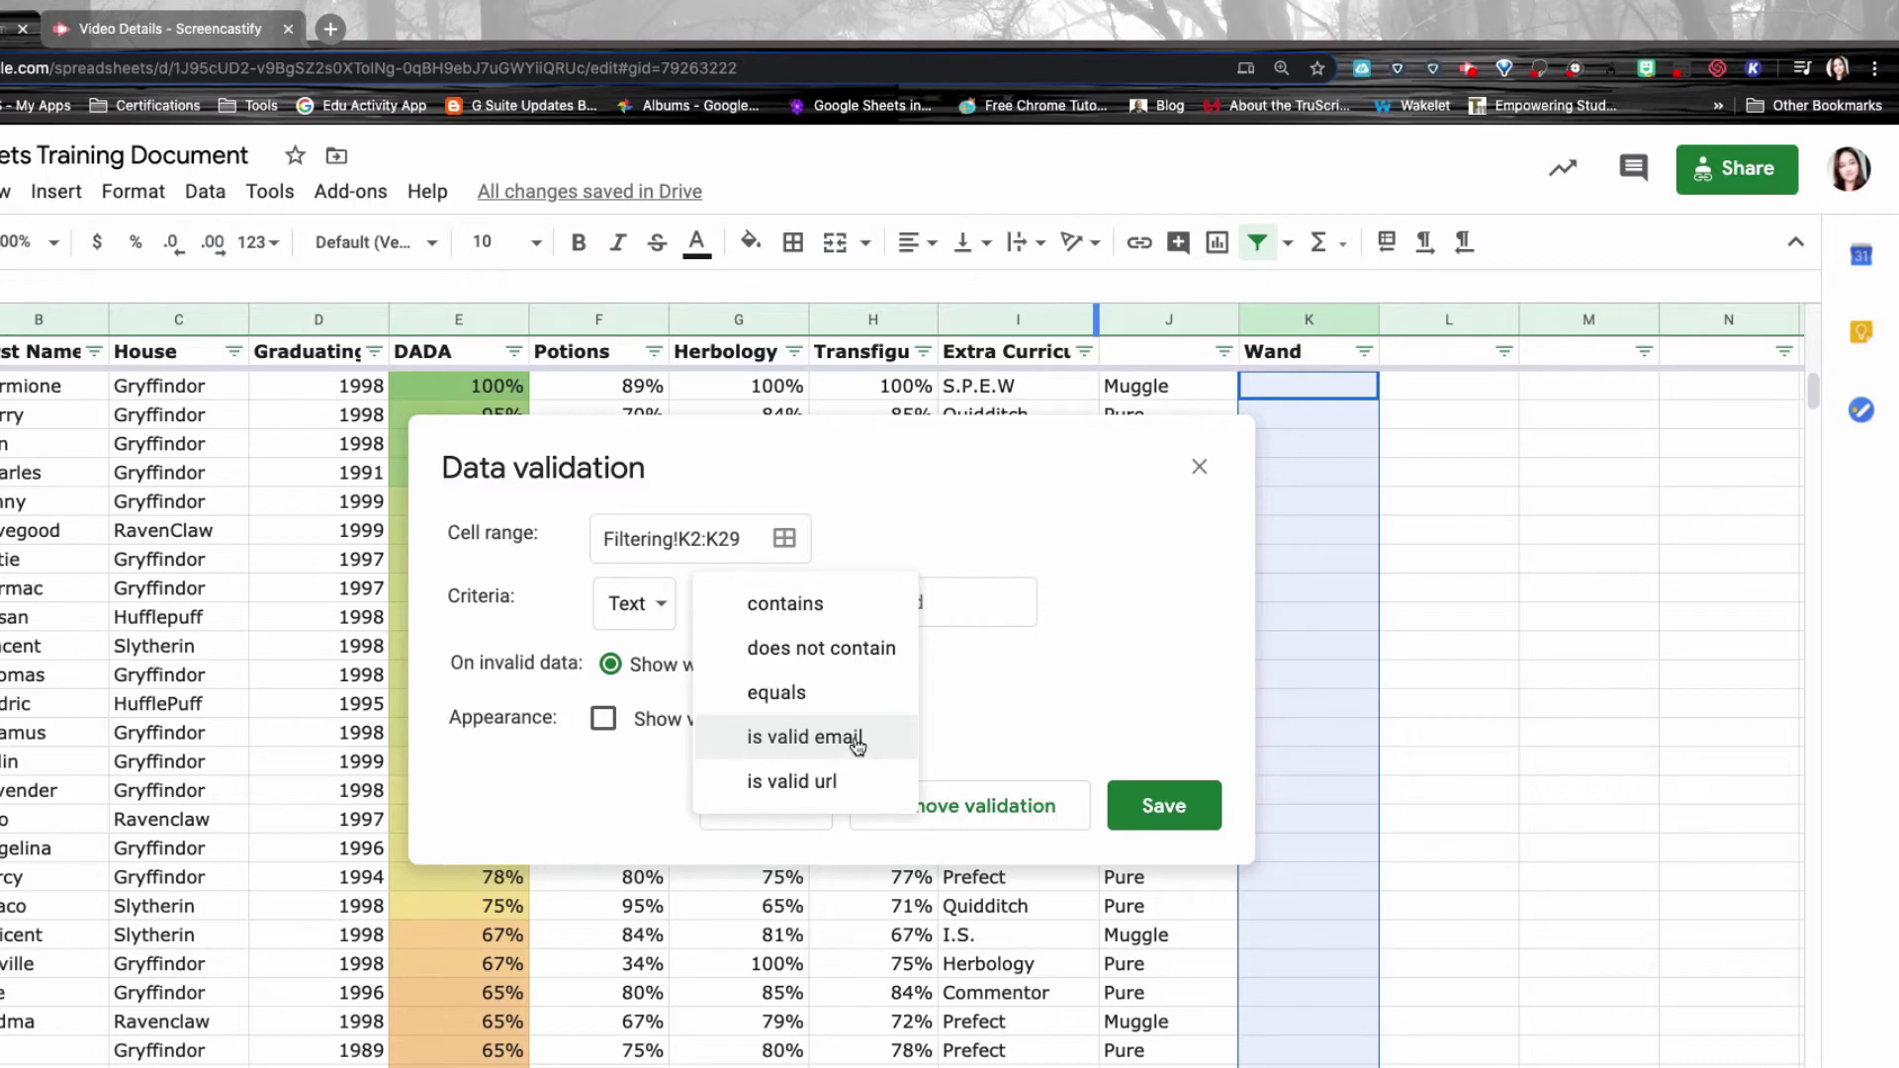
Cycle the criterion through date, custom formula, checkbox and list of items.
left_click(638, 606)
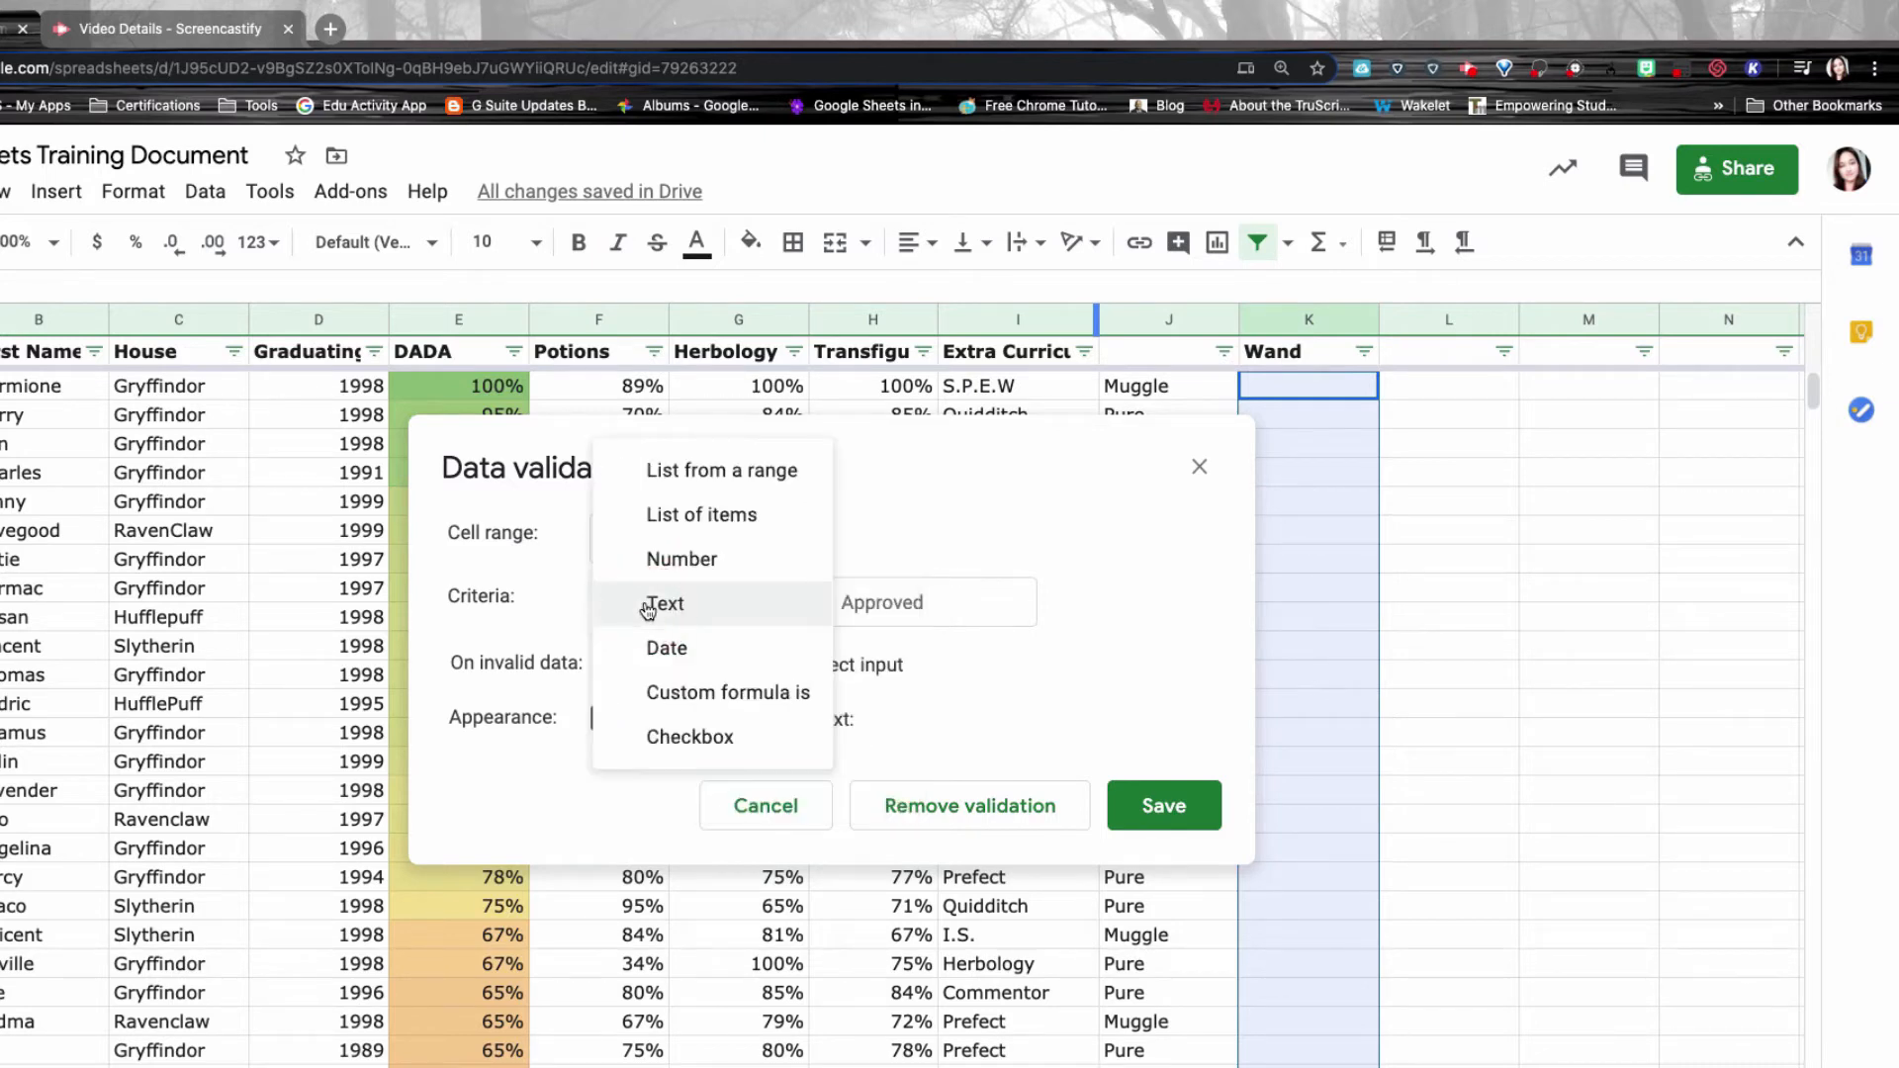
left_click(659, 644)
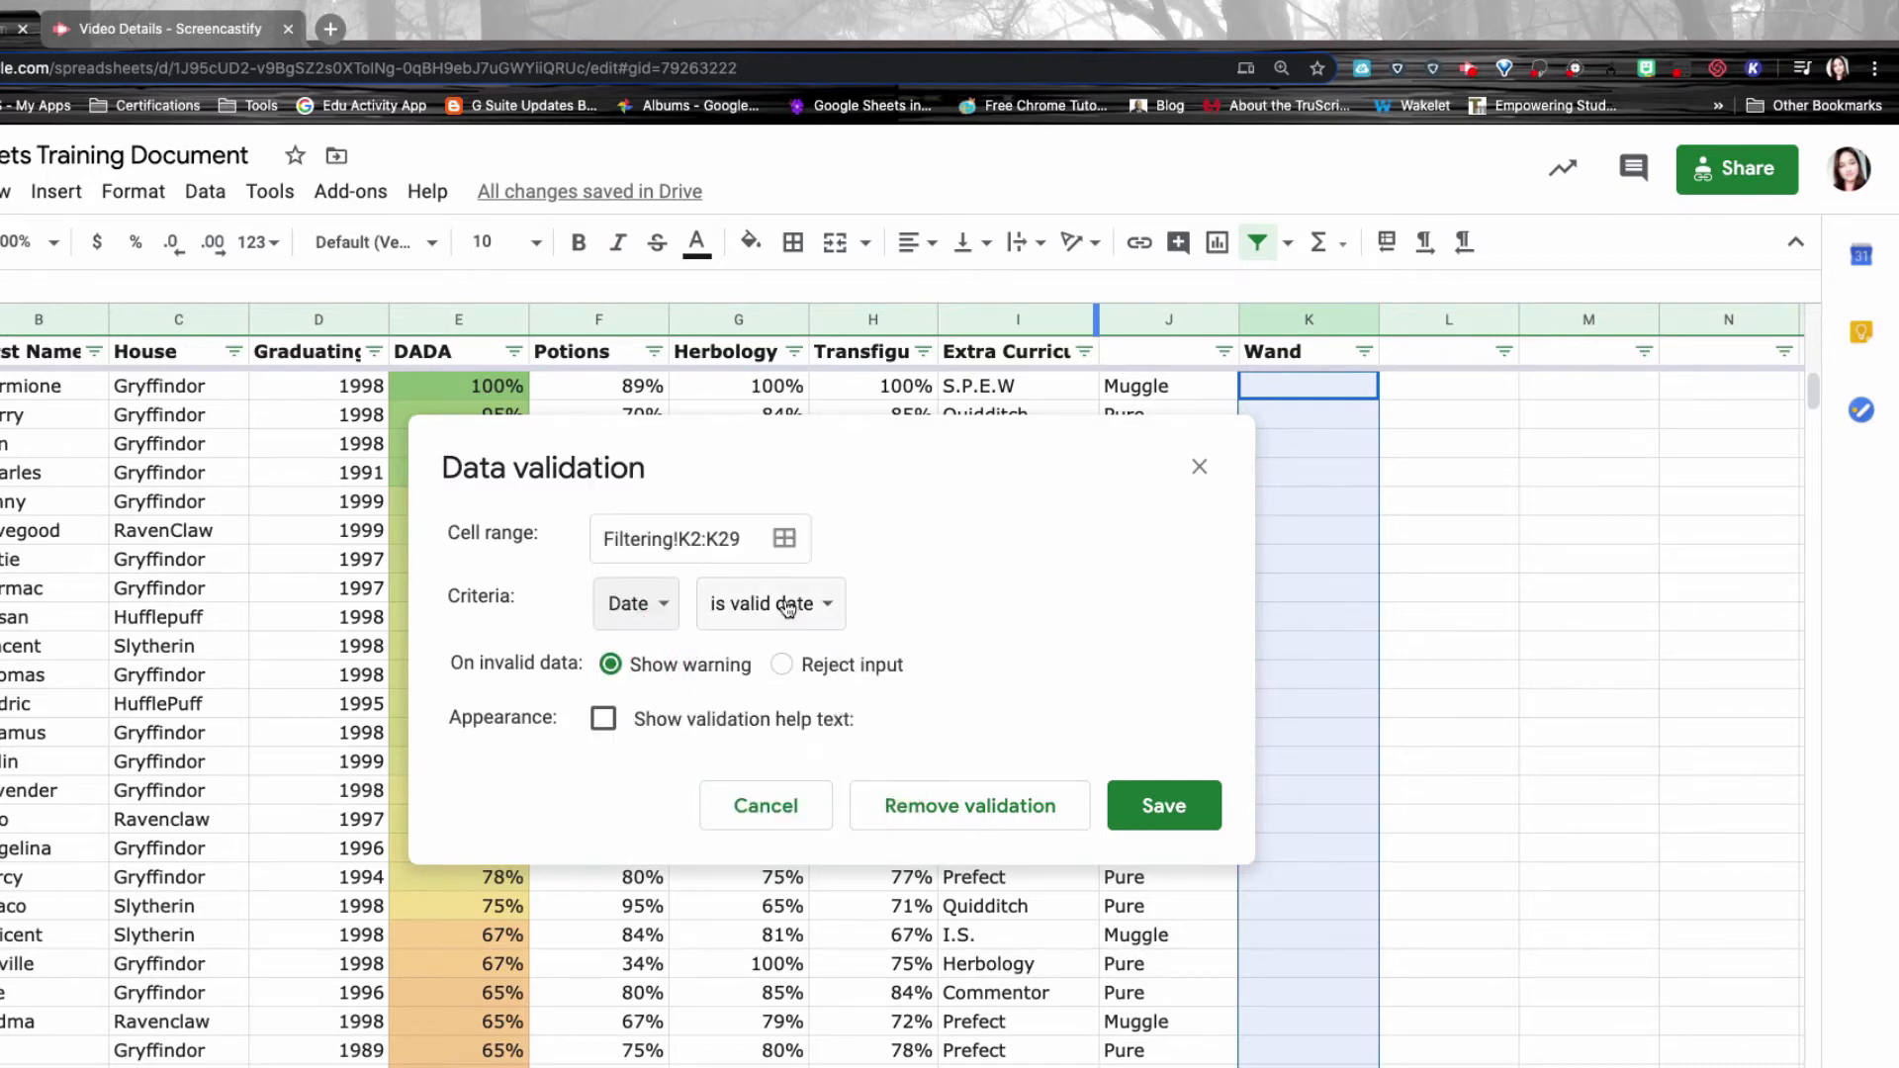
left_click(677, 613)
left_click(671, 651)
left_click(665, 607)
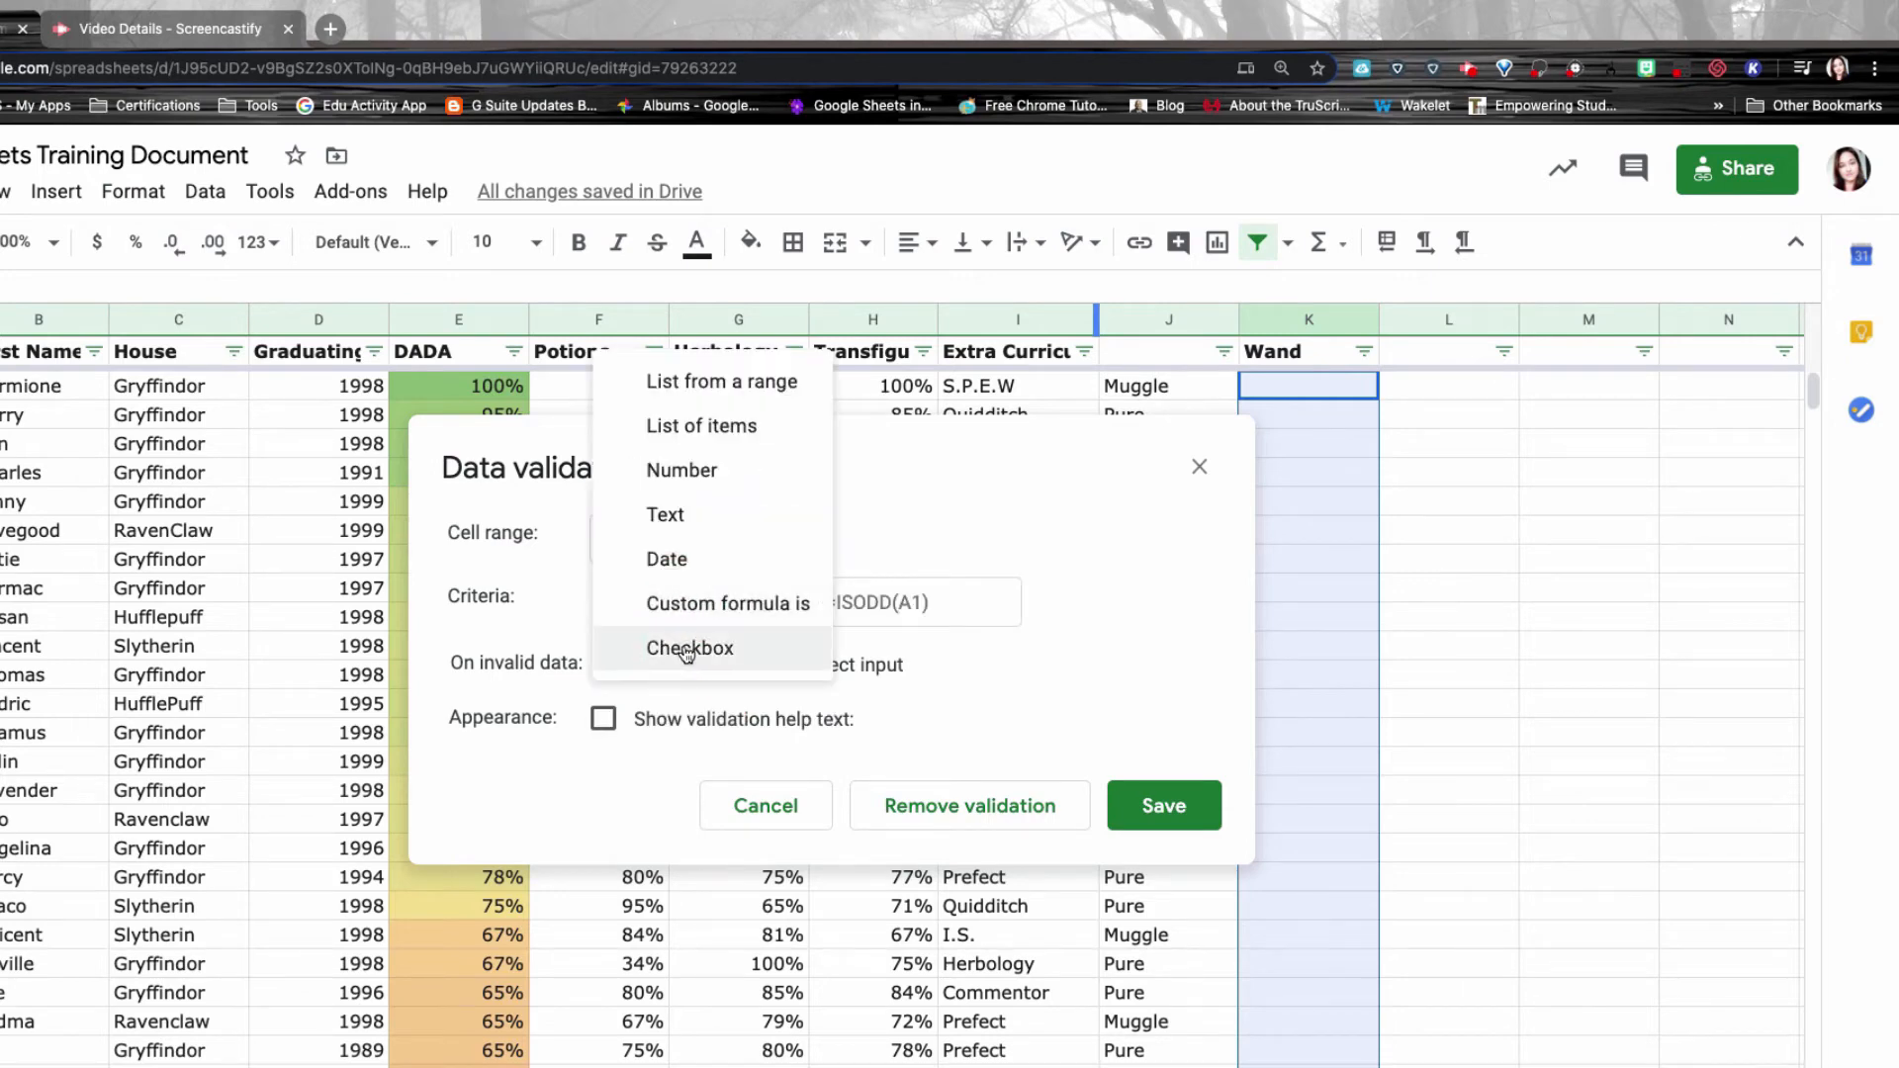
left_click(688, 656)
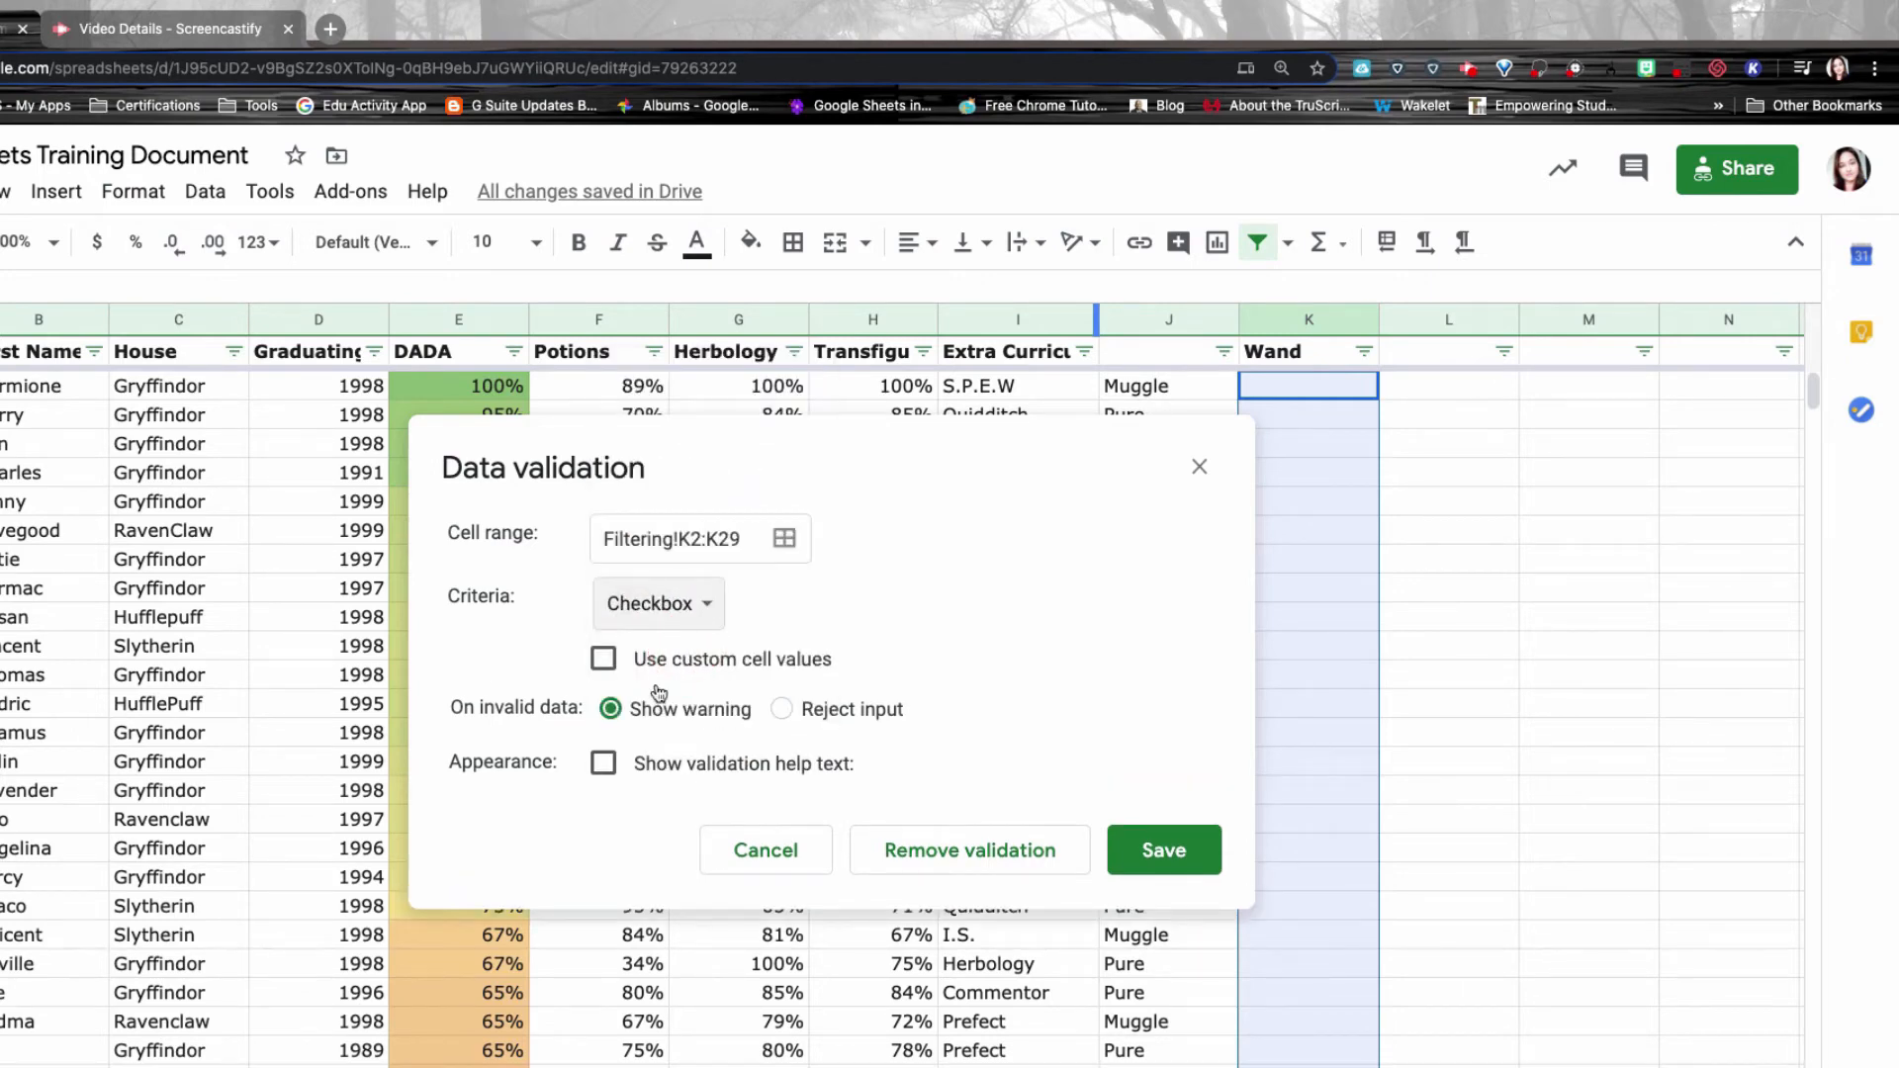
left_click(674, 621)
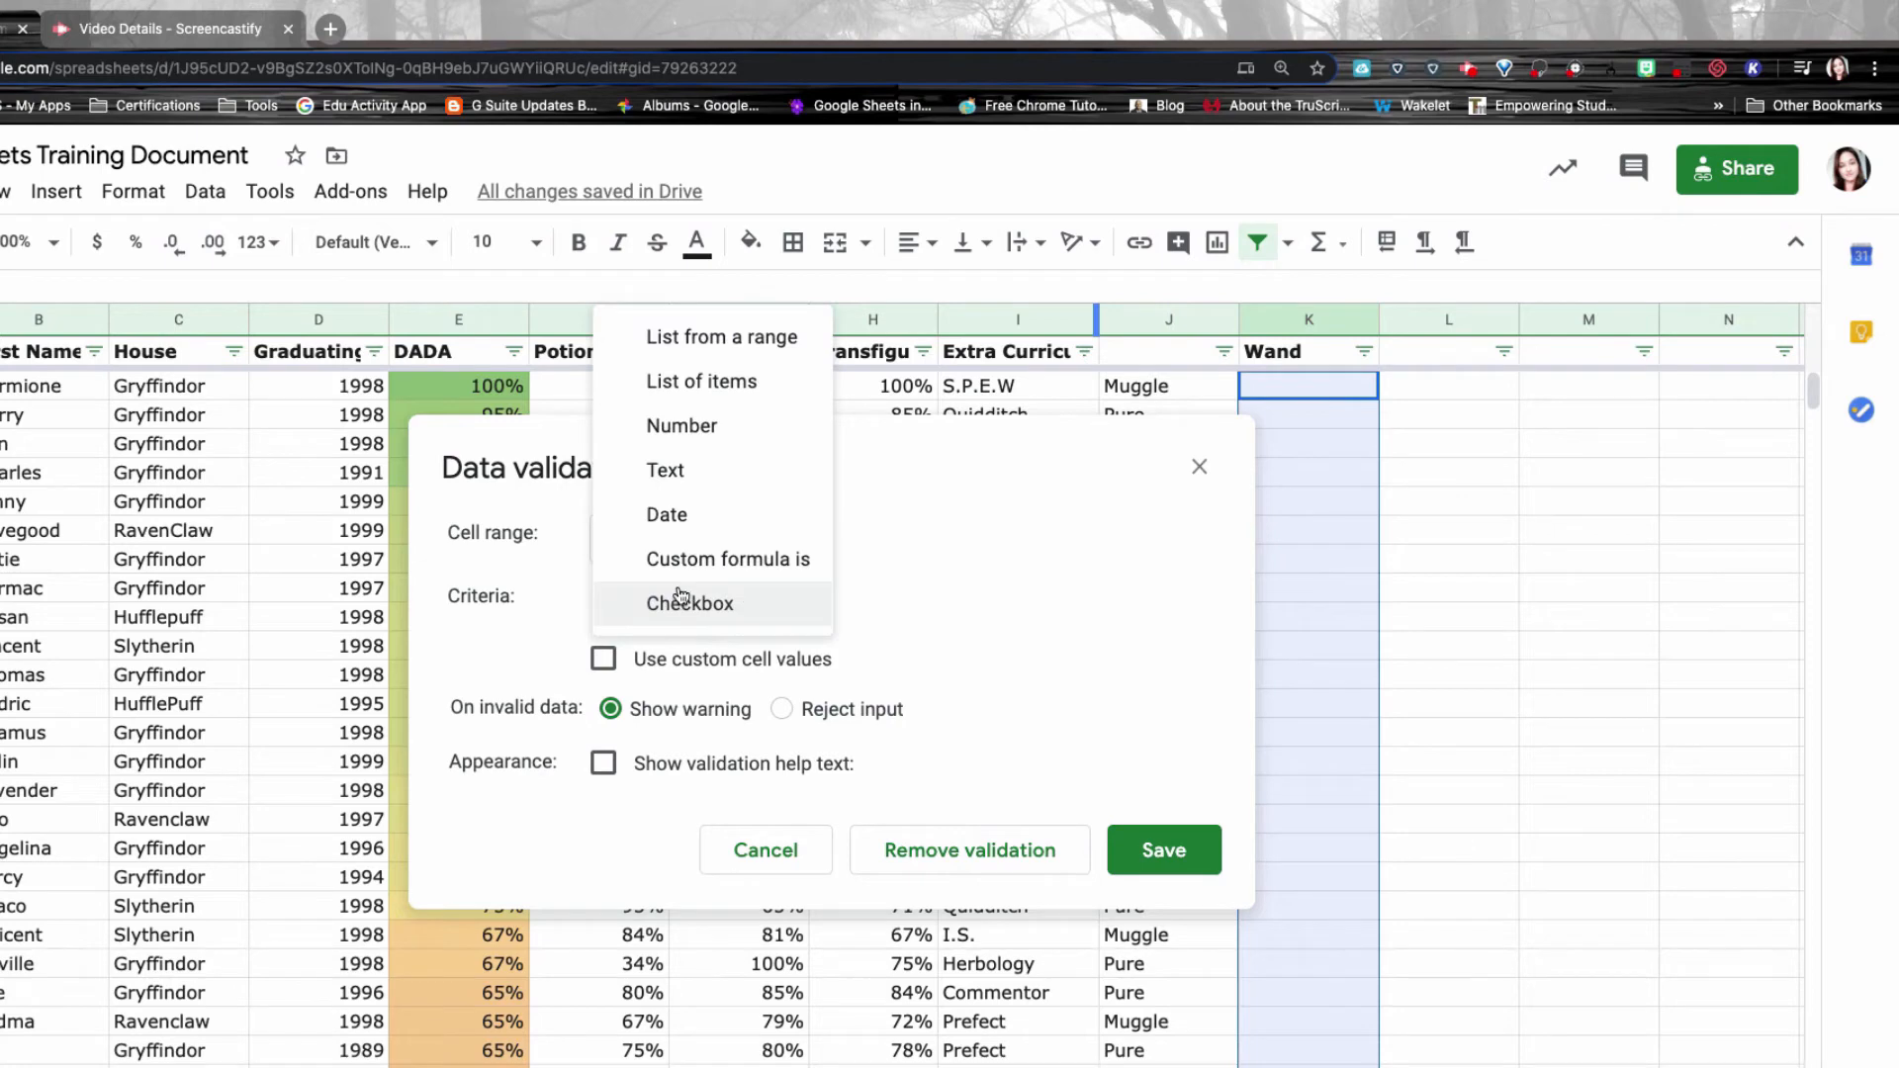
left_click(727, 380)
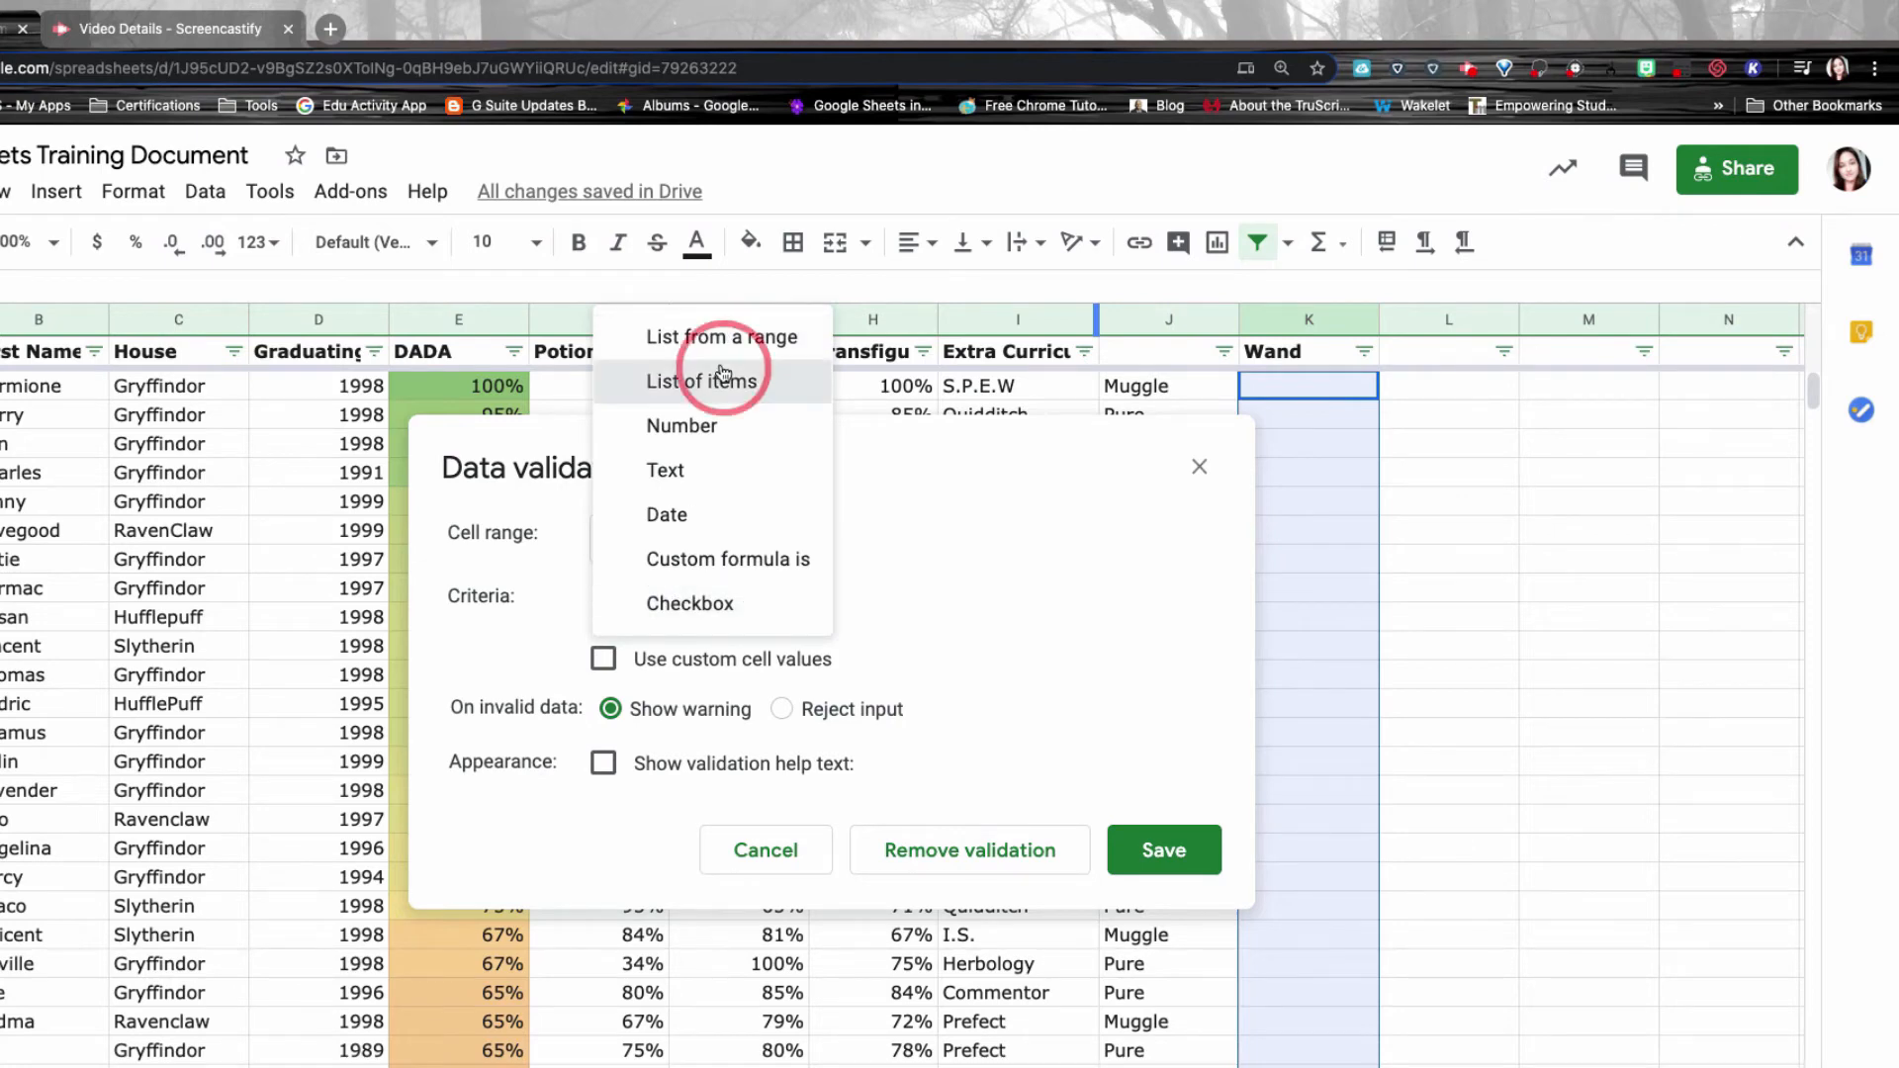
Paste the five comma-separated wand options into the list and save the dropdown rule.
left_click(823, 605)
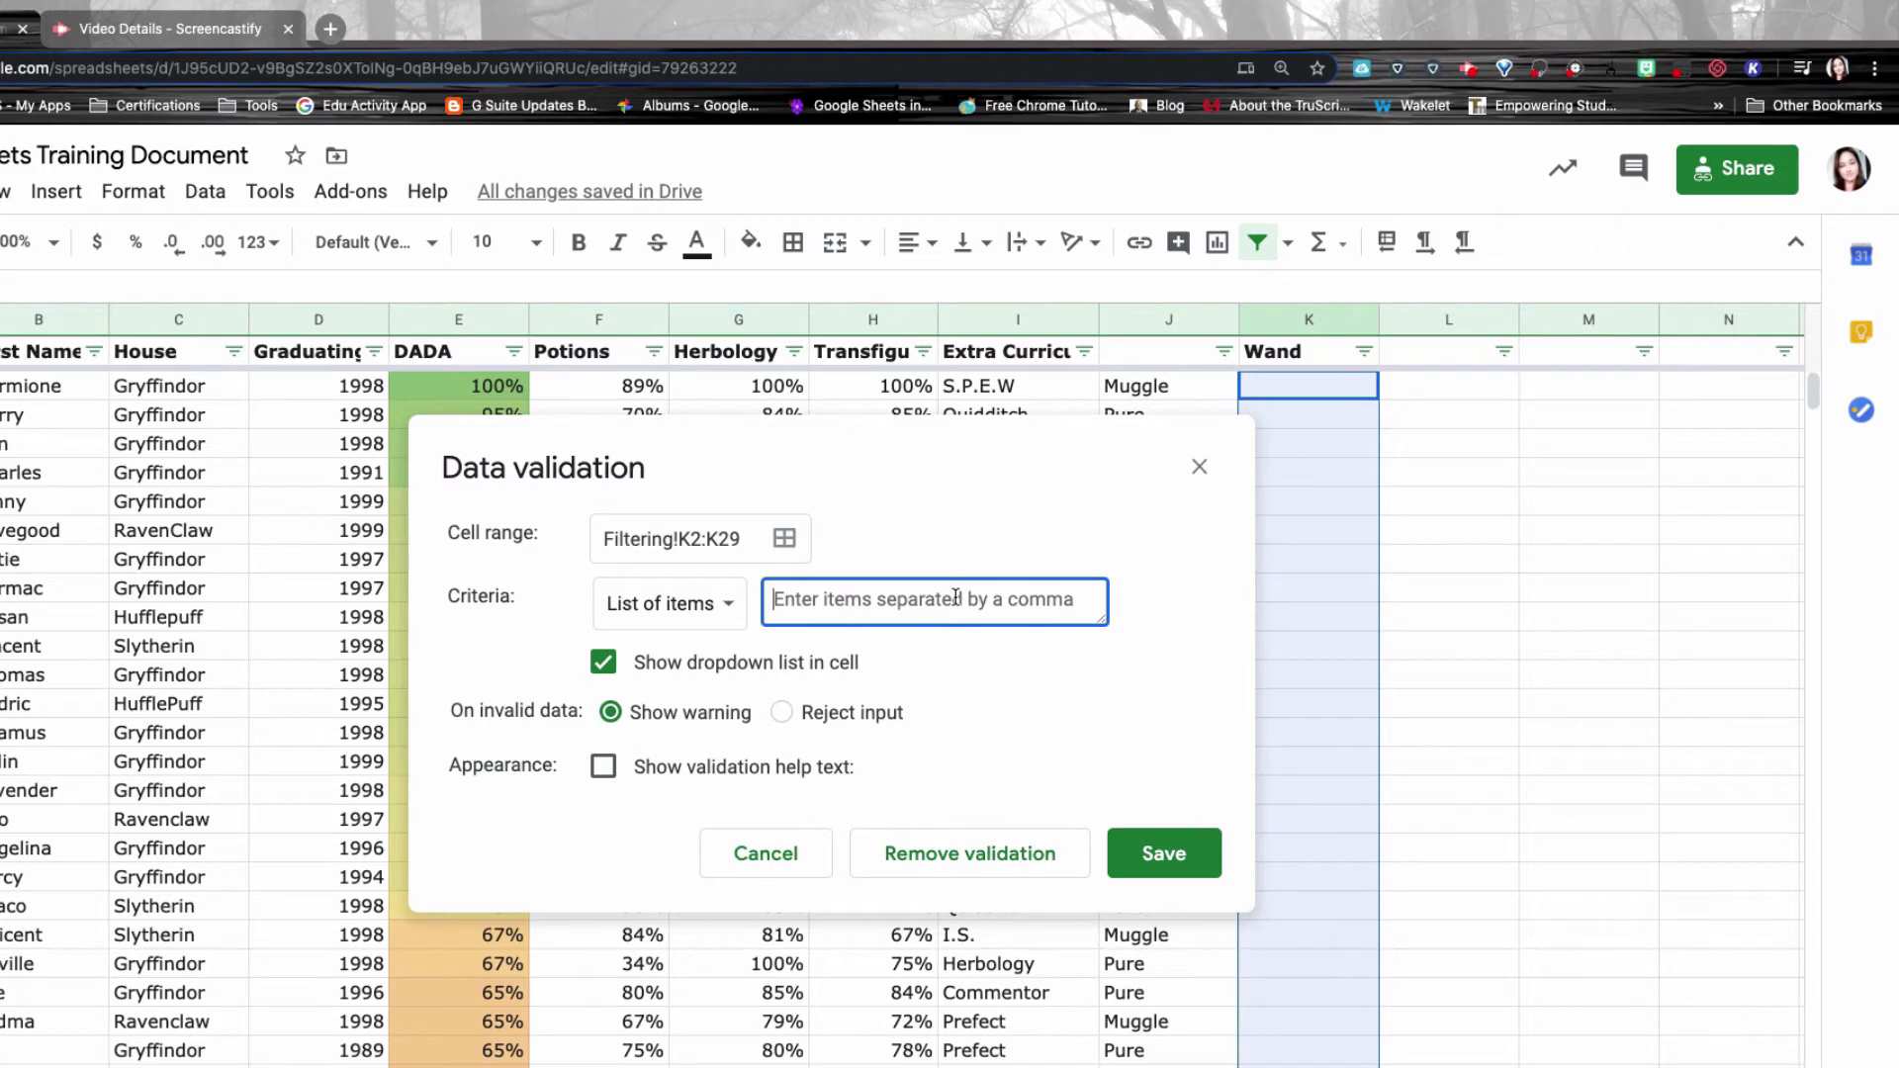
type("Dragon Heart, Phoenix feather, Unicorn tail, Veela hair, Thestral Hair")
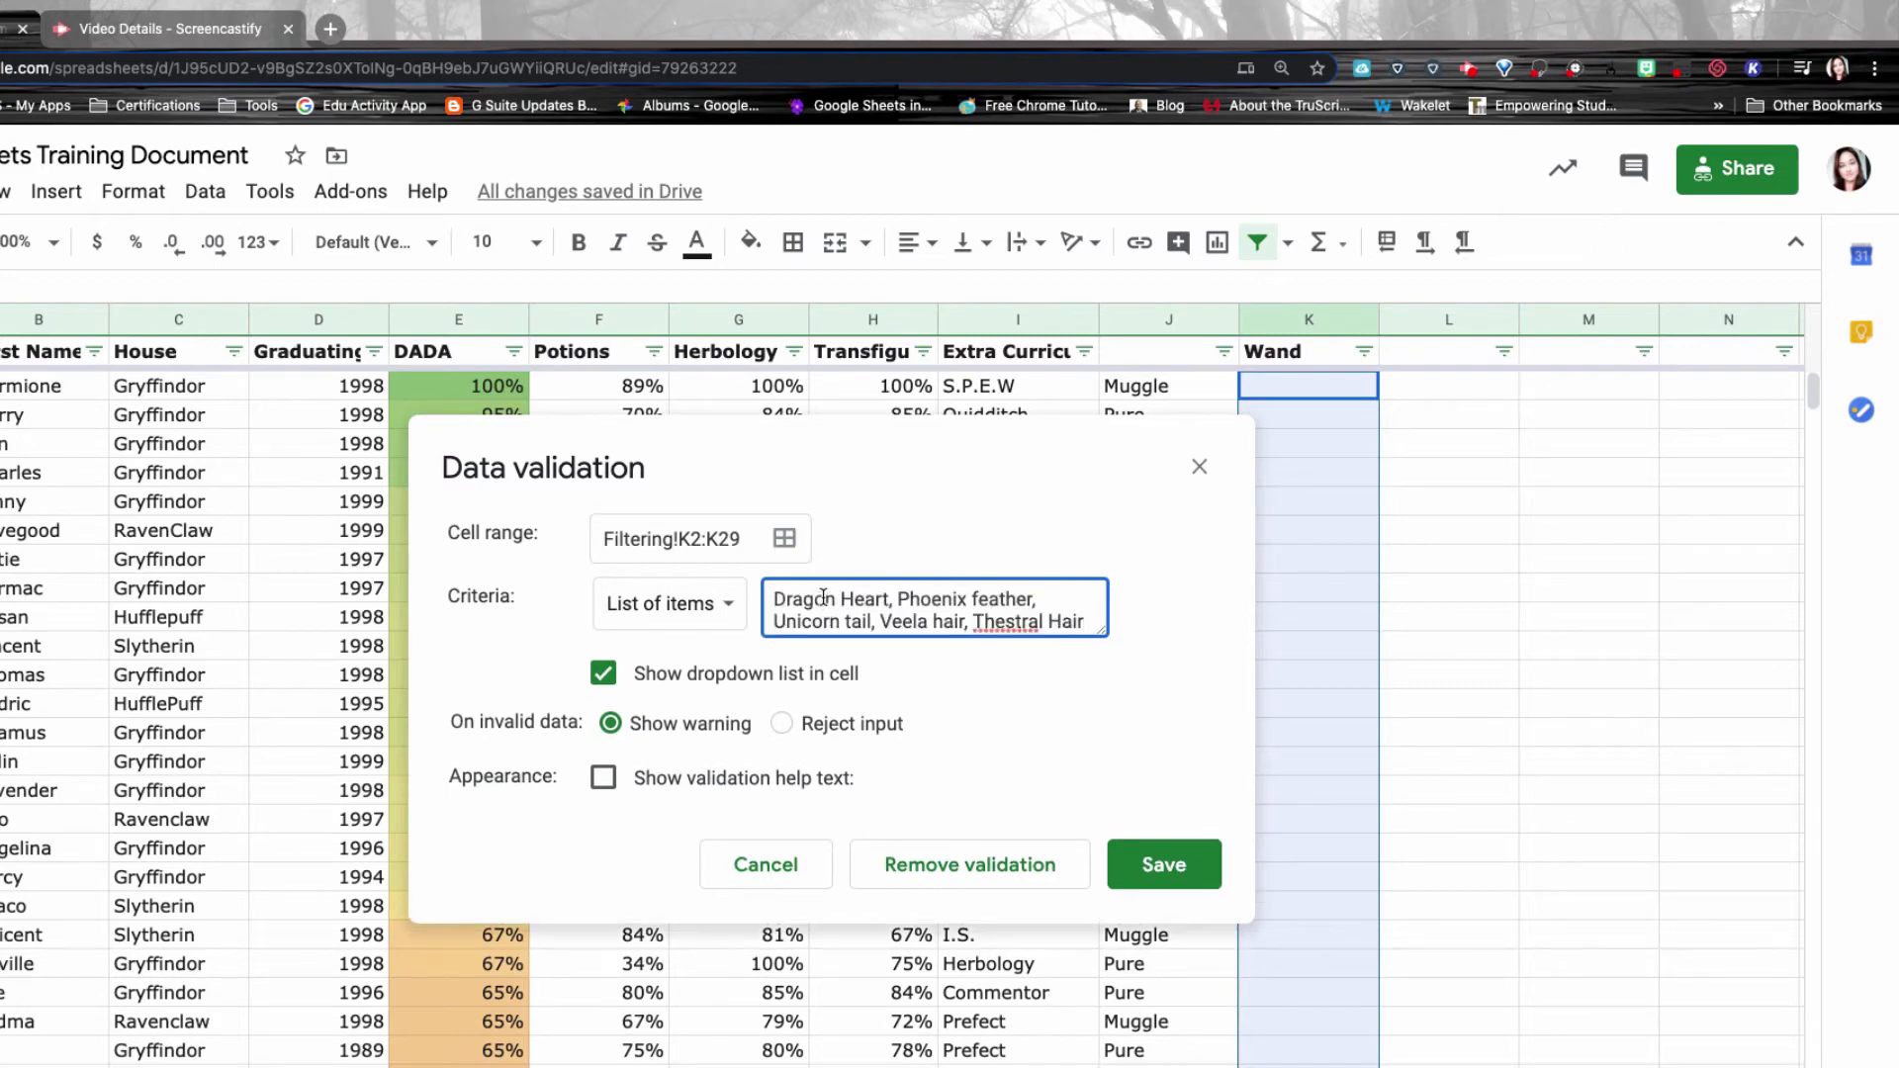
left_click_drag(823, 598, 1108, 633)
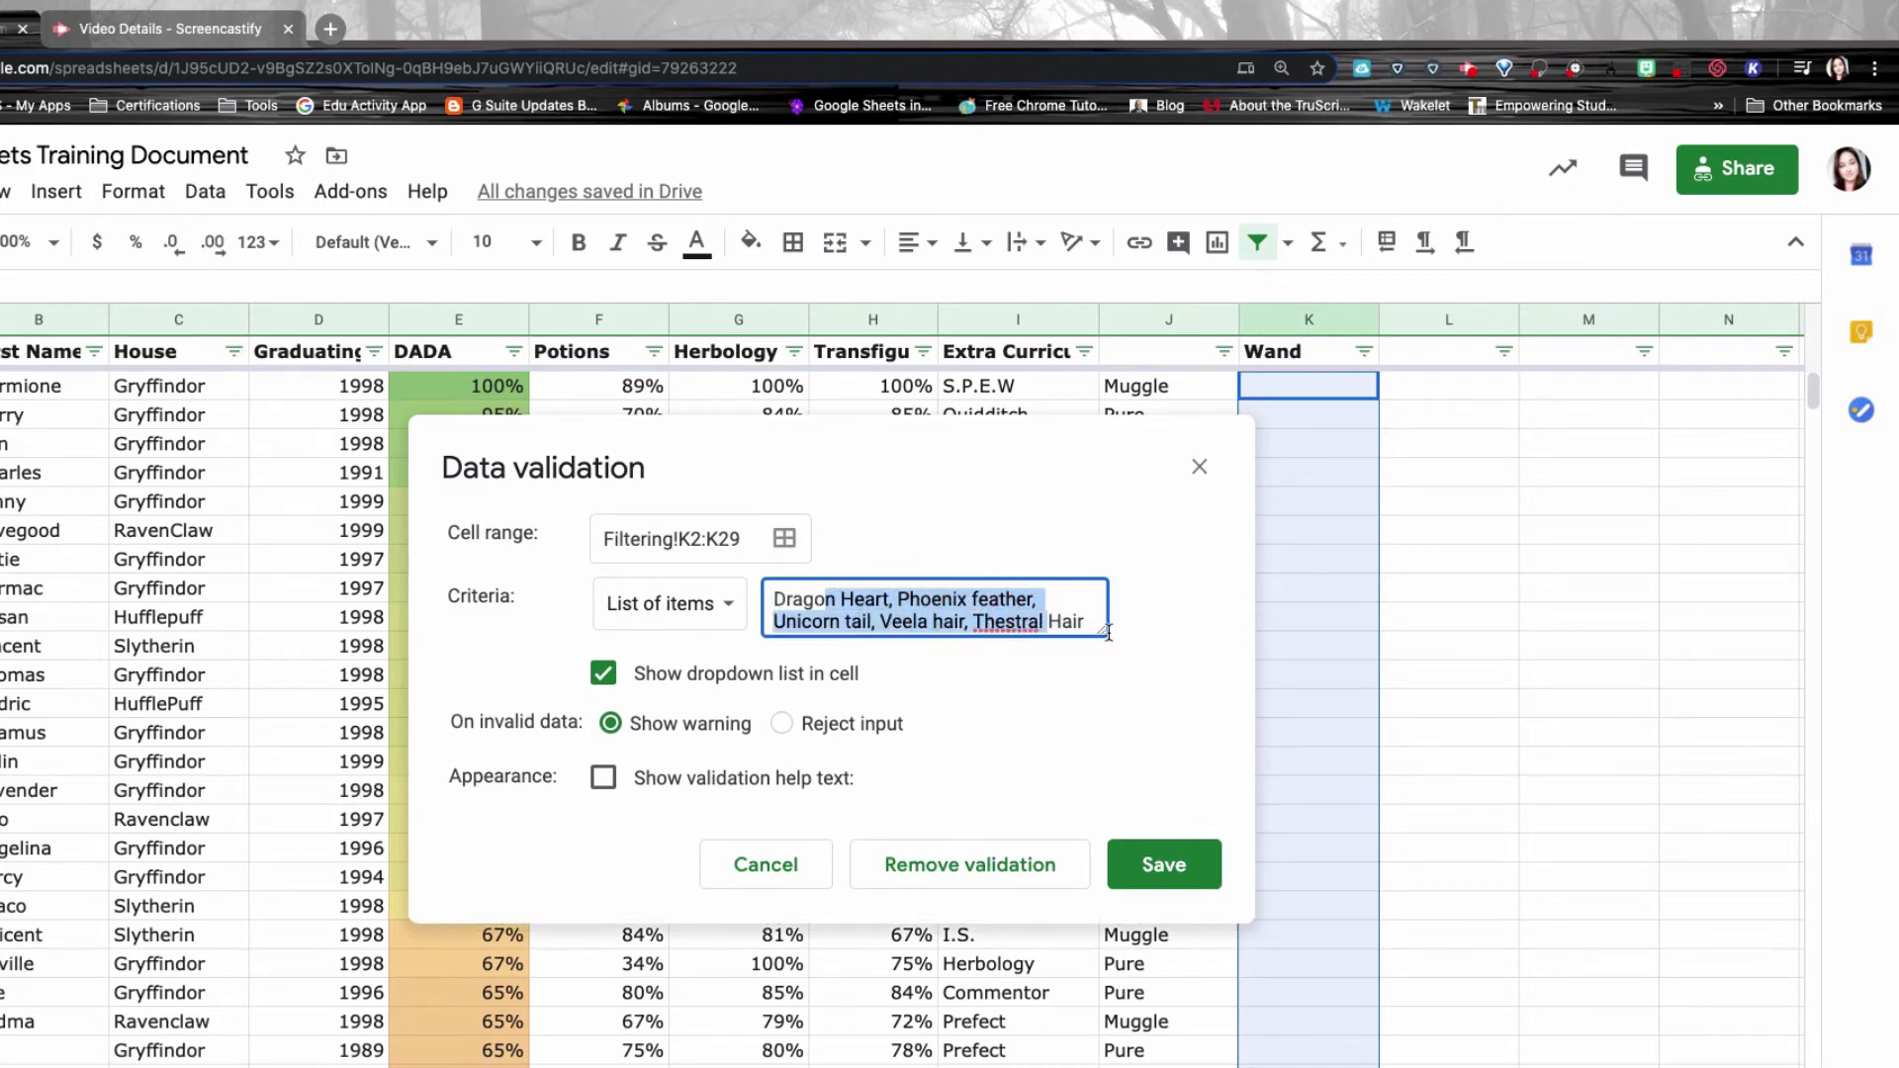
left_click(890, 617)
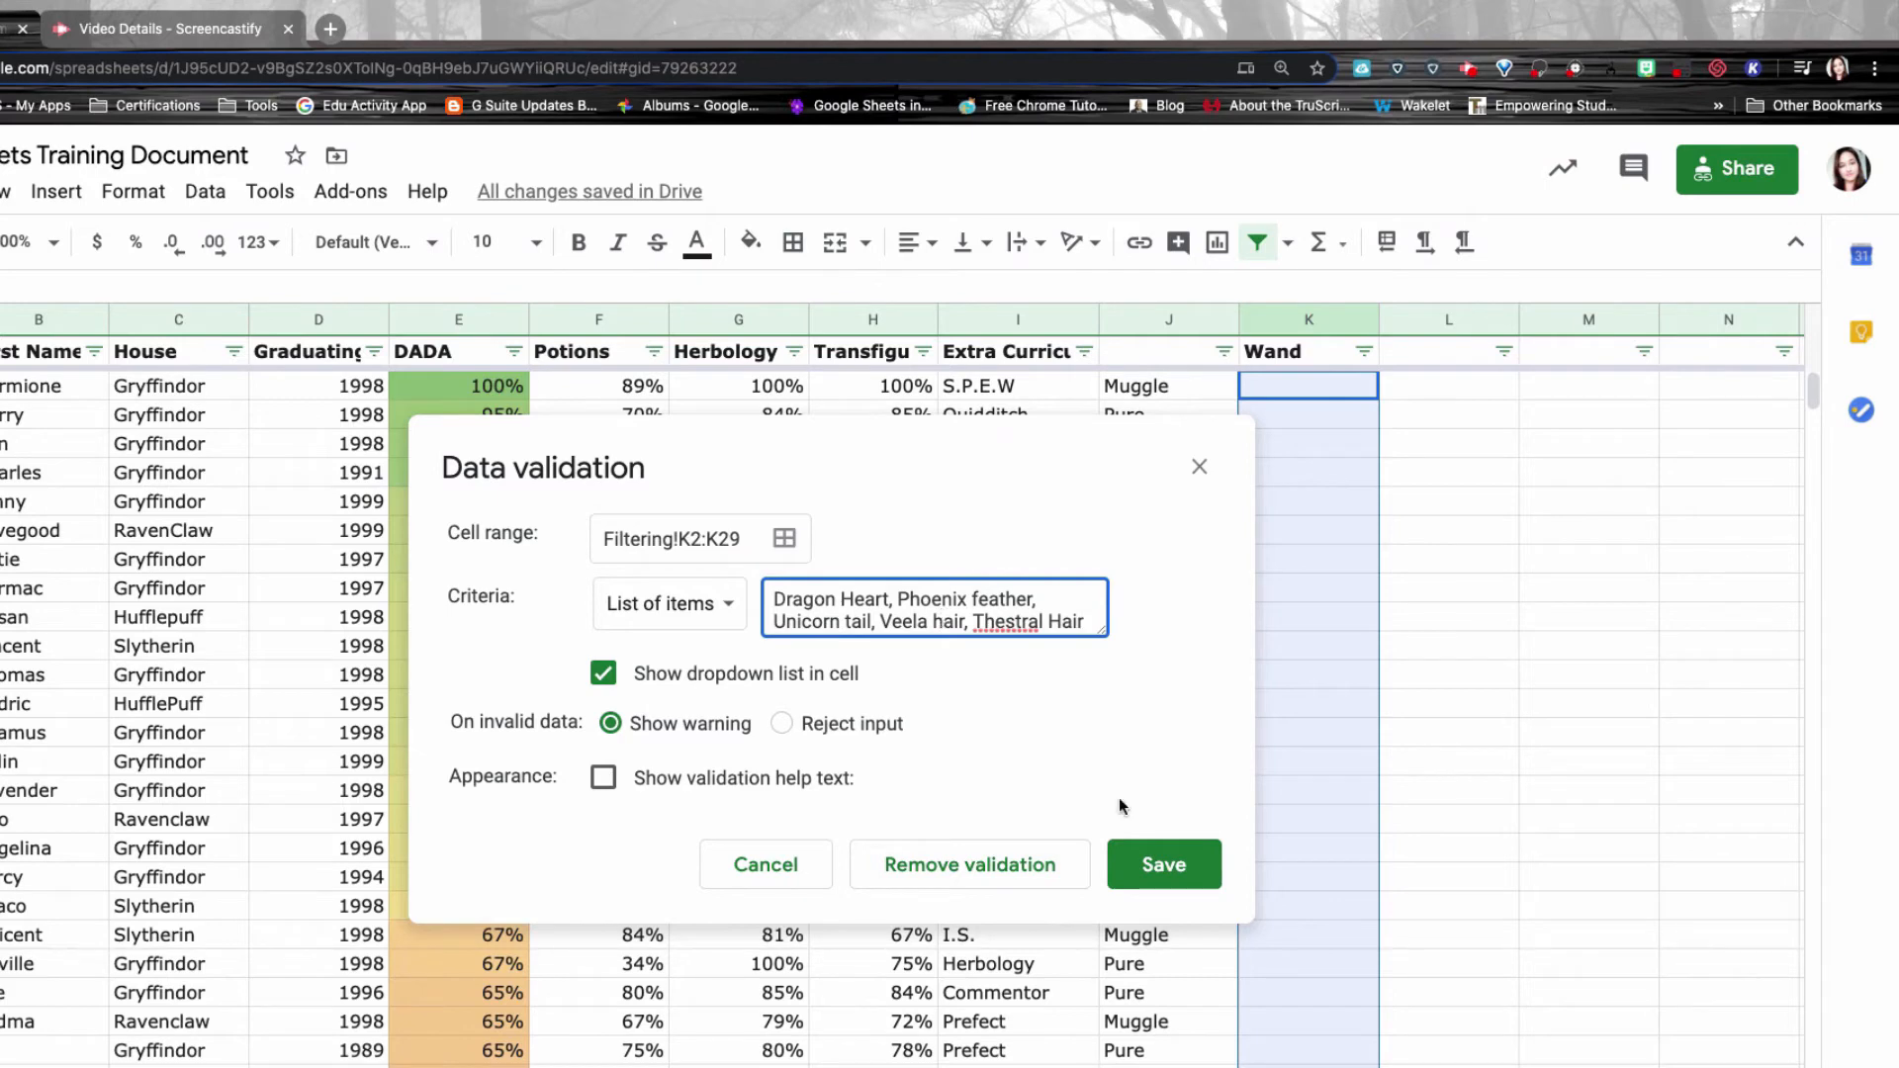
left_click(1161, 867)
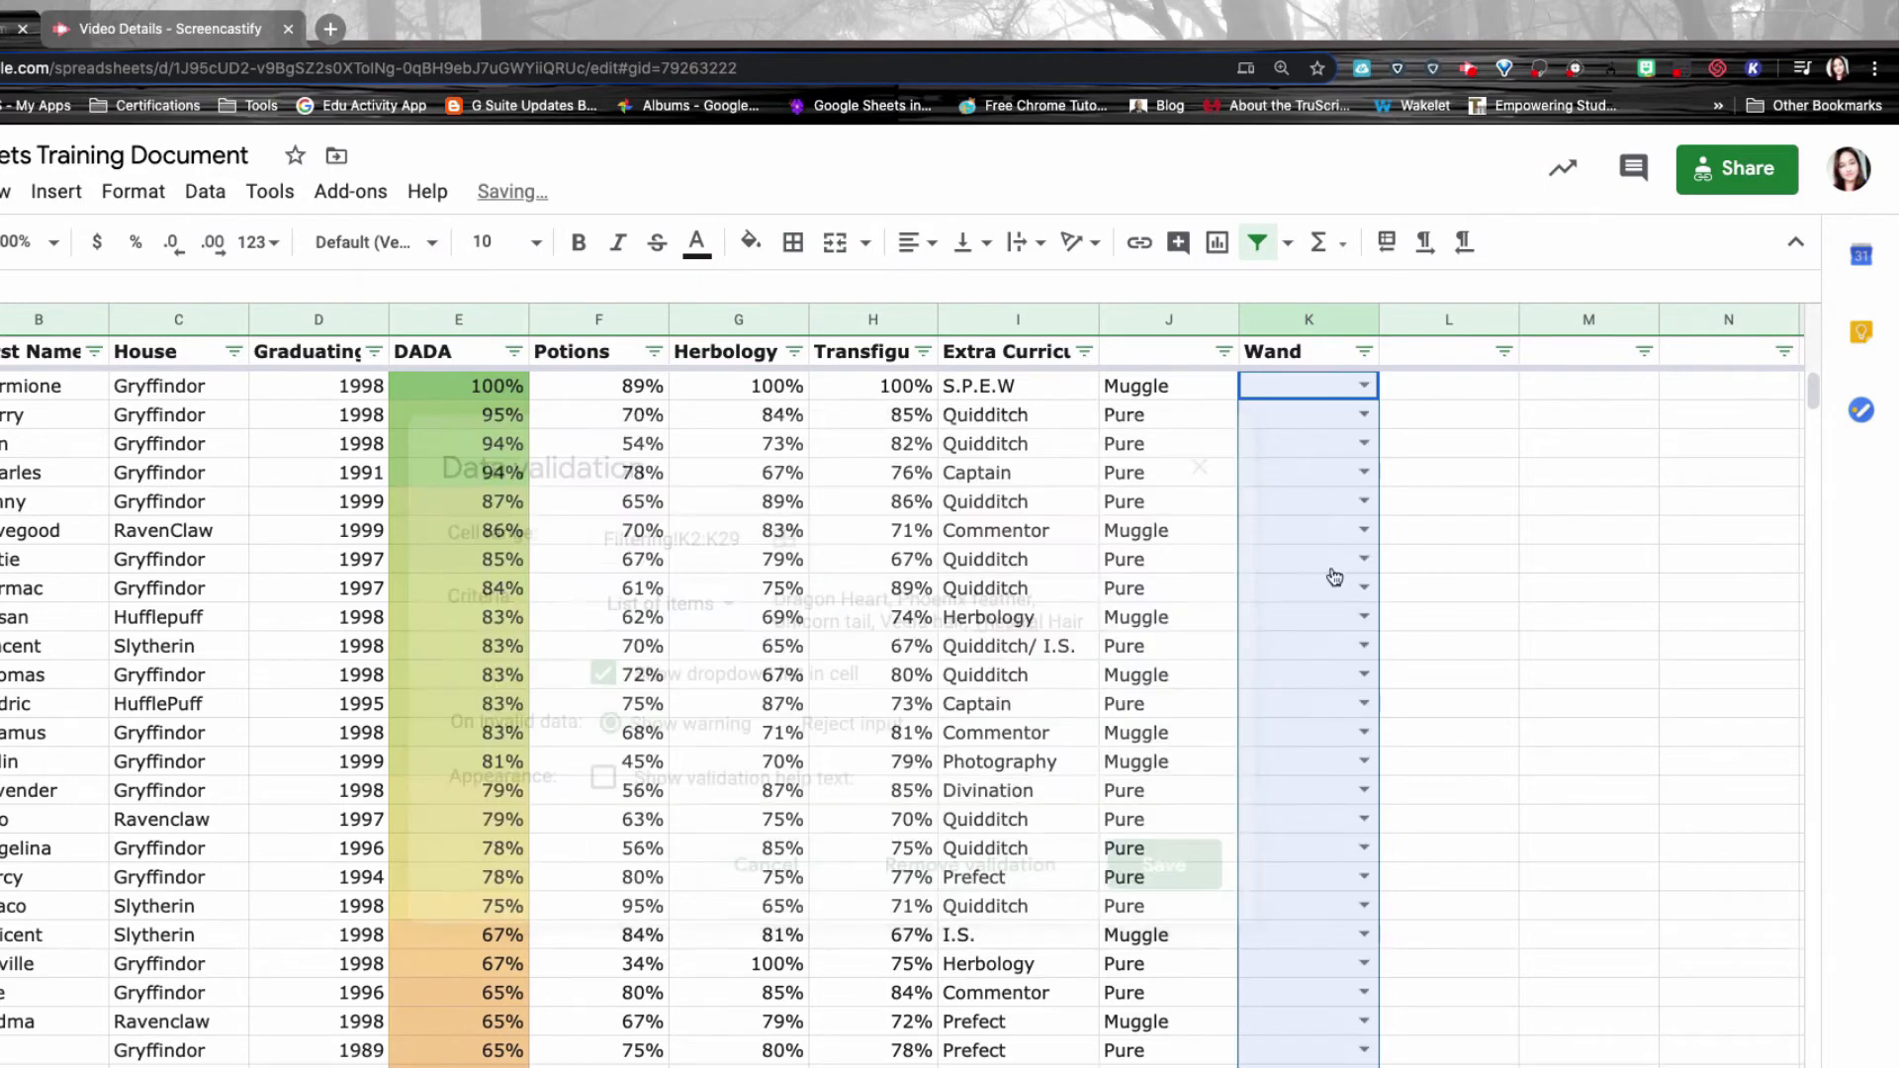
Choose Dragon Heart for K2 and wand options for the following students' dropdowns.
left_click(1325, 393)
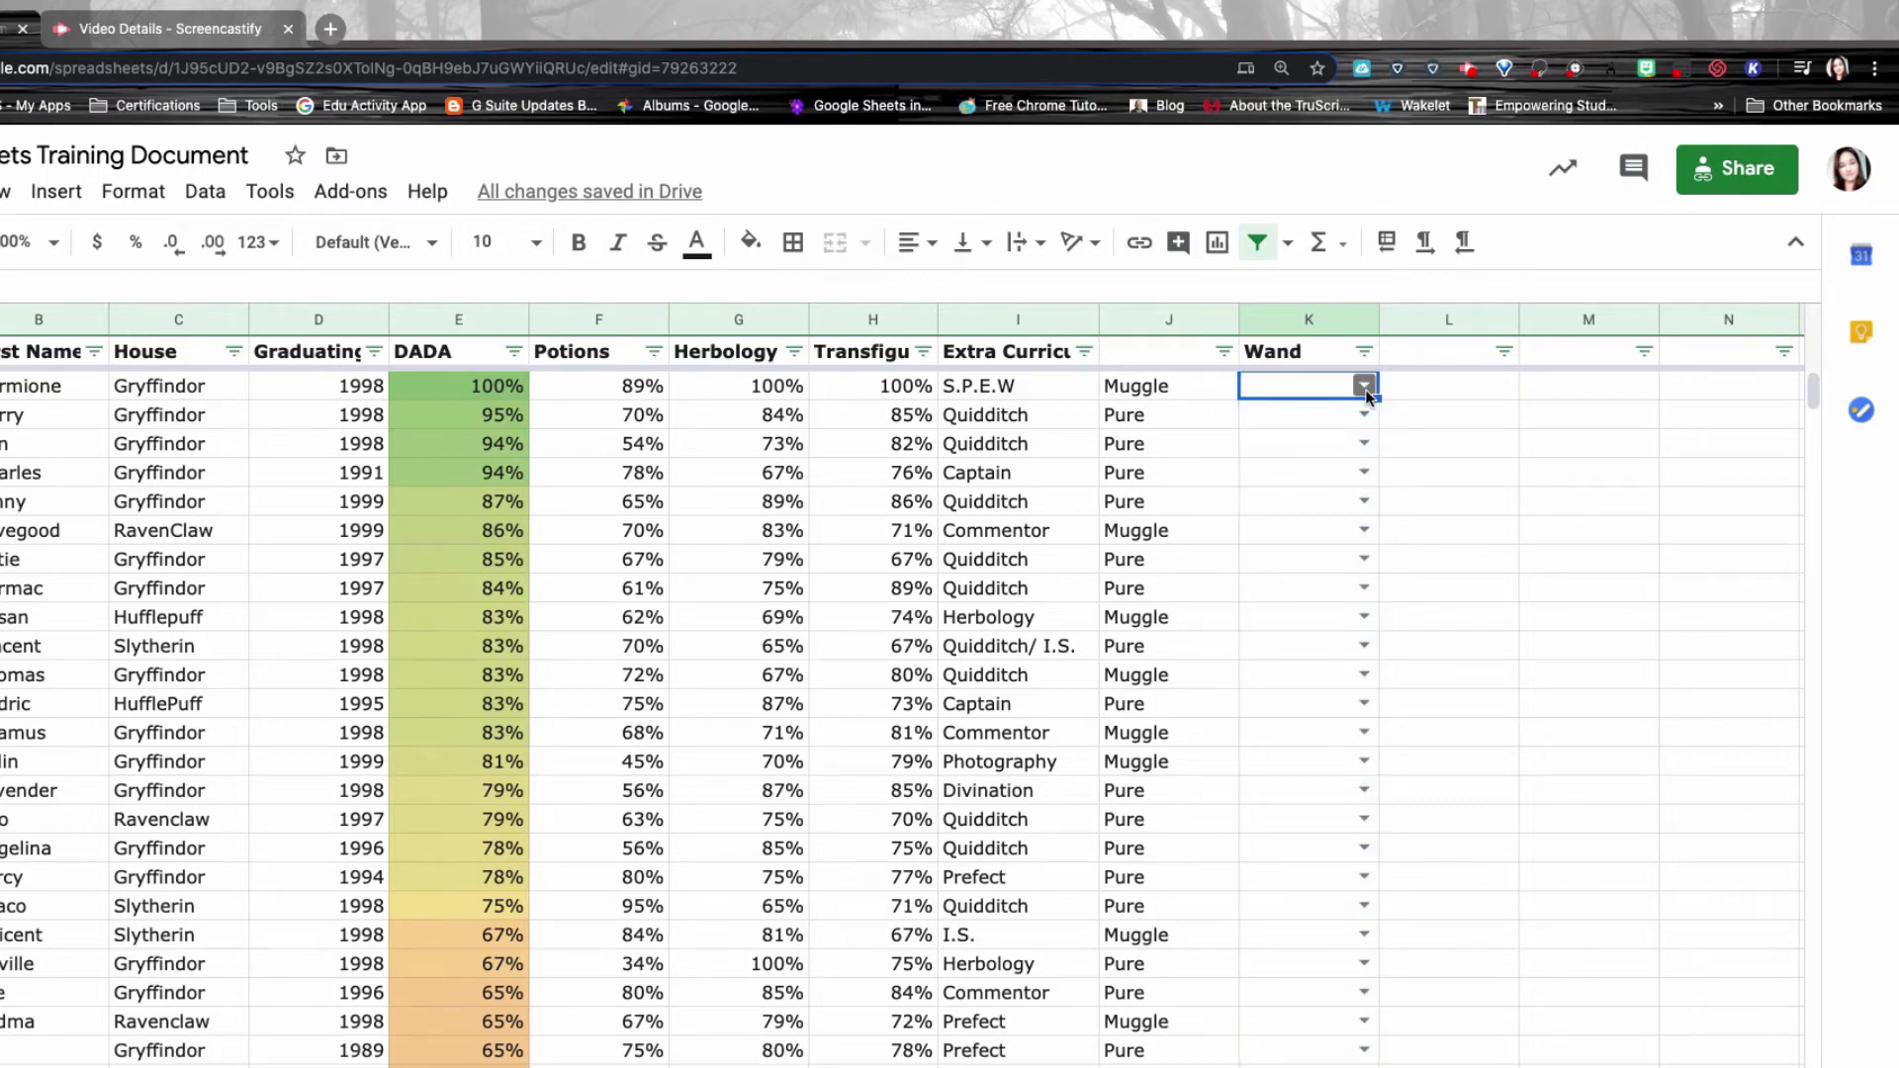
left_click(1365, 388)
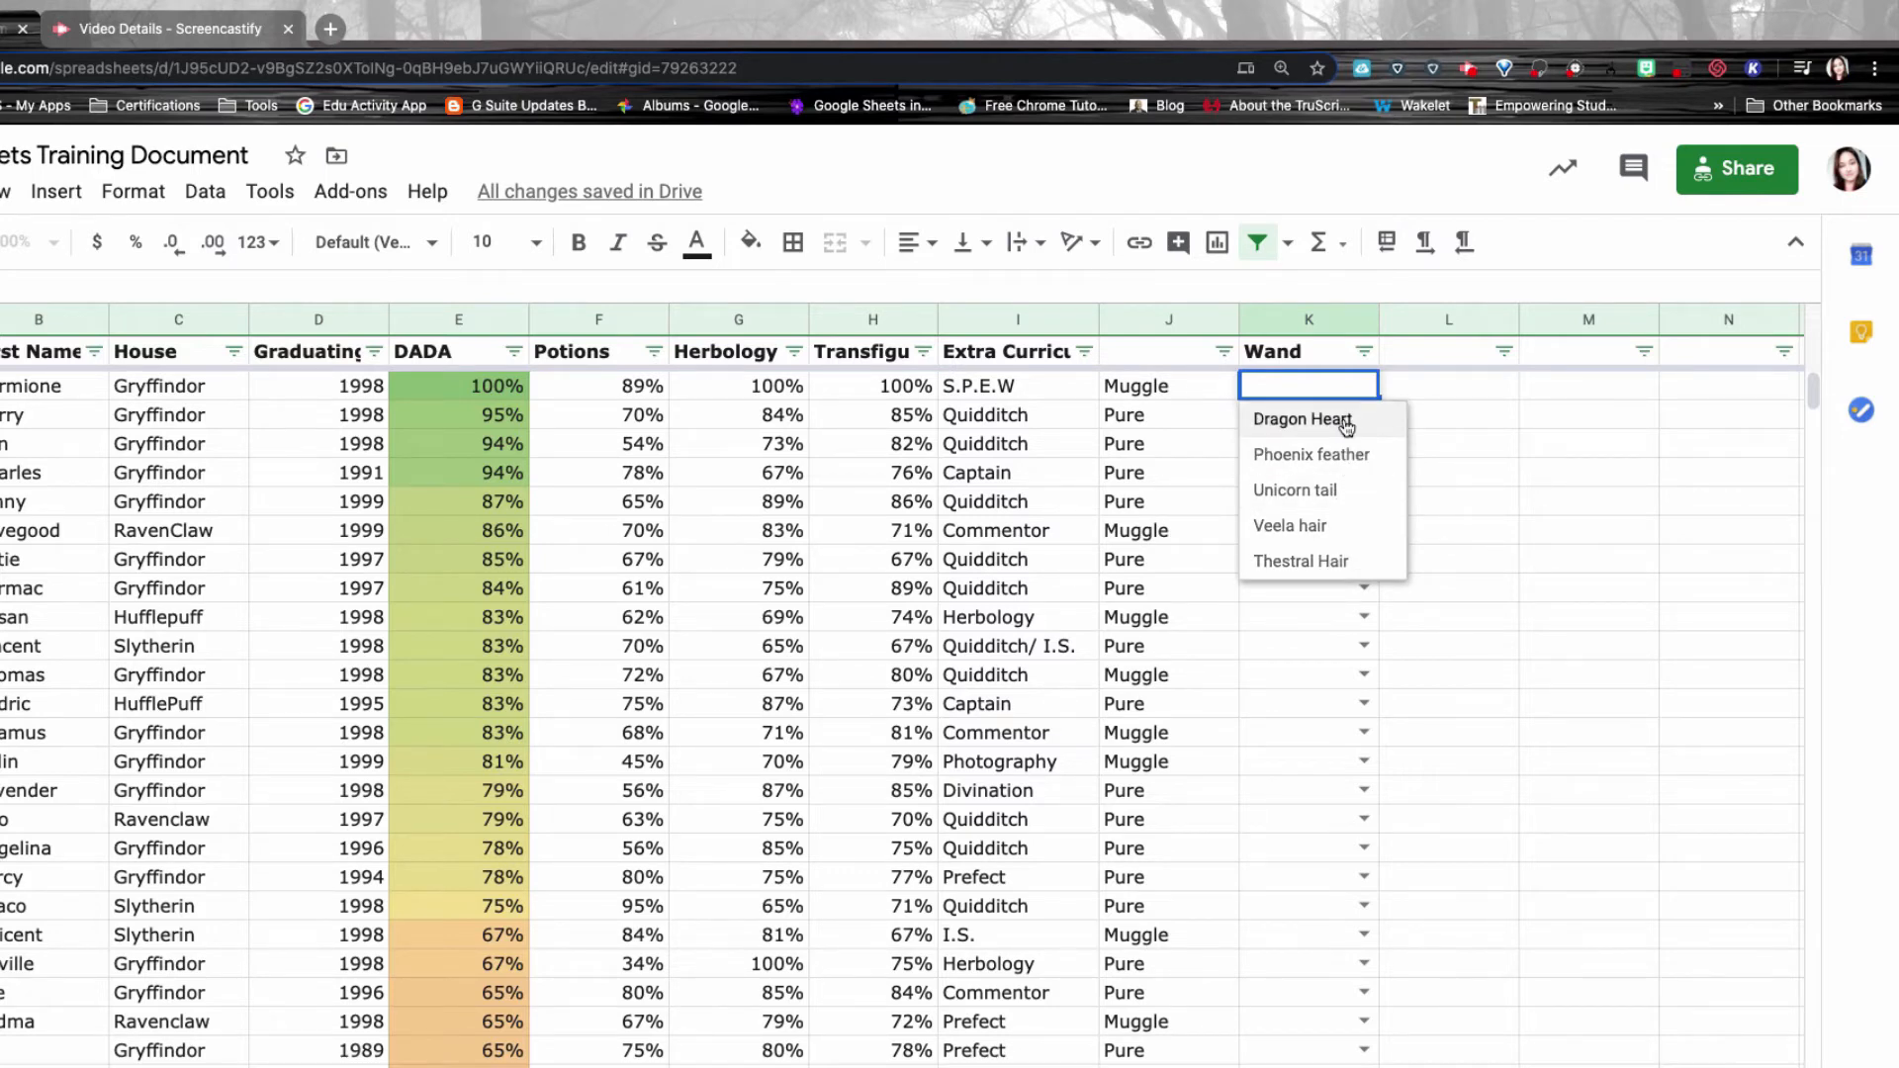
left_click(1346, 421)
left_click(1364, 415)
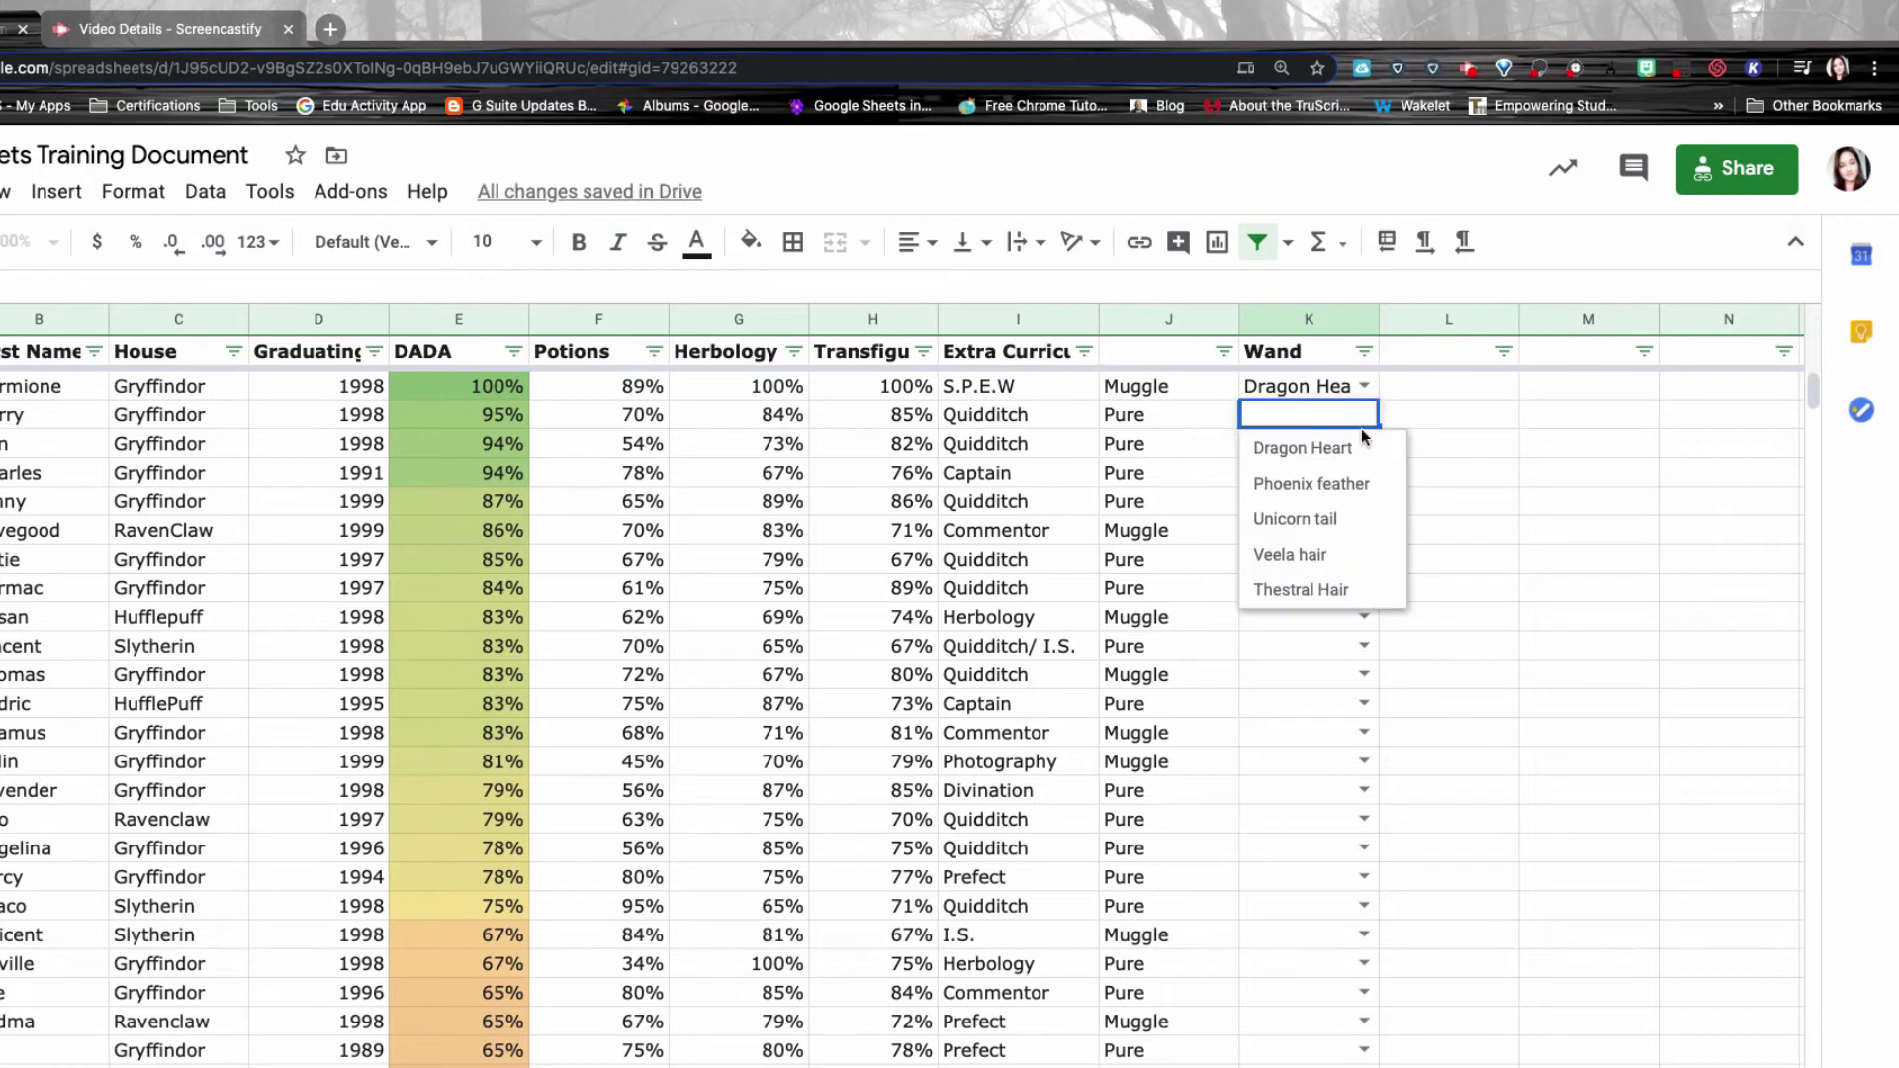
left_click(1355, 520)
left_click(1363, 444)
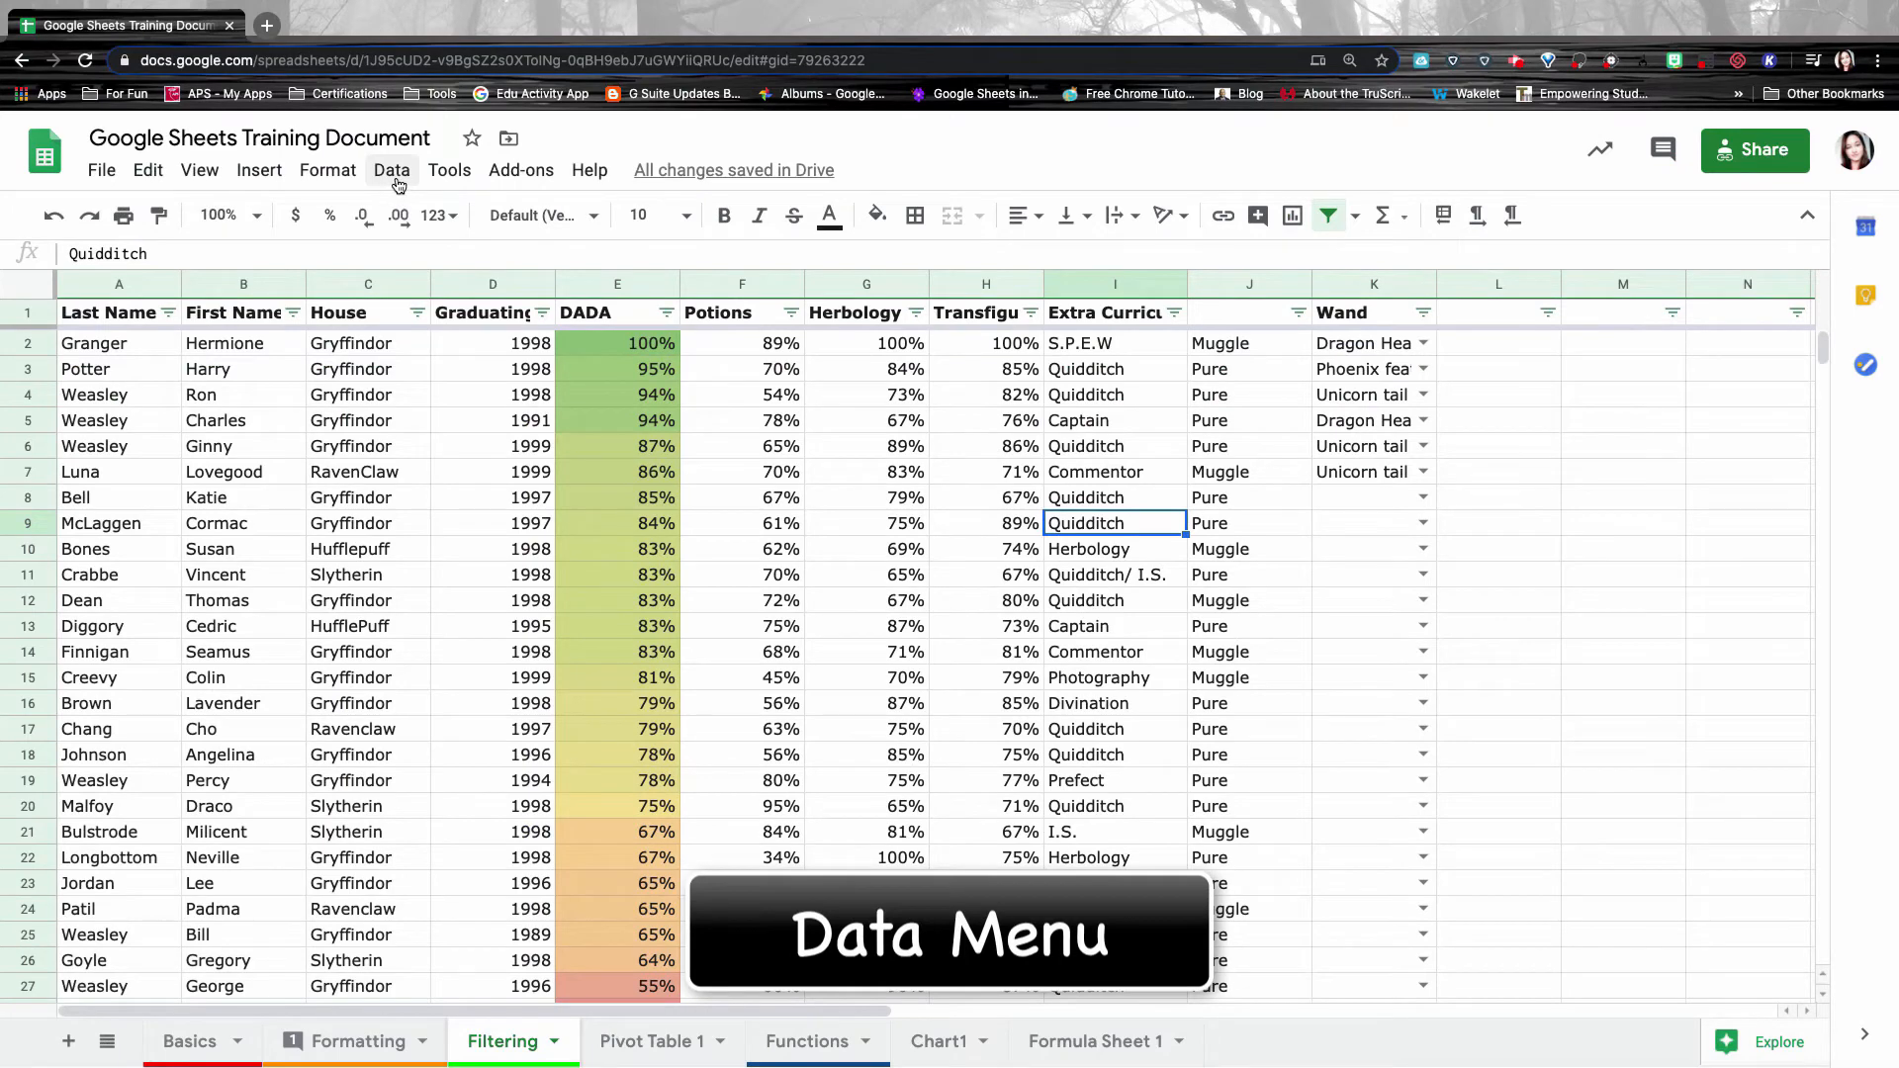
Start a new named range covering the House cells in column C.
left_click(396, 176)
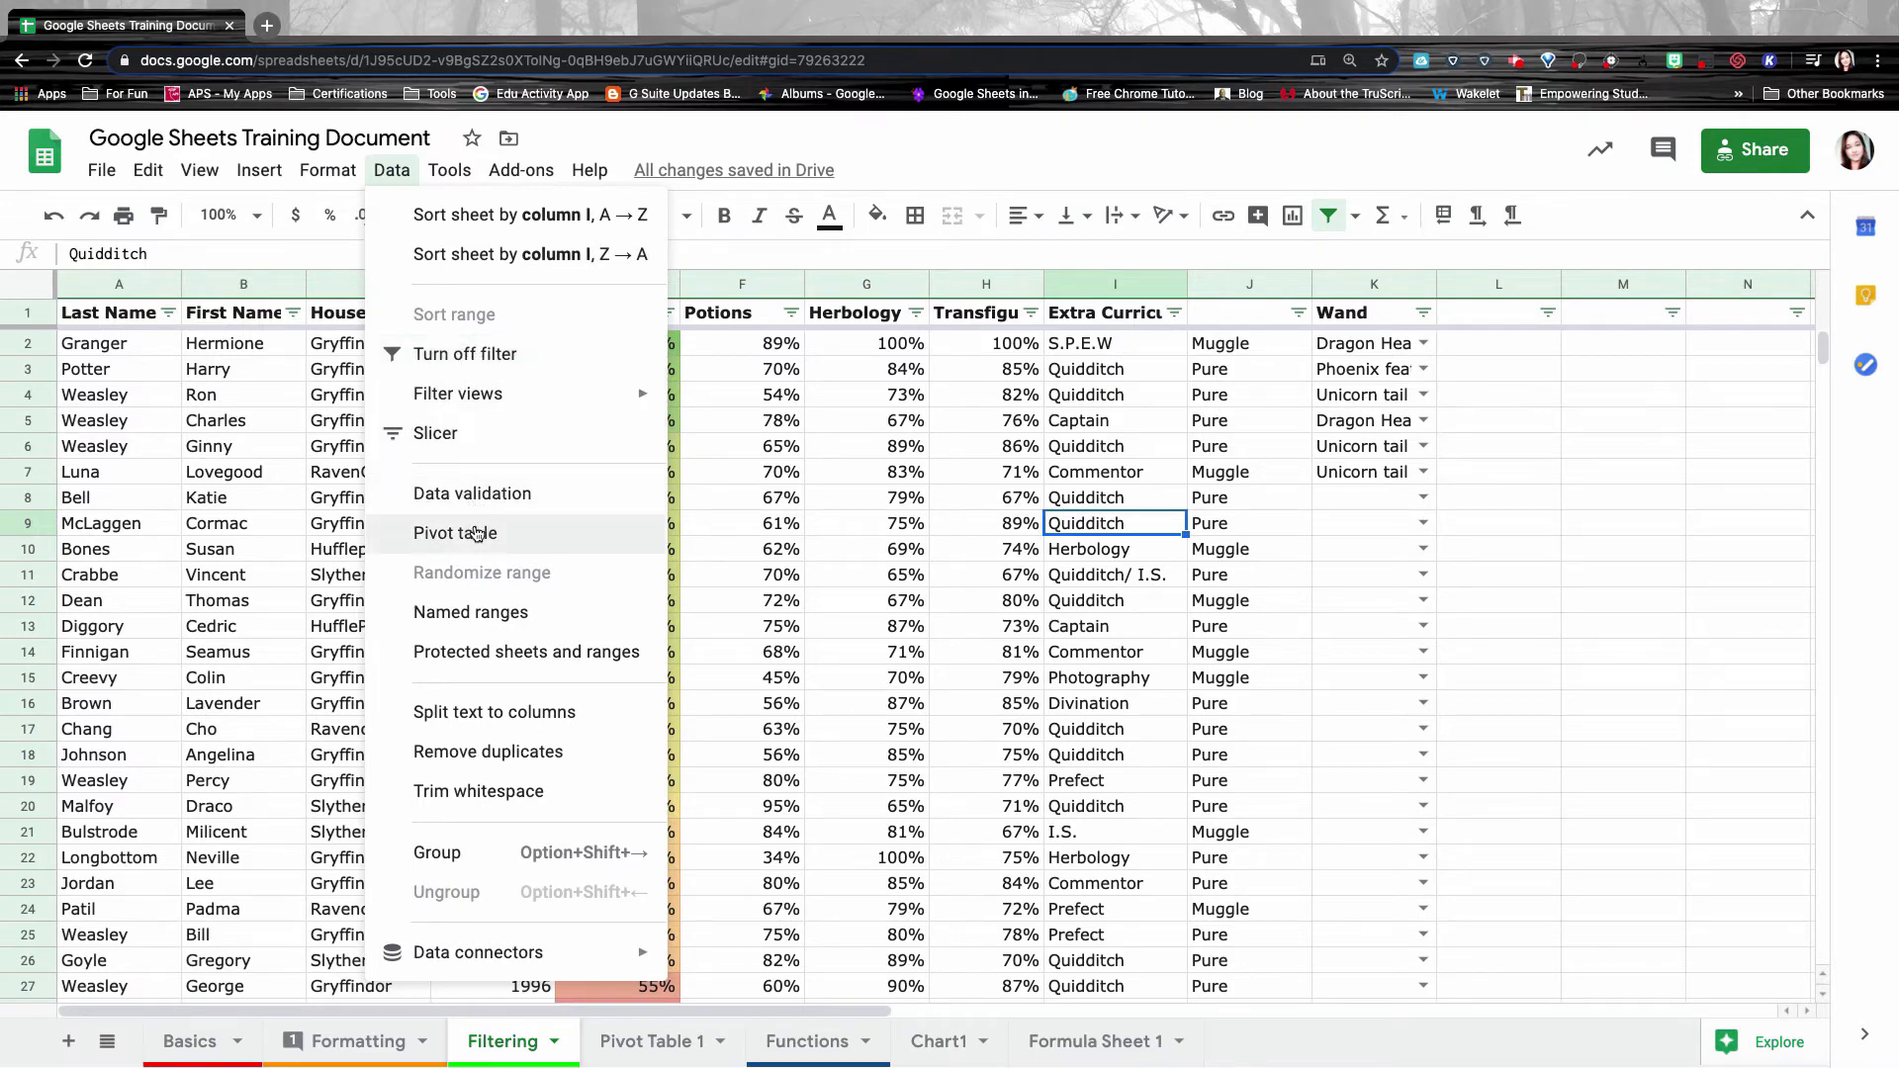
left_click(526, 615)
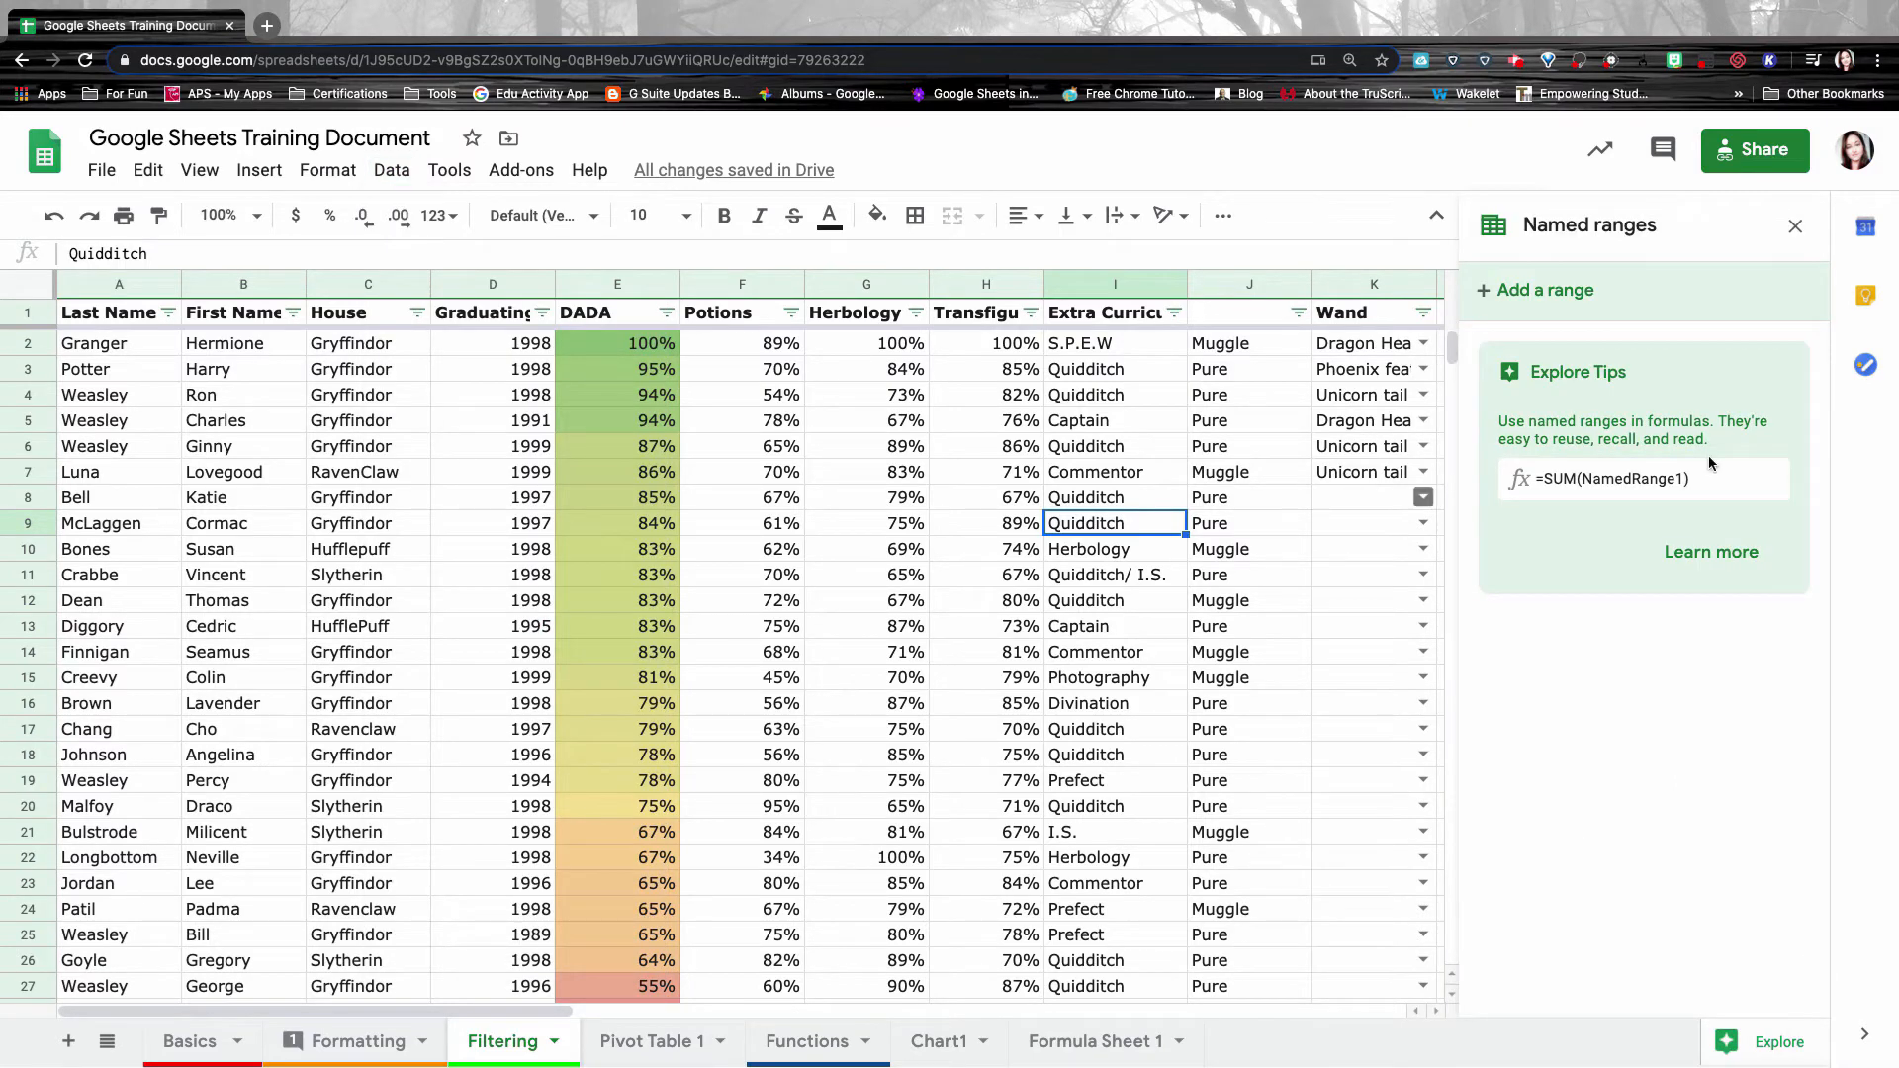
left_click(1557, 292)
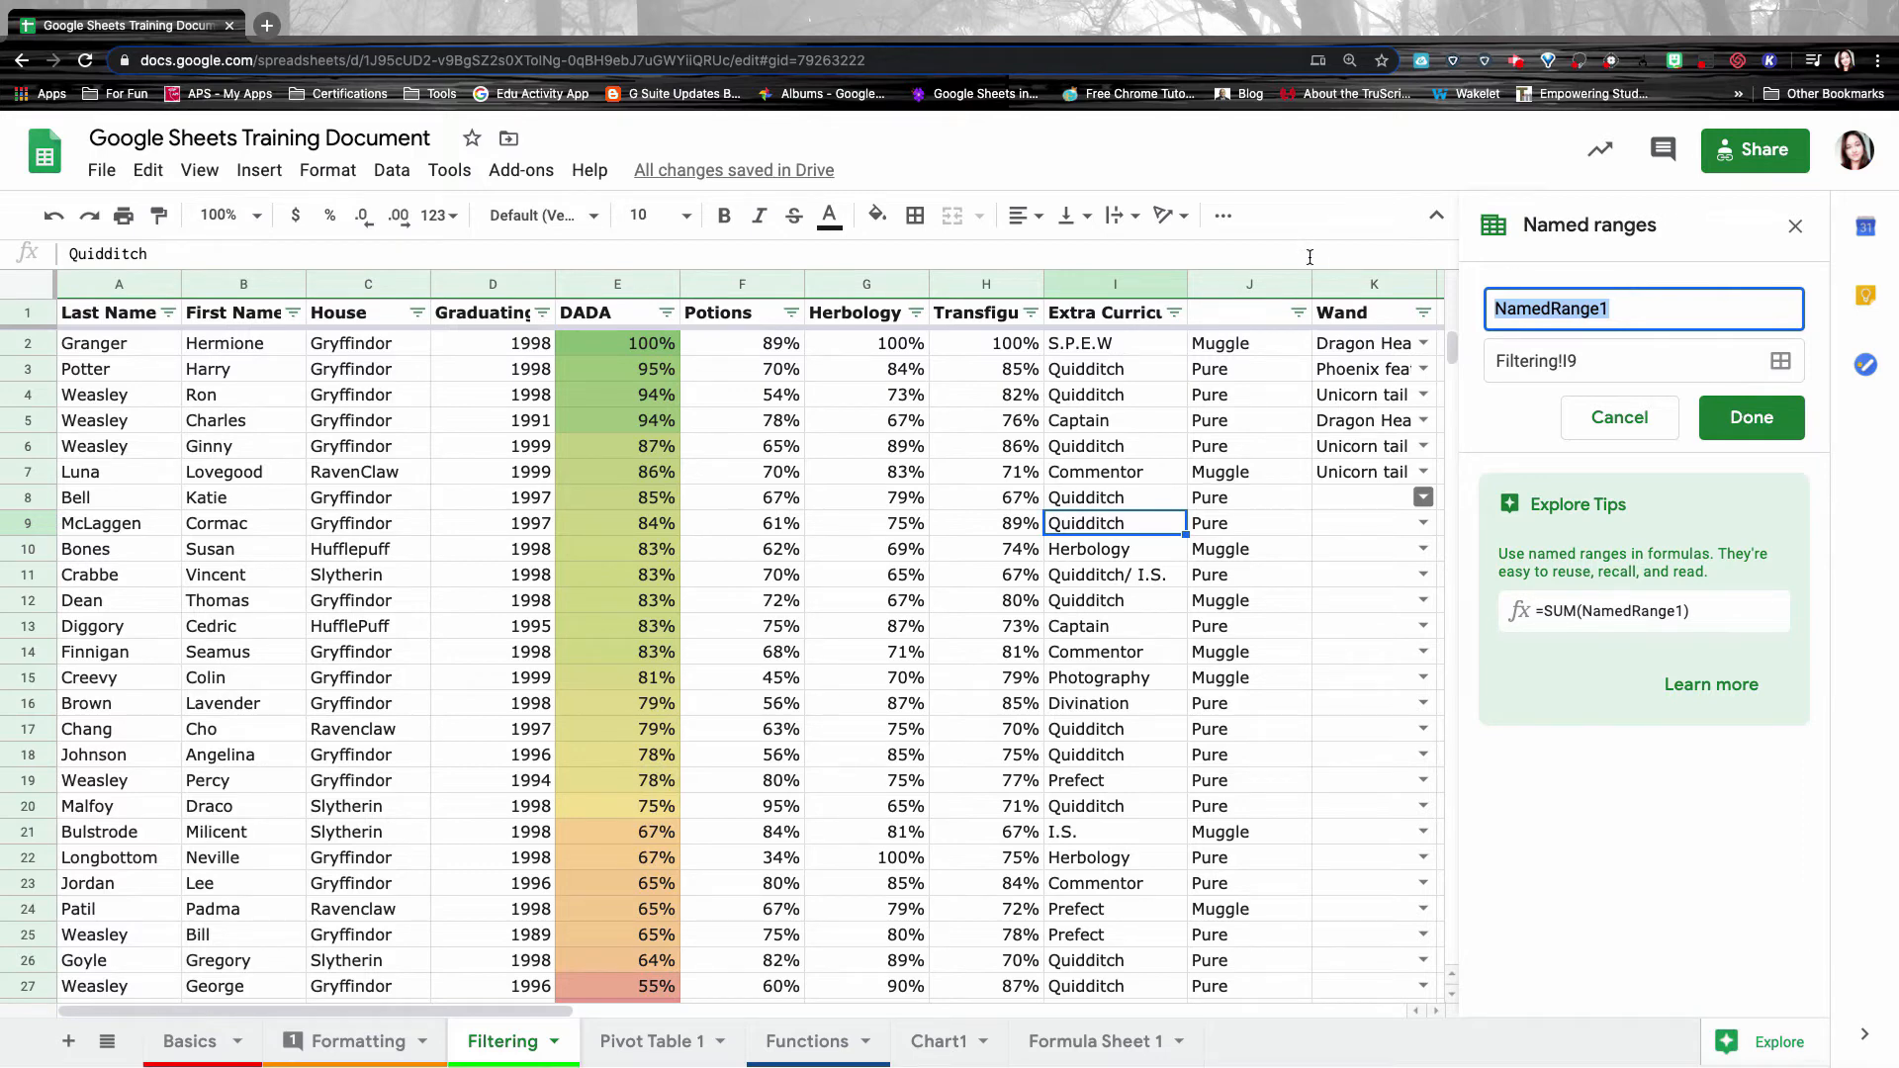
left_click(346, 344)
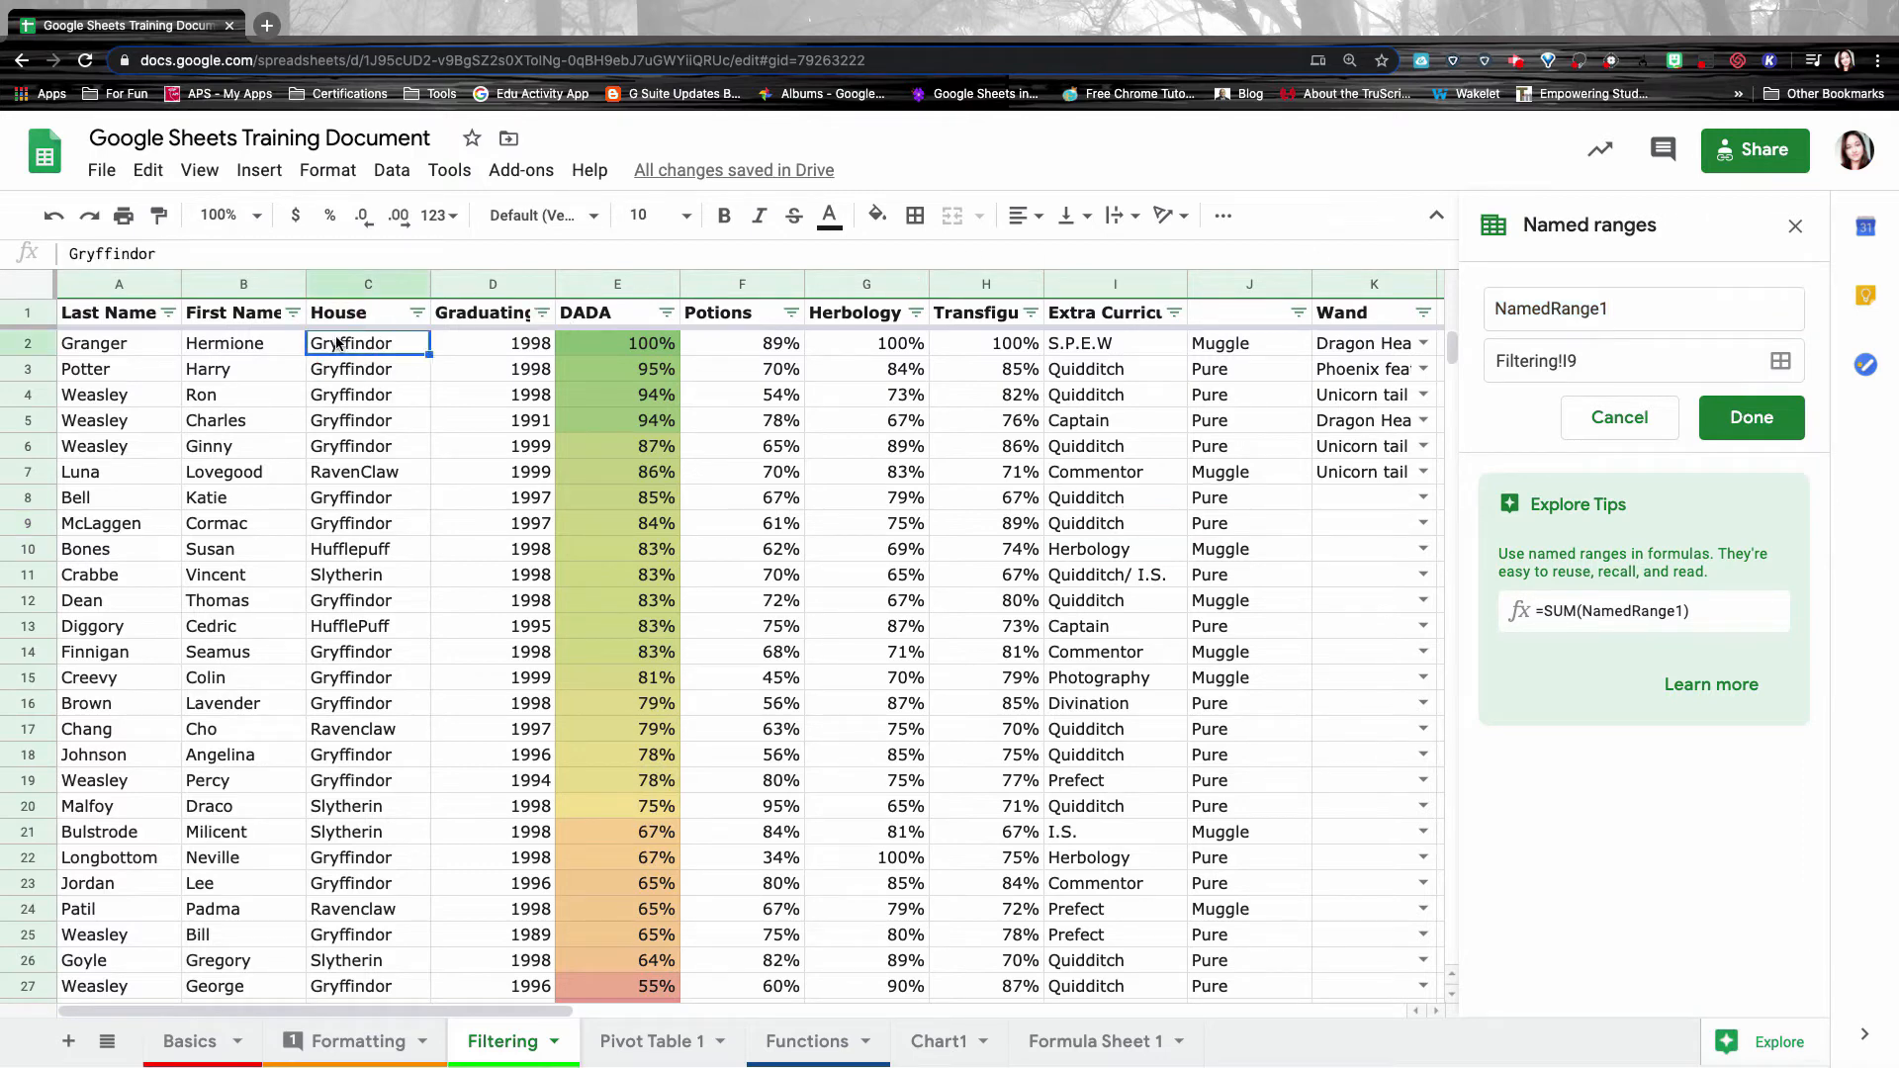
left_click_drag(346, 344, 368, 986)
Rename the range from NamedRange1 to 'Houses' and check its Filtering!C2:C29 reference.
left_click(1589, 308)
double_click(1589, 308)
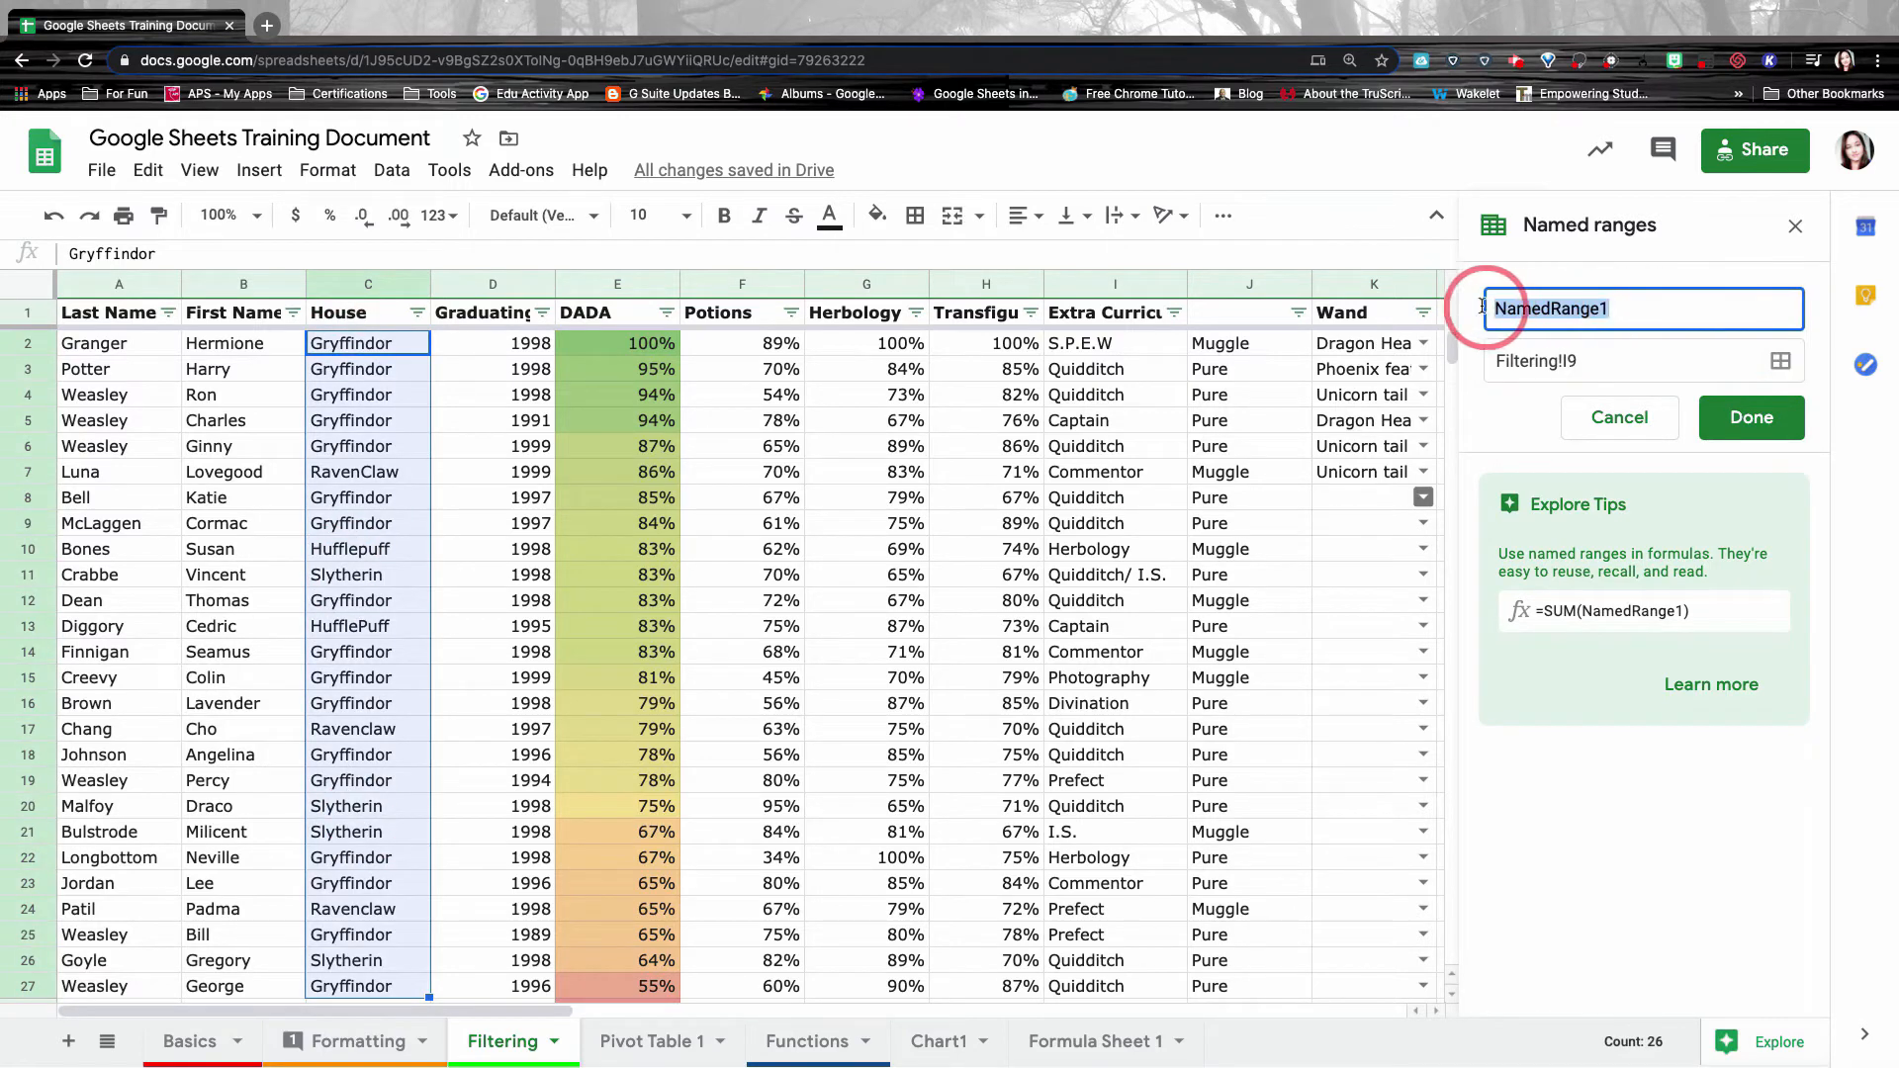
type("Houses")
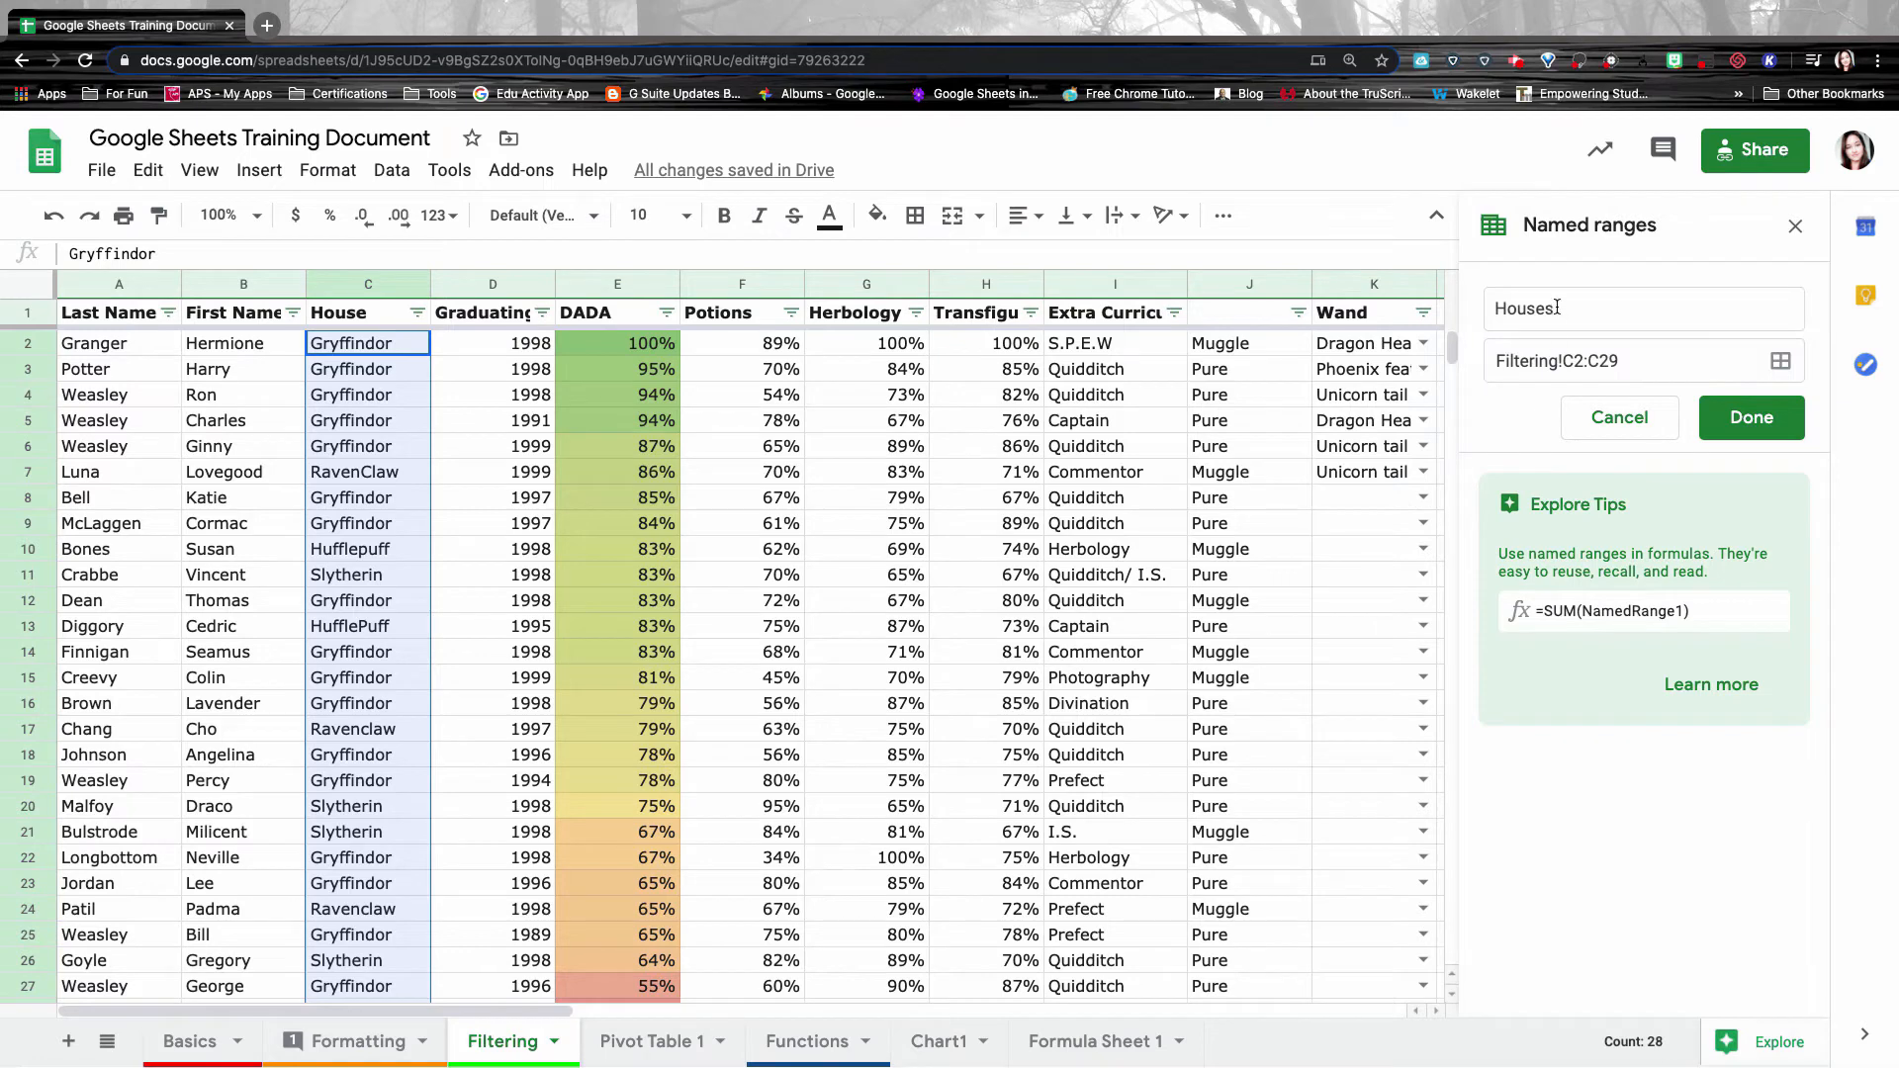
left_click(1637, 368)
left_click_drag(1637, 368, 1498, 362)
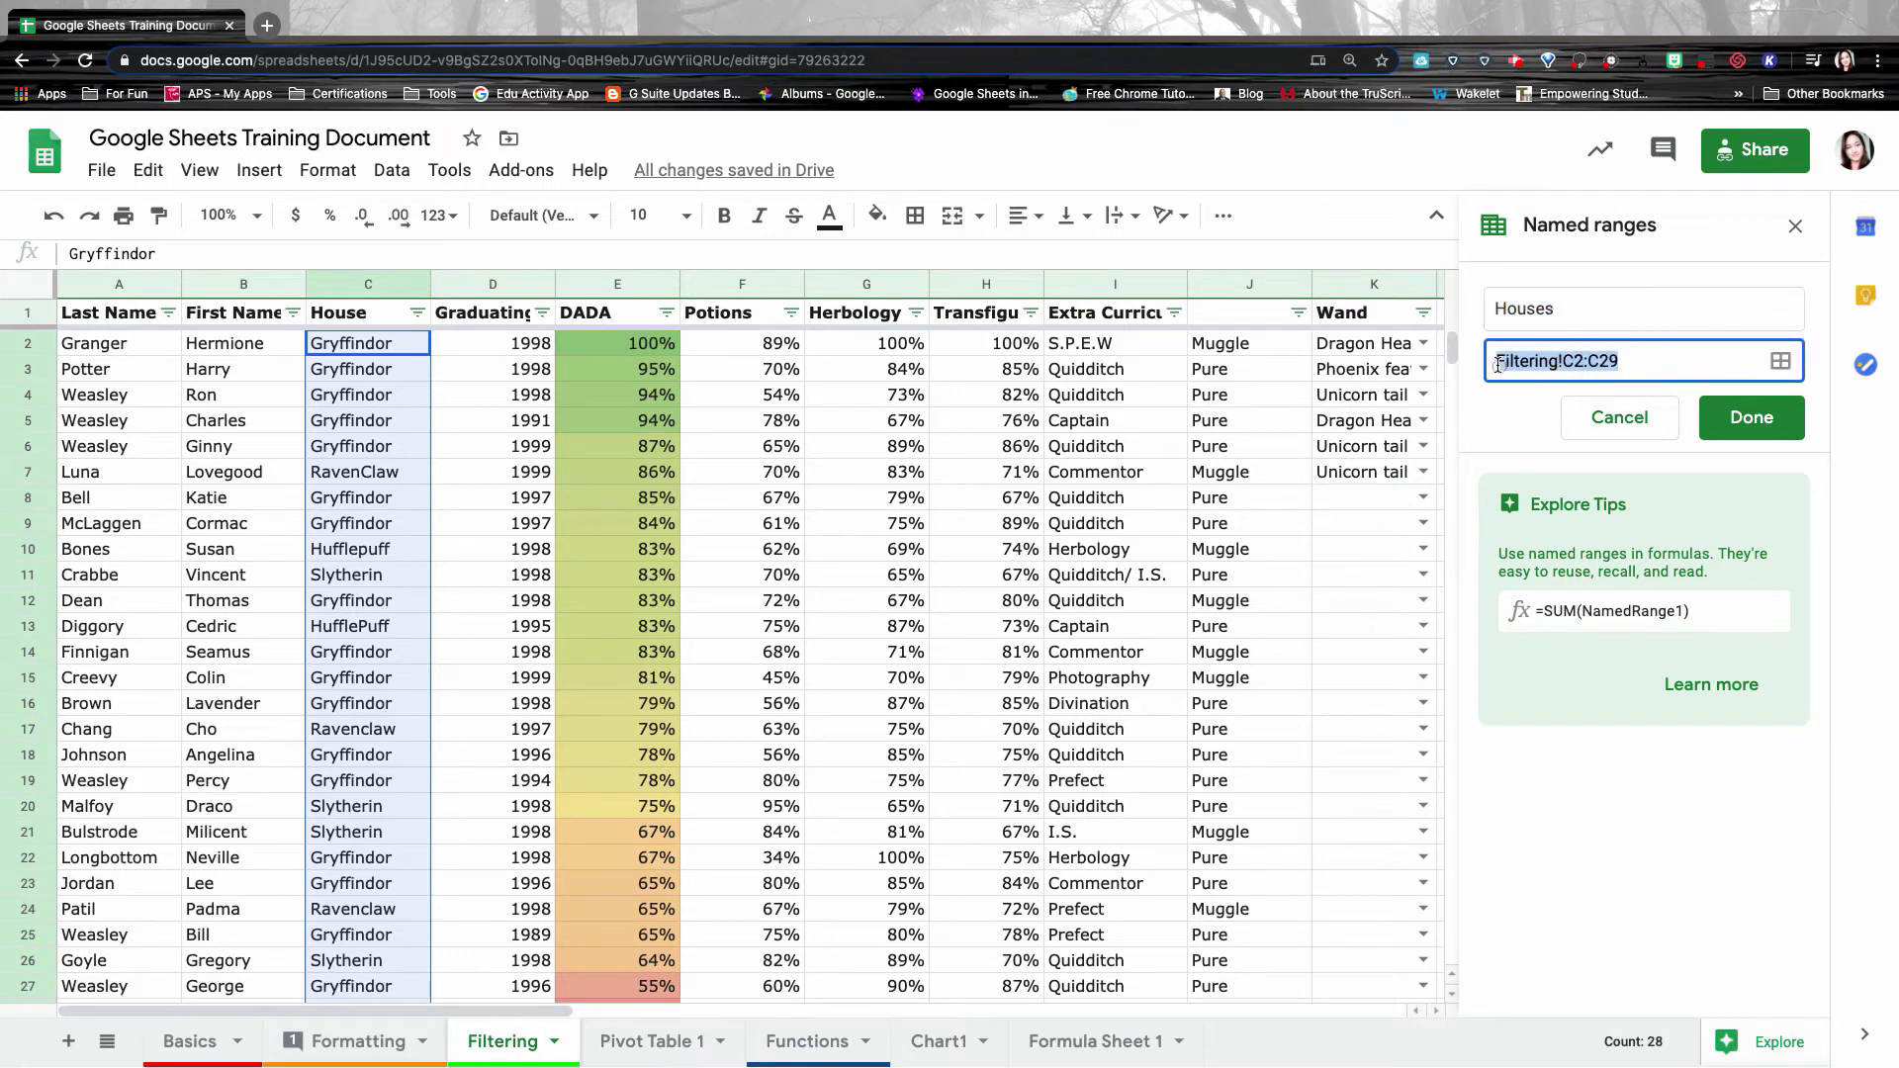
left_click(1573, 306)
left_click_drag(1574, 305, 1484, 306)
left_click(1622, 319)
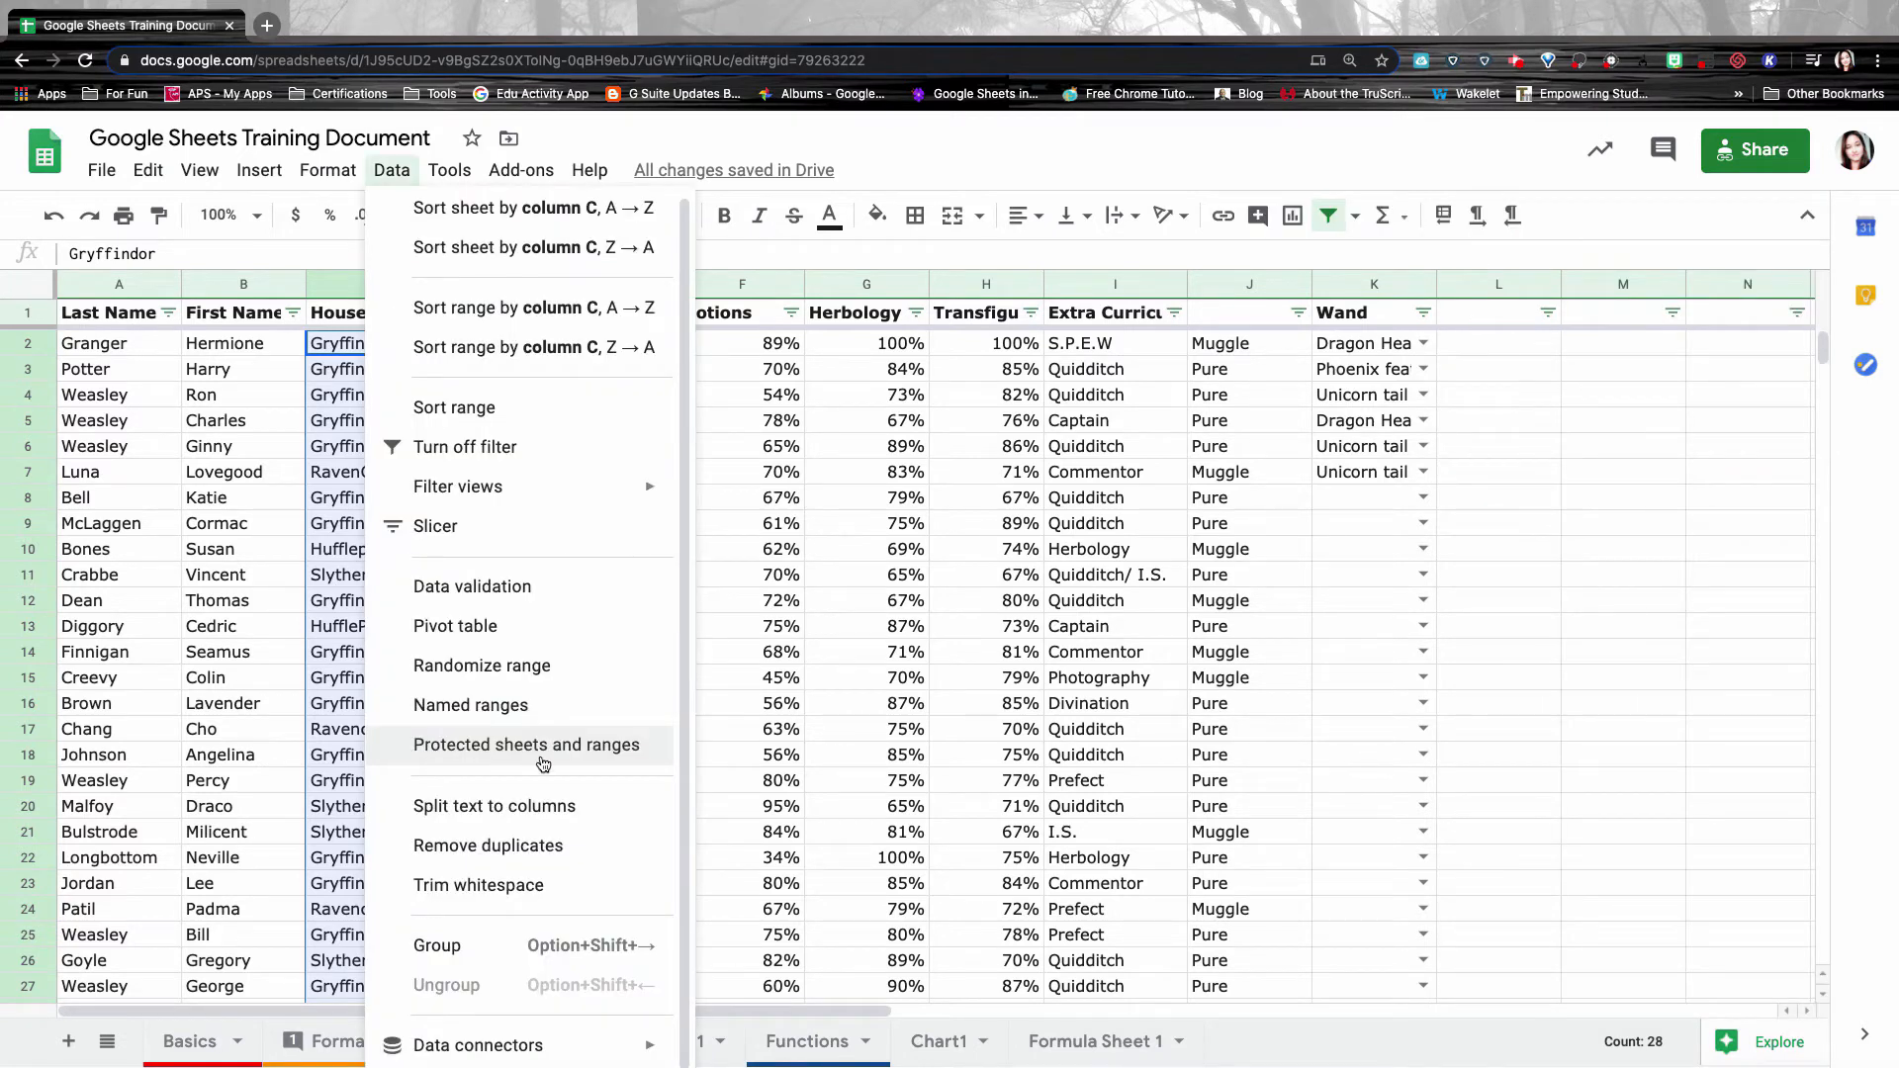
Protect the whole Formatting sheet with editing restricted to Only you.
left_click(543, 761)
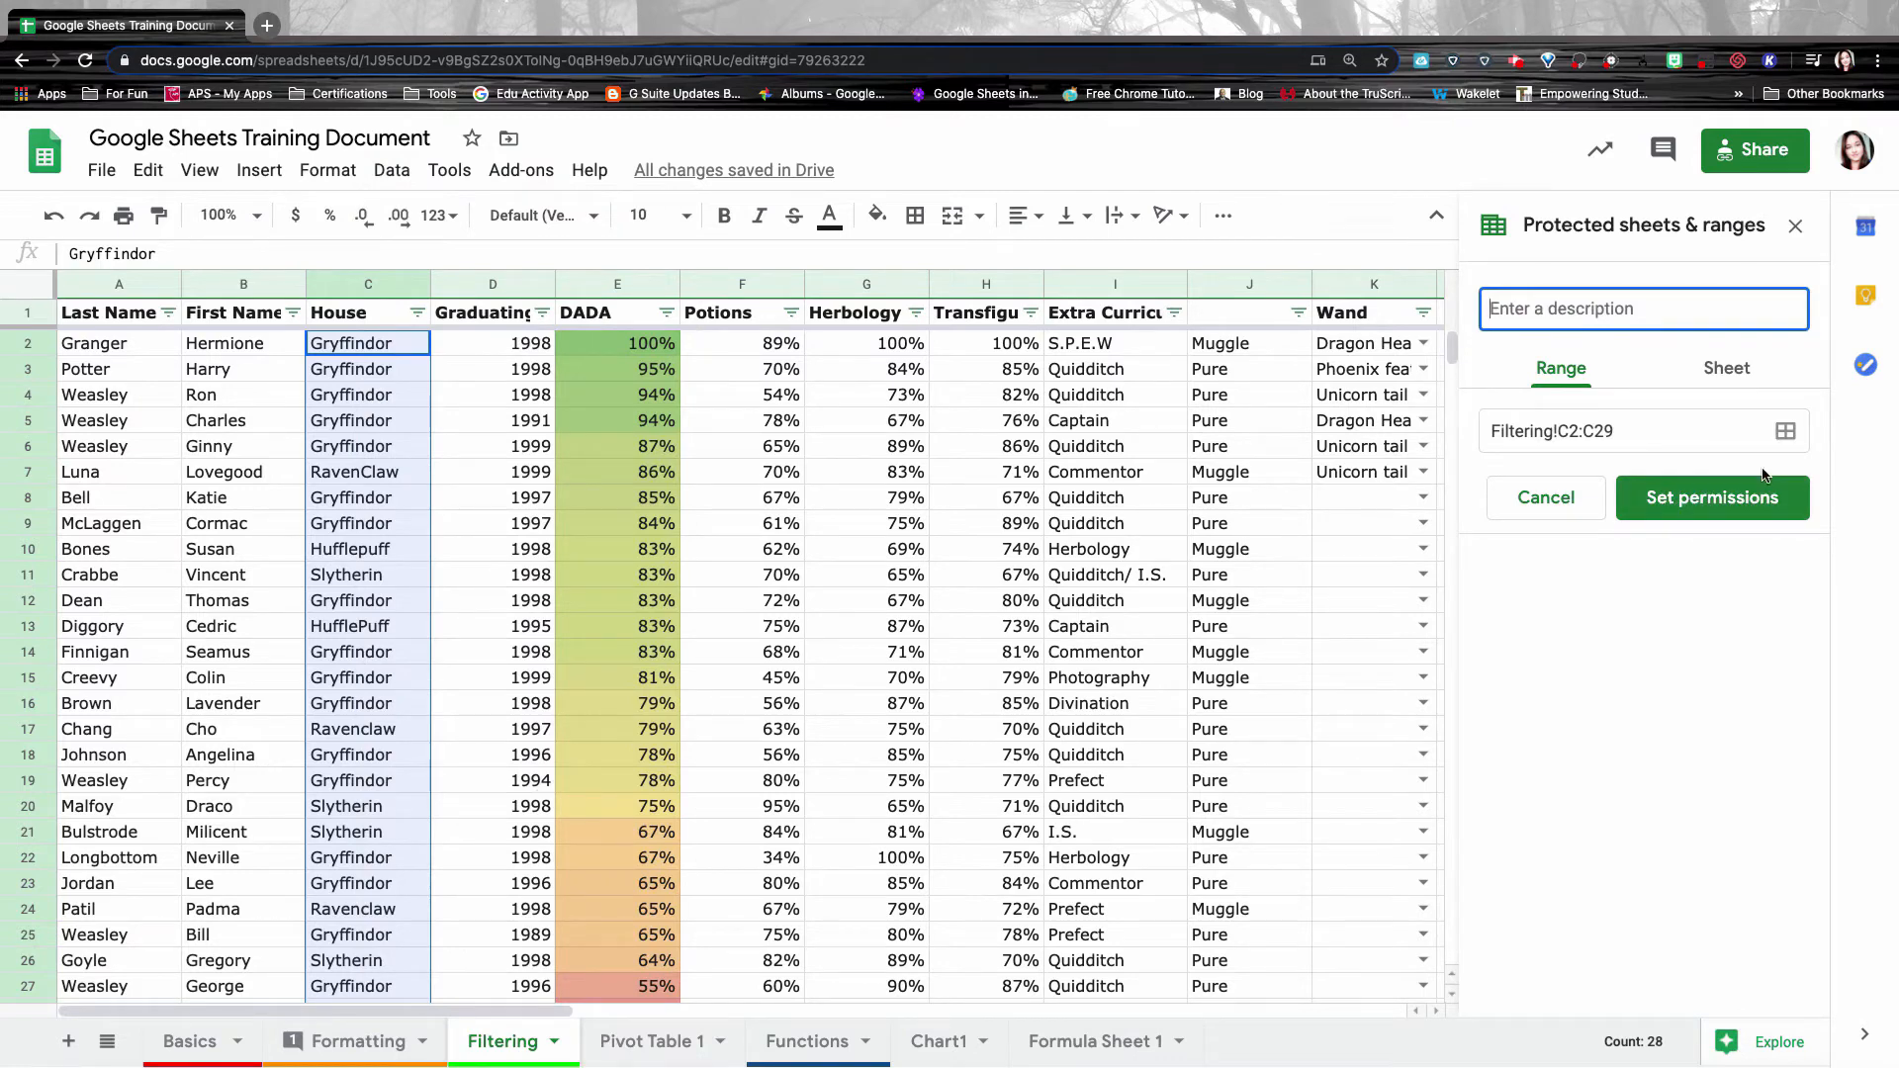
left_click(1692, 428)
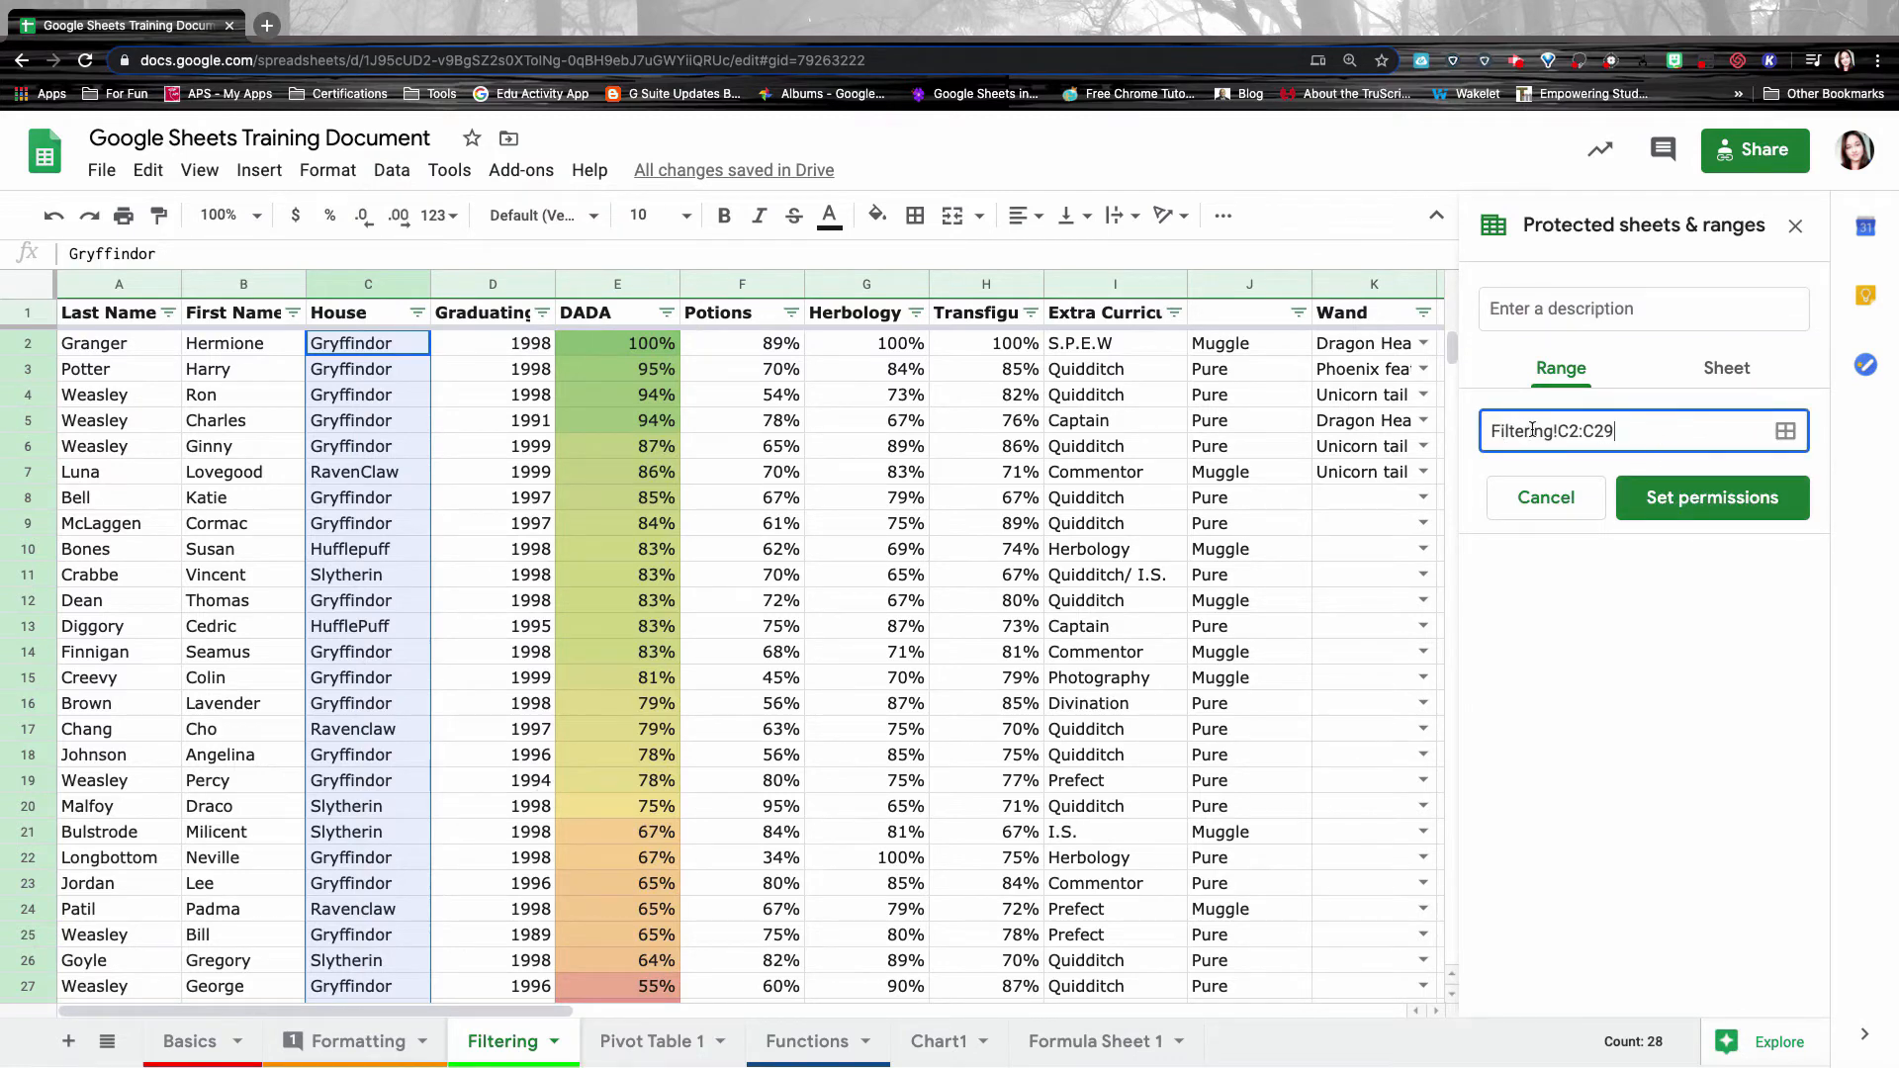
left_click(1731, 368)
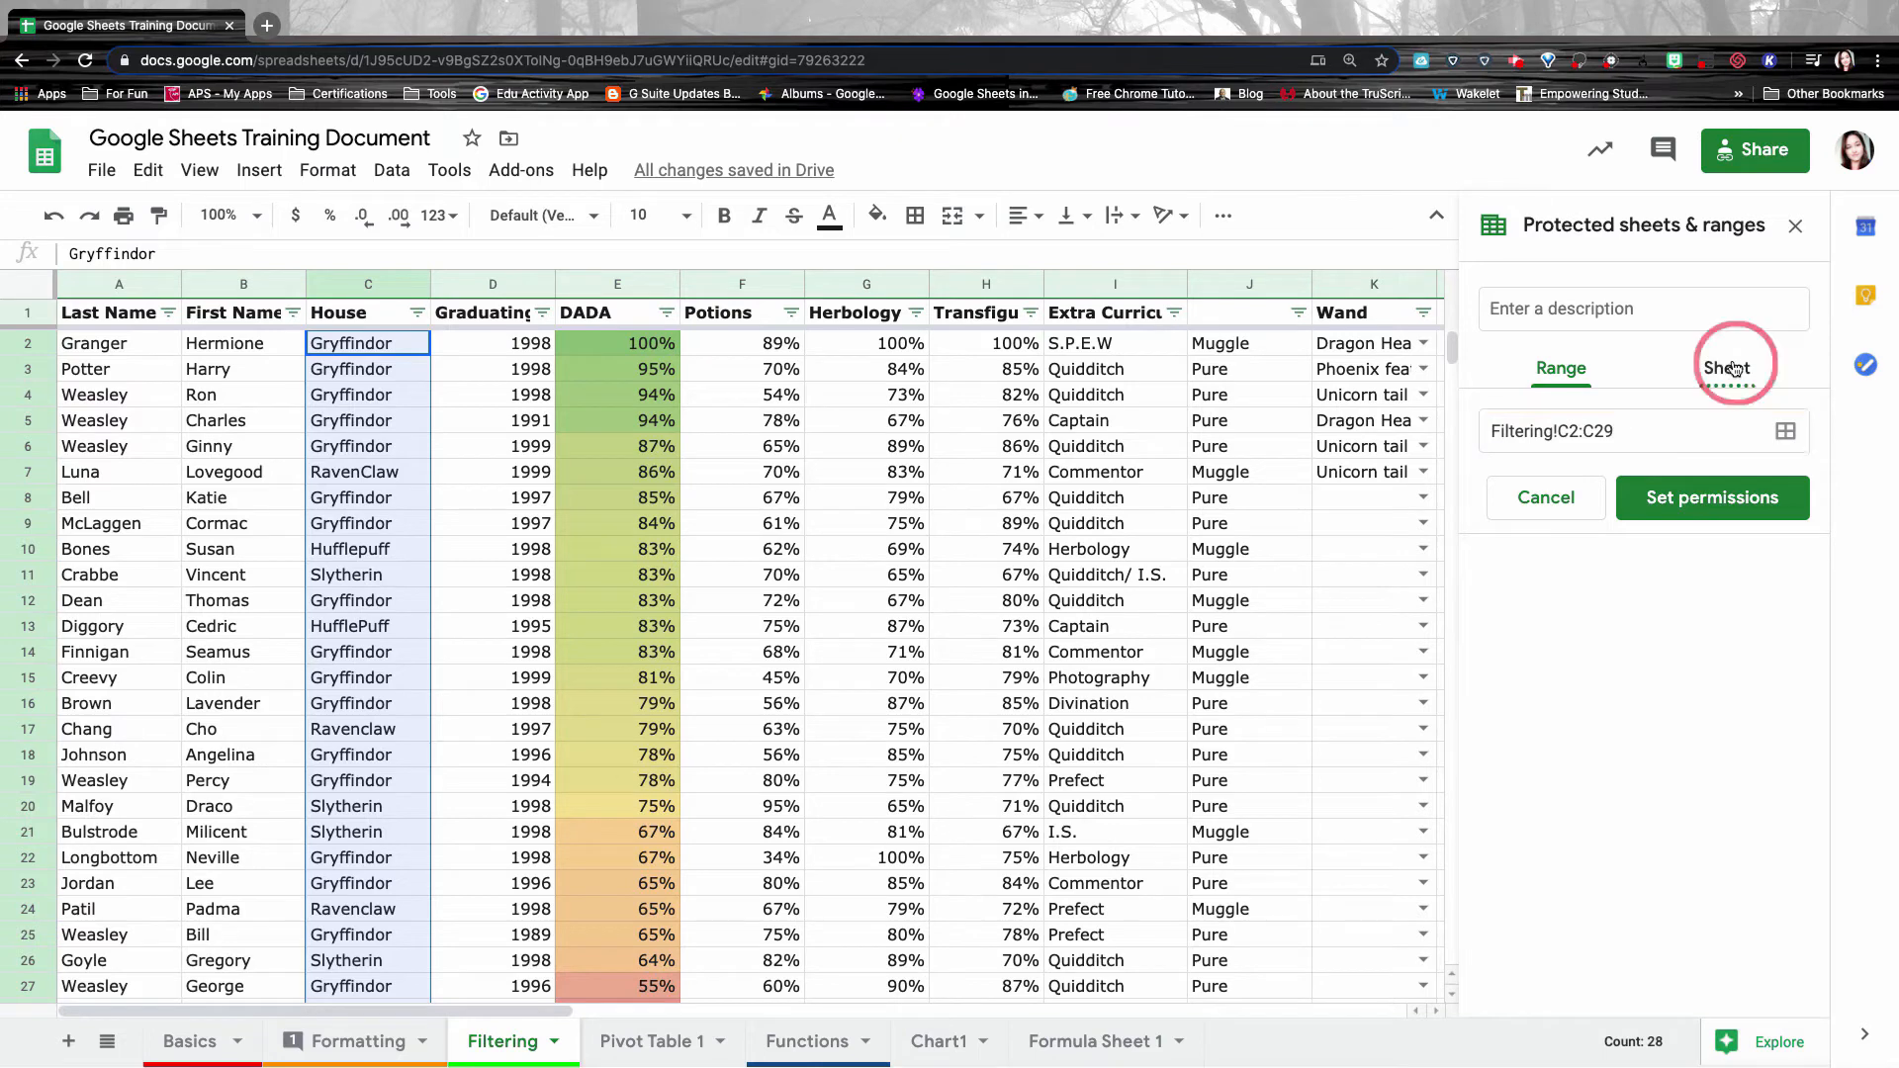
left_click(1556, 447)
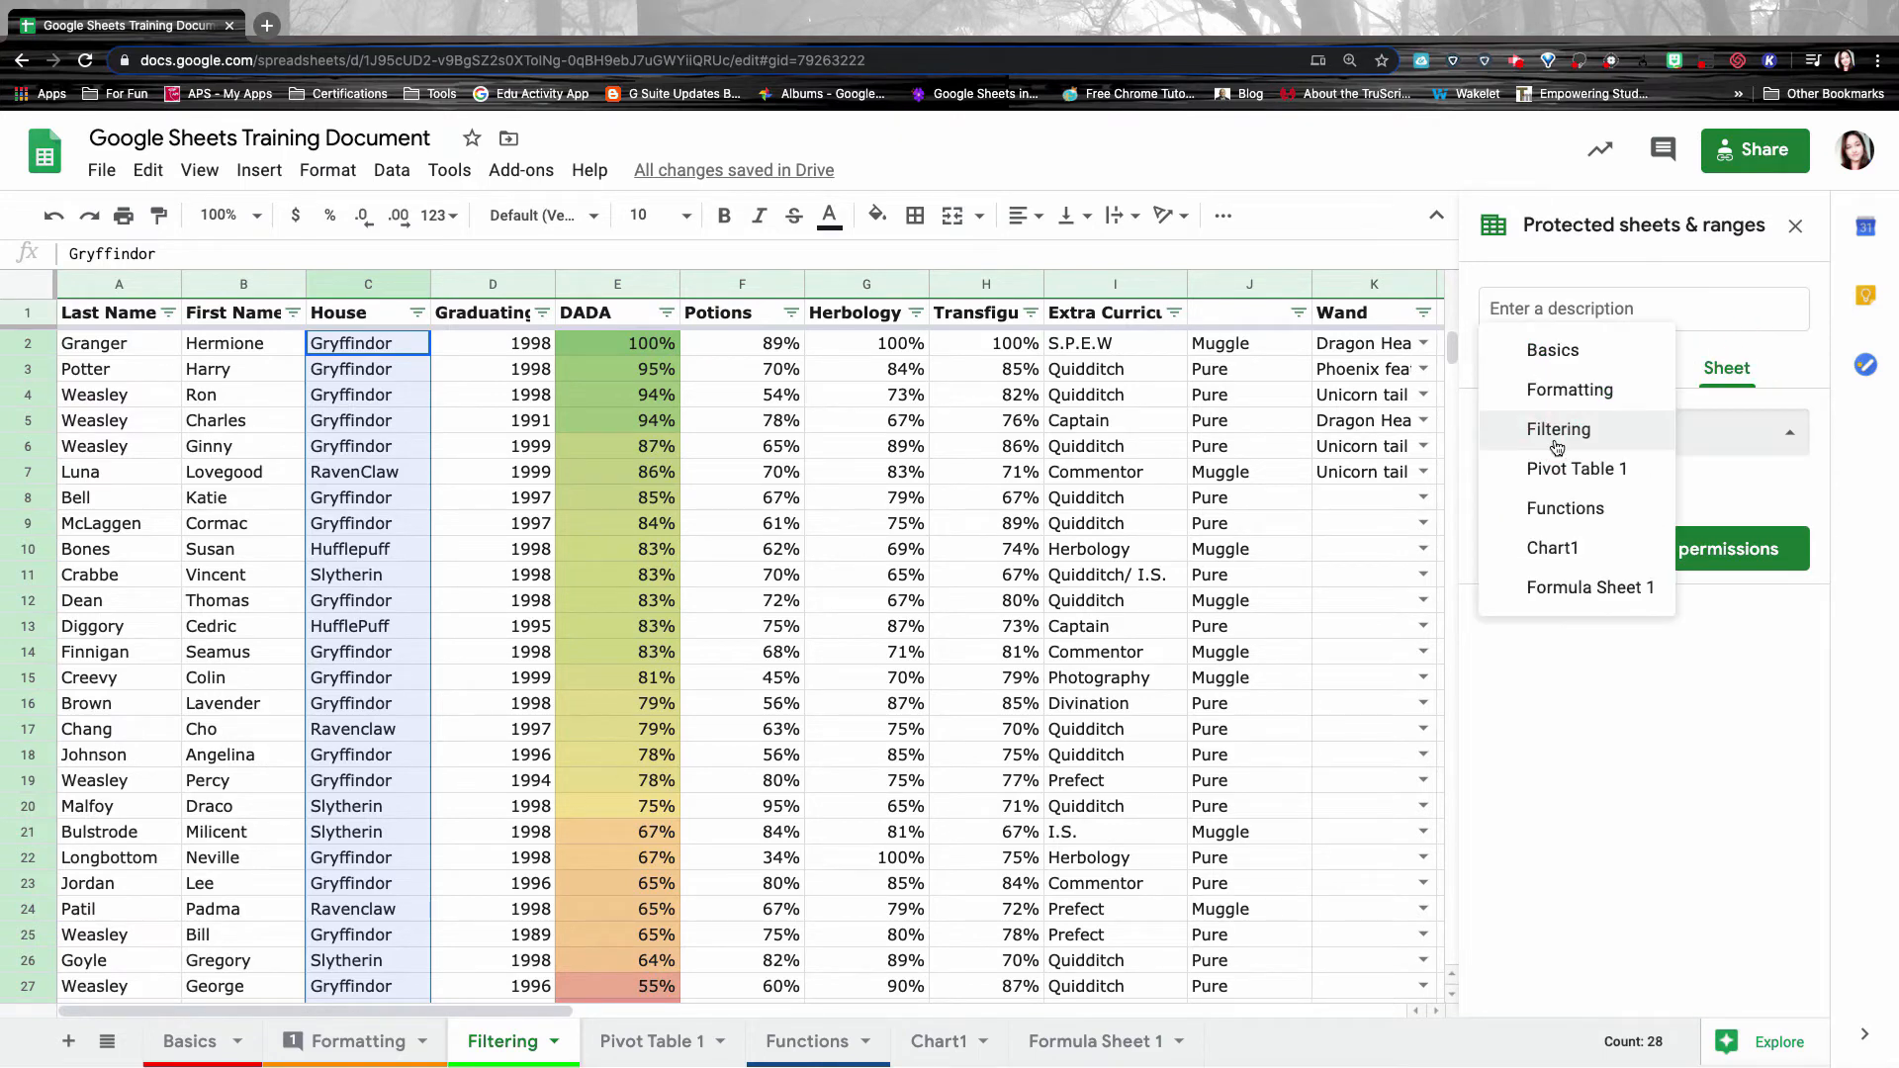
left_click(1588, 390)
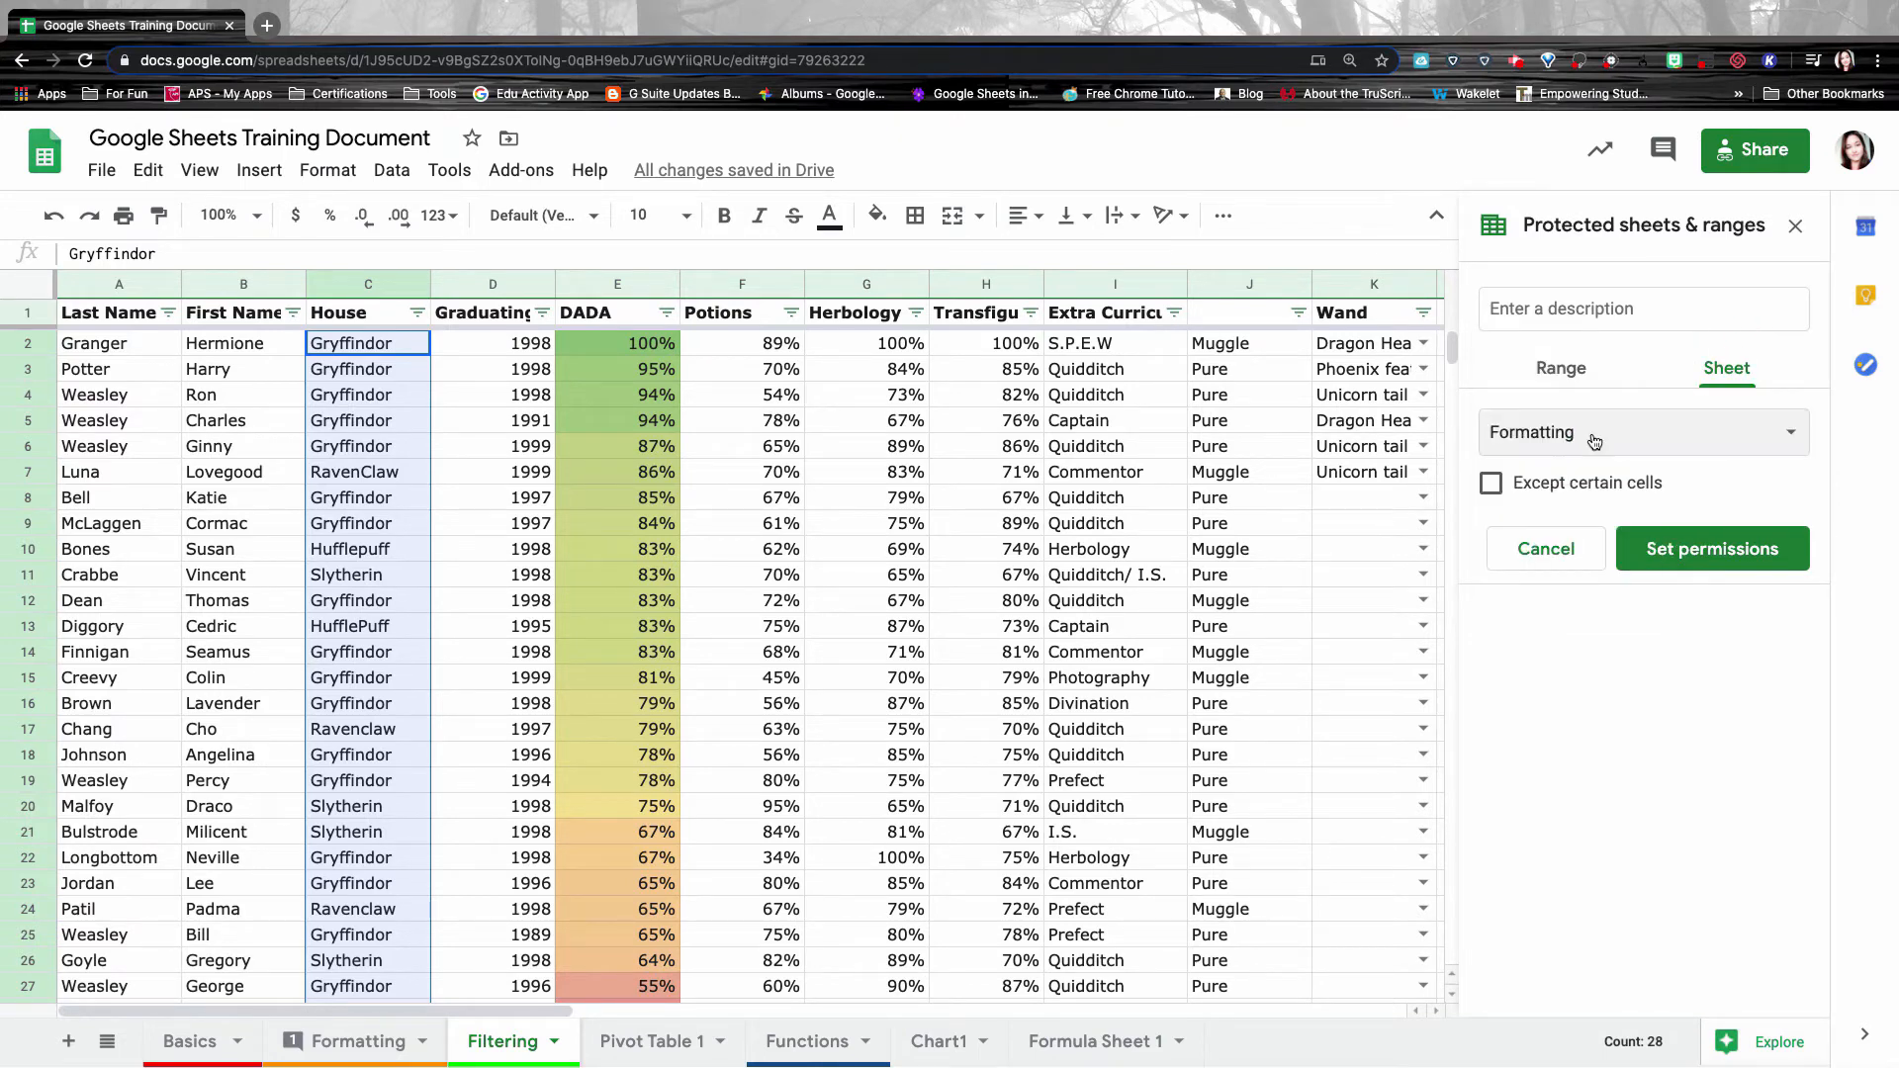
left_click(1692, 559)
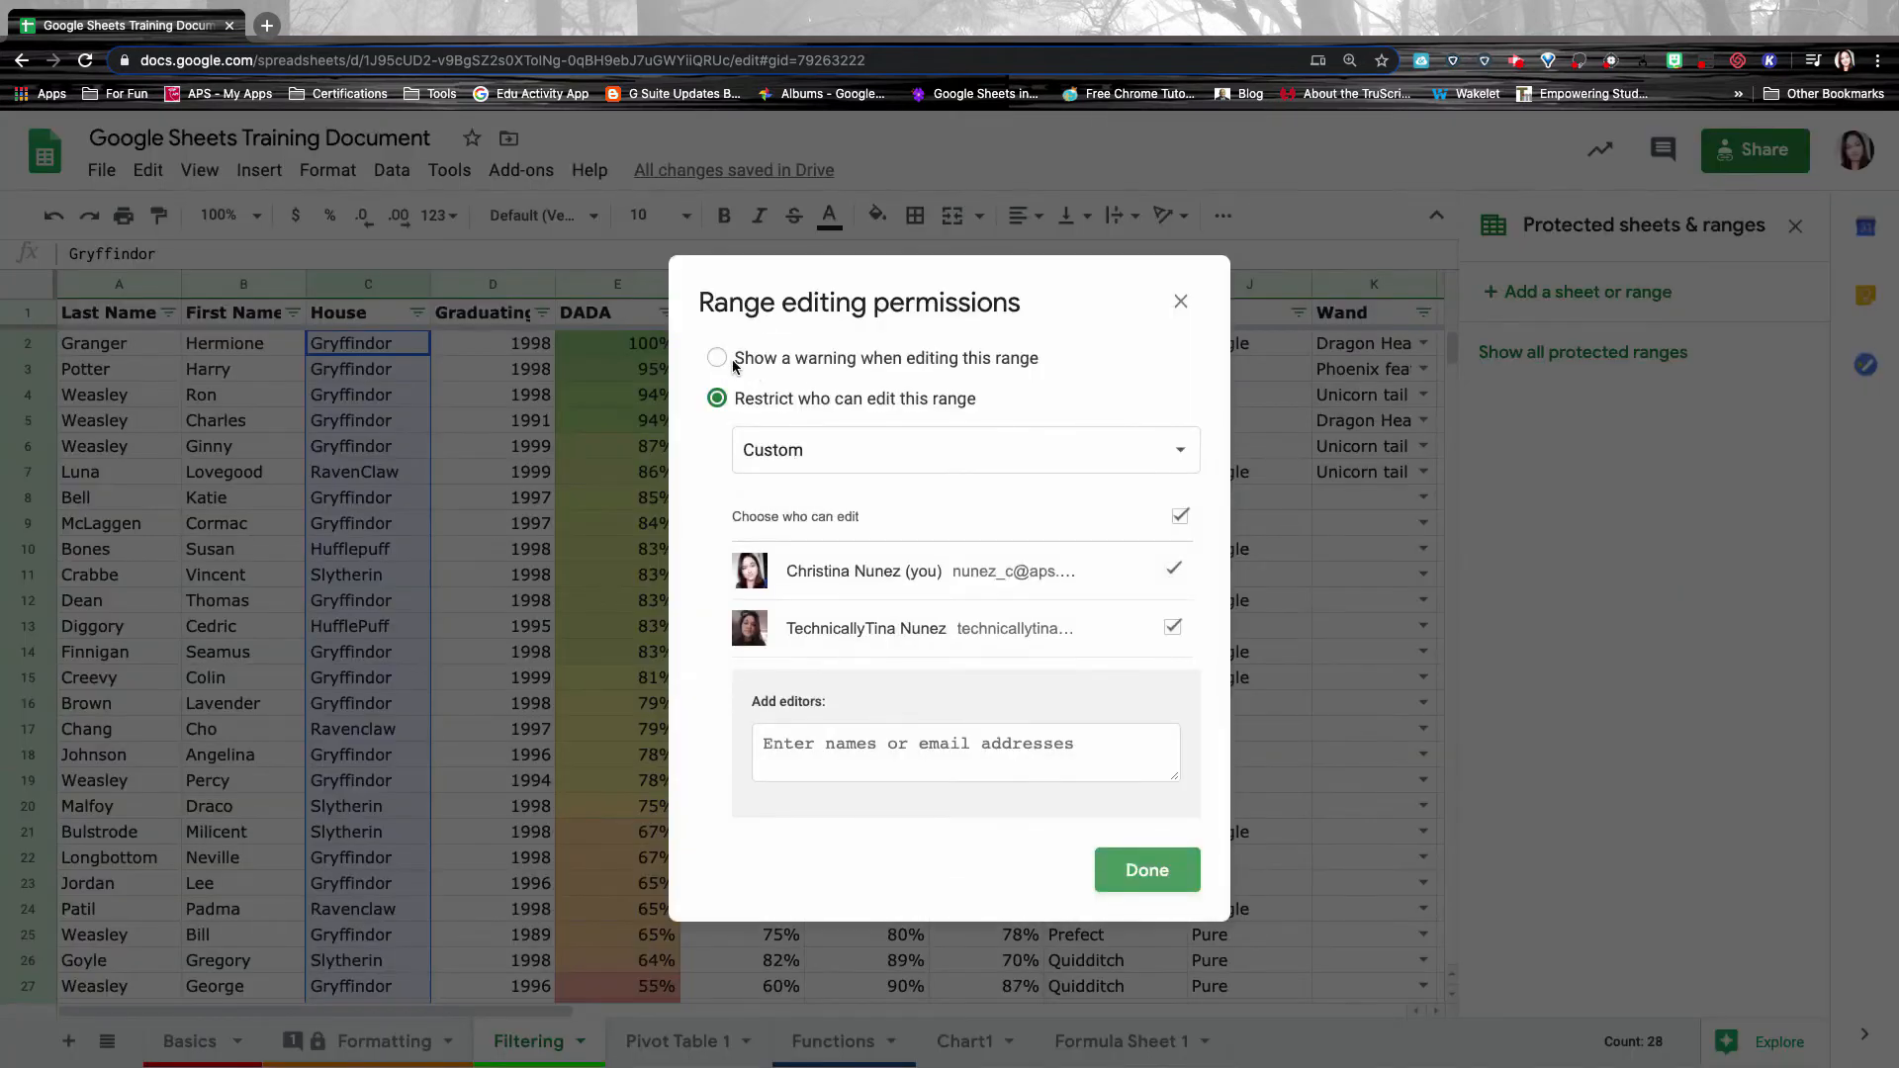
left_click(870, 366)
left_click(742, 400)
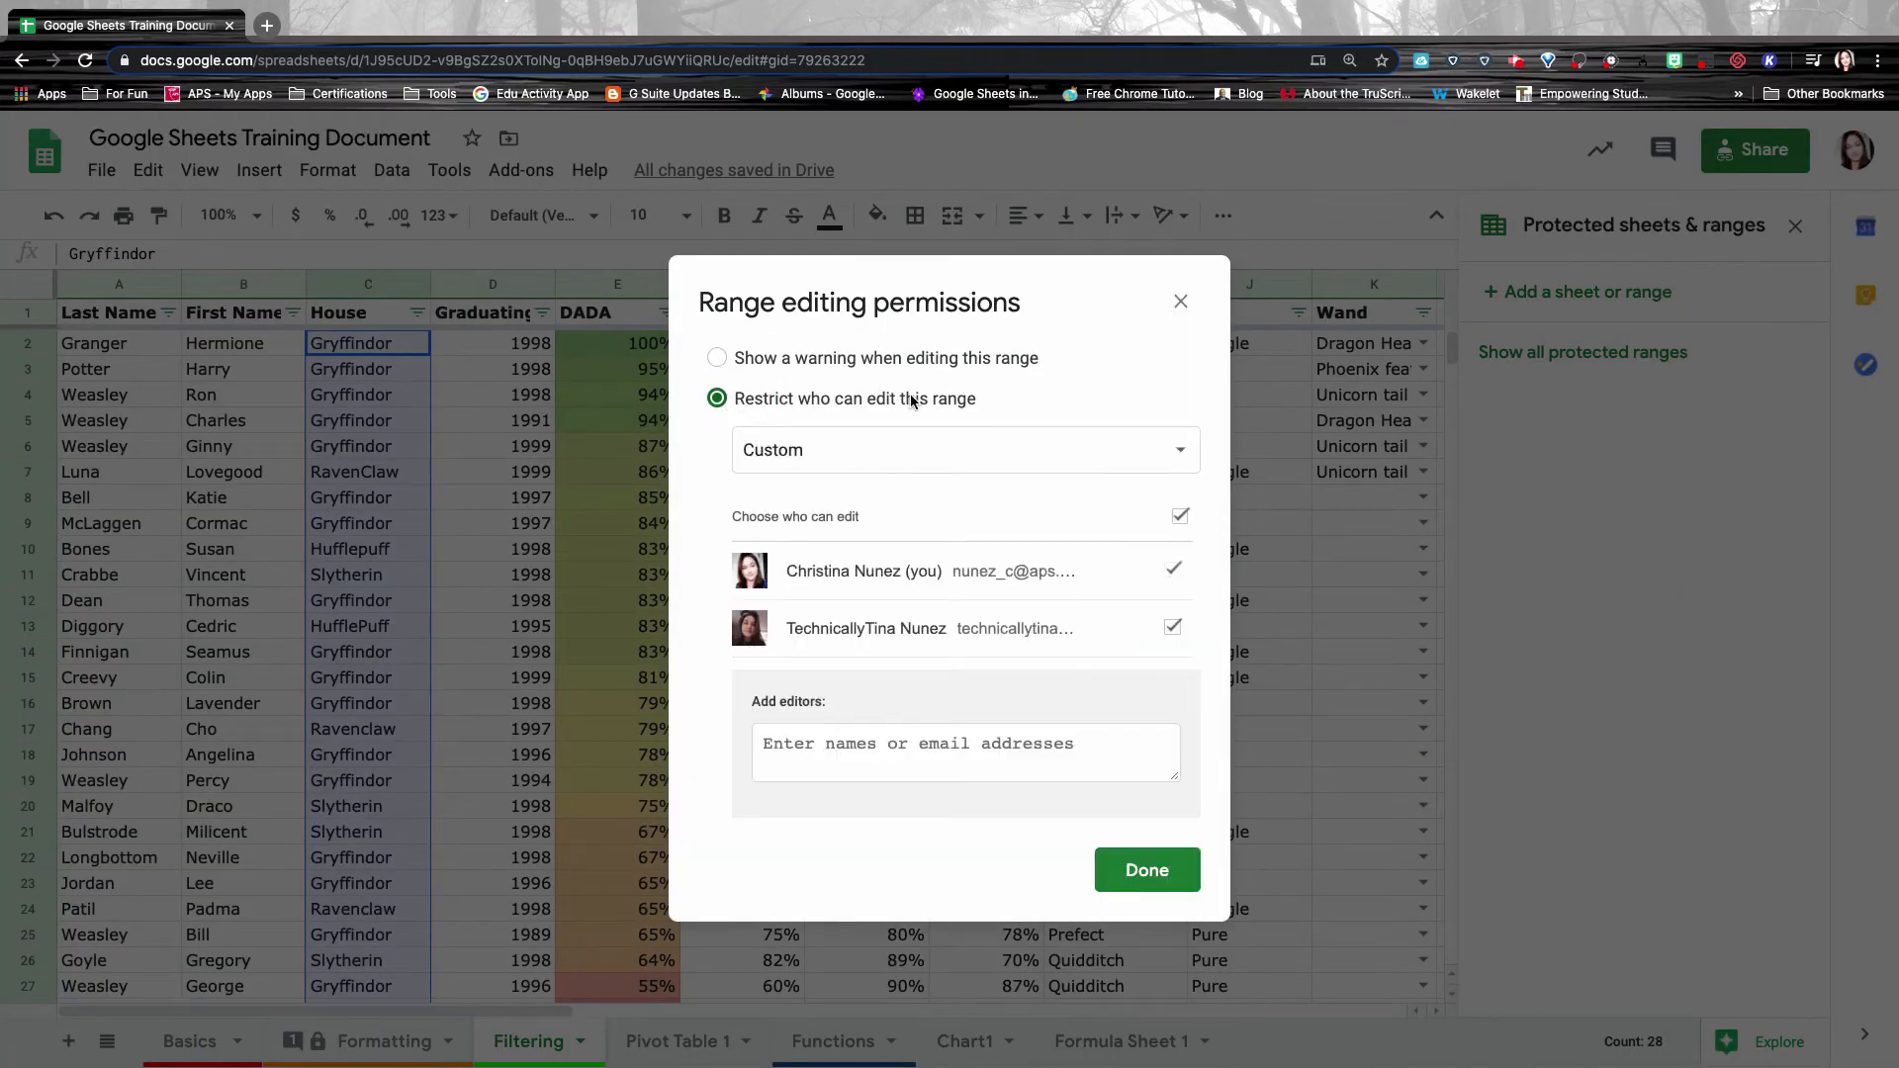
left_click(903, 460)
left_click(1006, 483)
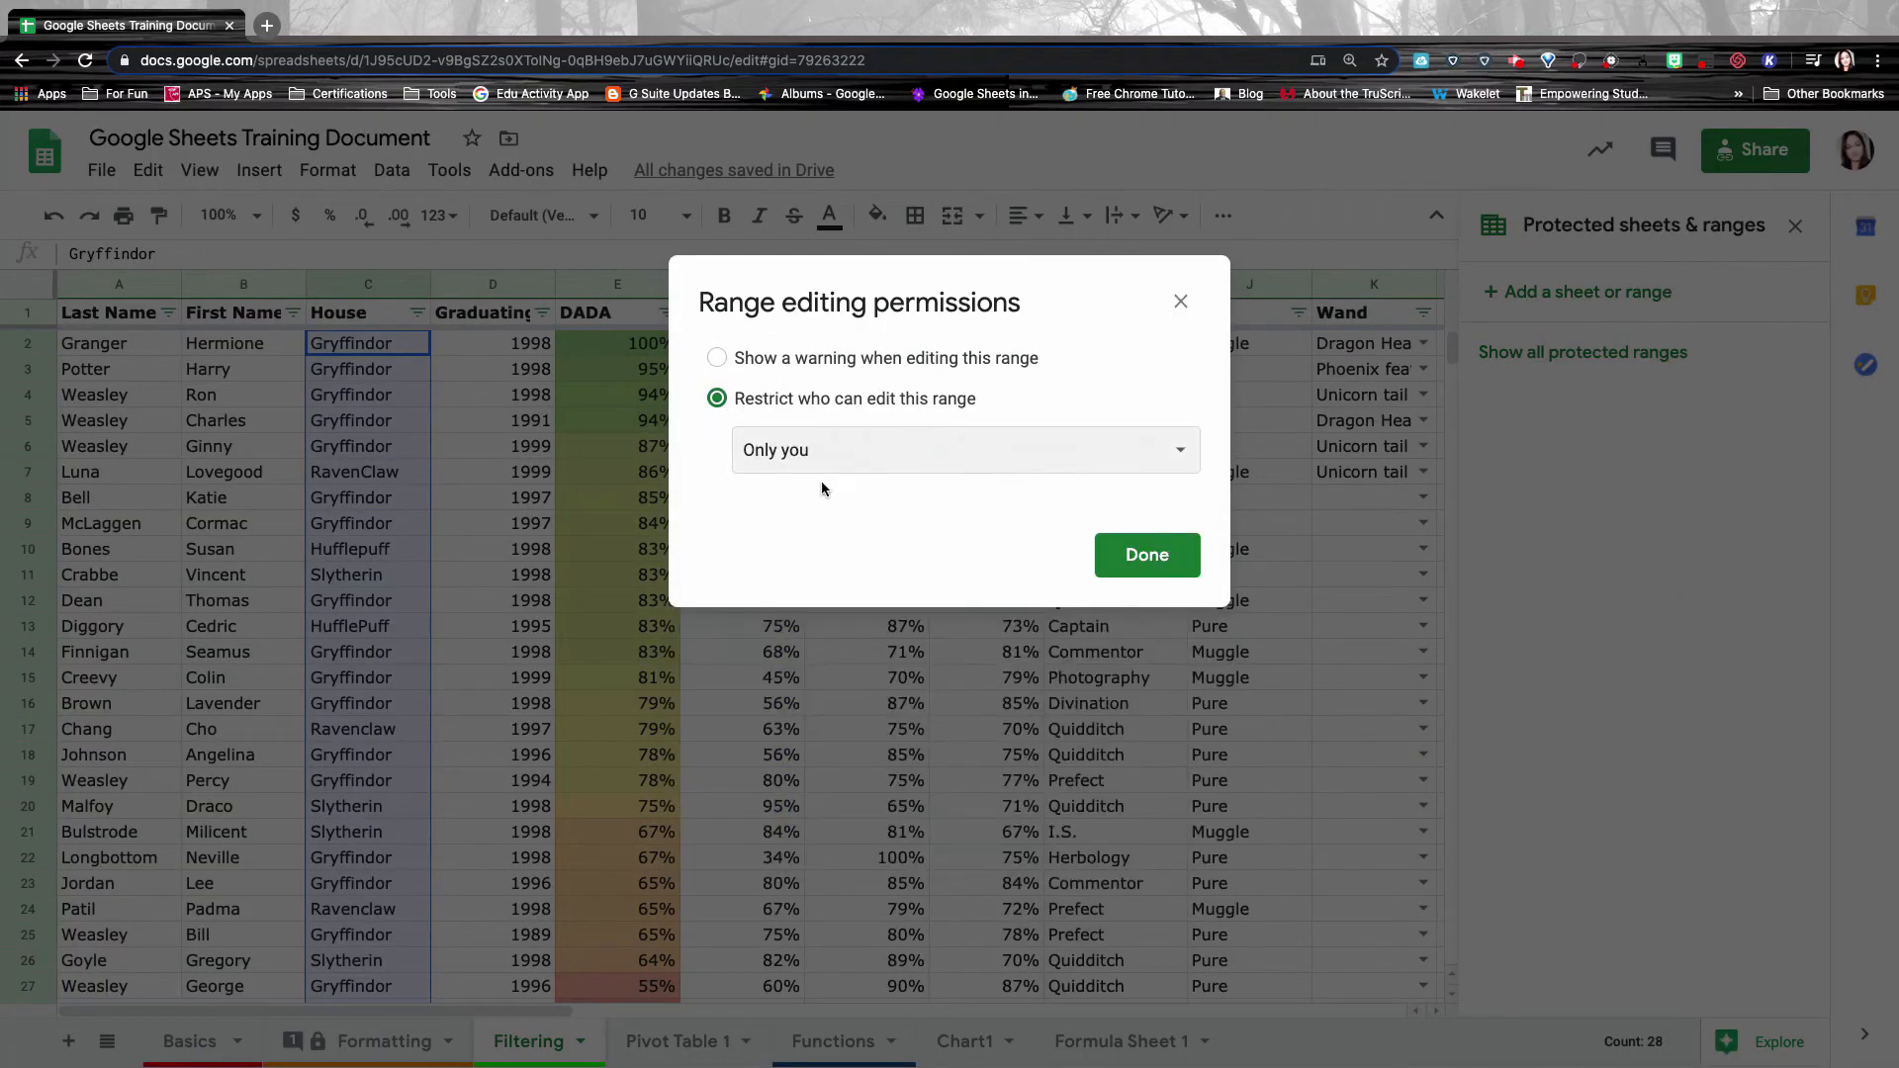
left_click(1148, 555)
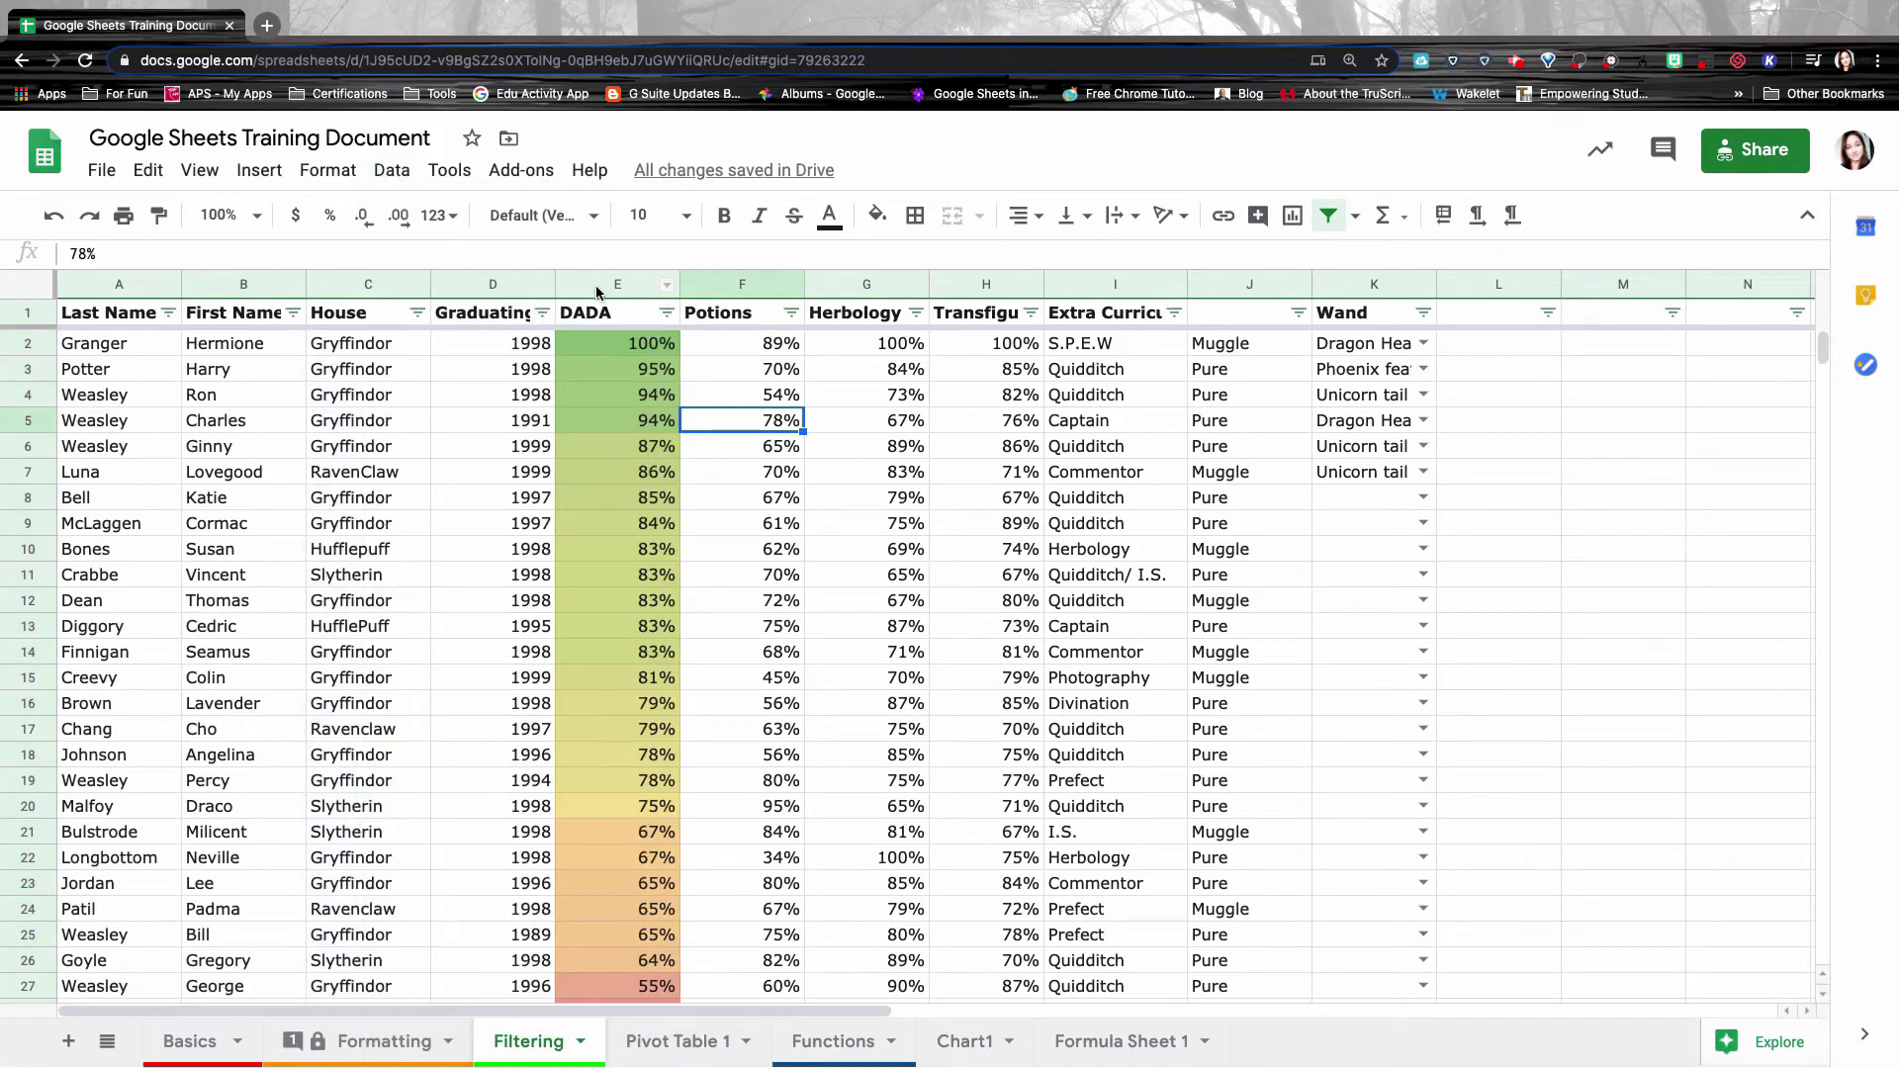
Group grade columns E through H on the Filtering tab.
left_click(648, 286)
left_click_drag(727, 297, 974, 314)
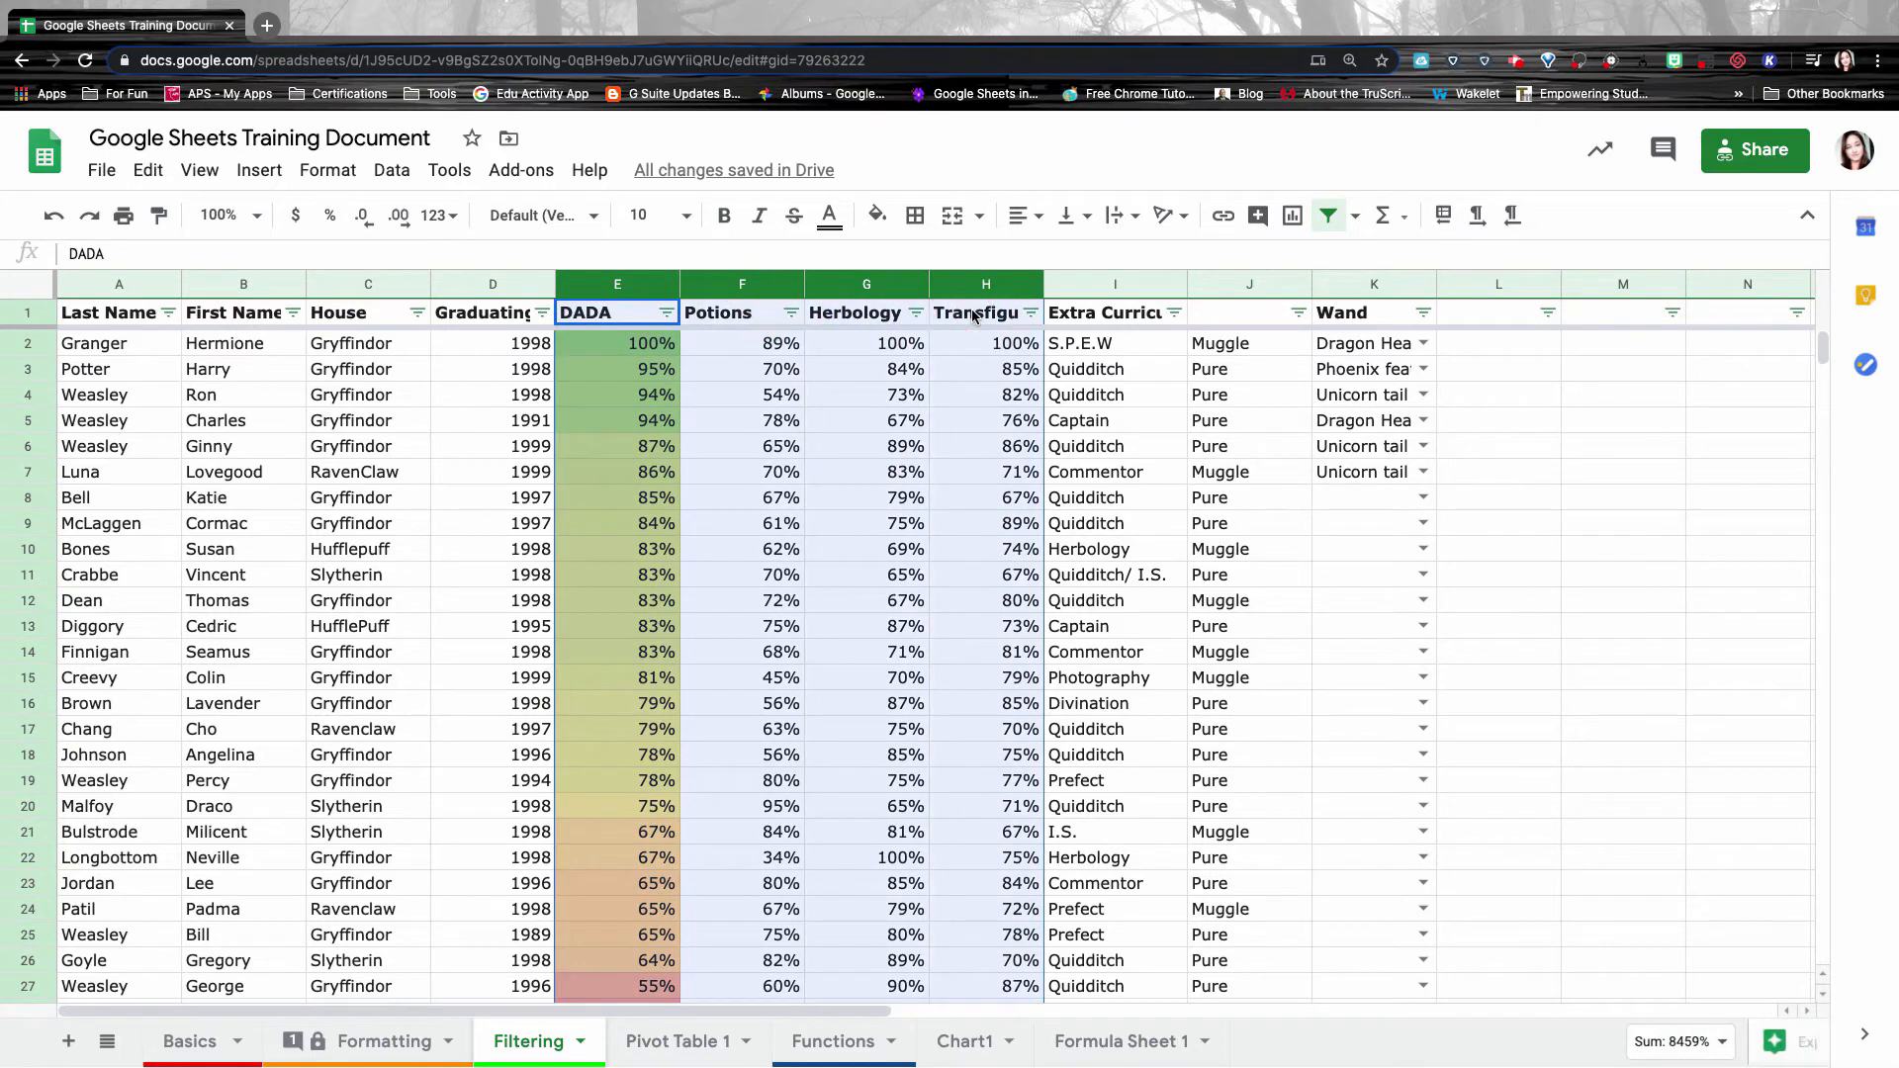
left_click(391, 170)
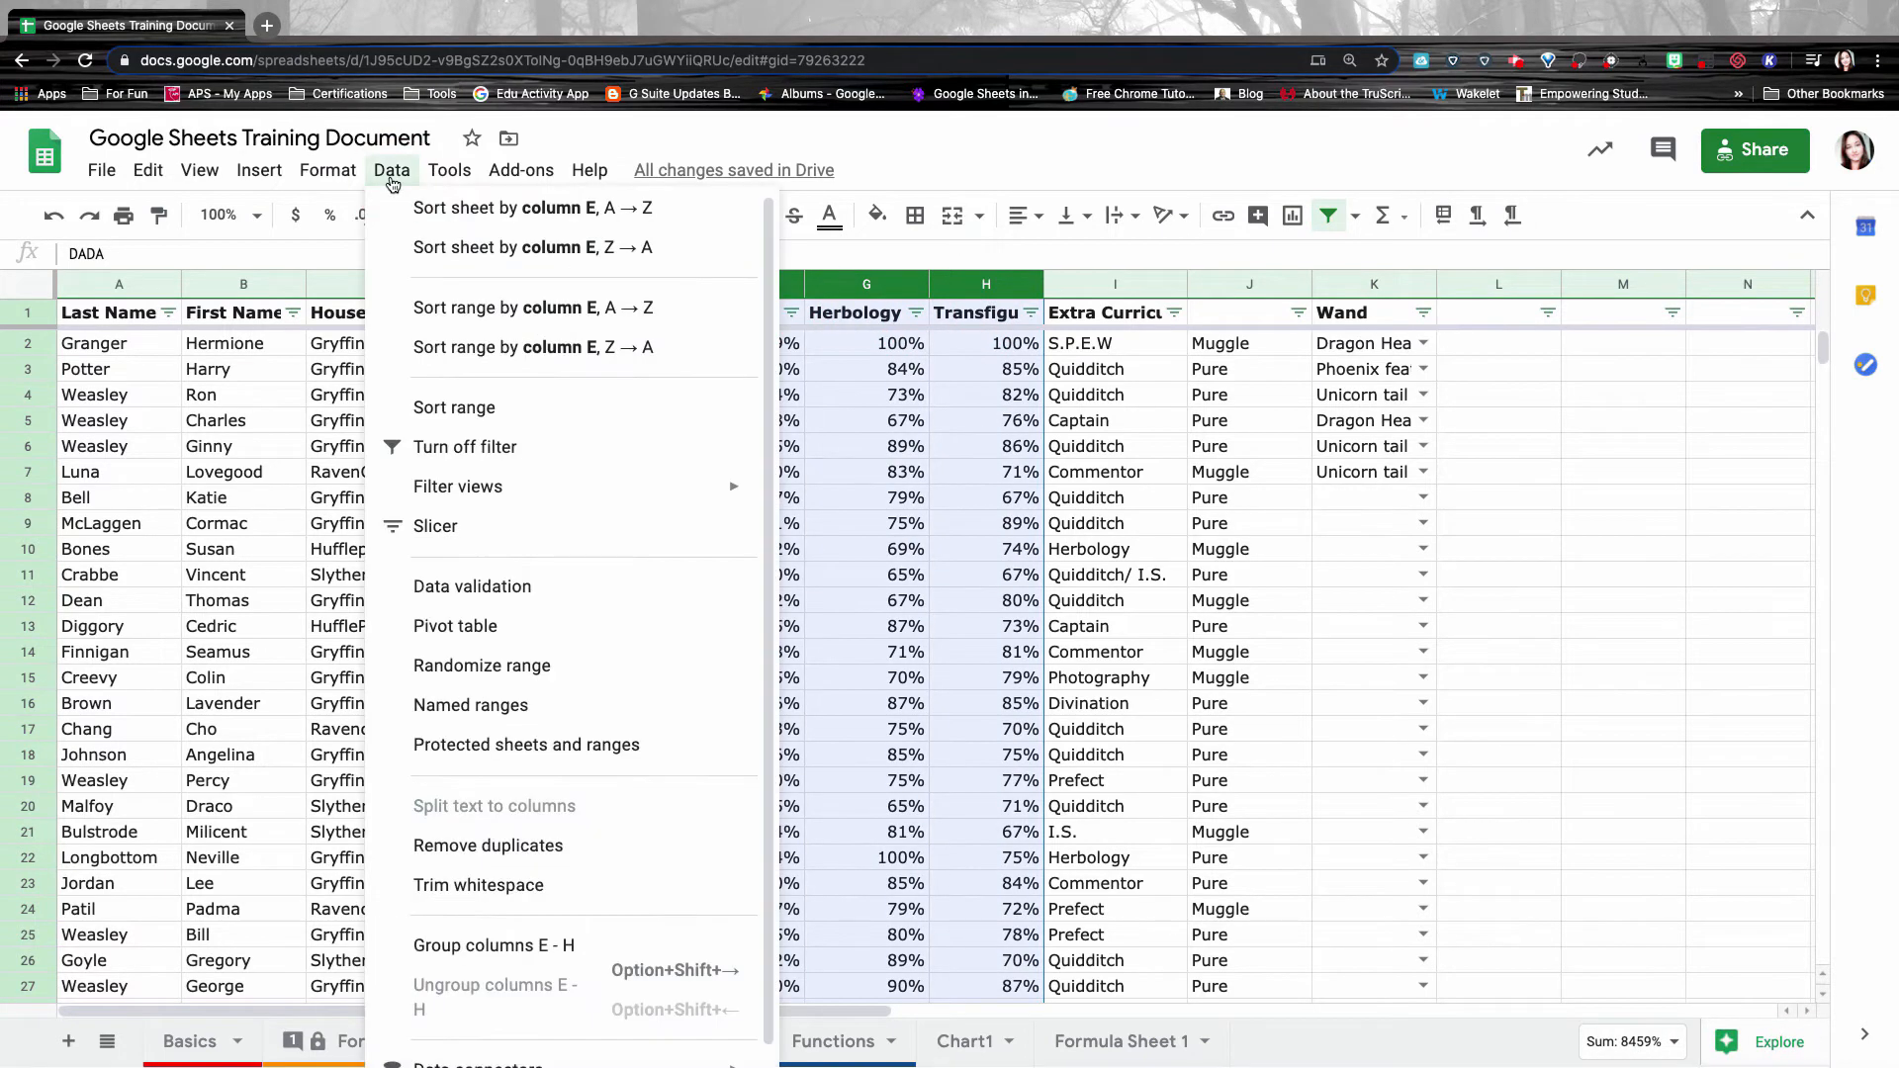
left_click(591, 959)
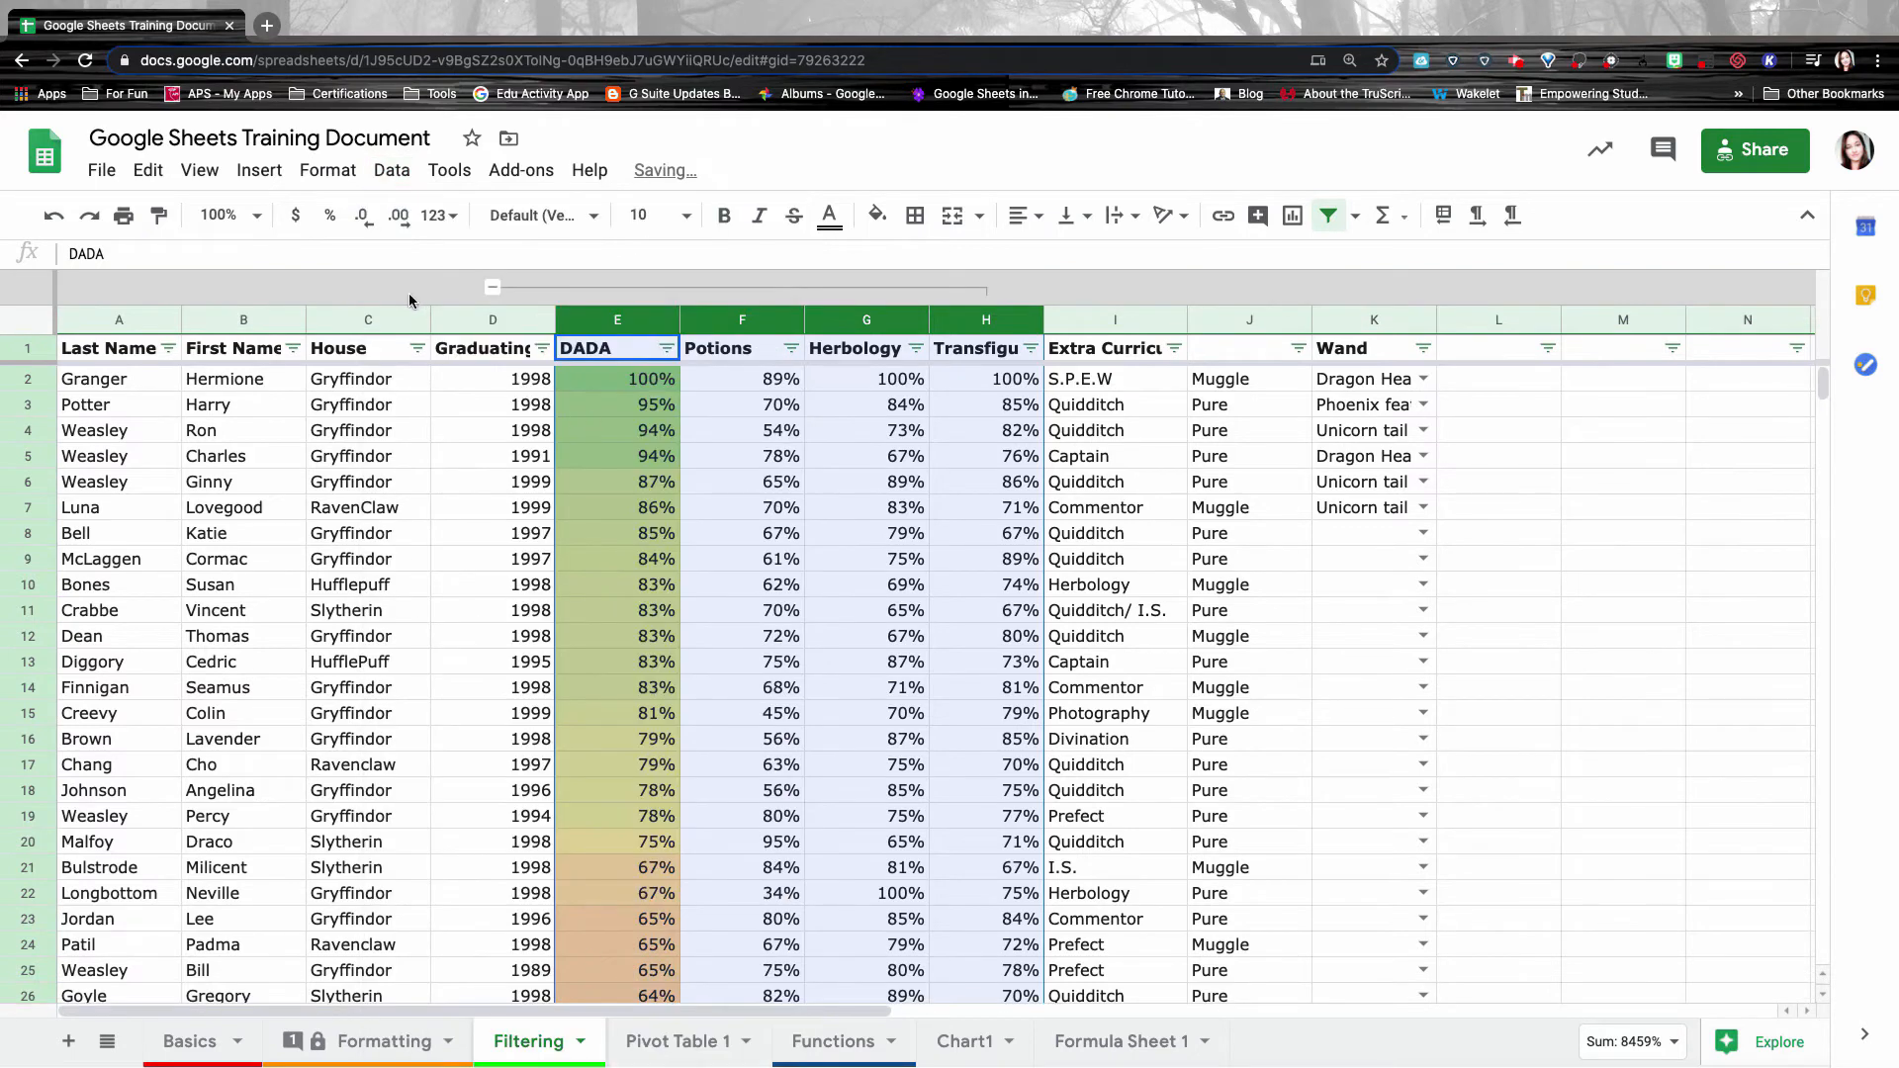
Collapse and re-expand the E–H column group, then show its options.
left_click(493, 289)
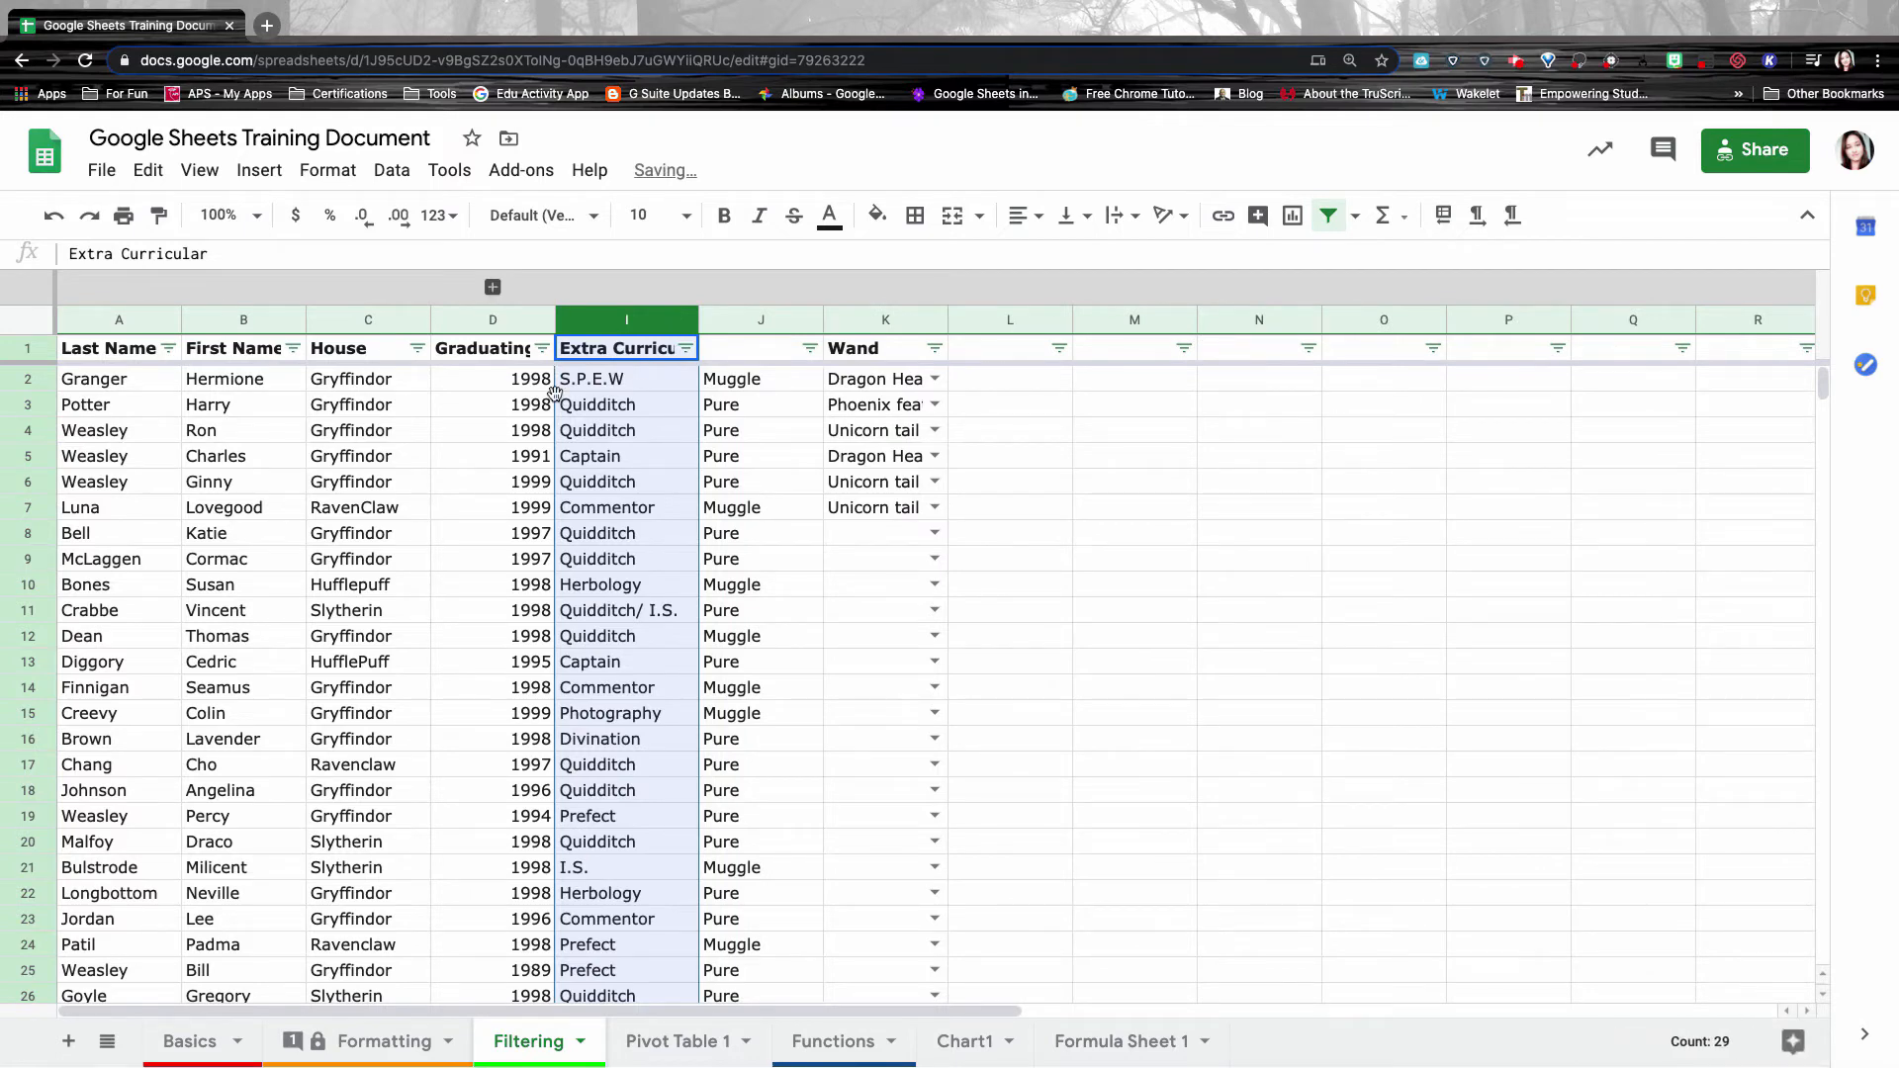
left_click(497, 288)
right_click(493, 288)
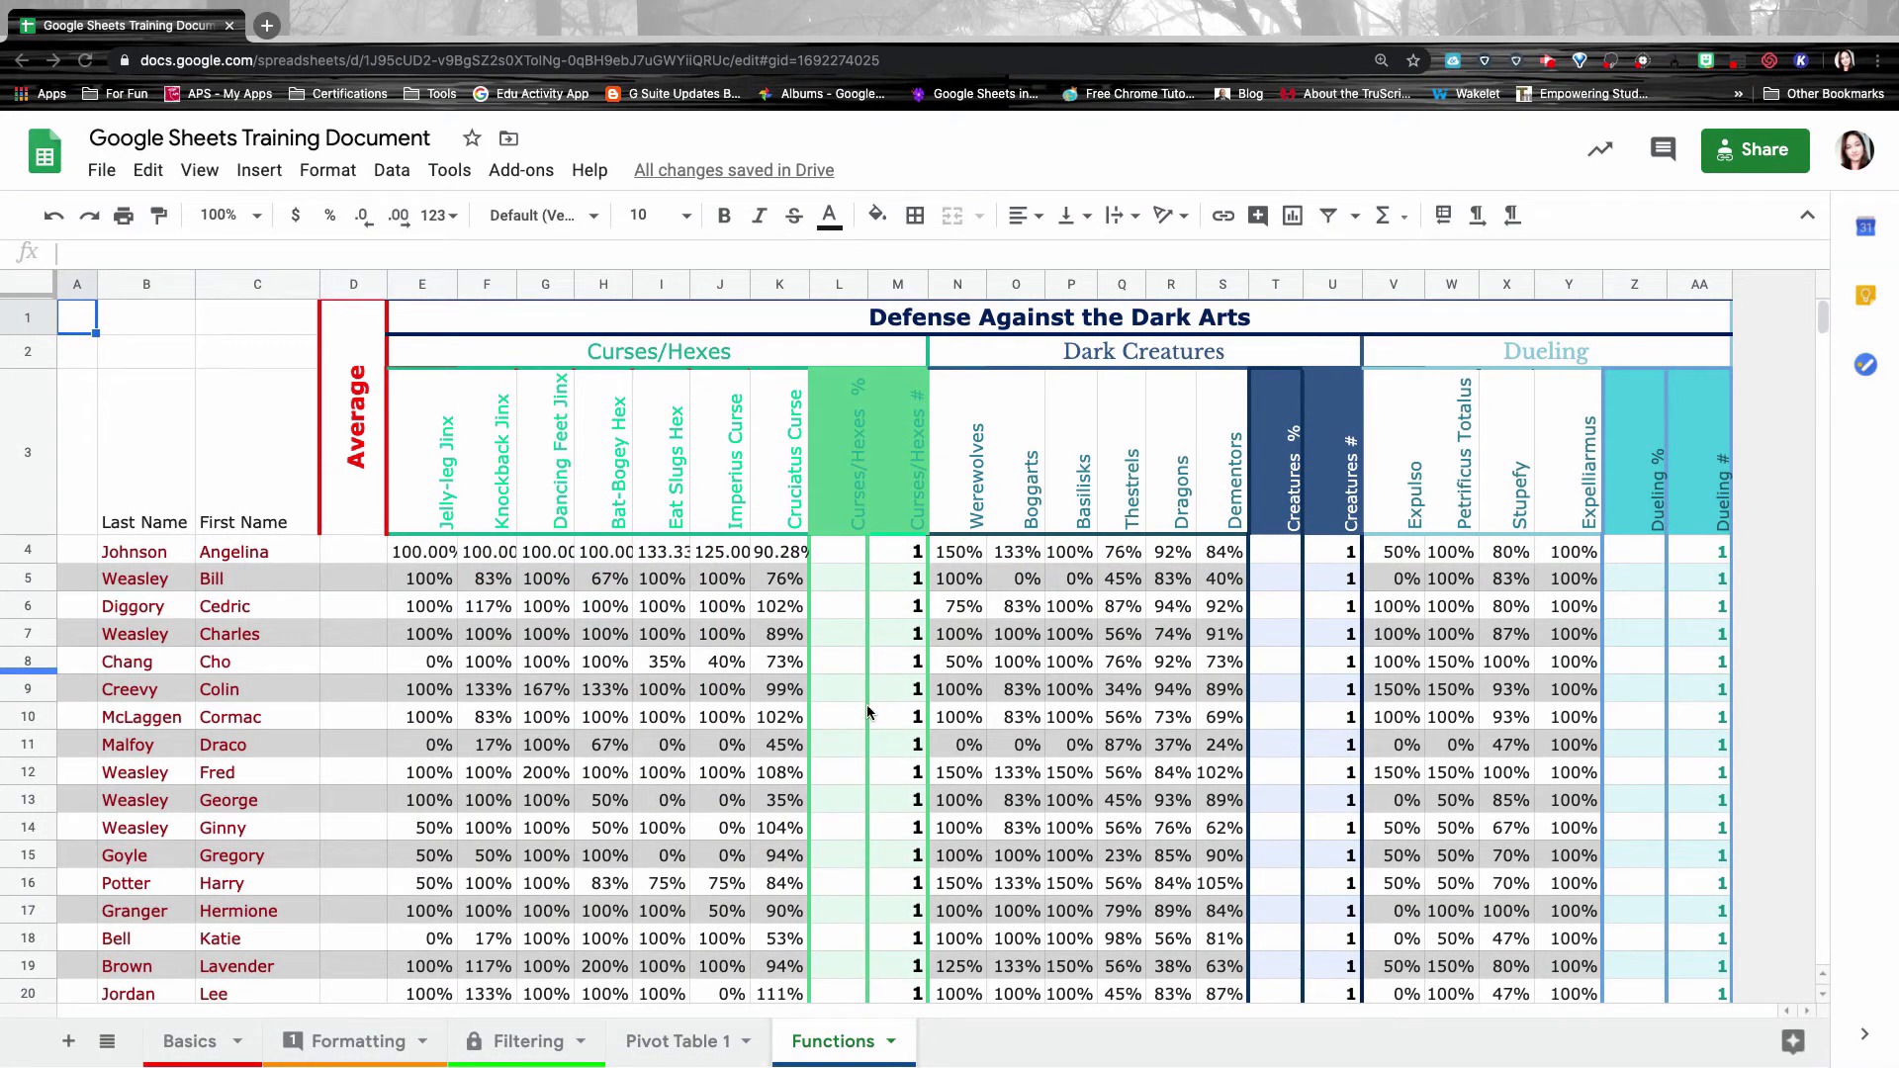
left_click(846, 1051)
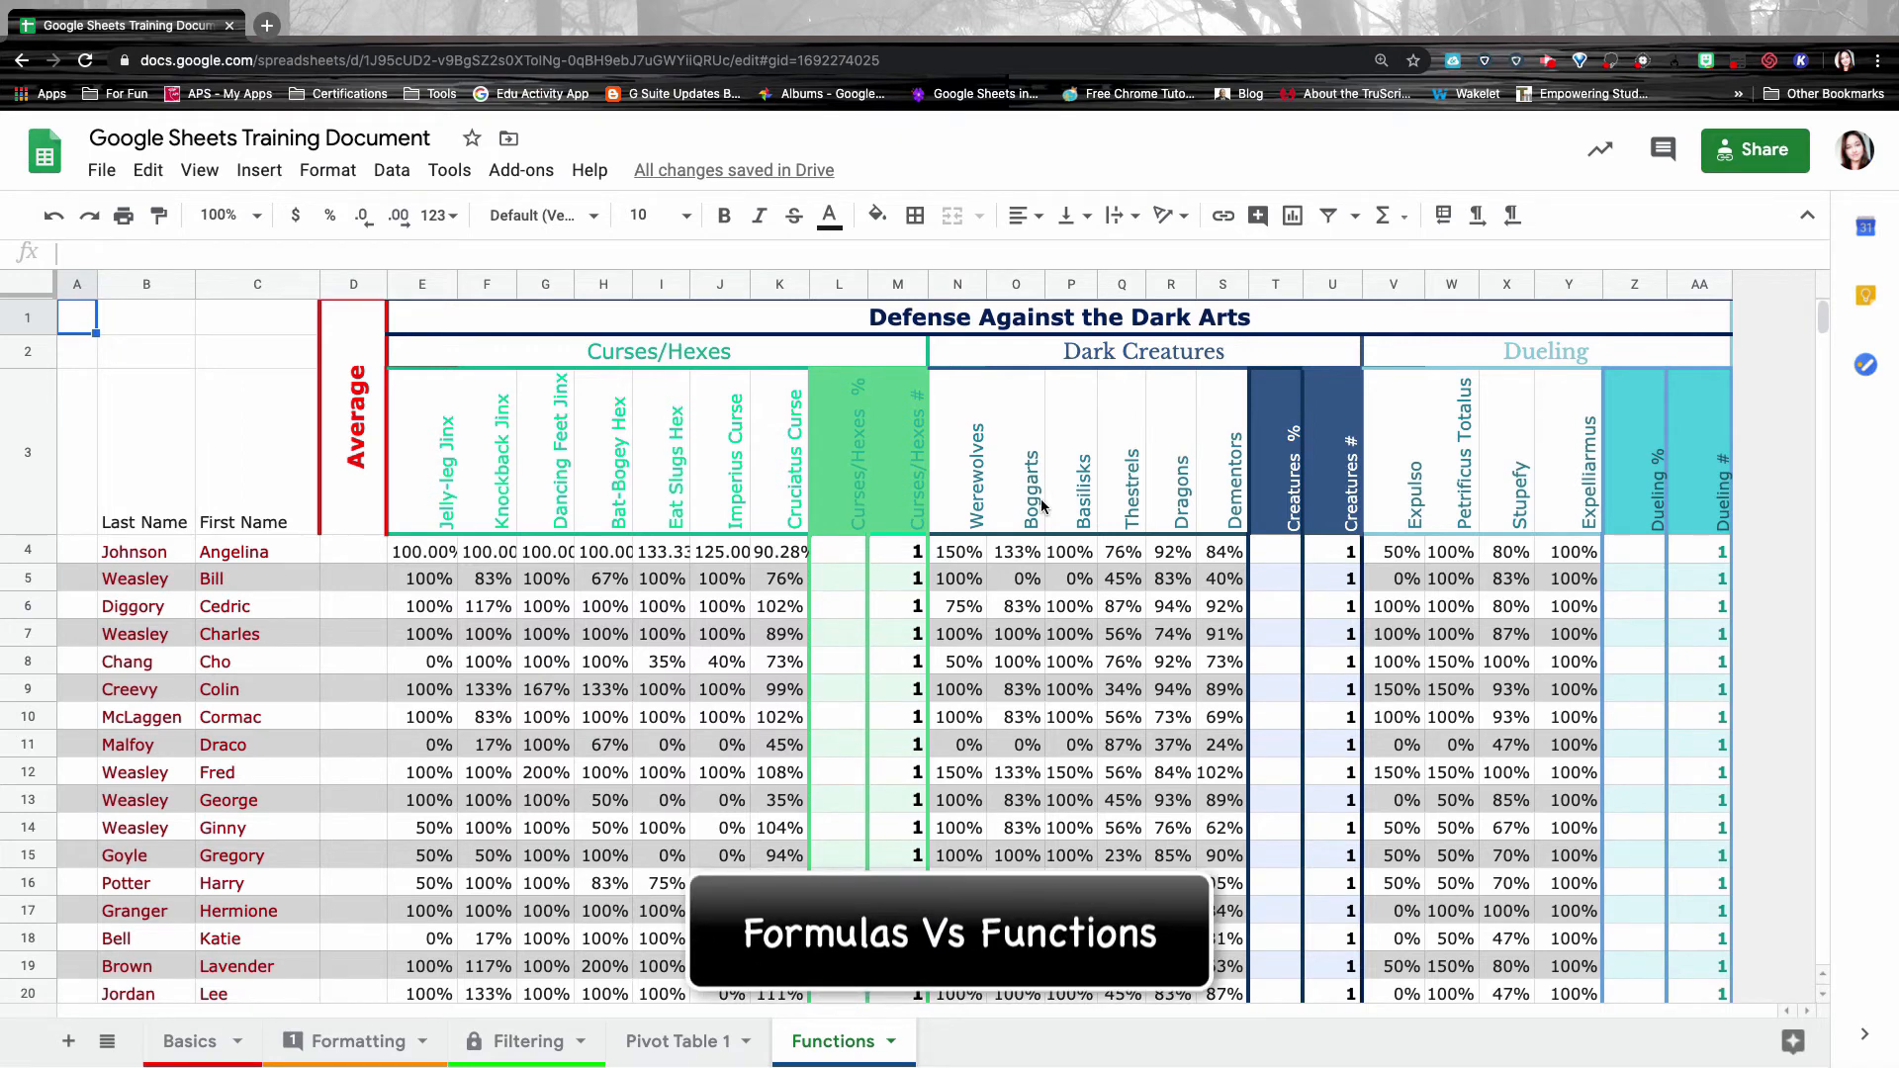
scroll(637, 572, "down", 5)
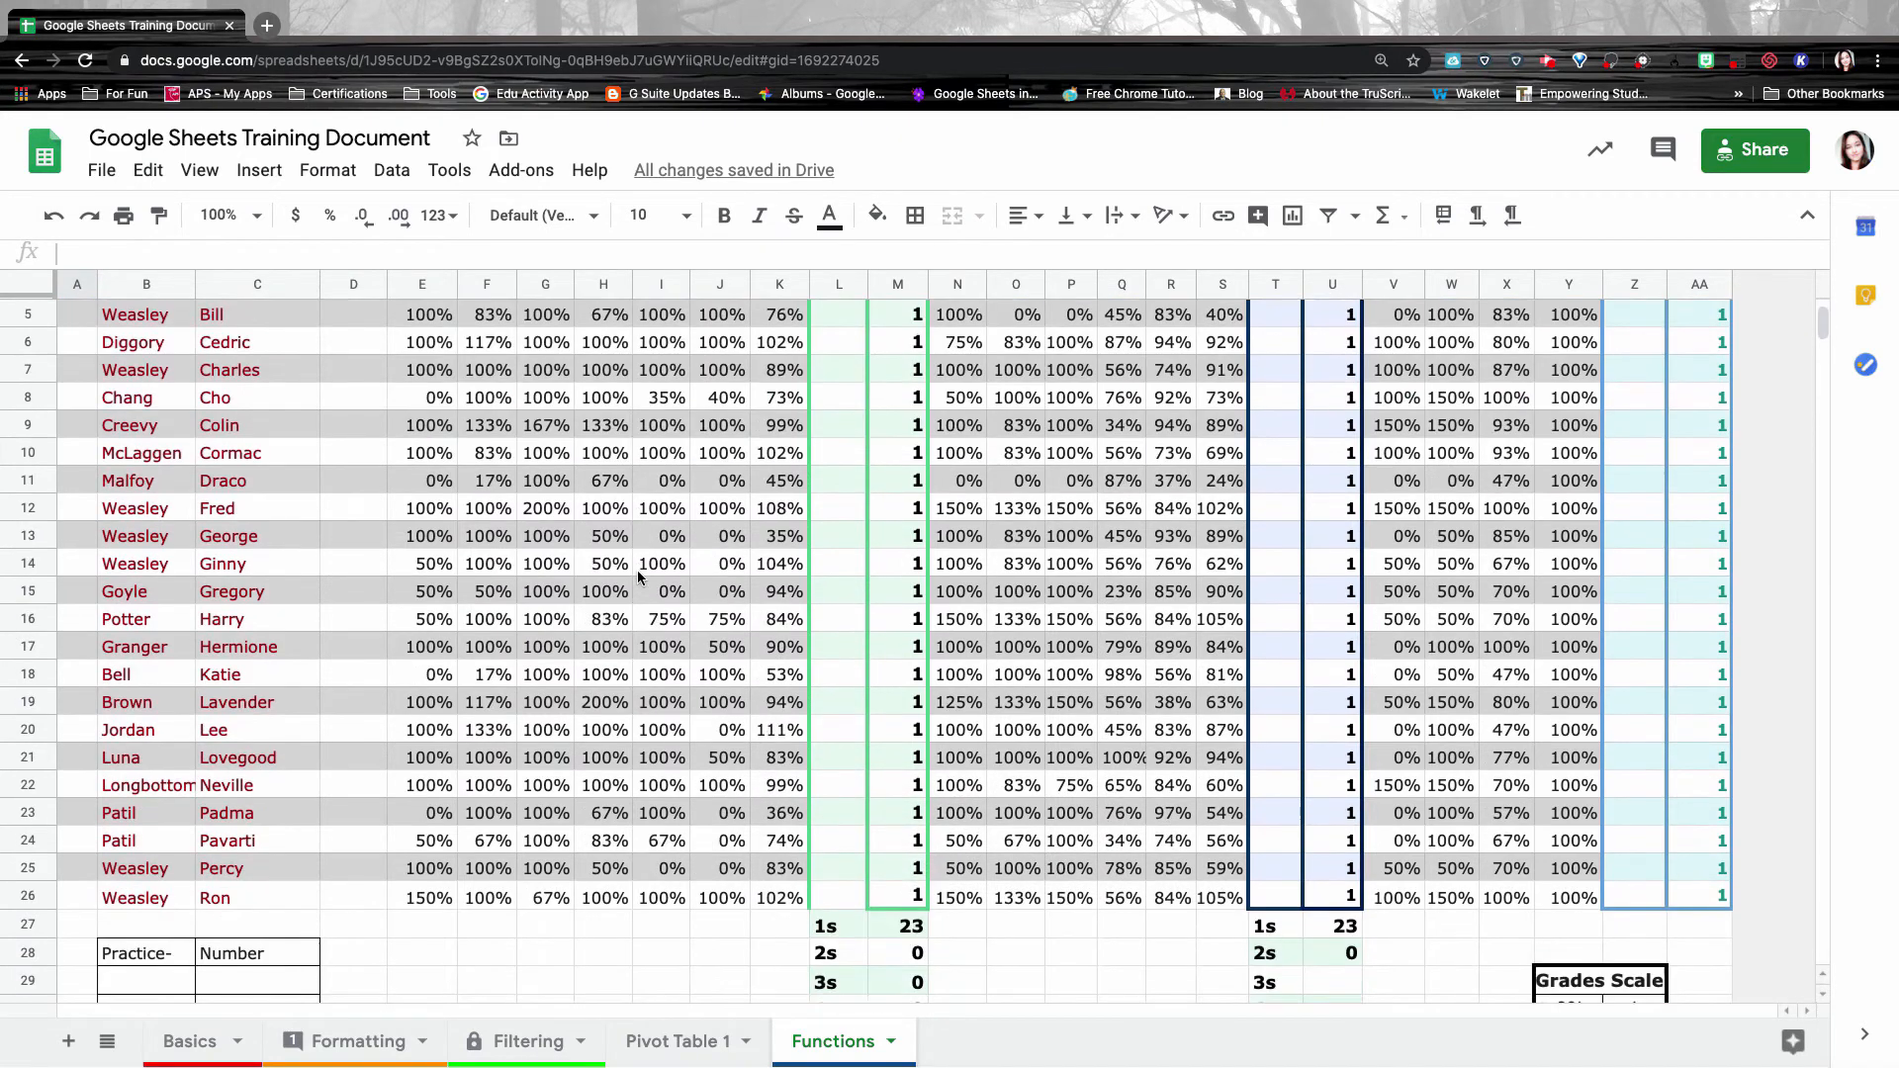
scroll(637, 572, "down", 5)
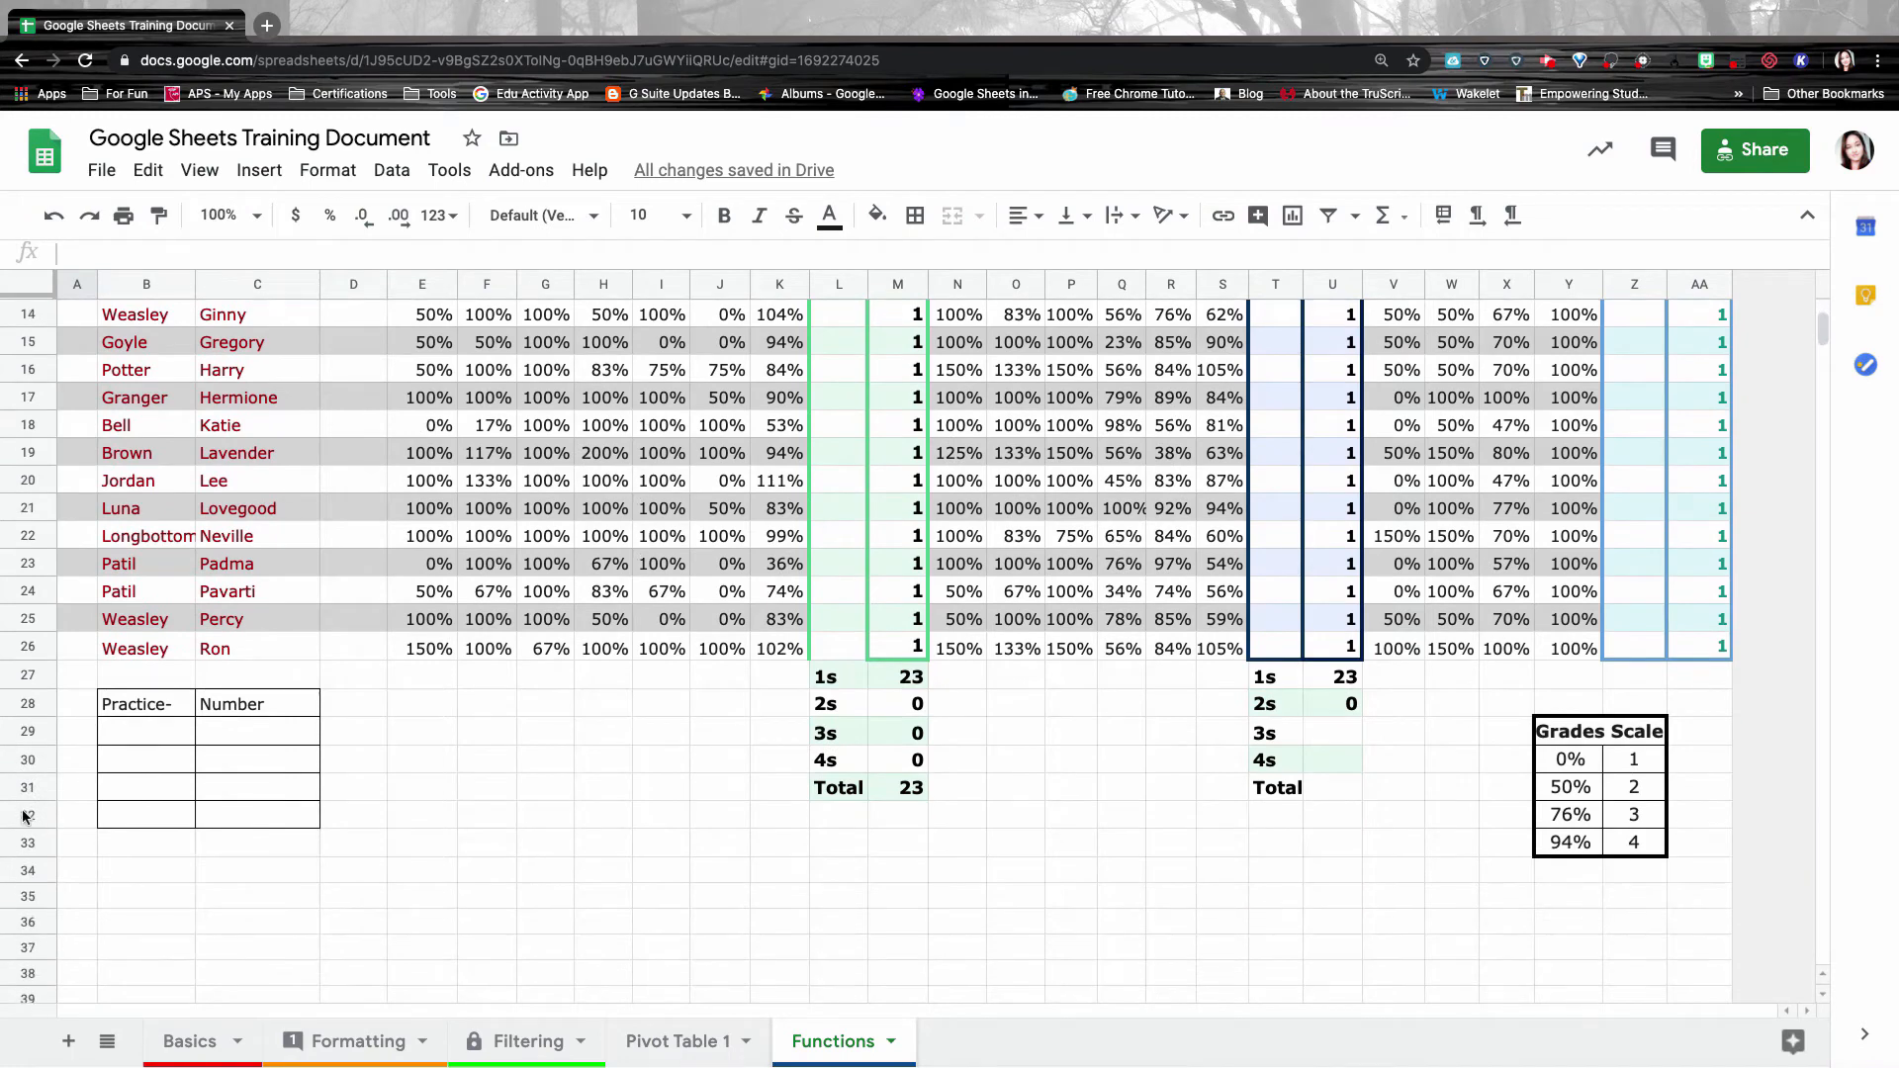
left_click(250, 732)
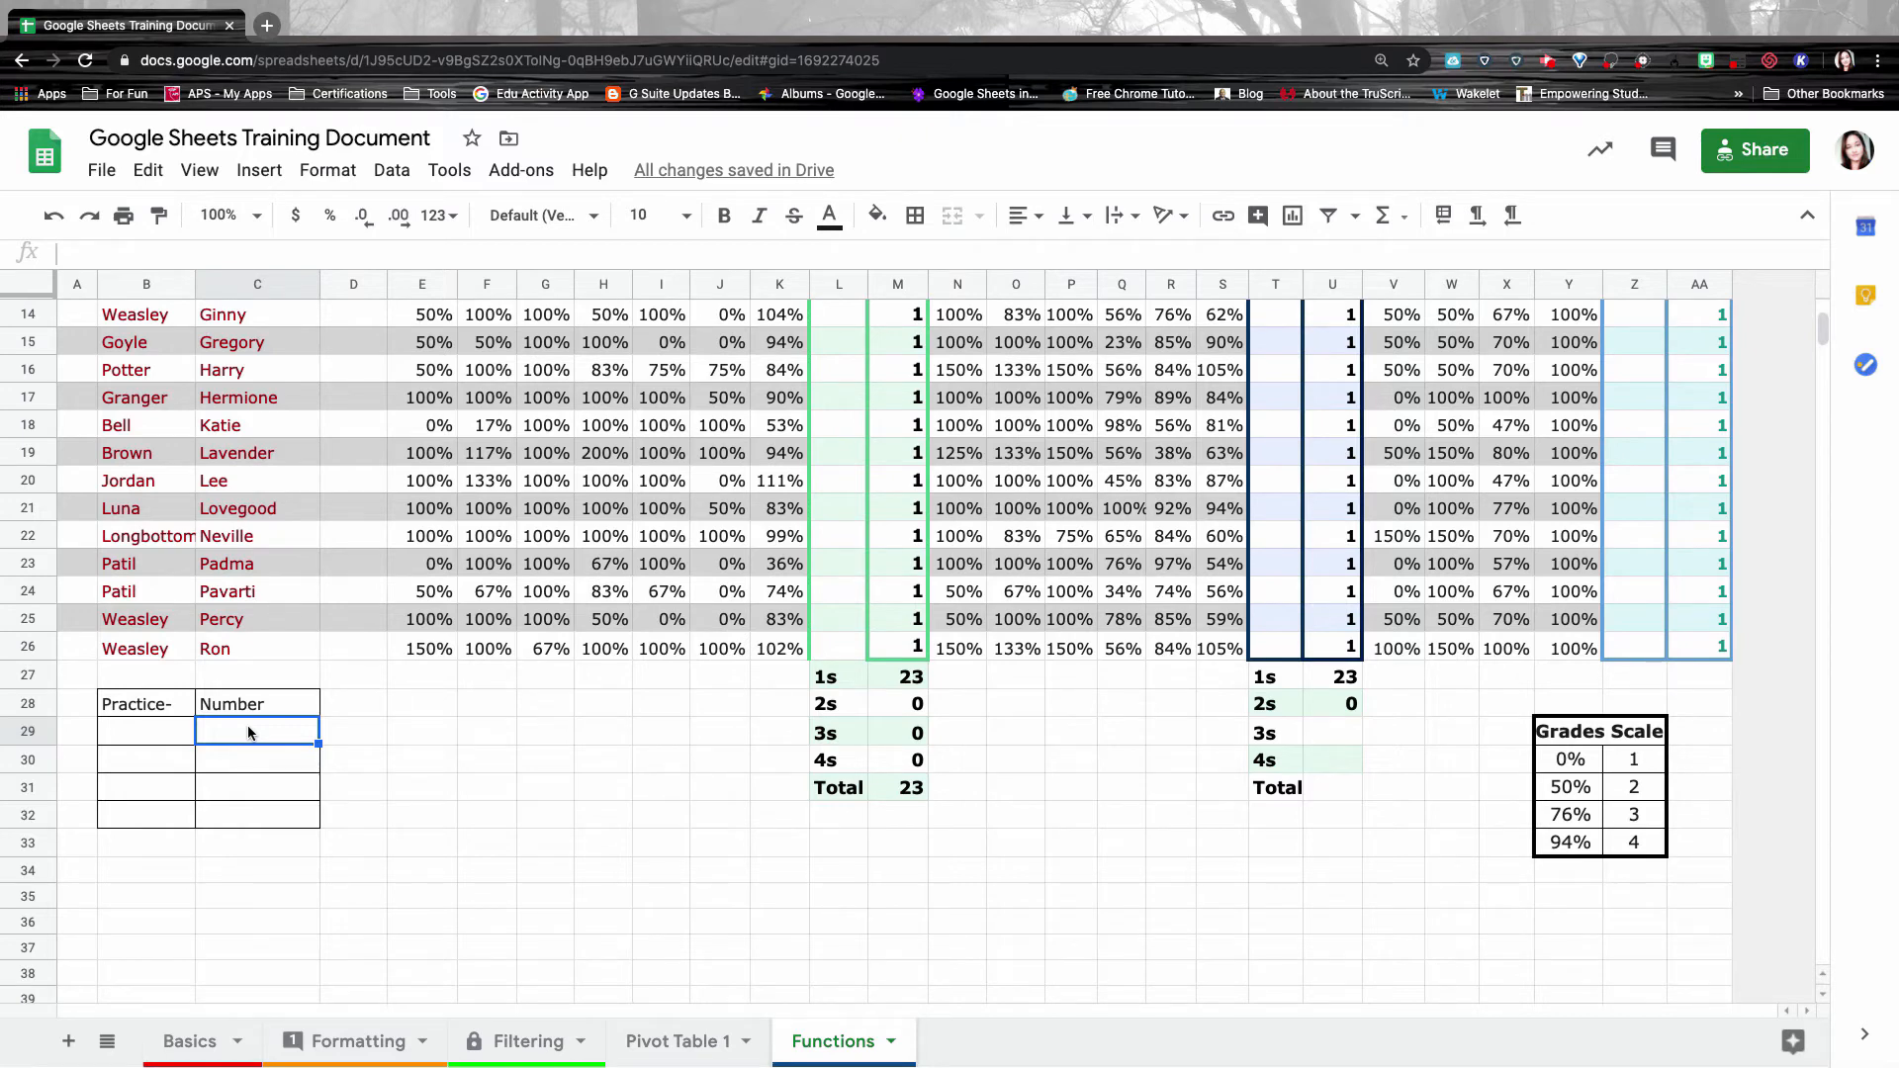
Label practice rows add, subtract, Multiply and divide, with operators -, * and / beside them.
key("Left")
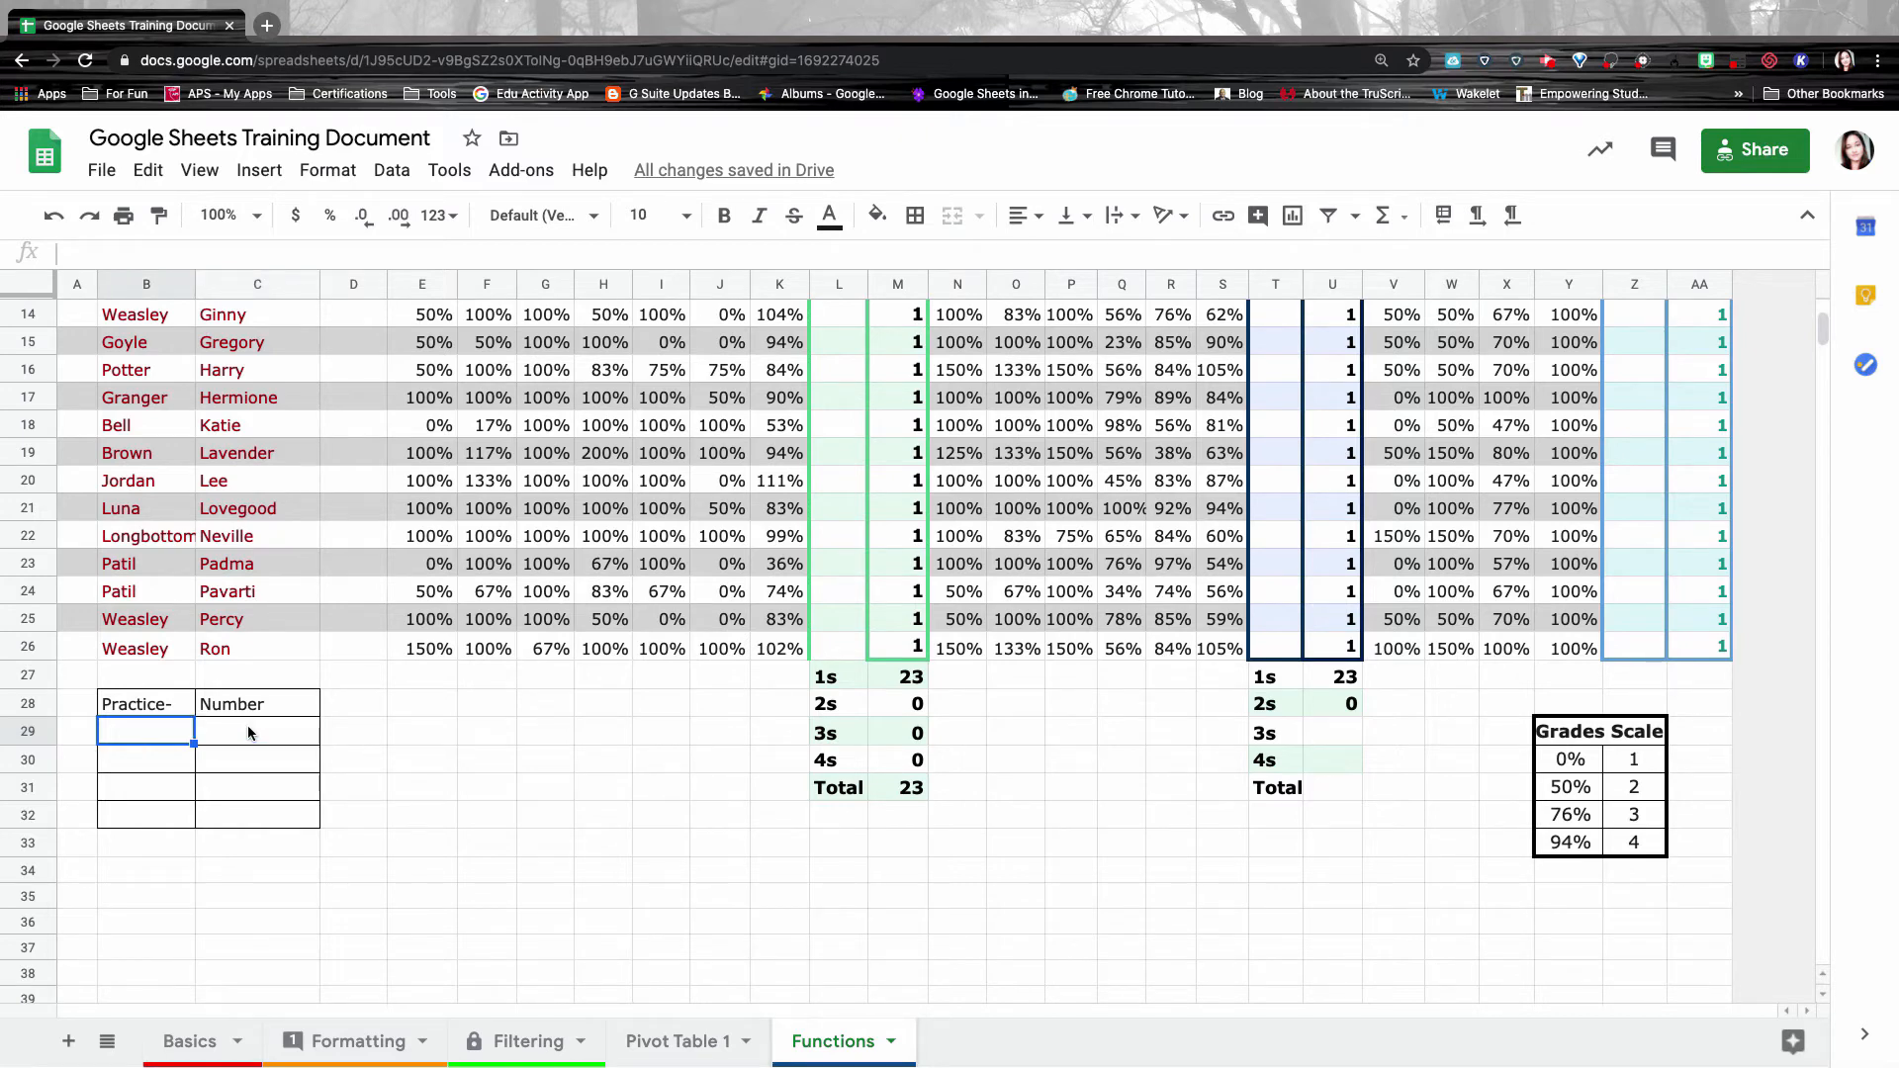
type("add")
key("Tab")
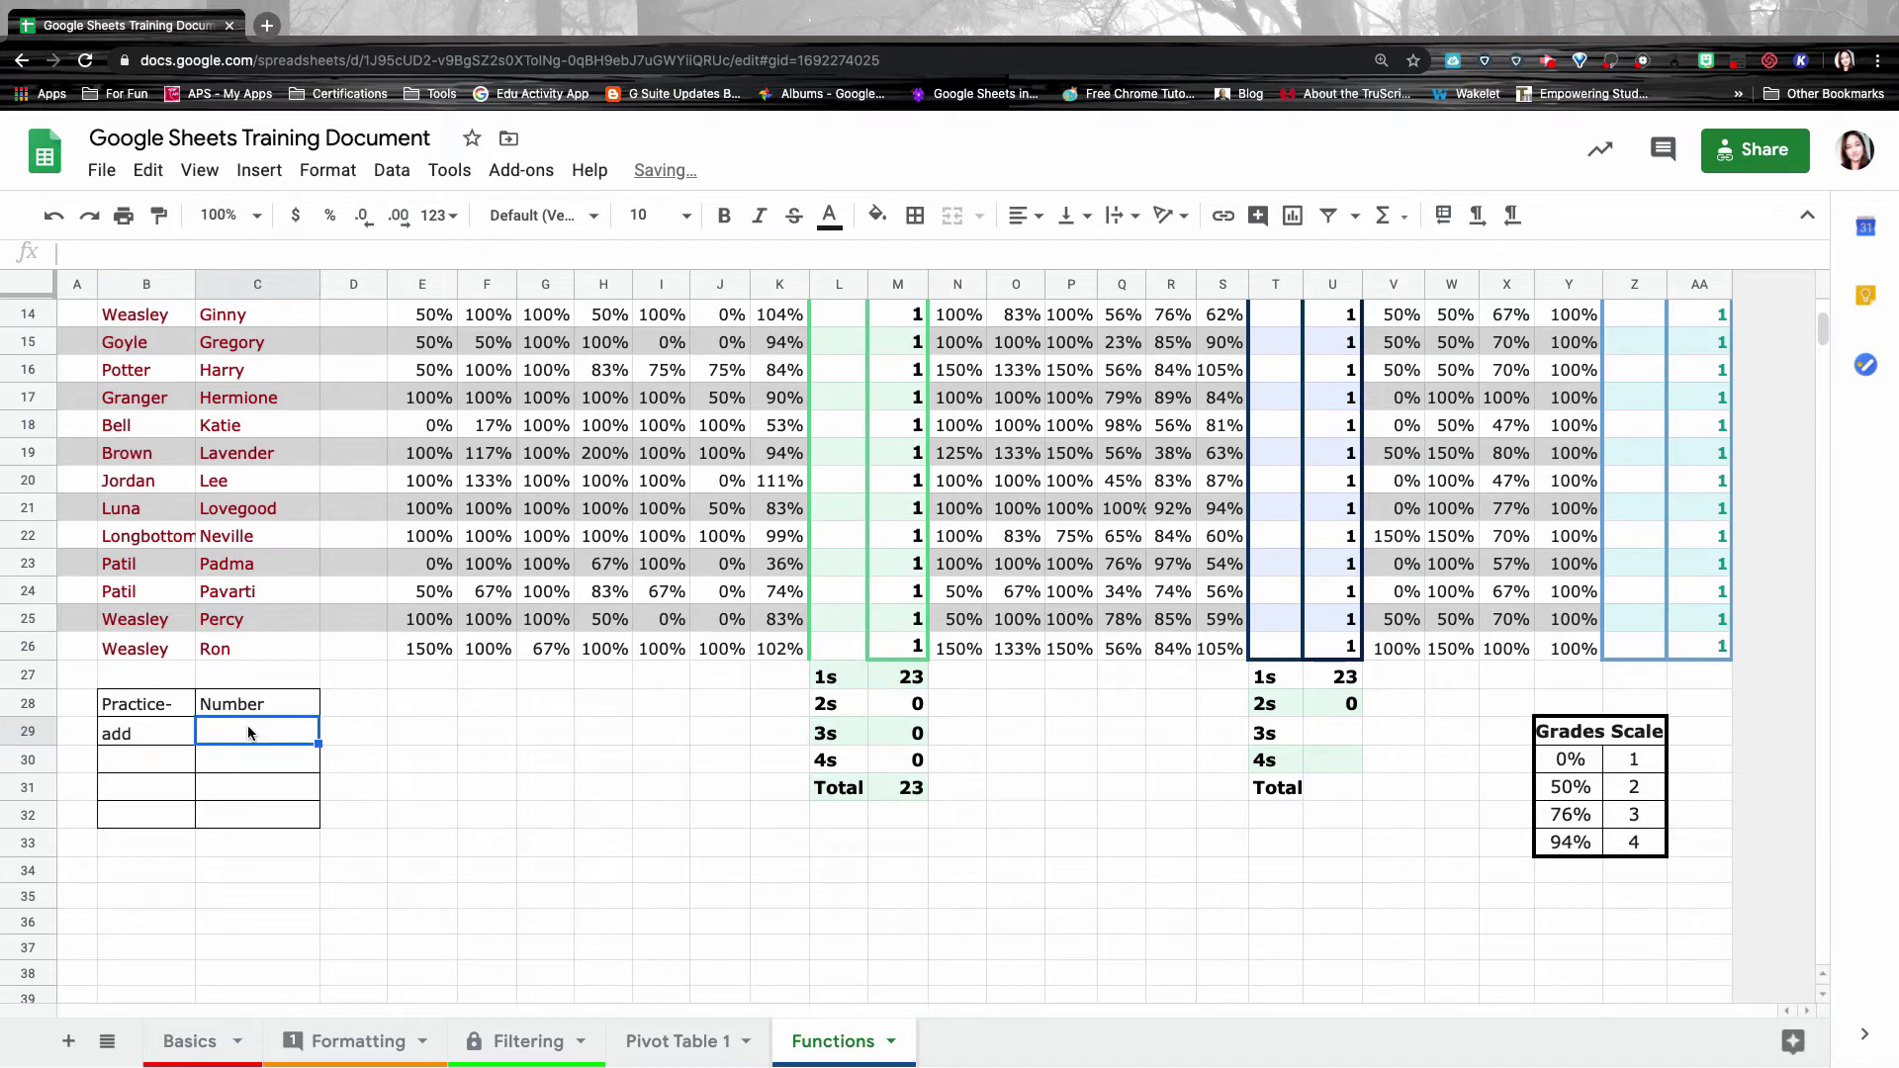
left_click(139, 758)
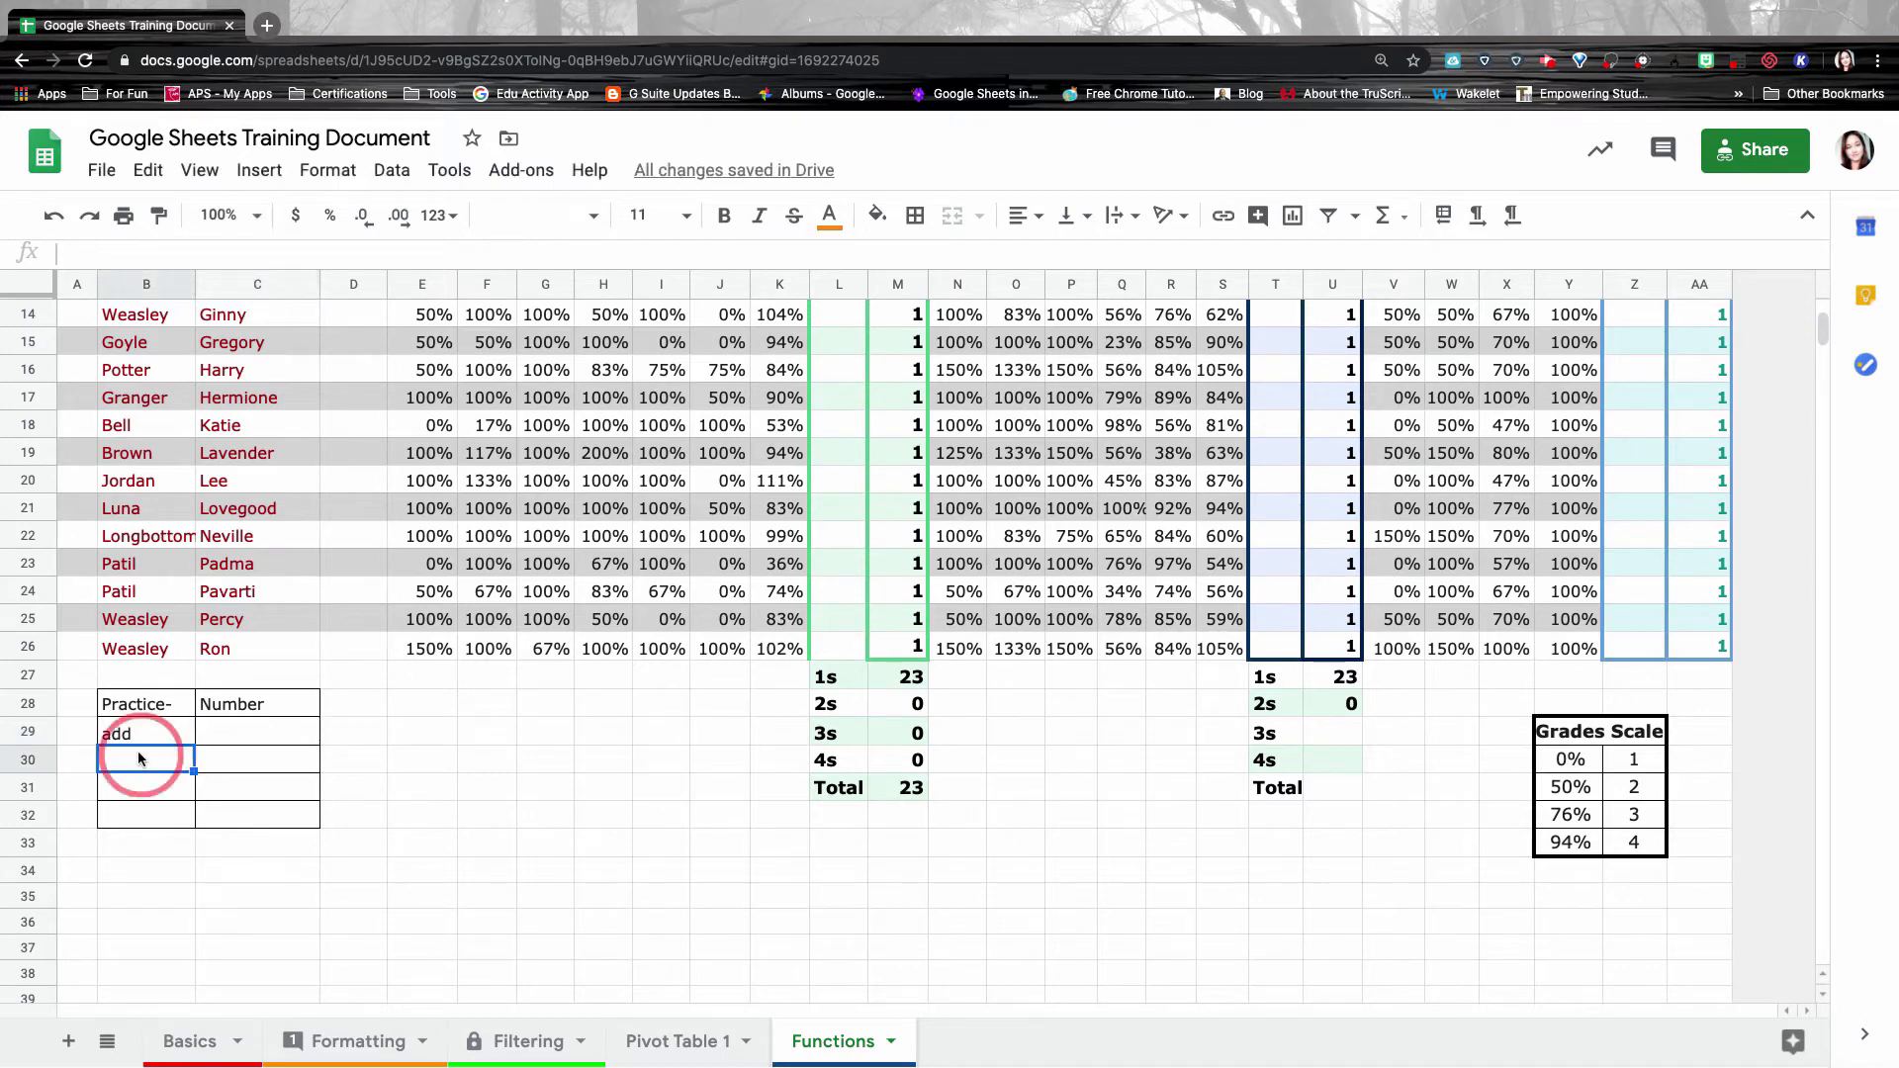
type("subtract")
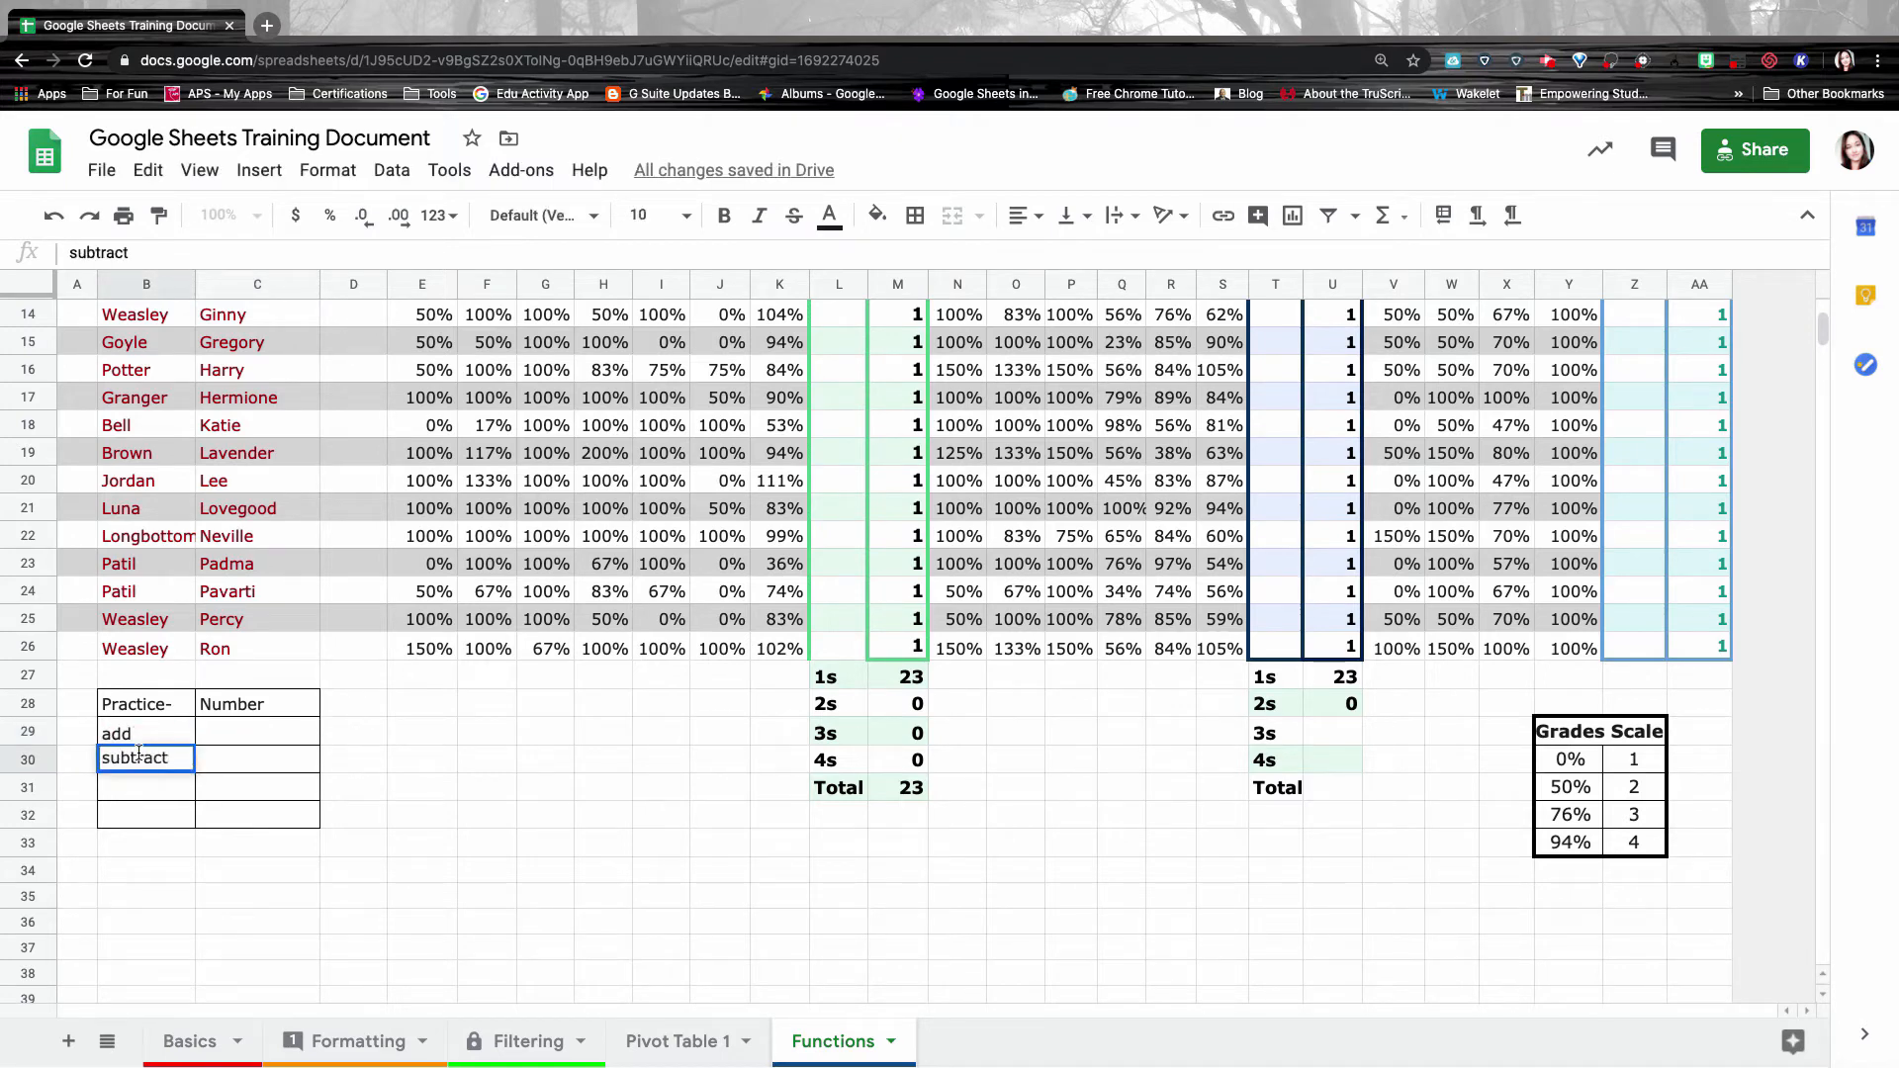
key("Tab")
type("-")
key("Return")
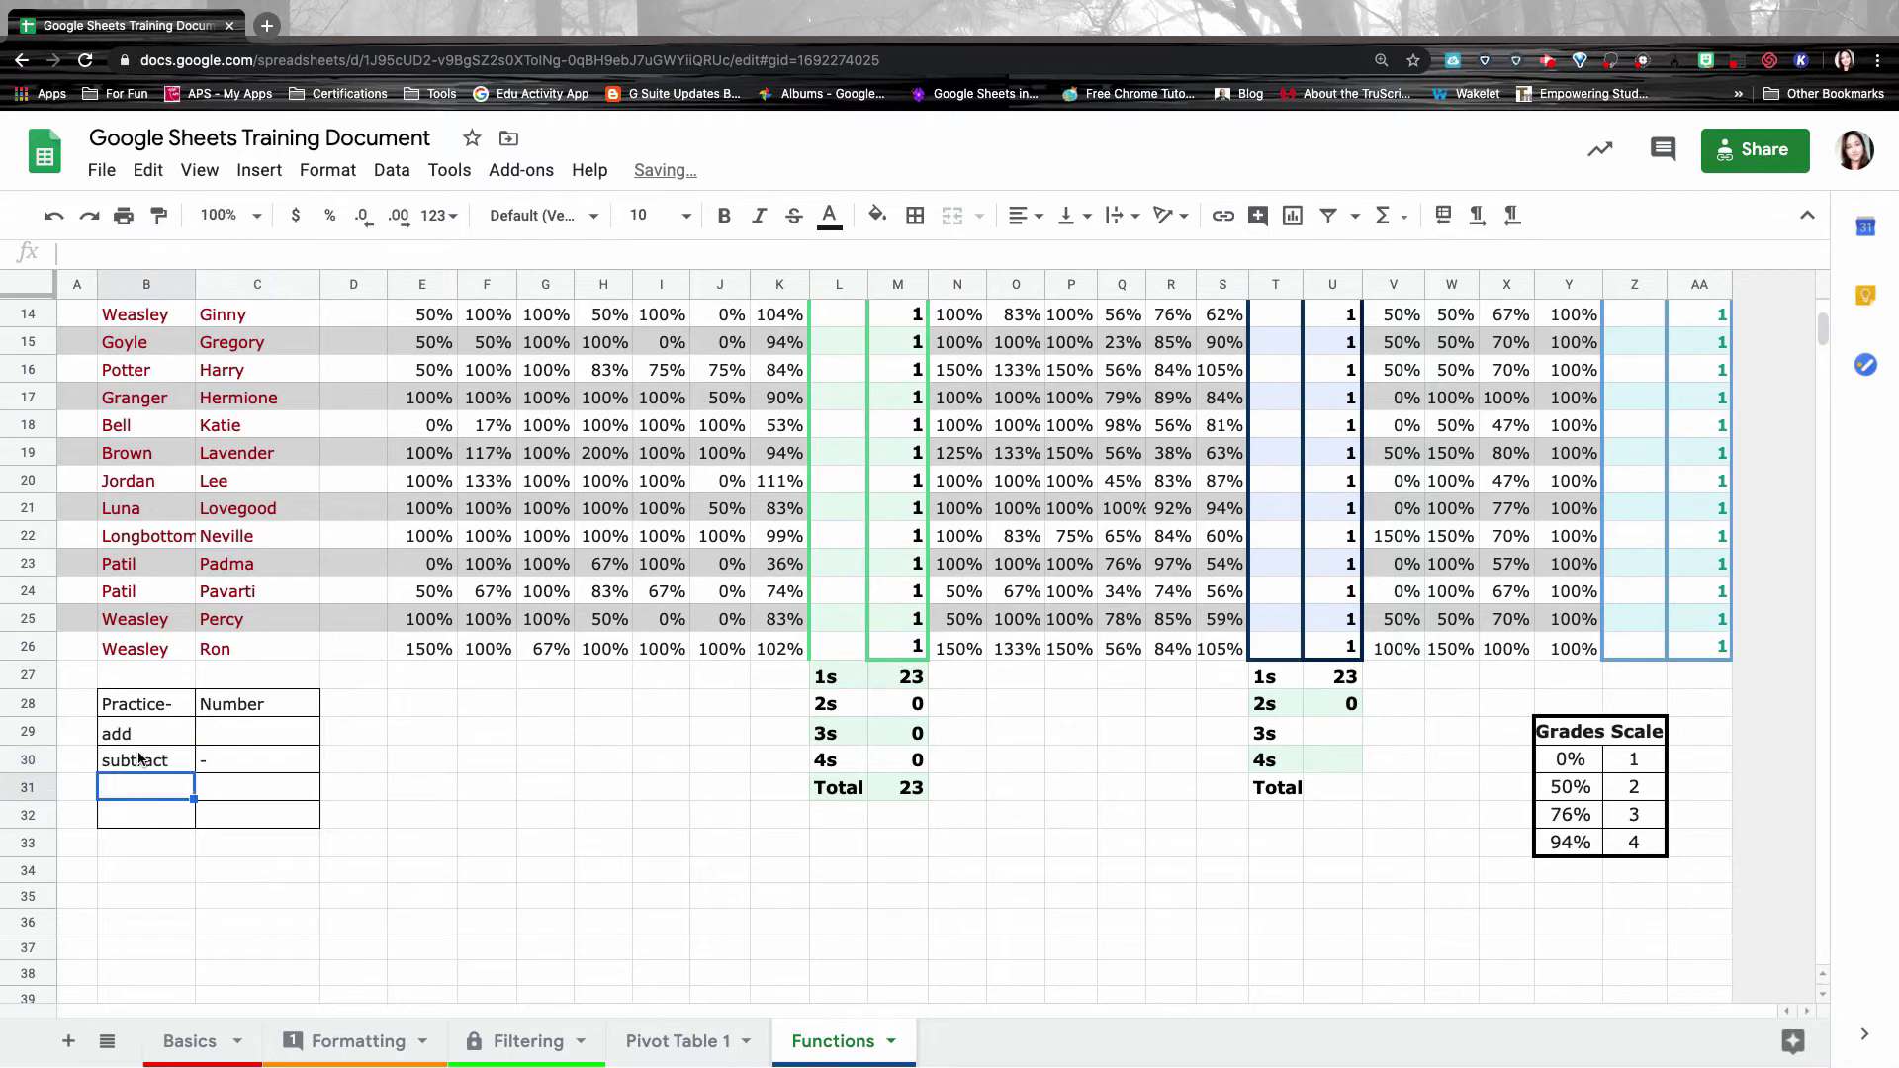
type("Multiply")
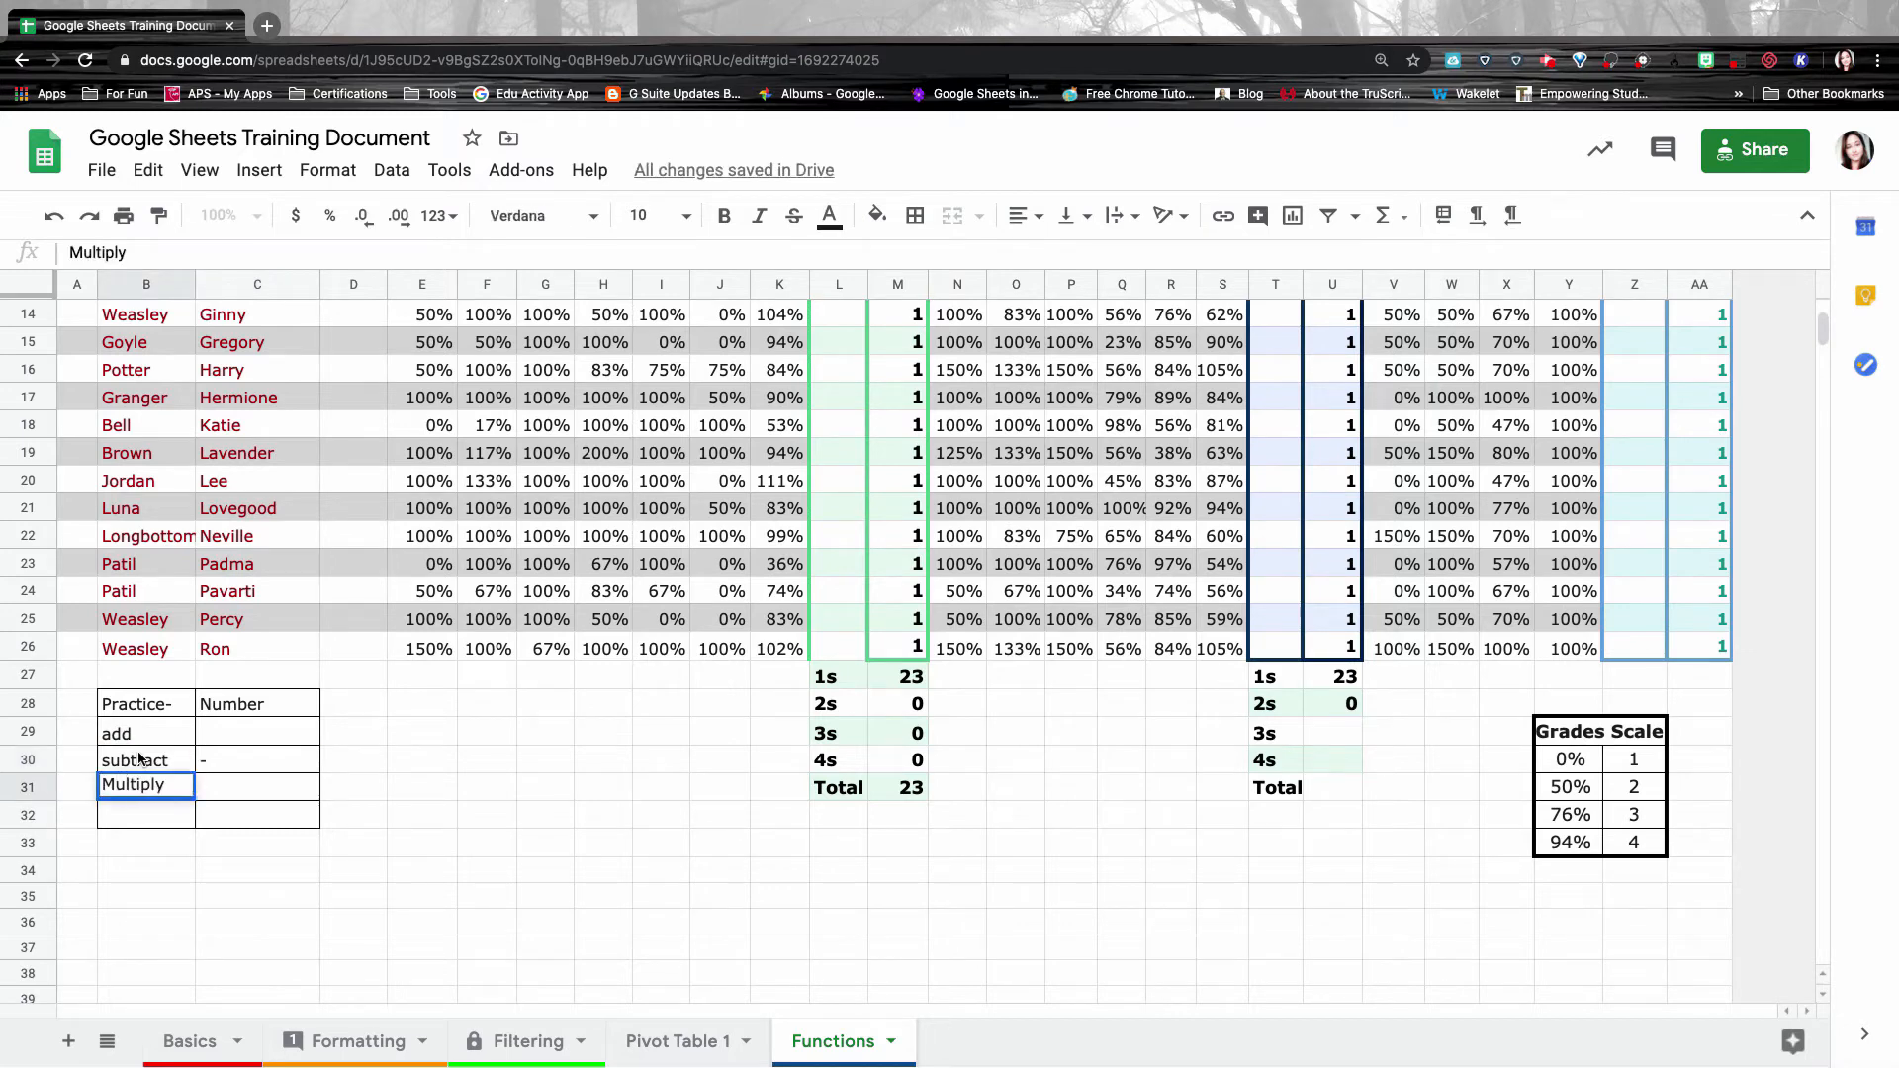
key("Tab")
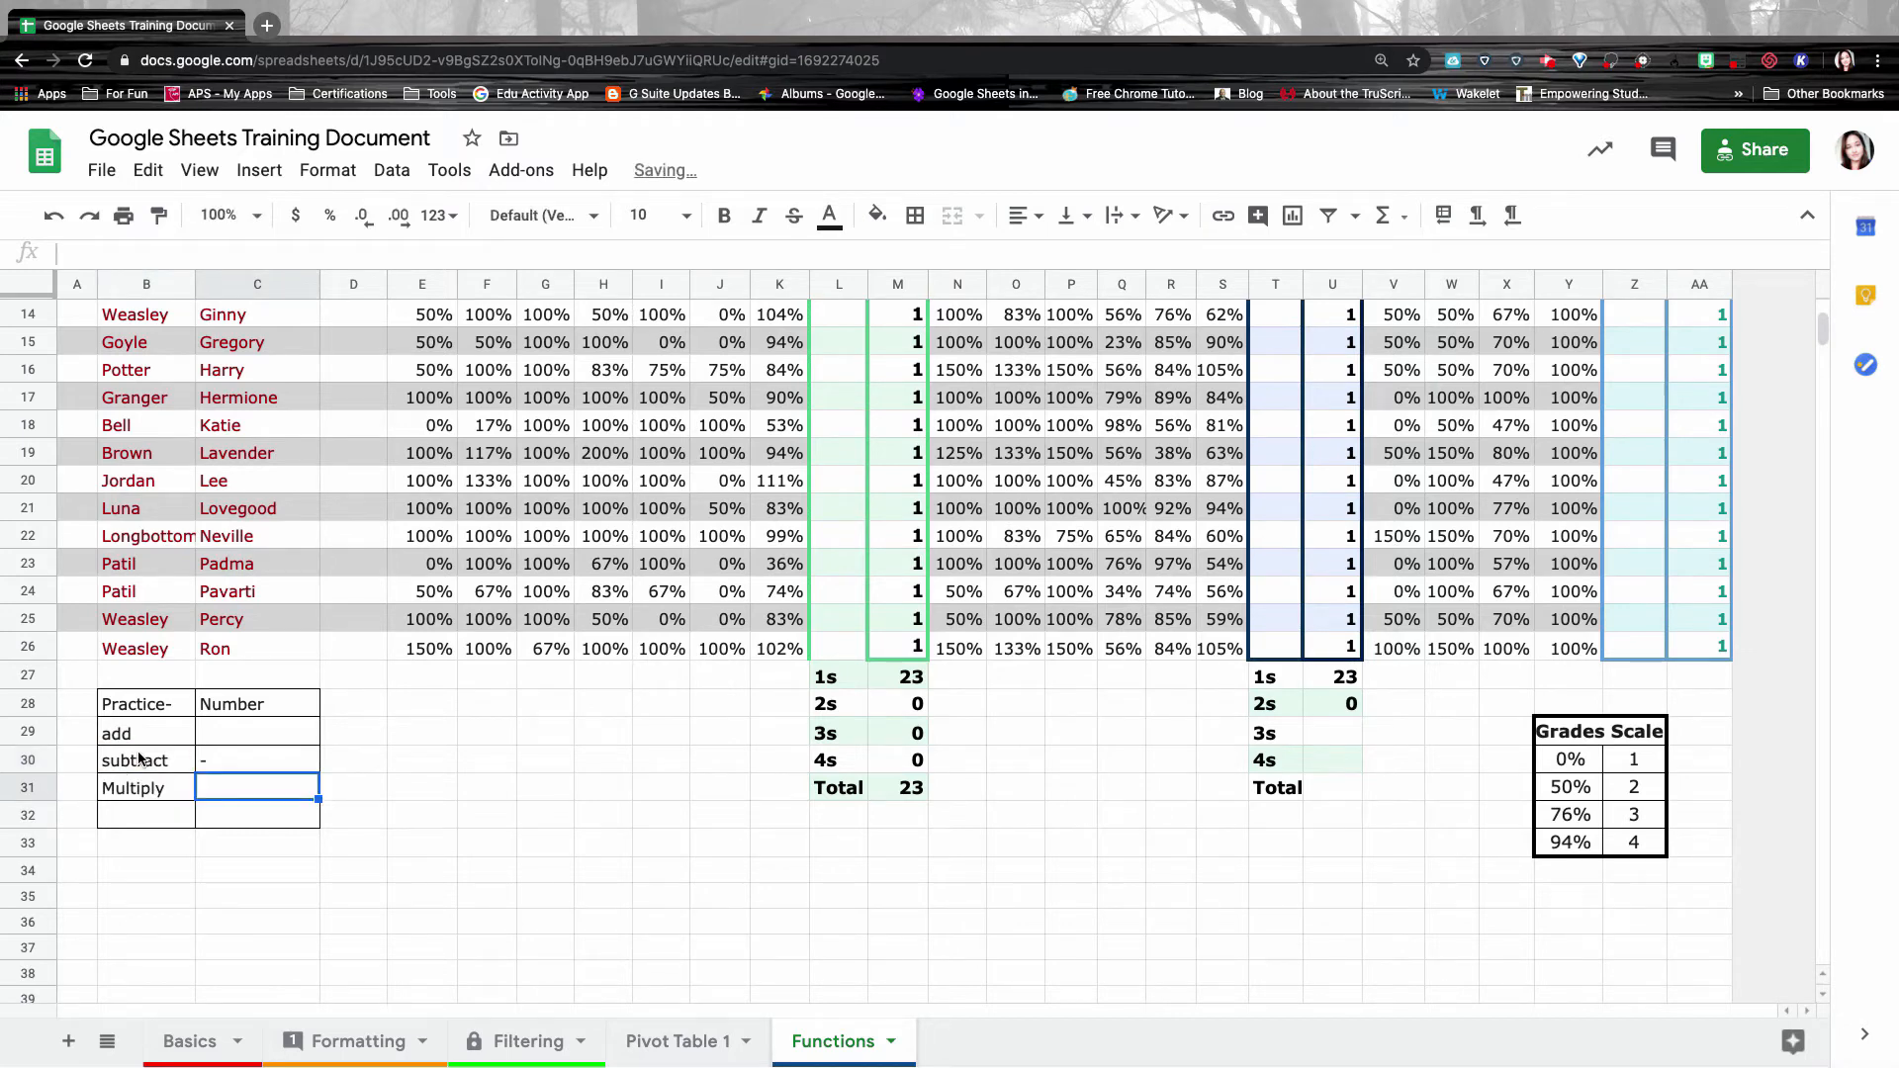
type("*")
key("Return")
type("divide")
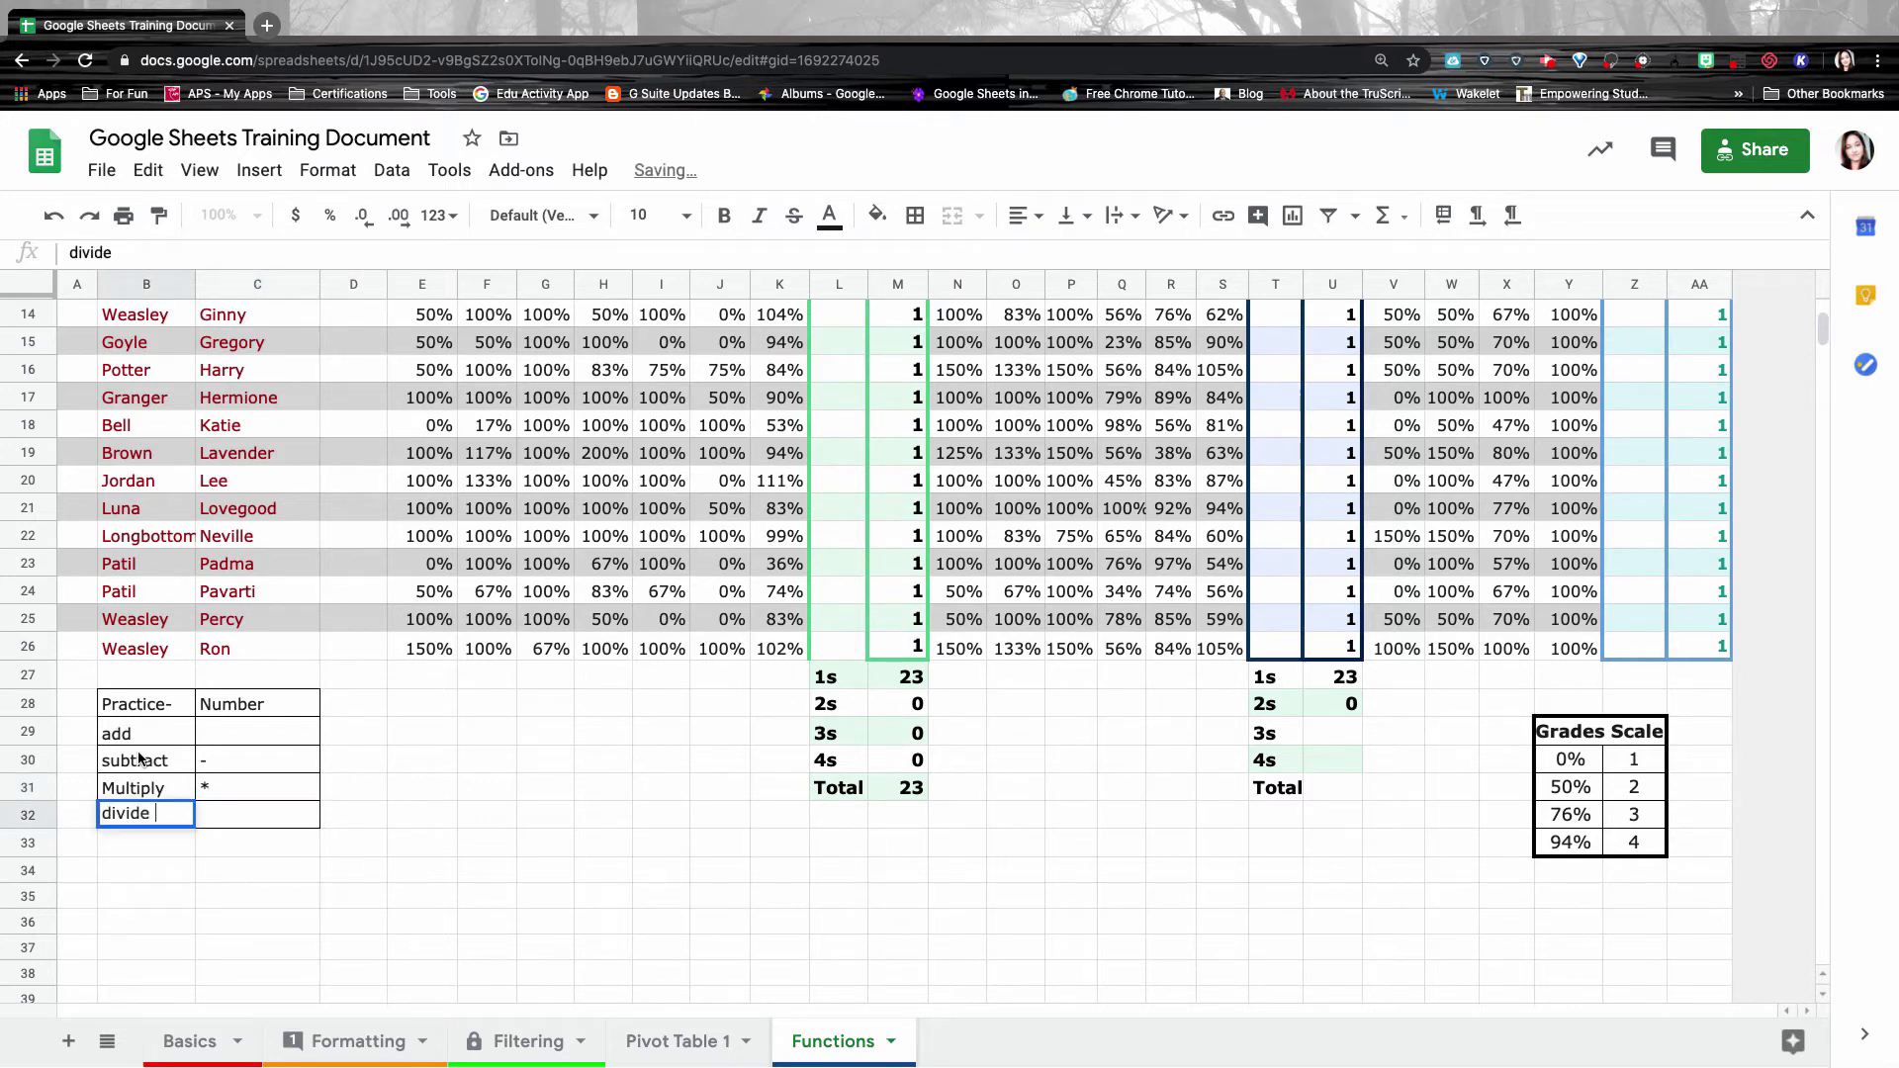
key("Tab")
type("/")
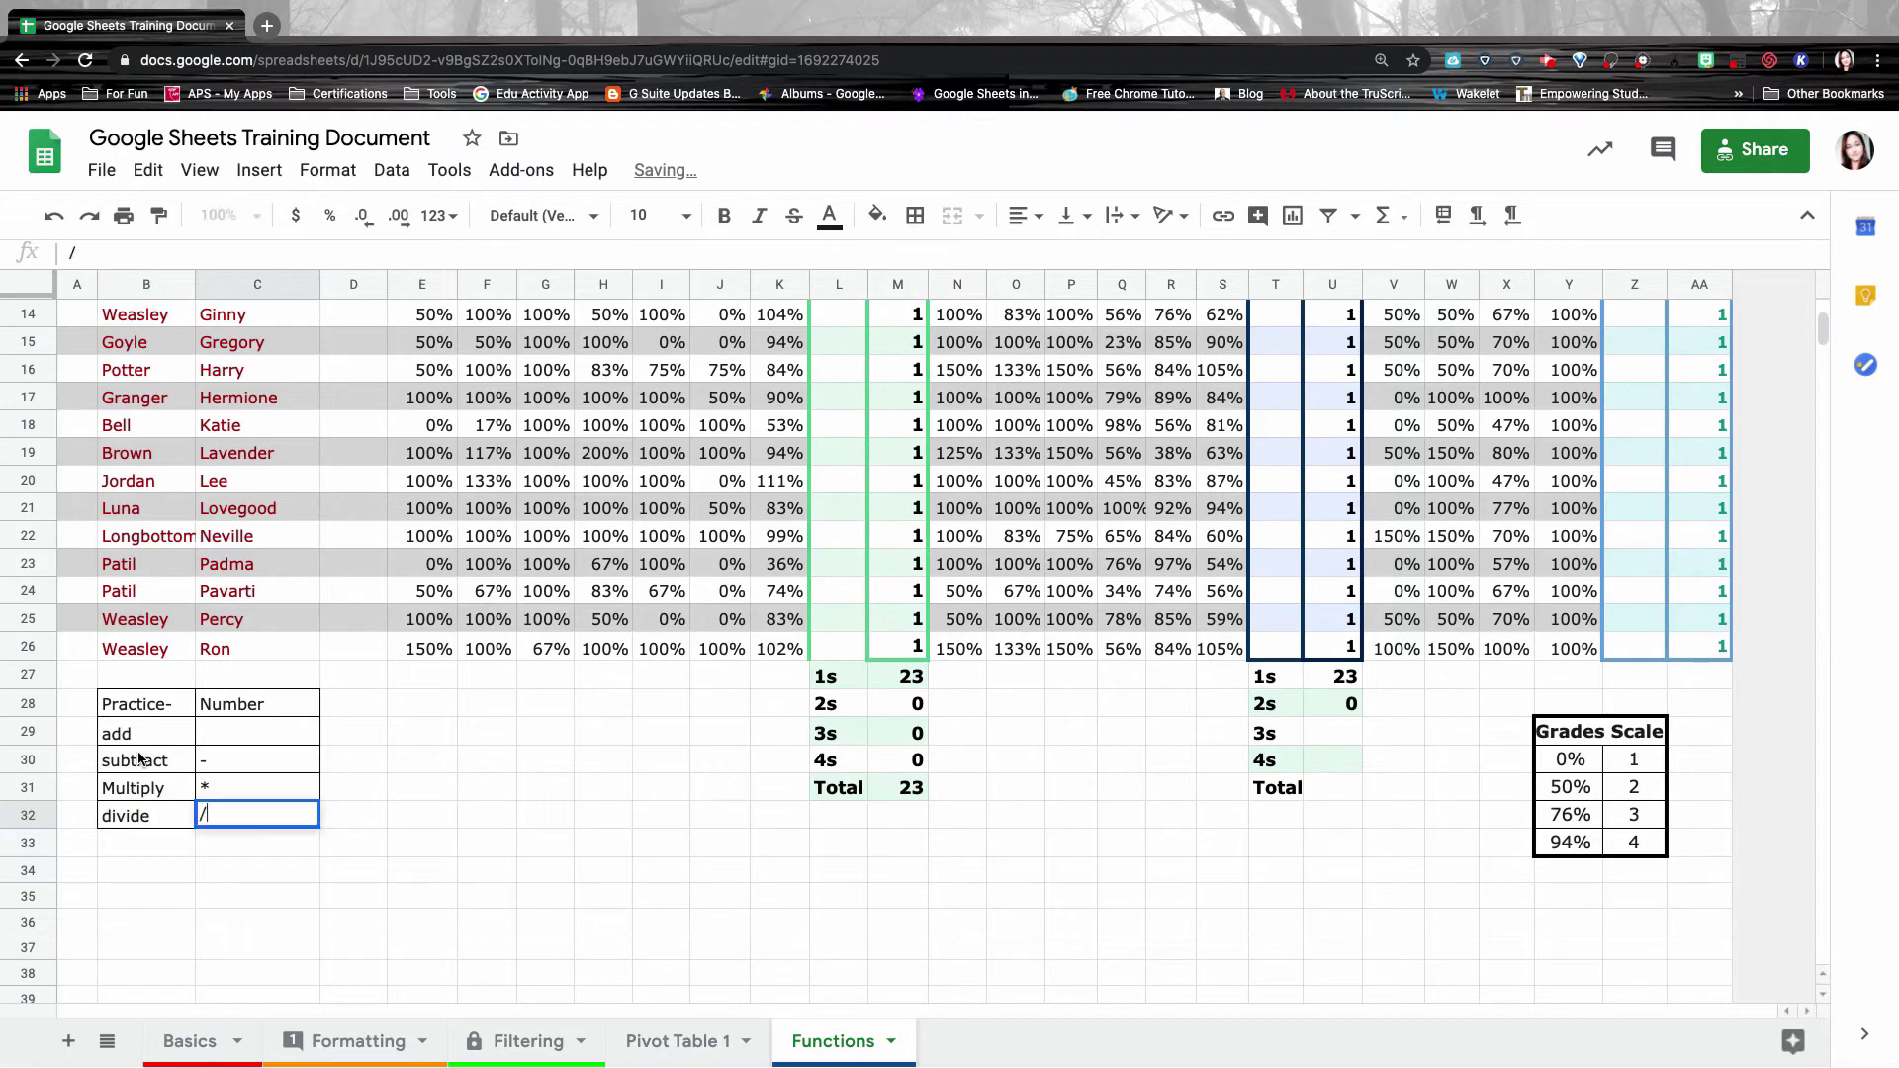
key("Tab")
Clear the practice labels and operators from the table.
key("Left")
key("Left")
key("Up")
key("Up")
key("Up")
key("Right")
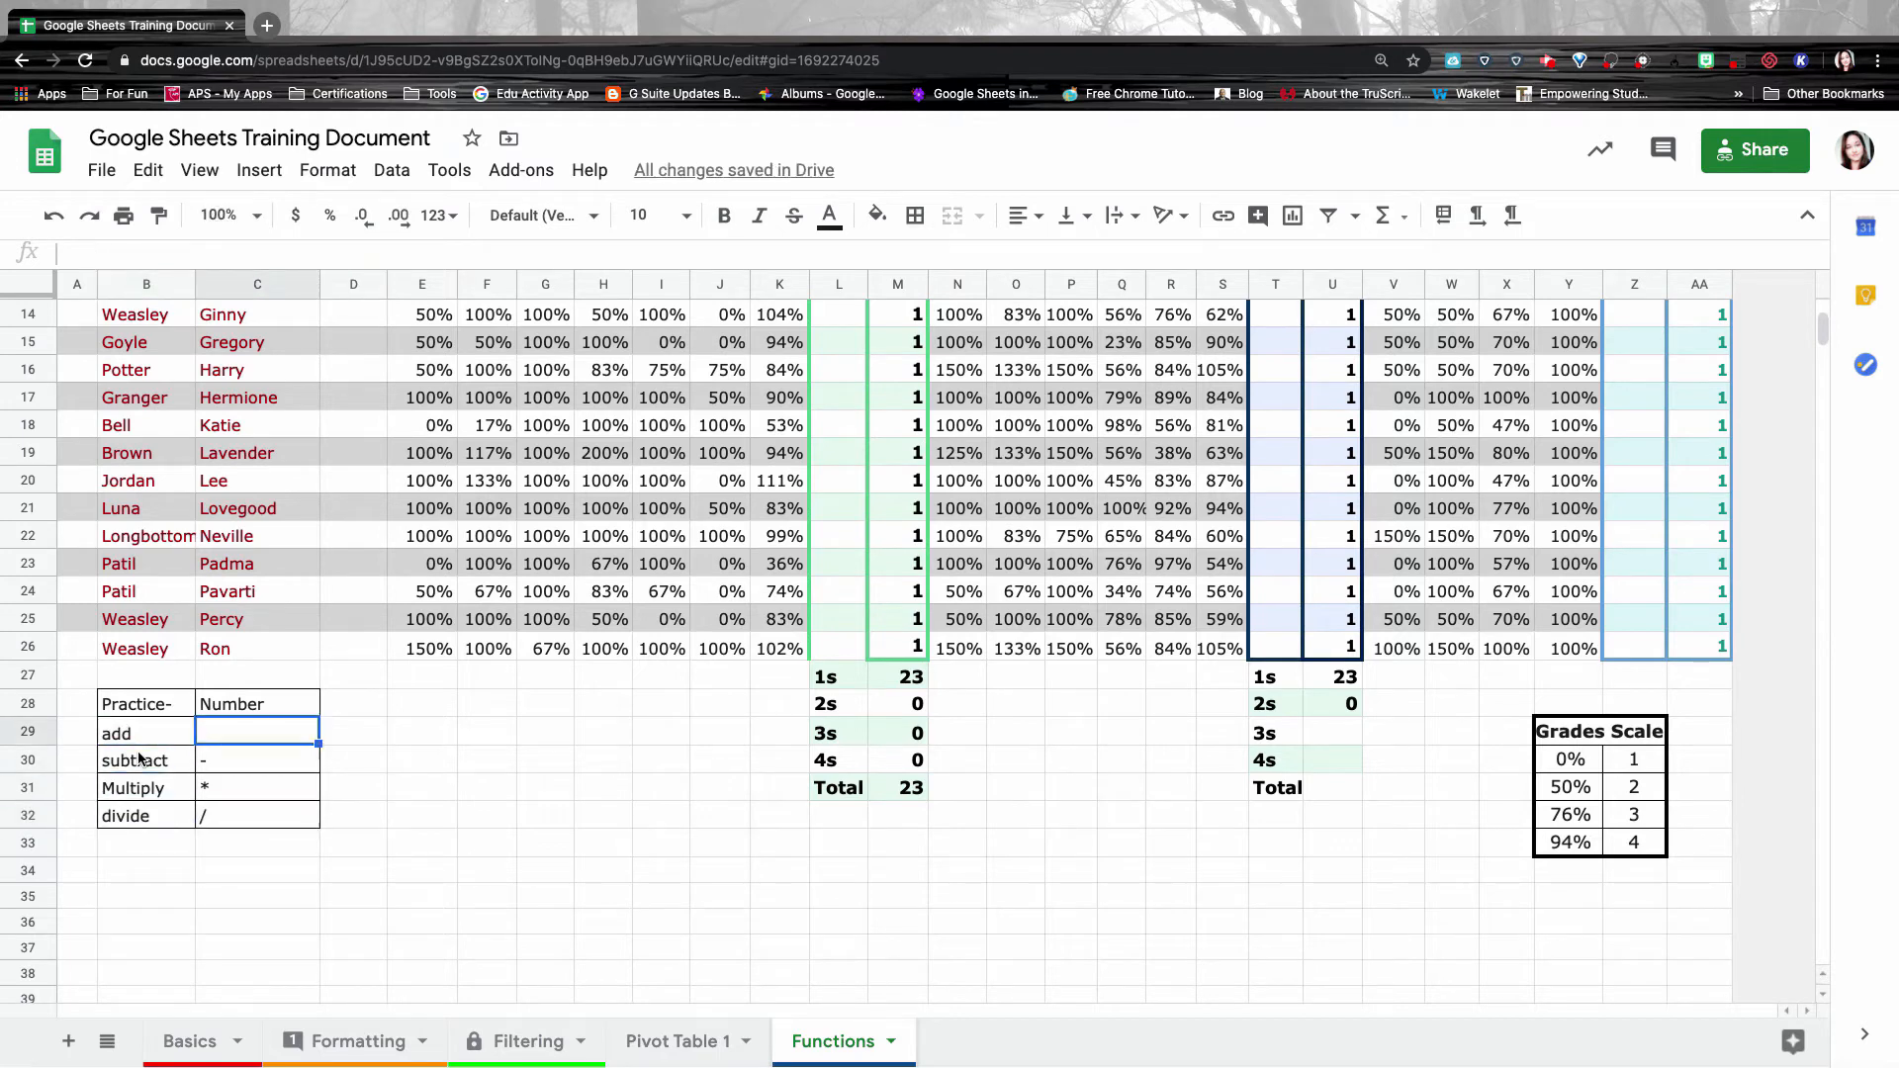
key("Left")
key("Down")
key("Down")
key("Down")
key("Right")
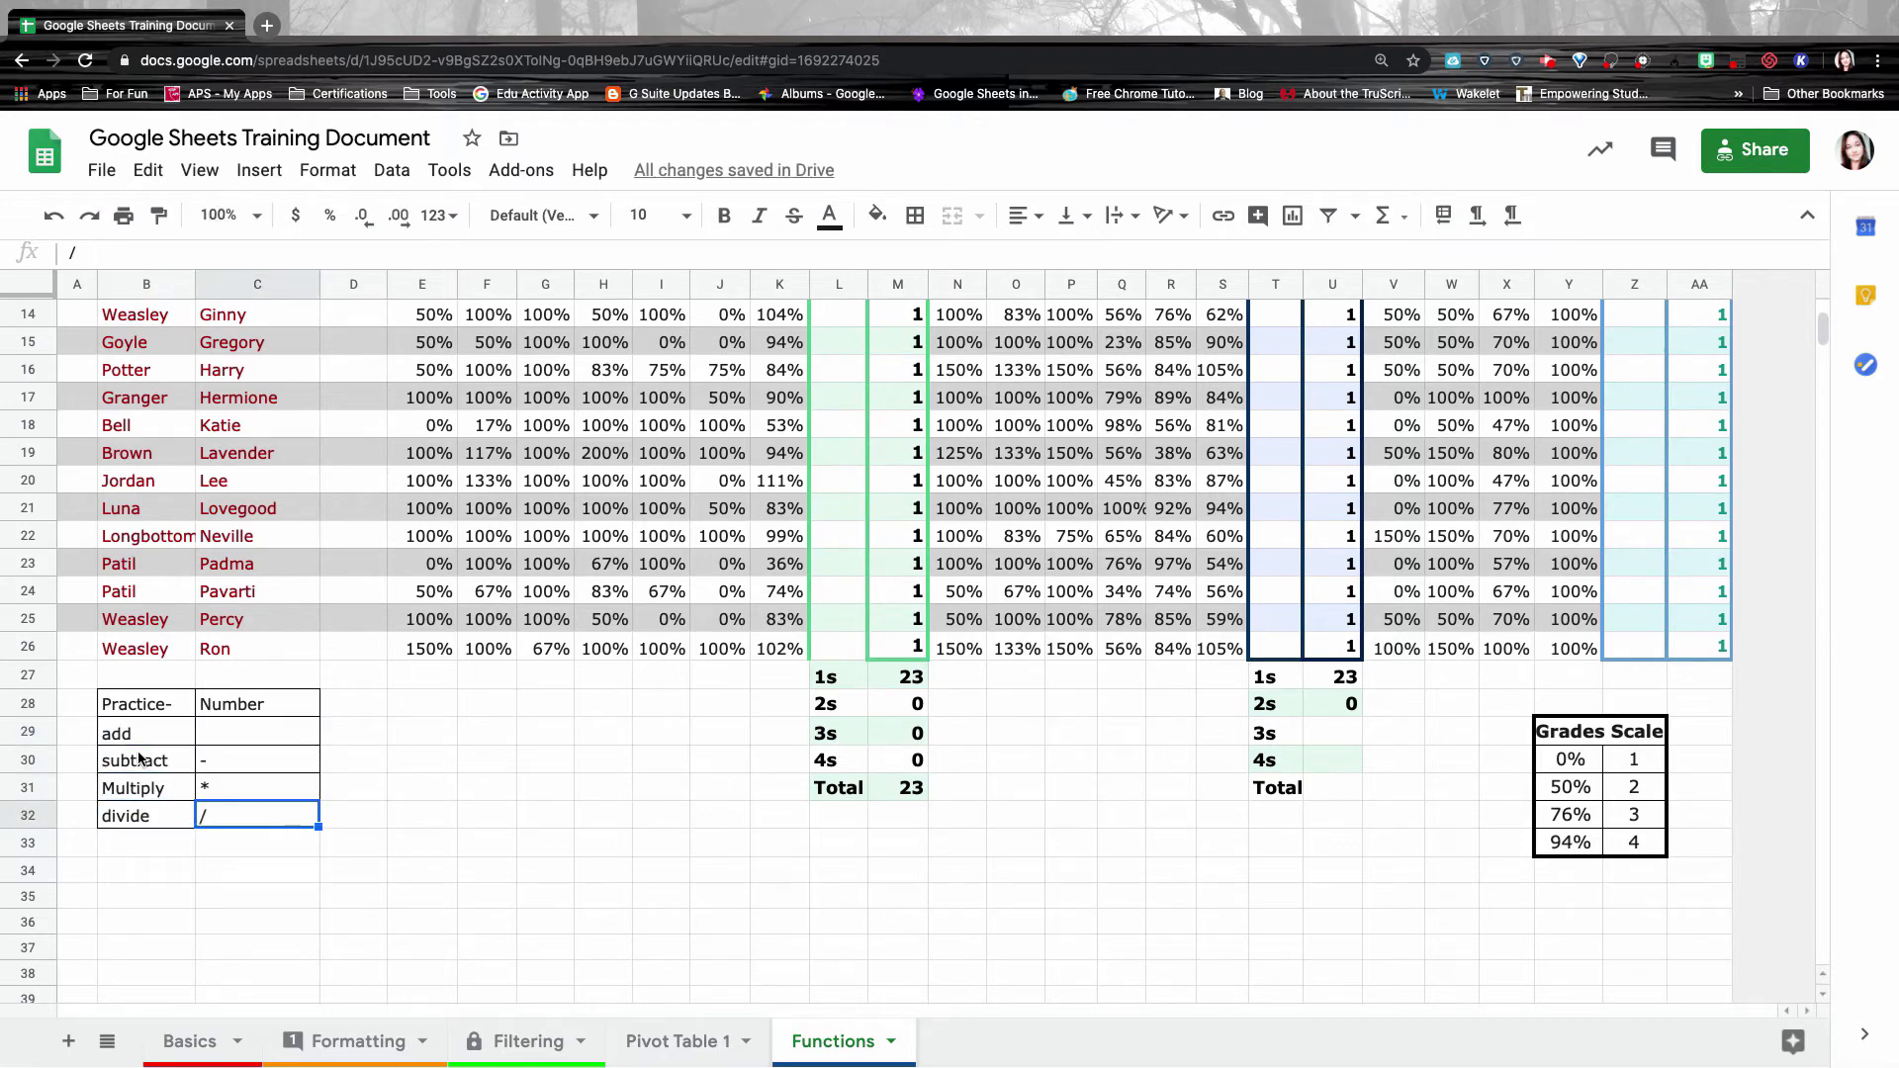
key("Delete")
key("Left")
key("Delete")
key("Up")
key("Delete")
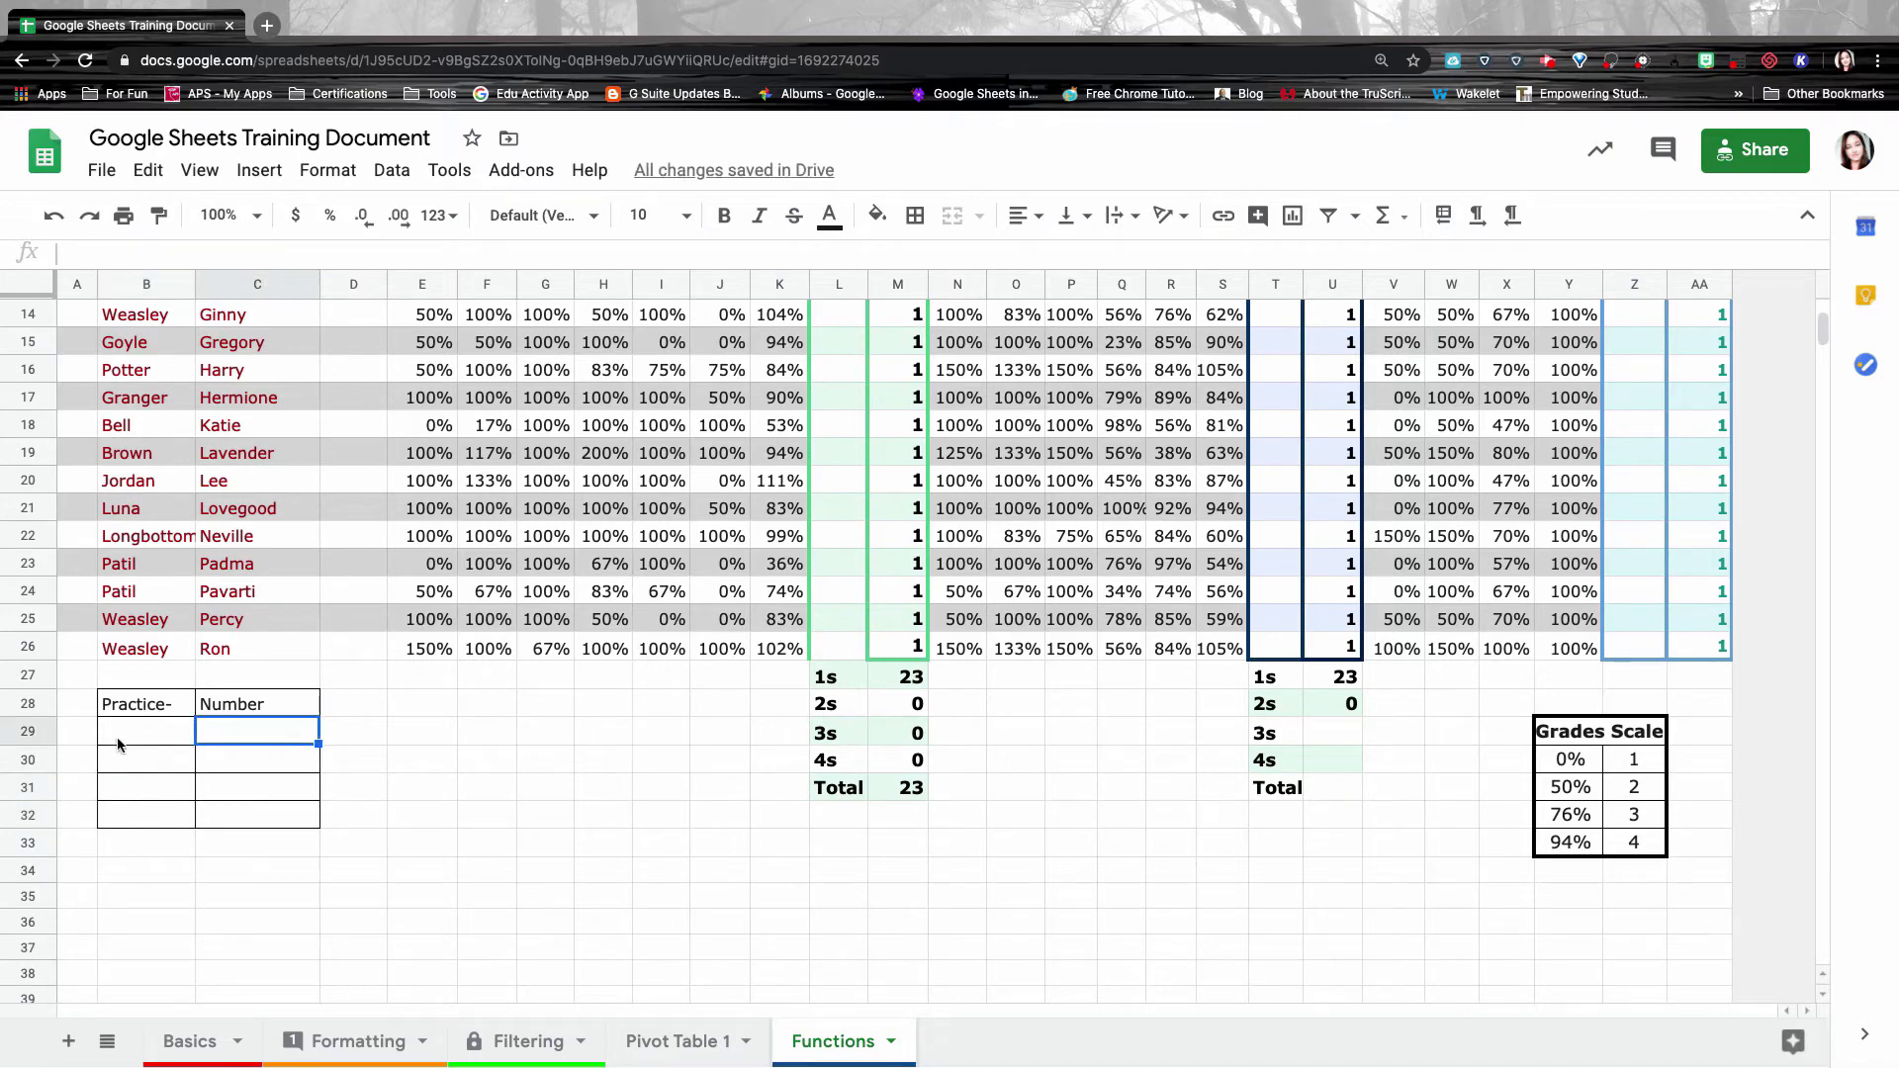
Type 'sum, average' into C29, erase it, and select a row of scores to see their sum.
scroll(191, 810, "down", 1)
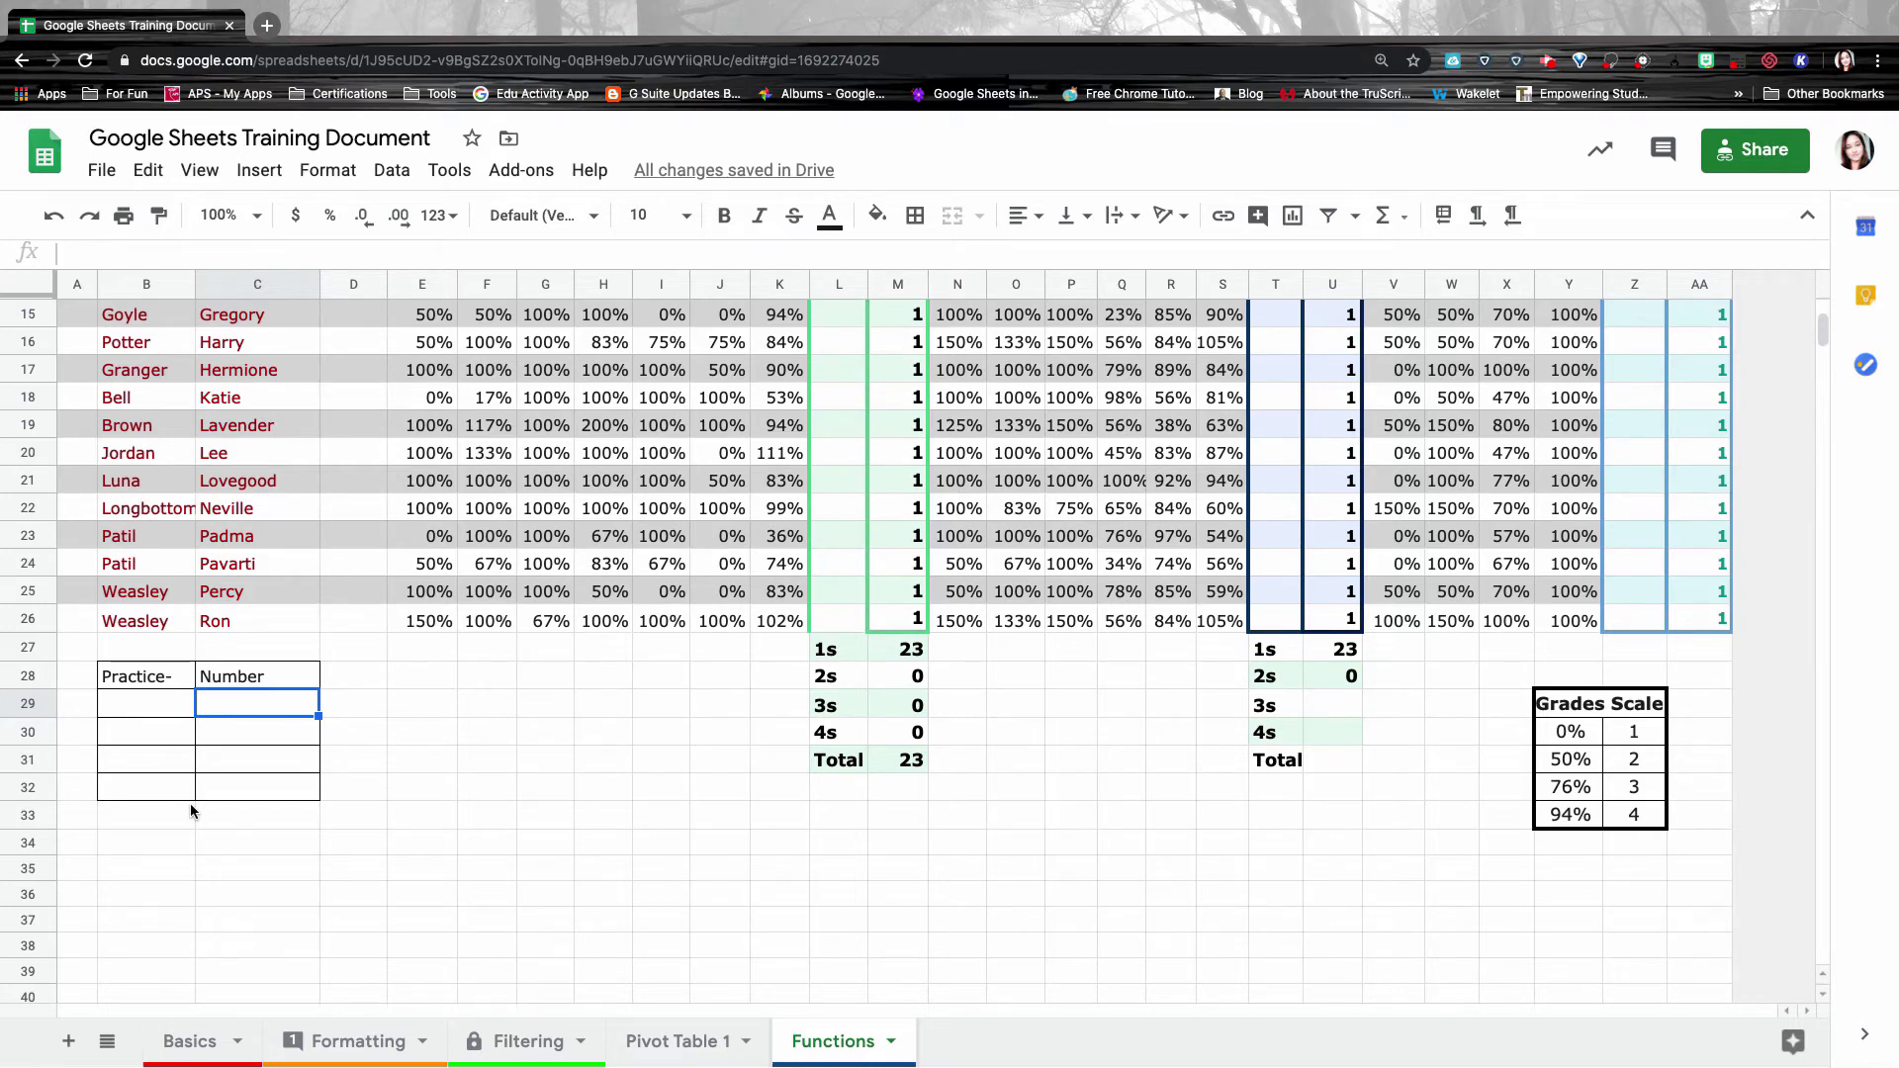
type("sum, ave")
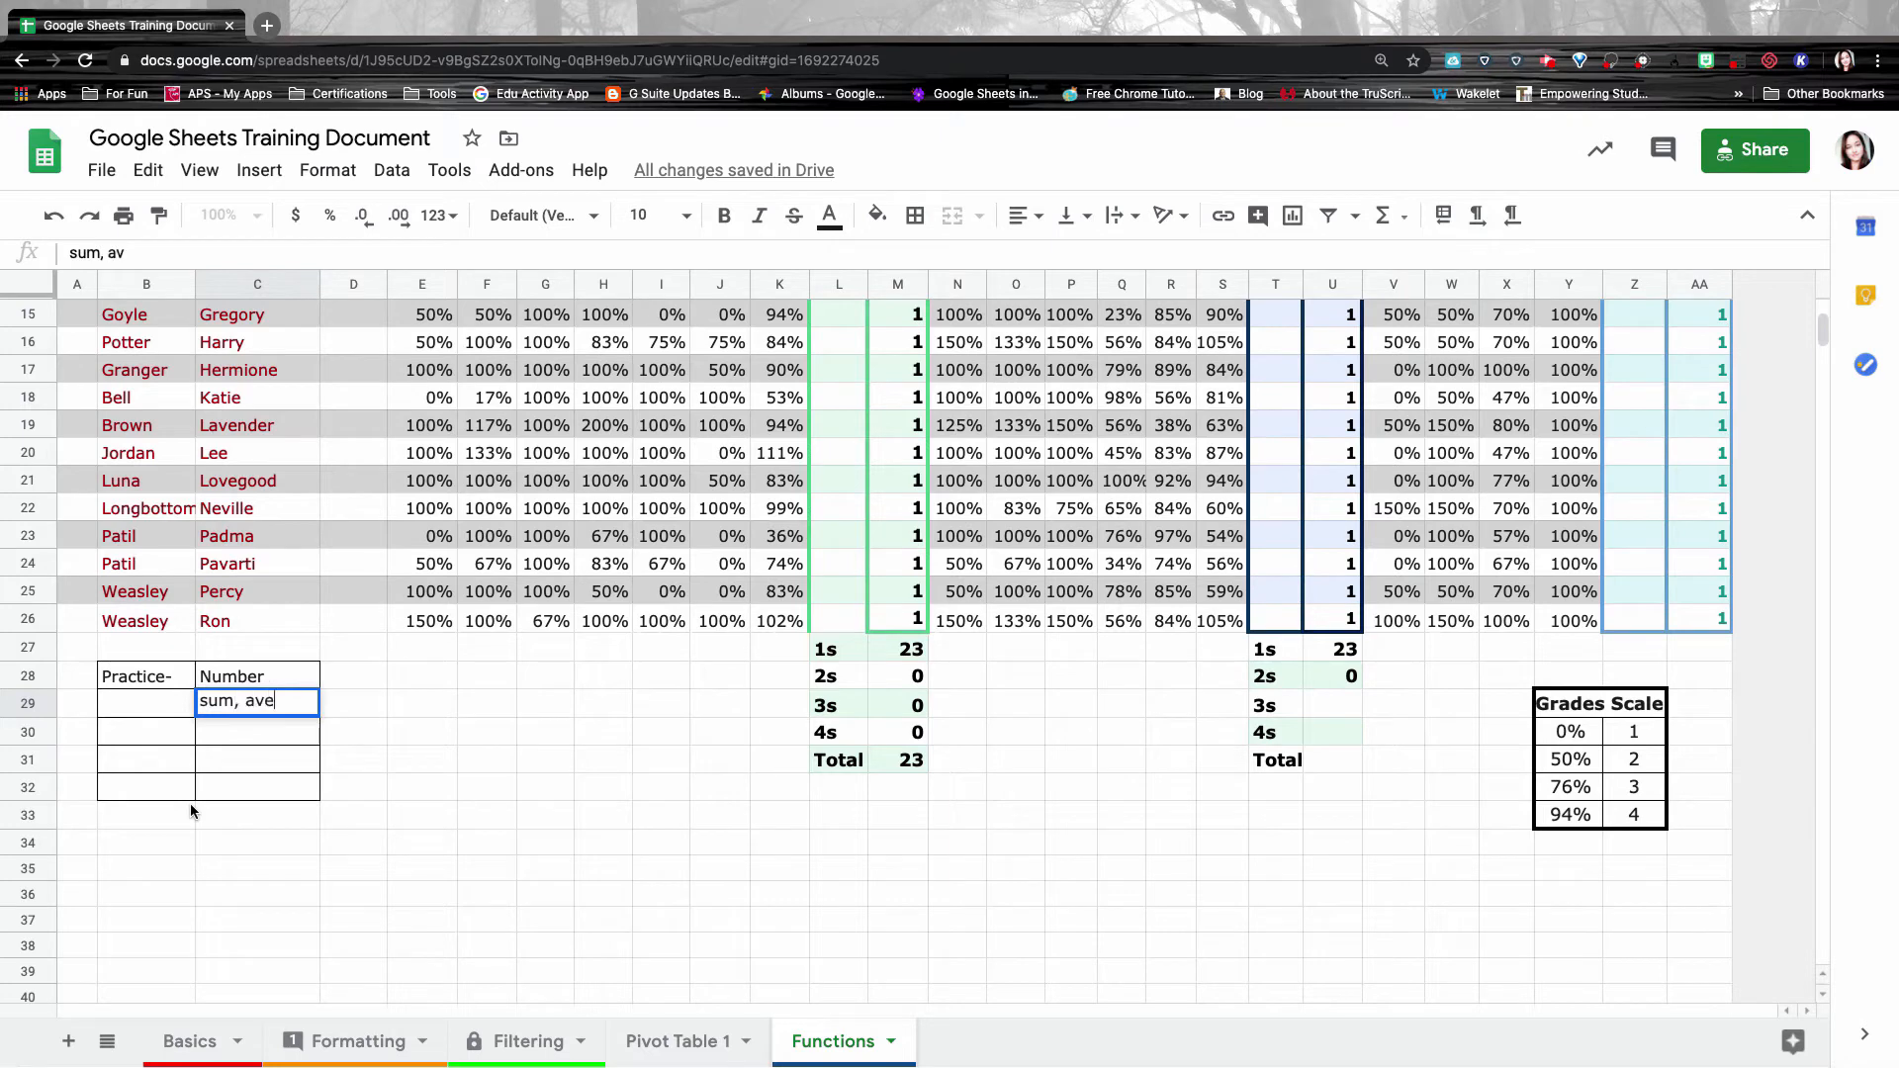
type("rage")
key("BackSpace")
key("BackSpace")
key("BackSpace")
key("BackSpace")
key("BackSpace")
key("BackSpace")
key("BackSpace")
key("BackSpace")
key("BackSpace")
key("BackSpace")
key("BackSpace")
key("BackSpace")
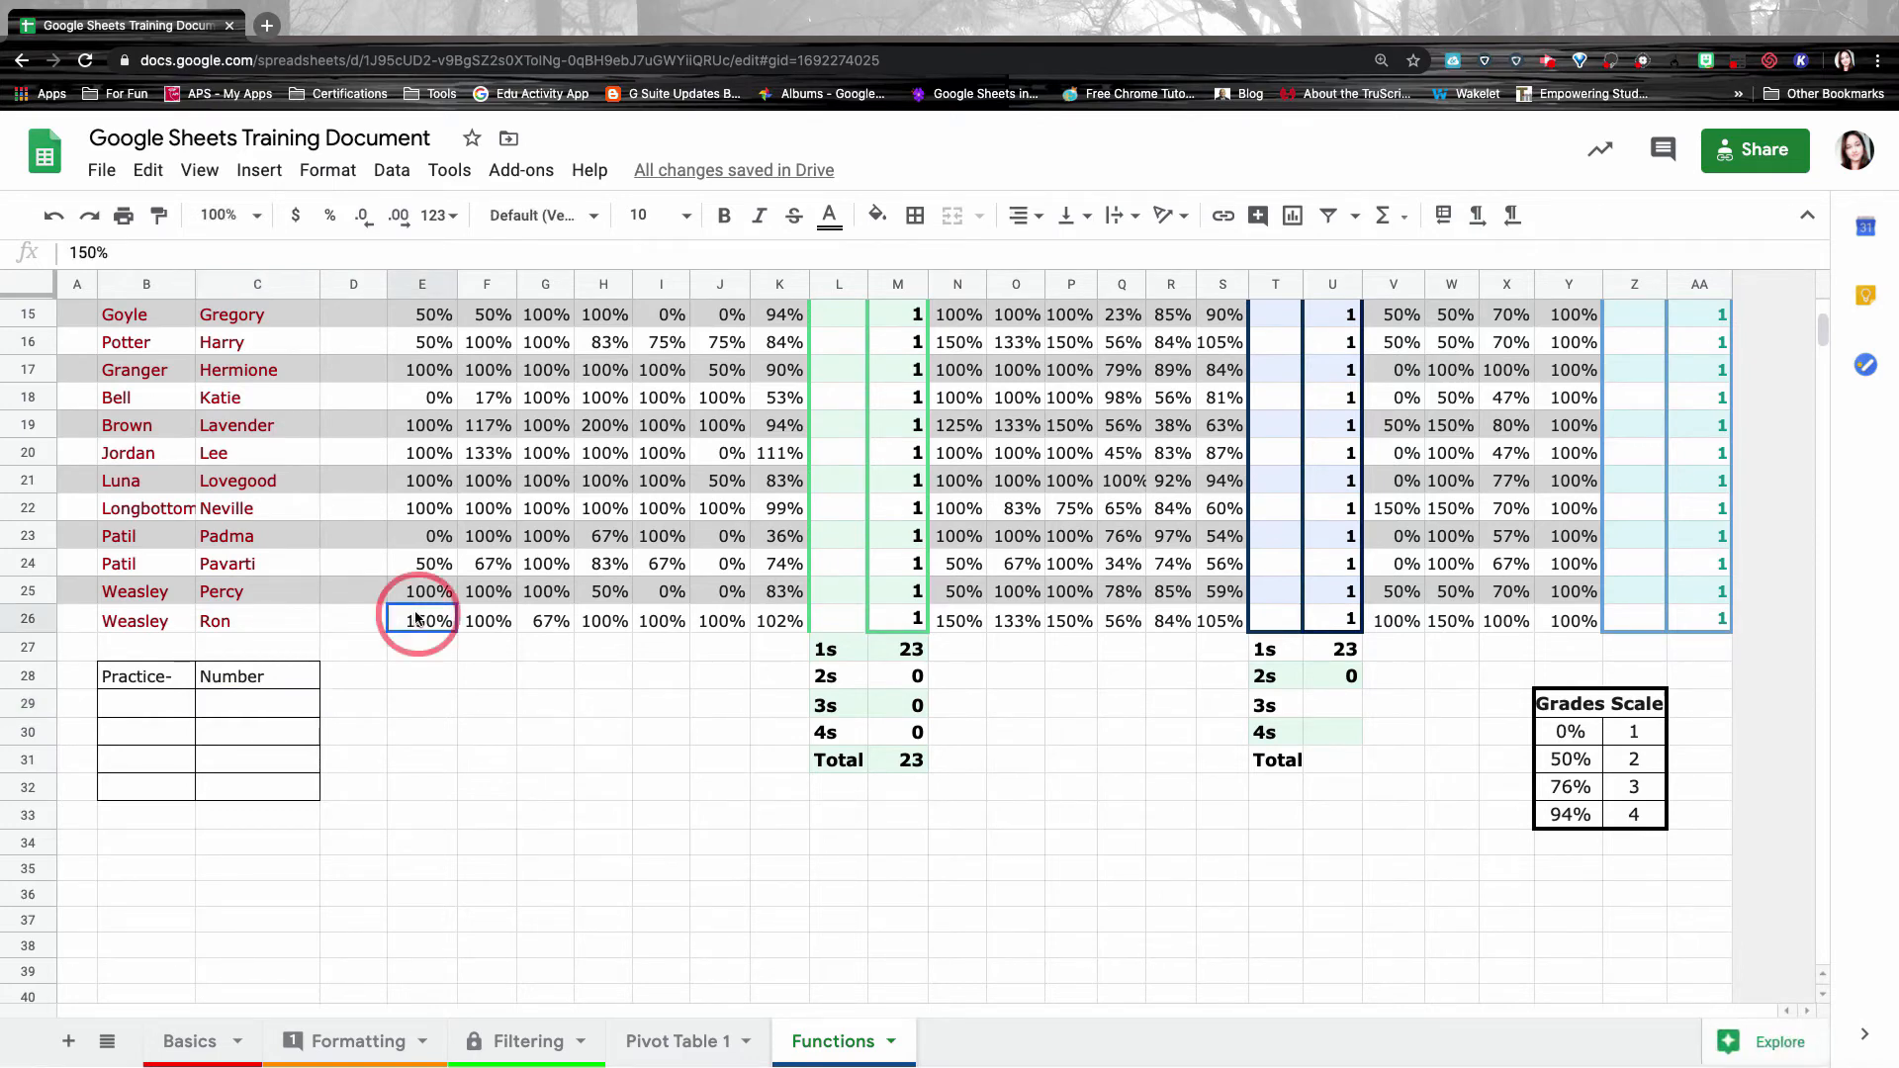
left_click_drag(416, 618, 780, 621)
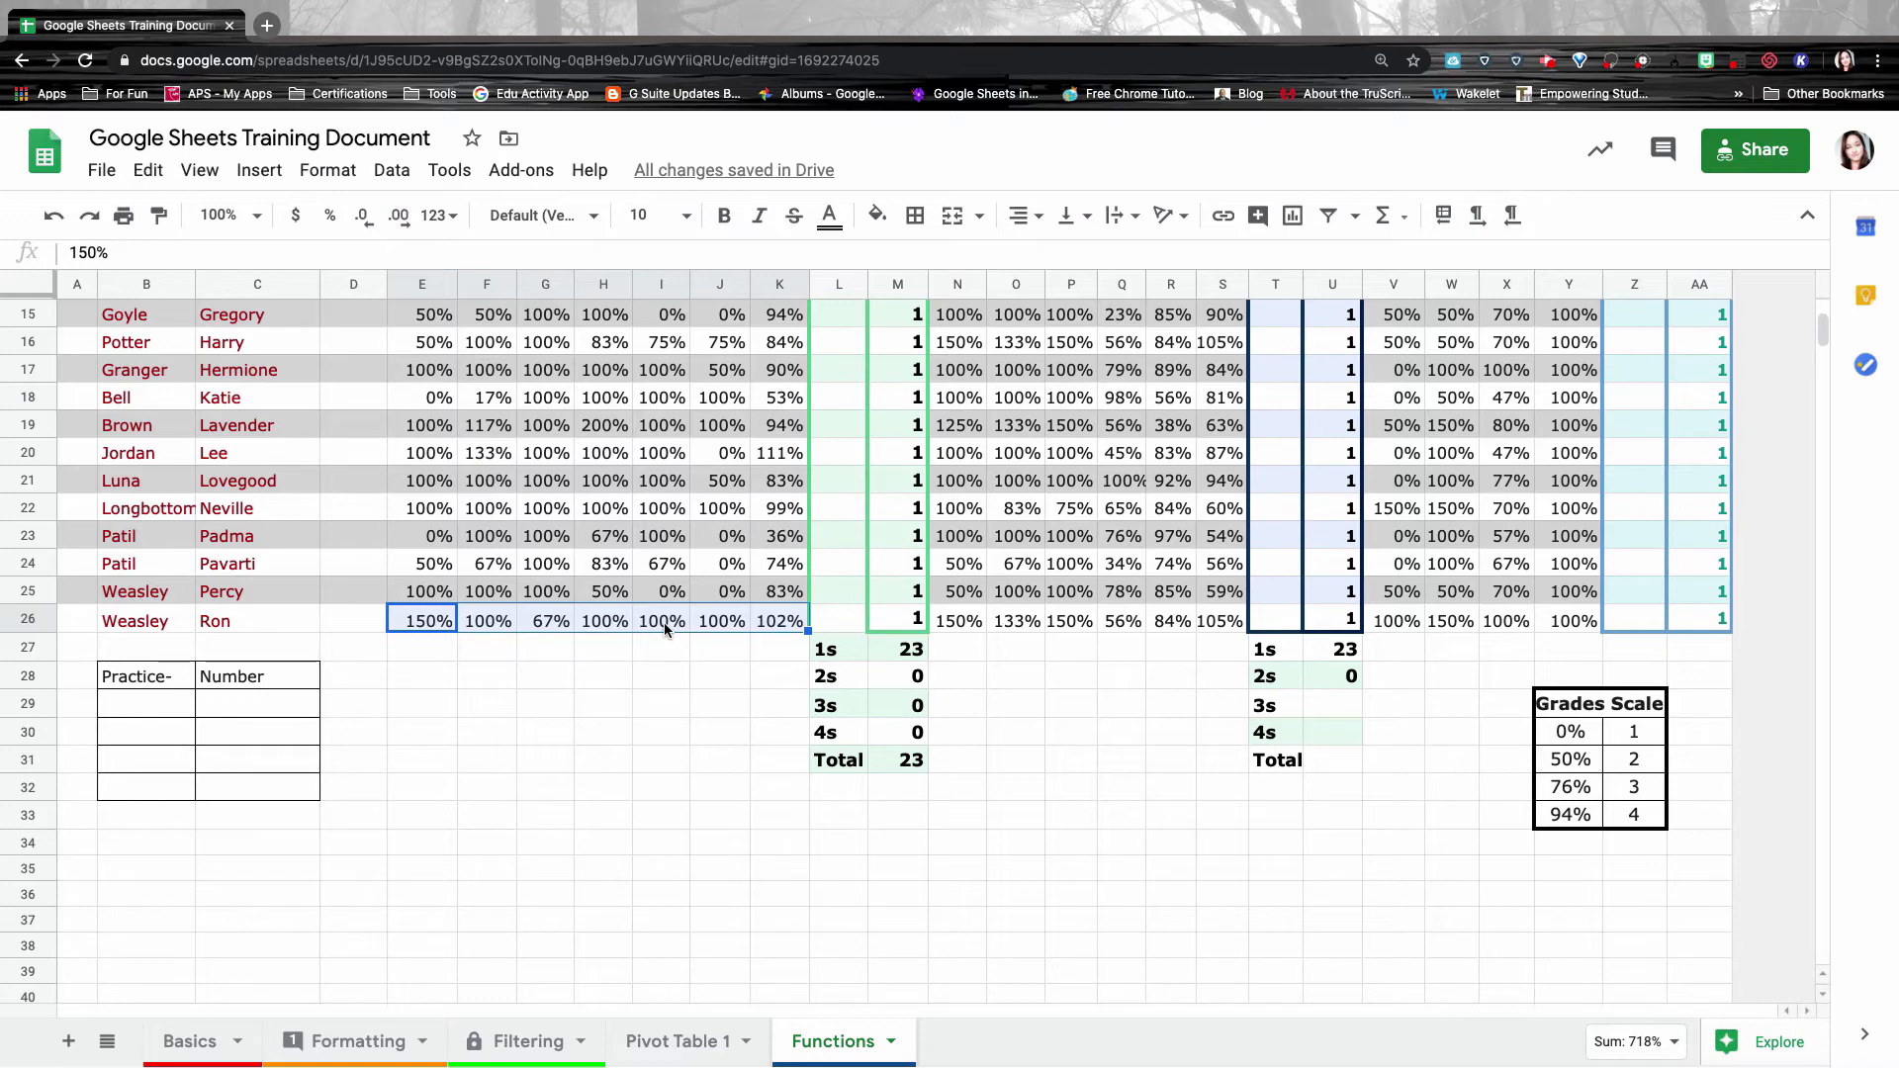
Enter 25 in C29 and 5 in C30, then start a formula in C31.
left_click(243, 707)
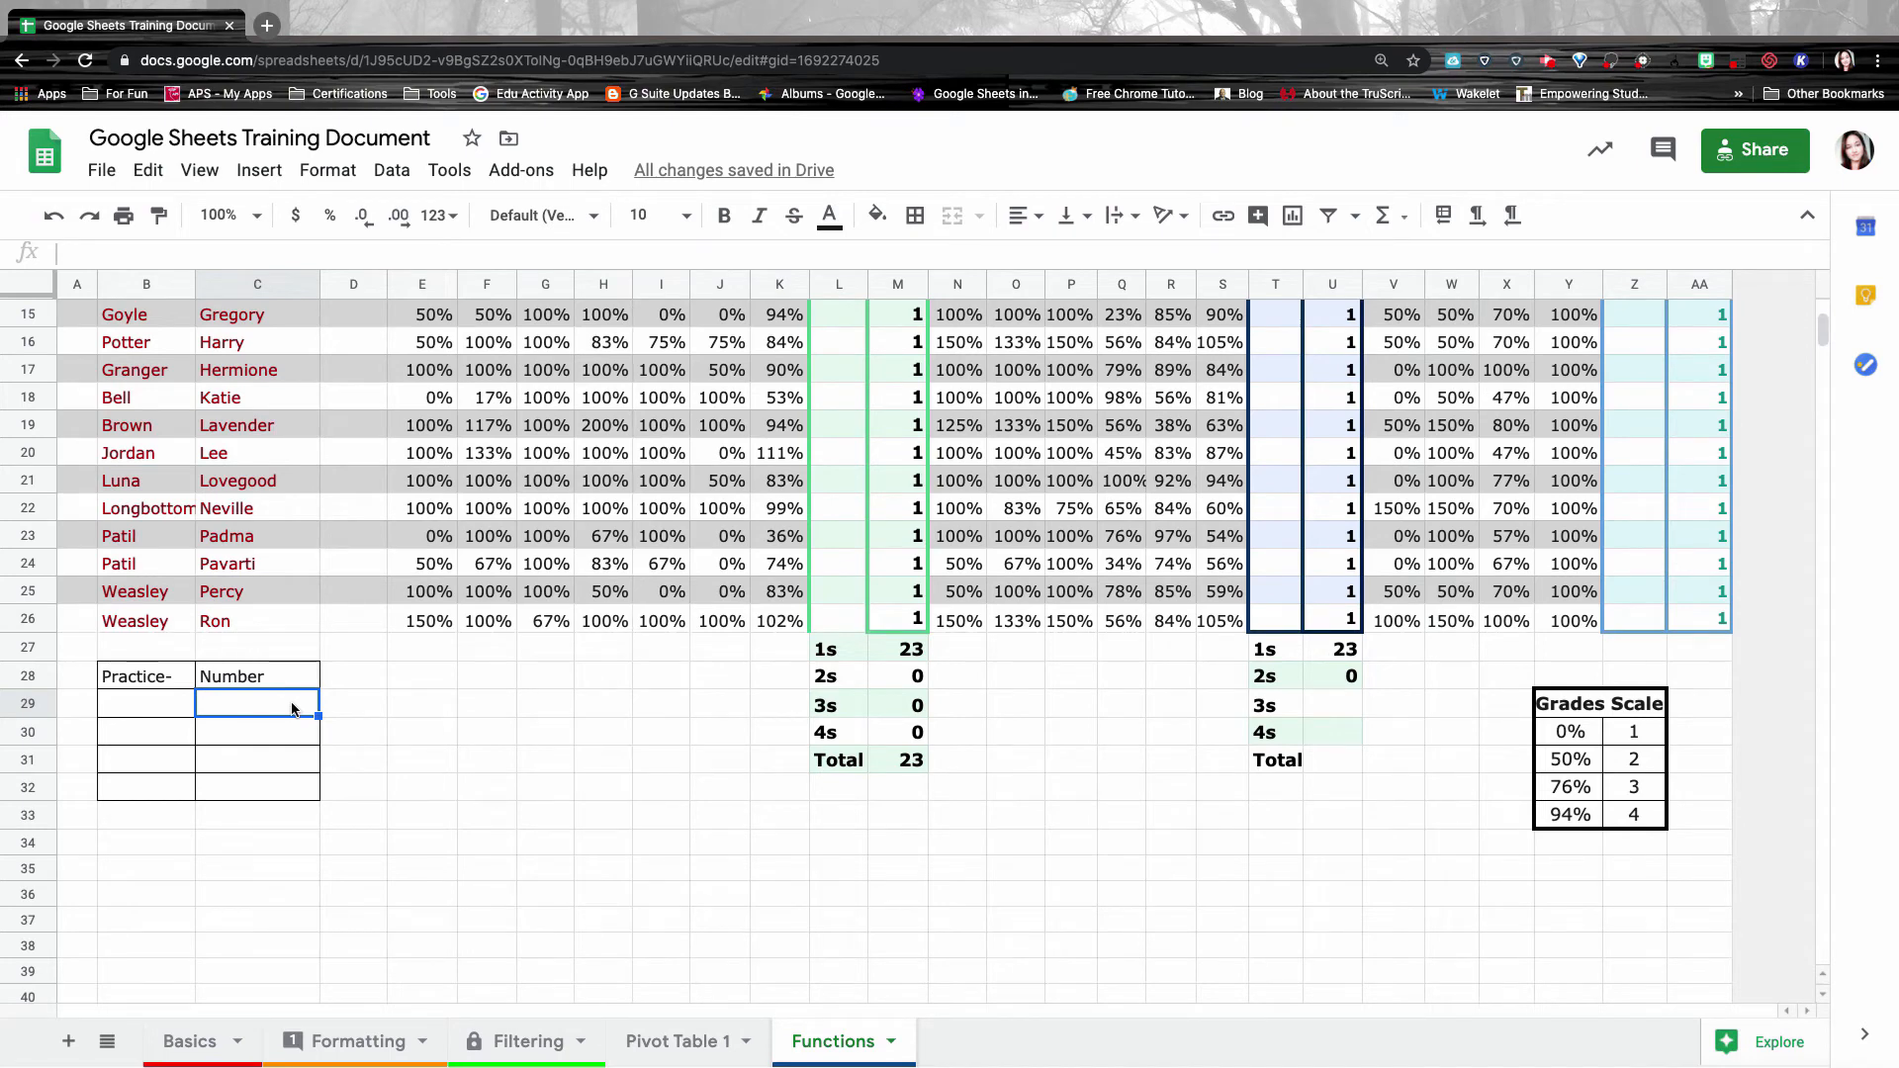
type("5")
key("Return")
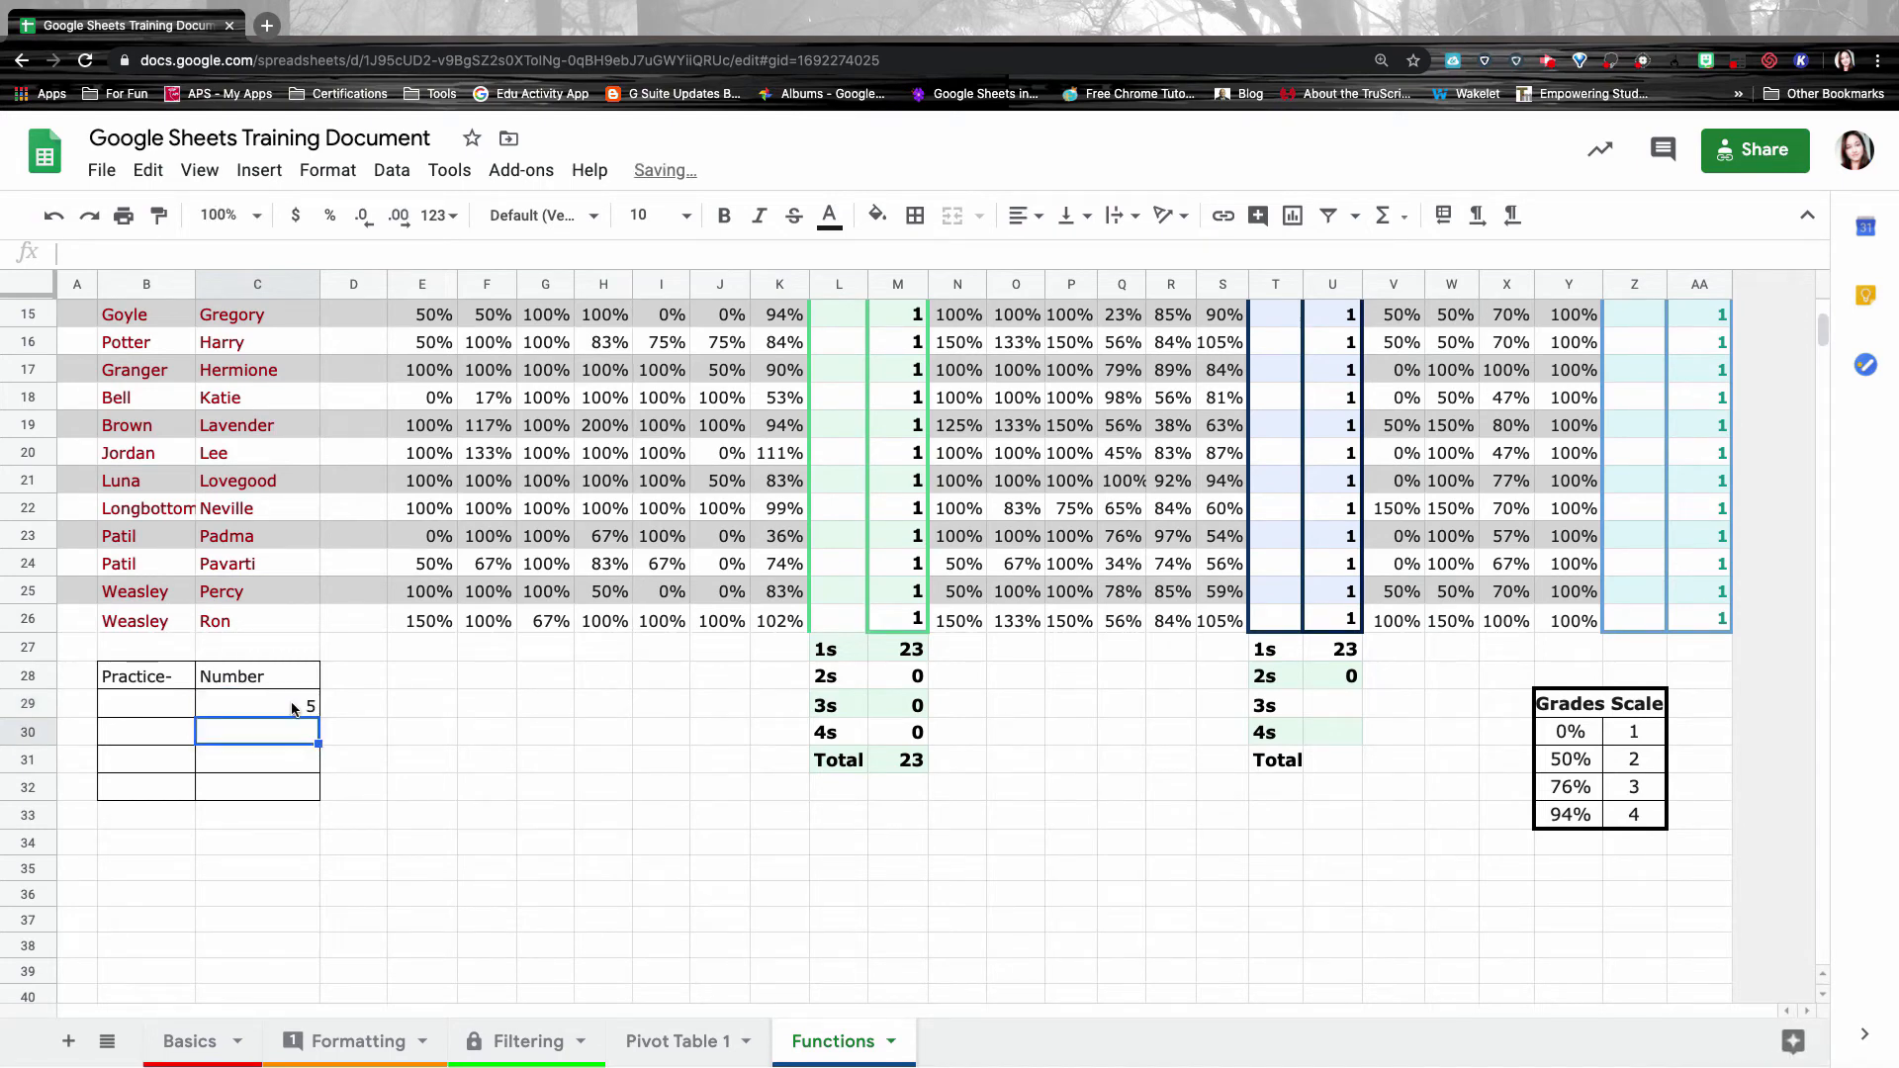
left_click(294, 708)
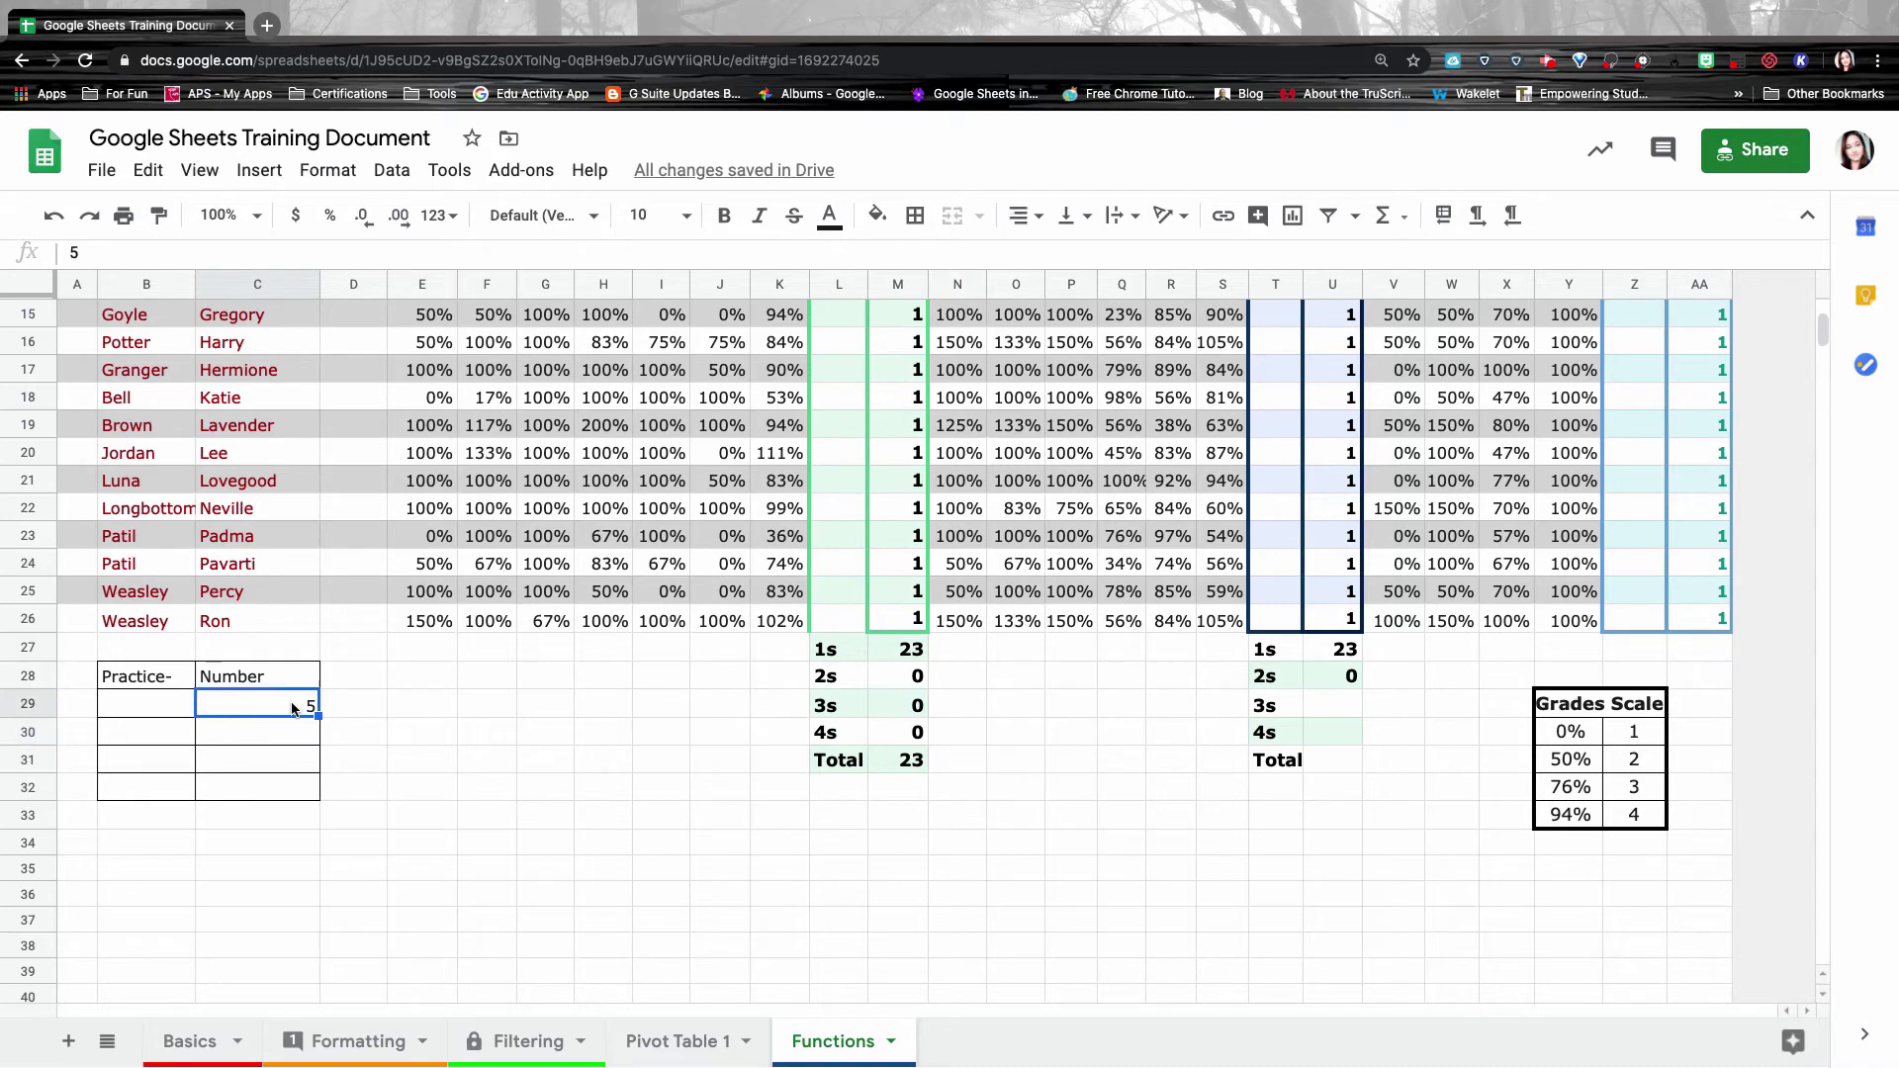
type("25")
key("Return")
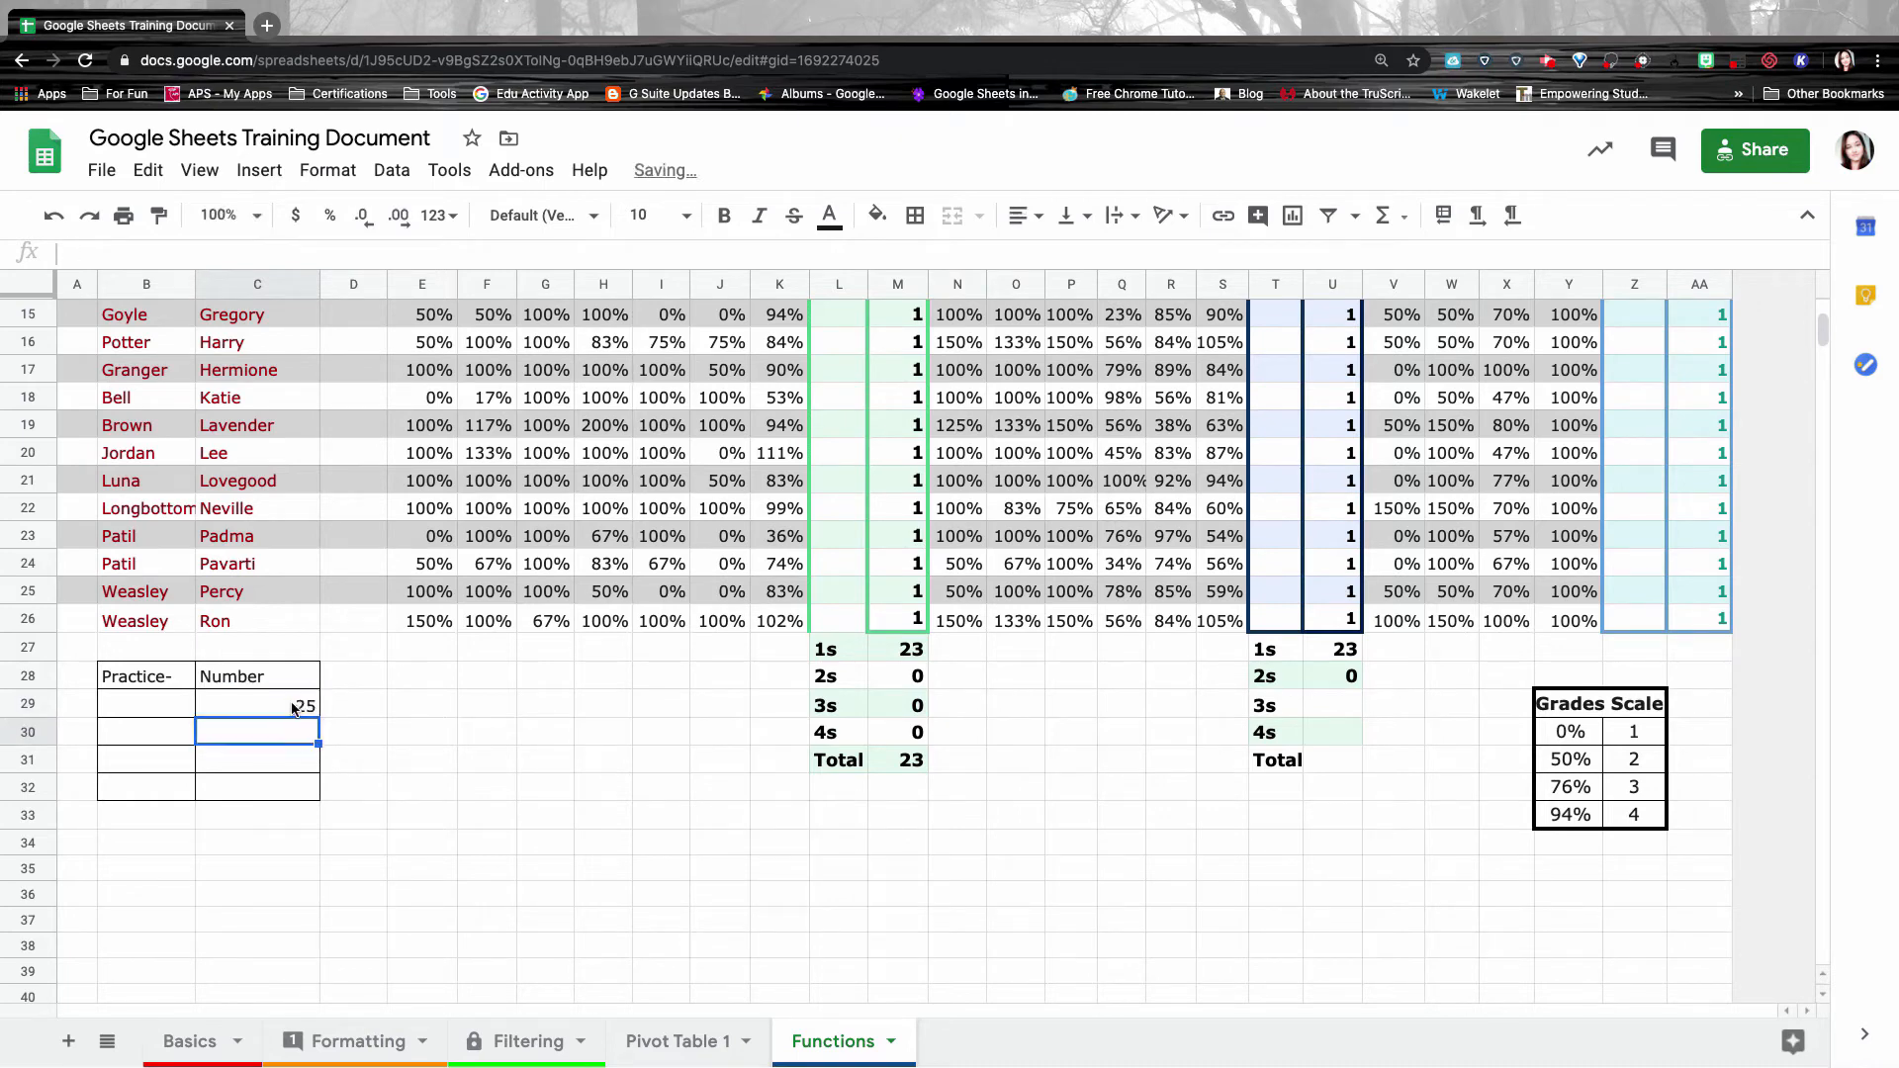
type("5")
key("Return")
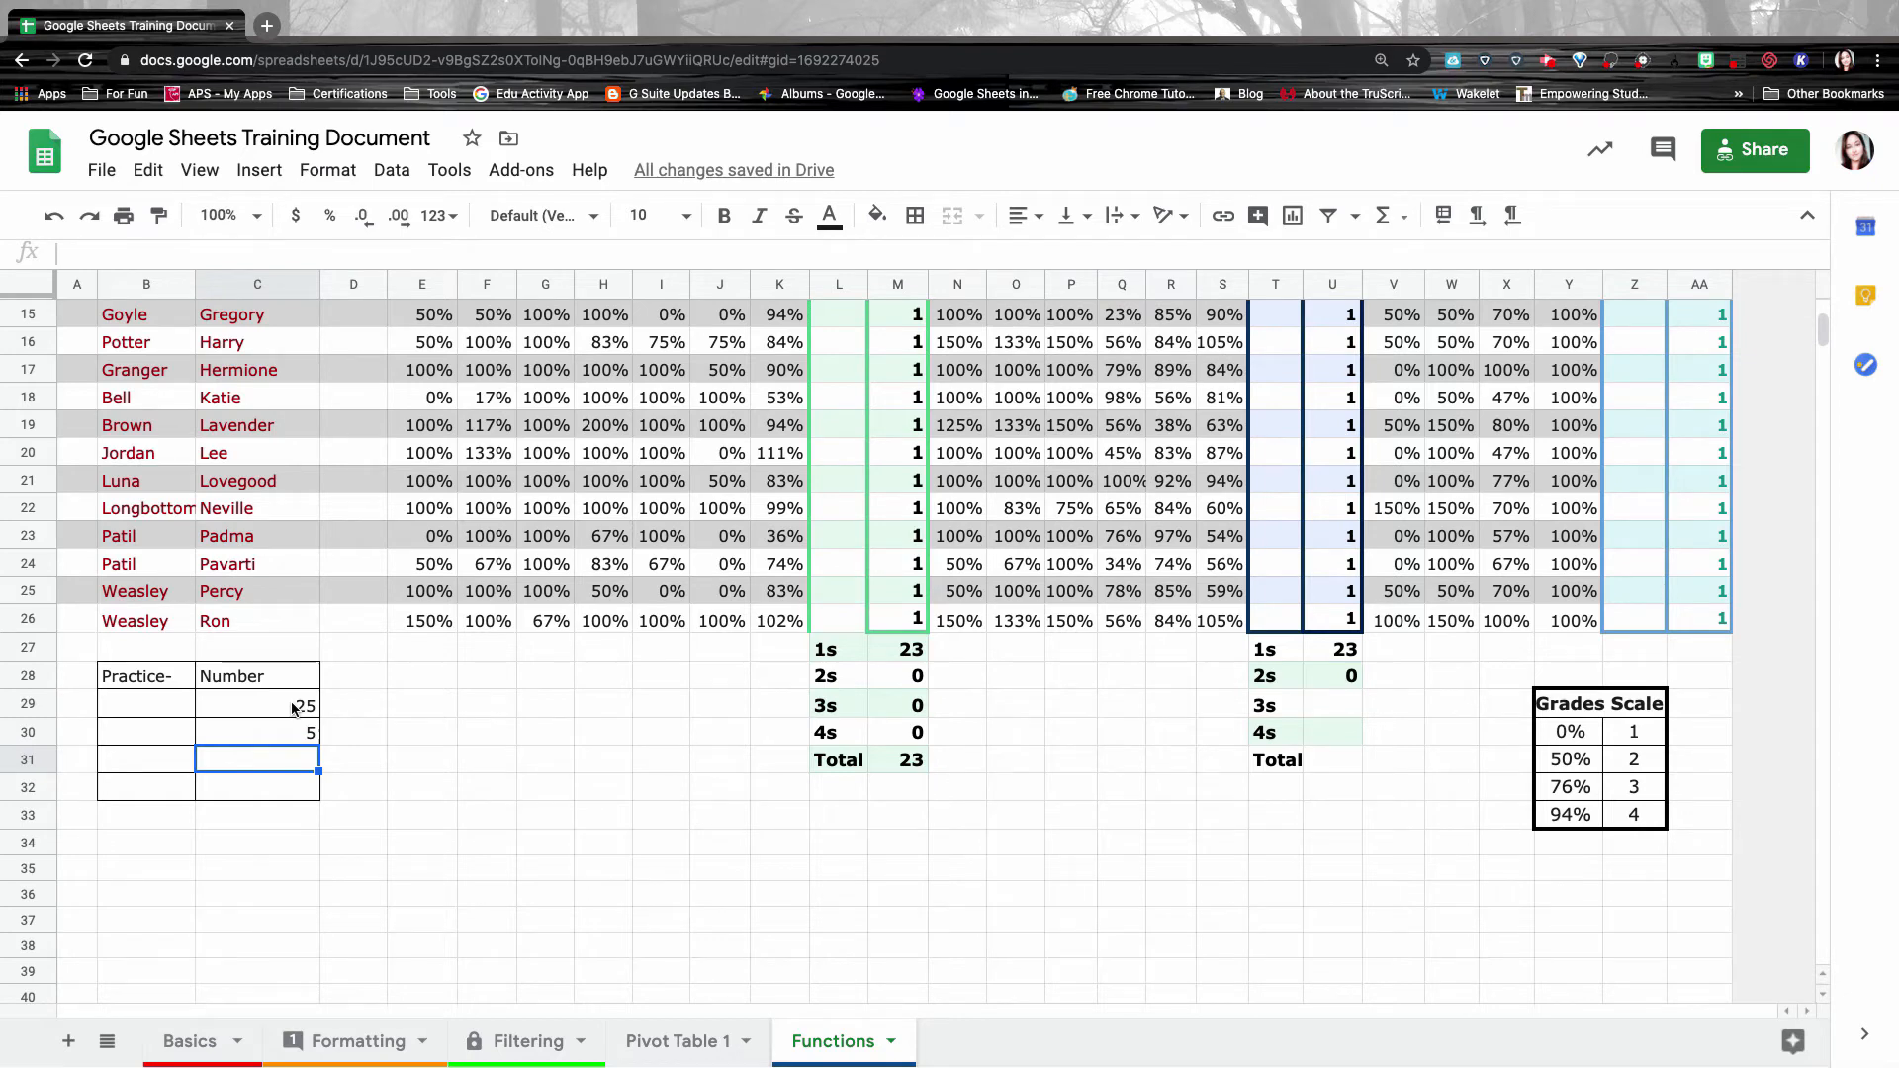
type("=")
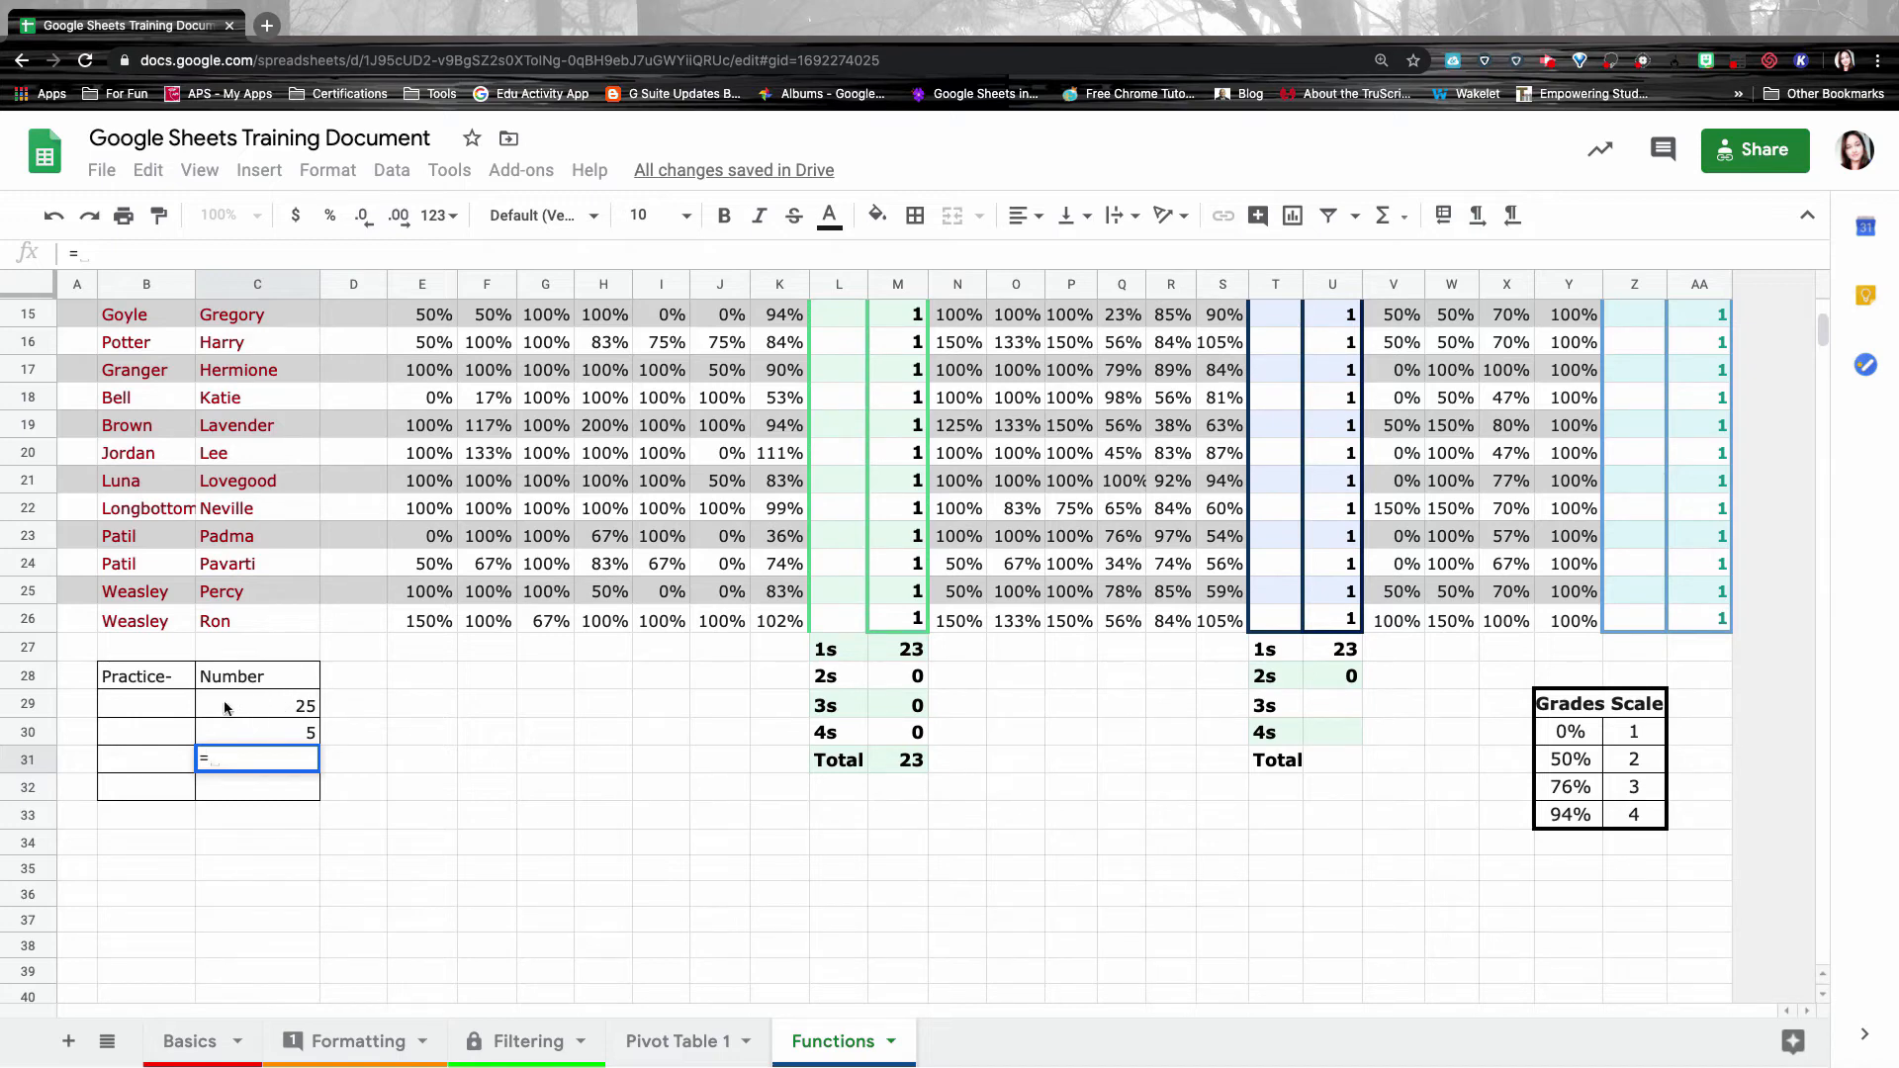
Build the addition formula =C29+C30 in C31.
left_click(284, 706)
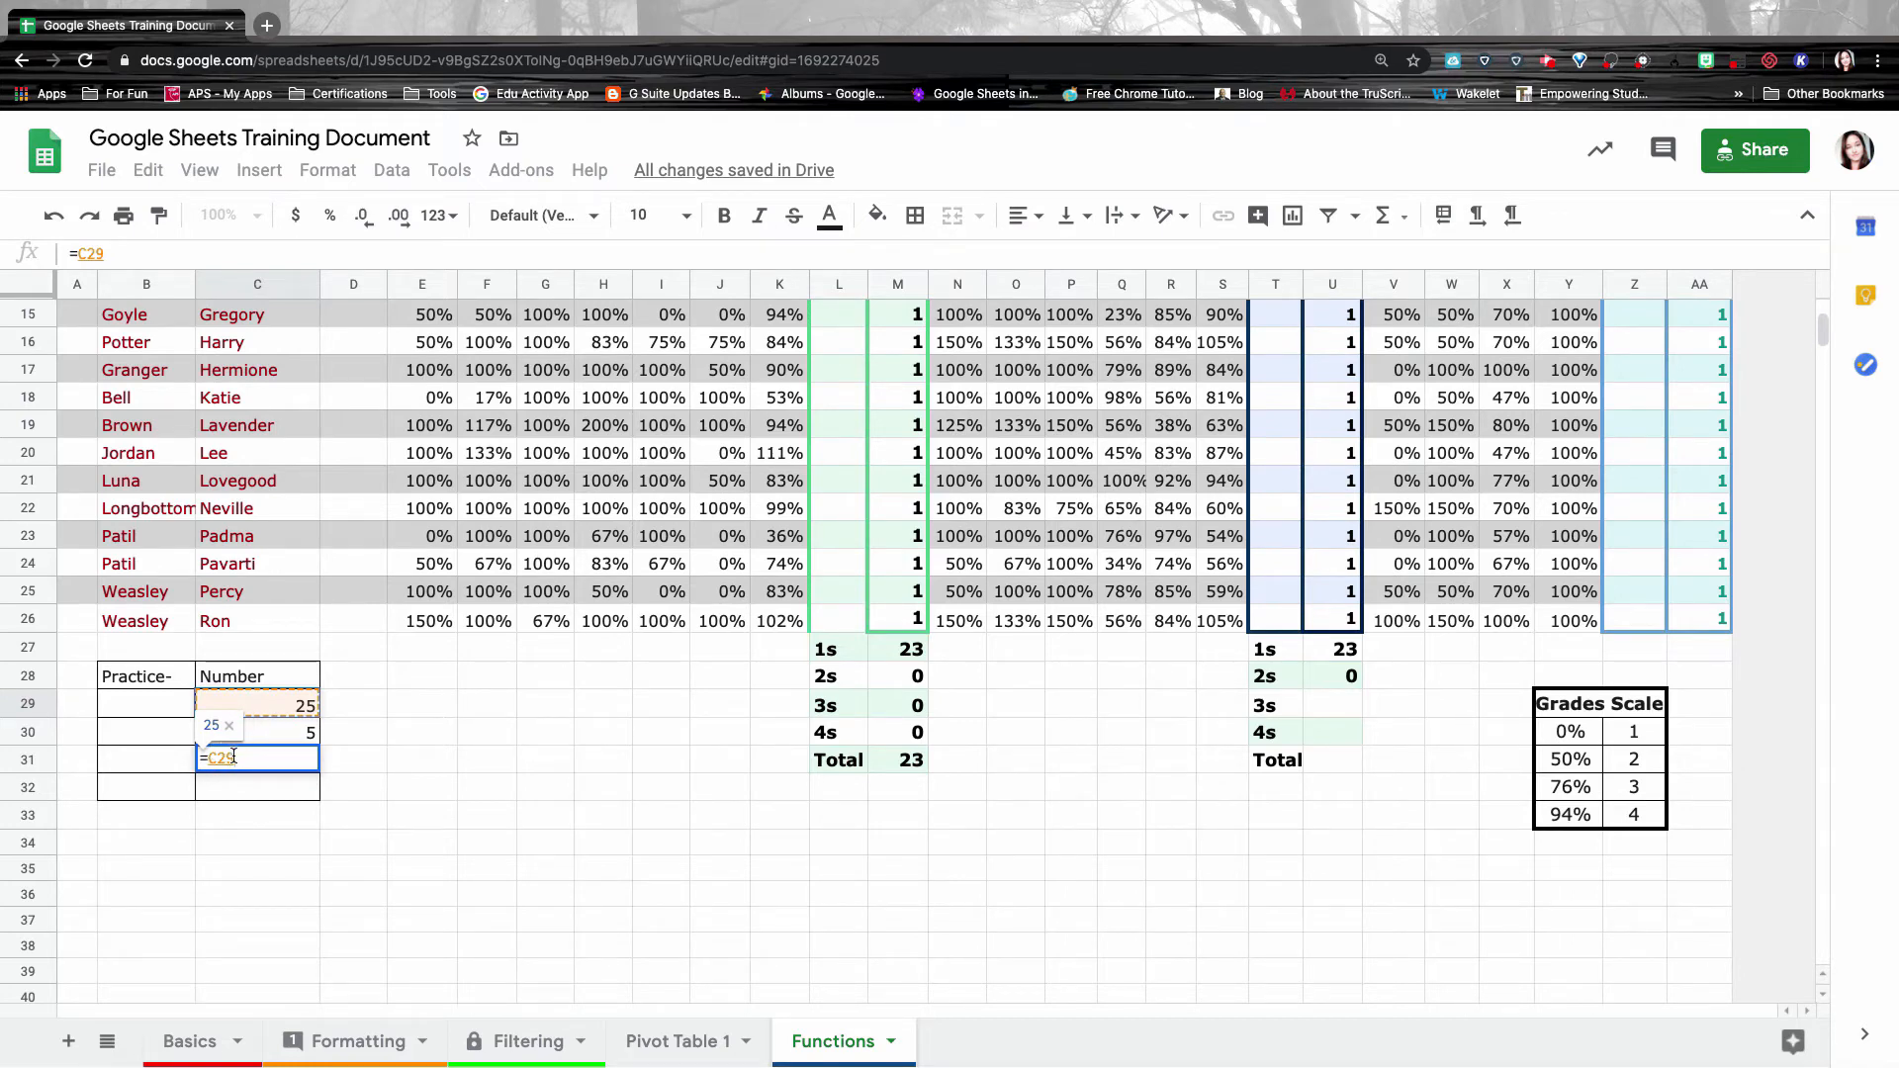
type("+")
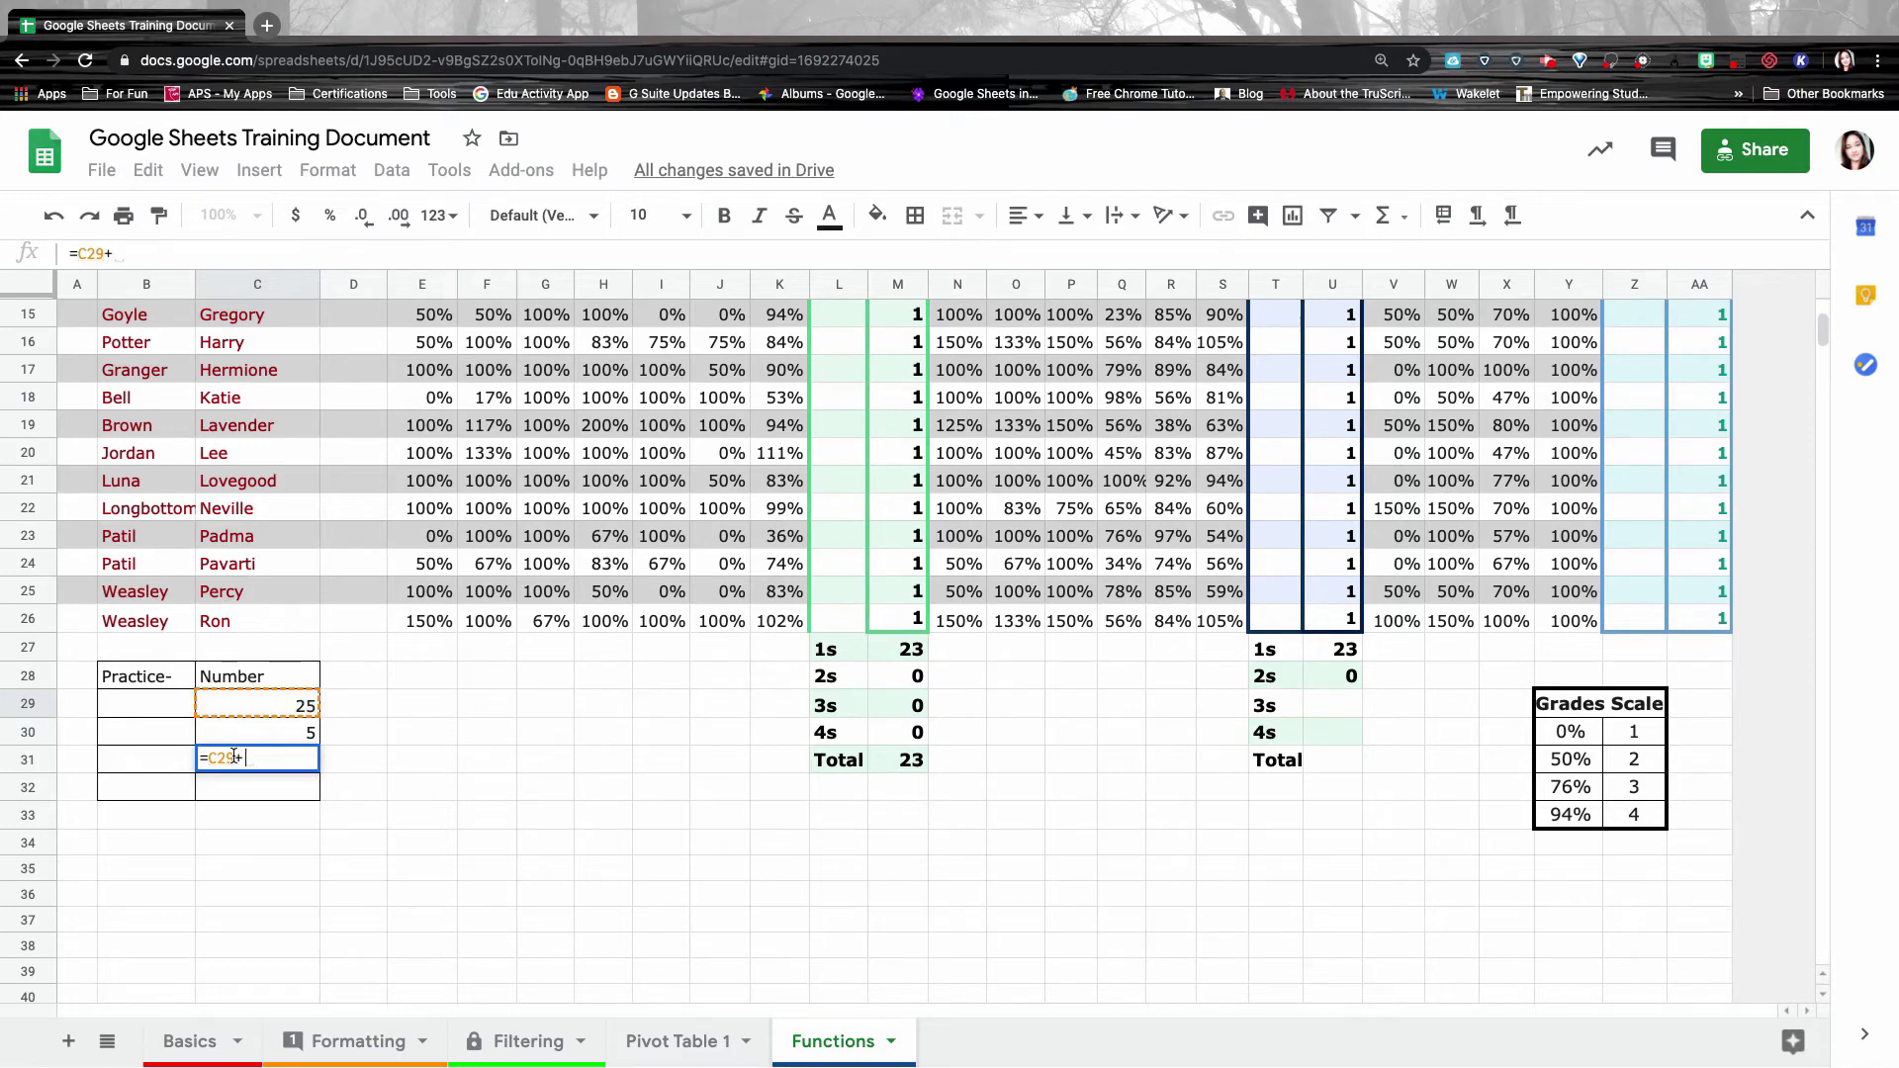
left_click(301, 741)
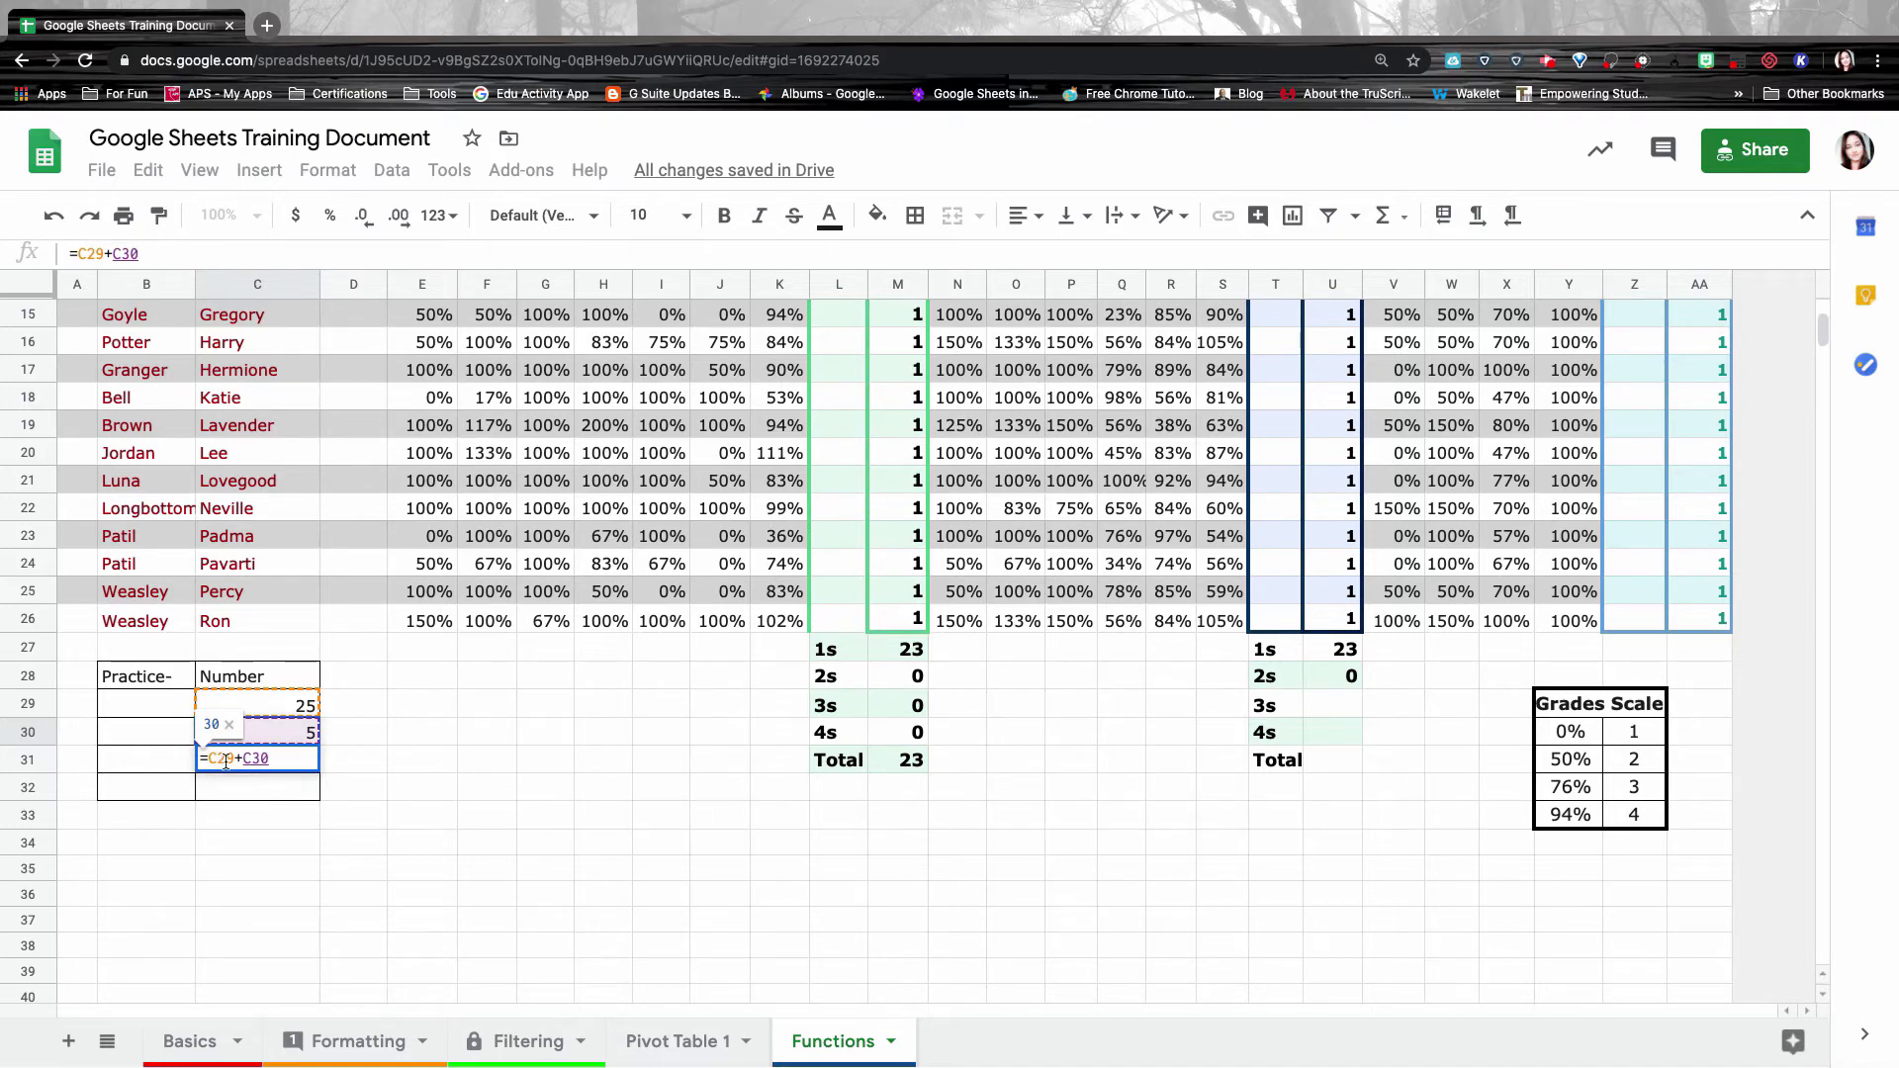
key("Return")
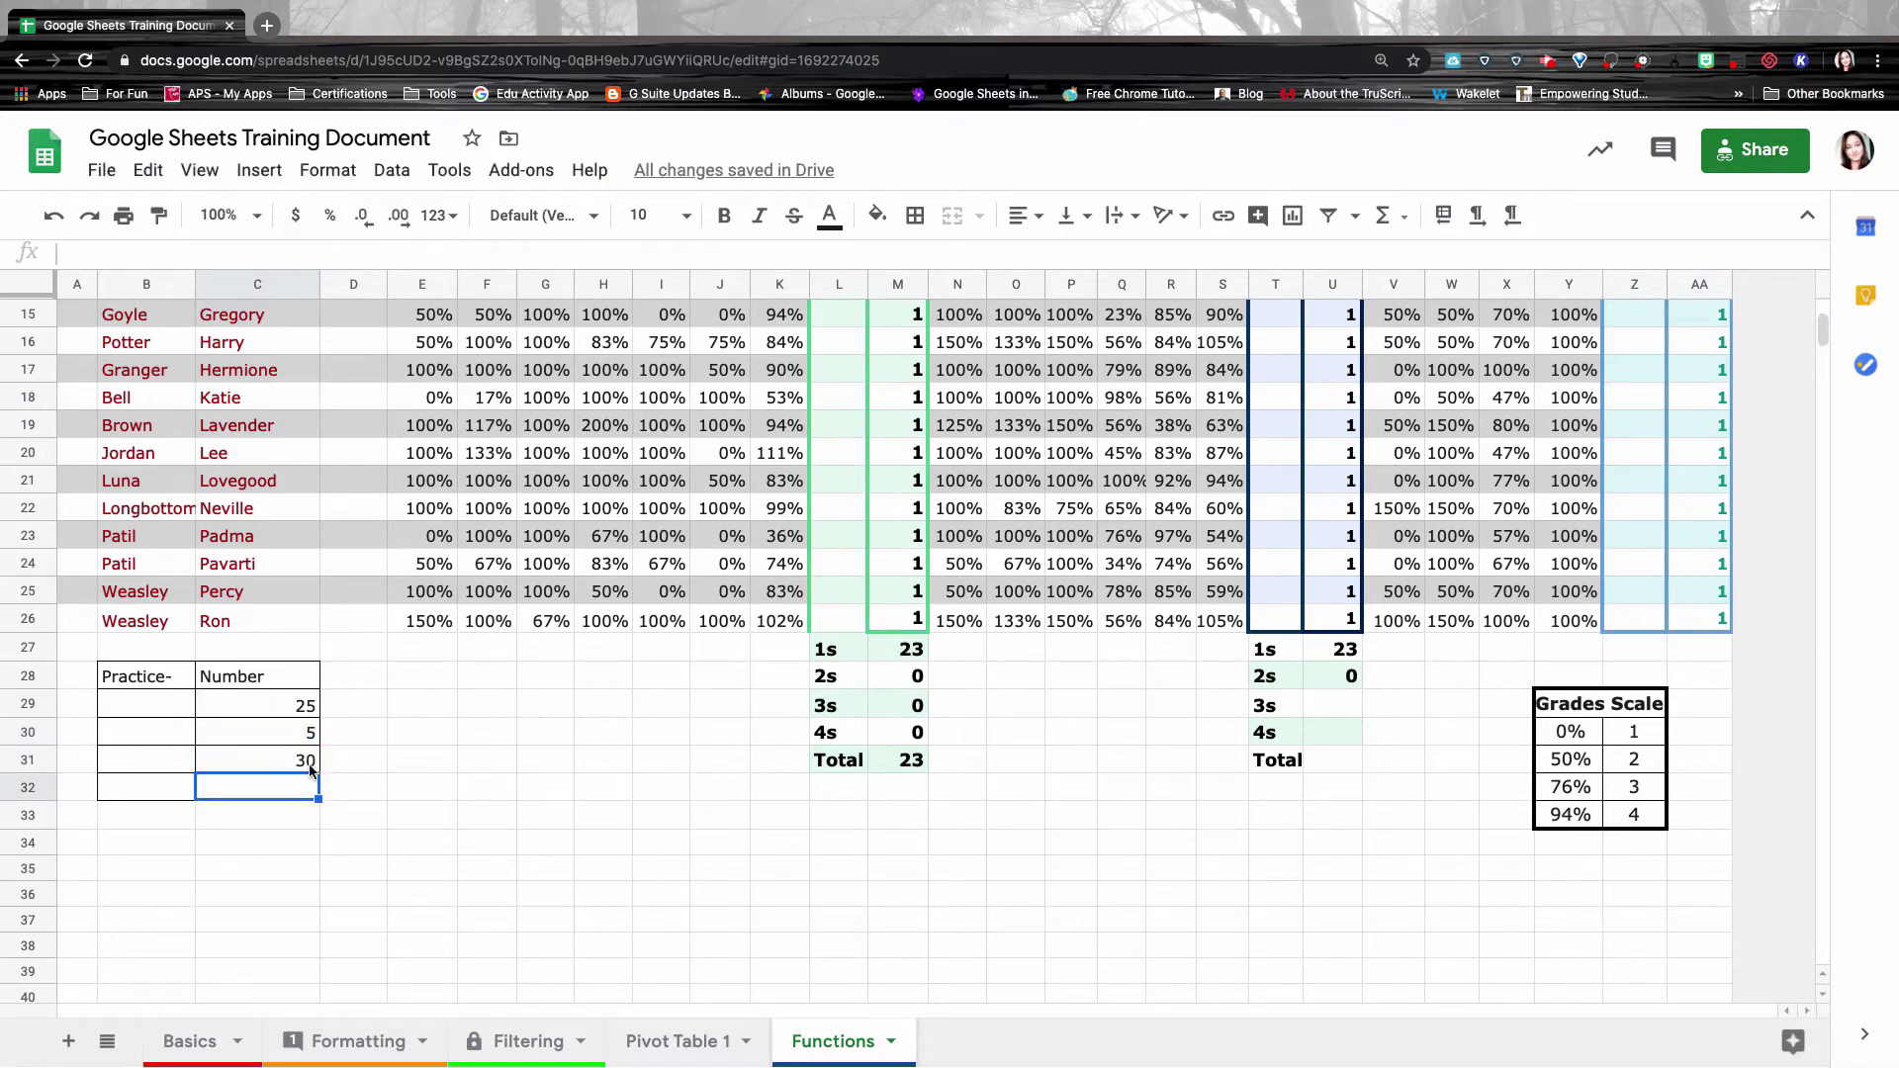
Change C31's plus sign to minus so it reads =C29-C30.
left_click(305, 770)
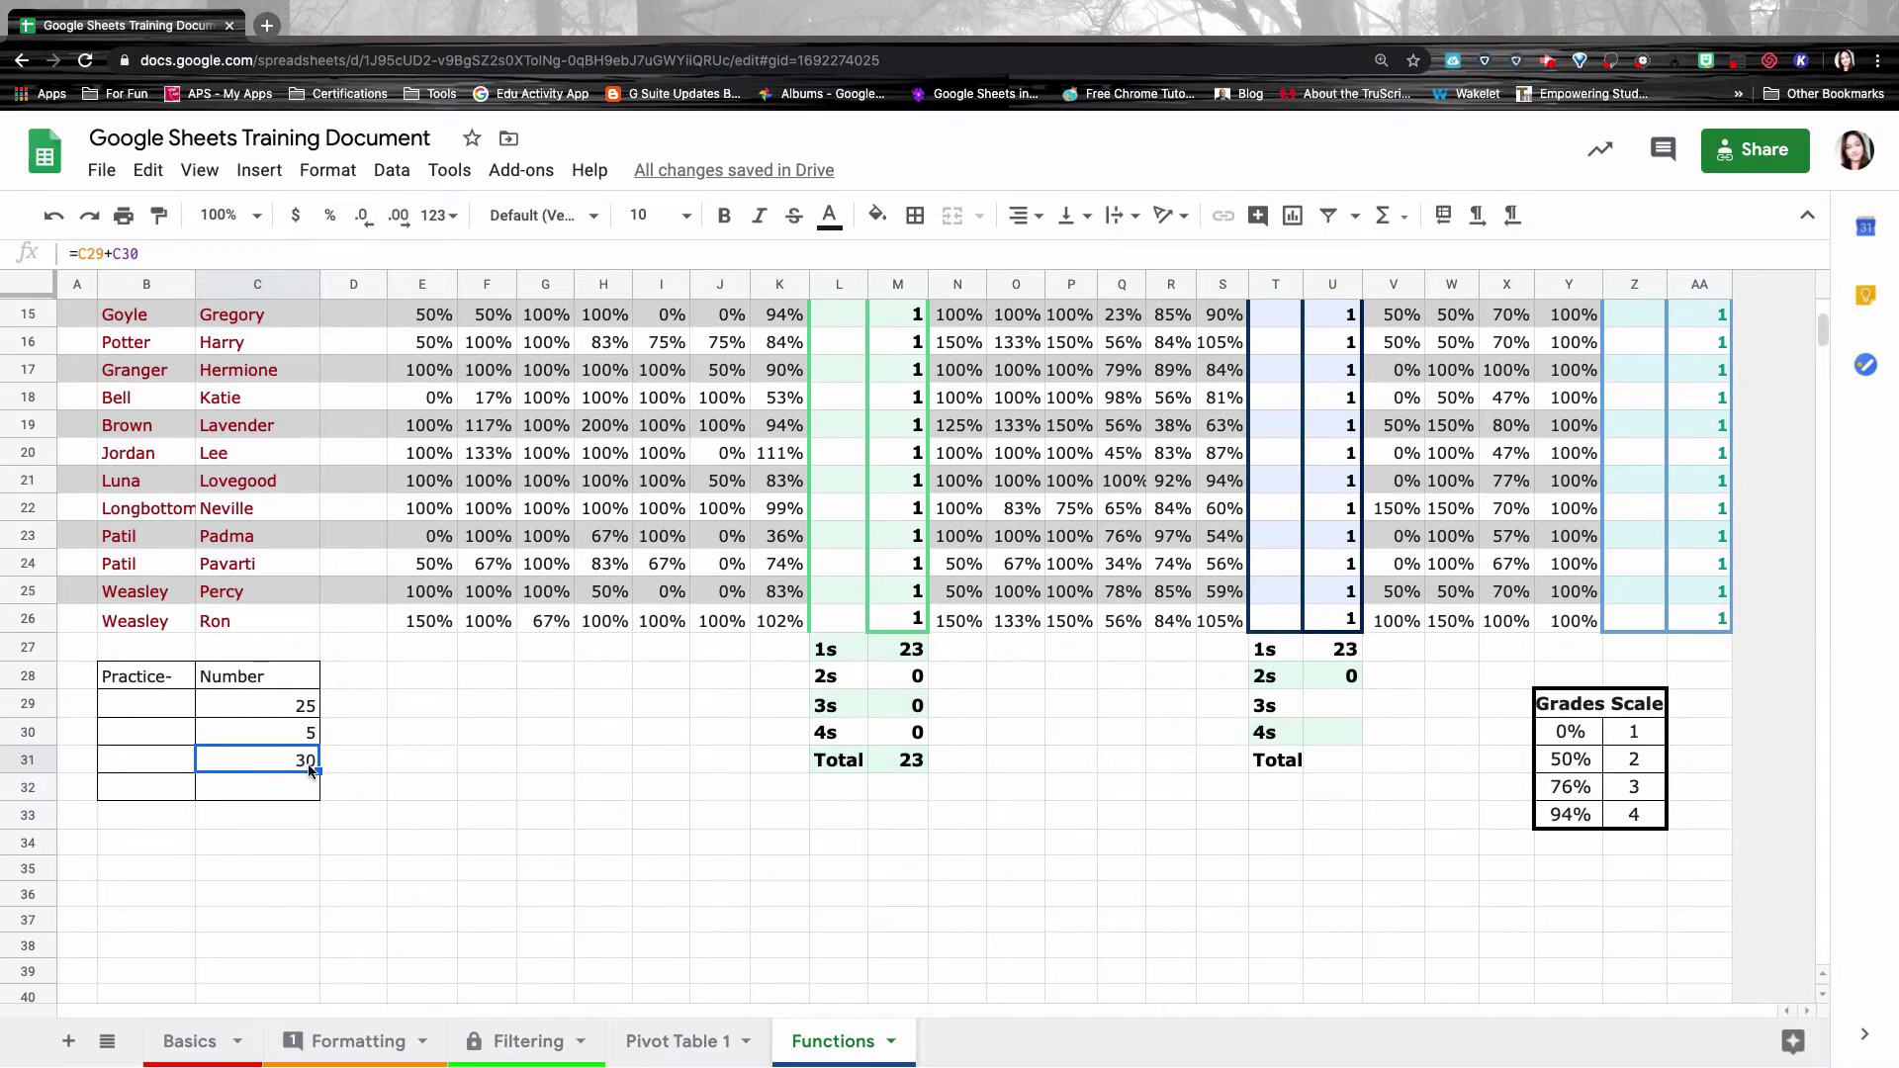
double_click(74, 257)
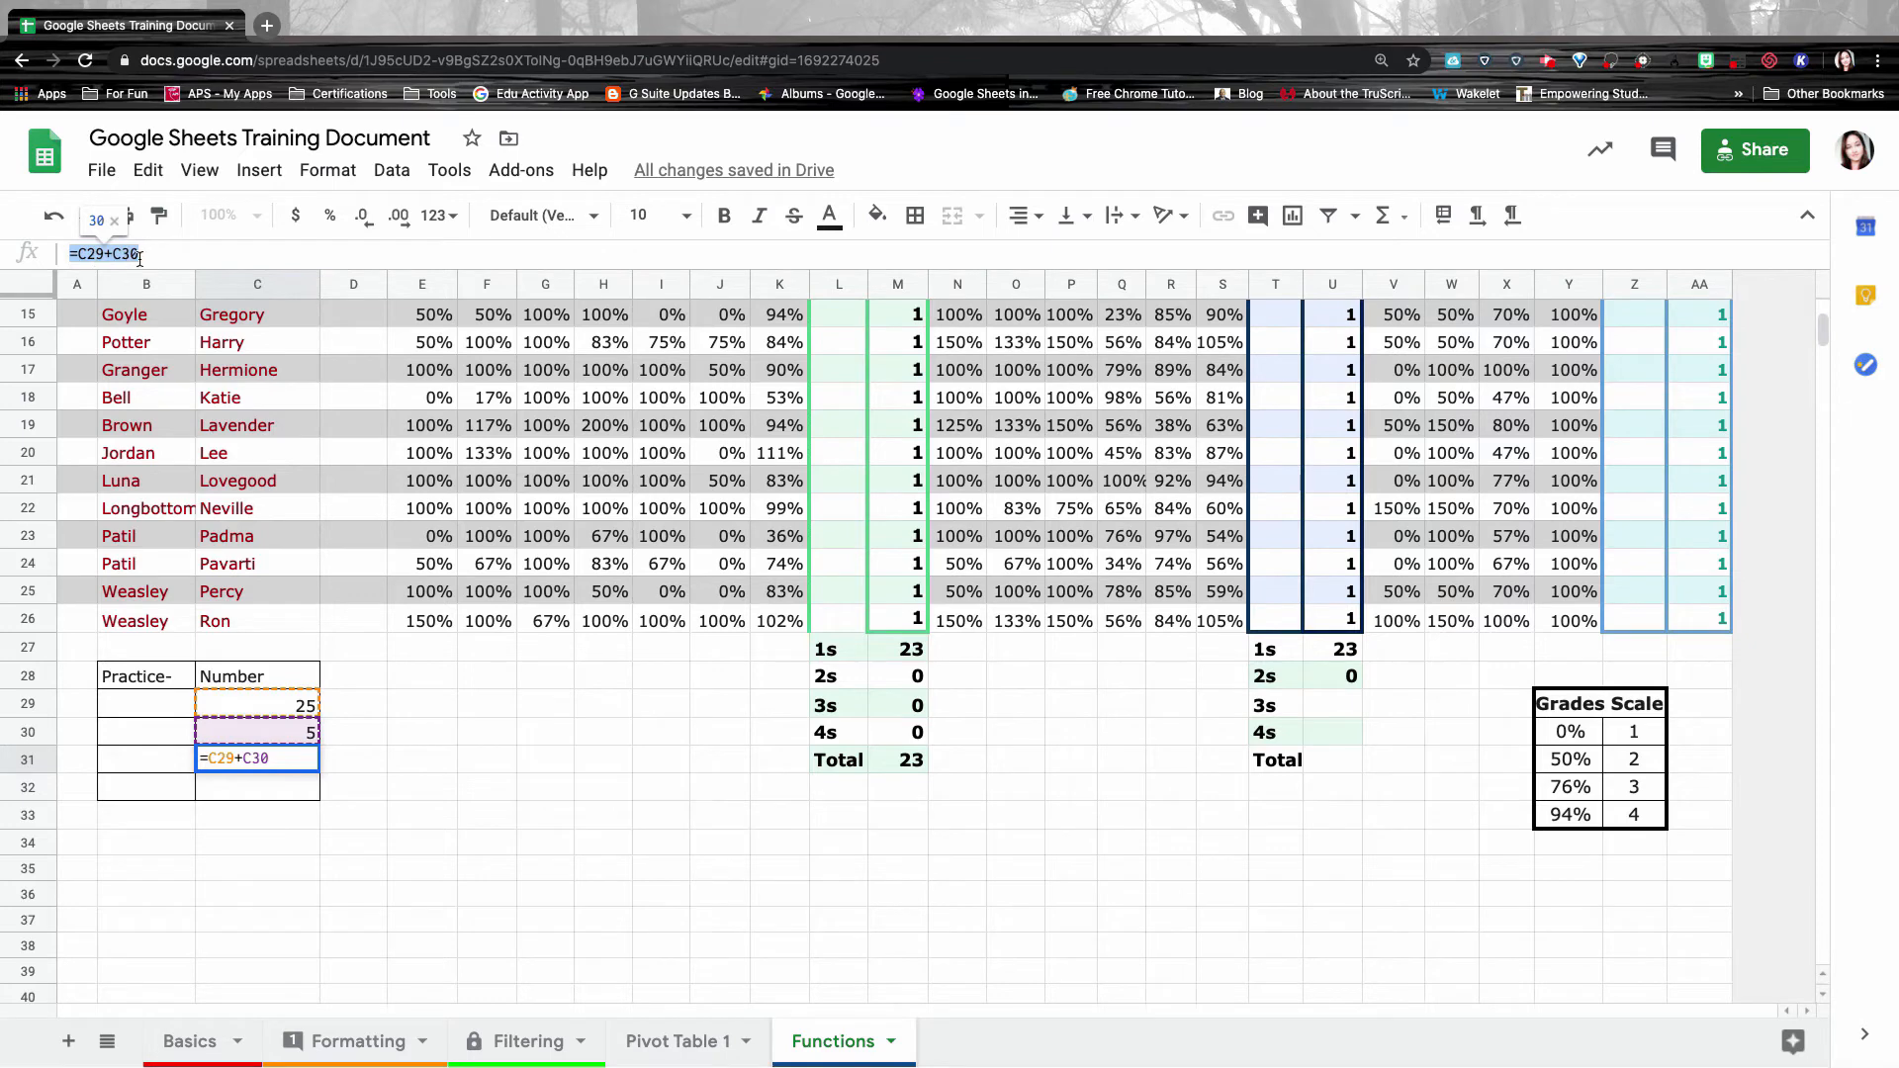
double_click(284, 762)
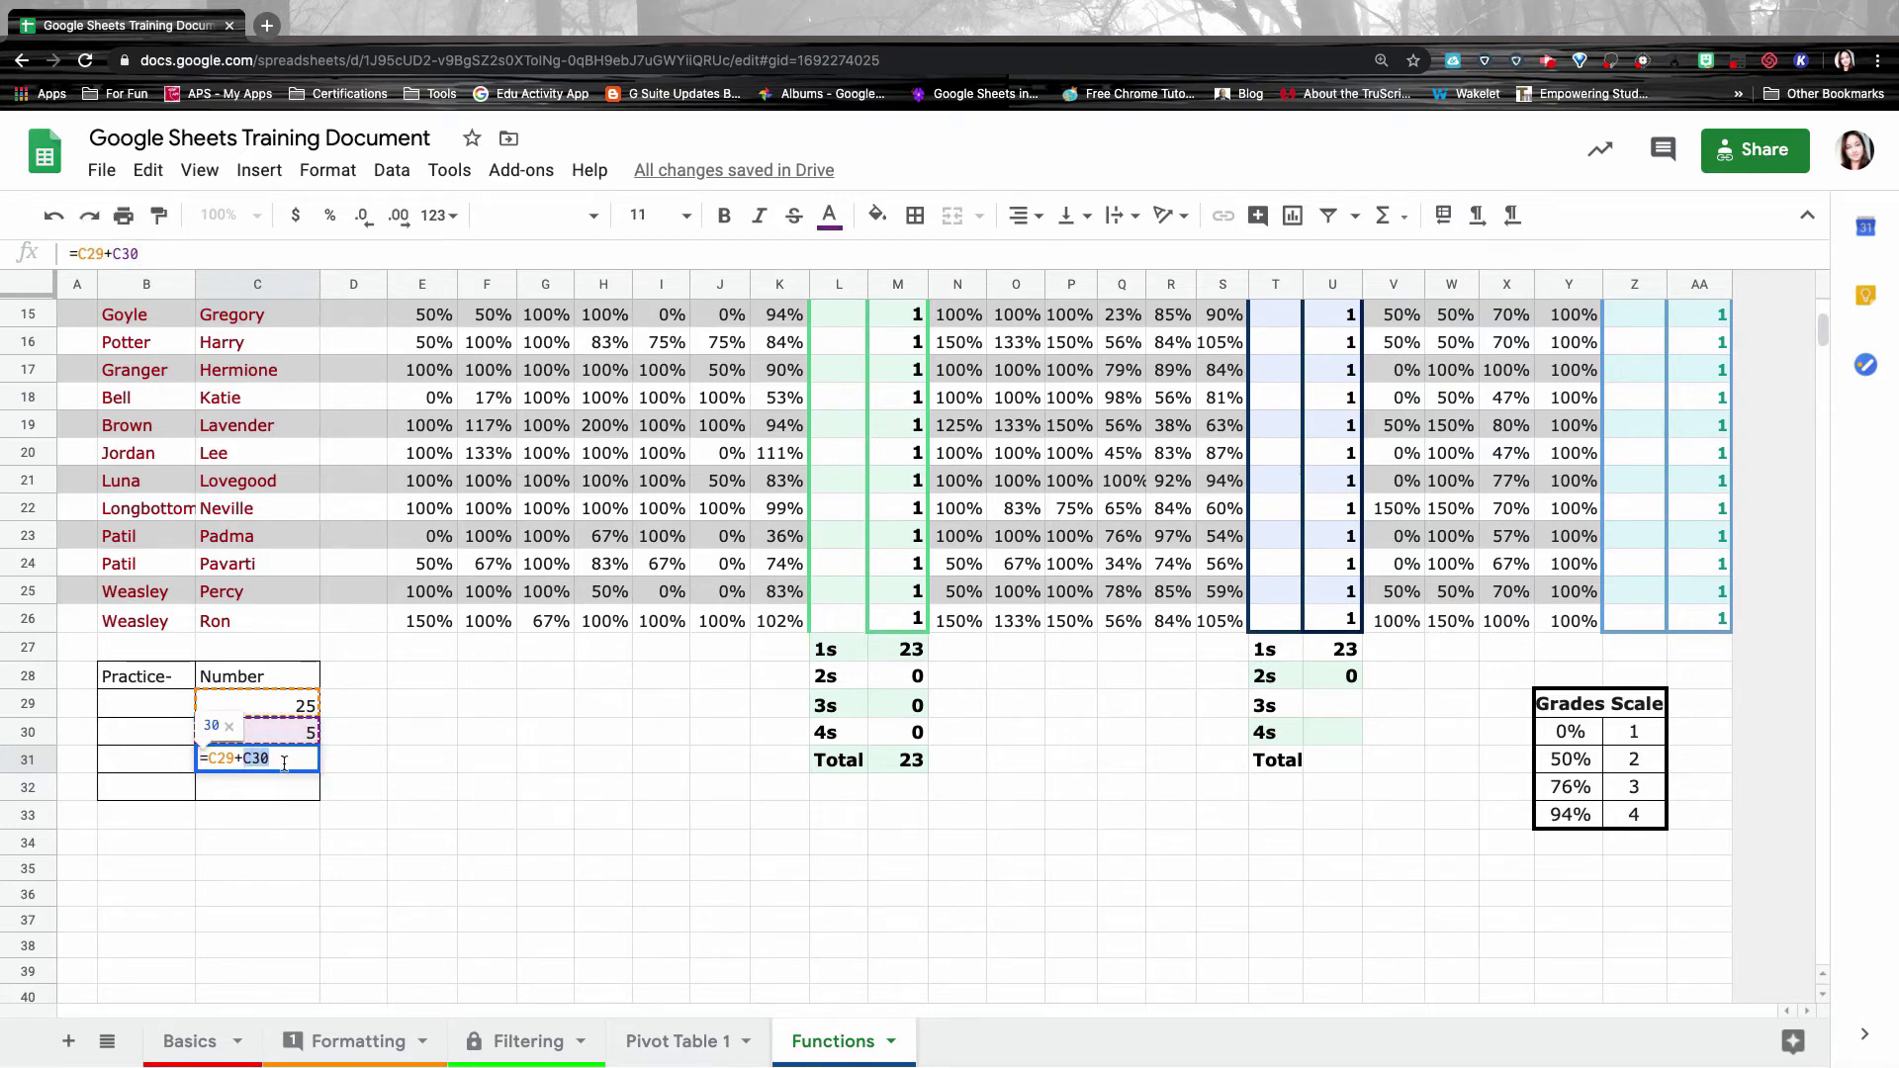
left_click(278, 759)
left_click(244, 759)
key("BackSpace")
type("-")
key("Return")
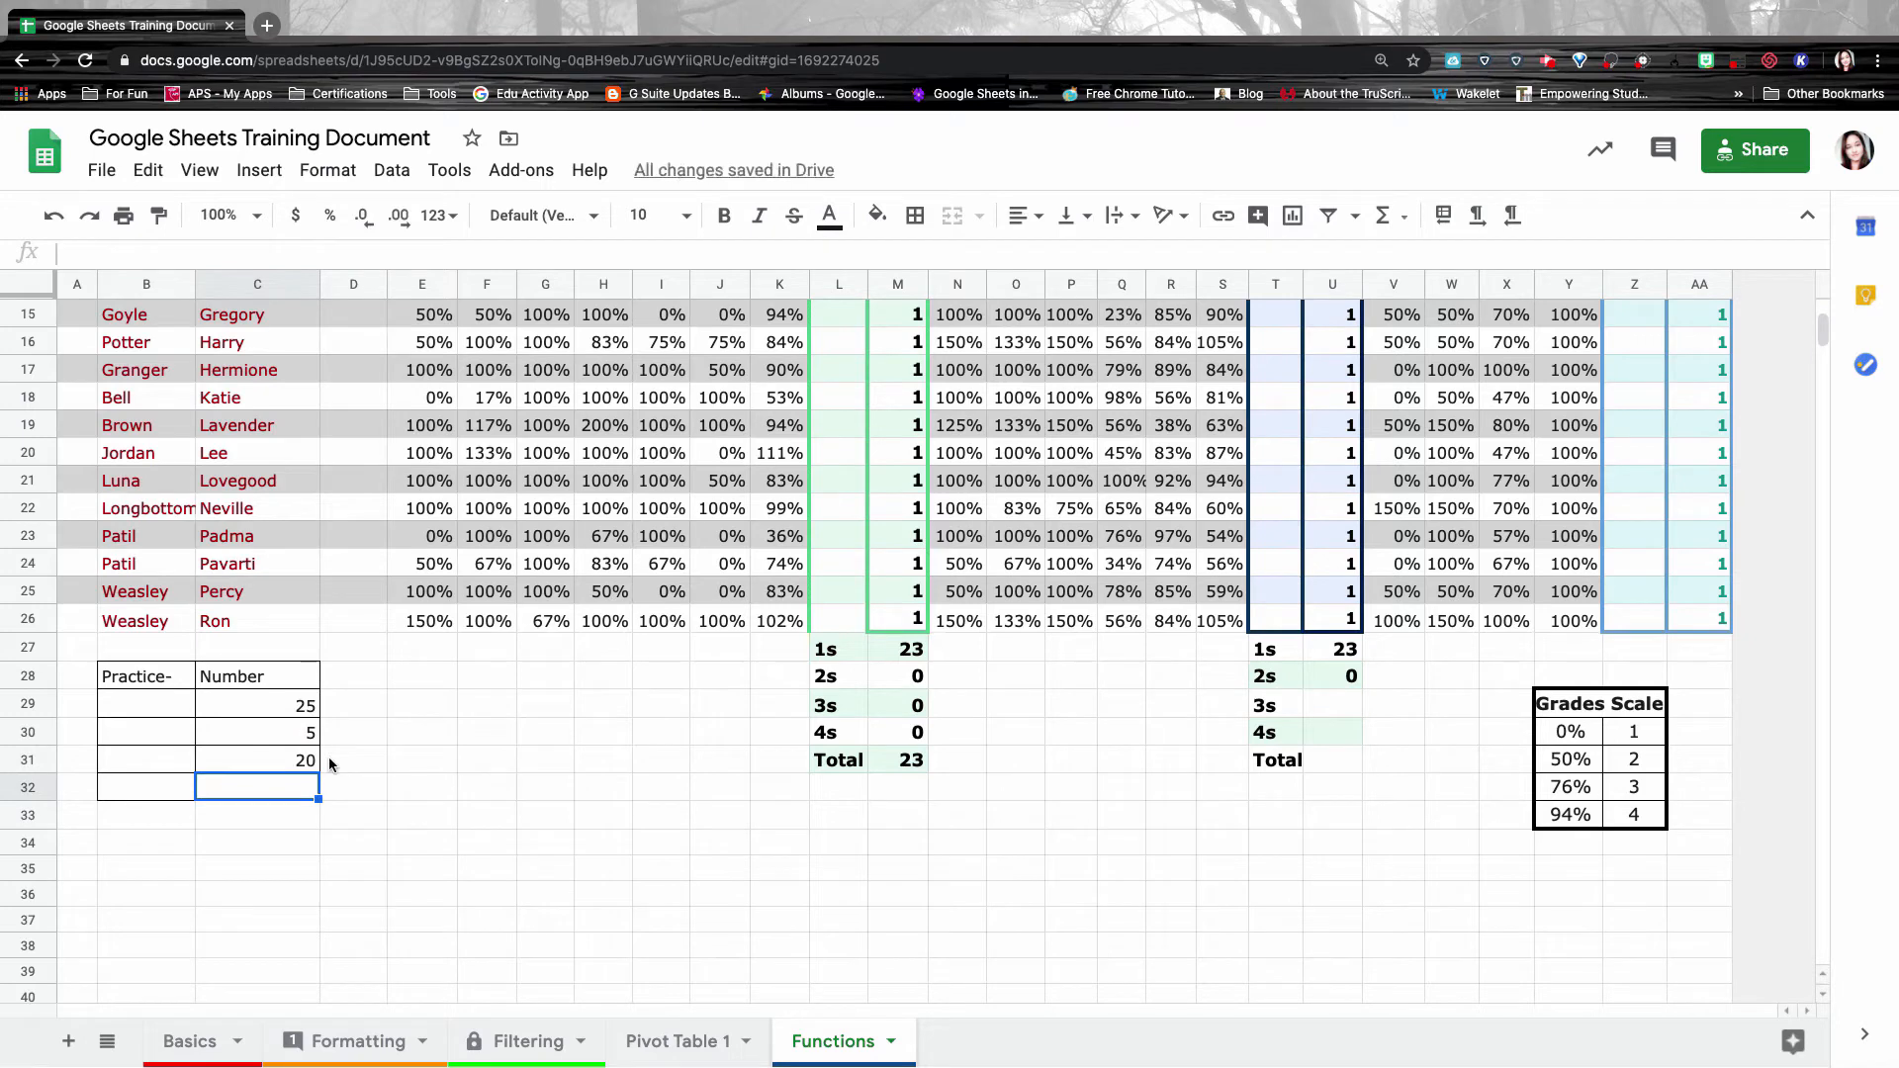
Swap C31's operator to *, then /, and finally +, giving =C29+C30.
double_click(297, 760)
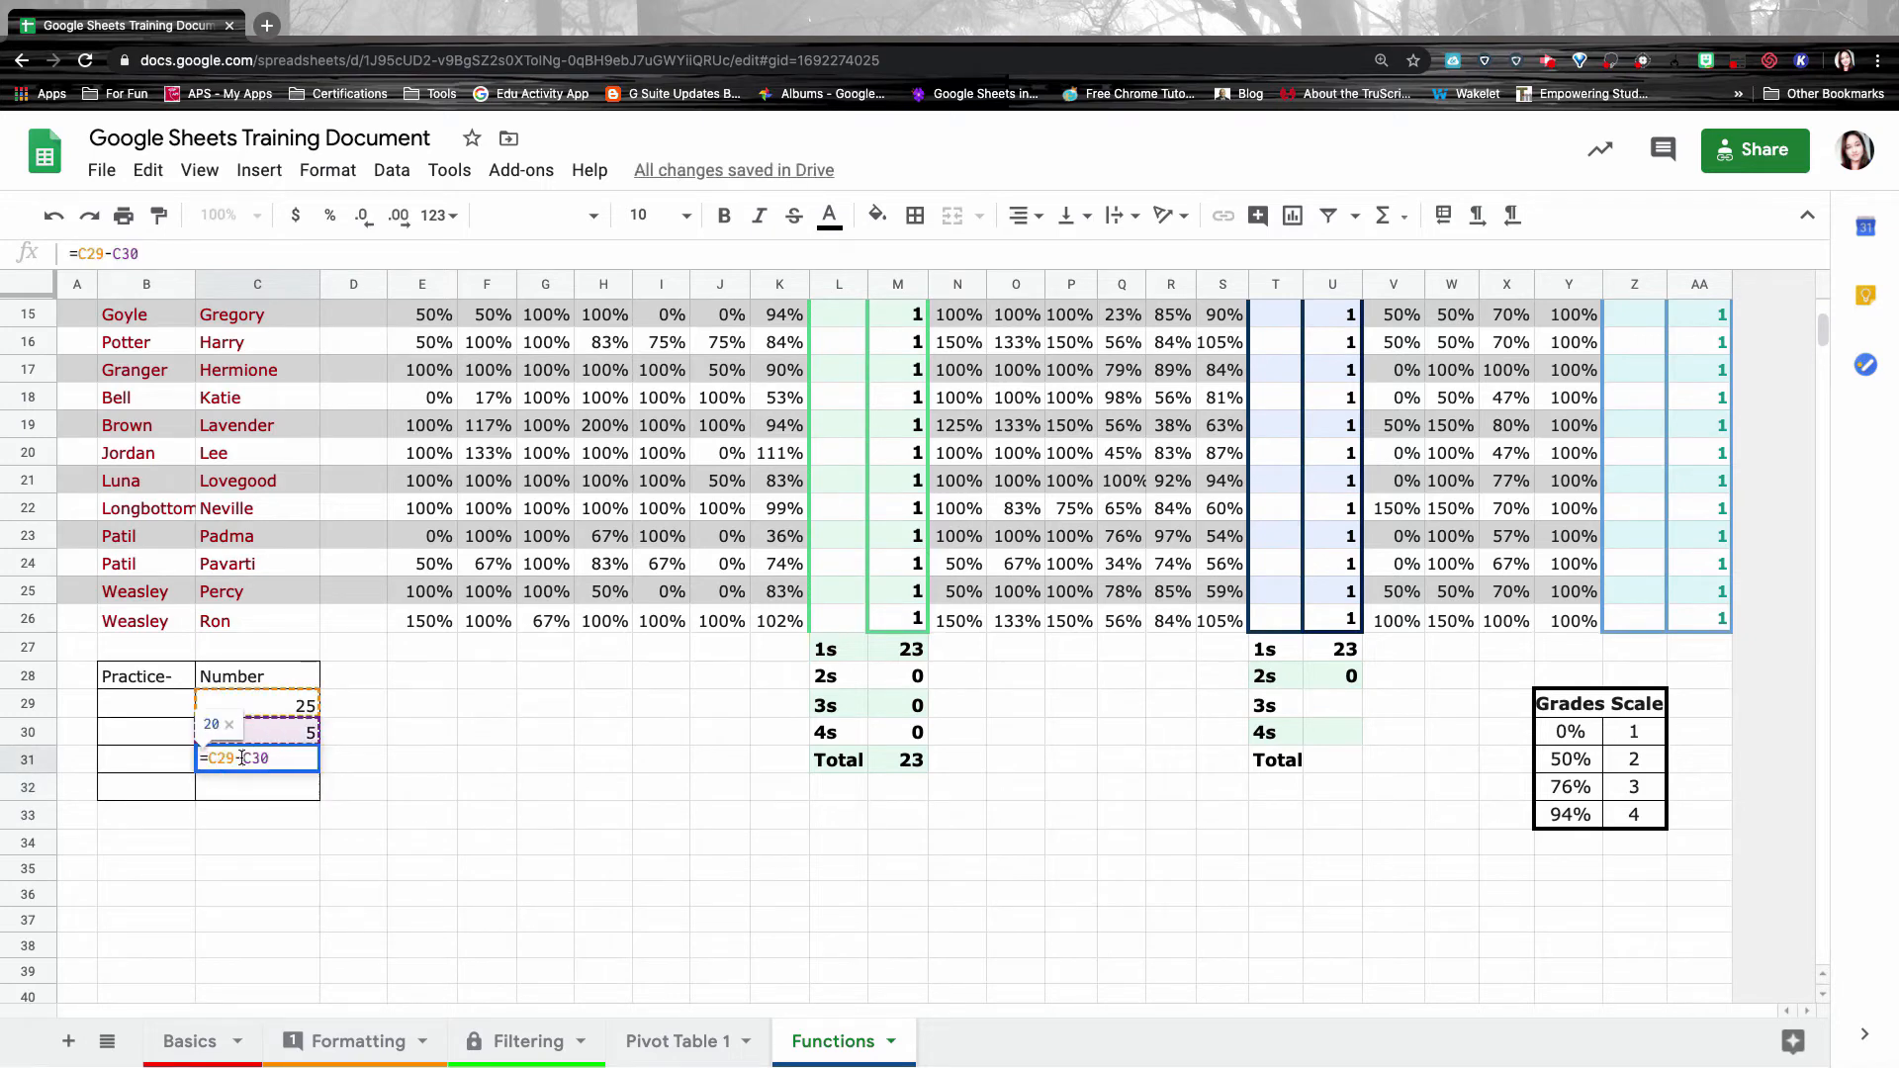
left_click(242, 757)
key("BackSpace")
type("*")
key("BackSpace")
type("/")
key("Return")
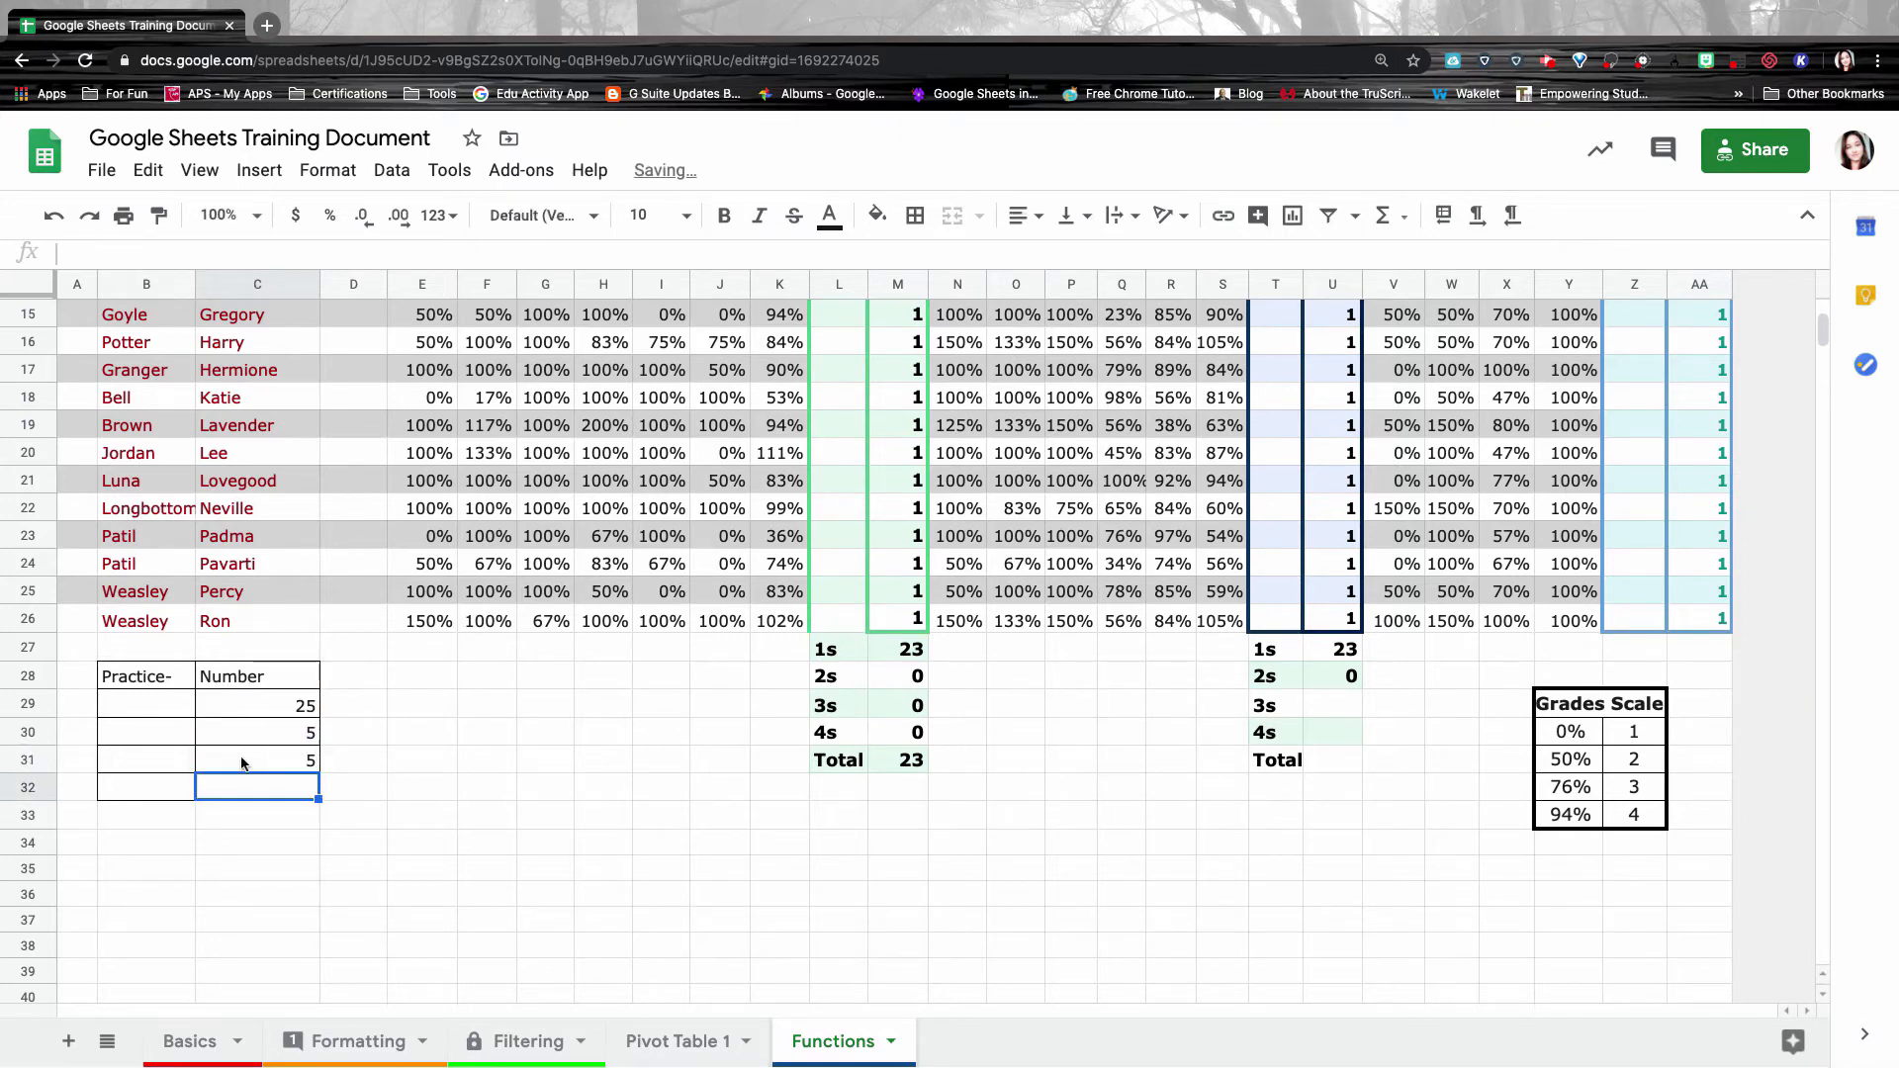
double_click(277, 761)
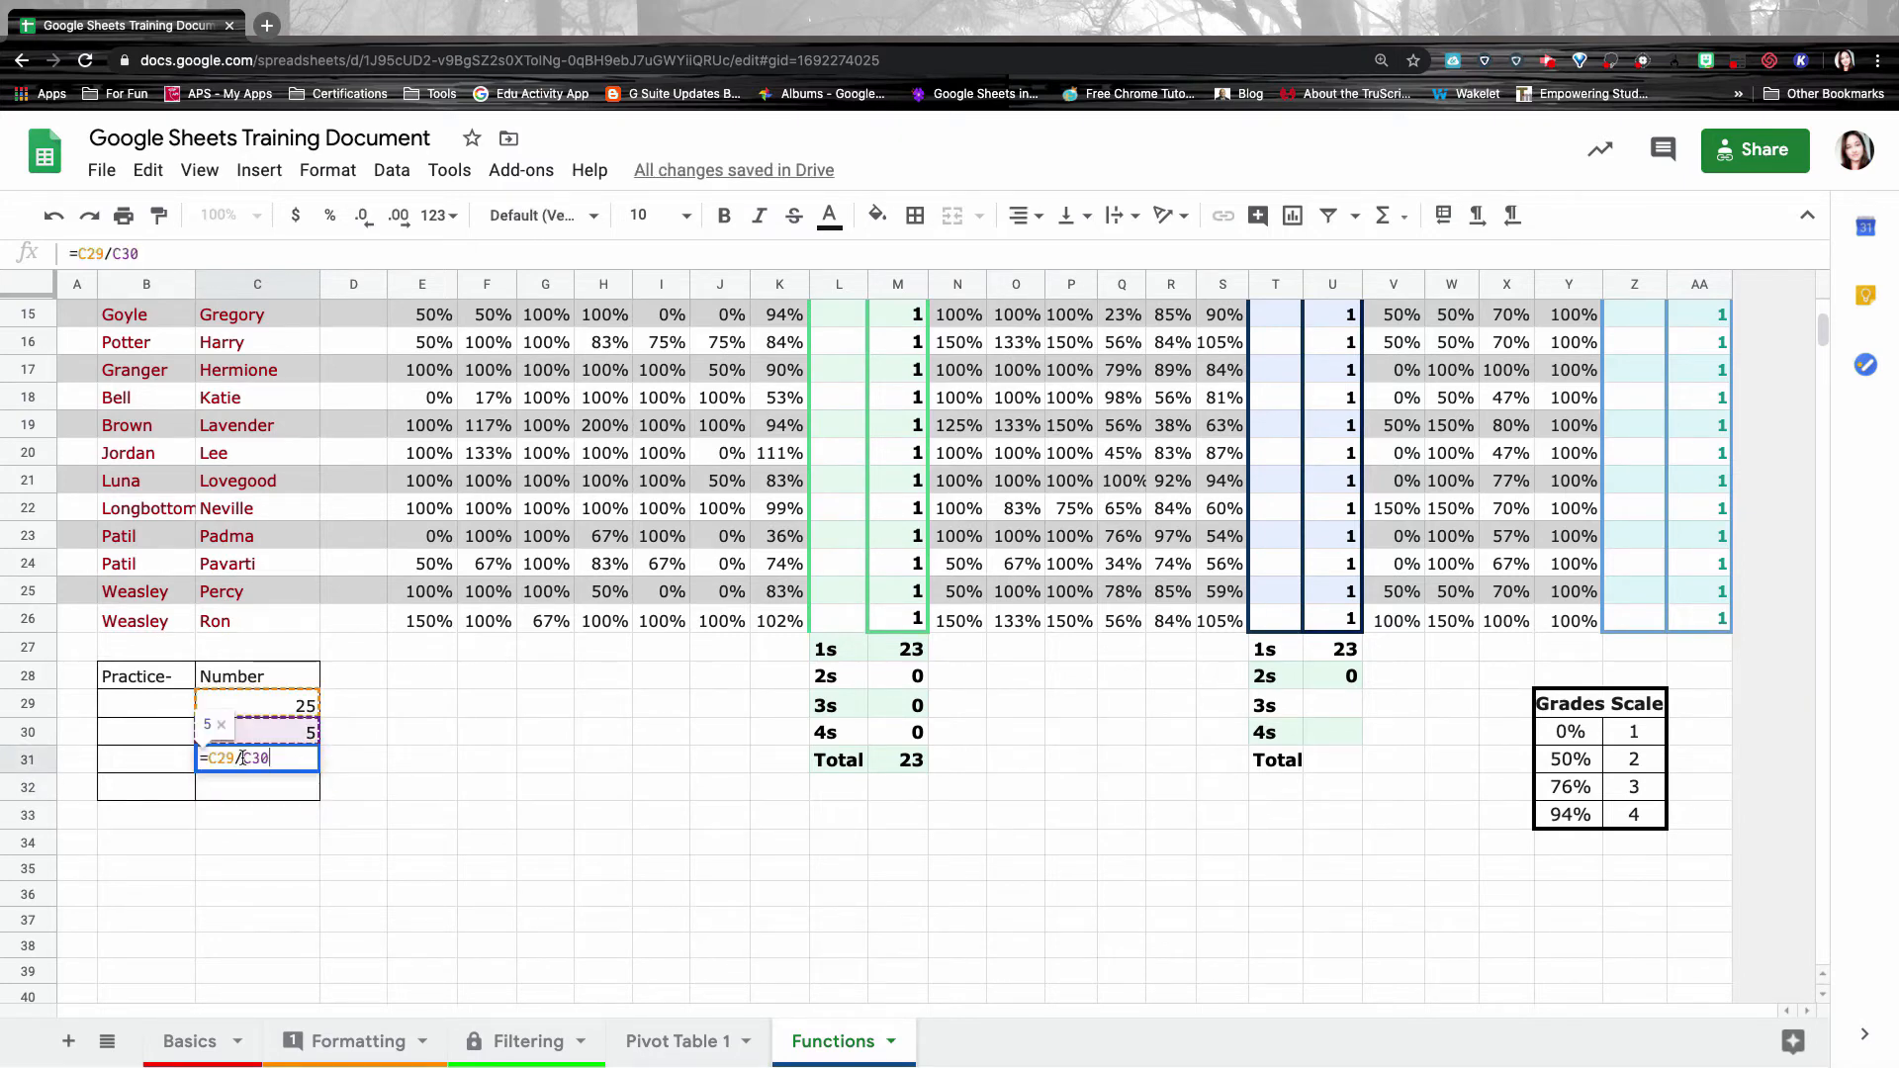
left_click(242, 758)
key("BackSpace")
type("+")
key("Return")
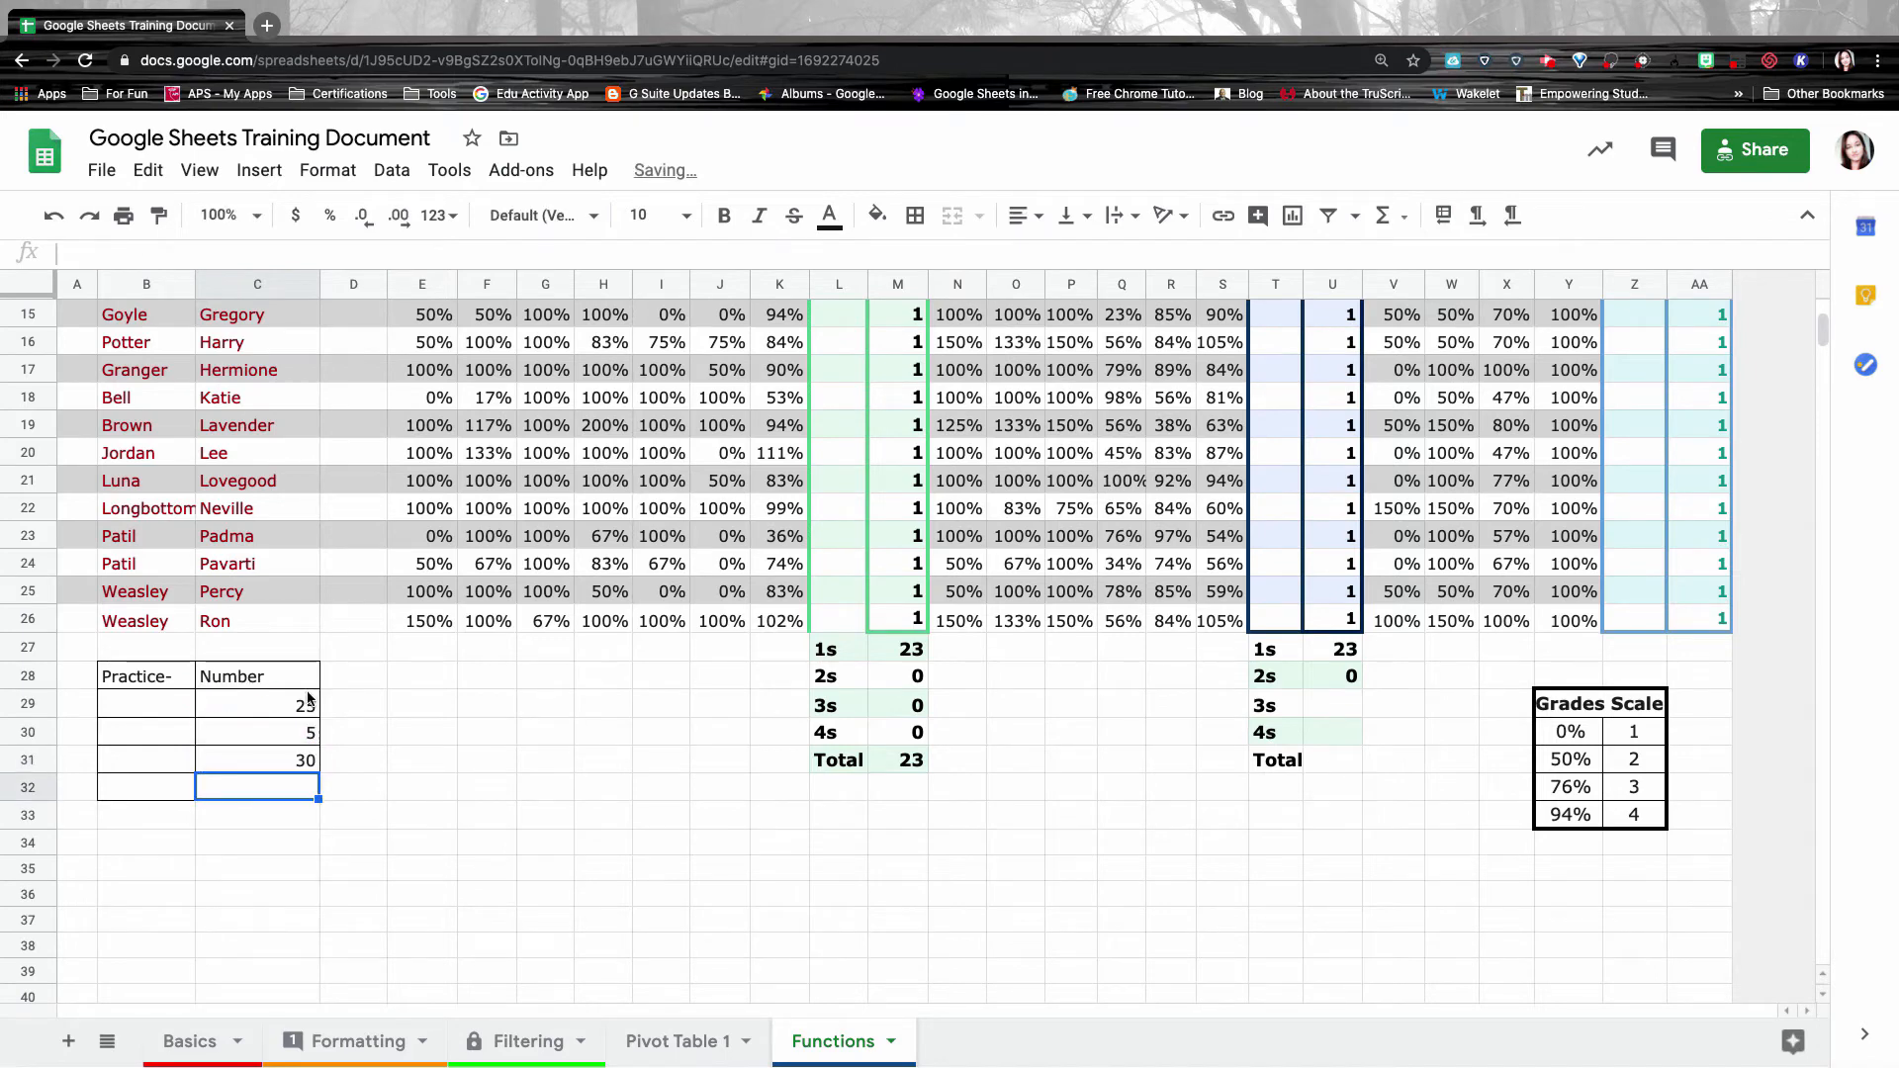
Change C29 to 30 and C30 to 10.
left_click(312, 700)
double_click(290, 704)
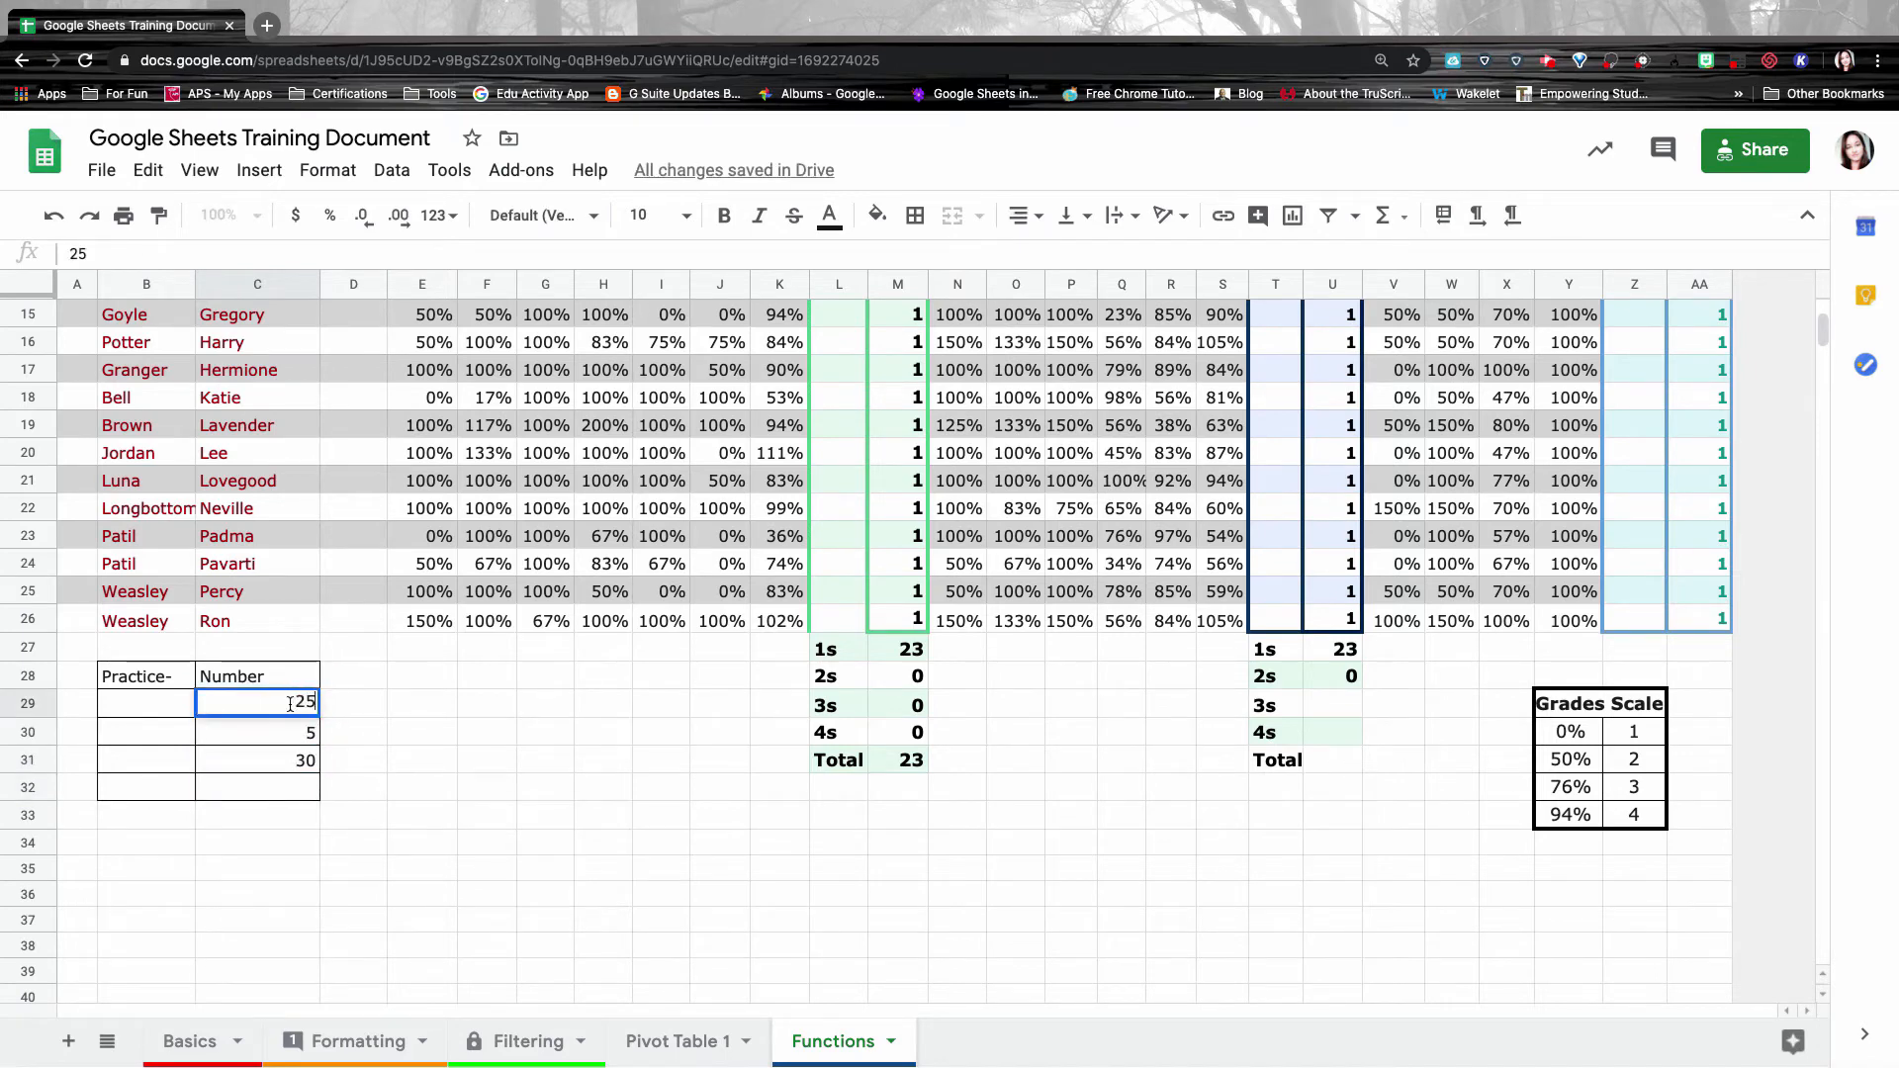
key("BackSpace")
key("BackSpace")
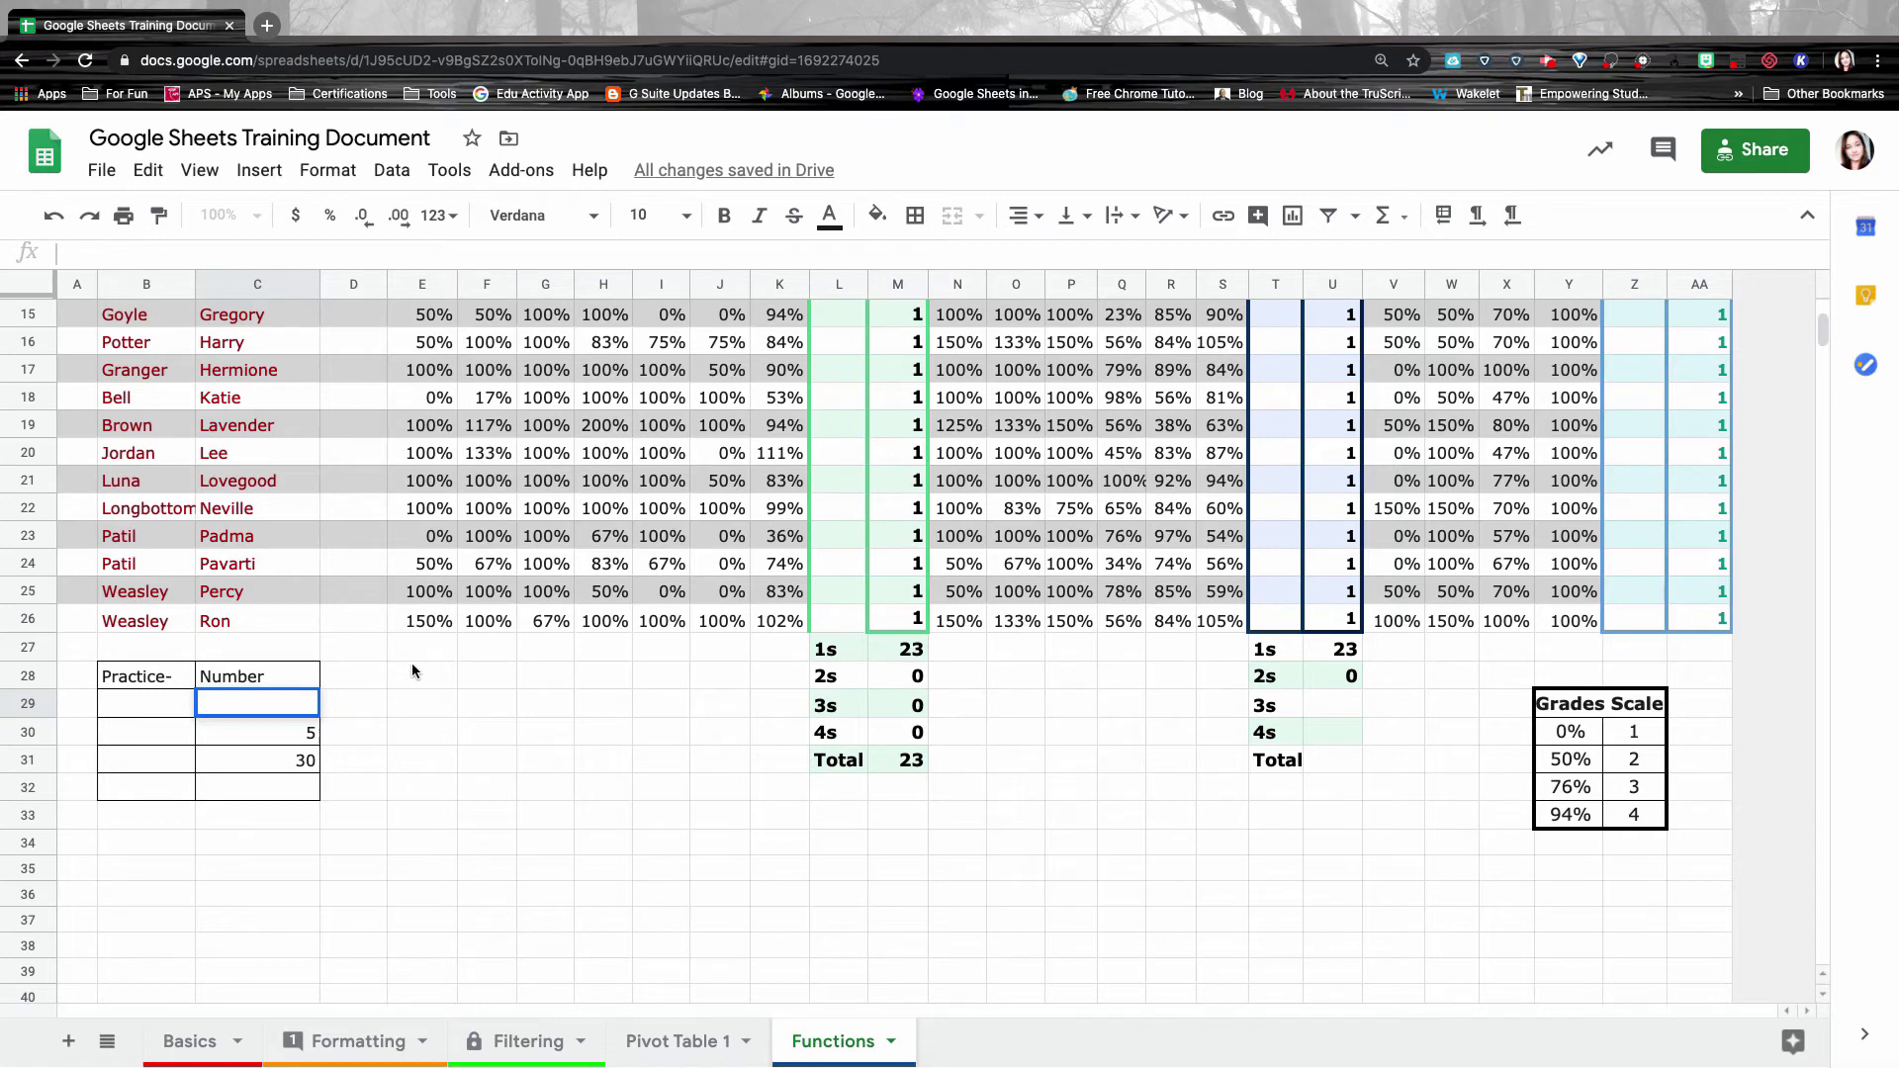
type("30")
key("Return")
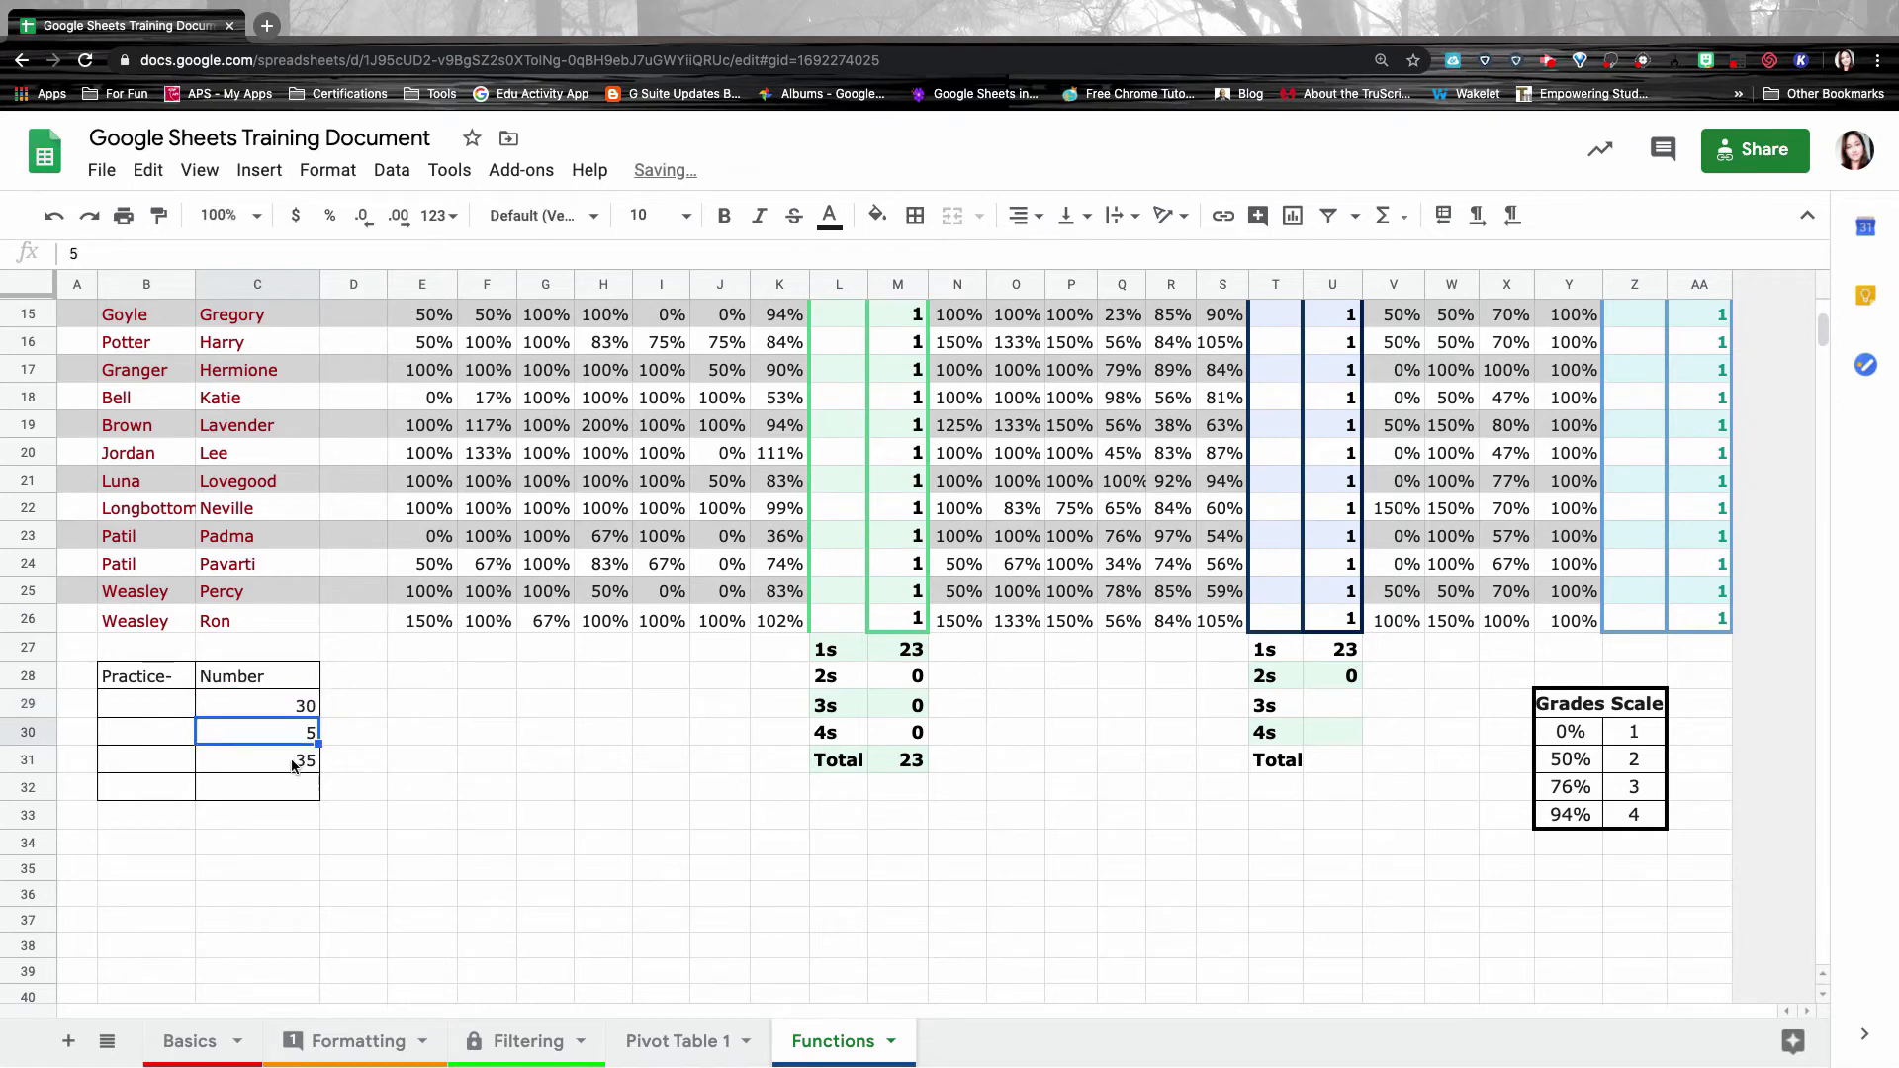
double_click(310, 730)
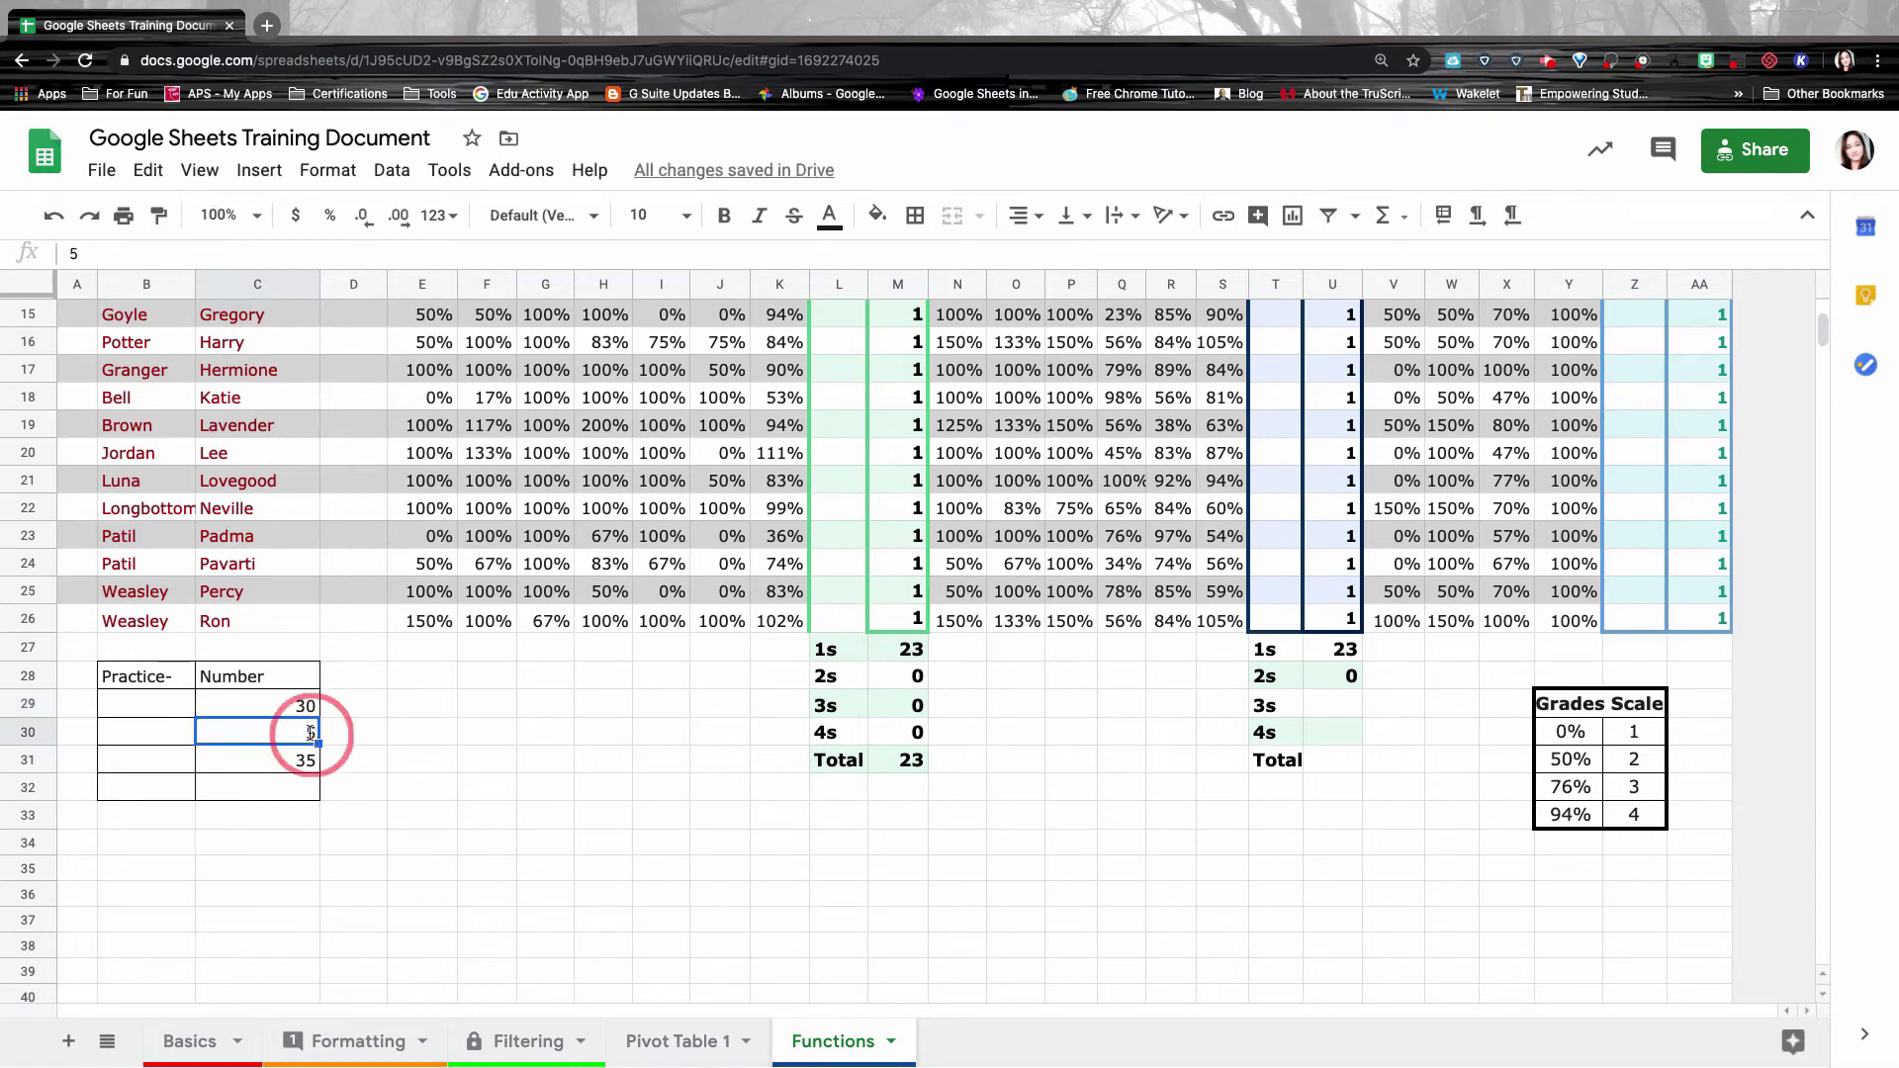
key("BackSpace")
type("10")
key("Return")
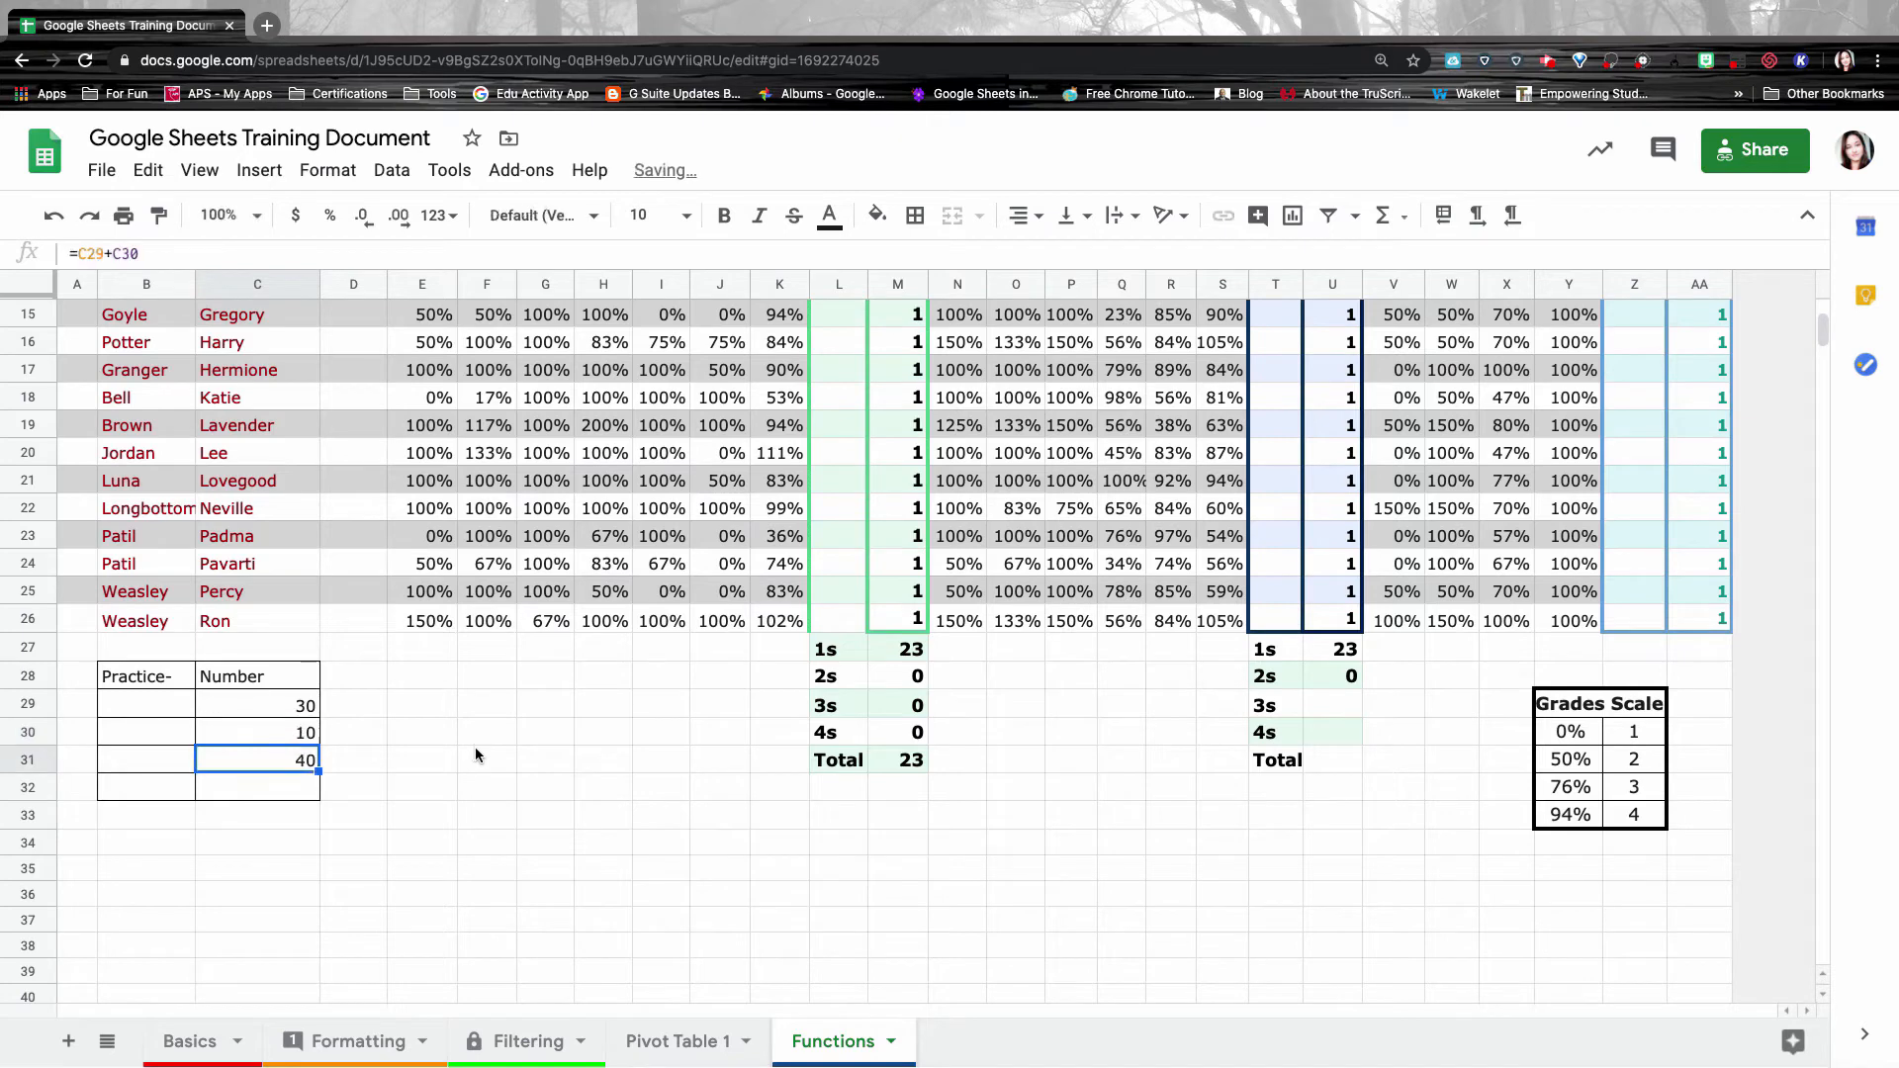
Open C31's addition formula and select its whole text.
left_click(305, 712)
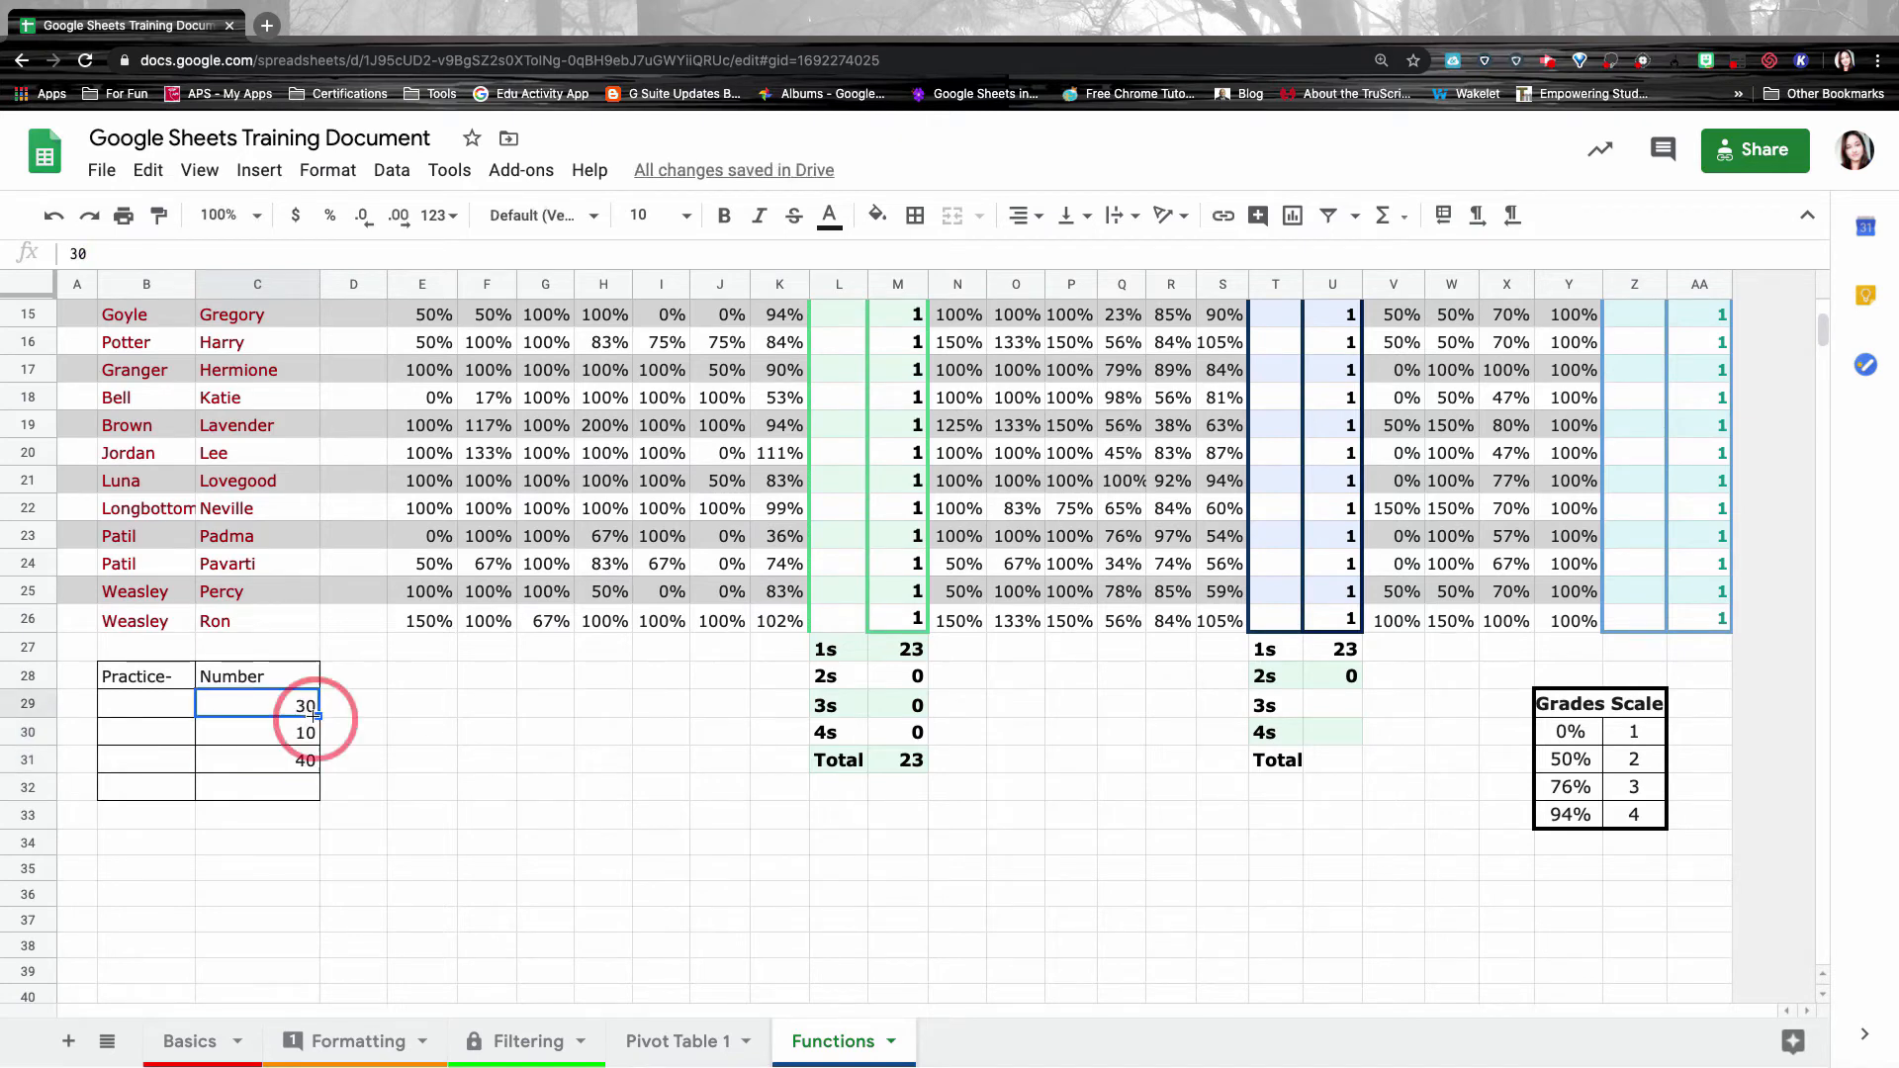
left_click(304, 773)
double_click(304, 773)
left_click_drag(273, 760, 202, 758)
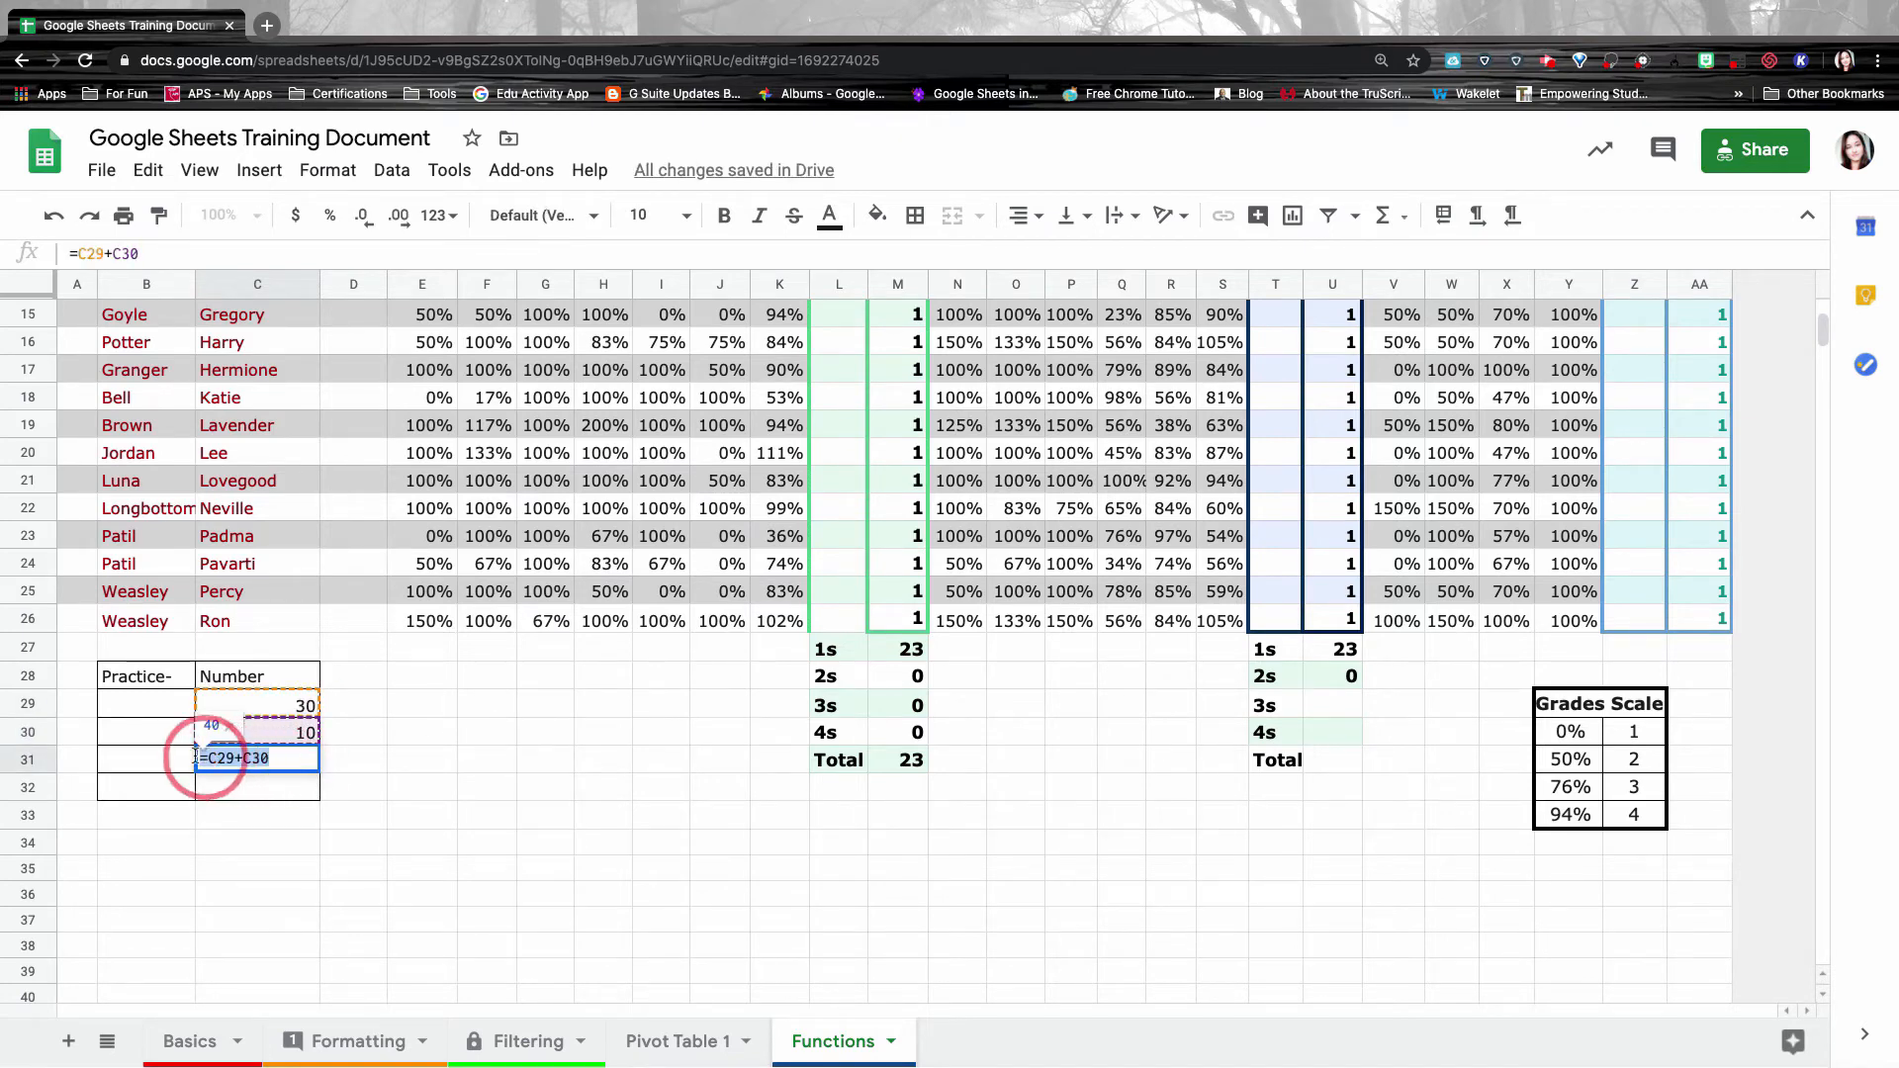
Rewrite C31 as =SUM(C29:C30) using the SUM suggestion and the C29:C30 range.
left_click(298, 759)
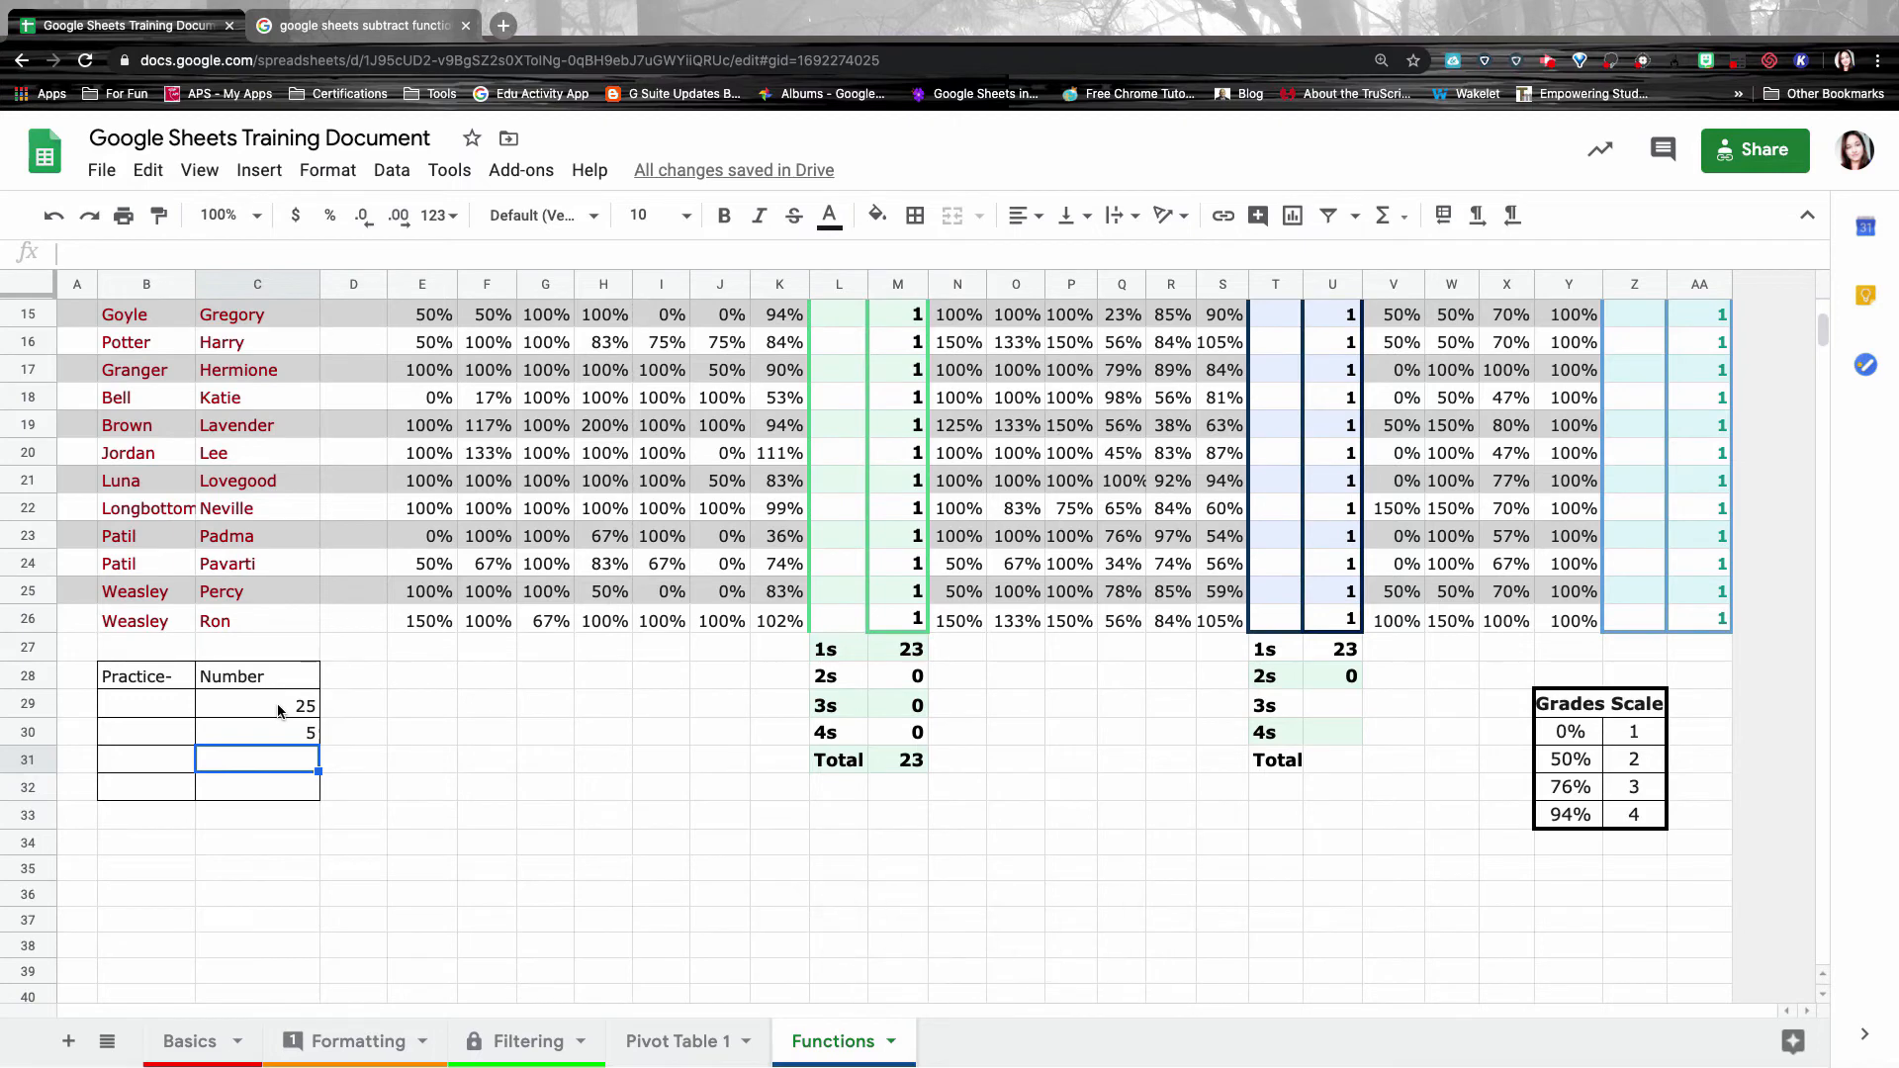
double_click(247, 759)
type("=")
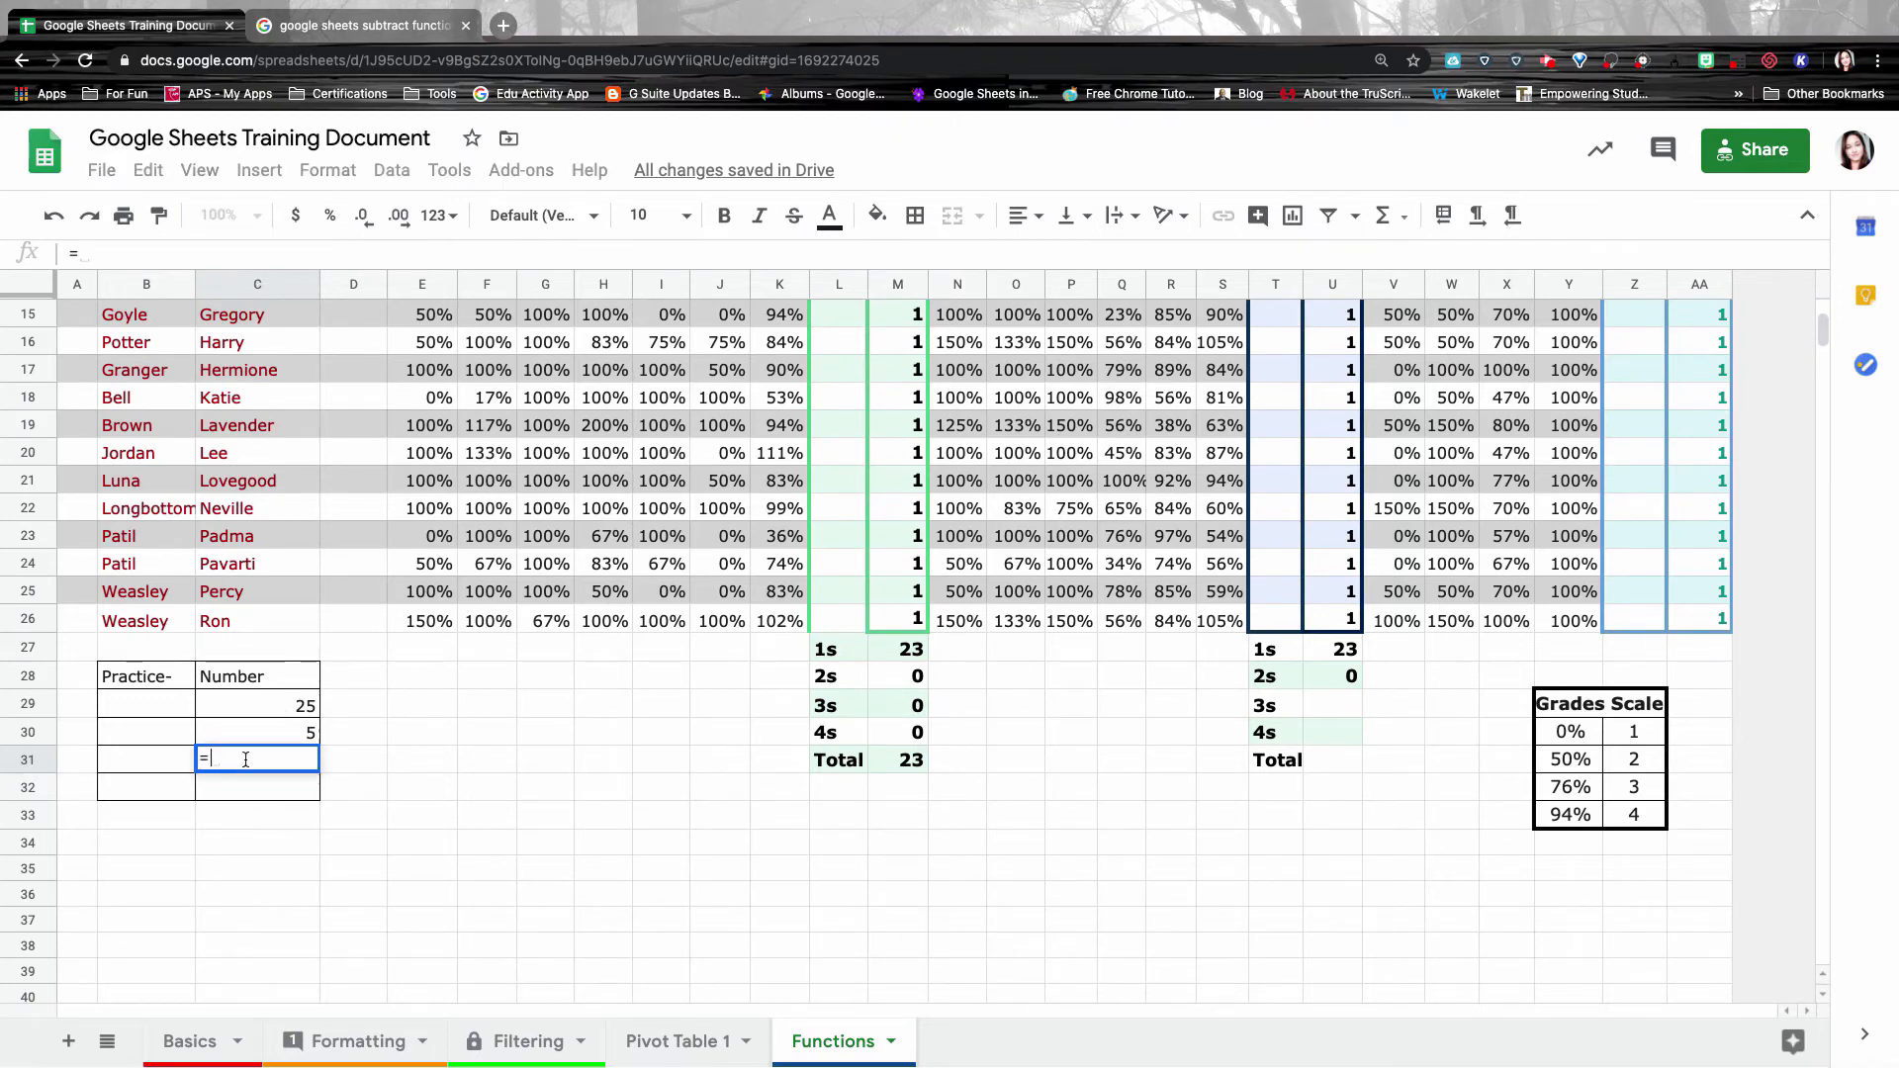
type("(")
key("BackSpace")
key("BackSpace")
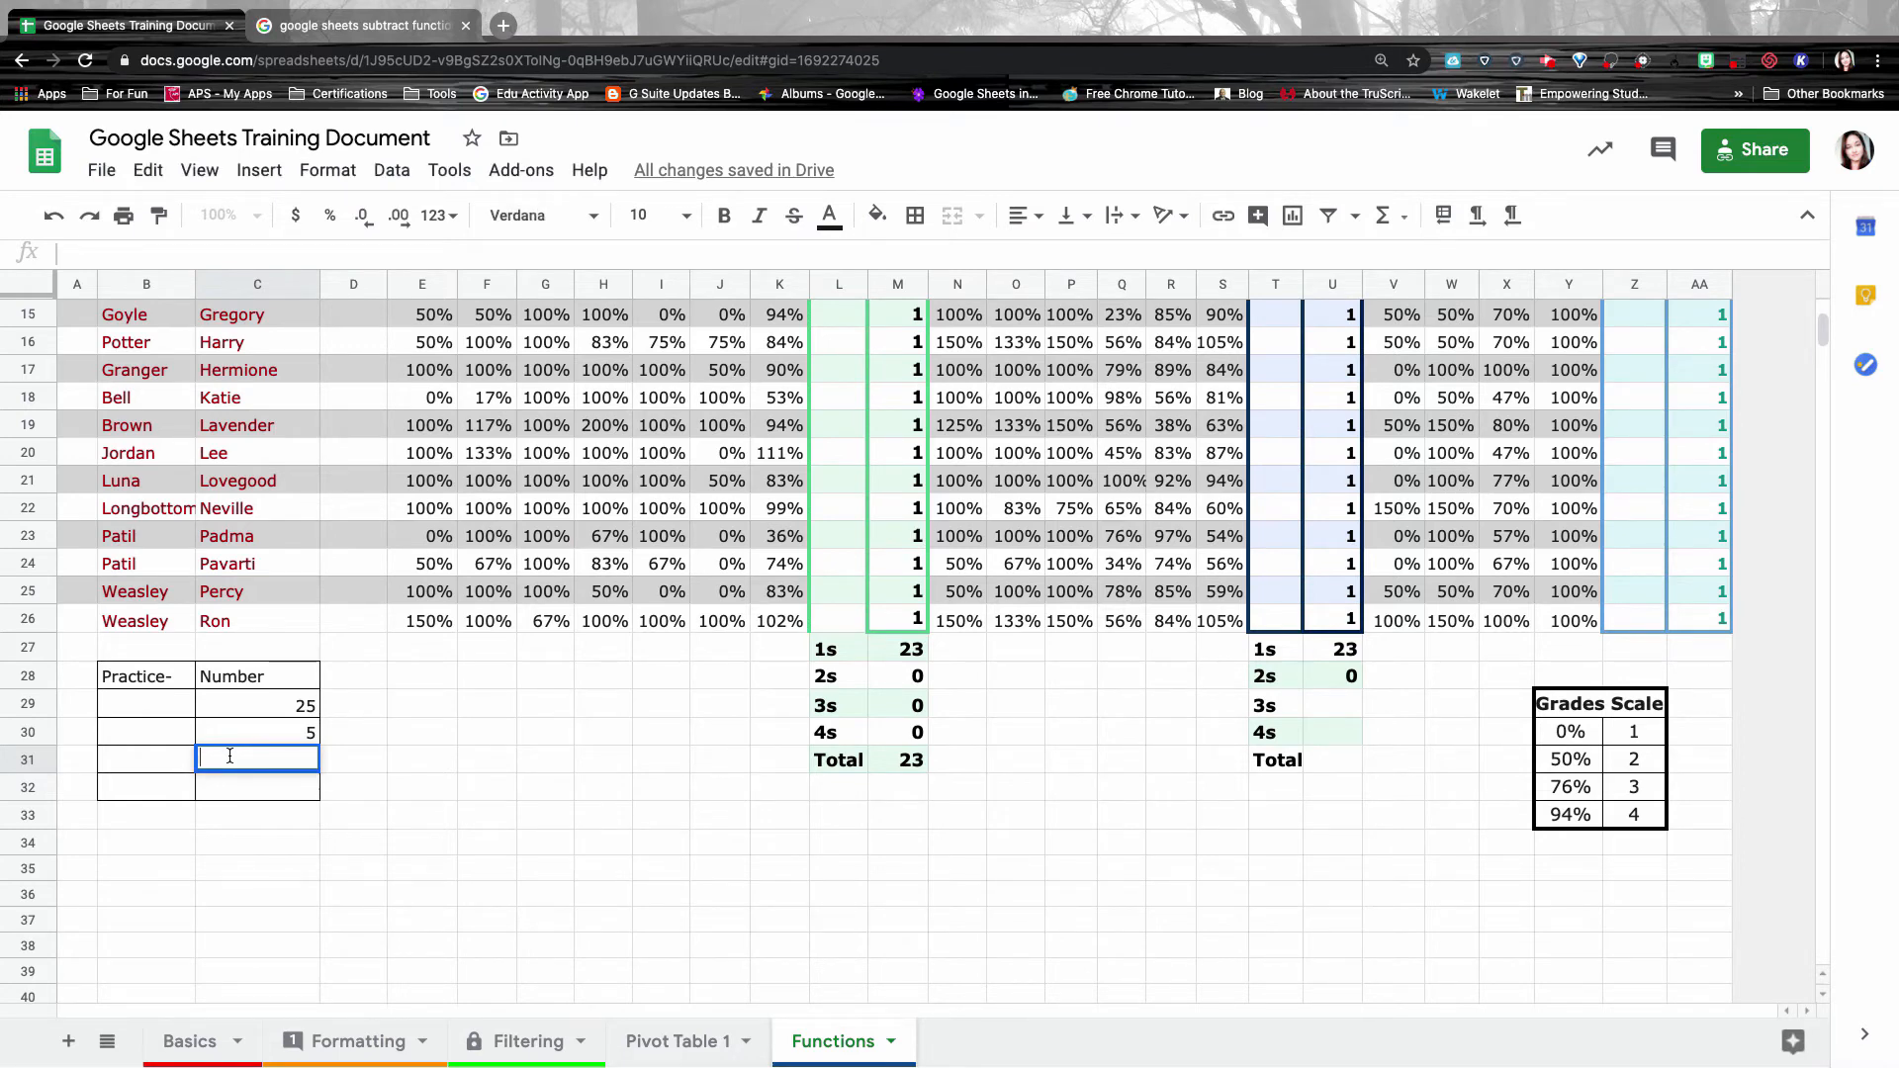
type("=")
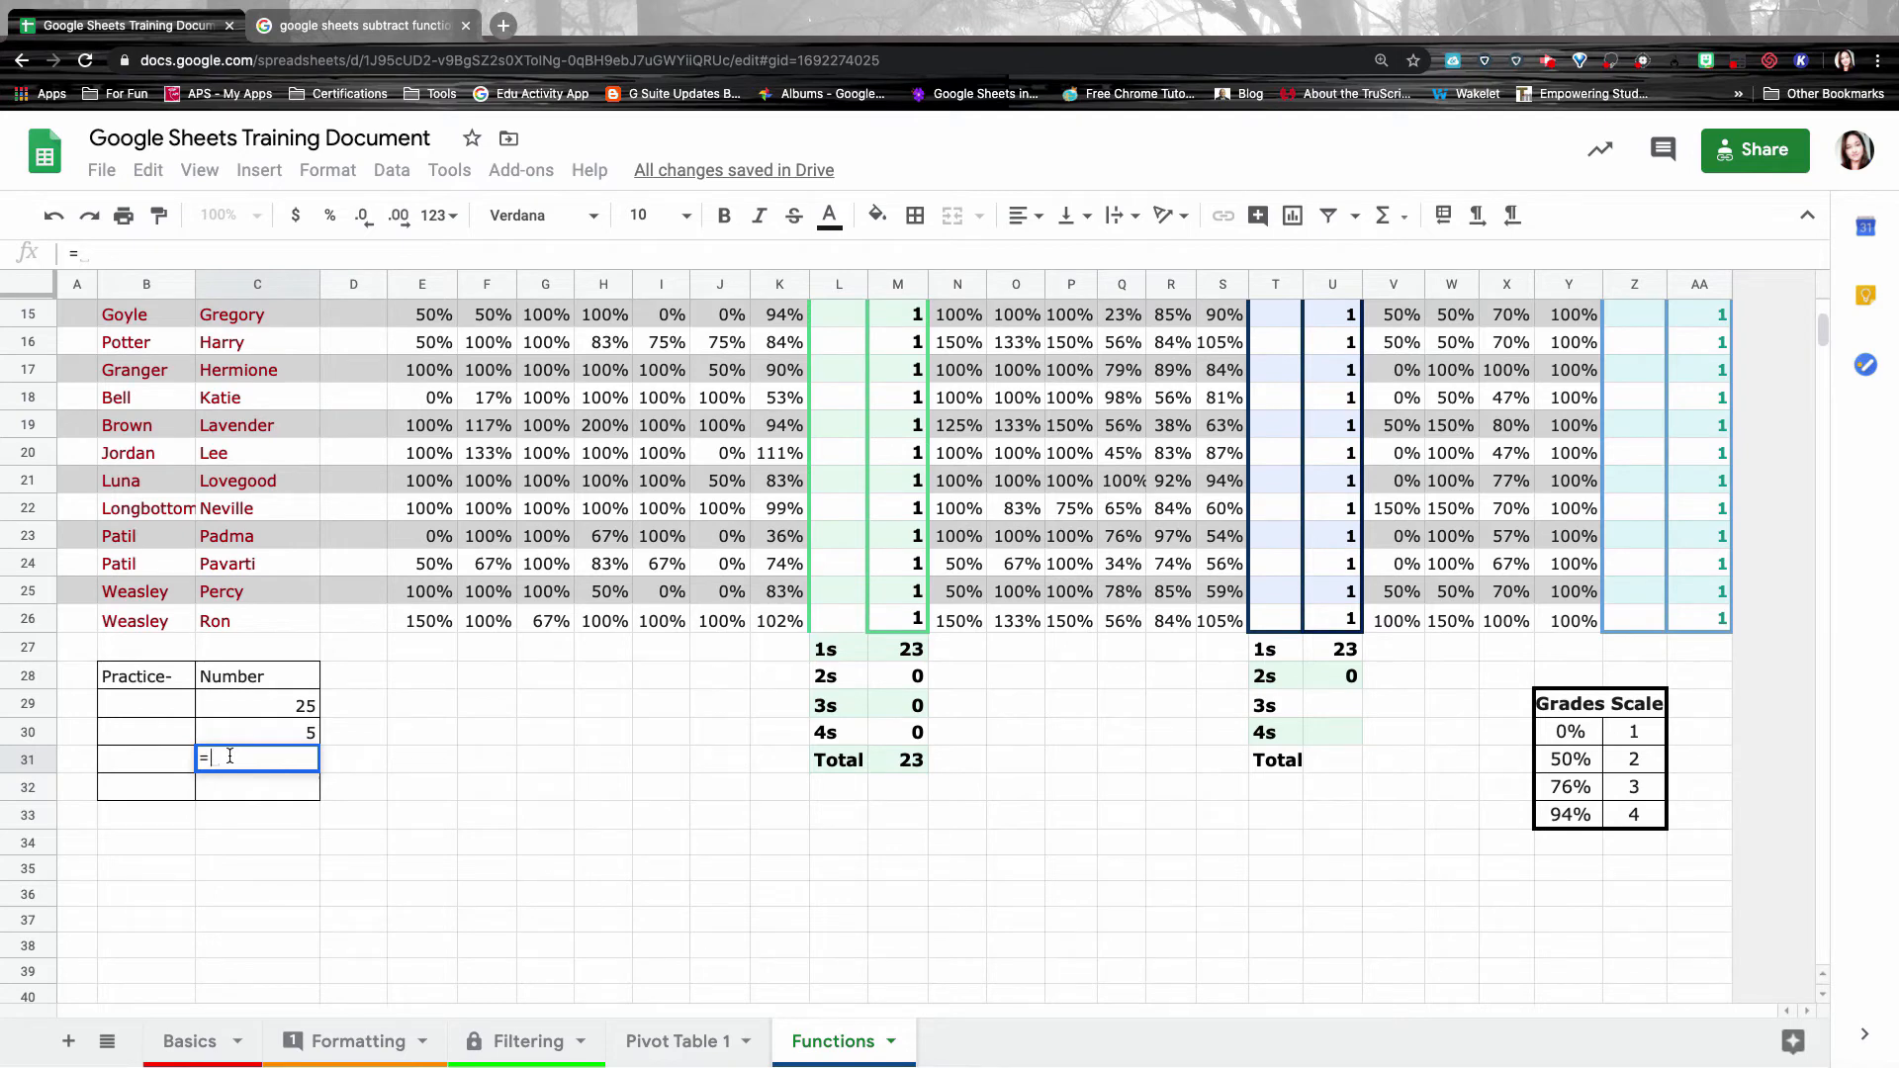
type("SUM")
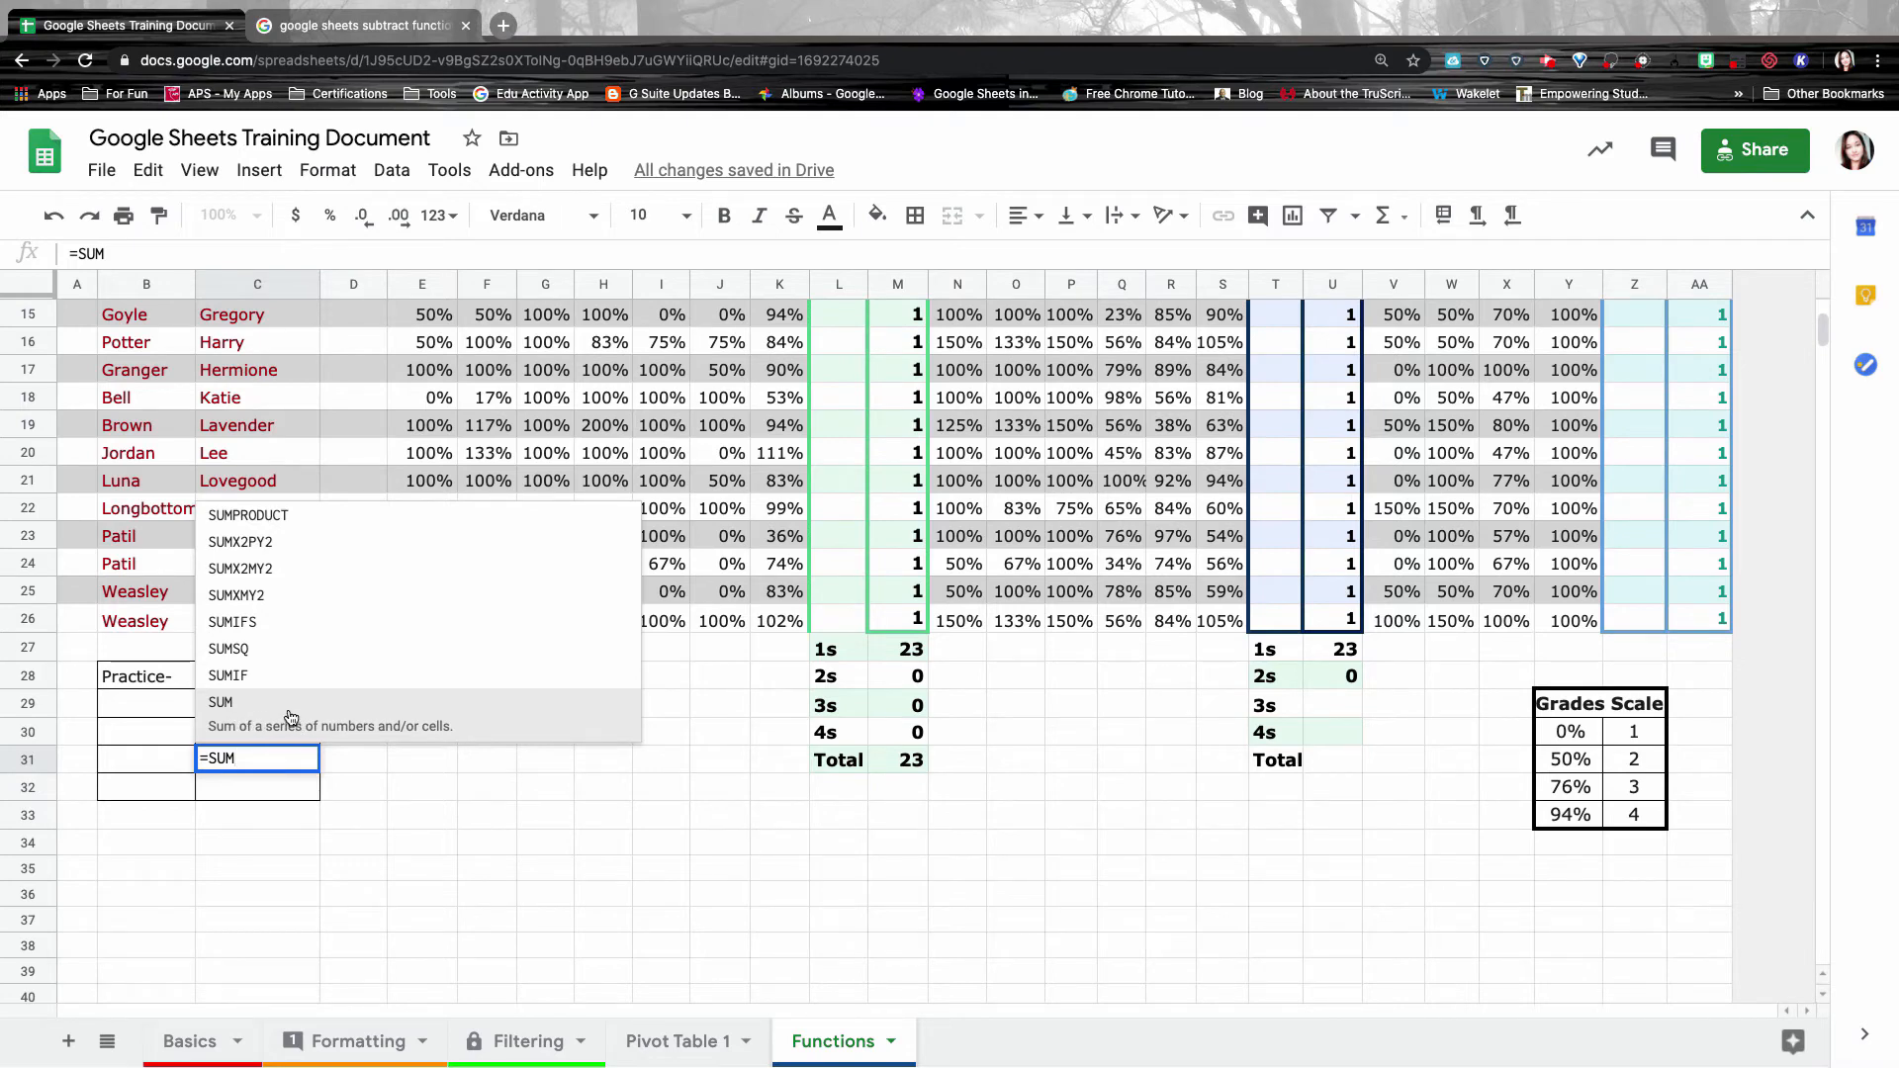
left_click(290, 709)
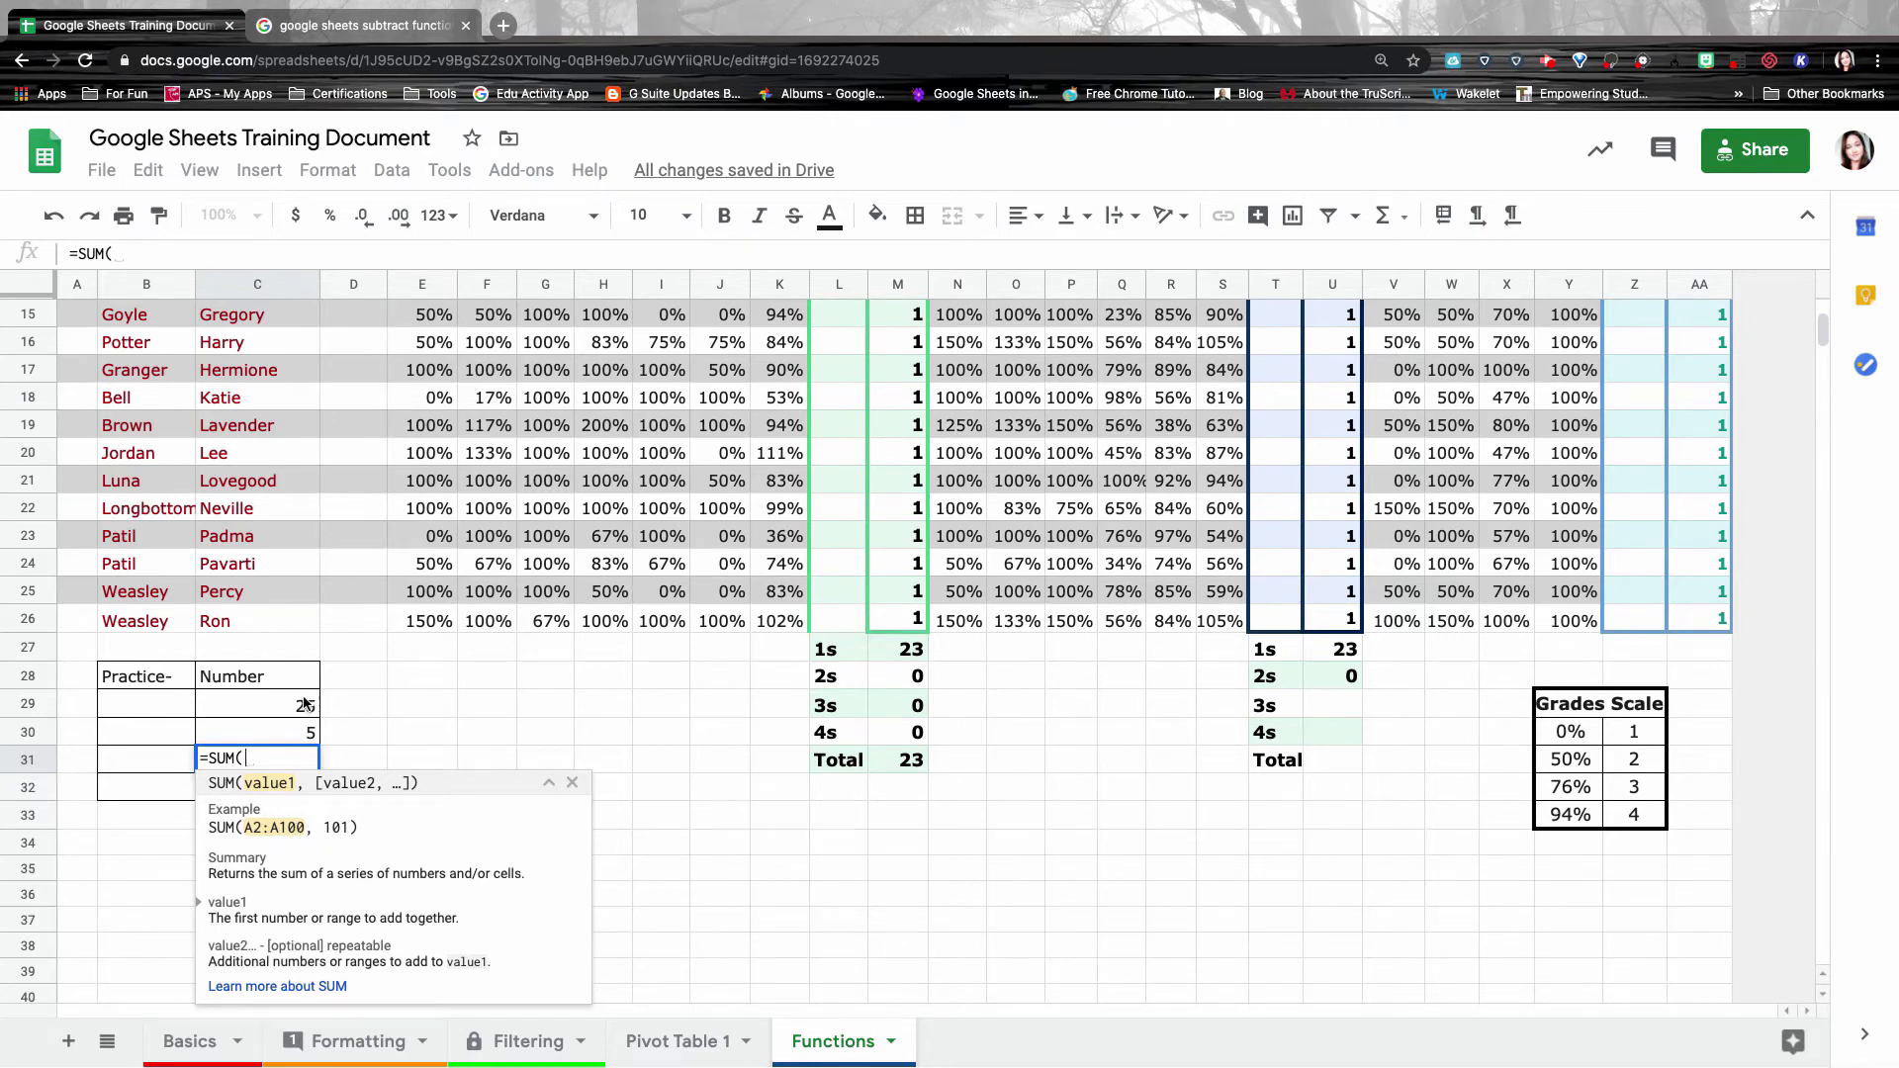
left_click_drag(304, 704, 307, 738)
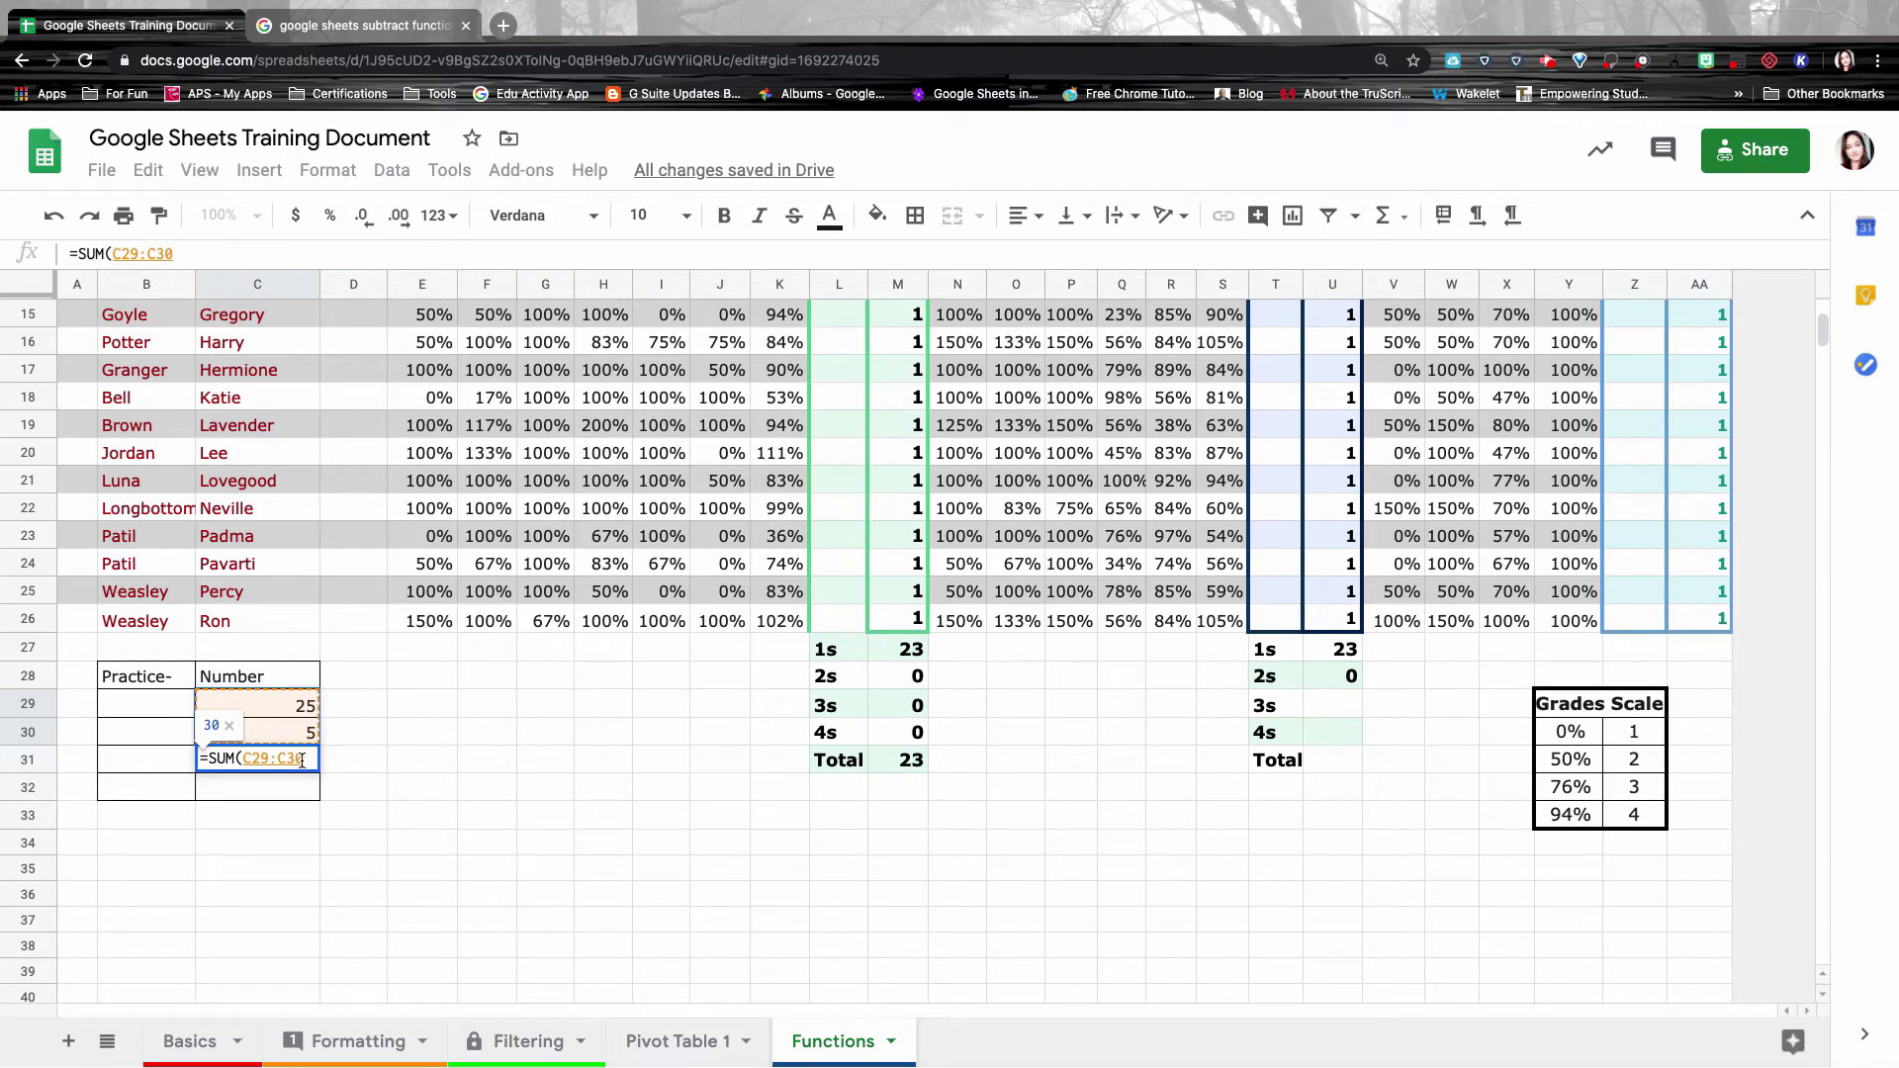
type(")")
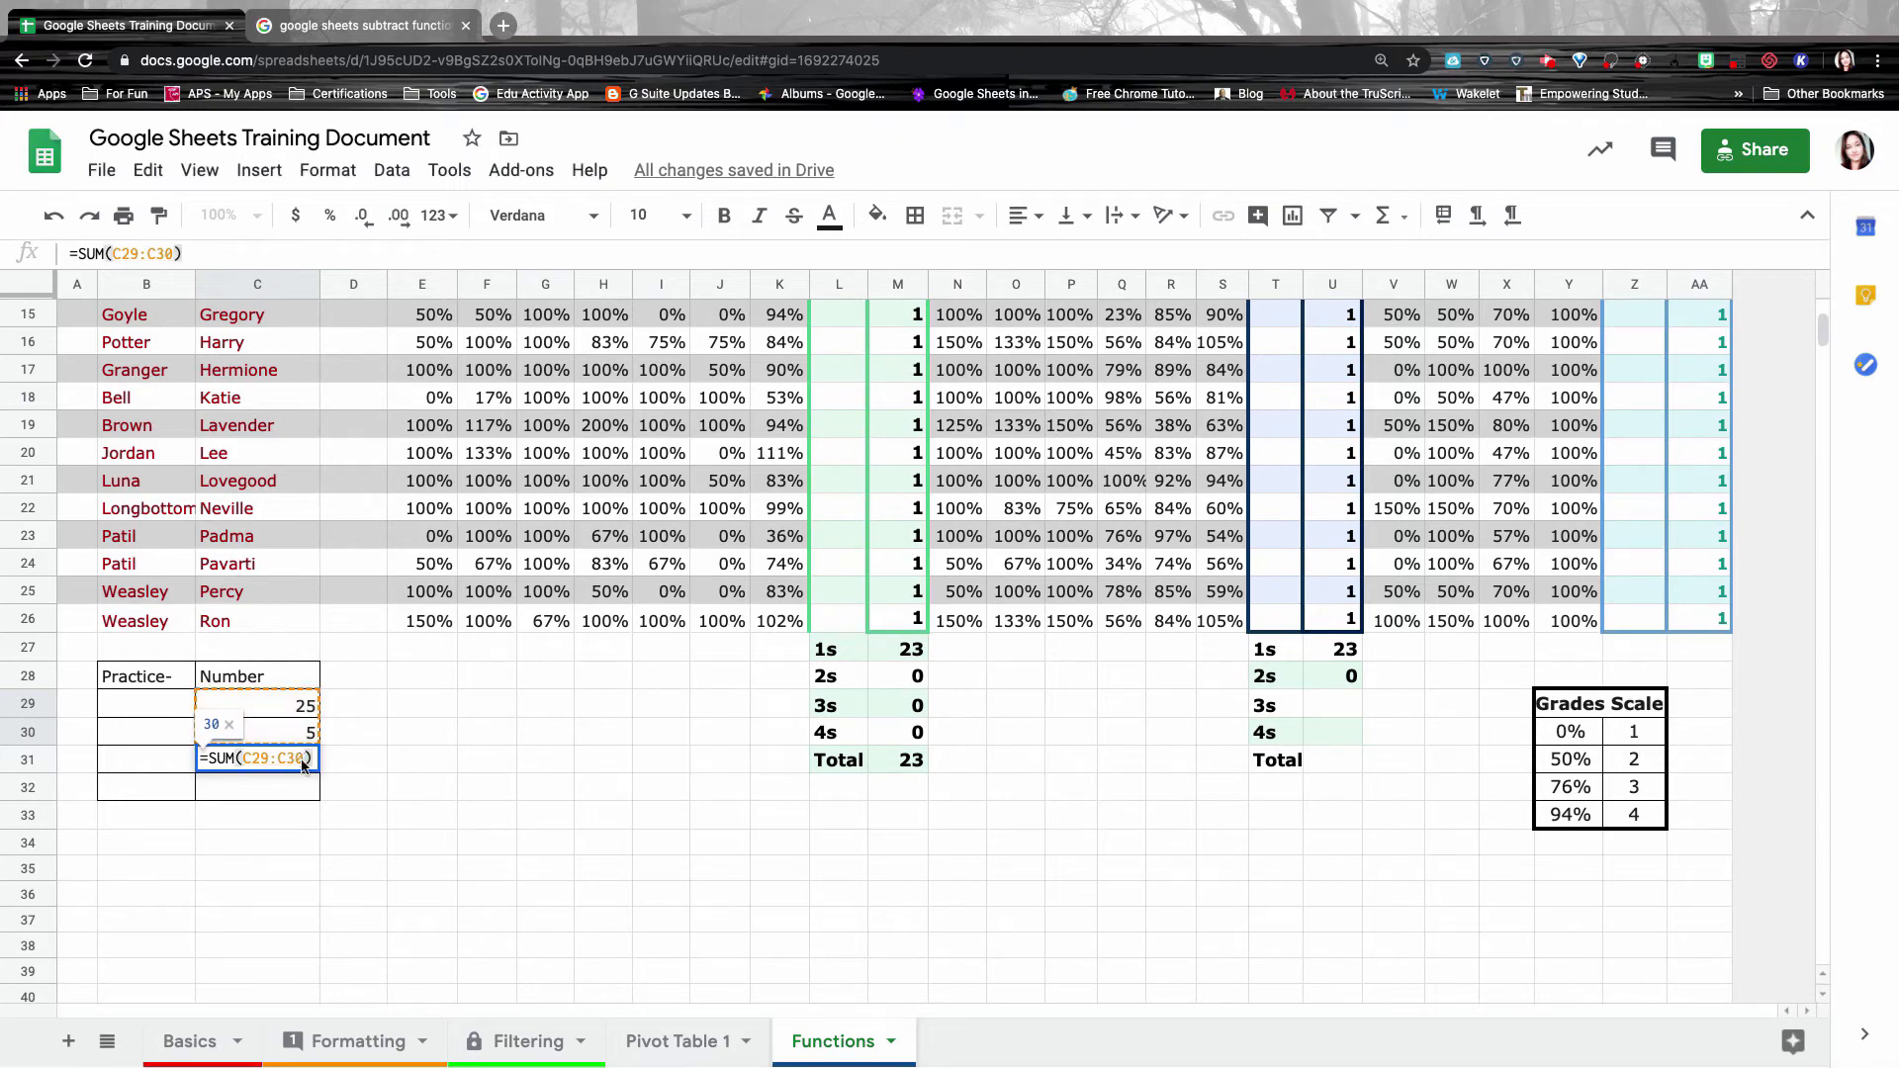
key("Return")
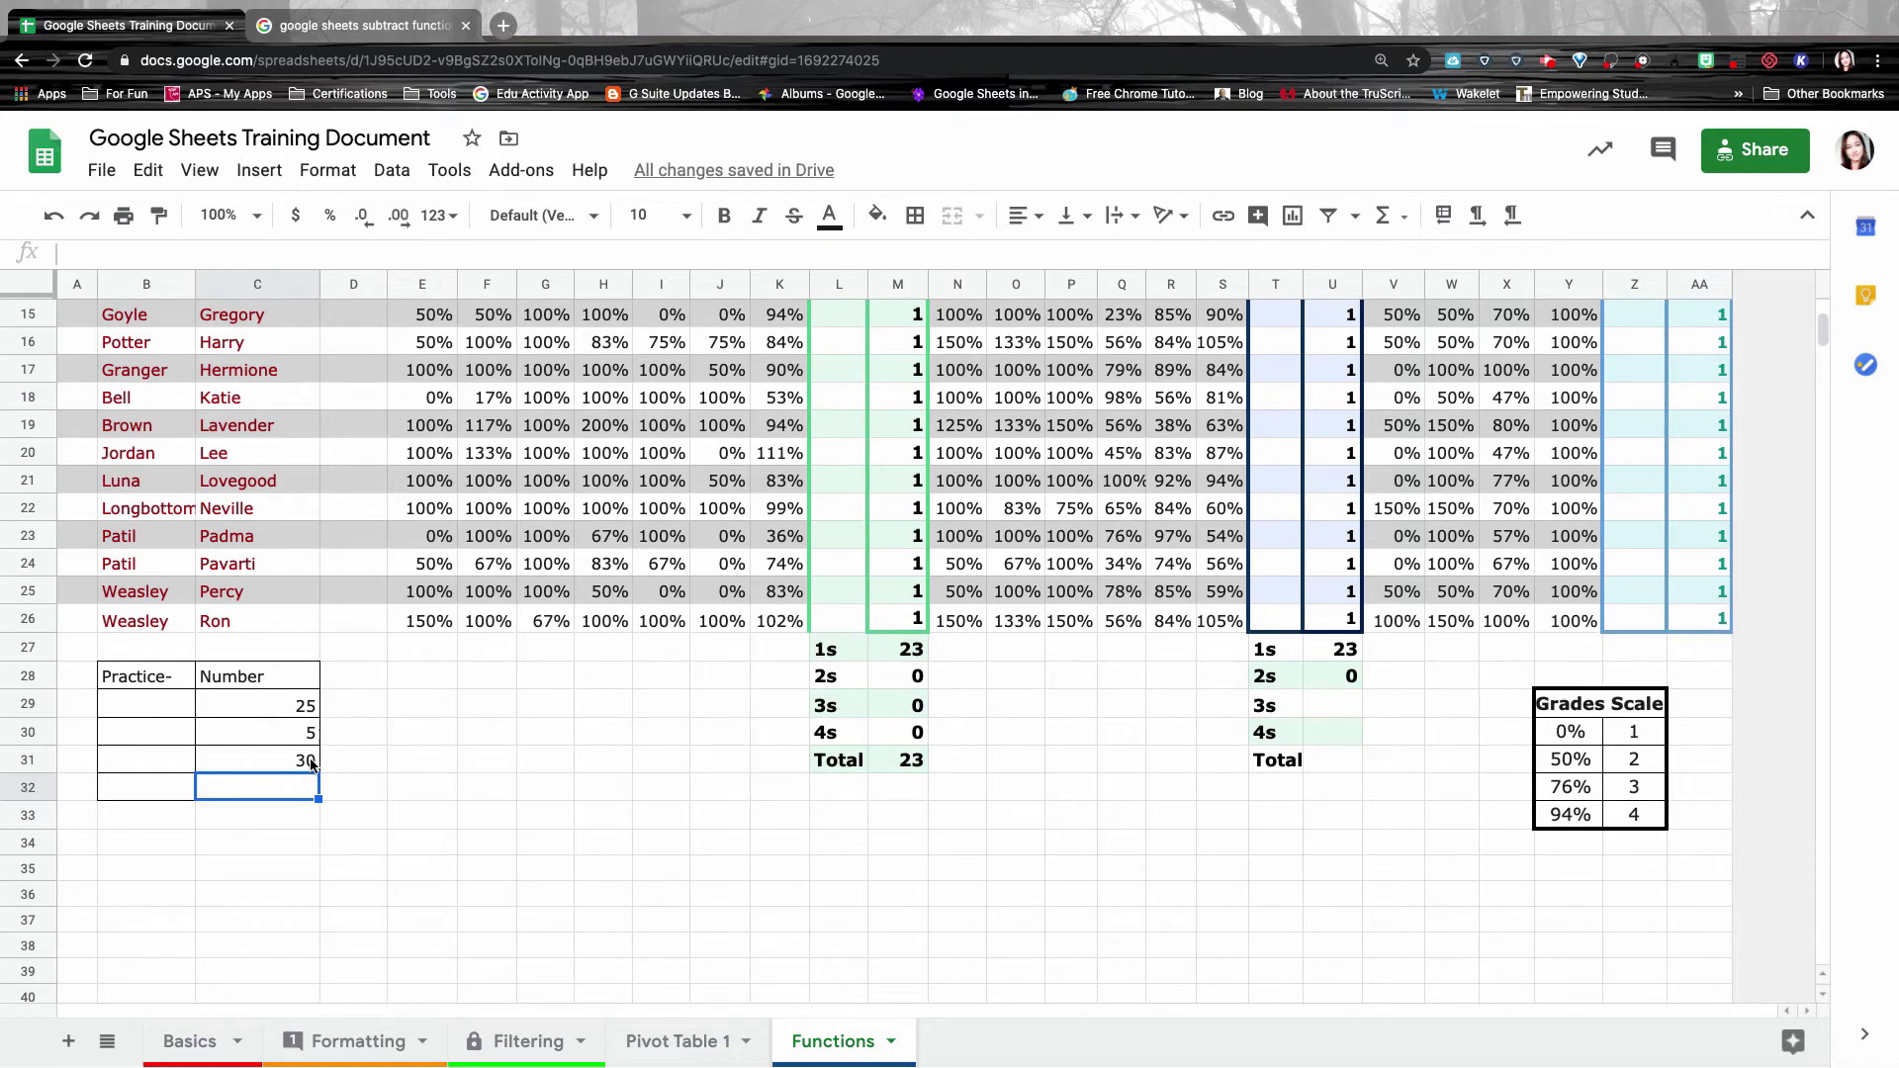
double_click(309, 762)
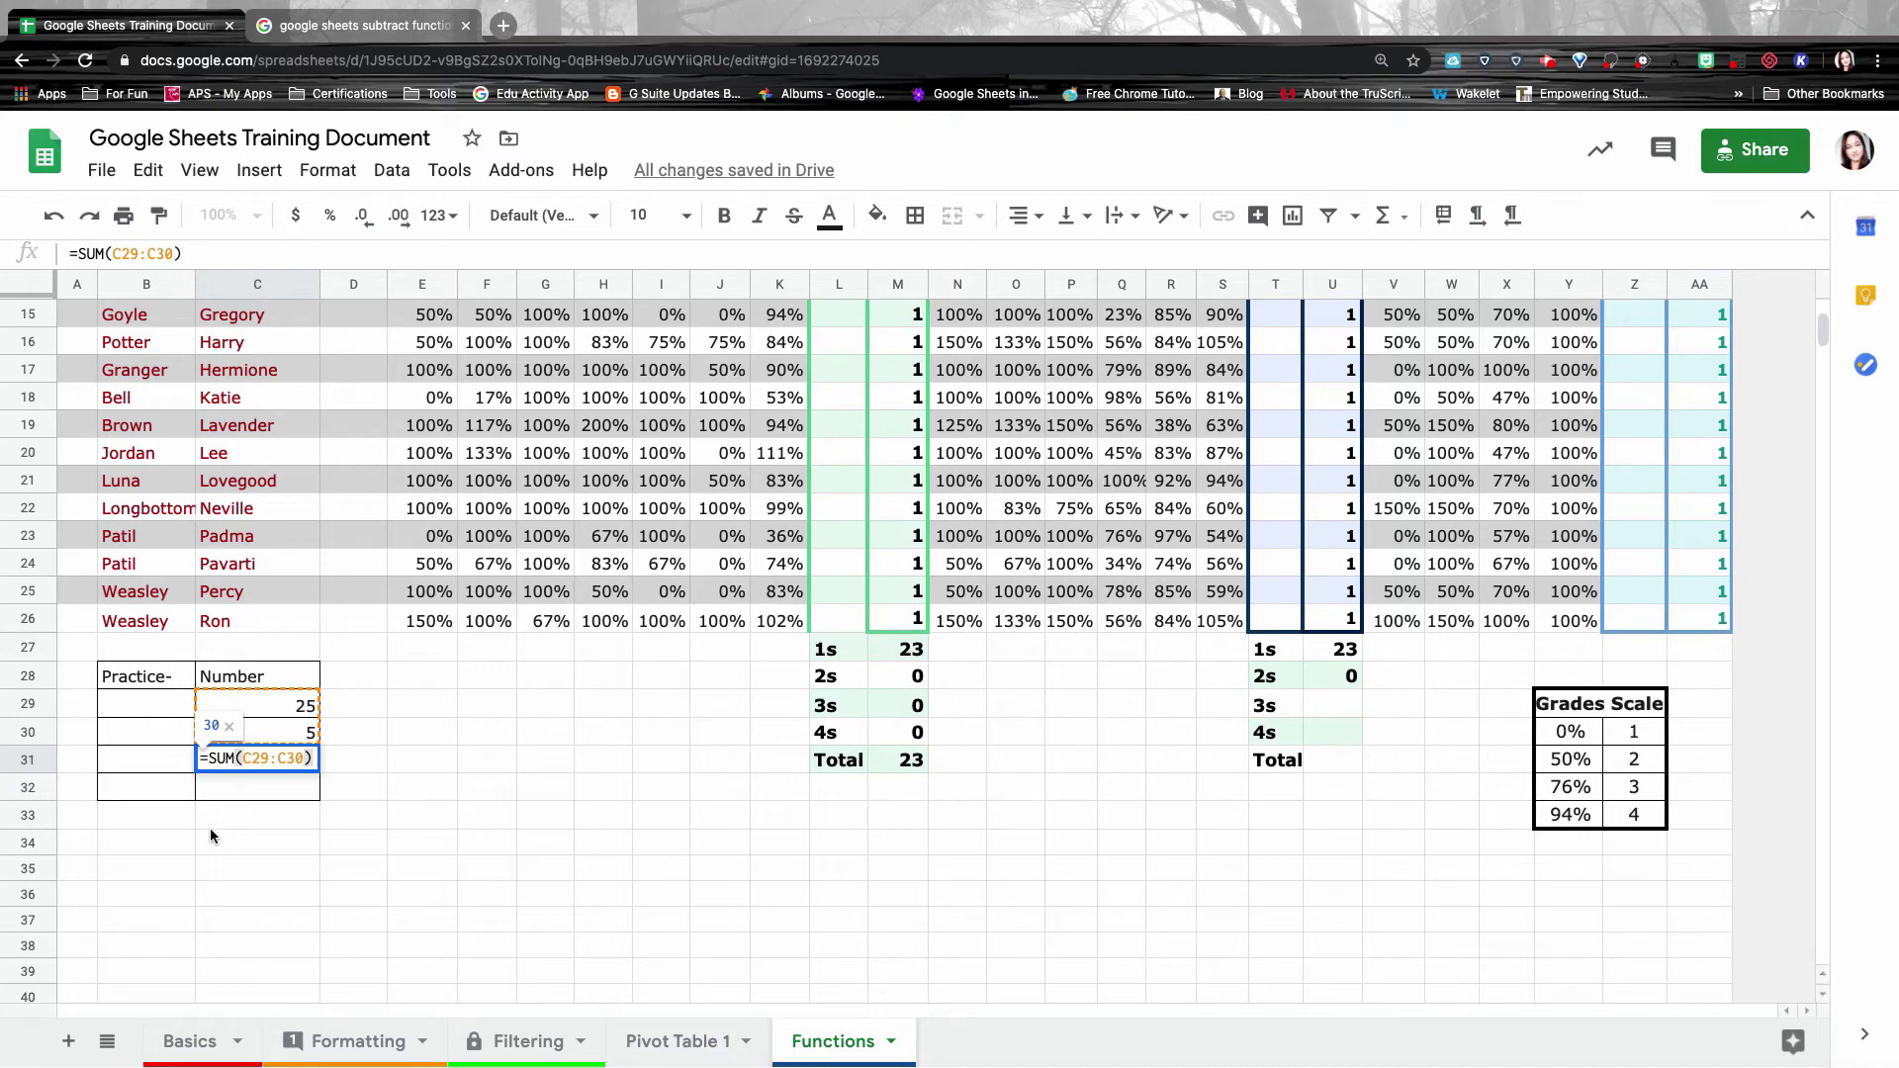
Change C31 to a MINUS formula, fixing the range colon to a comma: =MINUS(C29,C30).
left_click(231, 756)
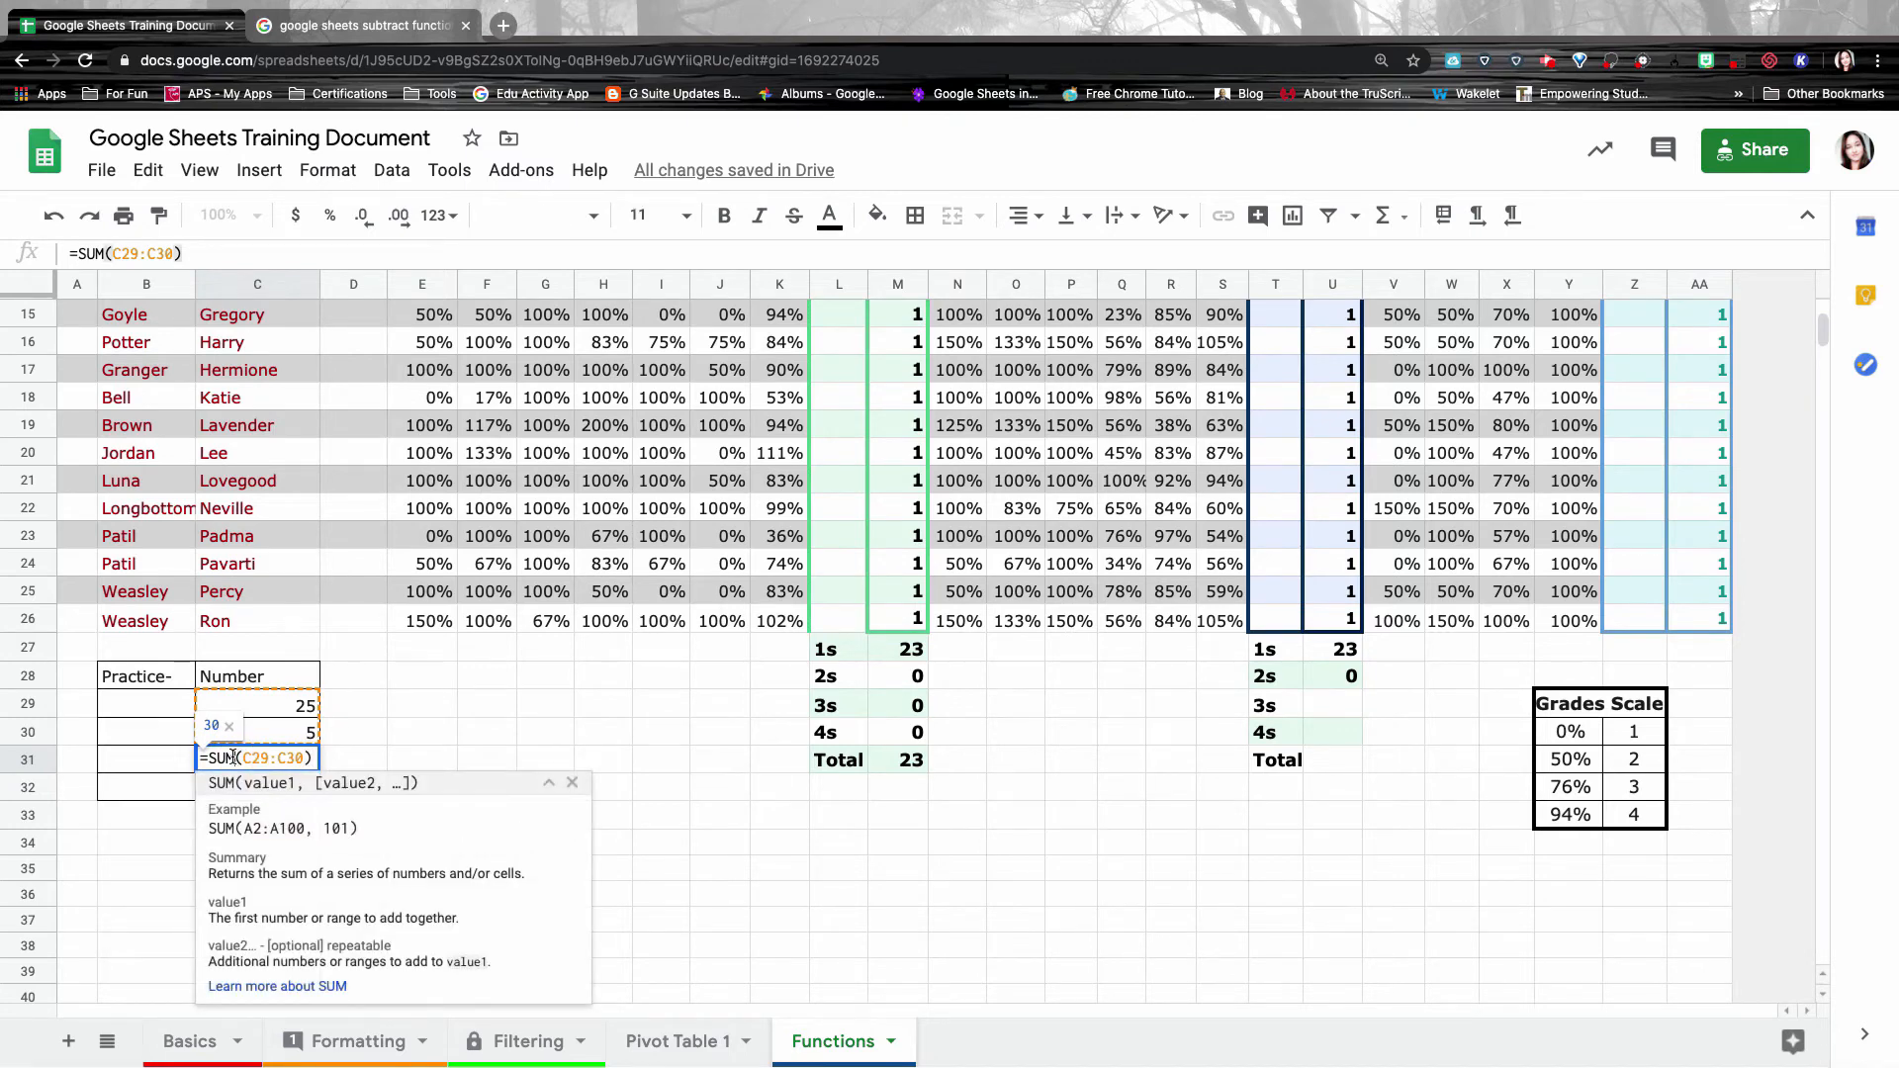
key("BackSpace")
key("BackSpace")
key("BackSpace")
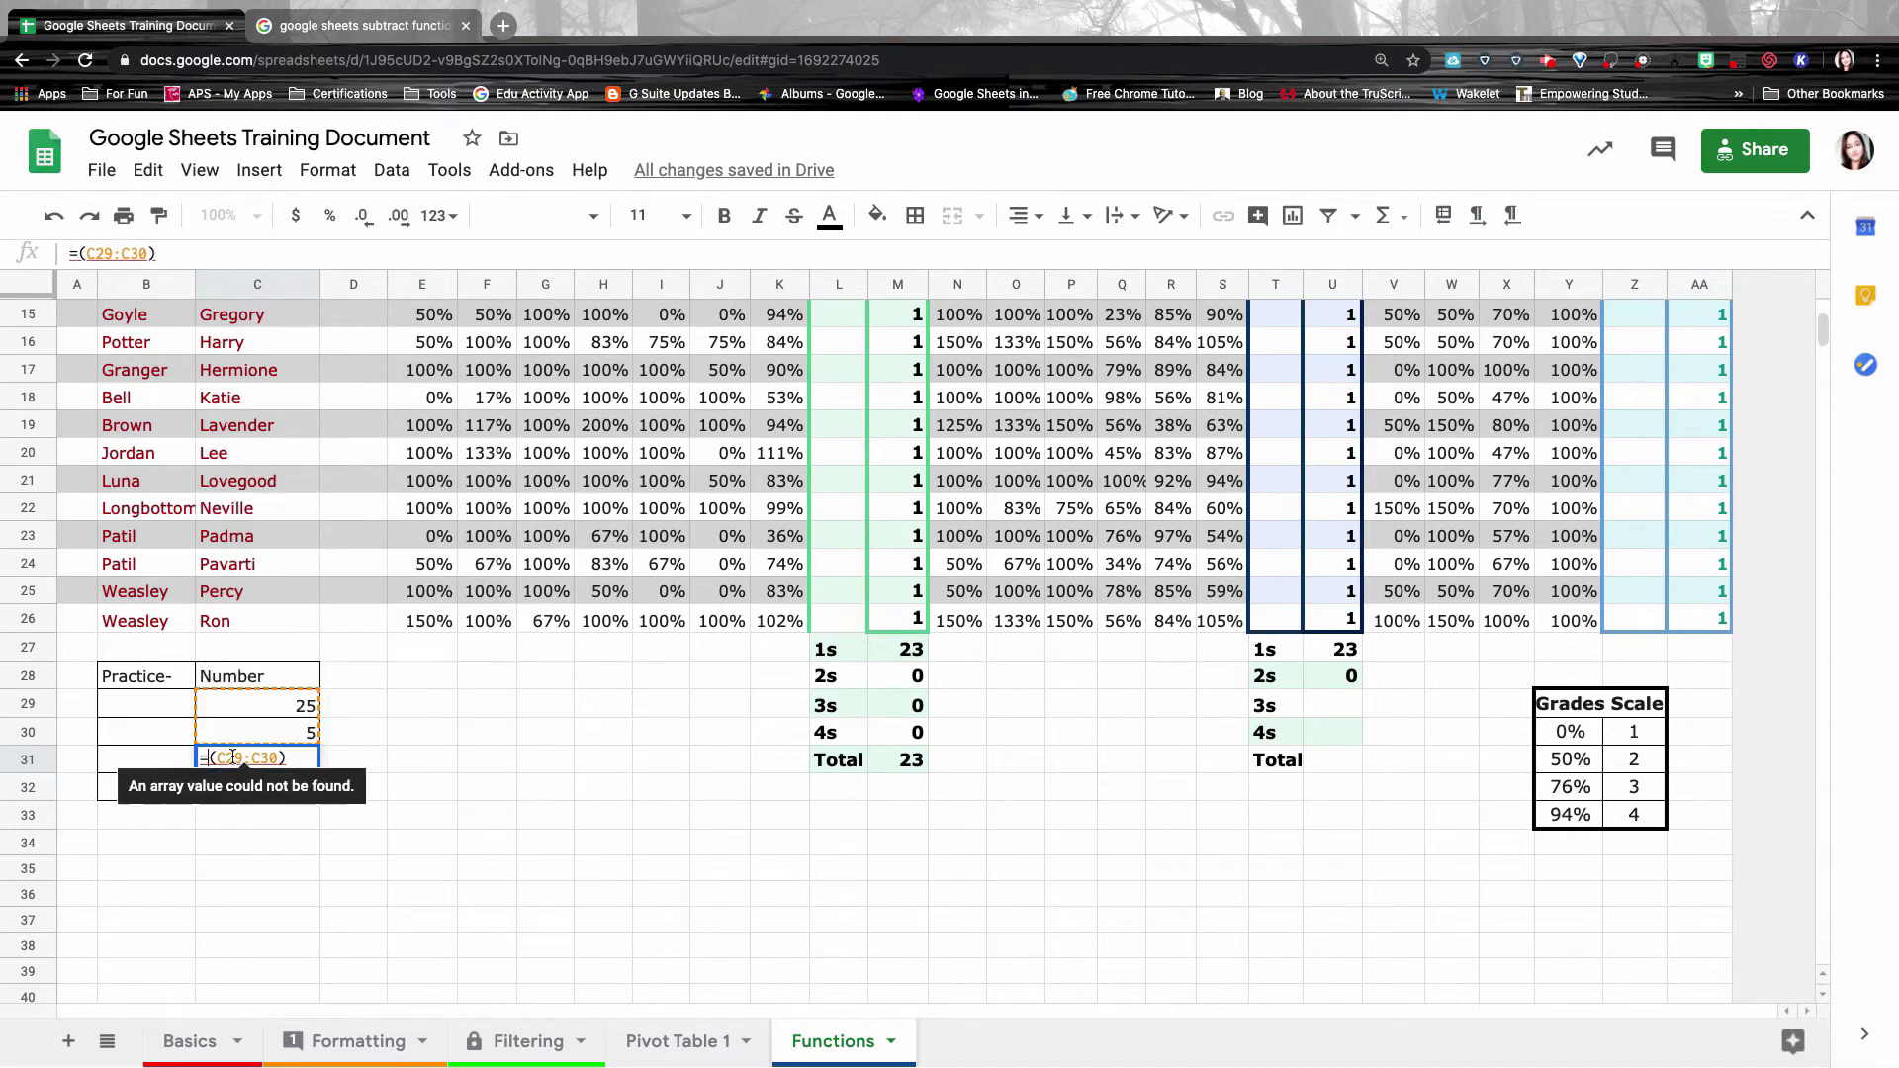
type("MINUS")
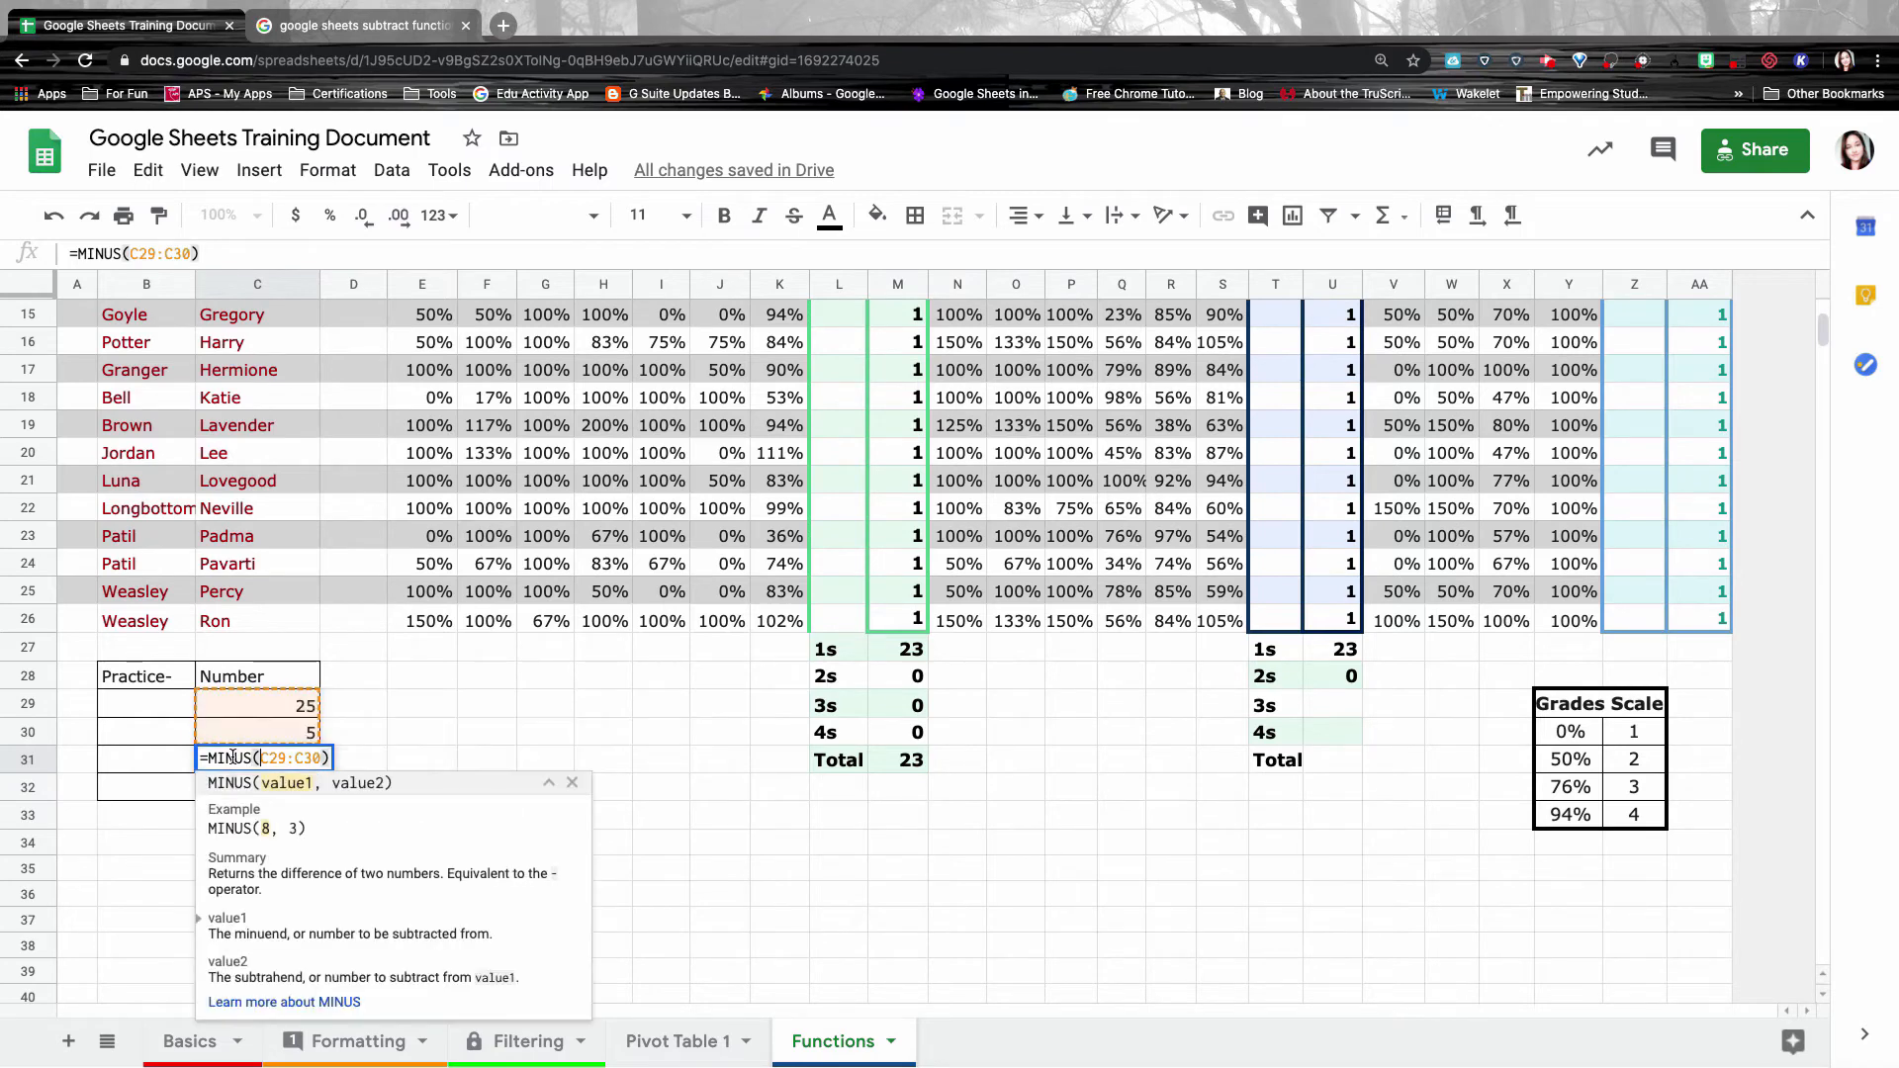
left_click(344, 760)
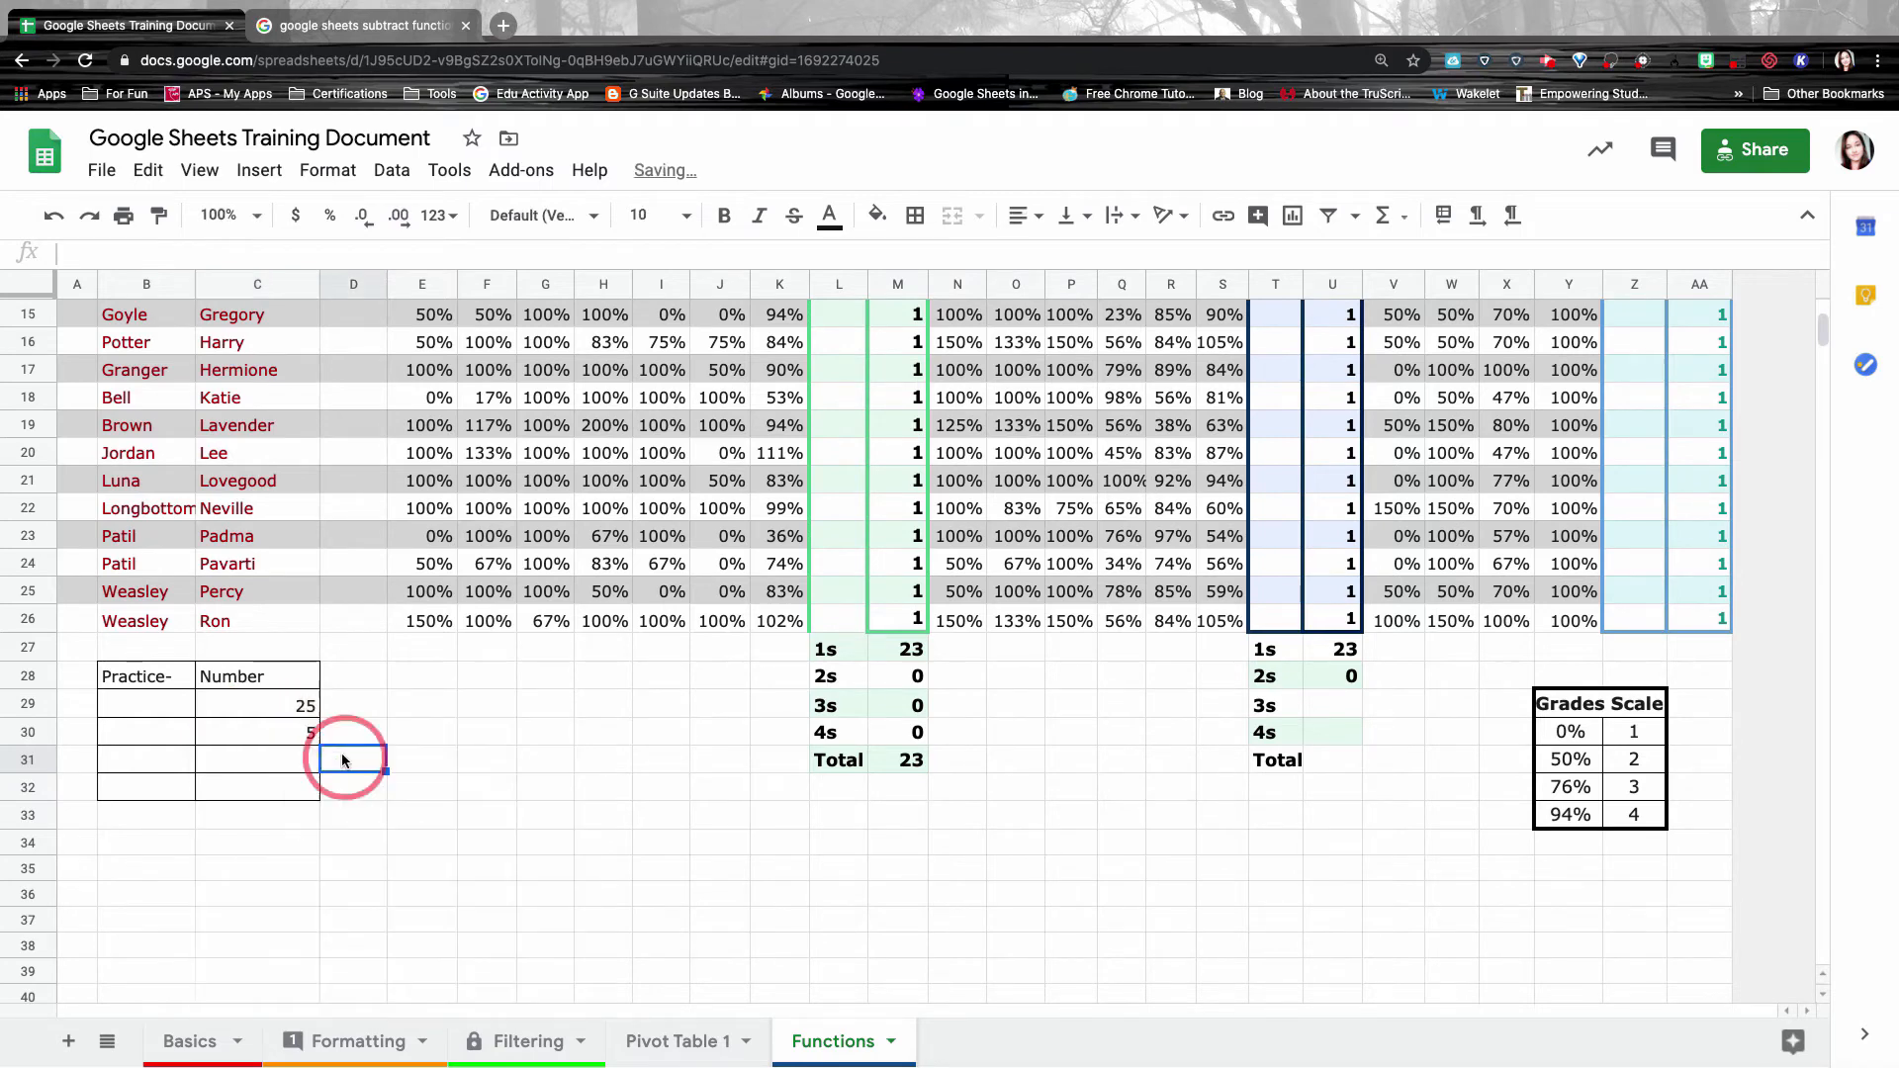
left_click(279, 762)
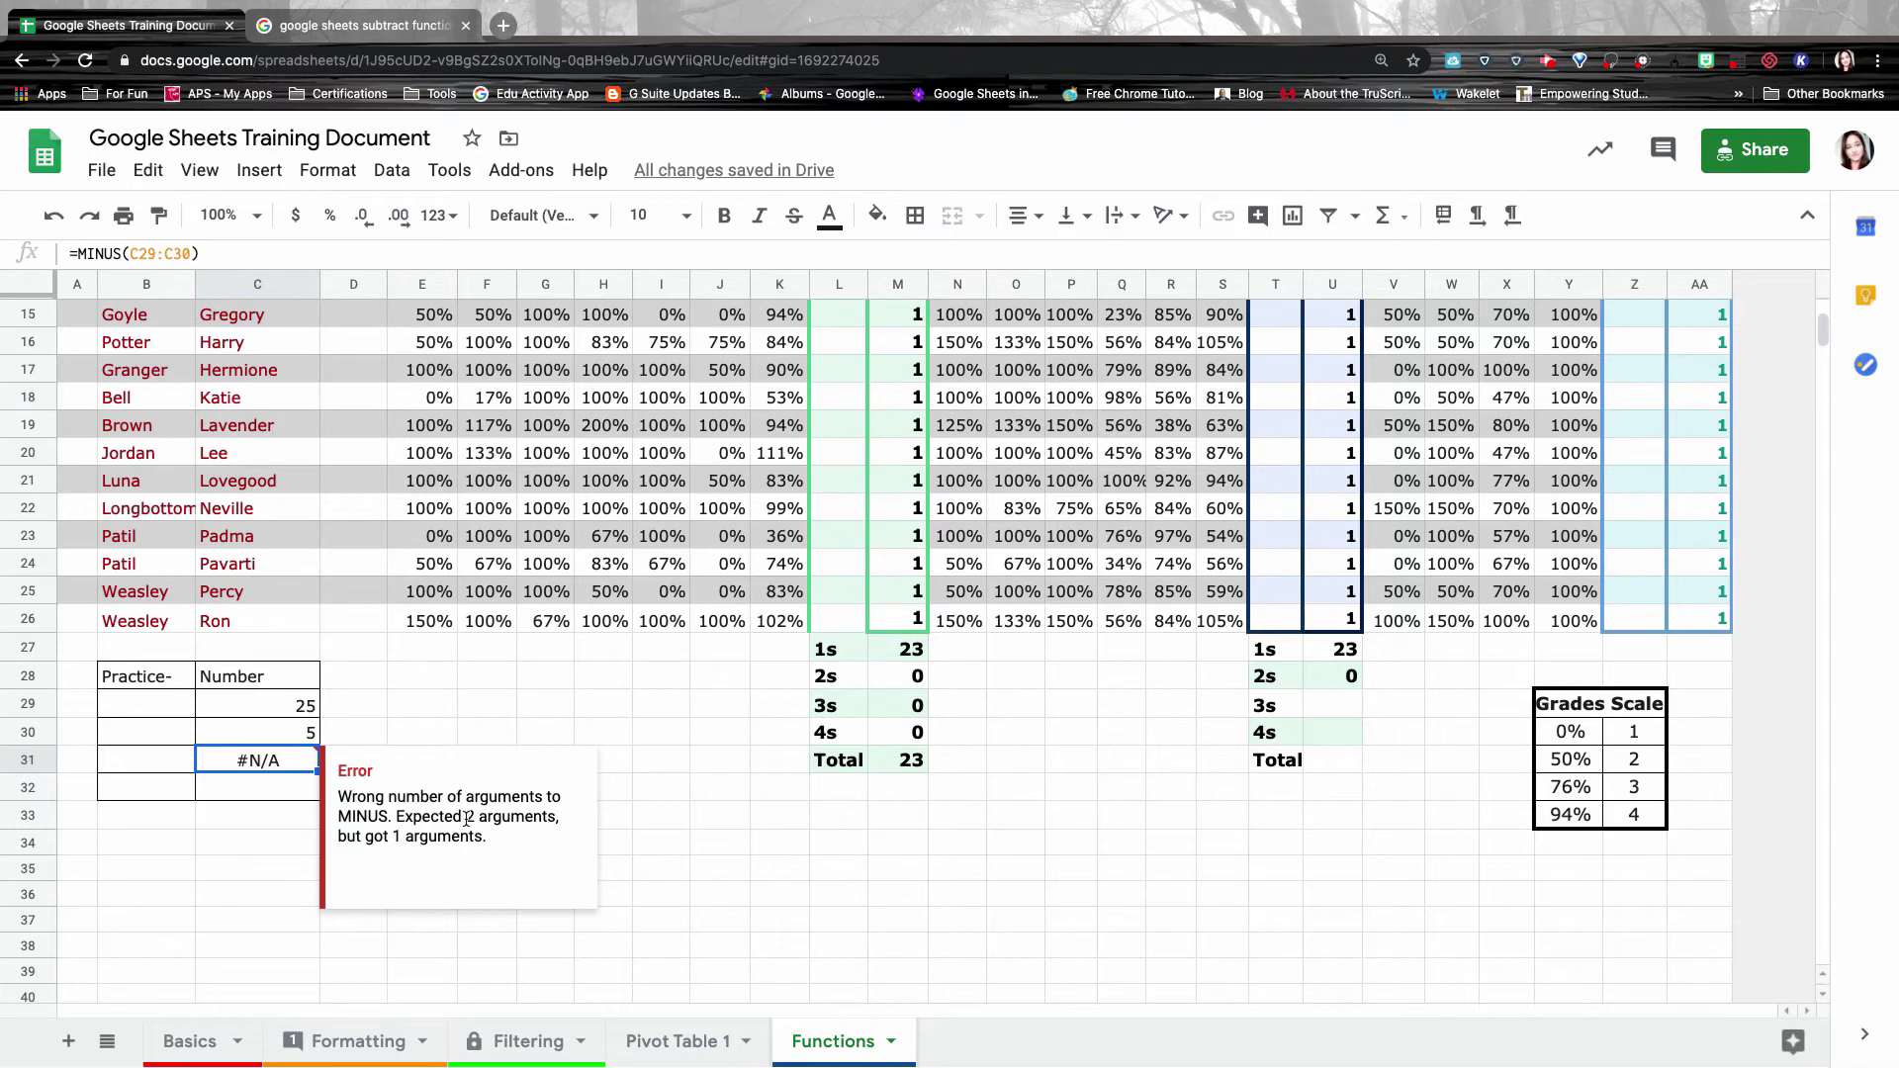
double_click(270, 770)
left_click(297, 756)
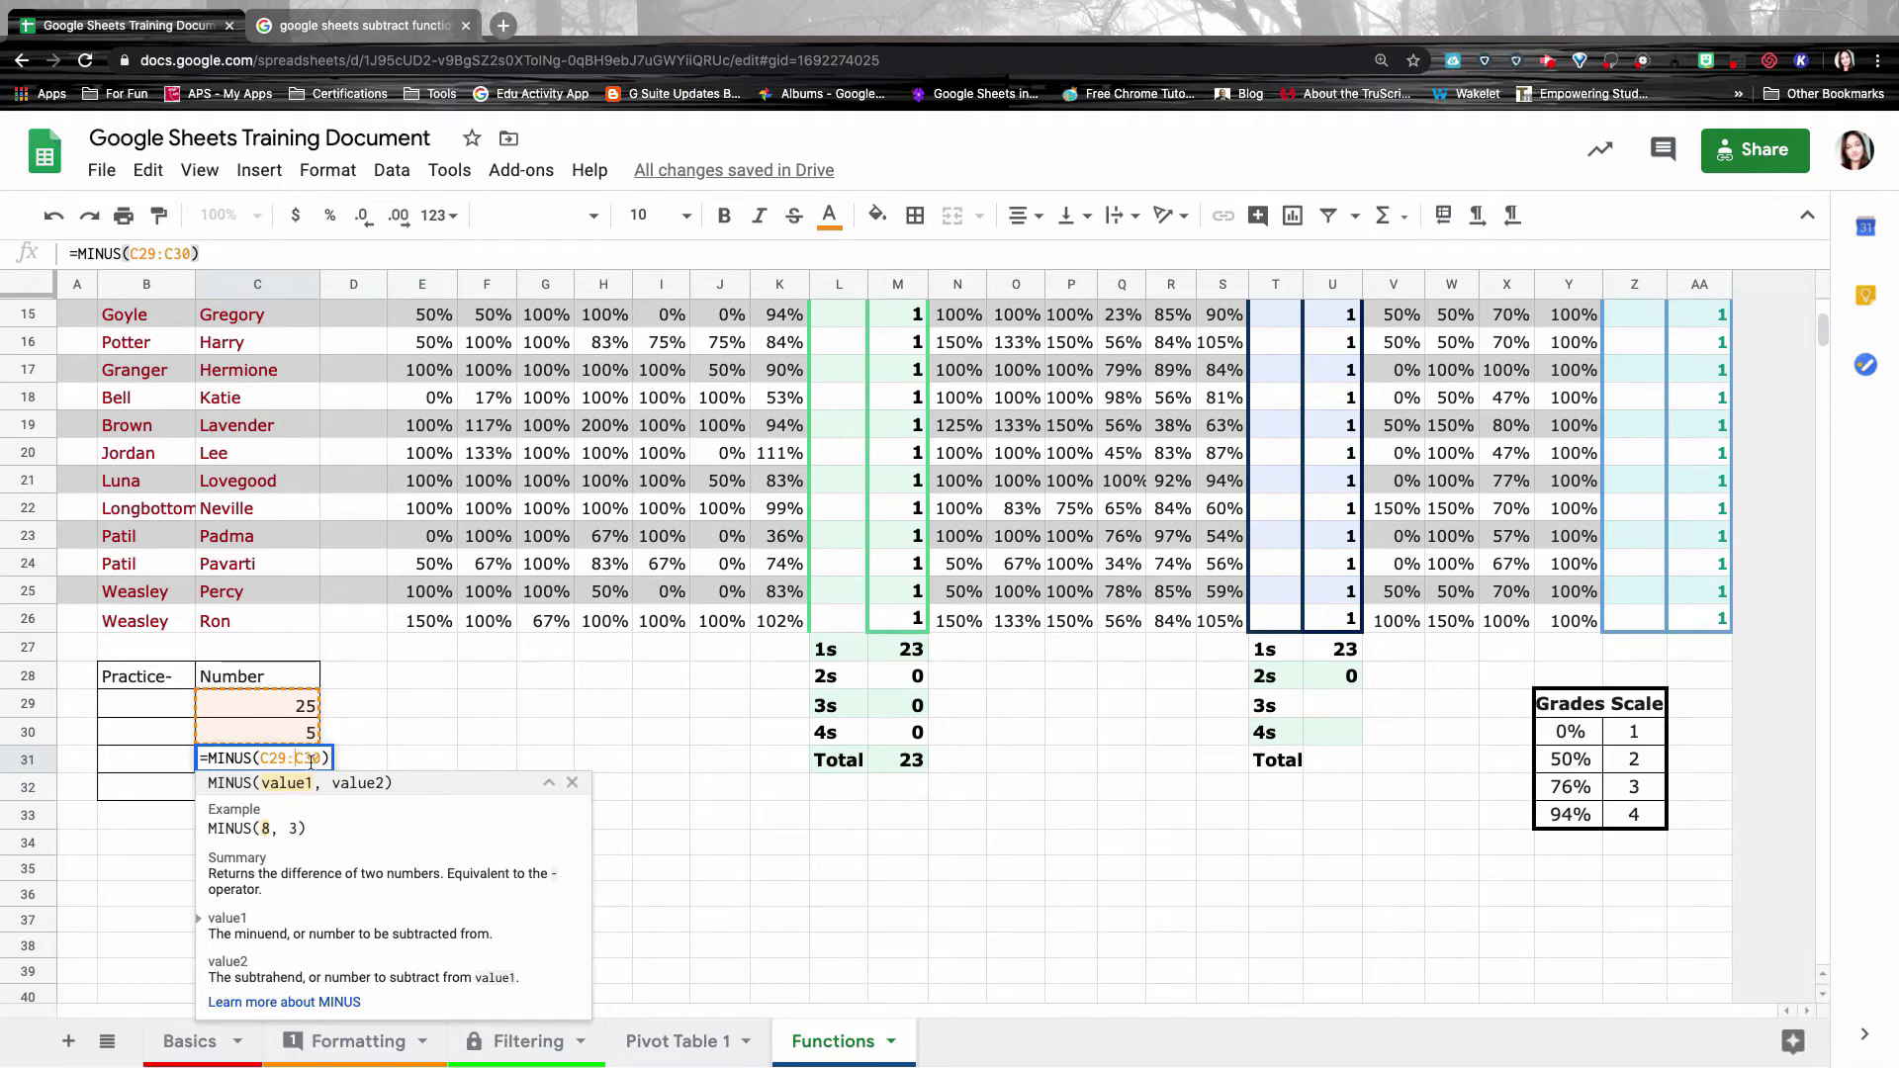
key("BackSpace")
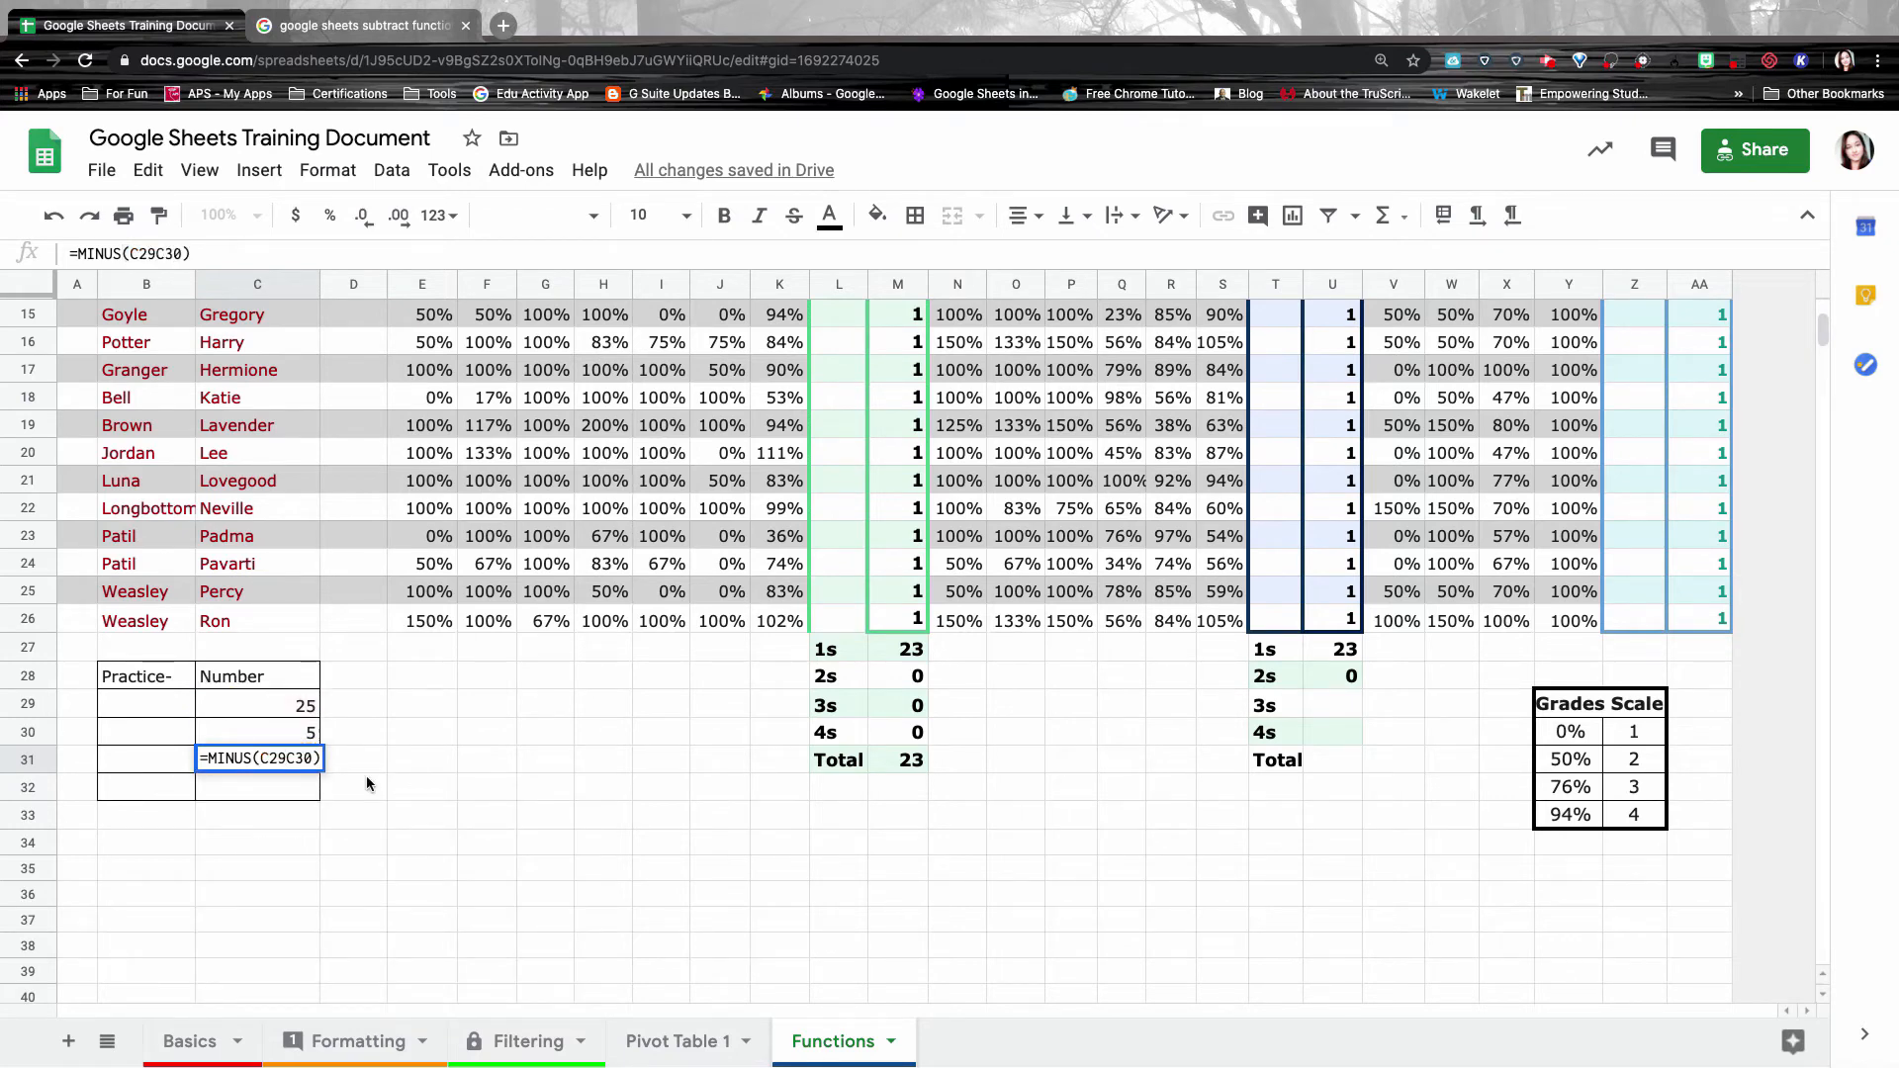
type(",")
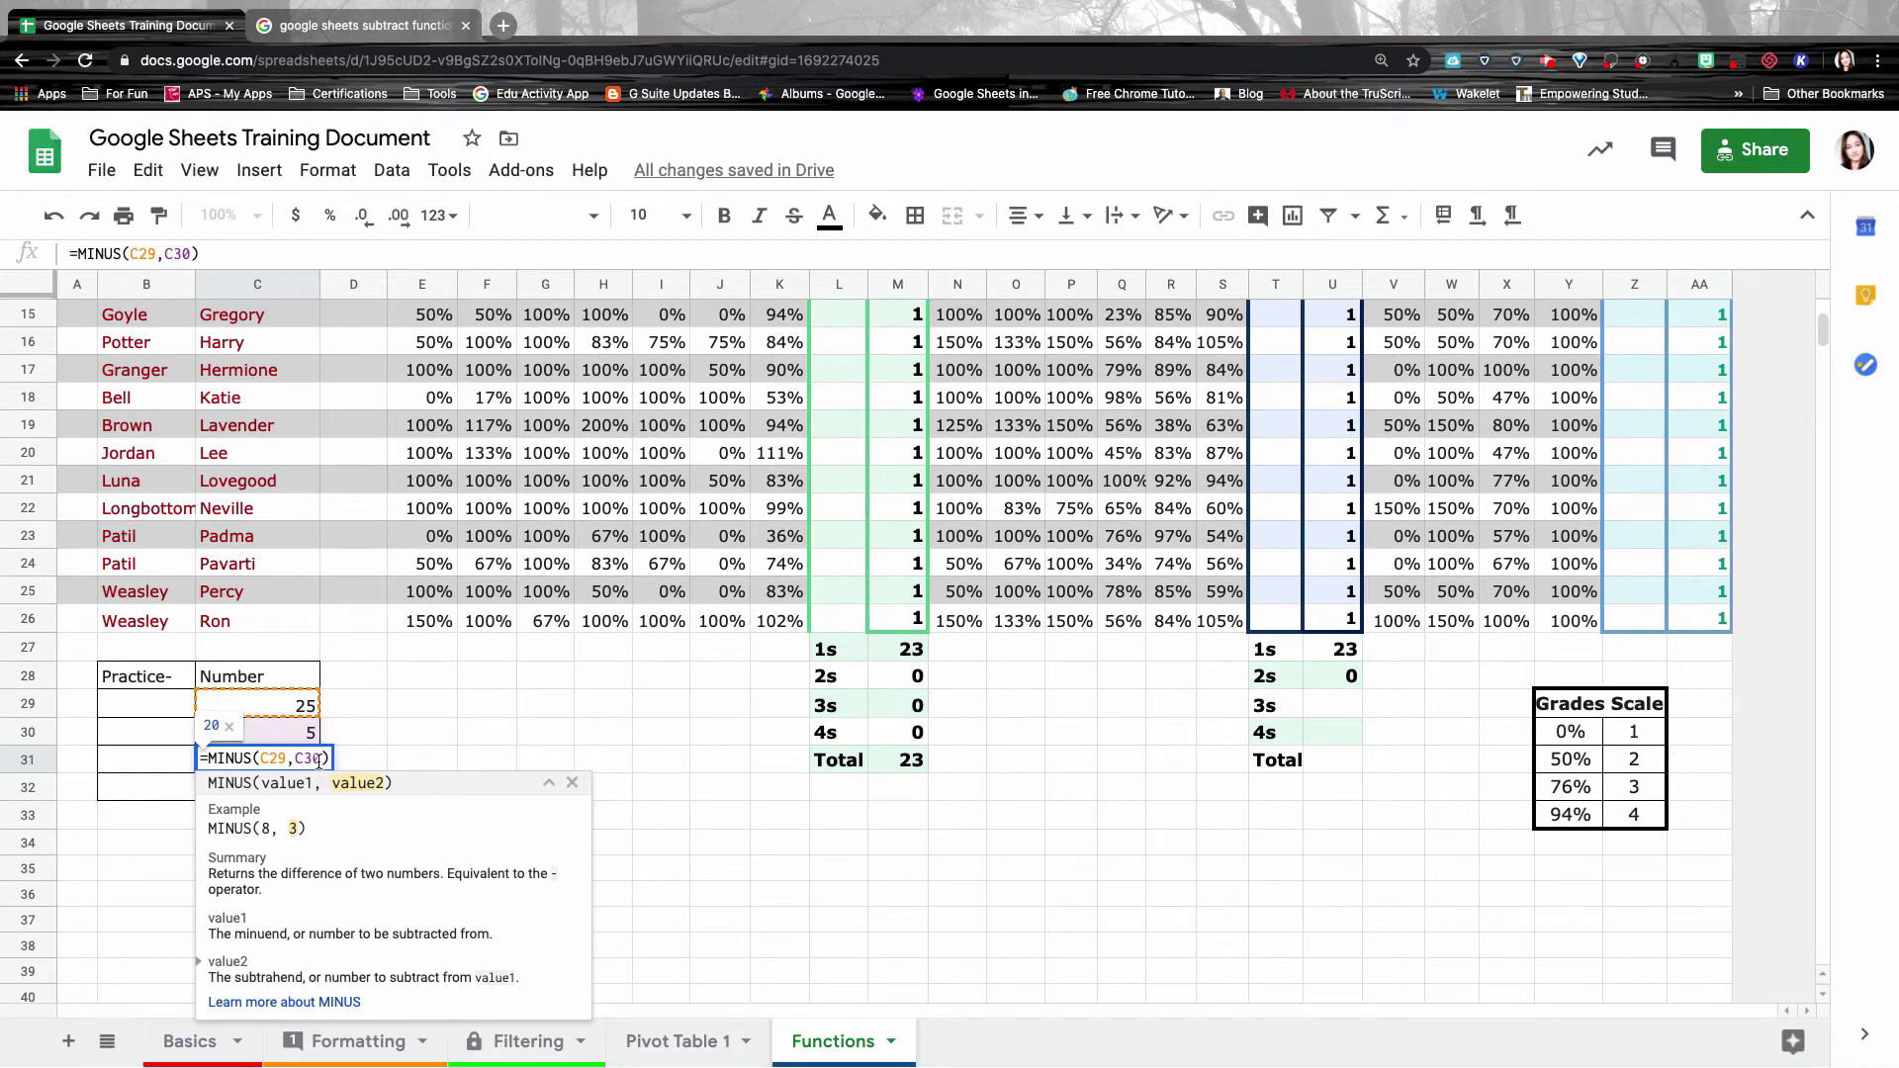
key("Return")
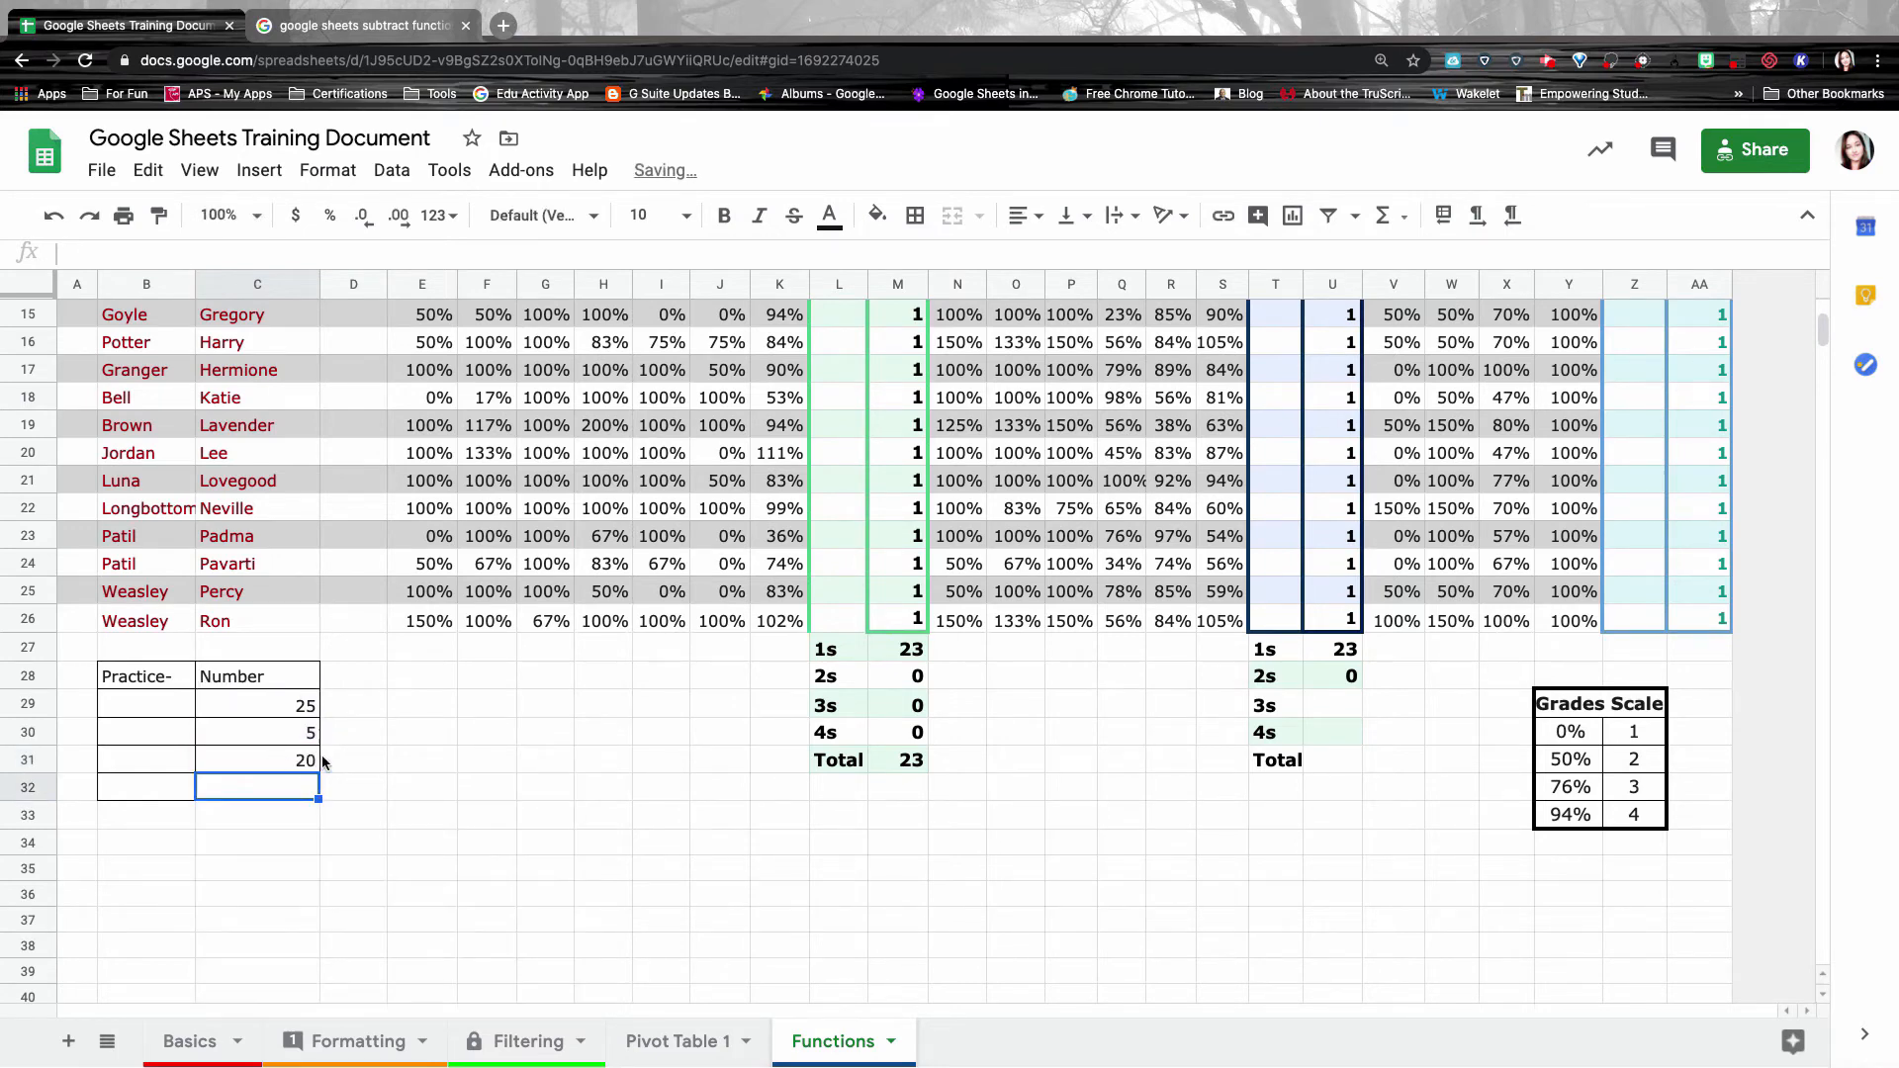
Swap the function to MULTIPLY, then DIVIDE, committing =DIVIDE(C29,C30).
double_click(291, 760)
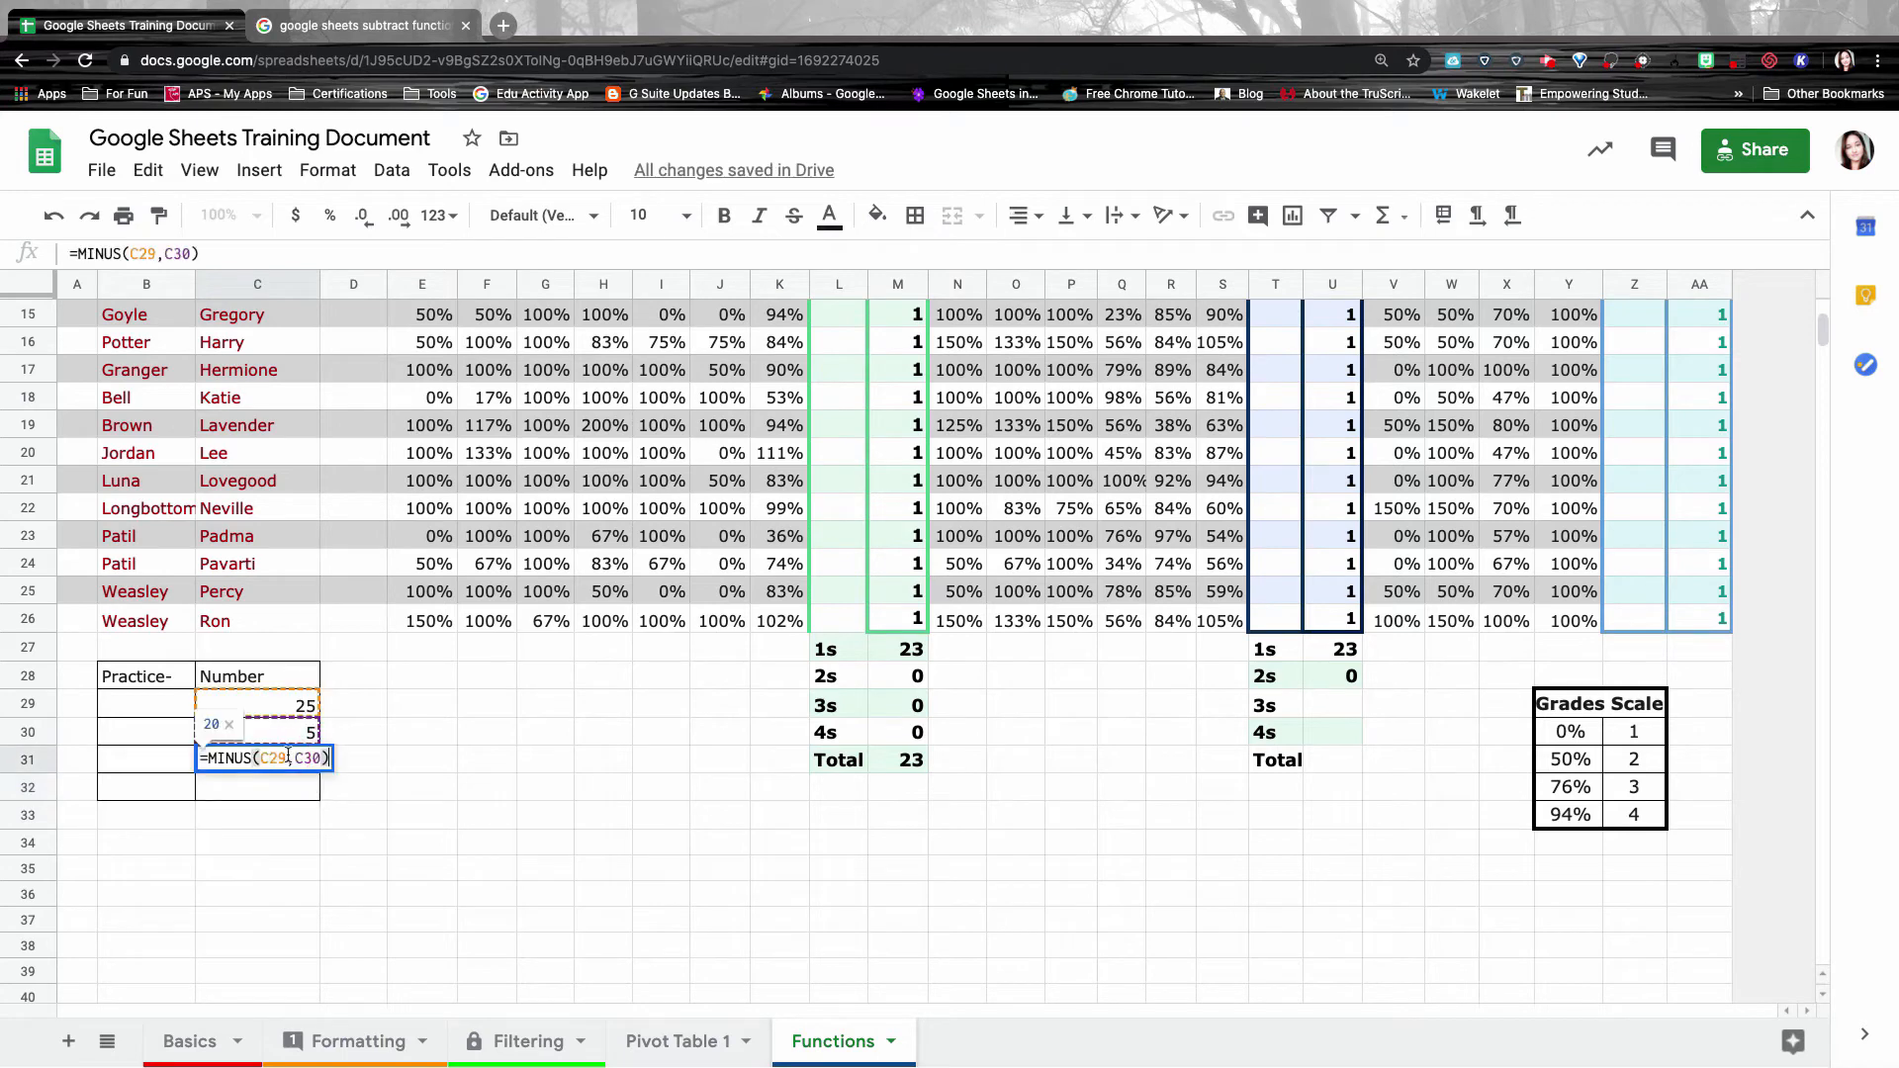
double_click(213, 758)
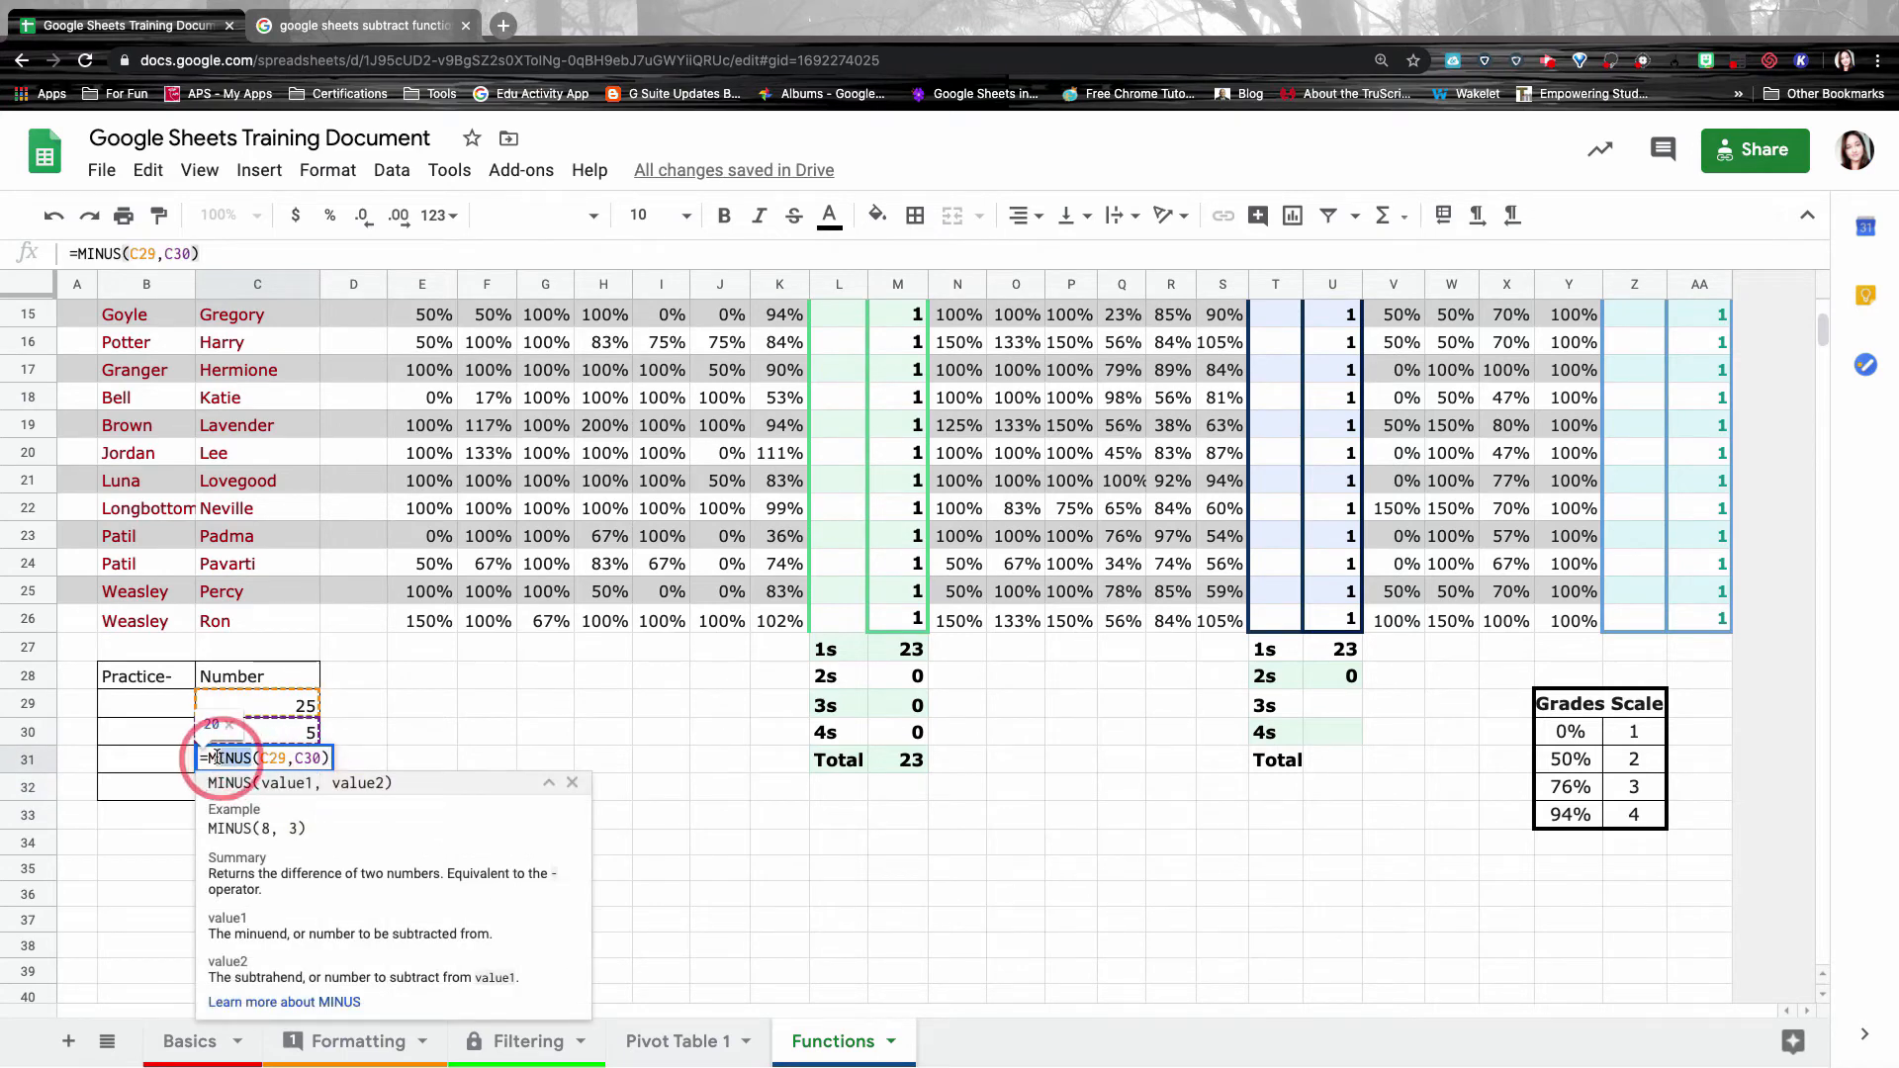
type("MULTI")
key("Tab")
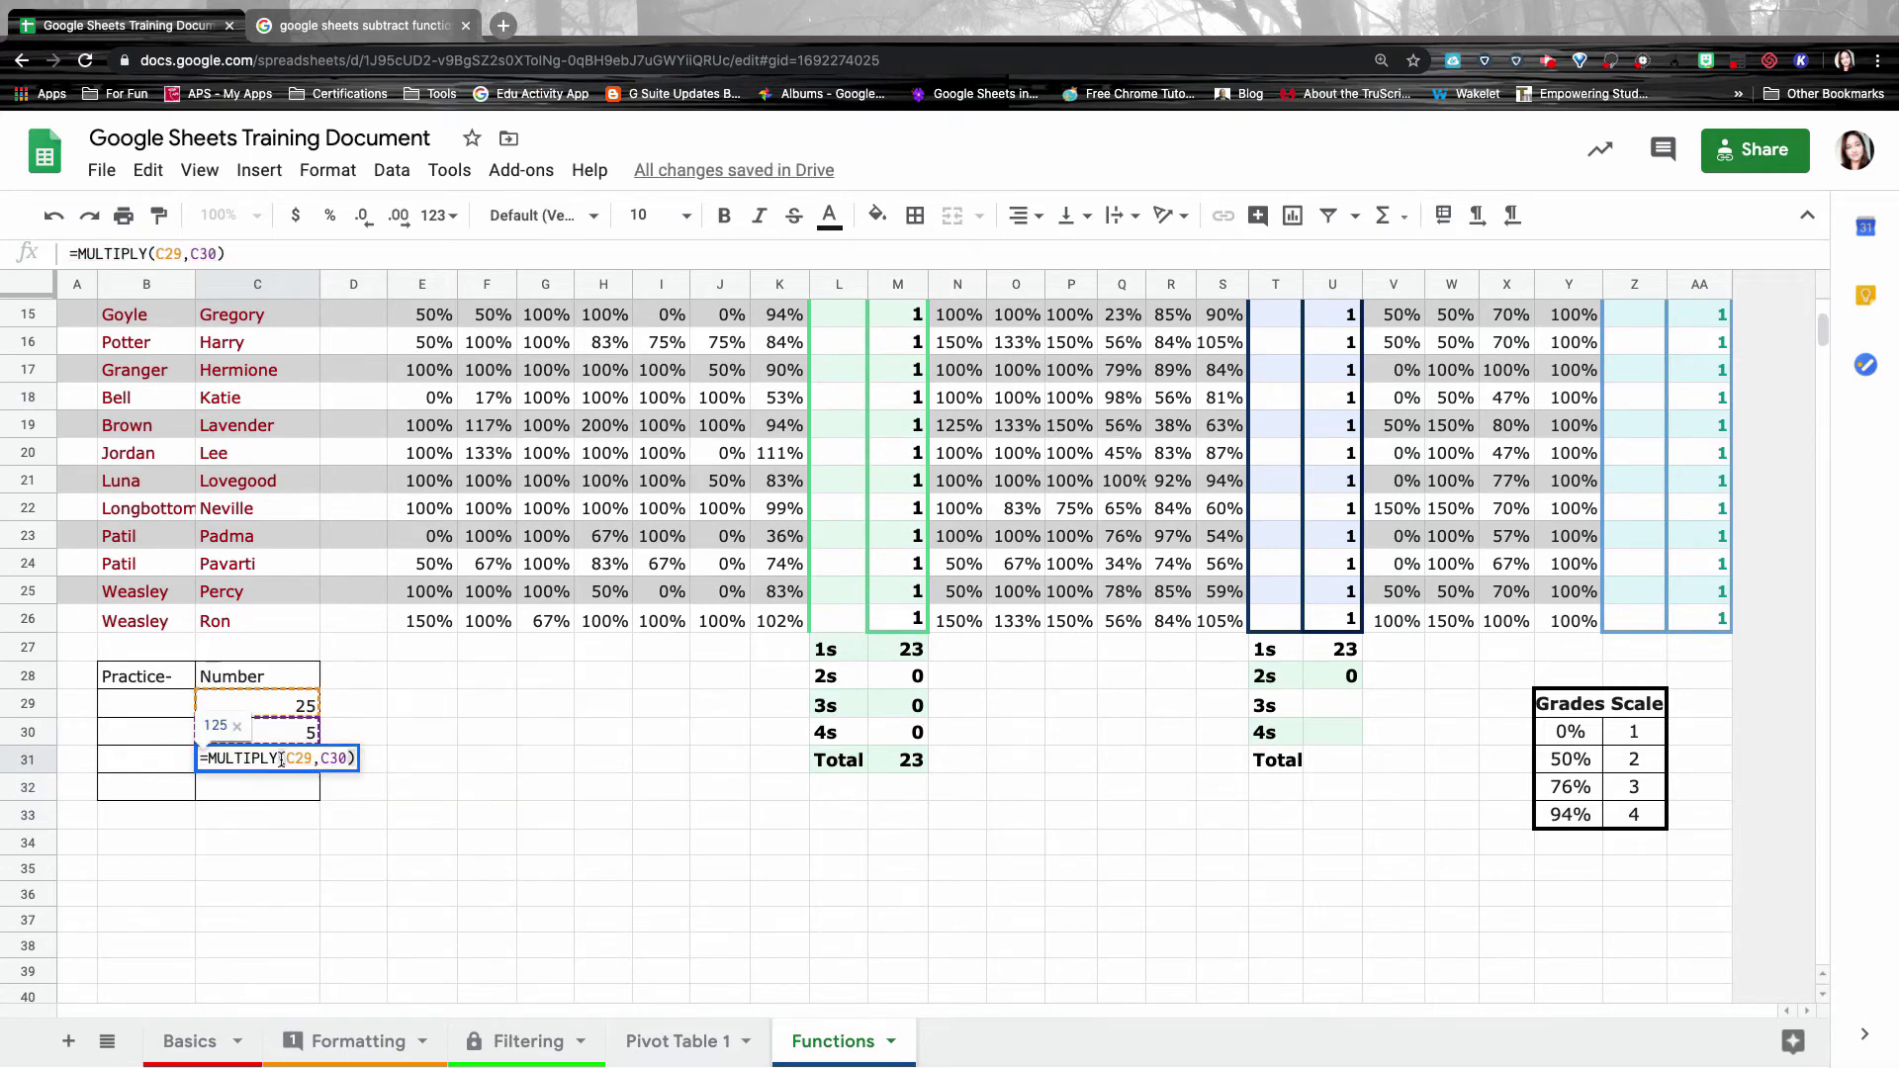
double_click(213, 758)
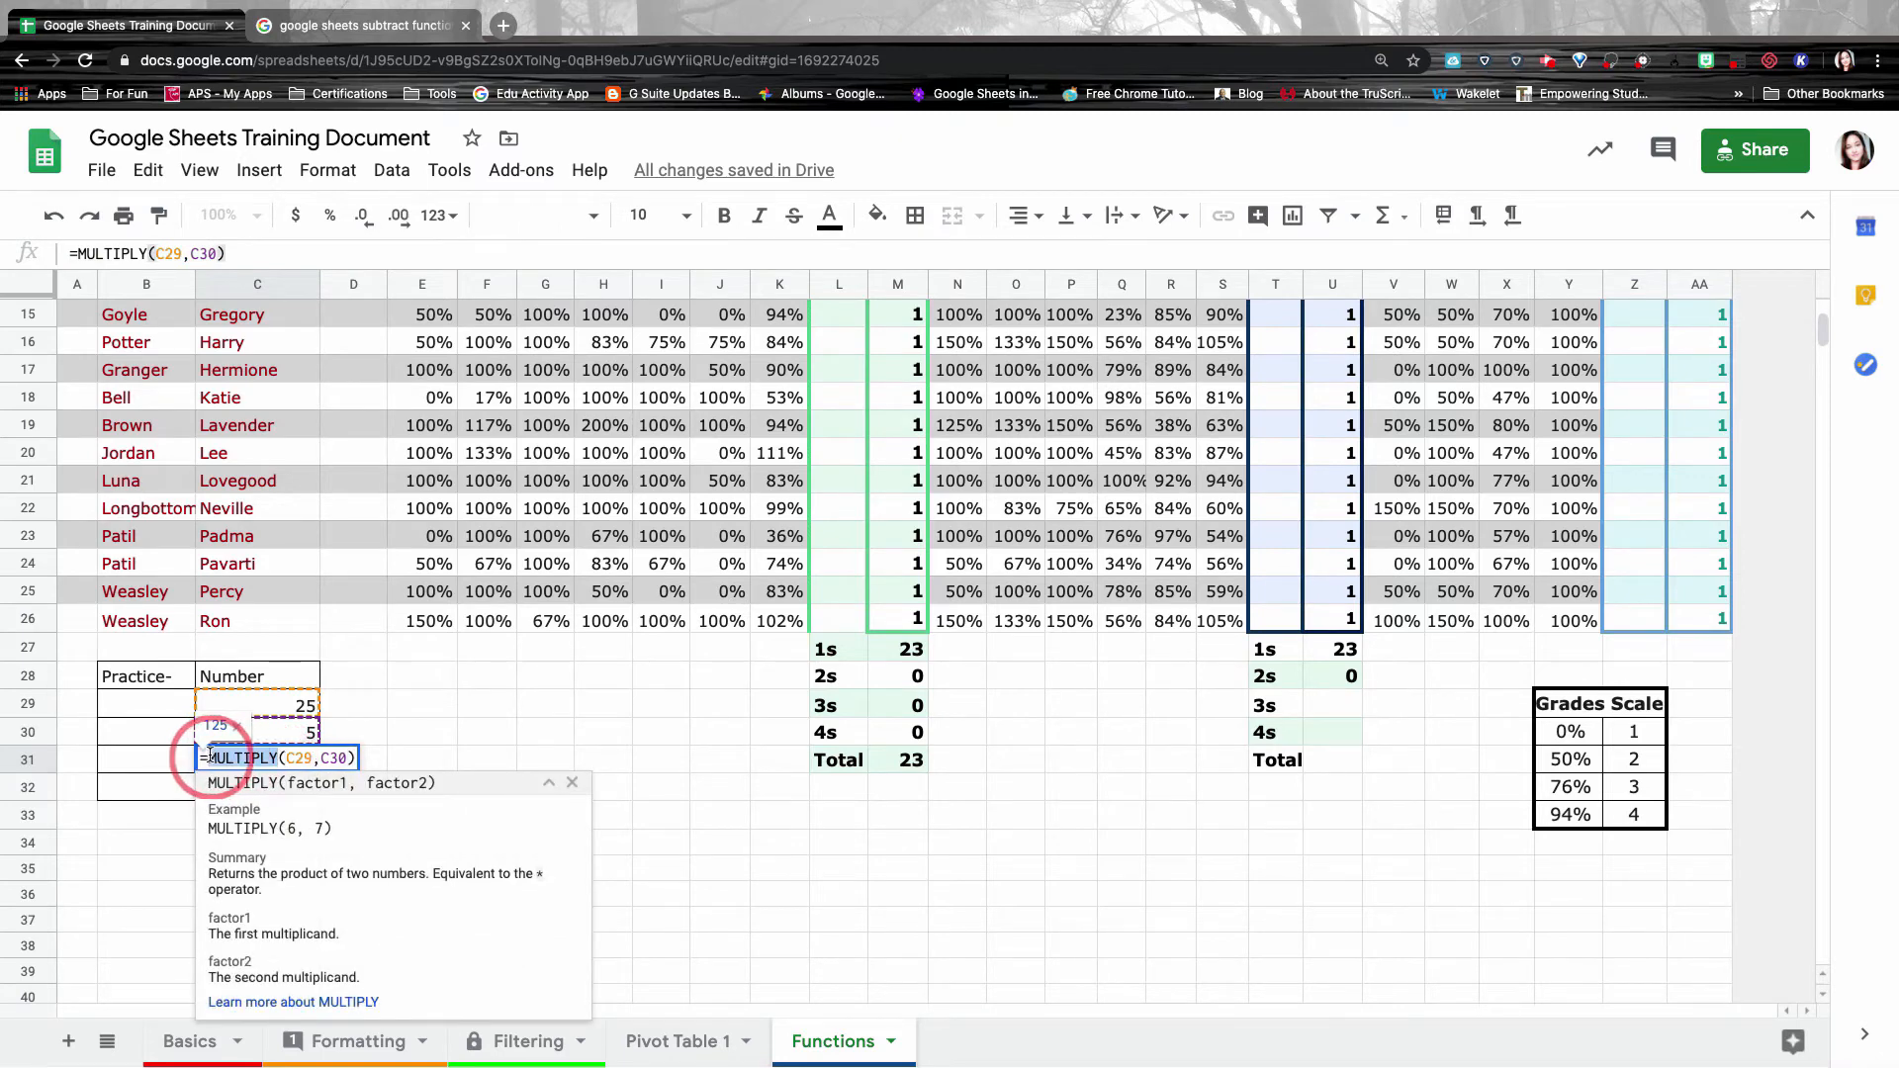
key("BackSpace")
type("DIVIDE")
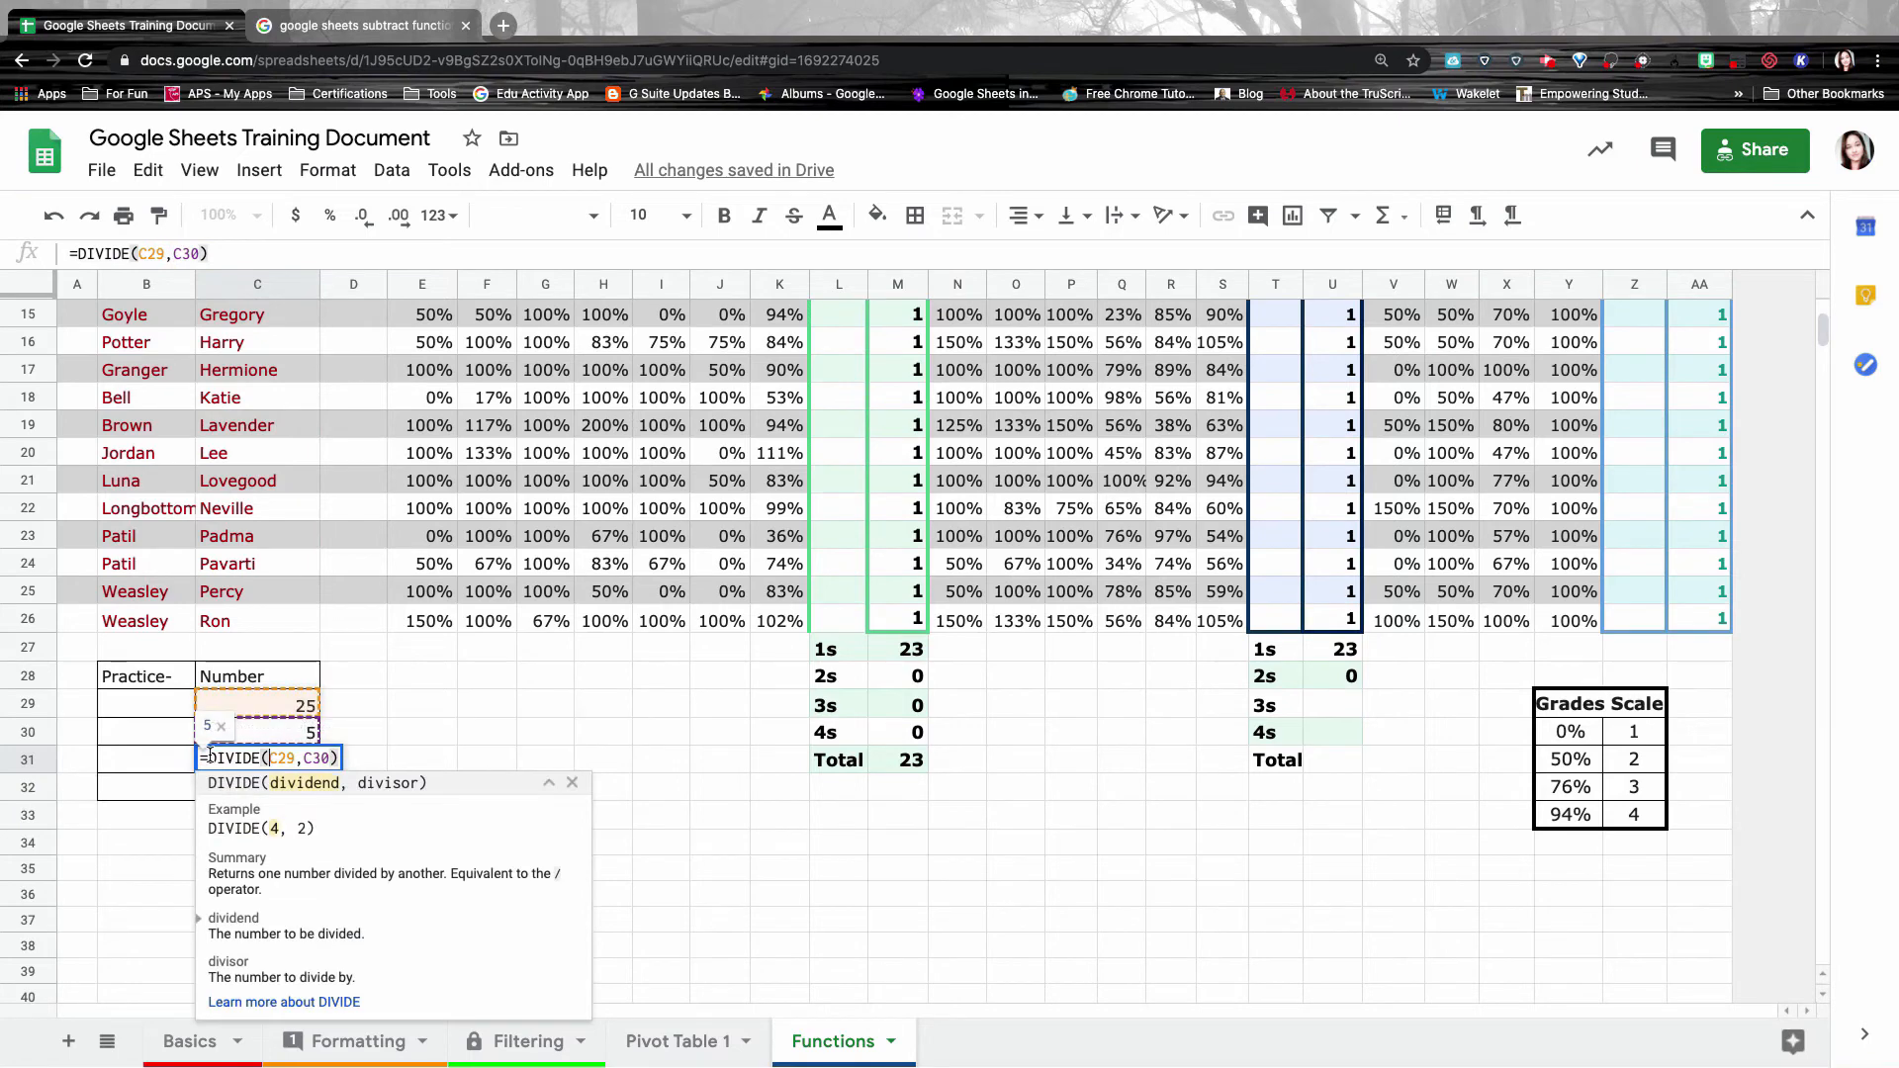
key("Return")
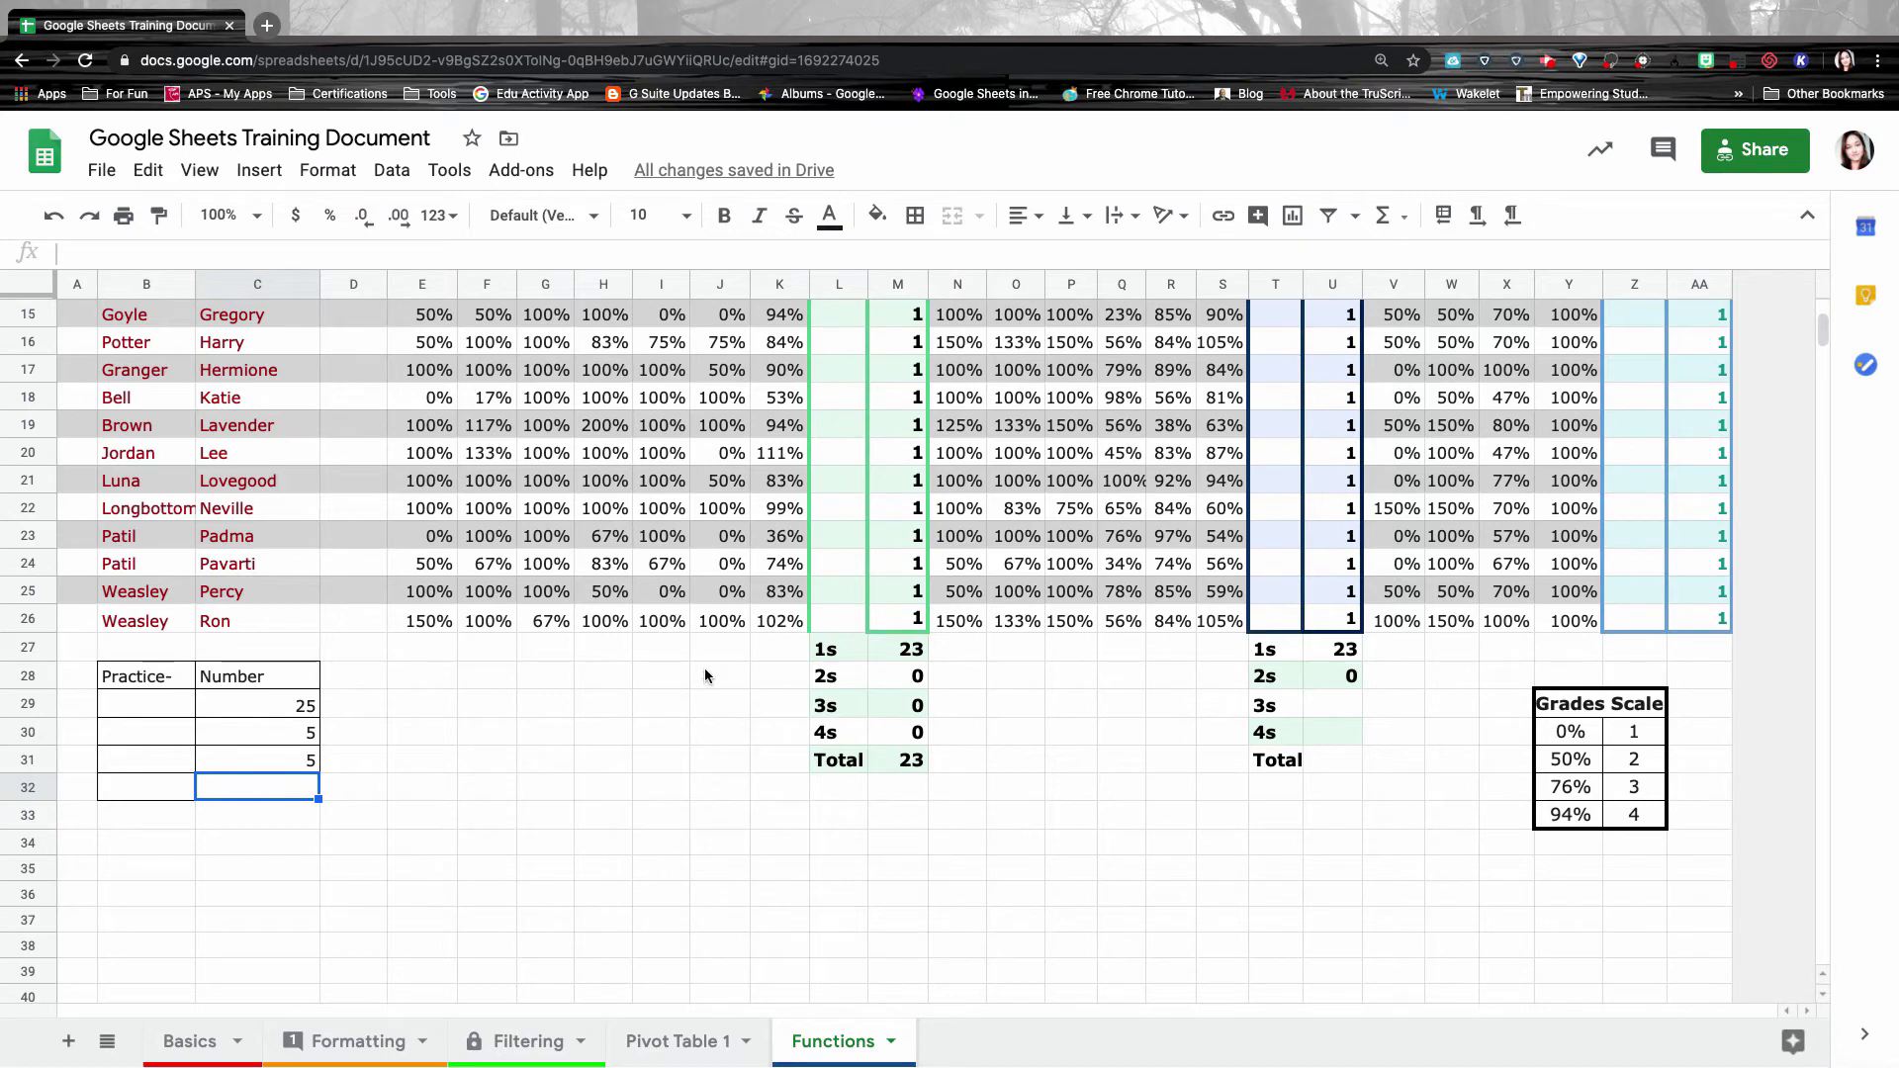
scroll(704, 667, "up", 10)
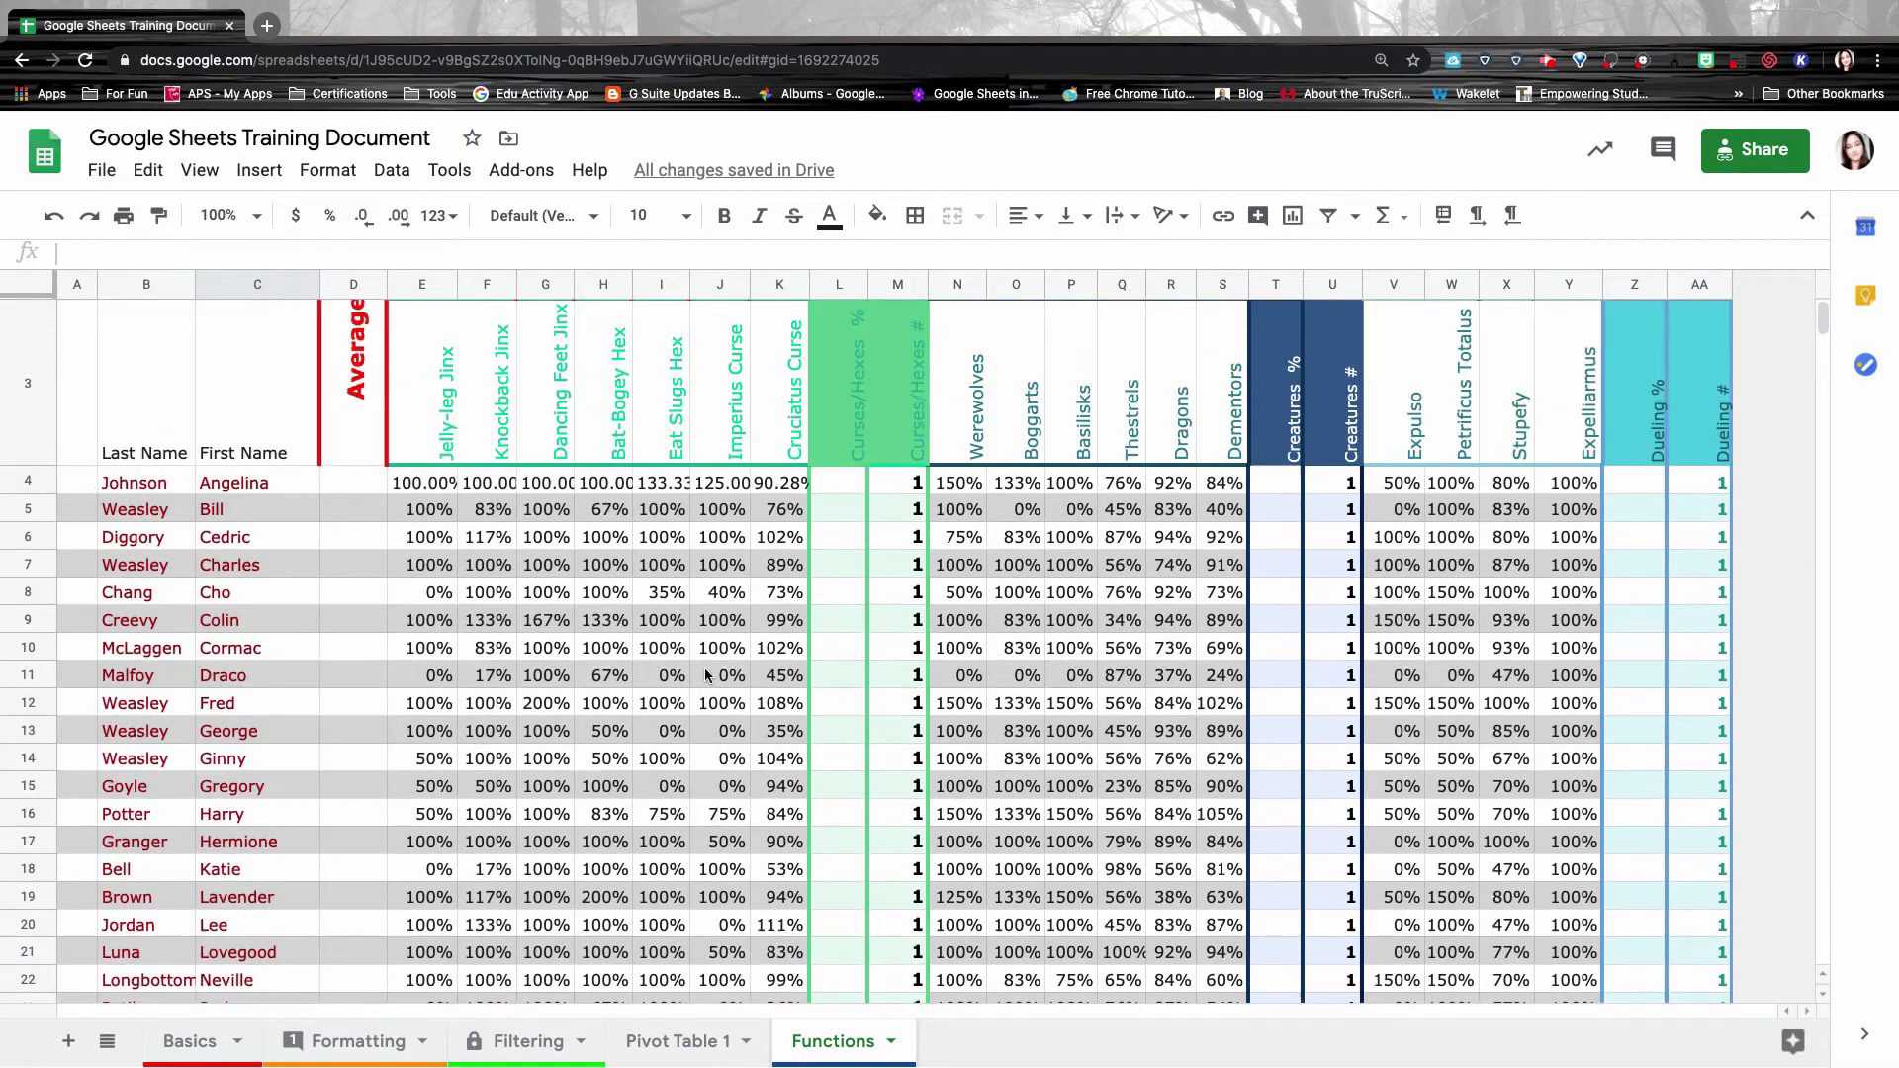
scroll(706, 676, "up", 2)
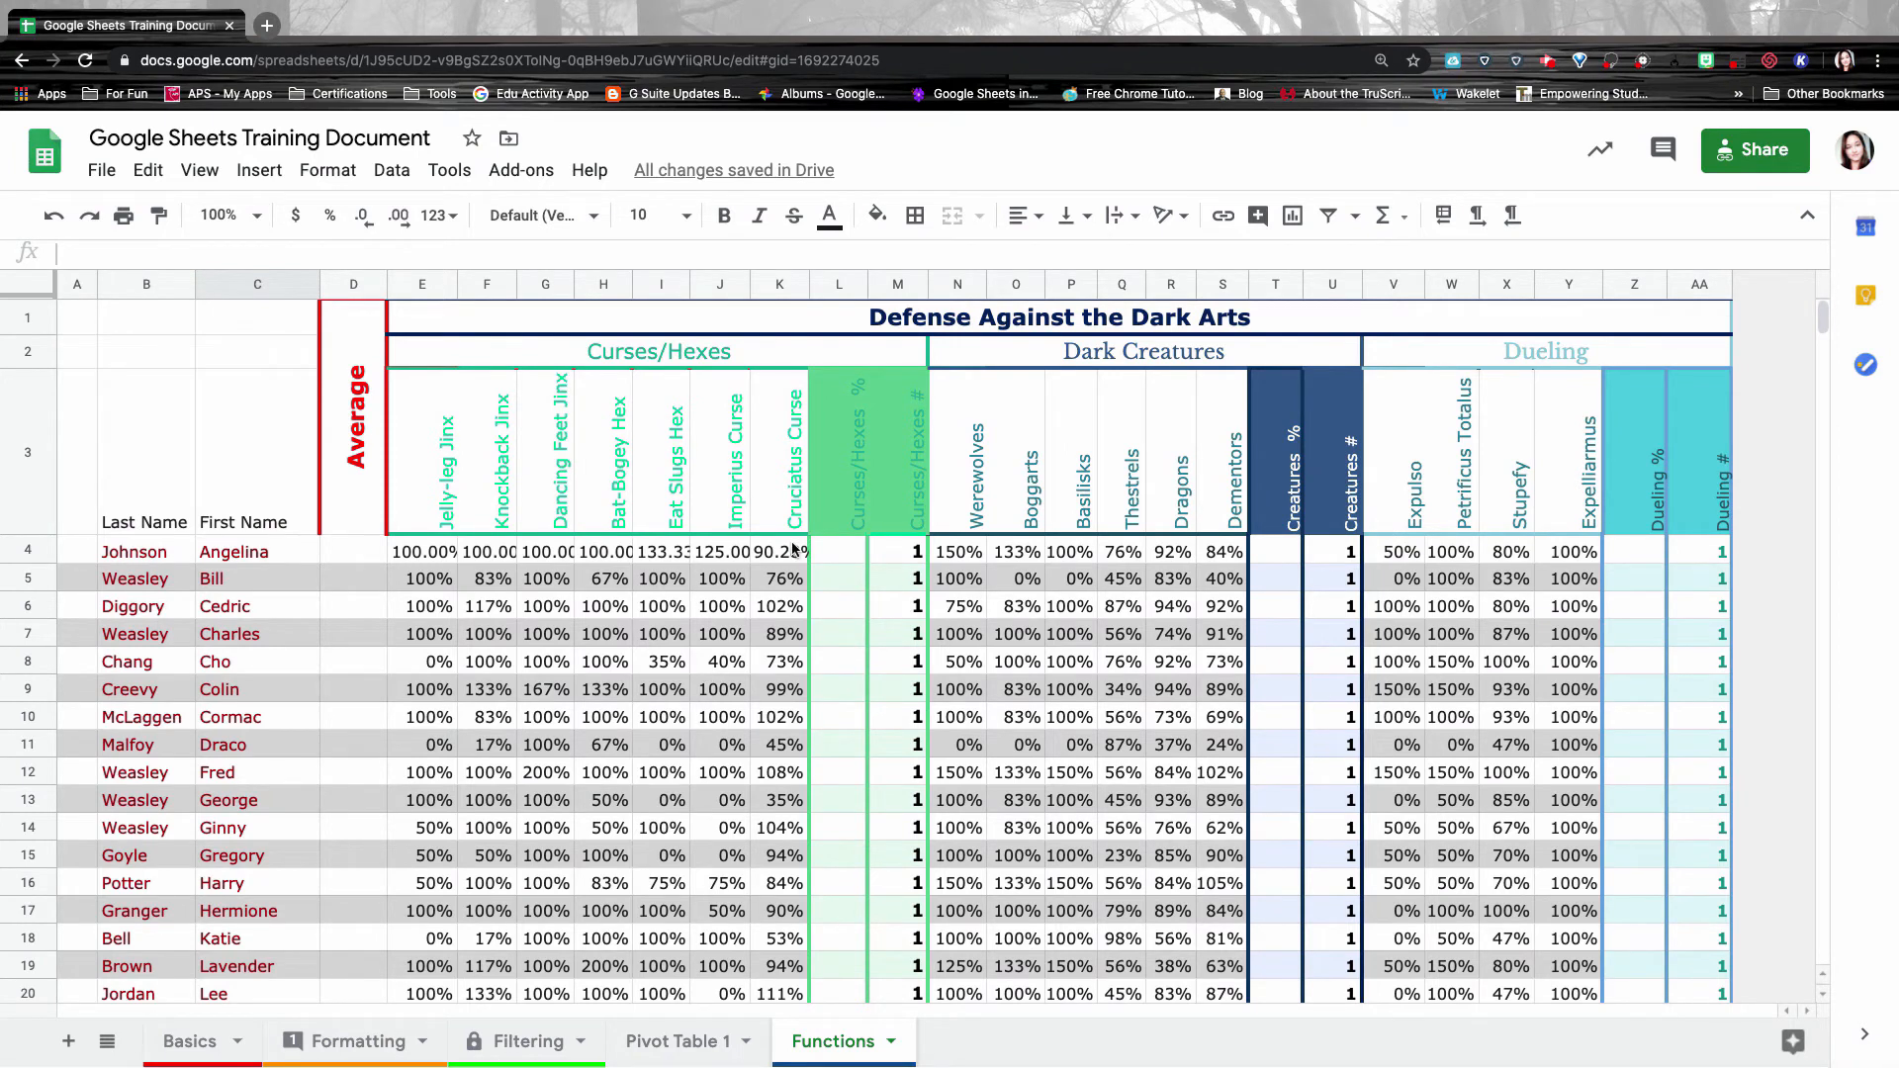
left_click(847, 553)
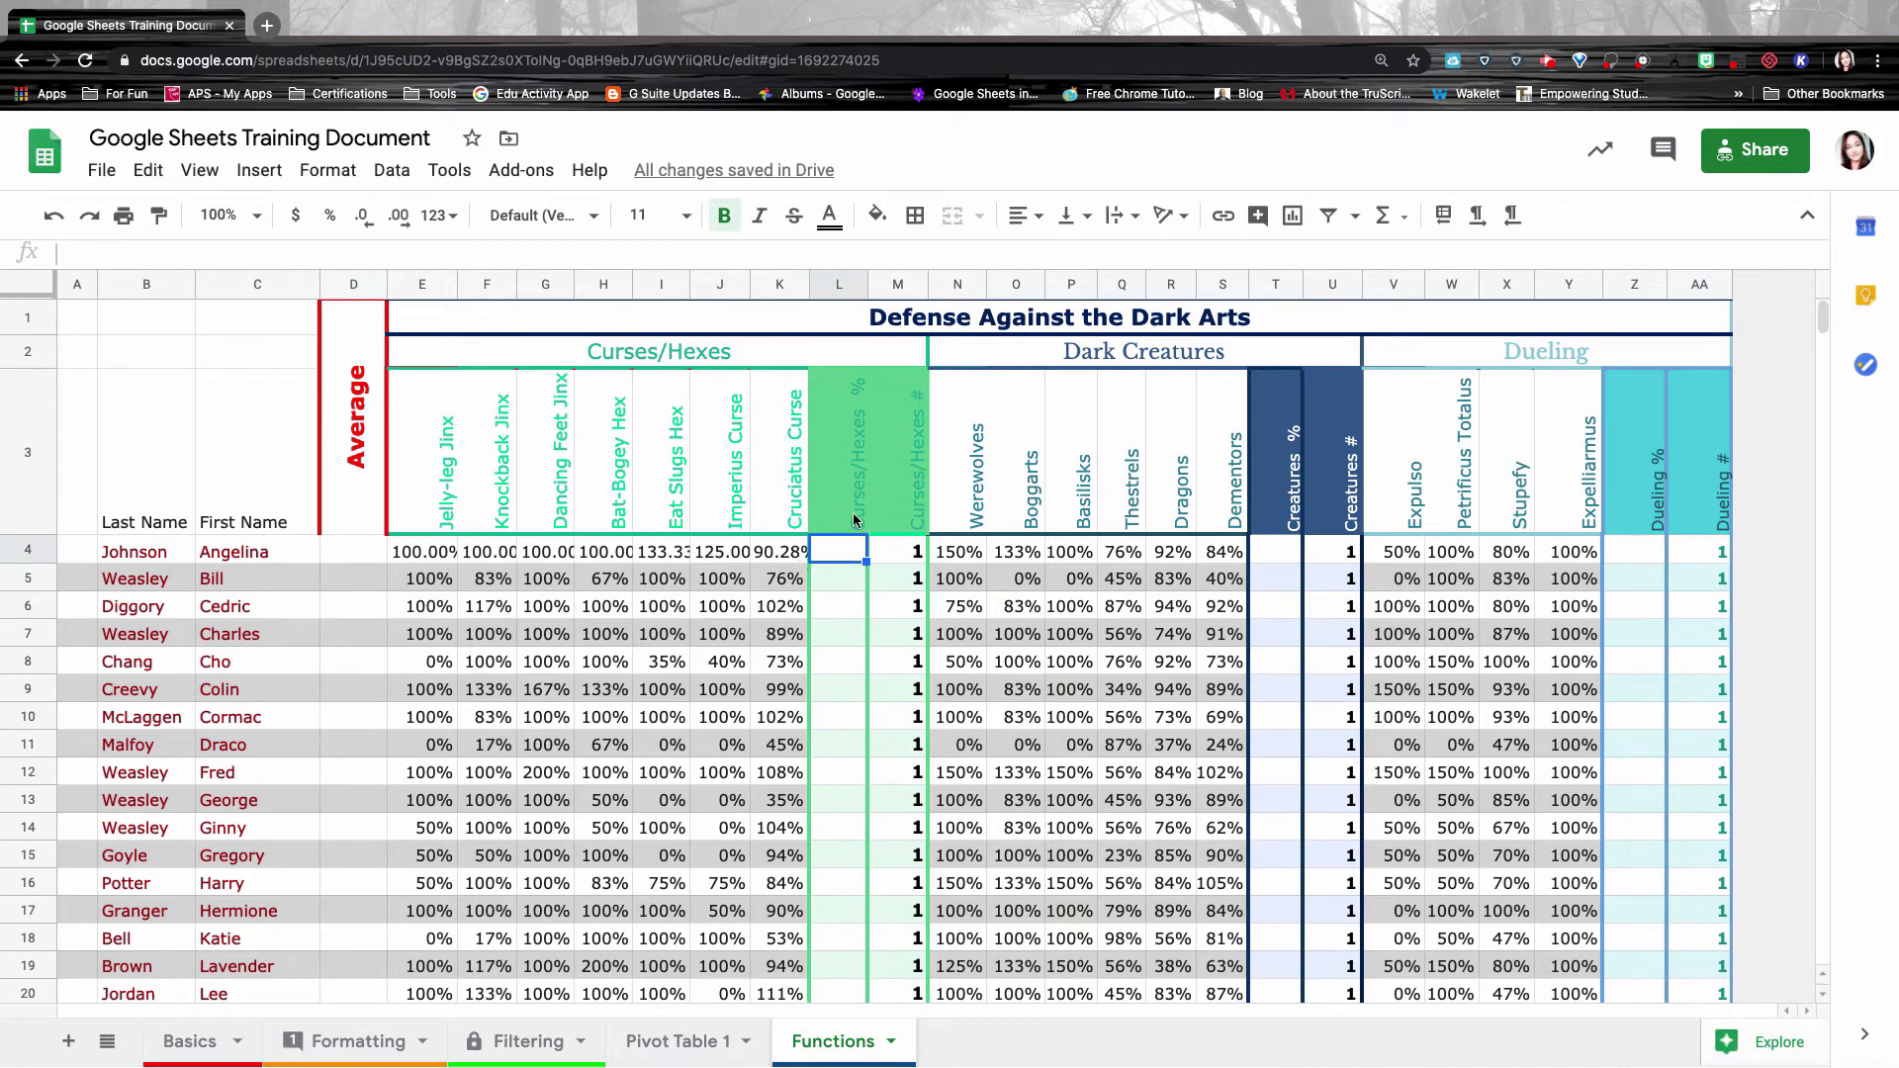
left_click(433, 559)
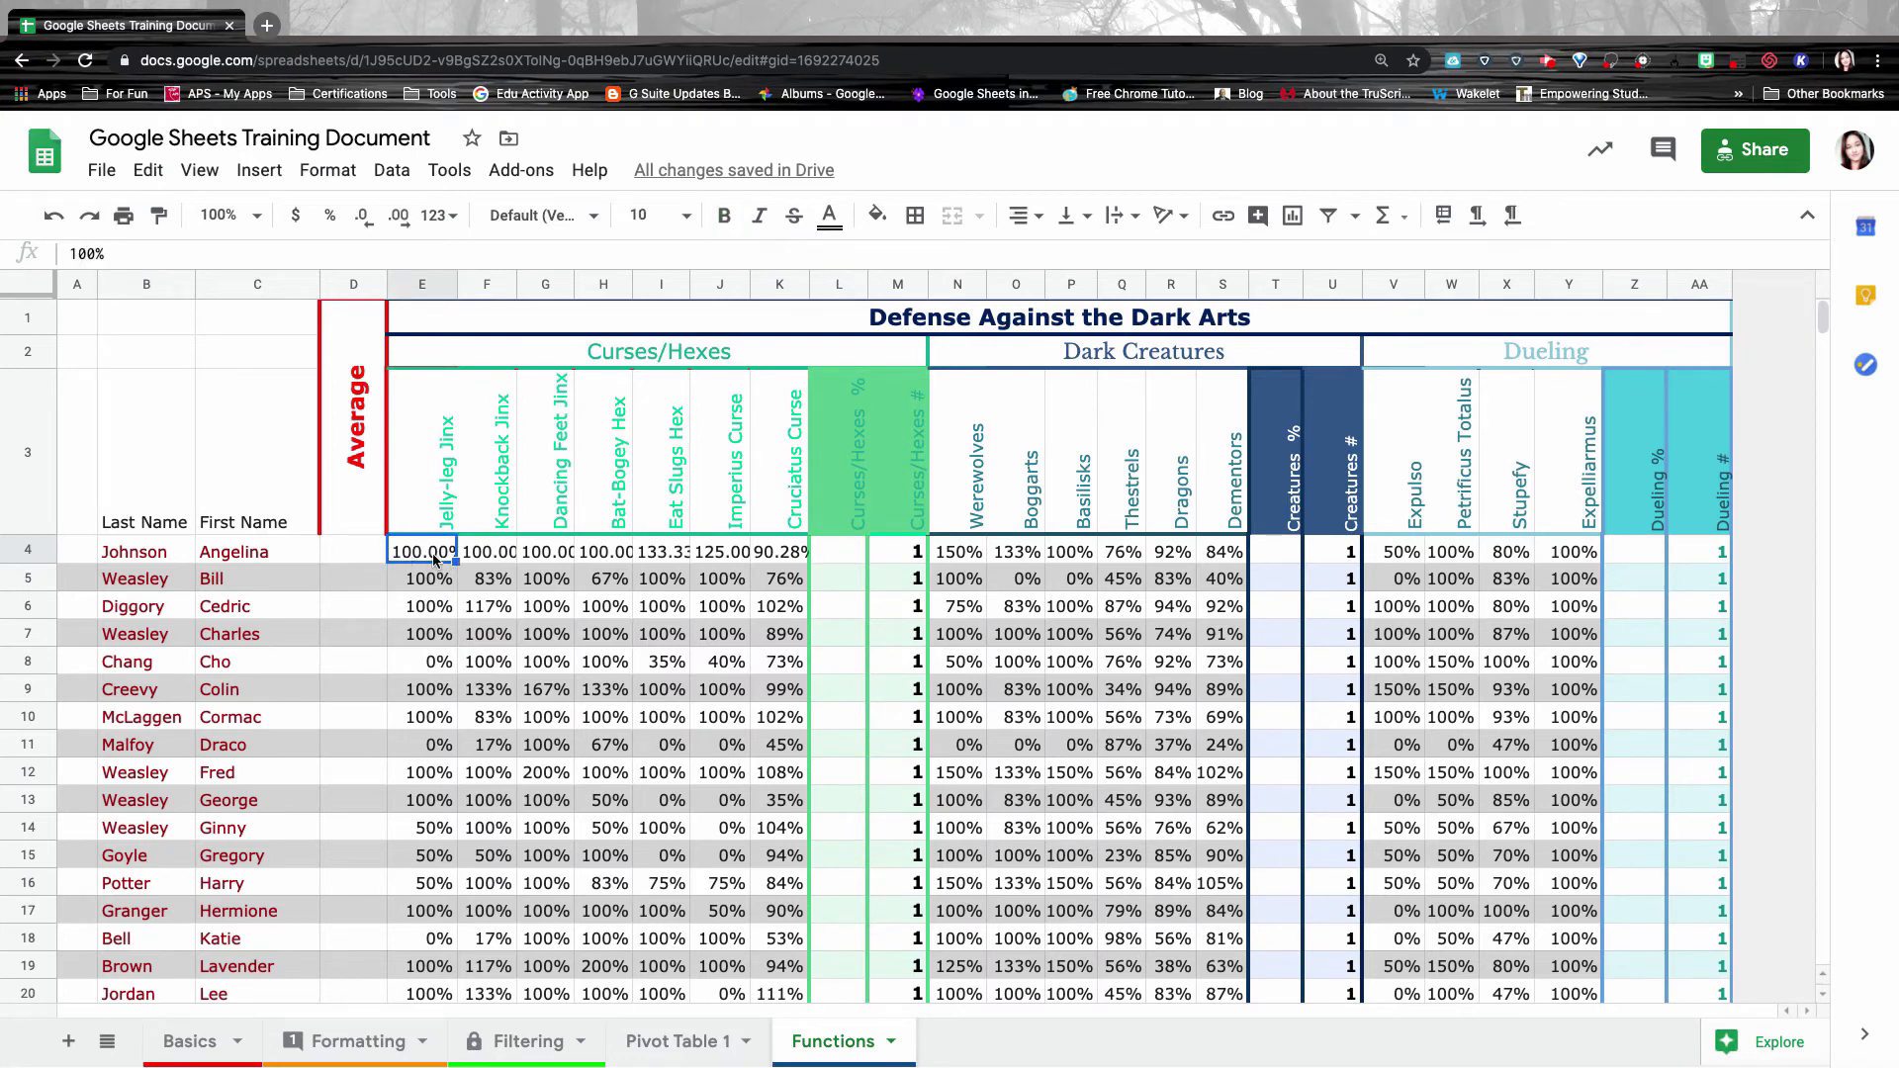
left_click(440, 582)
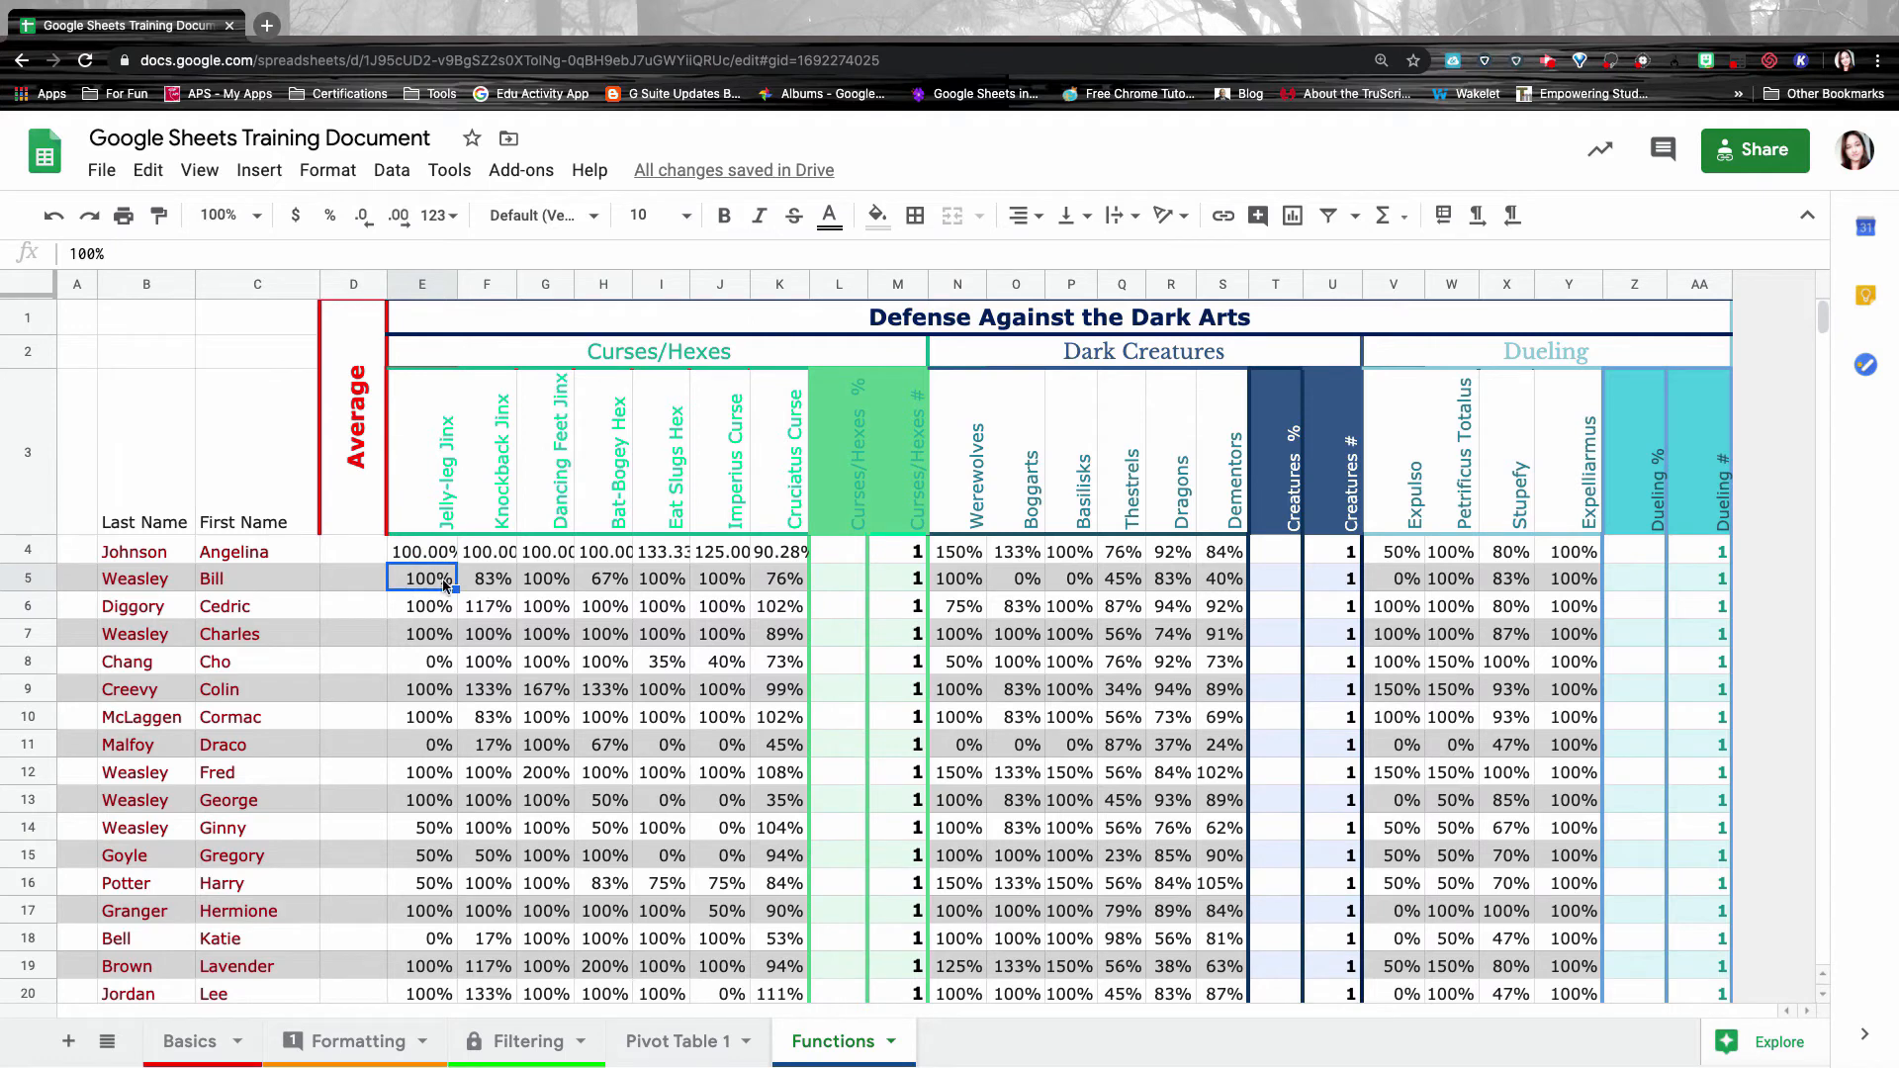
left_click(428, 557)
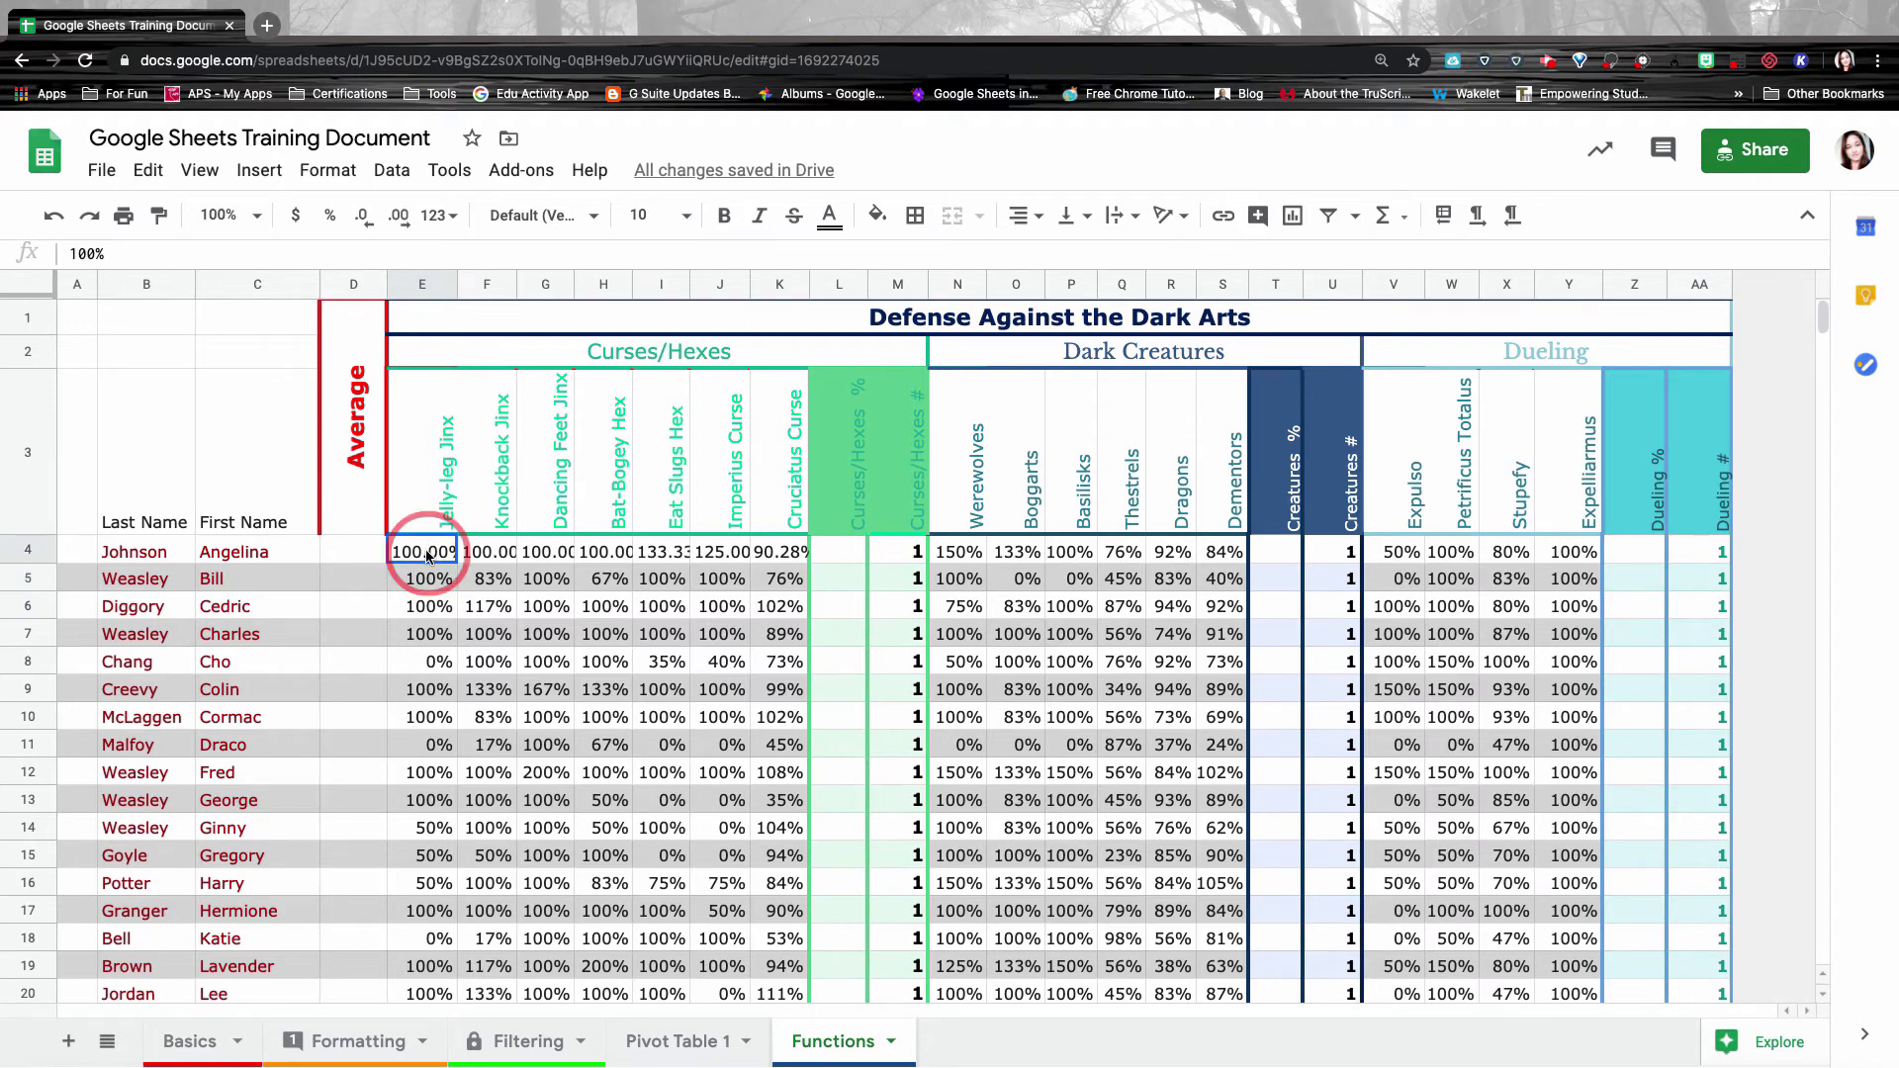
left_click_drag(428, 557, 777, 555)
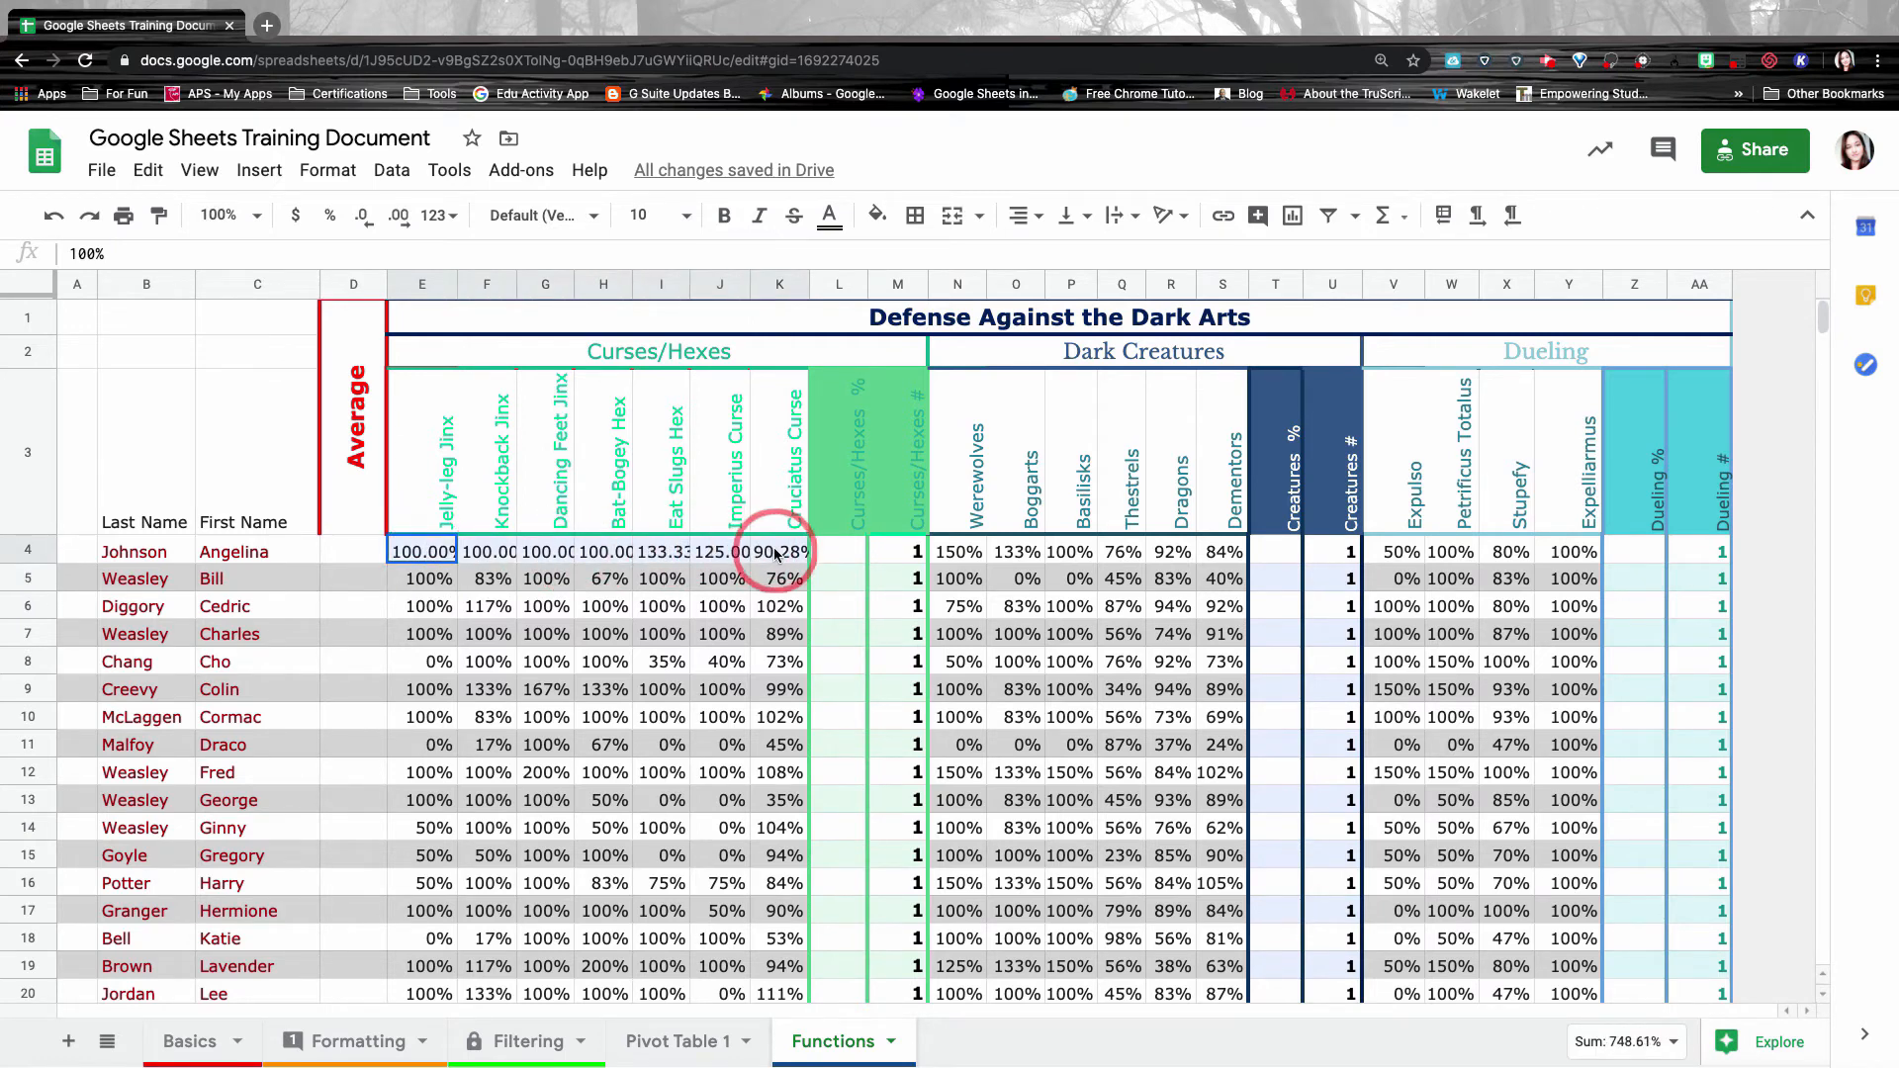
Browse the Format number options and the number format list without changing anything.
left_click(334, 174)
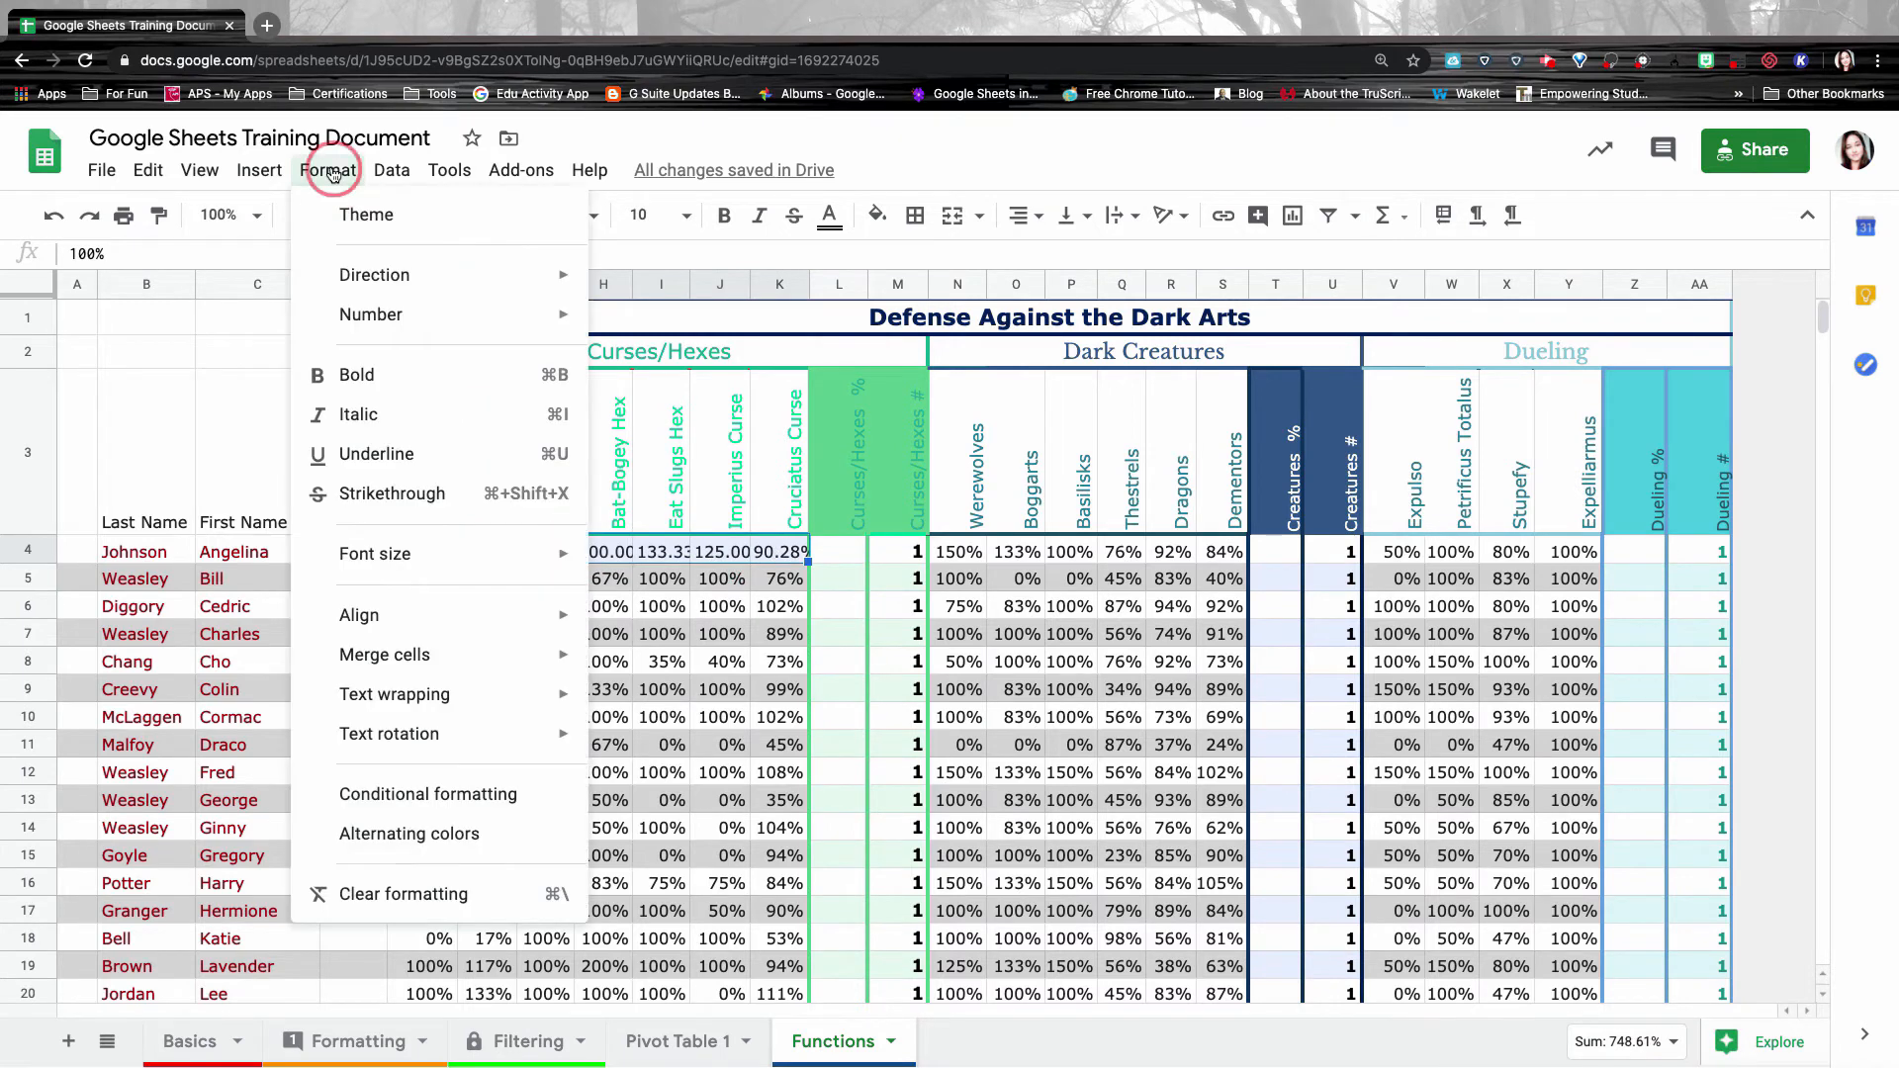
mouse_move(362, 332)
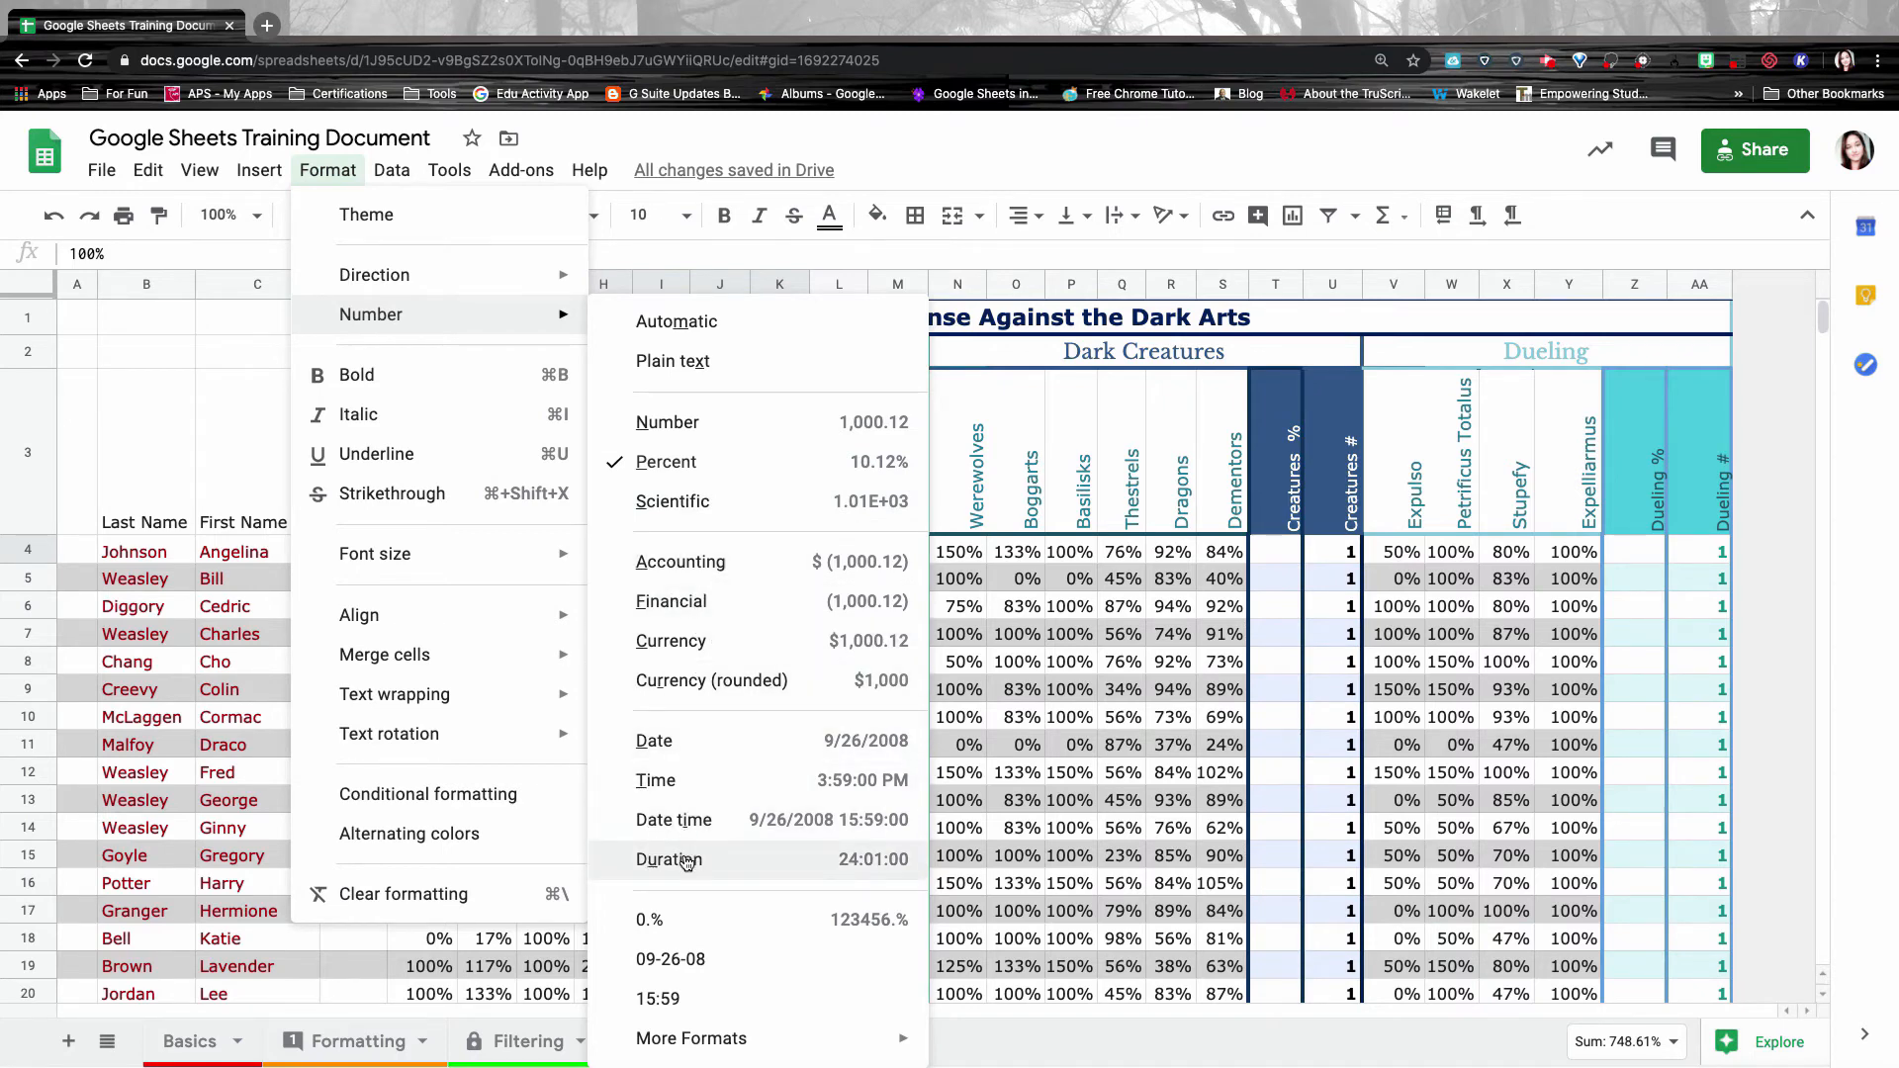
mouse_move(767, 1043)
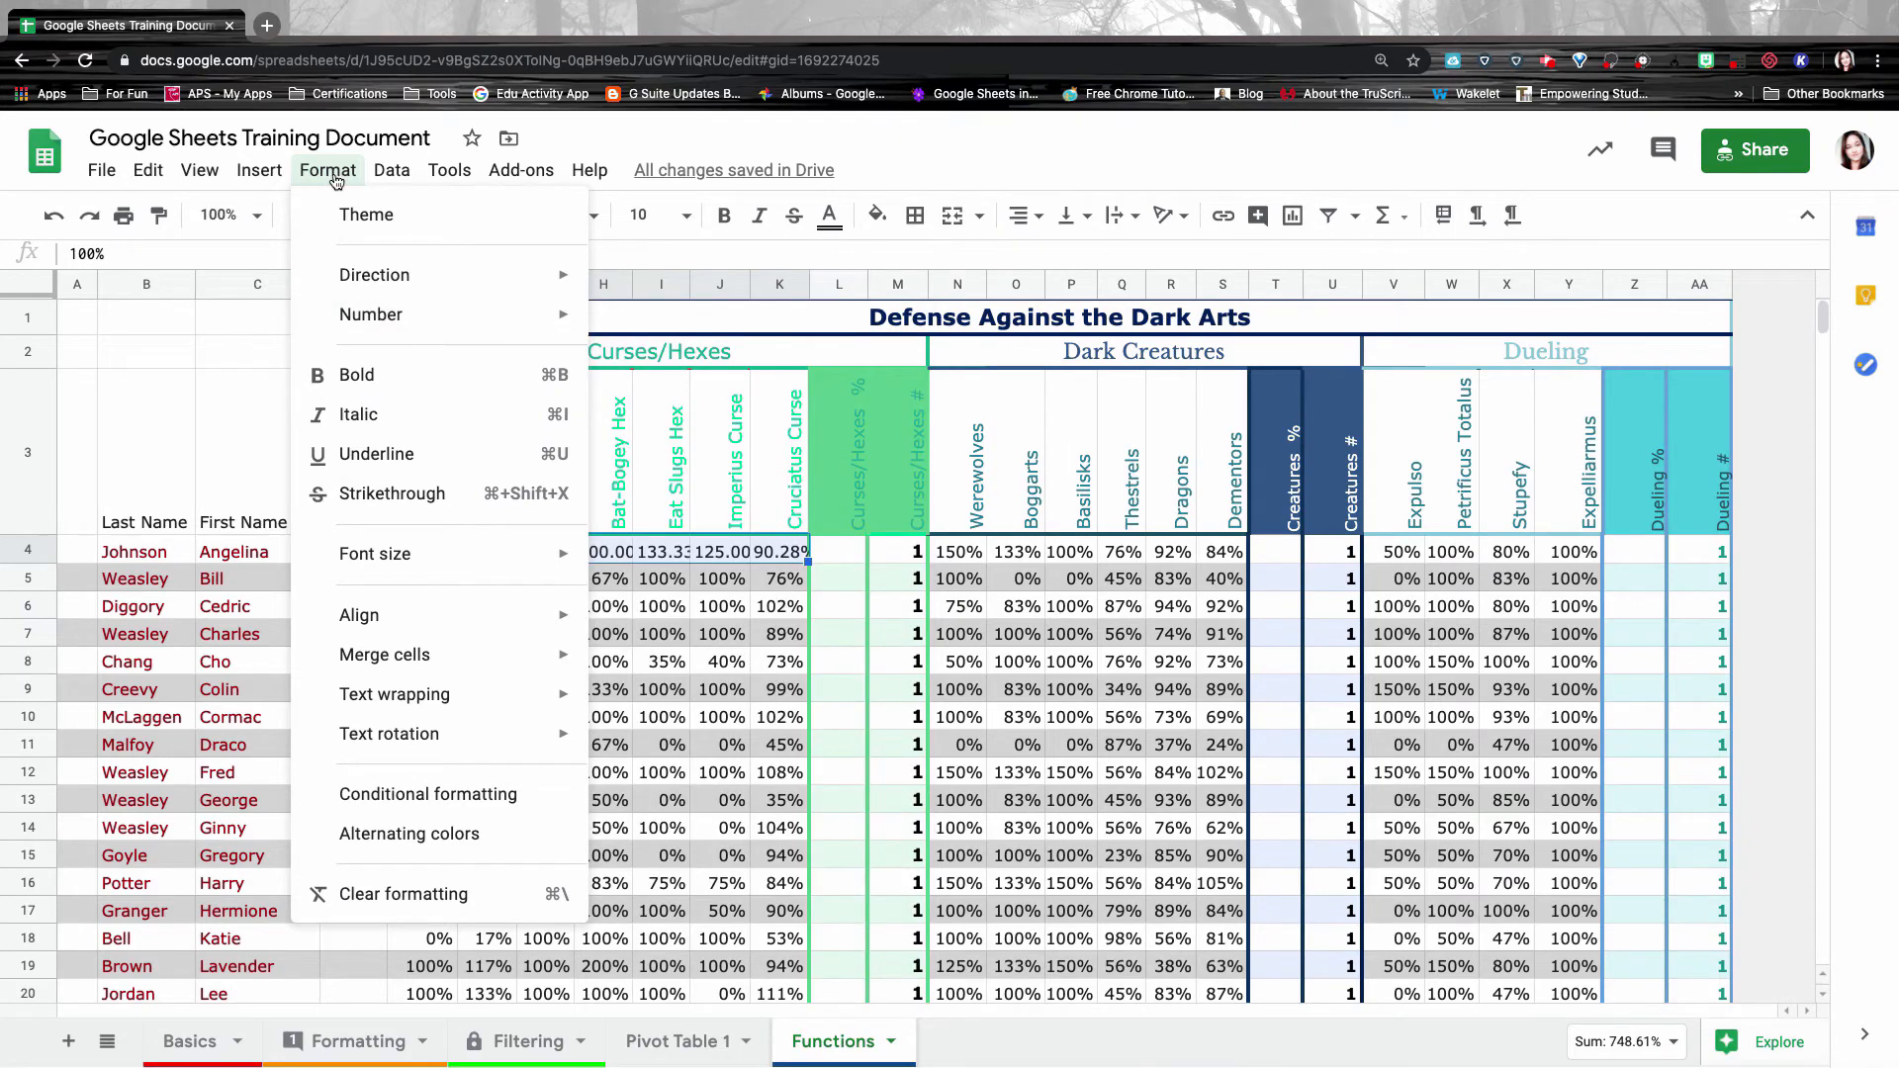
left_click(334, 176)
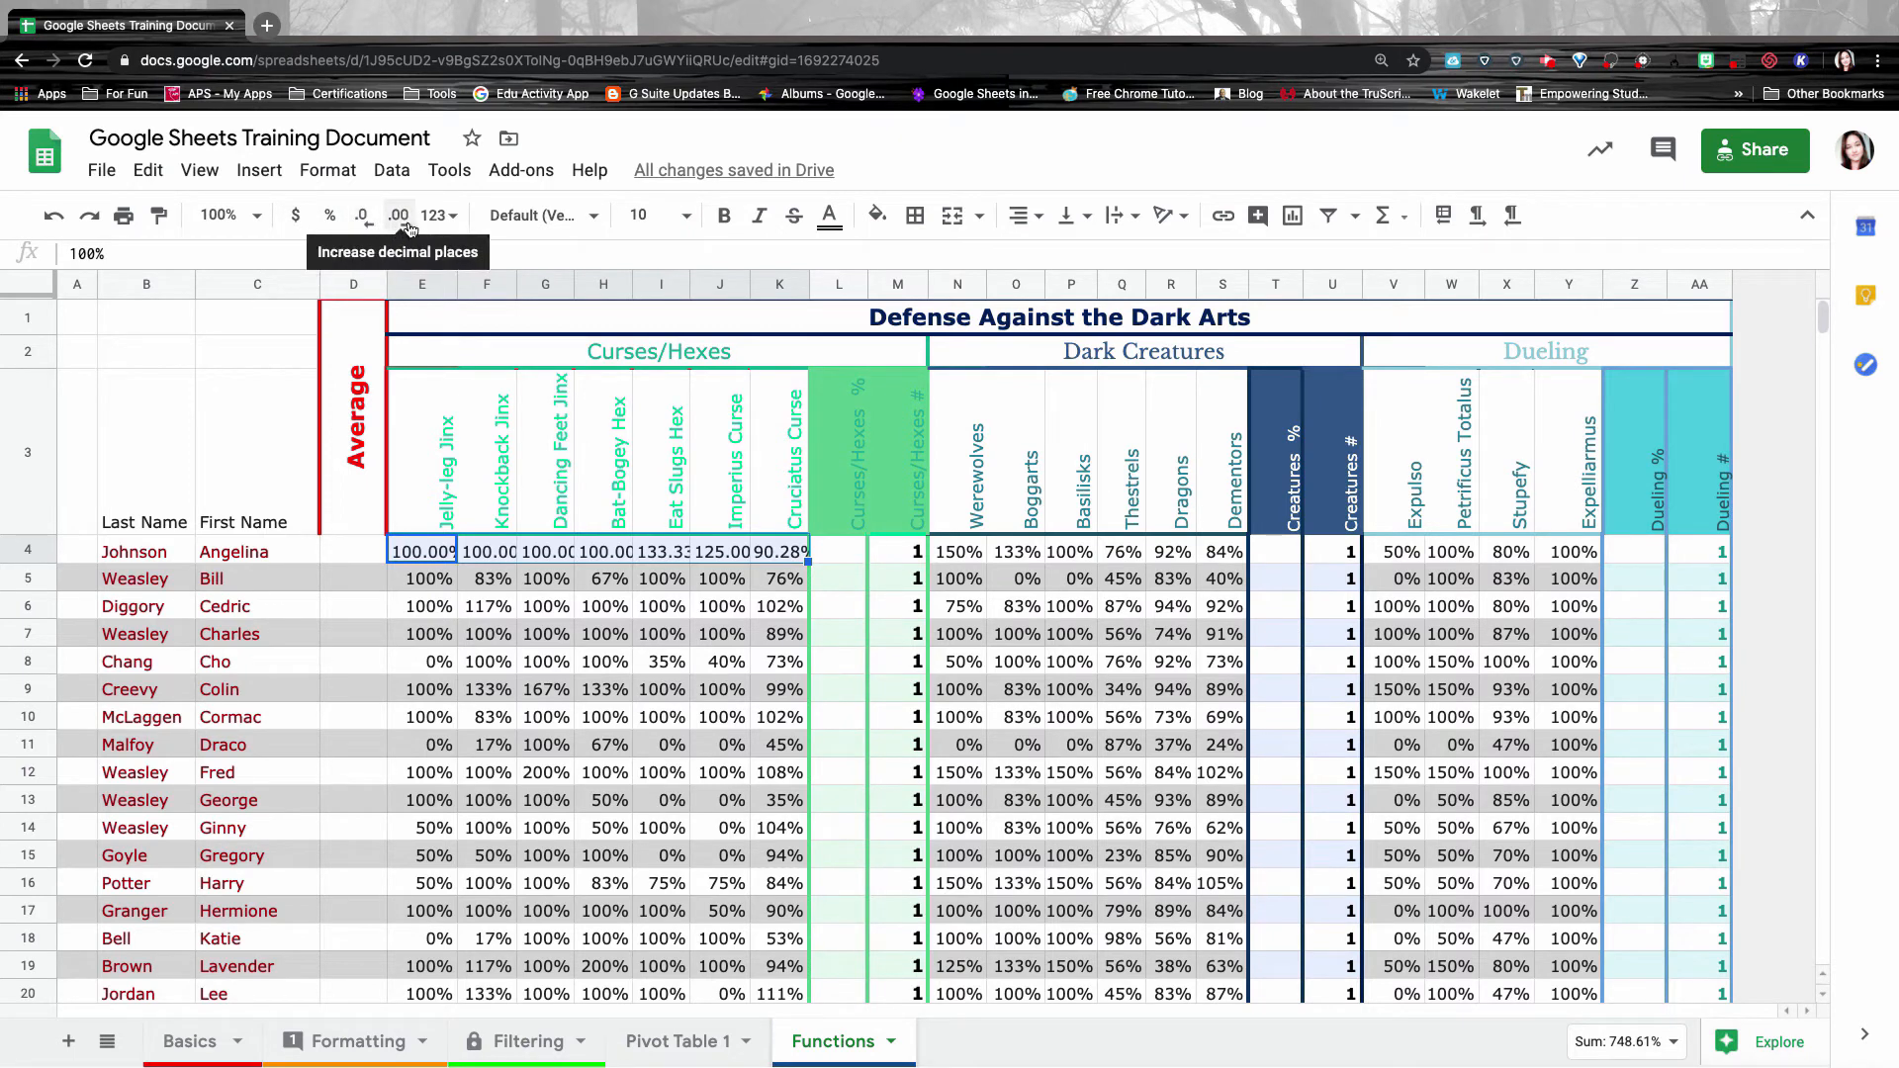
left_click(437, 216)
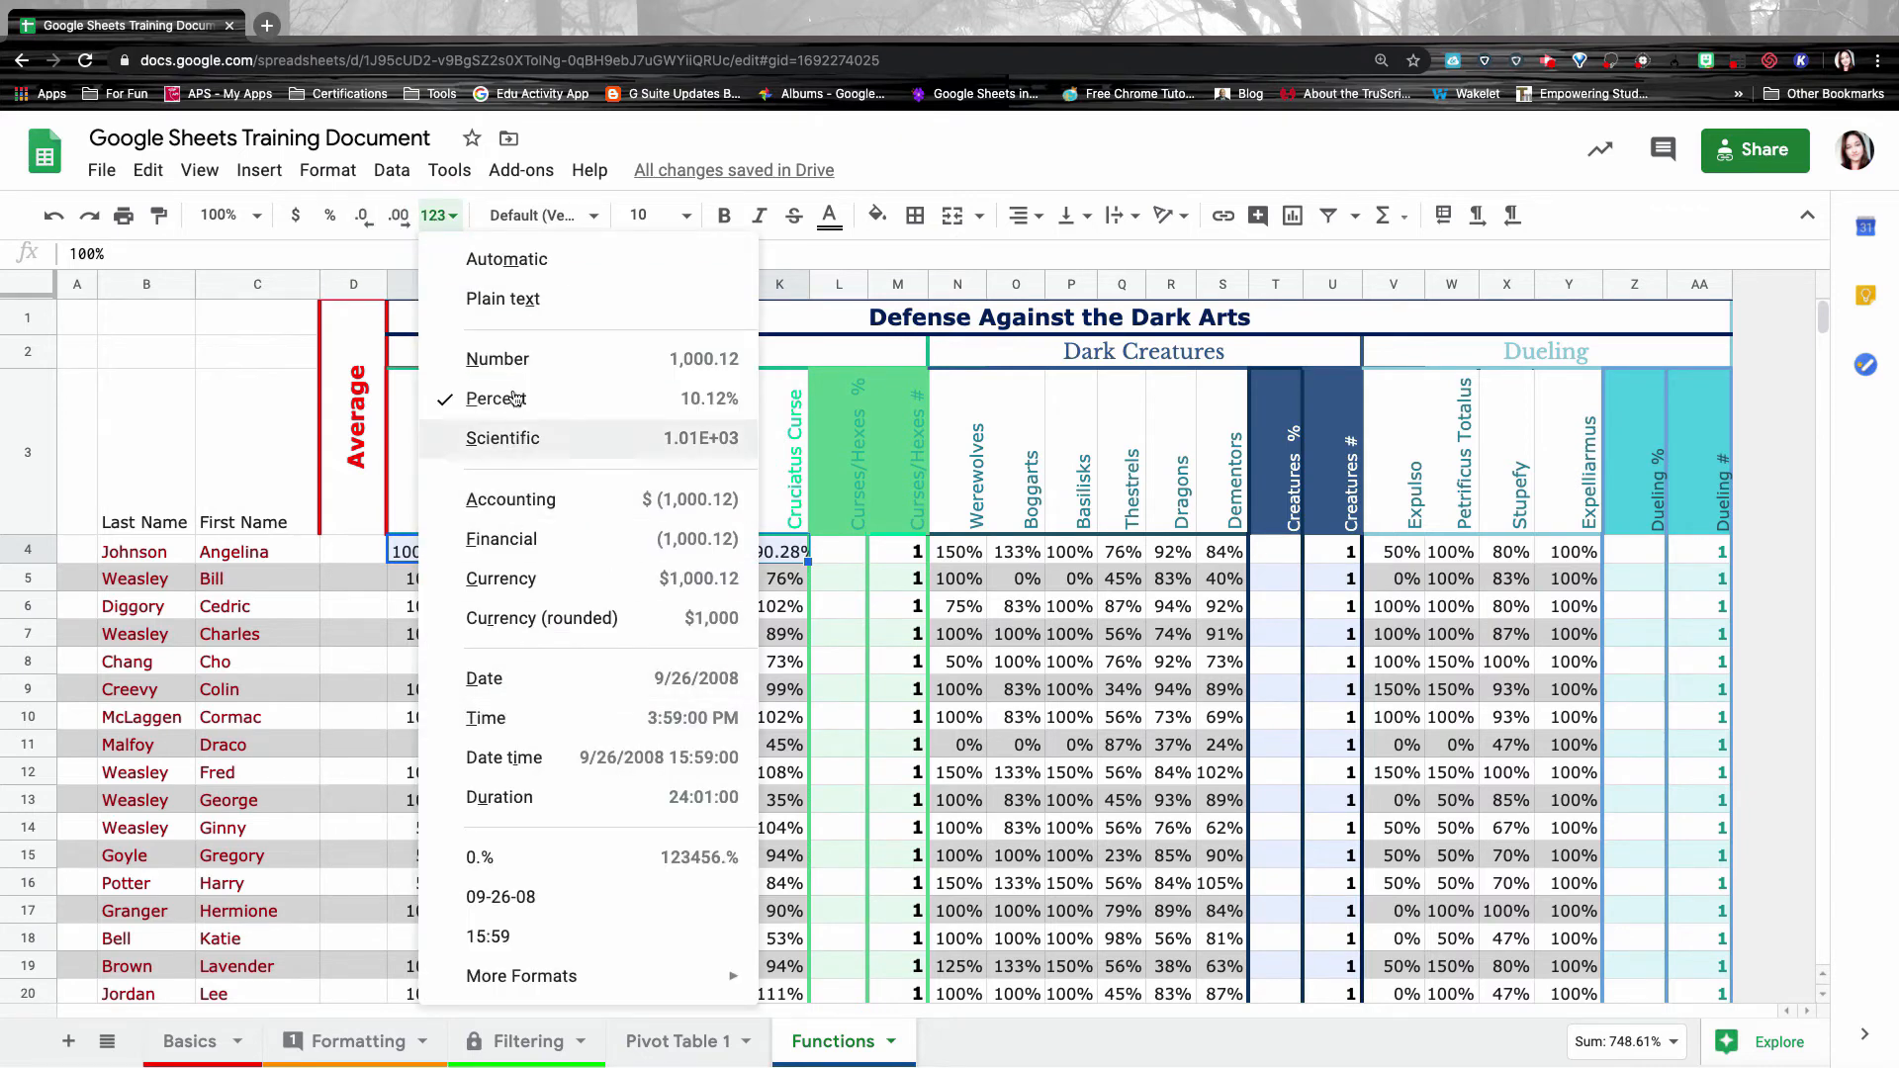
left_click(436, 215)
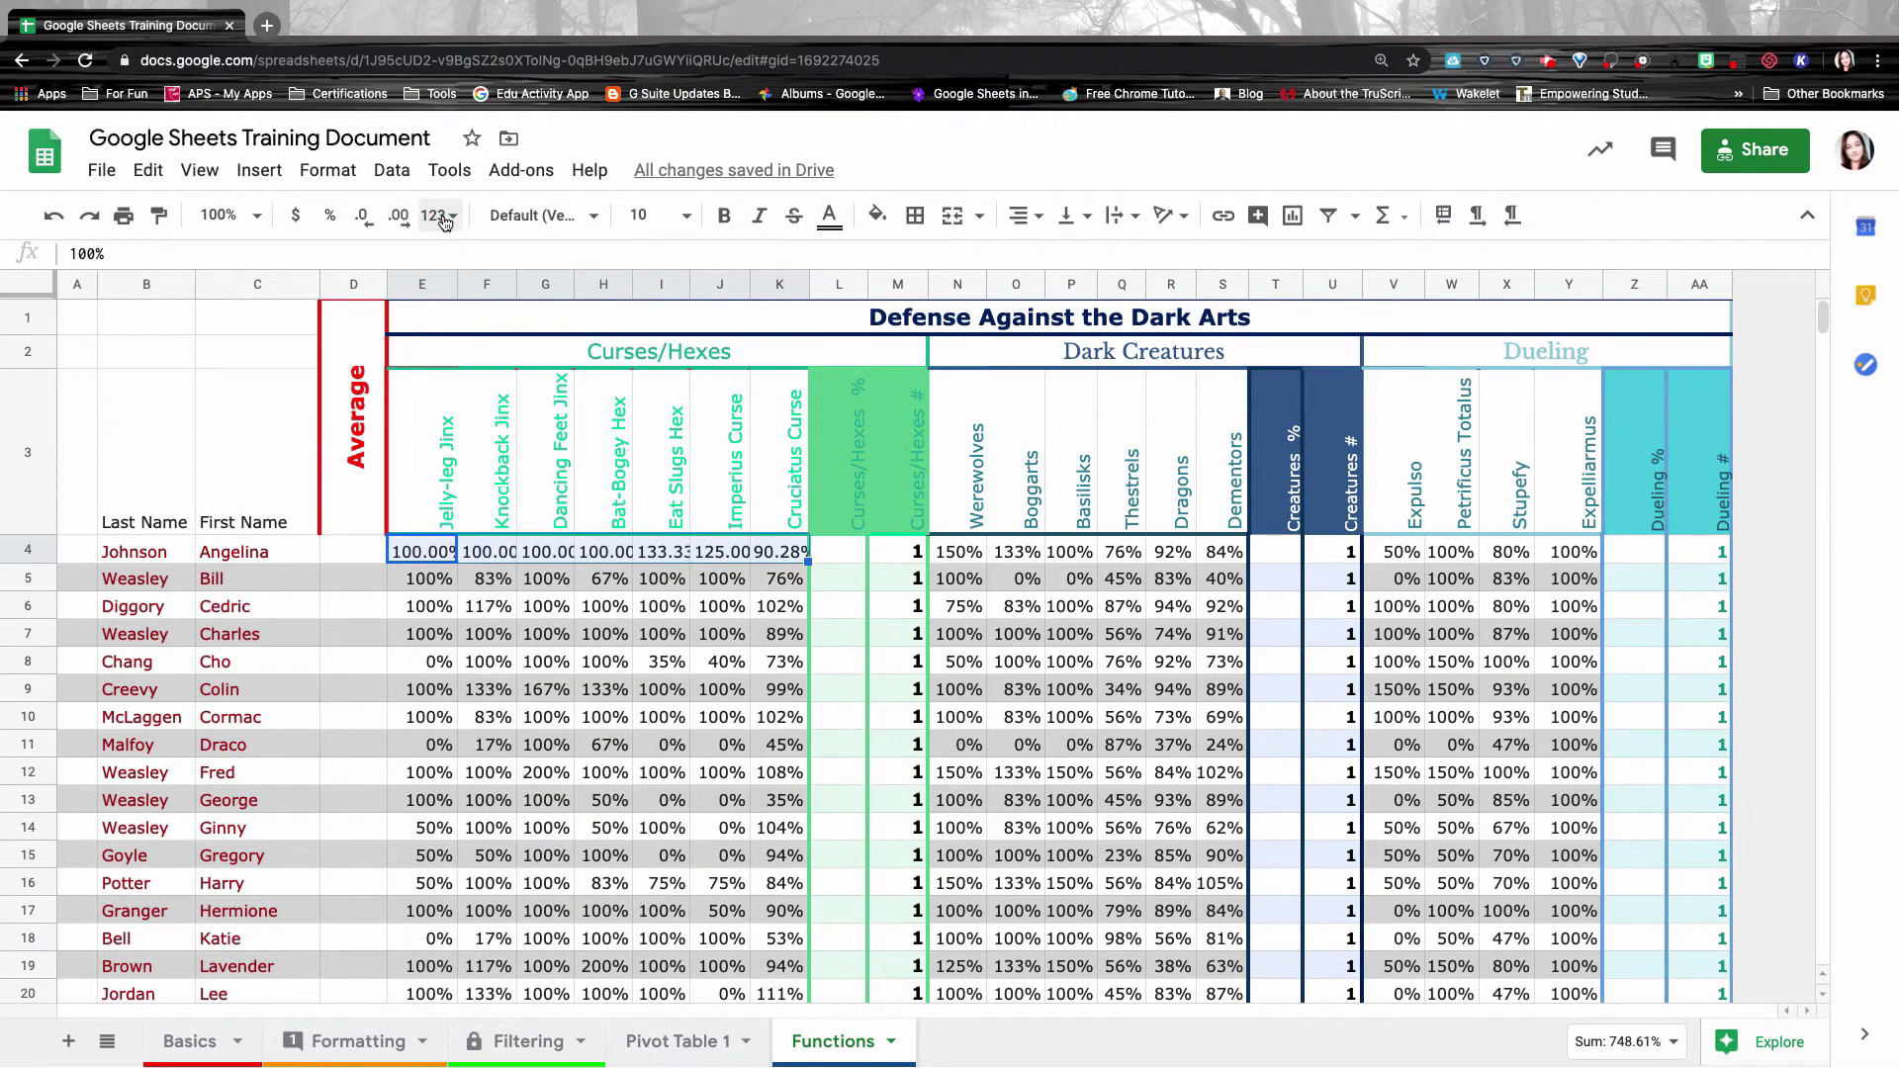
Remove two decimal places so the E4:K4 scores show whole percentages.
left_click(364, 220)
left_click(364, 220)
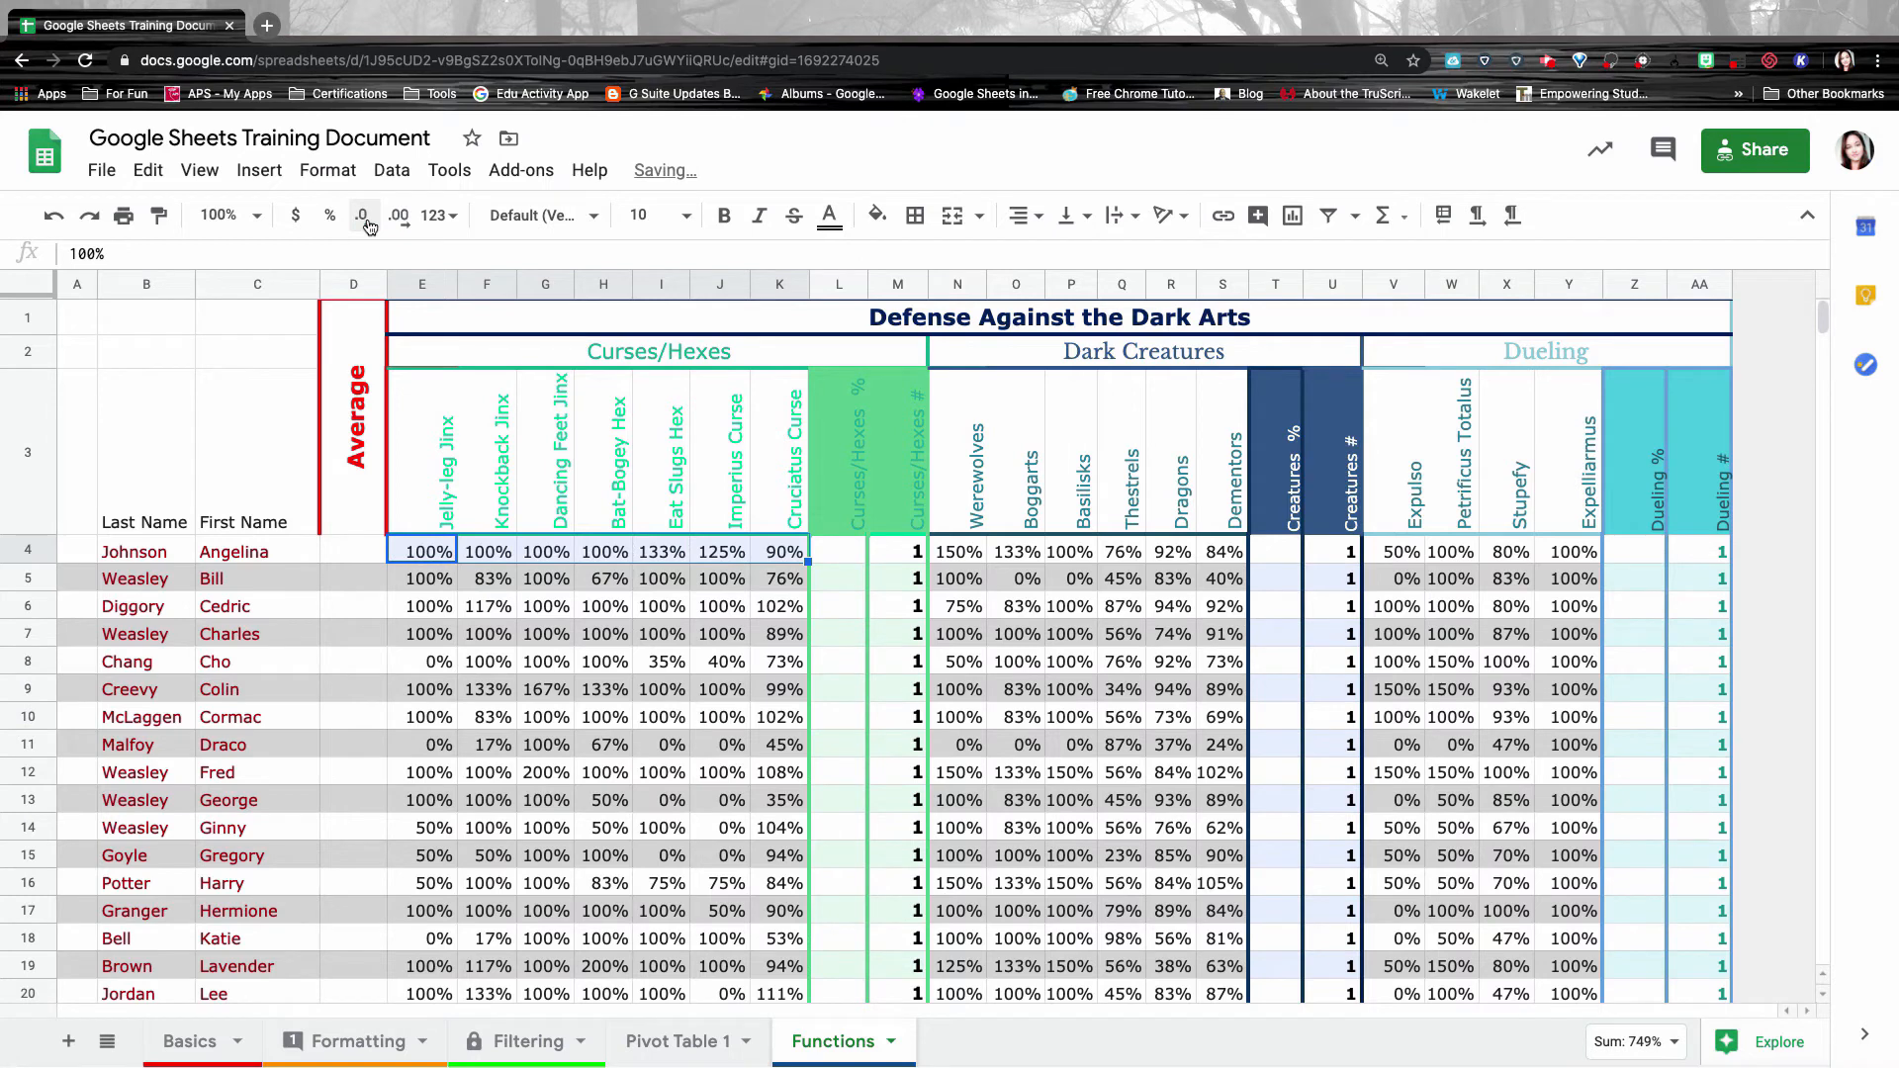
left_click(481, 555)
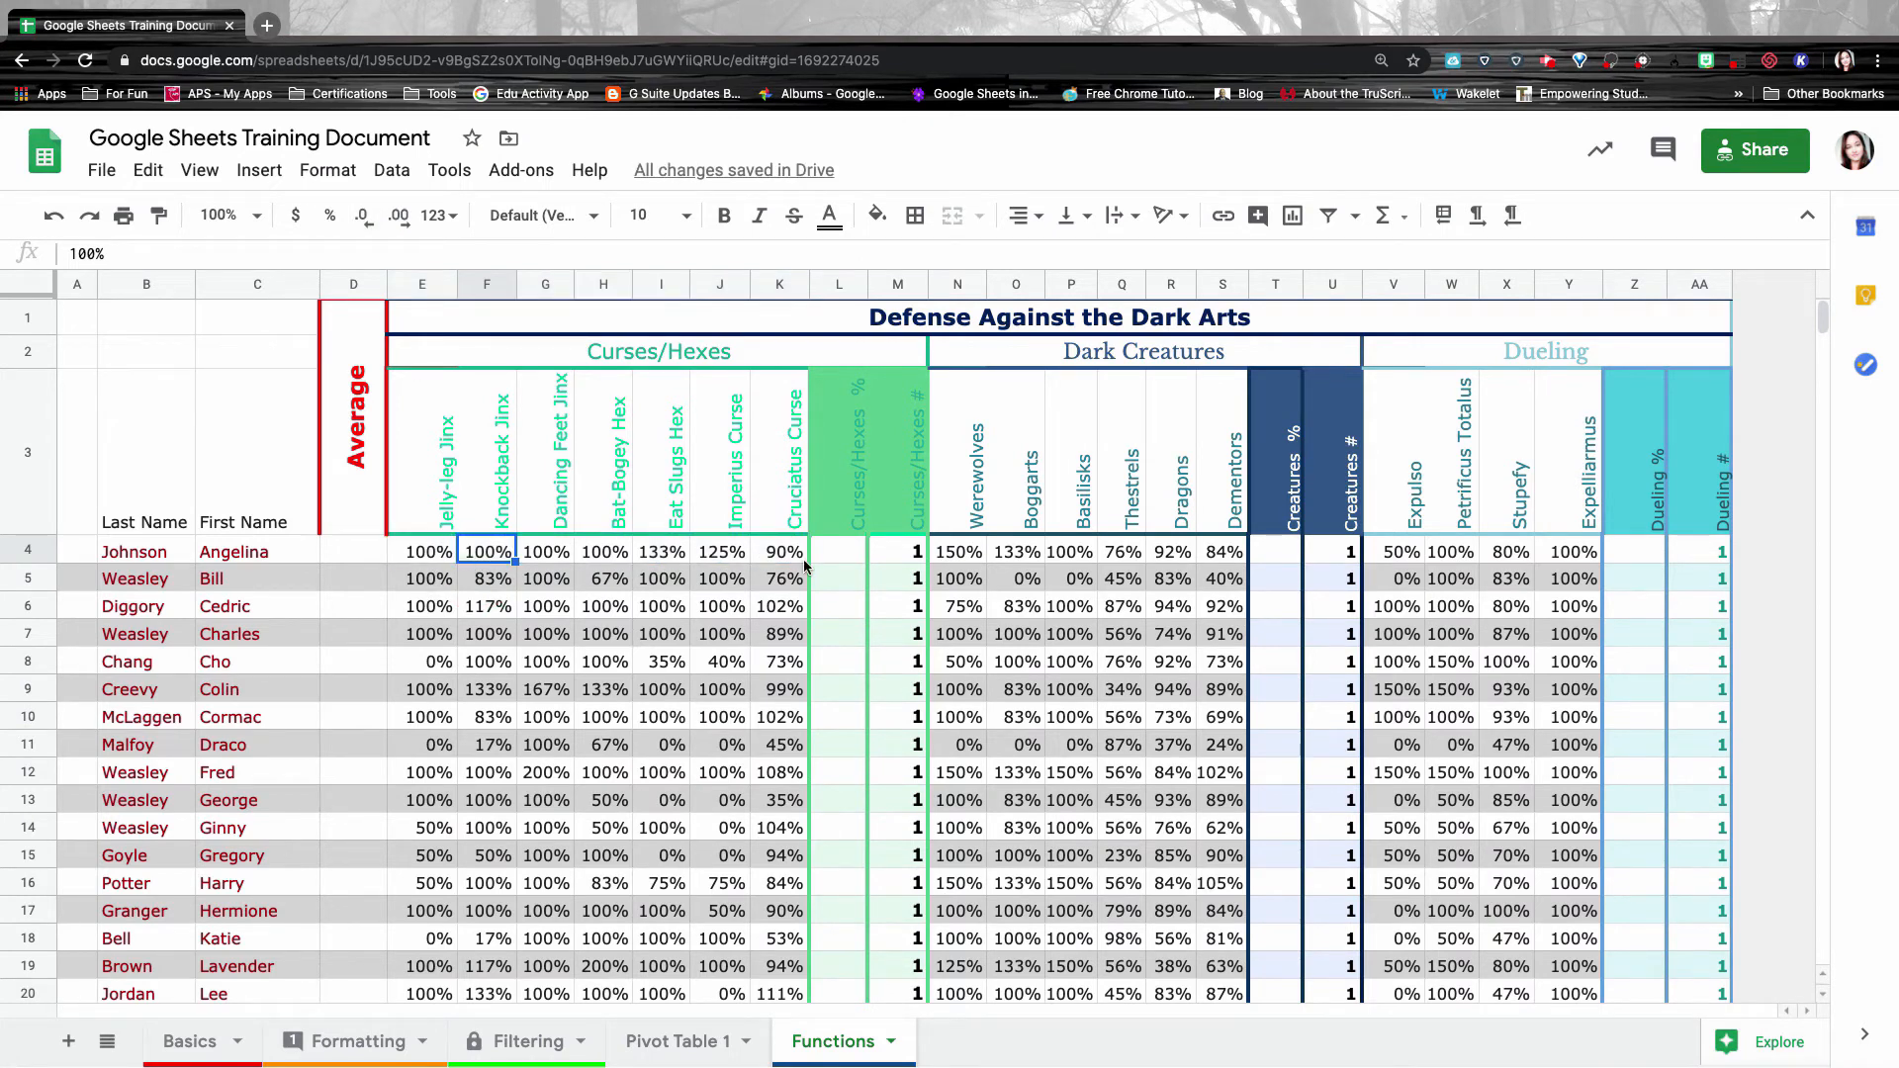
left_click(826, 556)
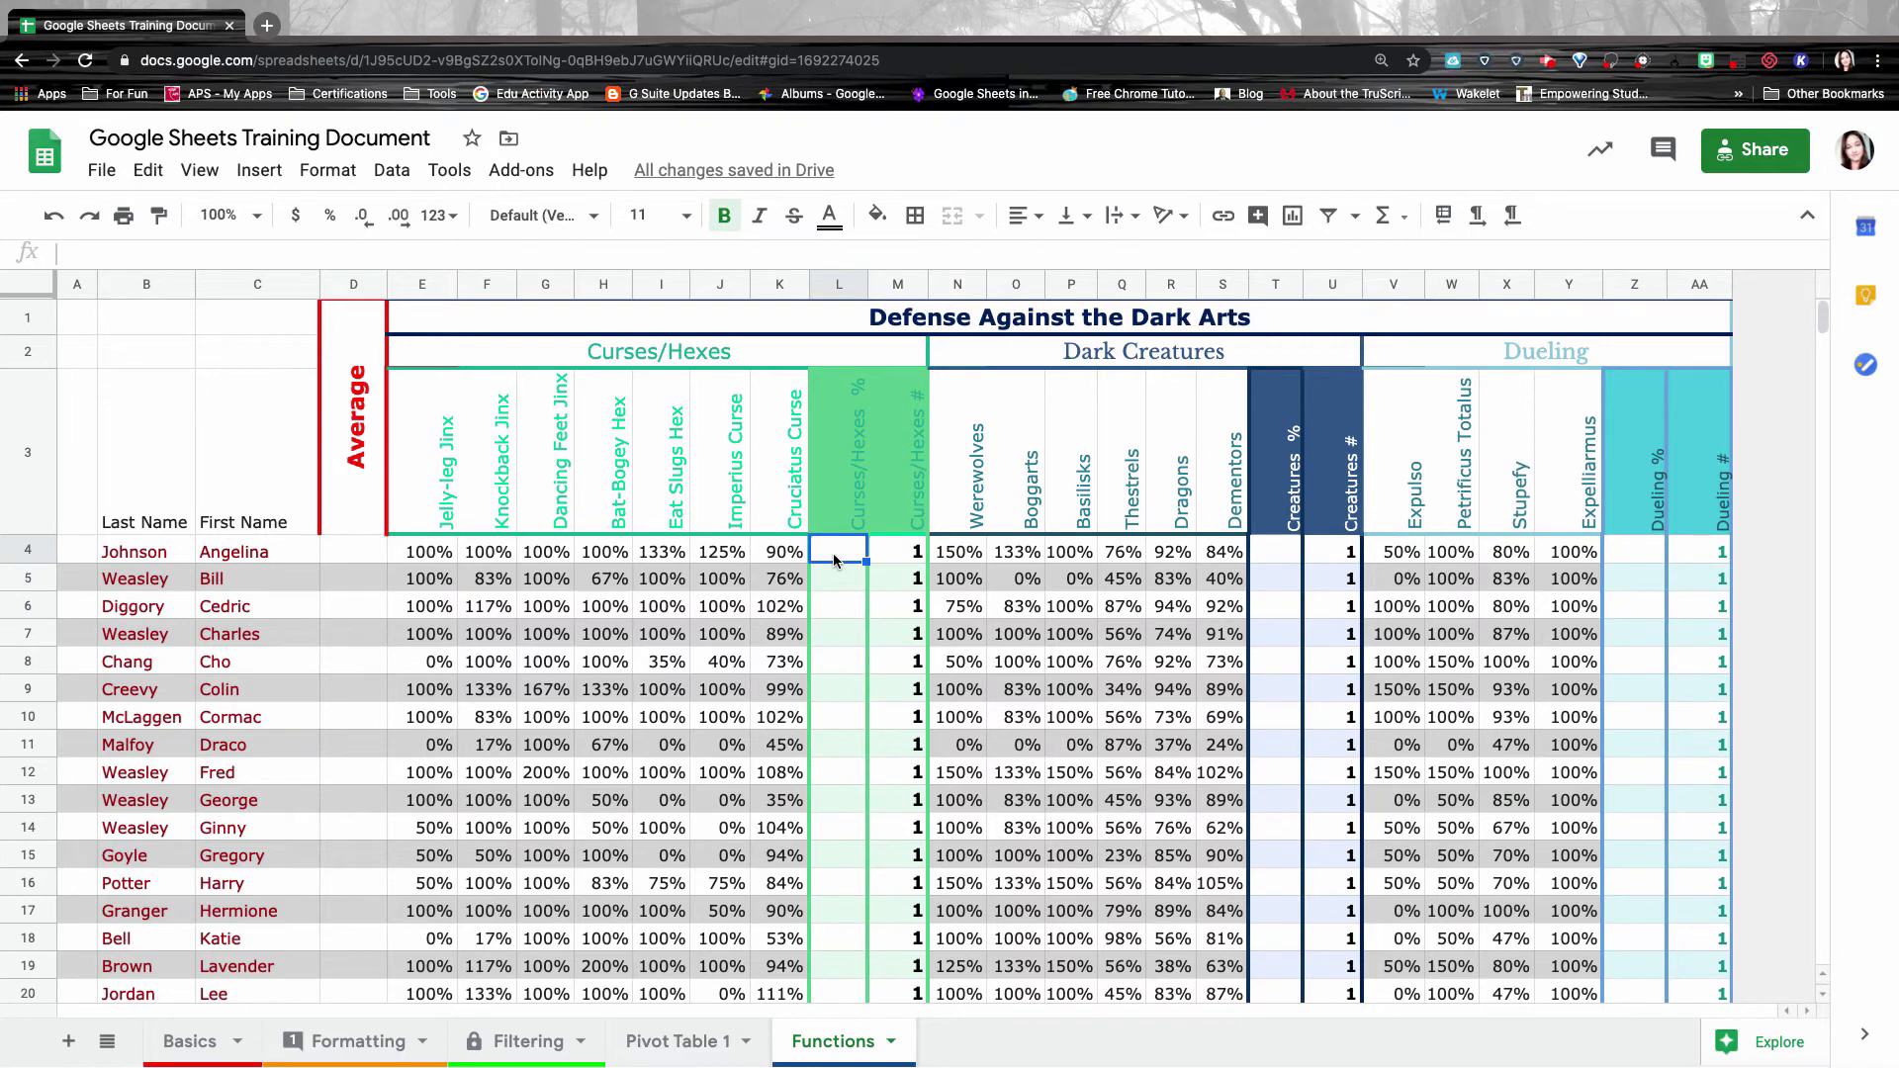
Enter =average(E4:K4) in L4 to average row 4's scores.
double_click(834, 557)
type("=")
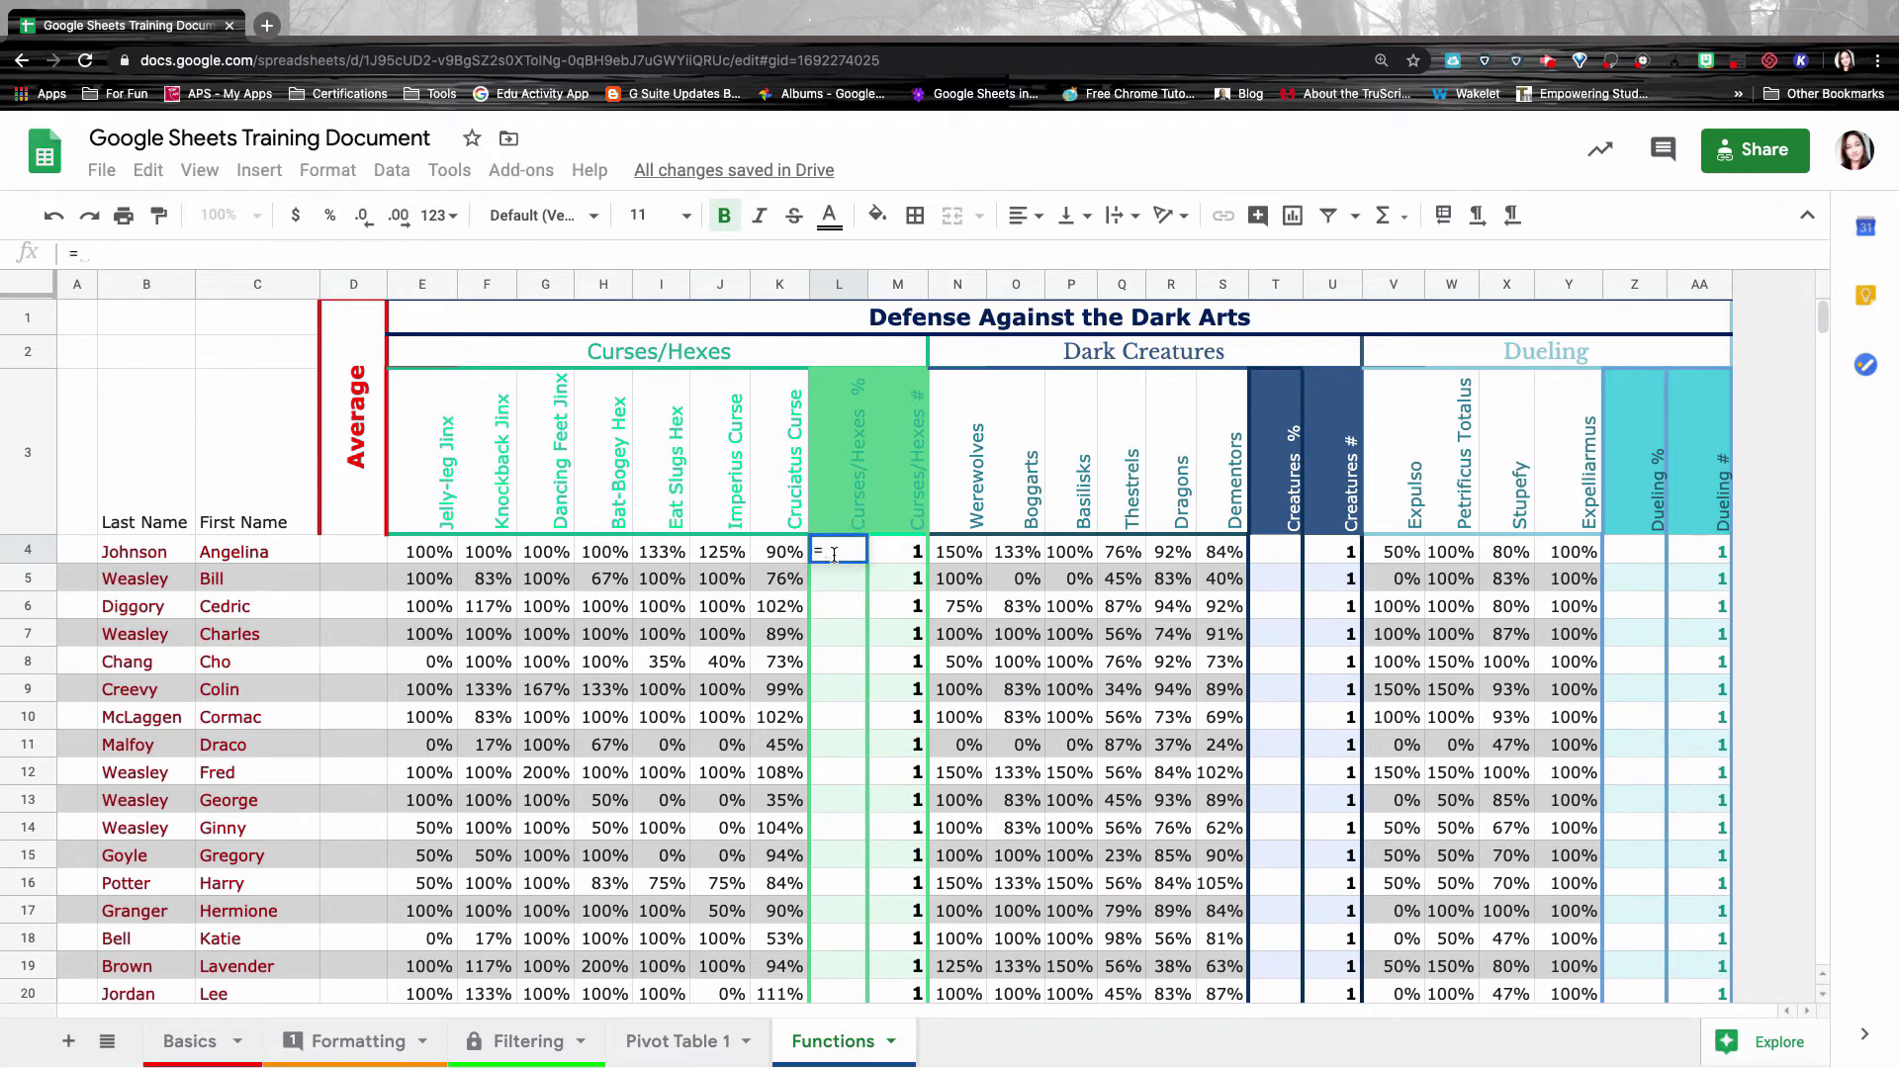
type("average")
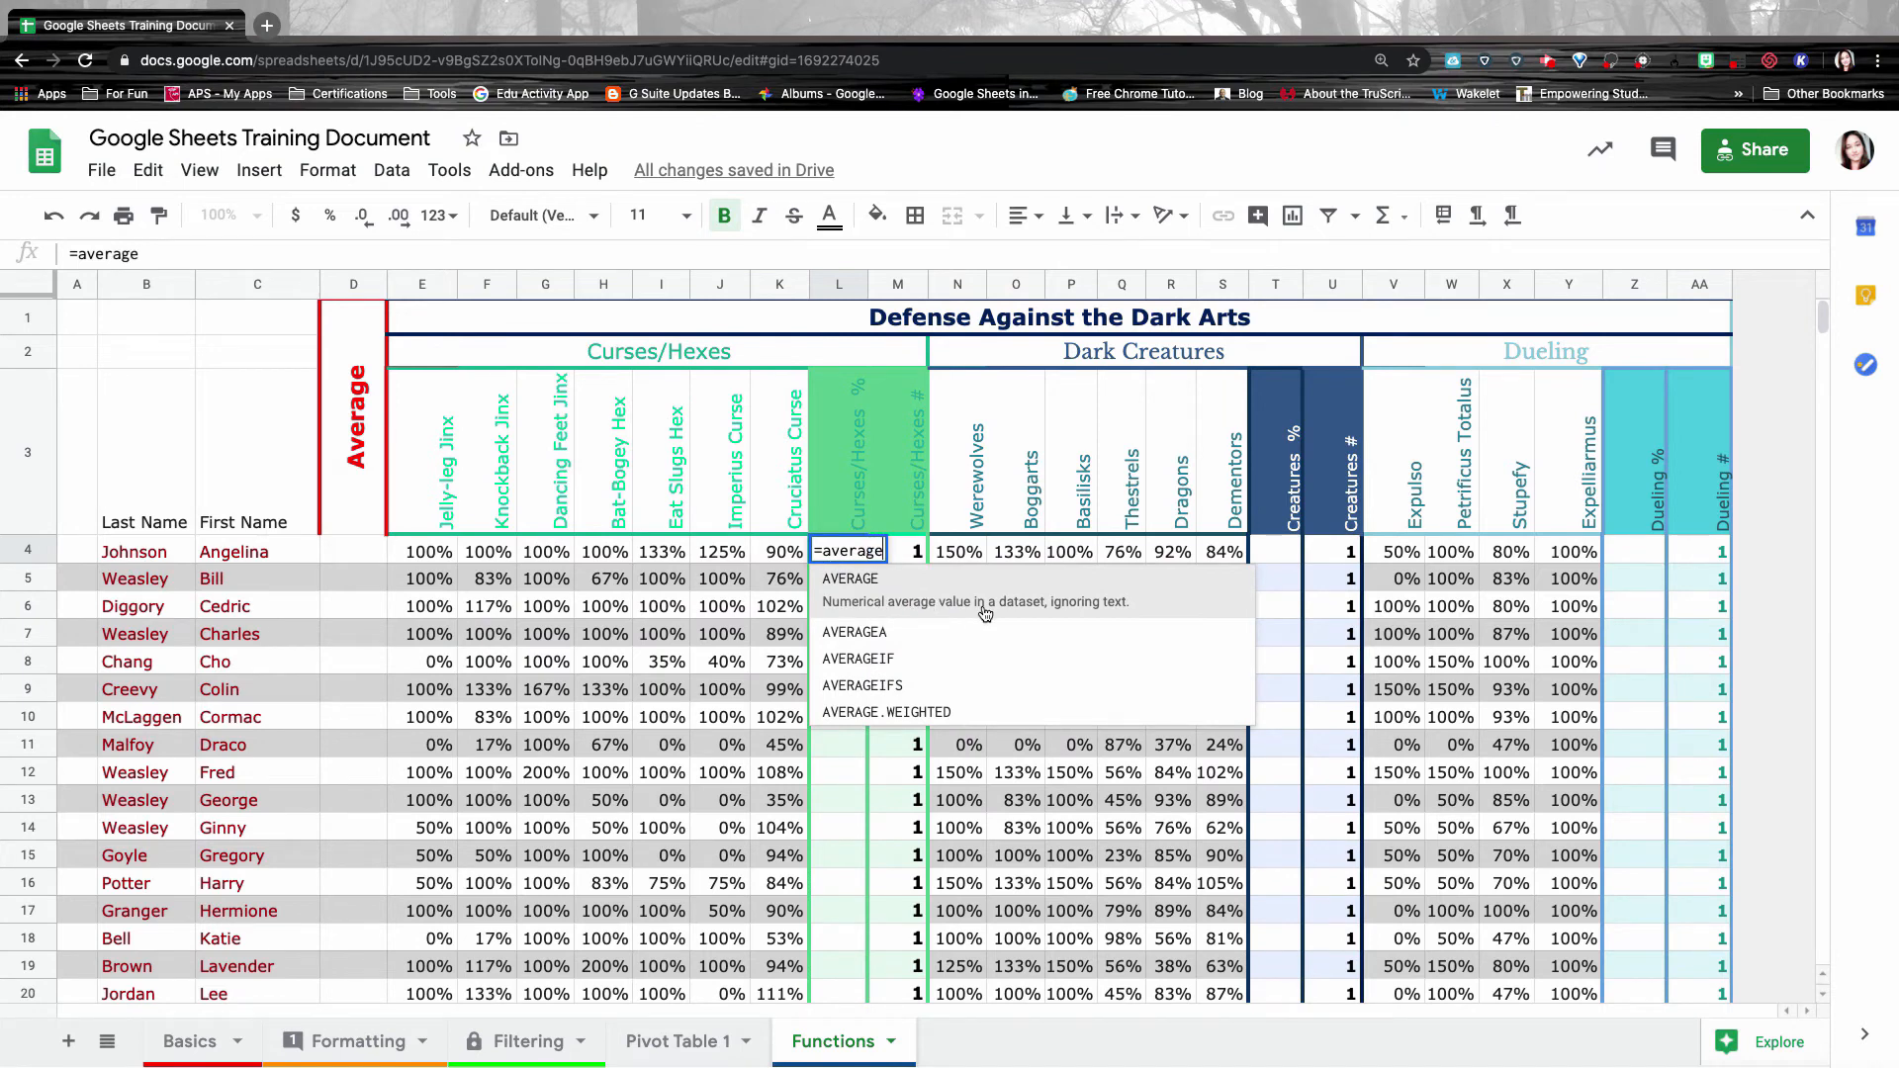
type("(")
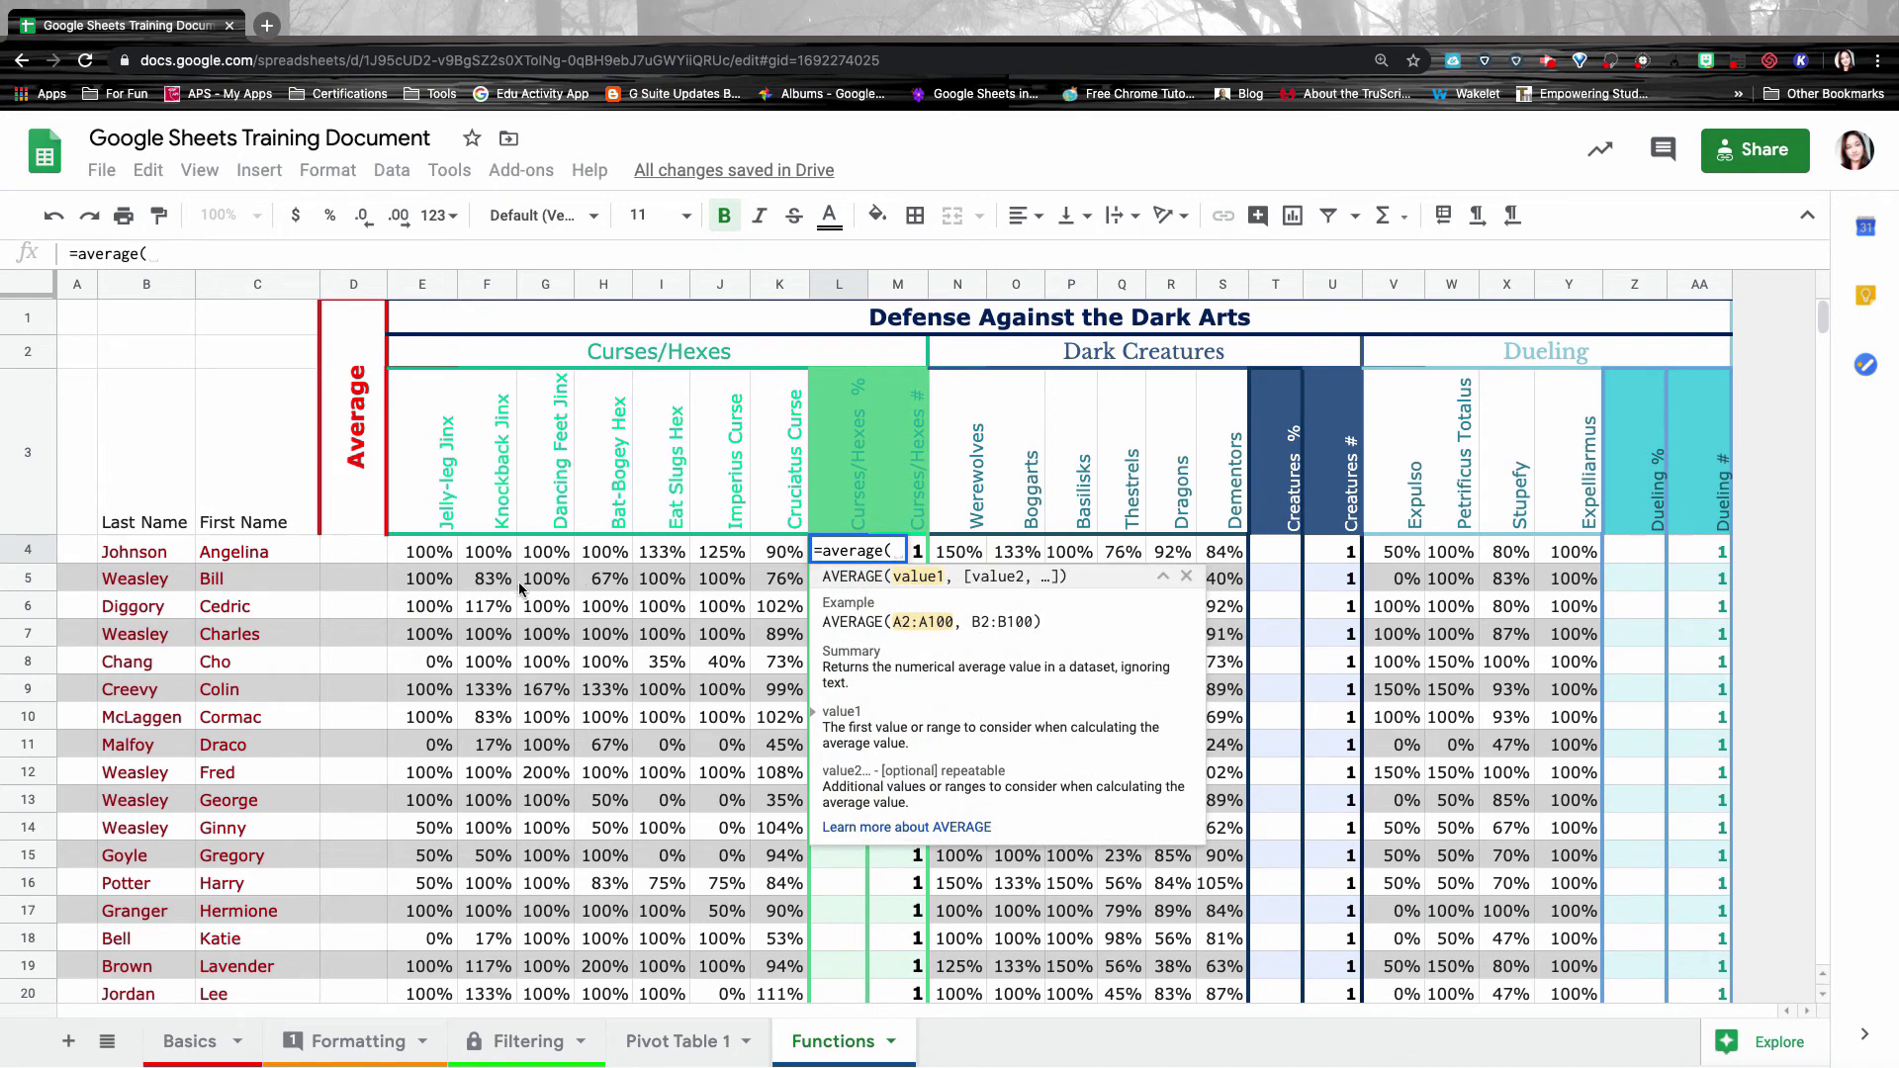
left_click_drag(429, 560, 780, 552)
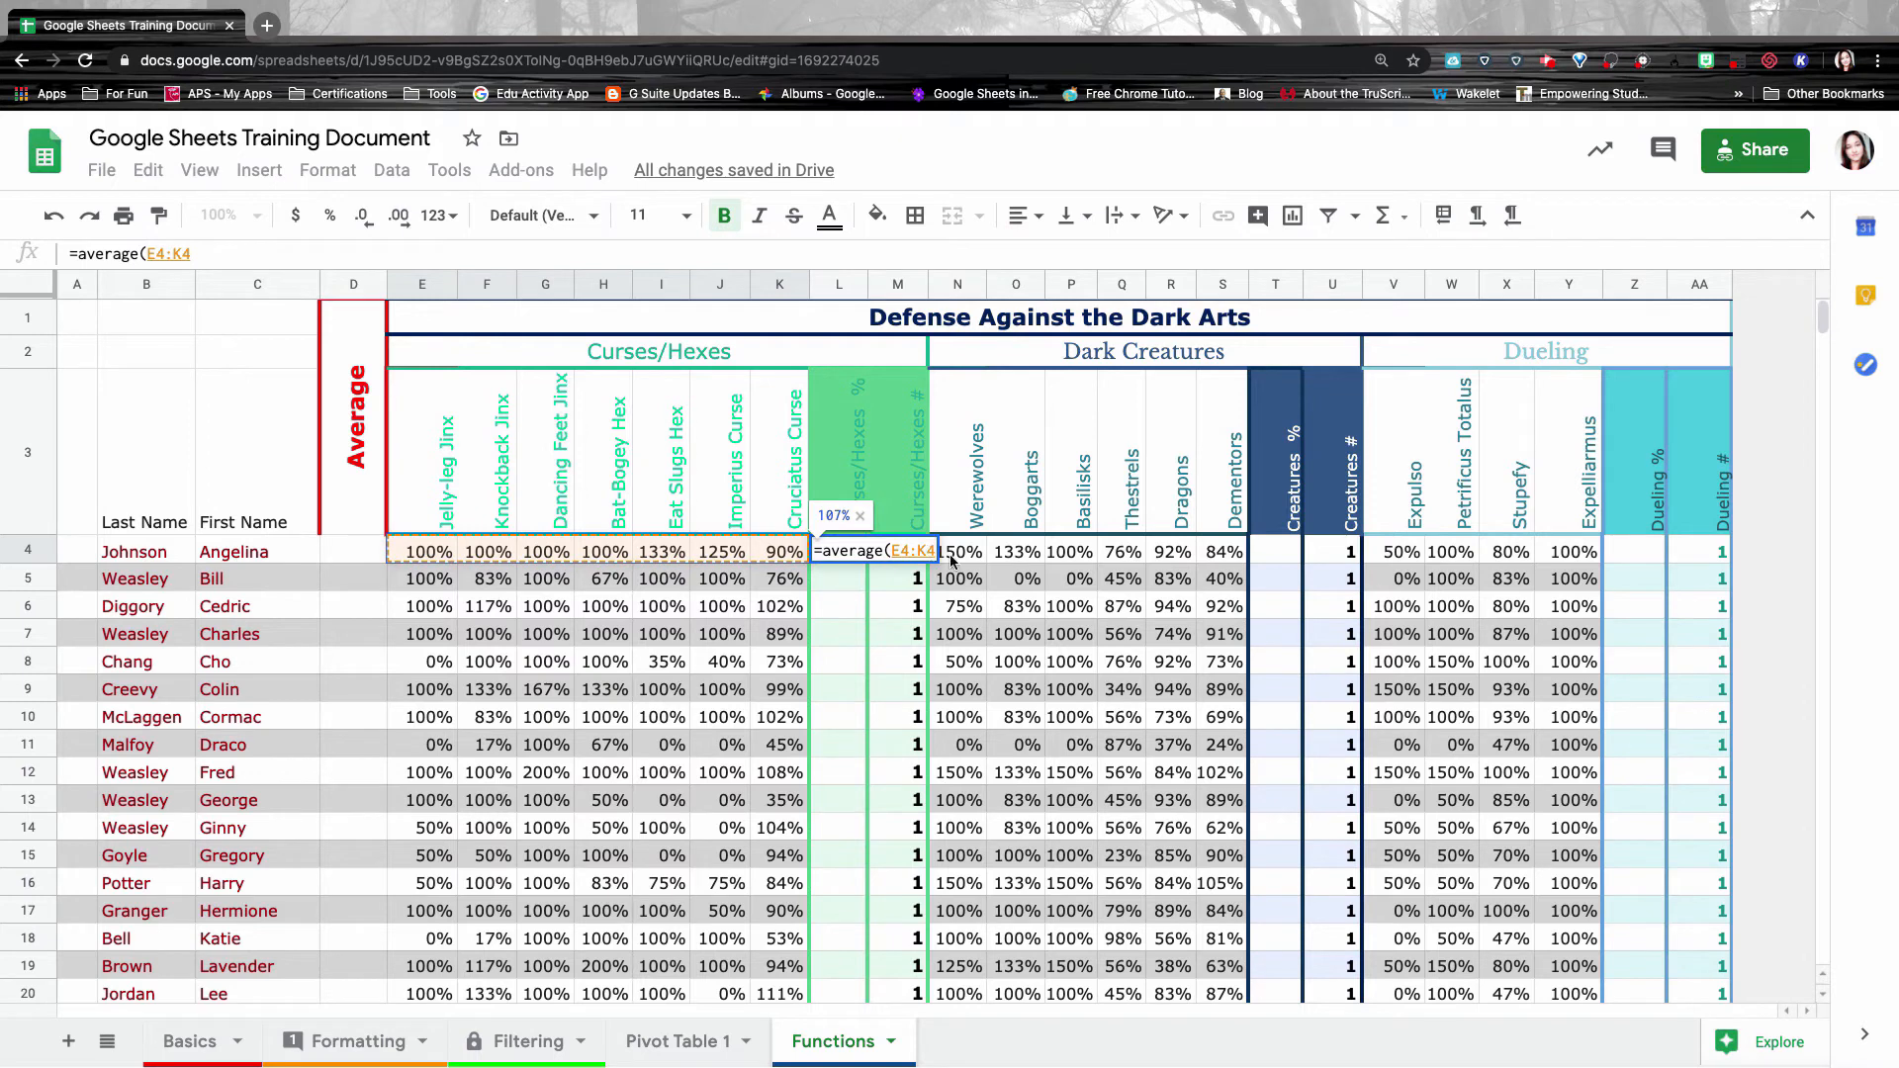
type(")")
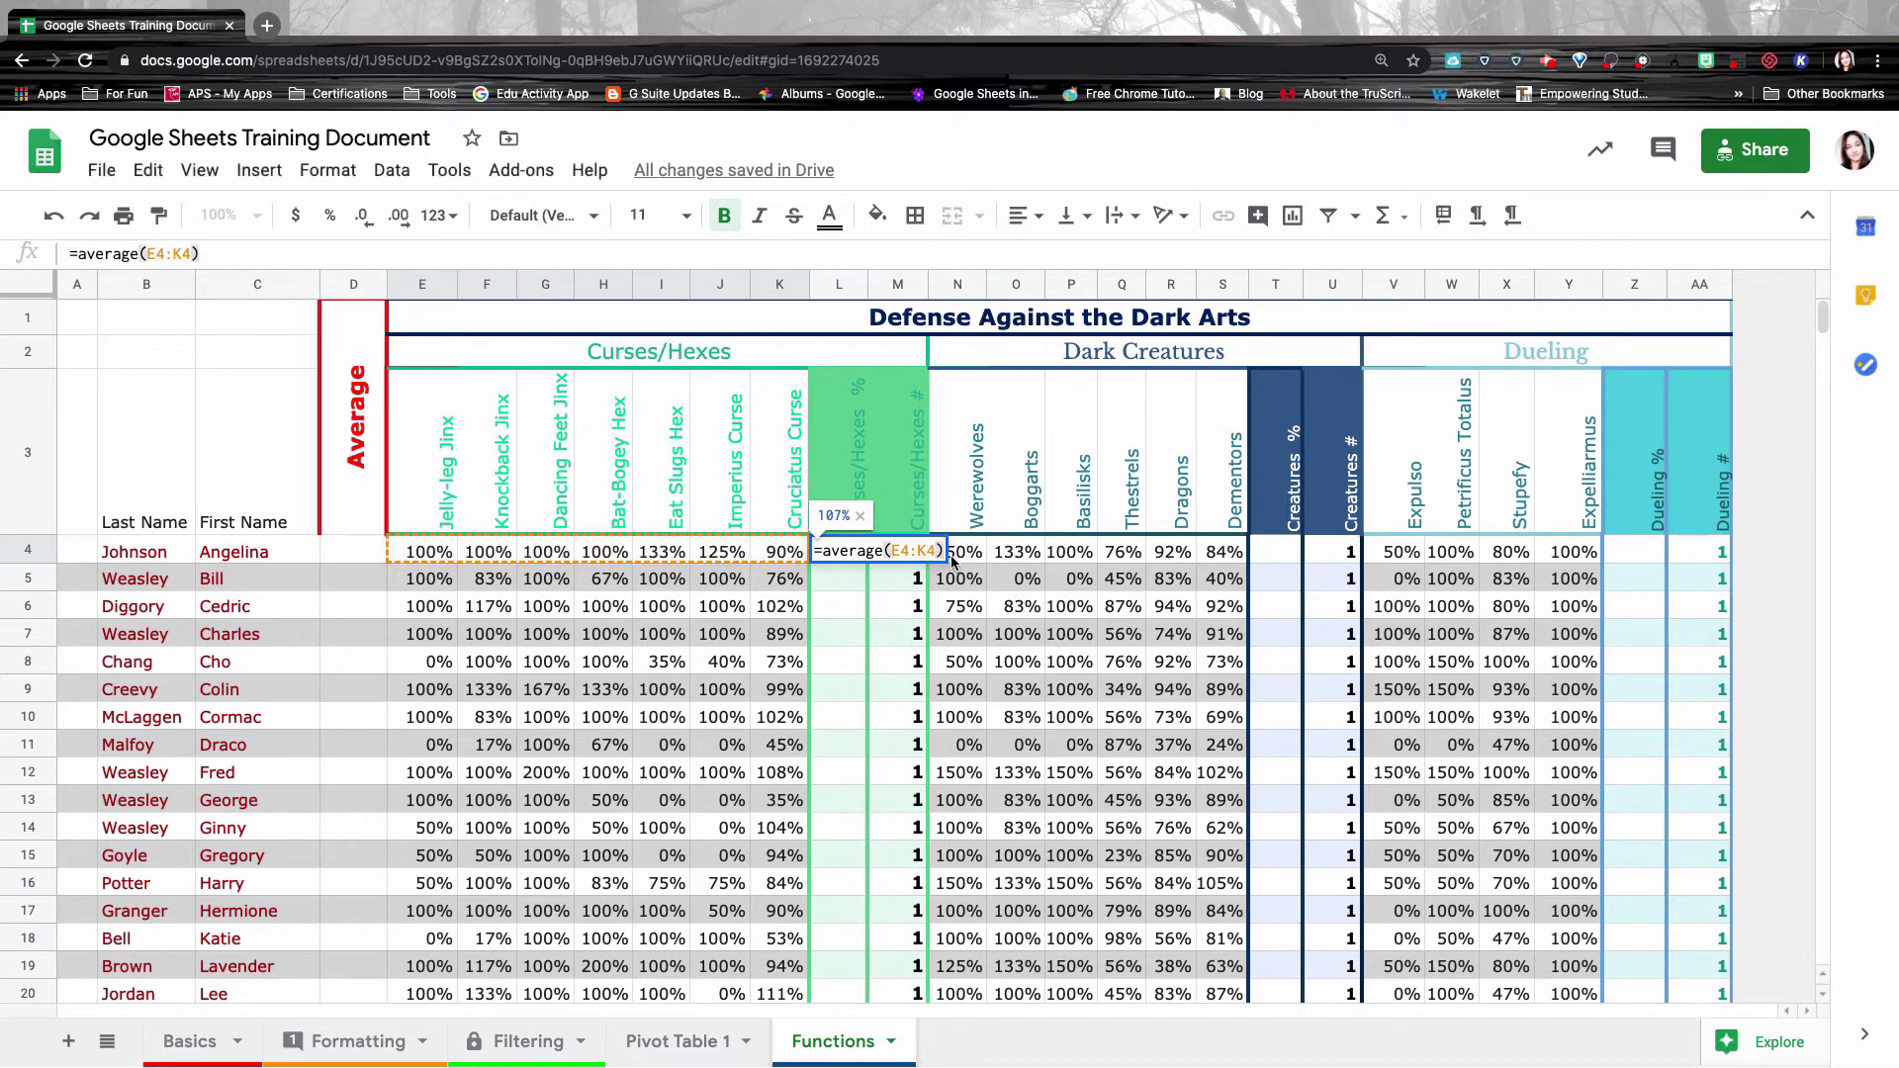
key("Return")
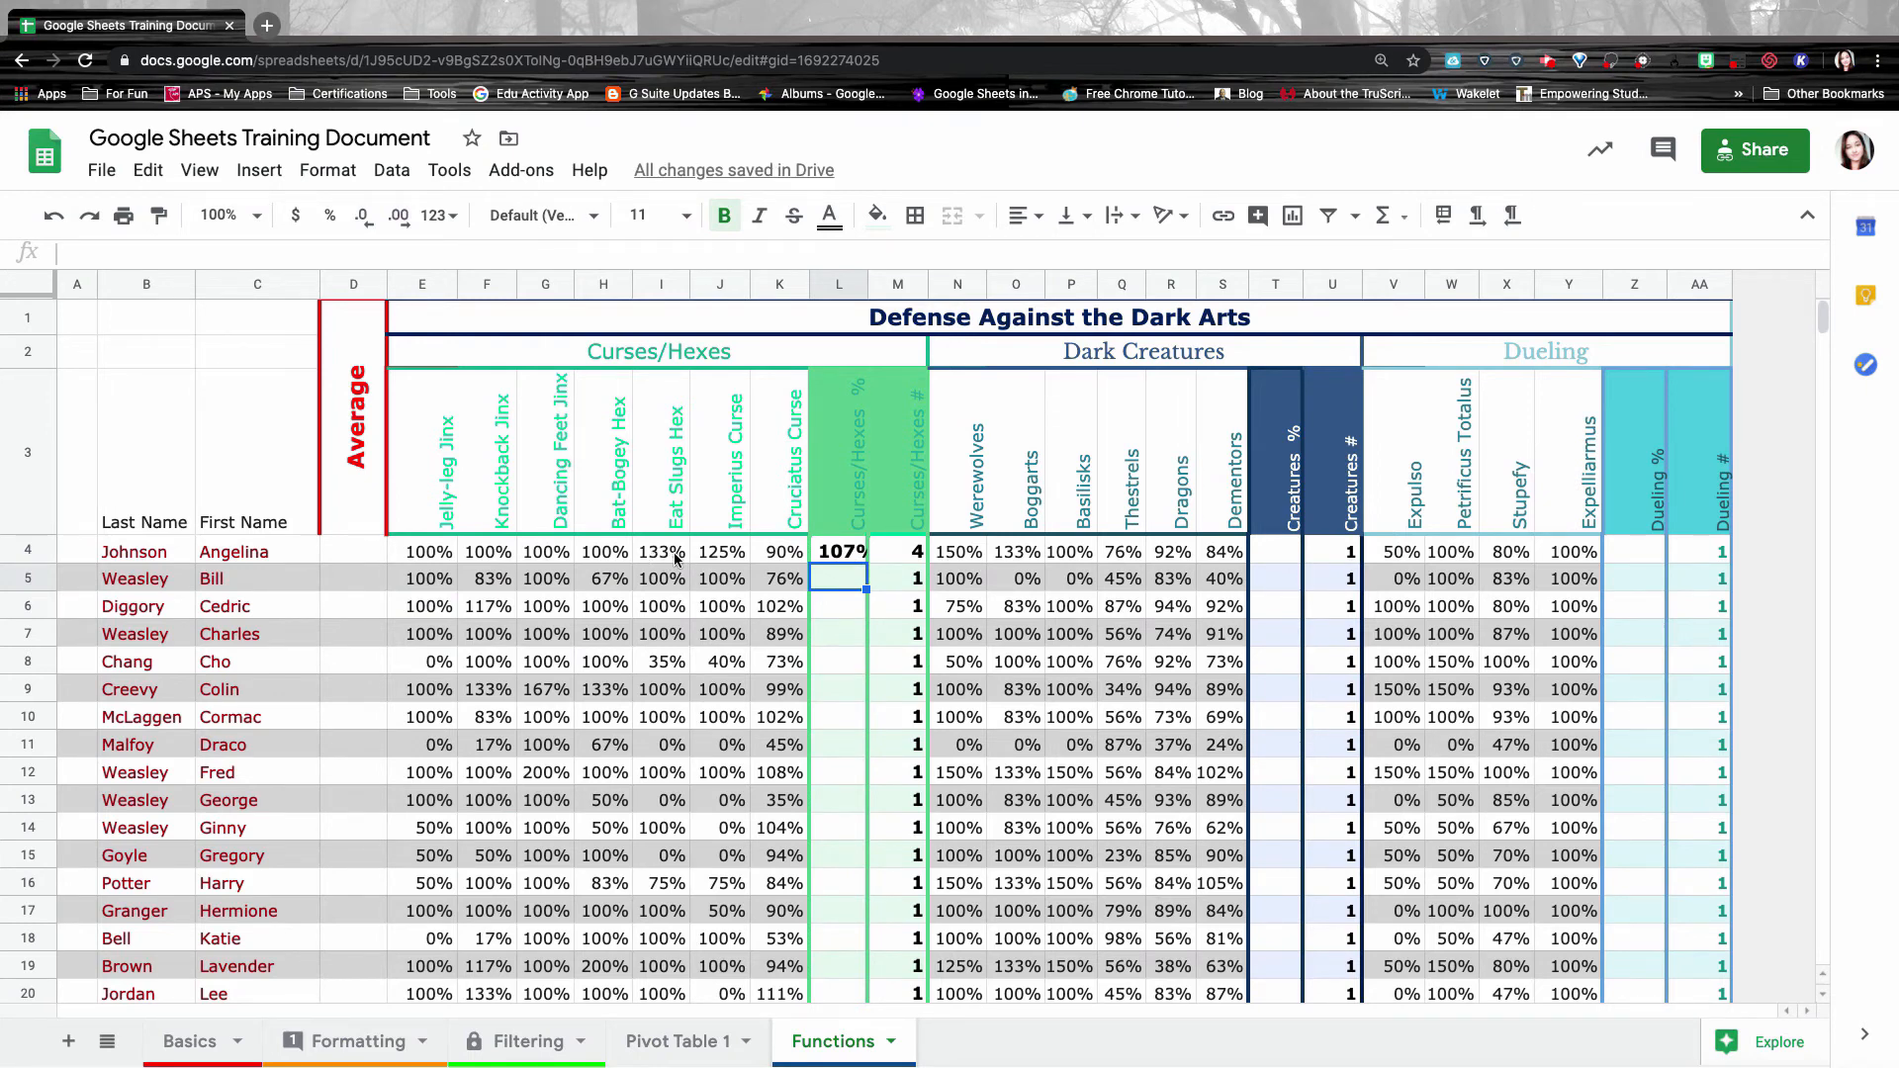
Check L4's formula and grab its fill handle for copying down.
left_click(843, 556)
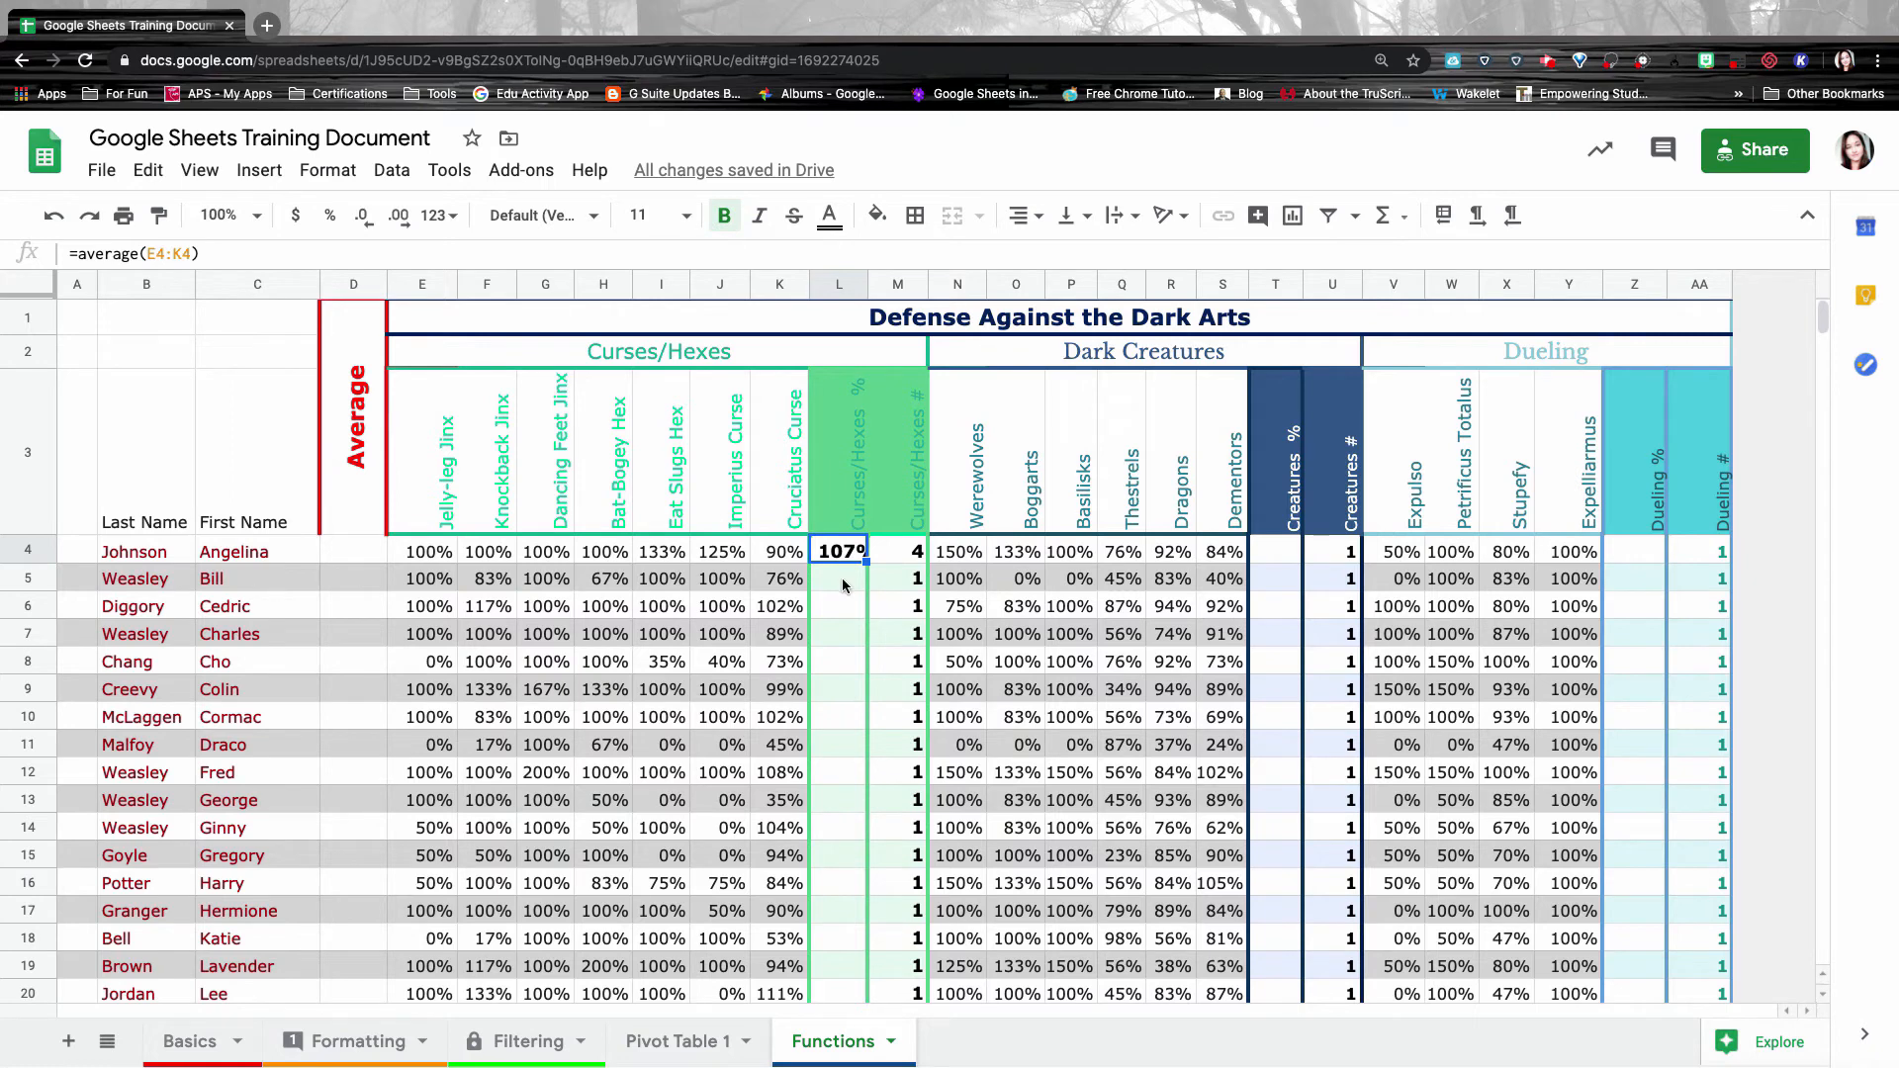
left_click(841, 606)
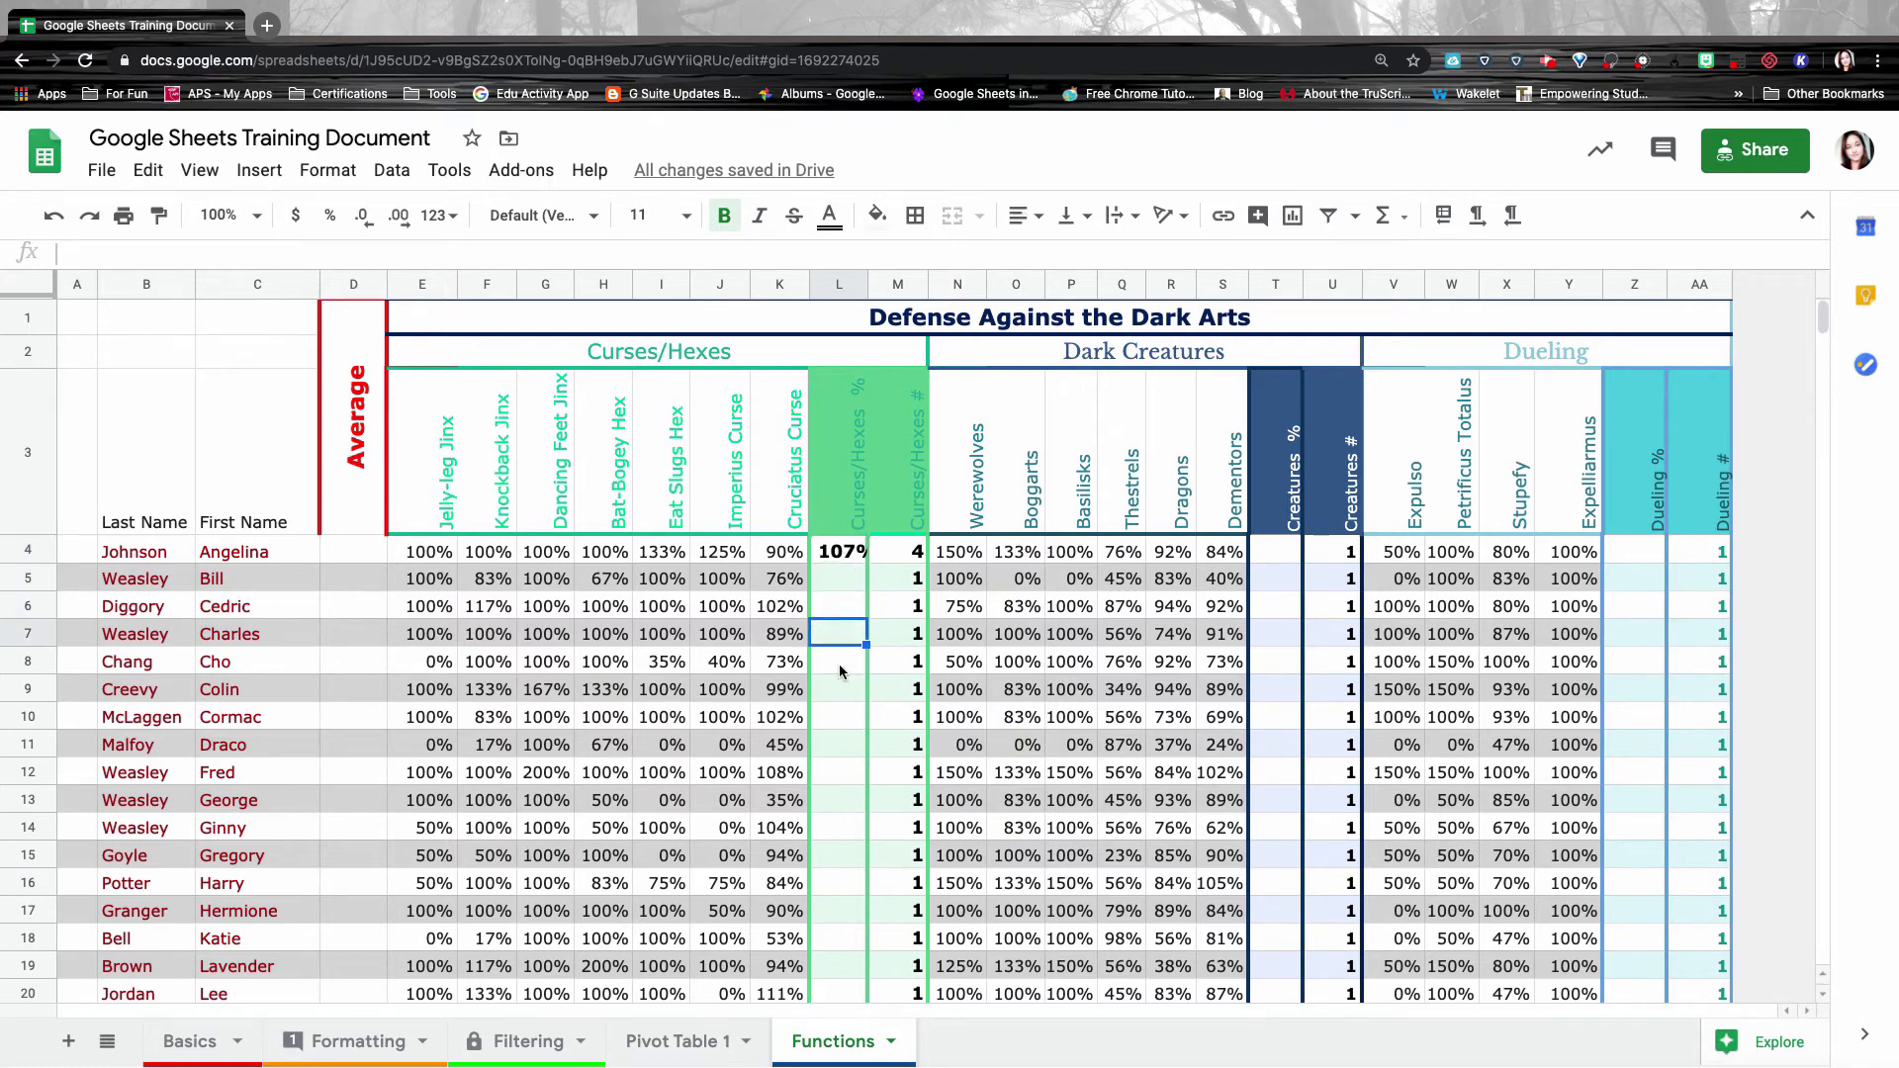
left_click(847, 556)
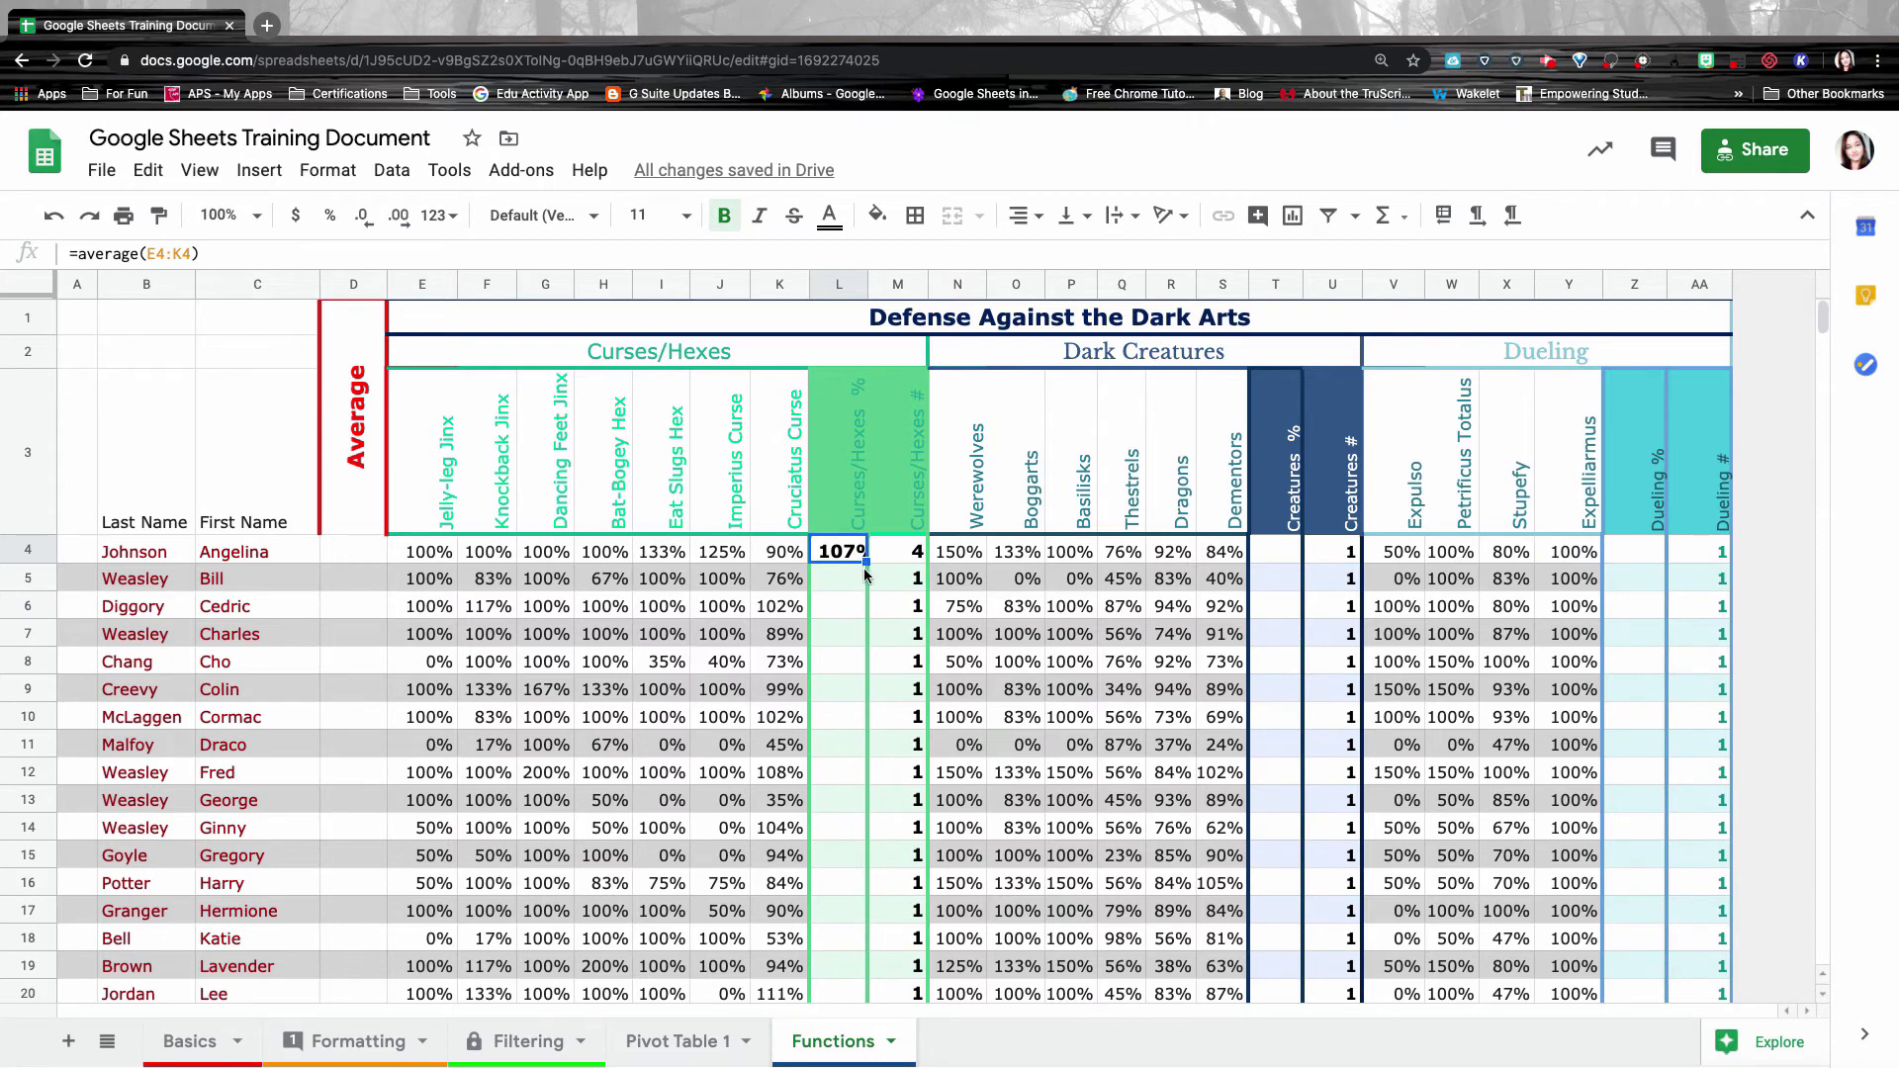
left_click(866, 560)
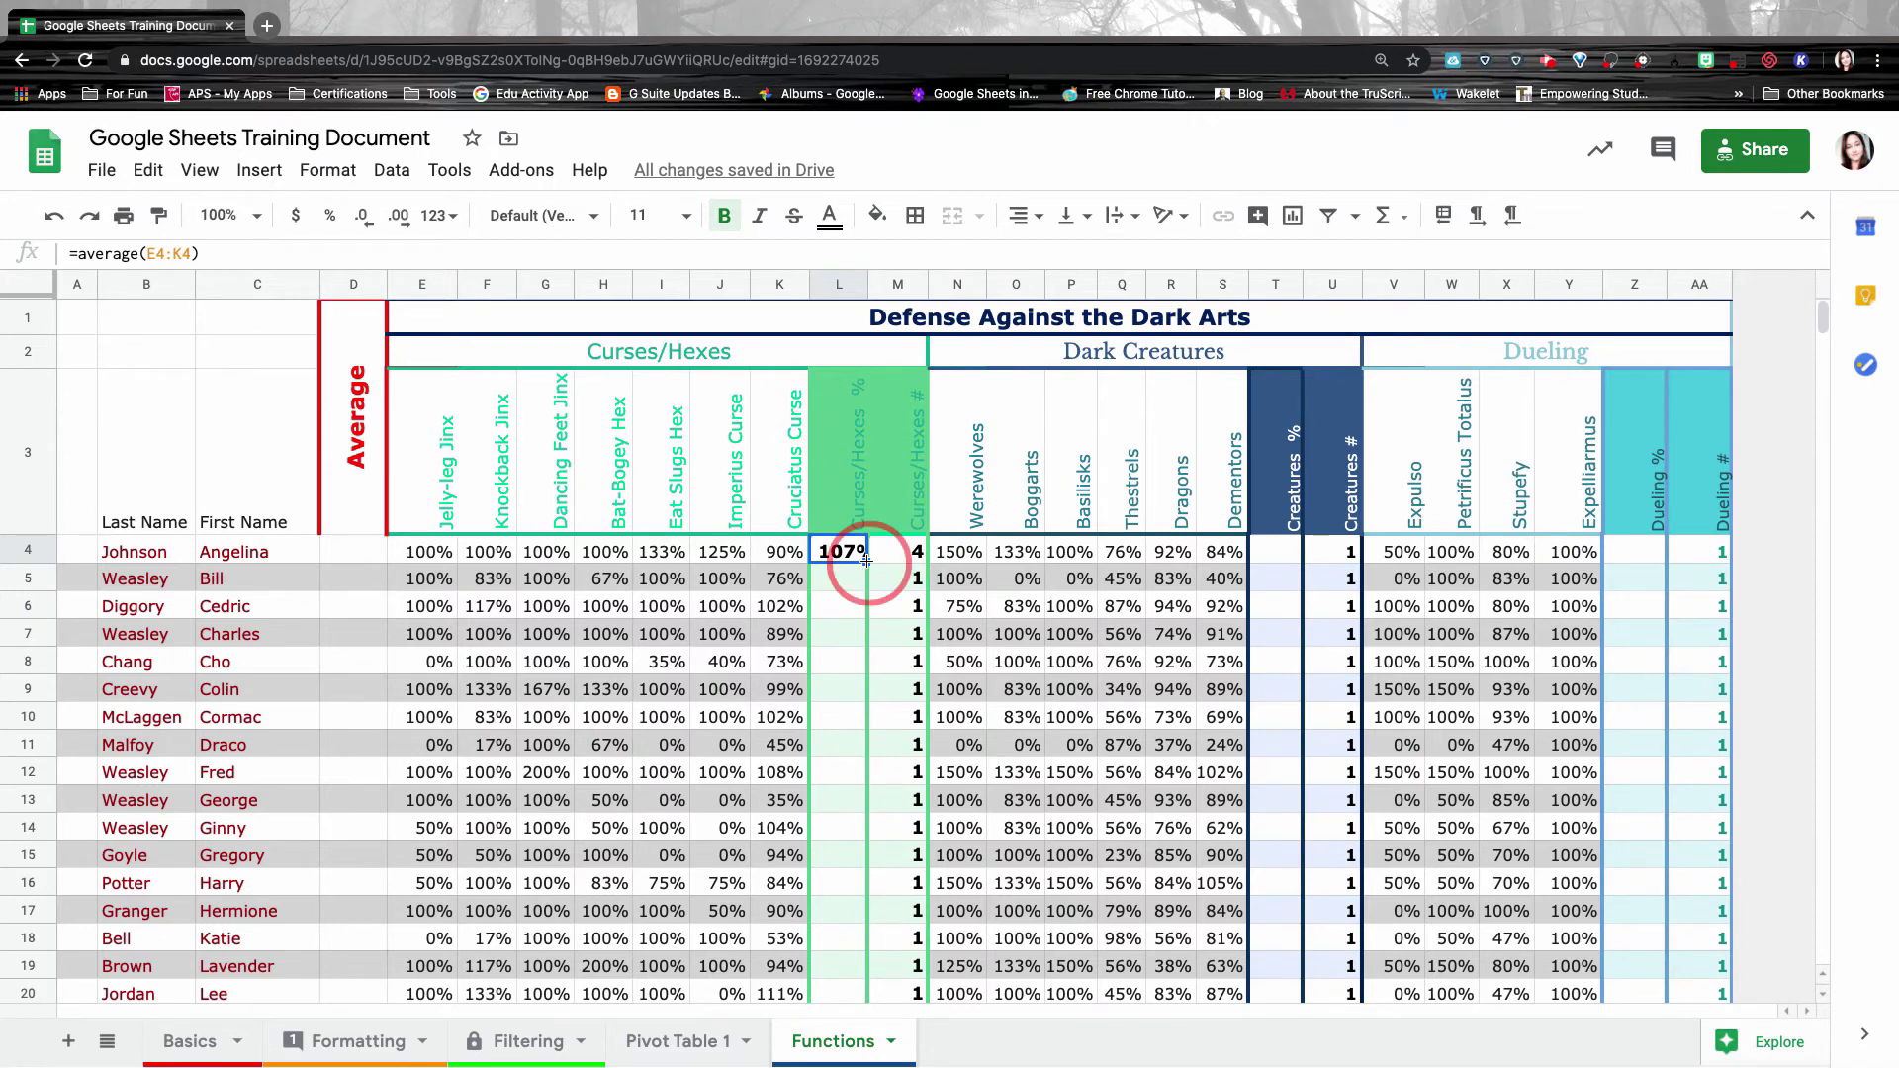
Fill the L4 average formula down column L to row 26.
left_click_drag(867, 560, 845, 835)
scroll(845, 781, "down", 3)
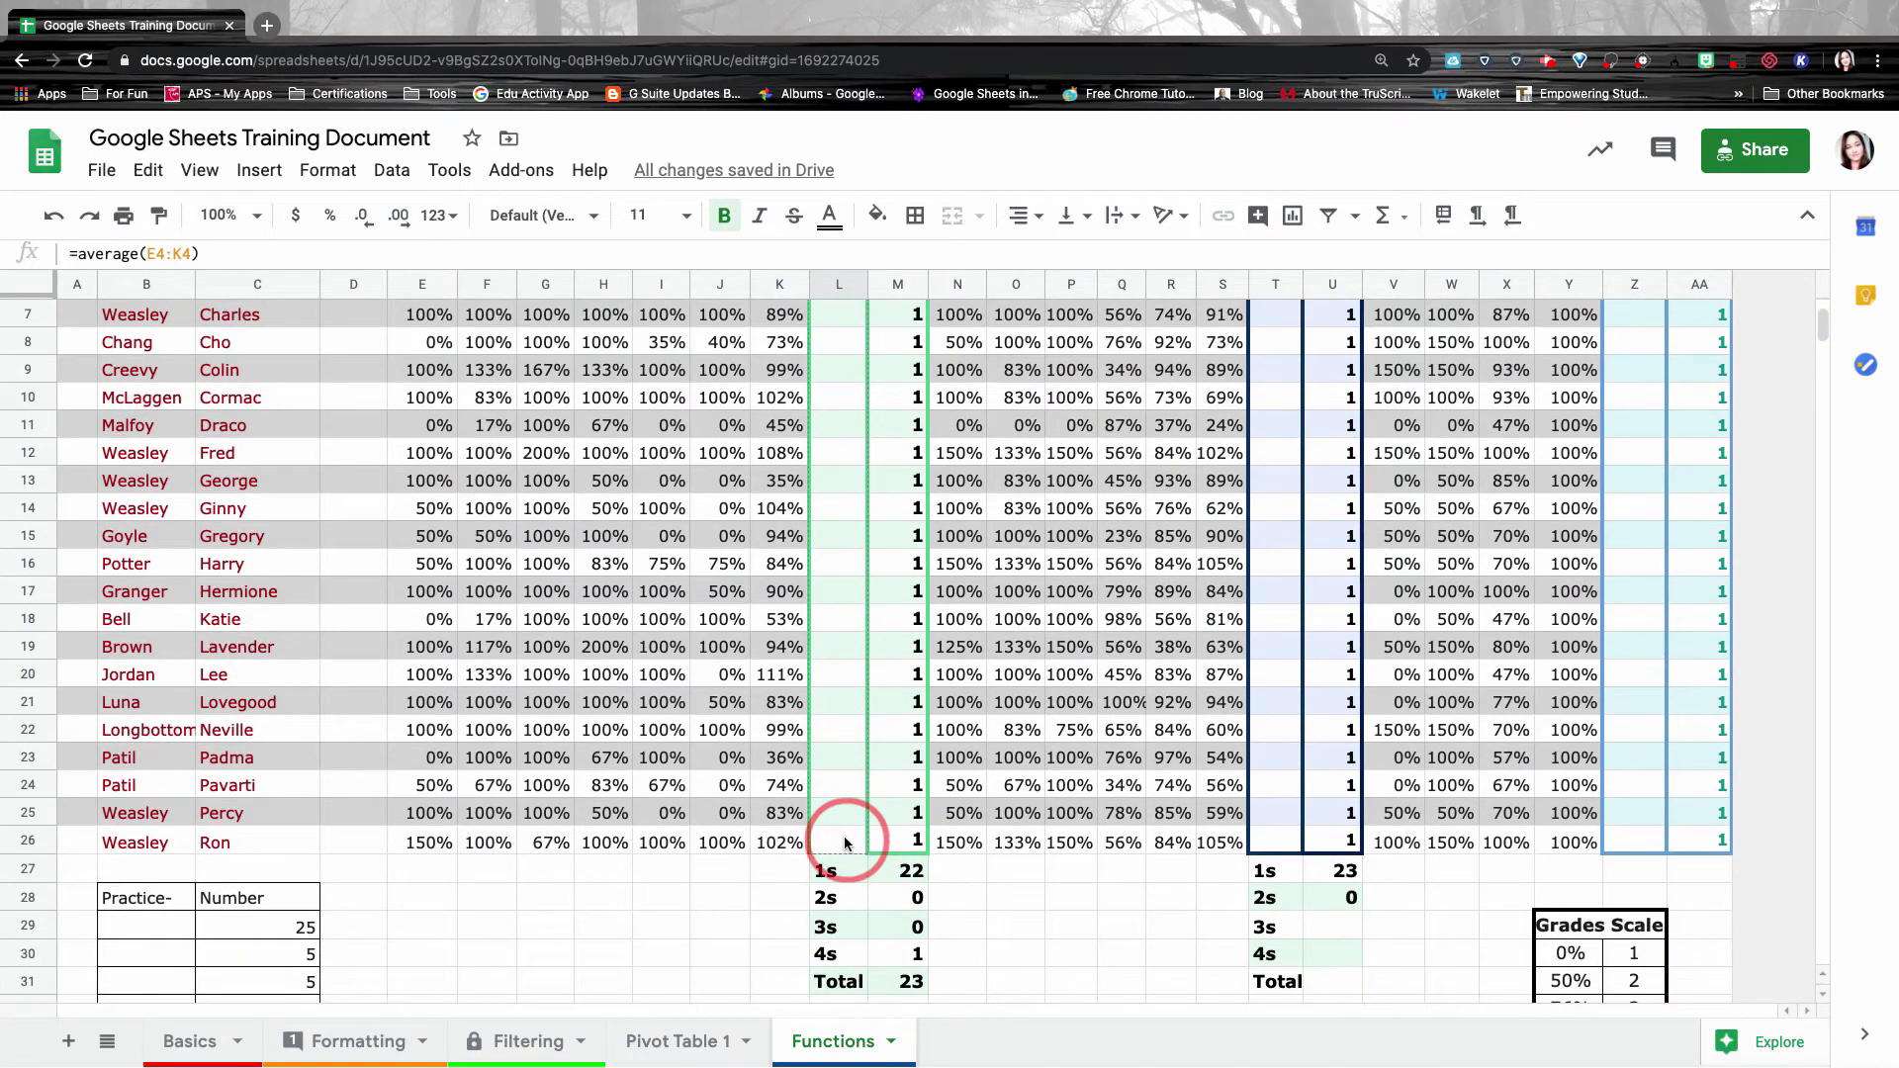
left_click_drag(845, 835, 847, 841)
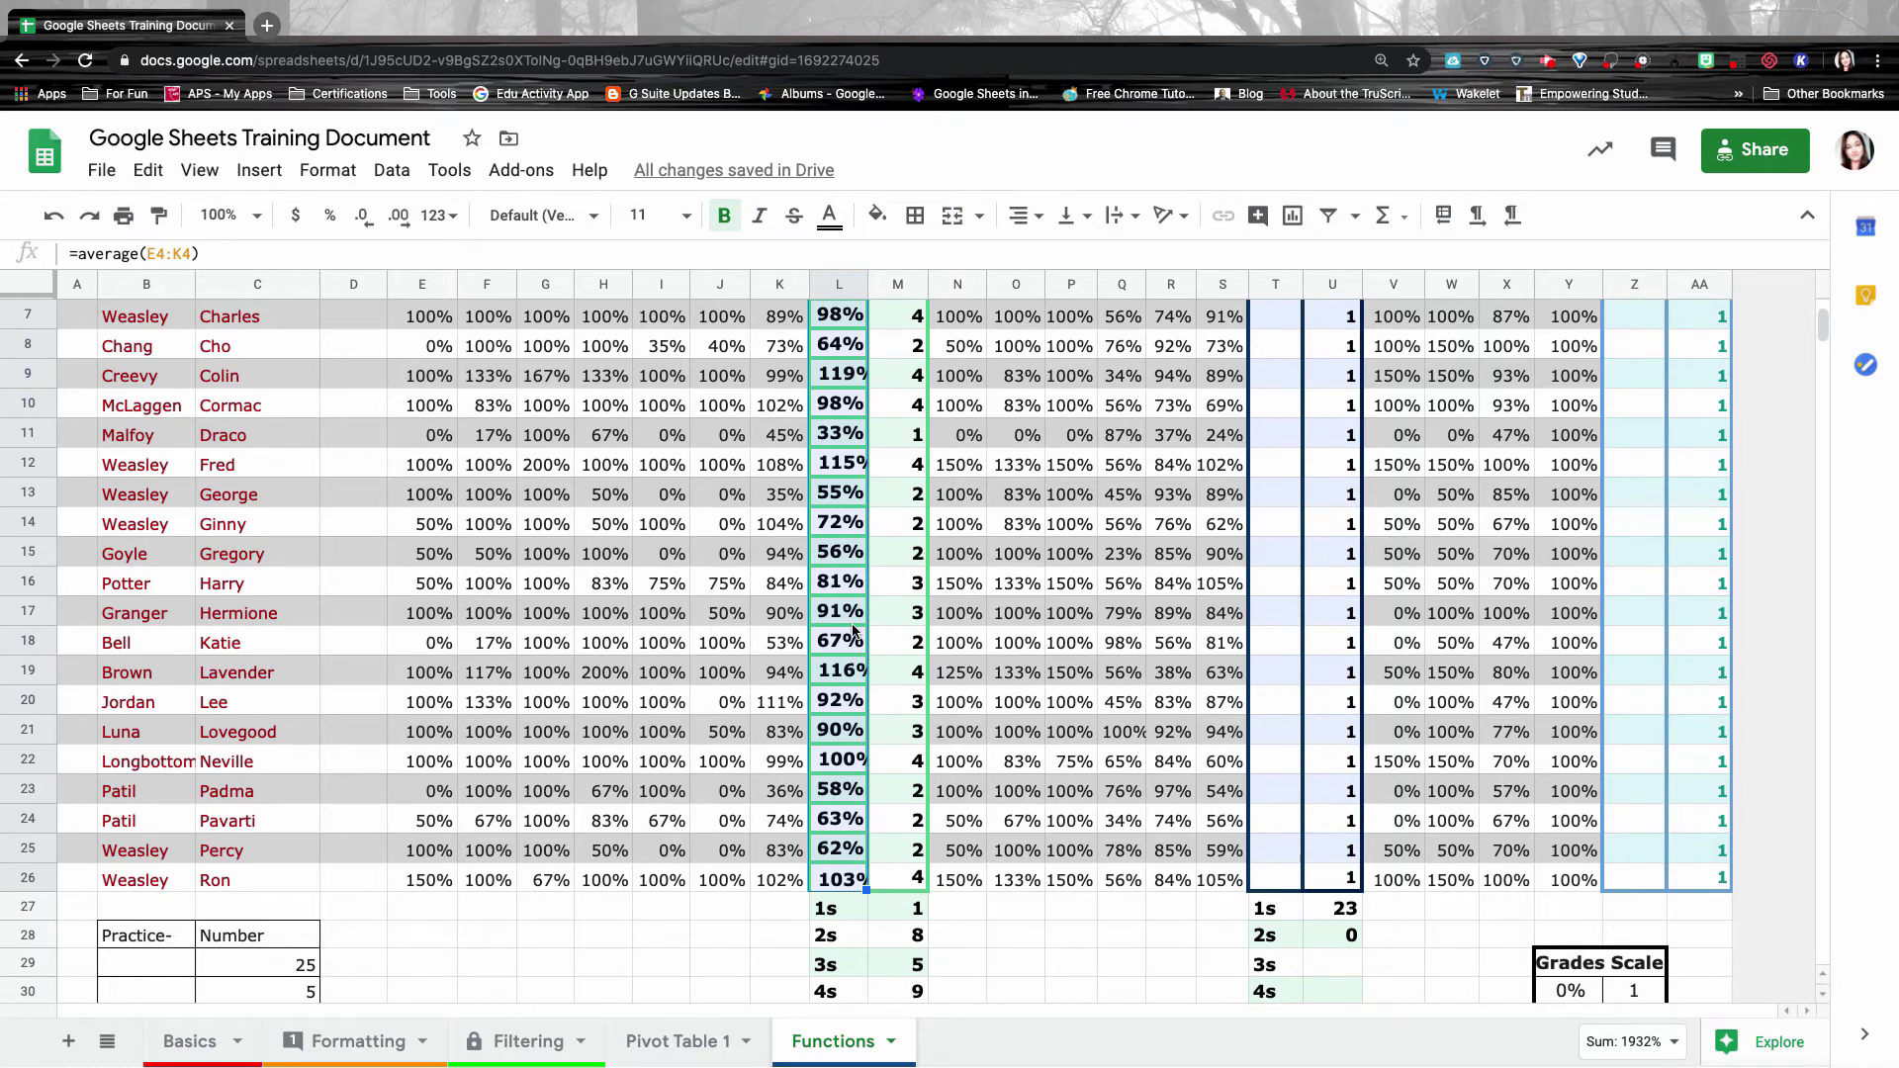
Inspect the adjusted average formulas in L5, L6 and L7, then reselect L4.
scroll(847, 524, "up", 5)
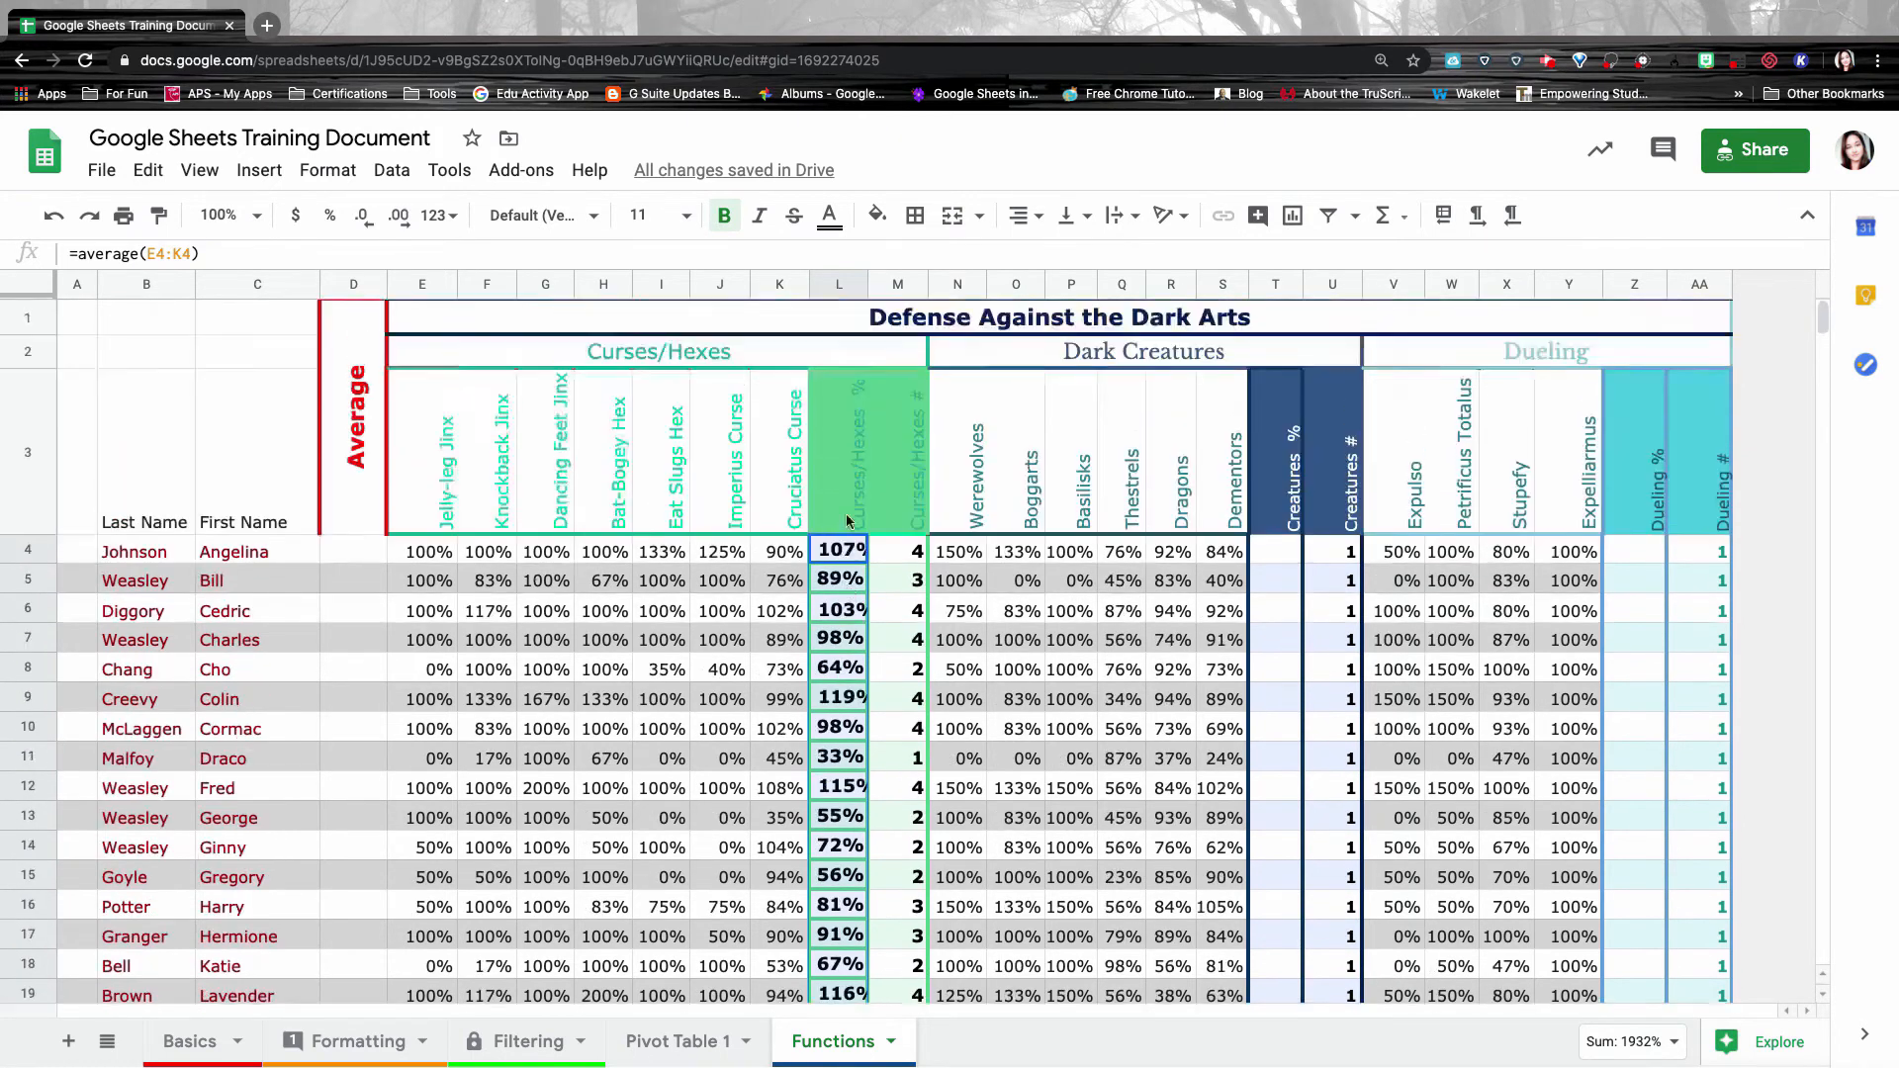
left_click(847, 583)
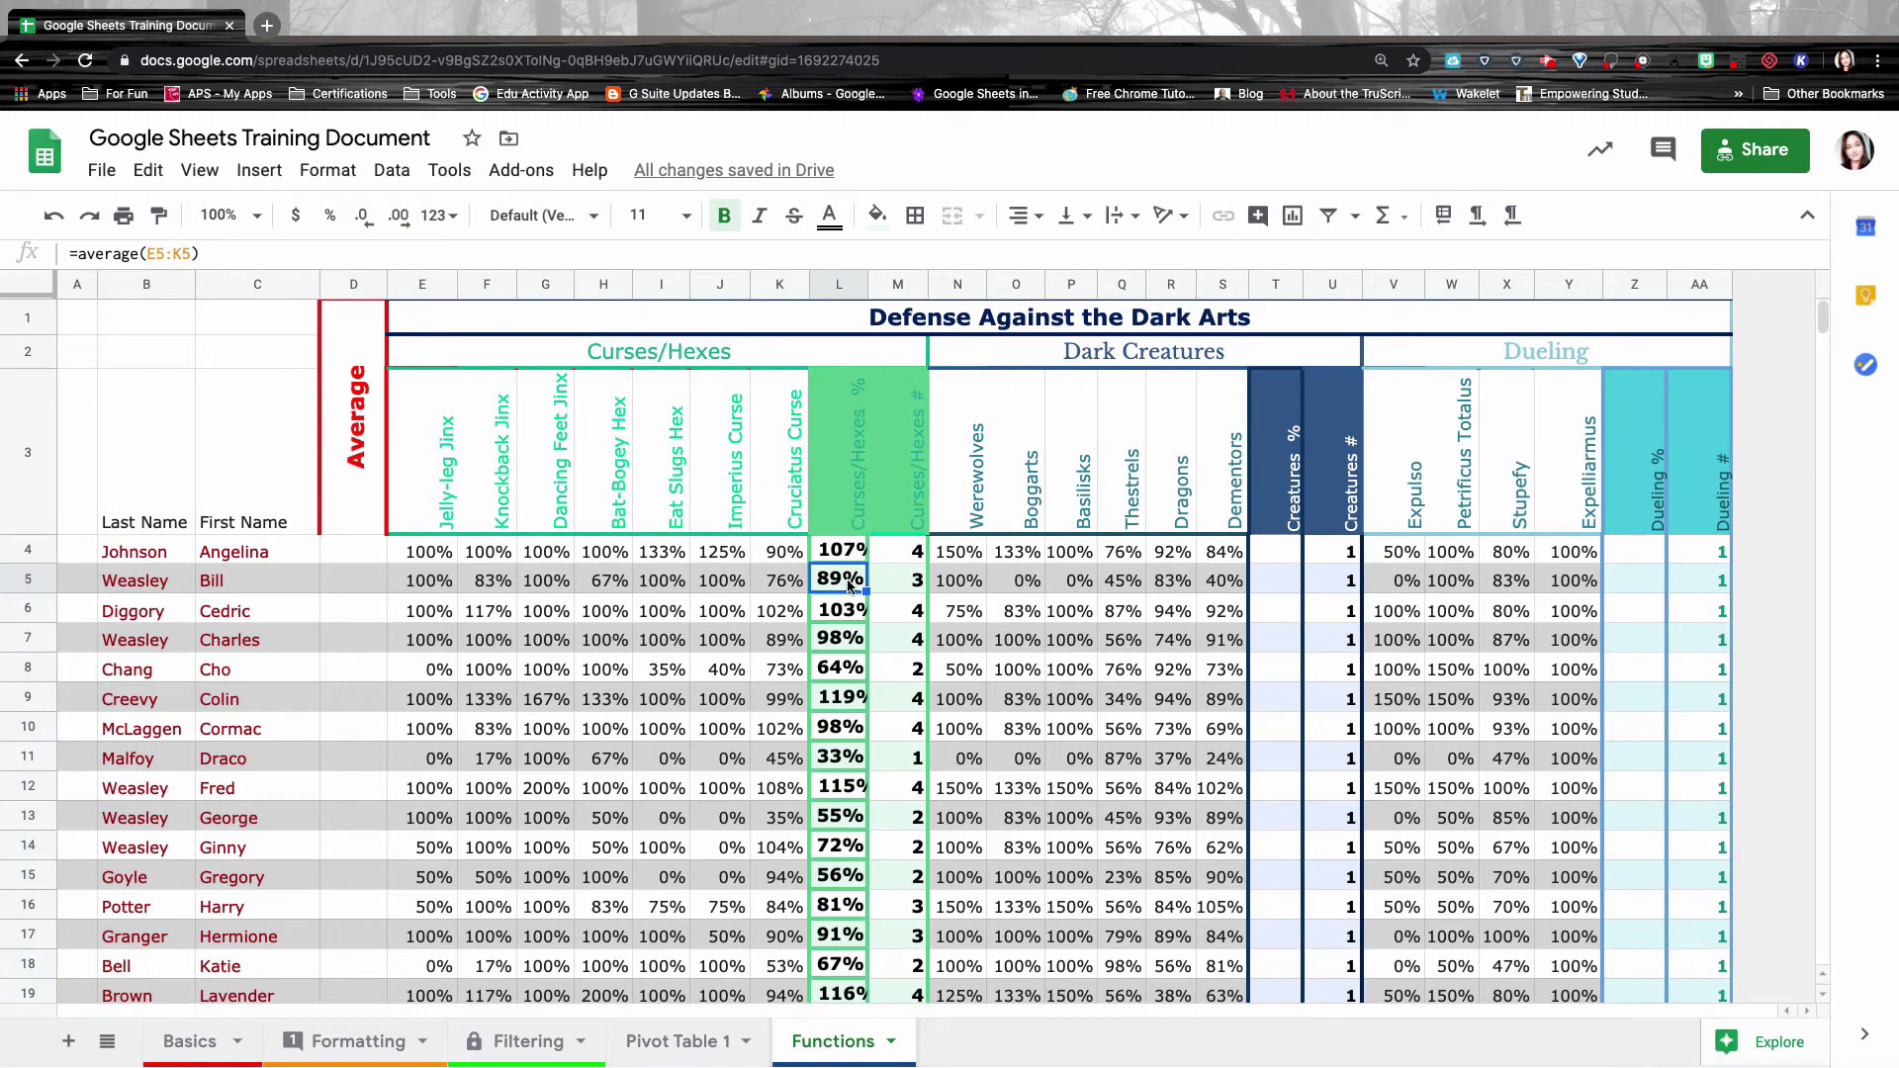
double_click(847, 584)
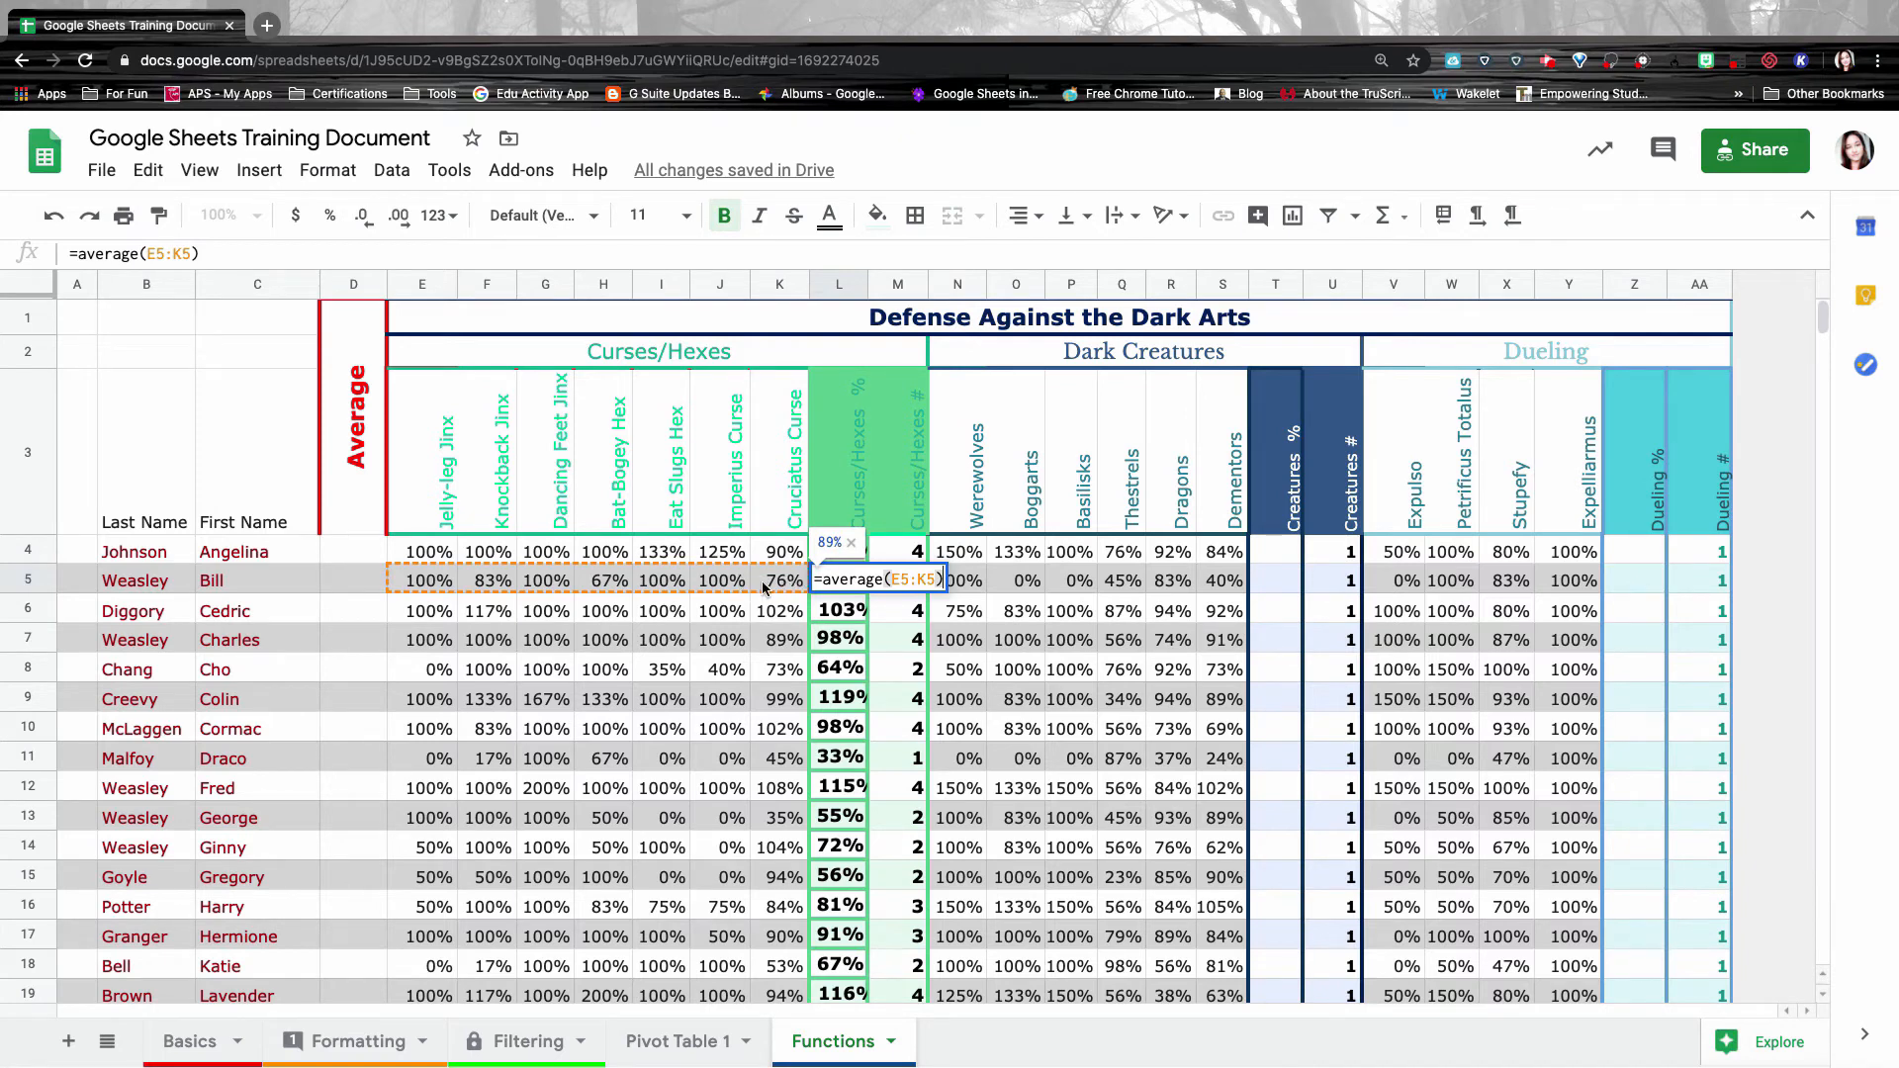
double_click(835, 618)
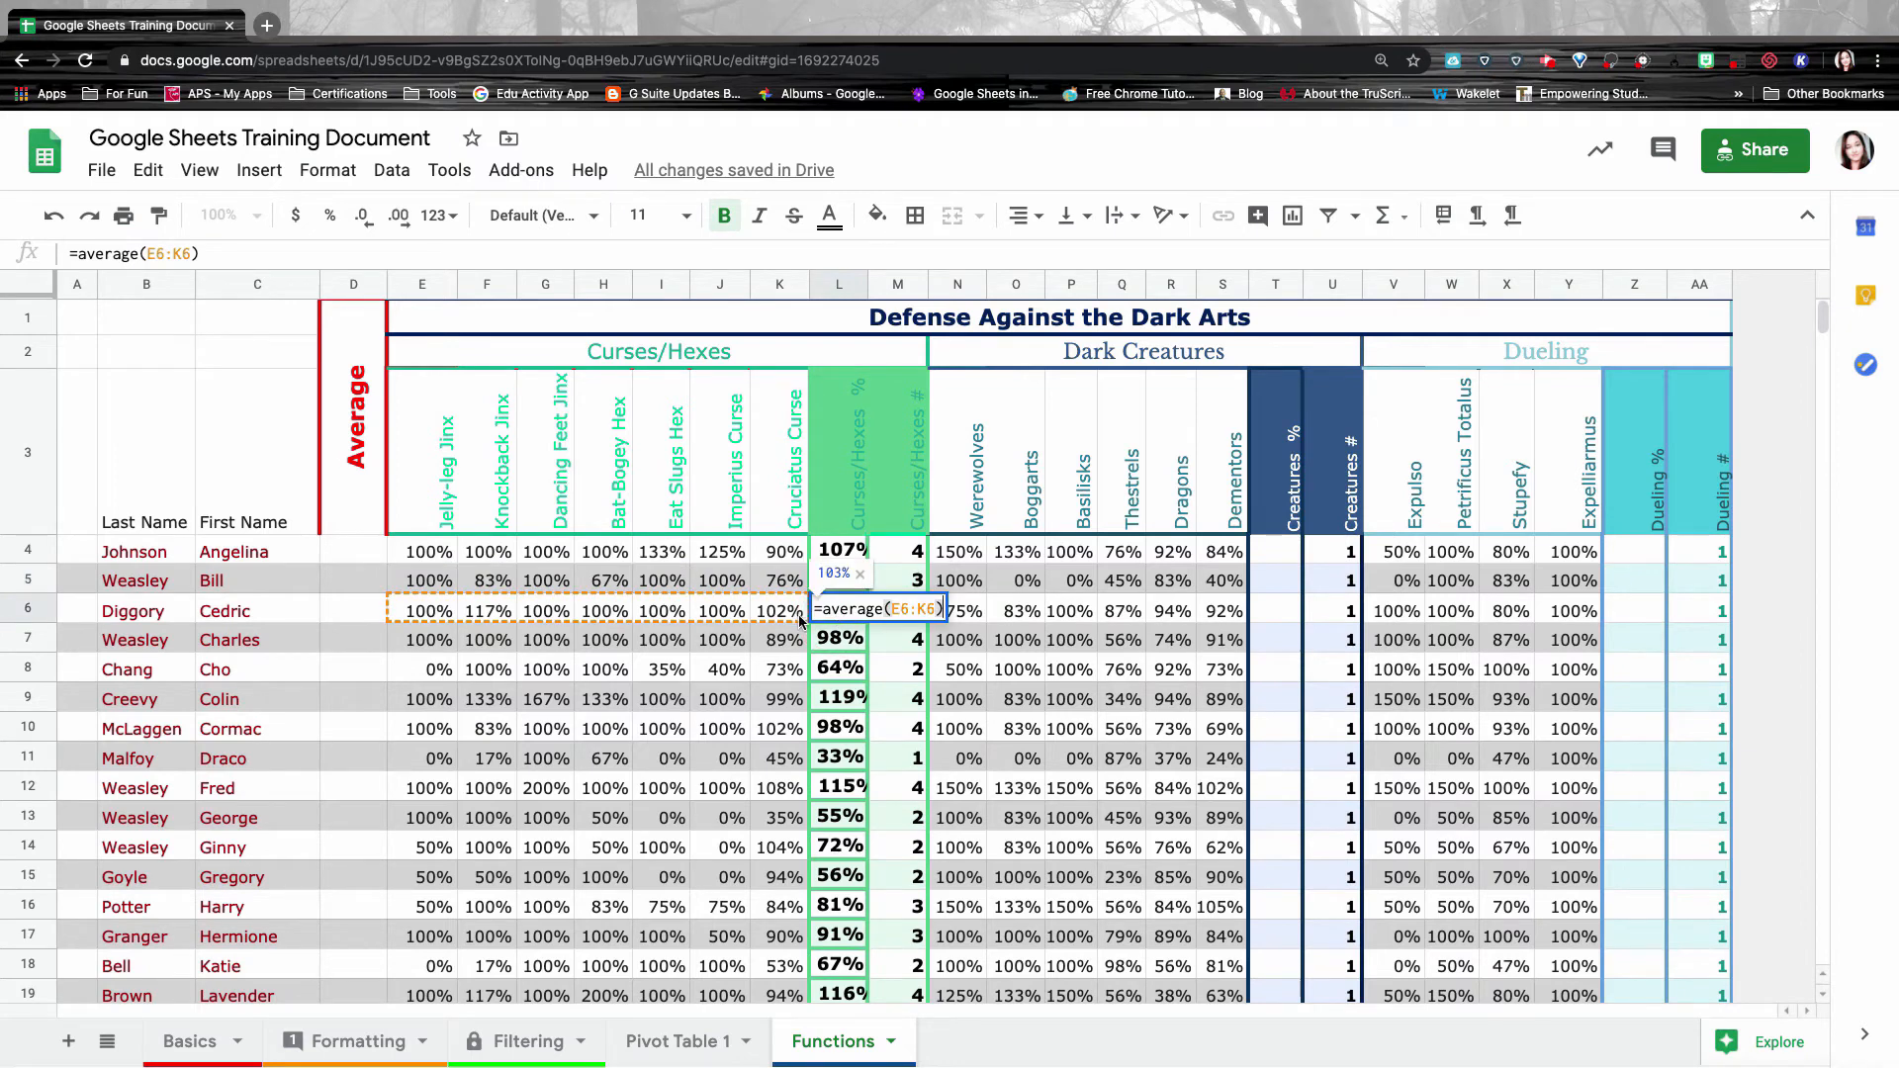
double_click(831, 642)
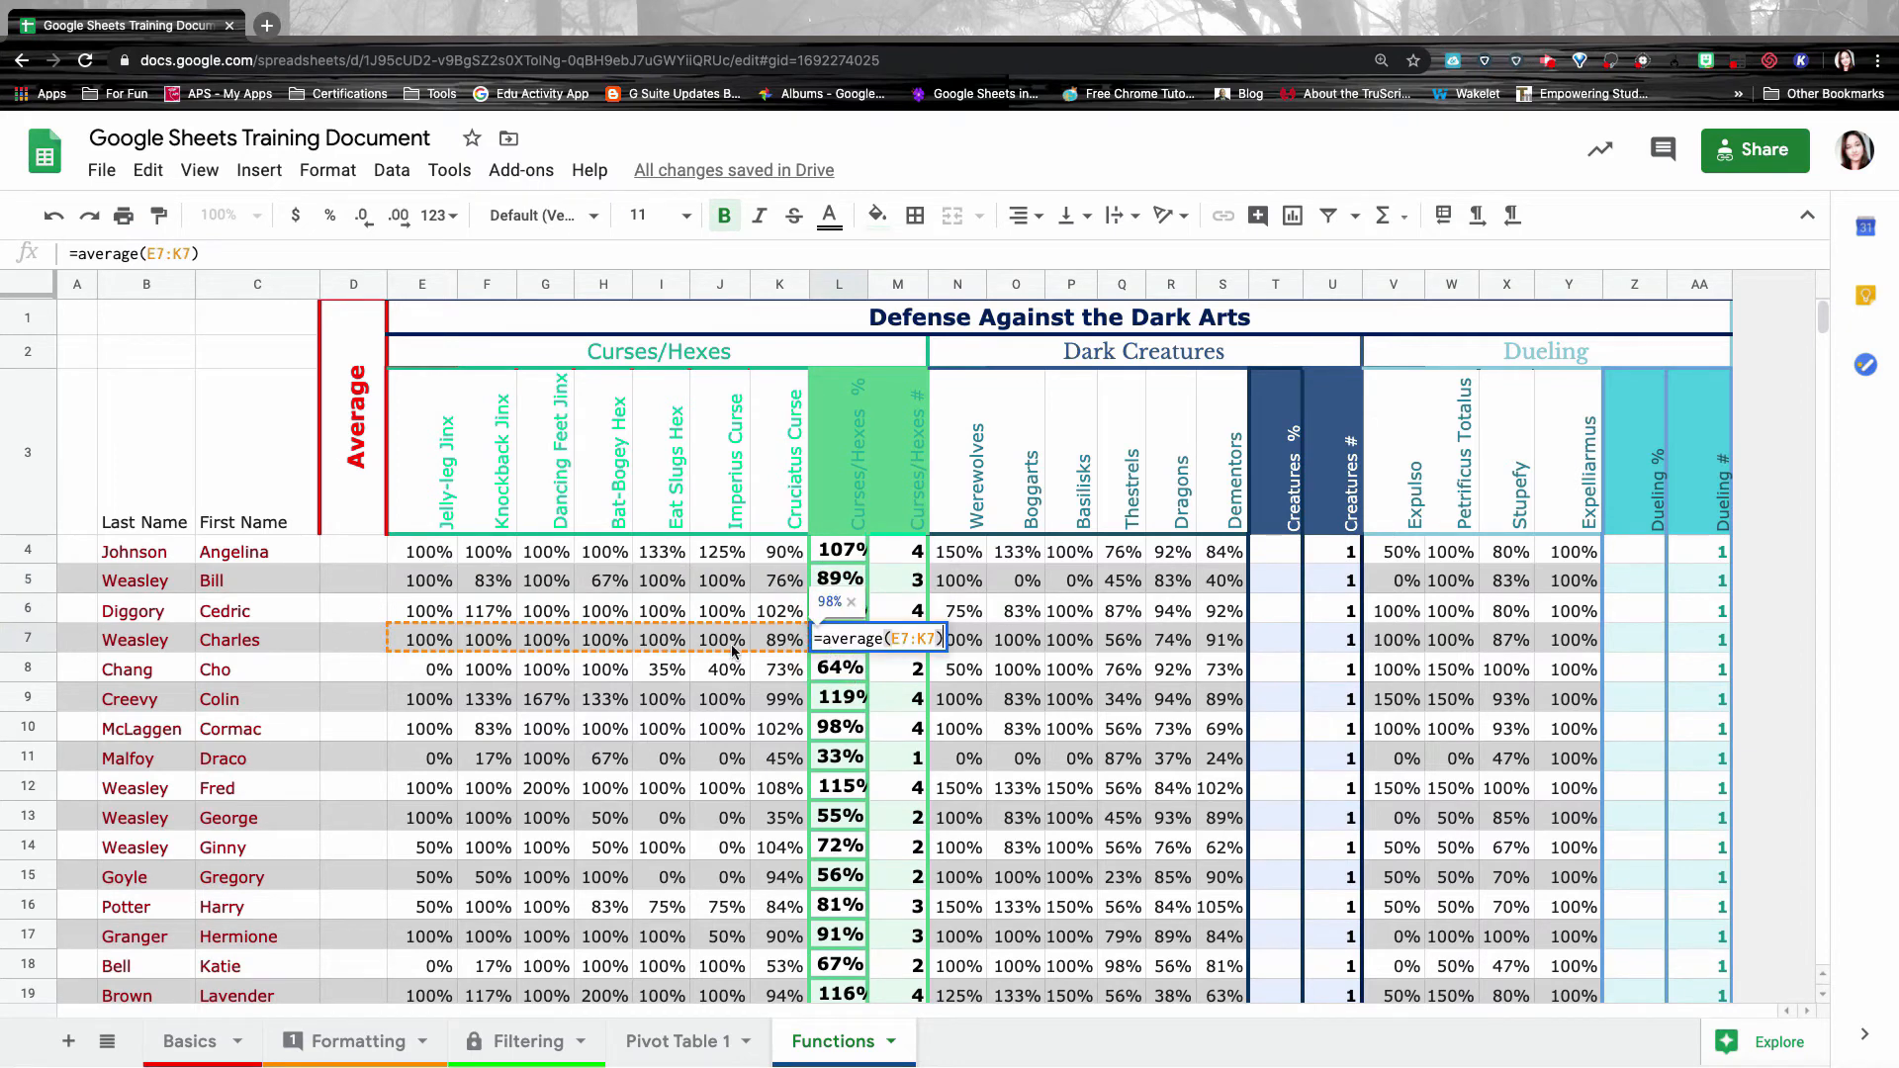
left_click(860, 638)
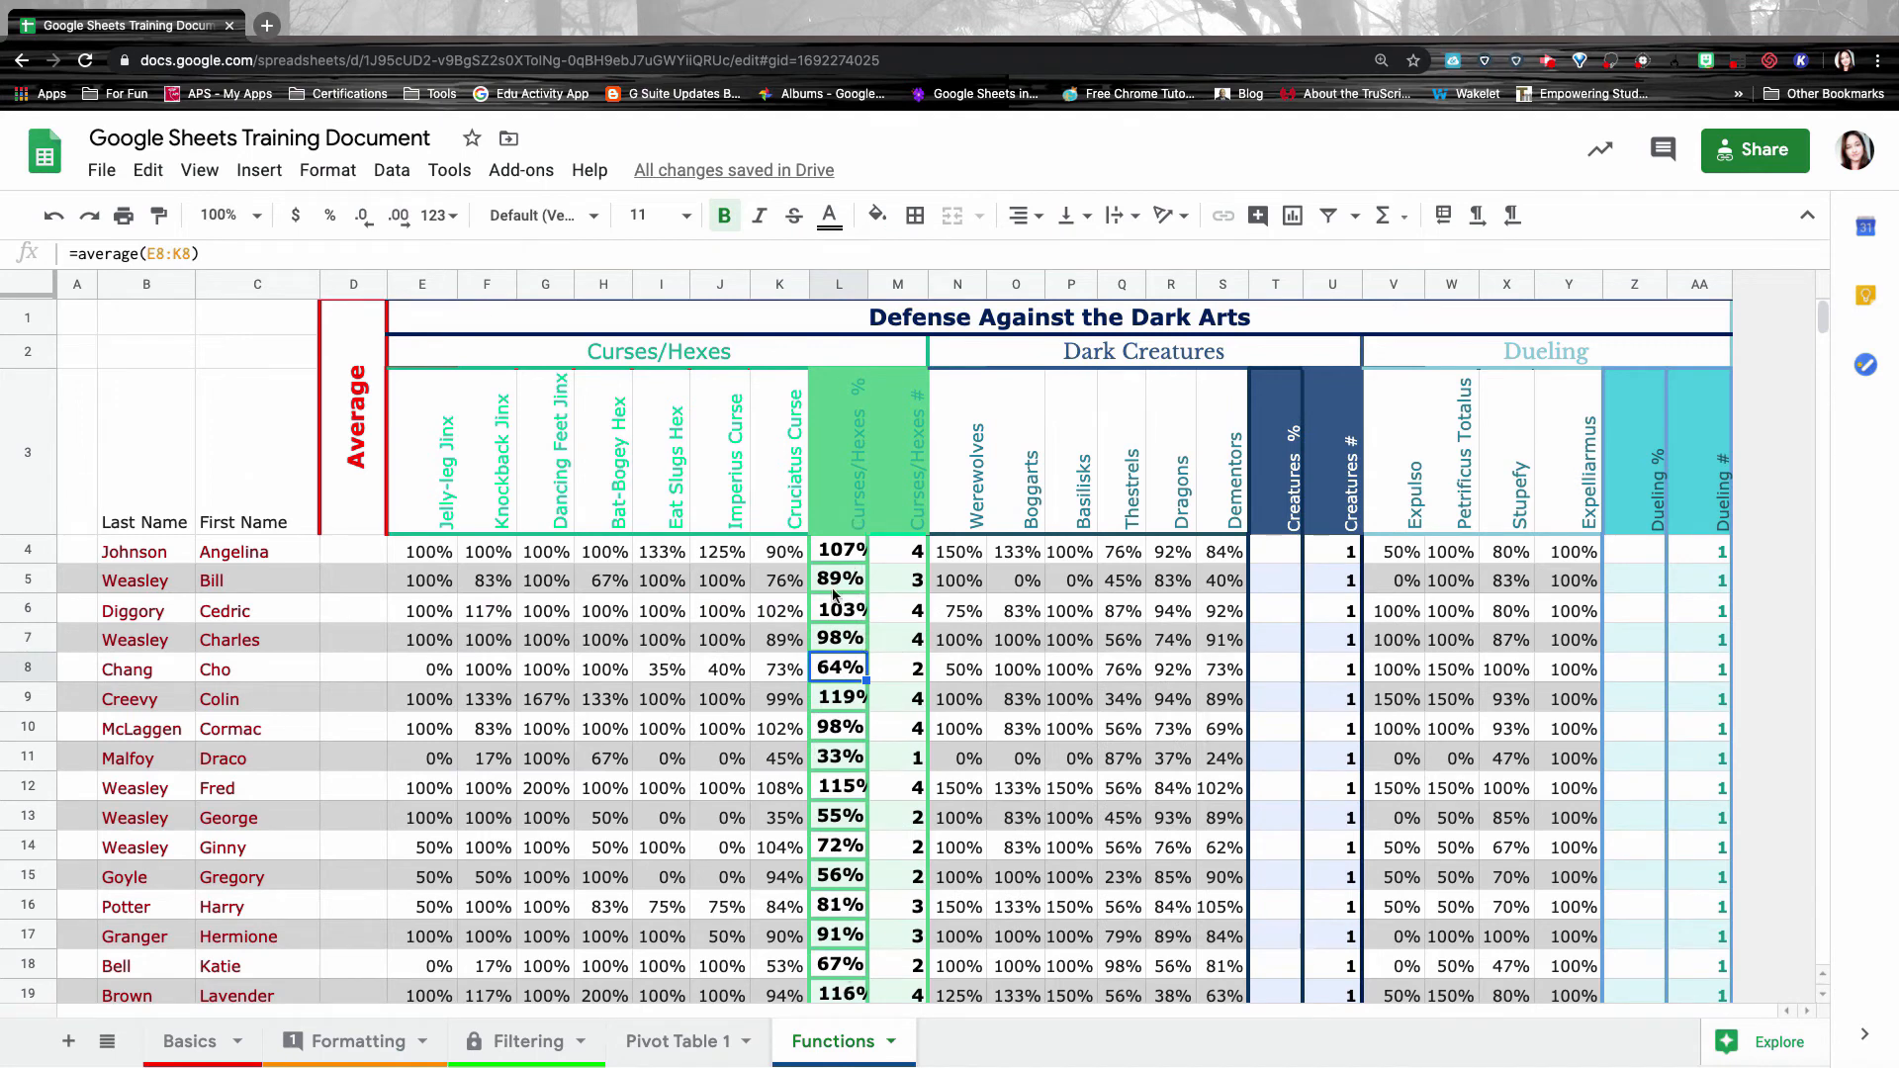
left_click(842, 551)
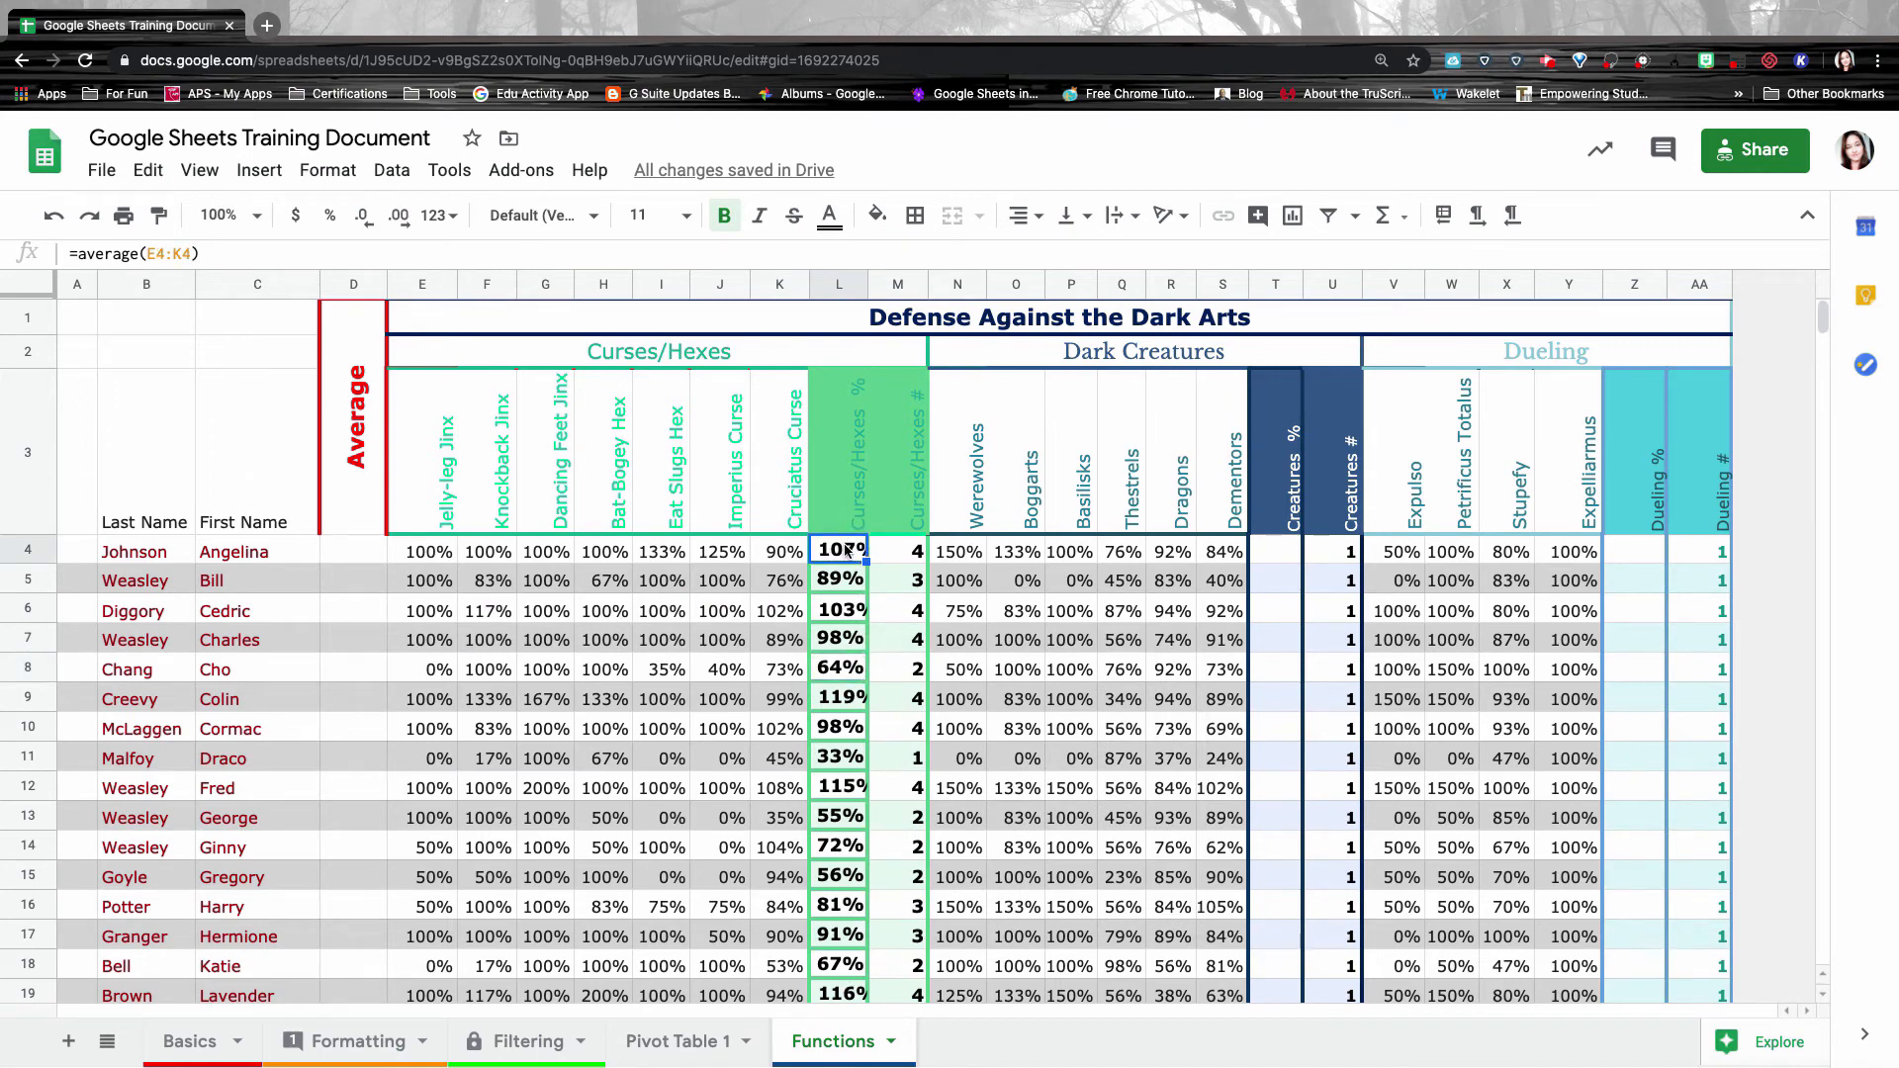
Paste L4's average formula into T4, inspect its references, then undo the wrong paste.
key("ctrl+c")
left_click(1278, 552)
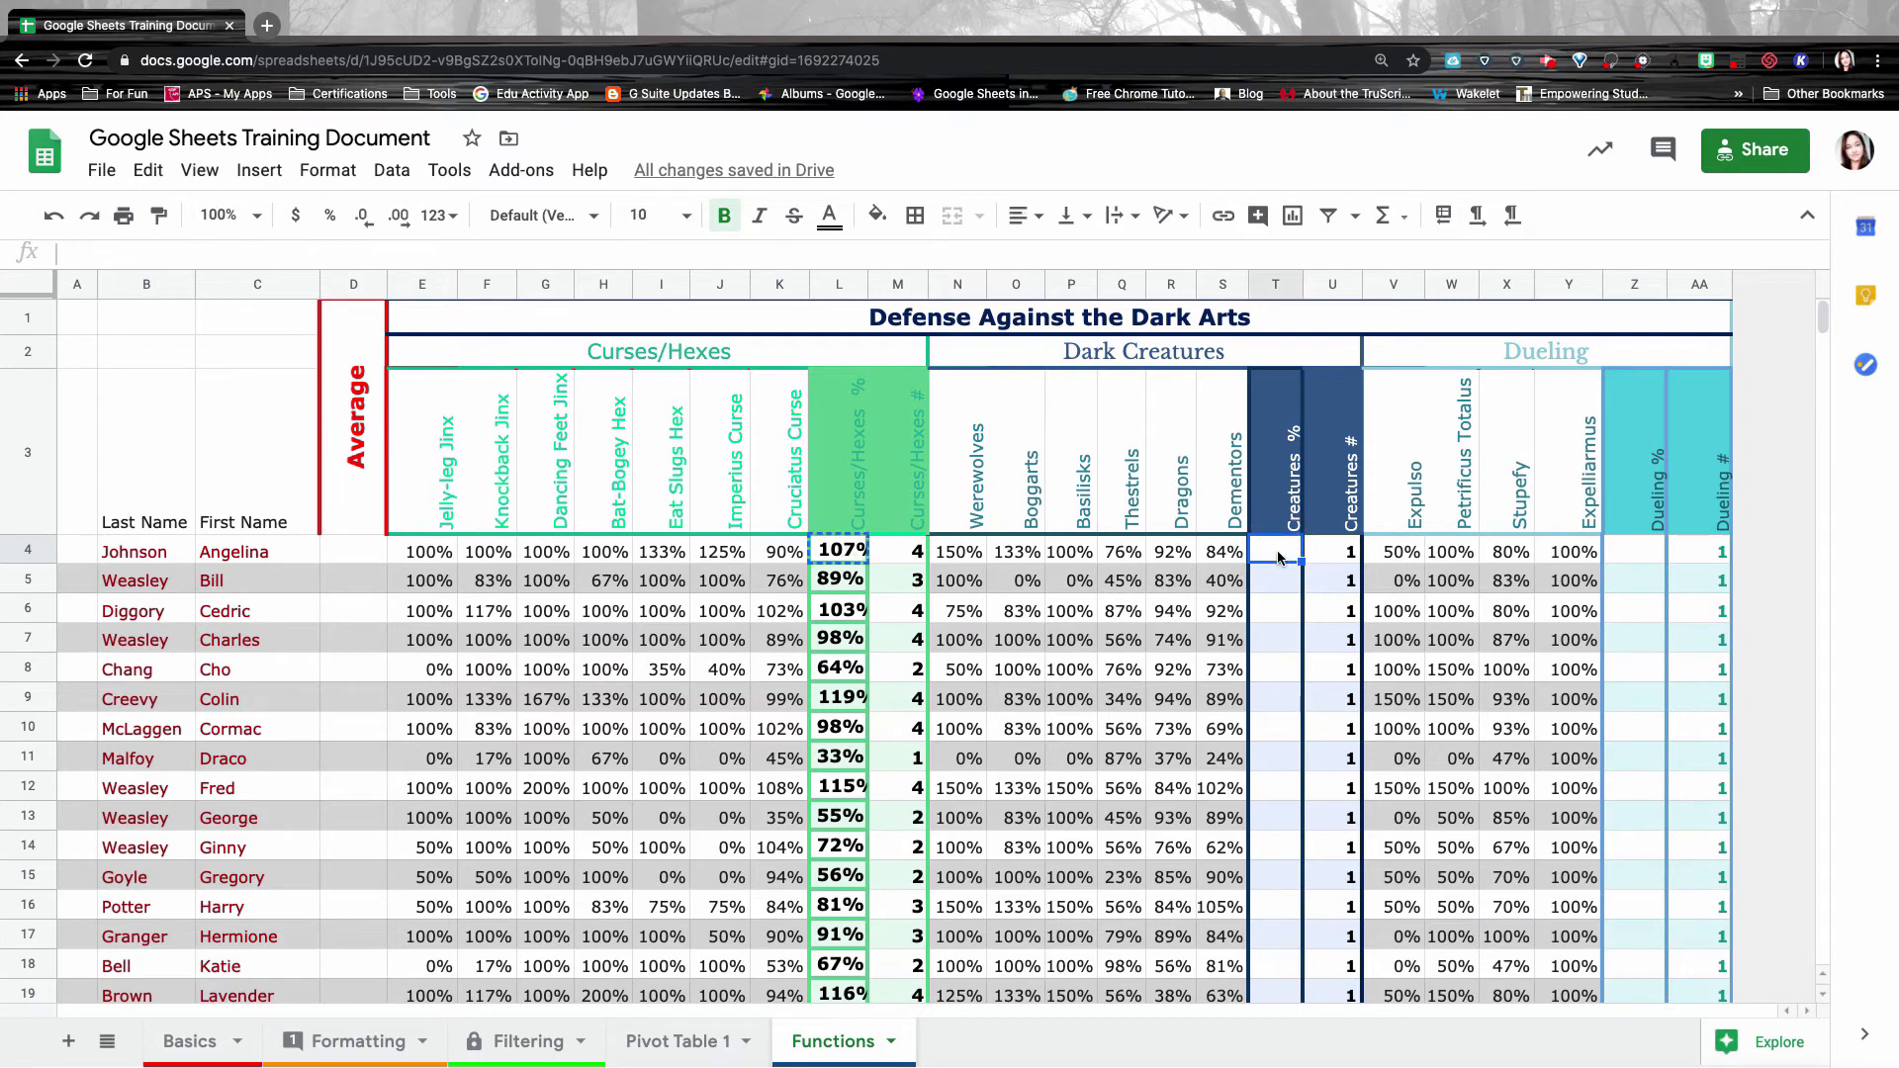
key("ctrl+v")
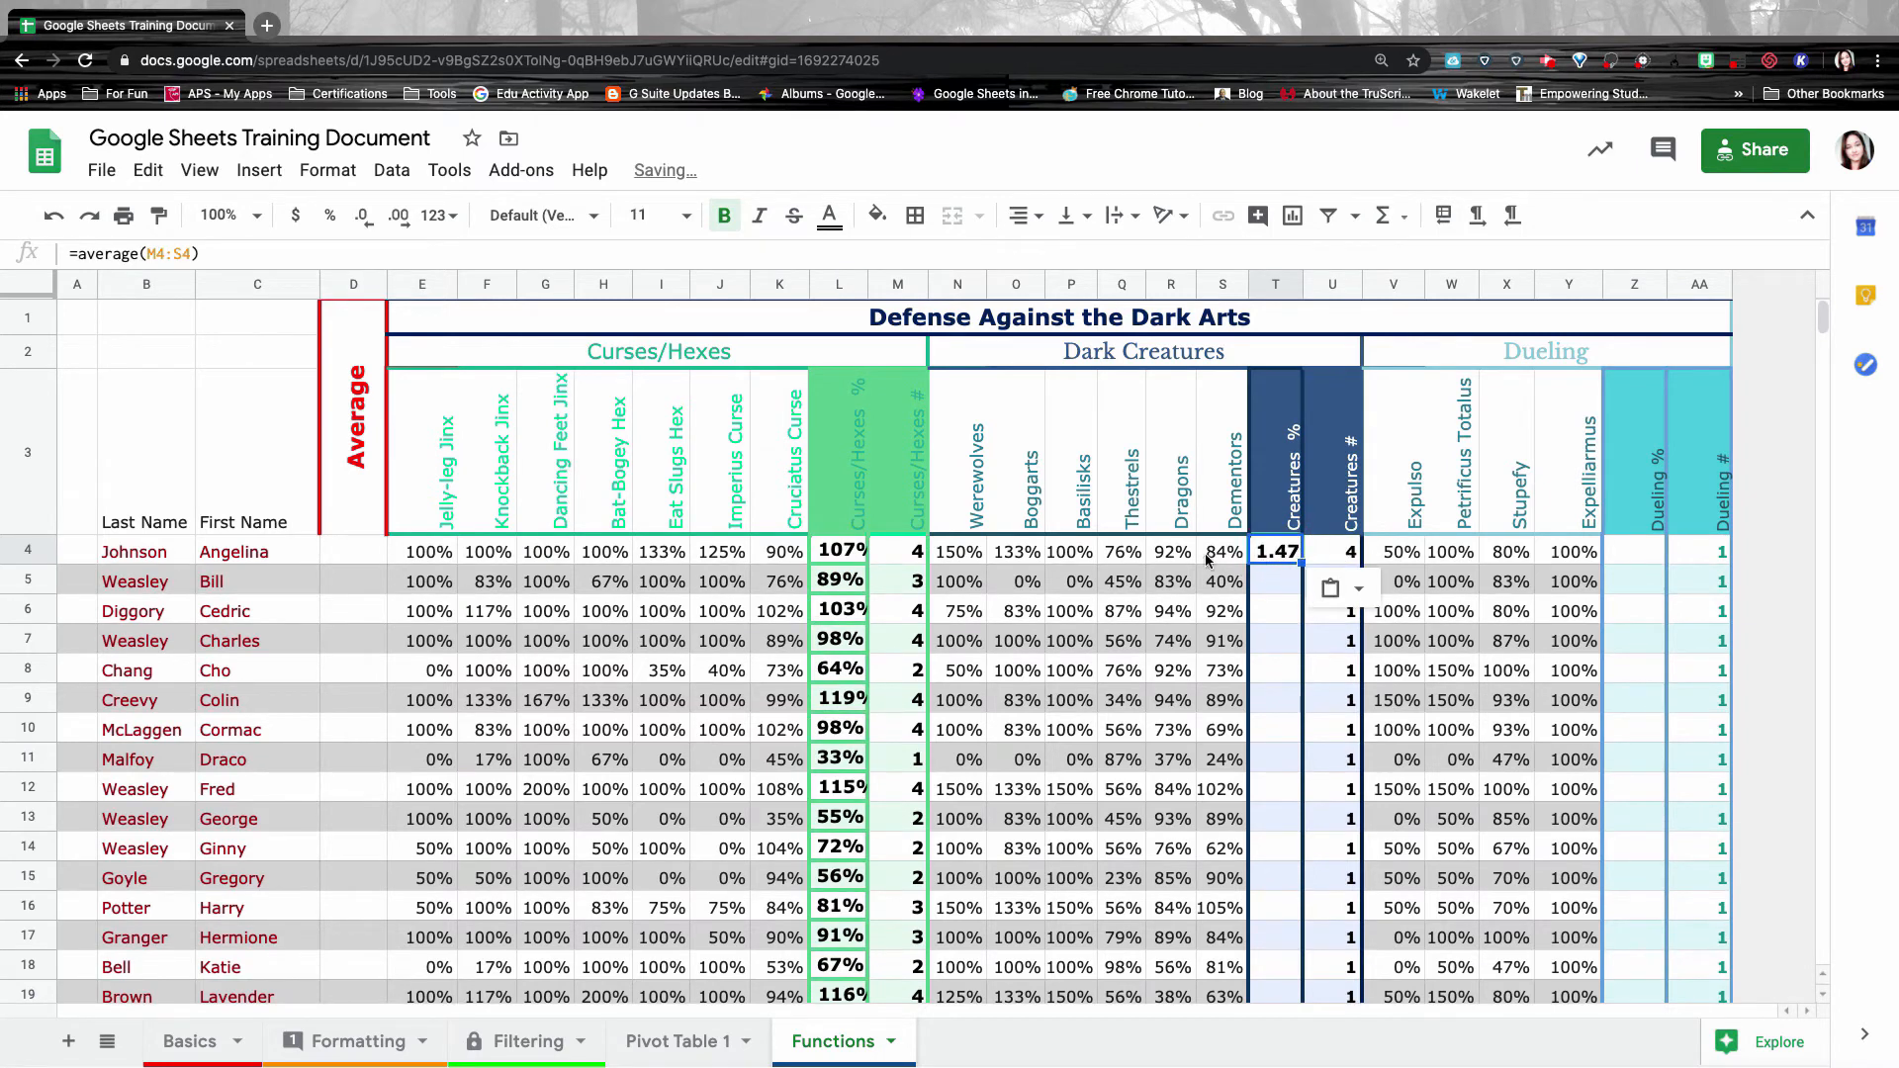
left_click(952, 557)
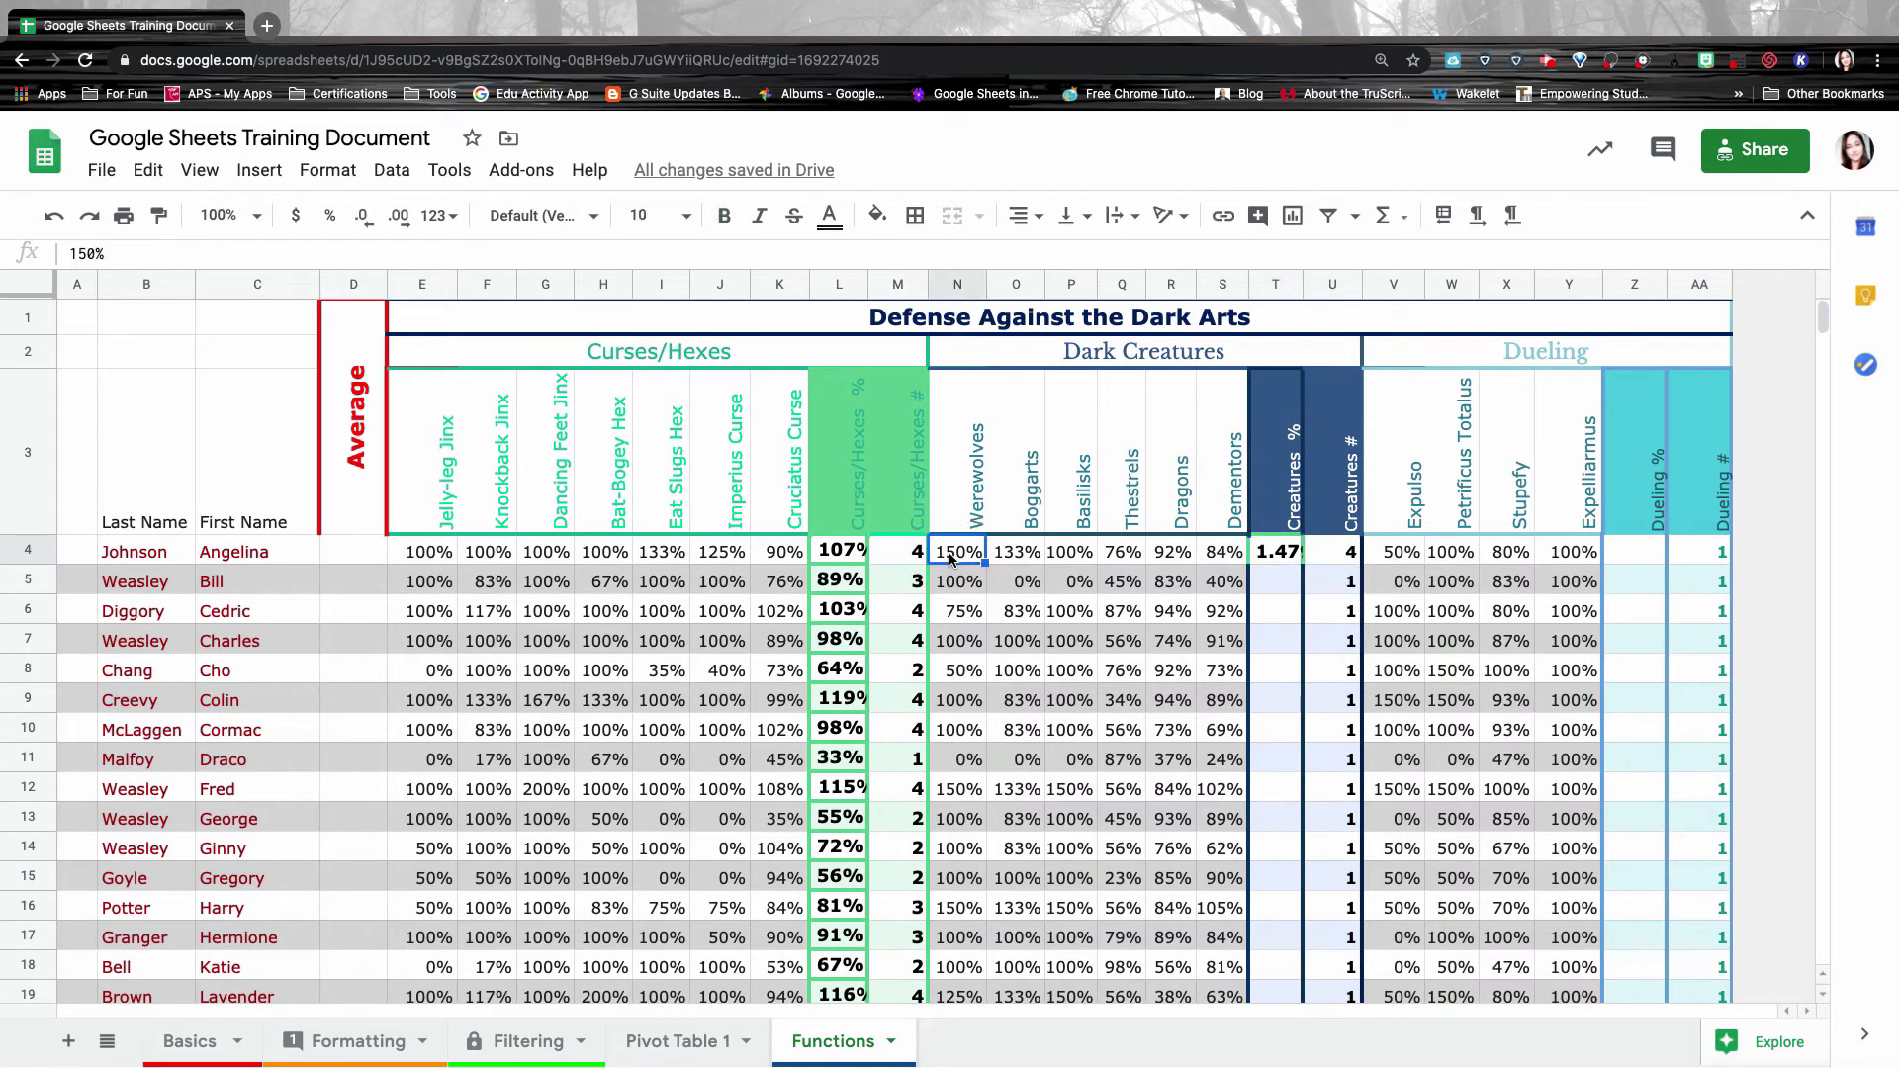
left_click(1284, 552)
double_click(1286, 549)
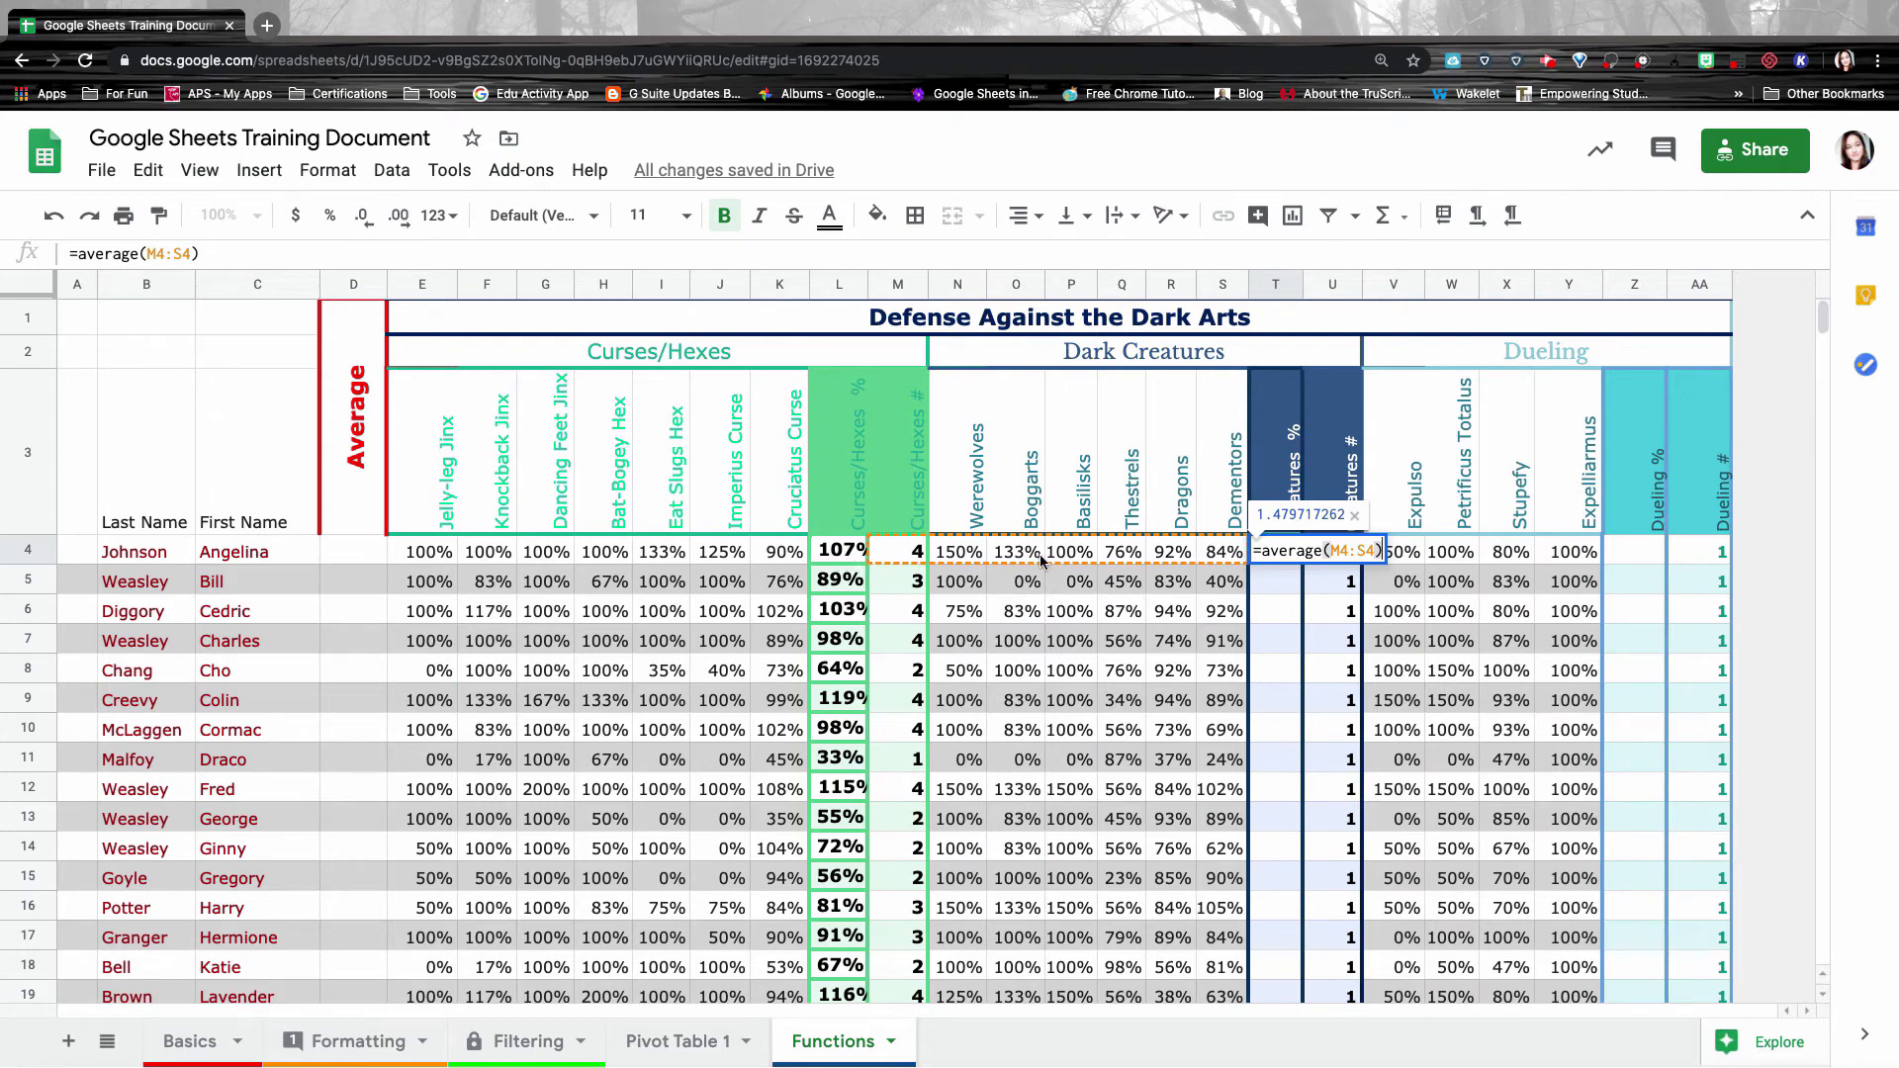
key("Return")
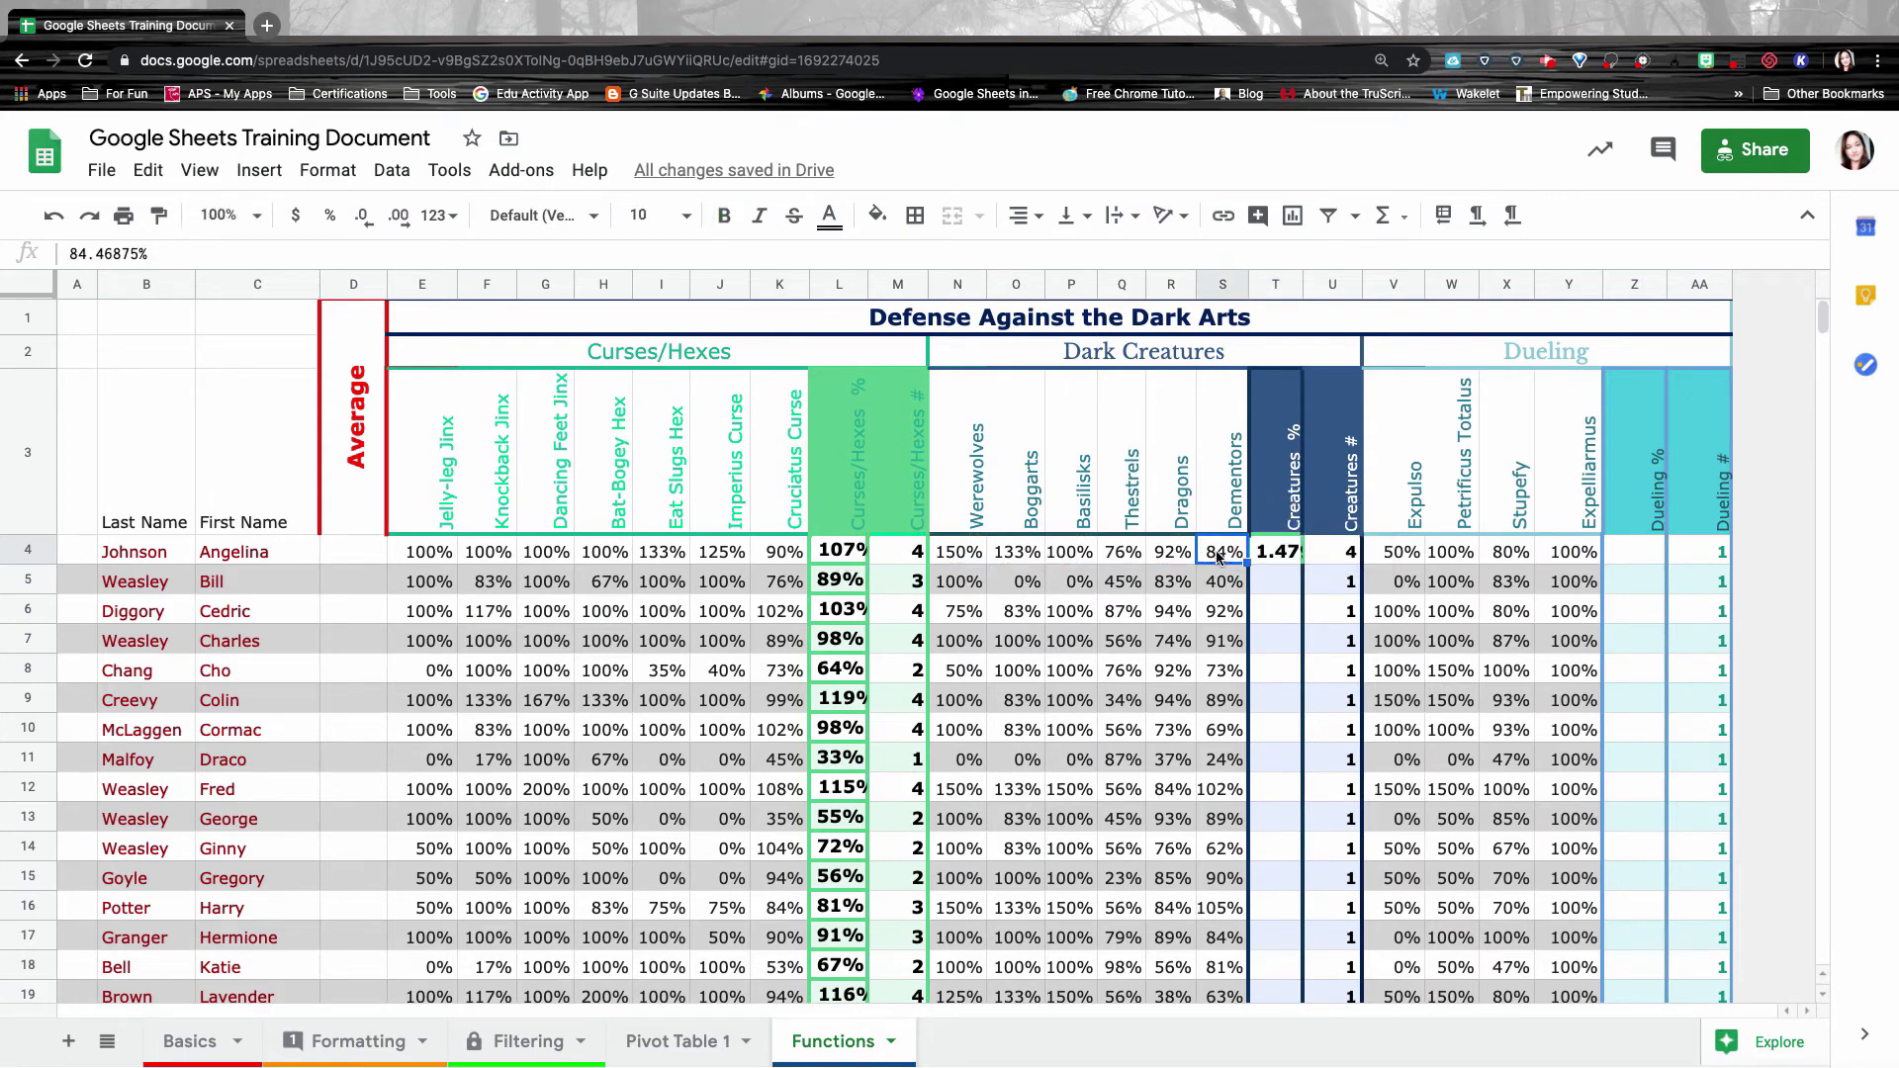
left_click(1282, 554)
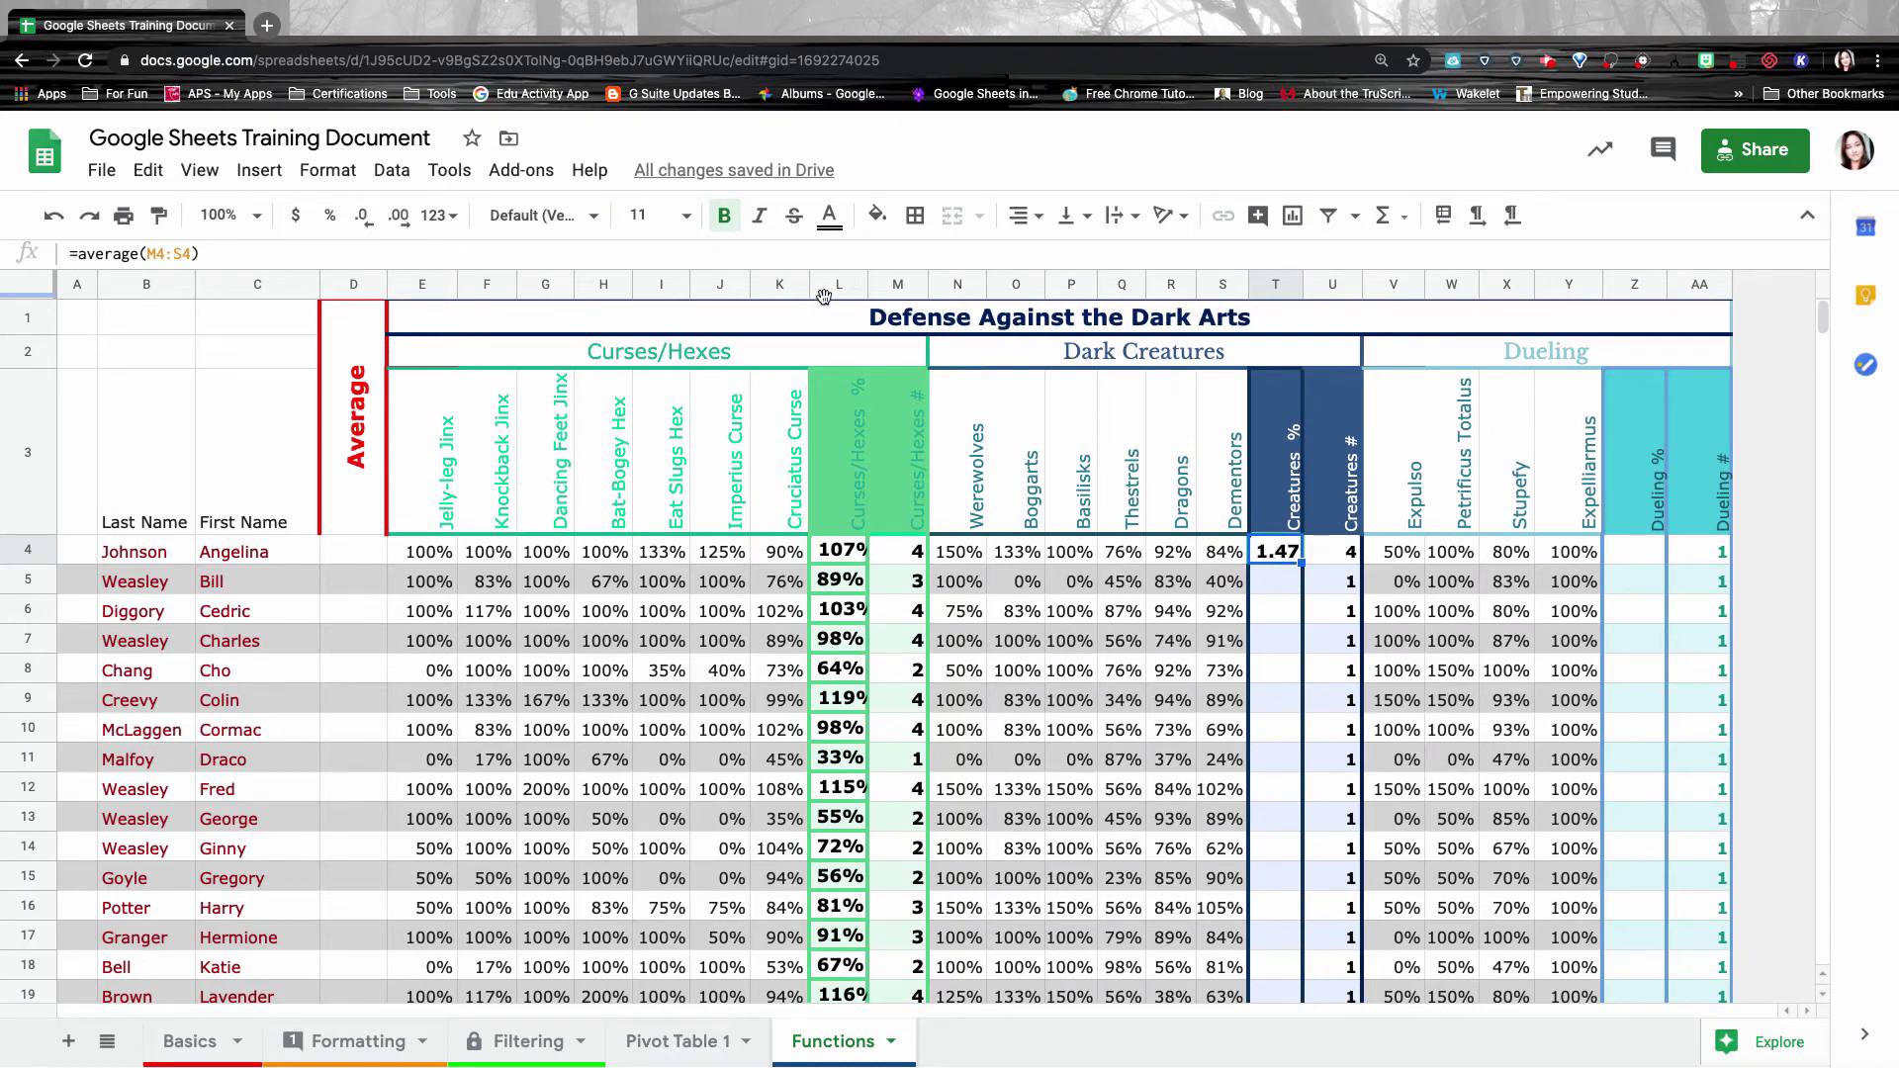
left_click(54, 215)
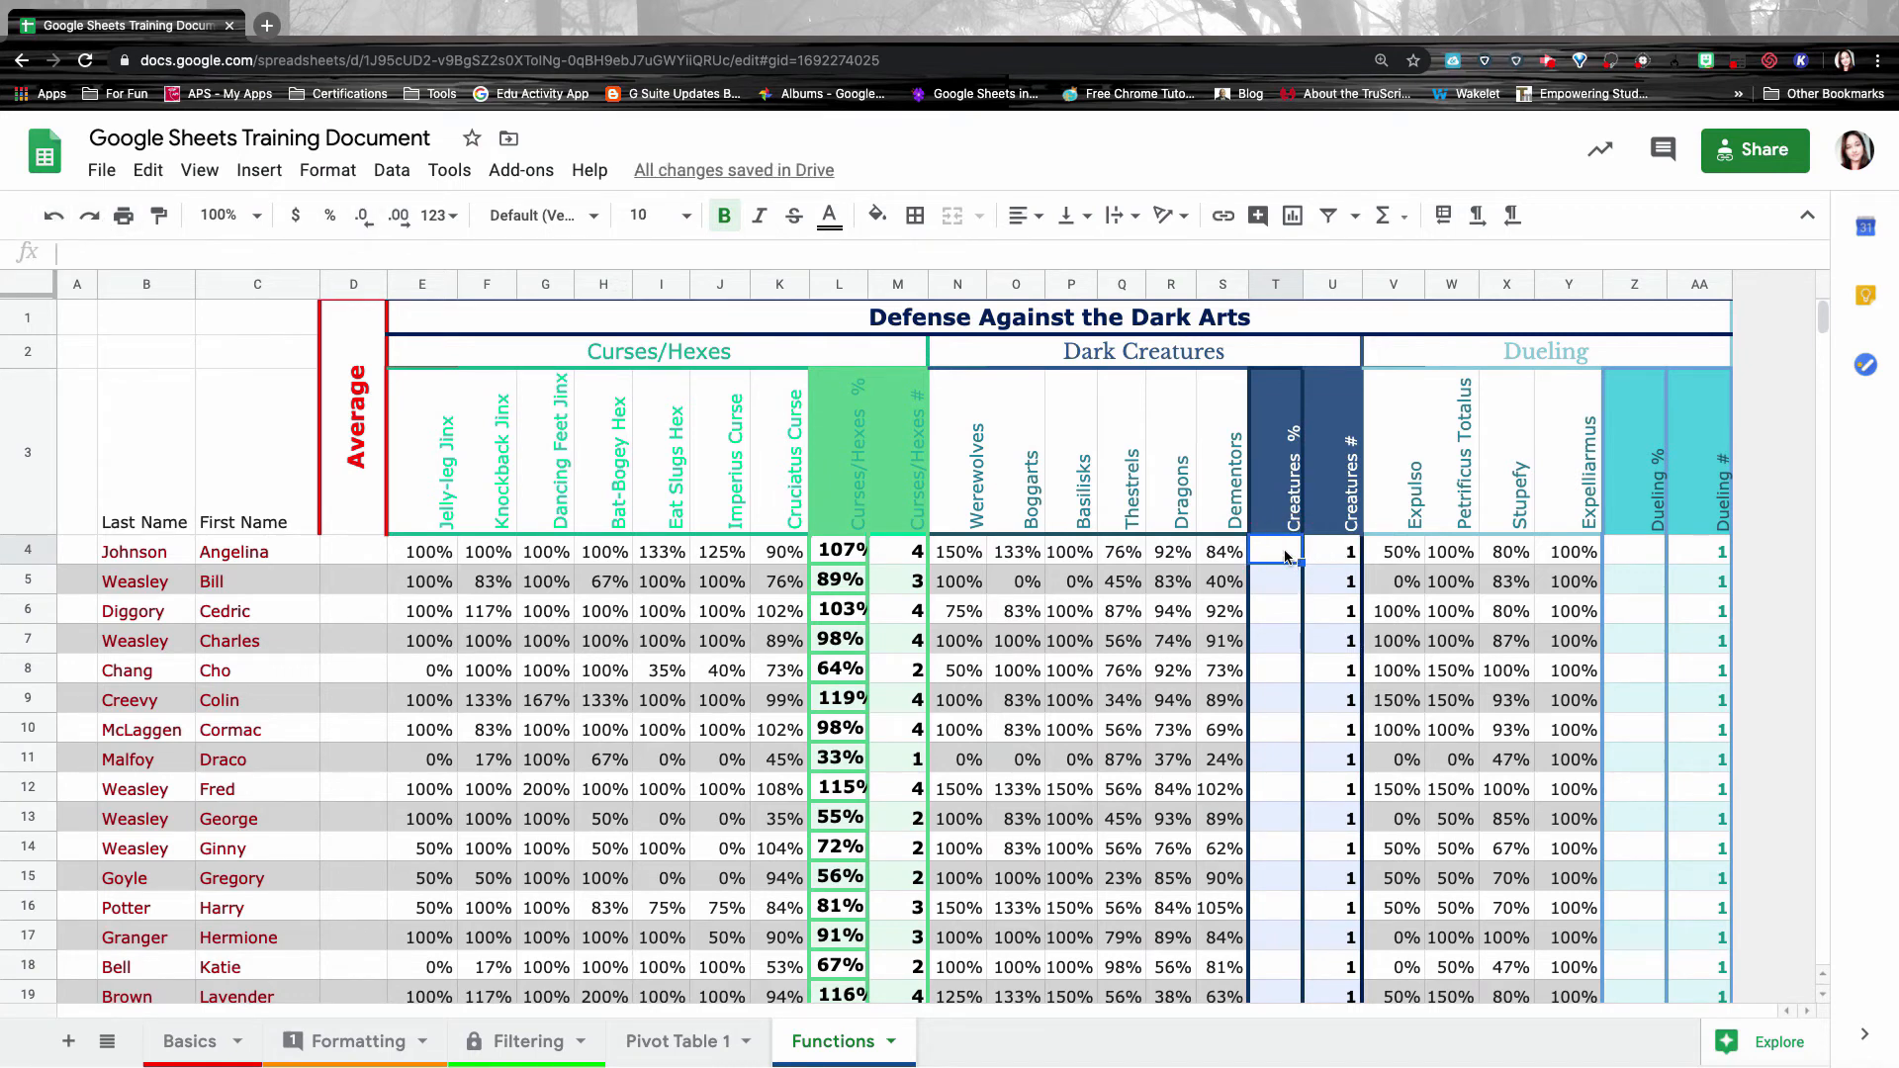
Enter =average(N4:S4) in T4 (106%) and fill it down column T to row 26.
type("=average(")
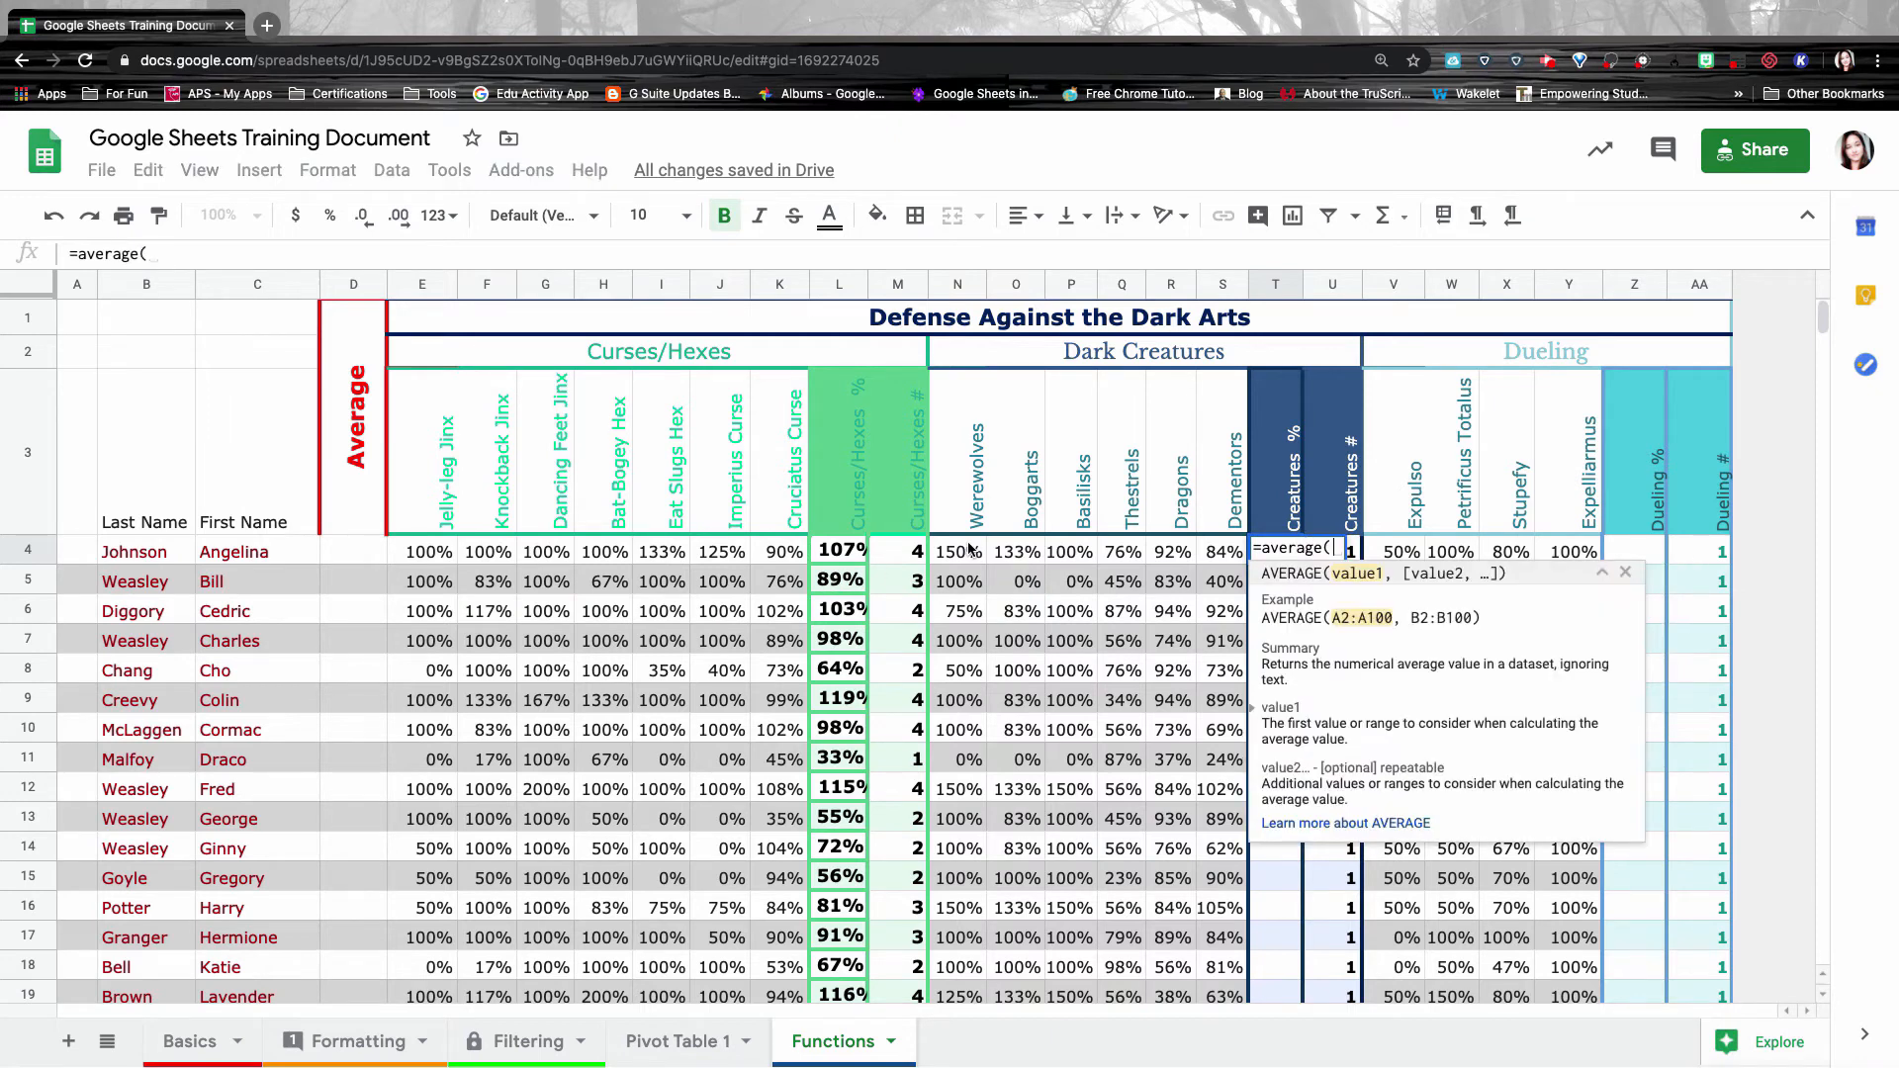
left_click_drag(964, 551, 1219, 558)
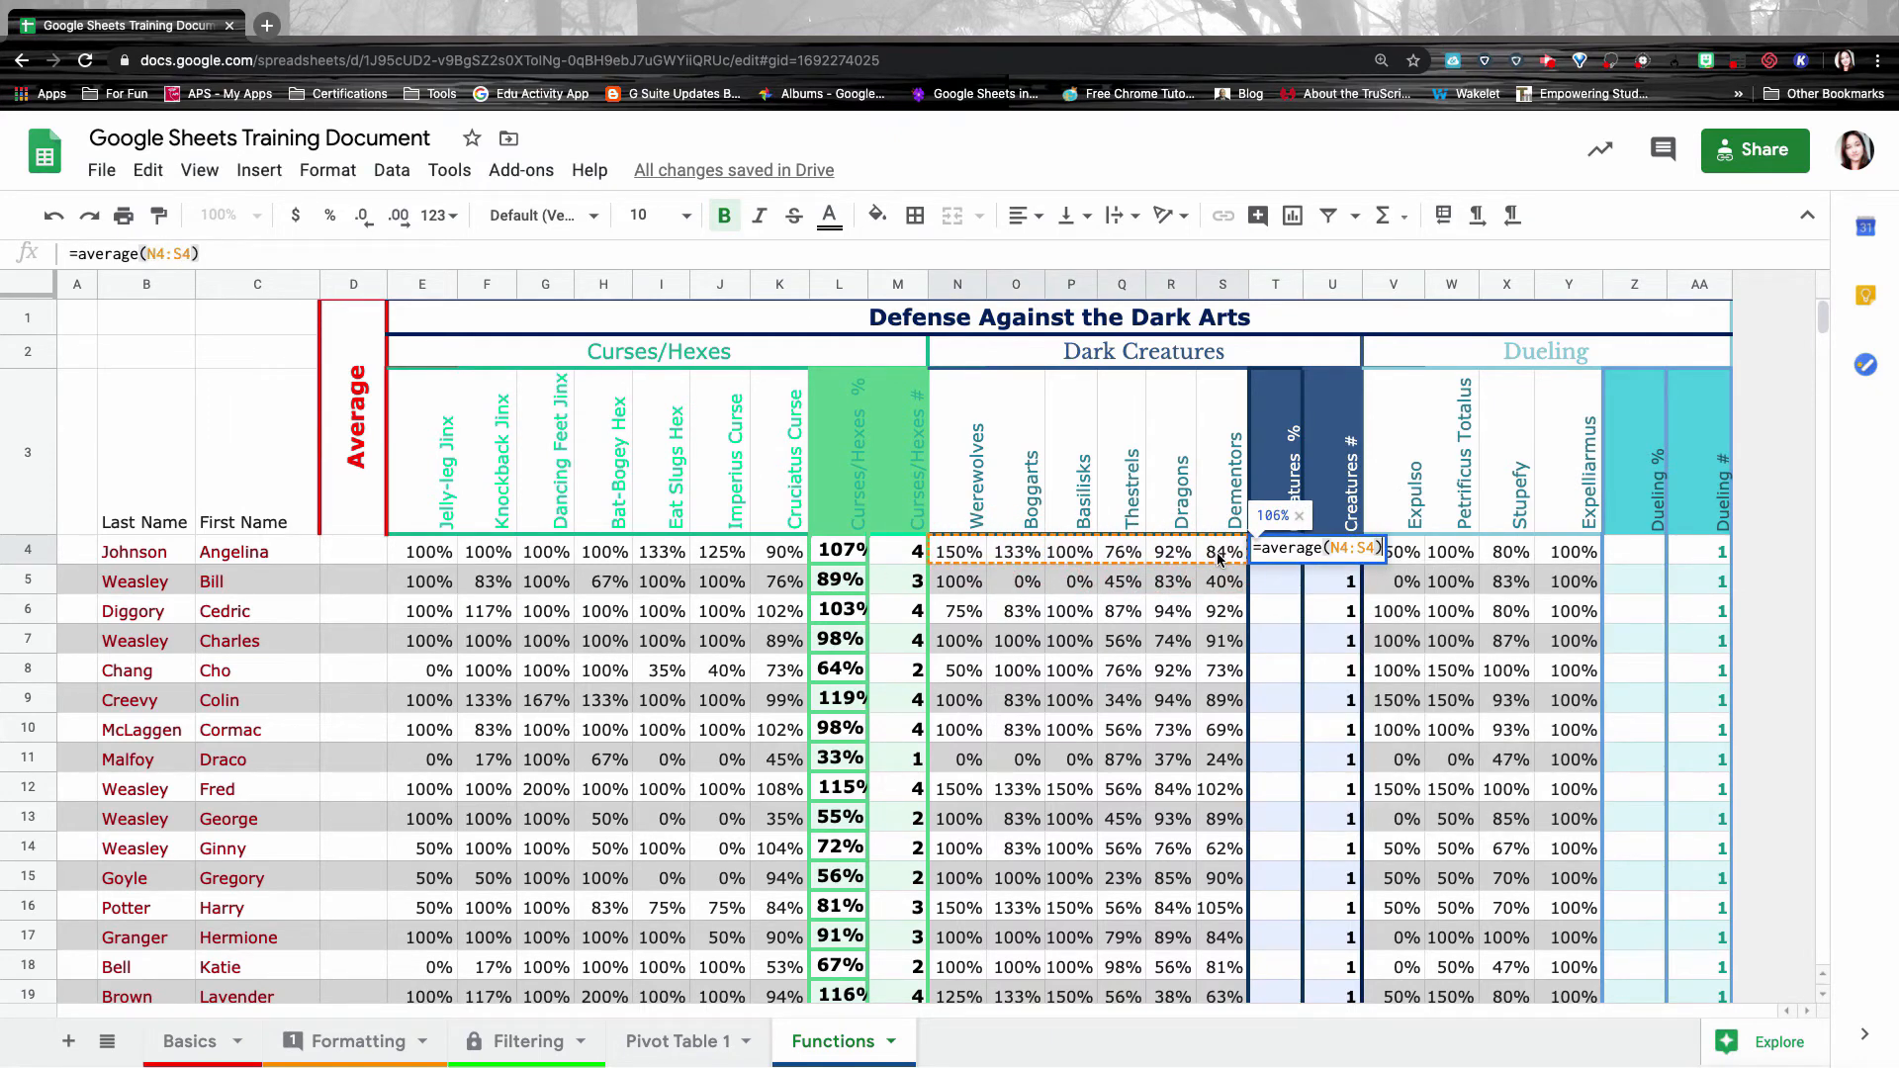
key("Return")
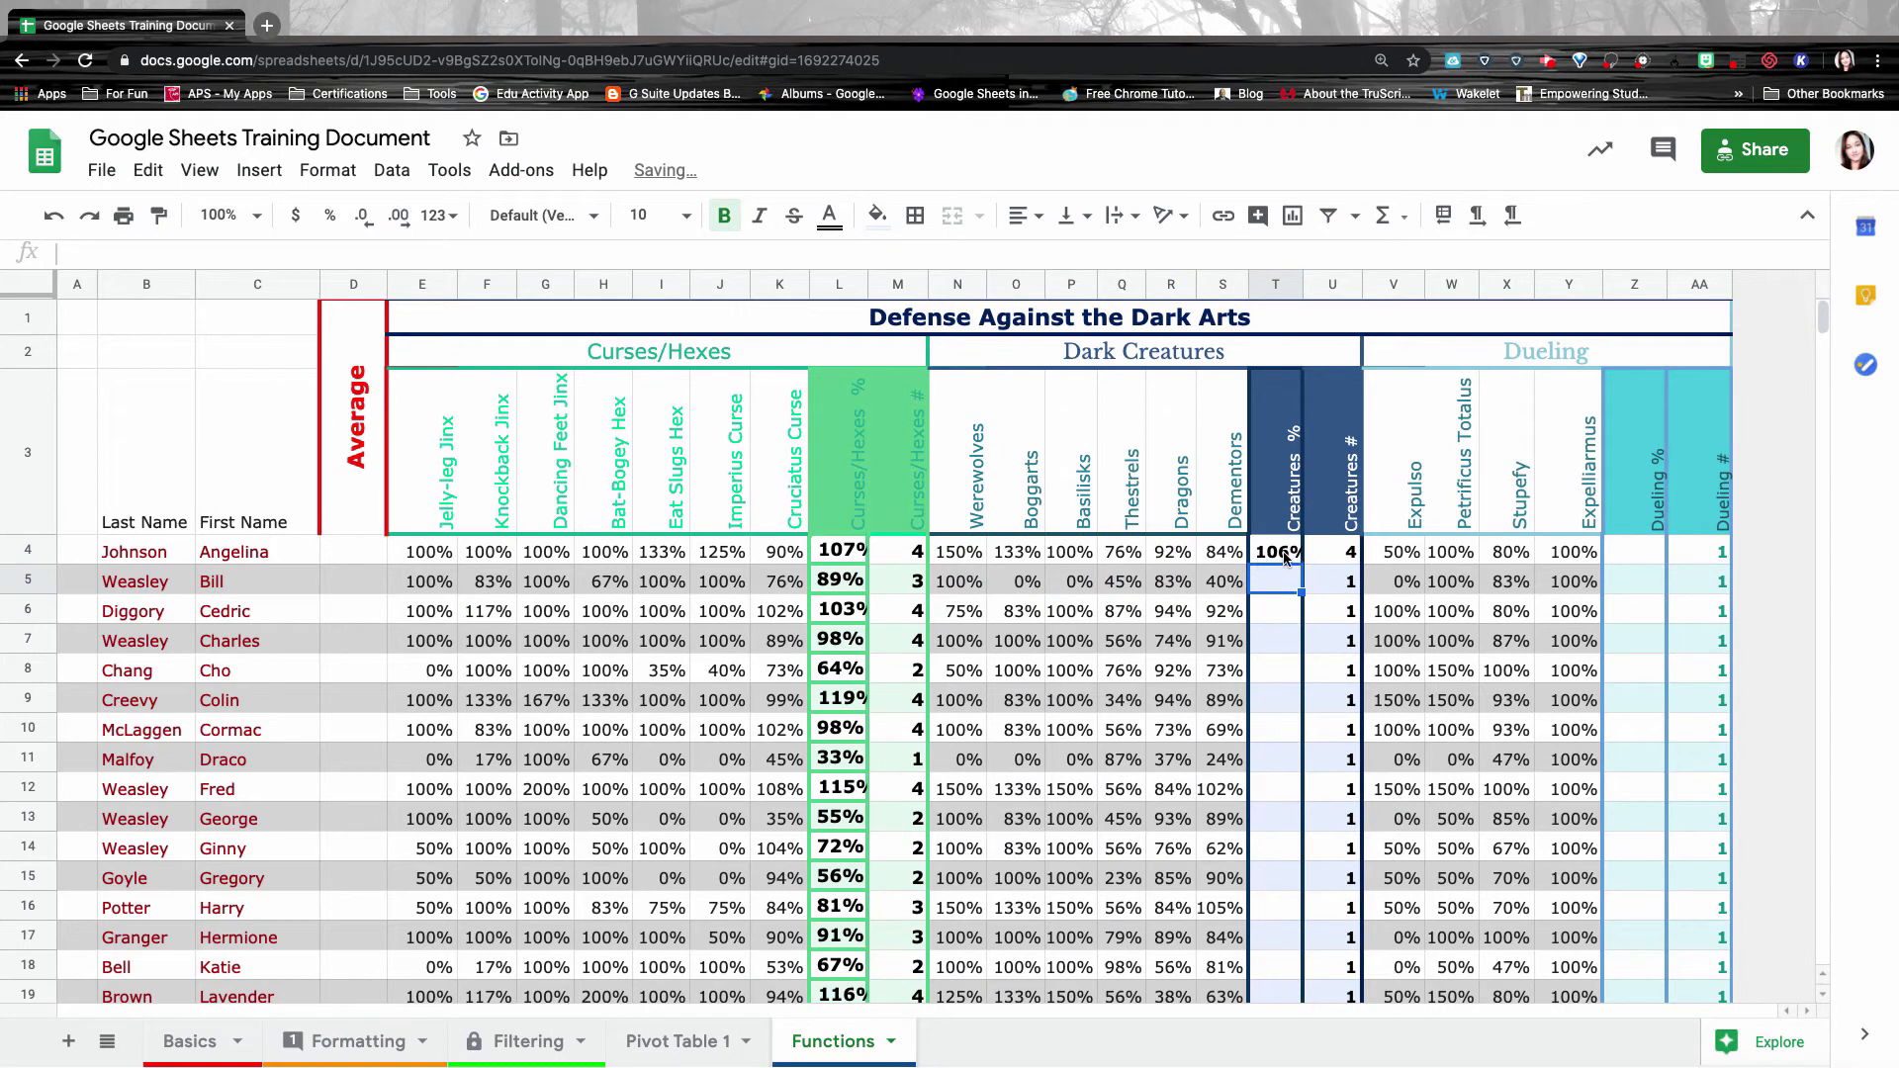
left_click(1284, 557)
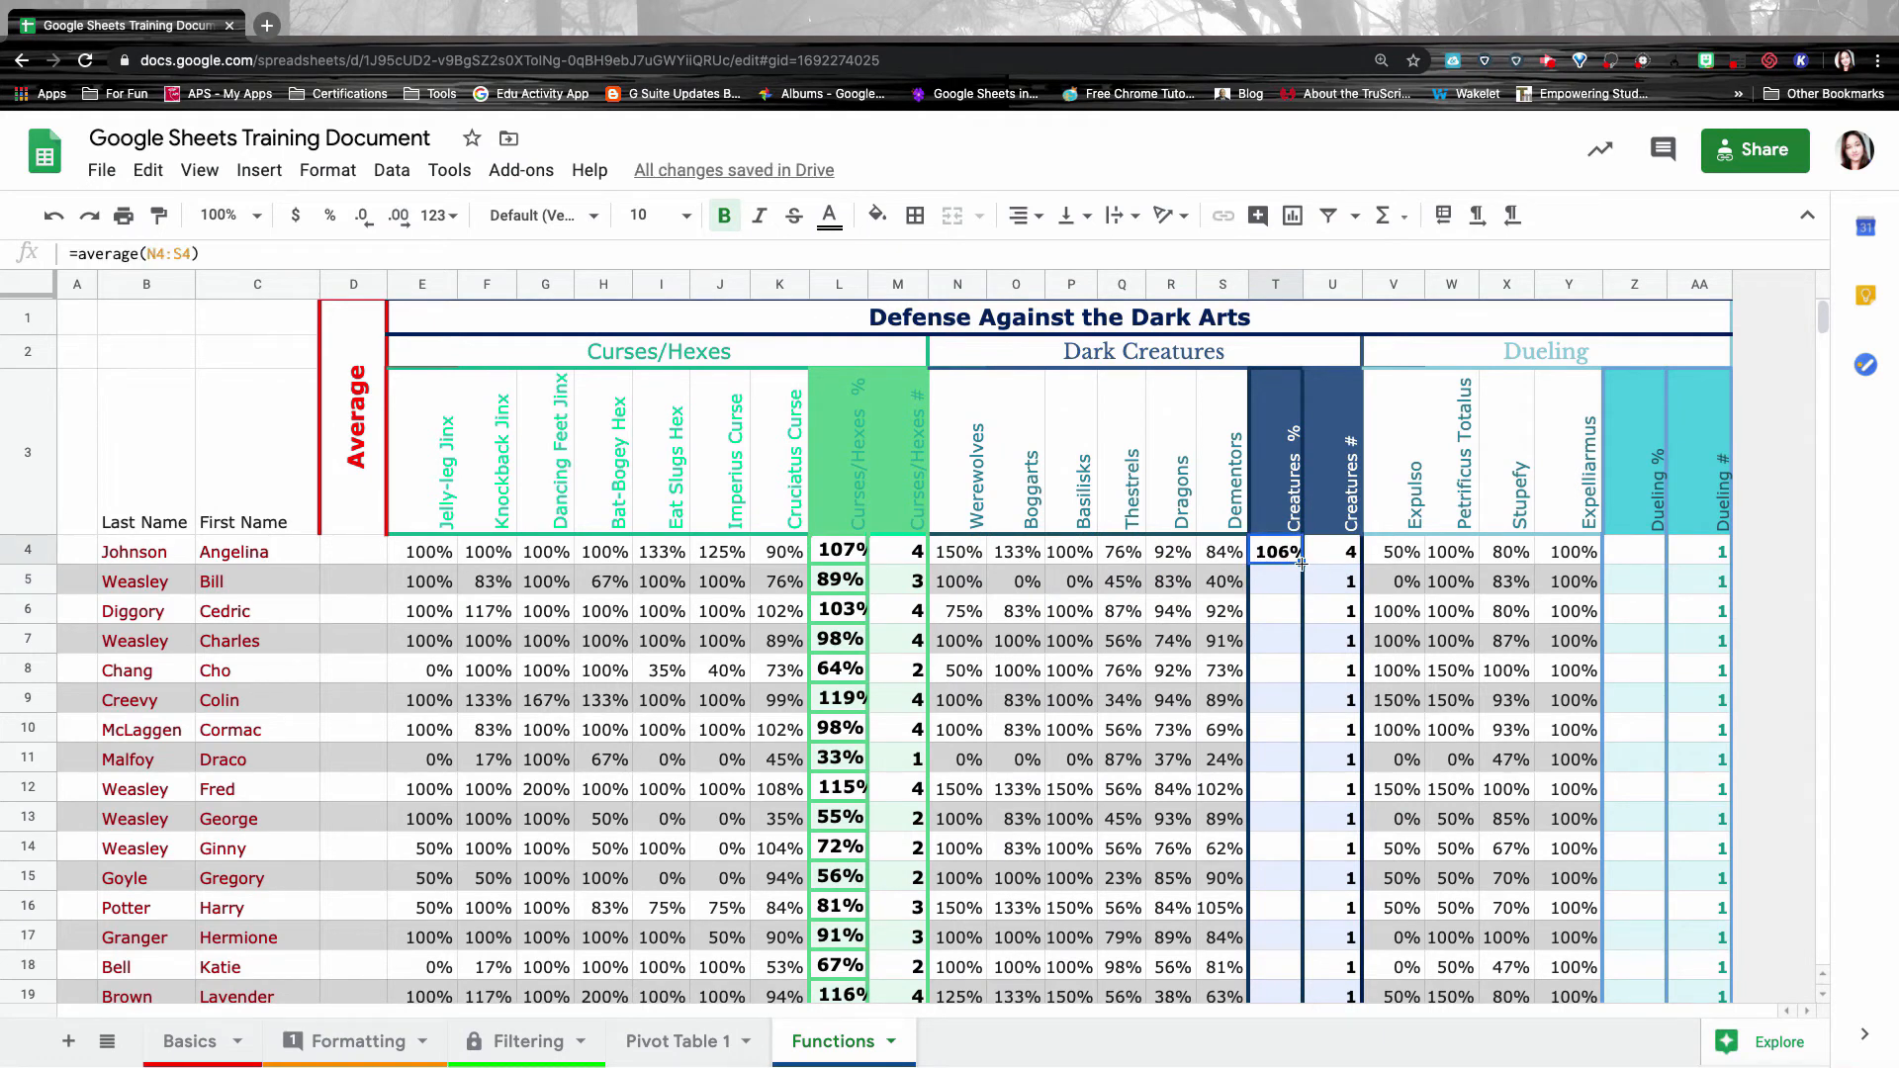
left_click_drag(1302, 563, 1287, 965)
scroll(1288, 563, "up", 3)
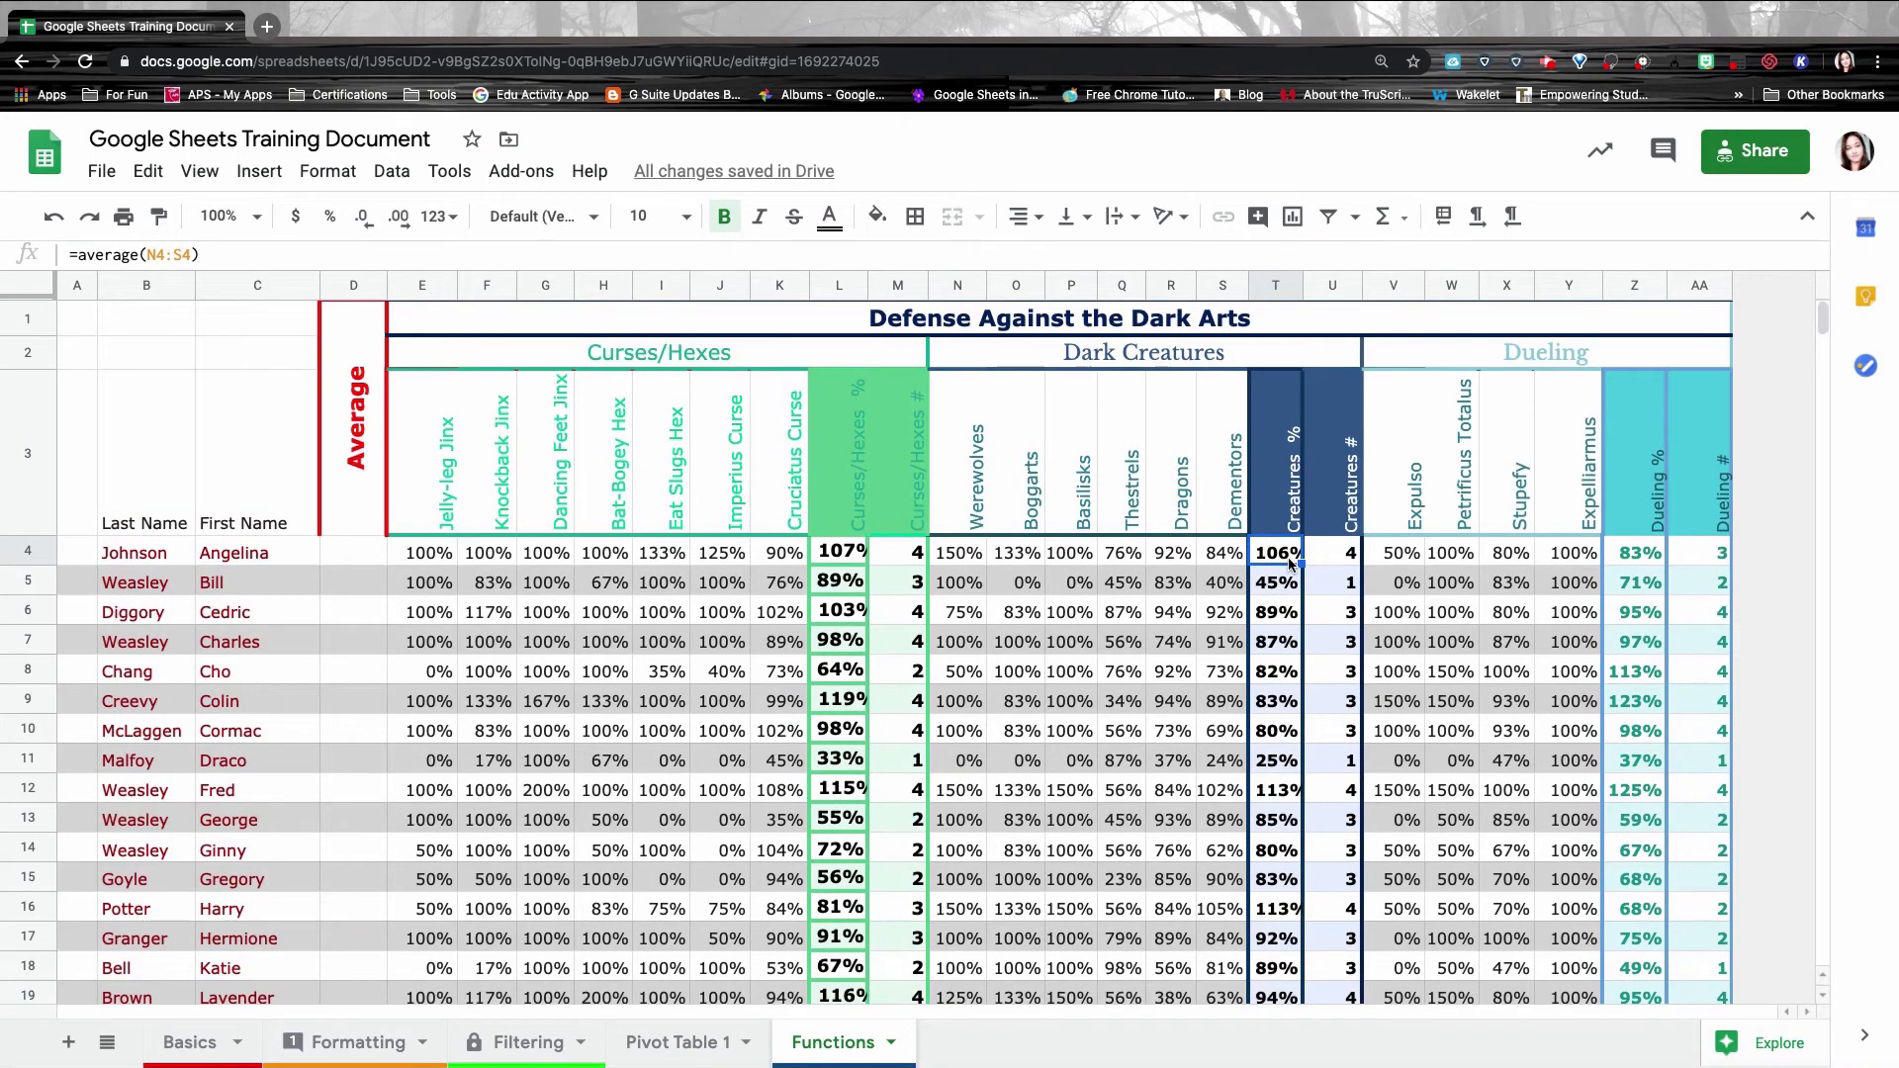
Compare the formulas in Z4, M4 and L4, then open M4's VLOOKUP formula in the cell.
left_click(1644, 553)
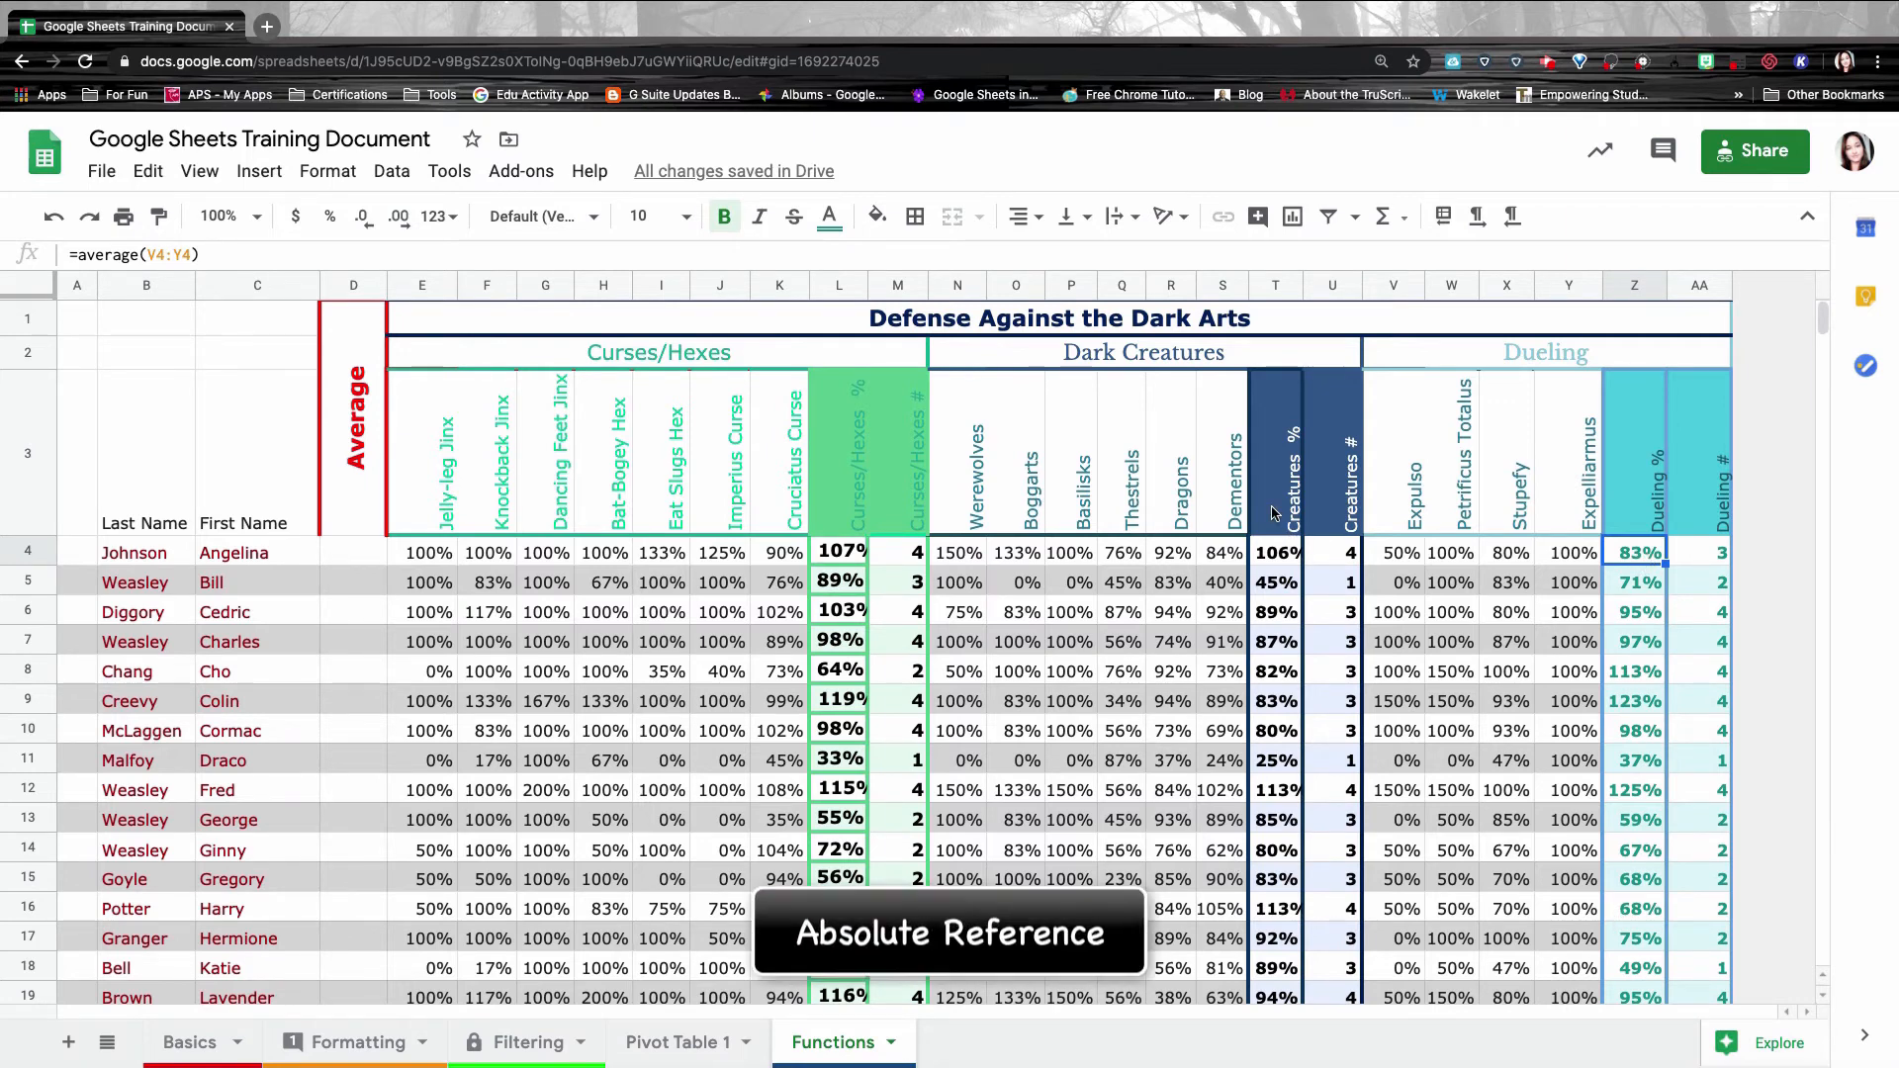
scroll(887, 521, "down", 1)
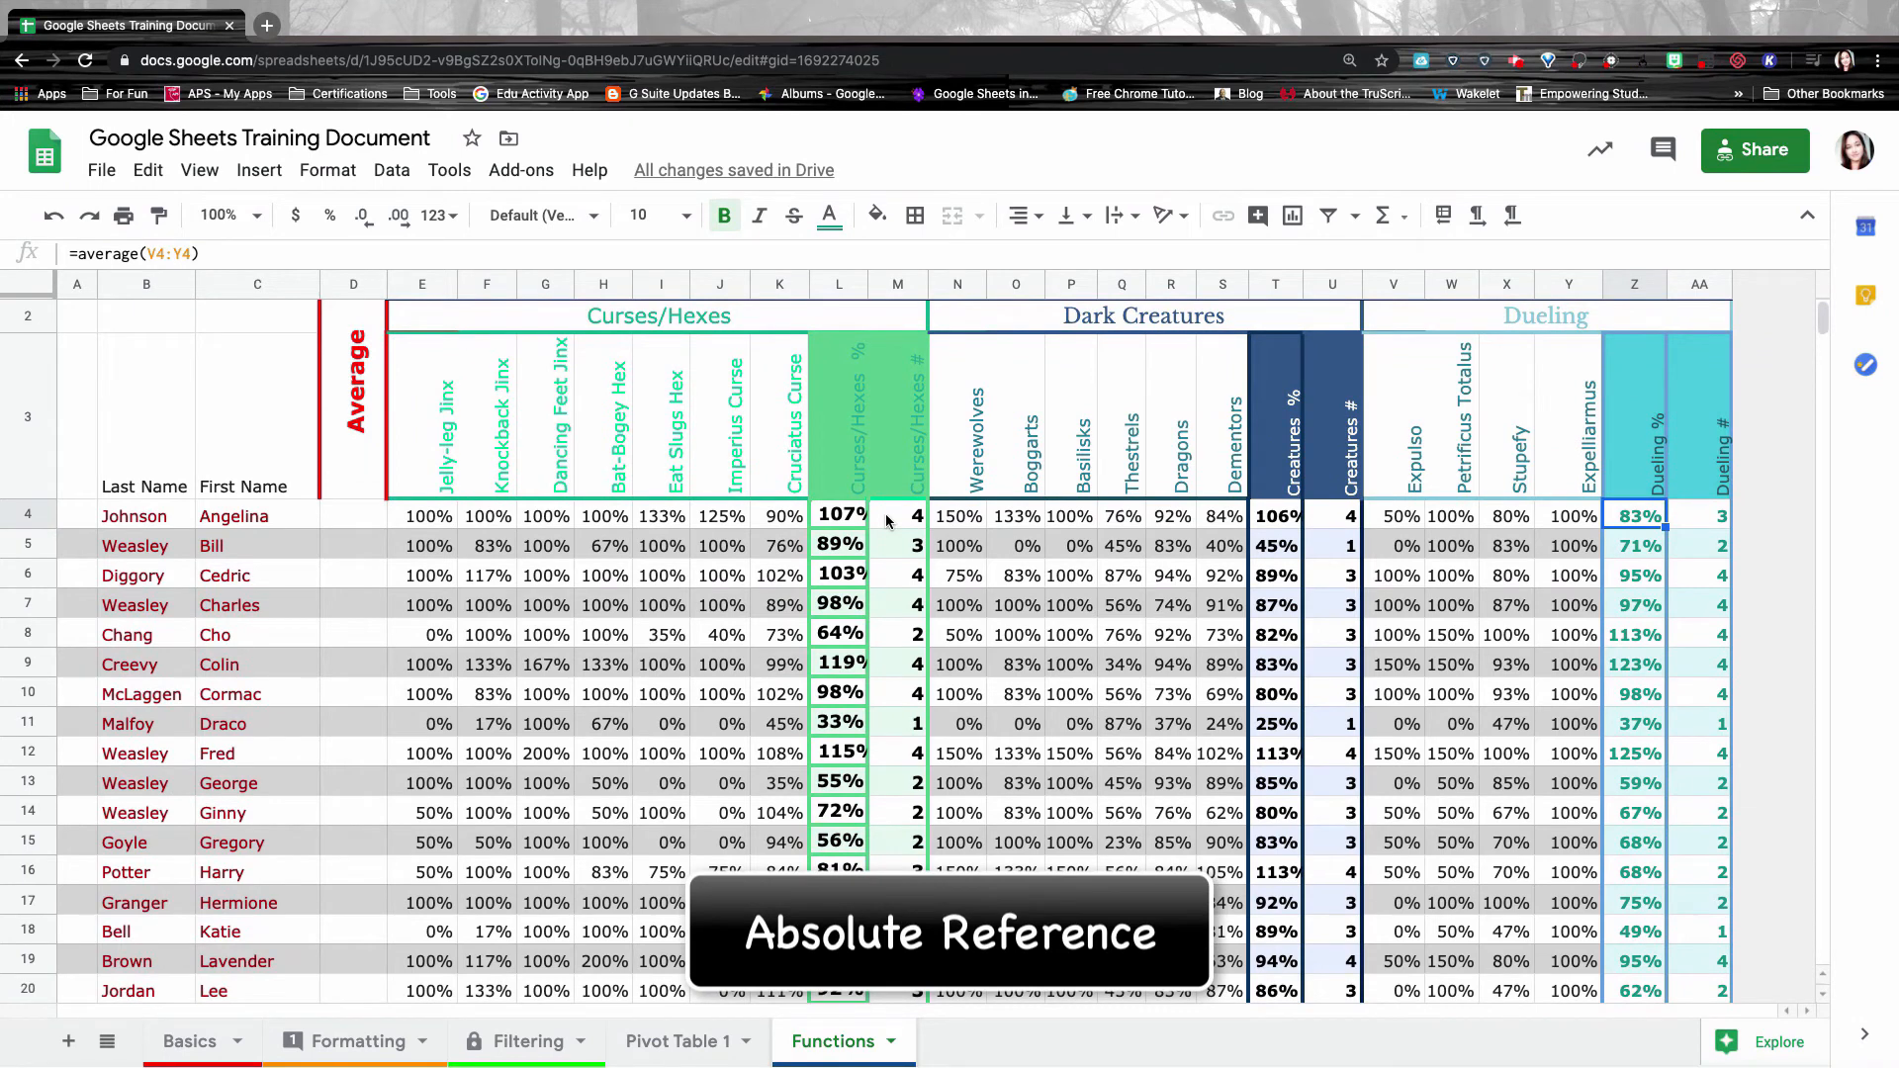
left_click(888, 521)
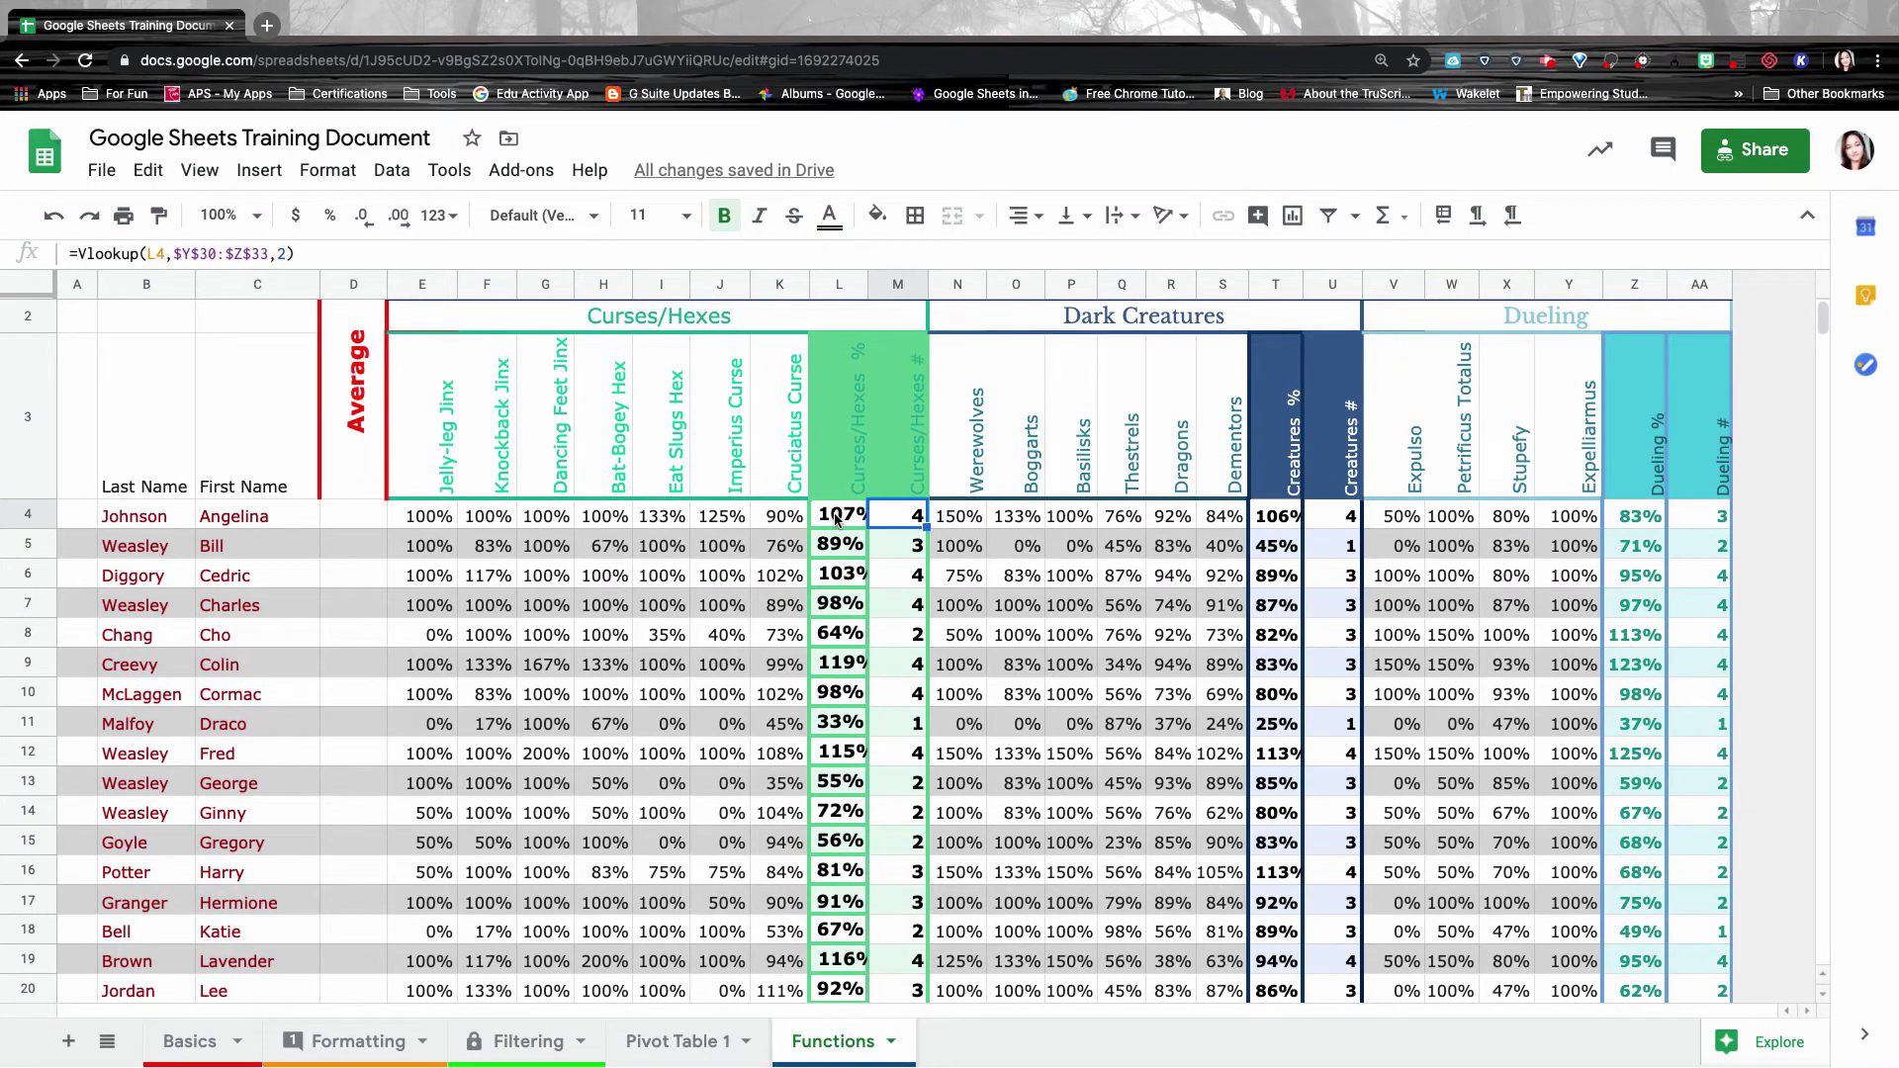
left_click(836, 519)
left_click(912, 522)
scroll(900, 823, "down", 3)
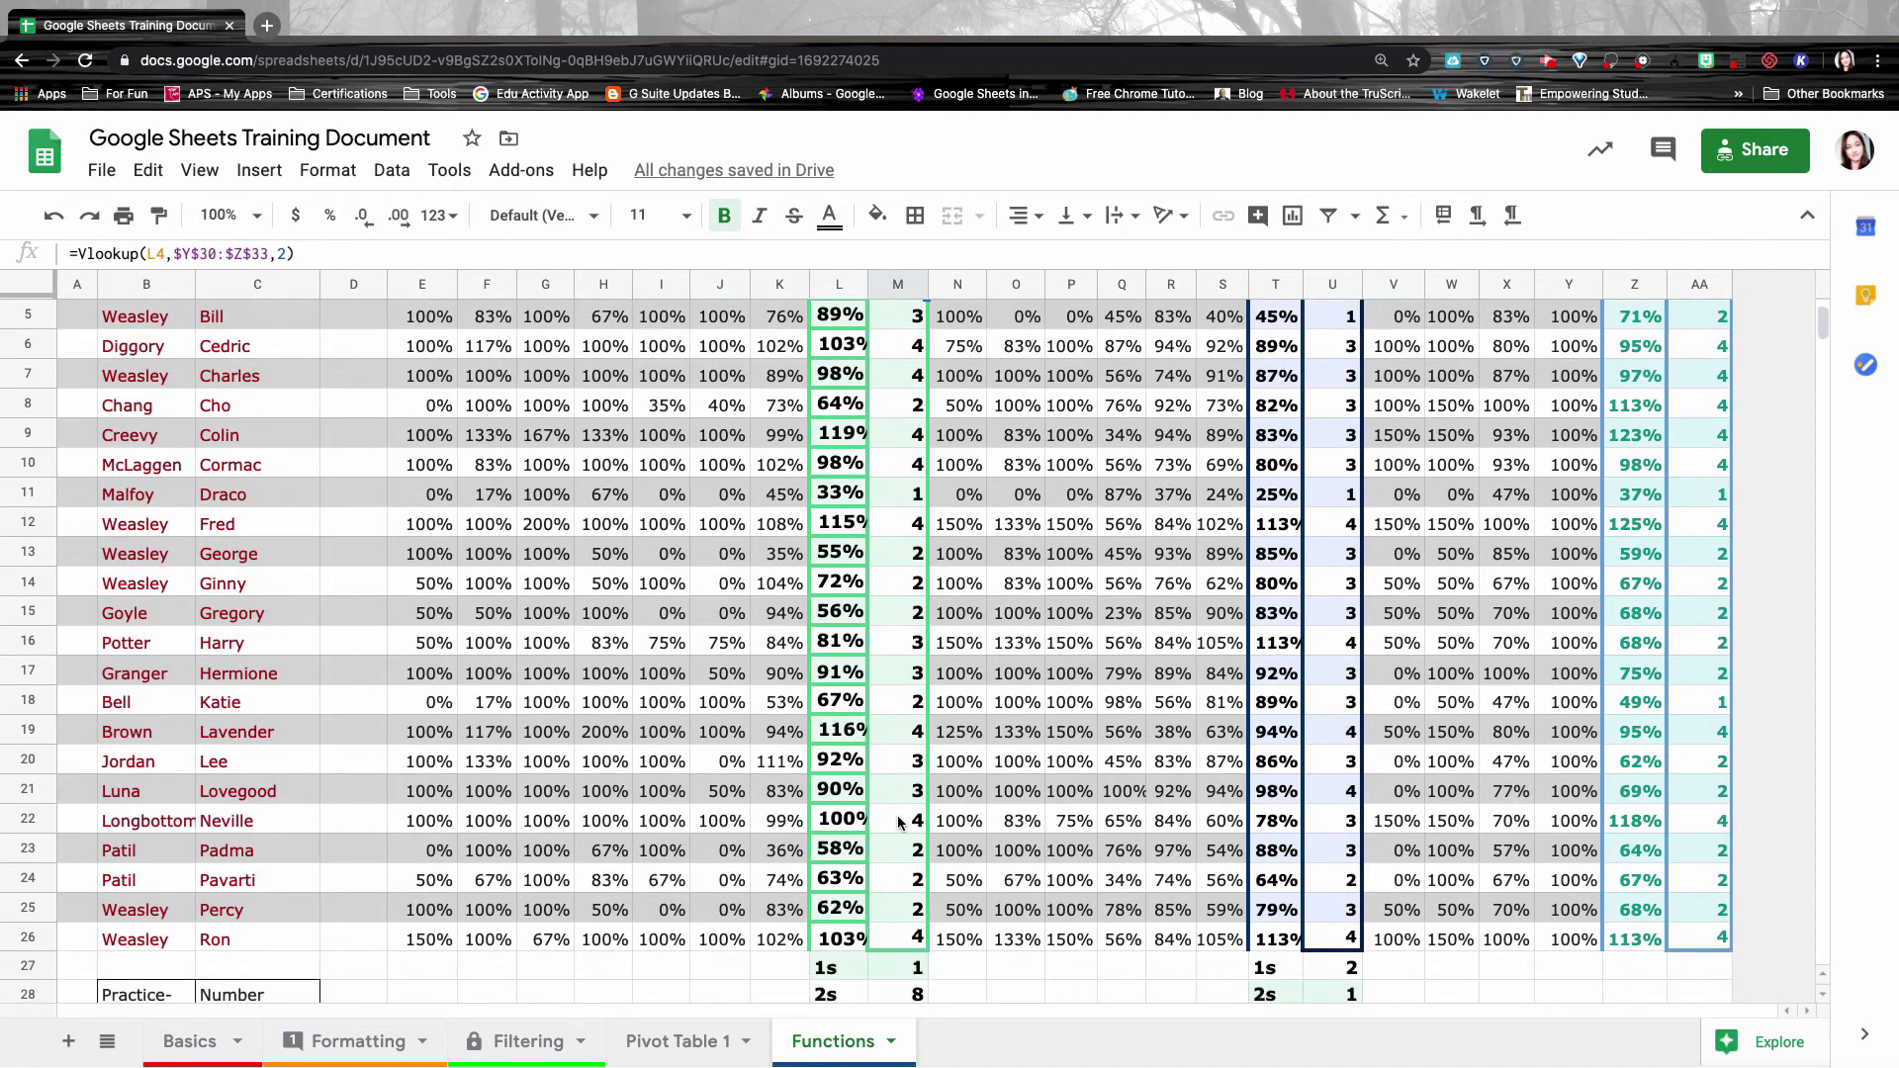
scroll(900, 823, "up", 5)
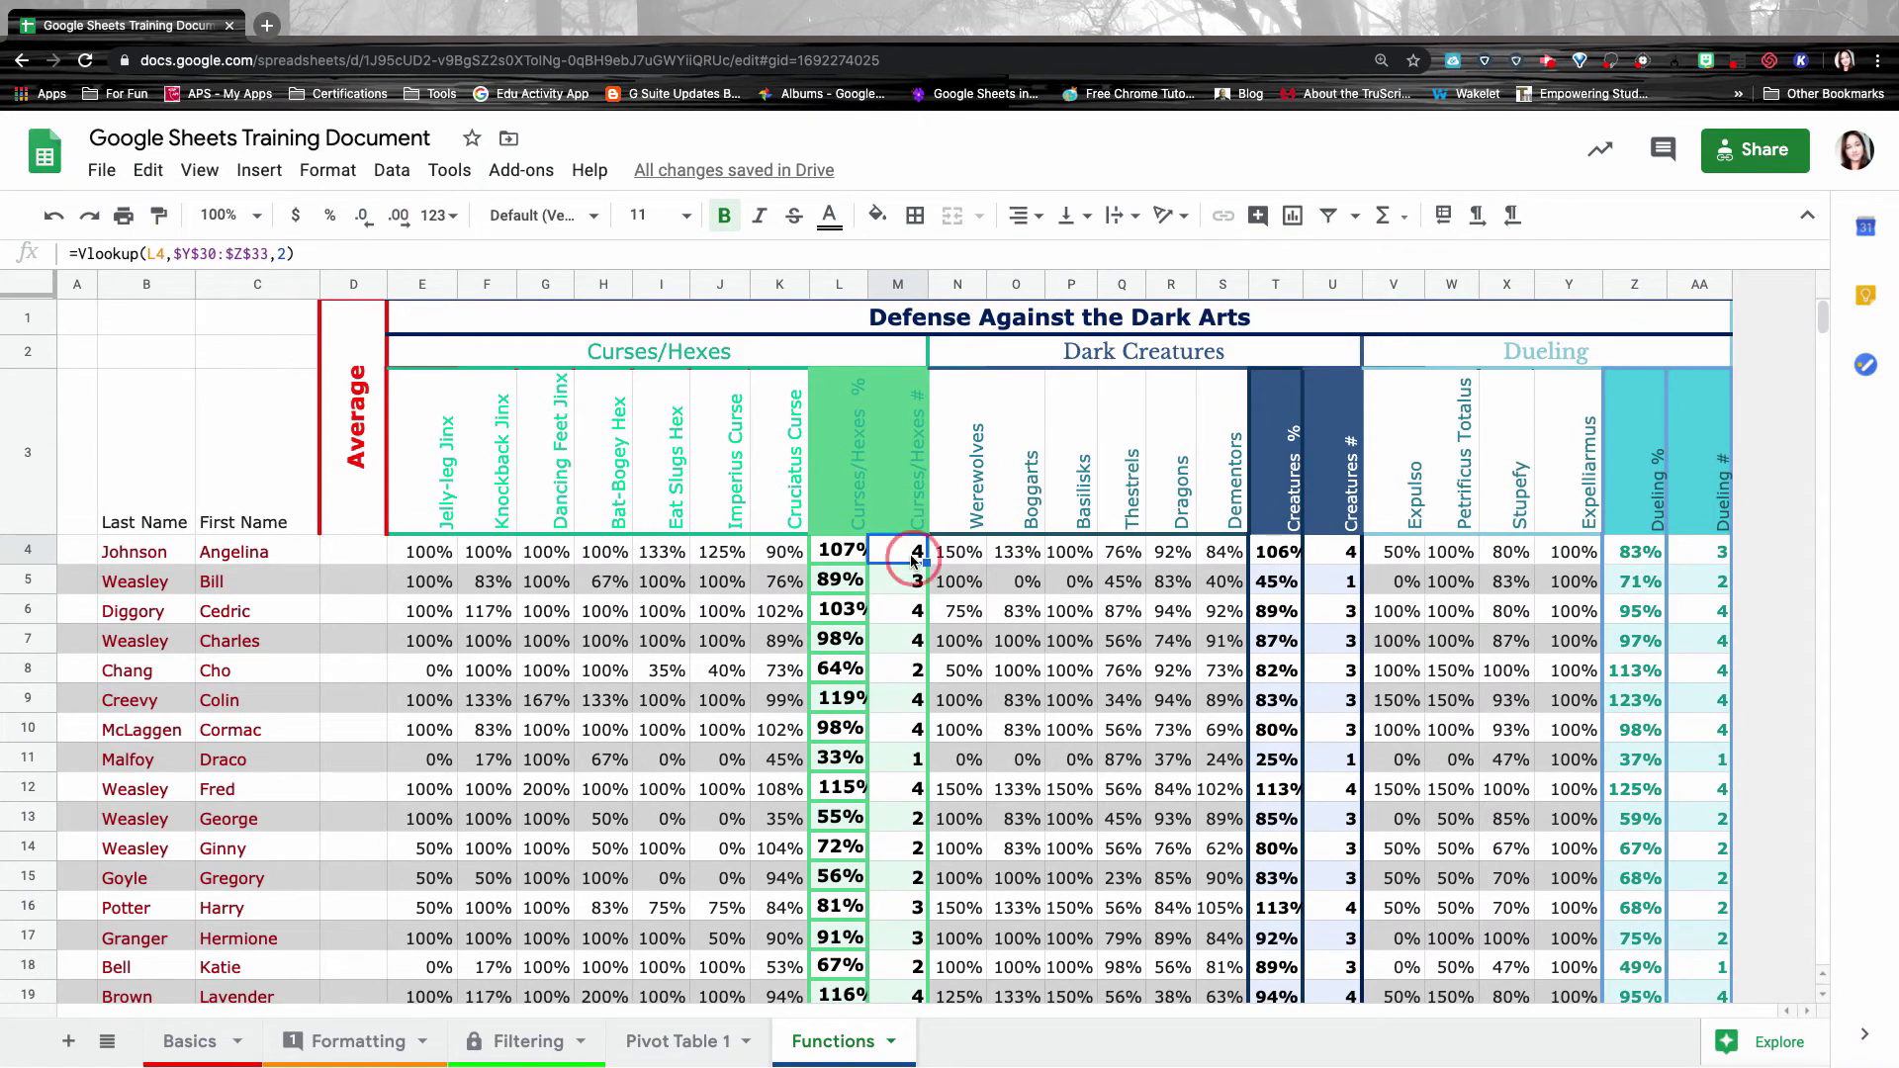
double_click(911, 554)
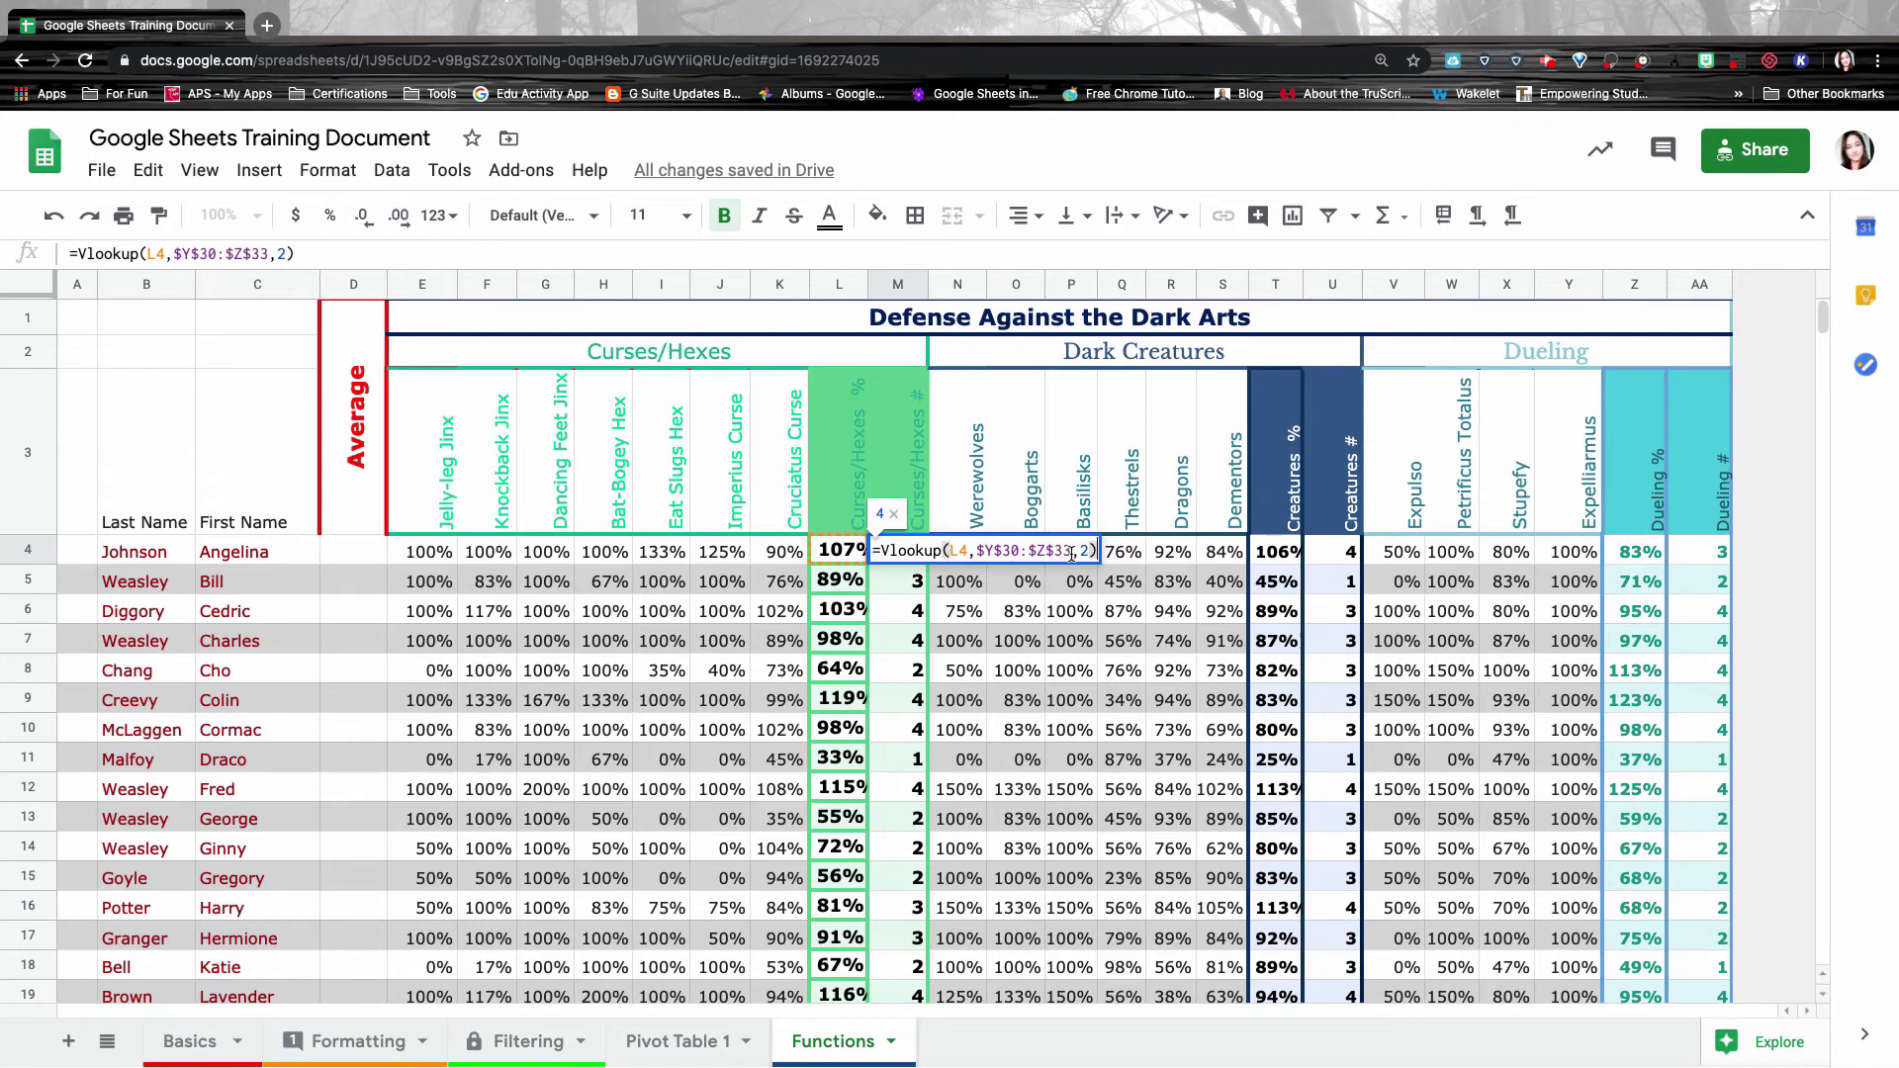
Highlight the absolute lookup range $Y$30:$Z$33 in M4's VLOOKUP formula.
left_click(978, 551)
left_click_drag(979, 551, 1123, 562)
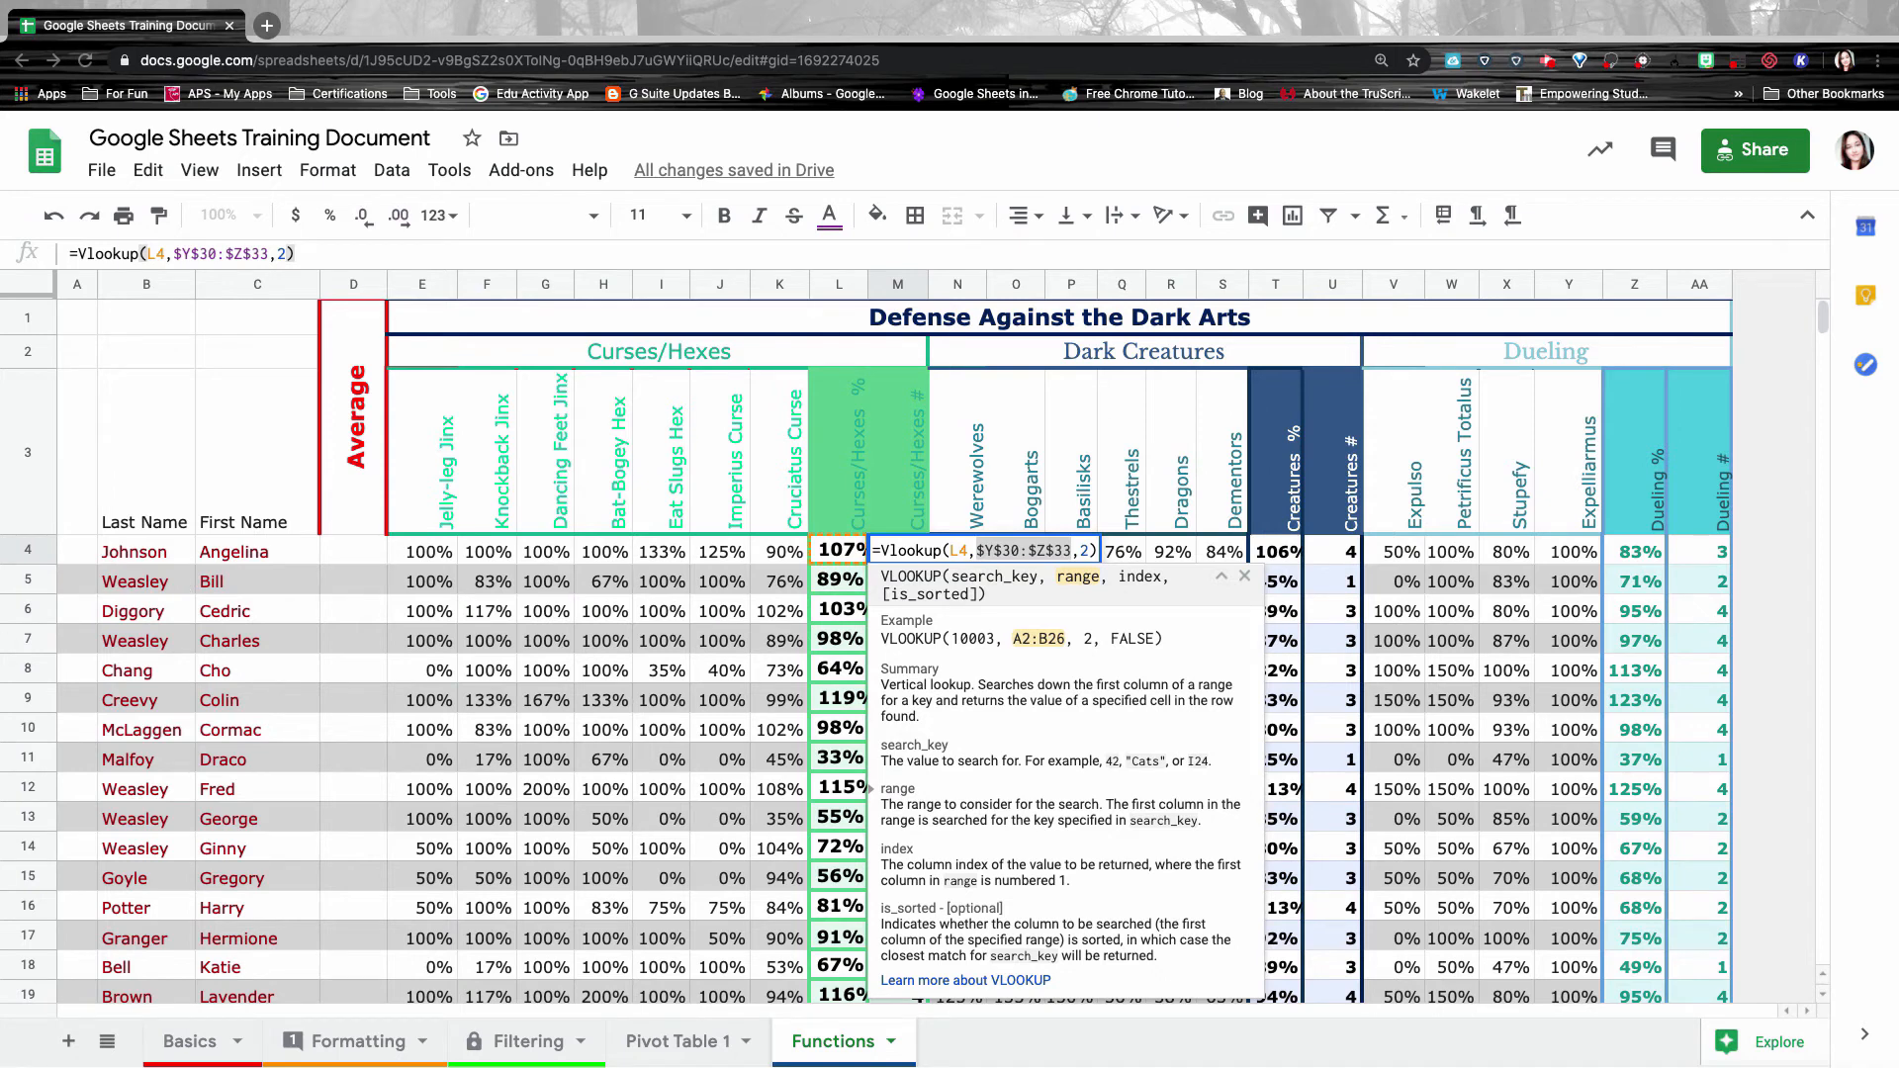
left_click(1012, 553)
left_click(1010, 552)
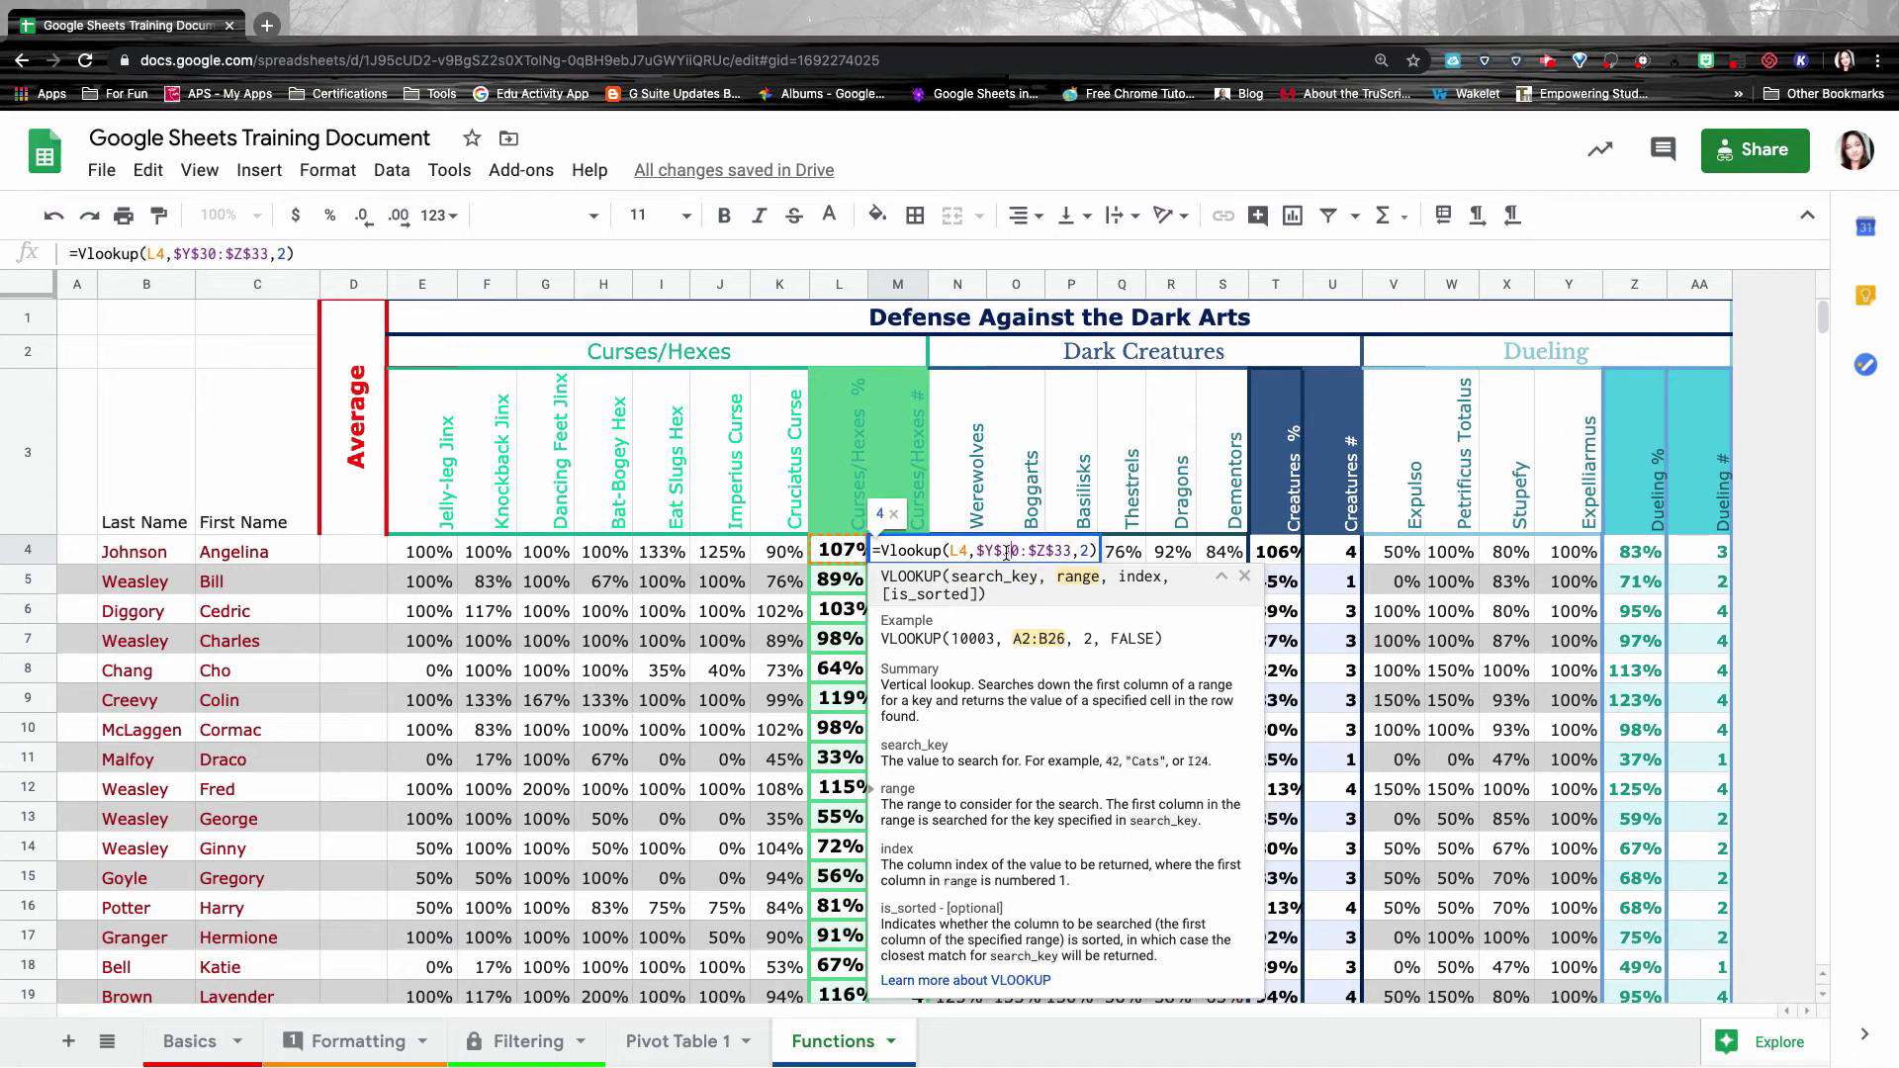
Highlight the L4 search key, check L4's 107% average, then reopen M4's formula.
left_click(964, 551)
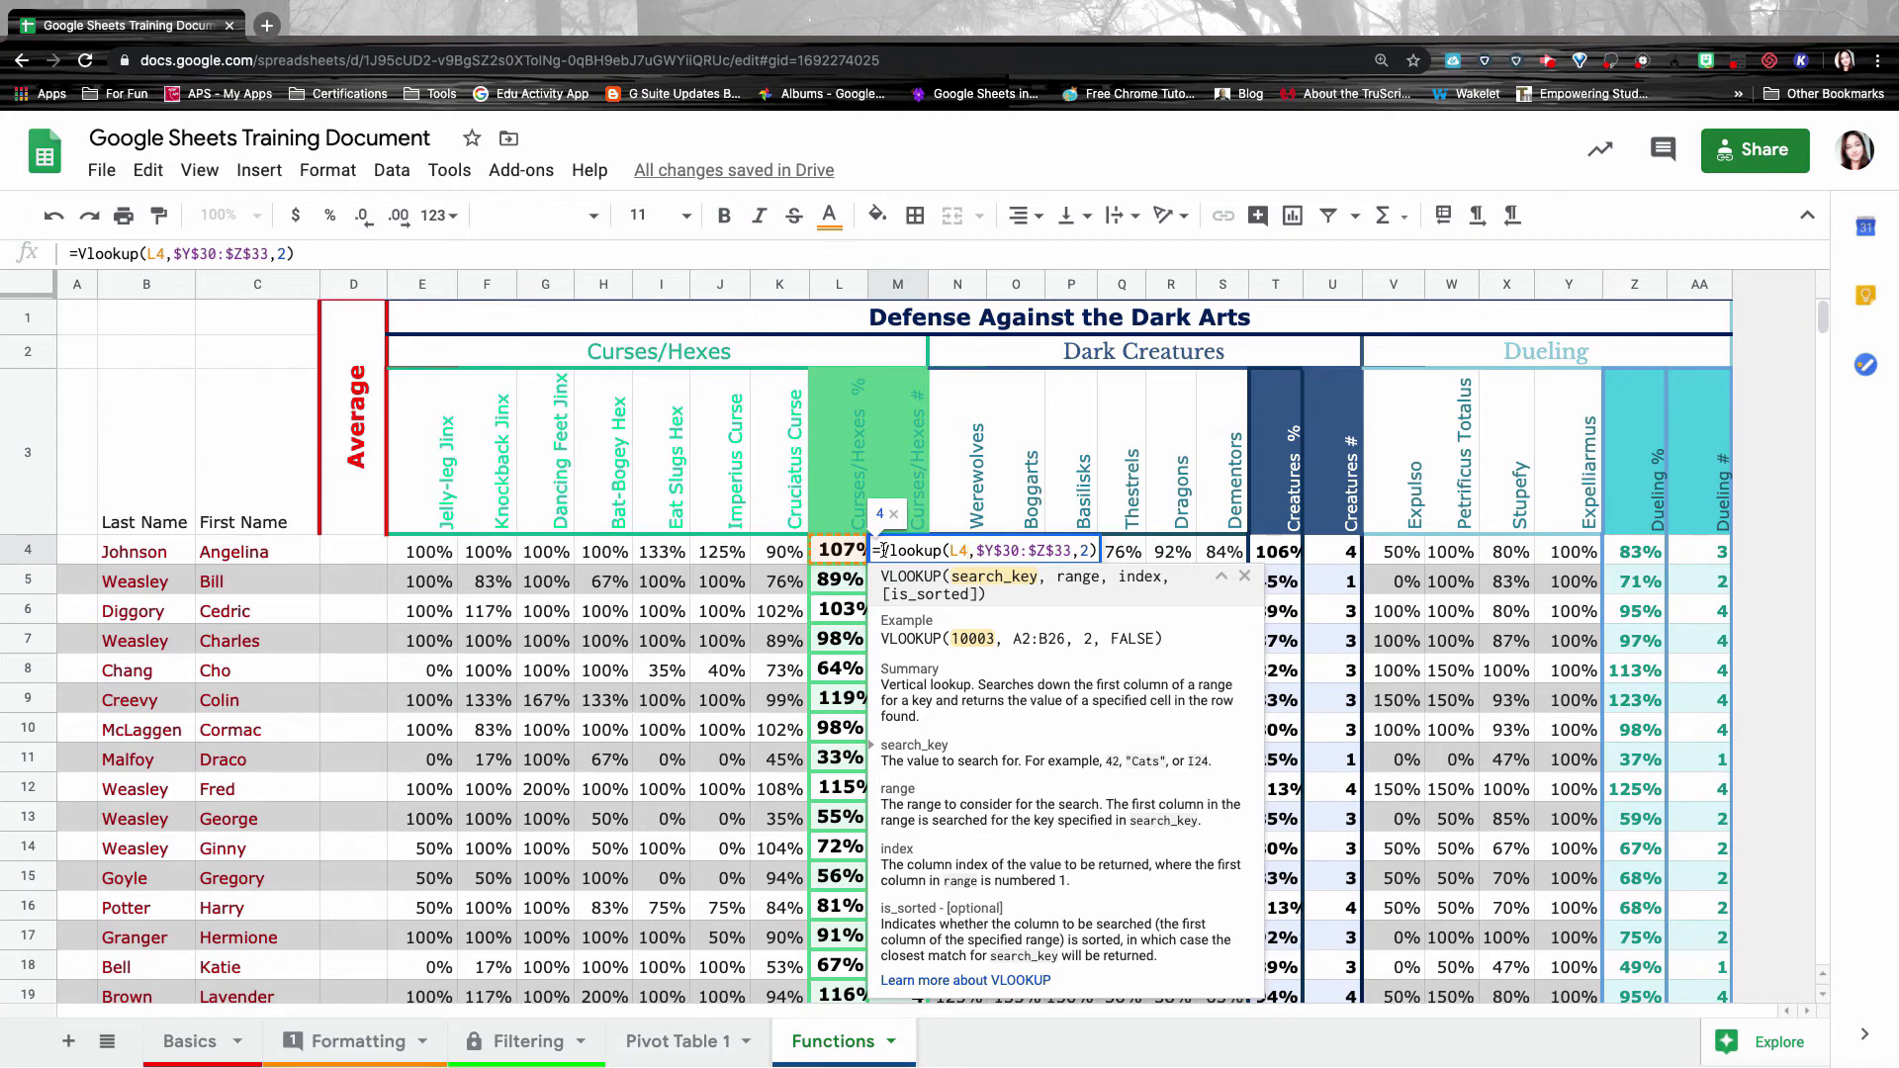
left_click(968, 549)
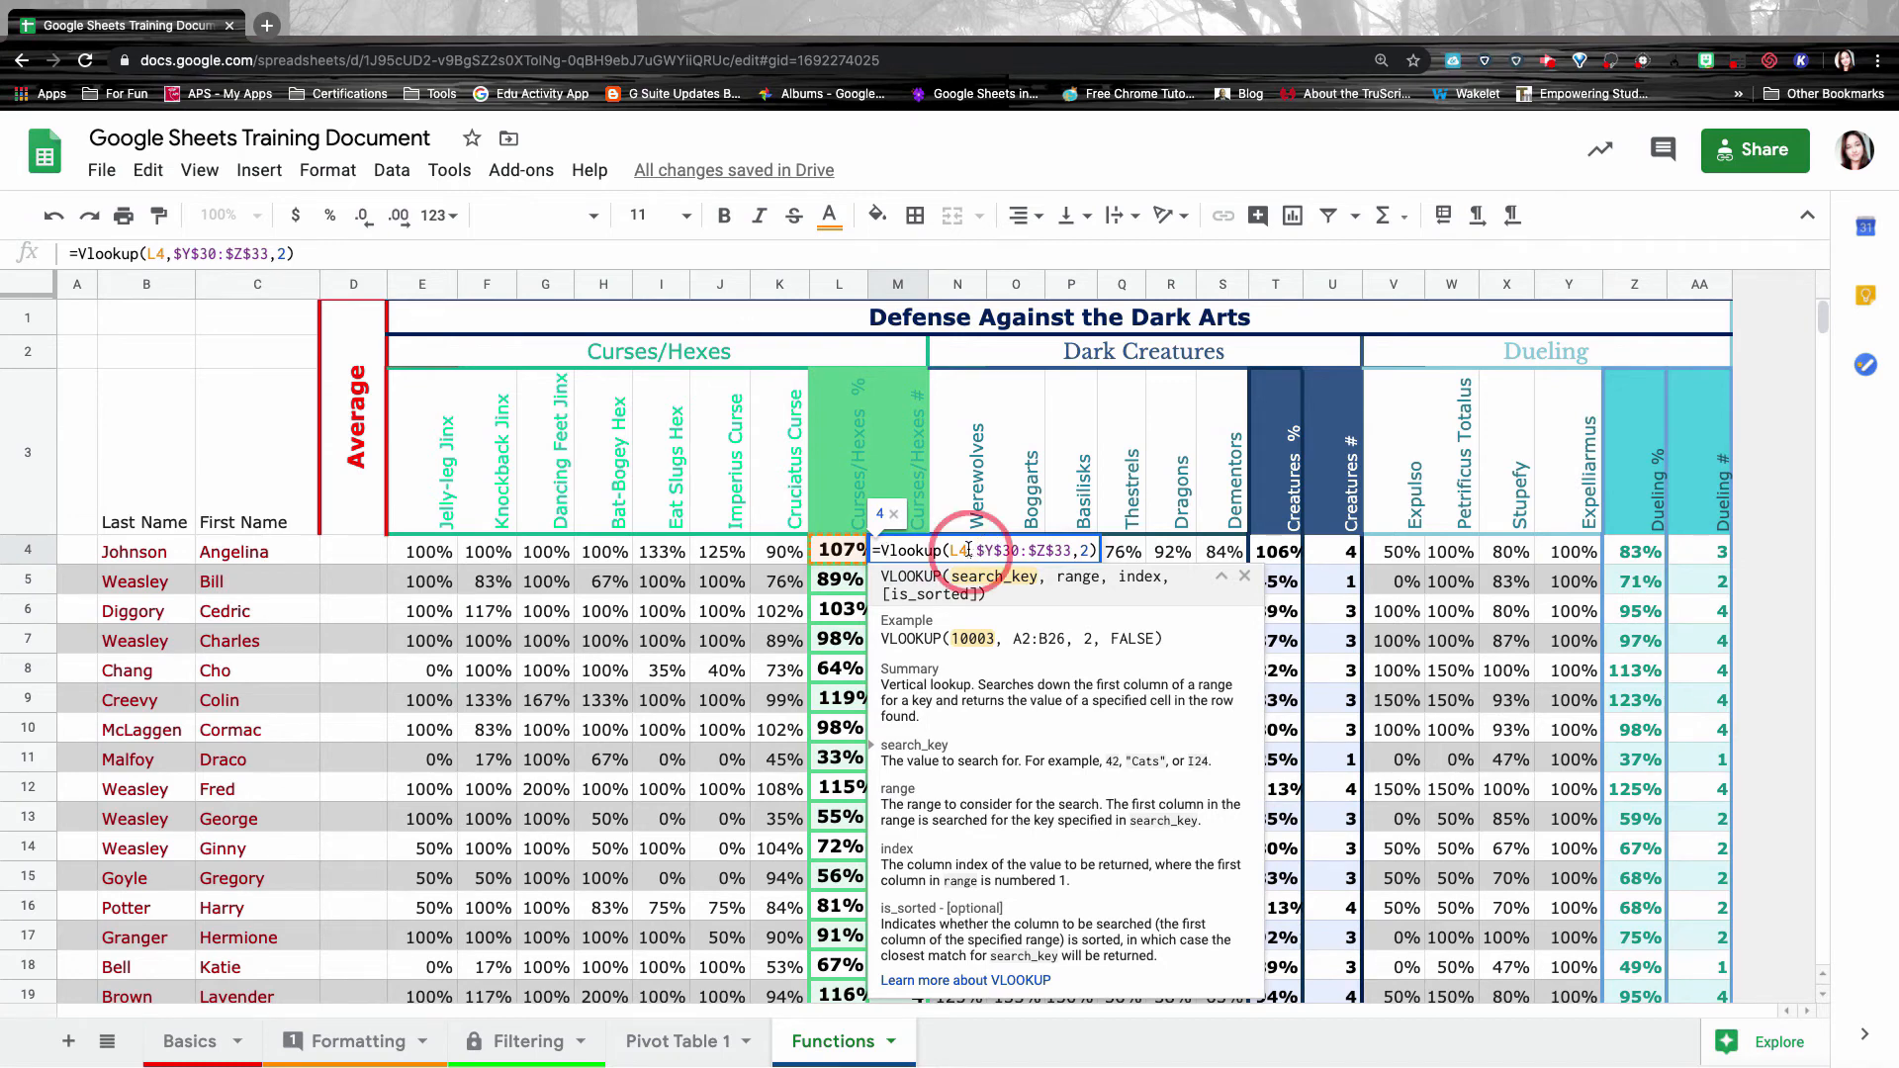
left_click_drag(969, 550, 954, 551)
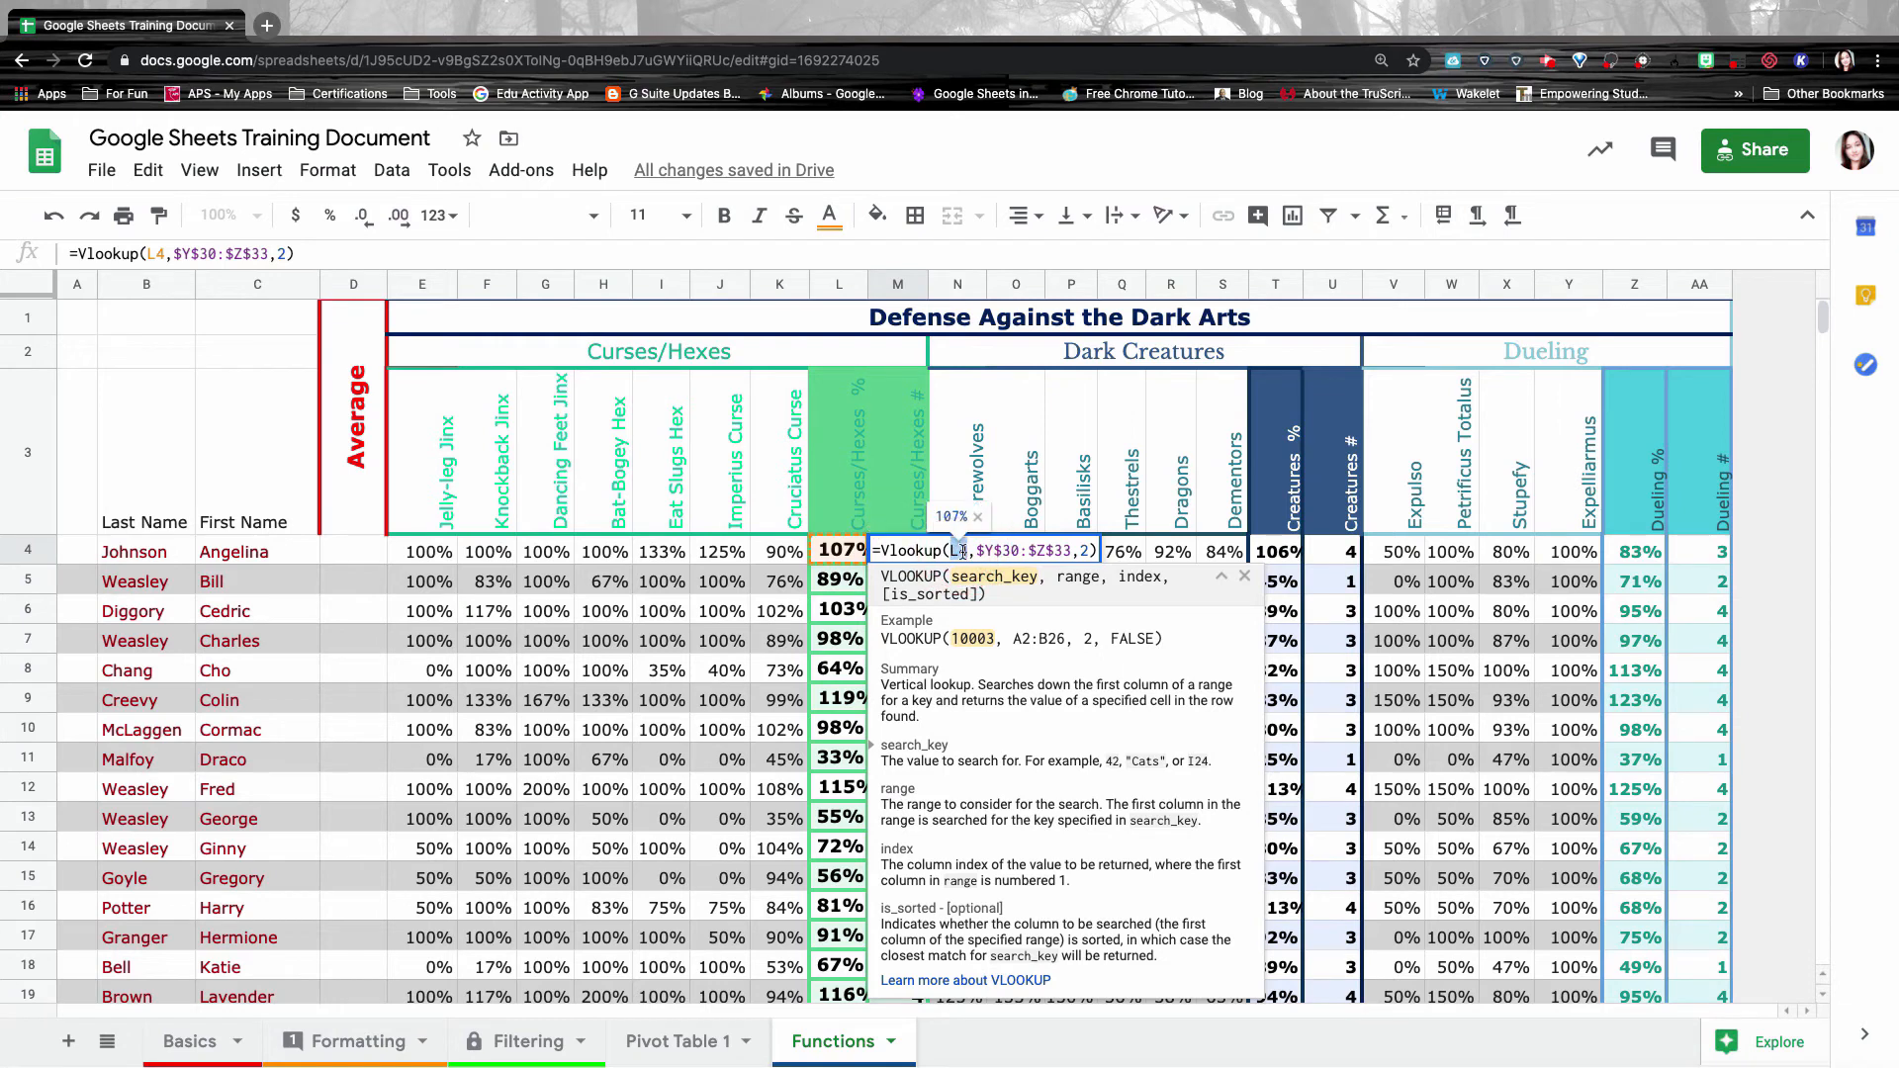
left_click(837, 560)
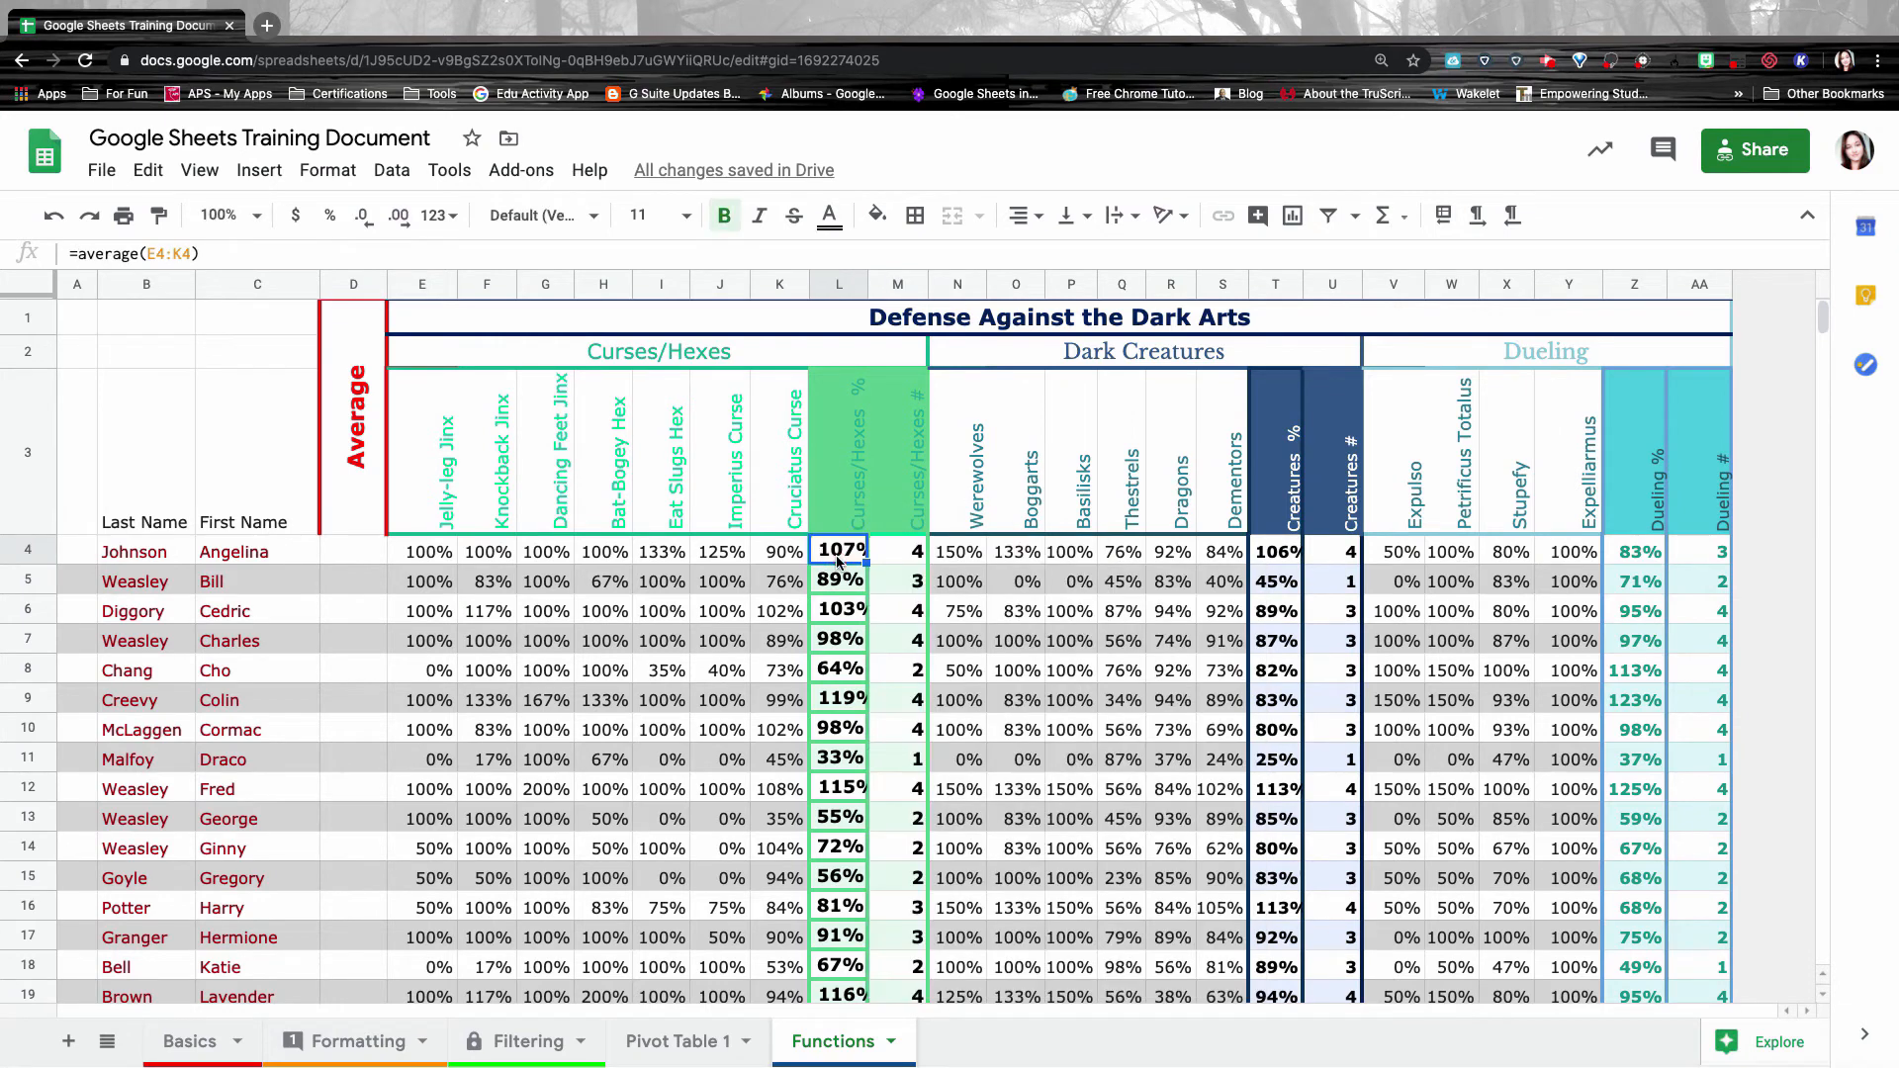
double_click(885, 556)
left_click(967, 549)
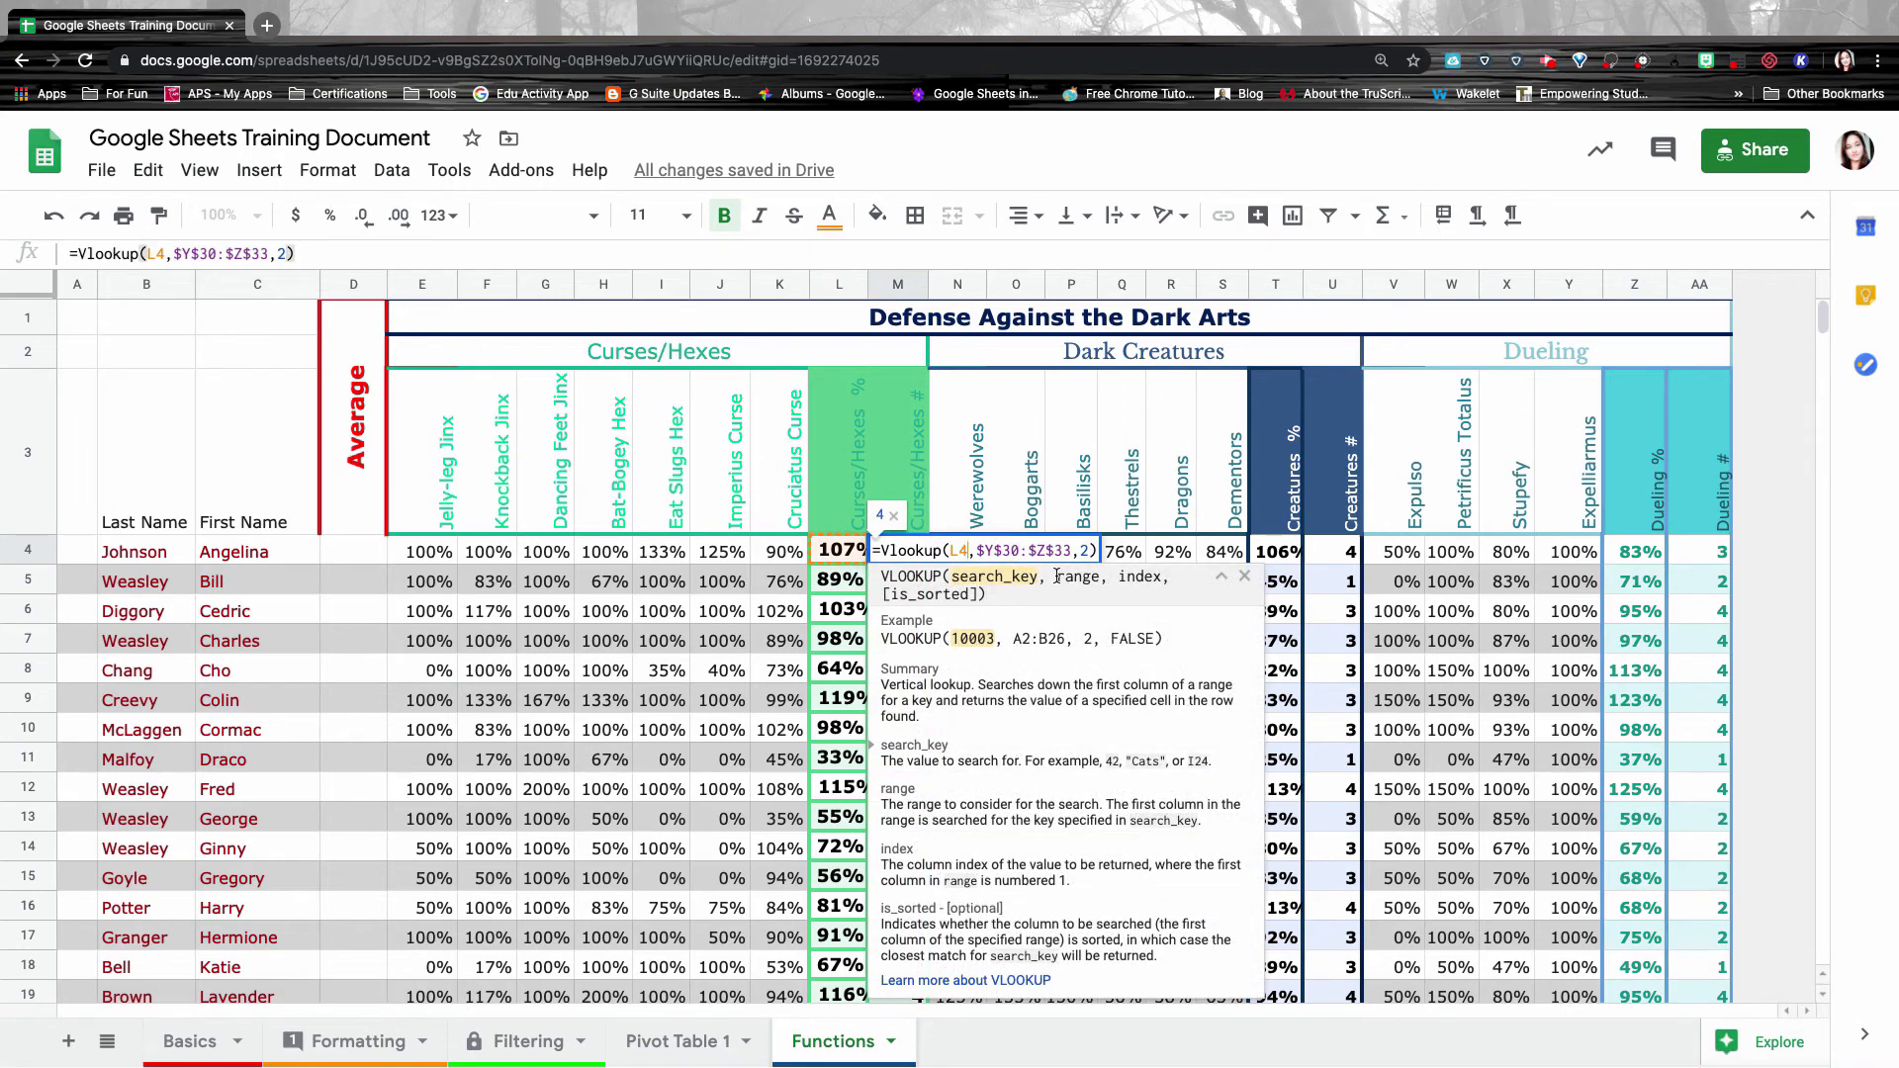
left_click(1096, 579)
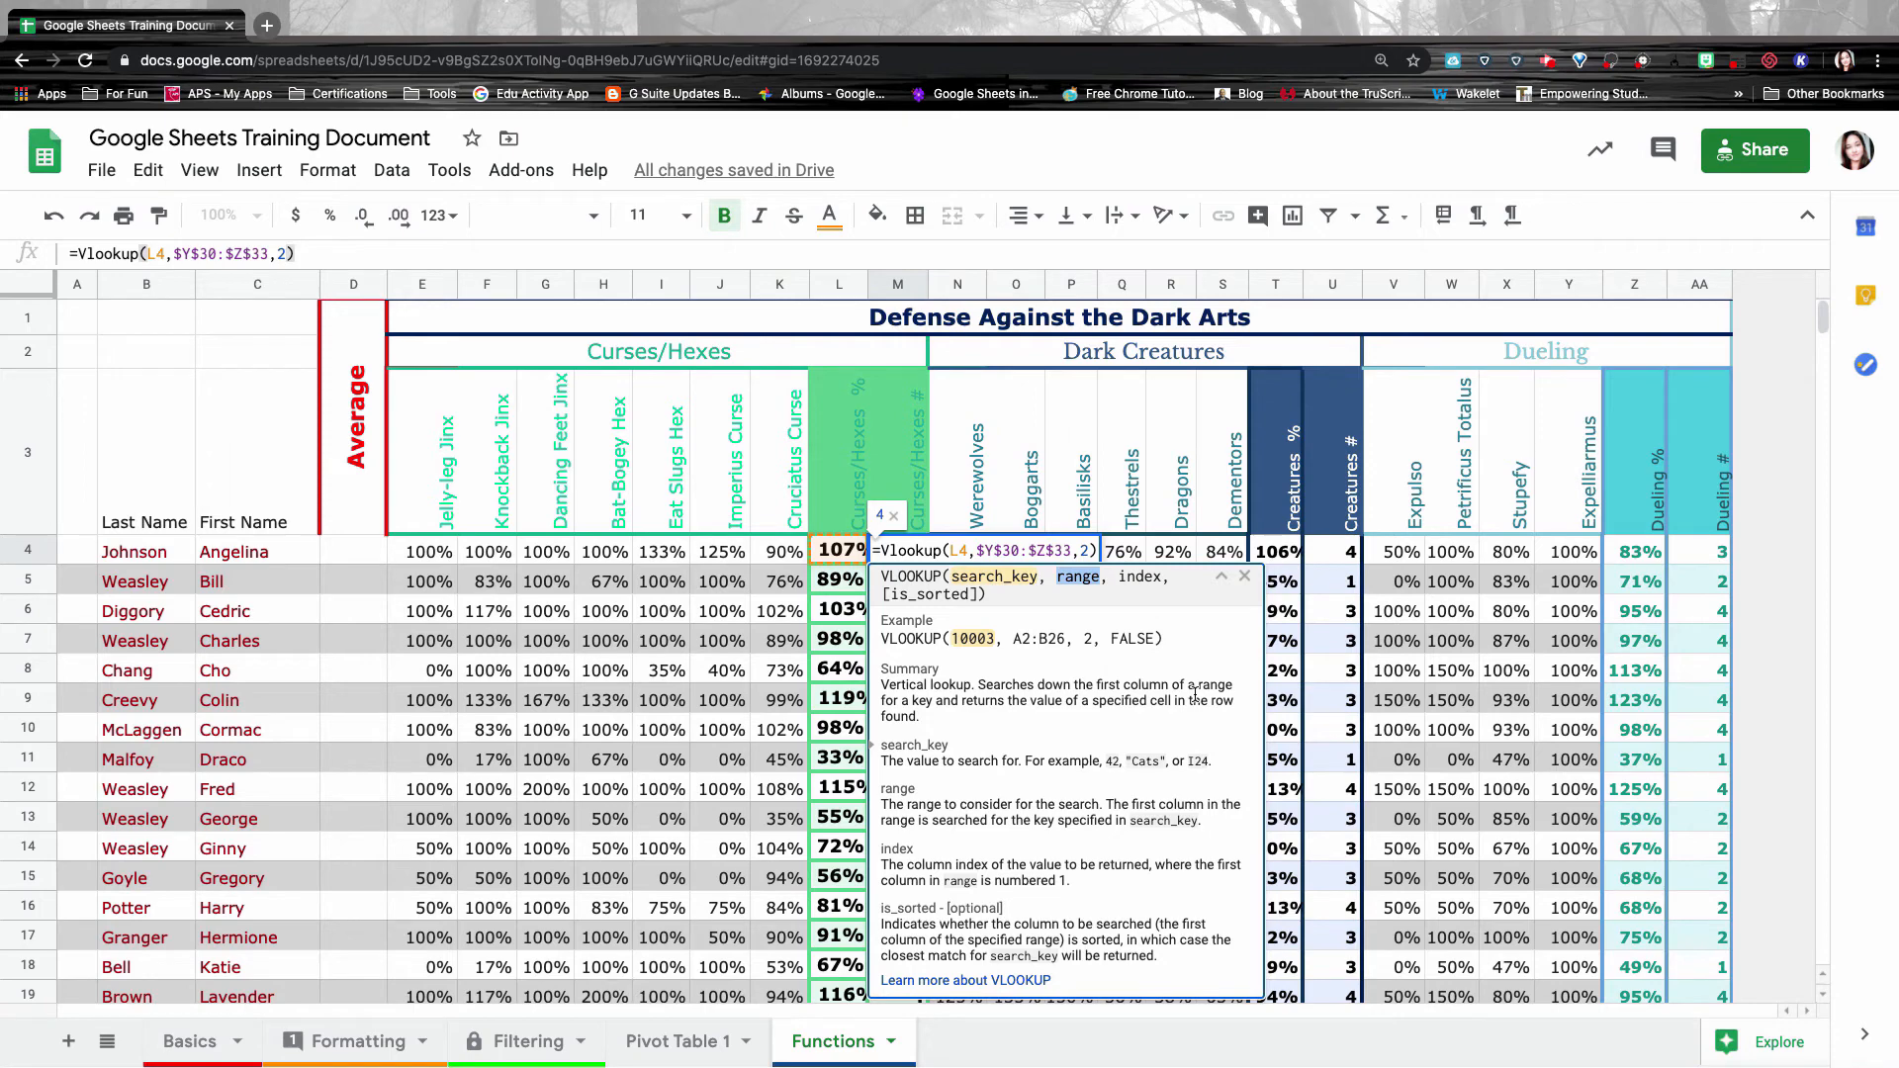
Review M4's $Y$30:$Z$33 range and index 2 against the Grades Scale, then confirm the formula.
scroll(1563, 699, "down", 5)
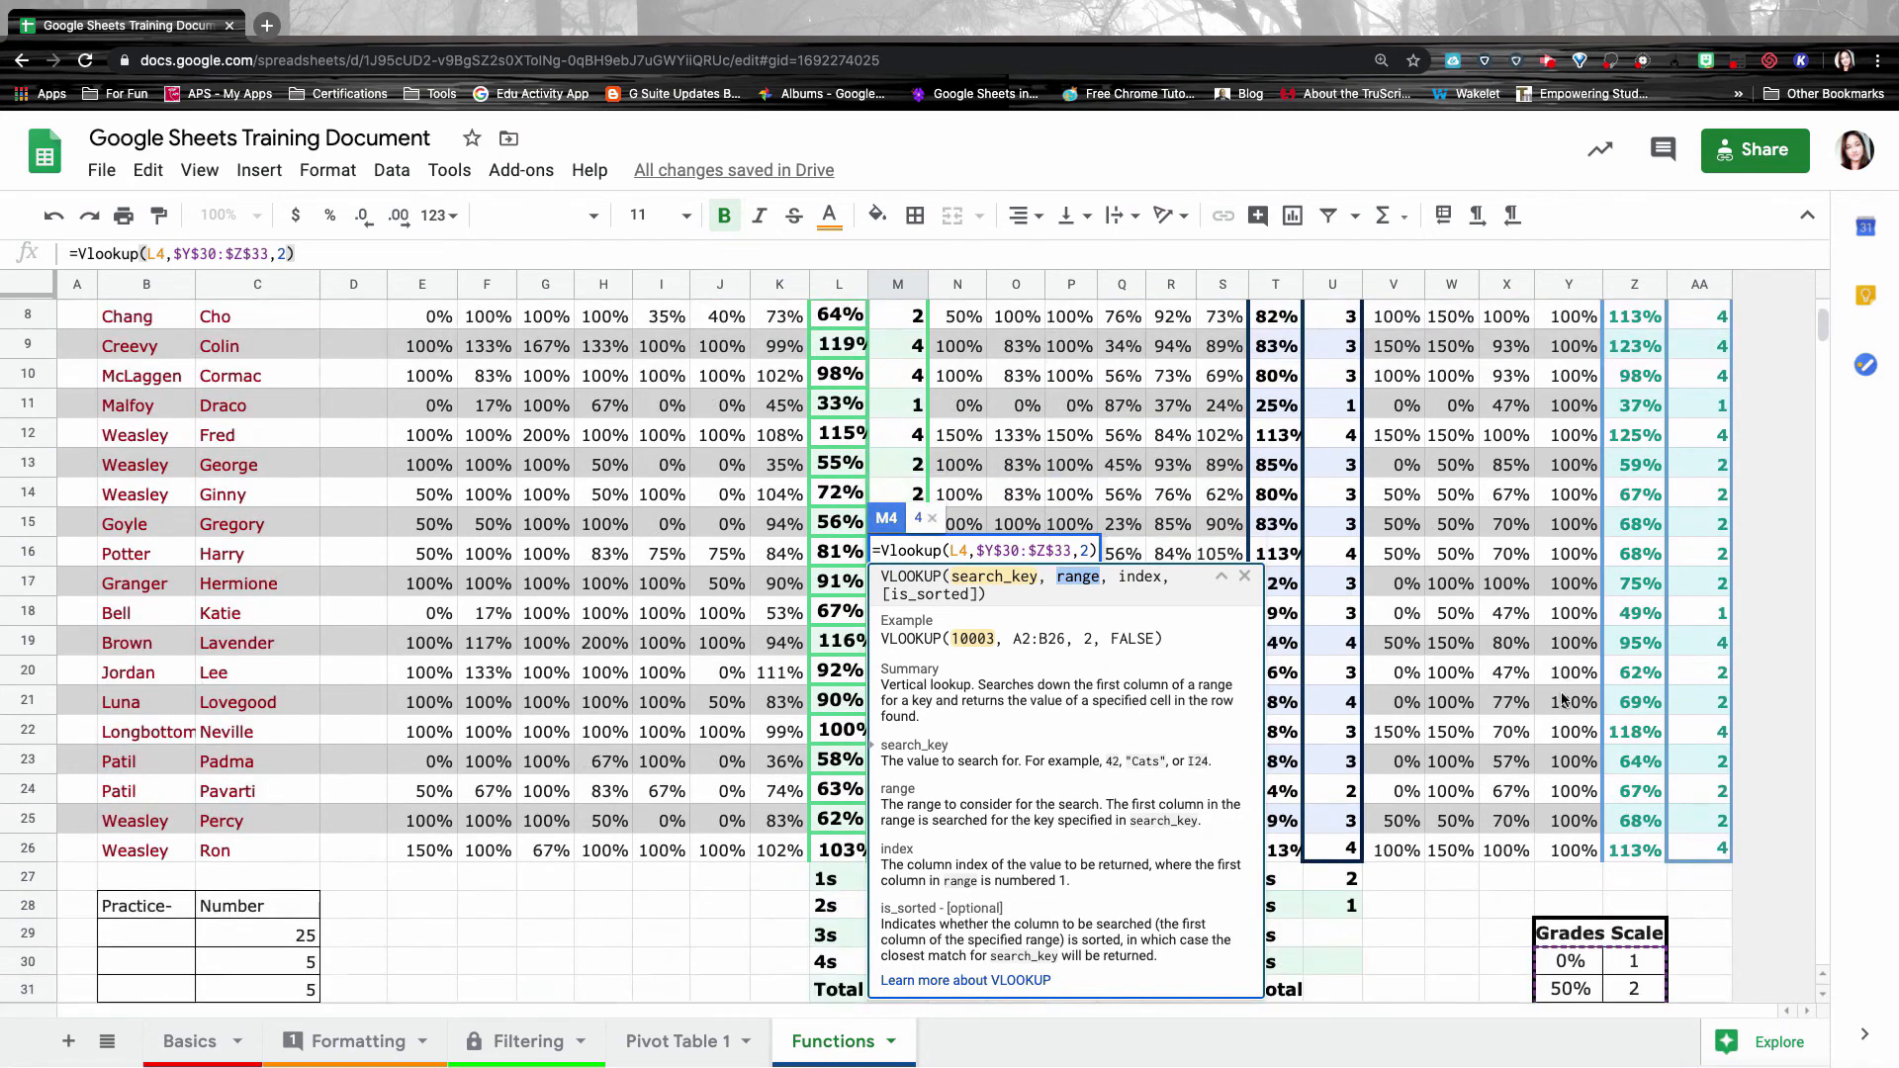
scroll(1563, 700, "down", 4)
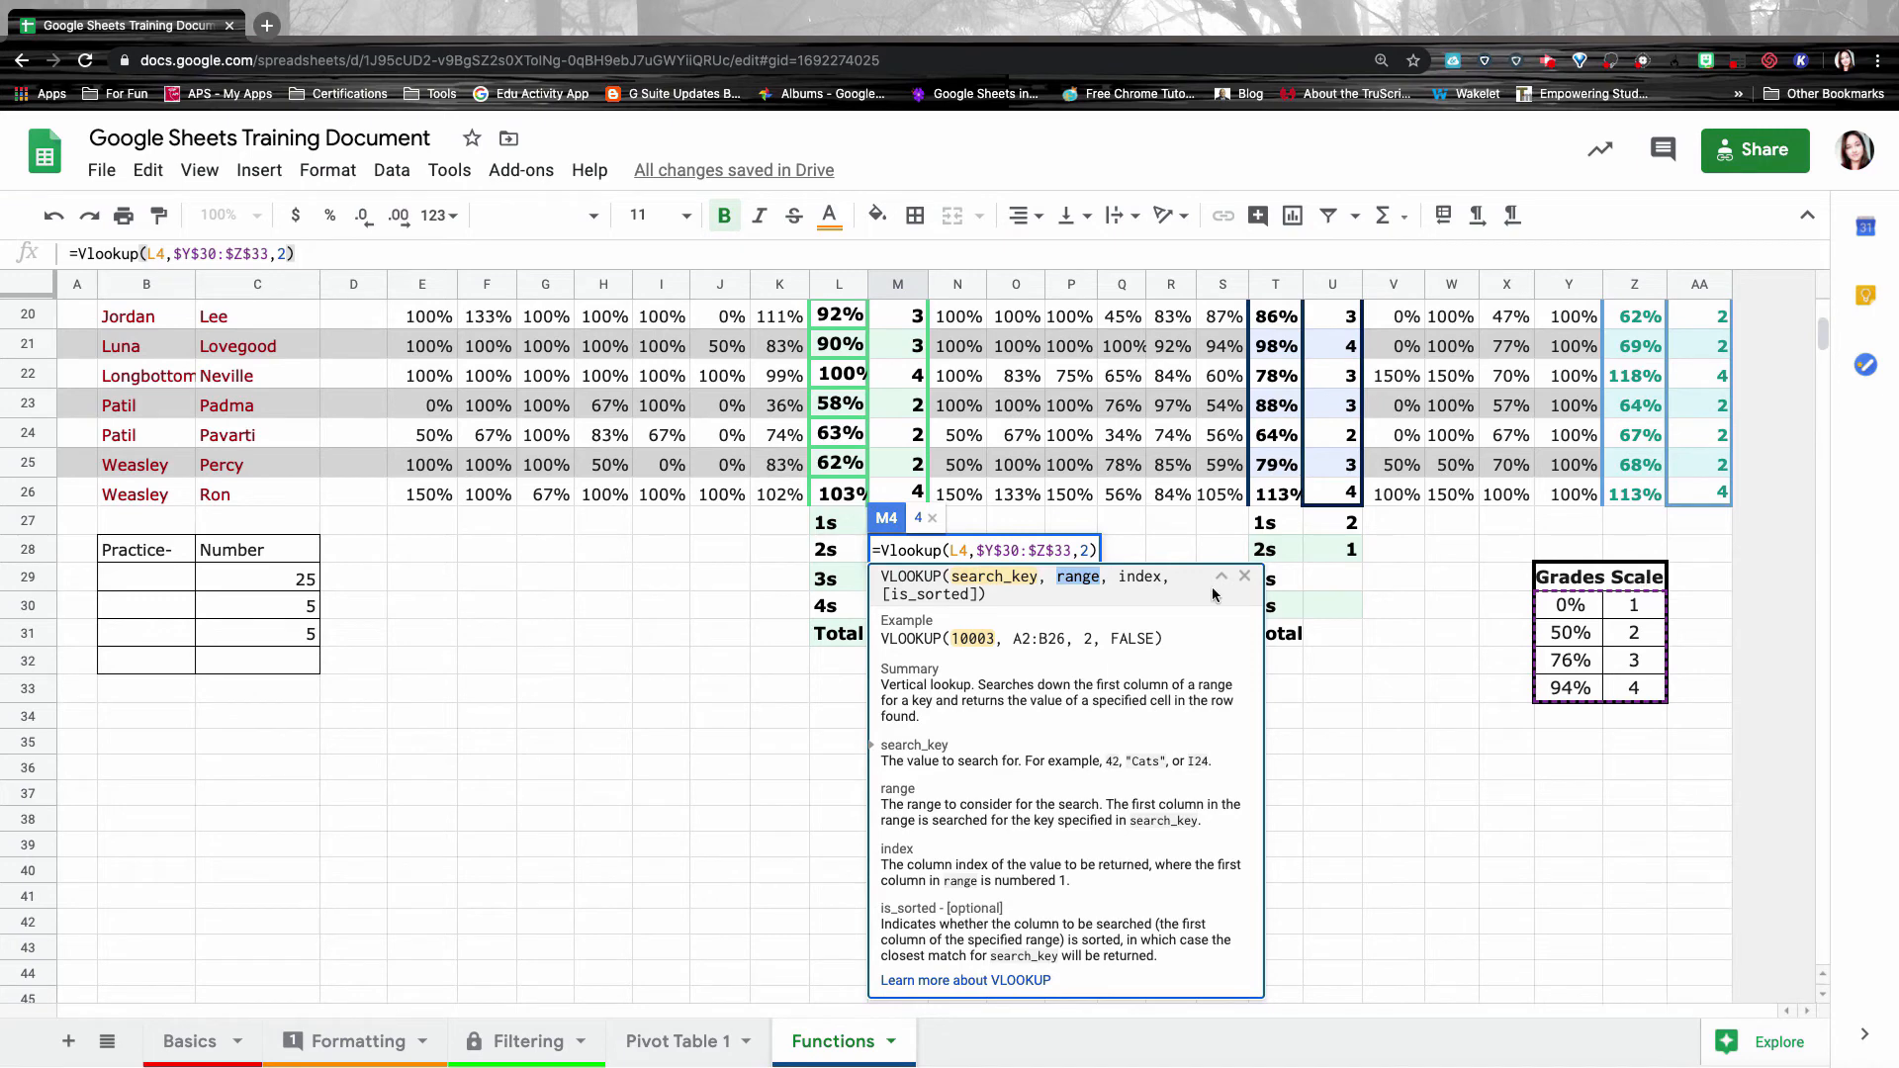
left_click(1083, 550)
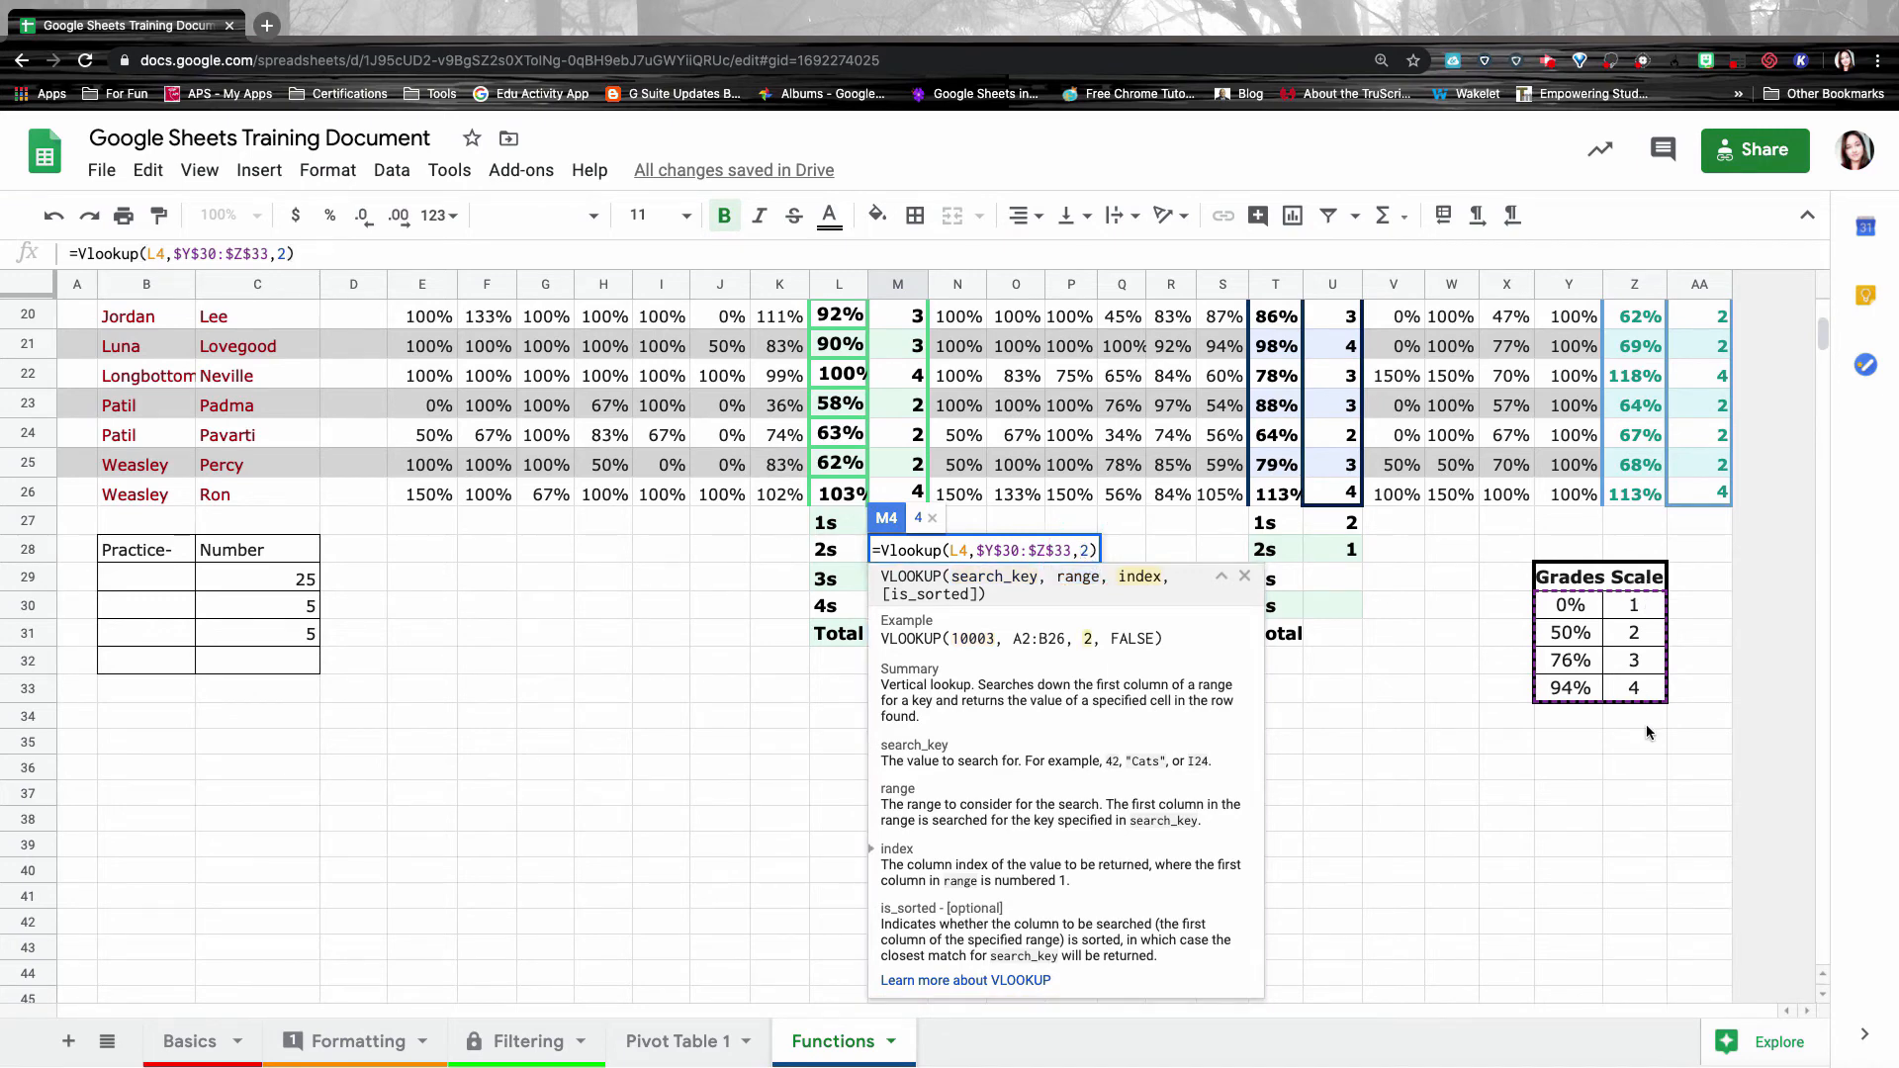
left_click(1093, 550)
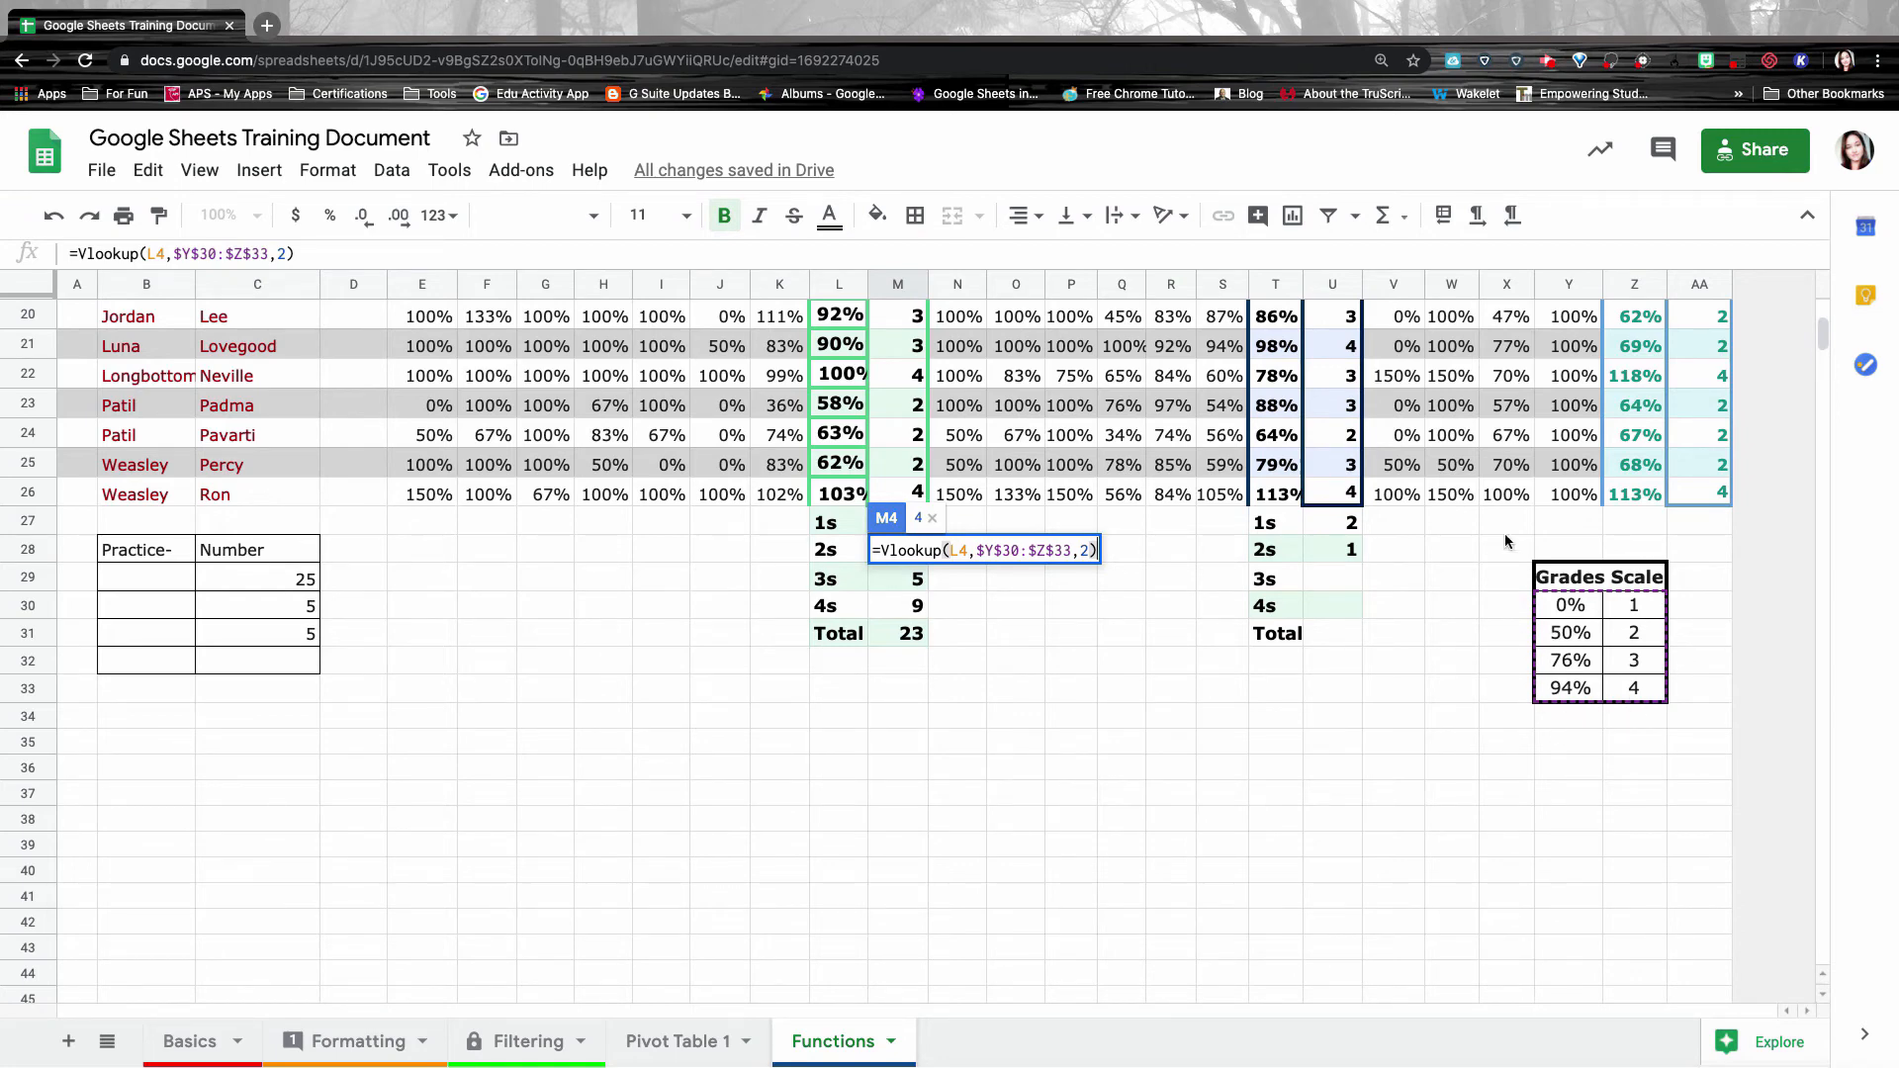
left_click(989, 550)
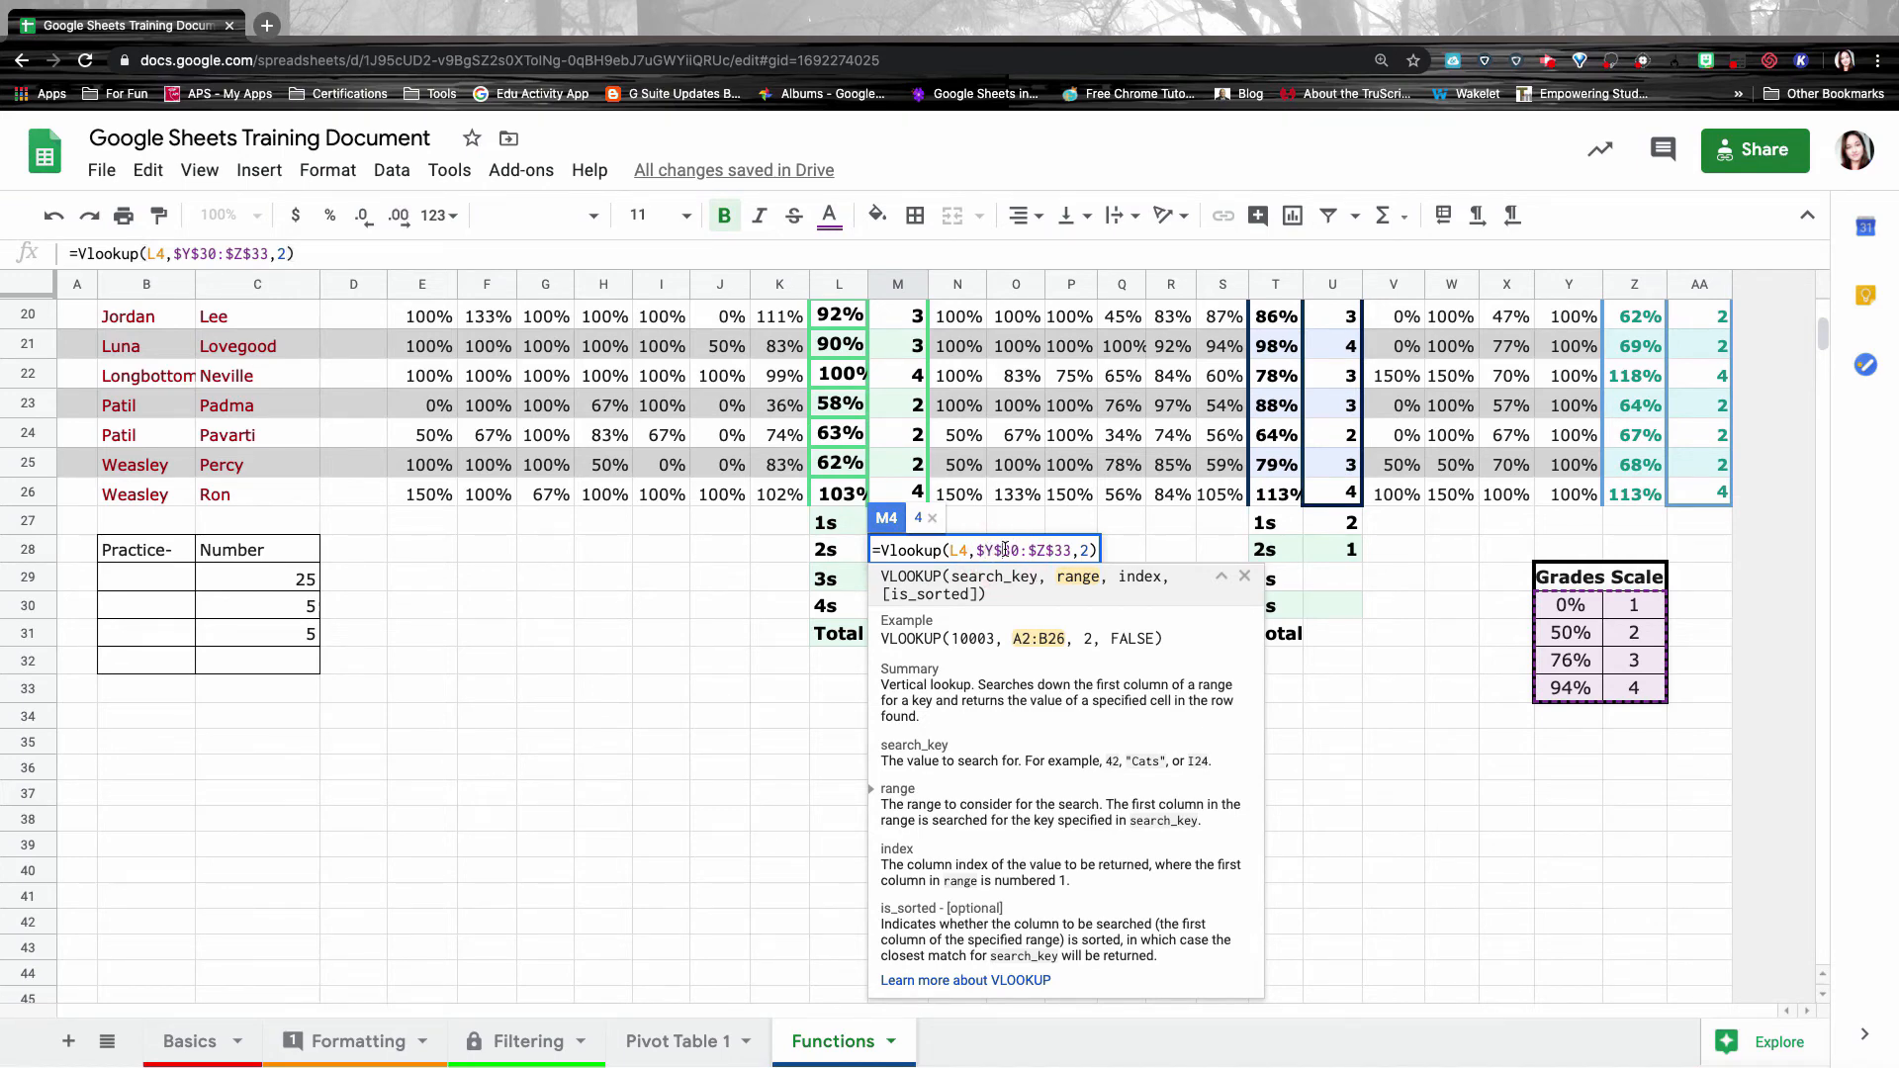
left_click(1042, 550)
left_click(1055, 550)
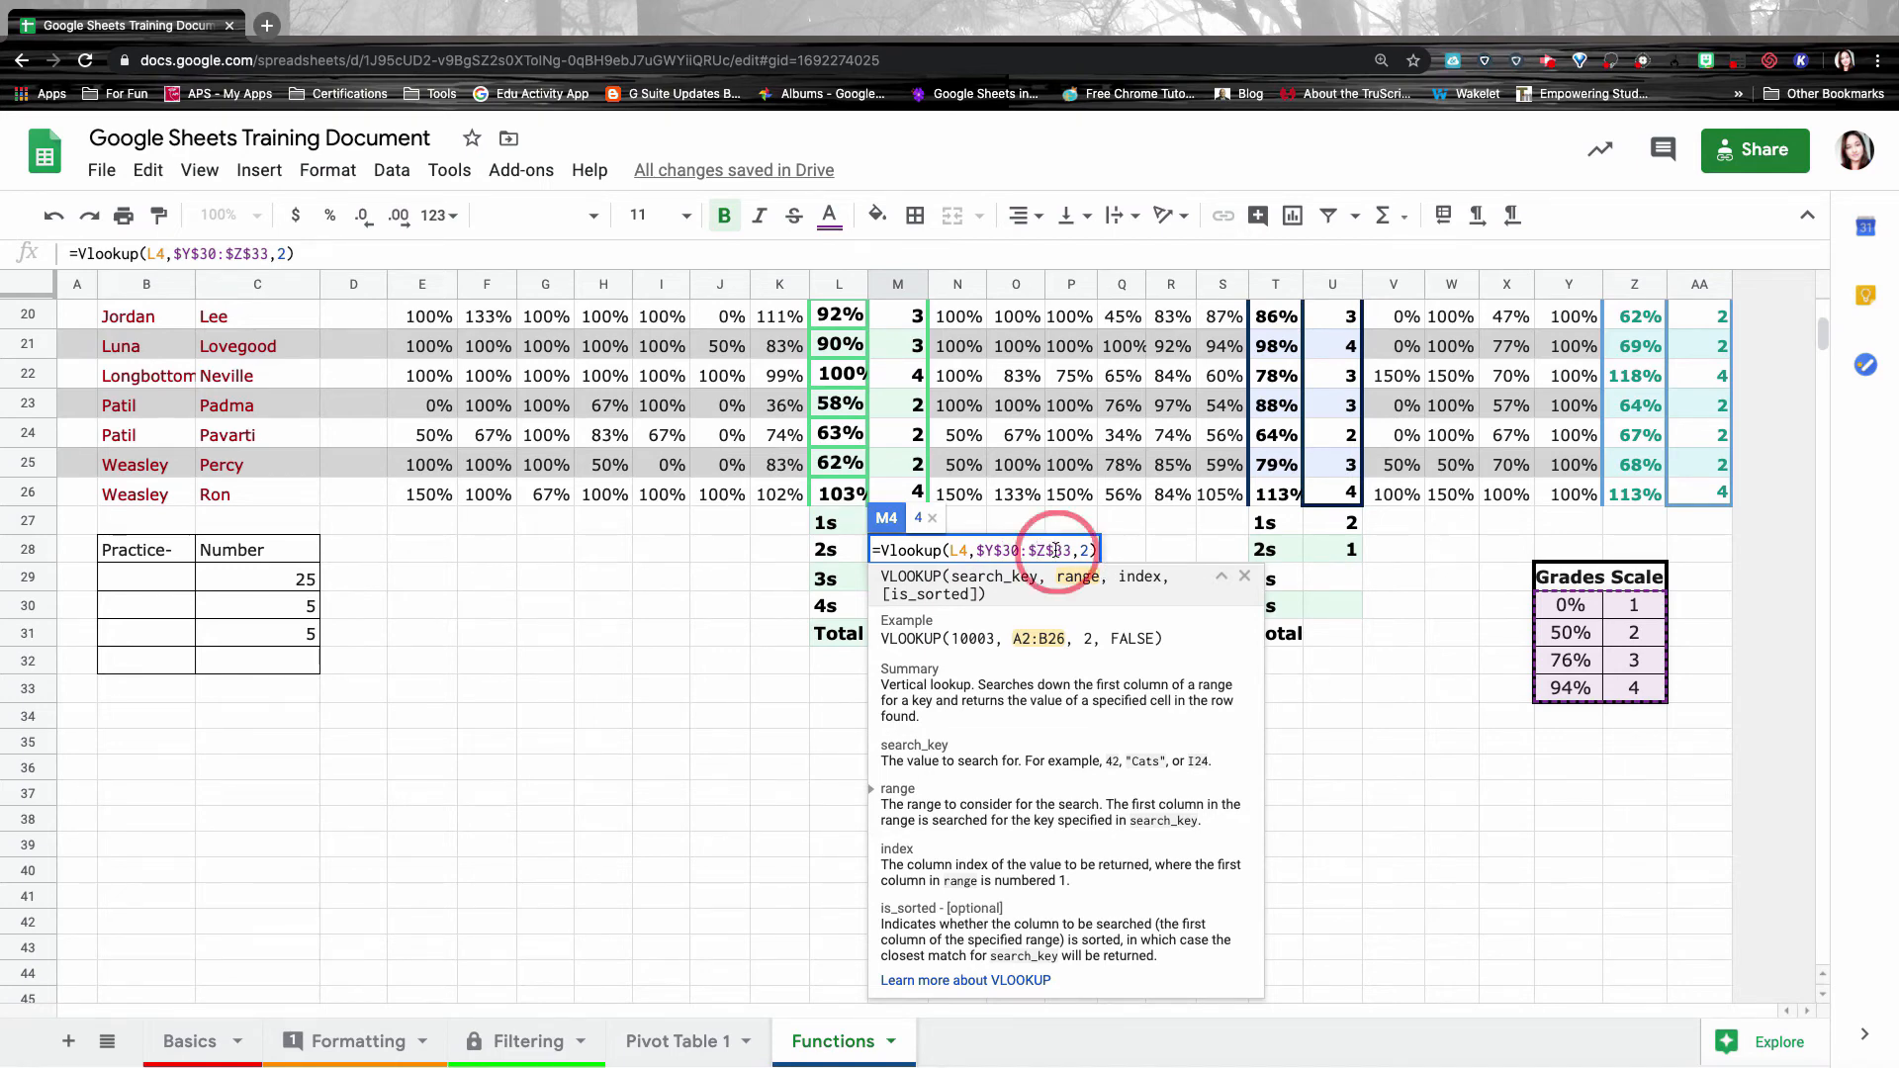
left_click(910, 464)
Copy M4's lookup formula down column M and verify M5–M7 reference their own L cells.
scroll(917, 412, "up", 7)
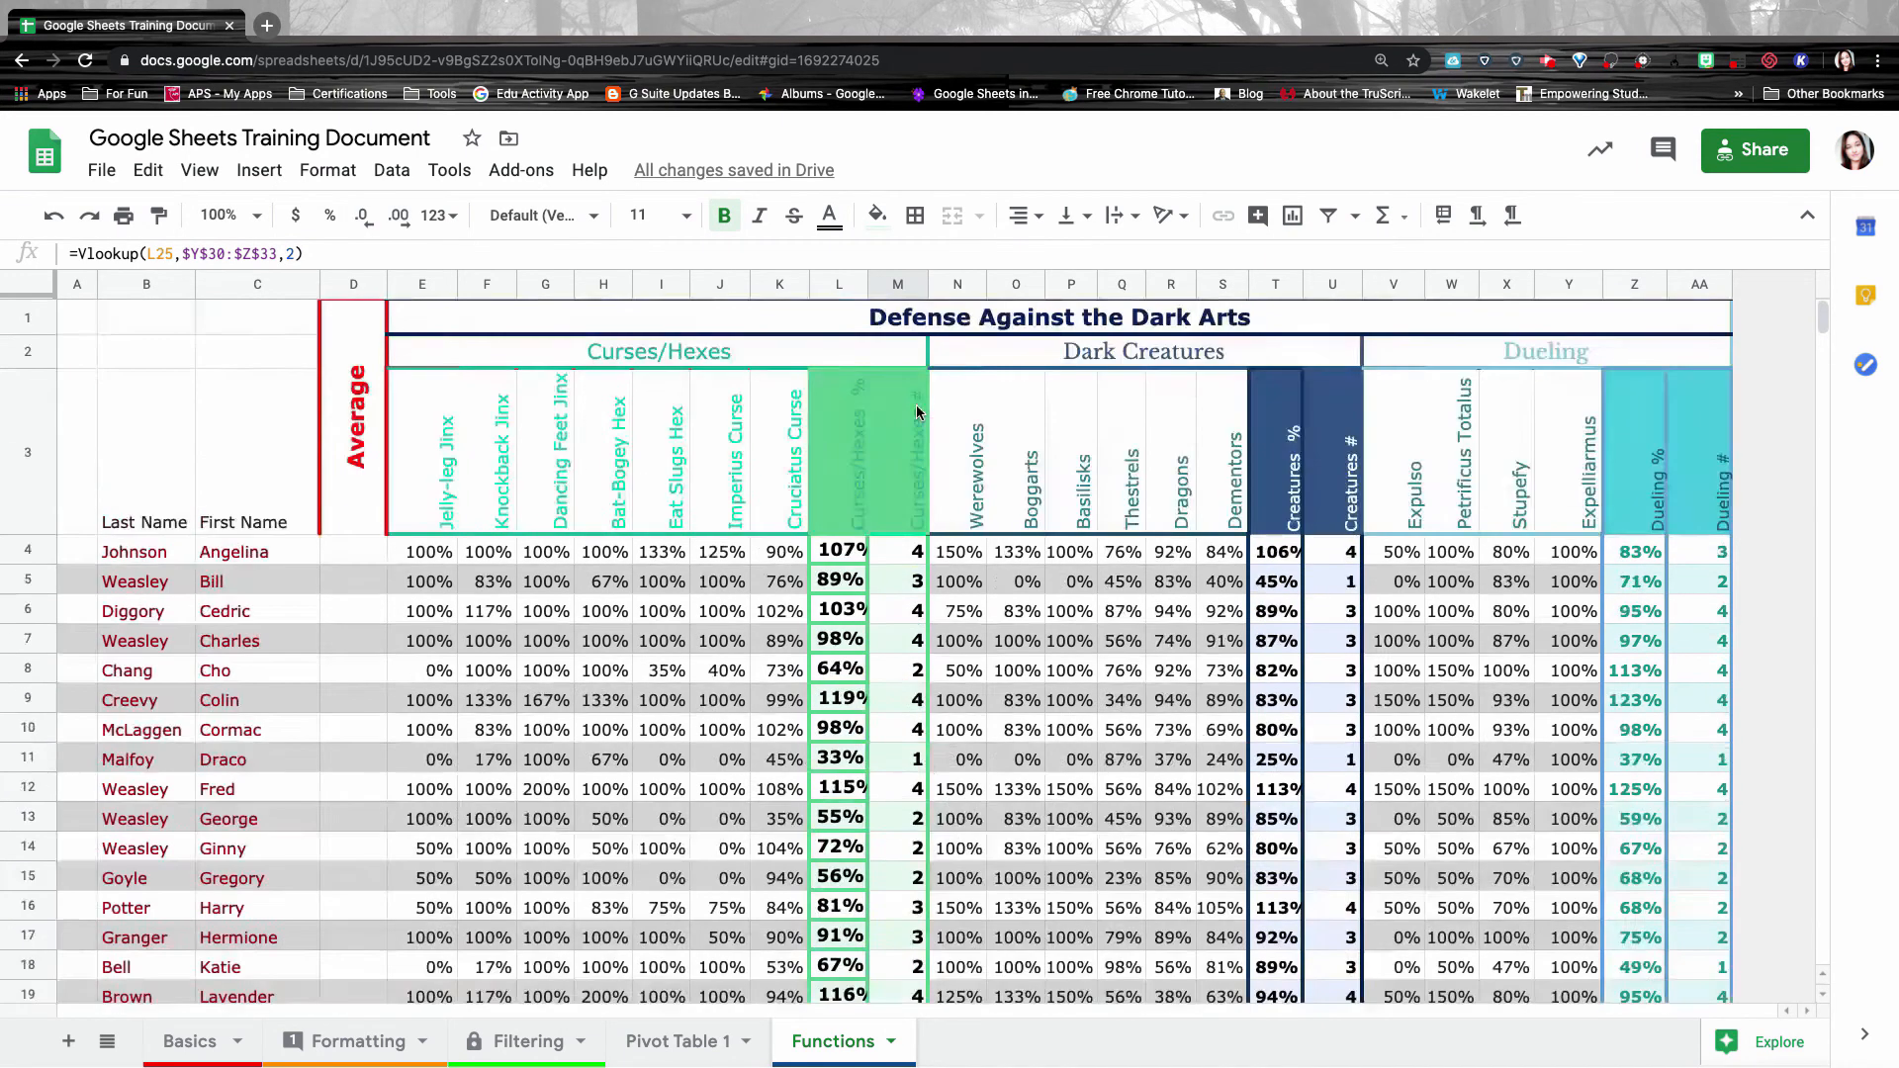
left_click(915, 551)
left_click(927, 564)
left_click_drag(927, 564, 918, 764)
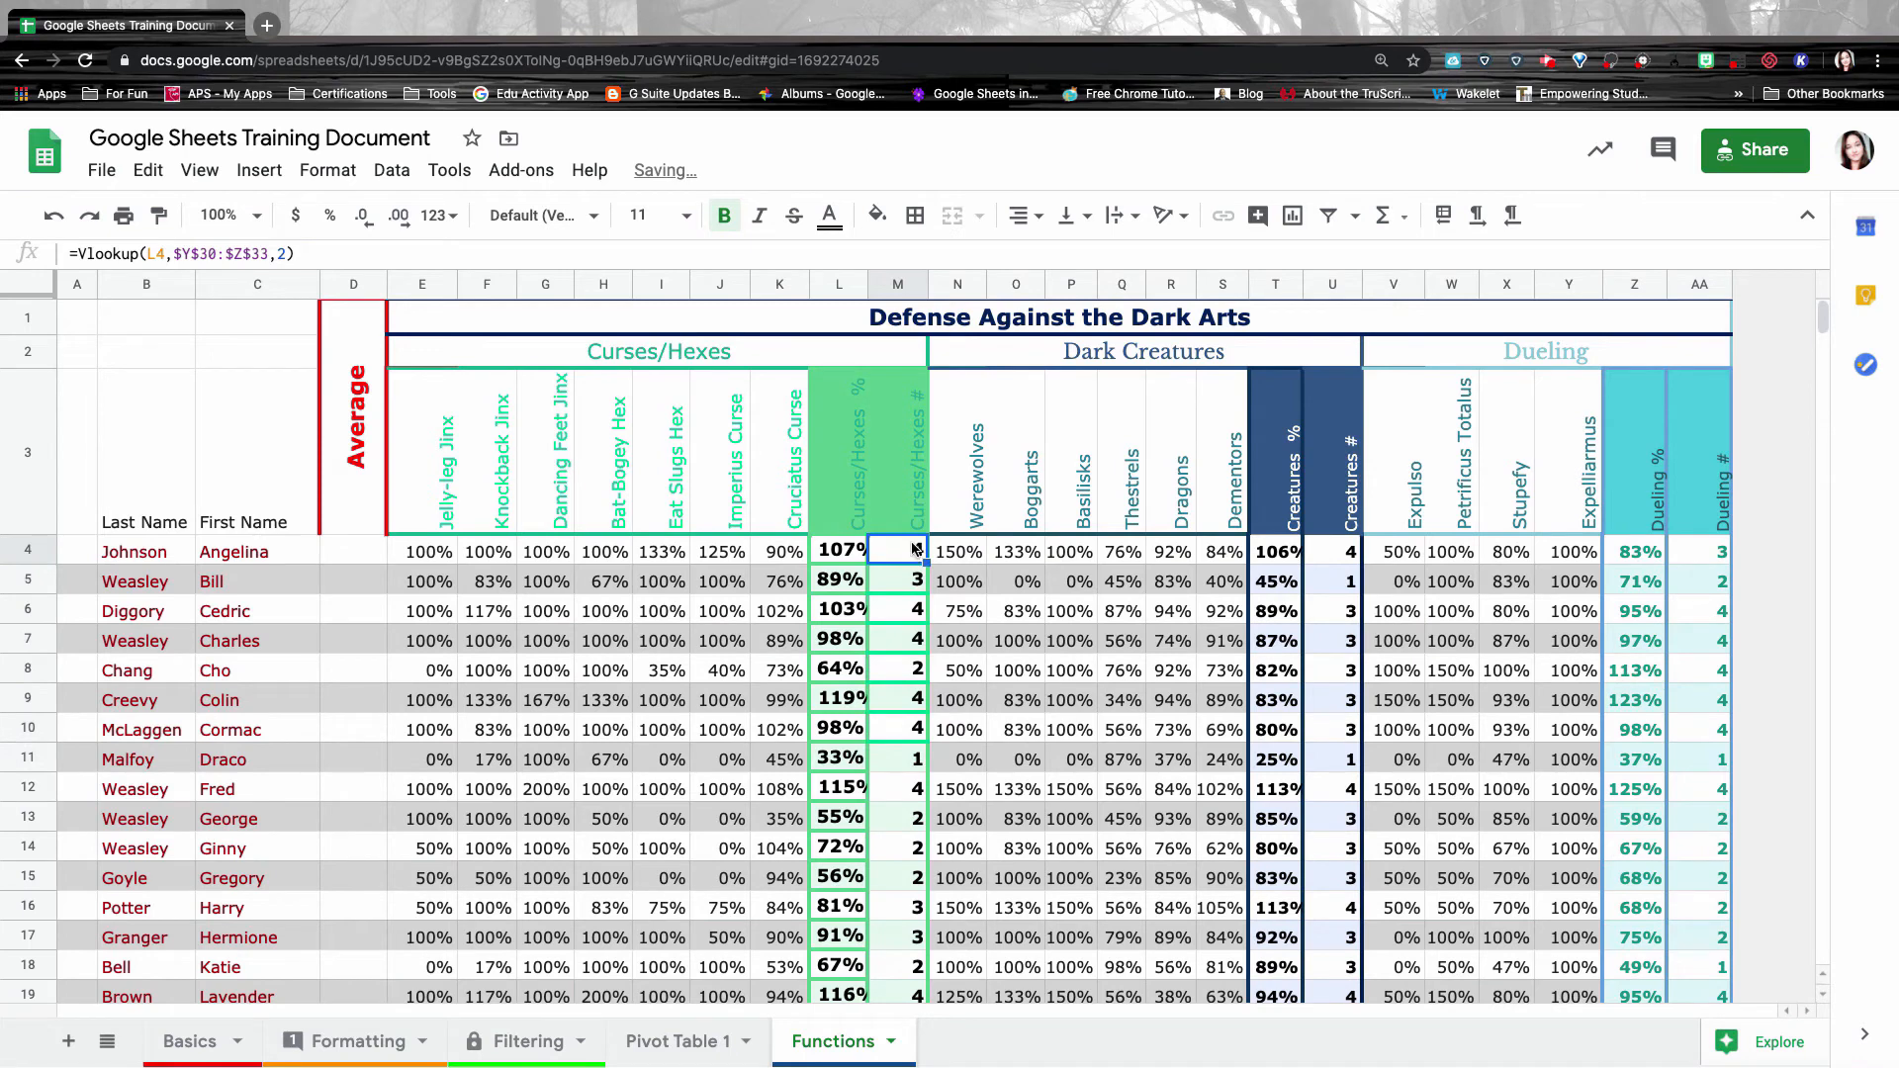
double_click(915, 582)
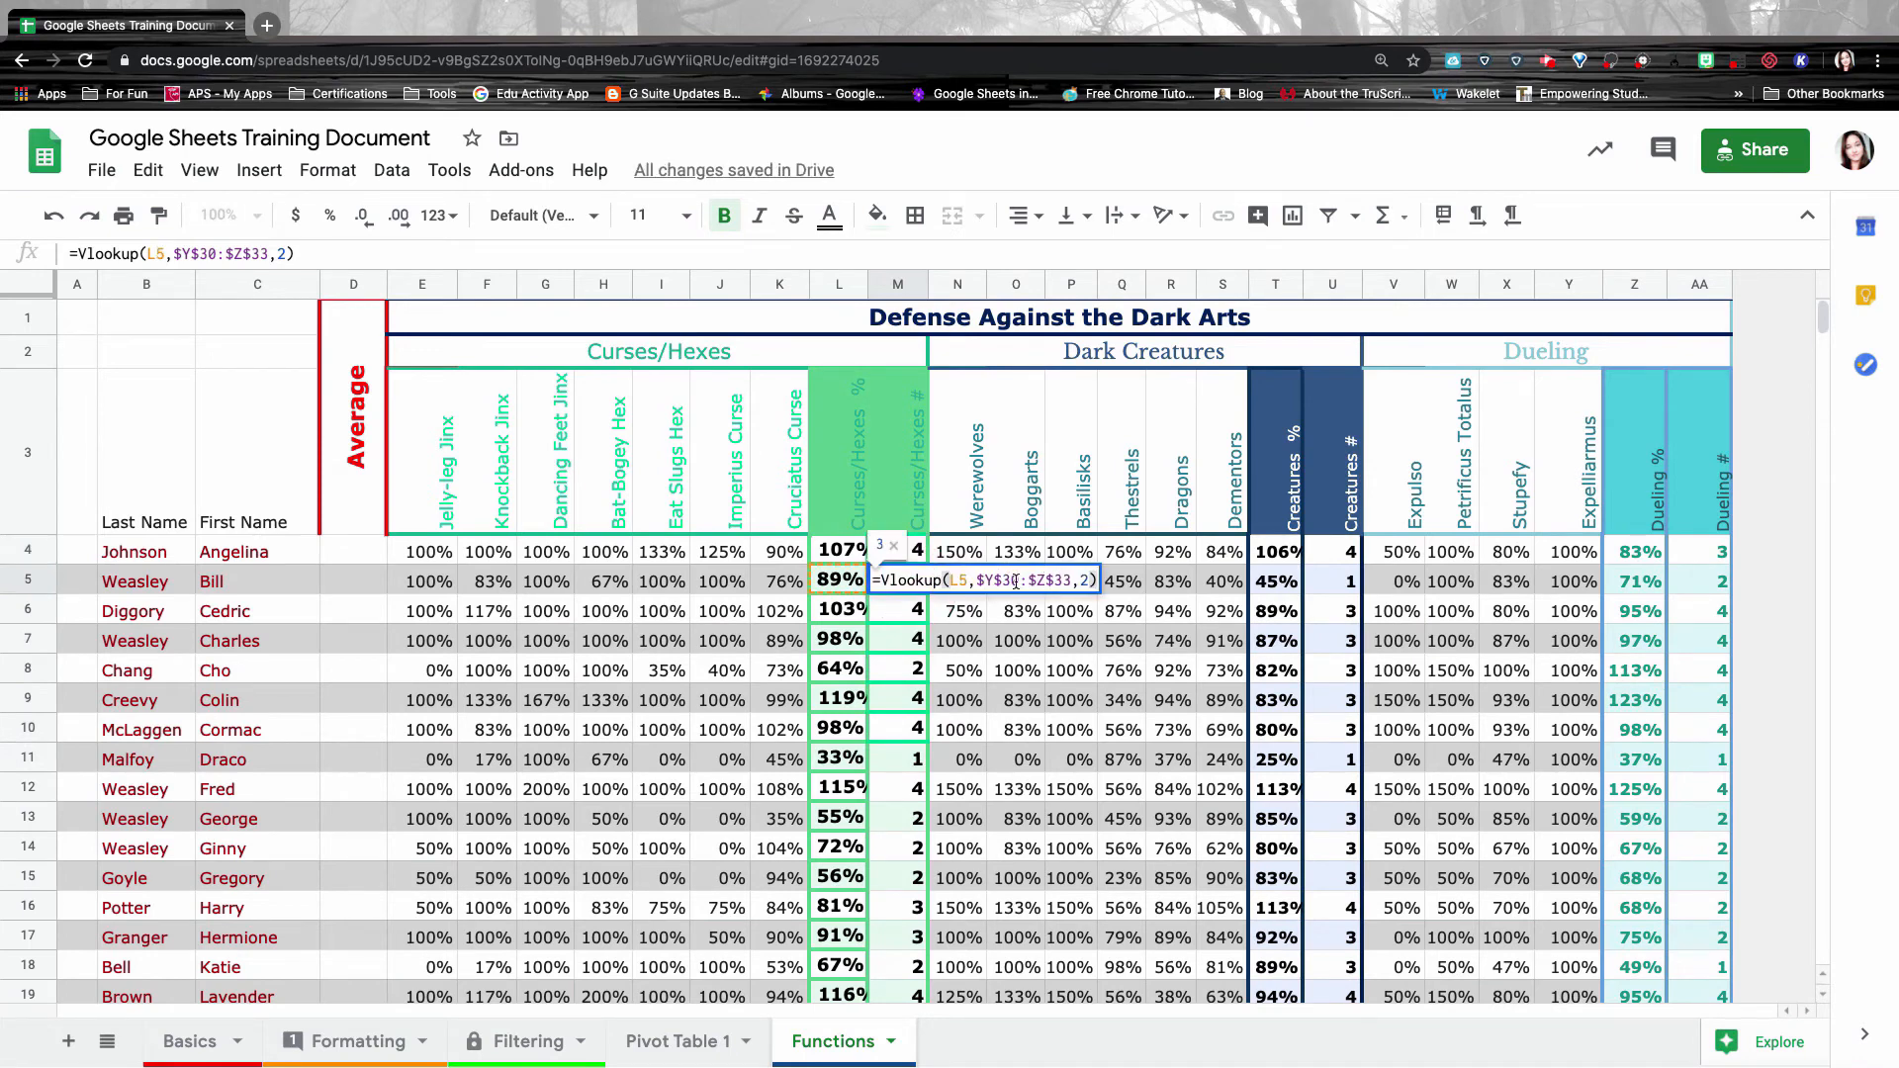
double_click(897, 609)
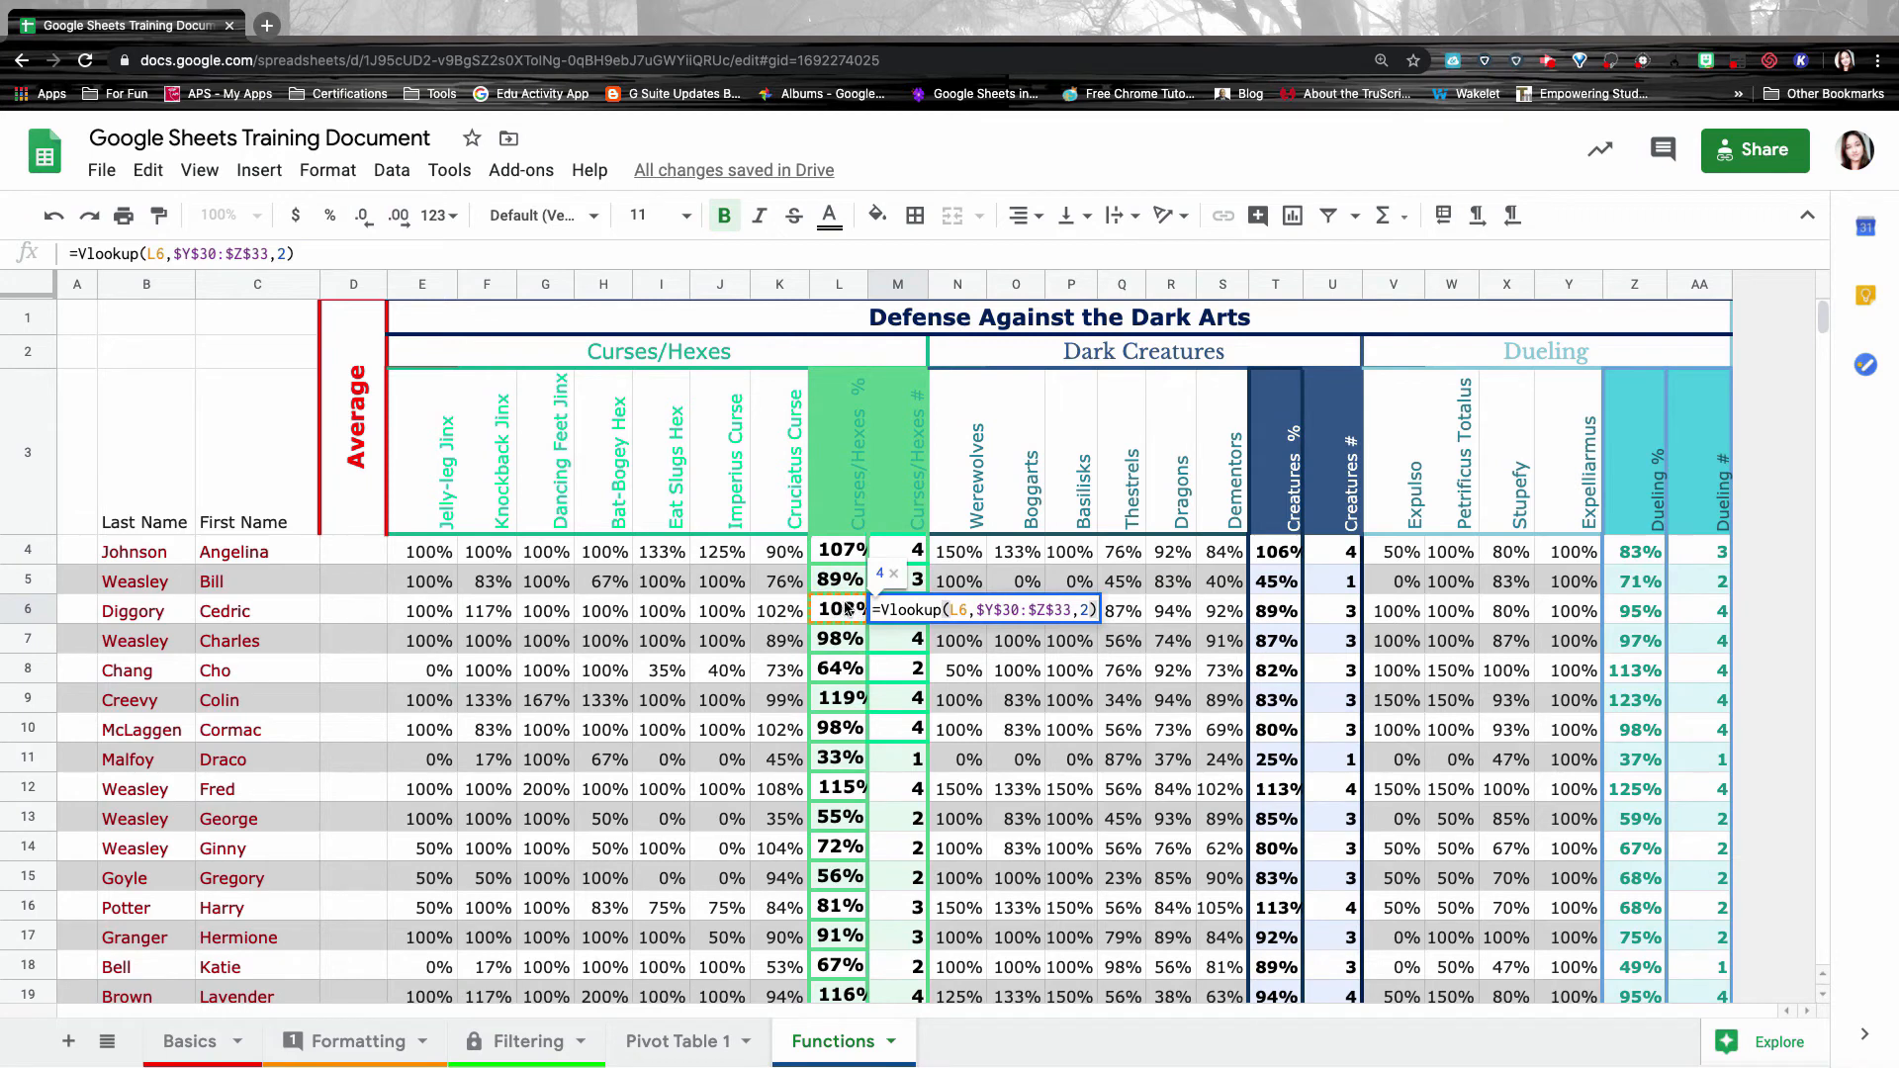
left_click(893, 650)
double_click(893, 650)
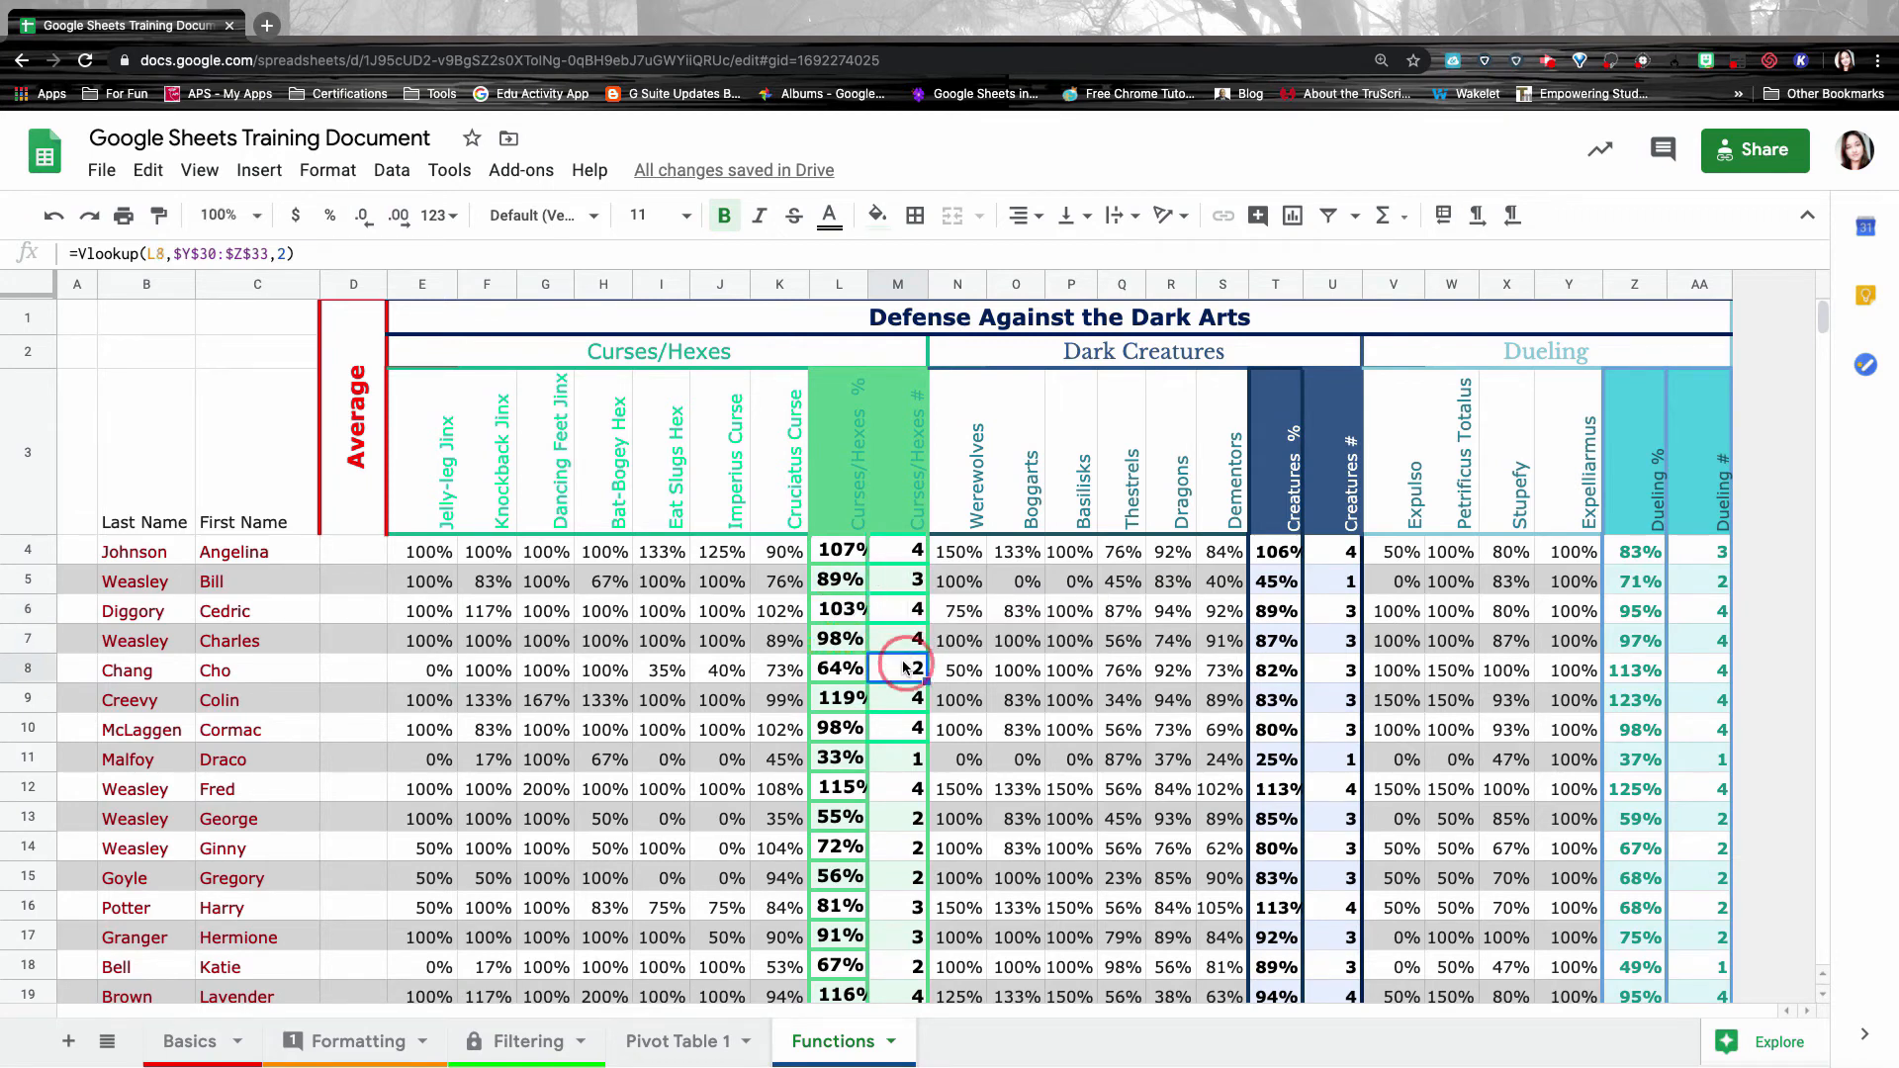
key("Return")
scroll(347, 550, "down", 10)
Add the column/row label with $A$1 and the row label with A$1 to the practice table.
left_click(265, 491)
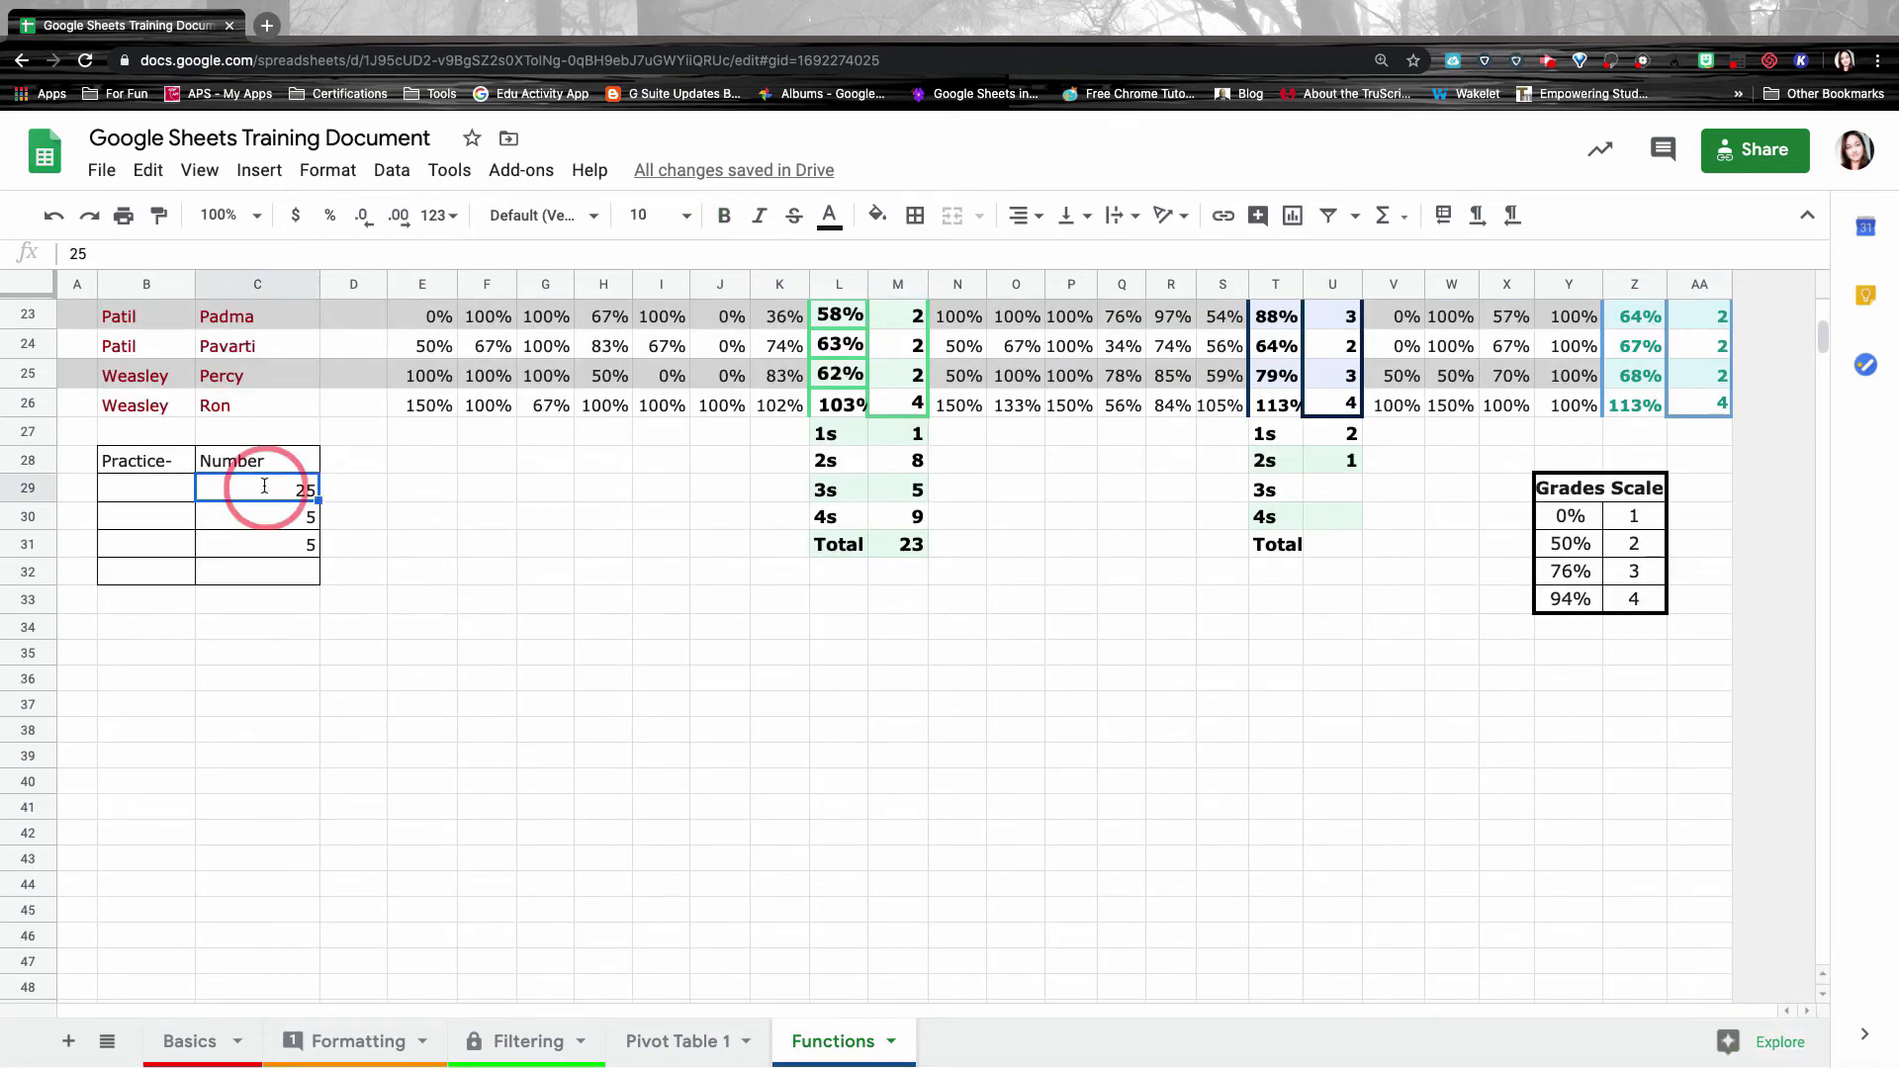
left_click(290, 483)
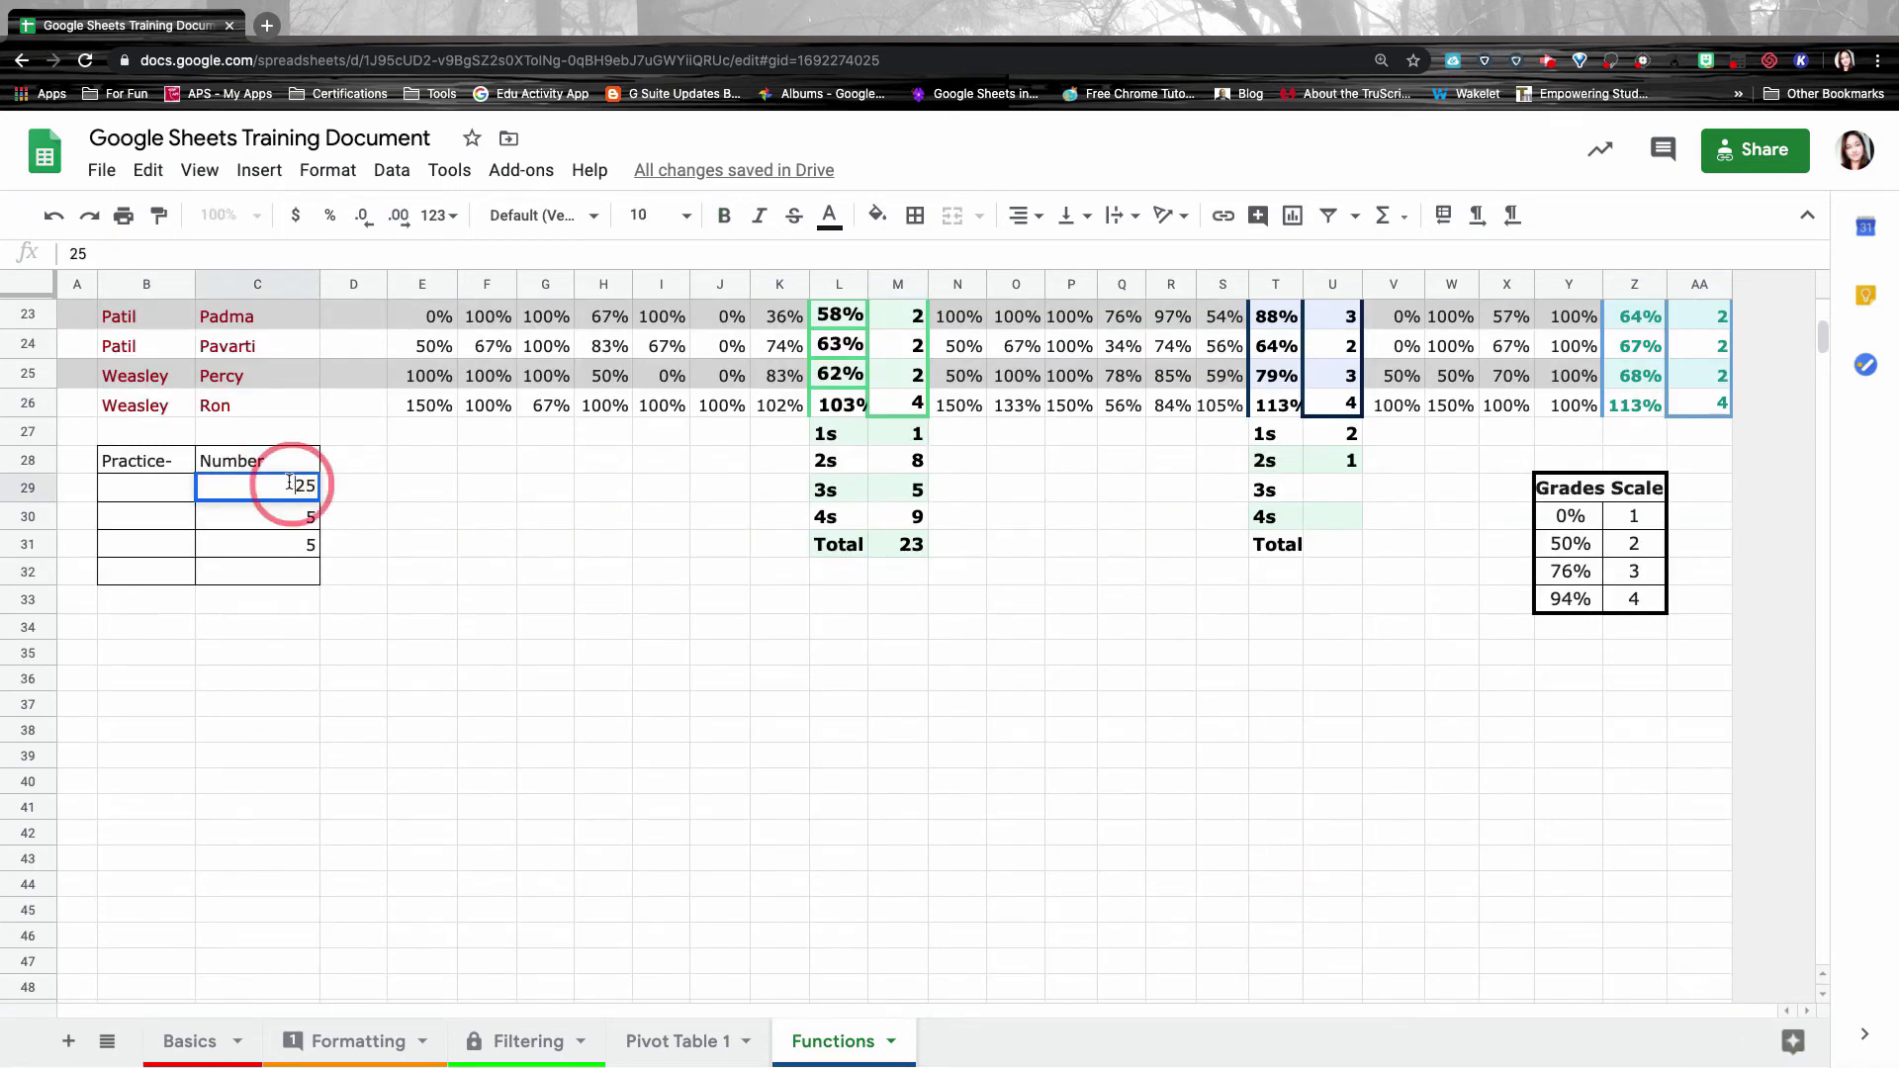
left_click(118, 492)
double_click(117, 489)
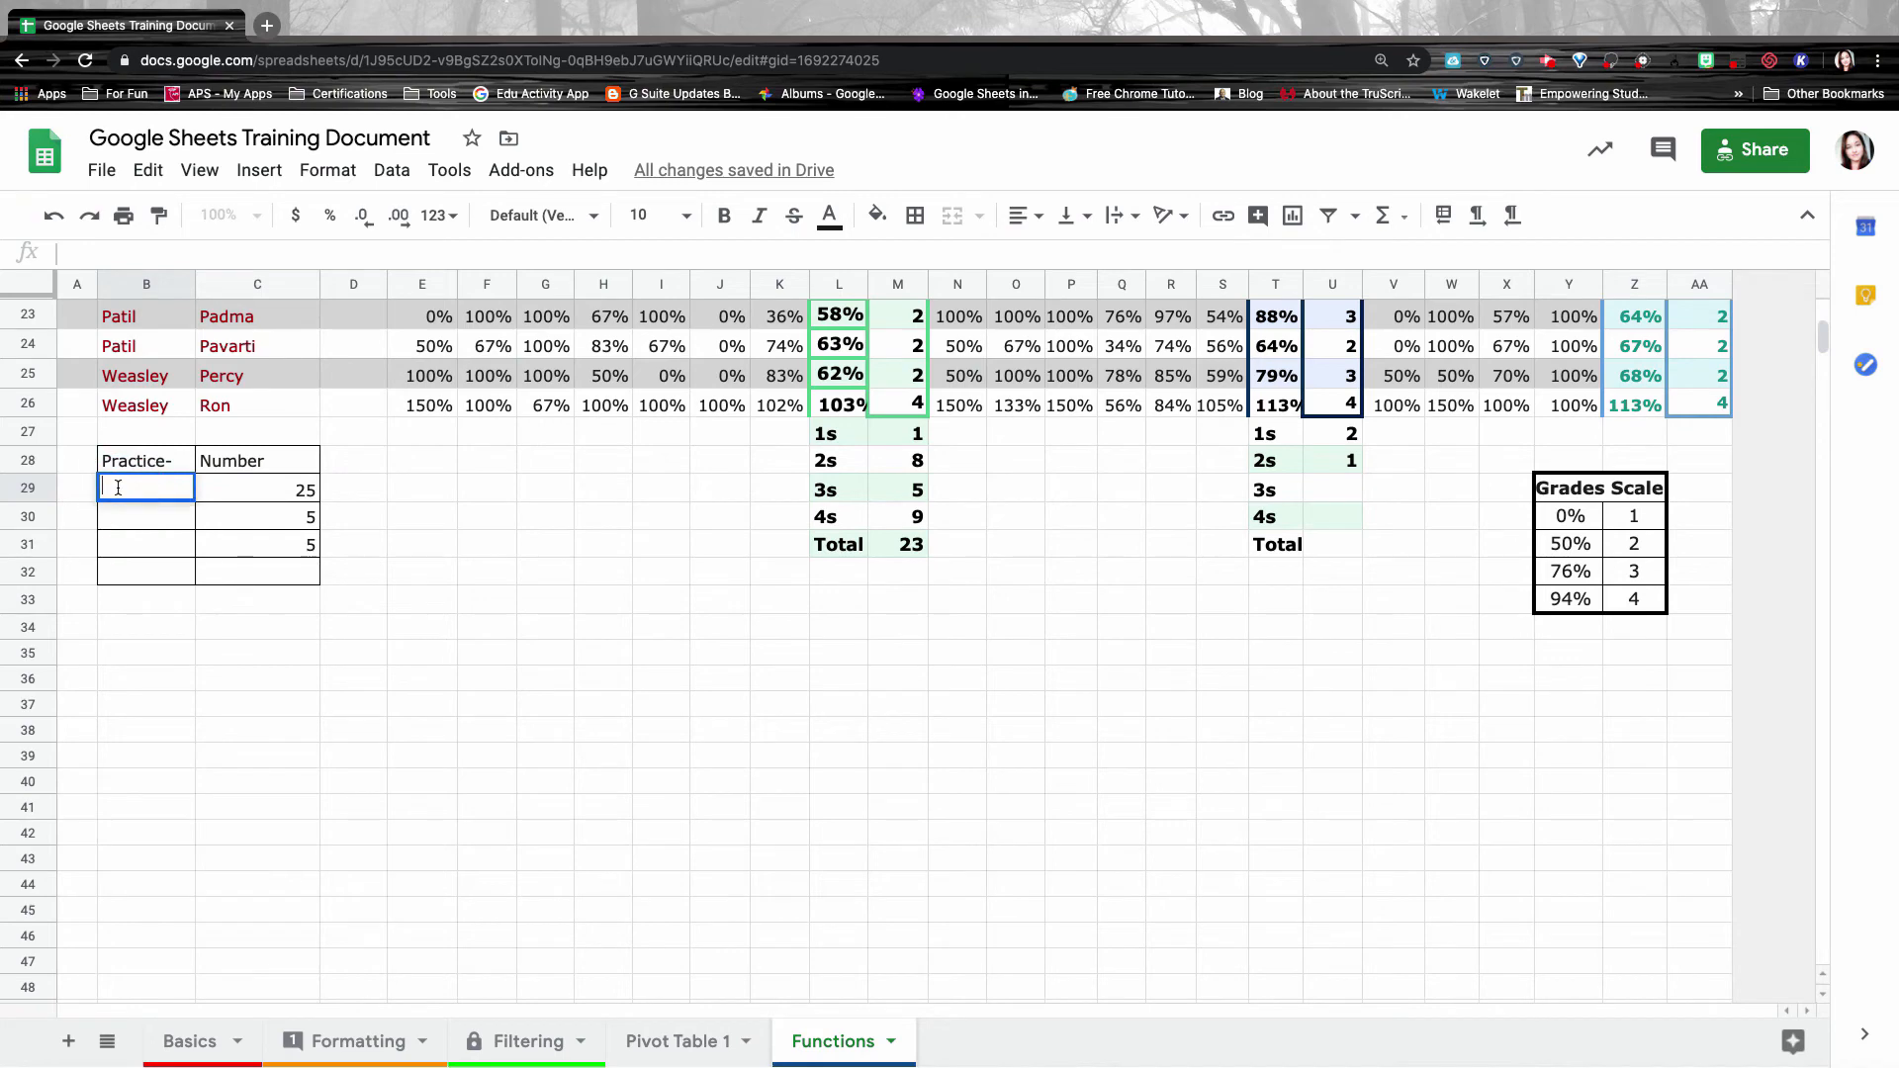
type("column/row")
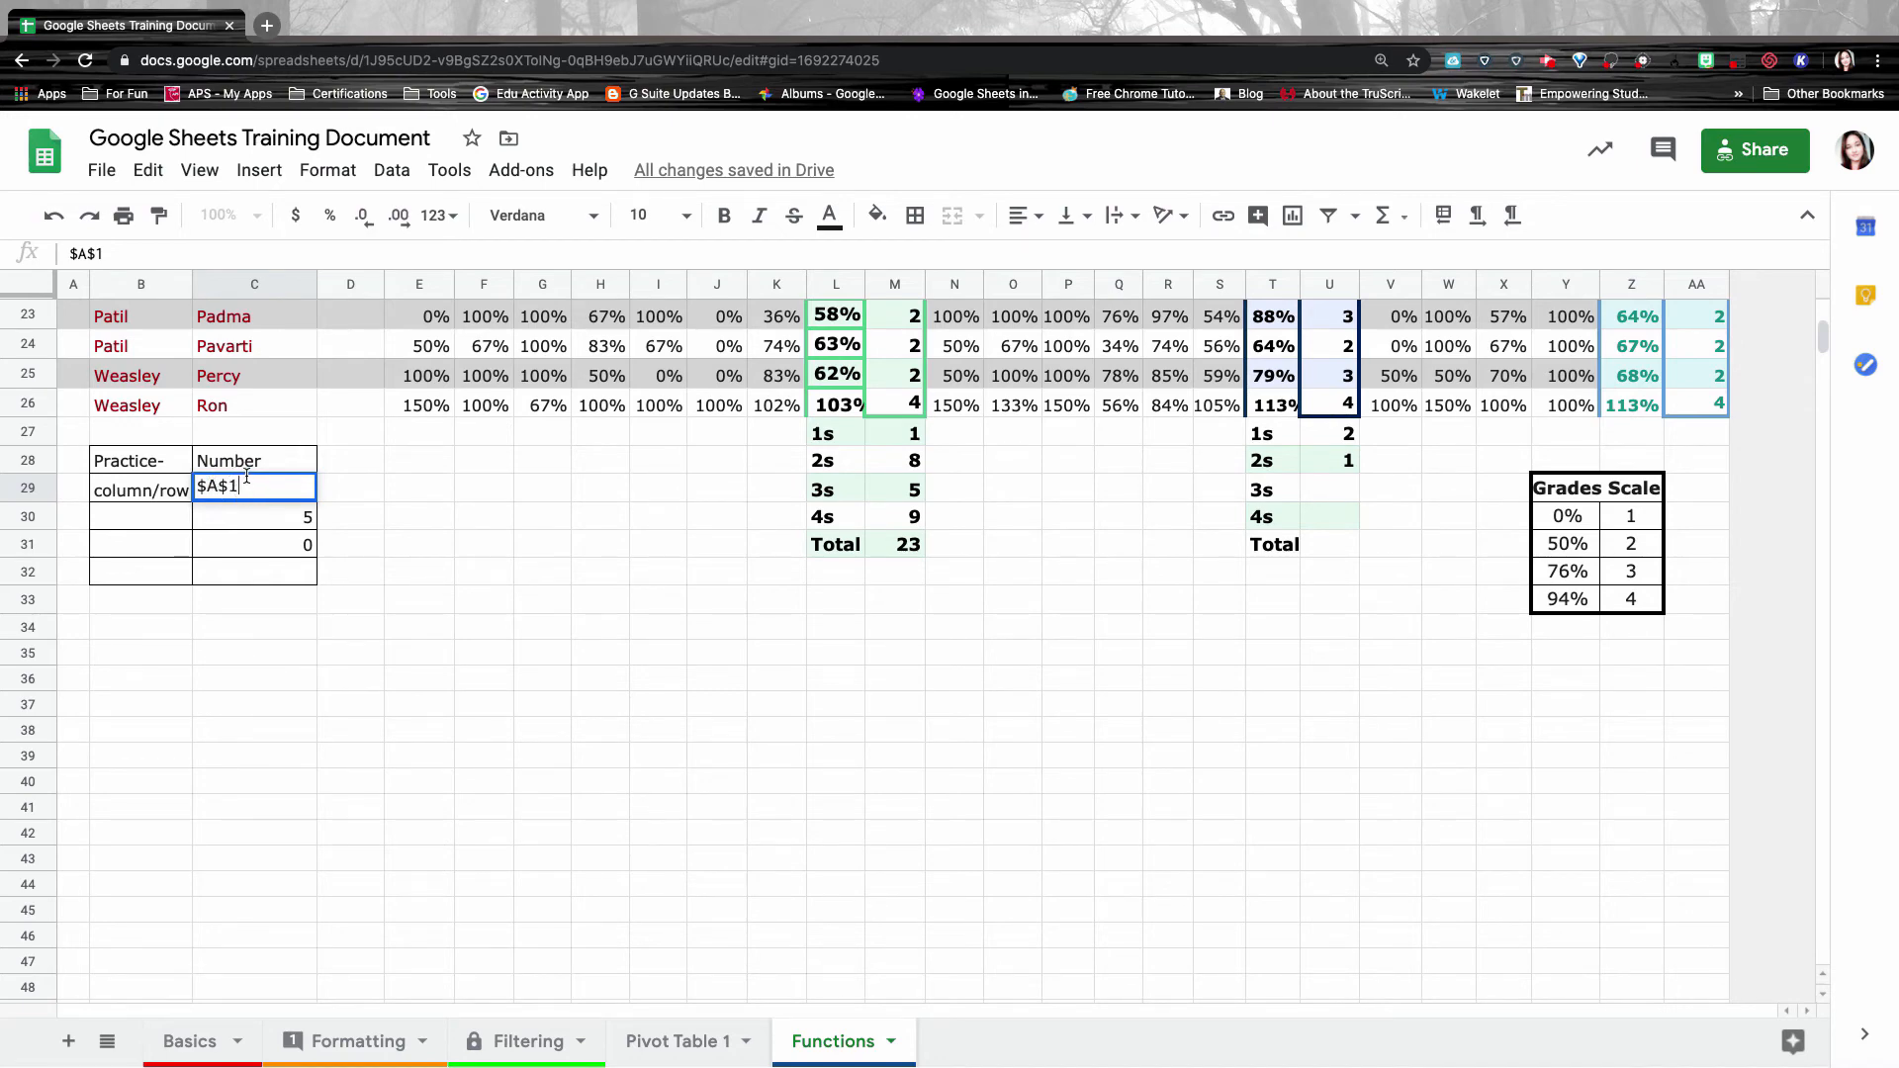
left_click(153, 516)
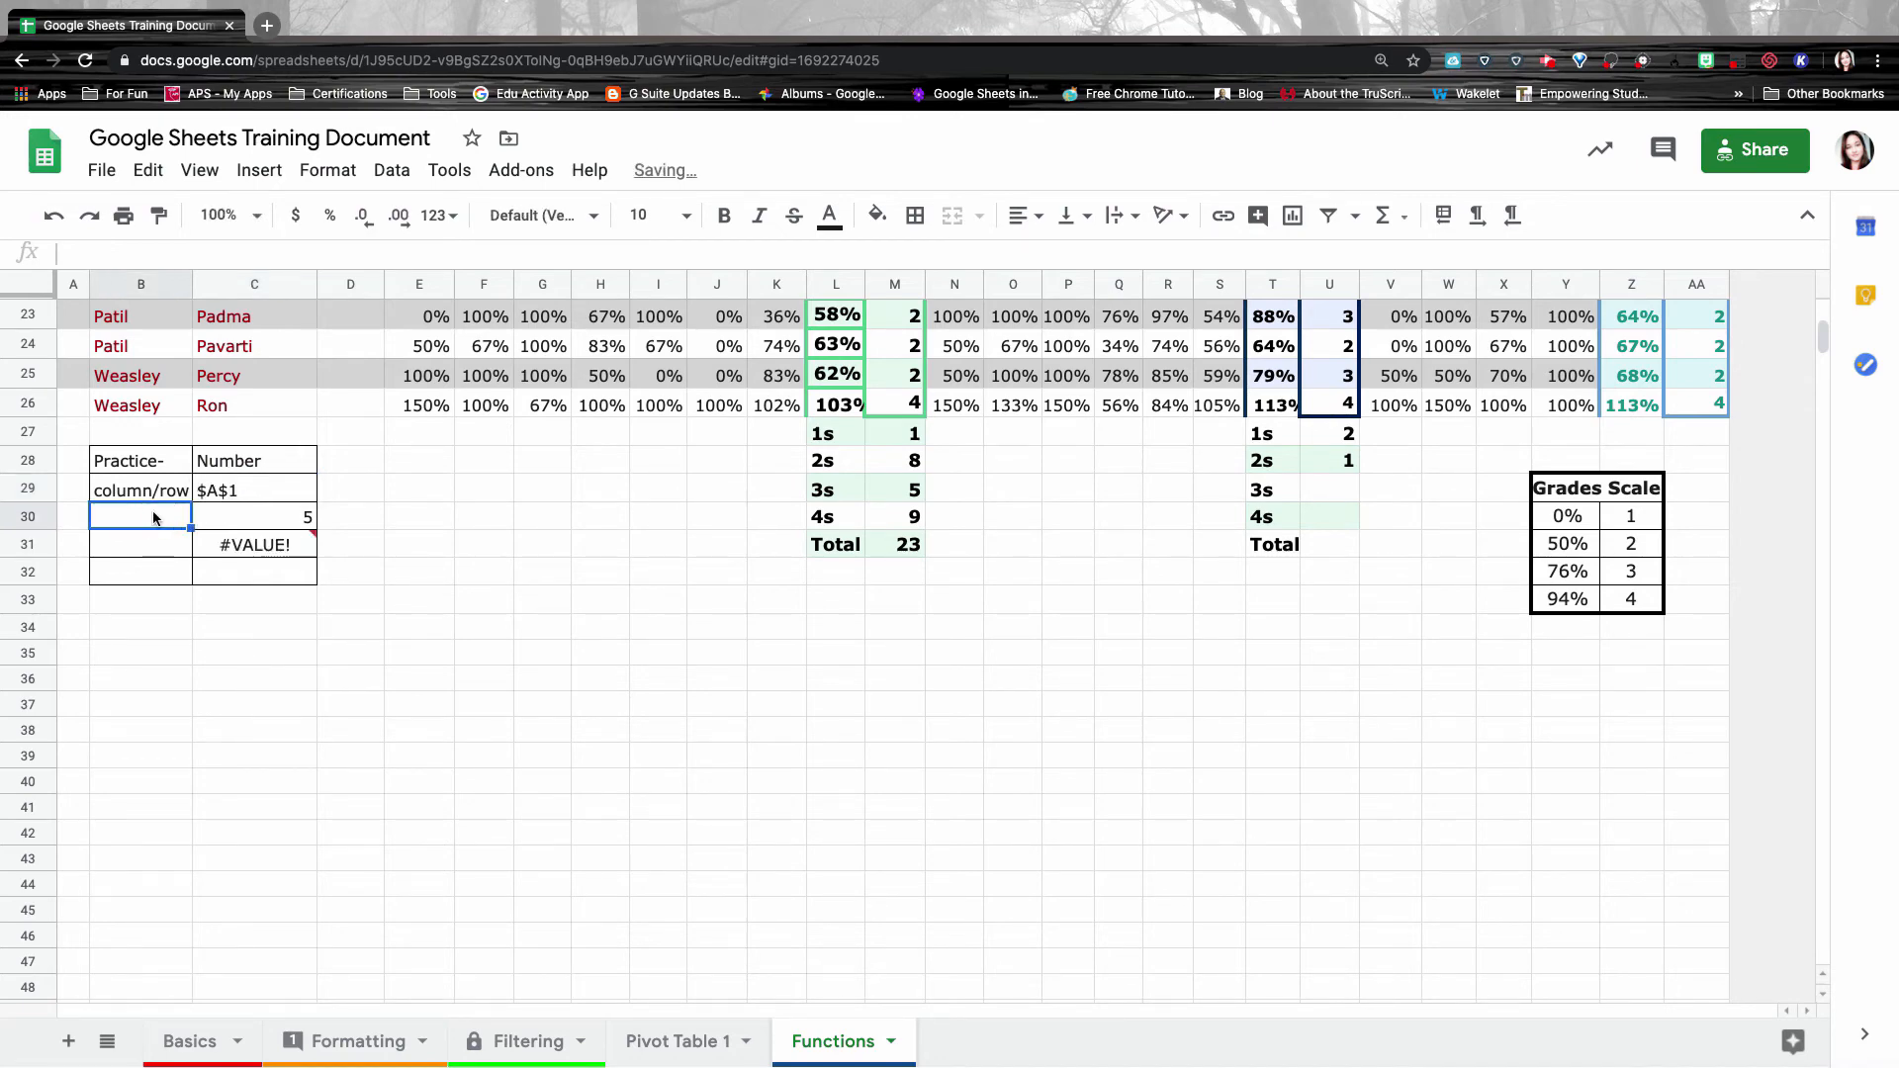
type("row")
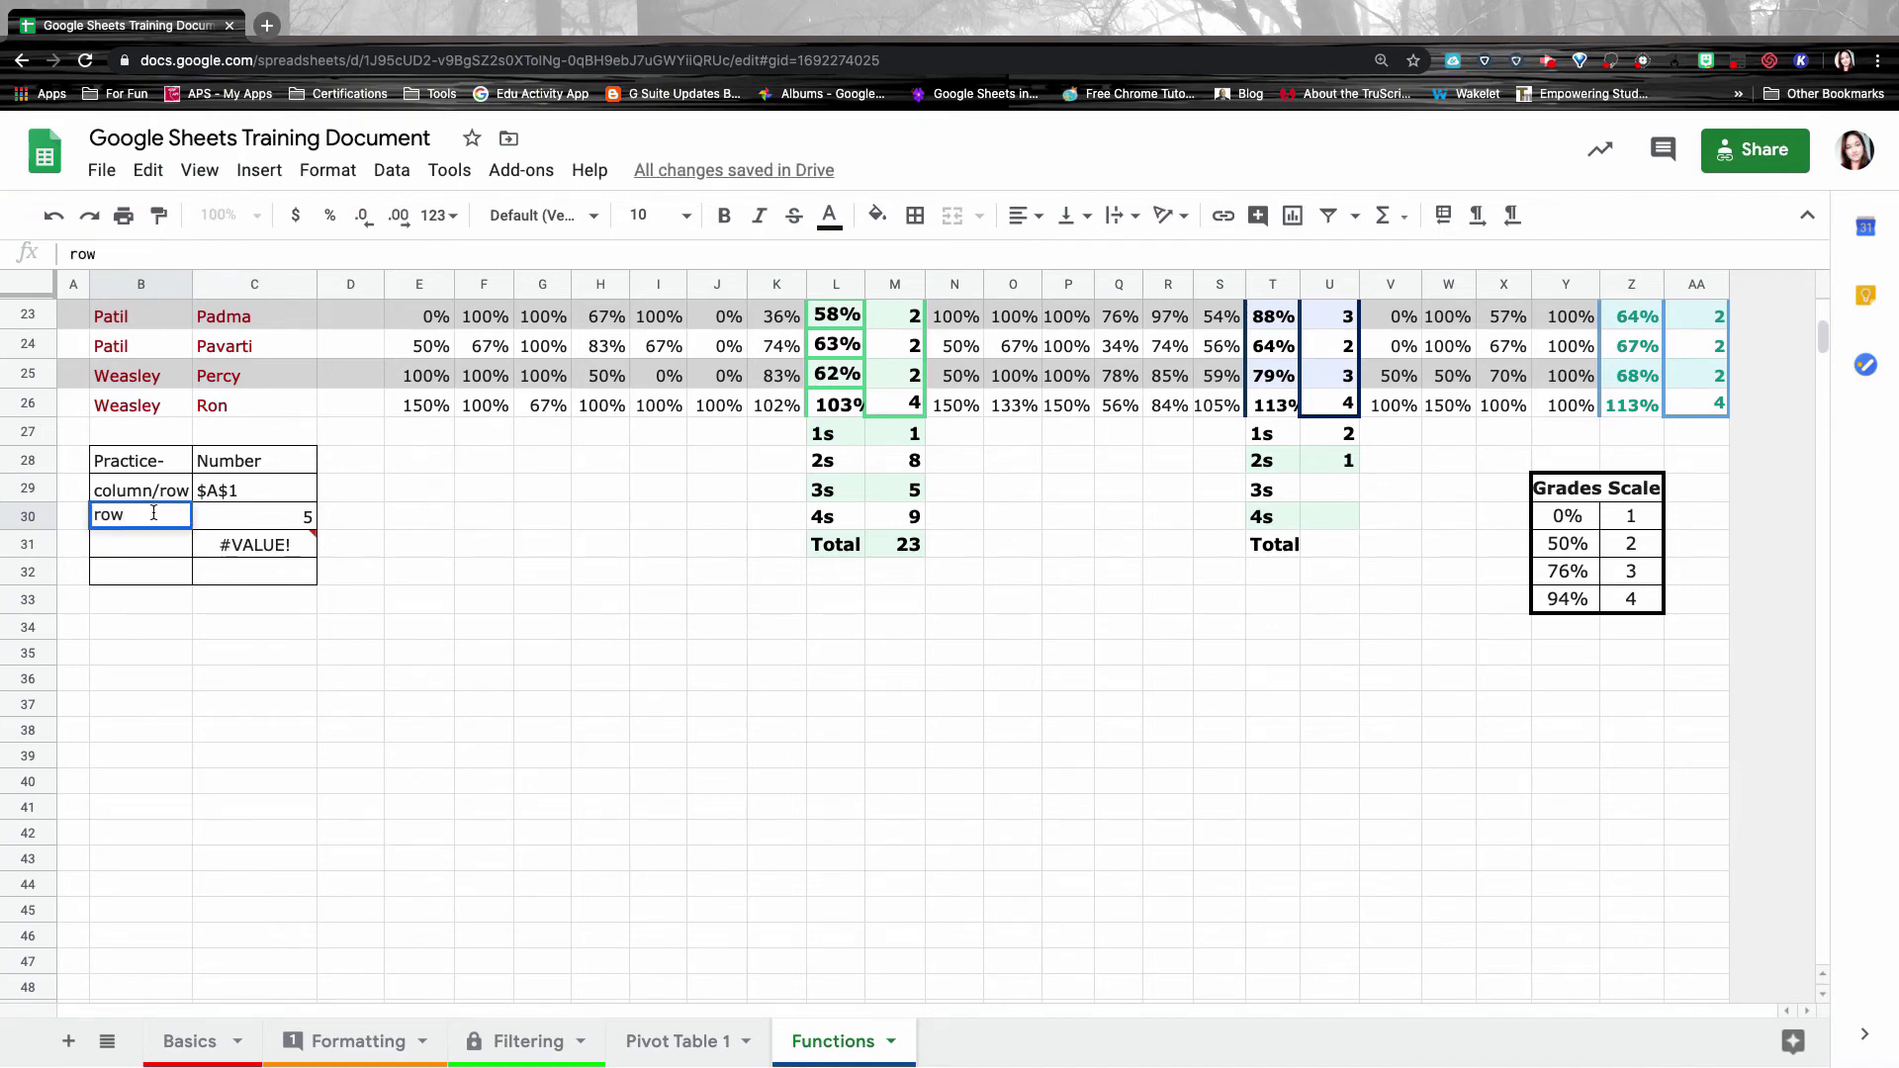
key("Tab")
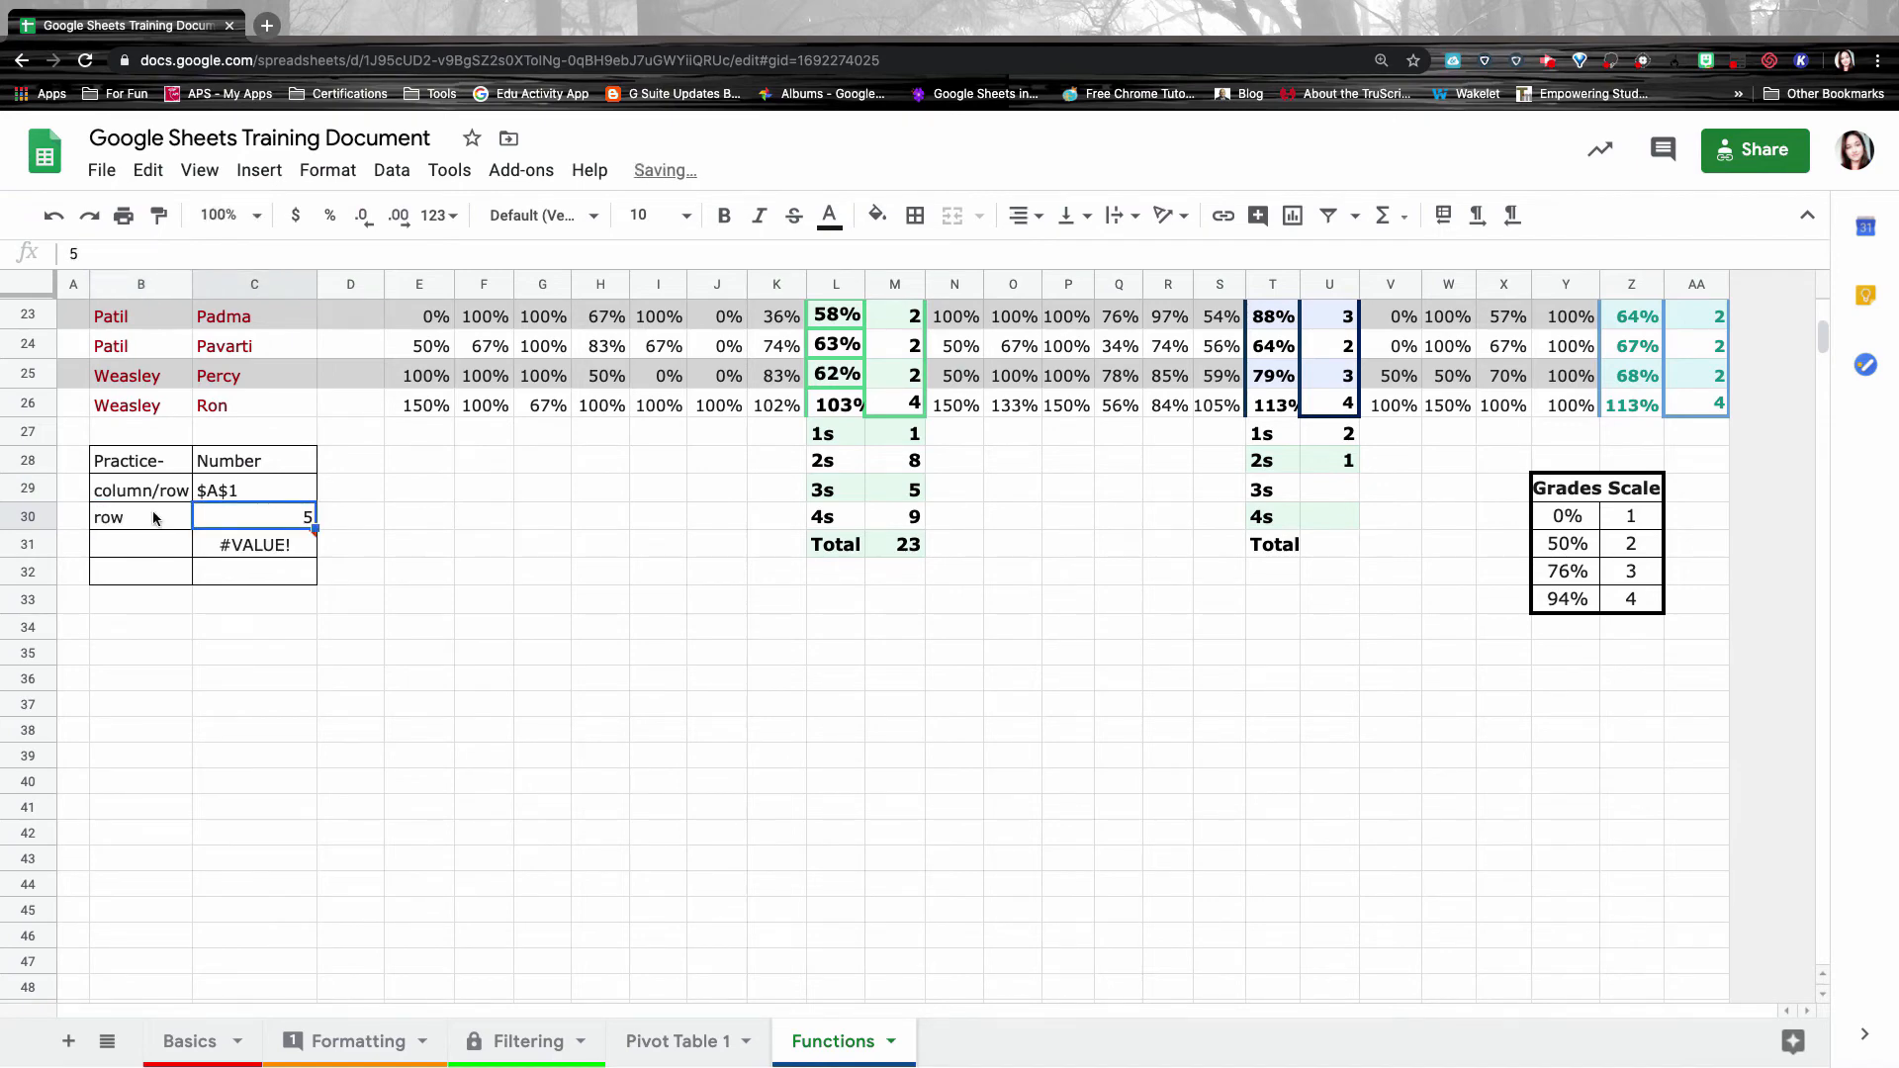
type("A")
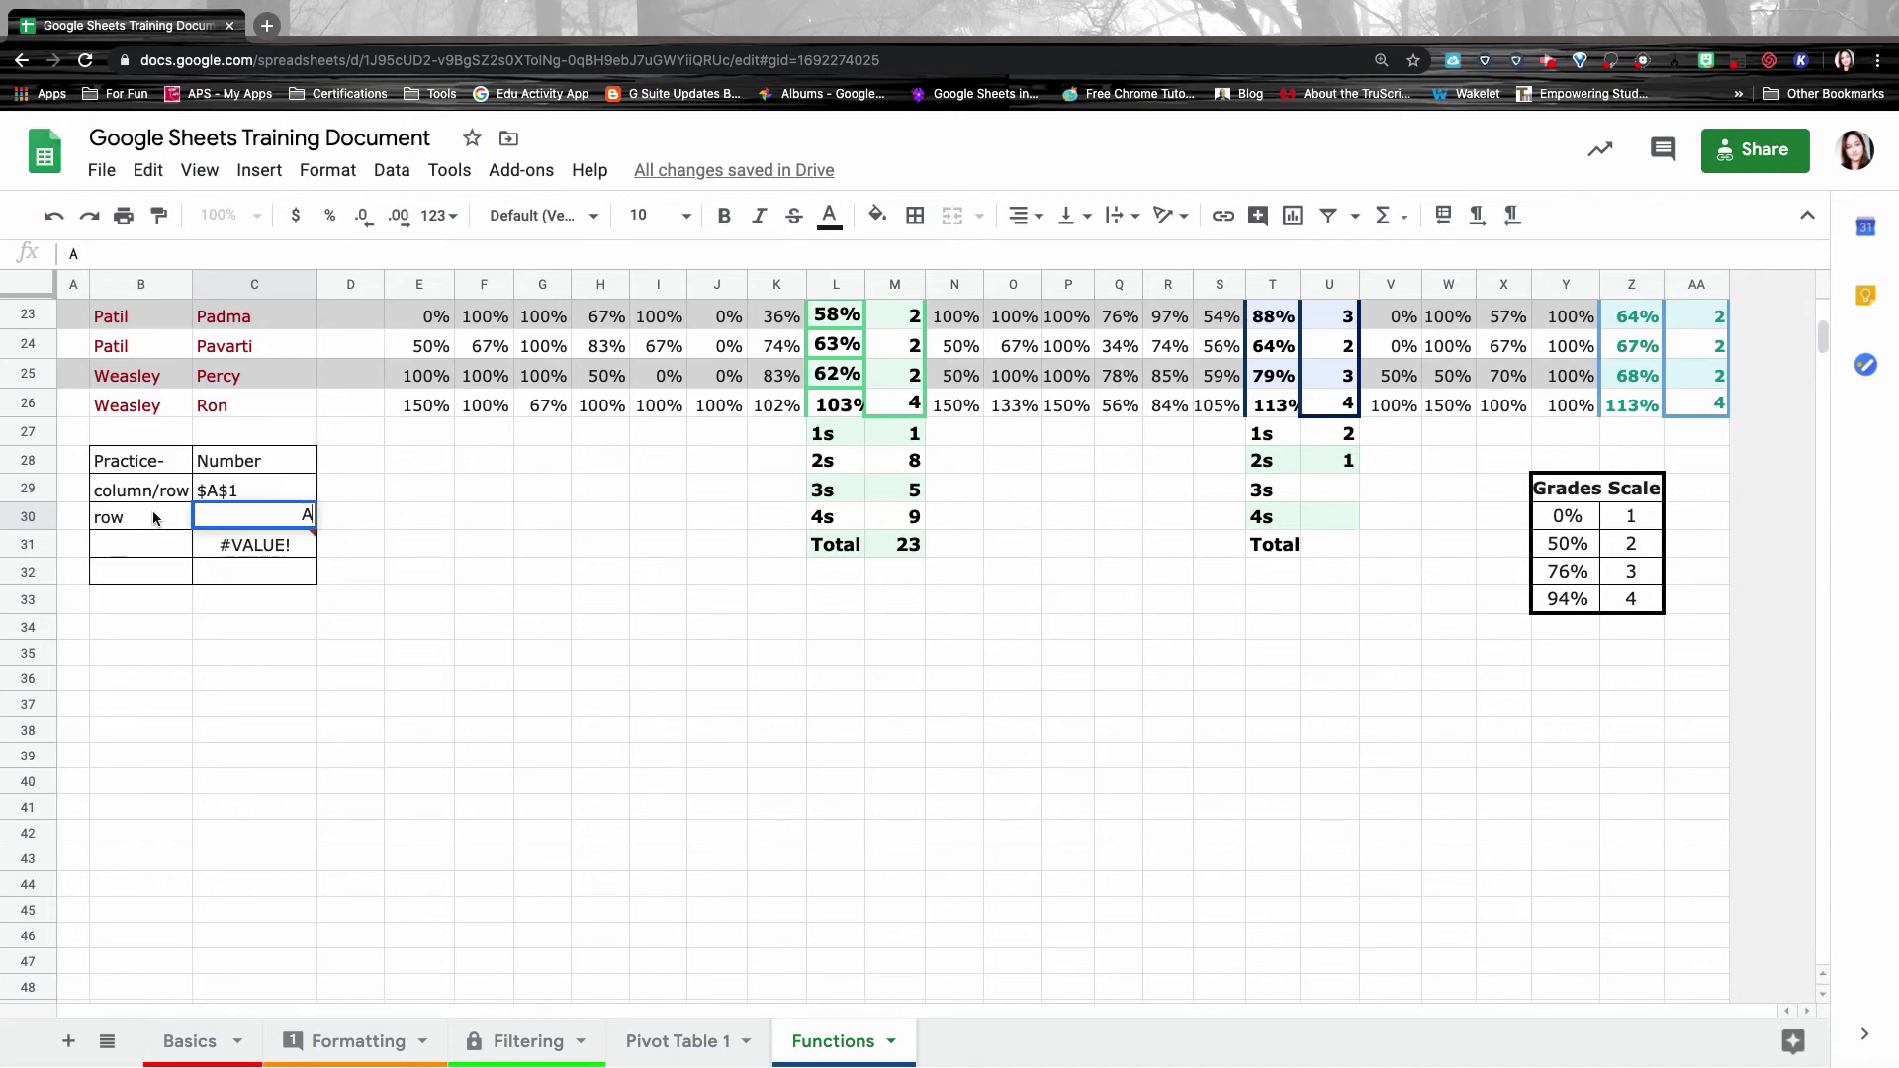
type("$1")
left_click(160, 547)
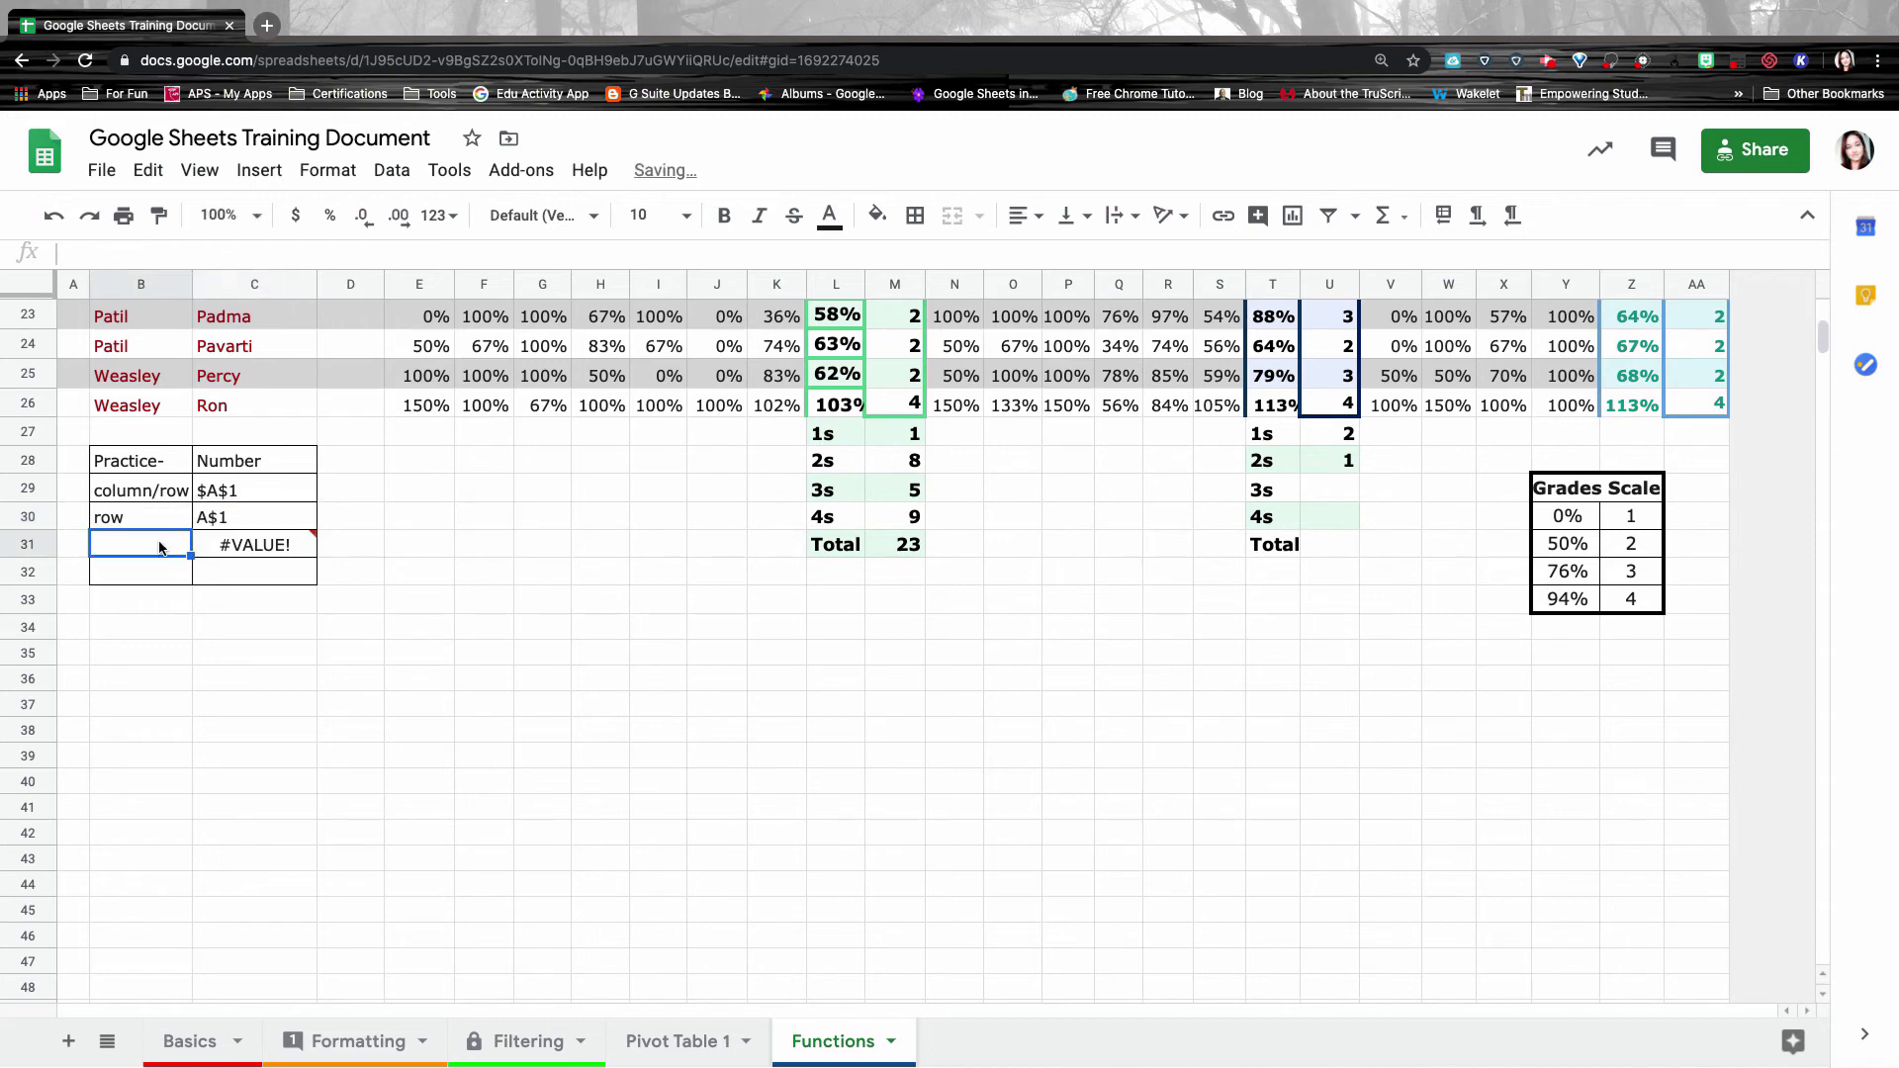
Add the Column label with $A1 in C31, then select C29:C31.
type("Coum")
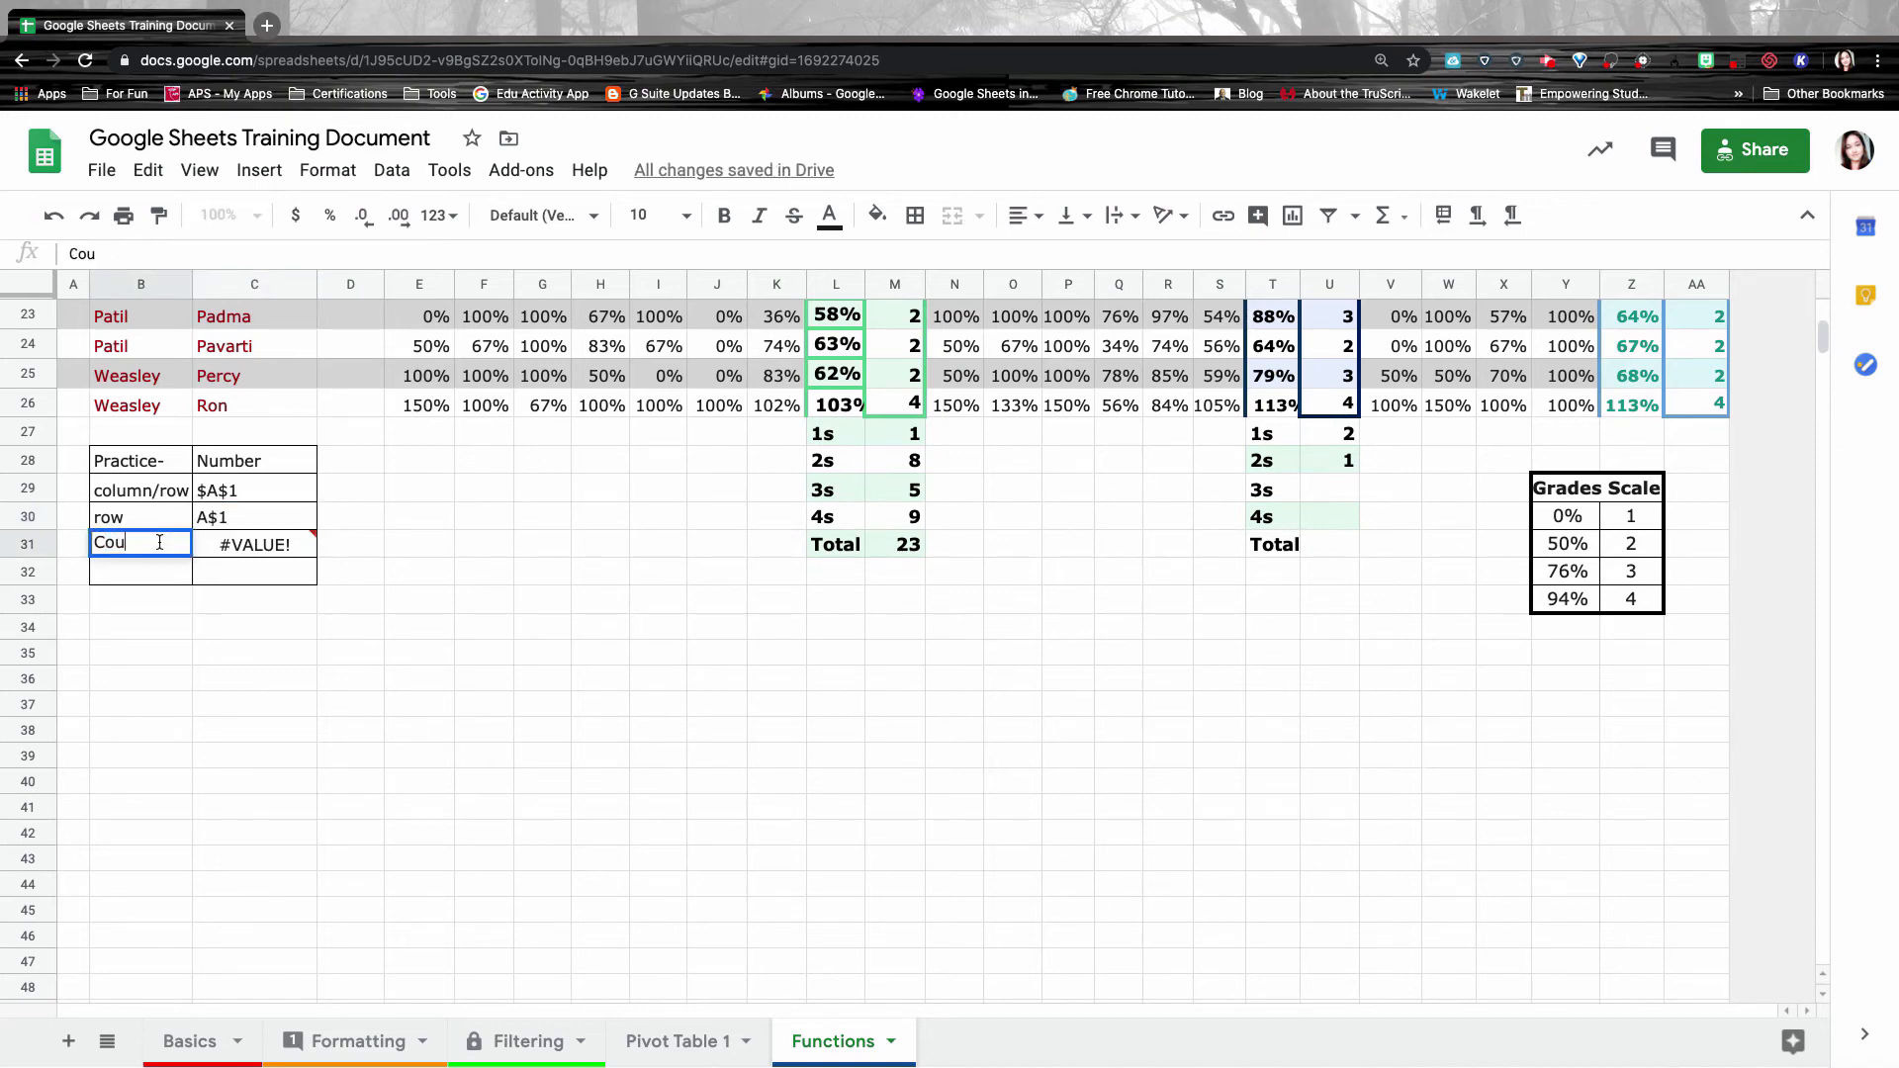
key("BackSpace")
key("BackSpace")
type("lumn")
key("Tab")
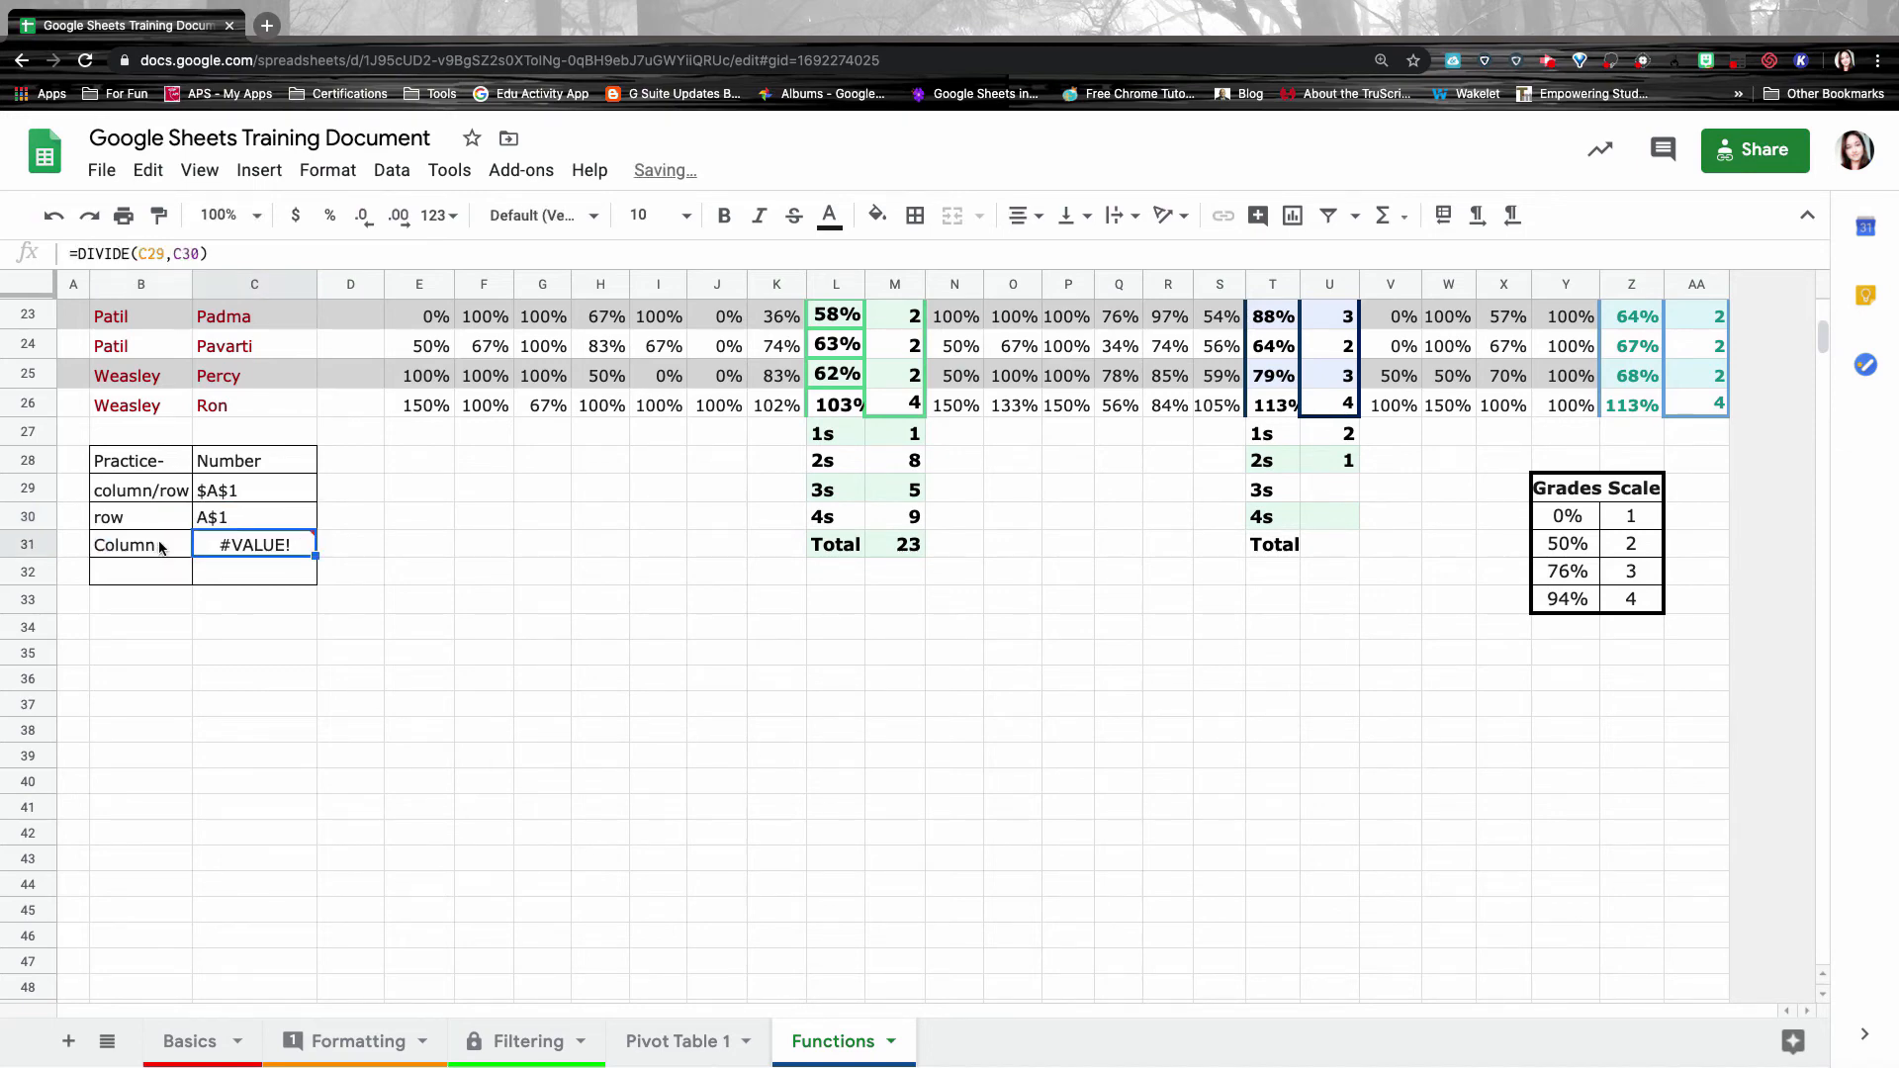
type("$A$1")
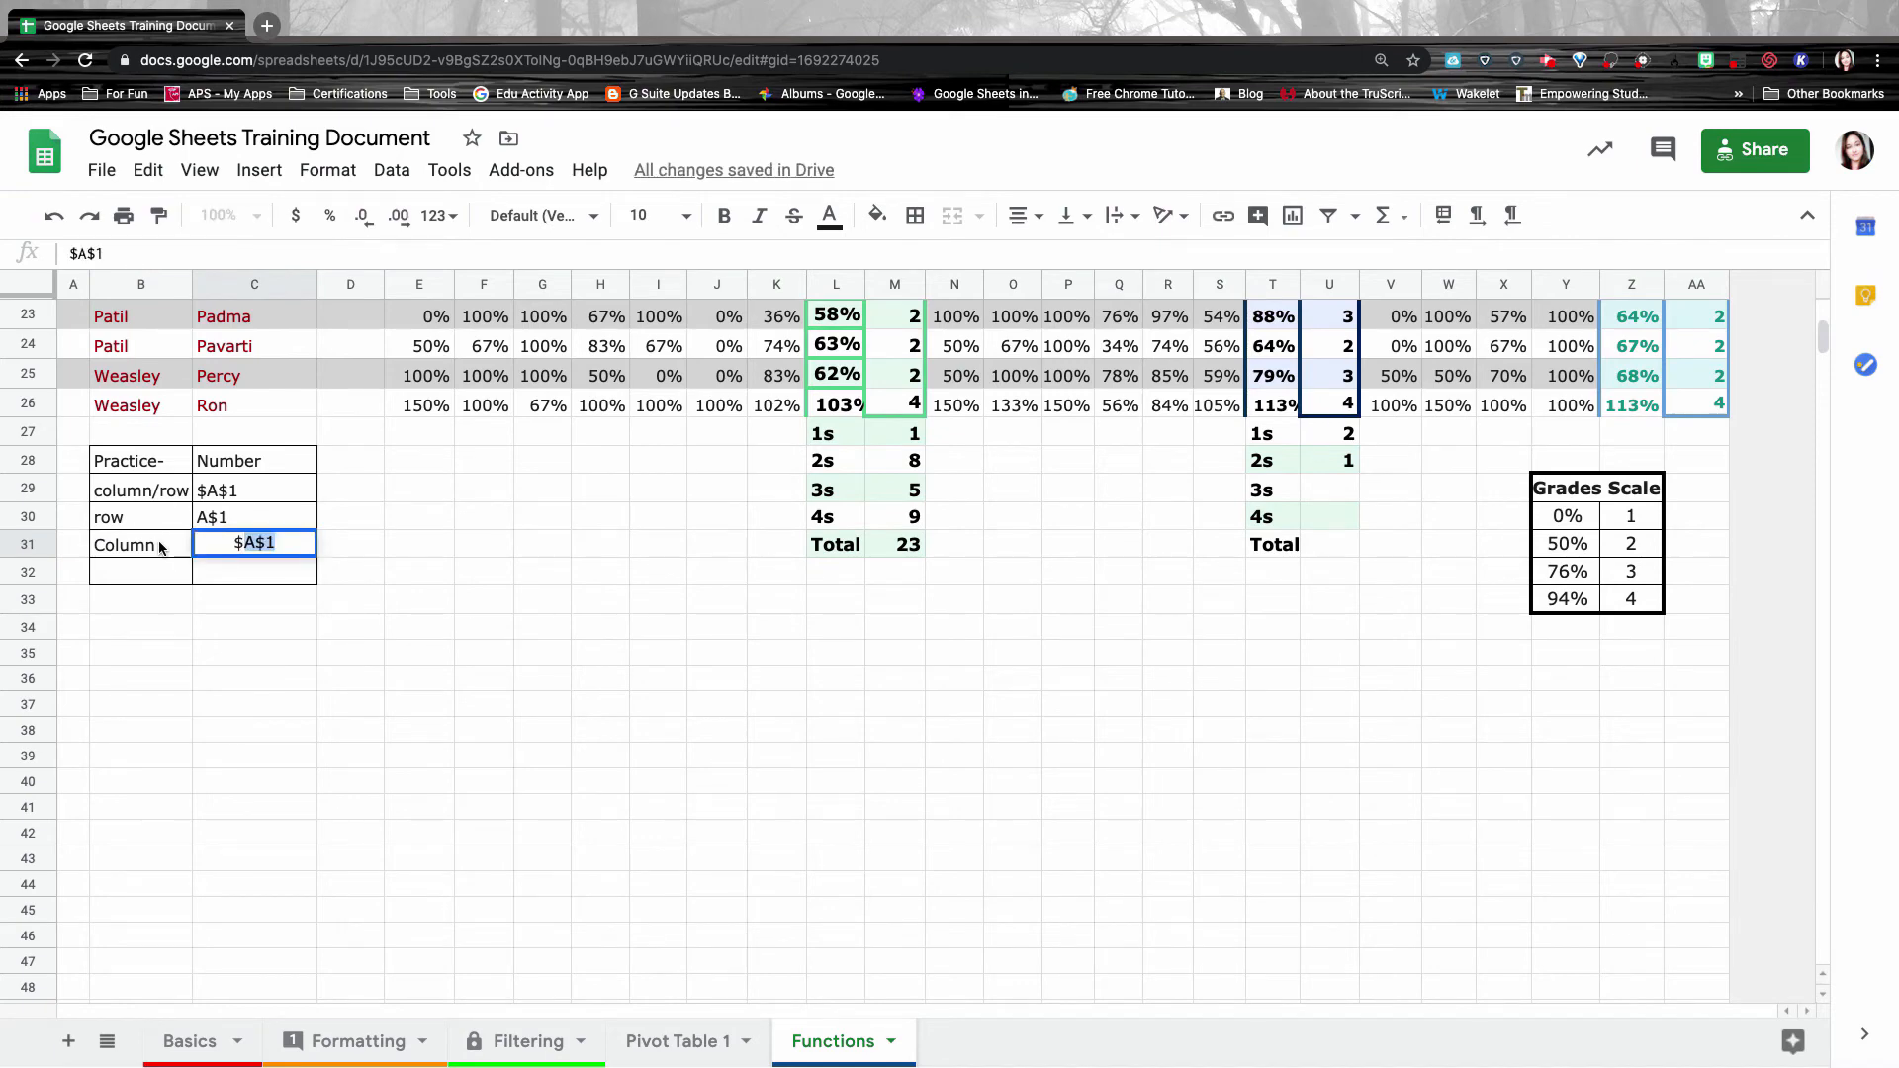
key("BackSpace")
type("1")
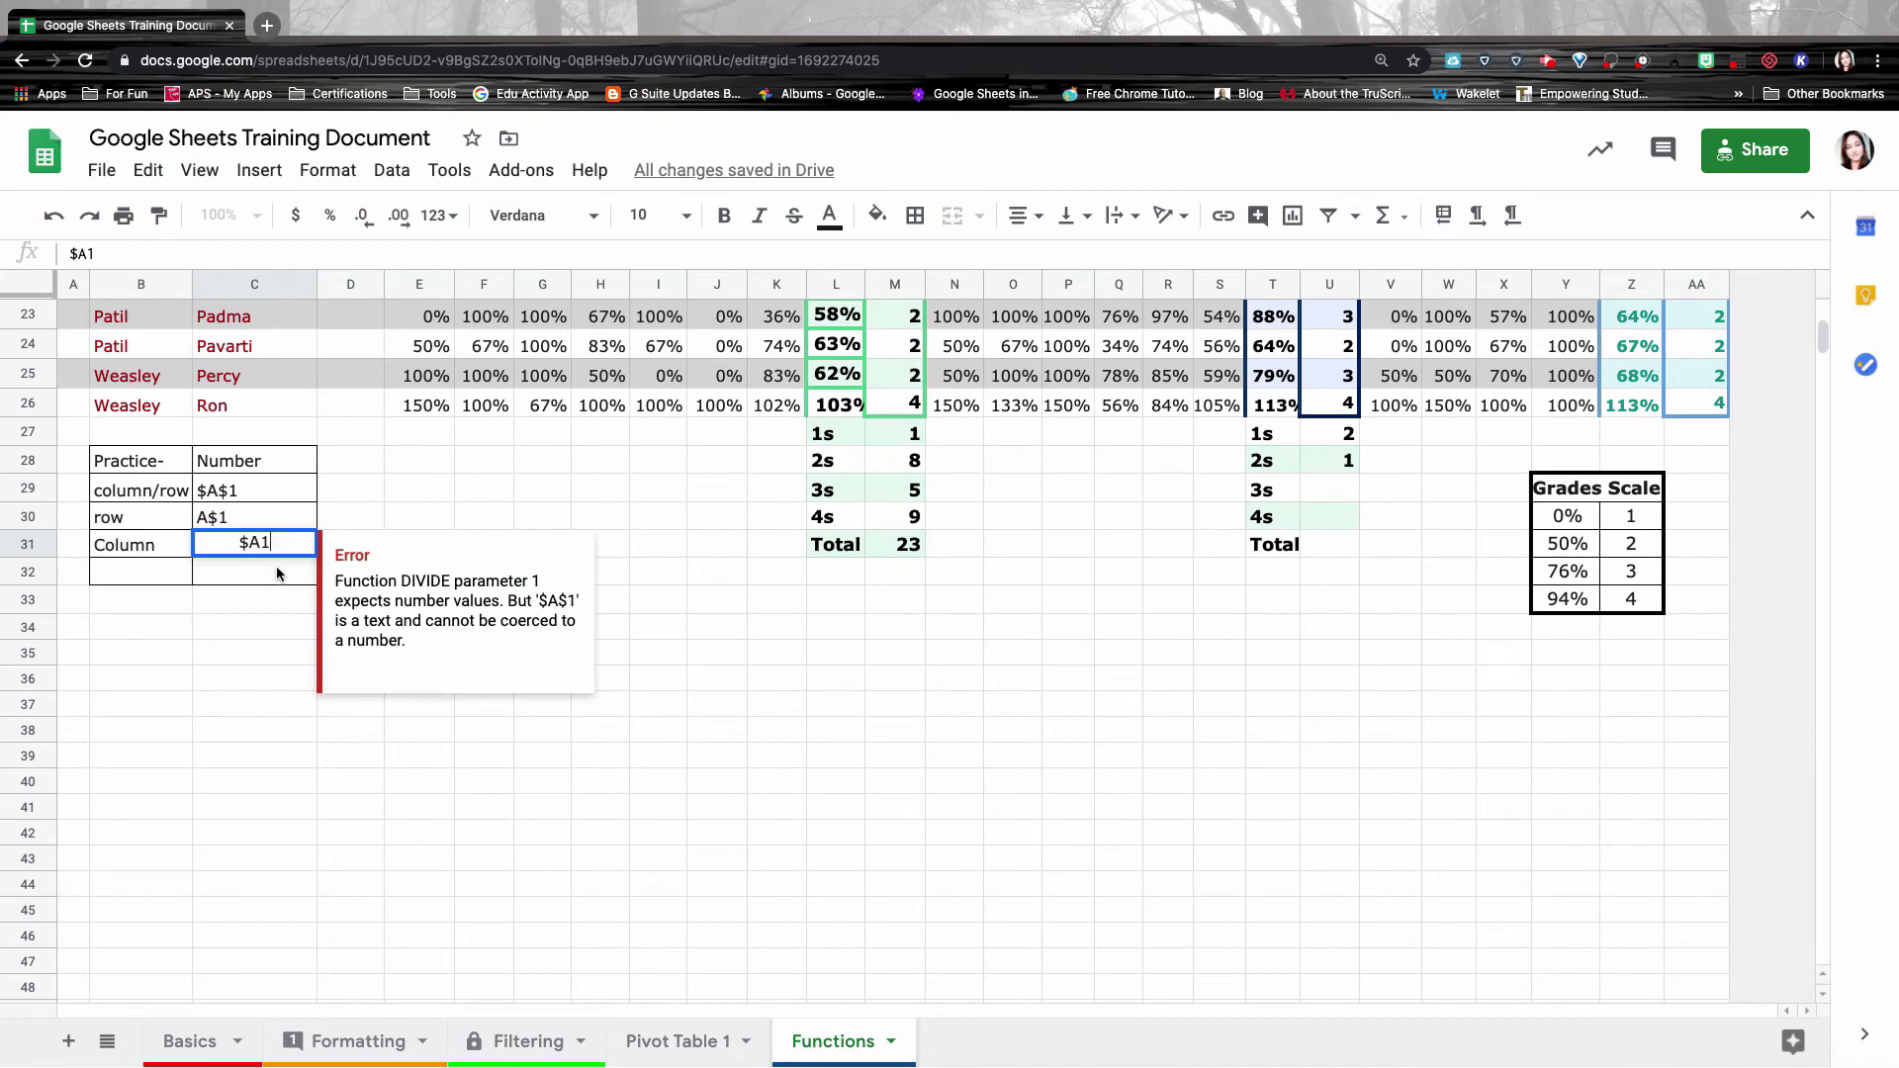
key("Return")
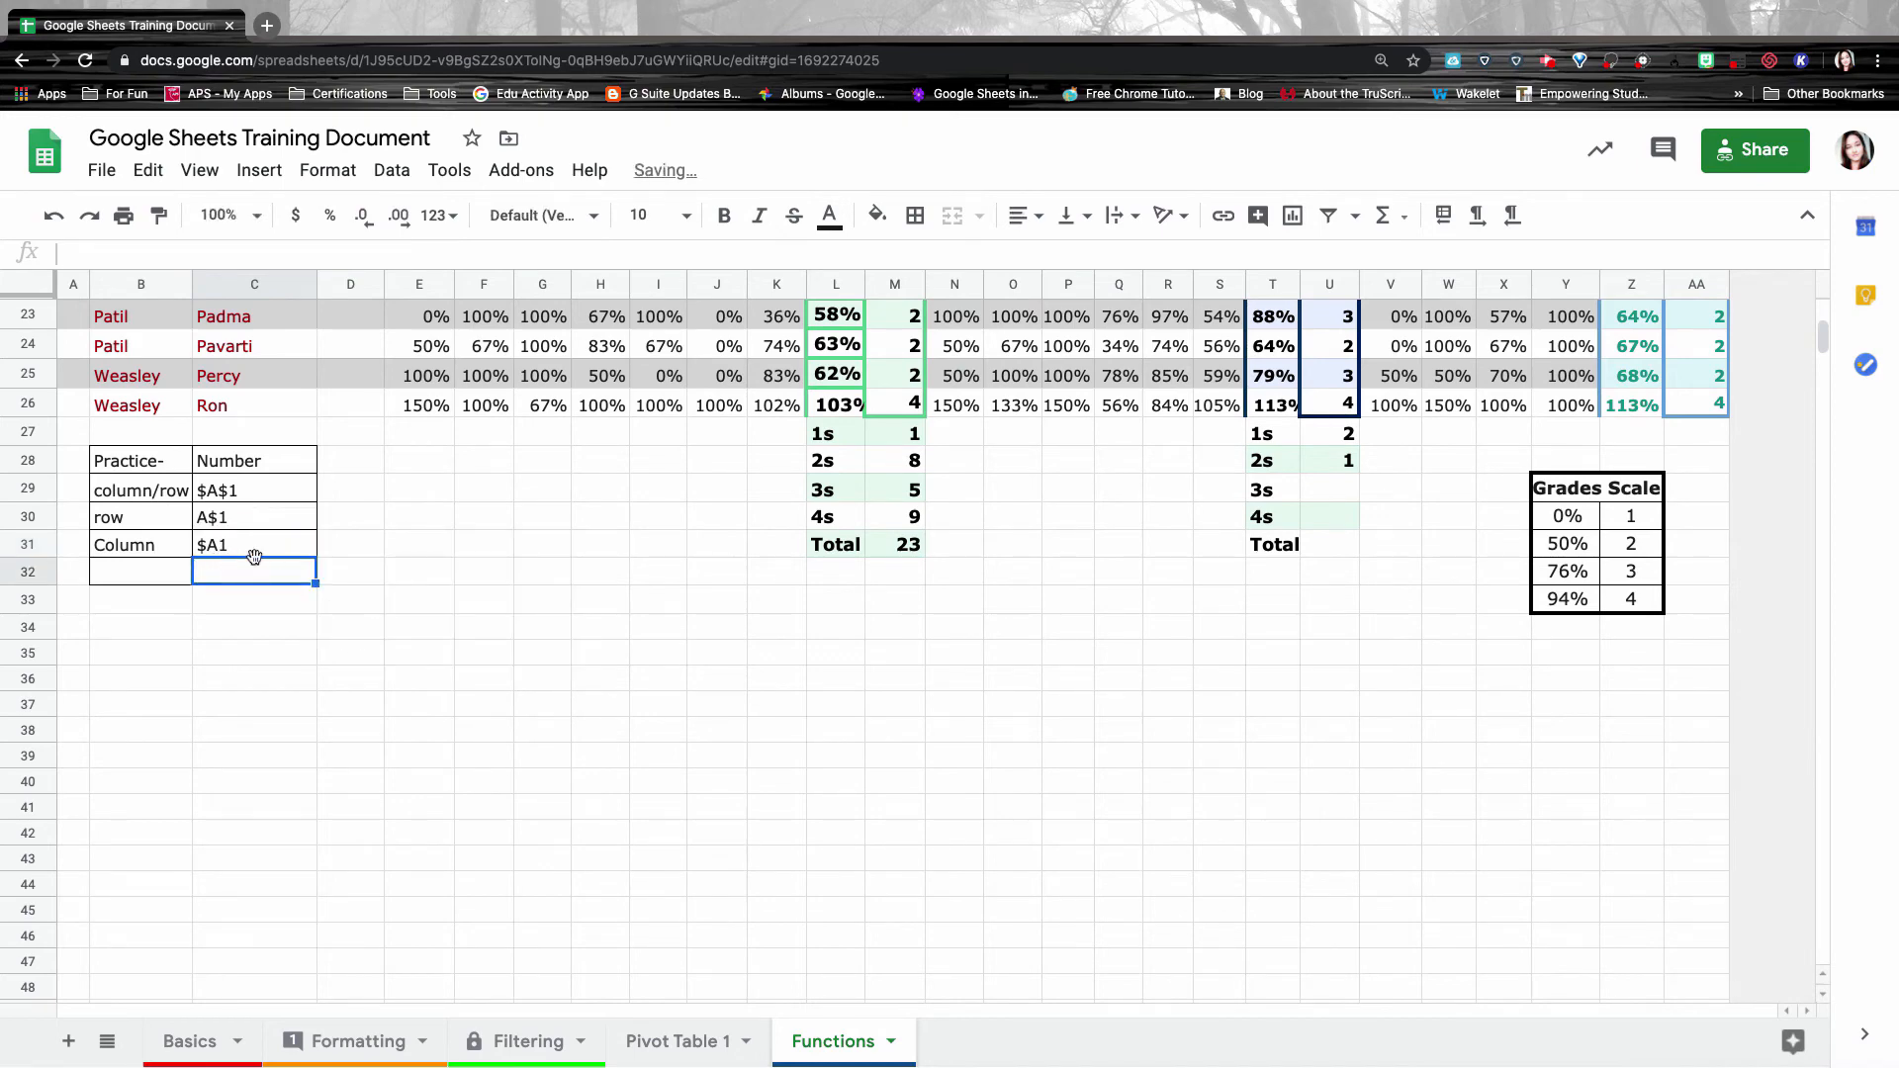
left_click_drag(255, 478, 255, 544)
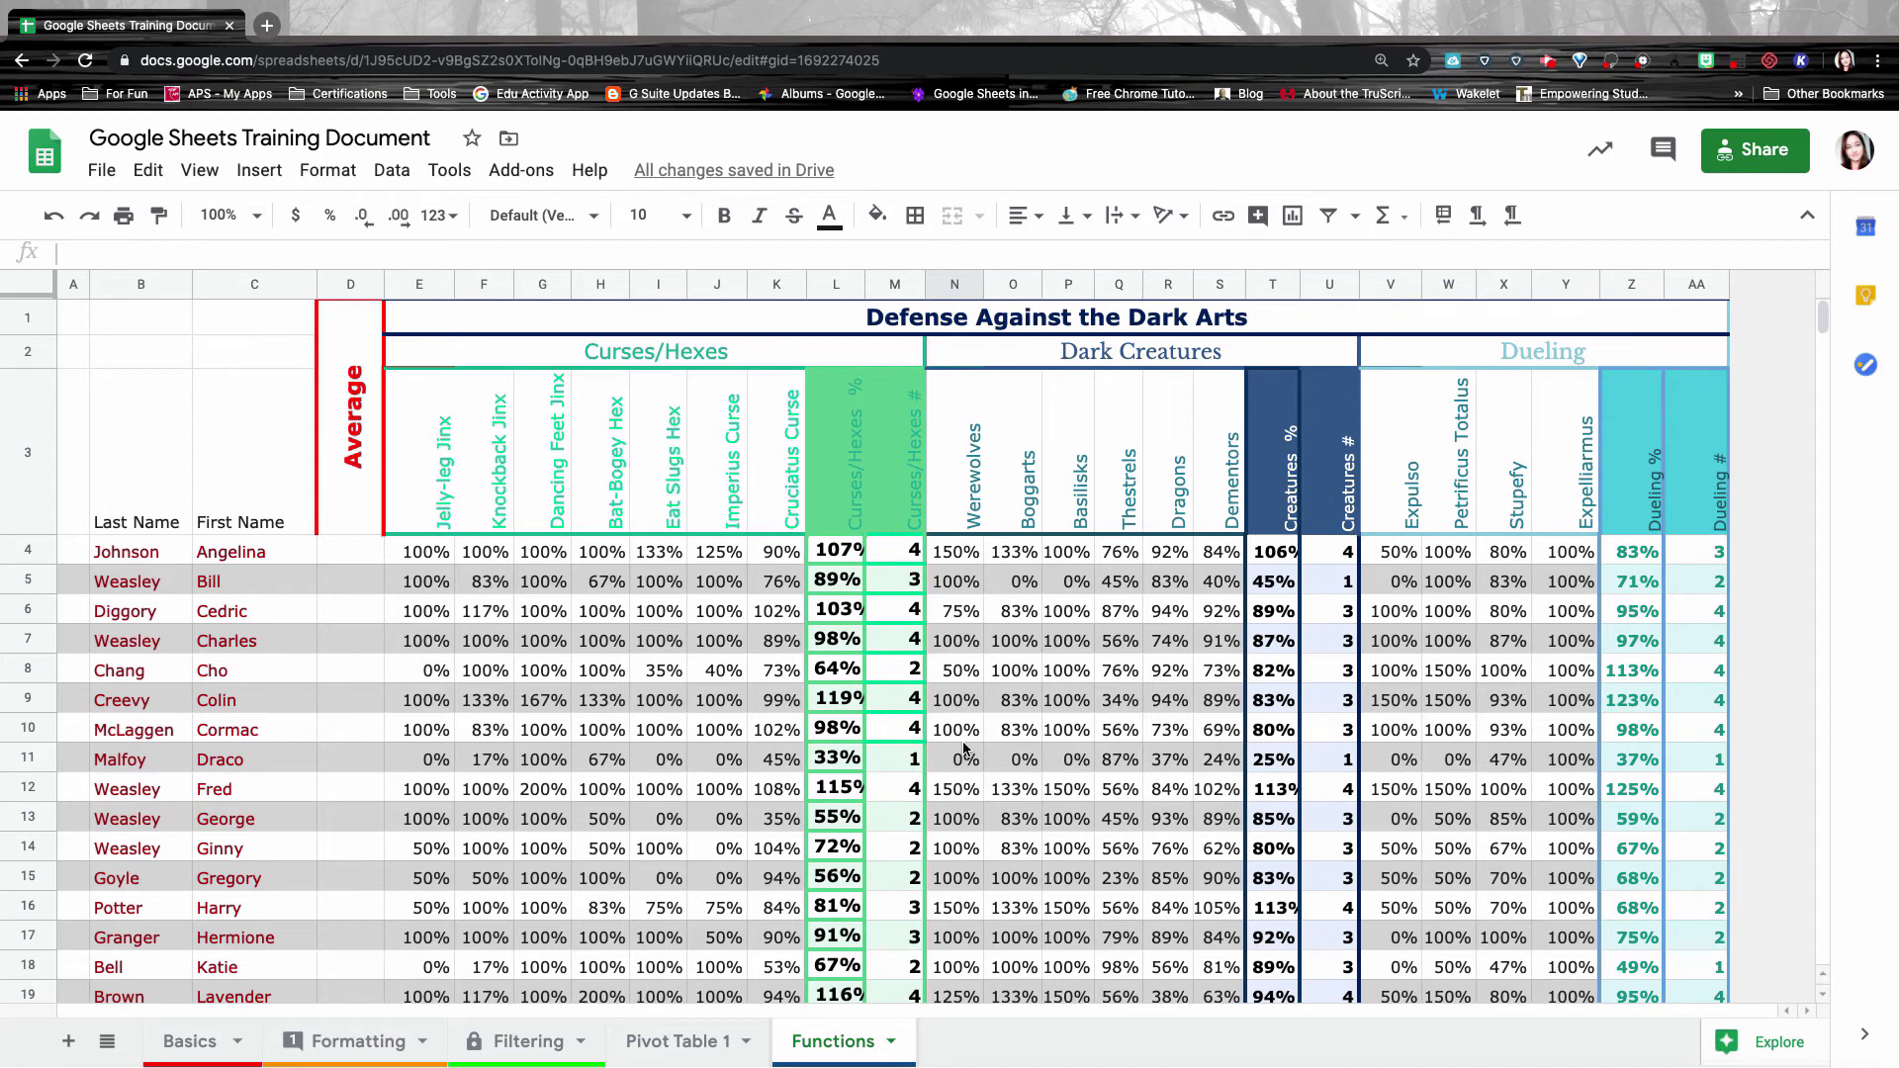
Scroll to the 1s–4s count table, check its labels, and start a formula with = in M27.
scroll(975, 828, "down", 5)
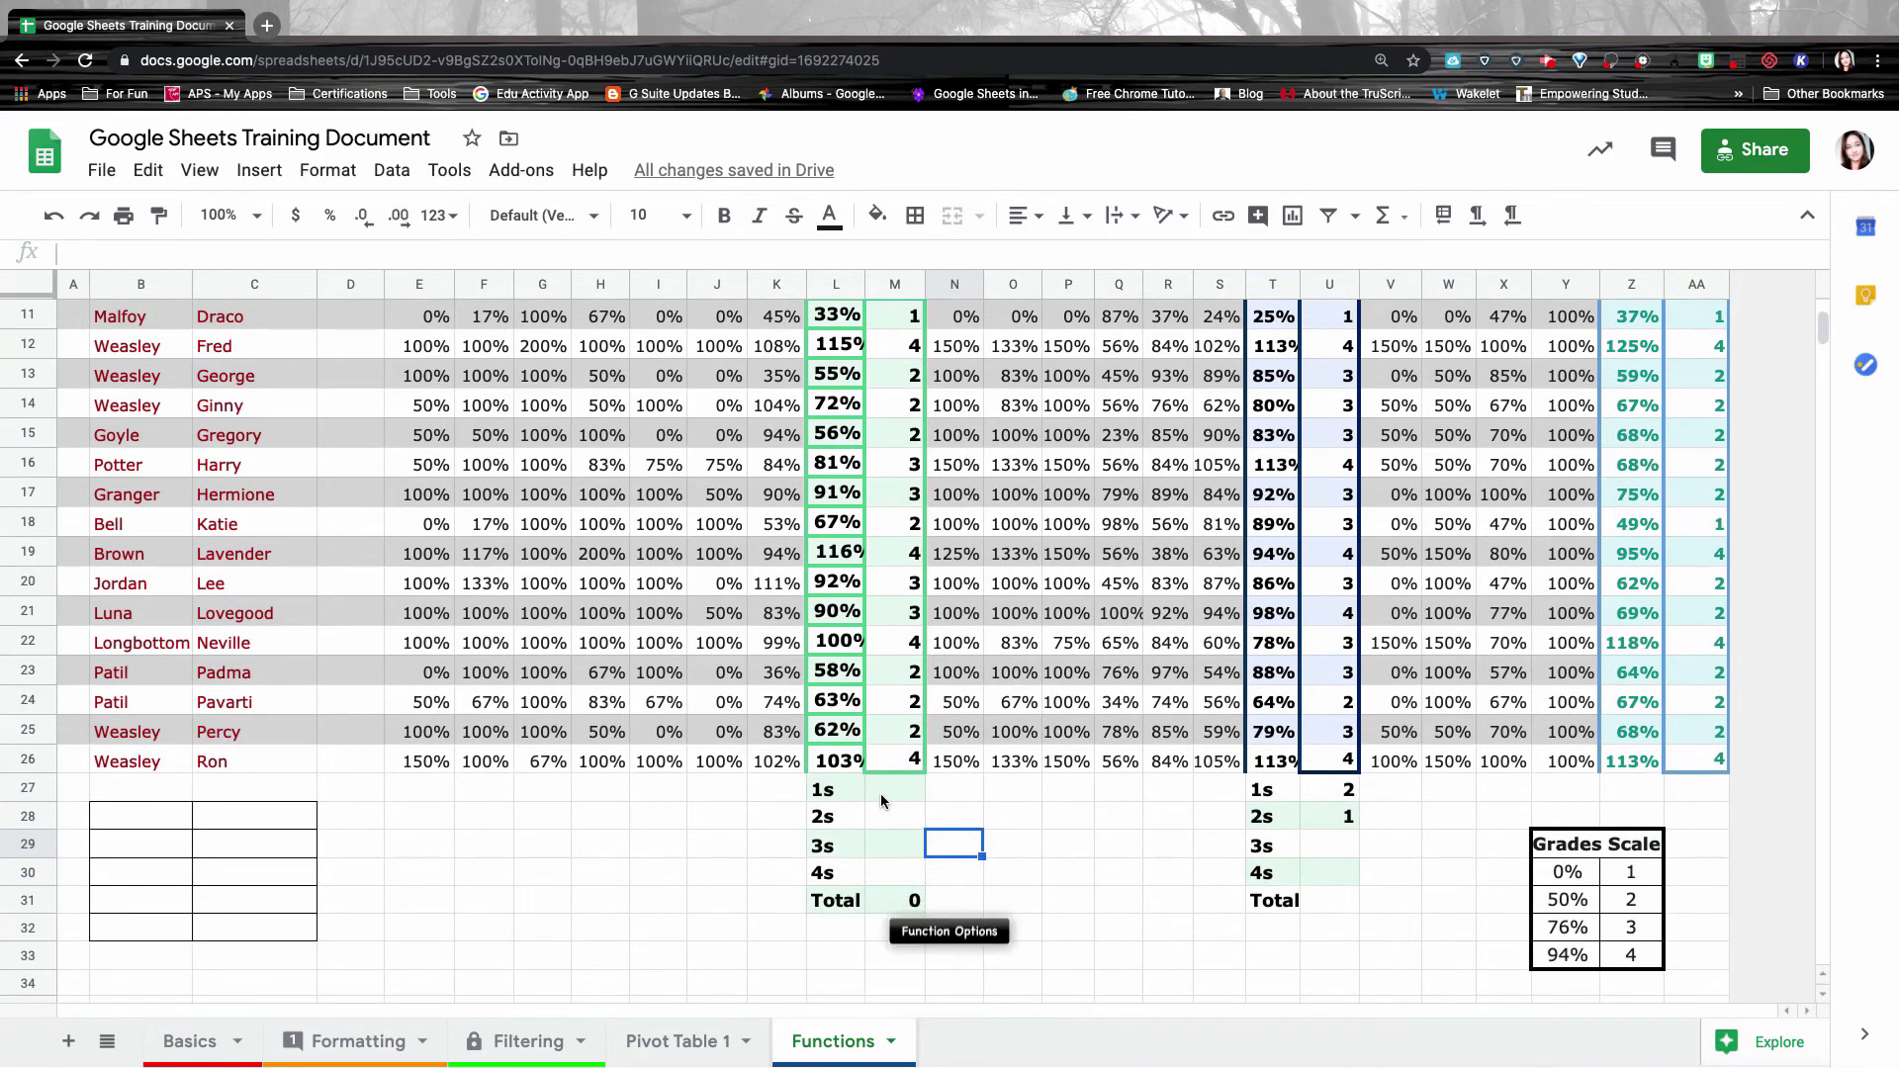
left_click(881, 793)
left_click(836, 794)
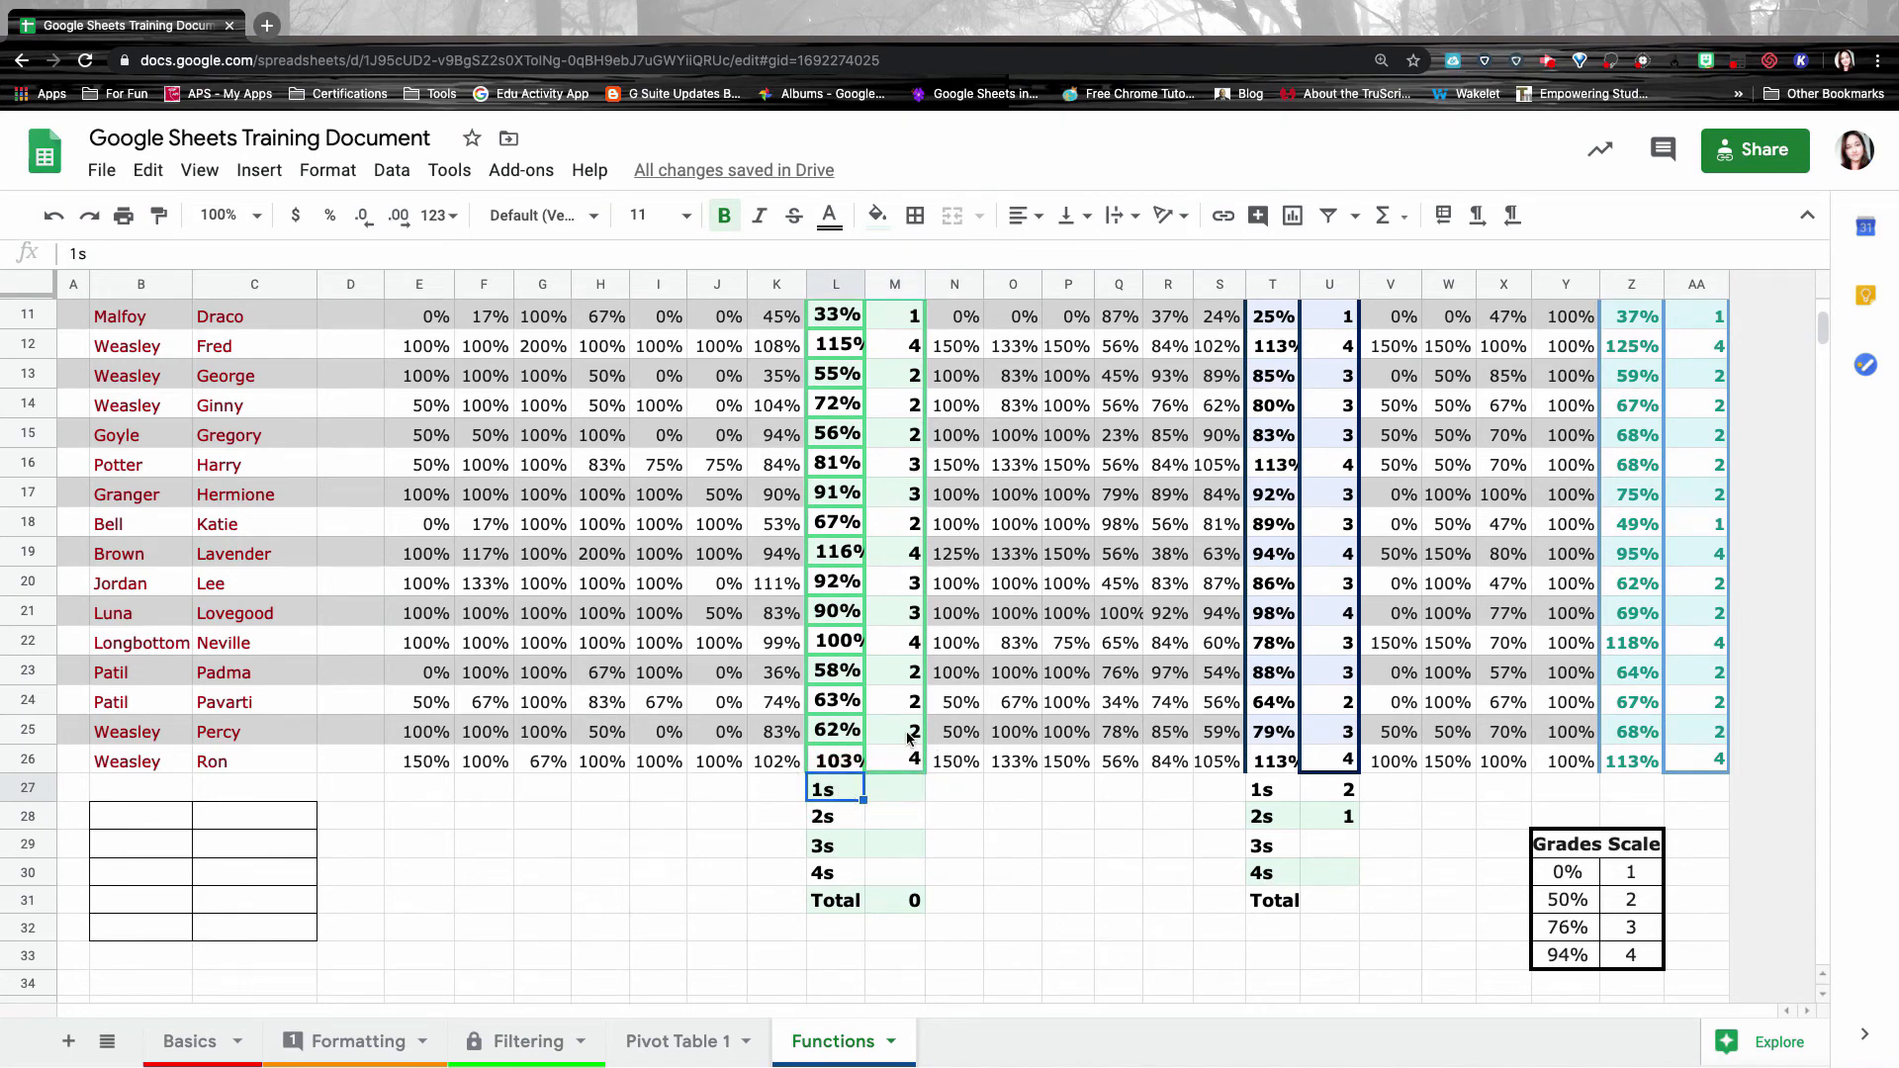
left_click(847, 818)
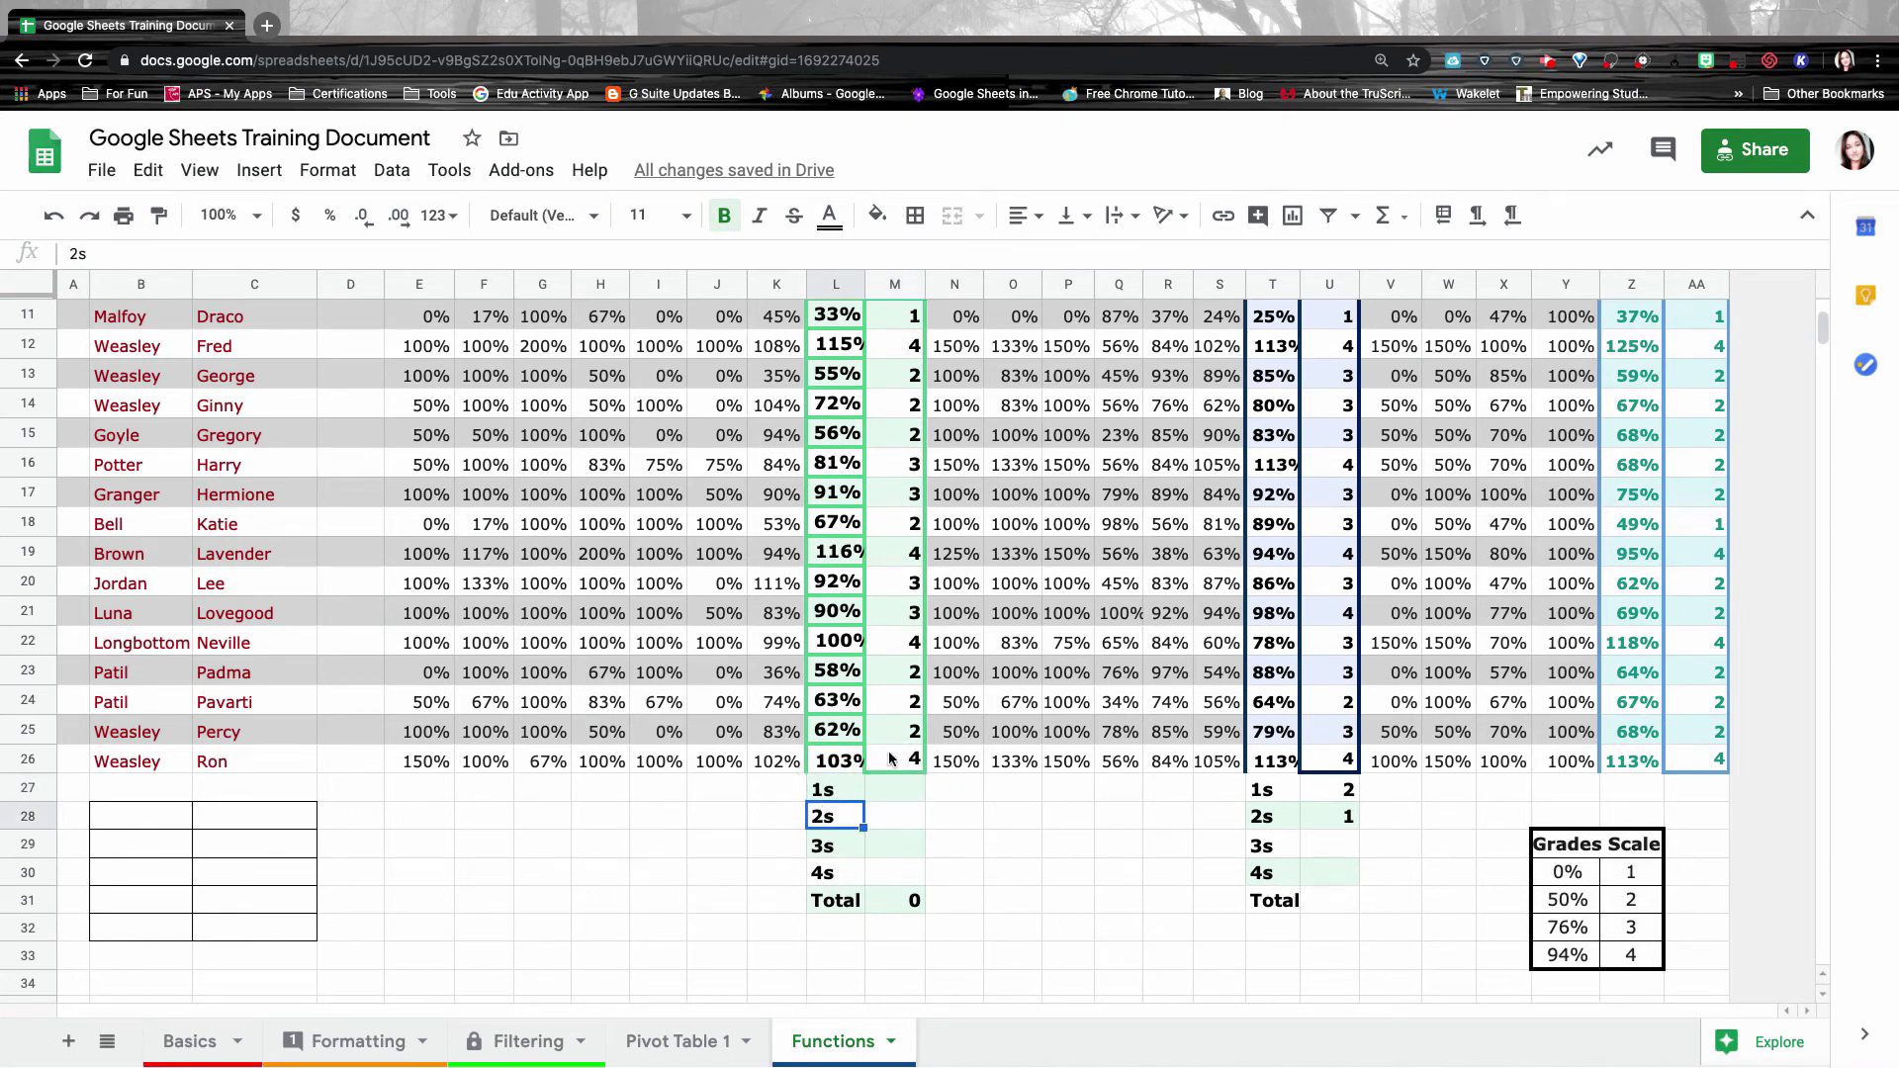
left_click(901, 795)
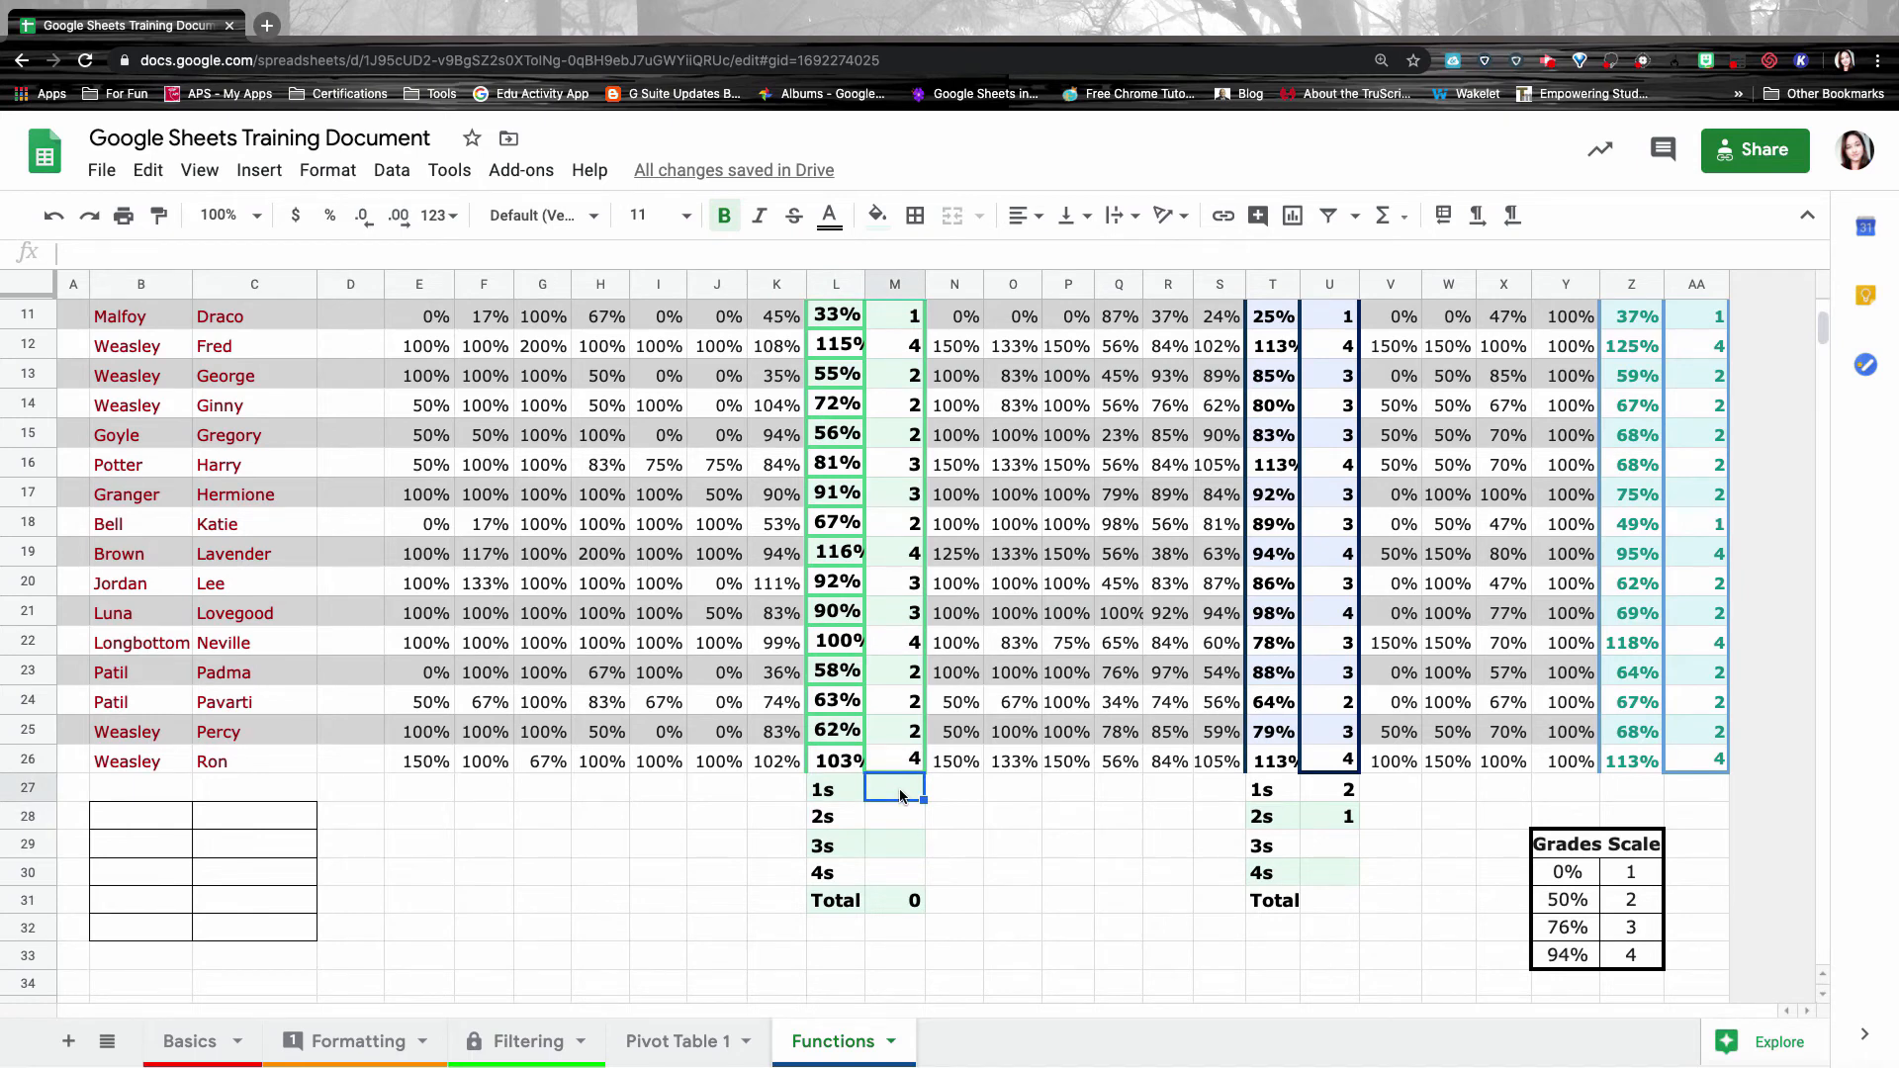
type("=")
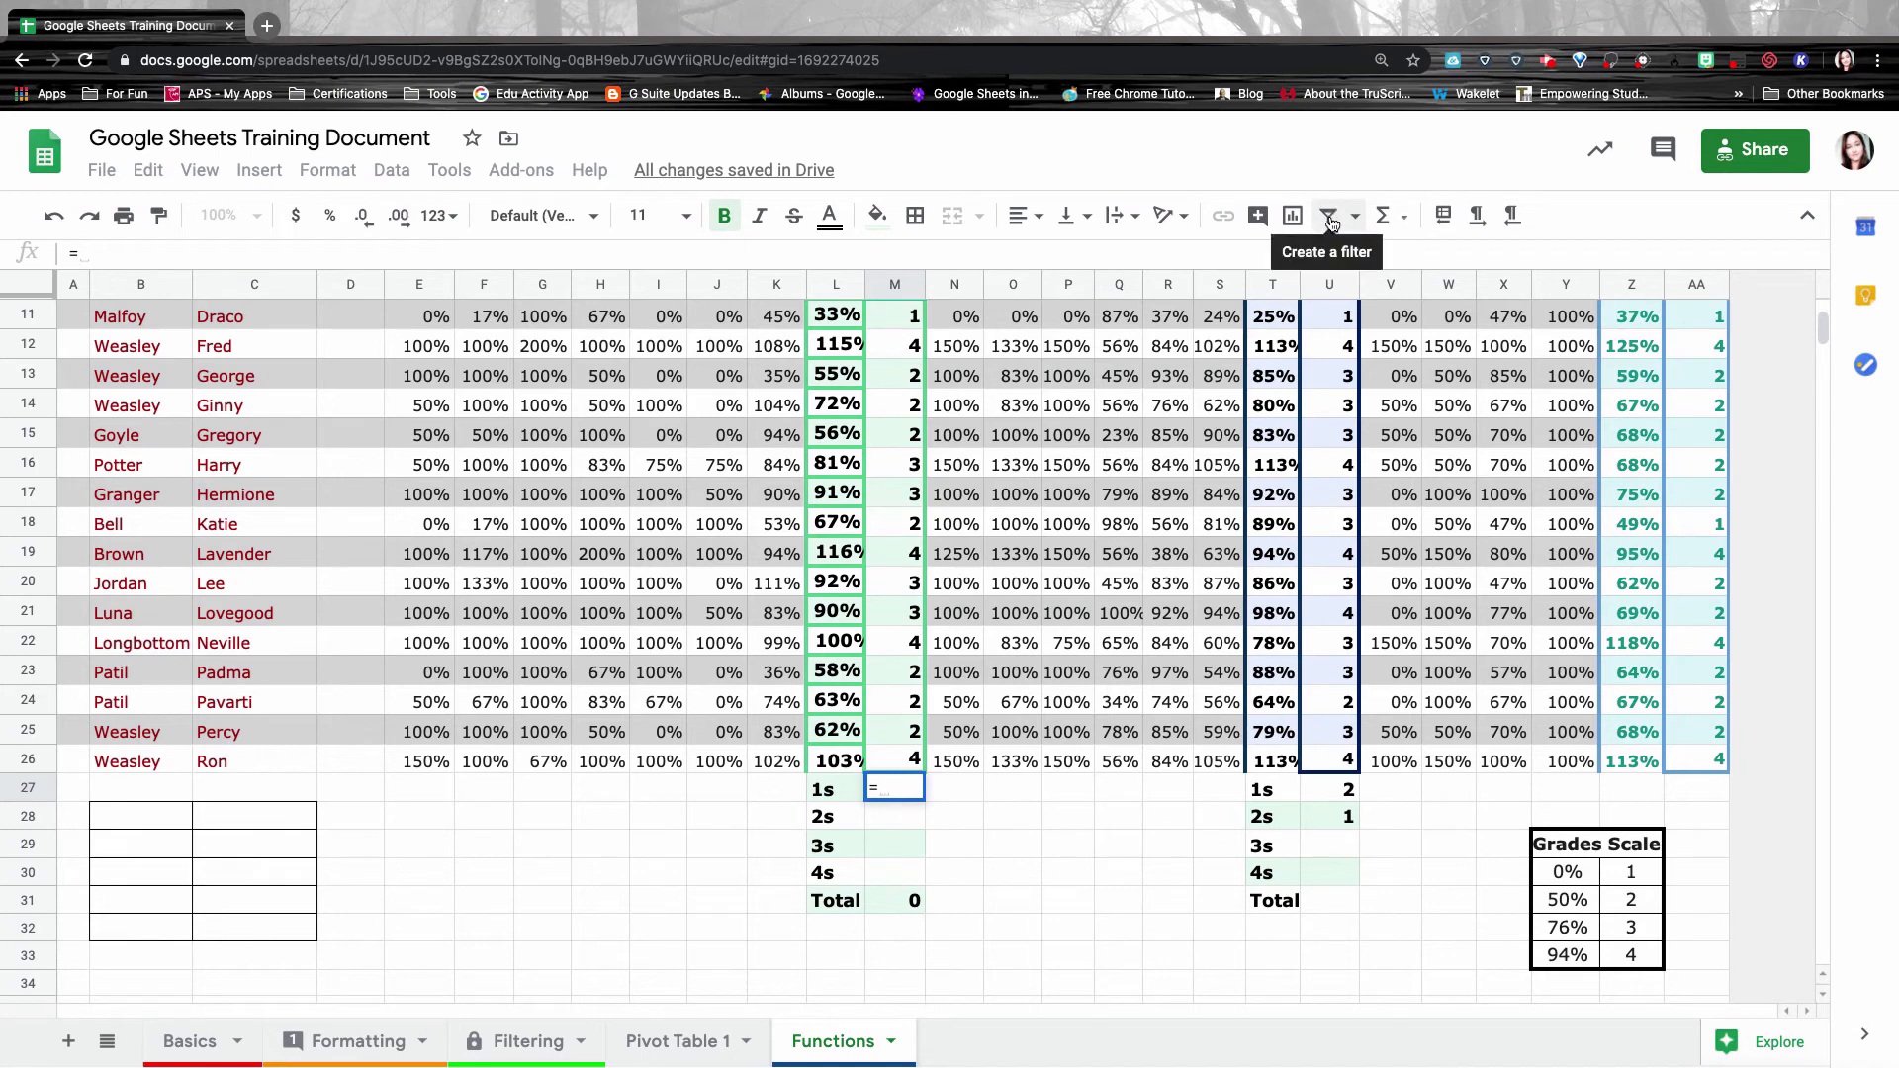
Browse the Σ Functions menu's All, Array and Financial categories down to Learn more.
left_click(1390, 217)
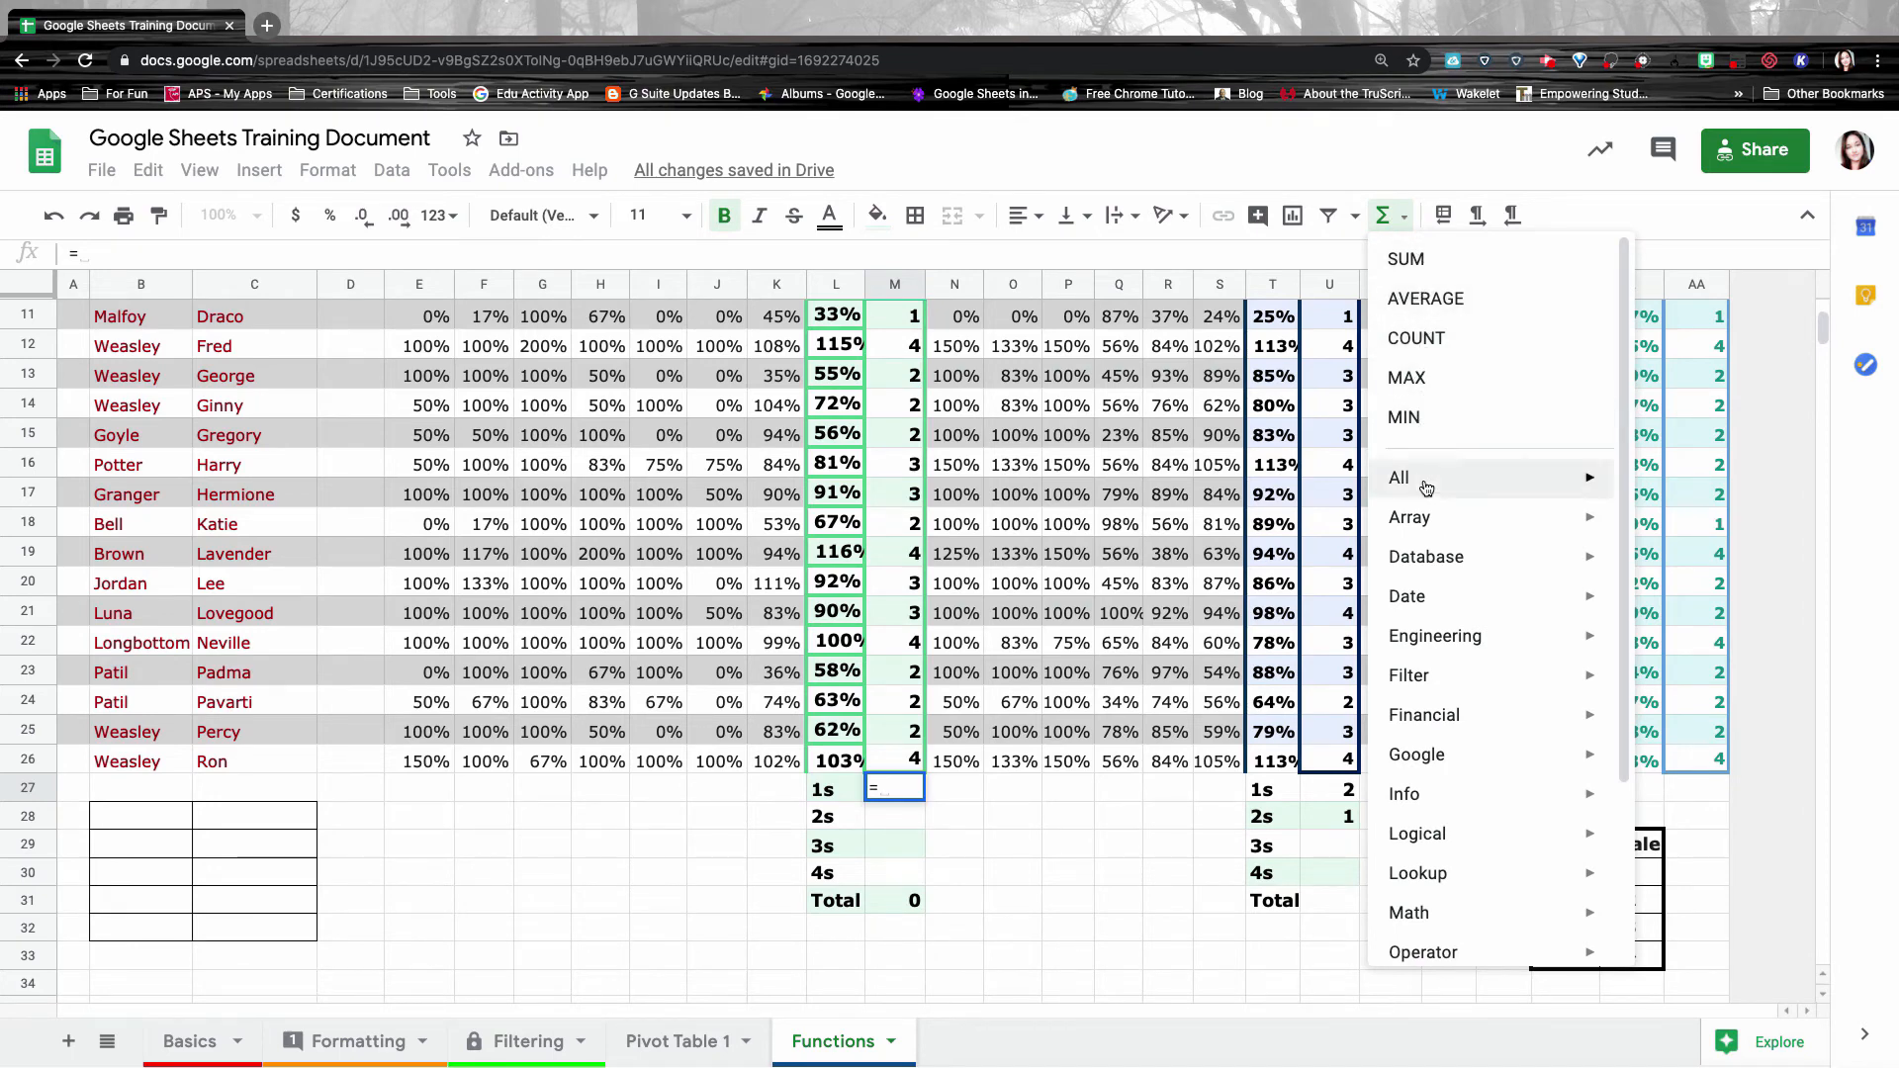
mouse_move(1426, 488)
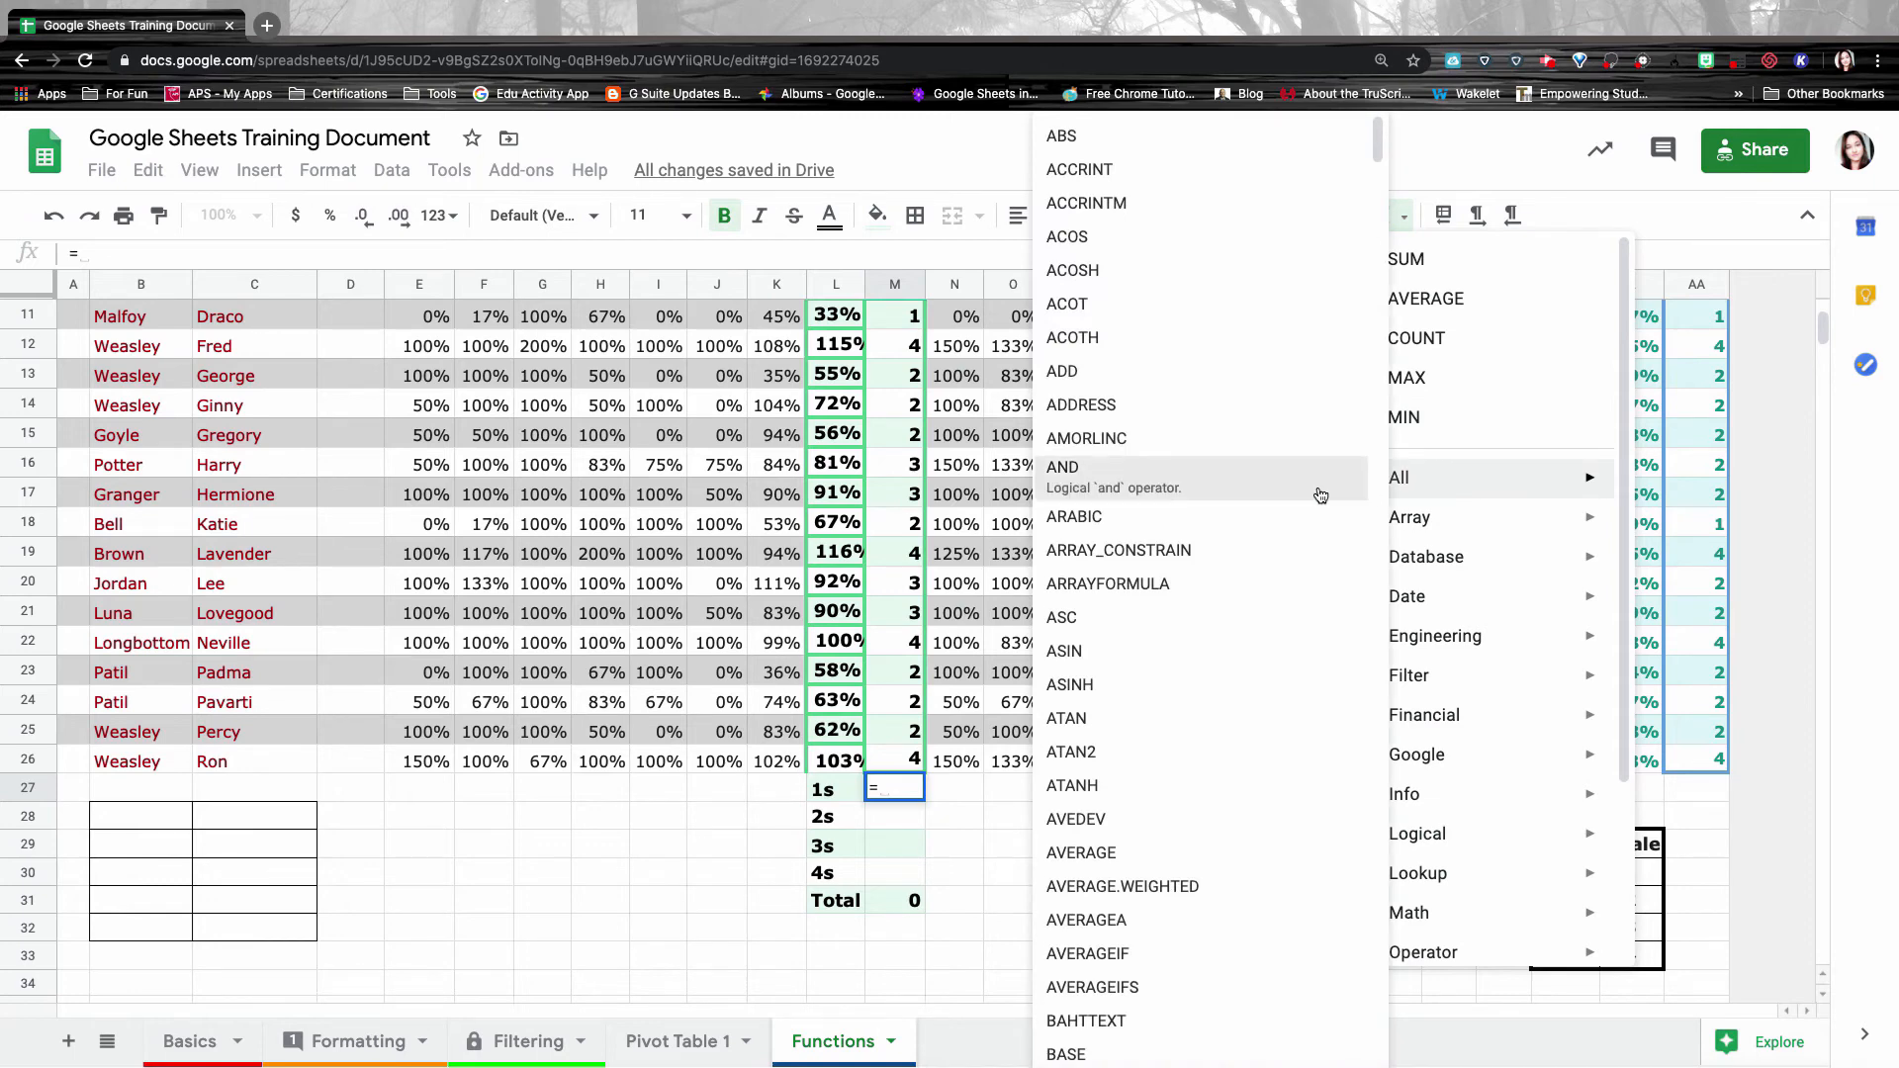
scroll(1321, 494, "down", 20)
scroll(1321, 495, "down", 20)
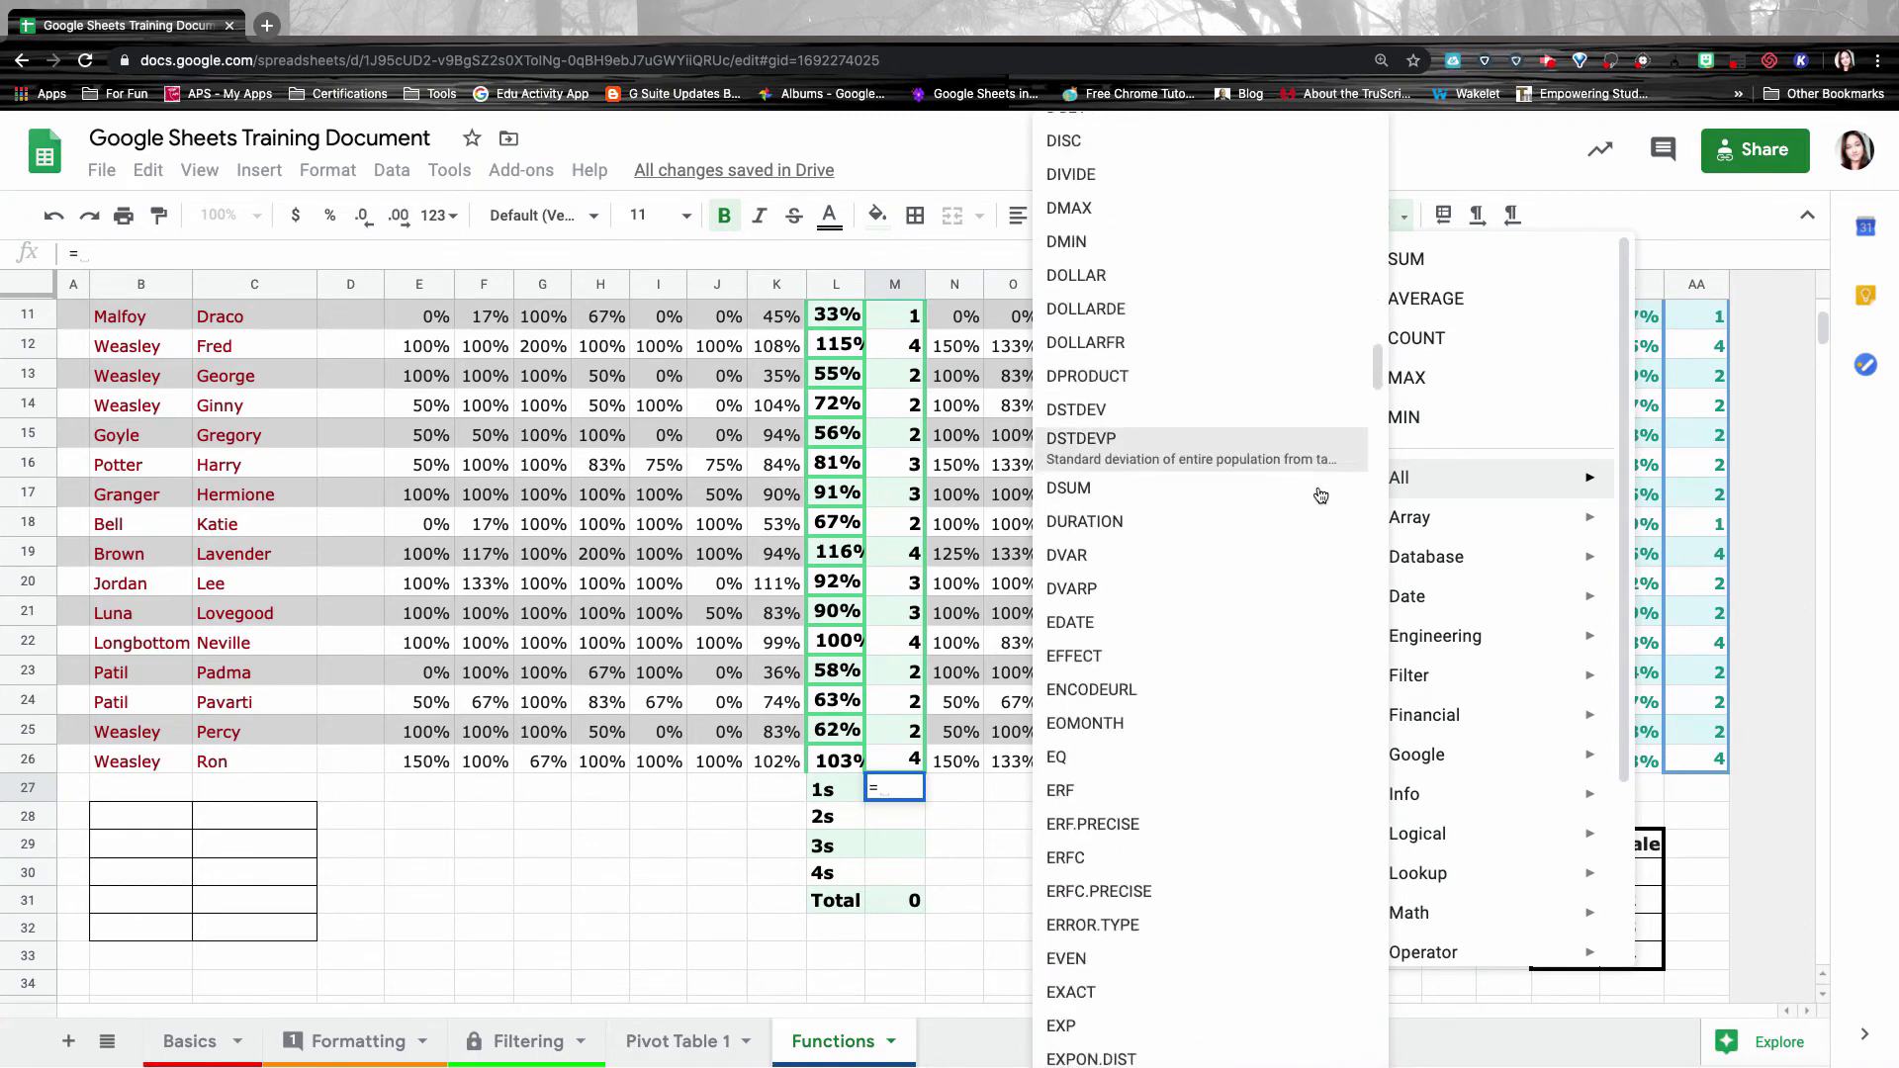
mouse_move(1510, 508)
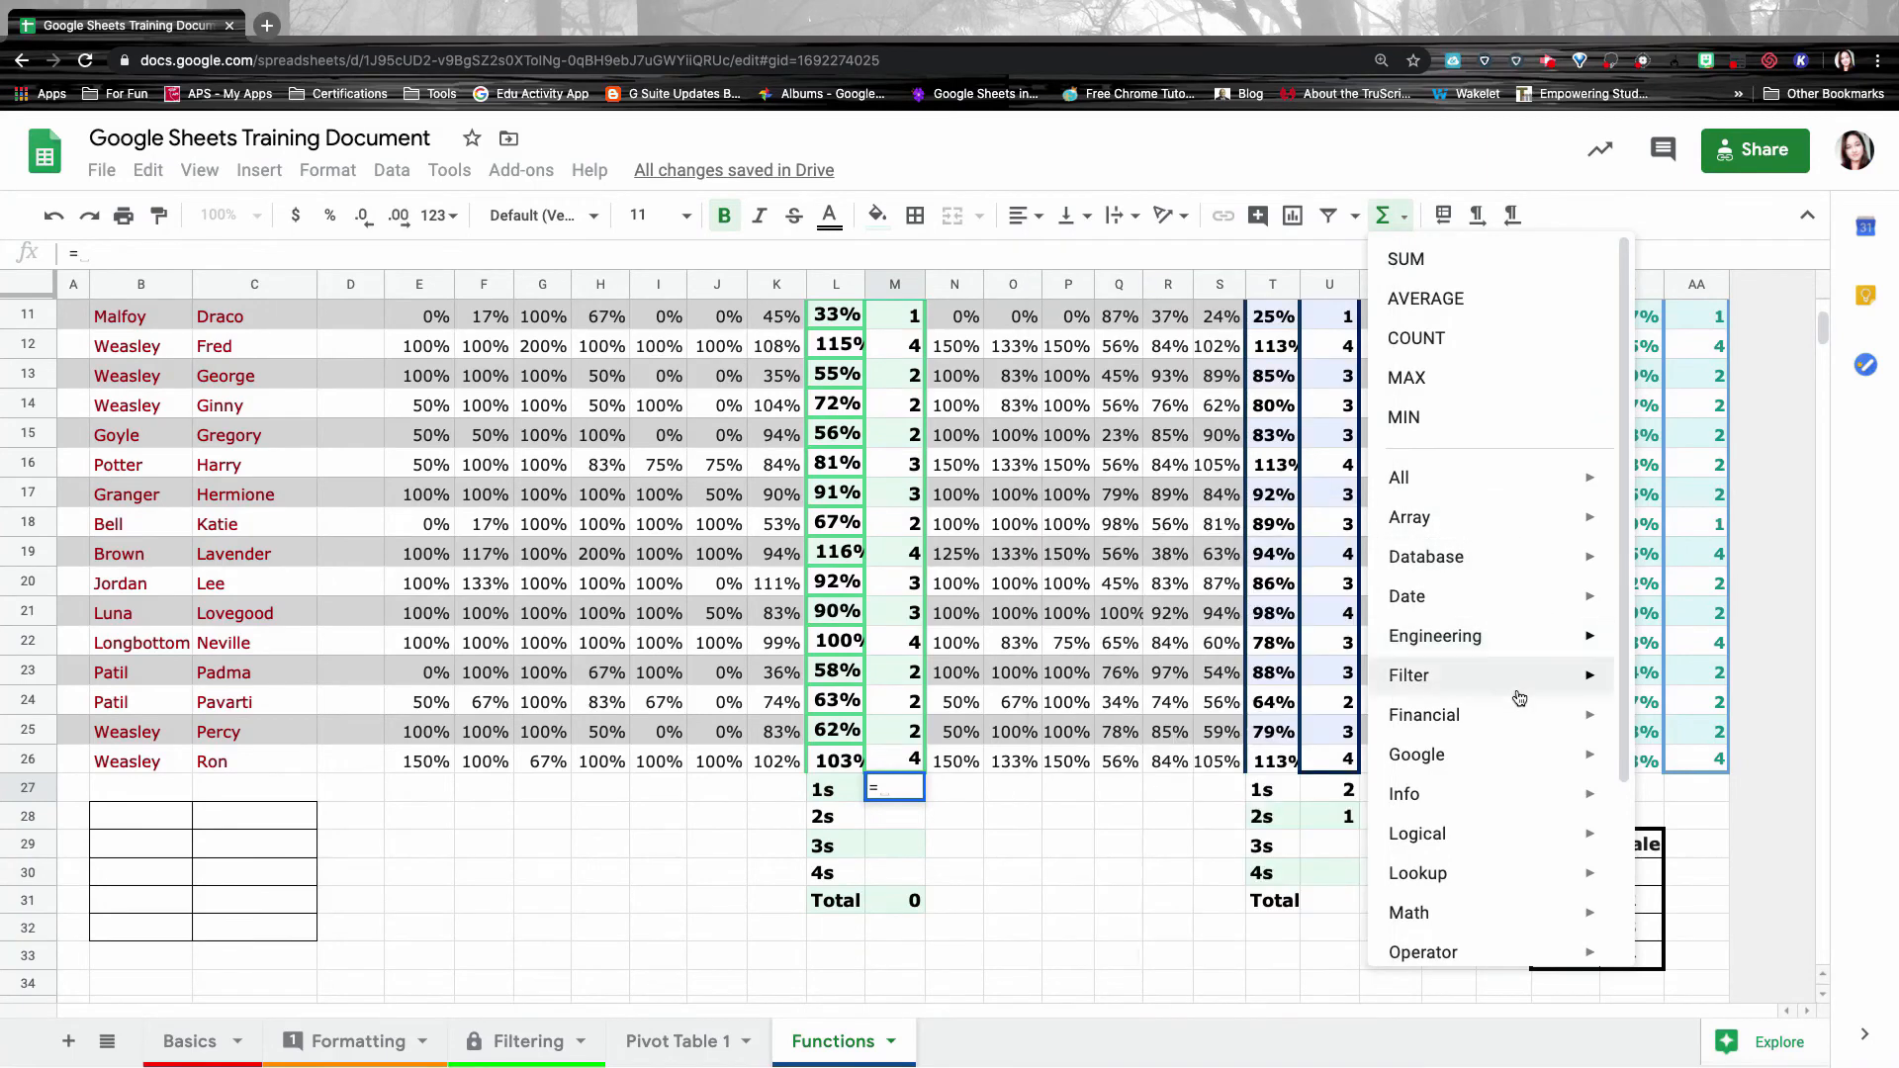
mouse_move(1519, 705)
scroll(1518, 704, "down", 3)
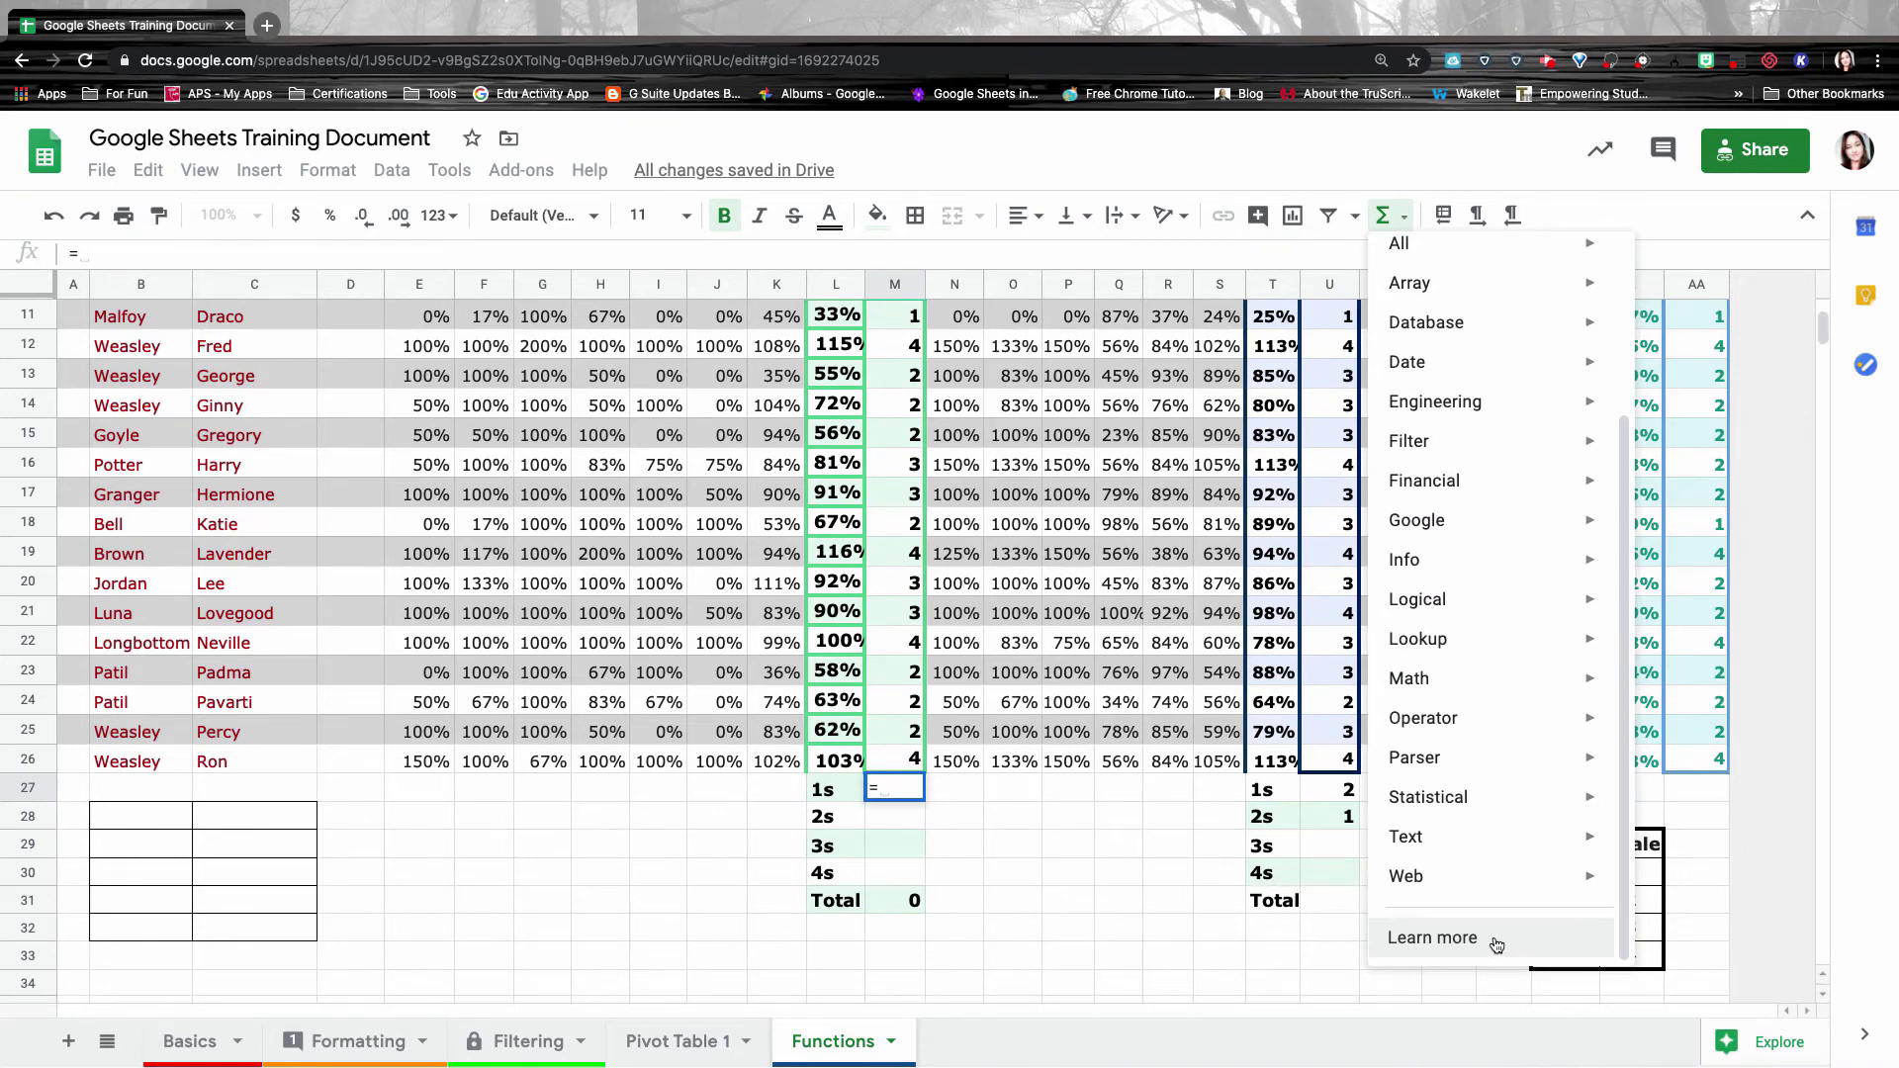
Read through the Google Sheets function list help page, then close its tab.
left_click(1495, 945)
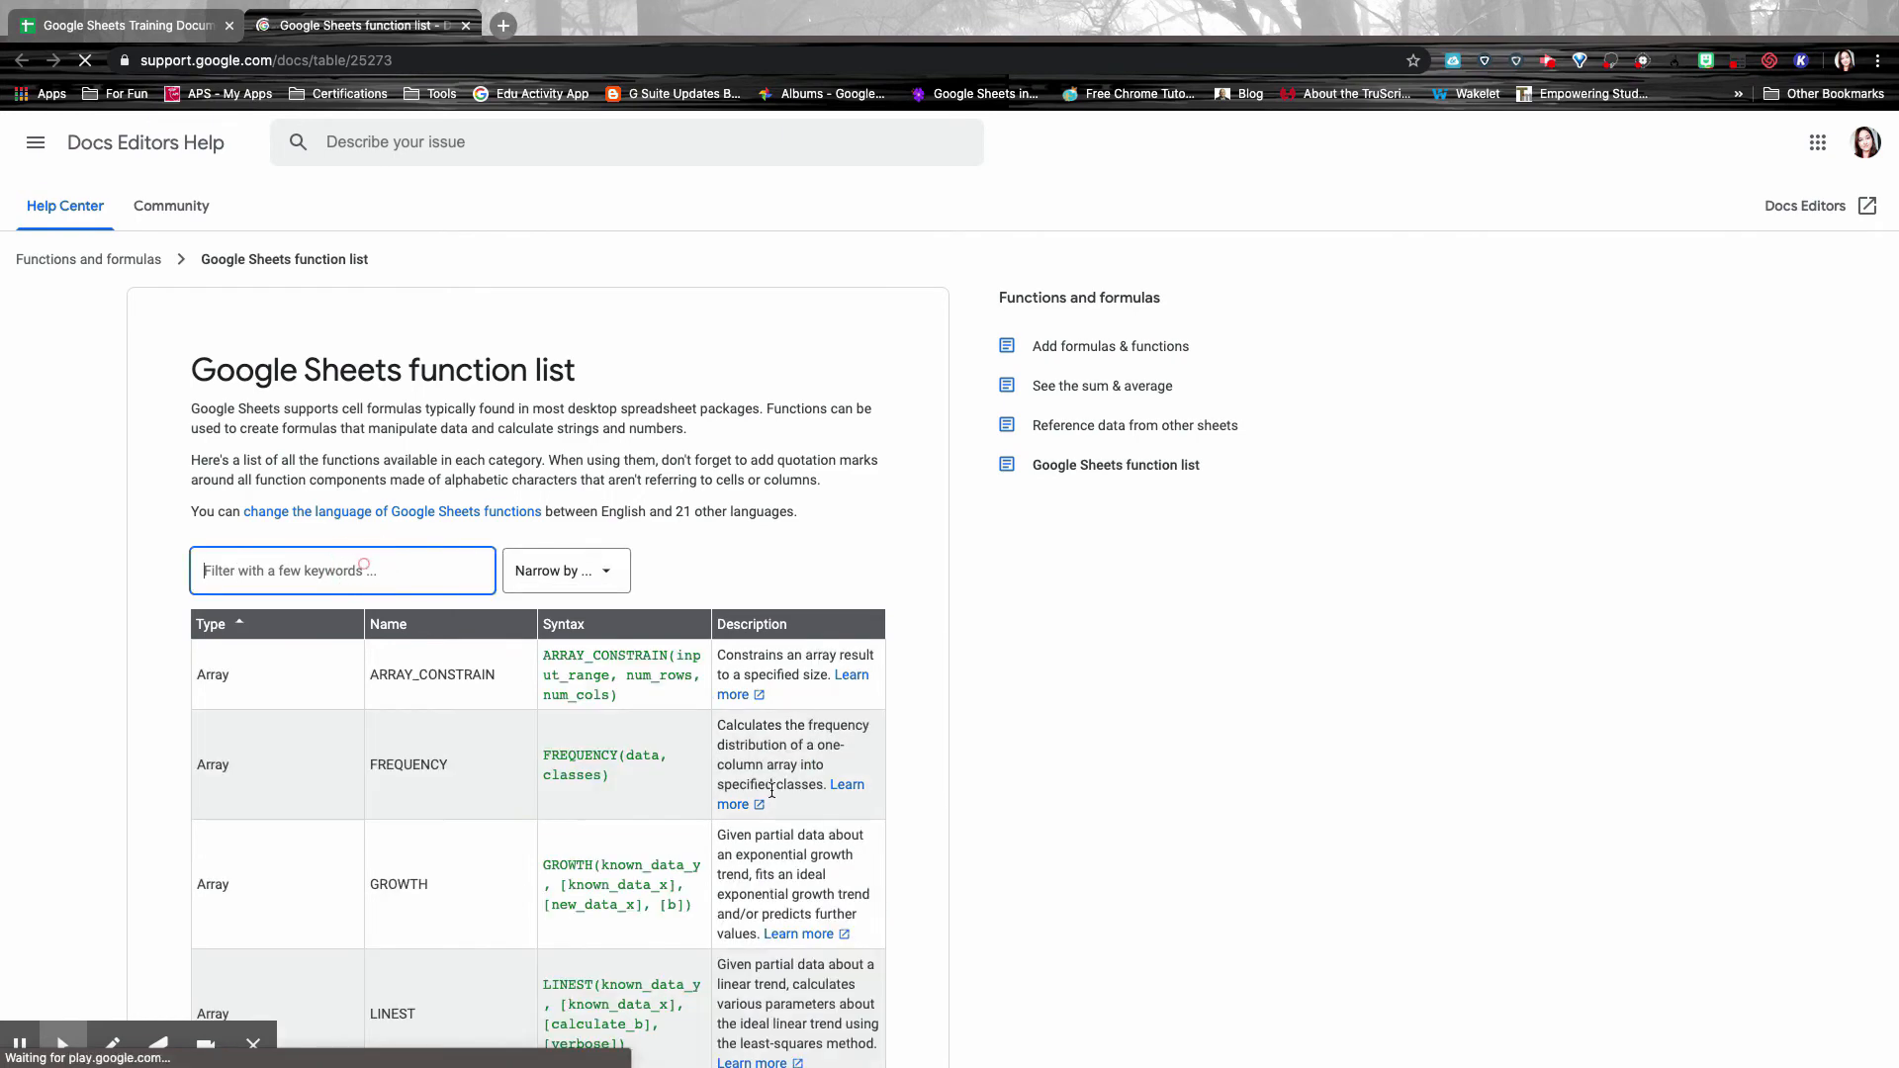
scroll(862, 809, "down", 10)
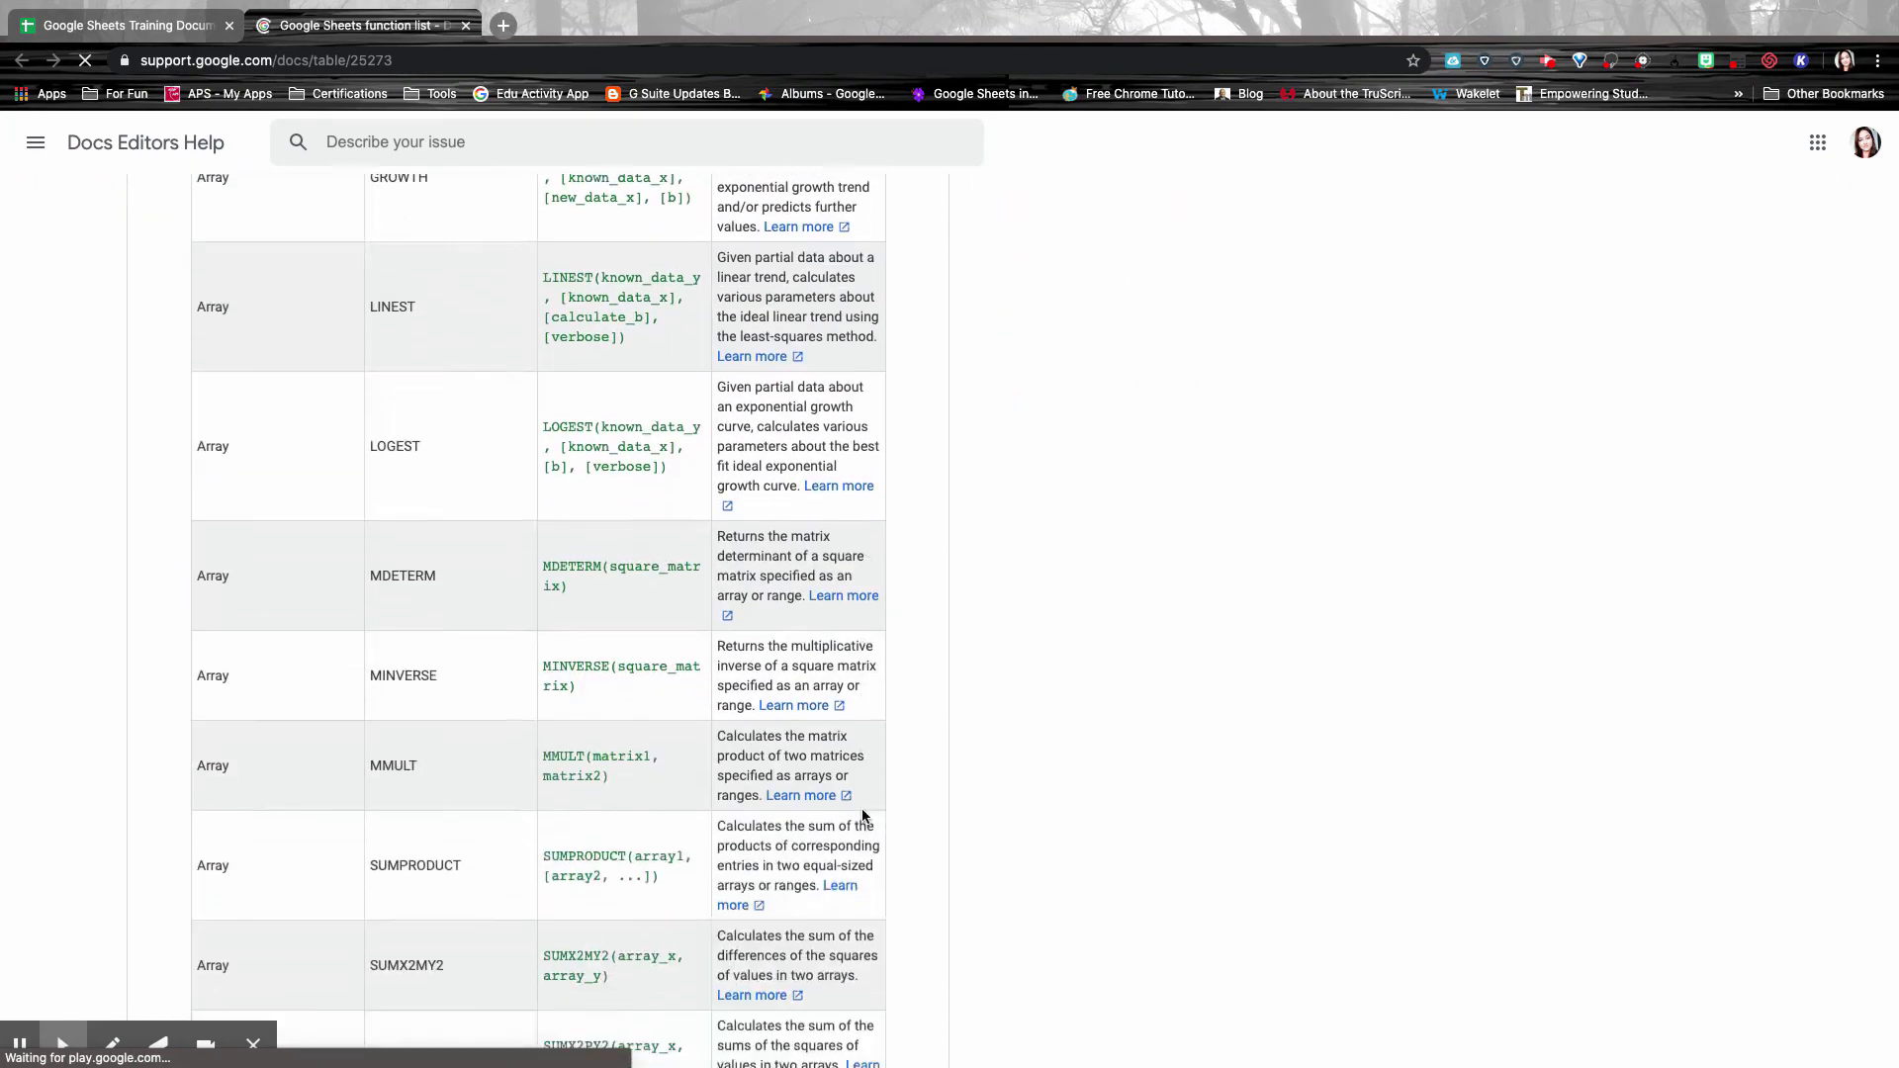
scroll(862, 809, "down", 10)
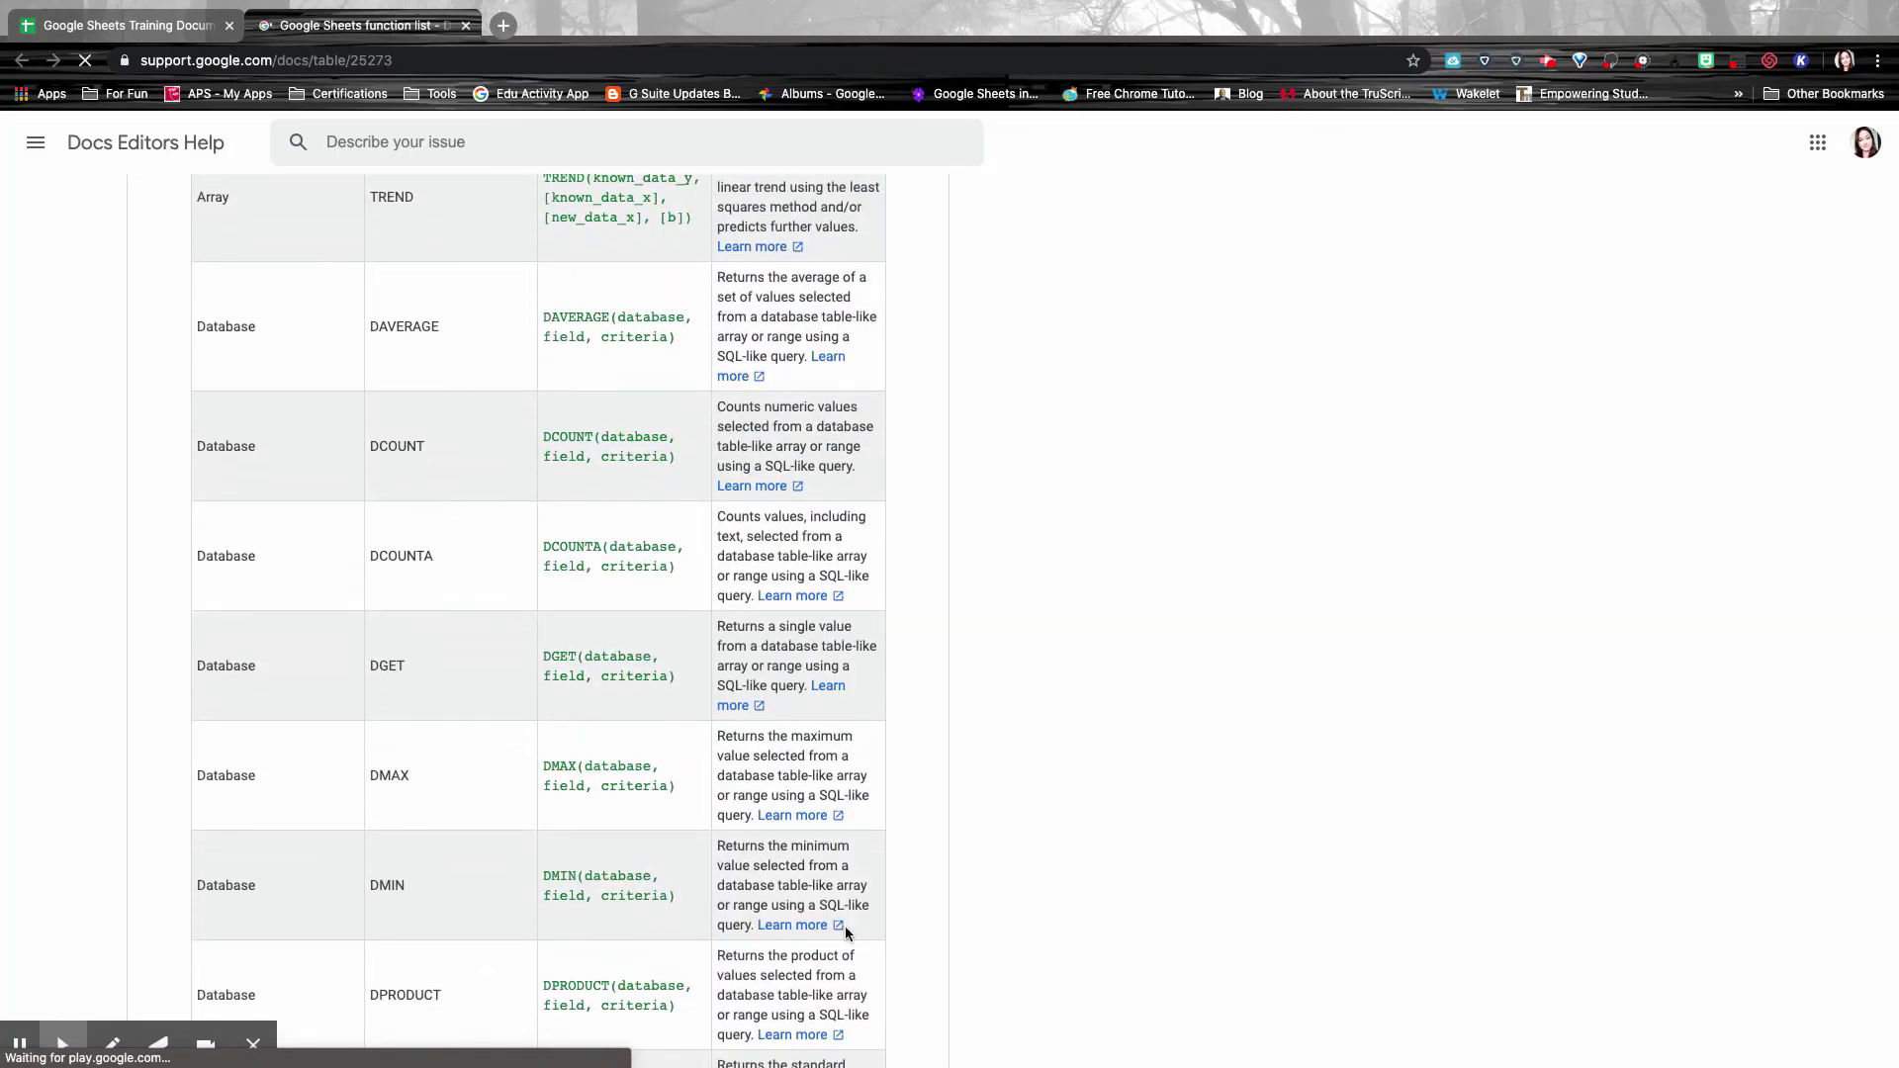
scroll(843, 939, "down", 7)
scroll(843, 951, "down", 10)
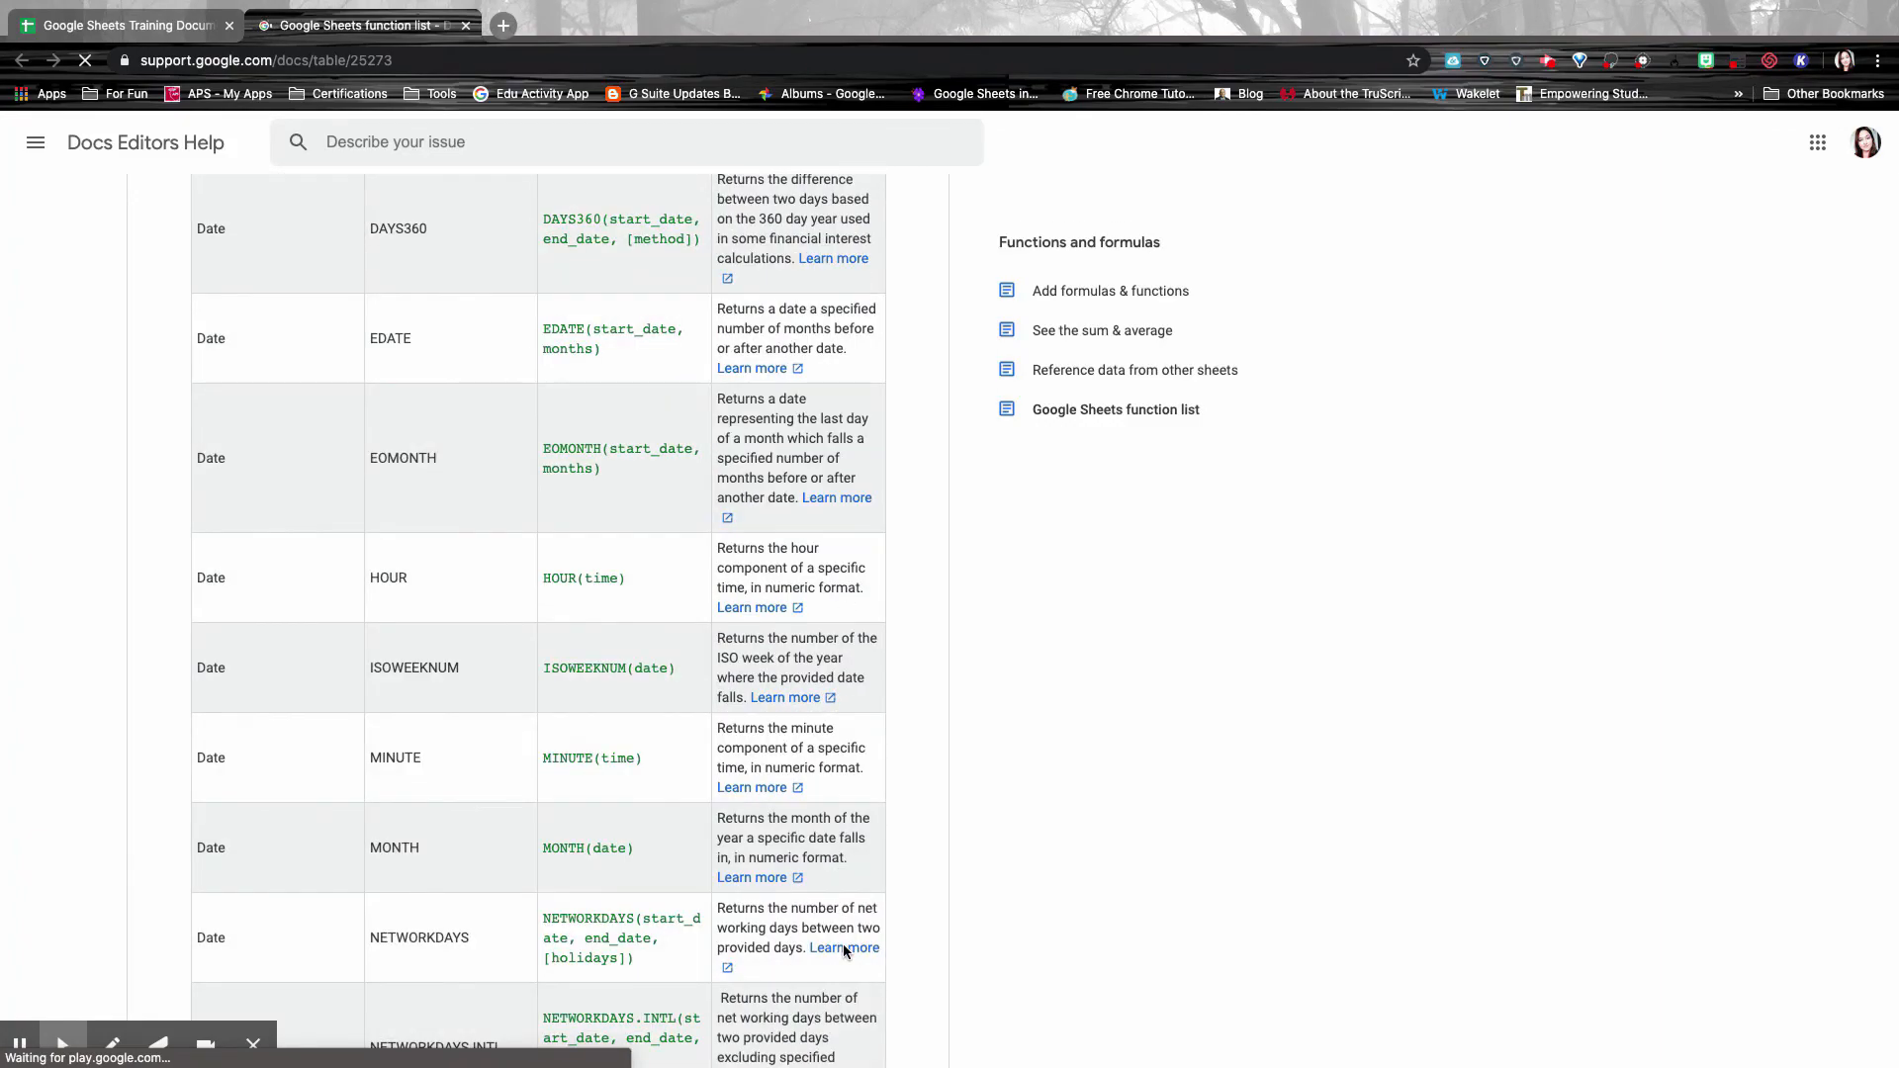
scroll(845, 951, "up", 20)
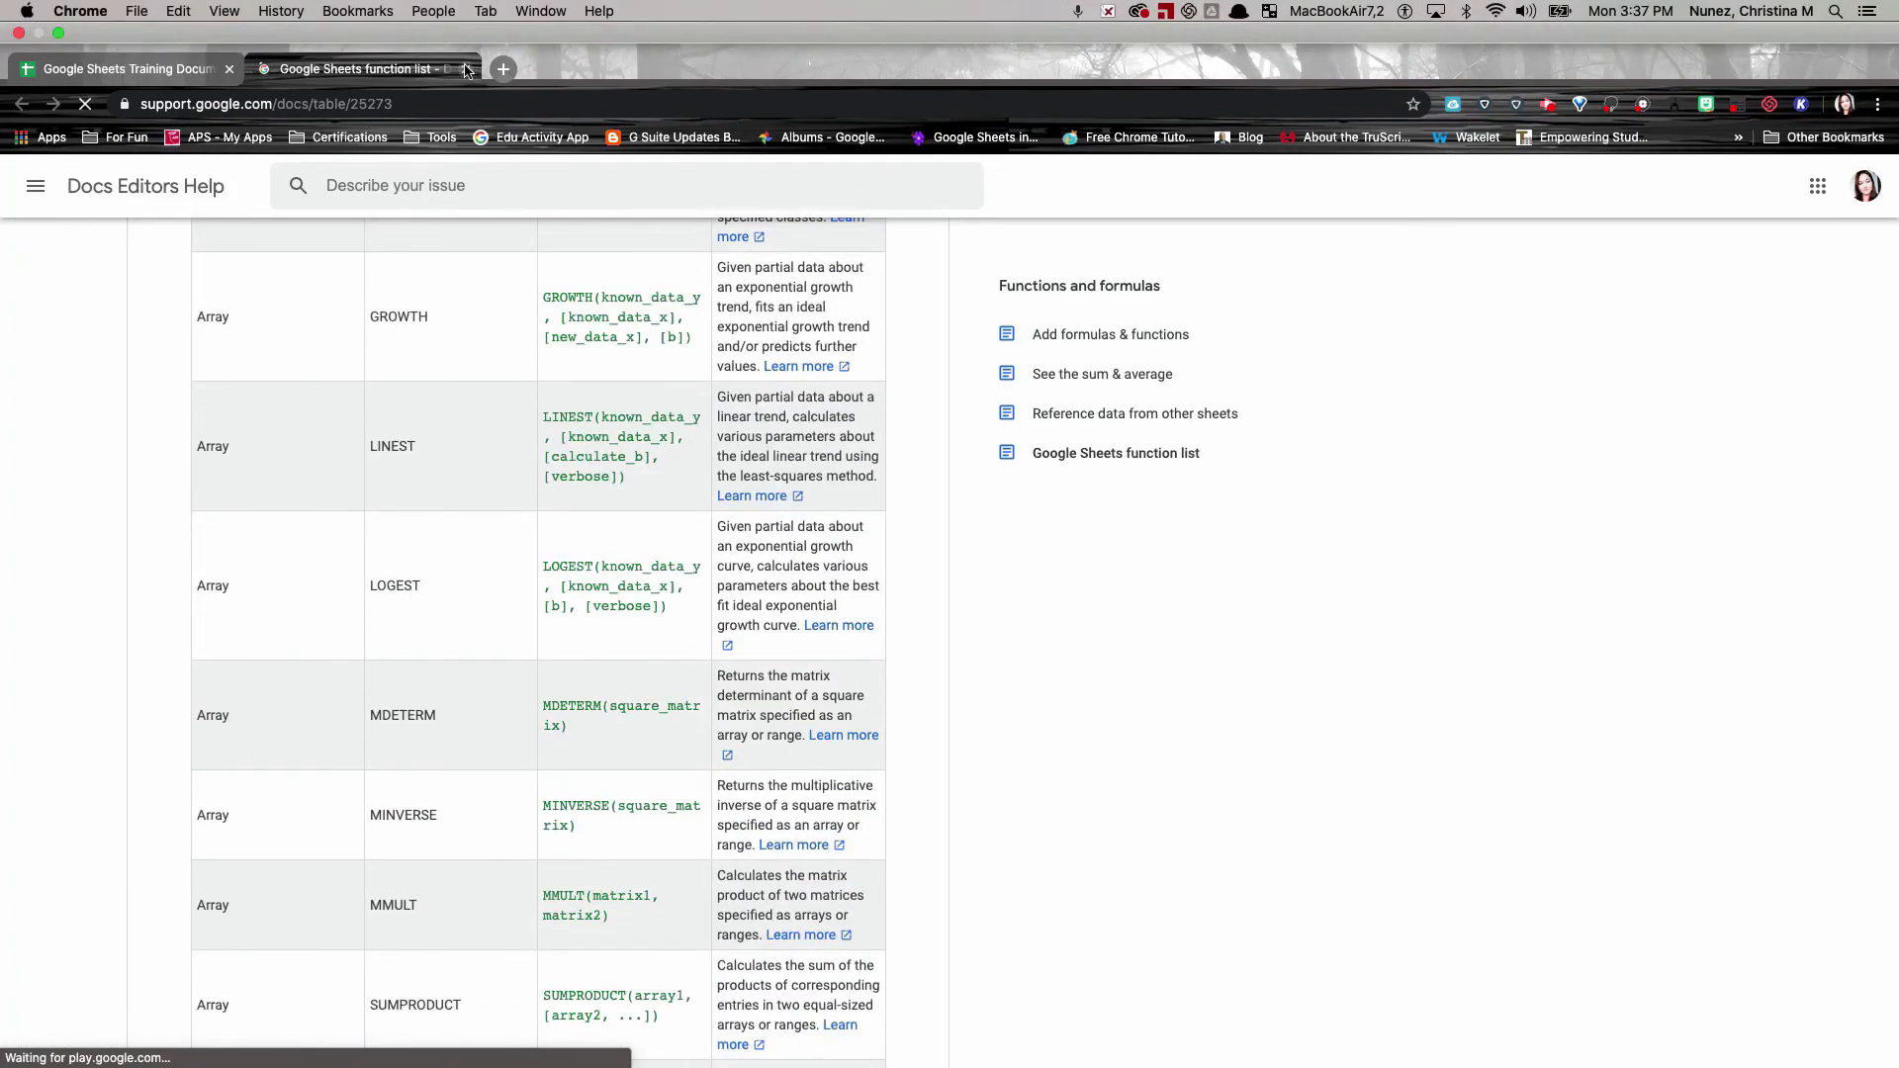
left_click(467, 69)
Insert COUNTIF from the Functions menu into M27 with criterion "=1" to count grades of 1.
left_click(1492, 941)
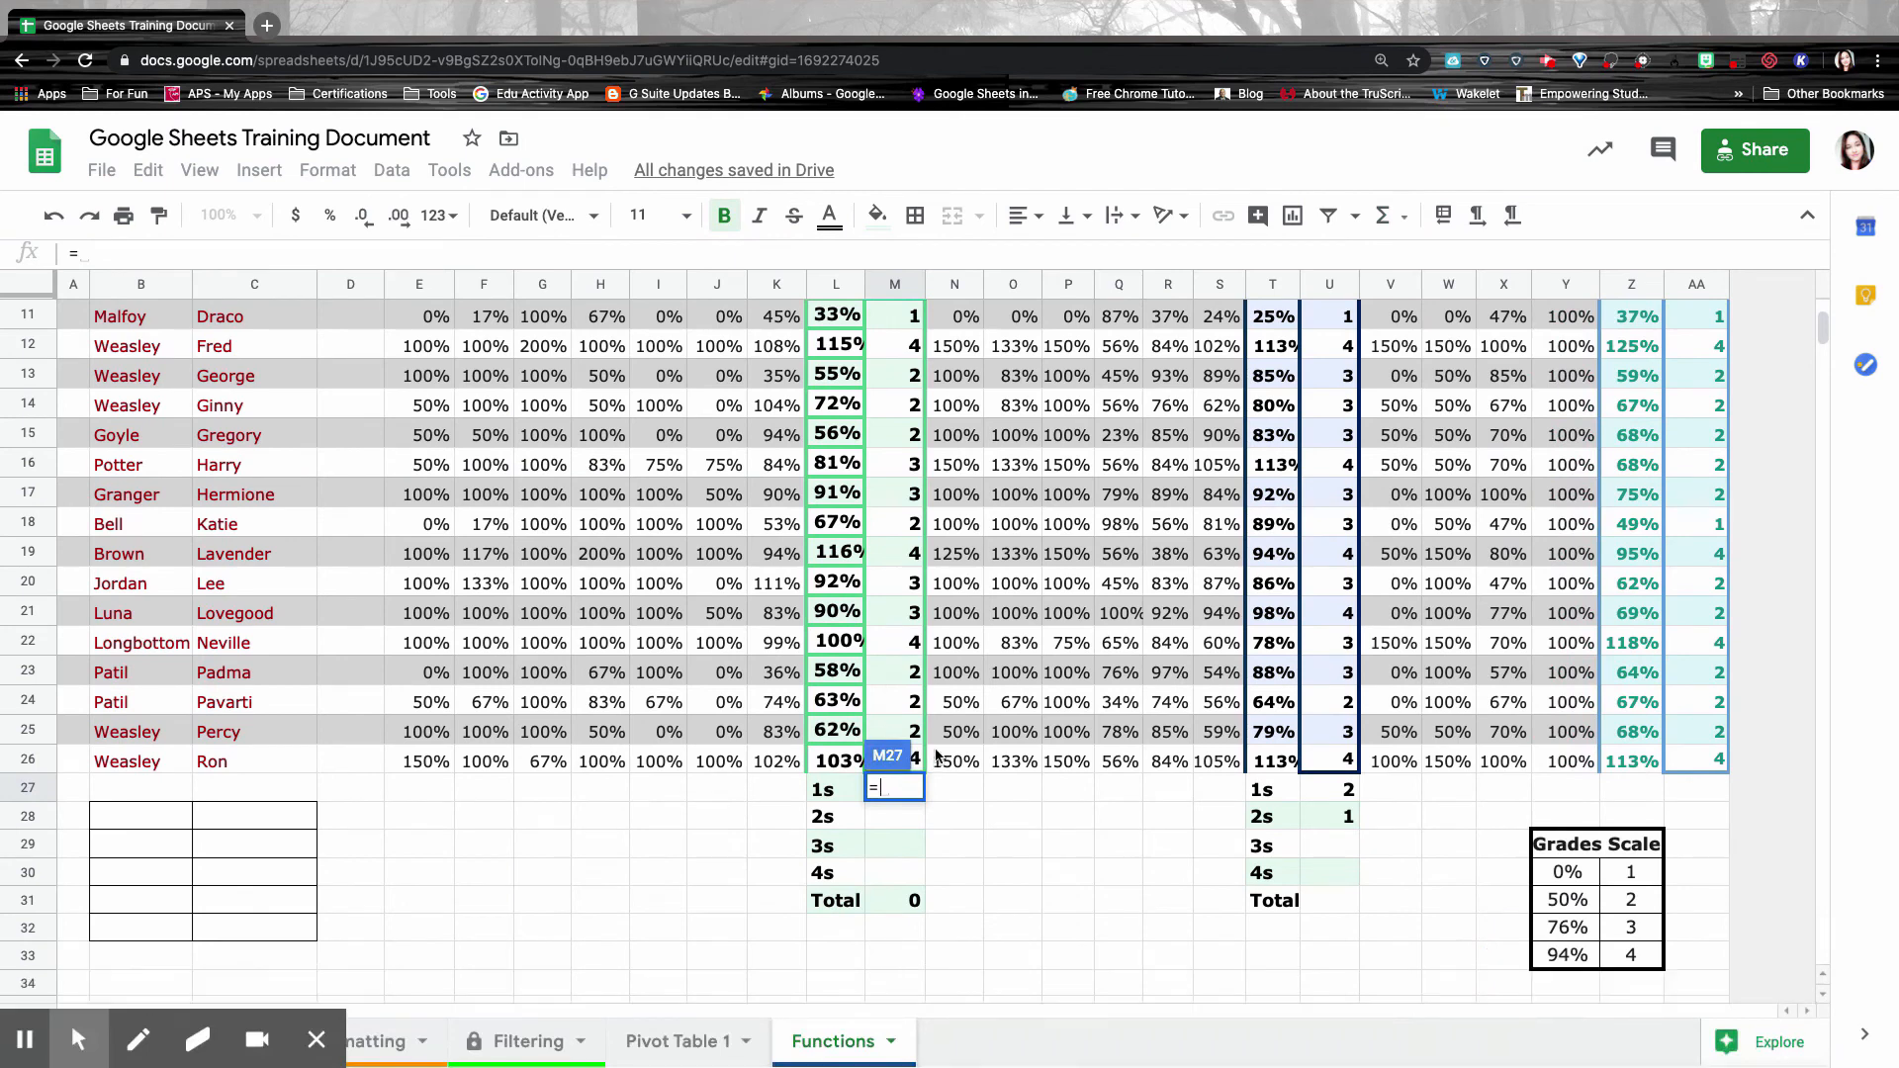
left_click(1401, 215)
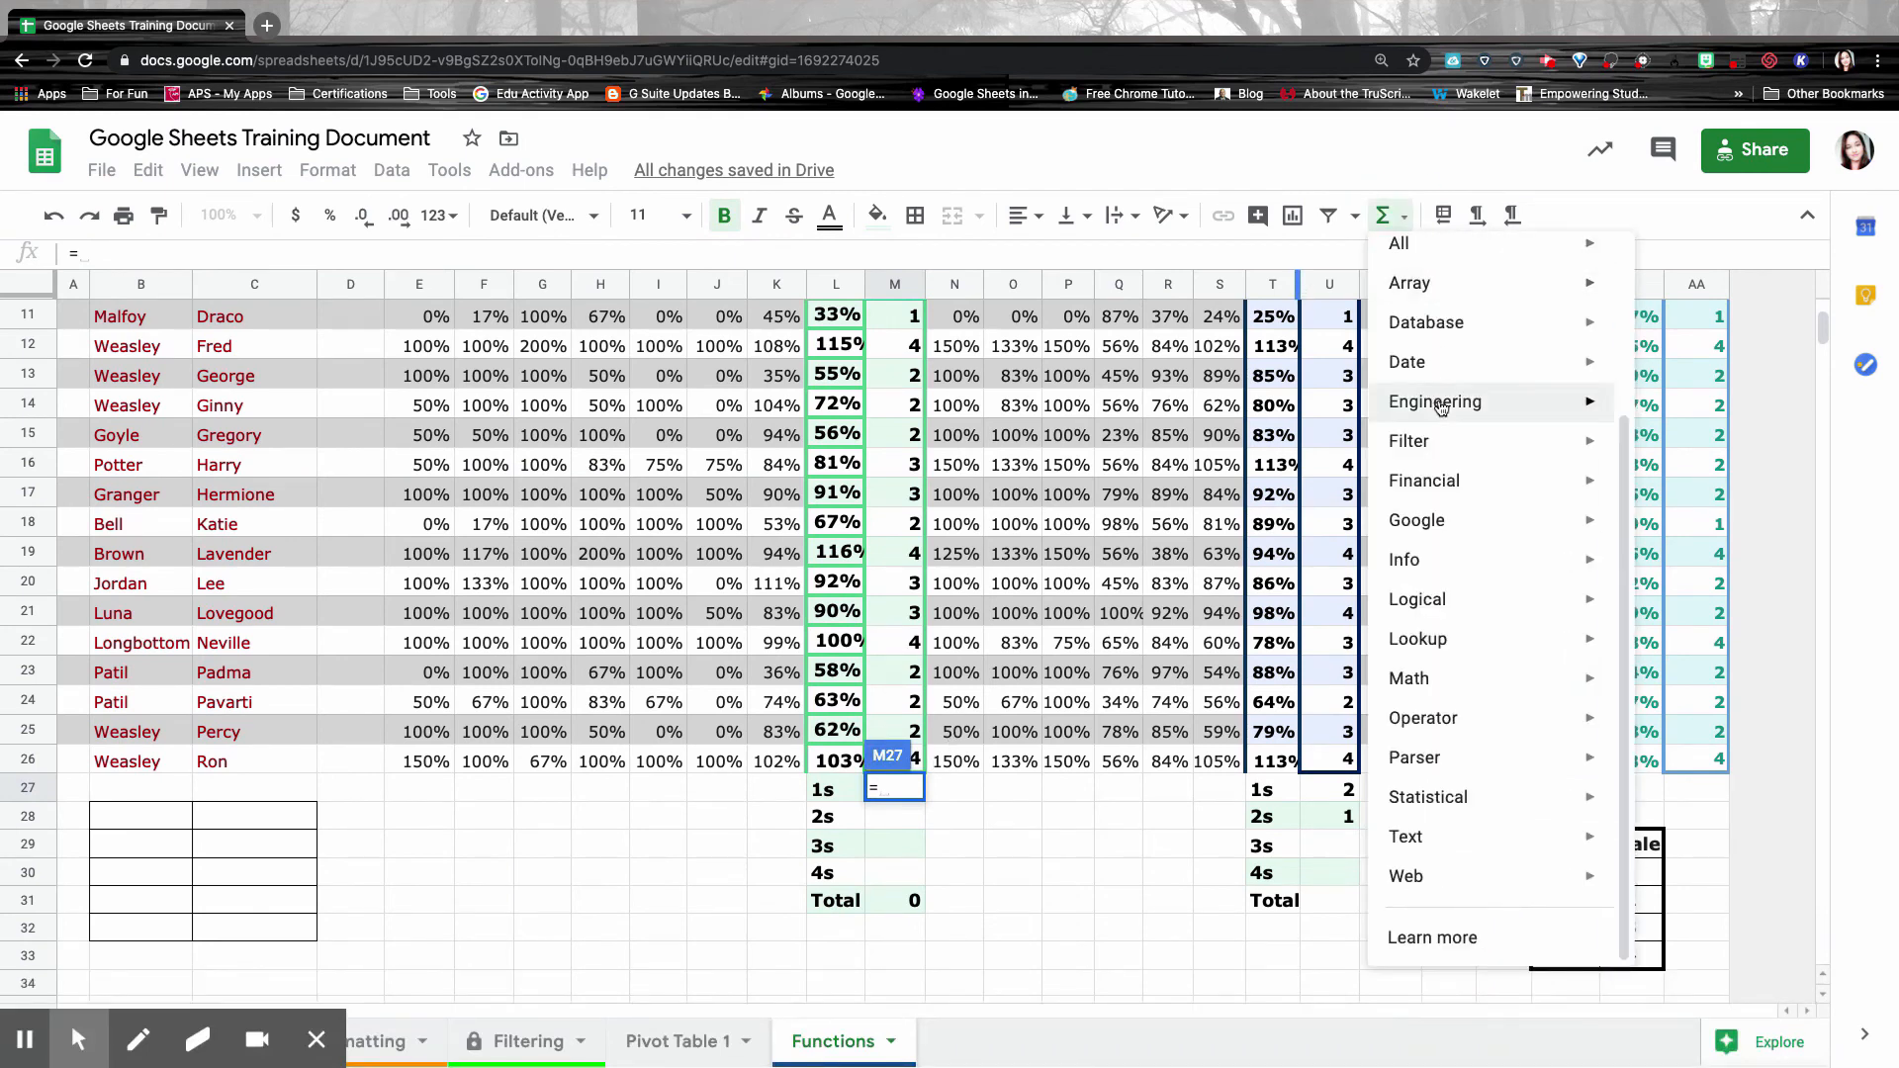
mouse_move(1450, 693)
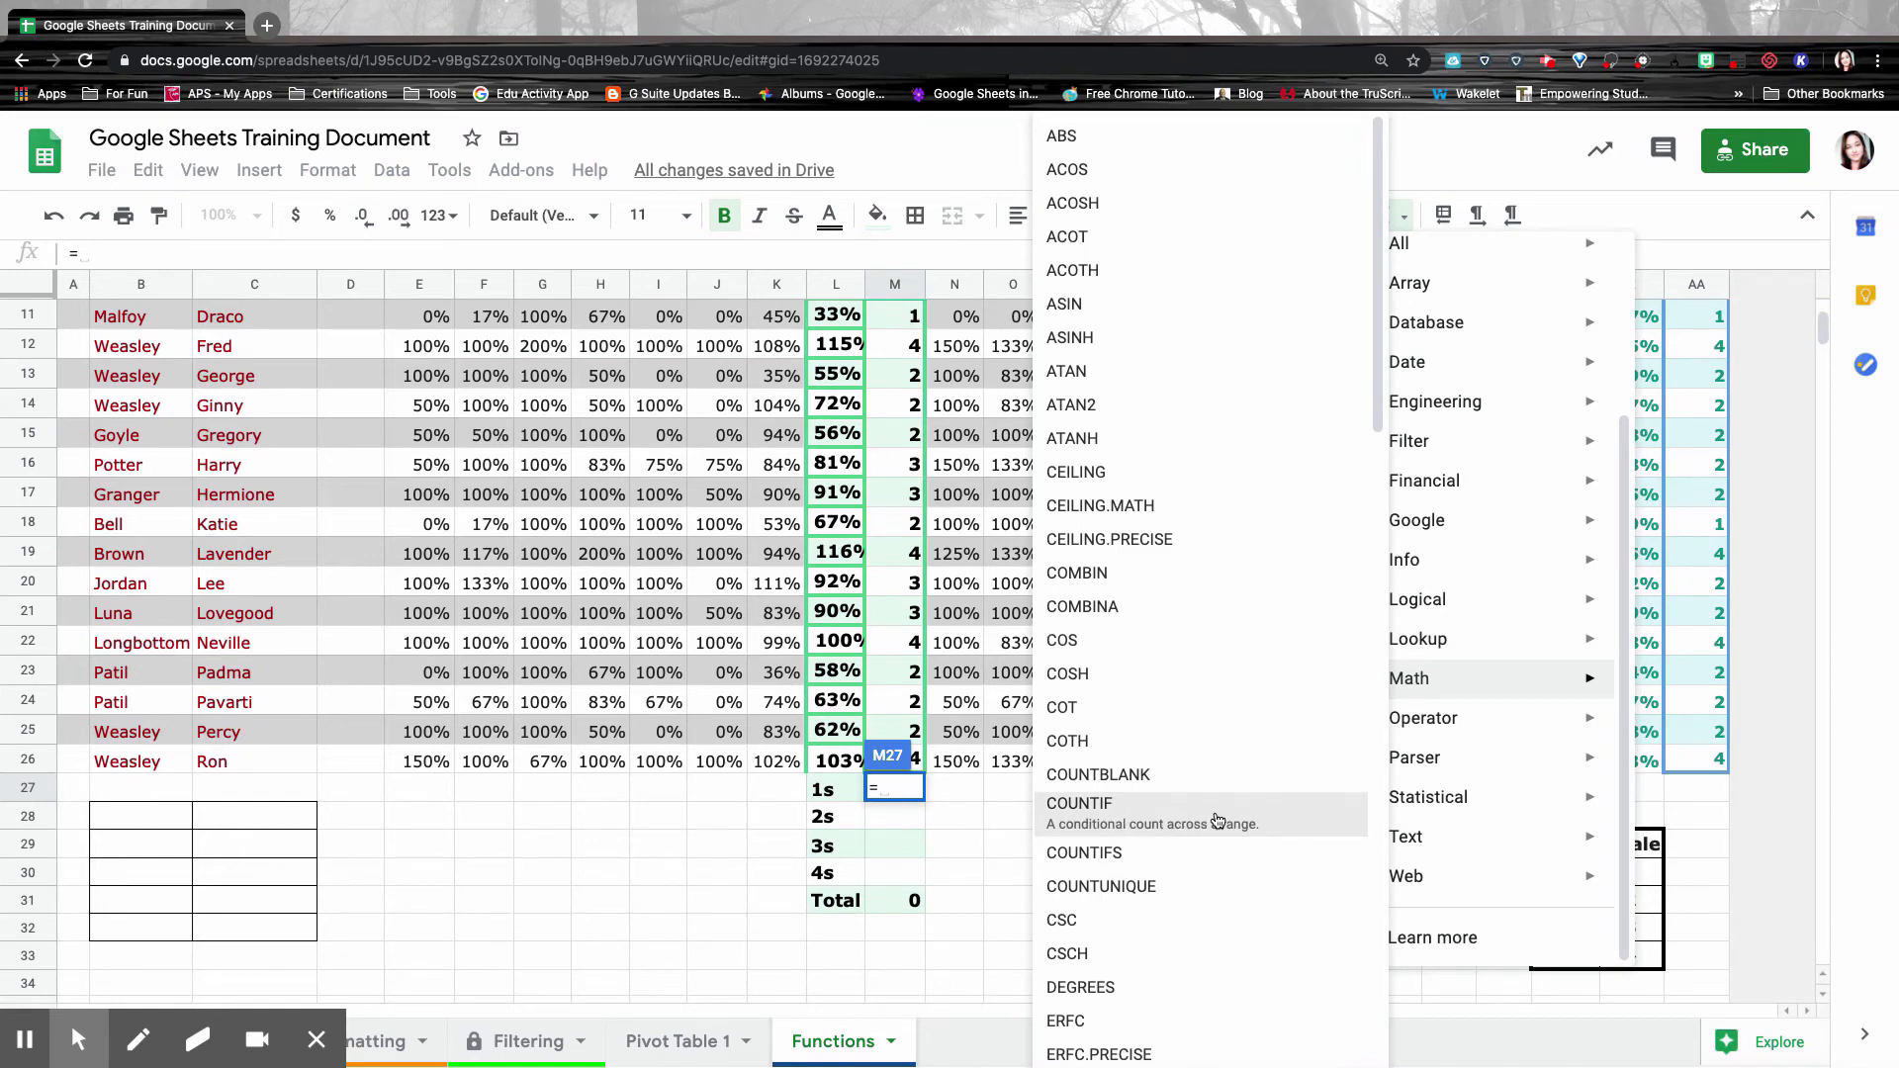
left_click(1217, 820)
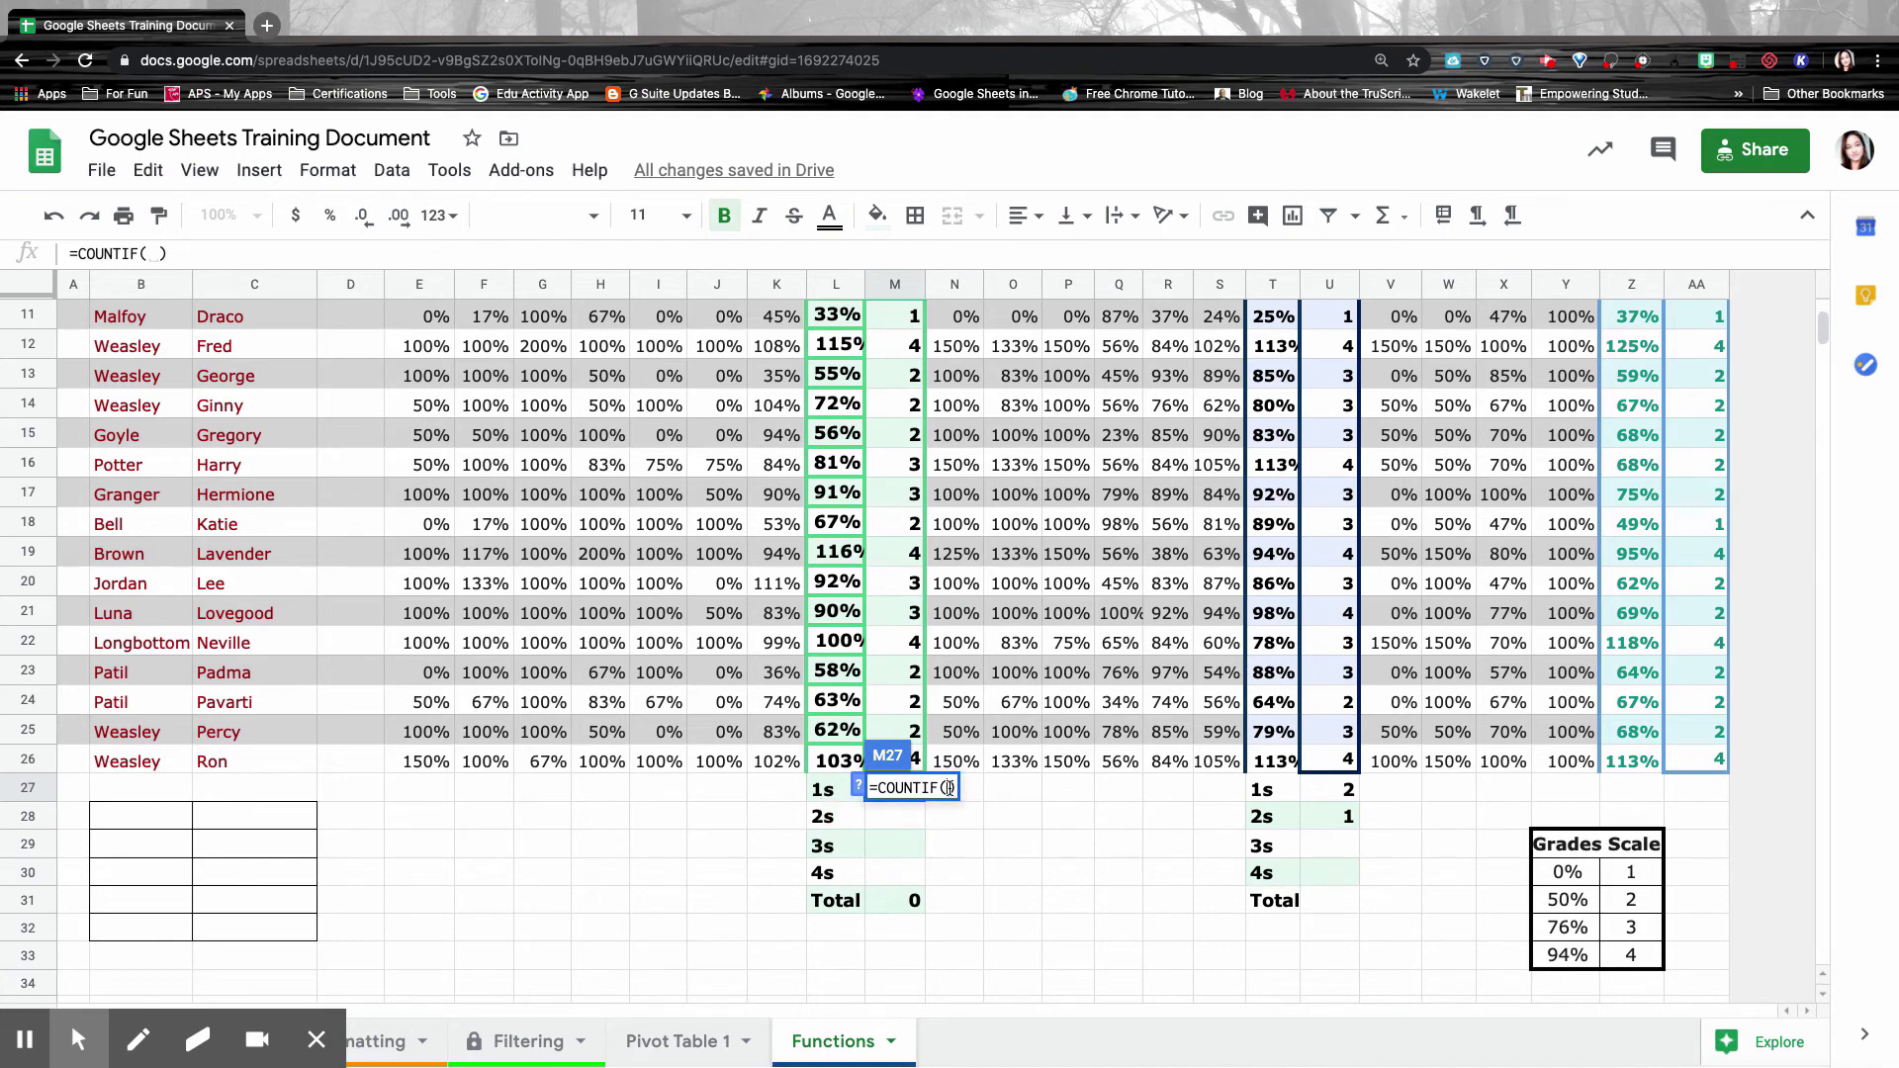
left_click(950, 789)
left_click(858, 788)
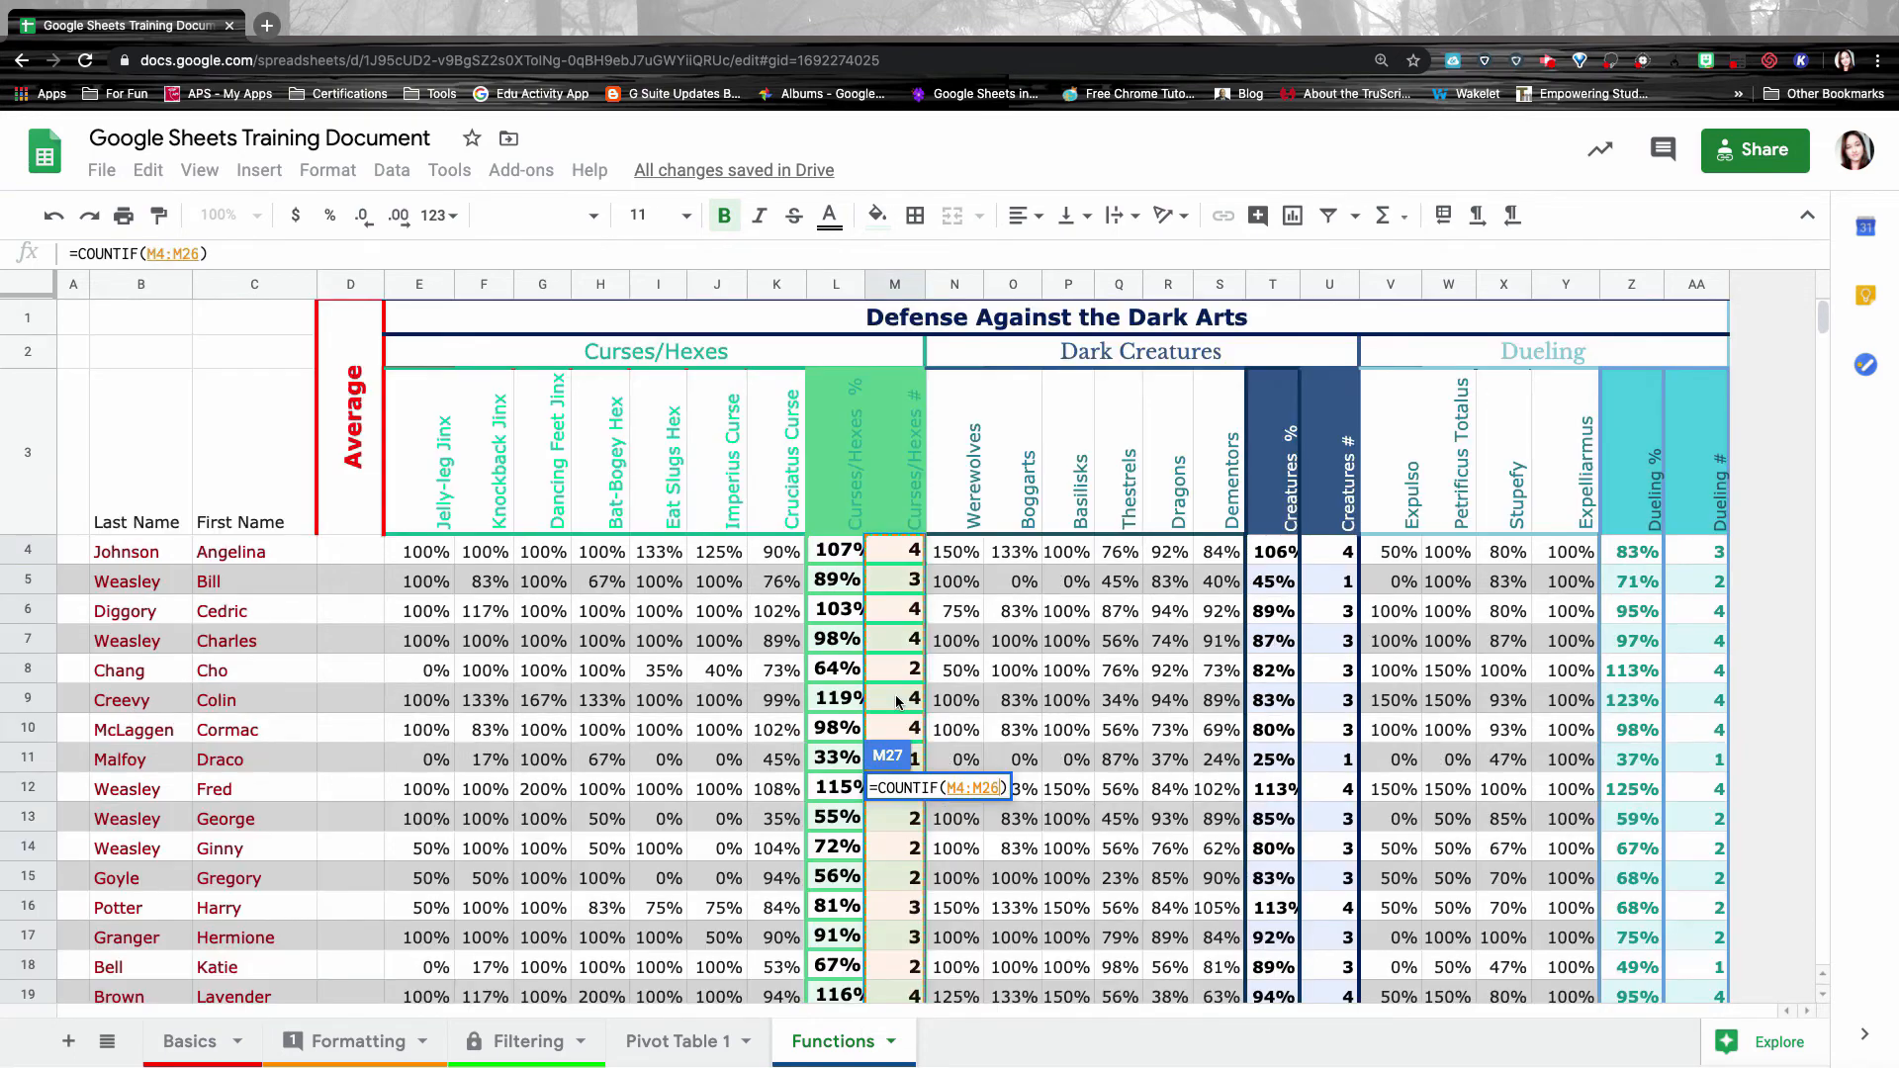
scroll(899, 699, "down", 5)
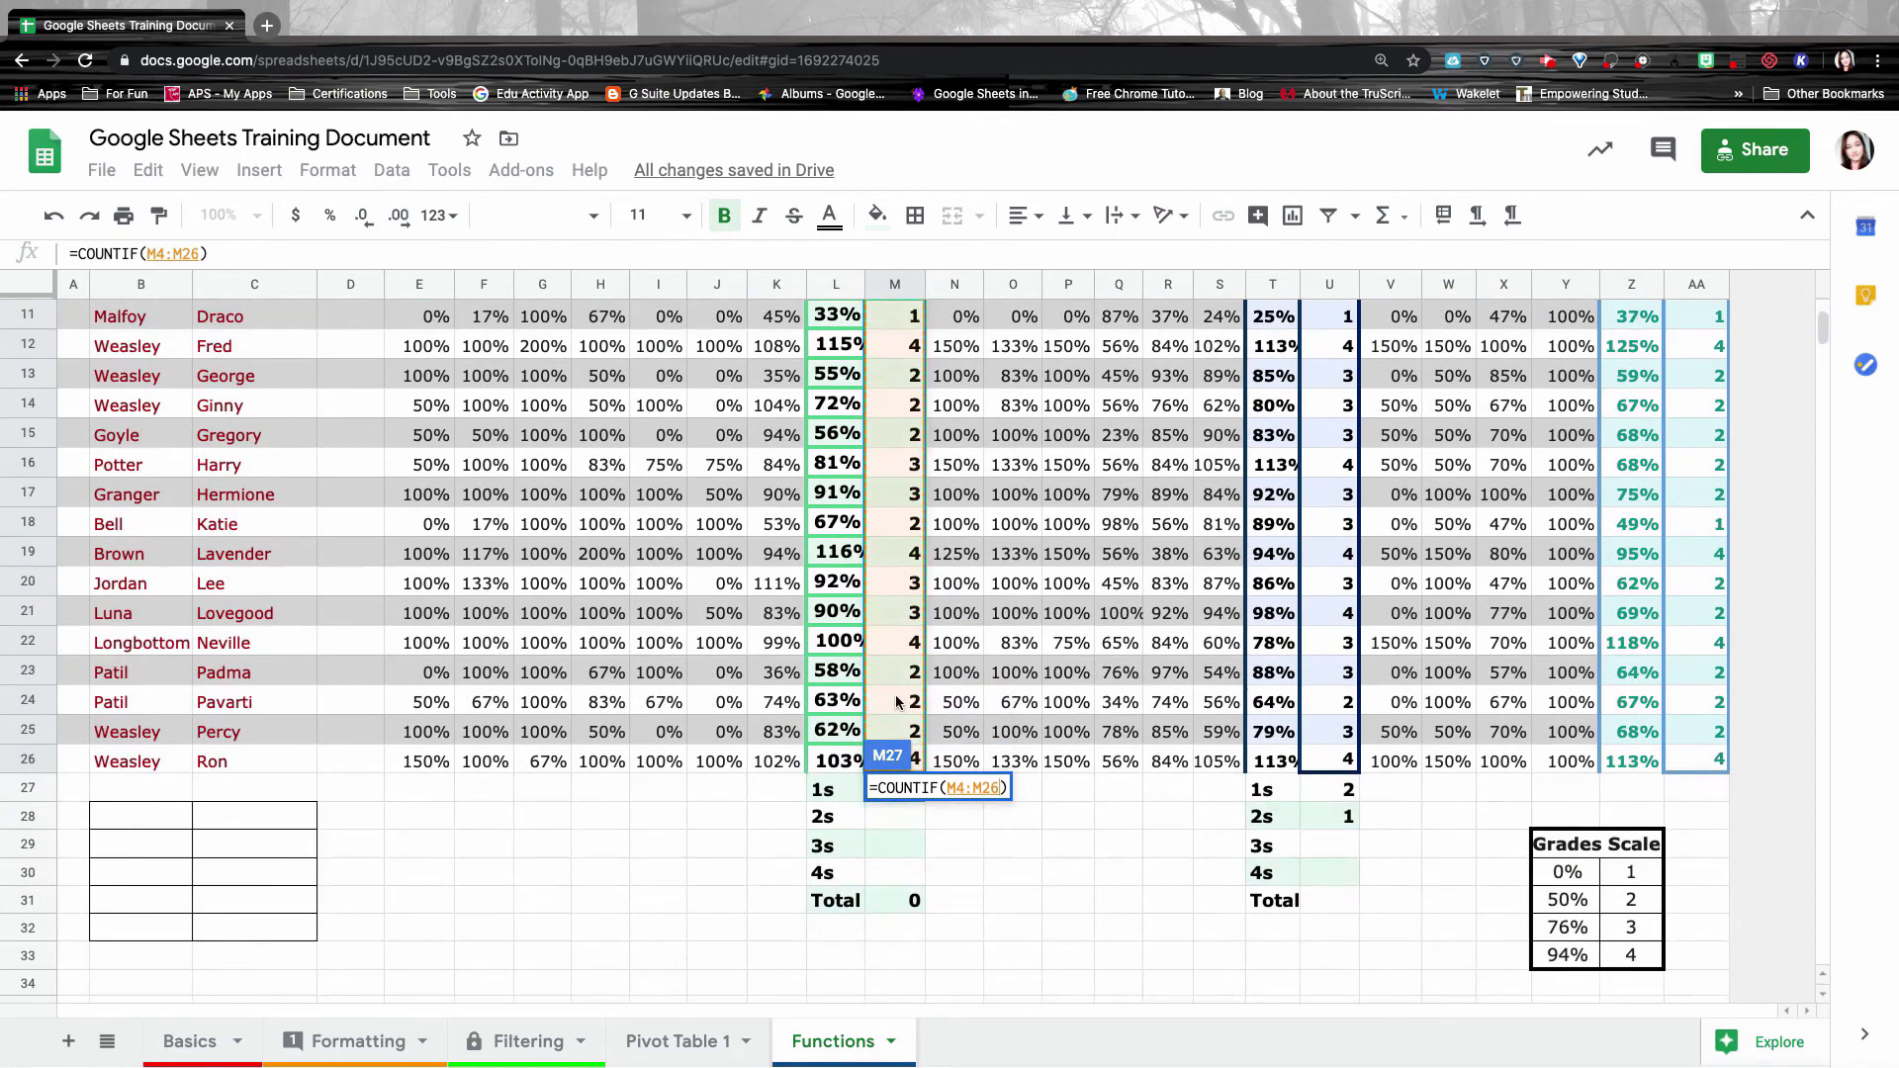
type(",")
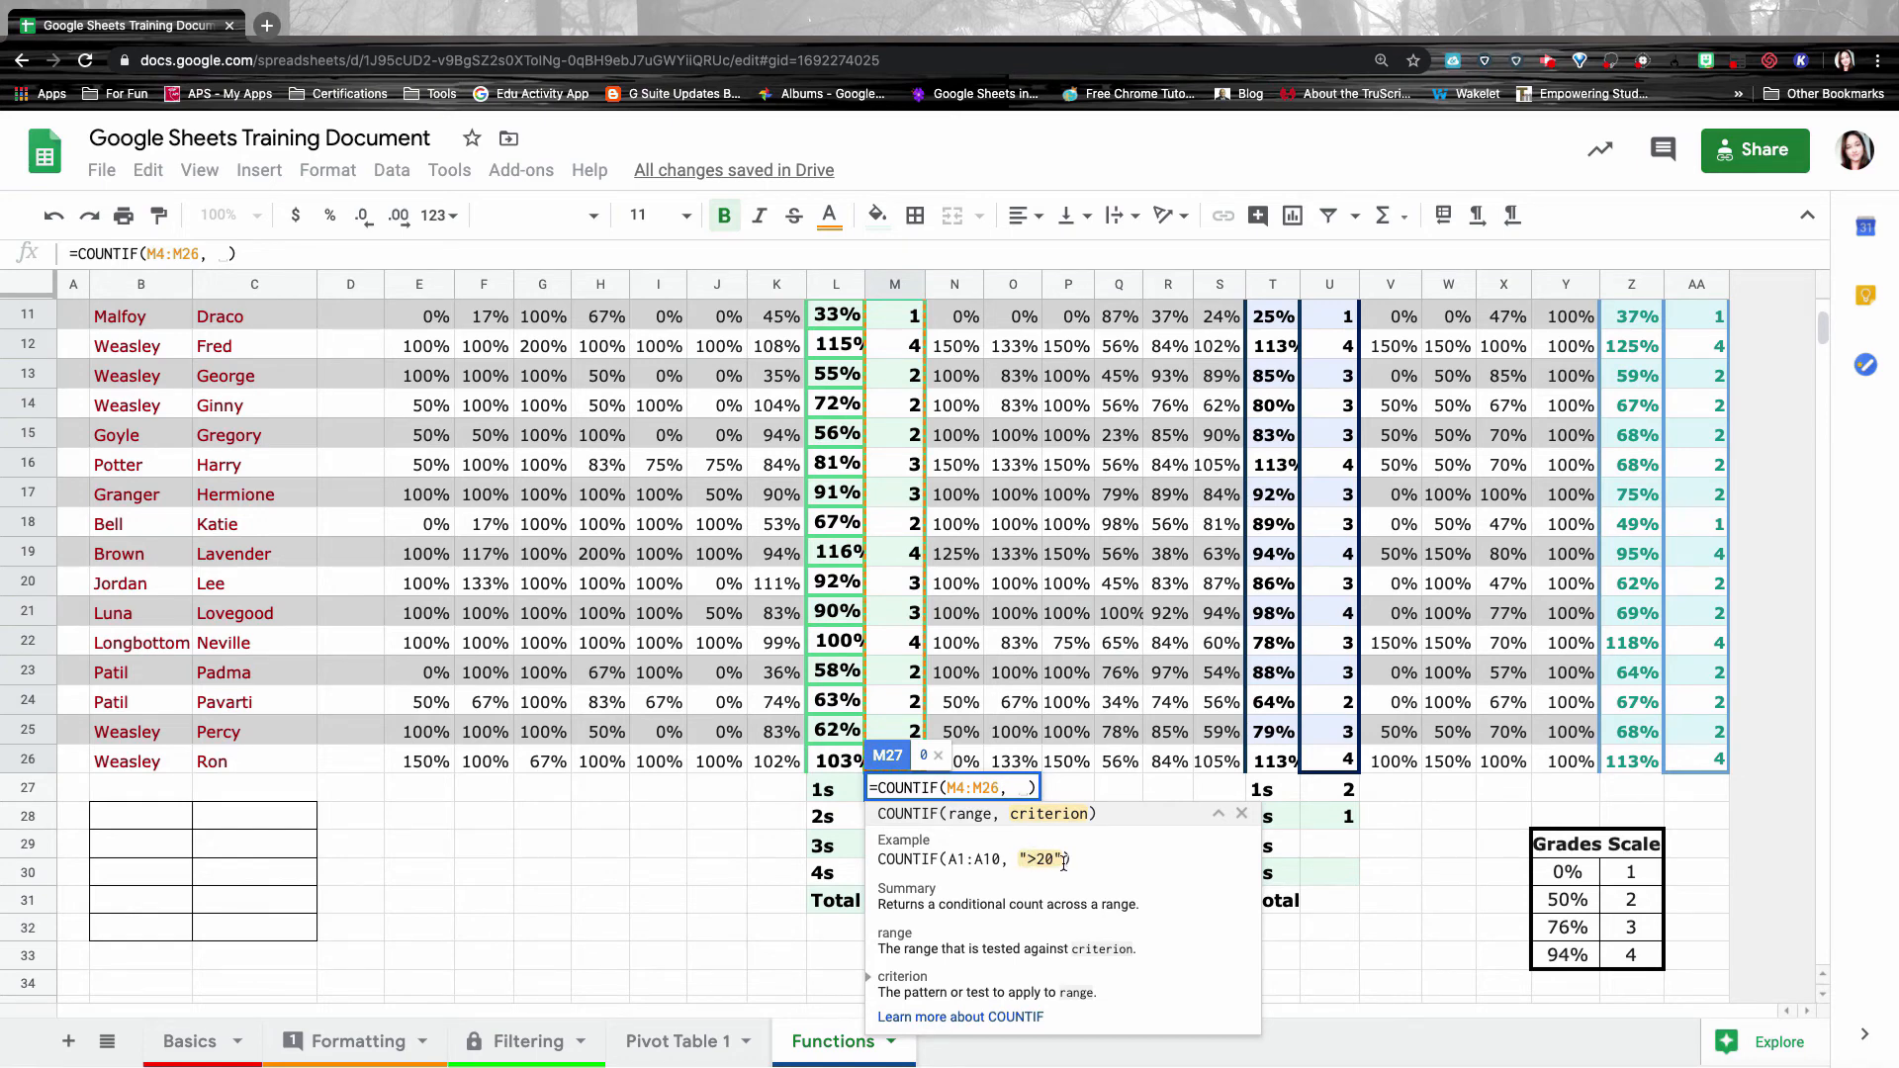
type("\"")
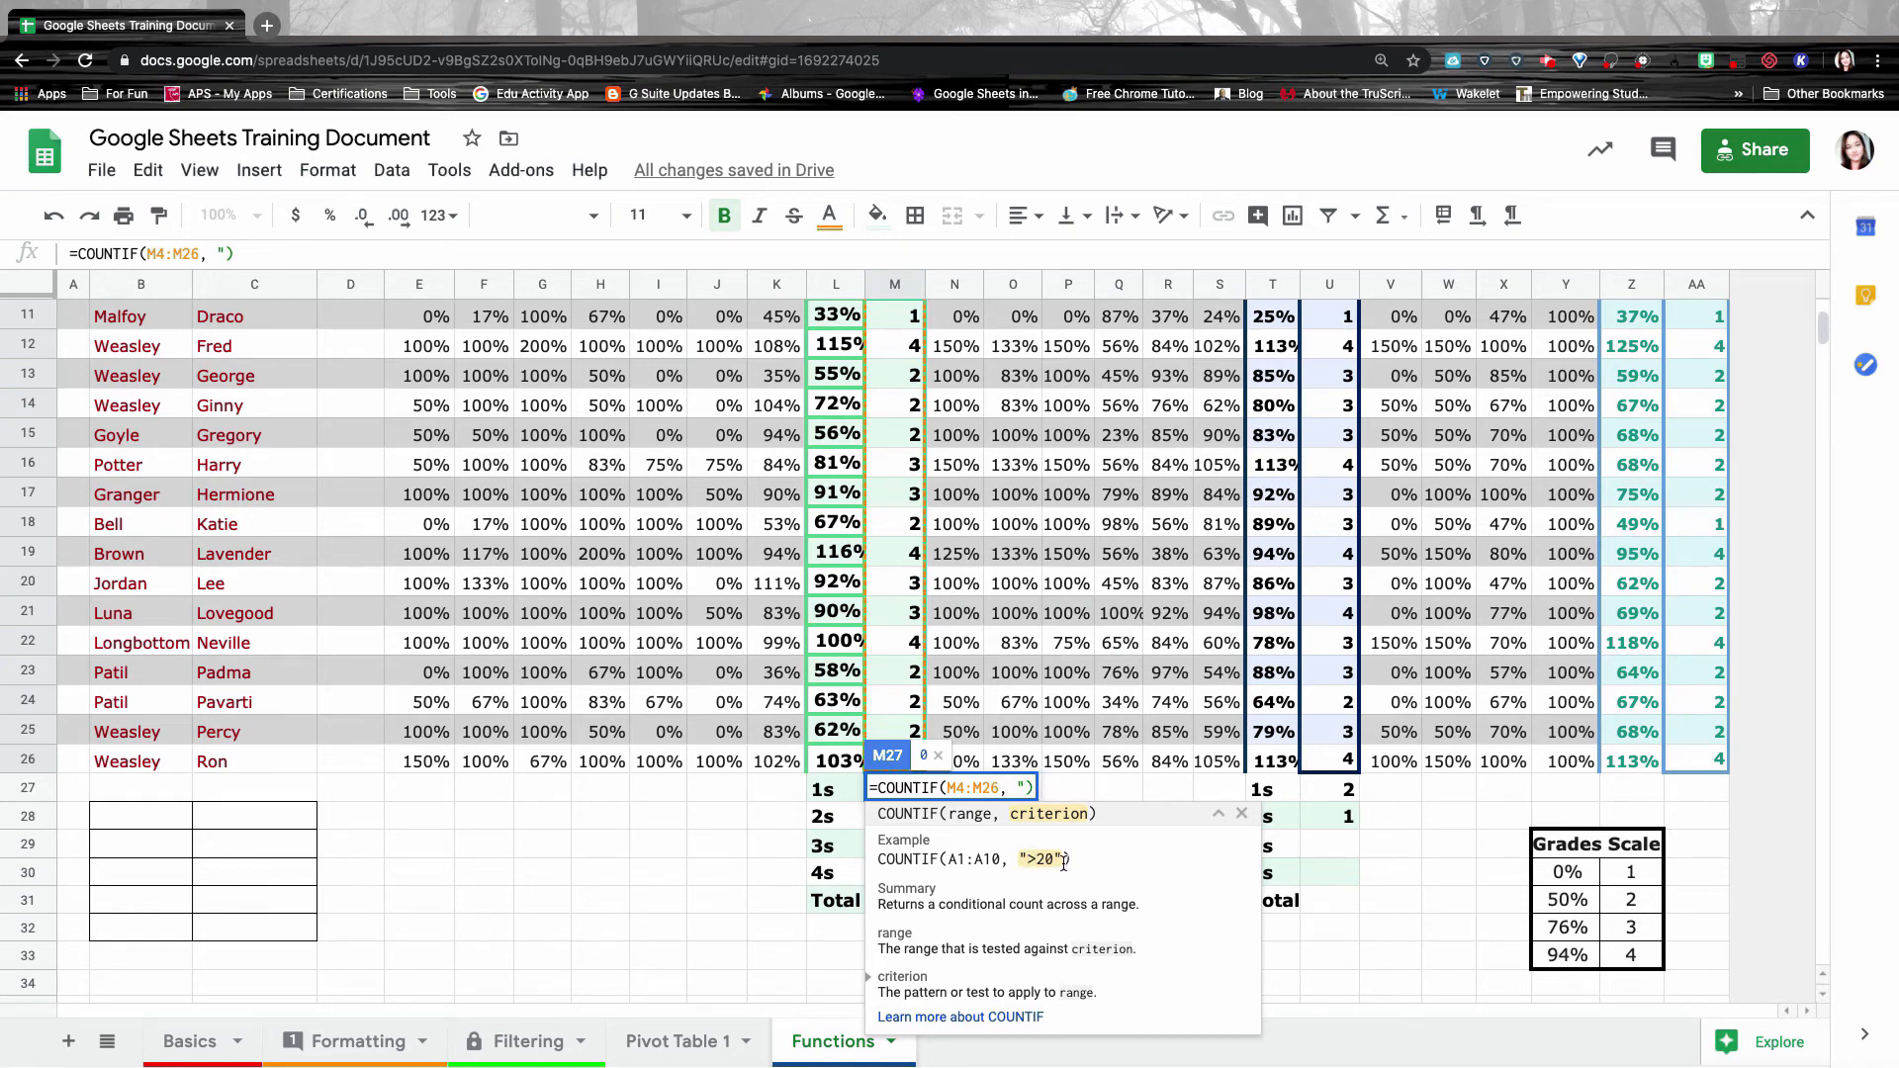
type("=1\"")
key("Return")
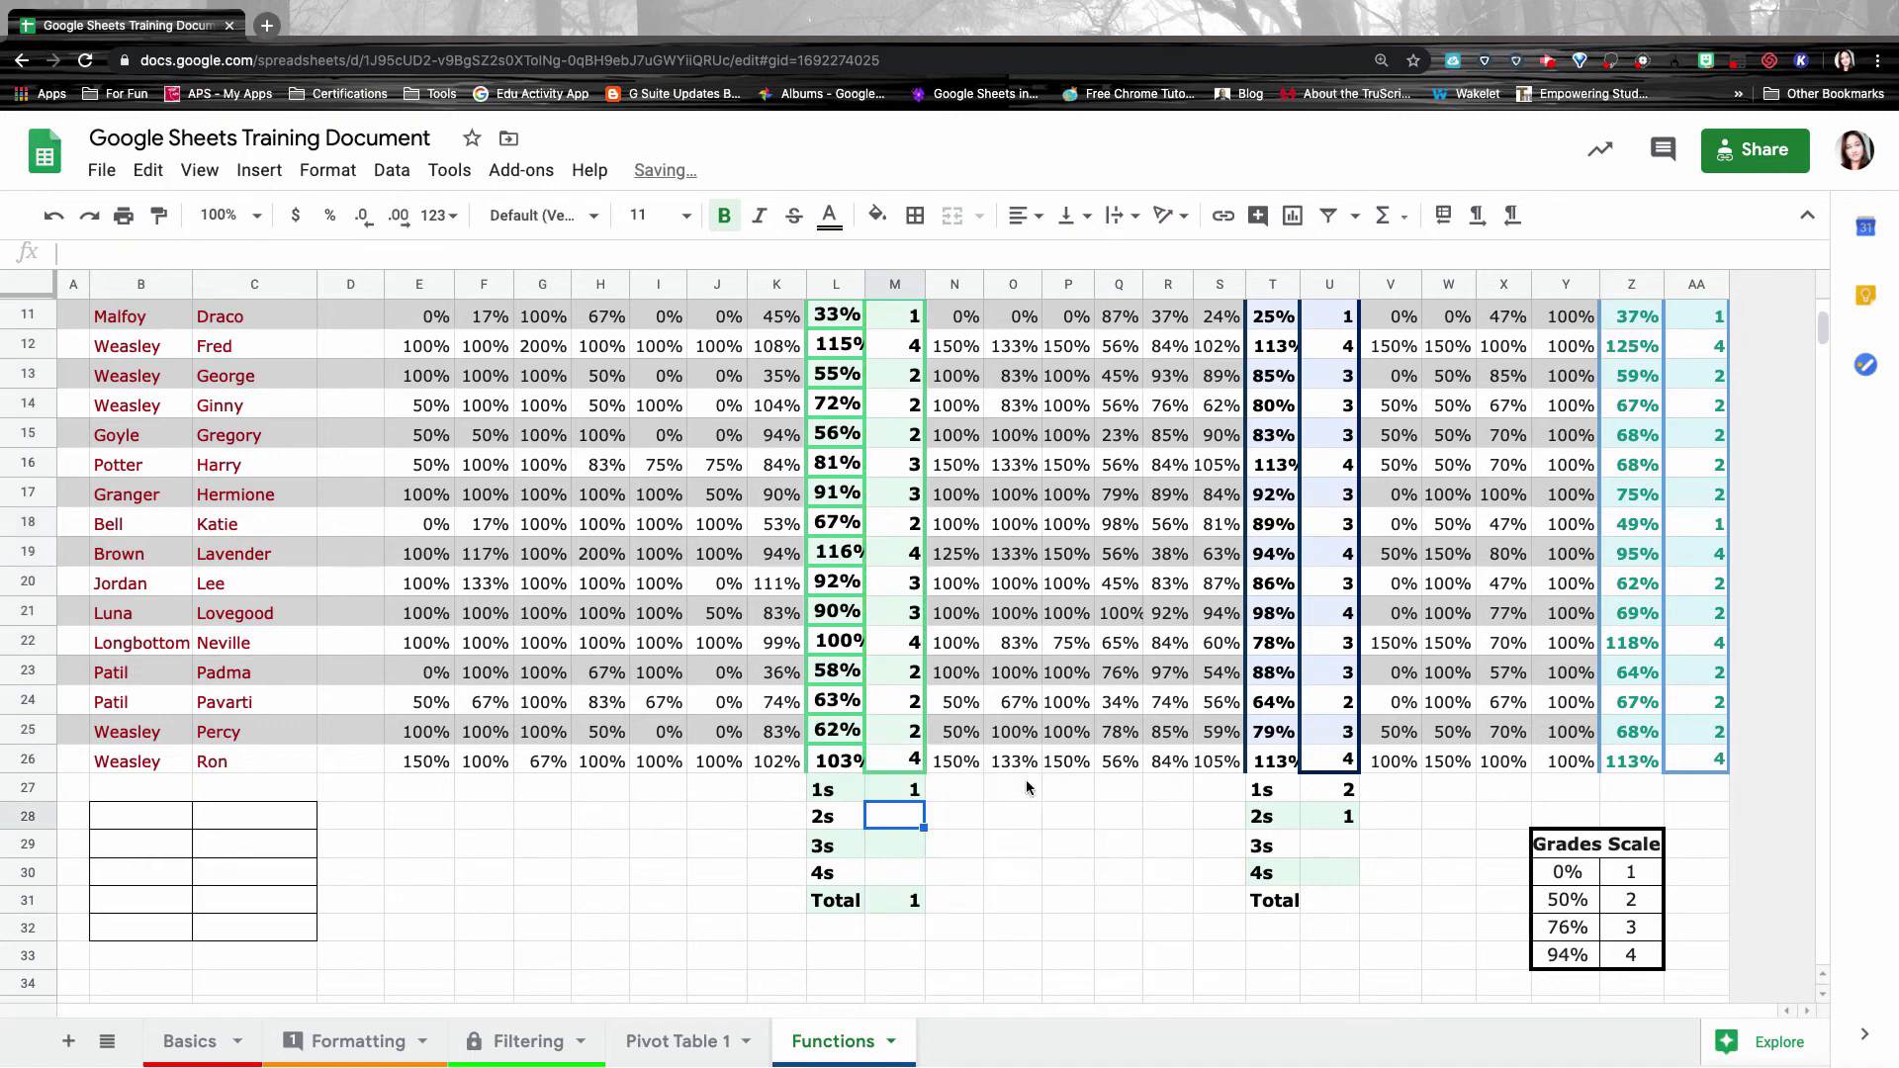
Add COUNTIF formulas over M4:M26 for the remaining counts, ending with "=4" in M30.
left_click(910, 792)
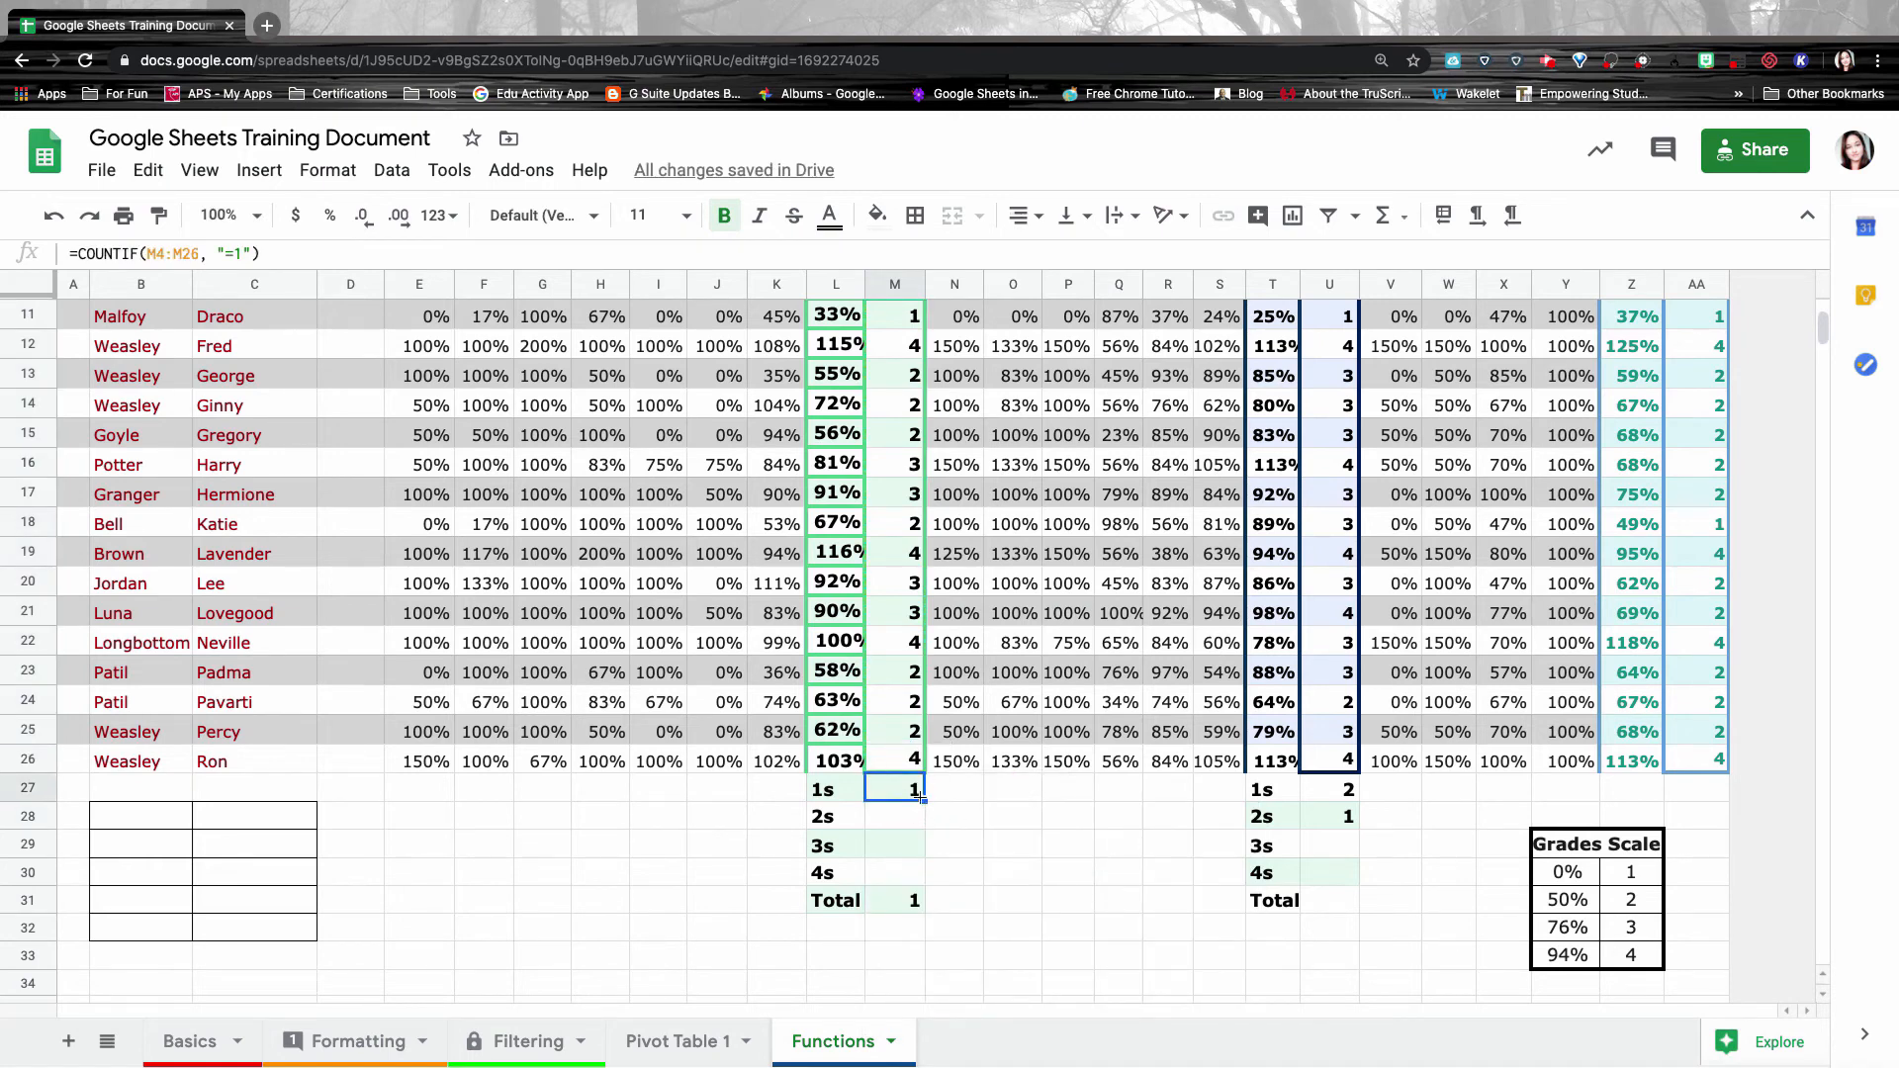
left_click(901, 827)
type("=")
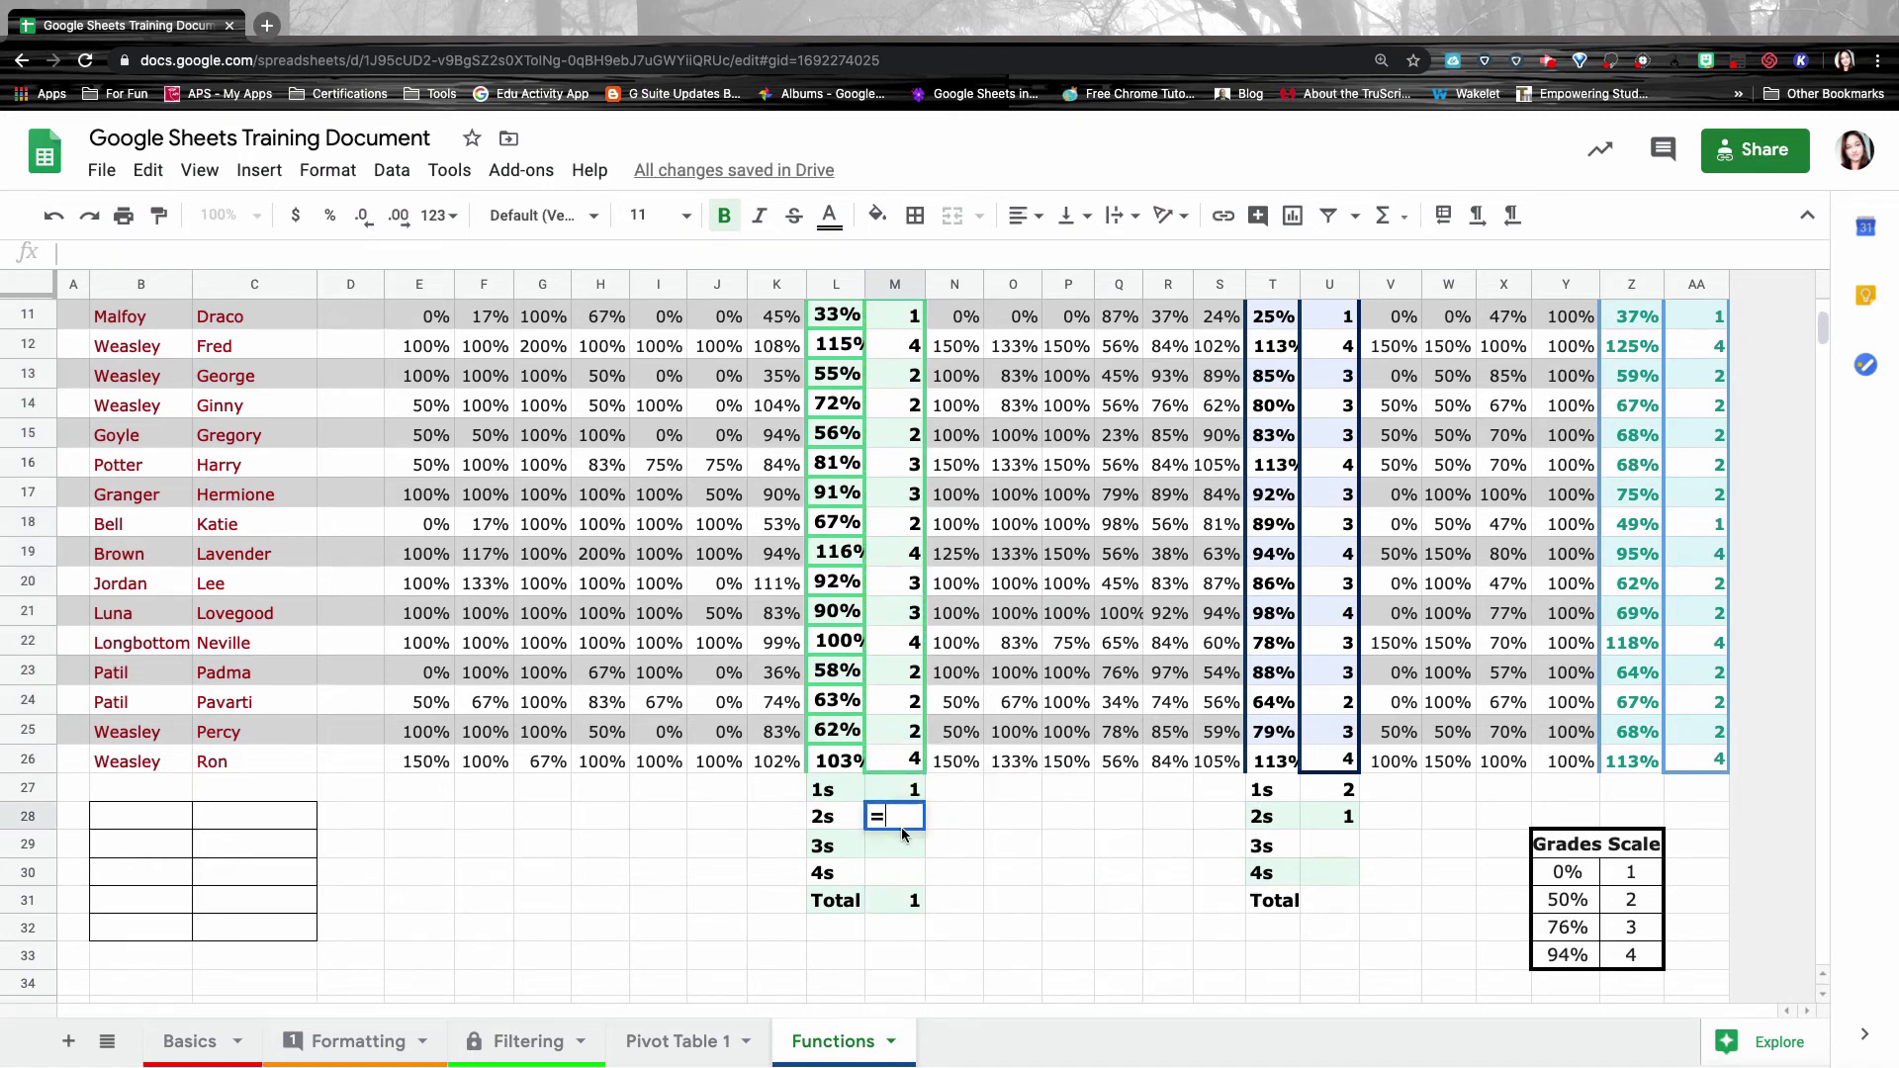
type("countif(")
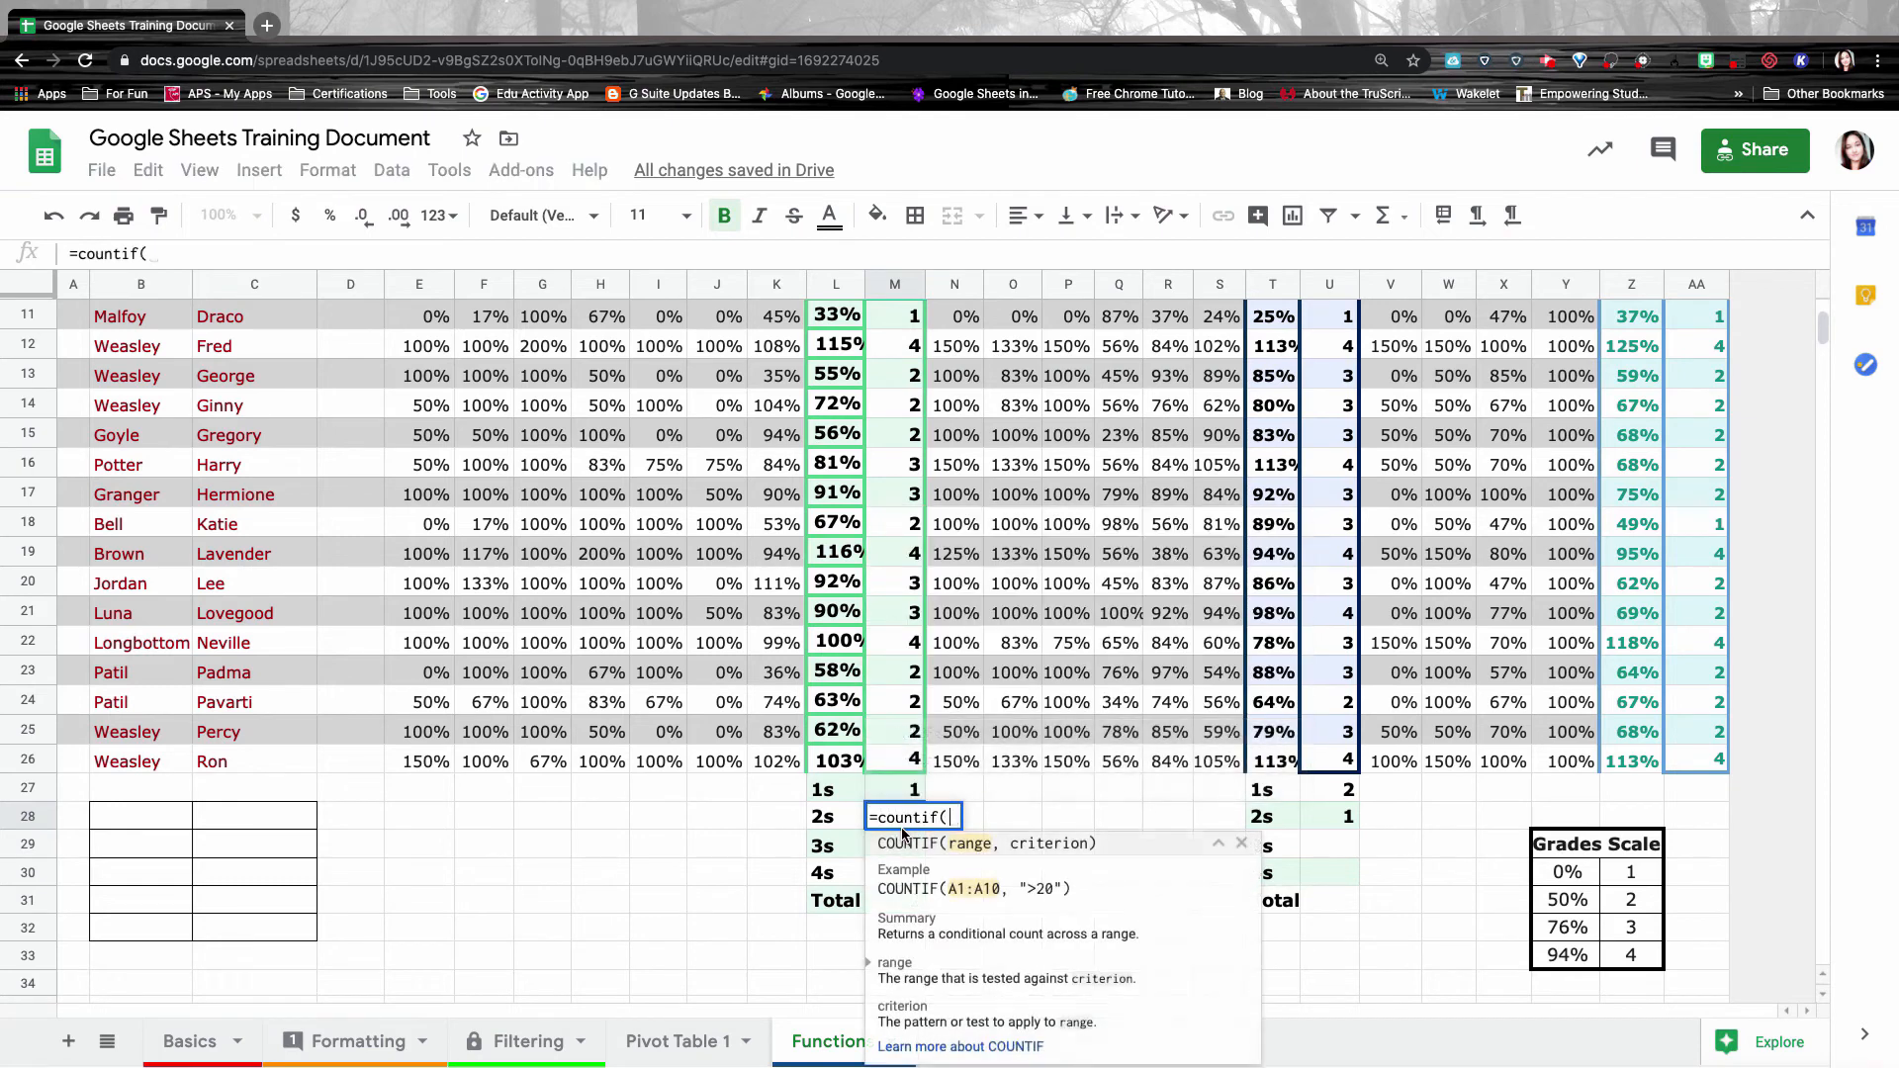
left_click(905, 762)
left_click_drag(905, 761, 893, 486)
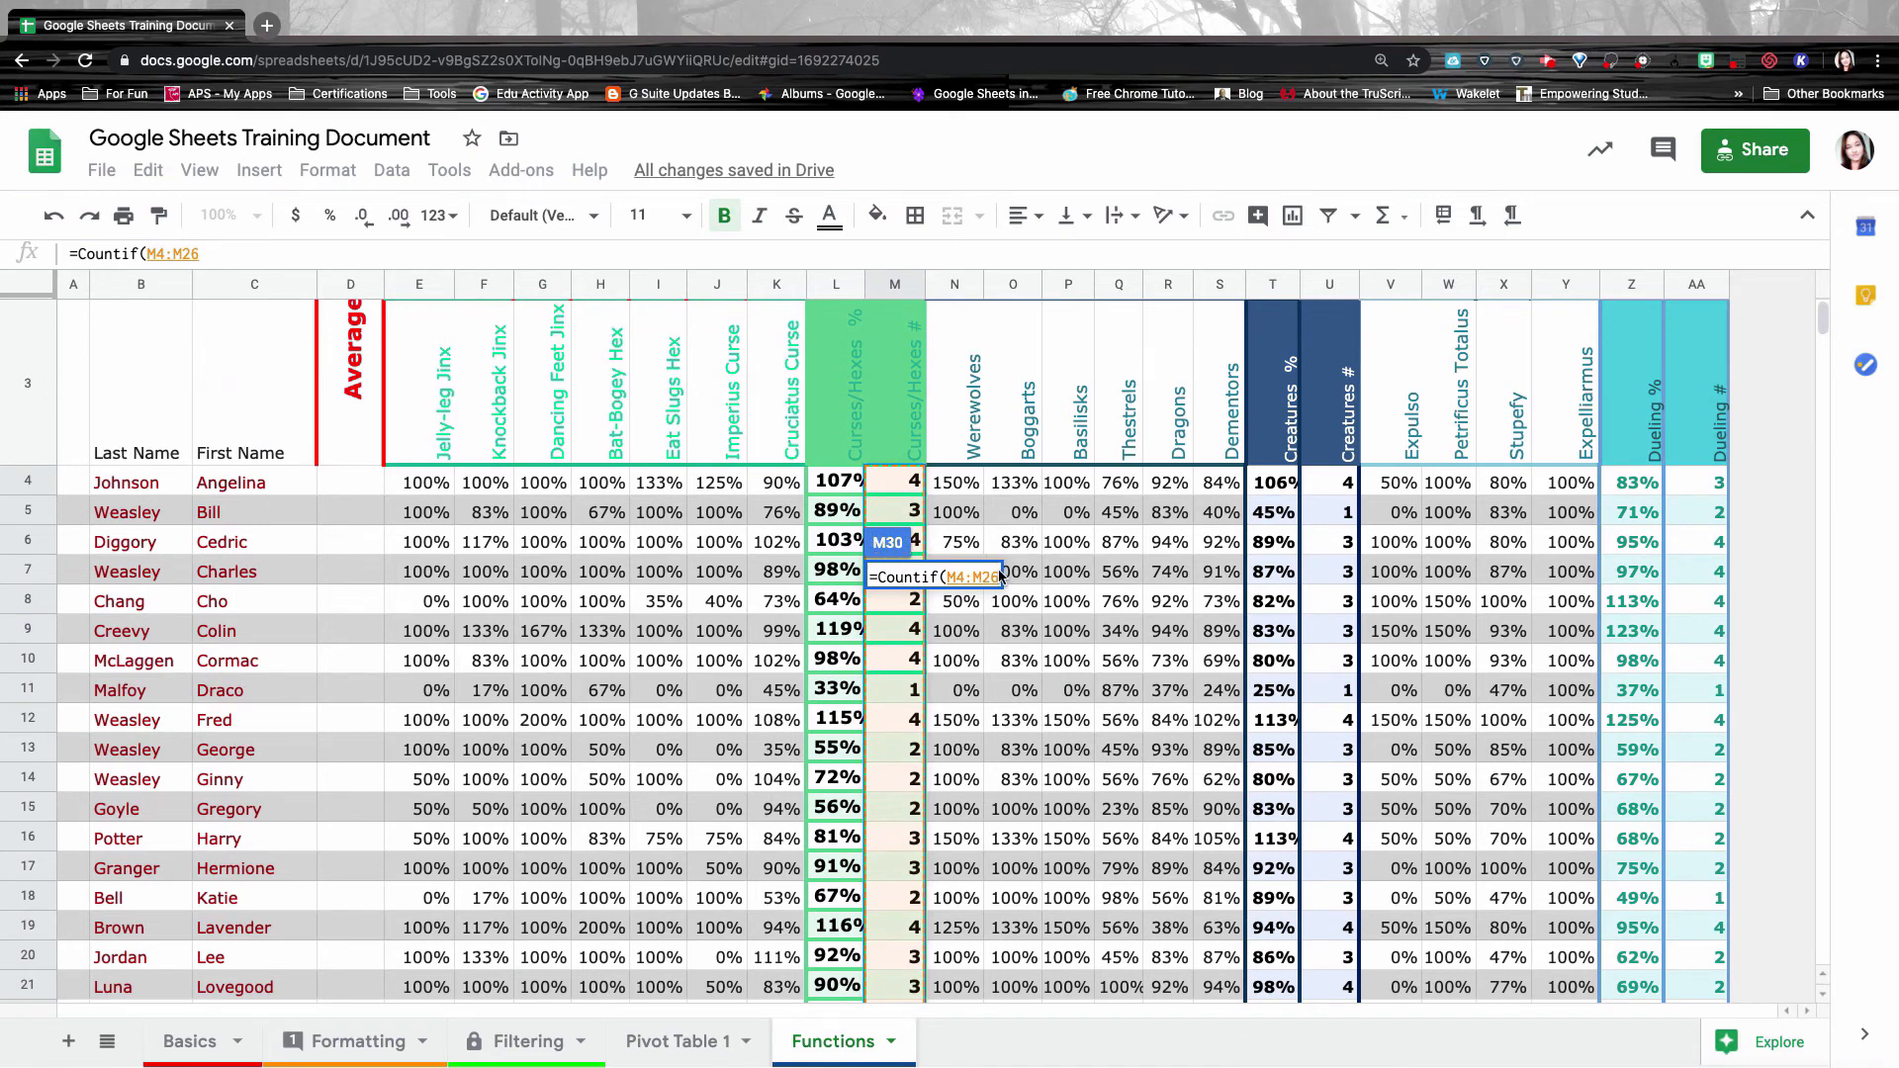
scroll(1017, 559, "down", 4)
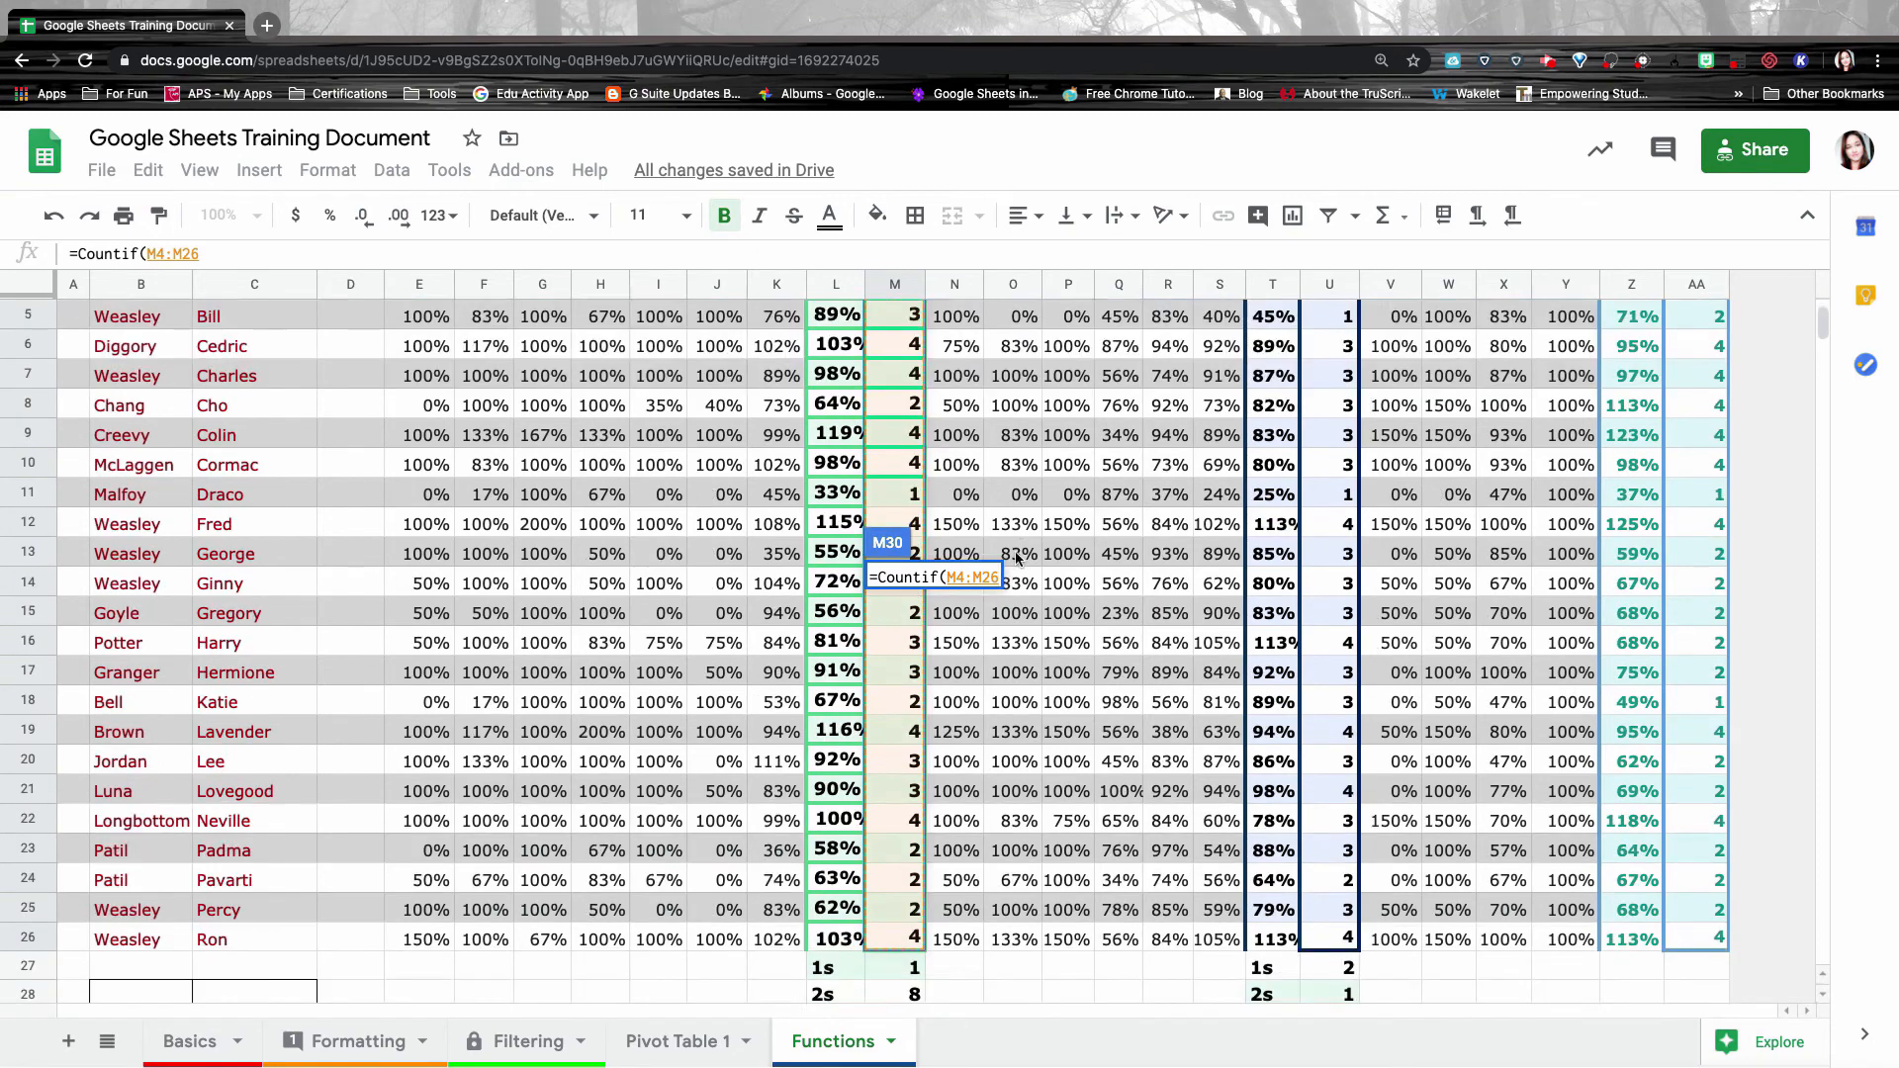
scroll(1017, 558, "down", 1)
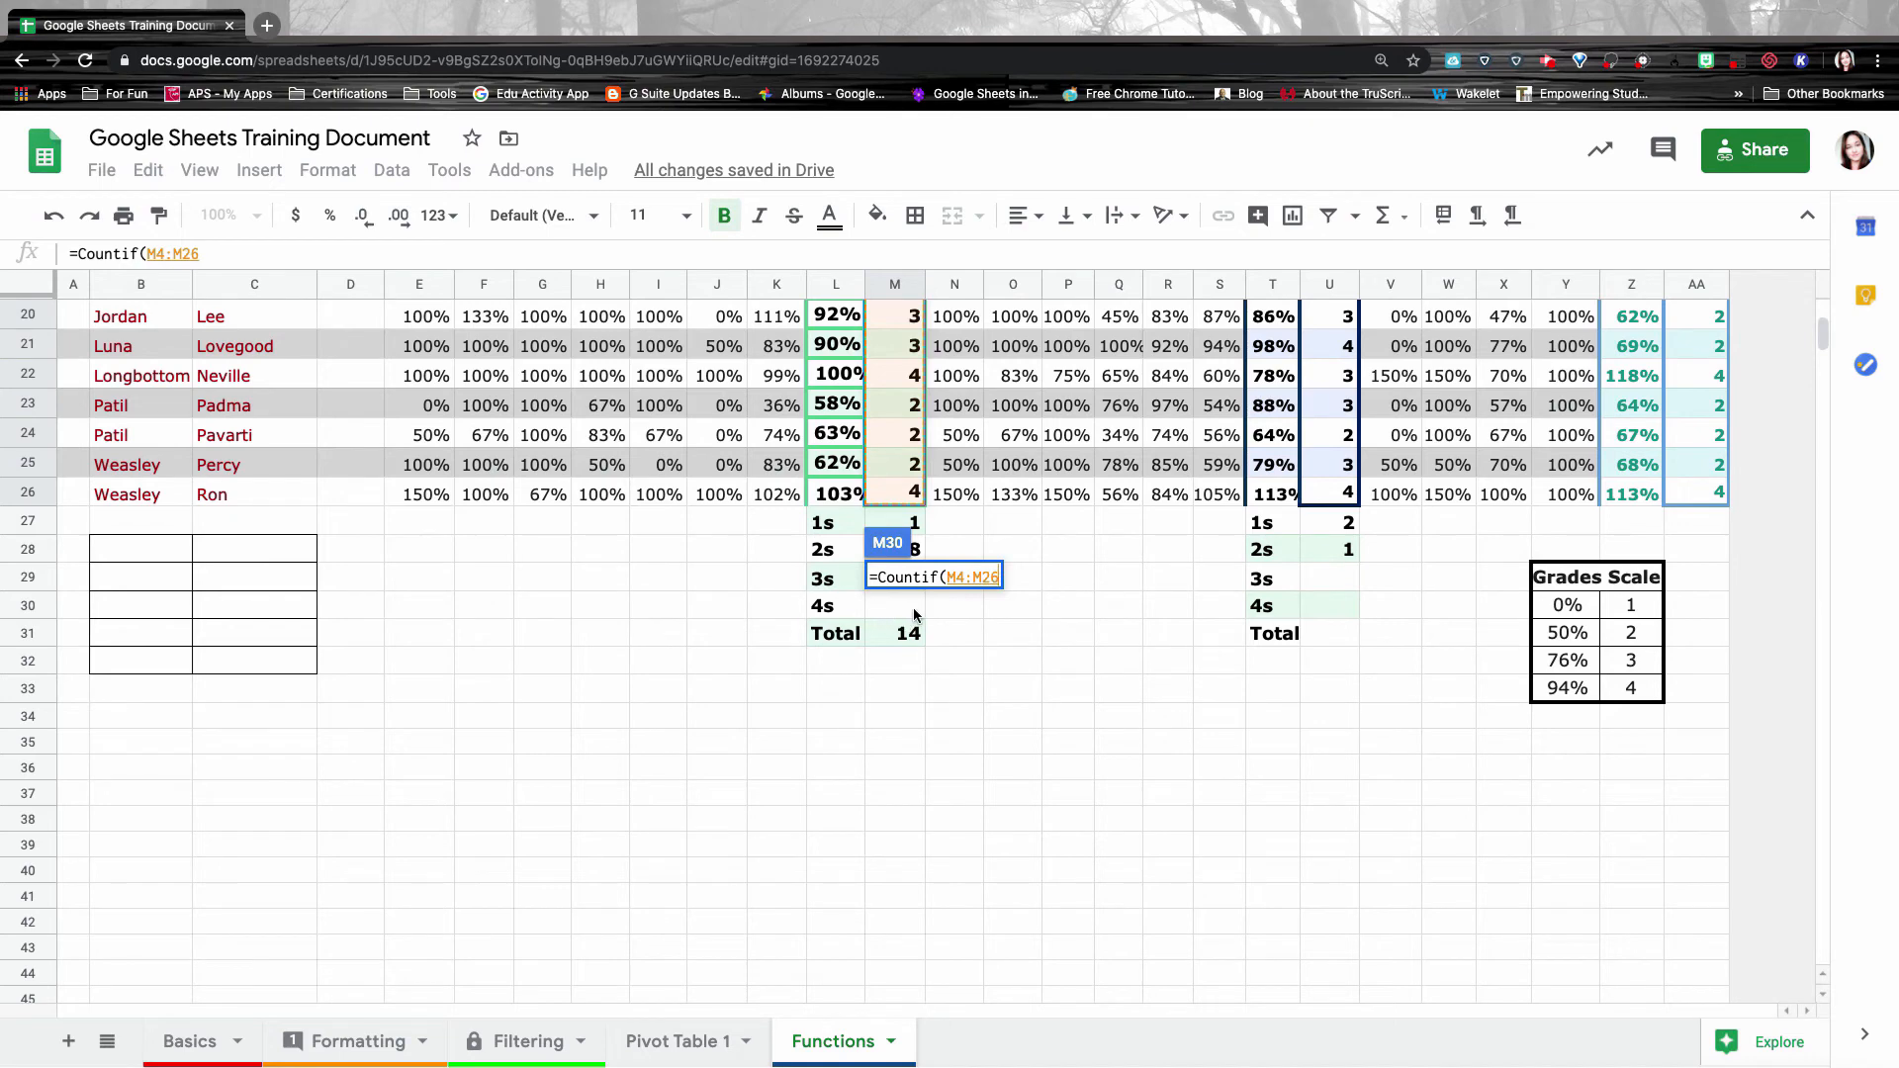
type(",\"=4\")")
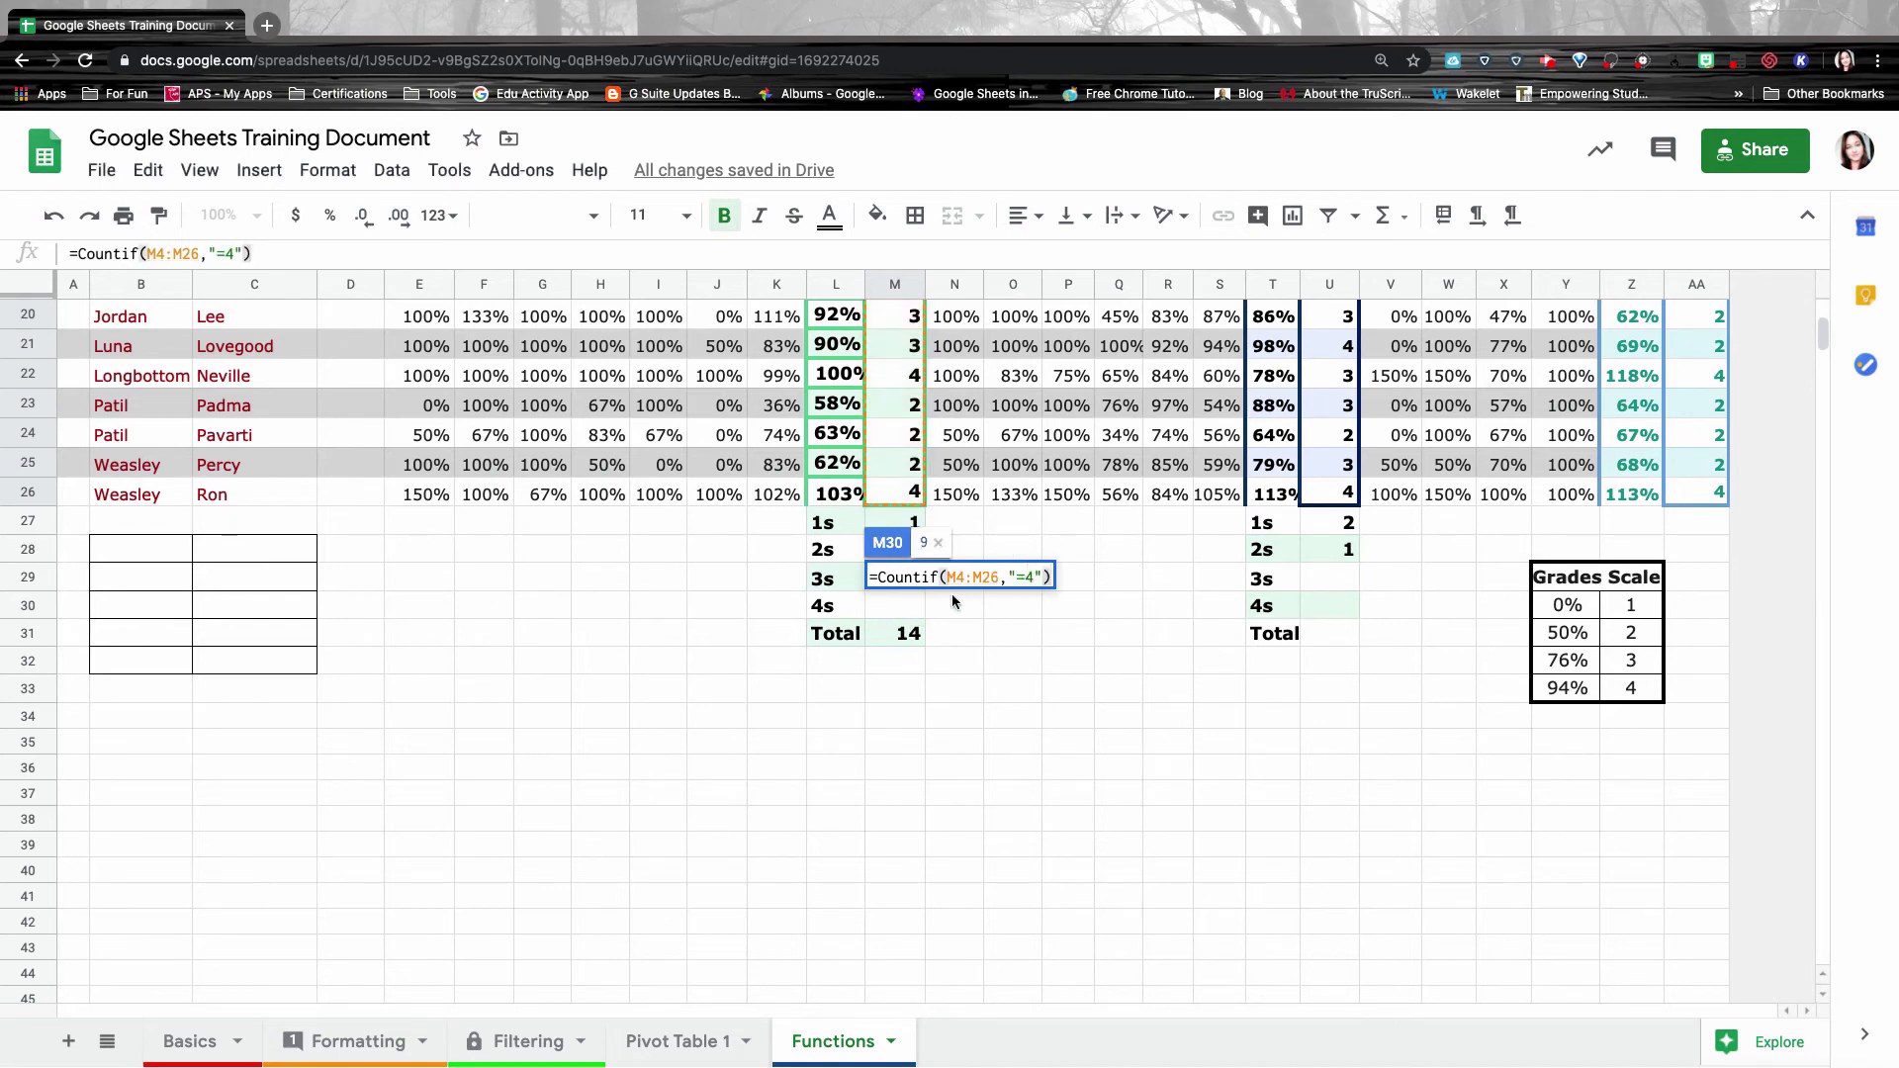
key("Return")
Check the 1, 8, 5, 9 counts and confirm the =SUM(M27:M30) Total of 23 in M31.
left_click(910, 524)
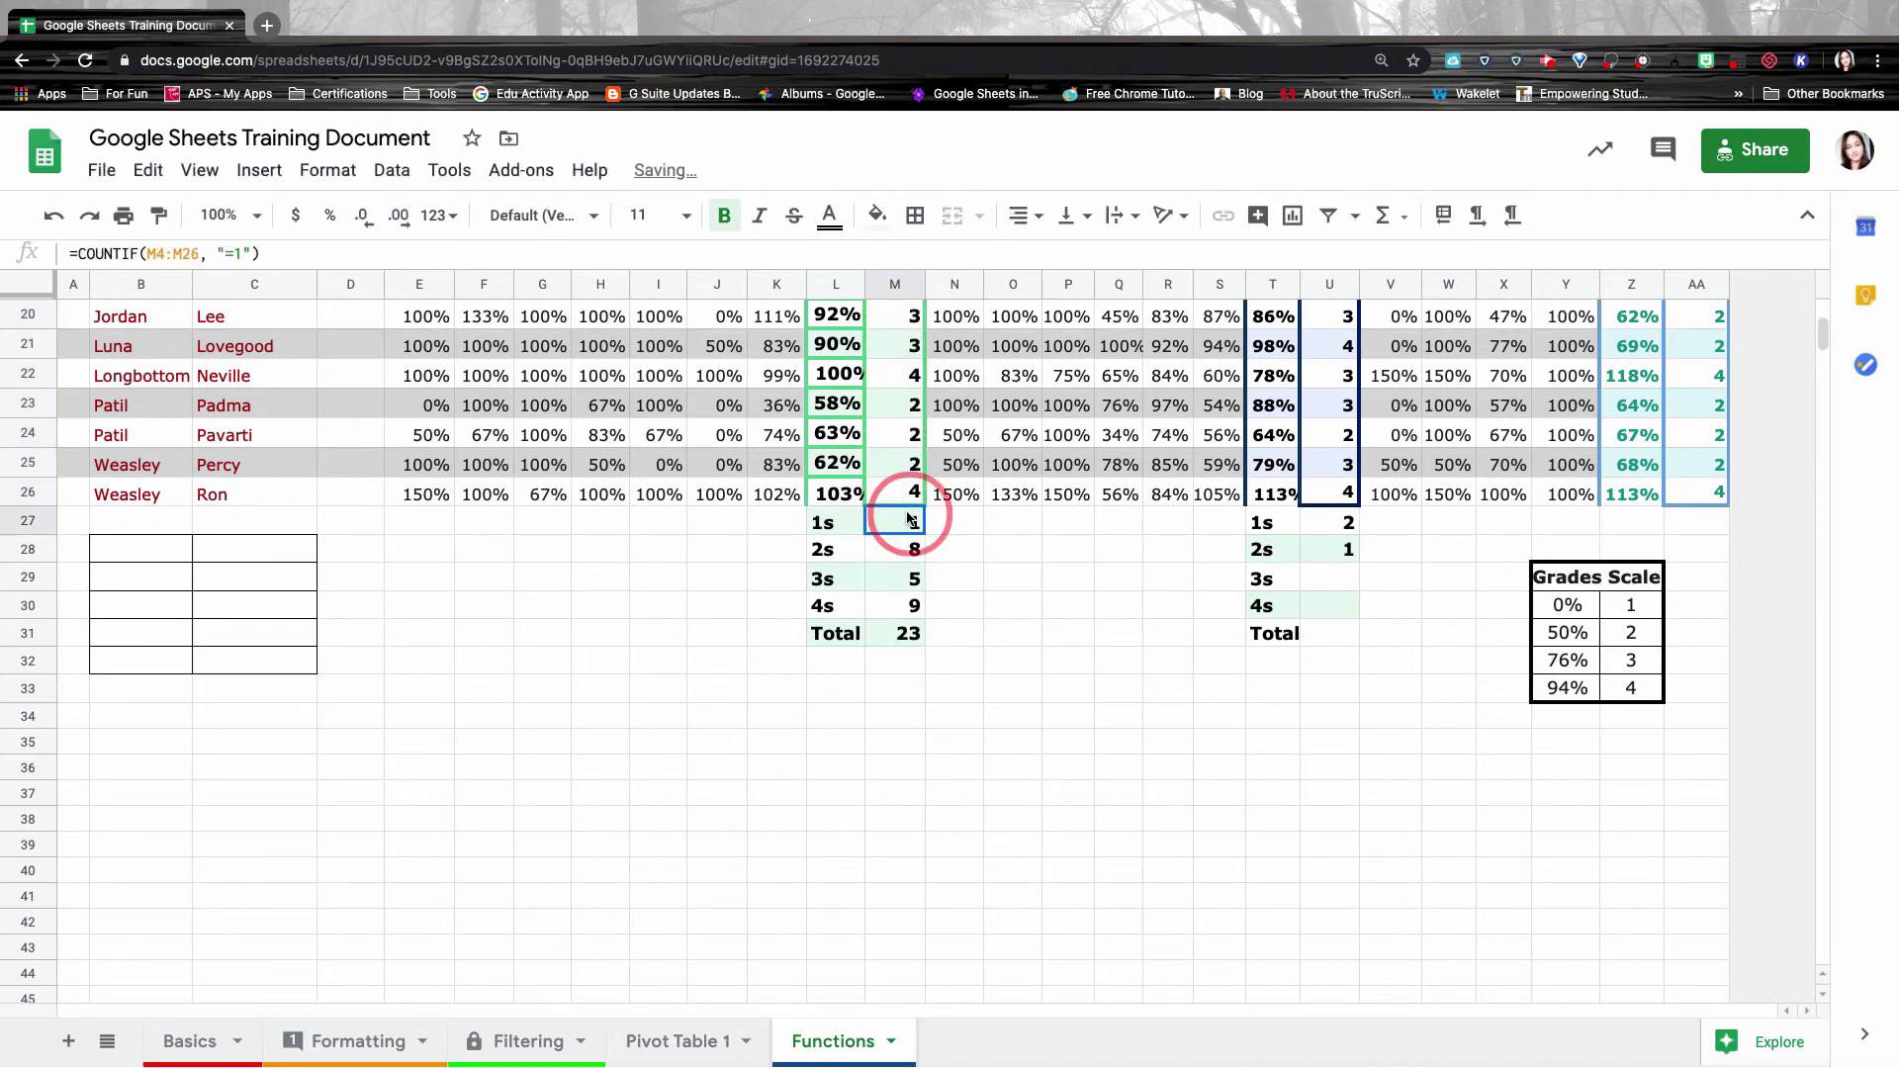
left_click_drag(910, 527, 918, 607)
double_click(907, 634)
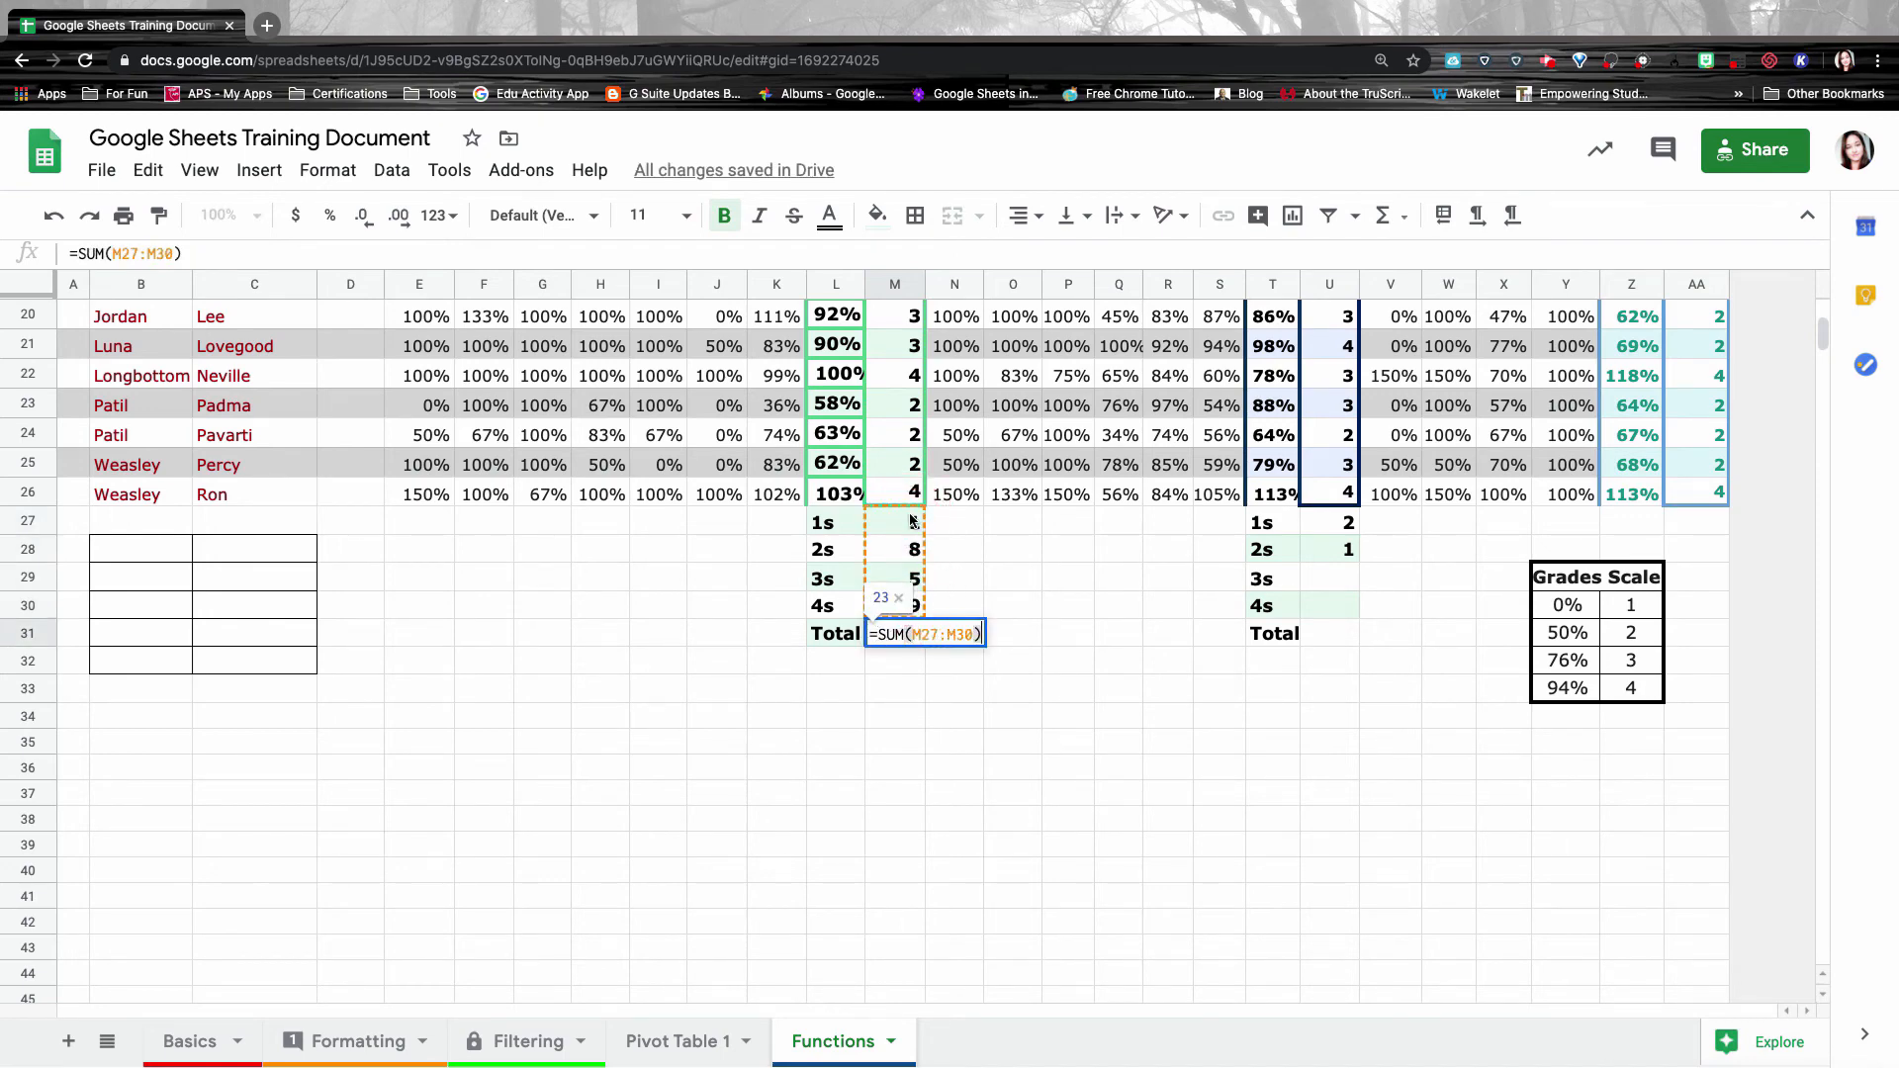
left_click(935, 633)
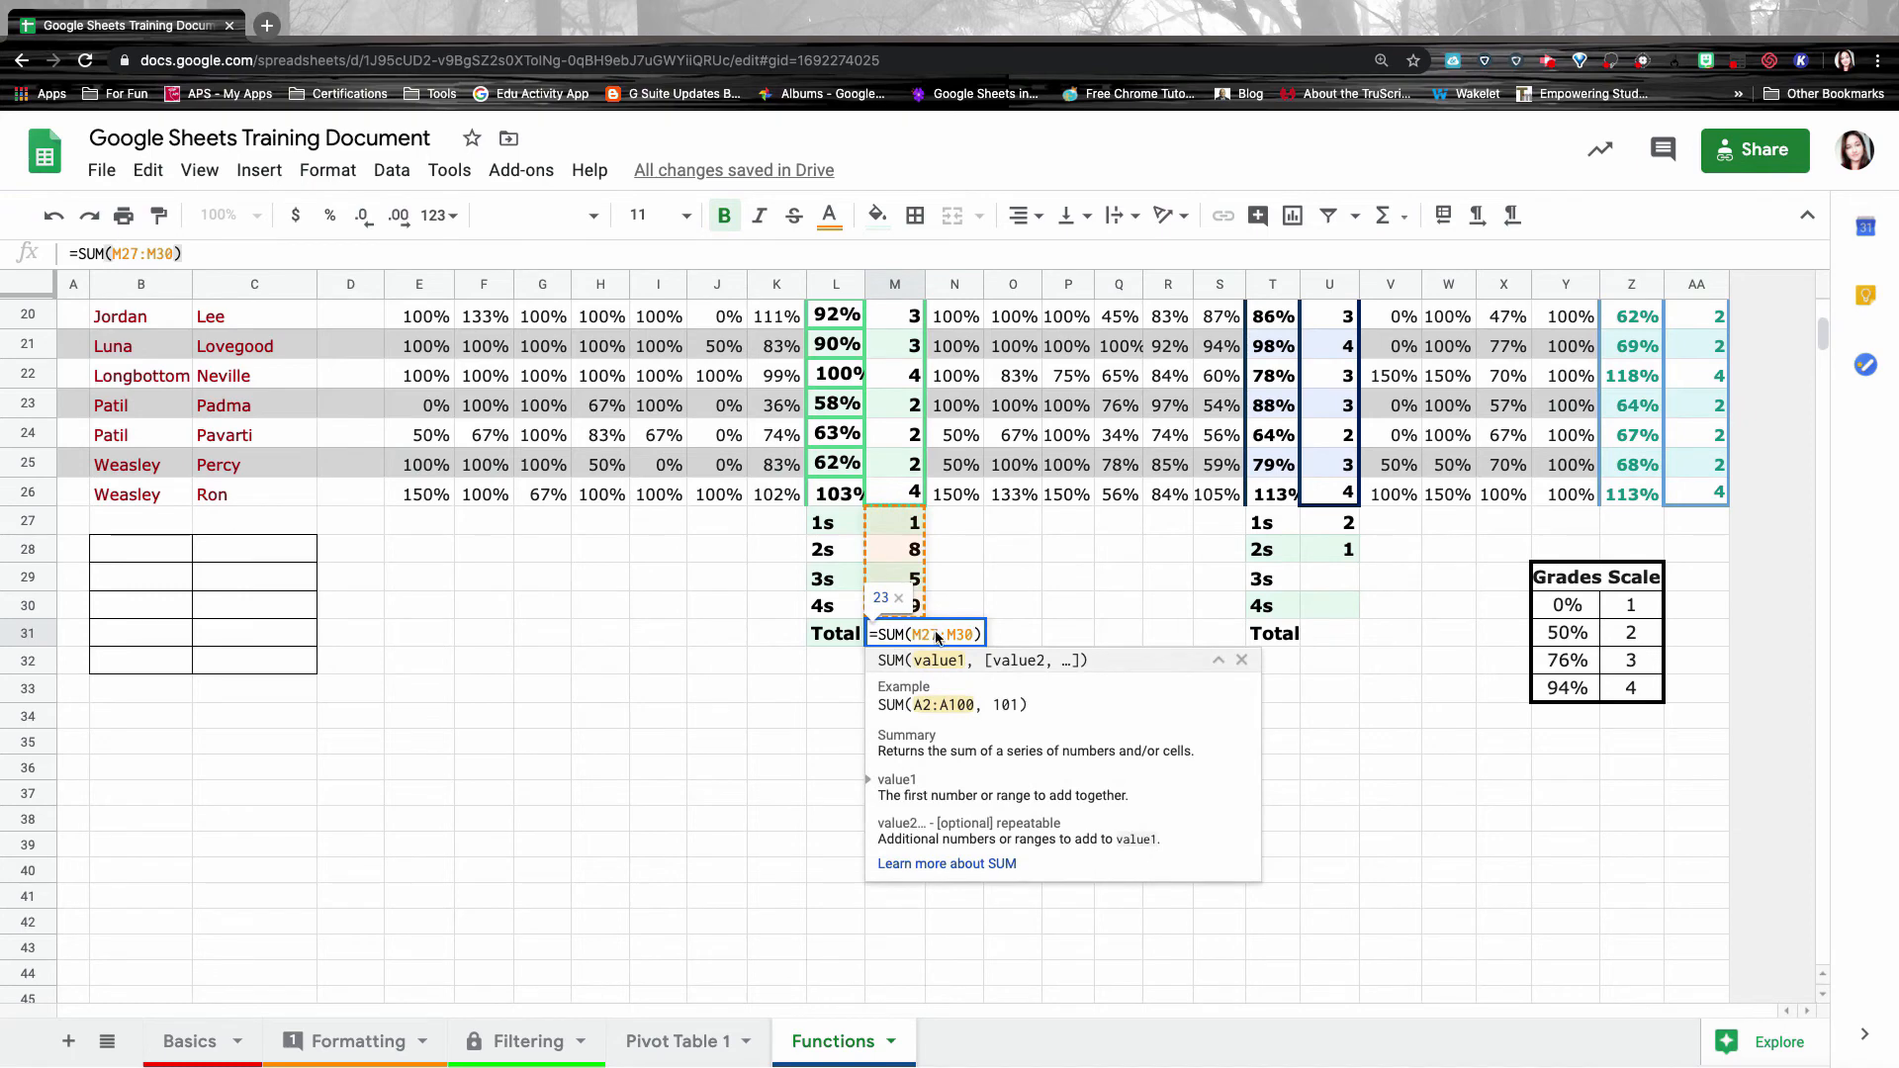
key("Return")
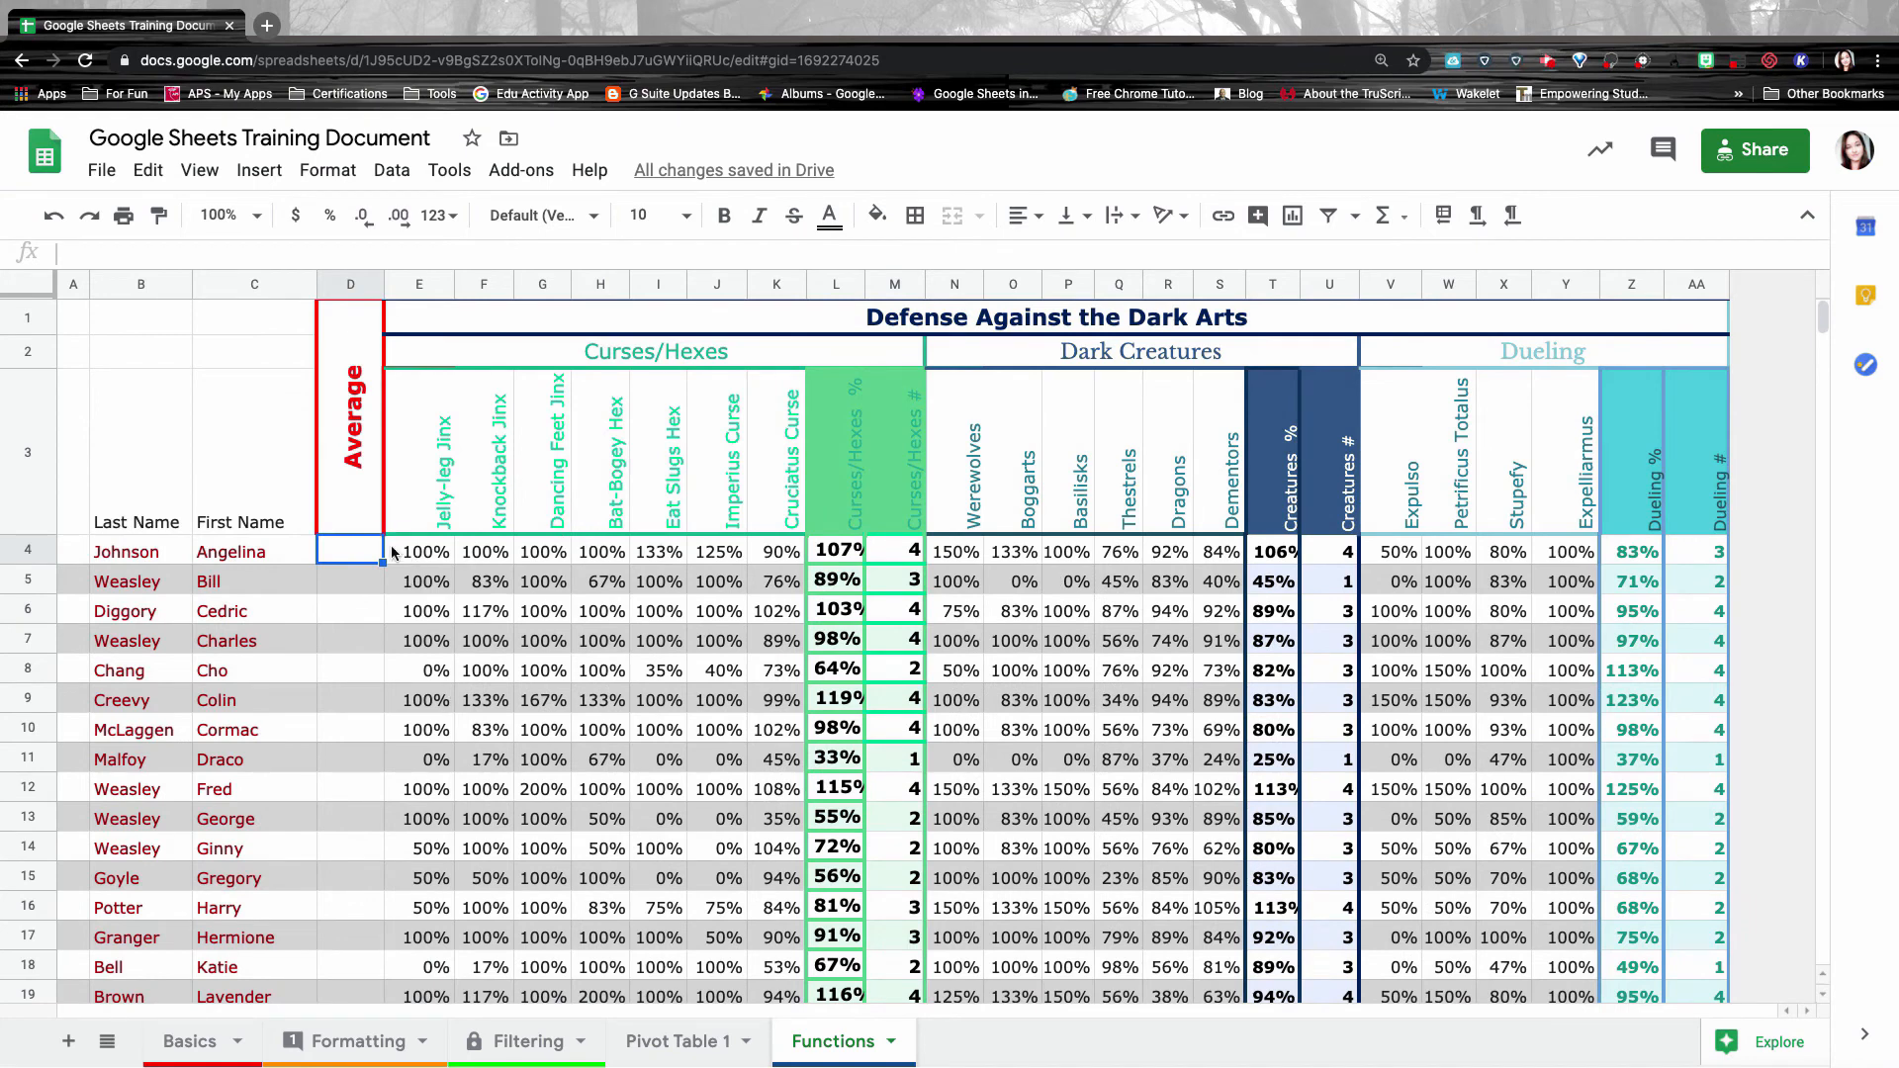
Enter =average(L4,T4,Z4) in D4 (98%) and fill it down for every student.
double_click(354, 541)
type("=a")
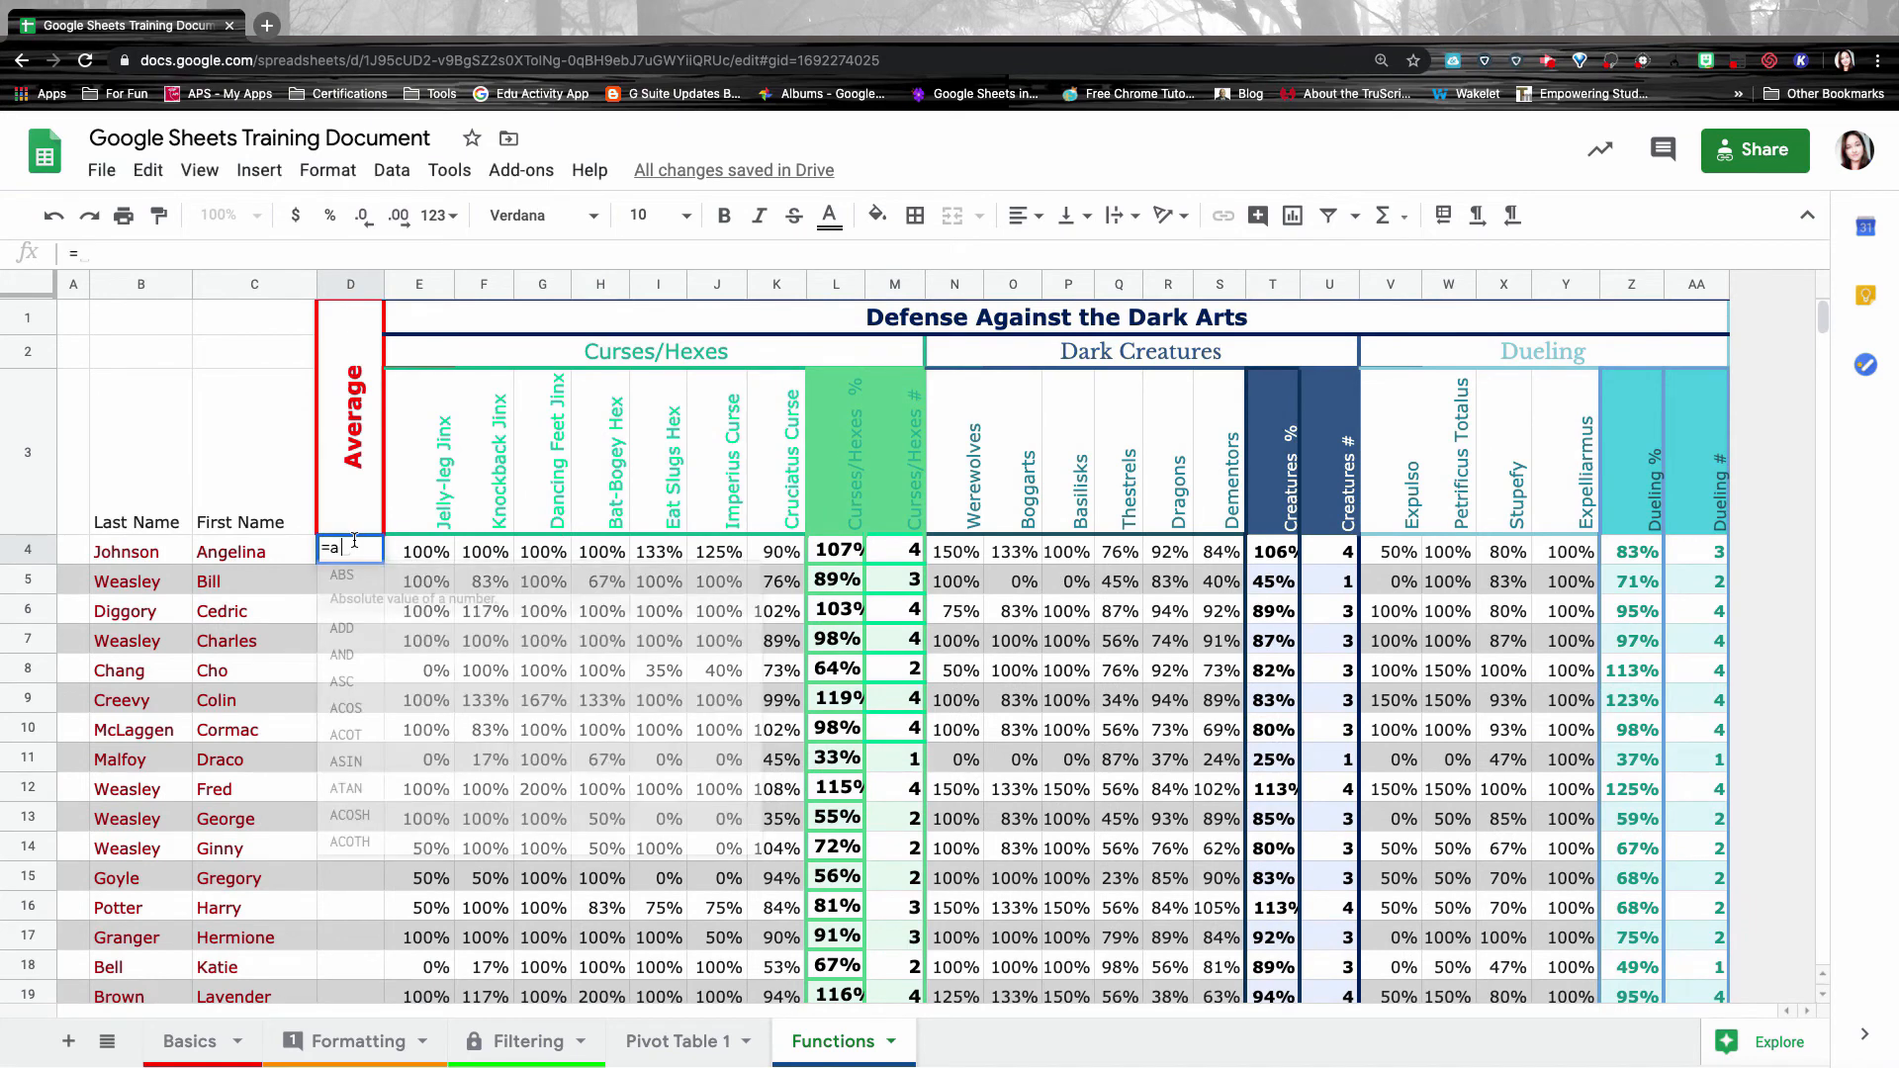
type("verage(")
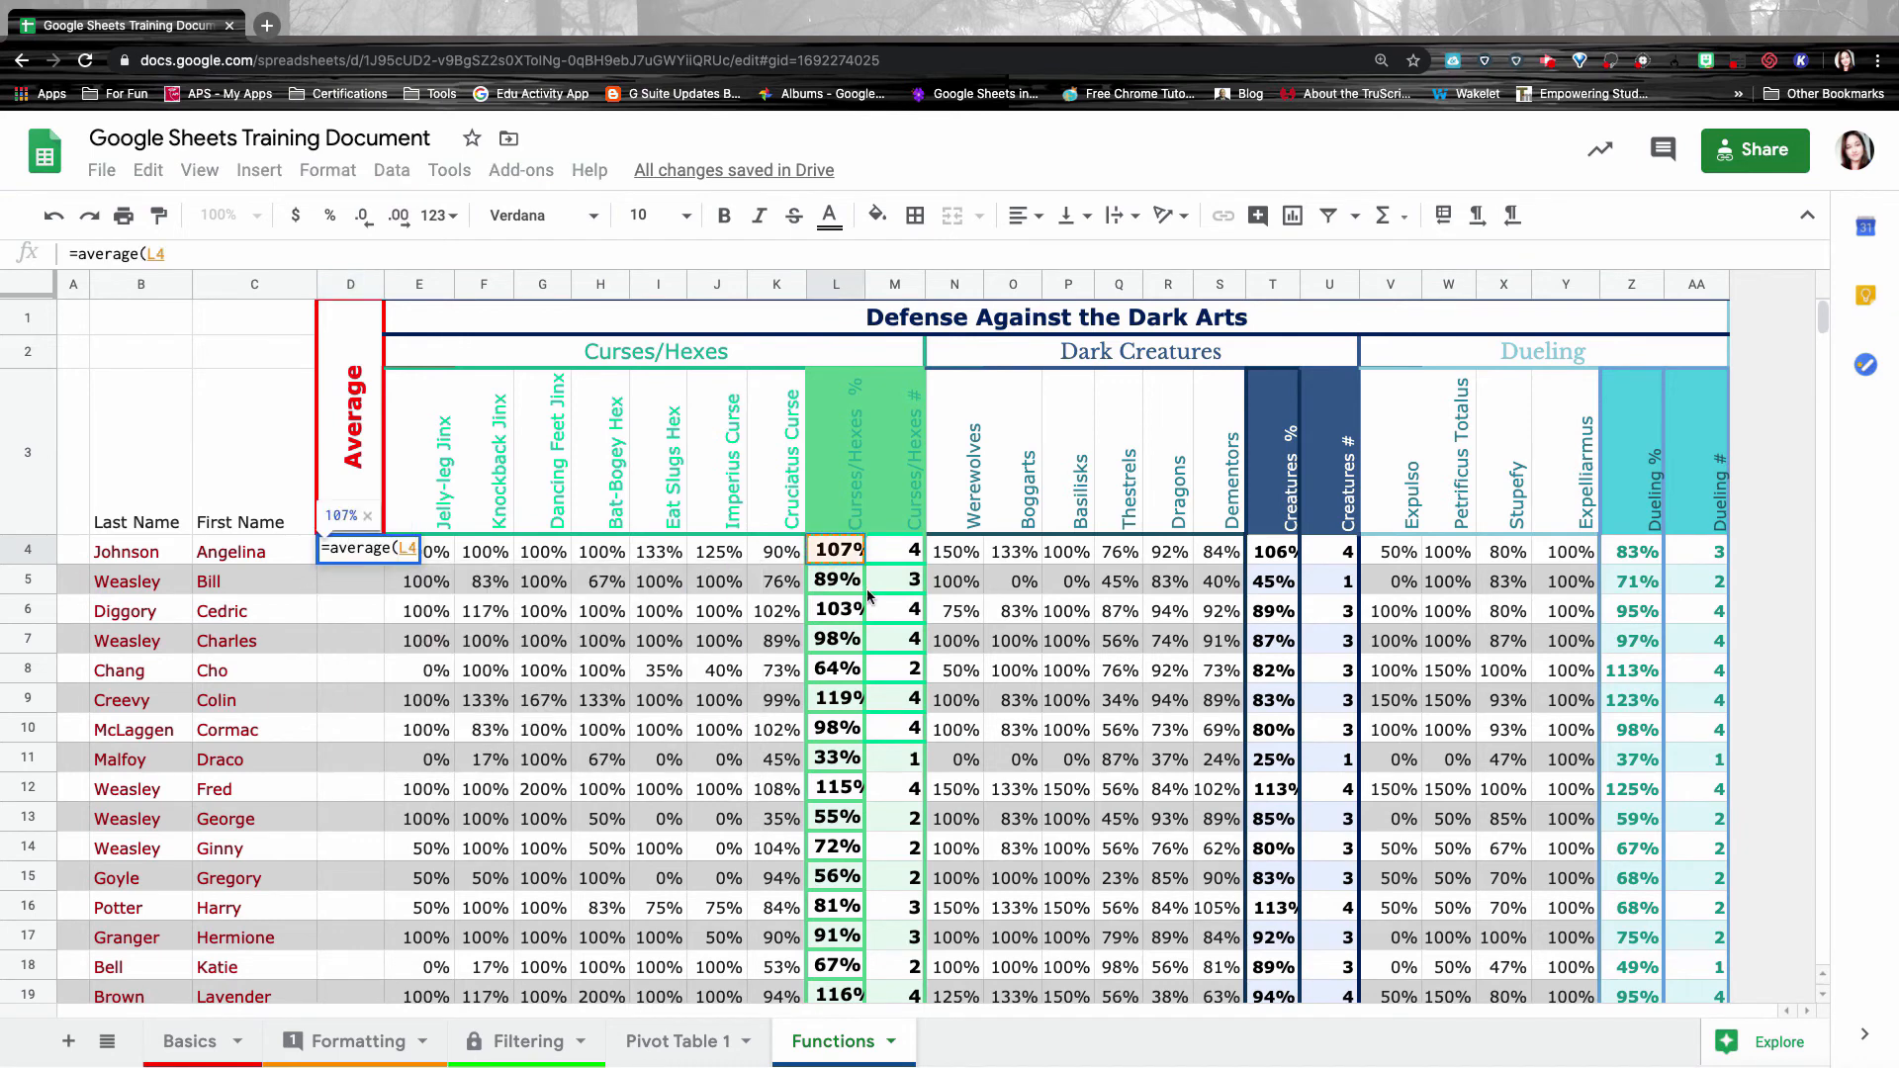
left_click(859, 566)
type(",")
left_click(1275, 554)
type(",")
left_click(1630, 556)
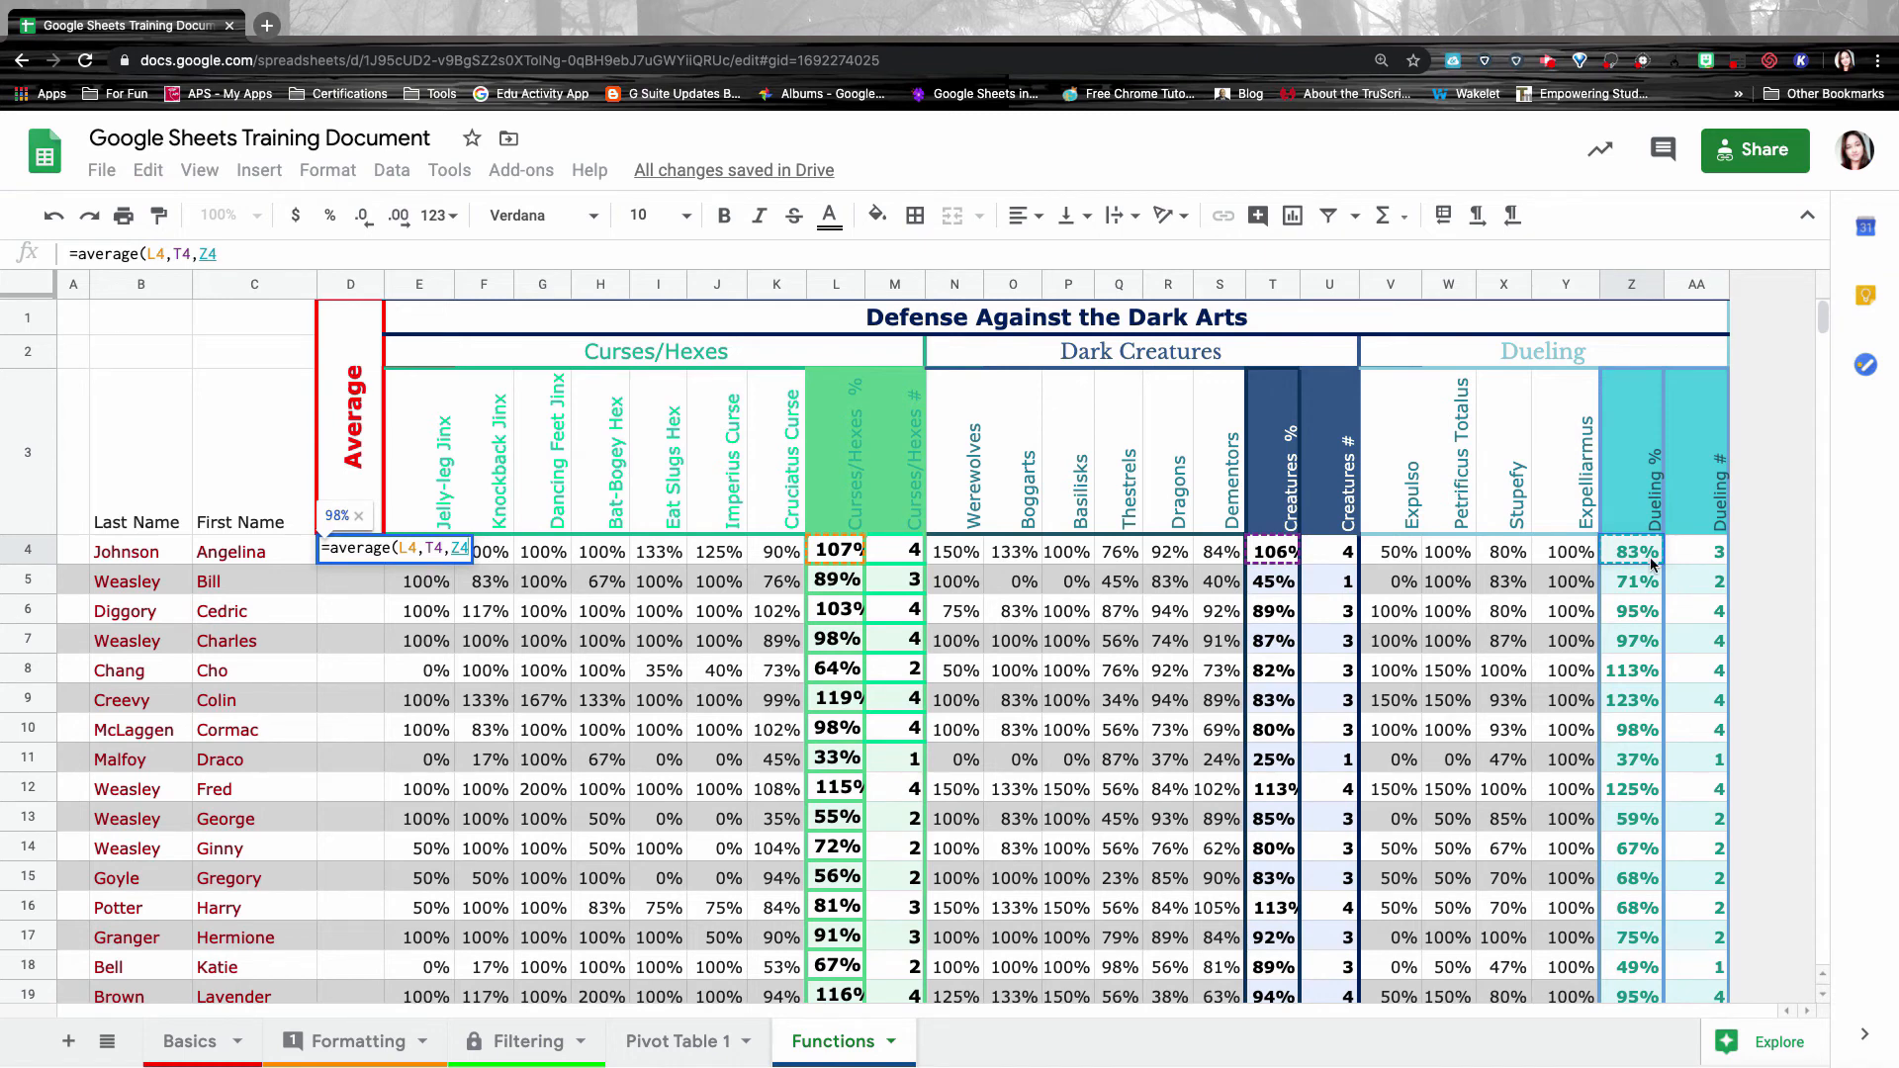
type(")")
key("Return")
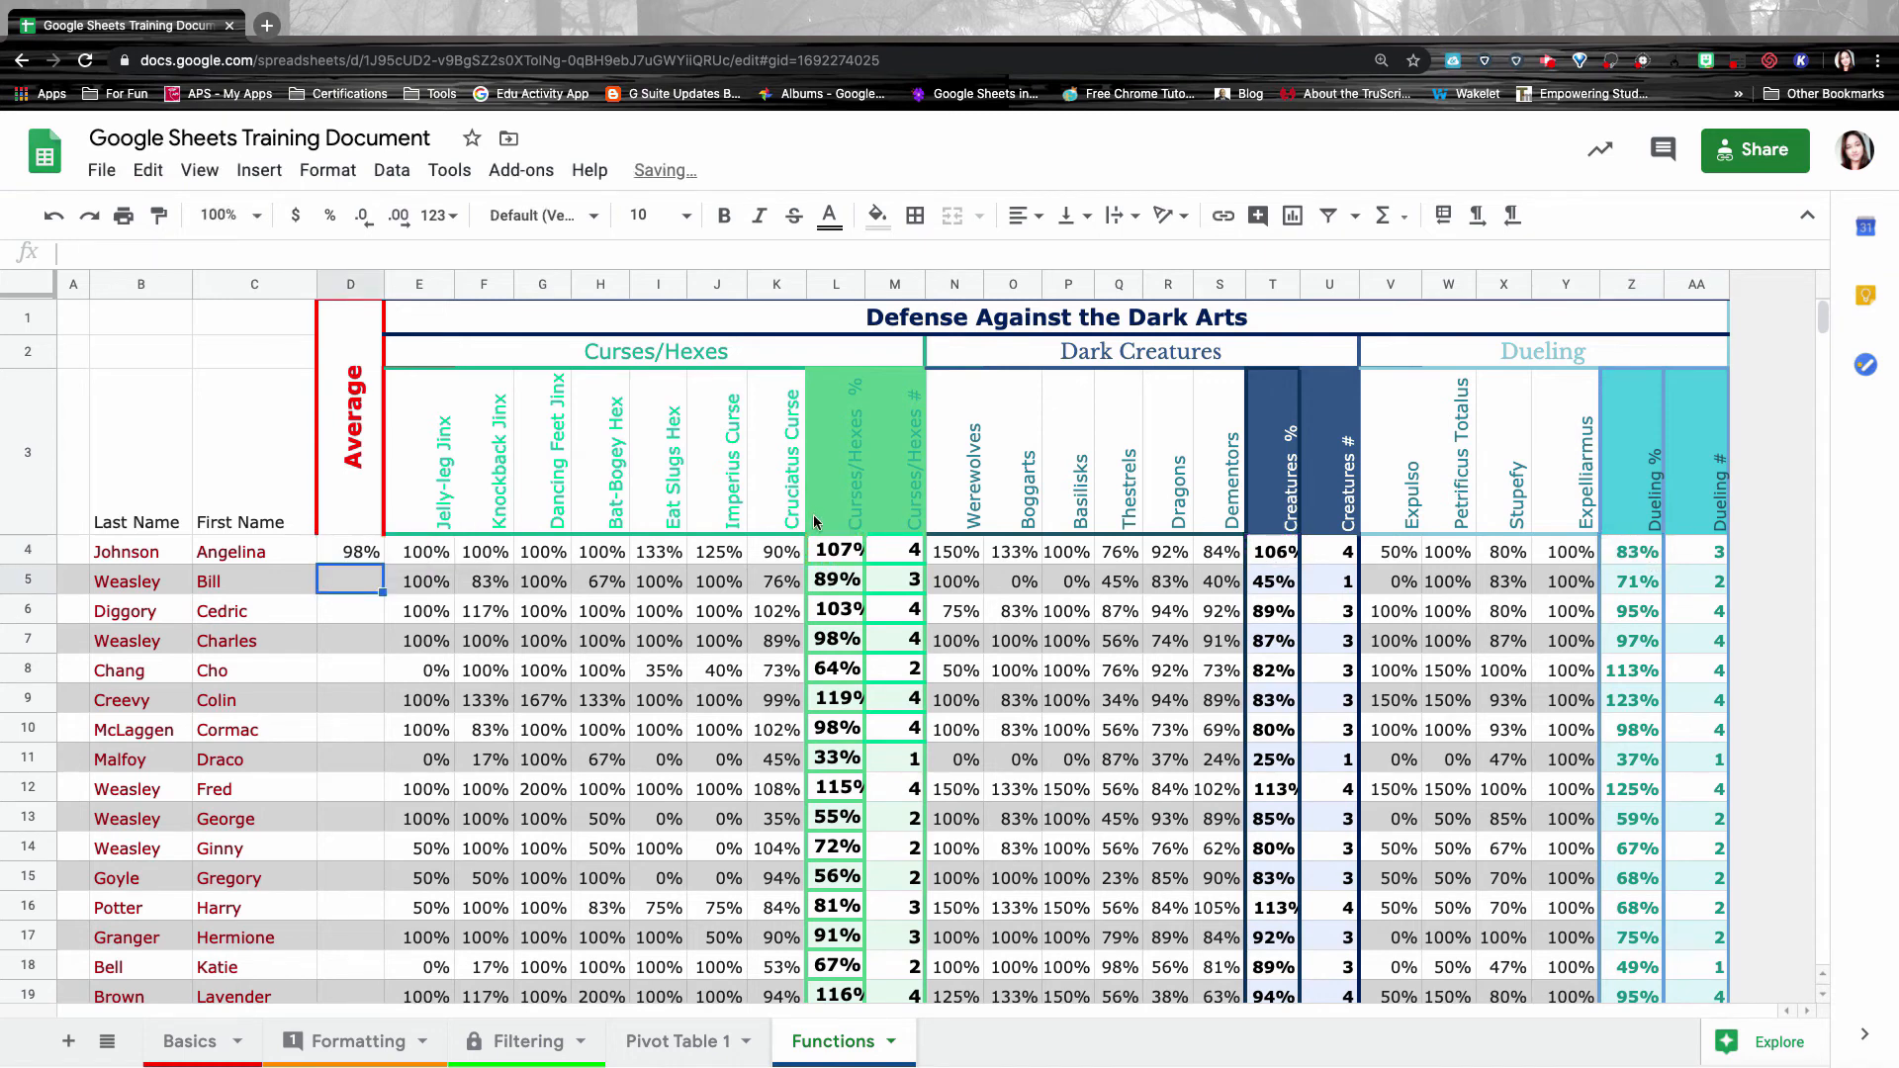
left_click(351, 550)
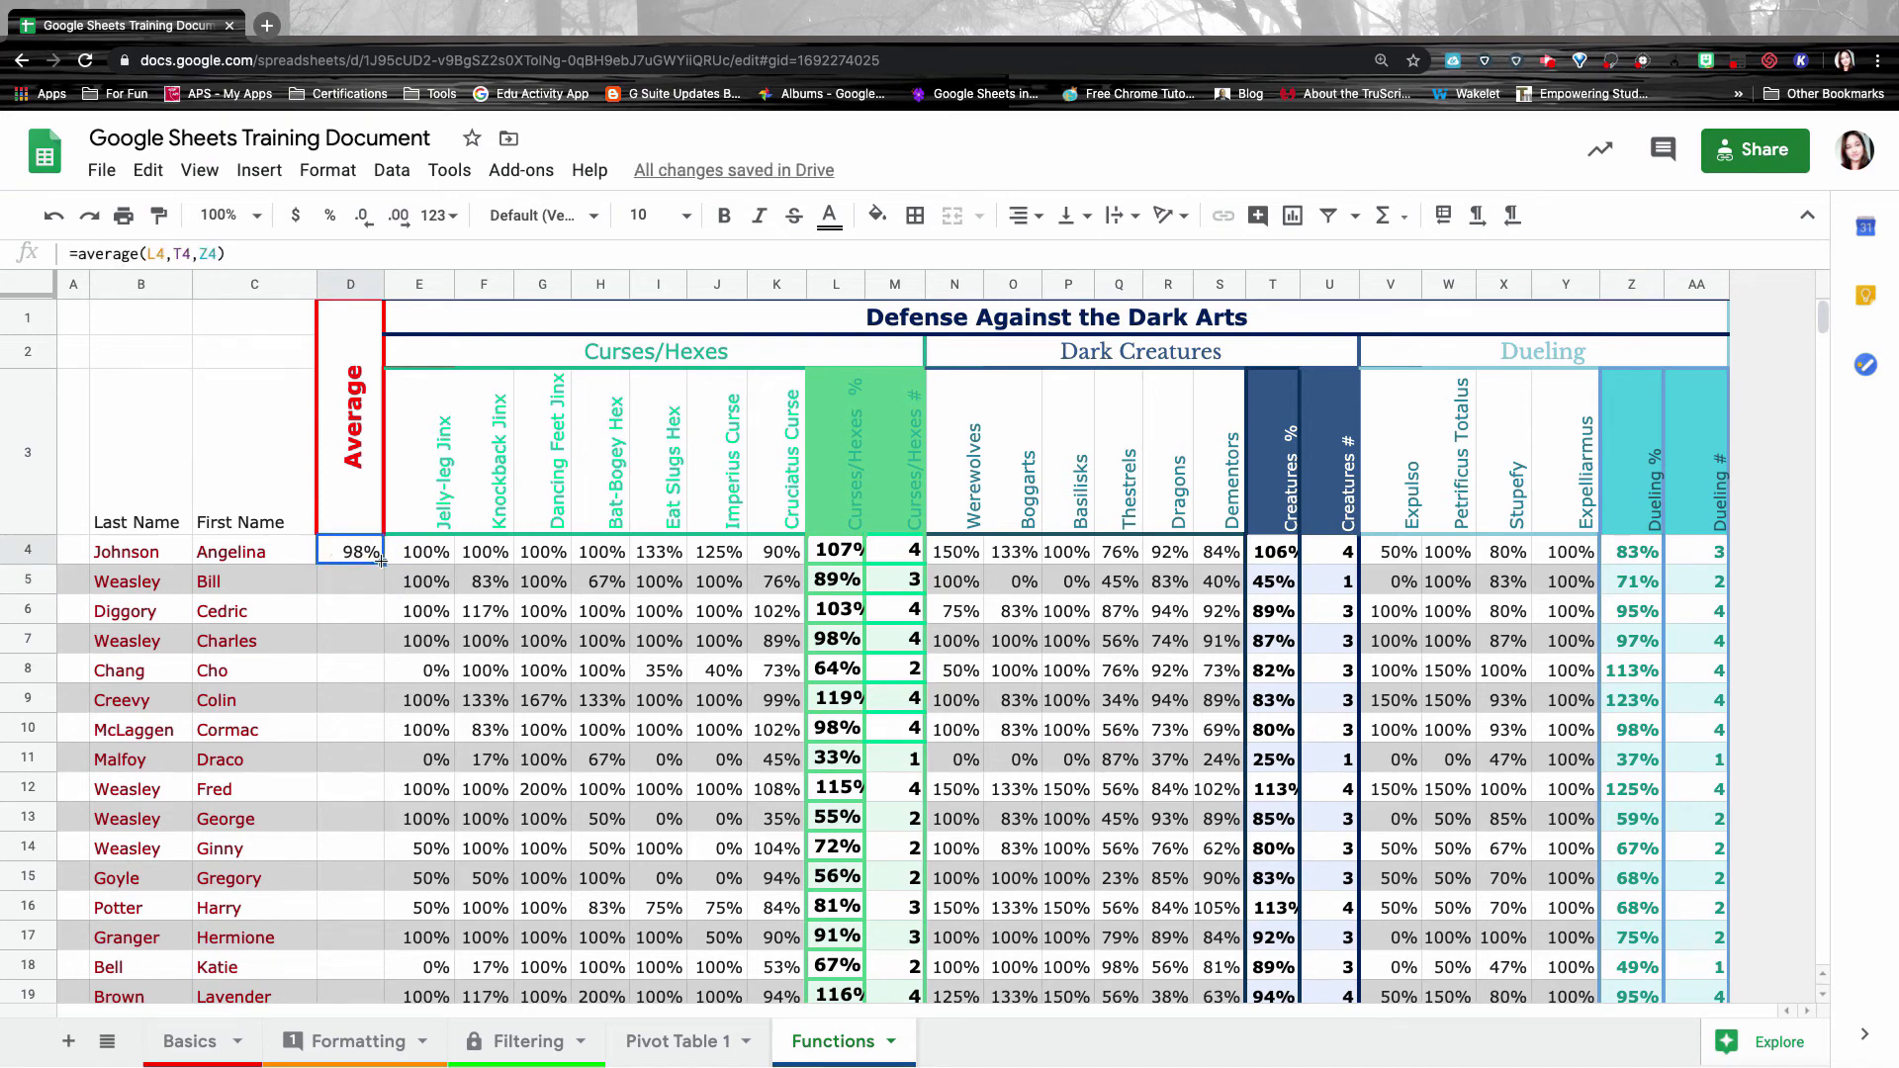
left_click_drag(382, 561, 356, 915)
scroll(366, 594, "up", 3)
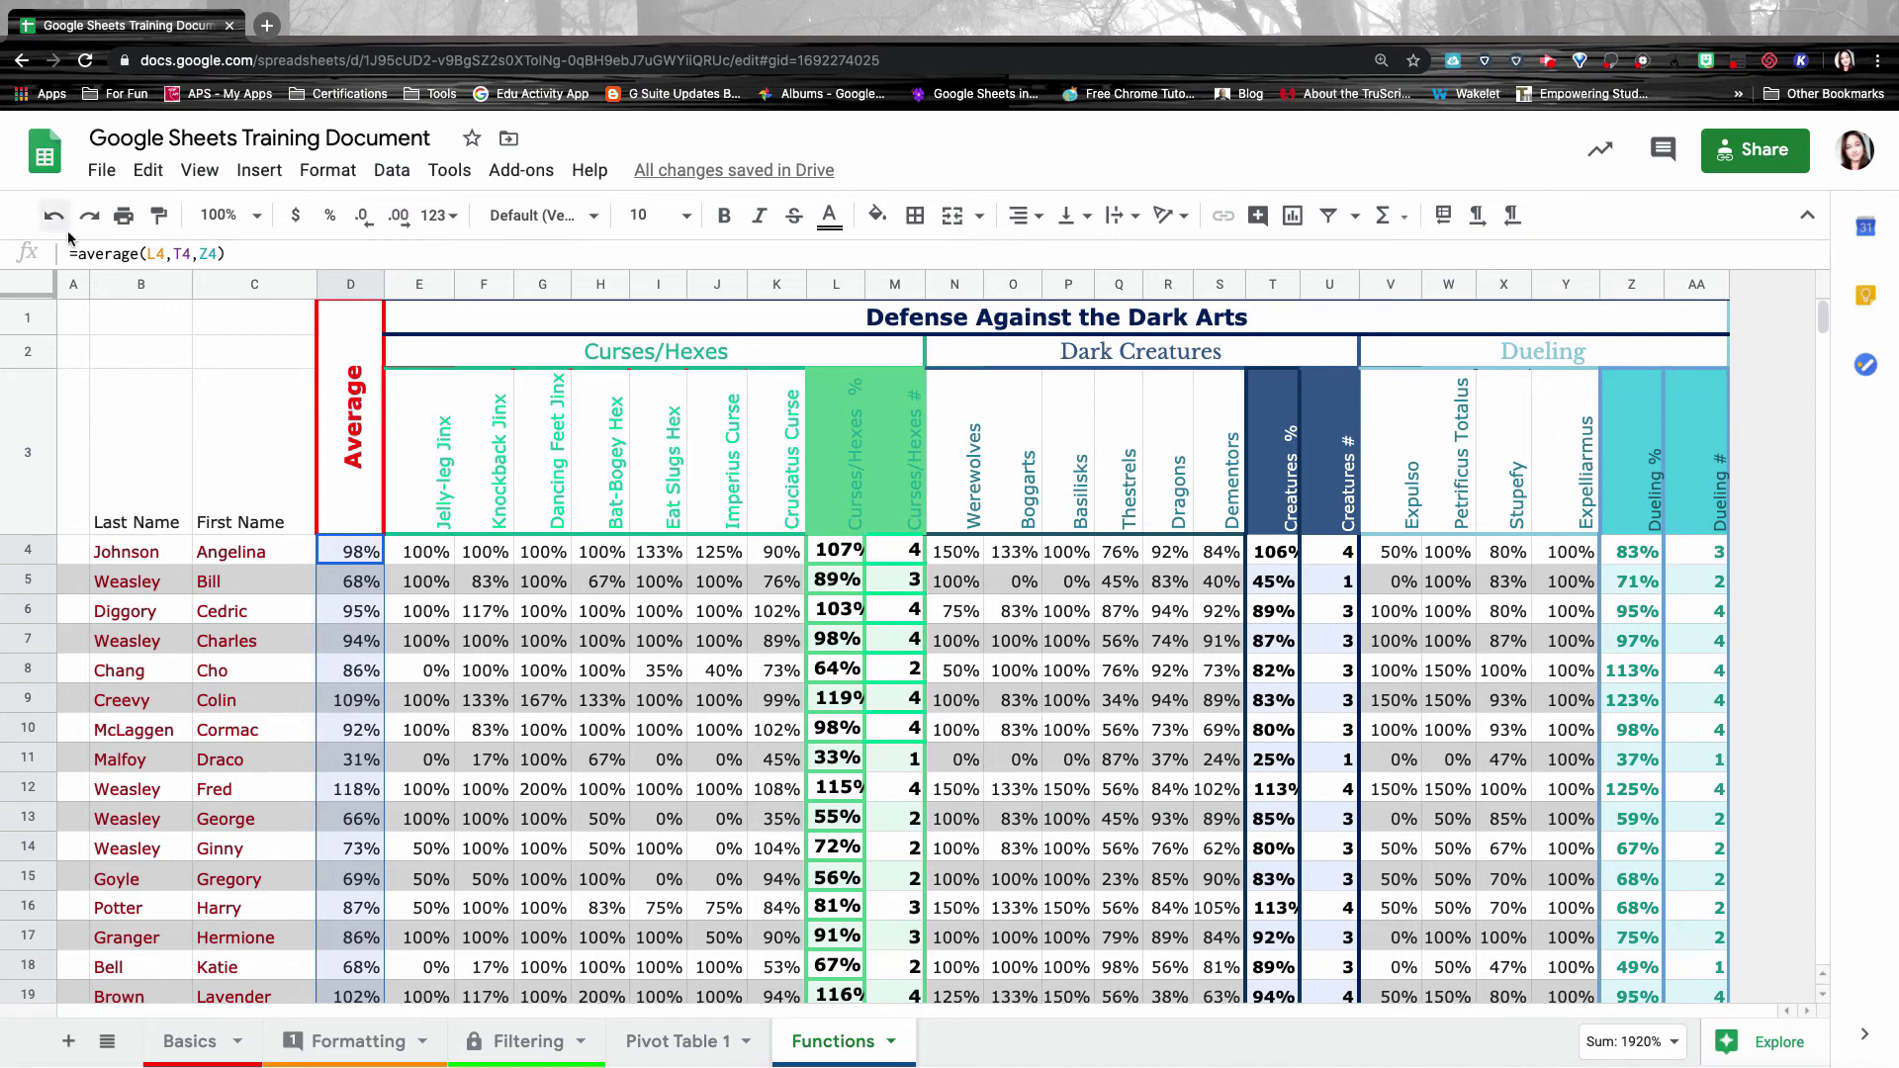
Freeze header rows 1–3 and spot-check the values in E7, D4 and G9.
left_click_drag(42, 298, 37, 539)
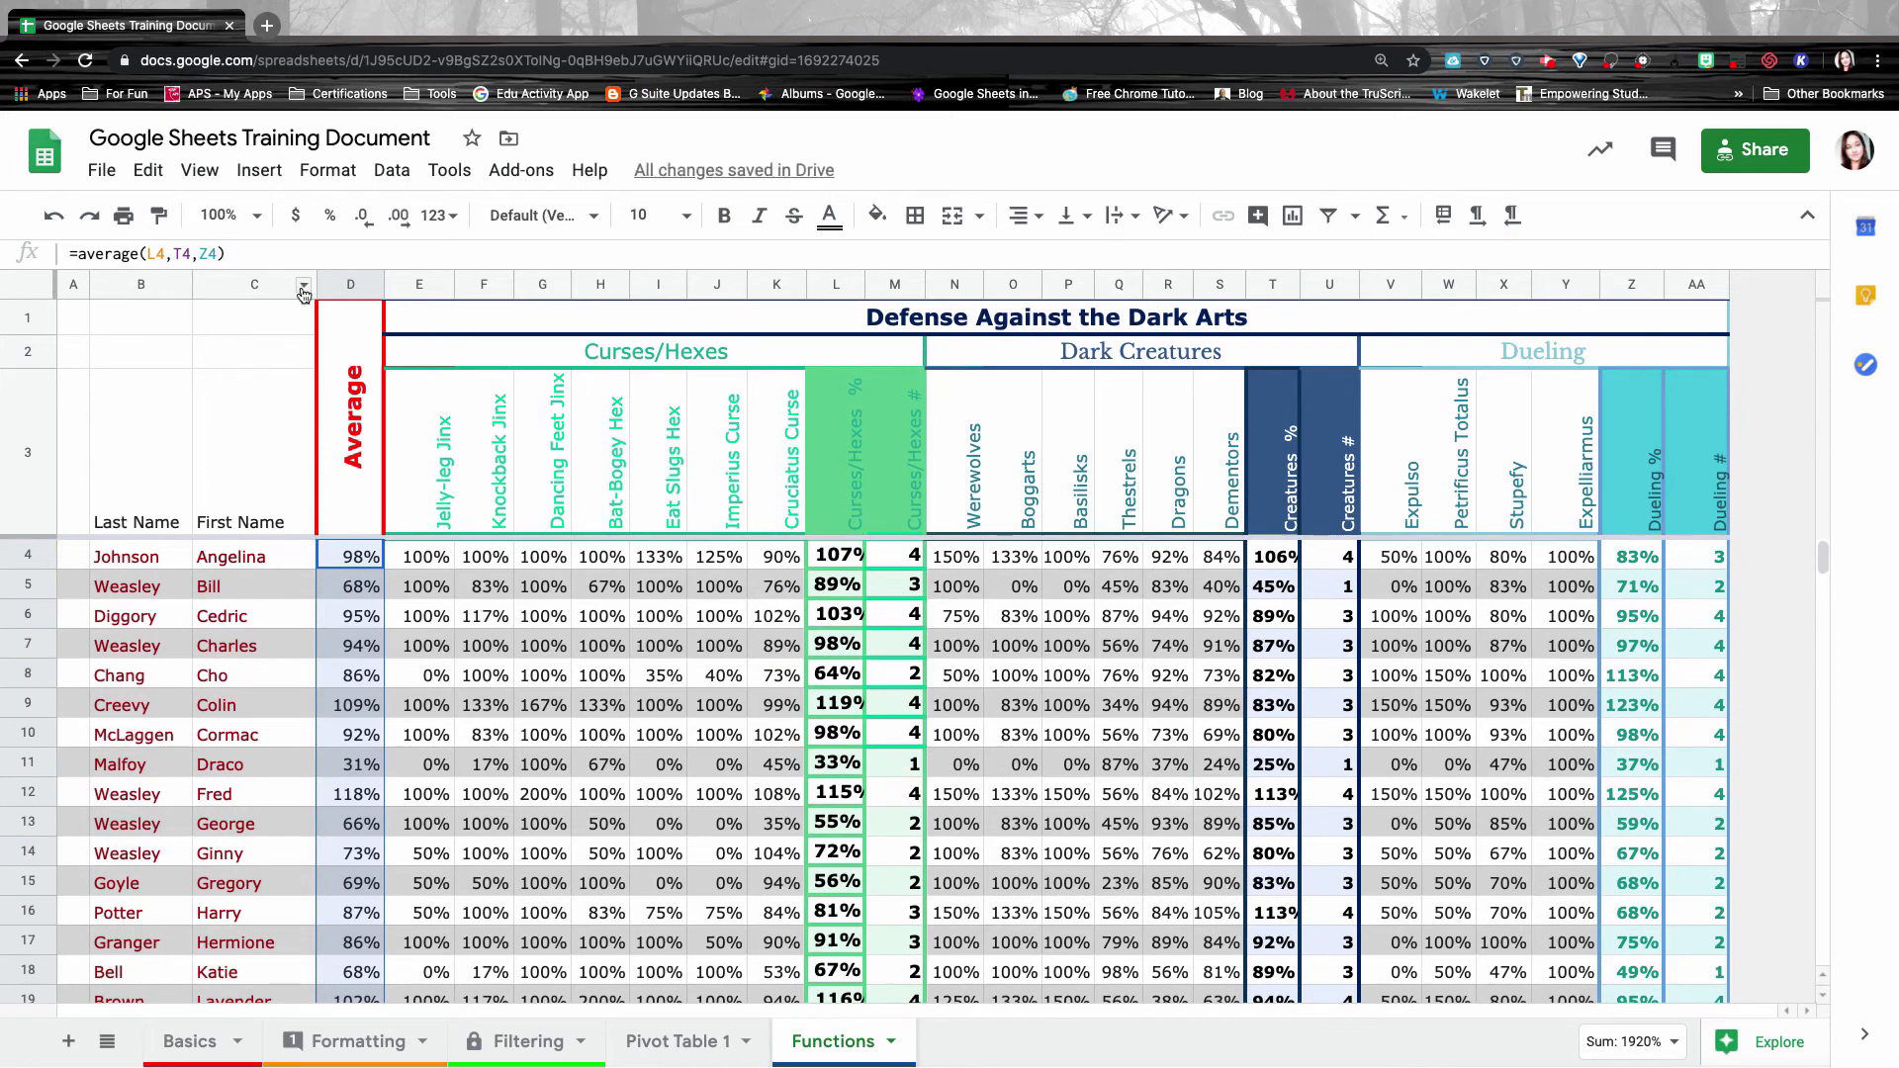
left_click(431, 645)
left_click(364, 558)
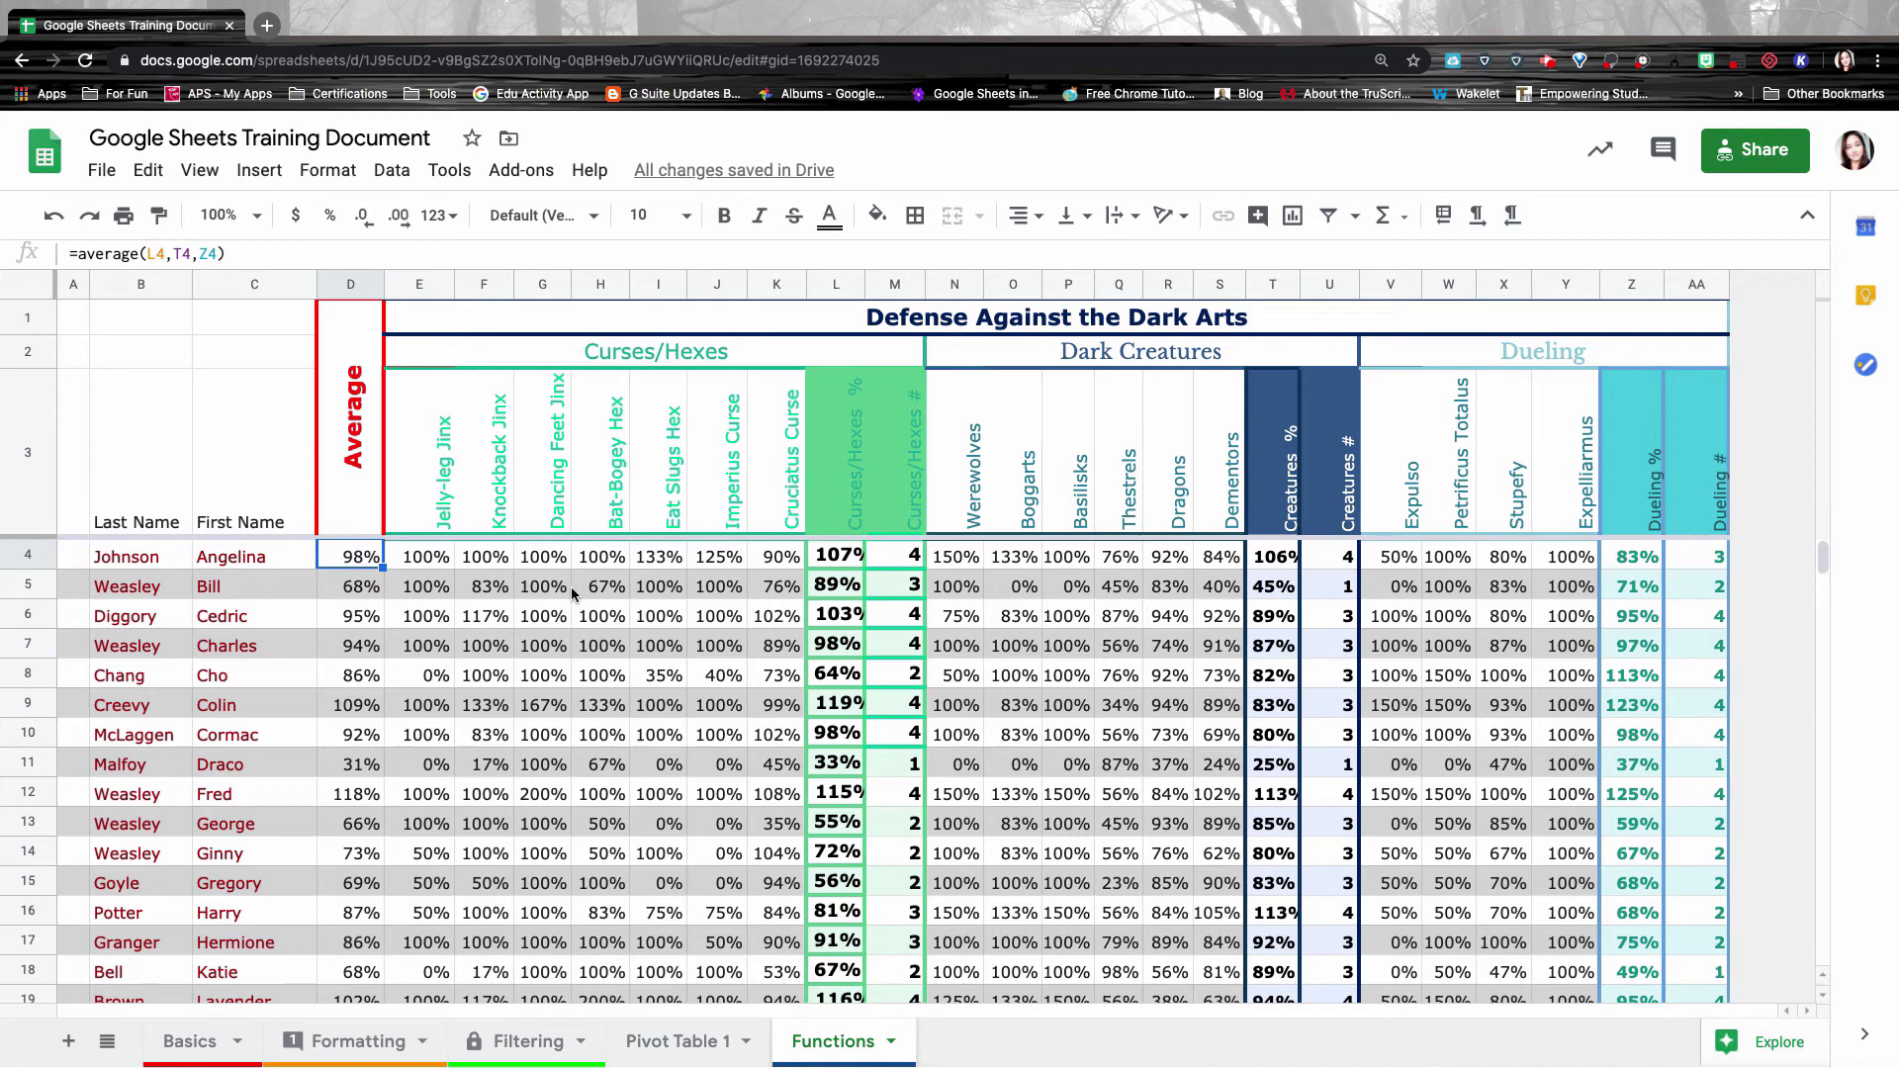
left_click(554, 704)
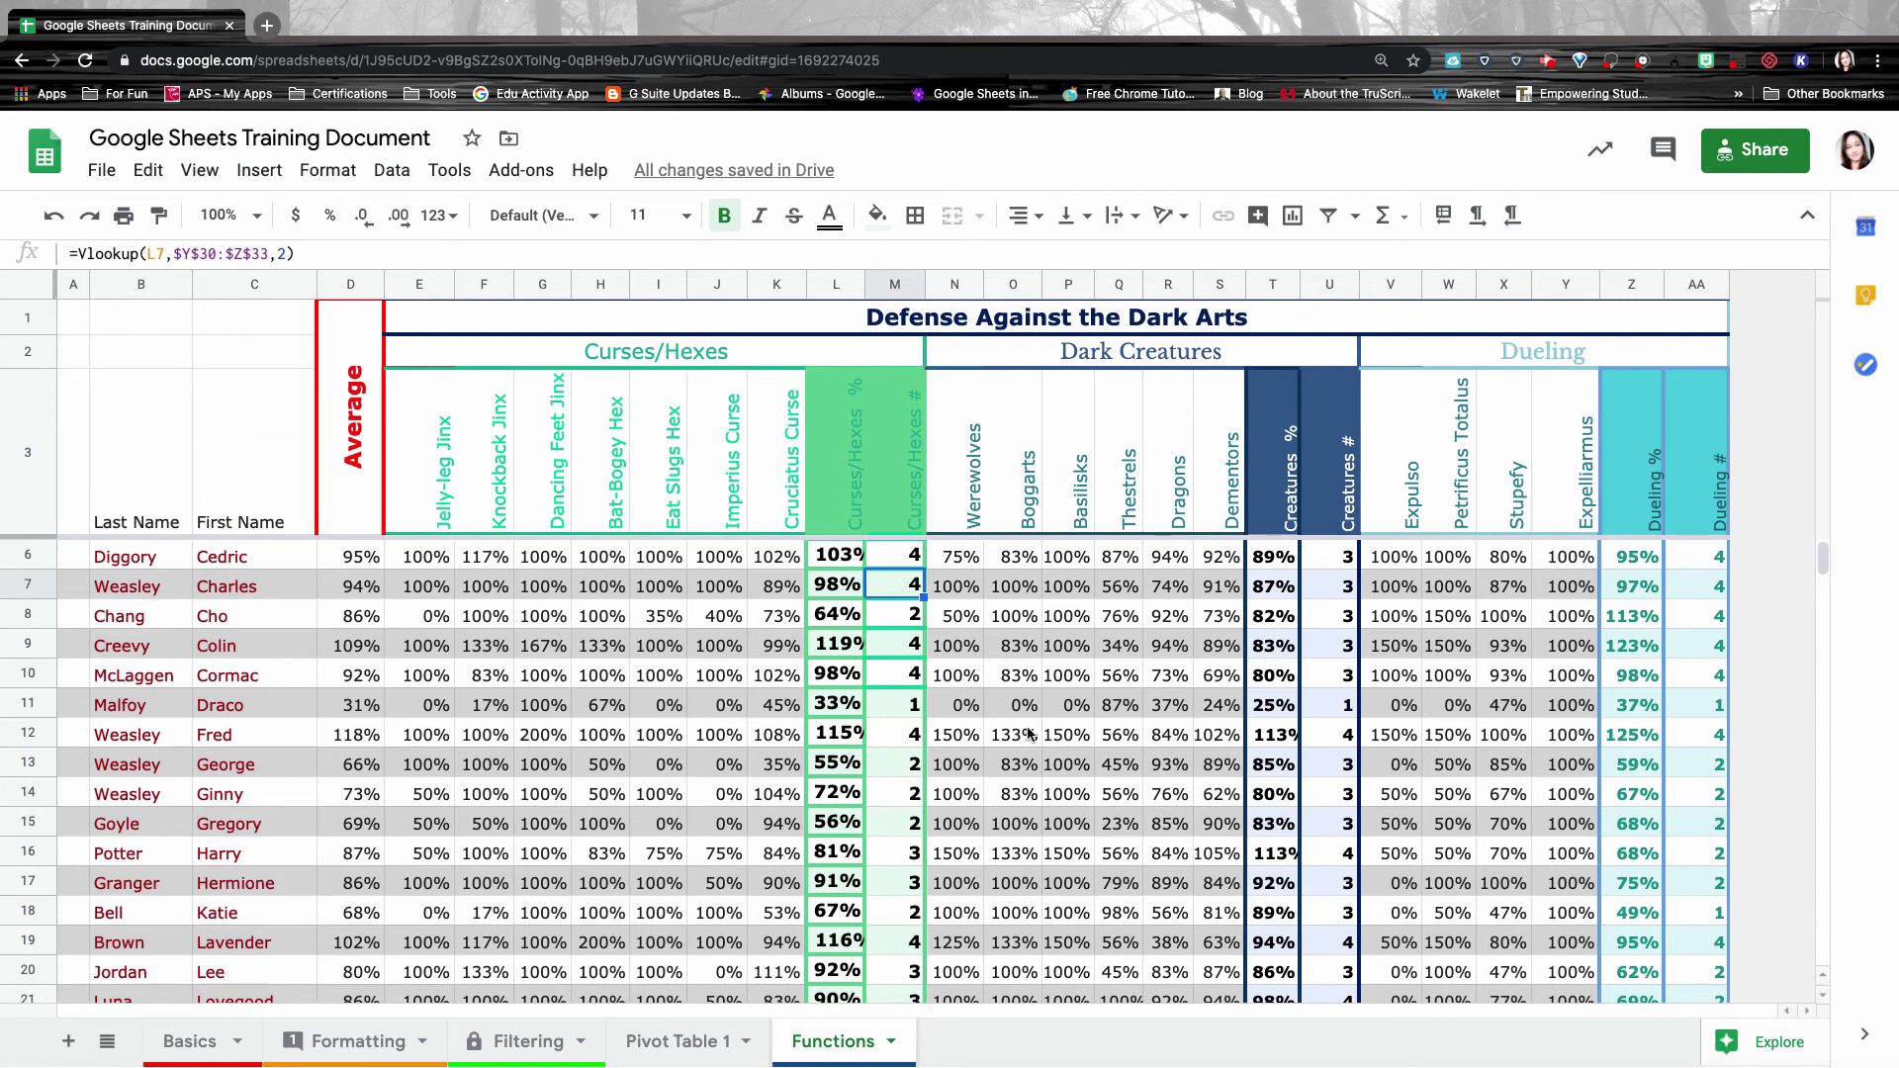
scroll(994, 623, "down", 5)
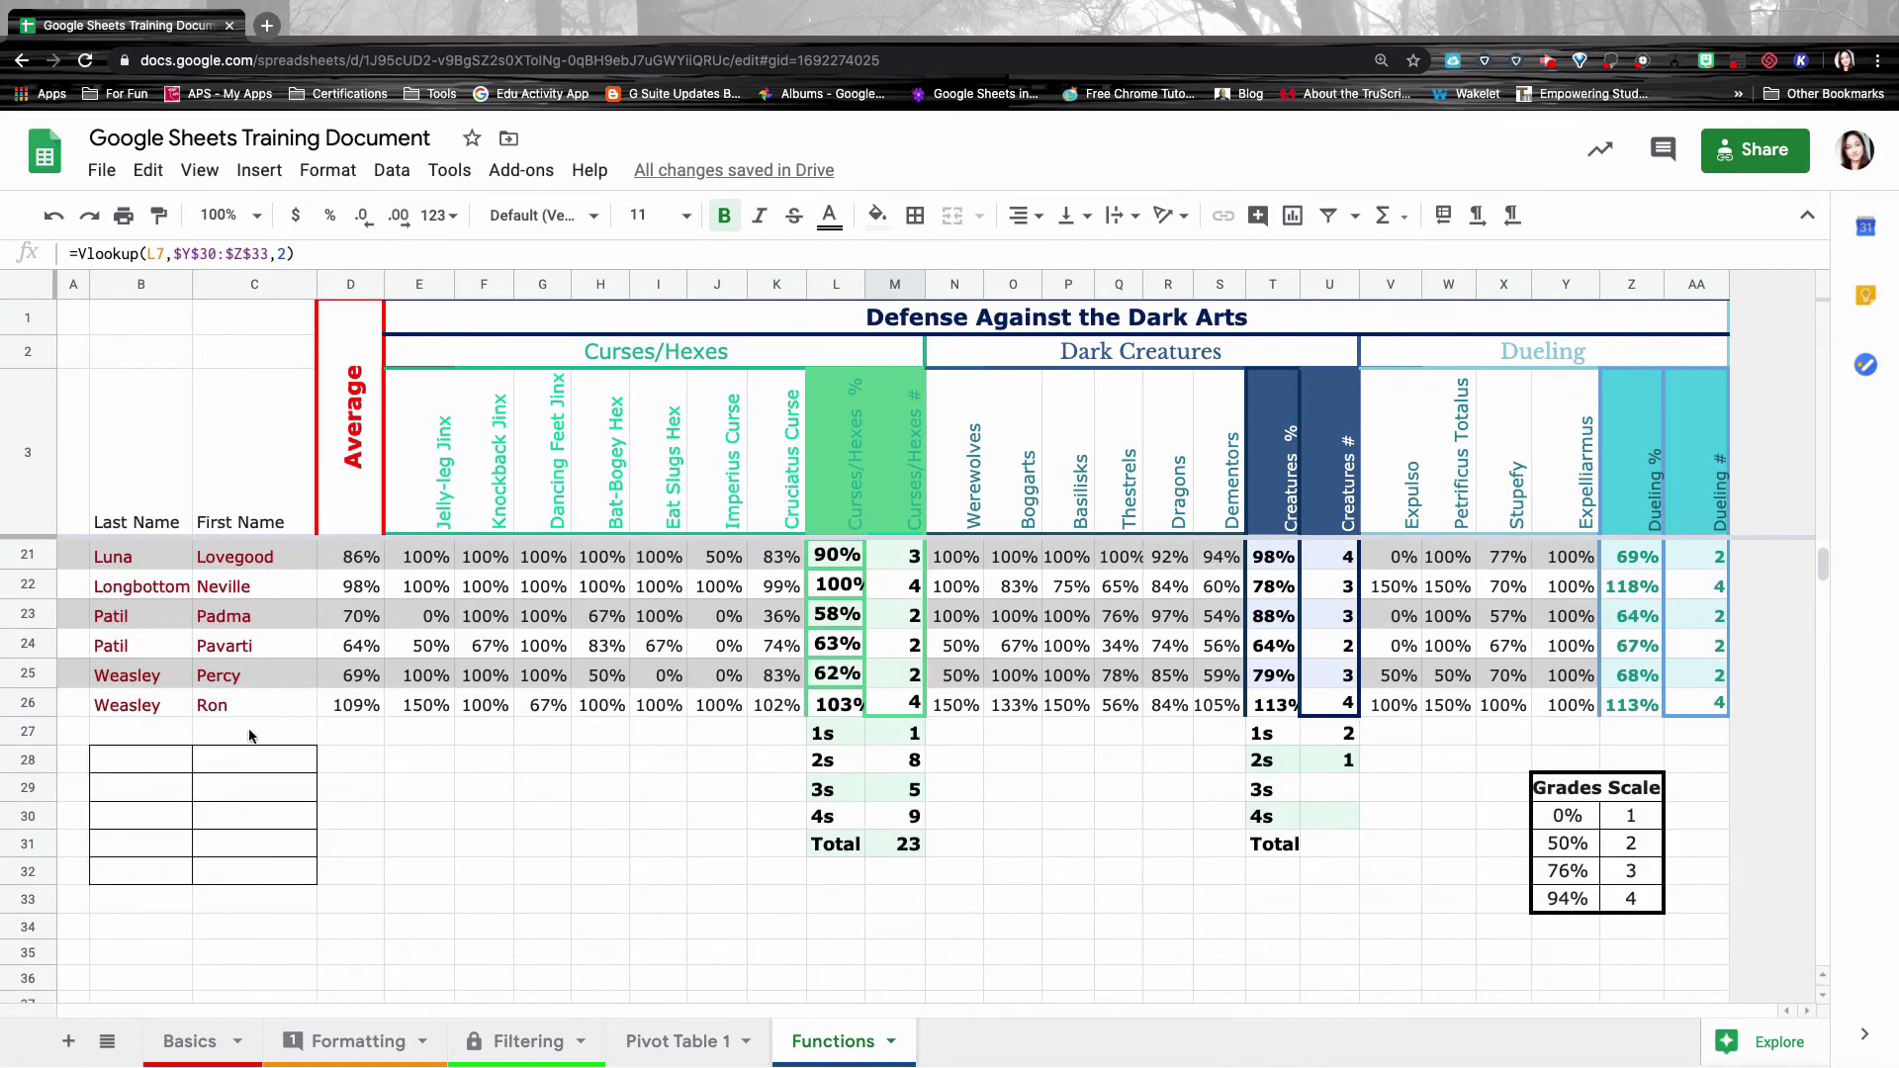
scroll(478, 559, "up", 6)
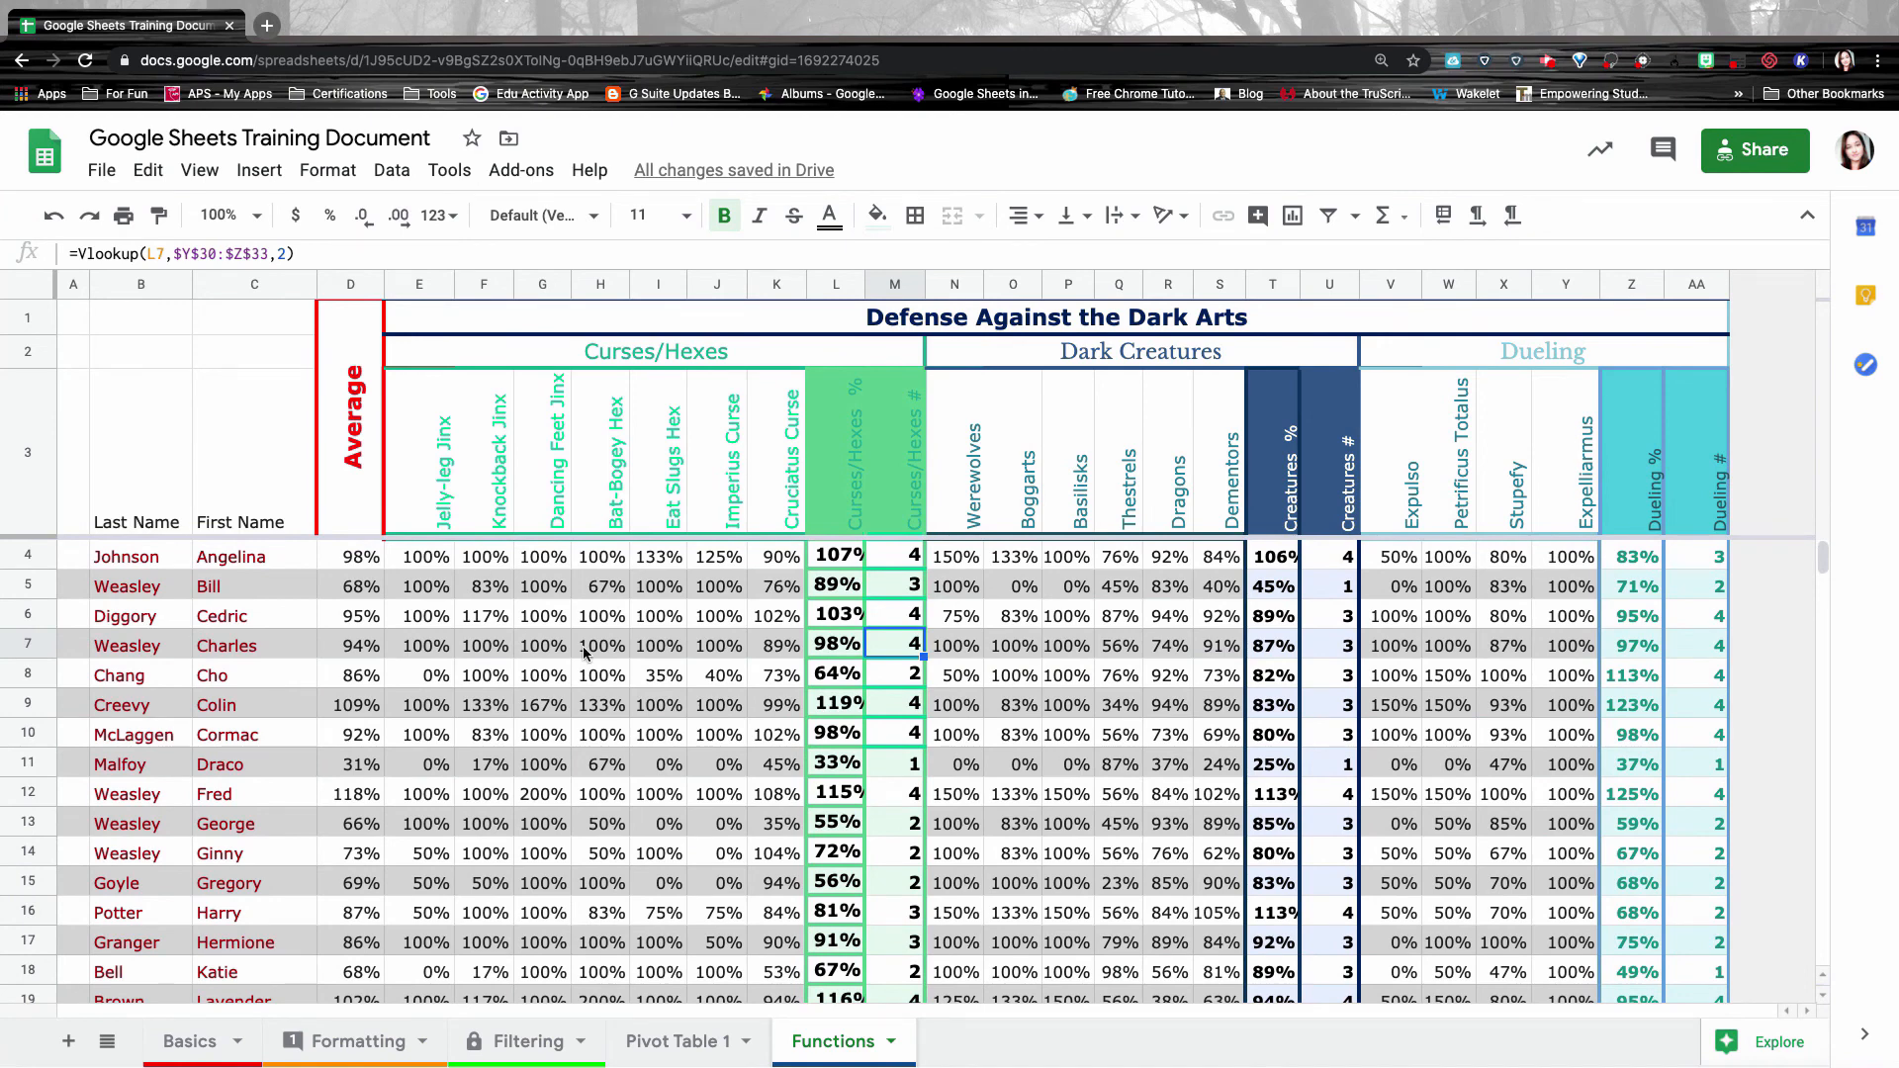
left_click(262, 173)
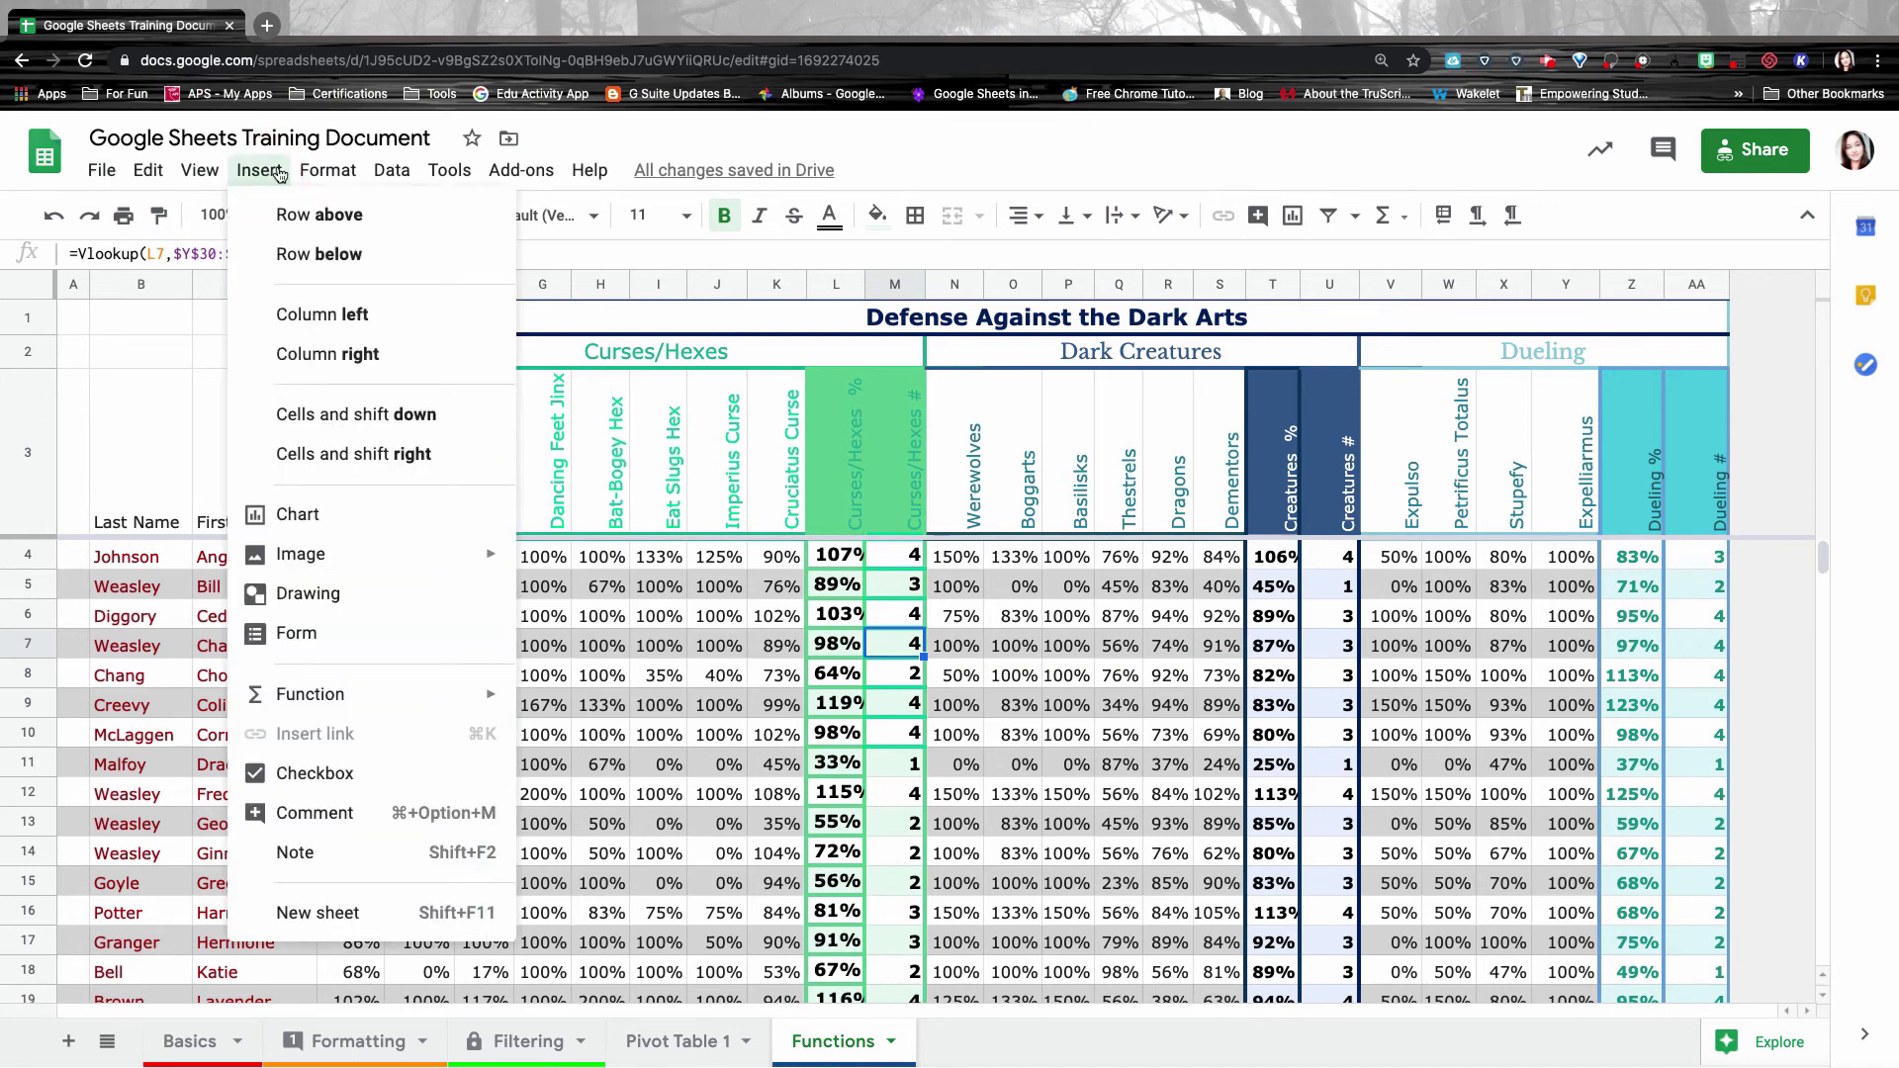
Insert a stacked column chart from the selected First Name and score columns.
left_click(282, 516)
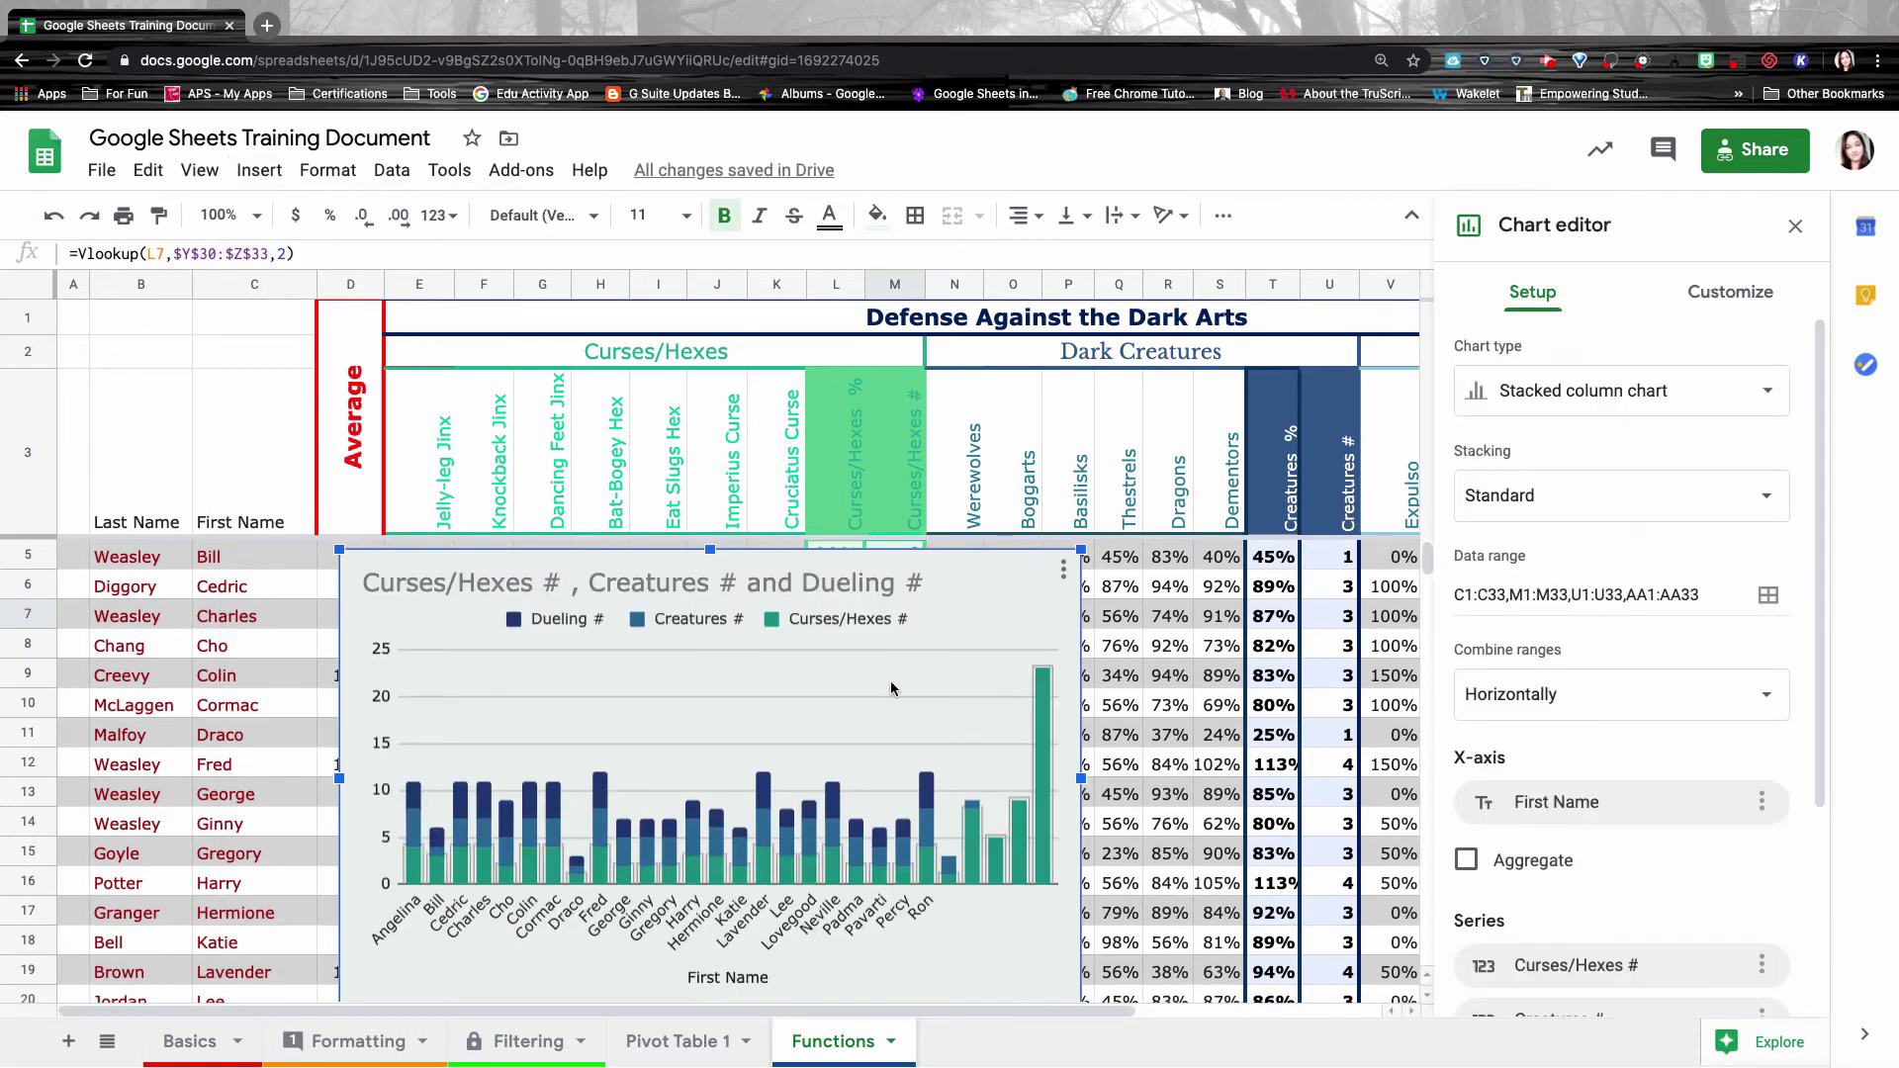
left_click(411, 846)
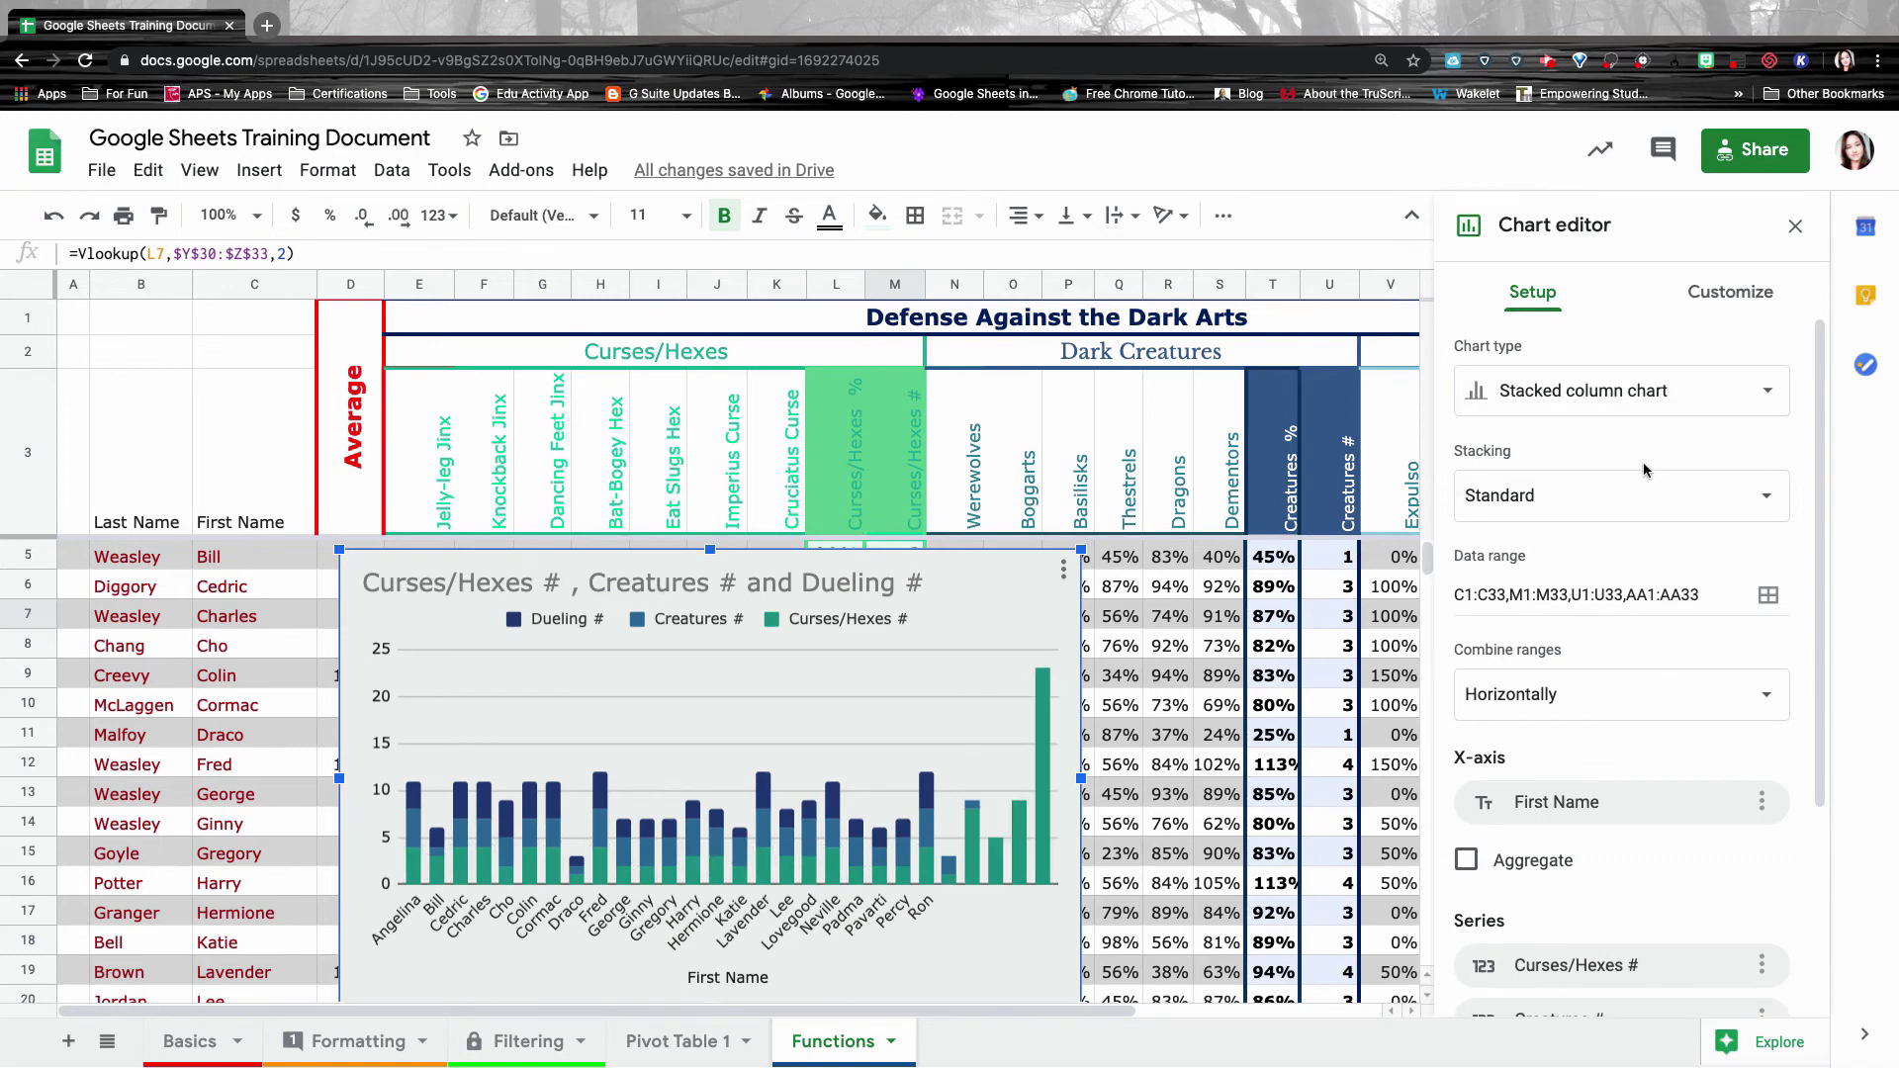
scroll(1644, 475, "down", 3)
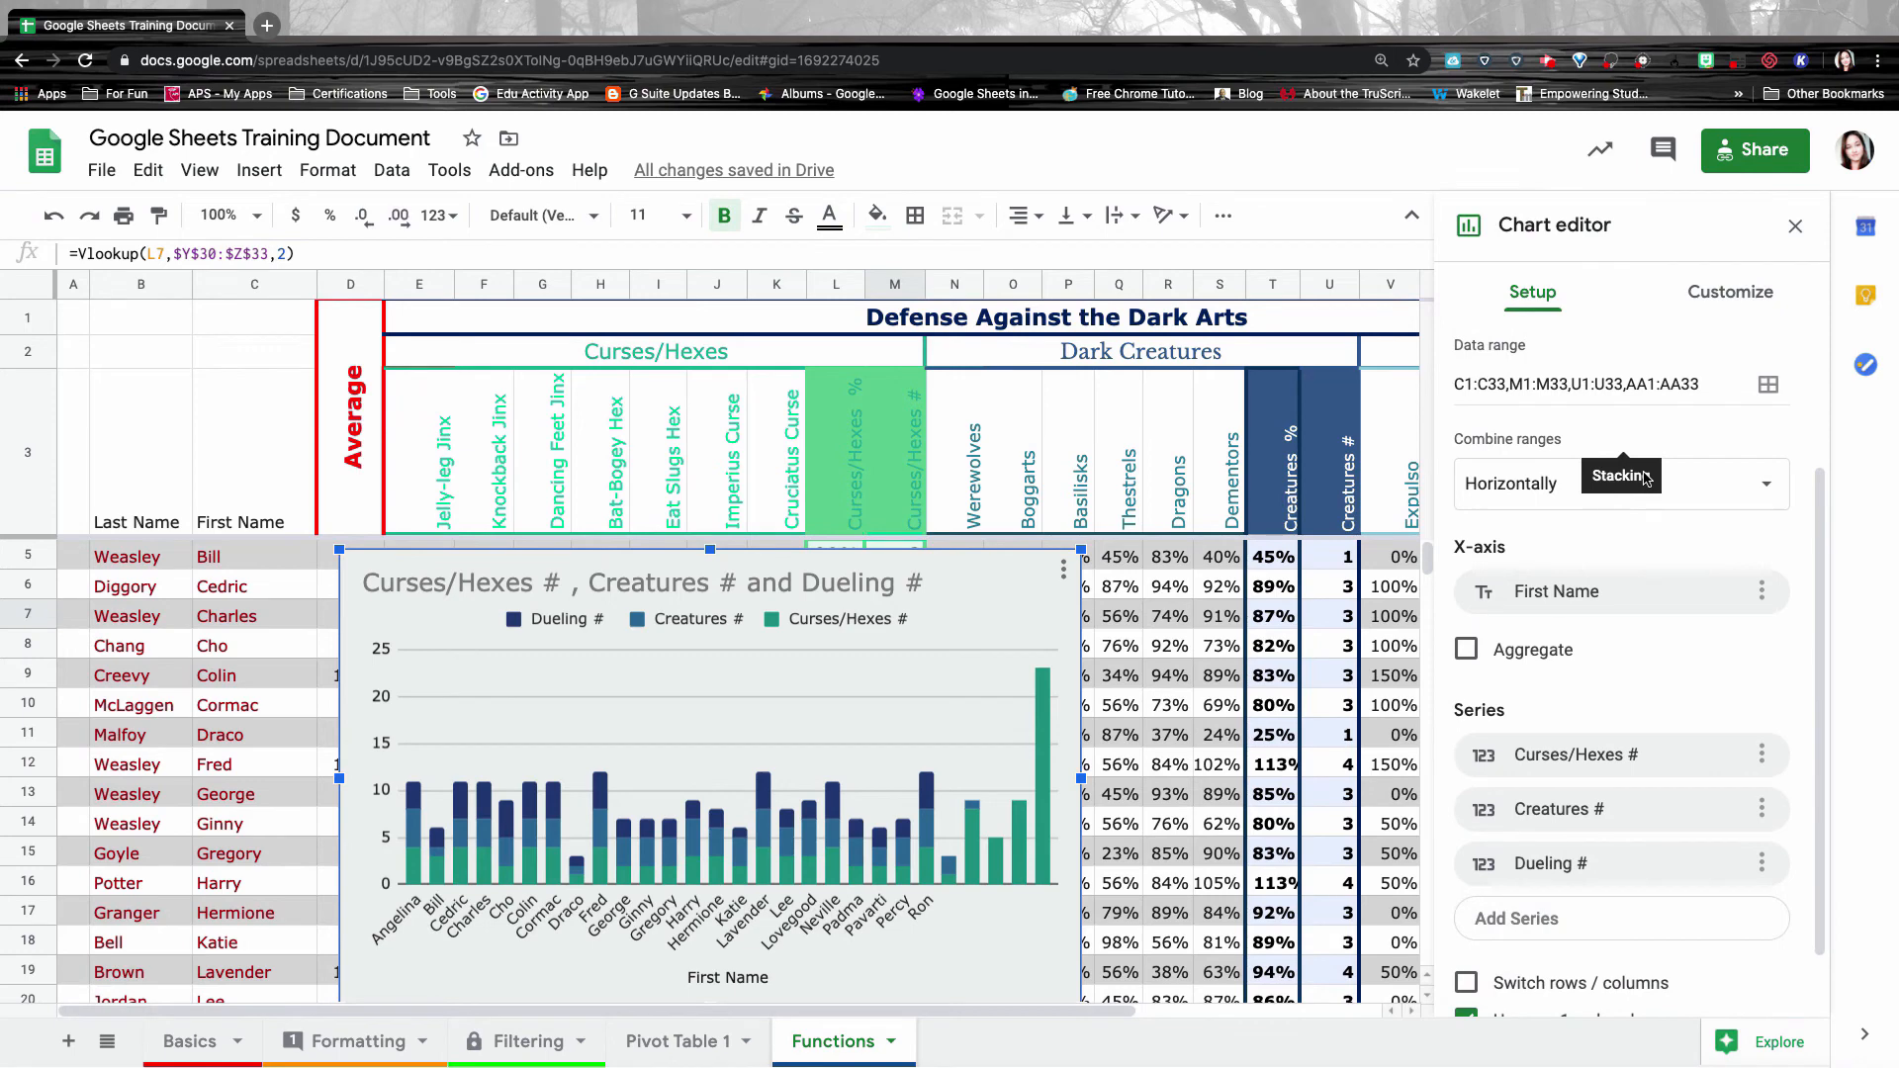
scroll(1670, 519, "up", 3)
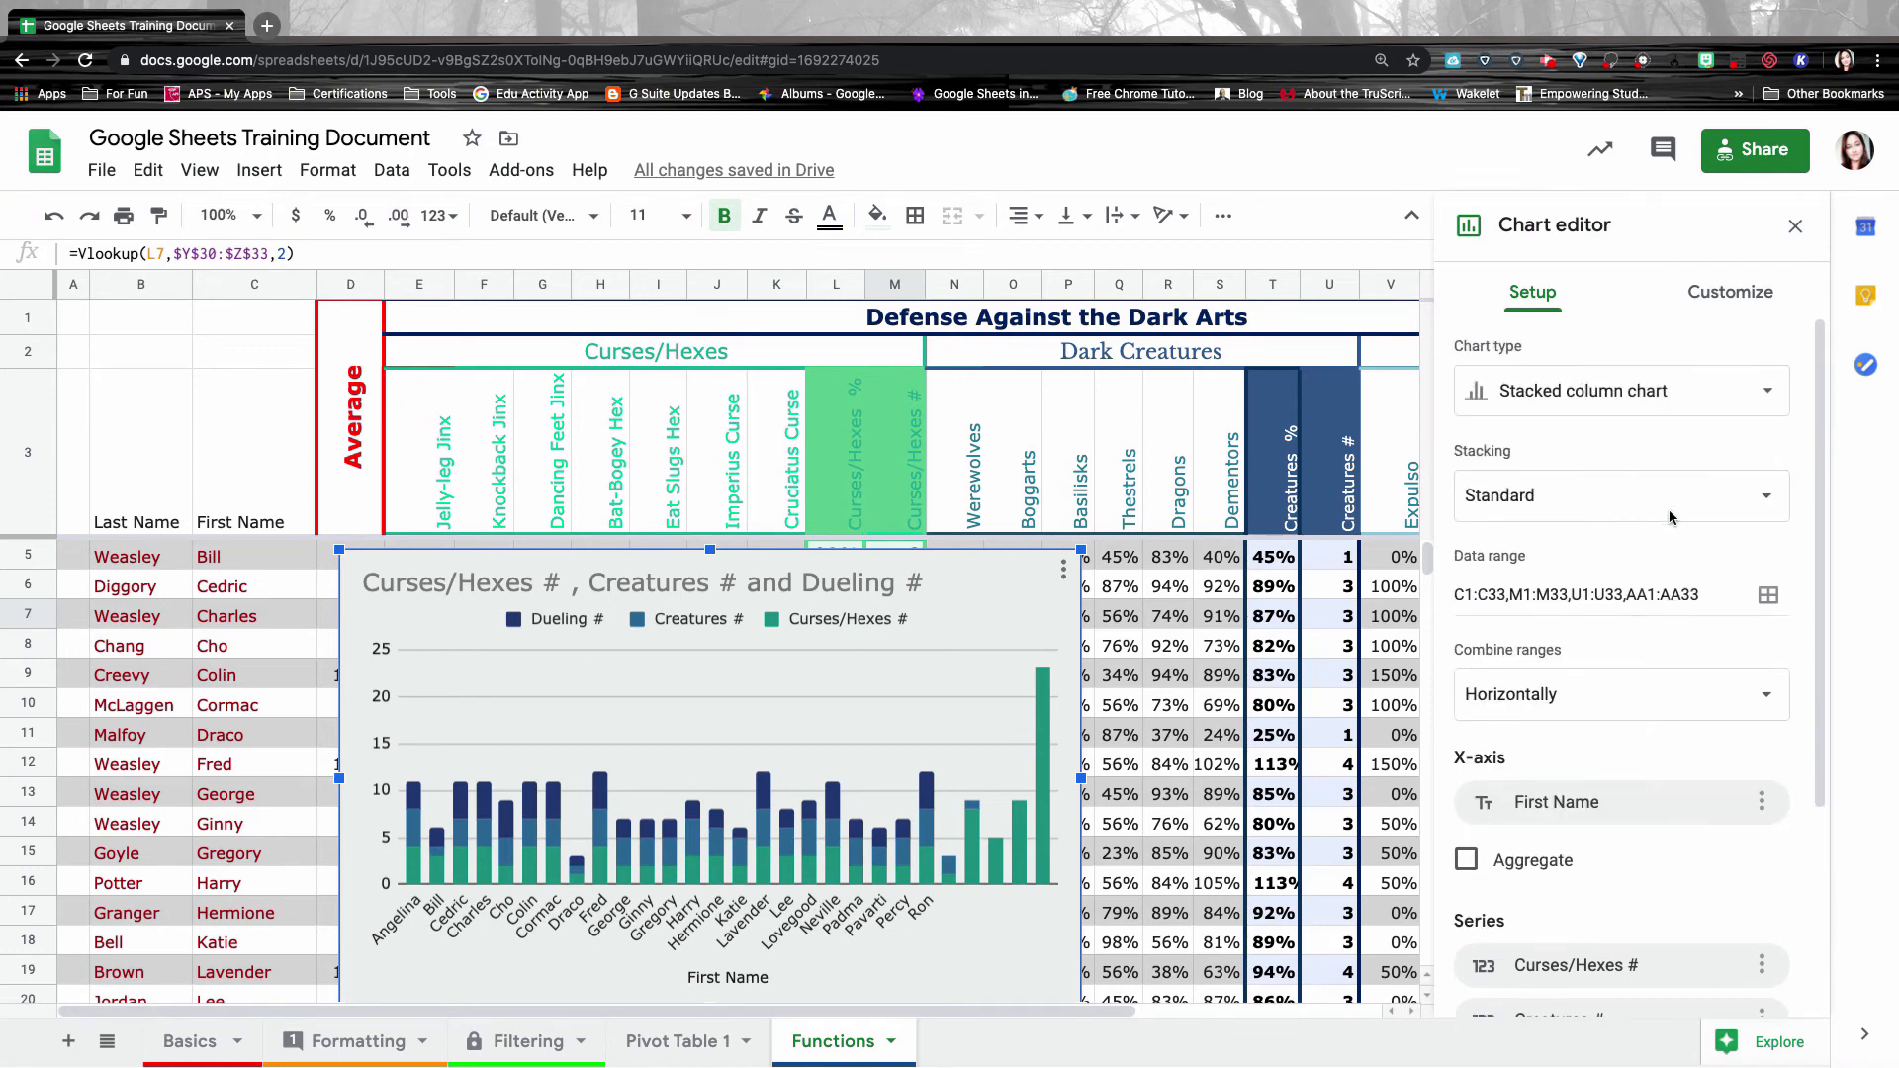
Examine the C1 and C33 references in the chart's data range.
left_click(1480, 593)
double_click(1477, 591)
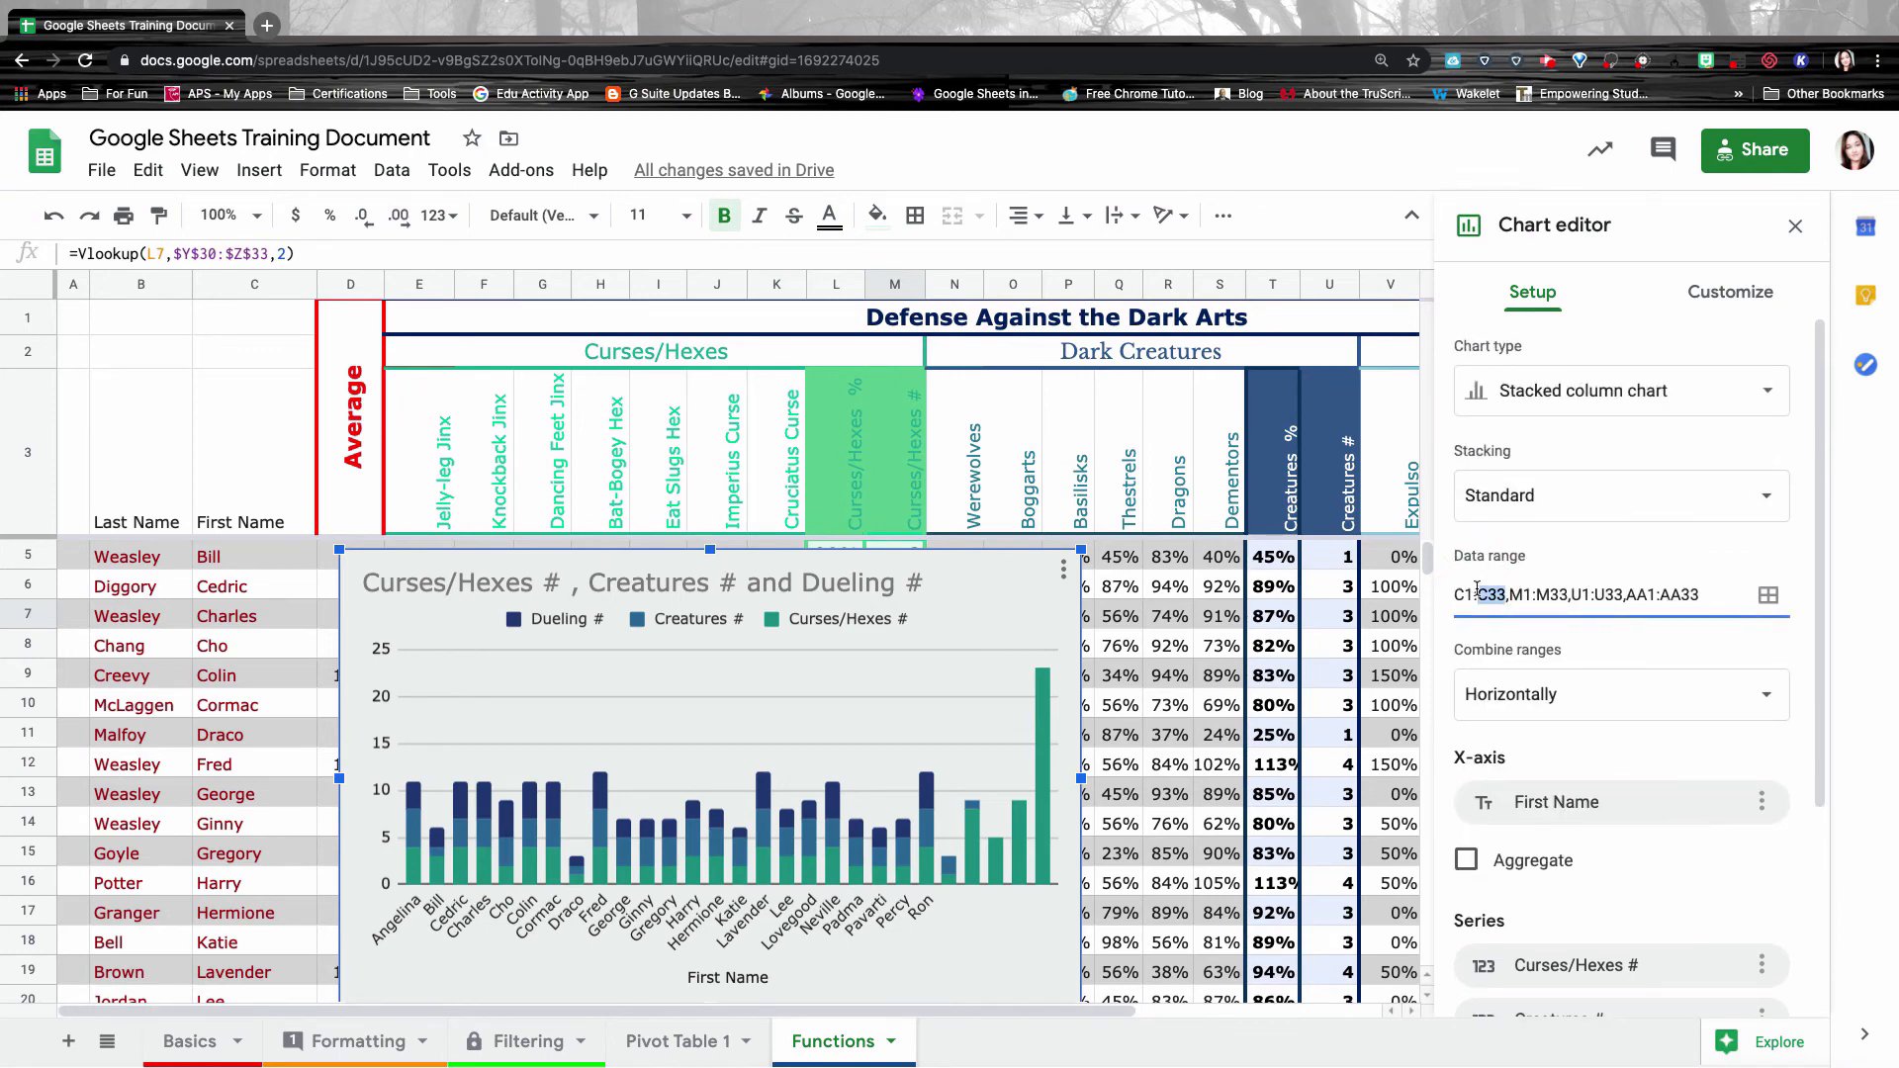
left_click(1458, 592)
left_click_drag(1458, 591, 1473, 595)
left_click(1483, 594)
Confirm the student data ends at Ron Weasley's row 26, then select the chart.
scroll(1188, 673, "down", 5)
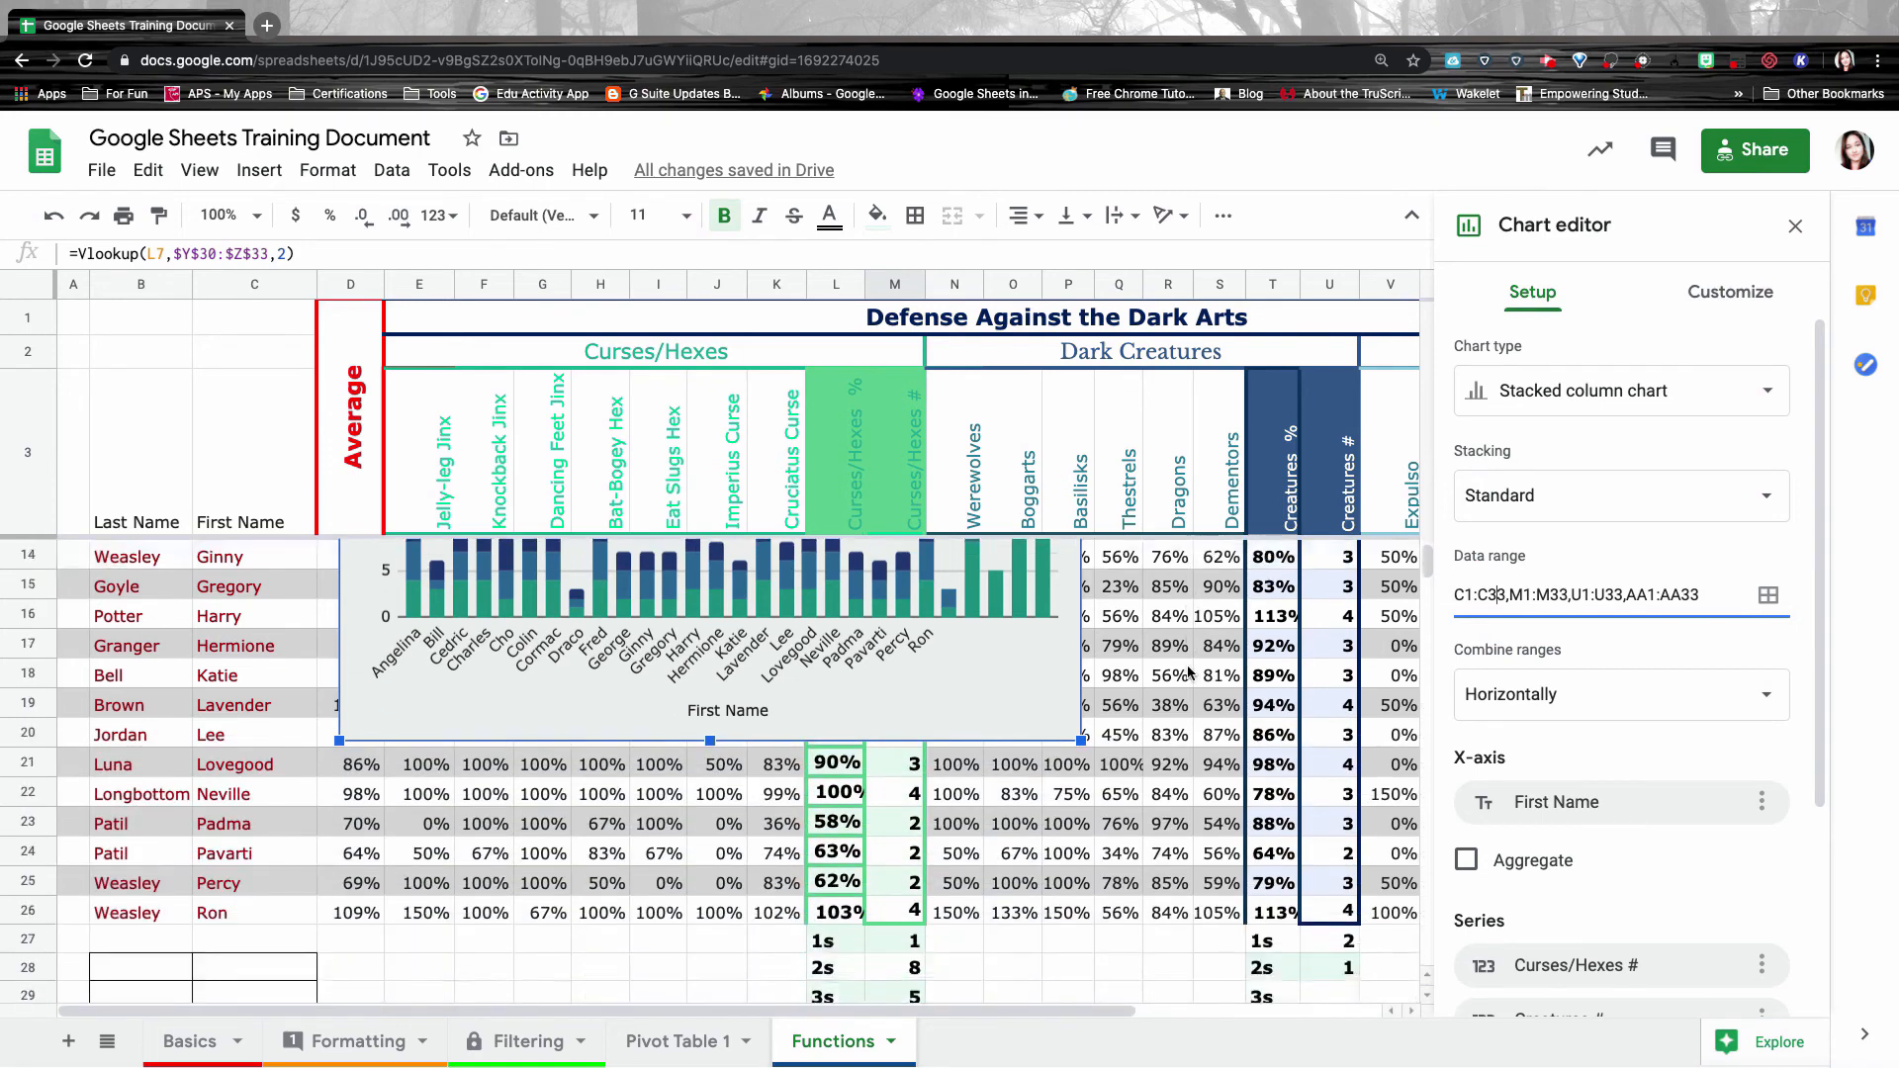
scroll(1188, 672, "down", 3)
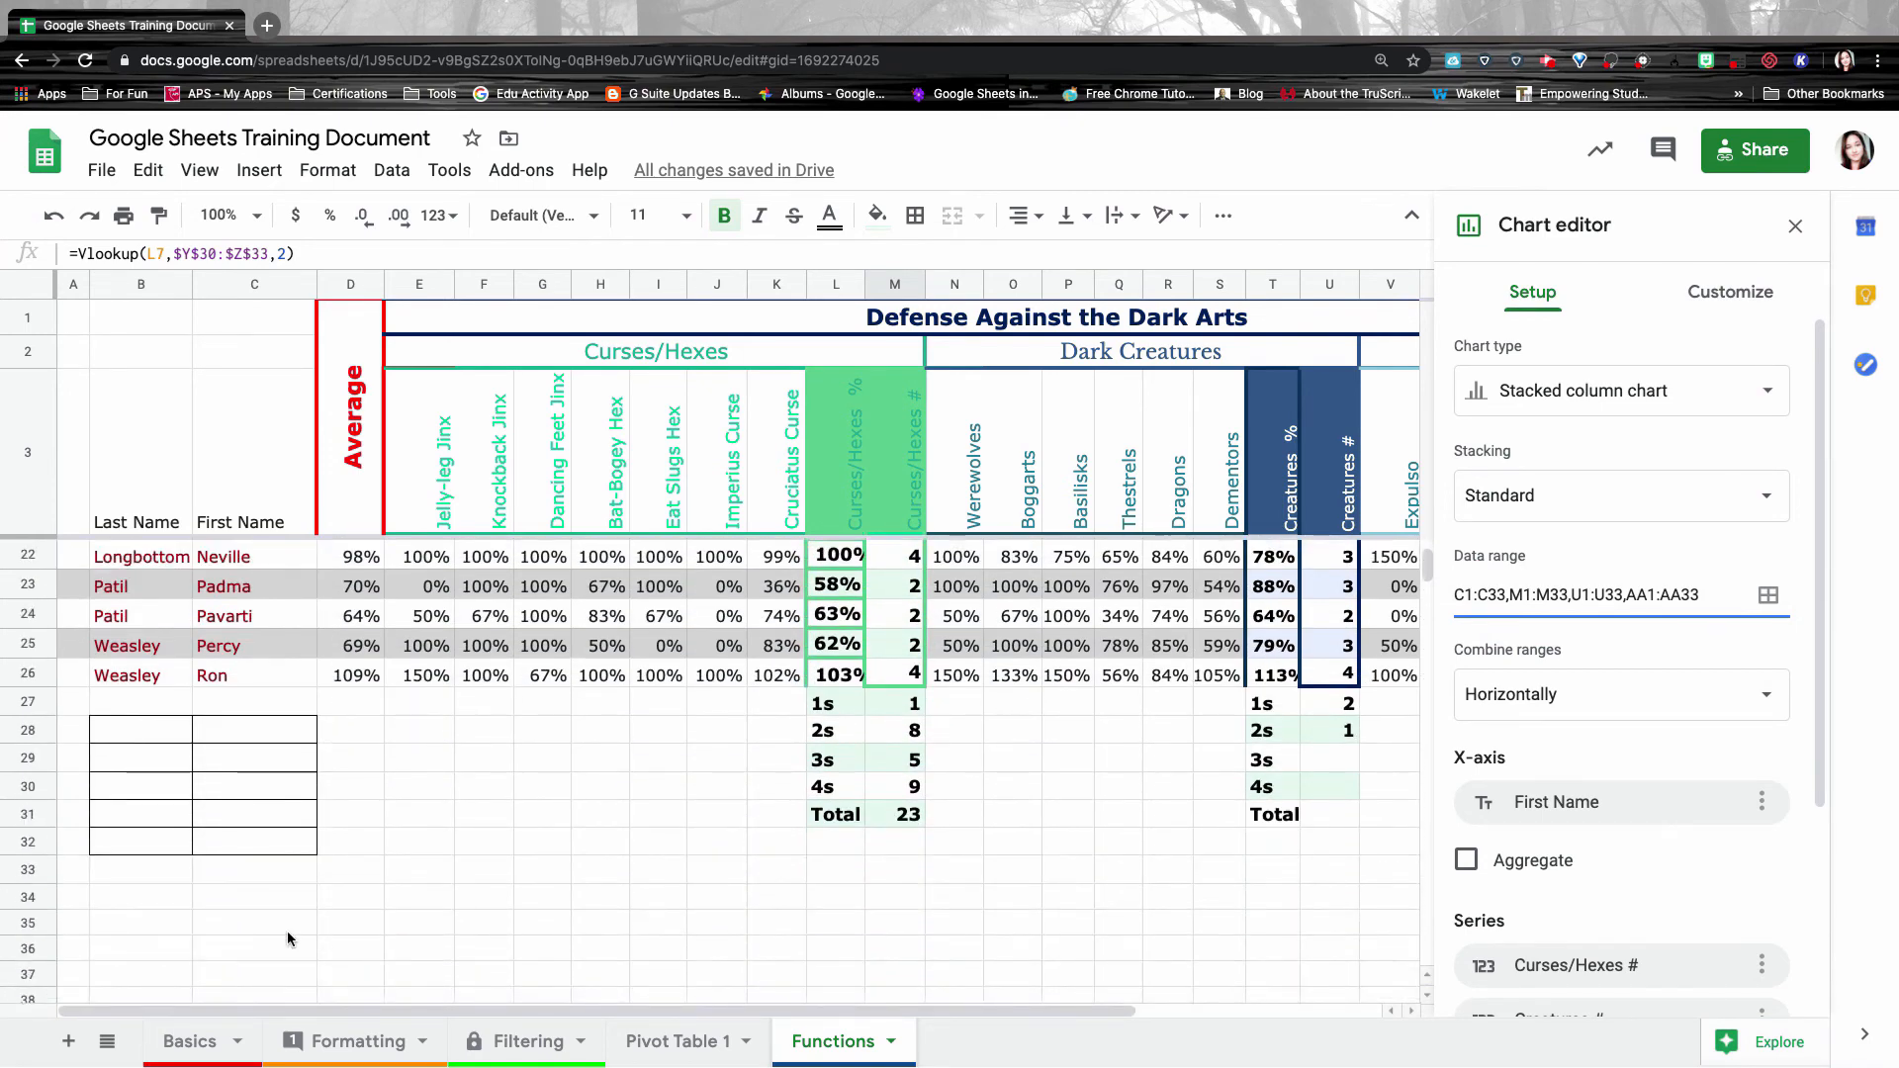
left_click(29, 871)
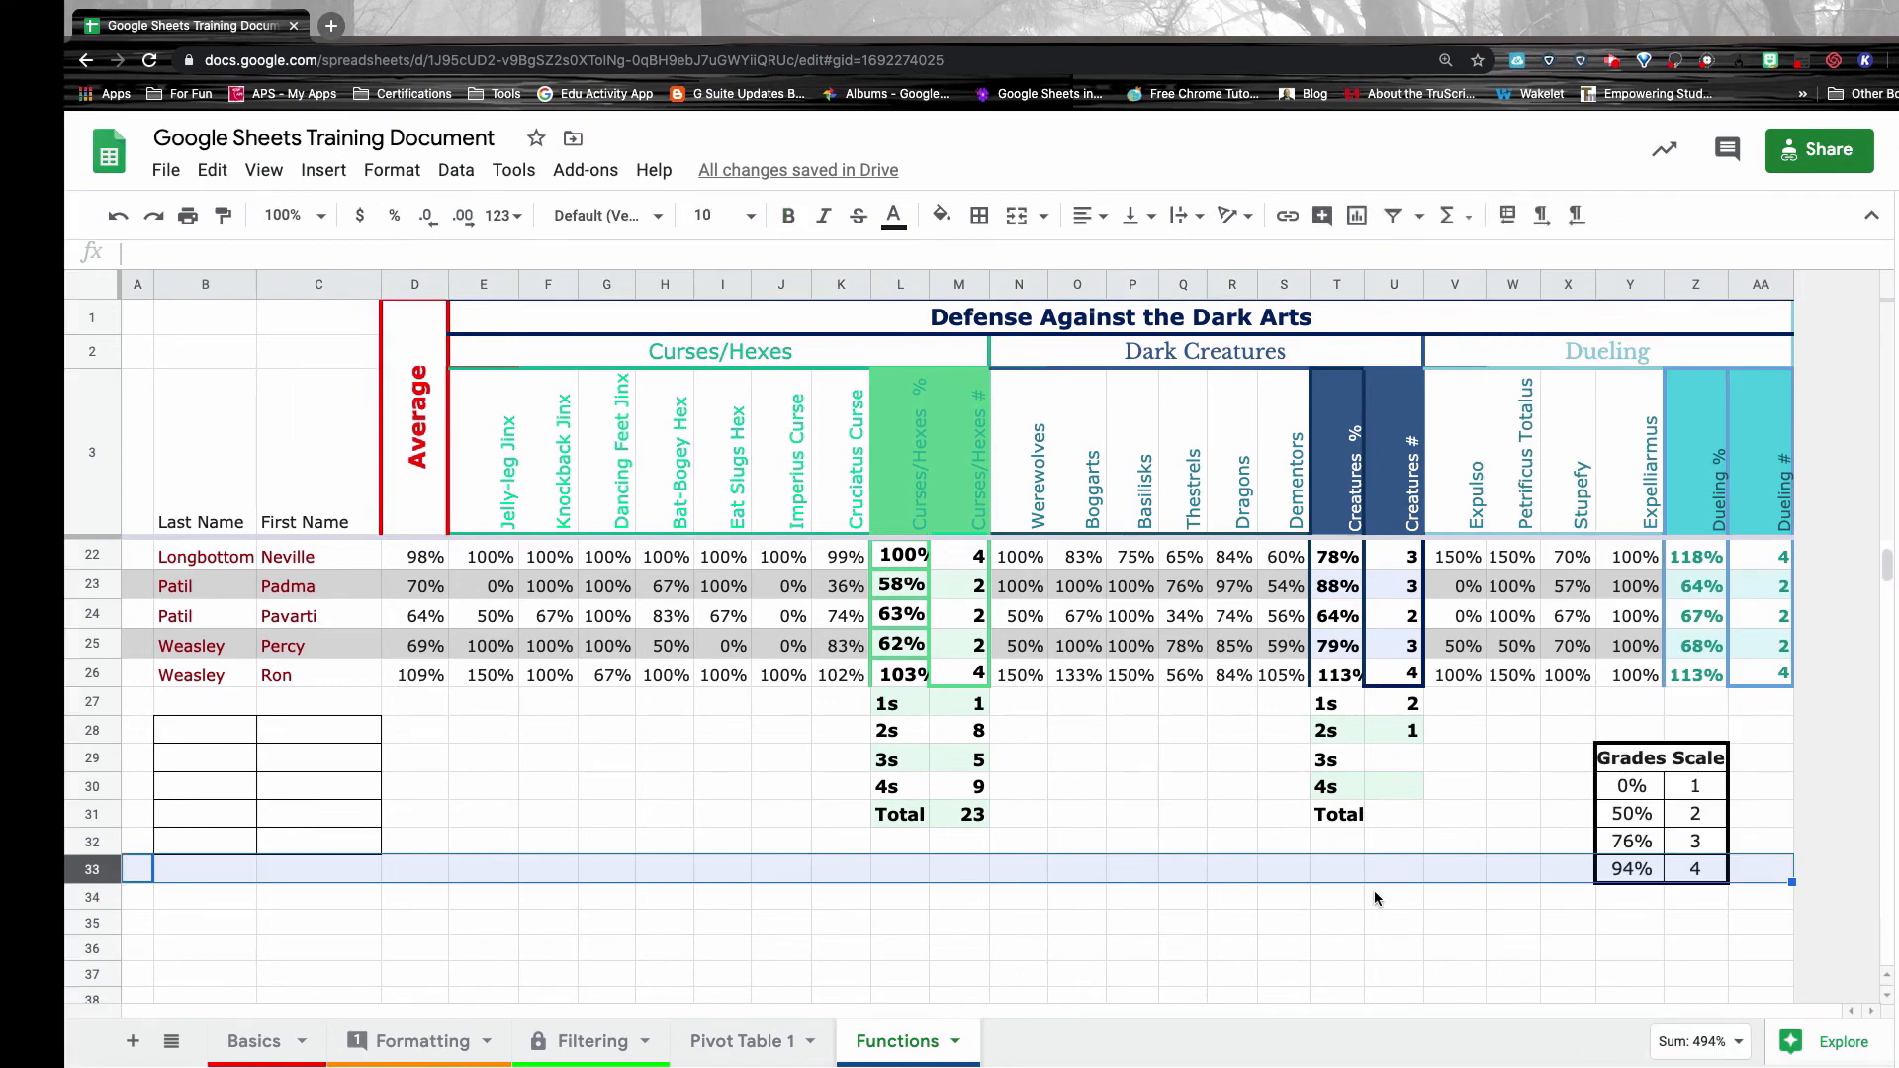
scroll(1374, 893, "up", 9)
scroll(1374, 893, "down", 6)
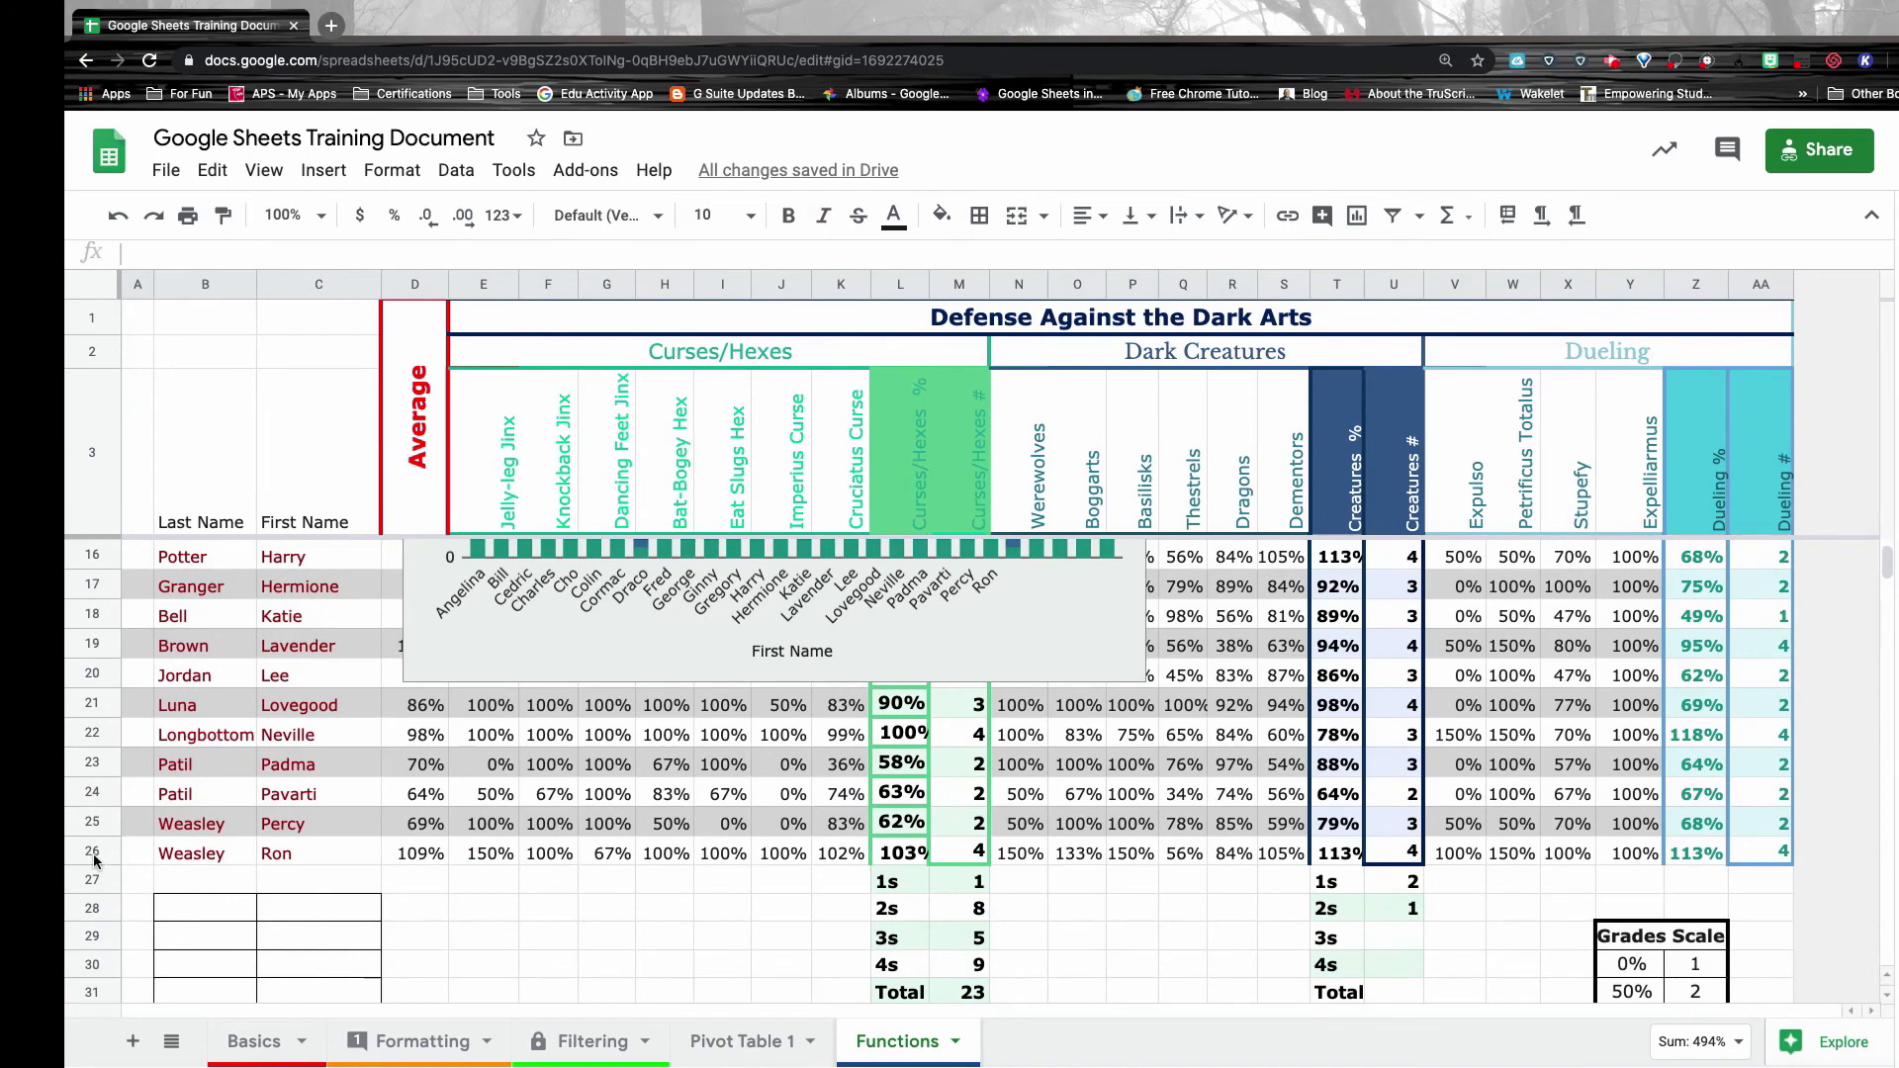
left_click(92, 853)
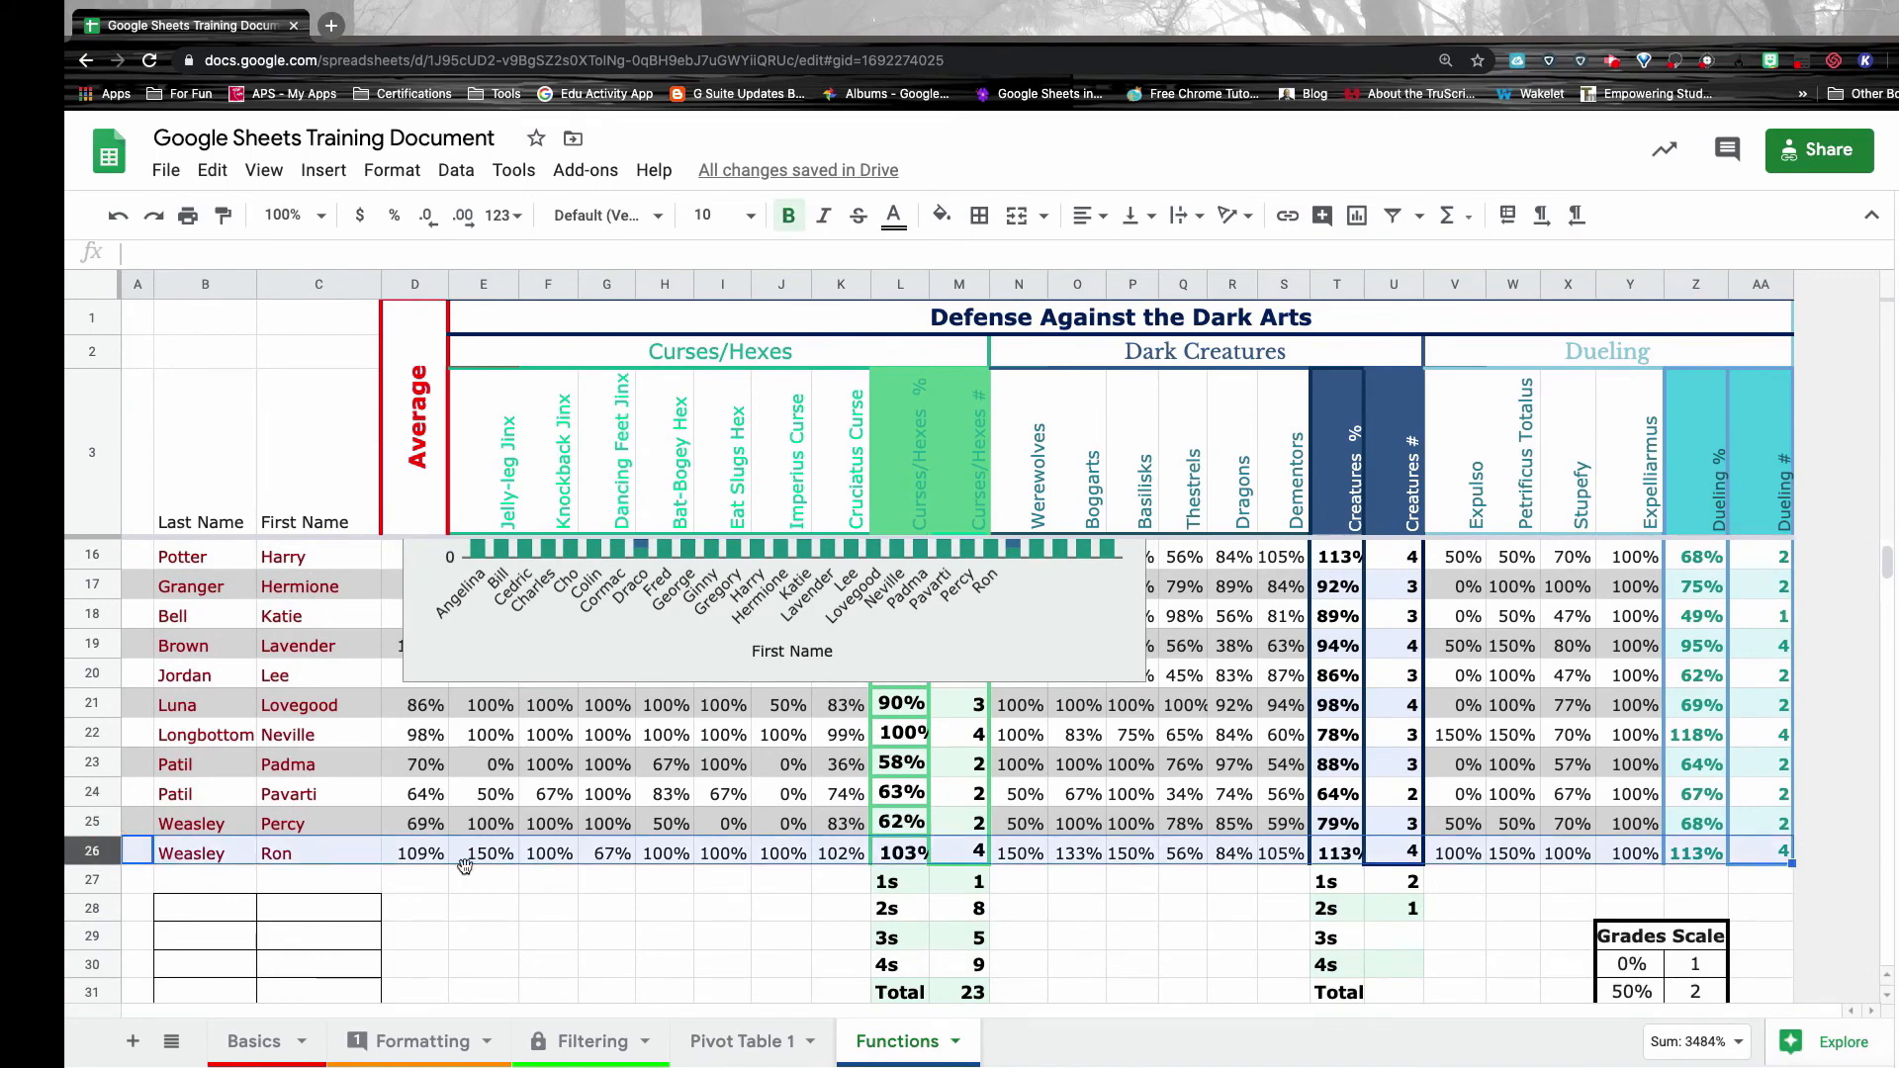
scroll(757, 770, "up", 6)
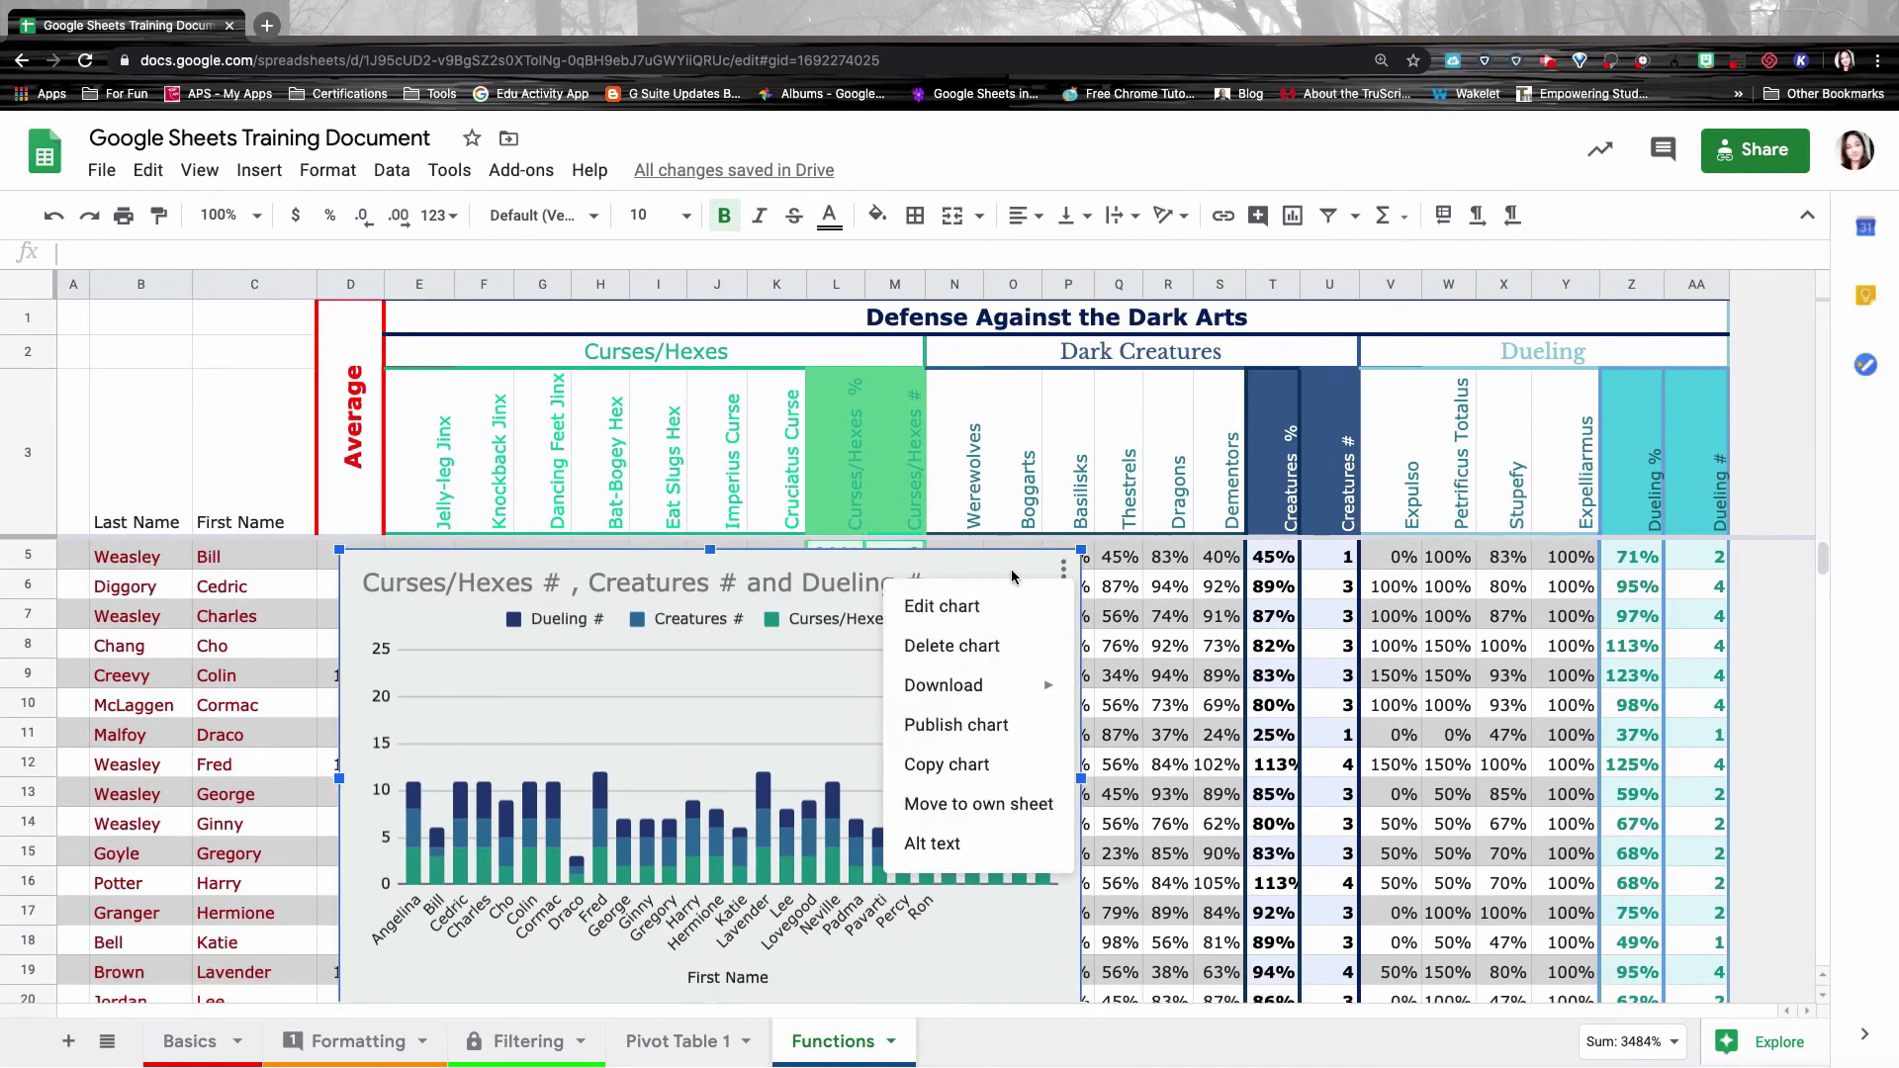
left_click(1011, 572)
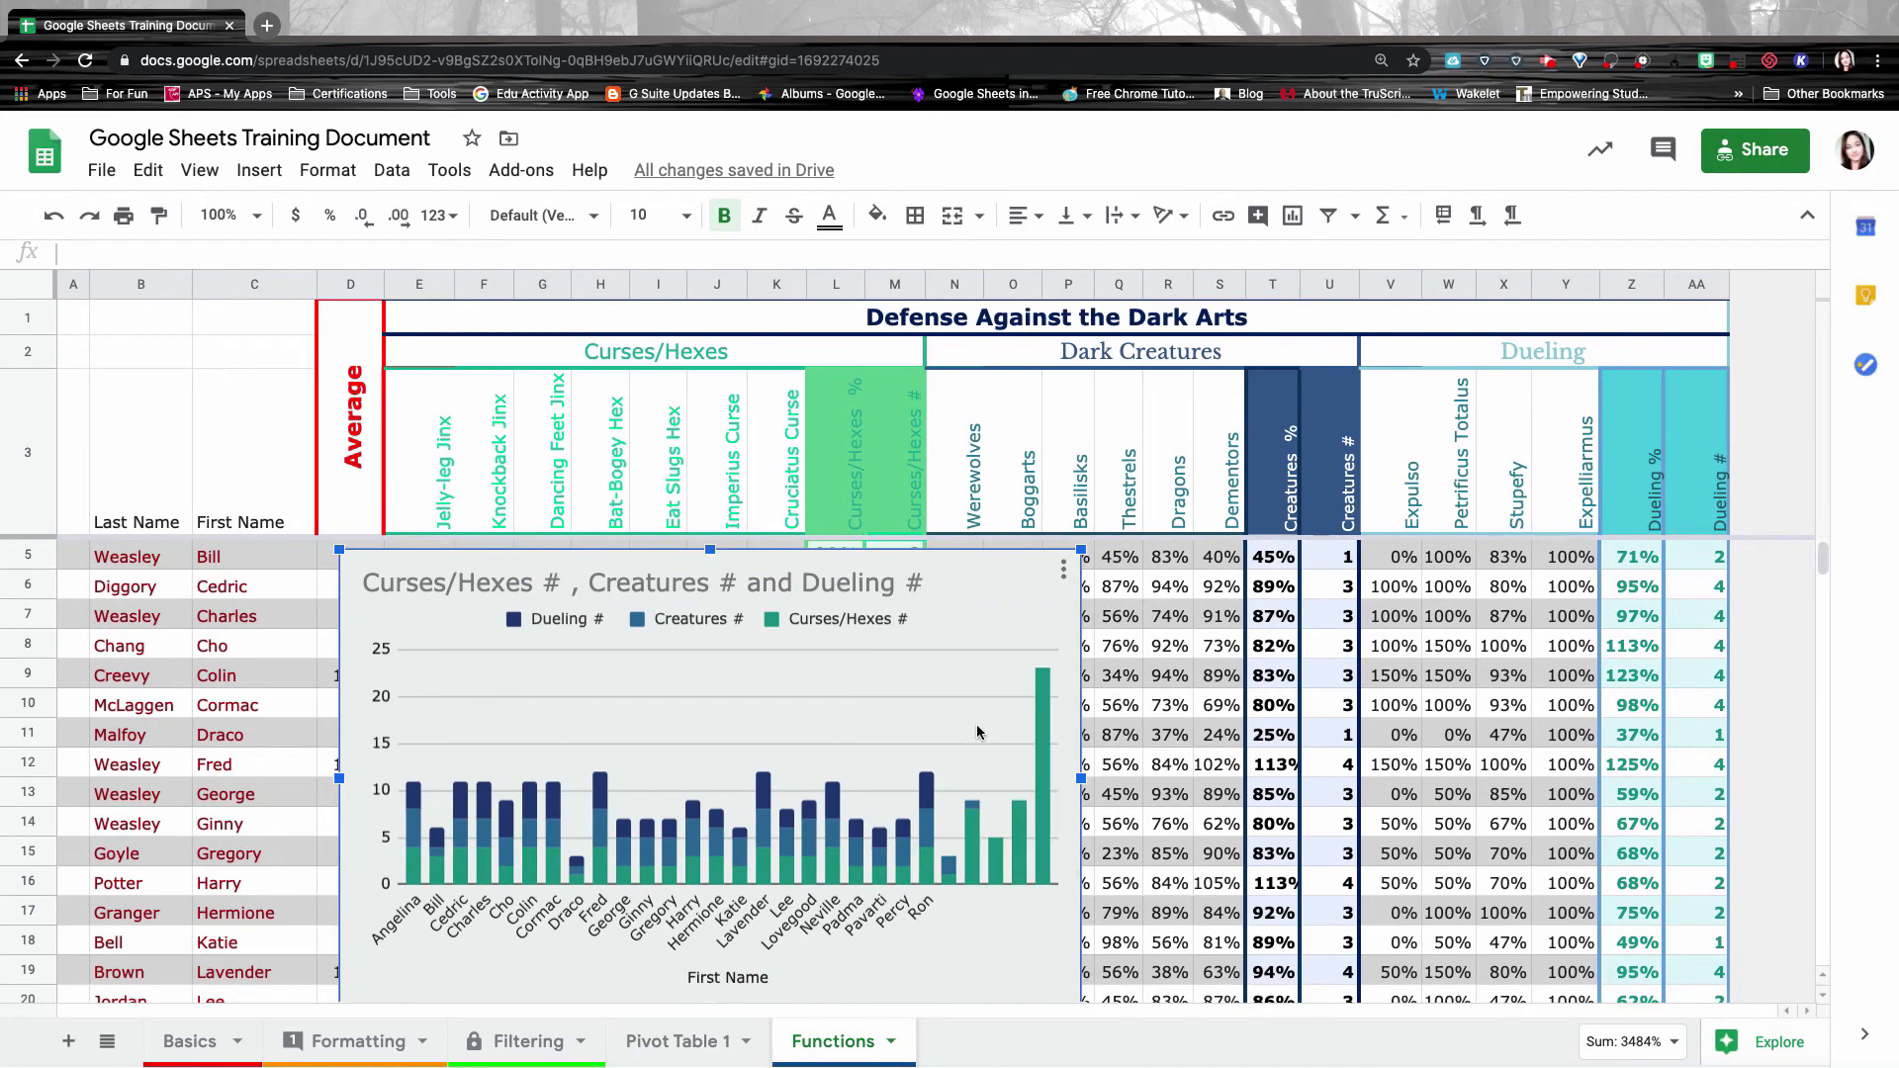
Trim the chart's data range to end at row 26, keeping ranges combined horizontally.
left_click(1065, 570)
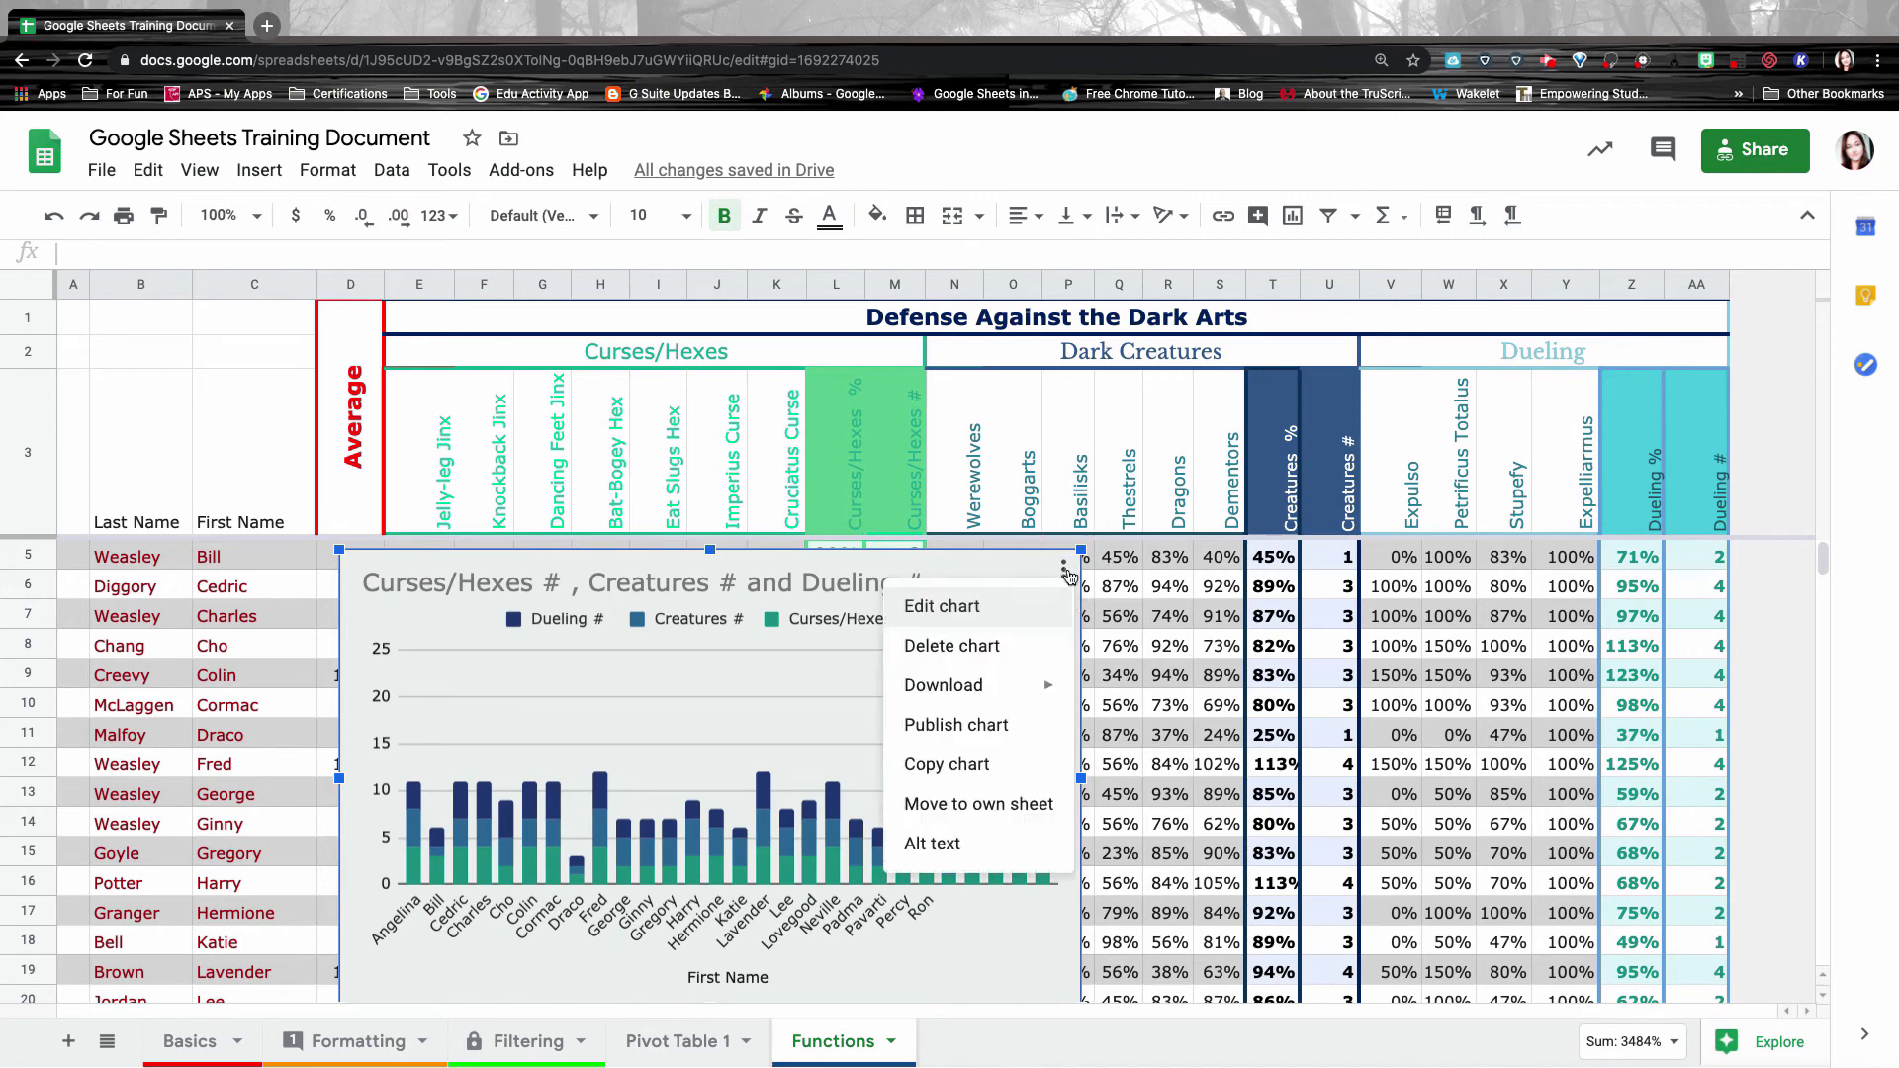
left_click(944, 607)
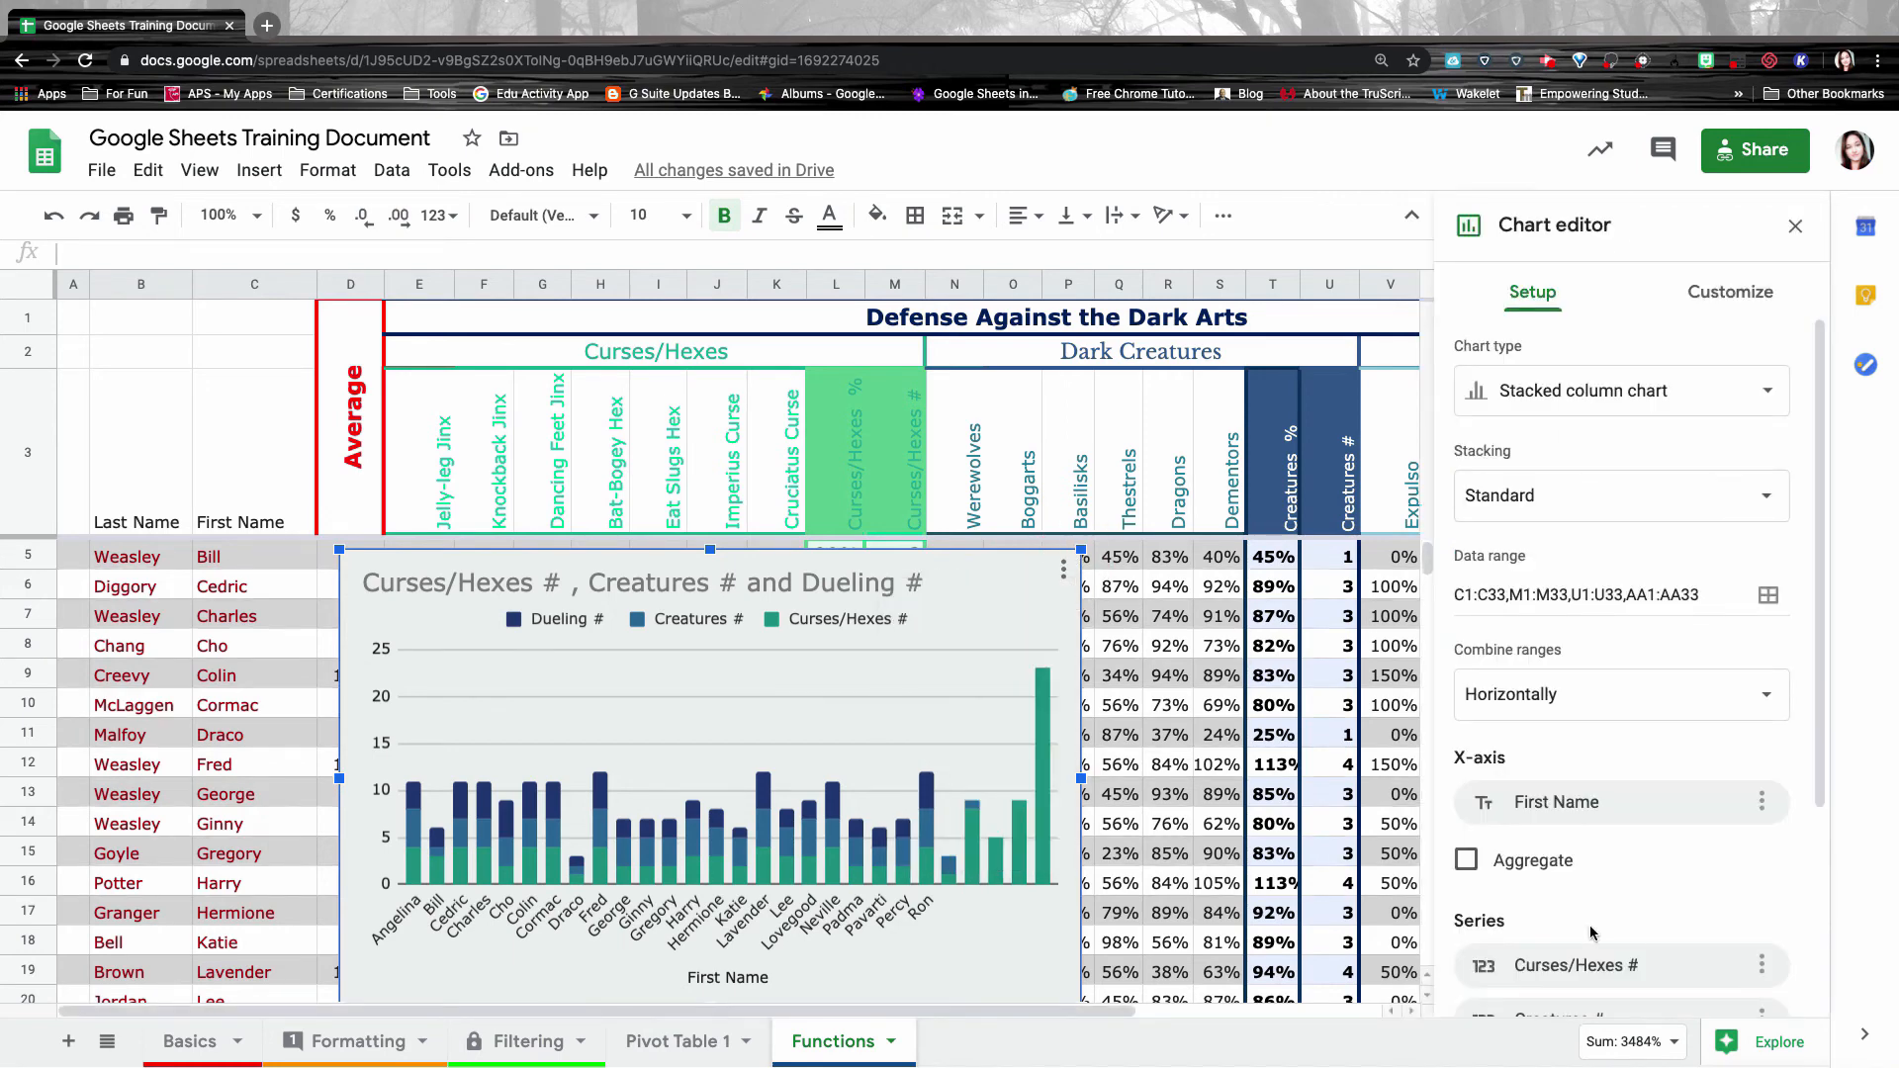
left_click(1500, 594)
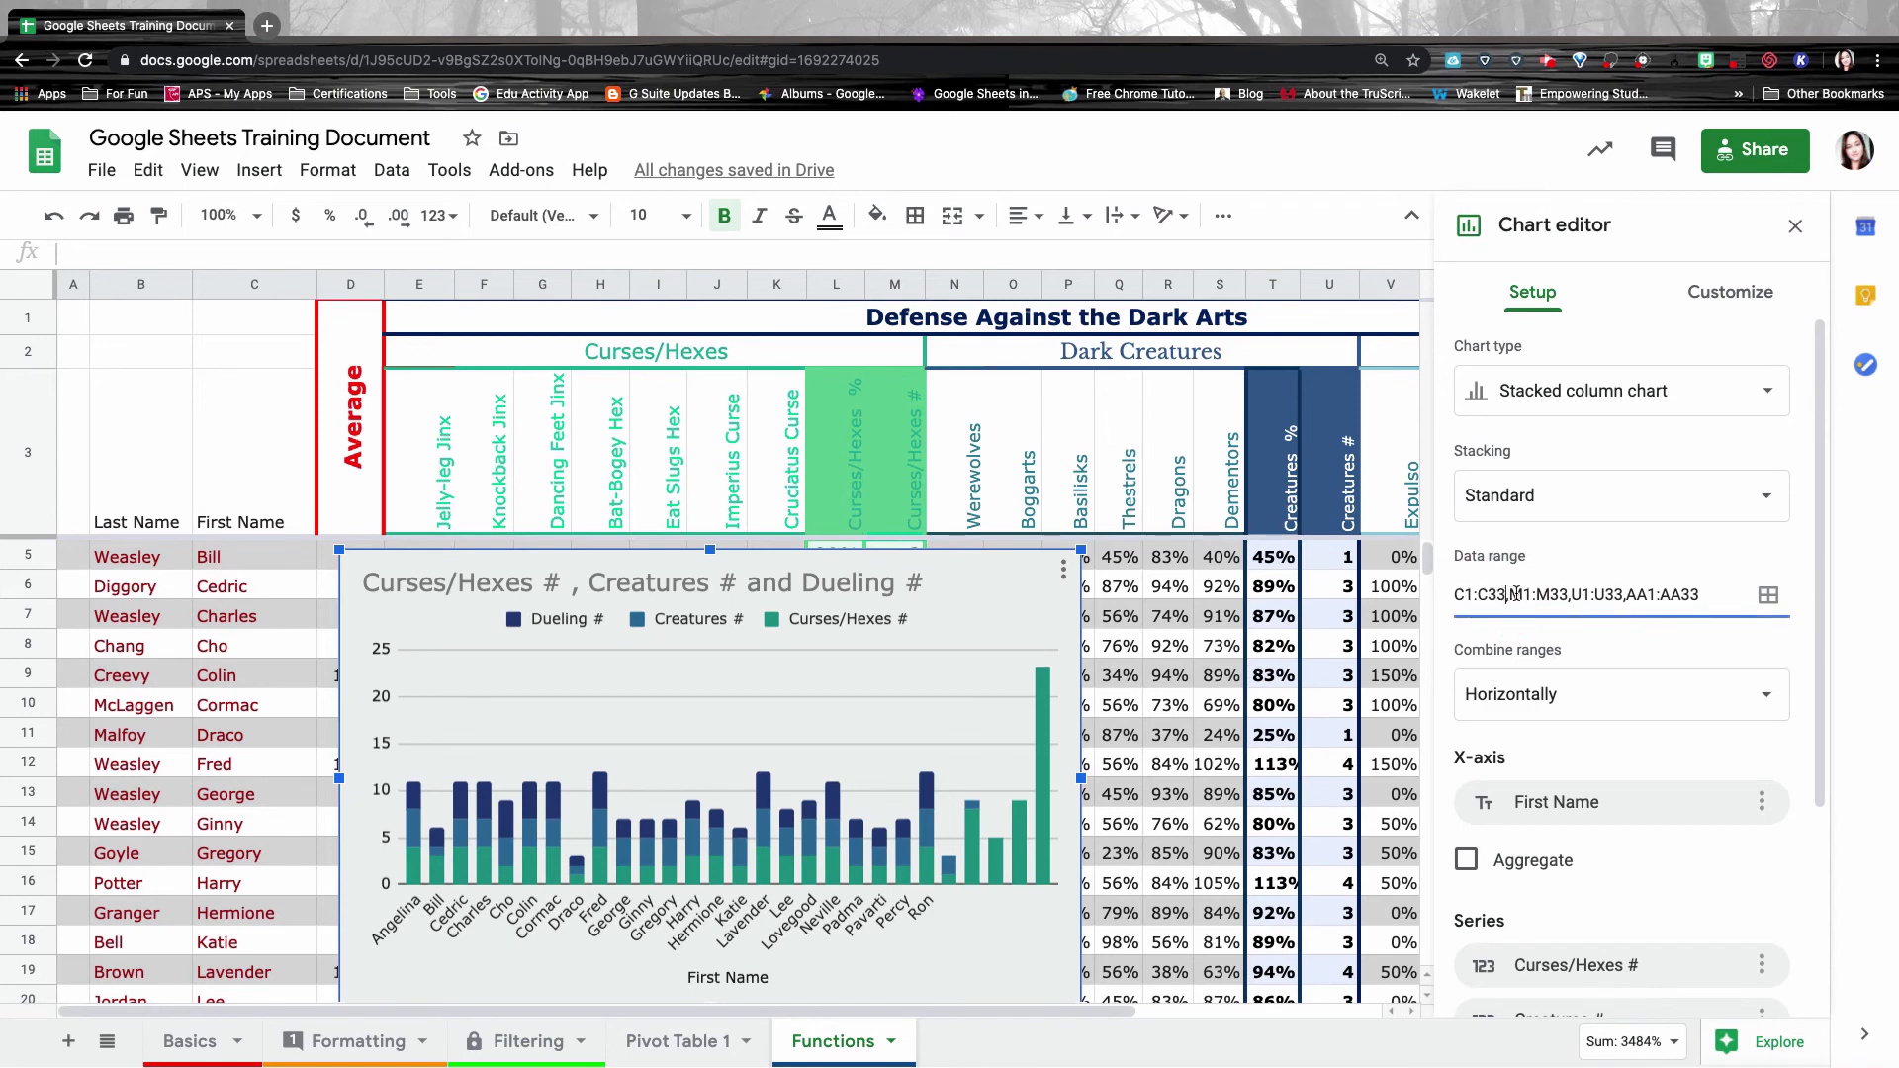
key("BackSpace")
key("BackSpace")
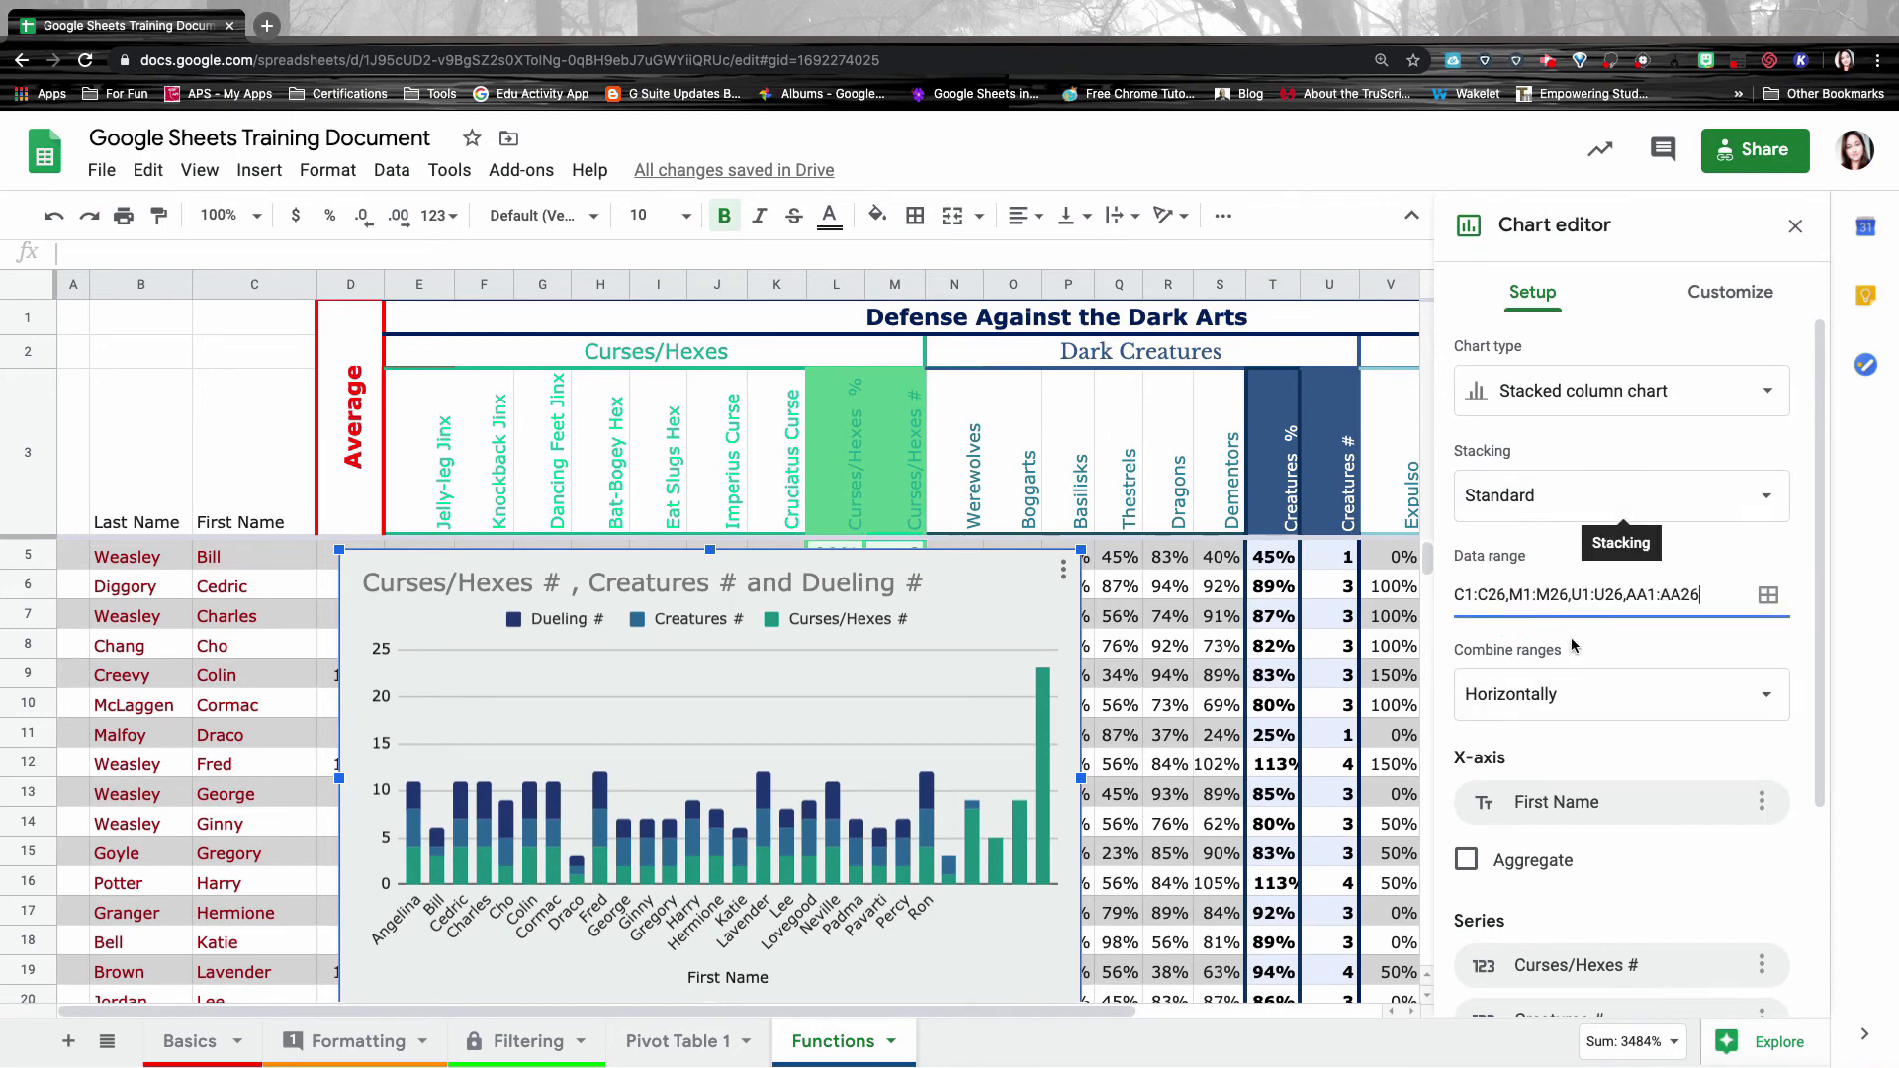
left_click(1550, 703)
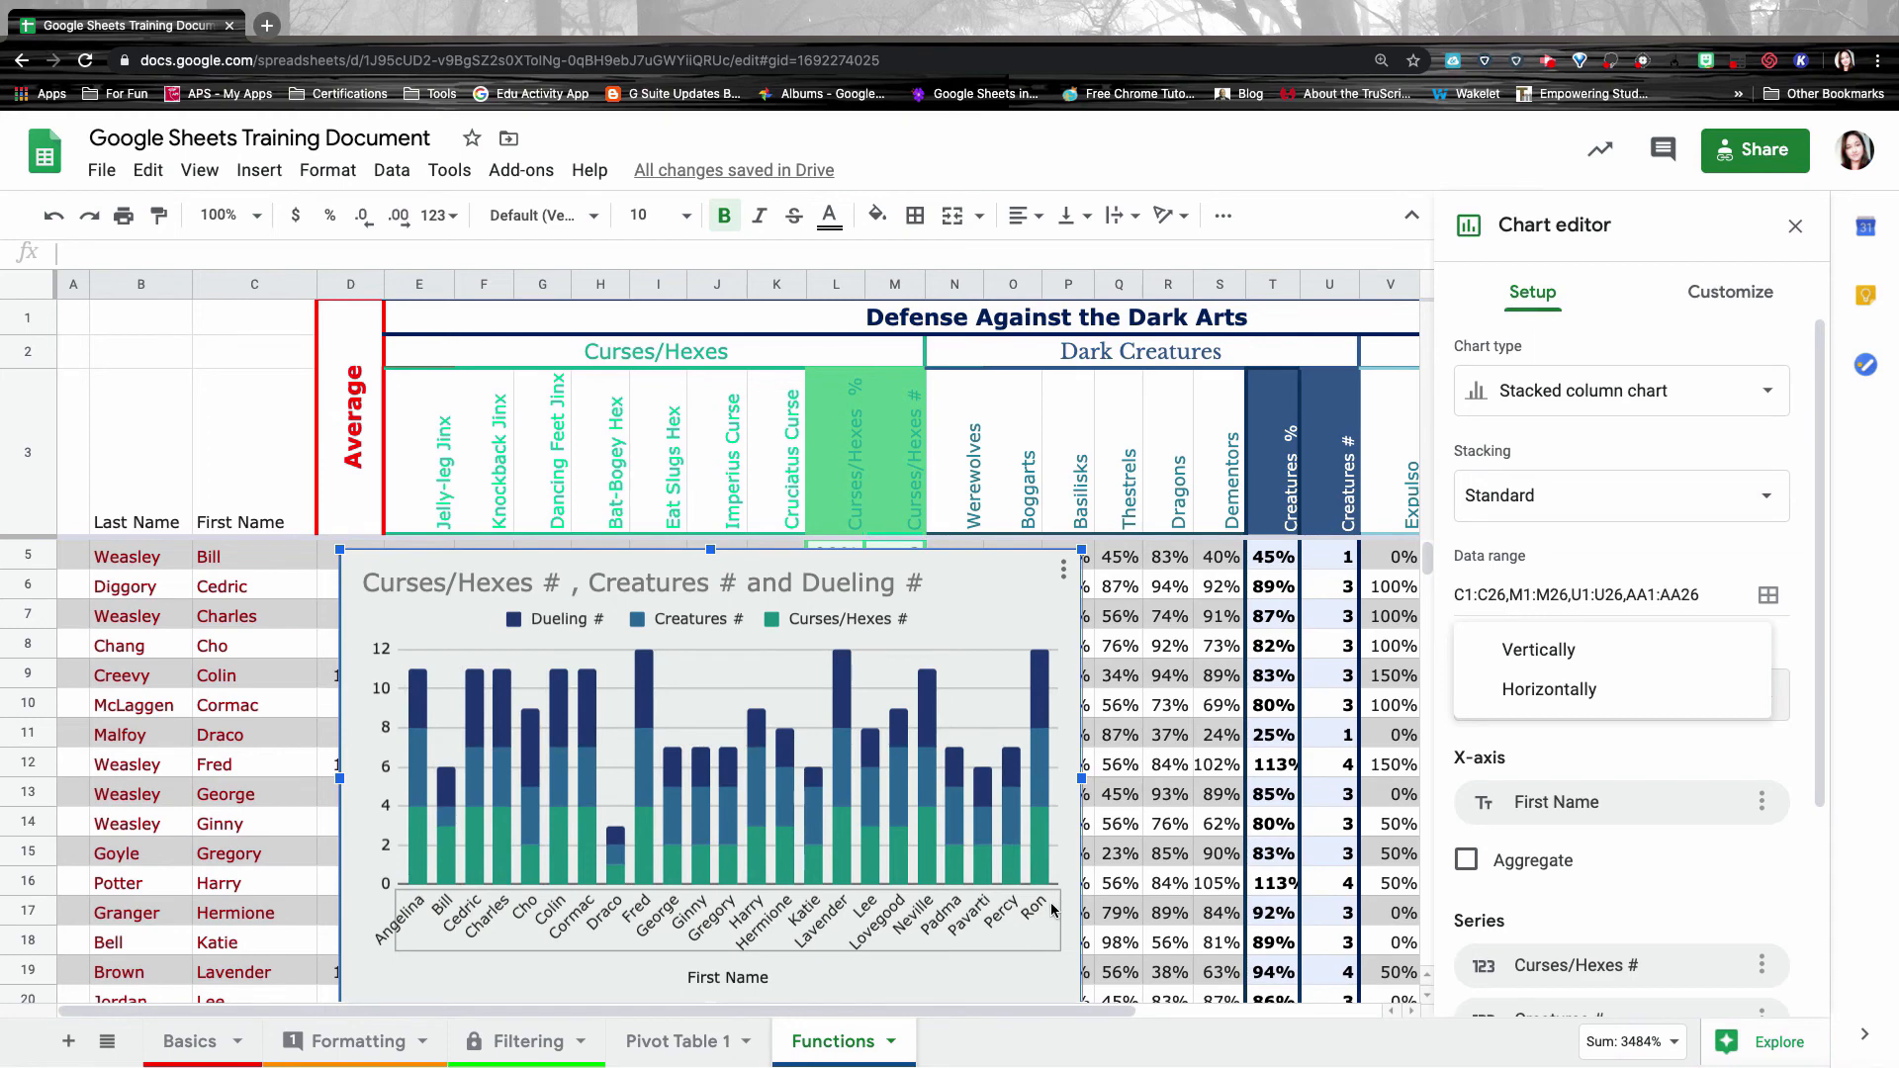
left_click(1622, 560)
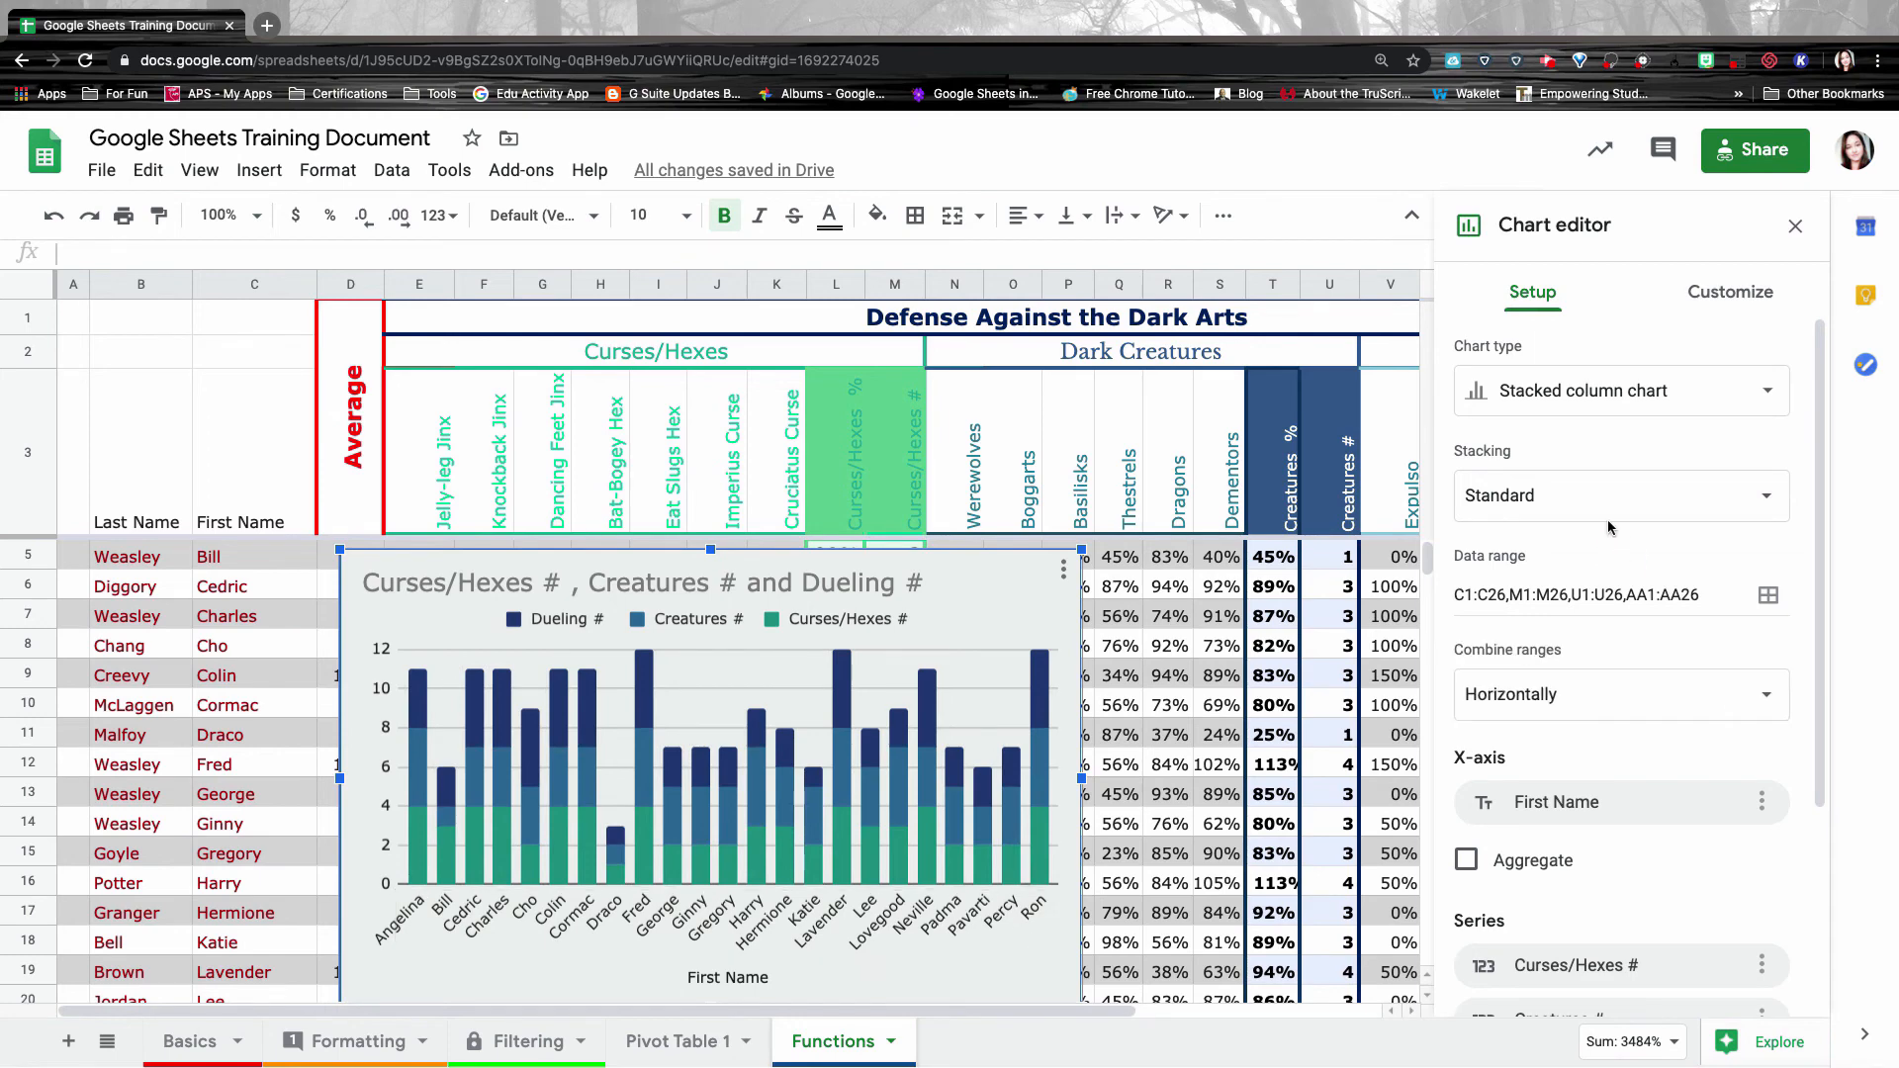
Preview line, stacked area and bar chart types, then return to stacked column.
left_click(1612, 397)
scroll(1597, 671, "down", 5)
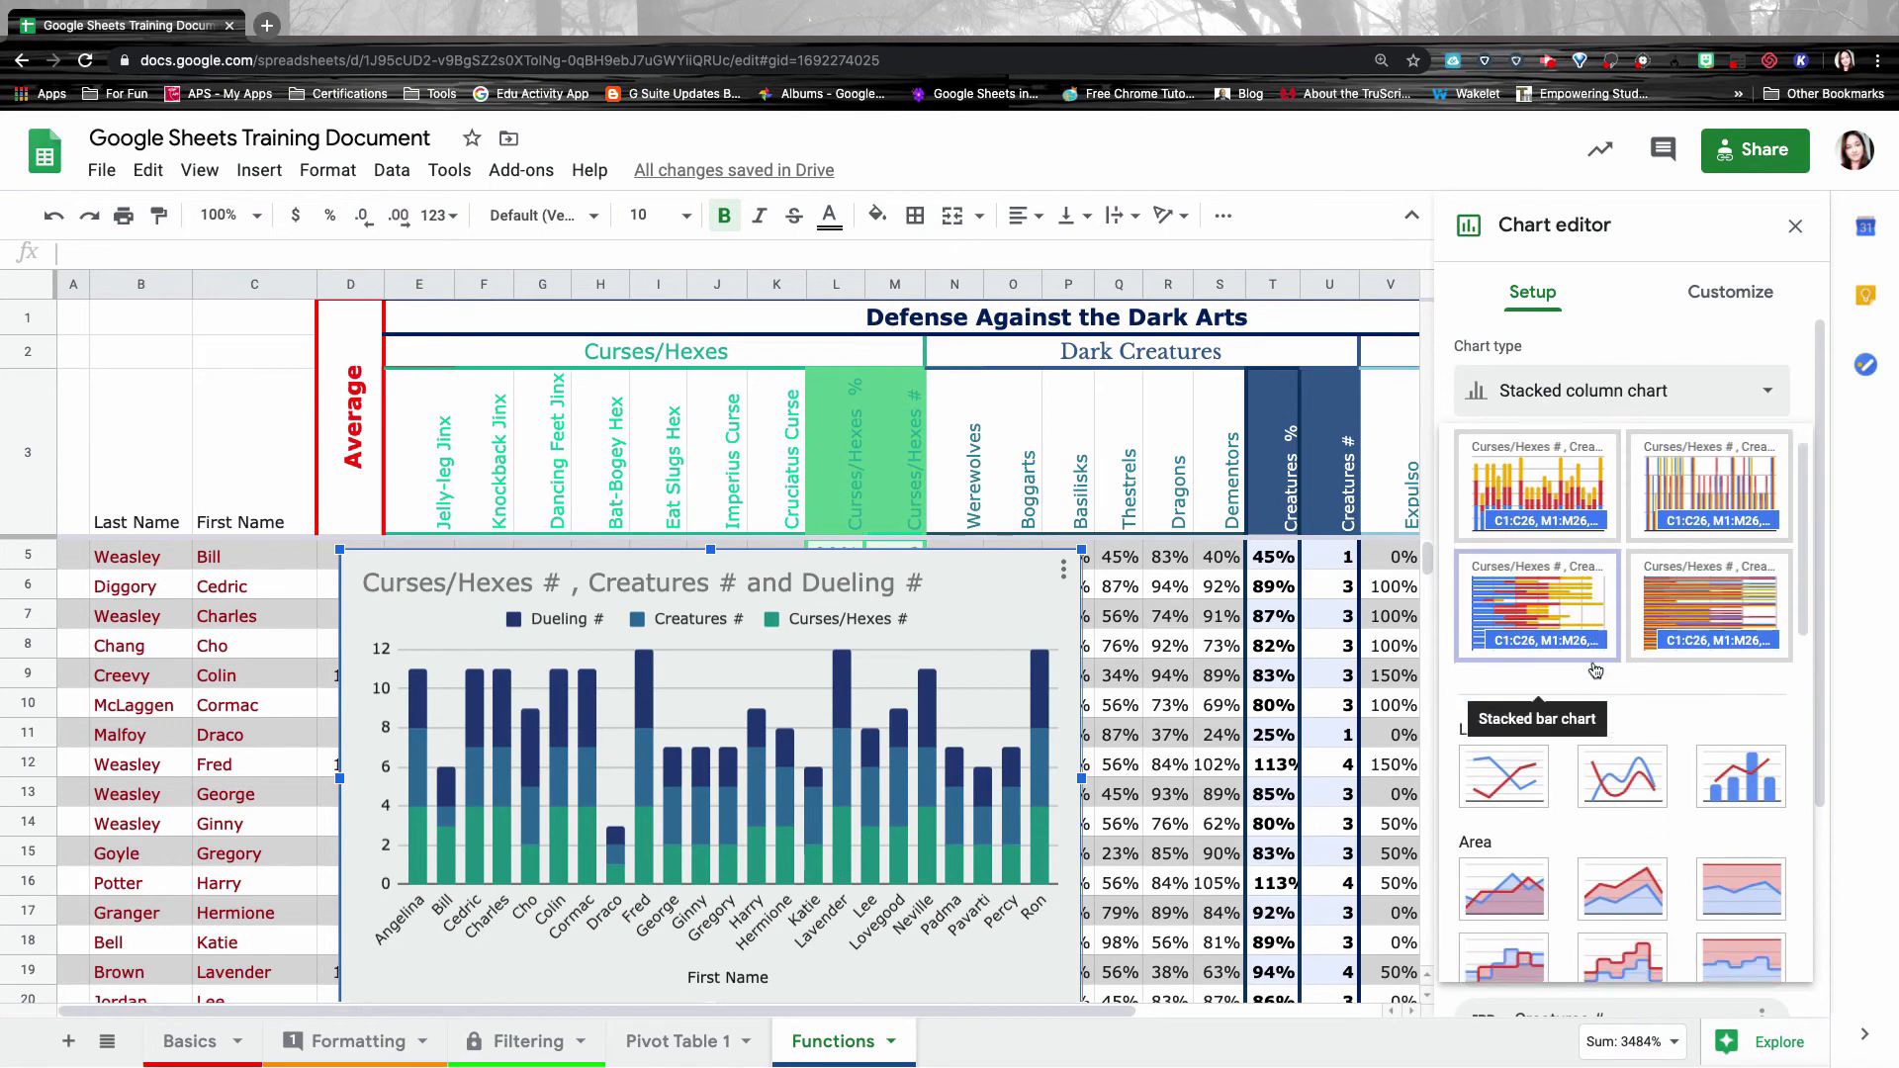
scroll(1595, 670, "down", 3)
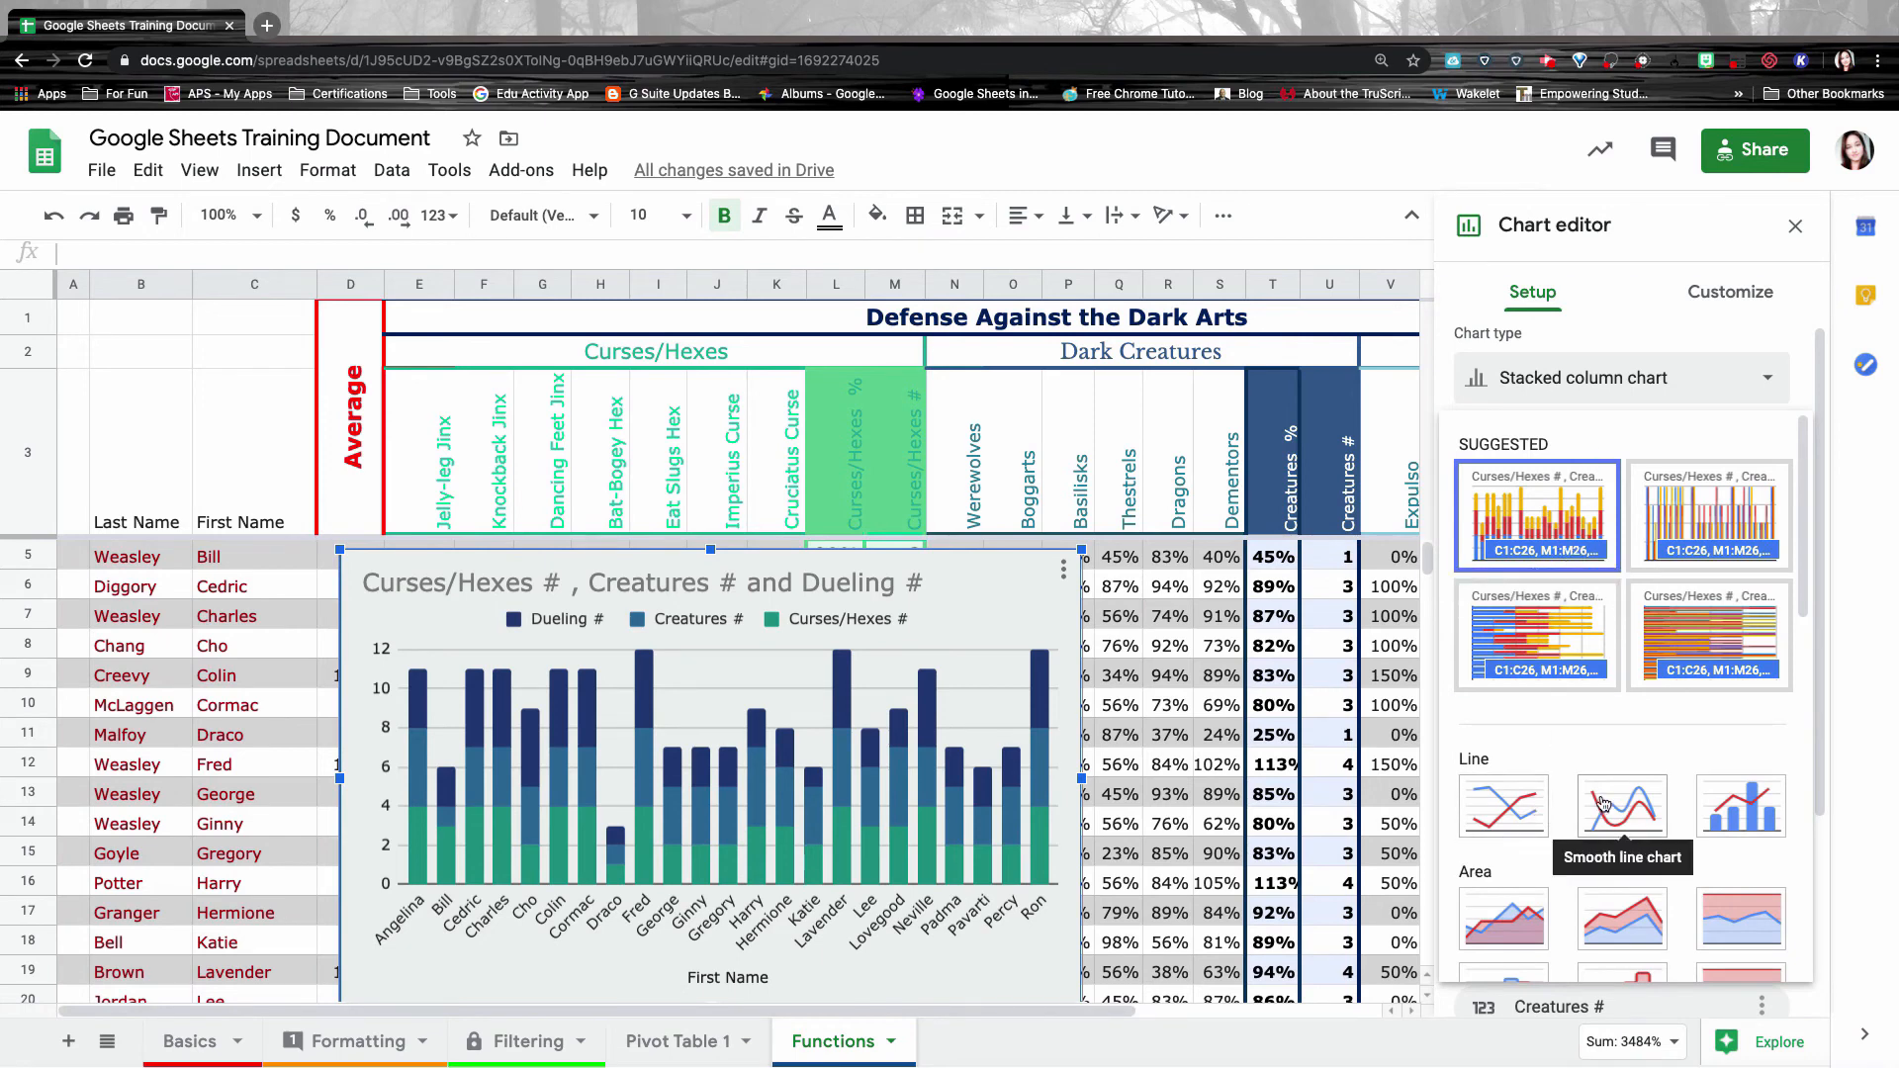
left_click(1504, 803)
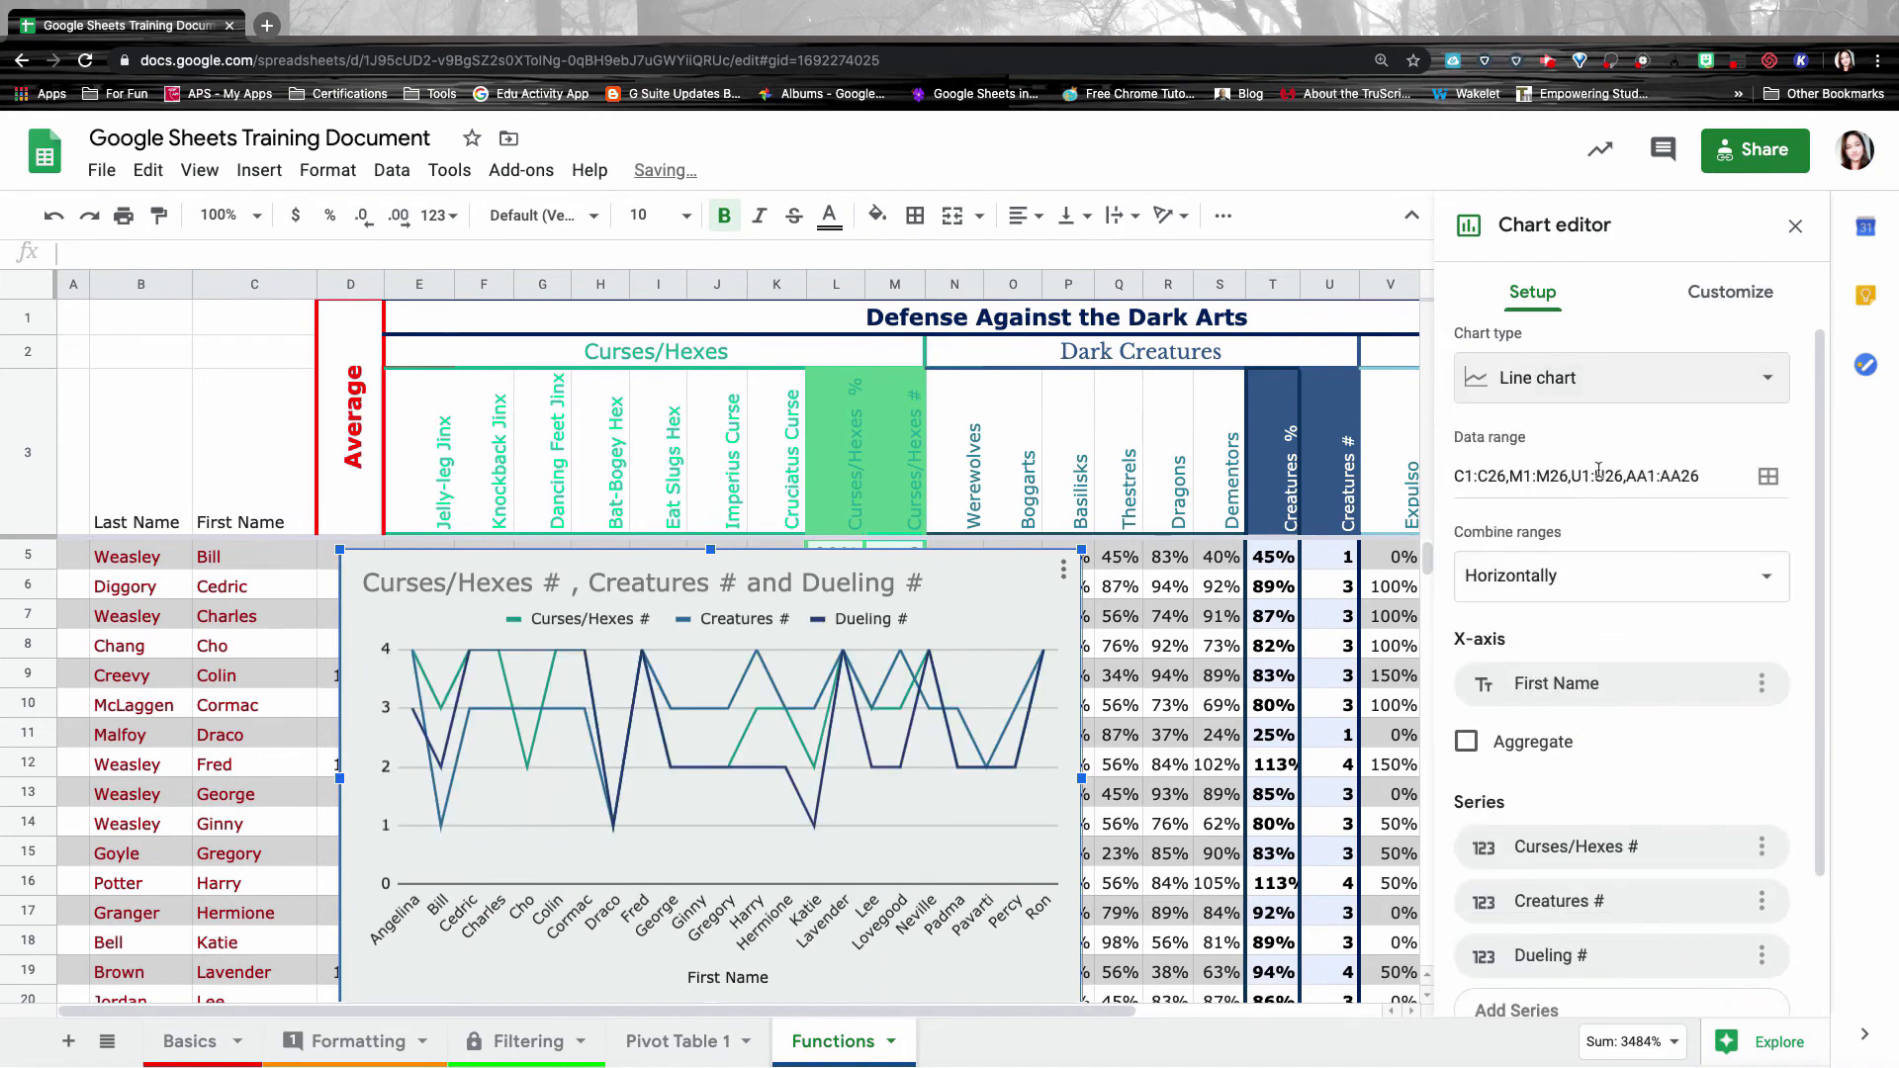
left_click(1587, 381)
scroll(1622, 594, "down", 1)
left_click(1619, 776)
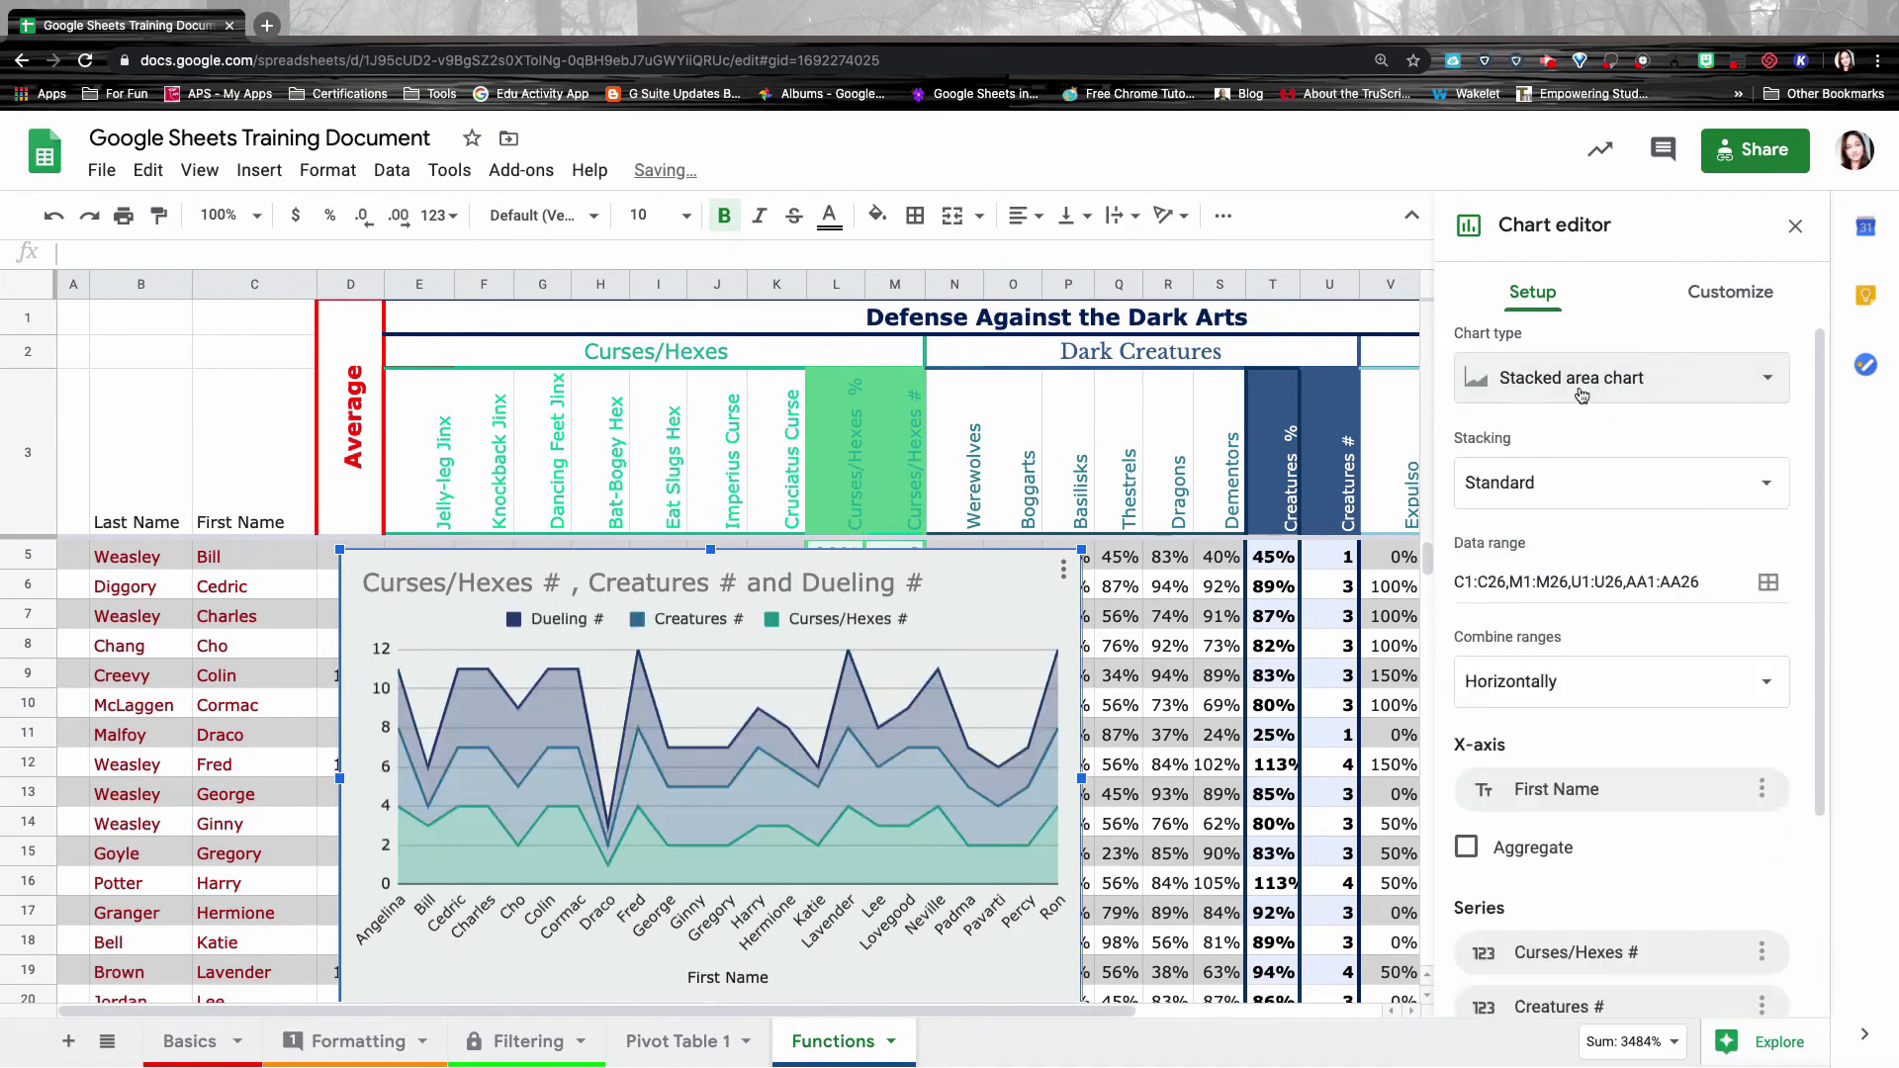
left_click(1568, 380)
scroll(1582, 594, "down", 3)
left_click(1504, 582)
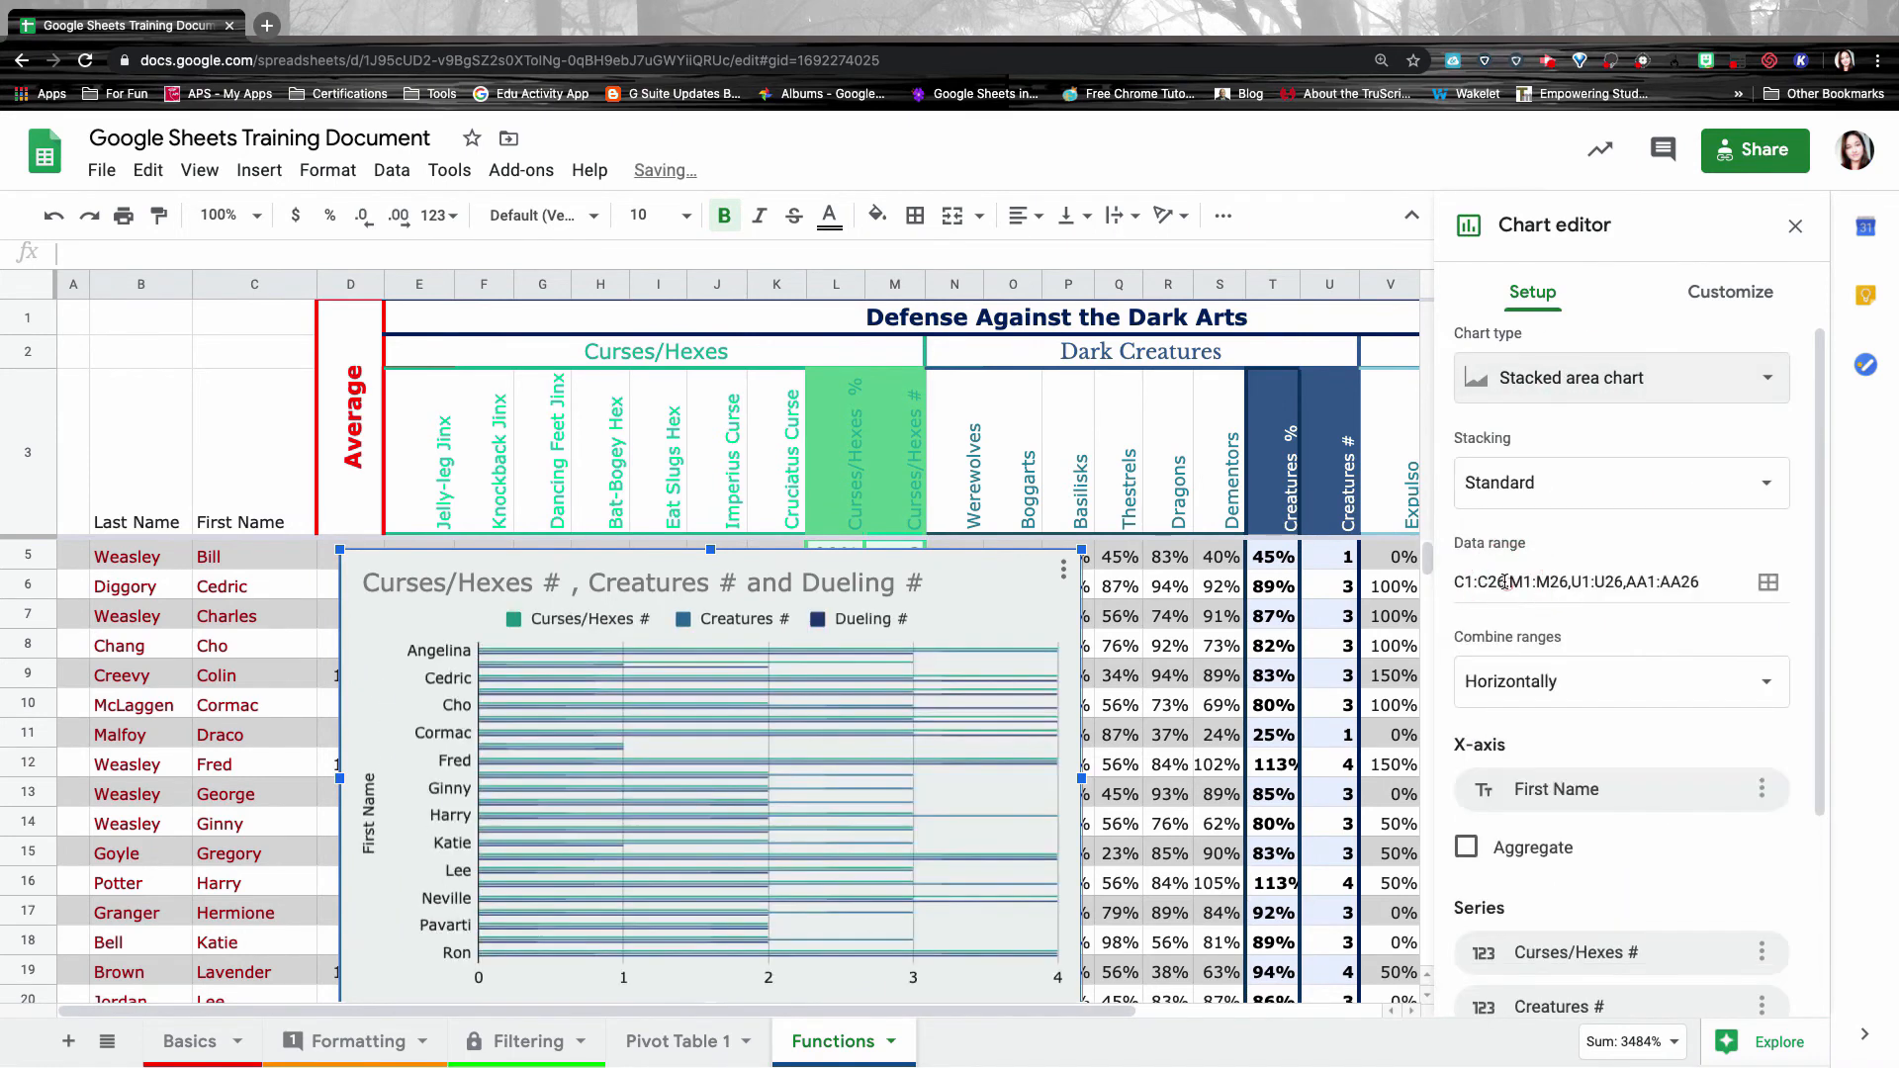
left_click(1543, 379)
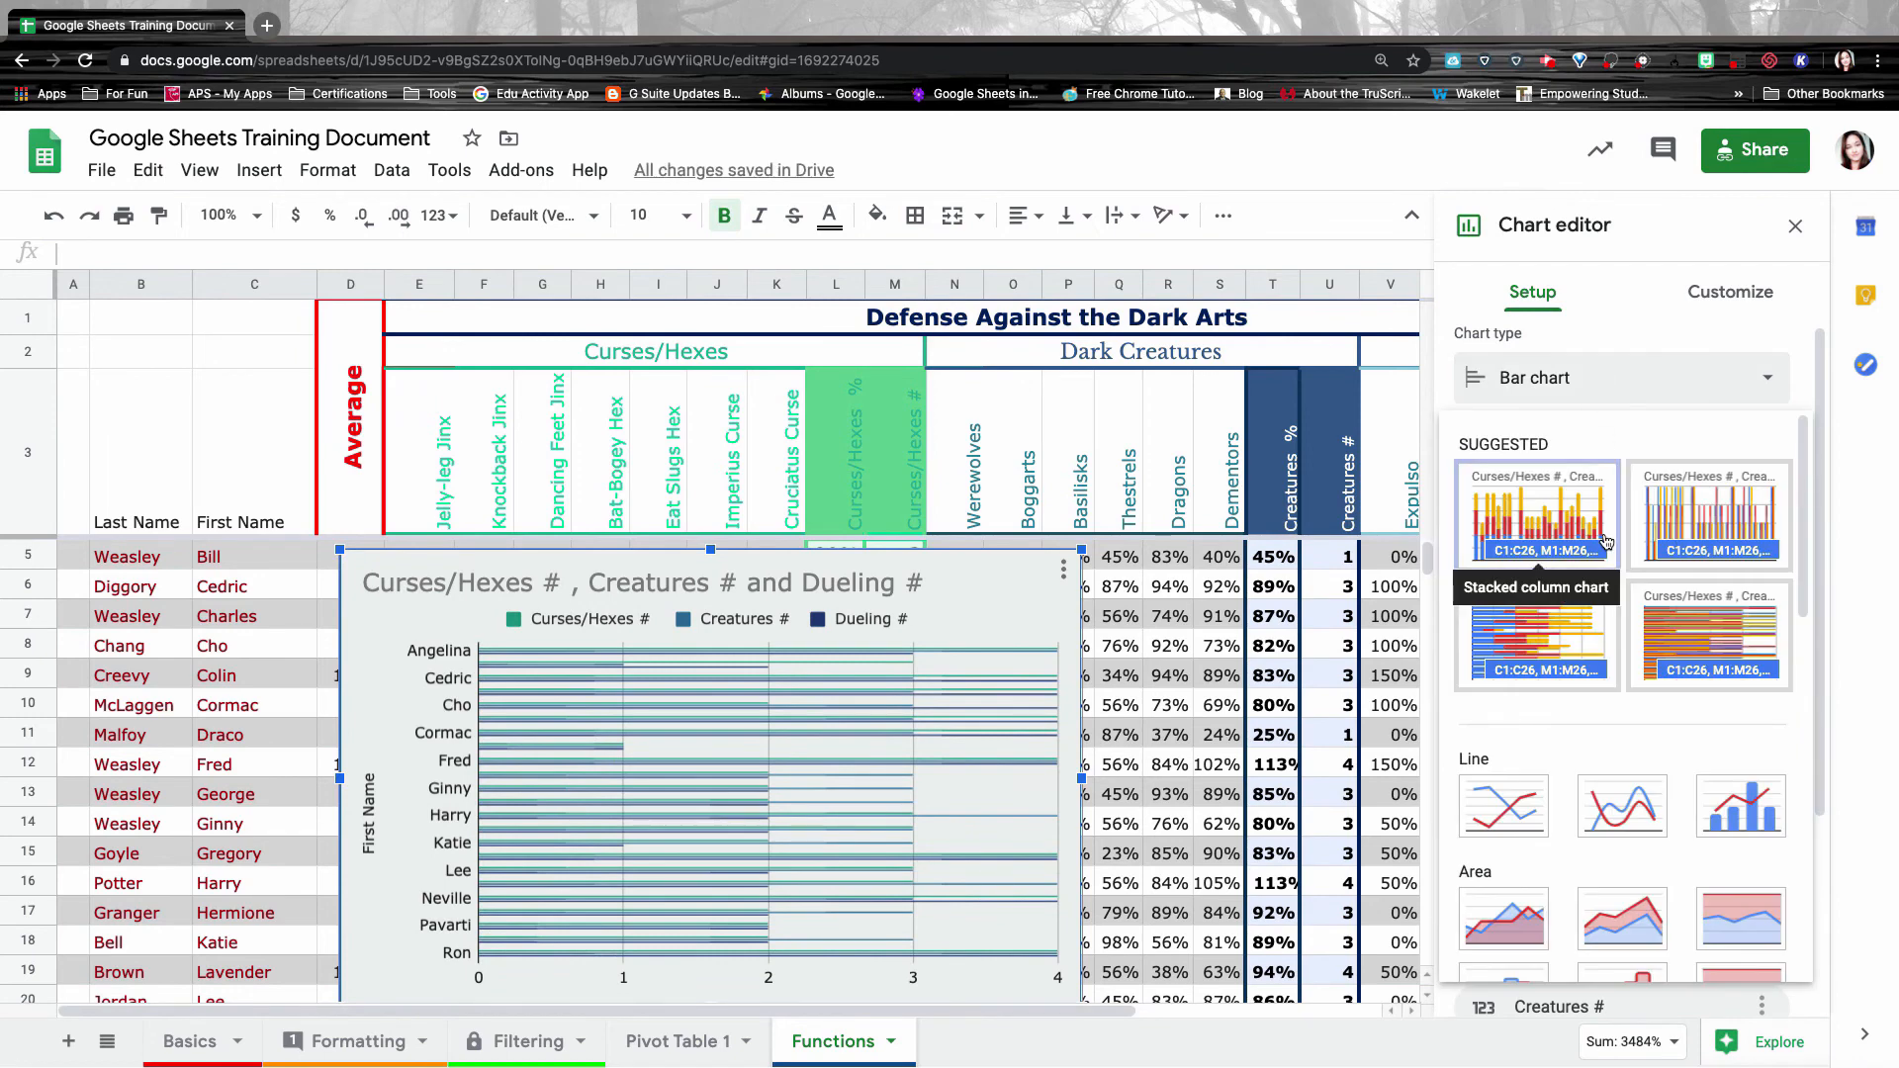
left_click(1544, 529)
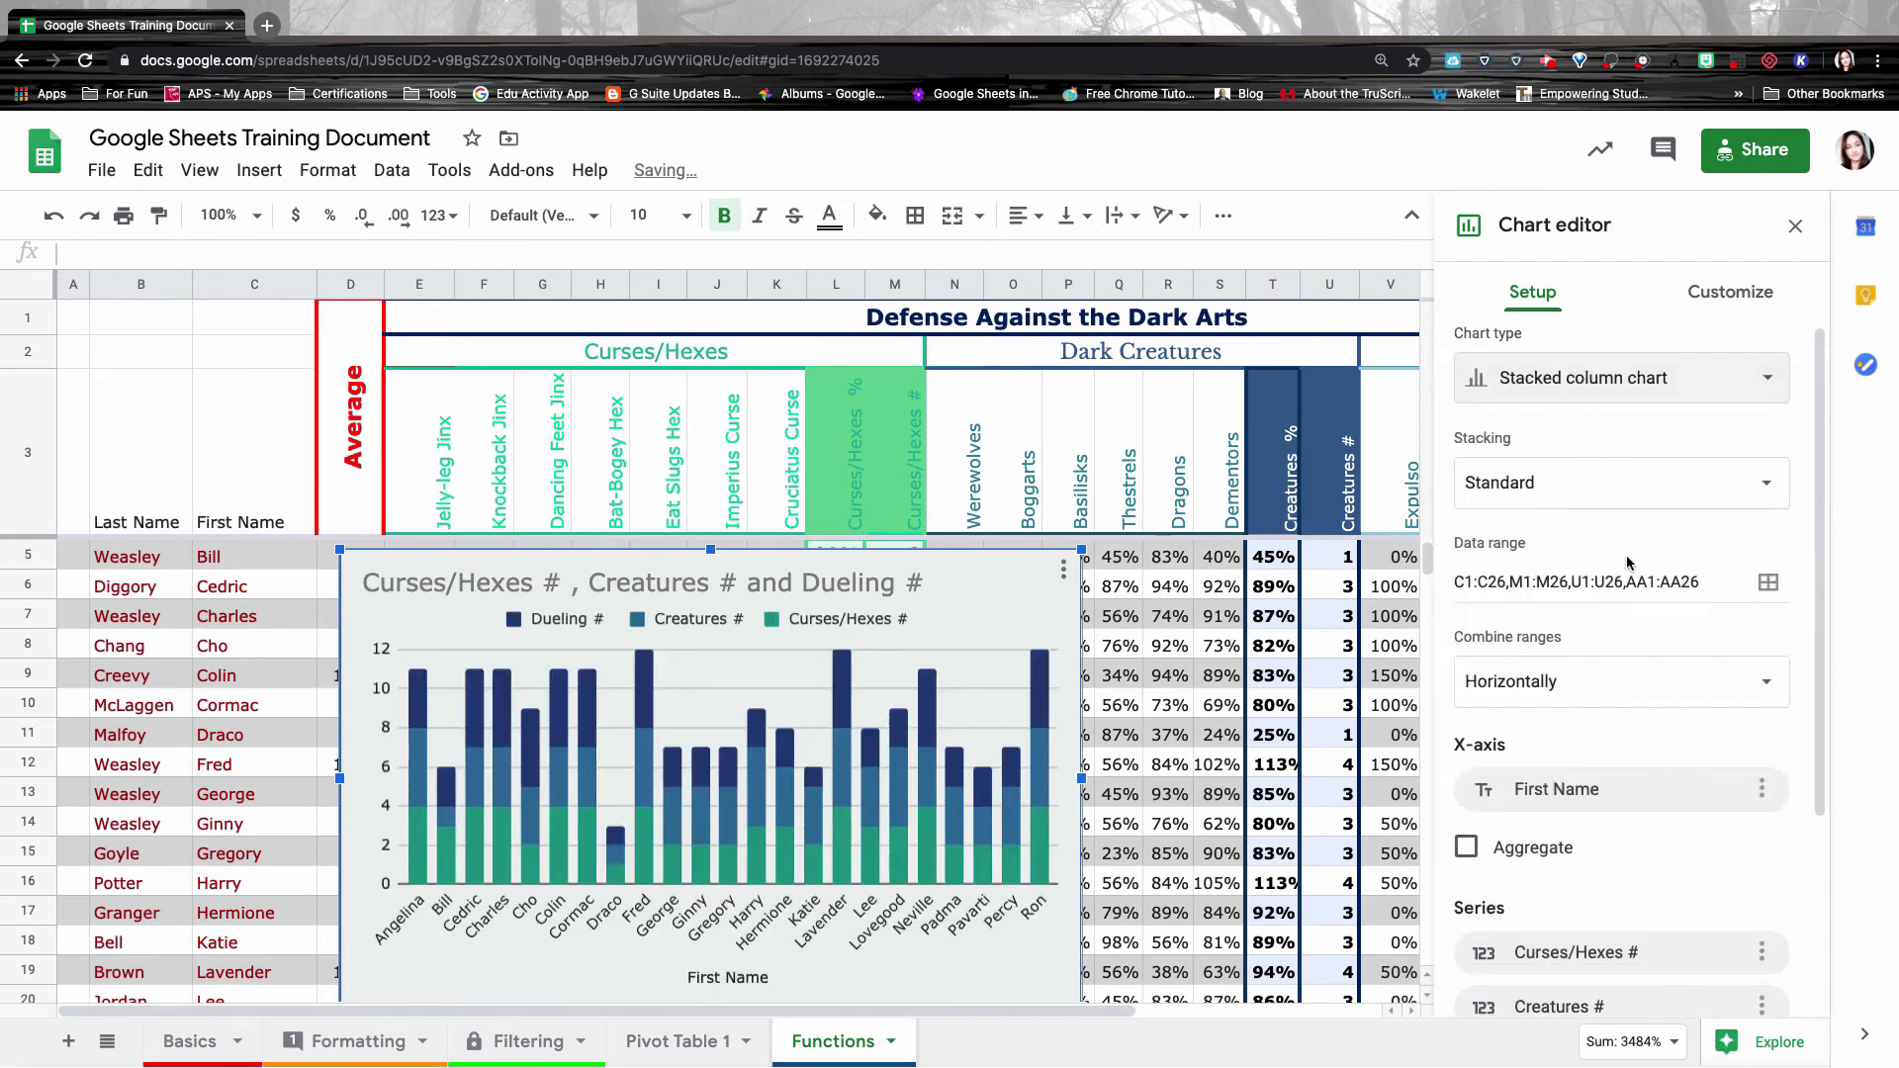
Keep standard stacking and review the Curses/Hexes # series options without changes.
left_click(1546, 486)
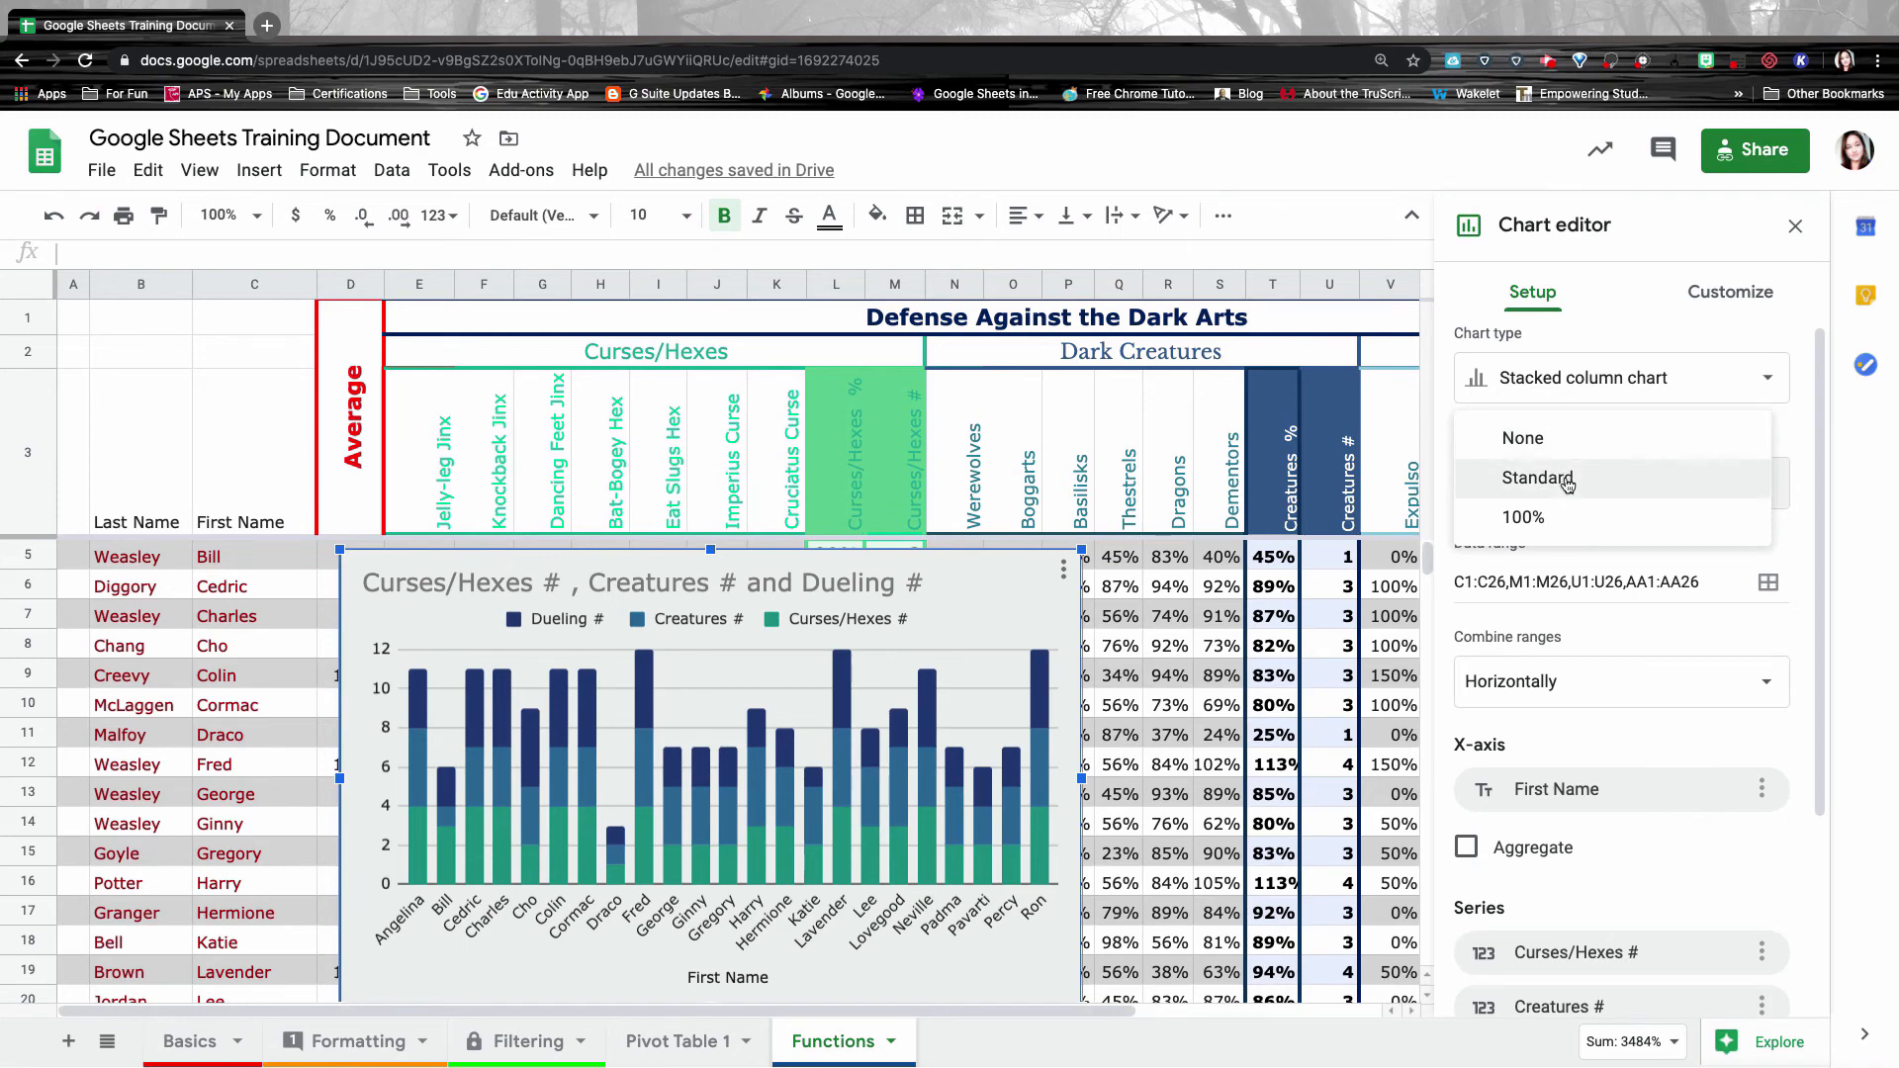
left_click(1563, 478)
scroll(1577, 522, "down", 3)
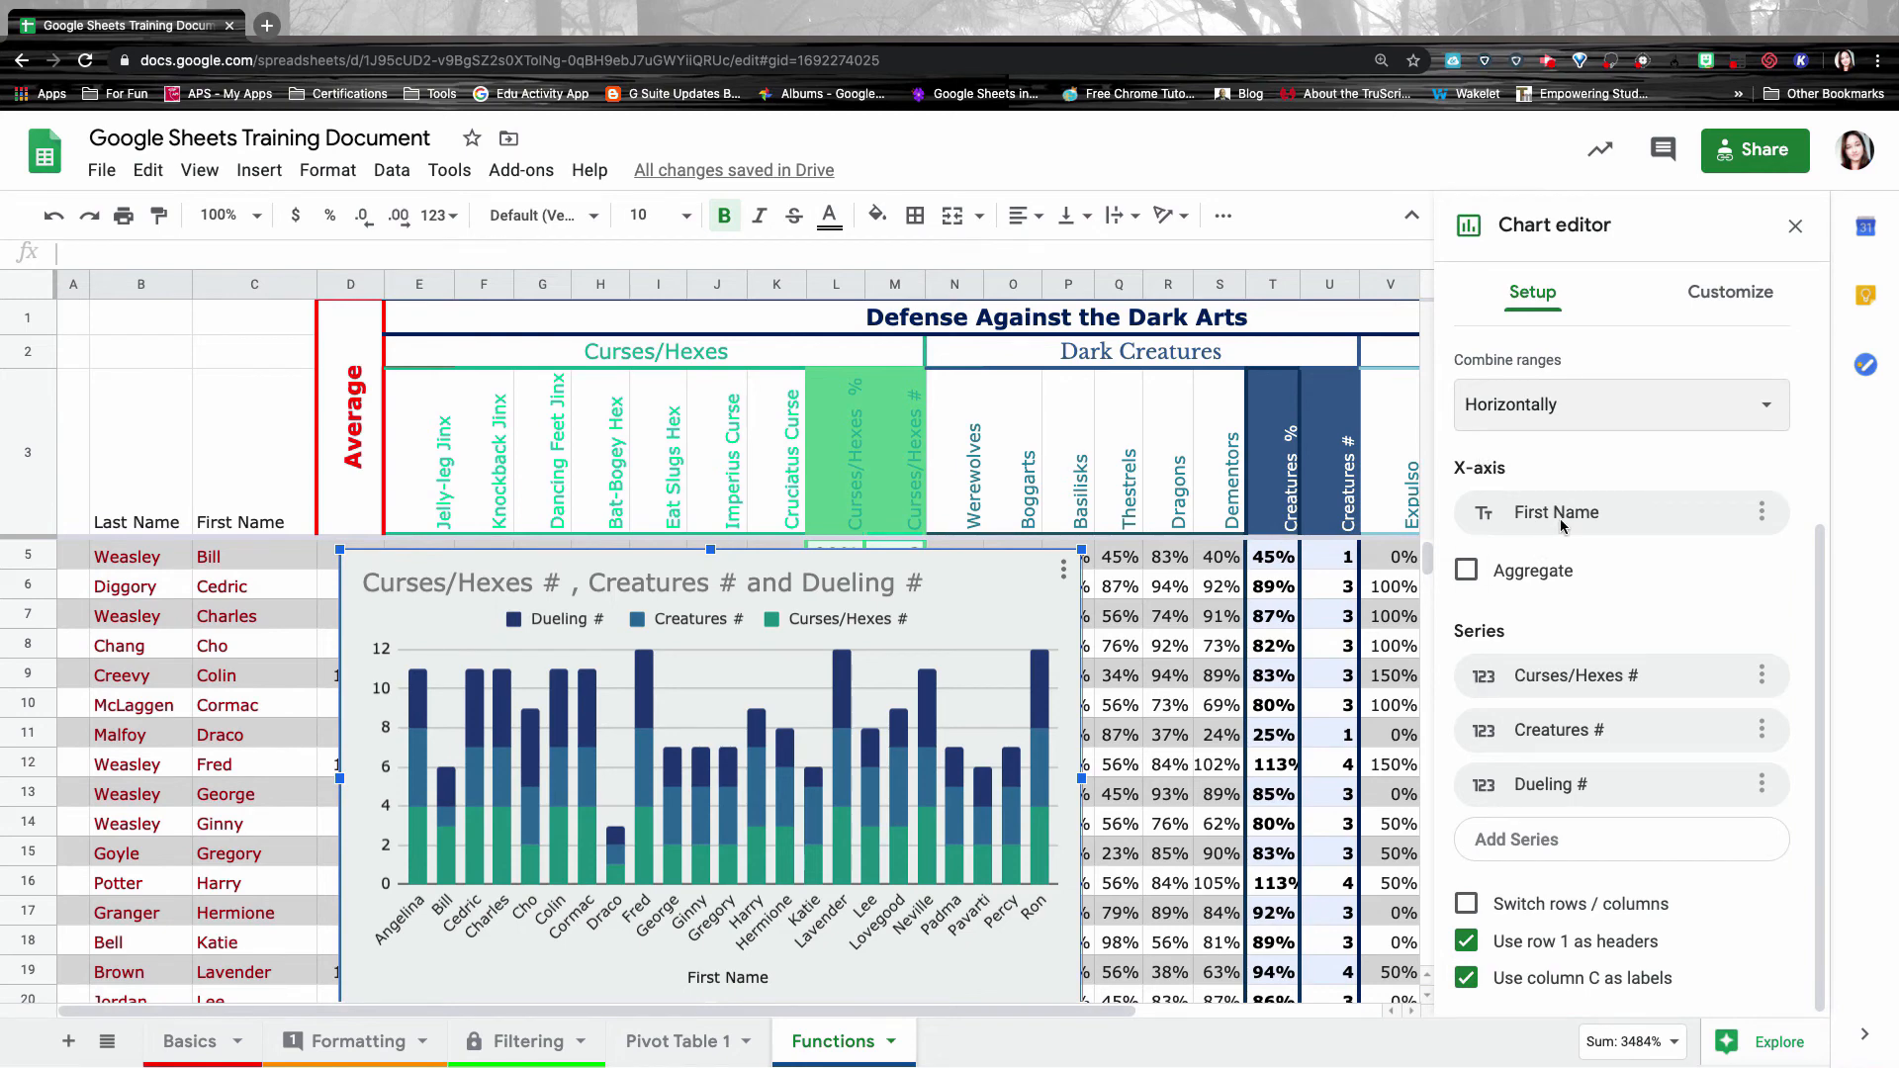
left_click(1553, 680)
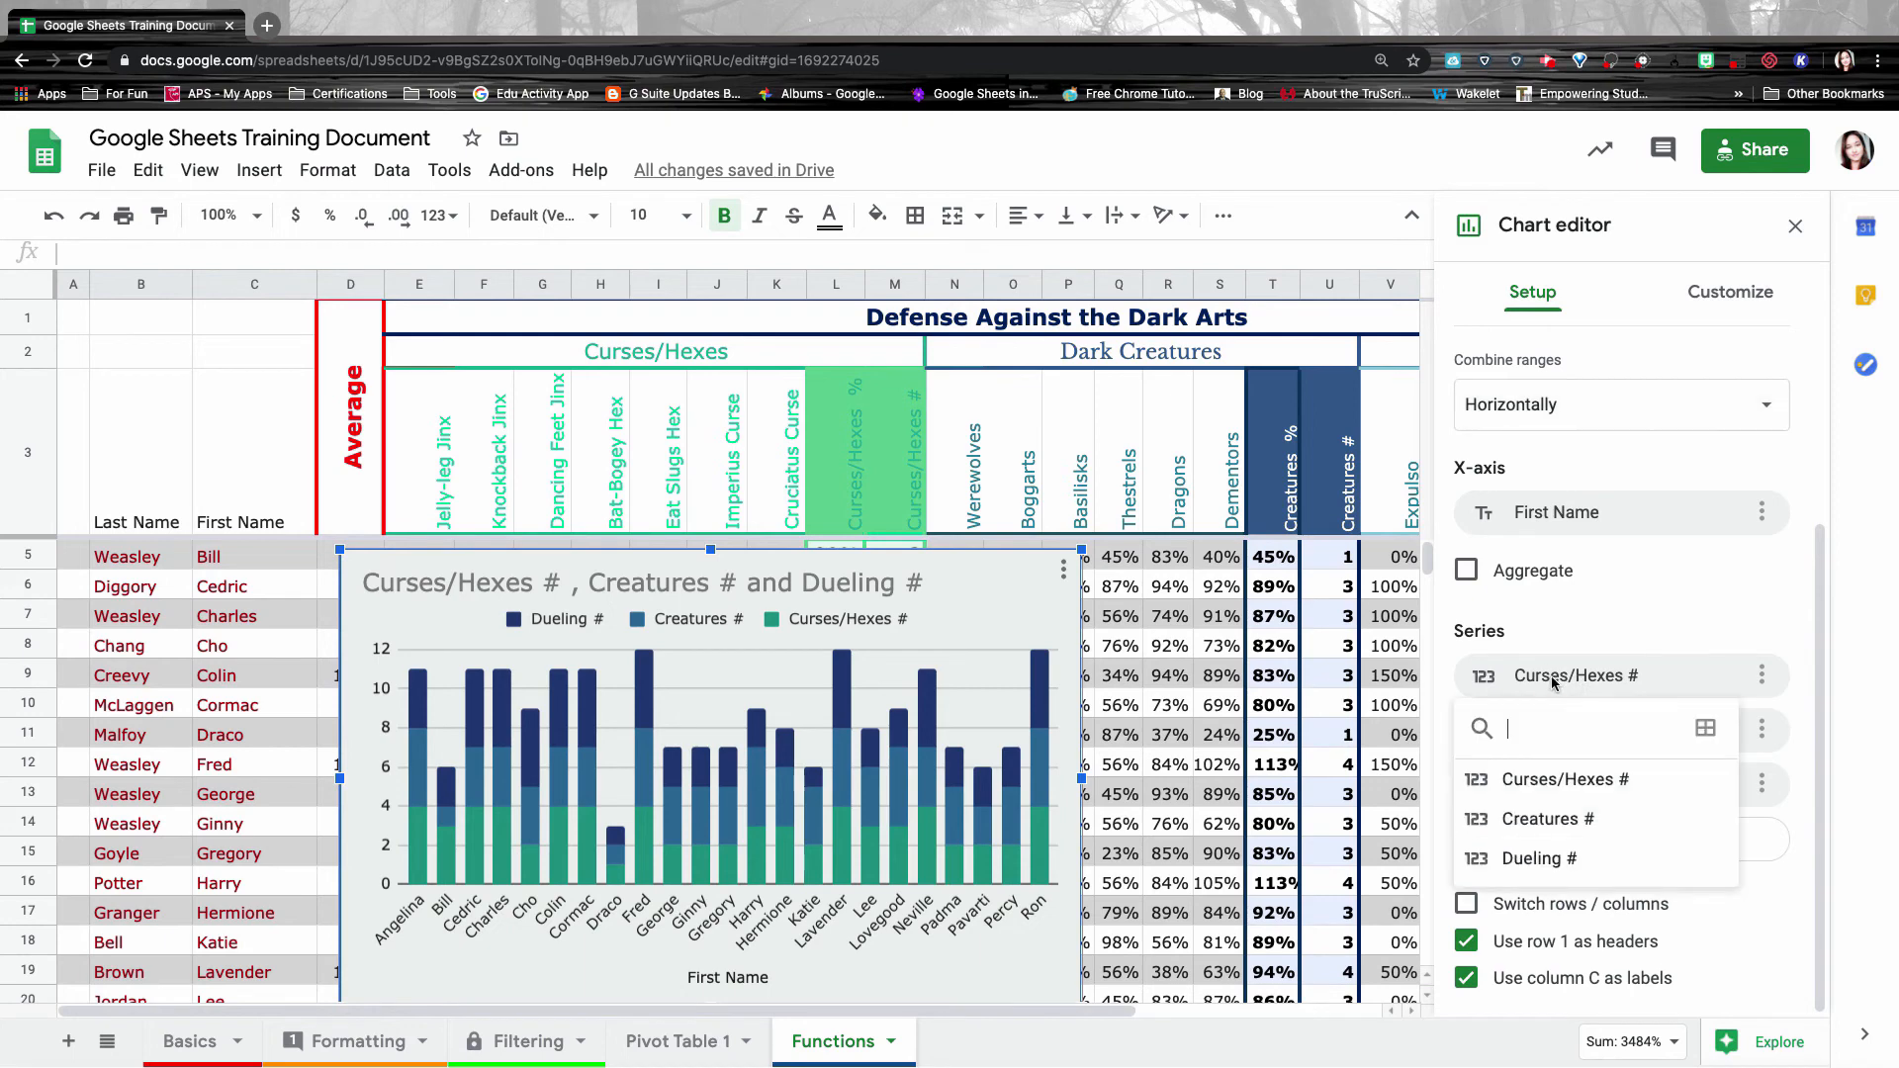
left_click(1672, 682)
left_click(1610, 677)
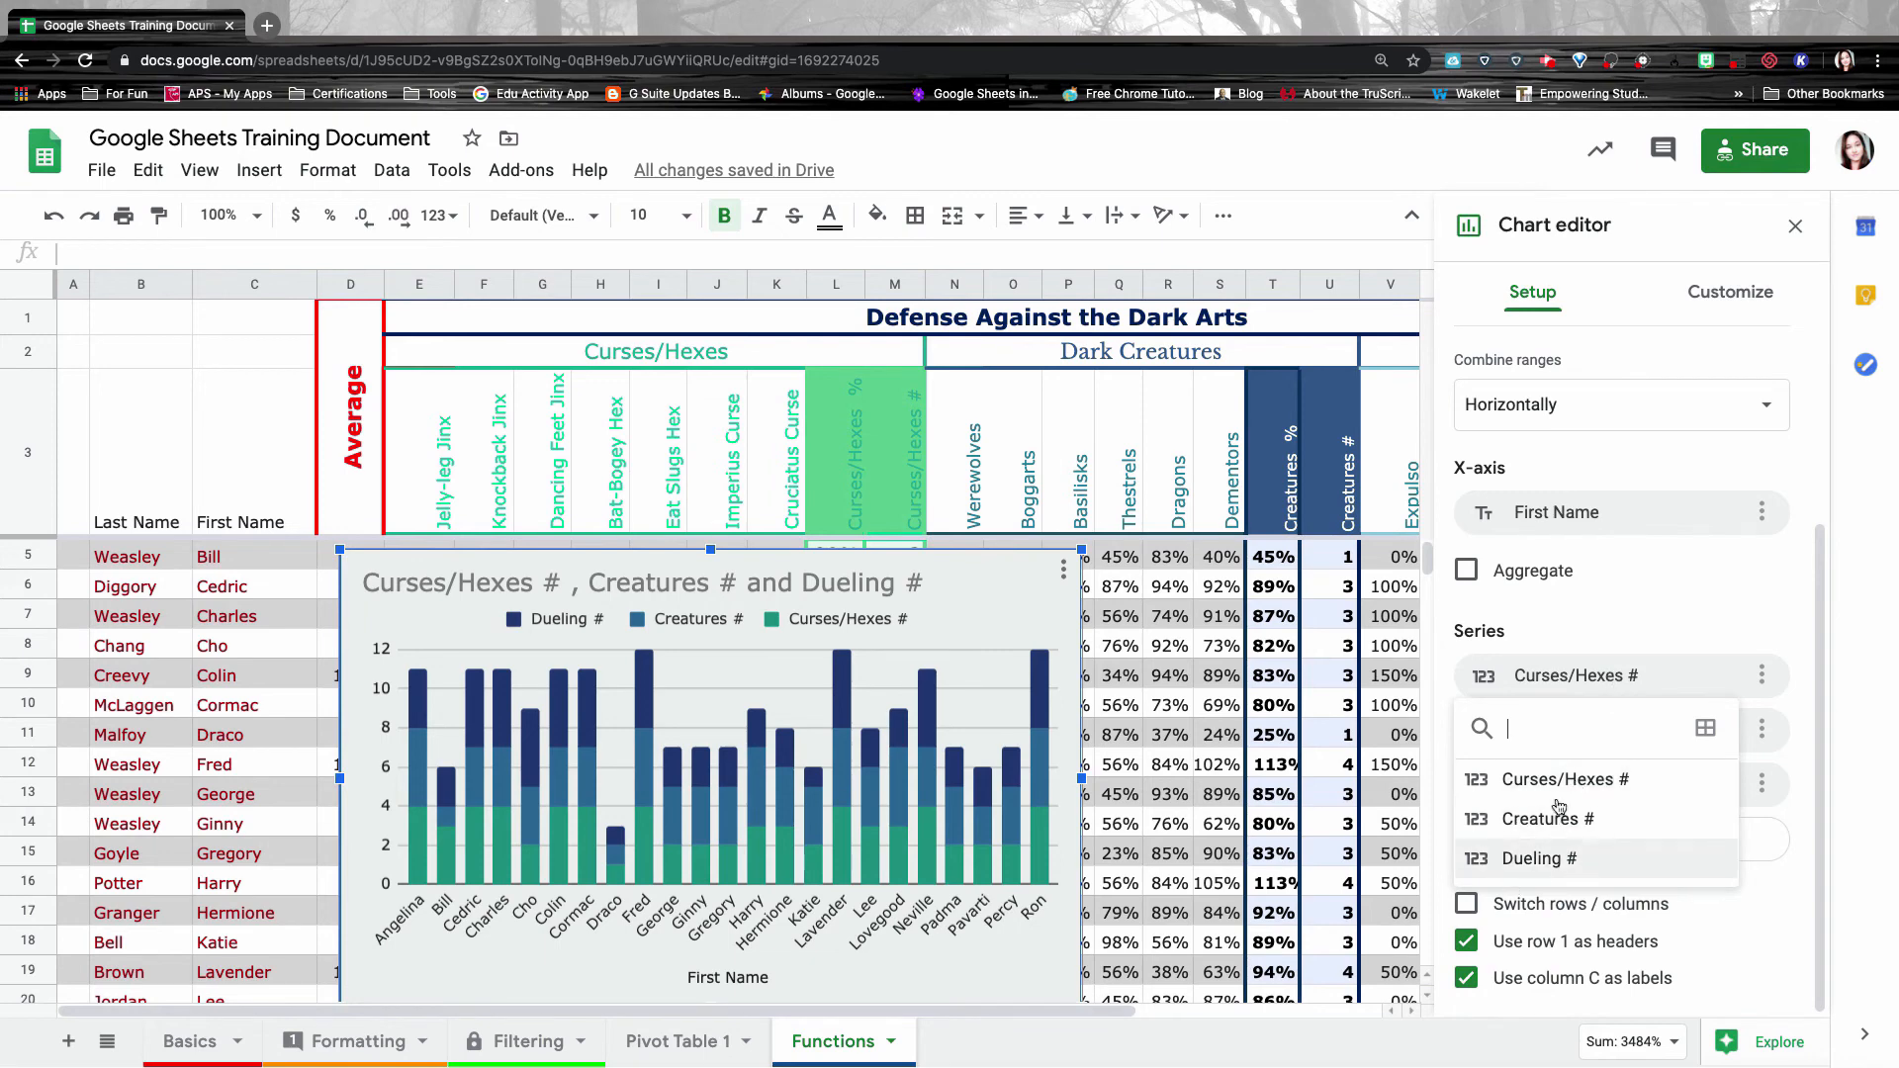
left_click(1566, 679)
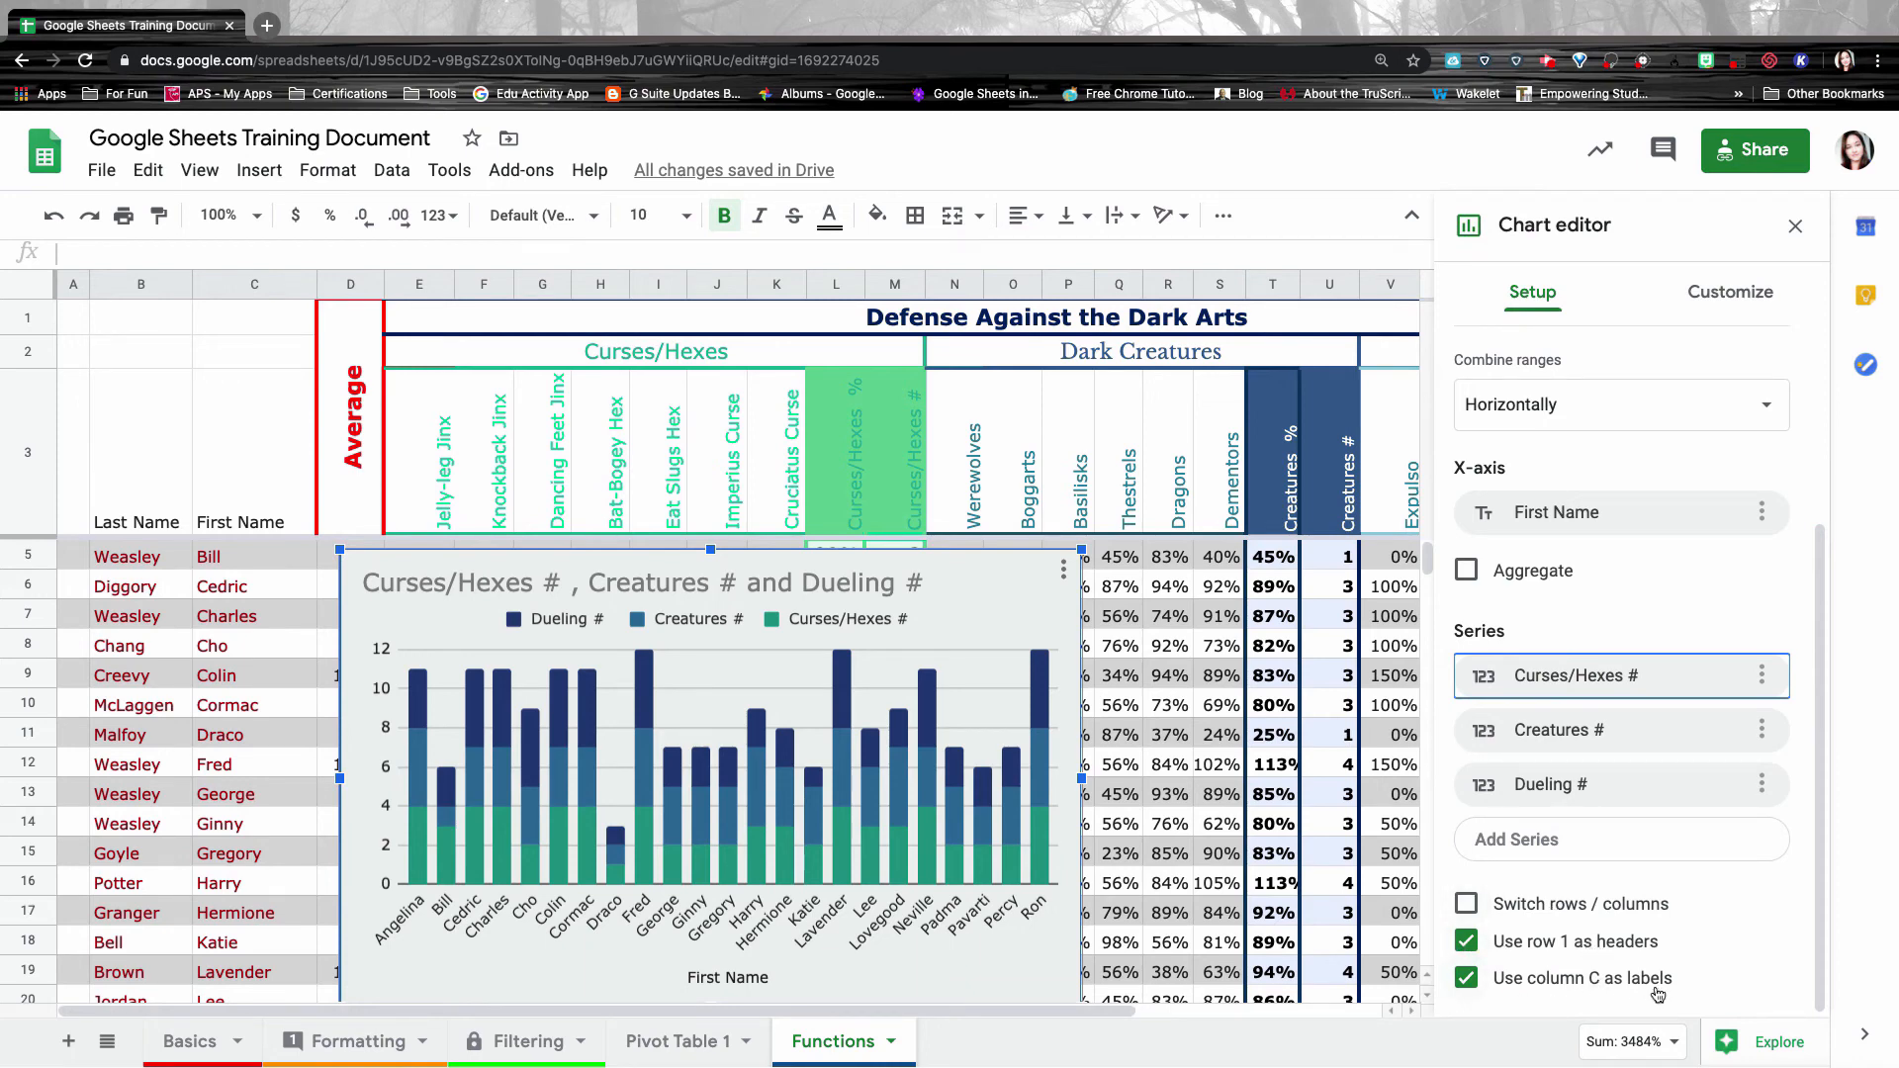
Switch the chart style to 3D.
left_click(1730, 295)
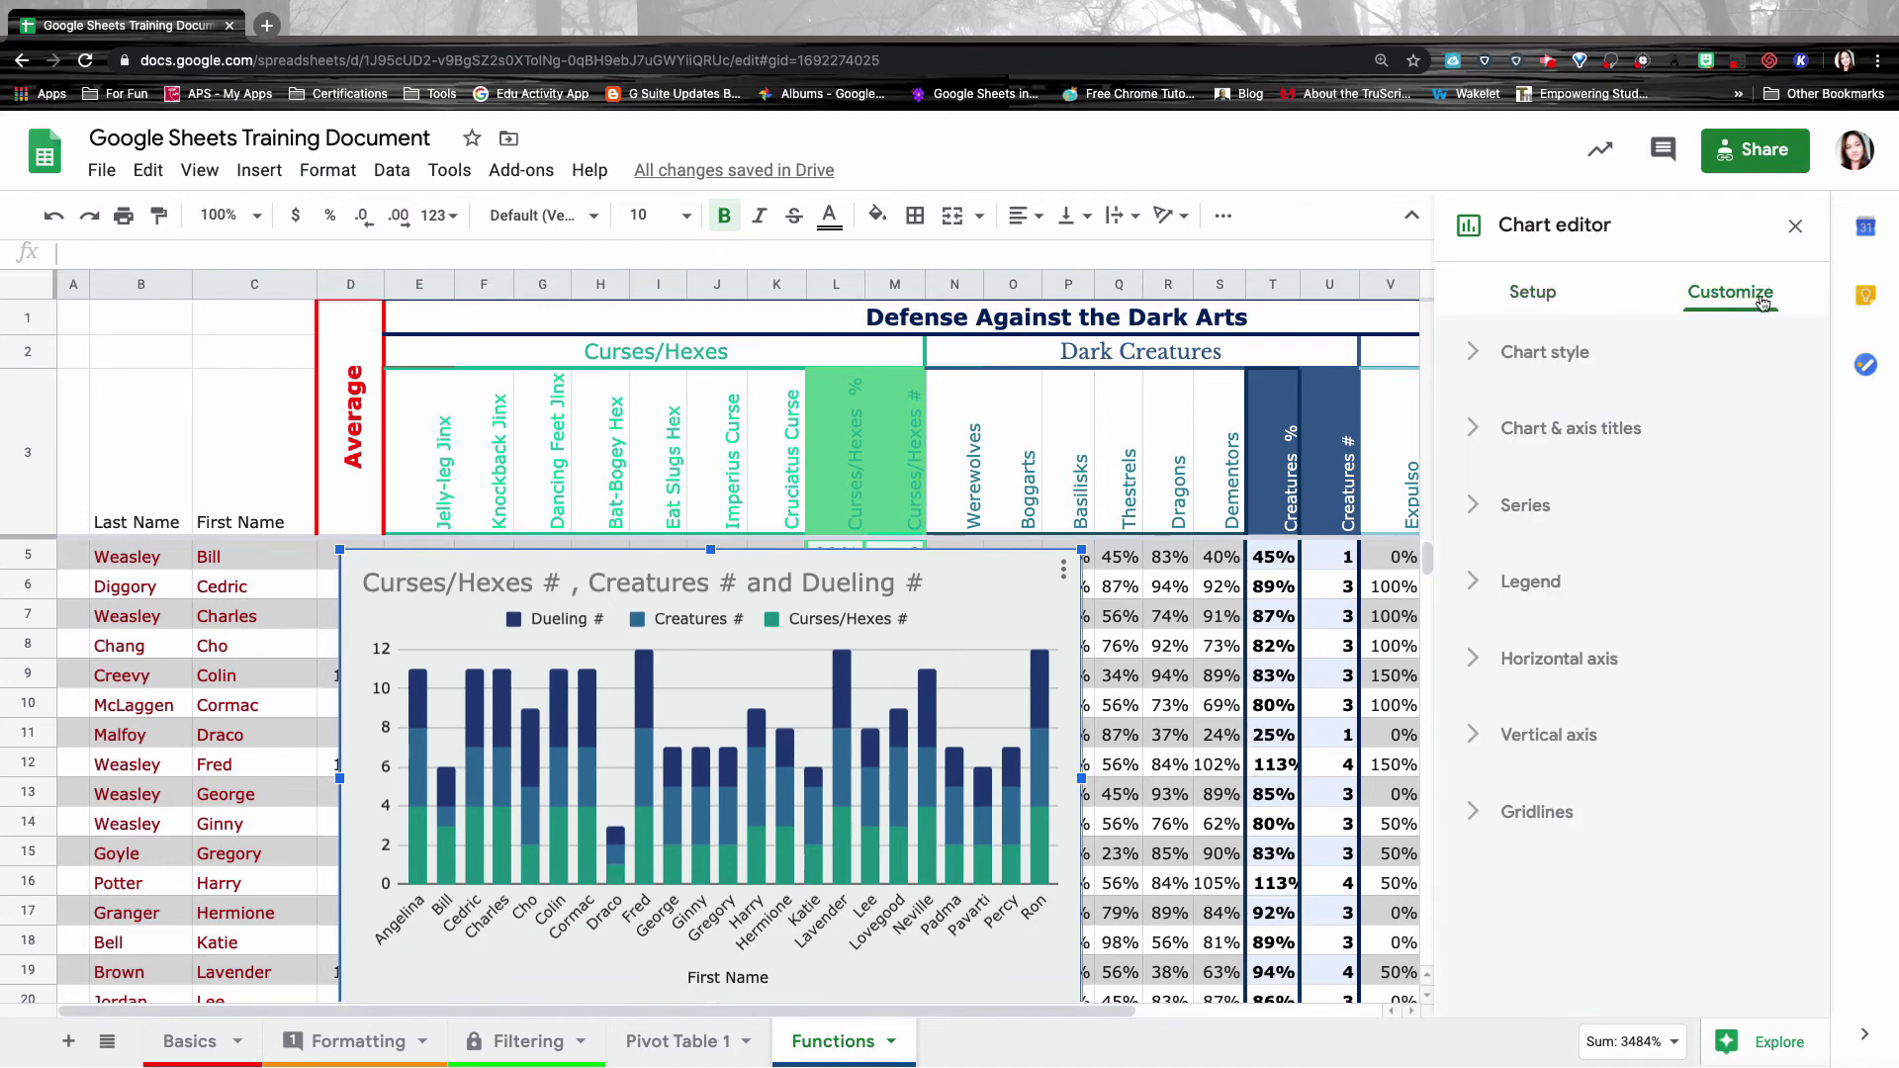
left_click(1491, 351)
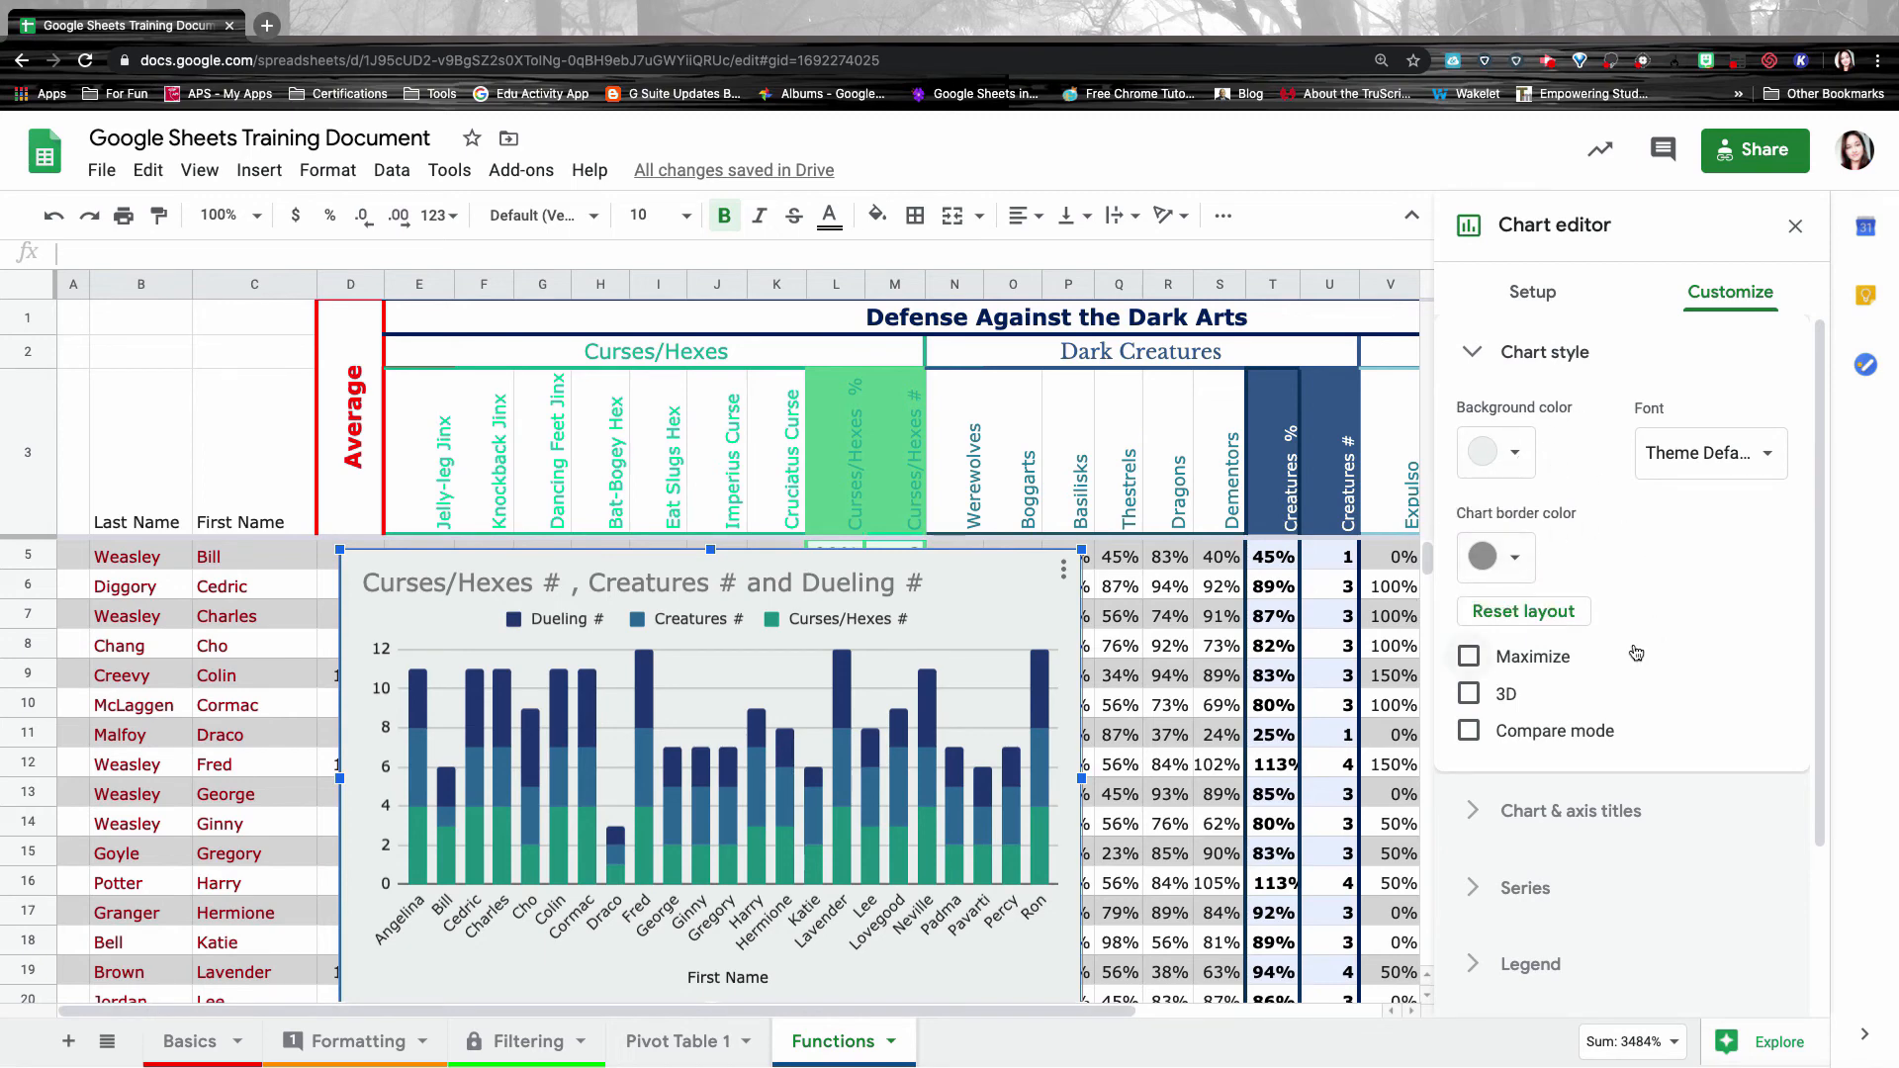
left_click(1469, 693)
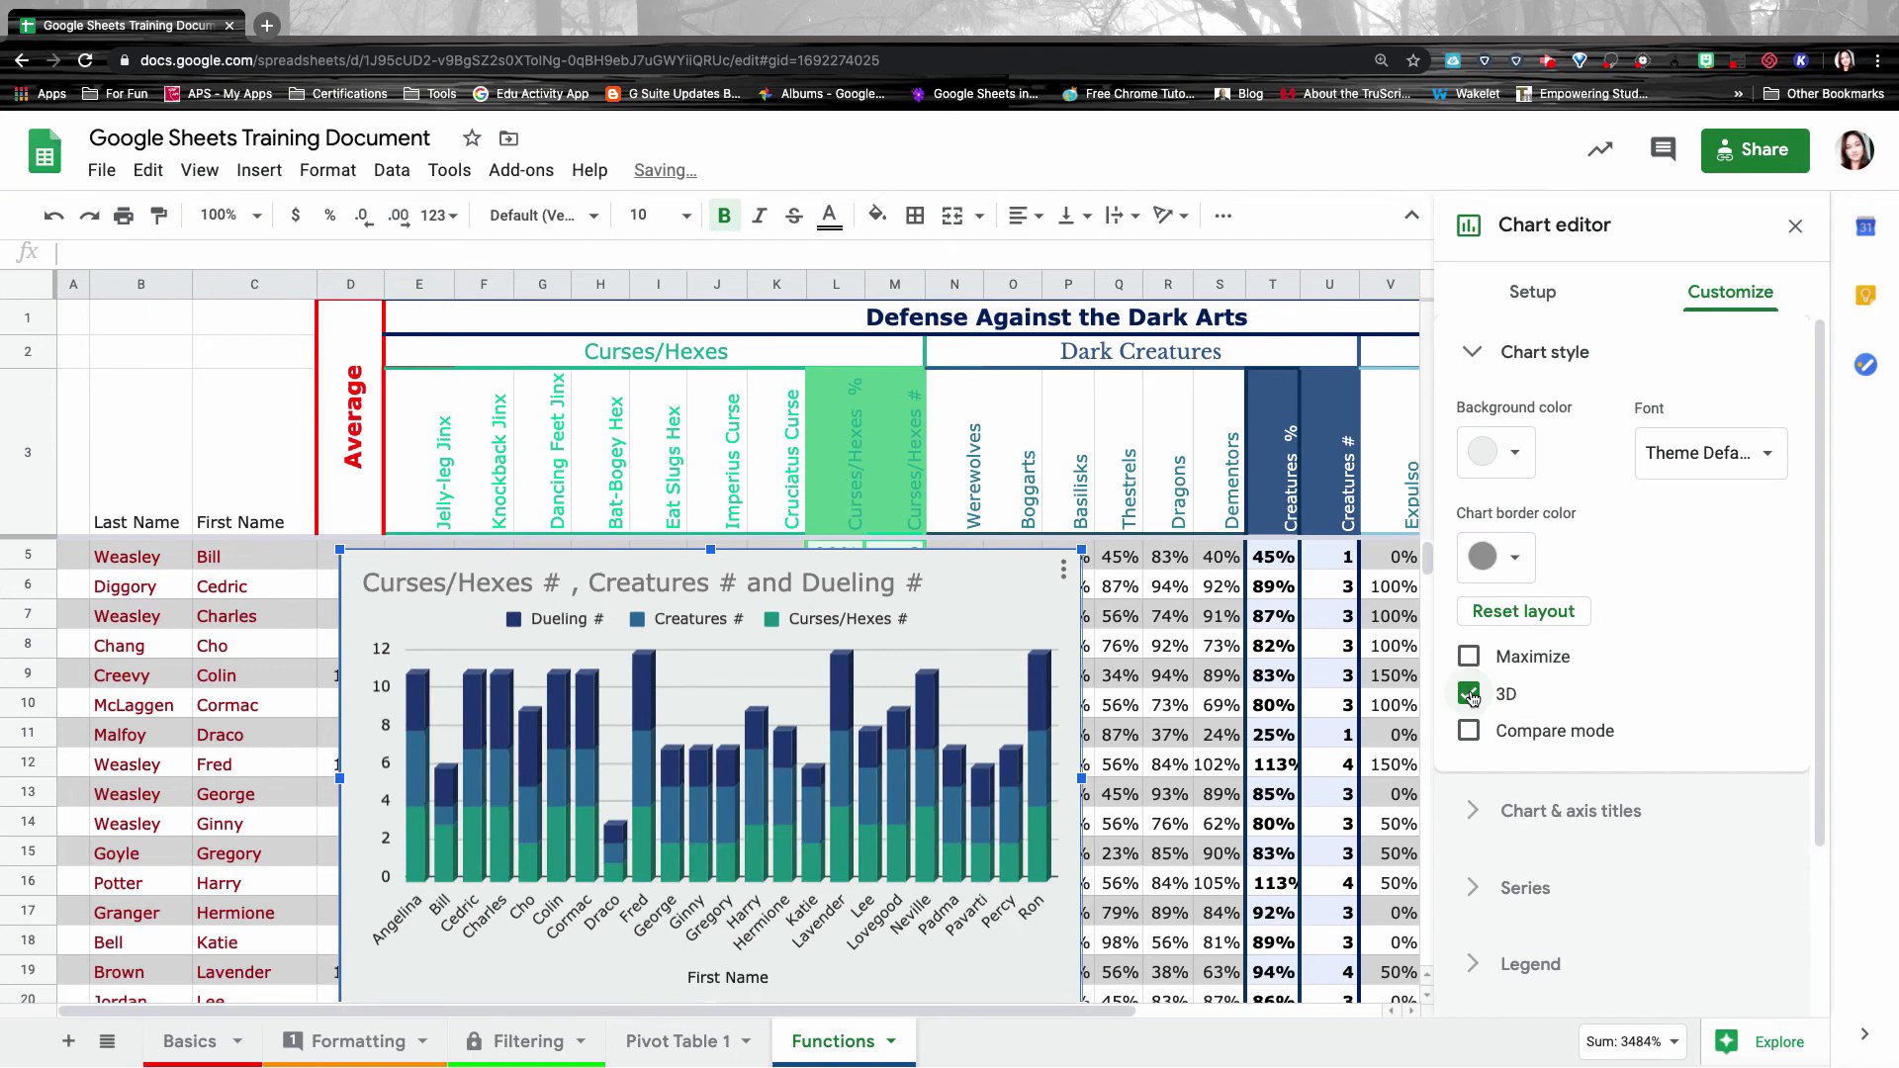
Retitle the chart 'Student Overall DADA Grades'.
left_click(1571, 810)
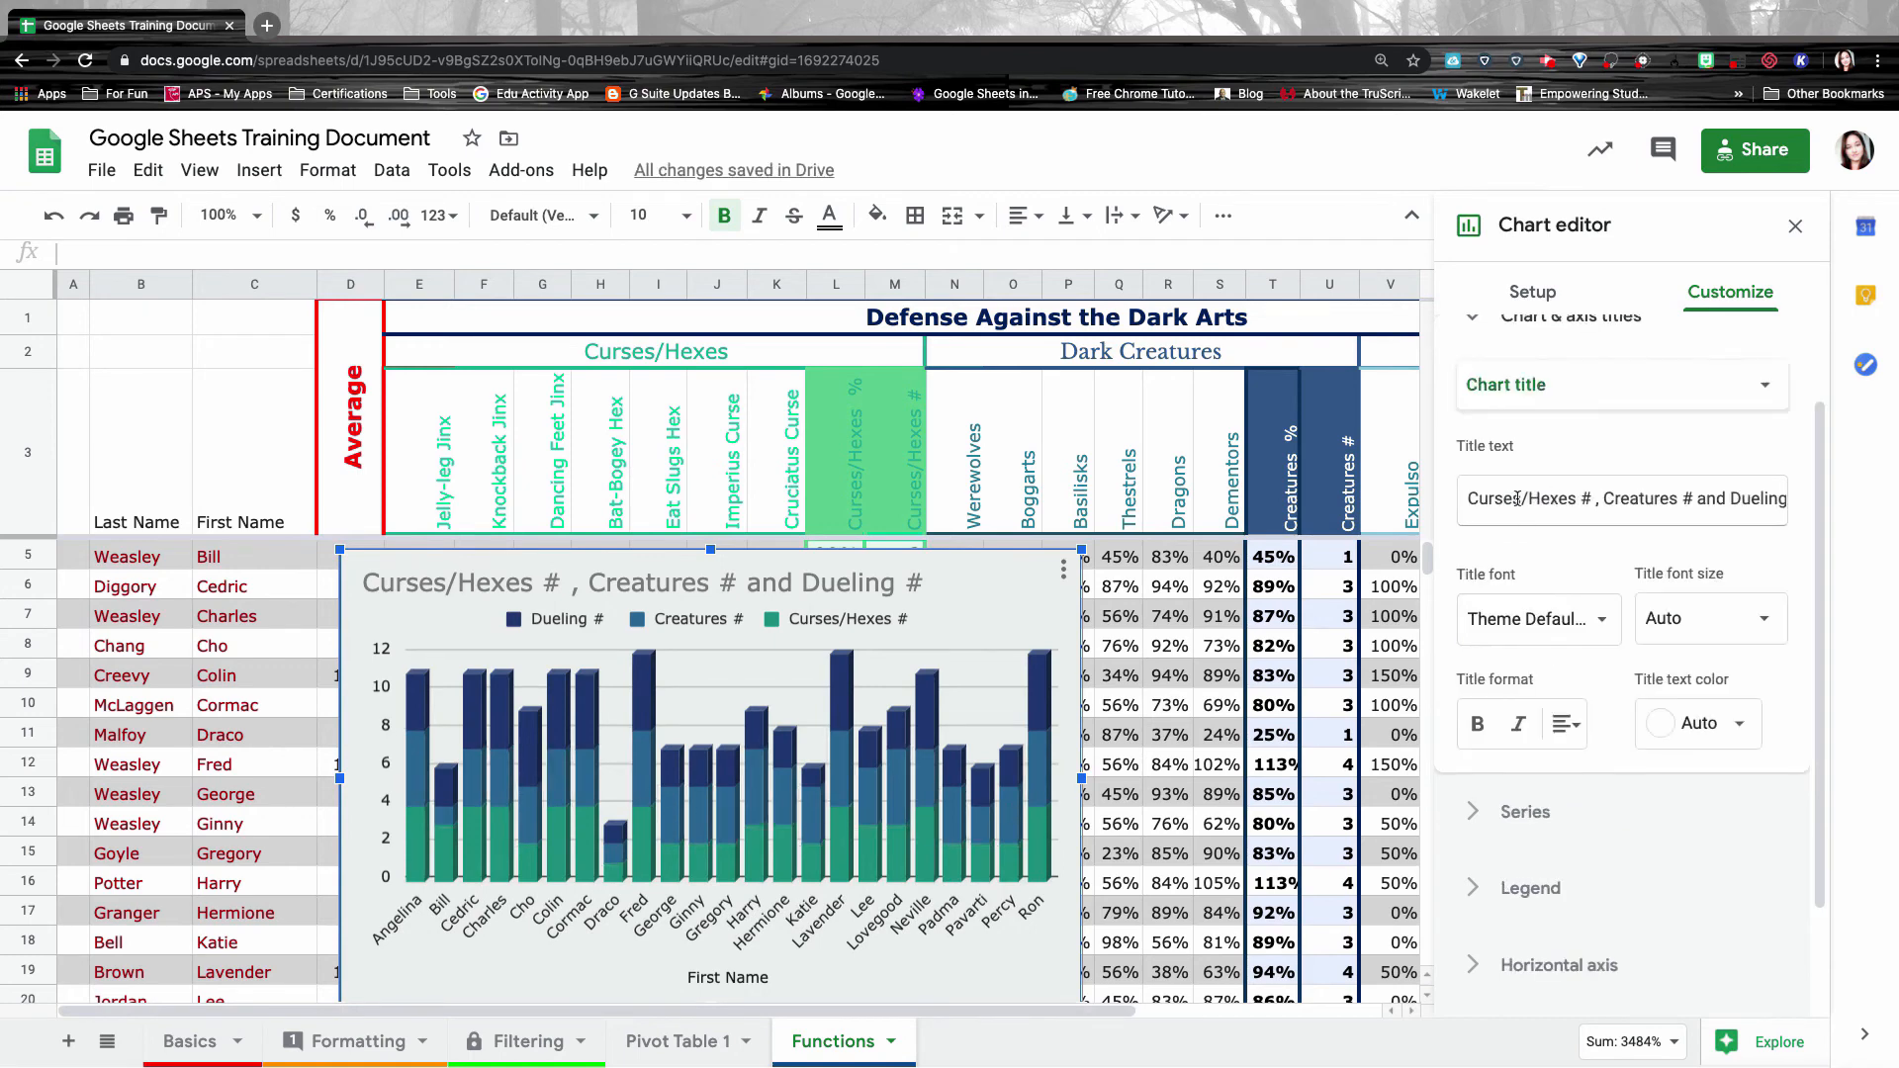
left_click_drag(1471, 497, 1840, 502)
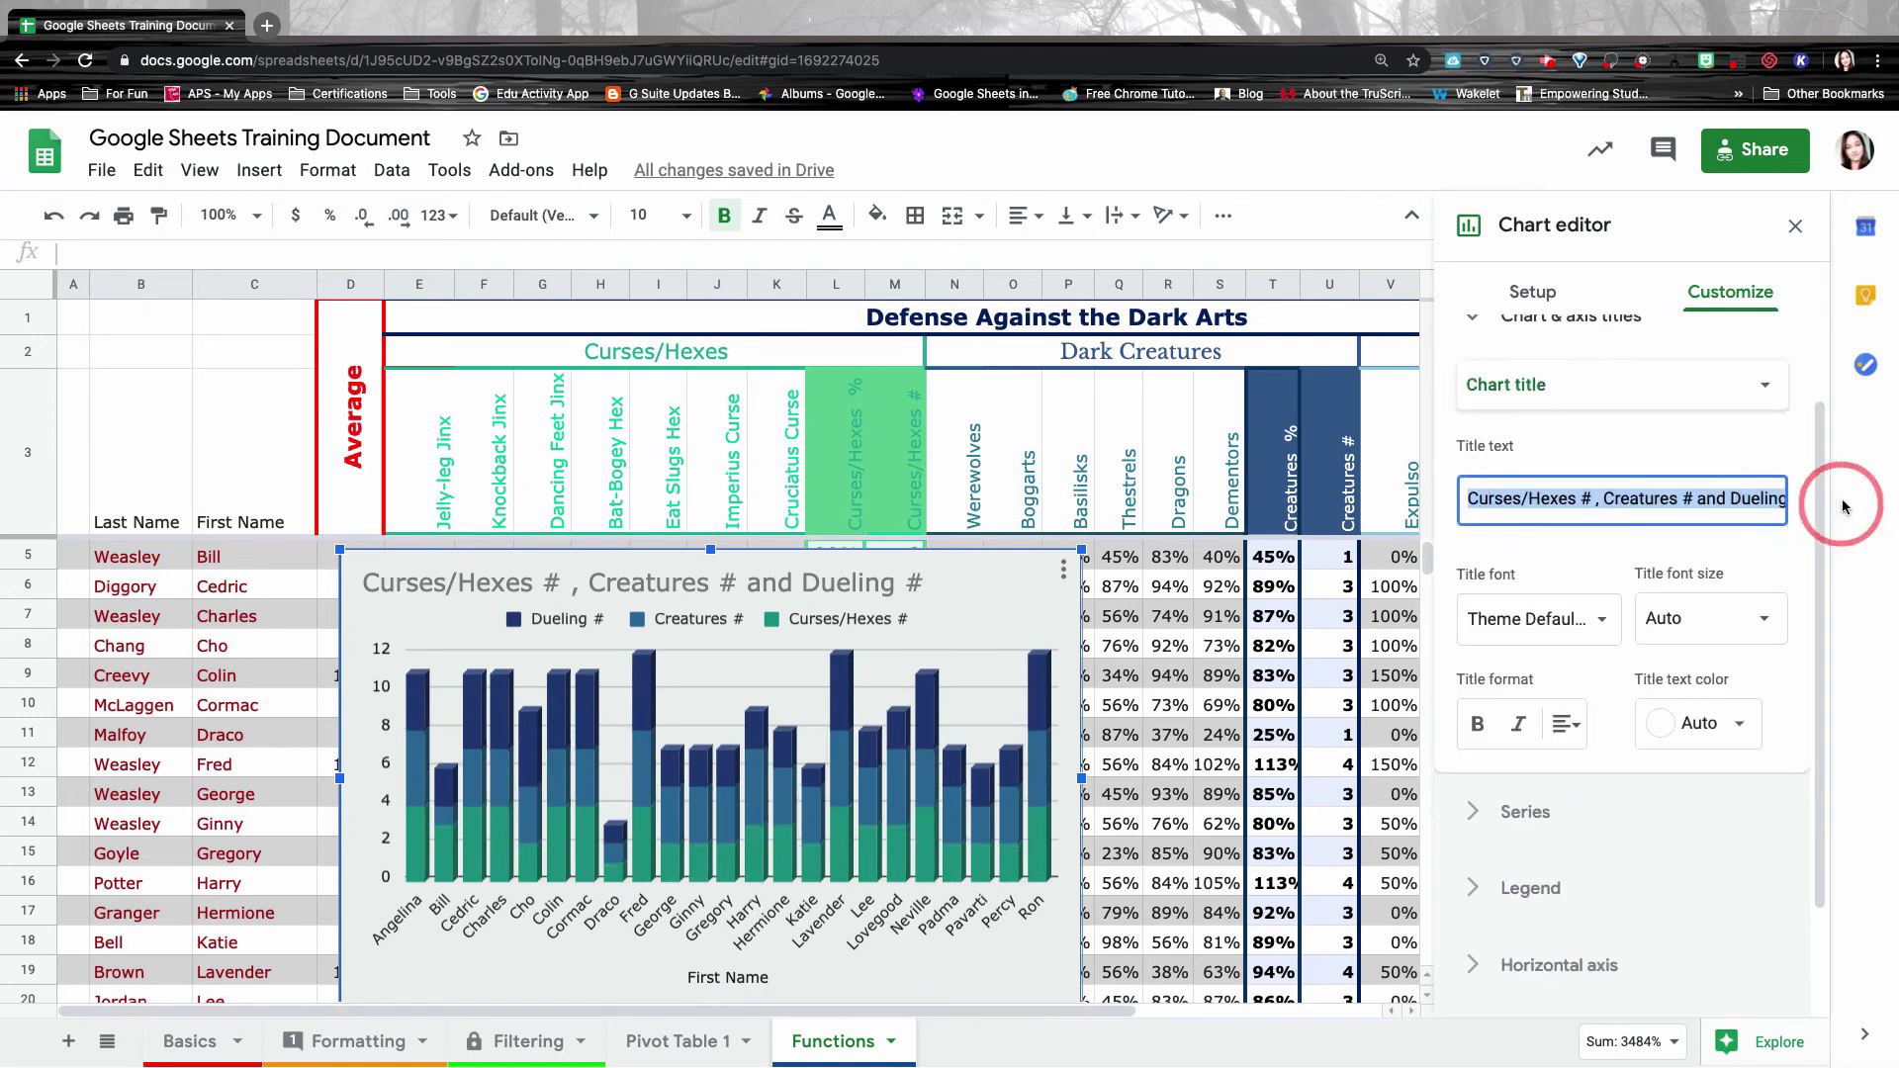
key("BackSpace")
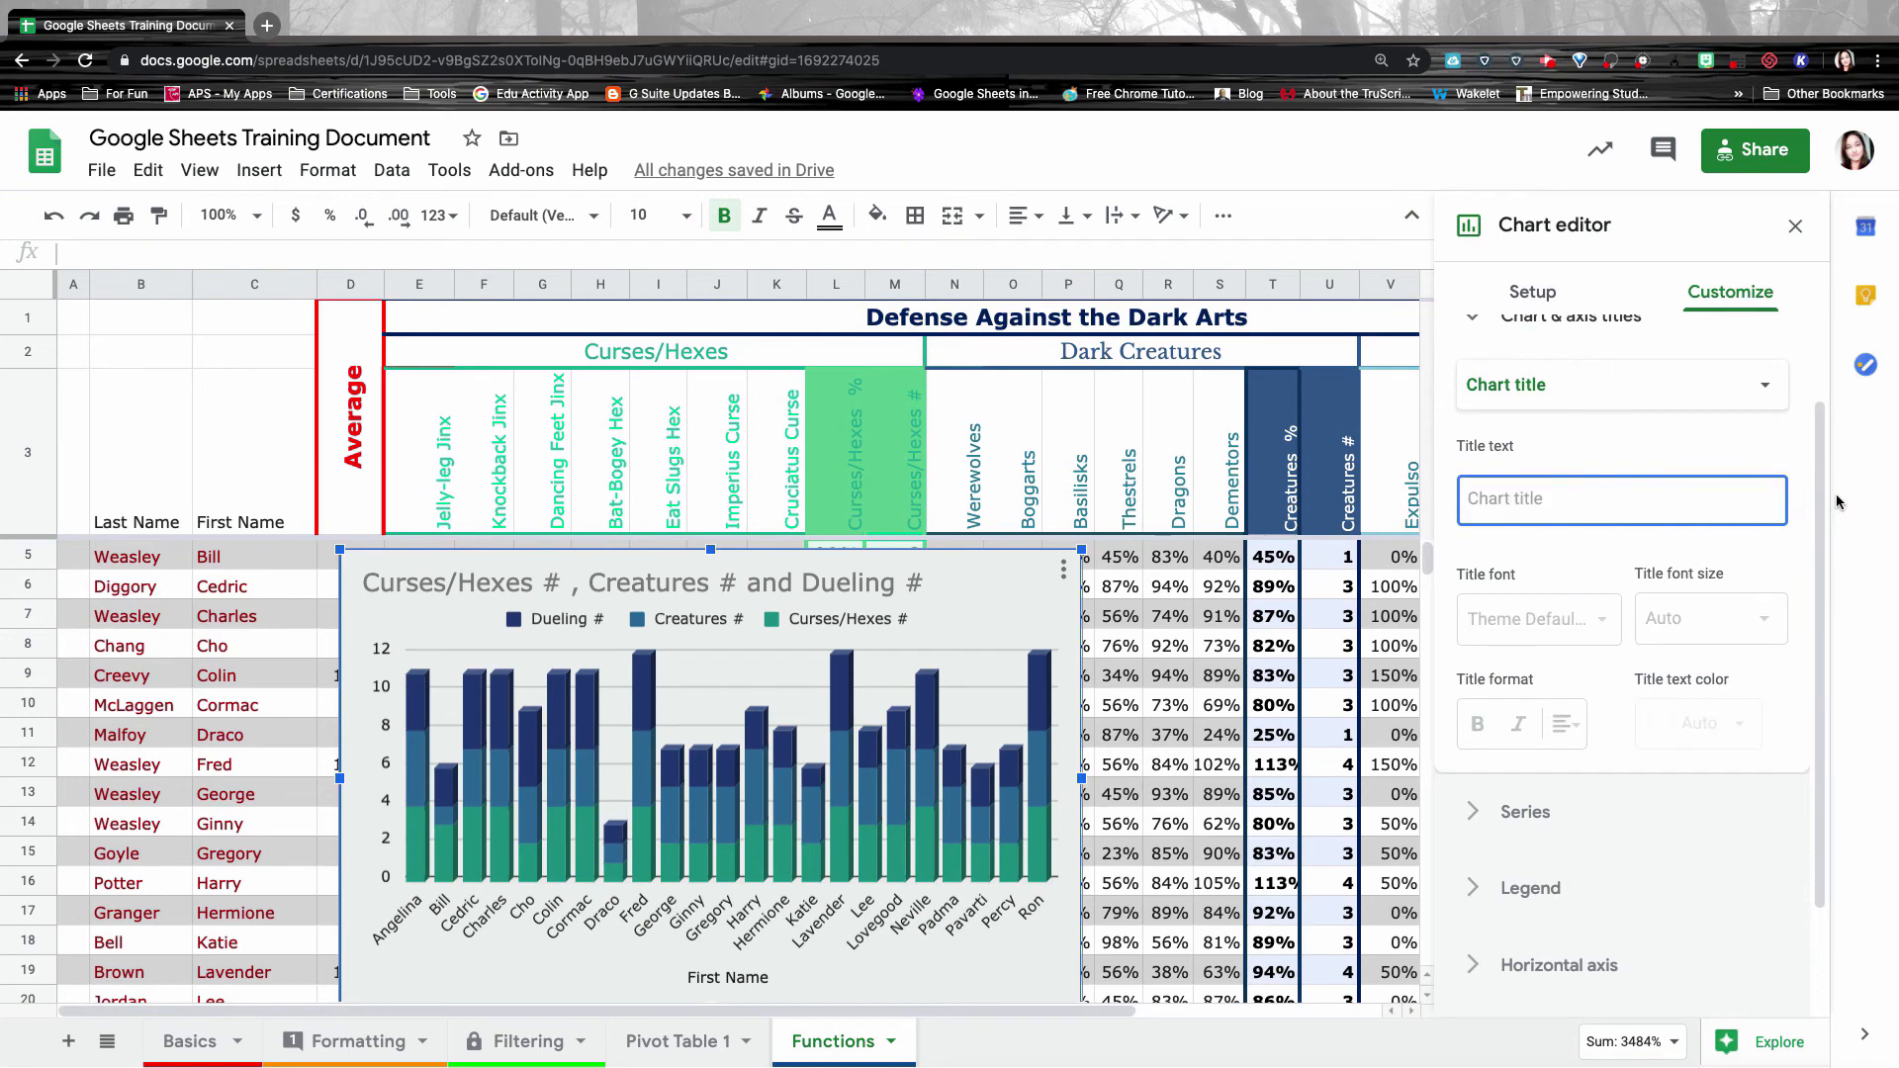
type("Stude")
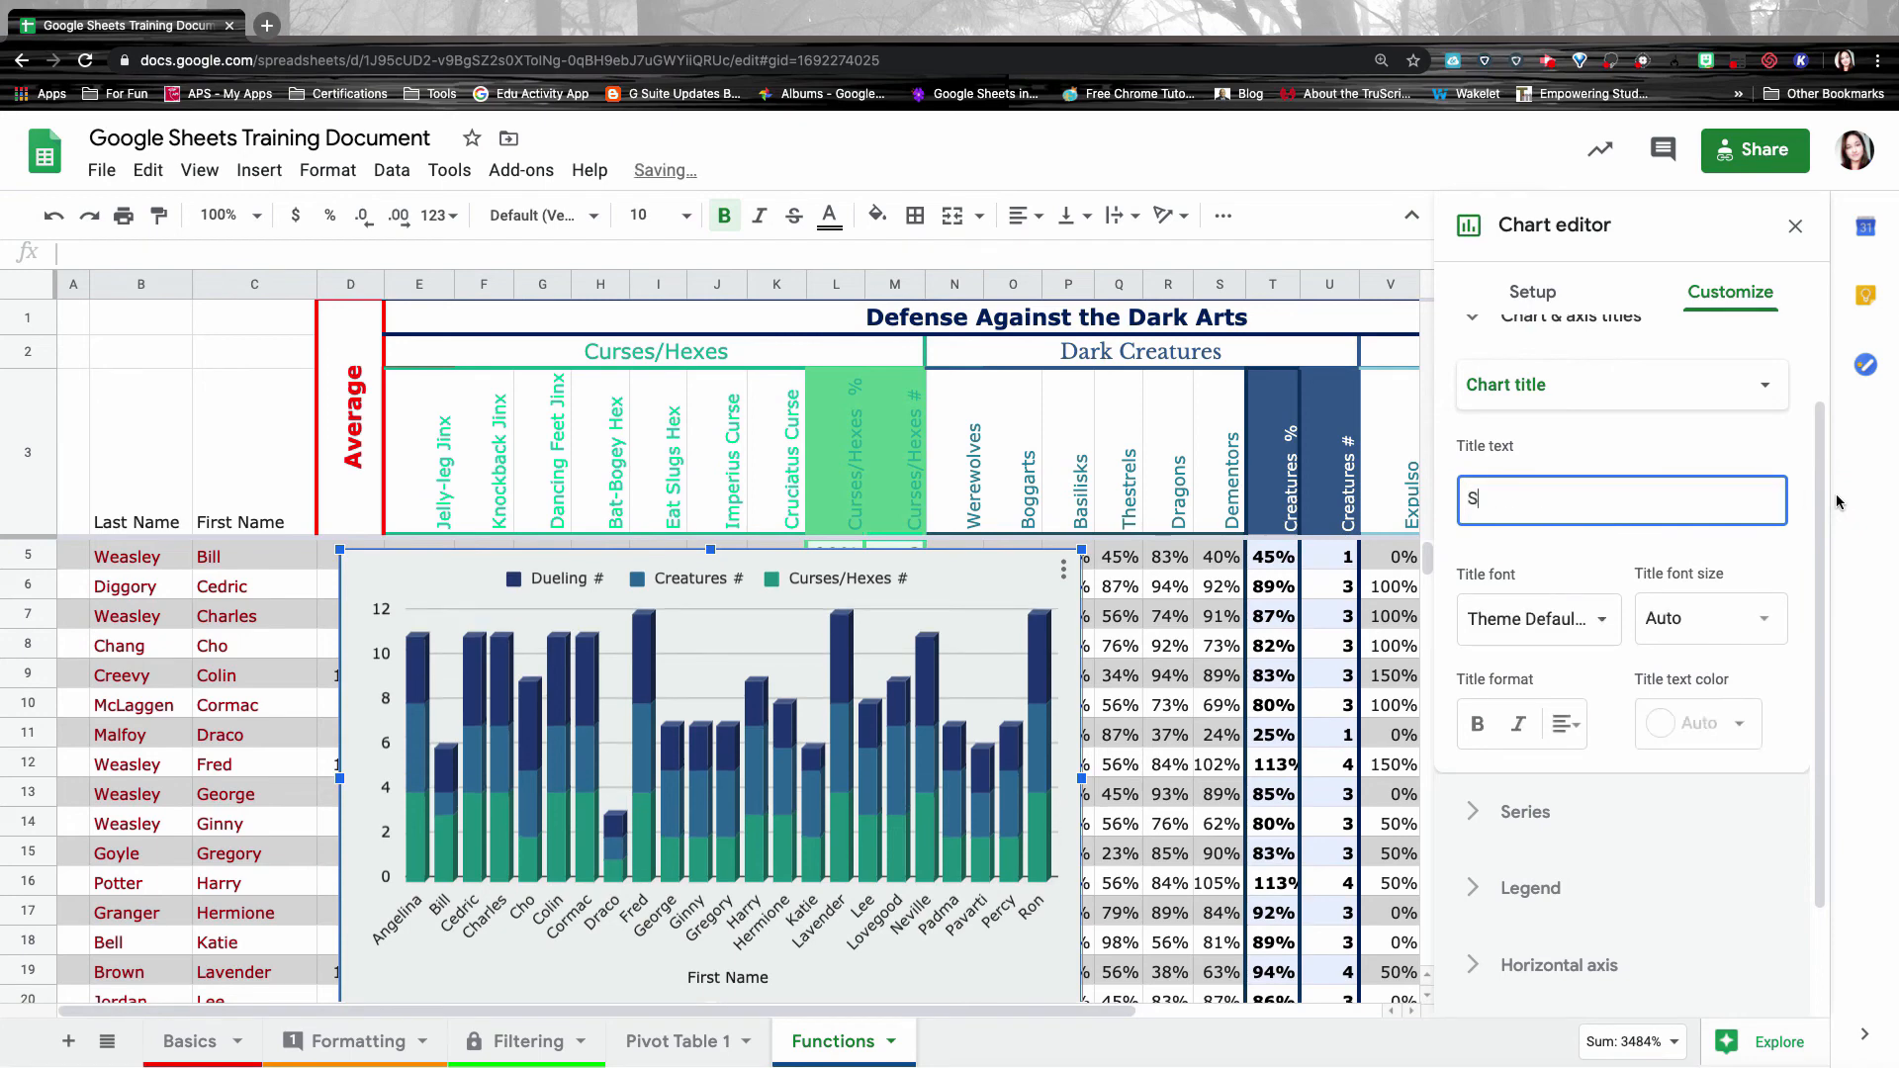
type("nt")
type("Overall DADA Grades")
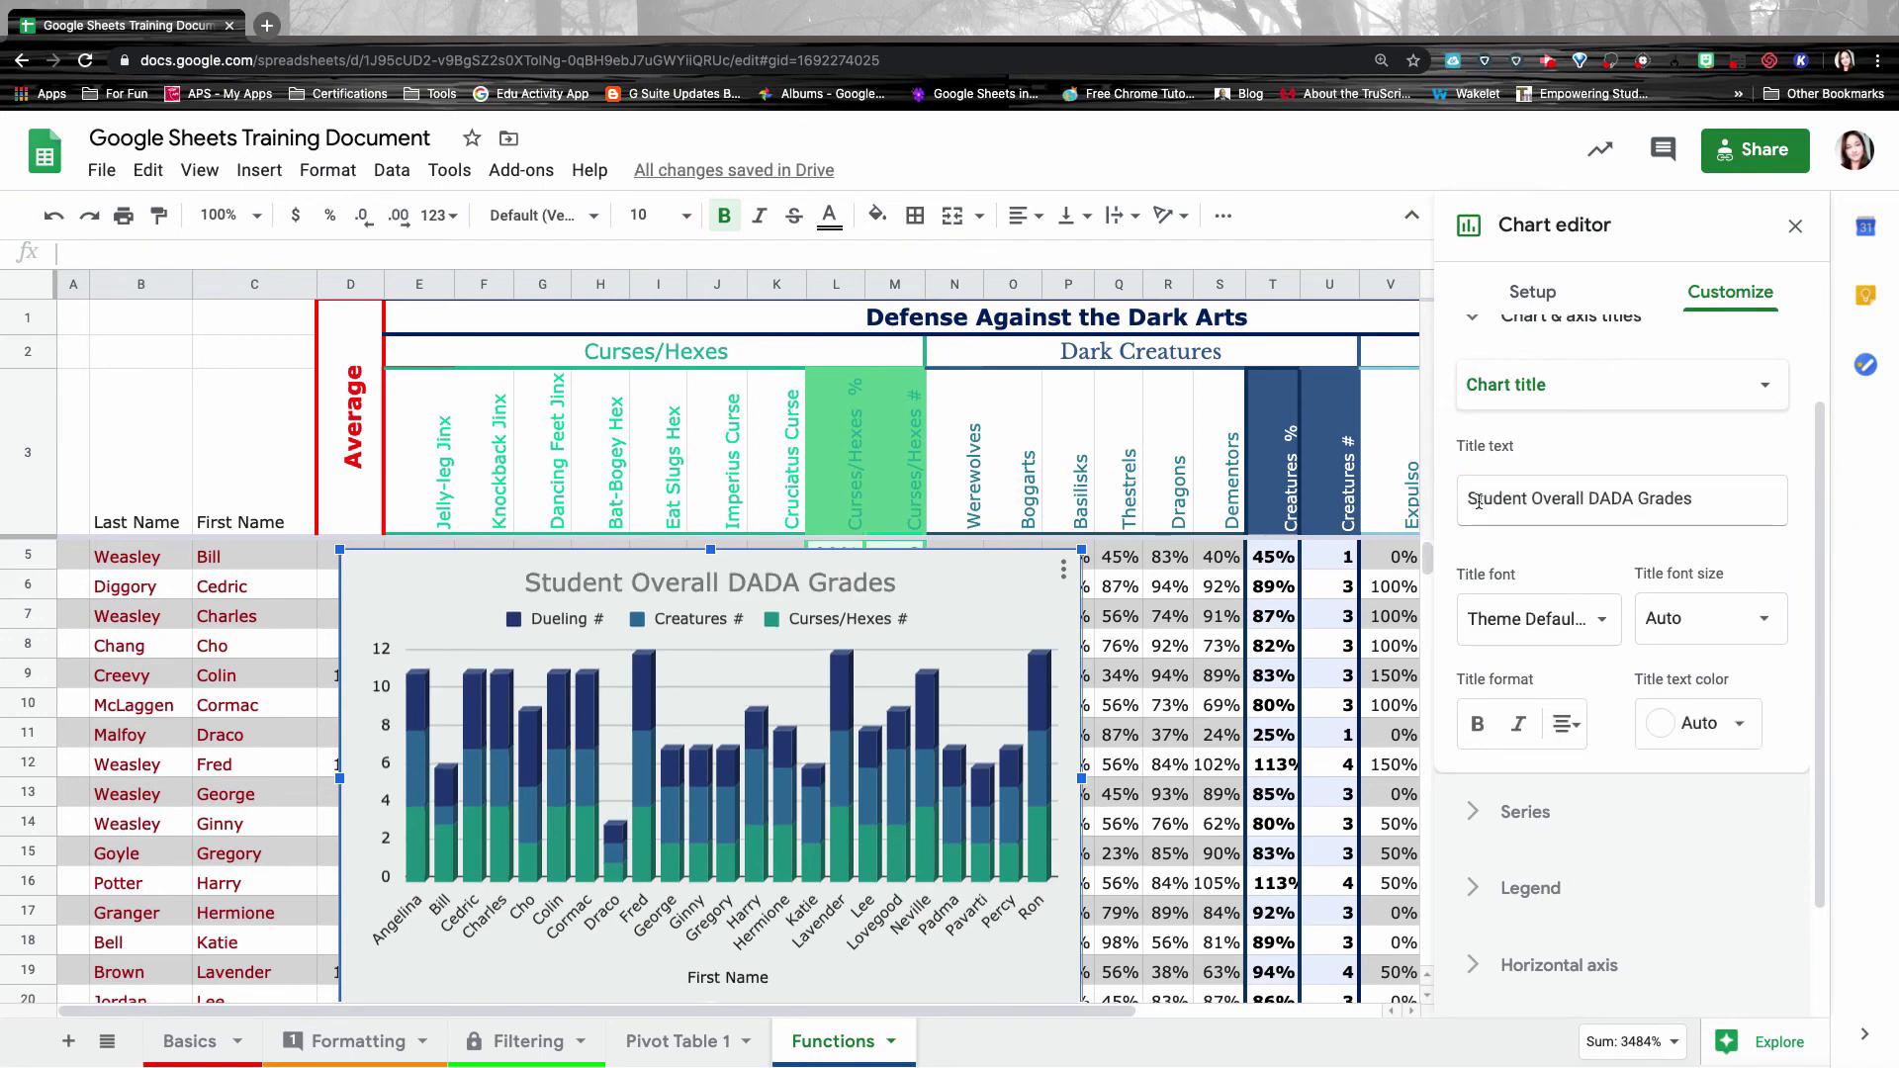
left_click(1658, 499)
left_click(1598, 666)
left_click(1543, 811)
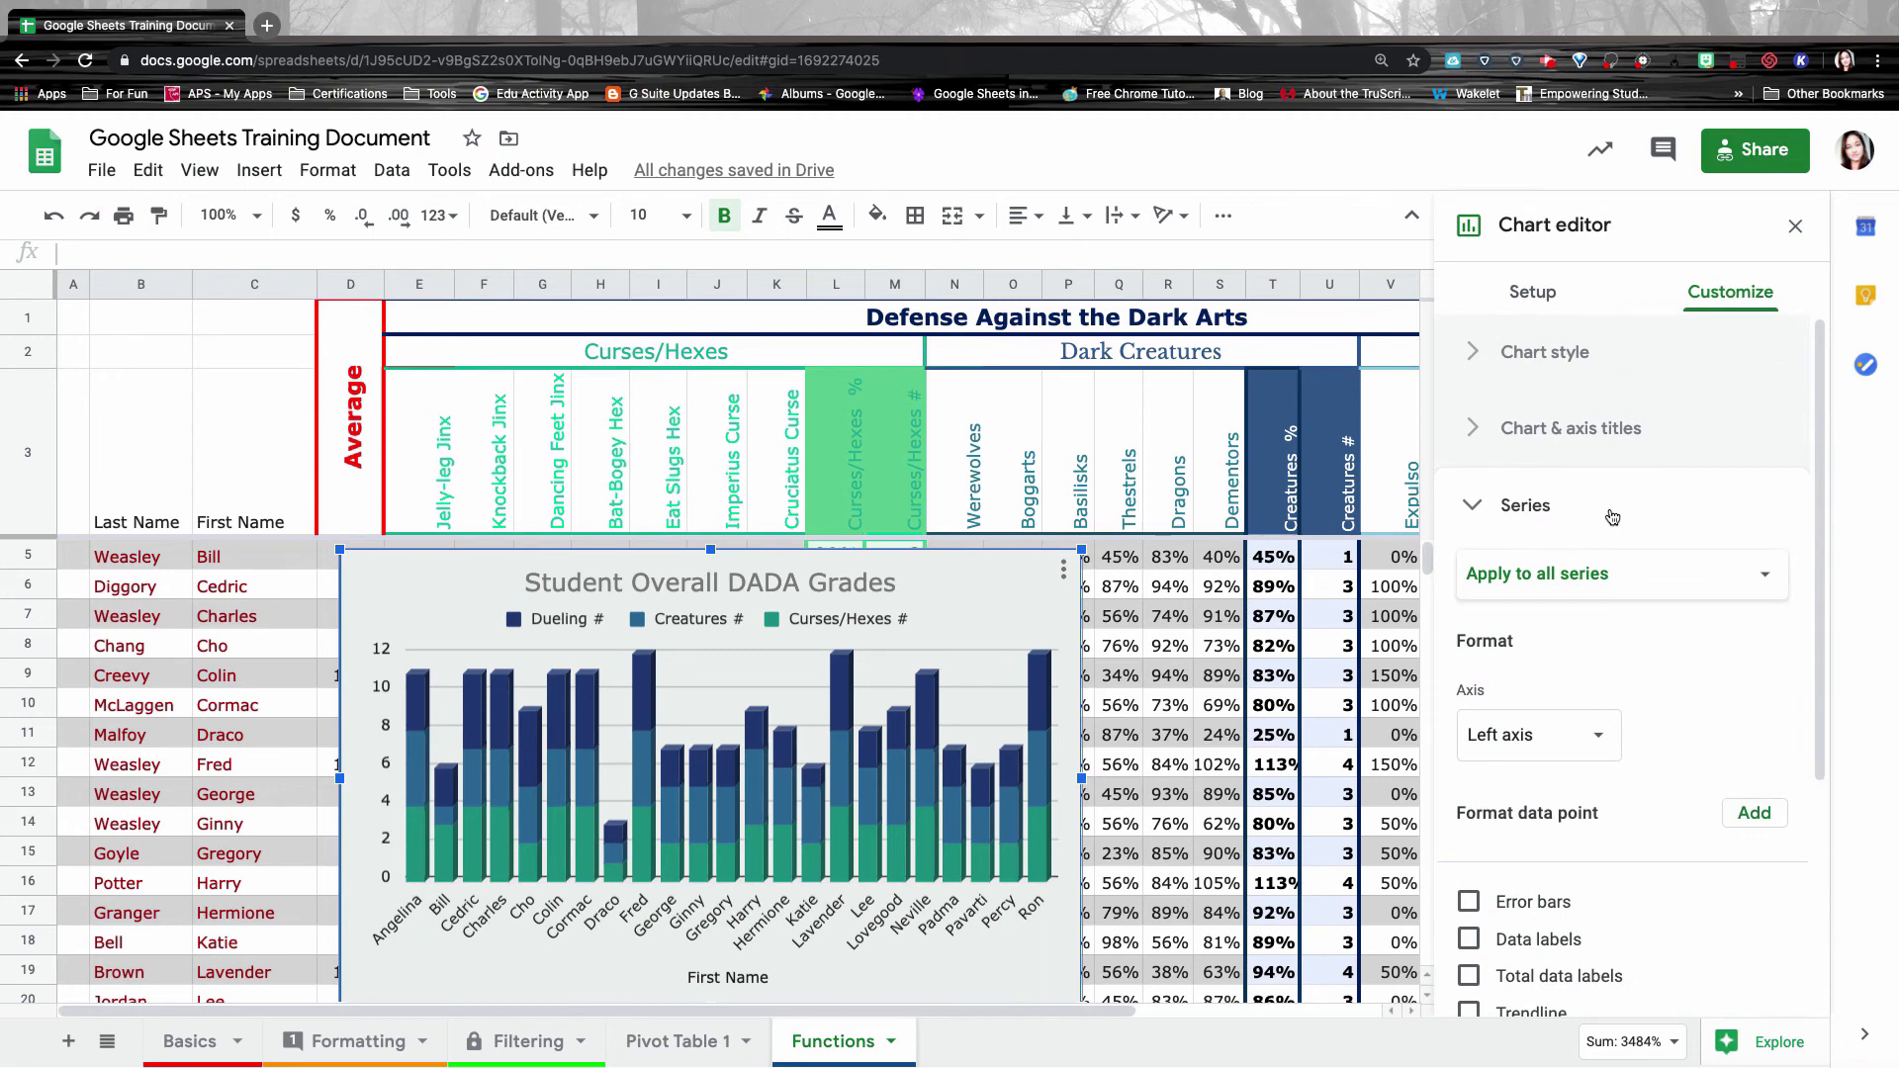
Try a red colour on Harry's Curses/Hexes bar, remove it, and turn on data labels.
left_click(1754, 813)
left_click(937, 633)
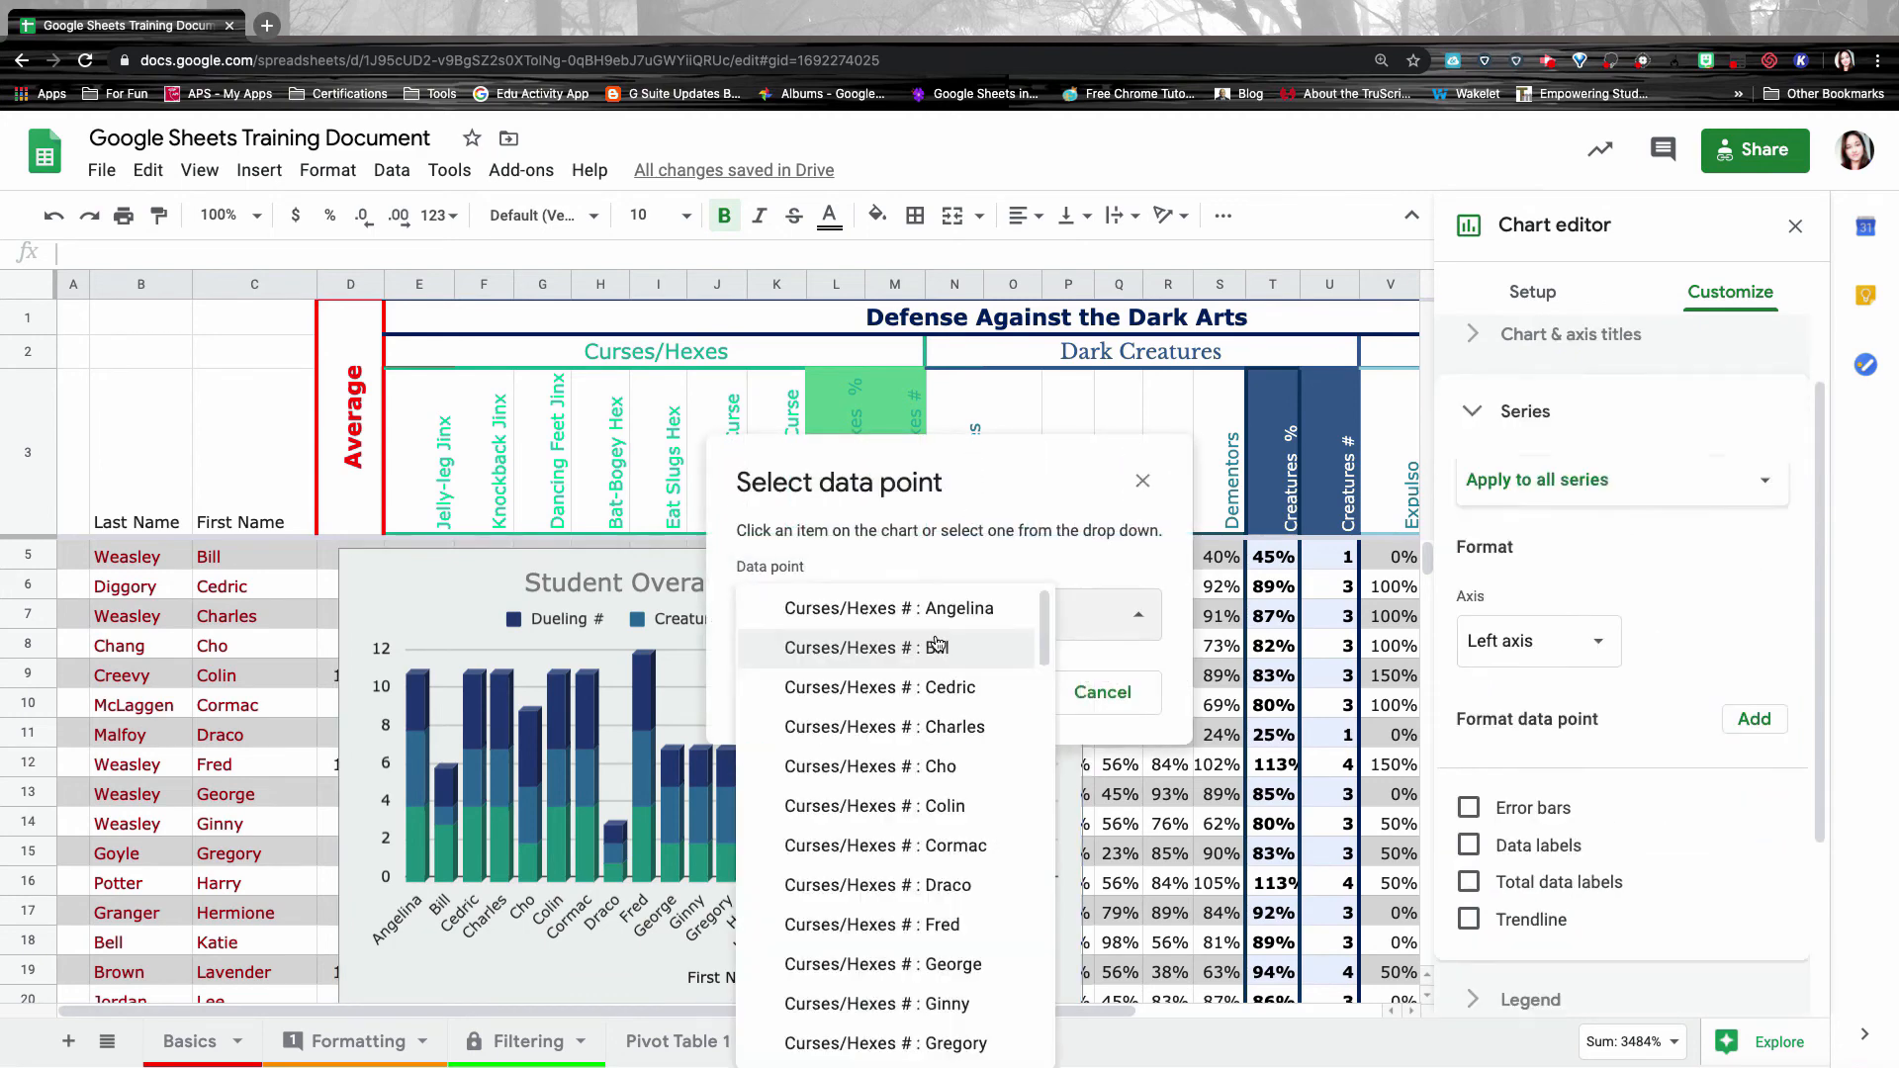
scroll(940, 811, "down", 3)
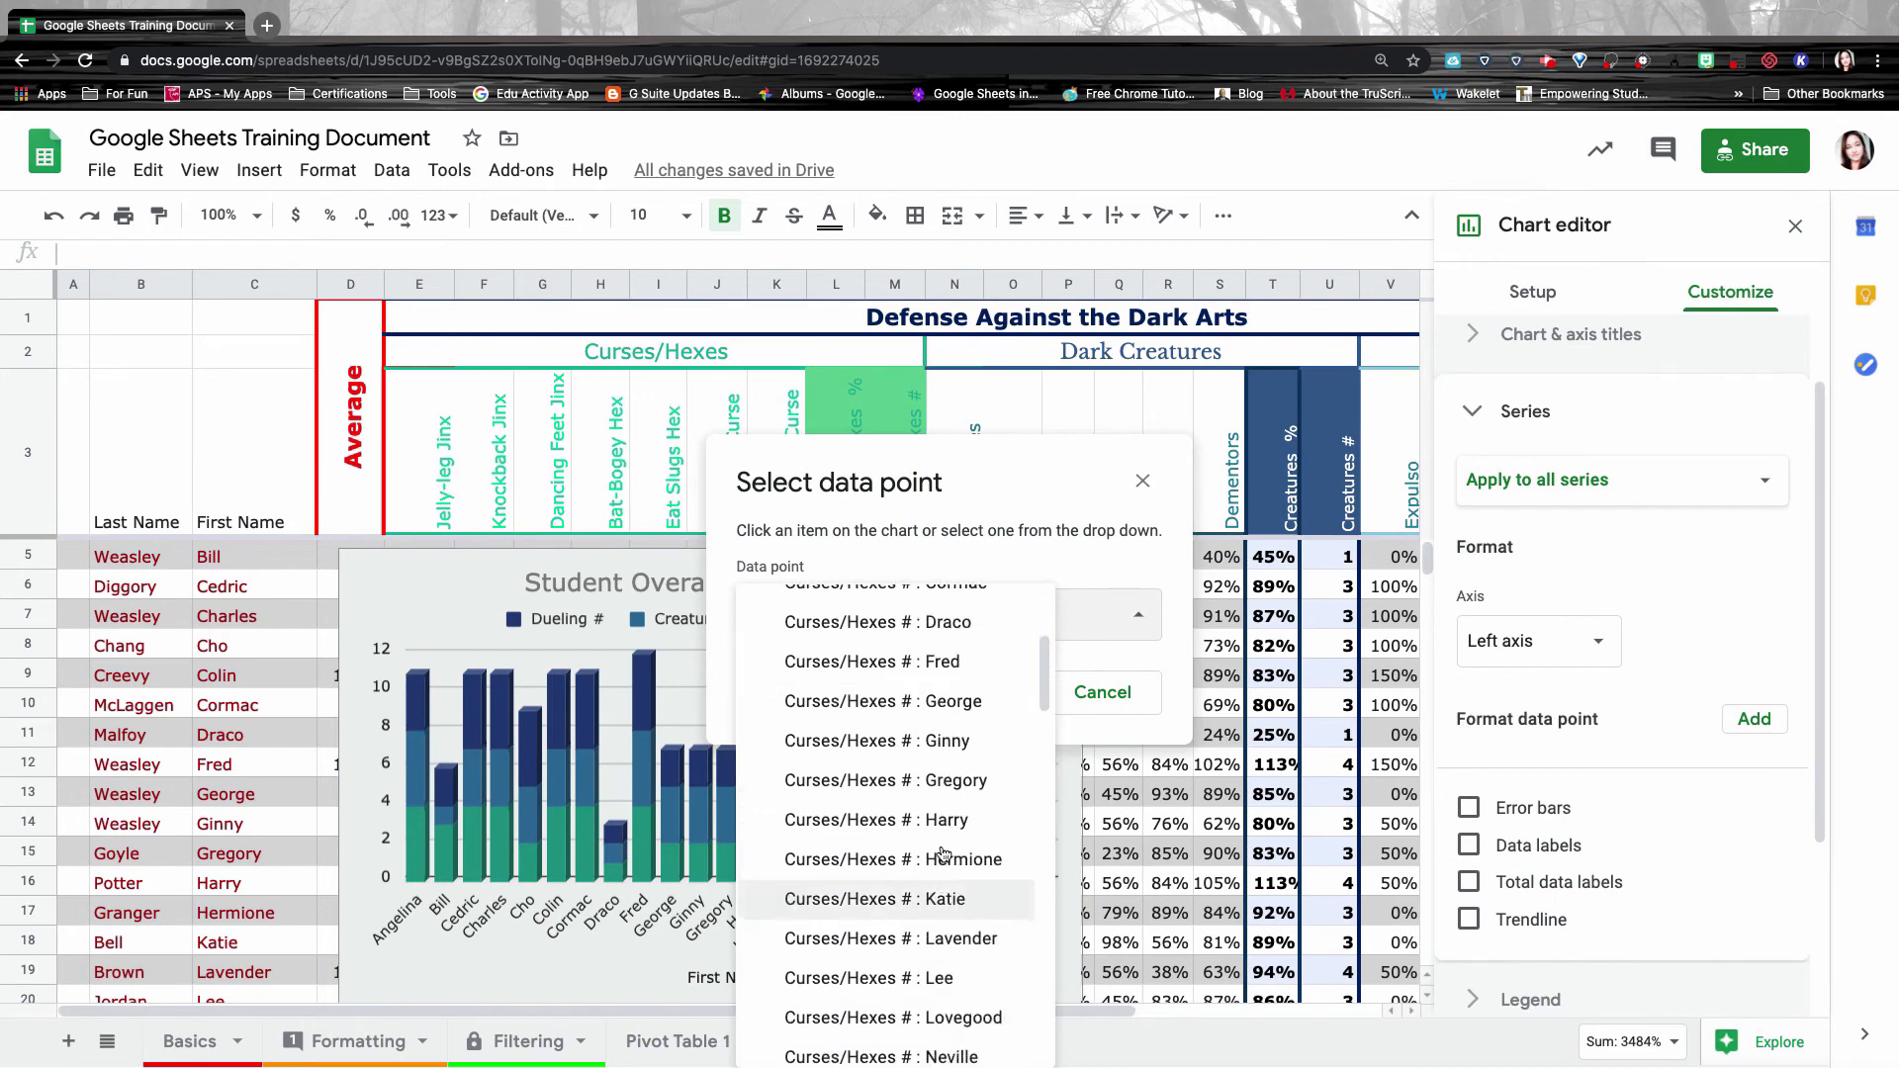
left_click(950, 823)
left_click(983, 688)
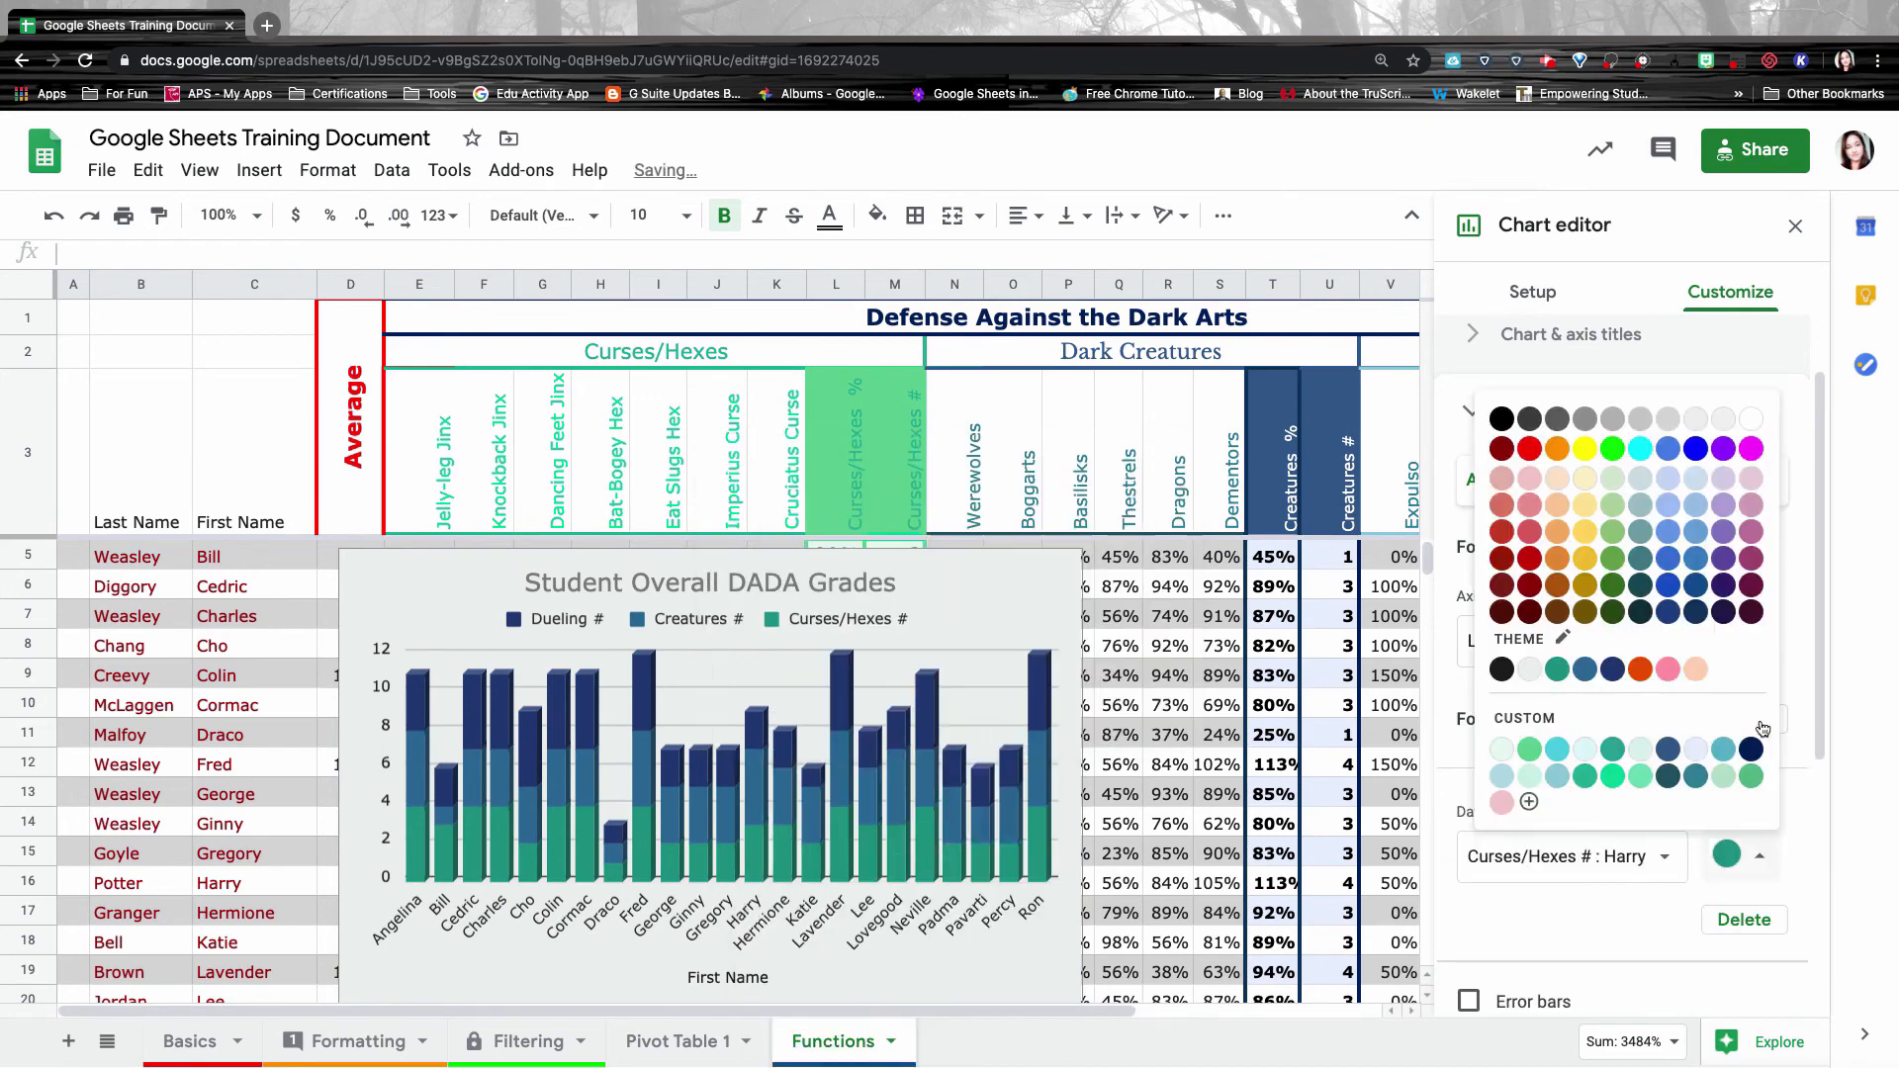
left_click(1530, 449)
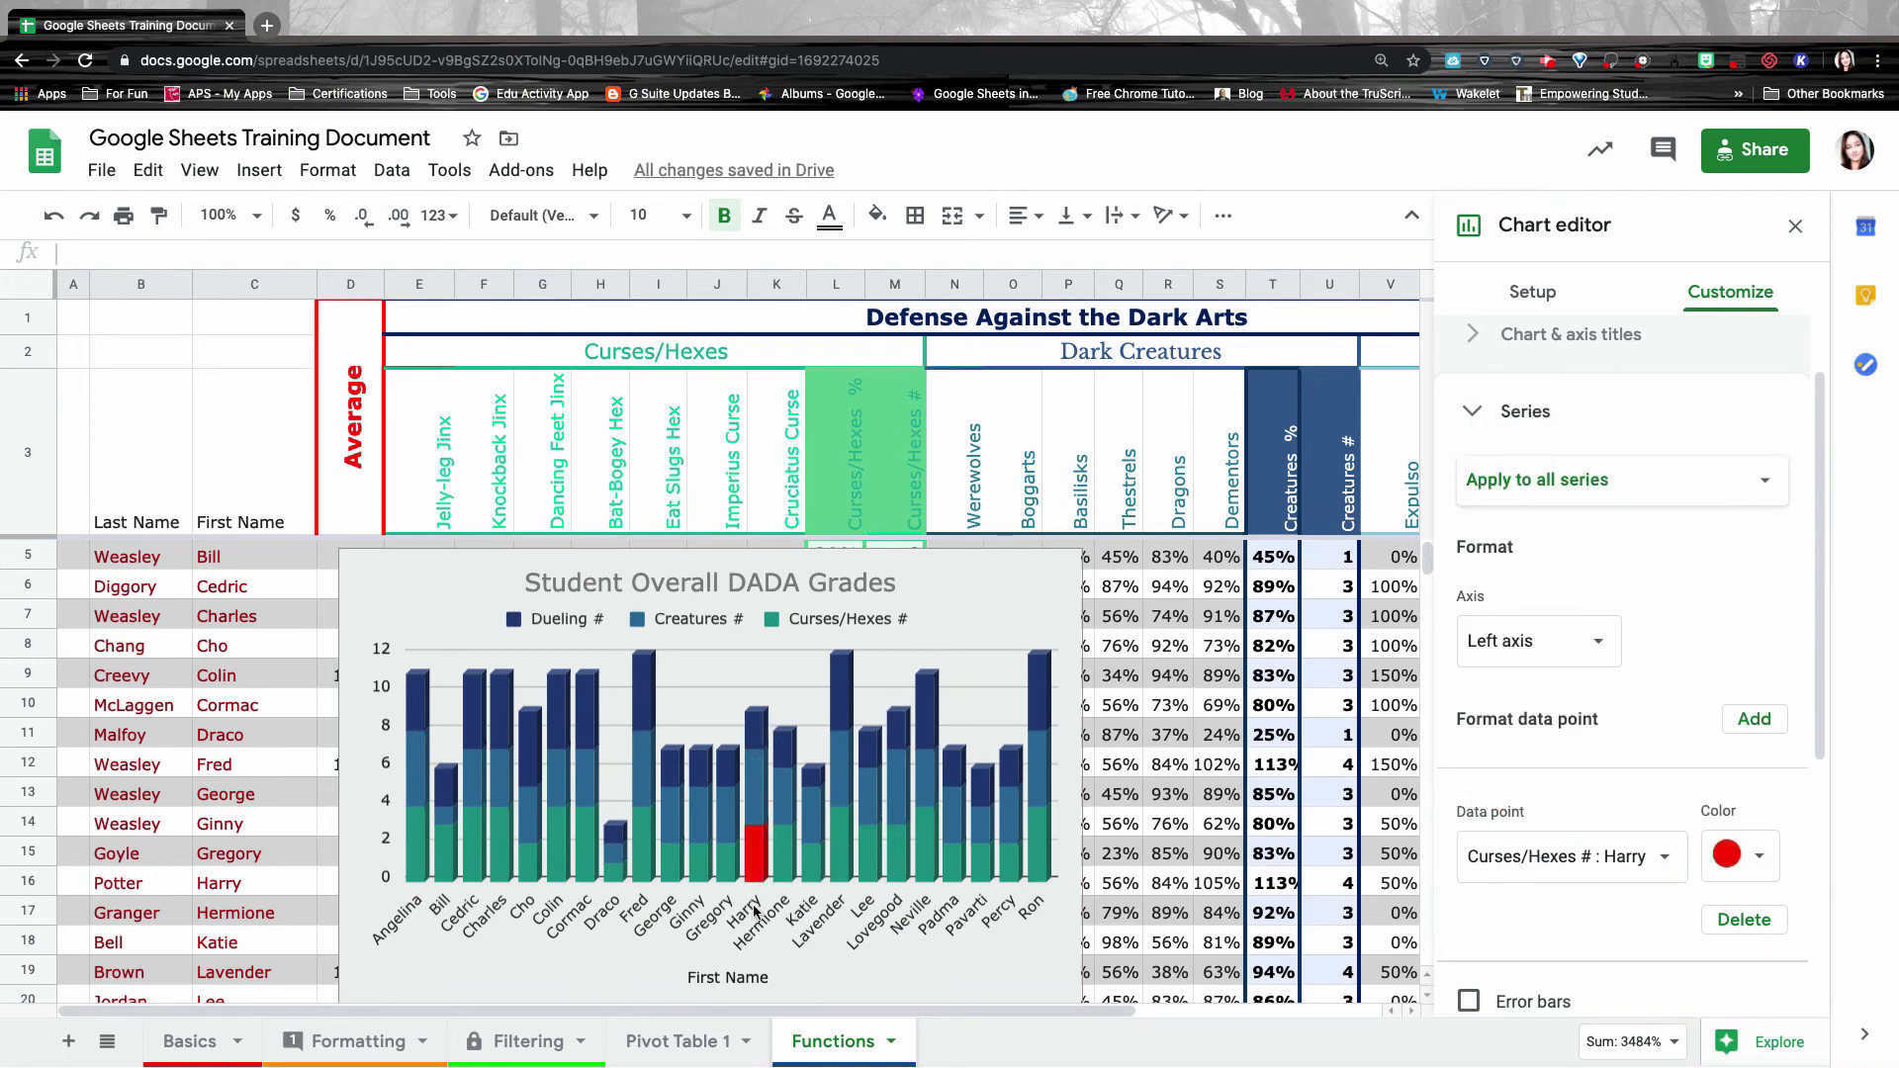
scroll(1783, 888, "down", 3)
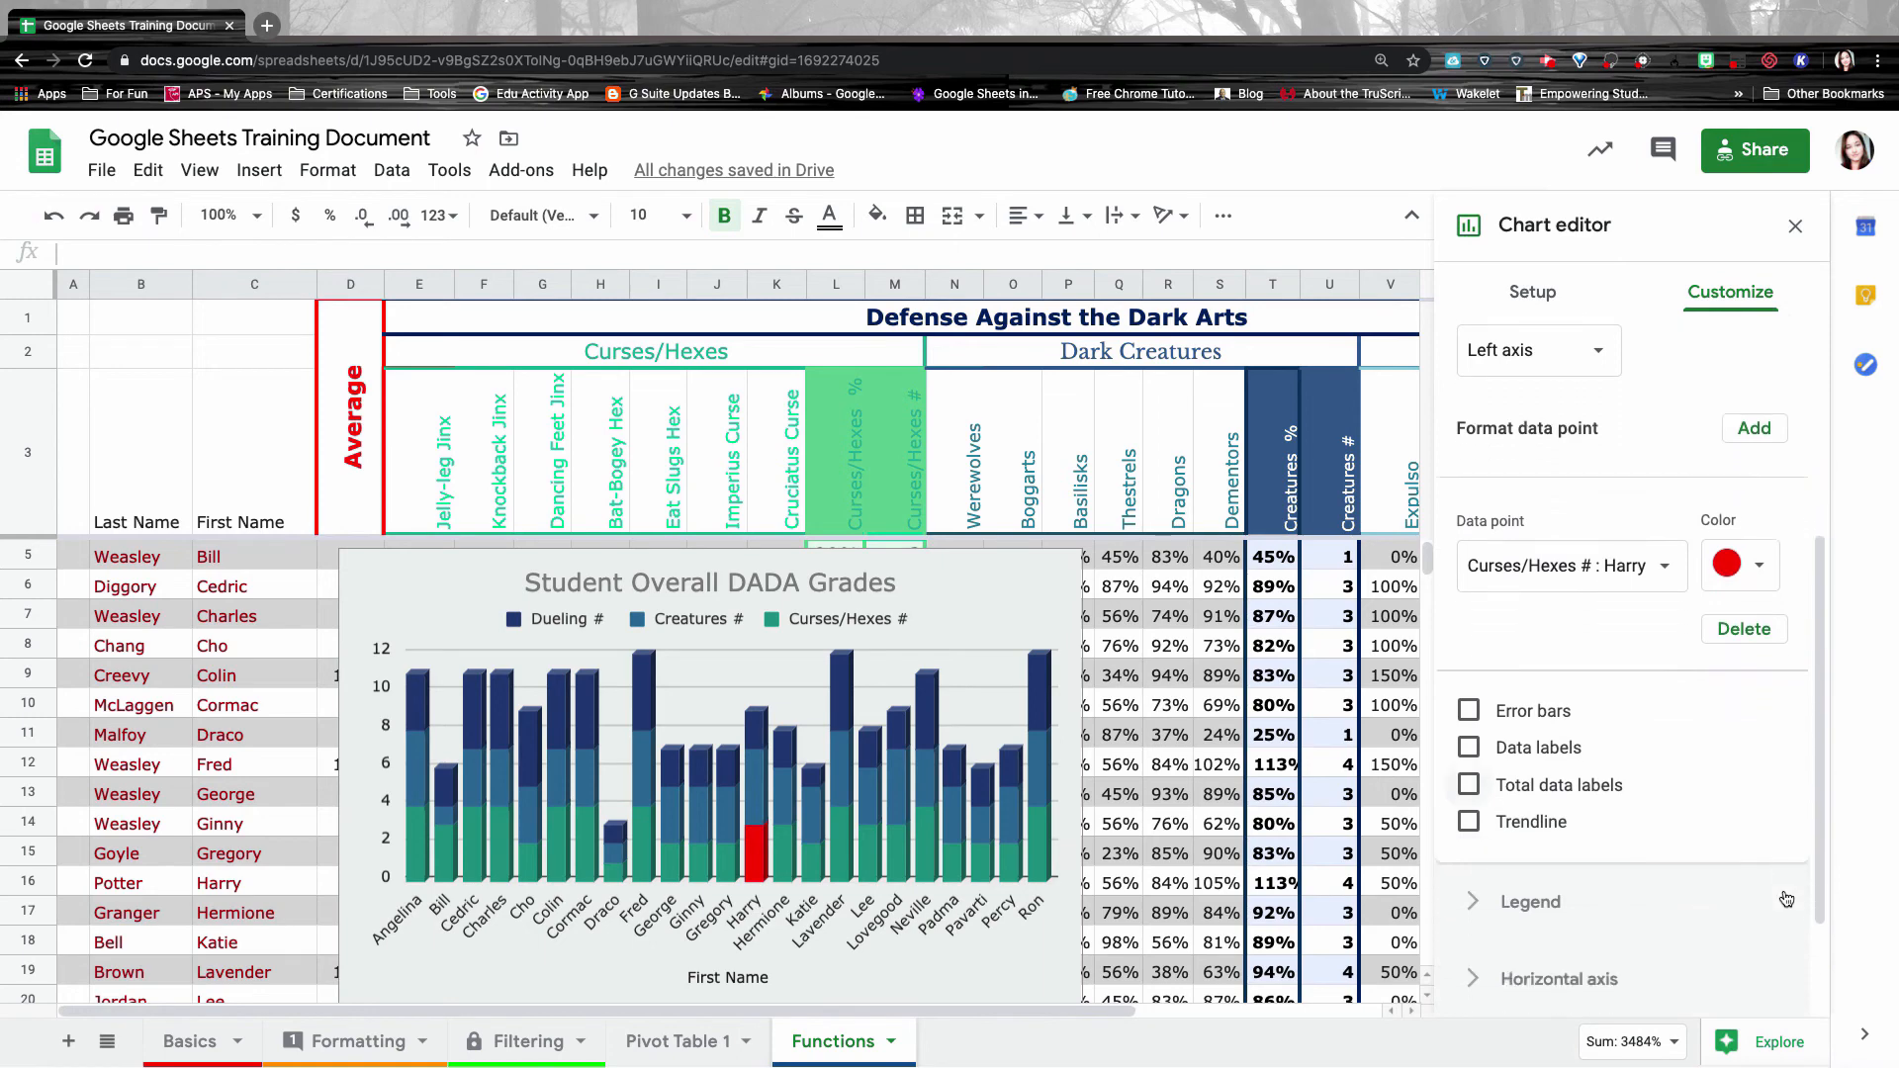
left_click(1741, 629)
left_click(1469, 594)
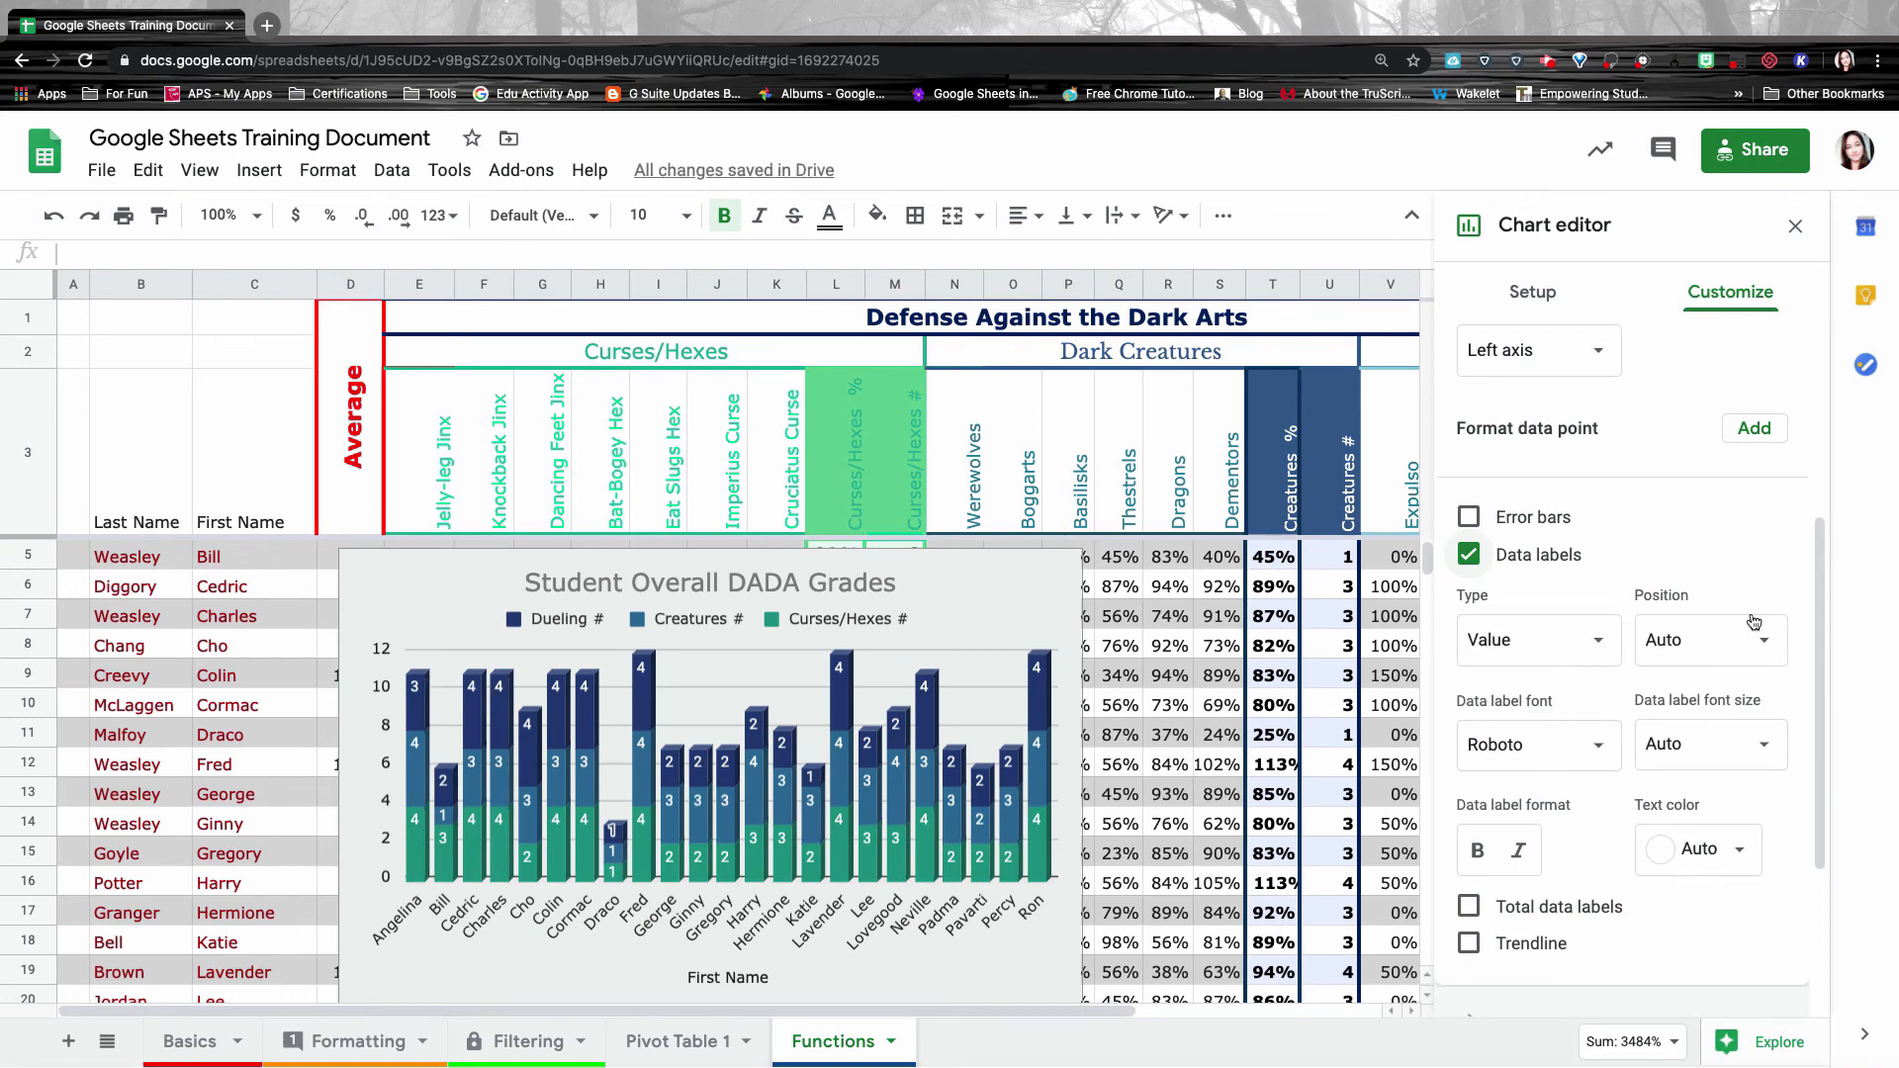
Toggle Reverse axis order on the horizontal axis and back, and check label angle options.
scroll(1682, 613, "down", 3)
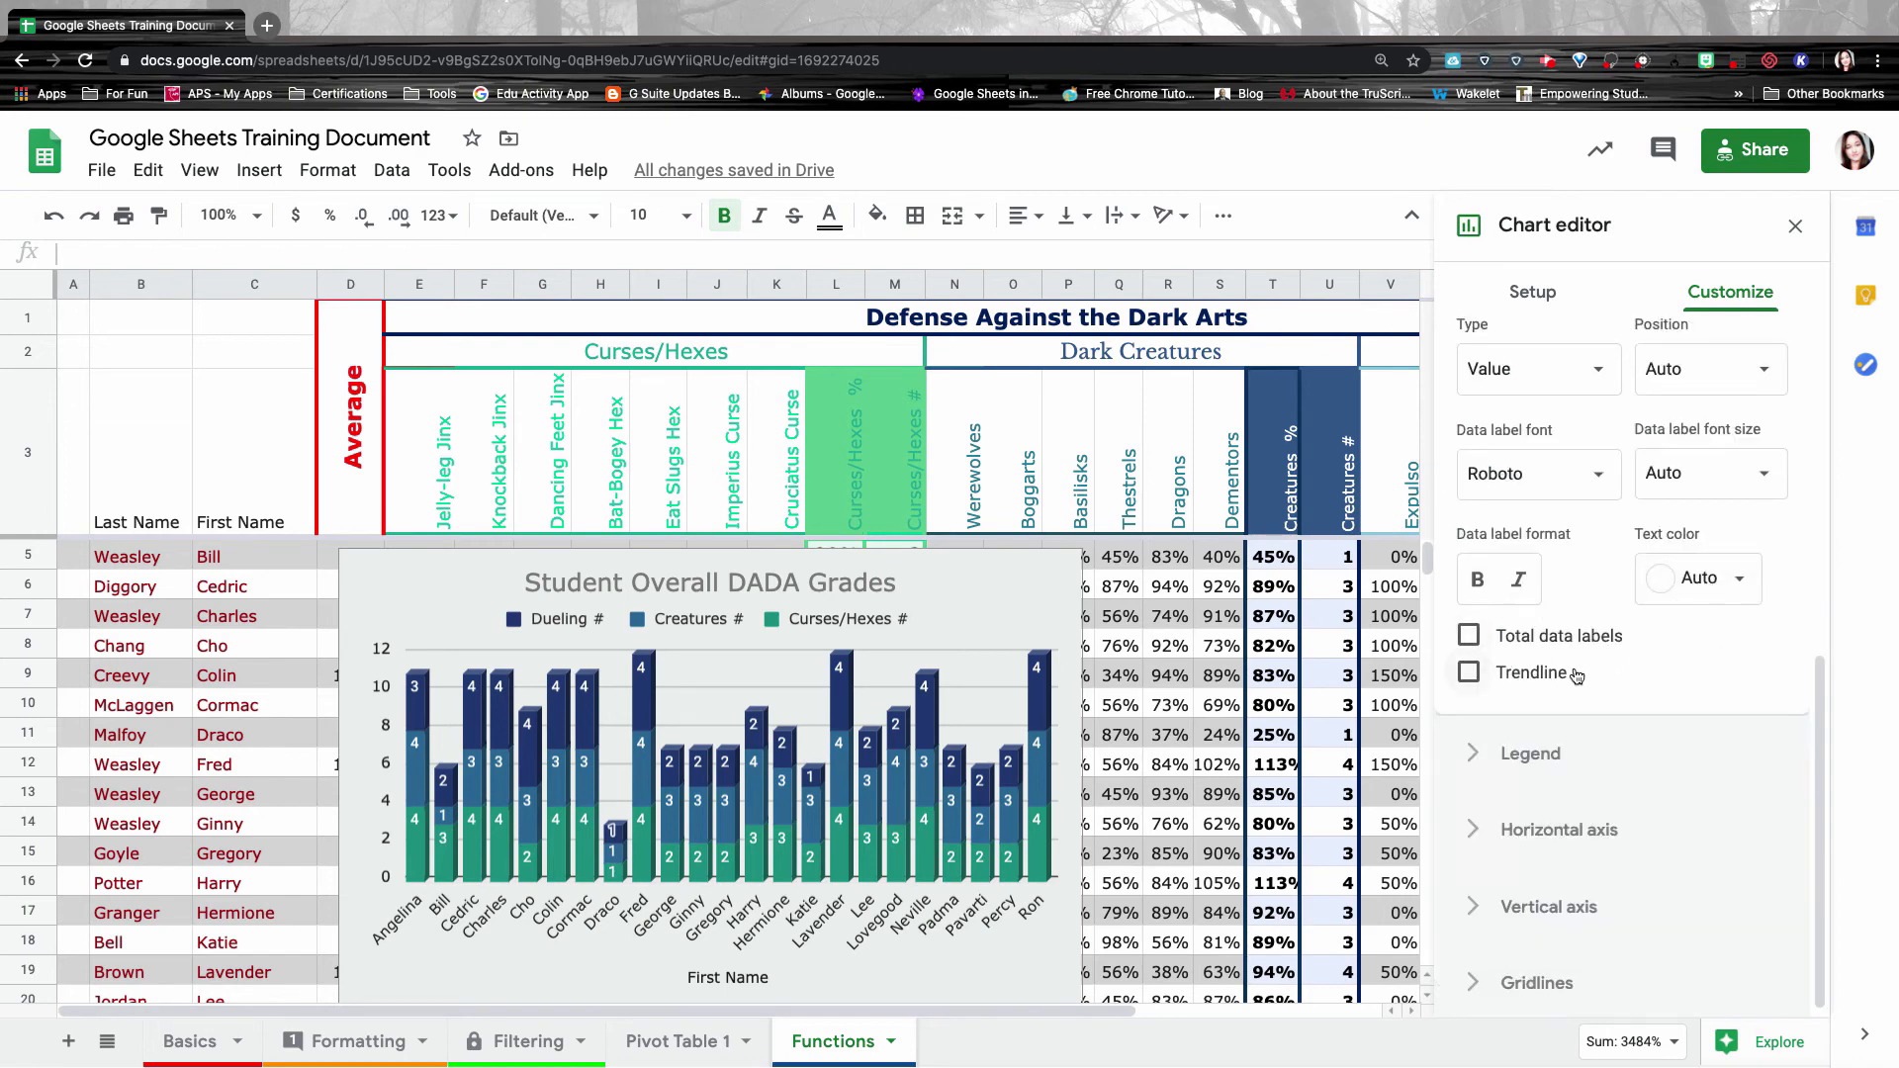
scroll(1618, 486, "up", 3)
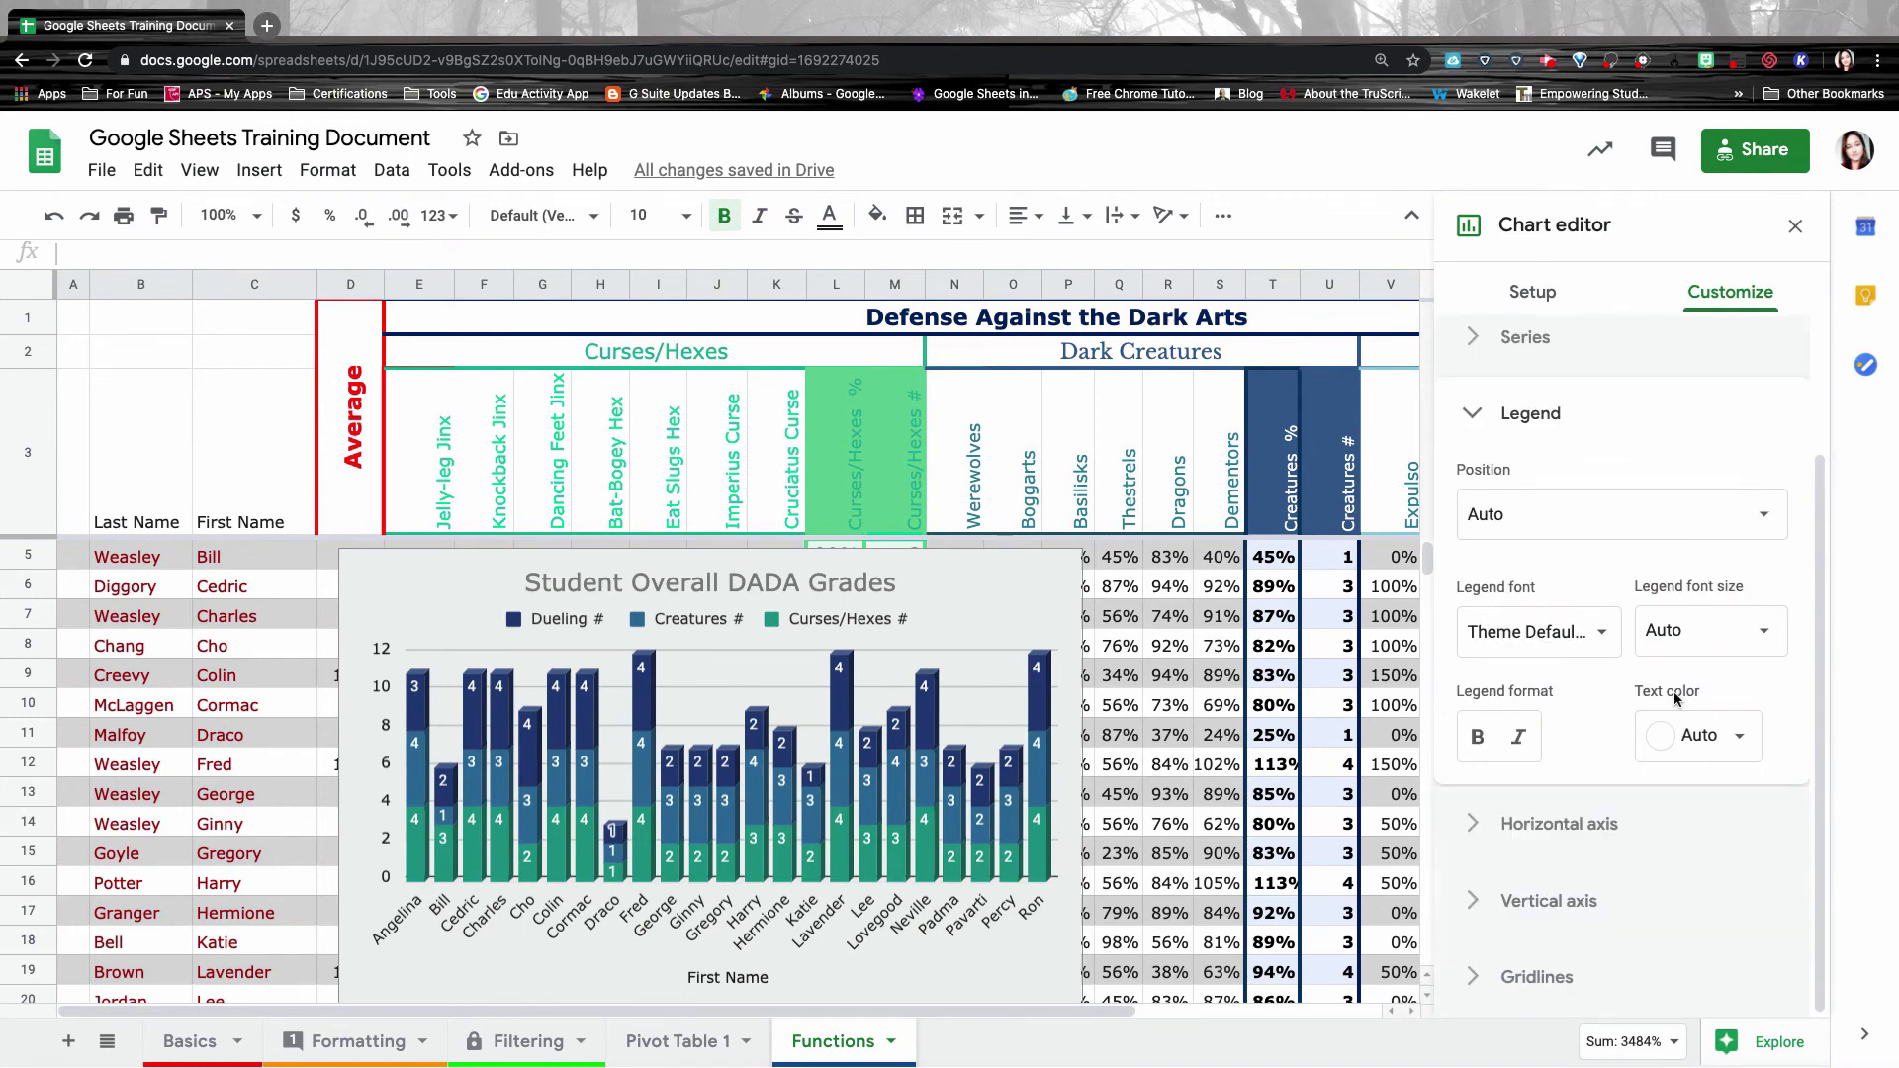
left_click(1684, 735)
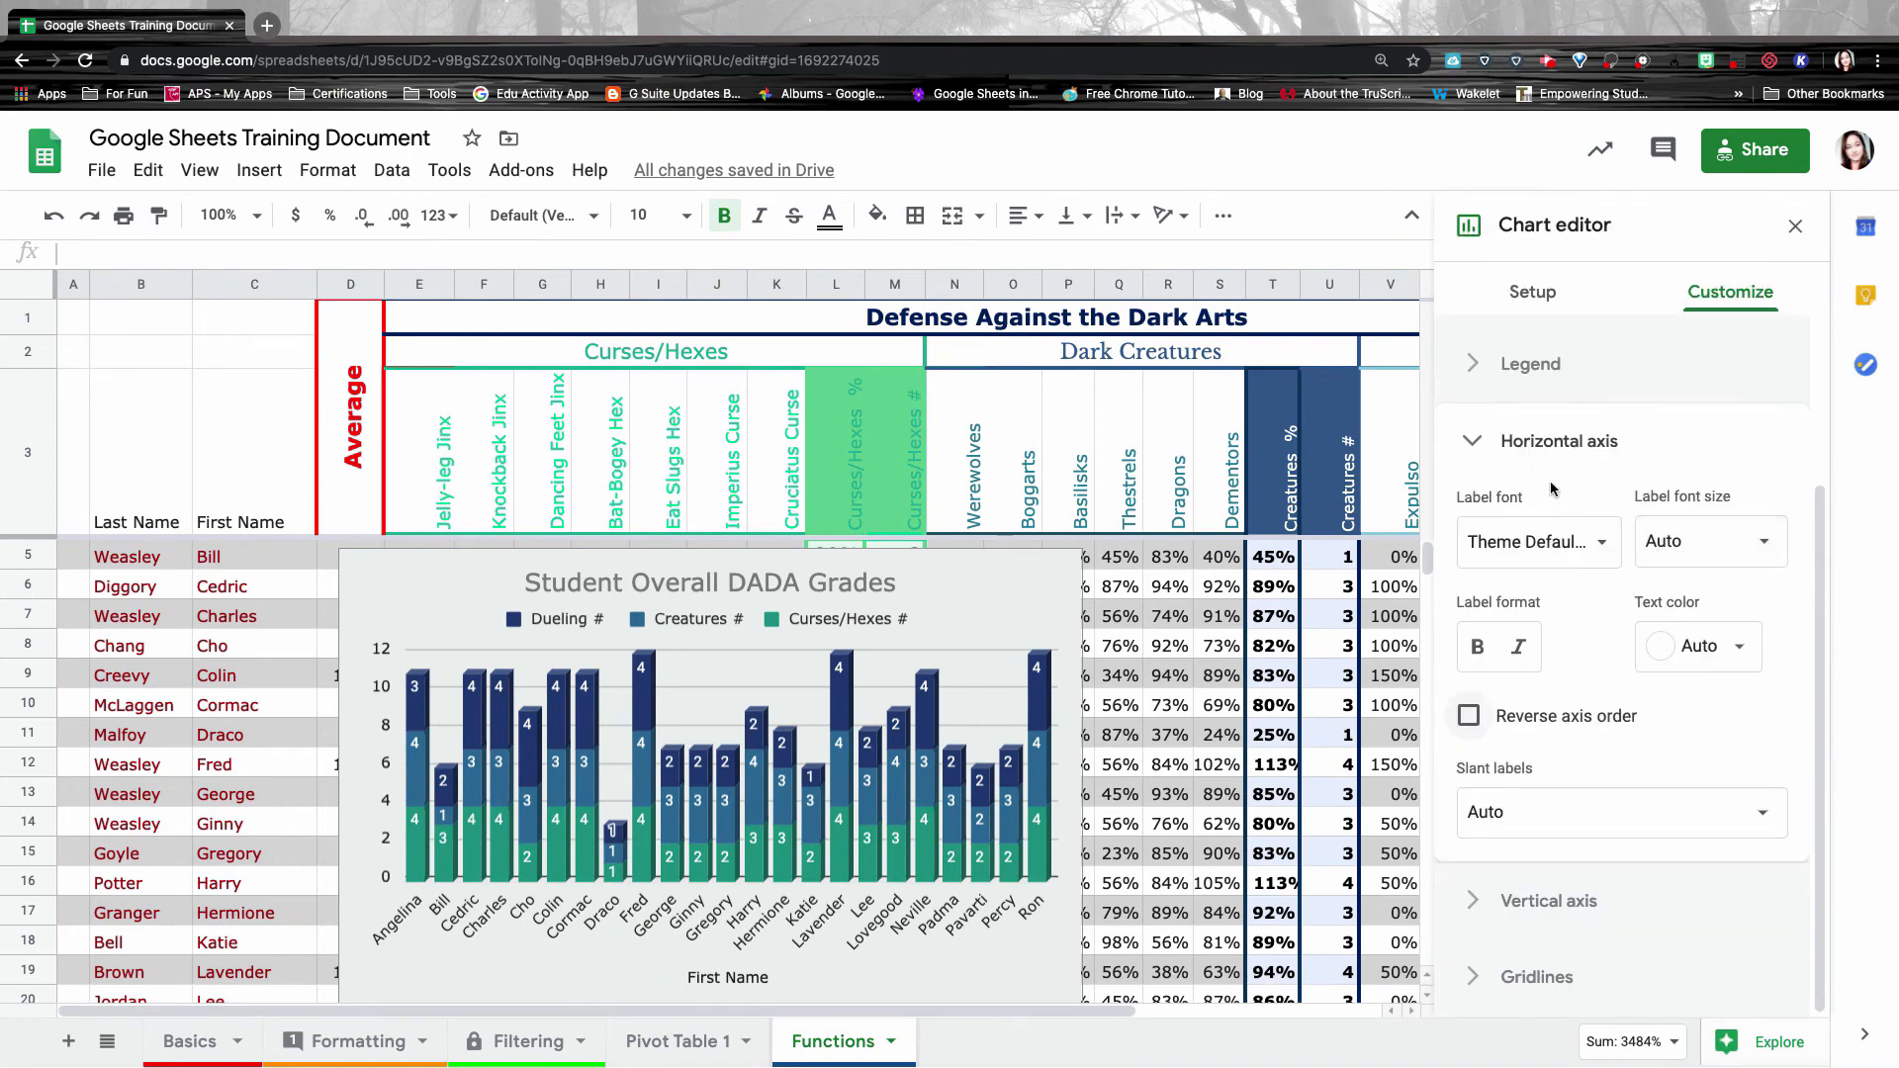
left_click(1472, 715)
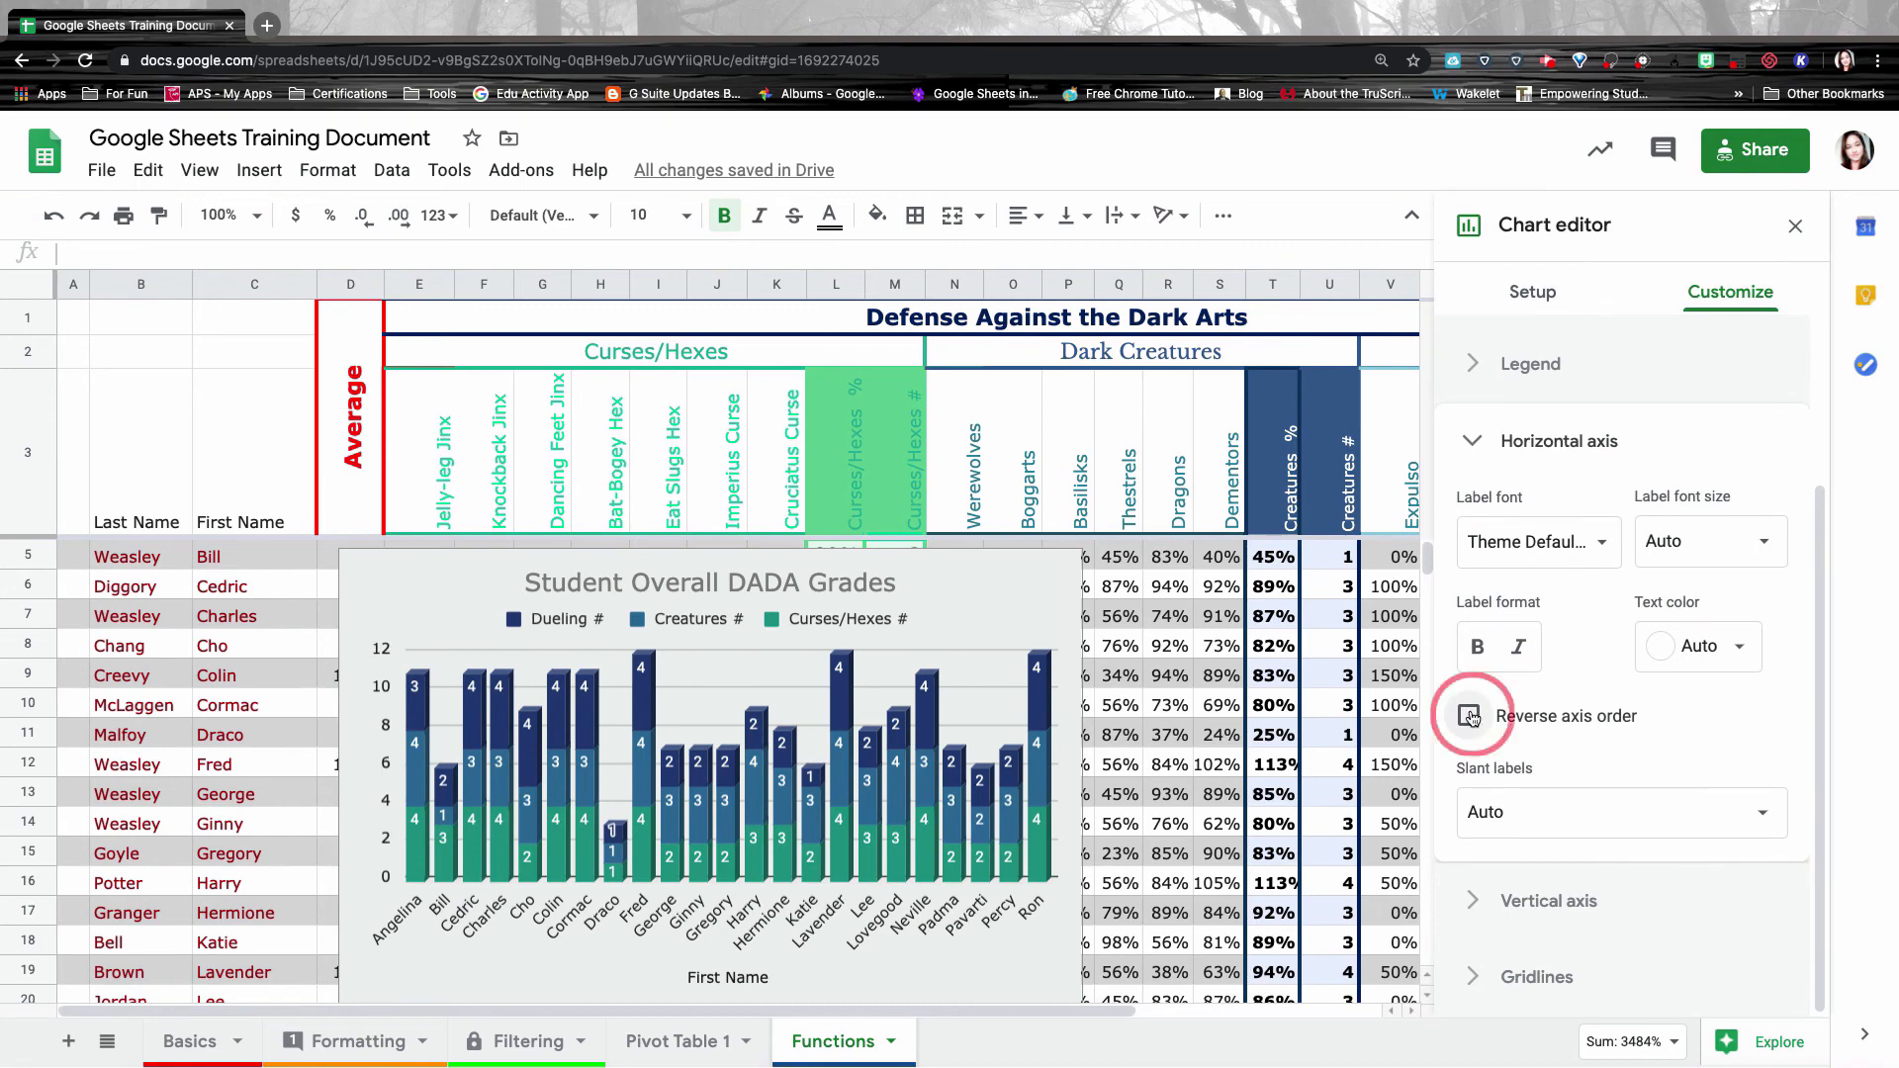
left_click(1470, 715)
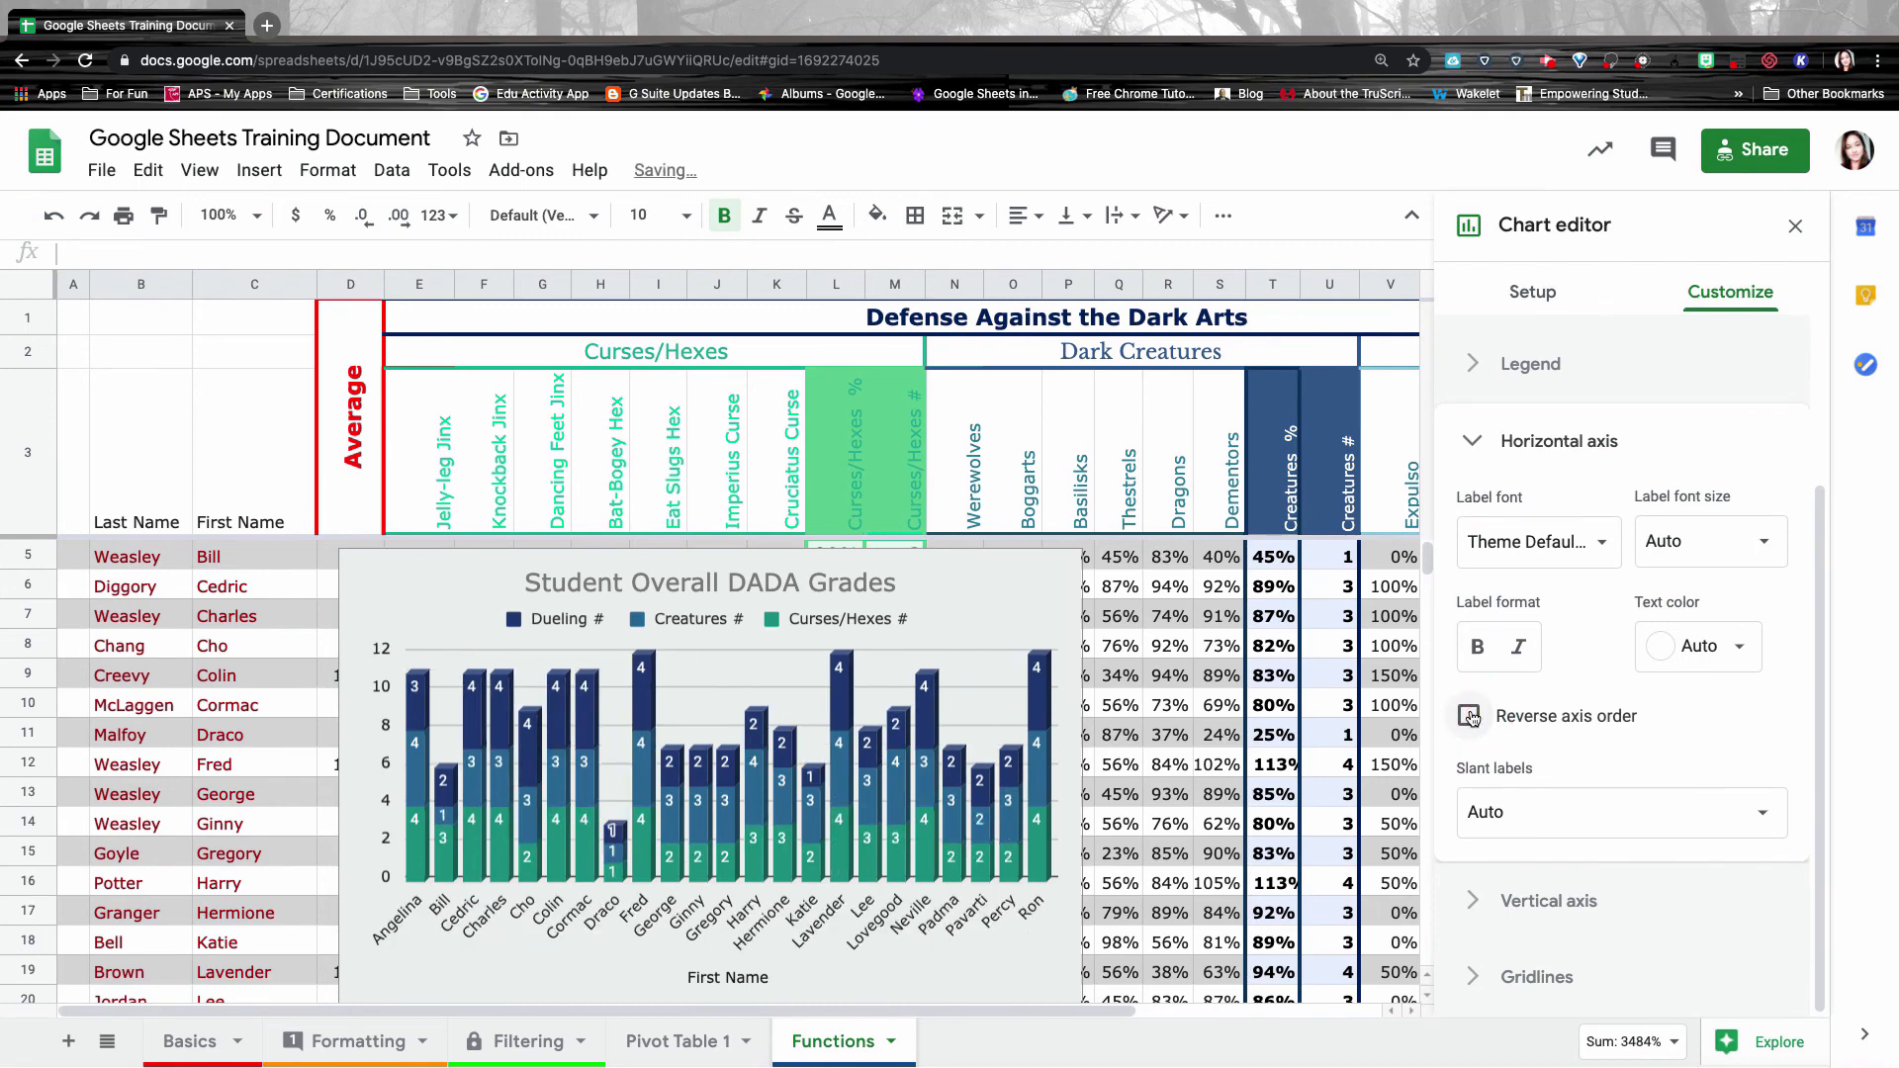
left_click(1503, 813)
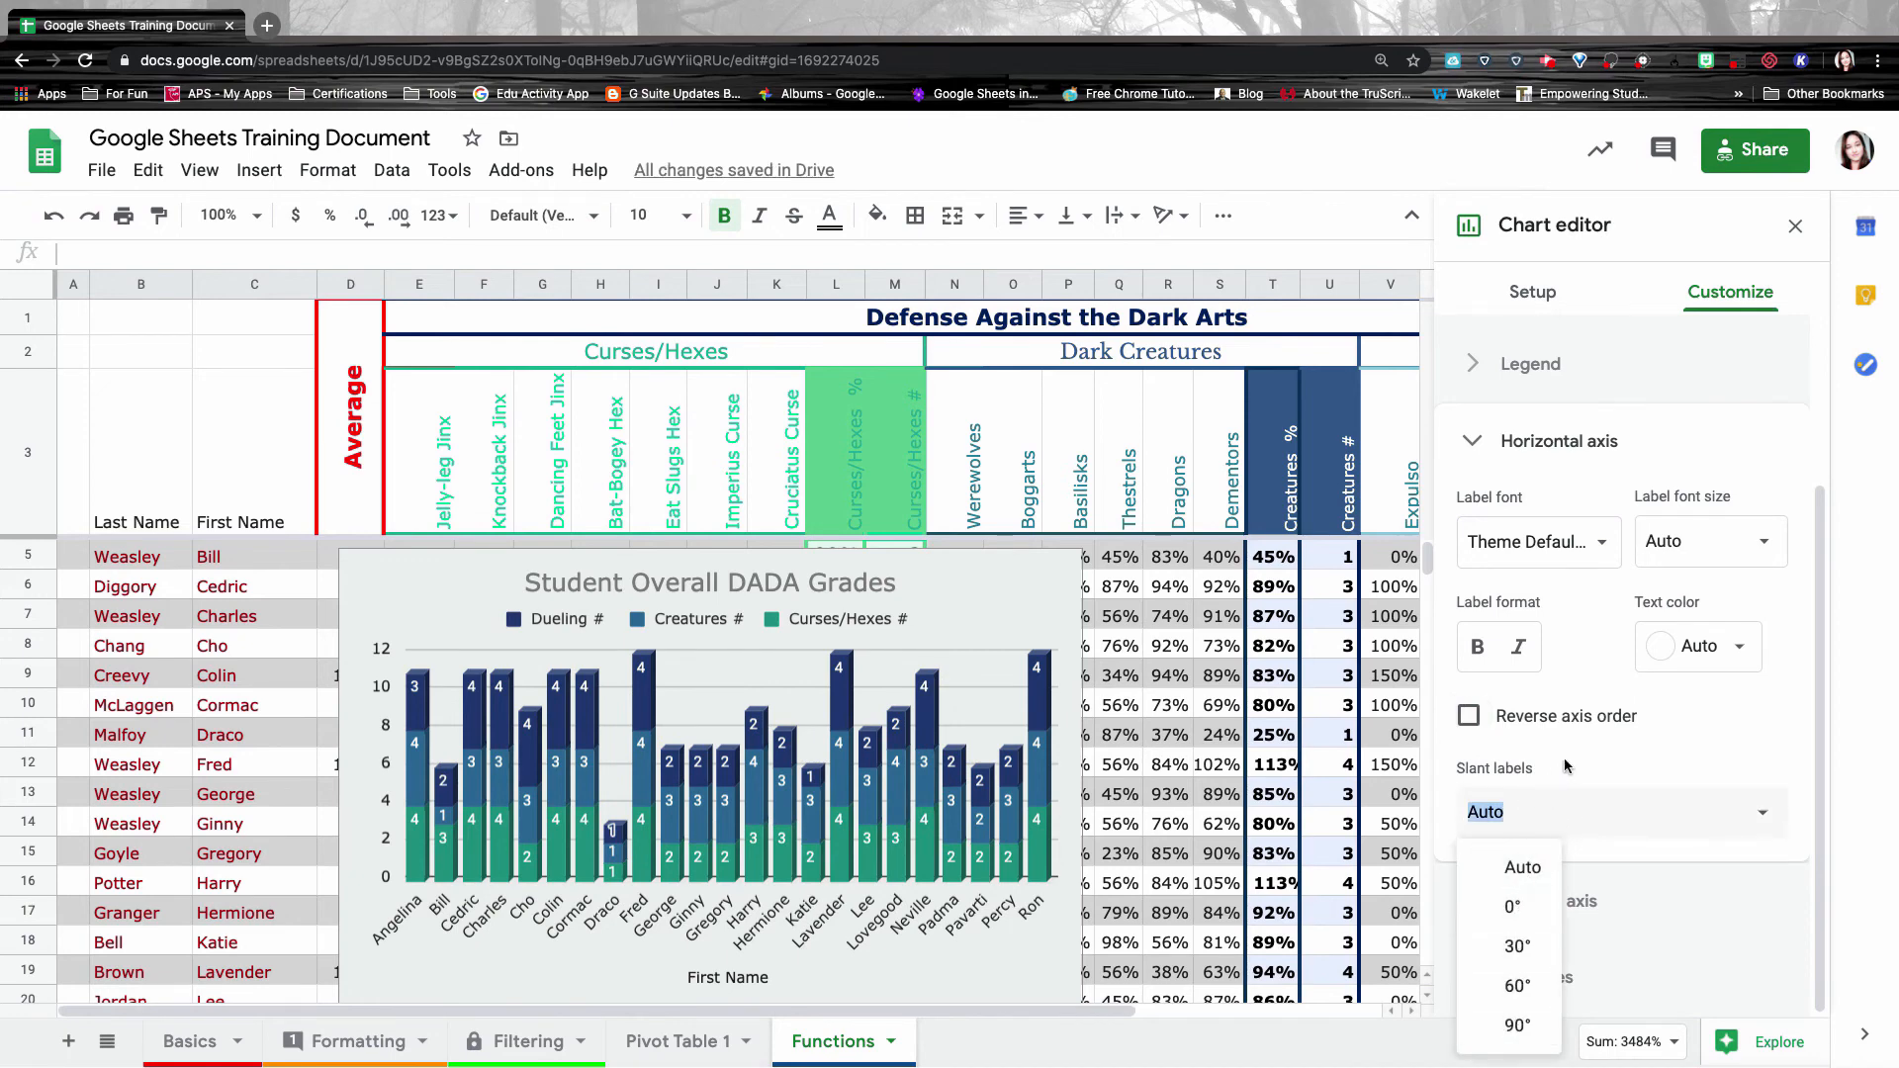
Review the gridline settings and close the chart editor.
scroll(1568, 766, "down", 5)
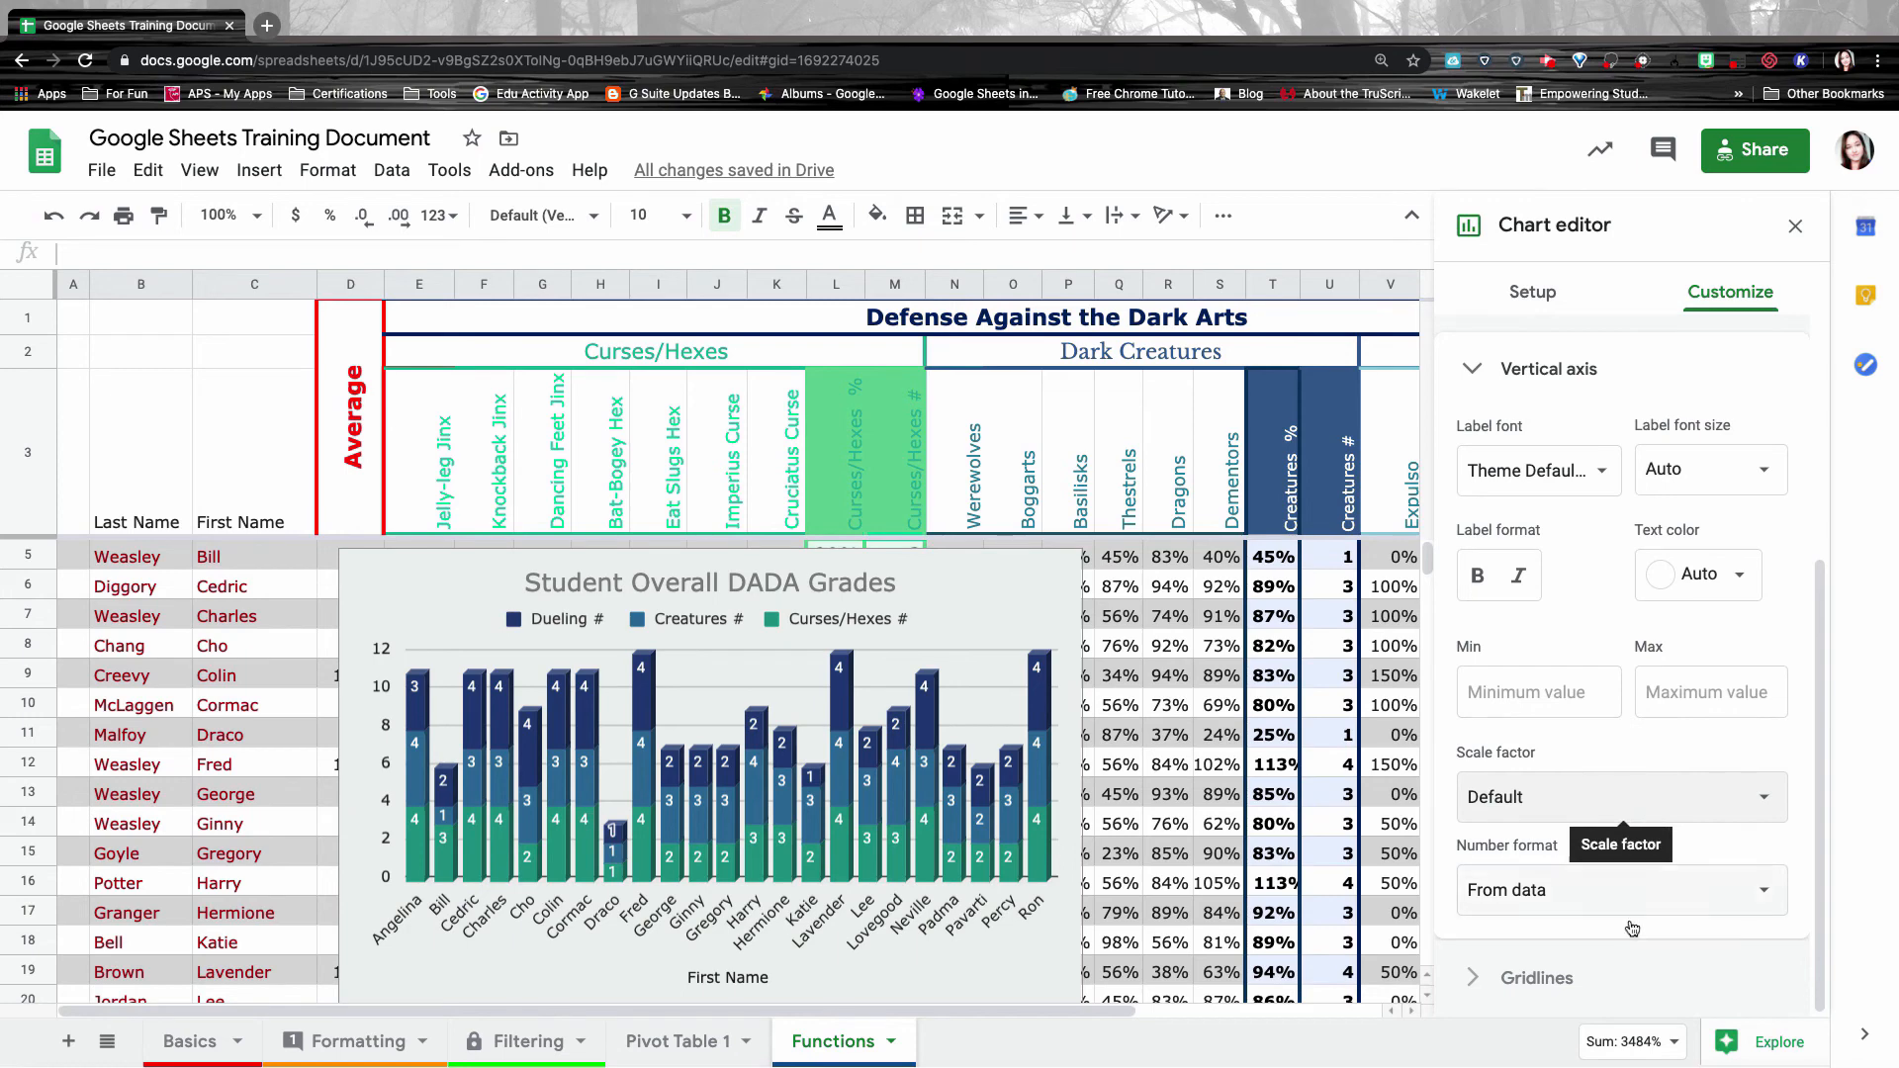
left_click(1607, 977)
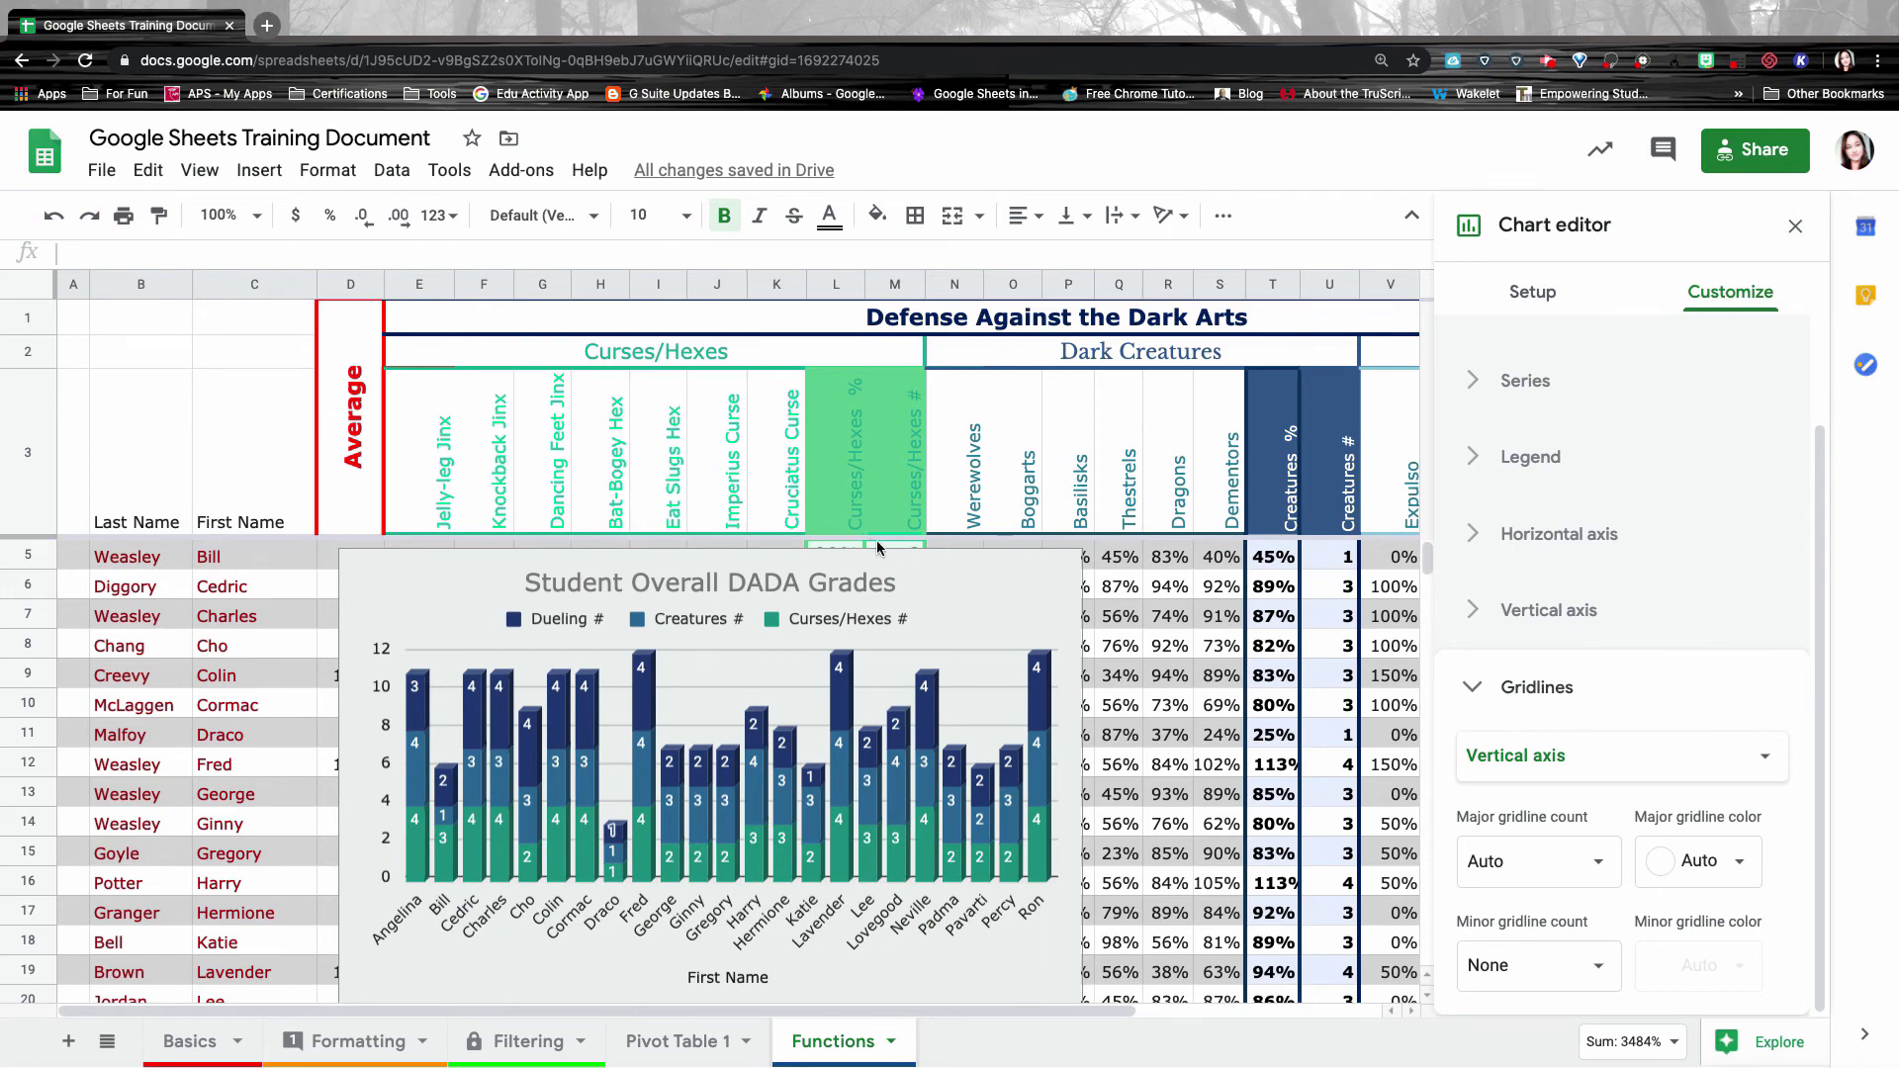
left_click(1797, 225)
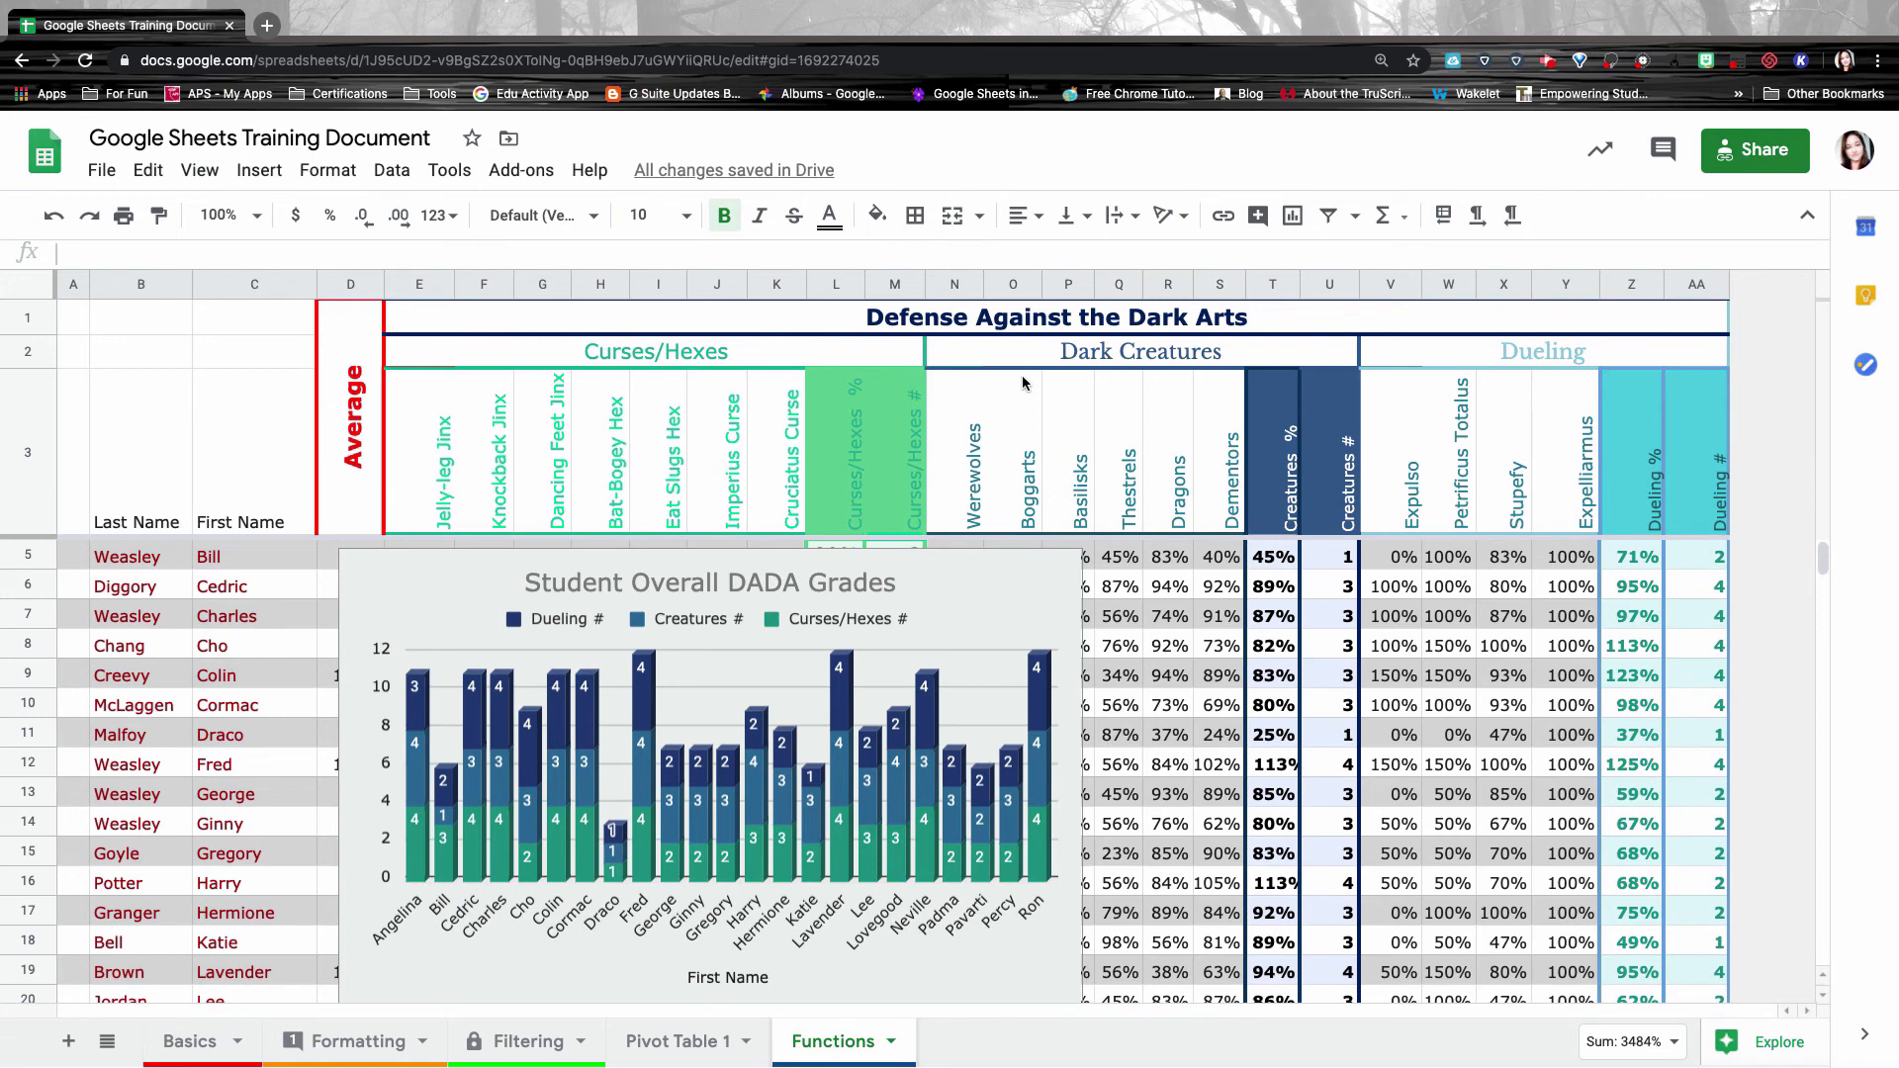
Drag the chart right over columns J–V and move it to its own Chart1 sheet.
left_click(895, 581)
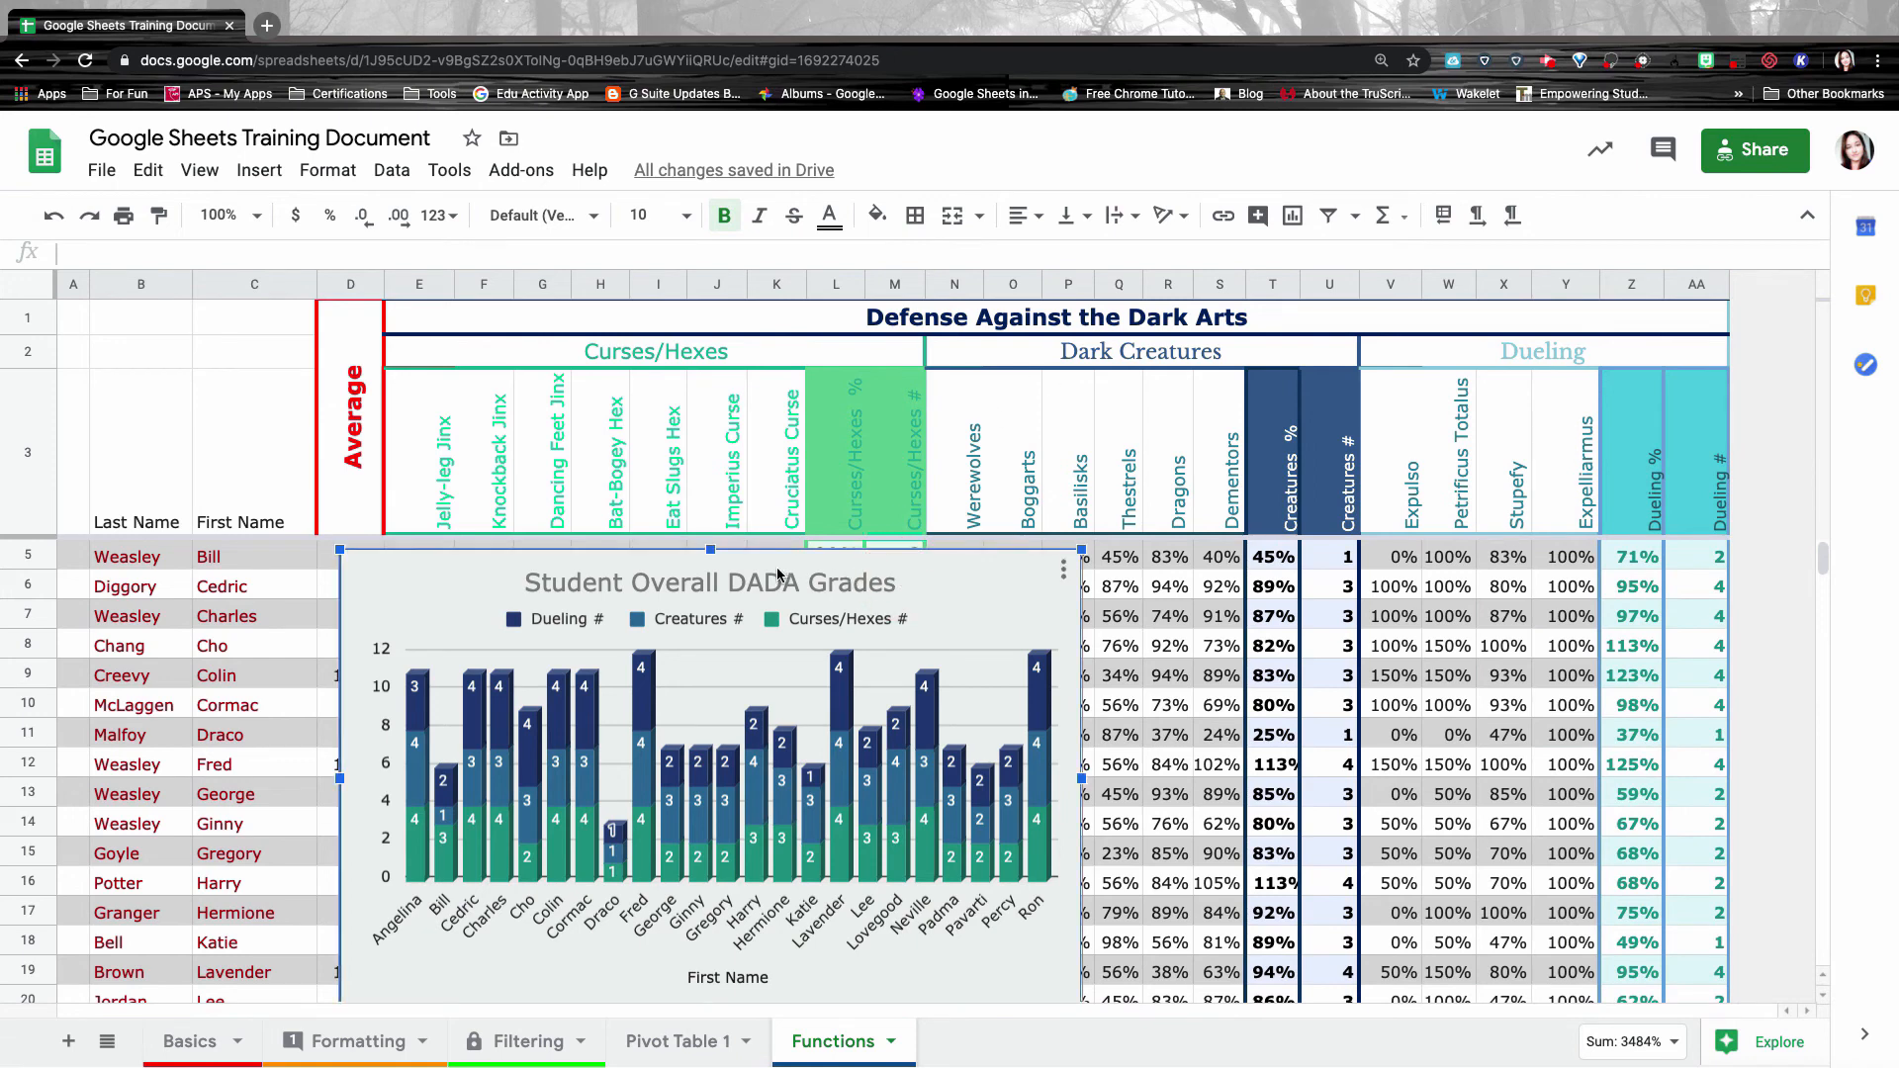
left_click_drag(775, 567, 966, 585)
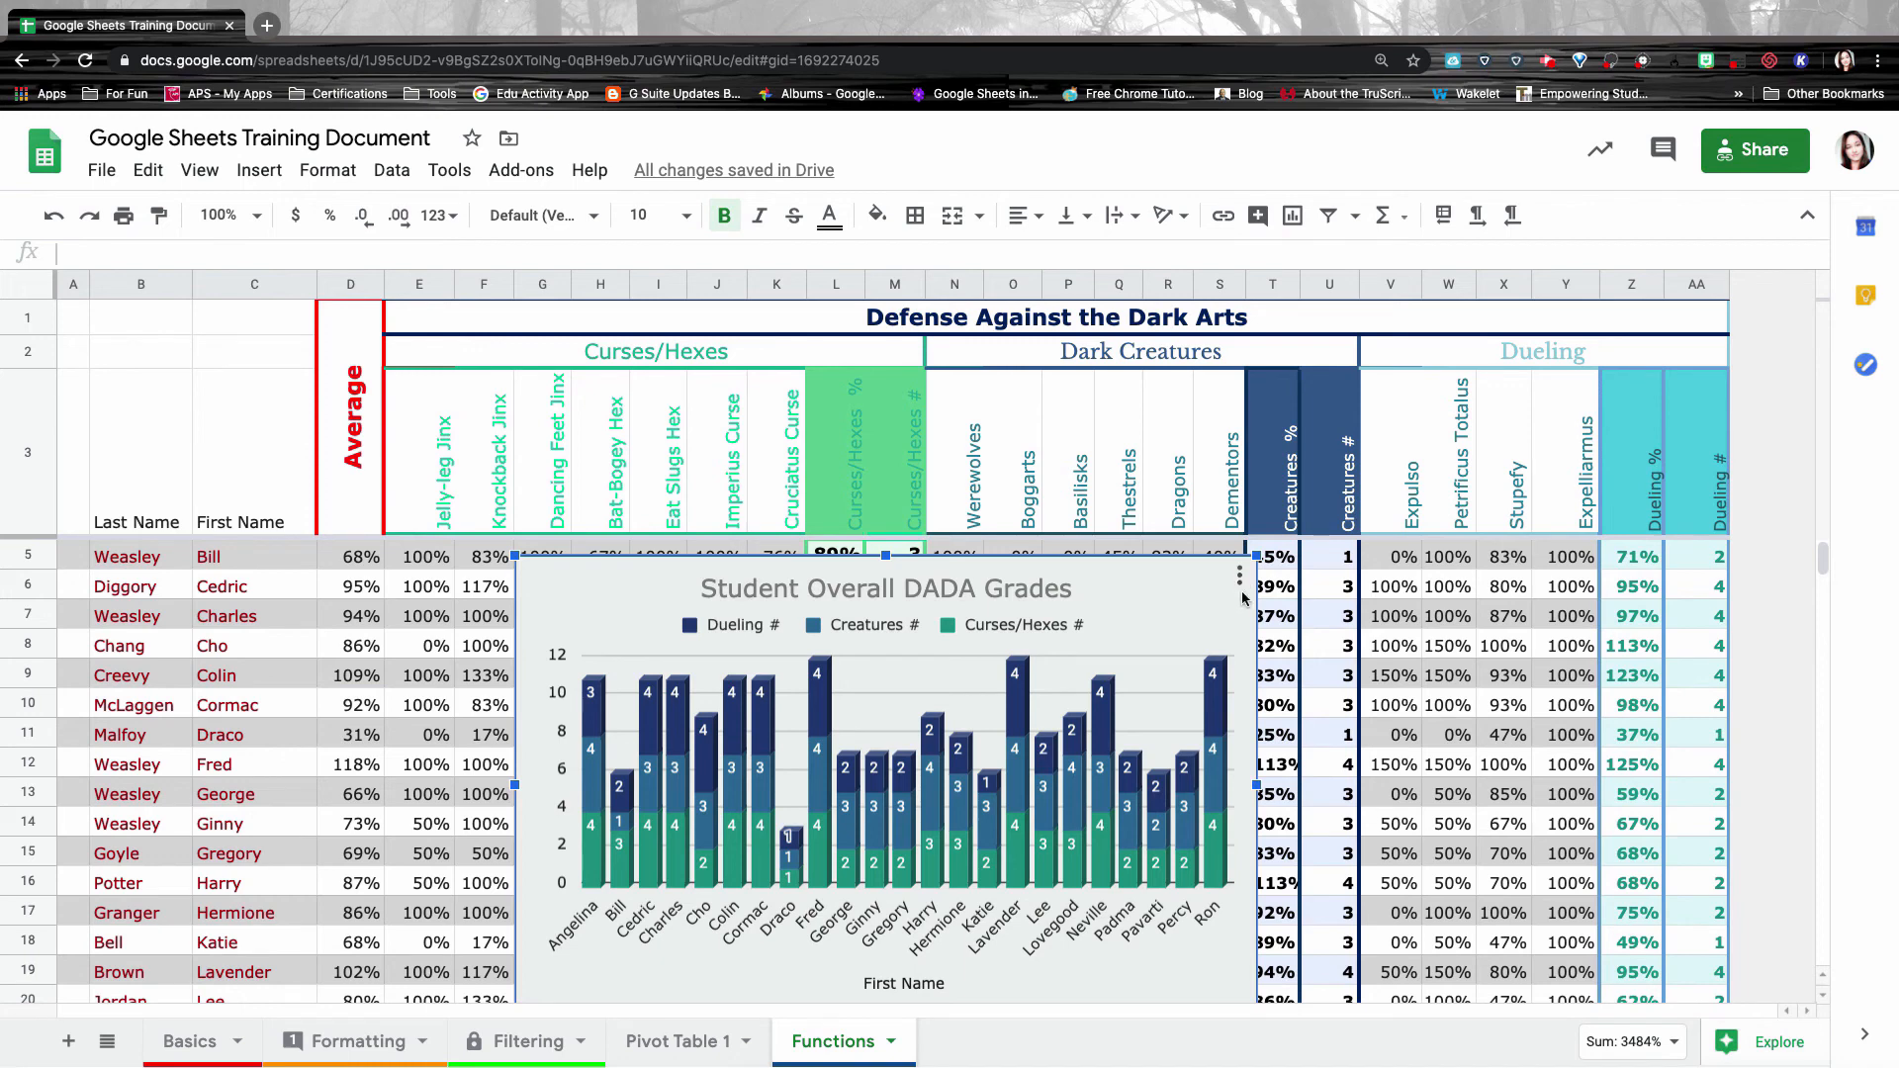
left_click(1239, 576)
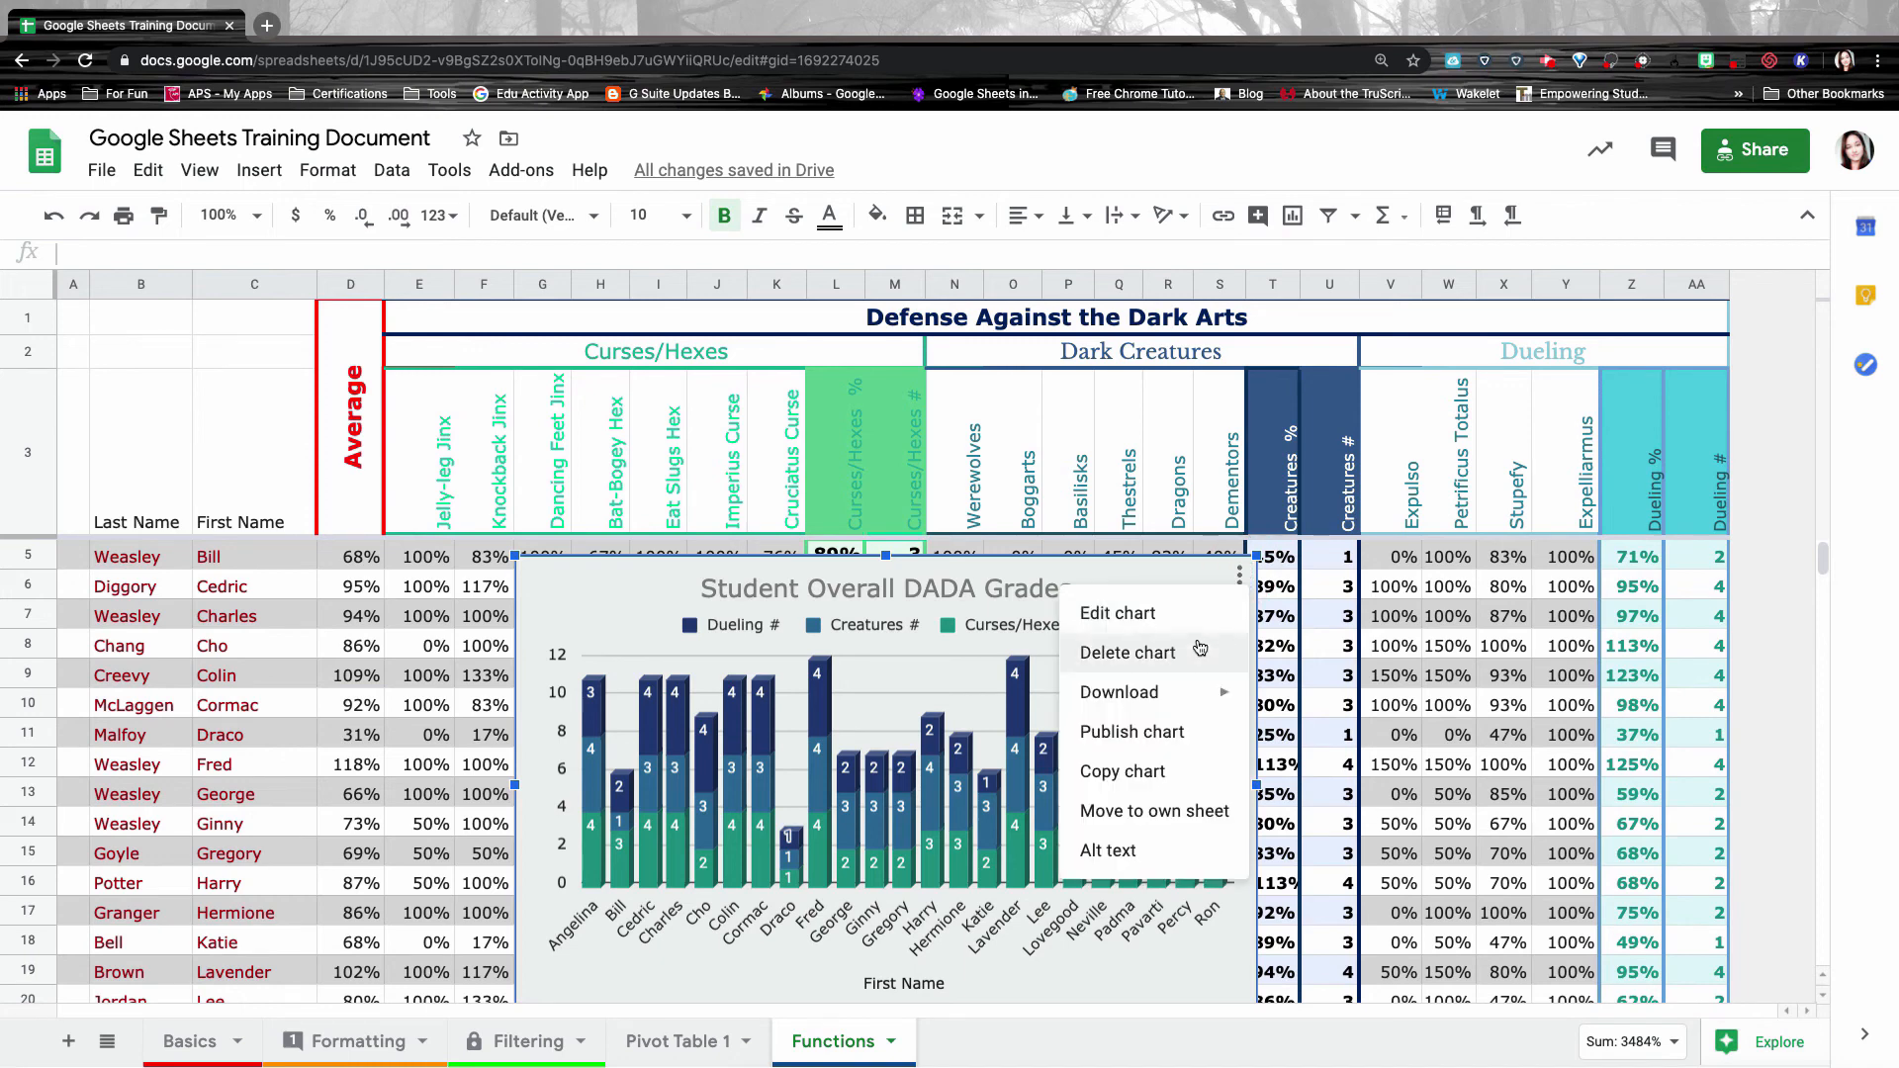
left_click(1183, 820)
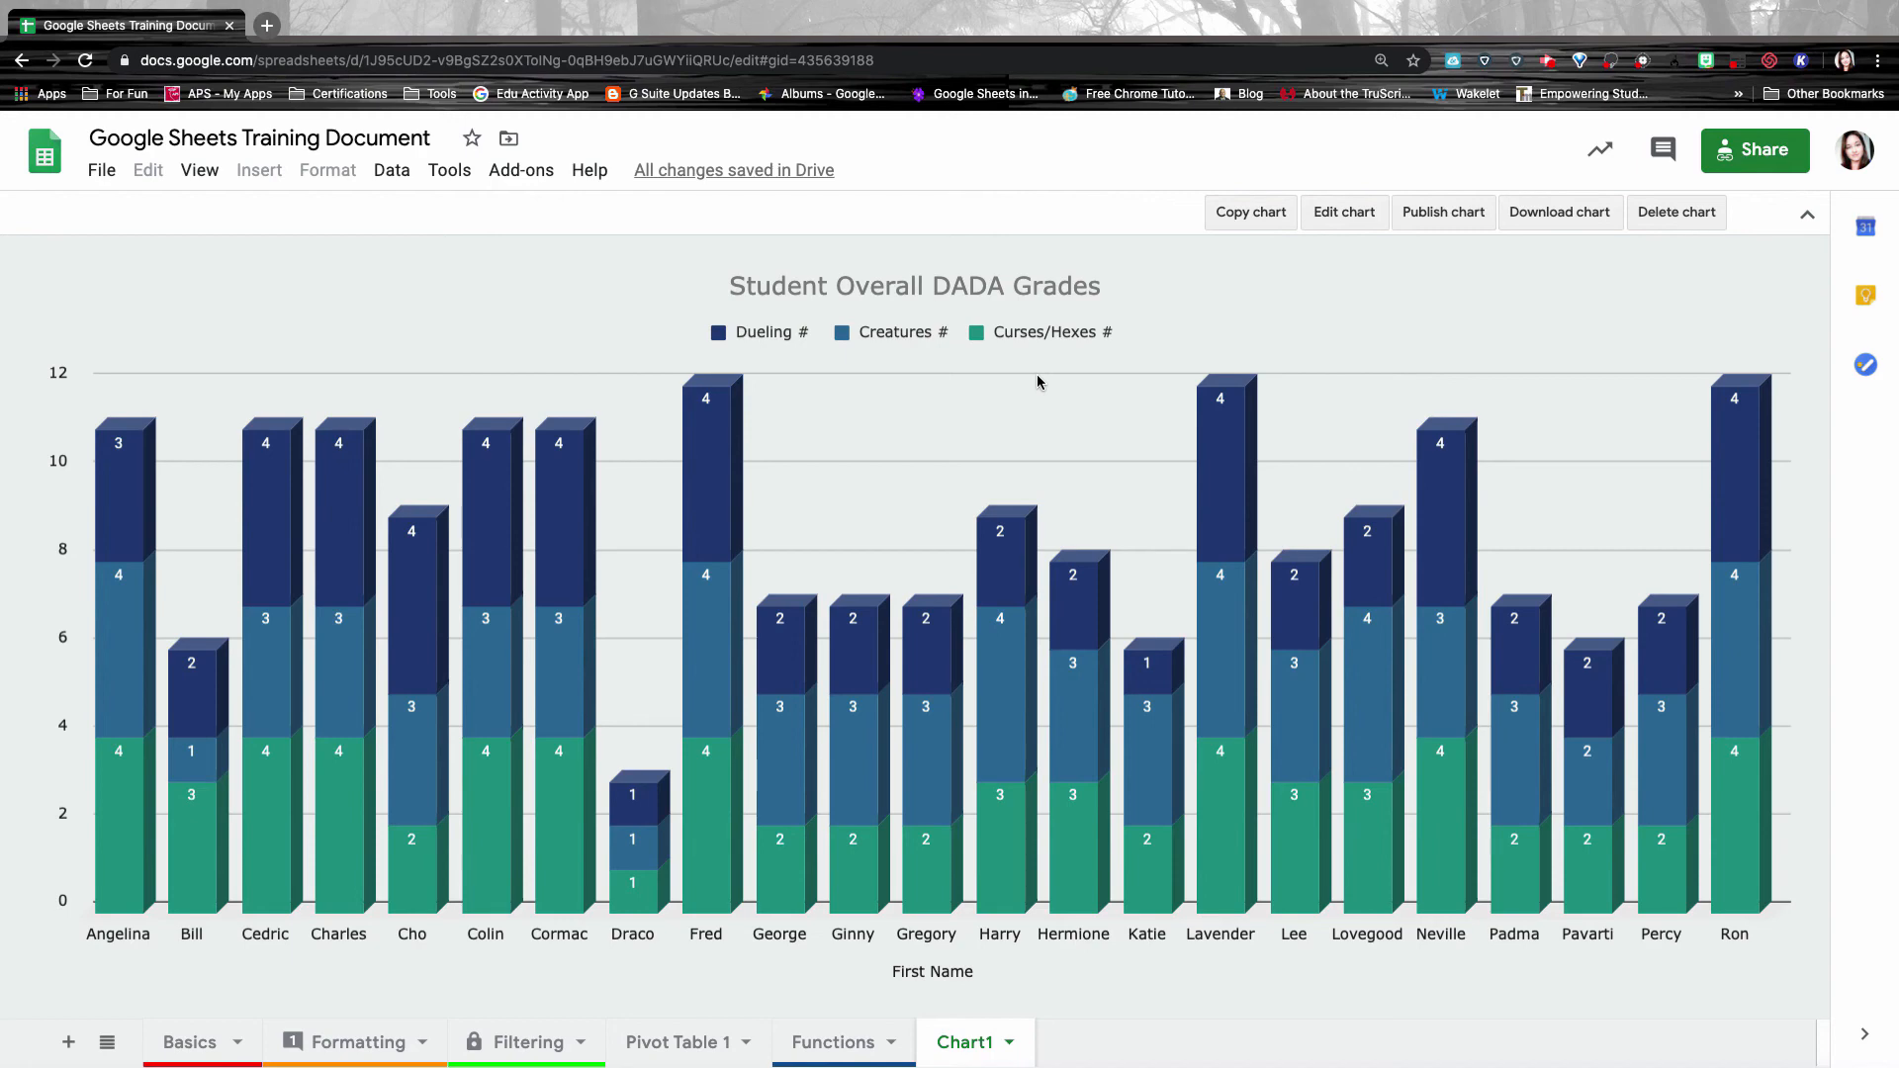
mouse_move(716, 451)
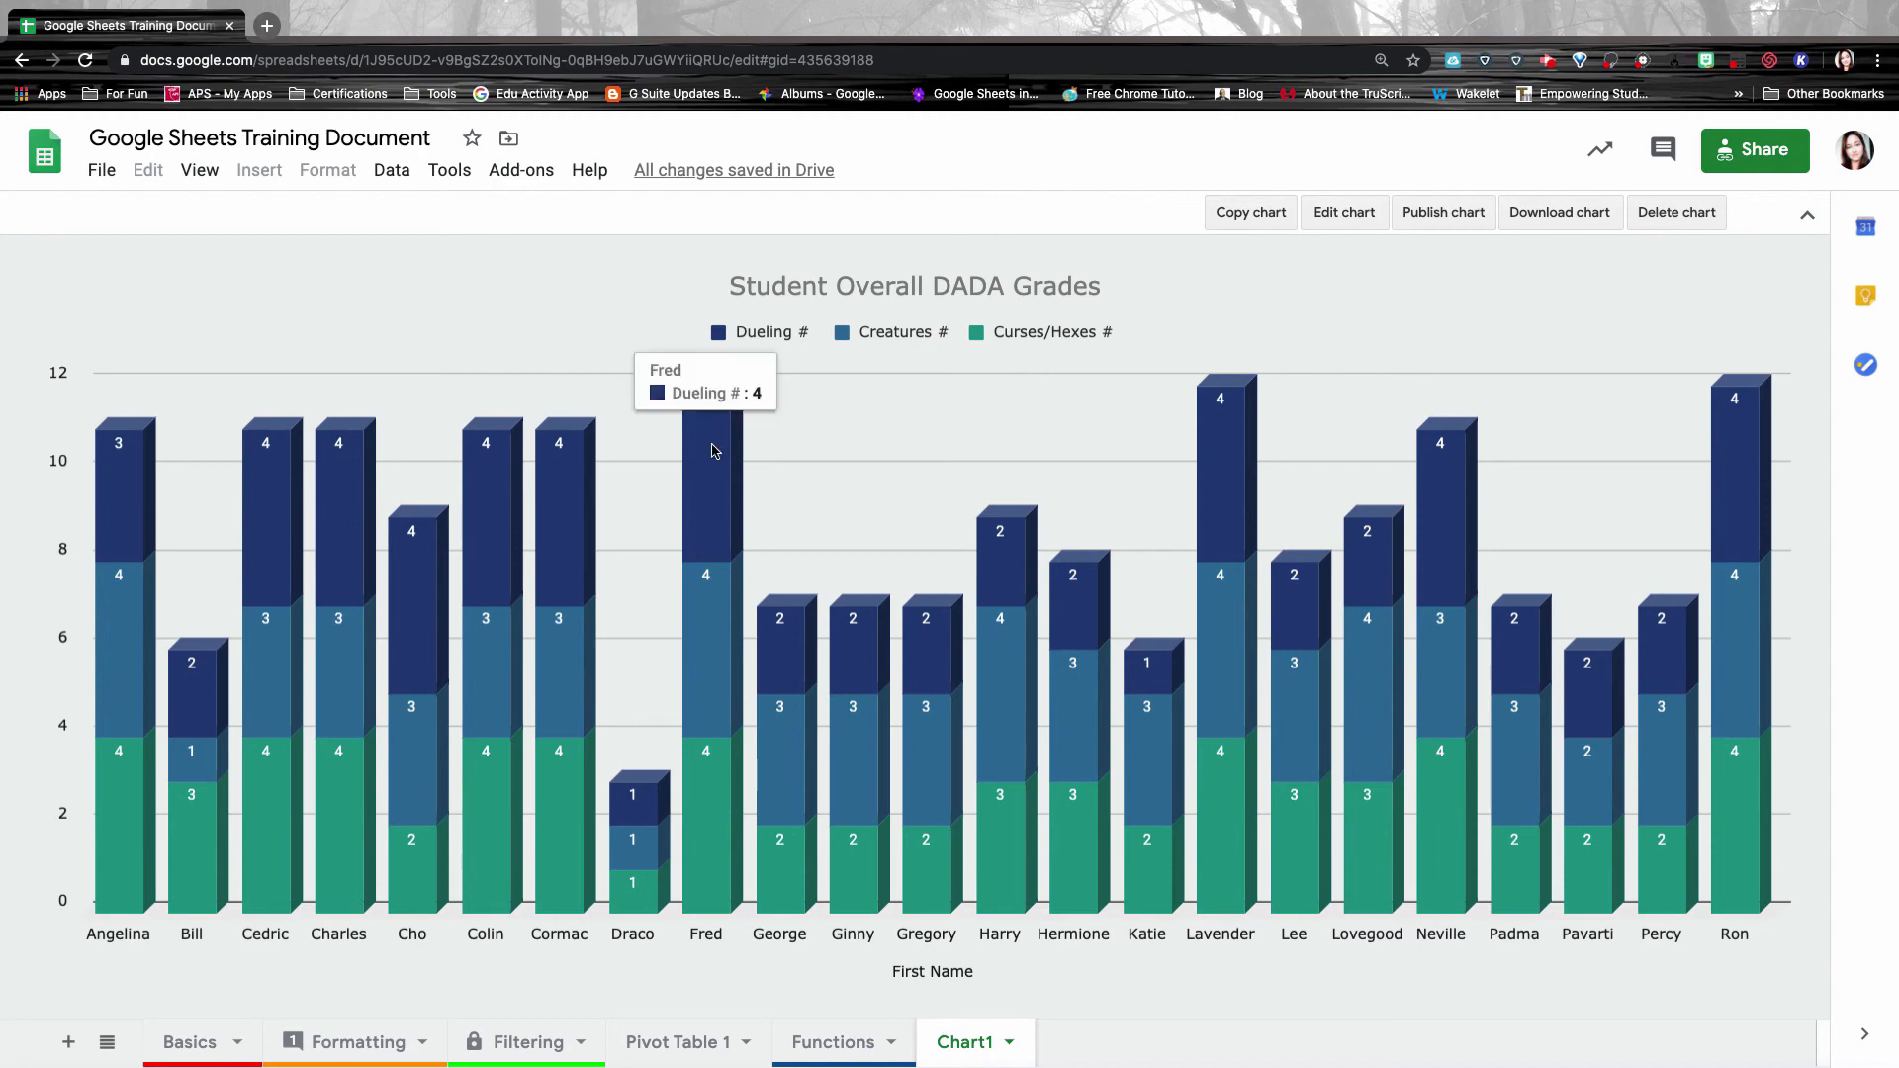
mouse_move(709, 651)
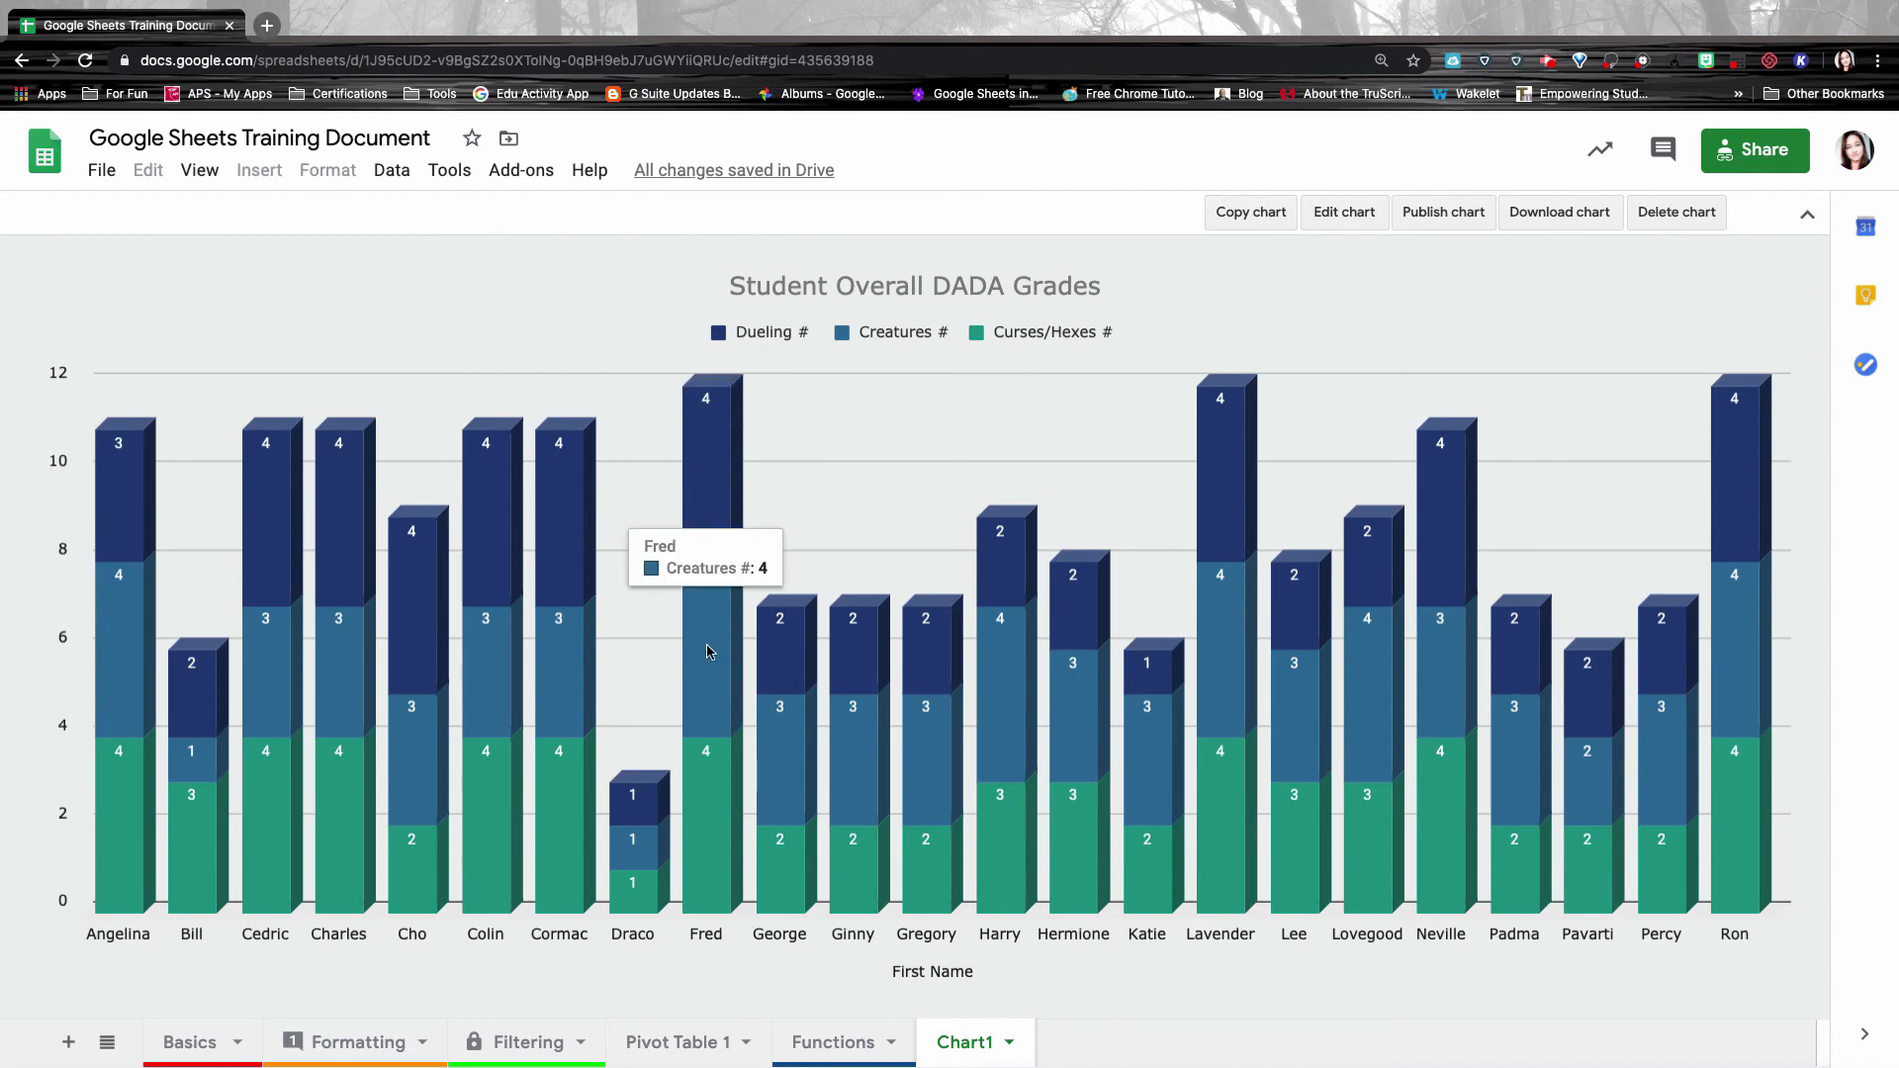
mouse_move(709, 779)
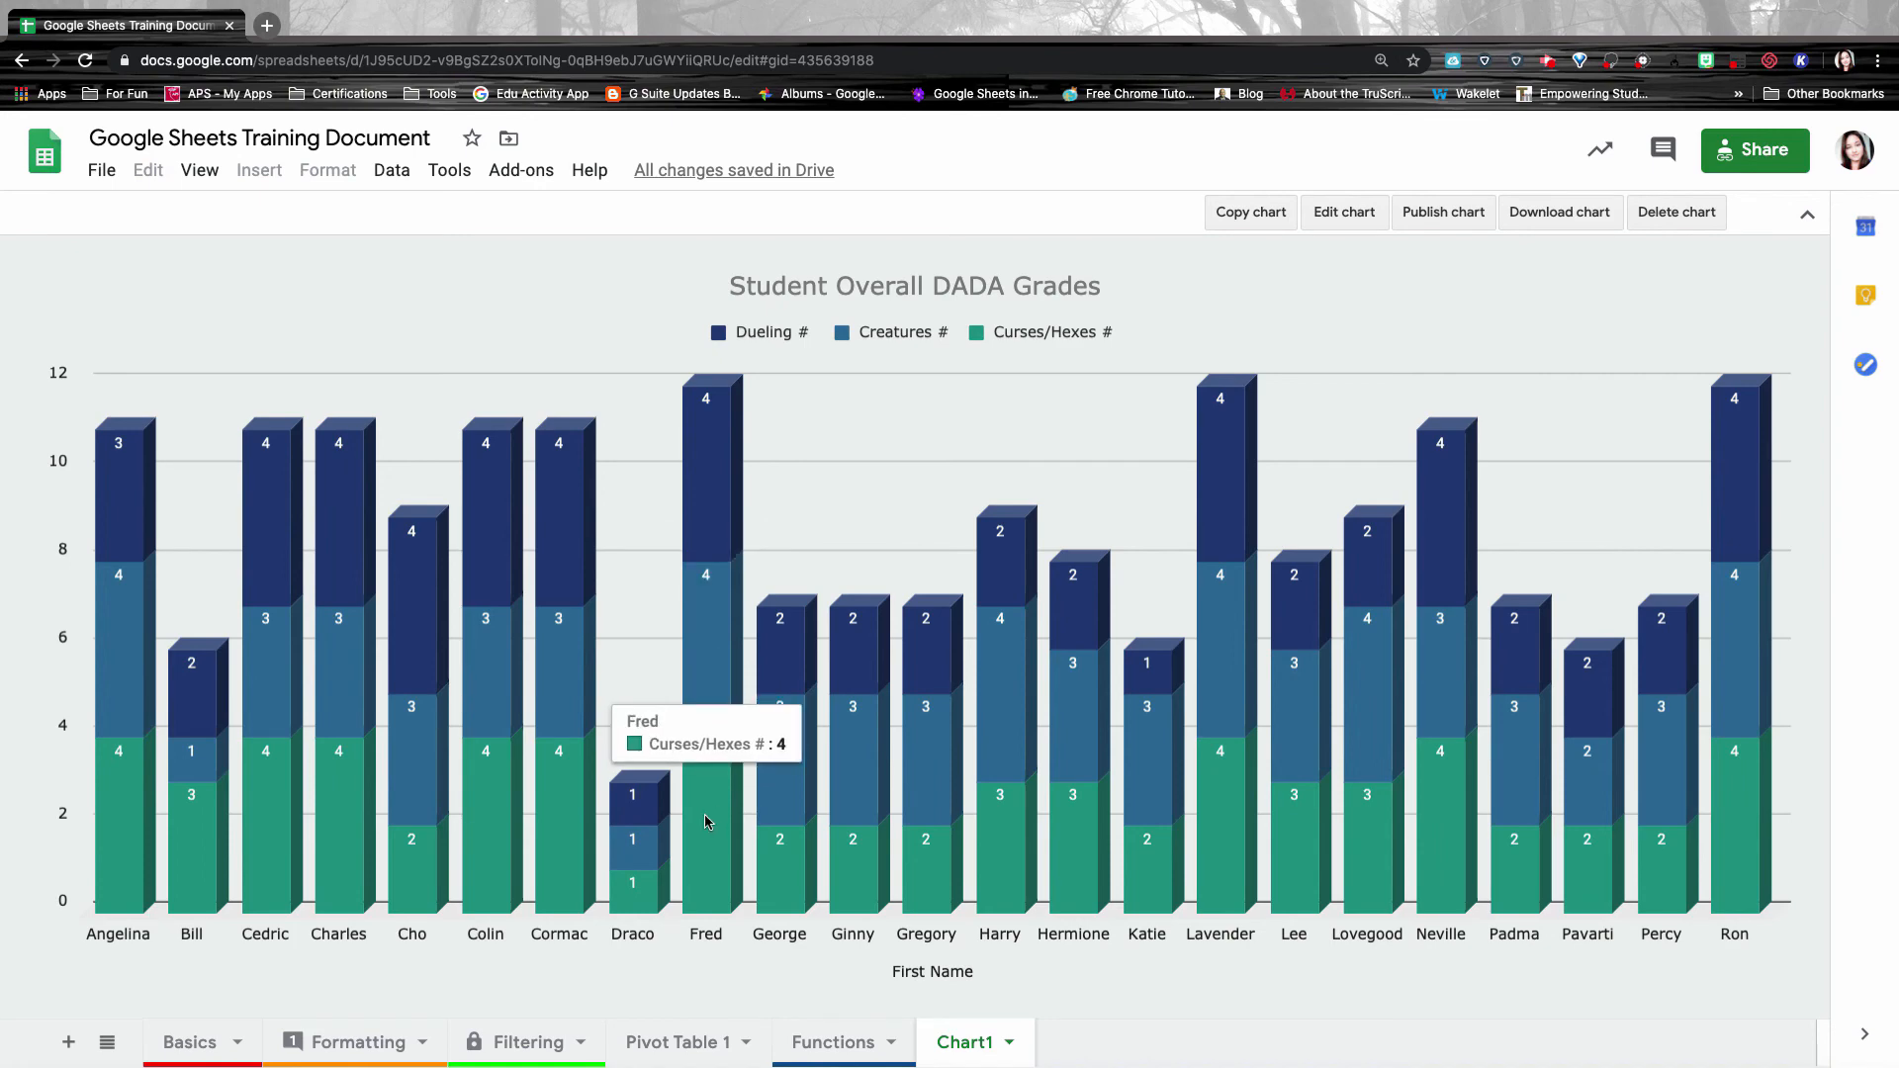
mouse_move(636, 849)
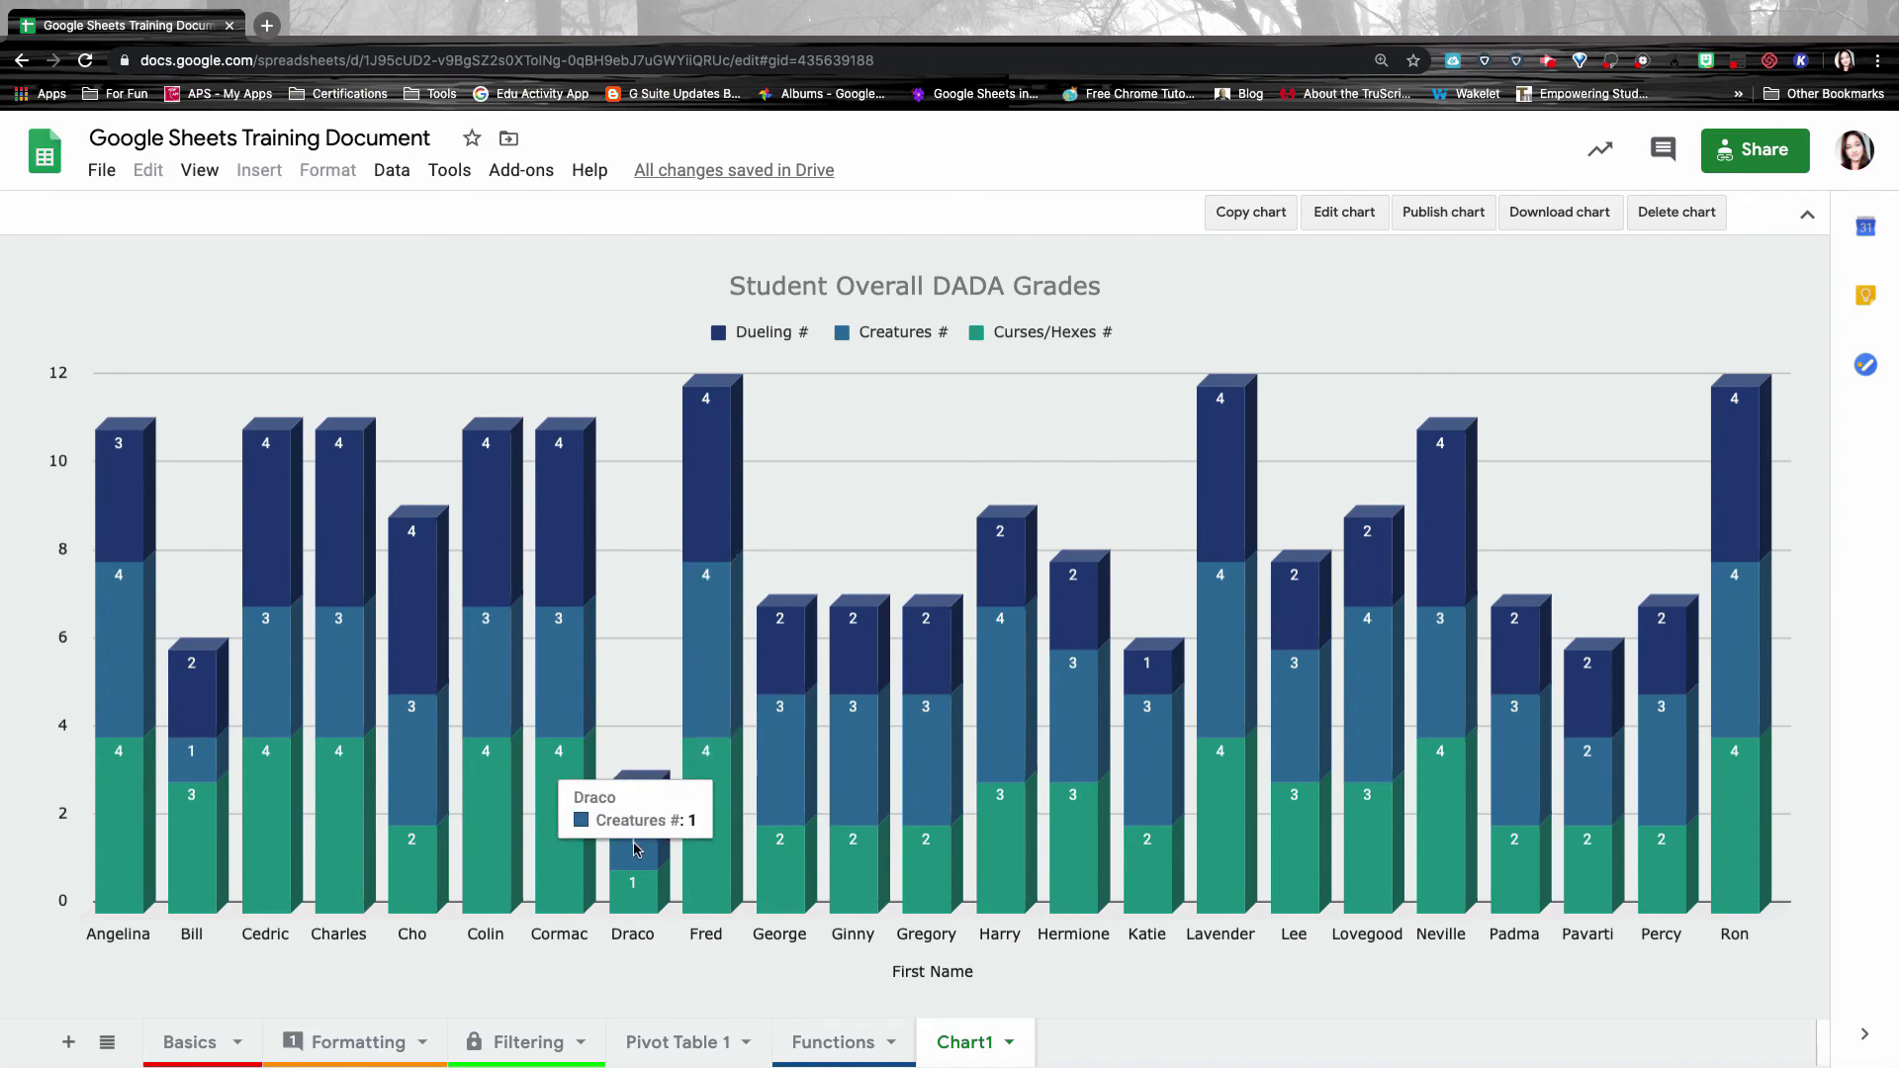
mouse_move(777, 783)
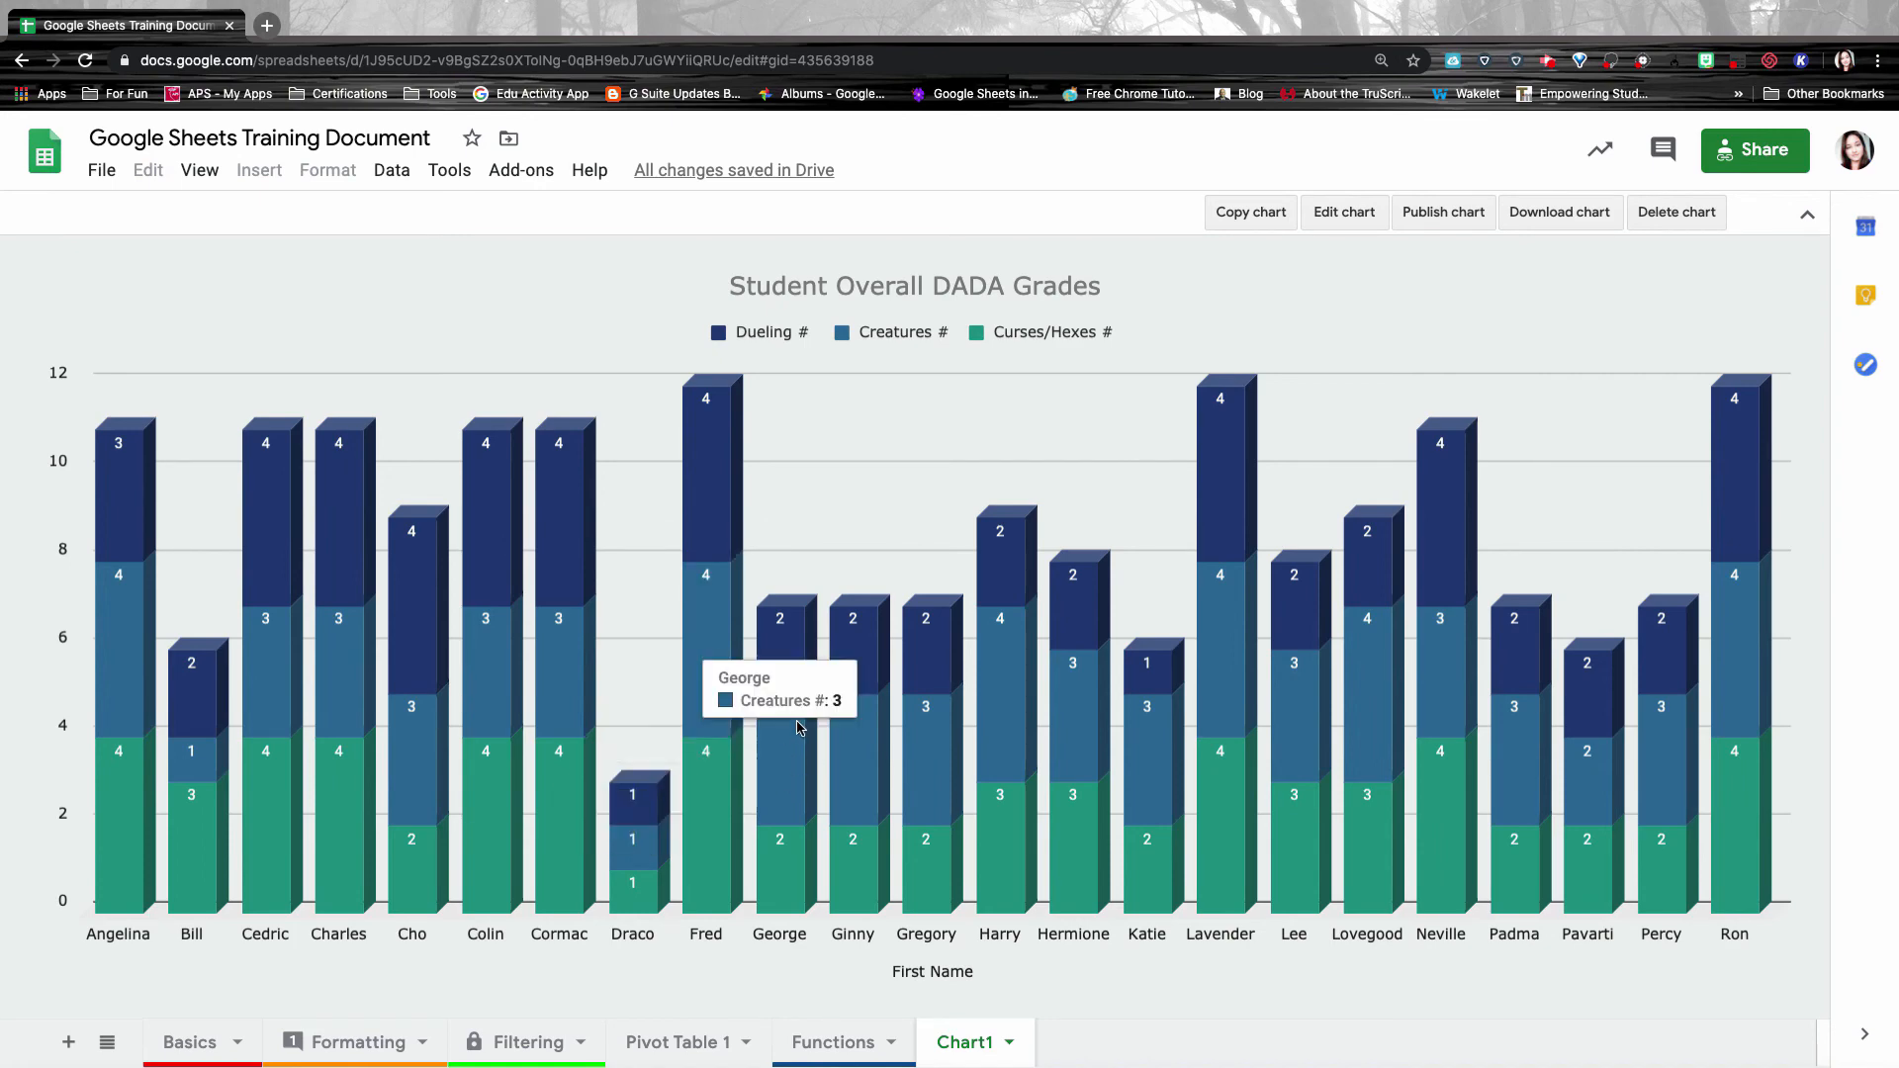
mouse_move(865, 639)
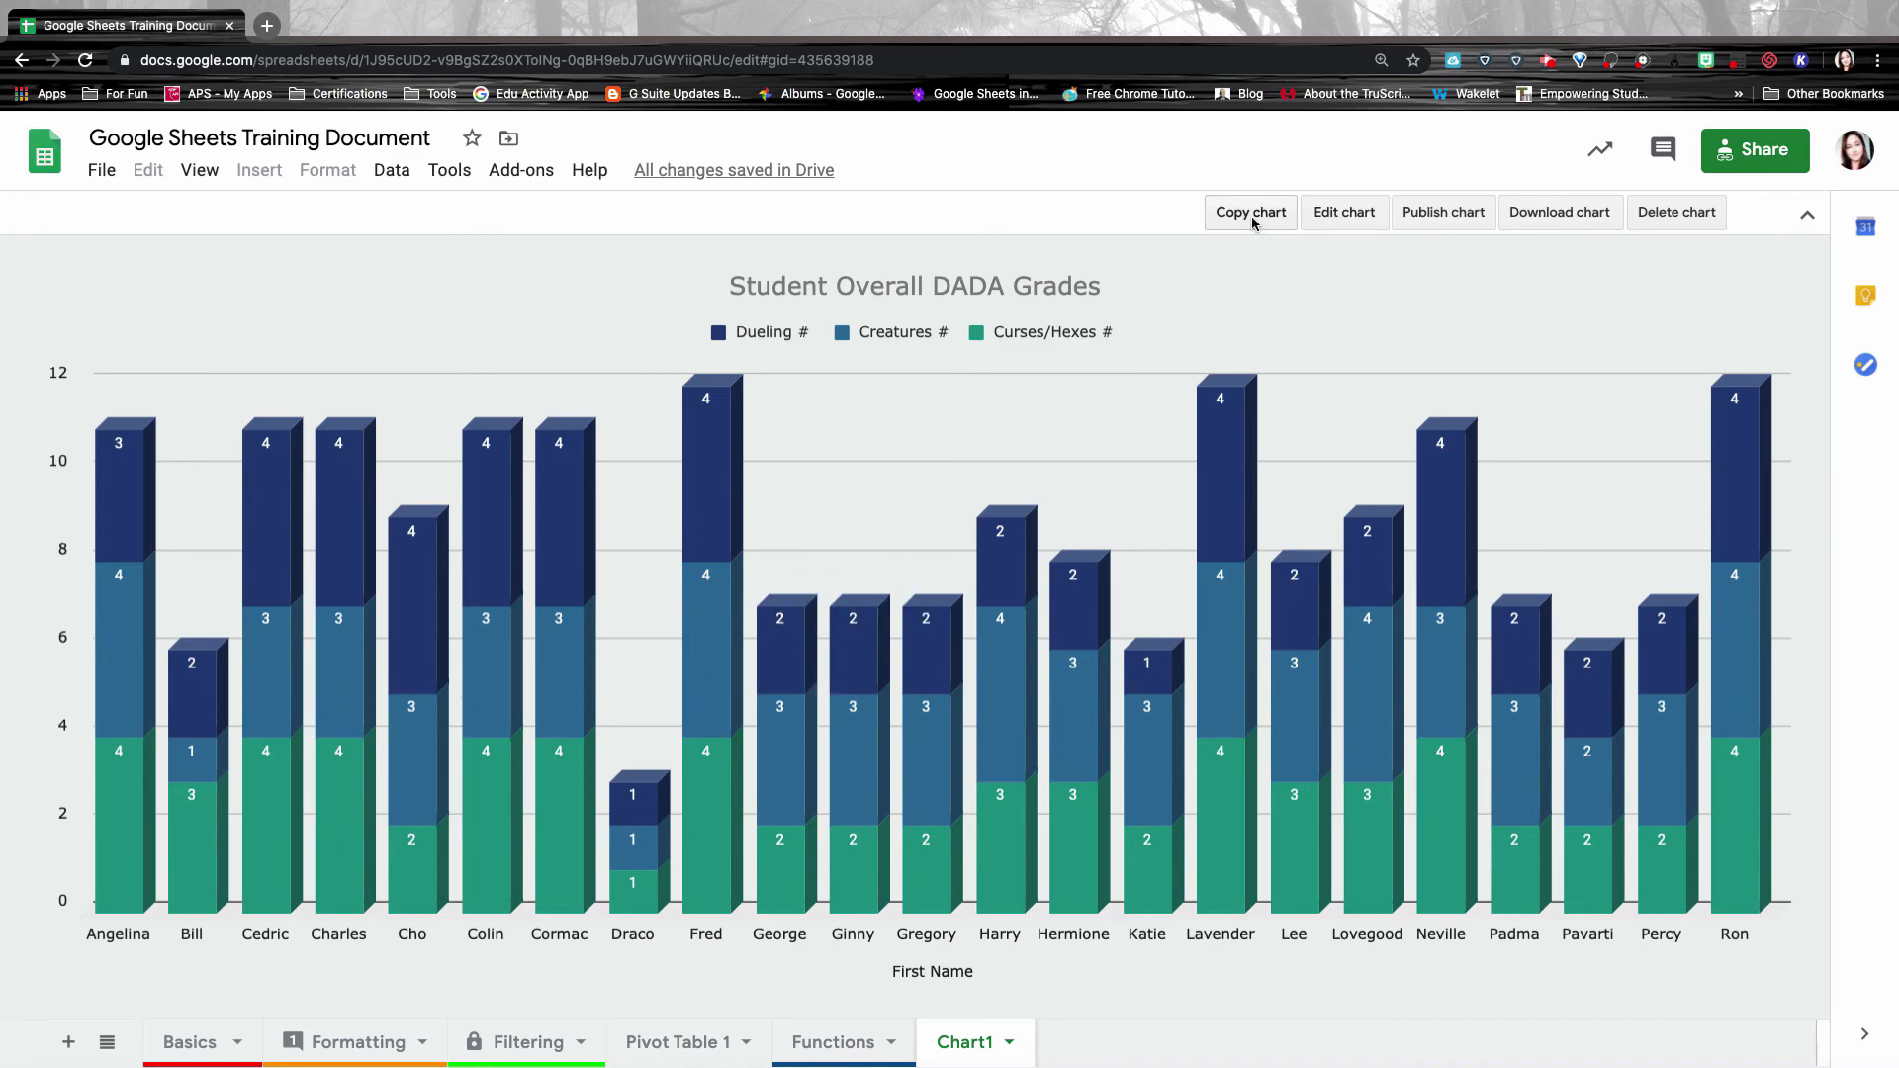
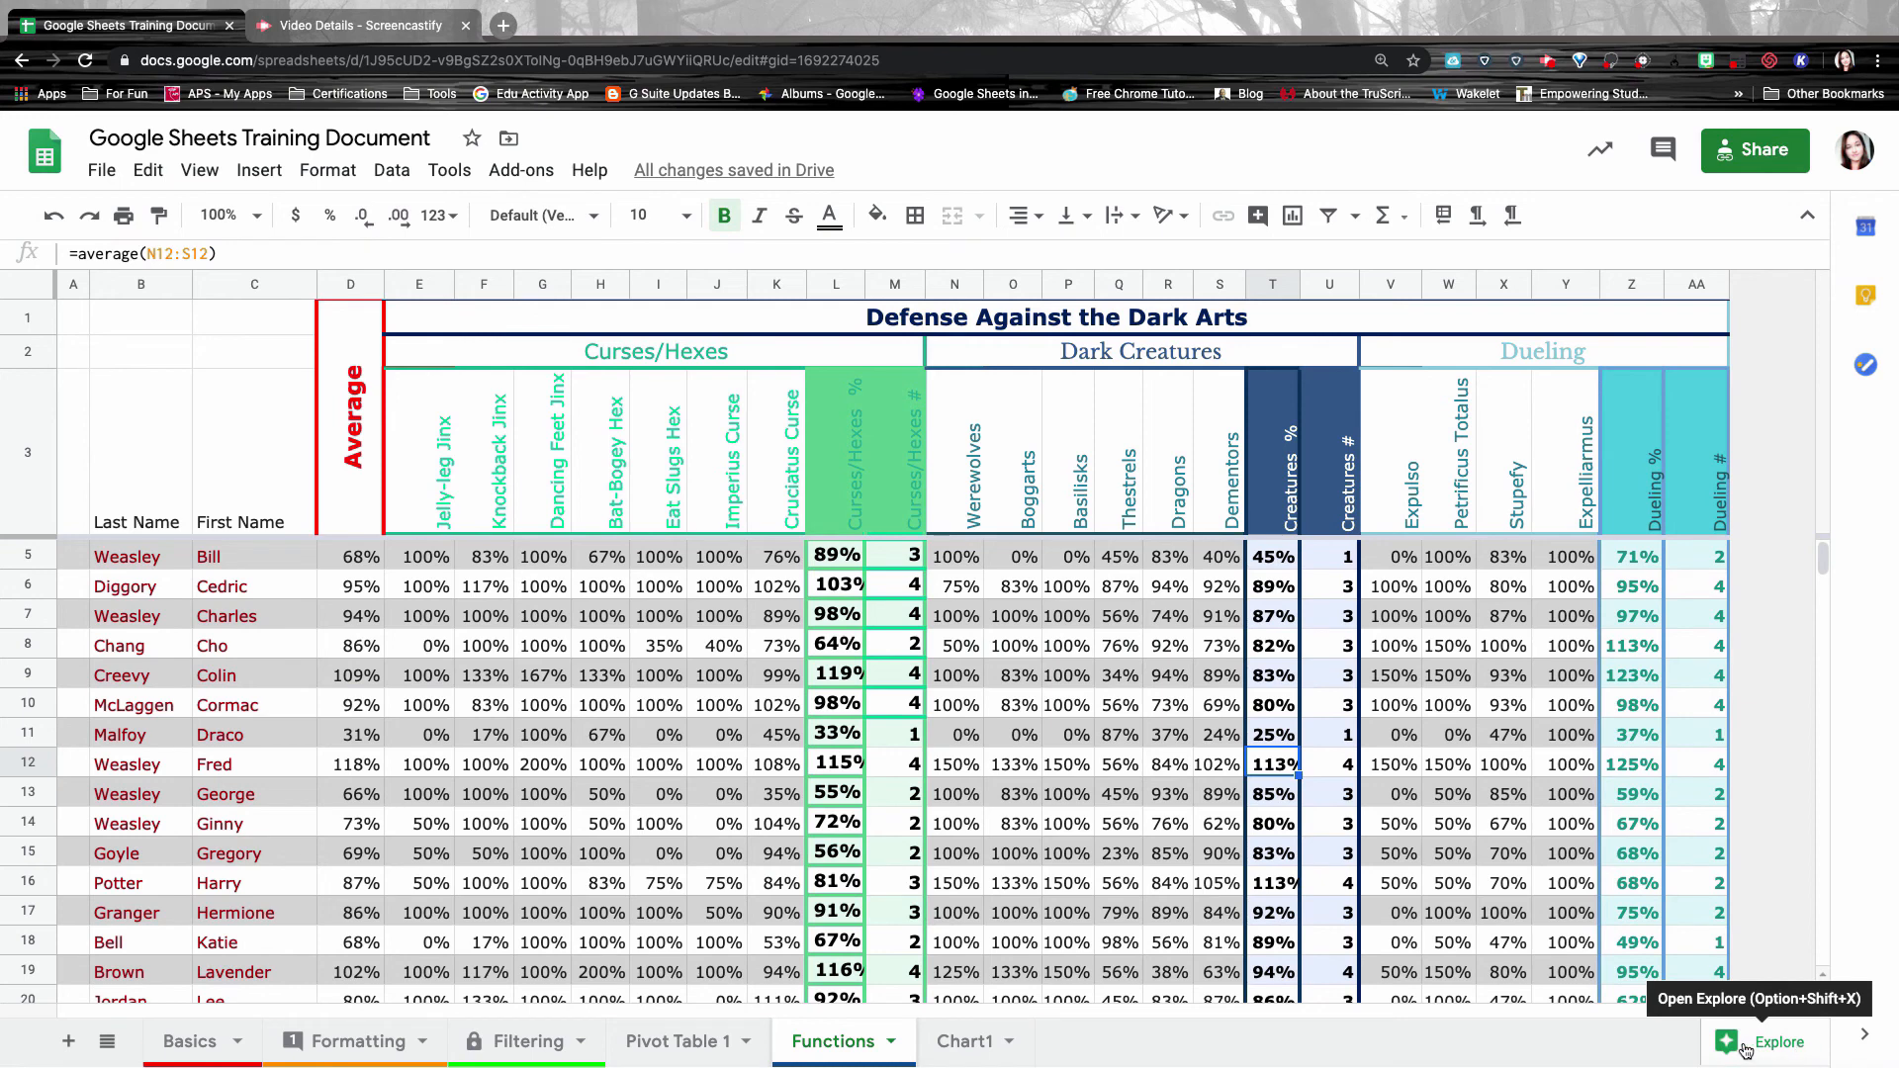
Open Explore and view the median of Creatures # answer.
left_click(1746, 1050)
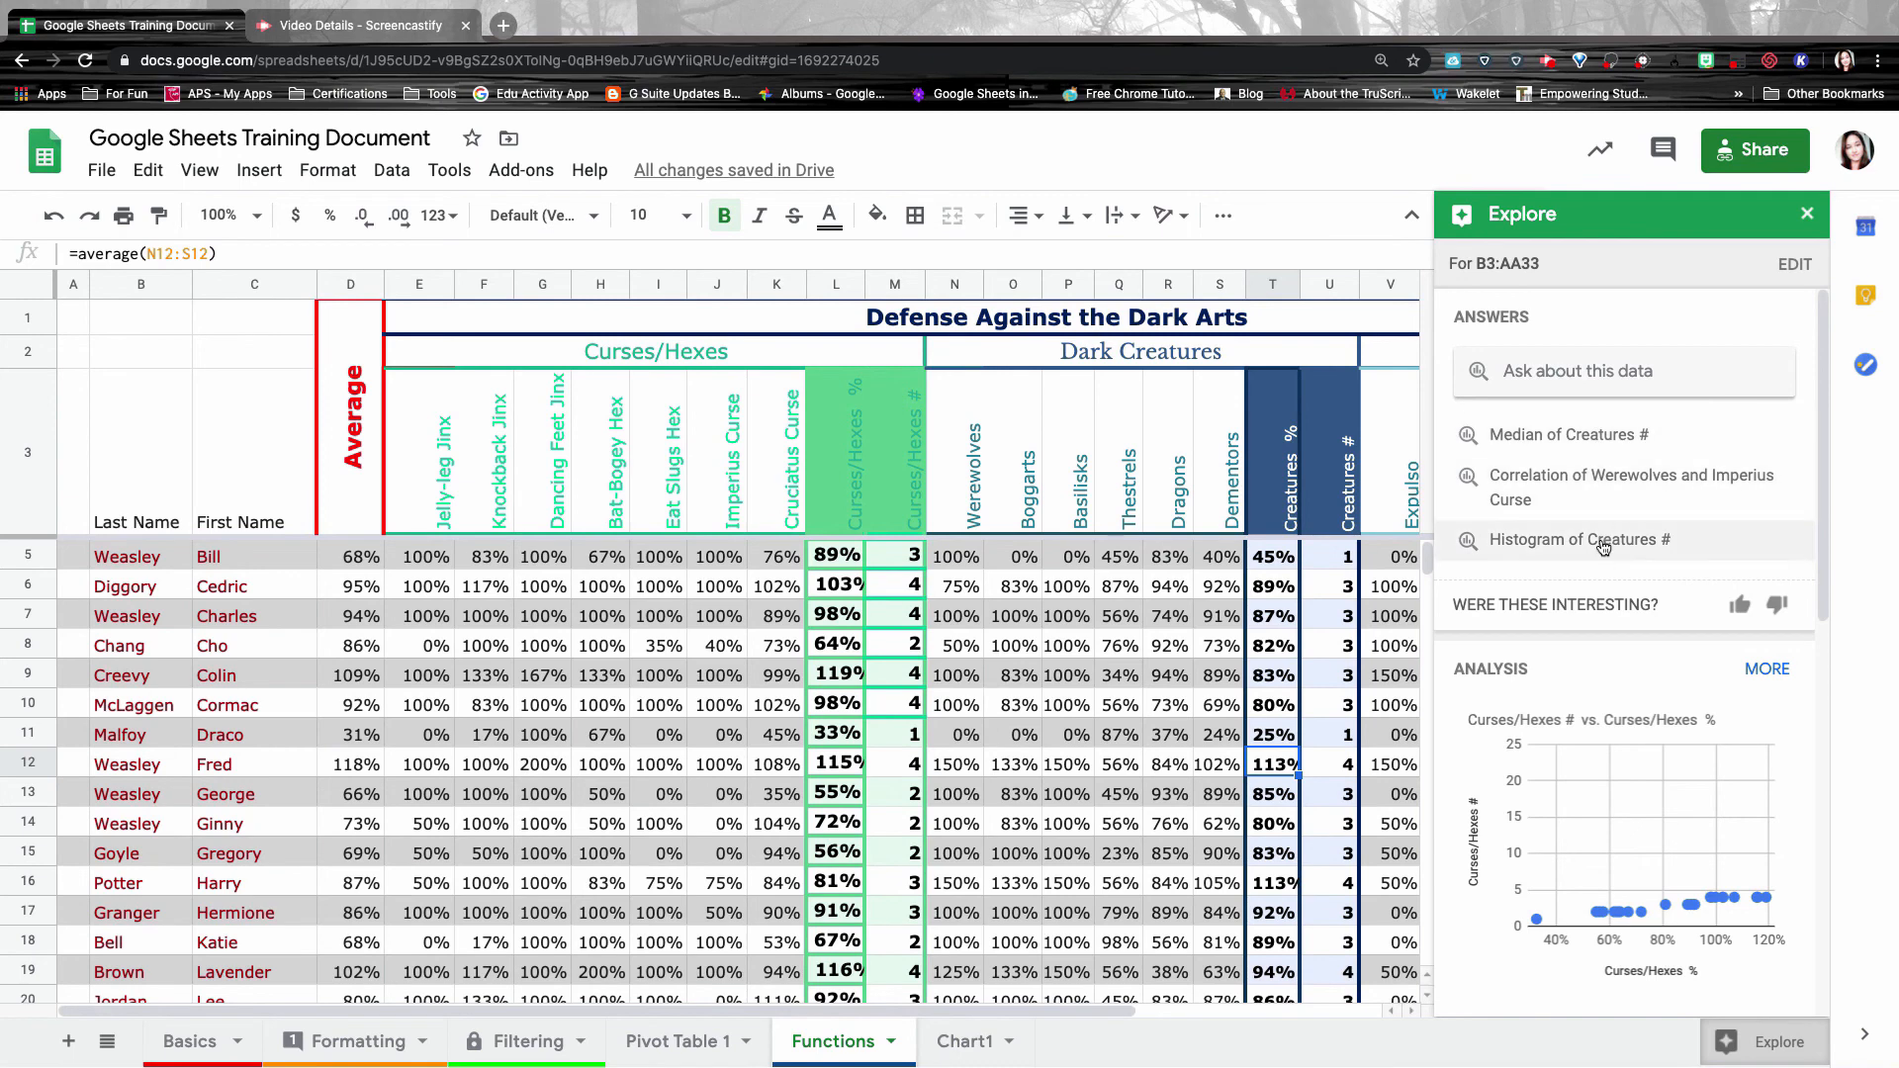
left_click(1599, 434)
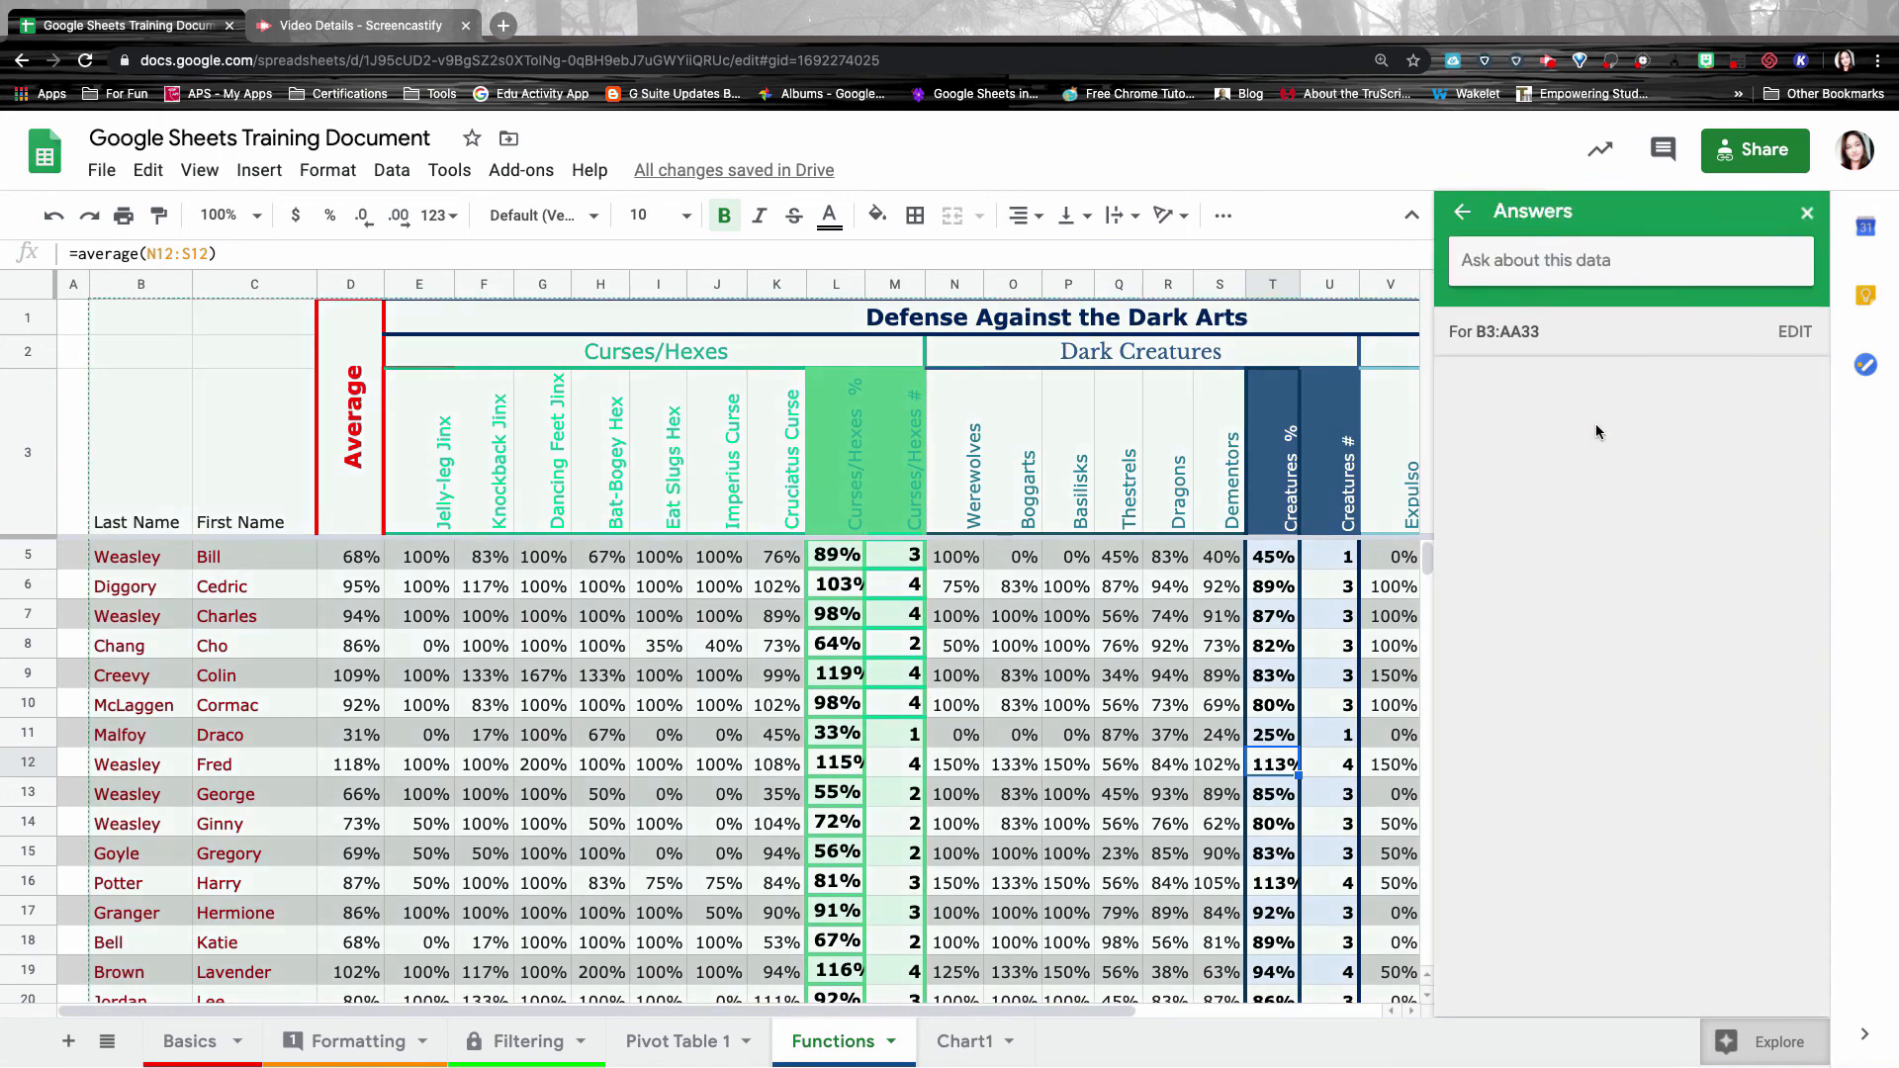
left_click(1789, 262)
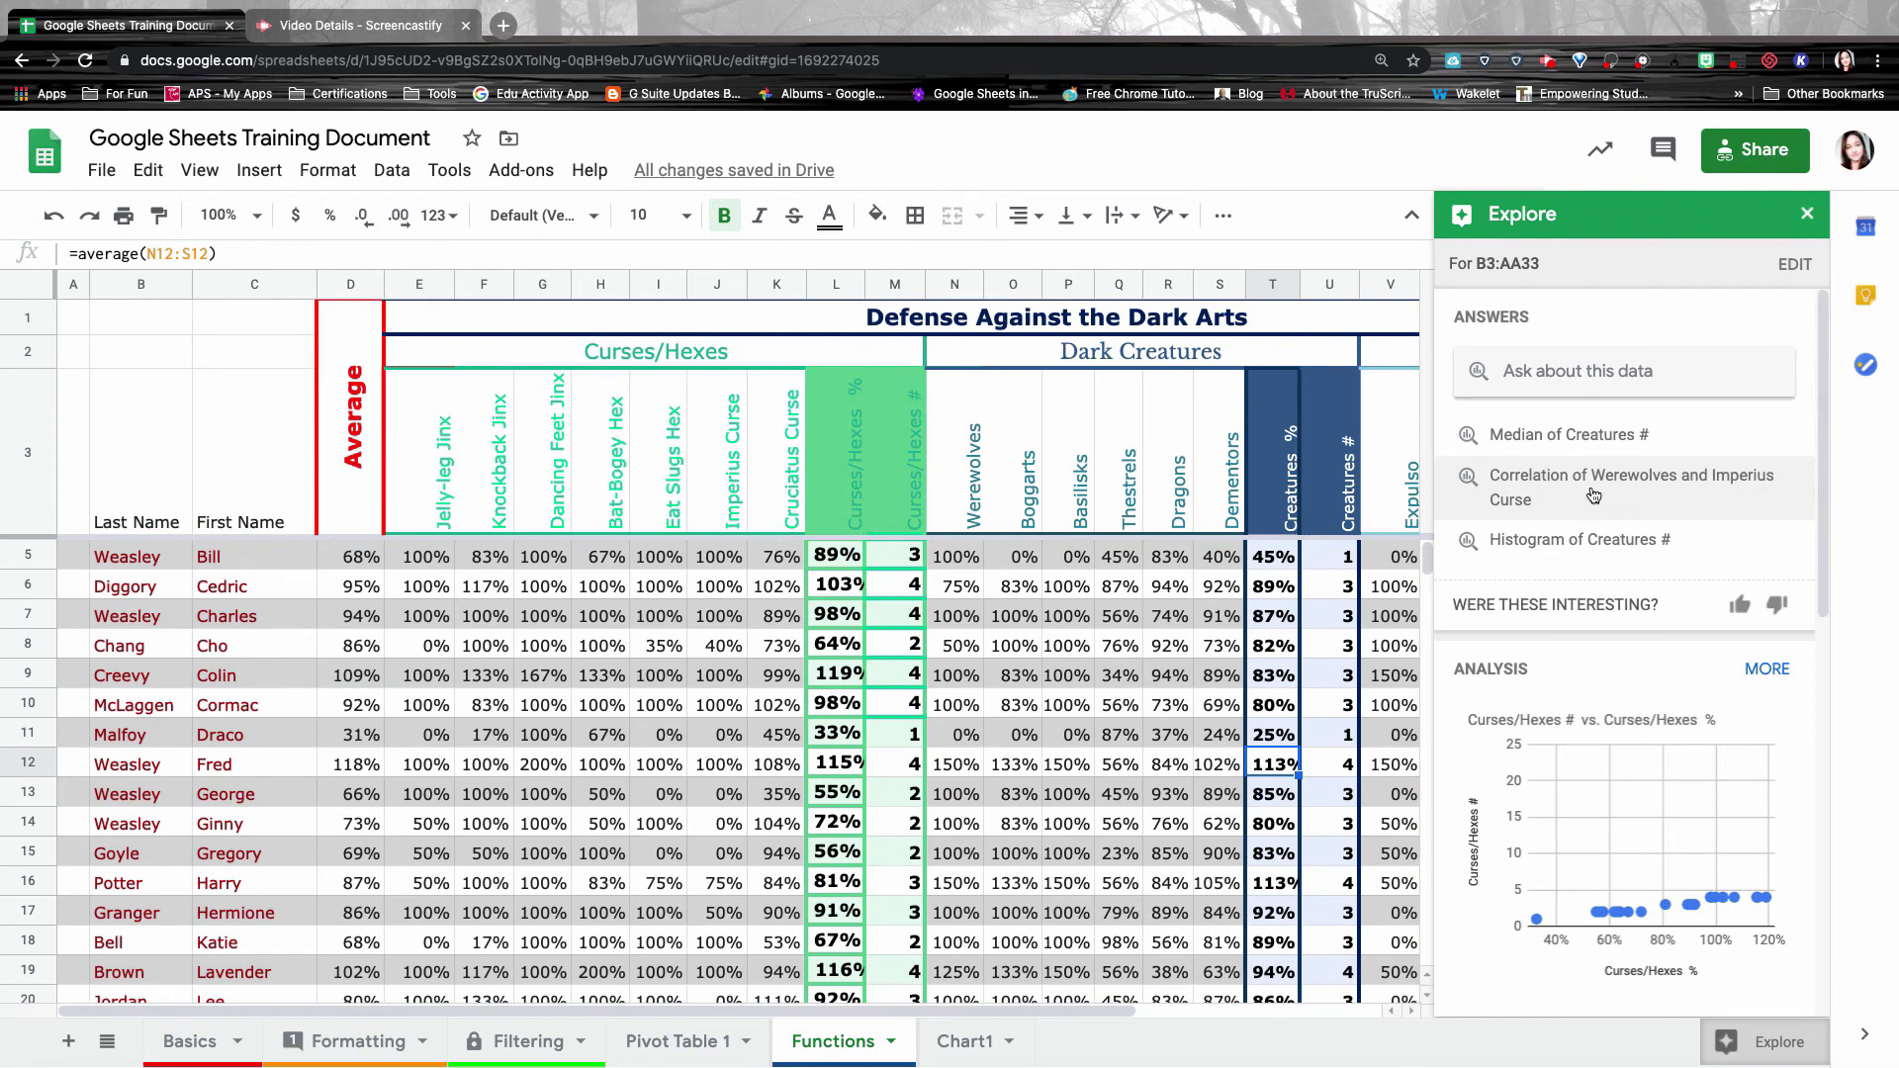
Show the Werewolves–Imperius Curse correlation as a scatter chart, then view the Creatures # histogram.
left_click(1651, 491)
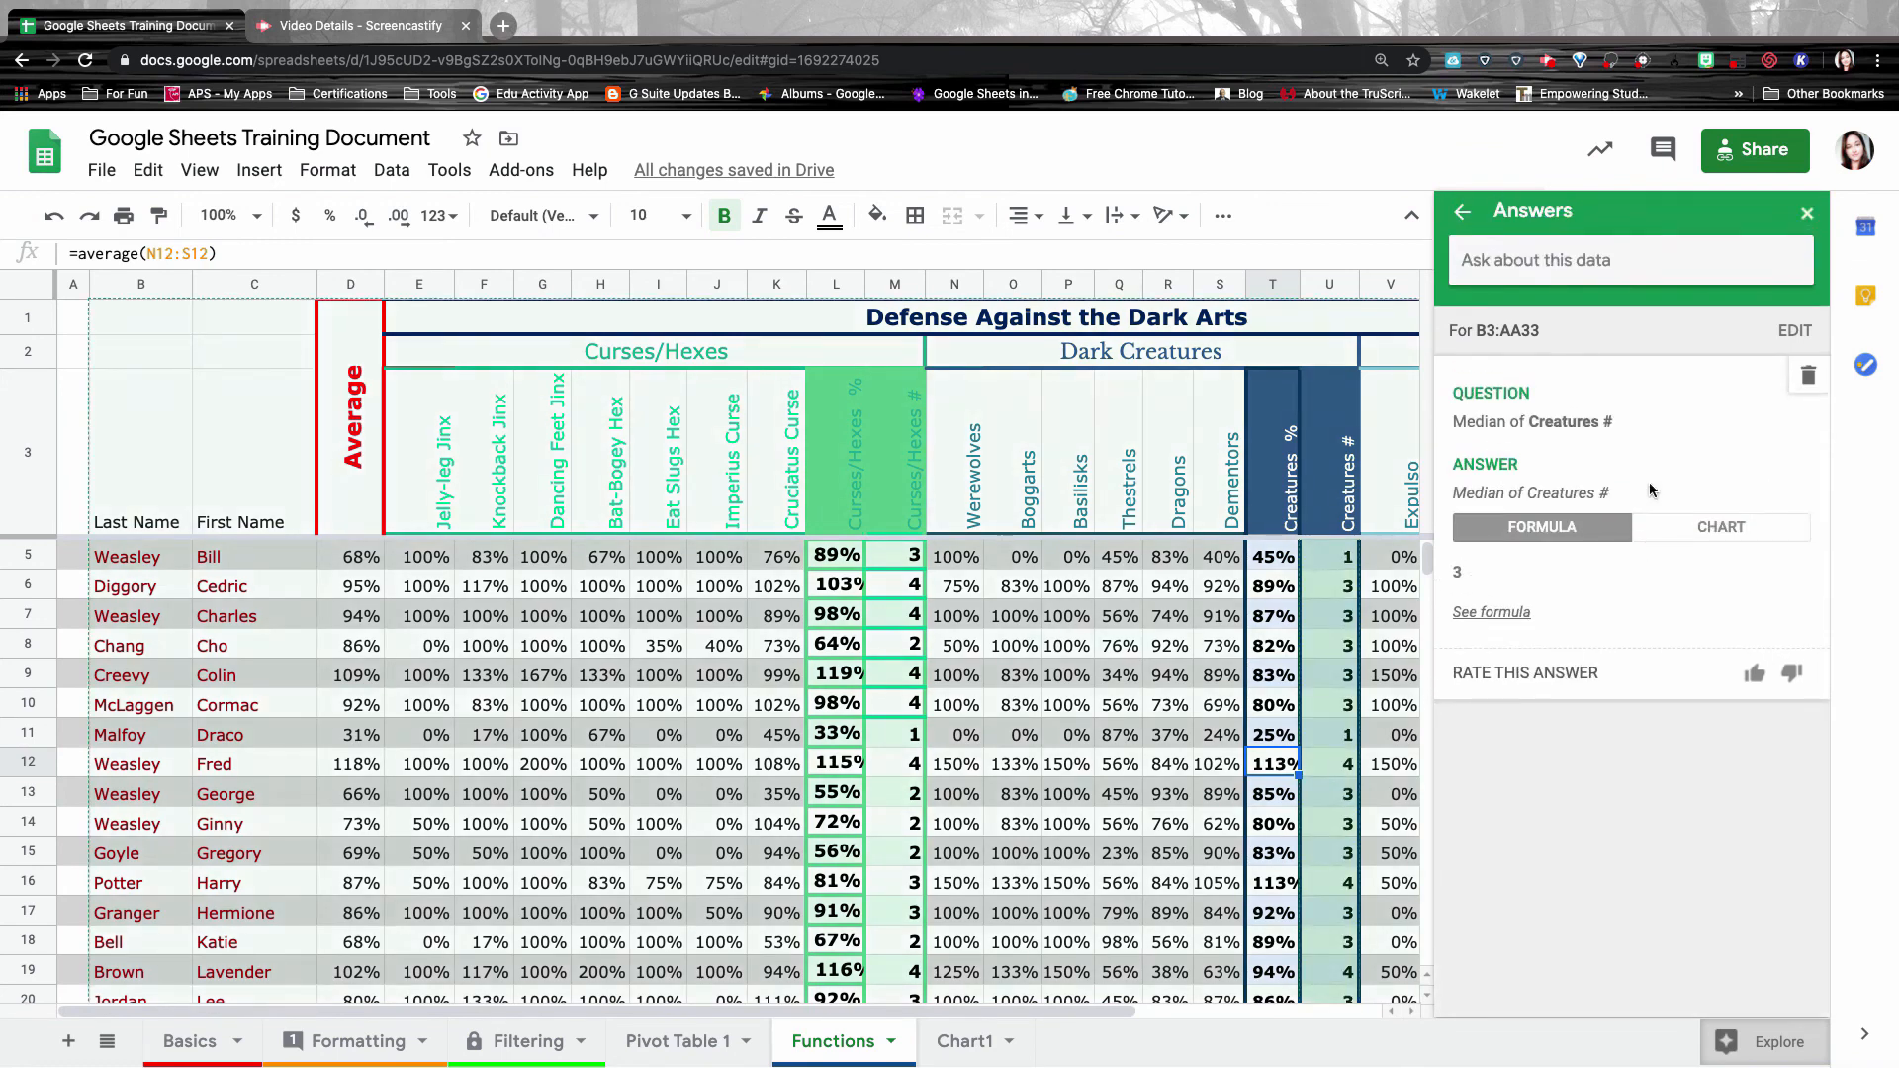
left_click(1741, 531)
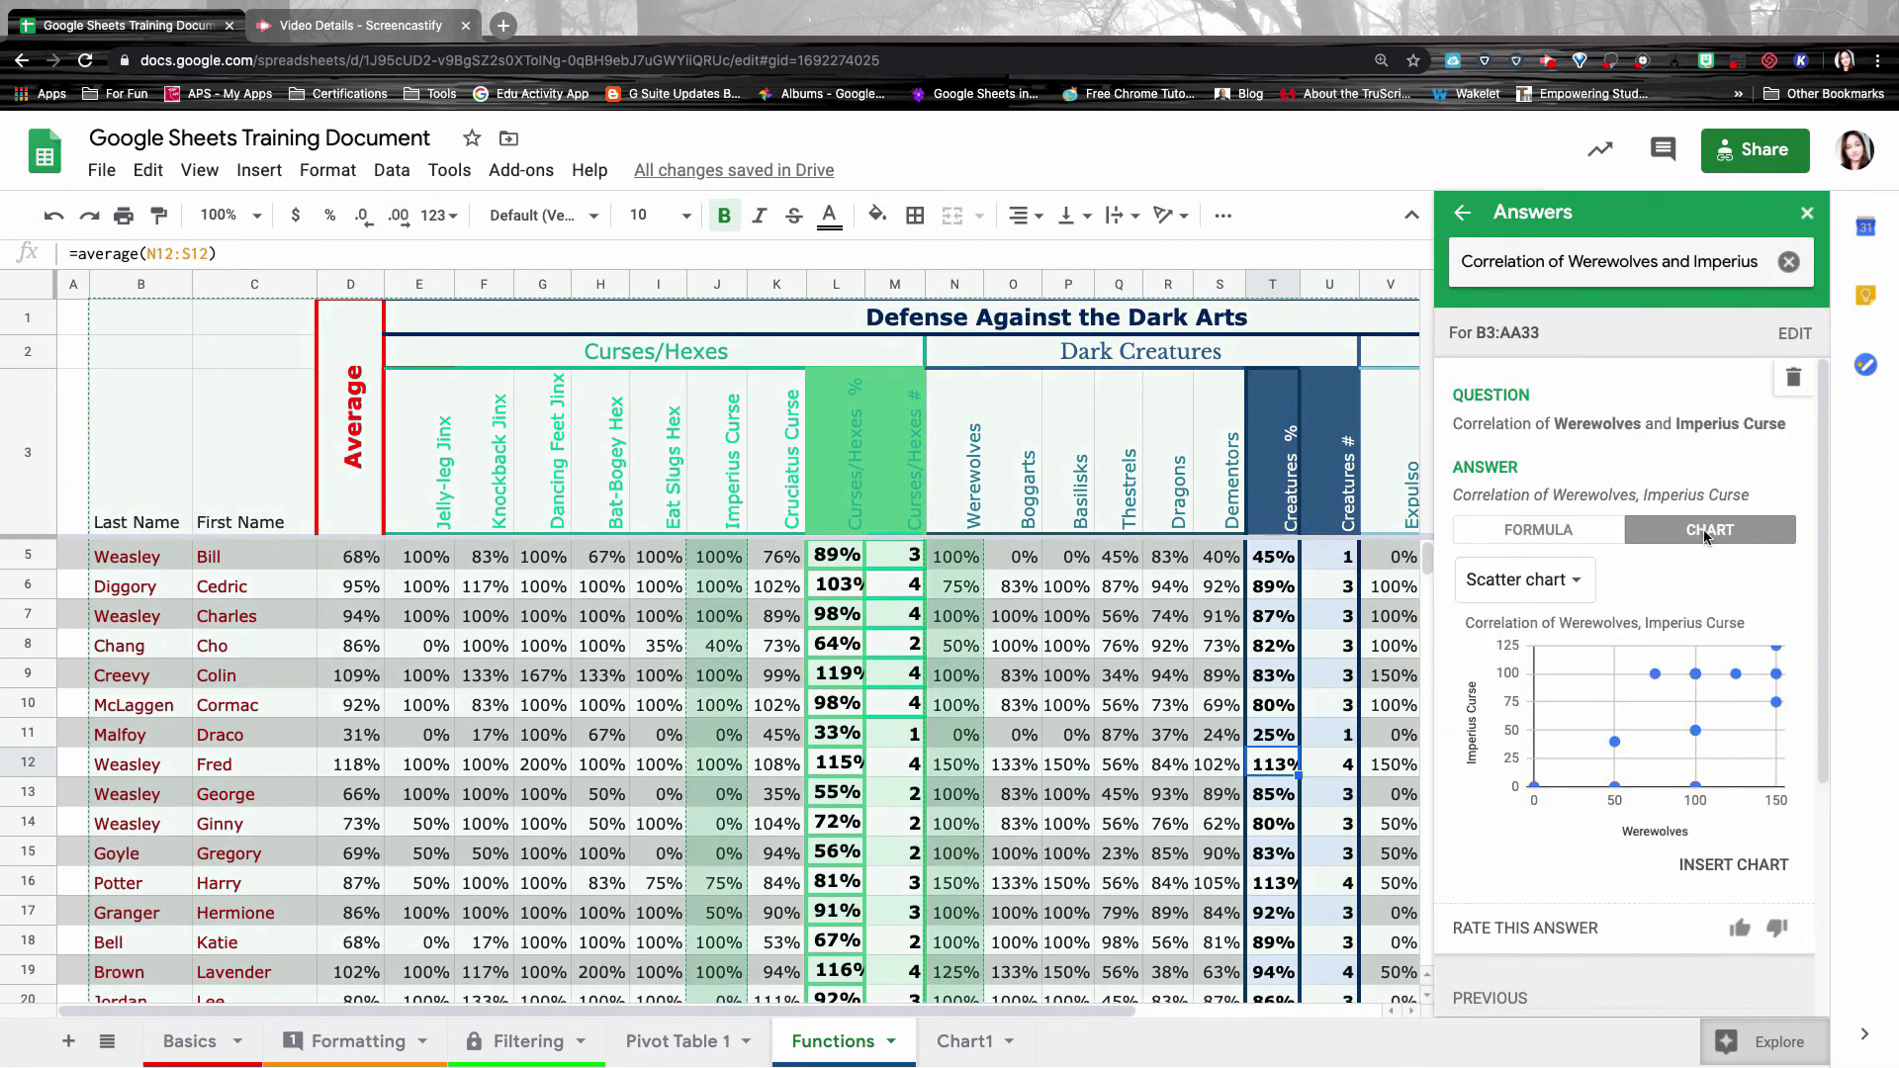
left_click(1568, 590)
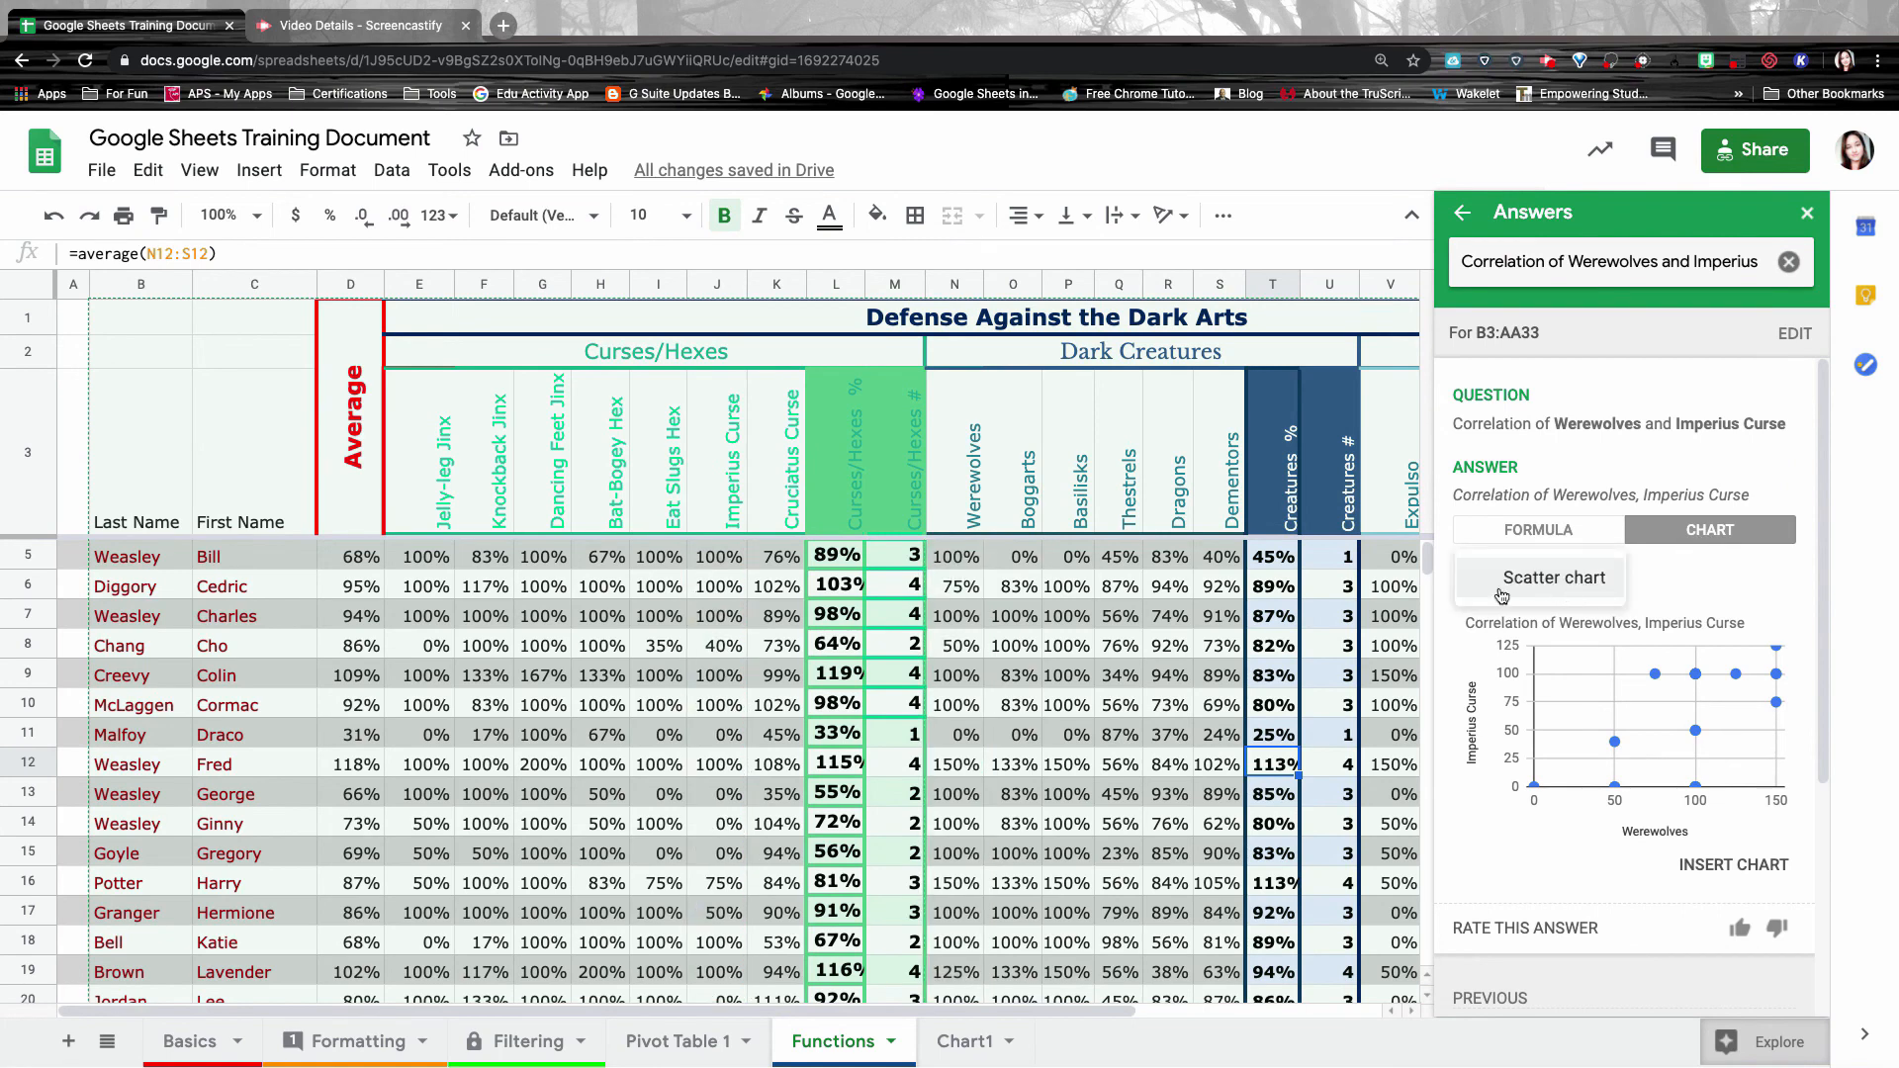
left_click(1573, 585)
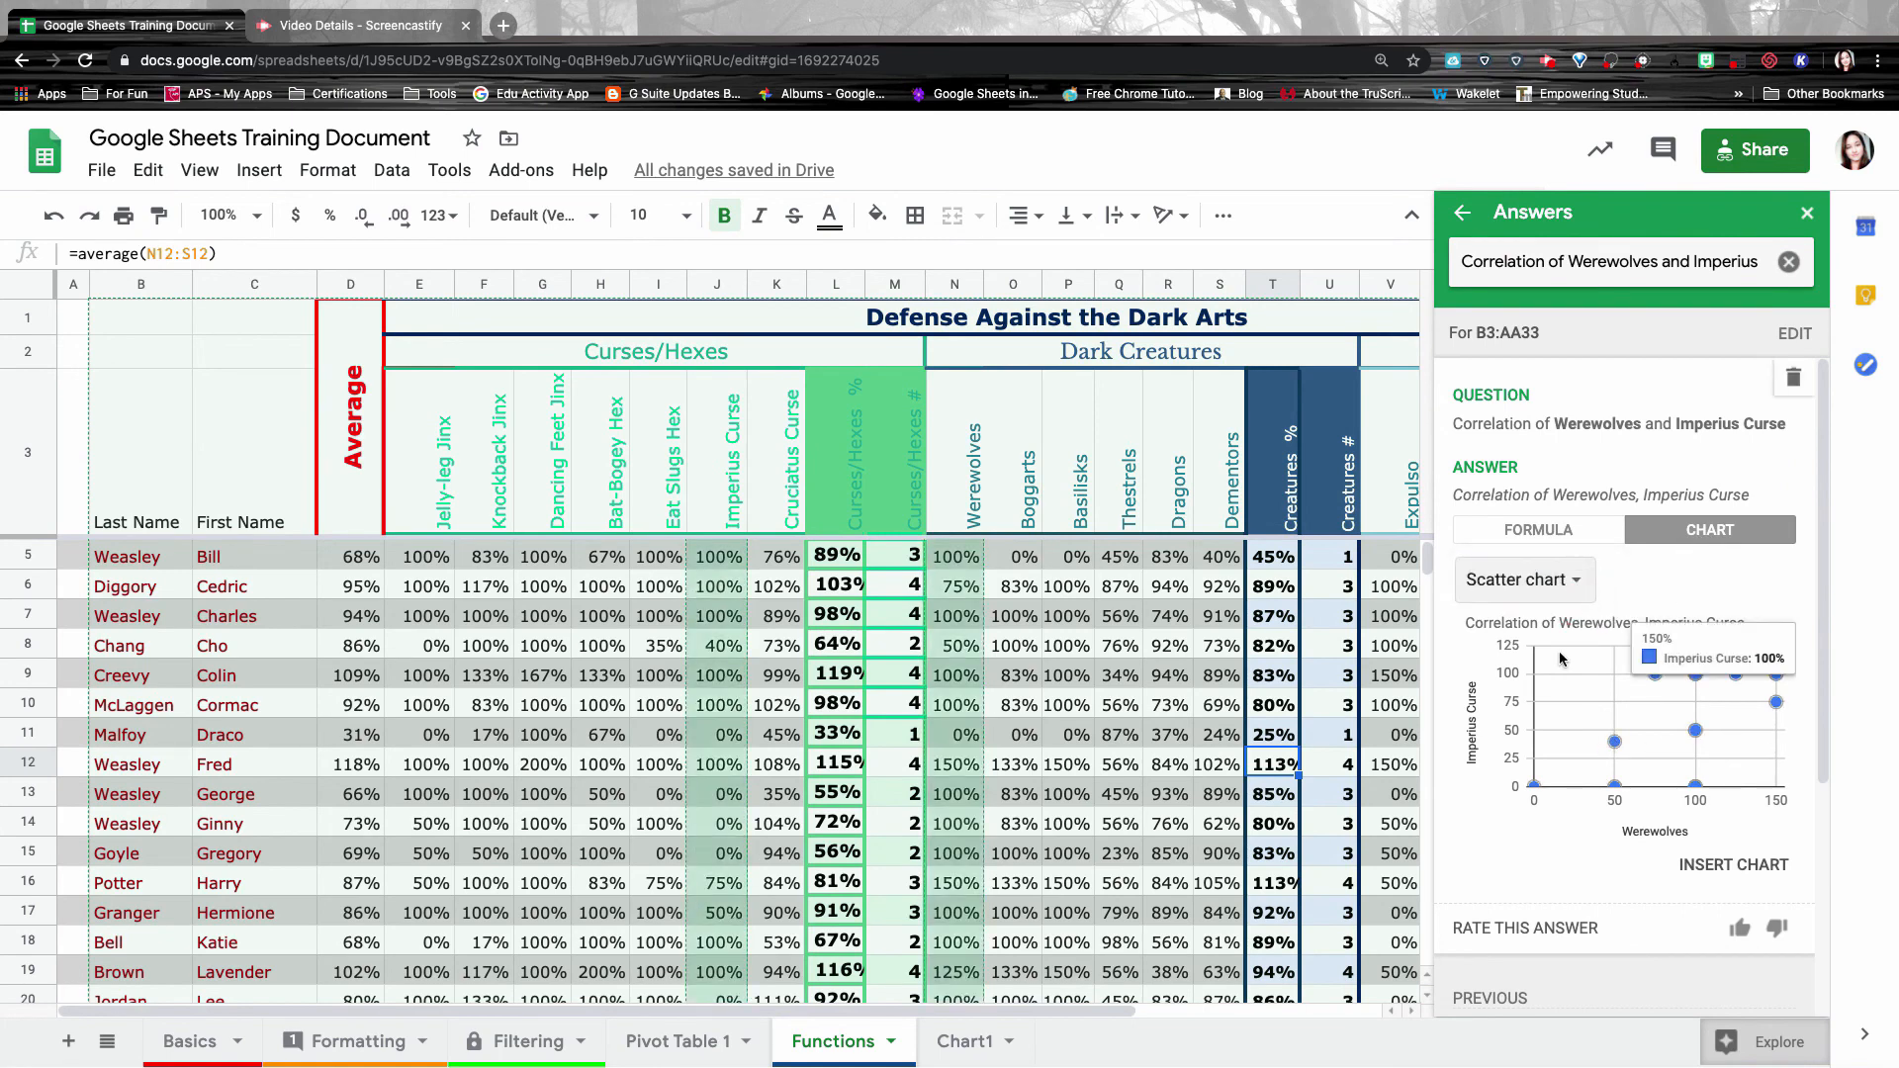
left_click(1463, 212)
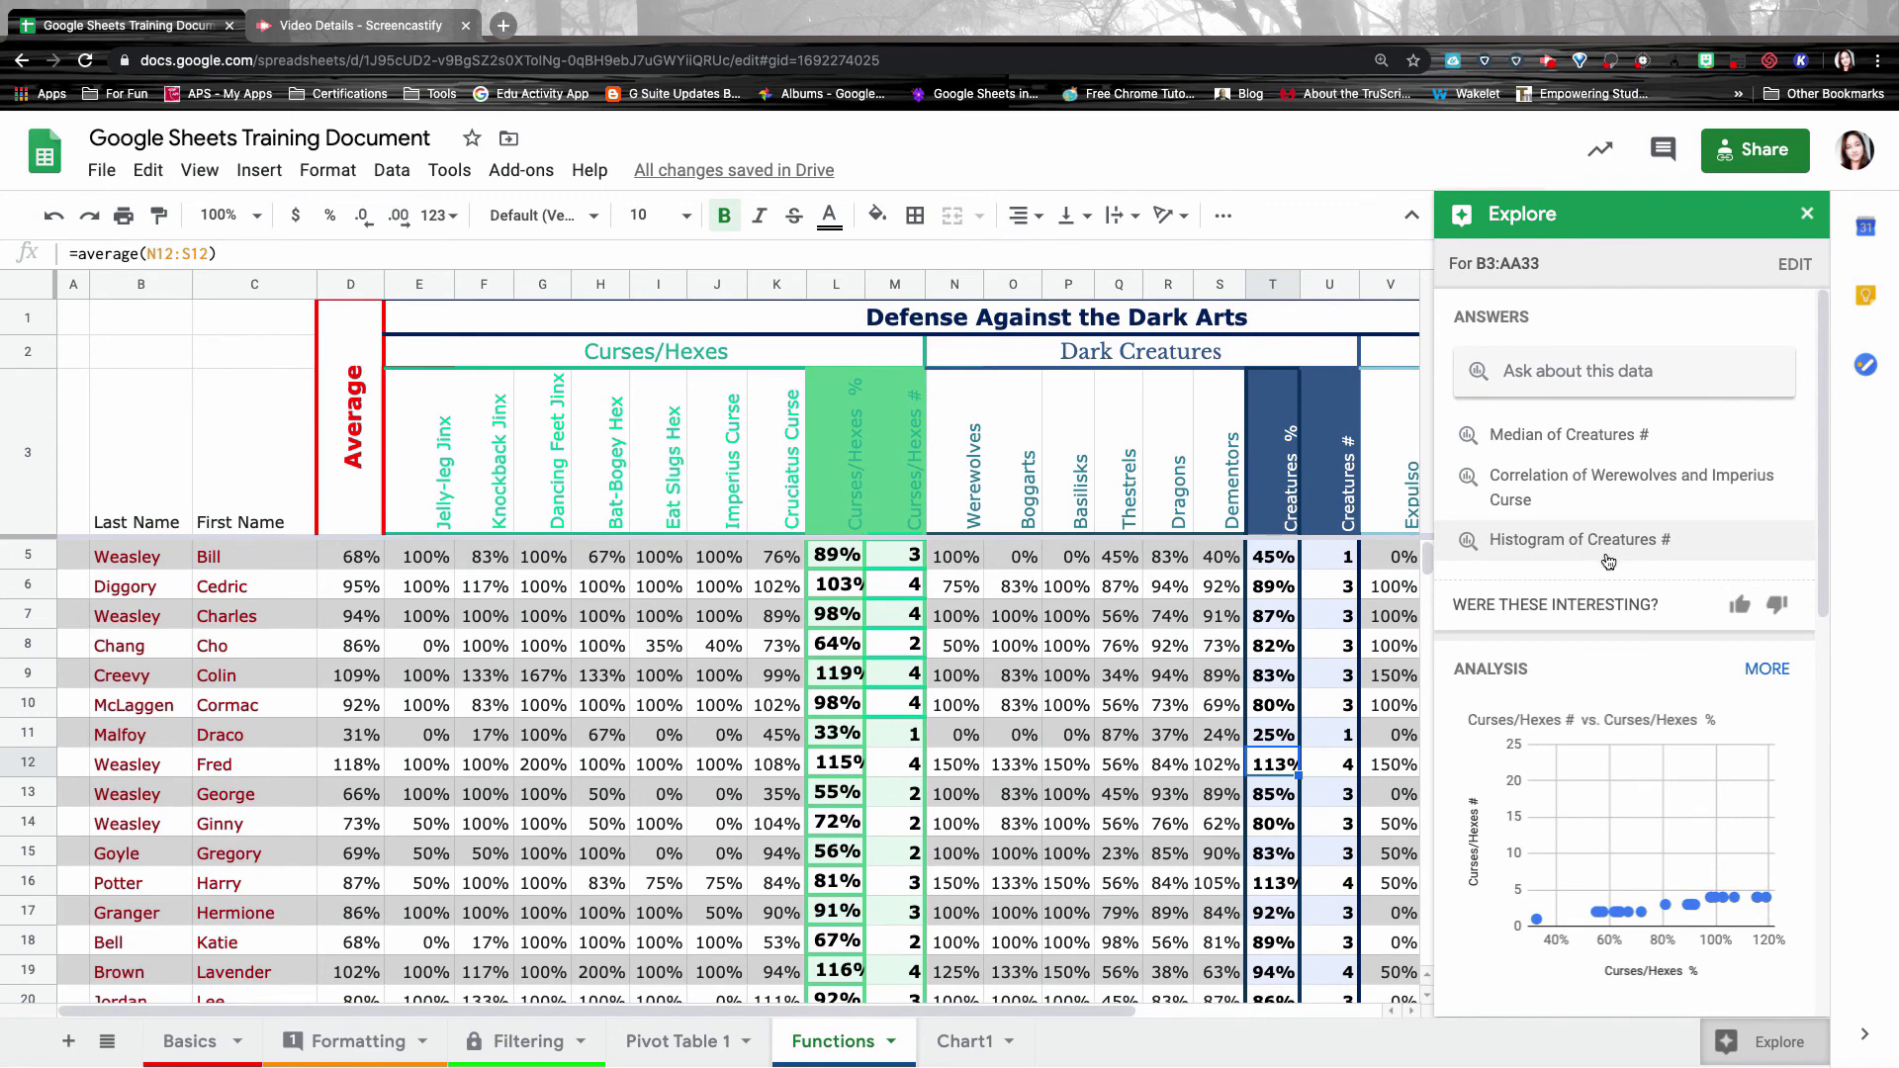
left_click(1609, 559)
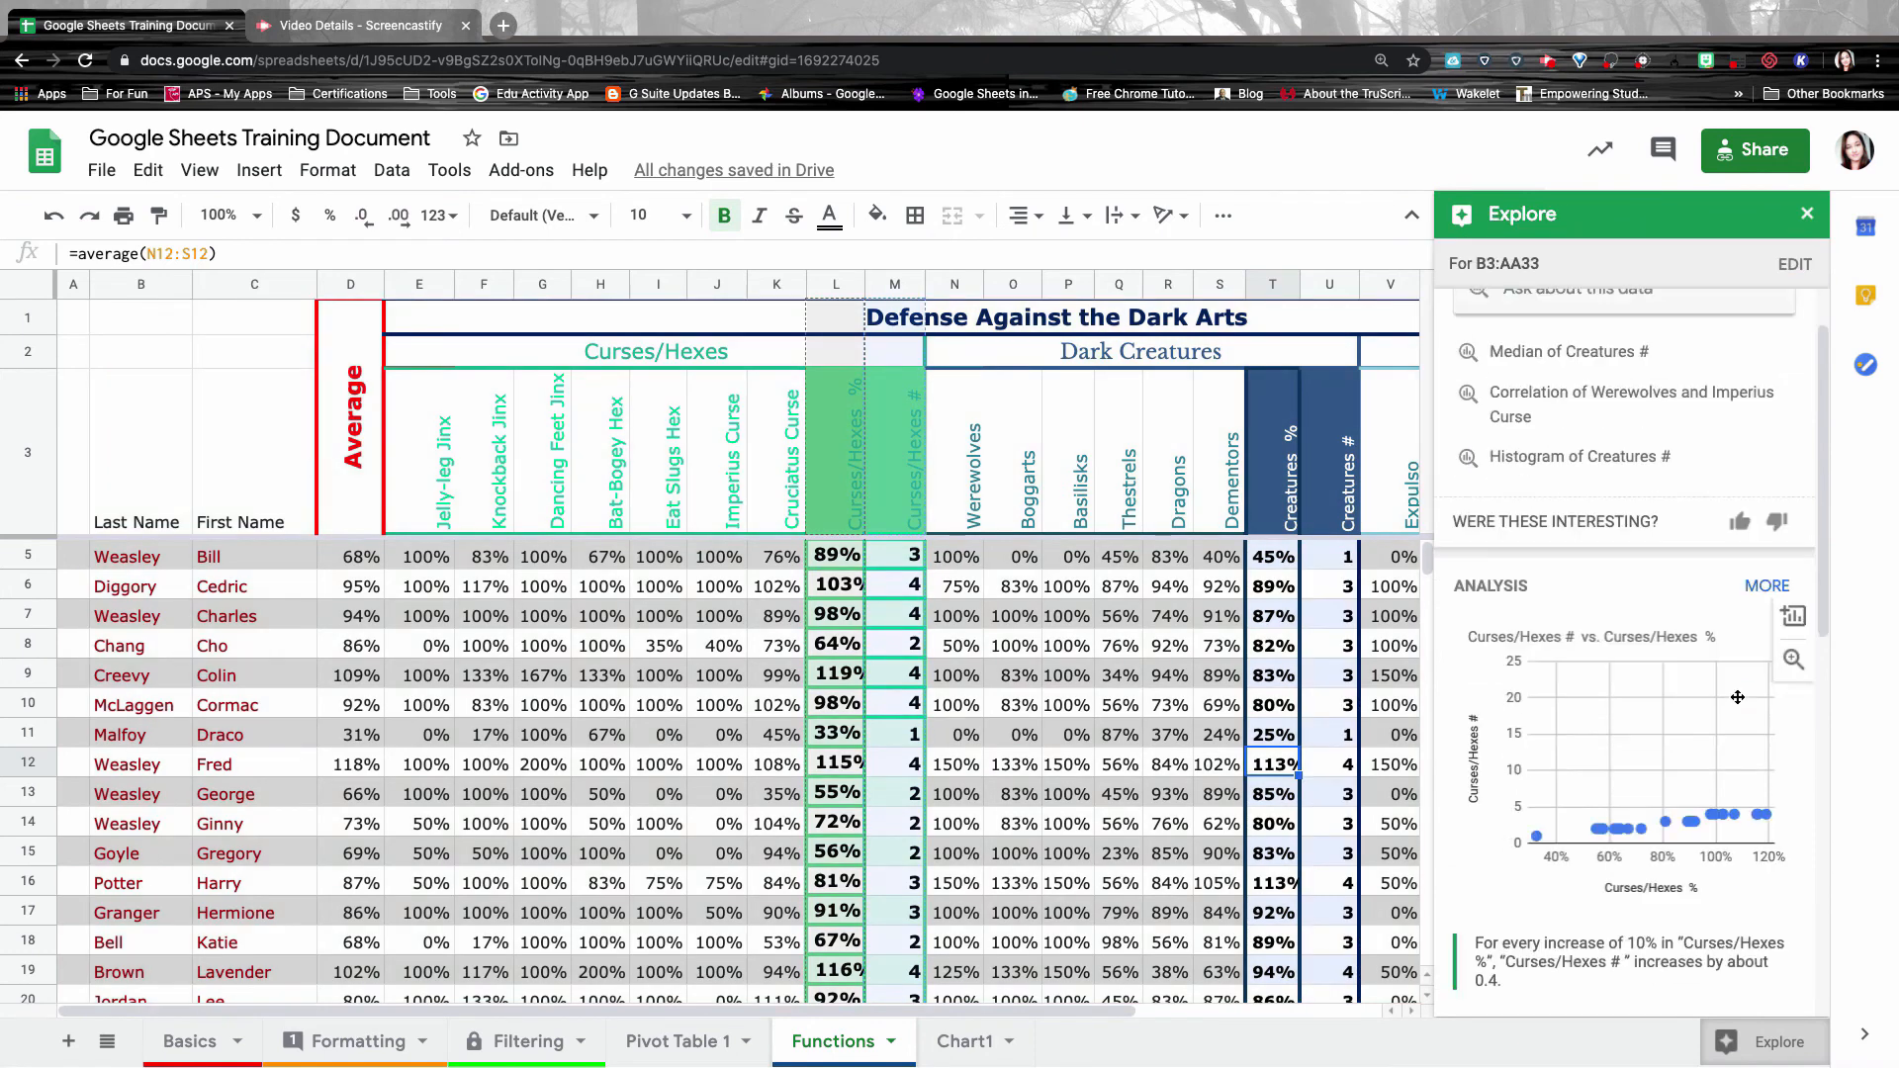
Scroll down through Explore's Curses/Hexes analysis charts and back up to the Answers section.
scroll(1738, 697, "down", 3)
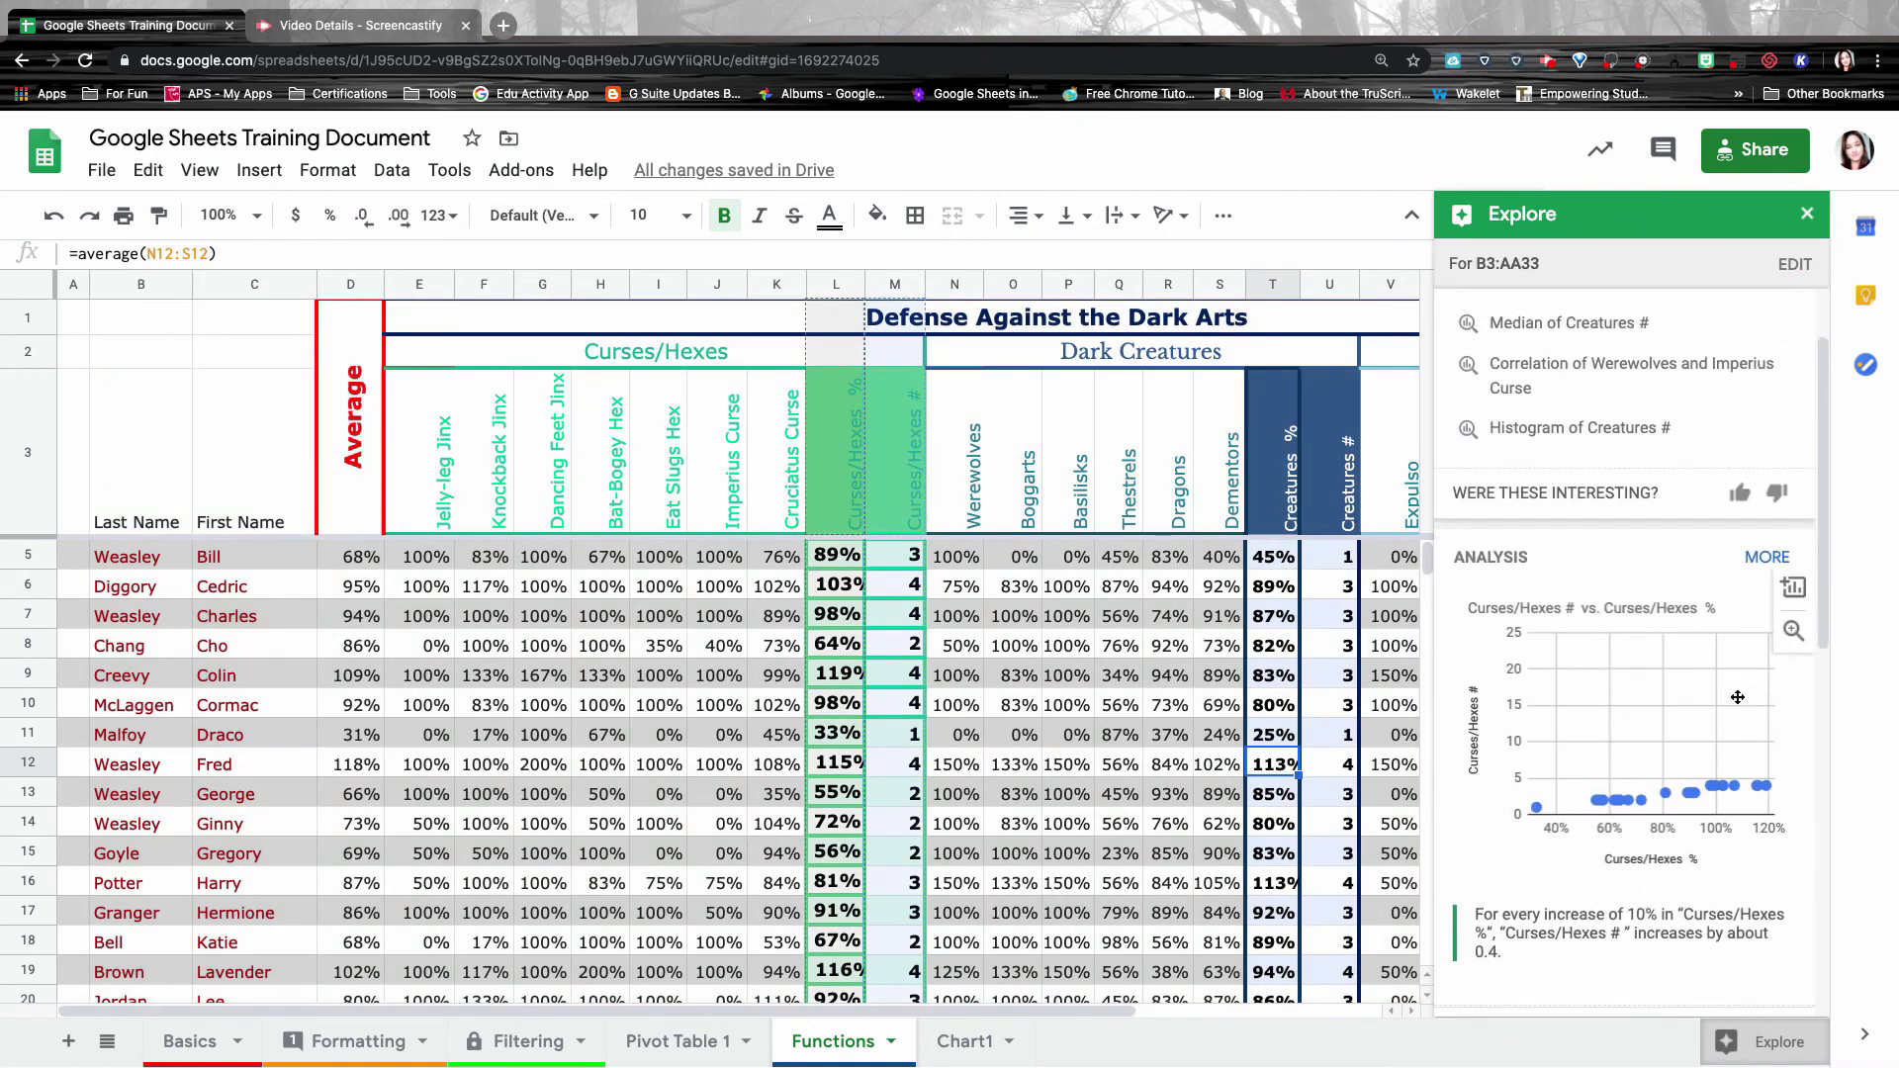
scroll(1738, 698, "down", 2)
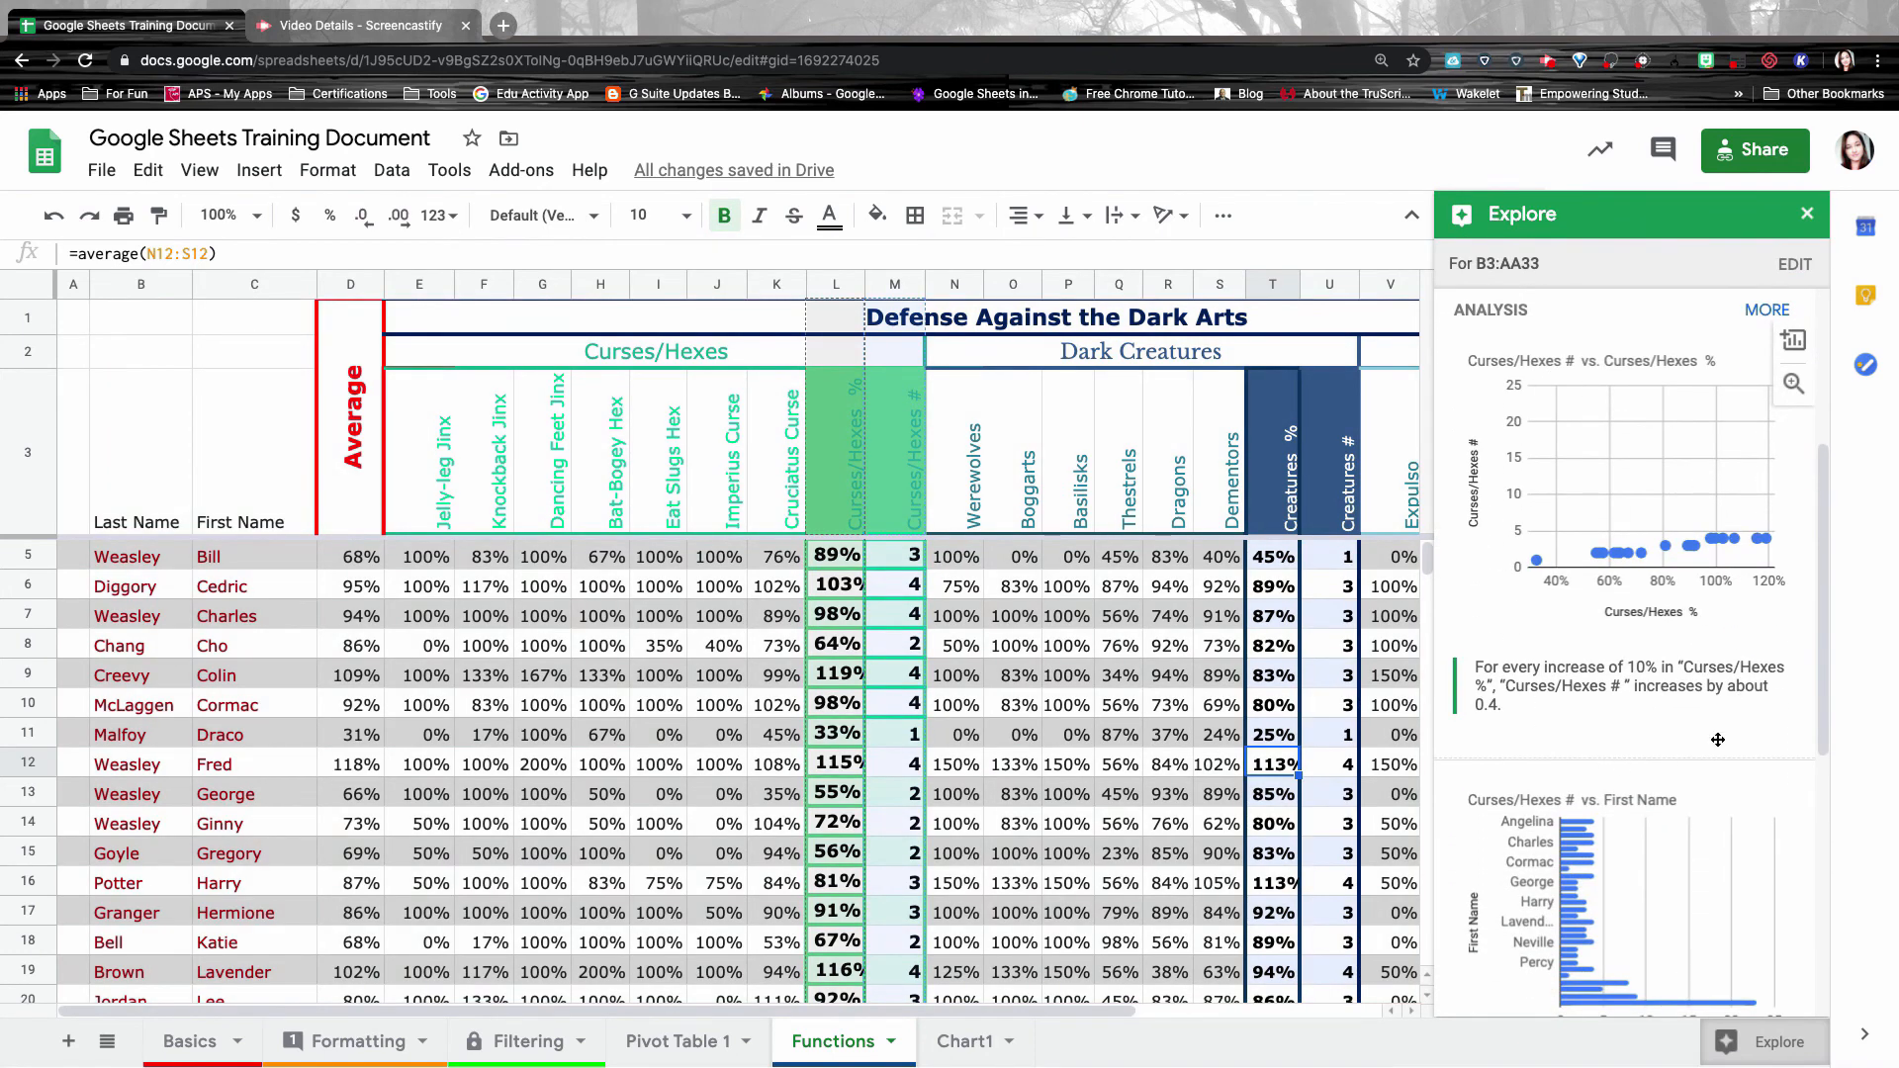
scroll(1630, 587, "down", 4)
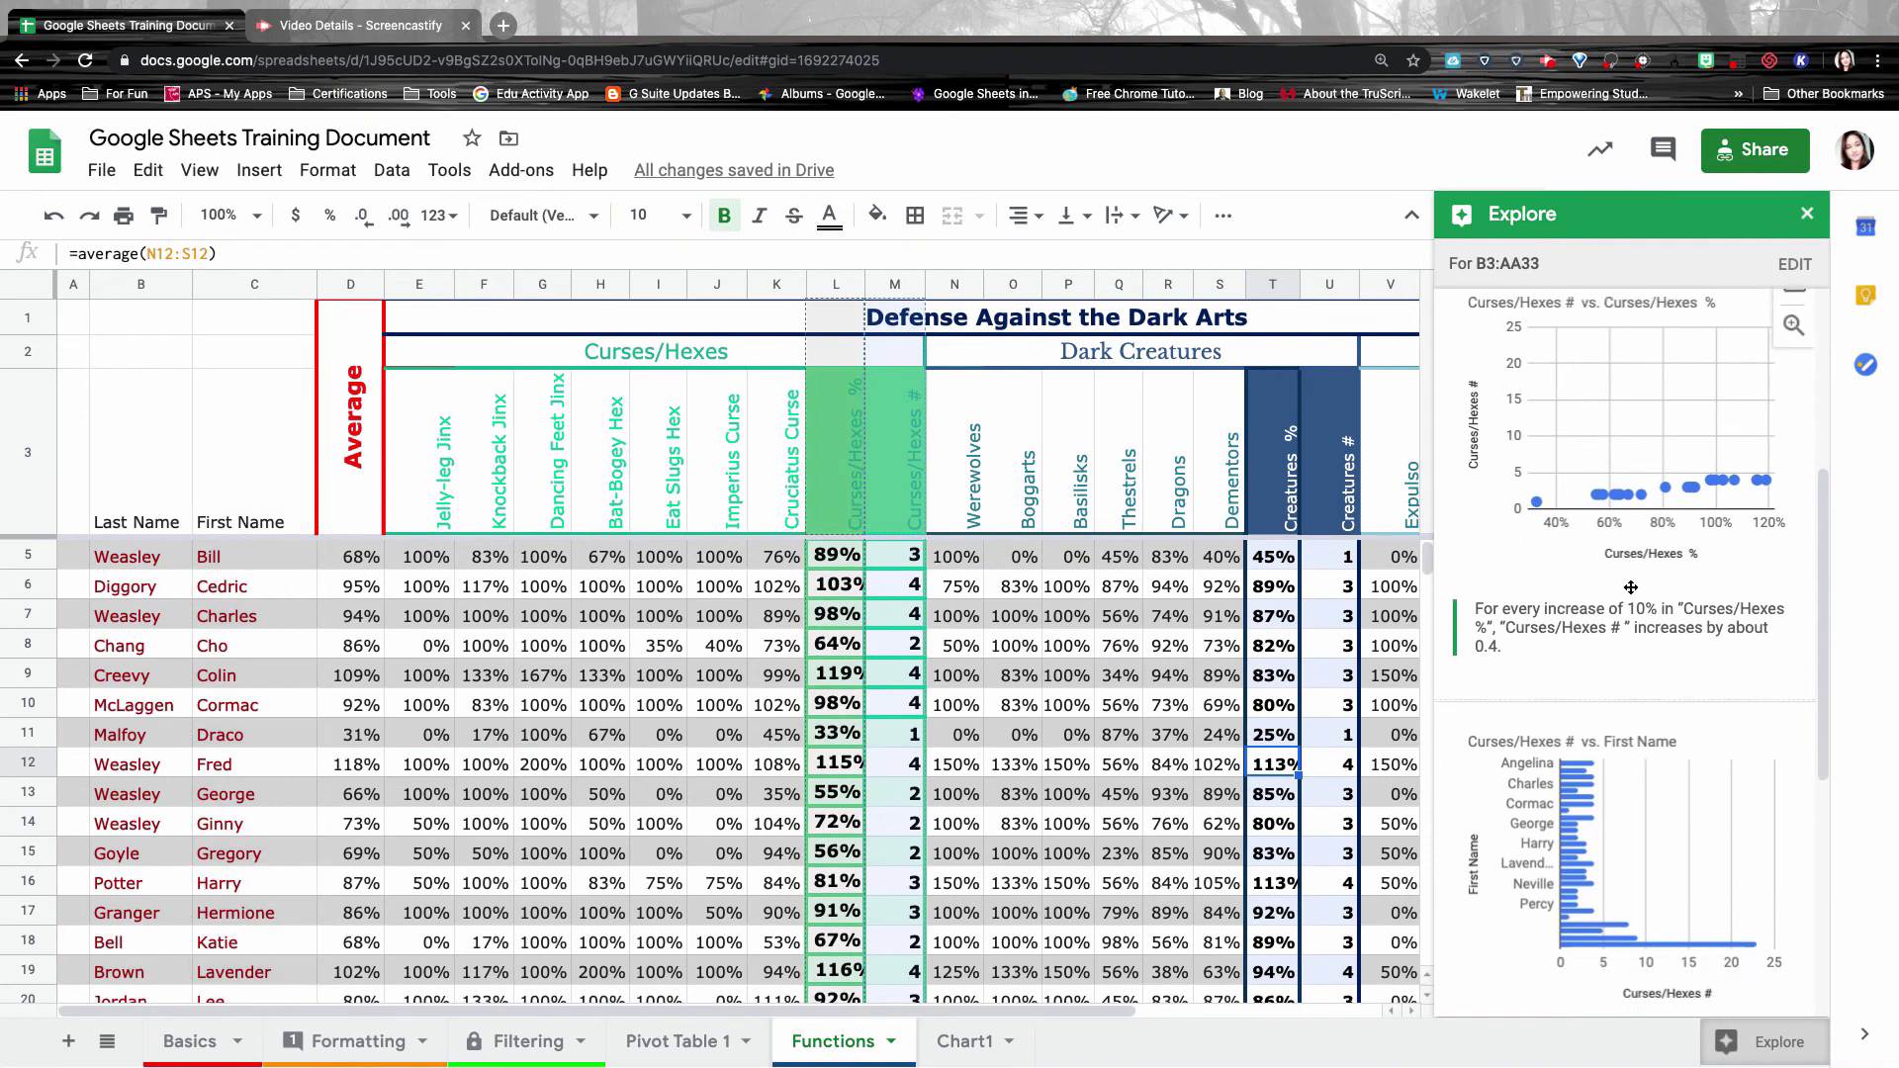
scroll(1630, 588, "down", 4)
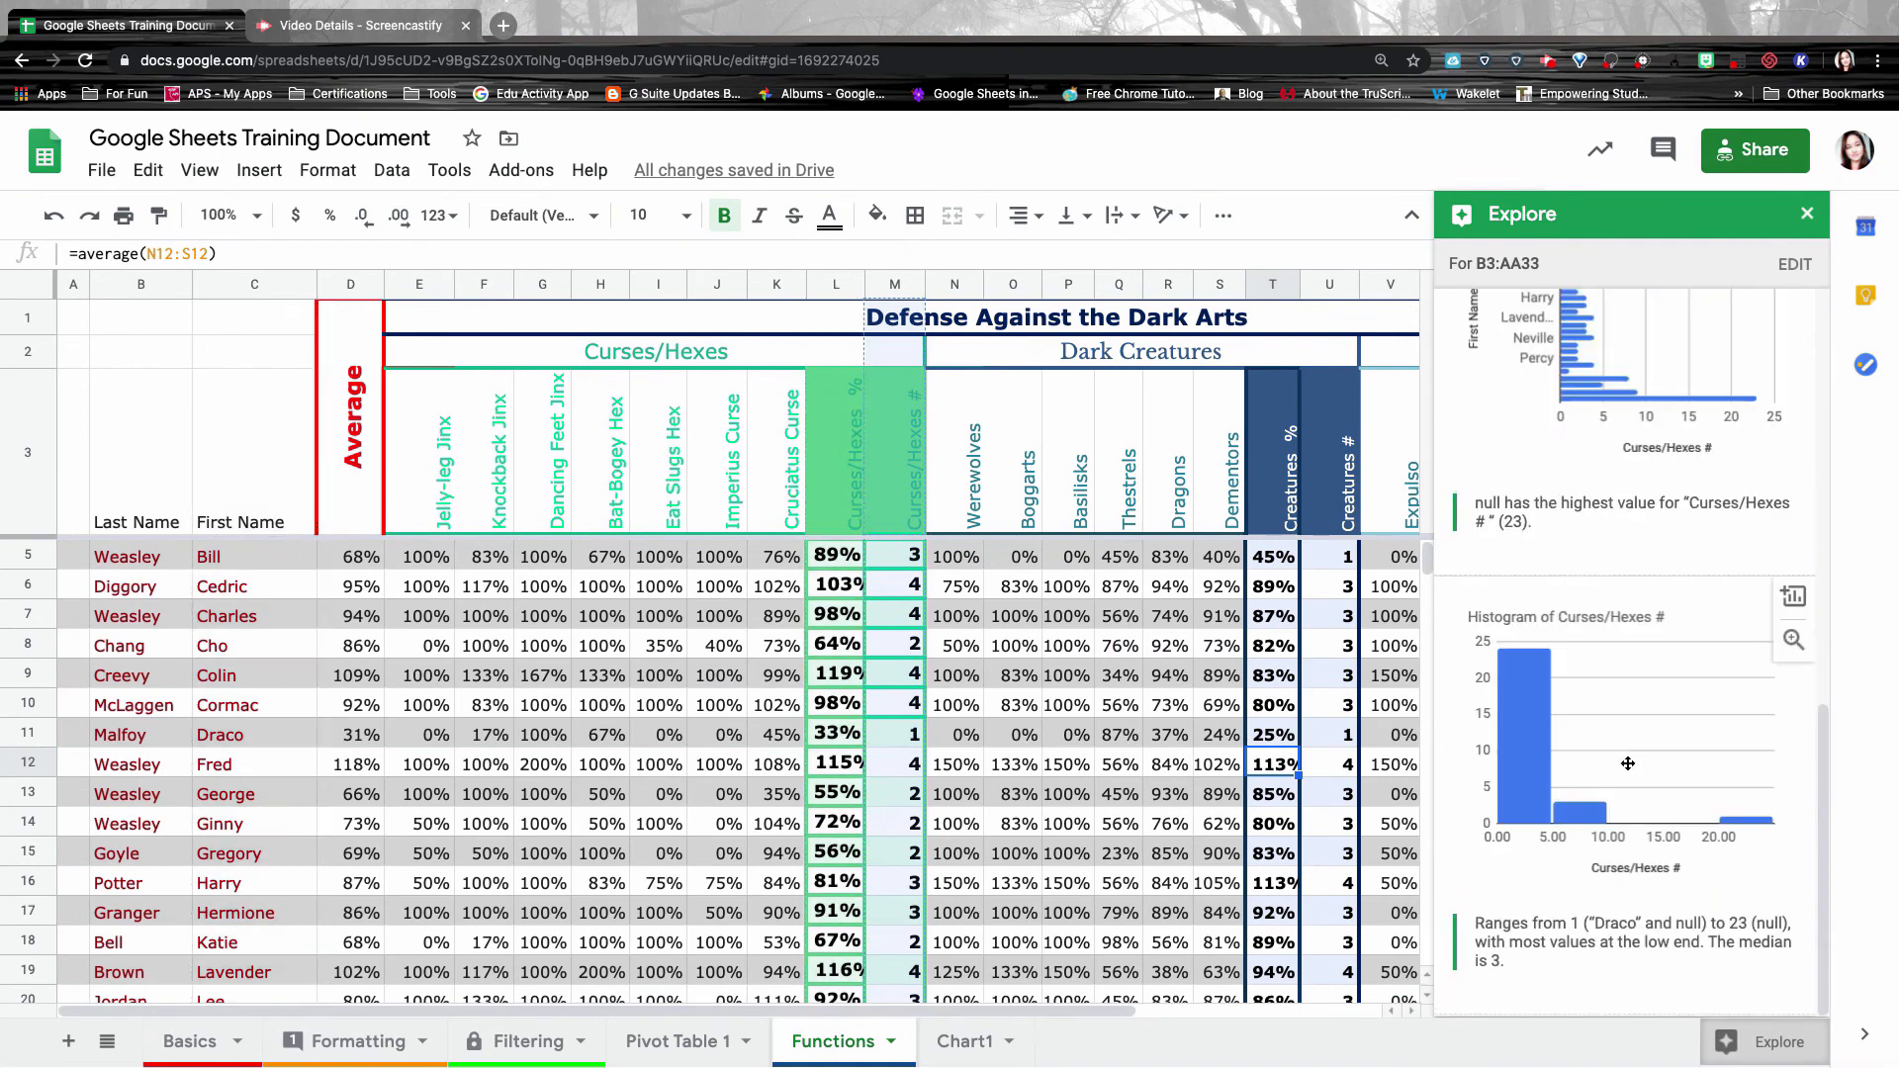
scroll(1628, 673, "up", 4)
scroll(1627, 764, "down", 1)
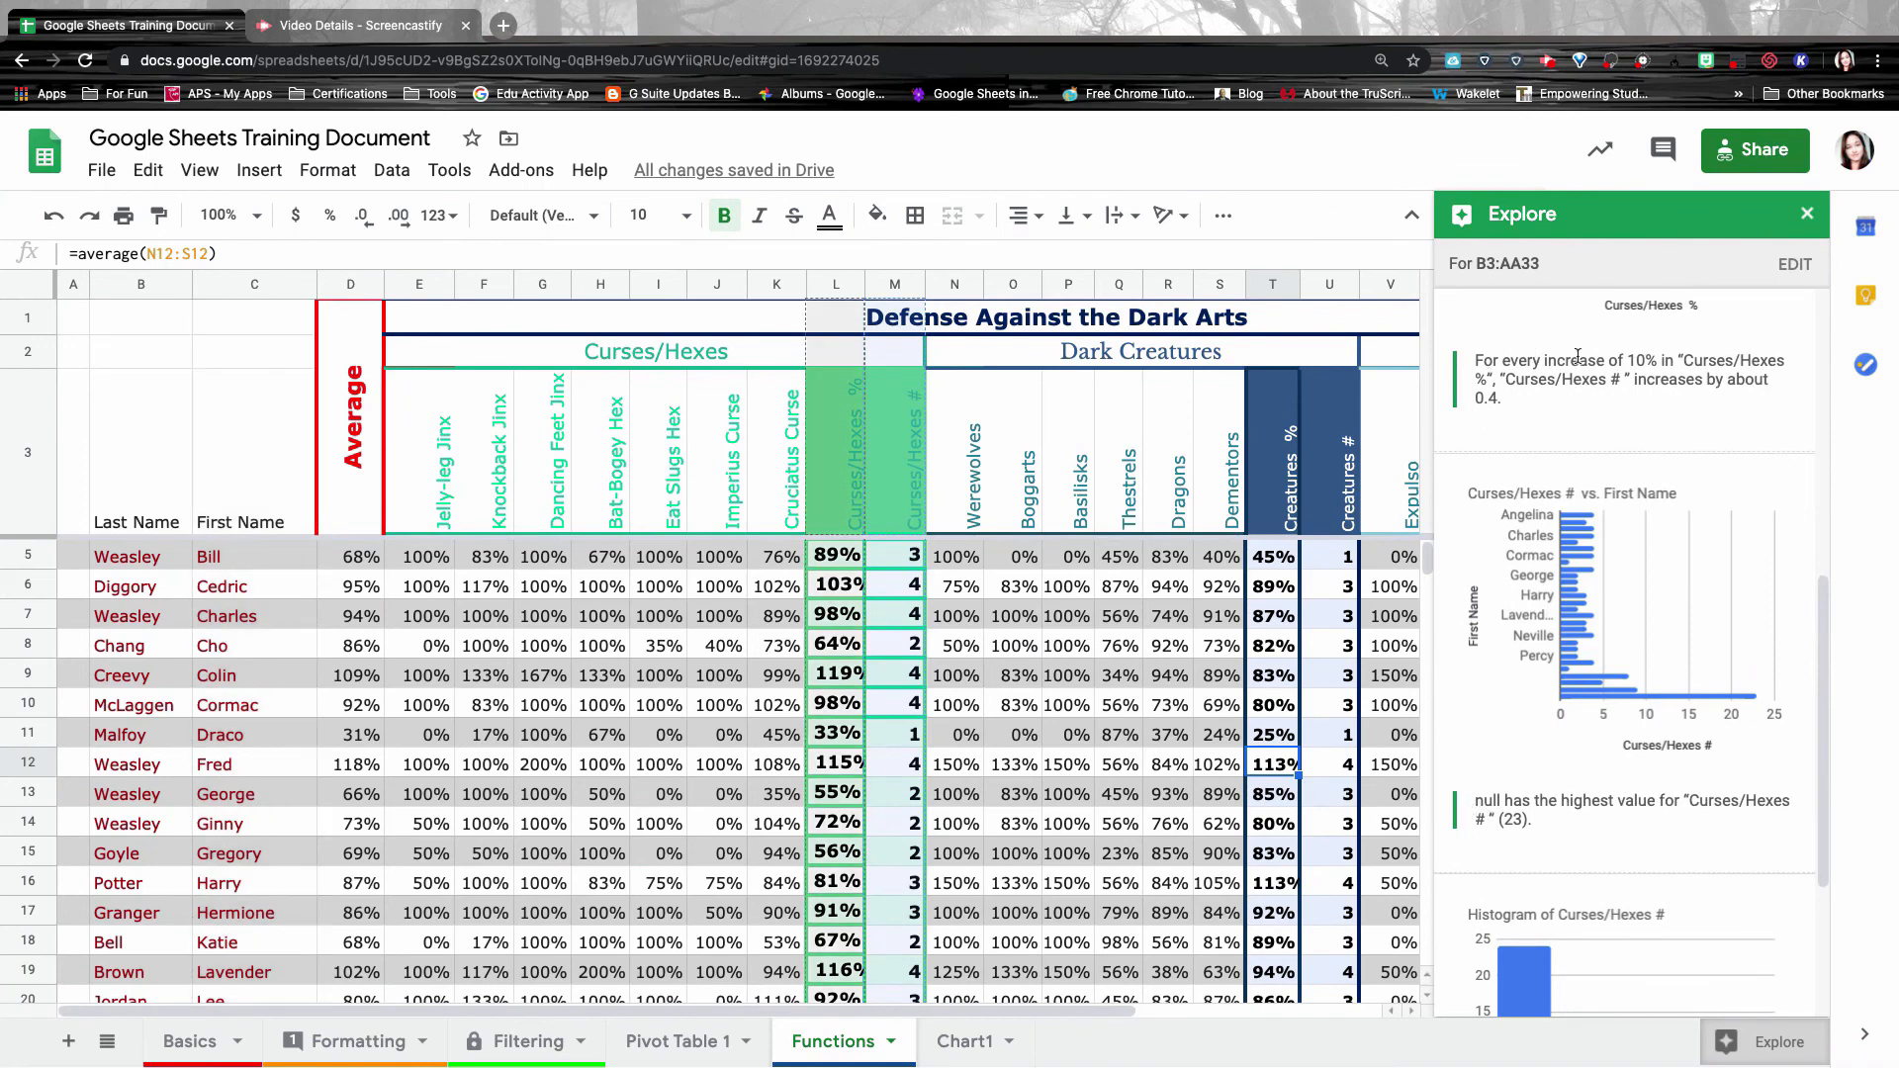
scroll(1590, 375, "up", 3)
scroll(1589, 375, "up", 3)
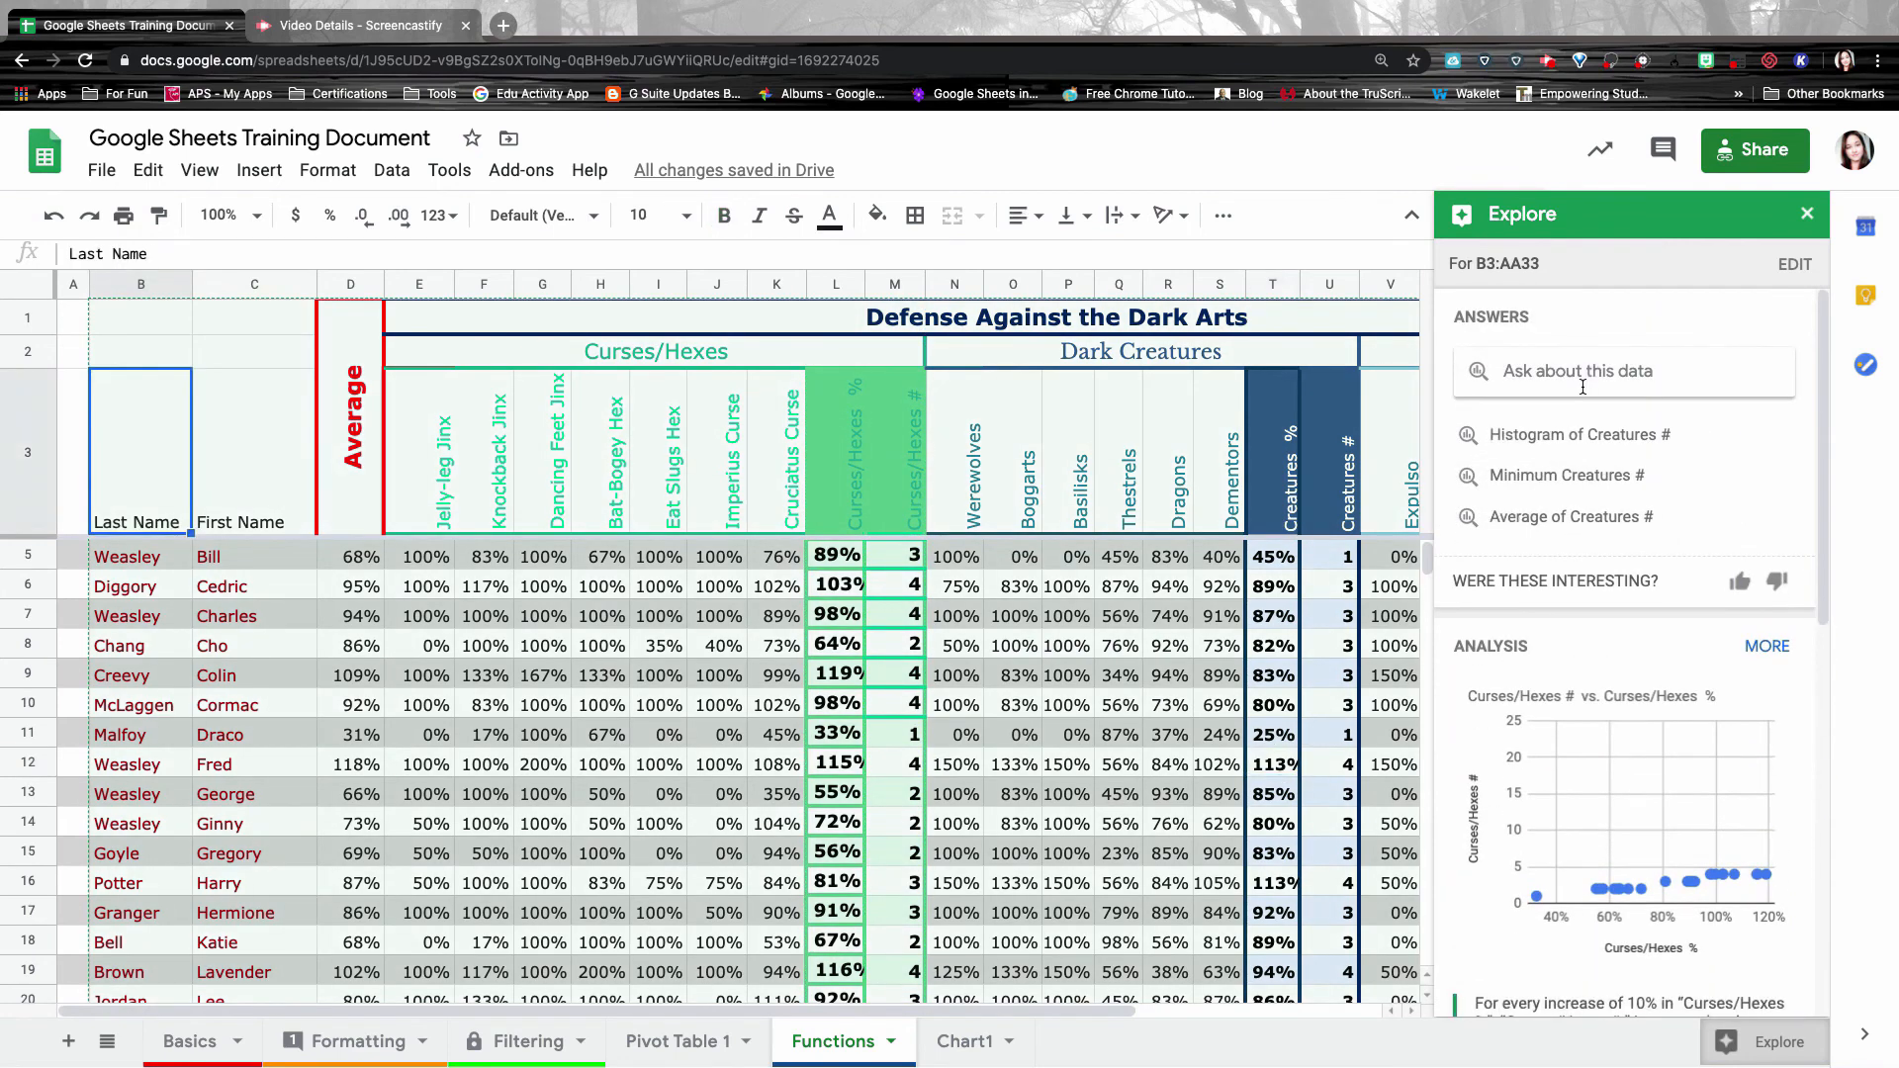
Ask Explore to 'compare' and insert the Curses/Hexes % vs Creatures % by First Name chart.
left_click(1632, 362)
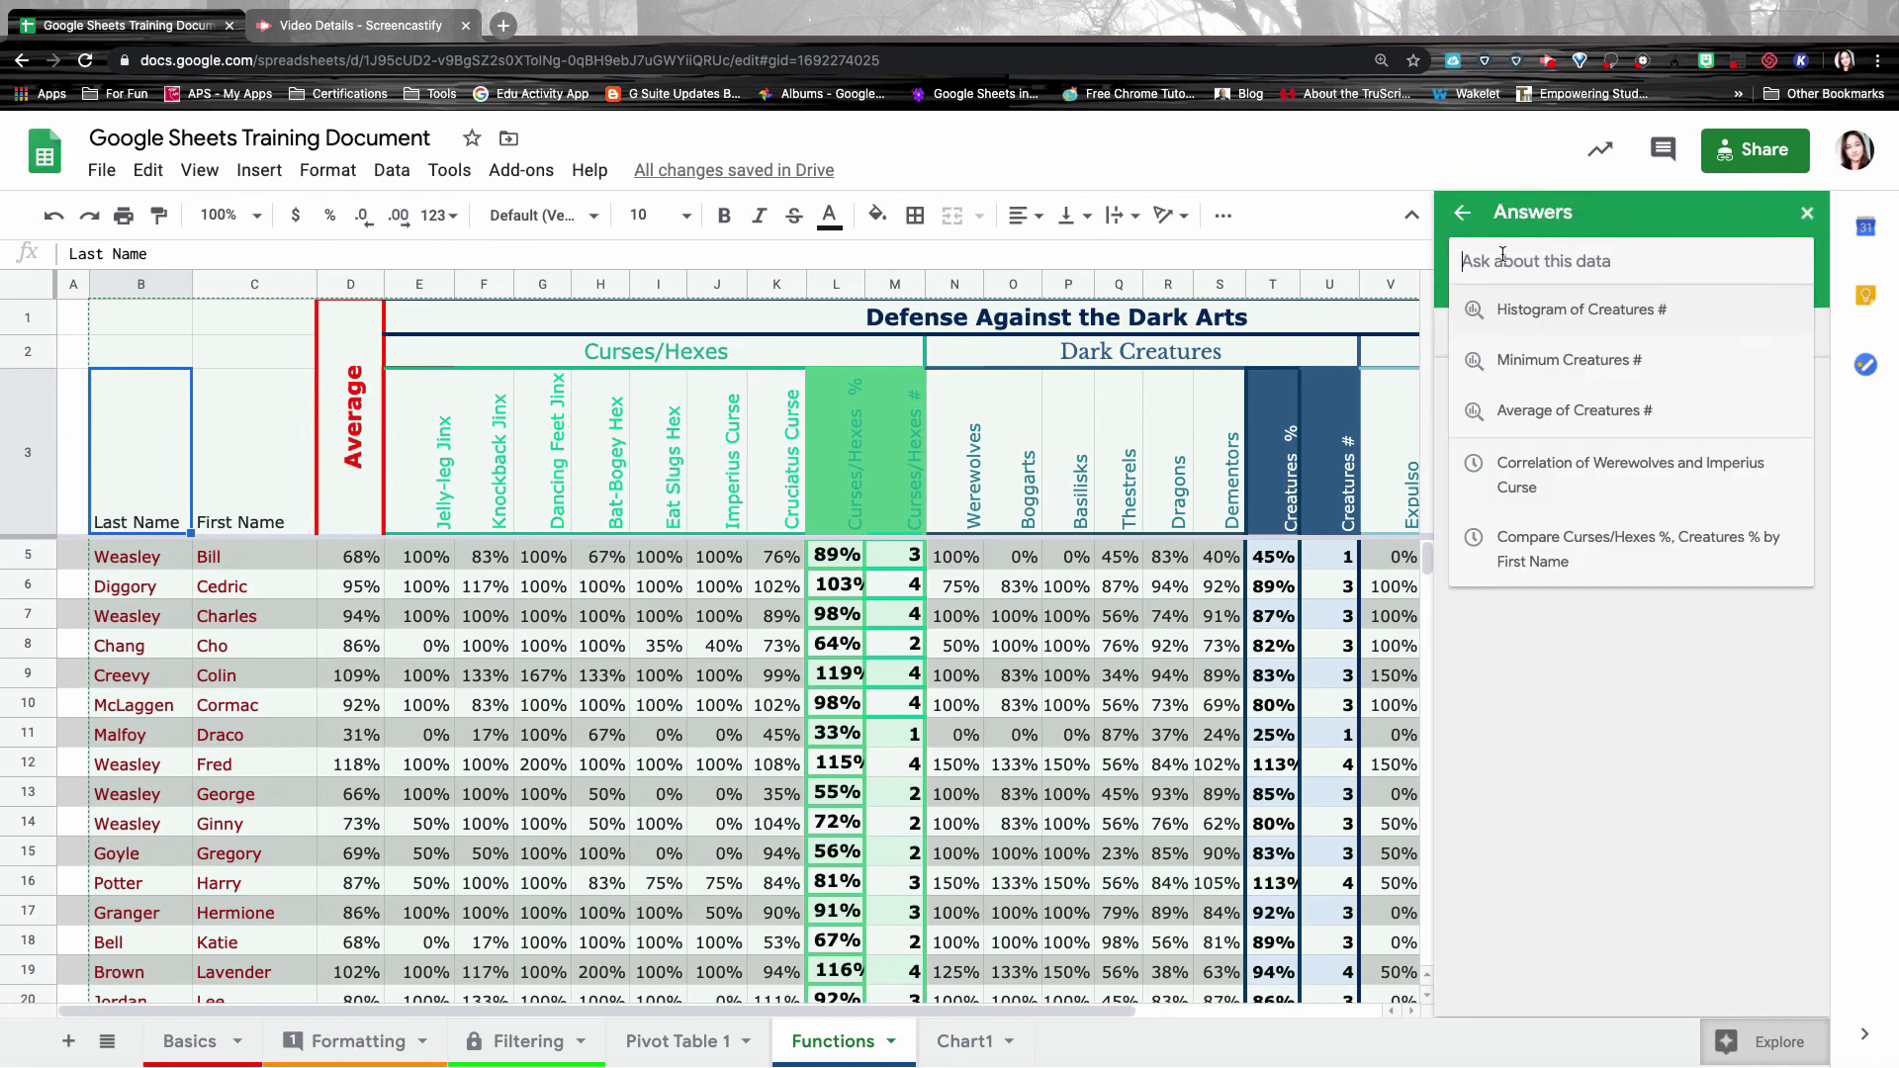
type("compare")
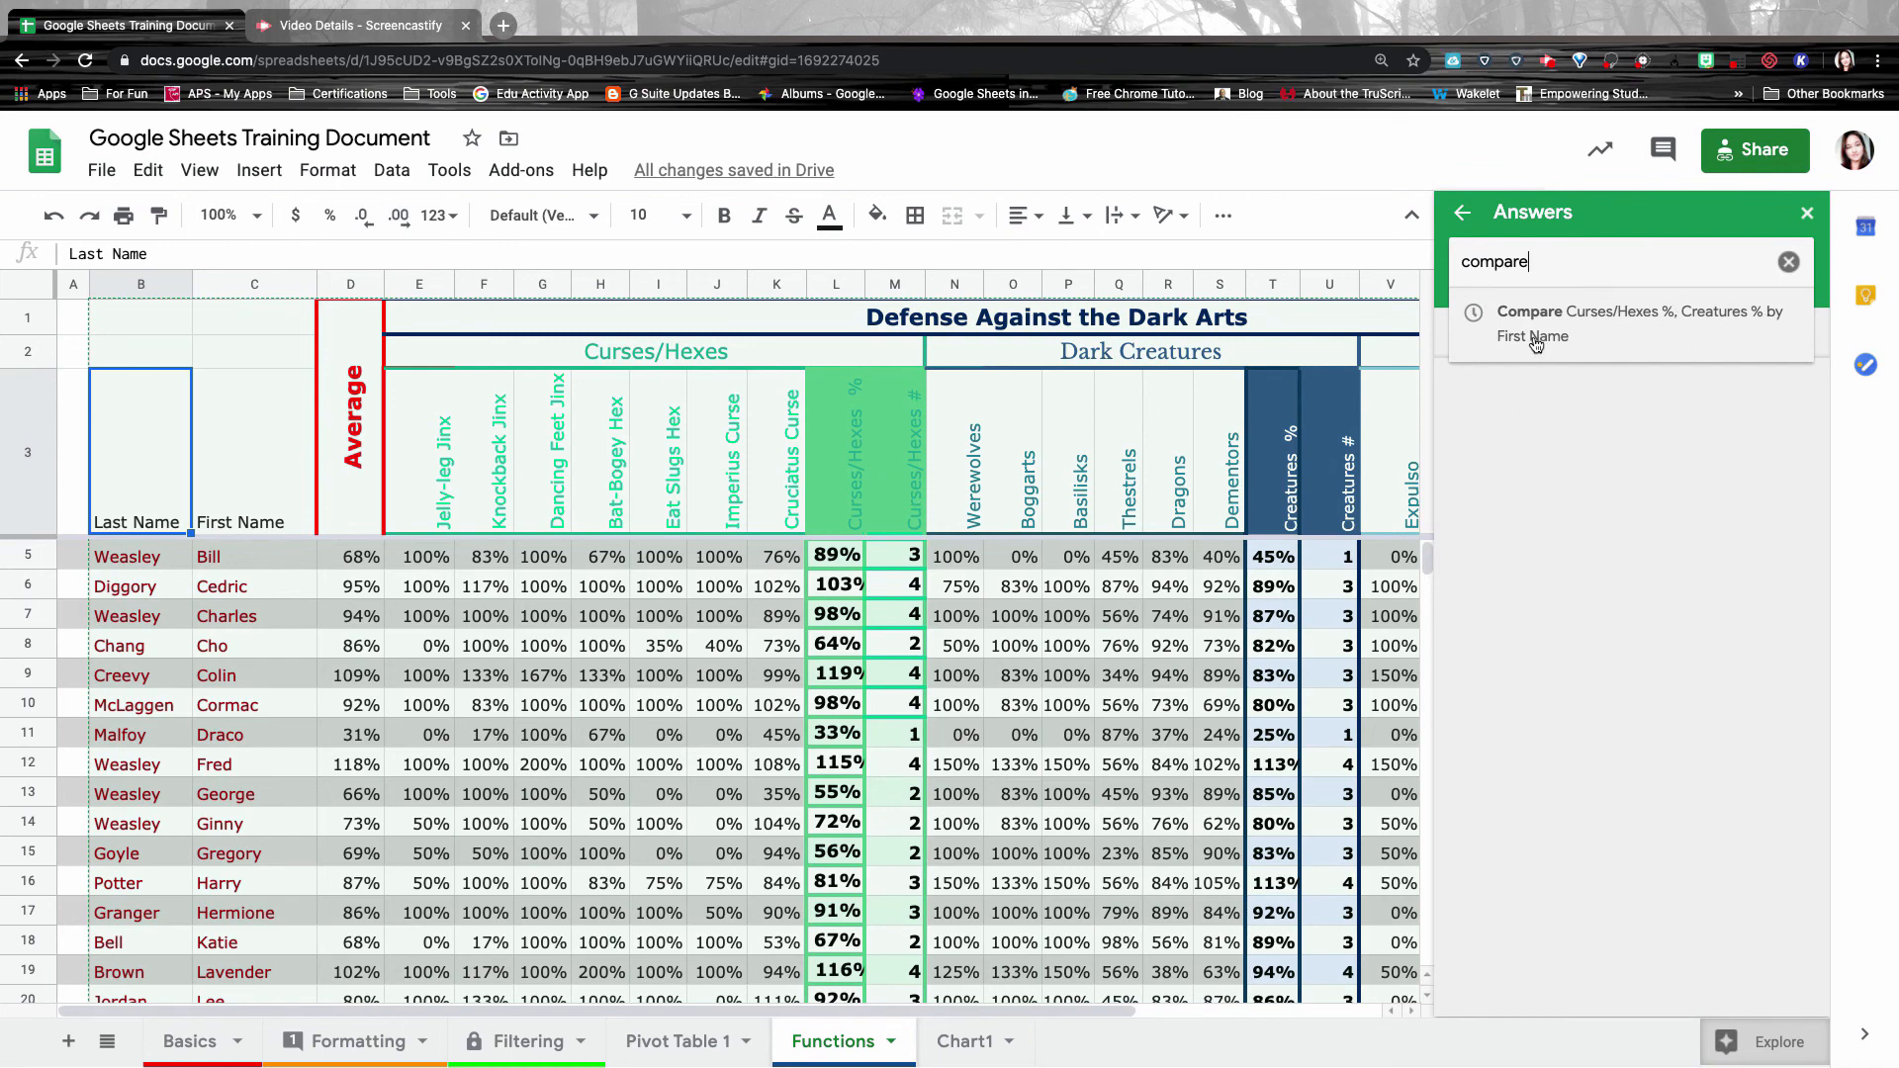
left_click(1558, 310)
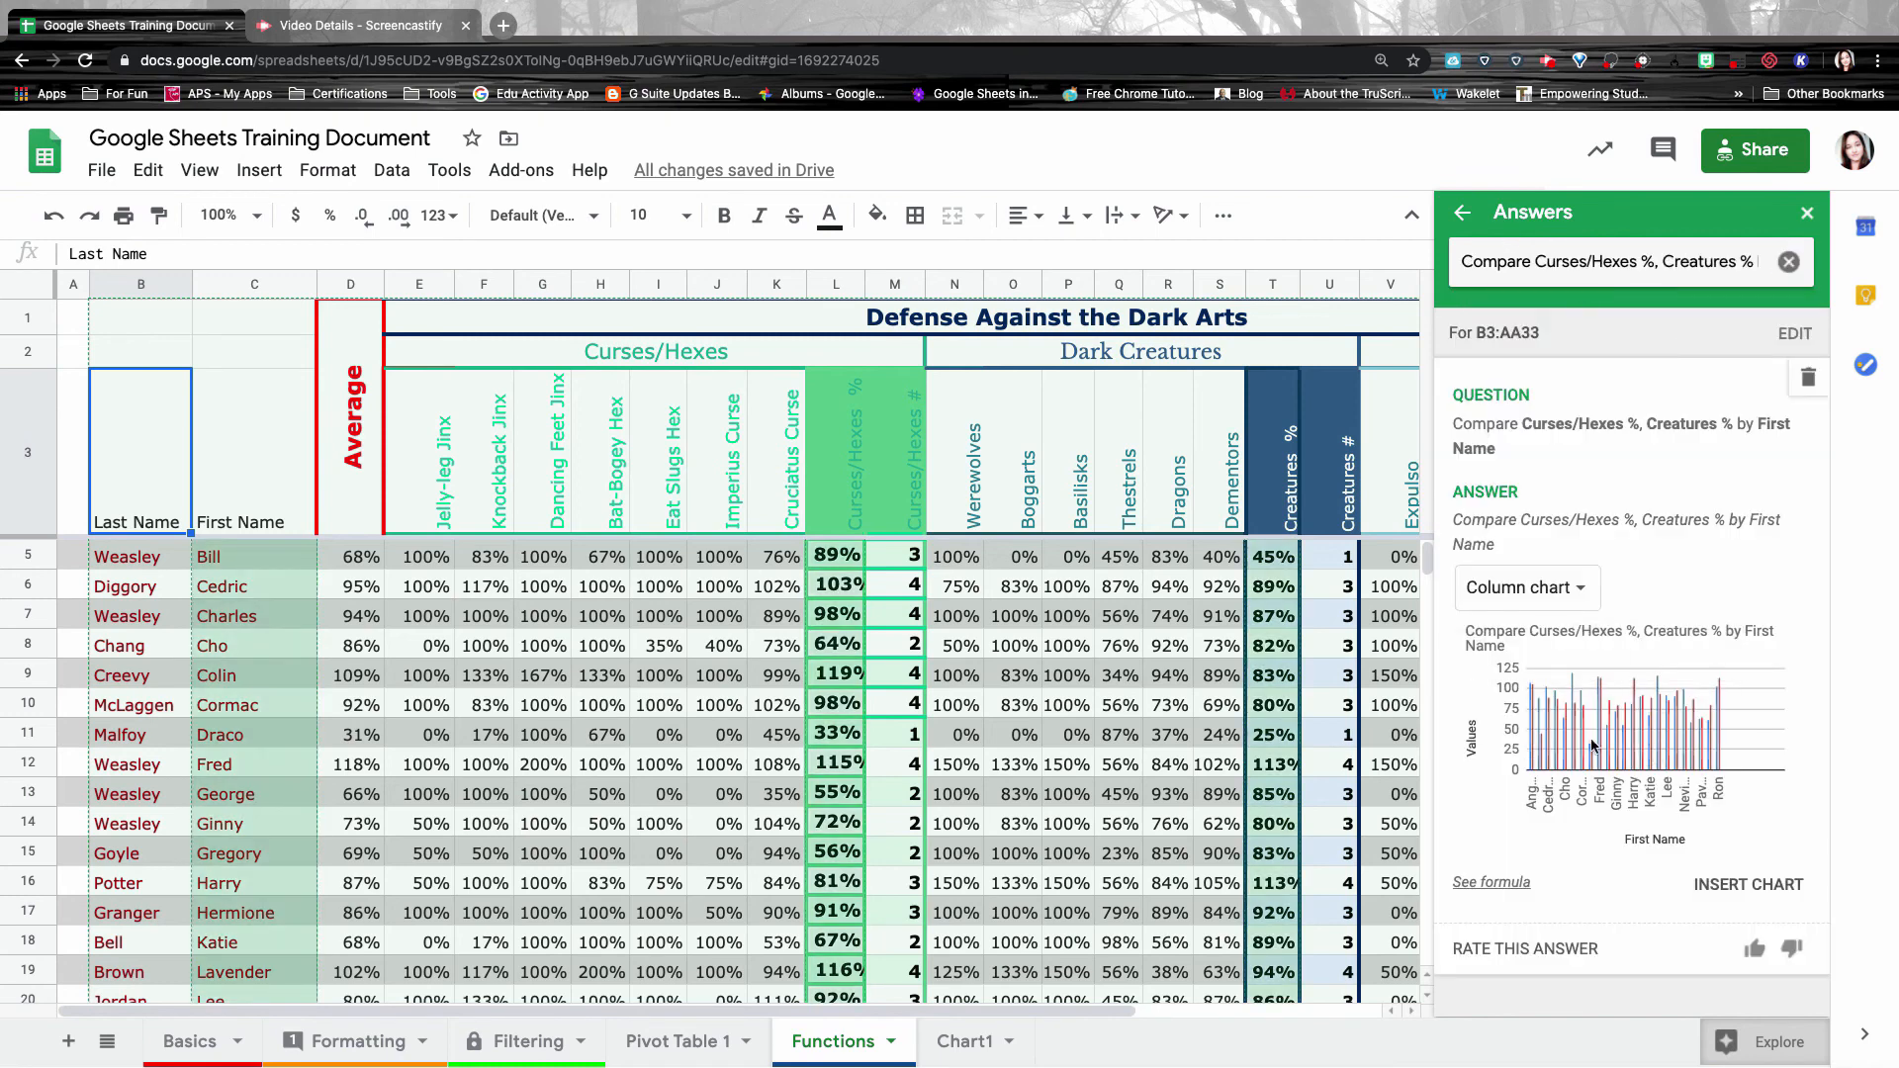
left_click(1753, 883)
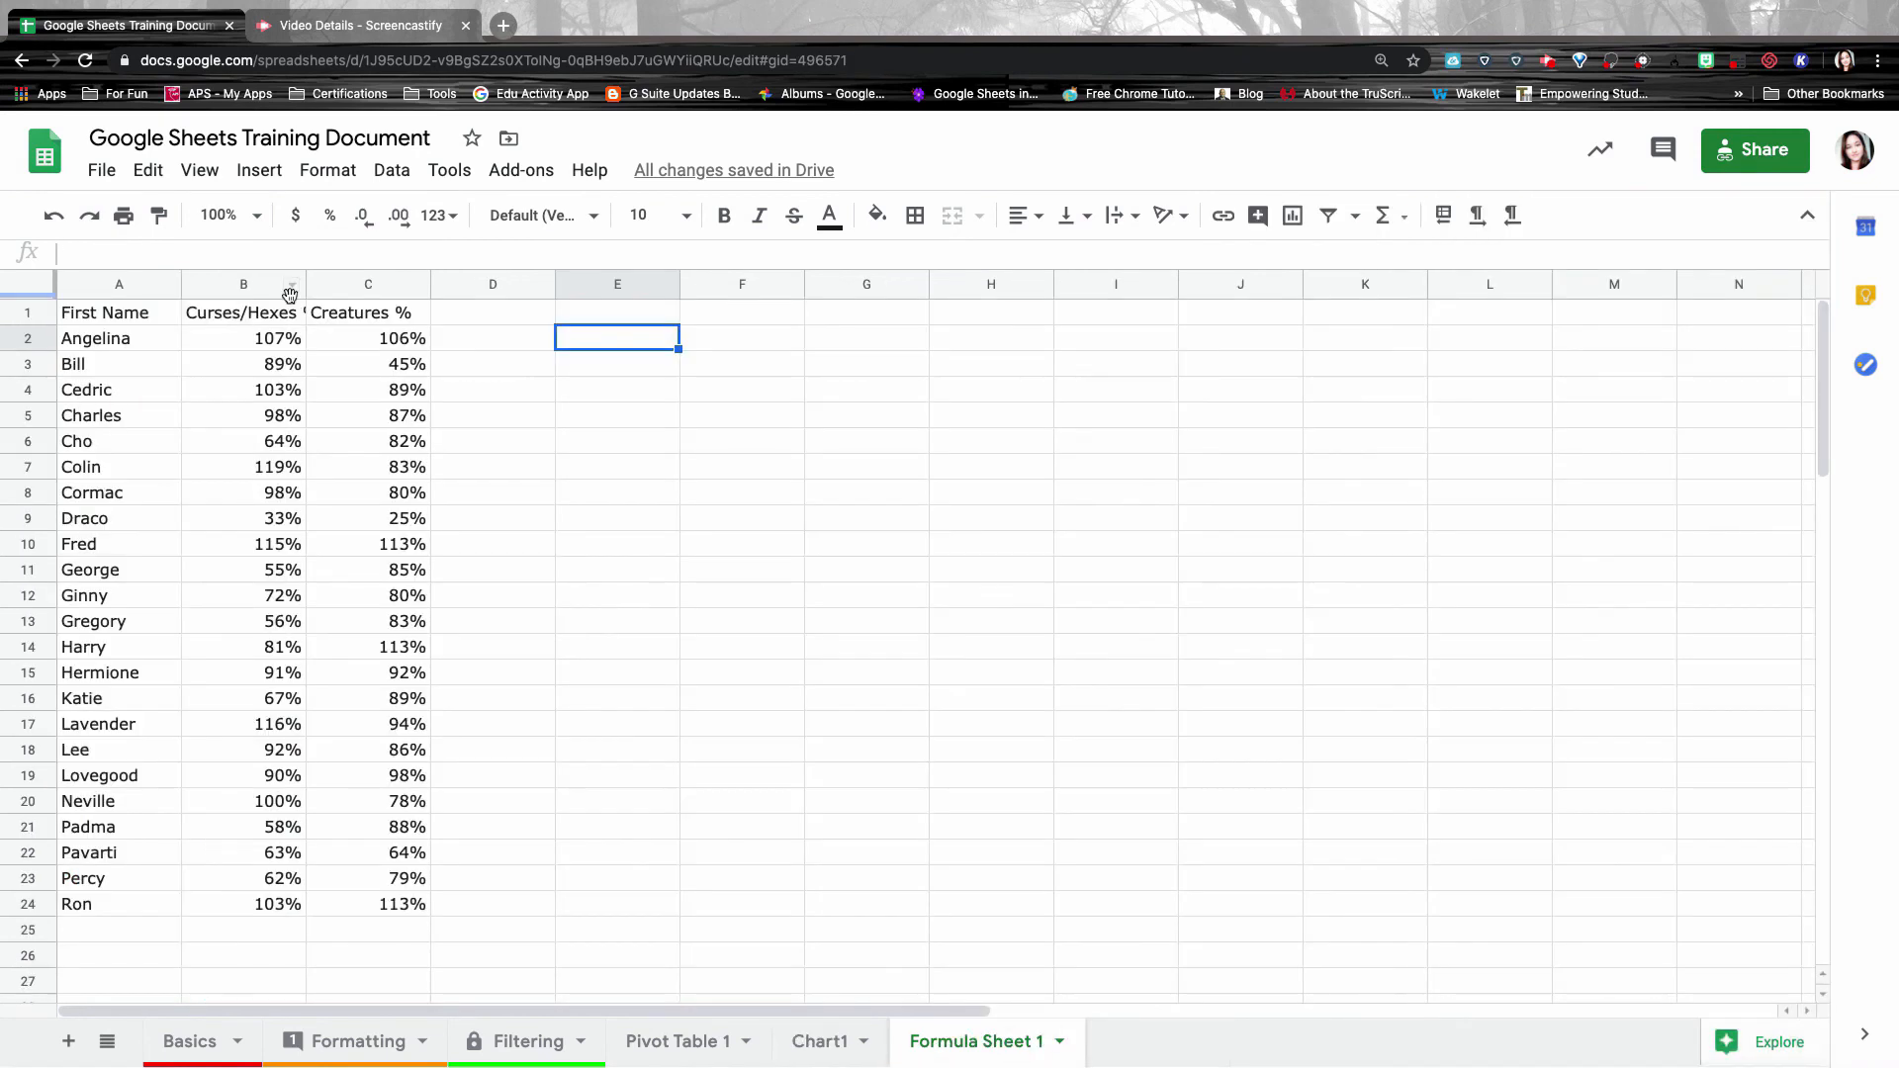
Inspect the full values in cells B2, C2, B3 and C3.
left_click(265, 341)
left_click(388, 350)
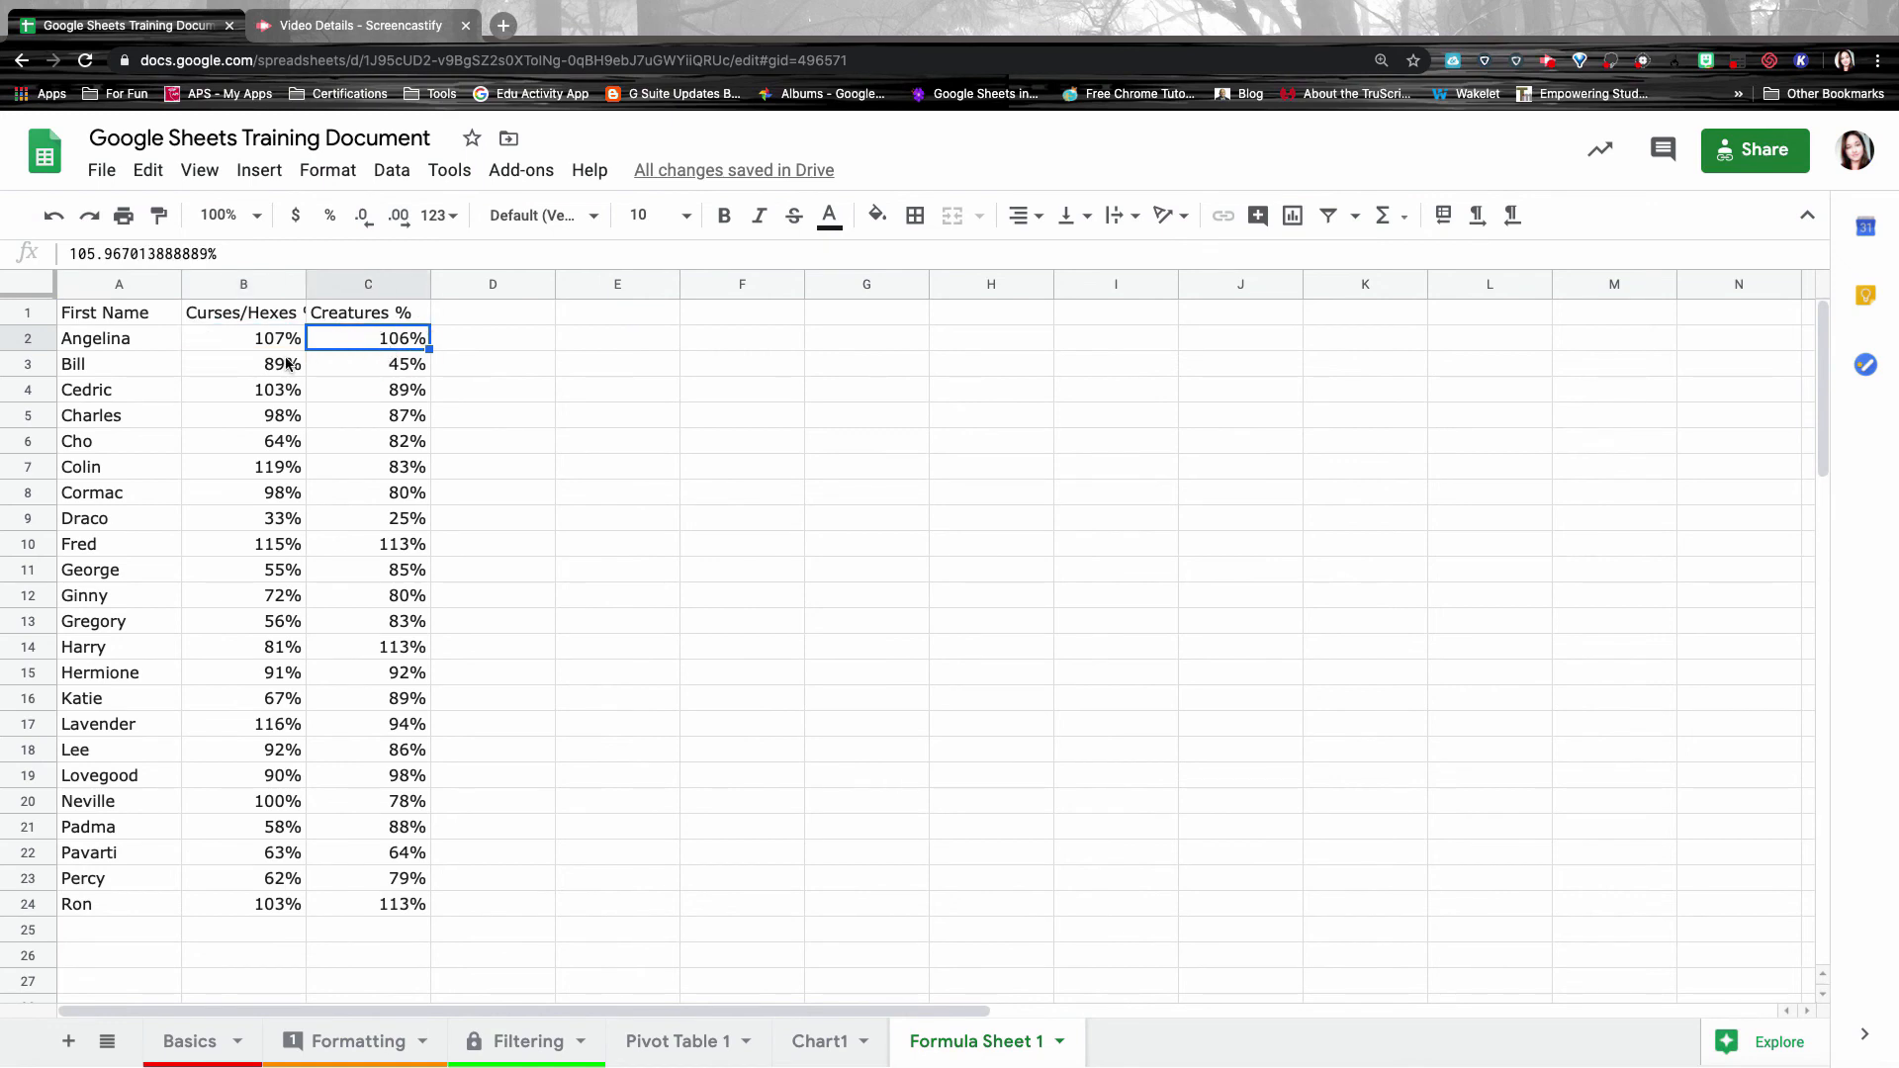
left_click(293, 366)
left_click(389, 374)
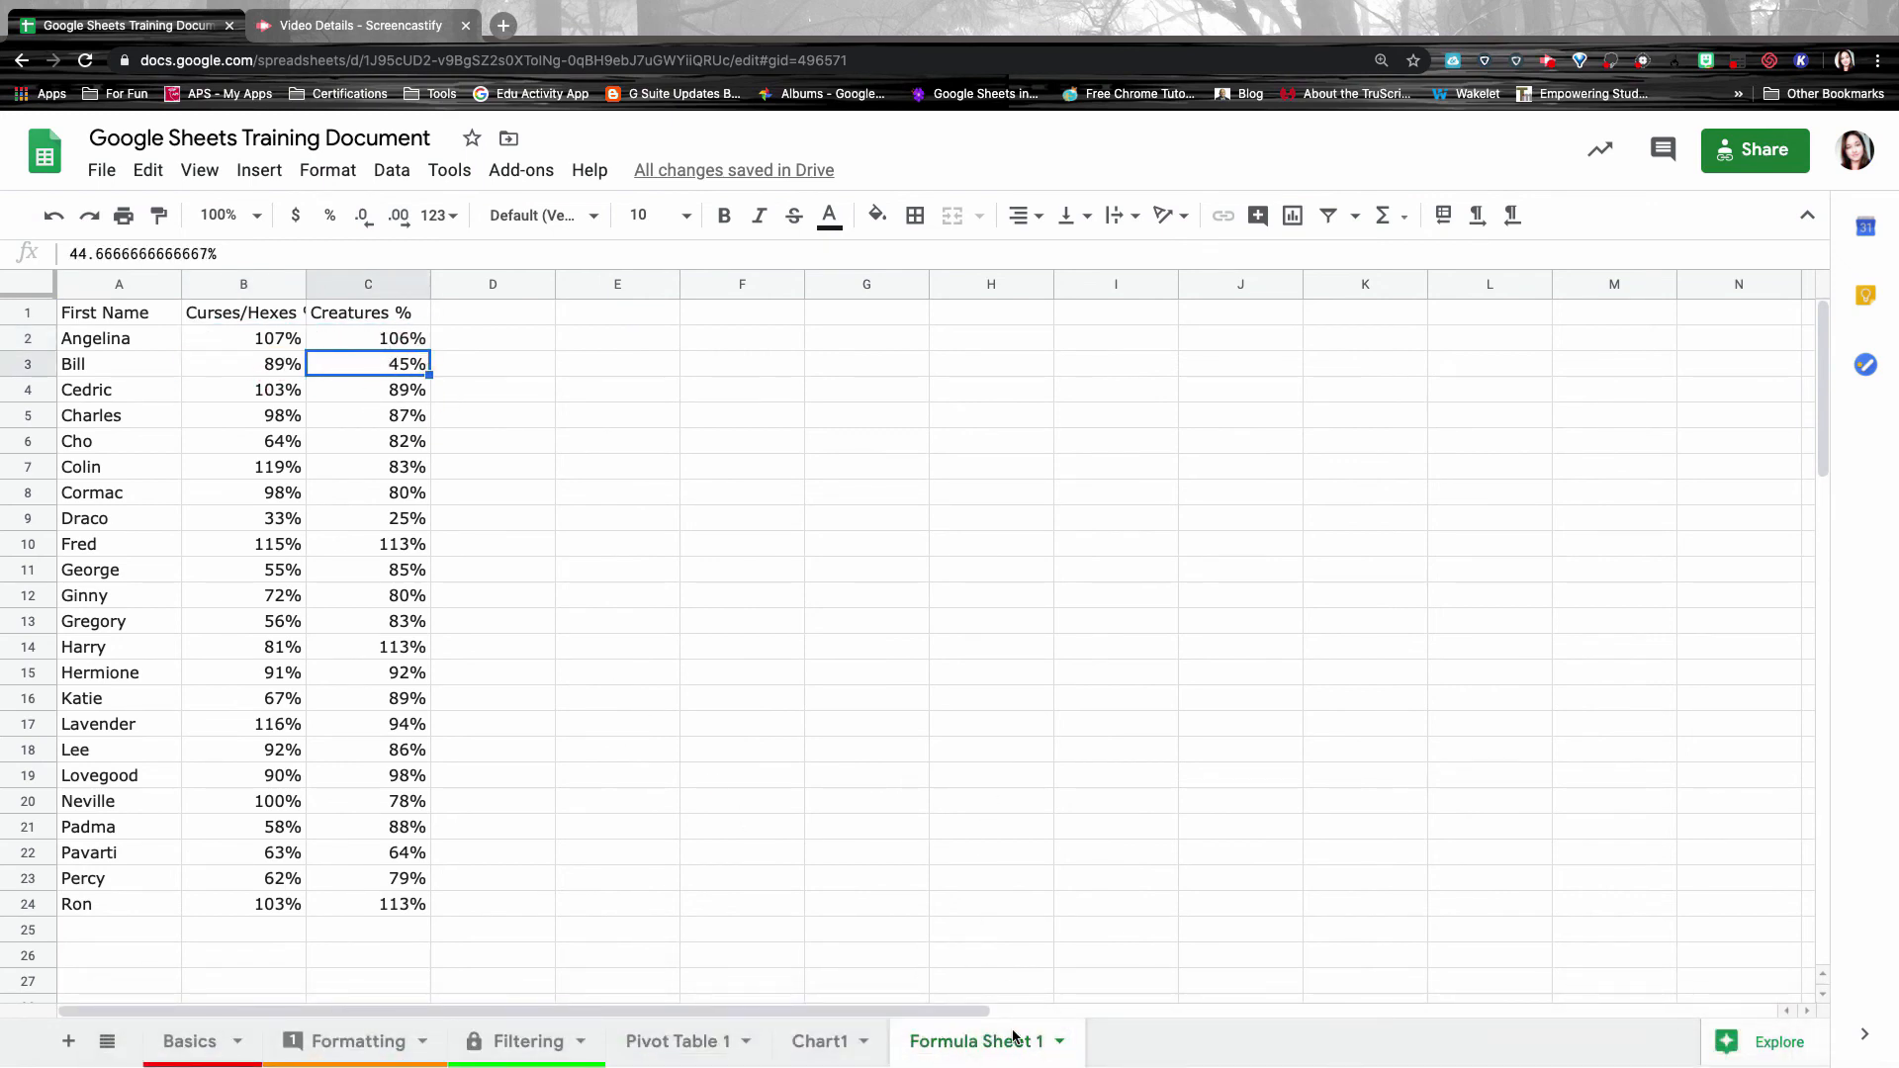
Unhide the Functions sheet from View > Hidden sheets.
left_click(194, 170)
mouse_move(277, 485)
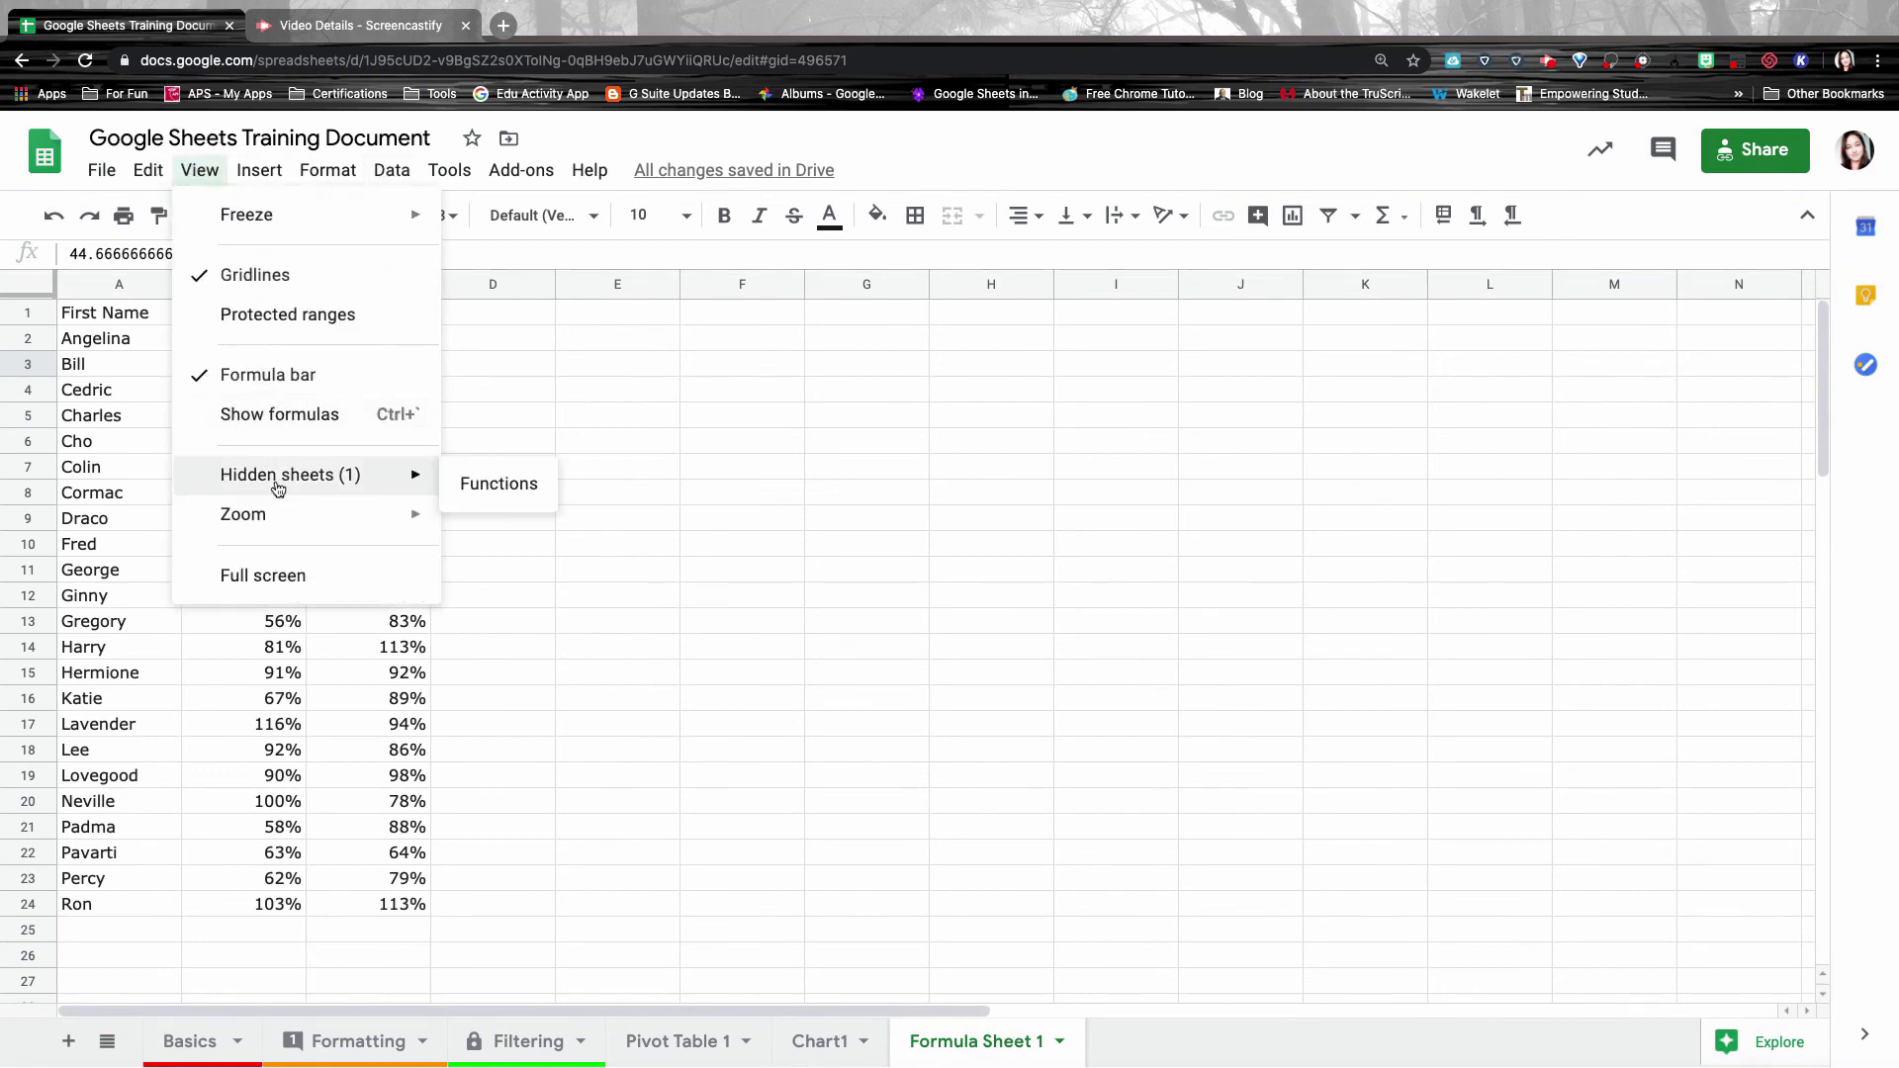
left_click(535, 501)
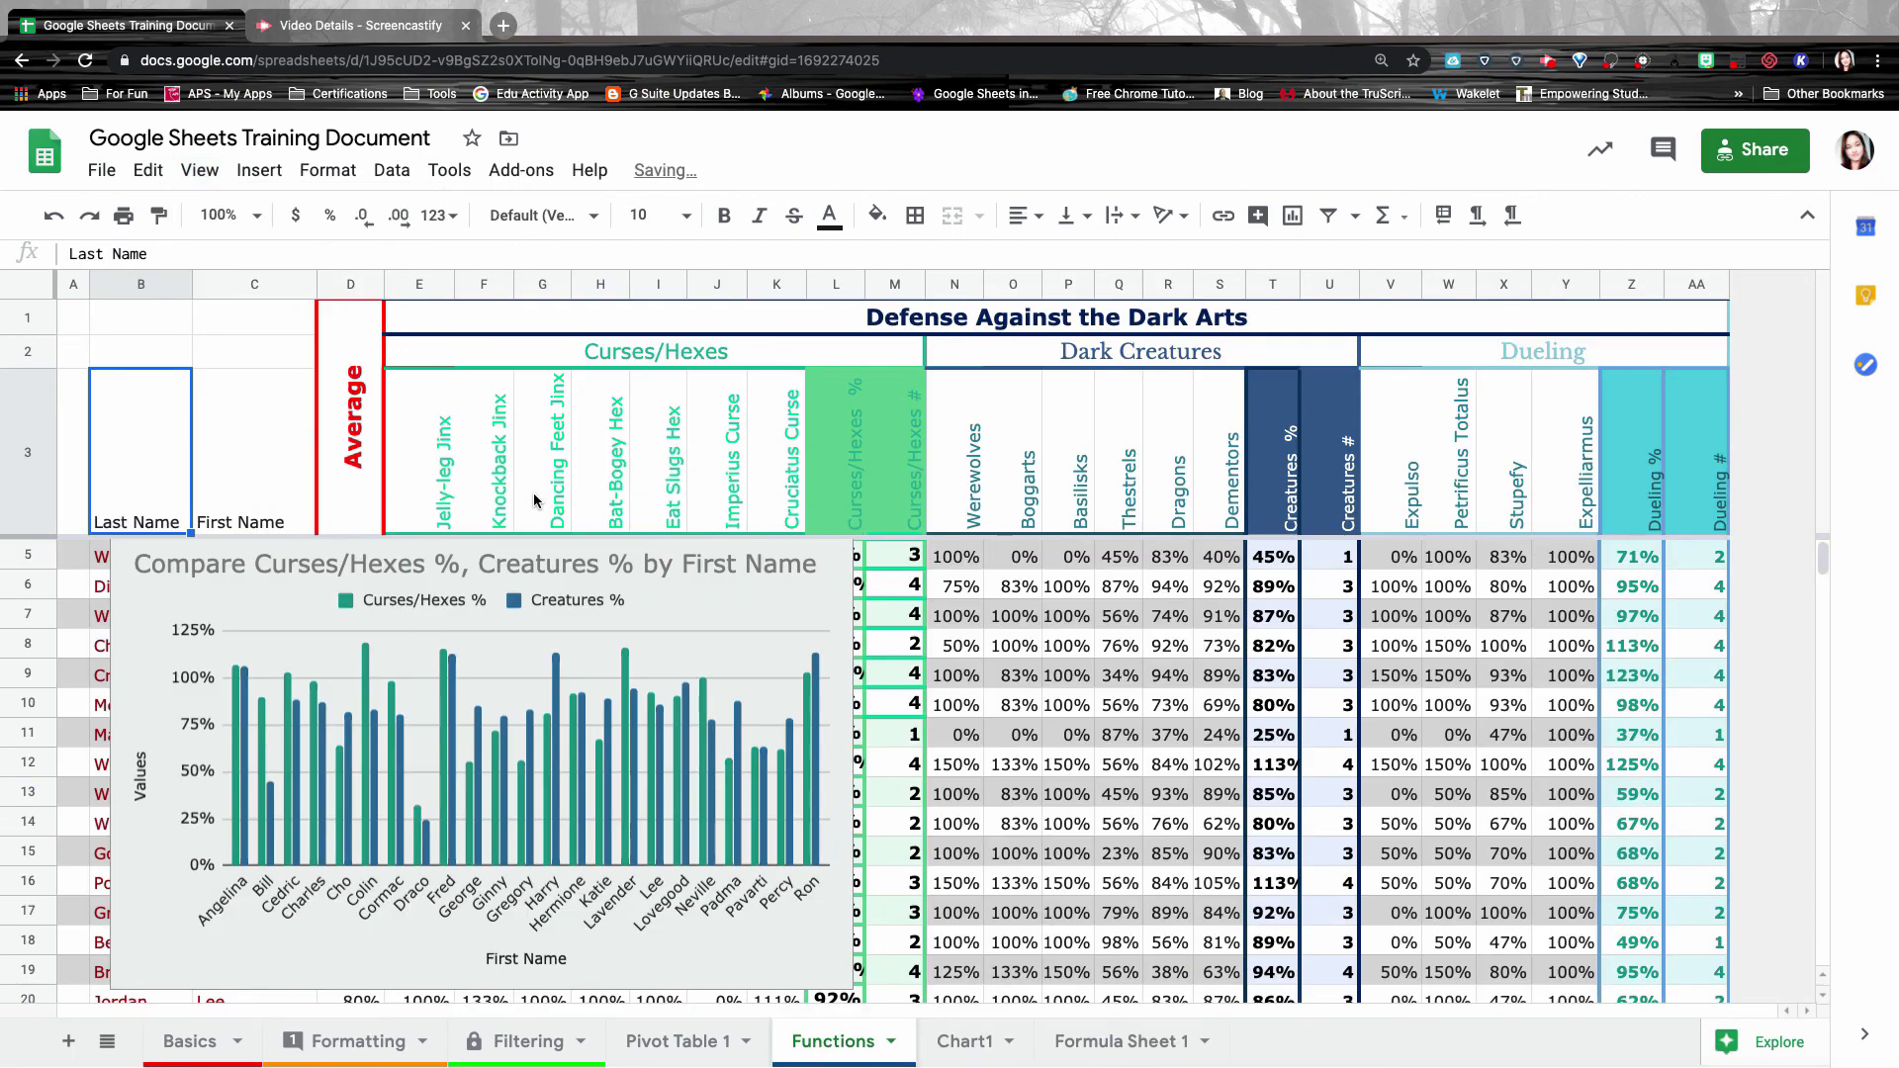
Delete the inserted comparison chart.
left_click(617, 579)
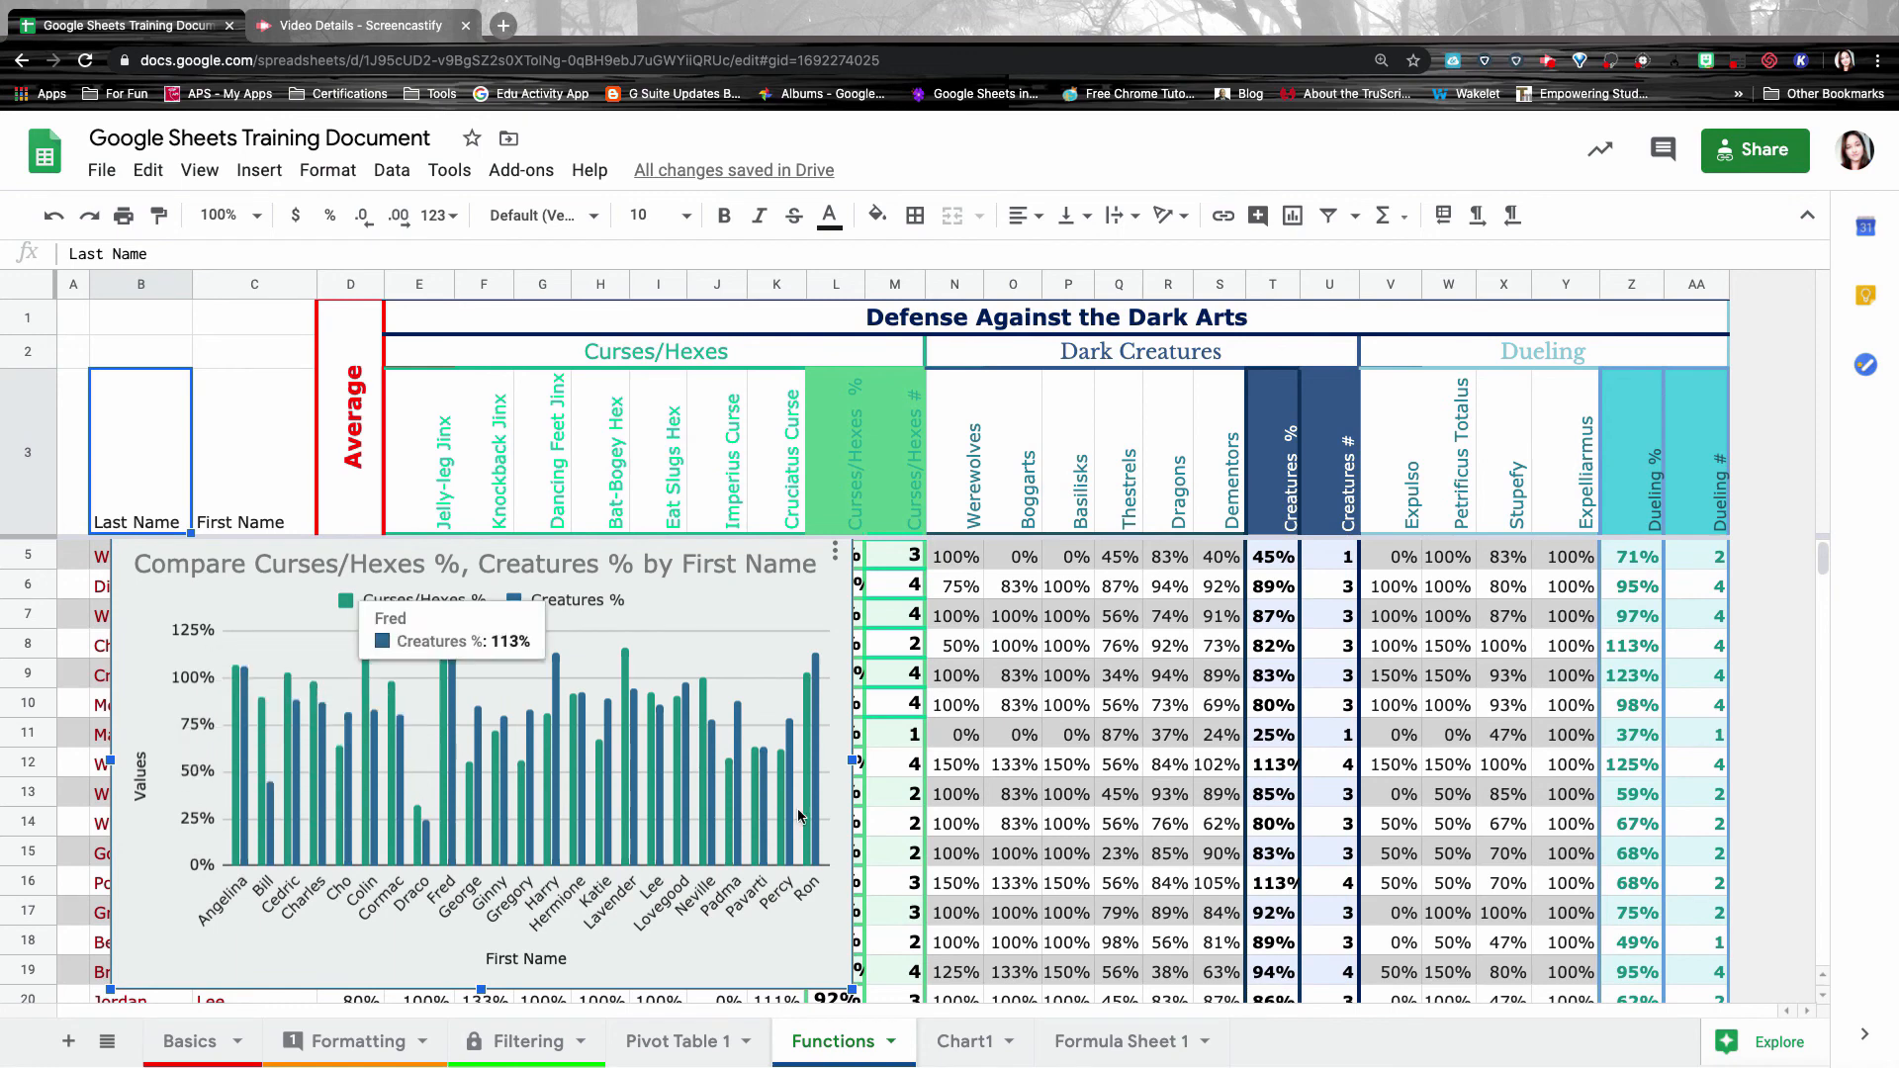
left_click(834, 550)
left_click(777, 629)
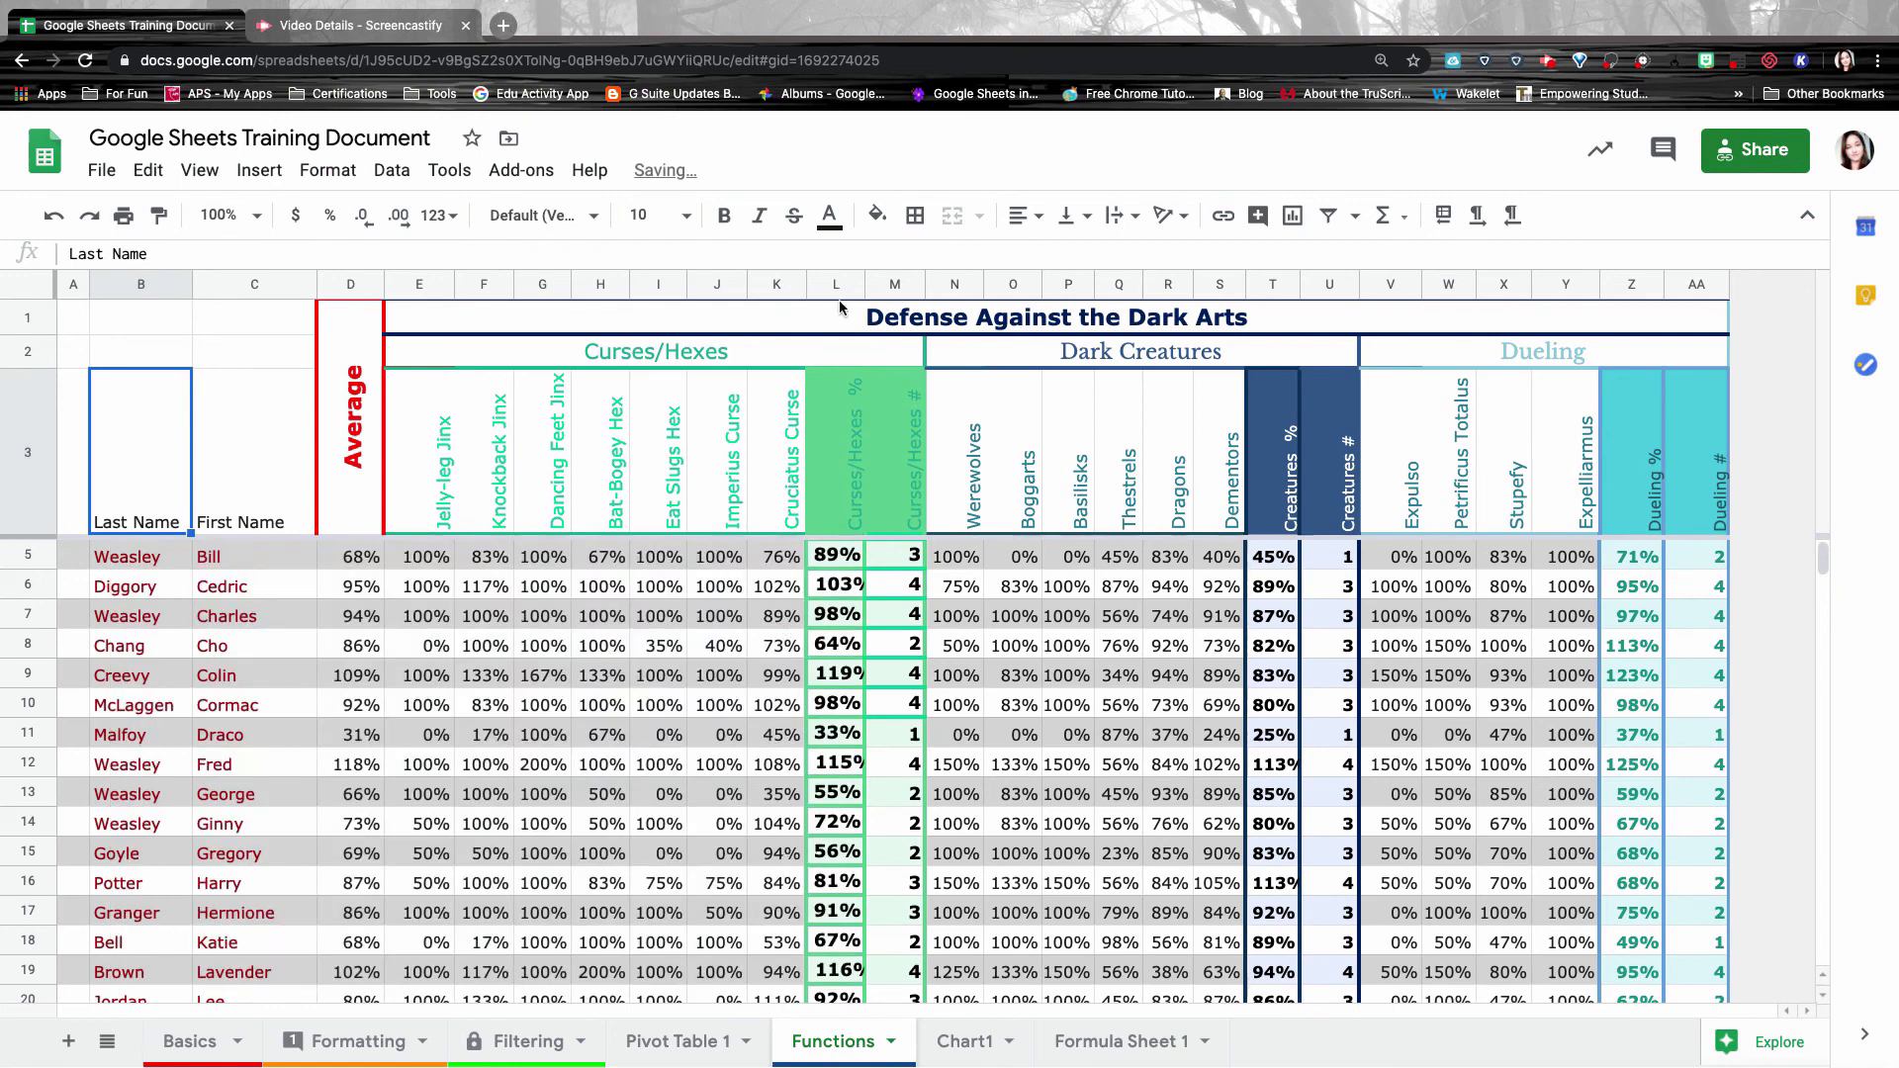
Reopen Explore and start a question in its Ask box.
left_click(1761, 1046)
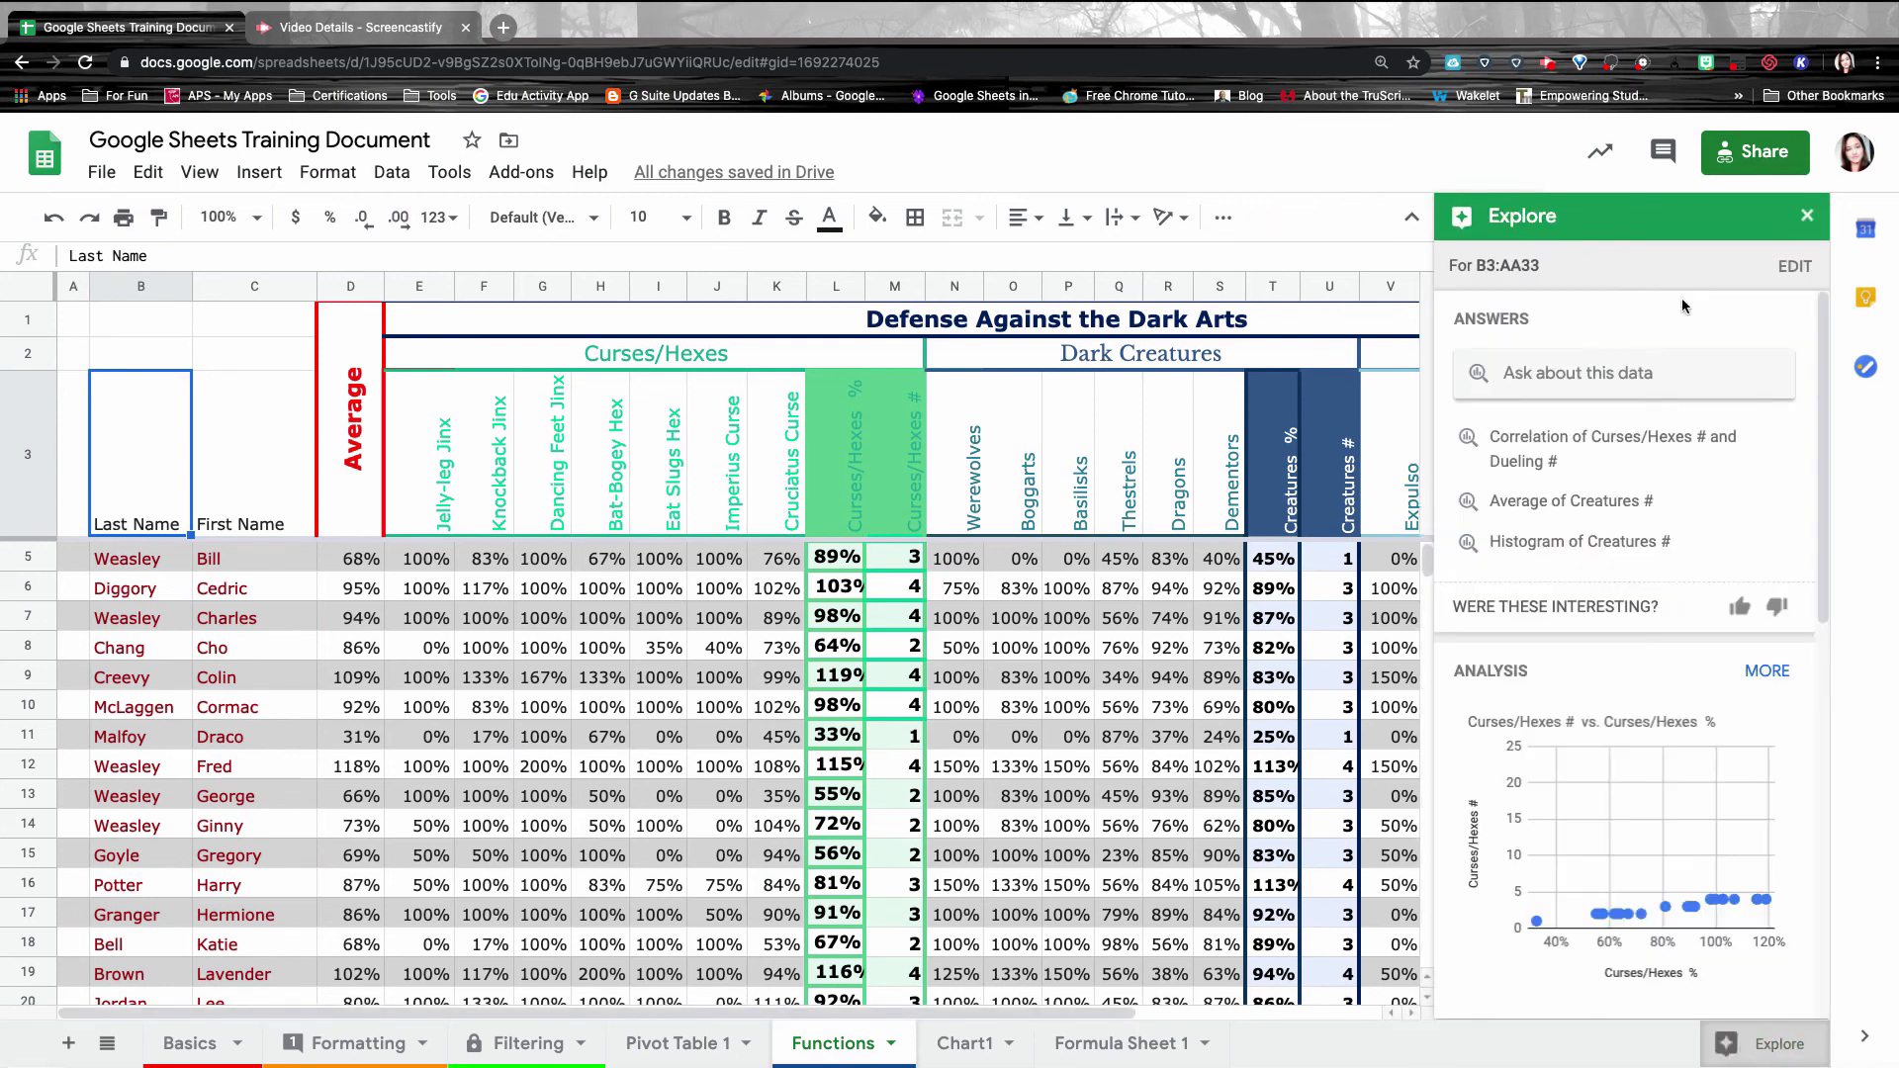
left_click(1573, 378)
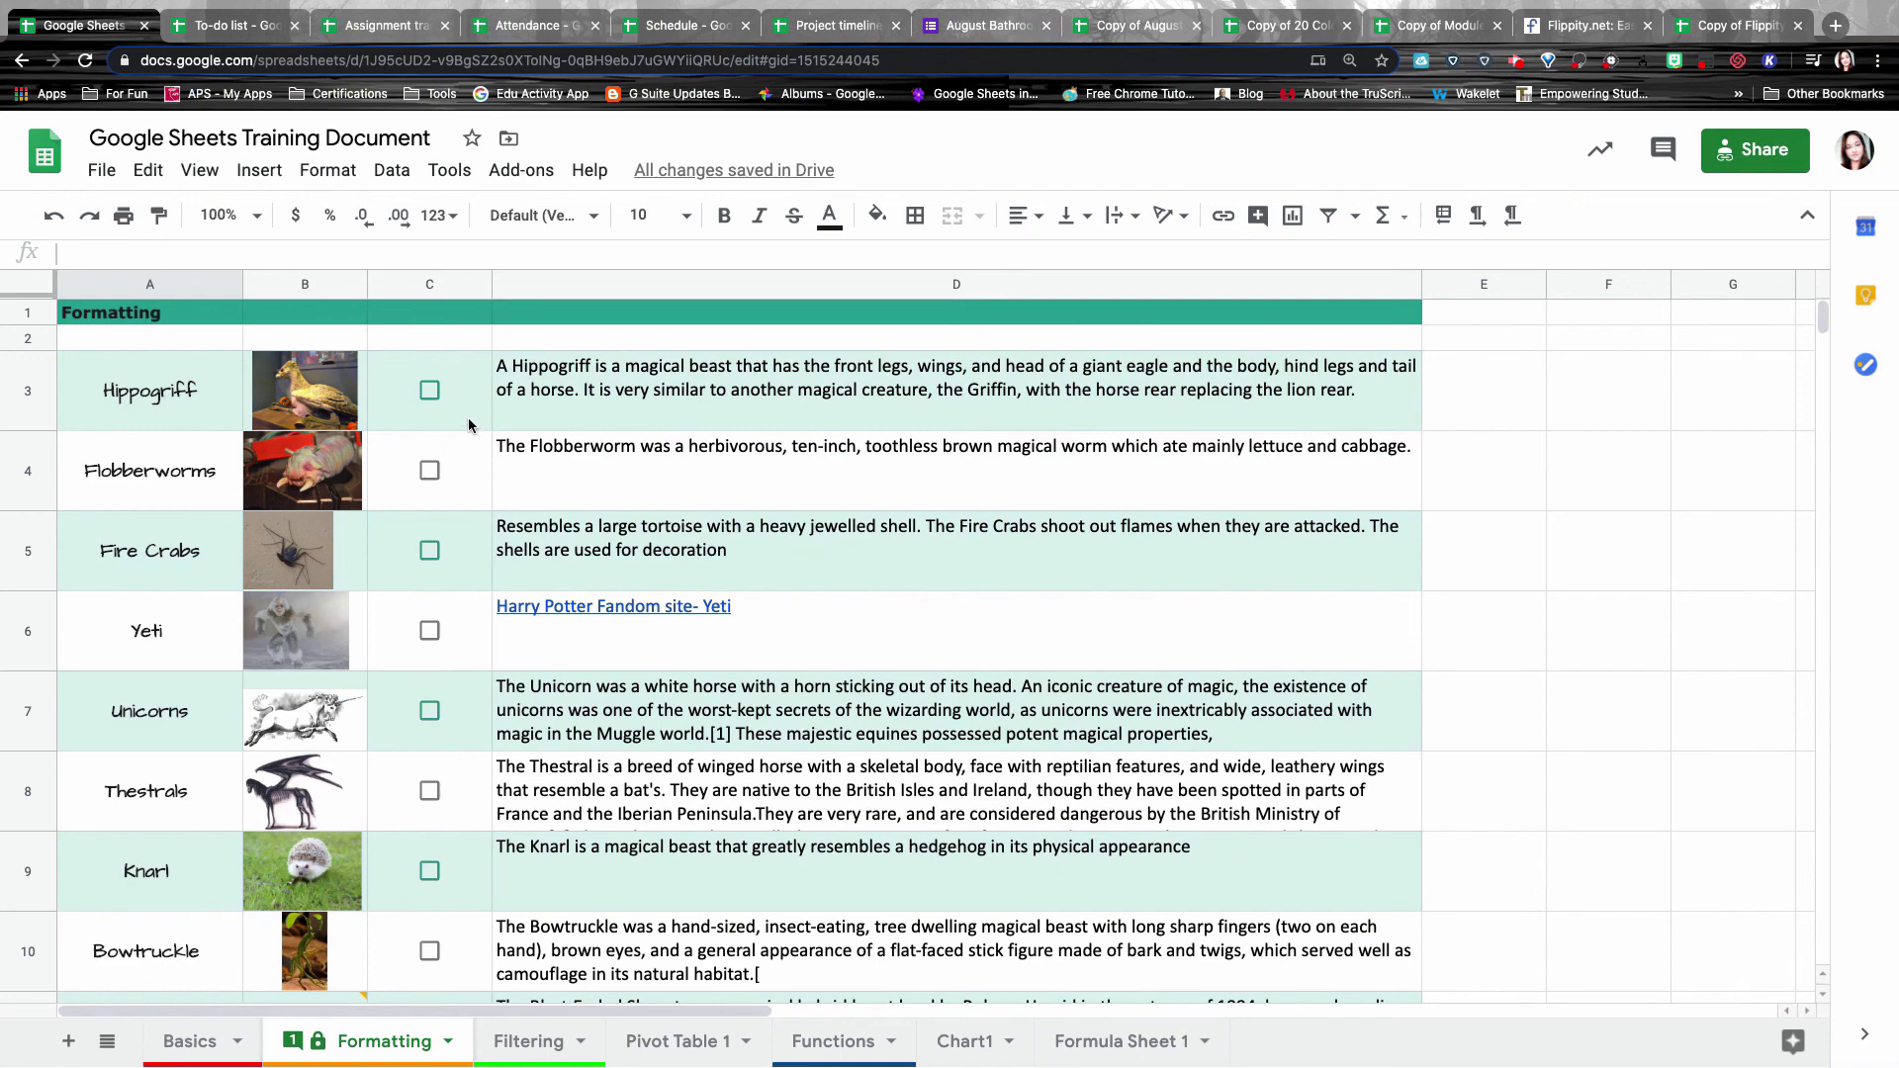
Go to the Functions sheet, then switch to the To-do list template's browser tab.
left_click(819, 1050)
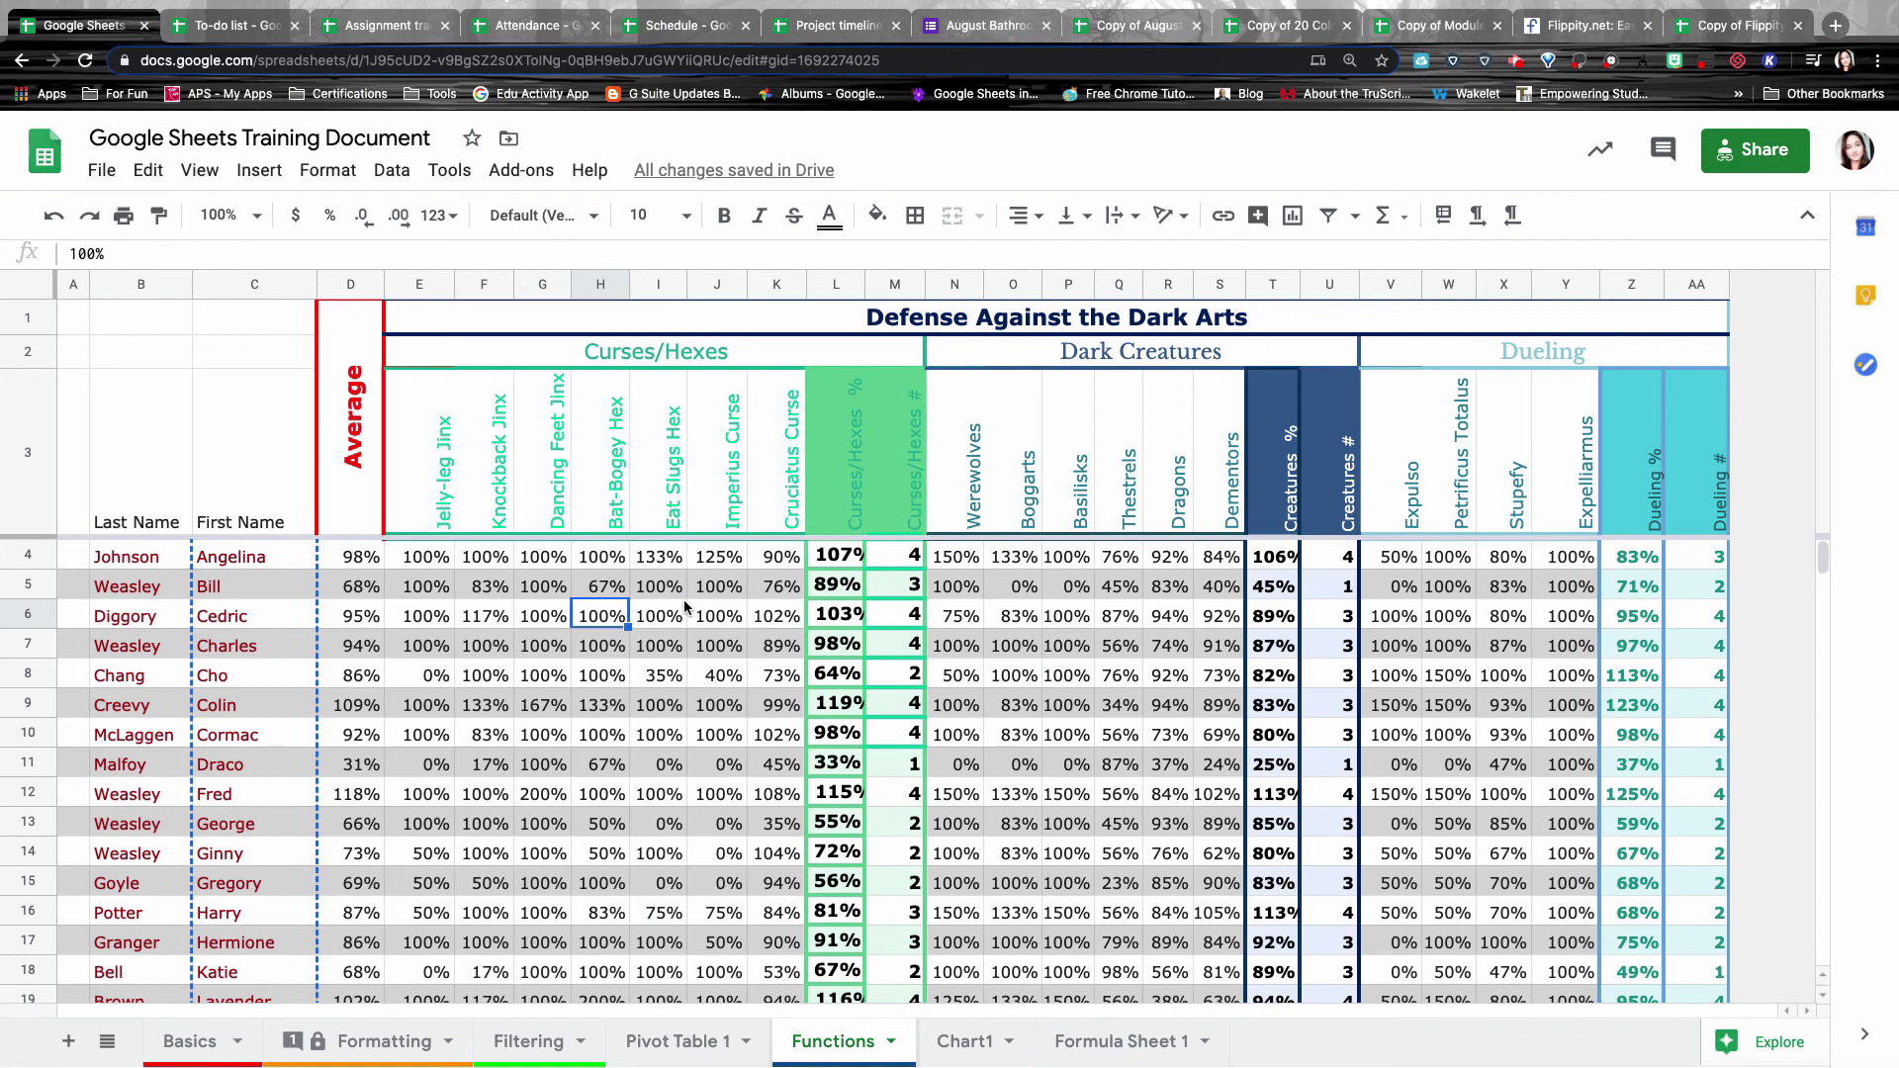
key("ctrl+Tab")
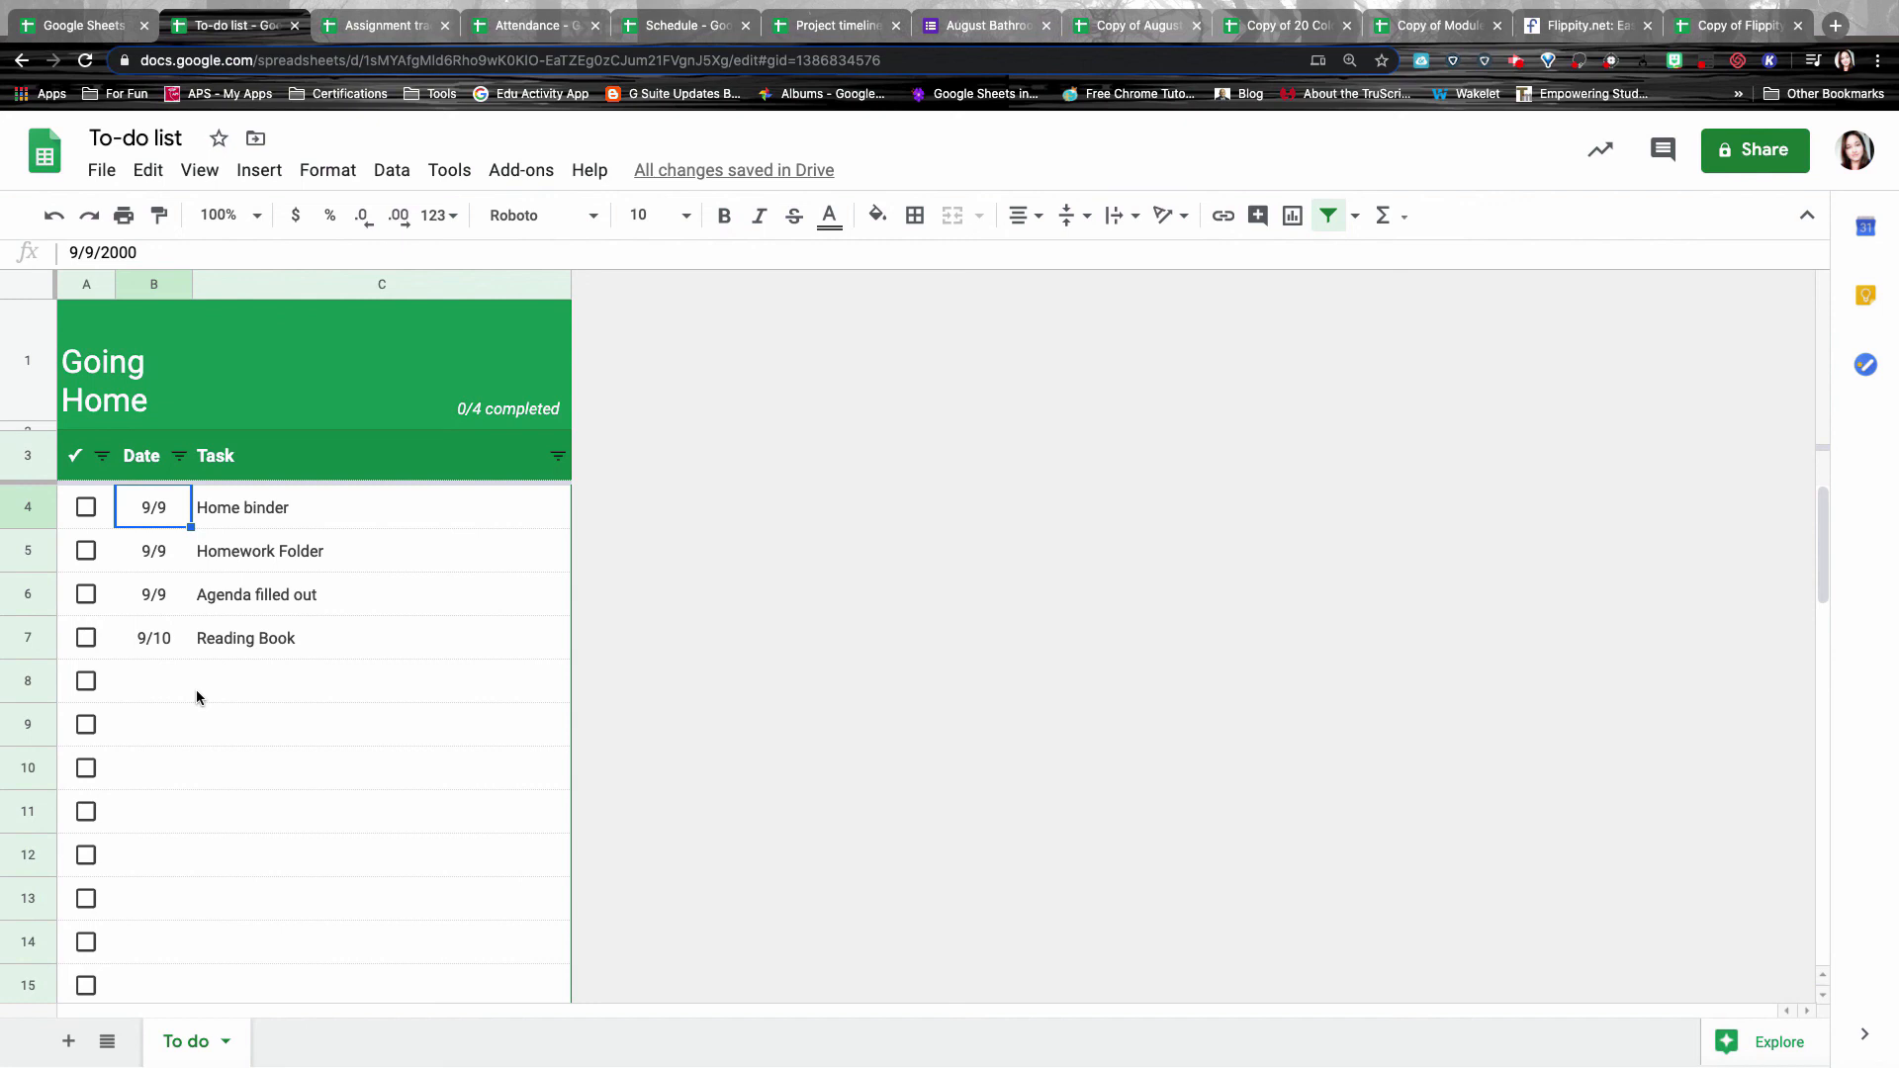
Check off Home binder, Homework Folder, Agenda filled out and Reading Book tasks (4/4).
left_click(86, 508)
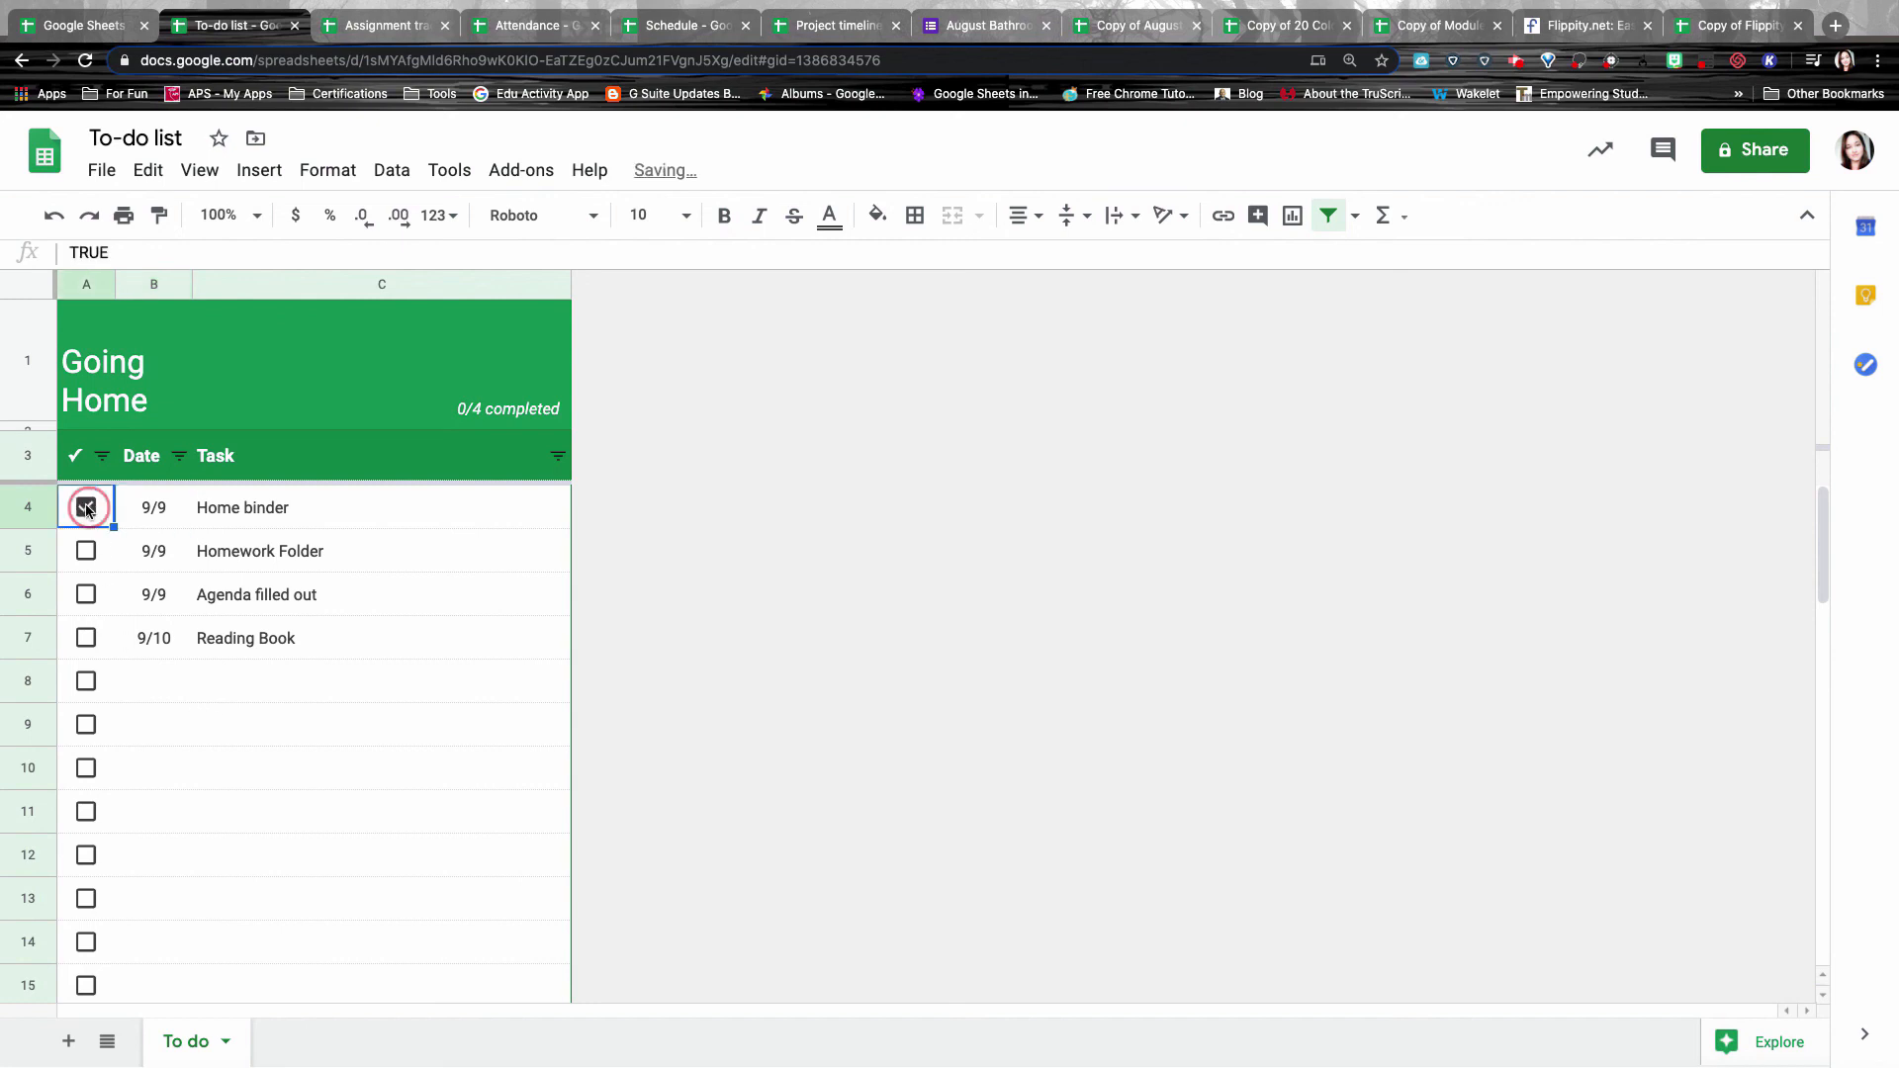
left_click(86, 551)
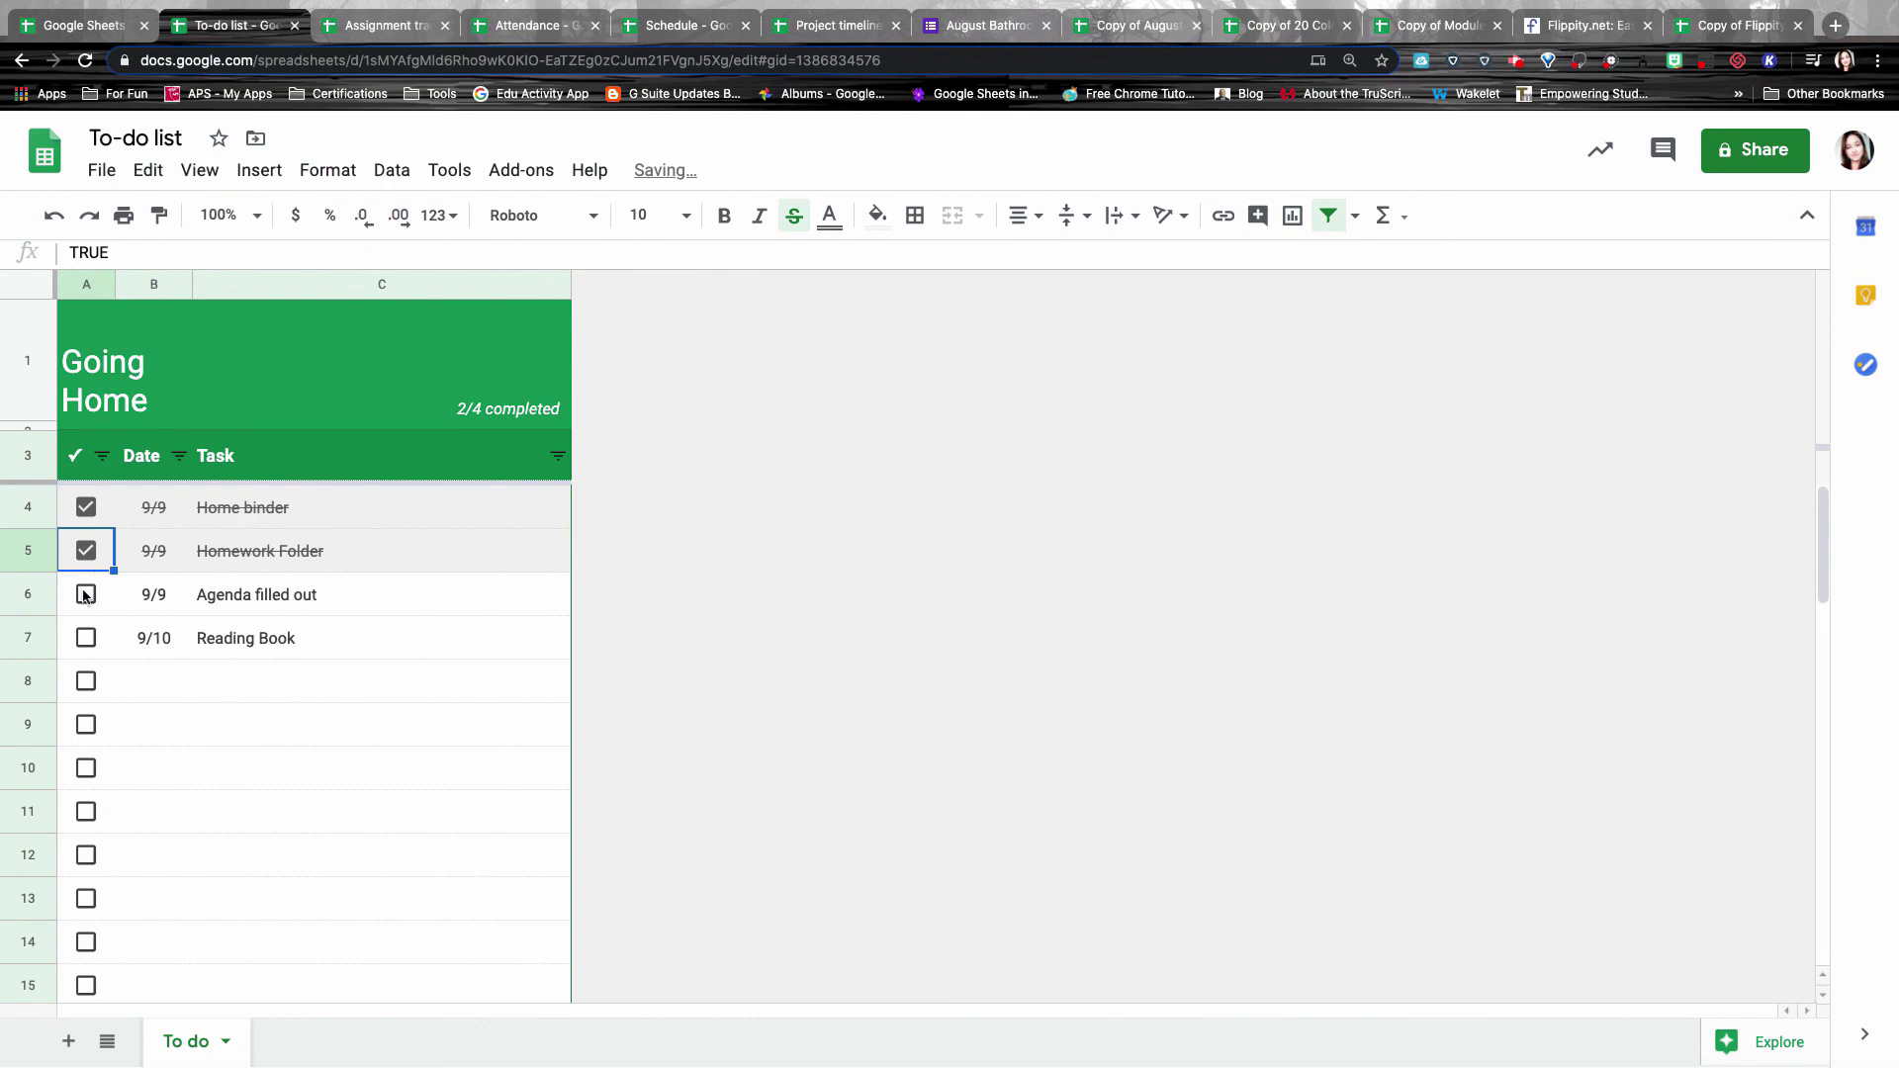
left_click(86, 595)
left_click(86, 638)
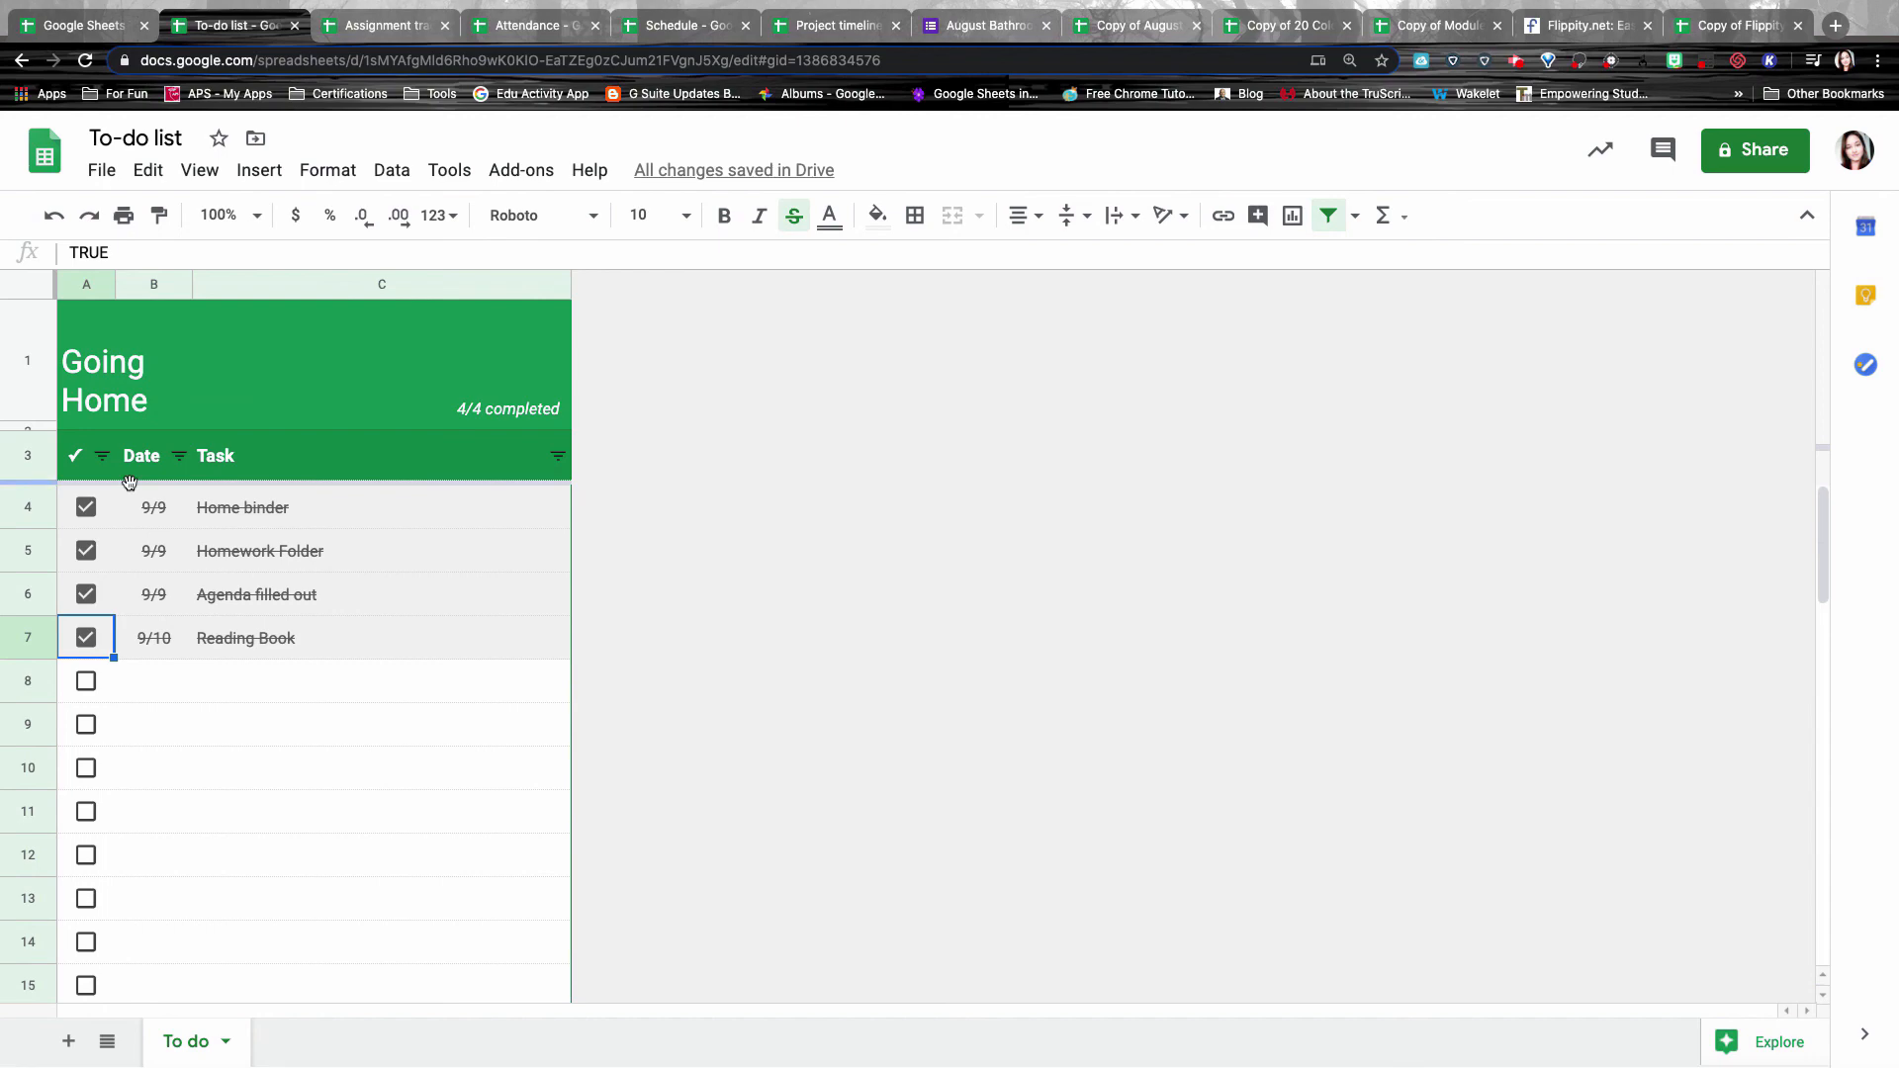
key("ctrl+Tab")
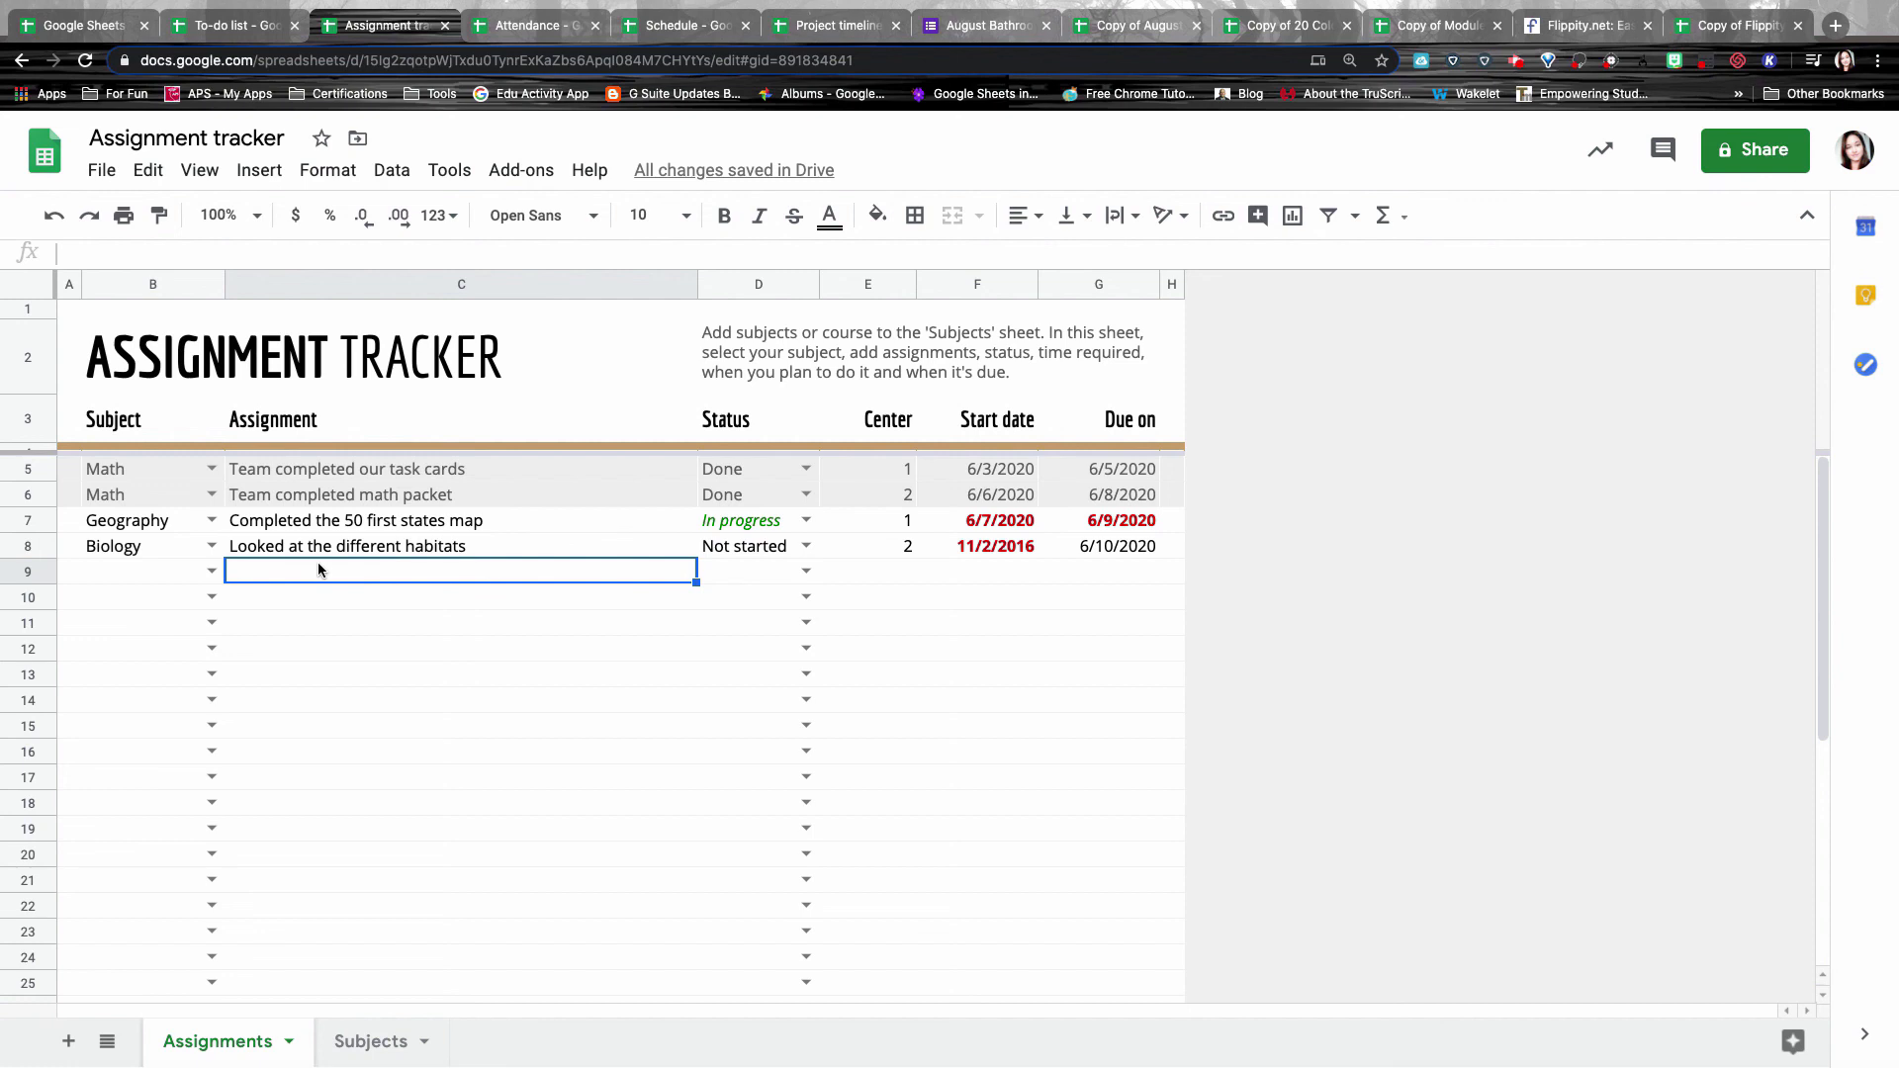
Inspect the C5 and C6 assignments, keep Math as B5's subject, and view D5's status options.
left_click(413, 473)
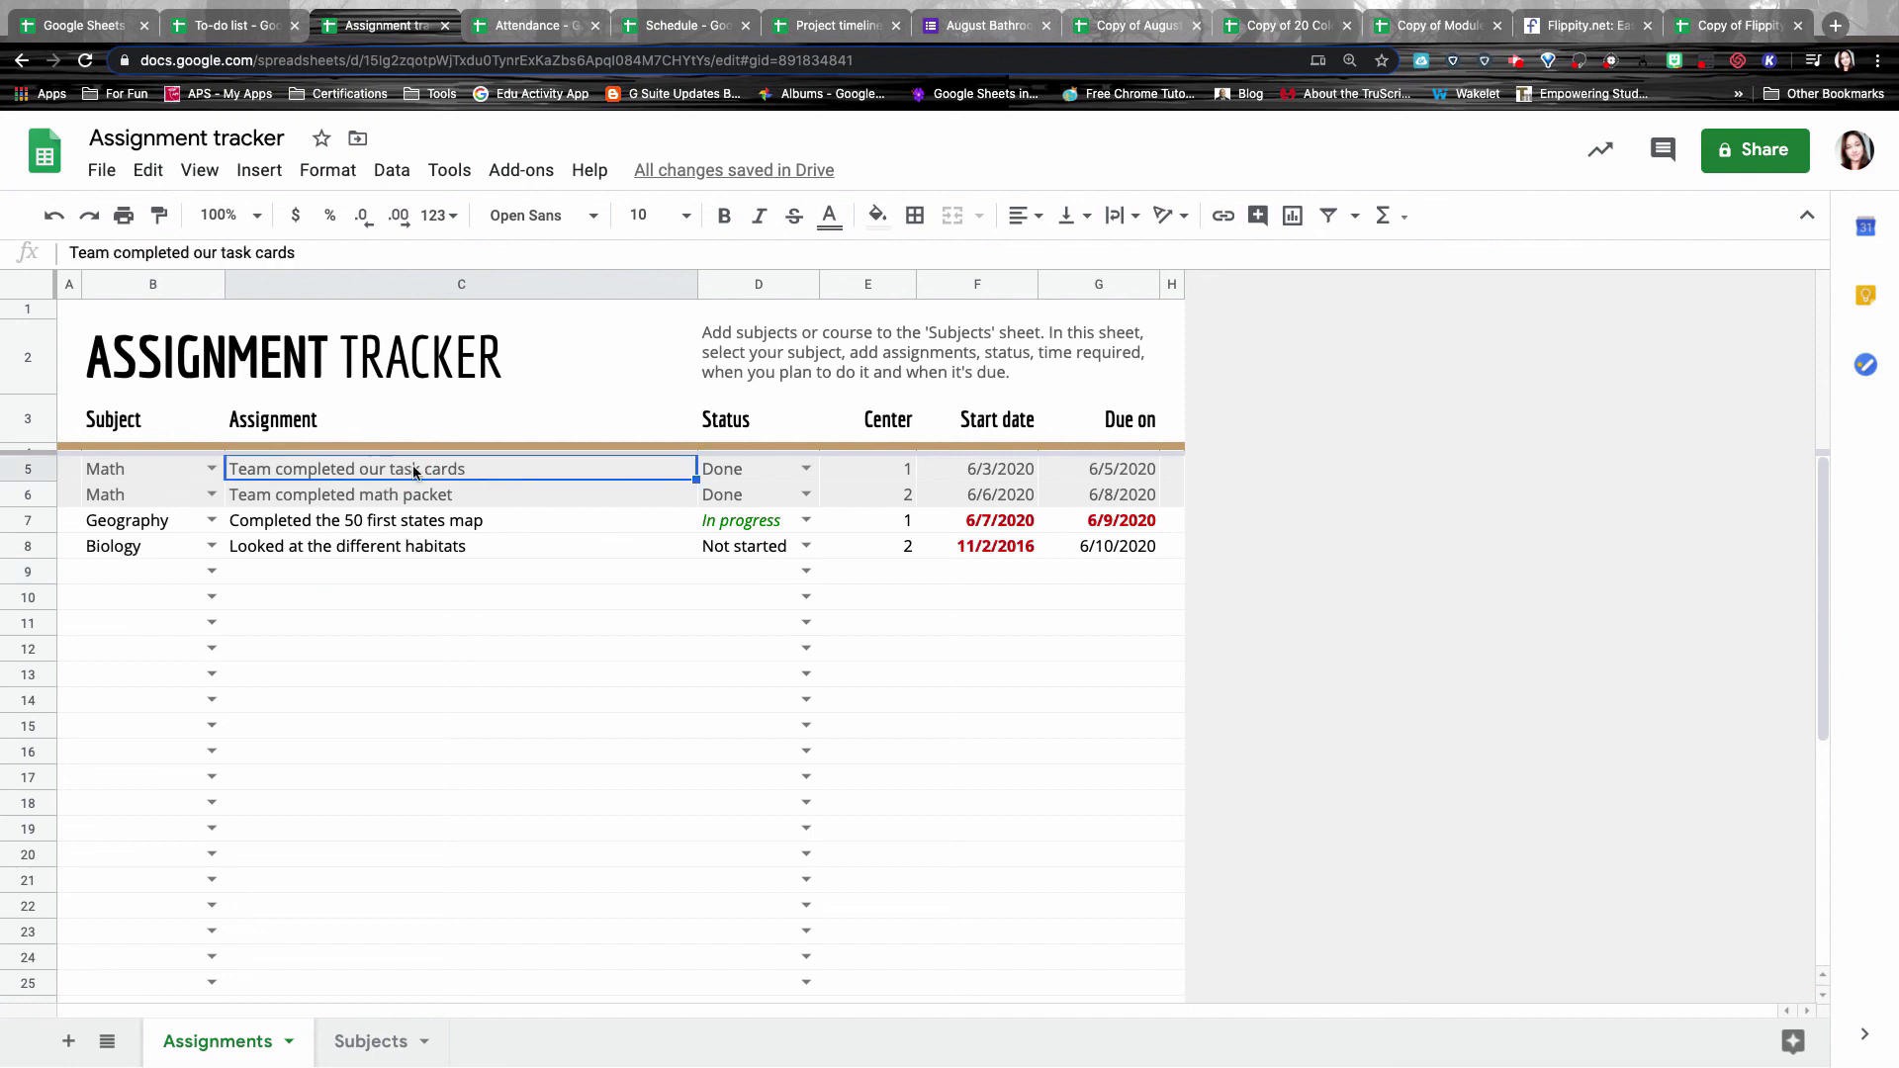
left_click(507, 499)
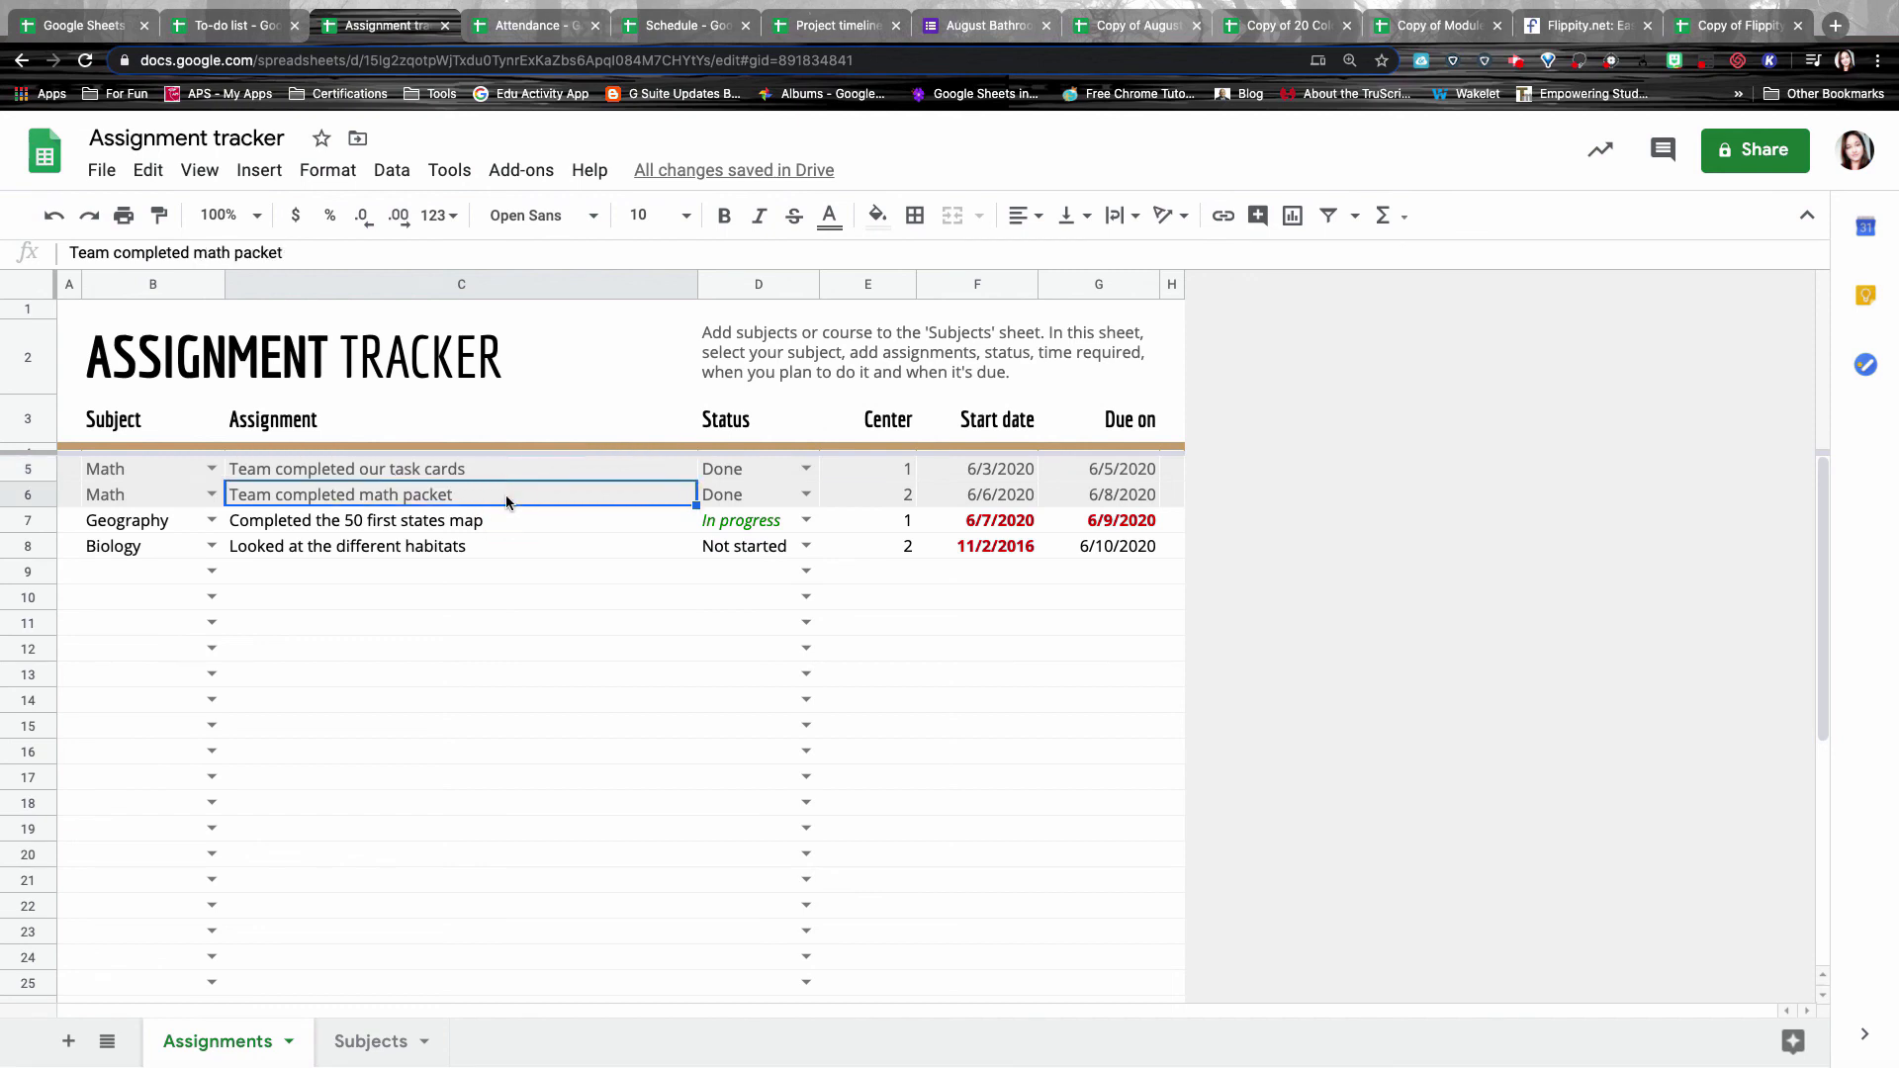
left_click(193, 473)
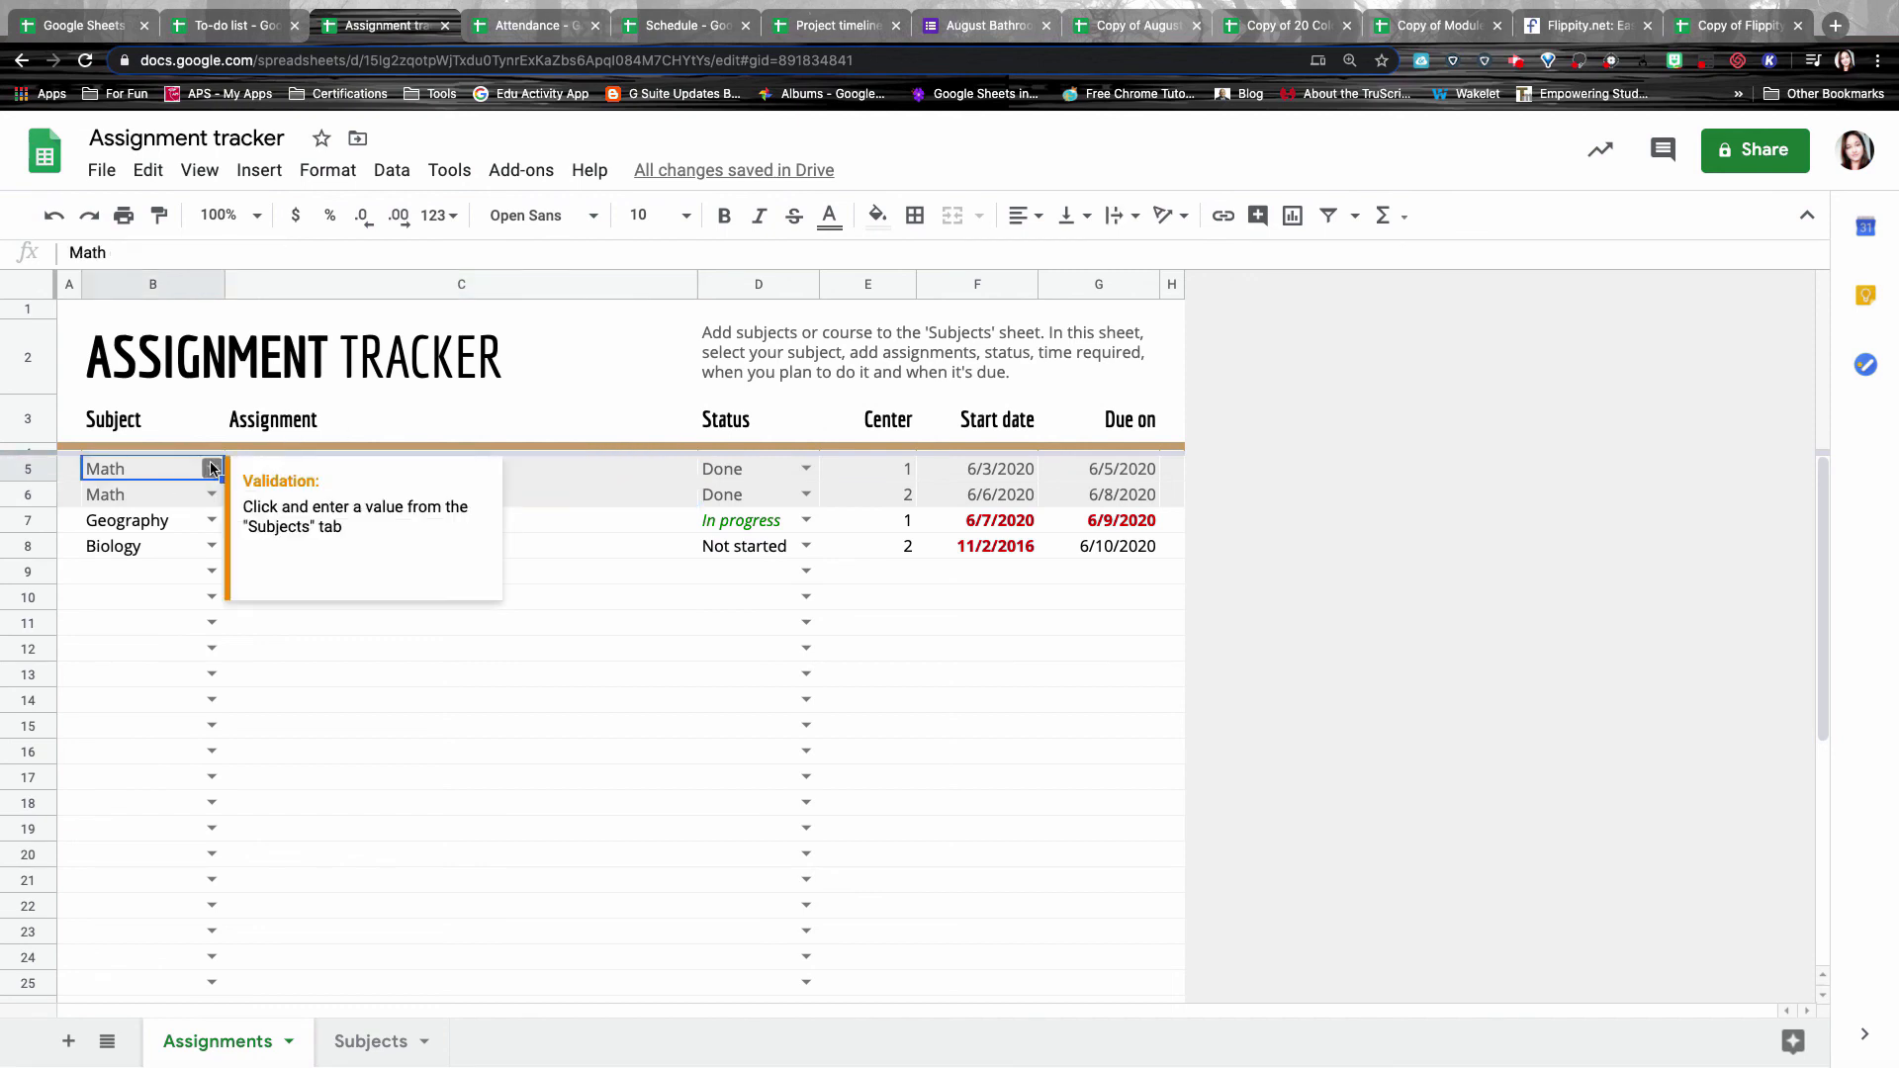
left_click(212, 469)
left_click(169, 499)
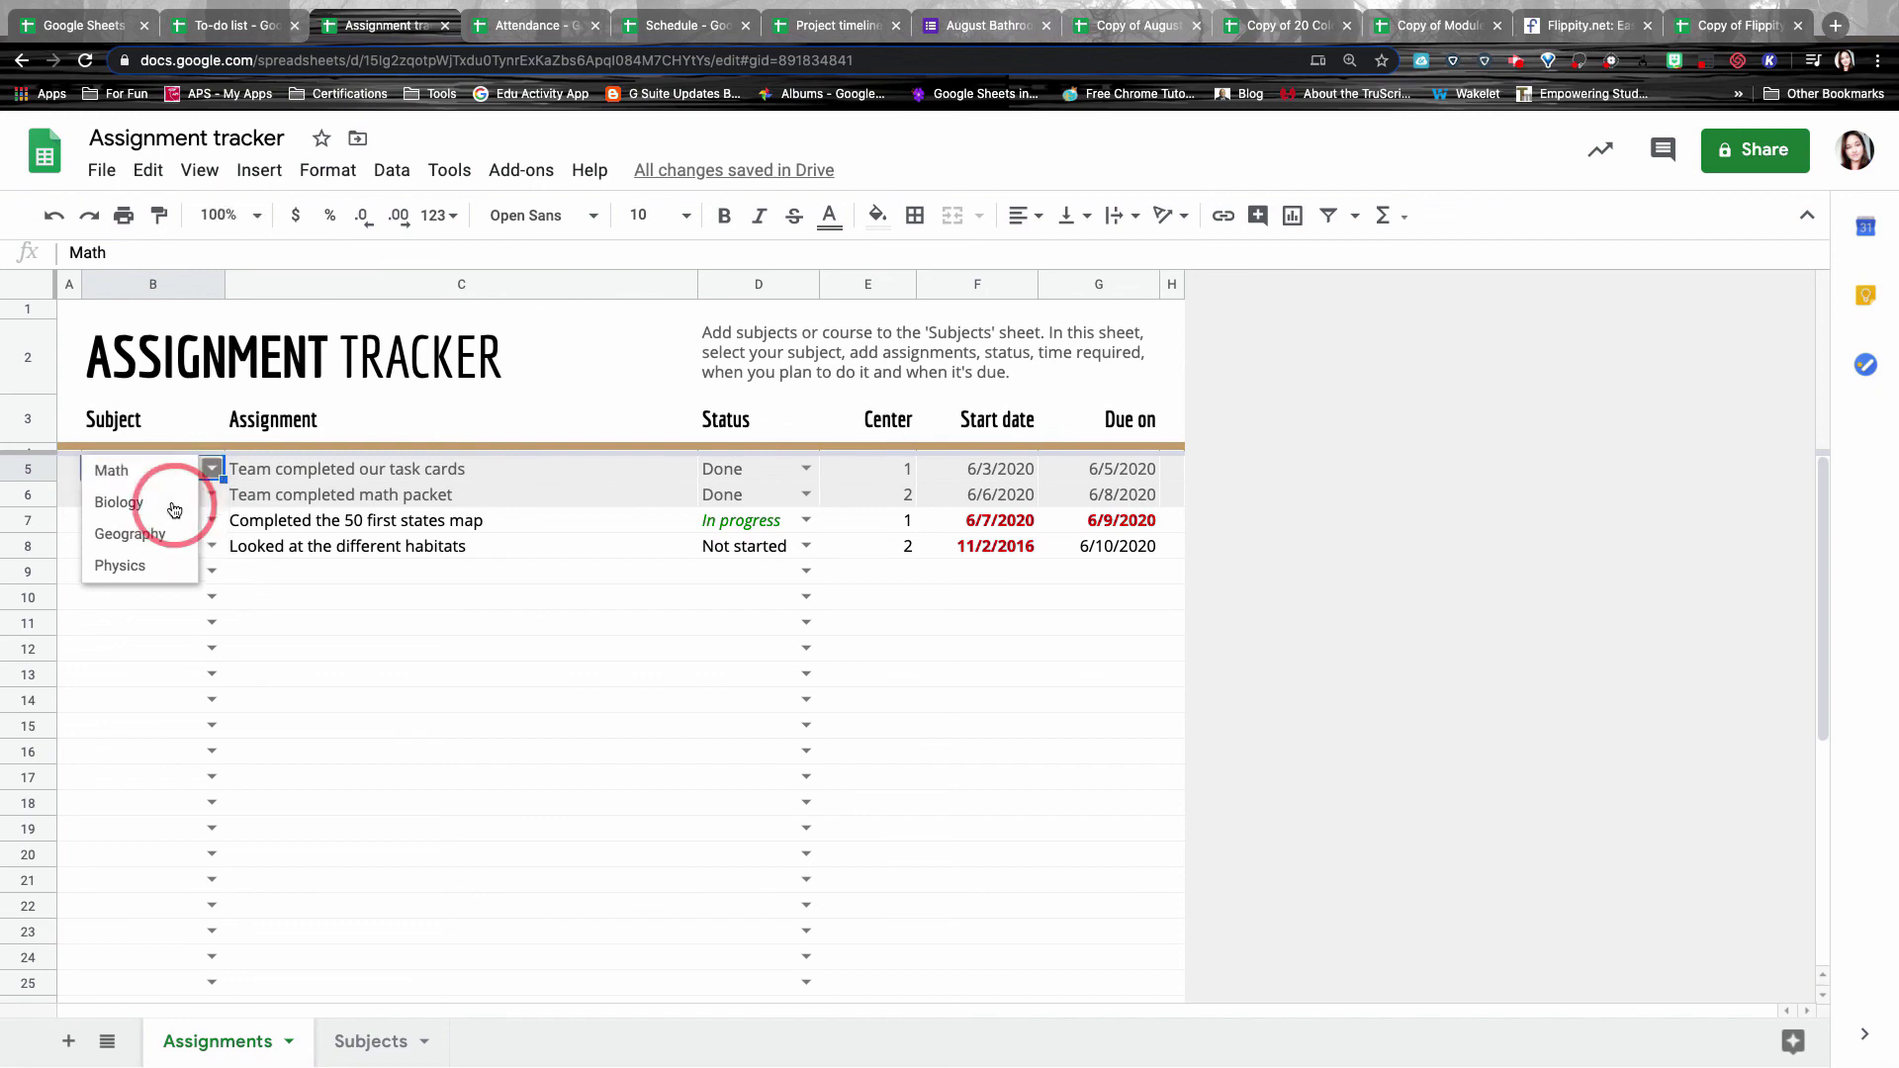
left_click(542, 461)
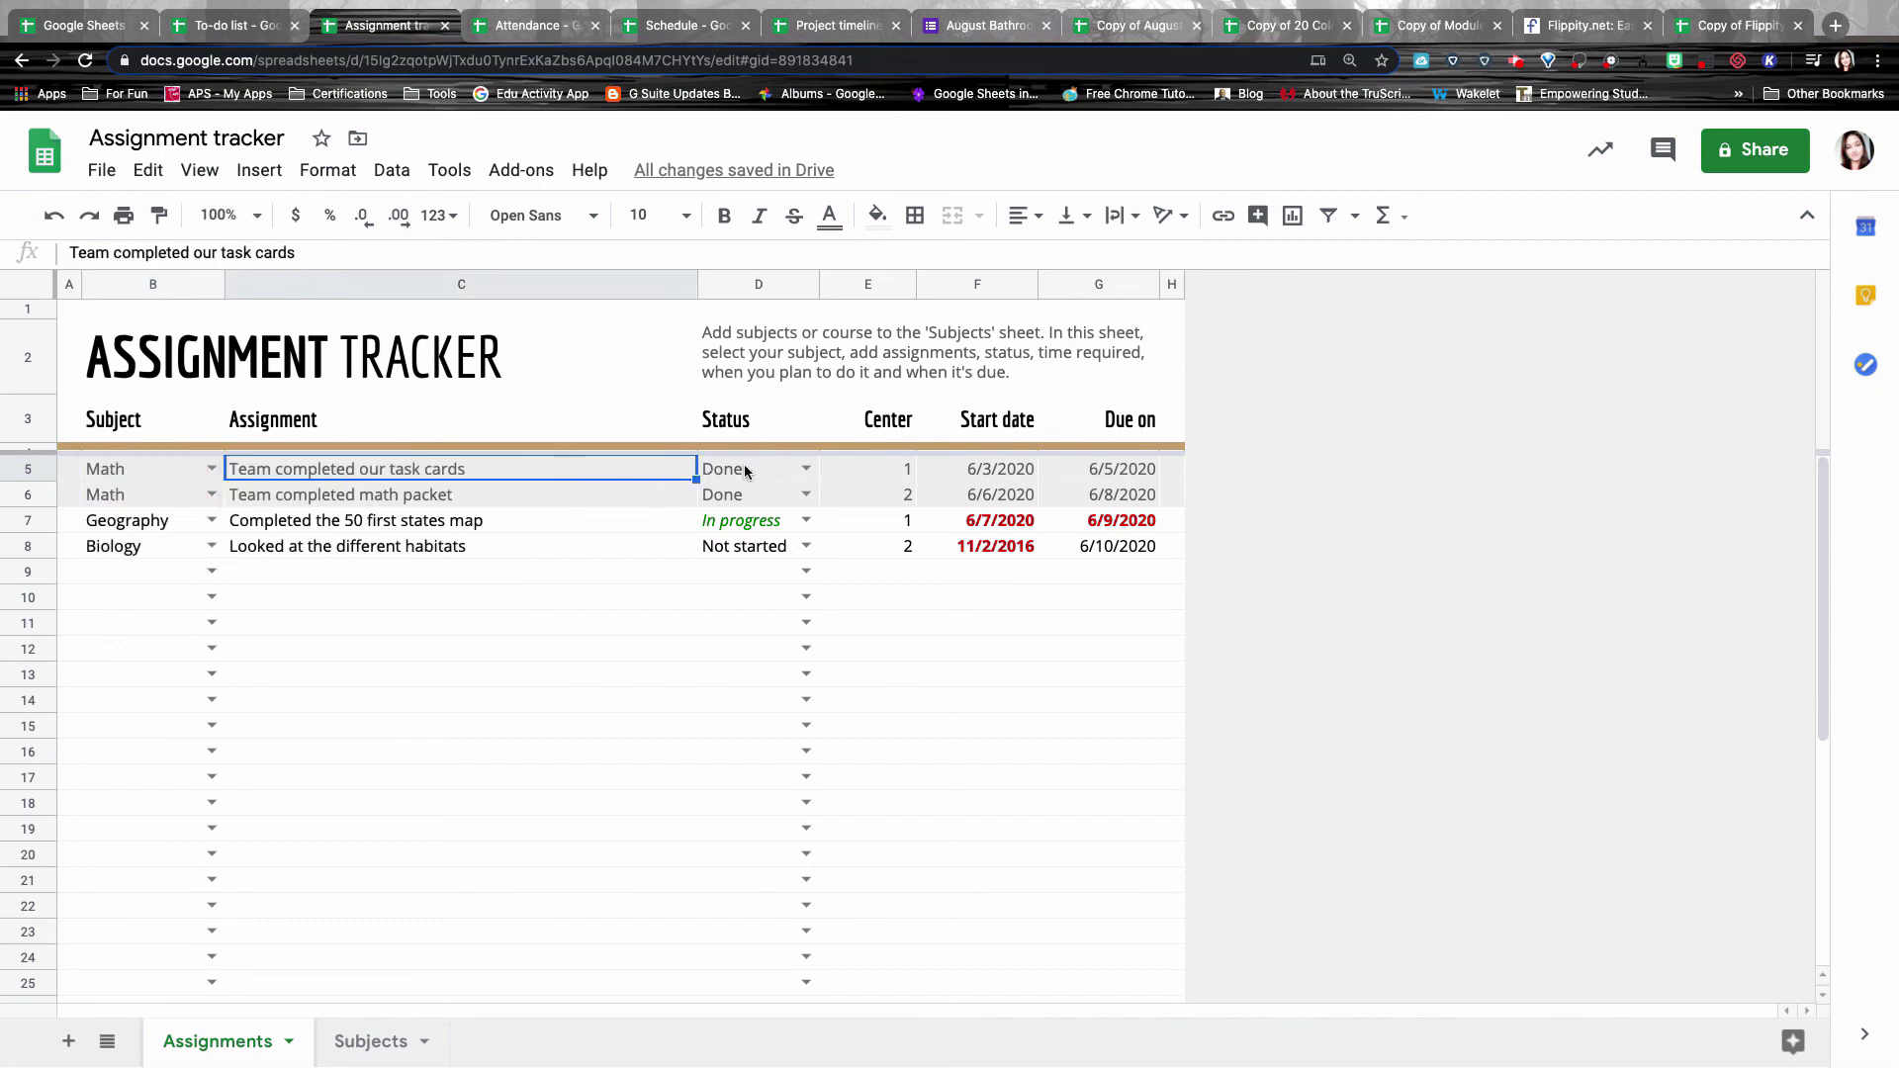
left_click(801, 470)
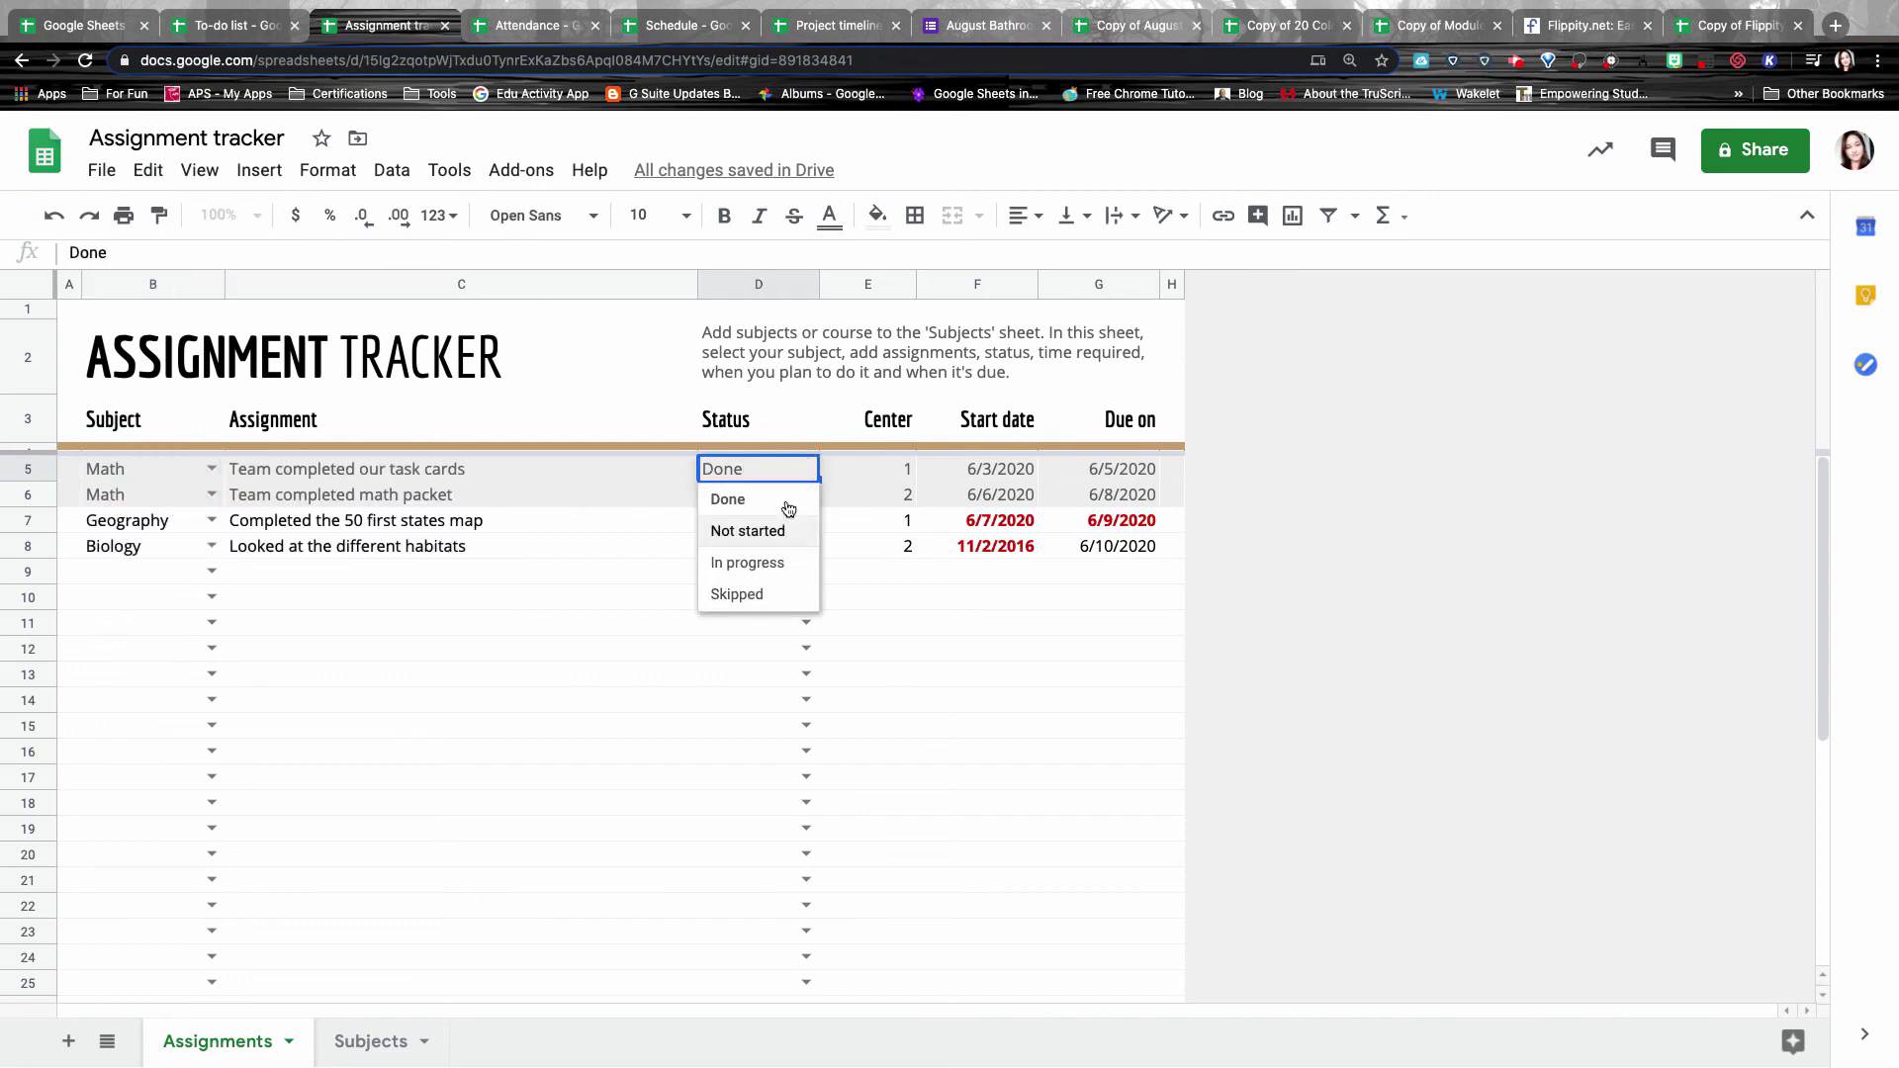
key("ctrl+Tab")
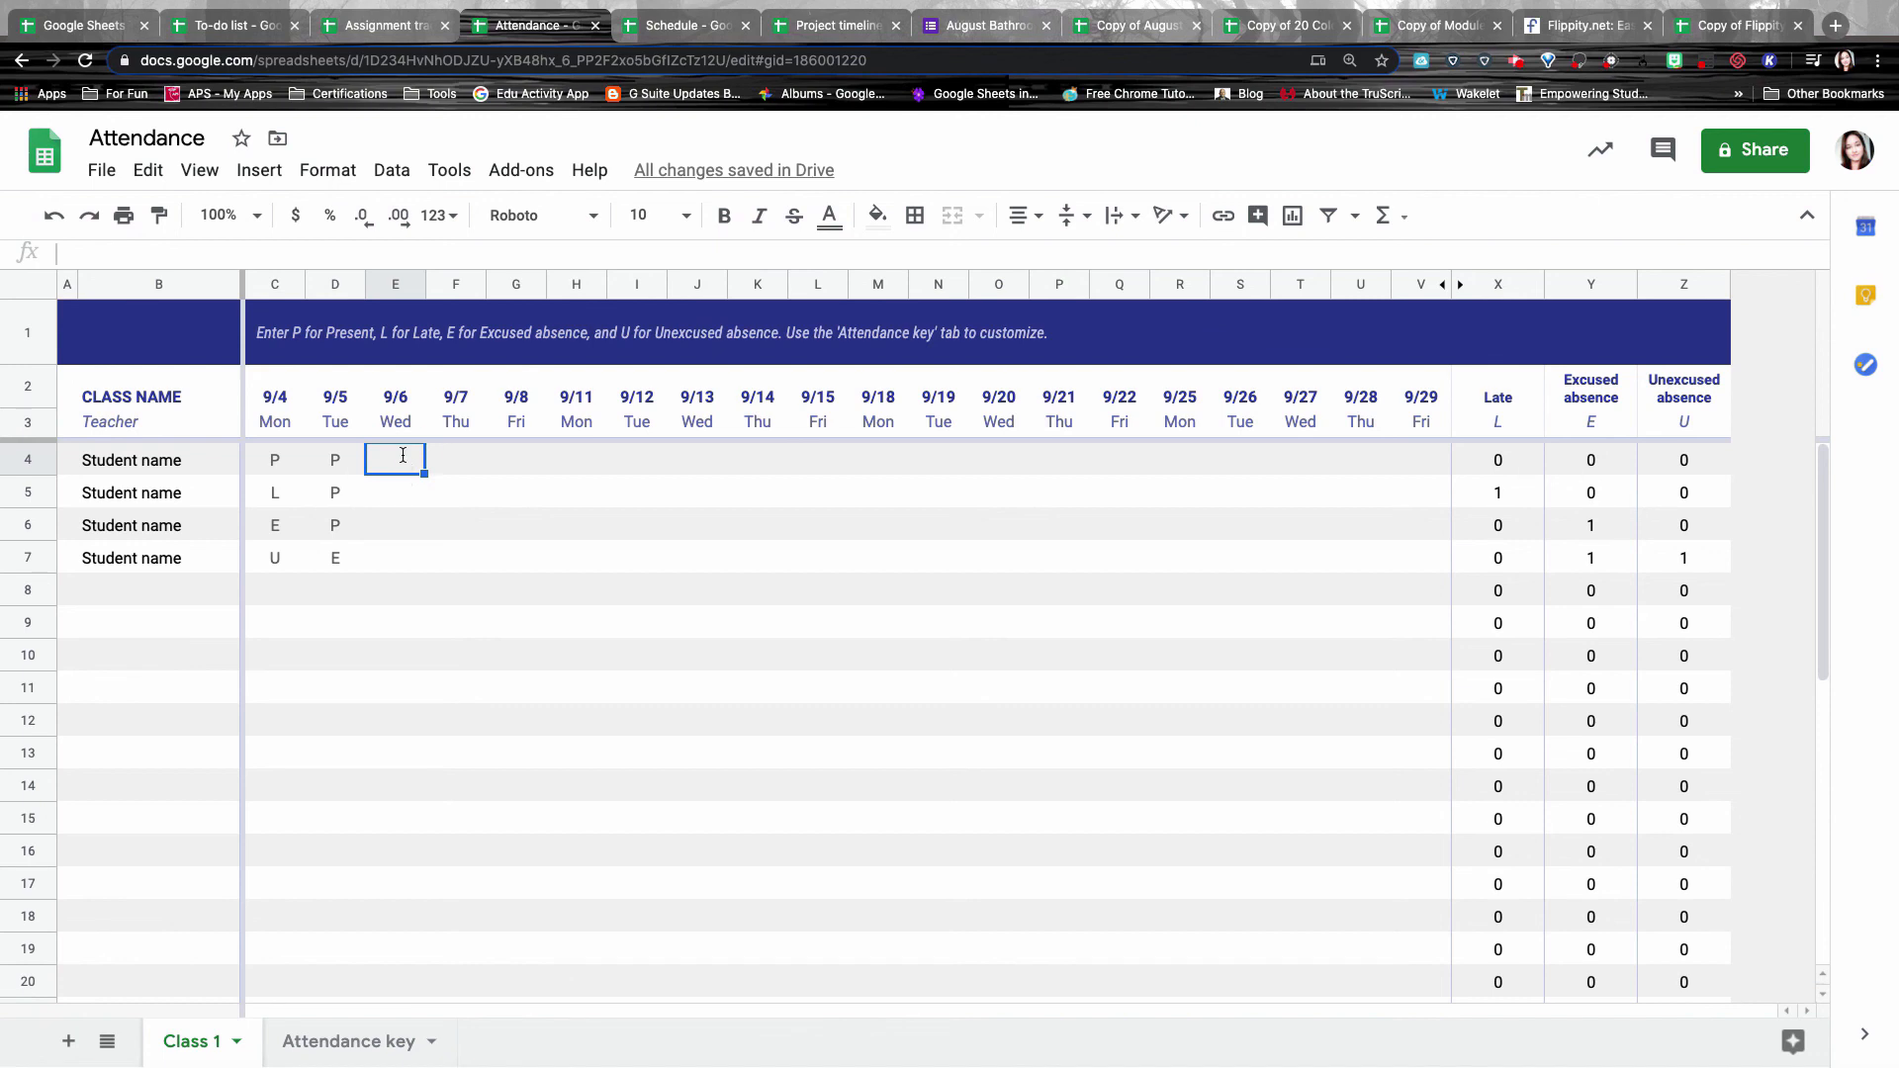
Mark the first student P (present) for Wednesday 9/6.
type("p")
left_click(402, 492)
Review the Daily Schedule and its C2 week start date, then move to the Project timeline.
key("ctrl+Tab")
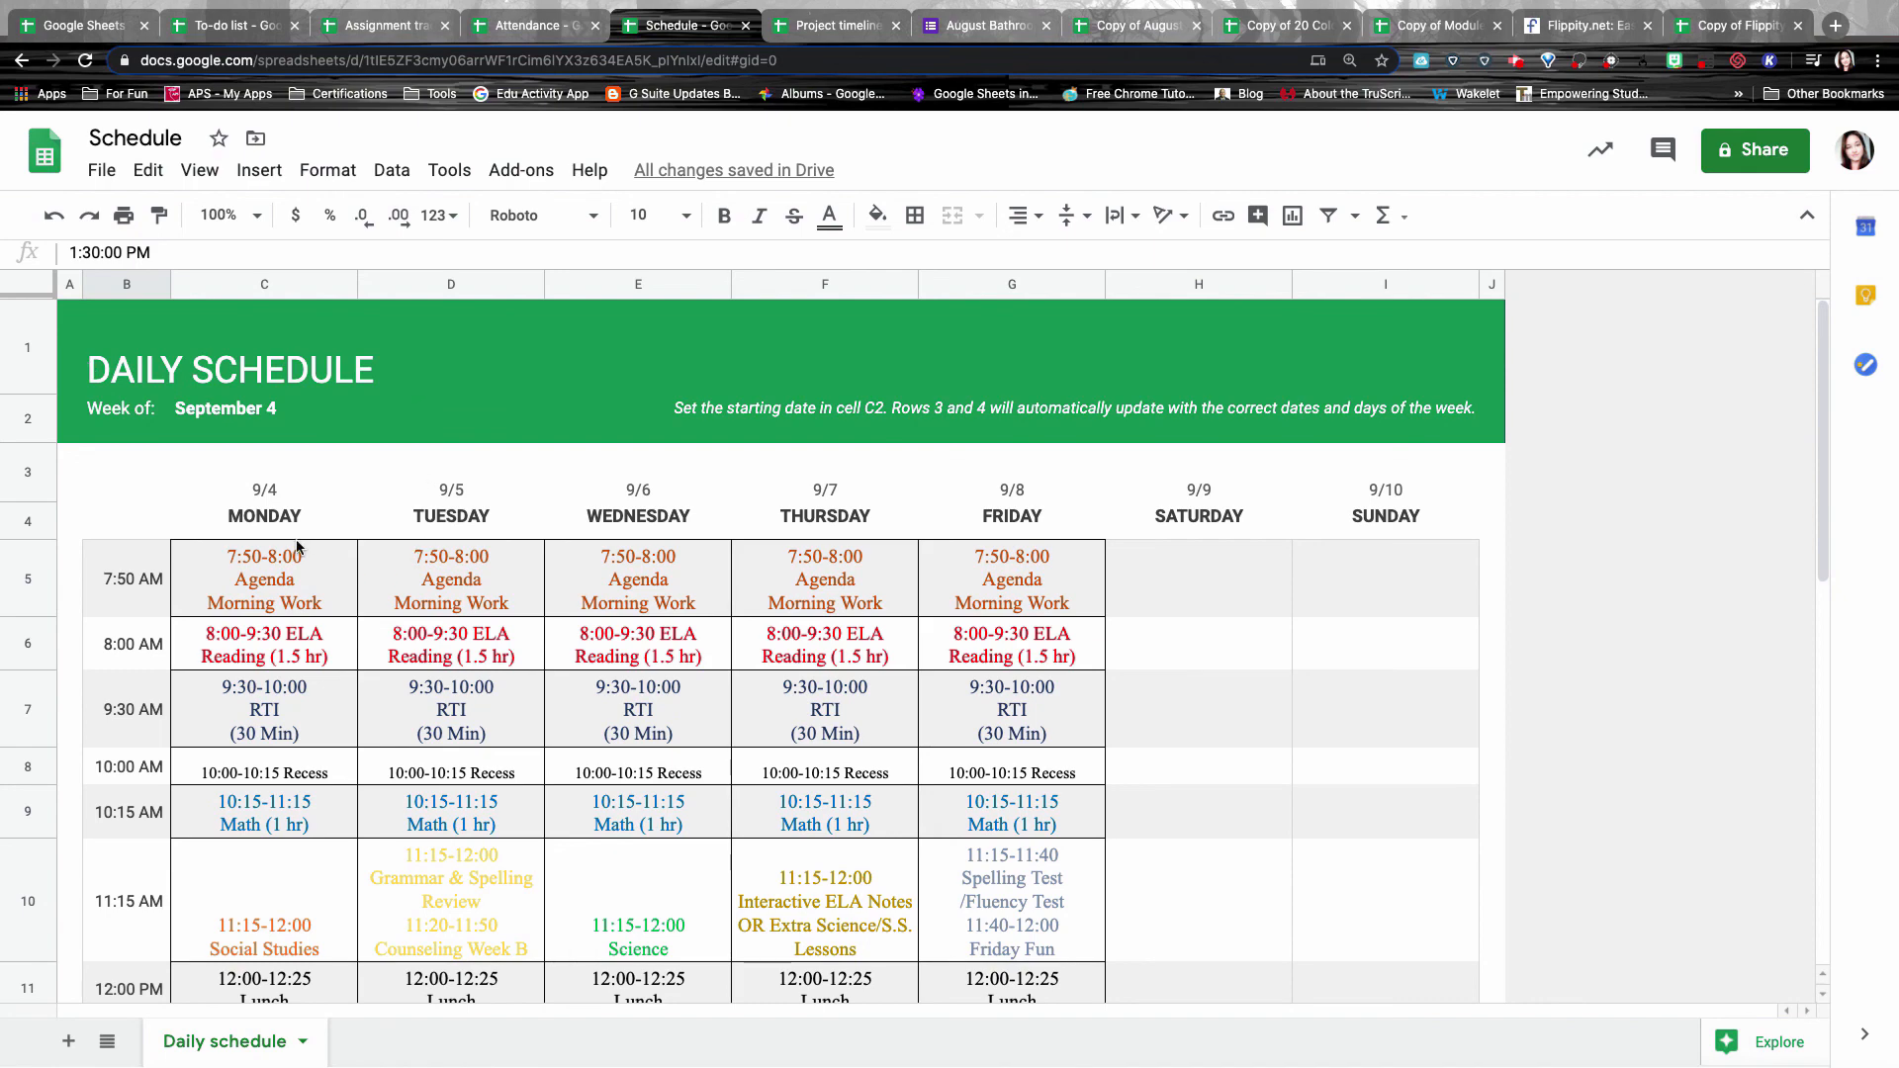
scroll(836, 795, "down", 3)
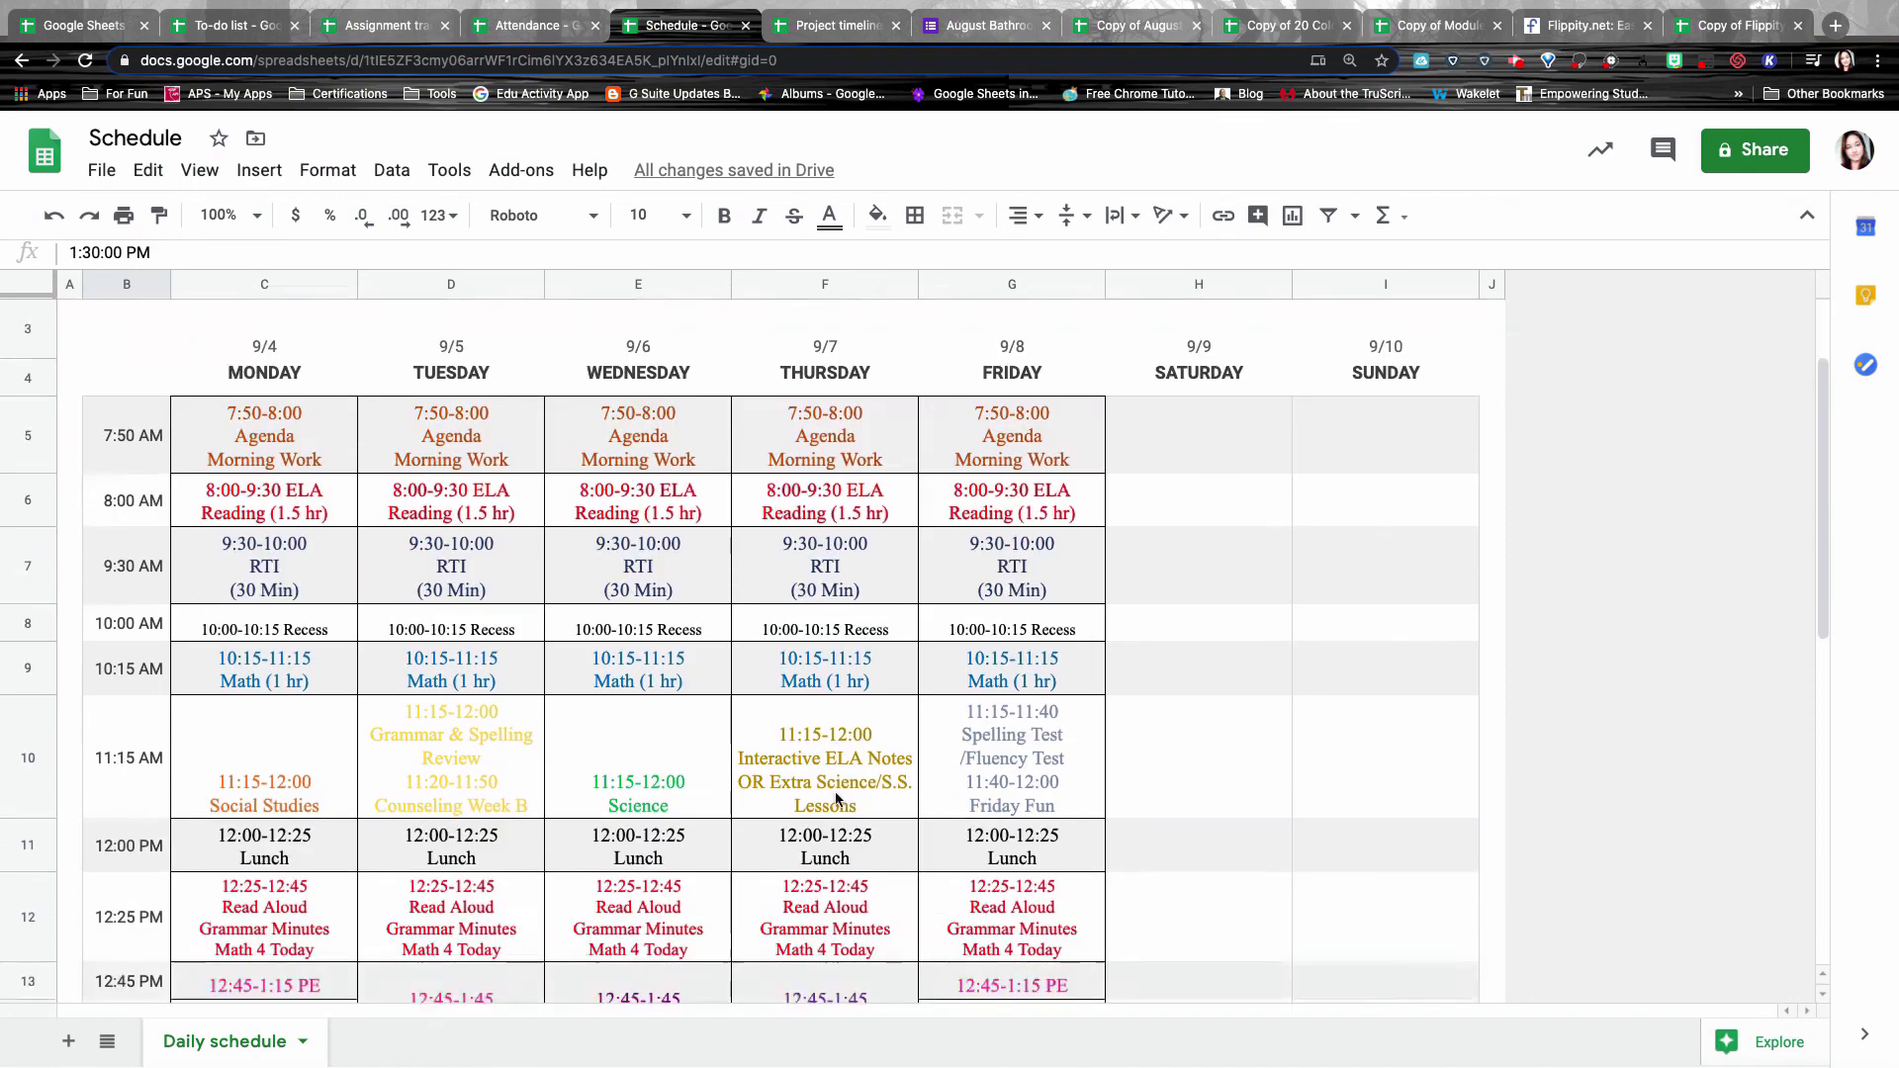
scroll(836, 798, "down", 3)
scroll(831, 791, "up", 10)
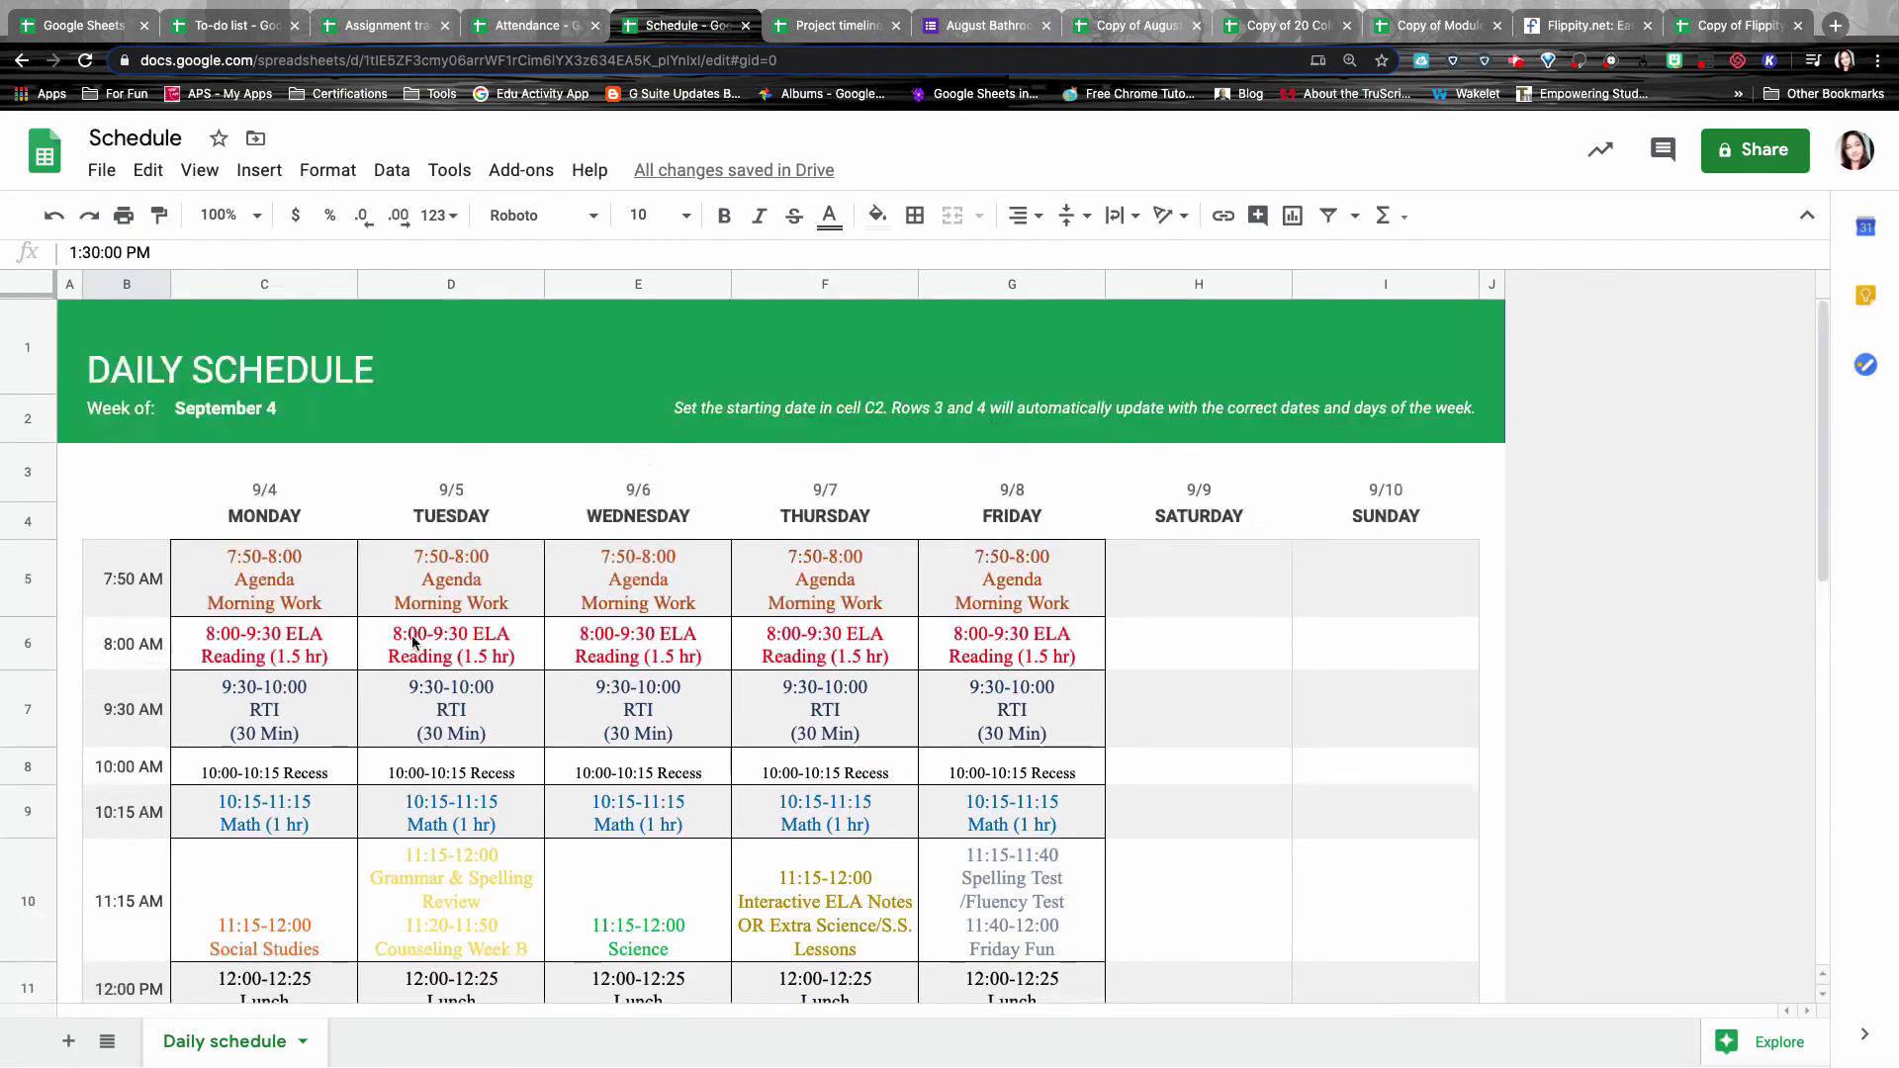
left_click(181, 414)
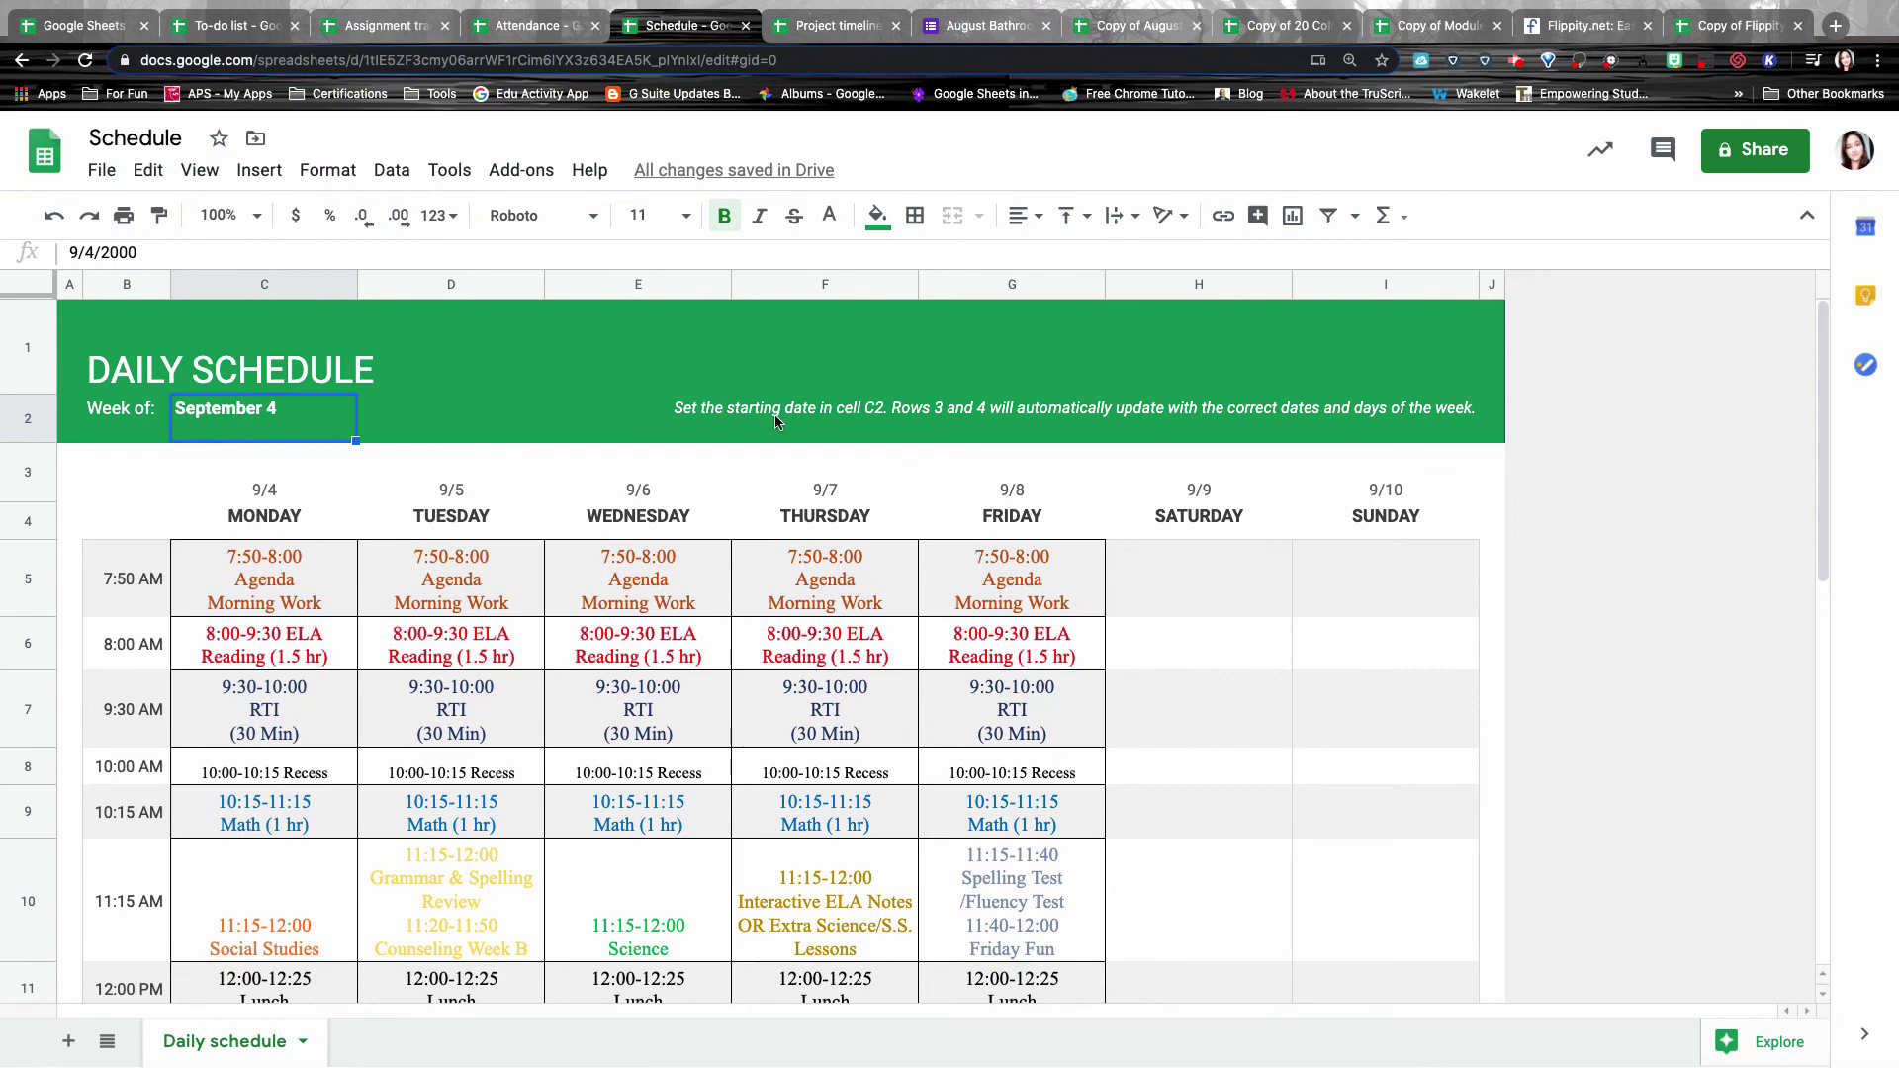
key("ctrl+Tab")
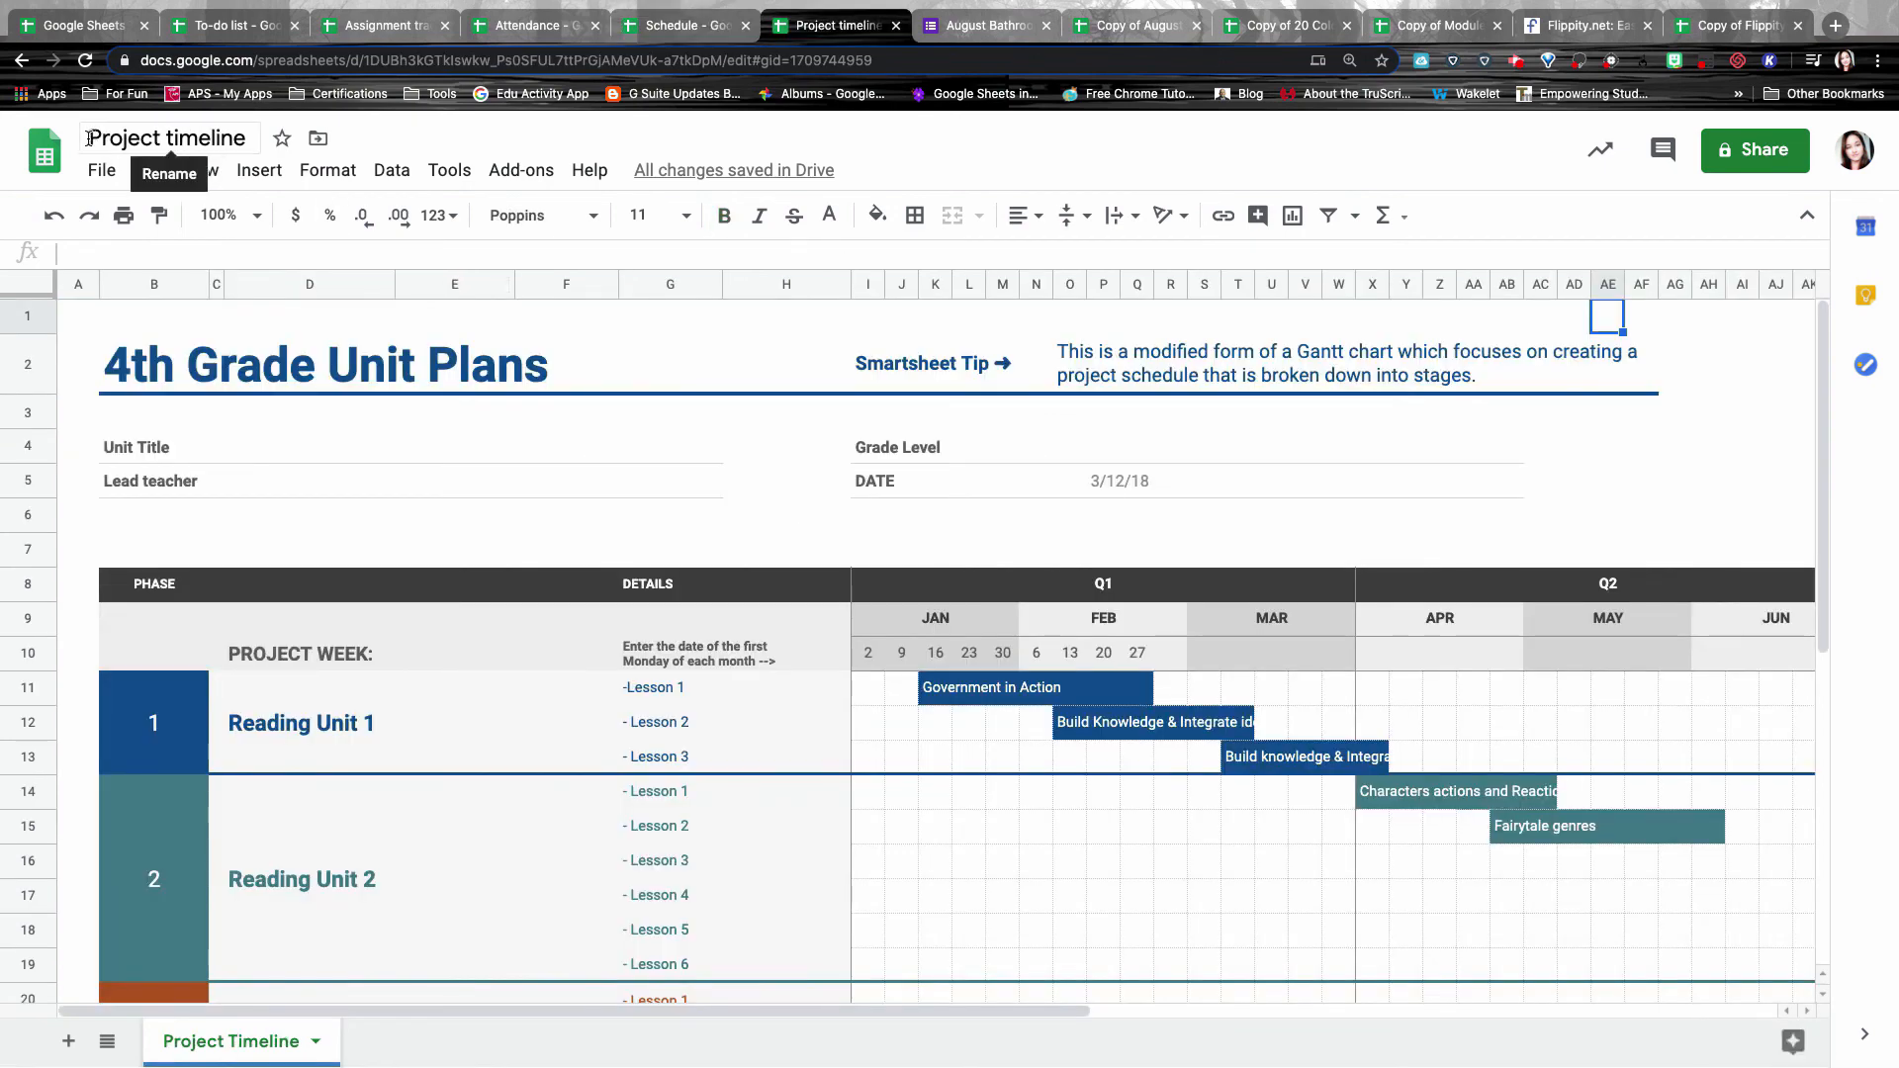
Select the 4th Grade Unit Plans title in B2, skim the timeline, then switch to the August Bathroom Pass form.
left_click(355, 385)
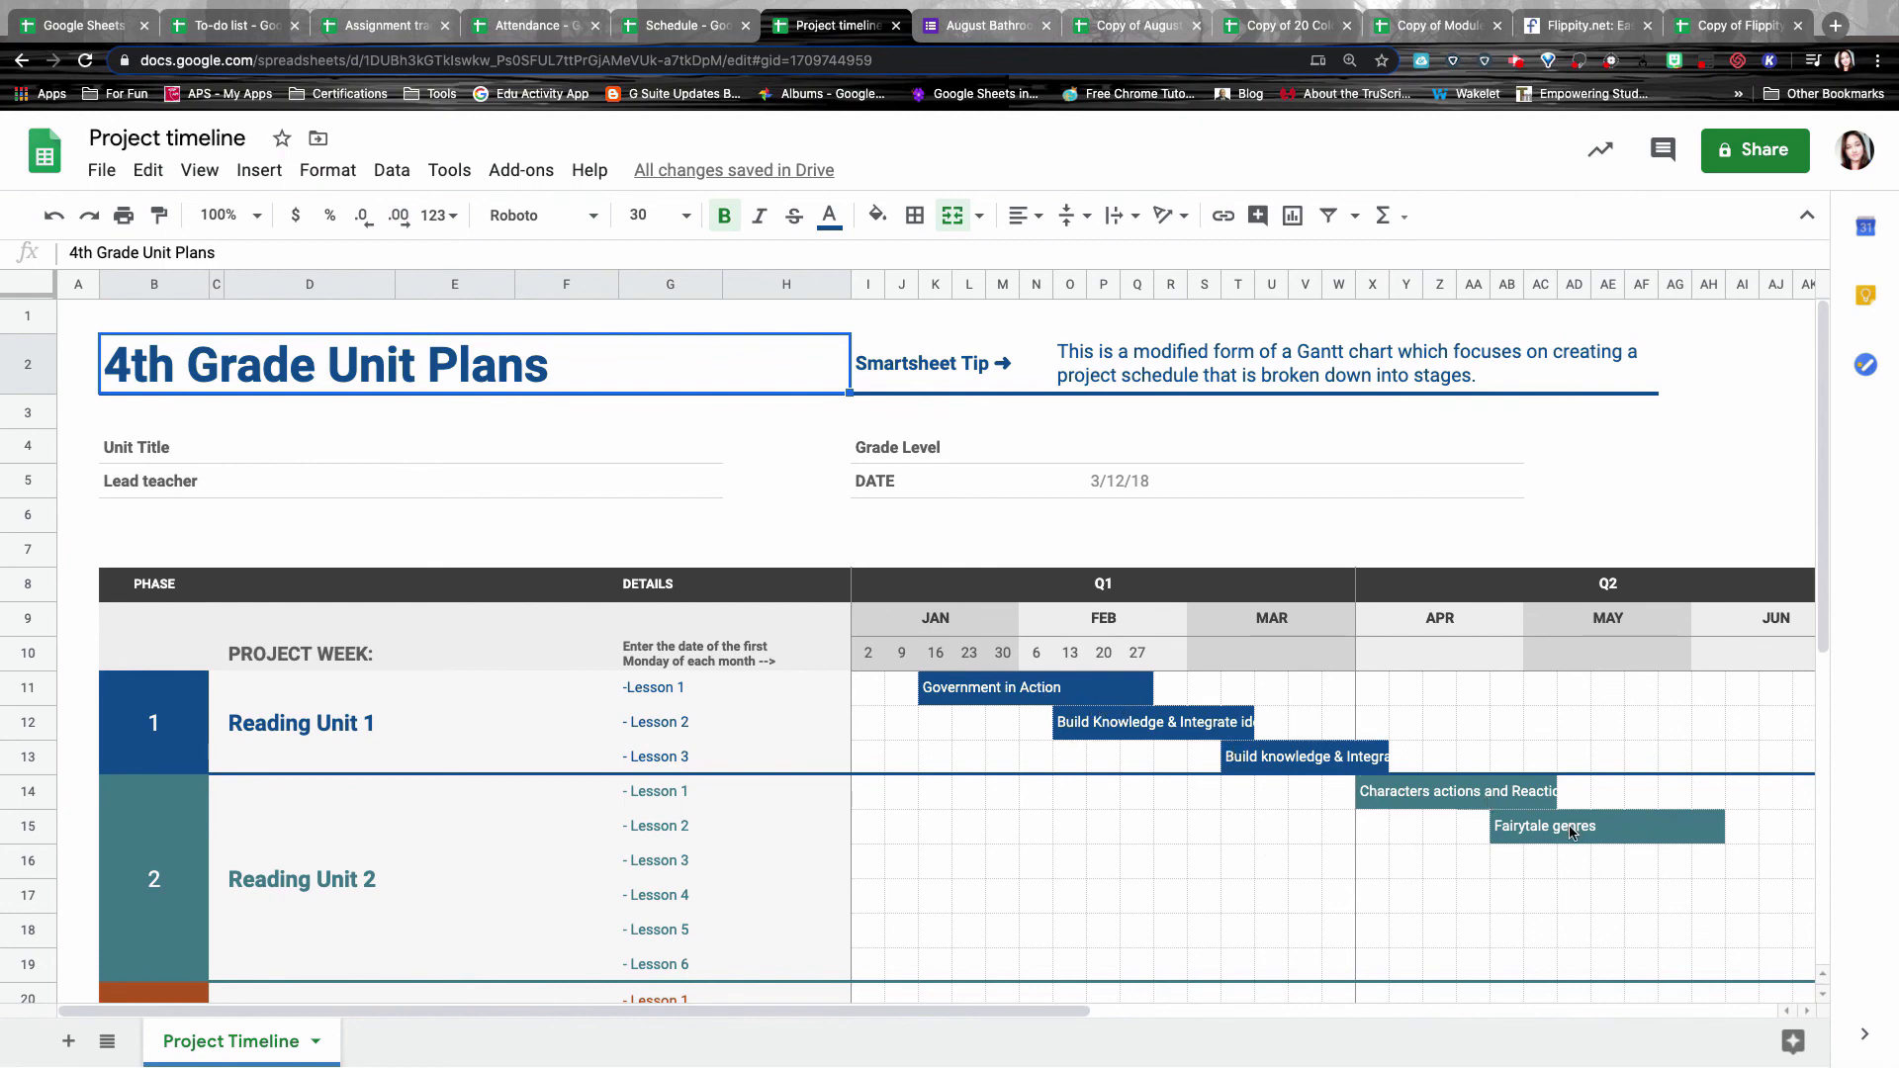
scroll(1658, 867, "down", 3)
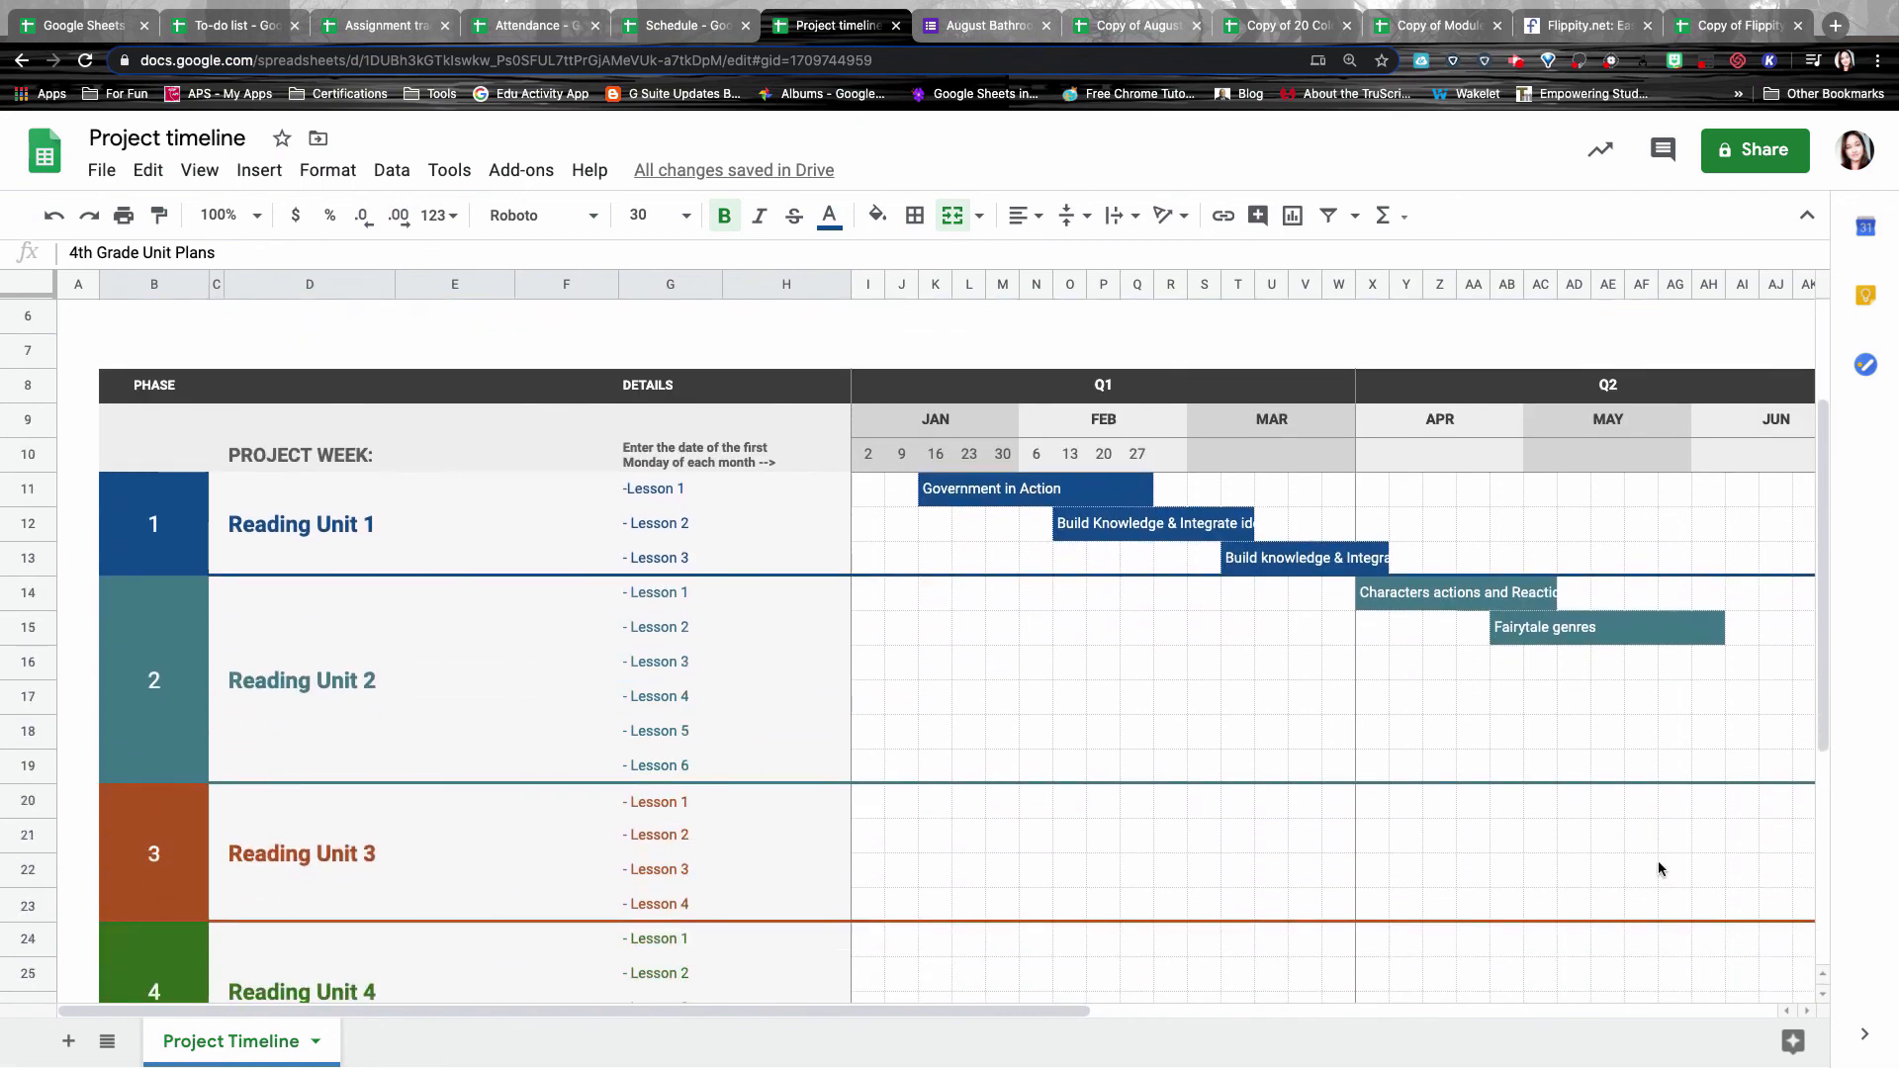
scroll(1658, 869, "up", 3)
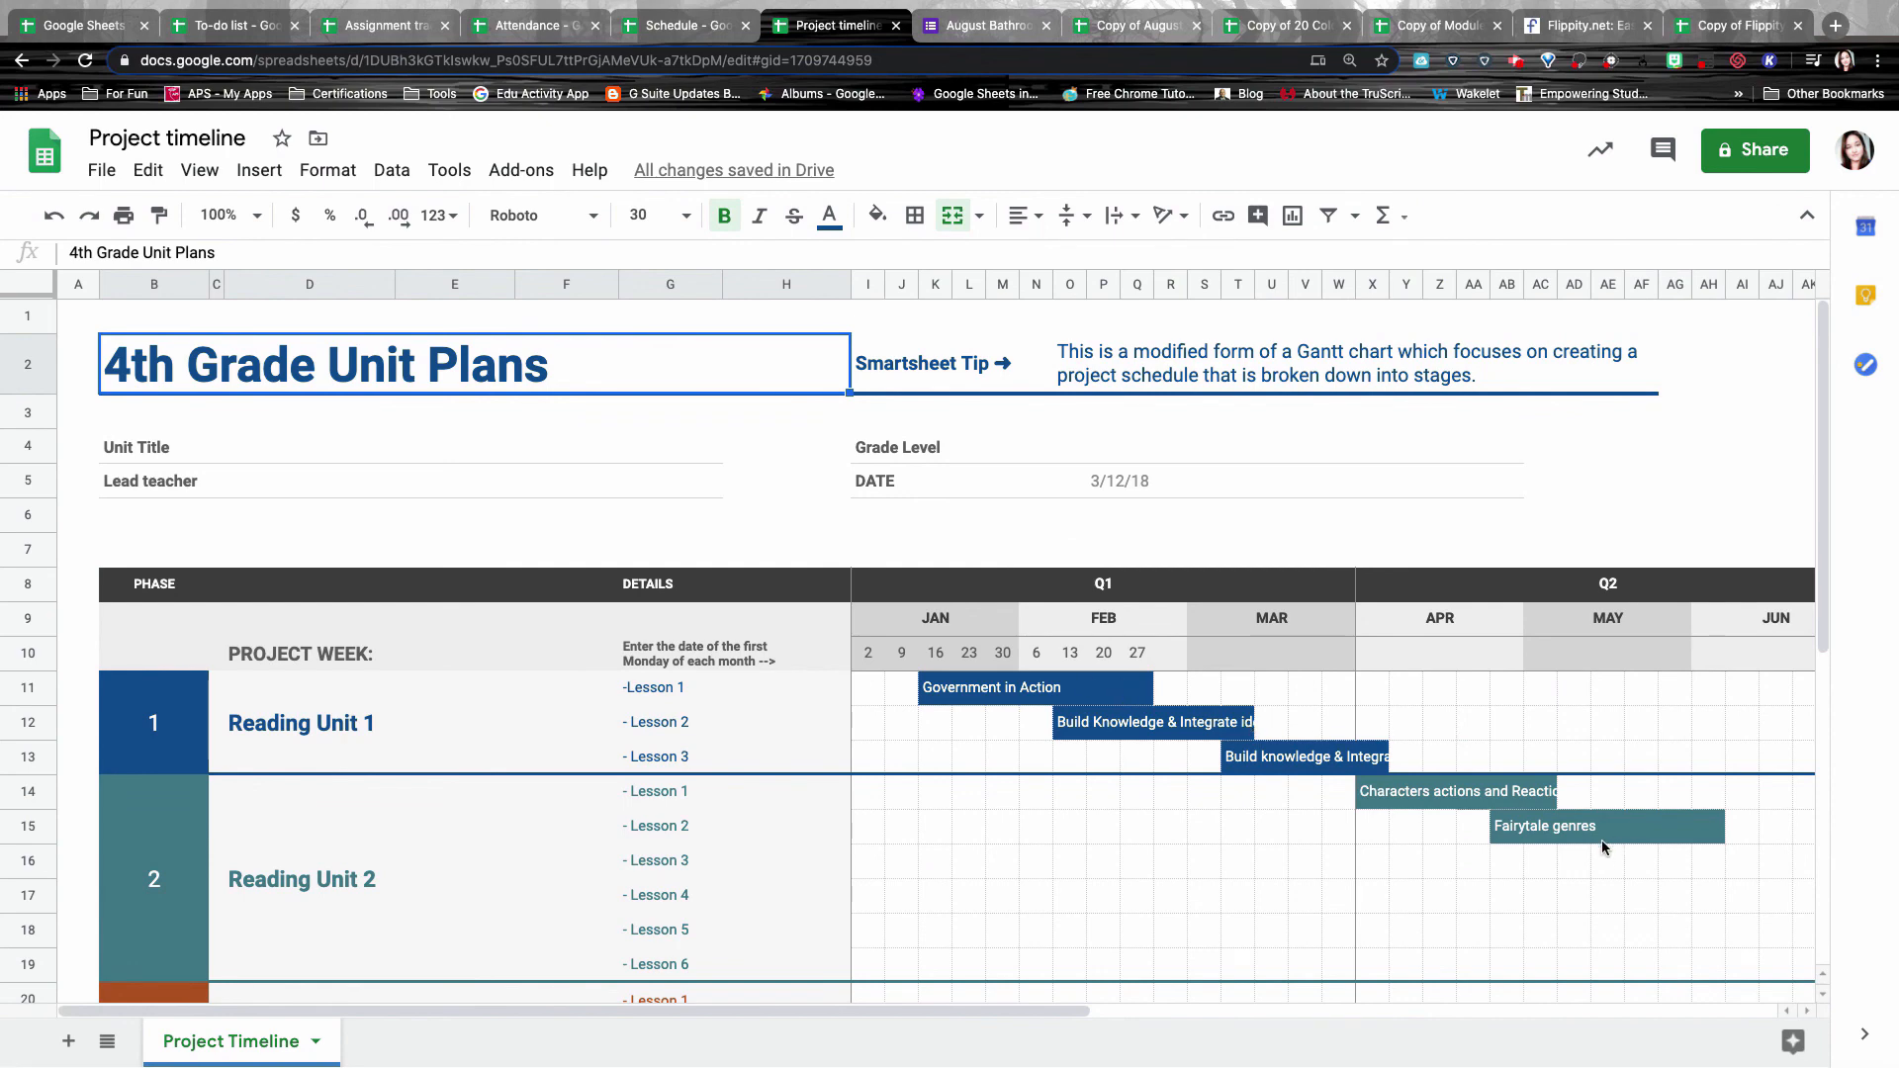
key("ctrl+Tab")
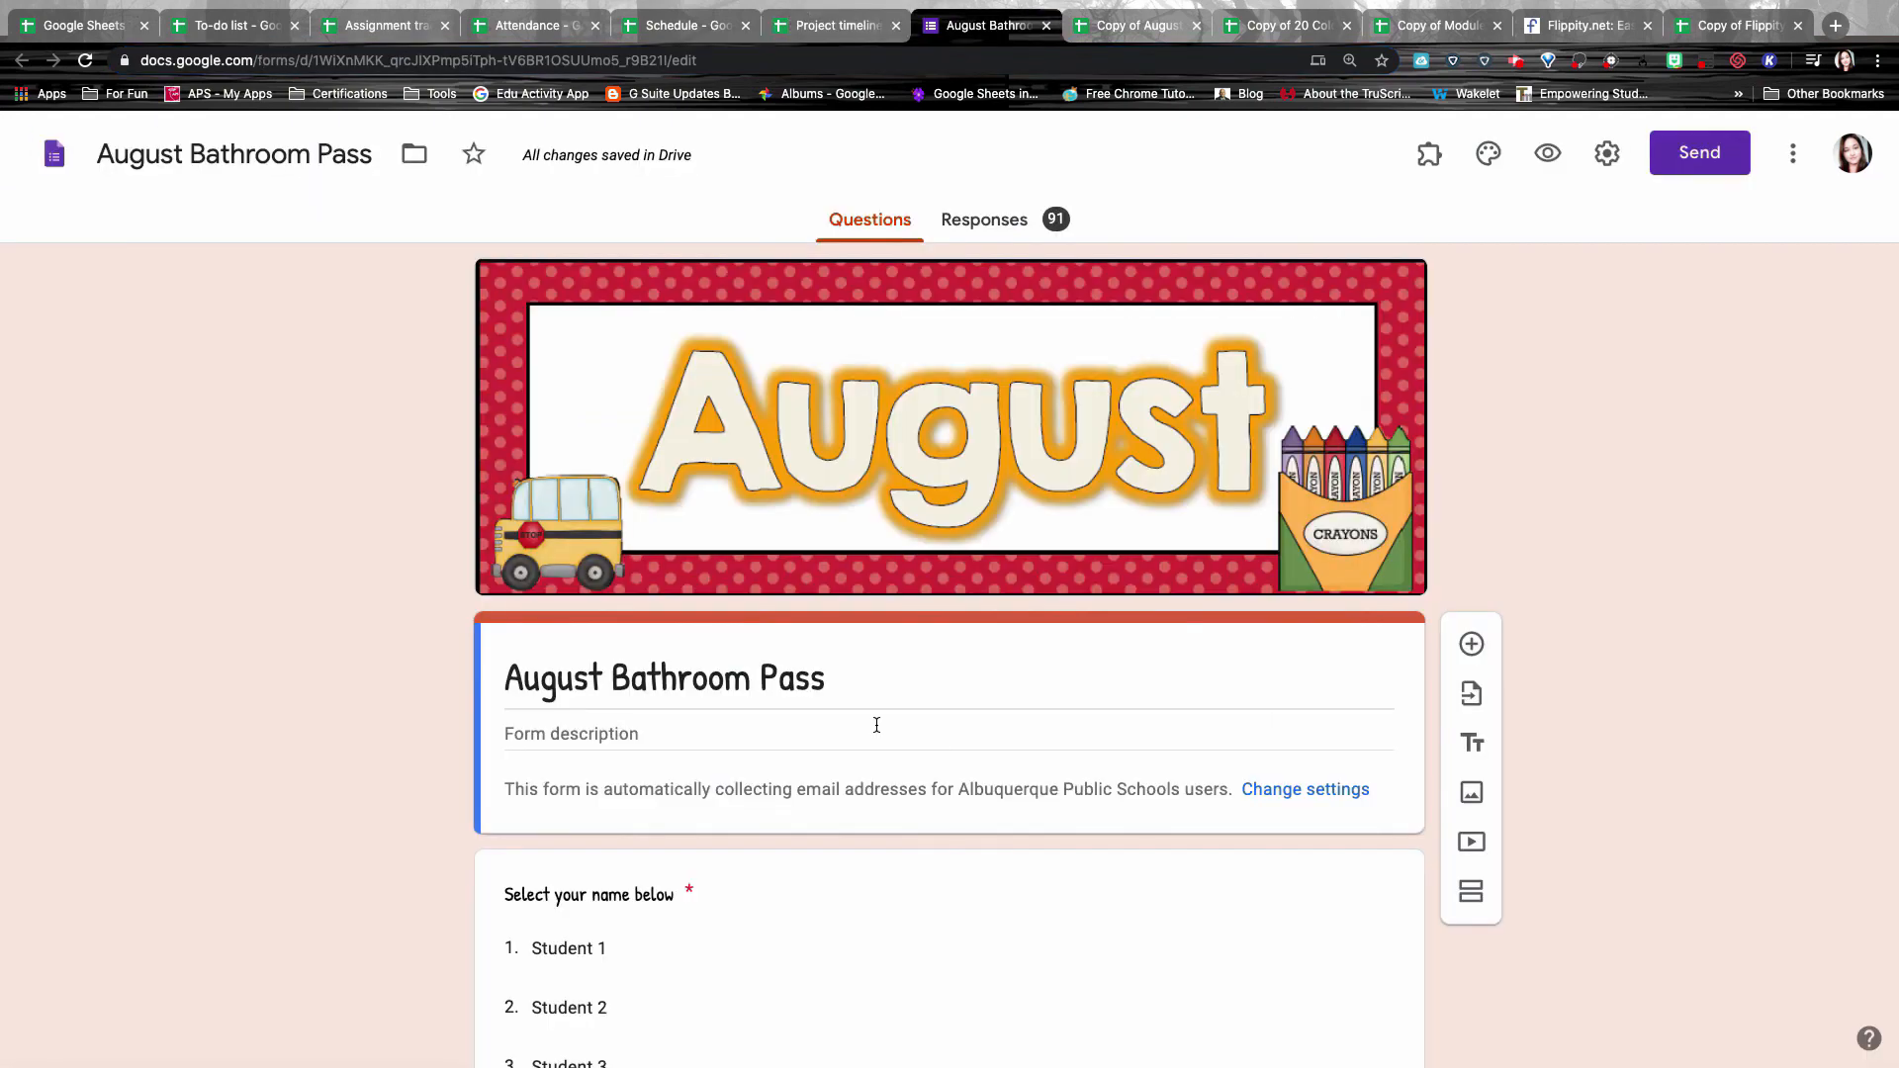
Review the August Bathroom Pass questions, then switch to the Copy of August Bathroom Pass (Responses) sheet.
scroll(947, 715, "down", 5)
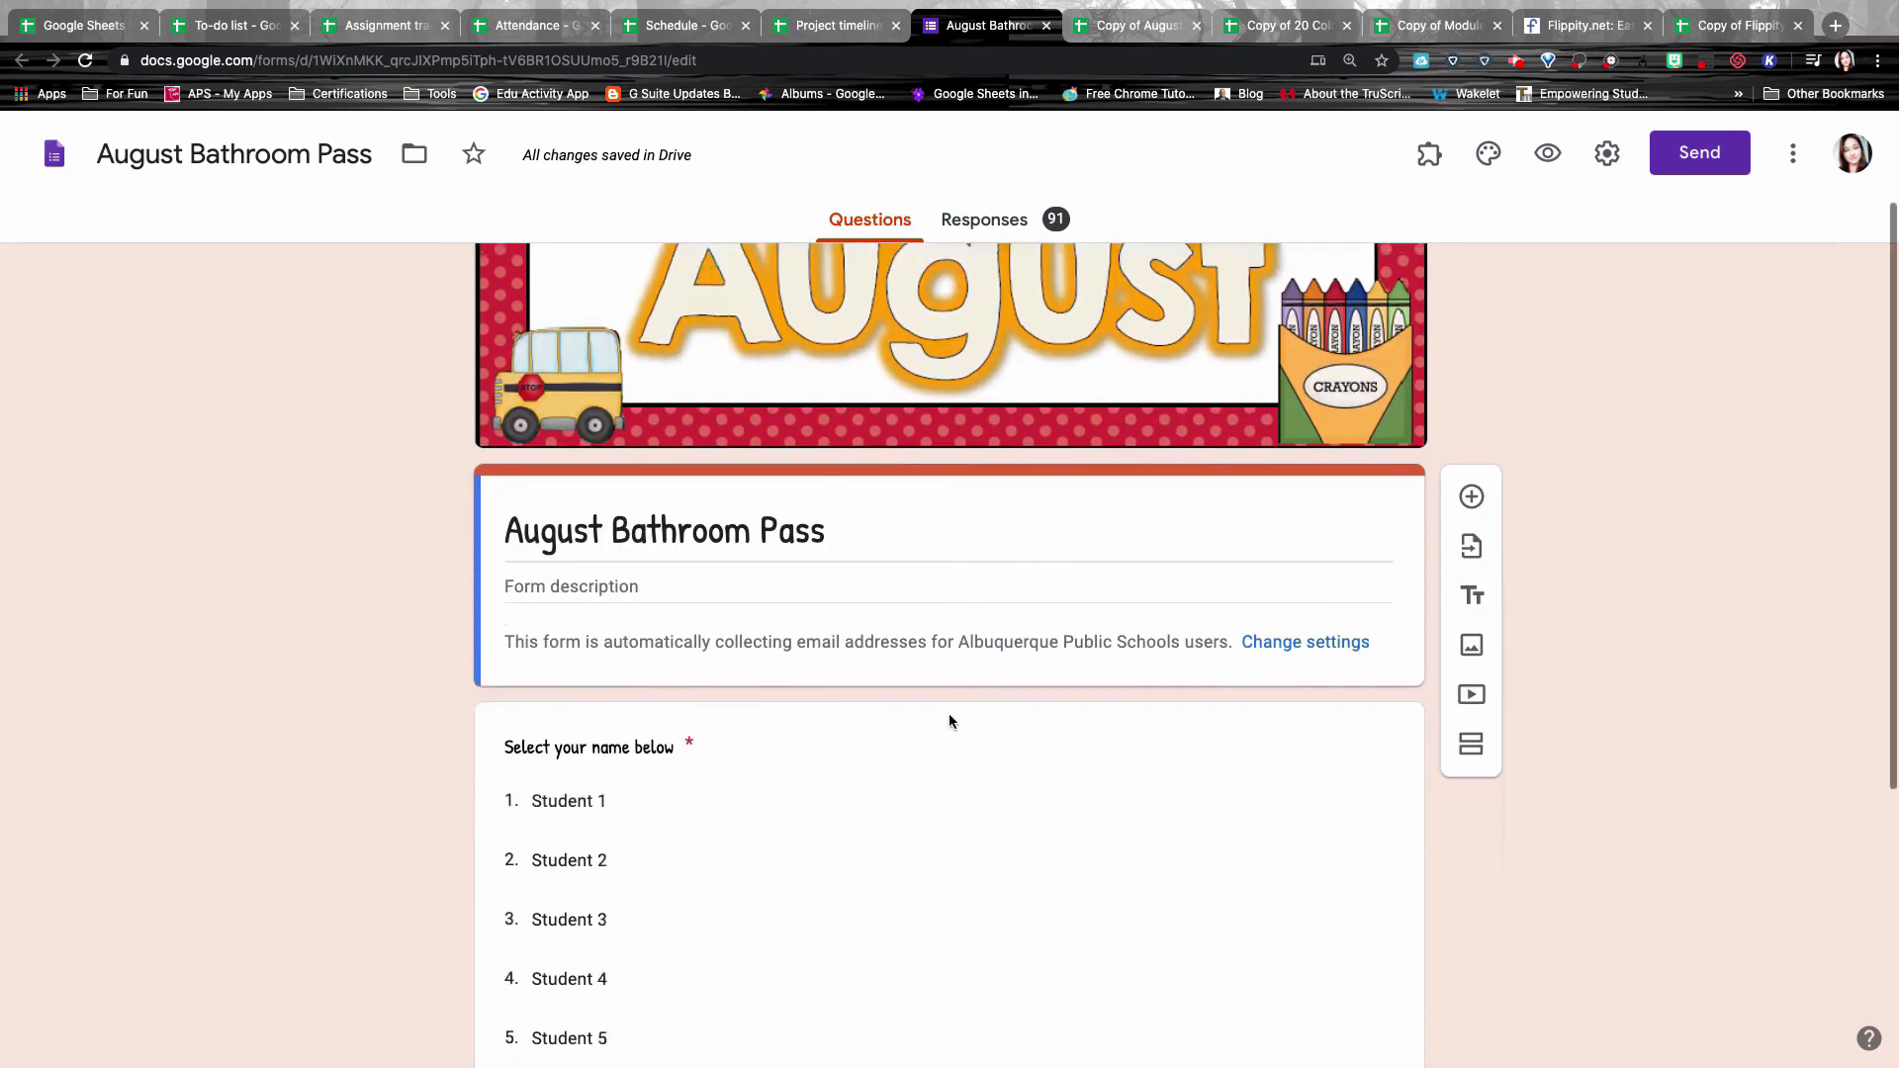
scroll(949, 712, "up", 5)
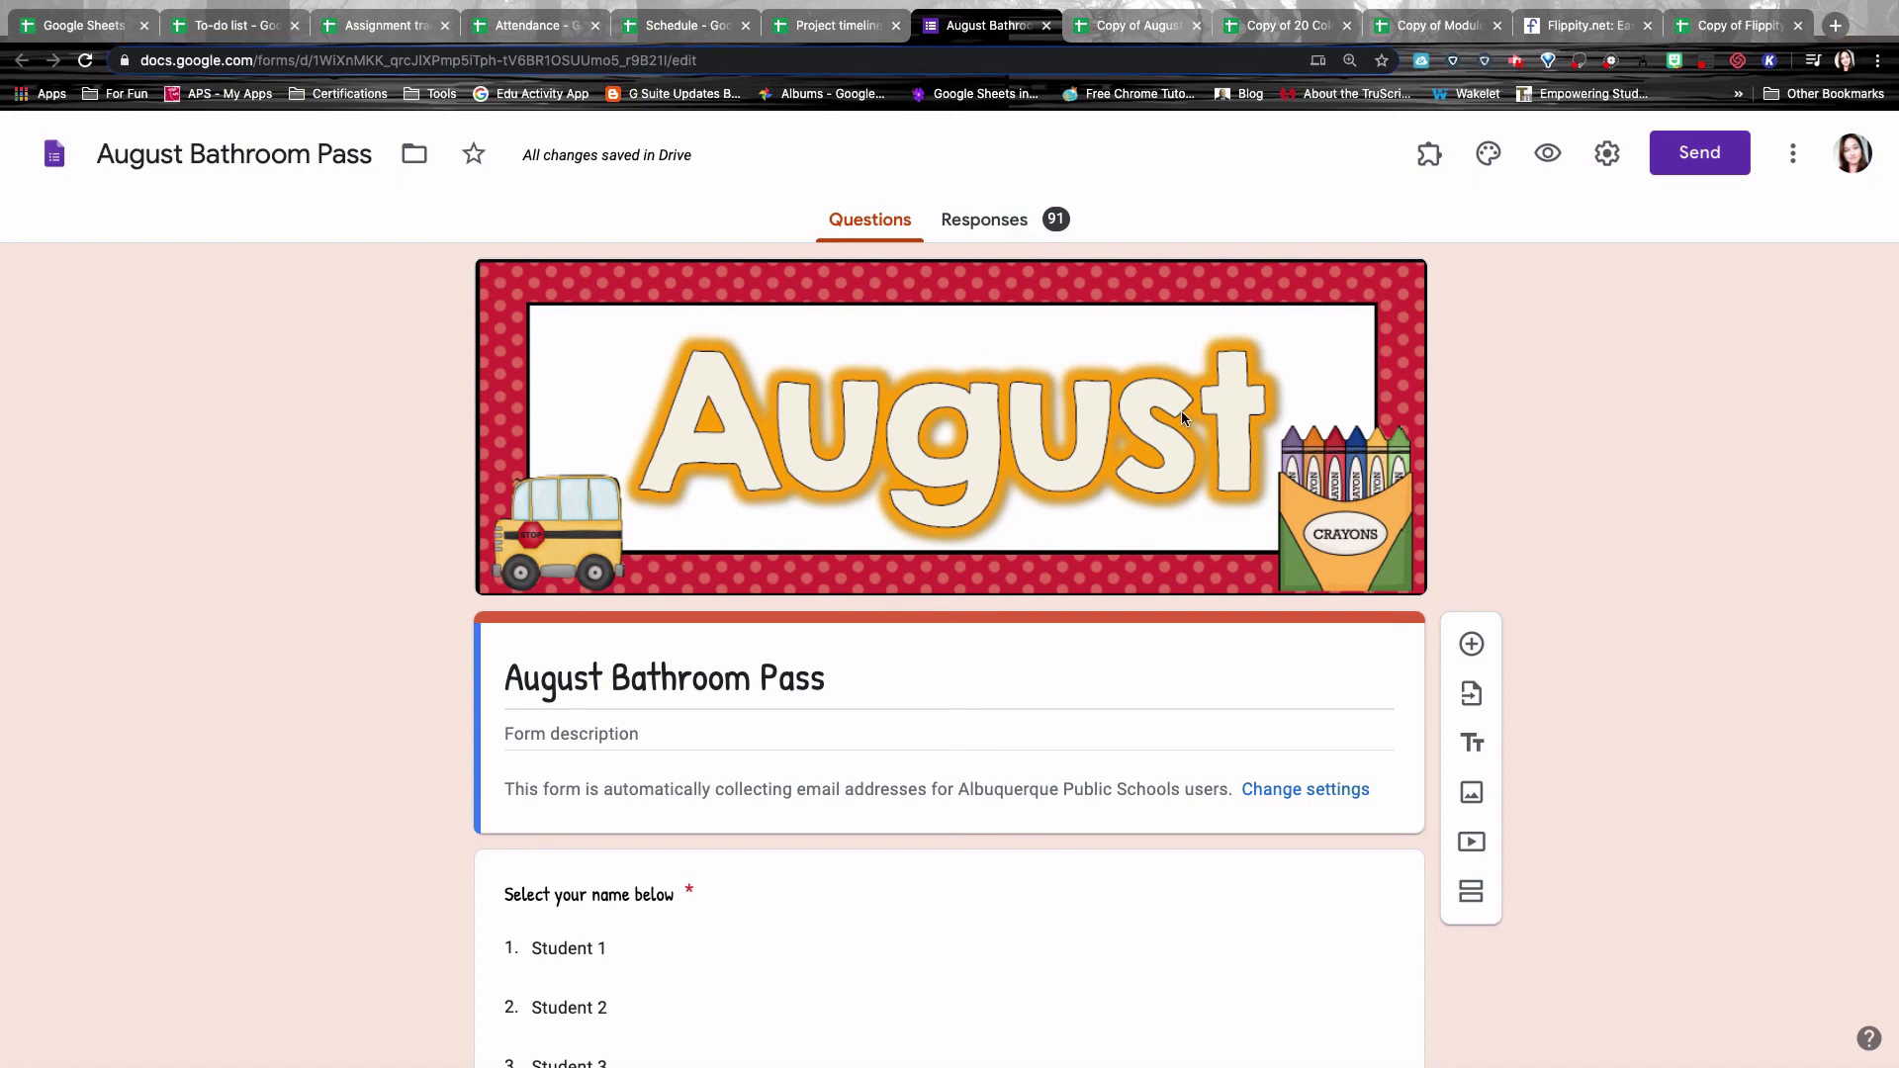
scroll(1187, 613, "down", 3)
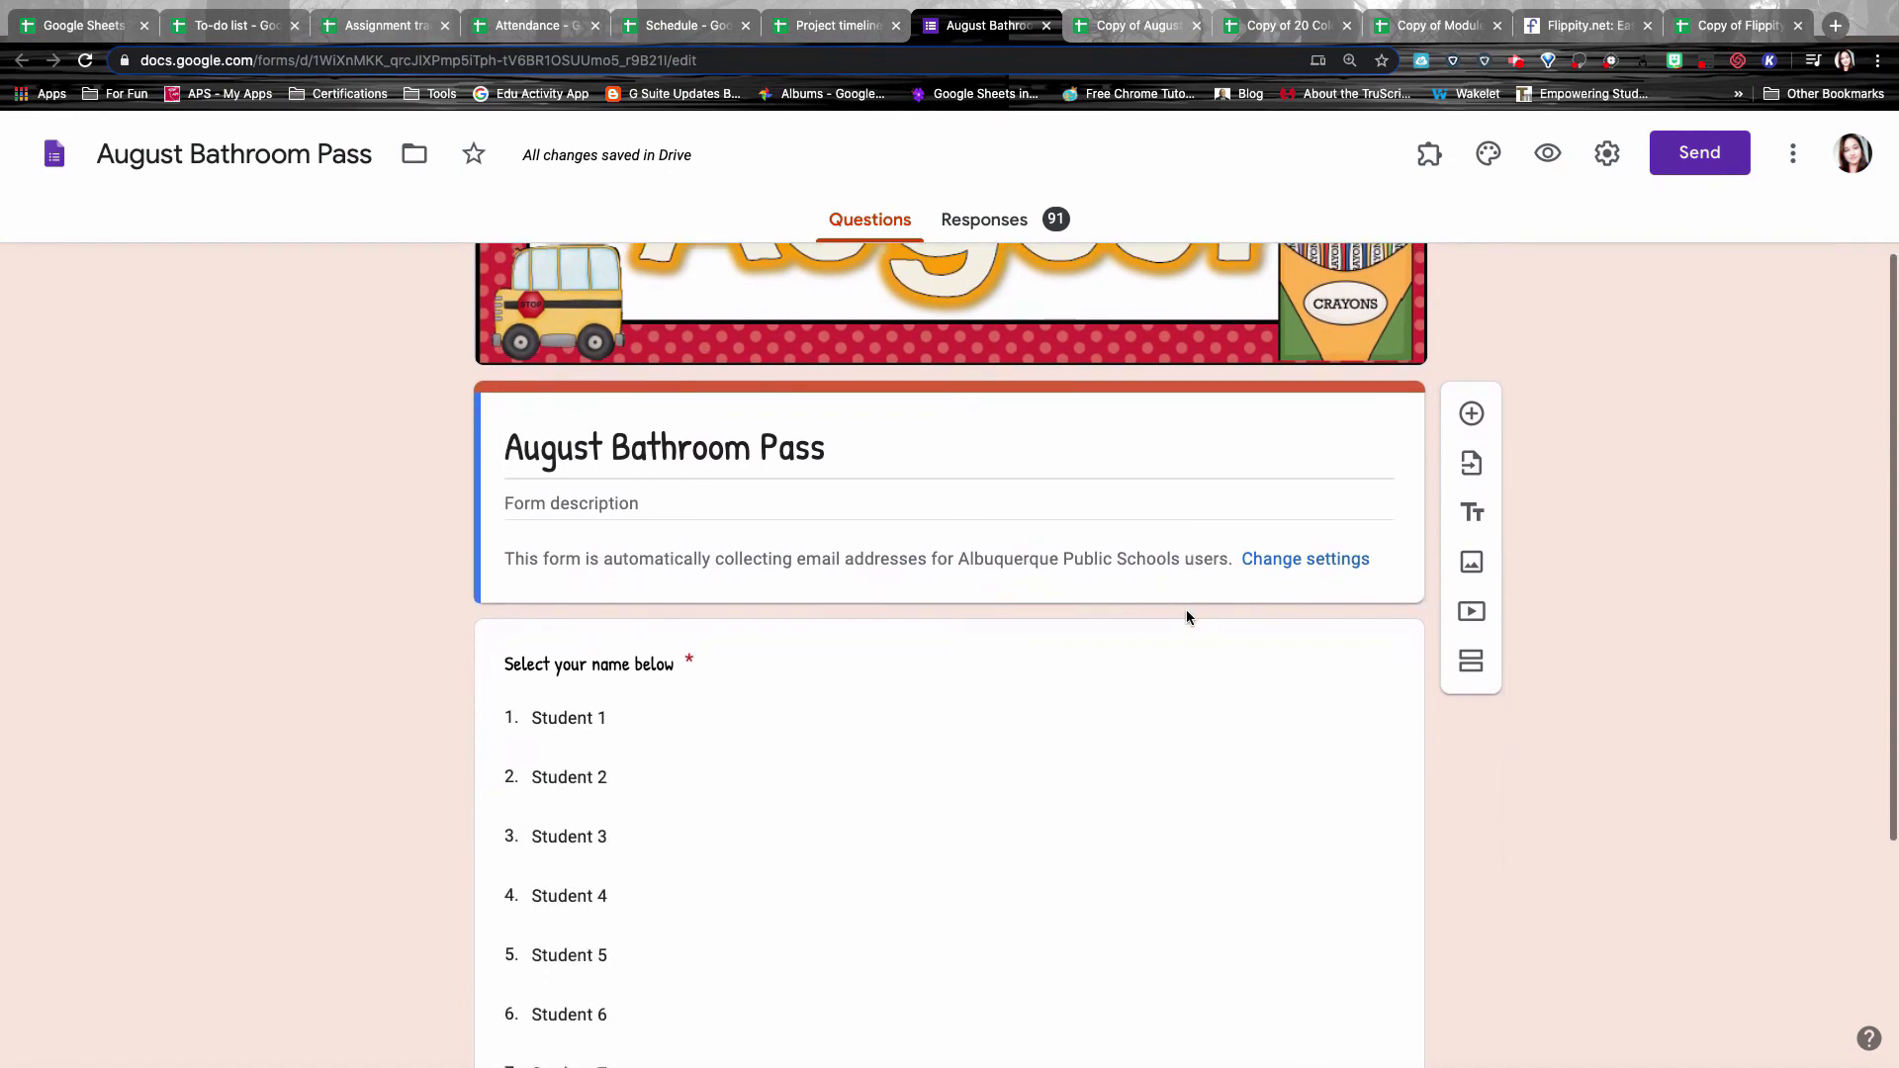
scroll(1186, 607, "down", 1)
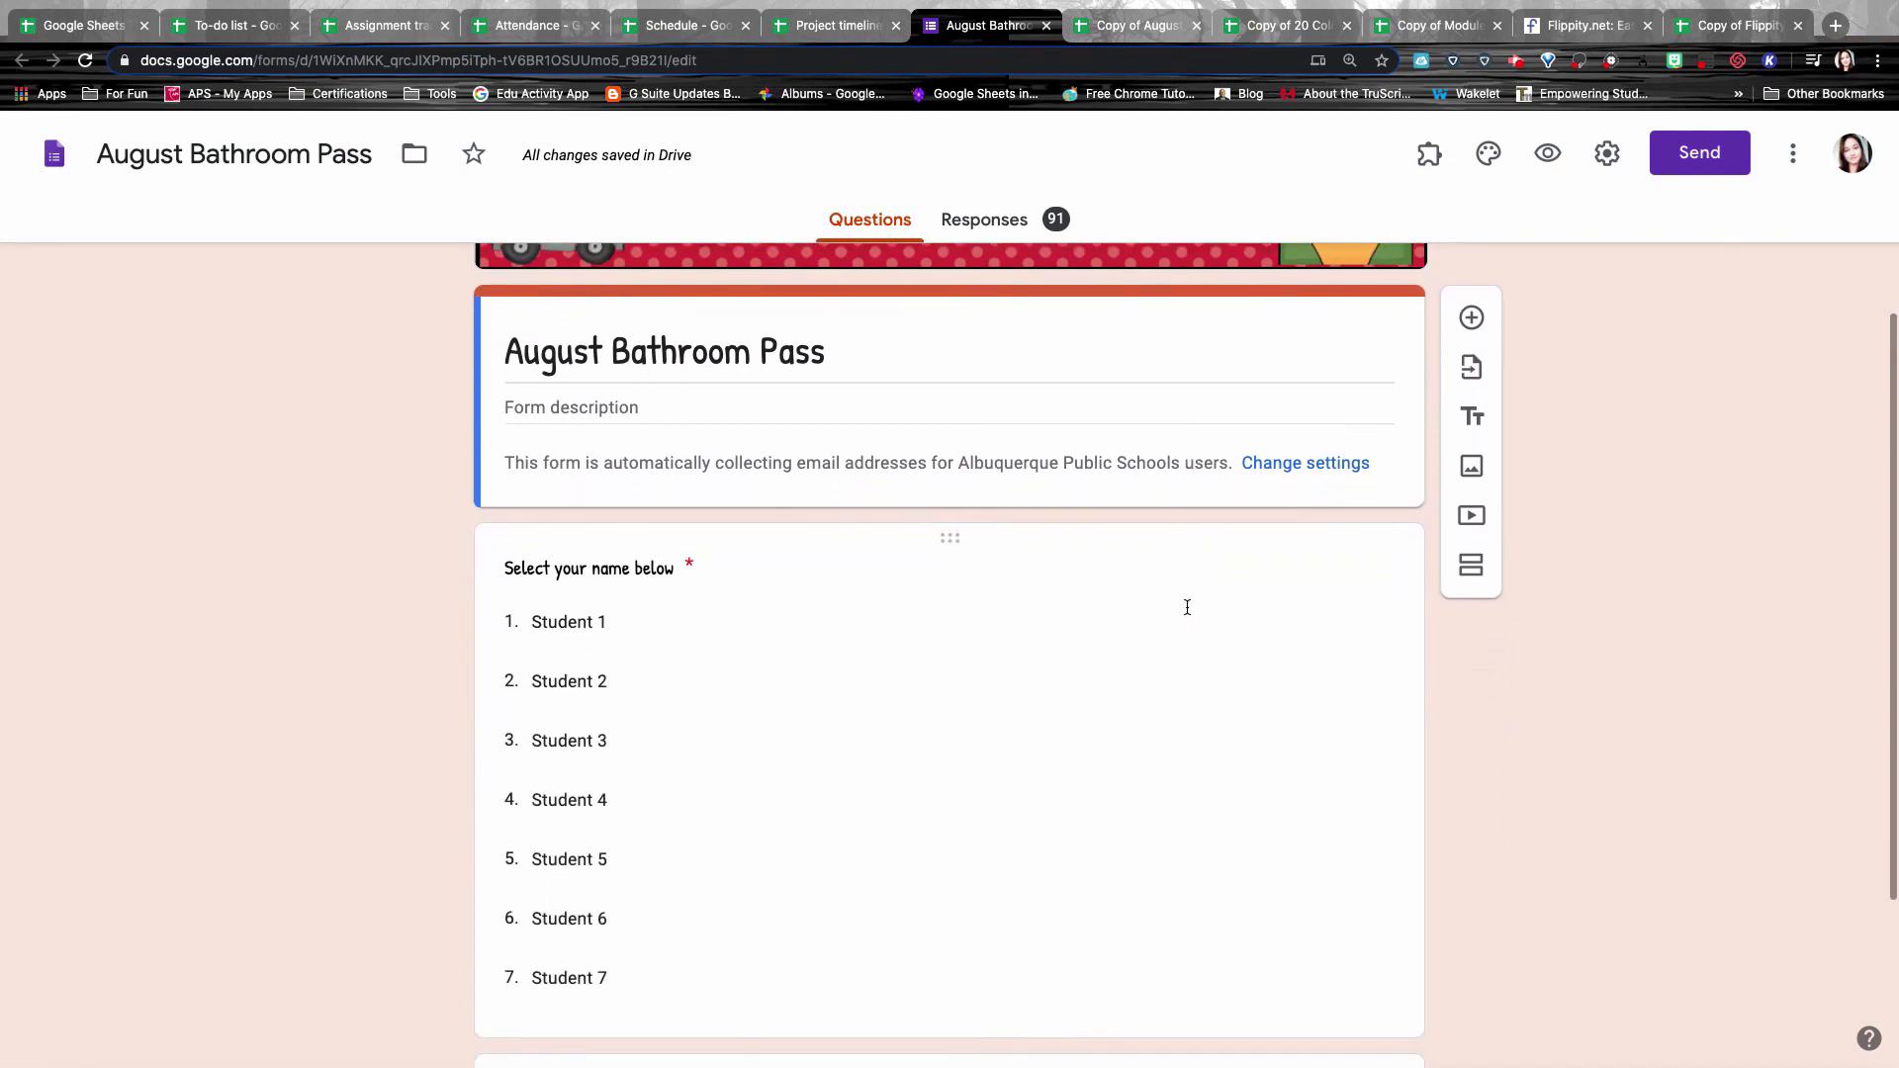
scroll(1187, 607, "down", 5)
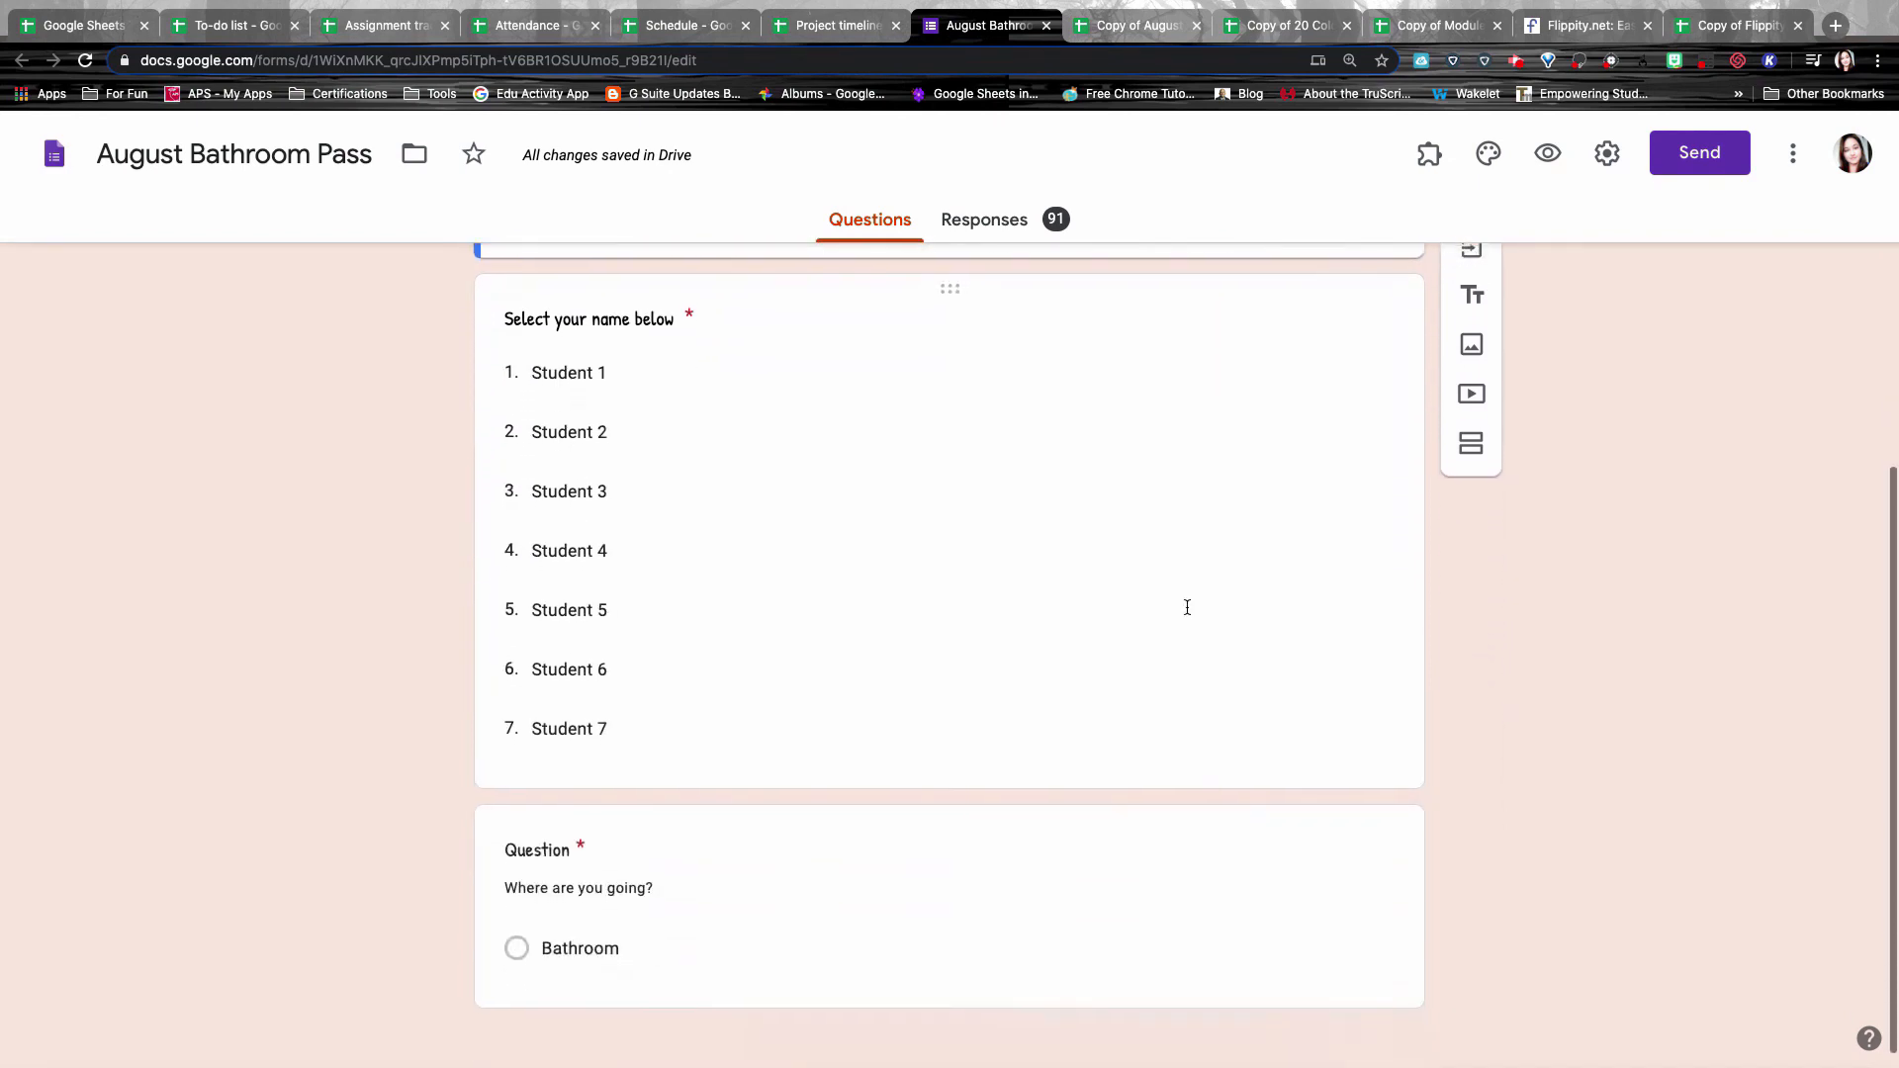
scroll(651, 720, "down", 1)
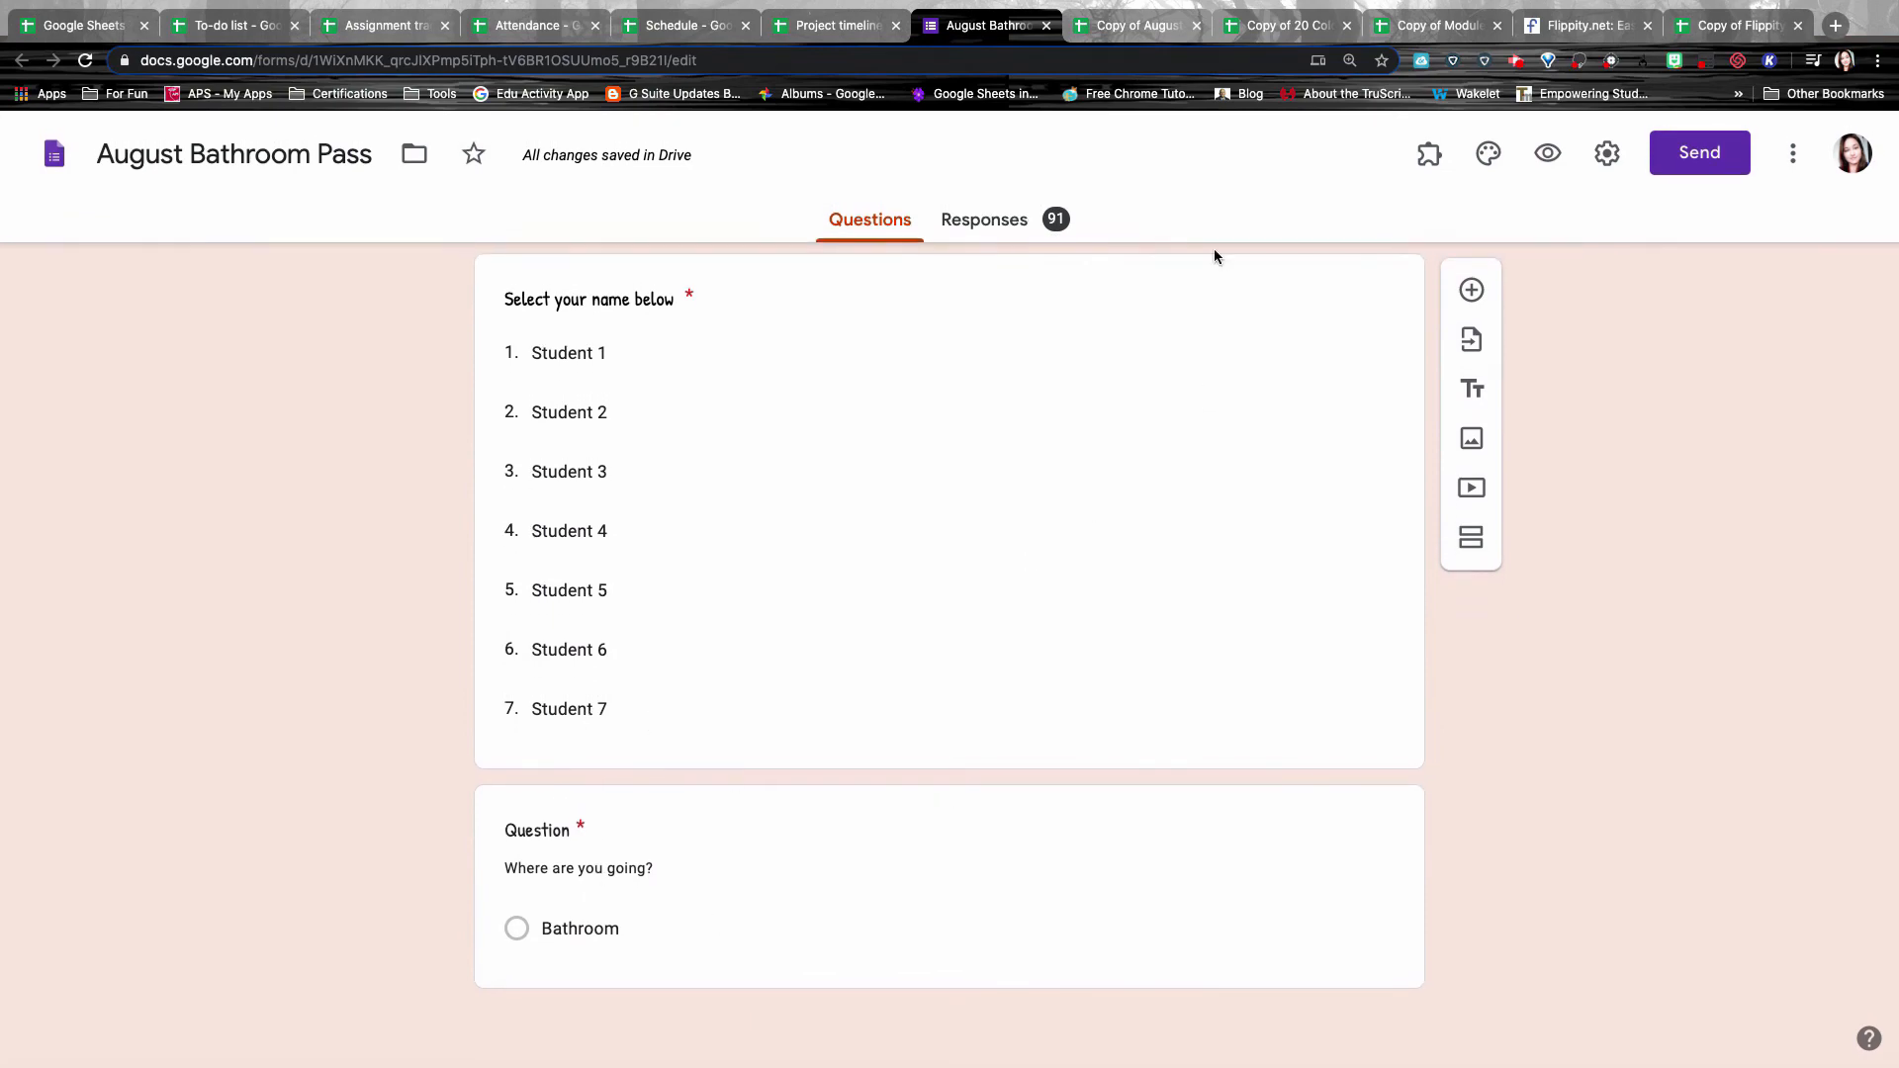
key("ctrl+Tab")
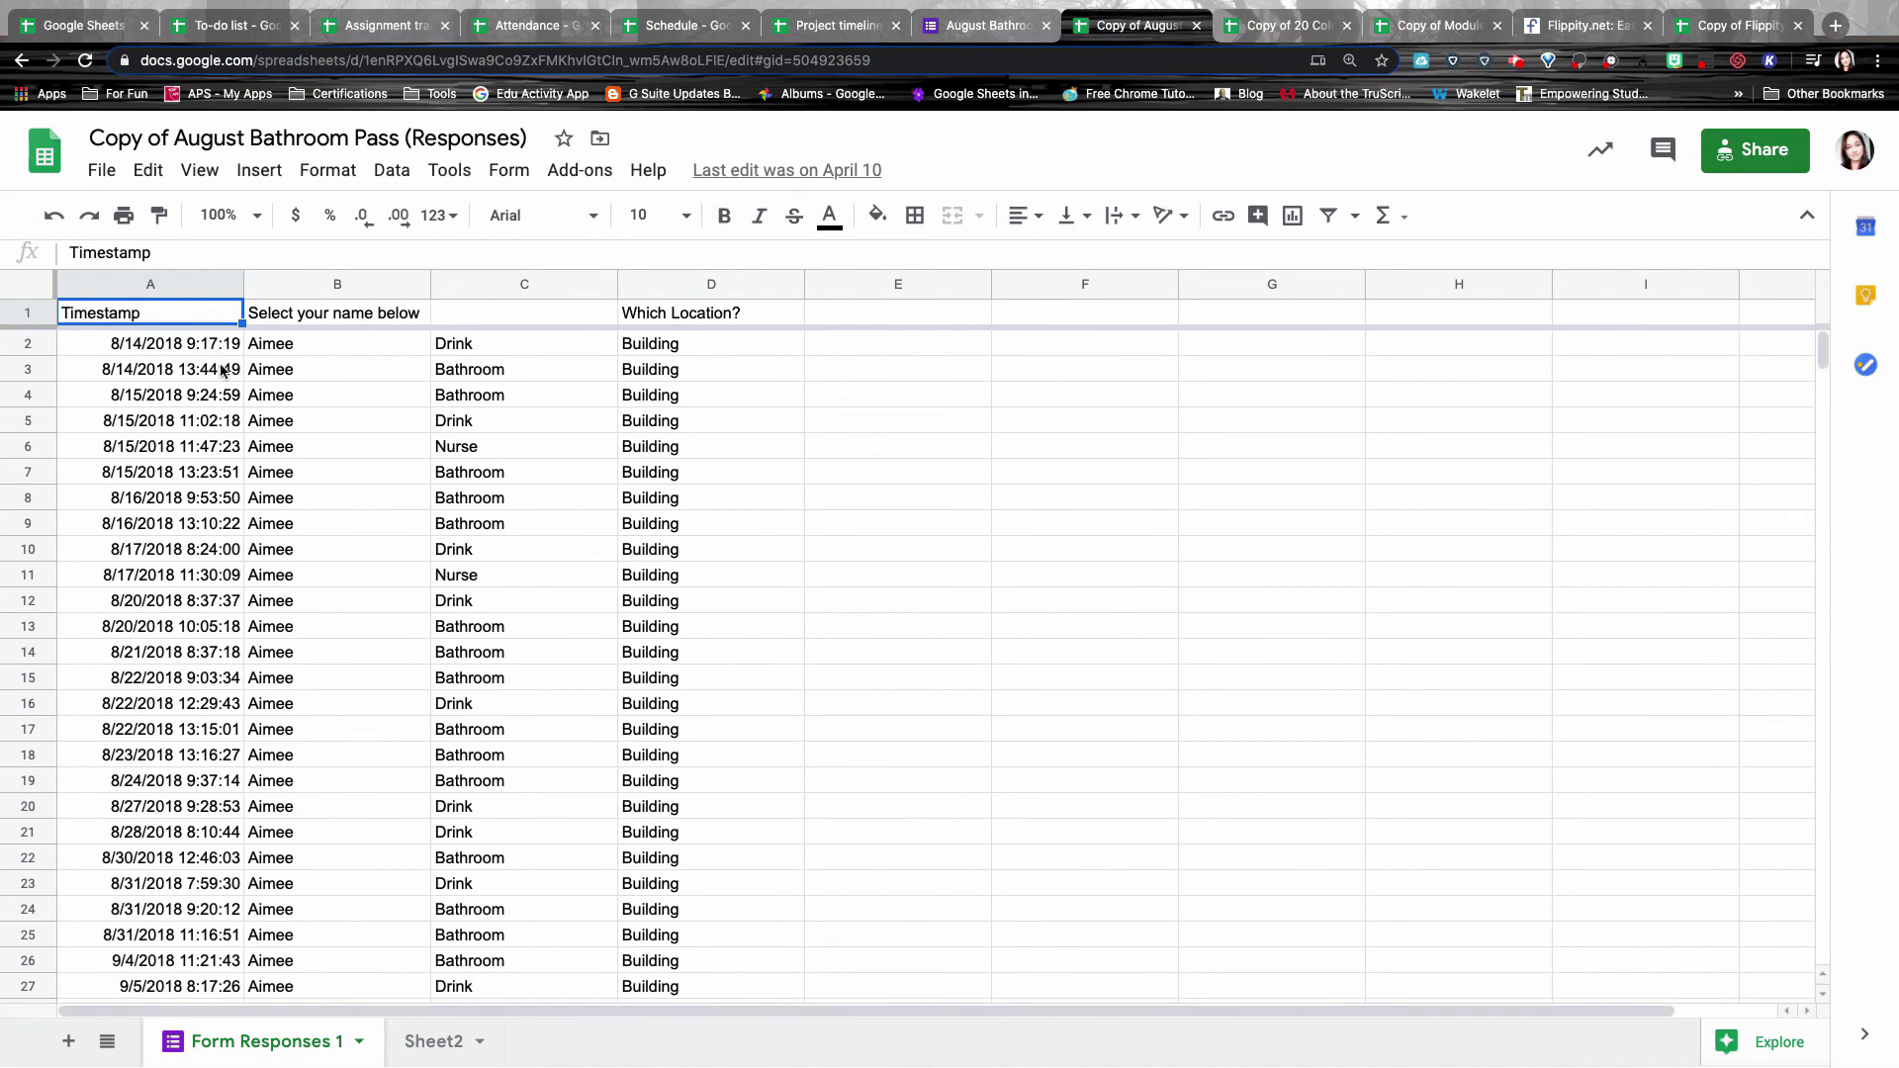
Browse the timestamped Bathroom, Drink and Nurse responses, then switch to the 20 Color Pixel Art Template.
scroll(503, 421, "down", 10)
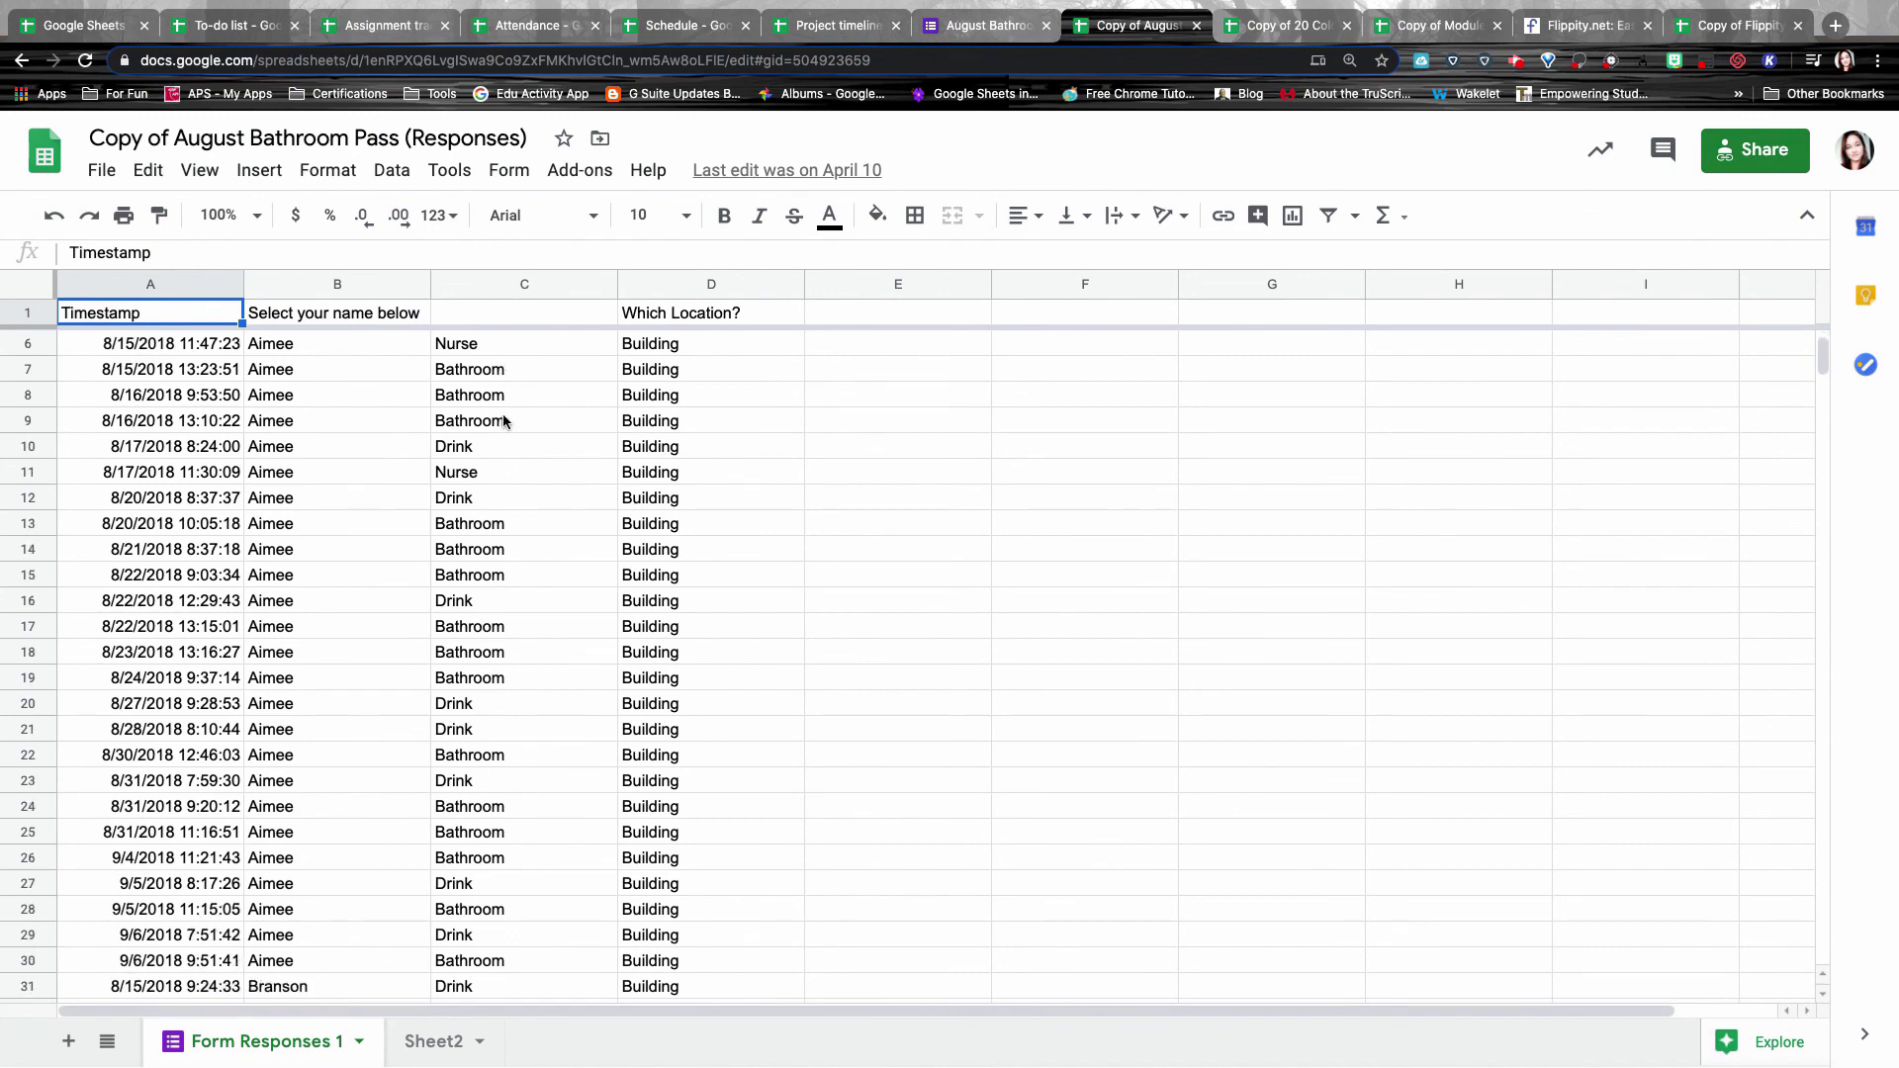
scroll(504, 421, "down", 12)
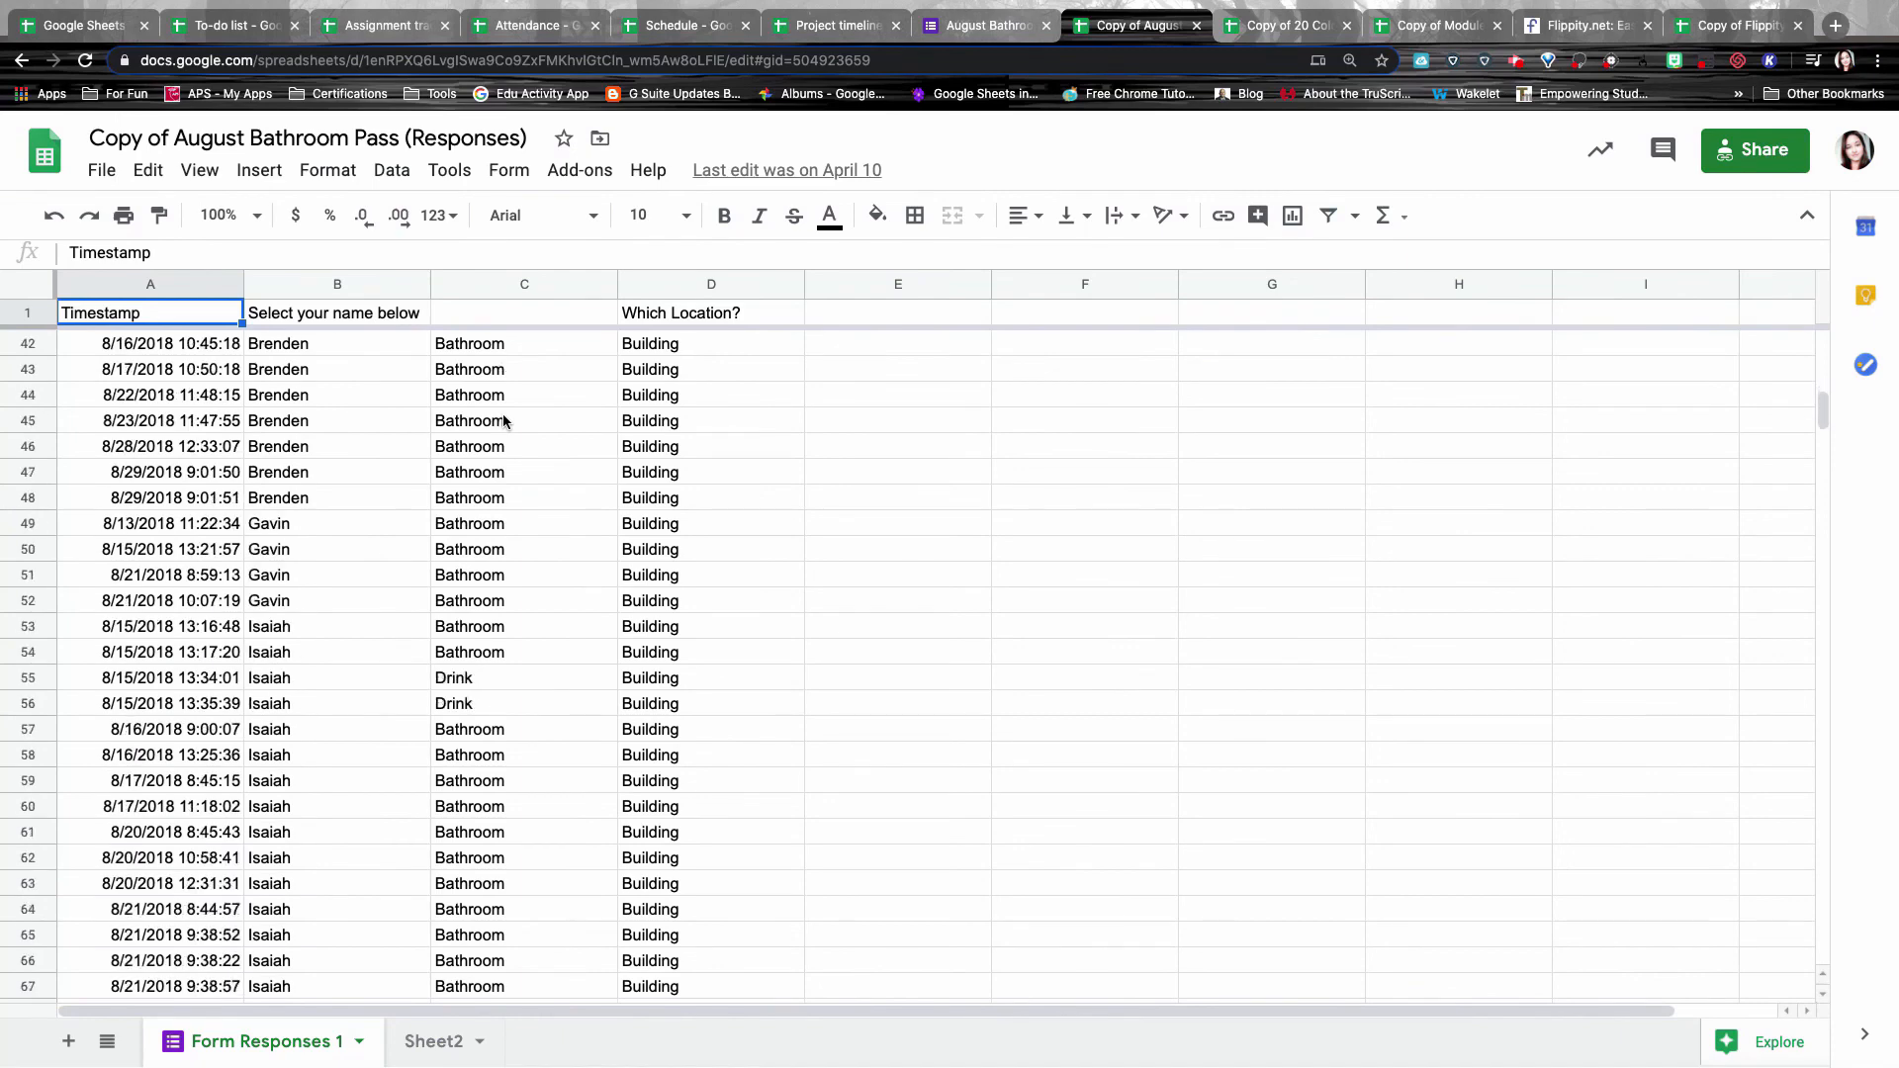
scroll(503, 421, "up", 3)
scroll(503, 421, "up", 18)
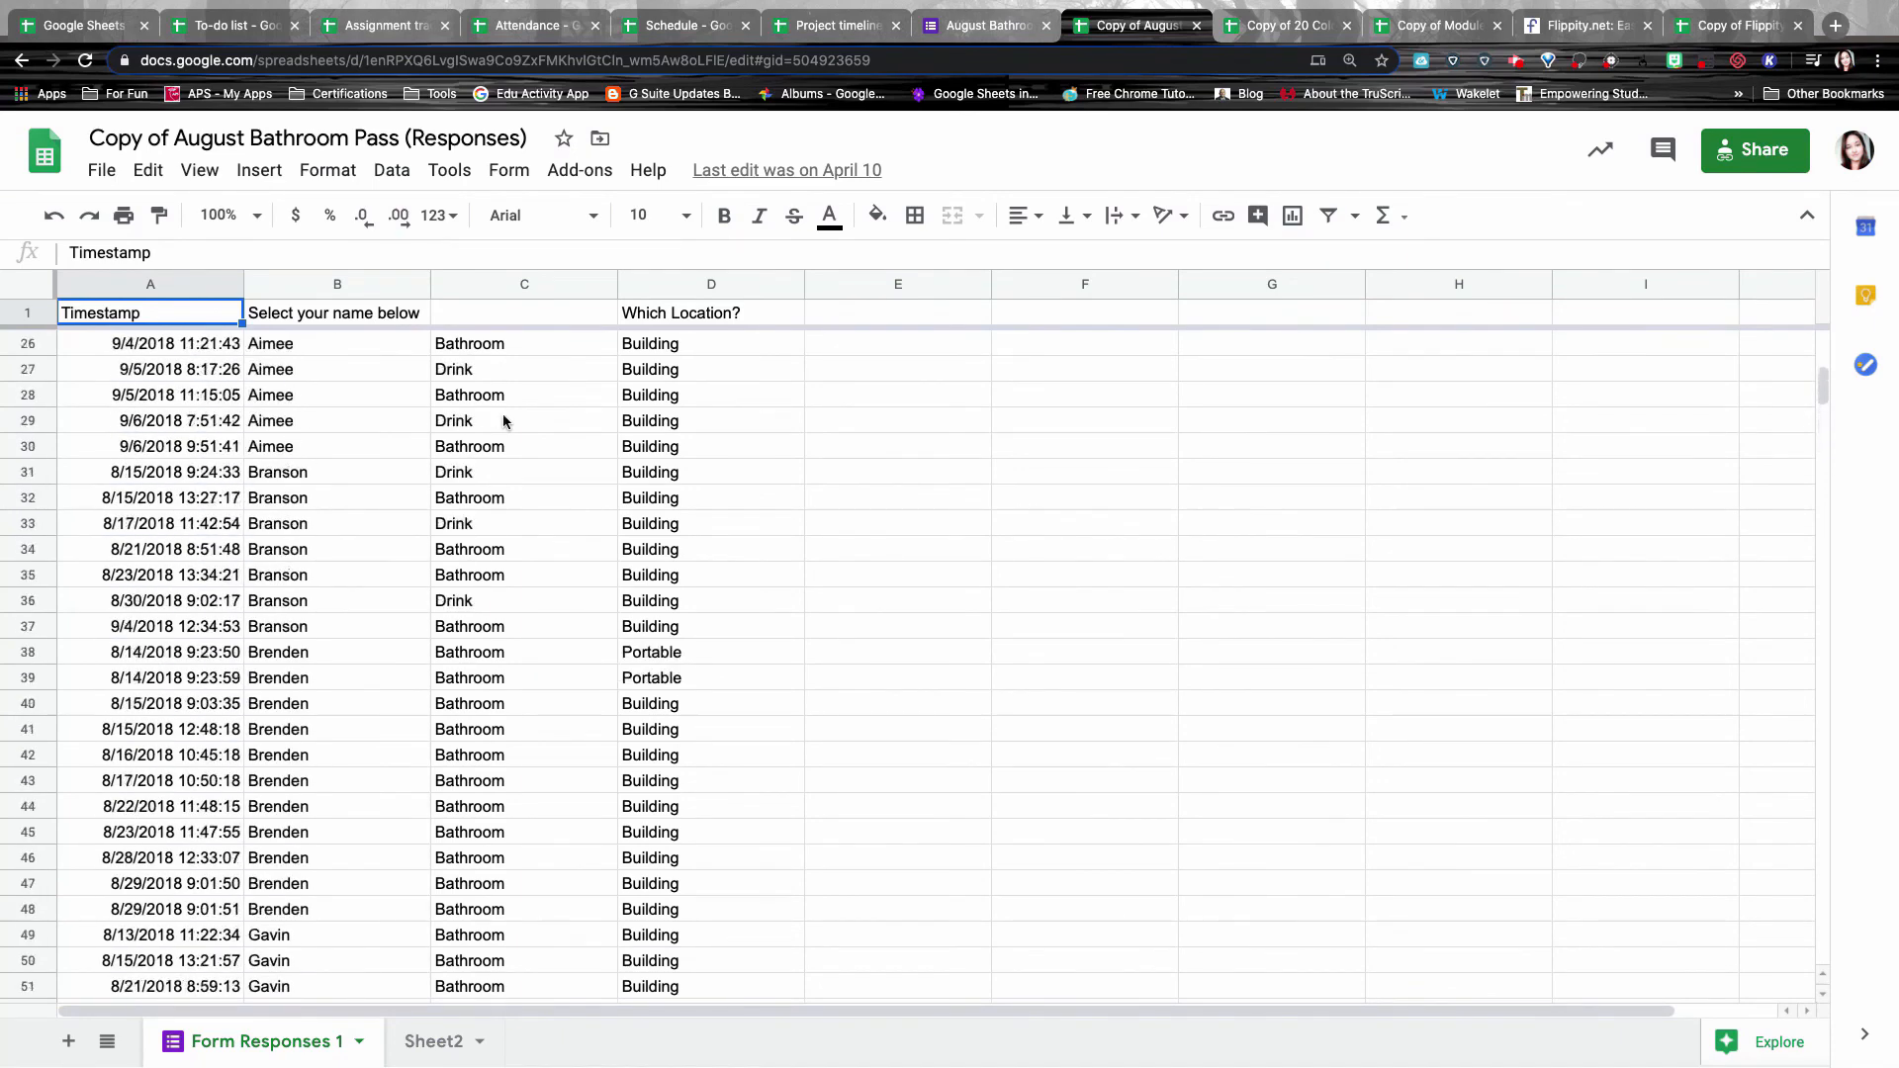
key("ctrl+Tab")
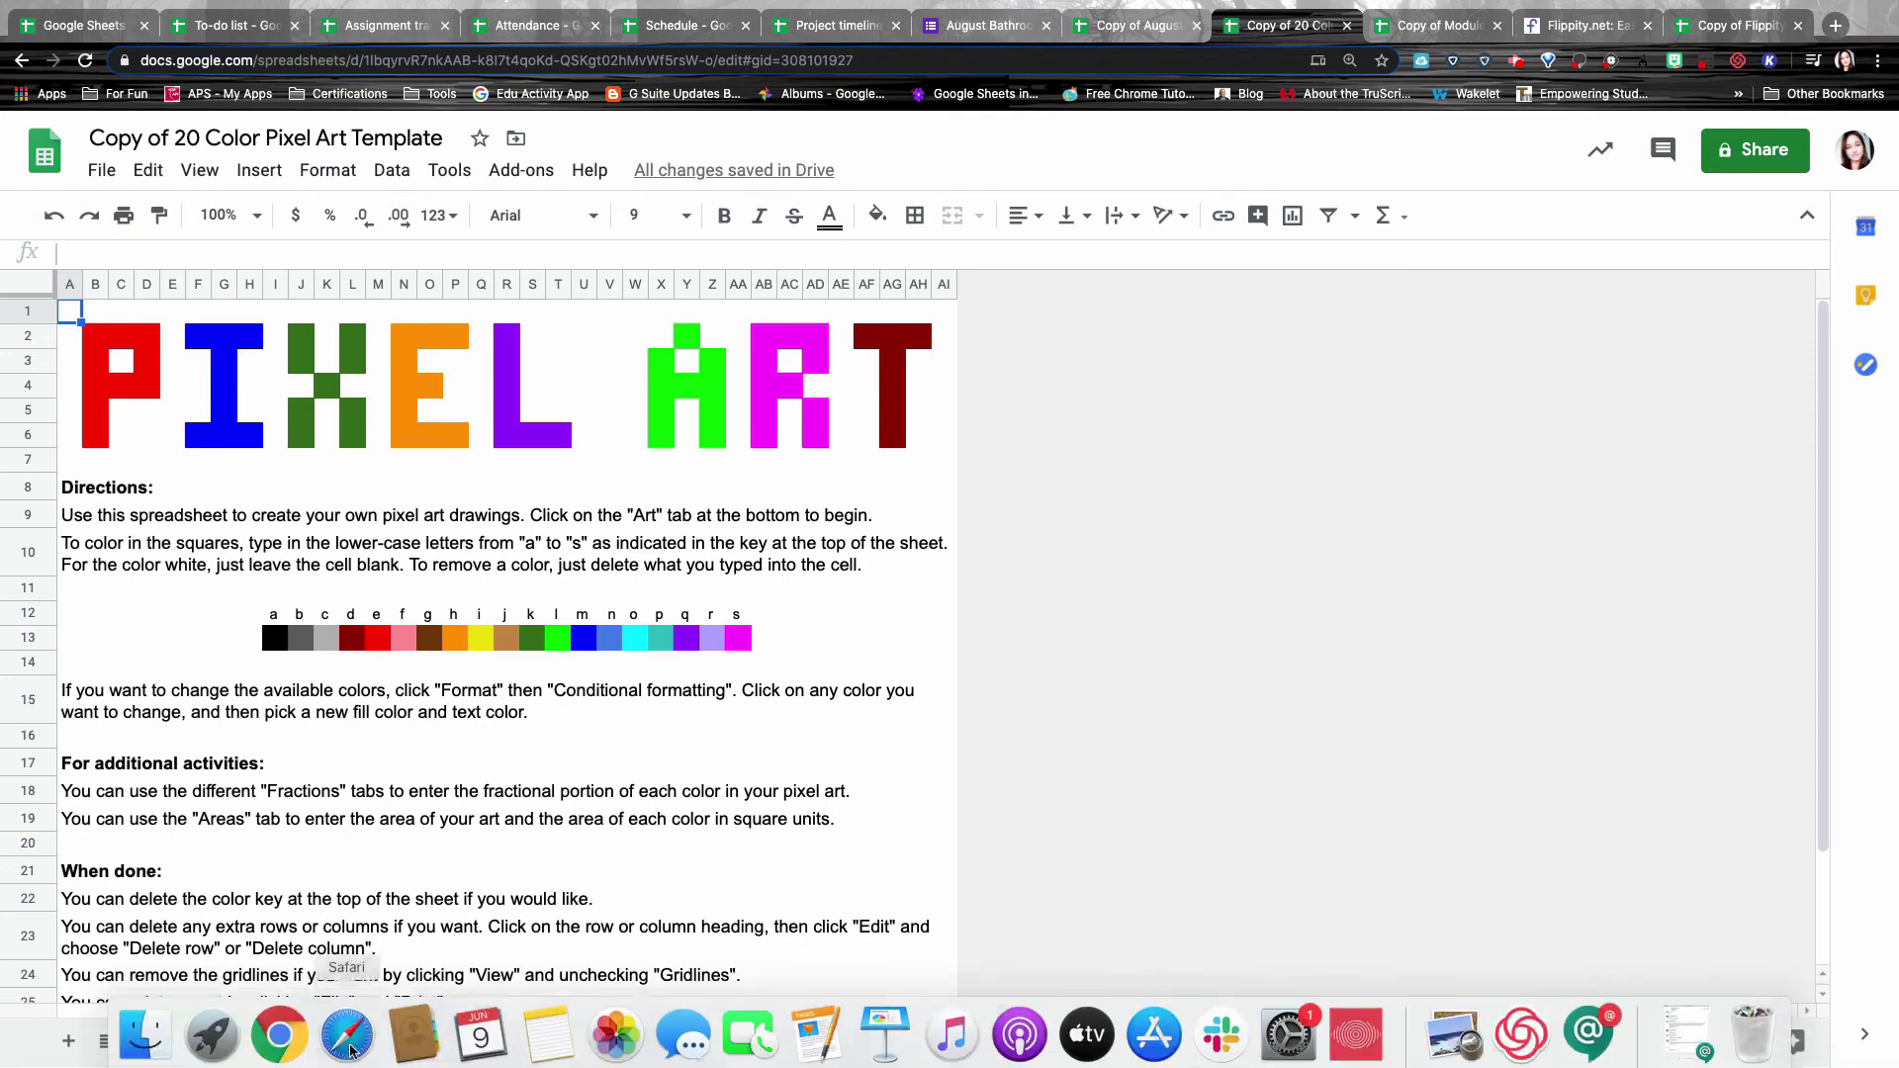
On the Draw sheet, type a in S9 and b in T8 to colour them black and grey.
left_click(334, 1042)
left_click(532, 510)
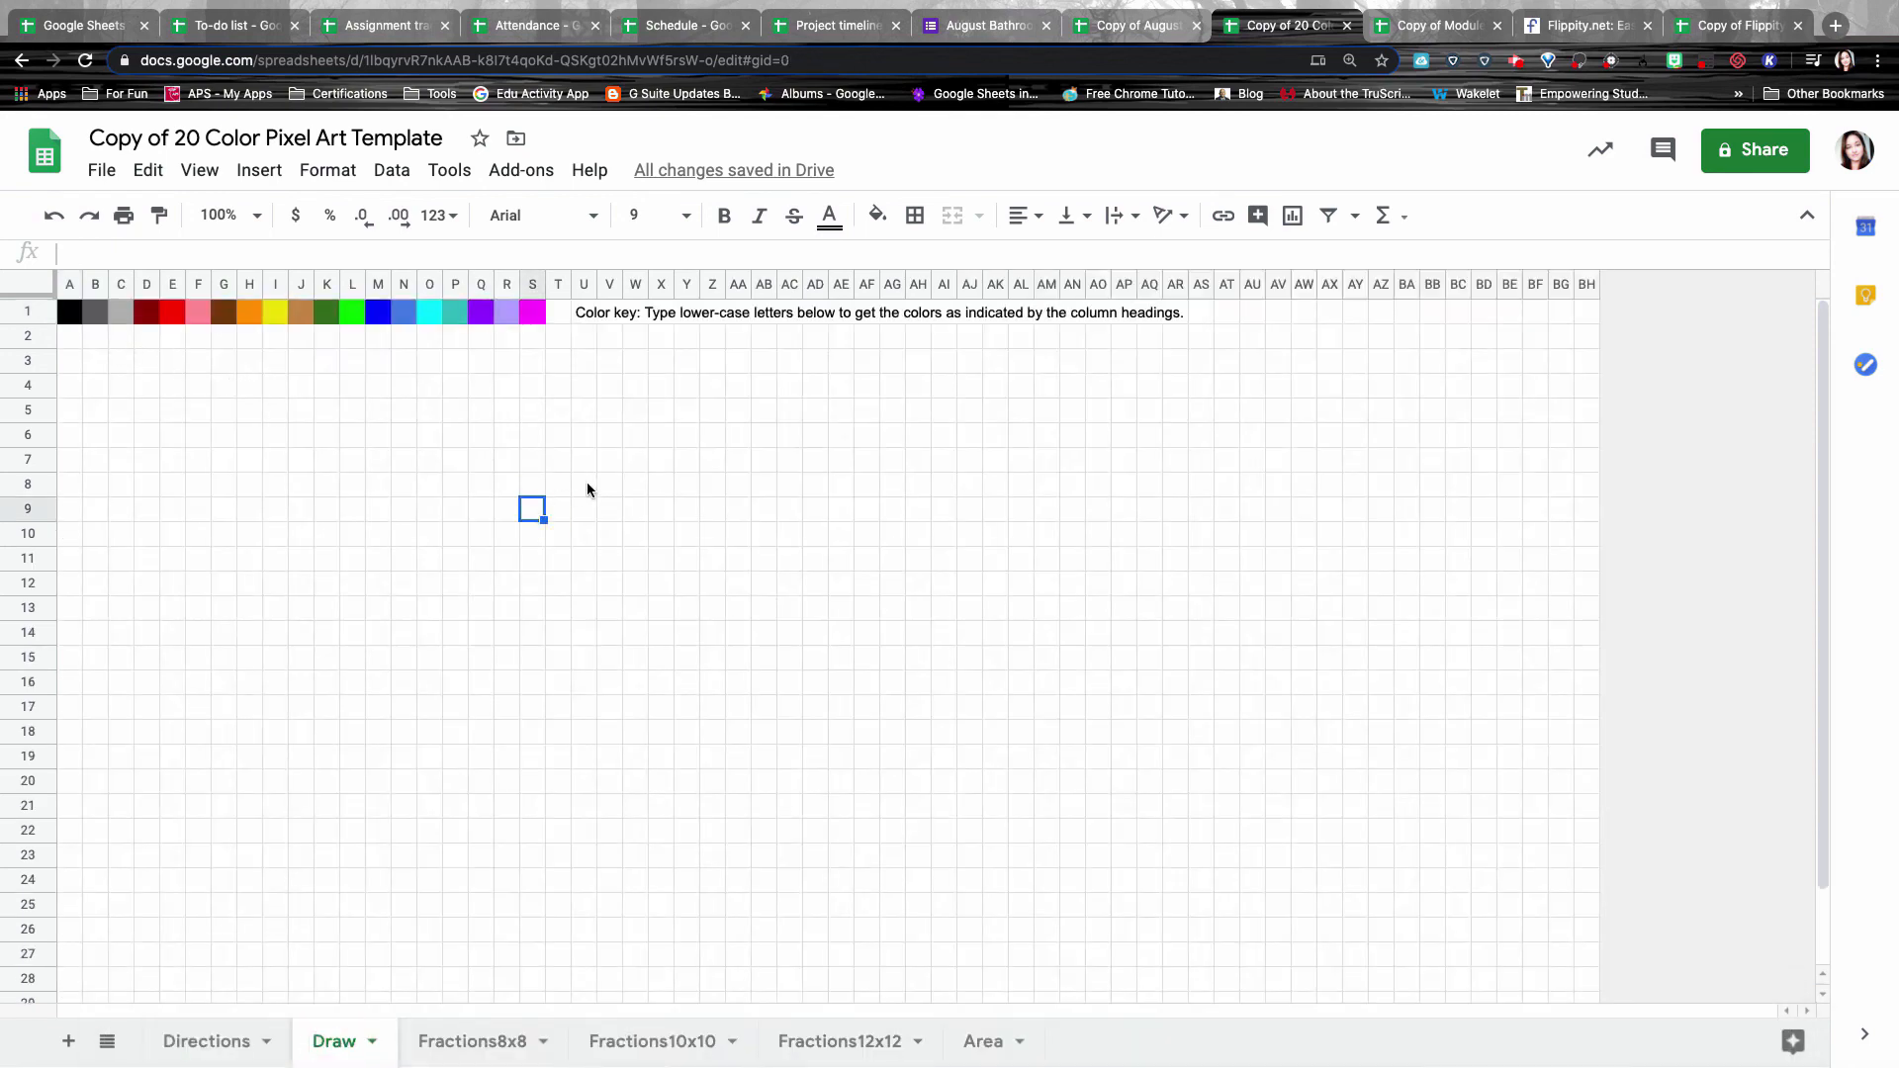
type("a")
key("Tab")
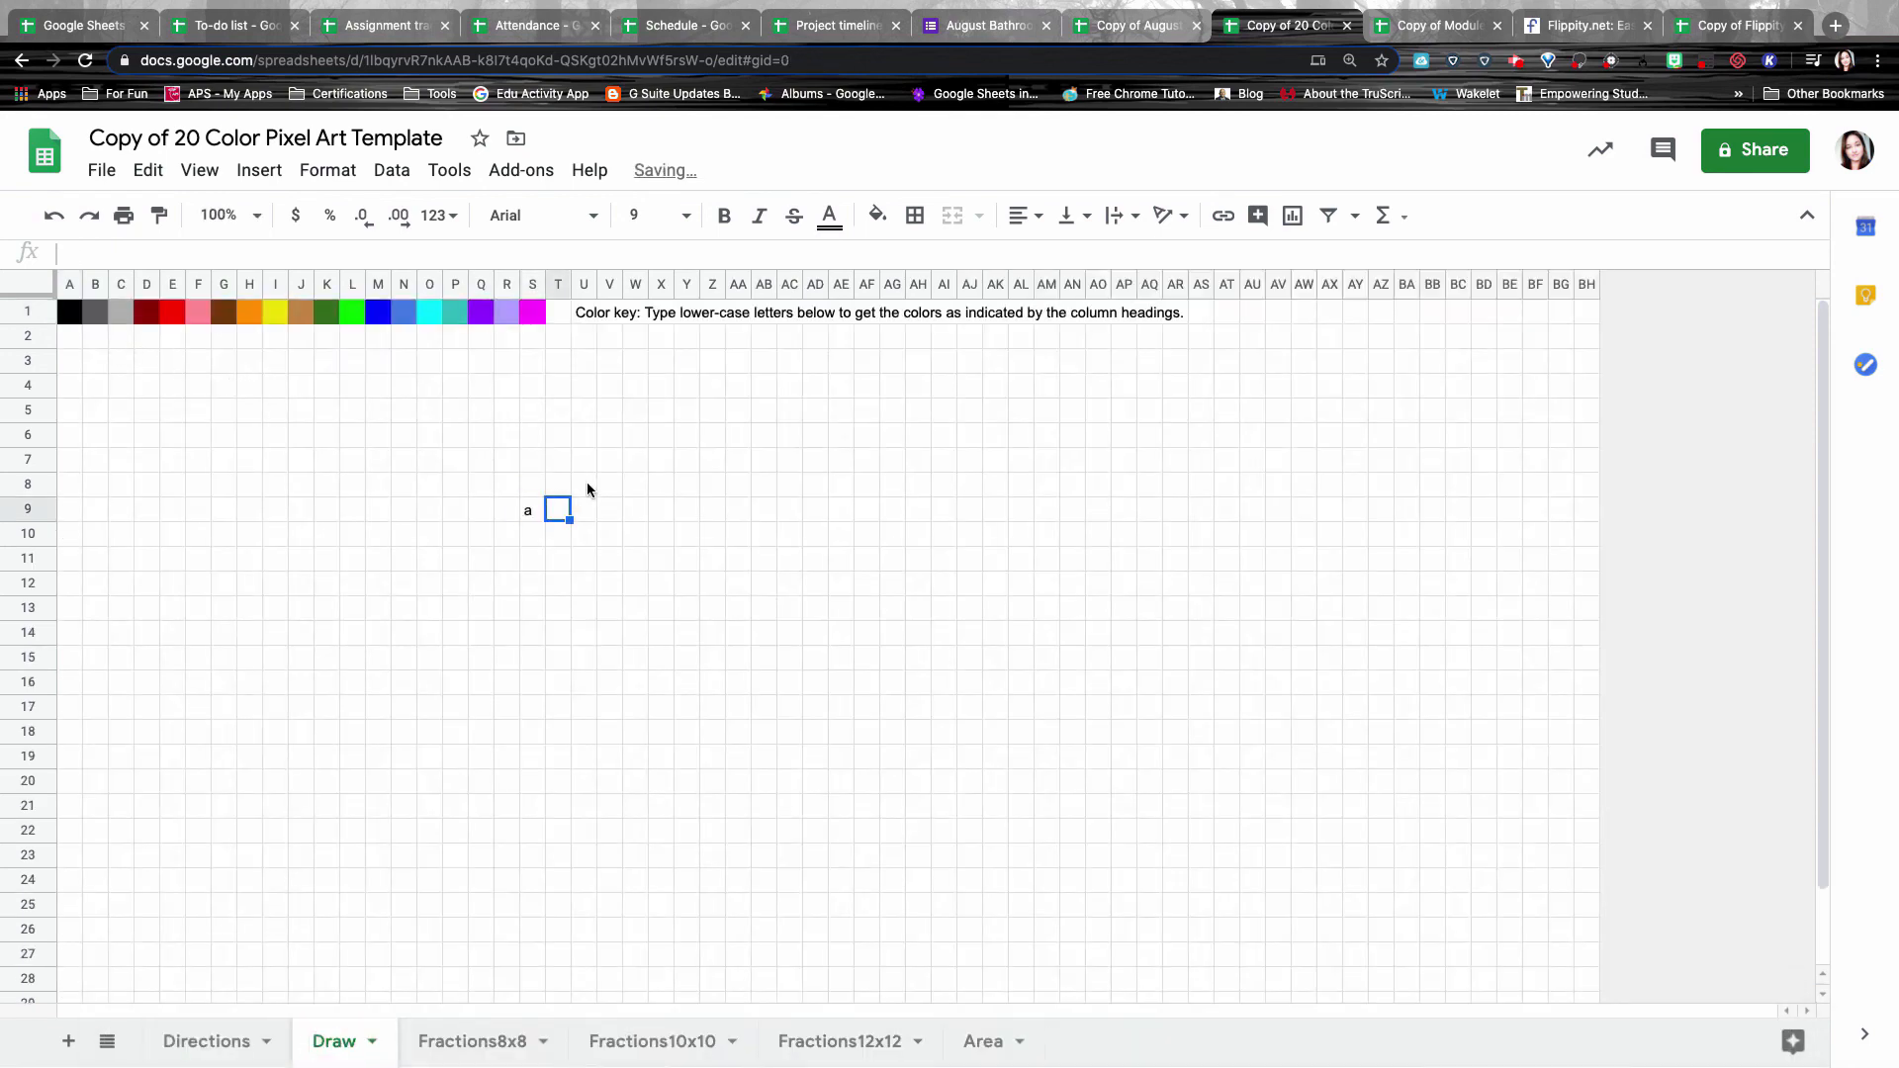
key("Up")
type("b")
key("Tab")
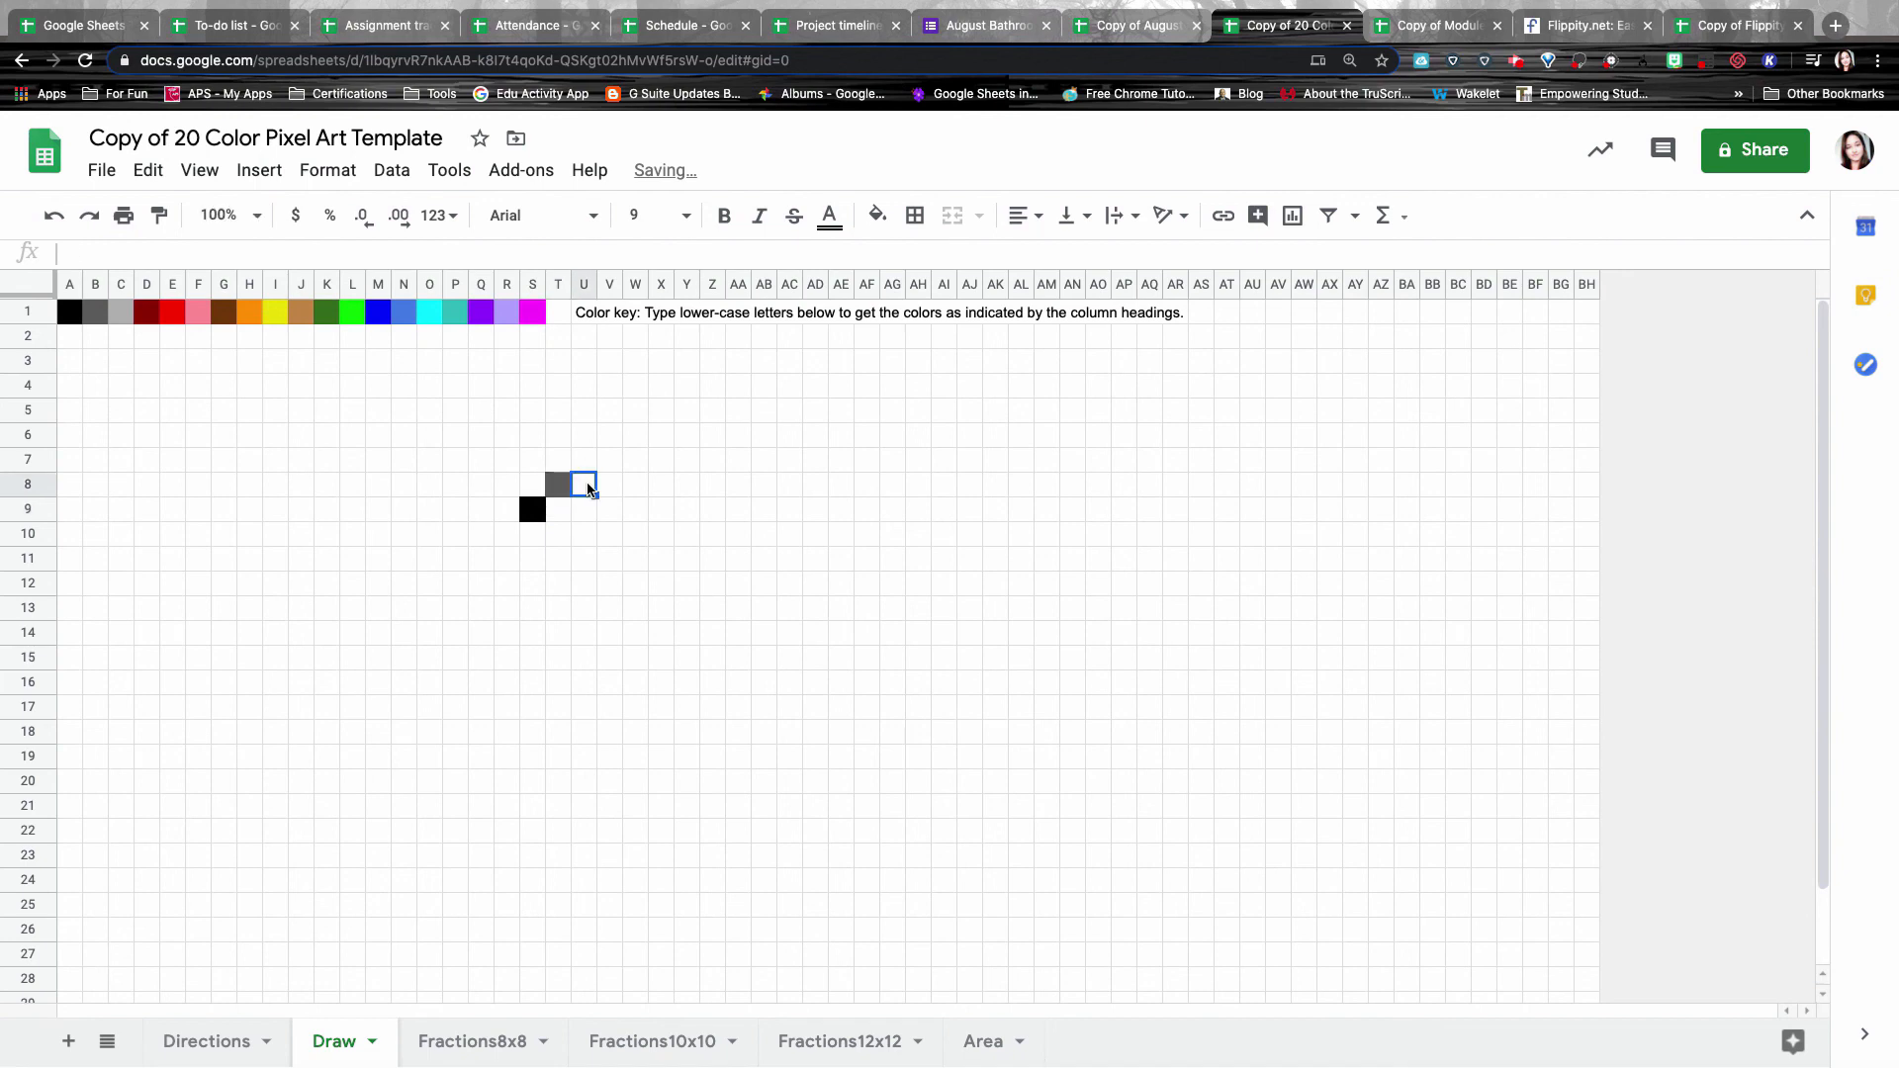
Type c, d and e into U8, U9 and U10 to colour them light grey, dark red and red.
type("c")
key("Down")
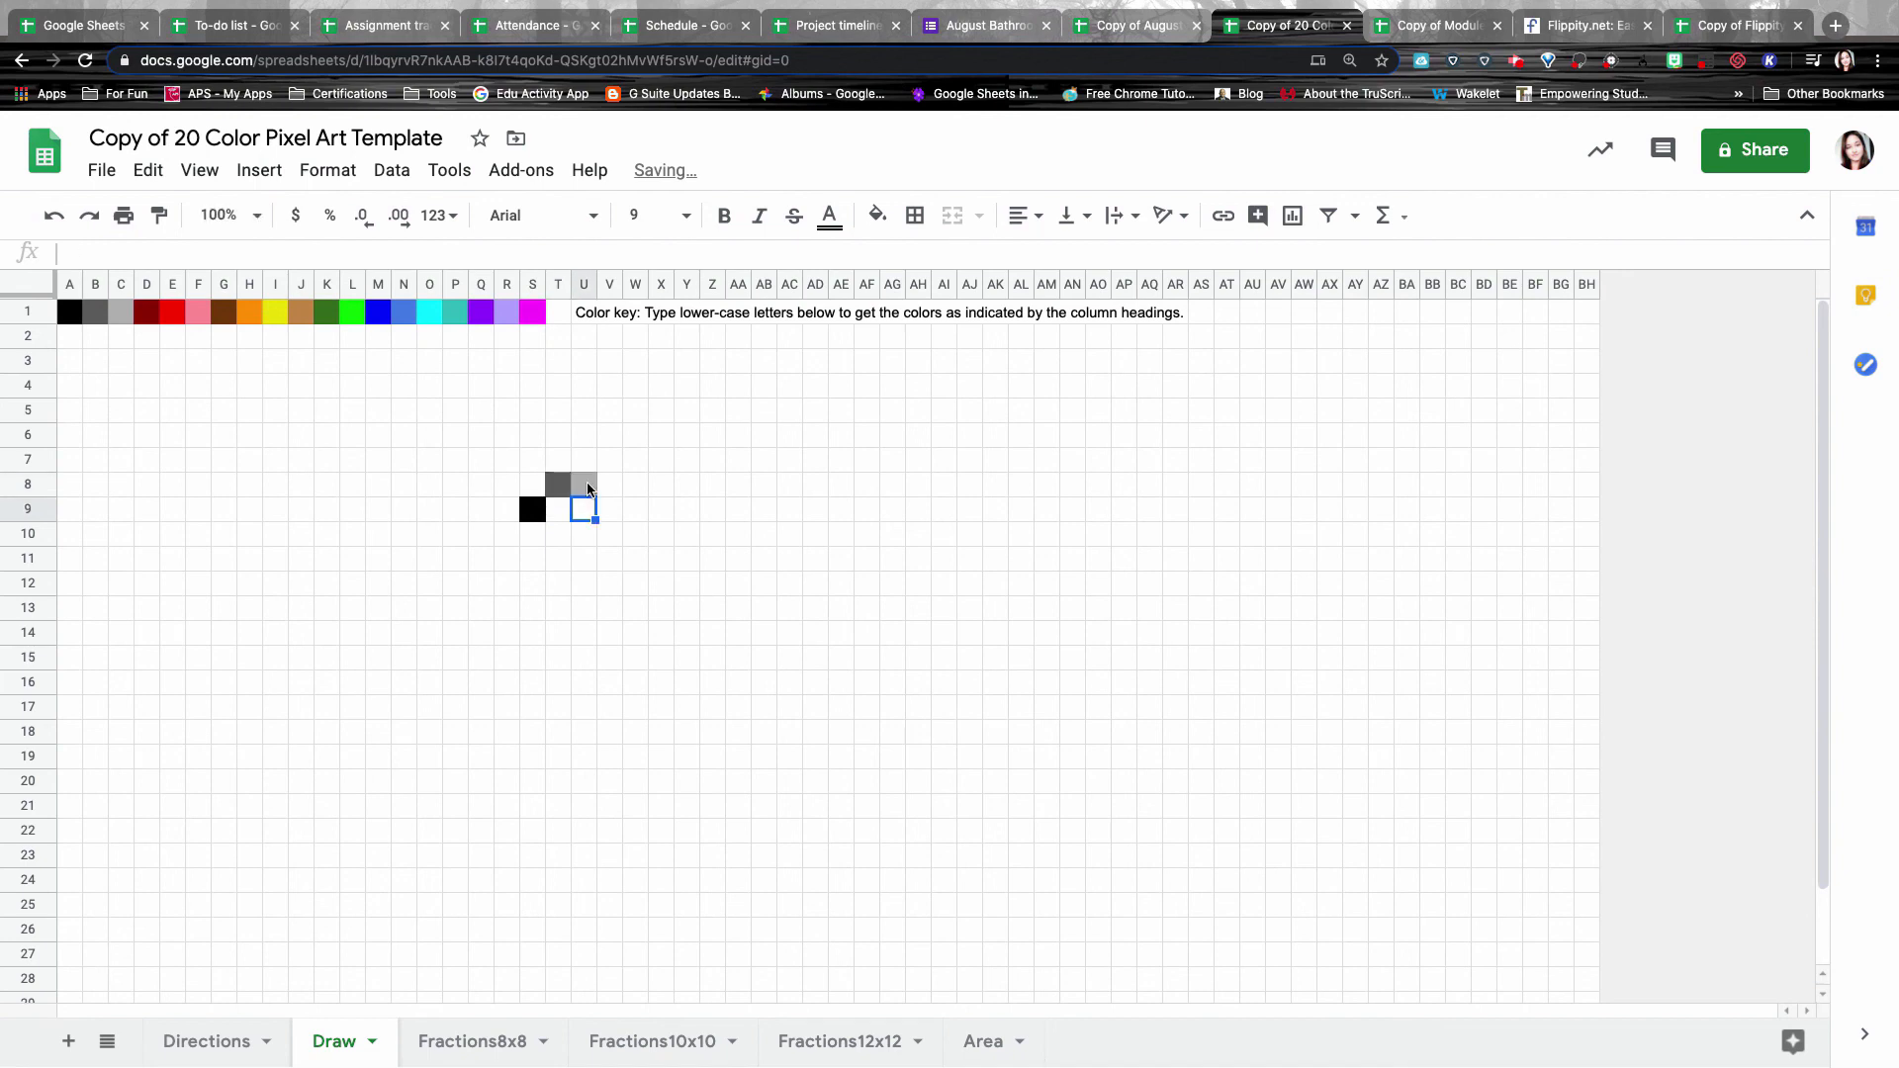
type("d")
key("Down")
type("e")
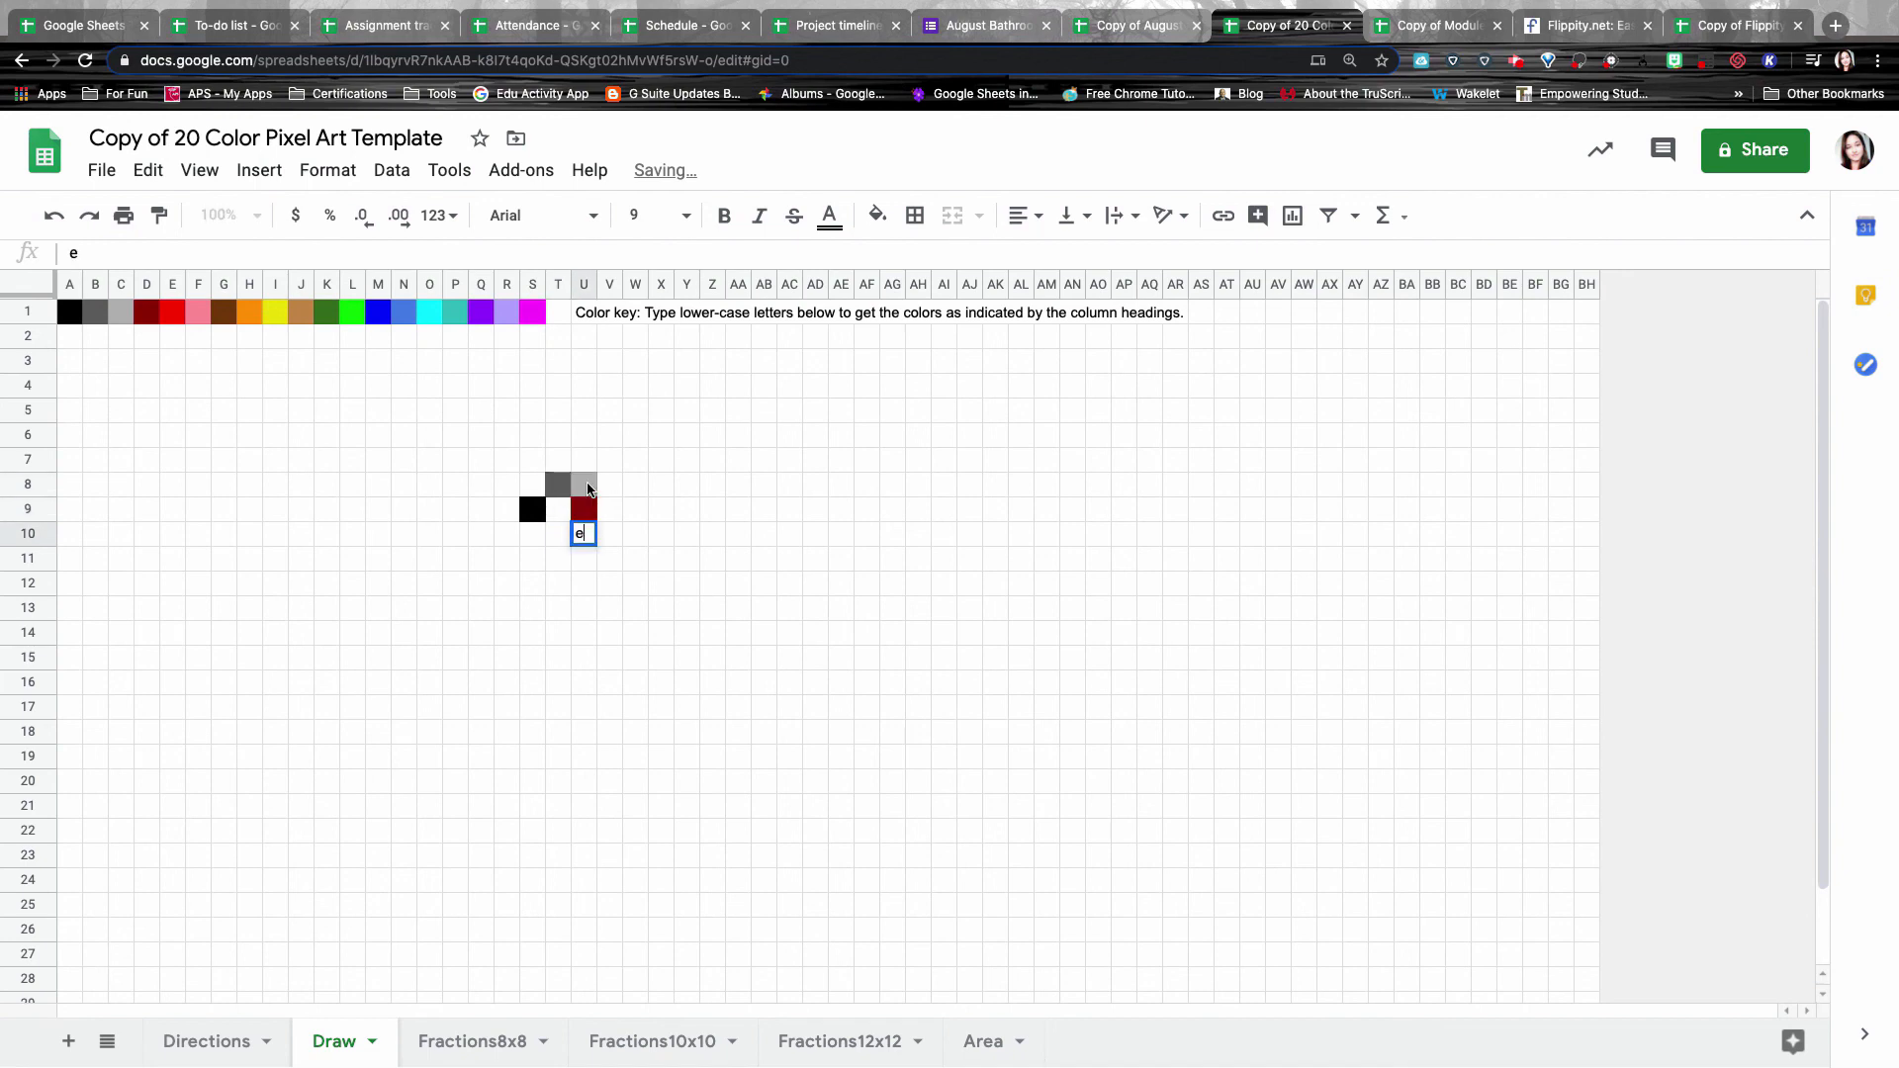
key("Tab")
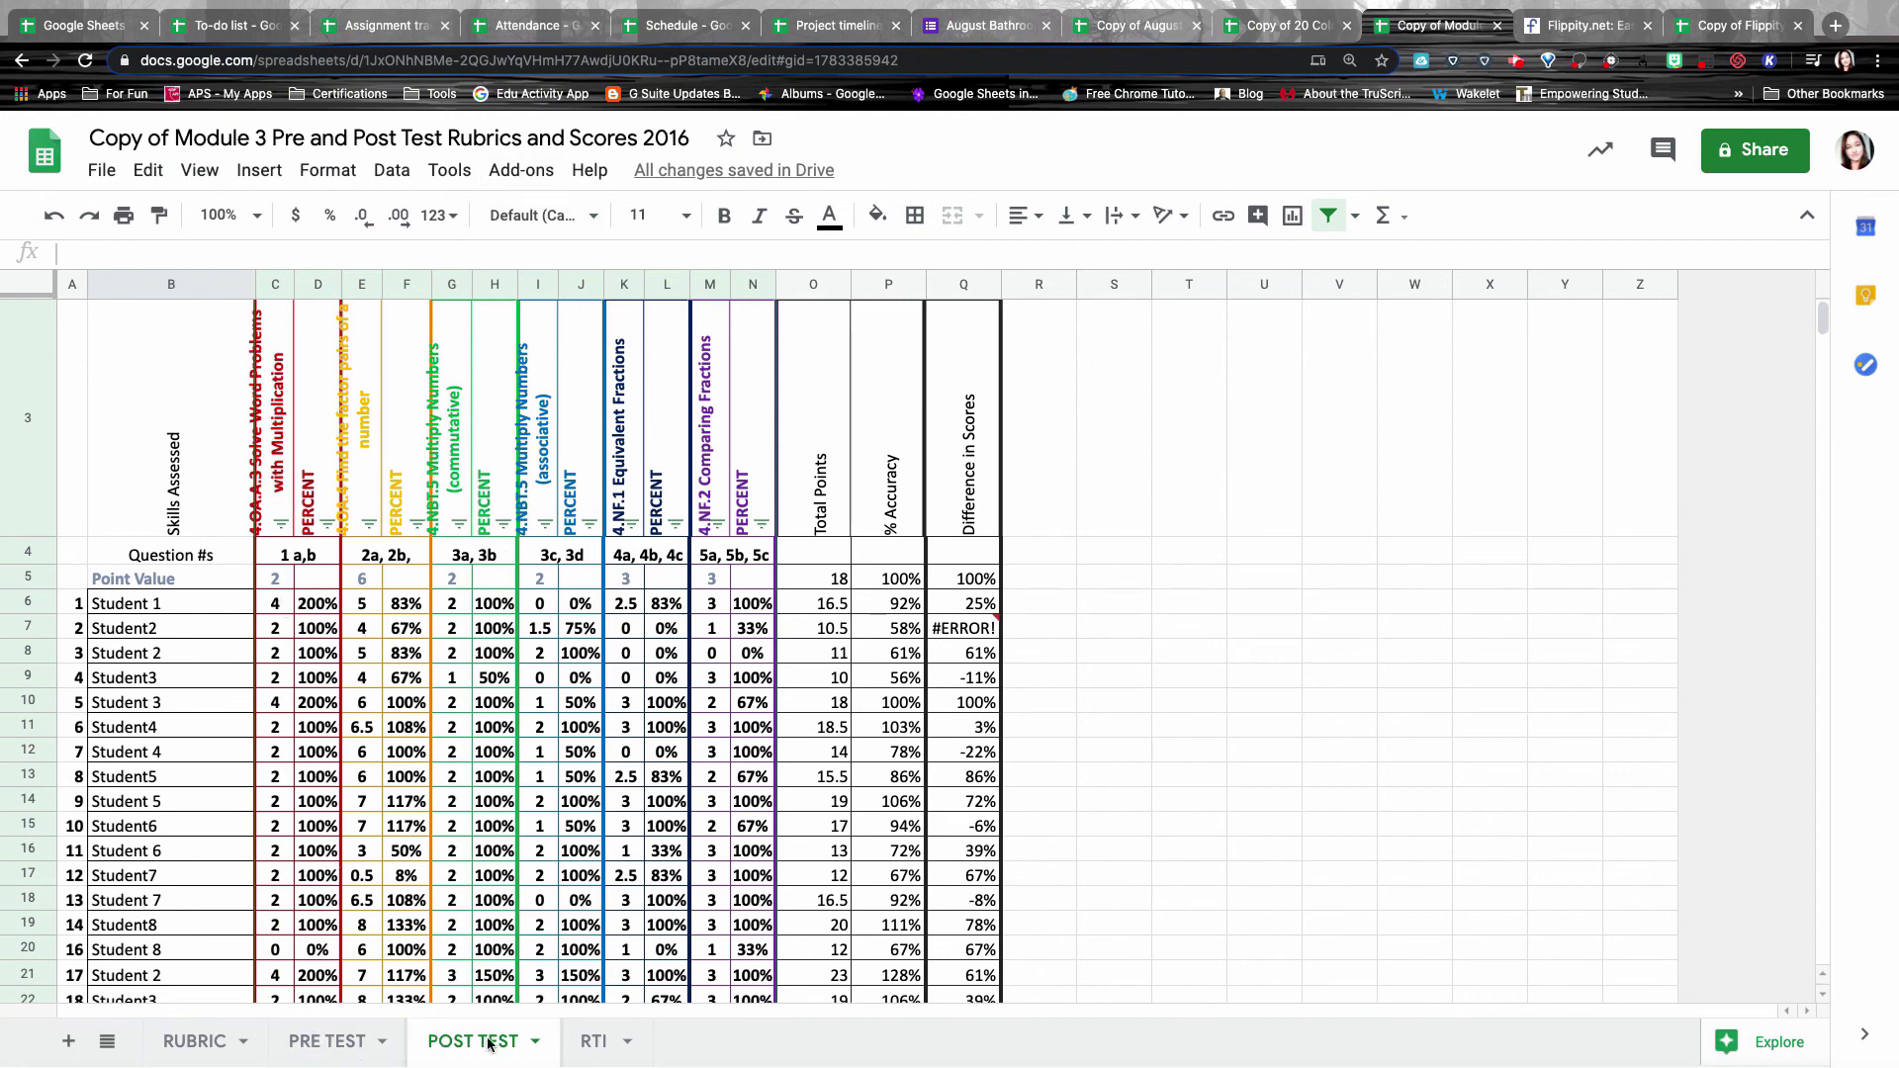
Inspect the POST TEST skill headings in C3 and E3 and the PERCENT column.
scroll(515, 737, "down", 3)
scroll(370, 501, "up", 3)
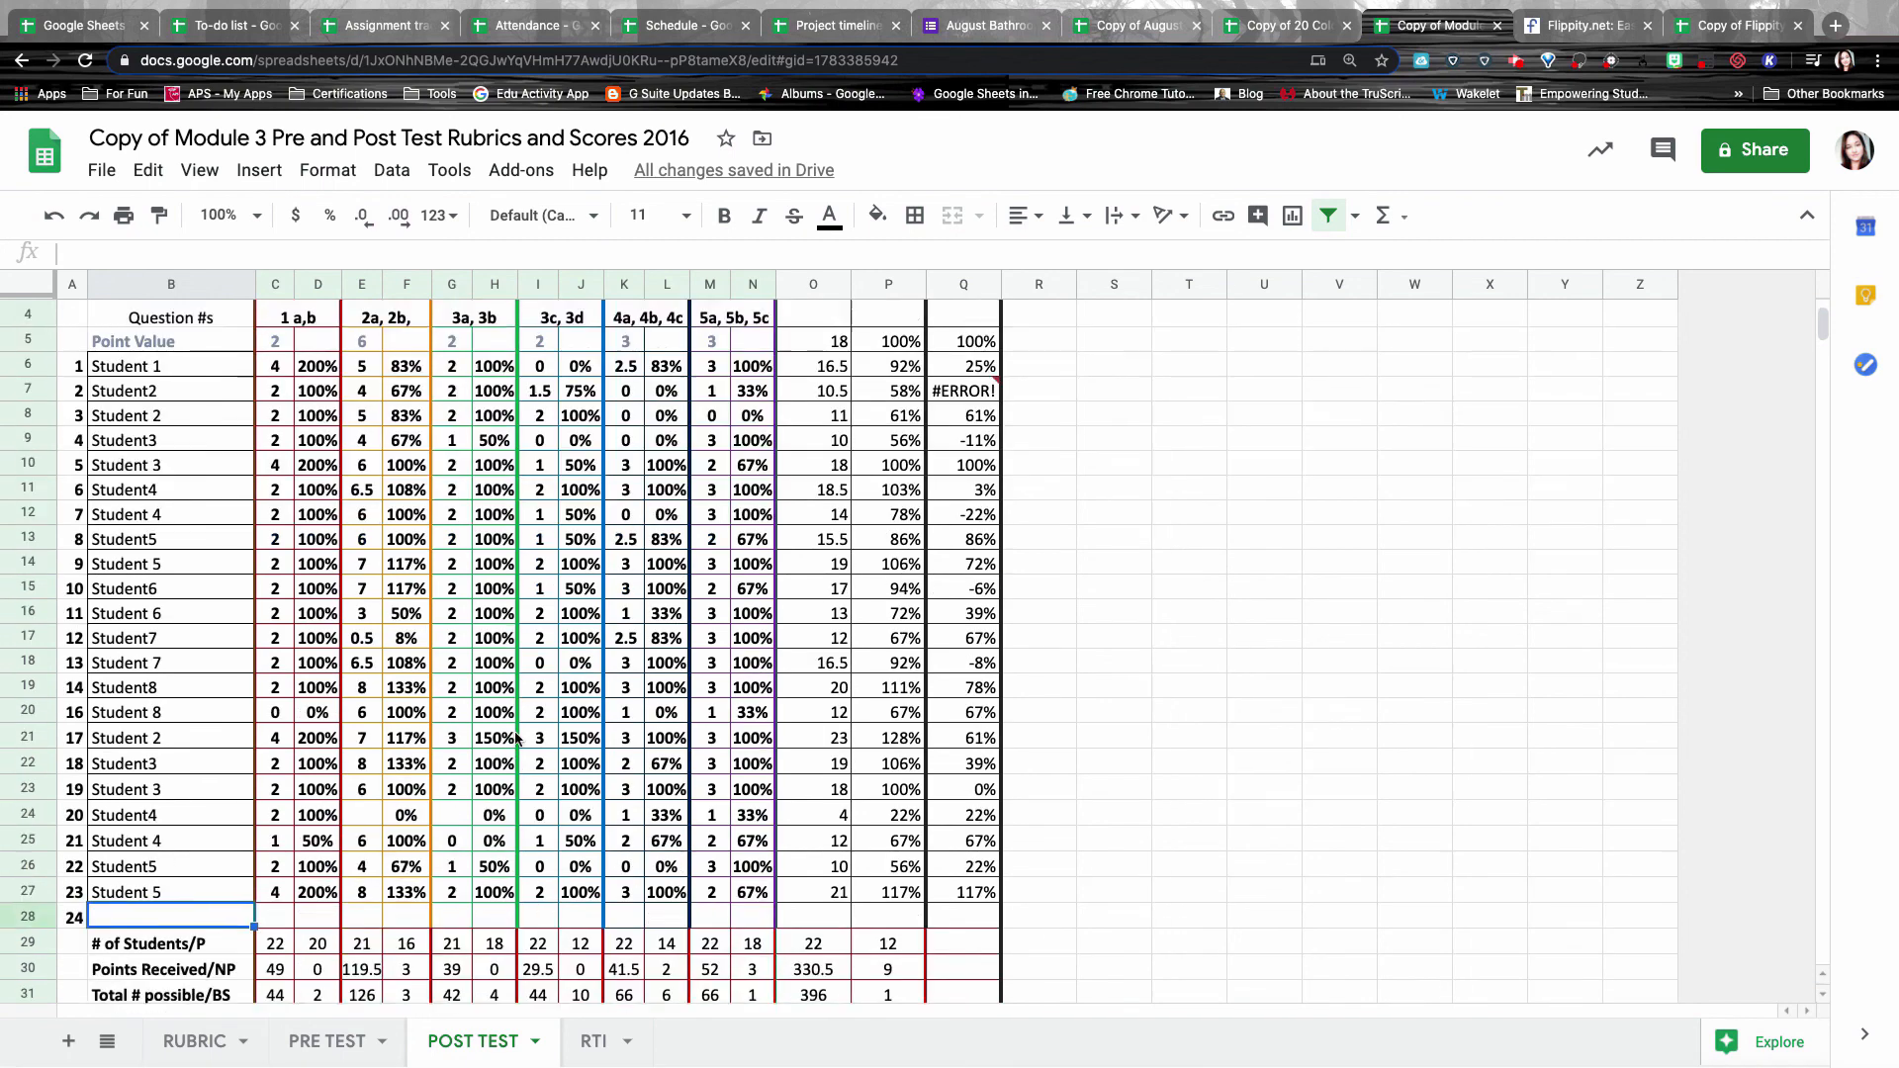
left_click(279, 515)
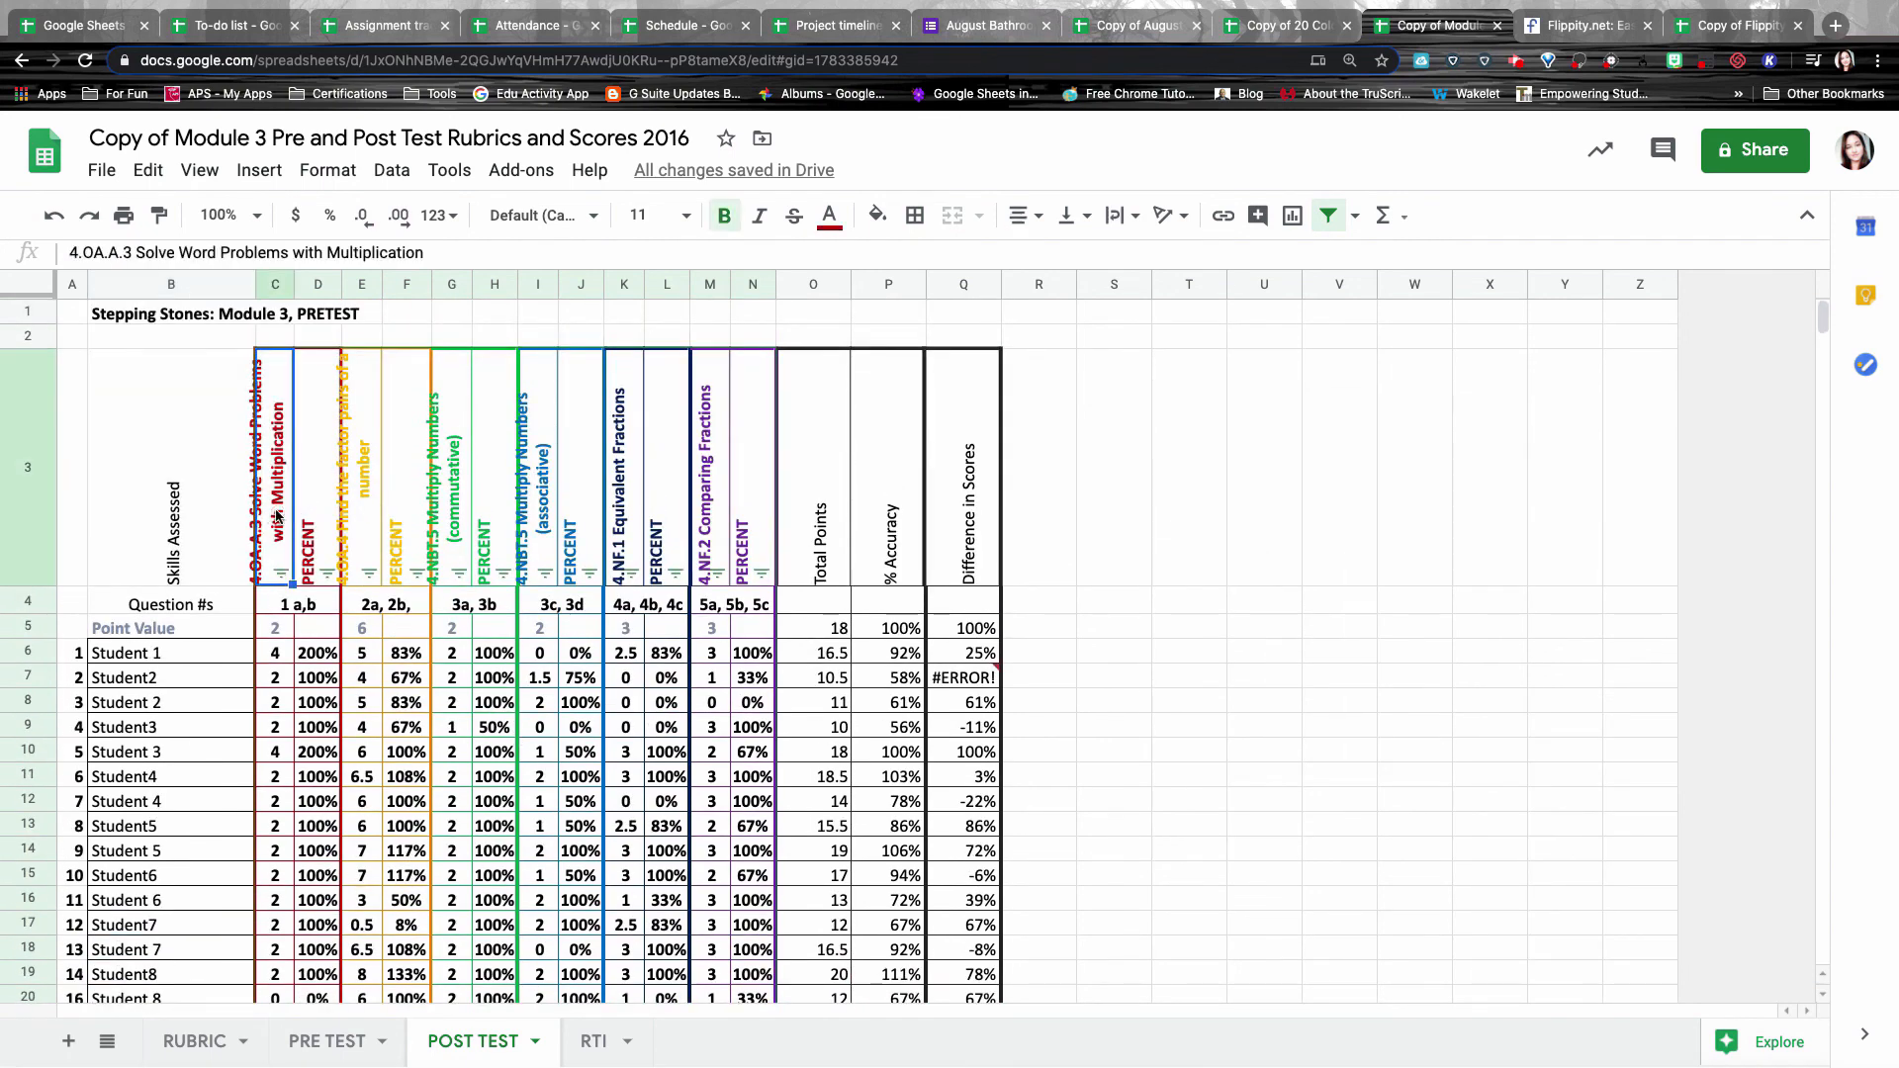
left_click(362, 507)
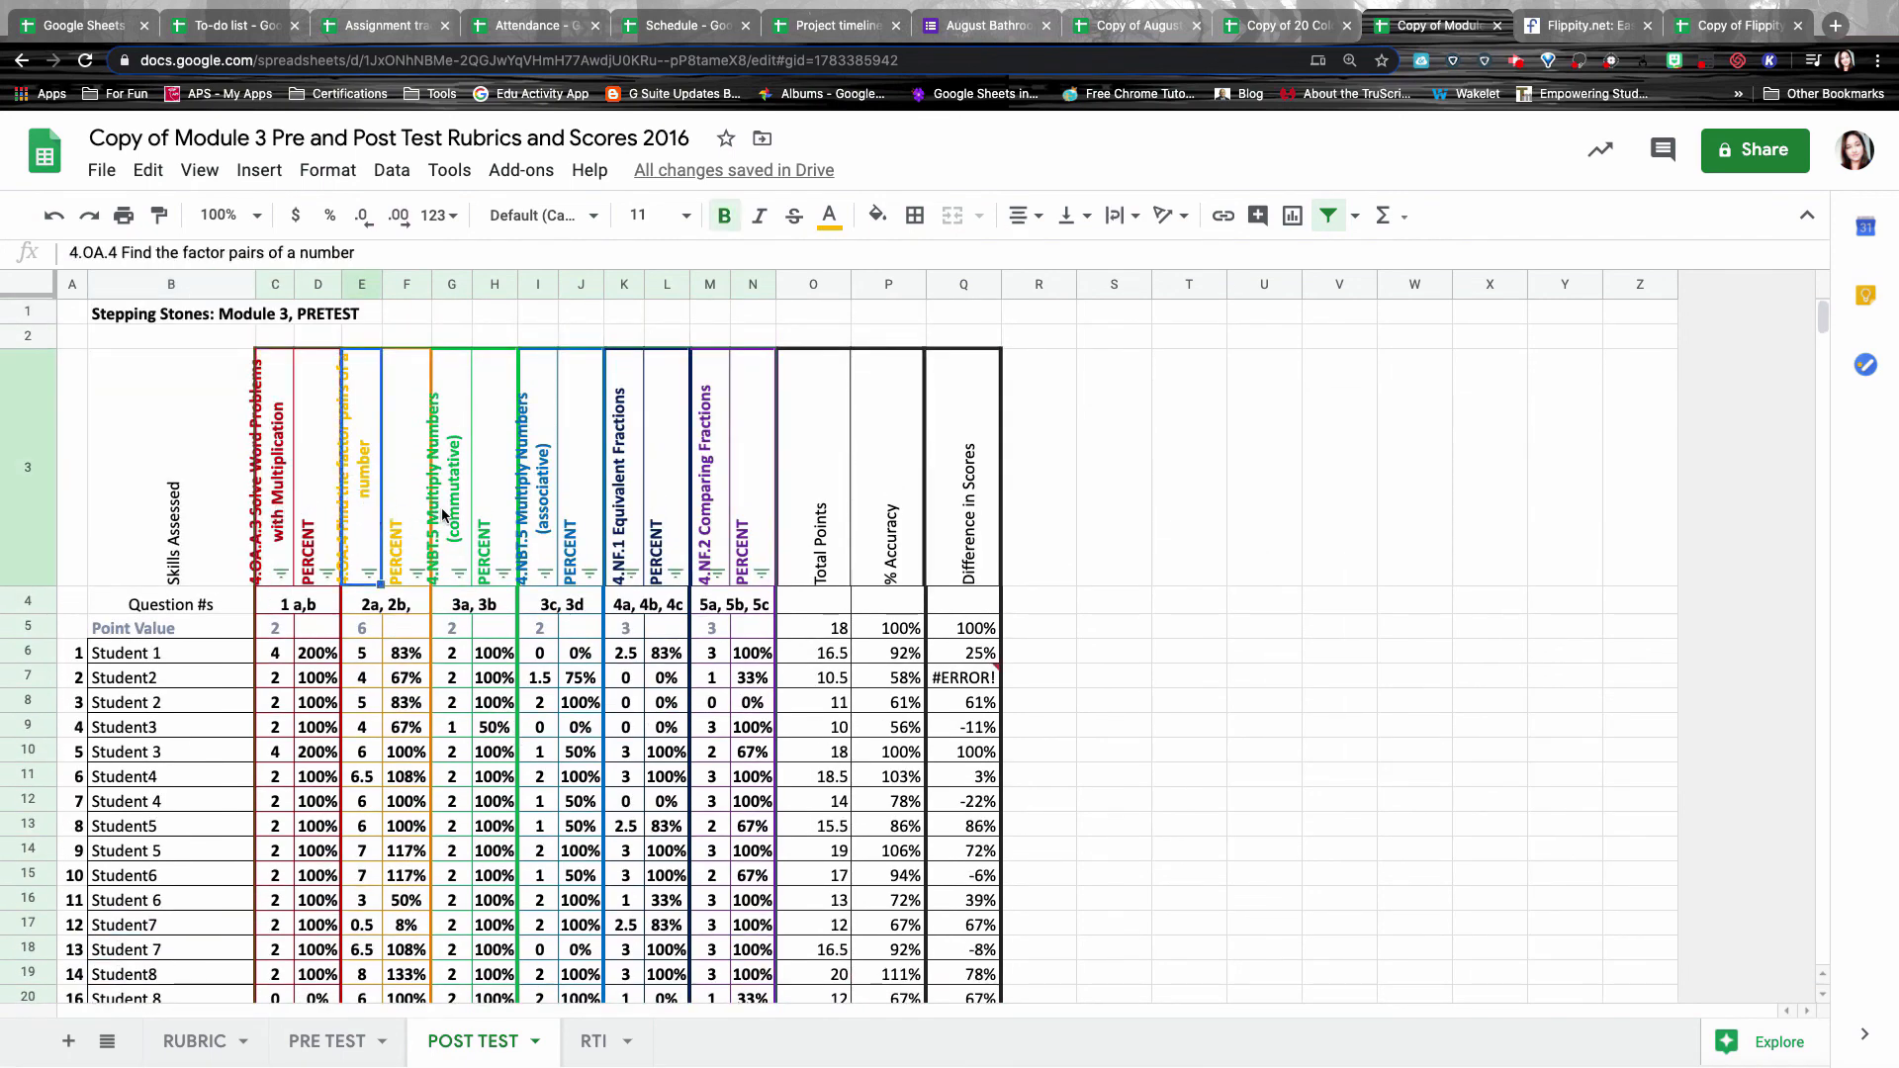
left_click(417, 519)
Filter column H to hide the students scoring 100%.
left_click(494, 549)
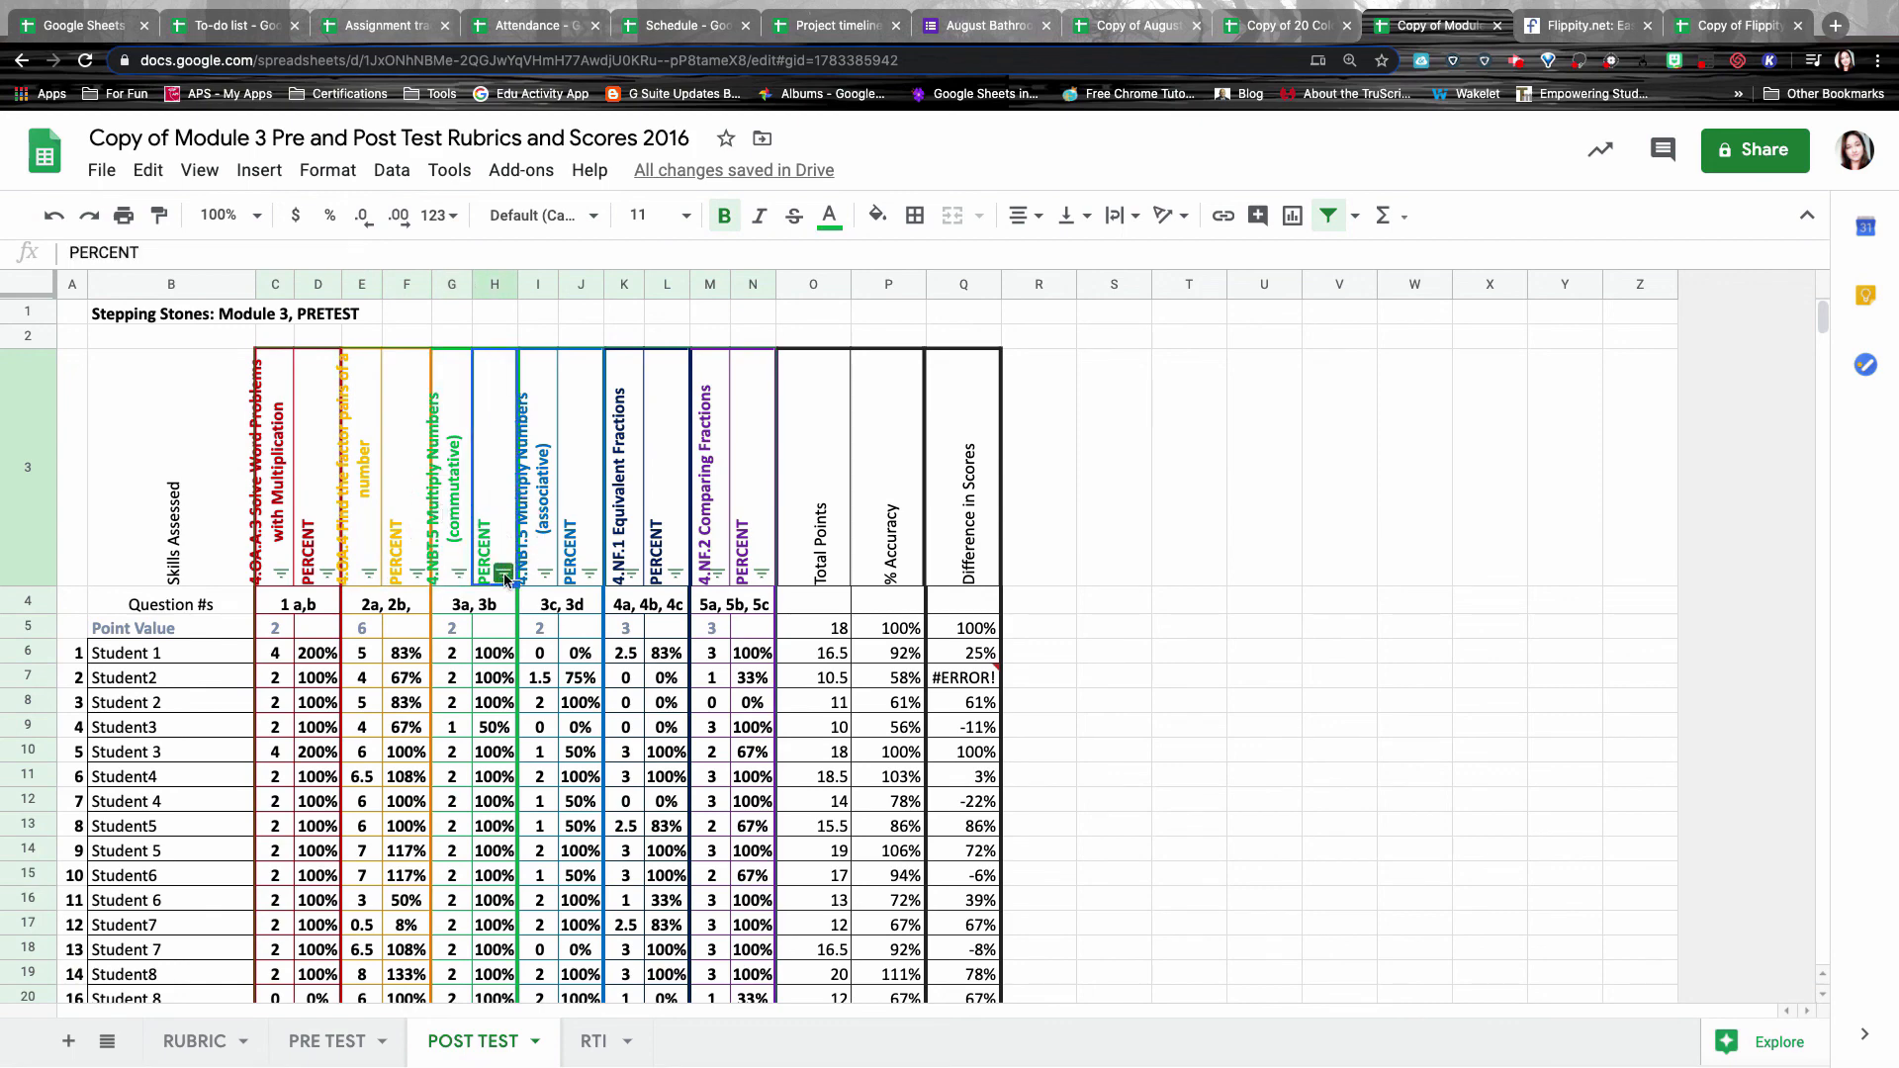
left_click(503, 574)
scroll(312, 831, "down", 3)
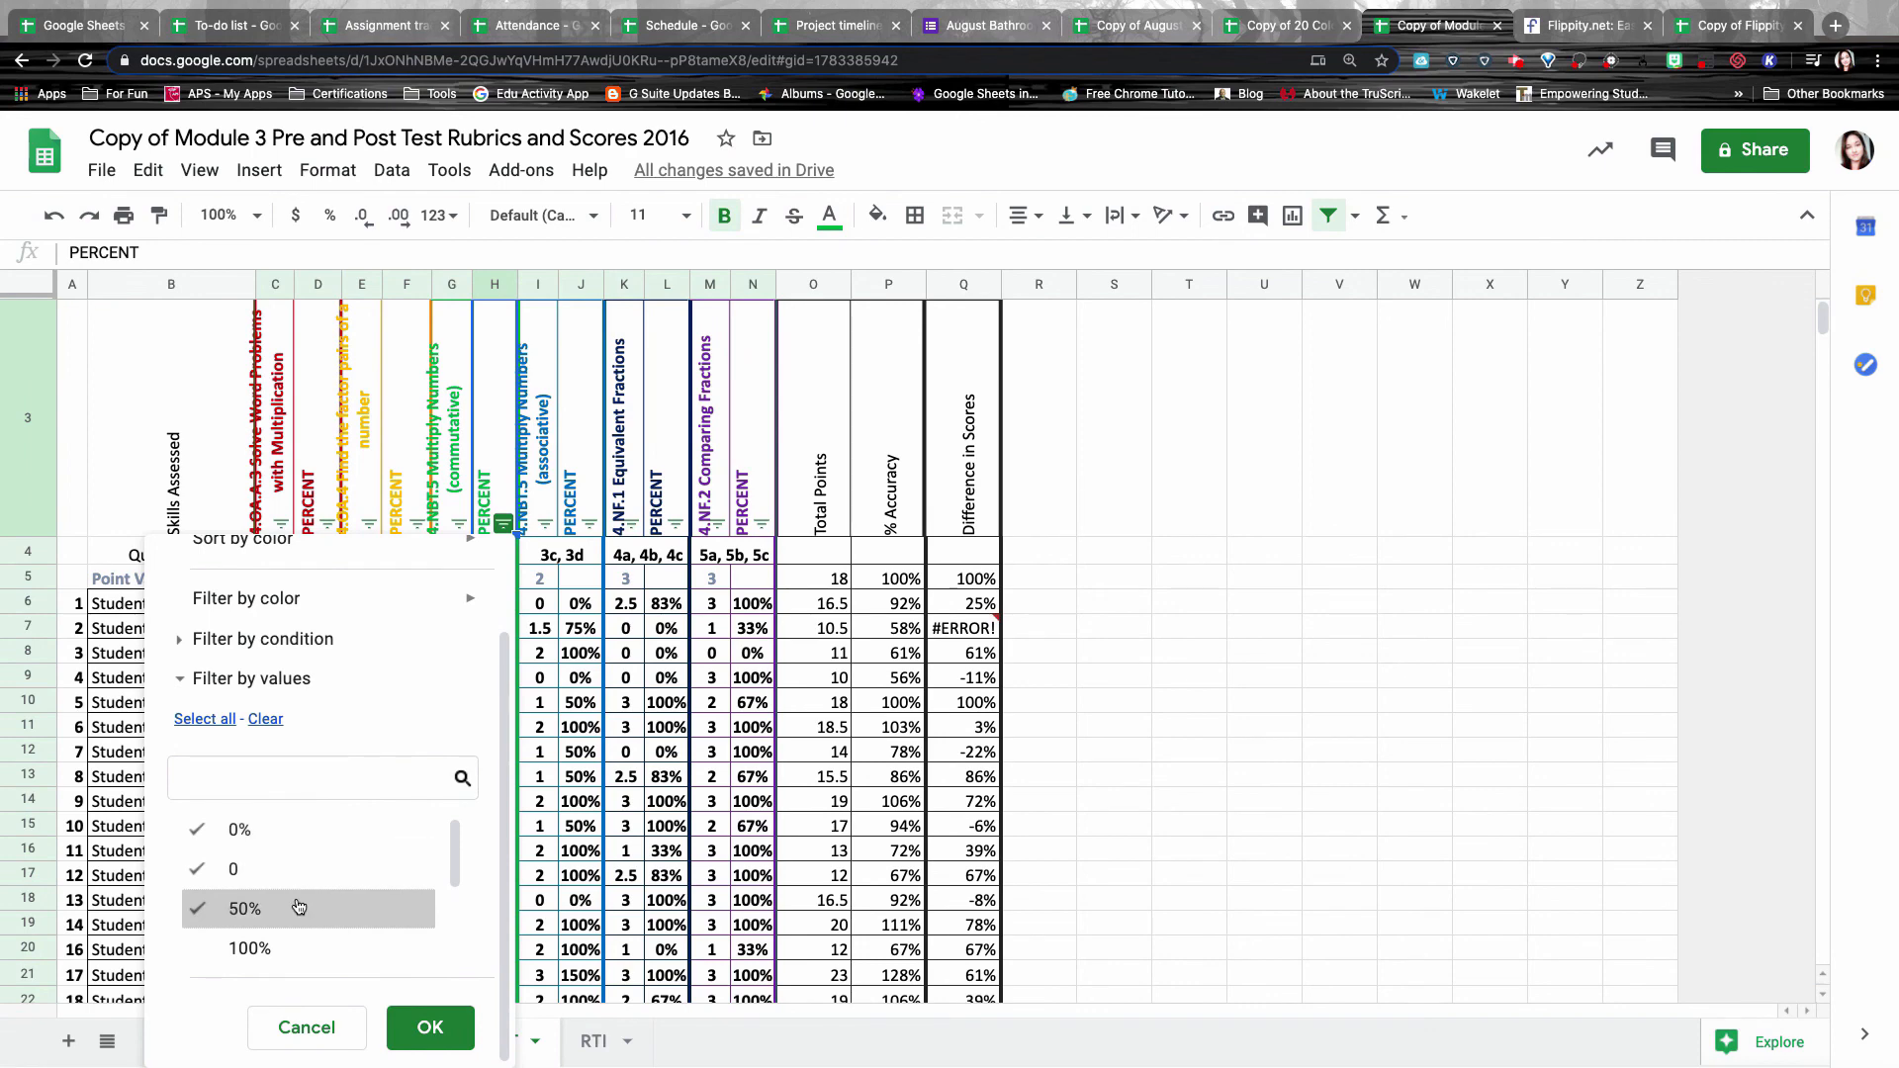
left_click(427, 1030)
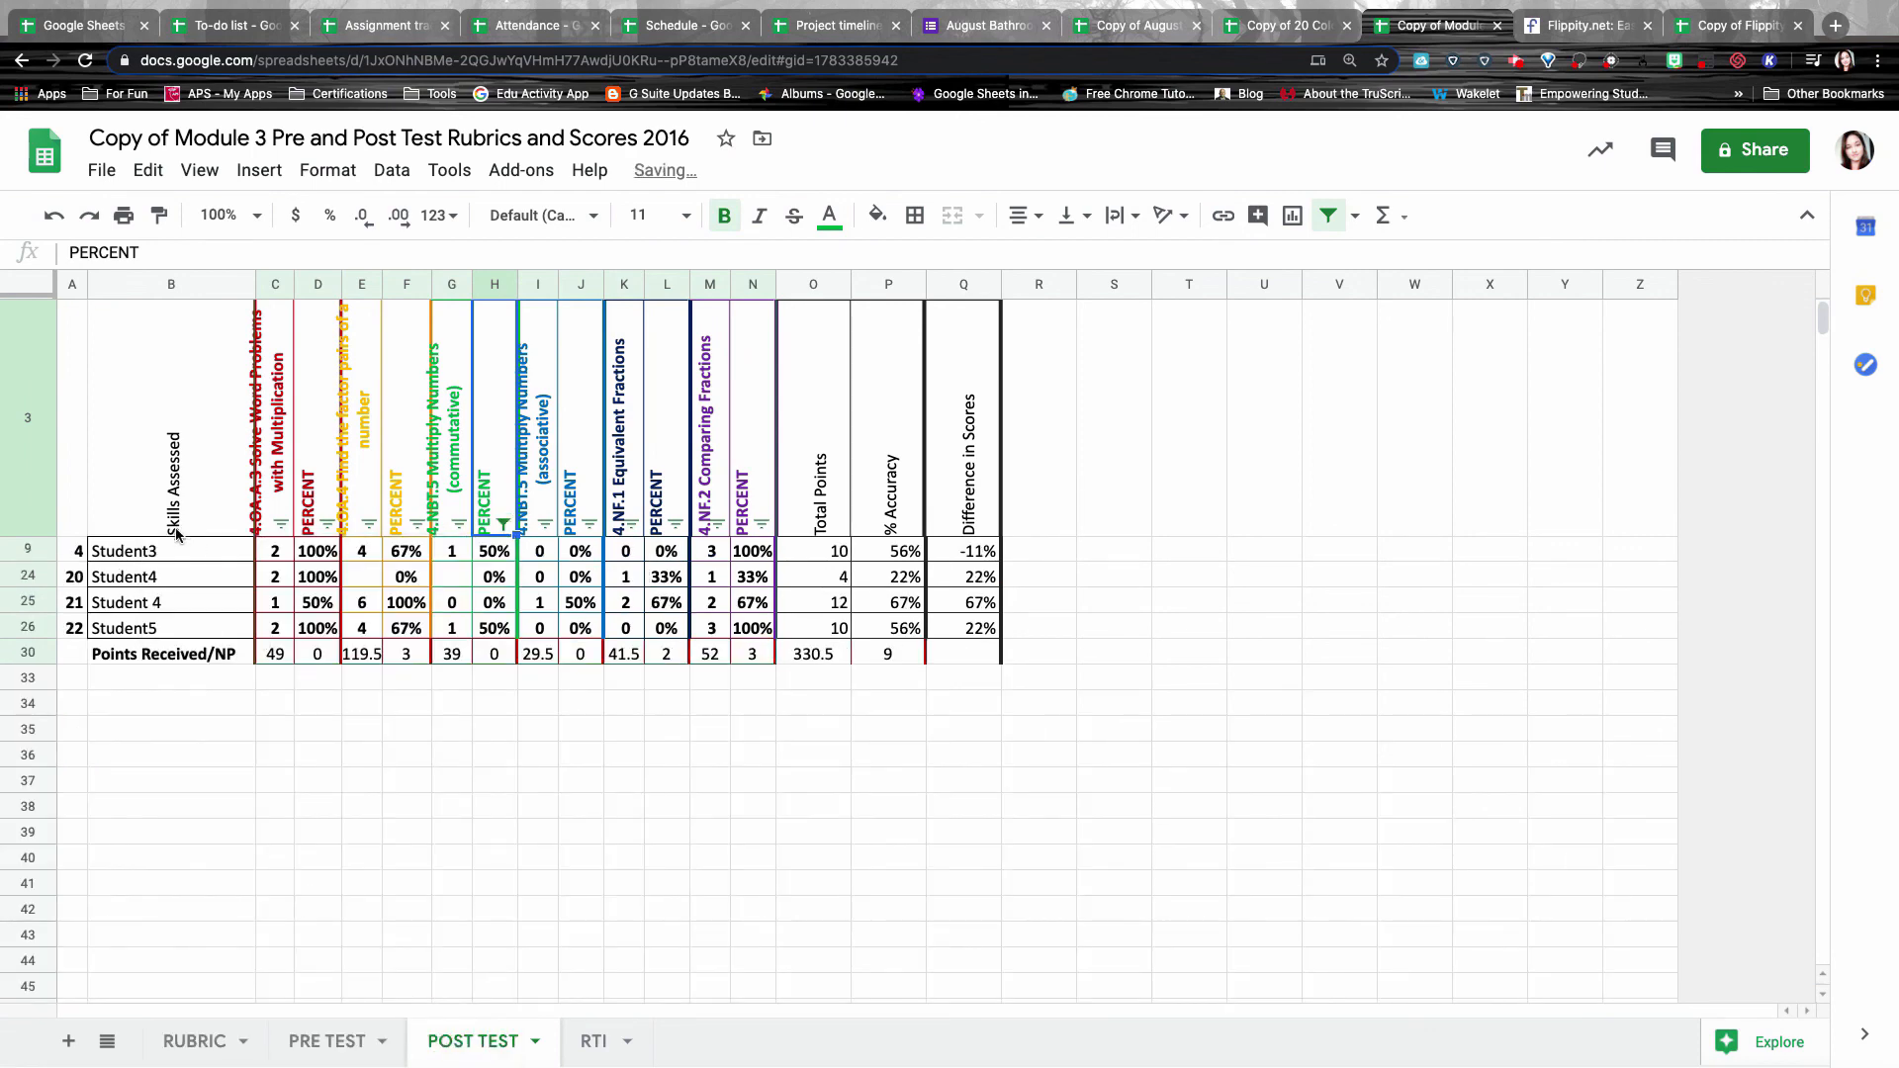
Point out the four students left by the filter, then switch to the Flippity website.
left_click(151, 554)
left_click(157, 579)
left_click(161, 605)
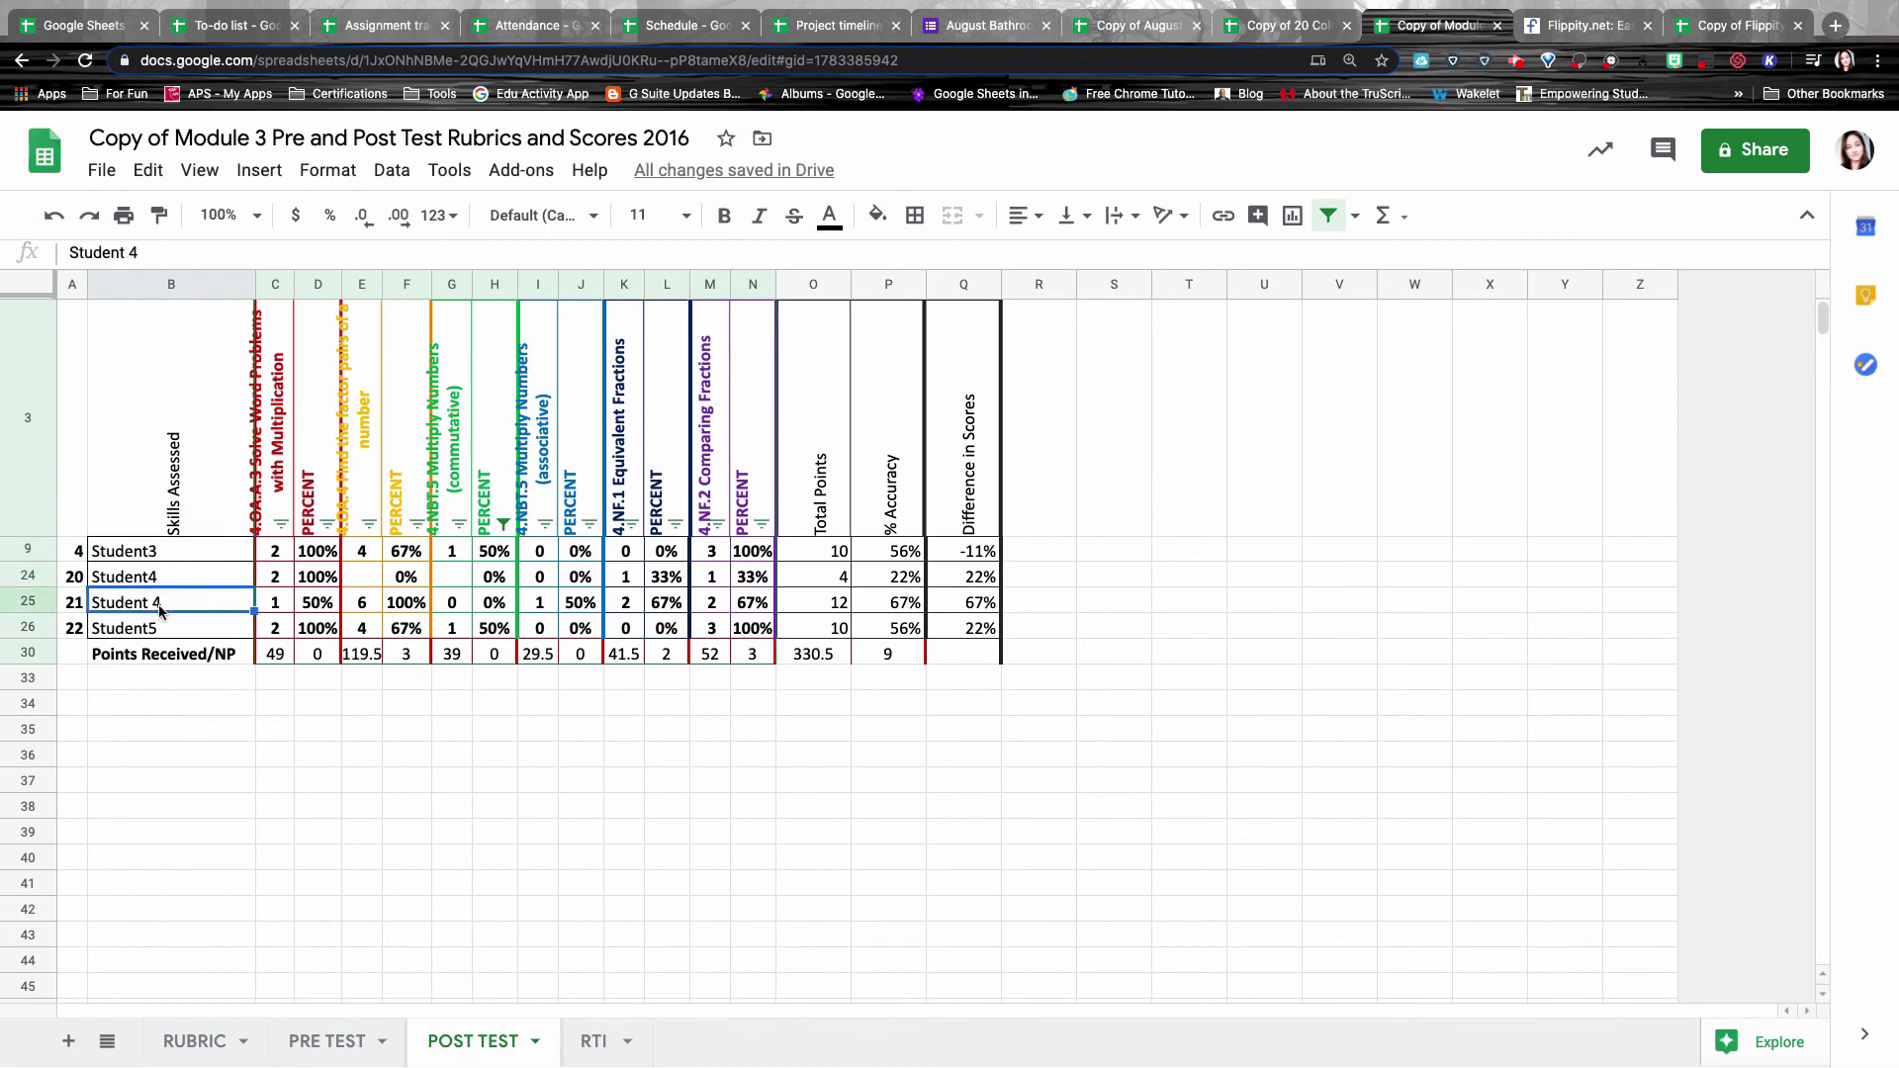
left_click(164, 629)
key("ctrl+Tab")
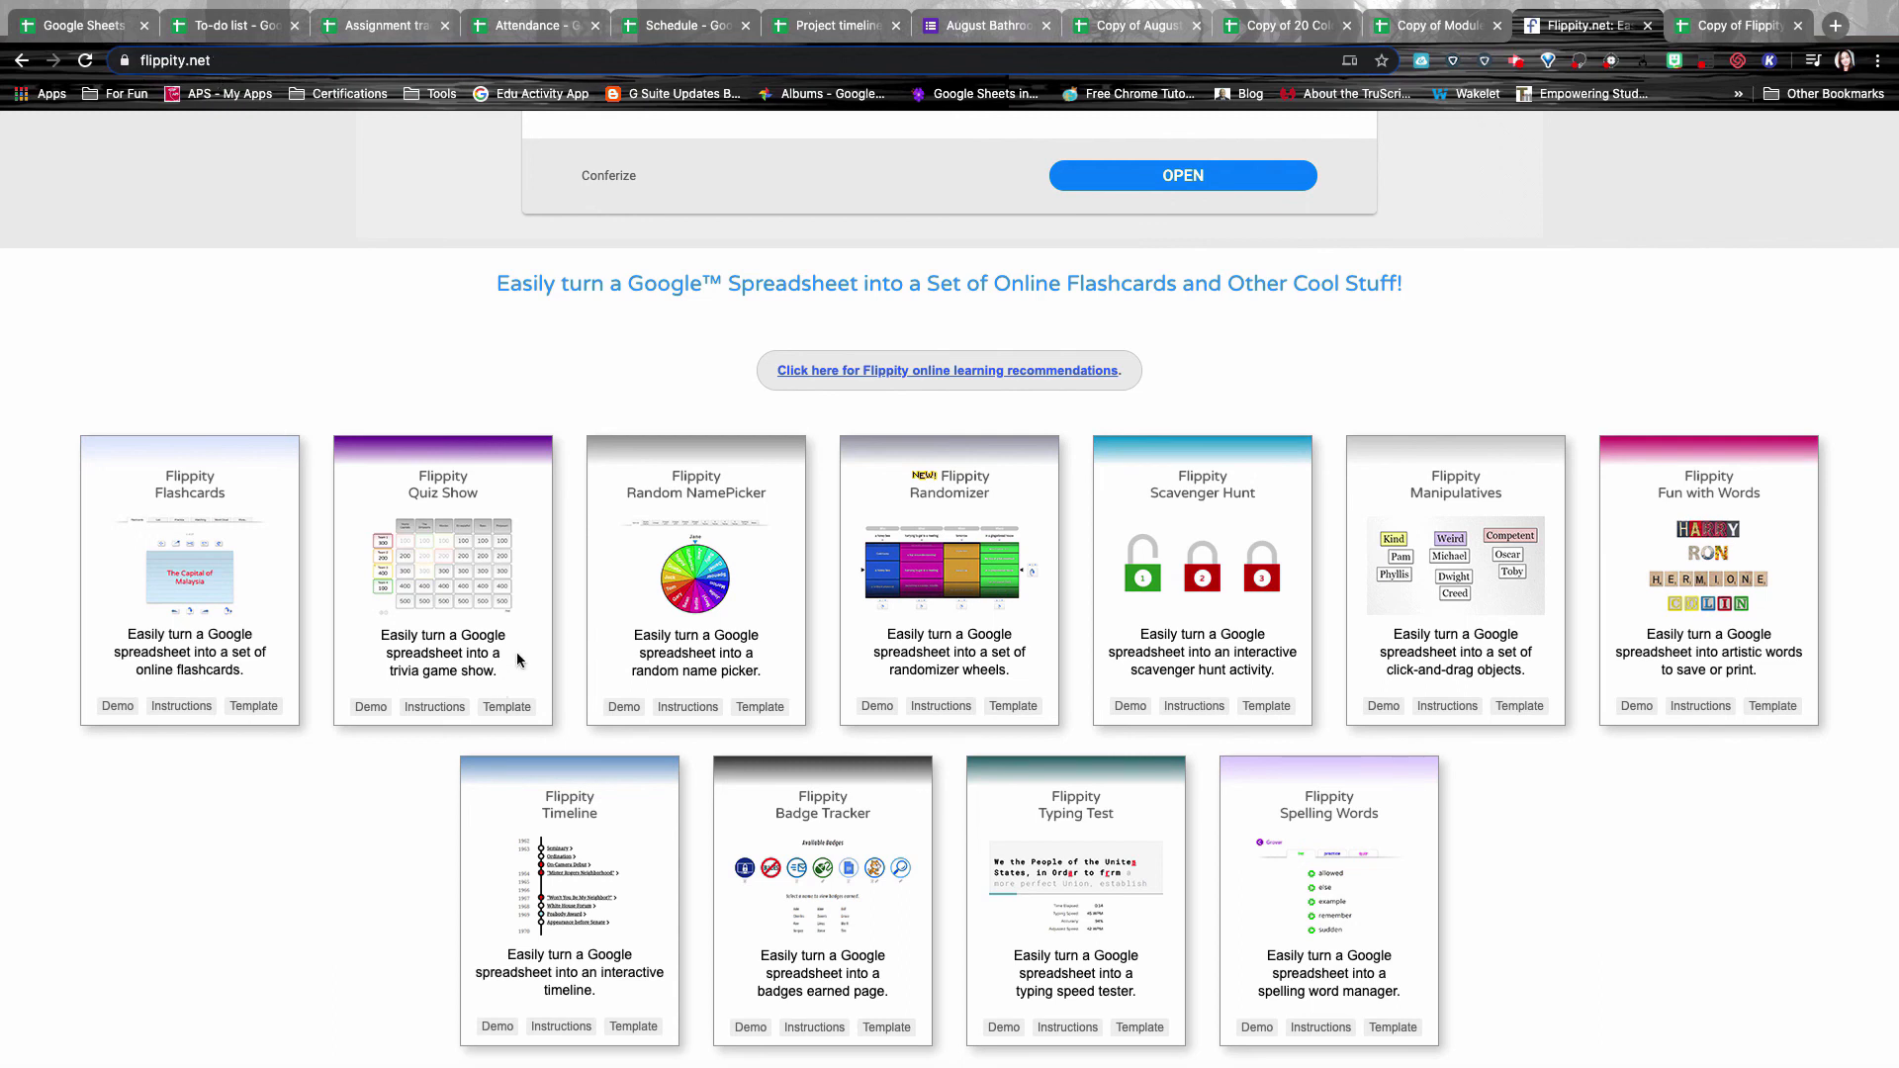
scroll(686, 676, "down", 3)
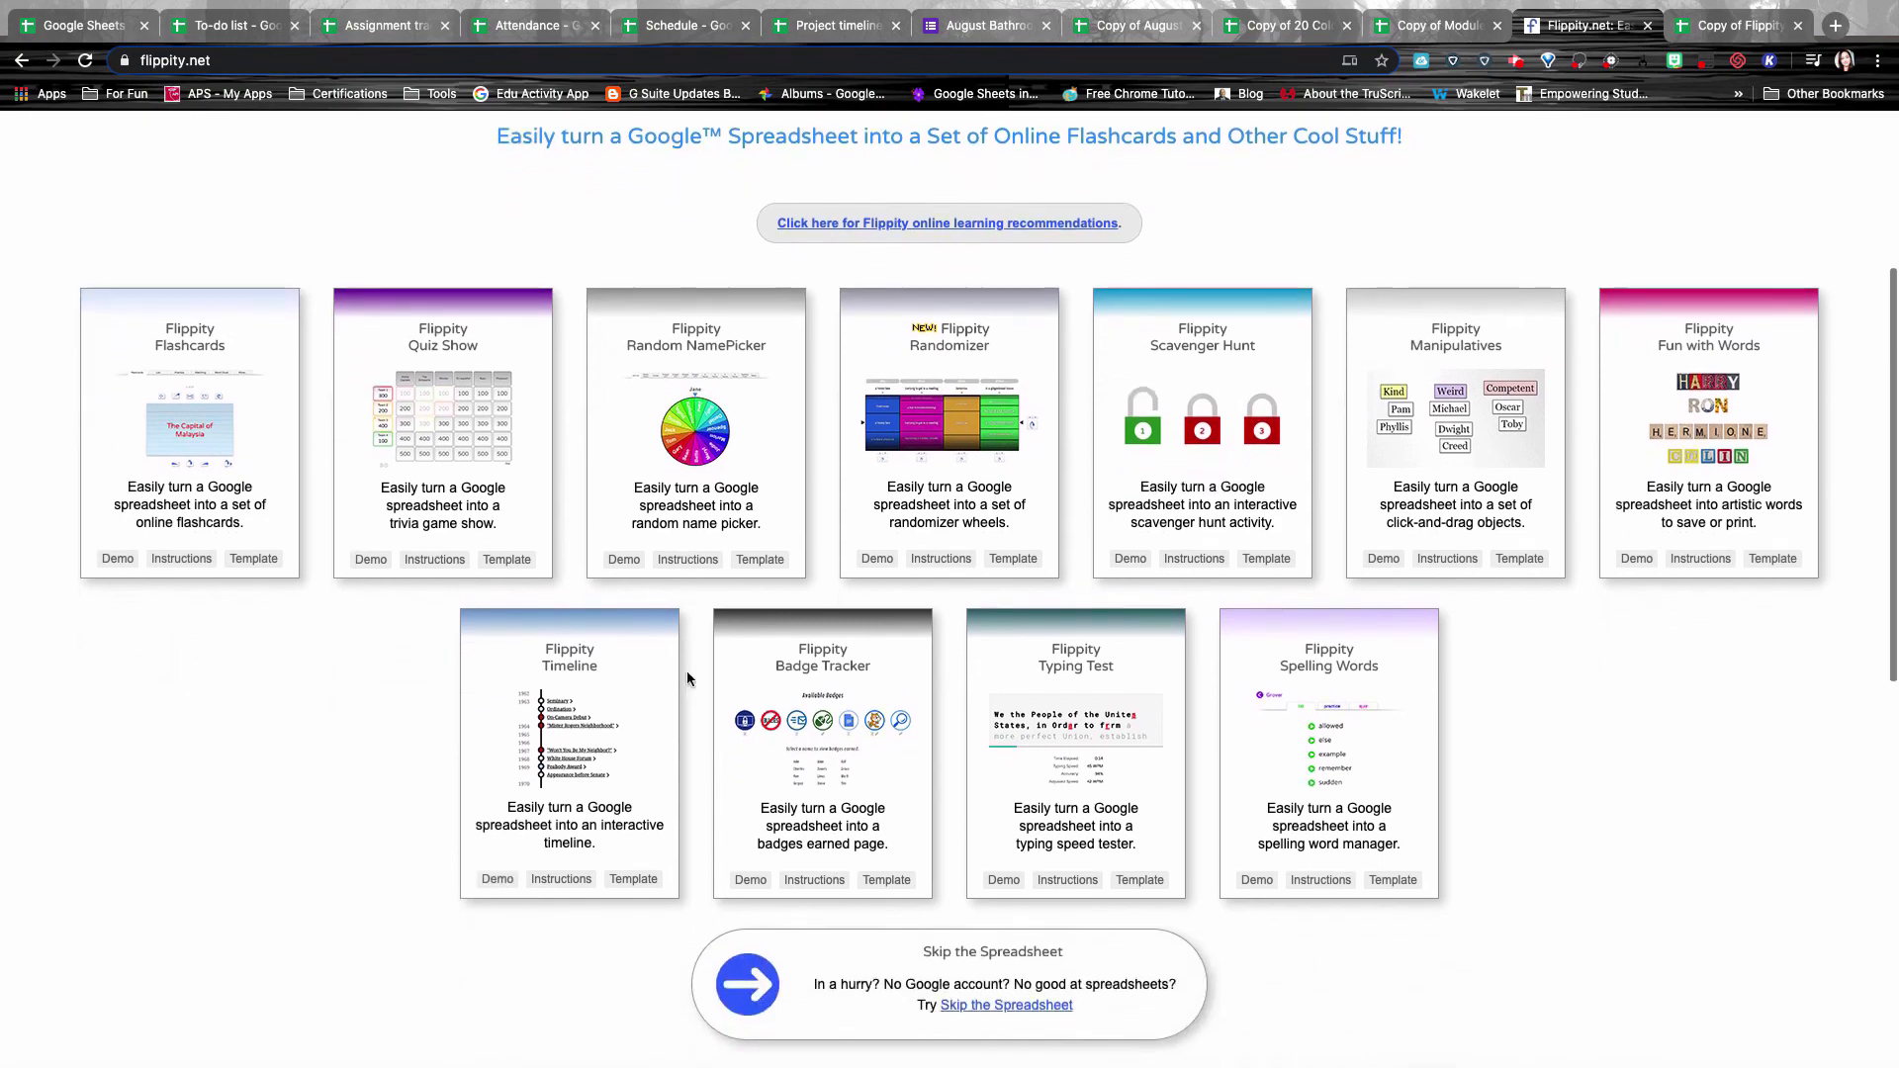
scroll(686, 673, "down", 1)
scroll(771, 421, "up", 4)
scroll(771, 421, "down", 1)
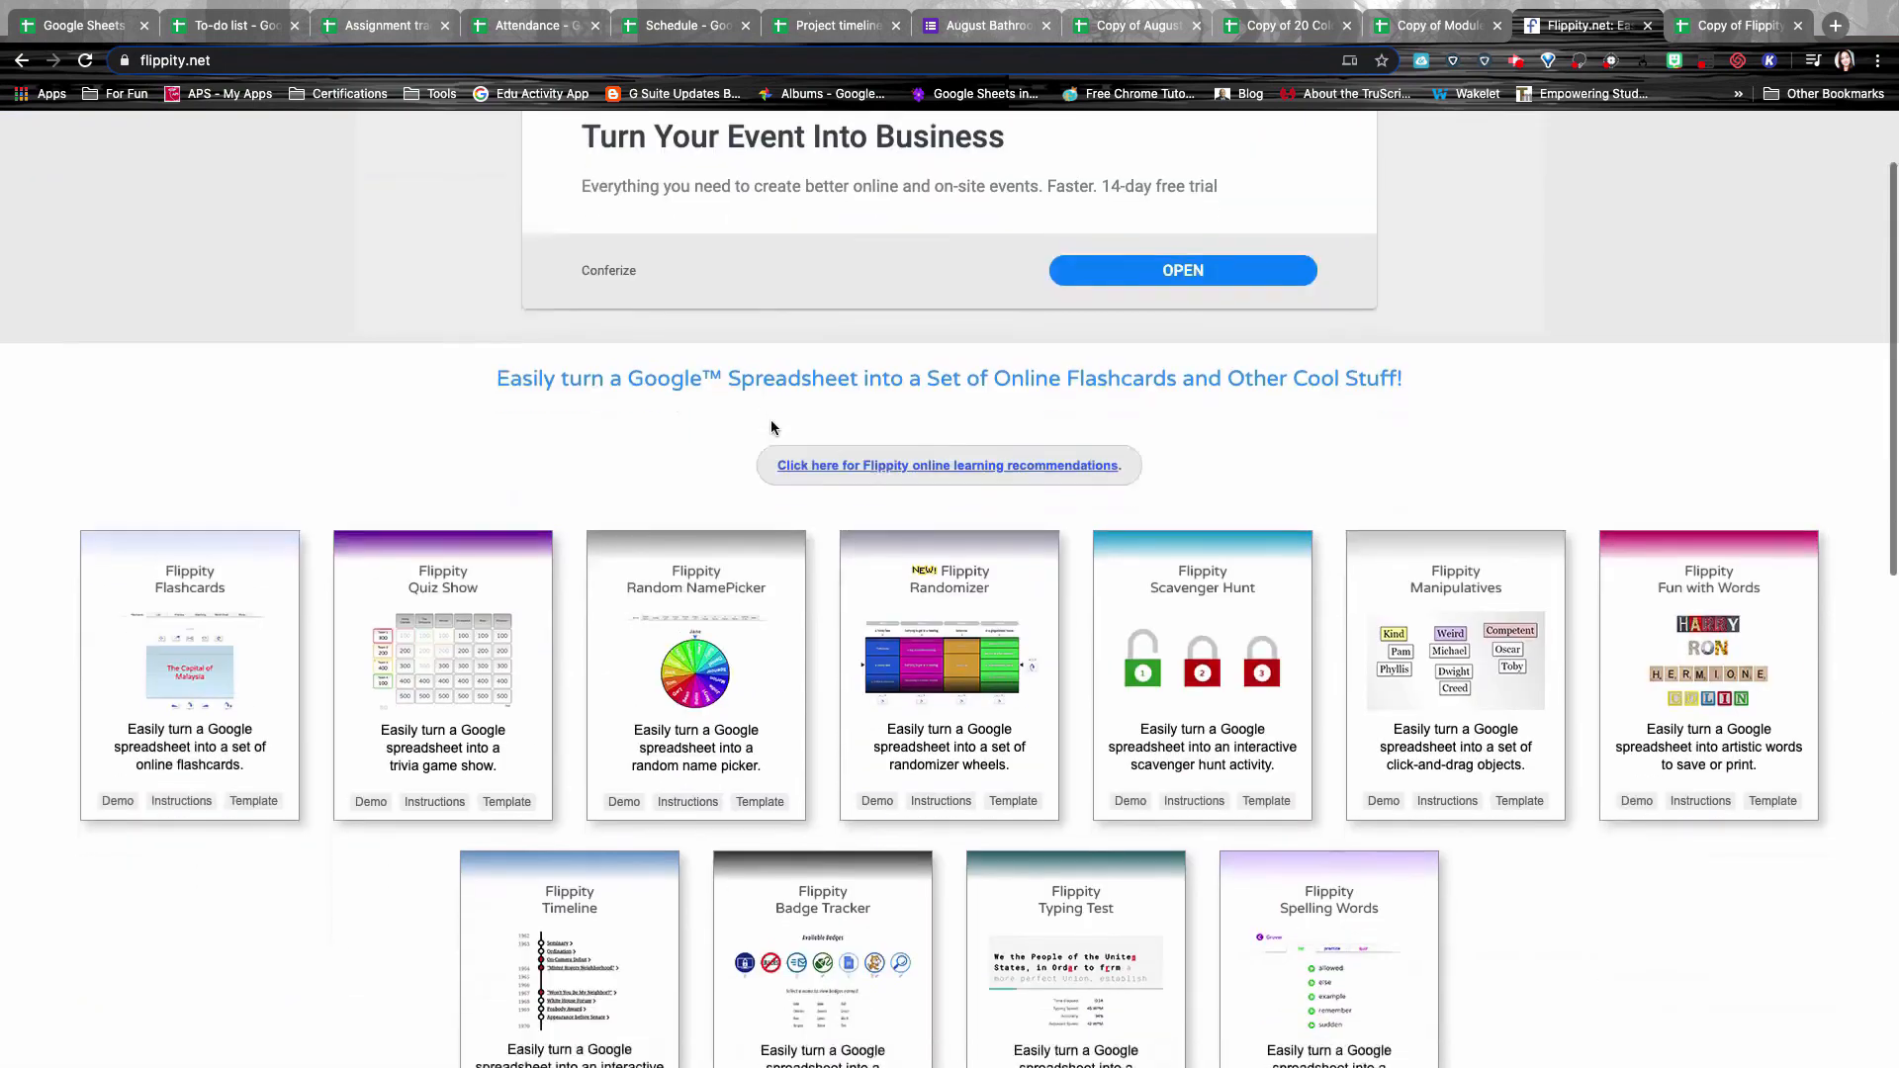
scroll(772, 427, "down", 3)
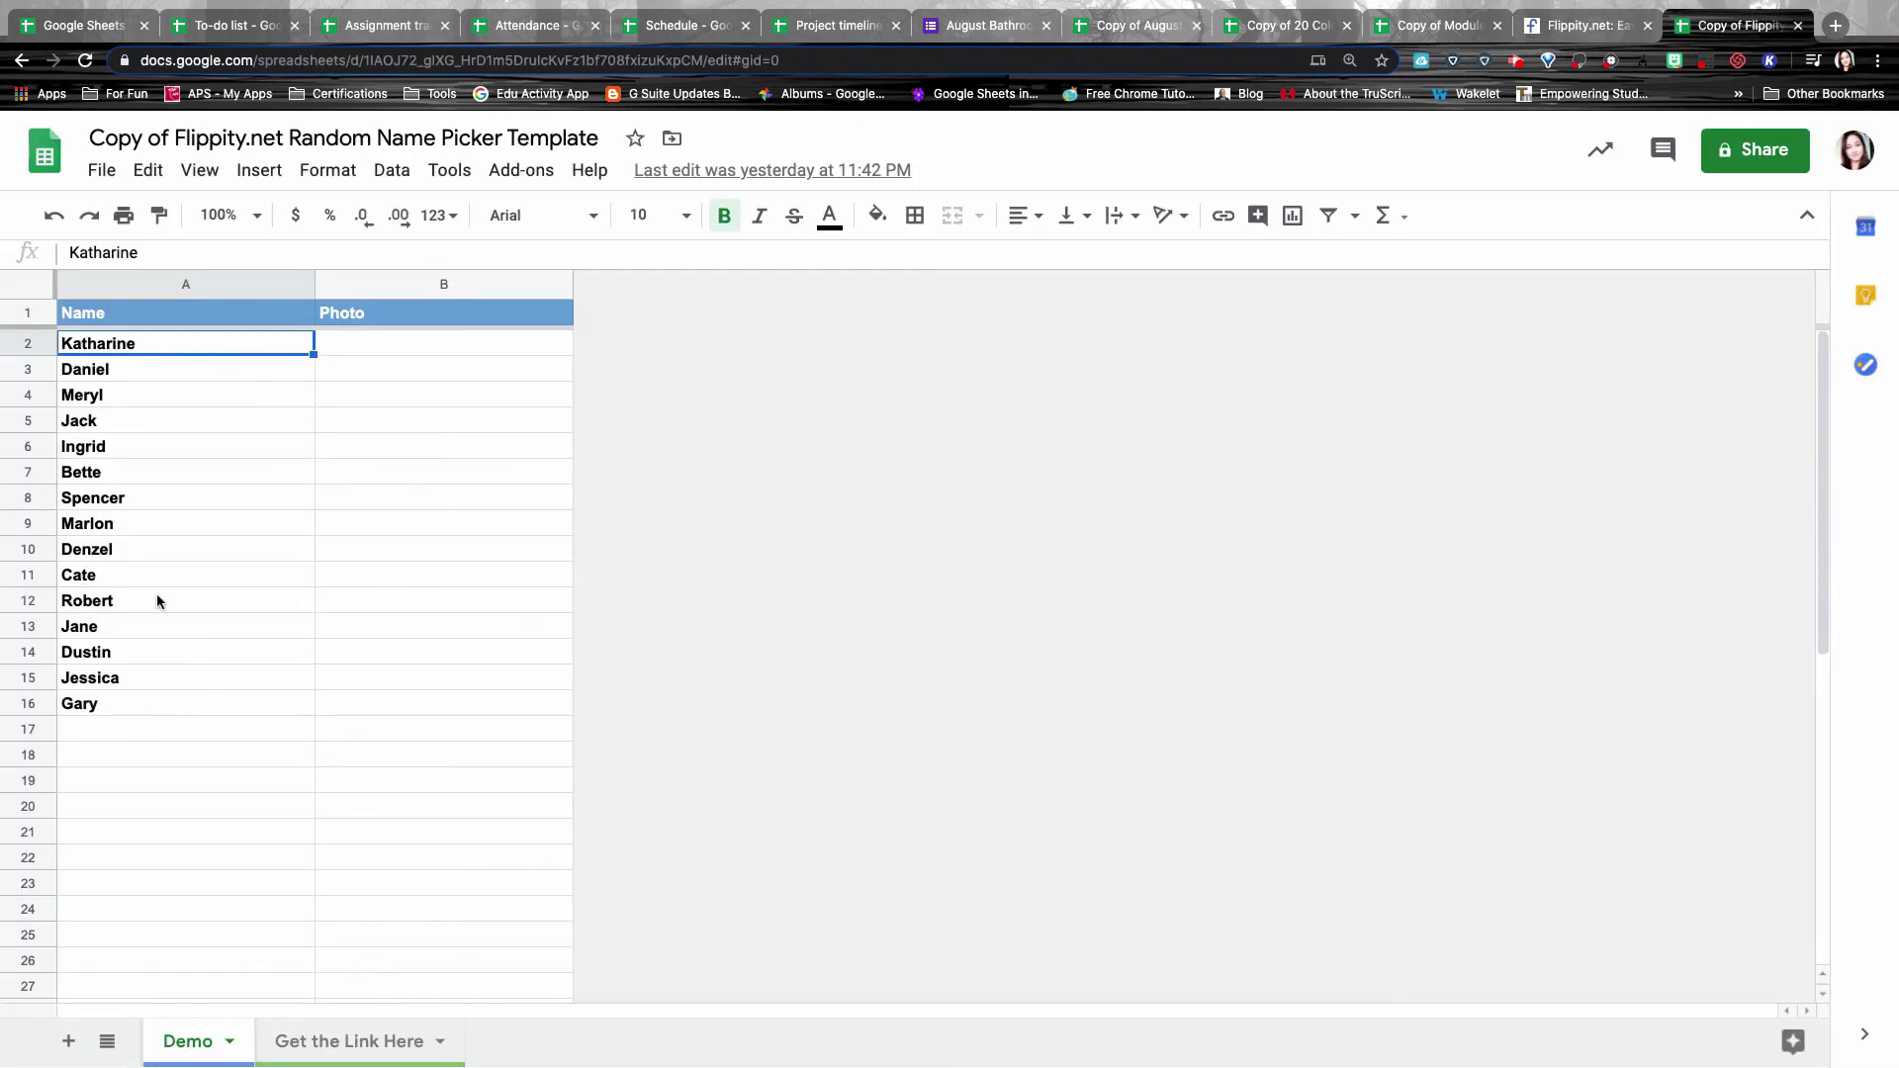
Replace the demo names in column A with the pasted new list of names.
left_click_drag(156, 342, 145, 951)
type("Angelina Bill Cedric Charles Cho Colin Cormac Draco Fred George Ginny Gregory Harry Hermione Katie Lavender Lee Lovegood Neville Padma Pavarti Percy Ron")
left_click(340, 1042)
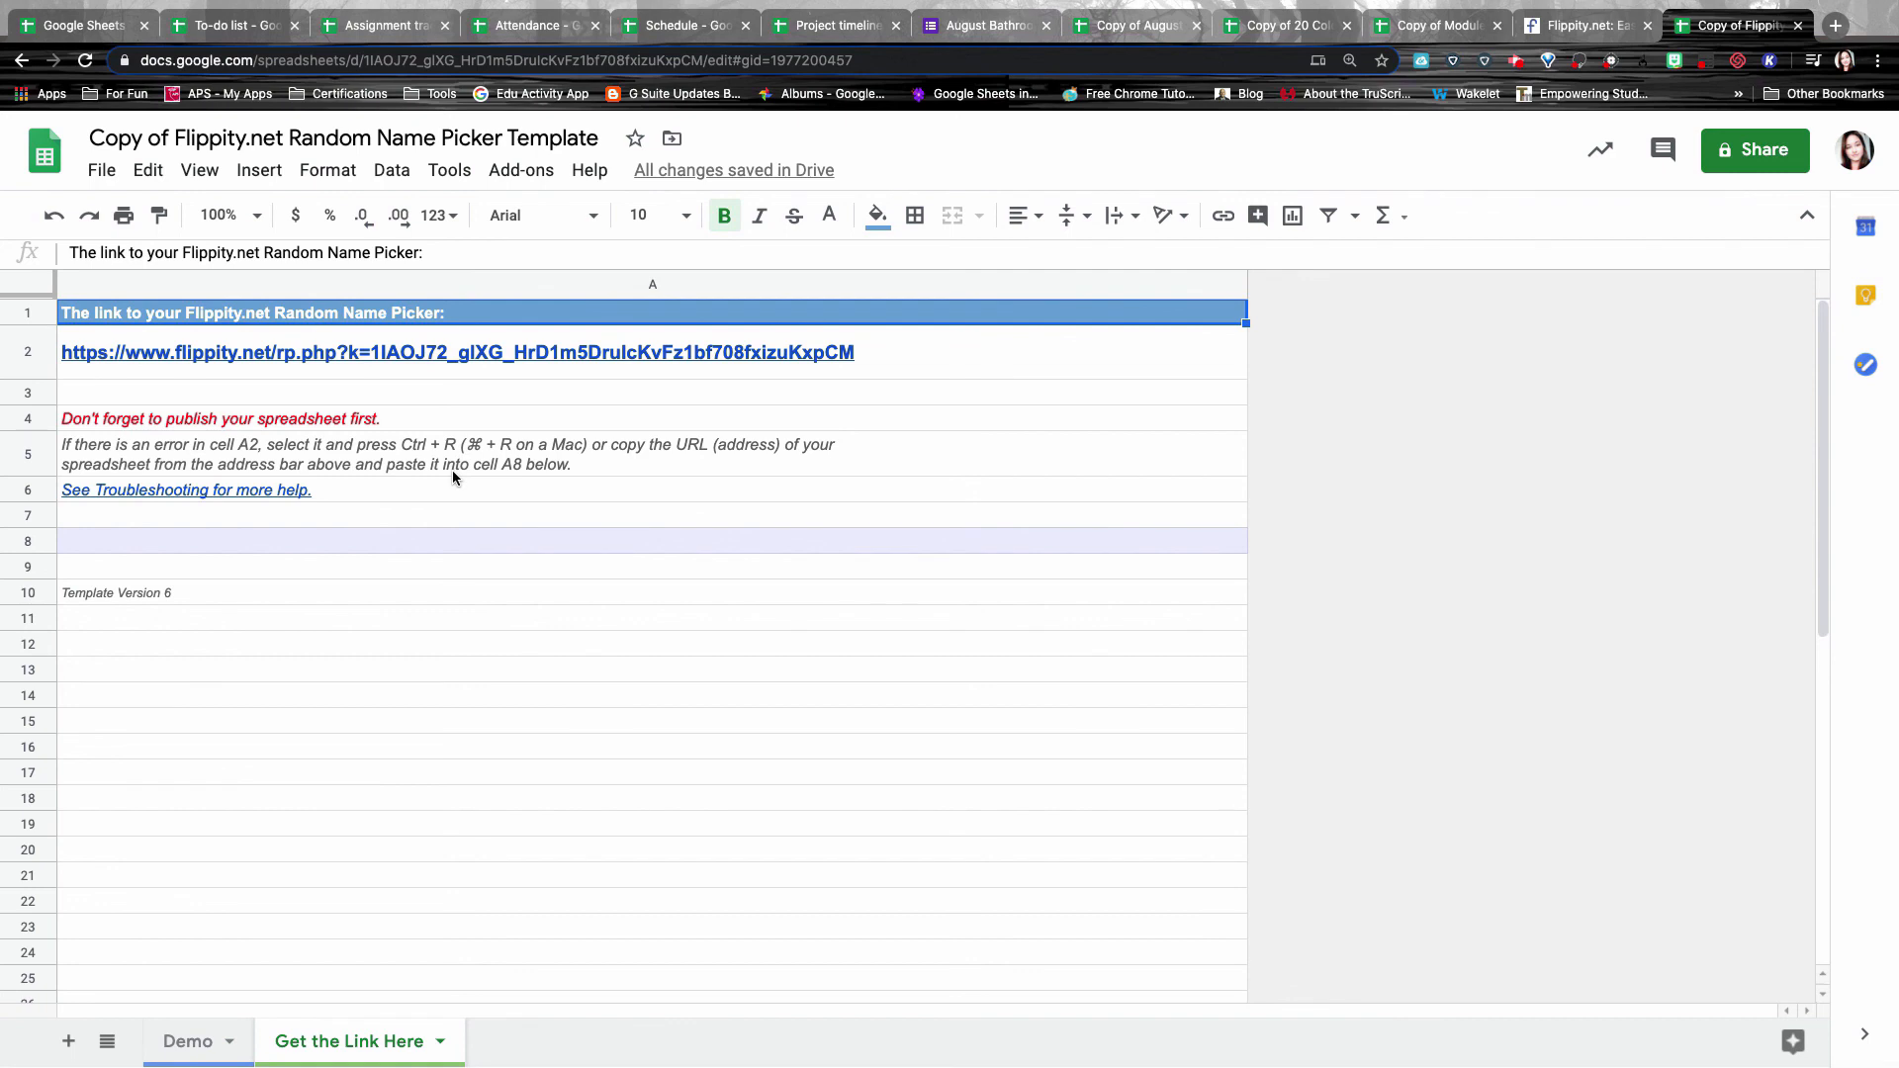
Publish the whole spreadsheet to the web and open the Flippity name picker link in A2.
left_click(103, 171)
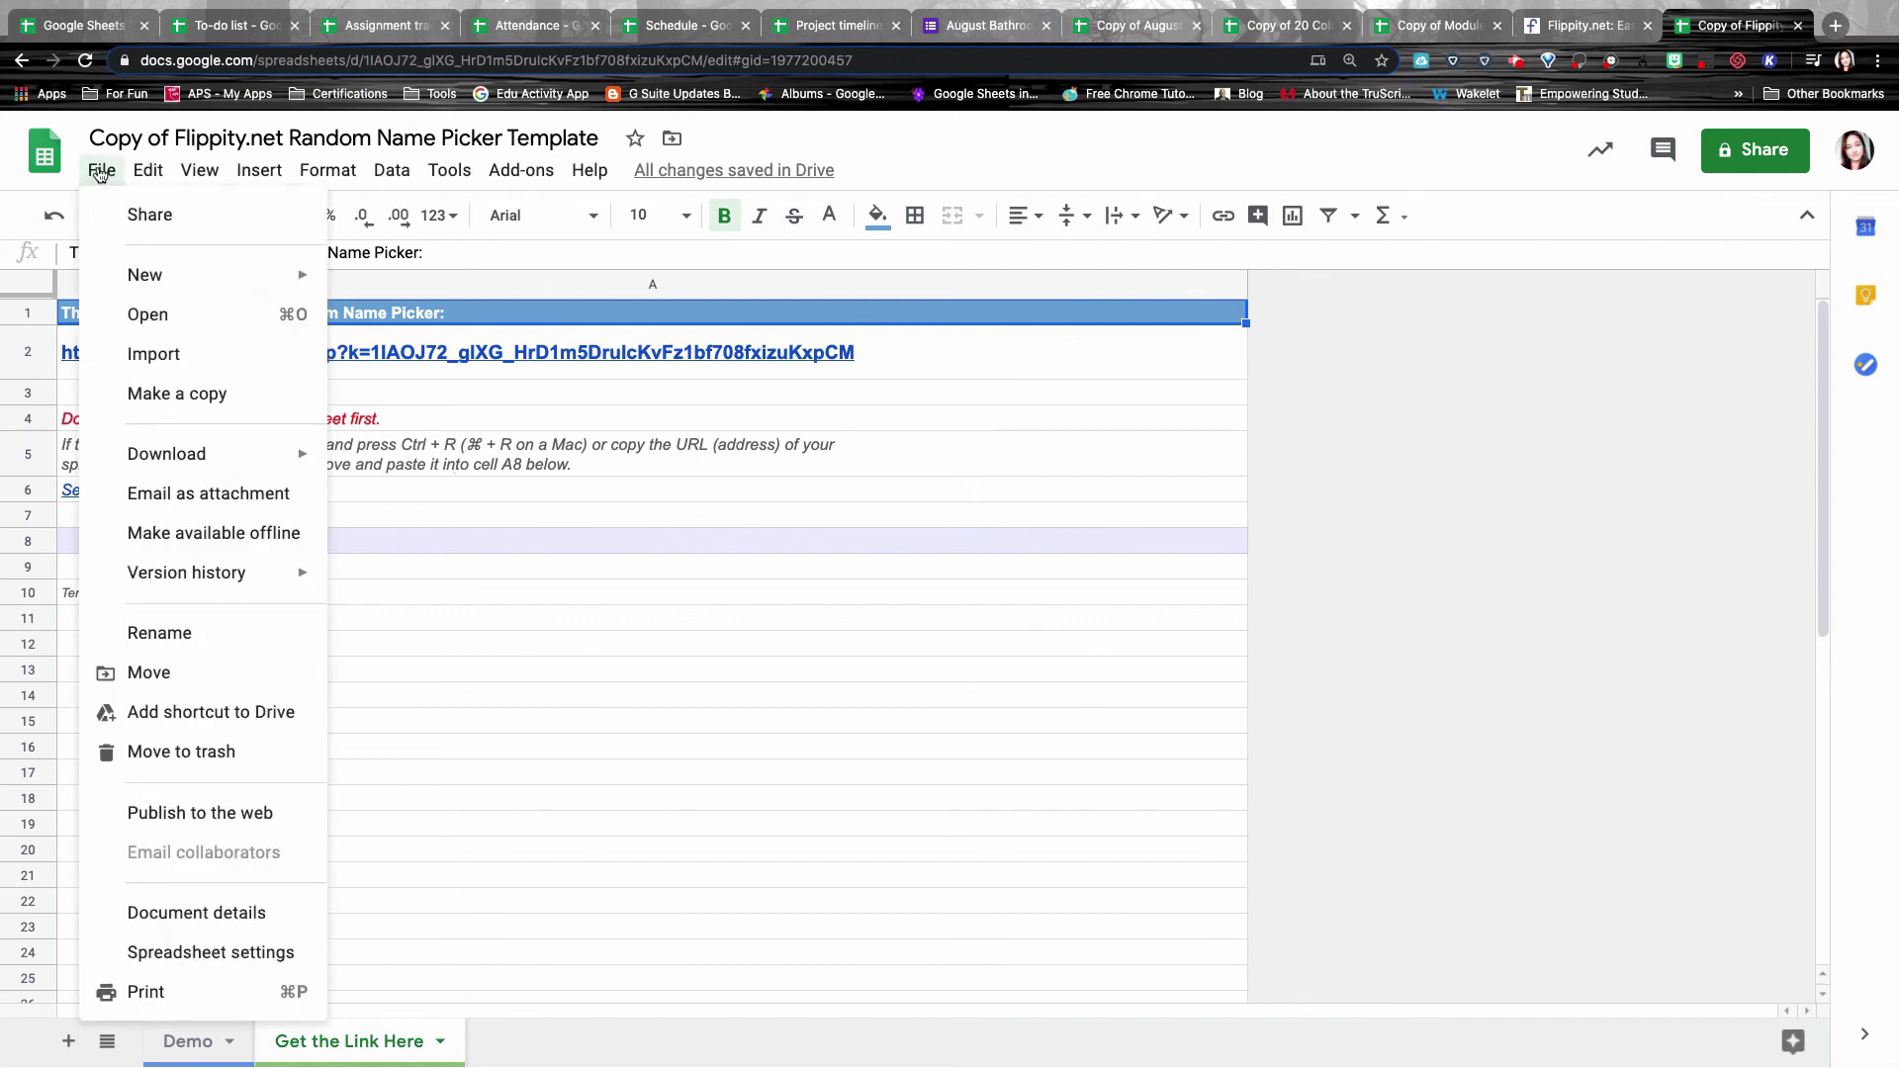
left_click(158, 813)
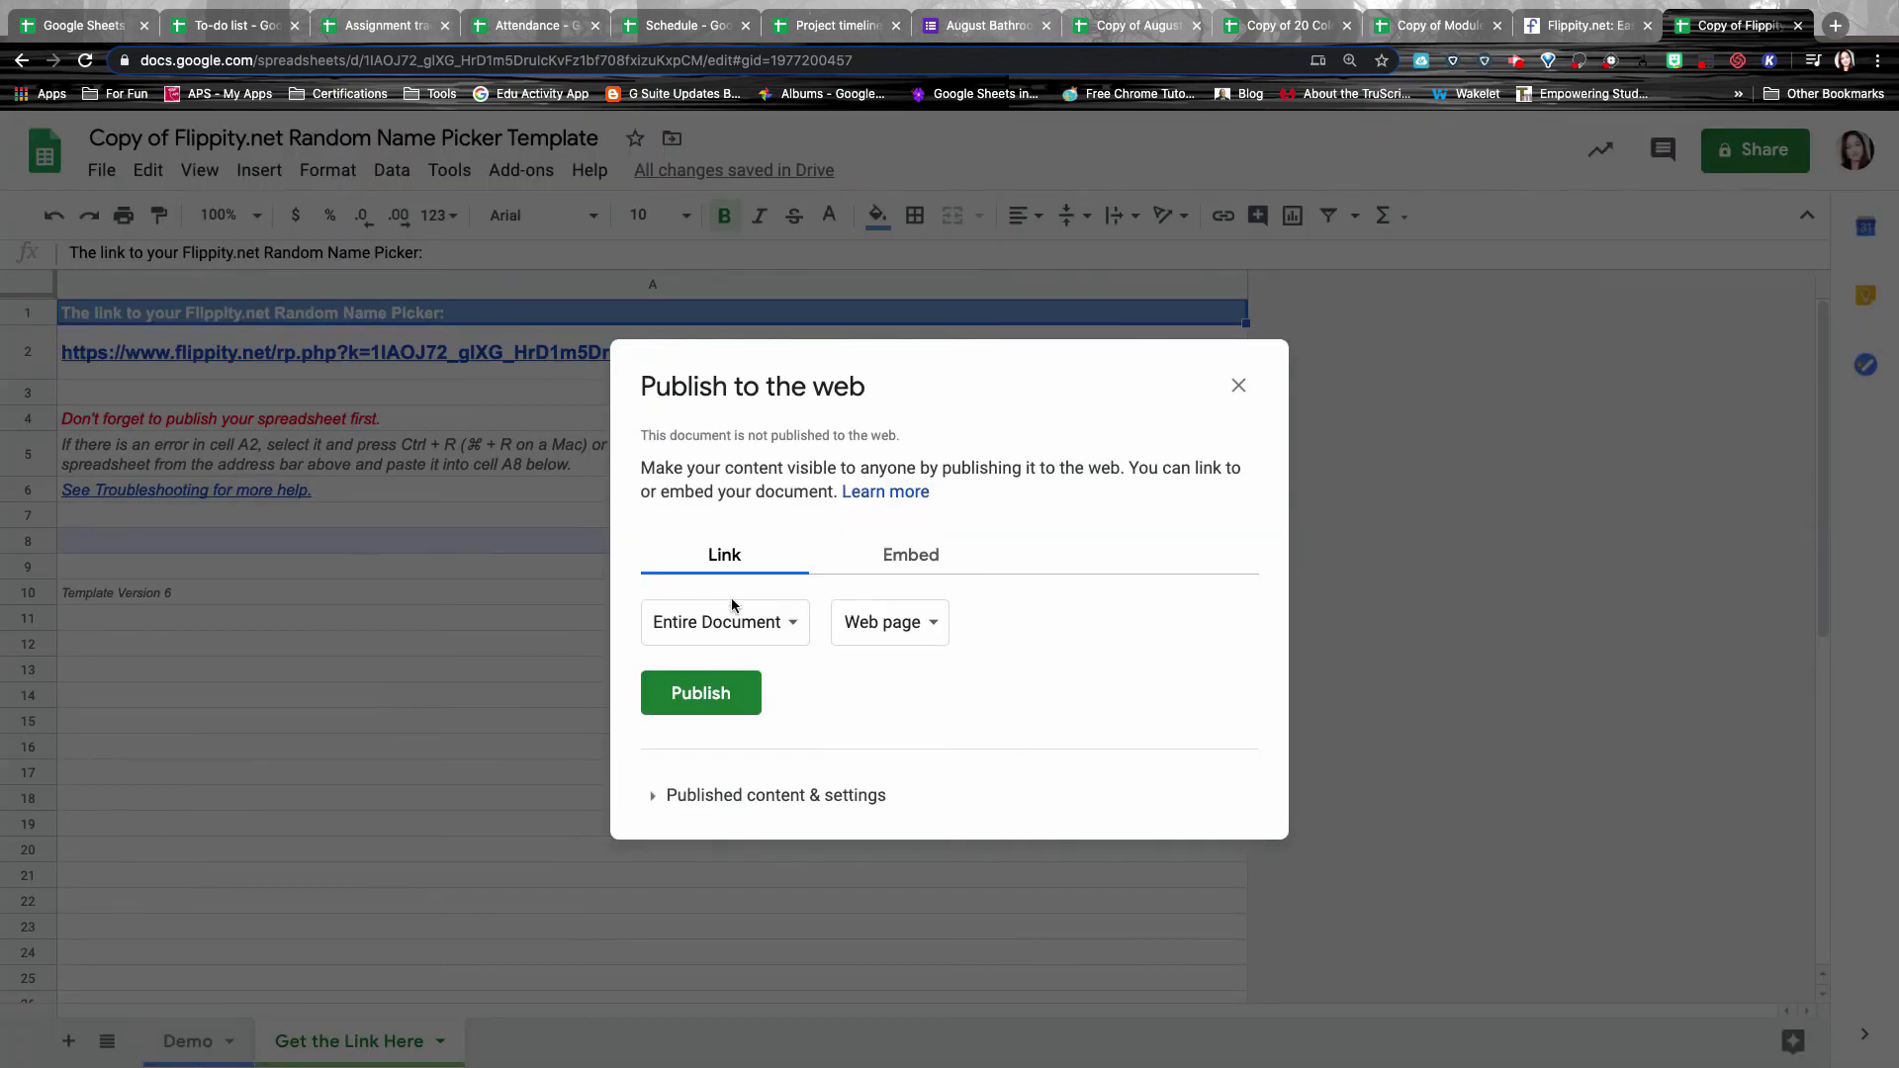
left_click(720, 699)
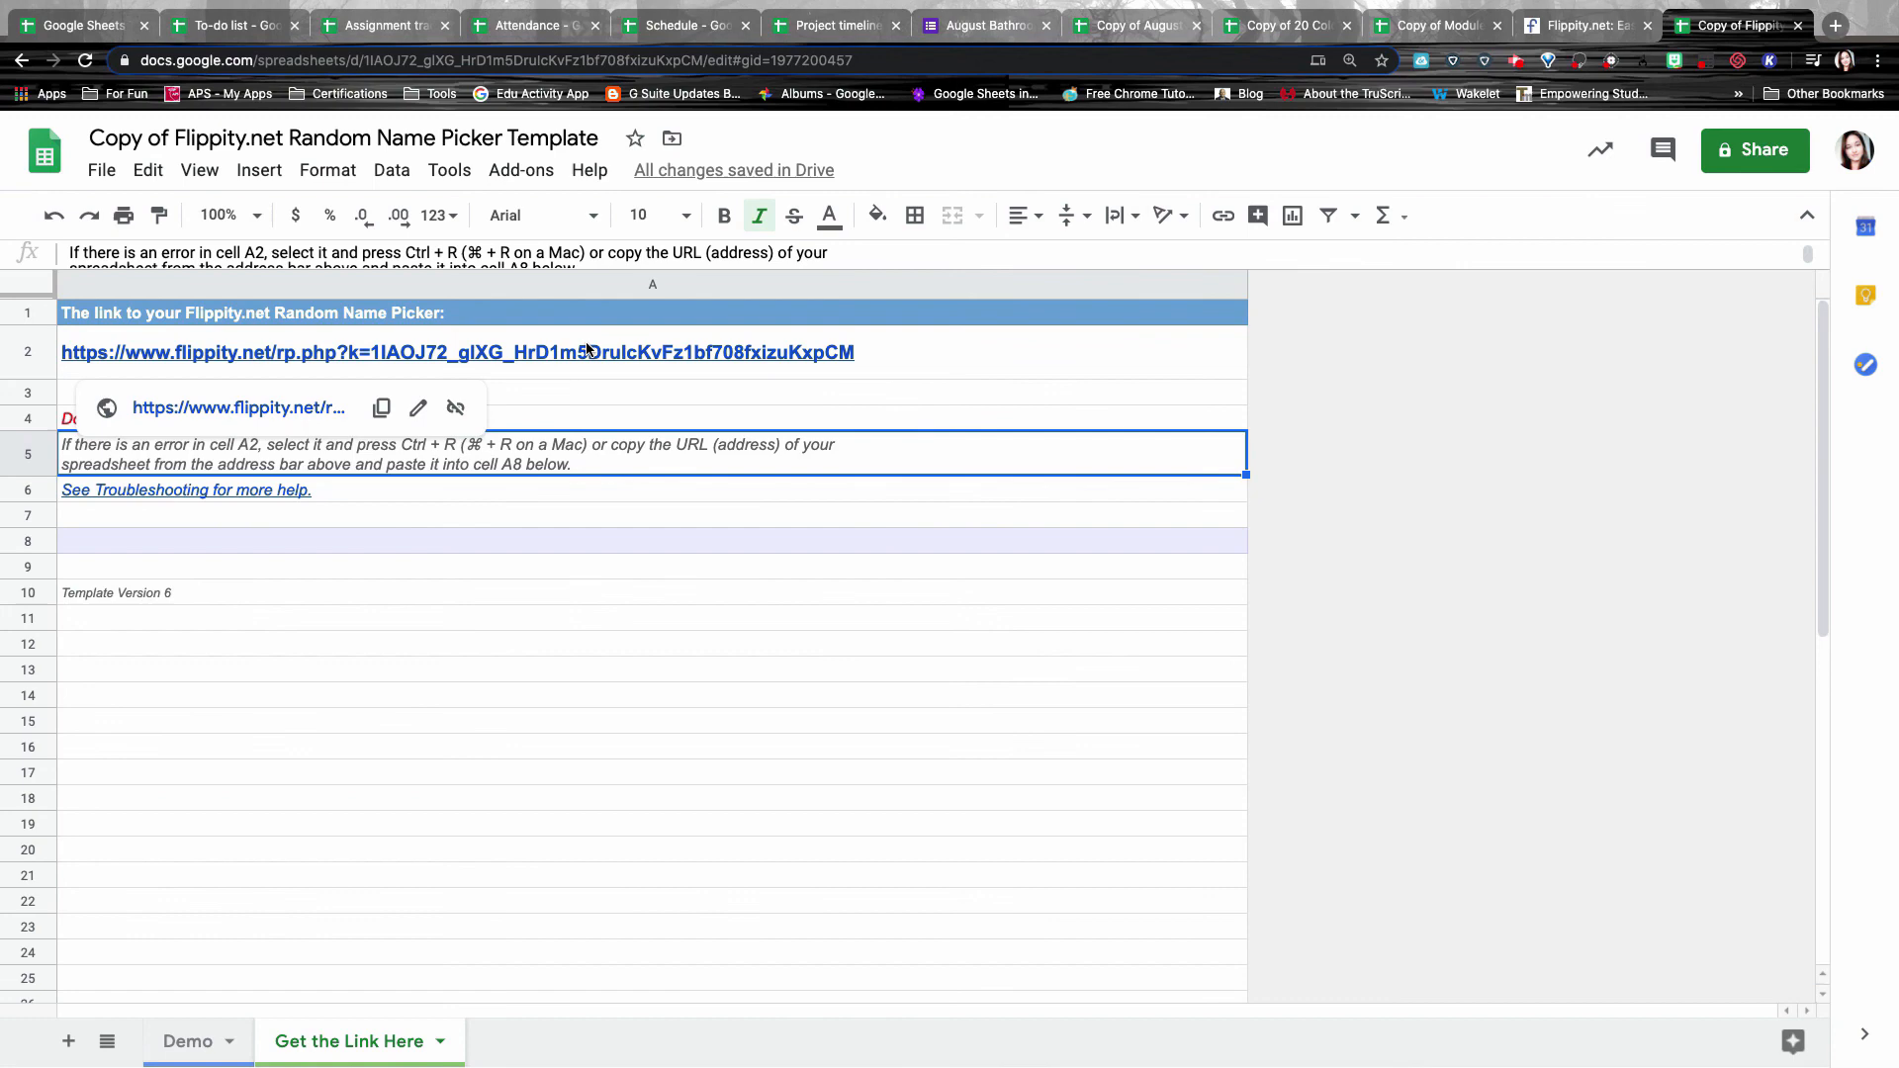
left_click(586, 350)
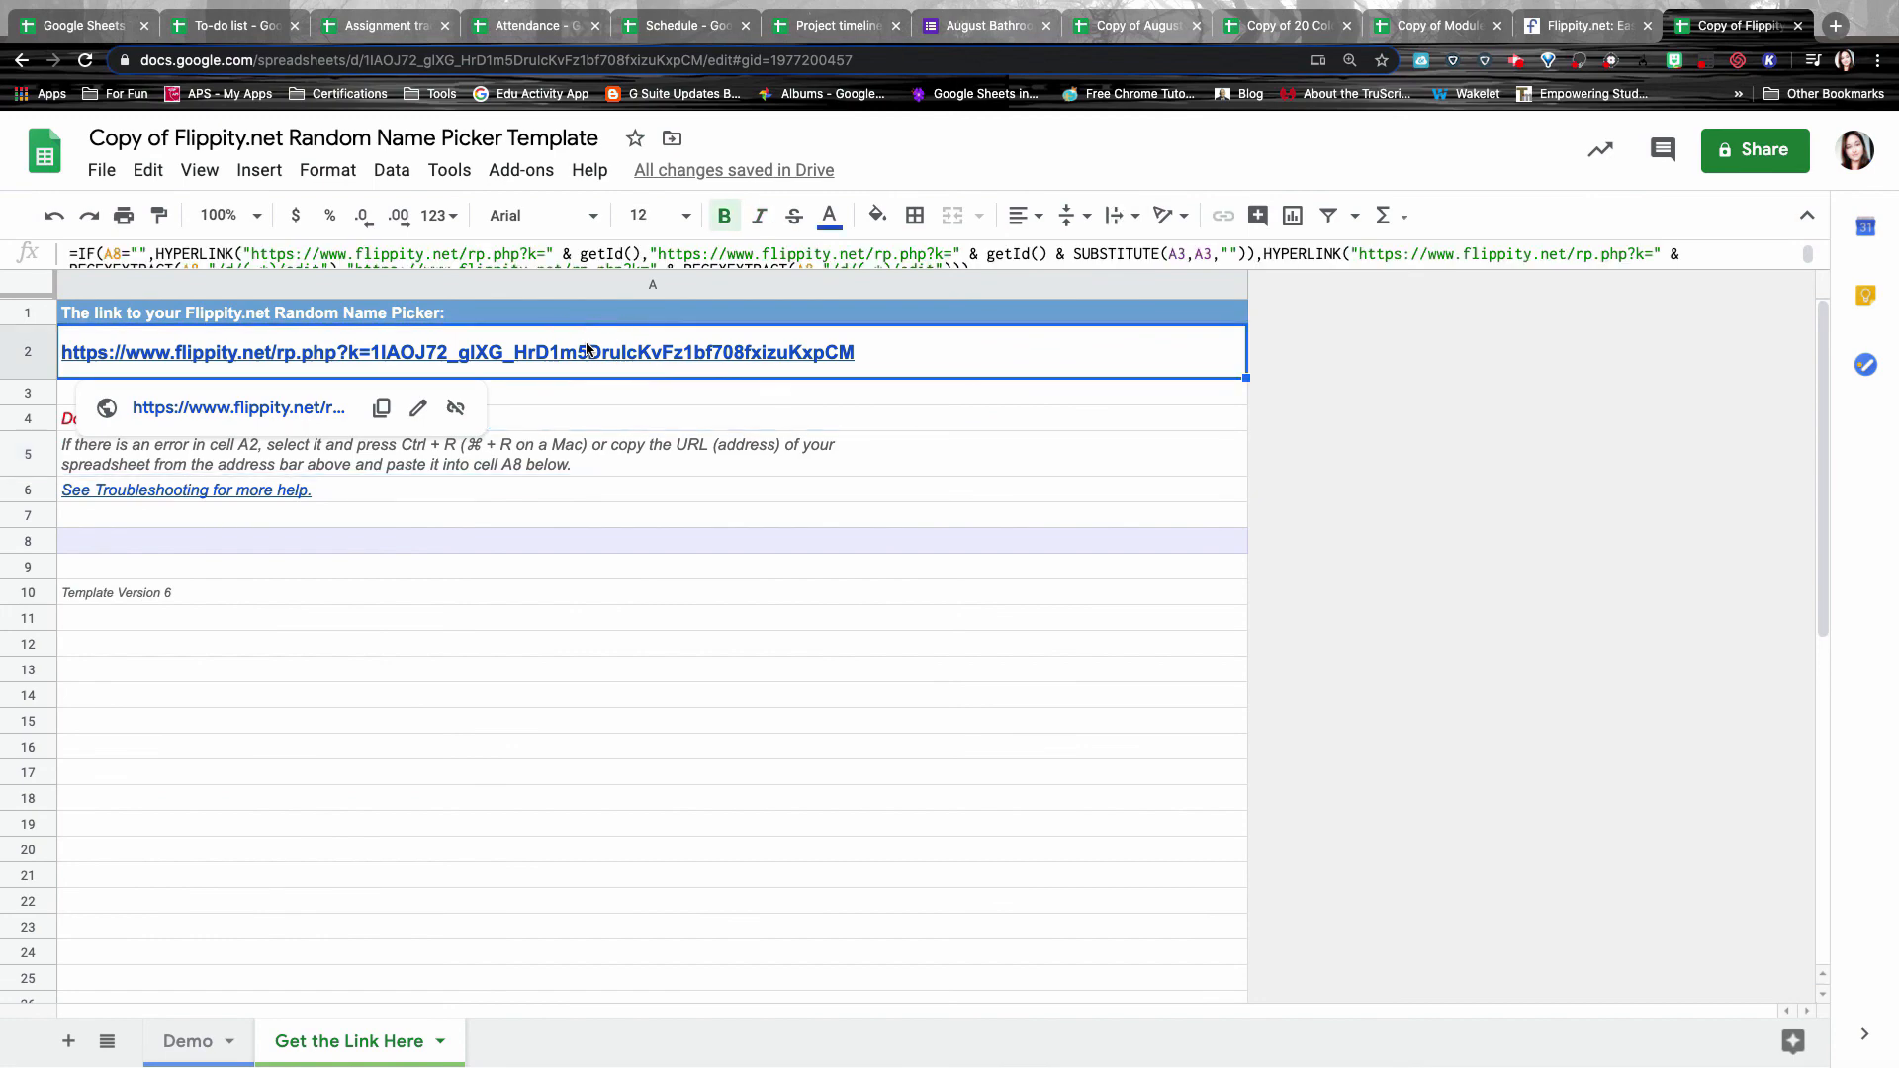
left_click(222, 413)
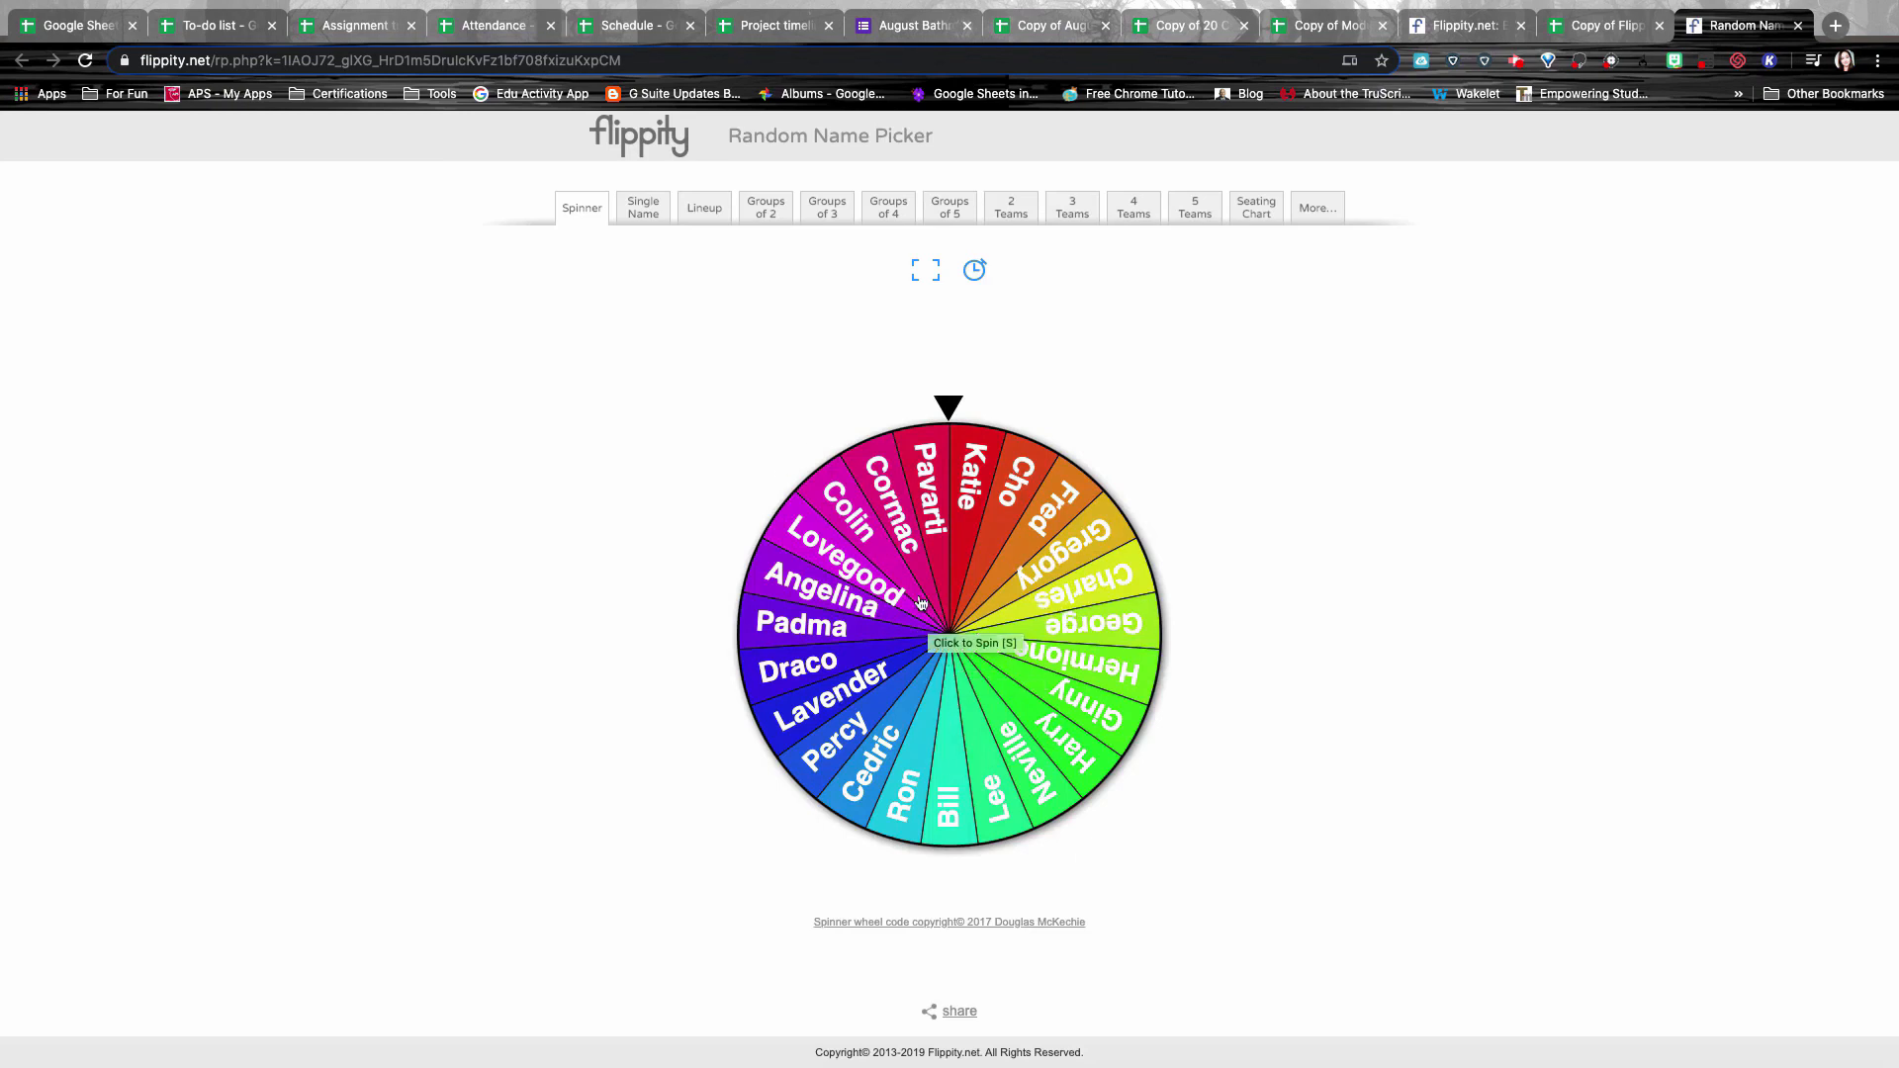
Spin the name wheel three times, then view the names as a seating chart.
left_click(980, 585)
left_click(989, 584)
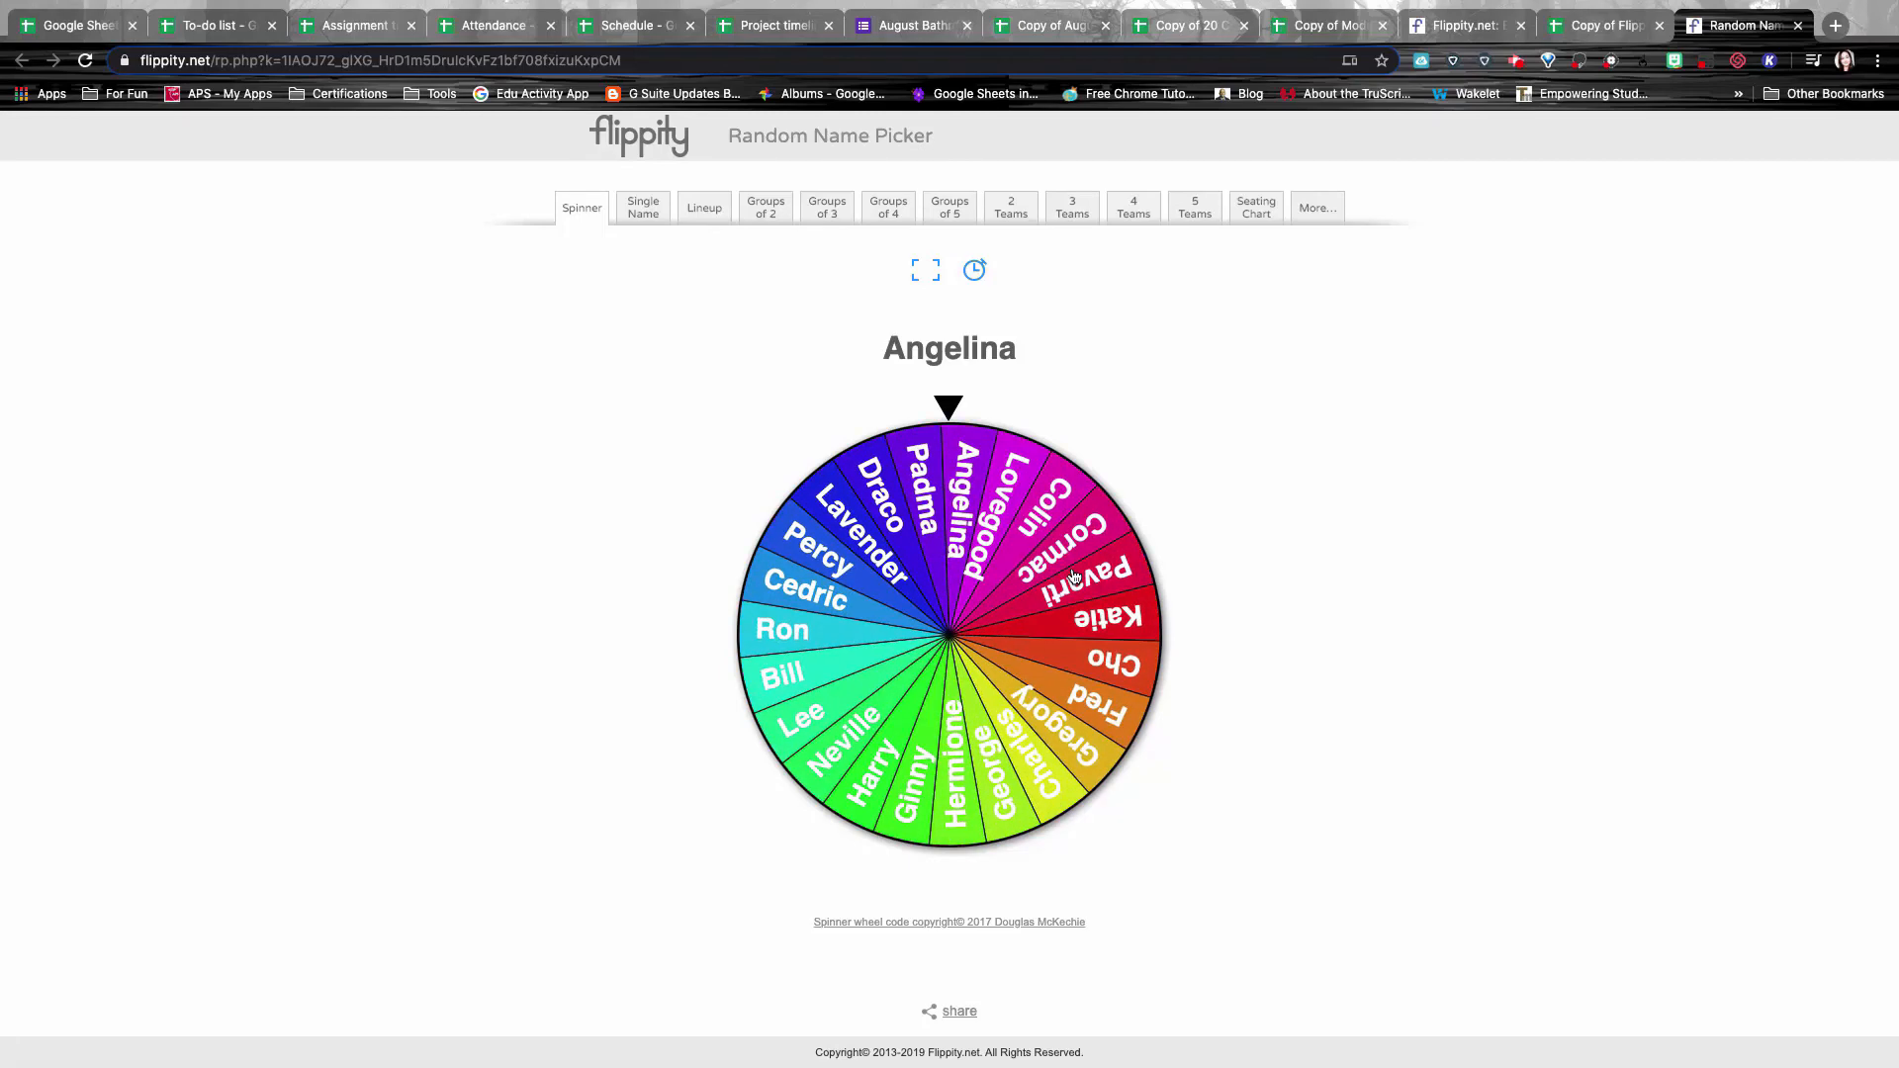
left_click(1073, 576)
left_click(1256, 208)
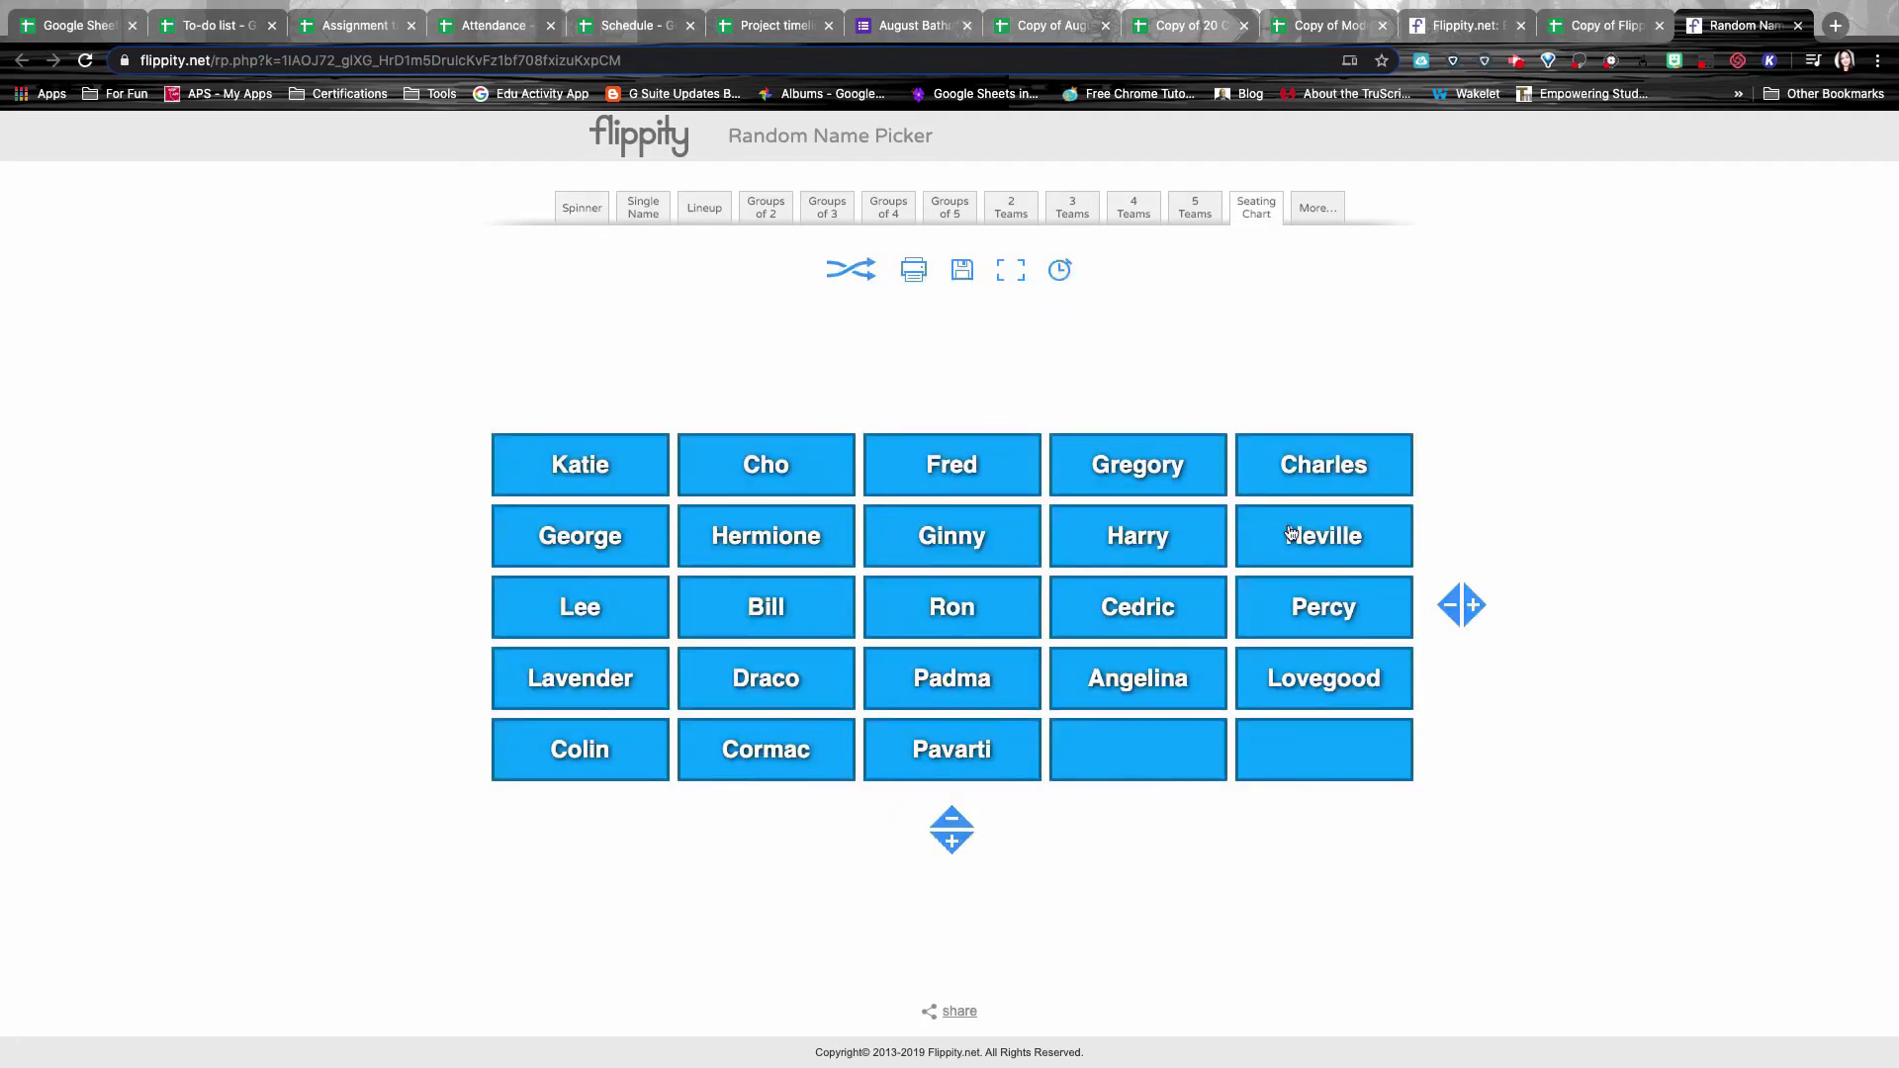